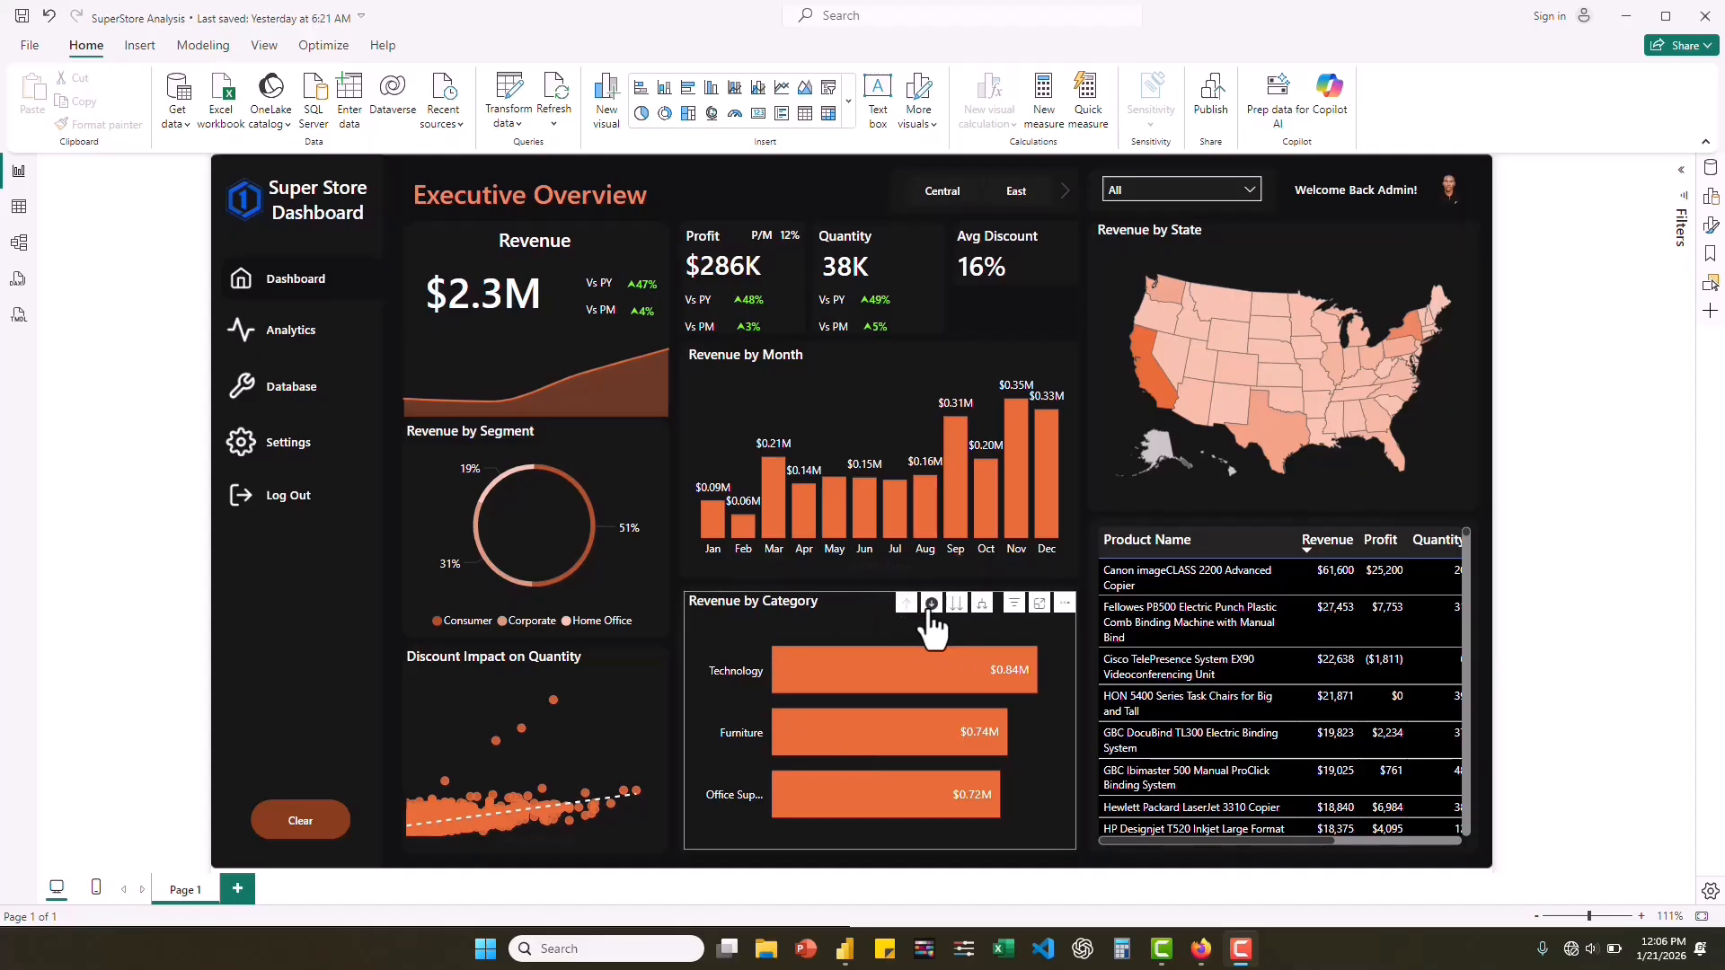
Drill down the Revenue by Category chart into Technology and its Phones sub-category, and review the matching products in the table.
click(867, 669)
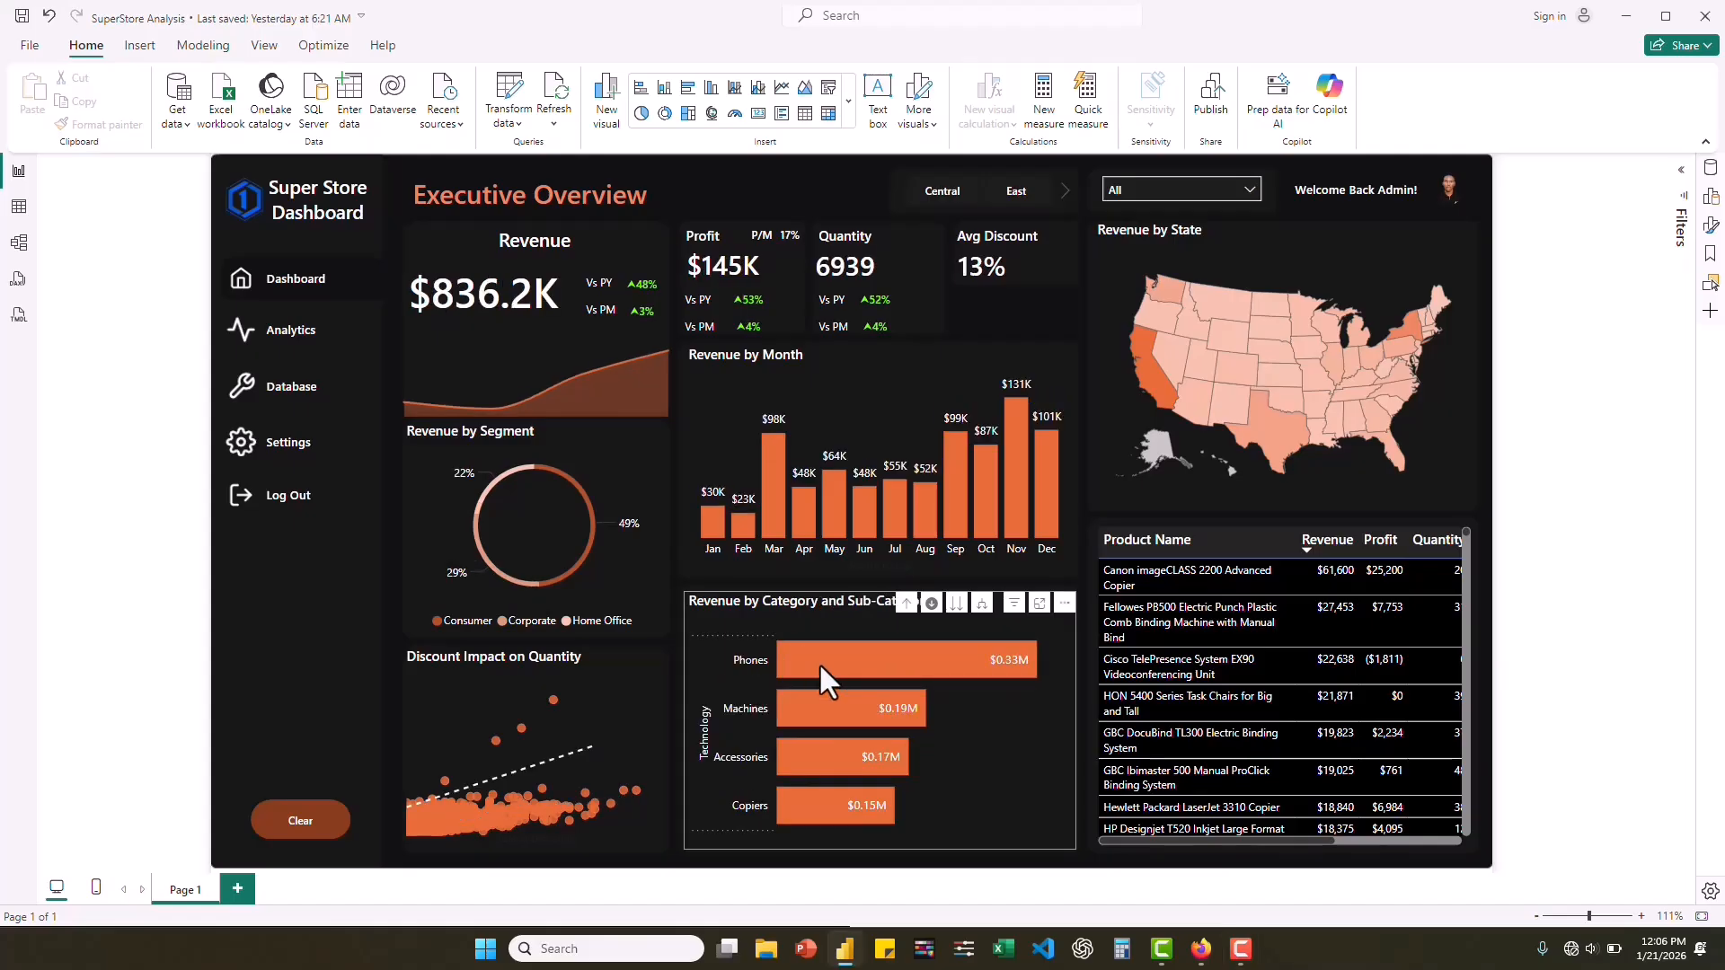
click(818, 662)
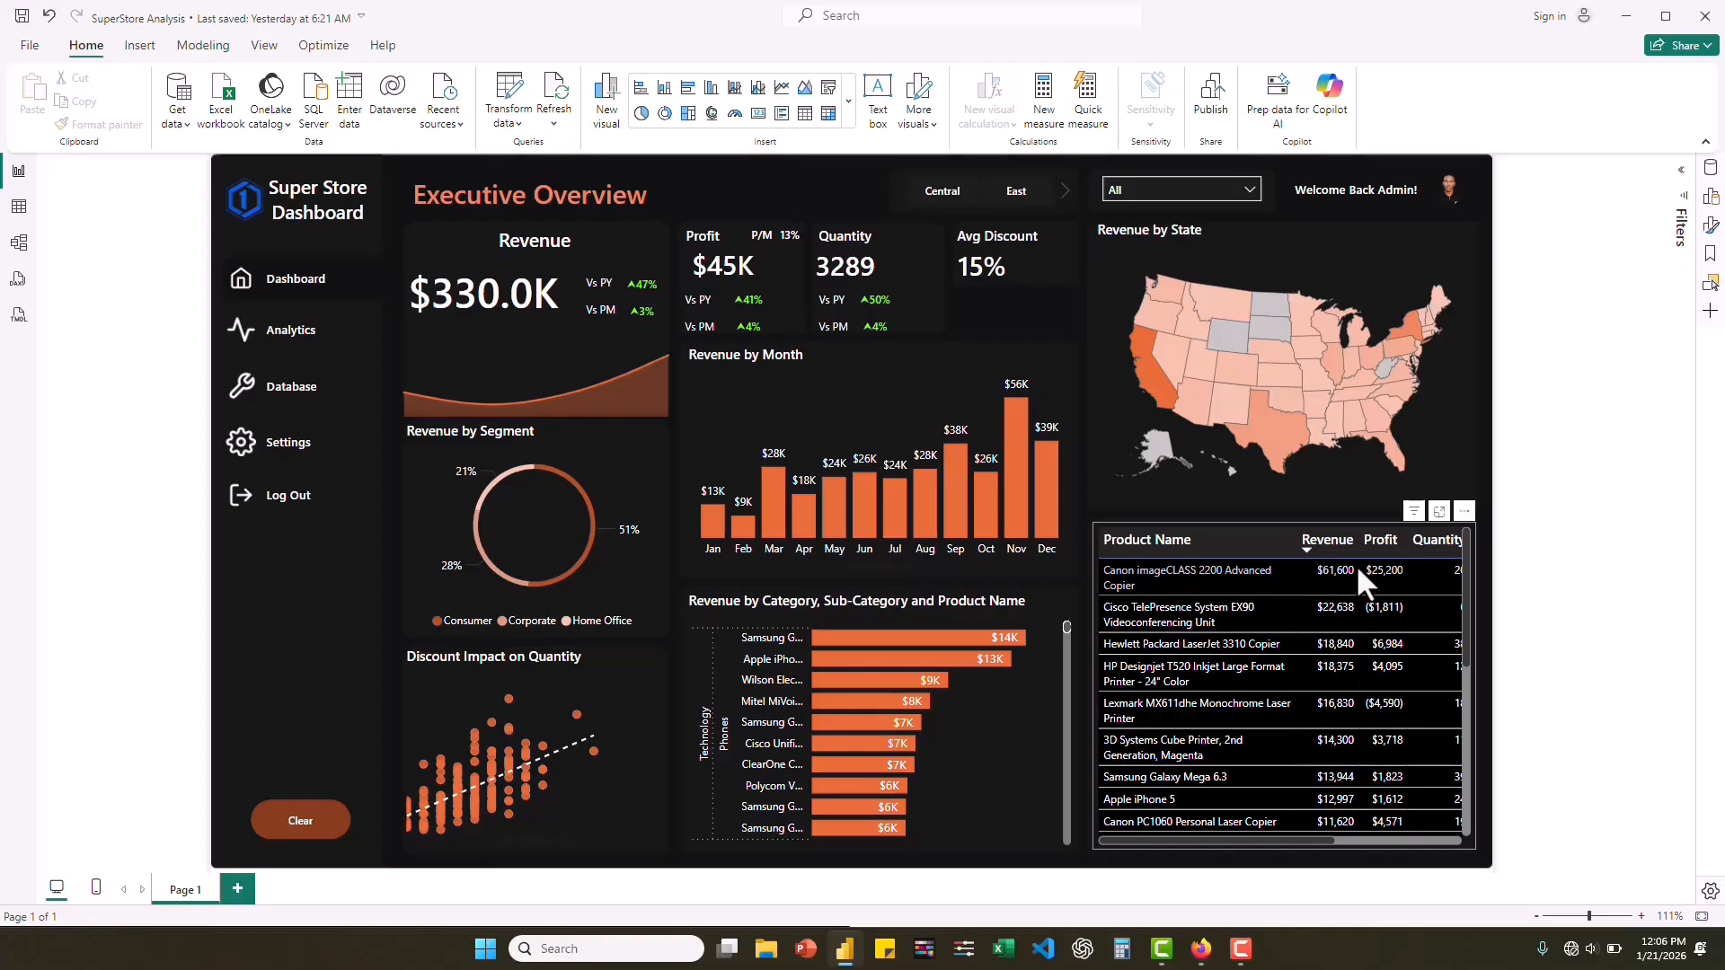
scroll(1381, 580, down, 3)
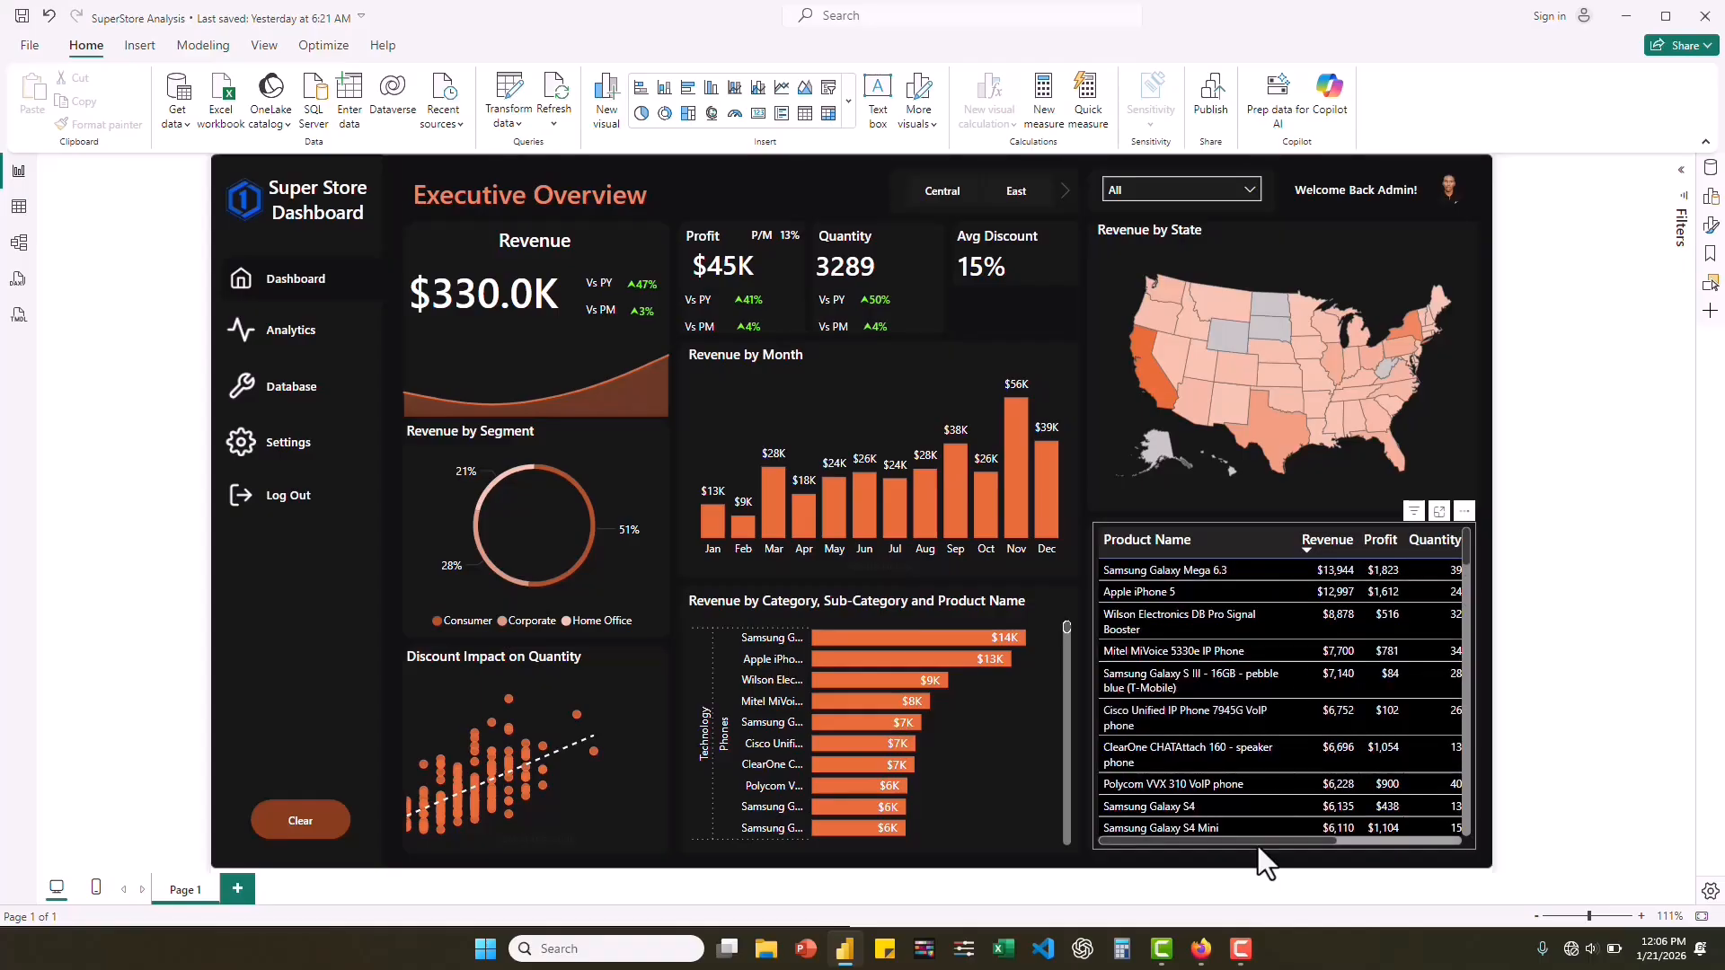
drag(1258, 843, 1139, 847)
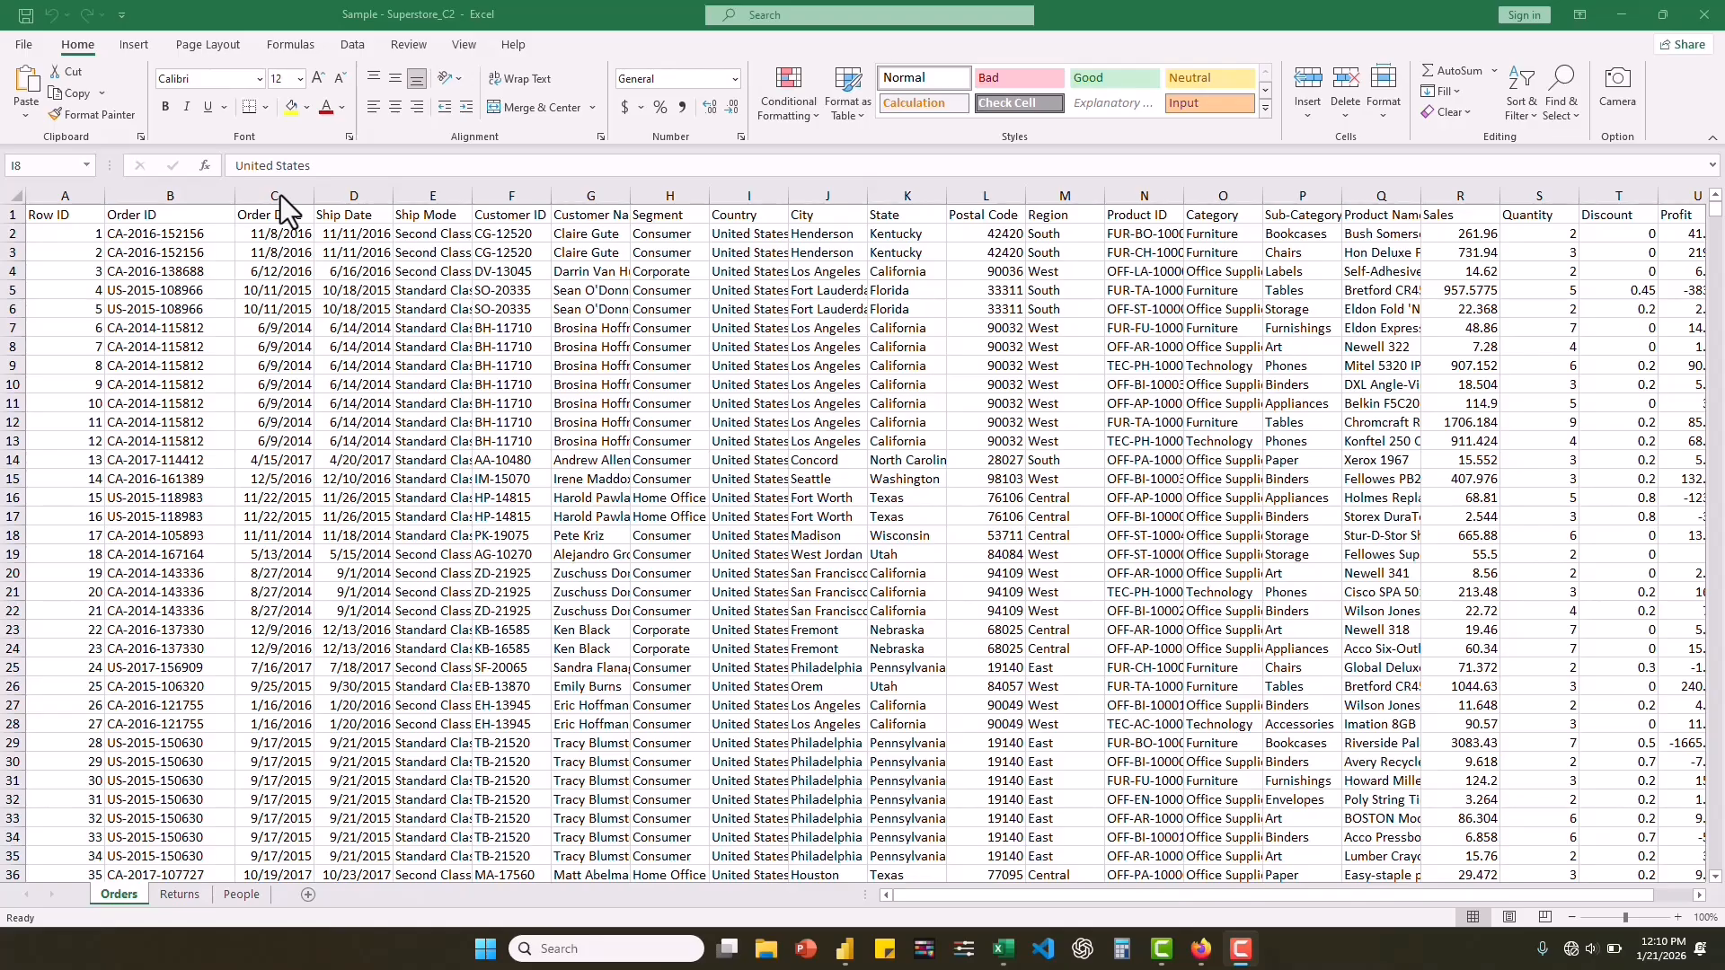
Switch to the Sample - Superstore_C2 workbook in Excel and select the header row of the Orders sheet to examine its fields.
click(18, 213)
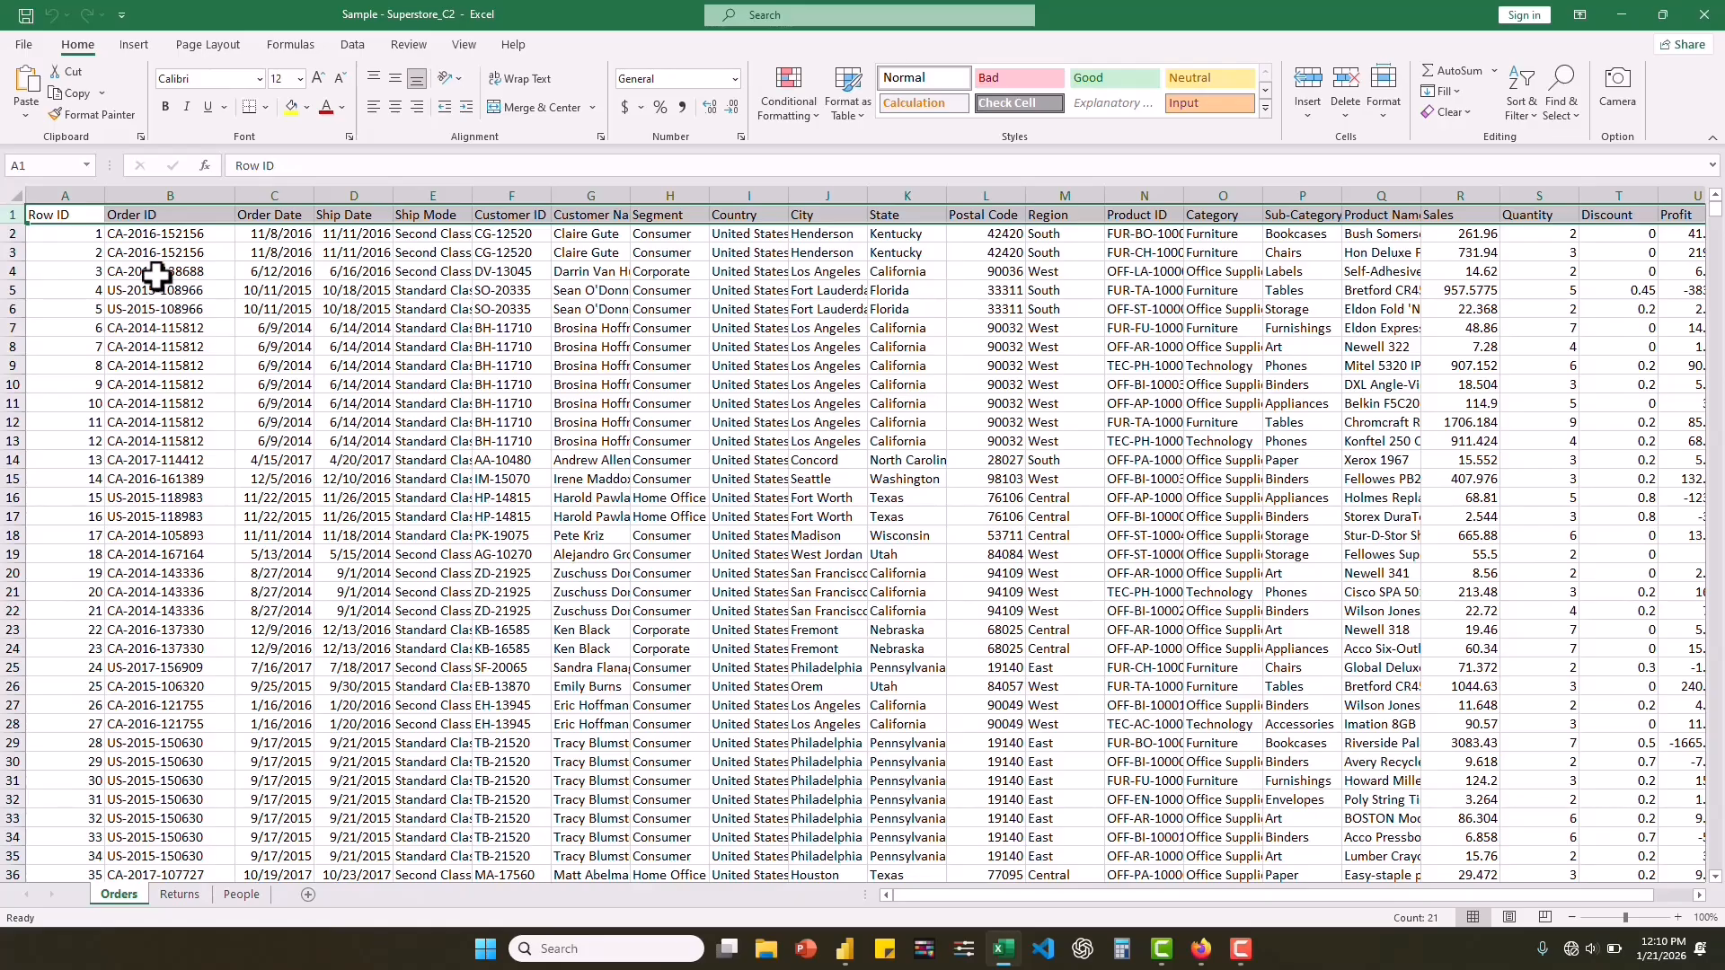
click(34, 192)
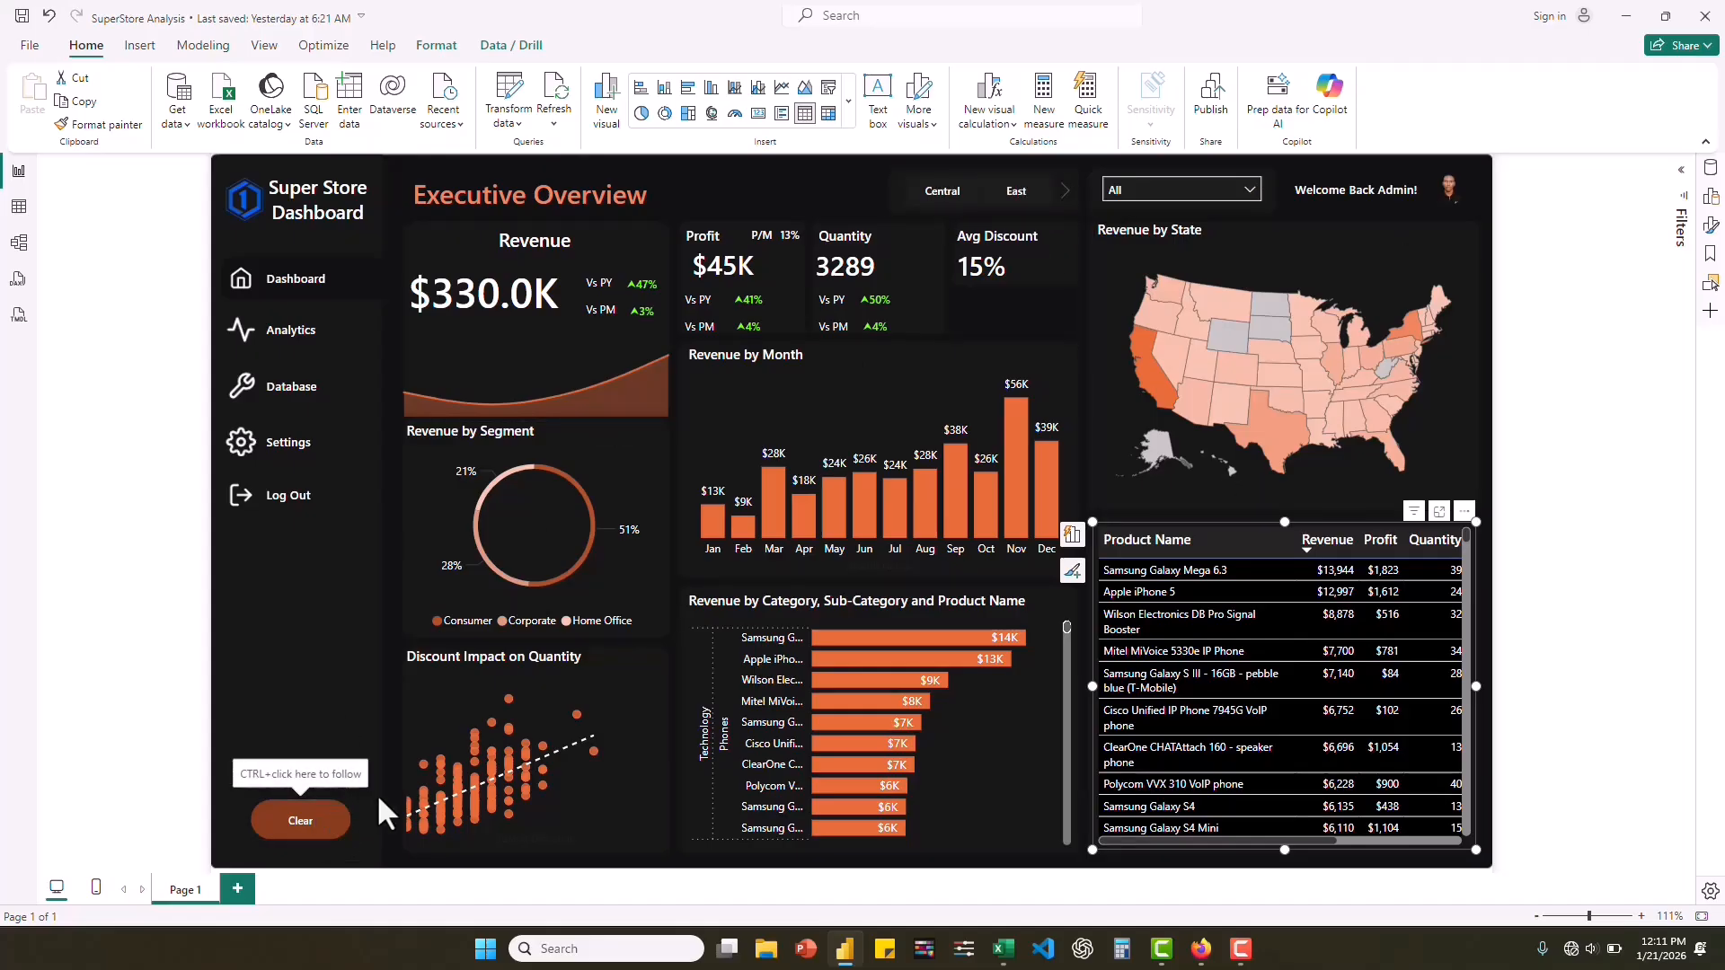
Return to the Power BI dashboard, clear its filters and filter the report to the Central region.
ctrl+click(302, 823)
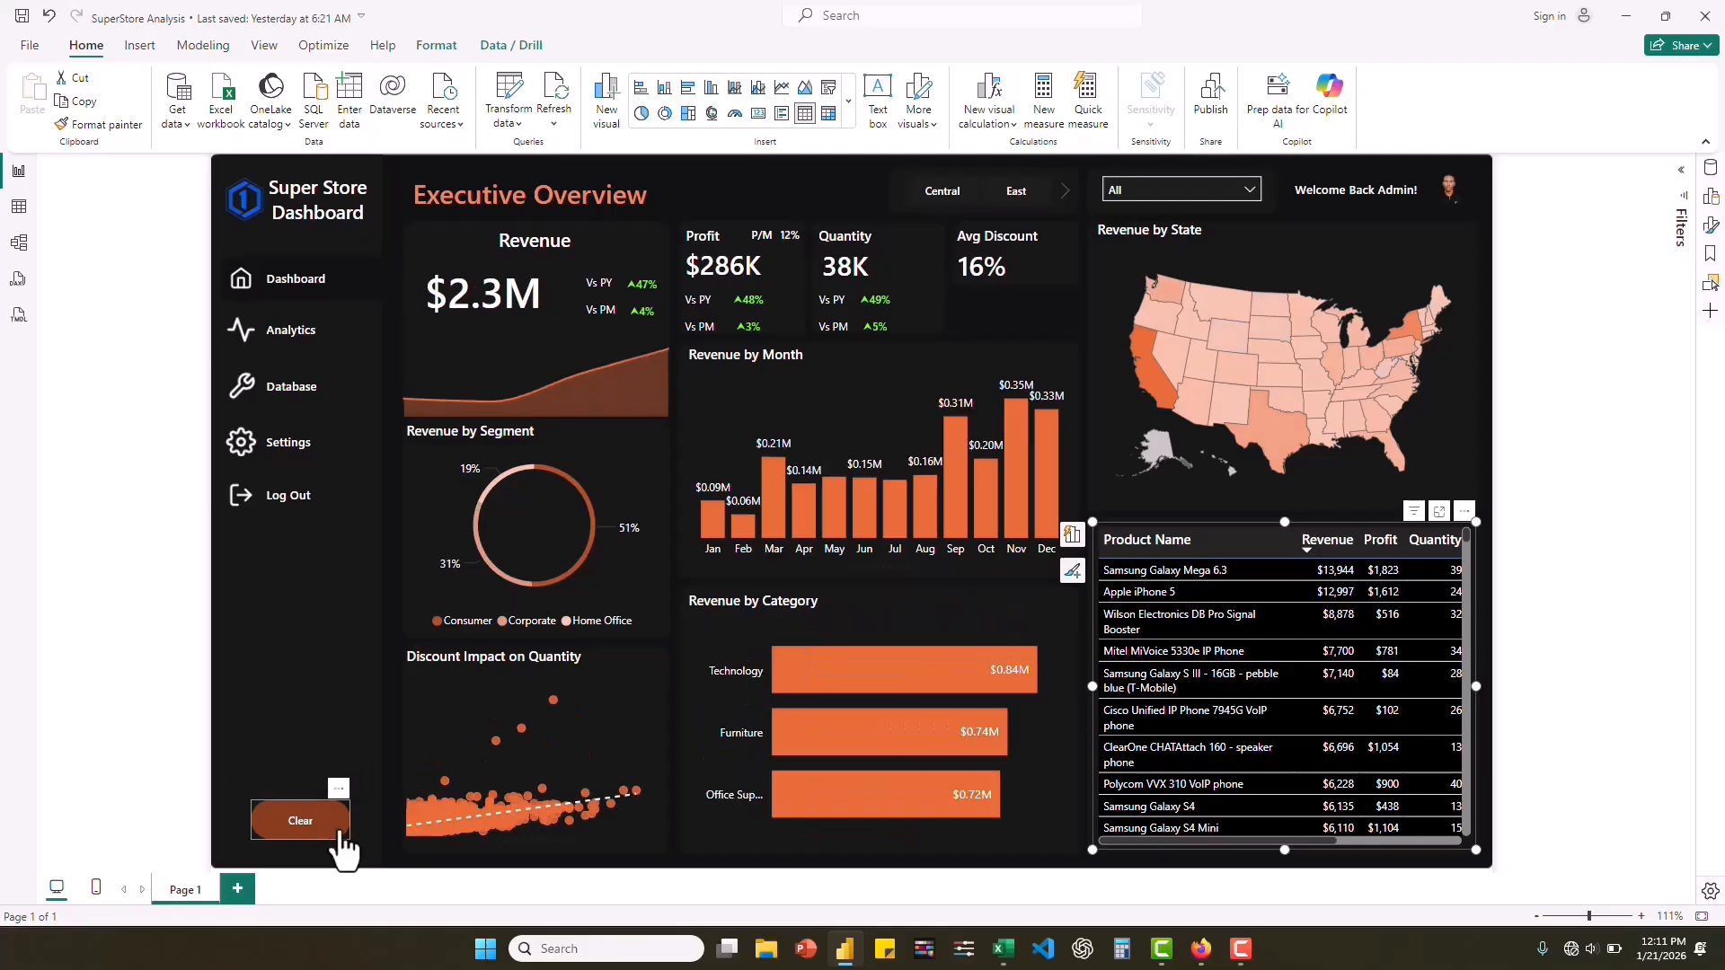
click(945, 194)
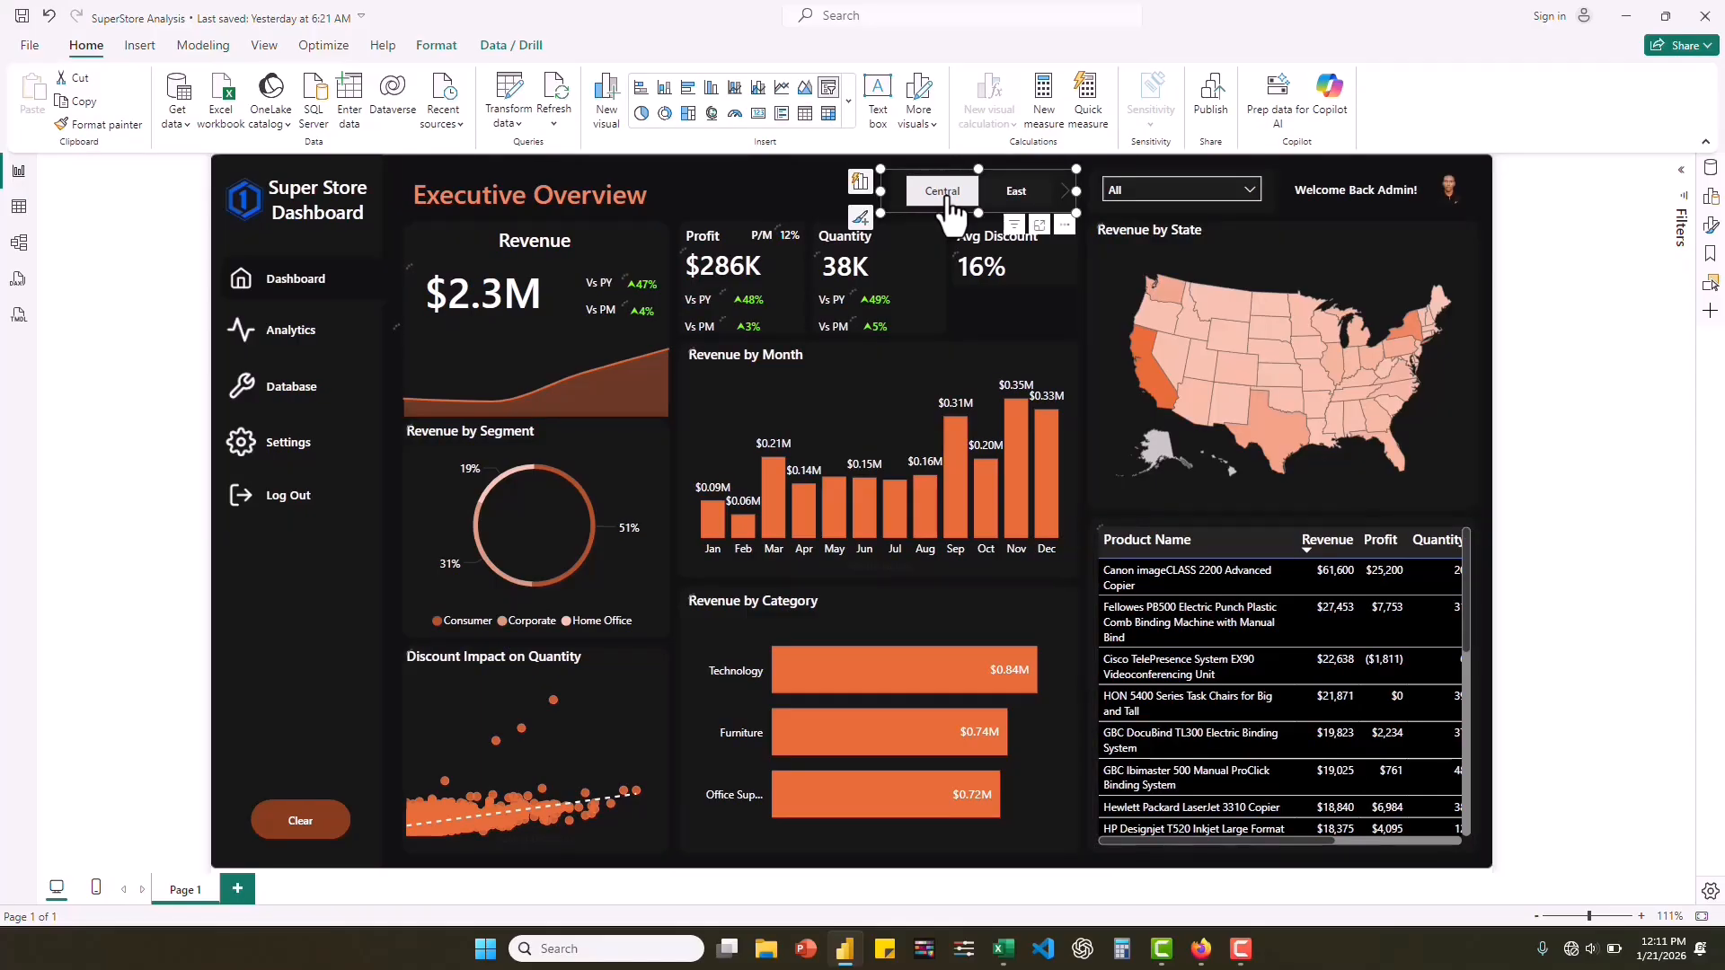
click(944, 193)
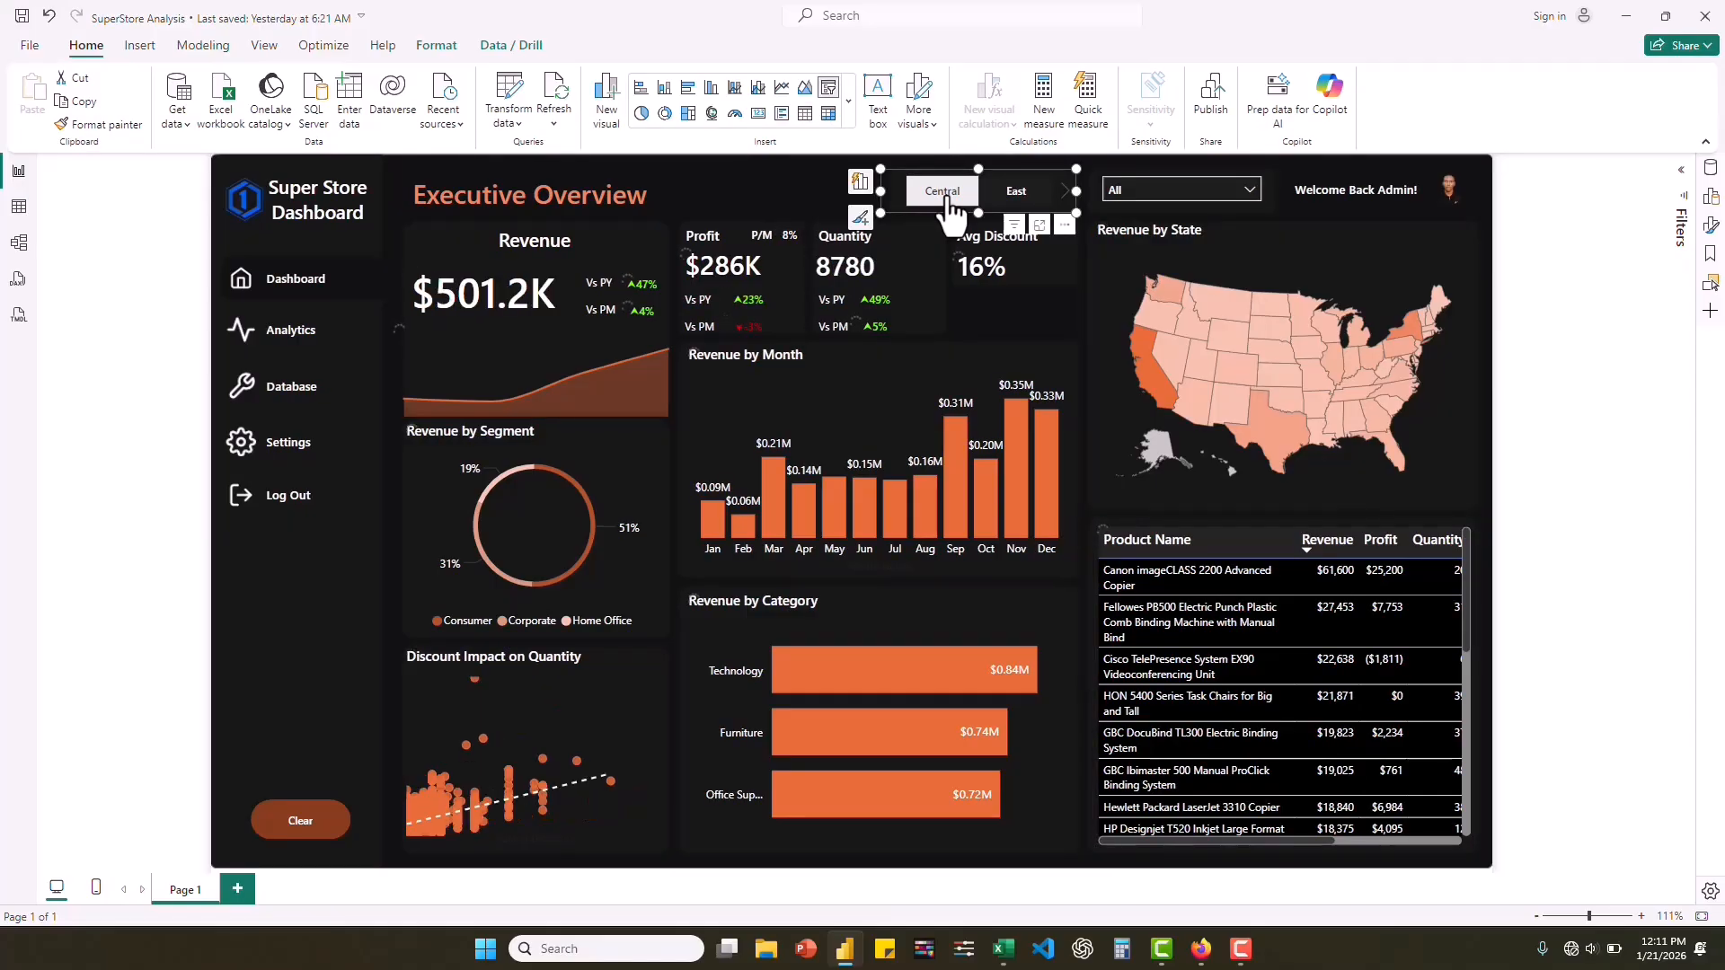
click(1016, 194)
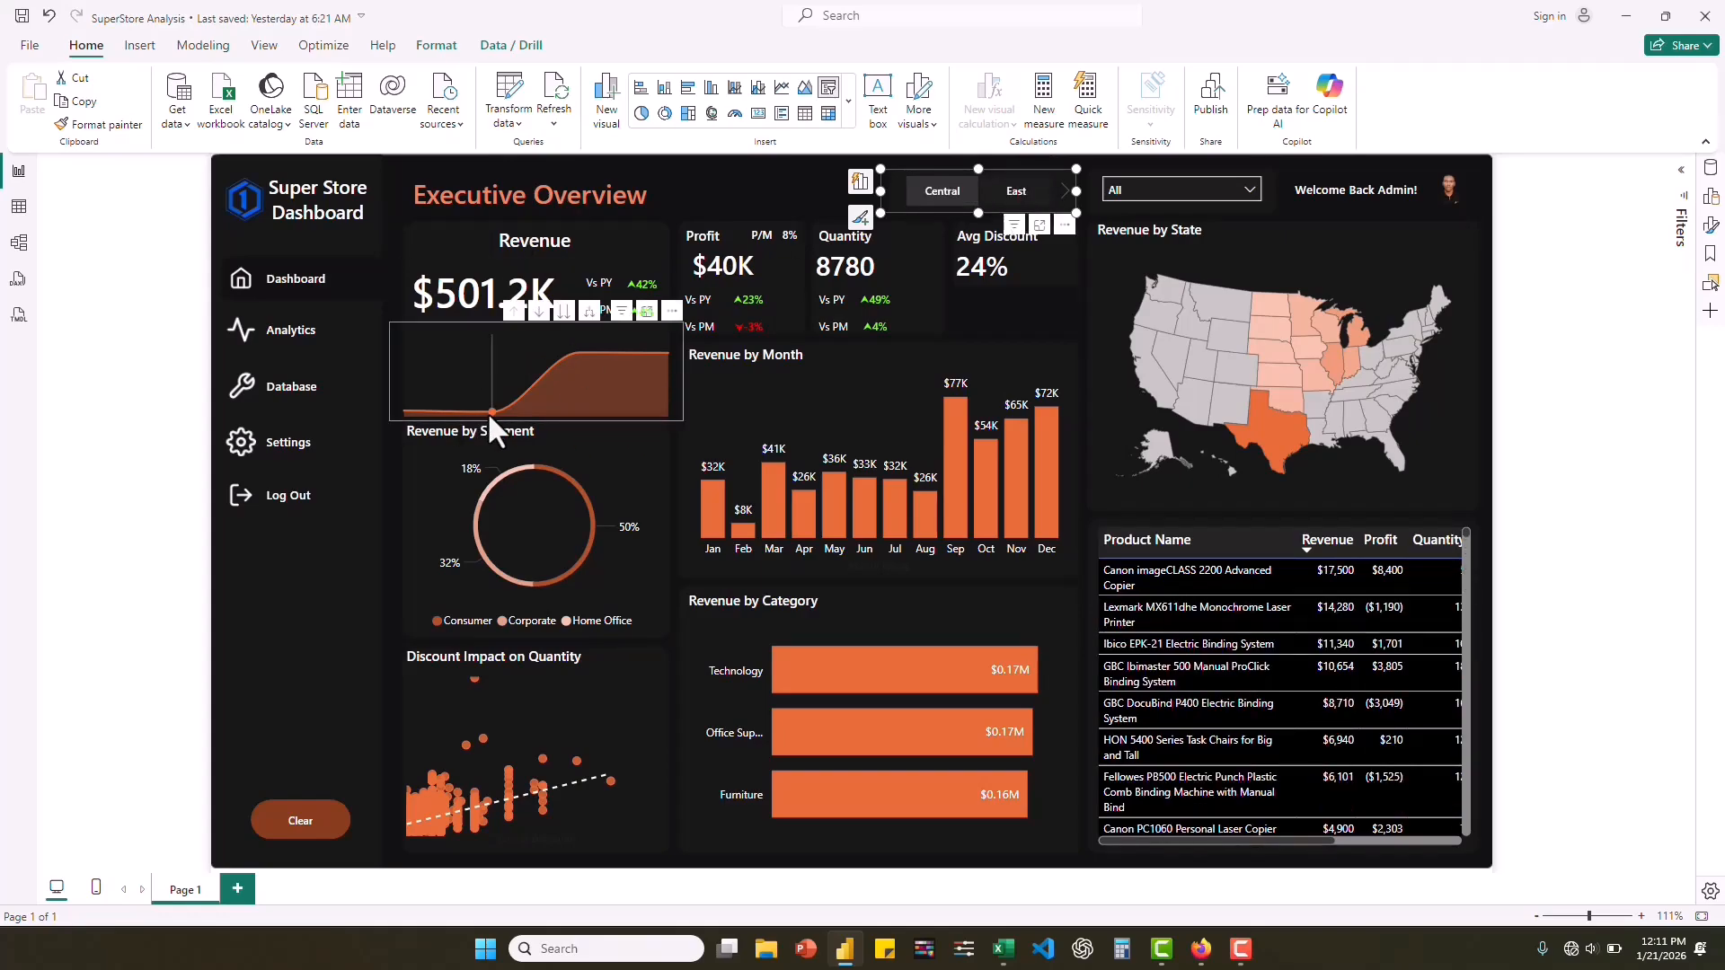
mouse_move(492, 410)
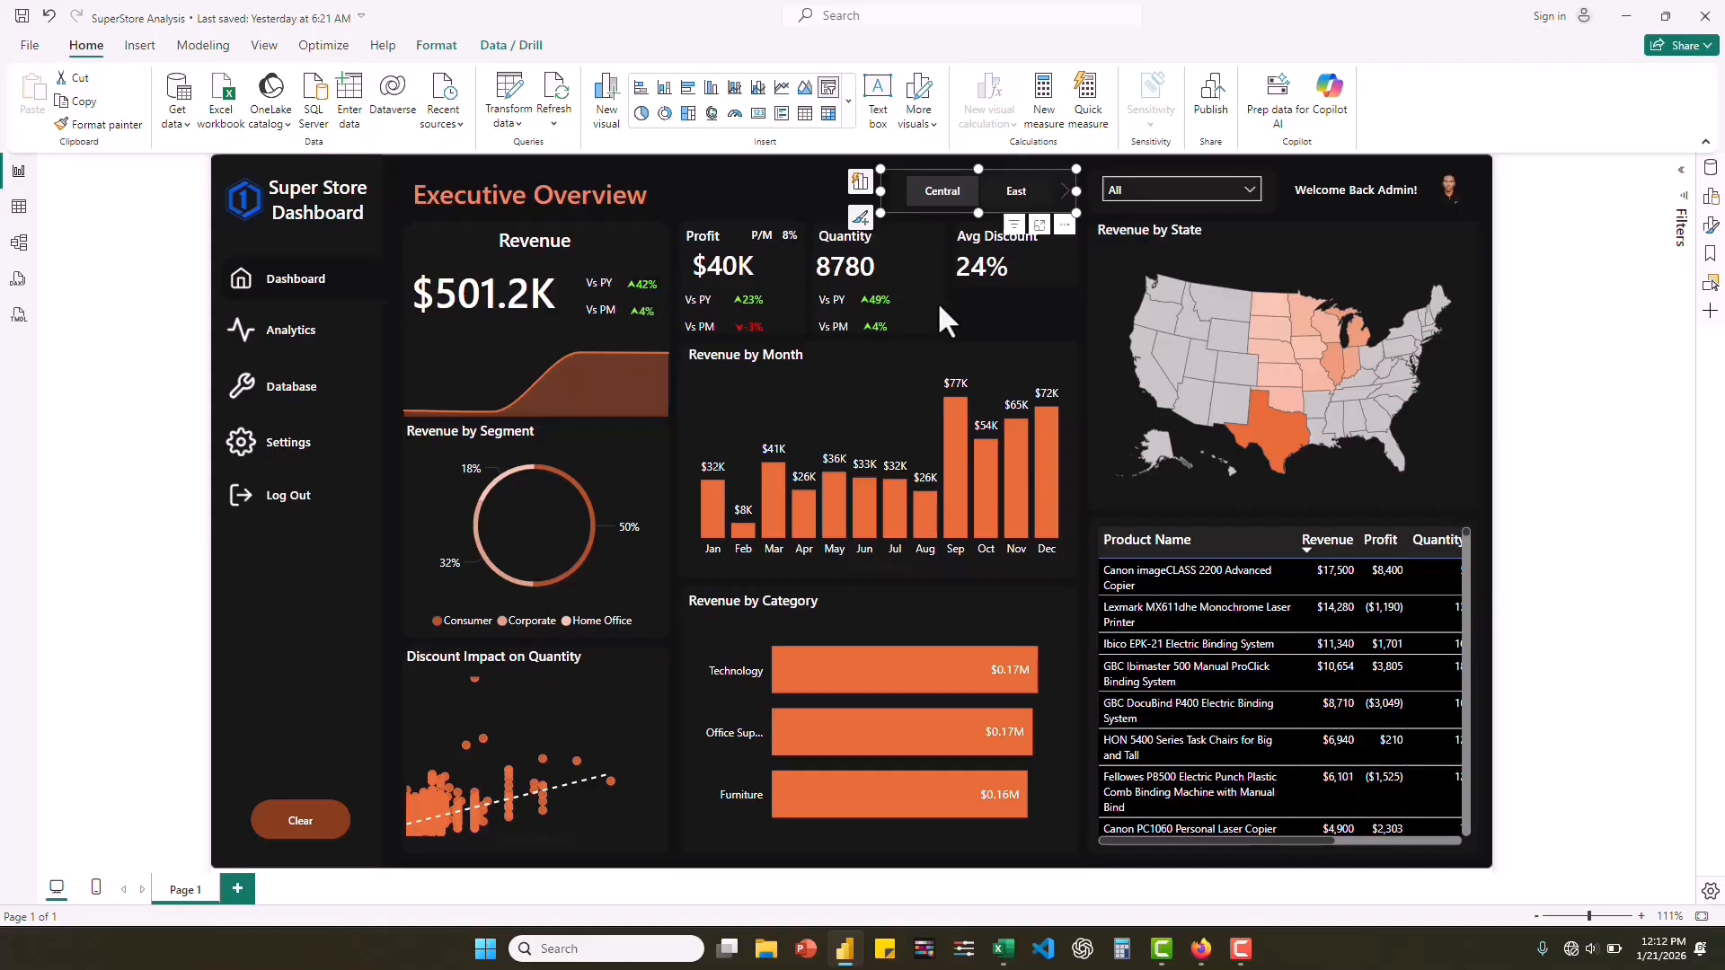
Filter the dashboard's date slicer to December of Q4 2017.
click(1249, 188)
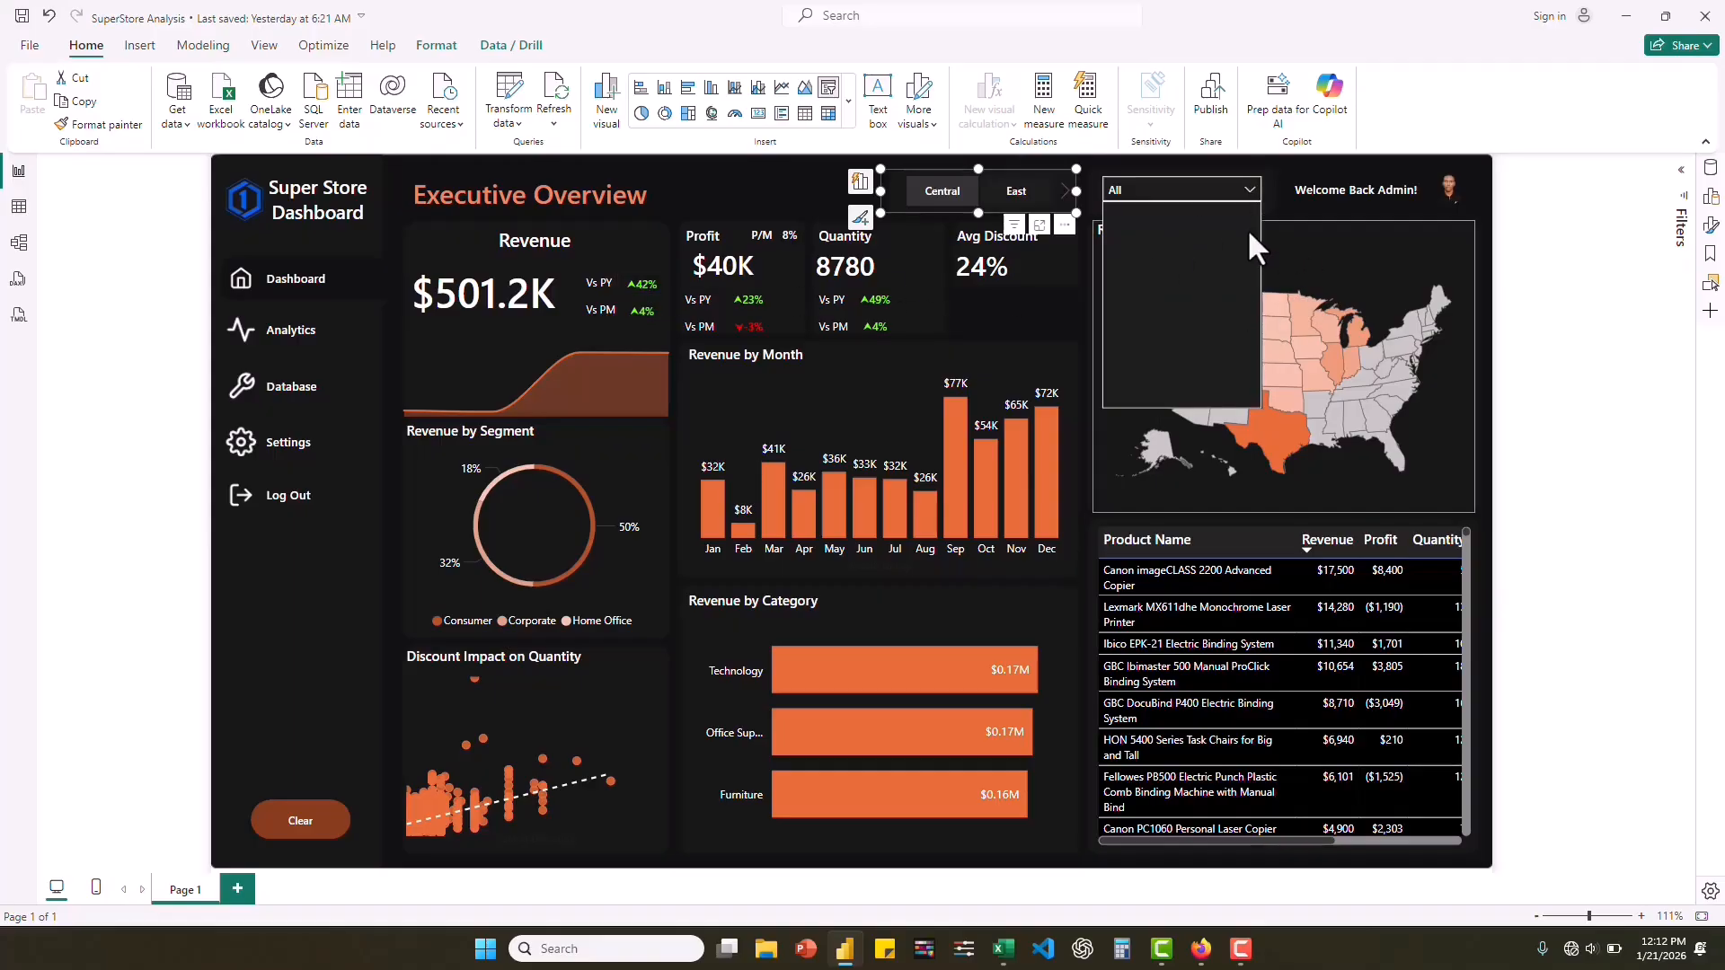
click(1122, 237)
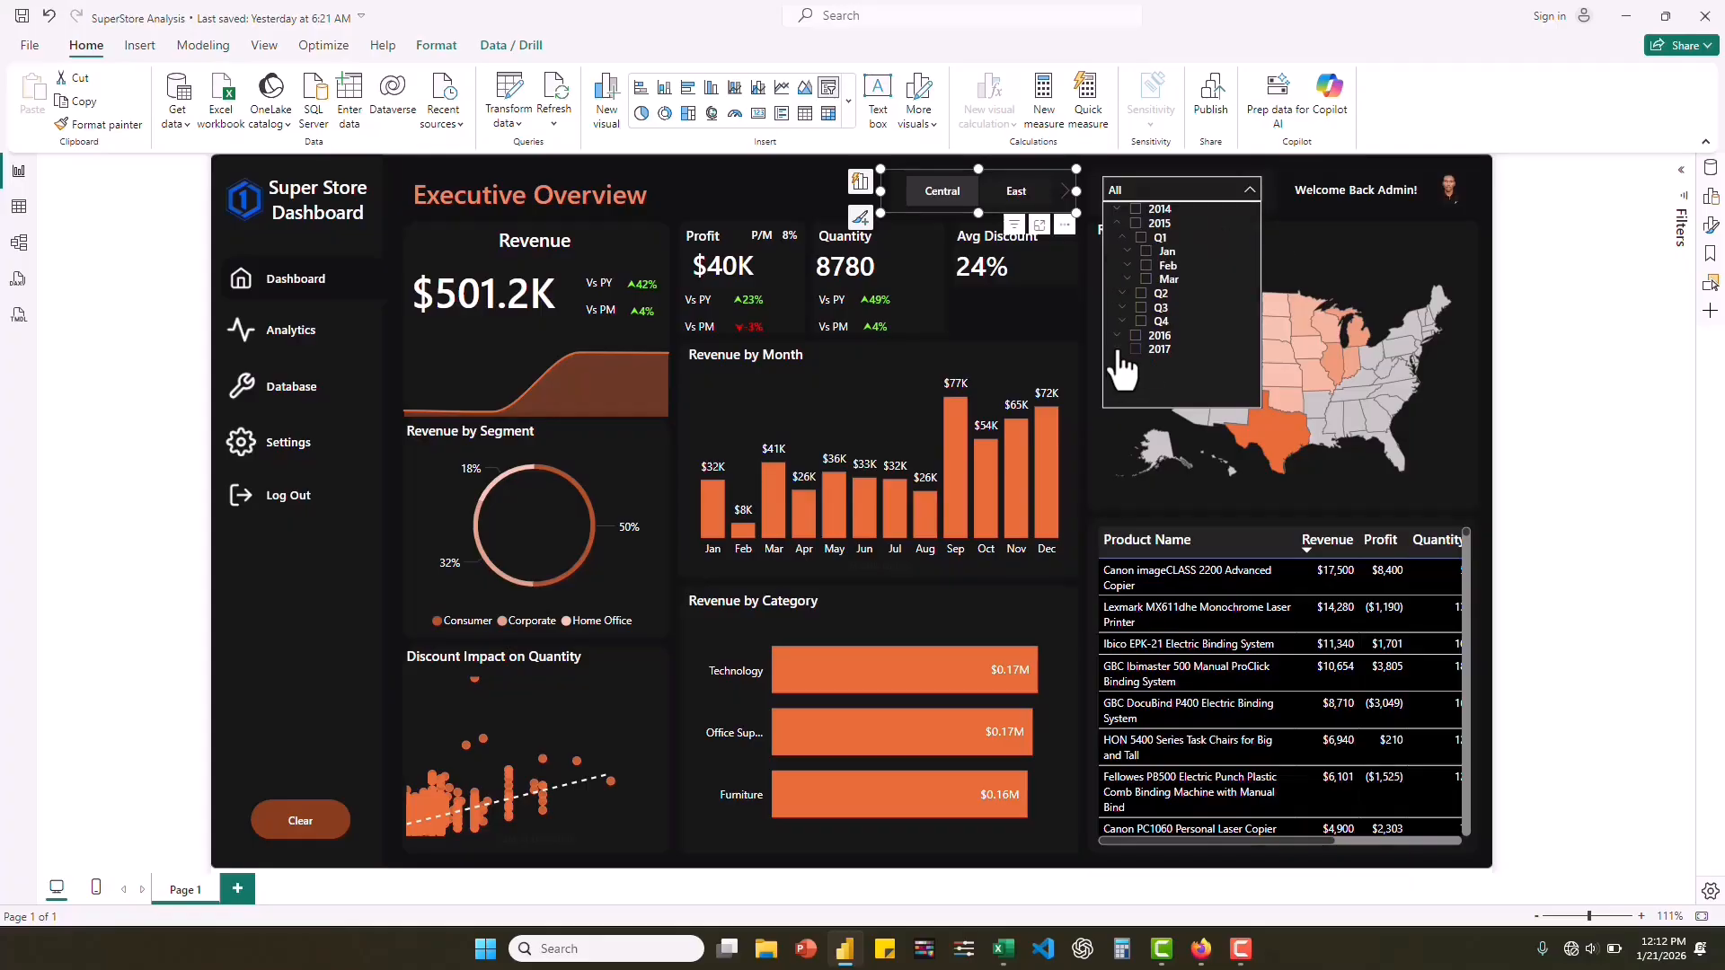
click(1119, 350)
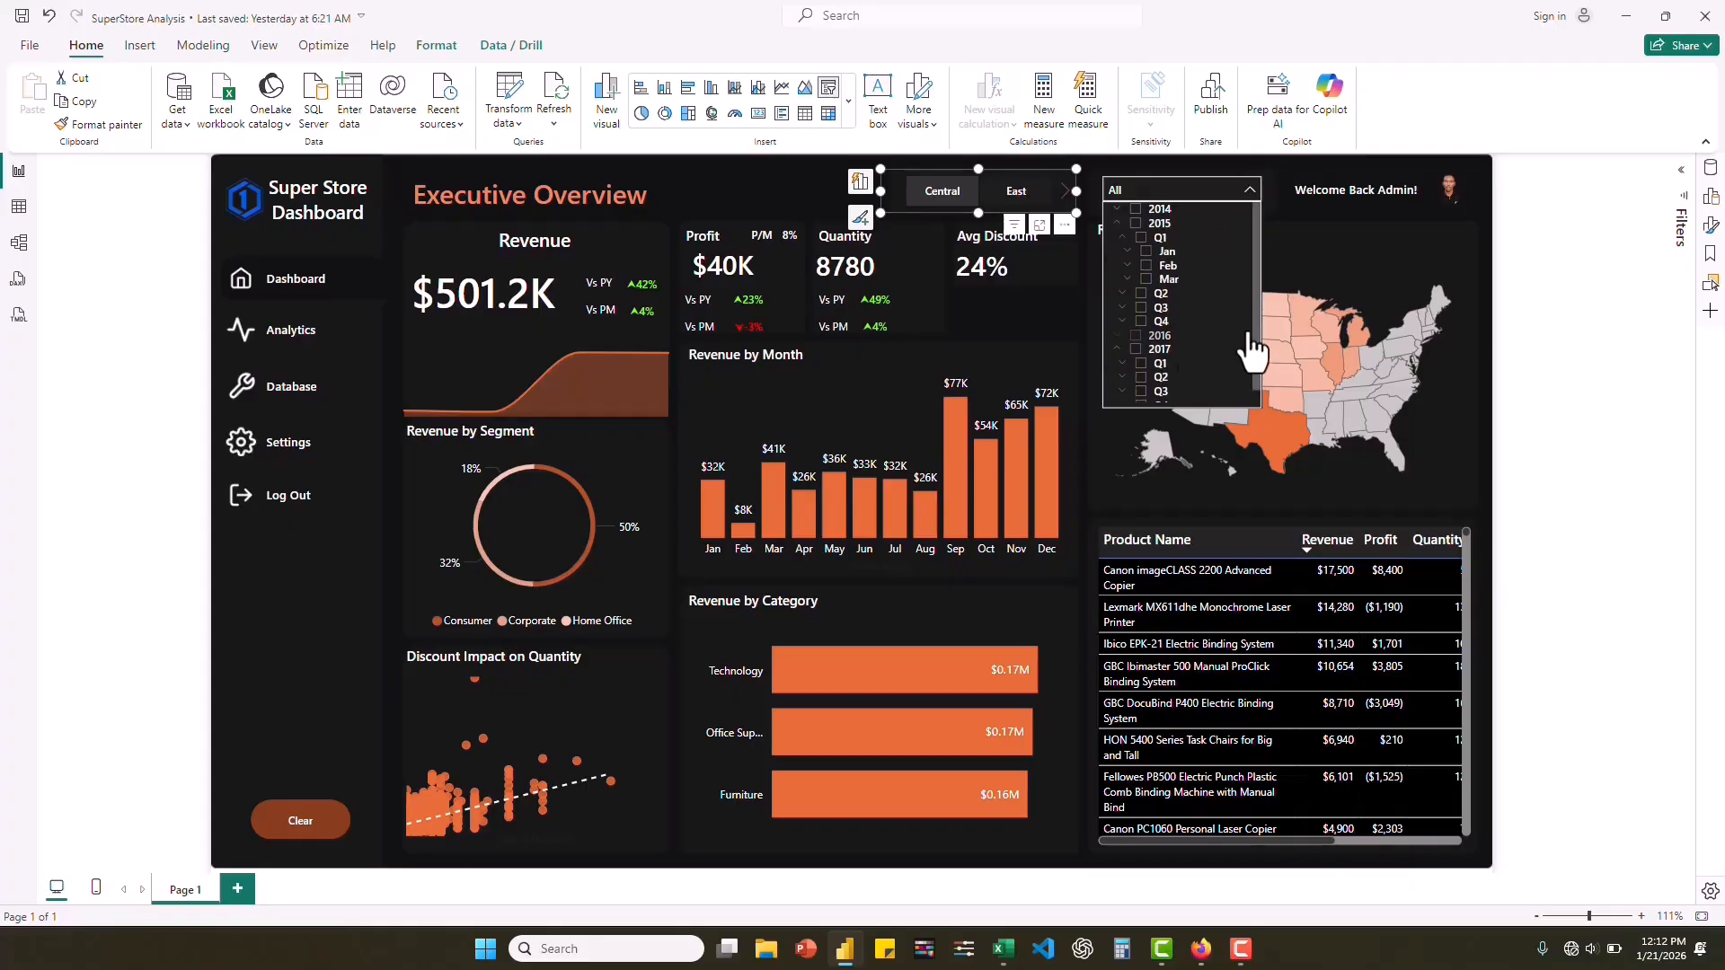
scroll(1258, 325, down, 1)
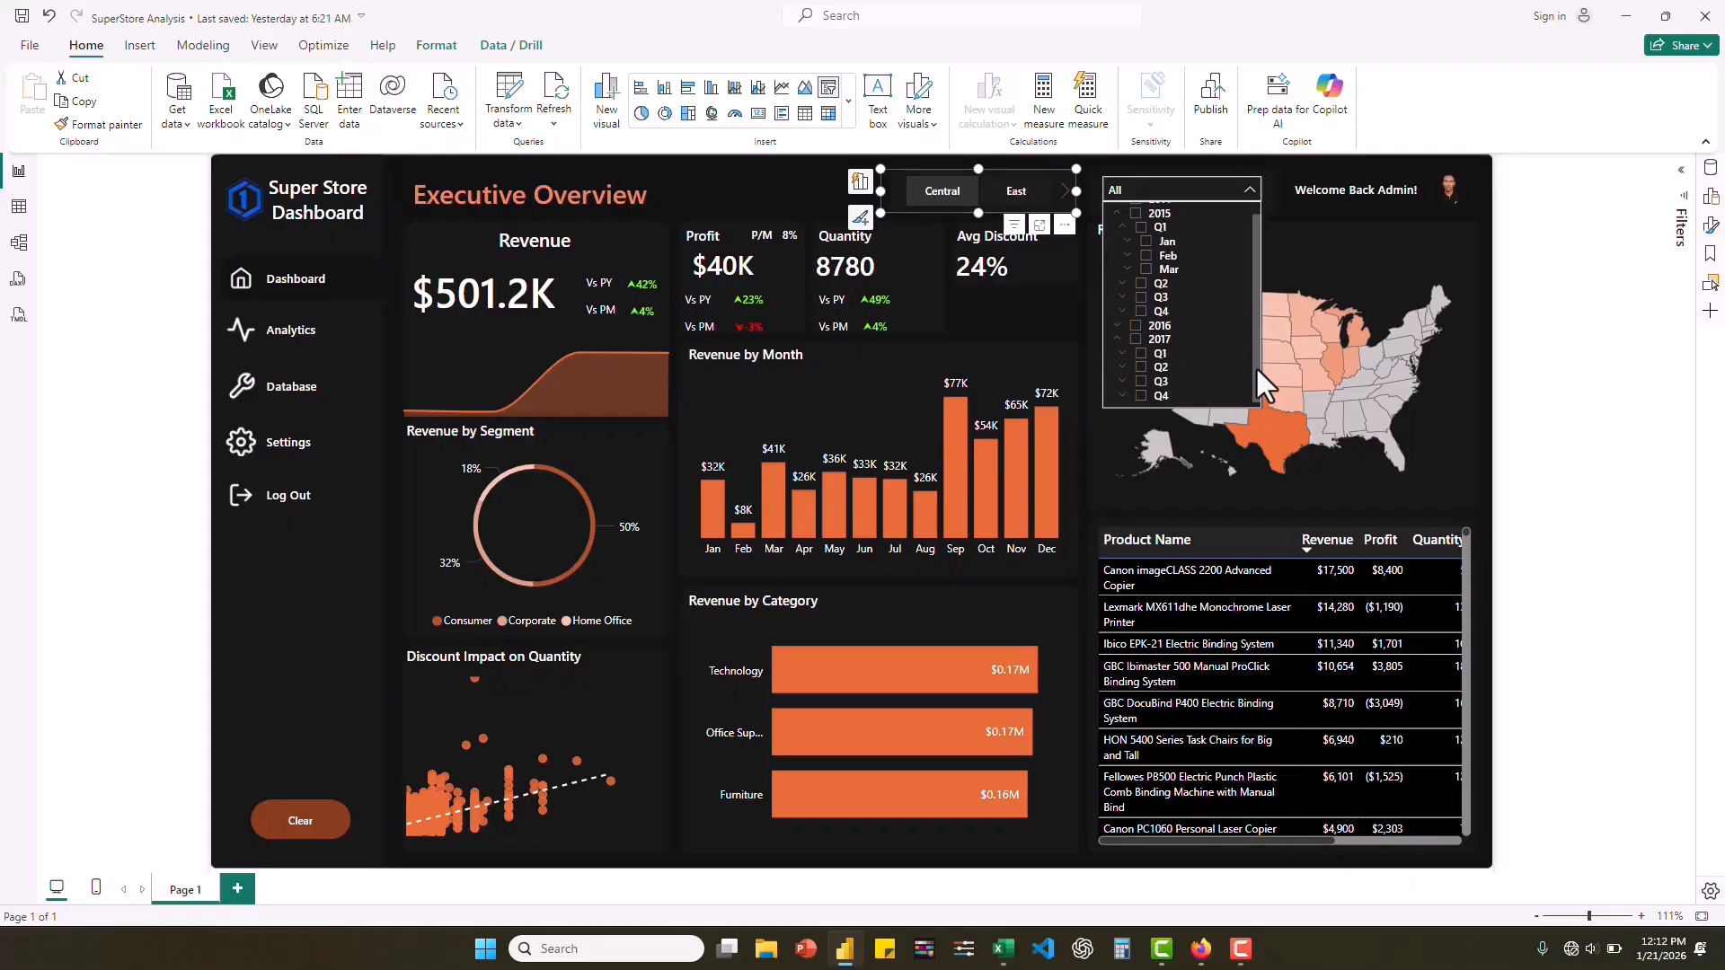
click(1123, 398)
scroll(1216, 382, down, 1)
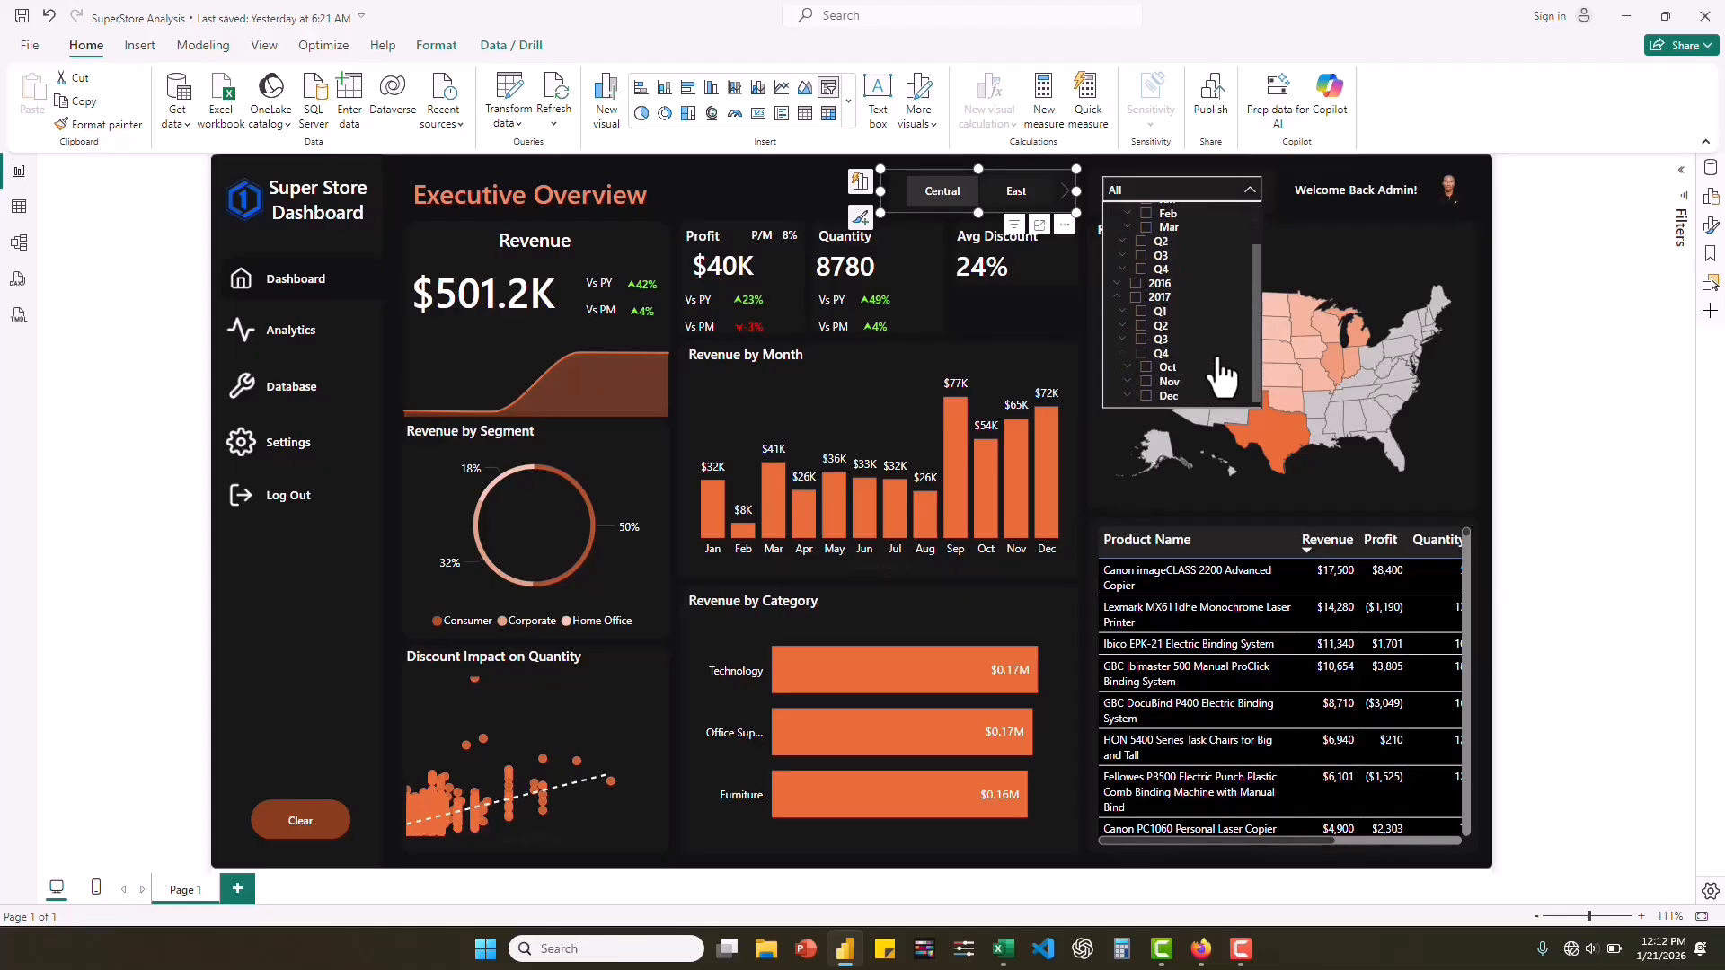
click(1146, 397)
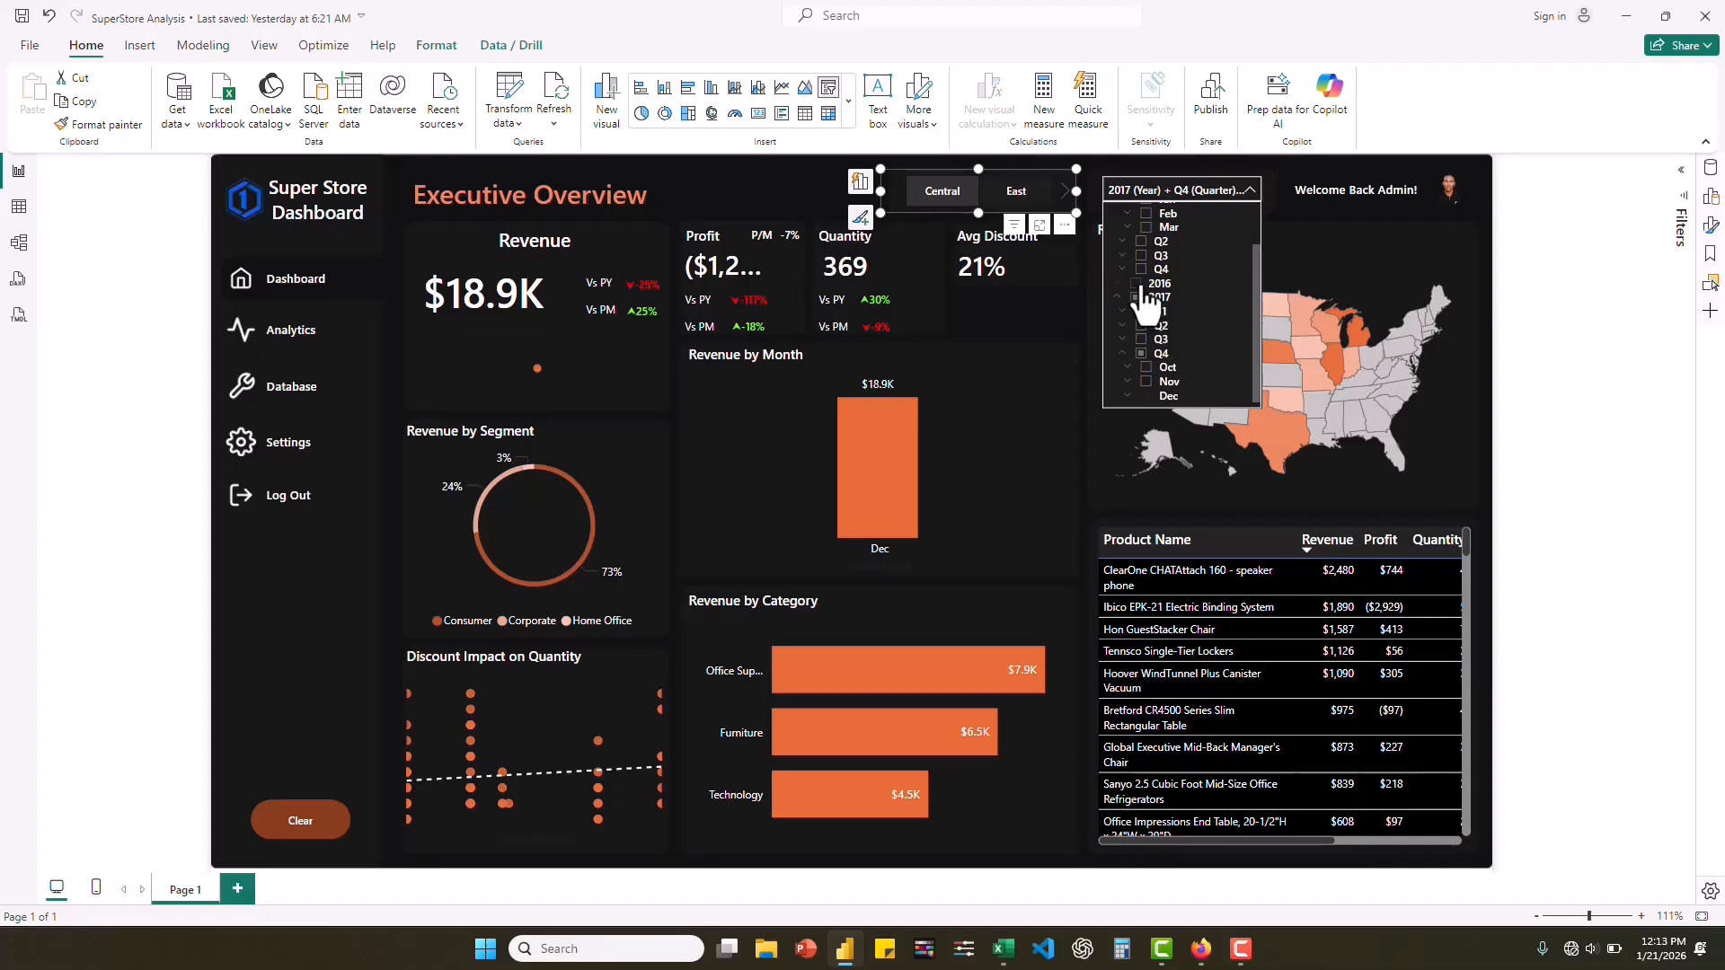
Change the date slicer selection to December of Q4 2016.
click(1120, 283)
drag(1254, 245, 1259, 290)
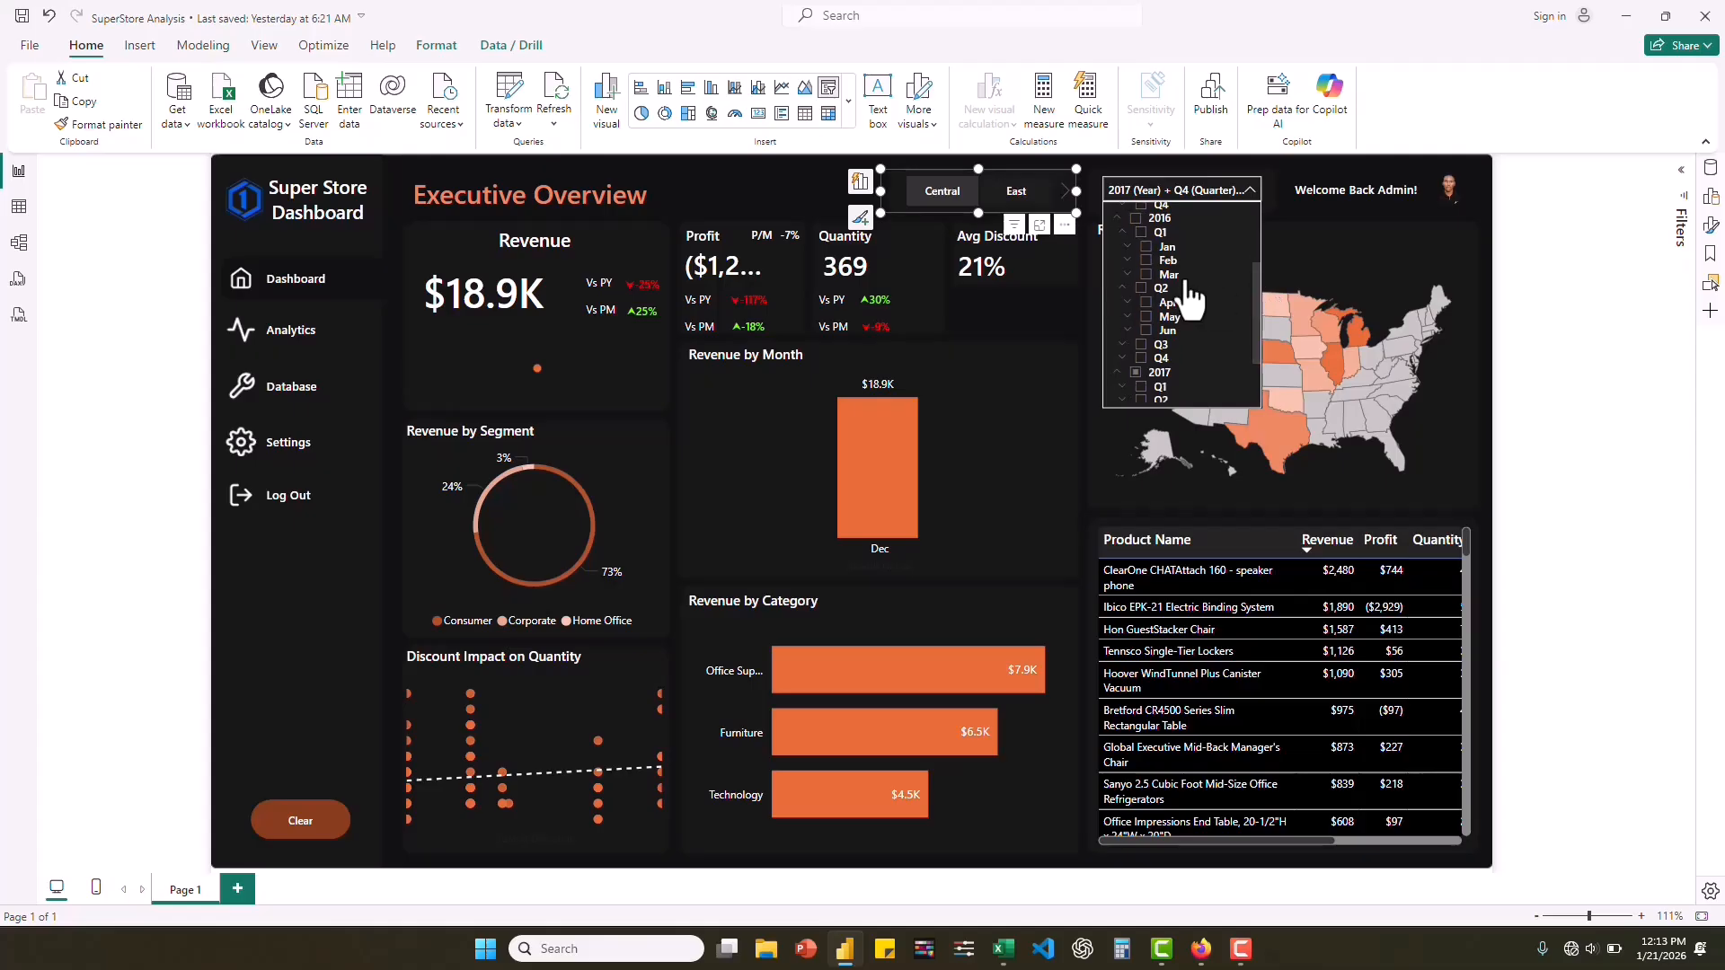
click(1121, 359)
drag(1256, 282, 1253, 327)
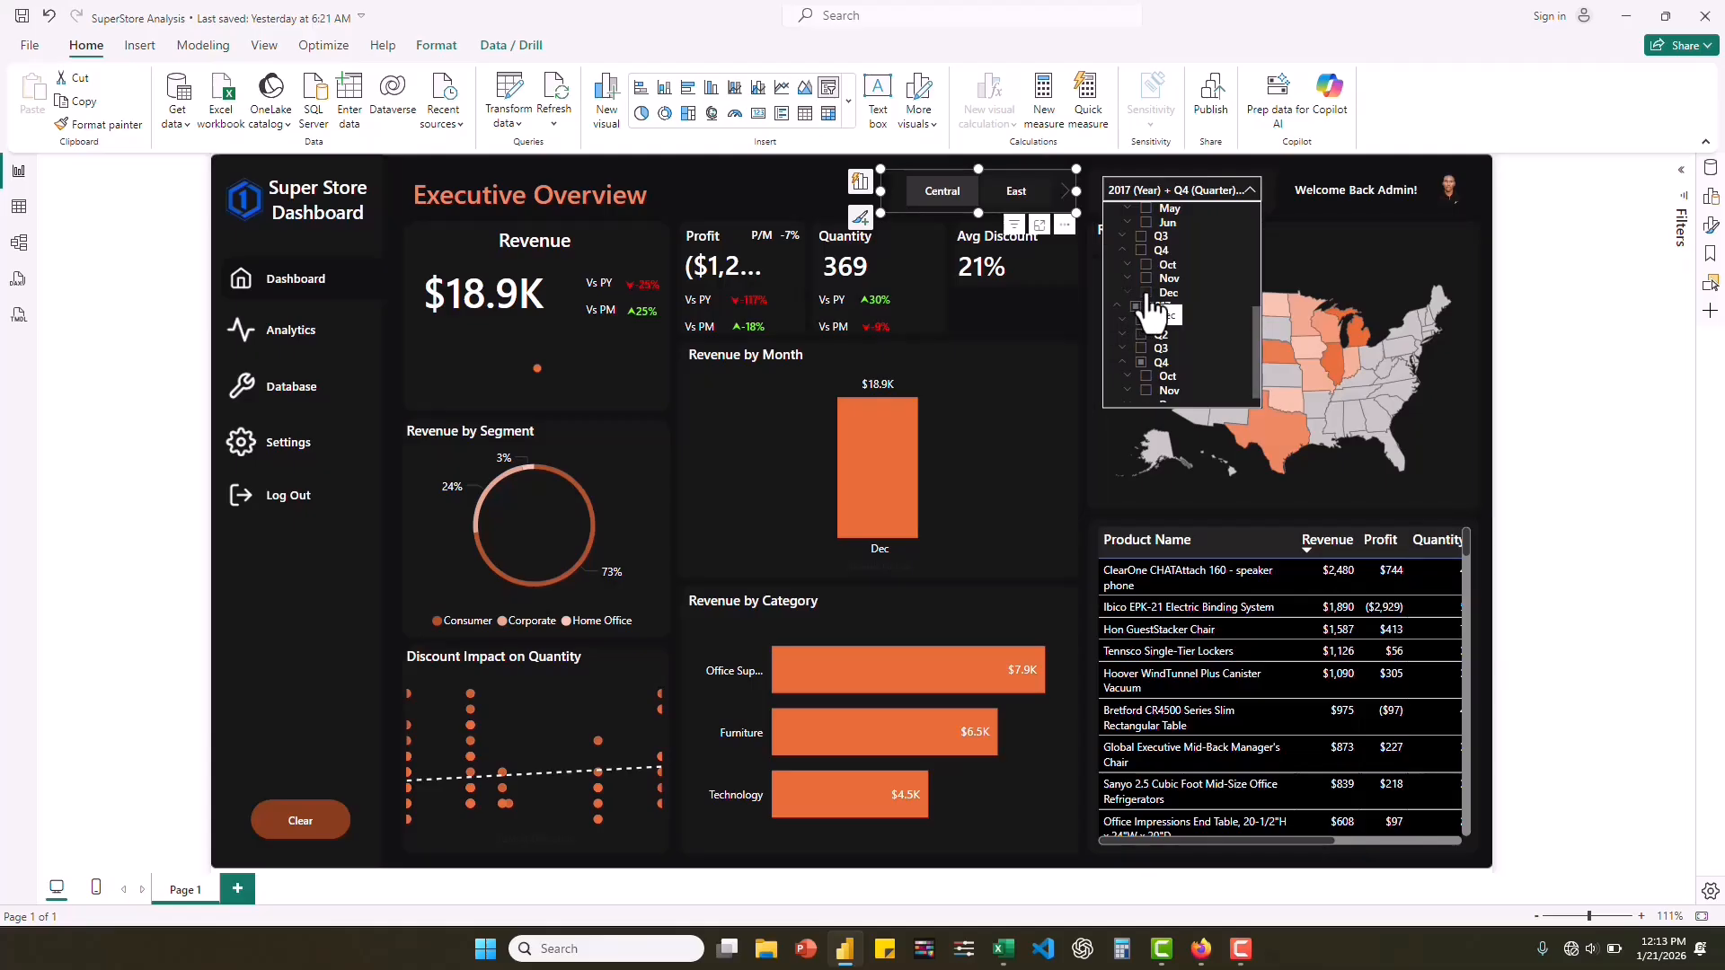
click(1146, 294)
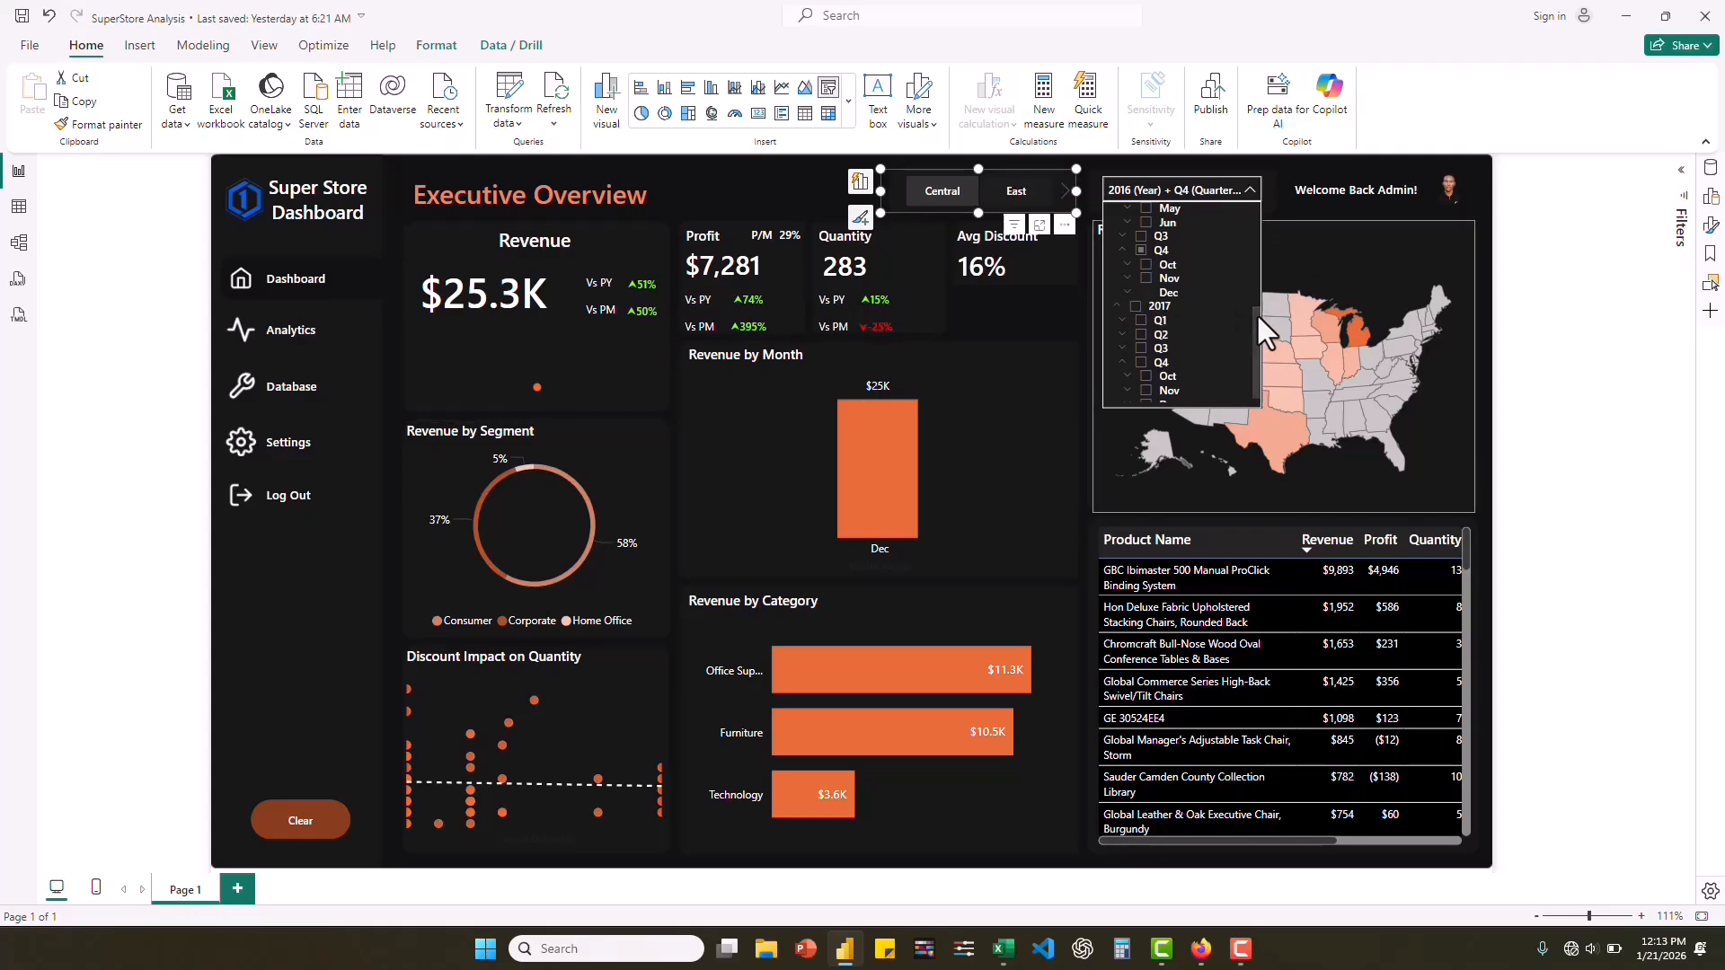
scroll(1168, 297, up, 3)
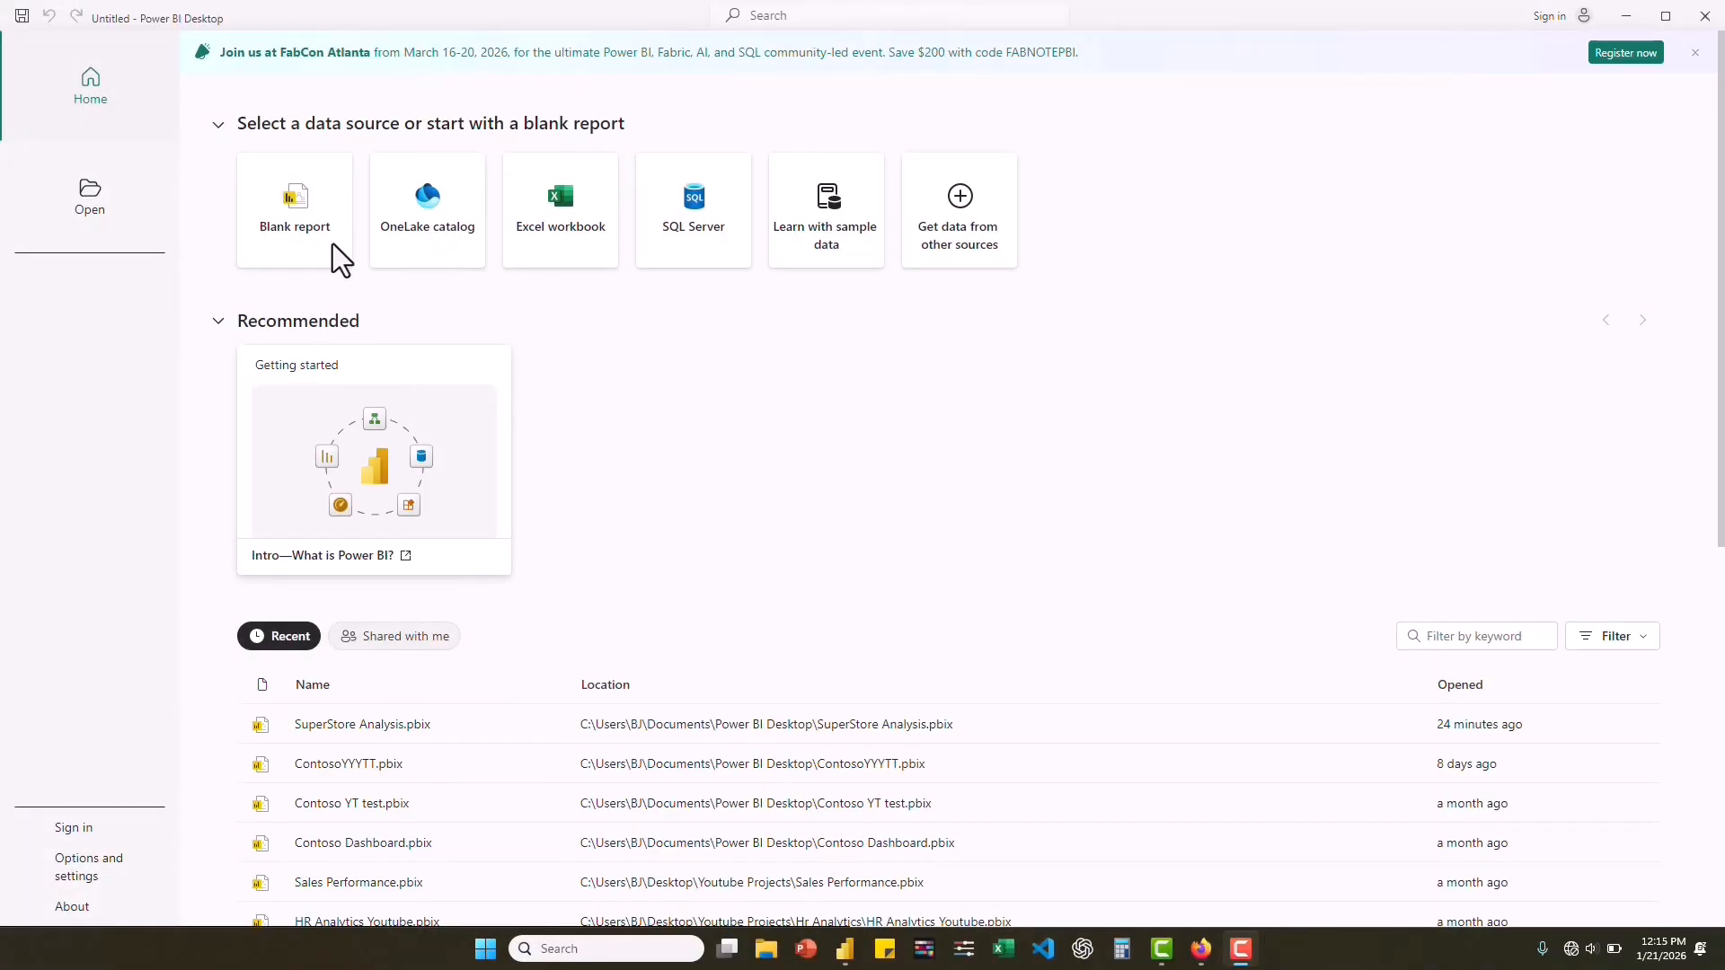
Create a blank report and connect it to the Sample - Superstore_C2 Excel workbook.
click(304, 216)
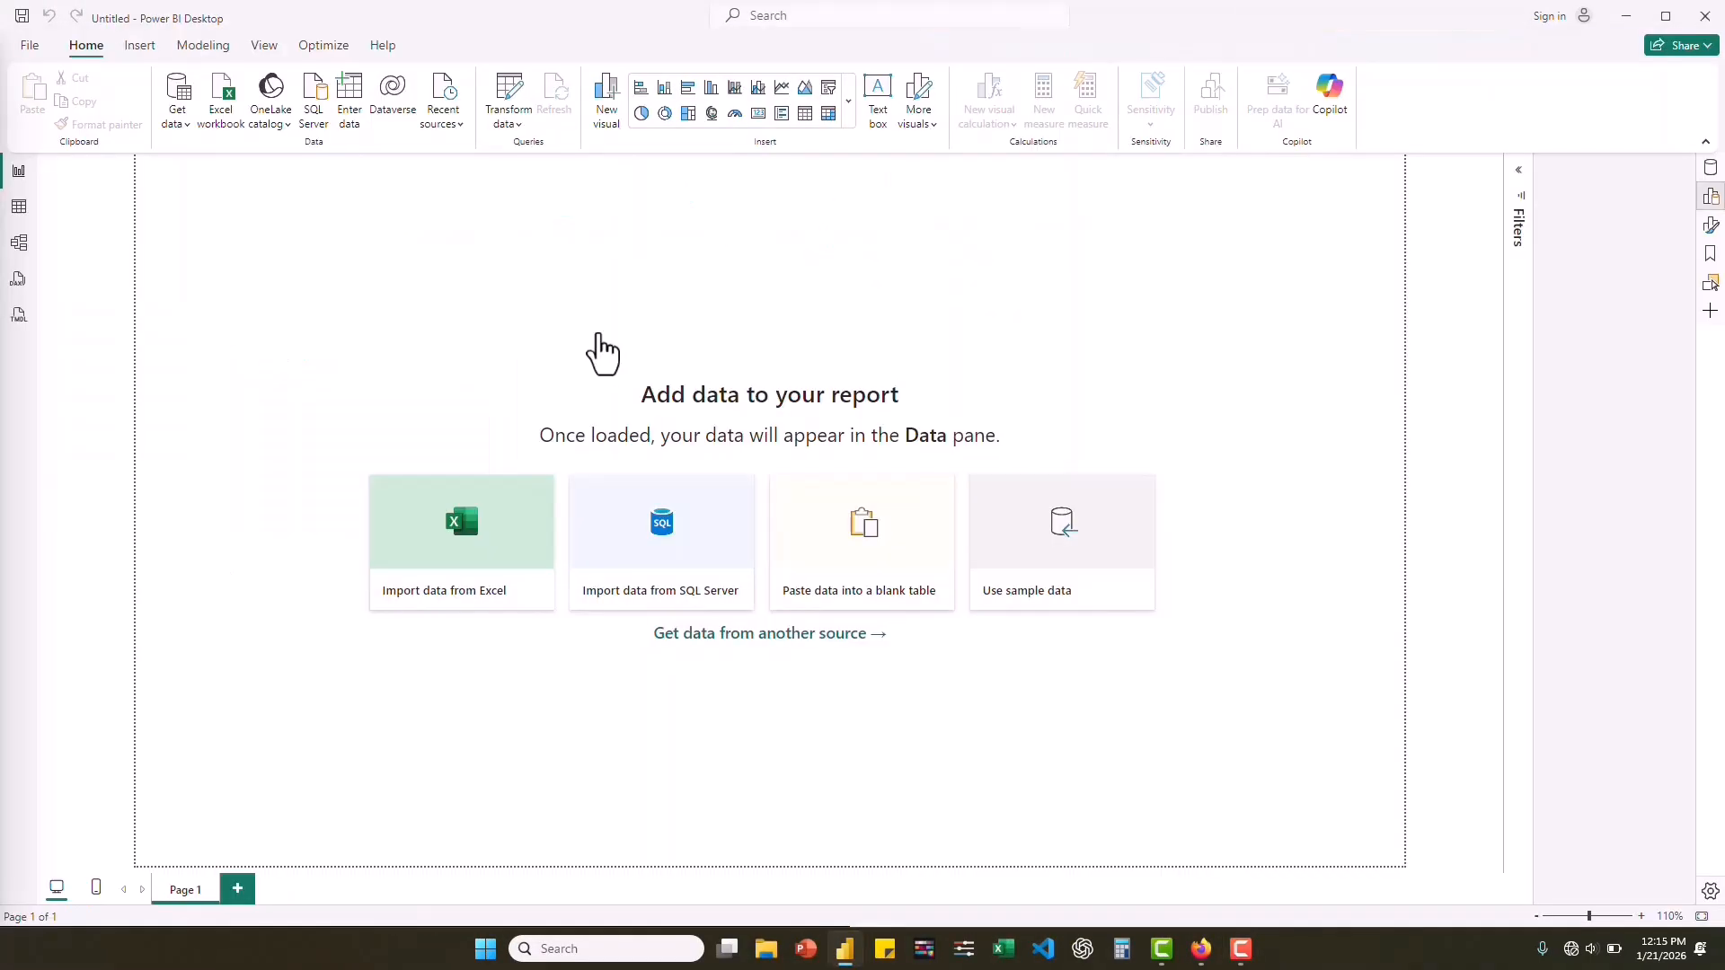
click(224, 119)
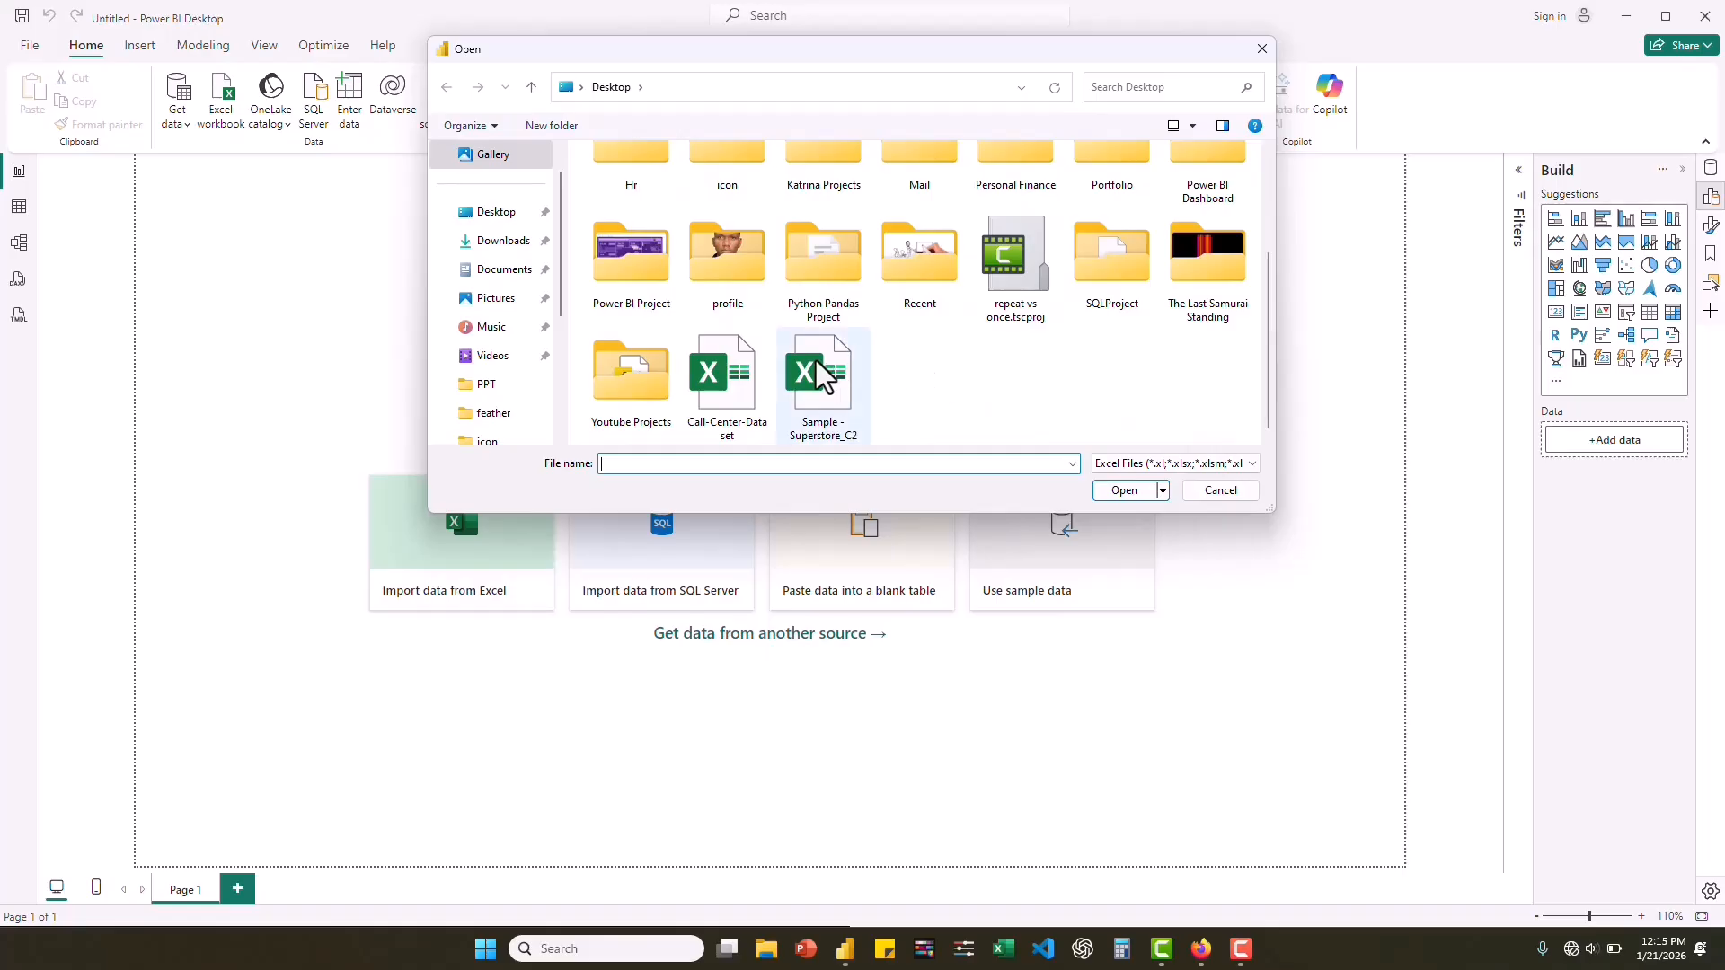
double_click(816, 377)
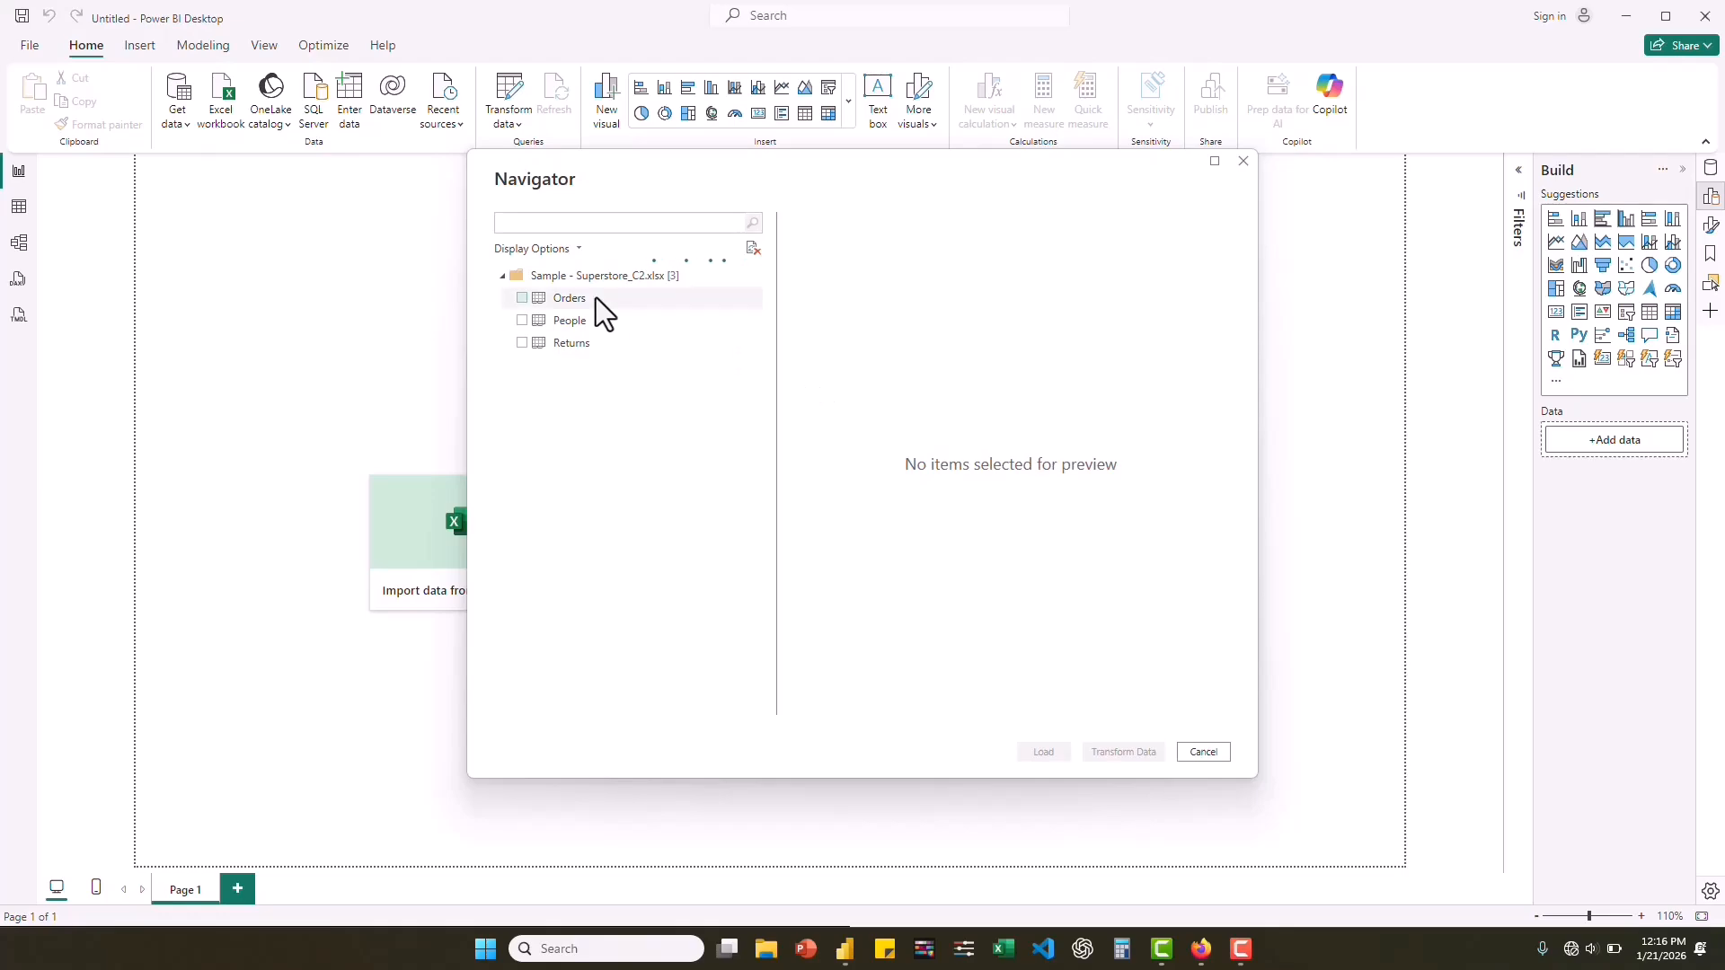
Select the Orders table from the workbook and open it for transformation in Power Query Editor.
click(523, 299)
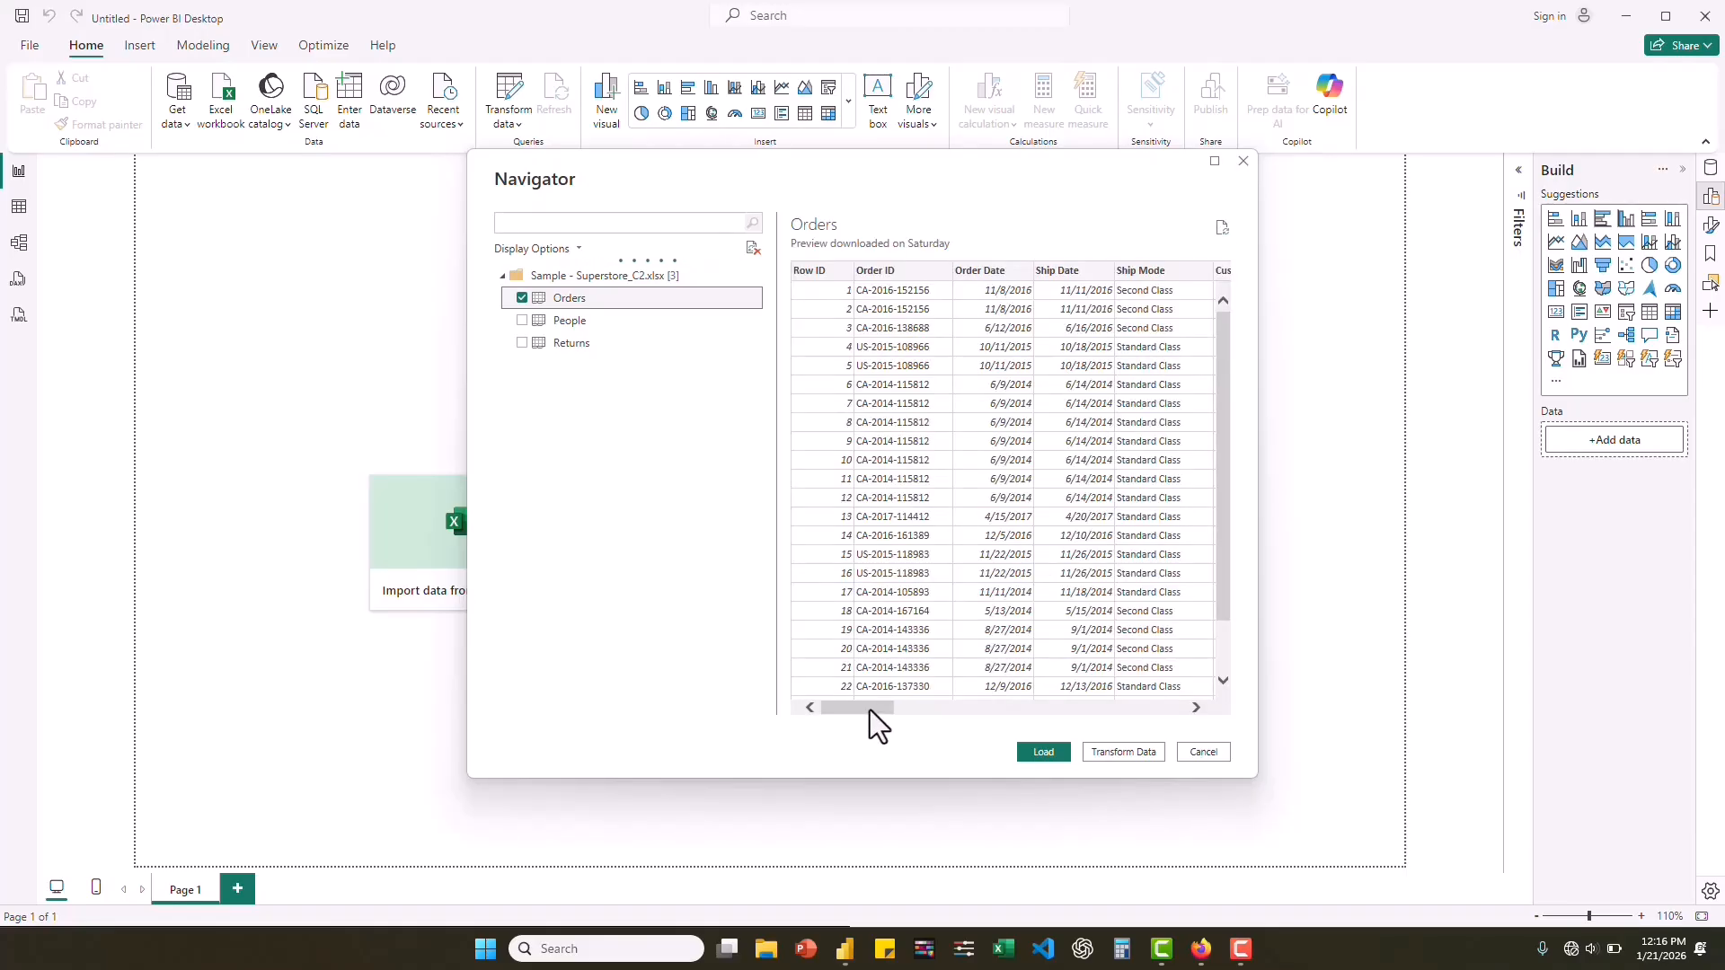
mouse_move(871, 709)
mouse_down()
mouse_move(893, 708)
mouse_move(845, 725)
mouse_up()
click(1126, 751)
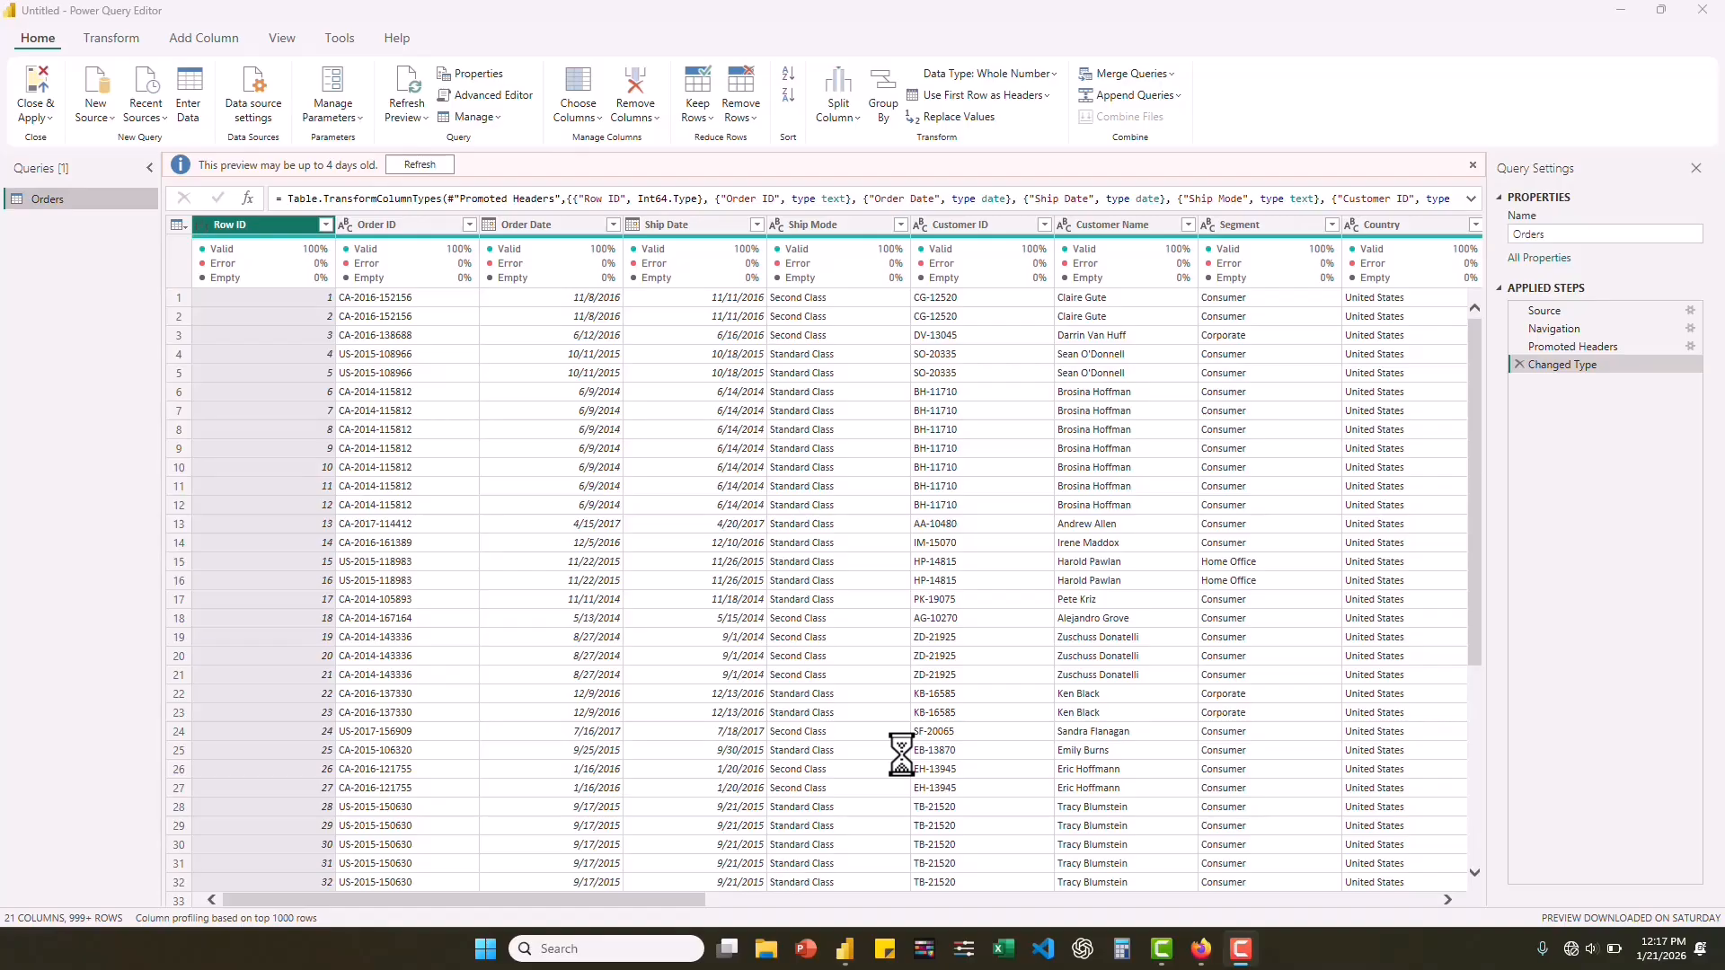
Keep only the Order Date, Segment, State, Region, Category, Sub-Category, Product Name, Sales, Quantity, Discount and Profit columns in the Orders query.
click(585, 117)
click(601, 144)
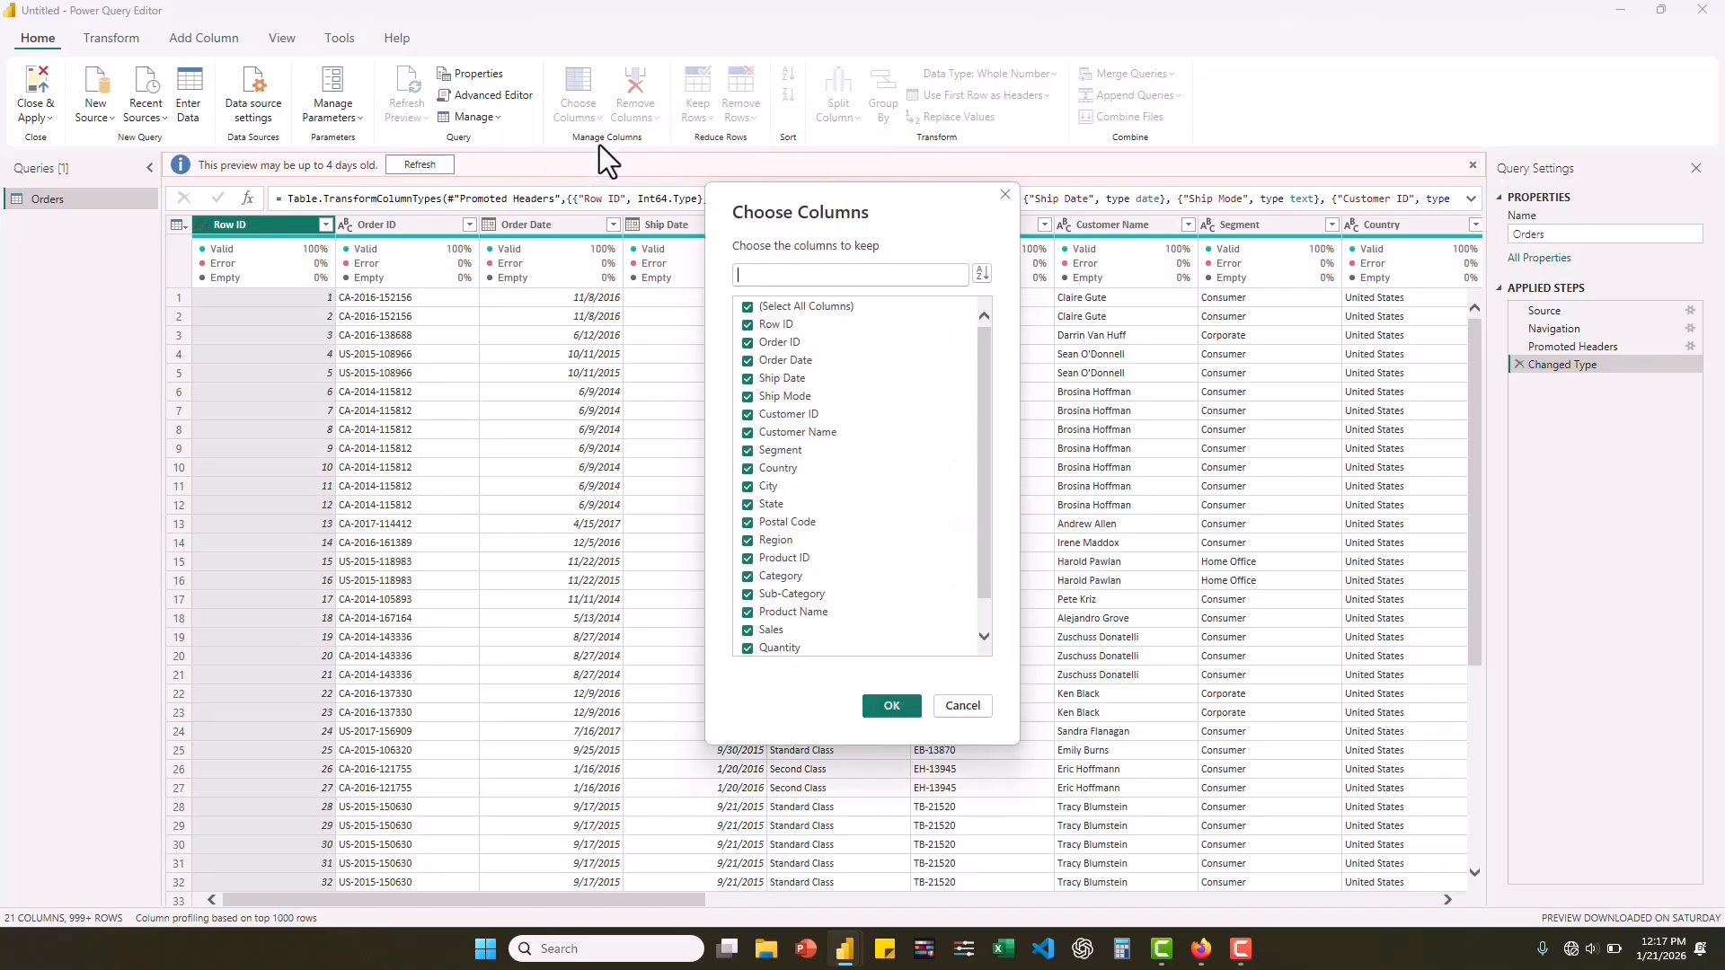
click(748, 324)
click(748, 343)
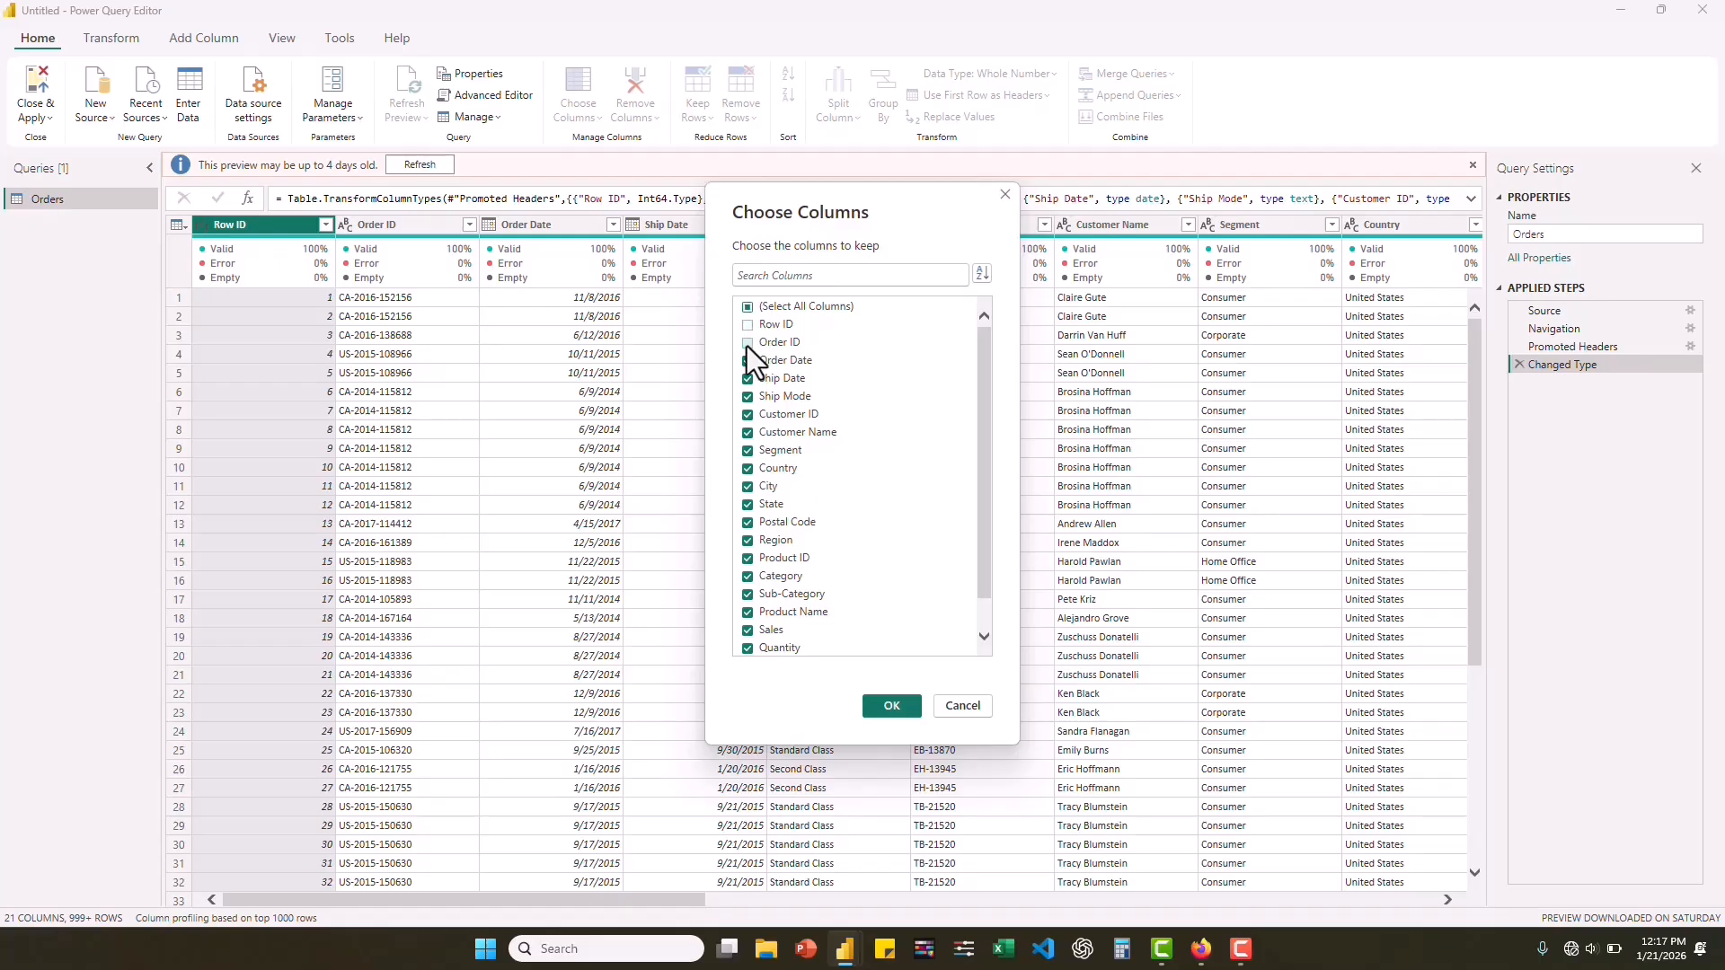
click(748, 378)
click(748, 396)
click(748, 414)
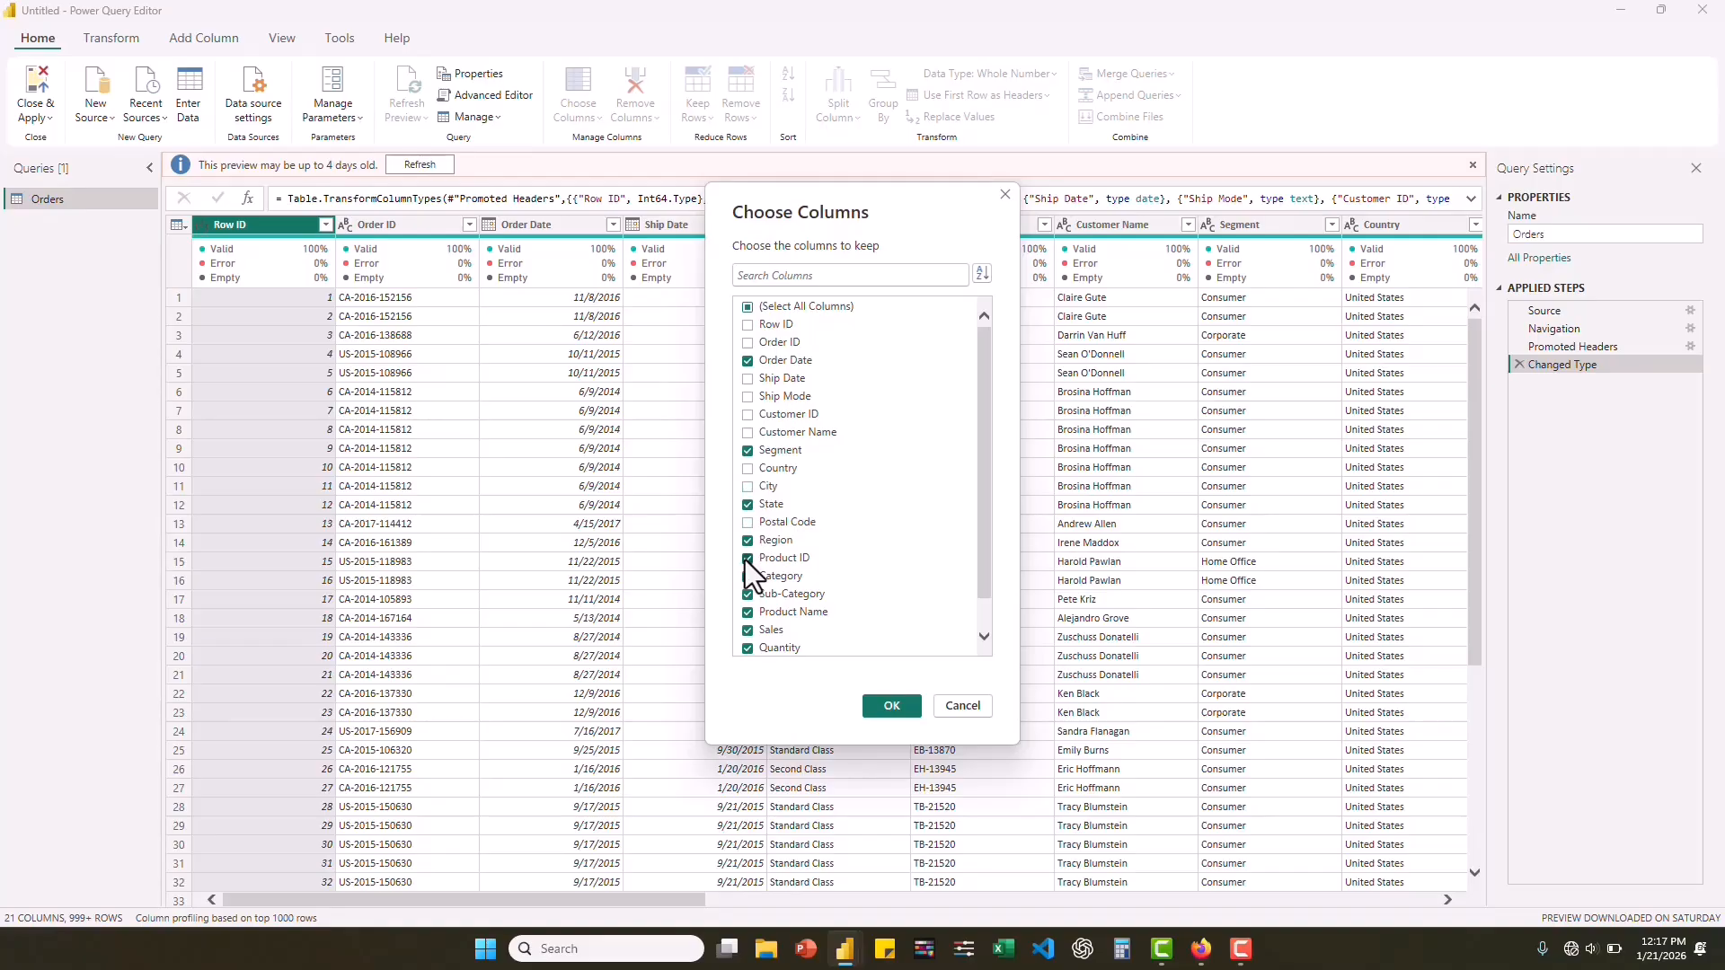
drag(982, 490, 977, 575)
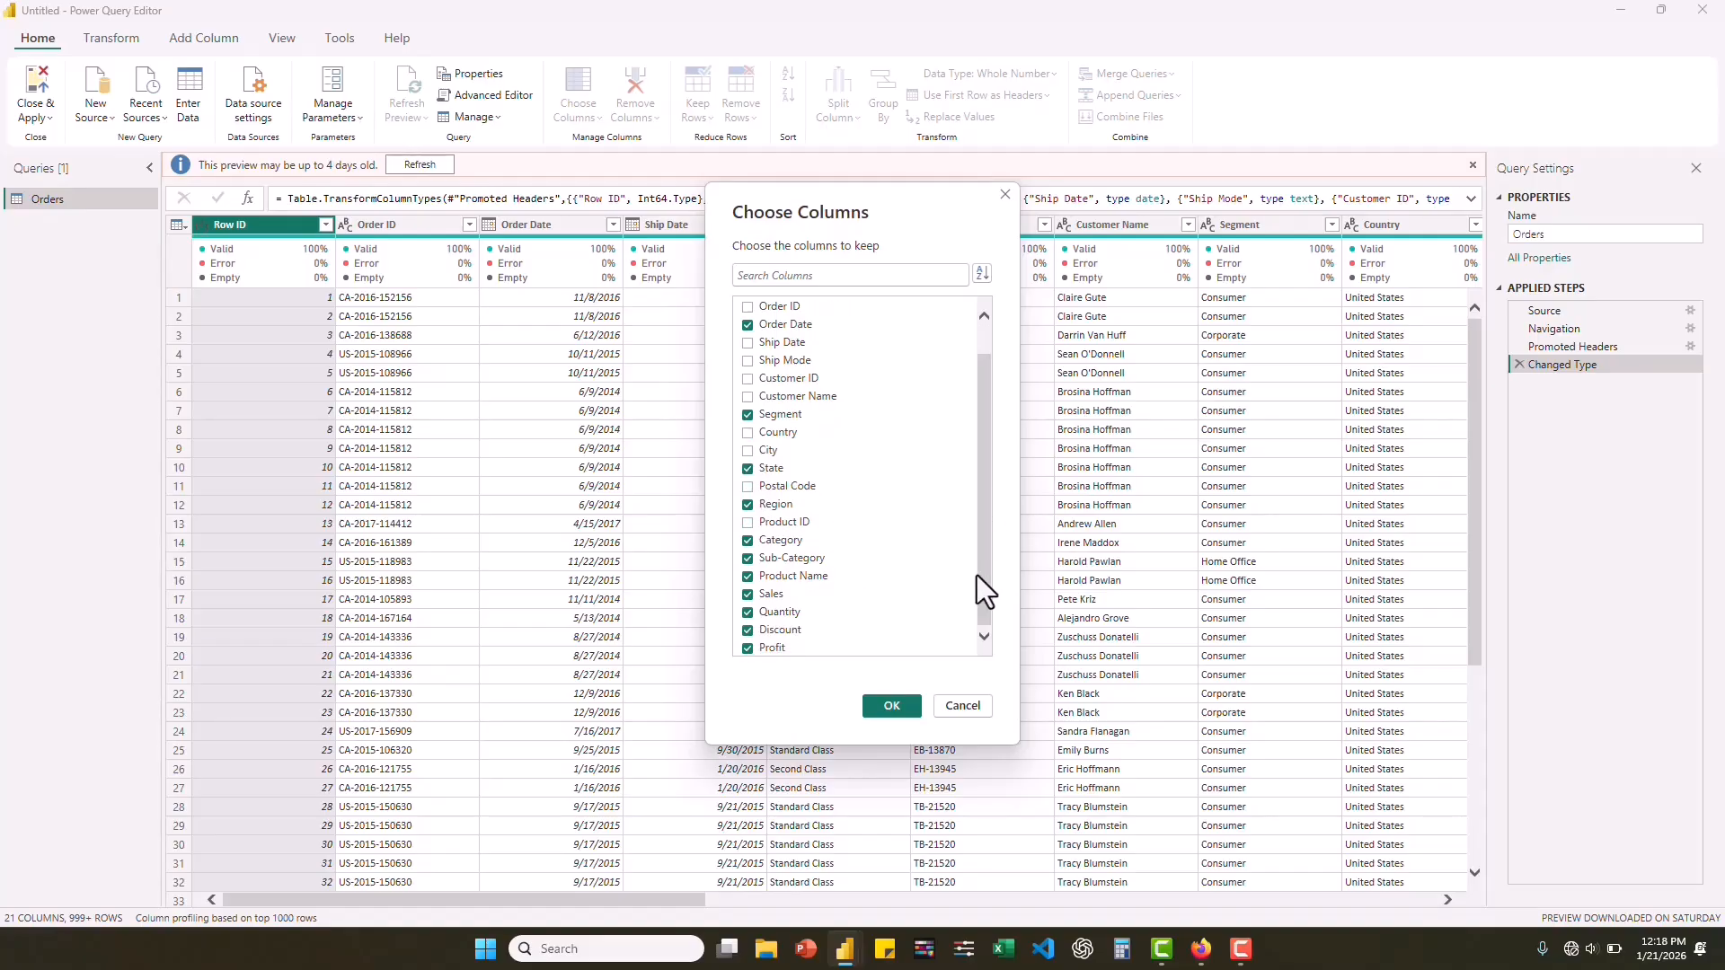
click(889, 706)
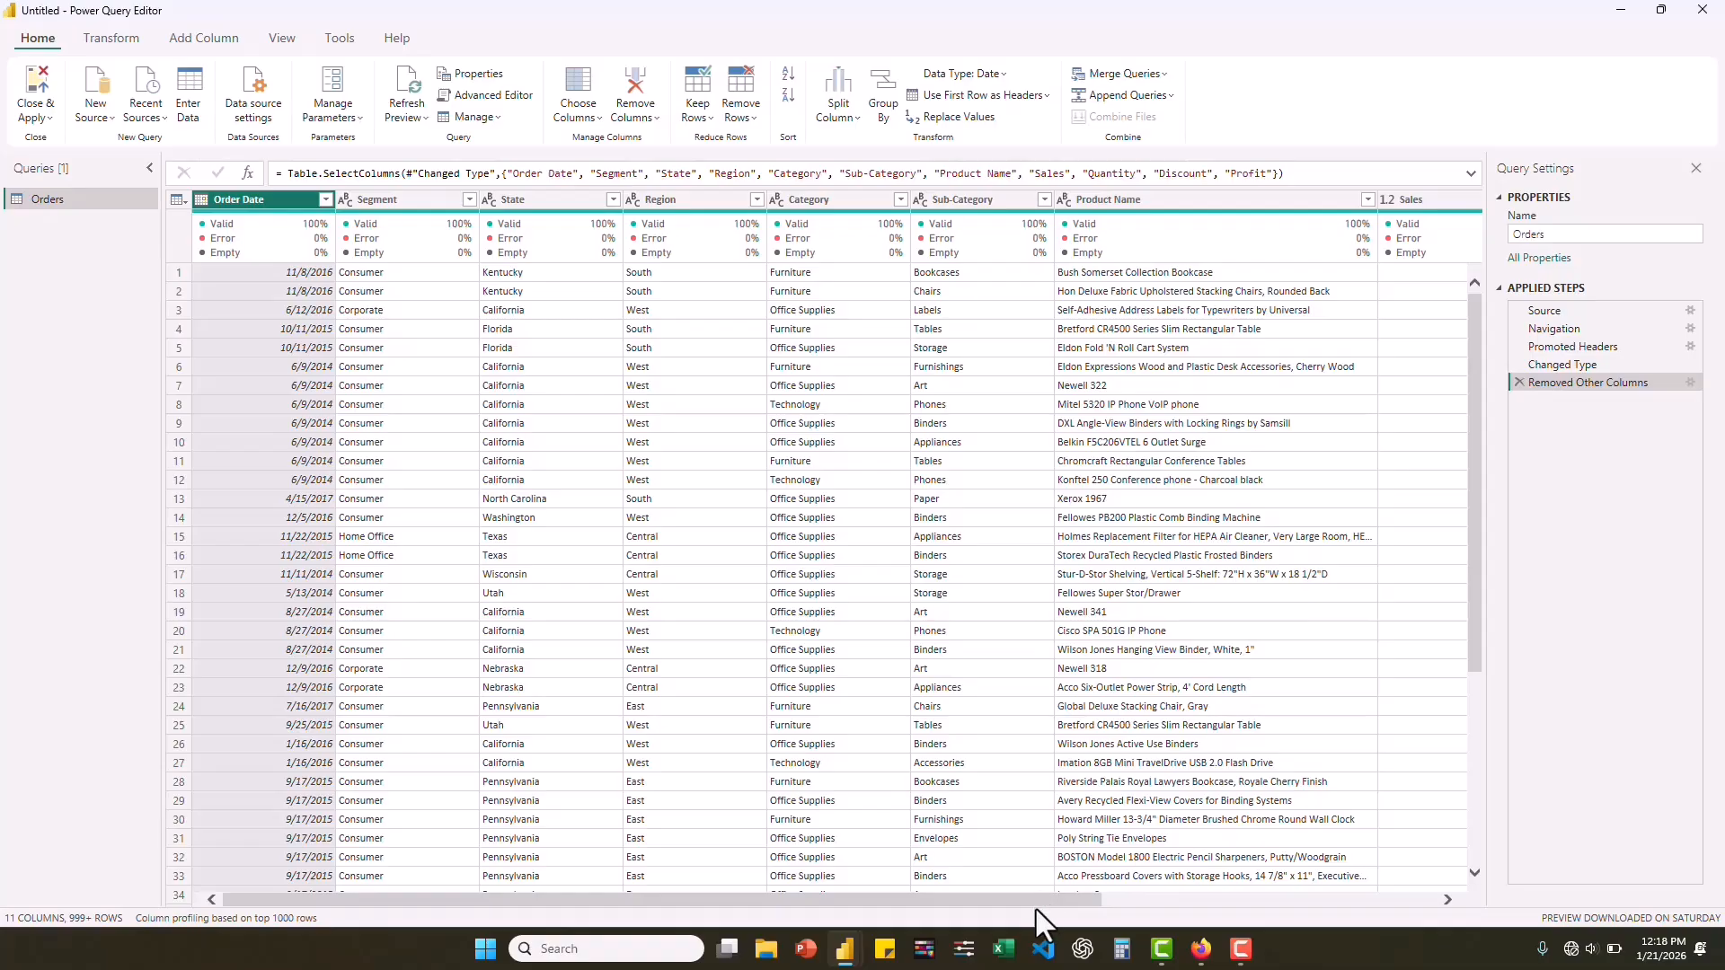
Check the data types of the Sales, Quantity, Discount and Profit columns in the Orders query.
drag(1021, 906, 1319, 909)
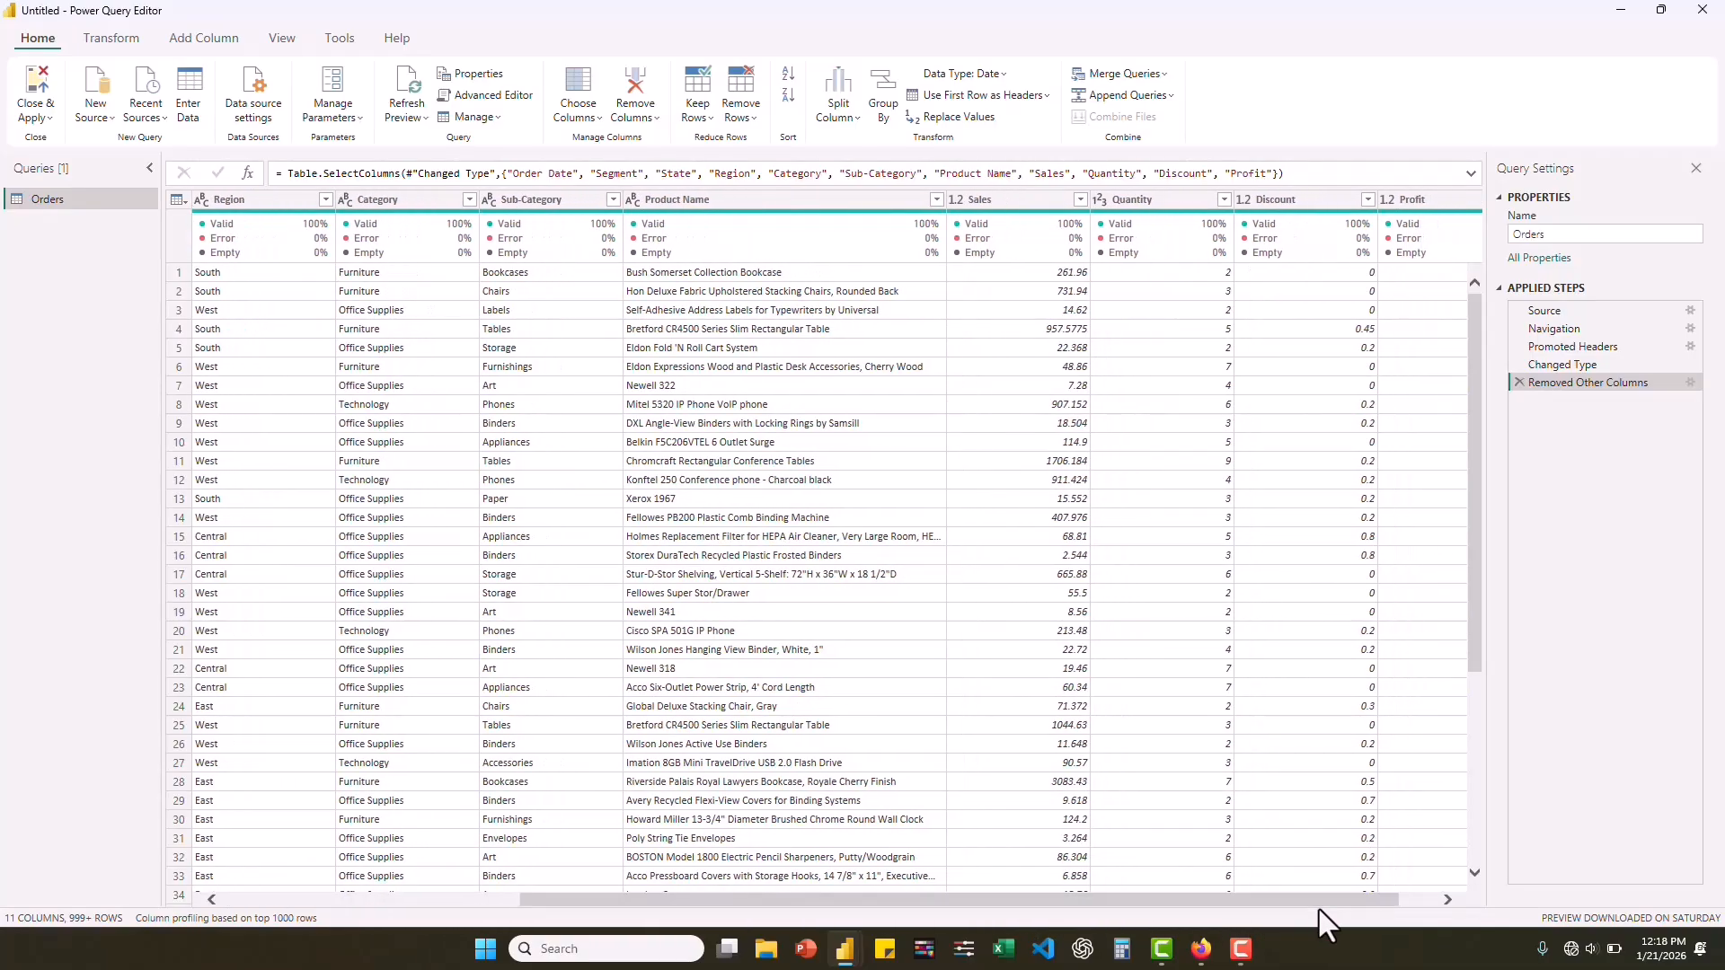
click(960, 200)
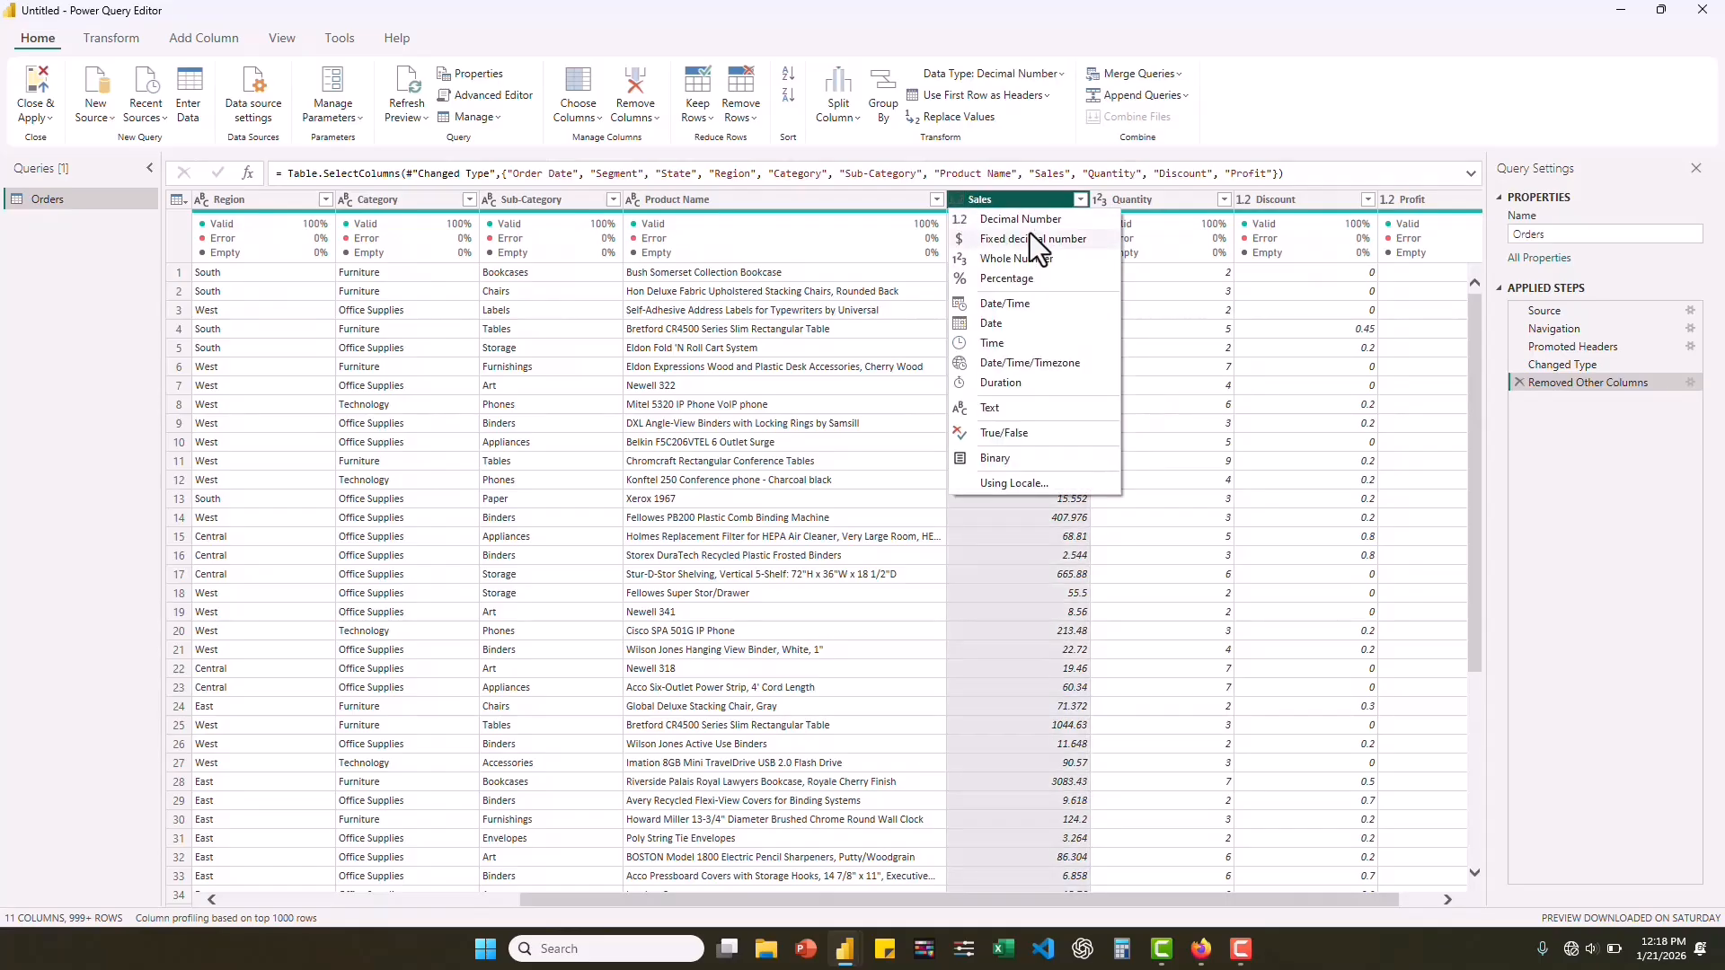
click(1138, 198)
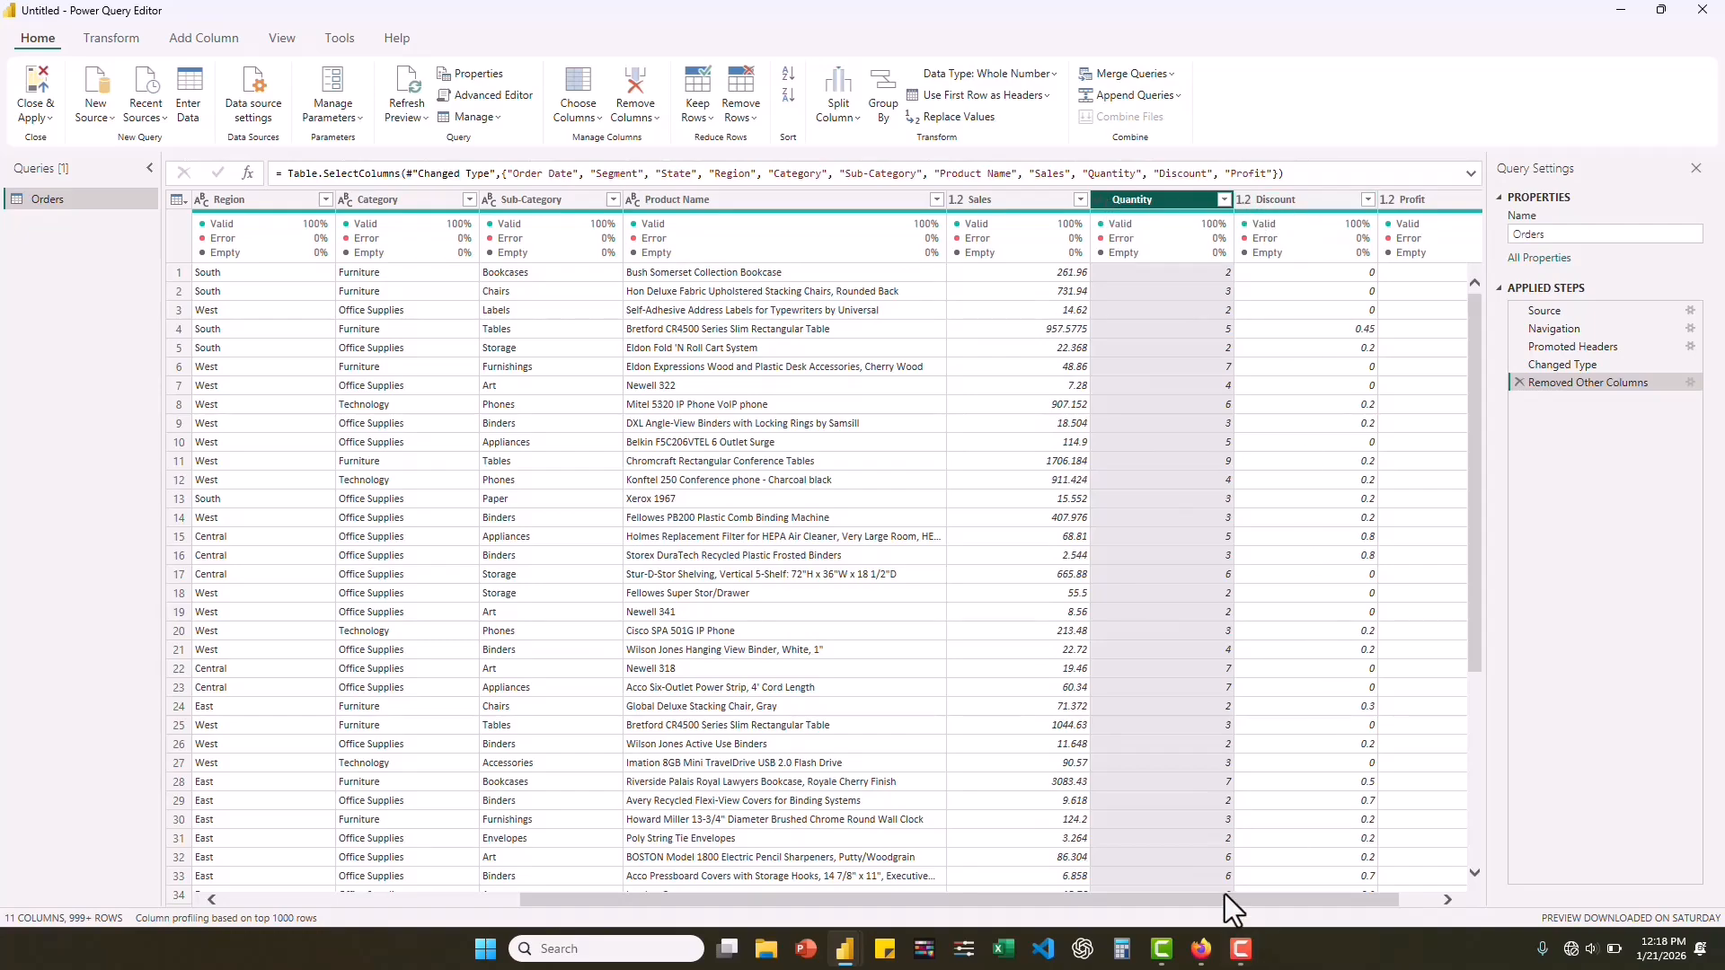
drag(1222, 902, 1359, 900)
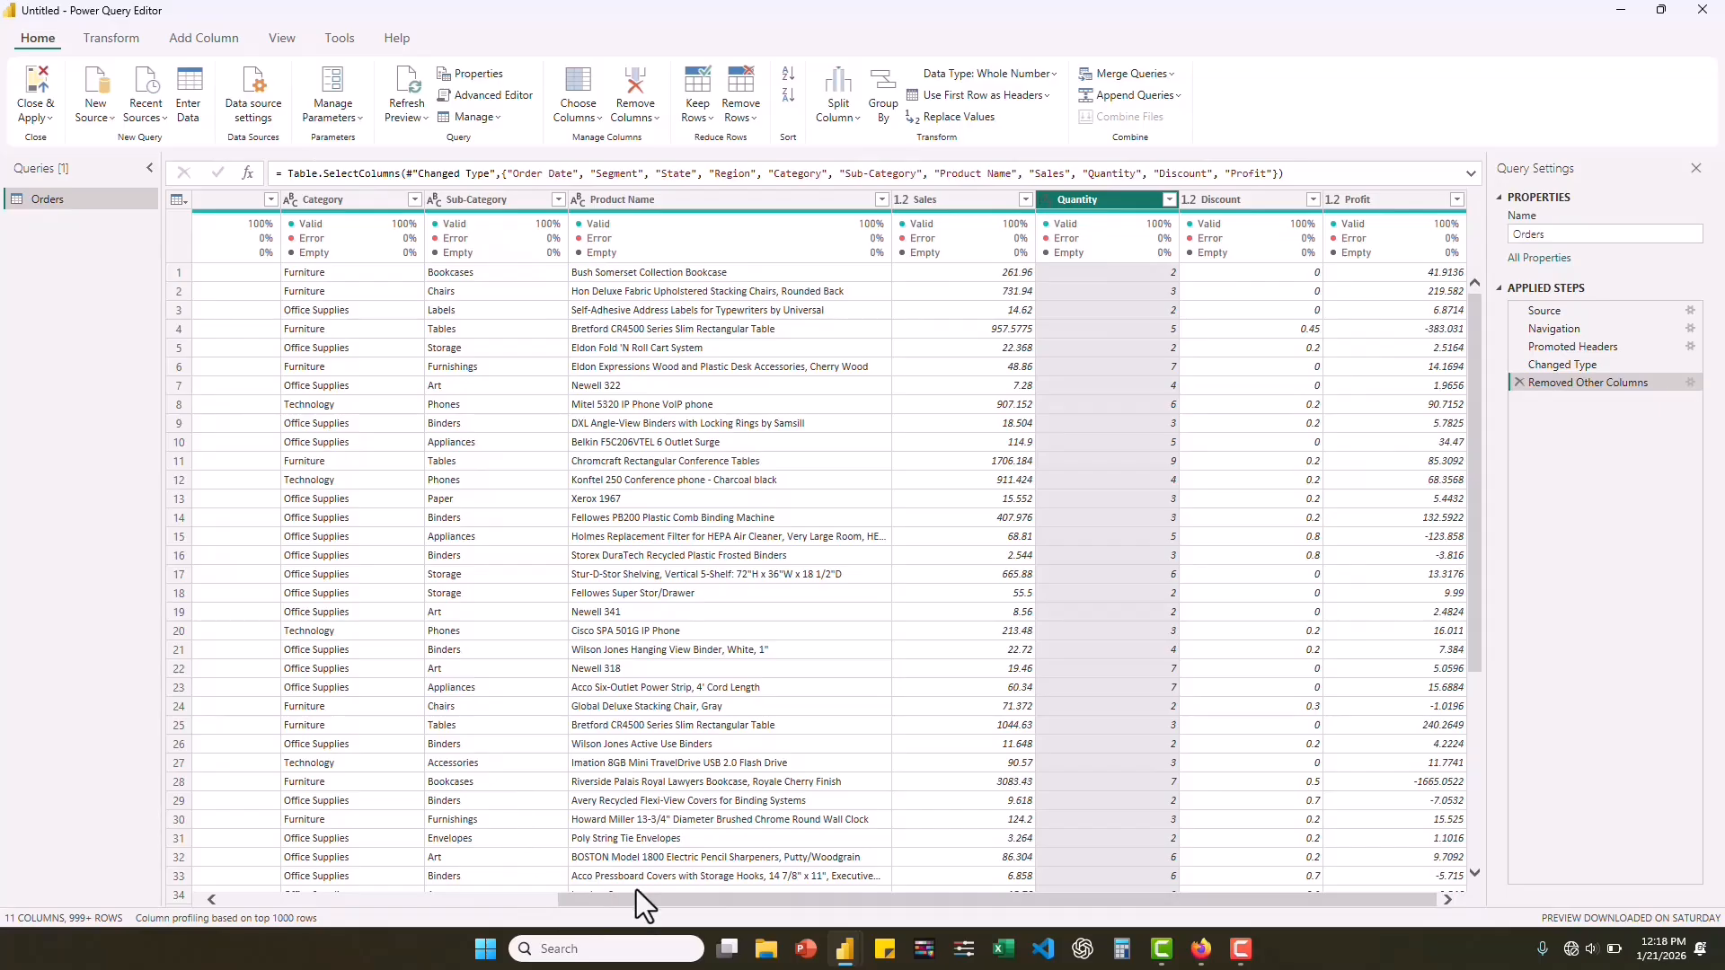
Review the remaining Orders columns, apply the query changes to load the table into the report, and list its fields.
drag(642, 900, 298, 904)
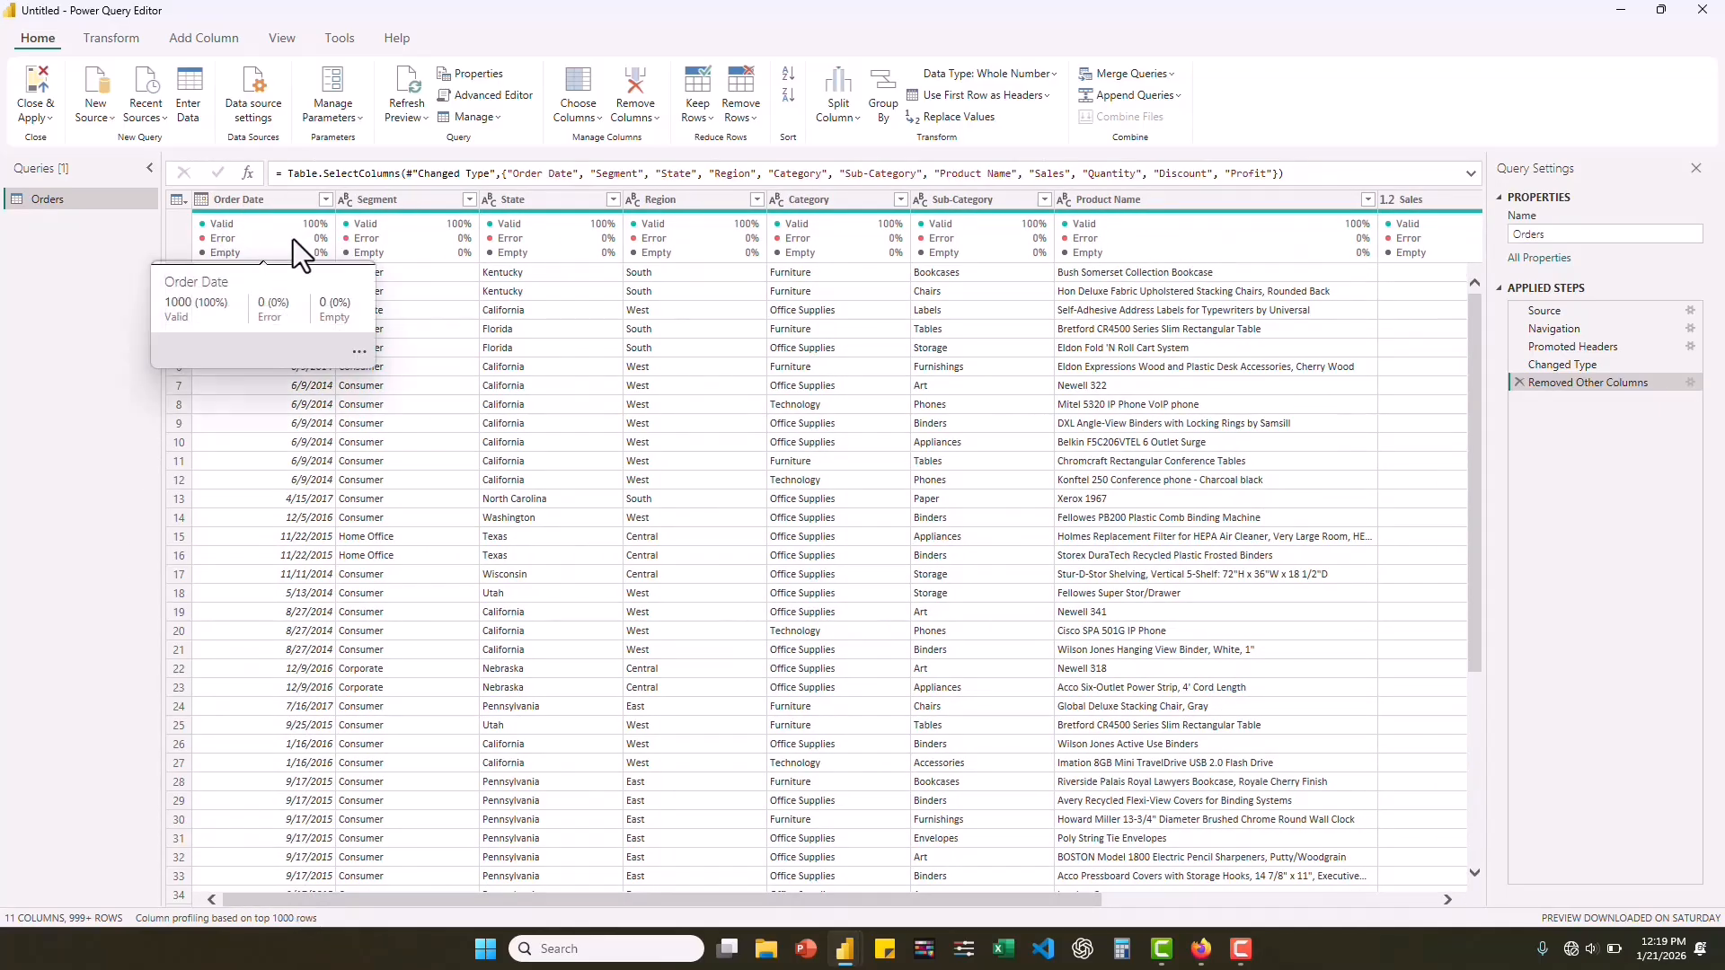
mouse_move(309, 225)
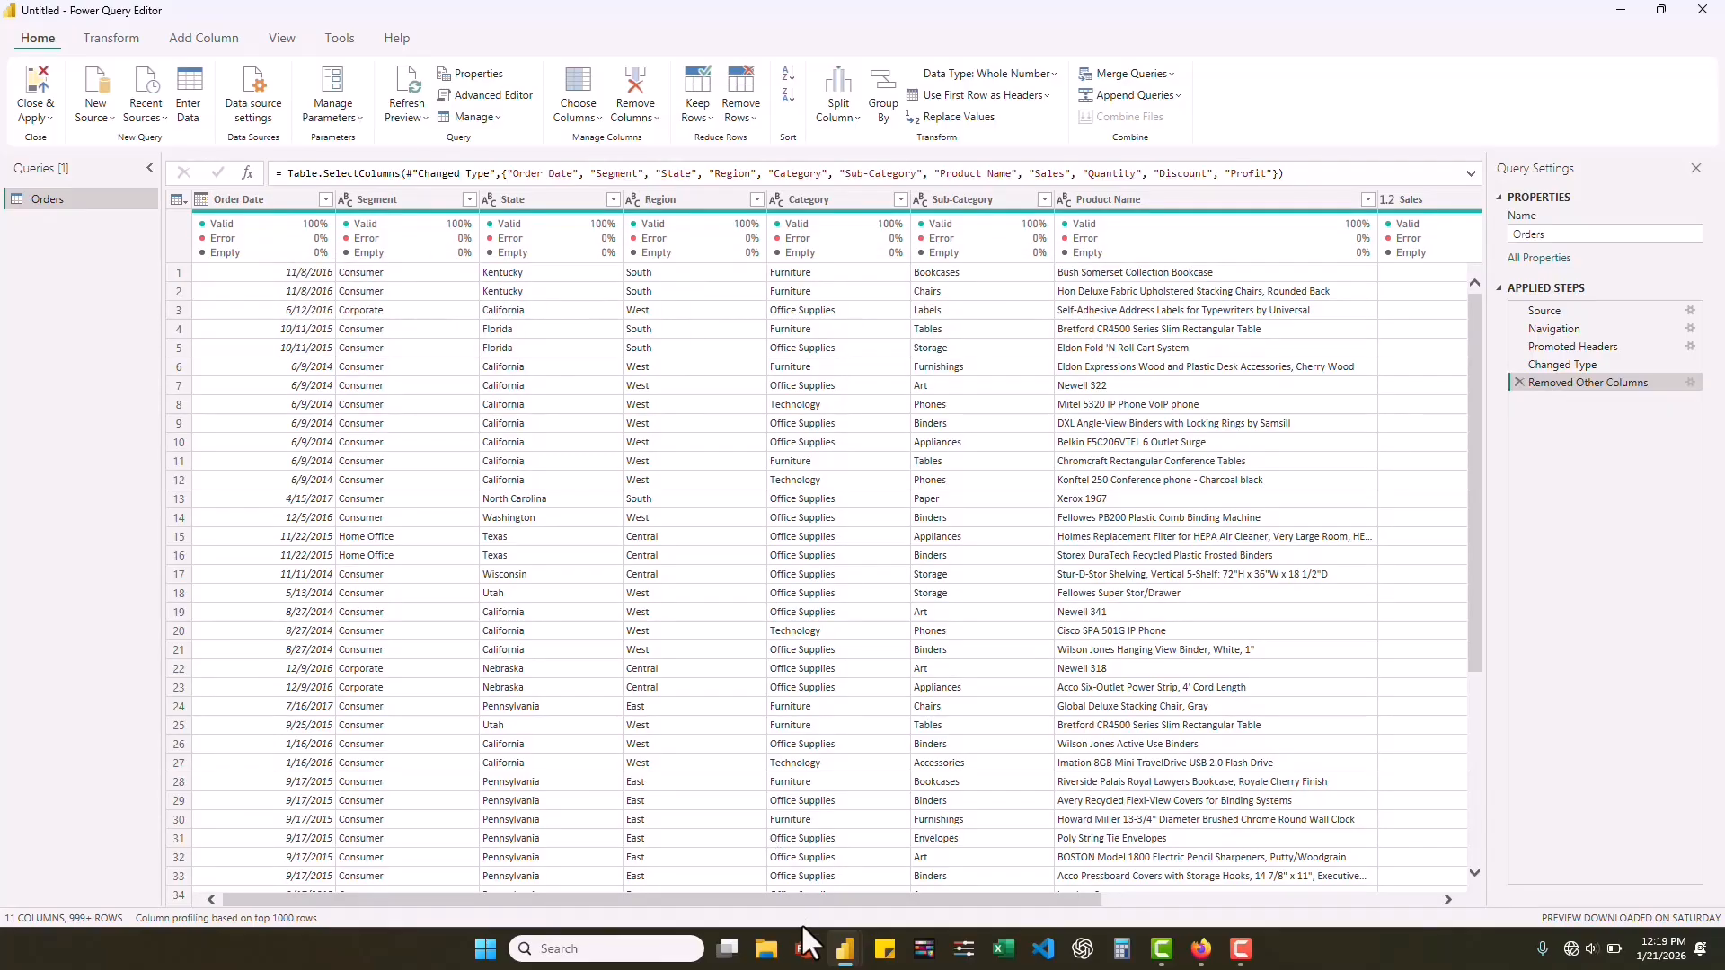
drag(802, 900, 1000, 905)
drag(1109, 910, 768, 896)
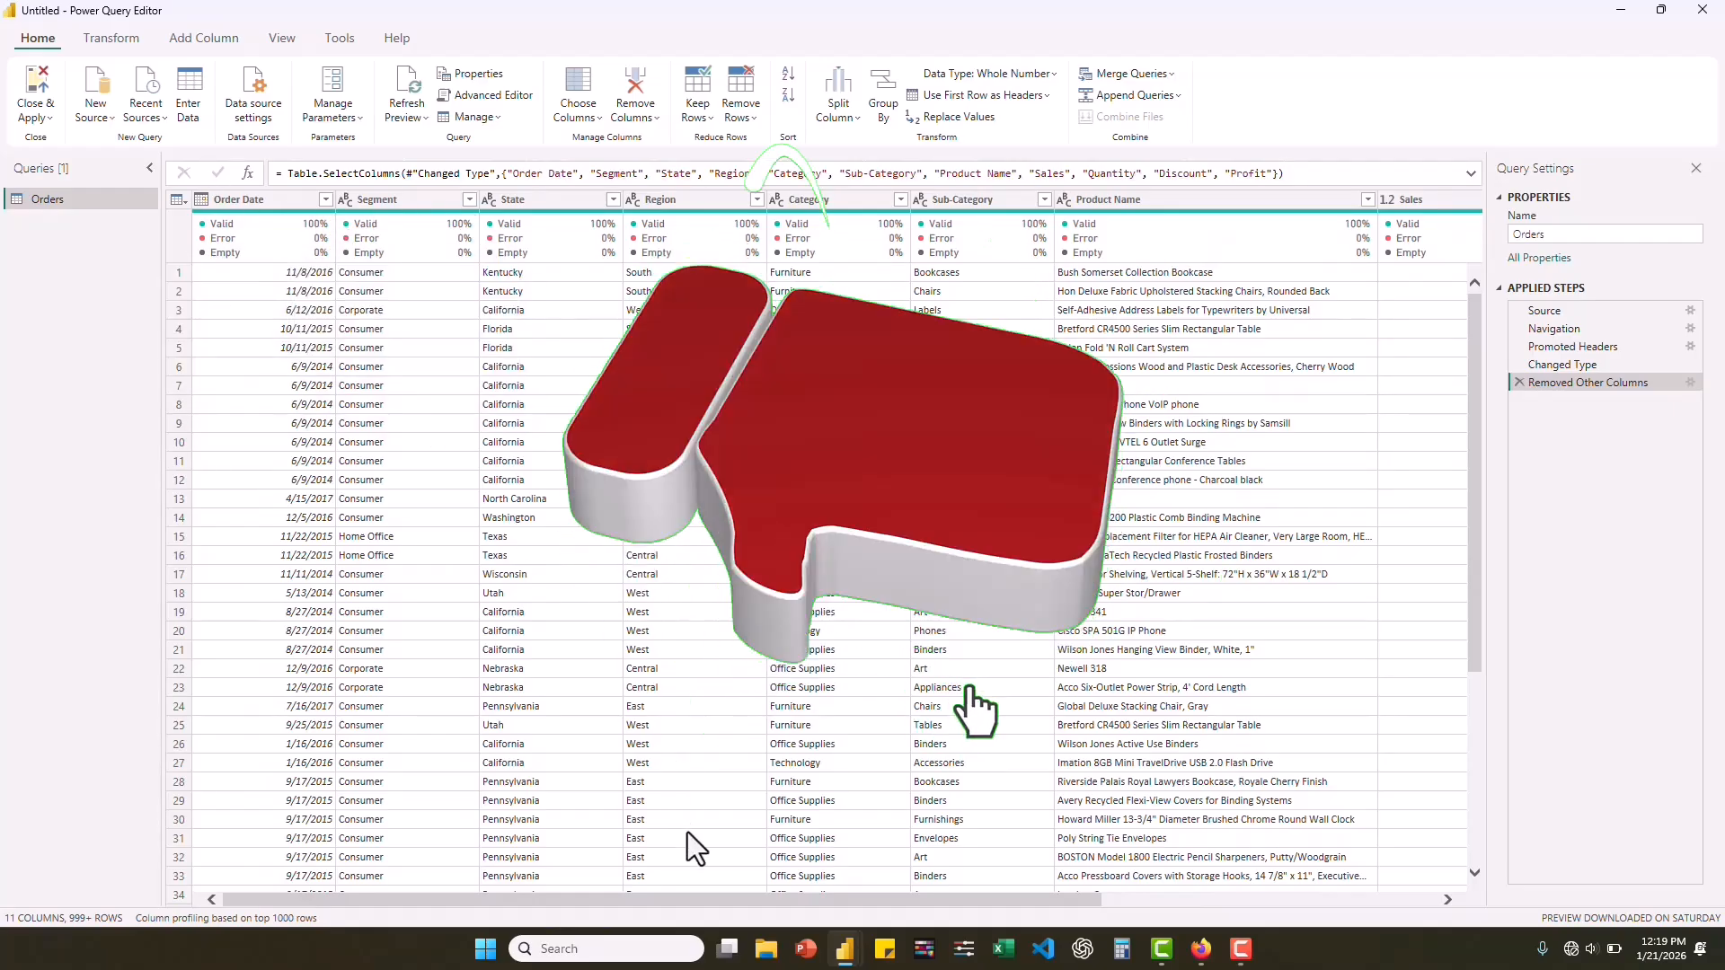
mouse_move(705, 902)
mouse_down()
mouse_move(1069, 895)
mouse_move(874, 882)
mouse_move(717, 908)
mouse_up()
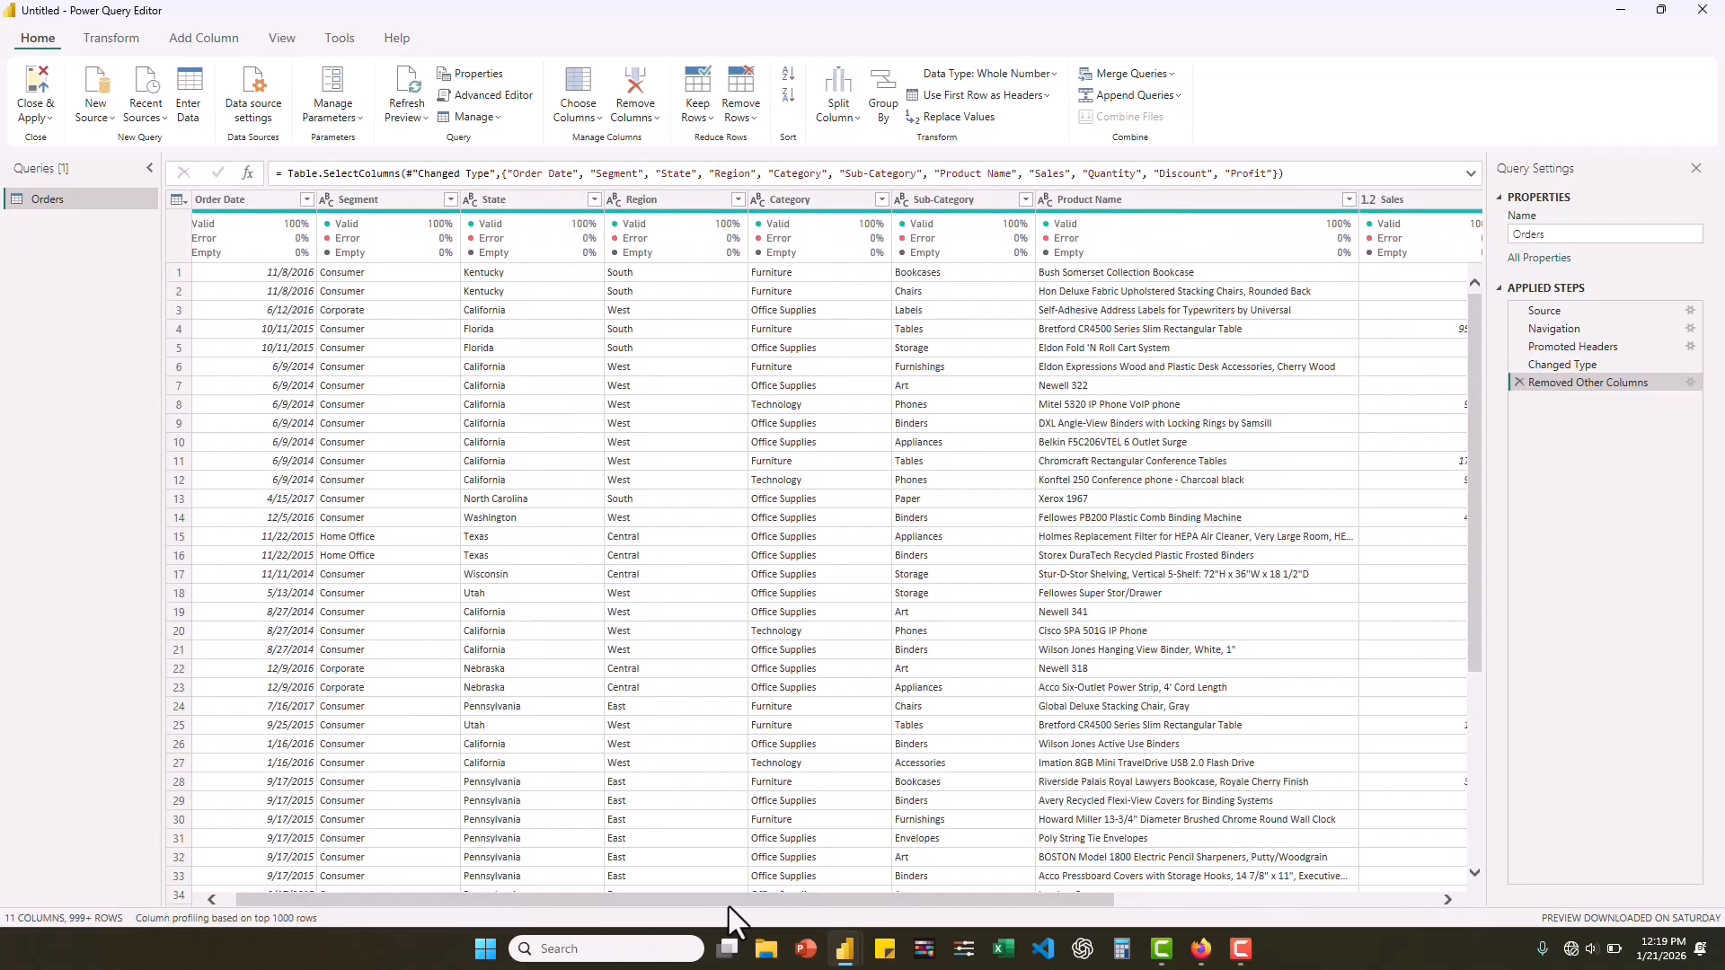
click(29, 120)
click(65, 142)
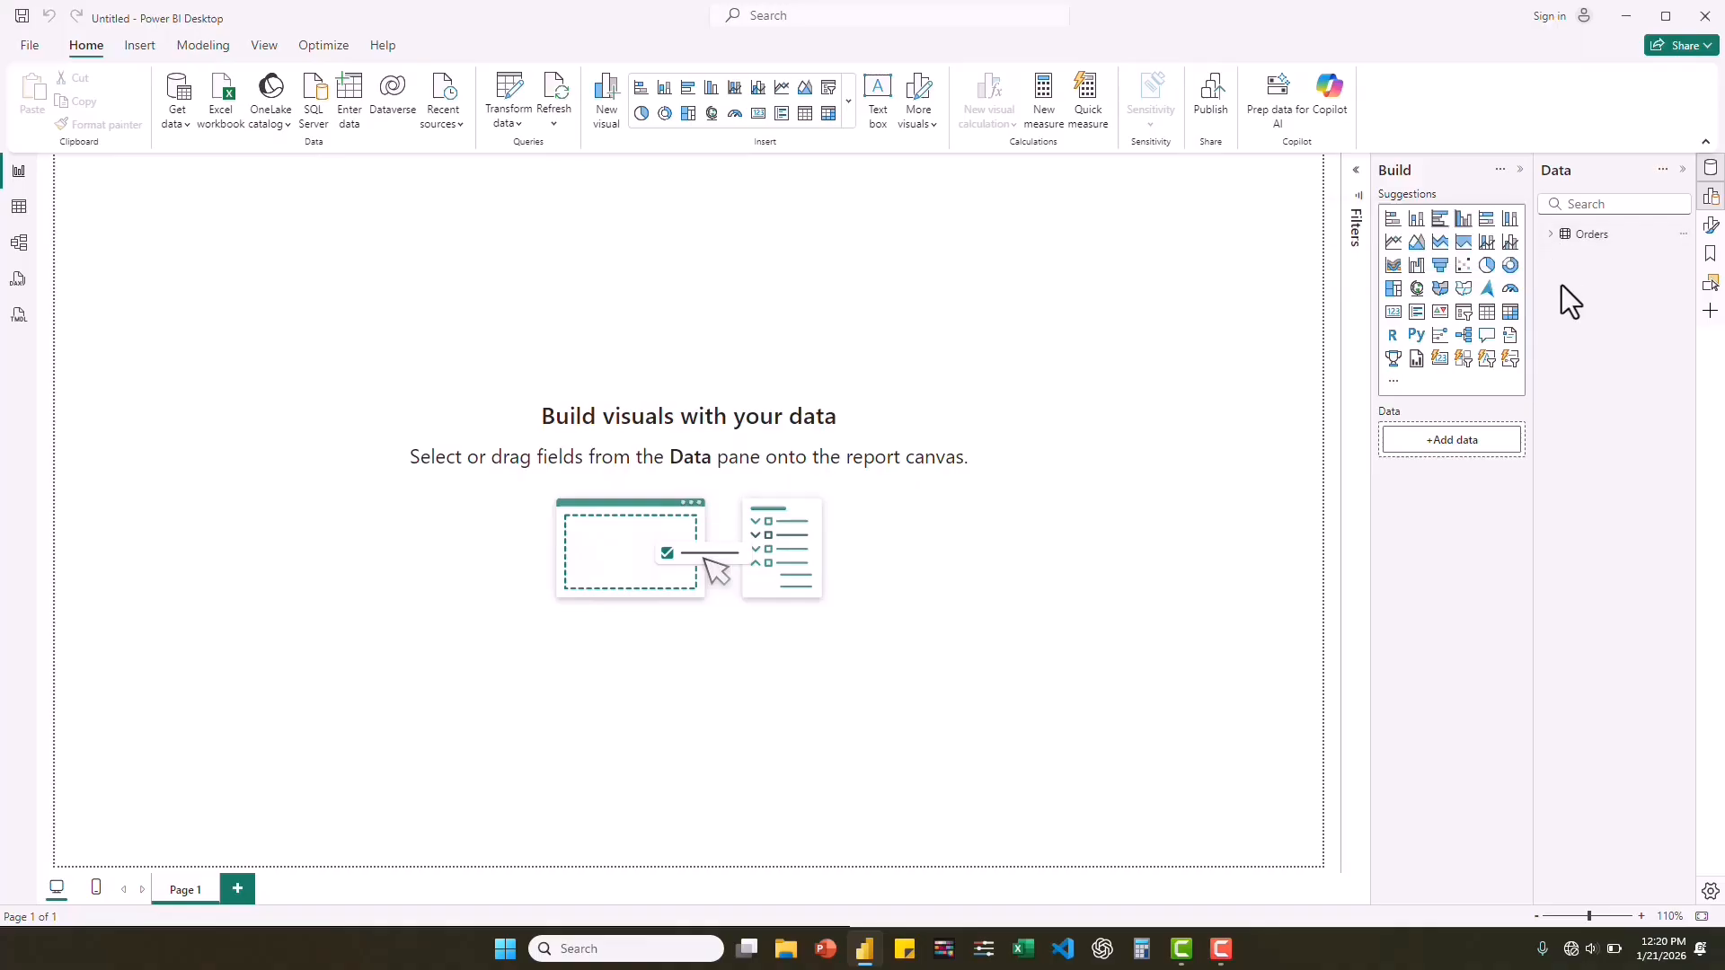
click(1552, 236)
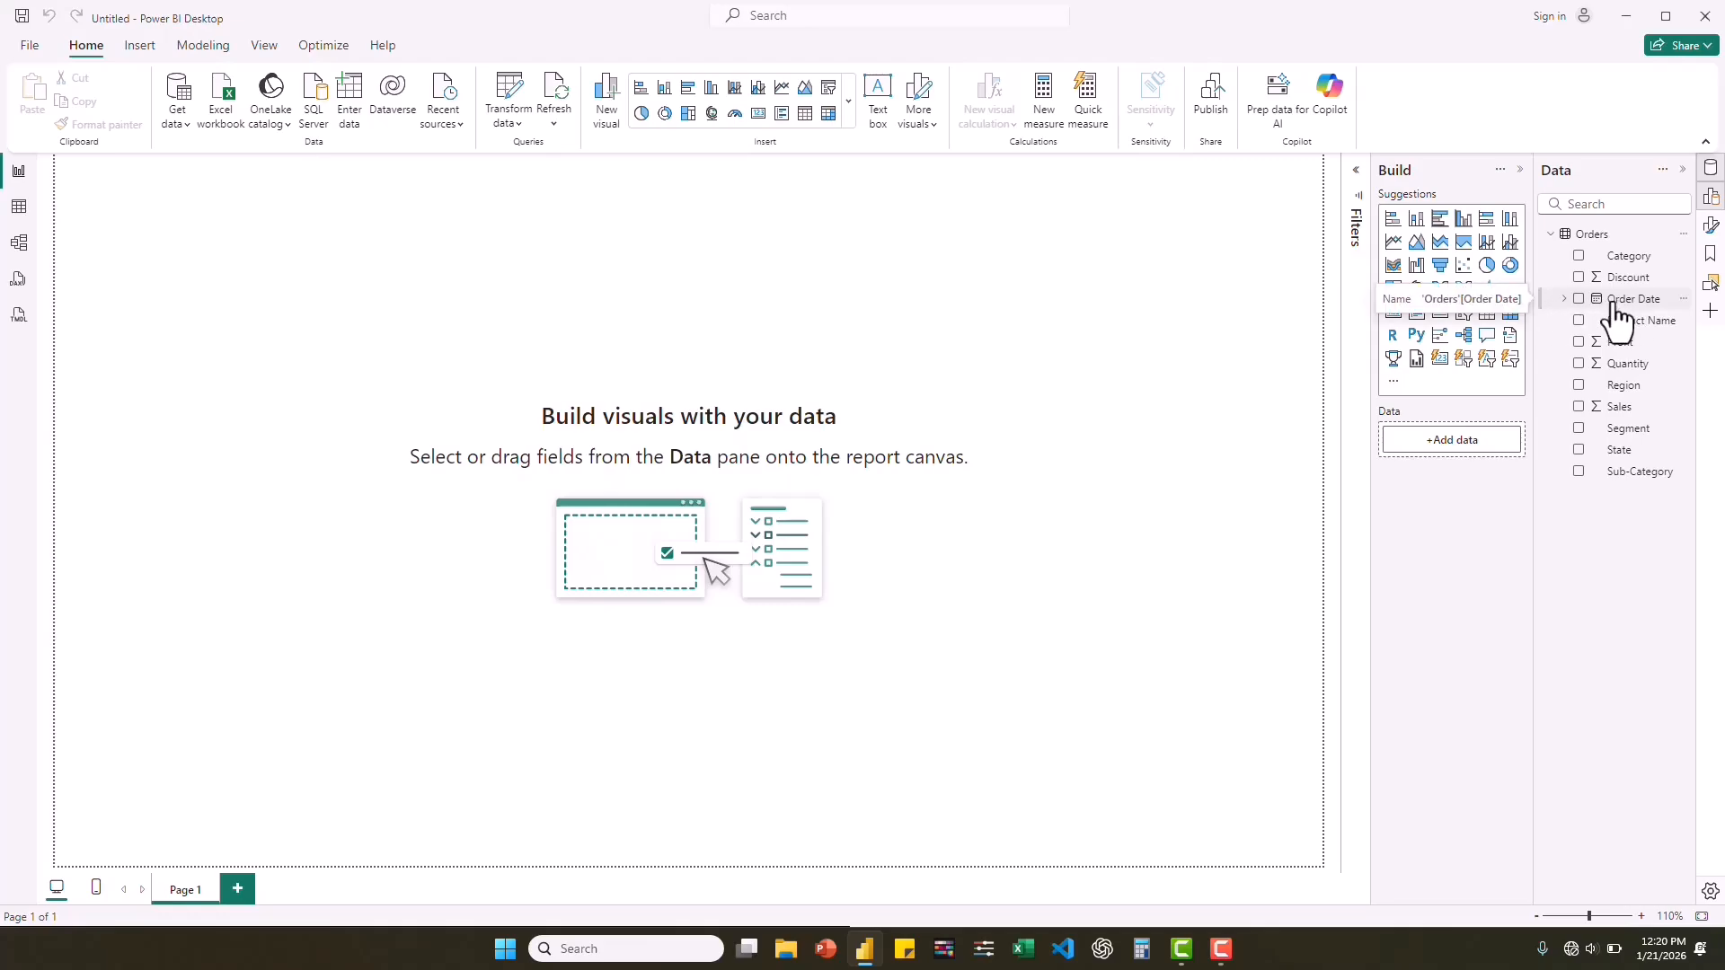
Create a calculated table named Date whose DAX formula starts with ADDCOLUMNS on an indented second line.
click(203, 61)
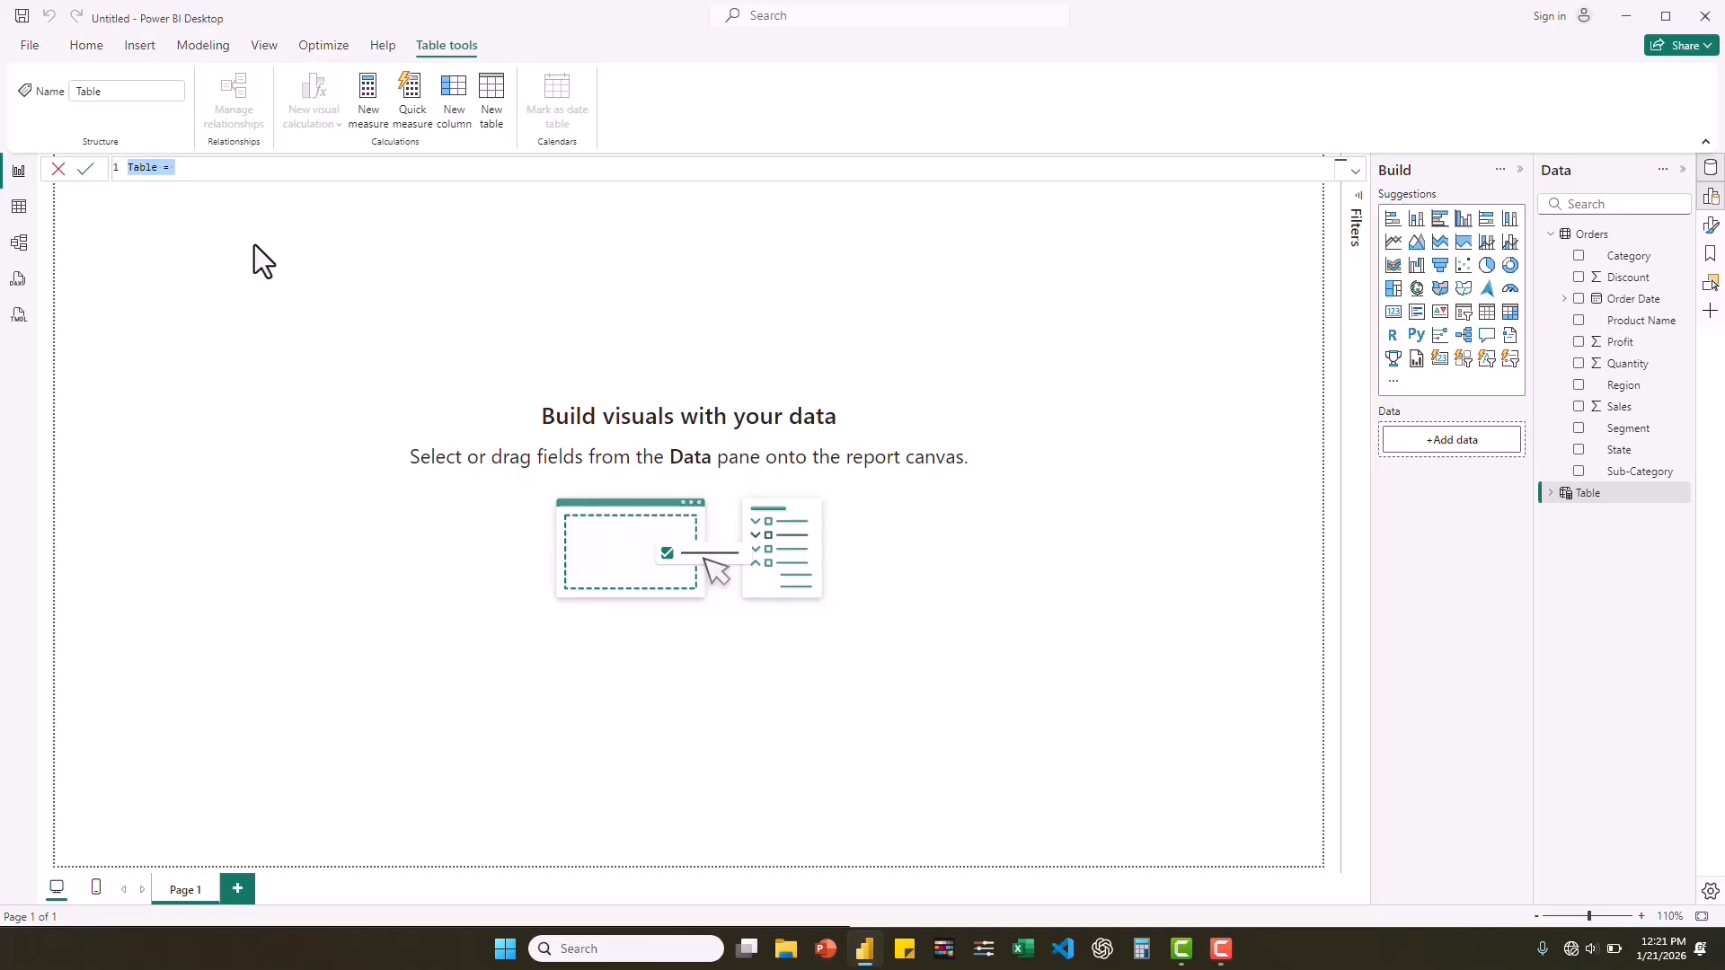
text(Date = )
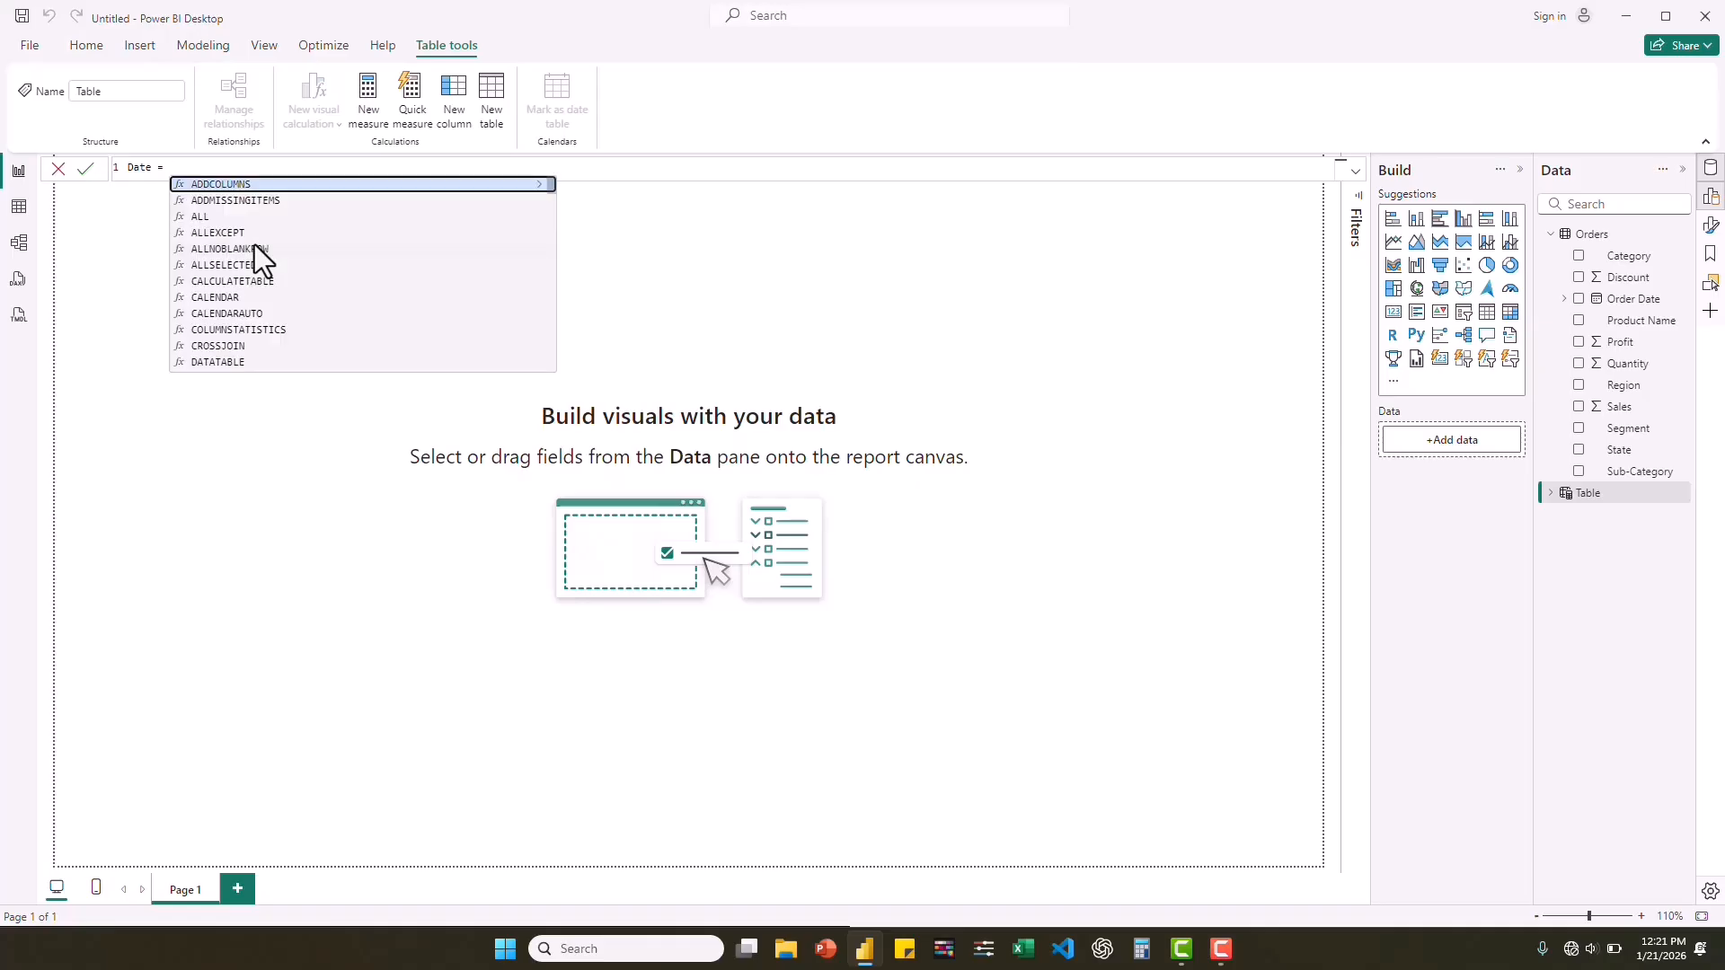
text(ADD)
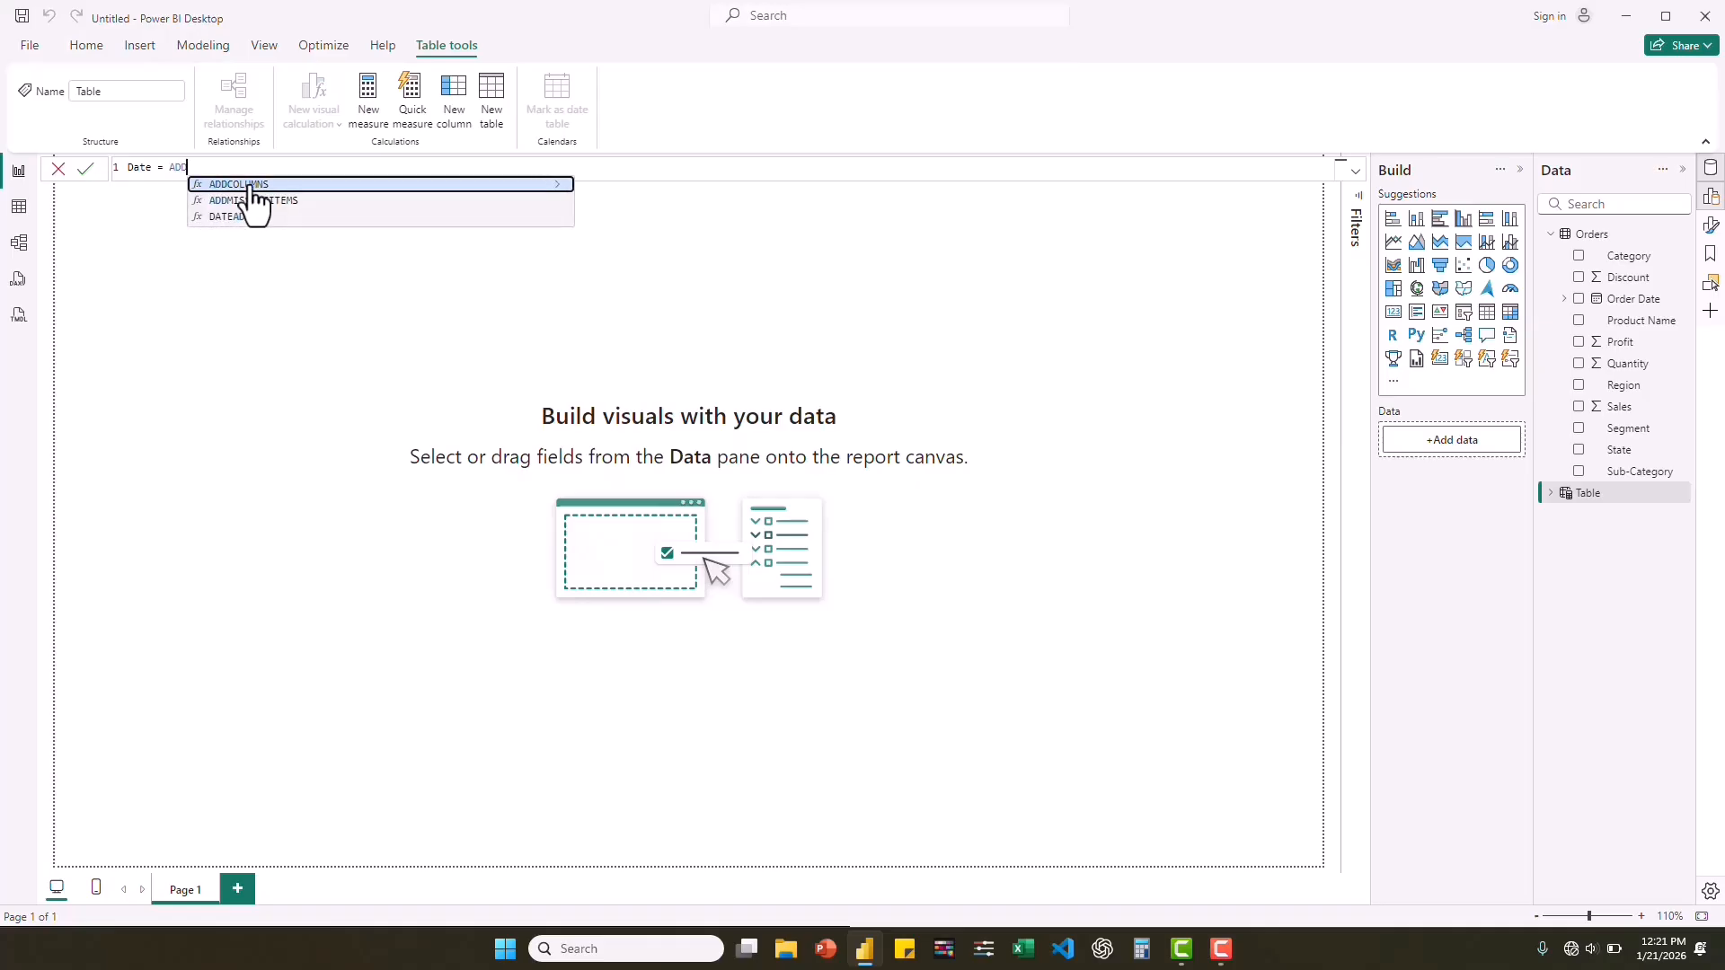
click(244, 185)
click(169, 173)
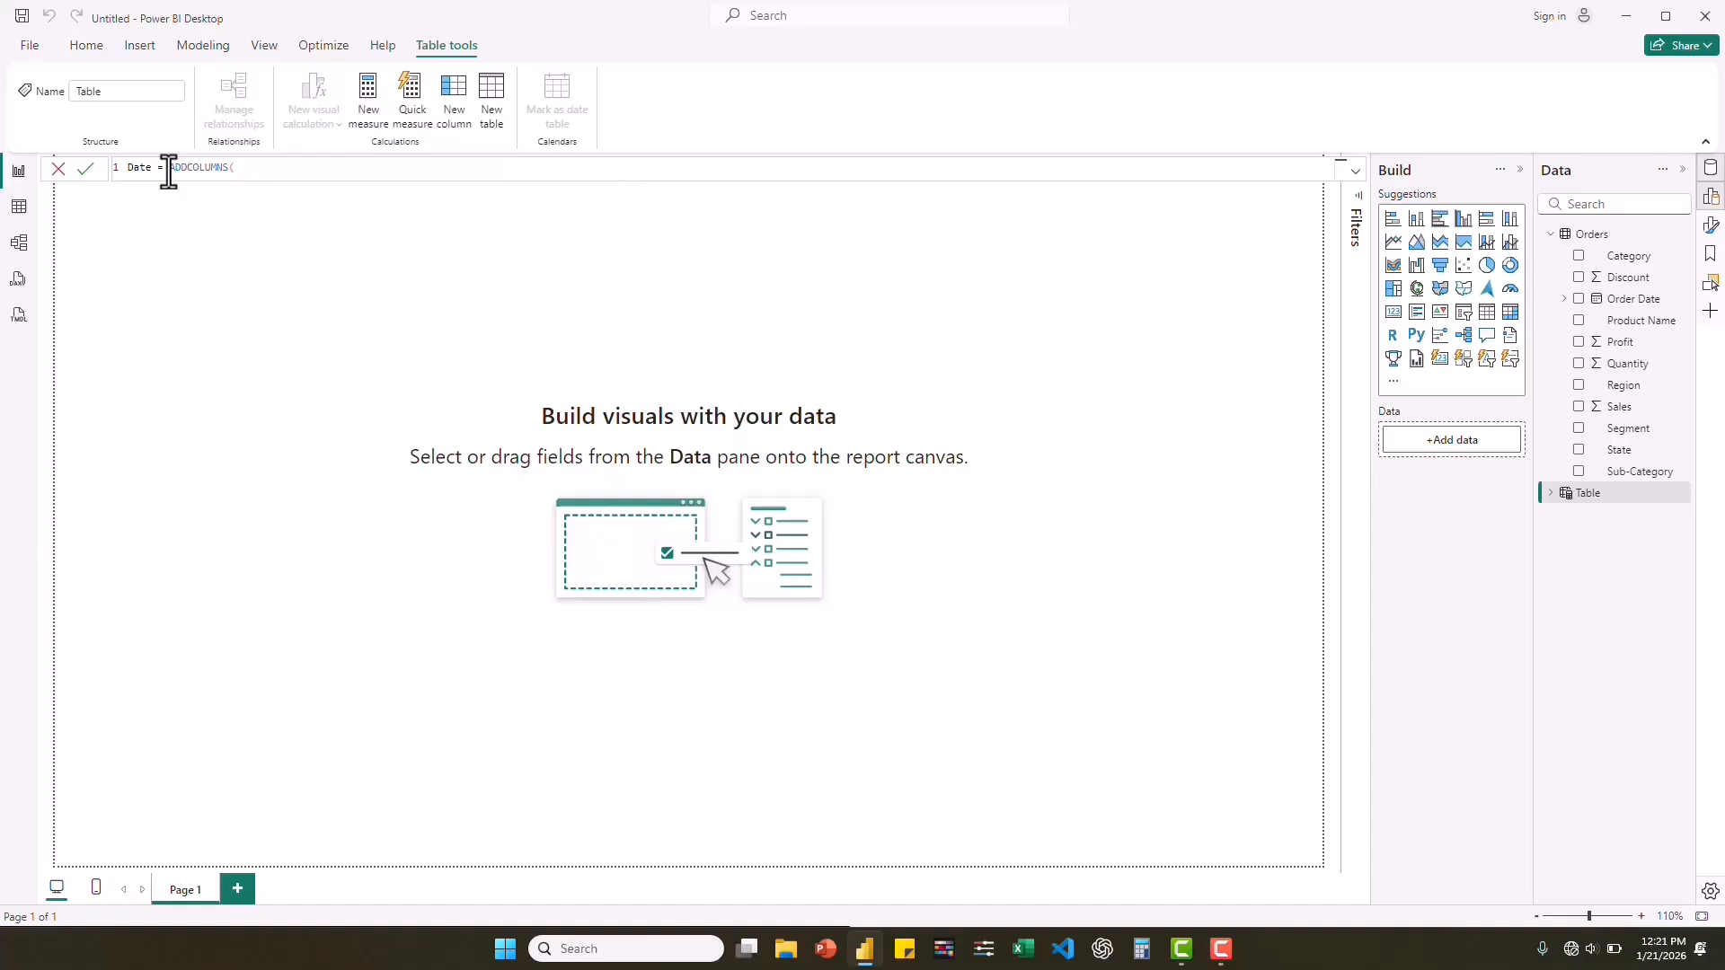
double_click(169, 174)
click(169, 173)
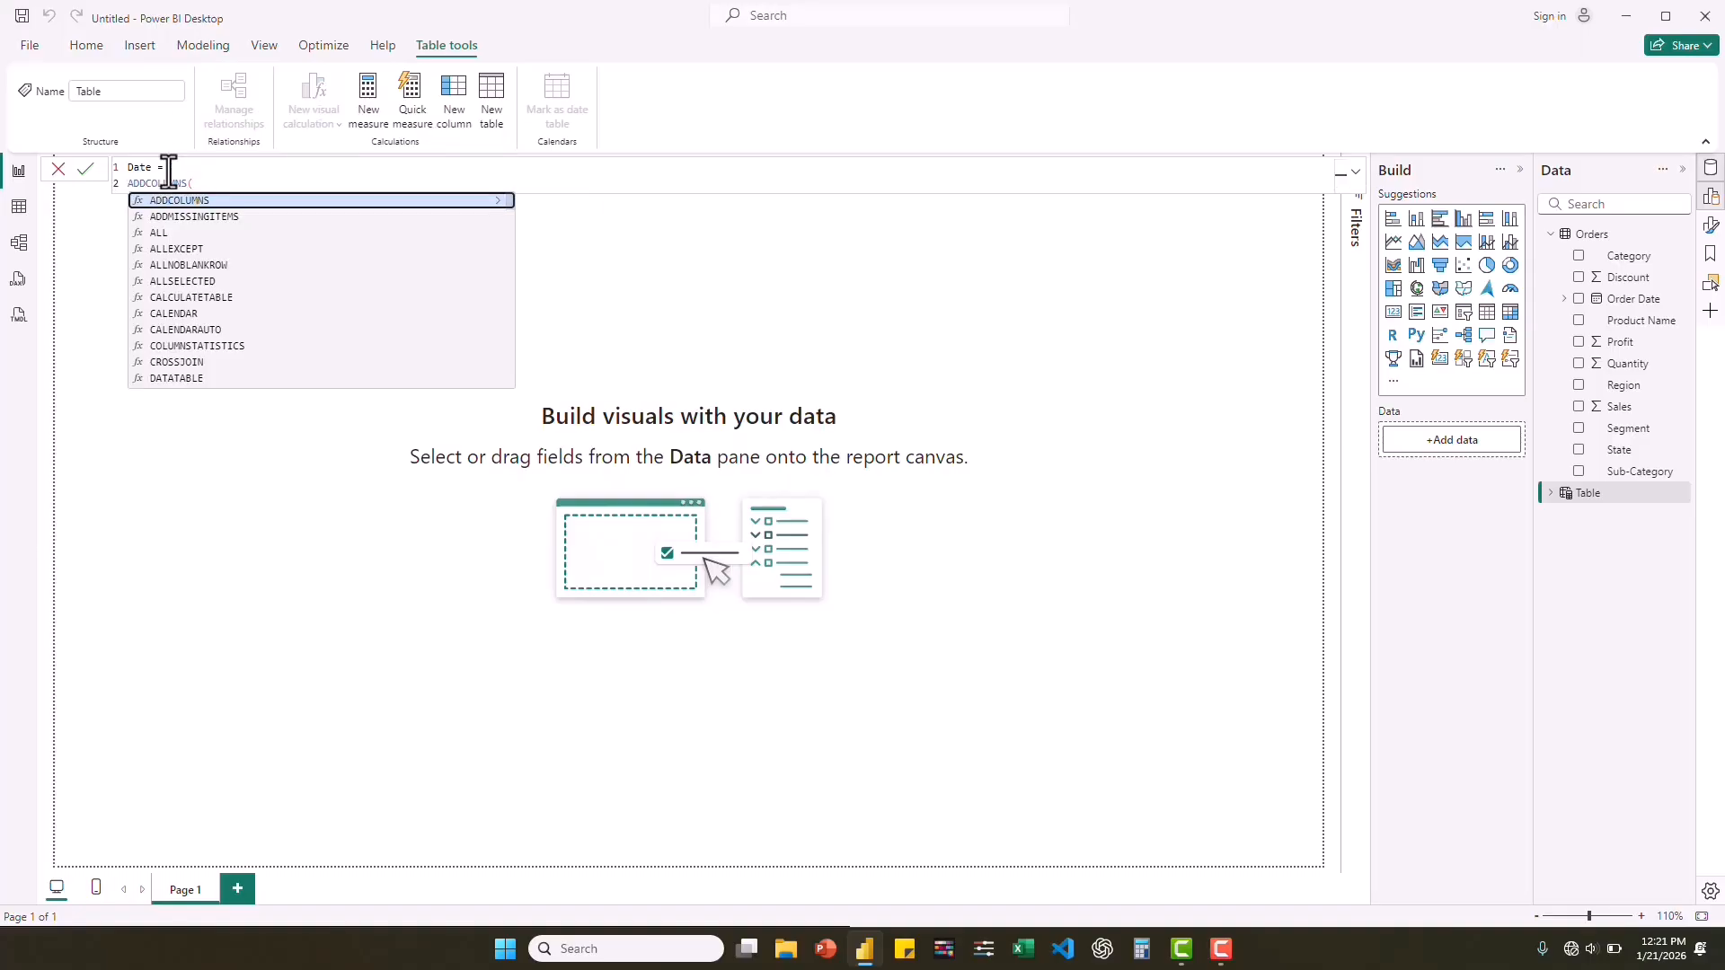
key(shift+Return)
key(Tab)
click(246, 179)
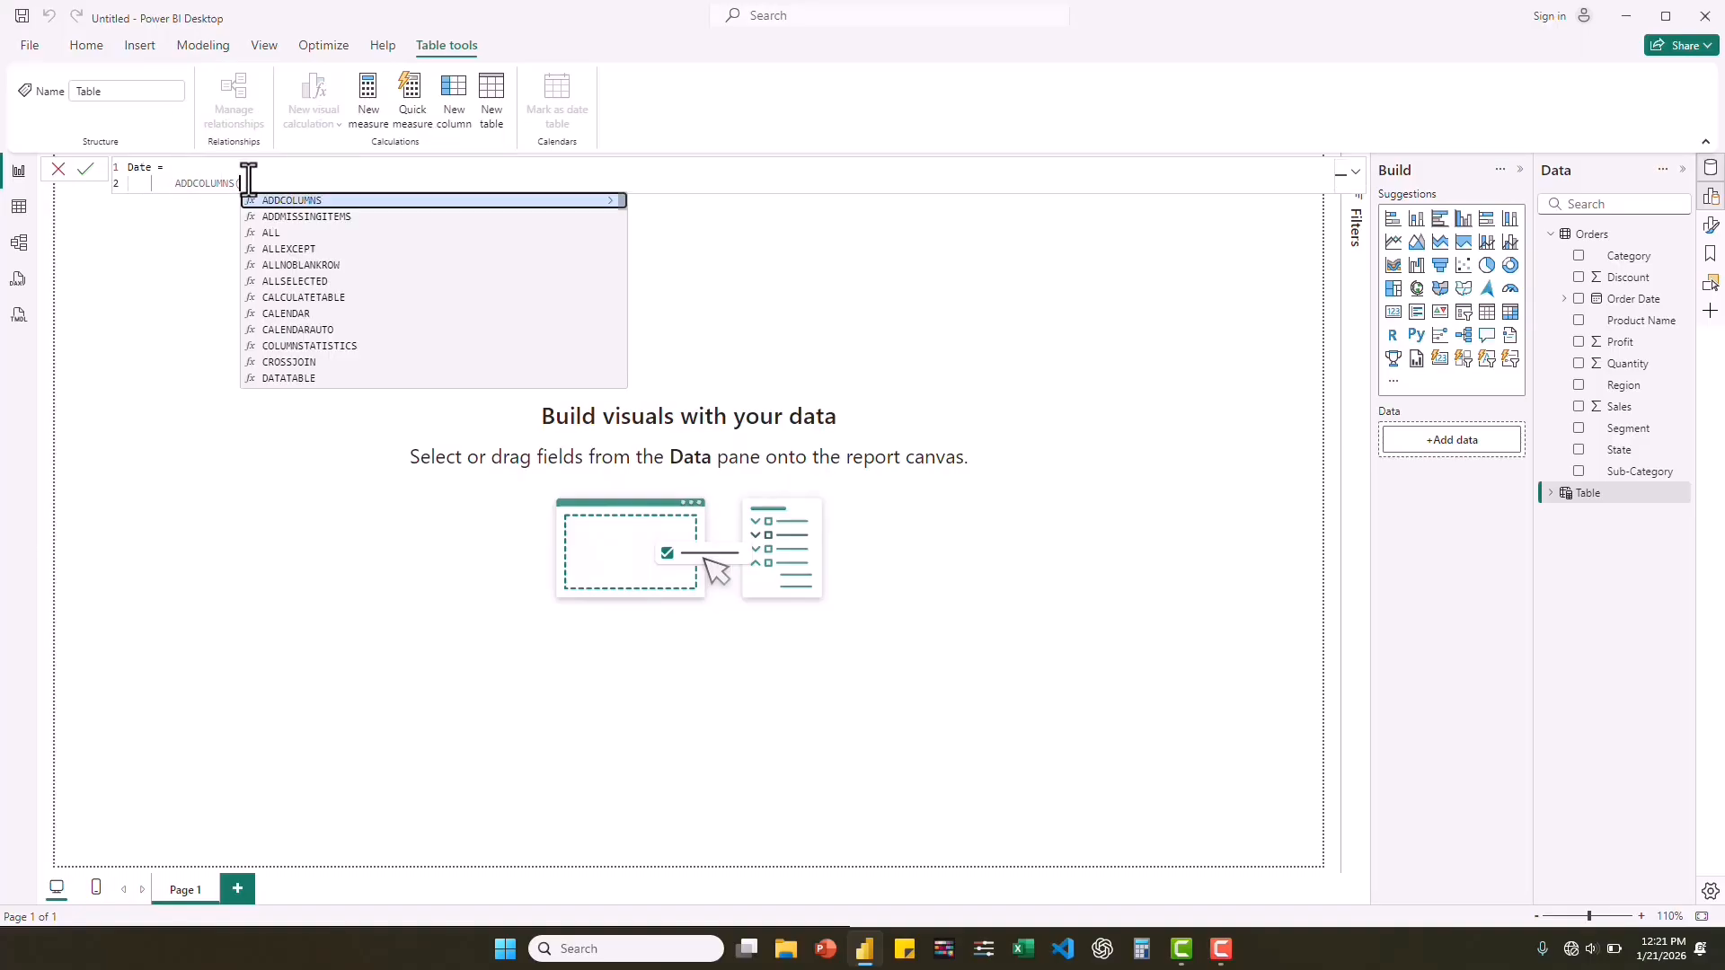
Use CALENDARAUTO() as the base table of the ADDCOLUMNS function and begin a new formula line.
text(Ca)
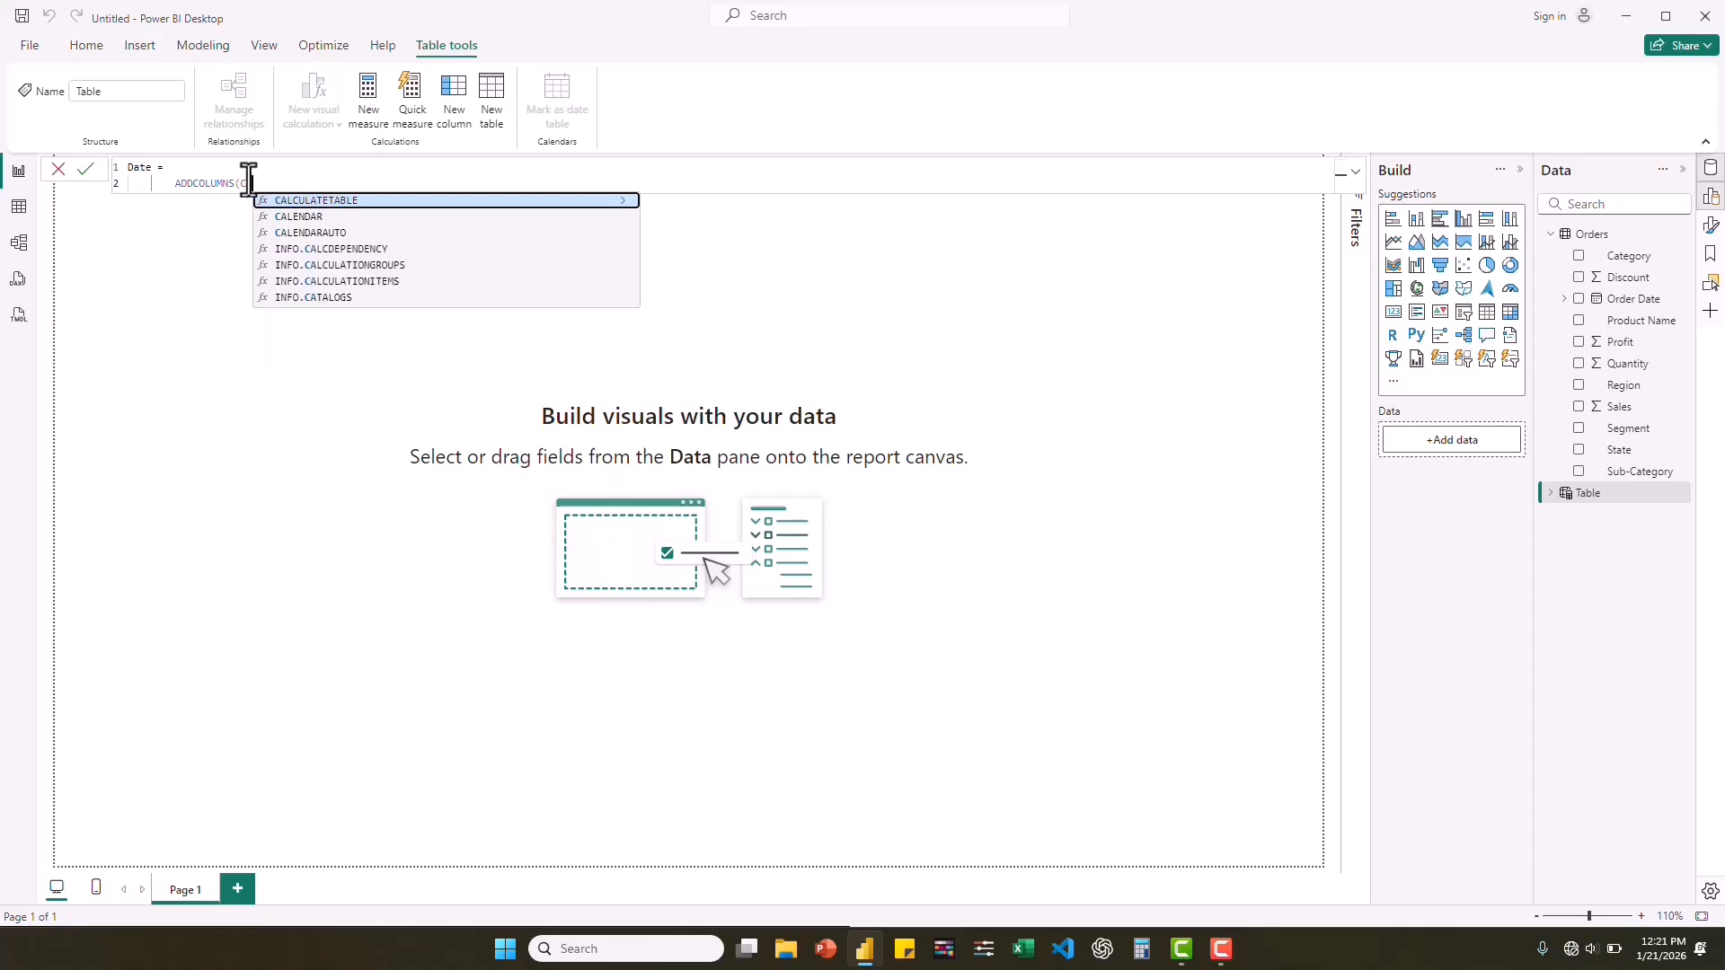
click(326, 235)
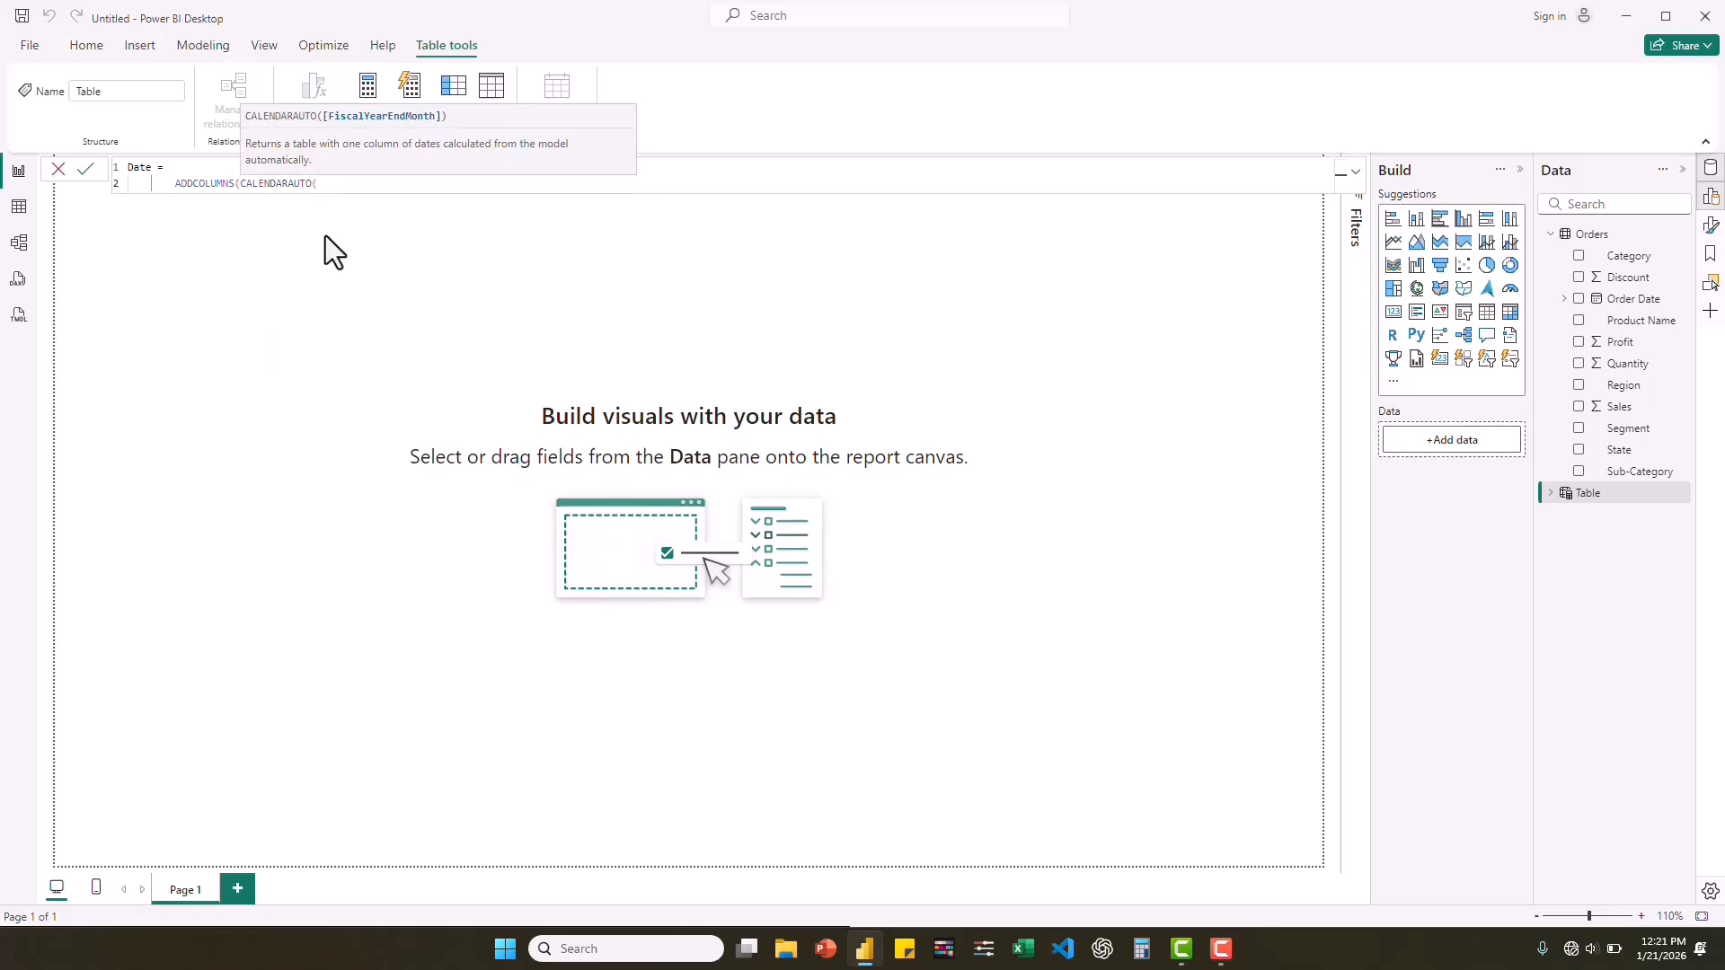
text(,)
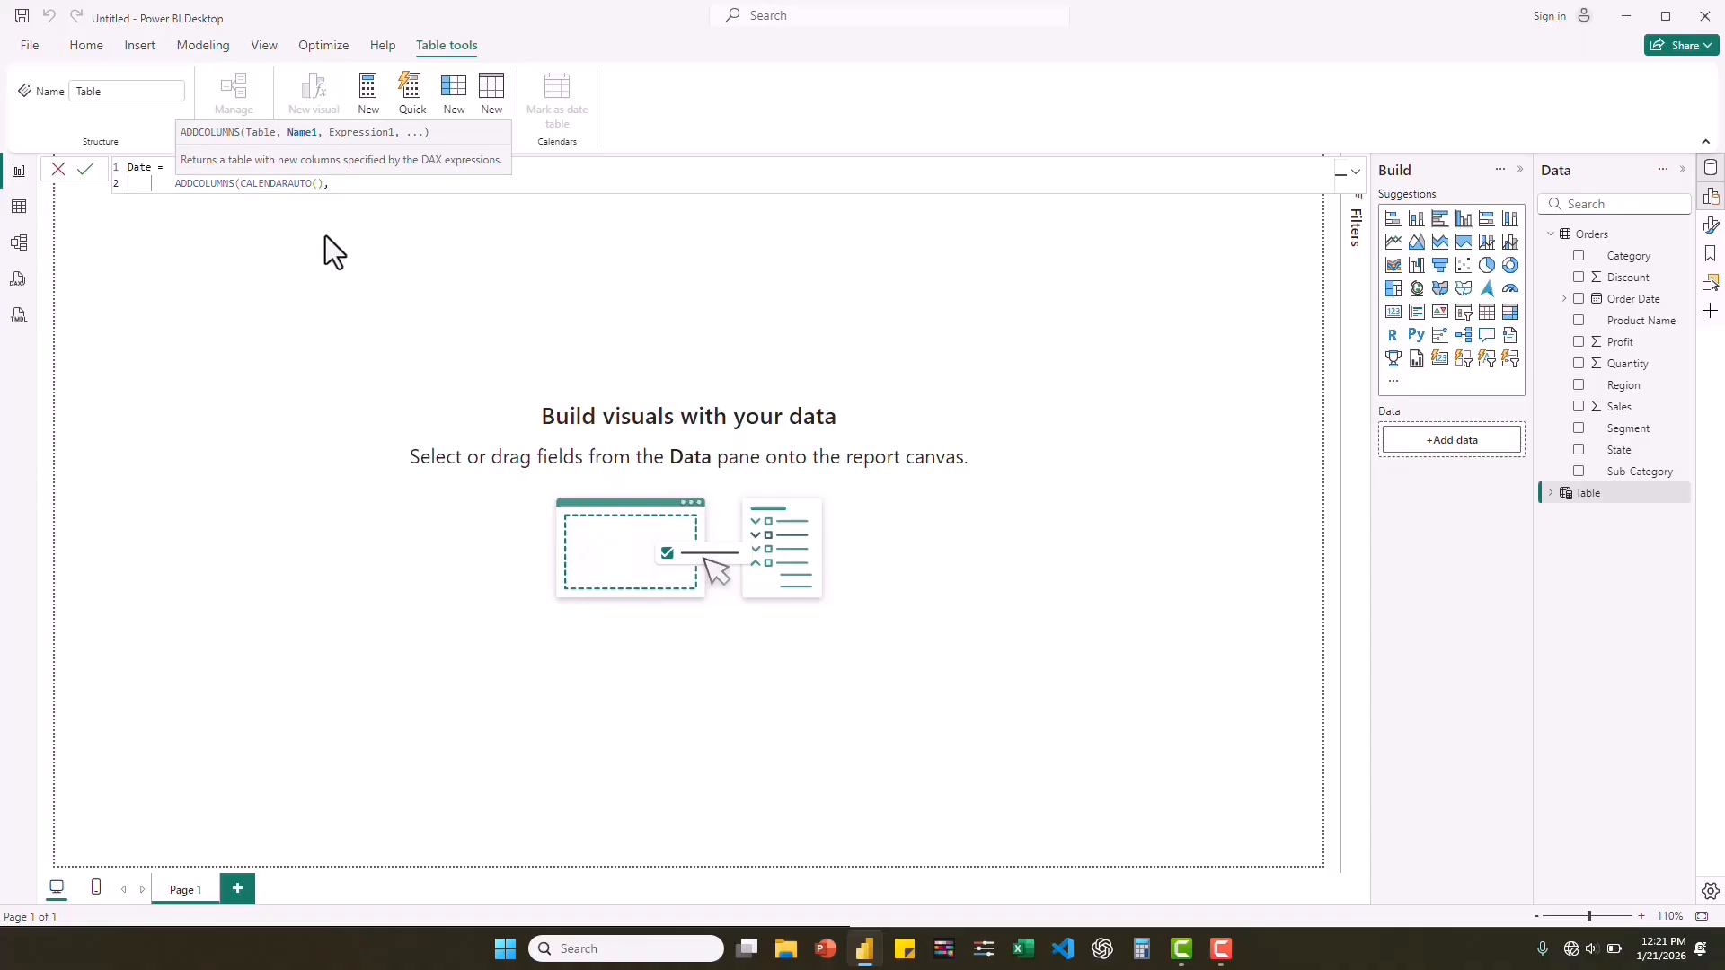
key(shift+Return)
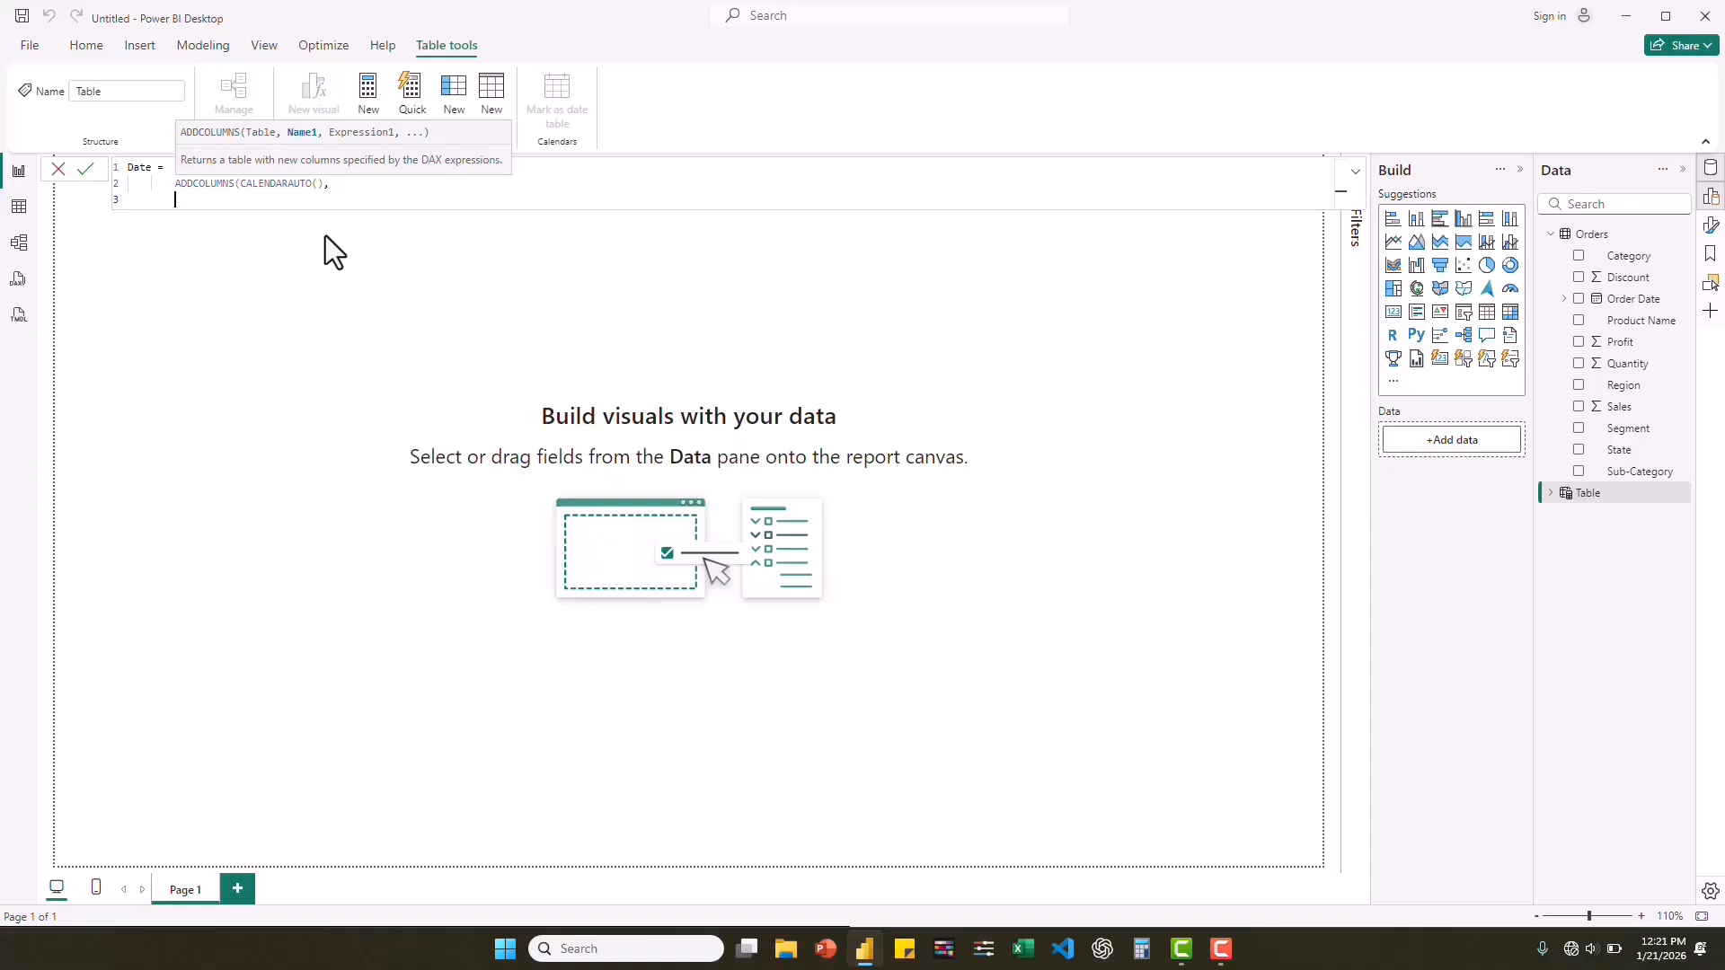
Add a "Year" column defined as YEAR([Date]) to the Date table formula, ending with a comma and a new line.
text("Year", YEA)
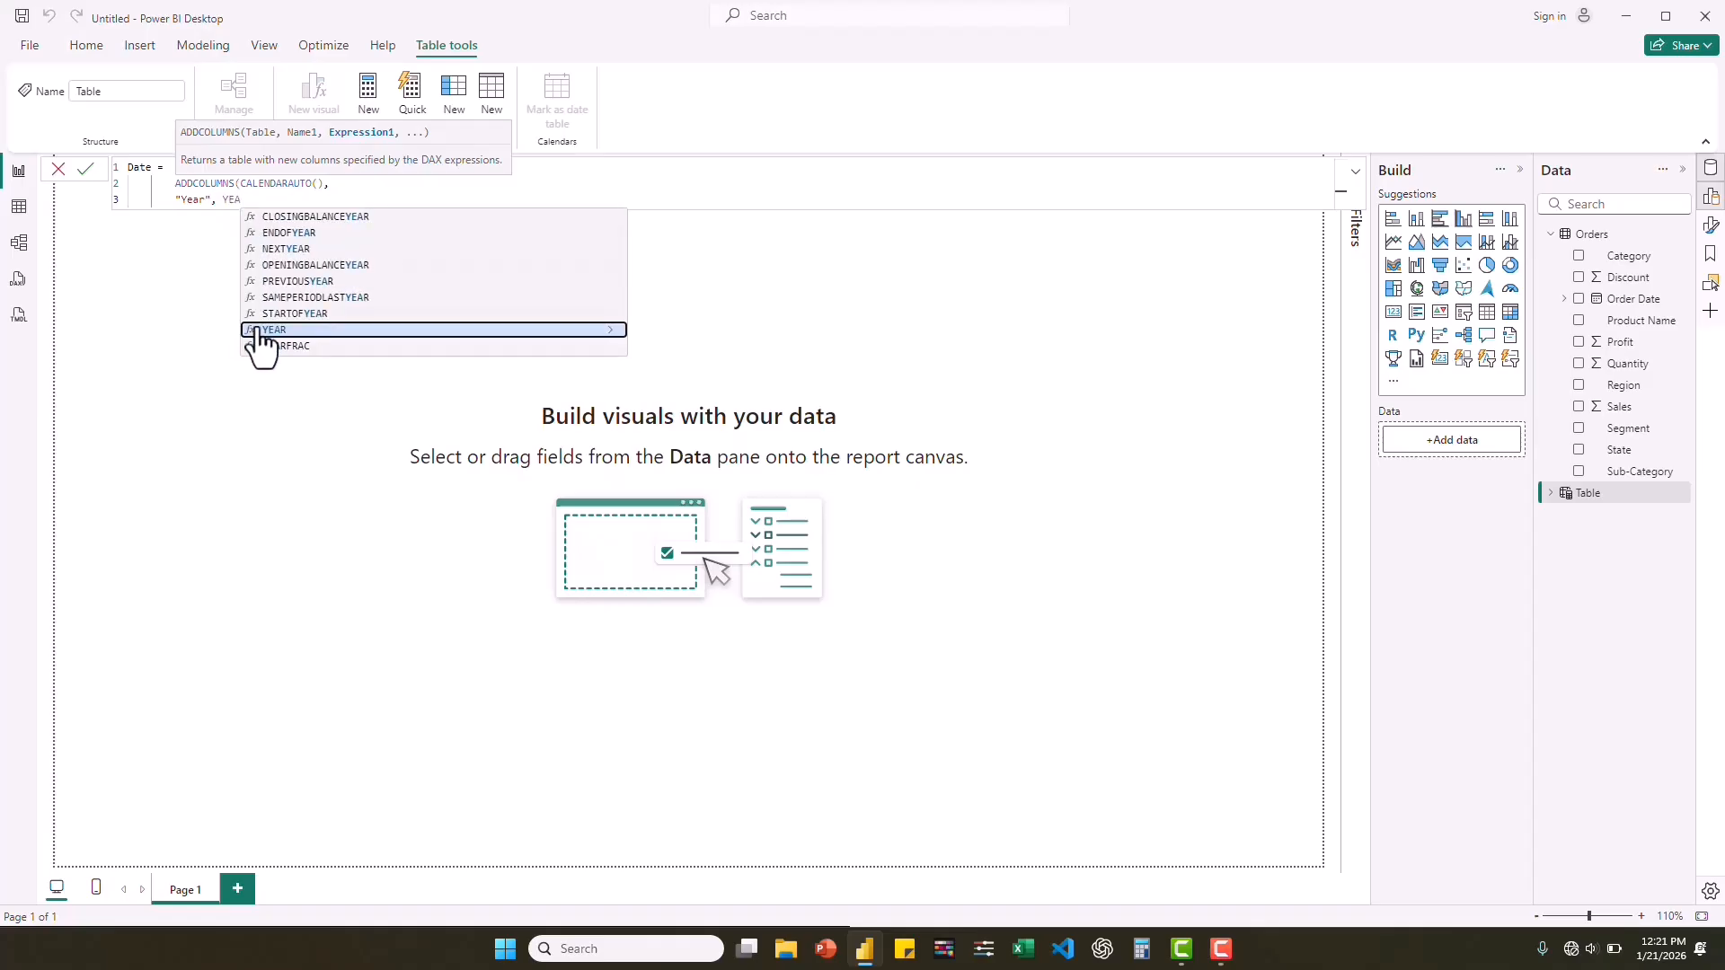
click(274, 330)
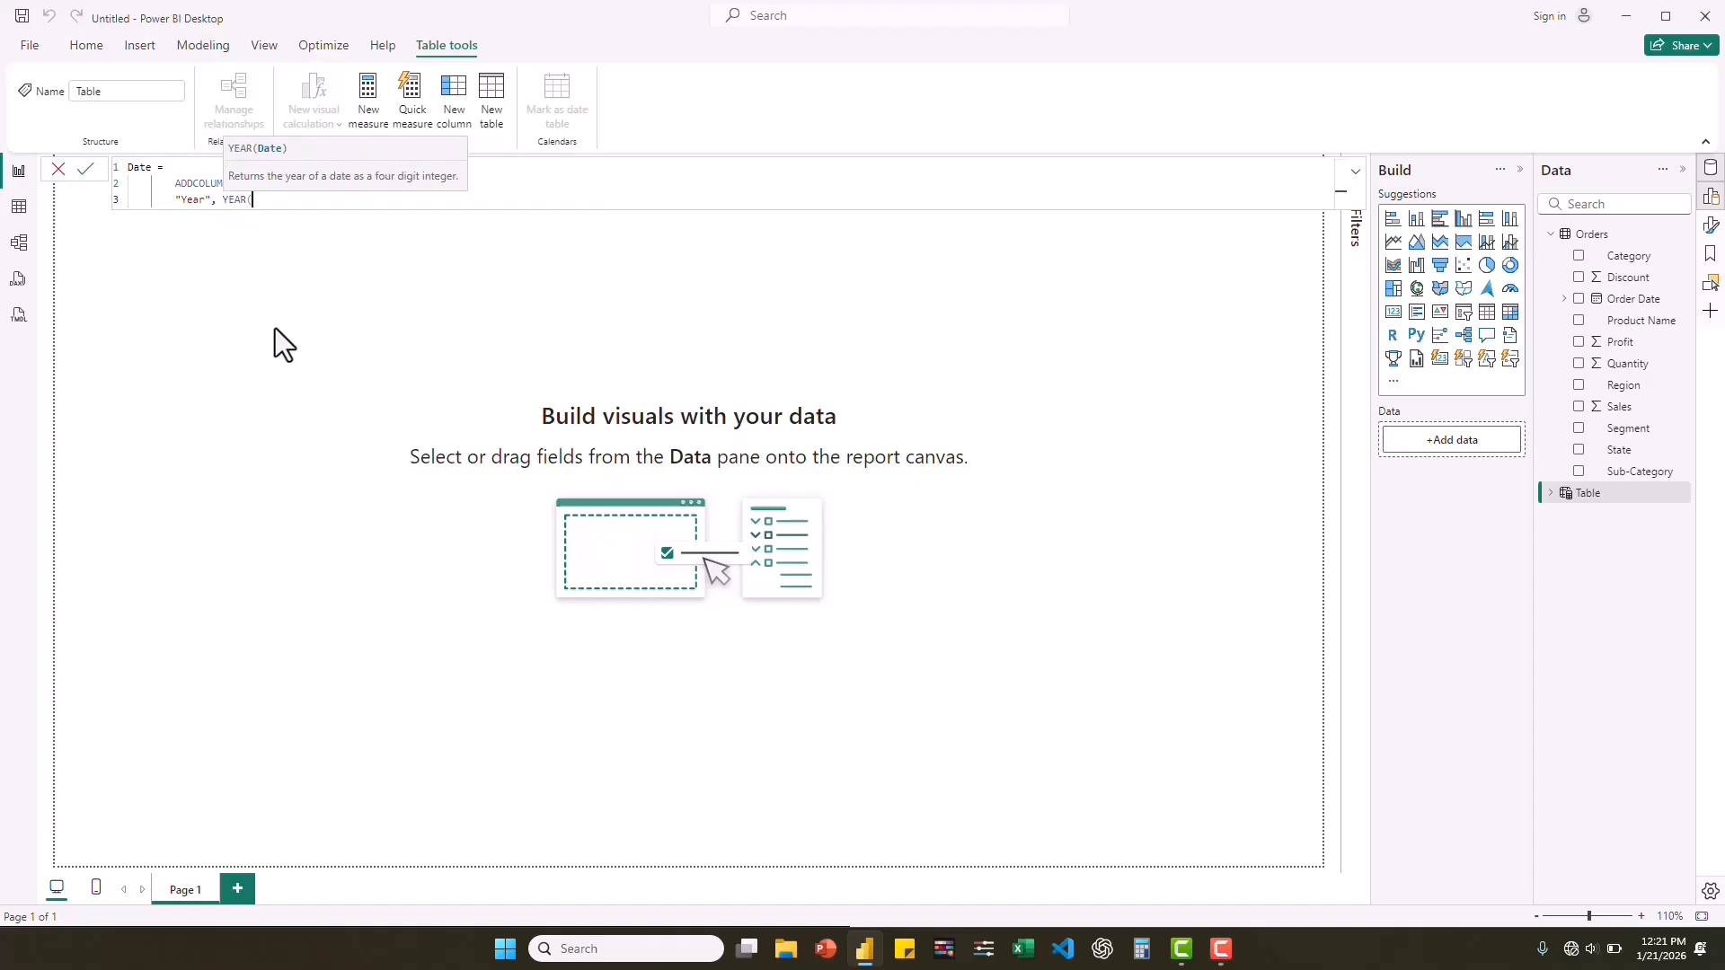
text(date)
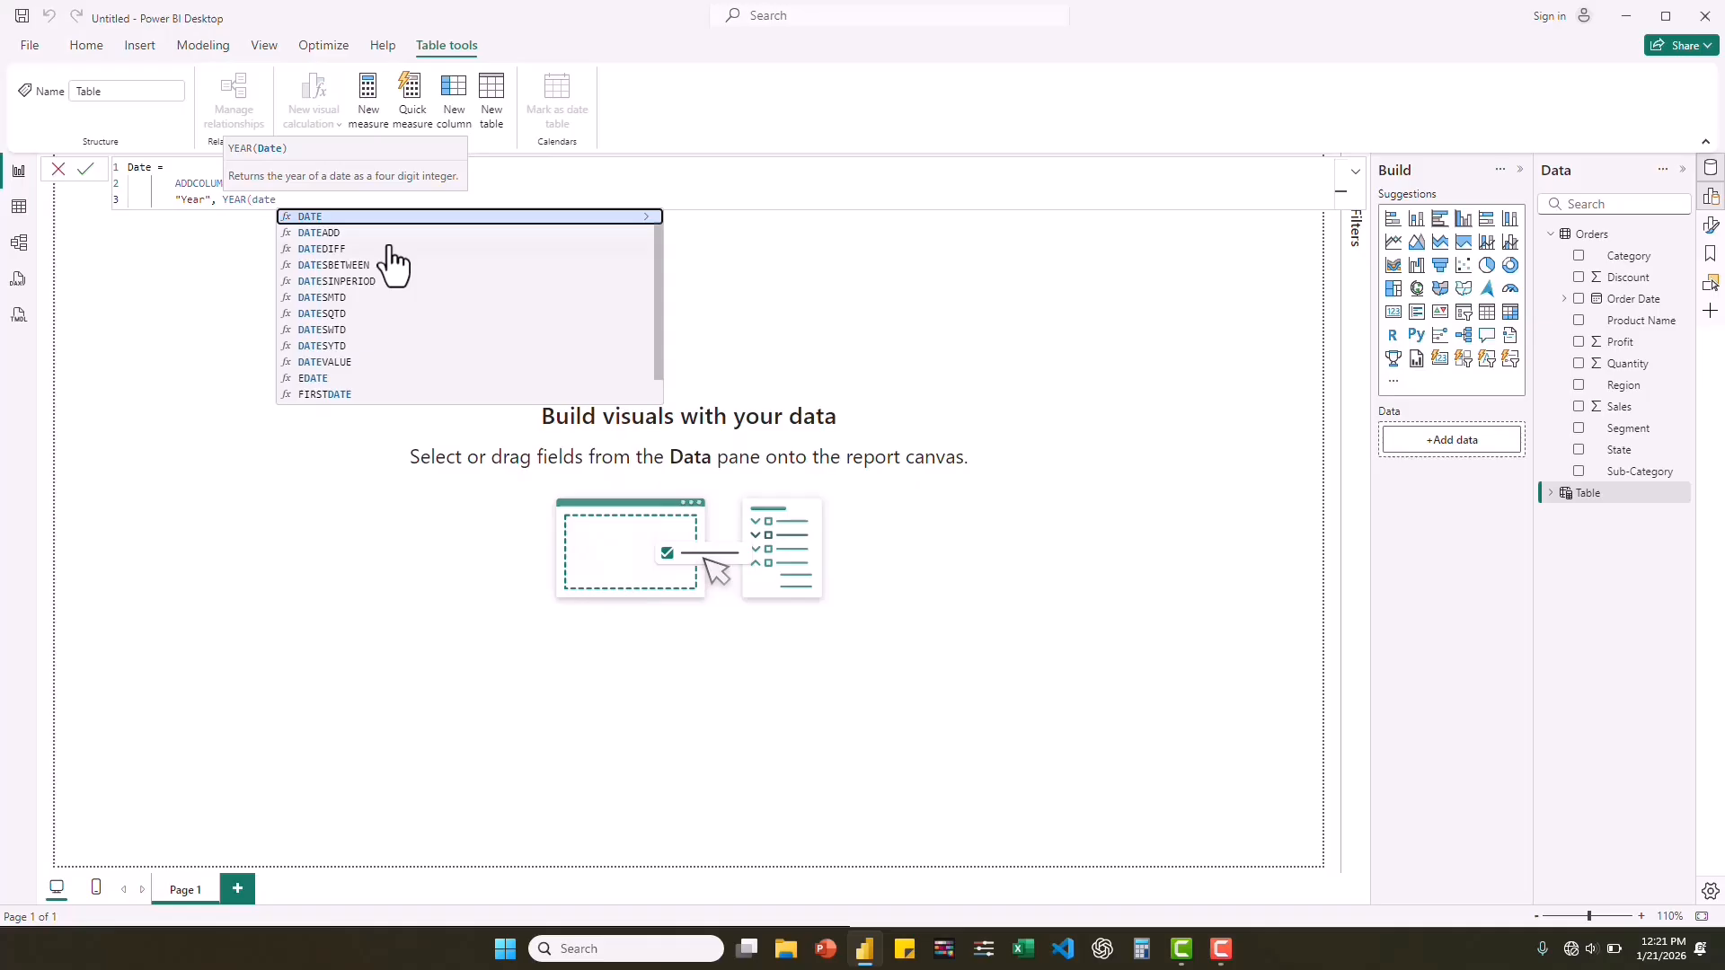
key(BackSpace)
key(BackSpace)
key(BackSpace)
key(BackSpace)
text([)
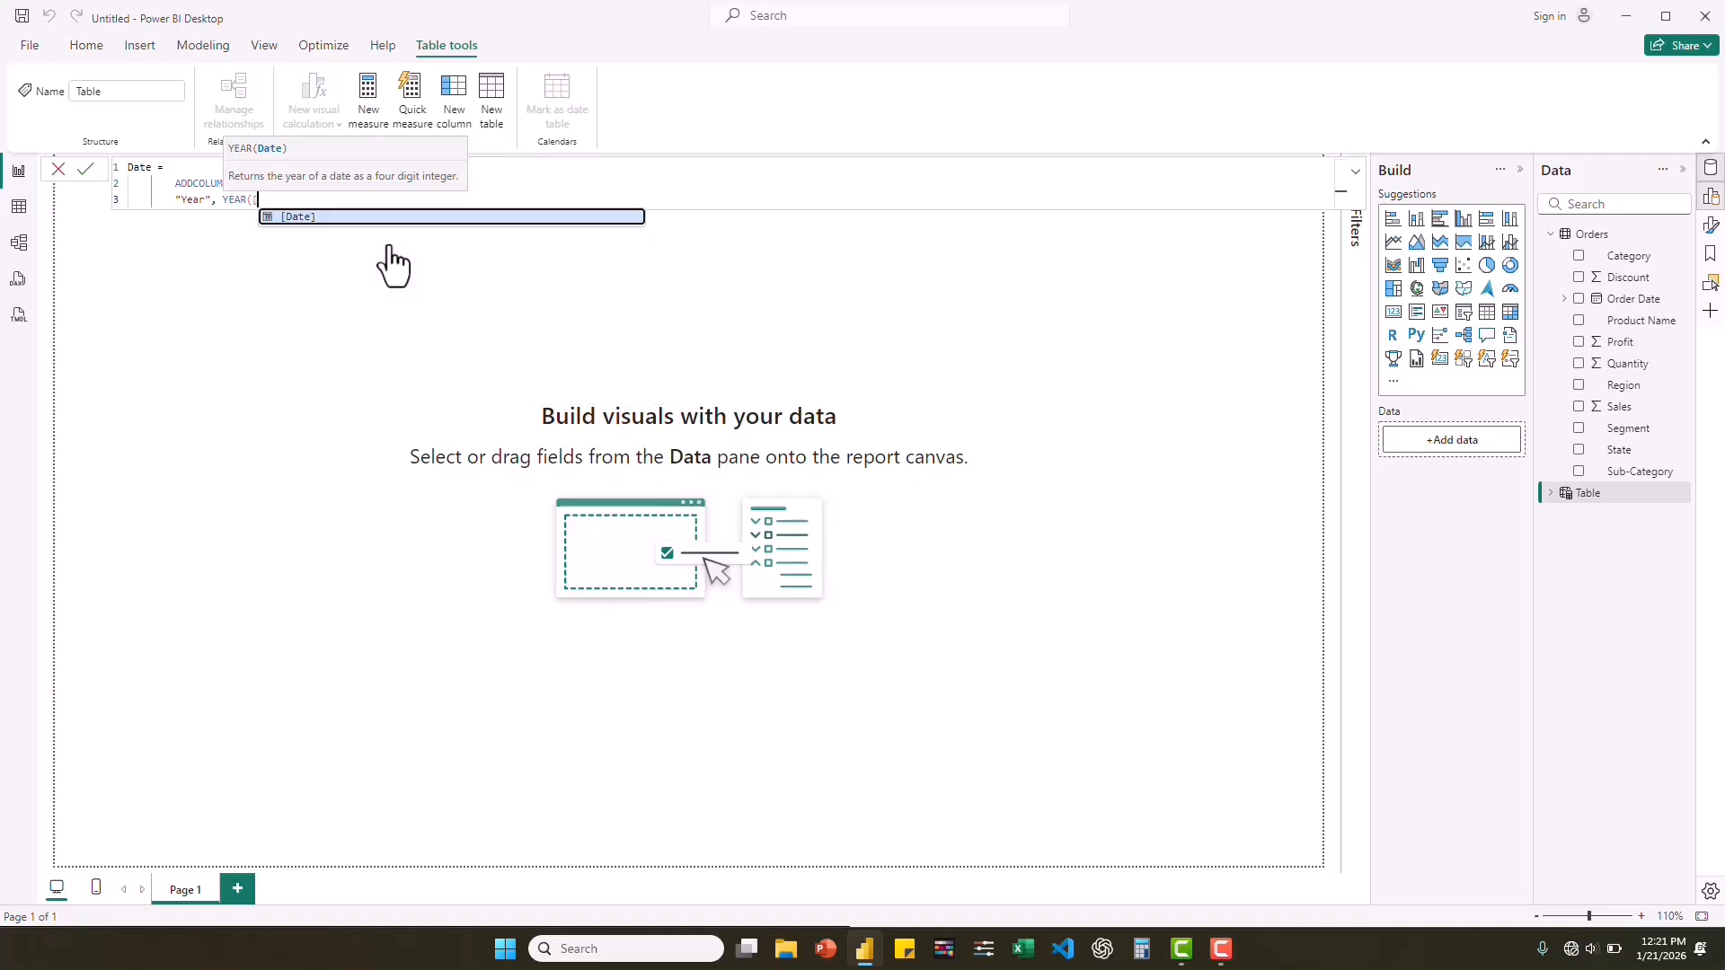
click(296, 217)
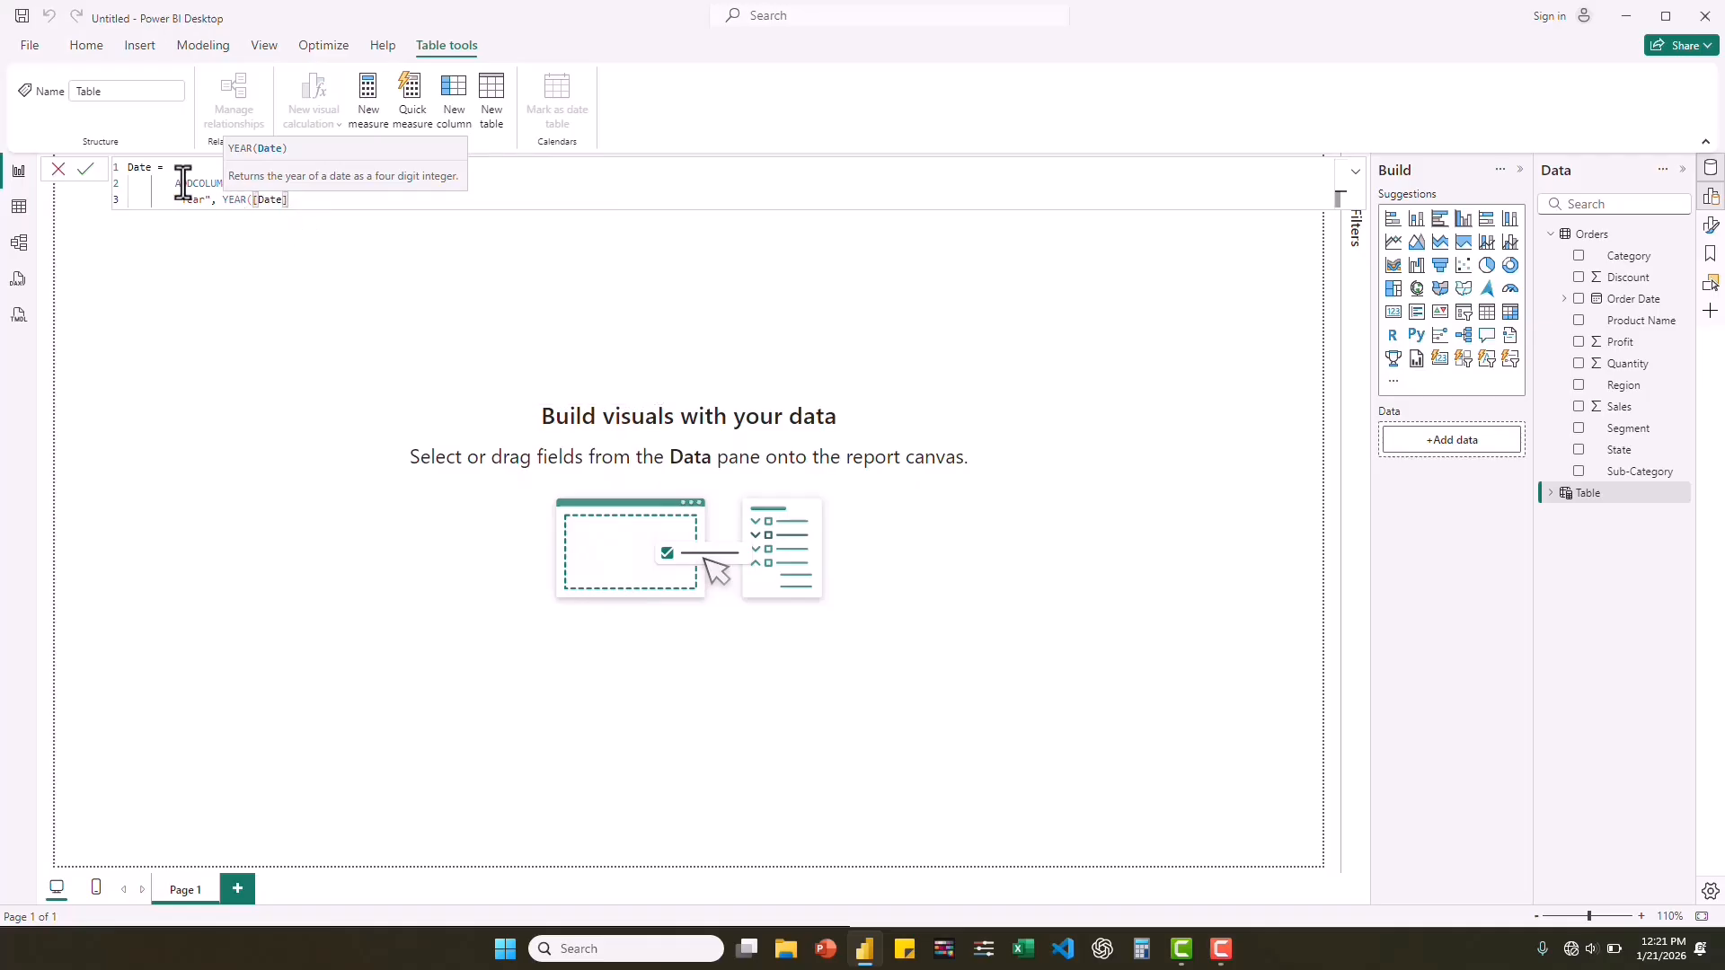
click(233, 199)
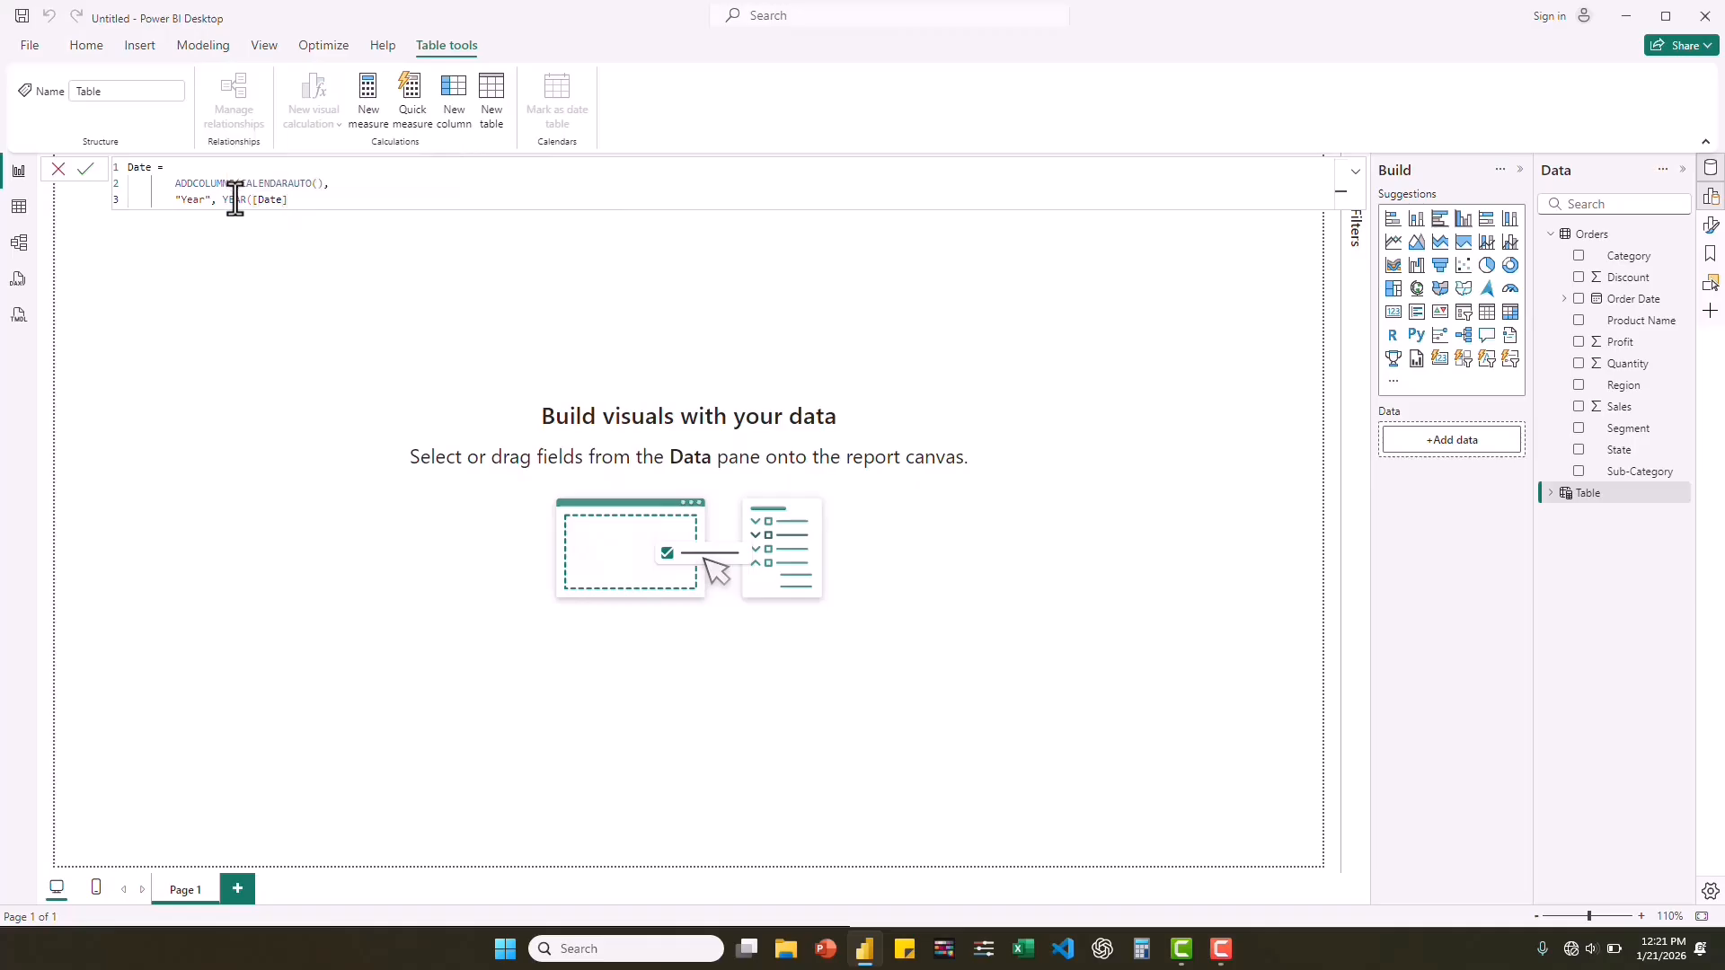
click(297, 199)
text(),)
key(shift+Return)
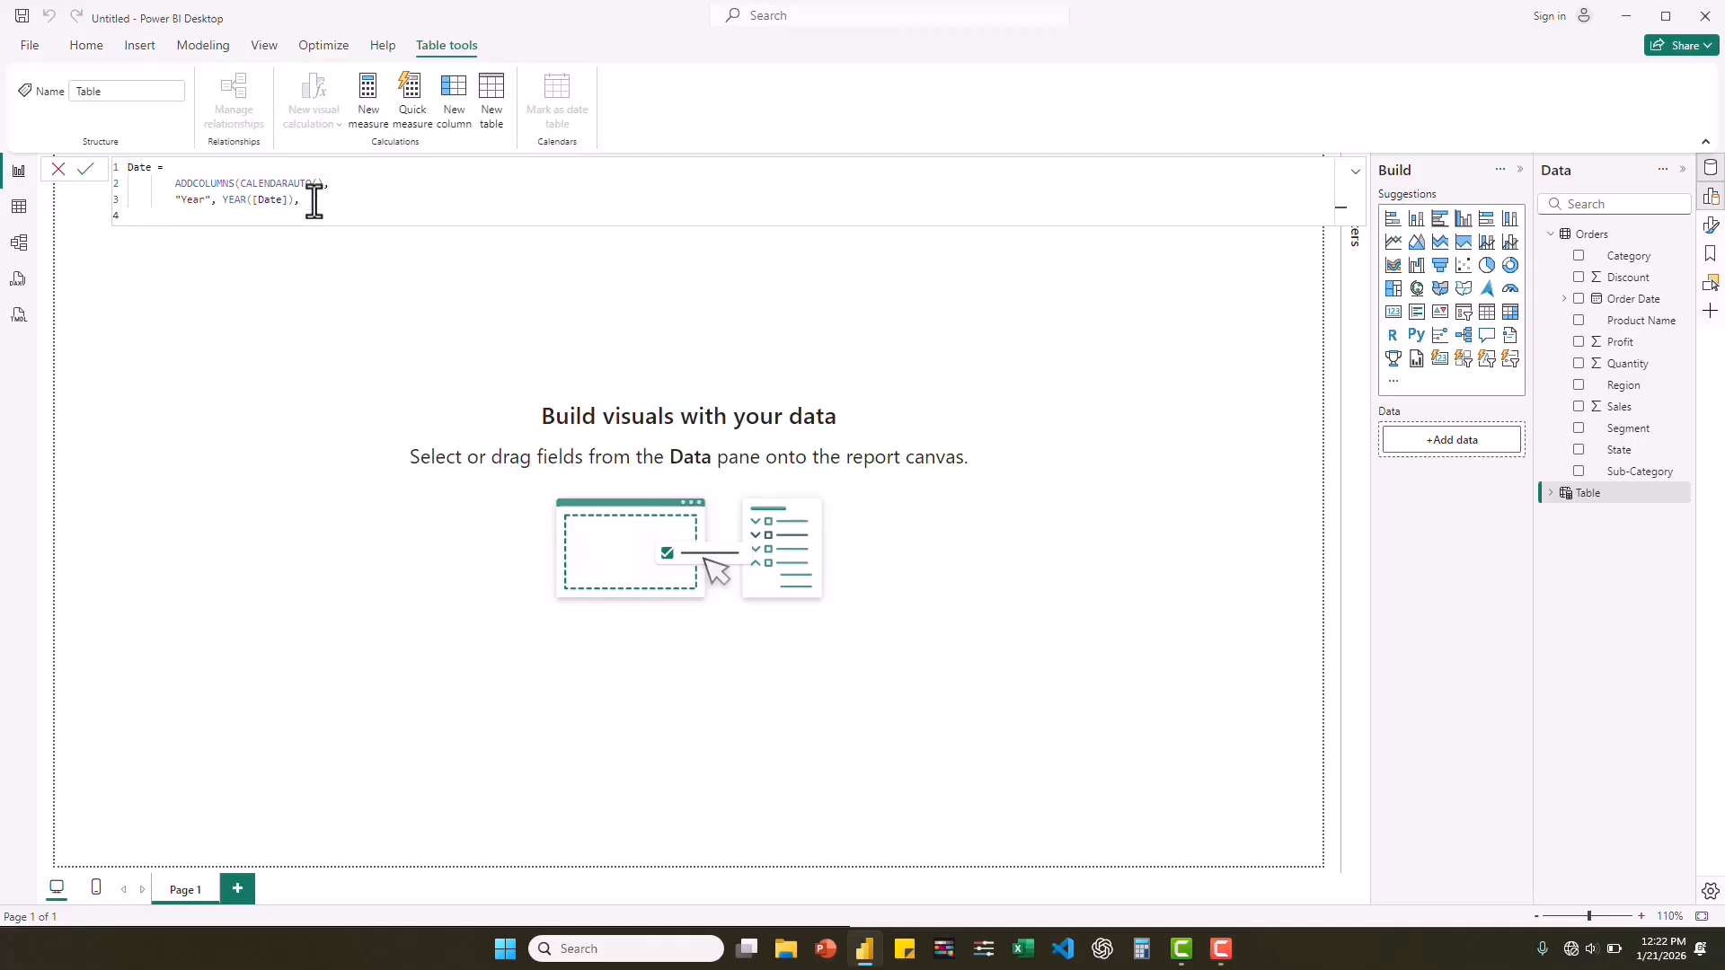
Add a "Quarter" column to the Date table formula, starting its expression with the text prefix "Q" &.
text("Quab)
key(BackSpace)
text(r)
text(rter)
text( ,)
text(Q)
text(" &)
click(227, 215)
text(,)
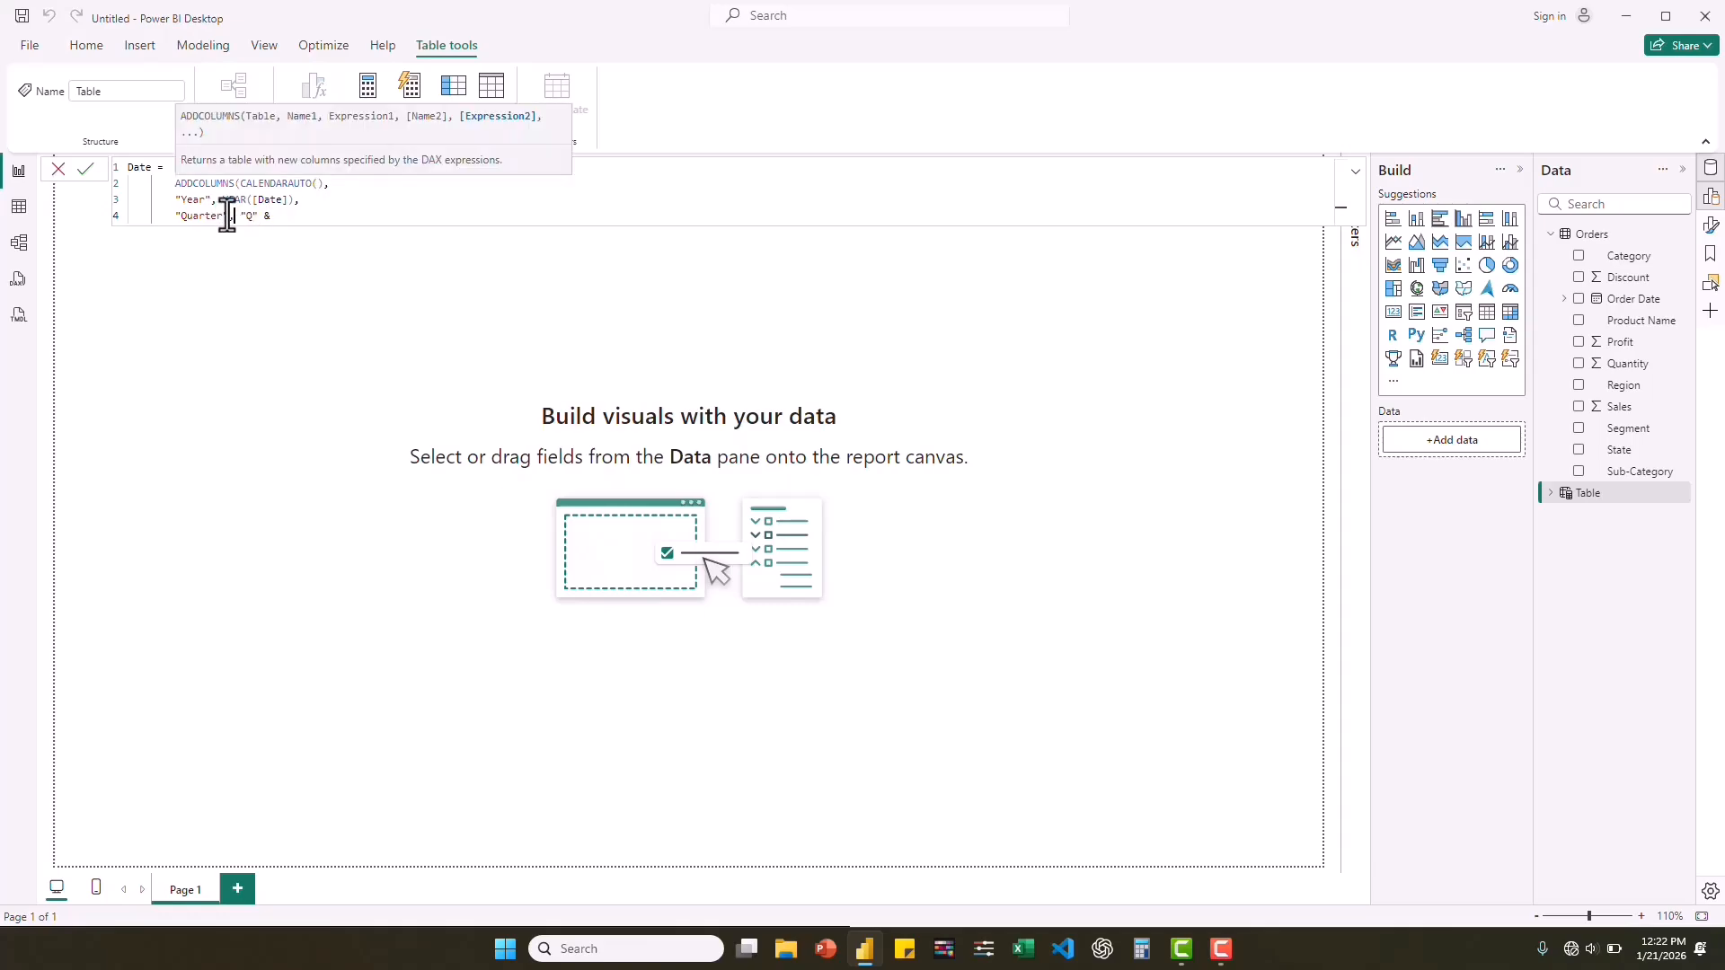
Complete the Quarter column's expression with QUARTER([Date]), followed by a comma and a new line.
click(286, 219)
text(Q)
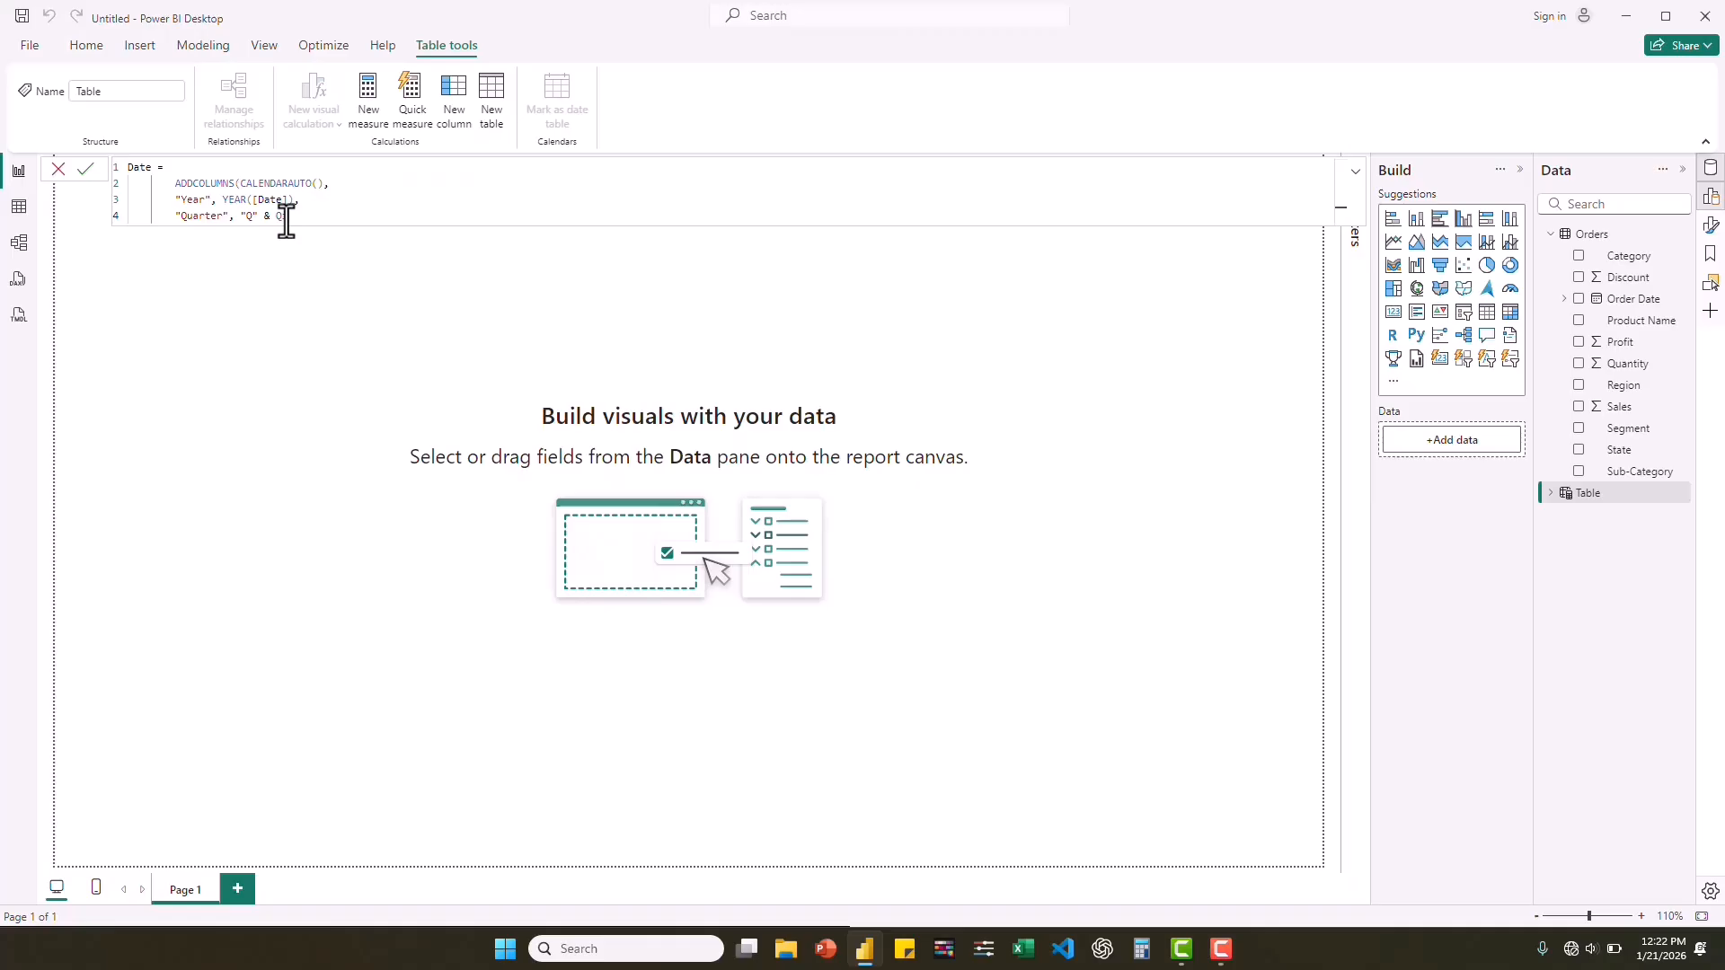
text(uar)
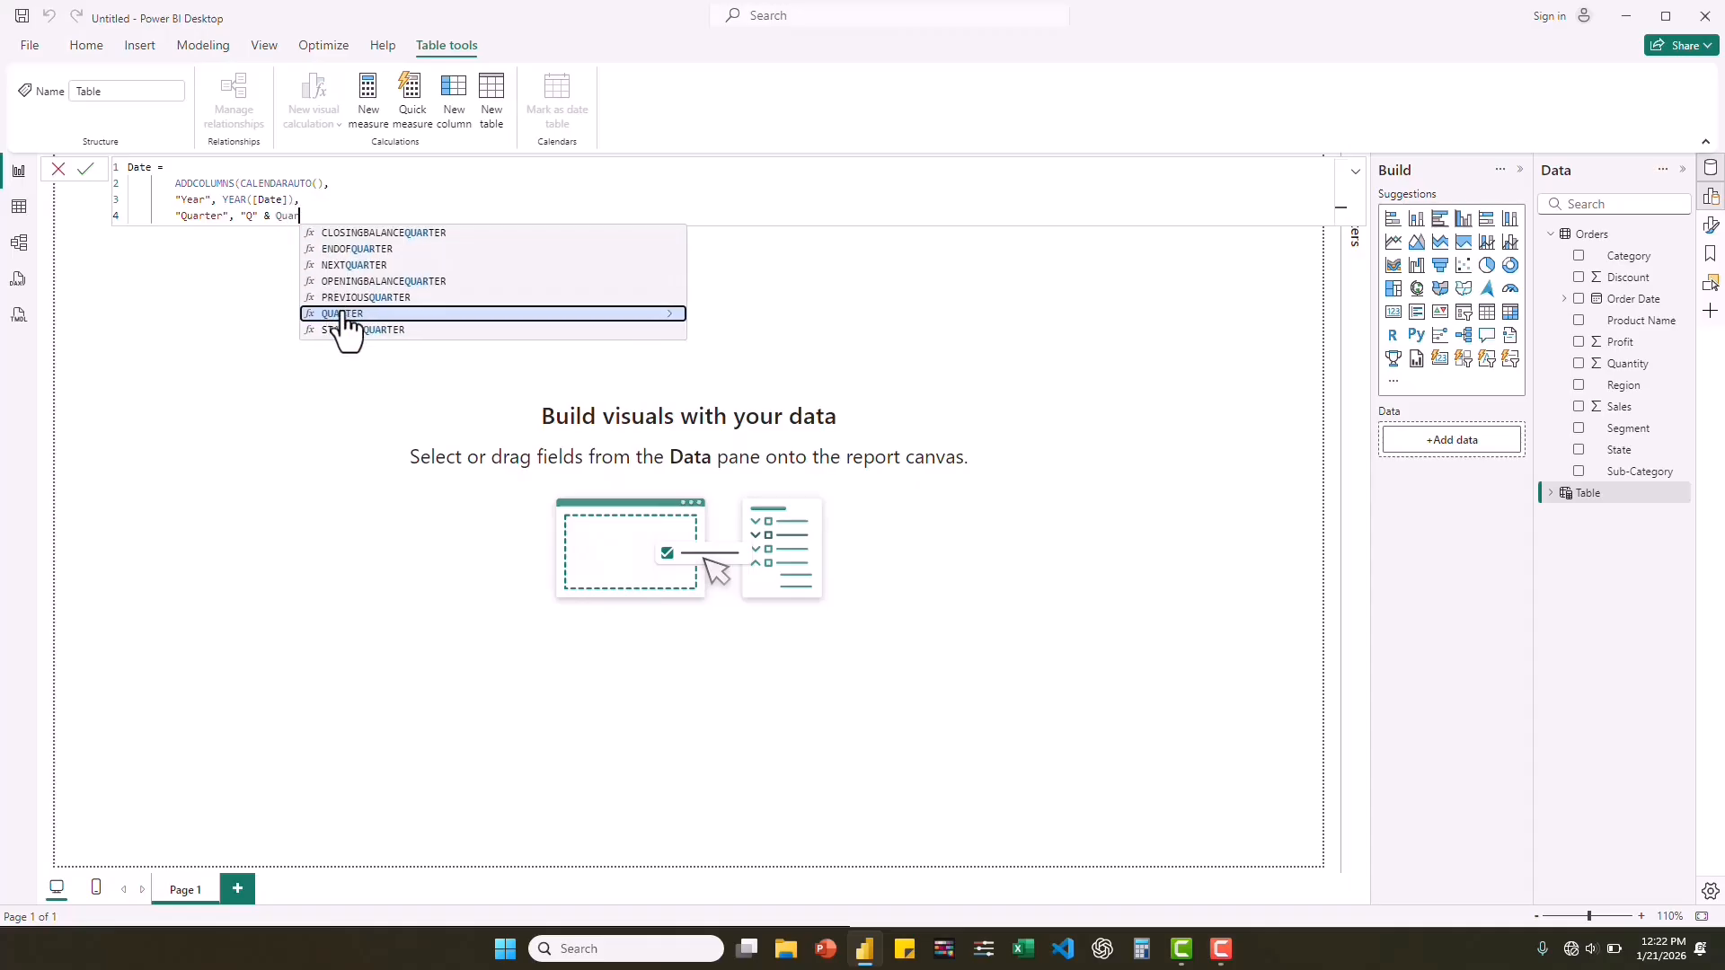
click(342, 313)
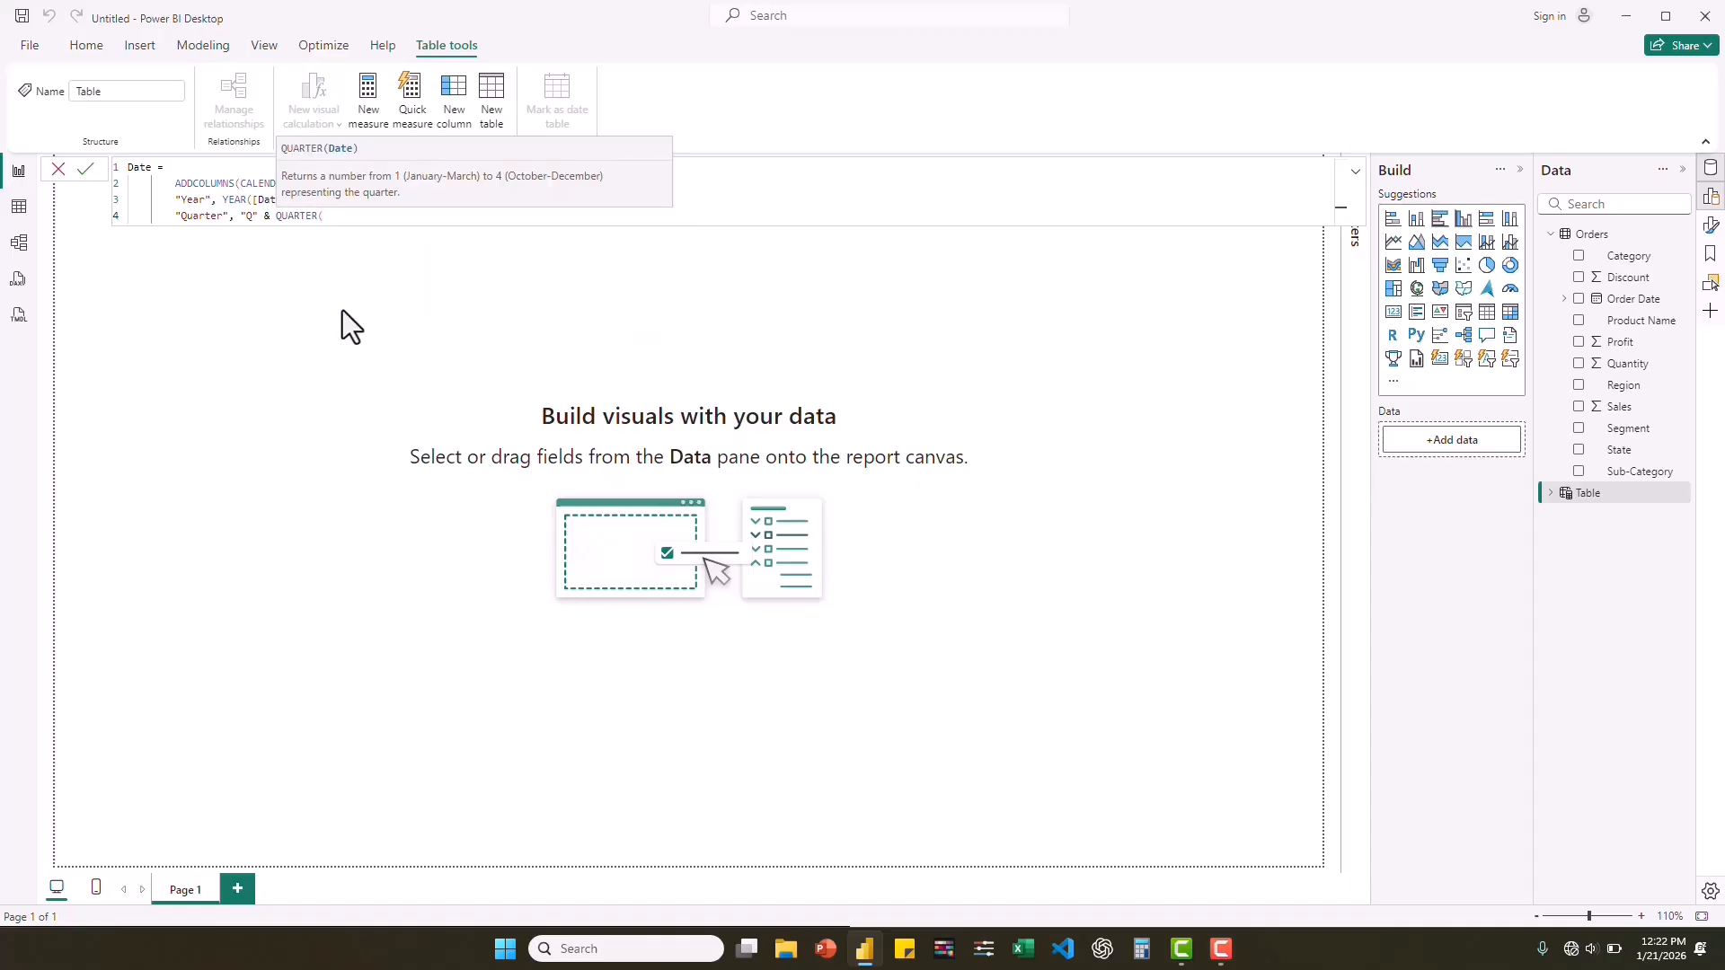
text([da)
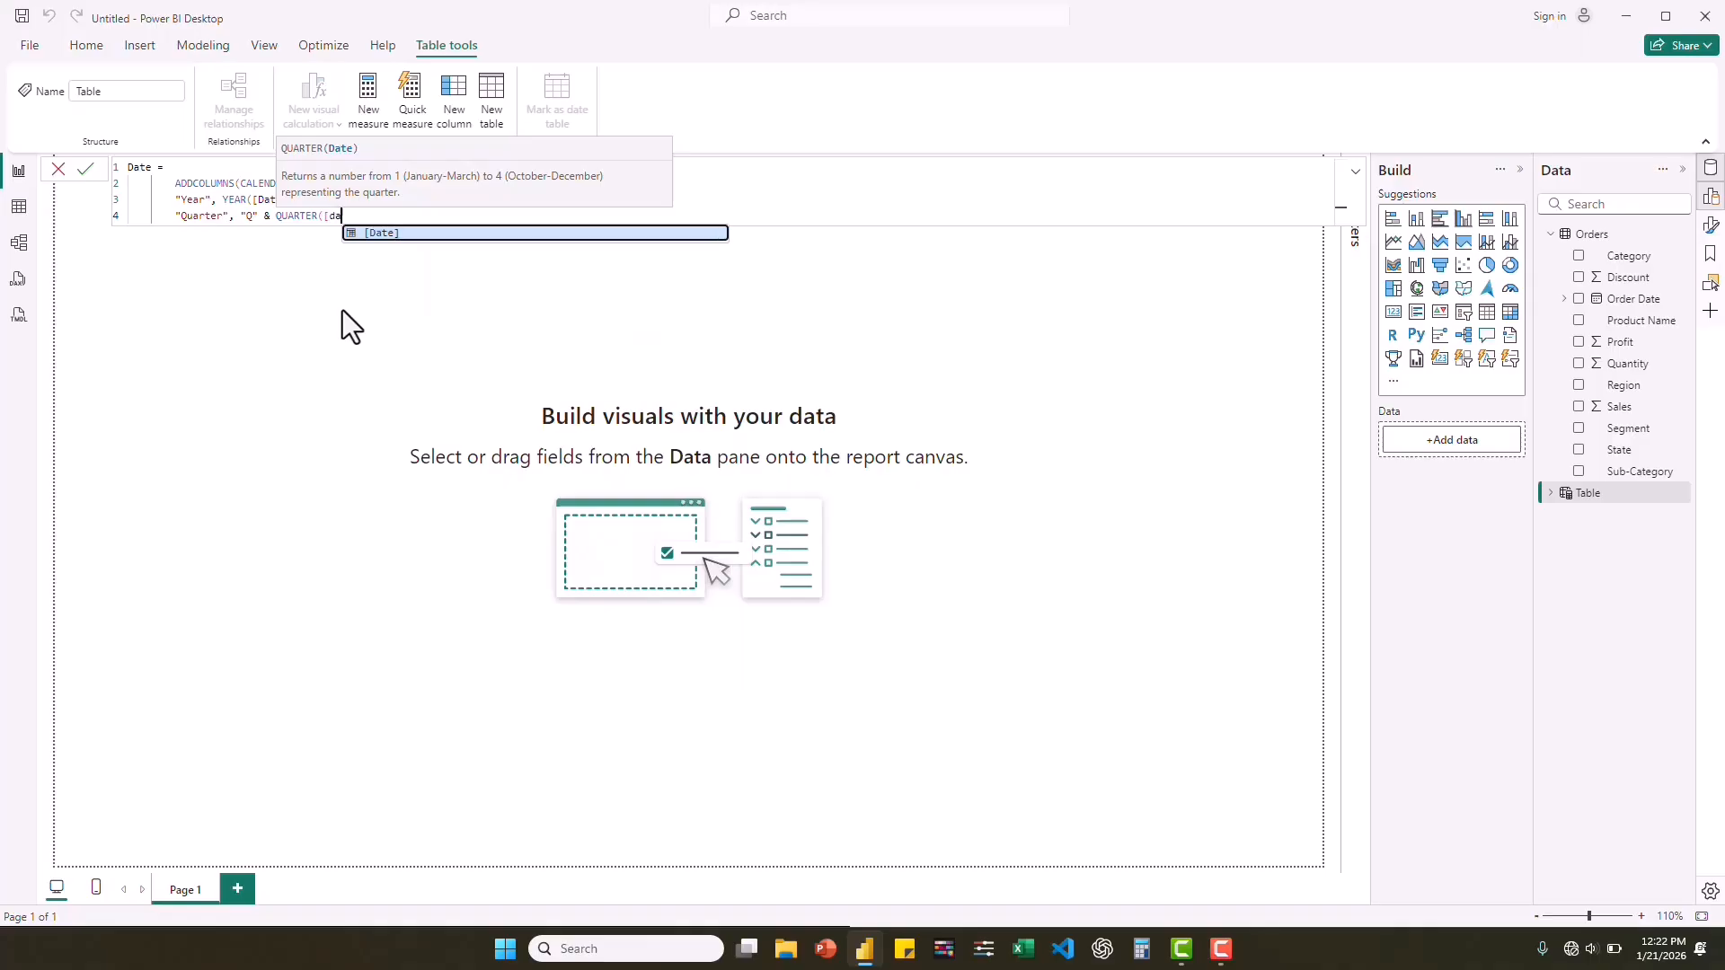
key(Tab)
text())
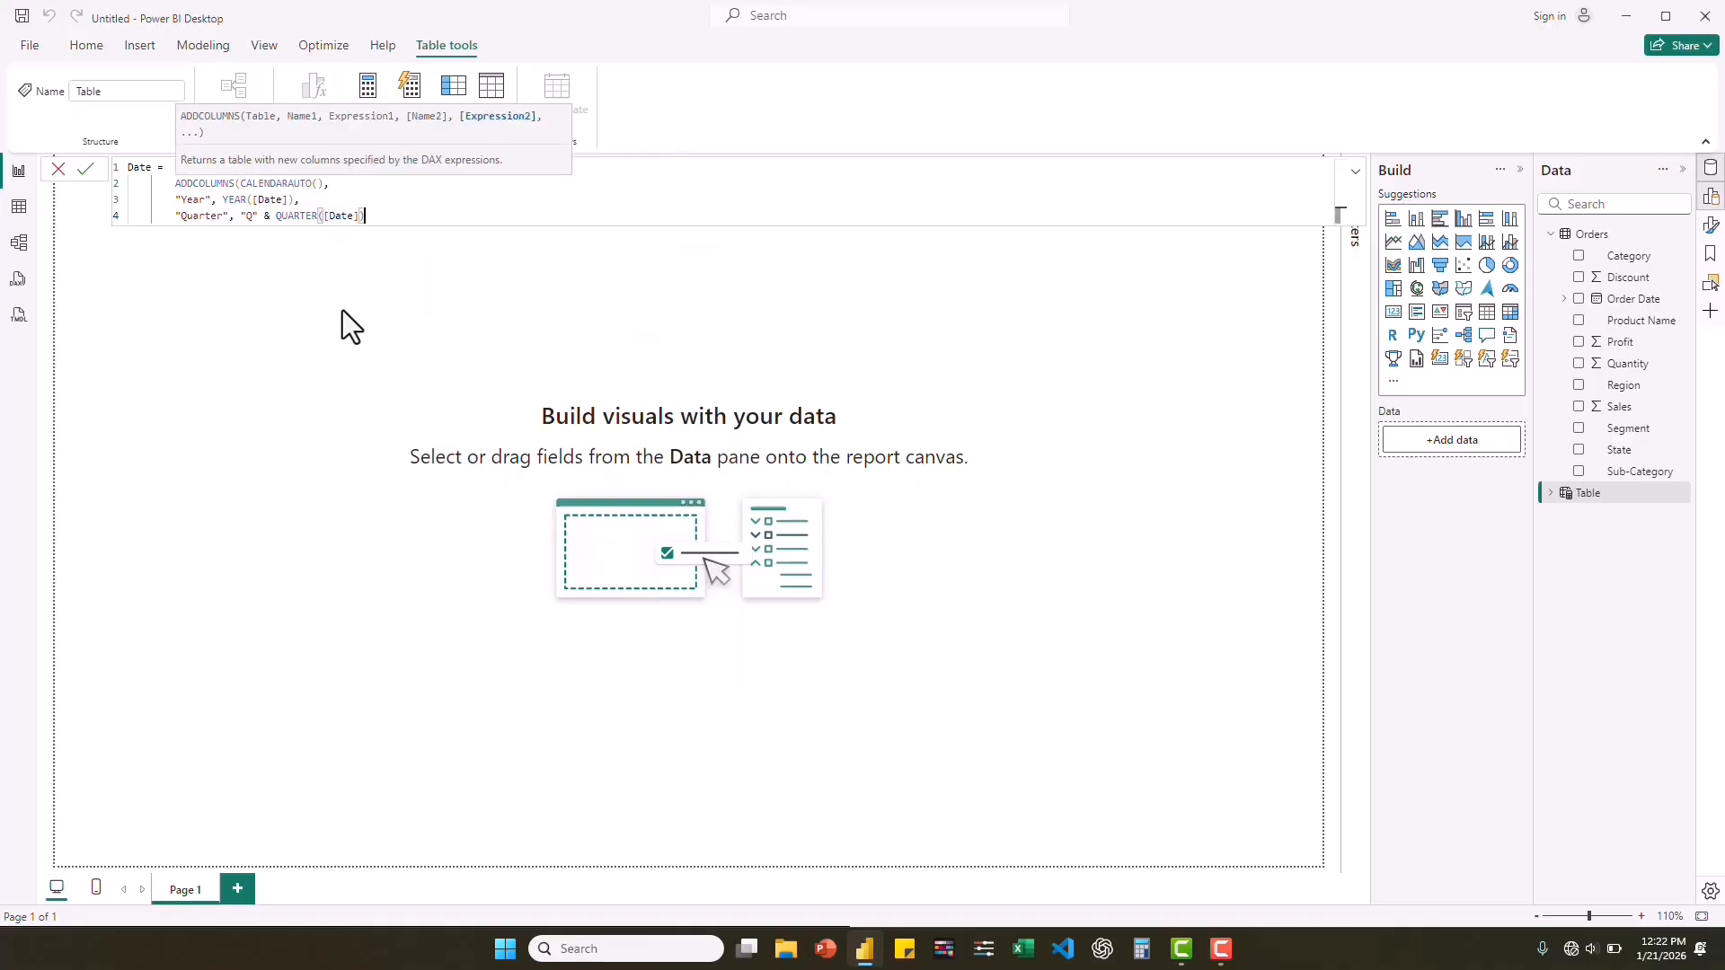
text(,)
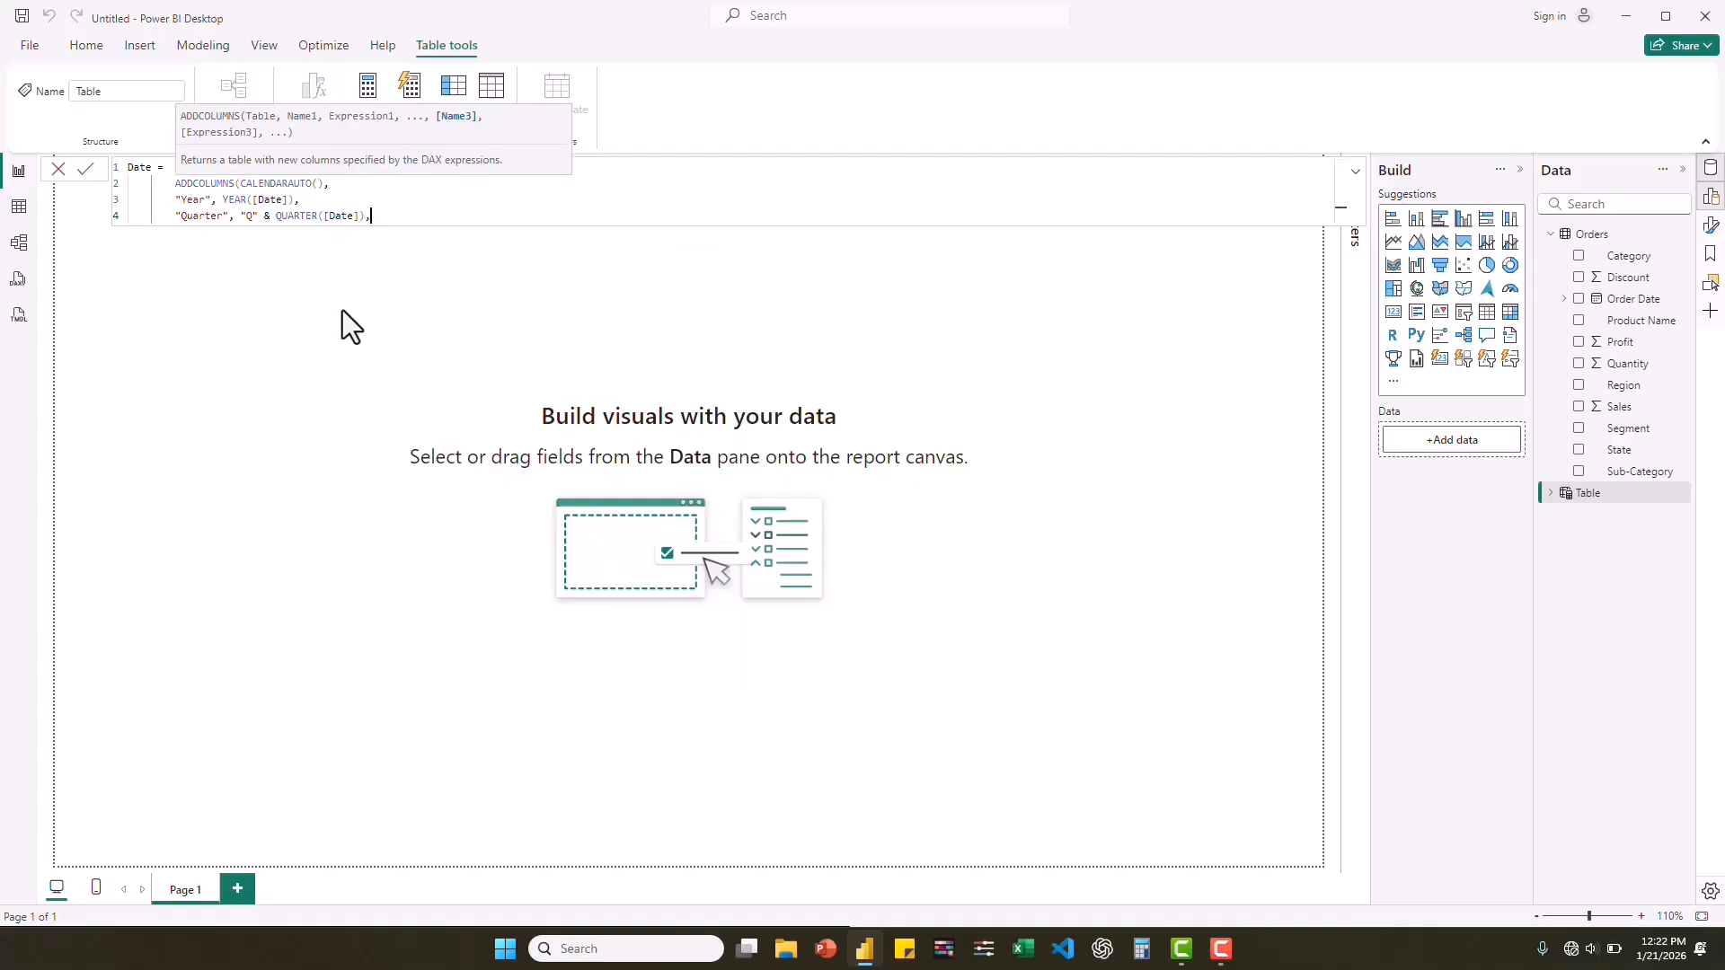
key(Return)
Add a "Month No" column defined as MONTH([Date]) to the Date table formula.
text(")
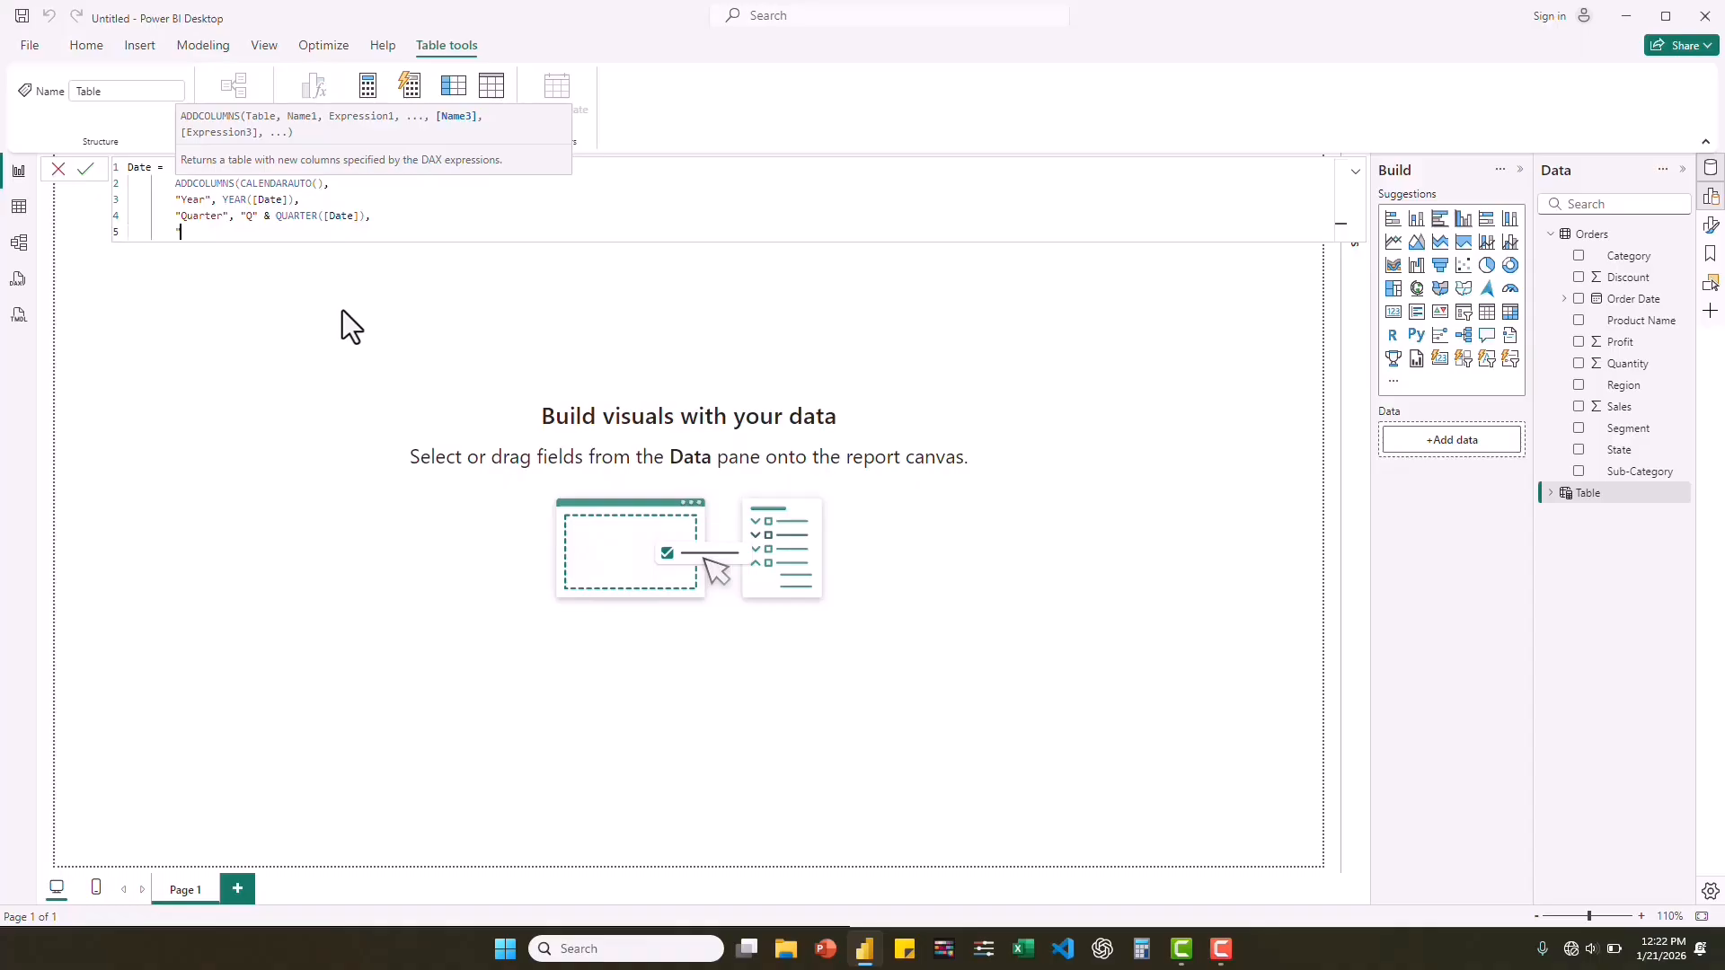
text(Month No", Month)
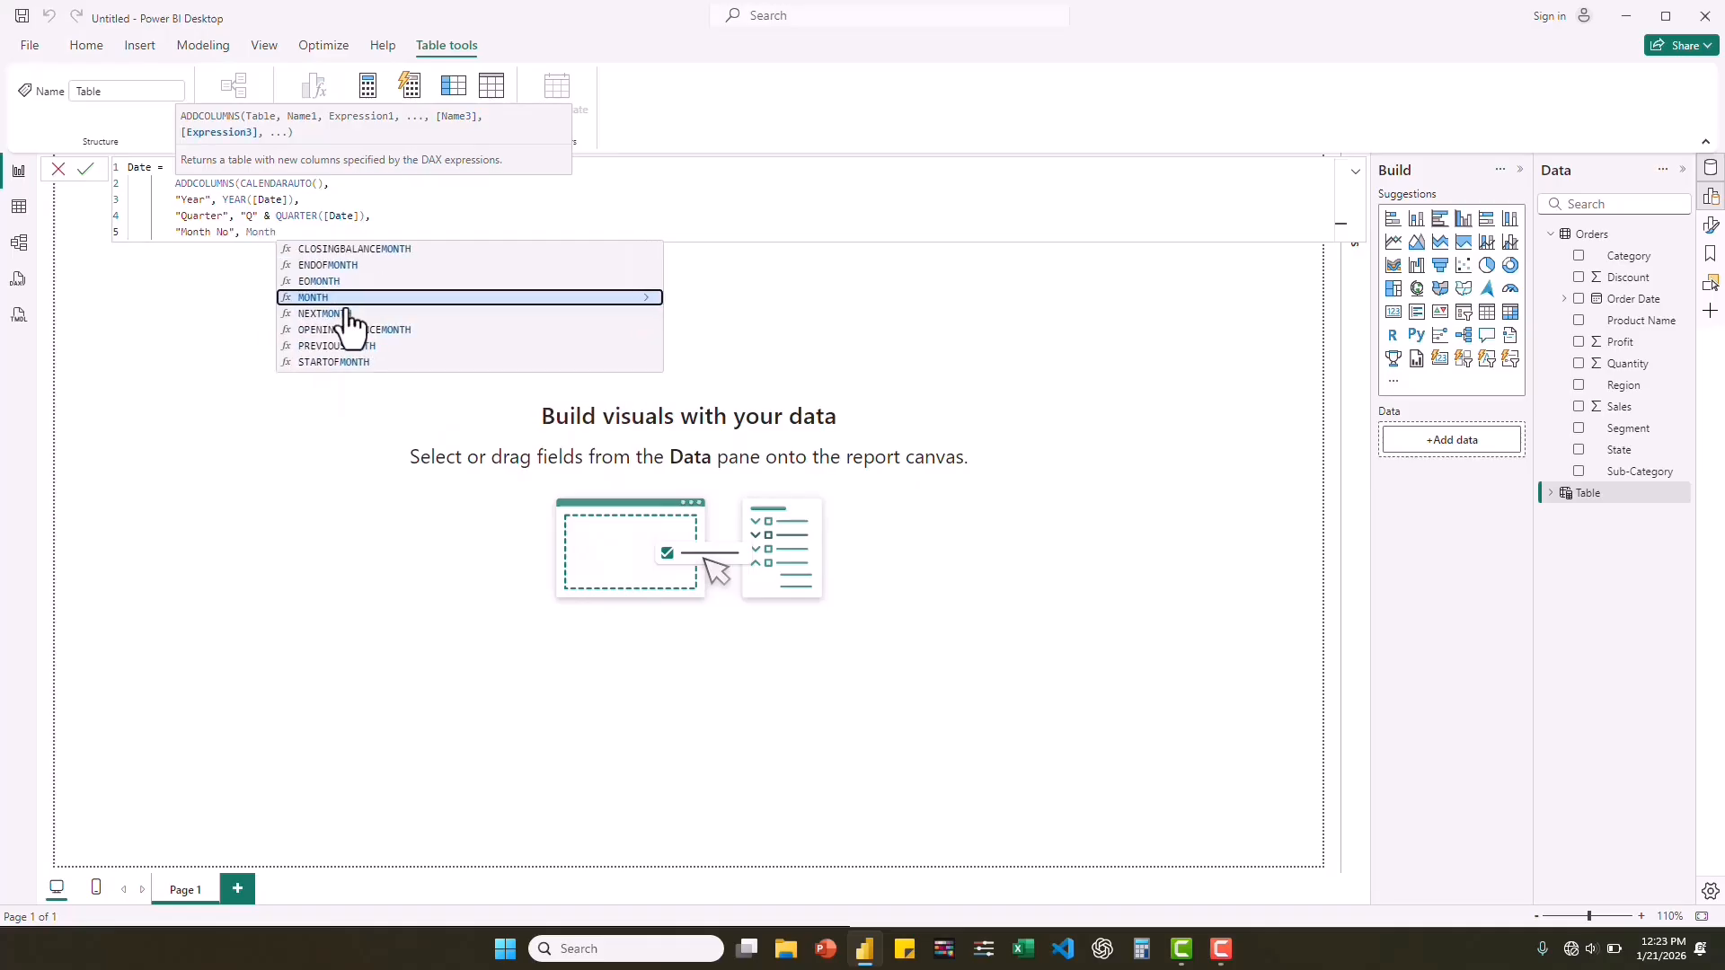
key(Tab)
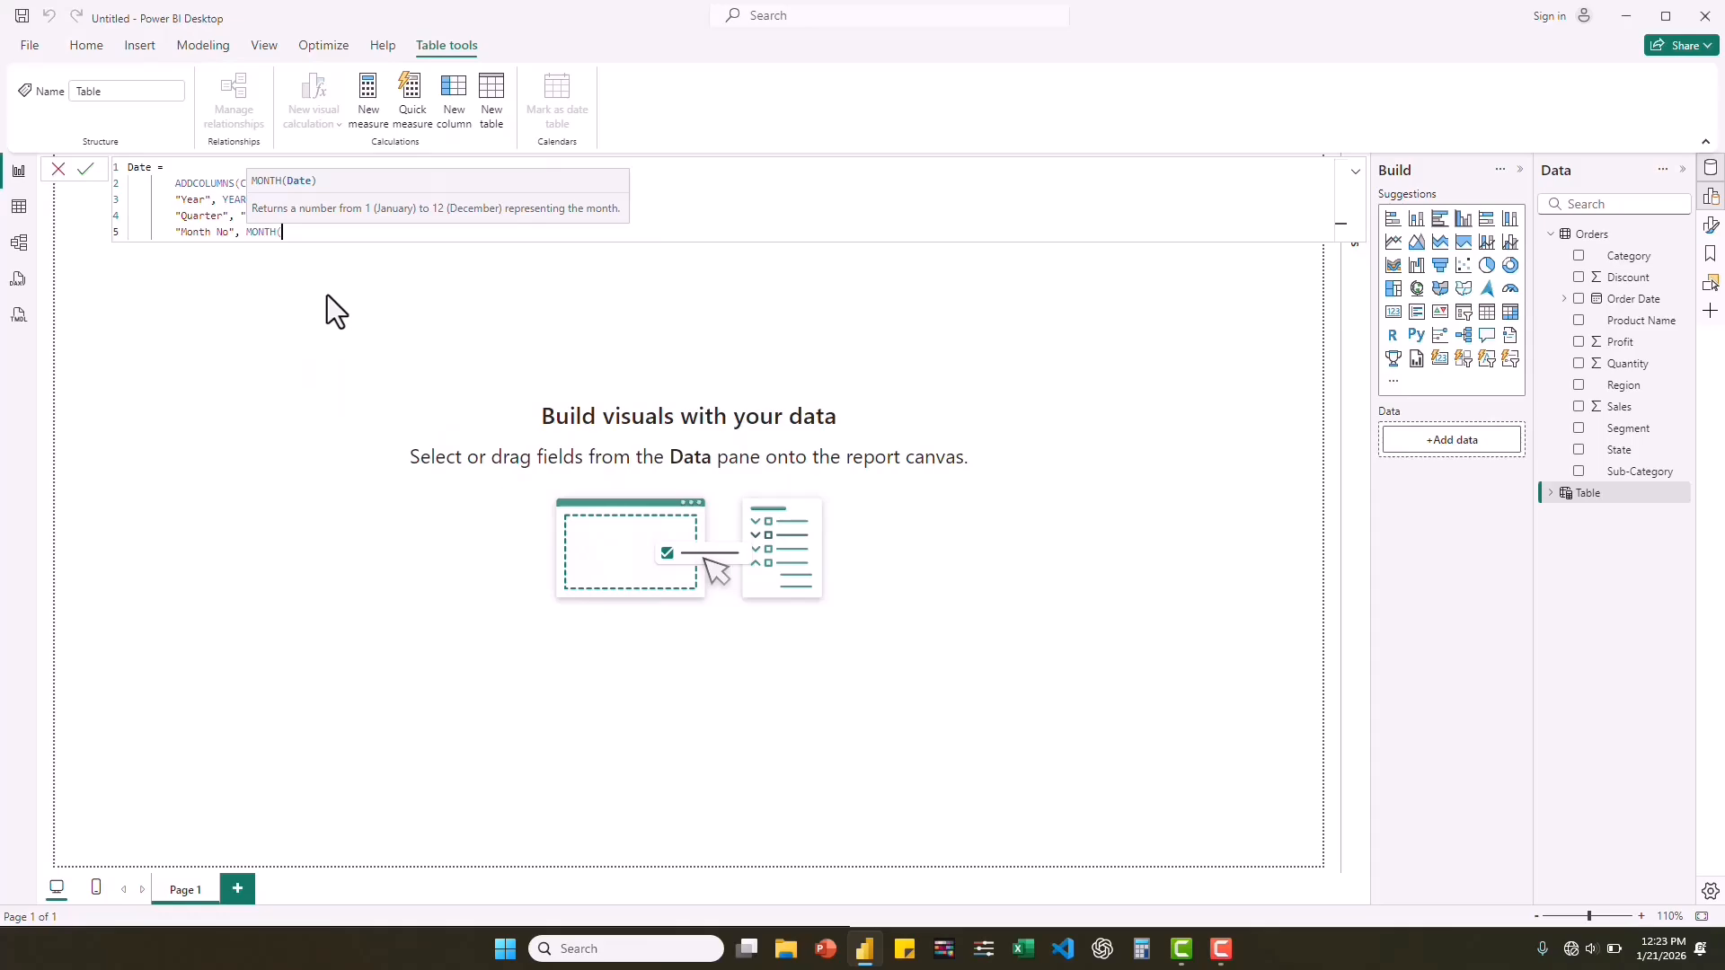
text([Date)
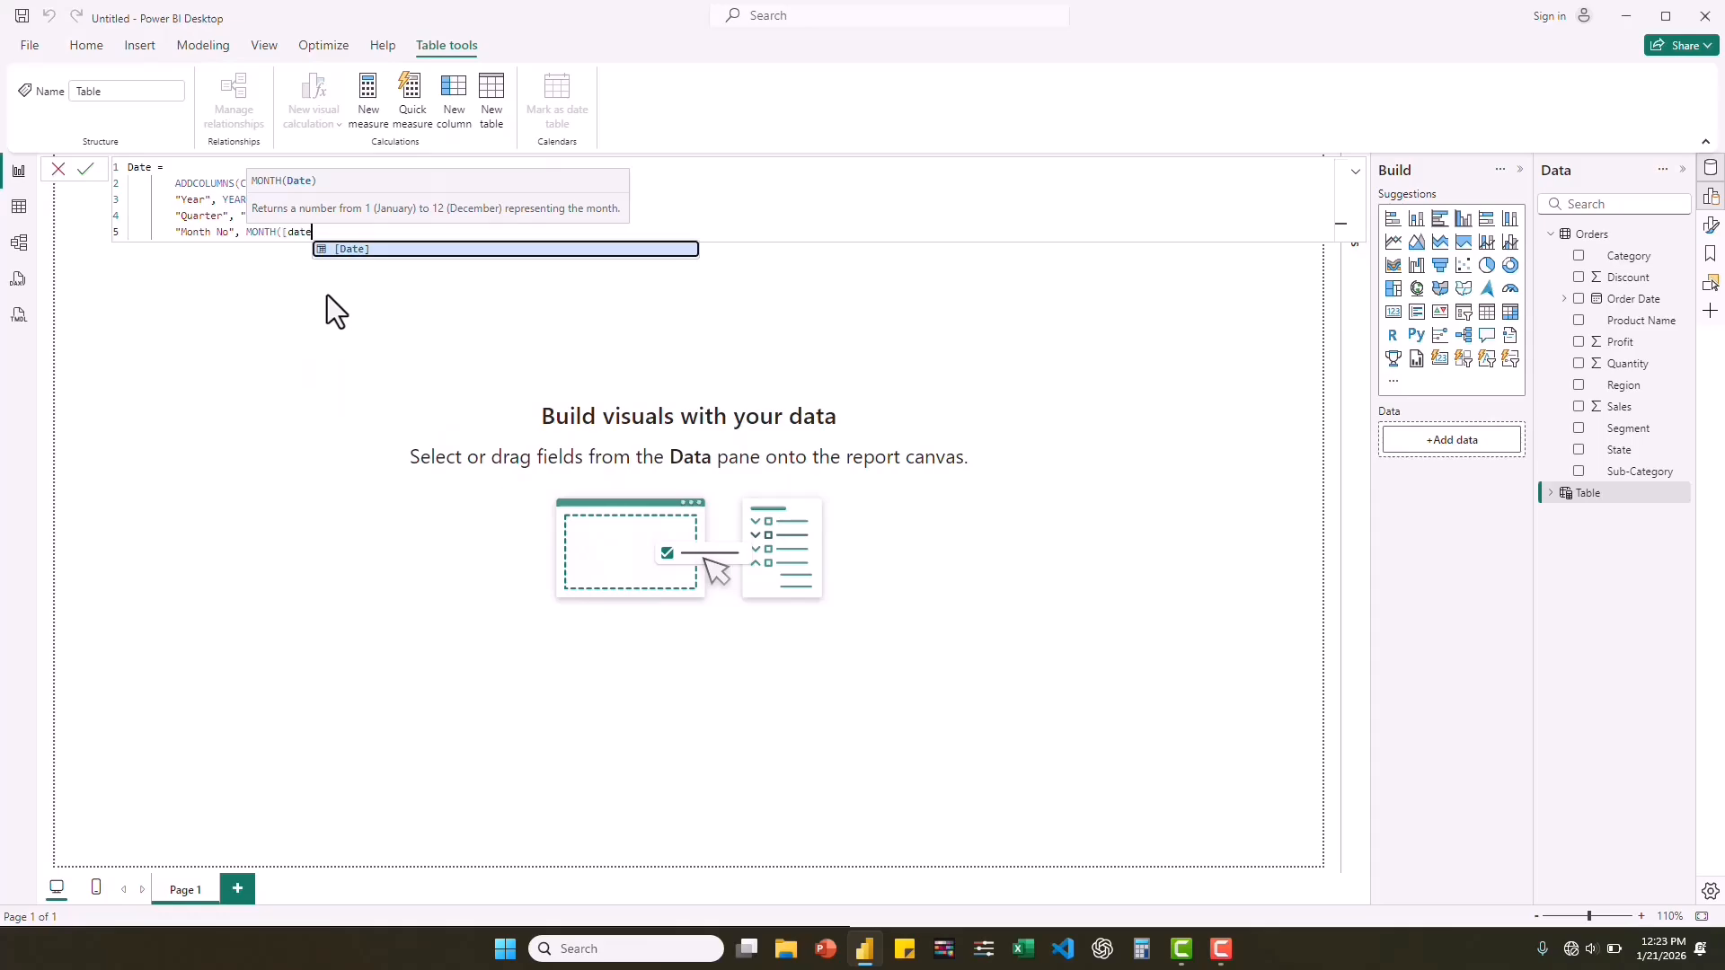
key(Tab)
text())
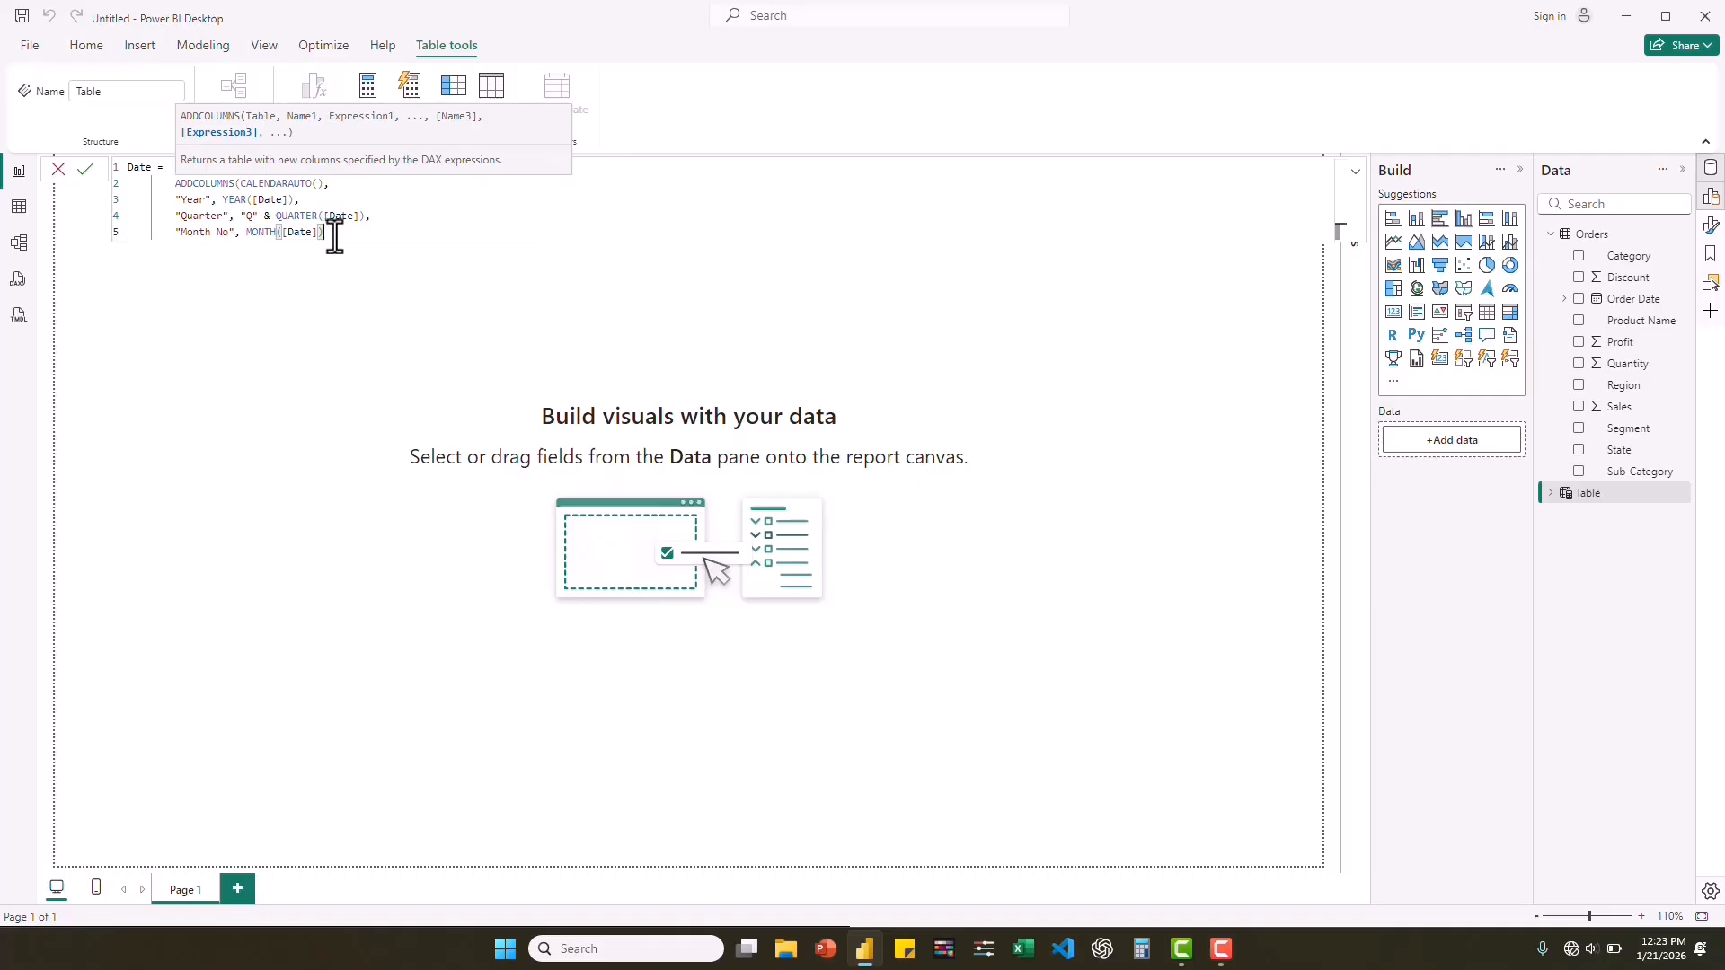
Start a "Month Name" column on a new line of the Date table formula, with a comma after its name.
text(,)
key(shift+Return)
text("Month Name)
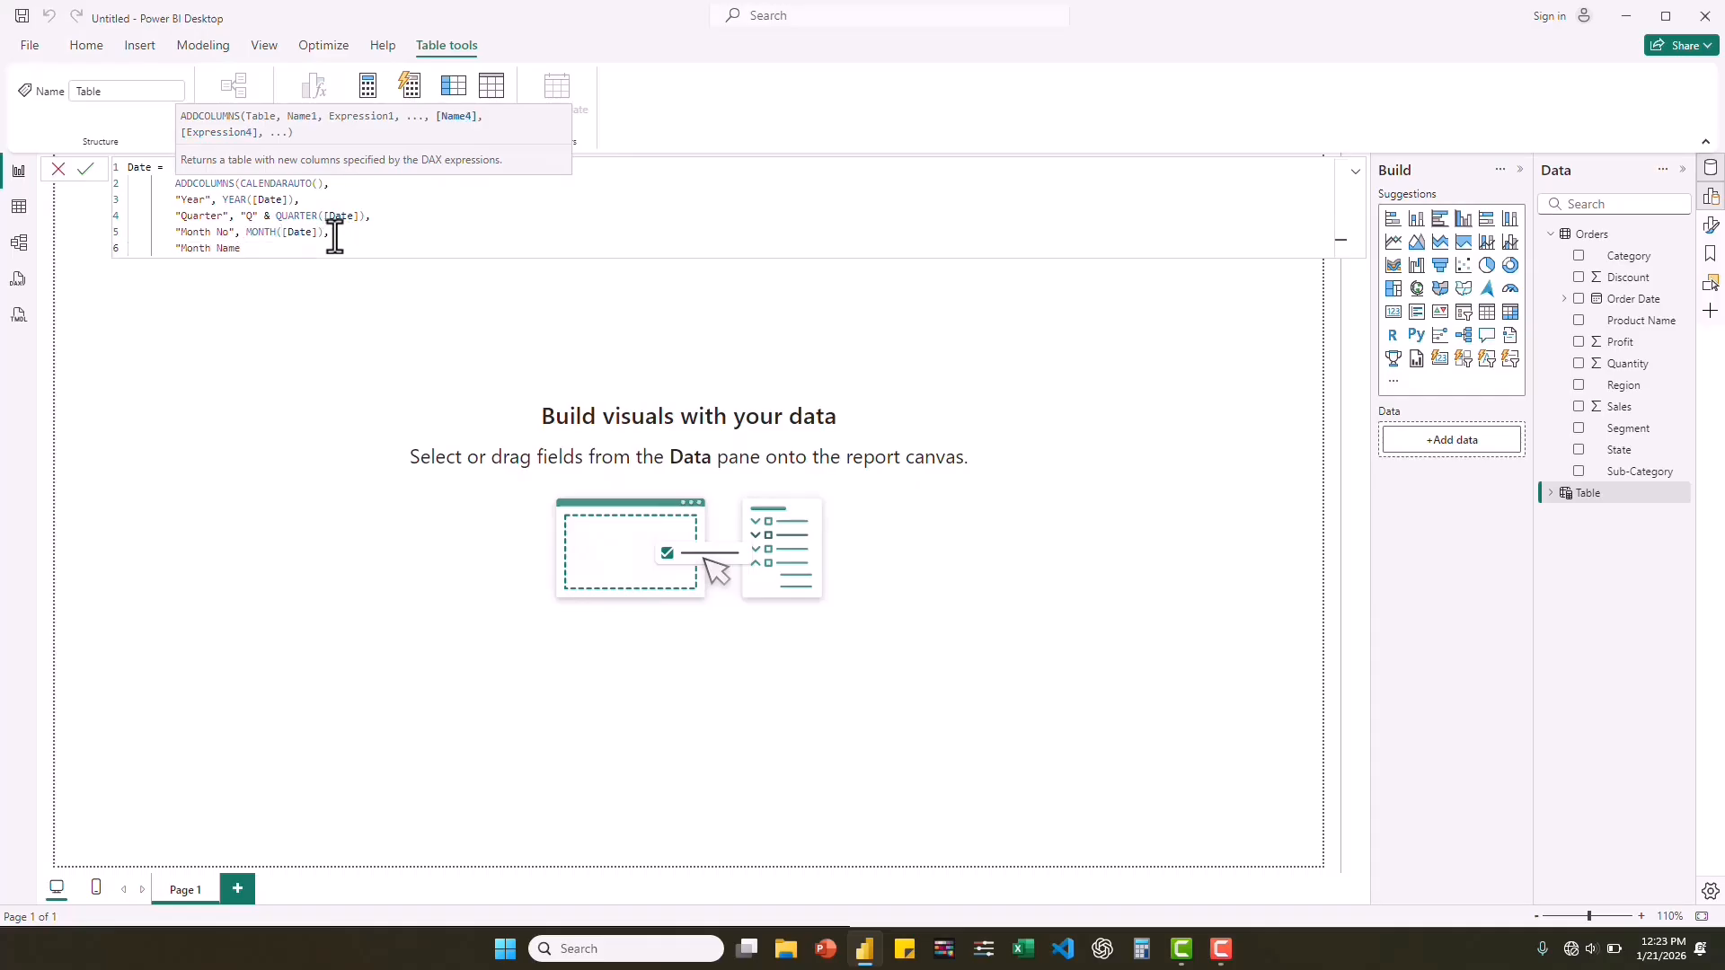
text(")
text( FORM)
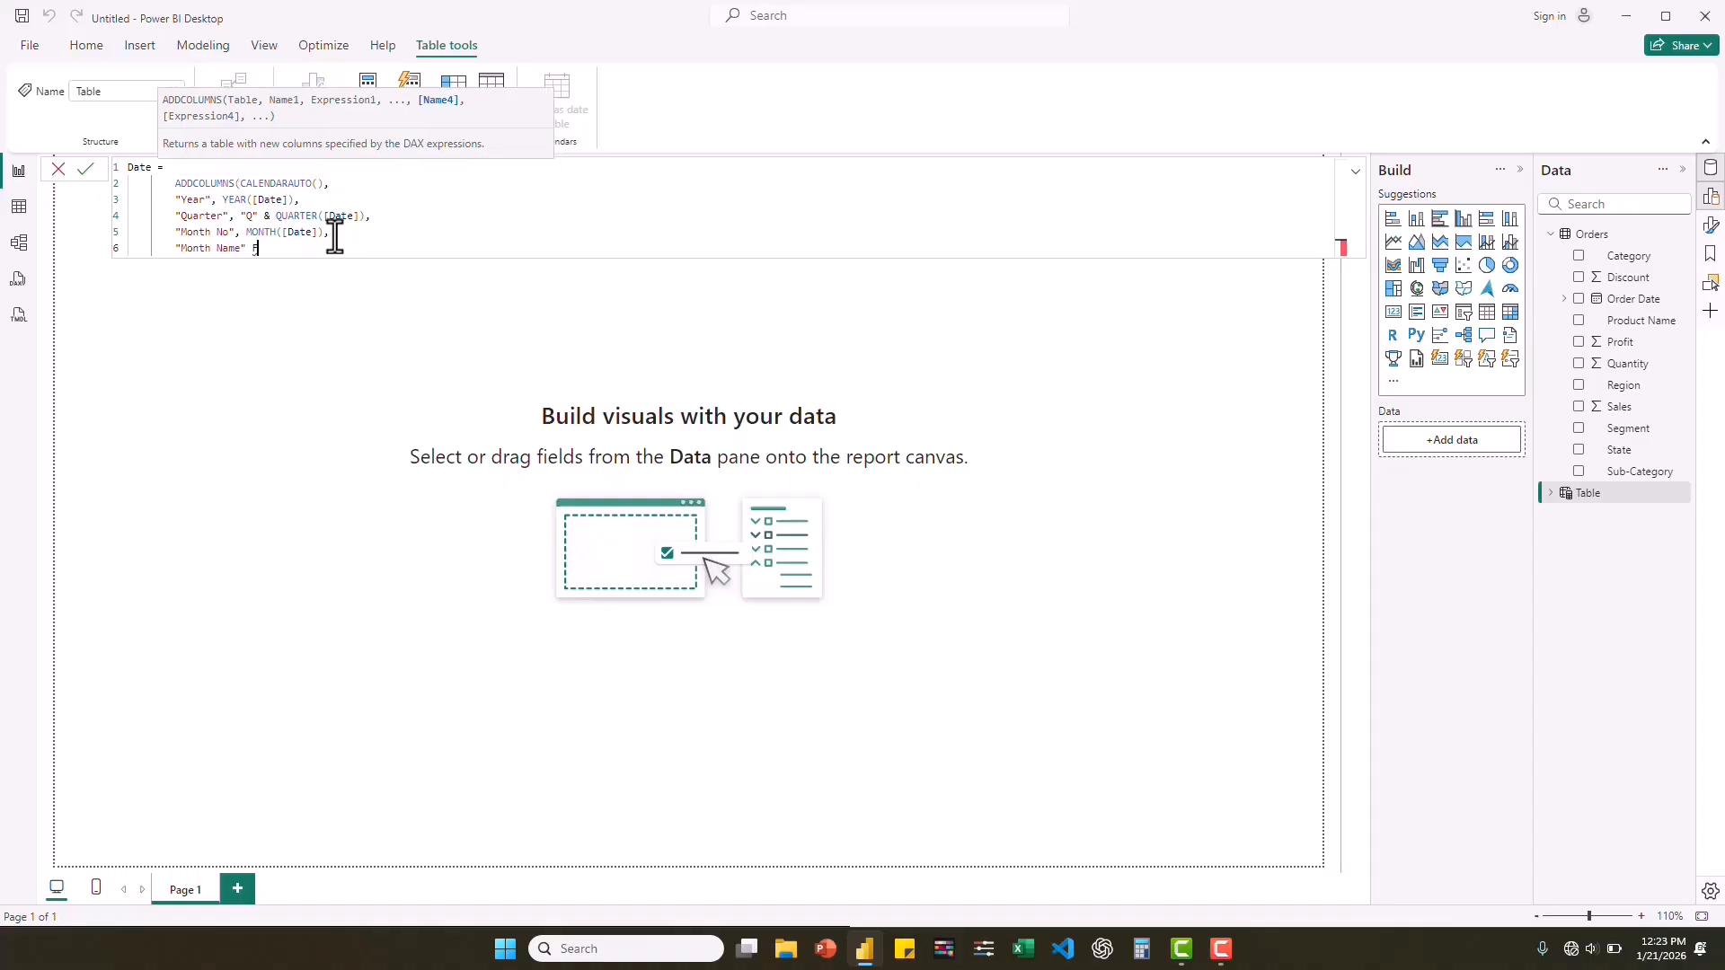
click(245, 249)
text(, FORM)
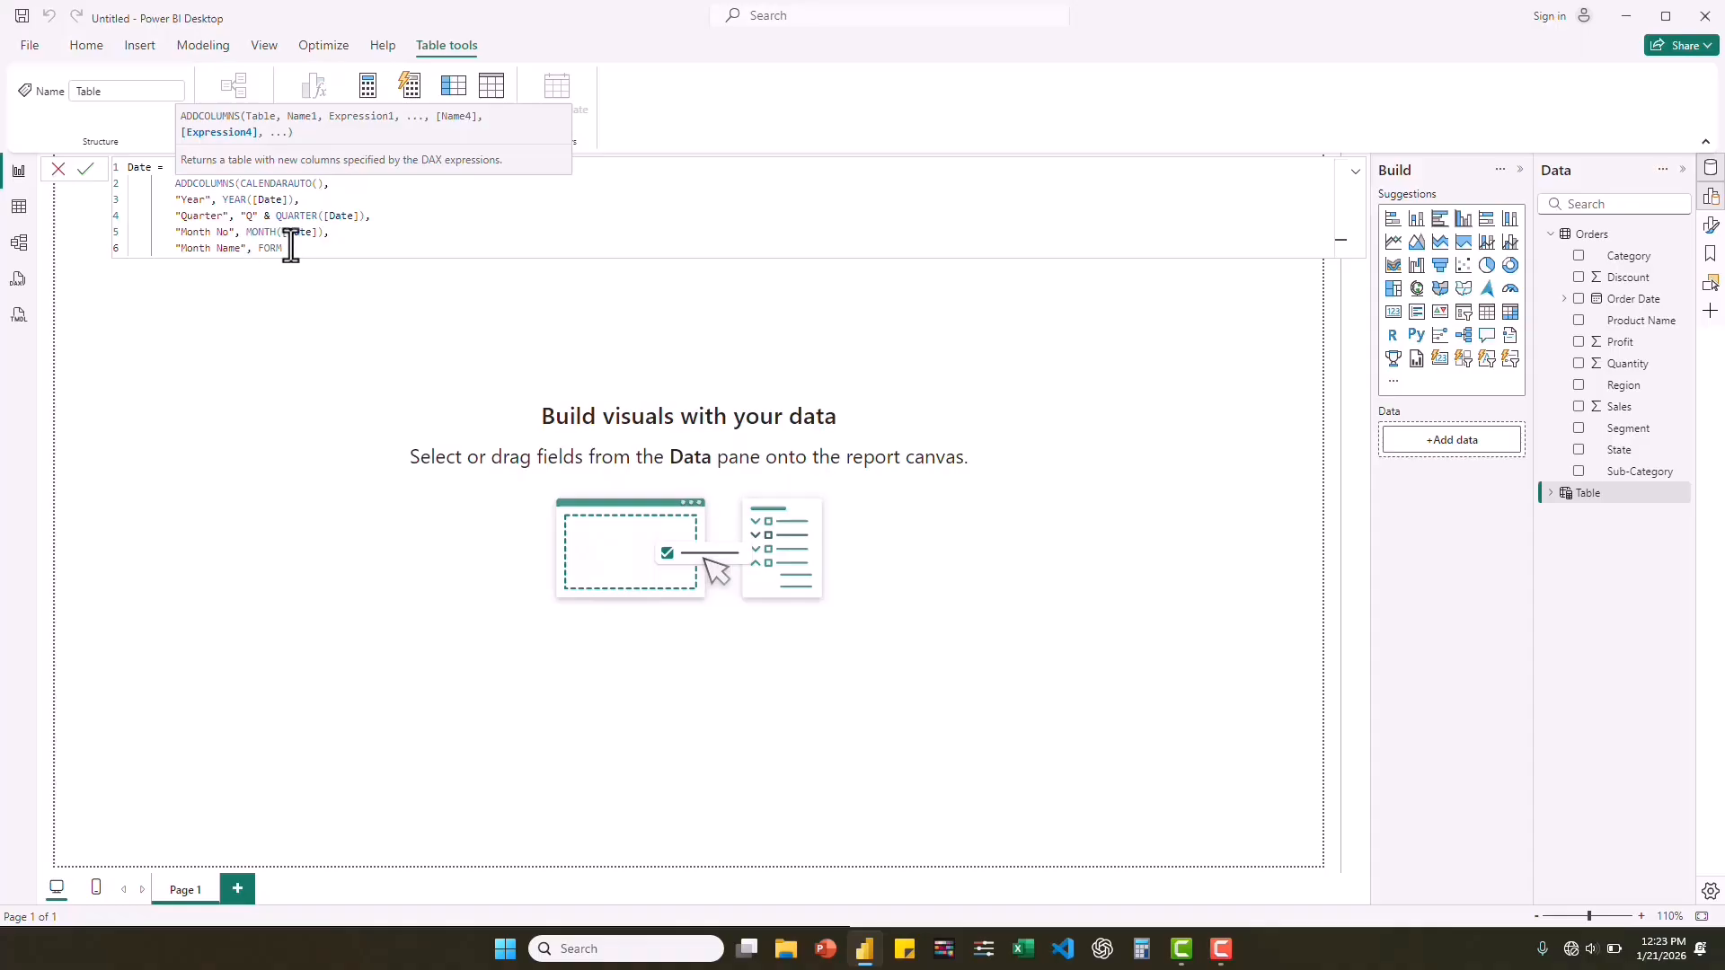
Complete the Month Name column's expression as FORMAT([Date], "MMM").
double_click(281, 249)
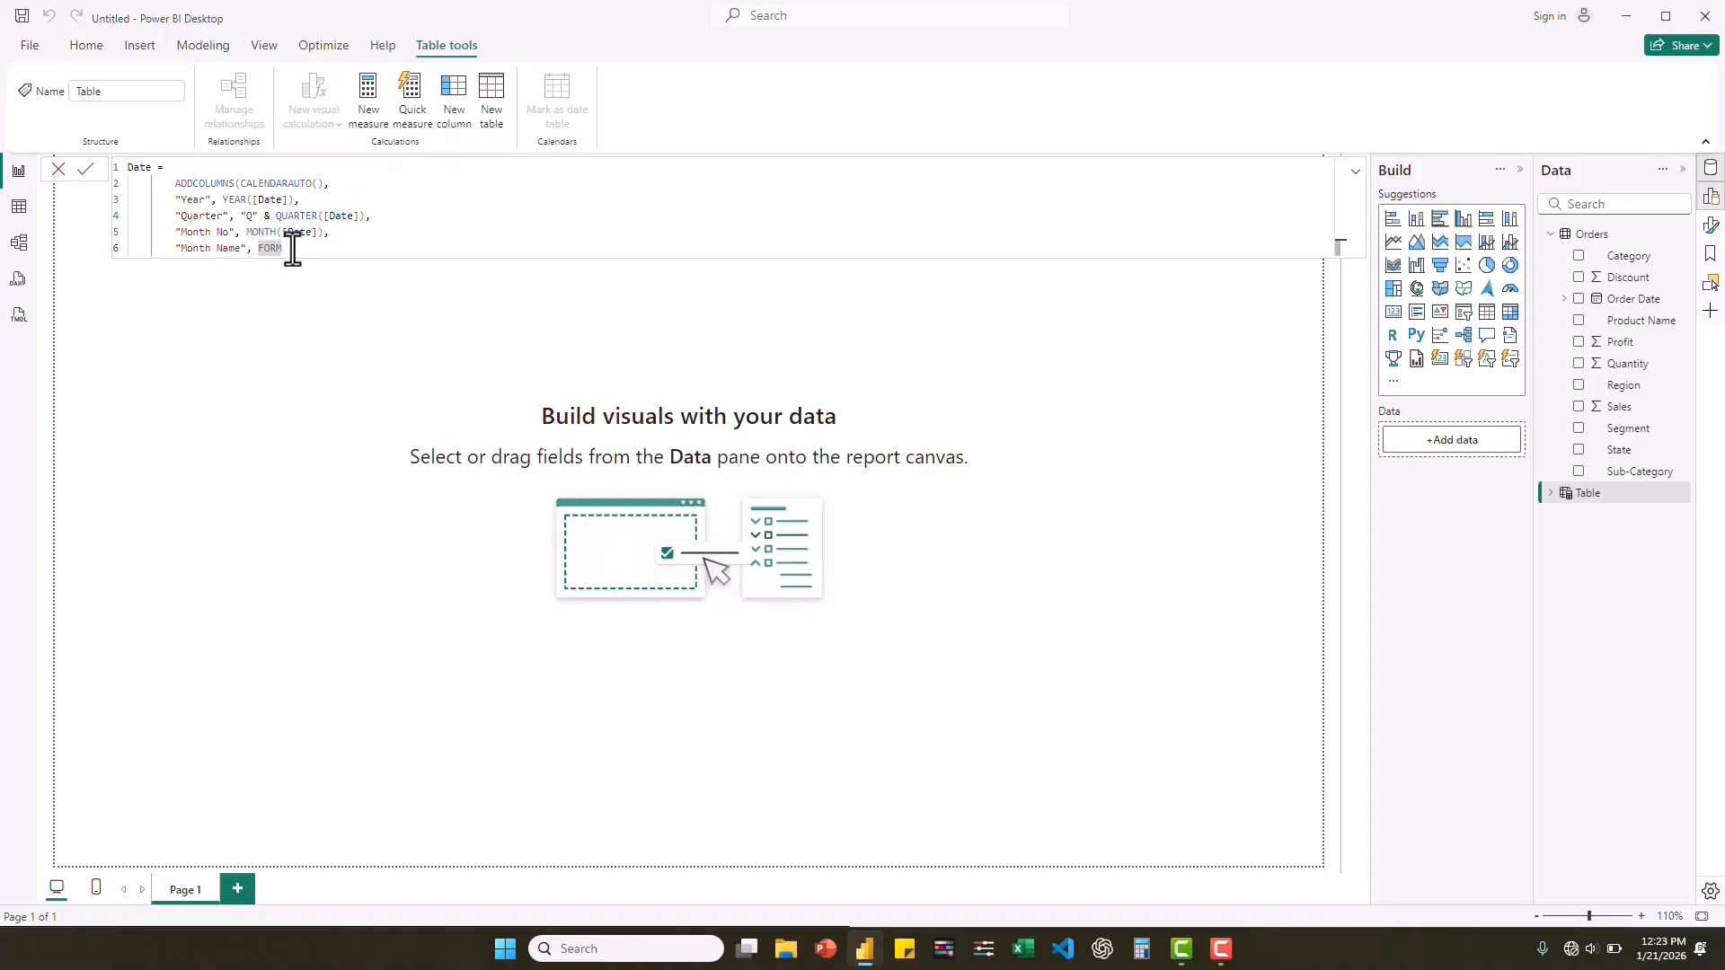
text(AT)
click(338, 267)
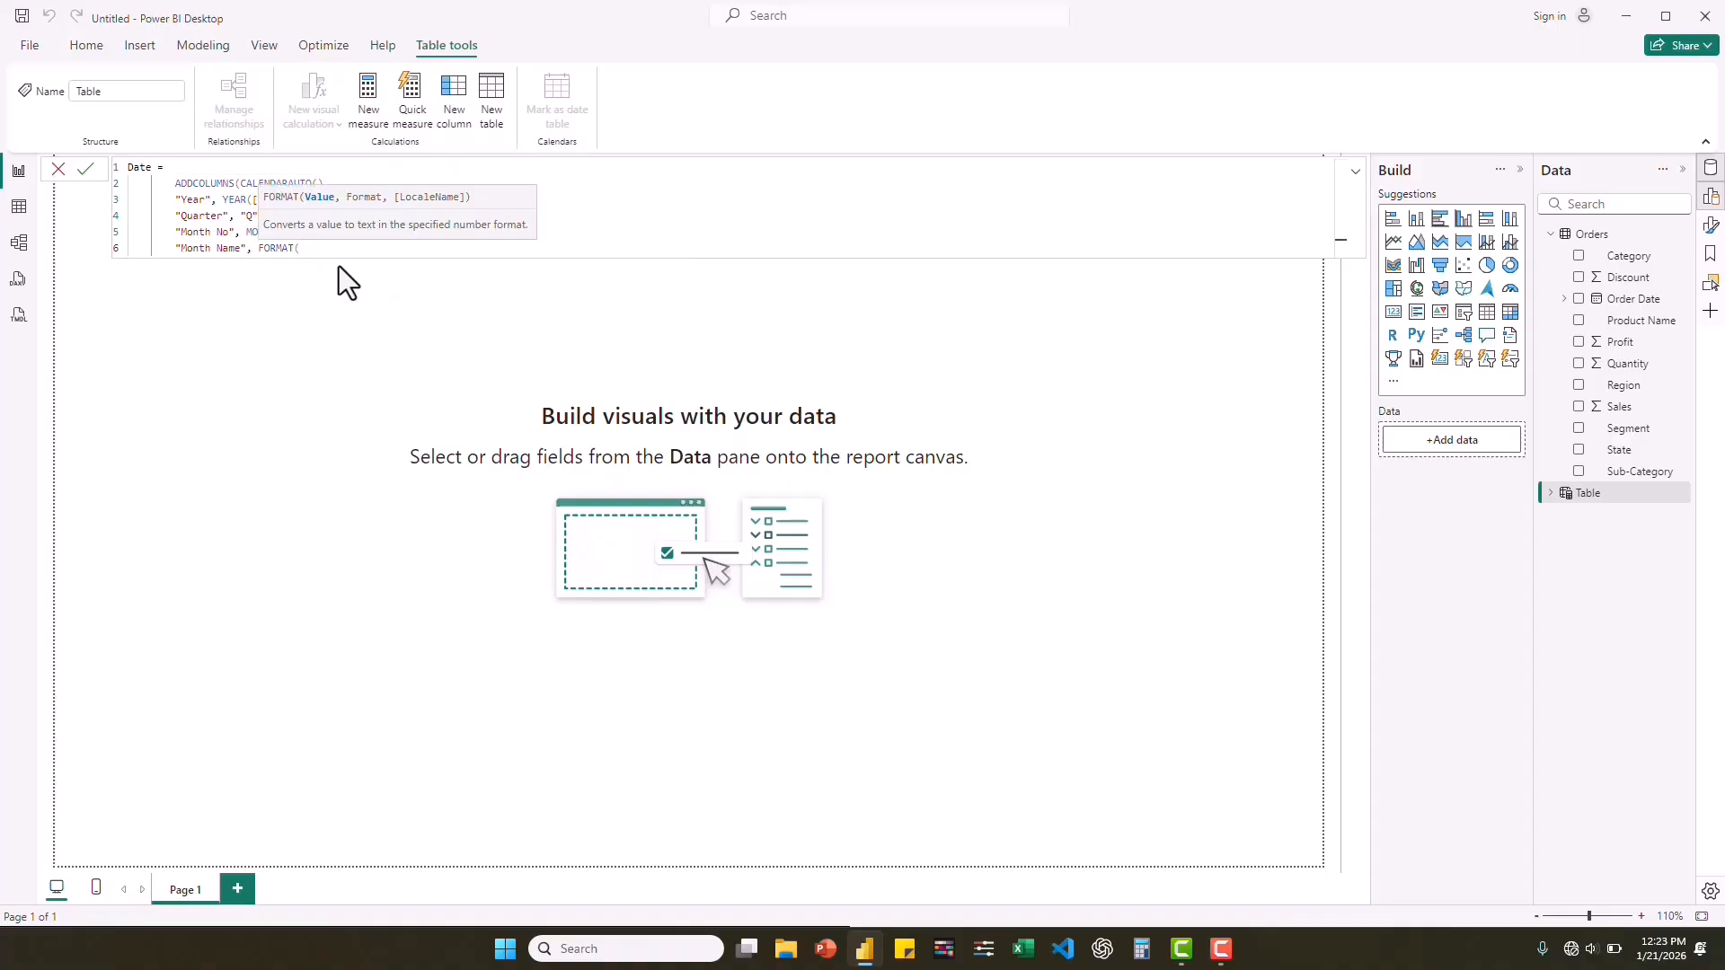
text([date)
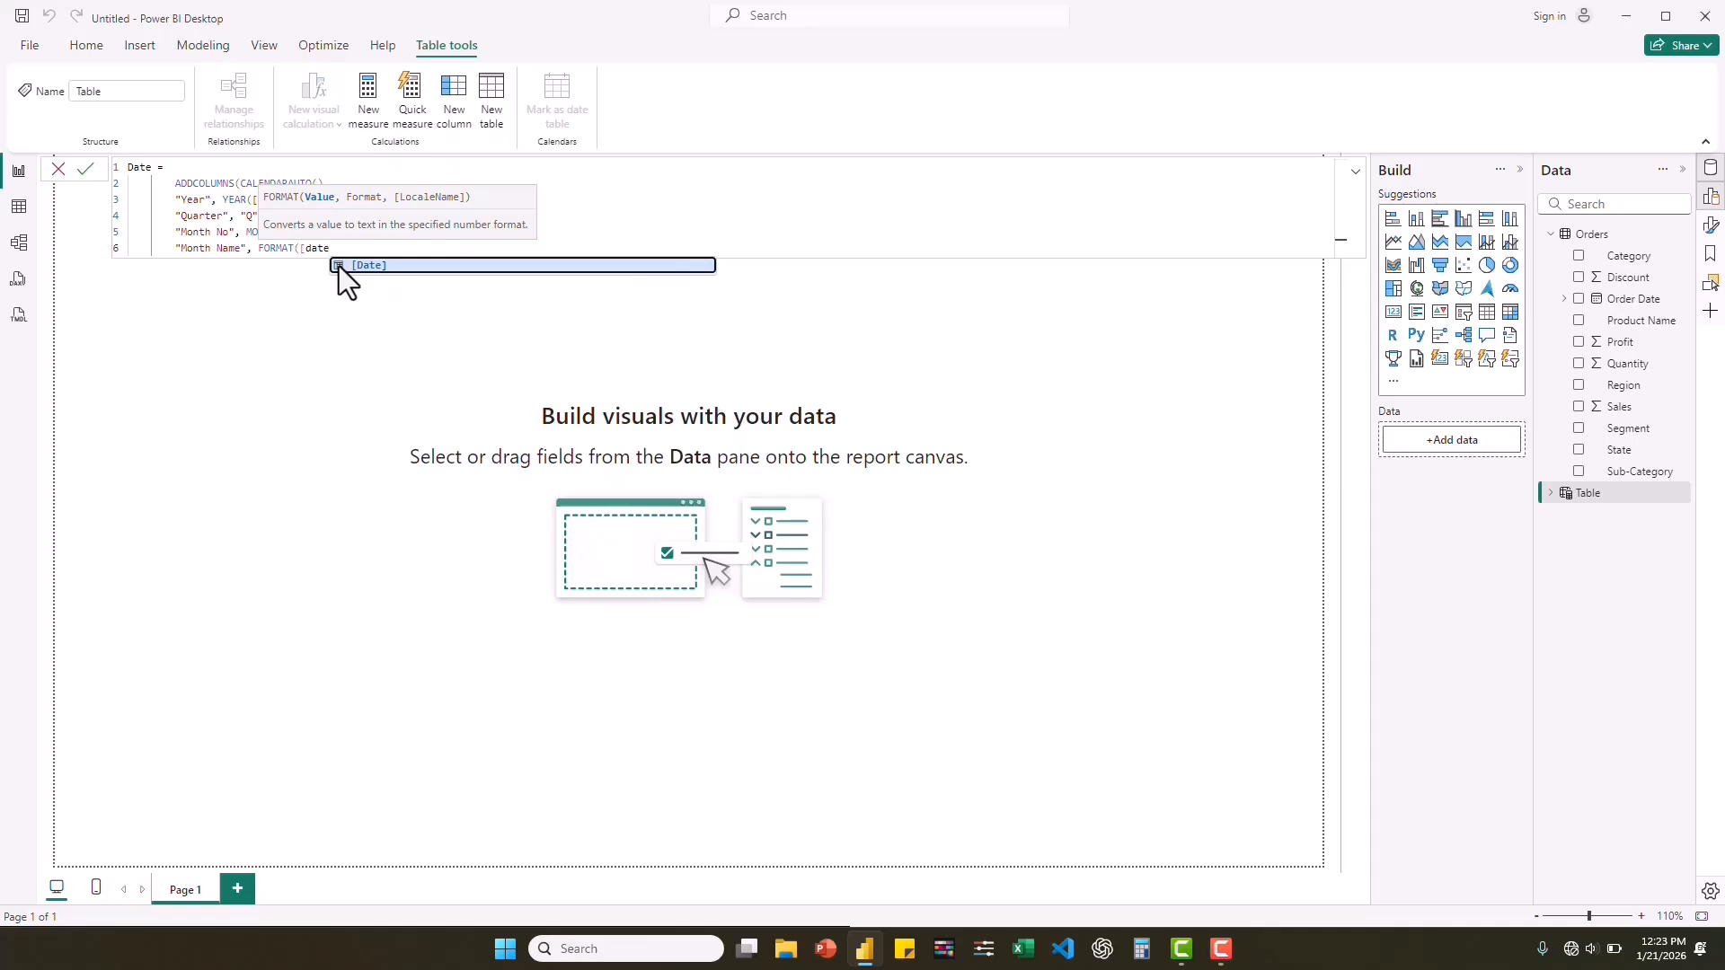
click(338, 266)
text(,)
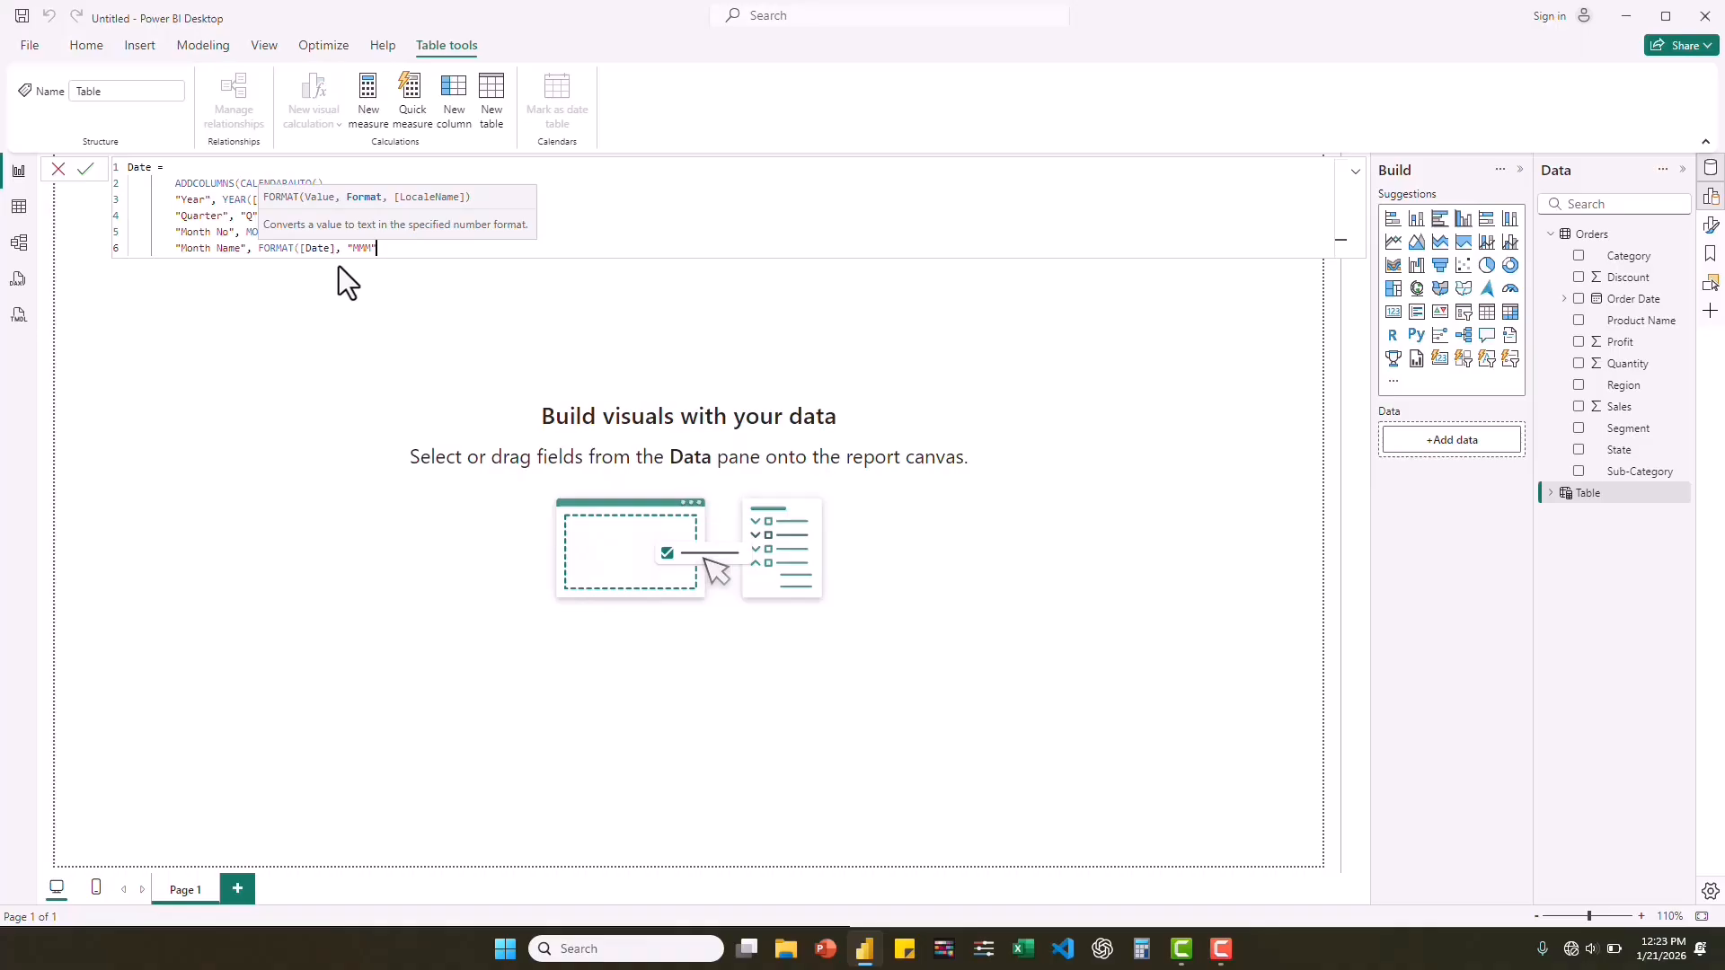
text("MMM"))
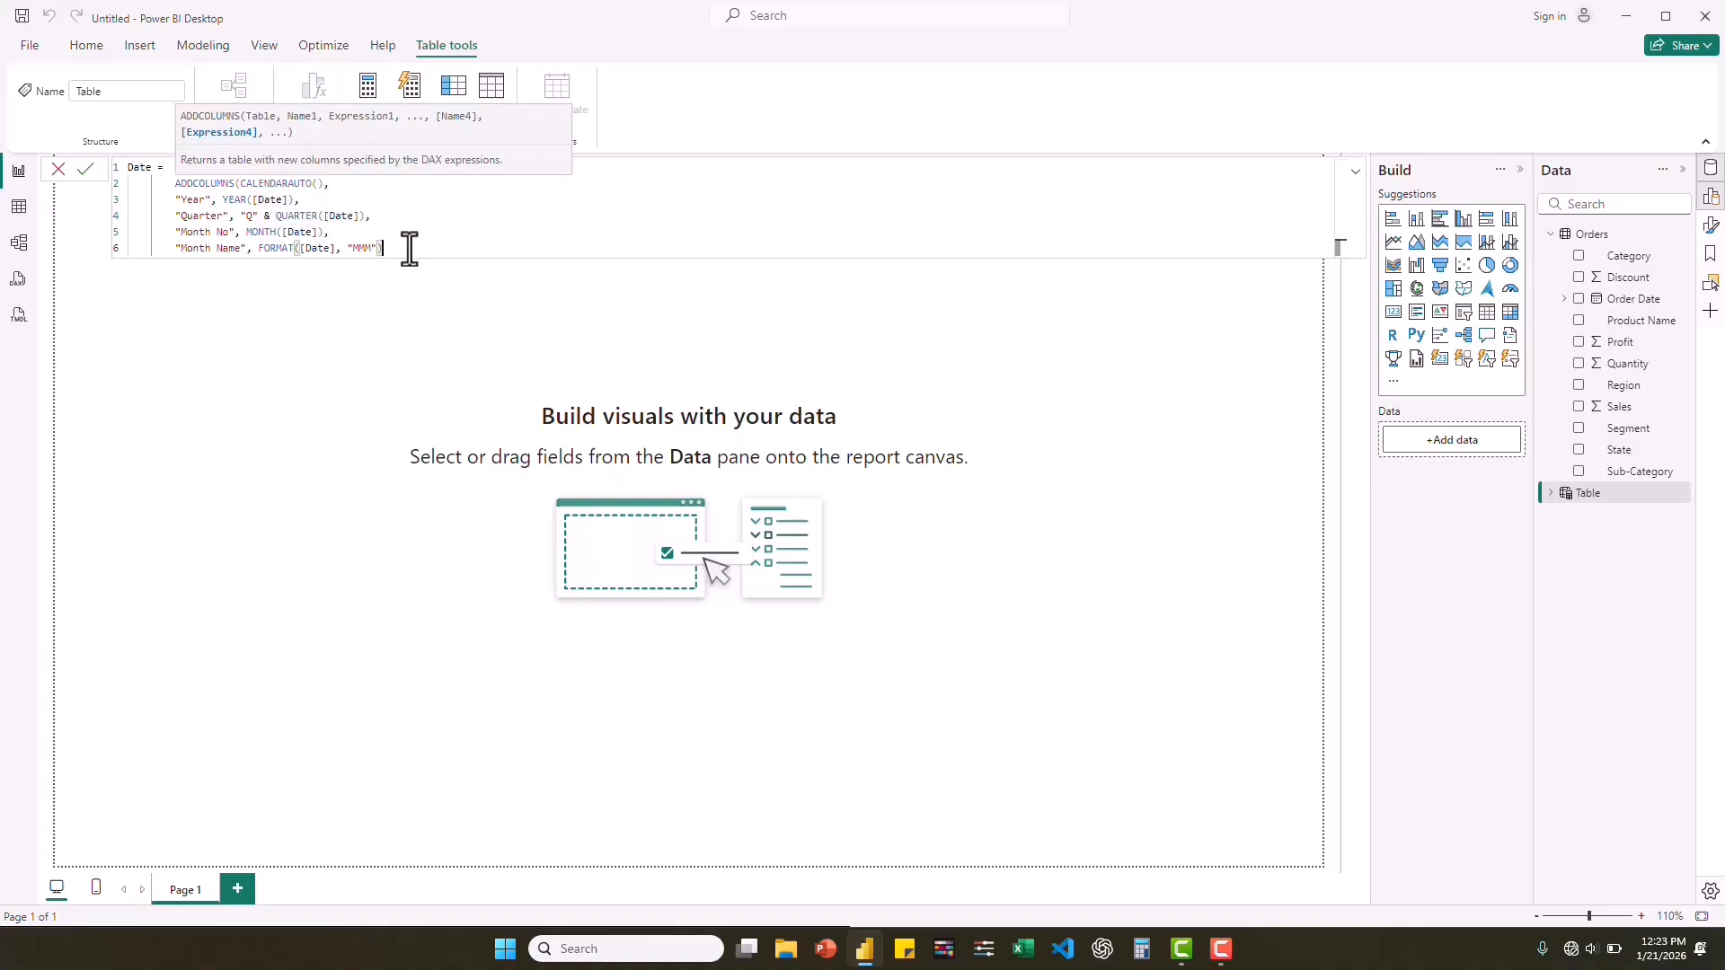
text(,)
Add a final "Day" column defined as DAY([Date]), close the ADDCOLUMNS expression and commit the Date table formula.
key(shift+Return)
text(")
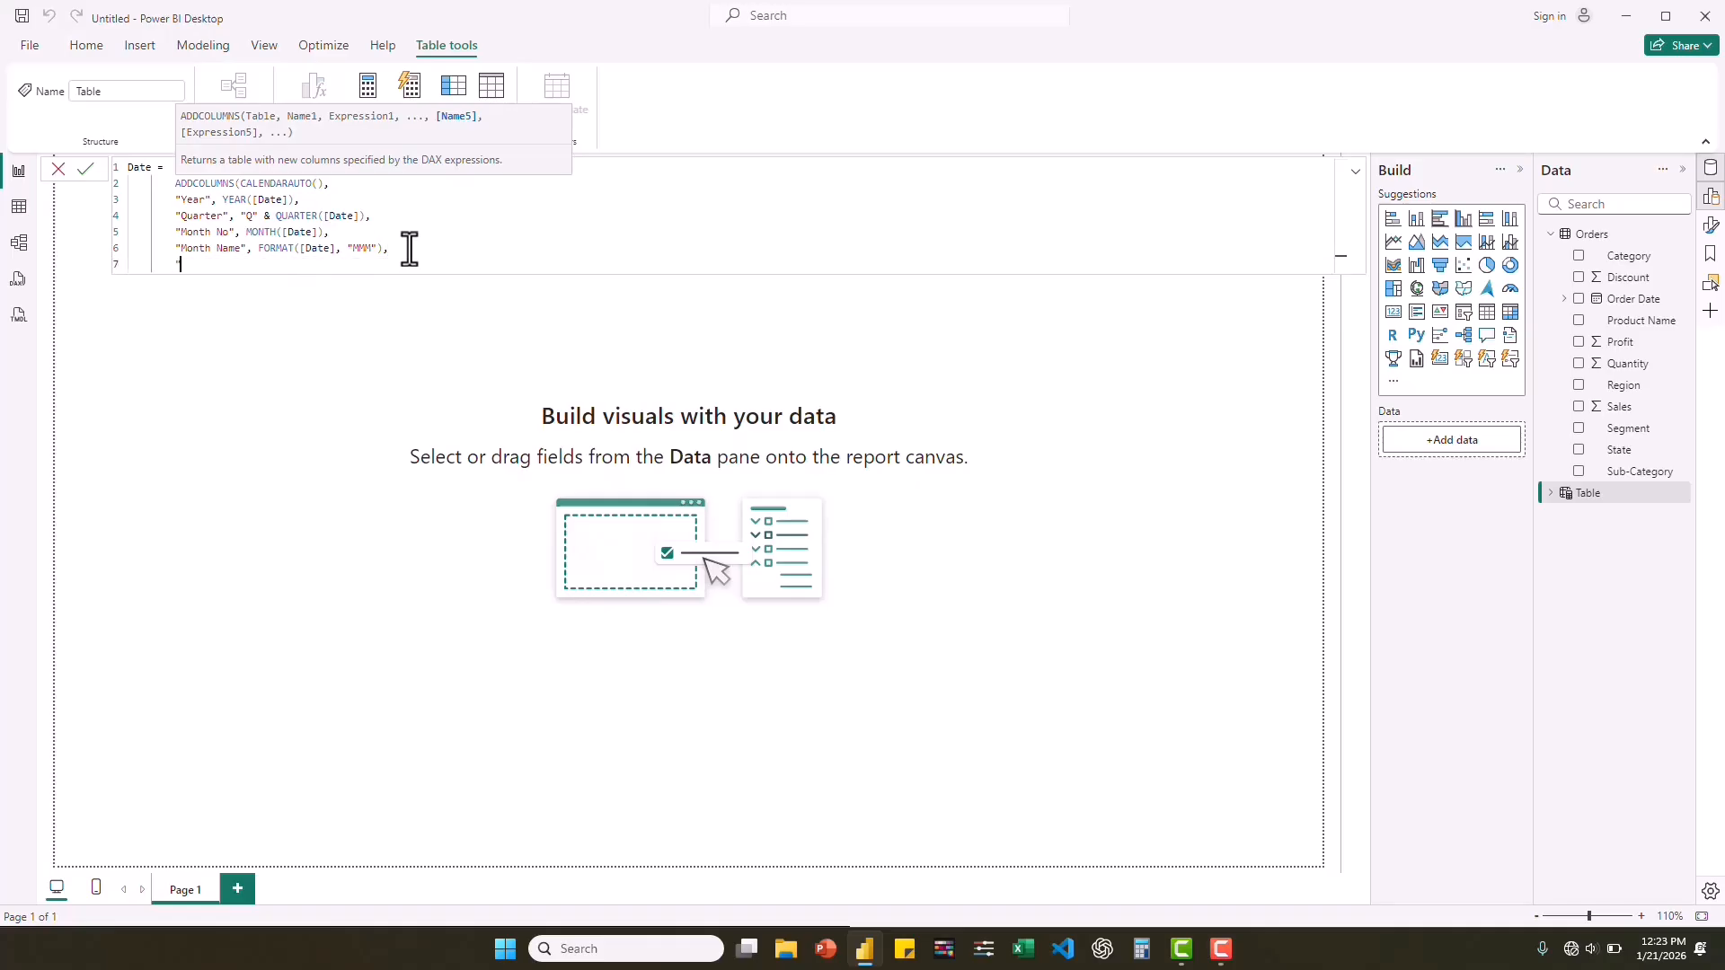
text(Day", DAY)
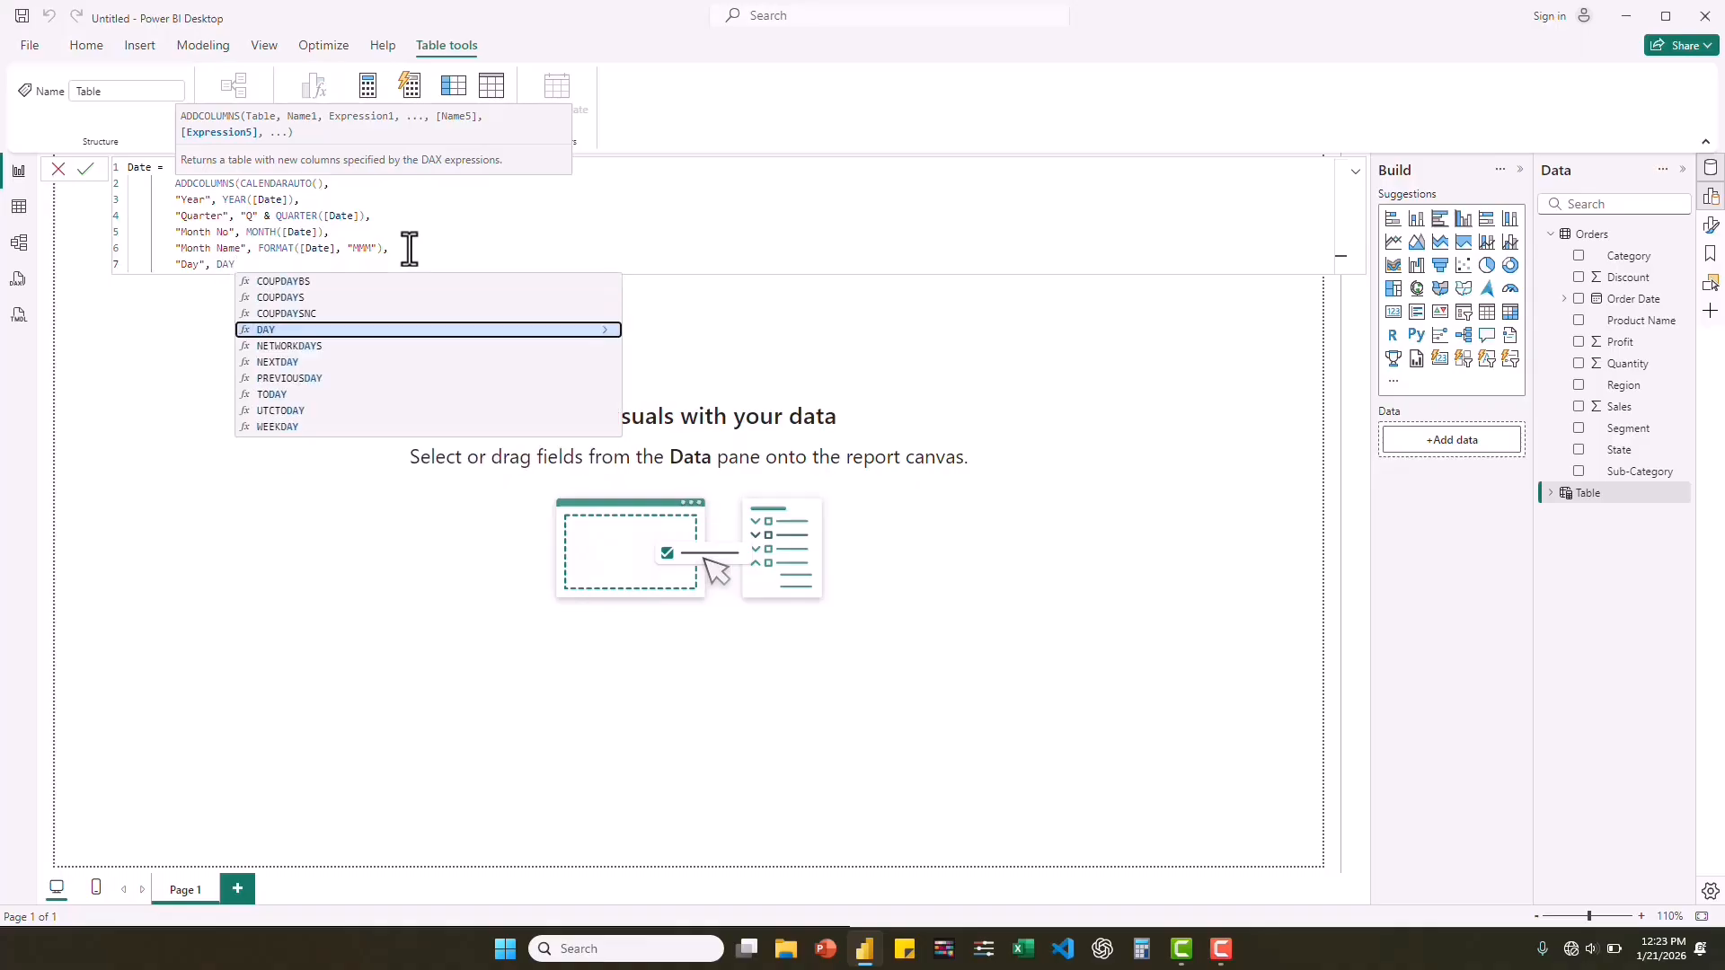
click(285, 328)
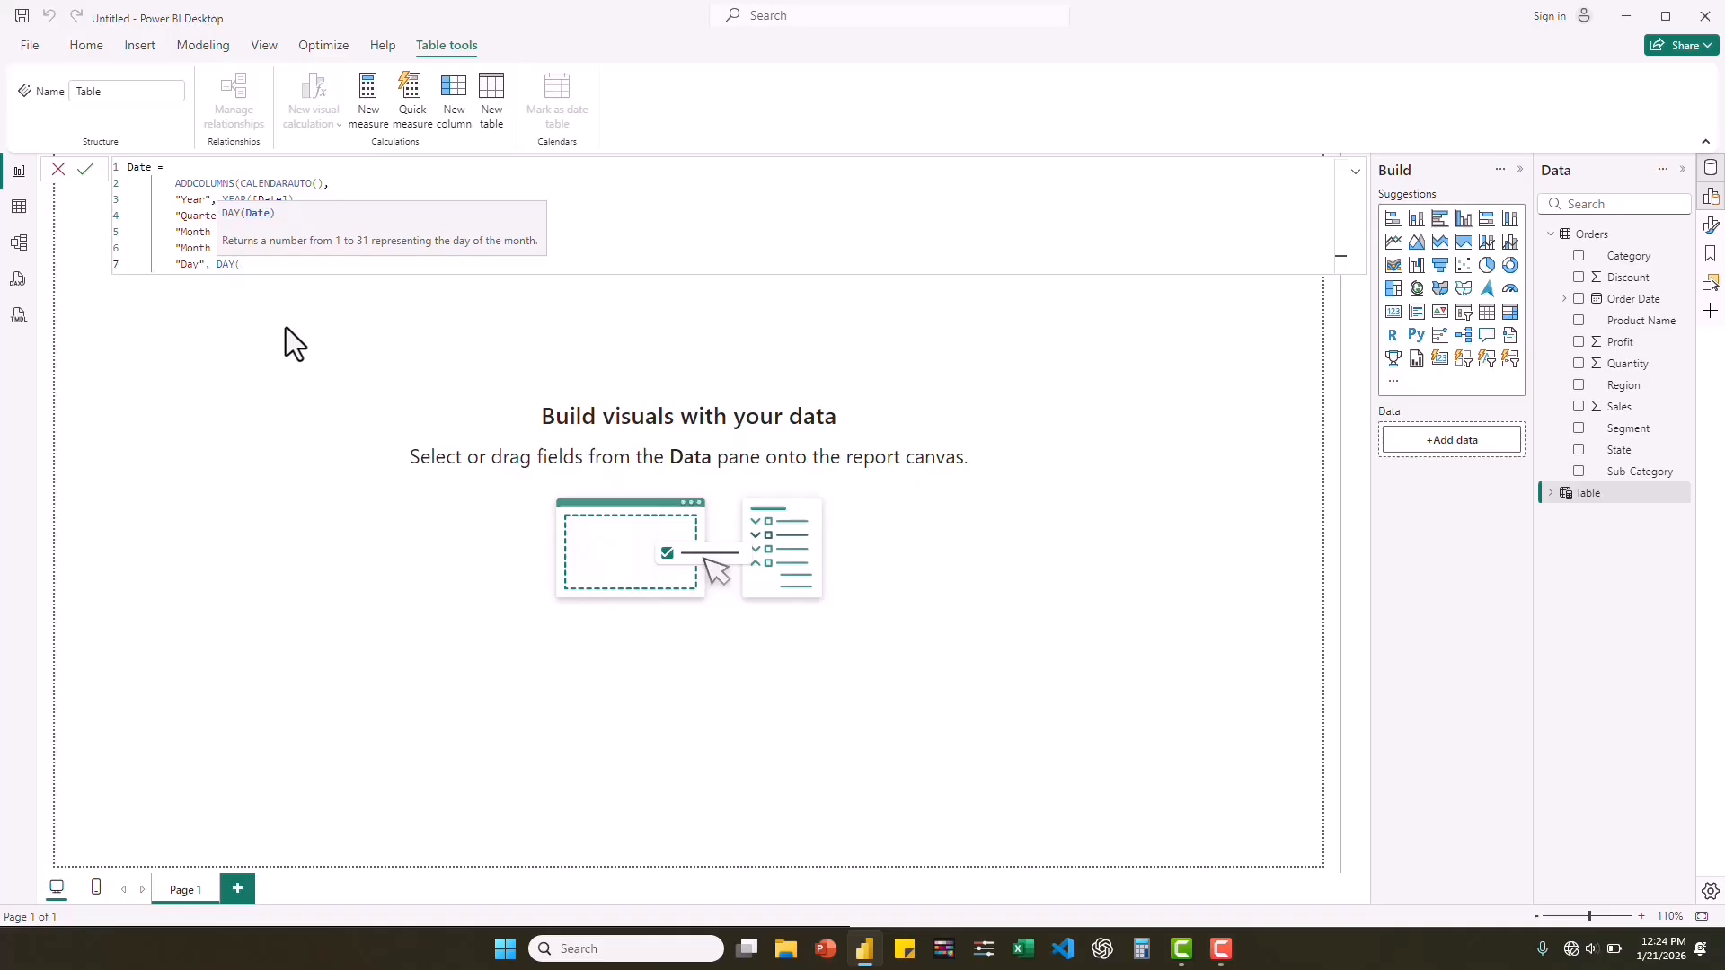
text([d)
key(Tab)
text())
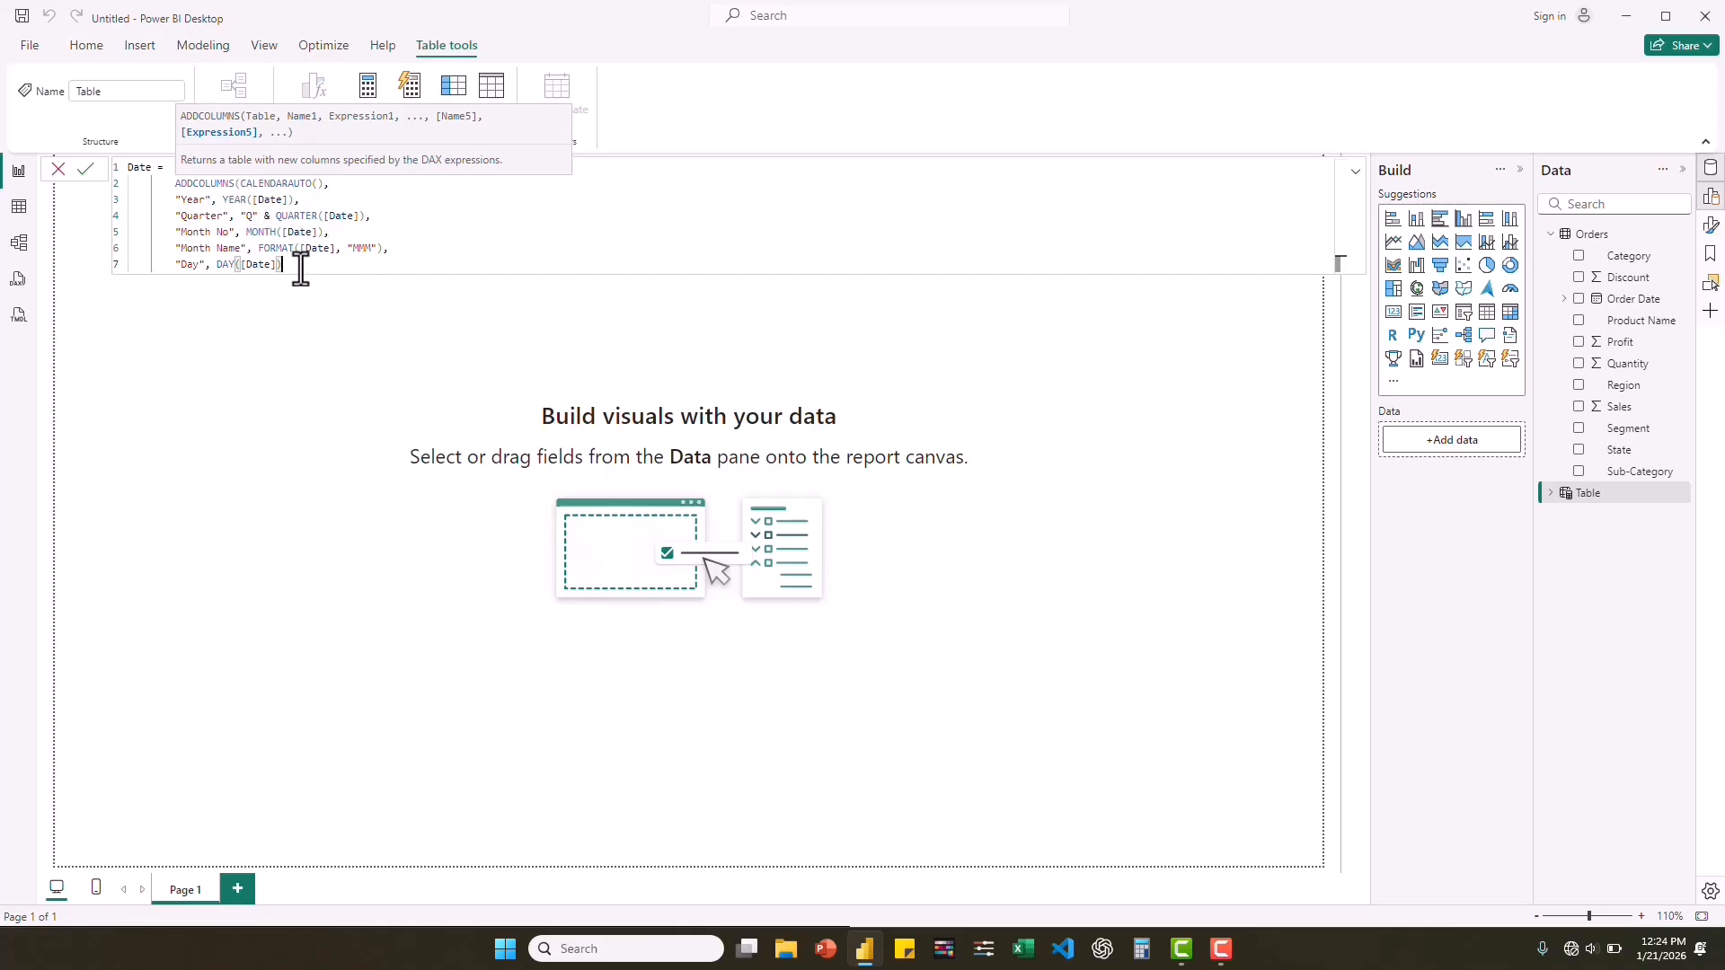
text())
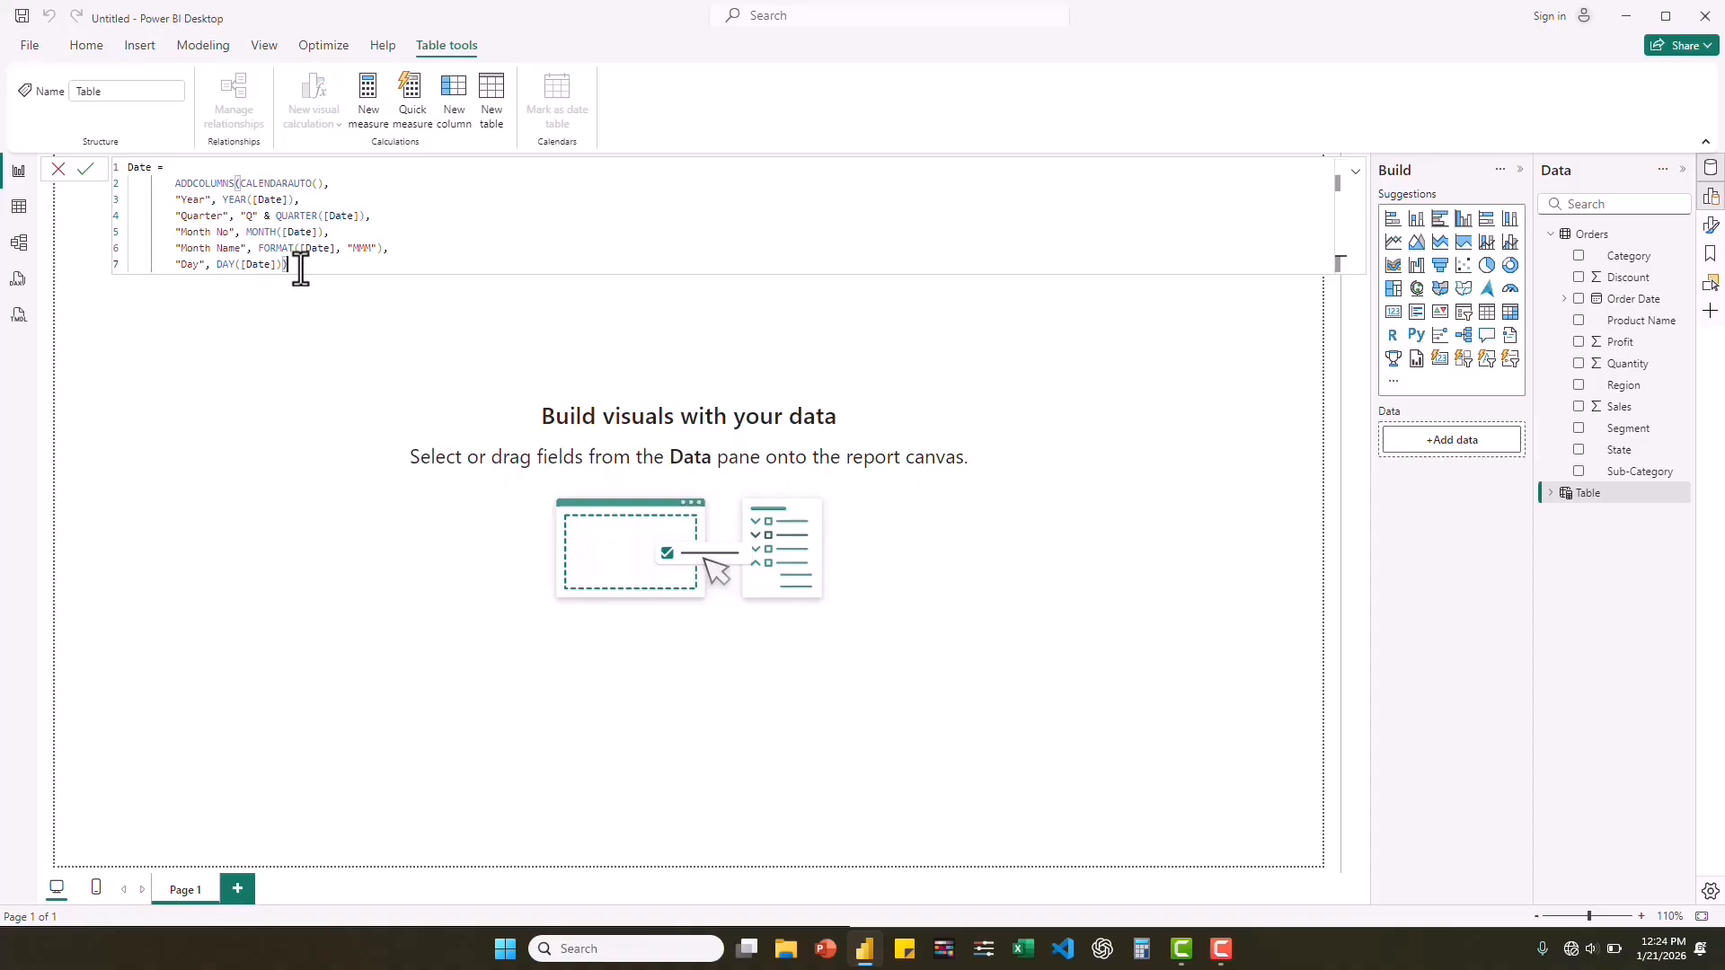
key(Return)
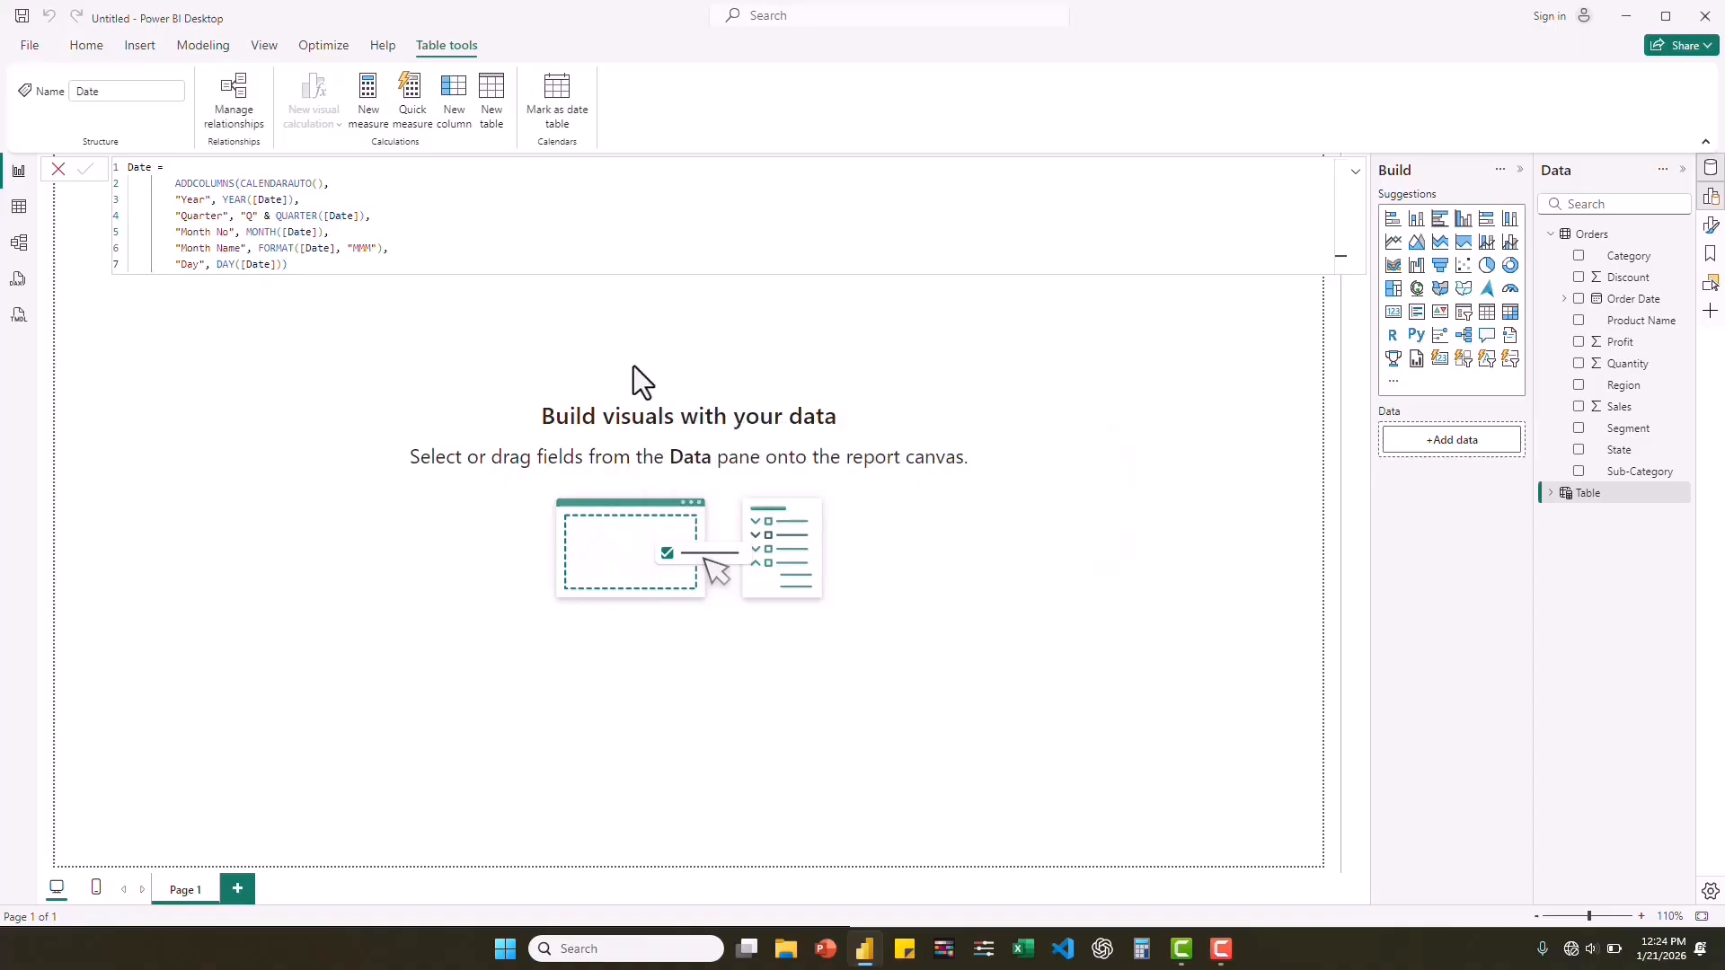
Show the Date table's data and set its Date column to the Short Date format.
click(20, 214)
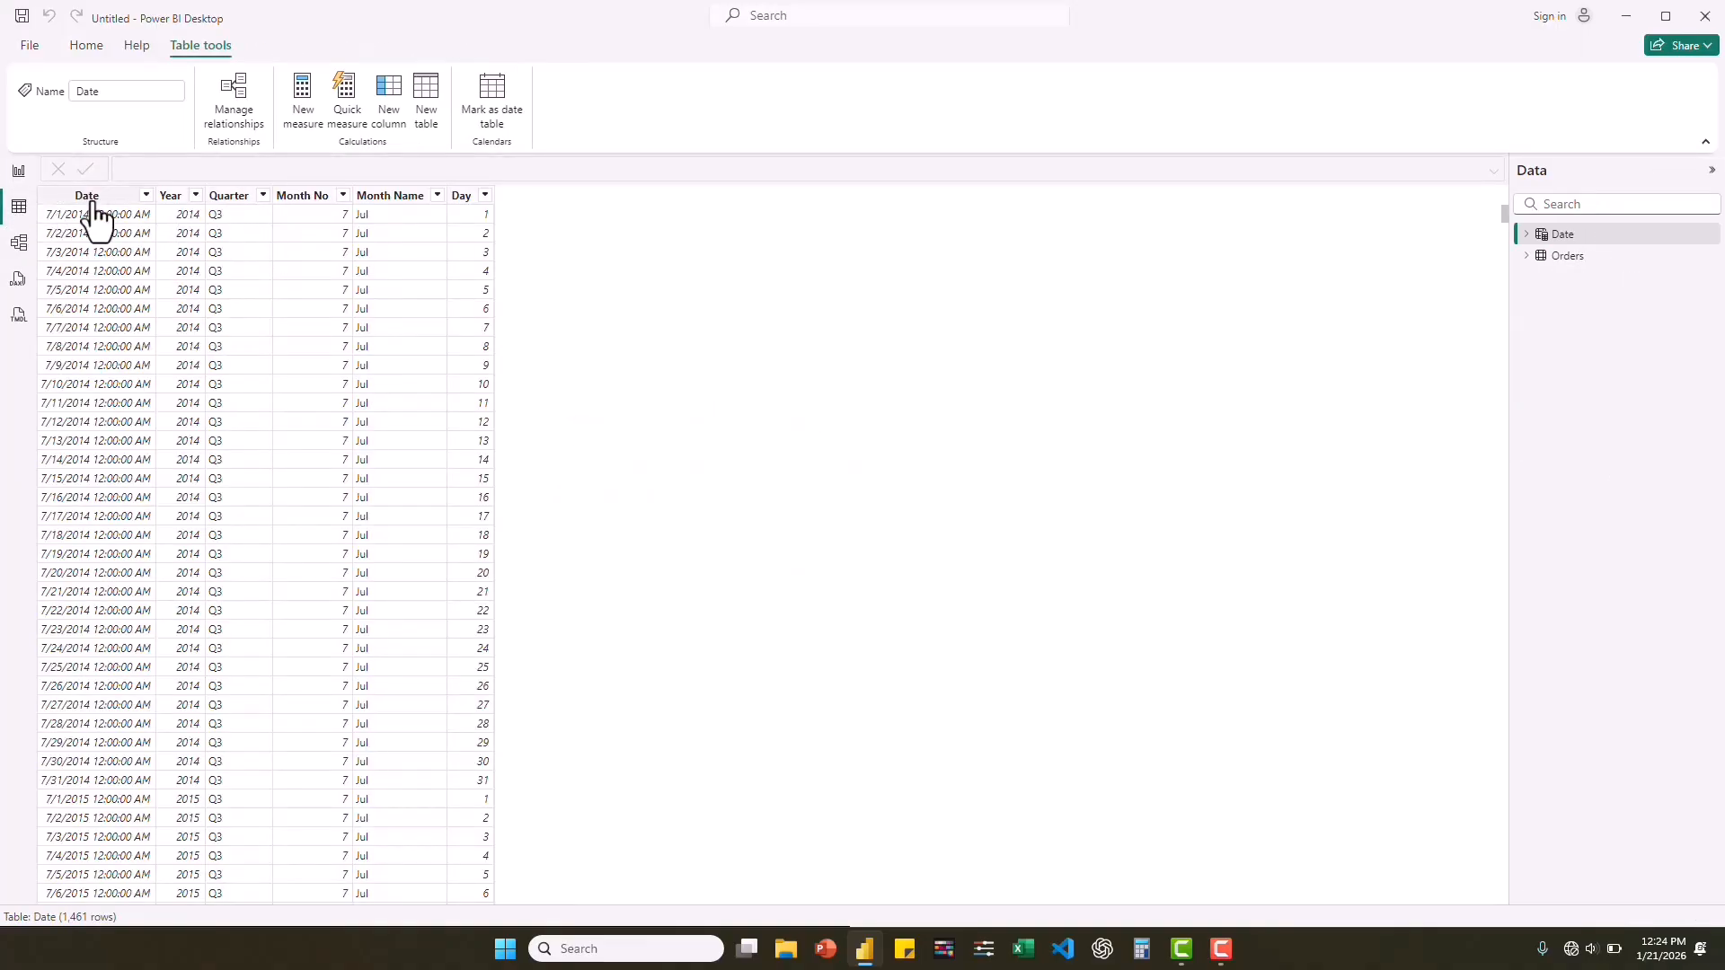
click(115, 197)
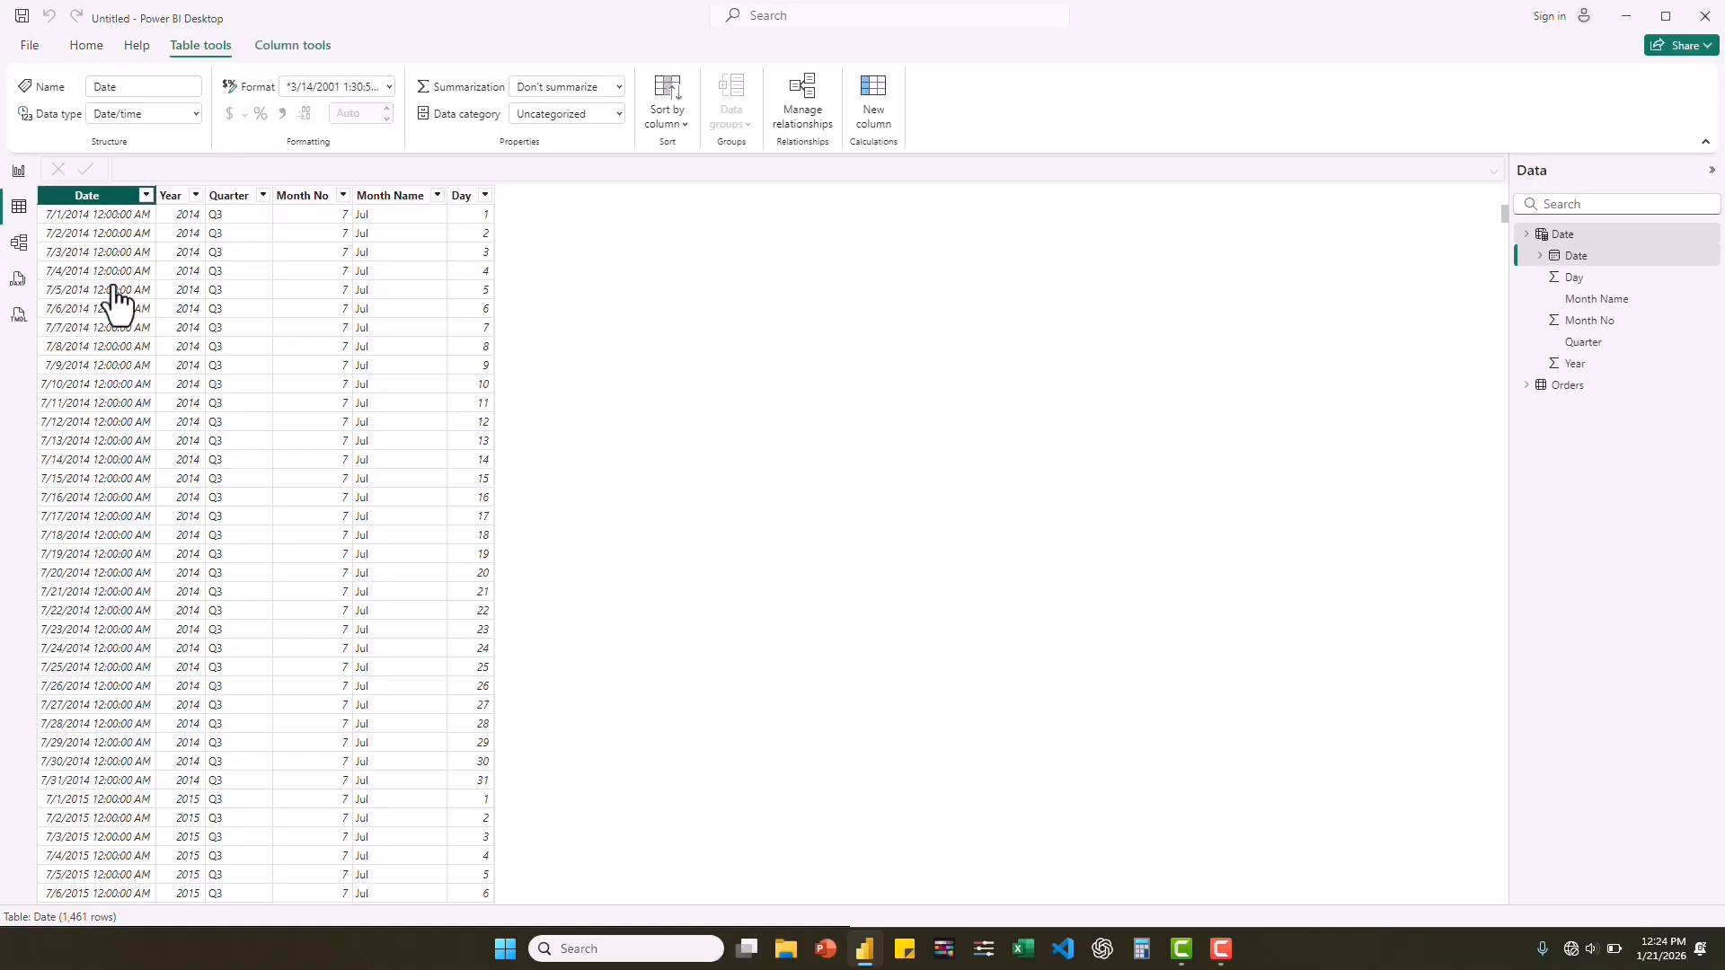
click(390, 93)
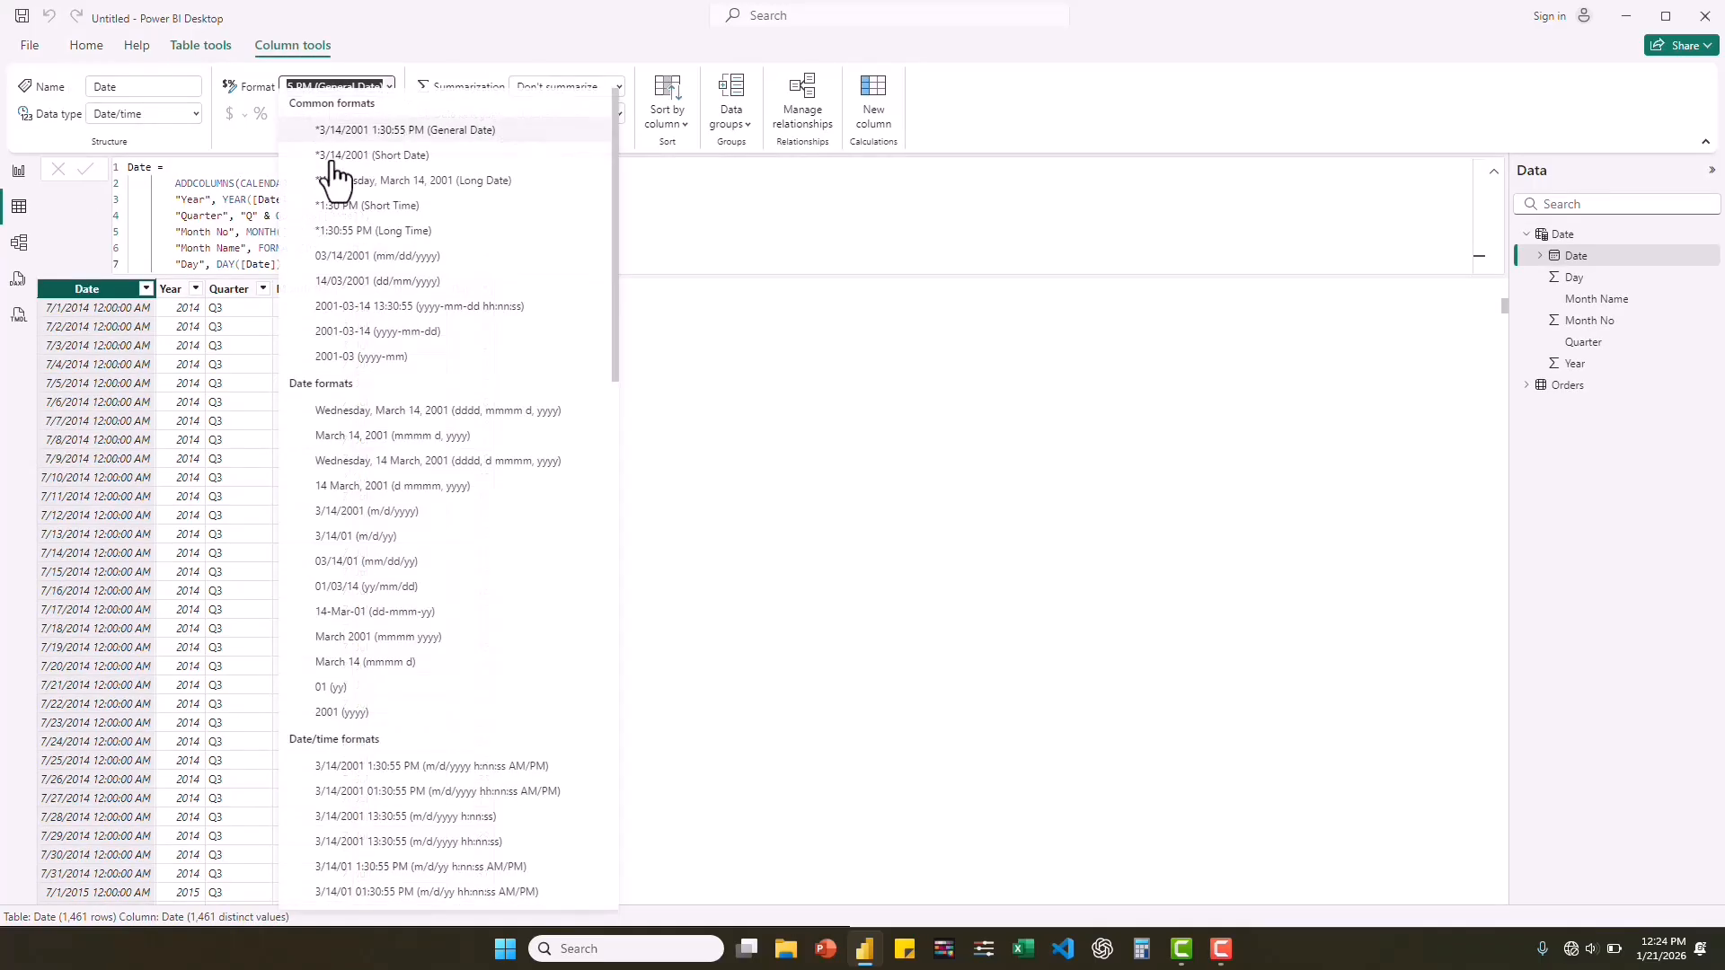
click(384, 163)
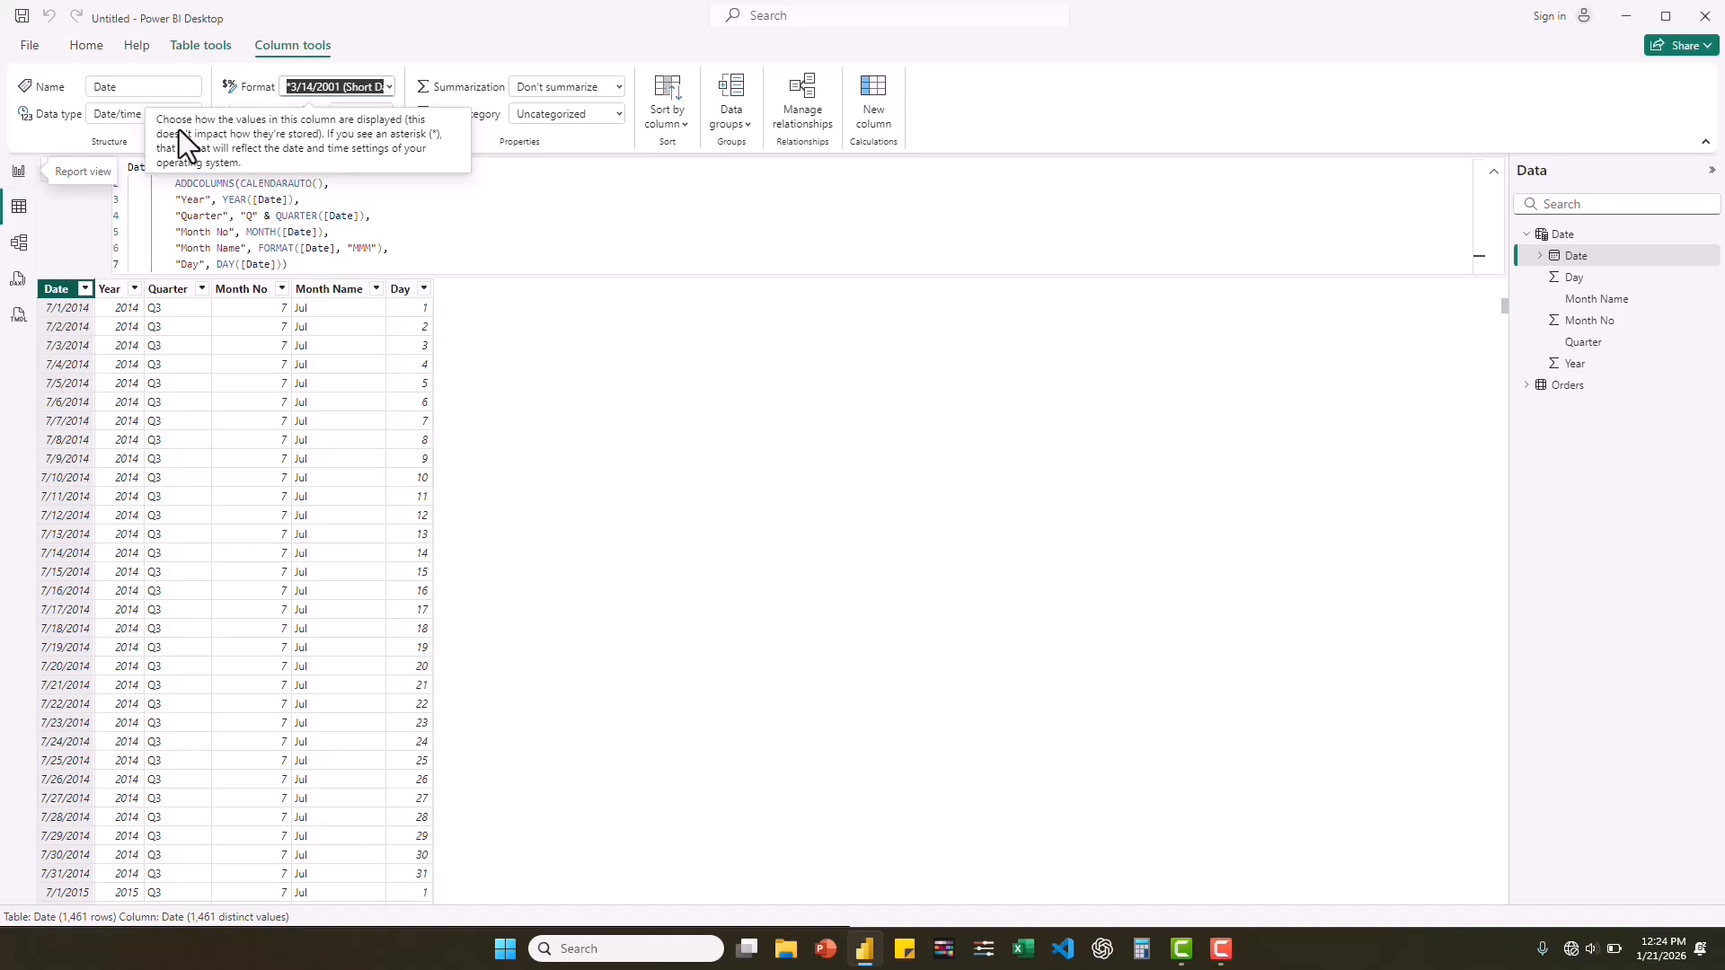
Mark the Date table as a date table, using Date as its date column, and save the setting.
click(202, 52)
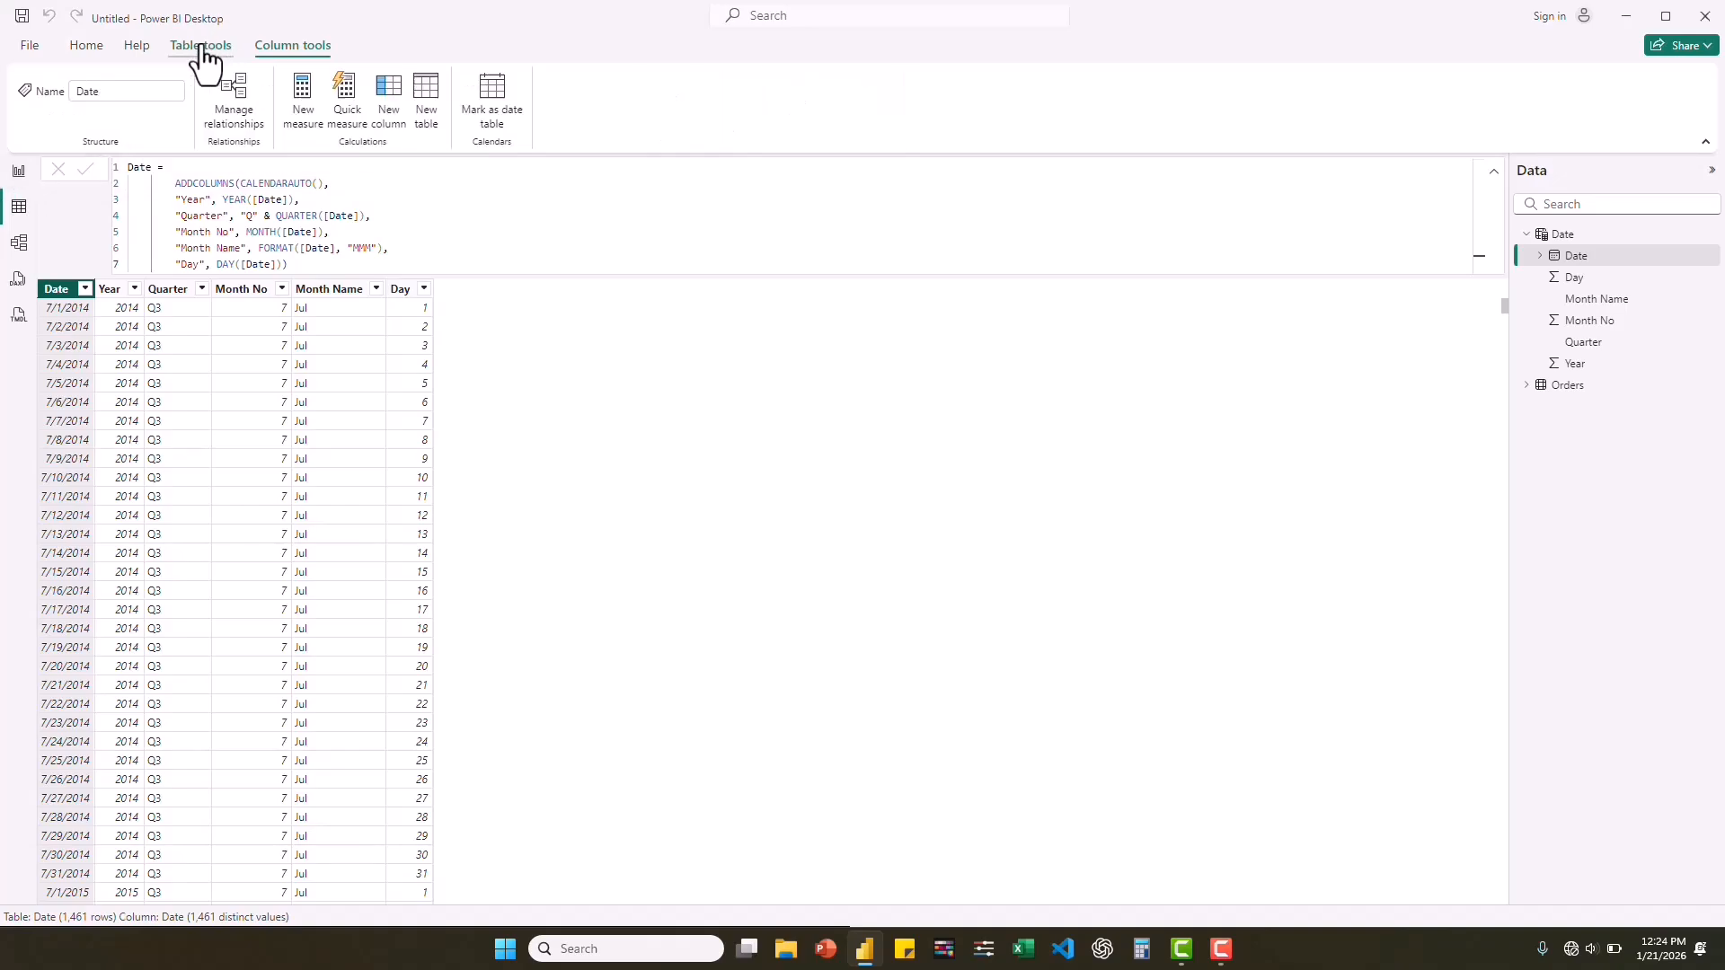
click(484, 100)
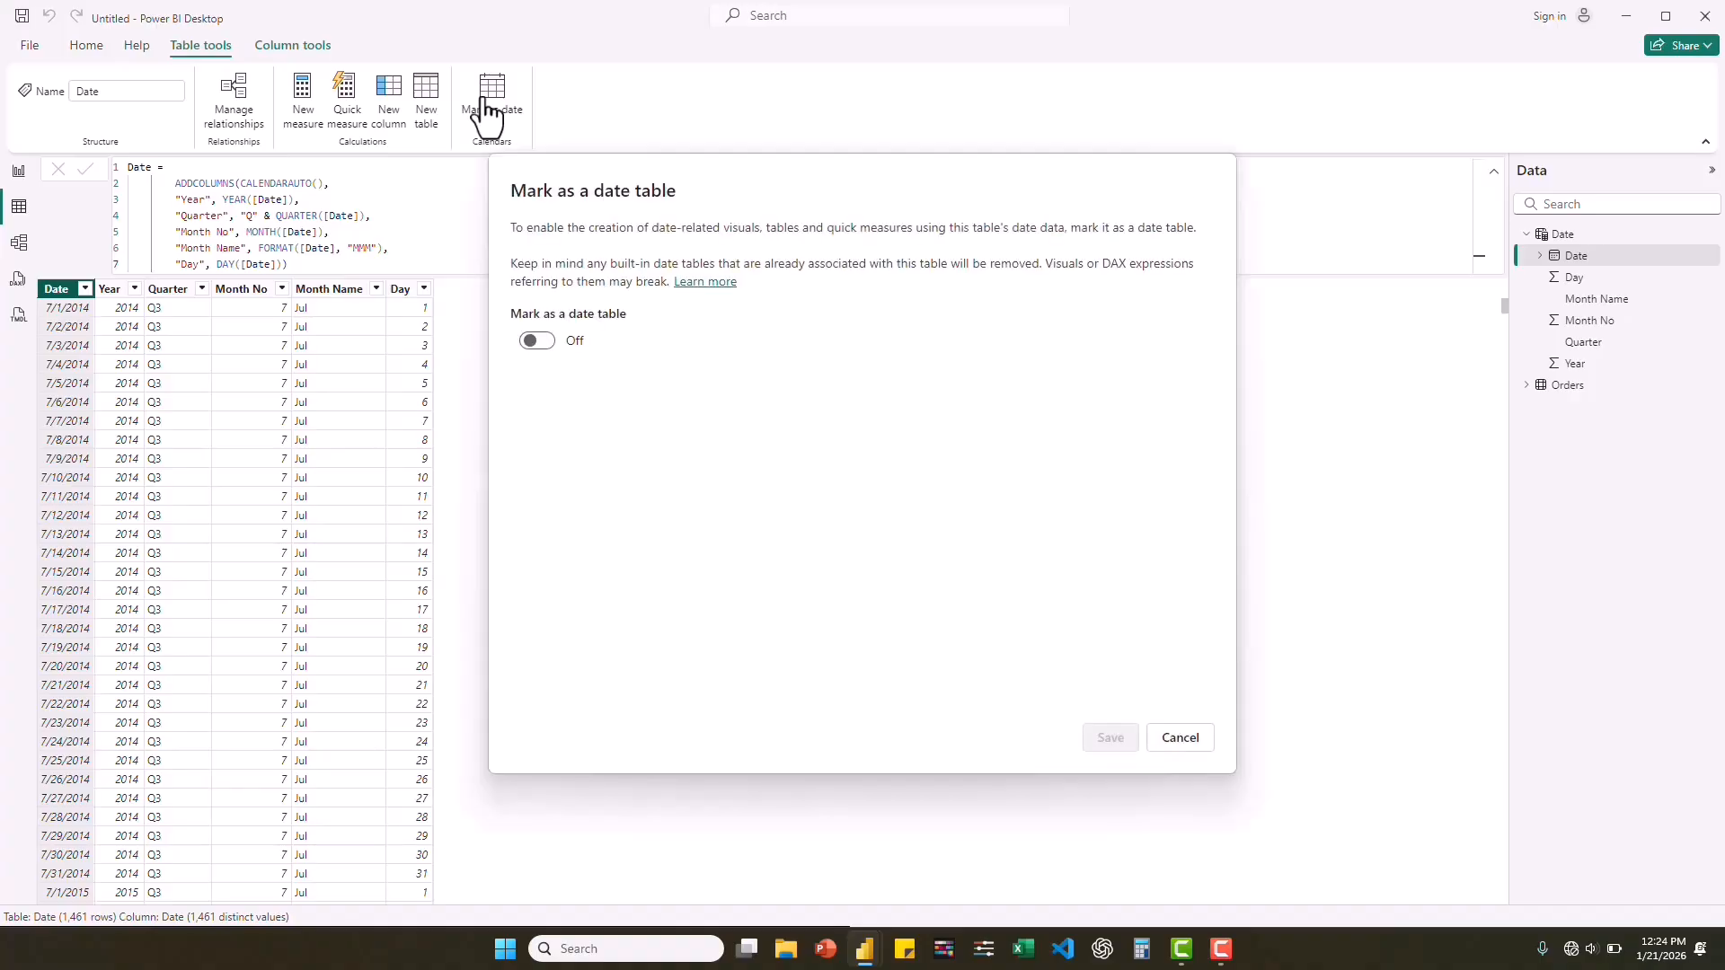
click(536, 345)
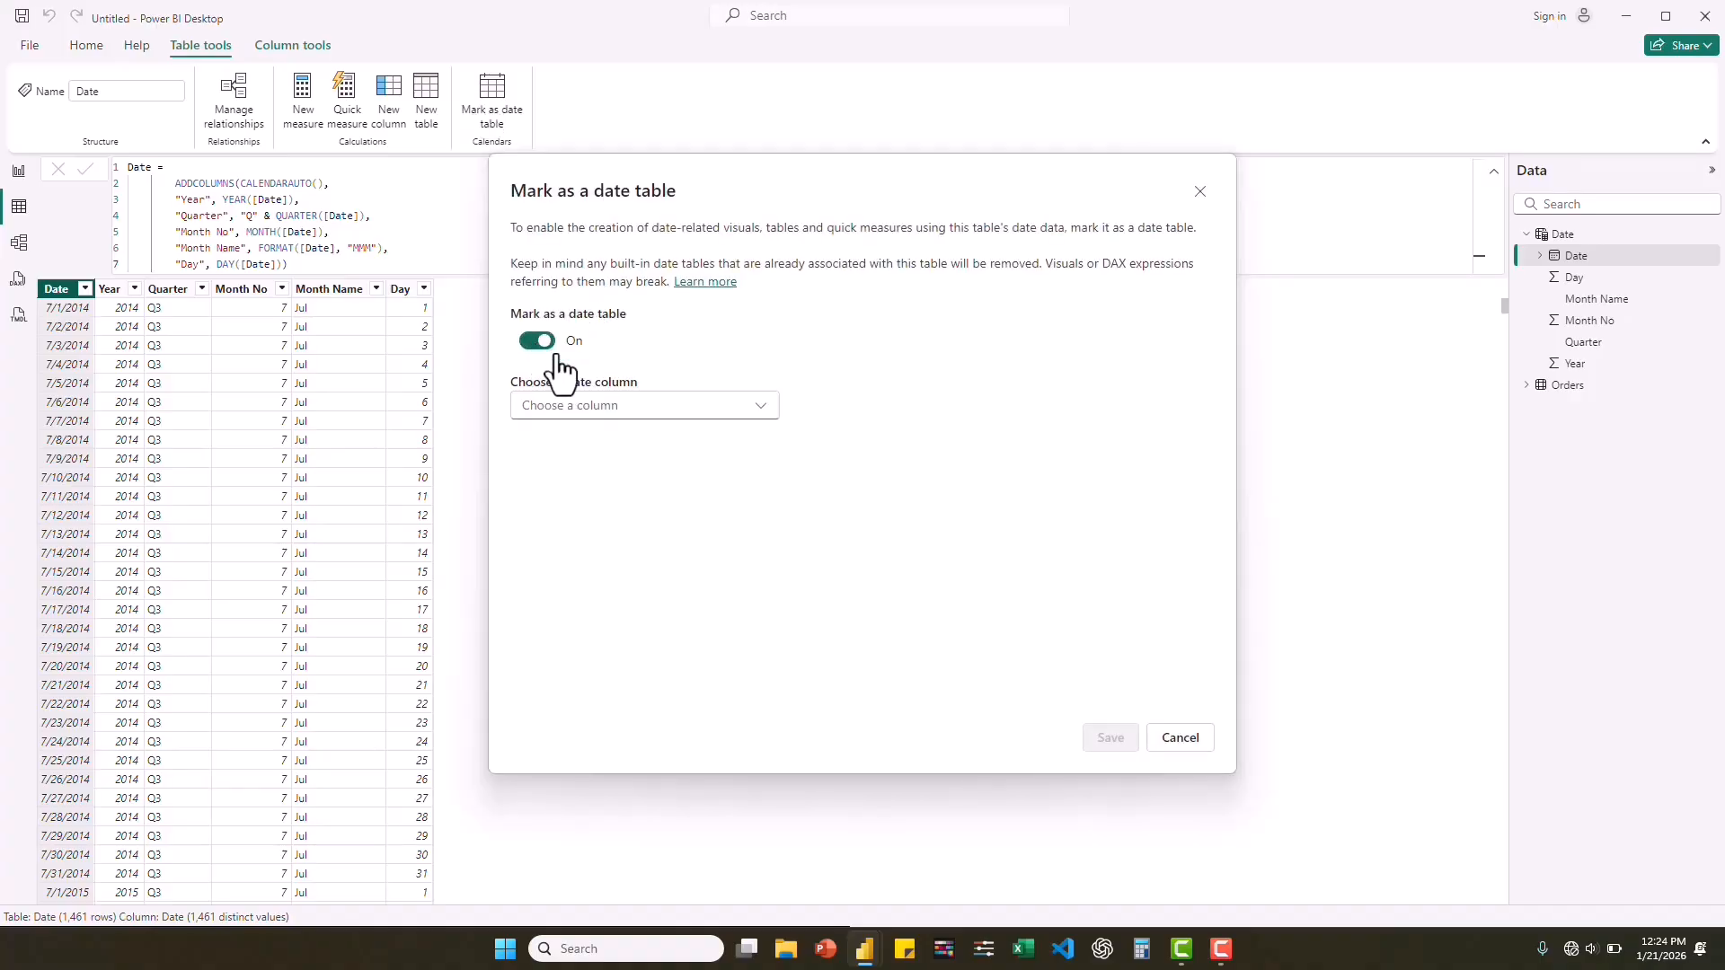
click(680, 409)
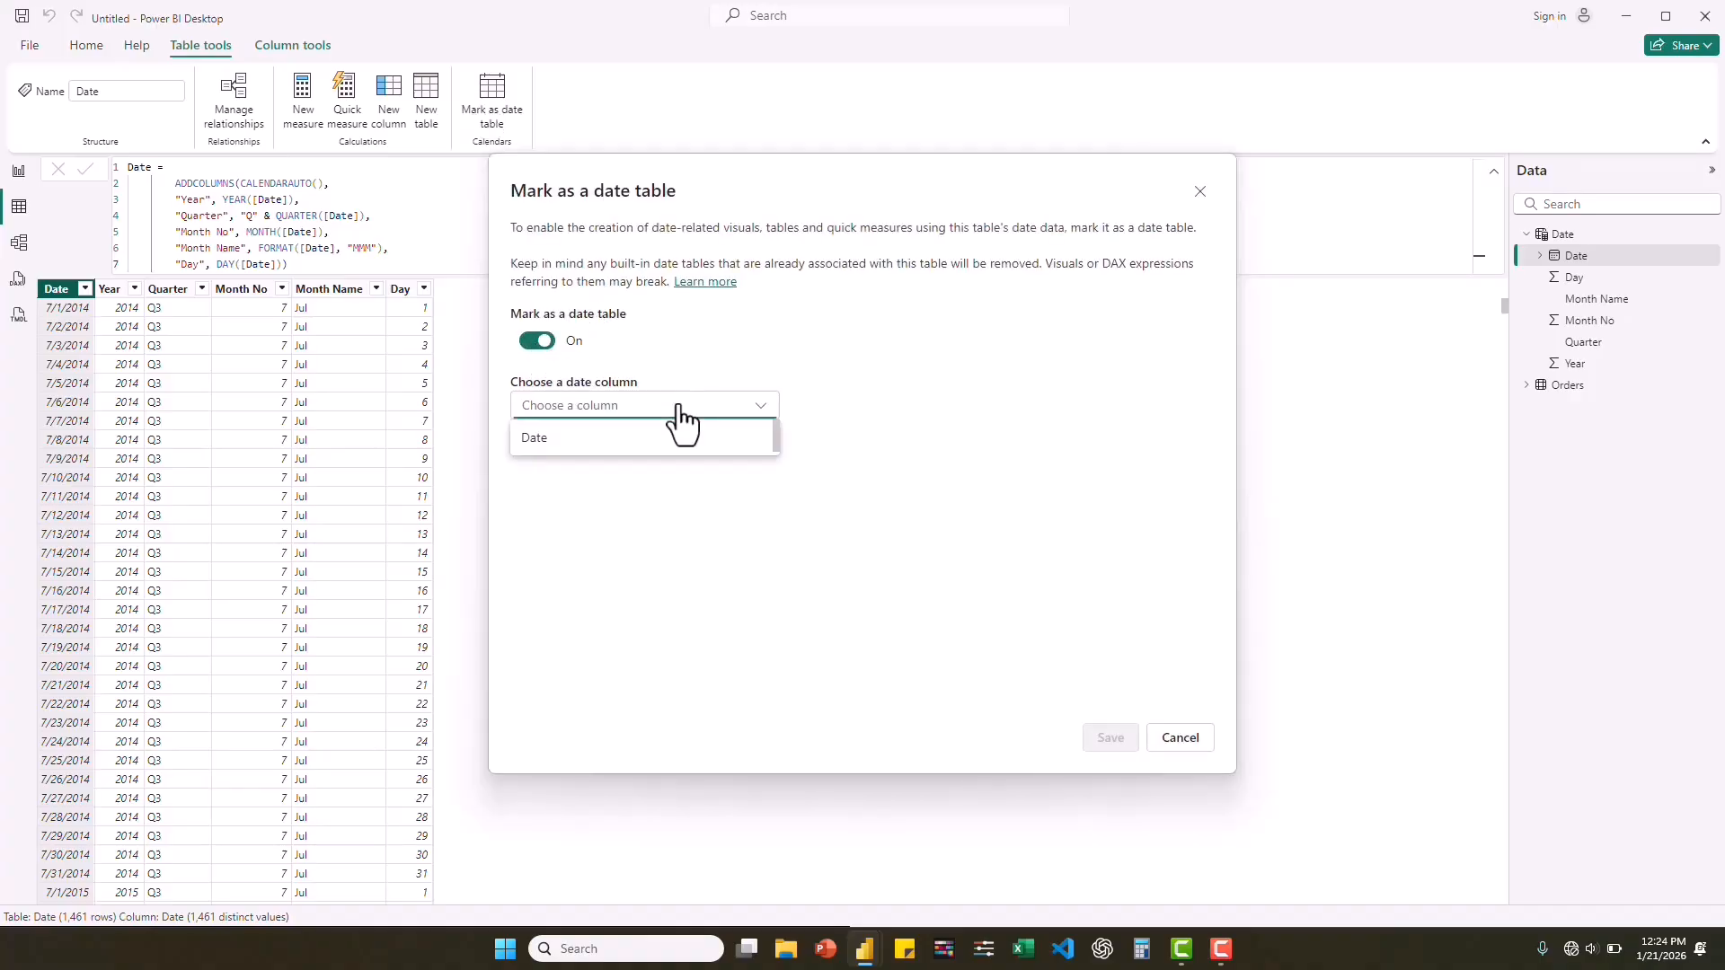
click(558, 440)
click(1105, 738)
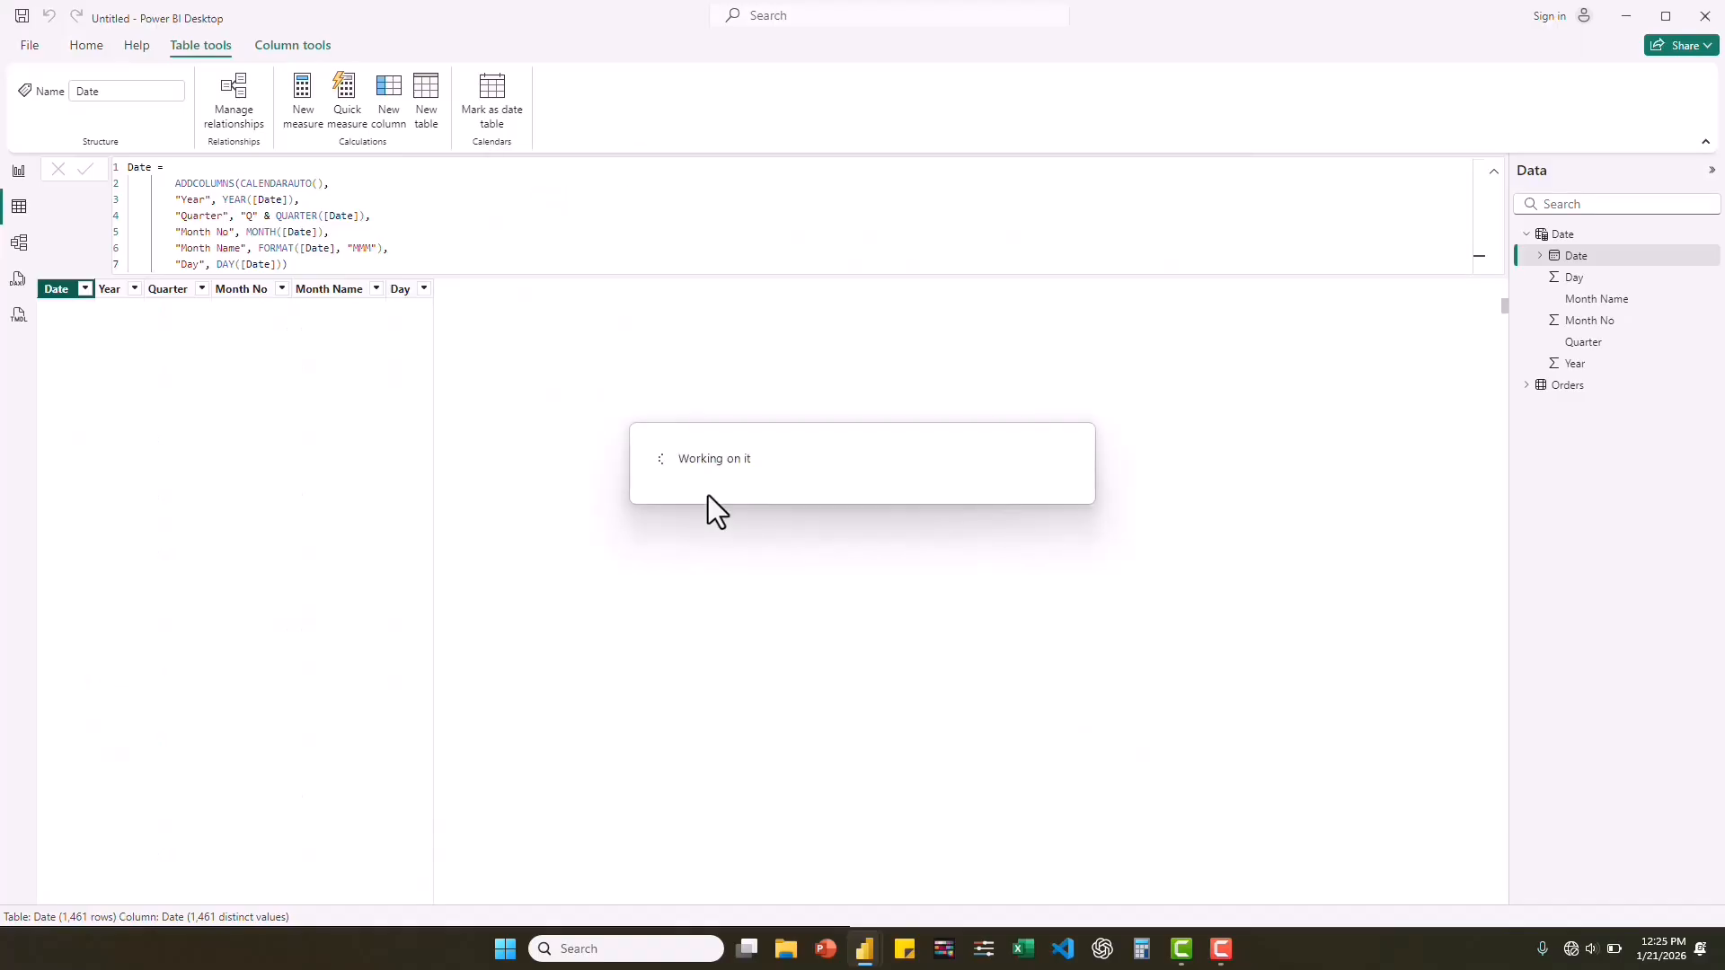
Create an active one-to-many relationship with single cross-filter direction from Date[Date] to Orders[Order Date] in the data model.
click(19, 247)
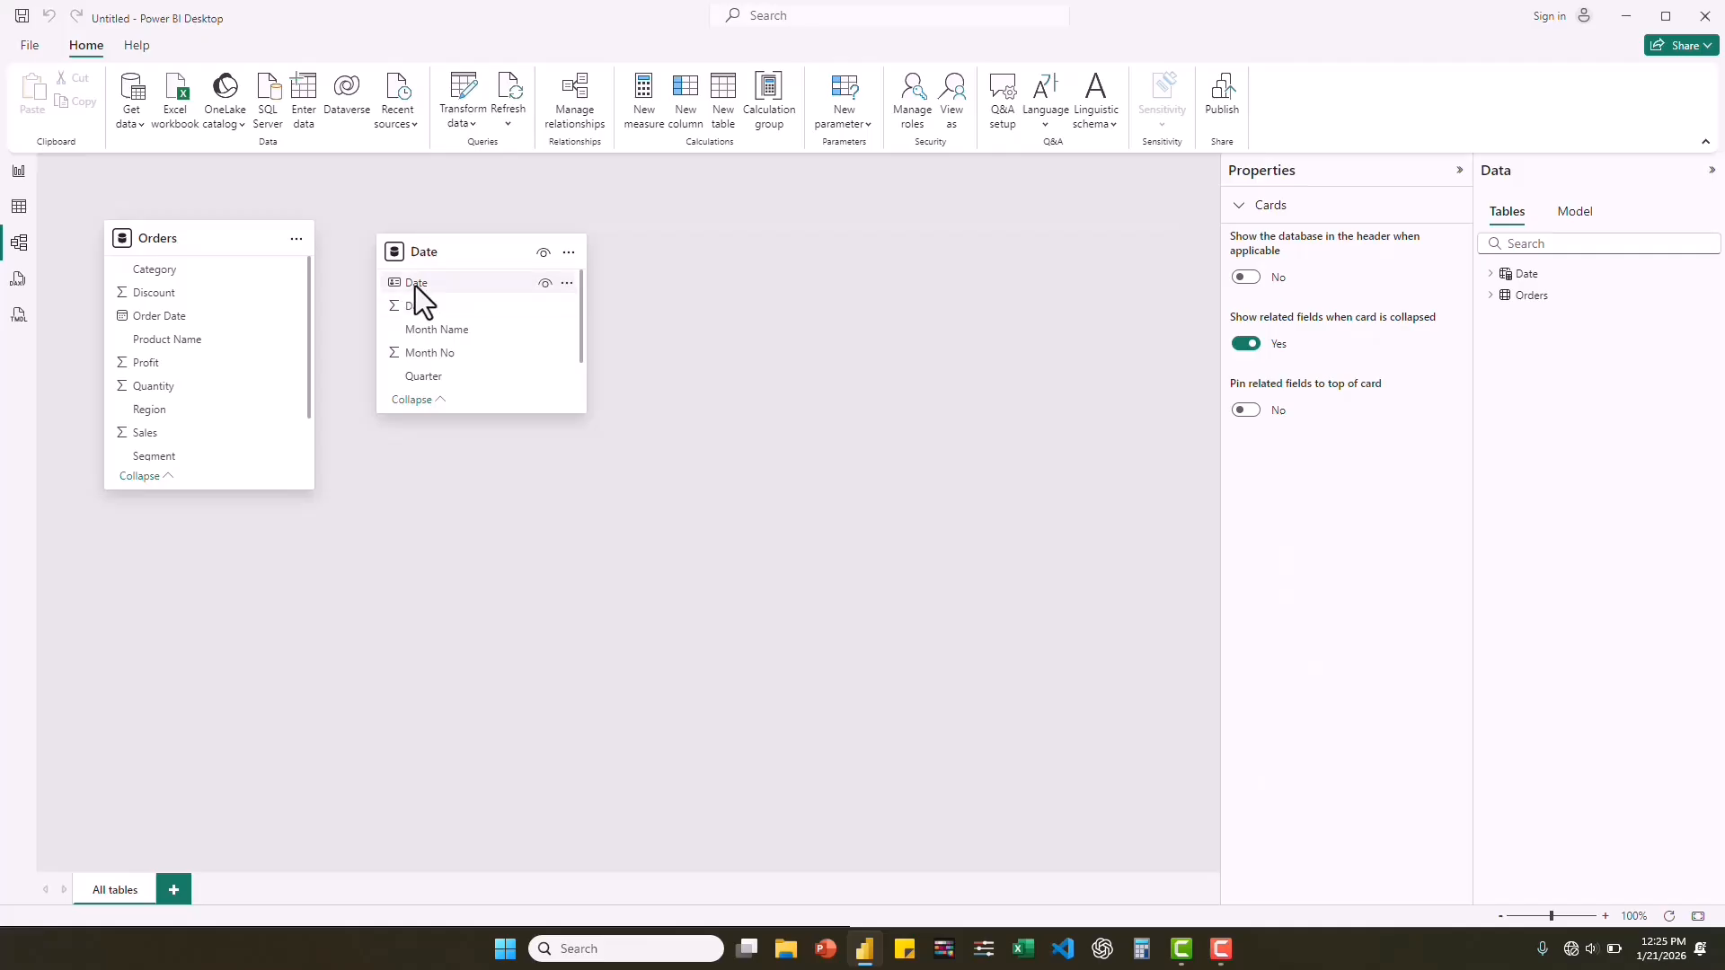
drag(417, 285, 256, 325)
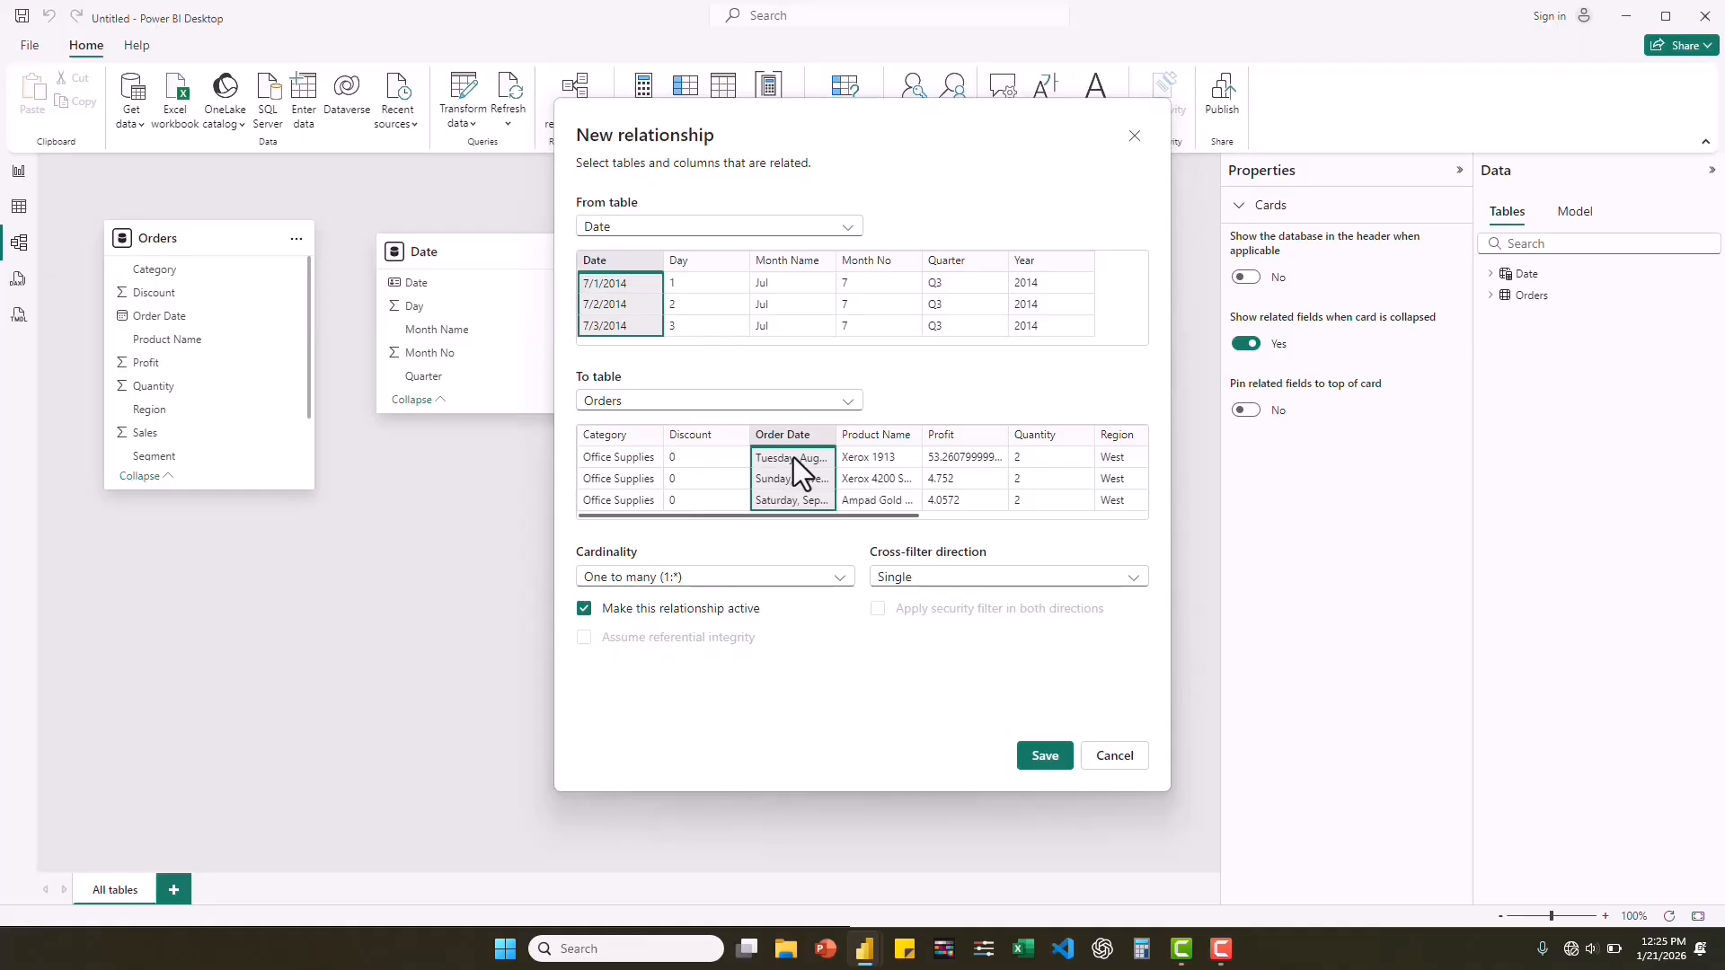
click(1045, 759)
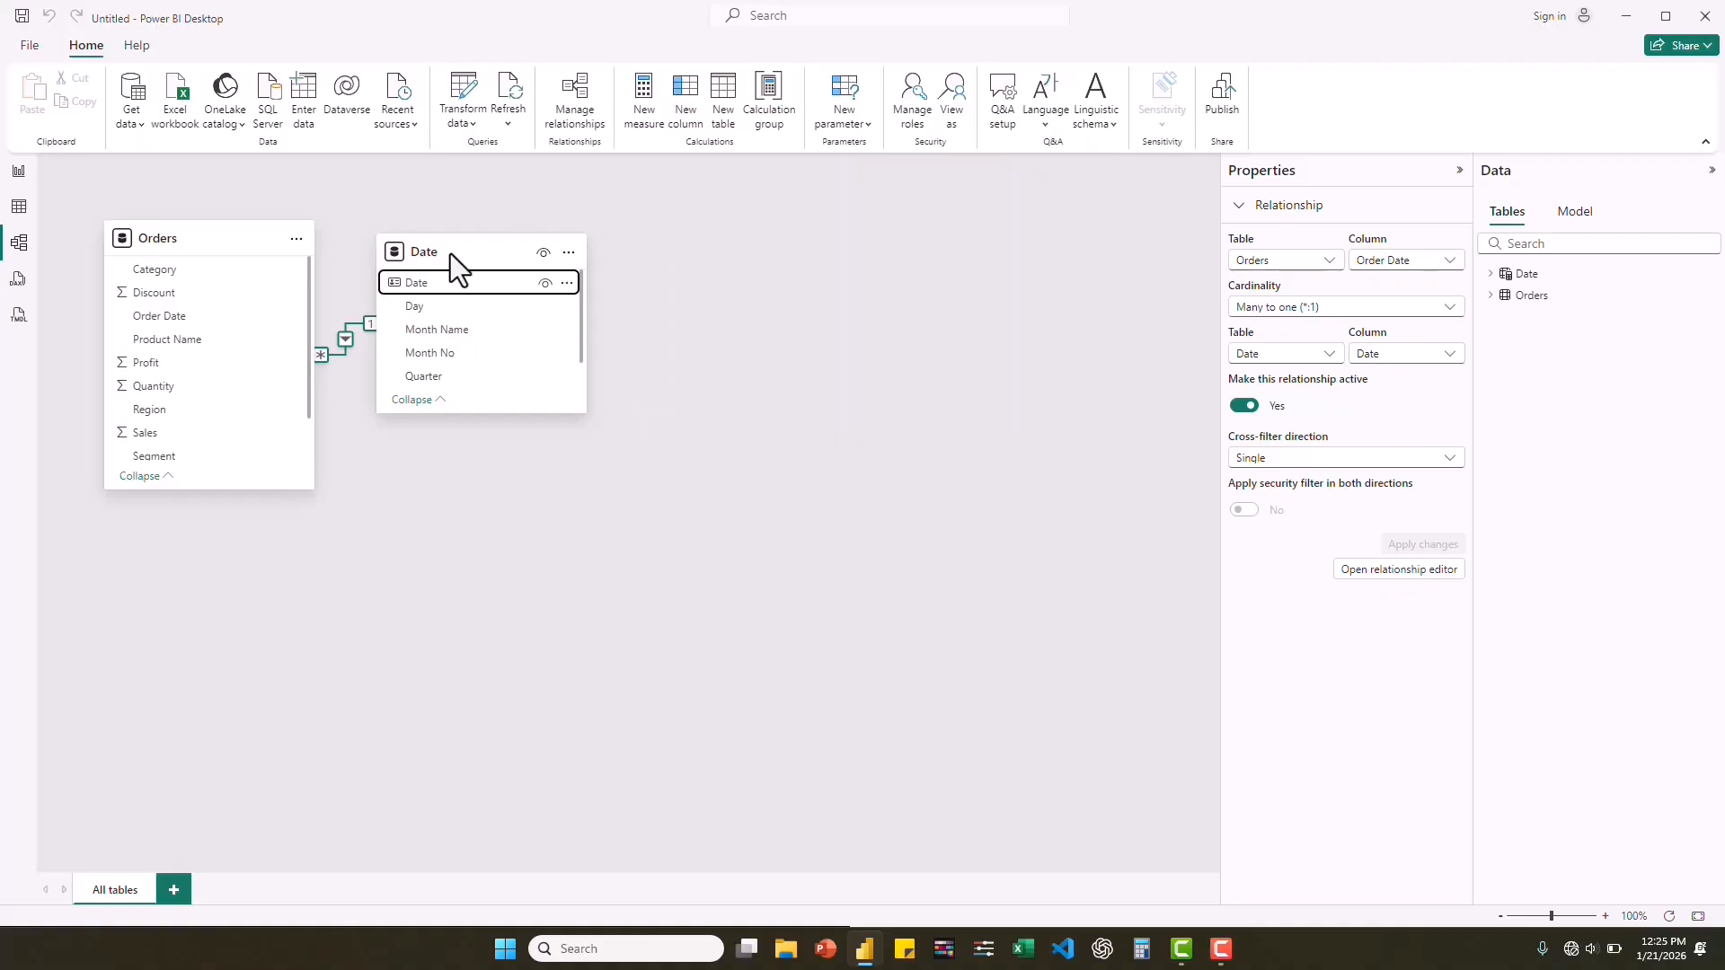
Move the Date card farther away from Orders in the model diagram and pin related fields to the top of the cards.
drag(446, 244, 544, 258)
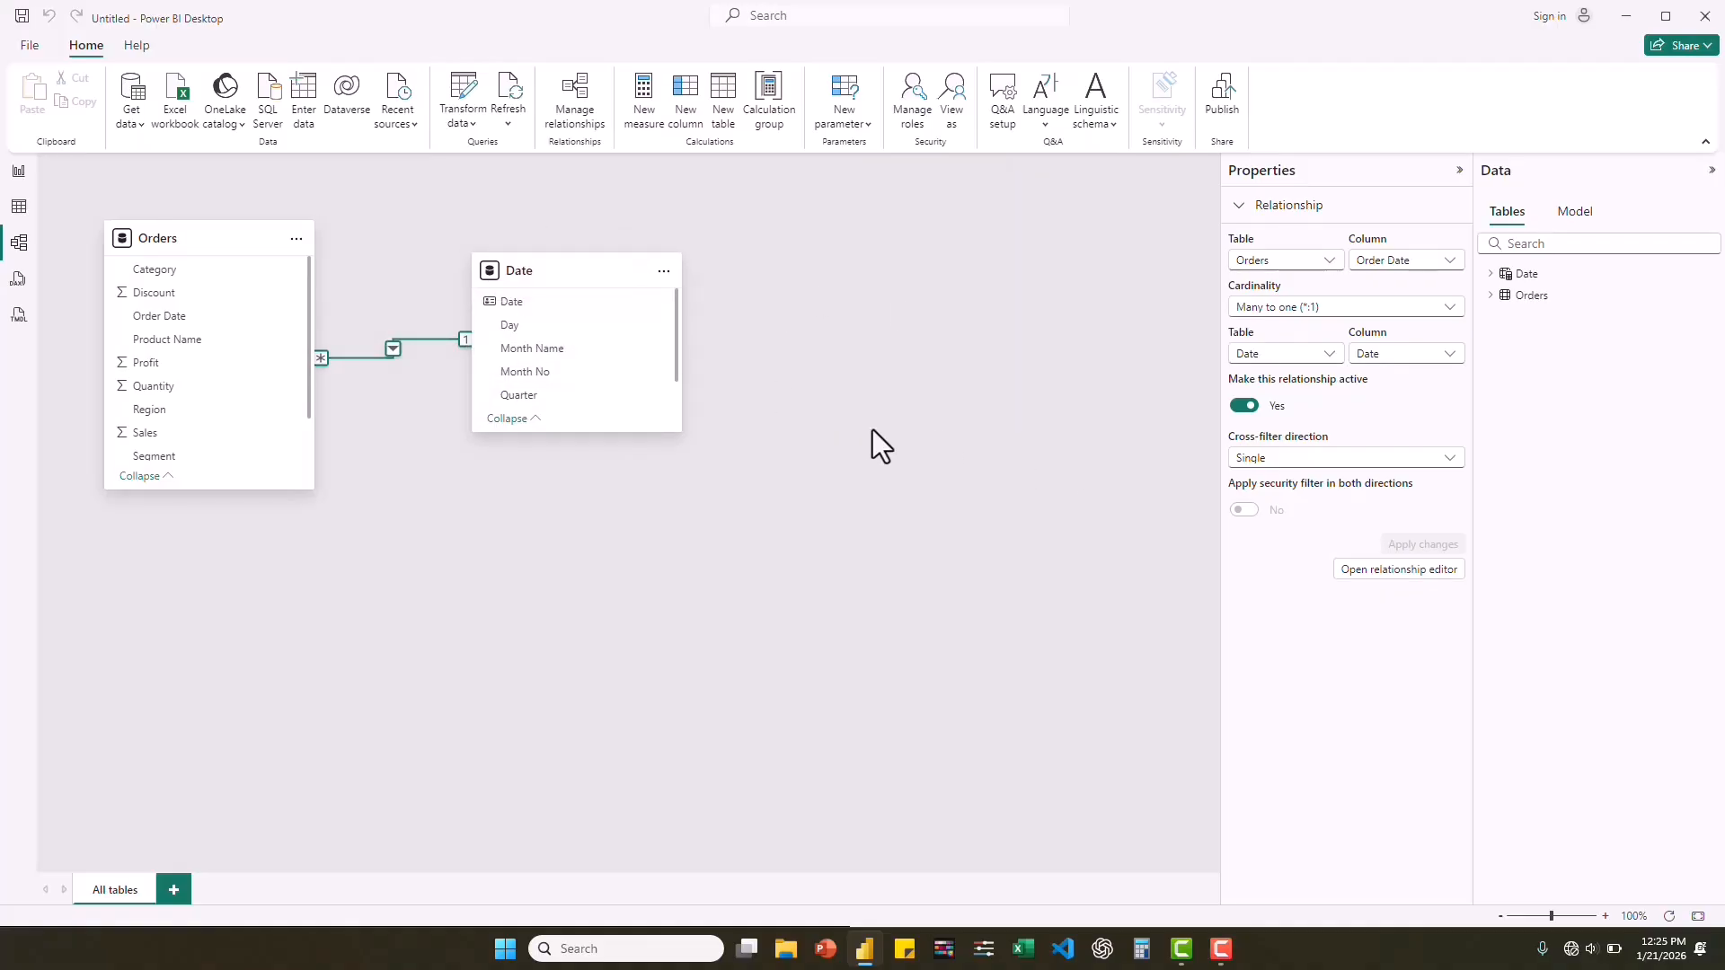
click(1049, 446)
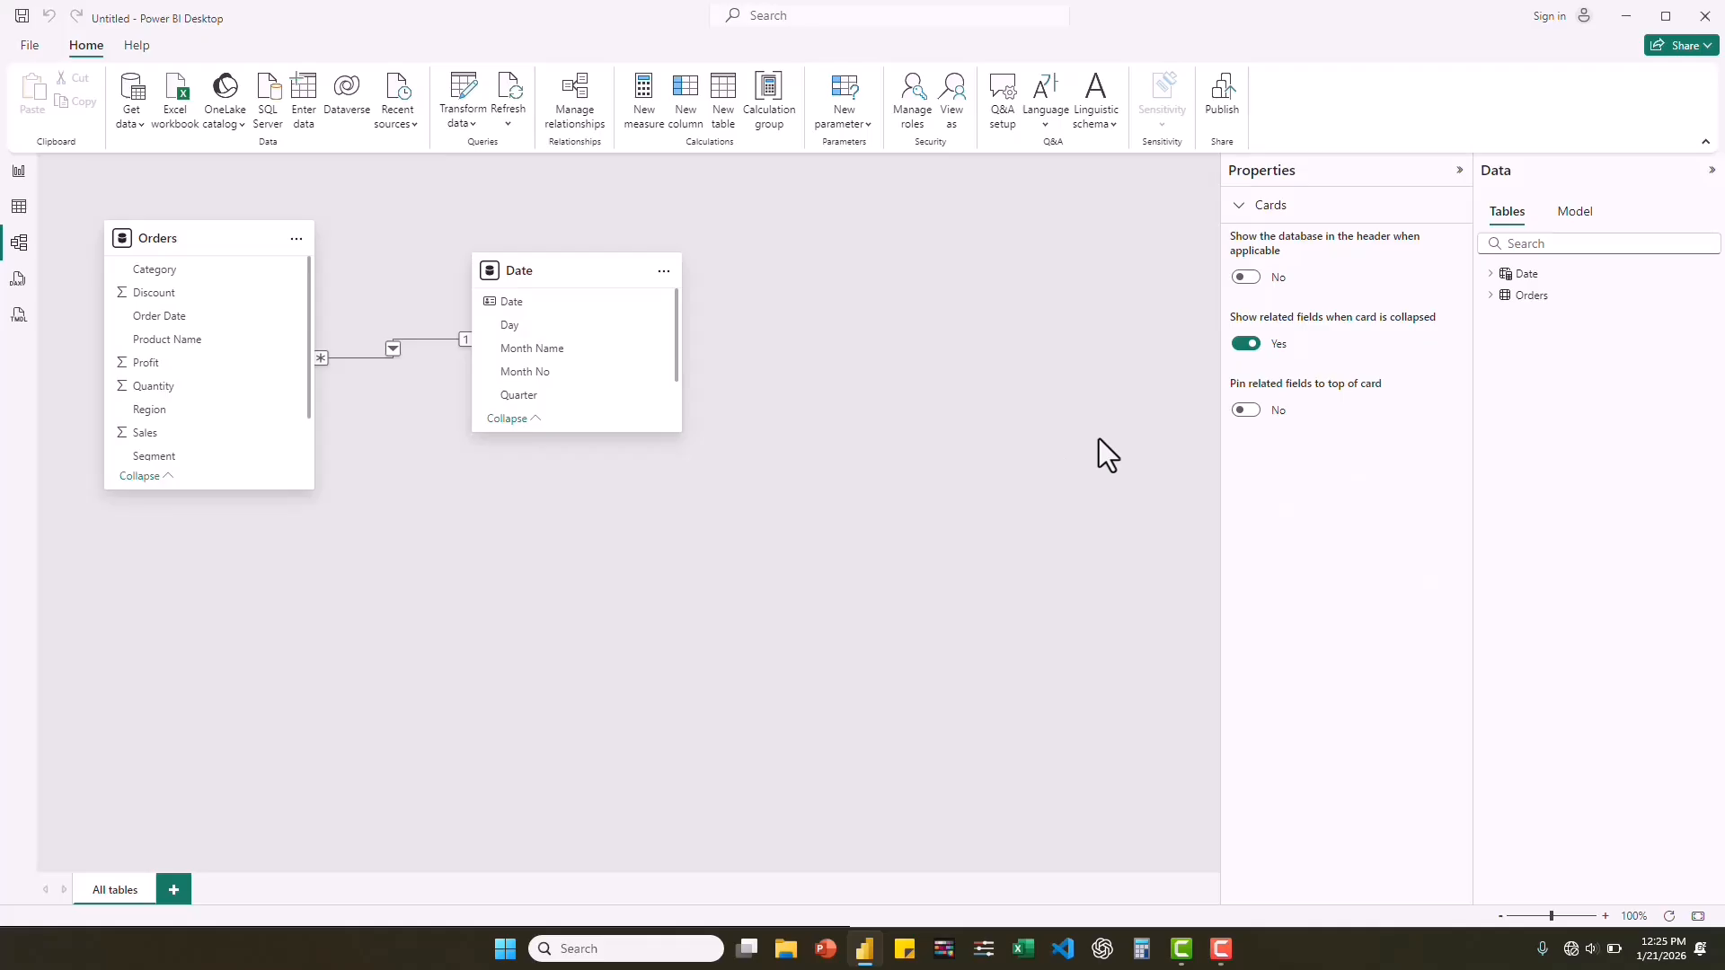
click(1246, 411)
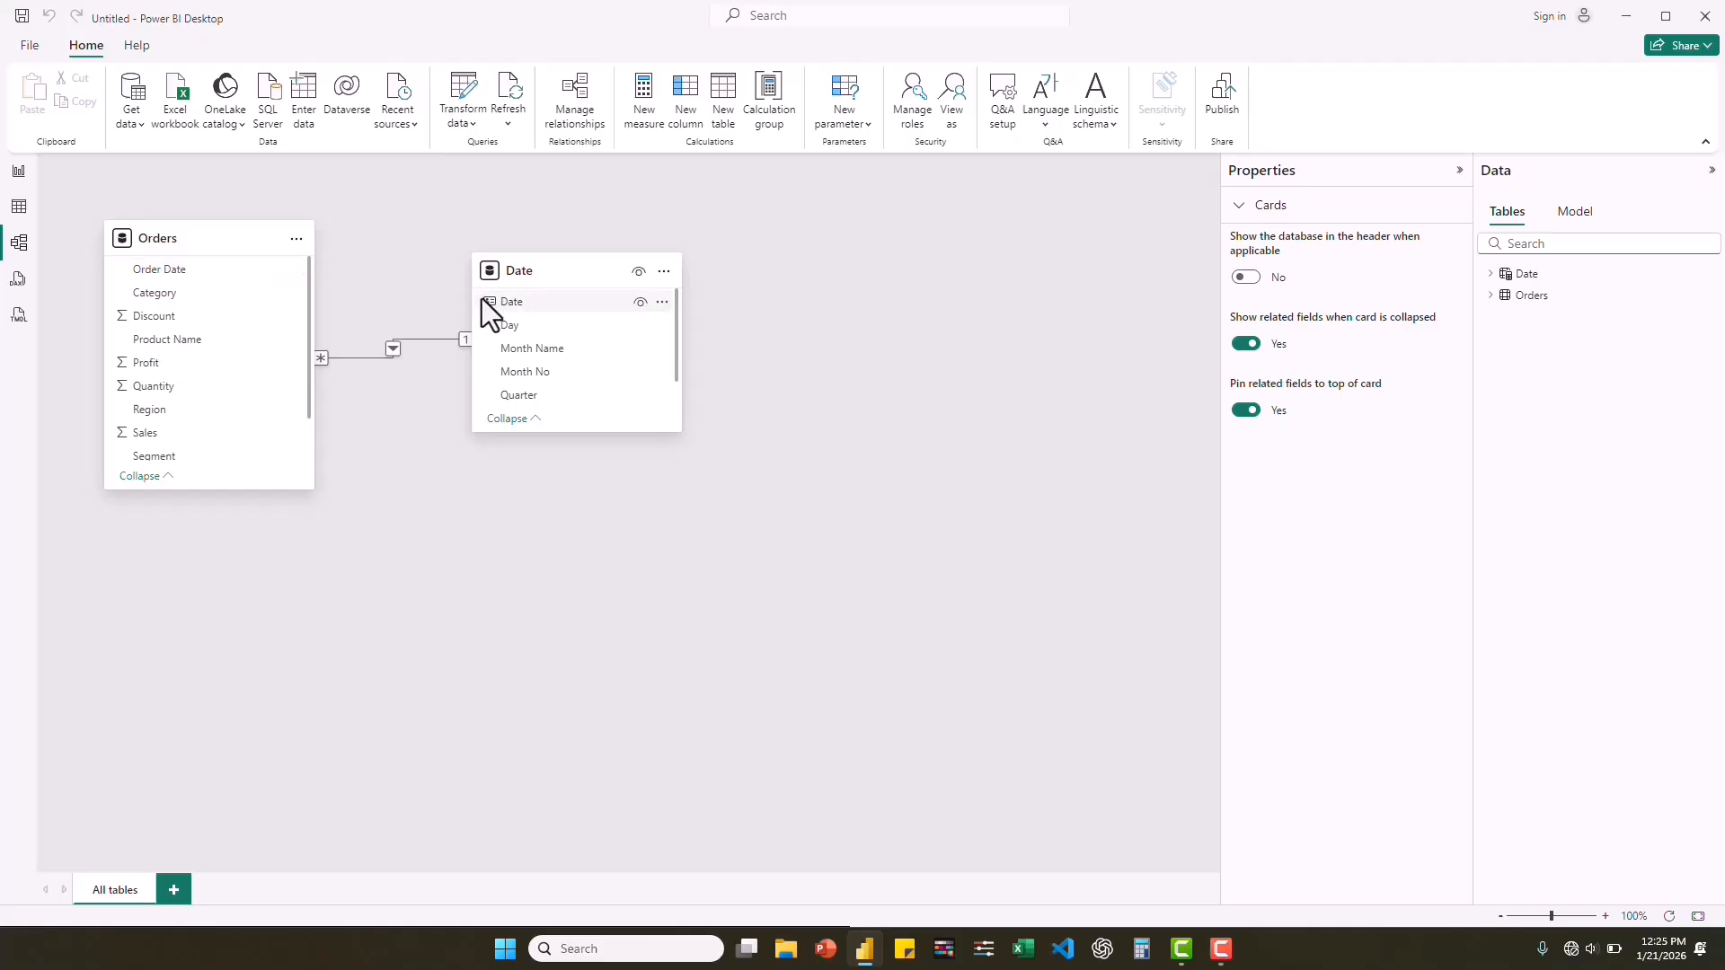
Return to the report view and create a hierarchy from the Date table's Year field.
click(14, 176)
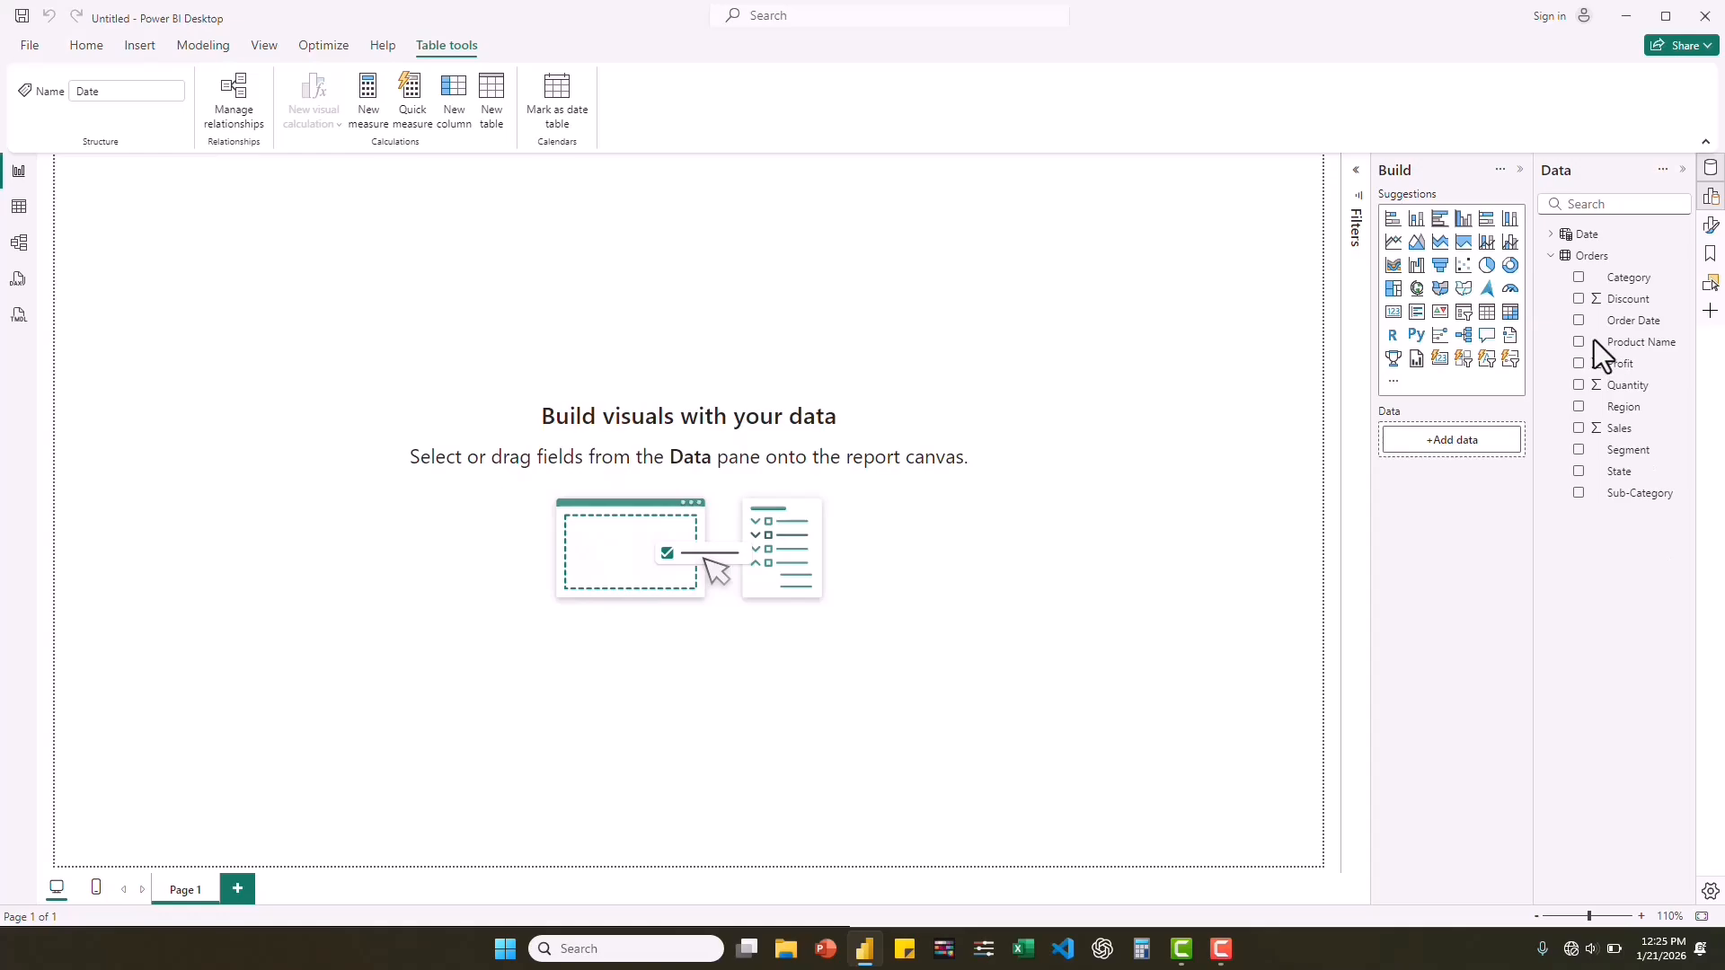
click(1551, 256)
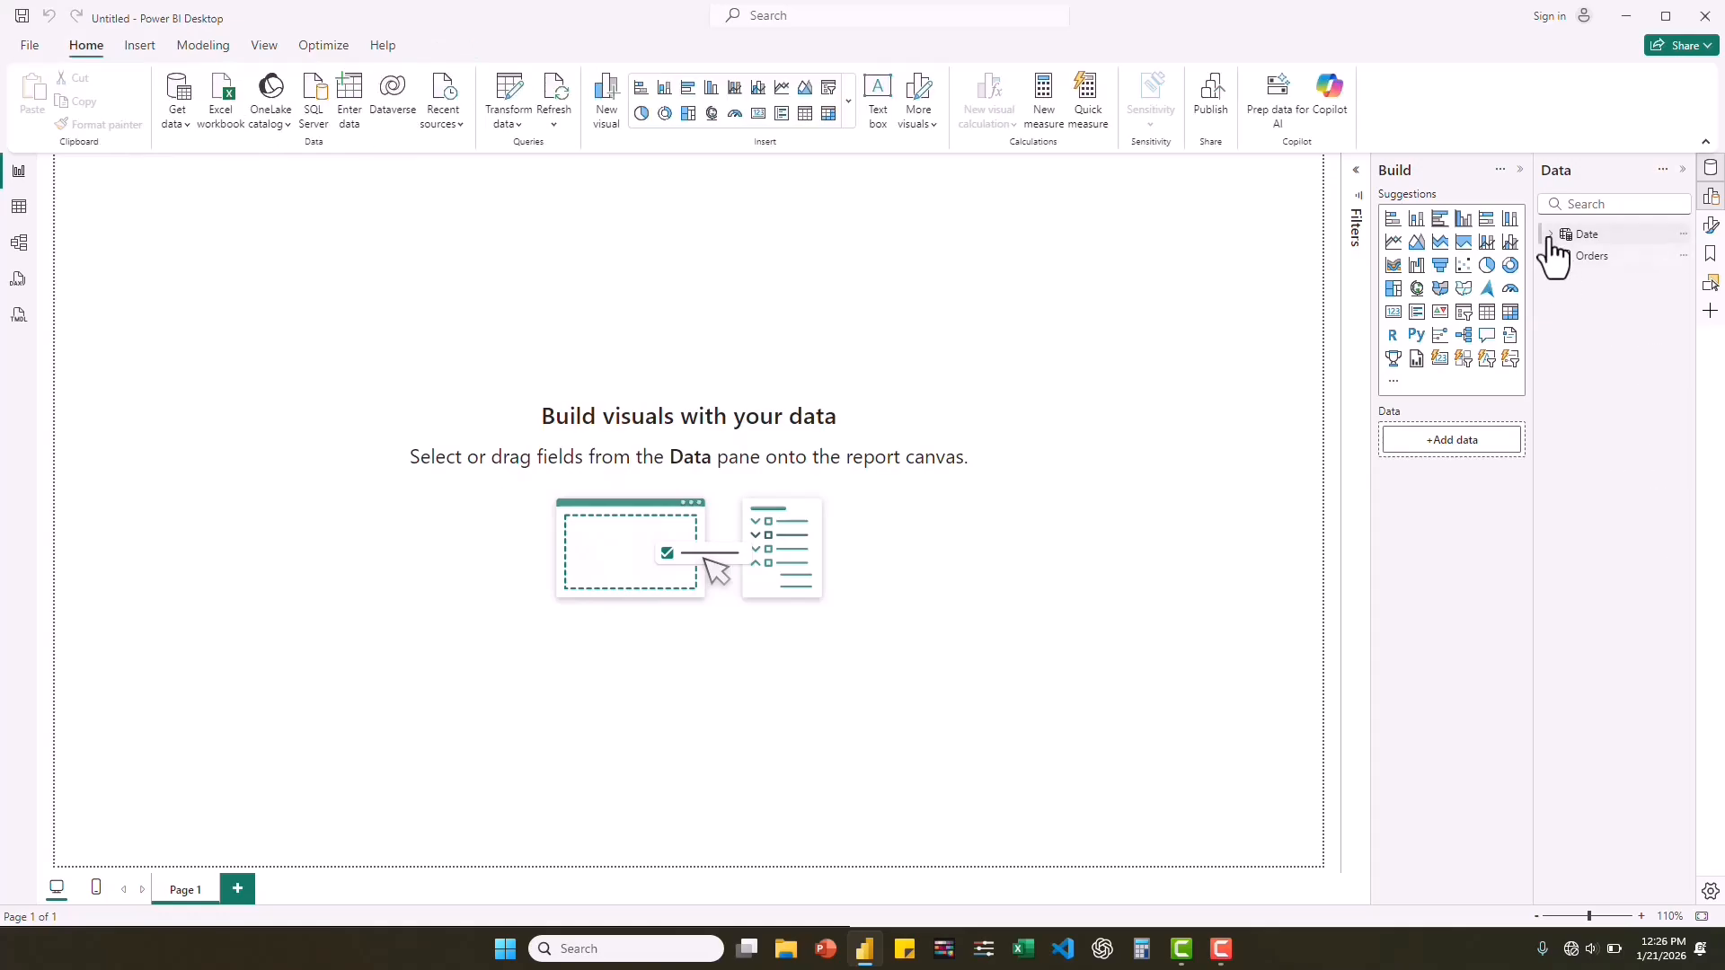
click(1551, 235)
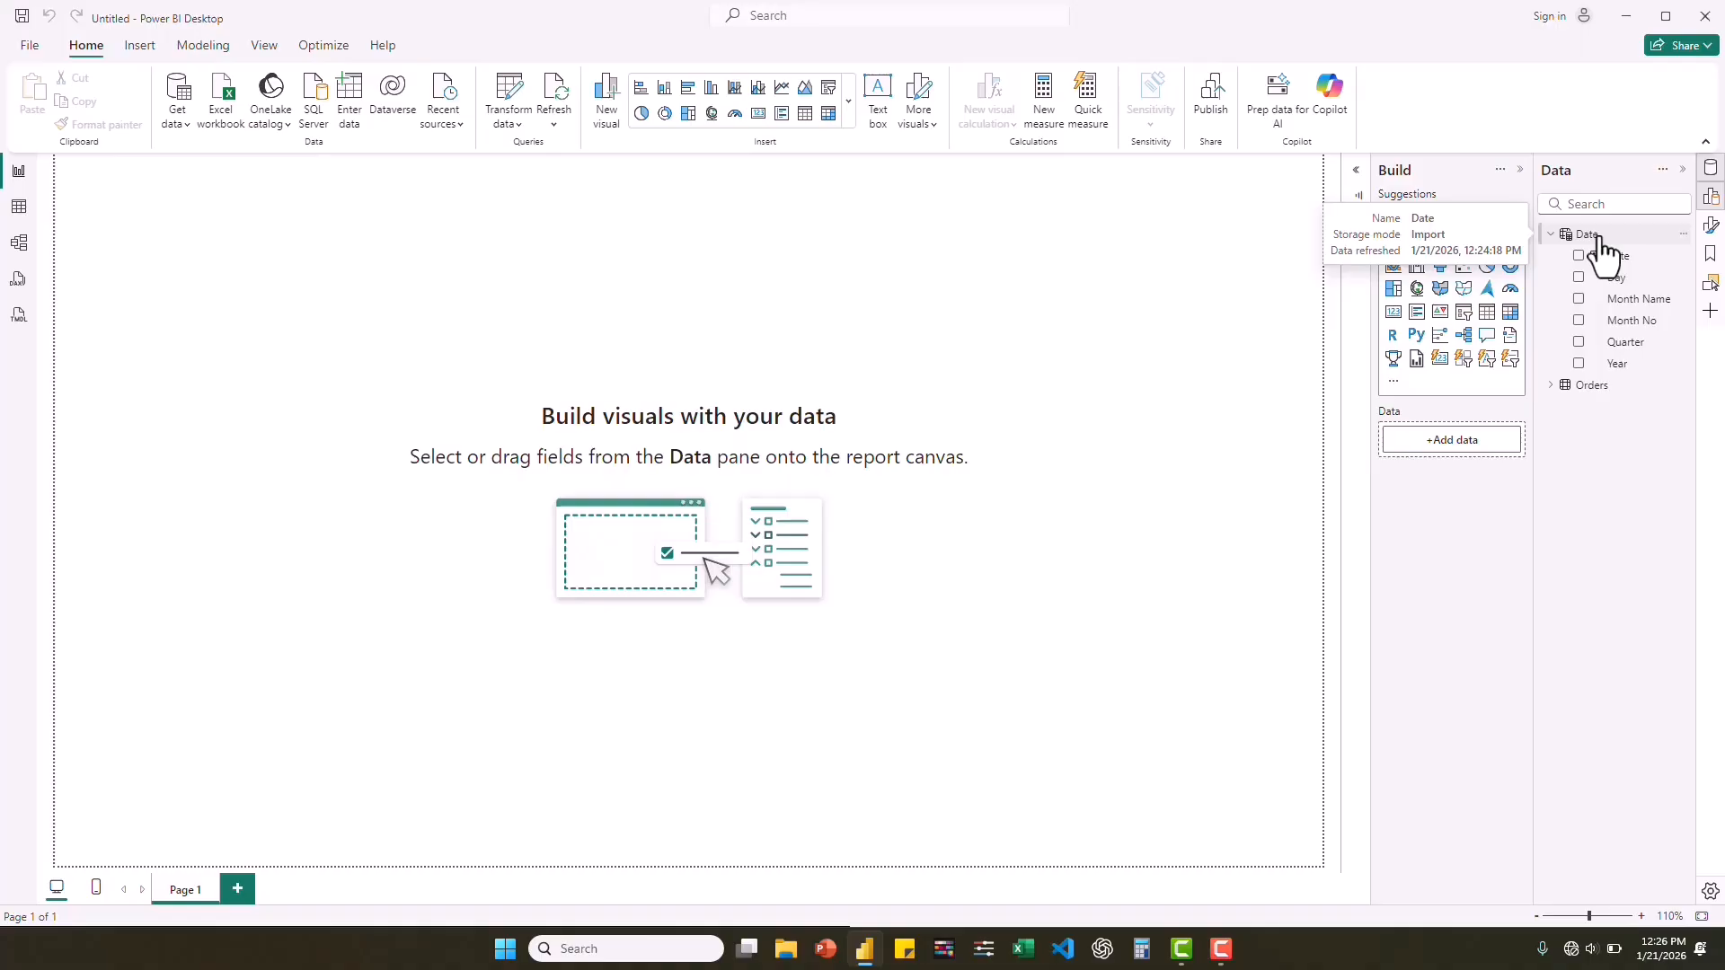
right_click(1620, 370)
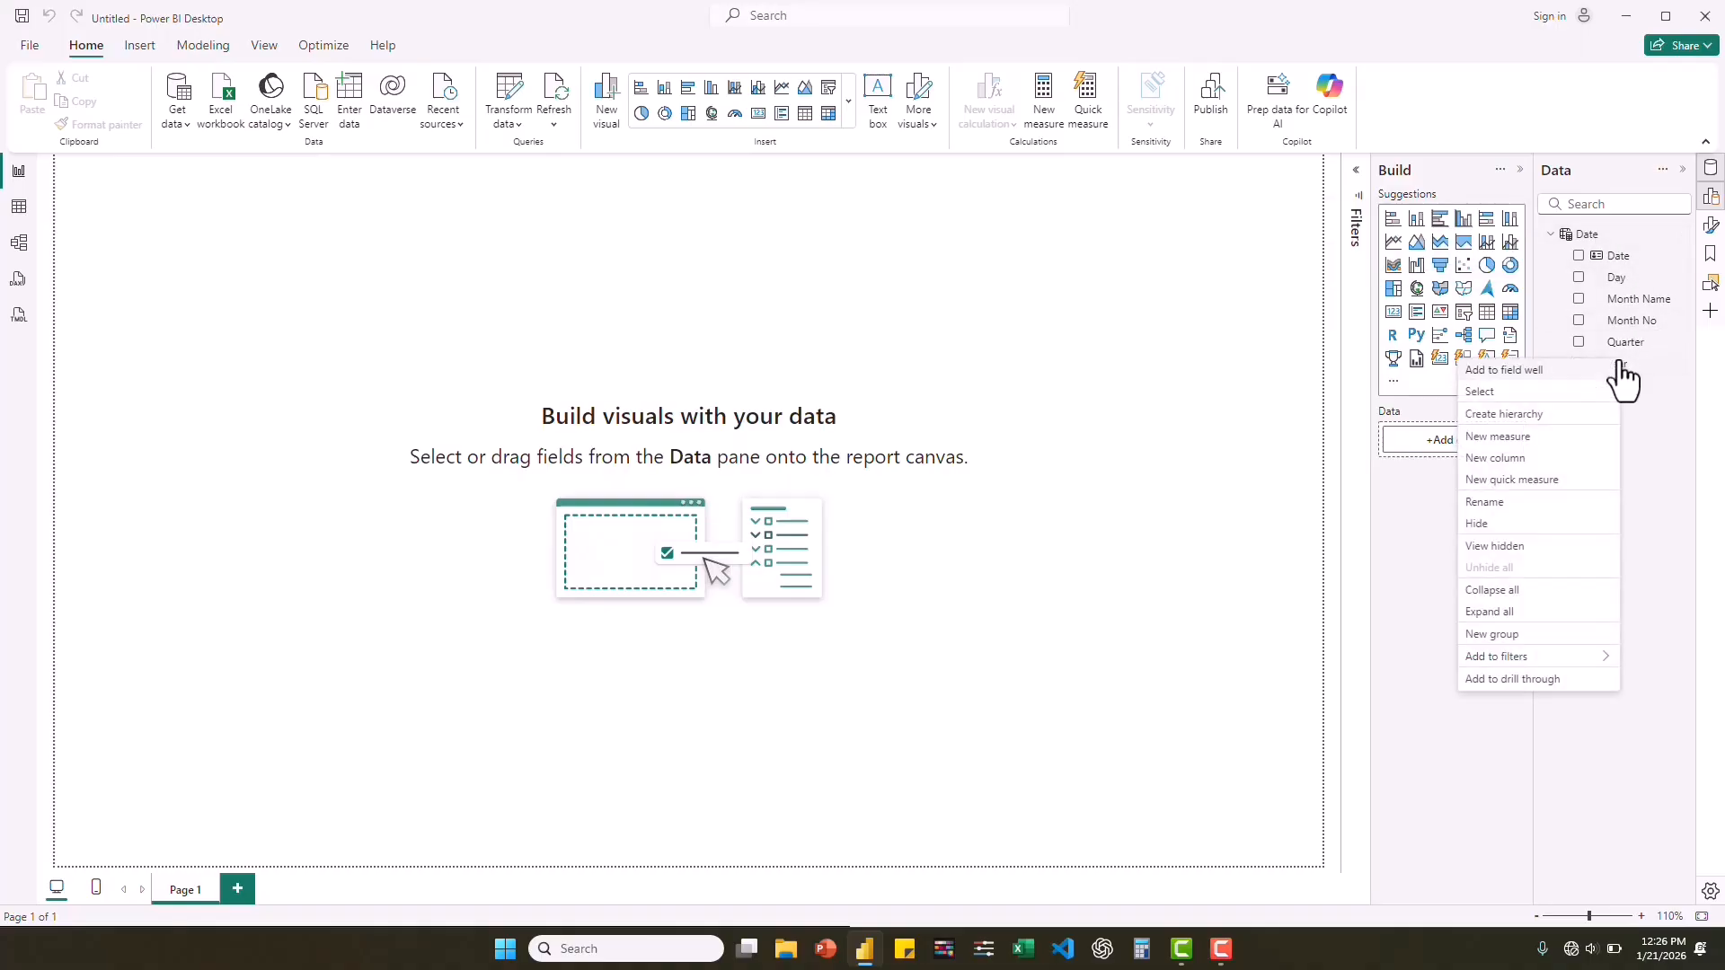
click(1527, 417)
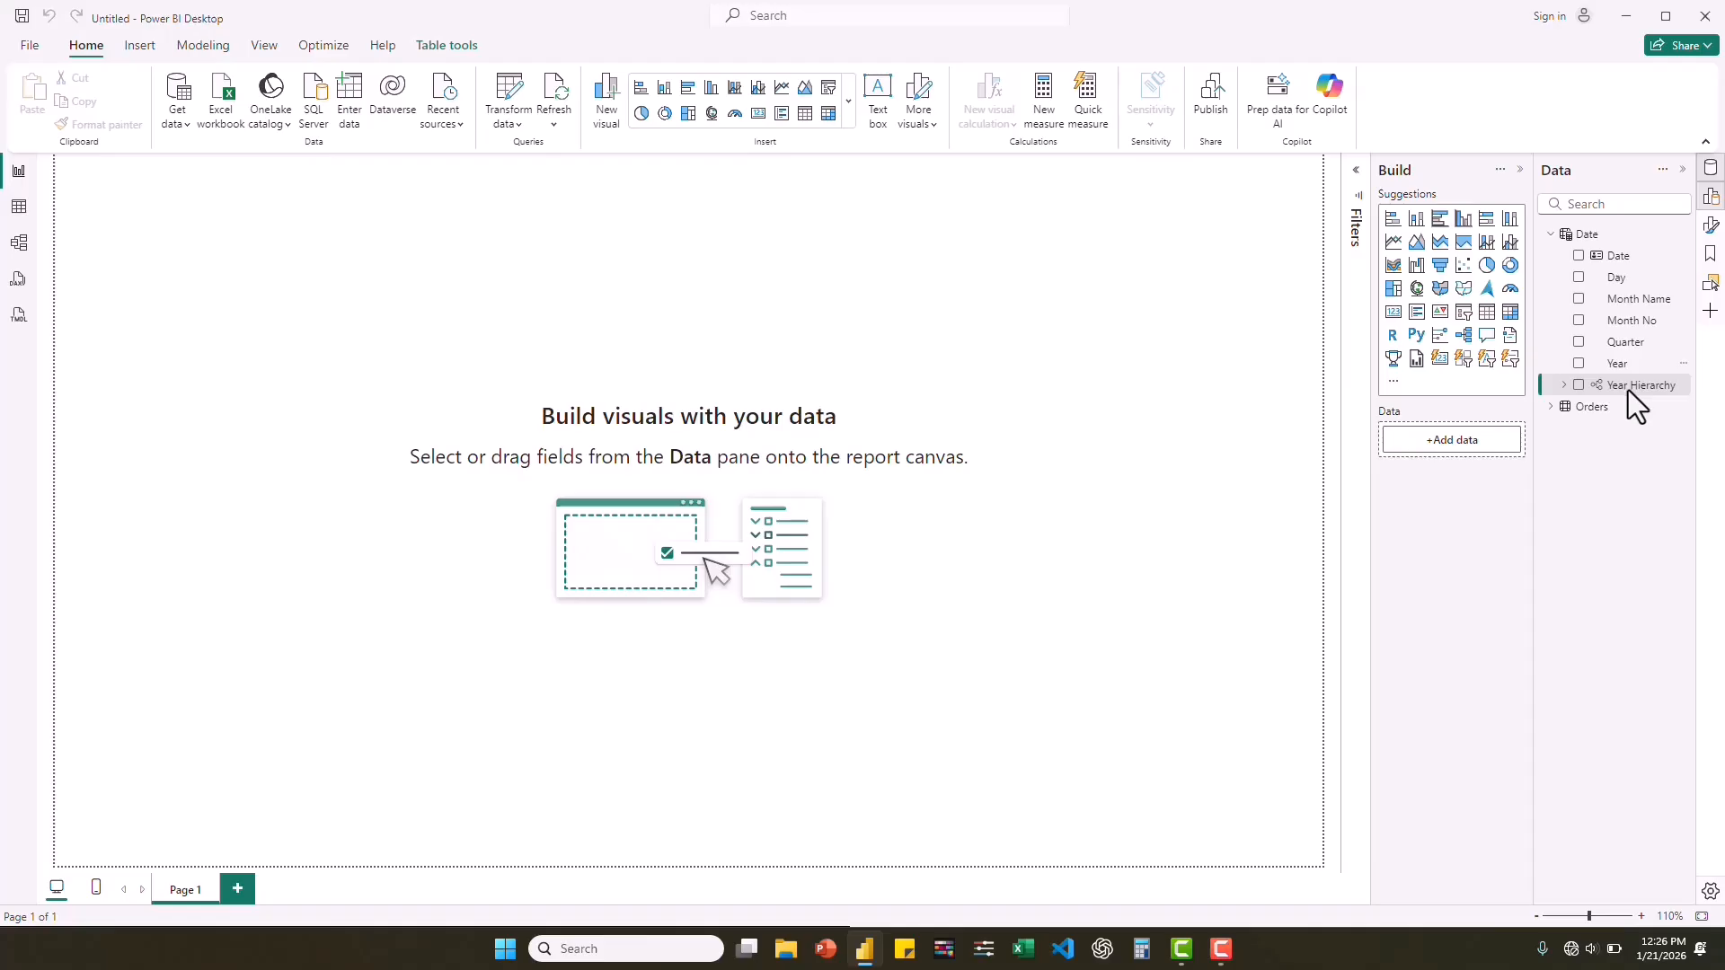
Rename the new year-based hierarchy in the Date table as "Date Hierarchy".
right_click(1628, 390)
click(1506, 489)
text(Date Hierarchy)
key(Return)
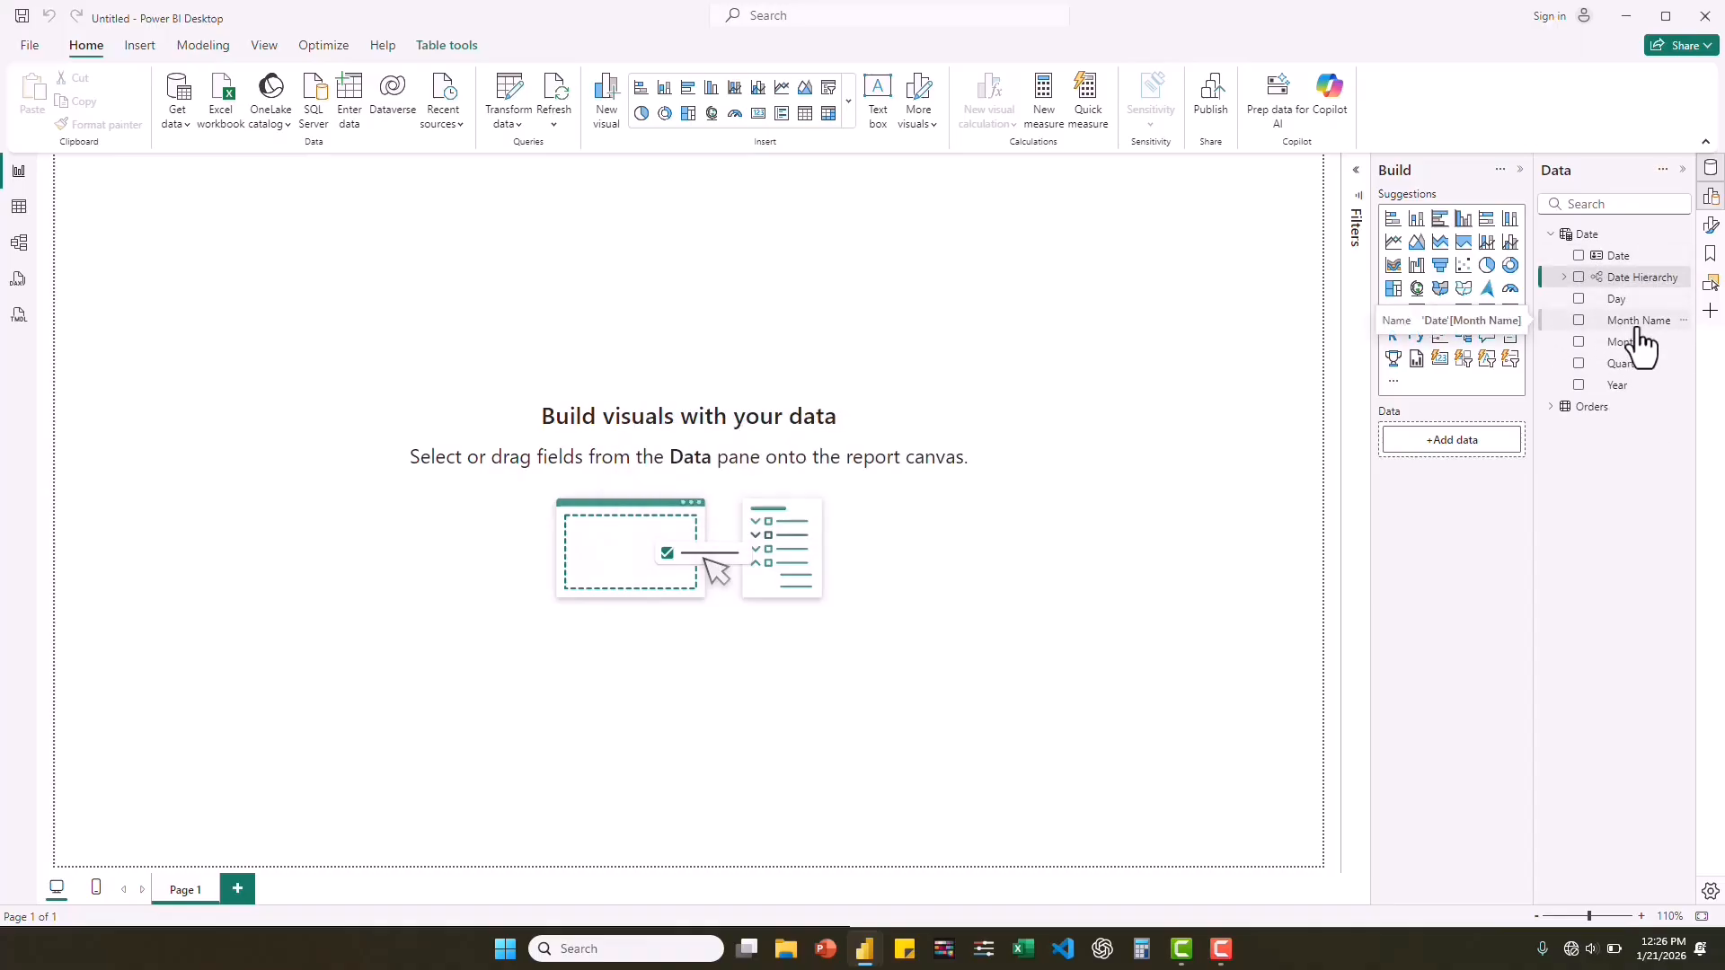
In the Date table's data view, sort the Month Name column by Month No and order the rows ascending by Date.
click(18, 211)
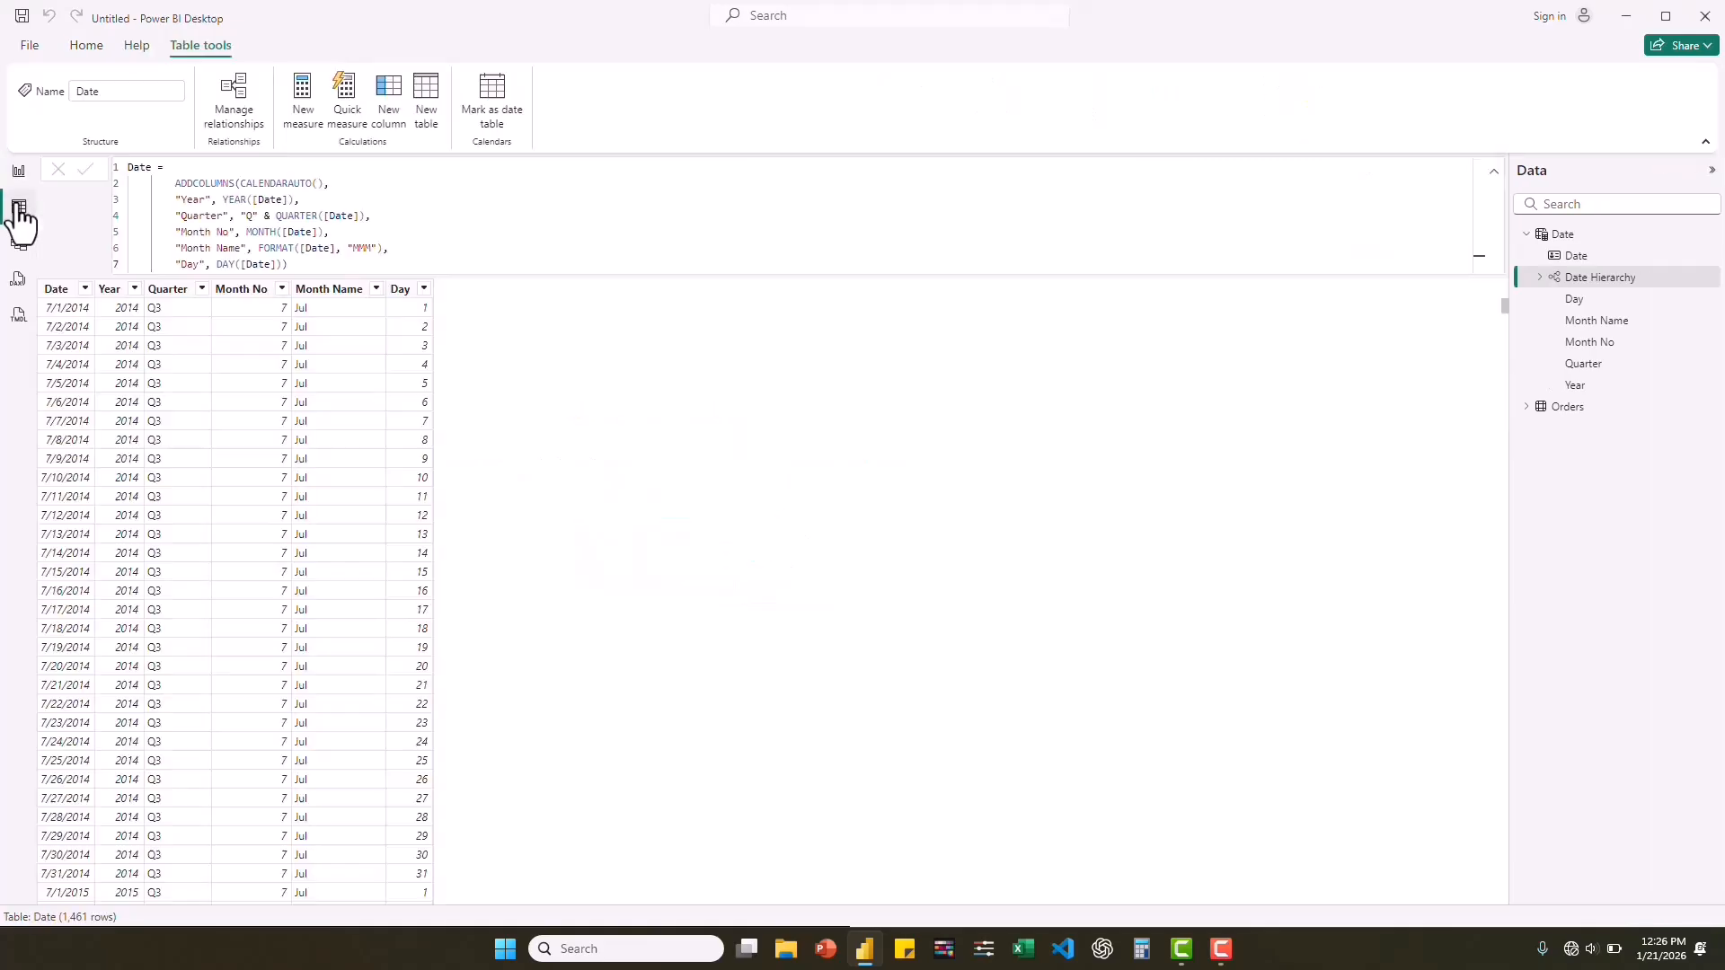
click(338, 289)
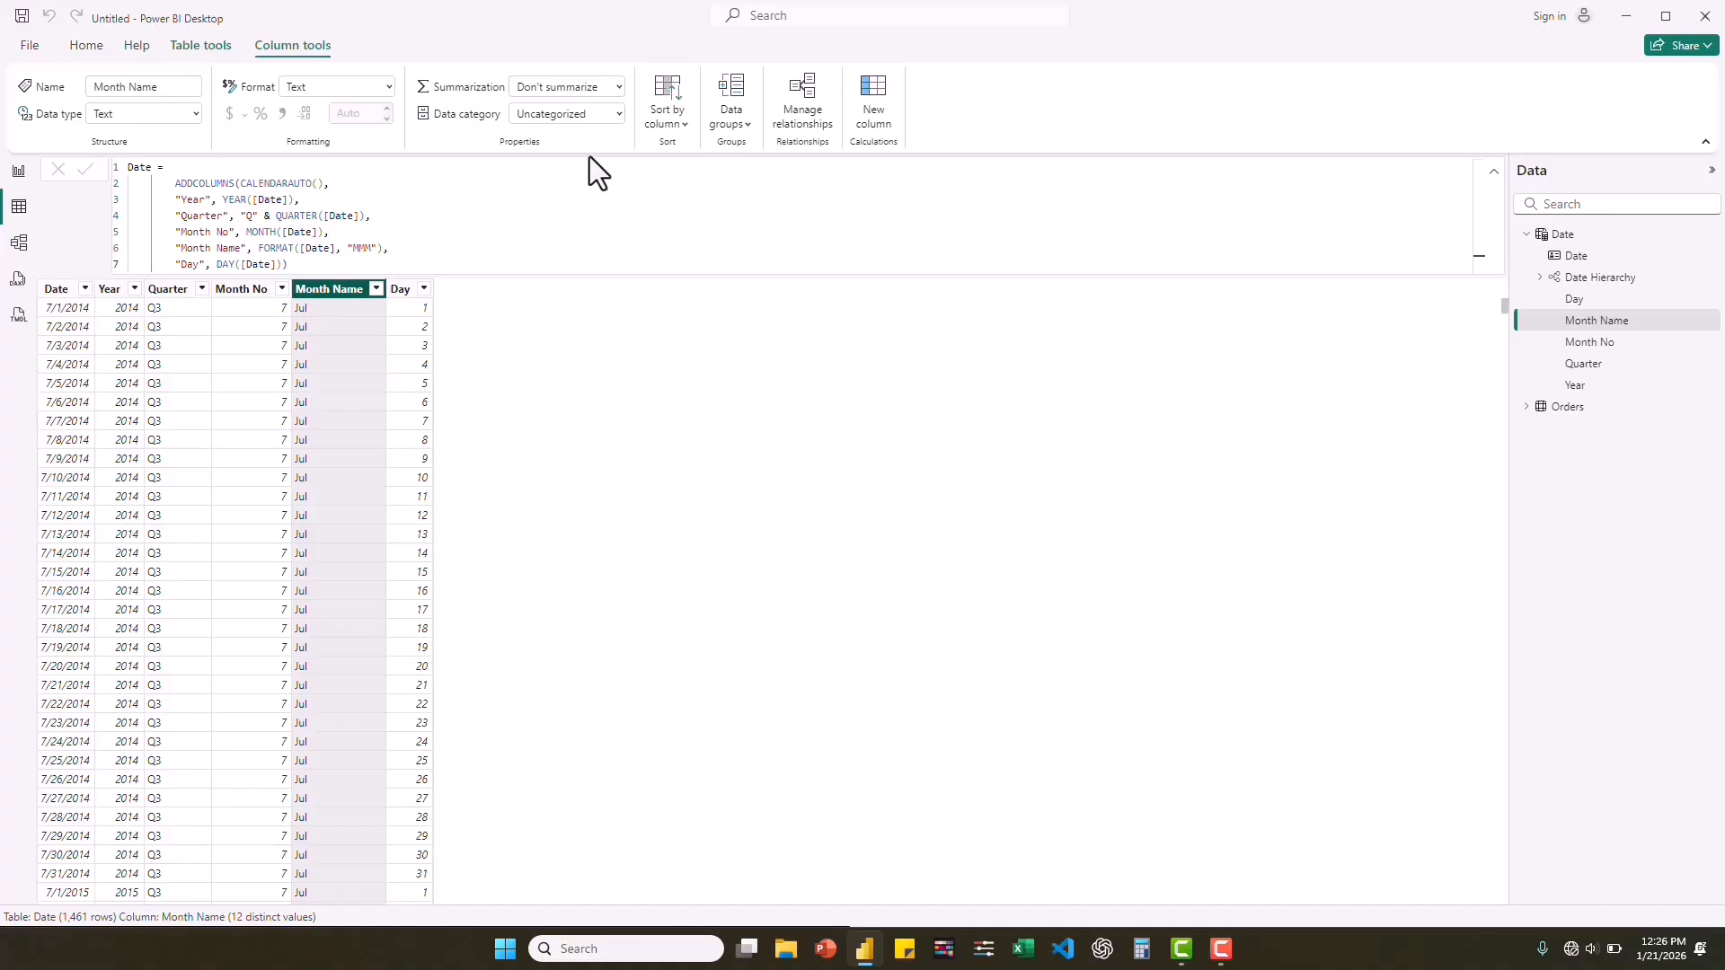
click(667, 118)
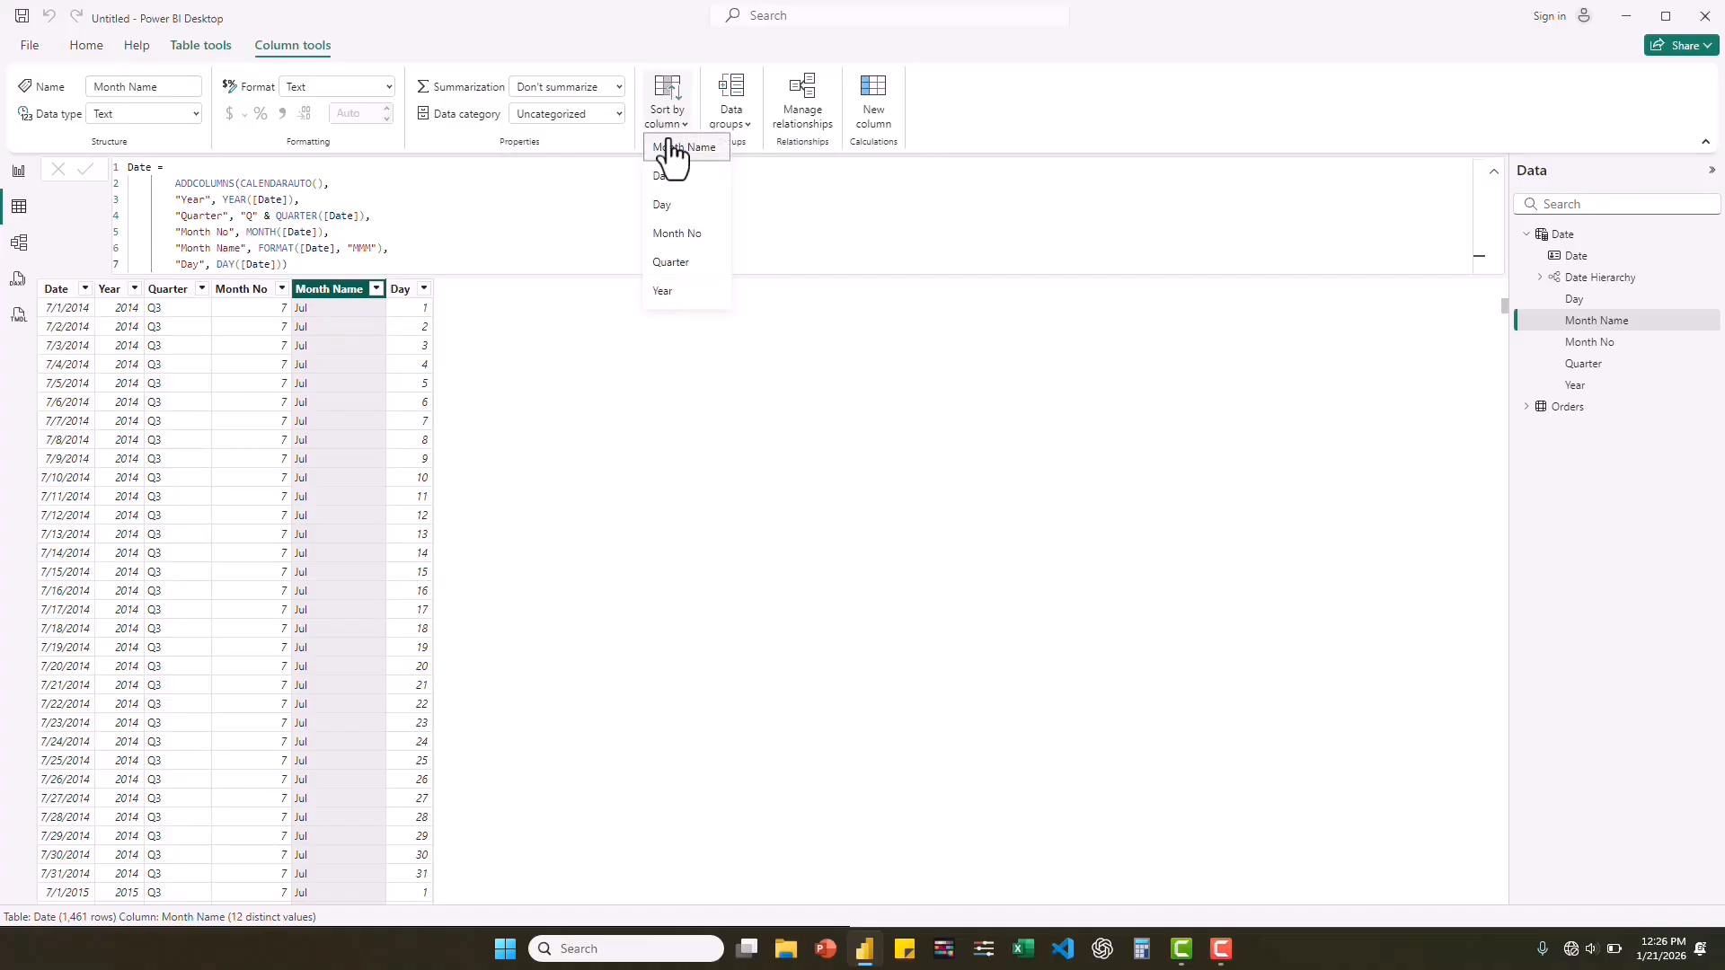
click(683, 239)
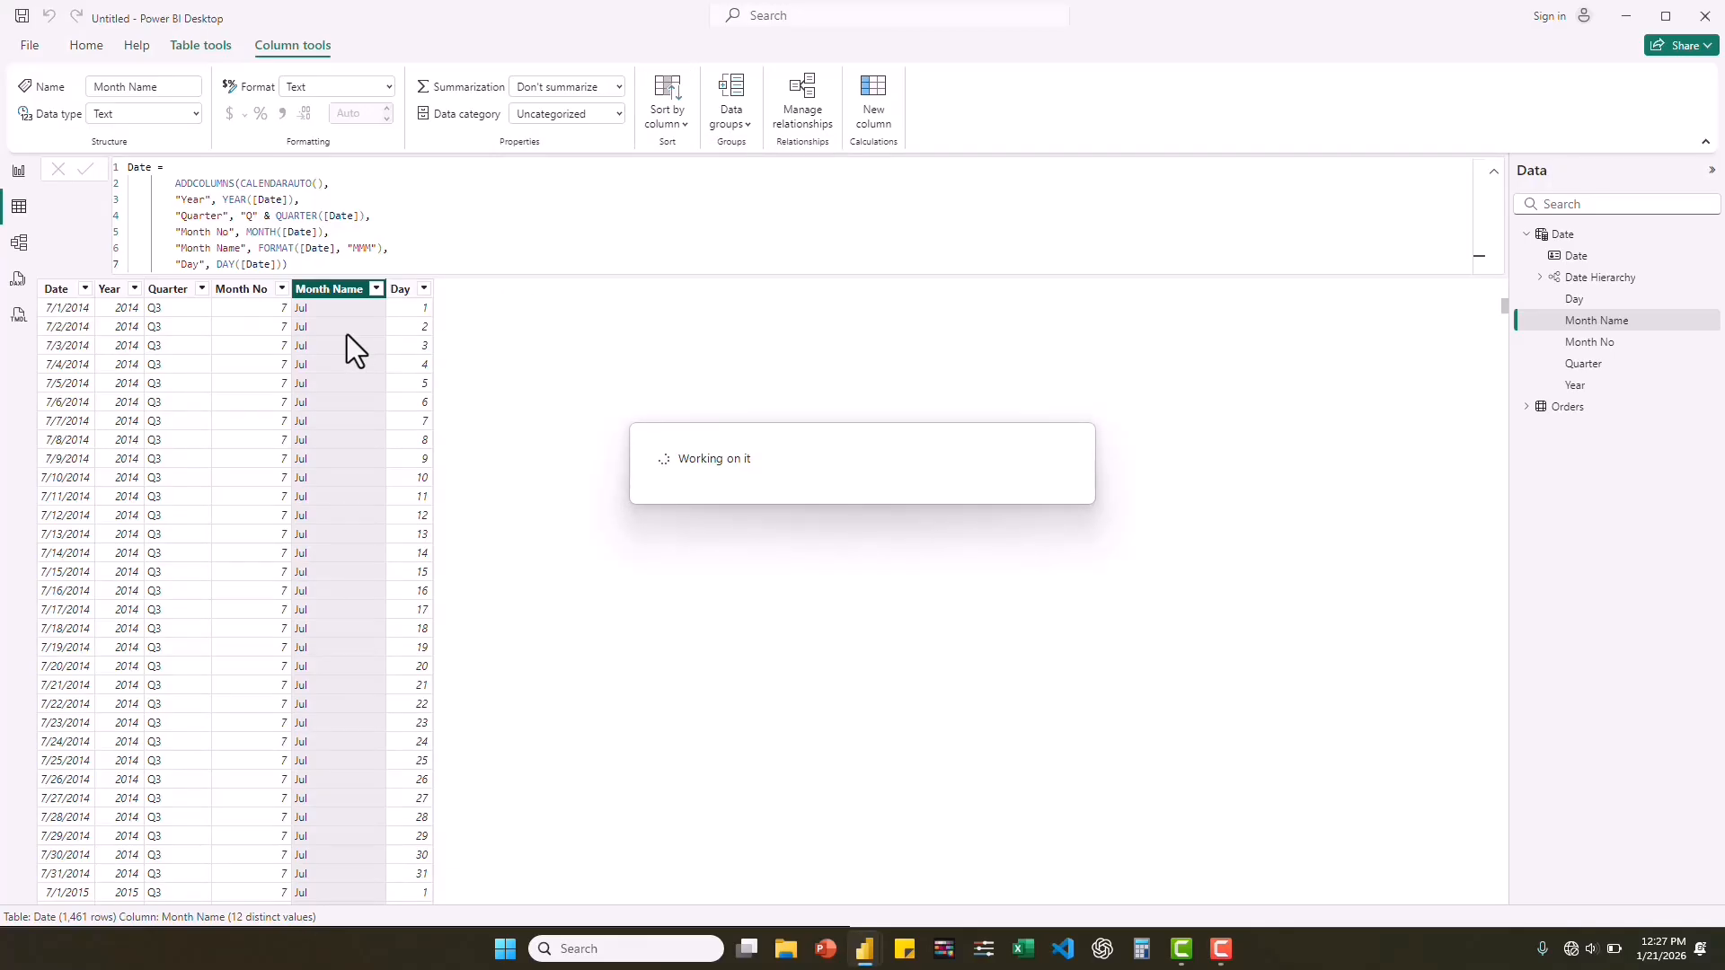
click(85, 290)
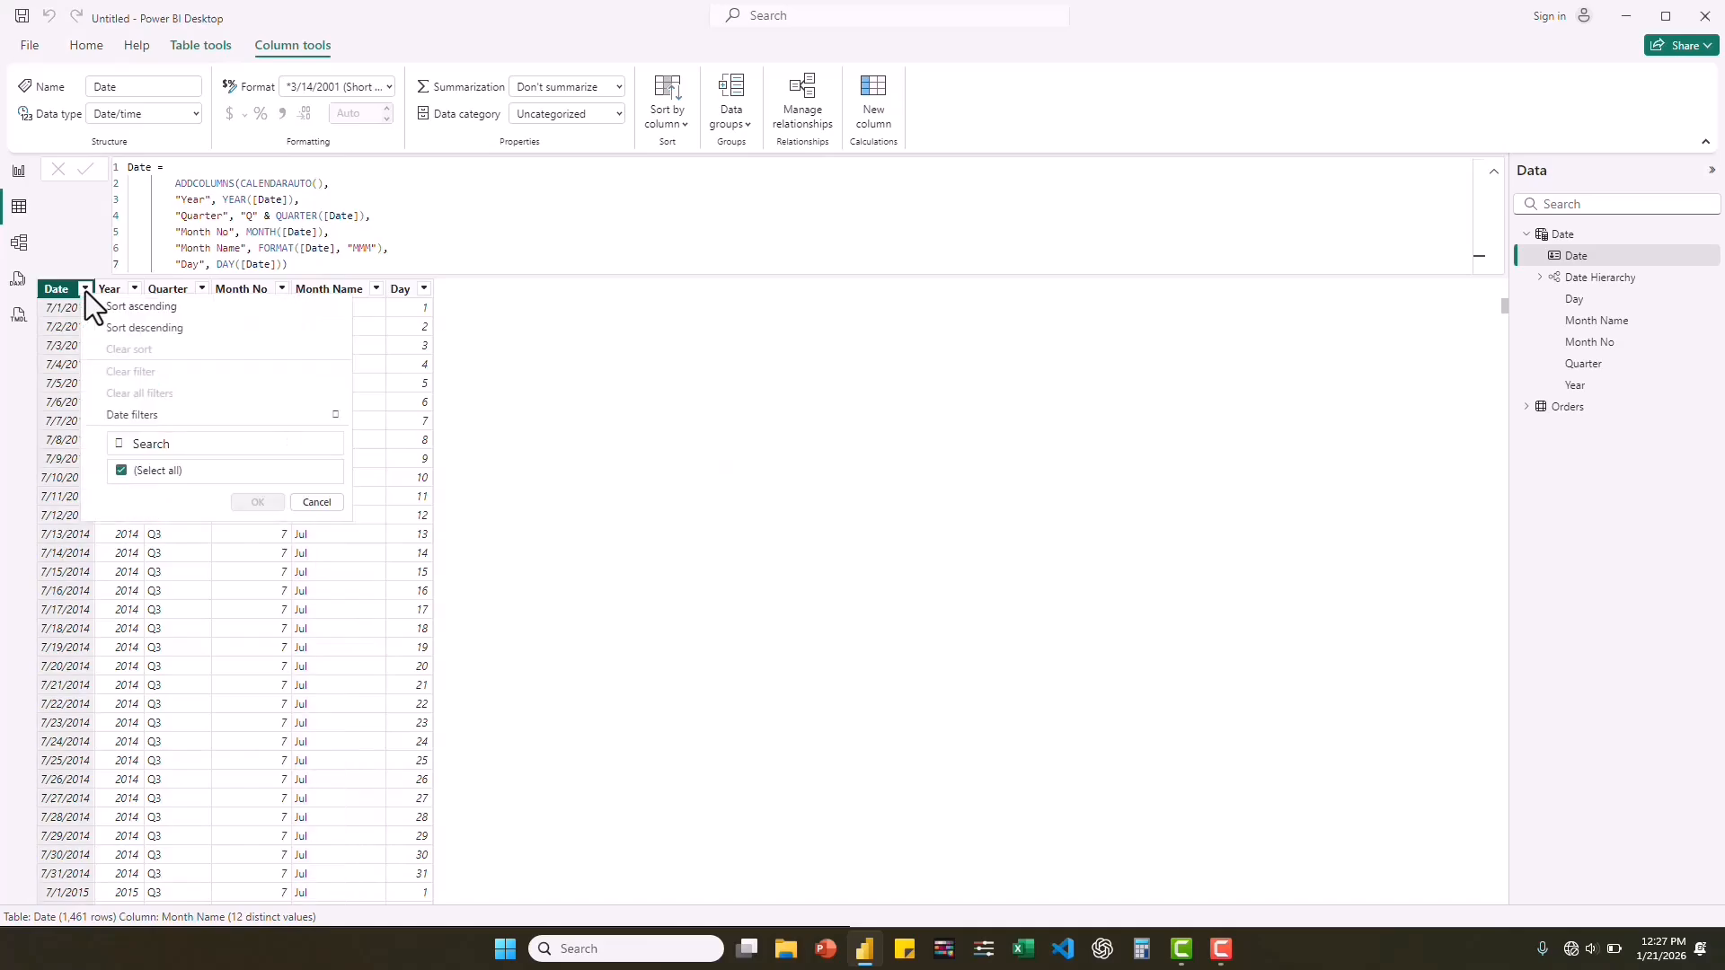
click(146, 307)
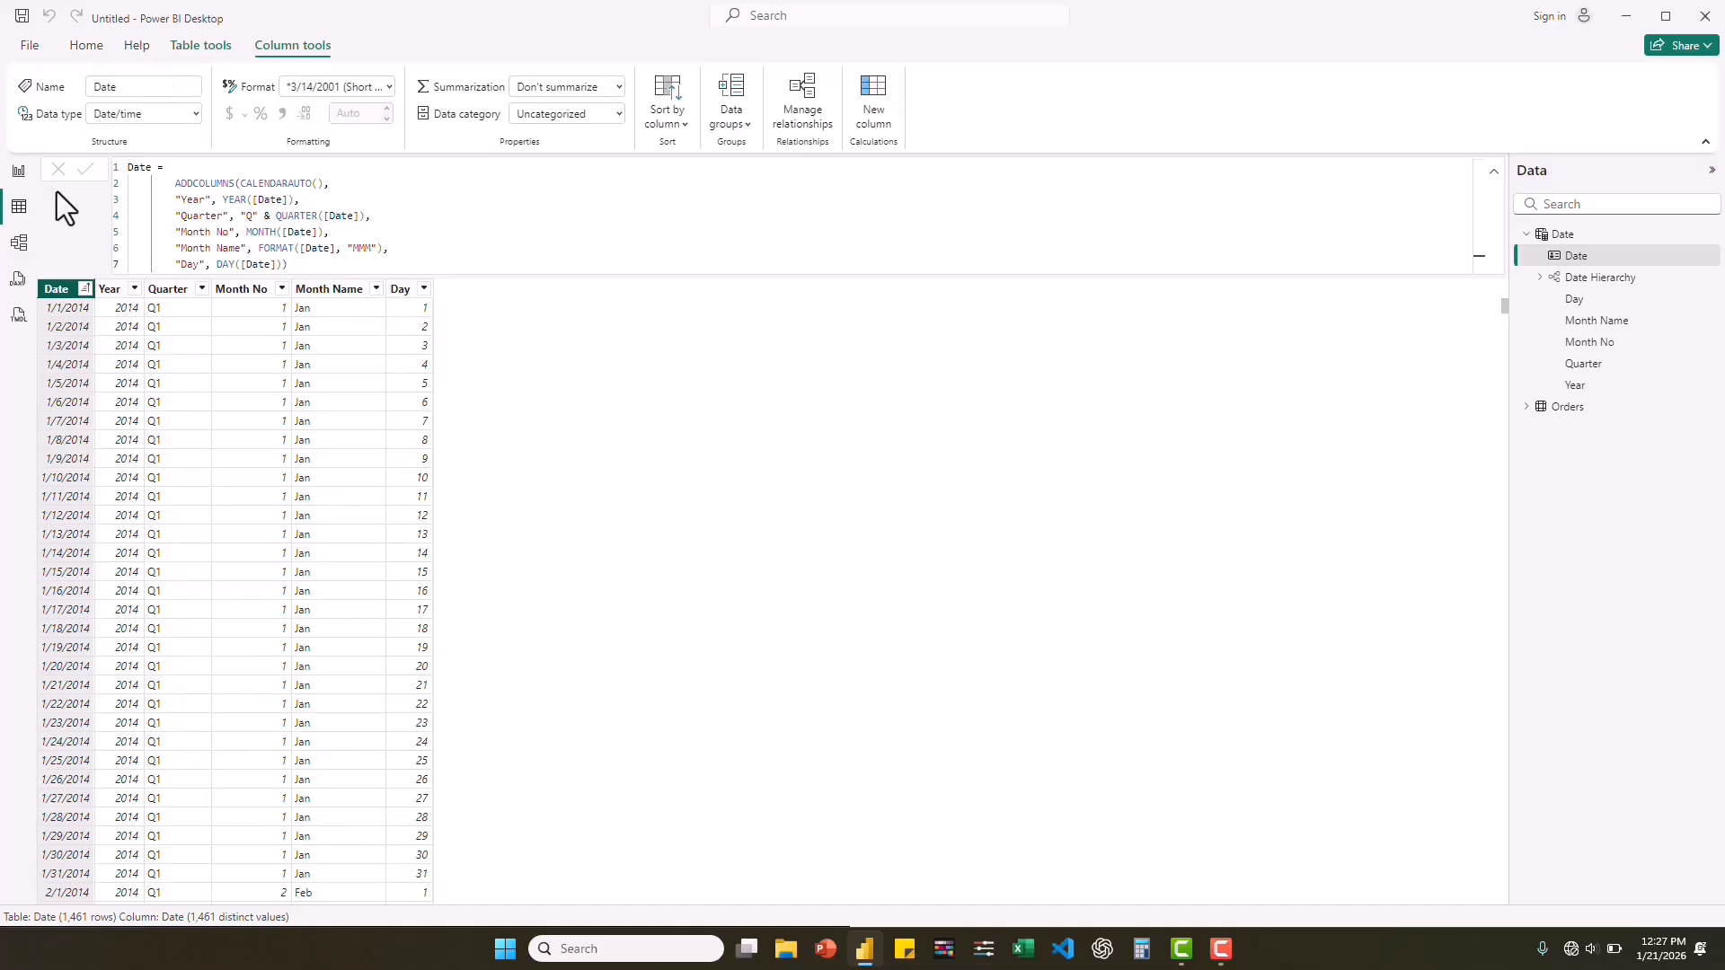
Return to the report view and add the Quarter field to Date Hierarchy below Year.
click(20, 172)
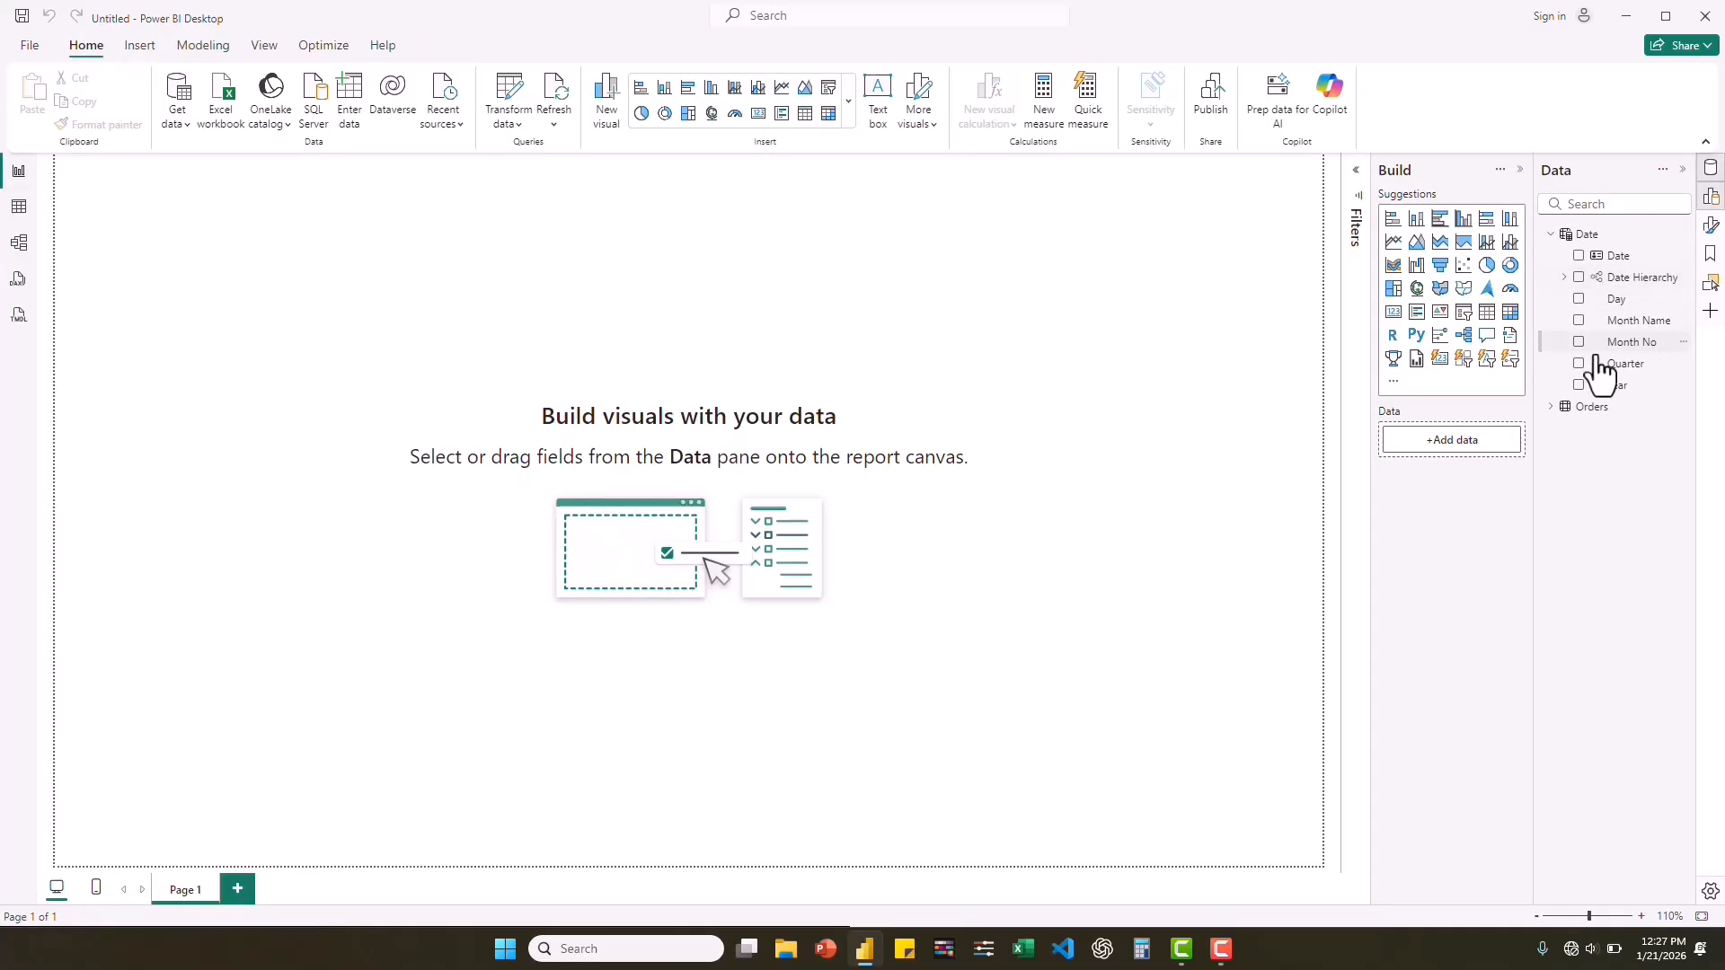
click(1566, 277)
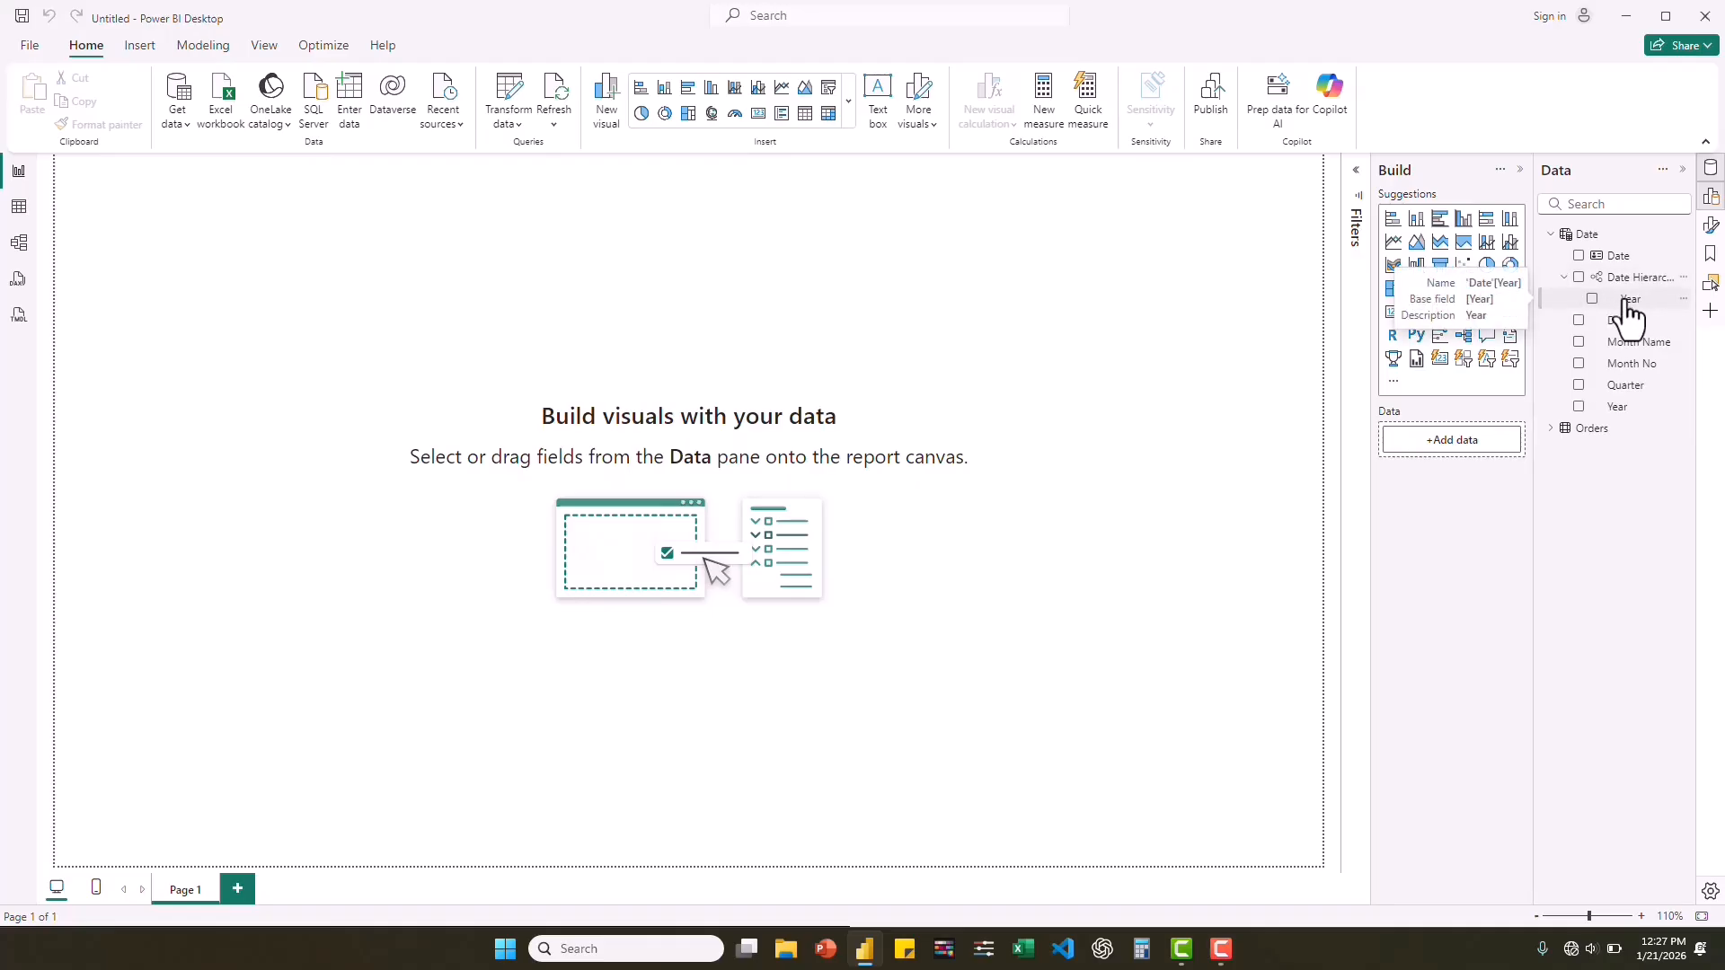
right_click(1623, 386)
mouse_move(1506, 462)
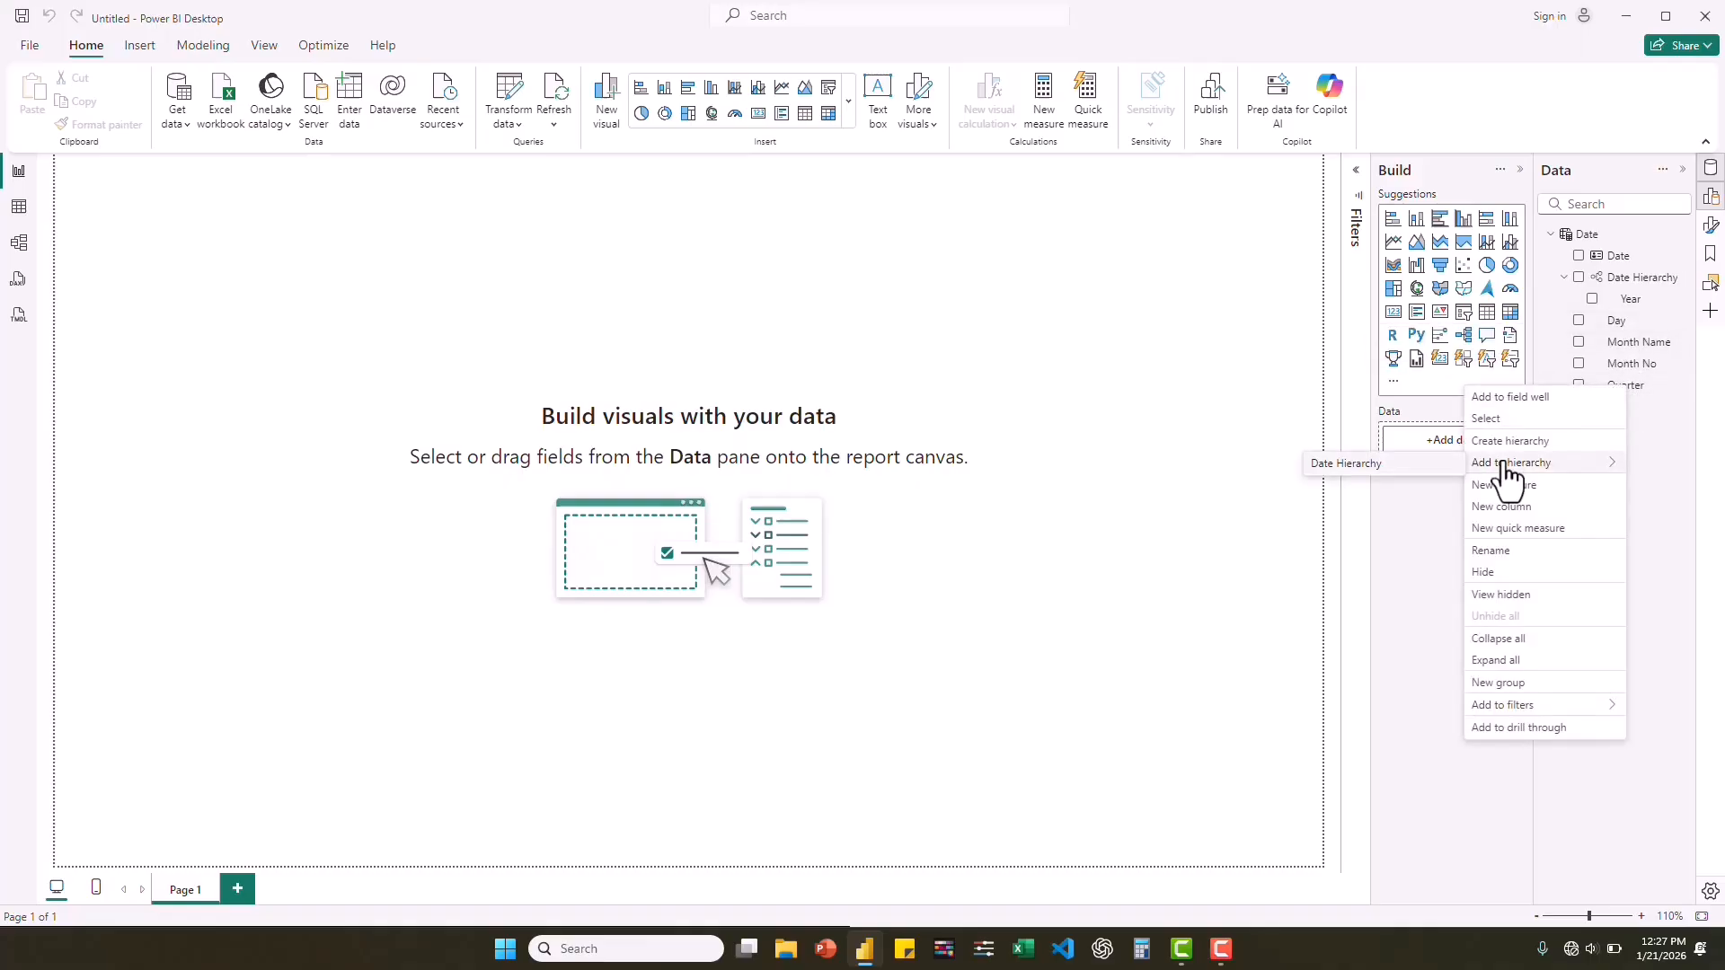
click(1330, 467)
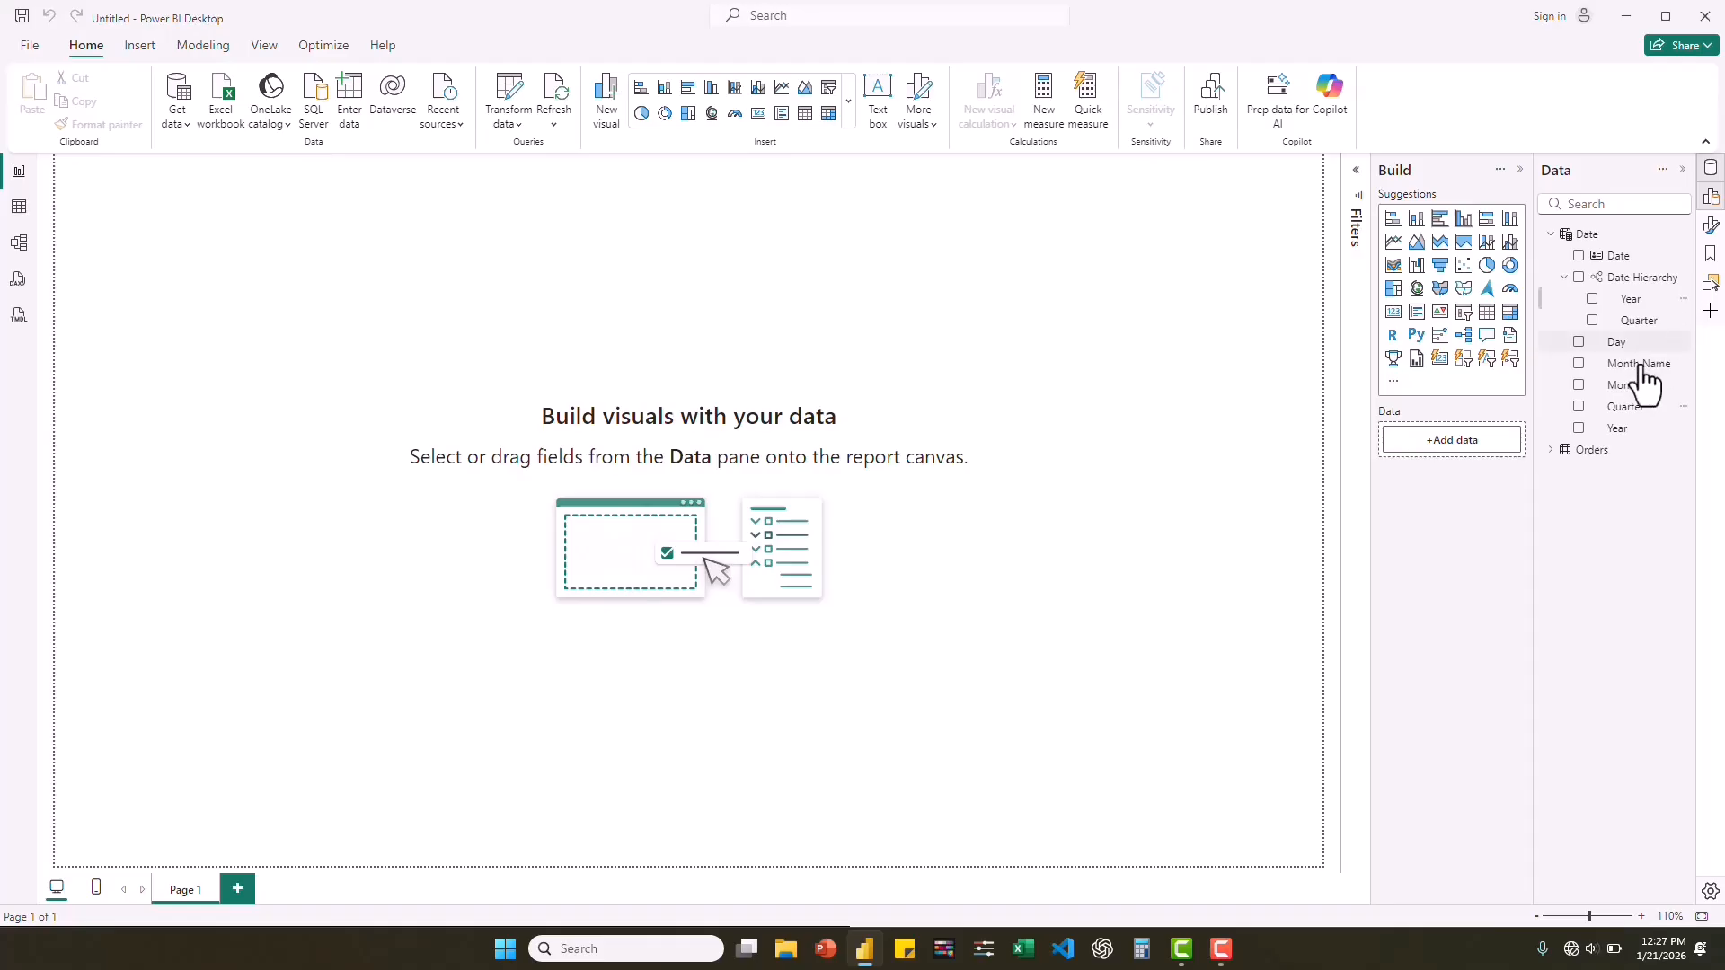
Add Month Name and Day as the levels below Quarter in Date Hierarchy, and collapse the Date table's field list.
right_click(1618, 388)
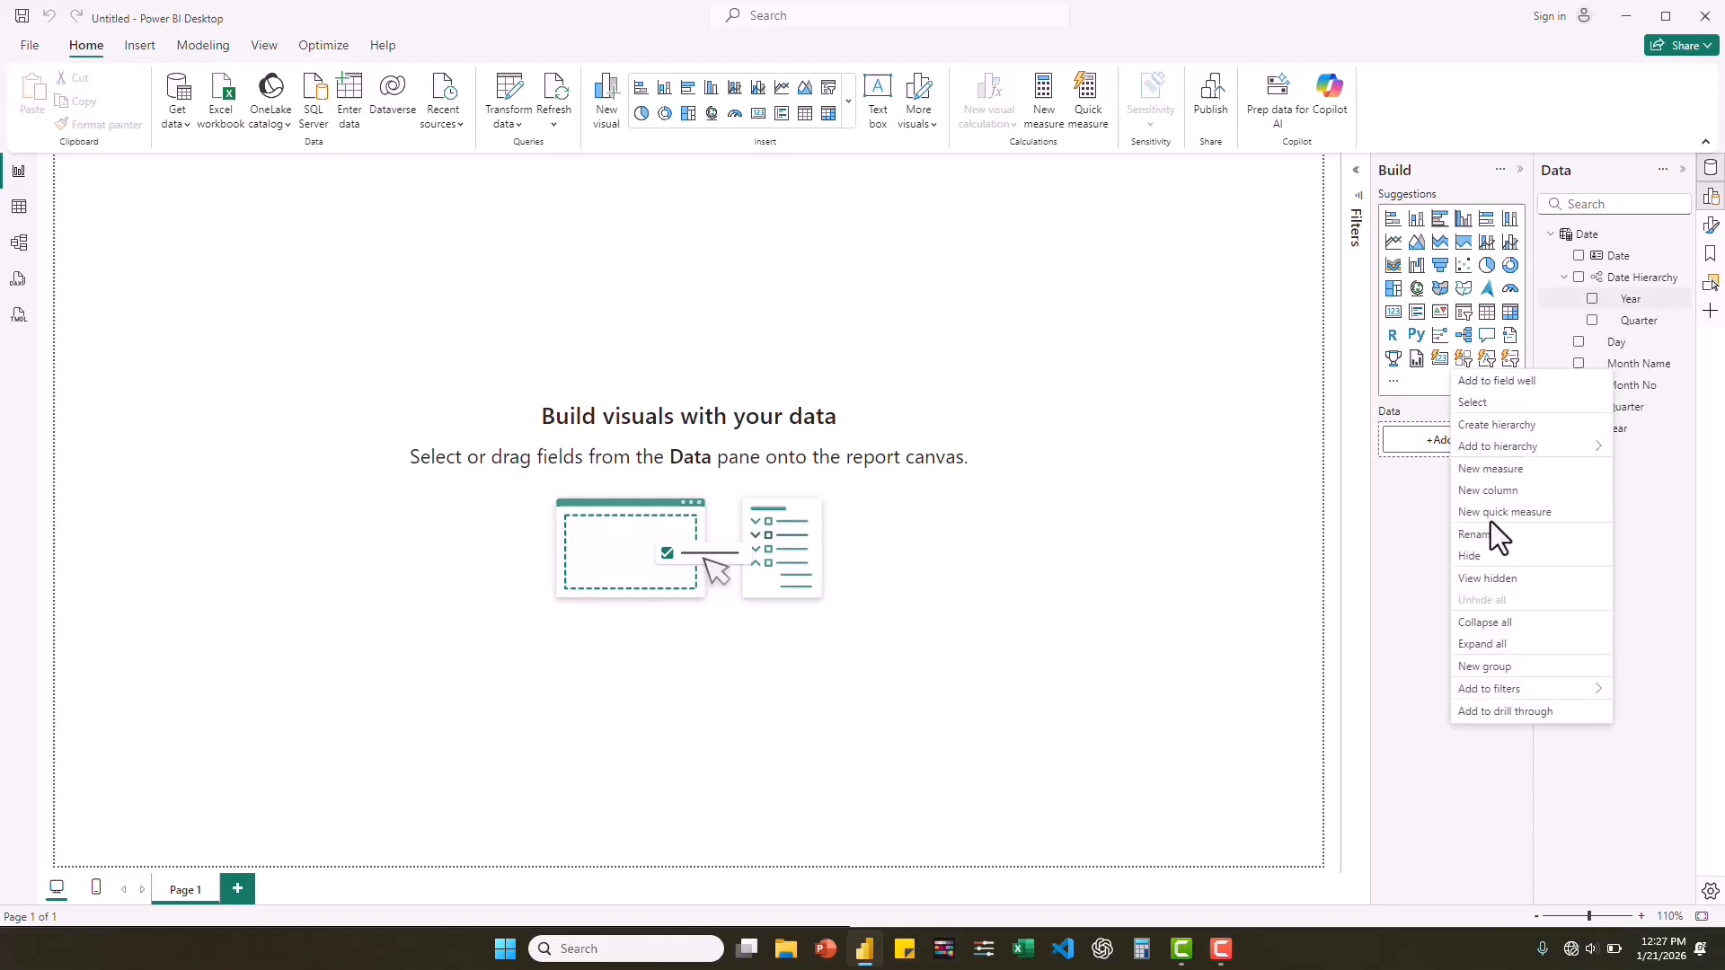
mouse_move(1498, 449)
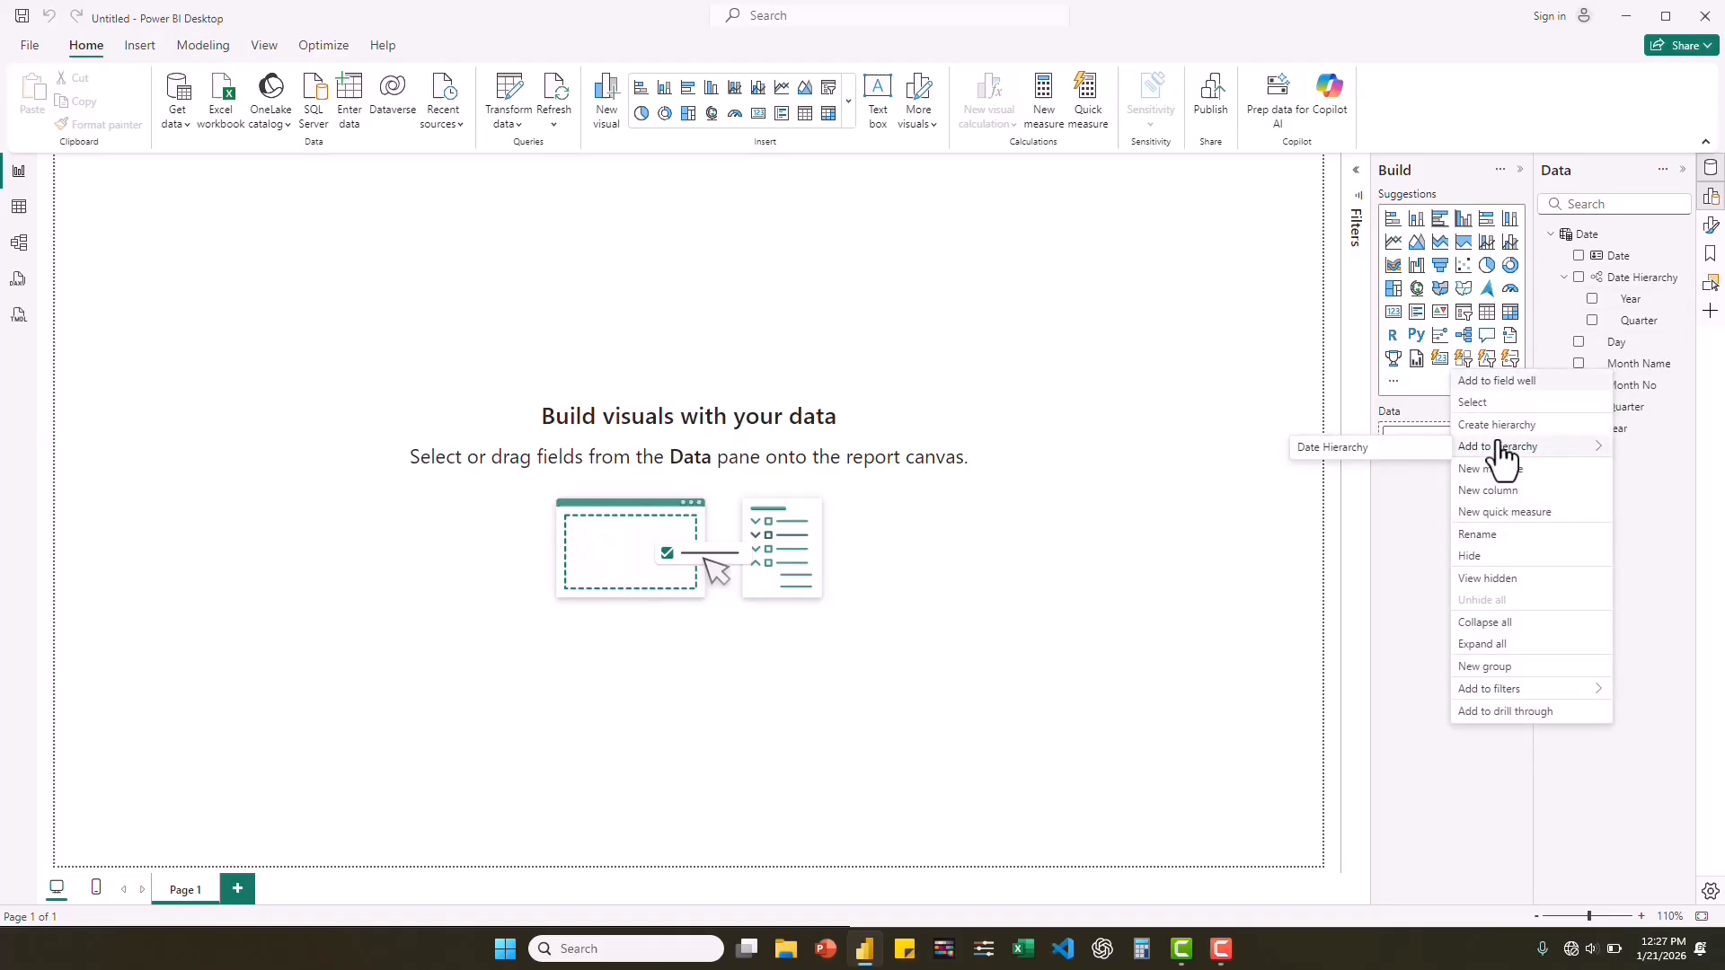
click(1373, 449)
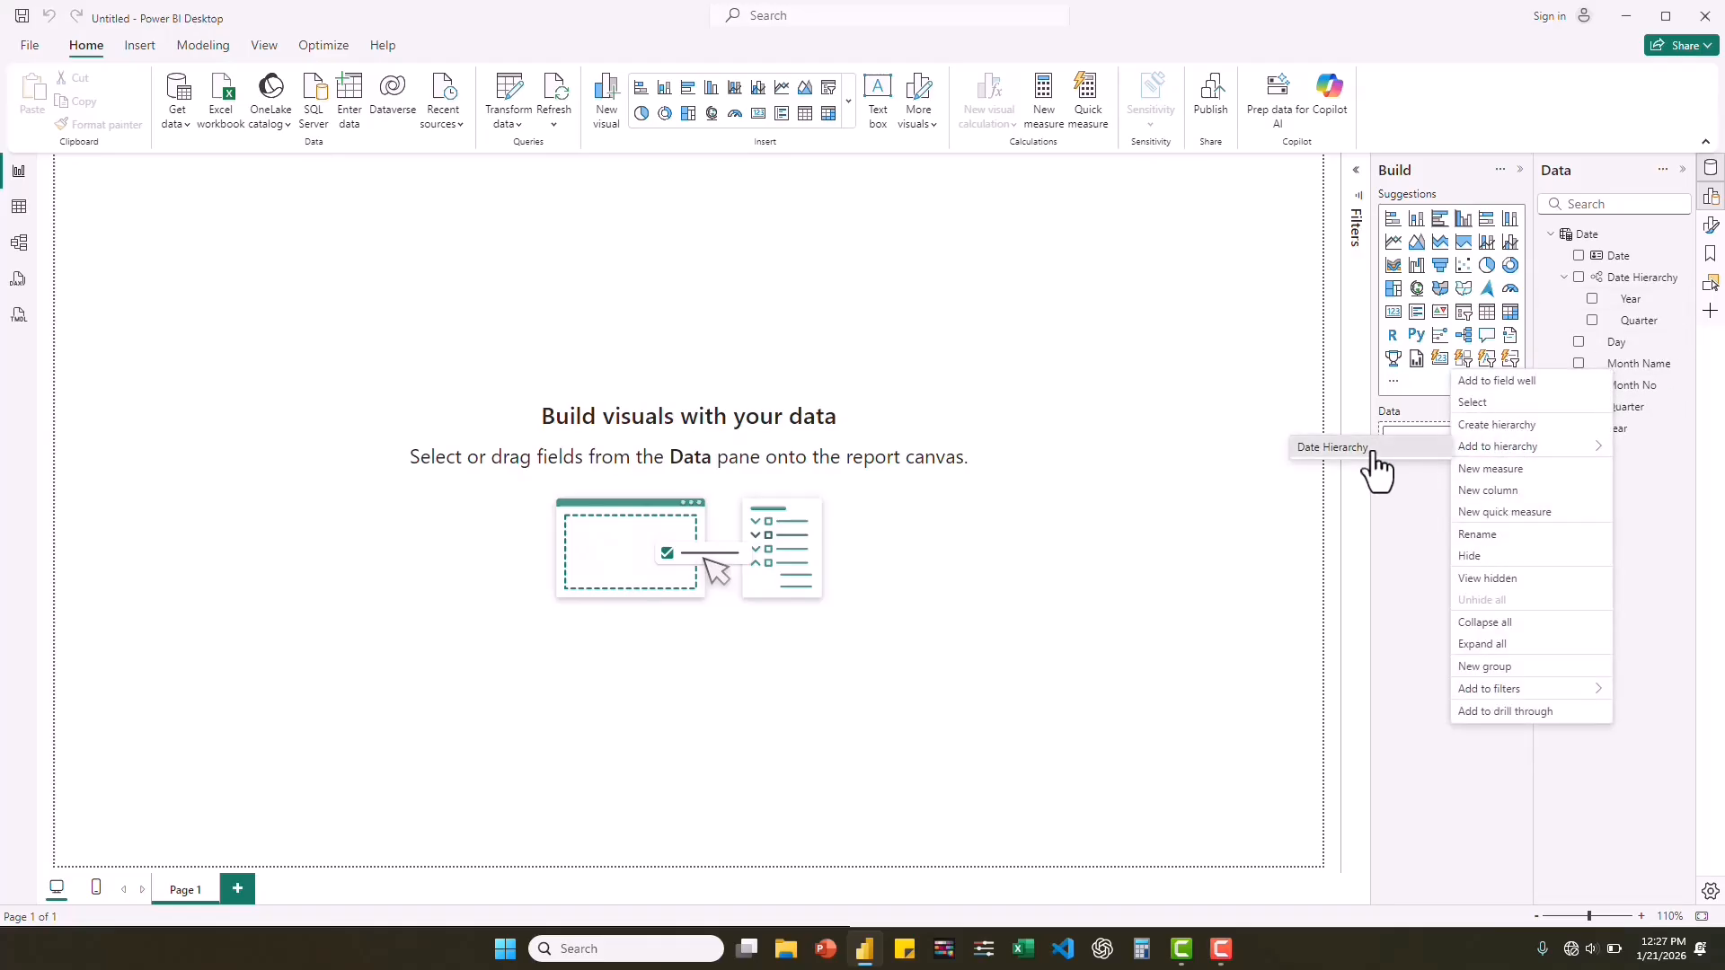
right_click(1621, 371)
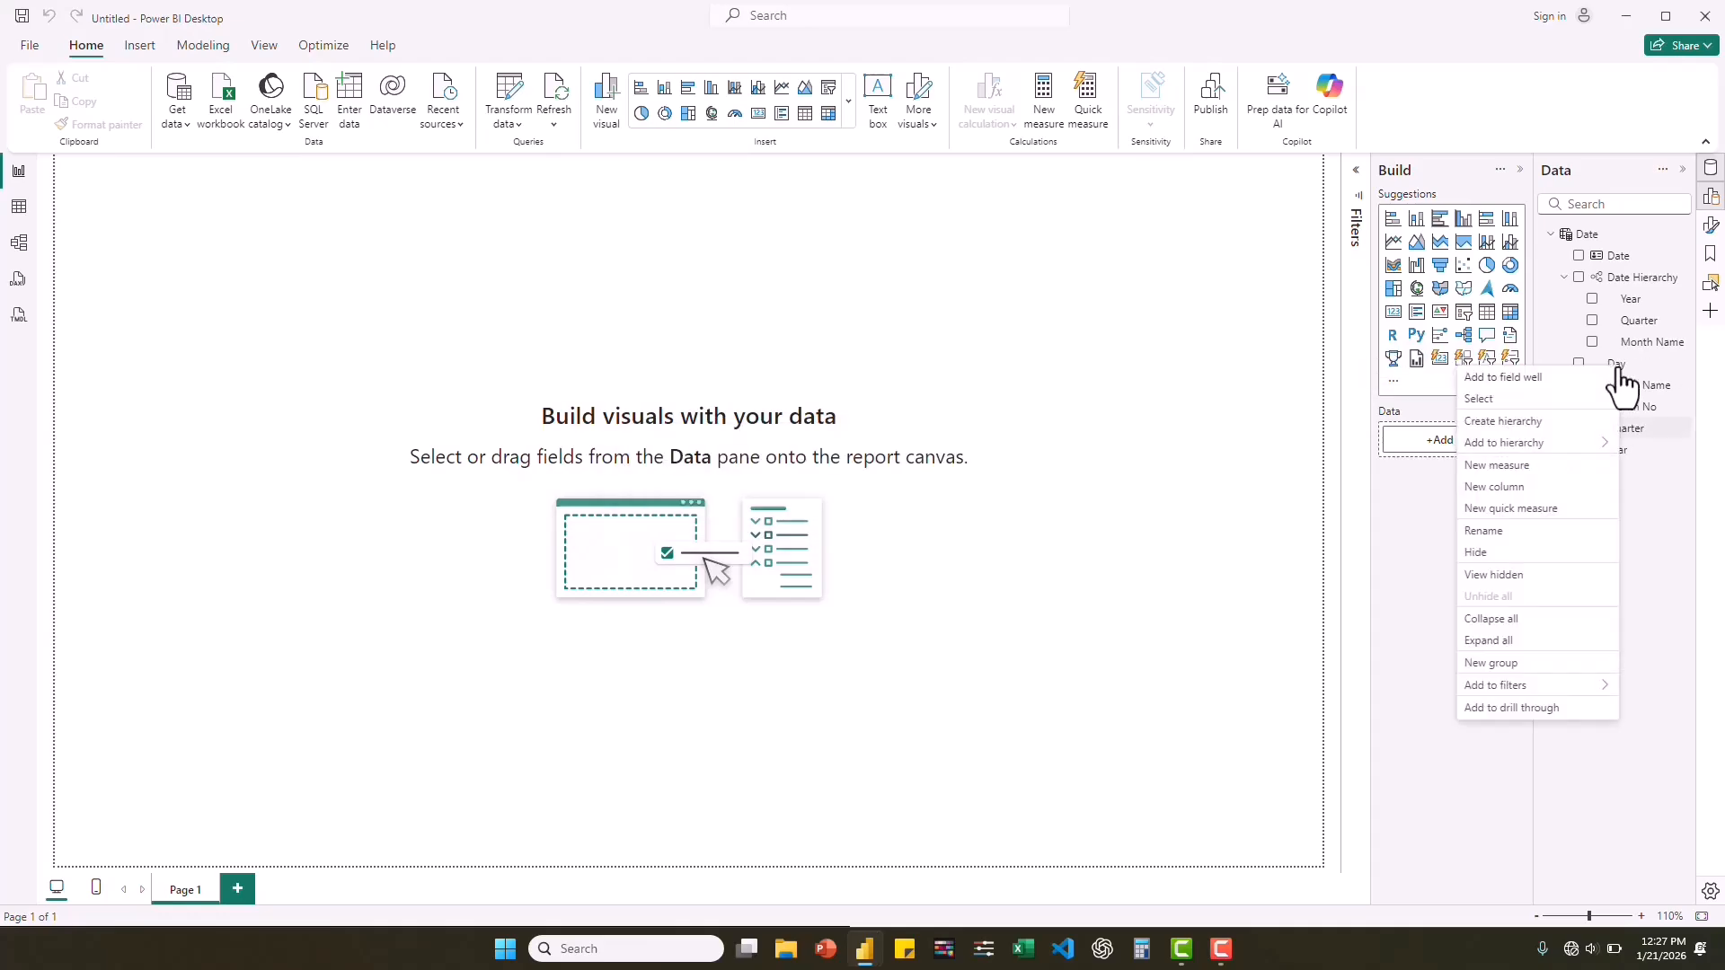
mouse_move(1523, 449)
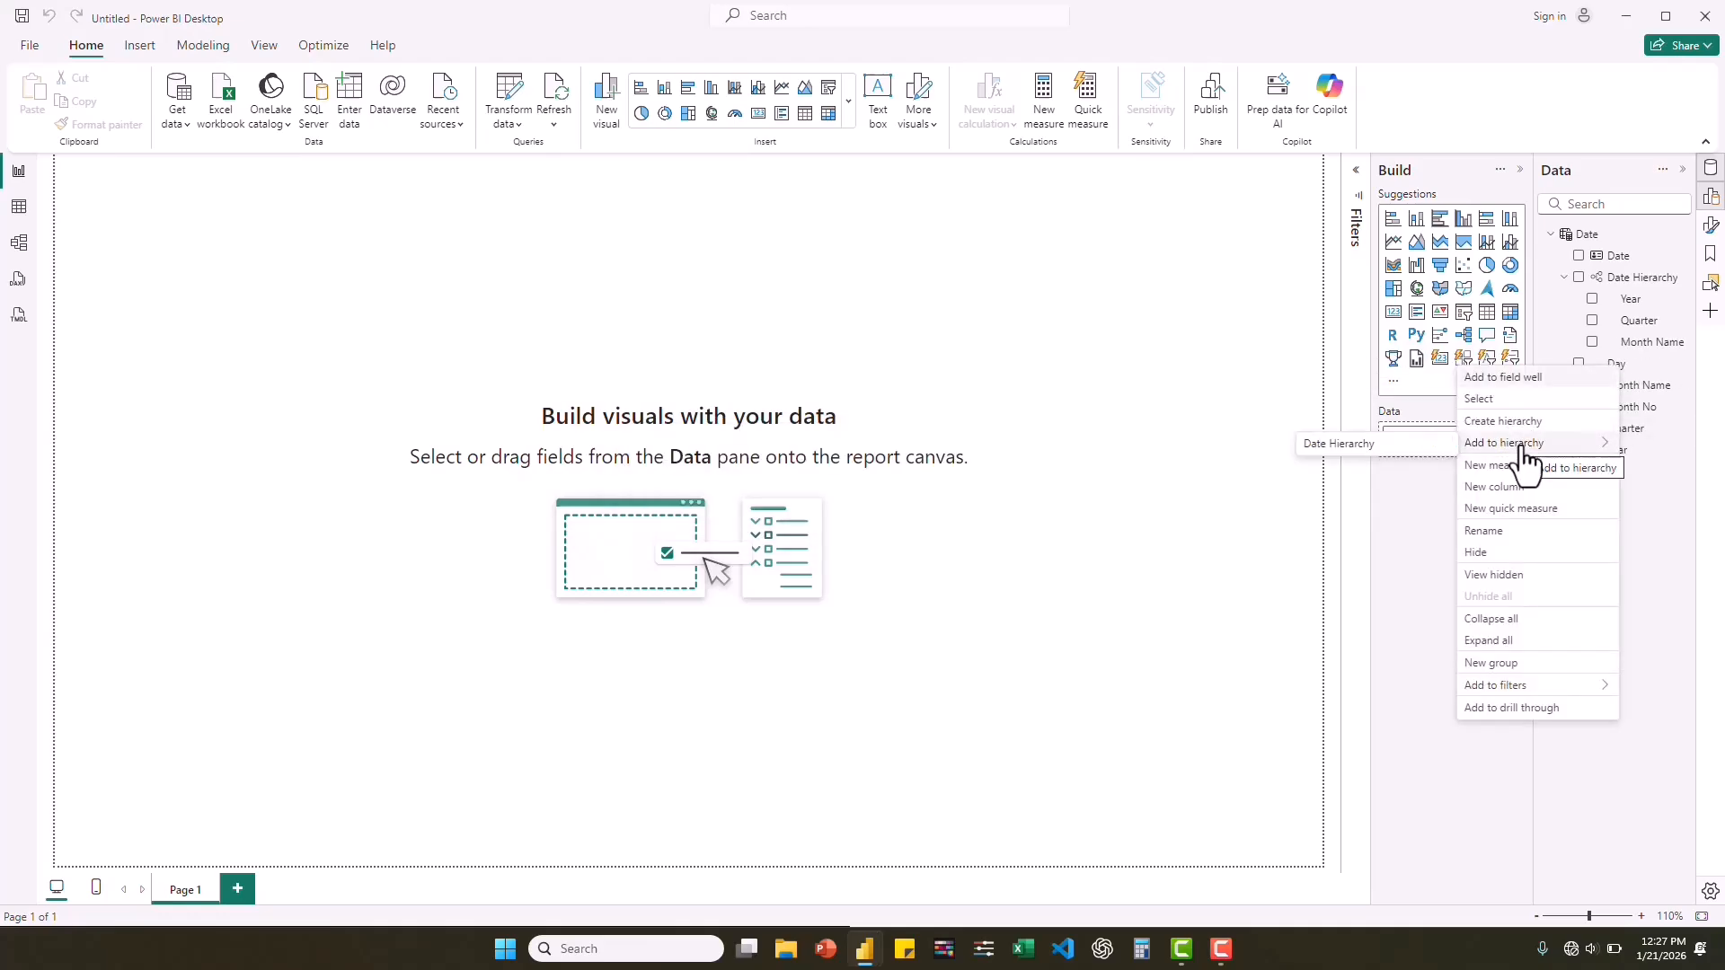
click(1348, 444)
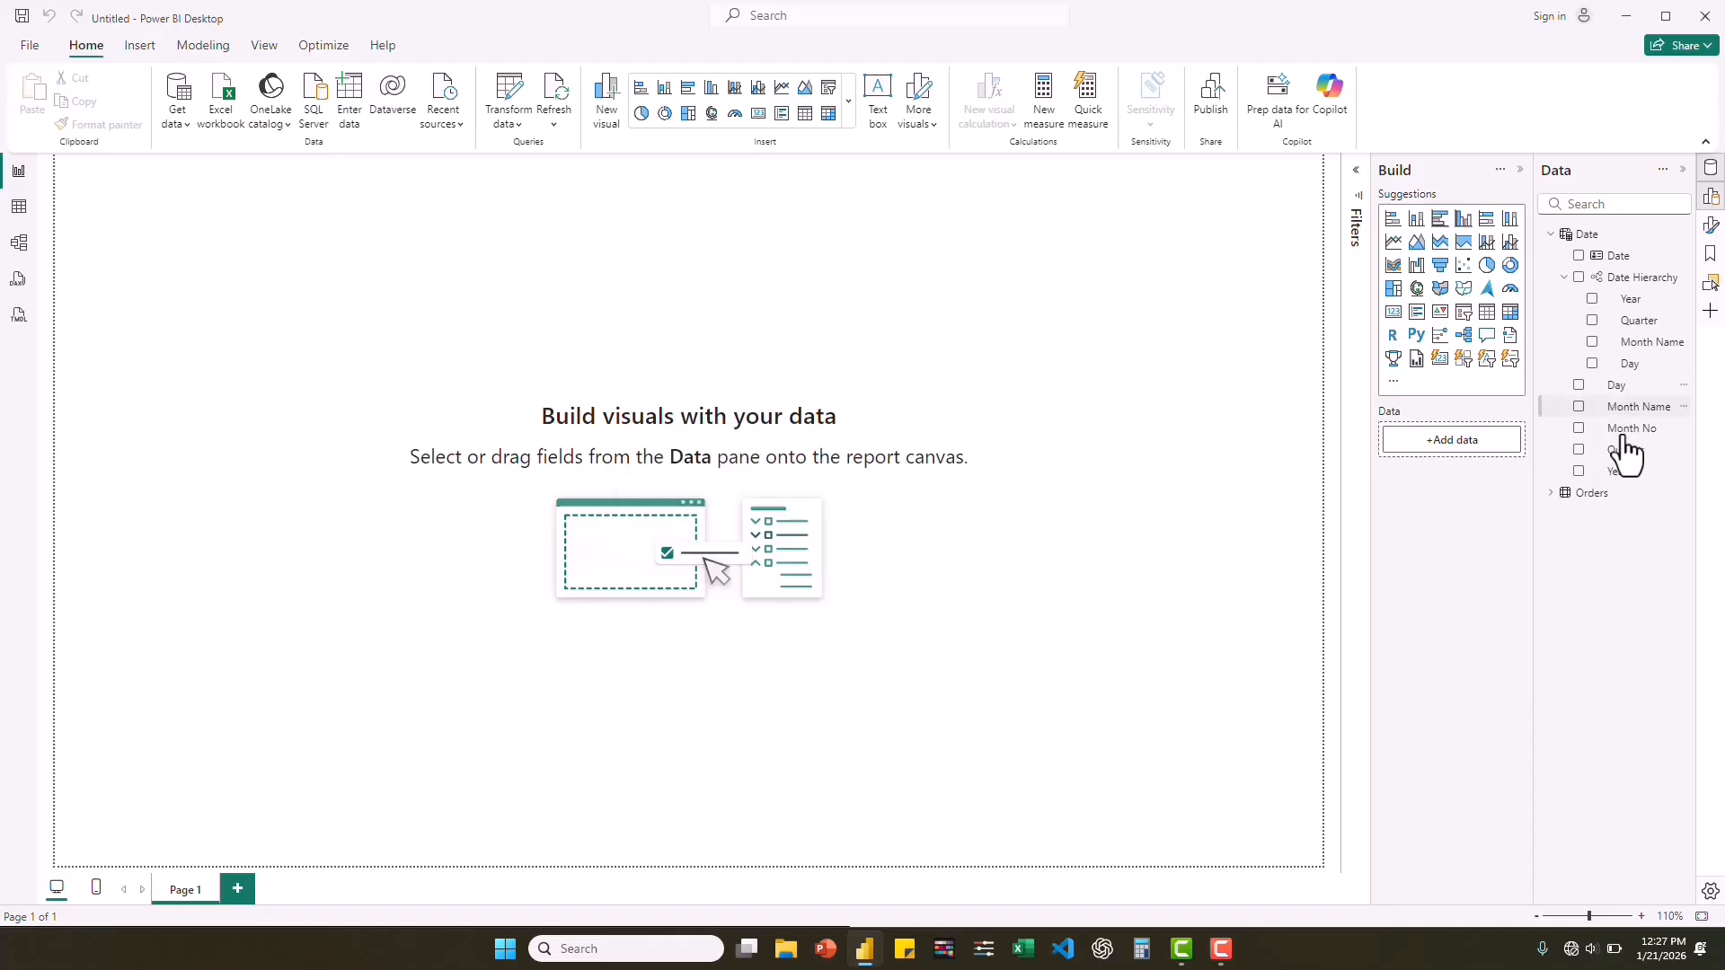
click(1564, 278)
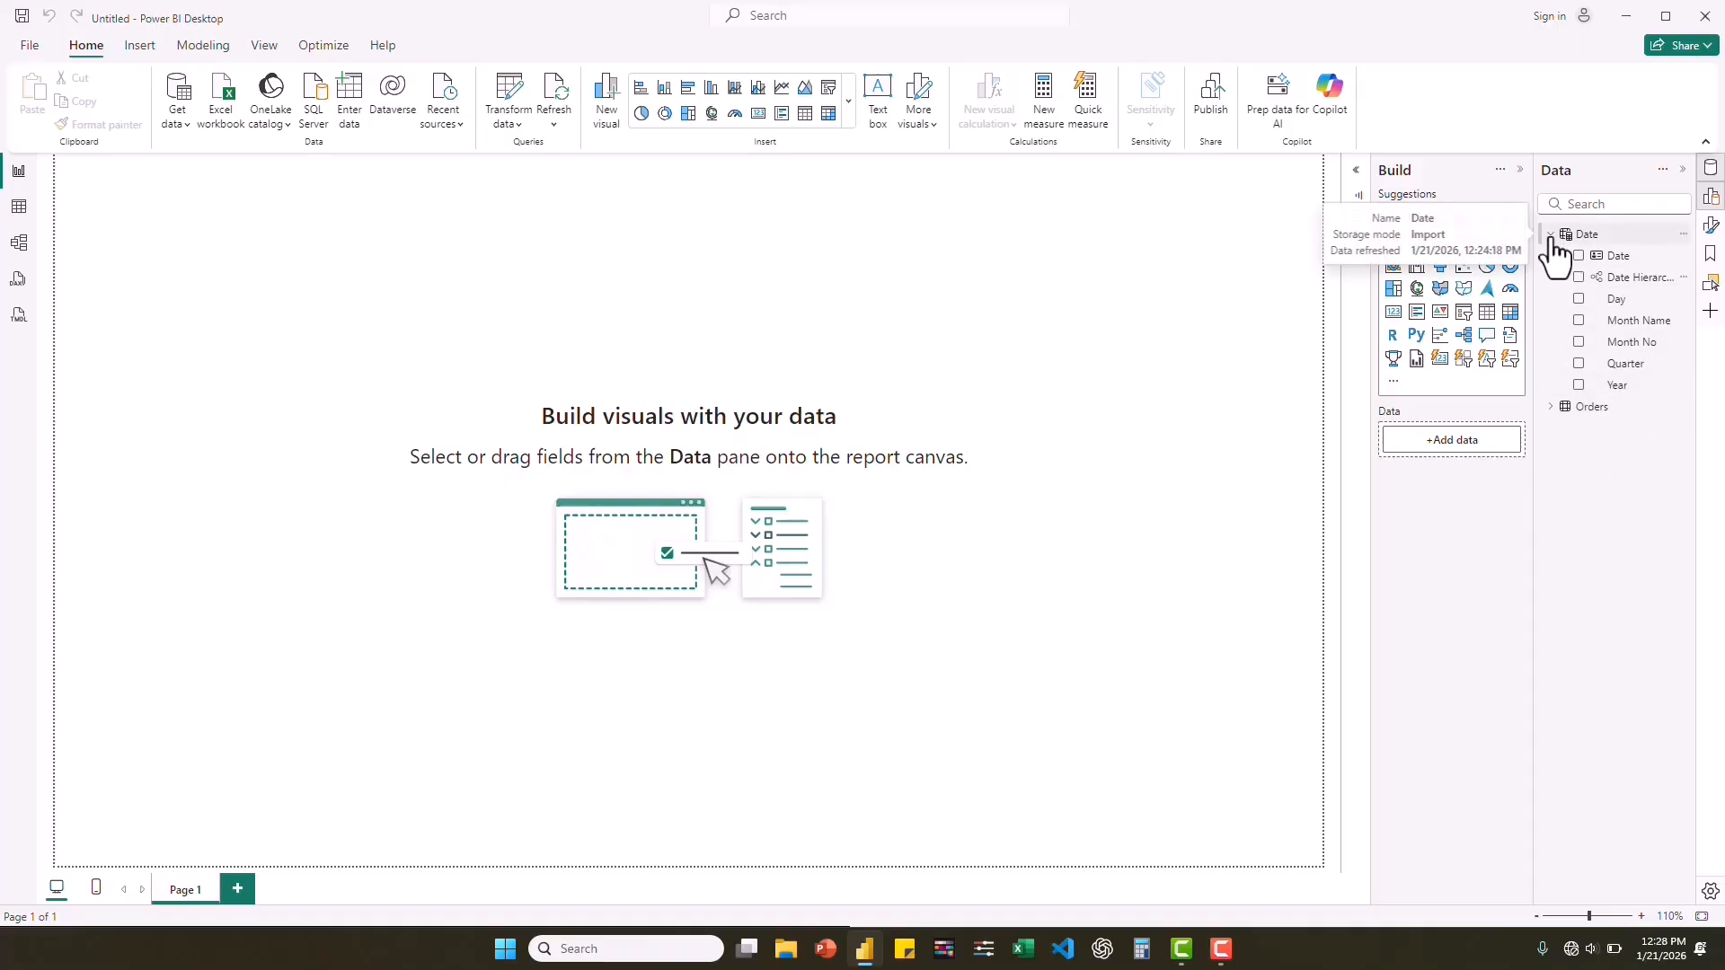
click(1552, 236)
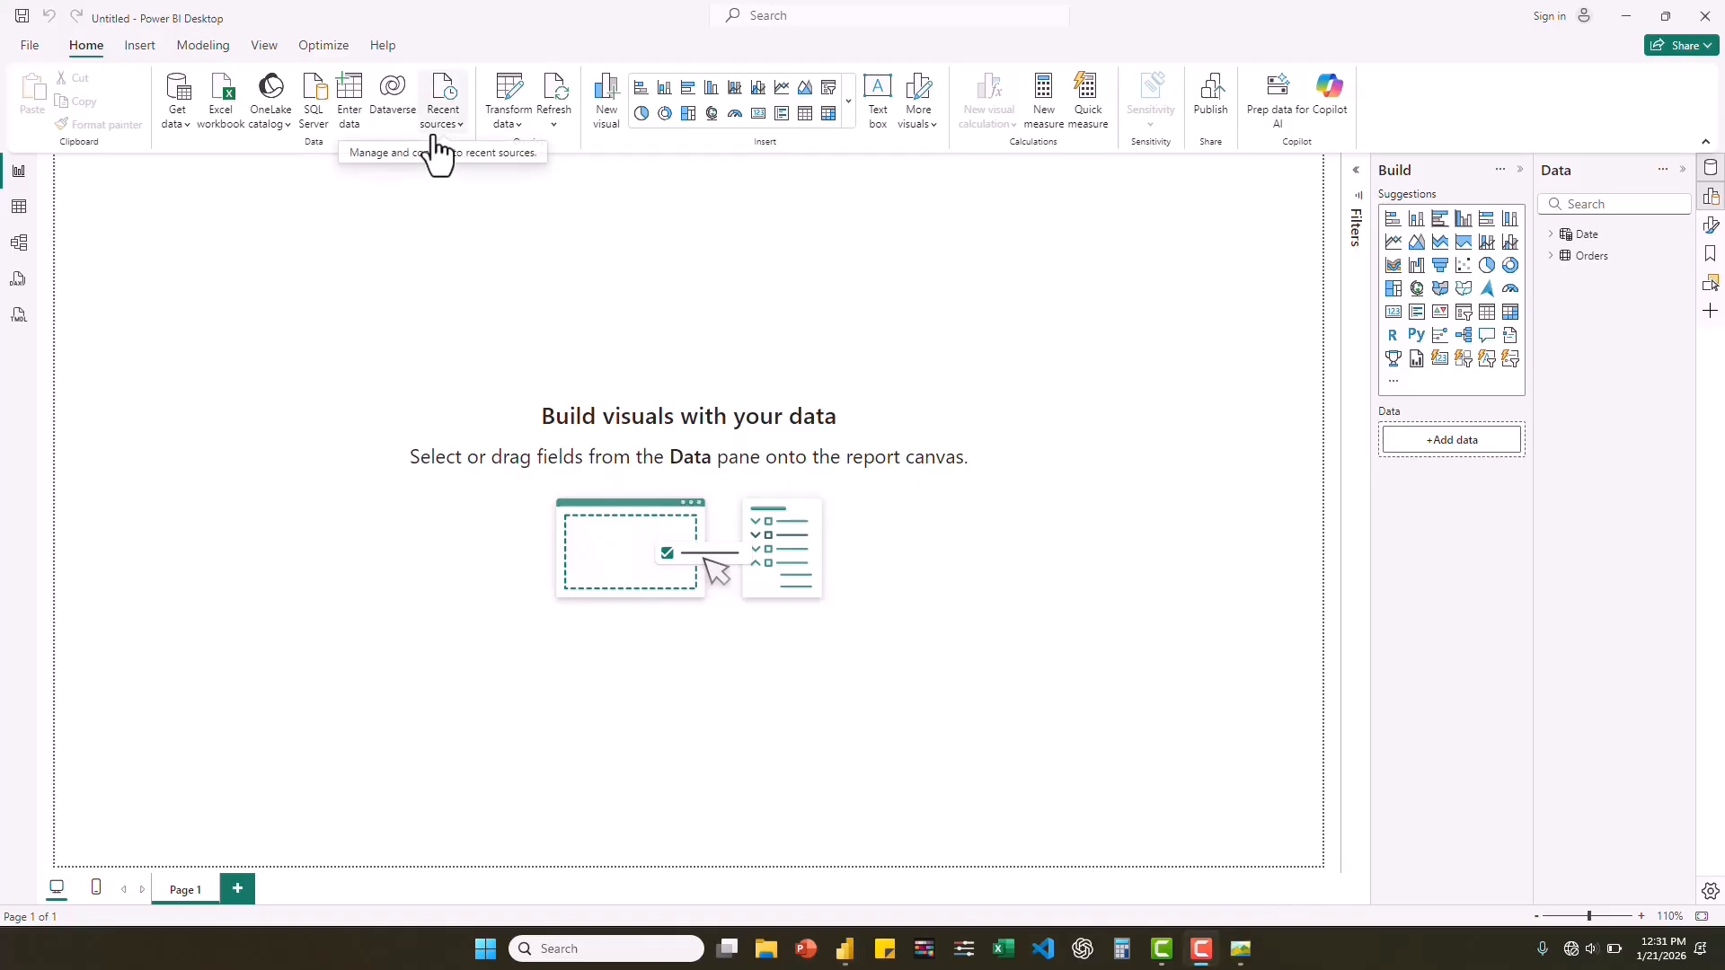
Create a blank manually entered table named "Kpis Measure" and load it into the model.
click(353, 109)
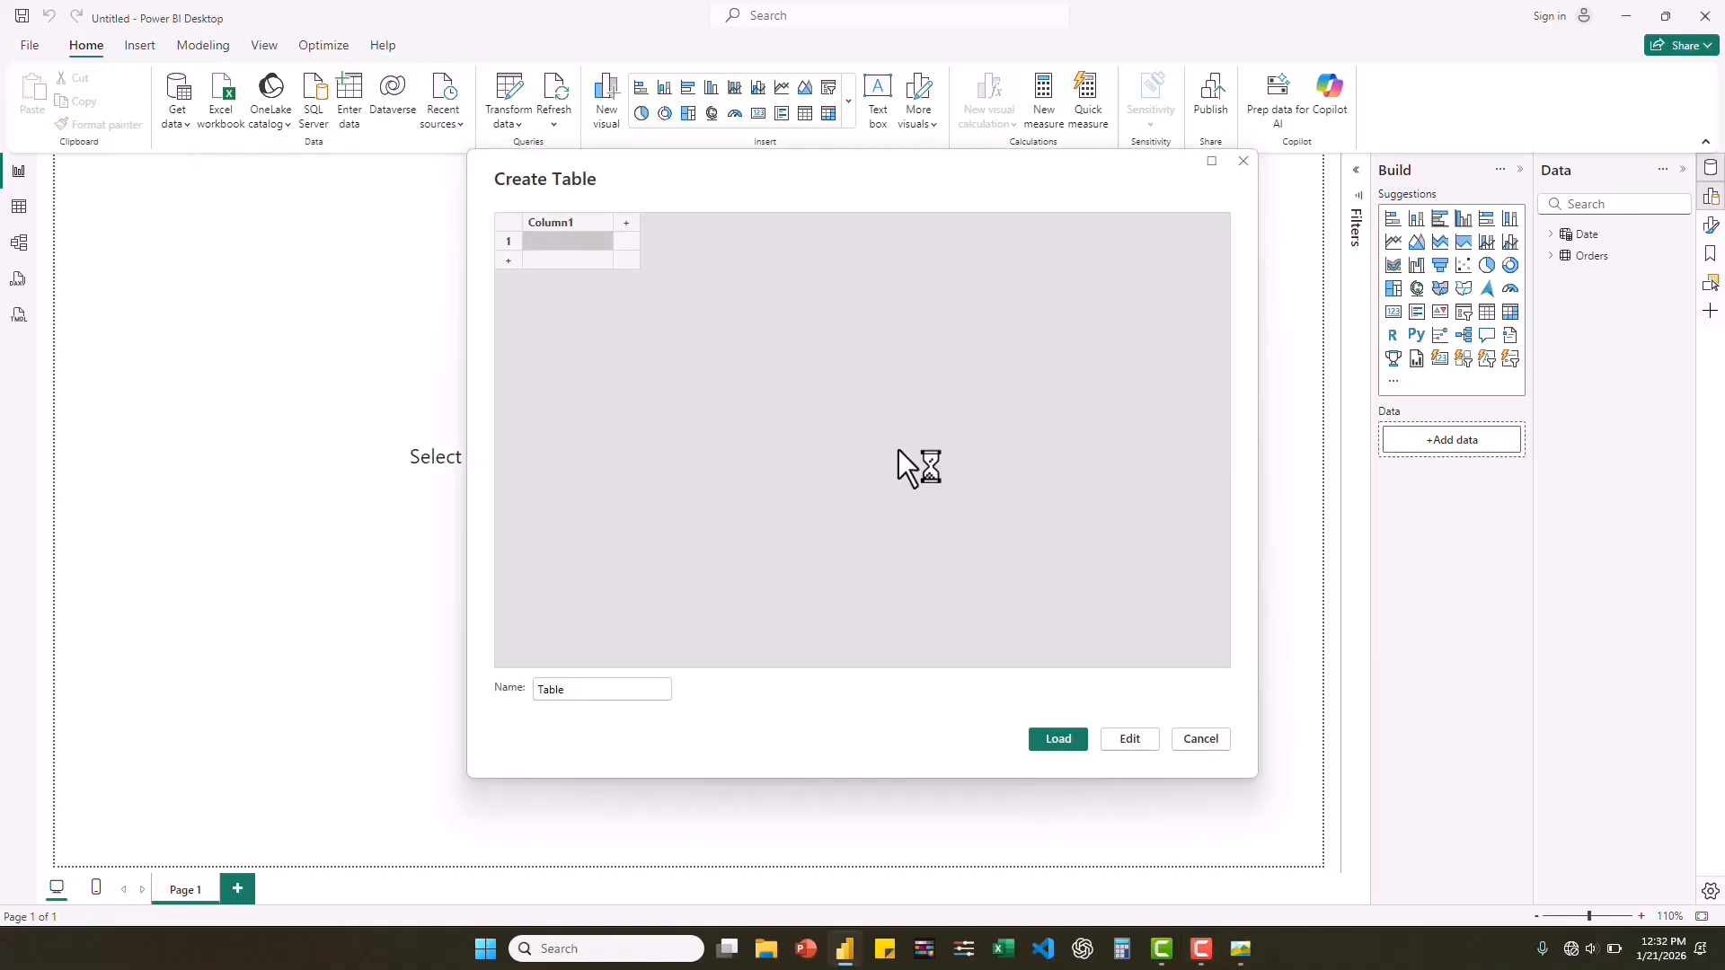
double_click(578, 693)
key(BackSpace)
text(Kpi Measure)
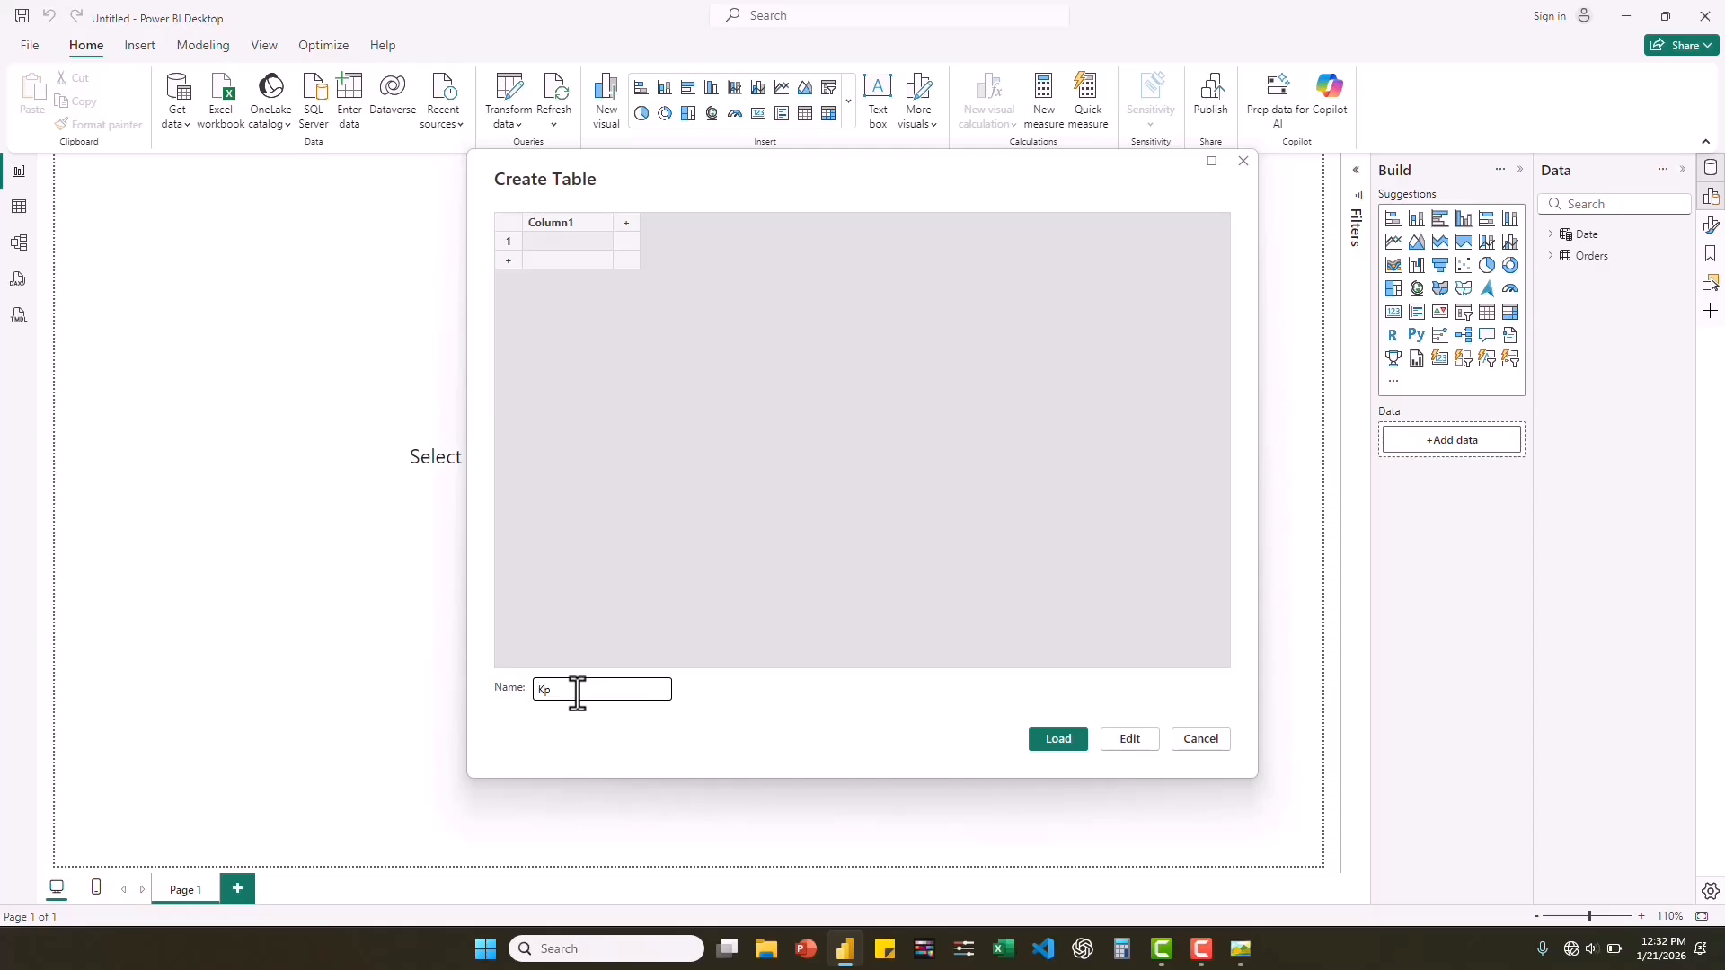
click(553, 690)
text(s)
click(1076, 740)
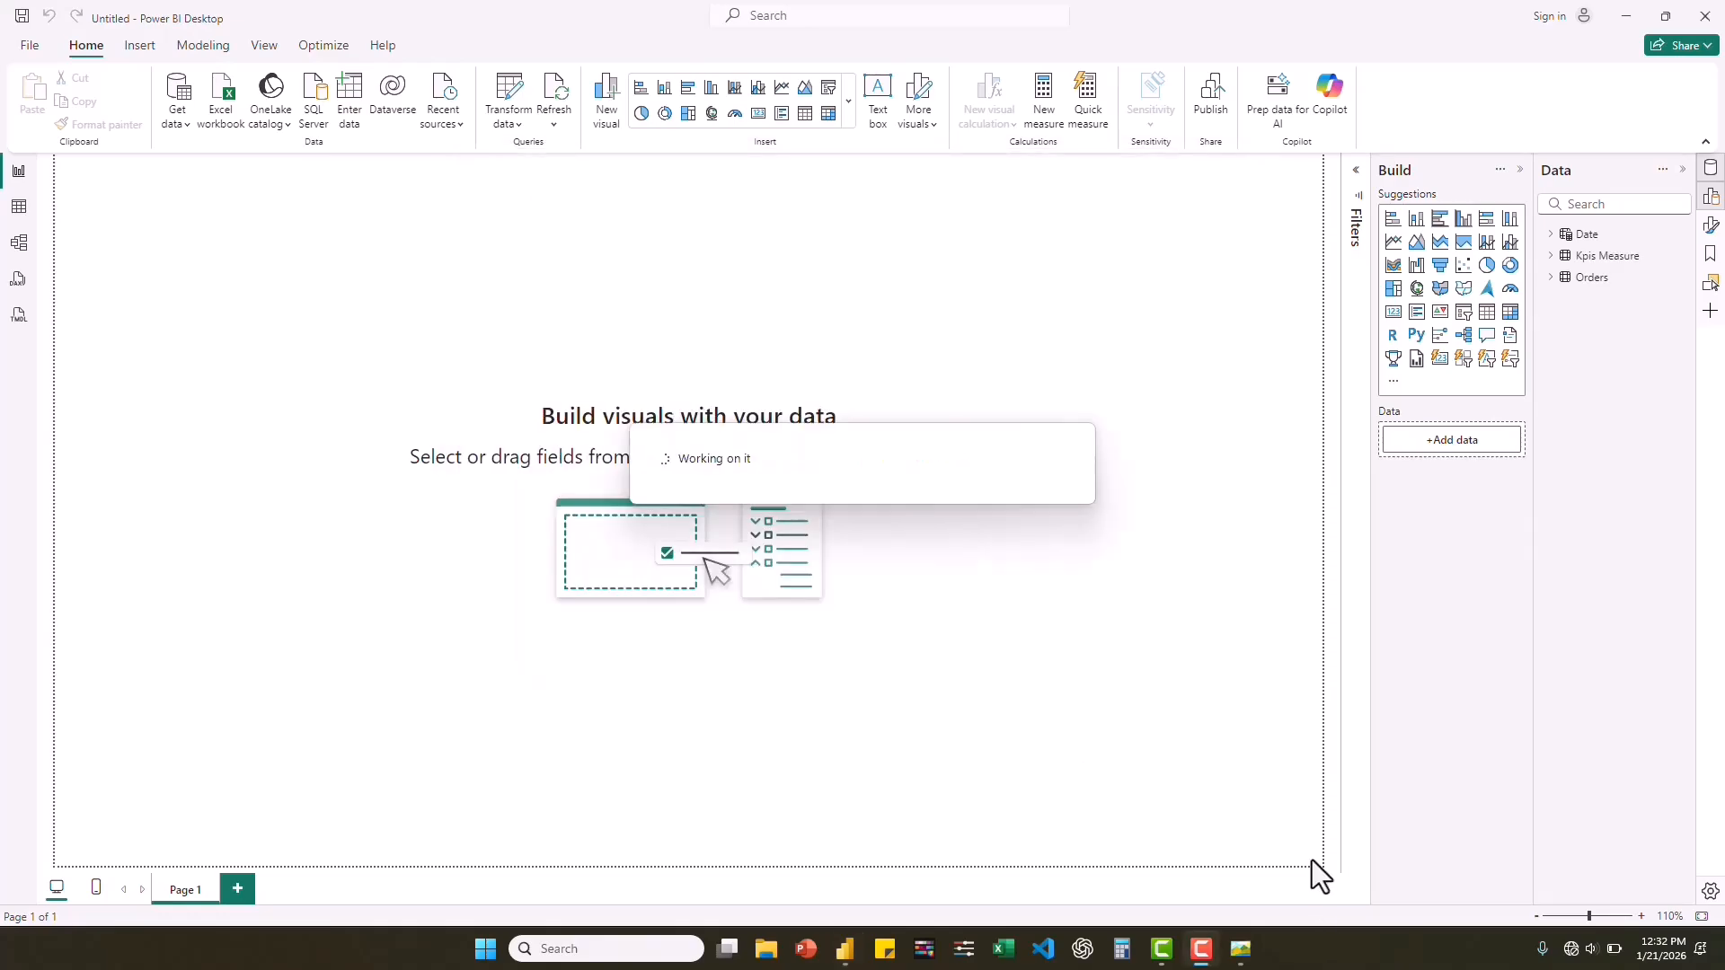
Consult the reference dashboard image and create the measure Revenue = SUM(Orders[Sales]) in the Kpis Measure table.
click(1241, 948)
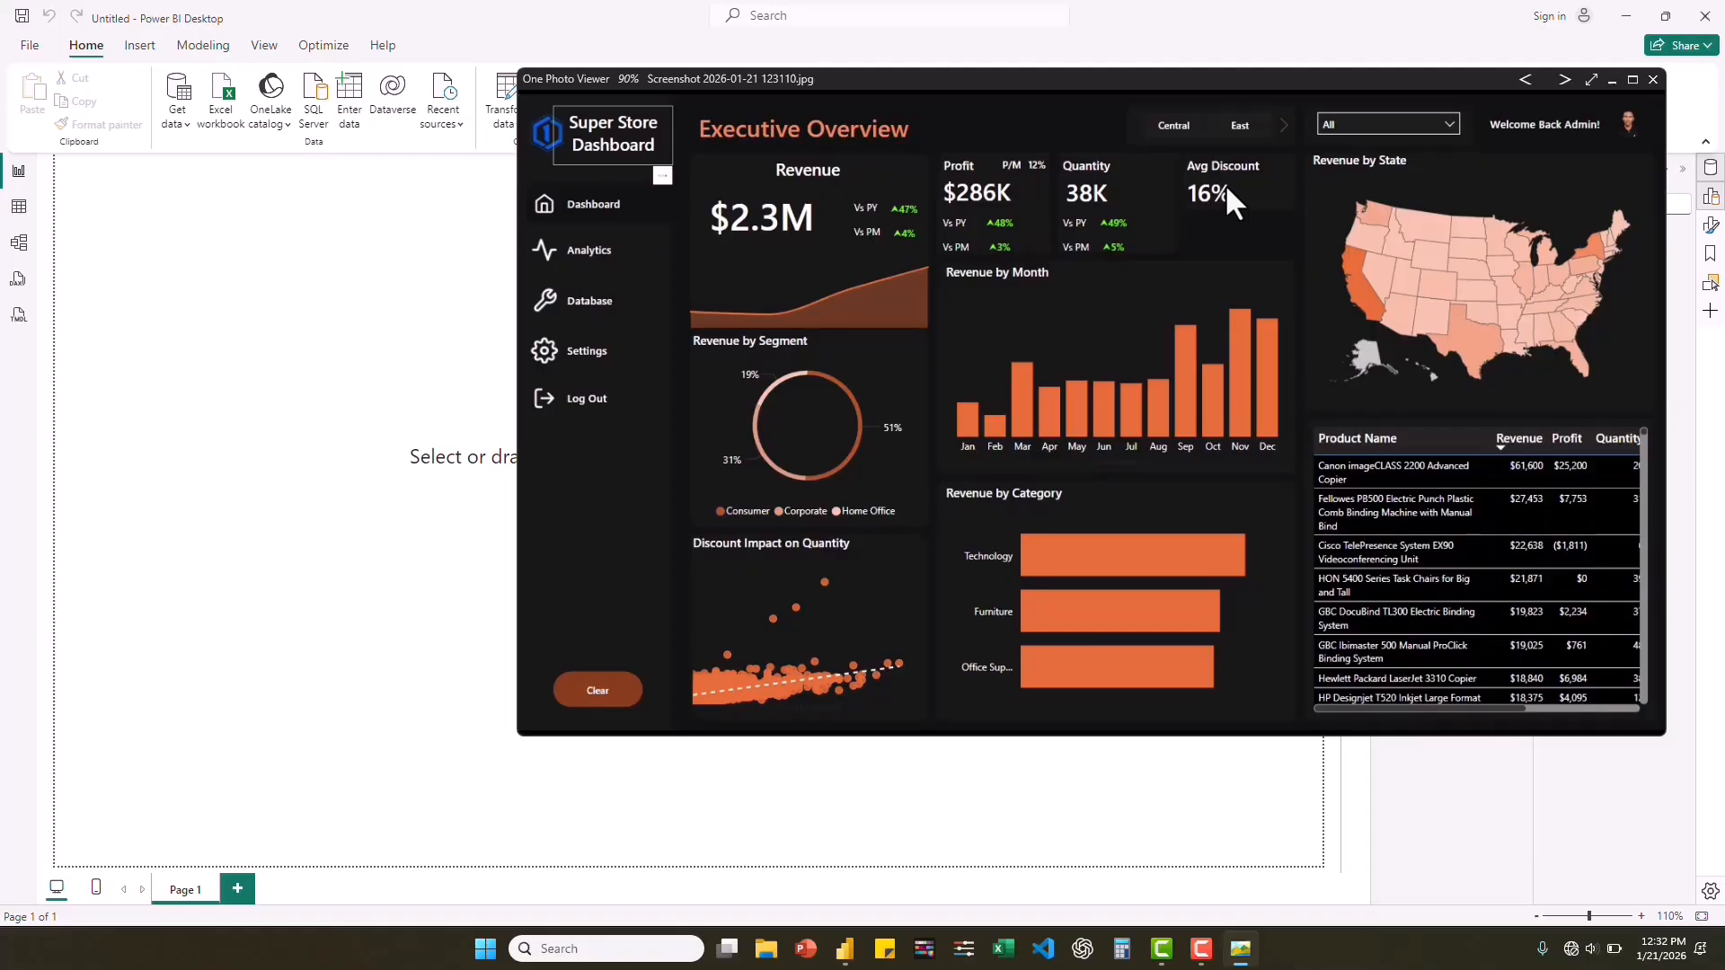
click(1614, 81)
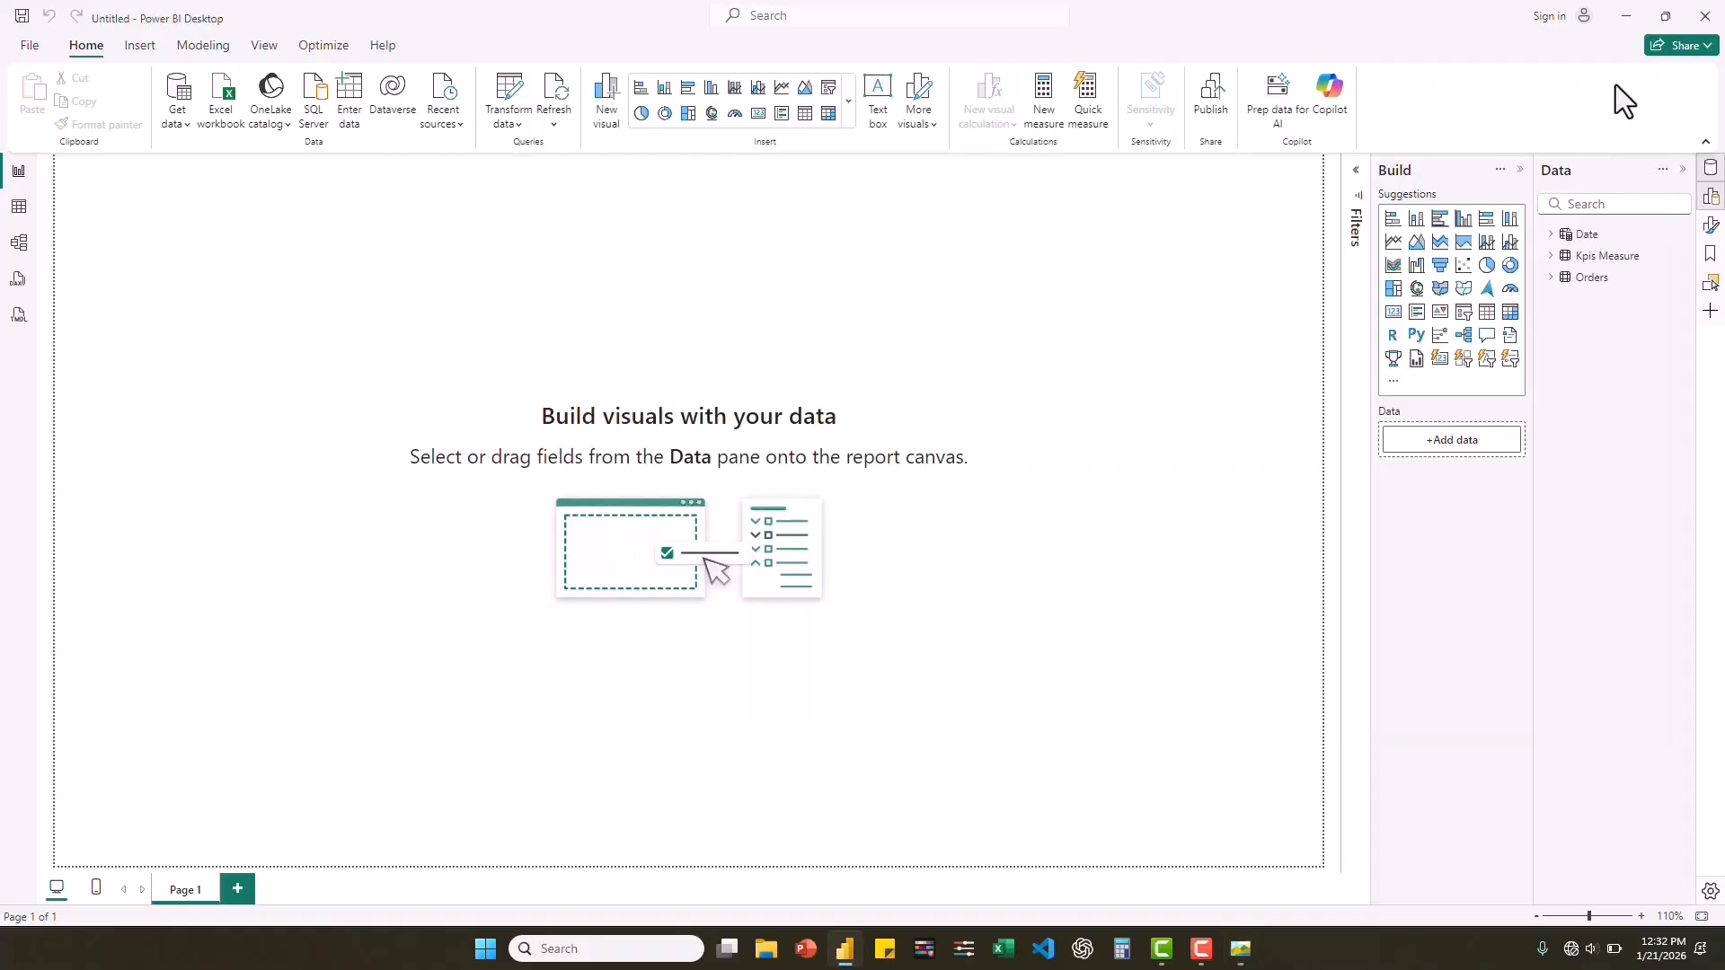
click(1553, 258)
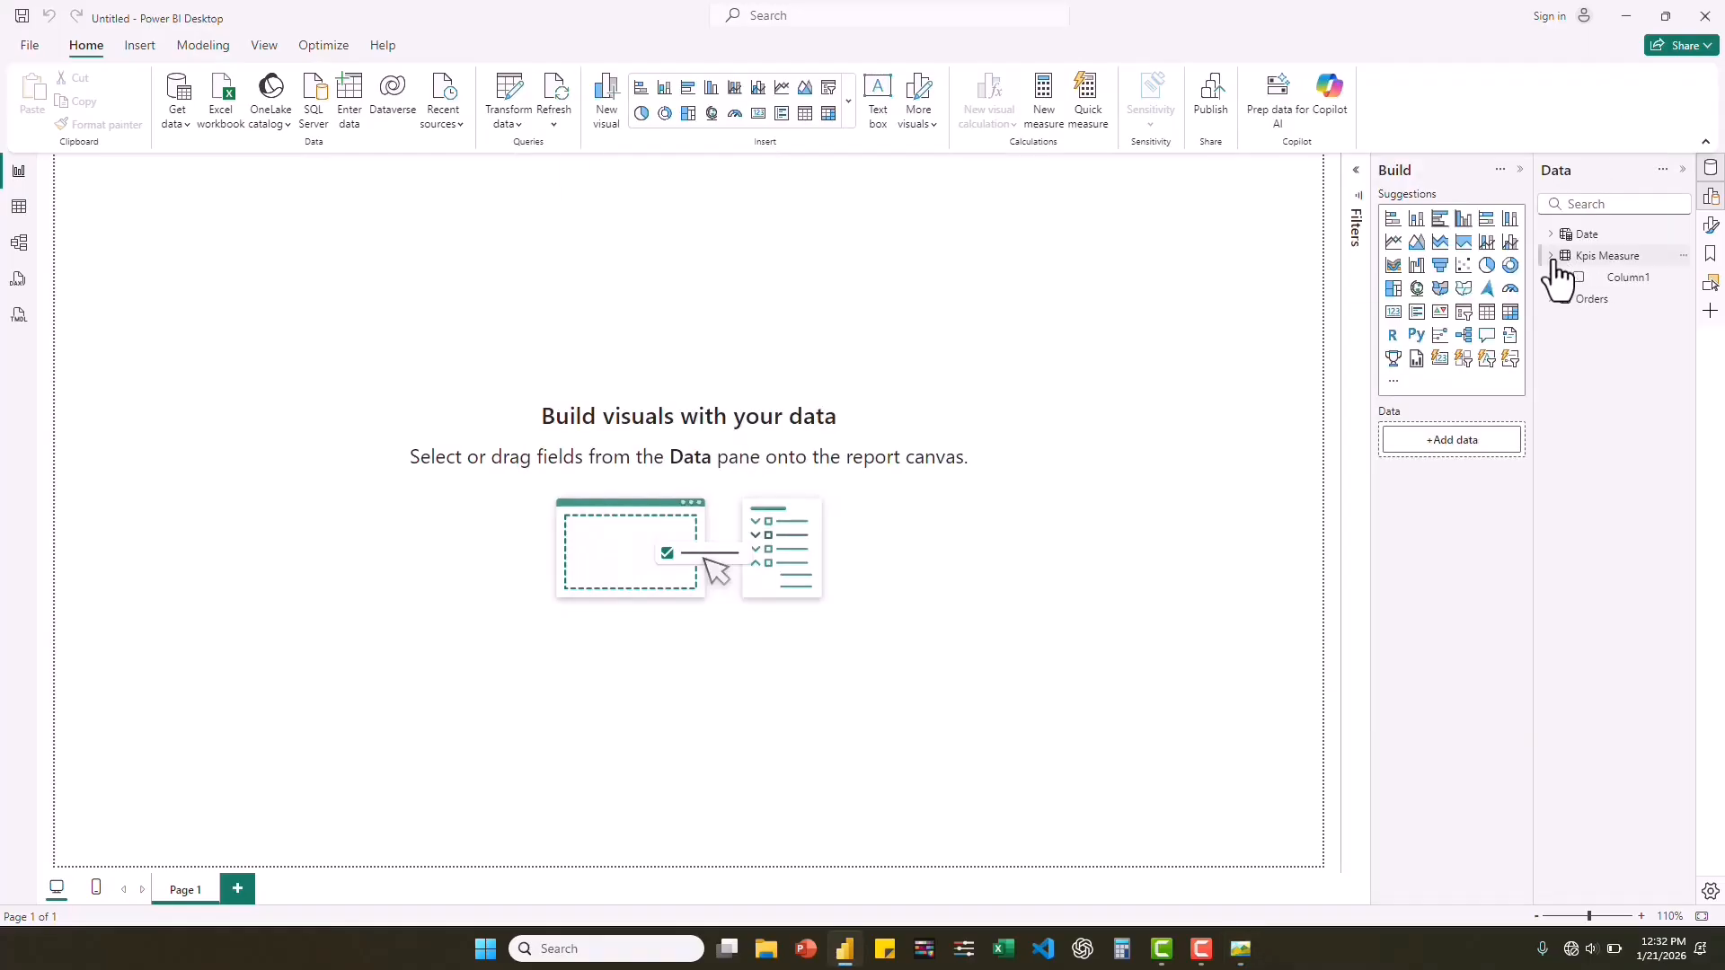
right_click(1608, 258)
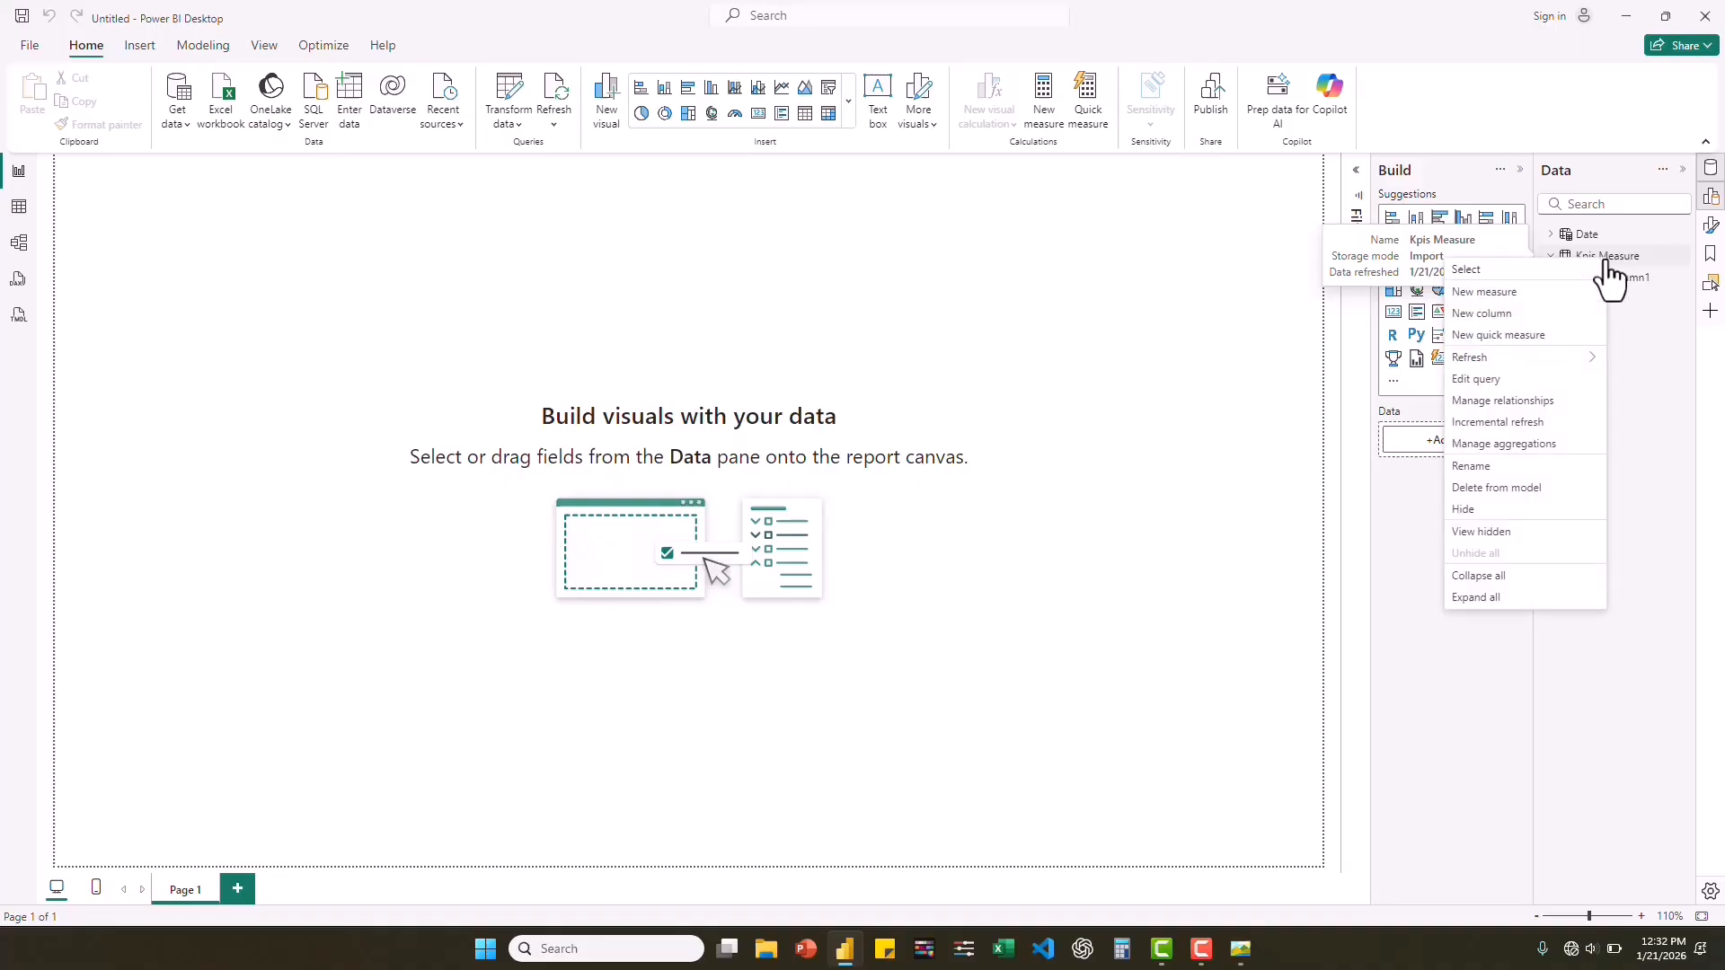
click(1503, 296)
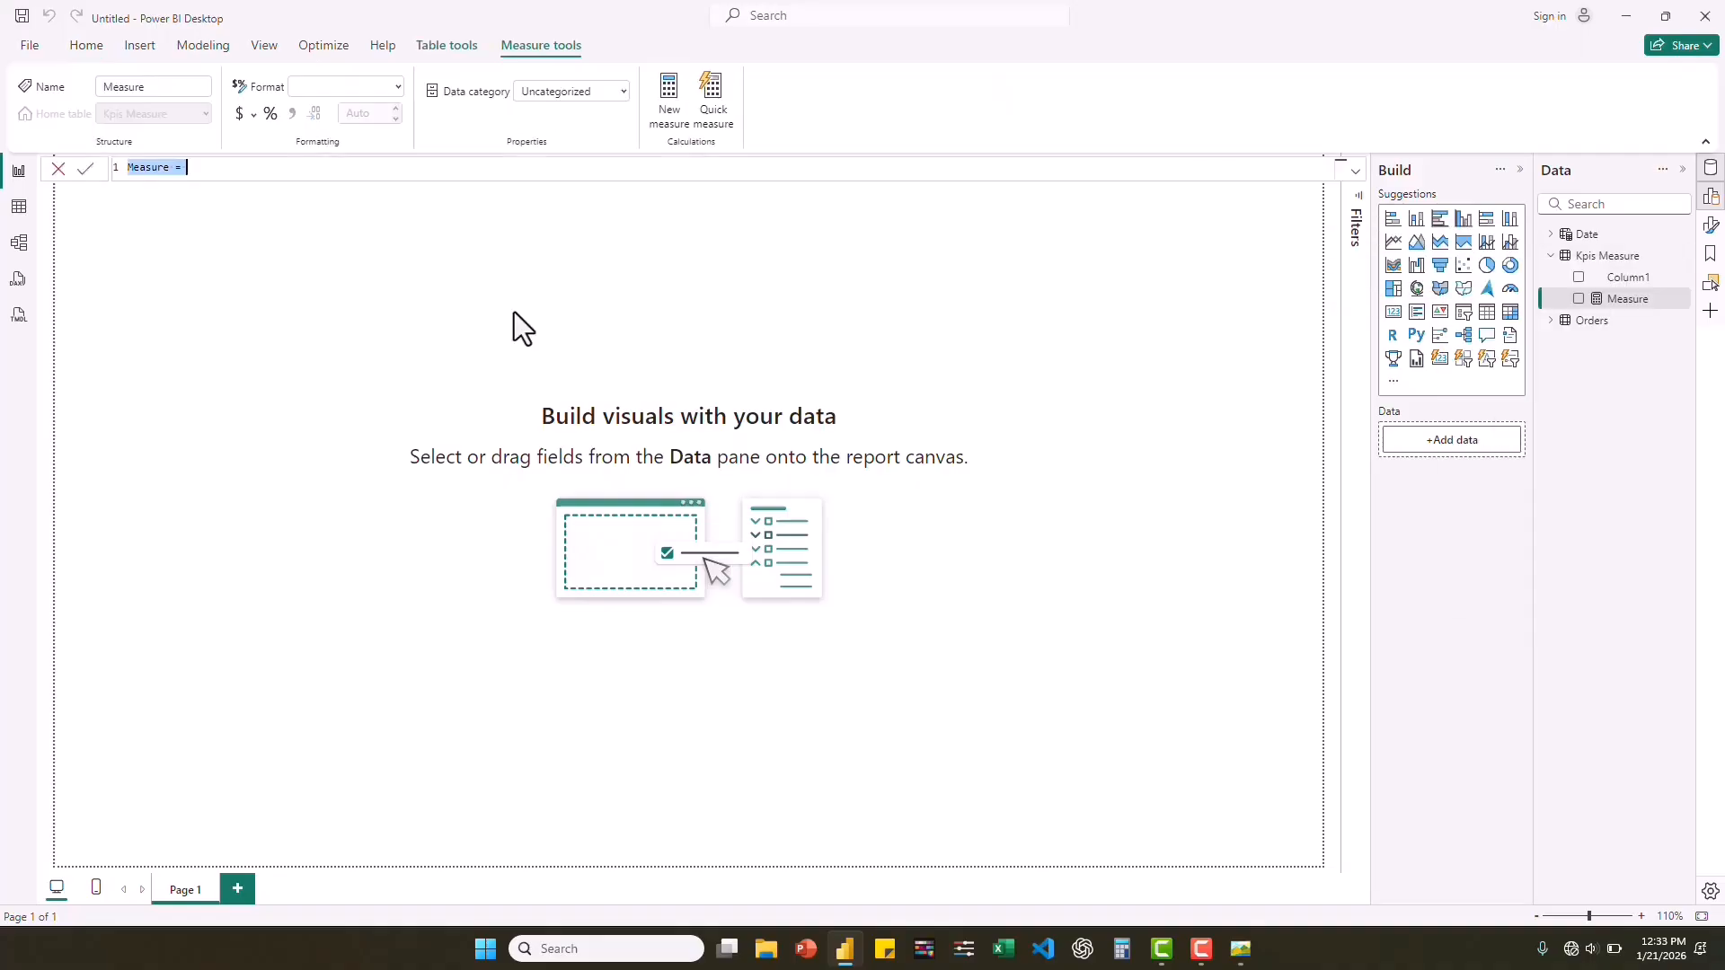
key(BackSpace)
text(Revenue = SUM)
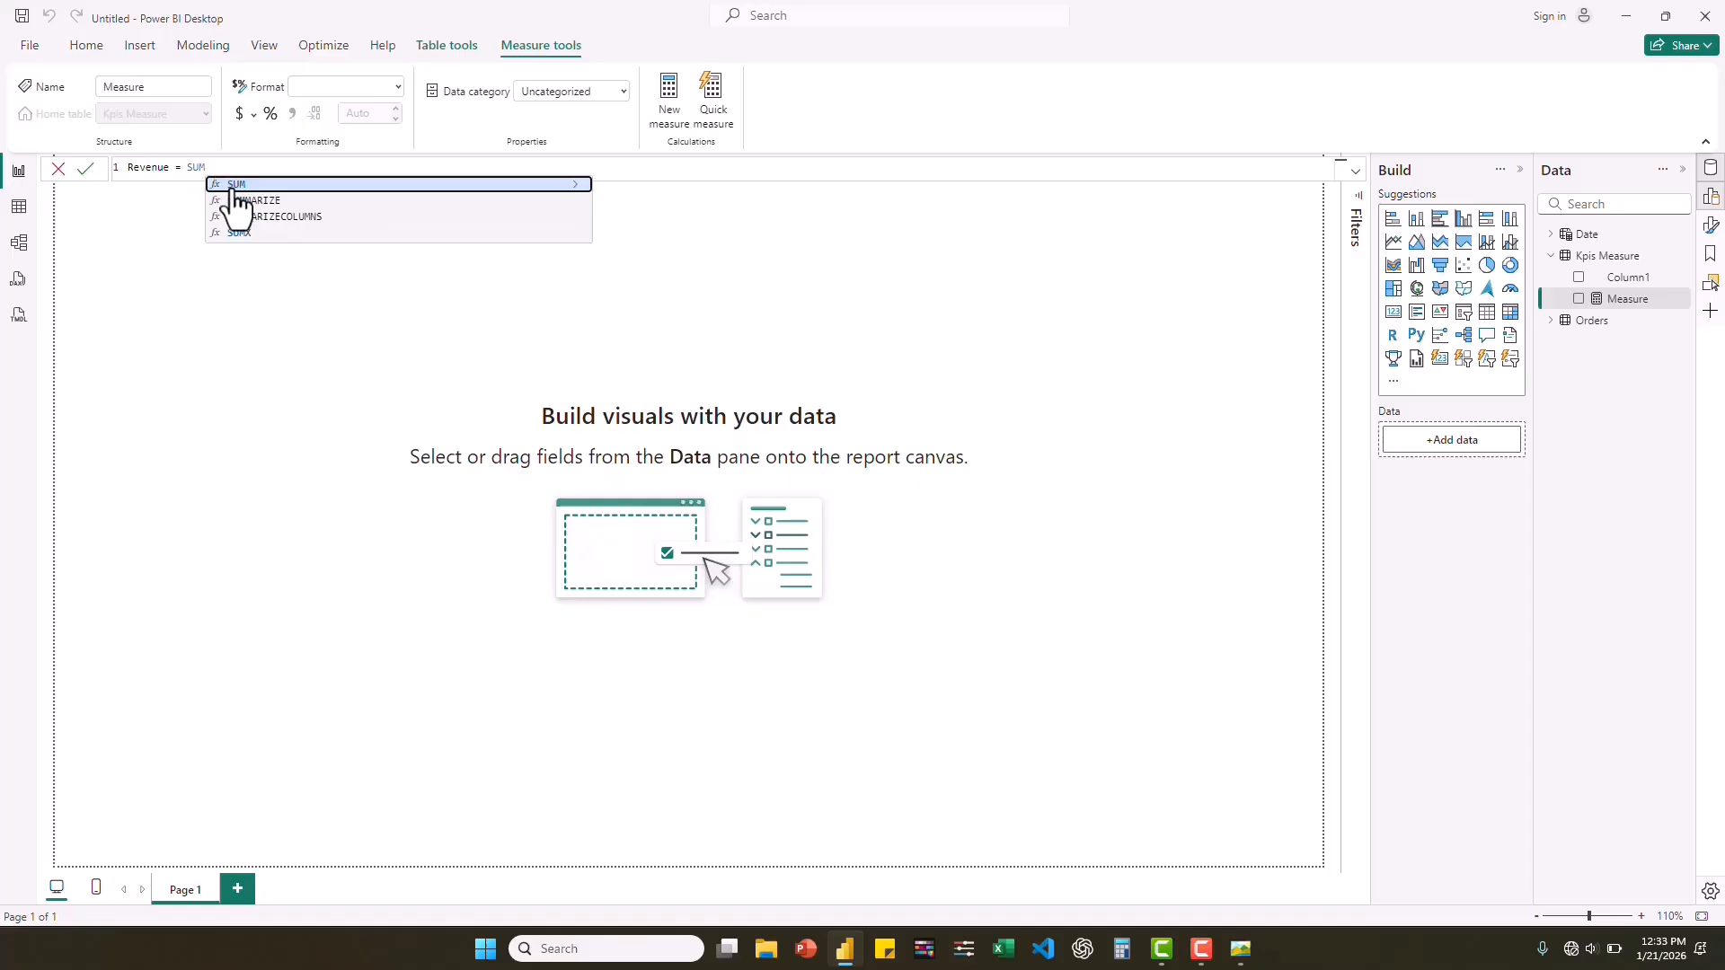
text(()
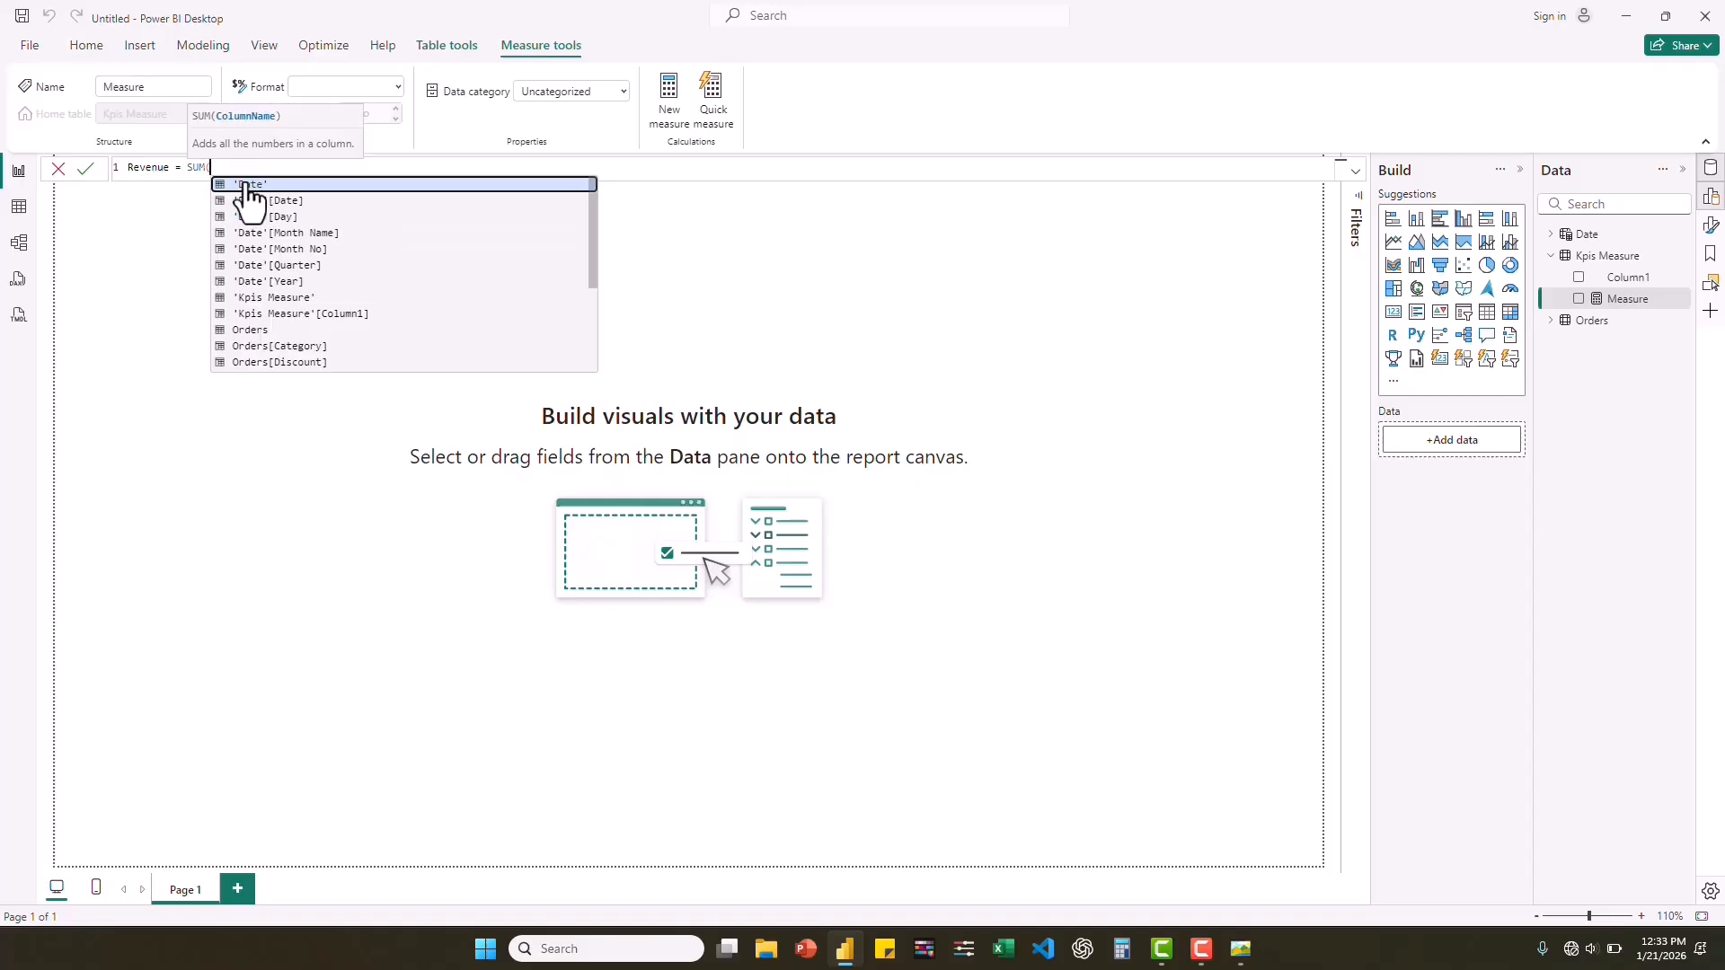
text(sale)
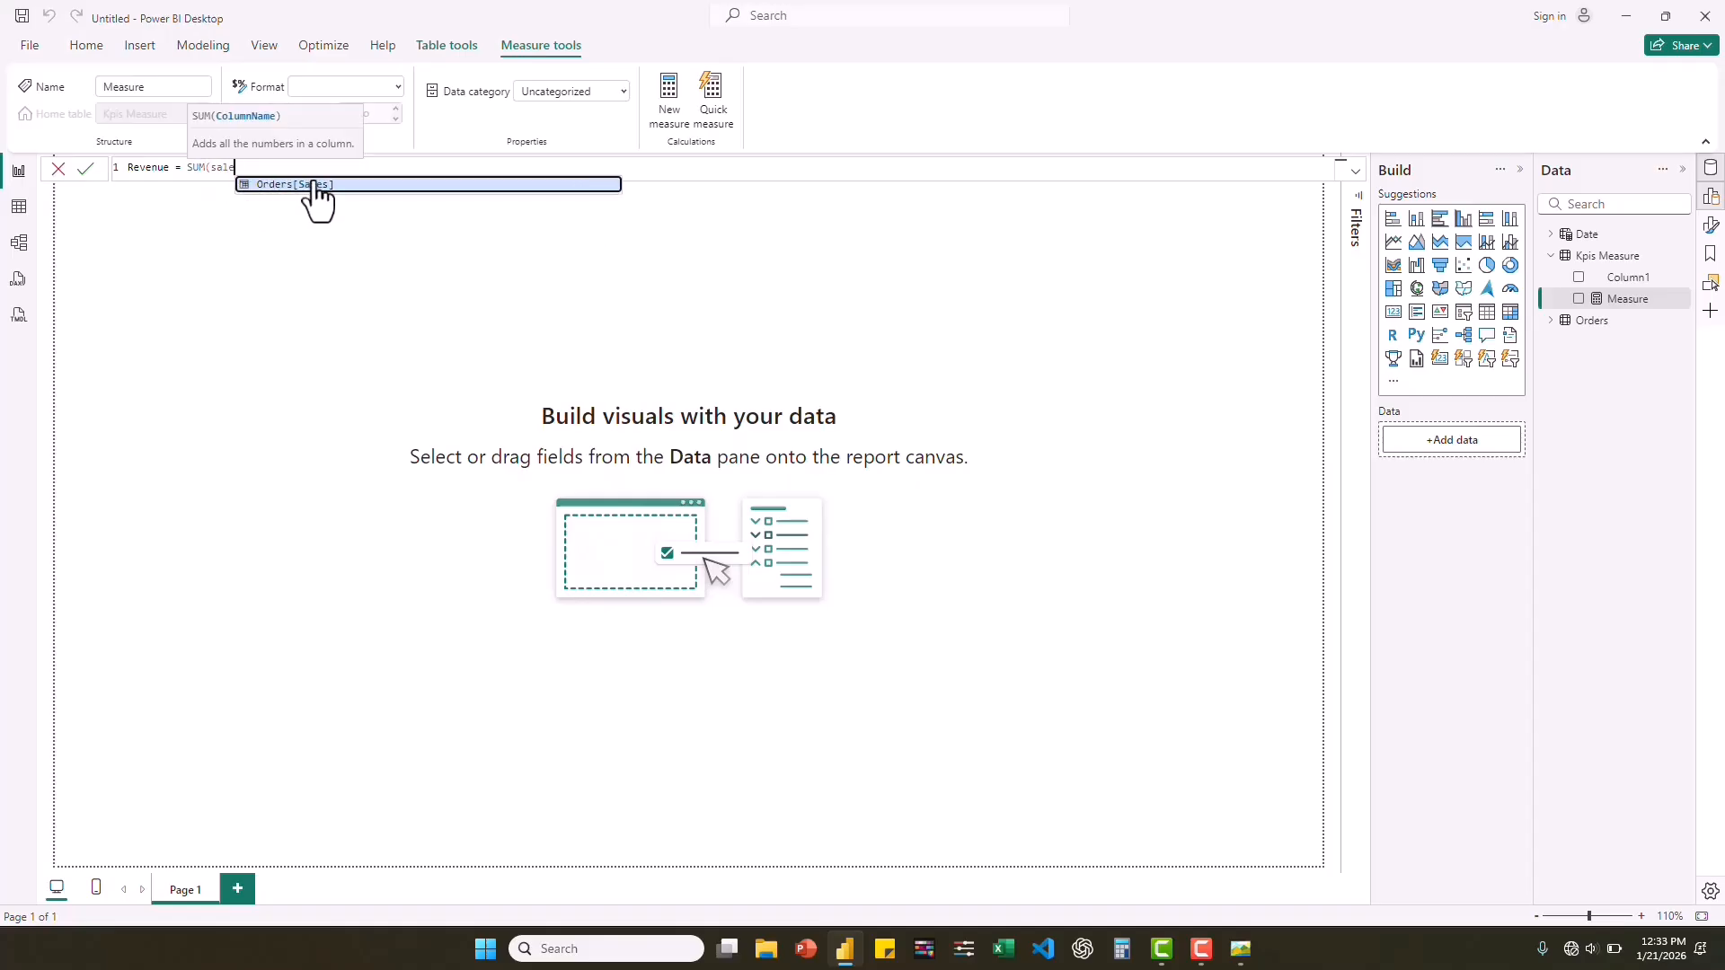
click(345, 185)
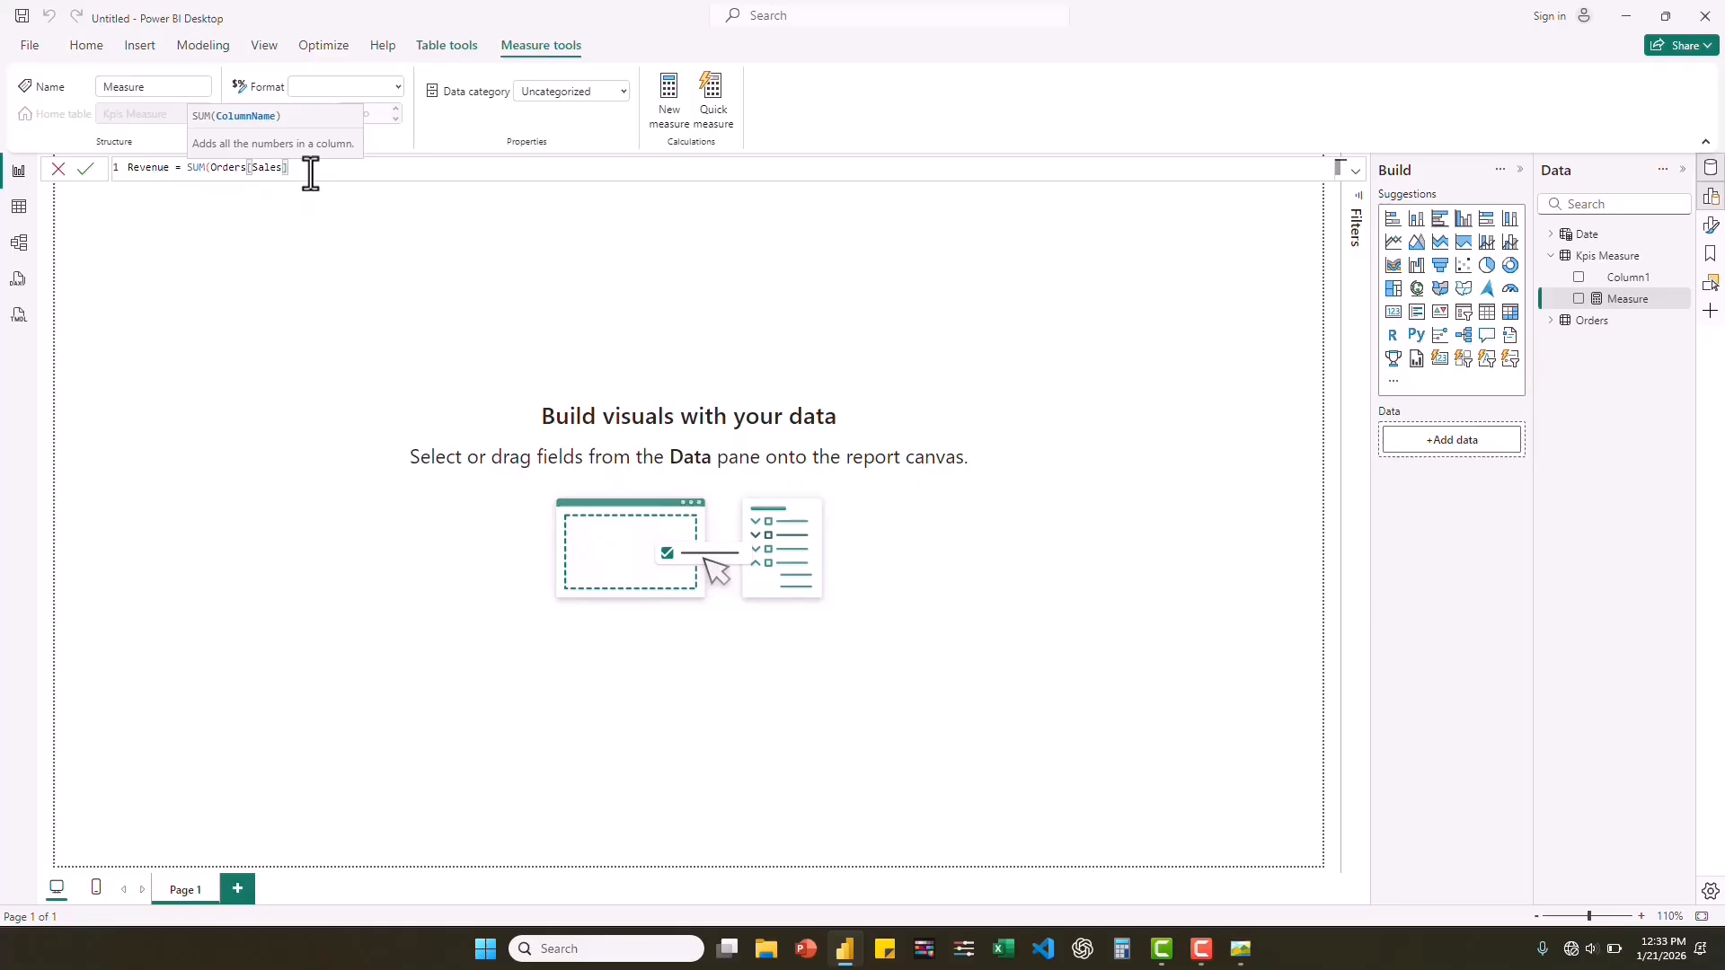
text())
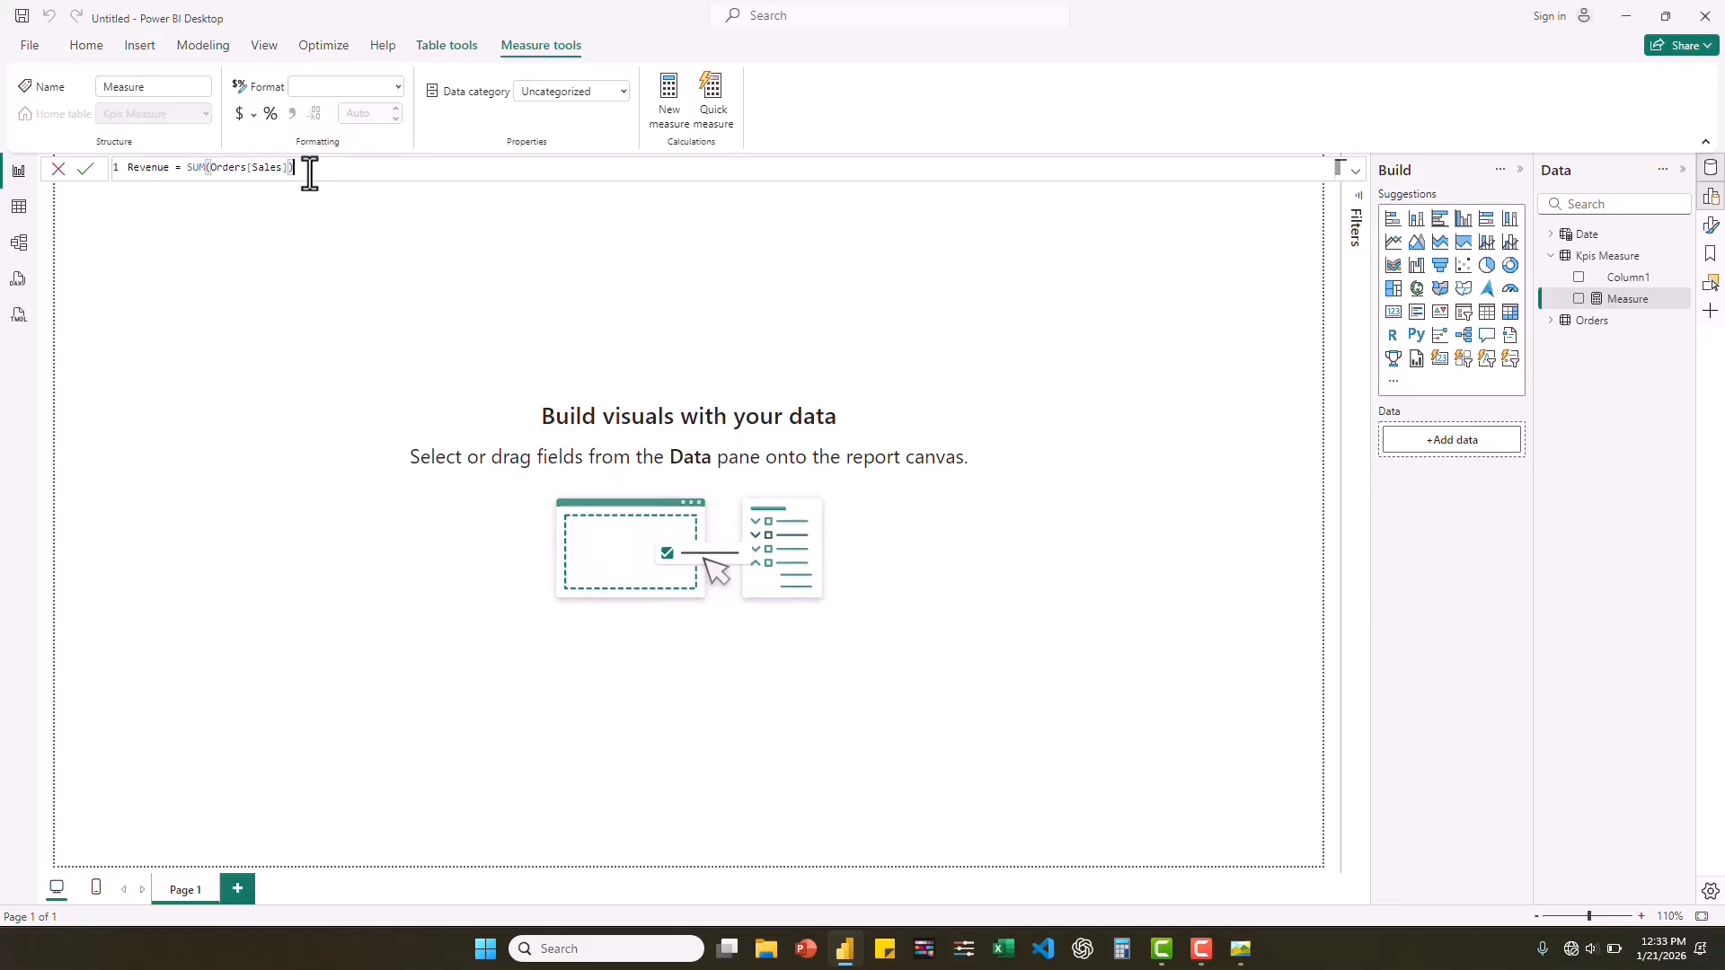
key(Return)
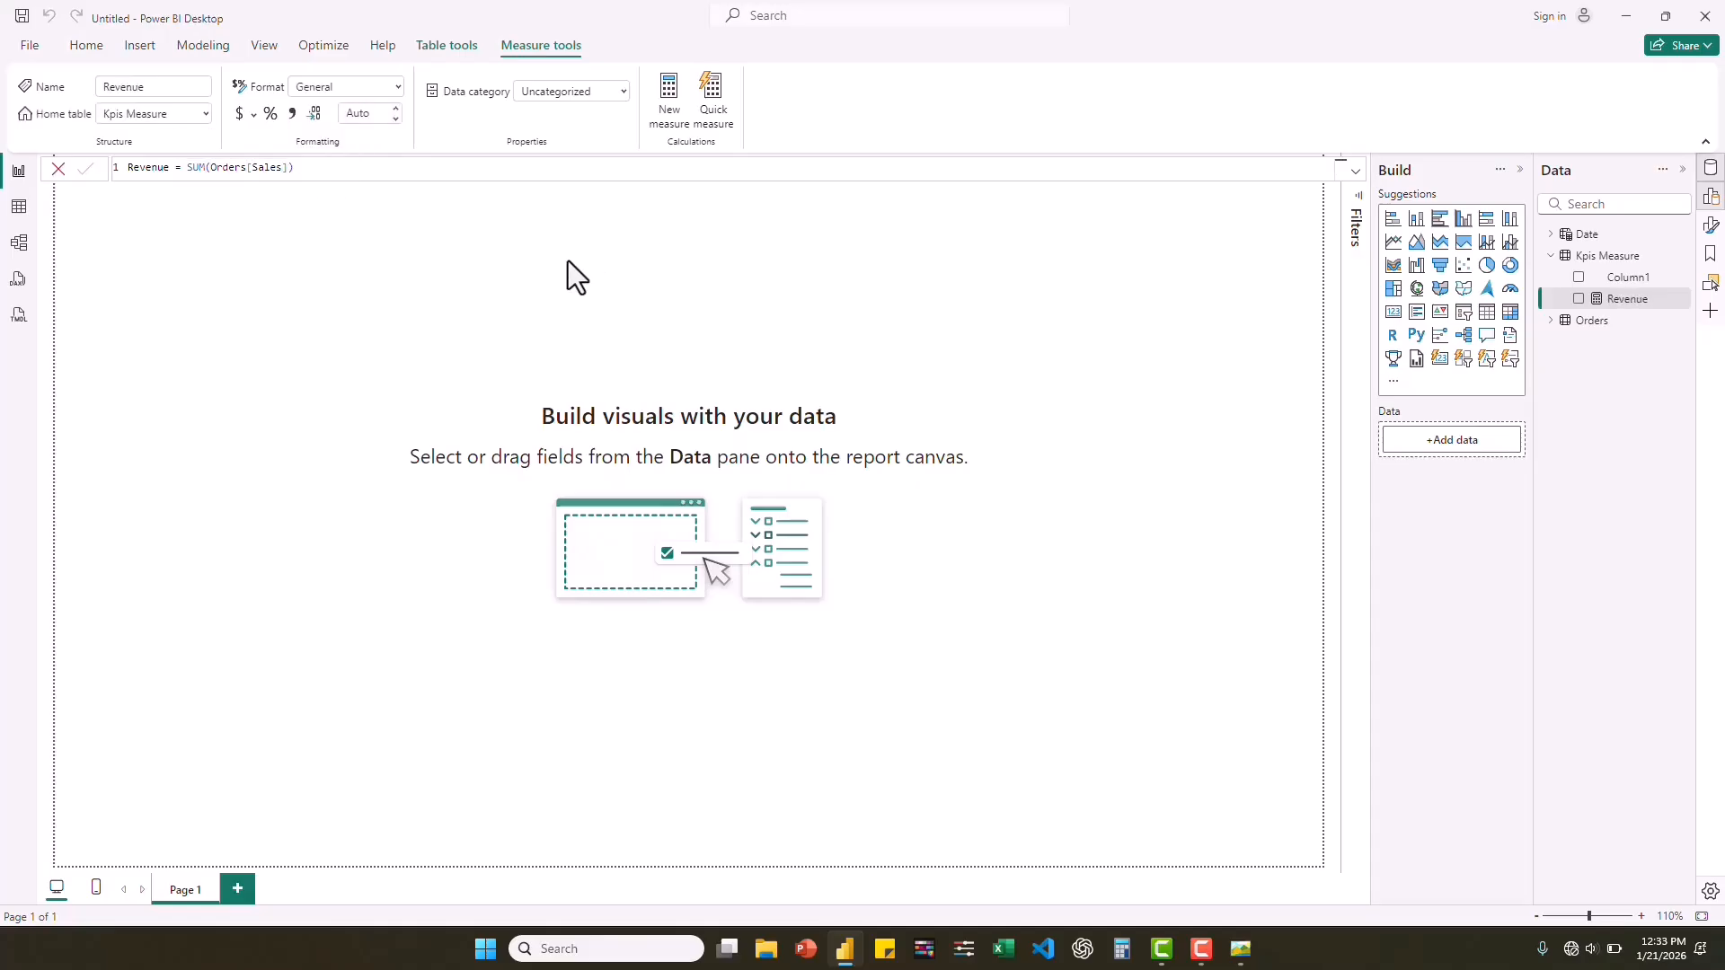
Add a card visual showing the Revenue measure to the report page, and make it slightly wider and shorter.
click(1393, 316)
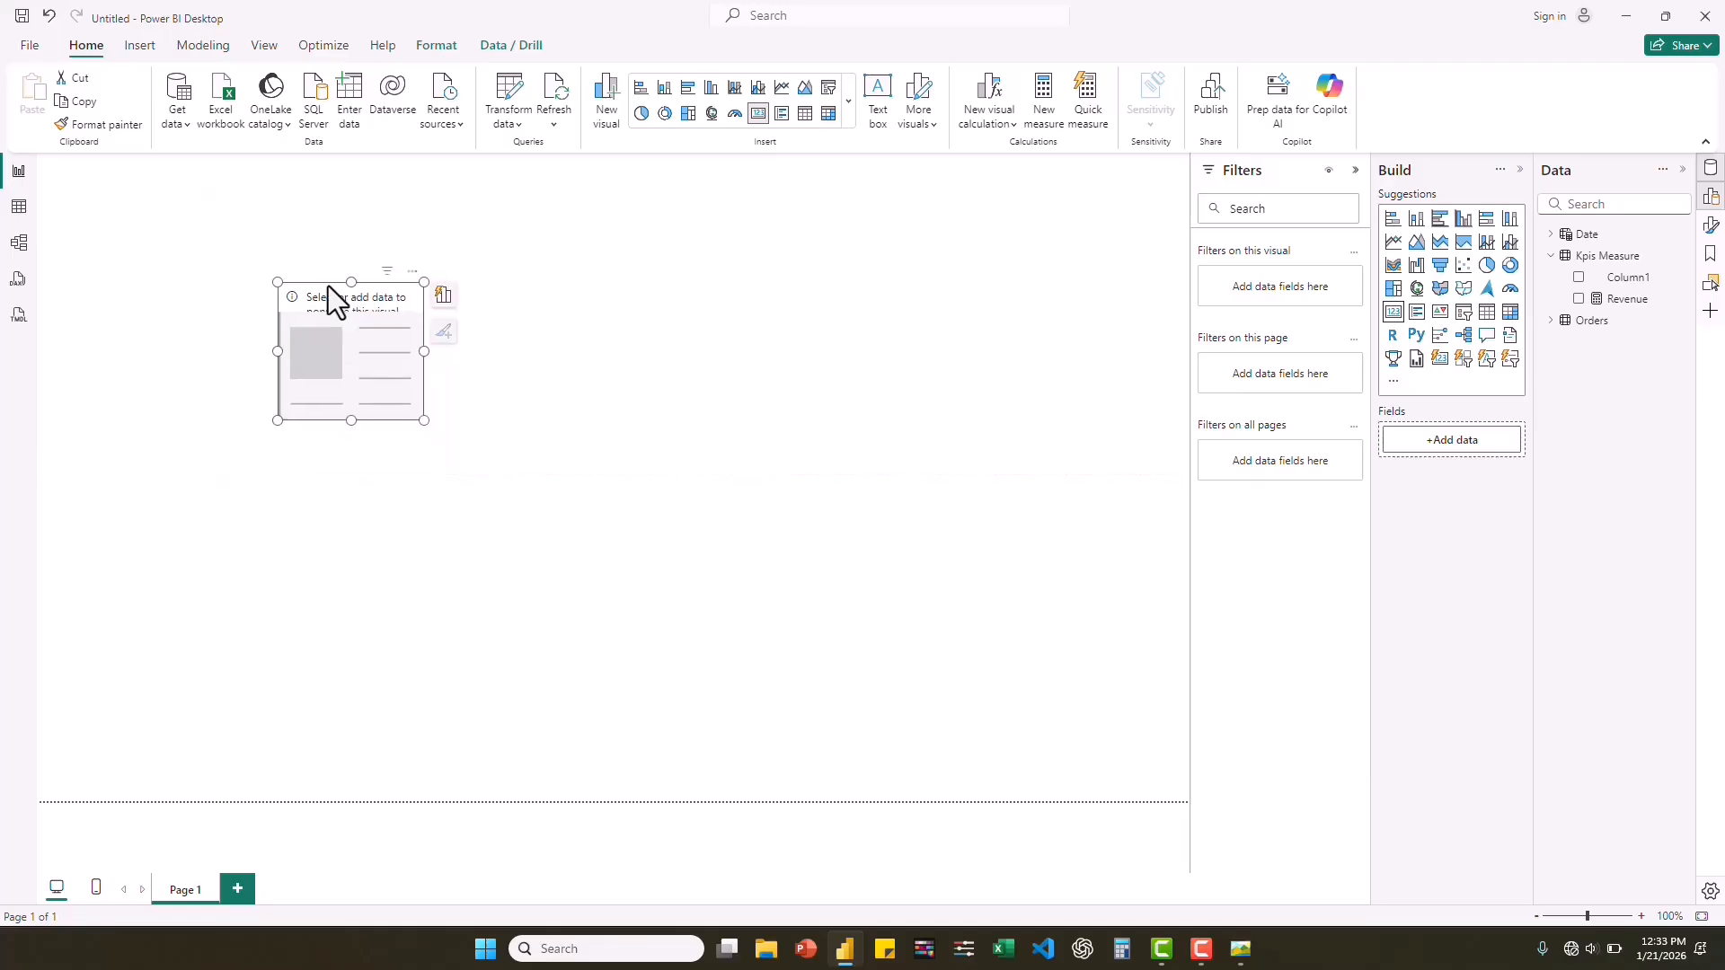
click(1579, 299)
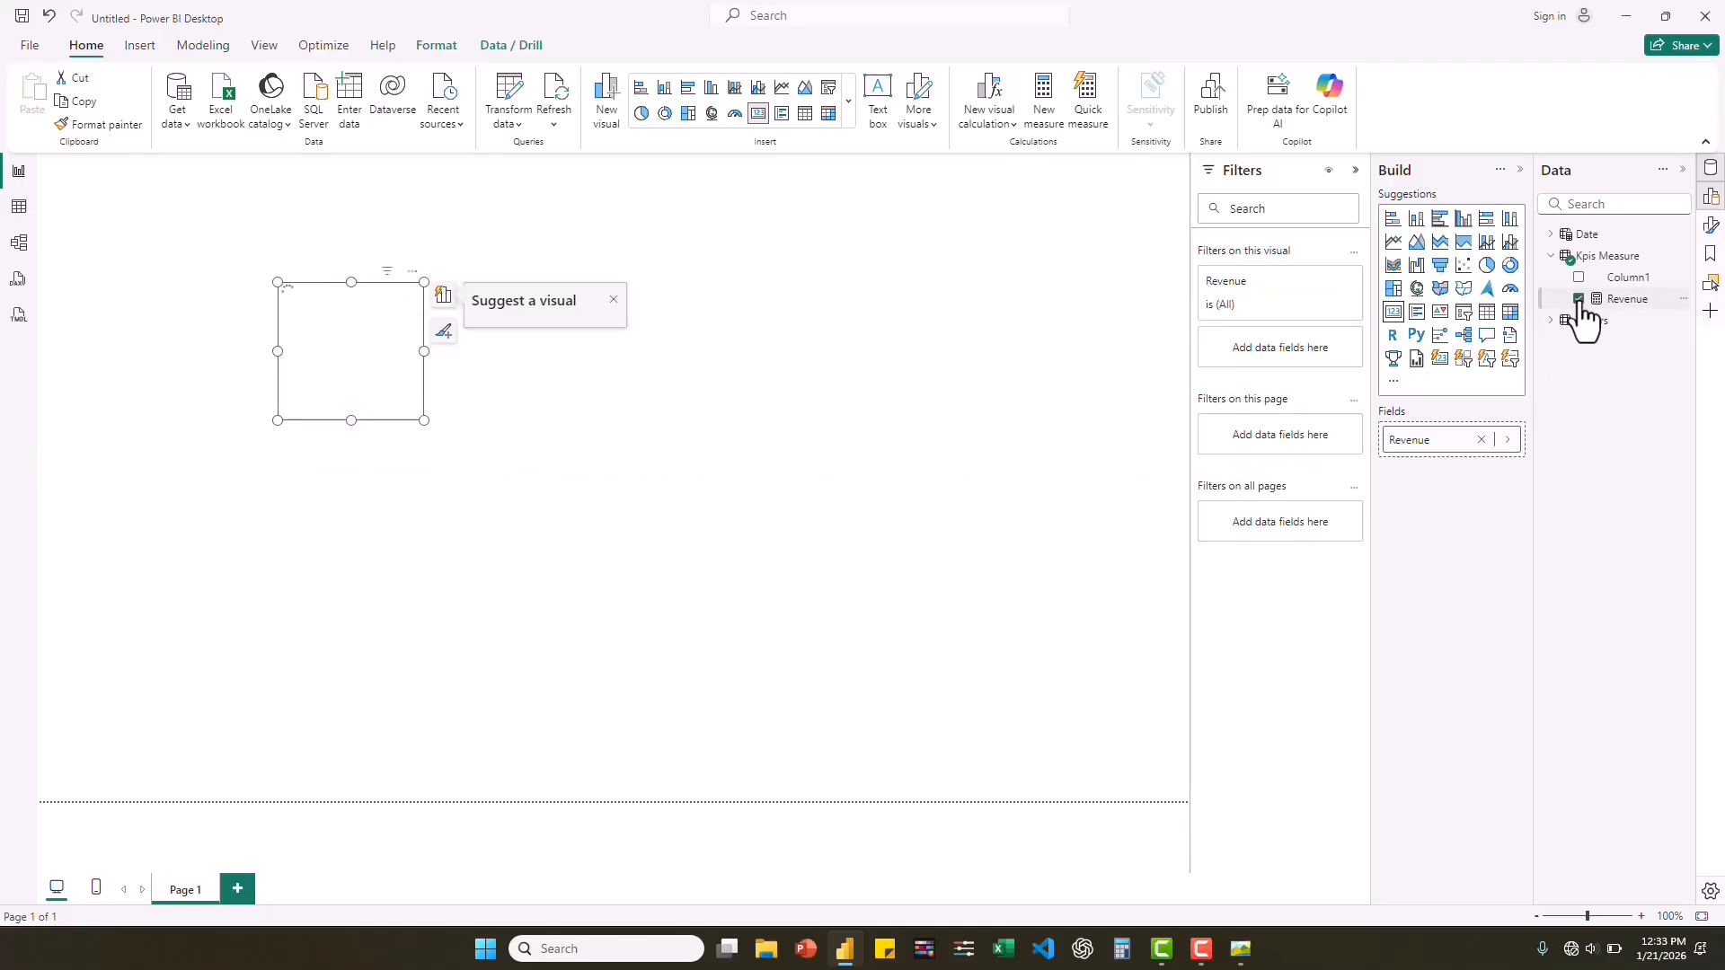
click(451, 397)
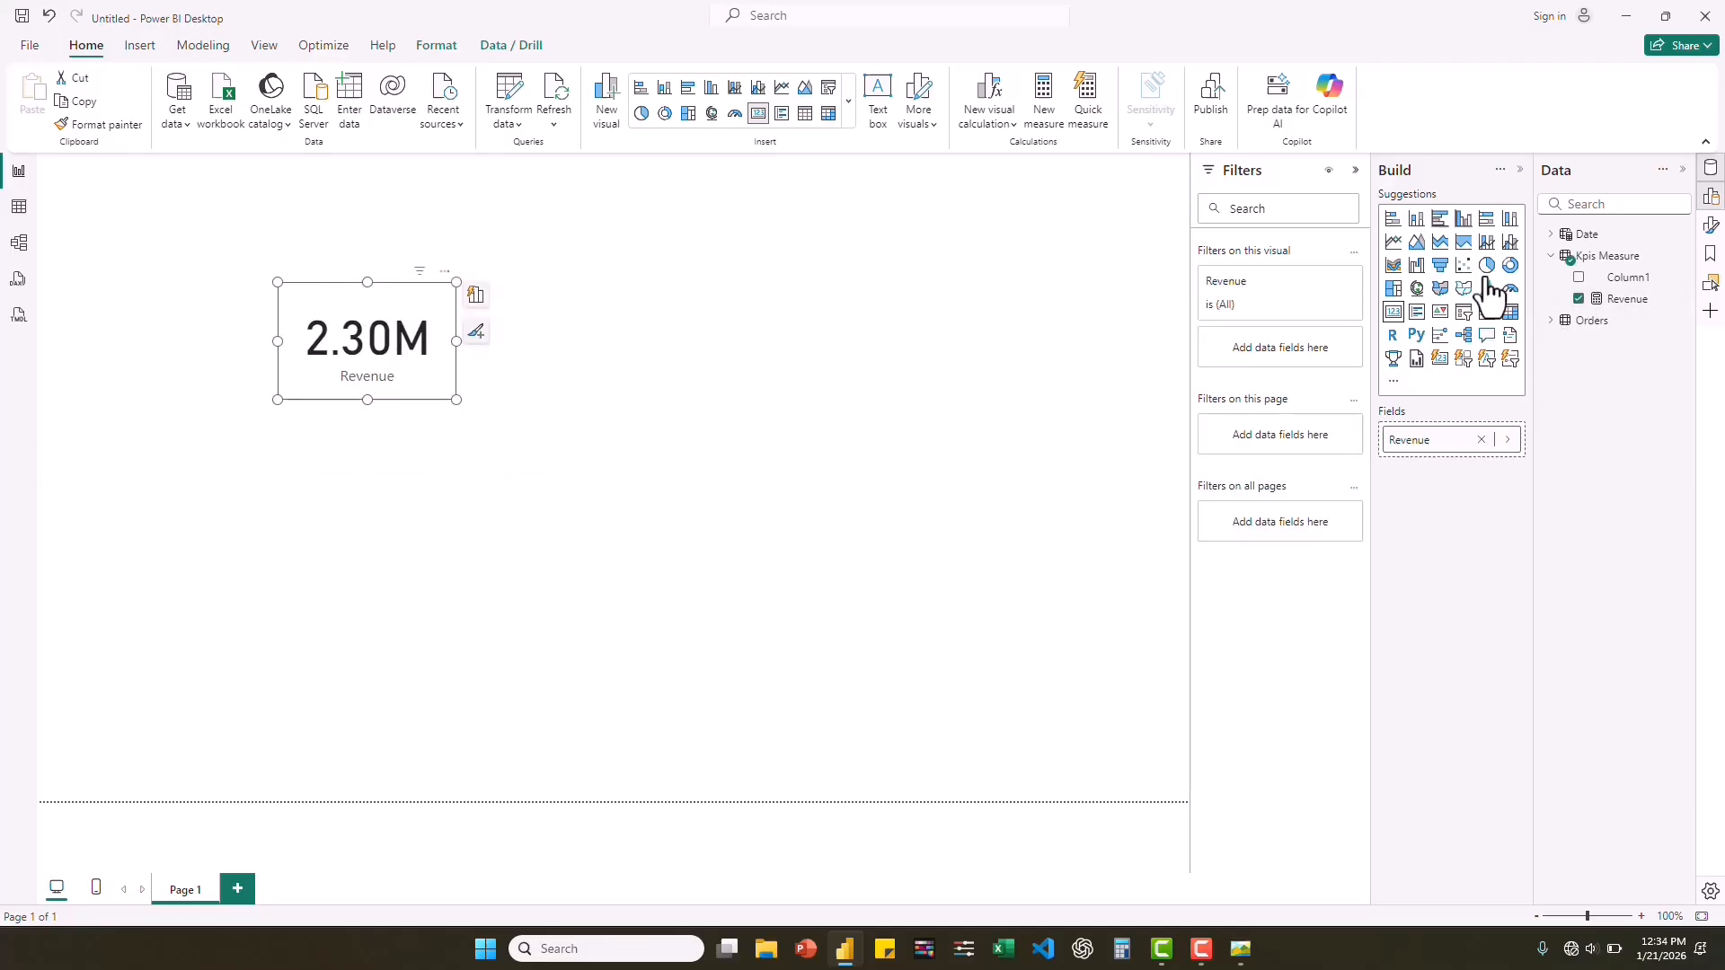
Create the measure Profit = SUM(Orders[Profit]) in the Kpis Measure table.
right_click(1614, 261)
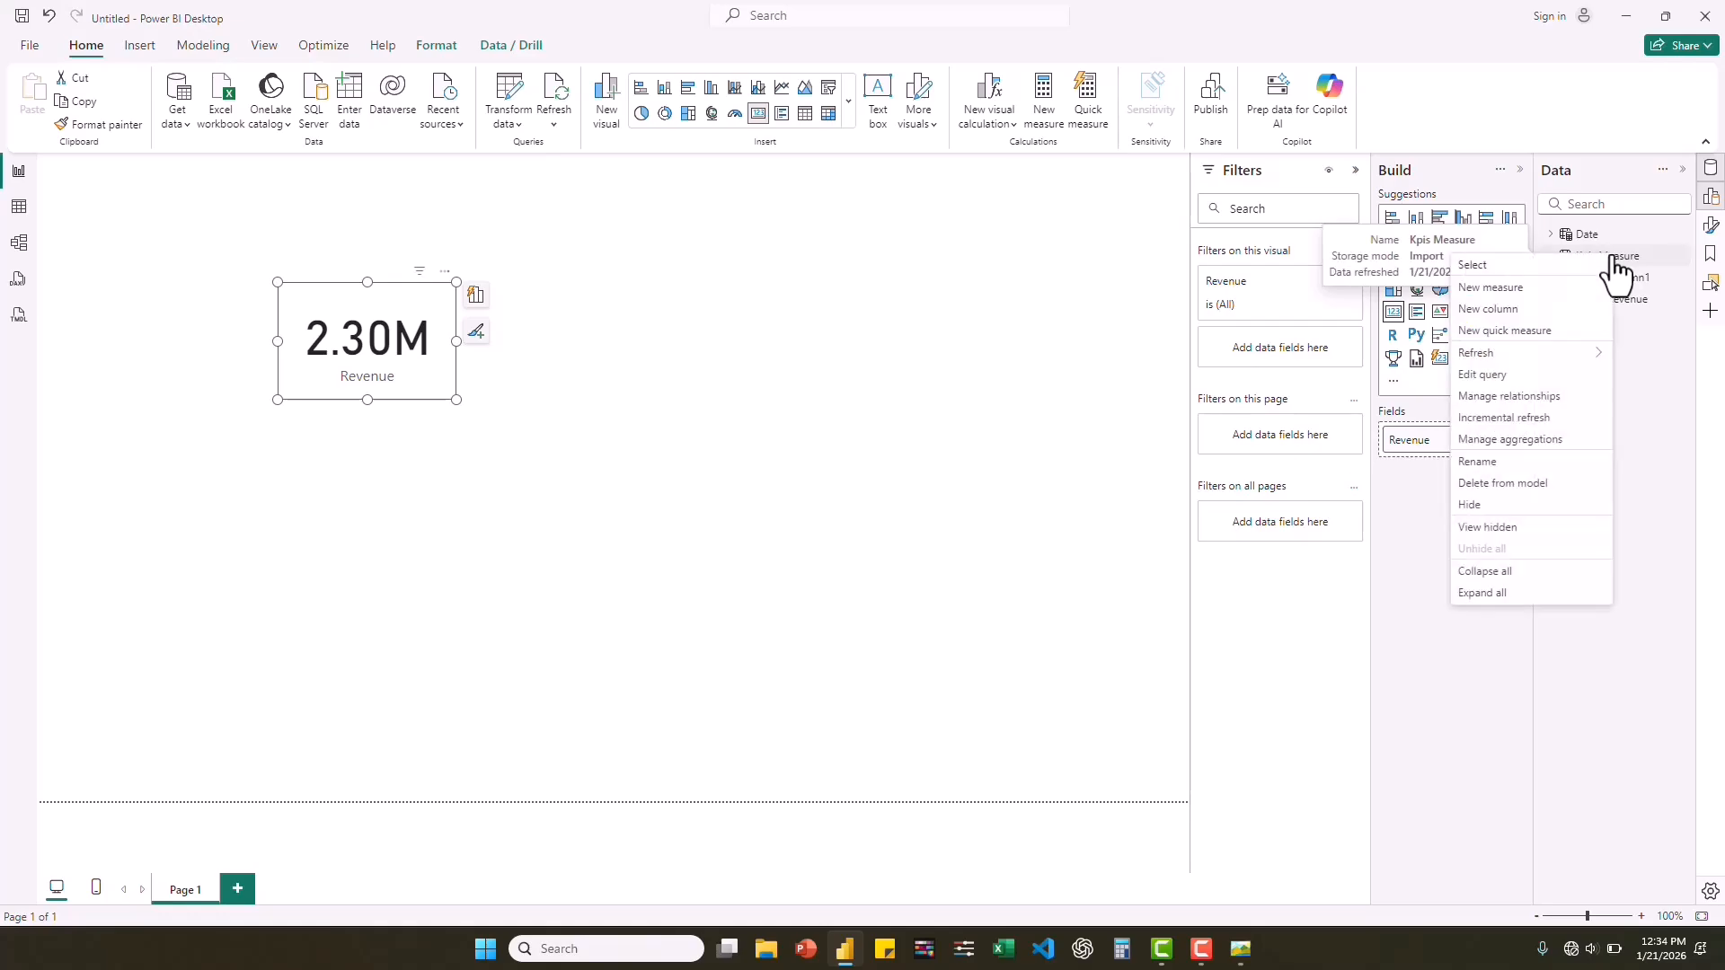
click(1488, 288)
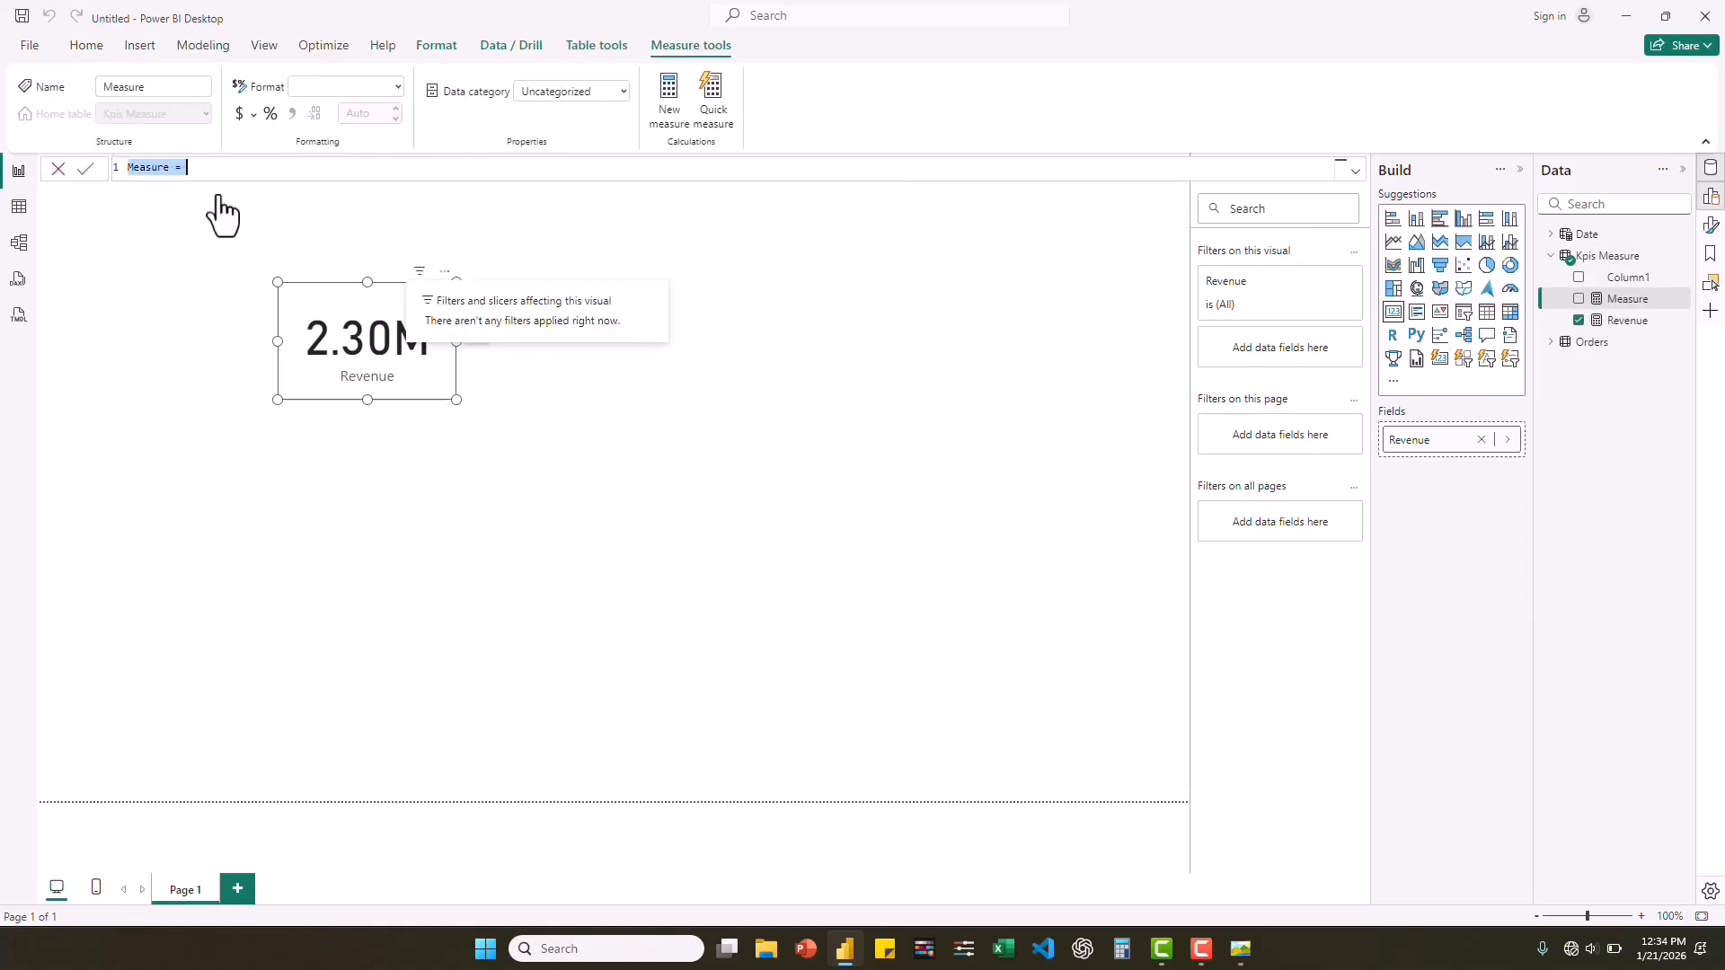
text(Pro)
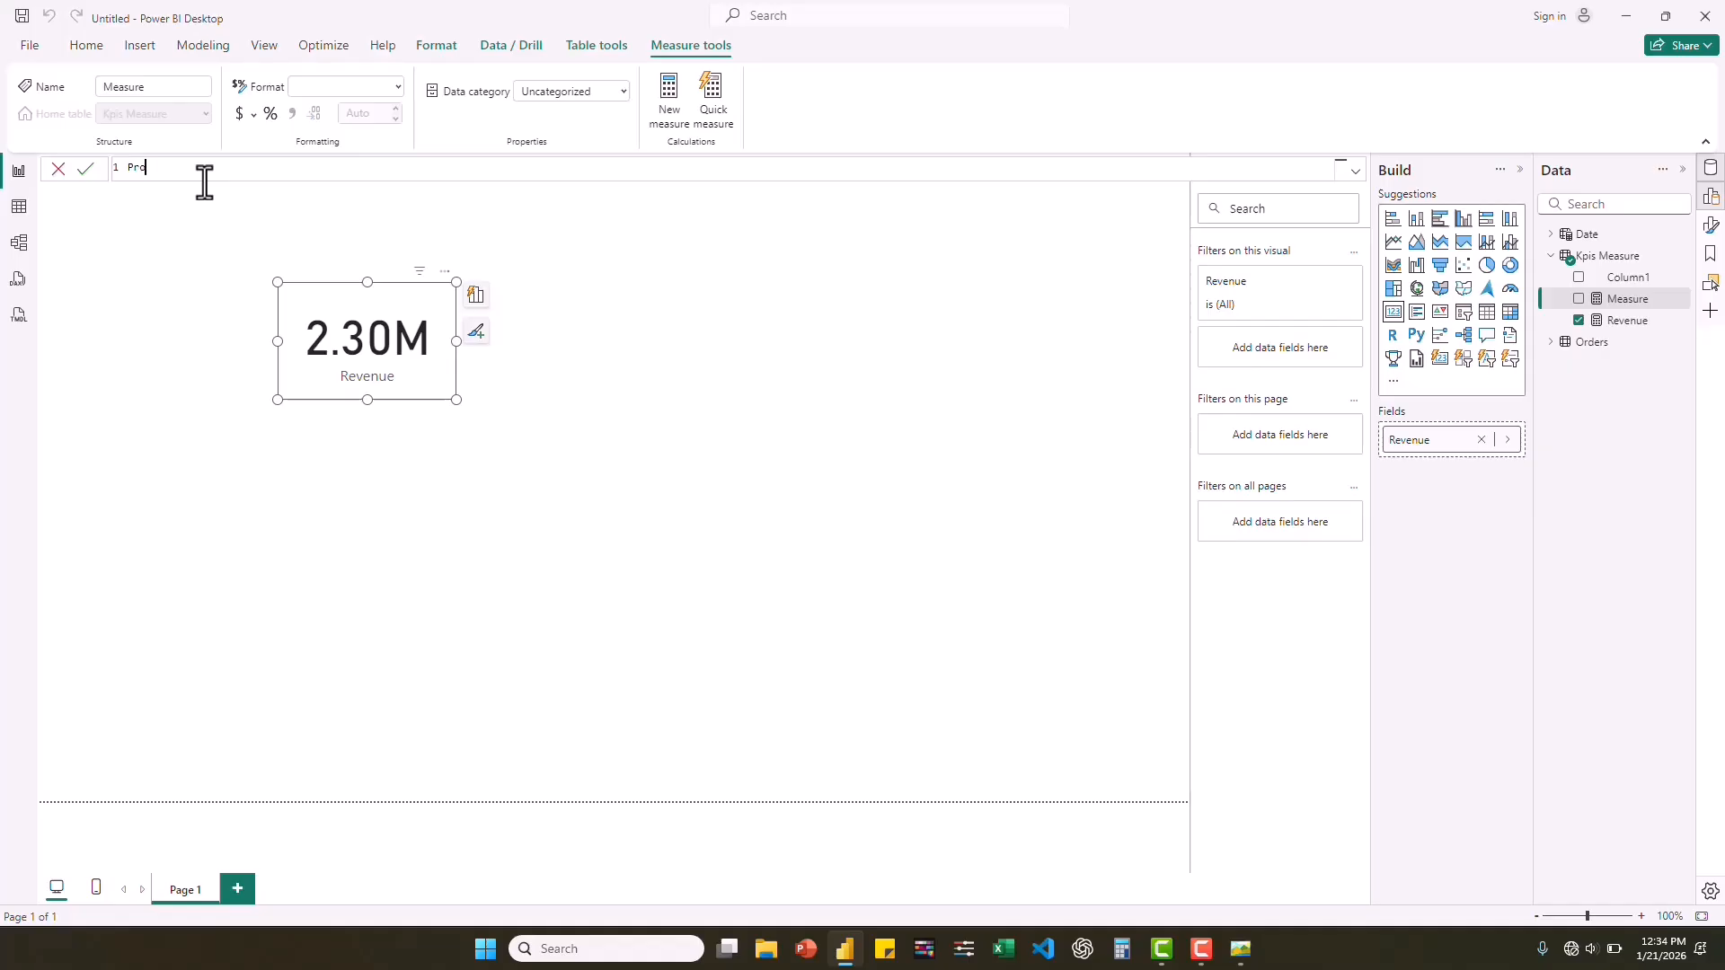
text(fit = S)
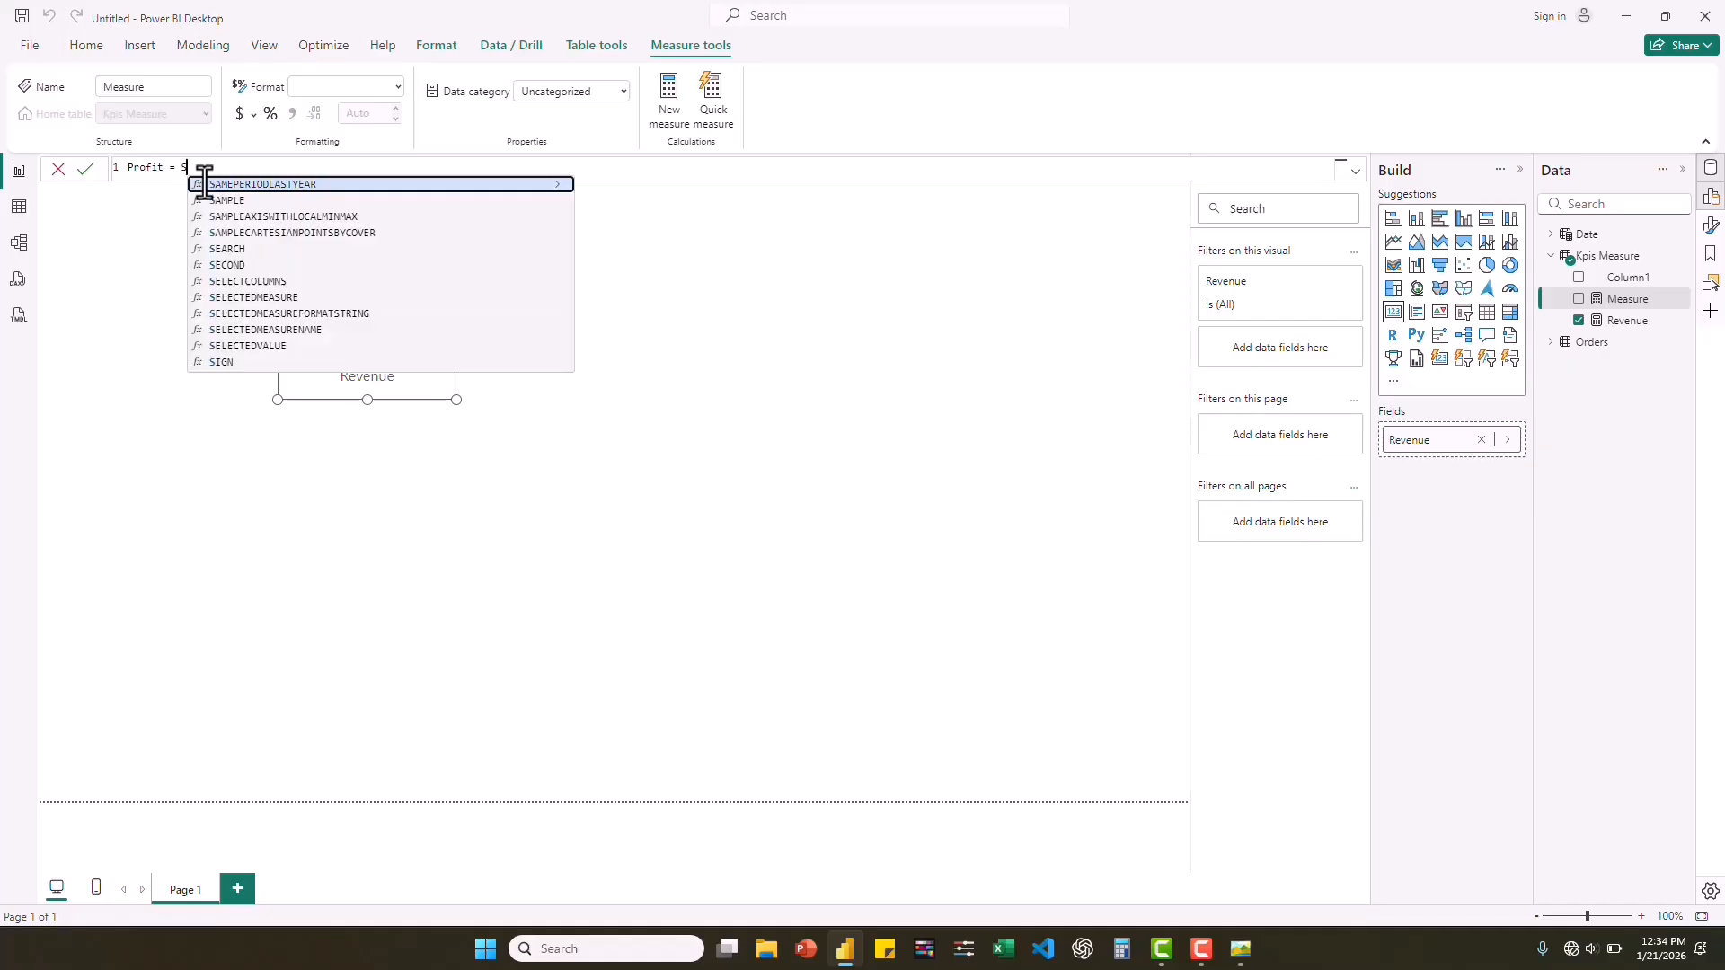
text(UM()
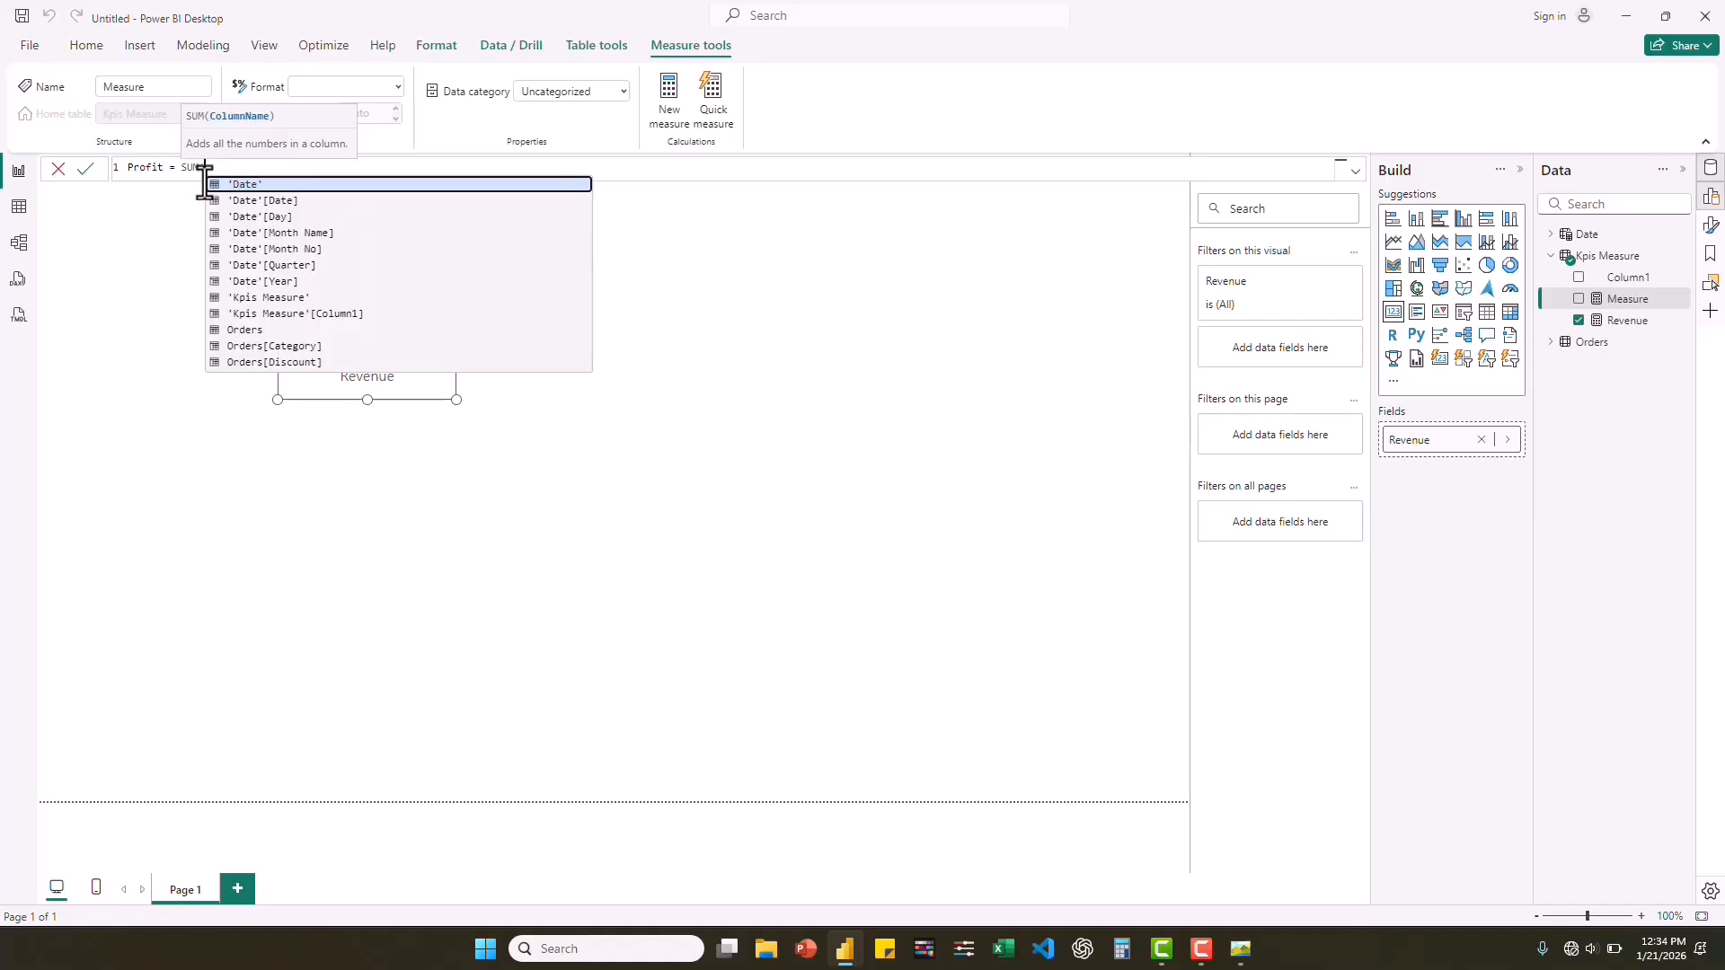
text(profi)
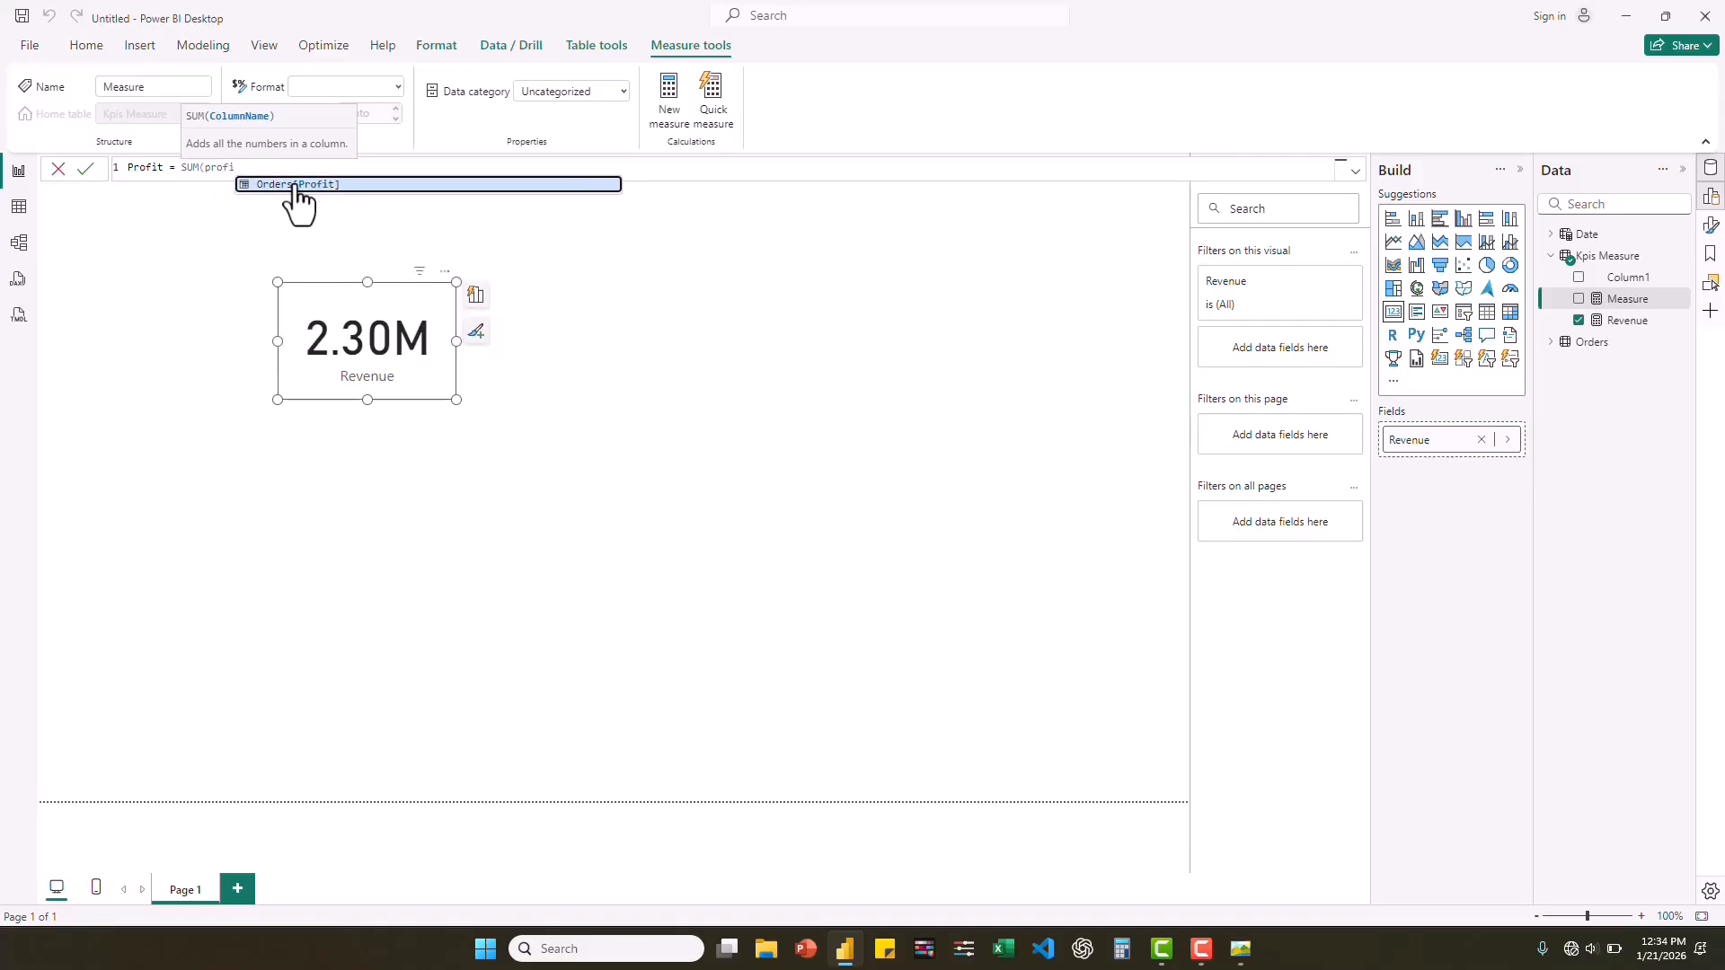
click(297, 184)
text())
key(Return)
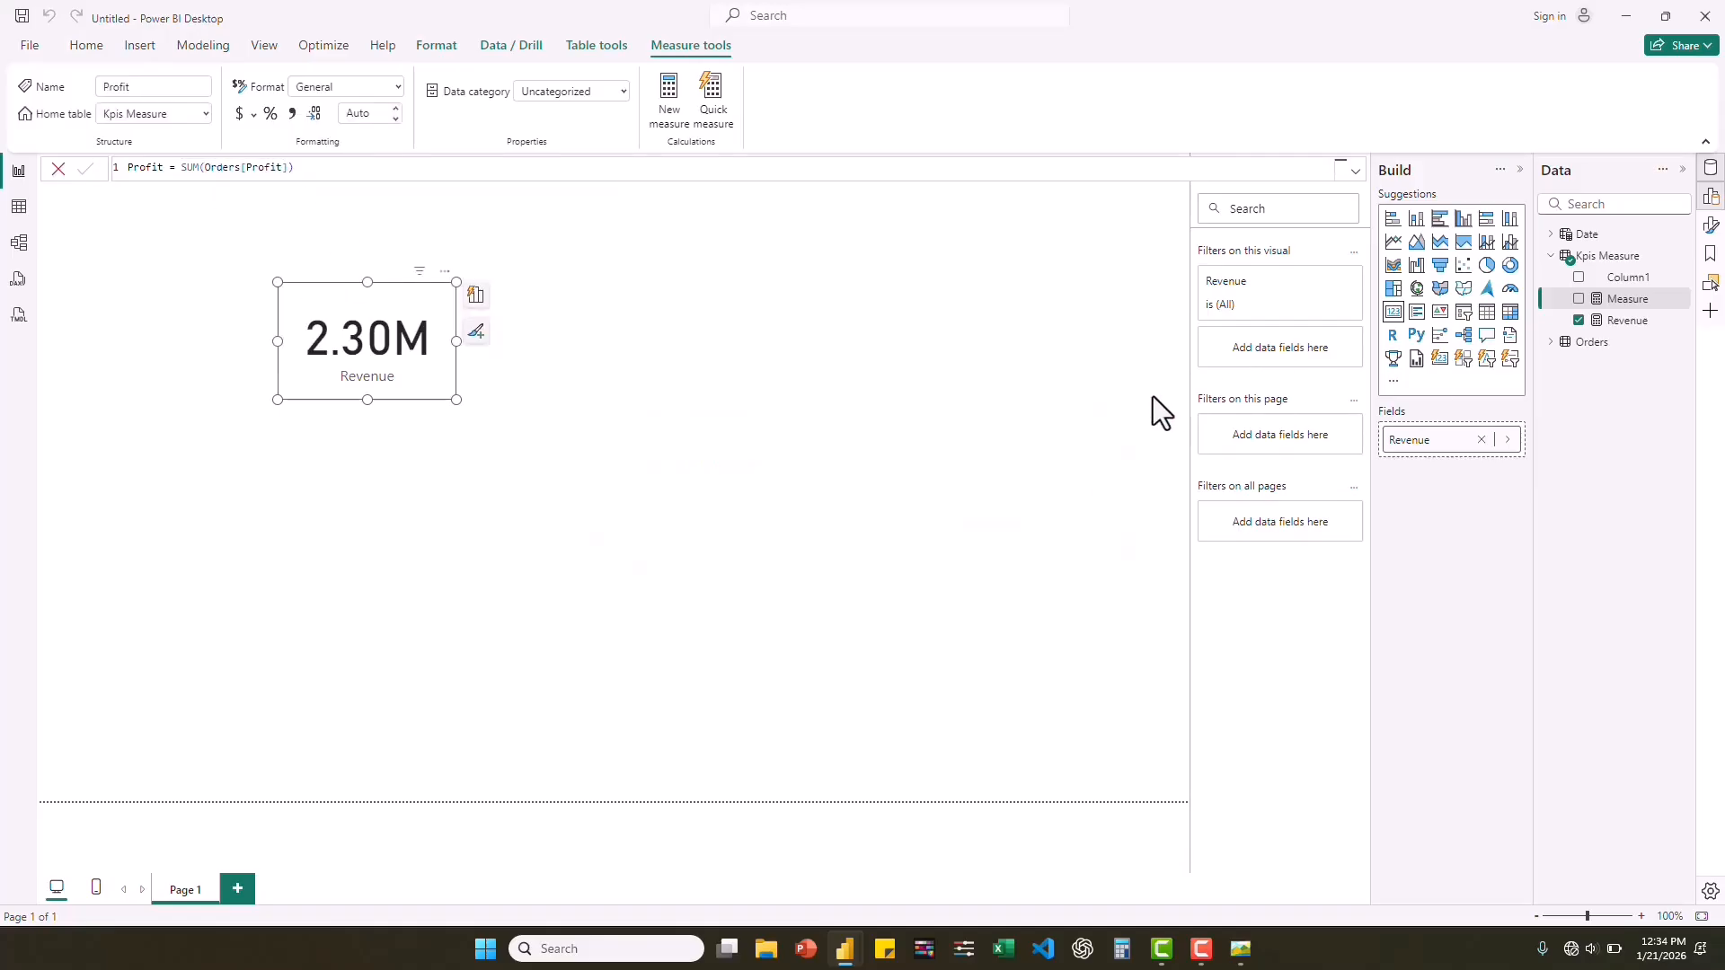
Create the measure Profit Margin = DIVIDE([Profit], [Revenue], 0) in the Kpis Measure table.
right_click(1615, 262)
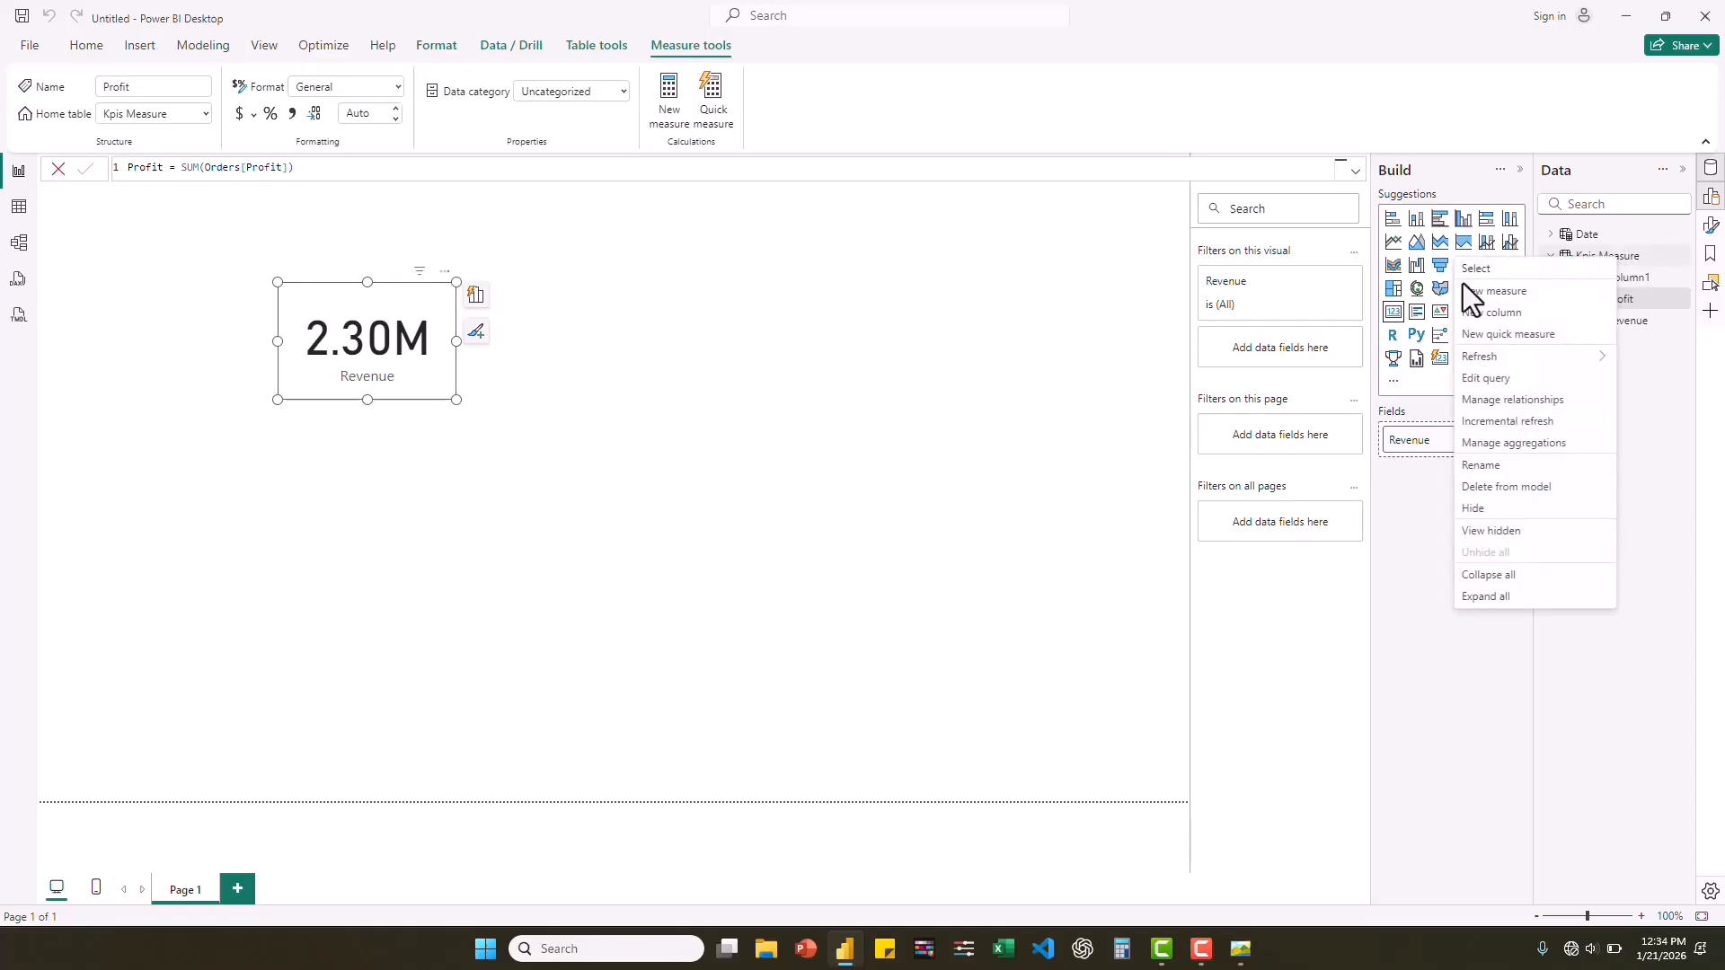
click(1501, 292)
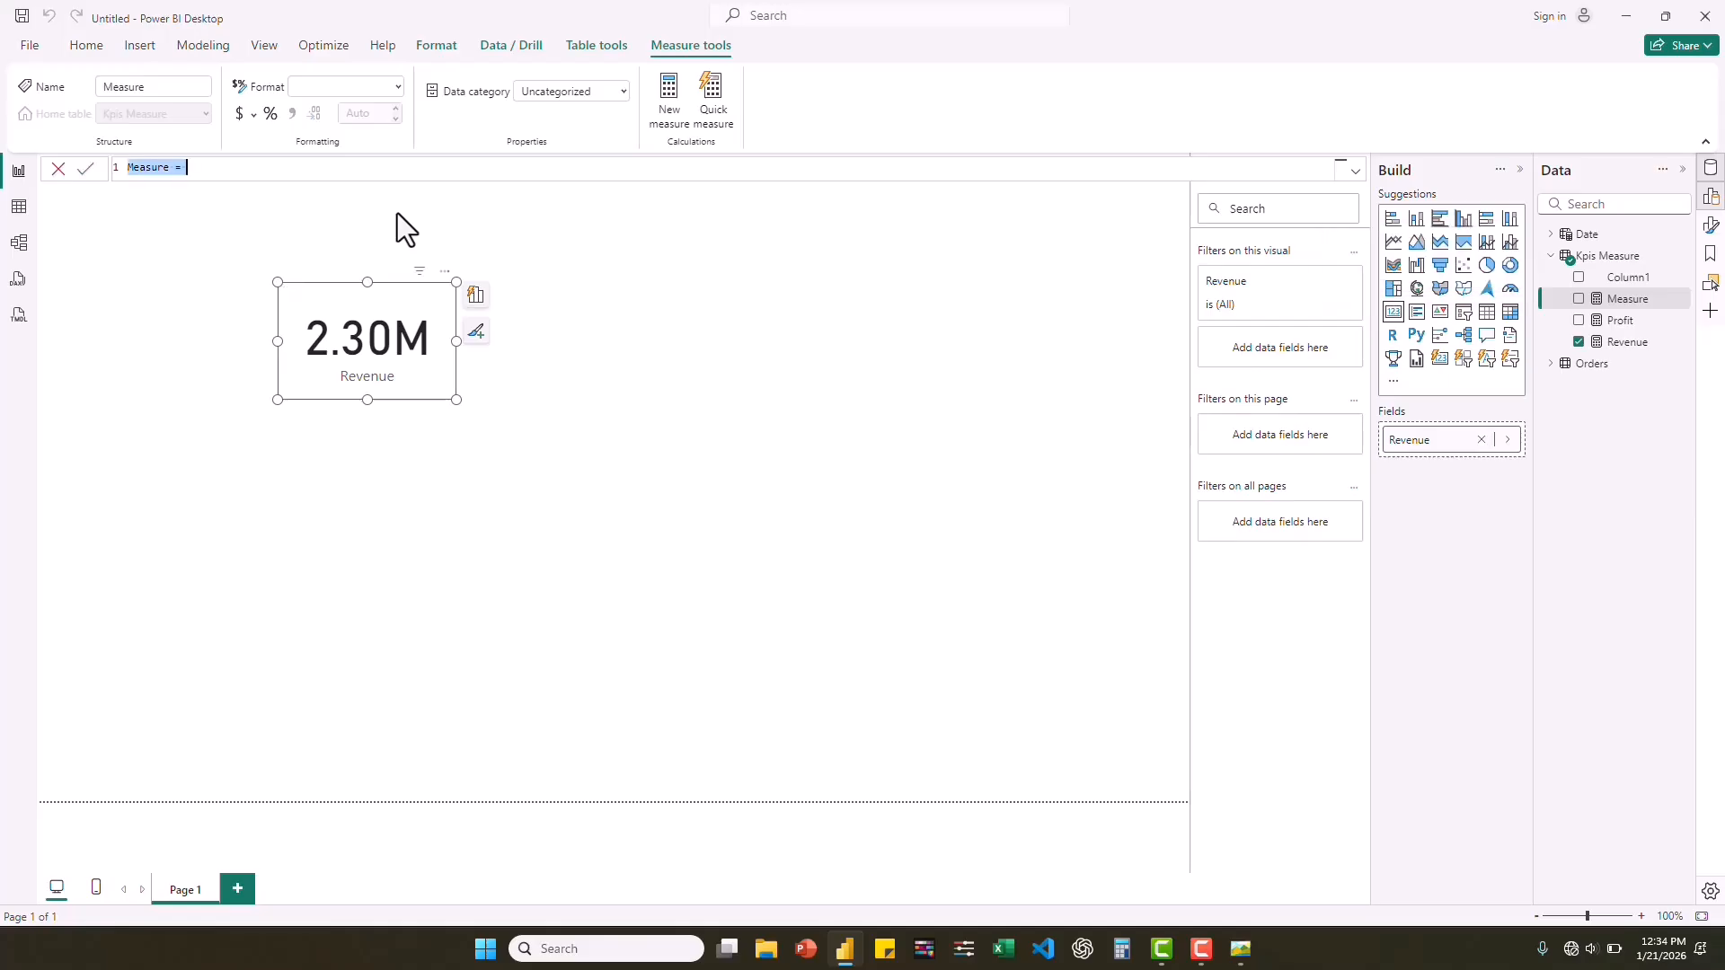
text(Profit Margin = DIVI)
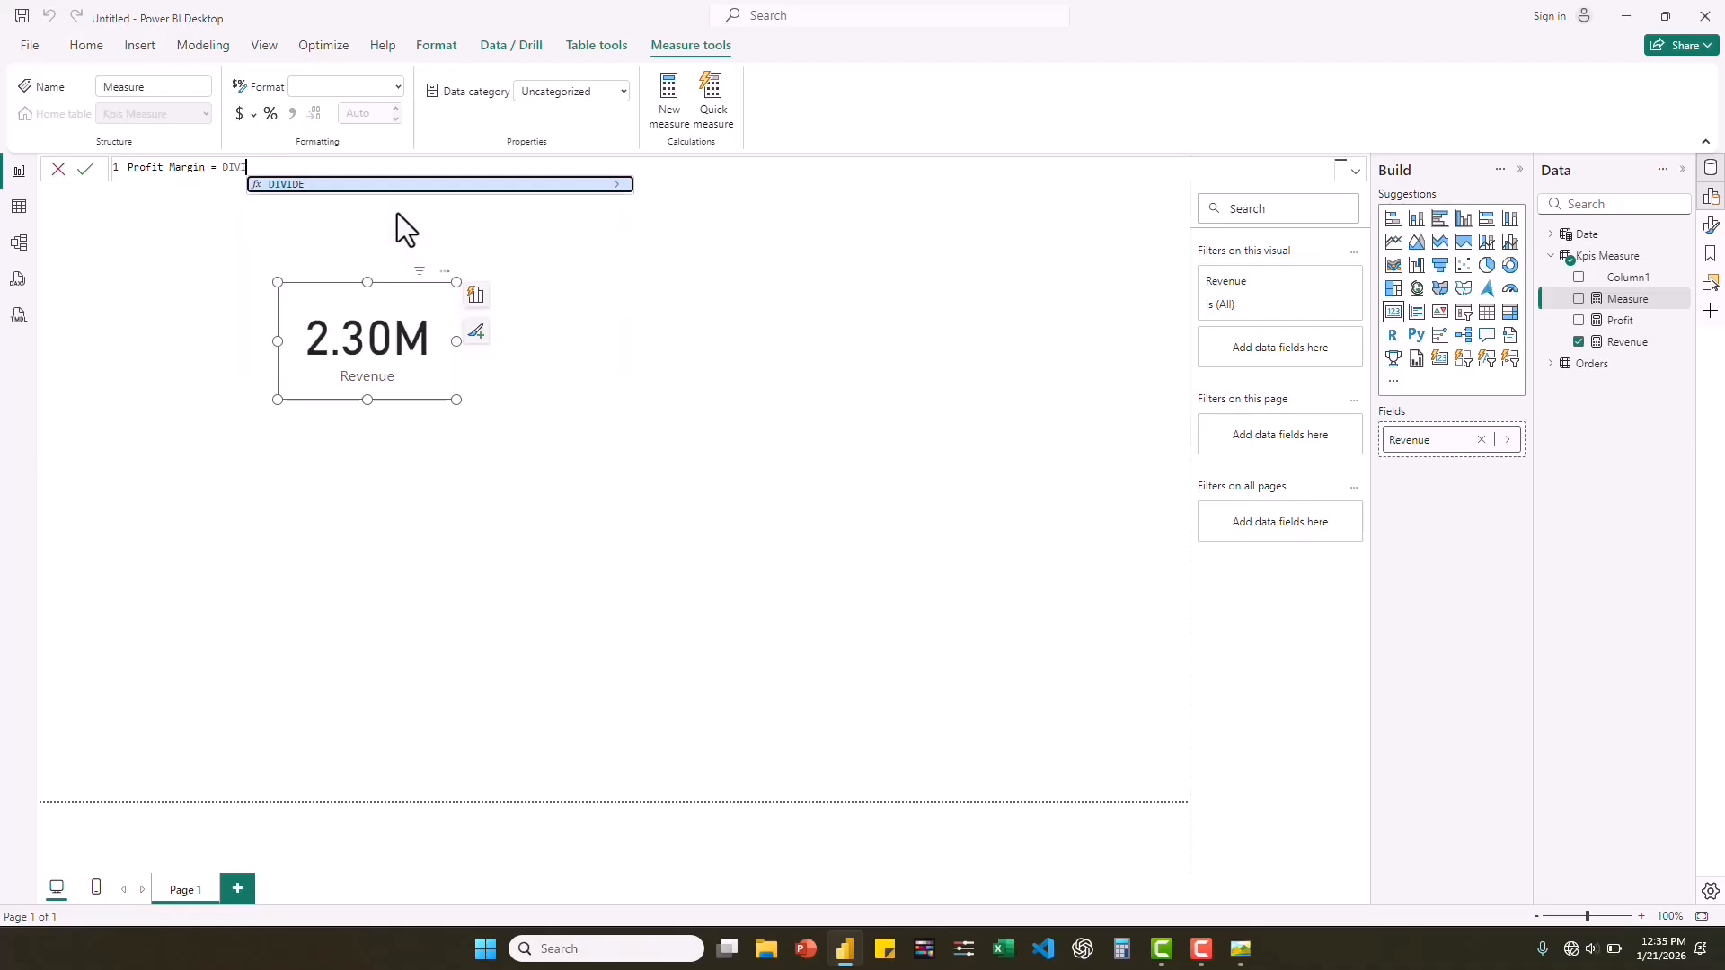
text(DE()
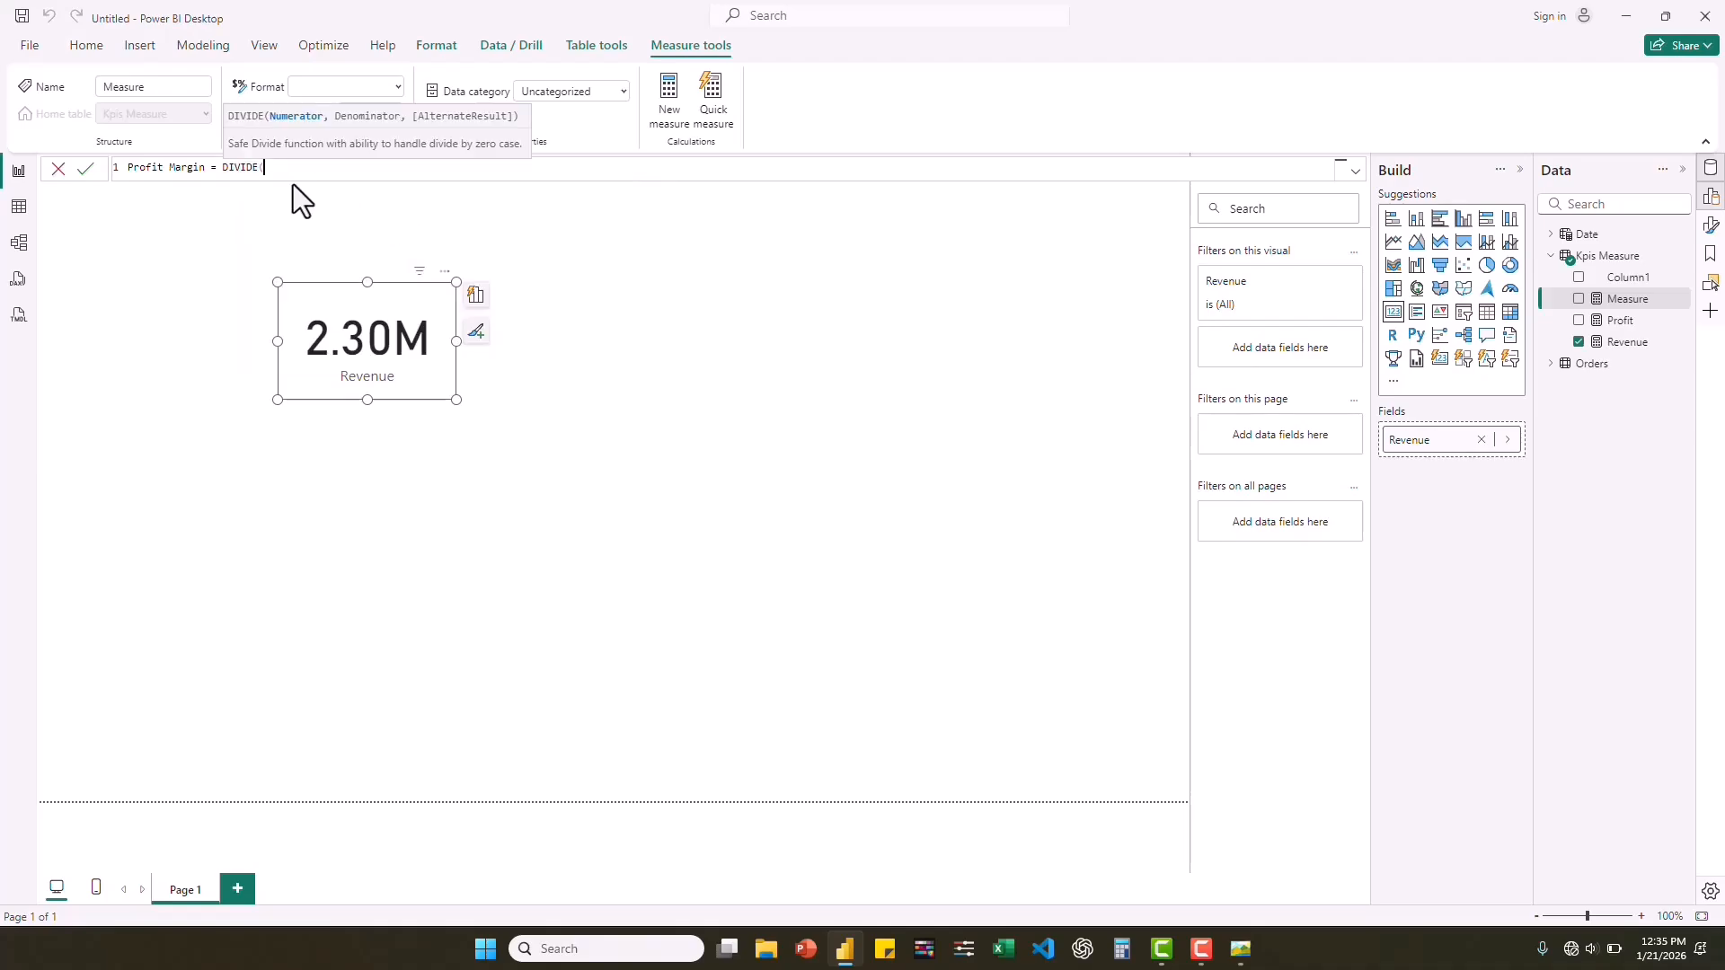
text(pro)
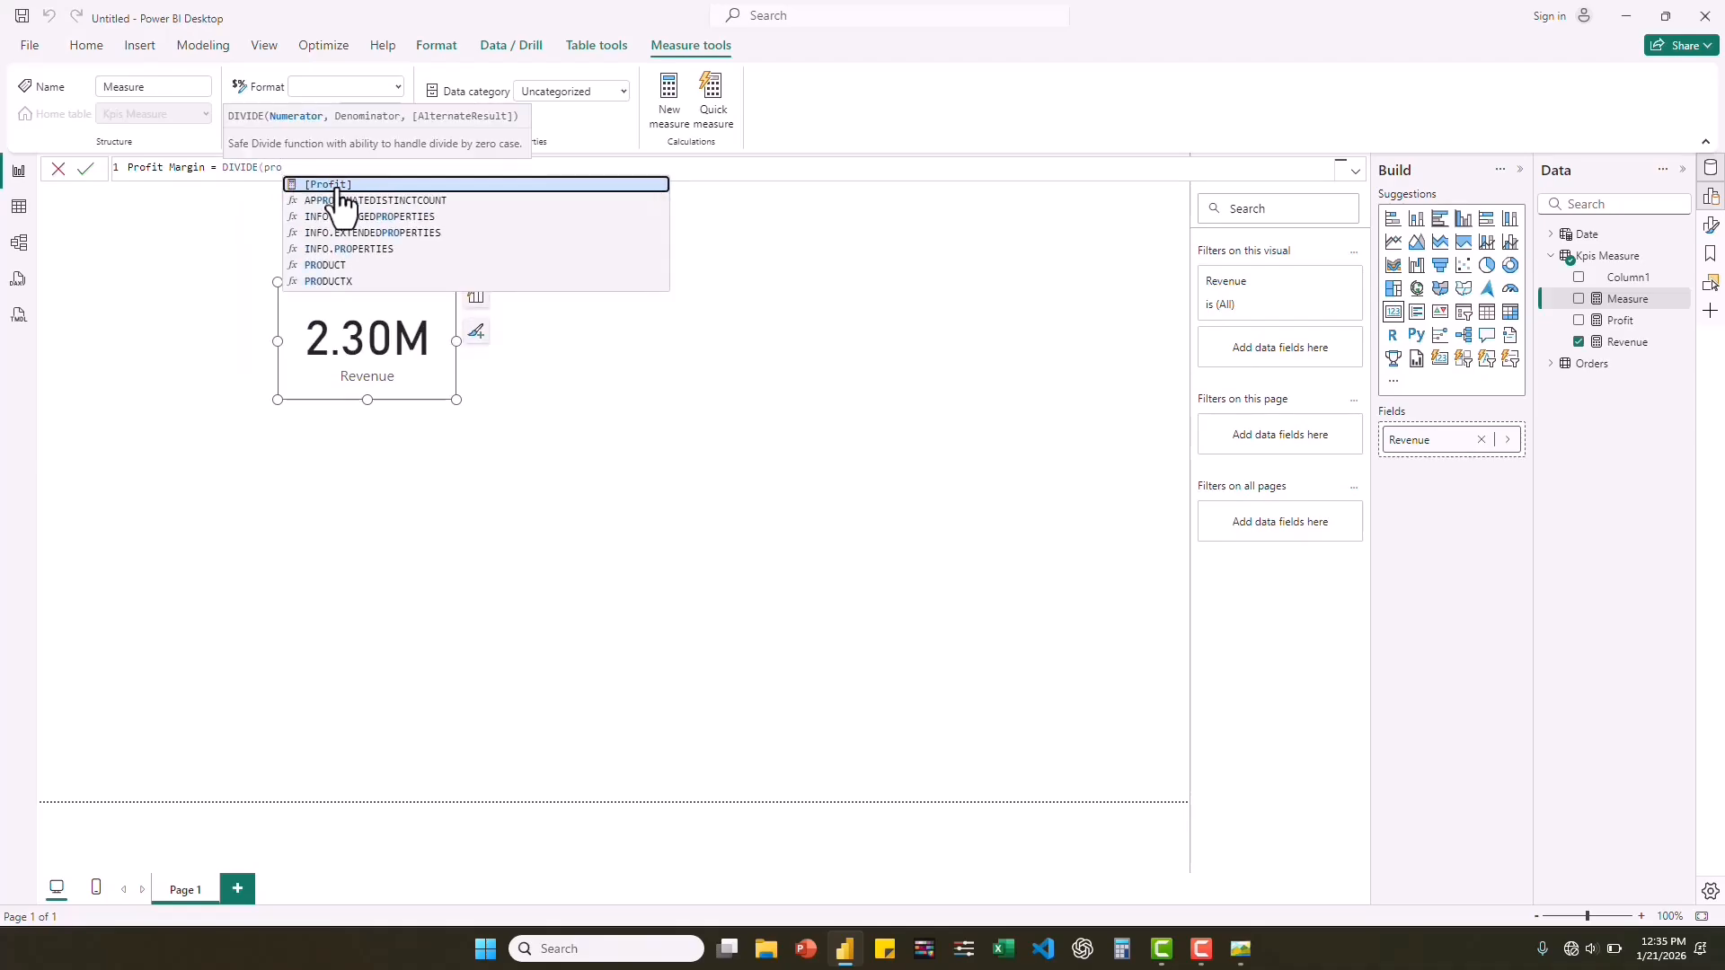
click(337, 187)
text(, )
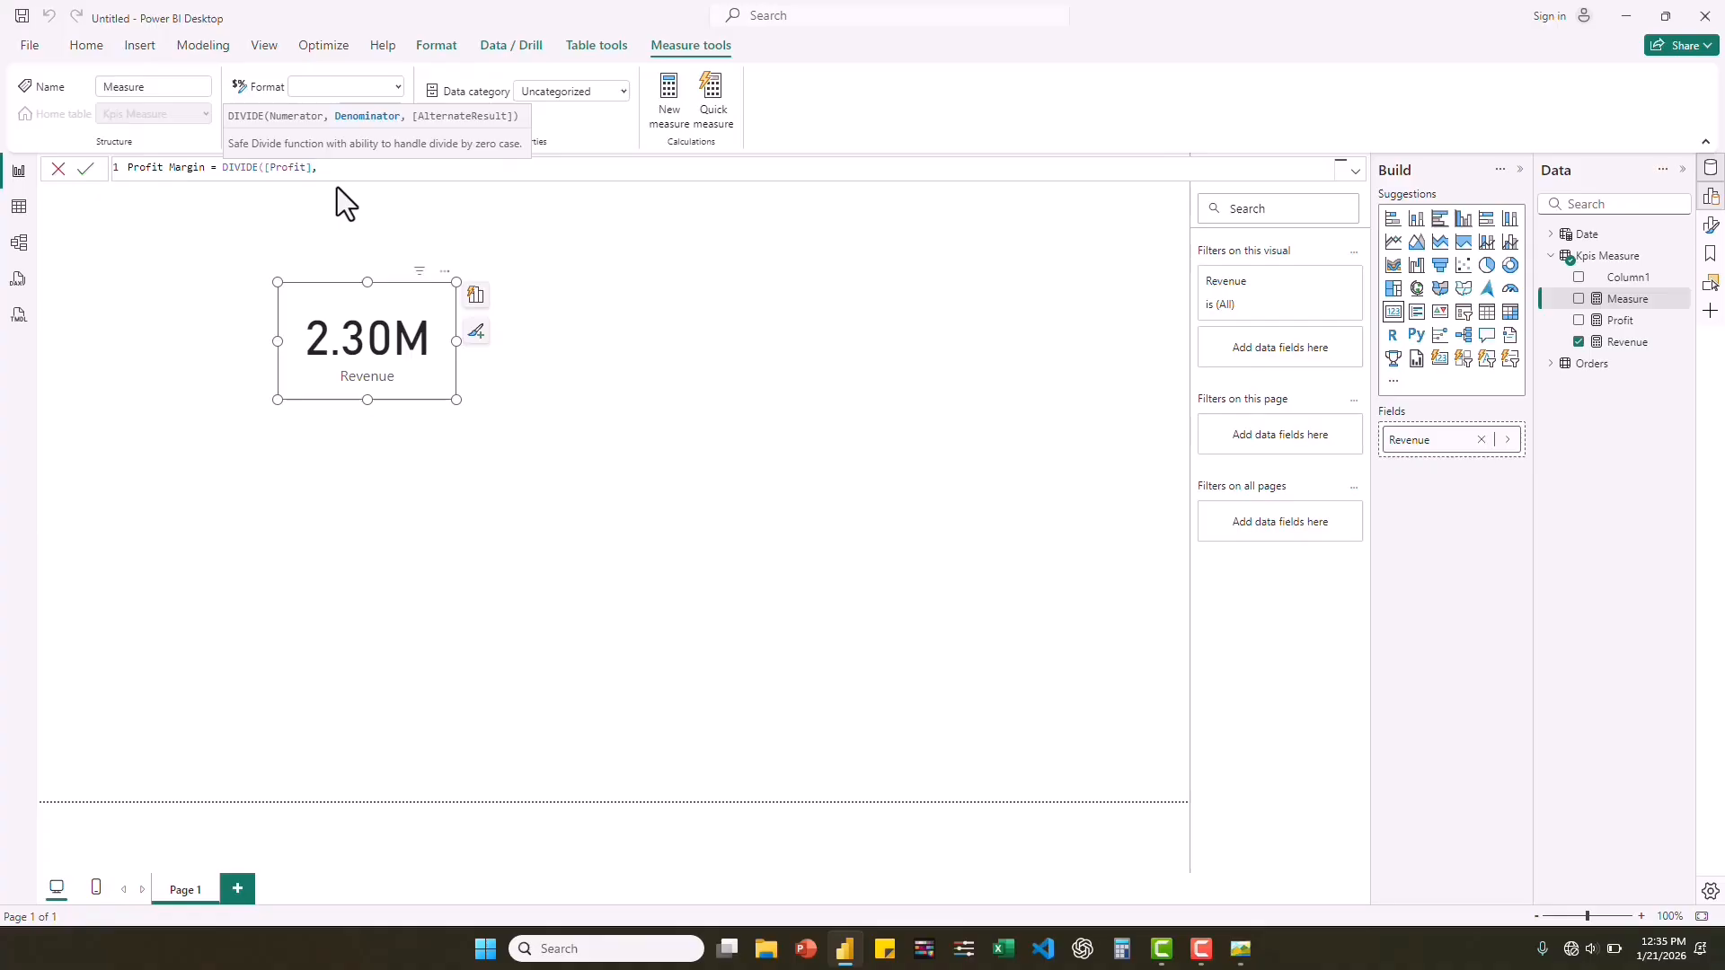
text(reve)
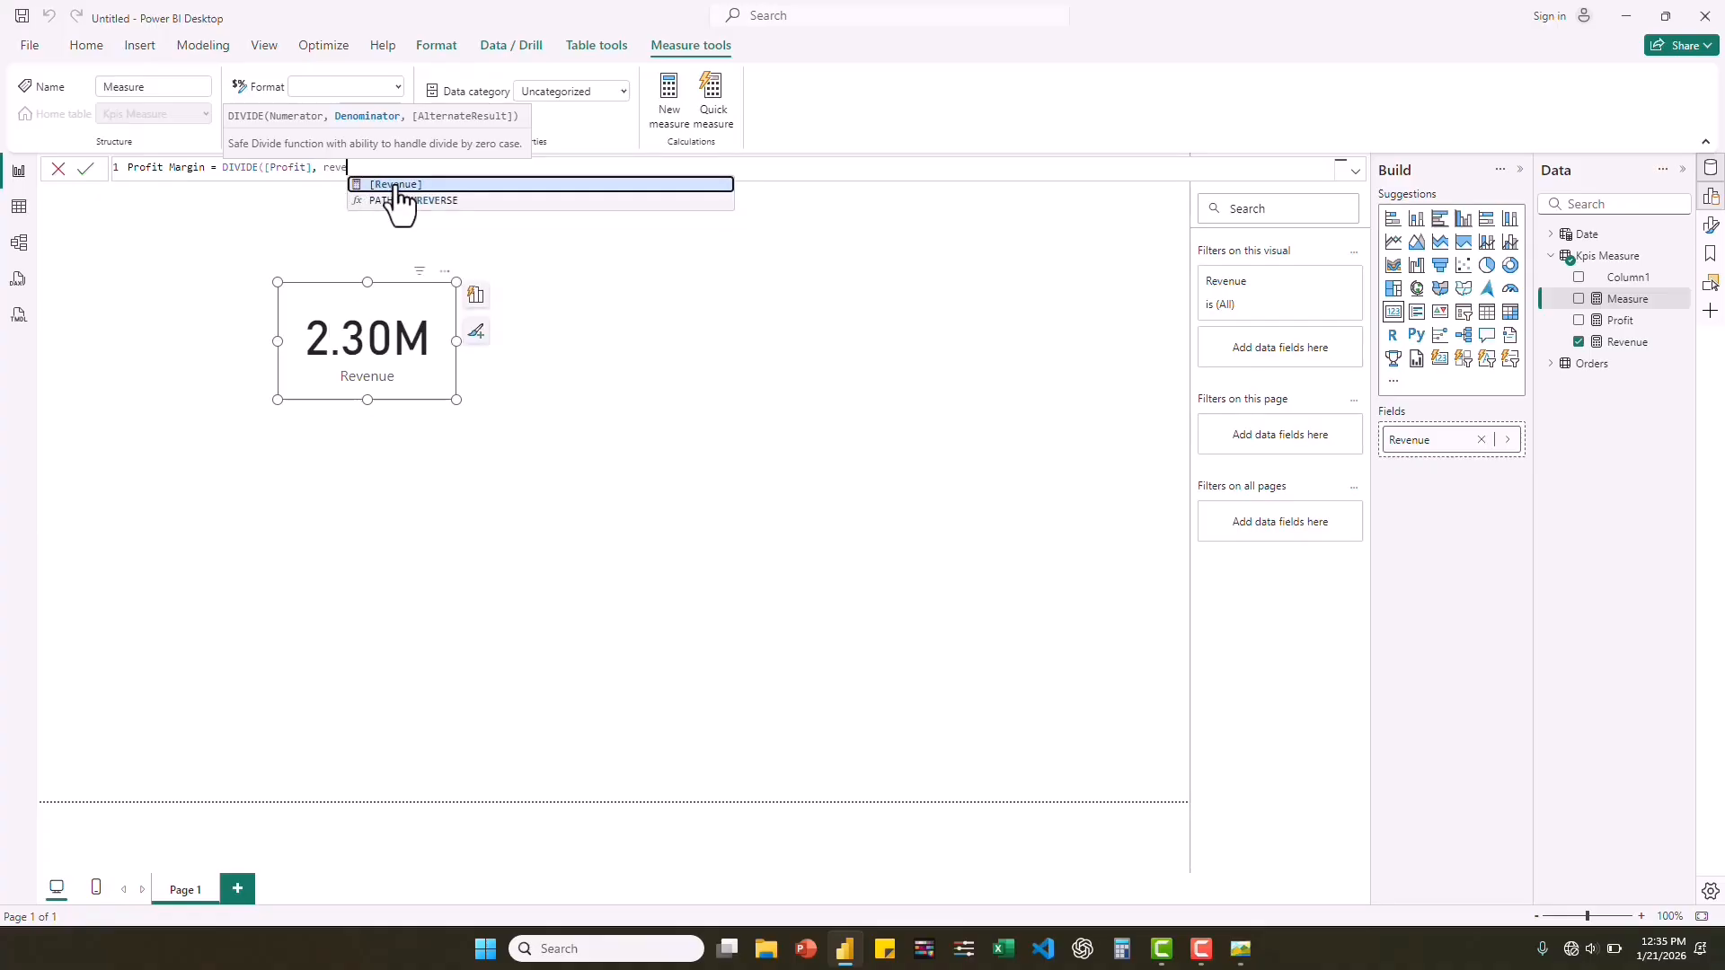
click(395, 185)
text(, )
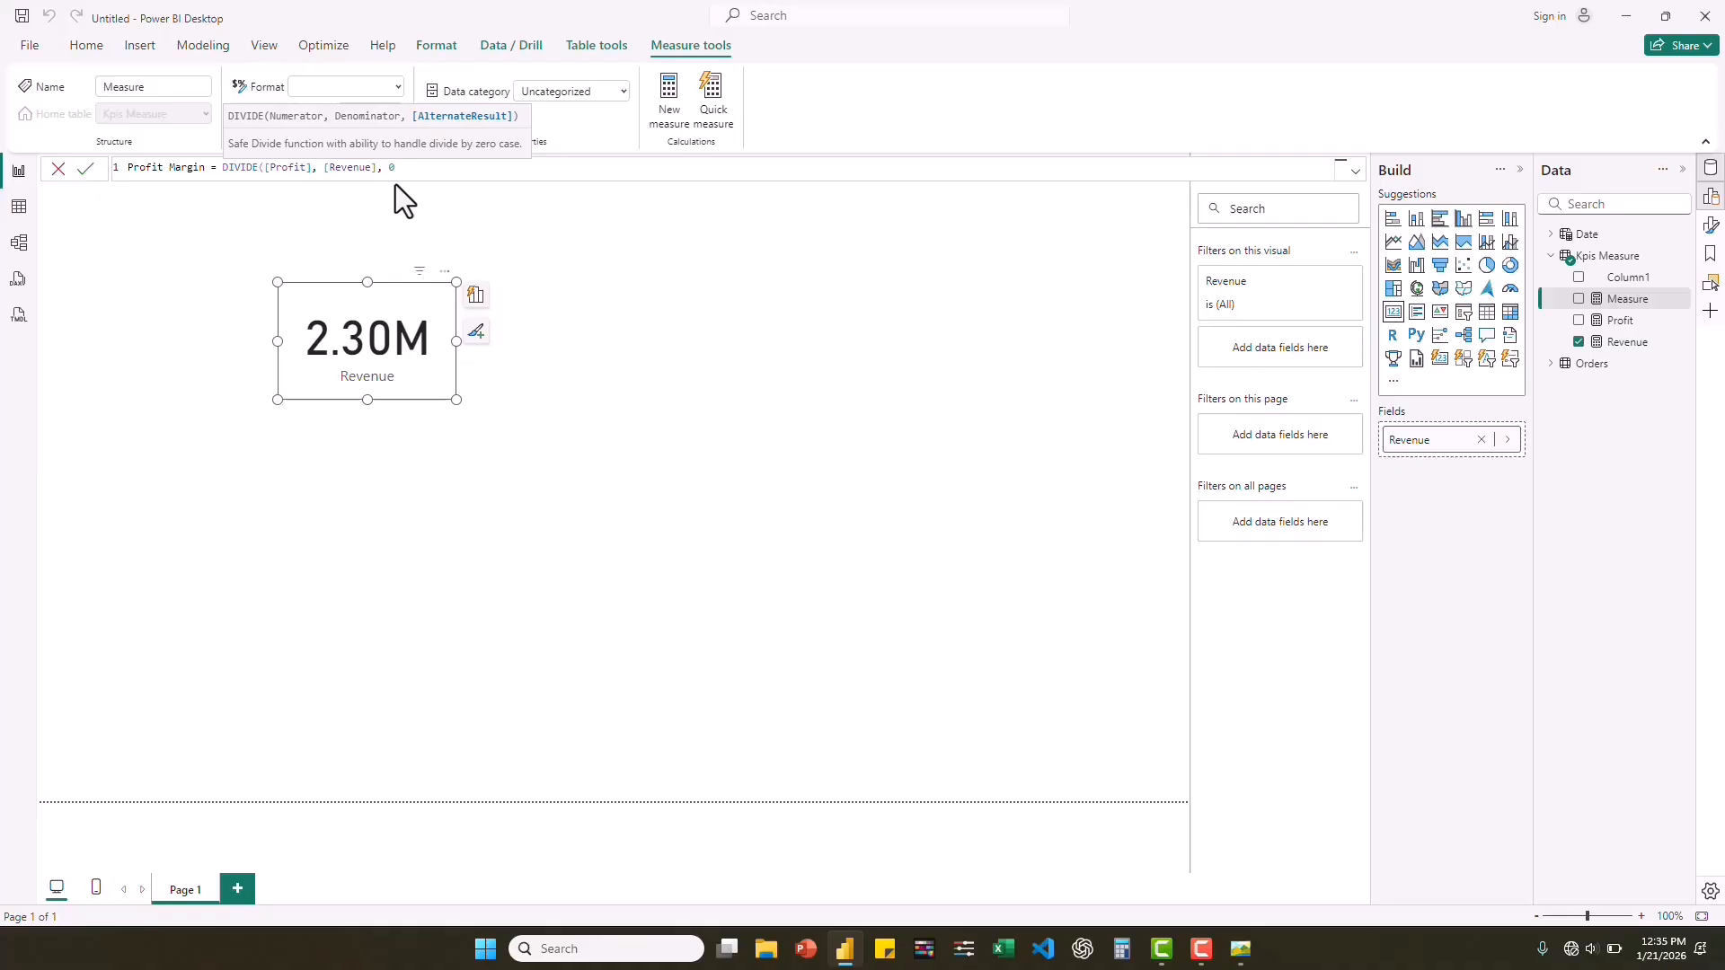
text(0))
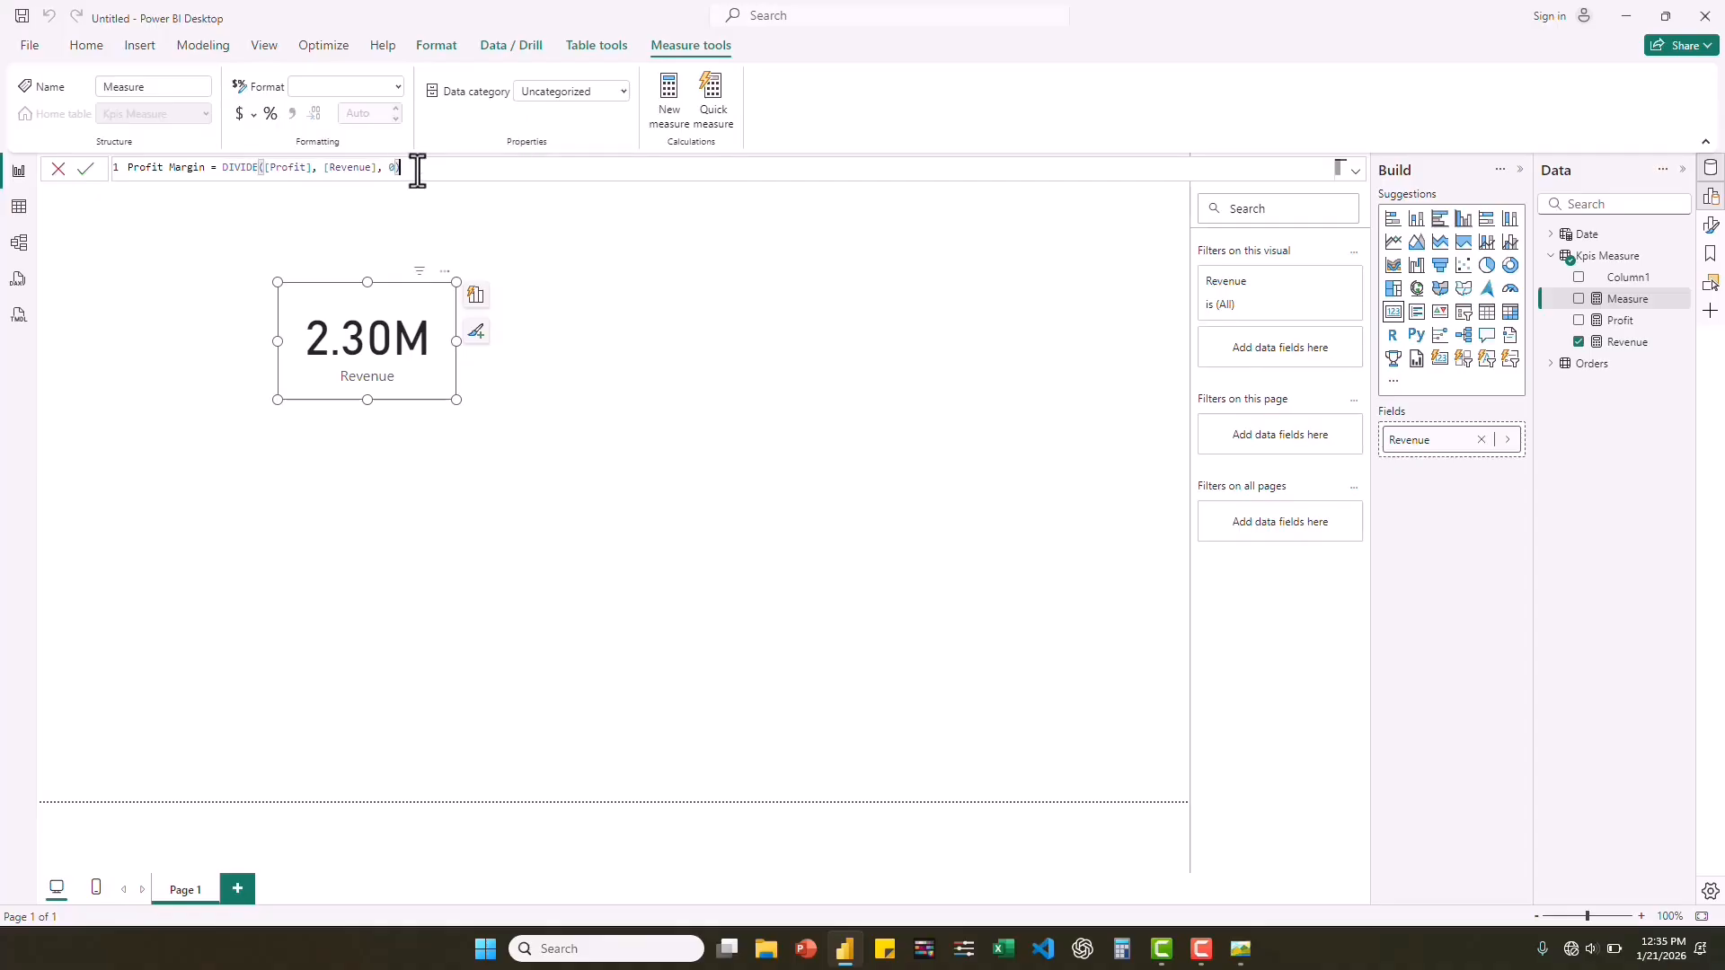
key(Return)
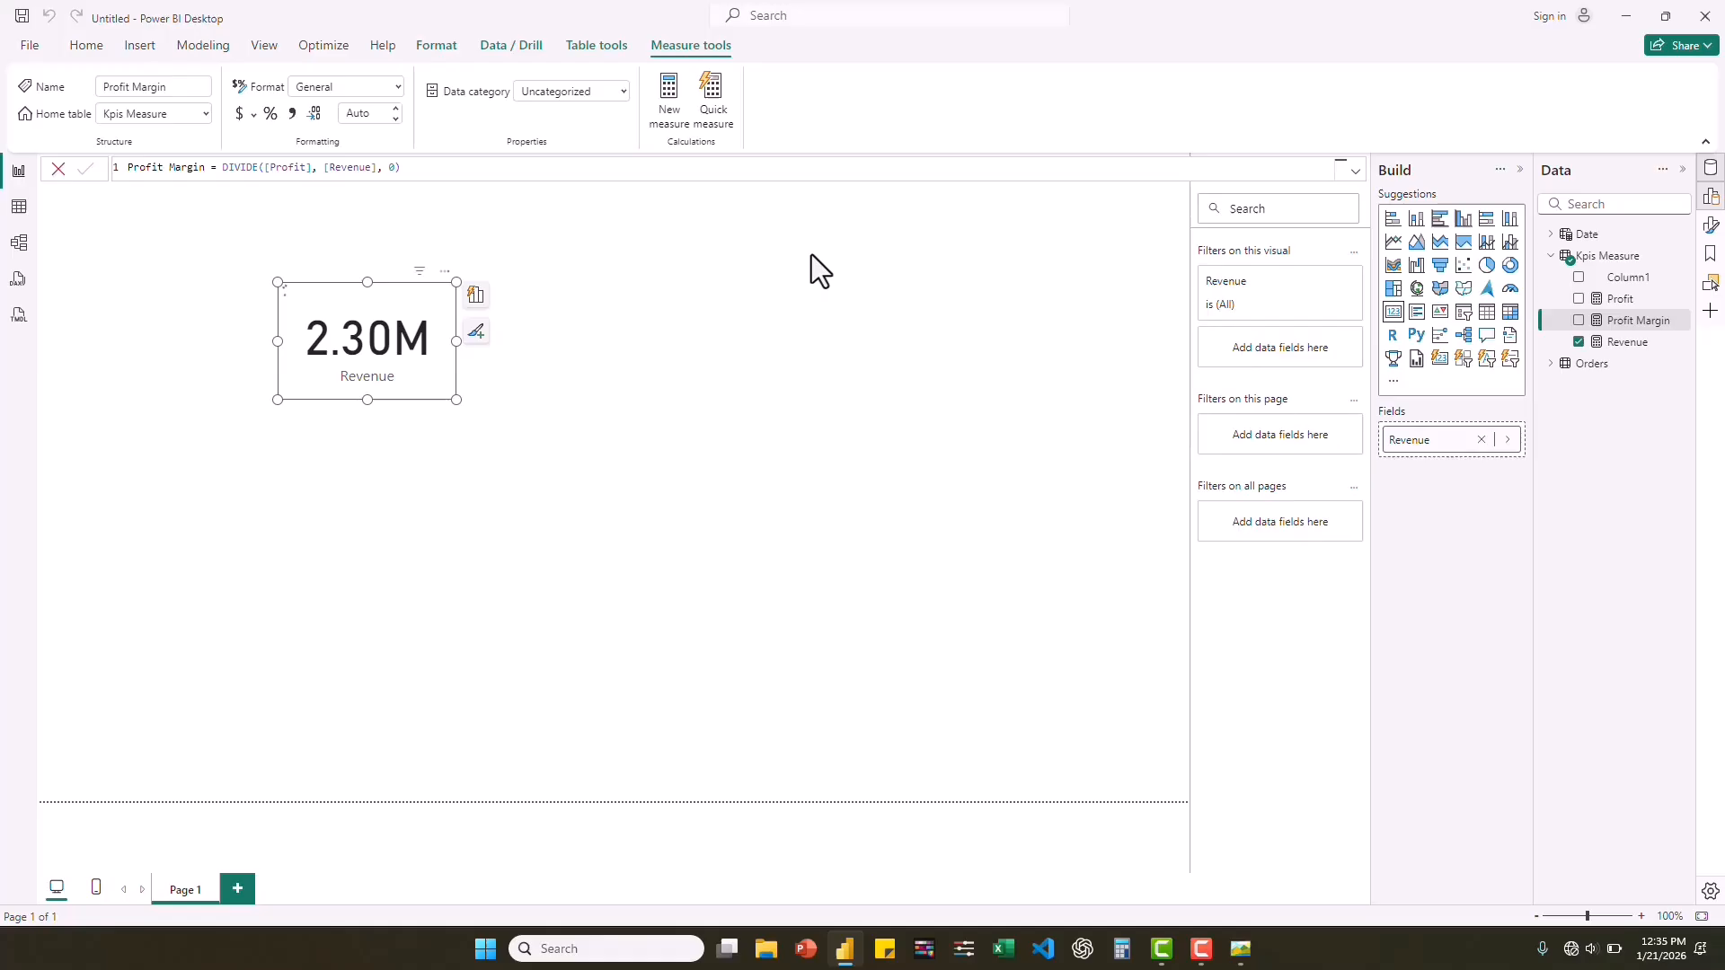
Show the Profit measure in the card instead of Revenue, and widen the card slightly.
click(1579, 302)
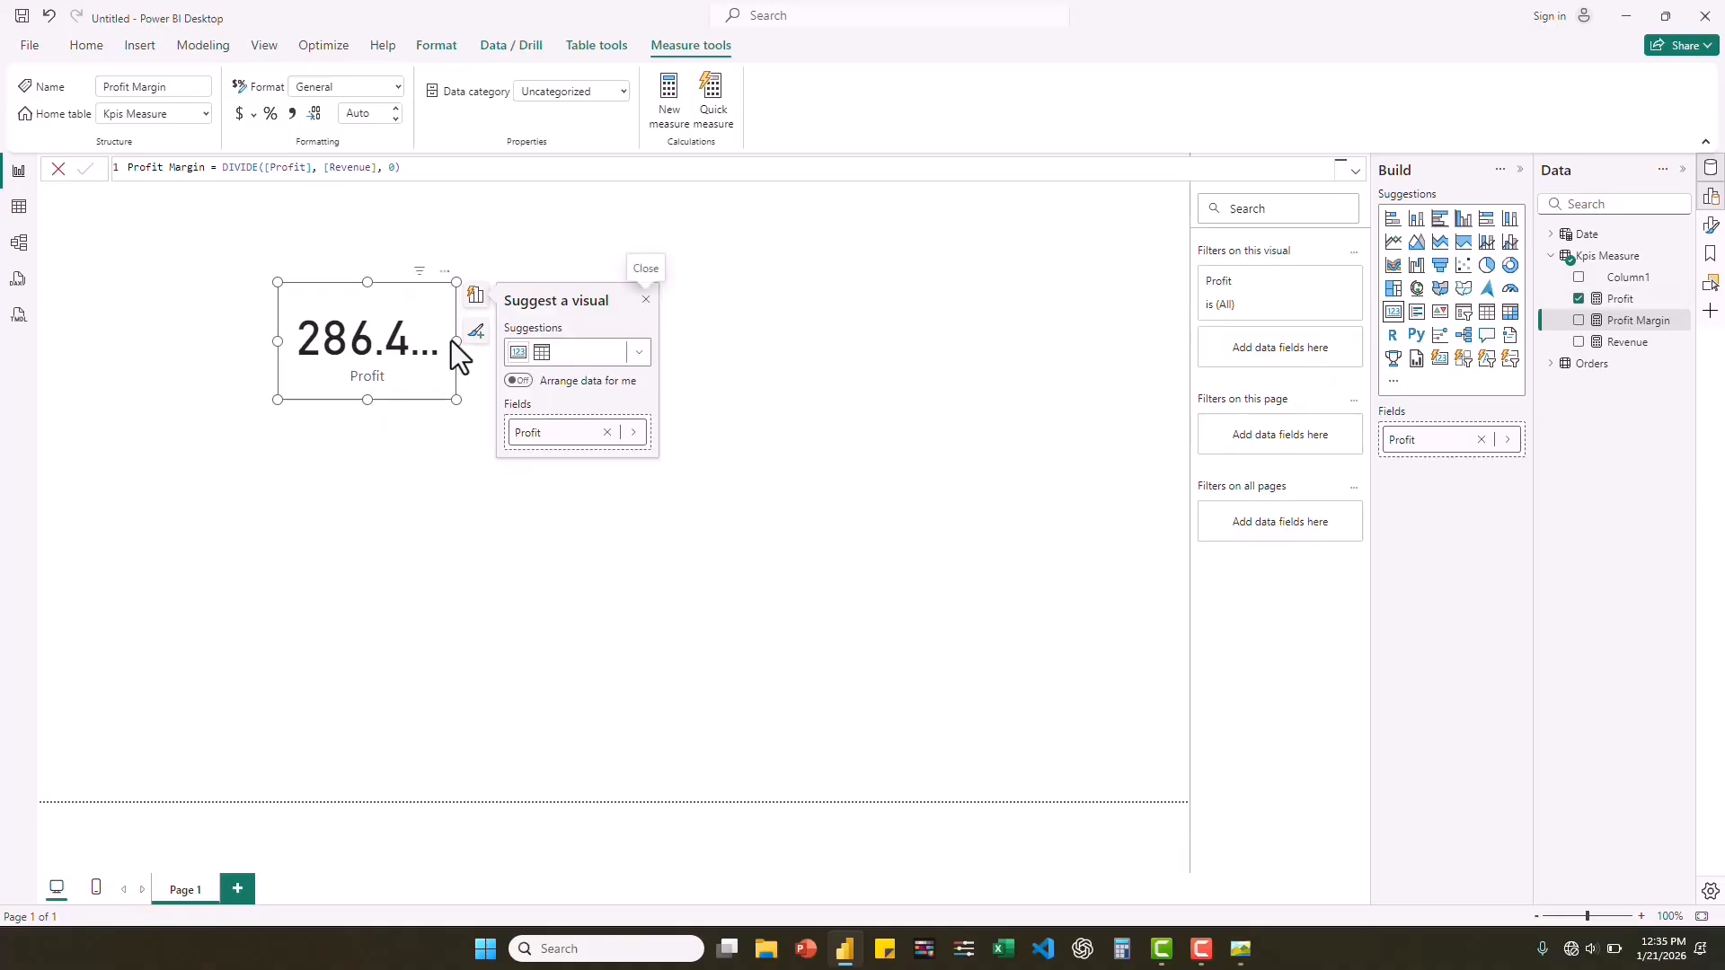
drag(456, 342, 483, 343)
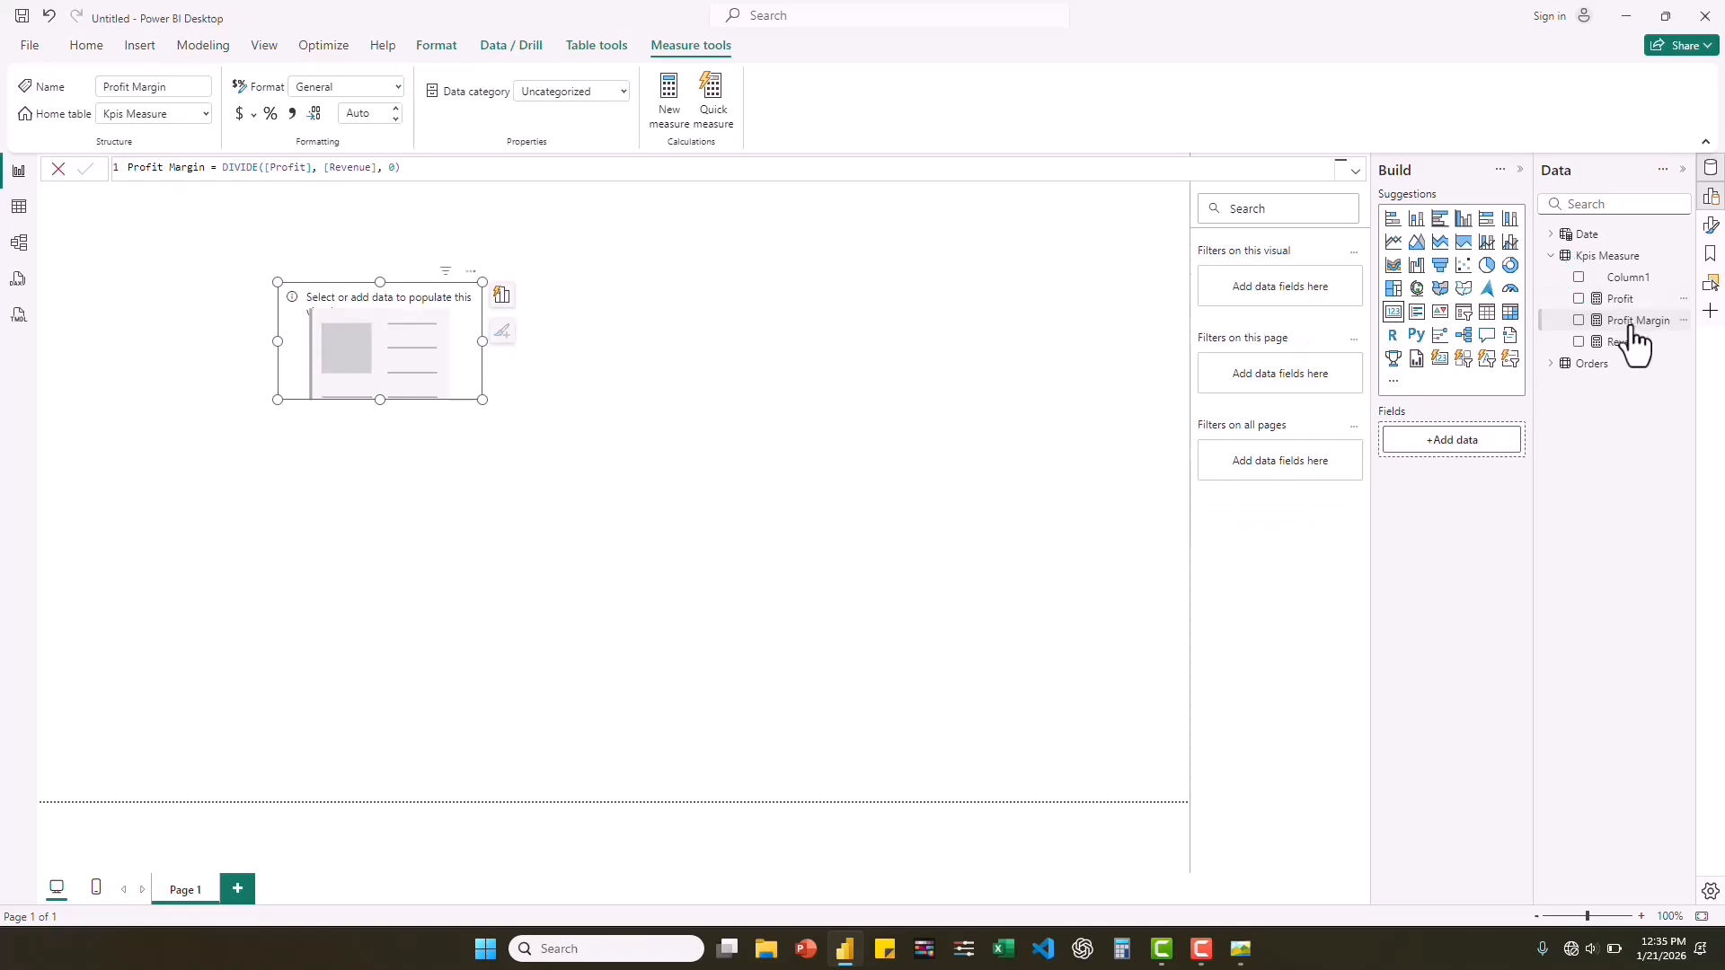
Show Profit Margin in the card instead of Profit, and format the measure as a percentage with 0 decimal places.
click(1579, 321)
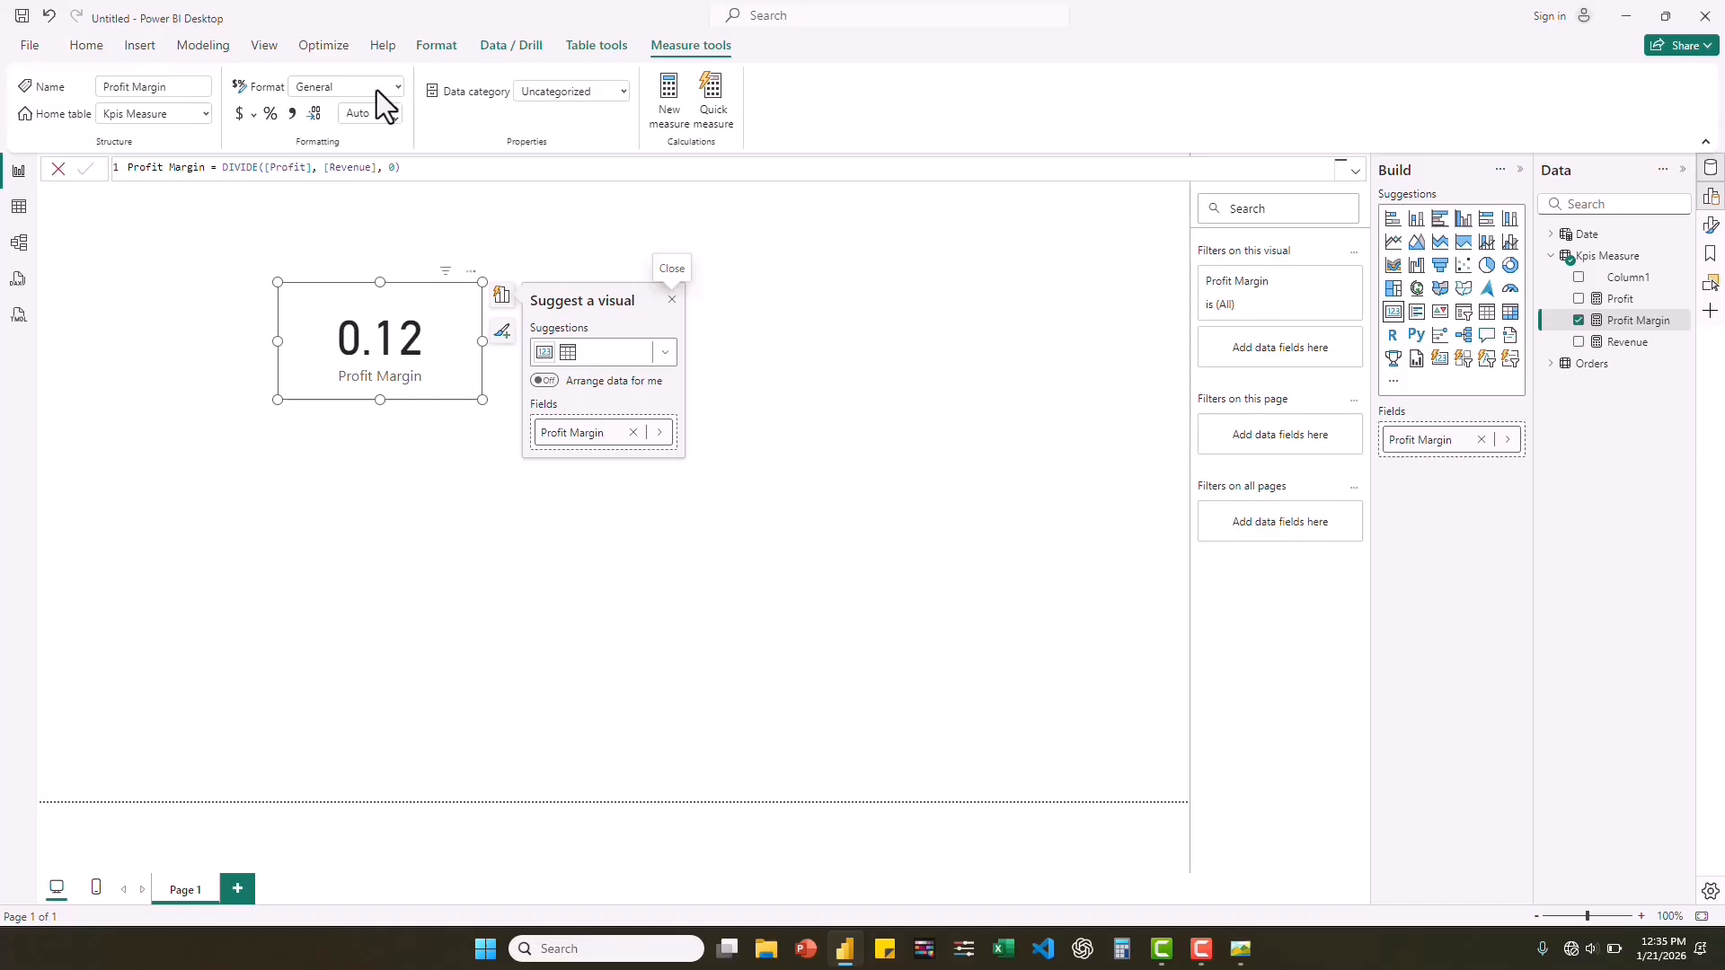
click(270, 117)
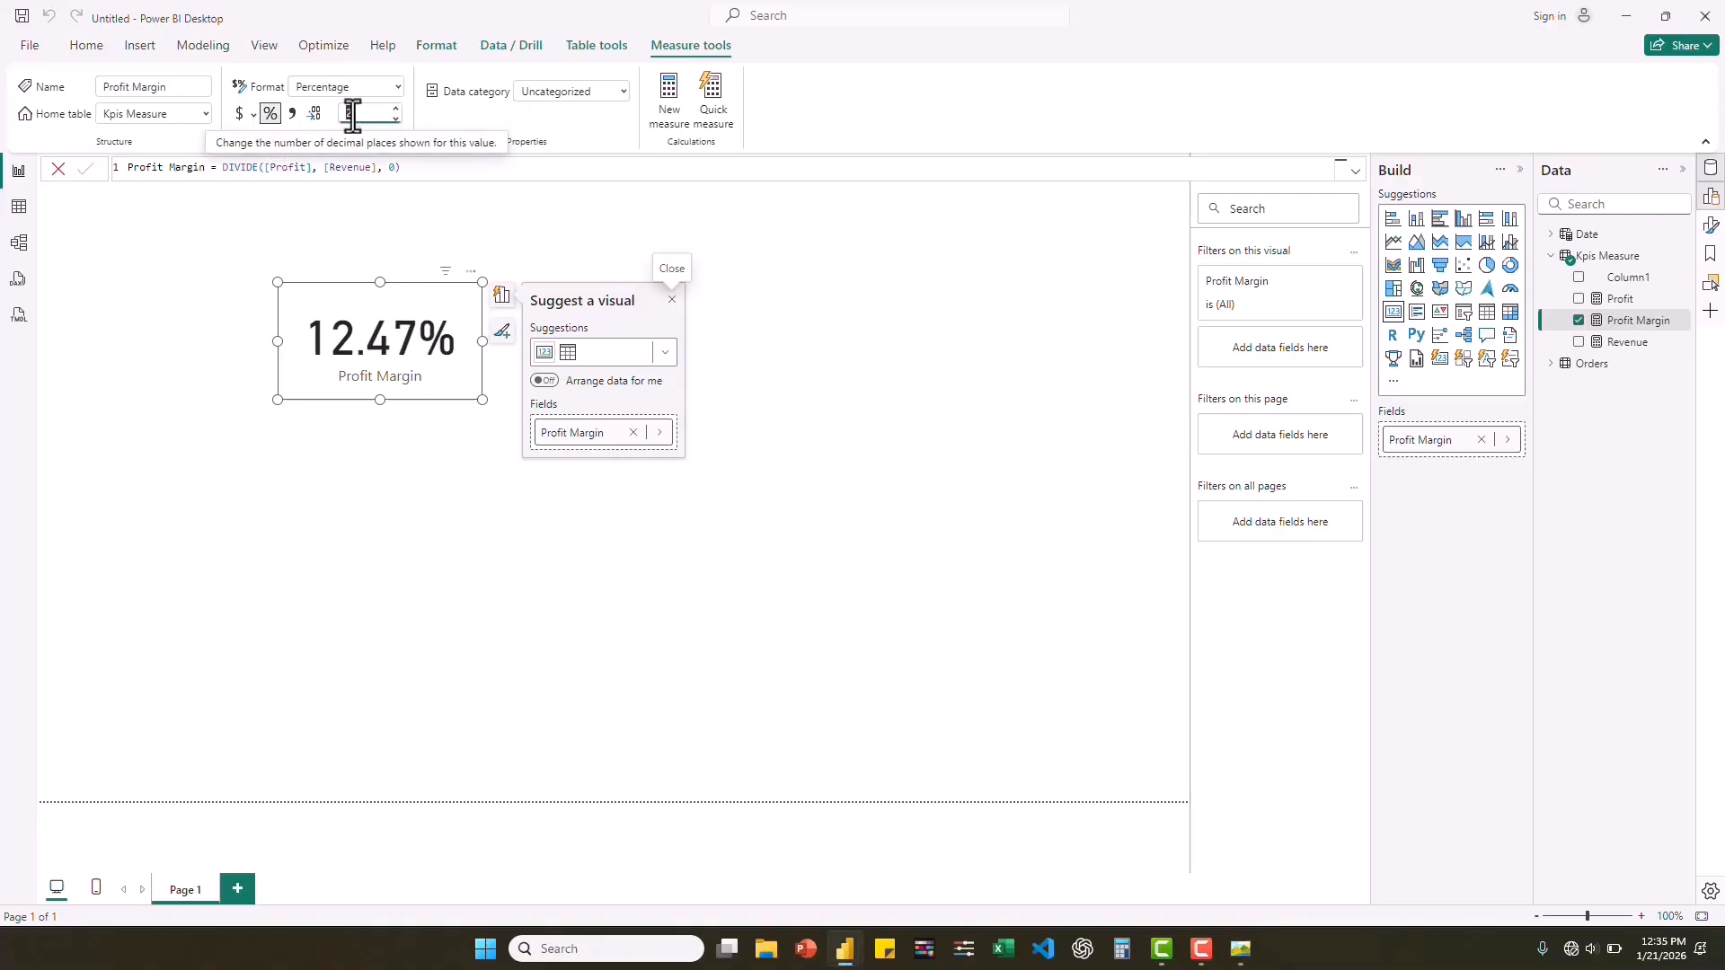
text(2)
key(Return)
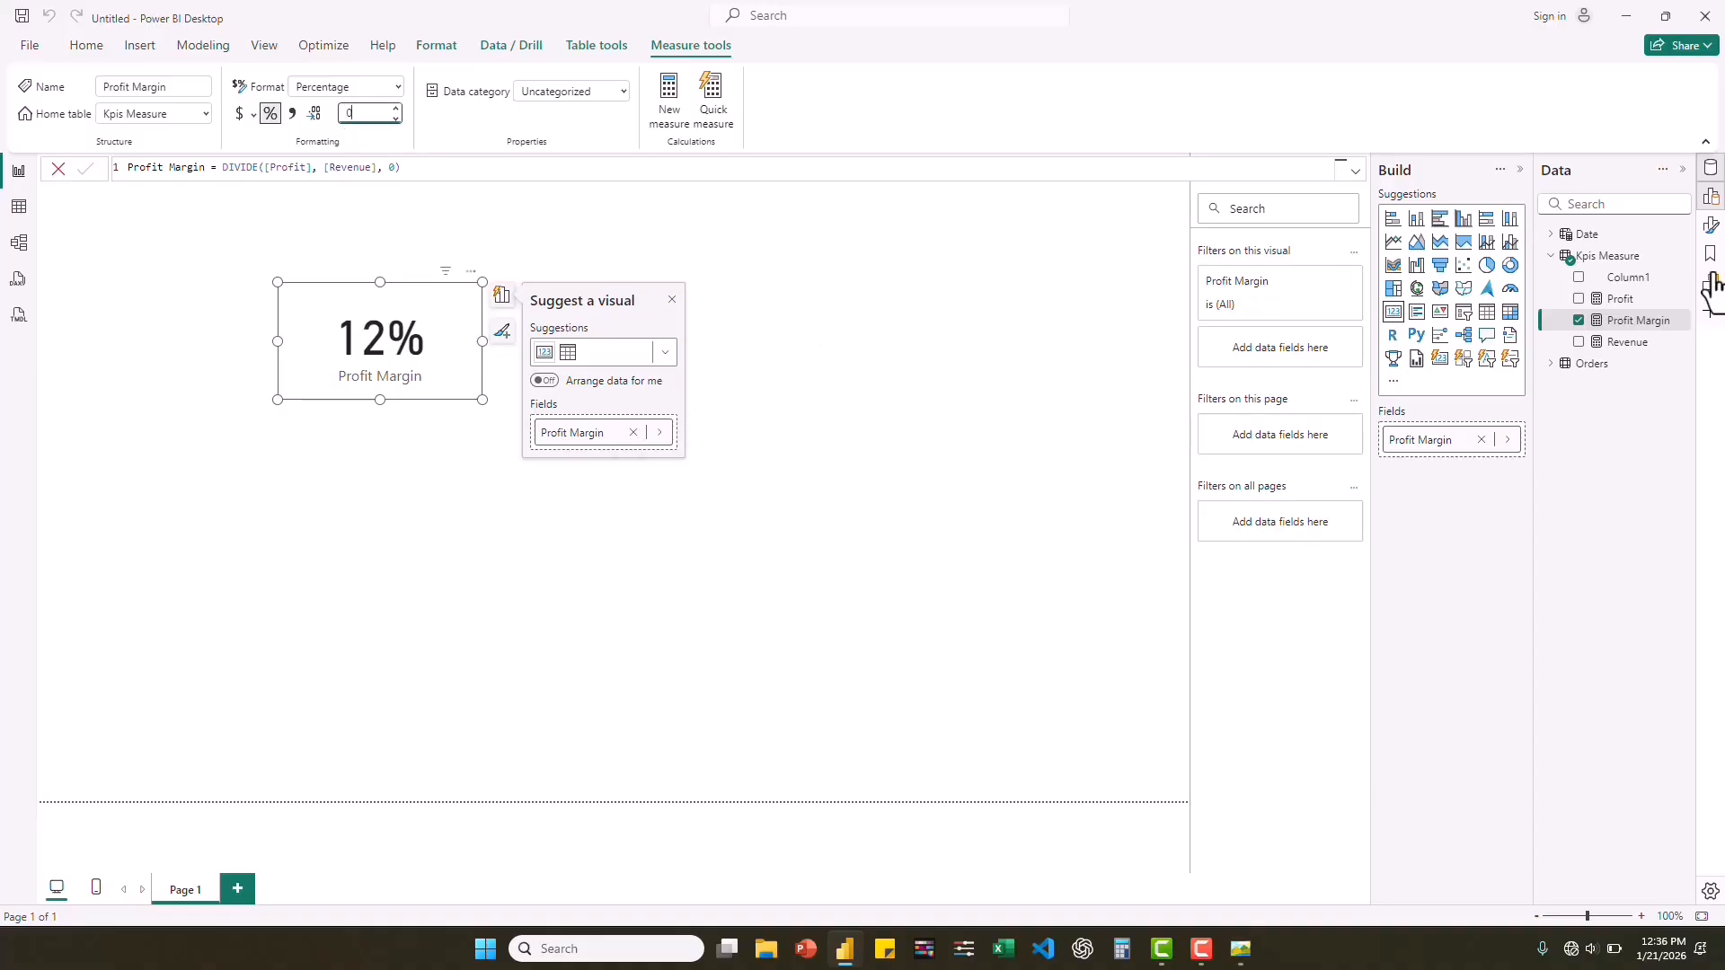
Create the measure Quantity = SUM(Orders[Quantity]) in the Kpis Measure table.
right_click(1615, 266)
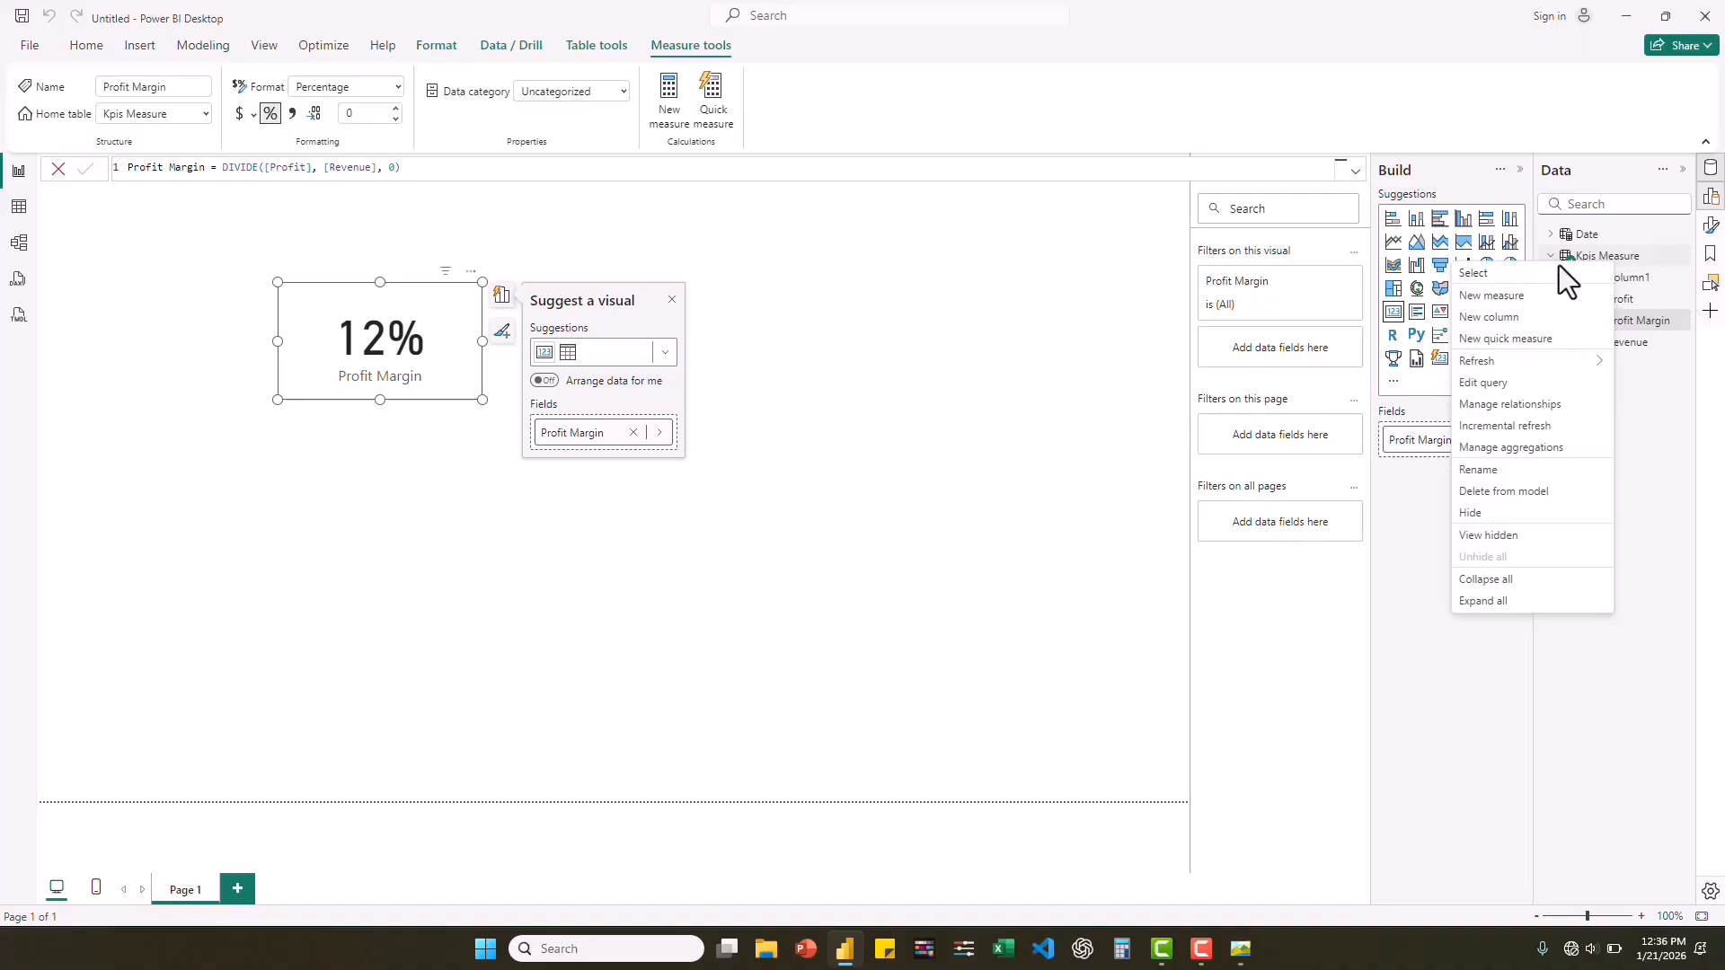
click(1515, 302)
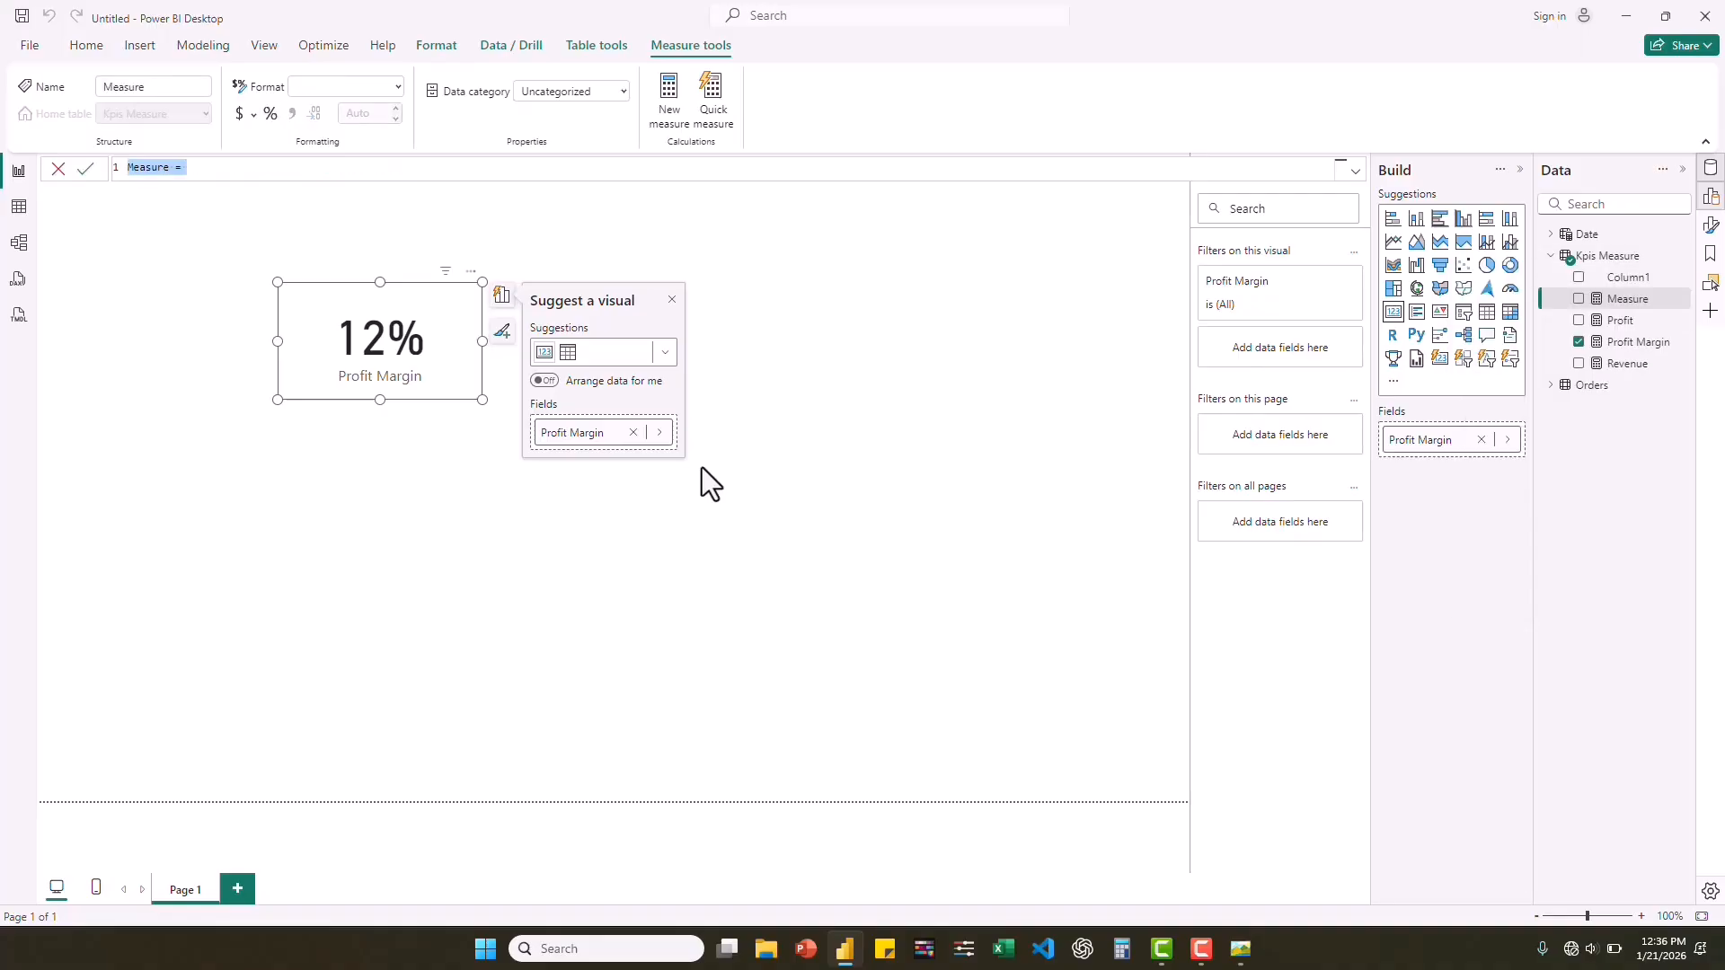
text(Quantity = S)
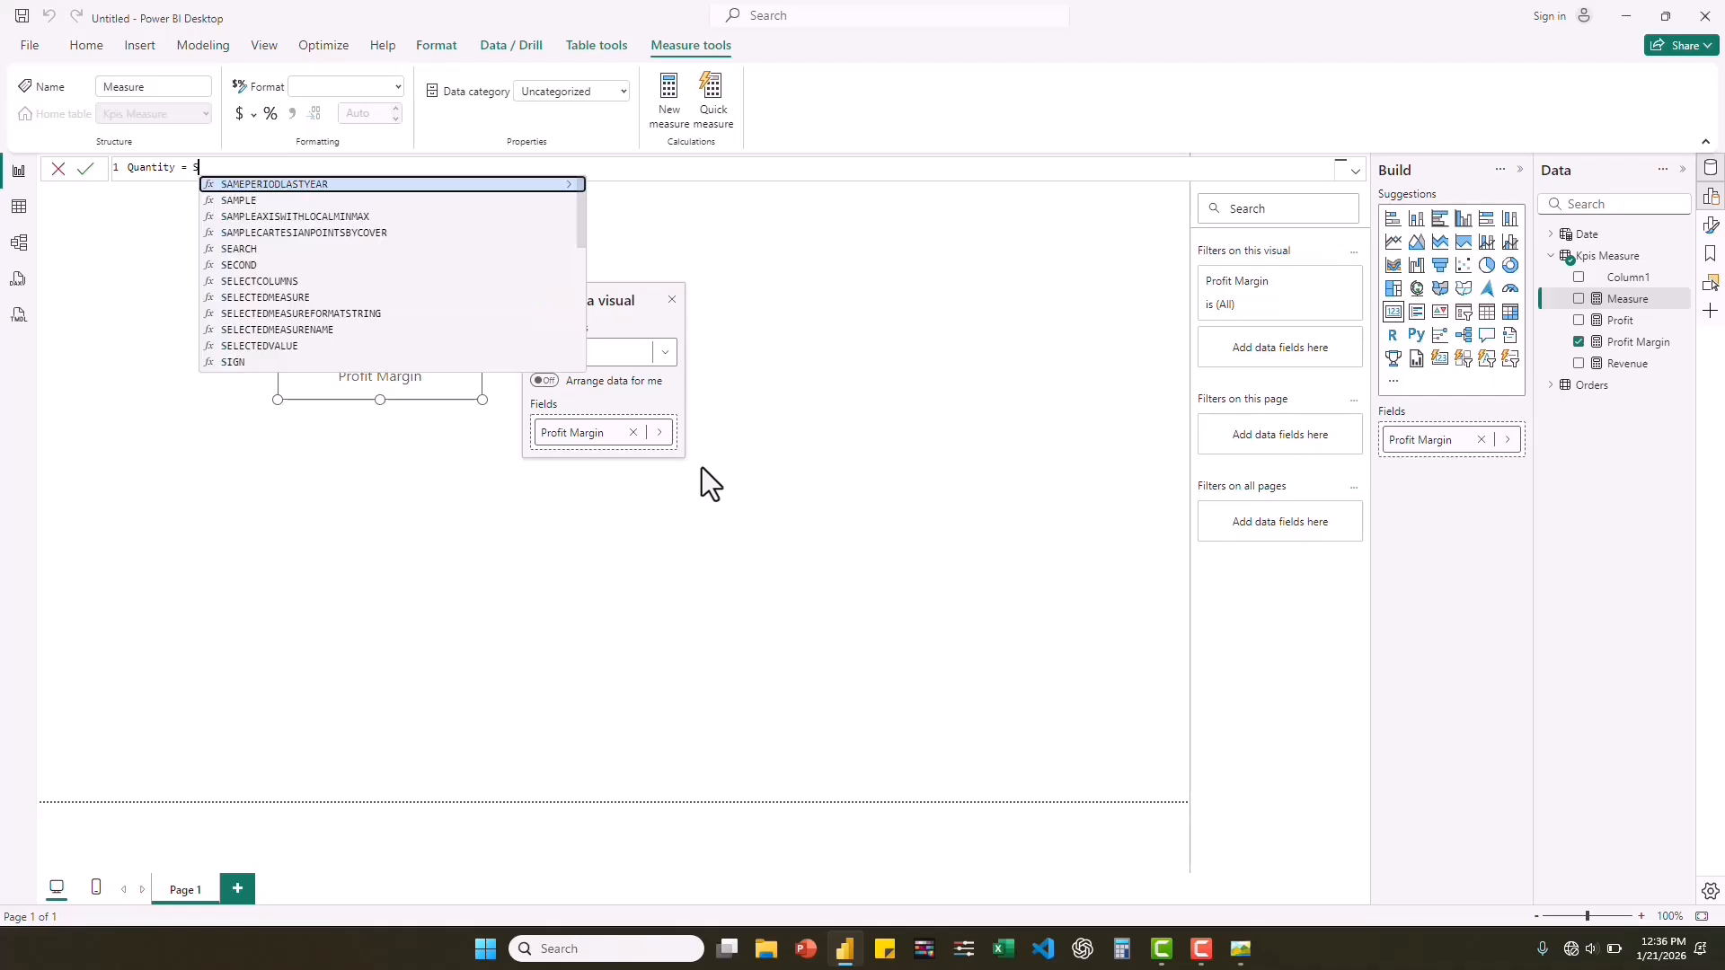
text(UM()
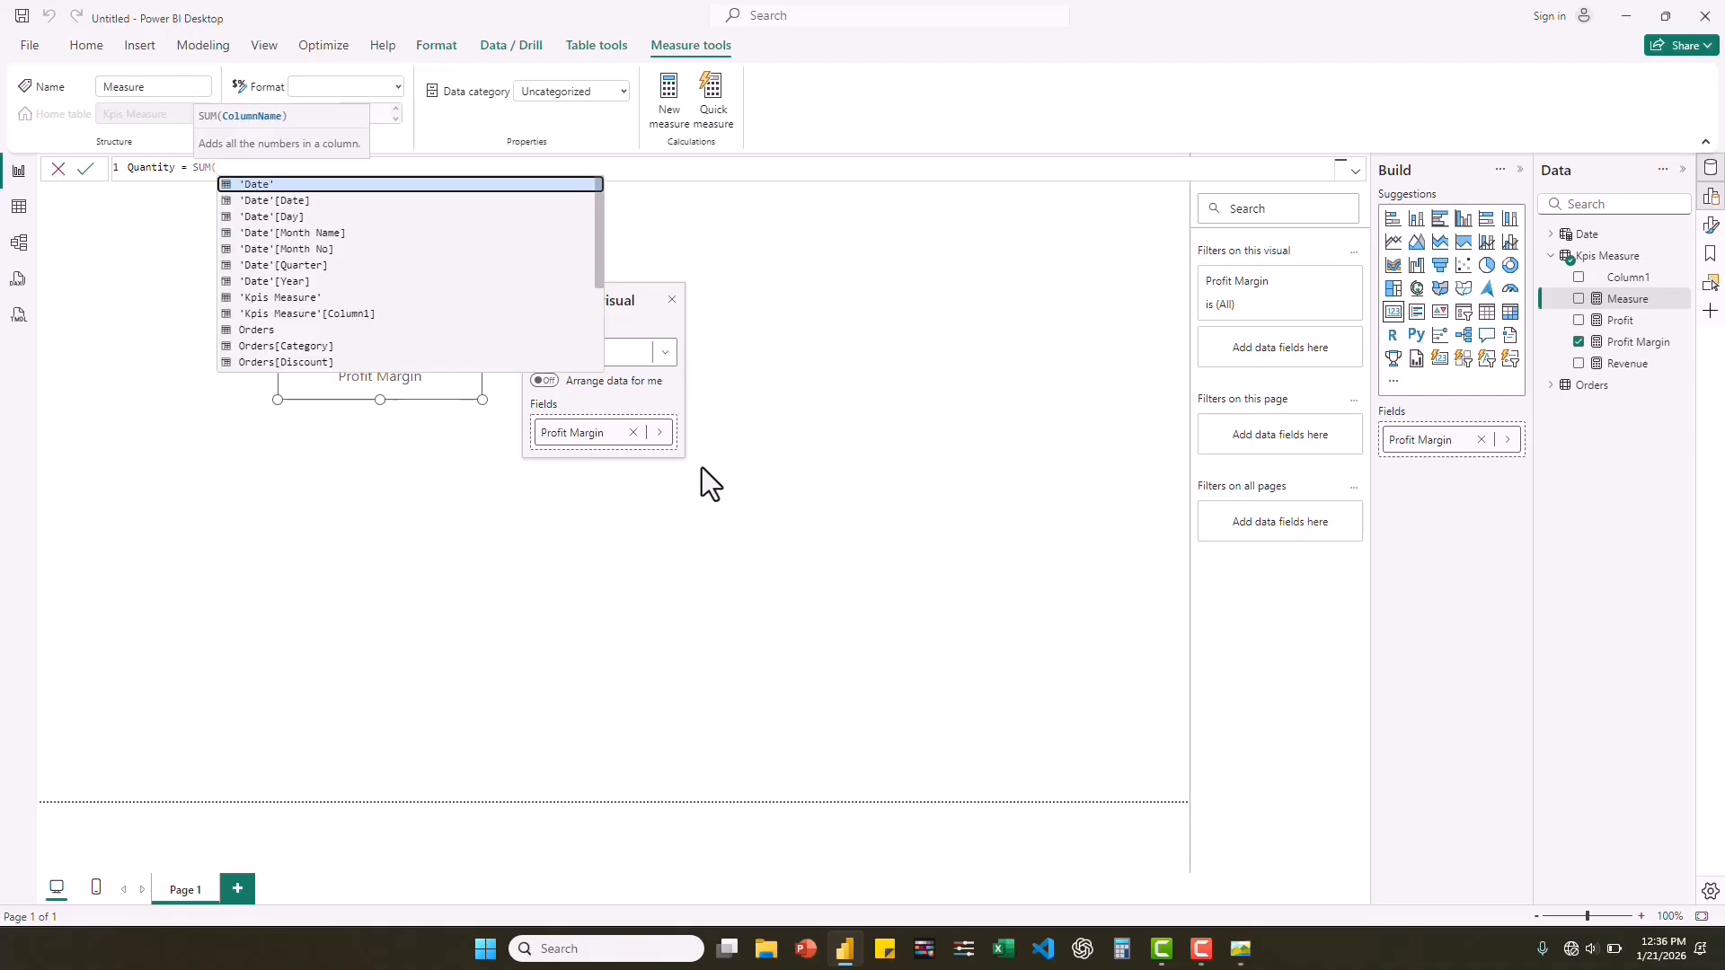
text(quan)
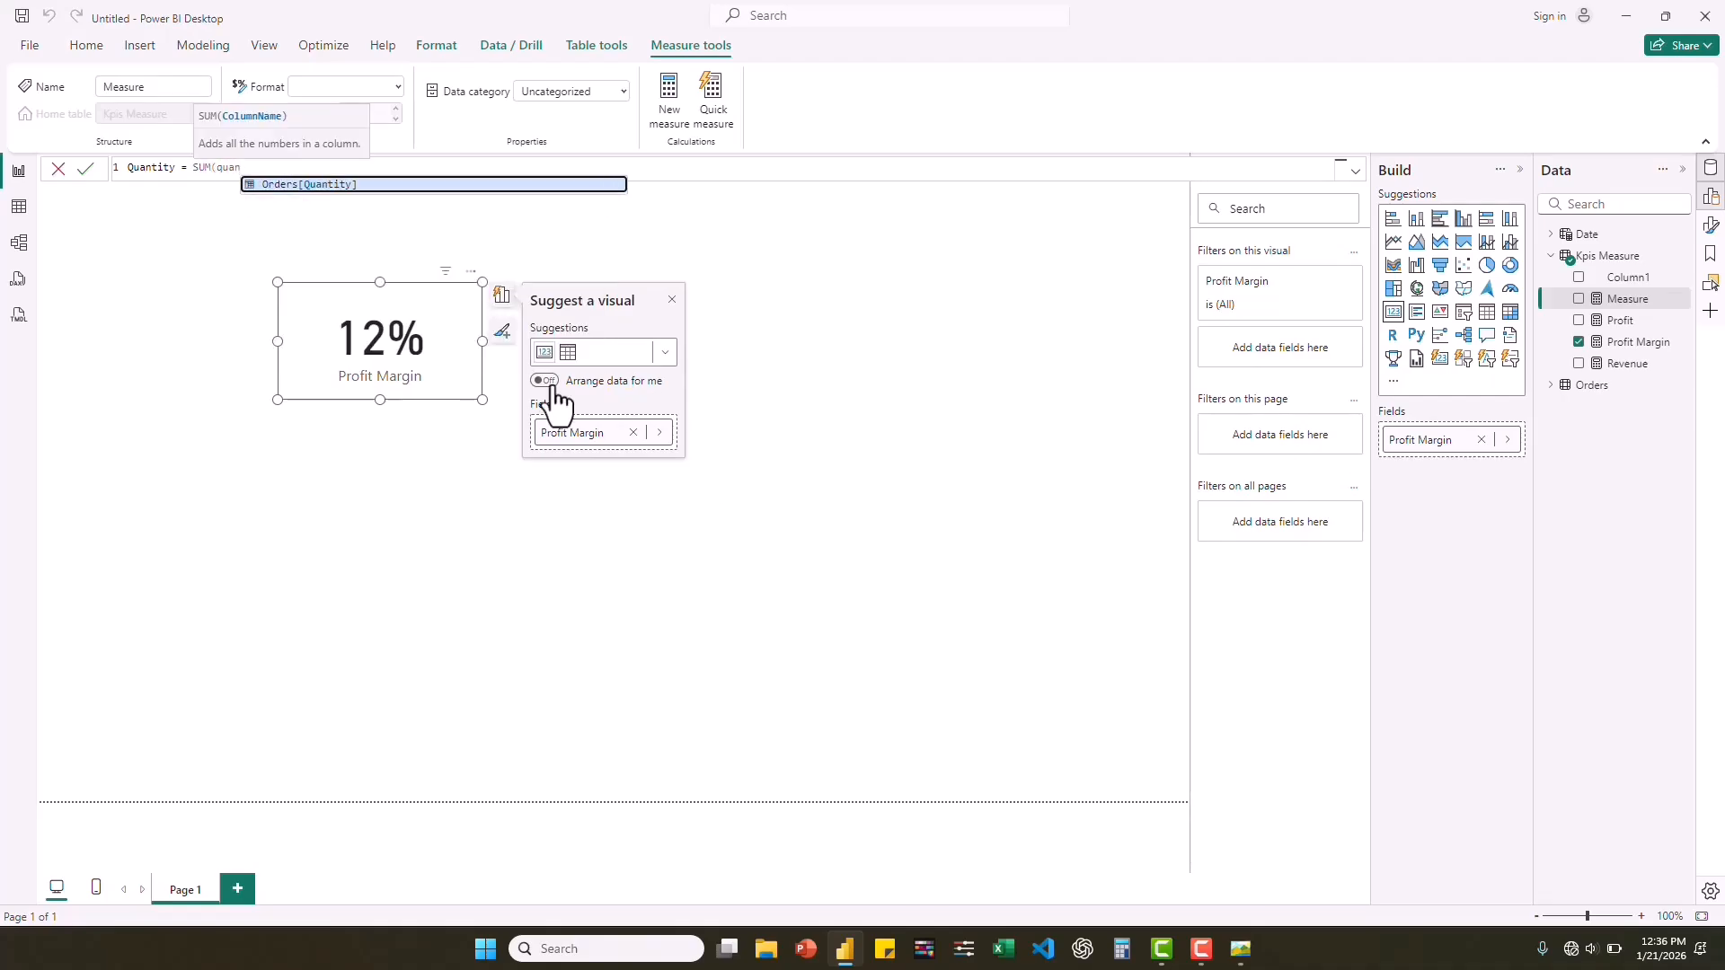
click(325, 185)
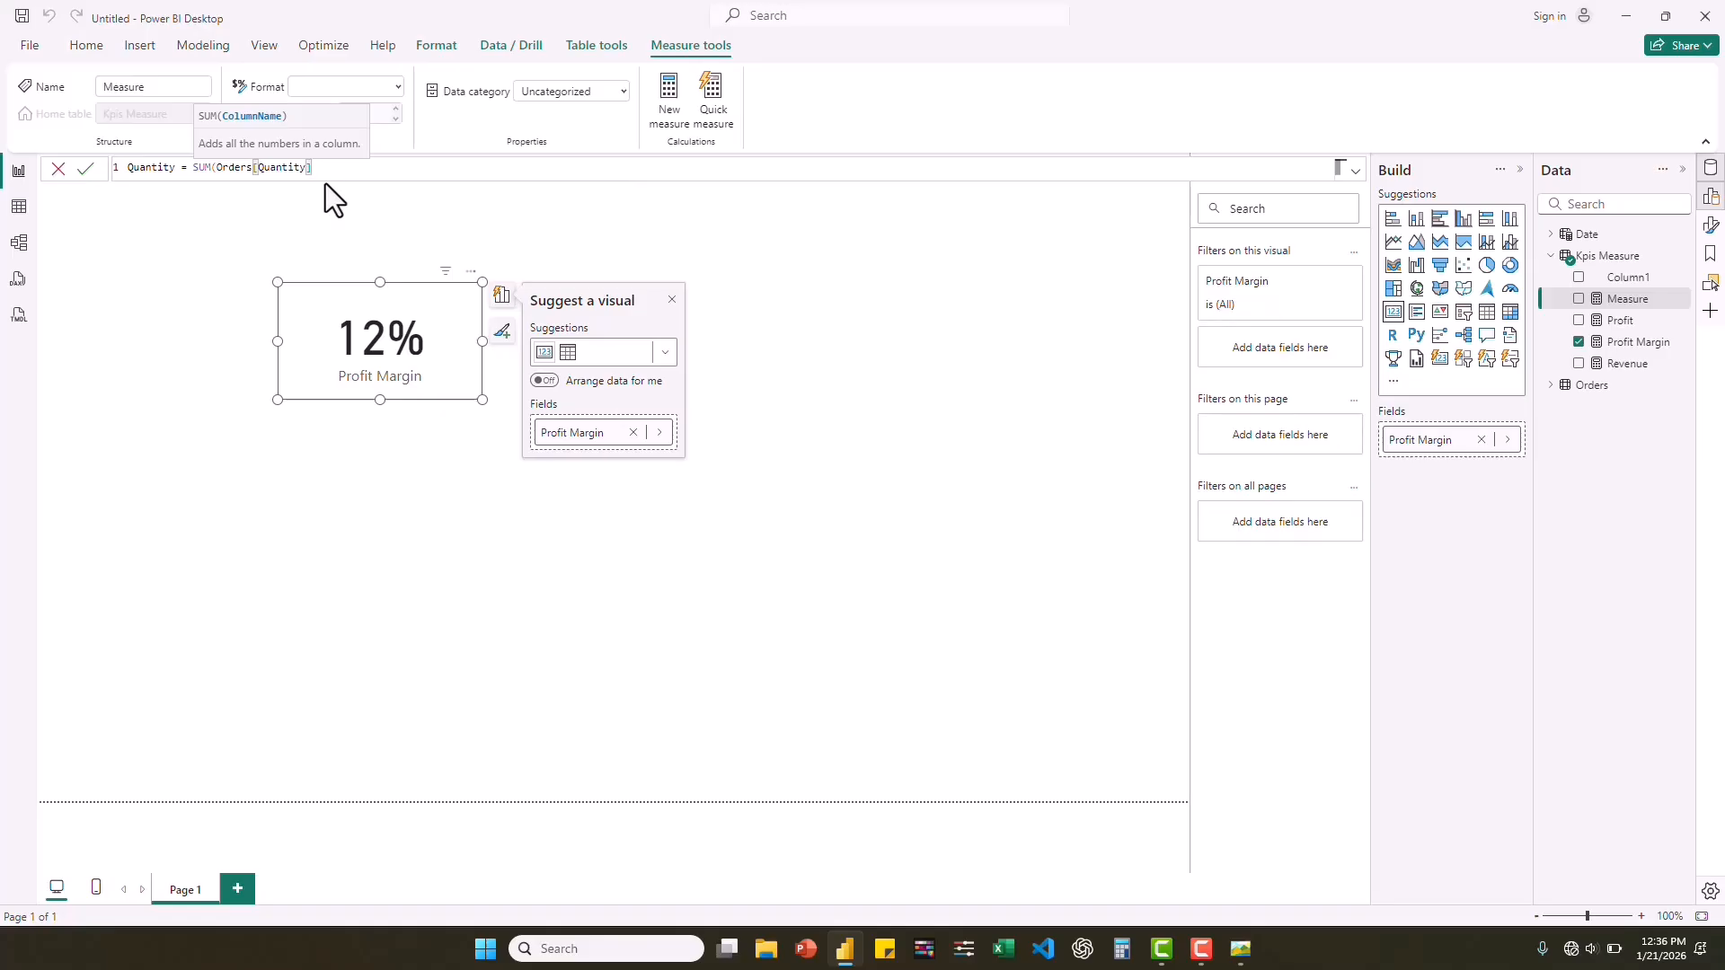
text())
key(Return)
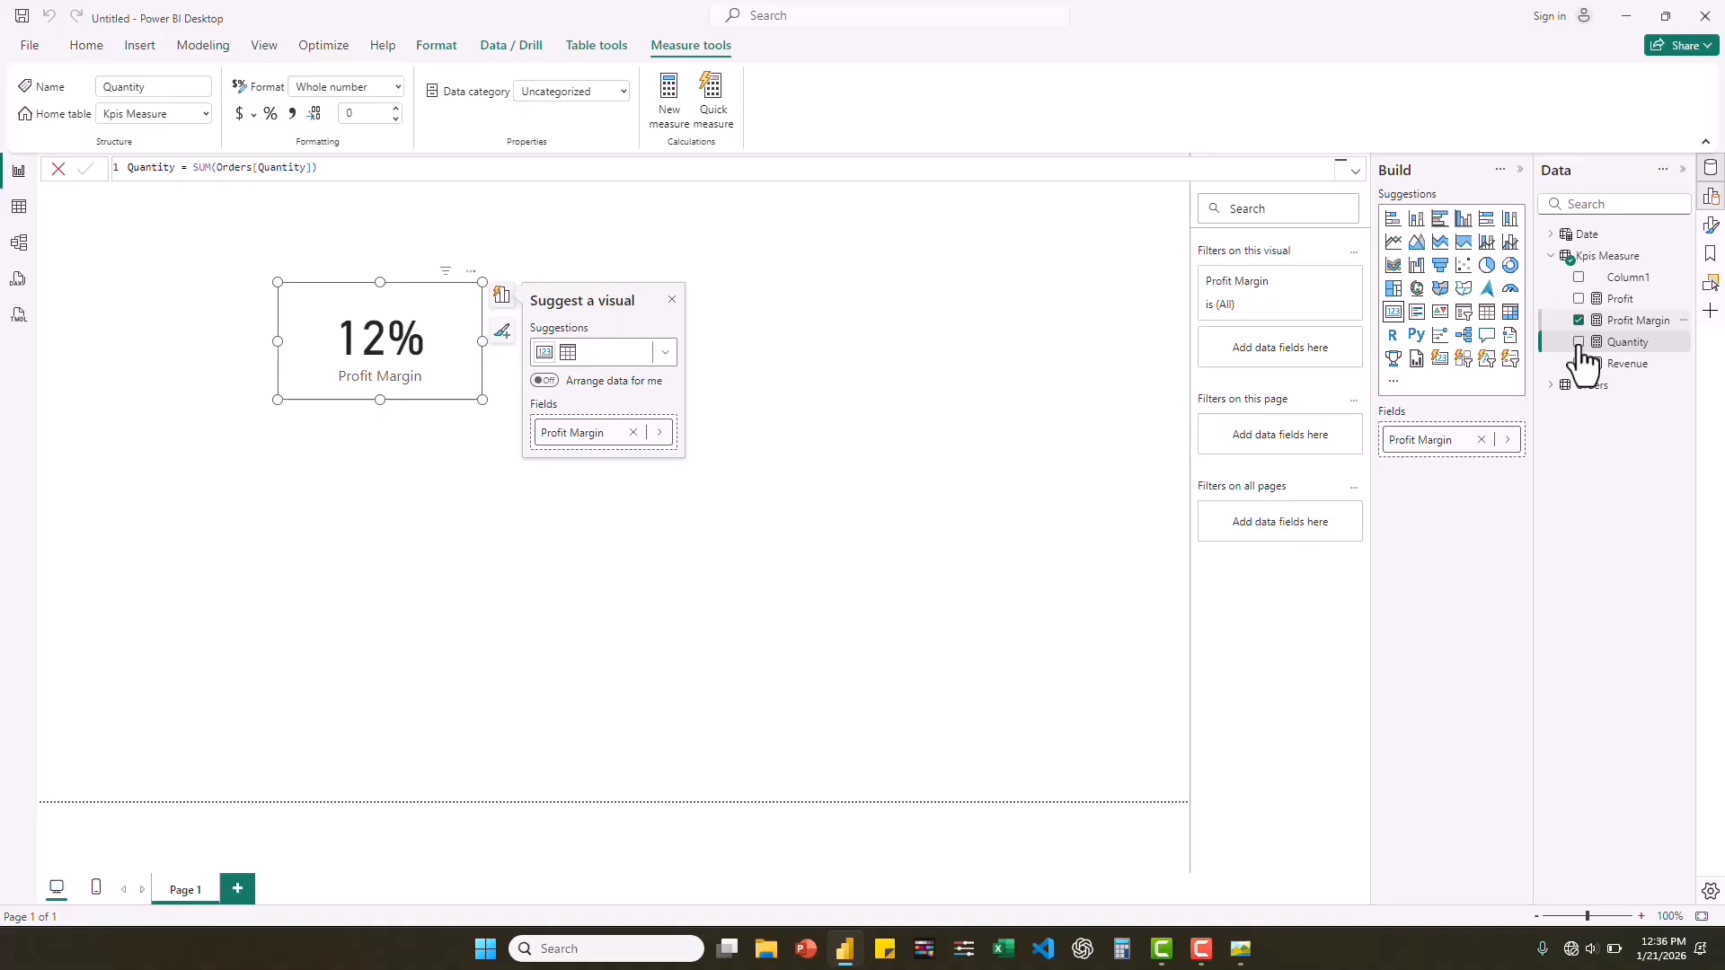
Replace Profit Margin with Quantity in the card to check the measure, and remove it again to leave the card empty.
click(1578, 321)
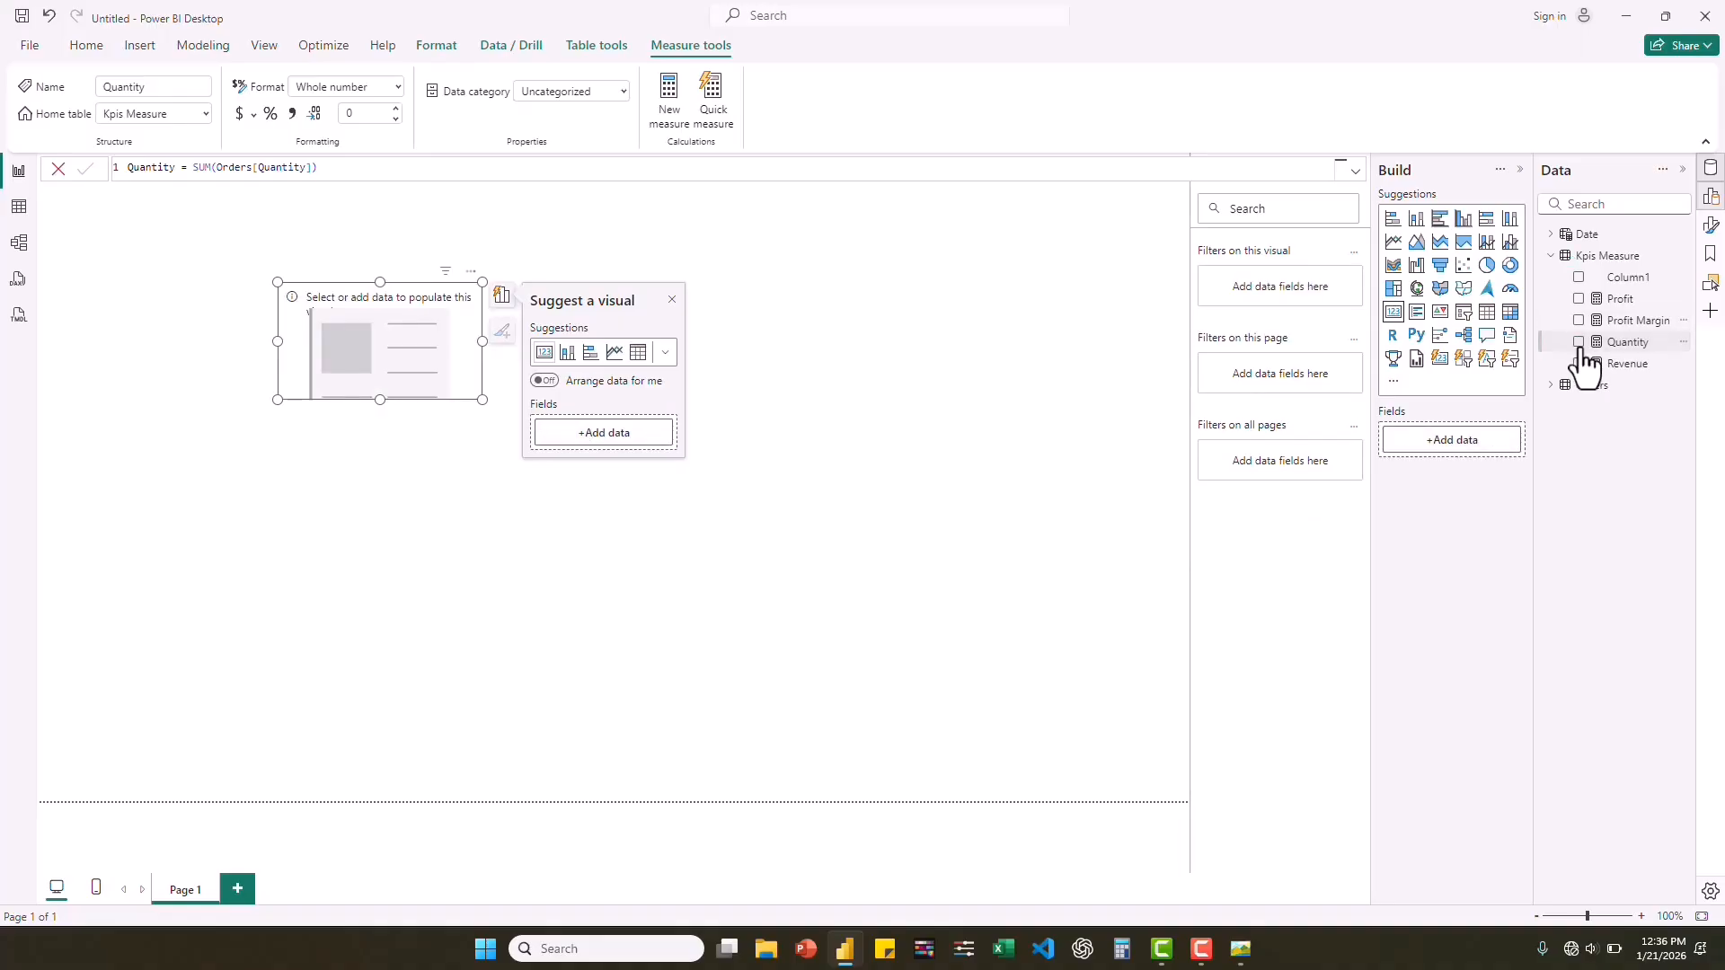
click(1579, 342)
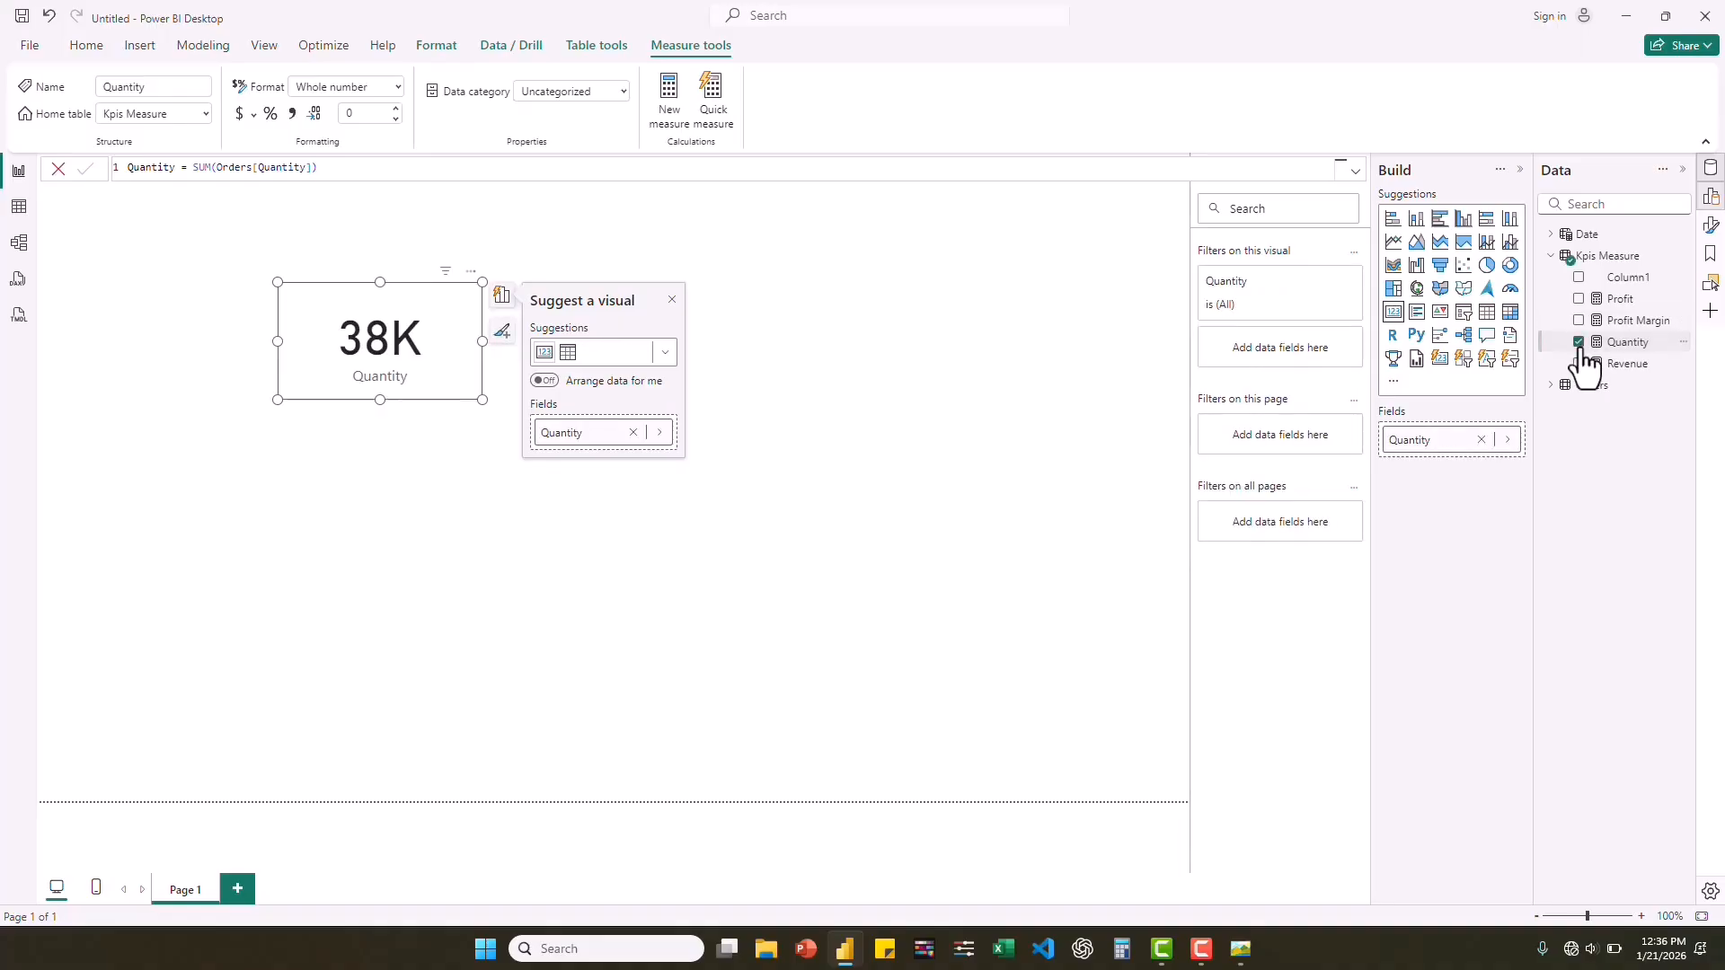
click(1579, 342)
Check the reference dashboard picture, and create the measure Avg Discount = AVERAGE(Orders[Discount]) in the Kpis Measure table.
click(1240, 949)
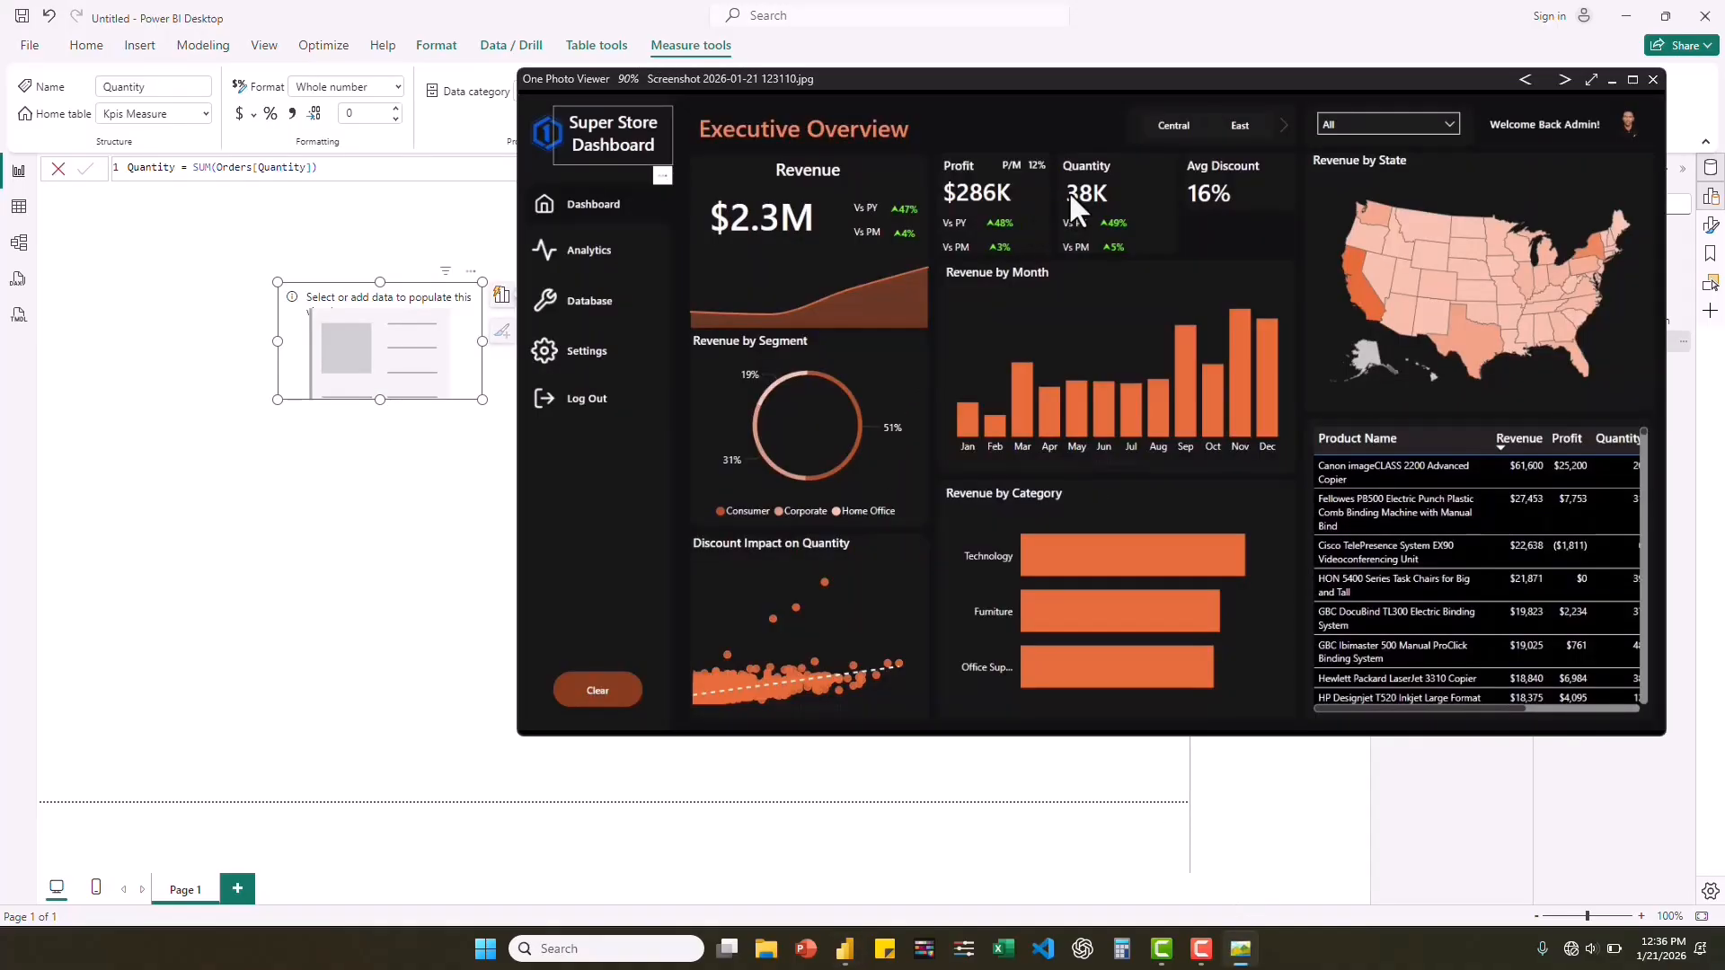
click(472, 228)
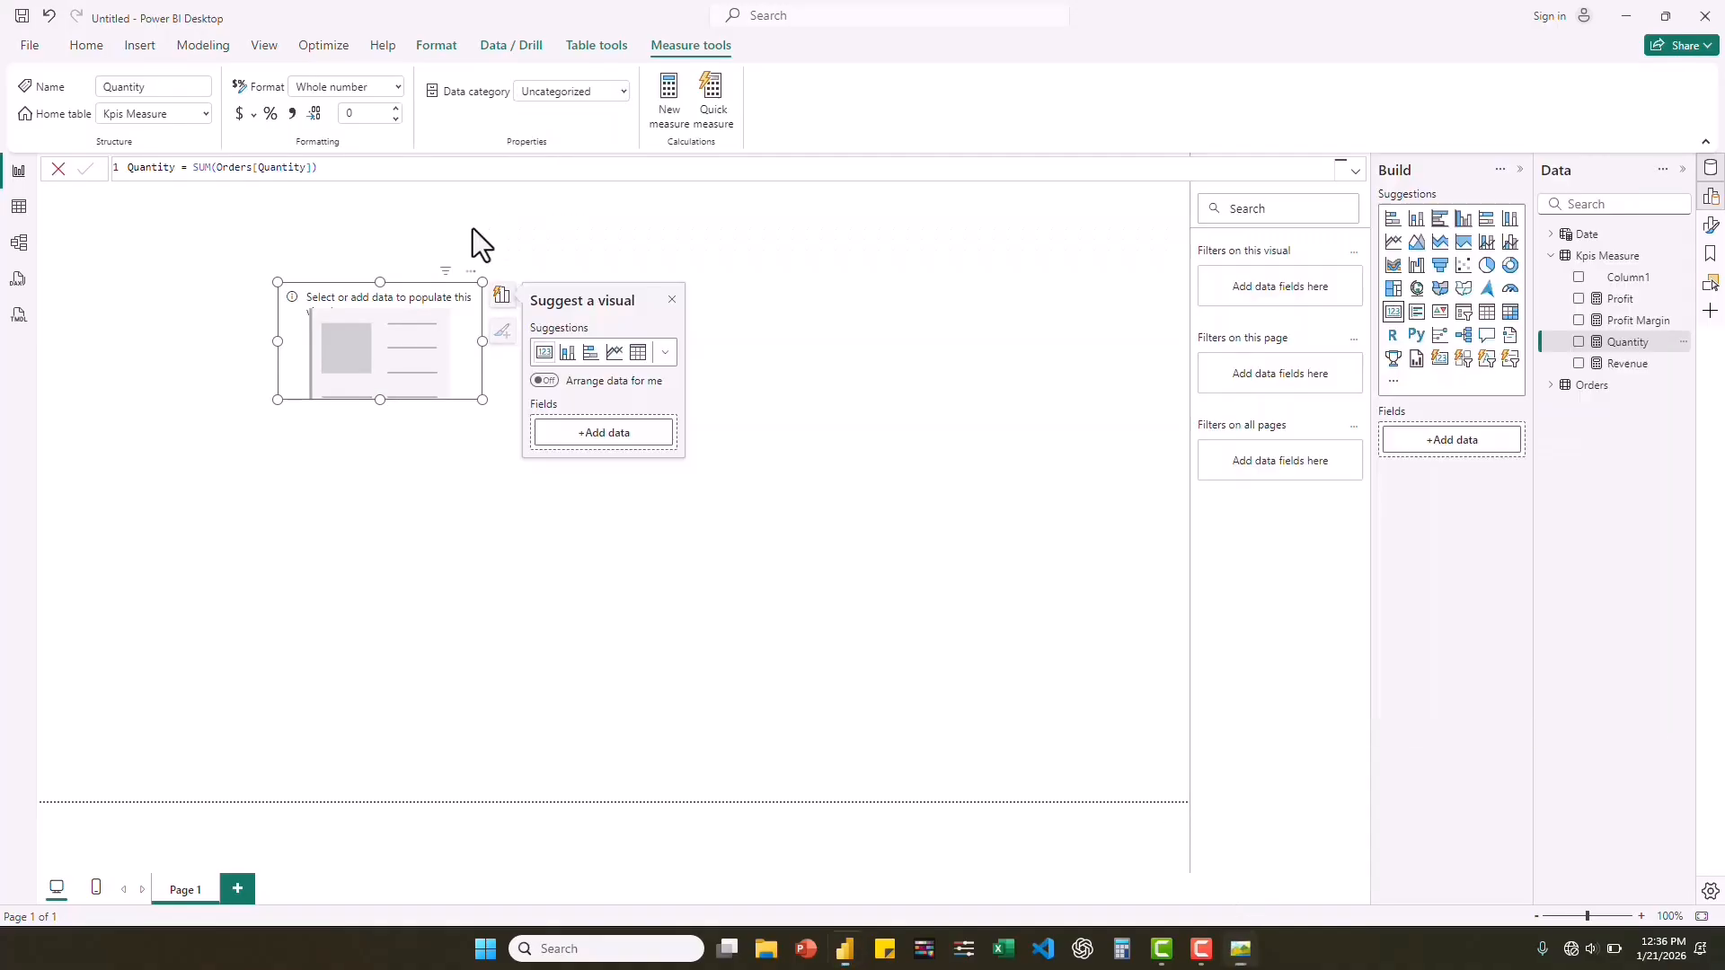
click(1599, 262)
right_click(1599, 264)
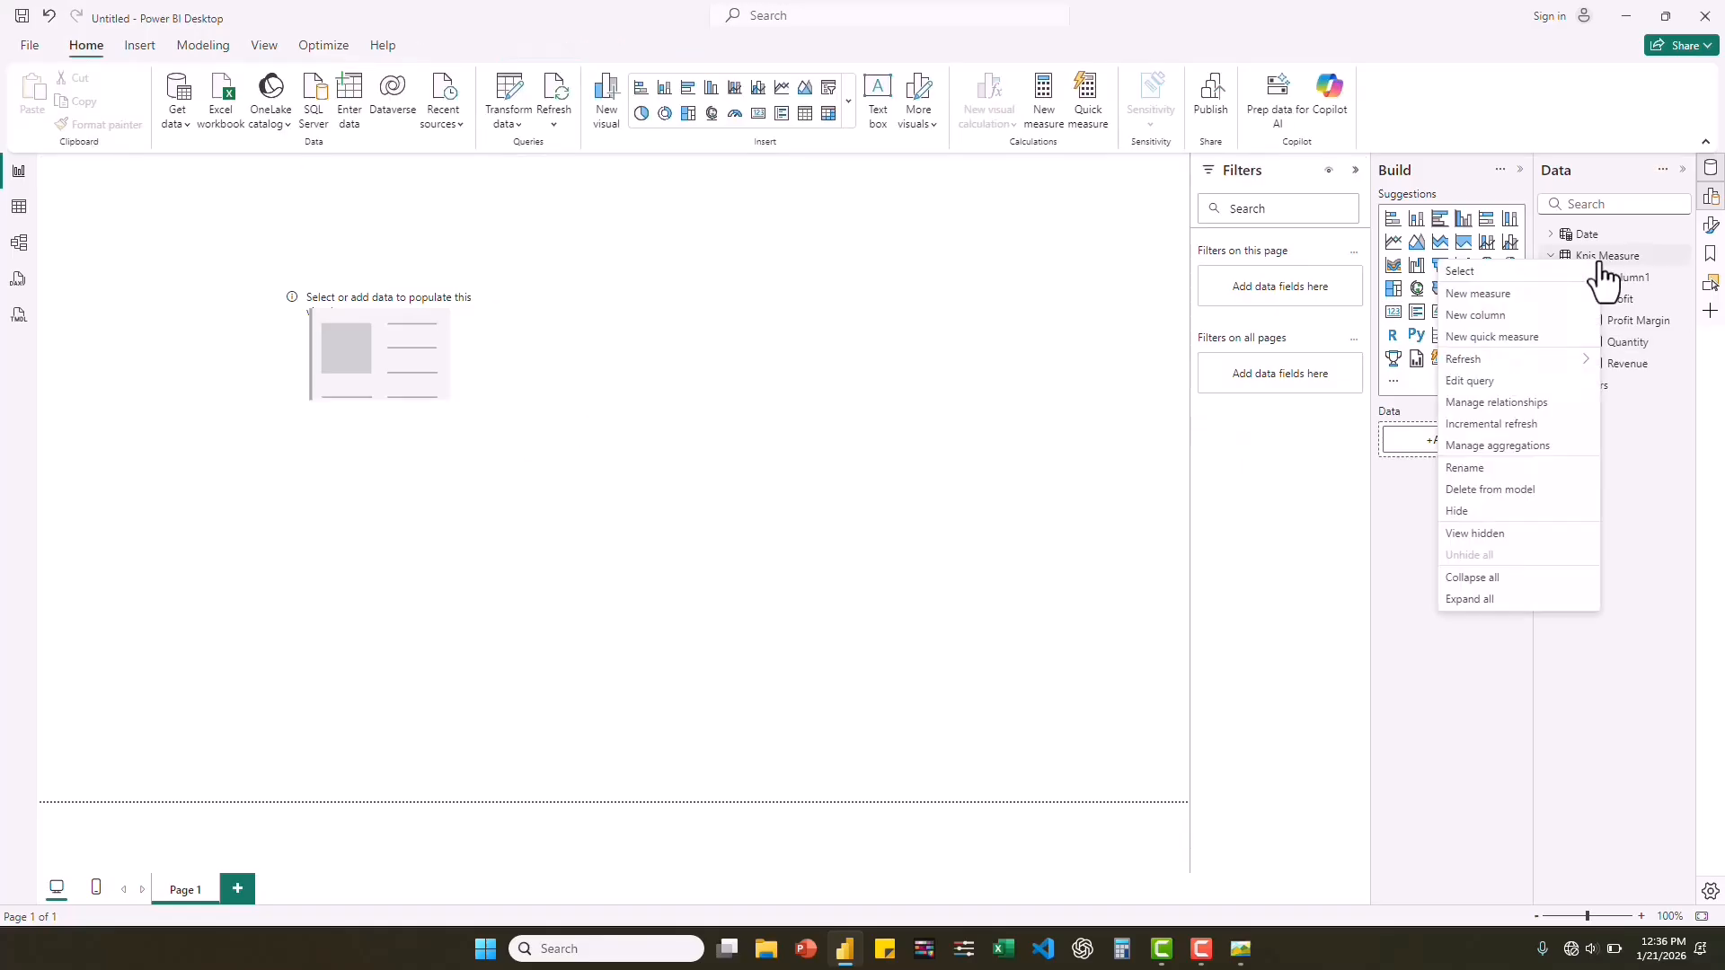
click(1484, 271)
text(Avg)
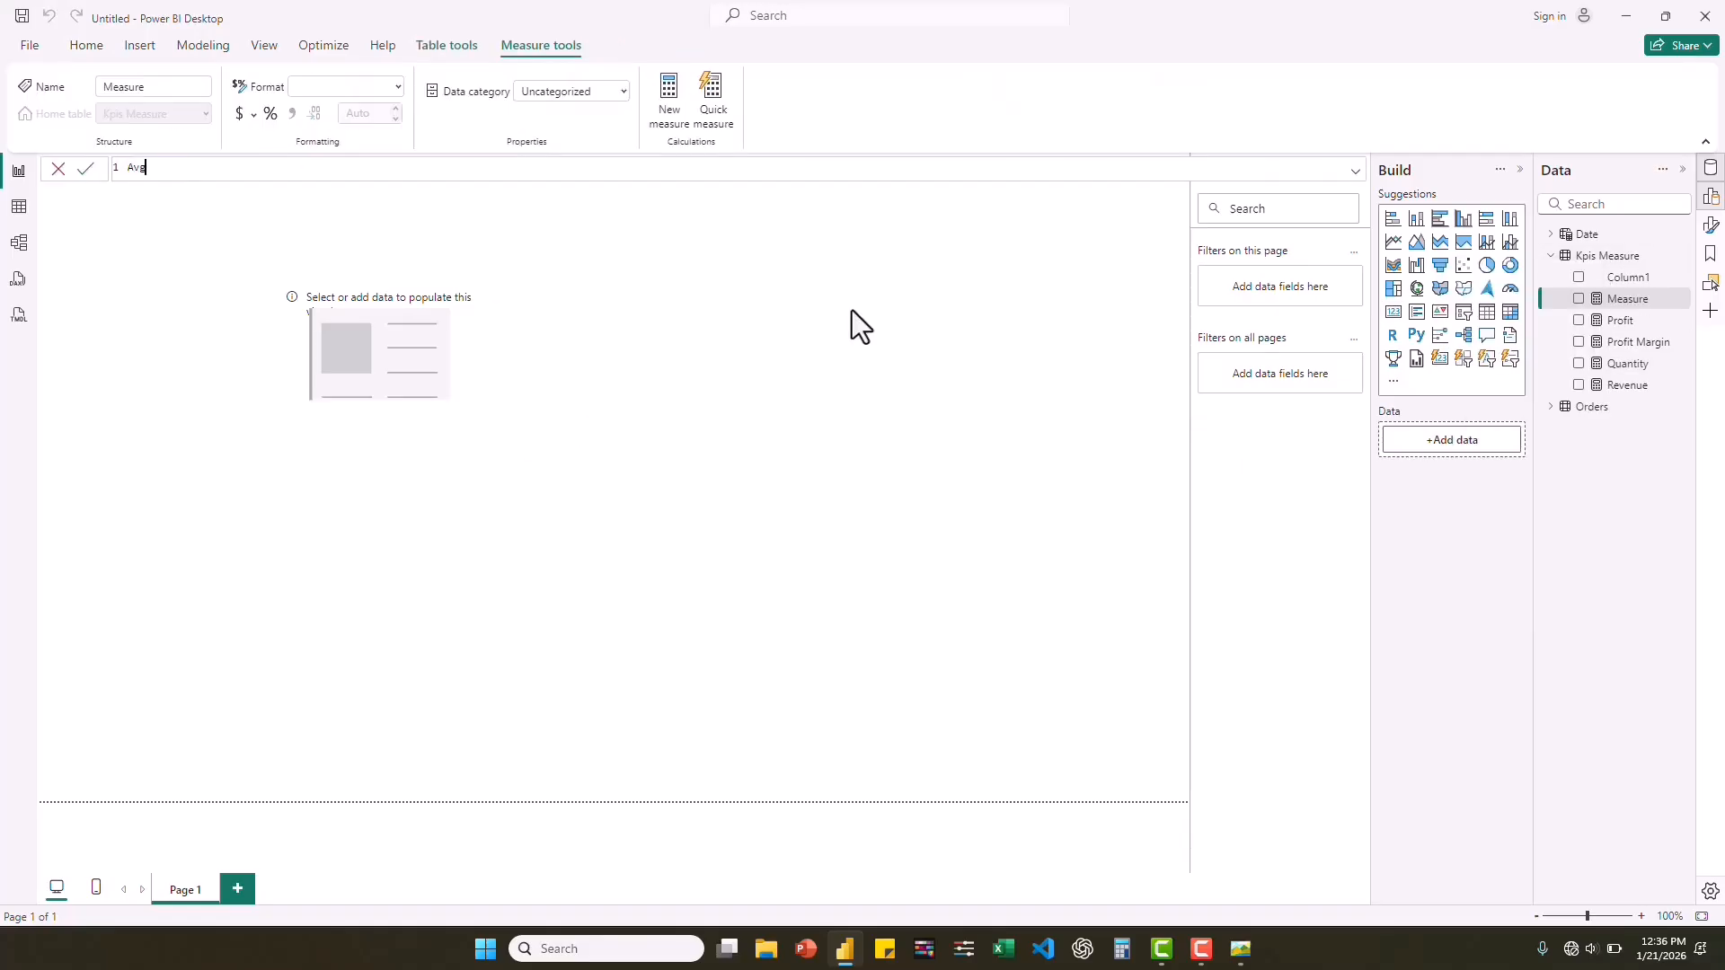
text( Discount = AVER)
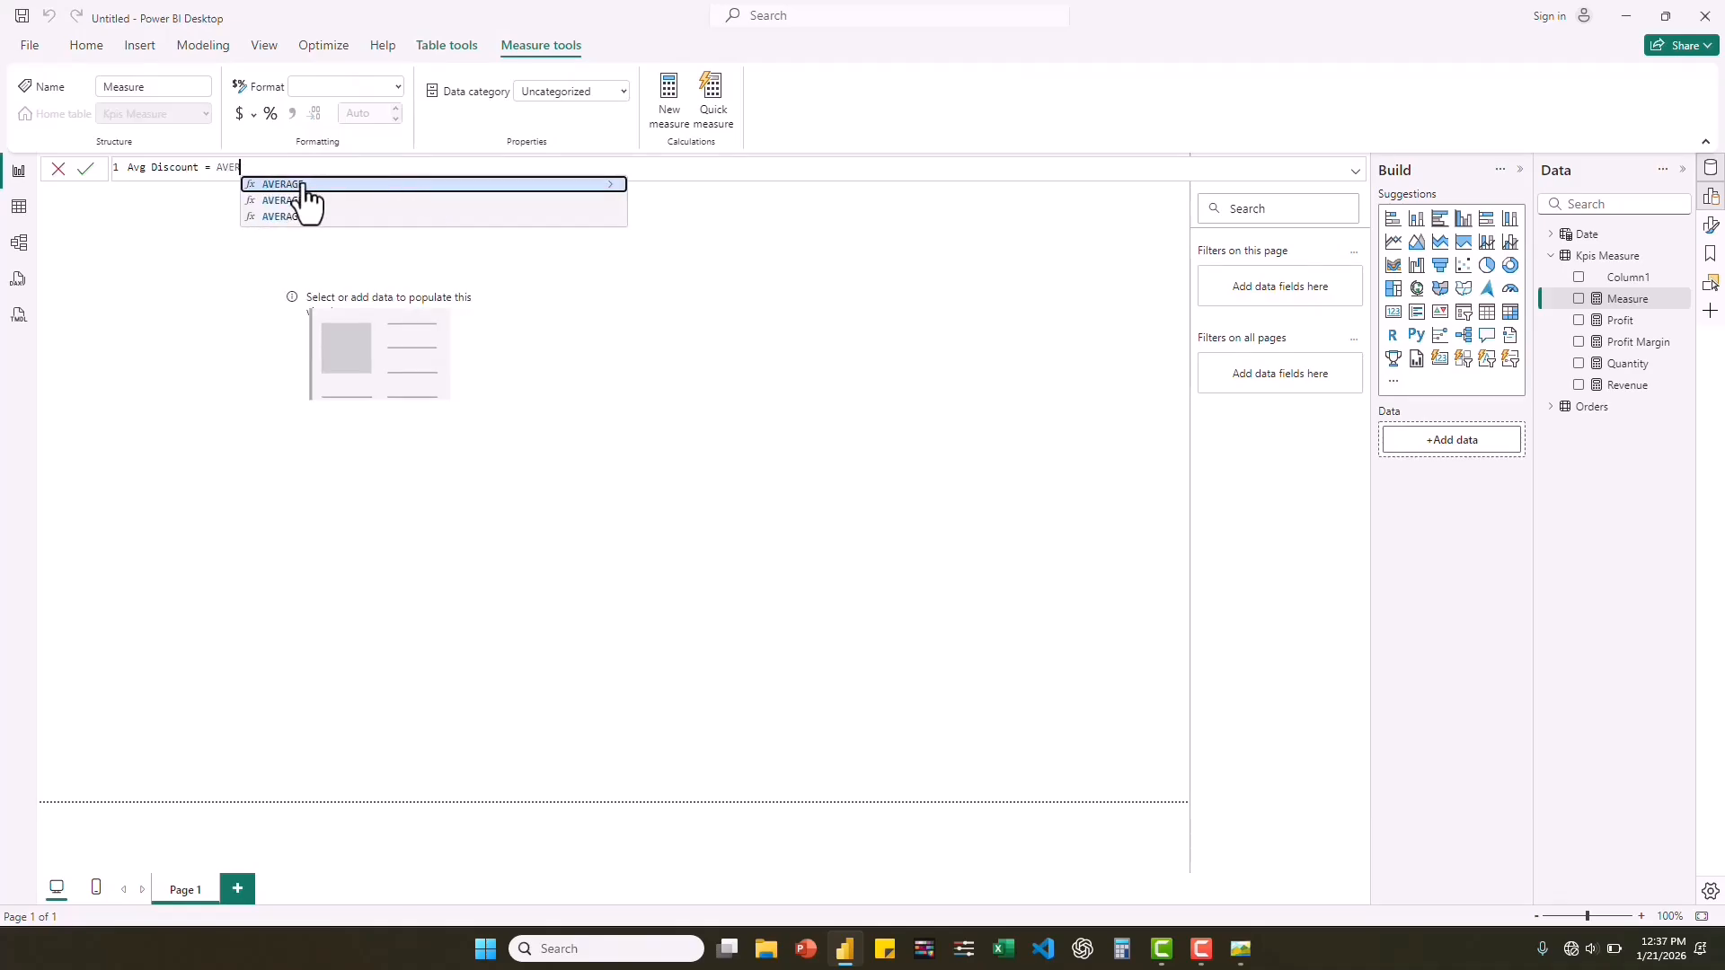
click(302, 185)
text(disc)
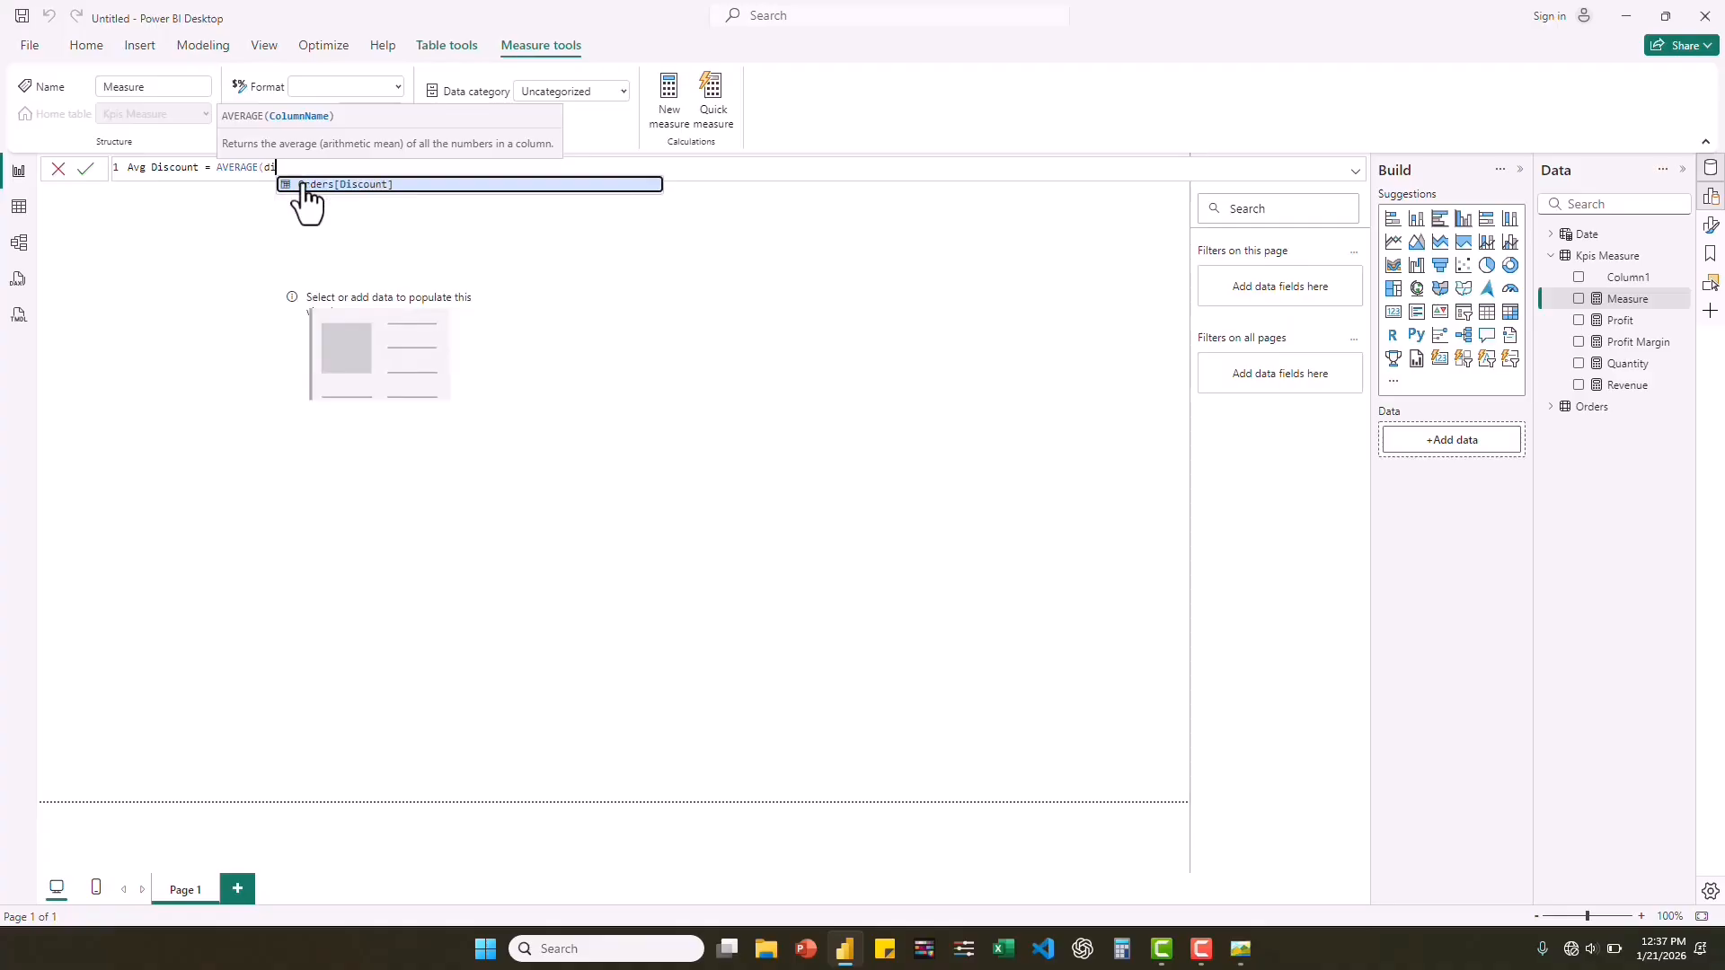
click(377, 186)
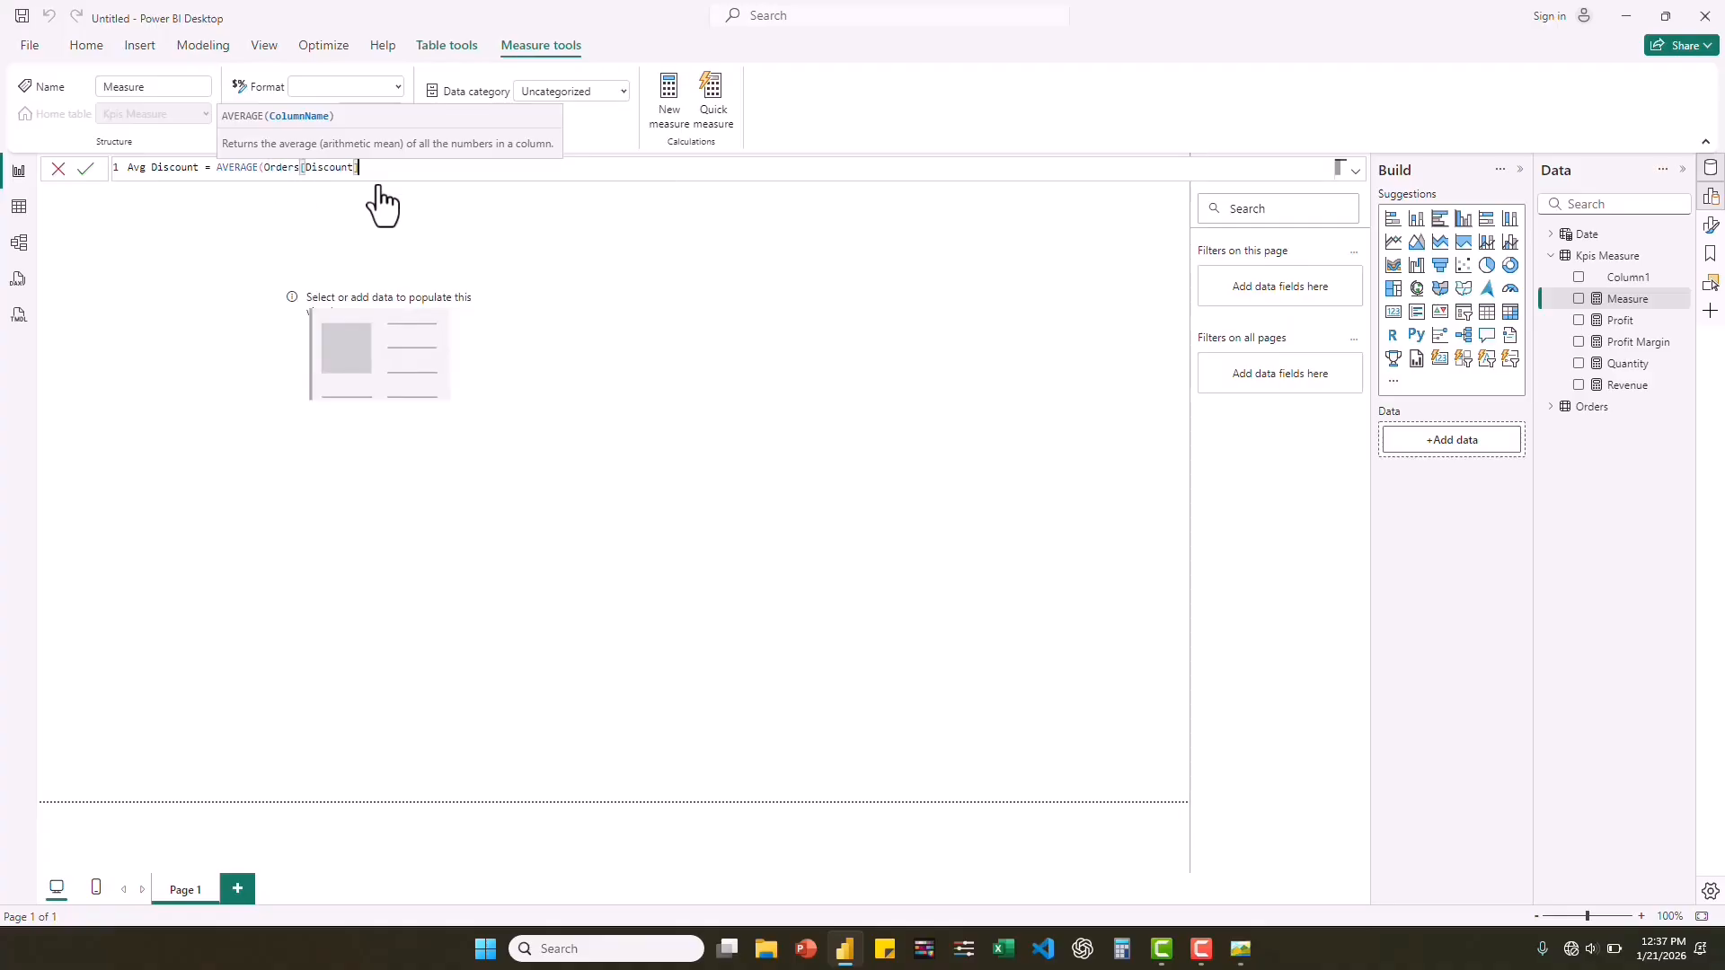
text())
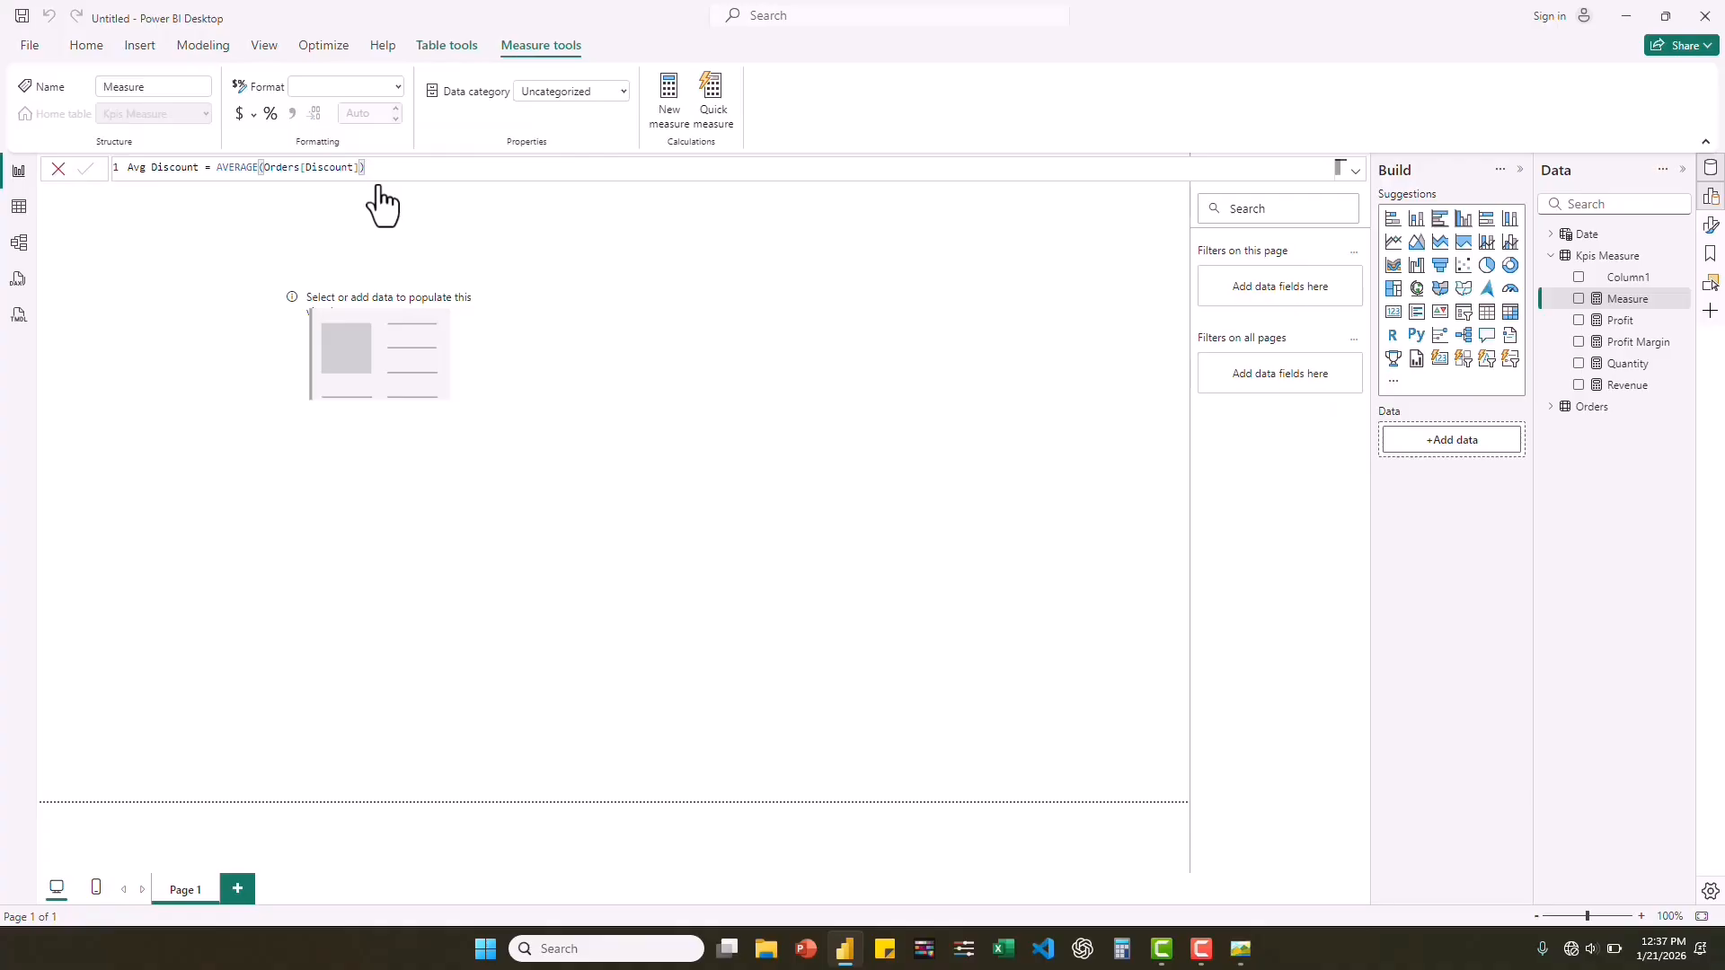
key(Return)
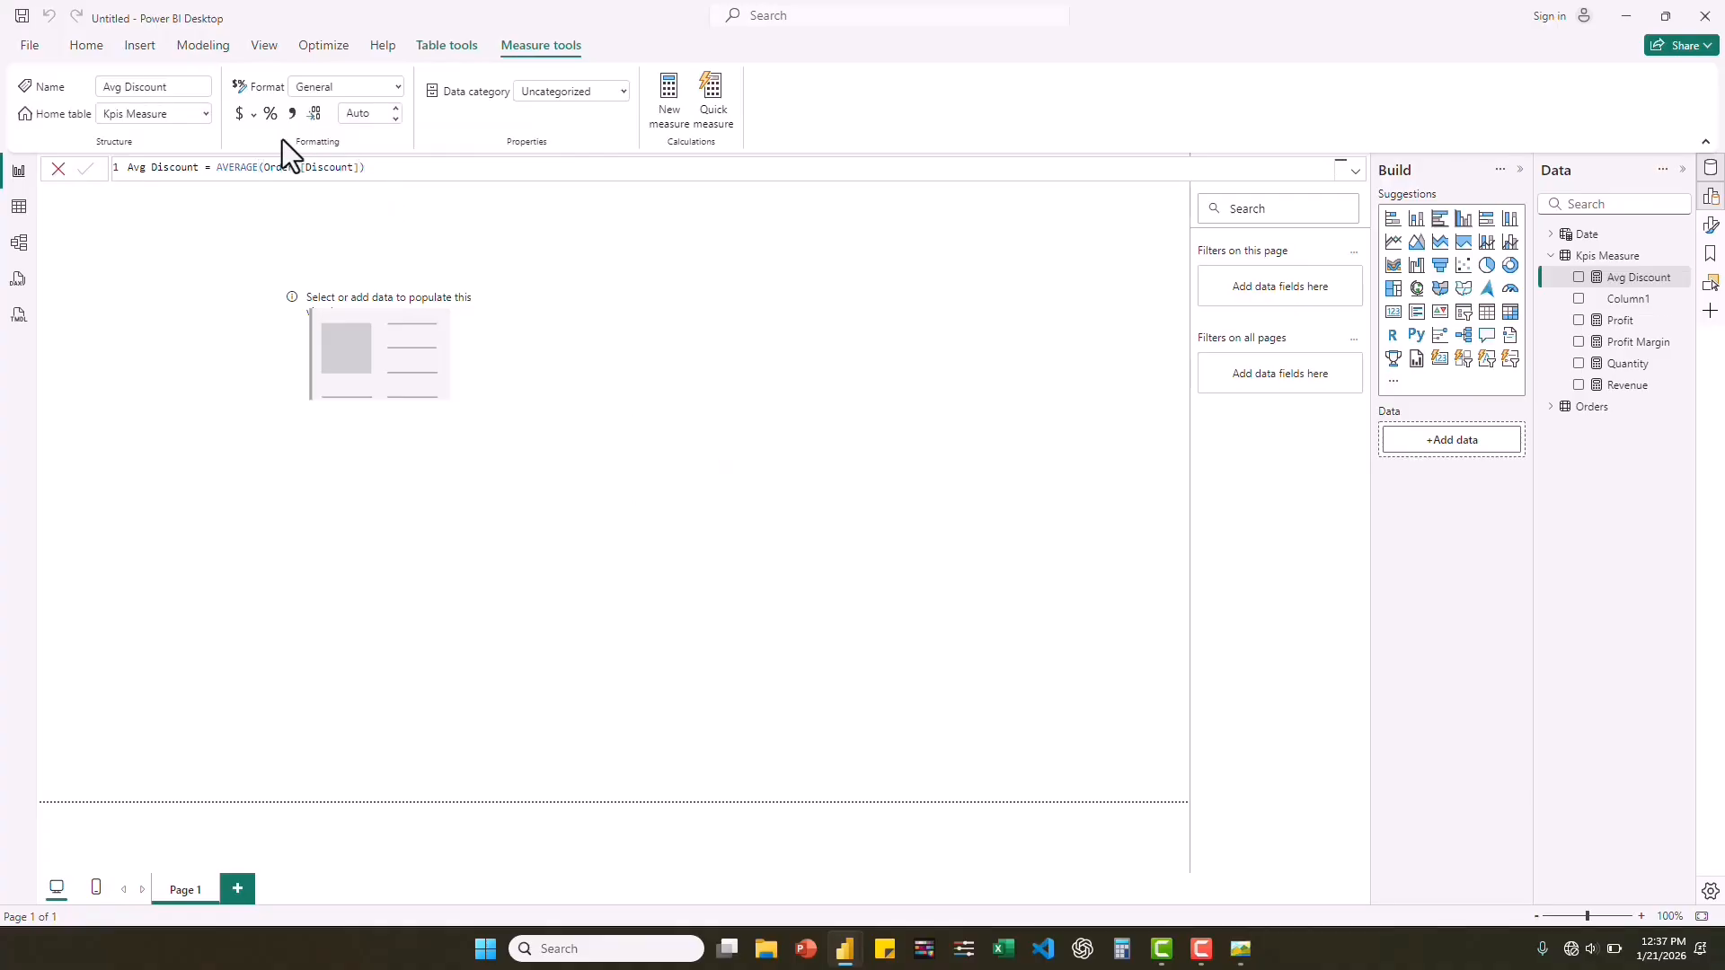
Show Avg Discount in a new card, and format the measure as a percentage with 0 decimal places.
click(1579, 279)
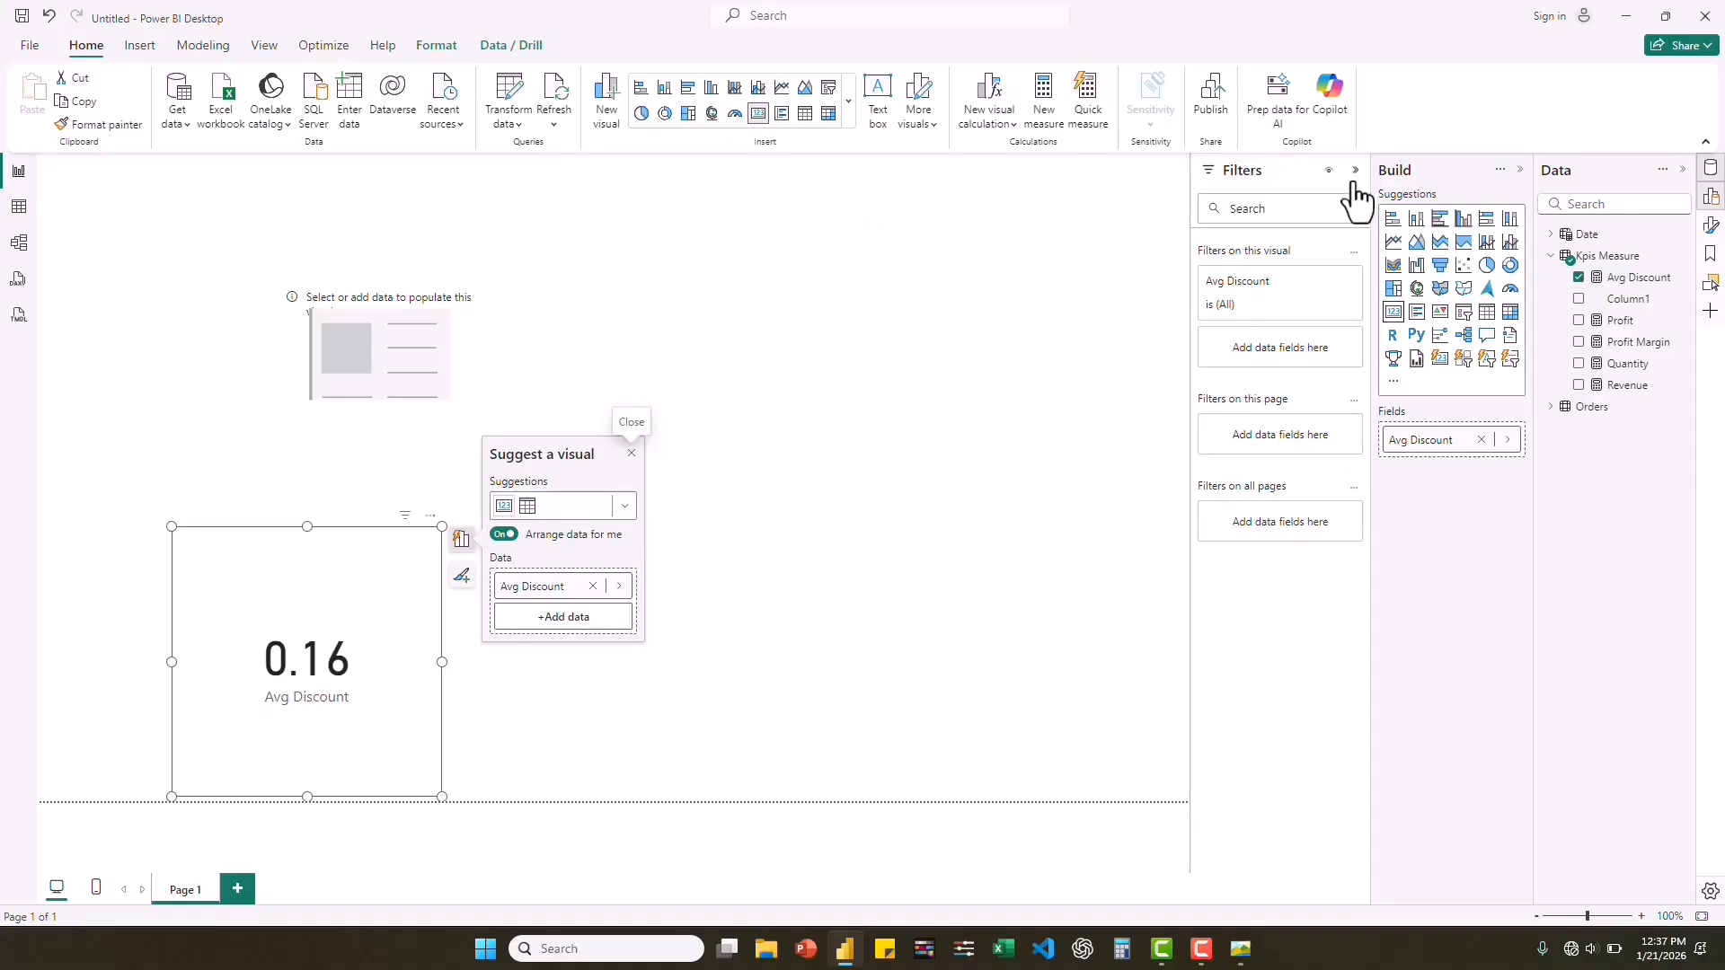
click(1628, 284)
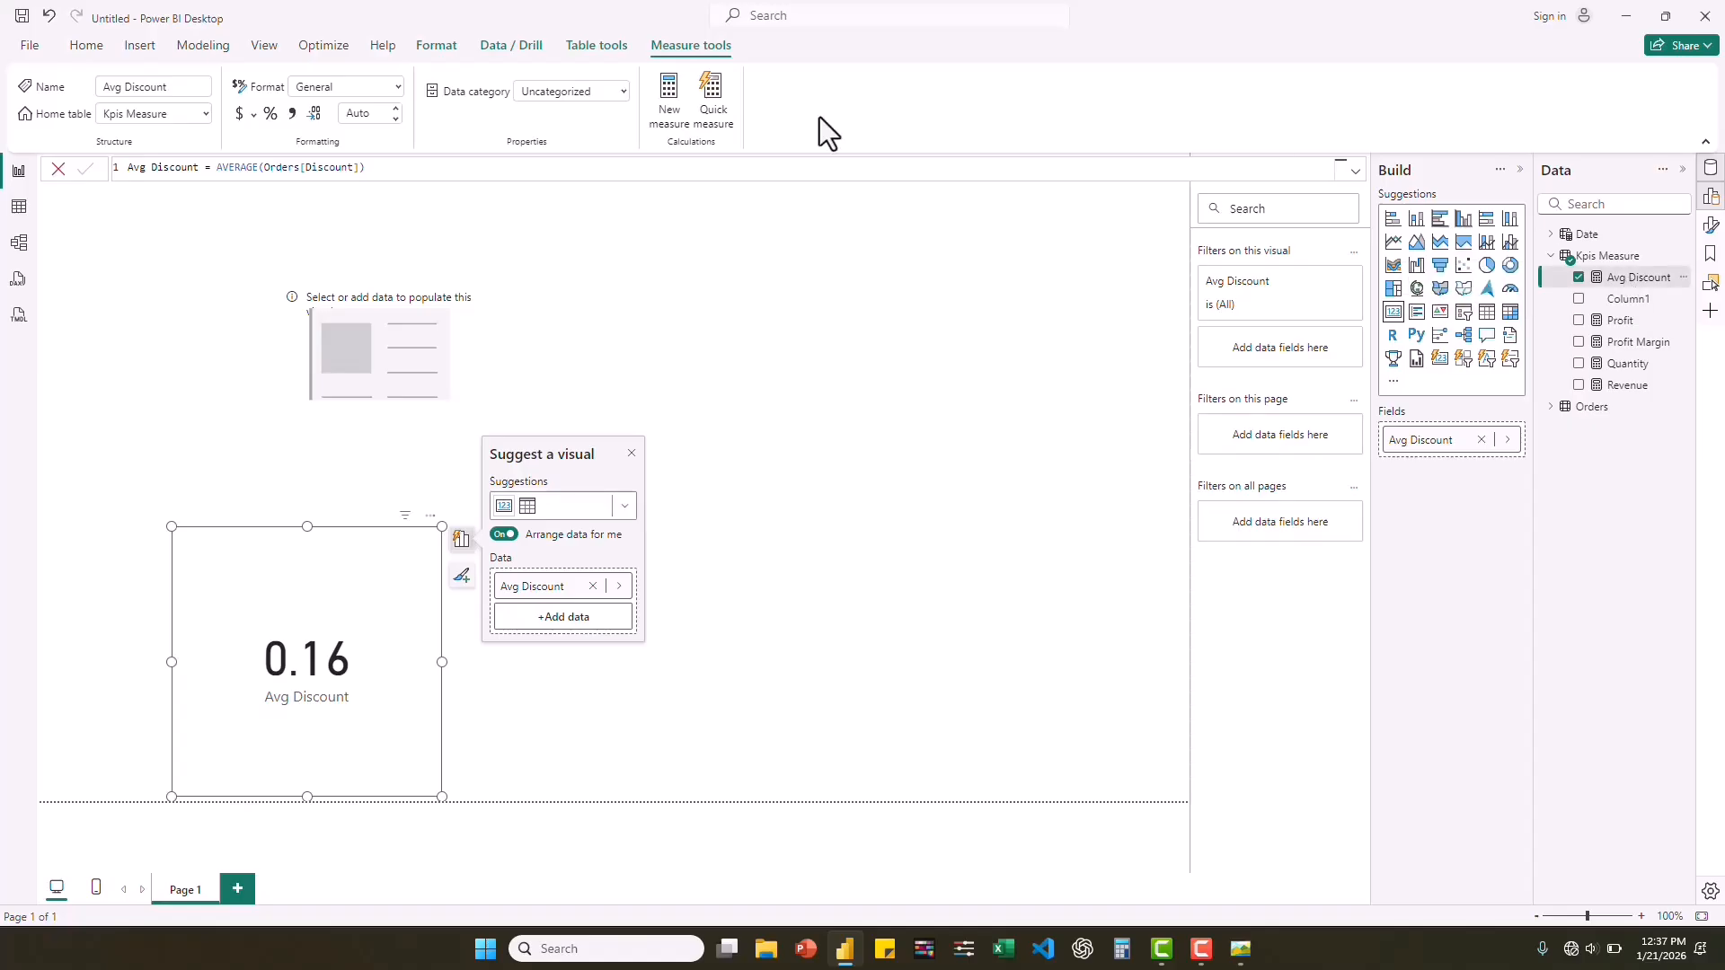
click(270, 115)
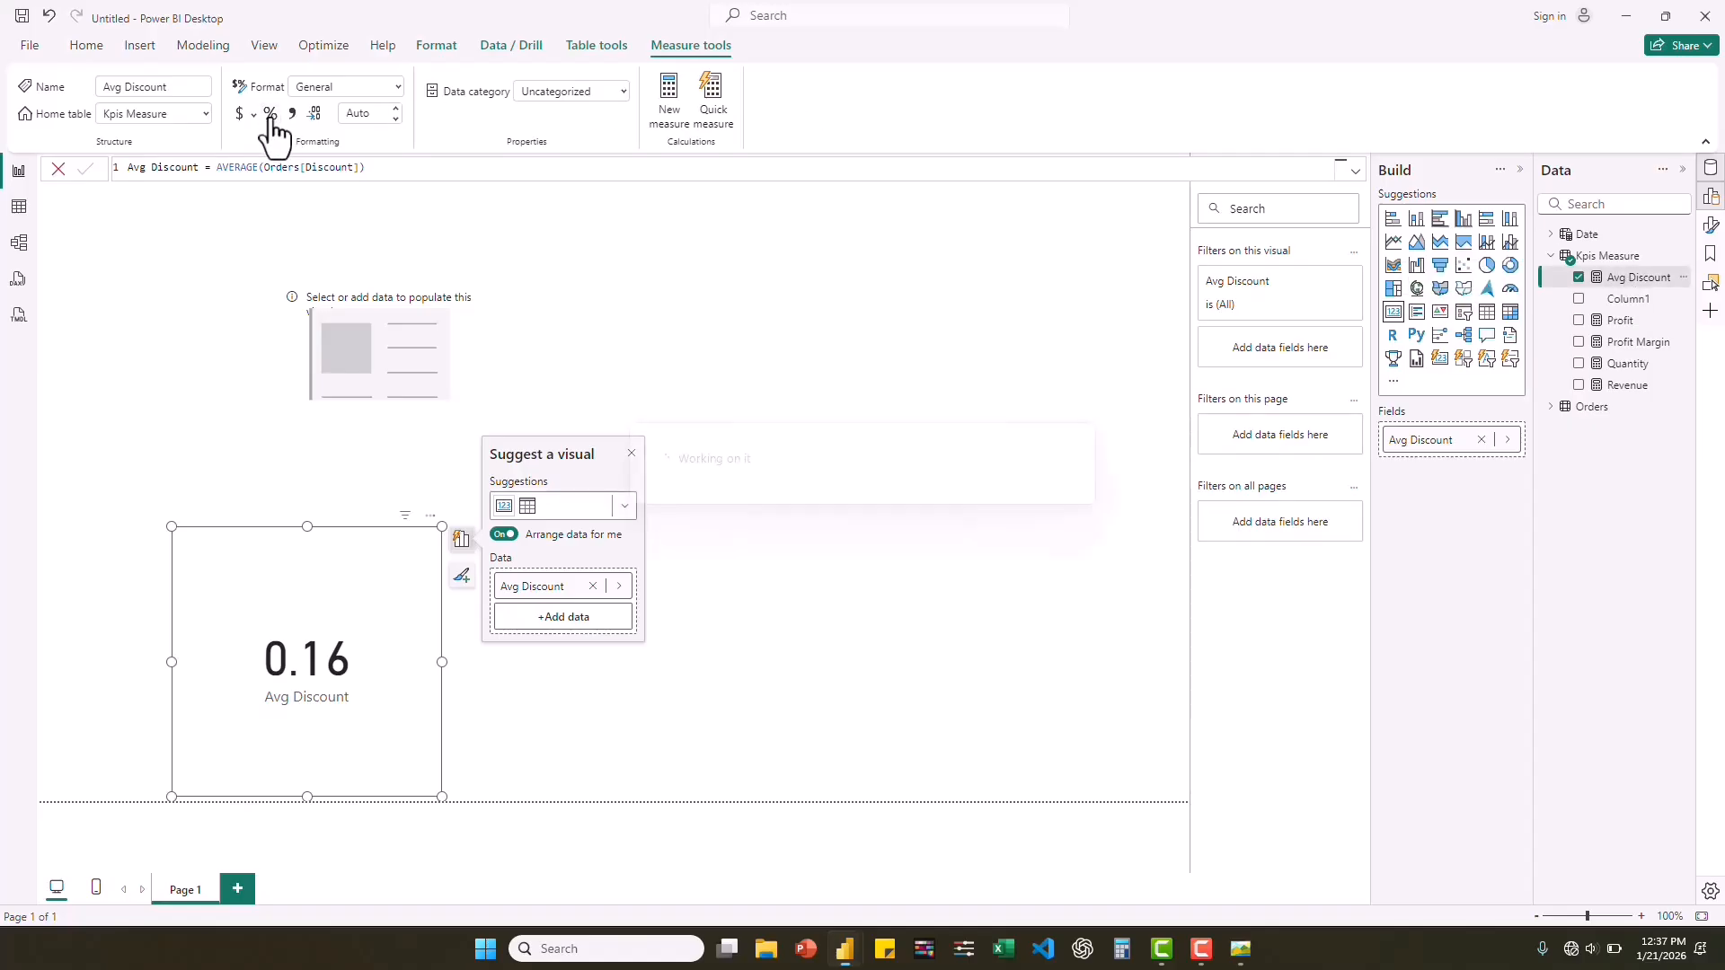
click(350, 113)
text(0)
key(Return)
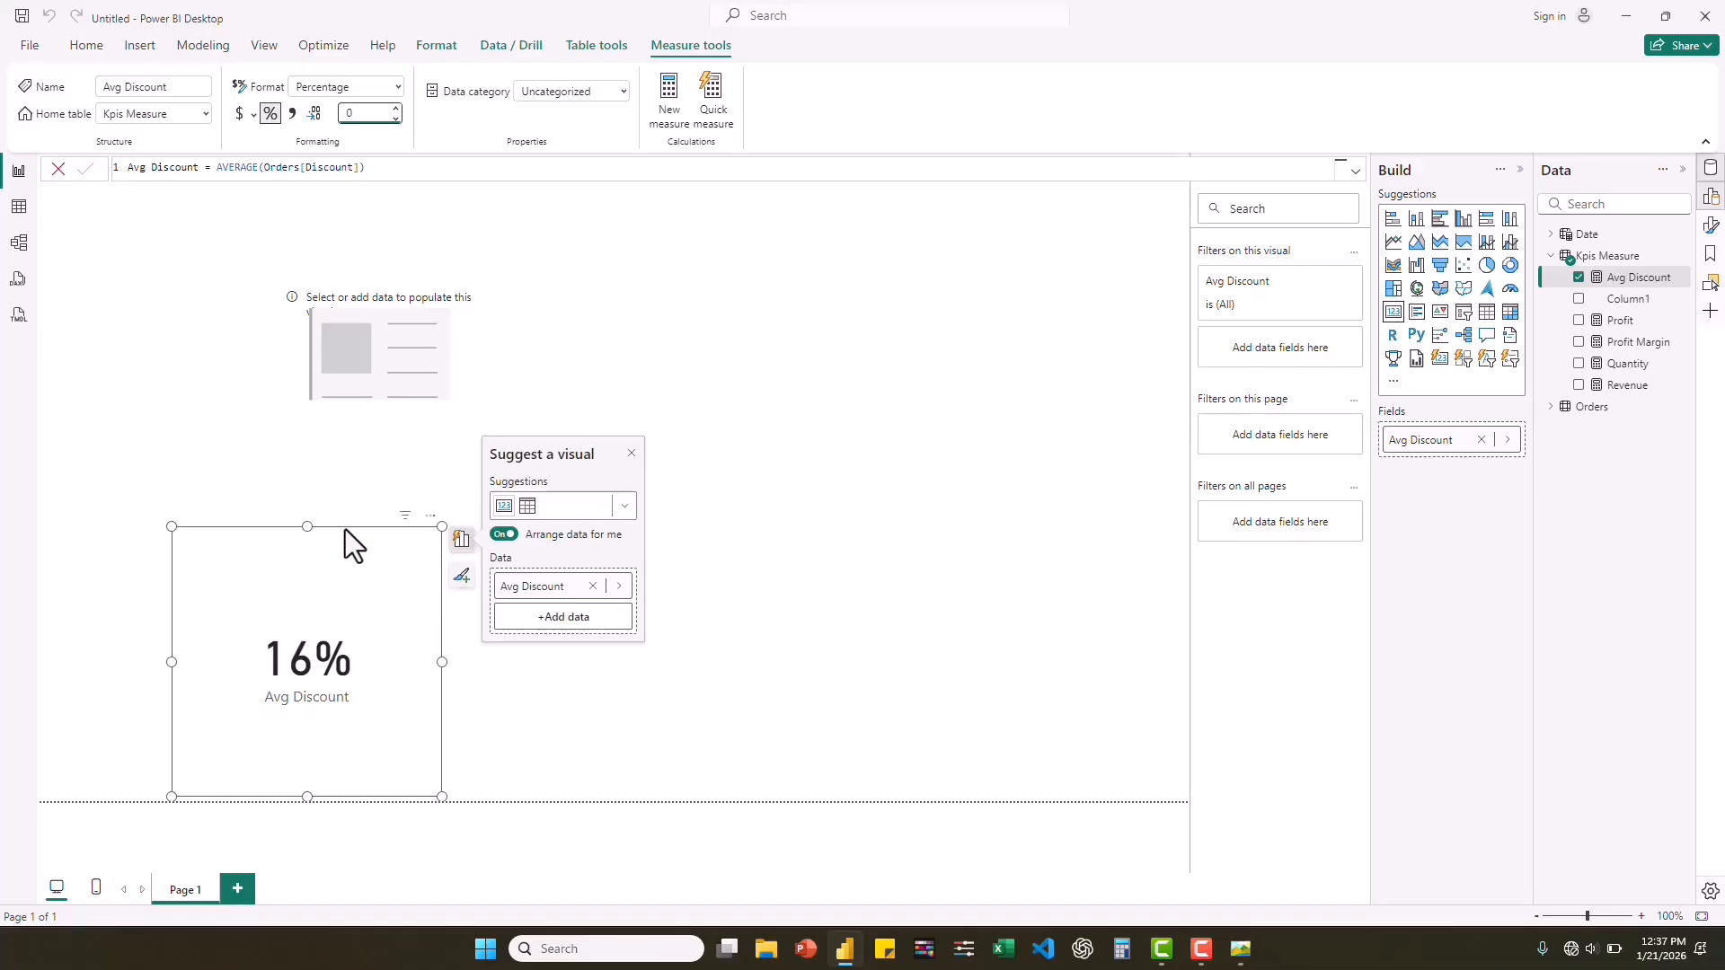
Delete the Avg Discount card from the page, and delete Column1 from the Kpis Measure table.
click(305, 571)
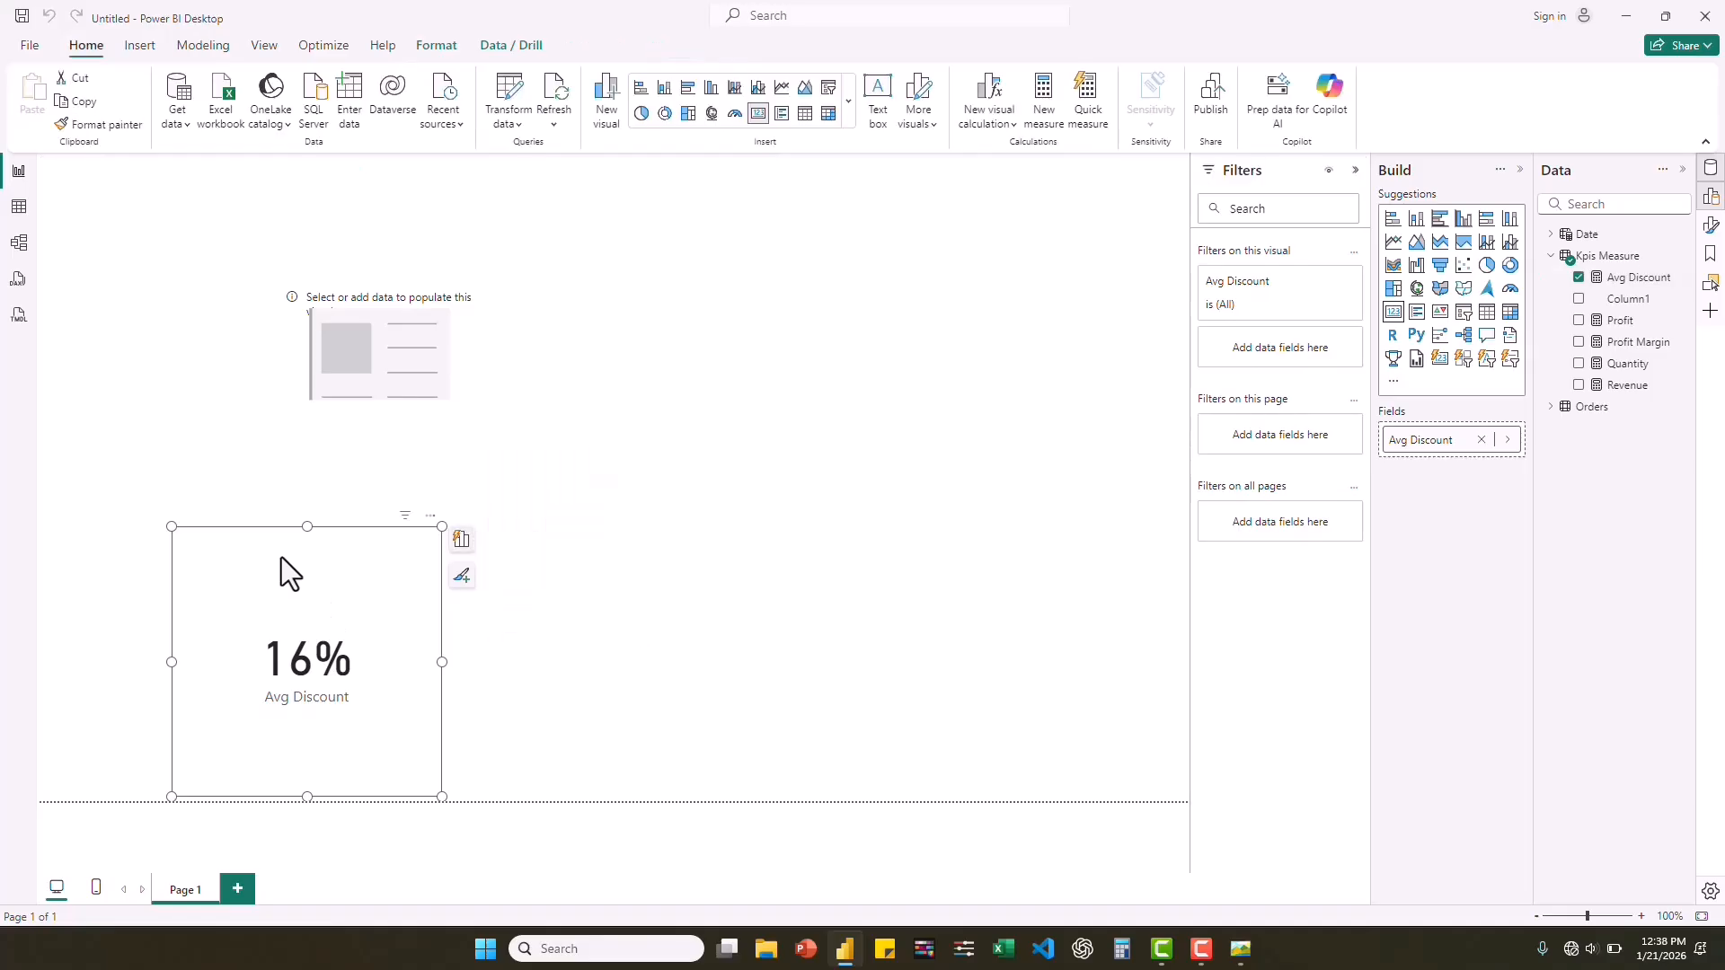
key(Delete)
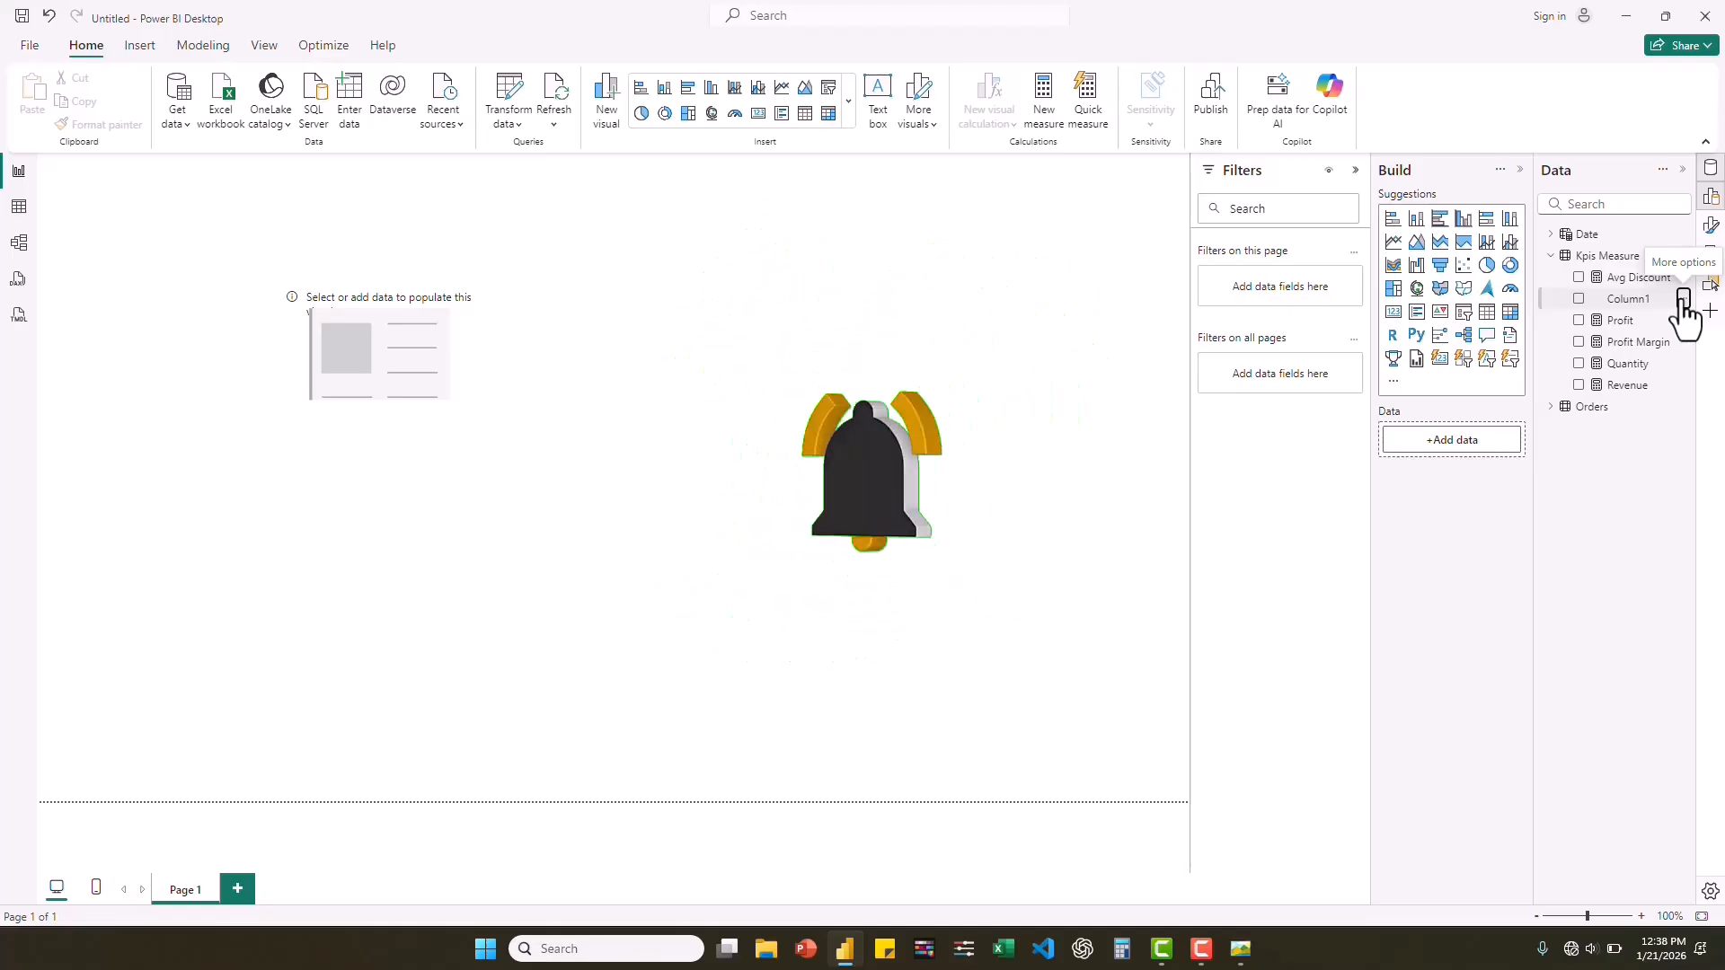
click(1683, 299)
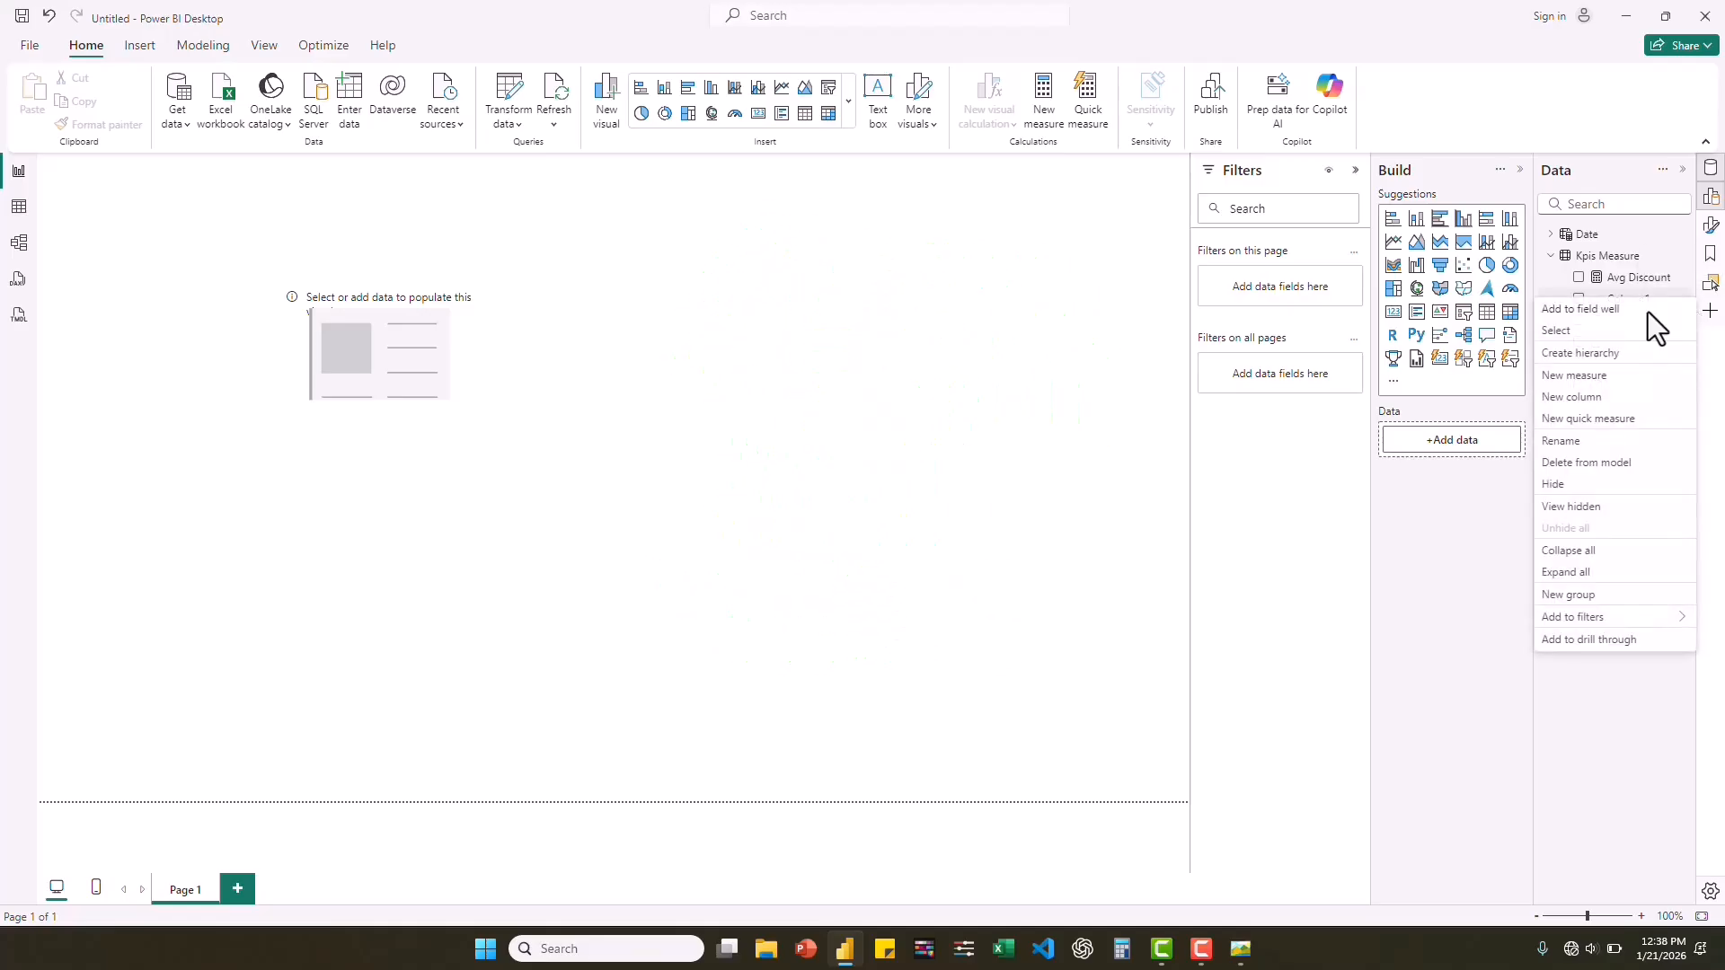
click(1575, 464)
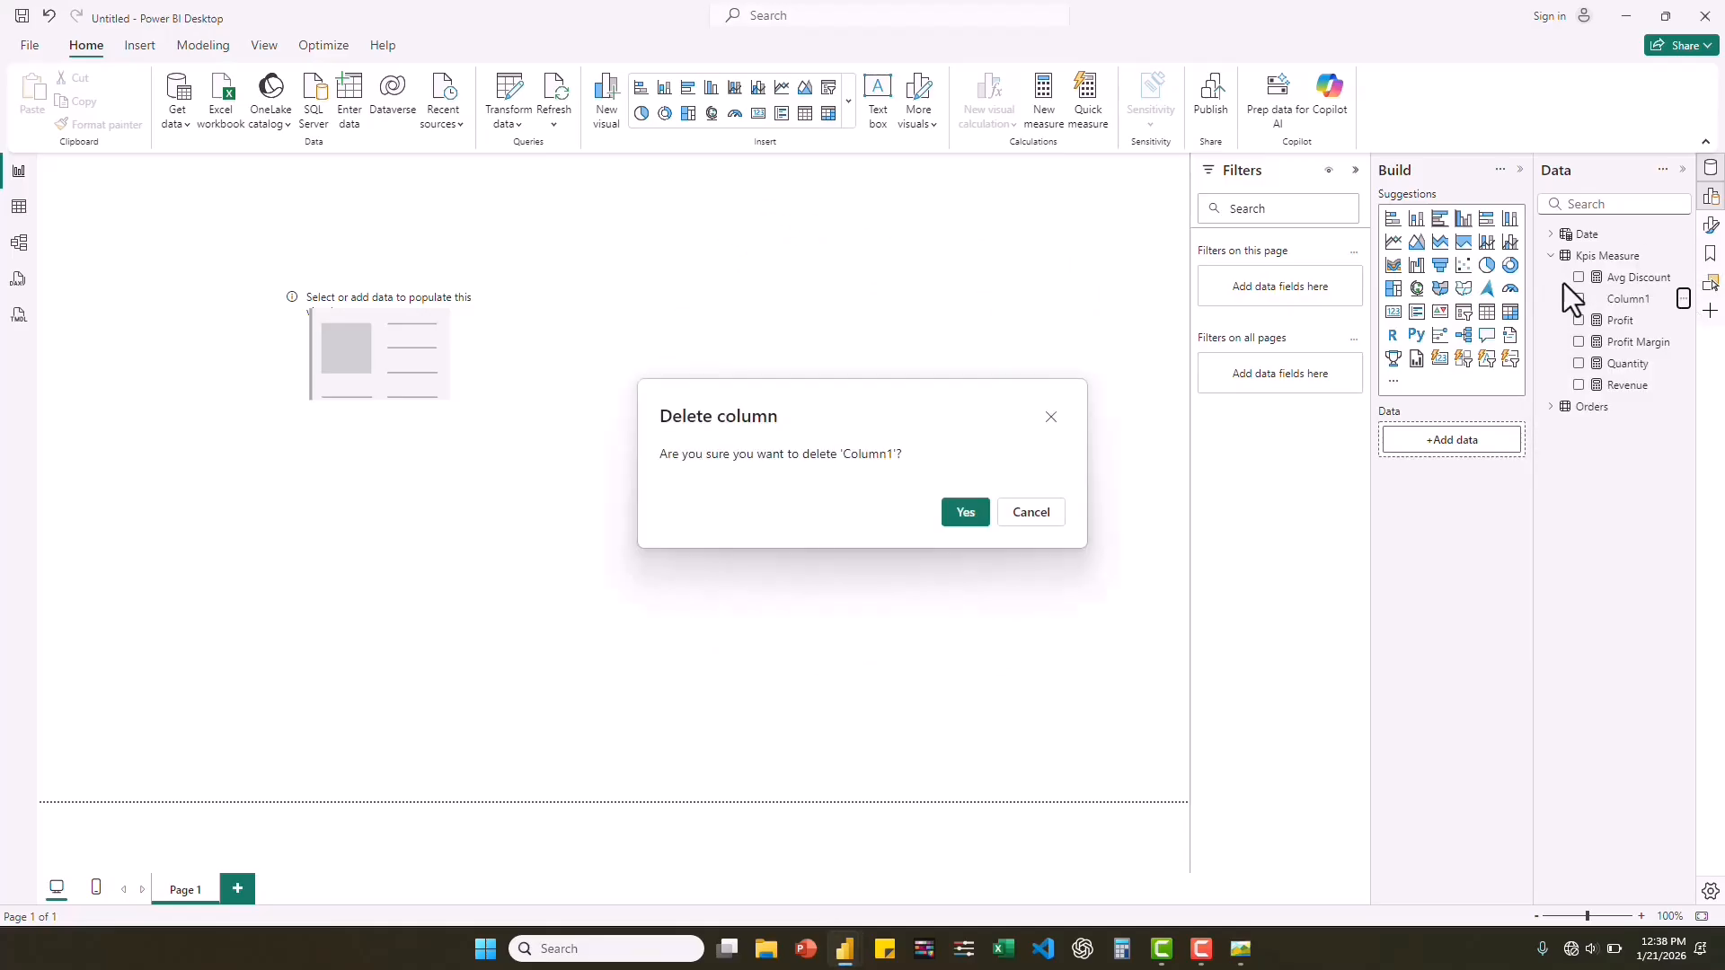
click(965, 516)
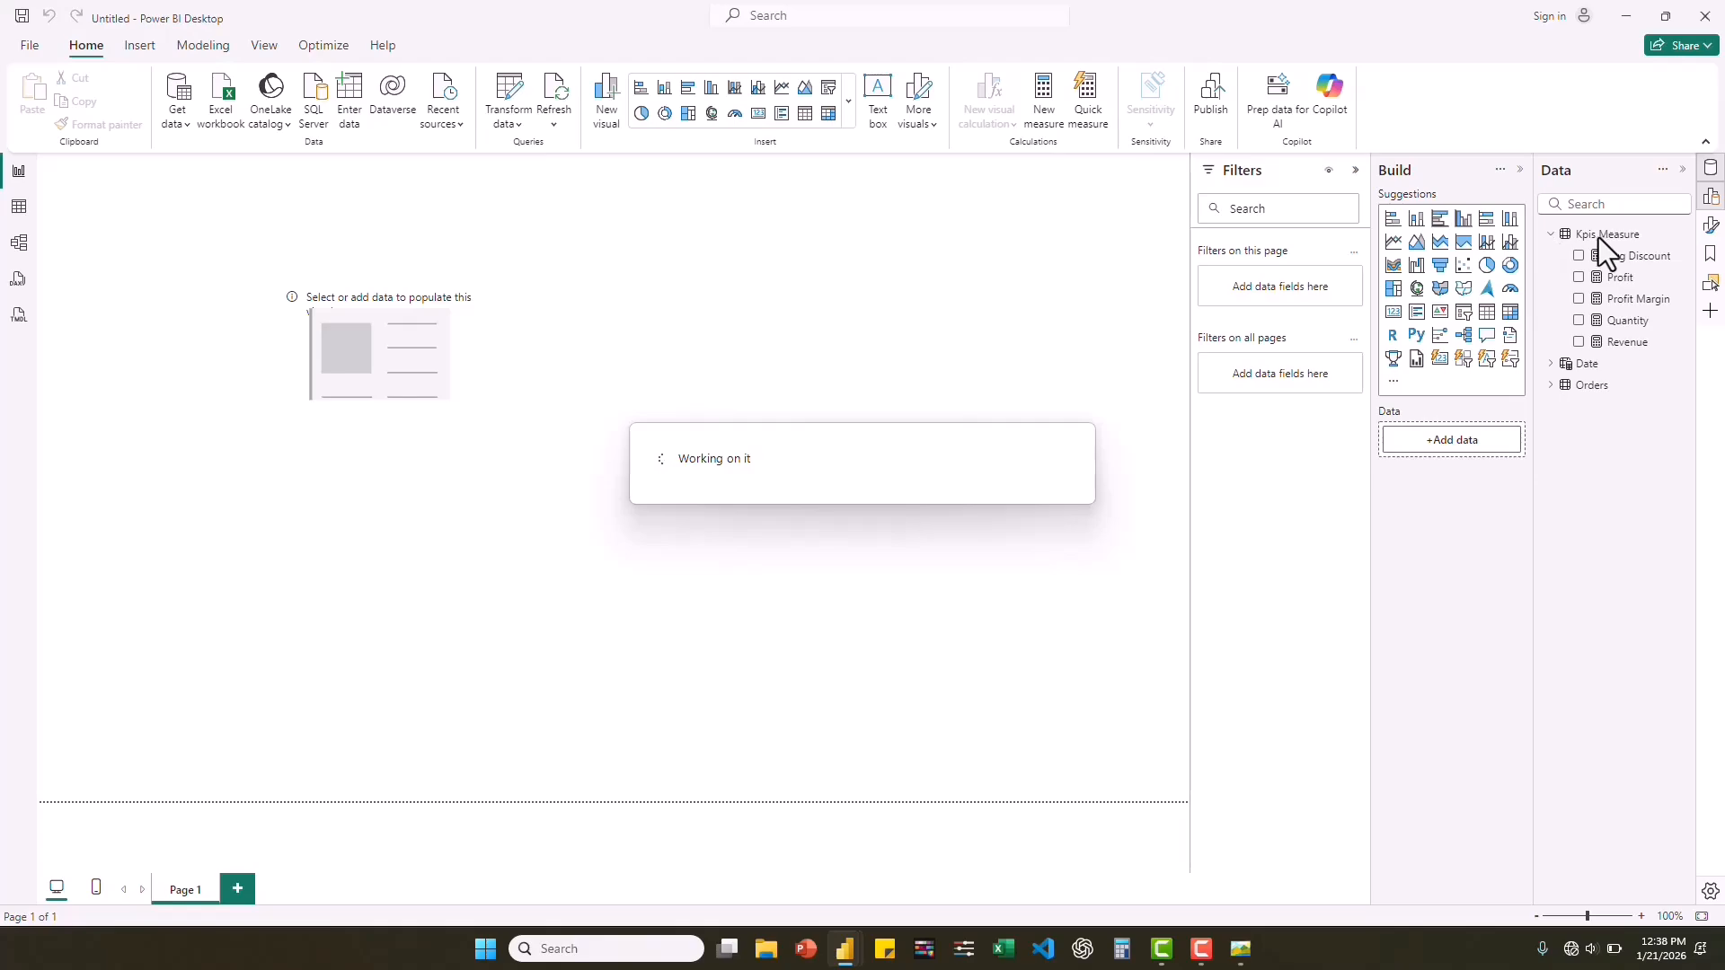
click(1552, 235)
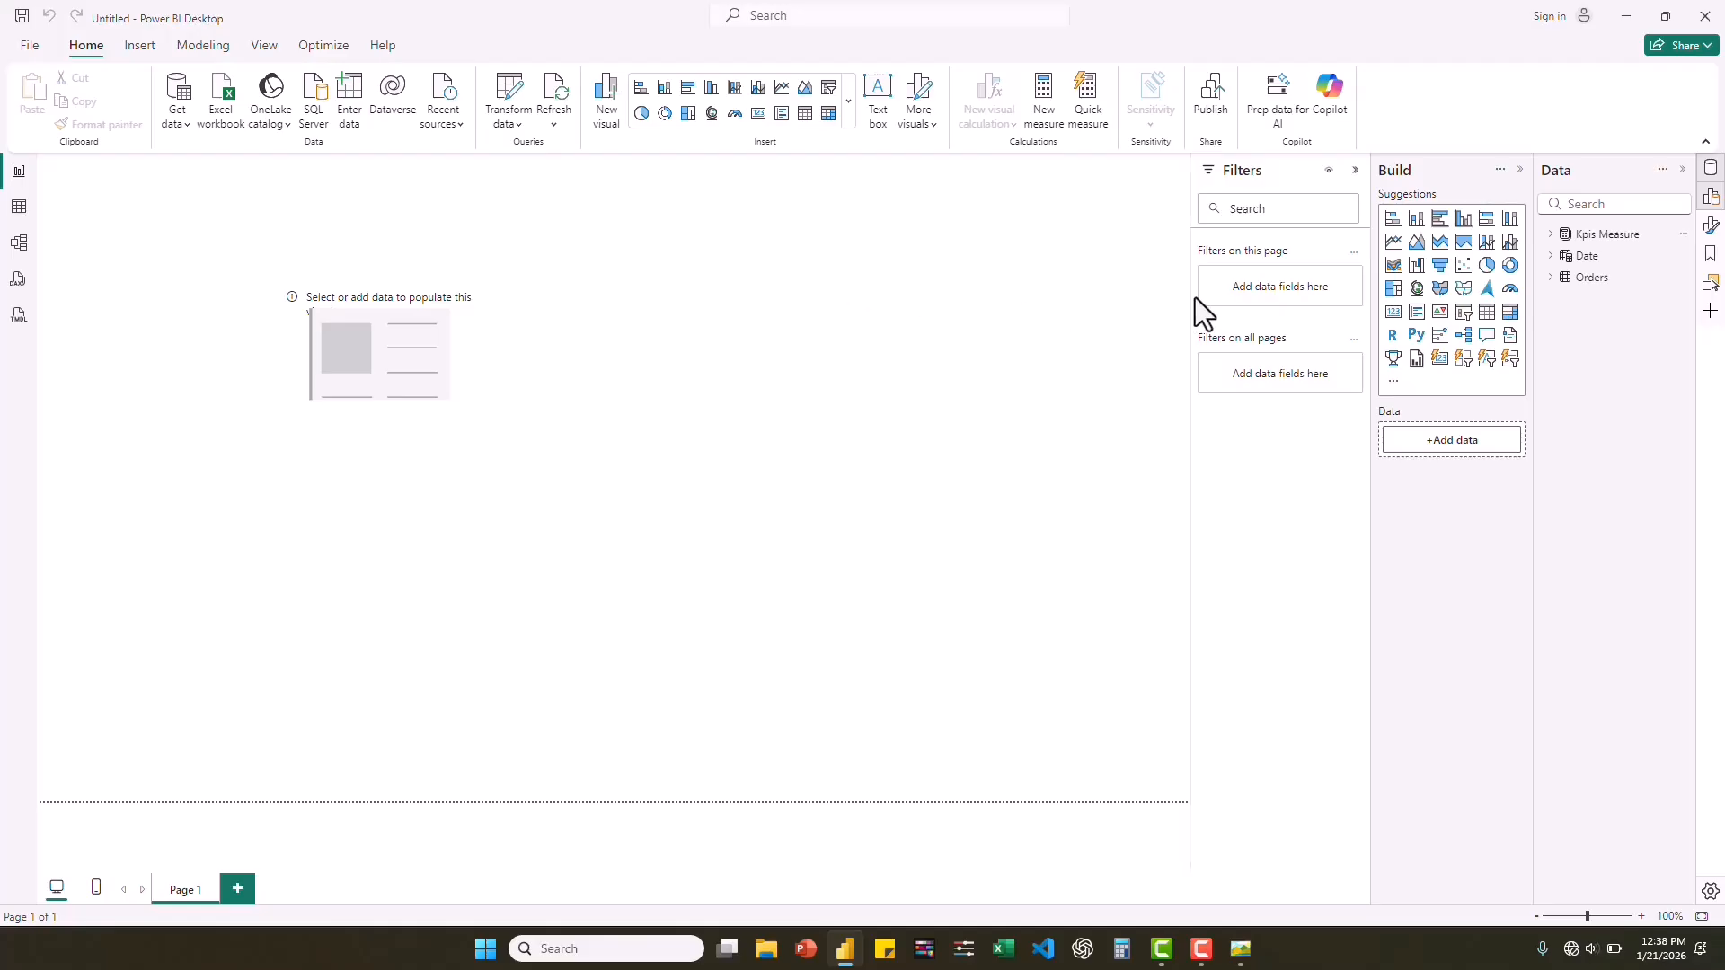
Group the measures Avg Discount, Profit, Profit Margin, Quantity and Revenue into a display folder named Main KPIs in the model view.
click(19, 247)
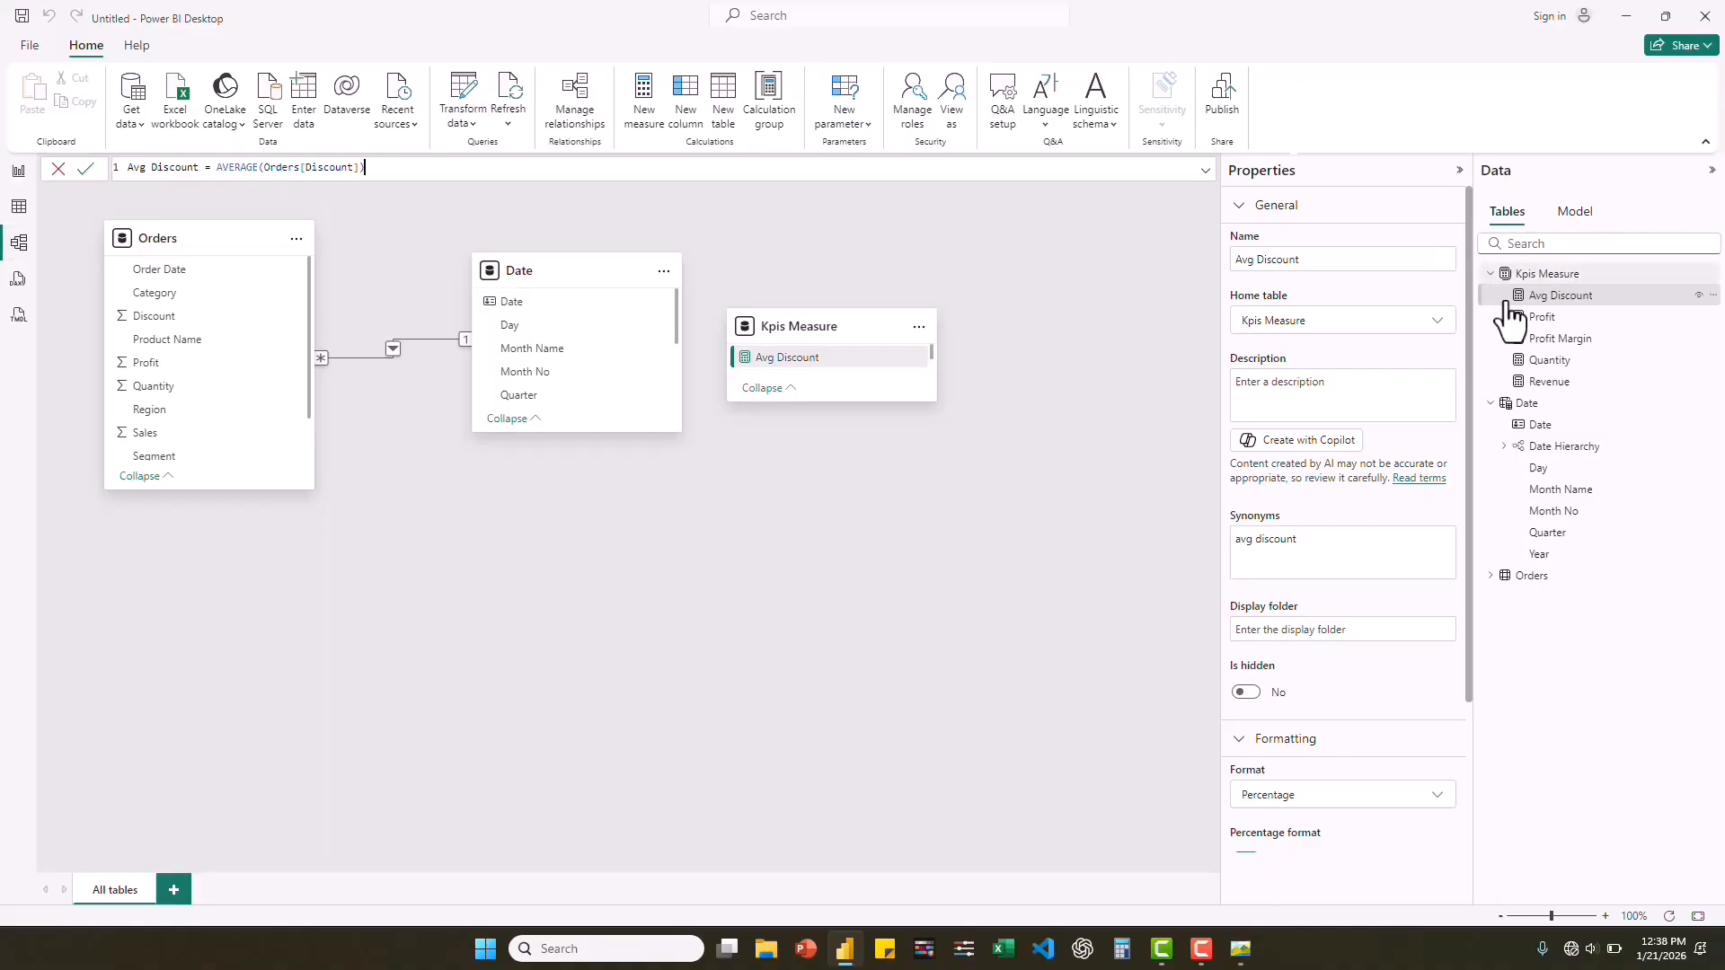
ctrl+click(1530, 324)
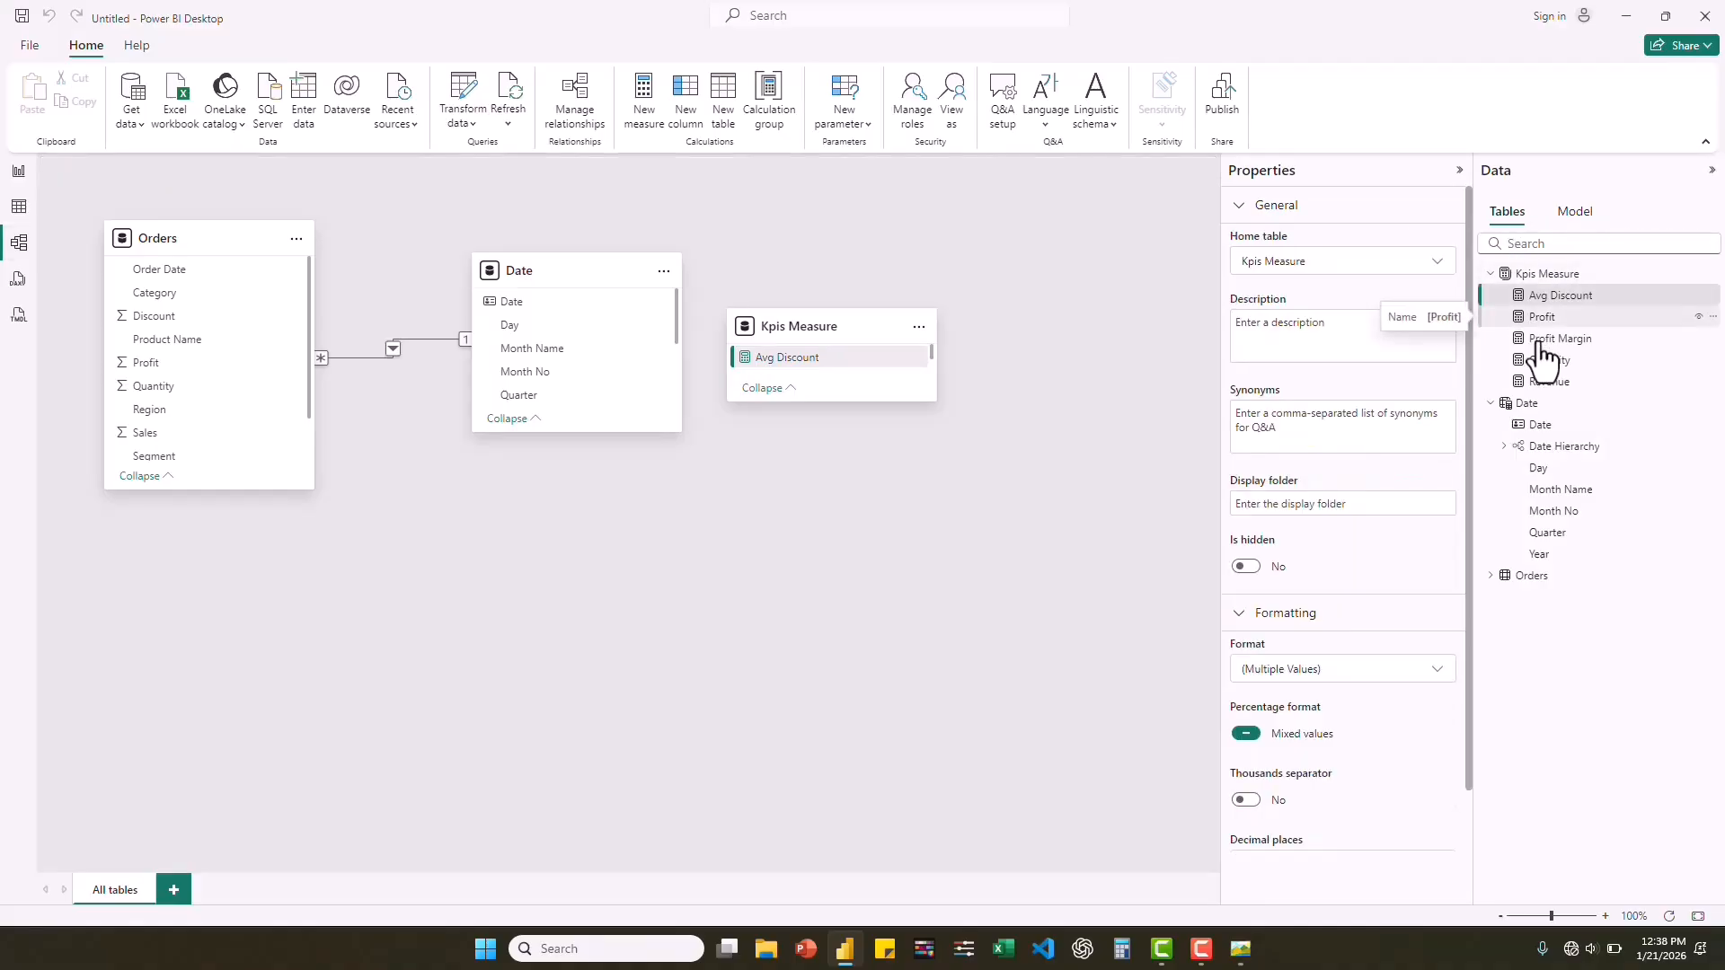
ctrl+click(1542, 340)
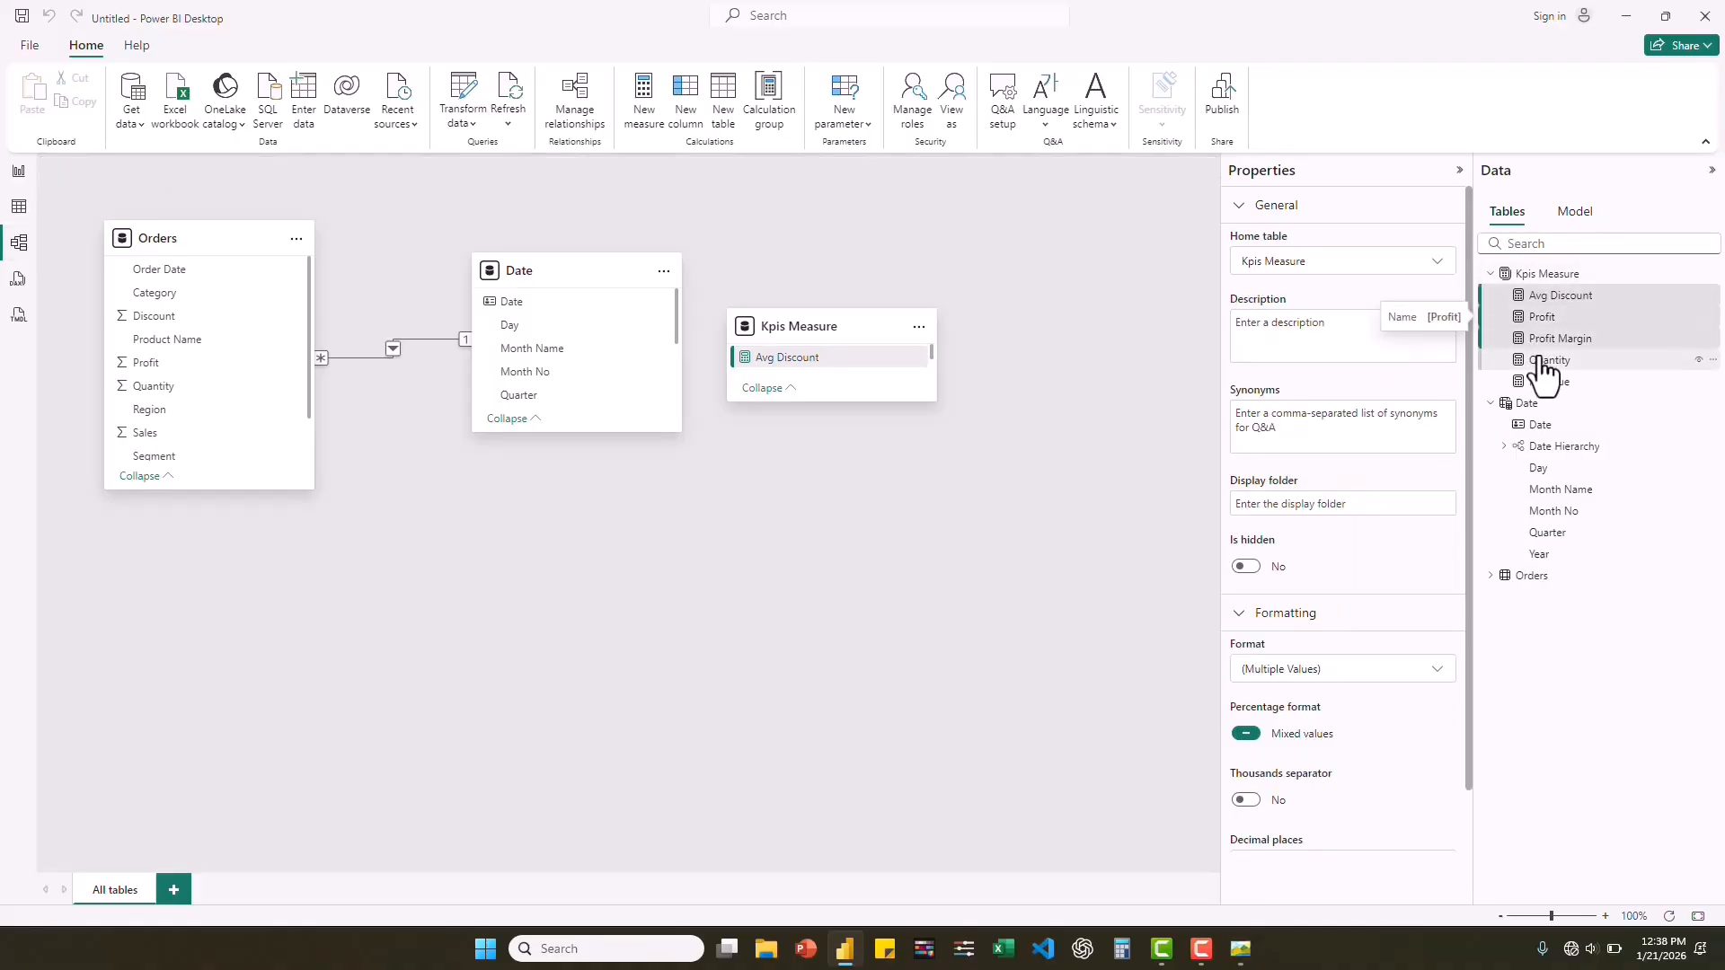
shift+click(1543, 382)
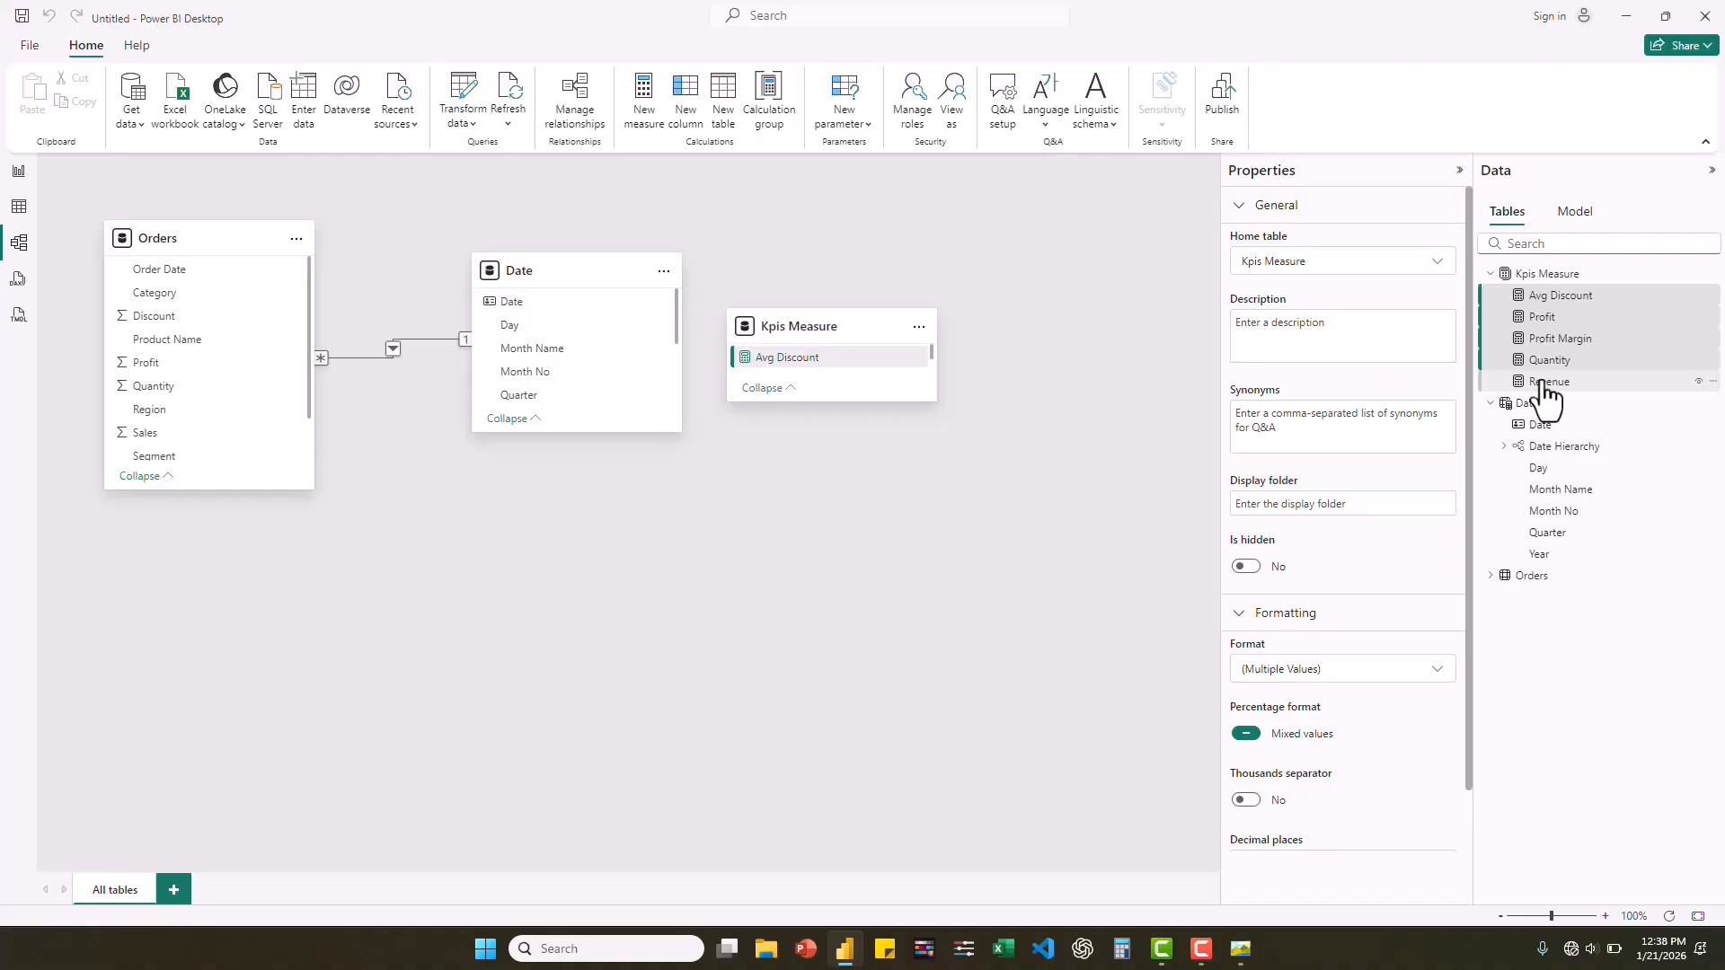
click(1276, 503)
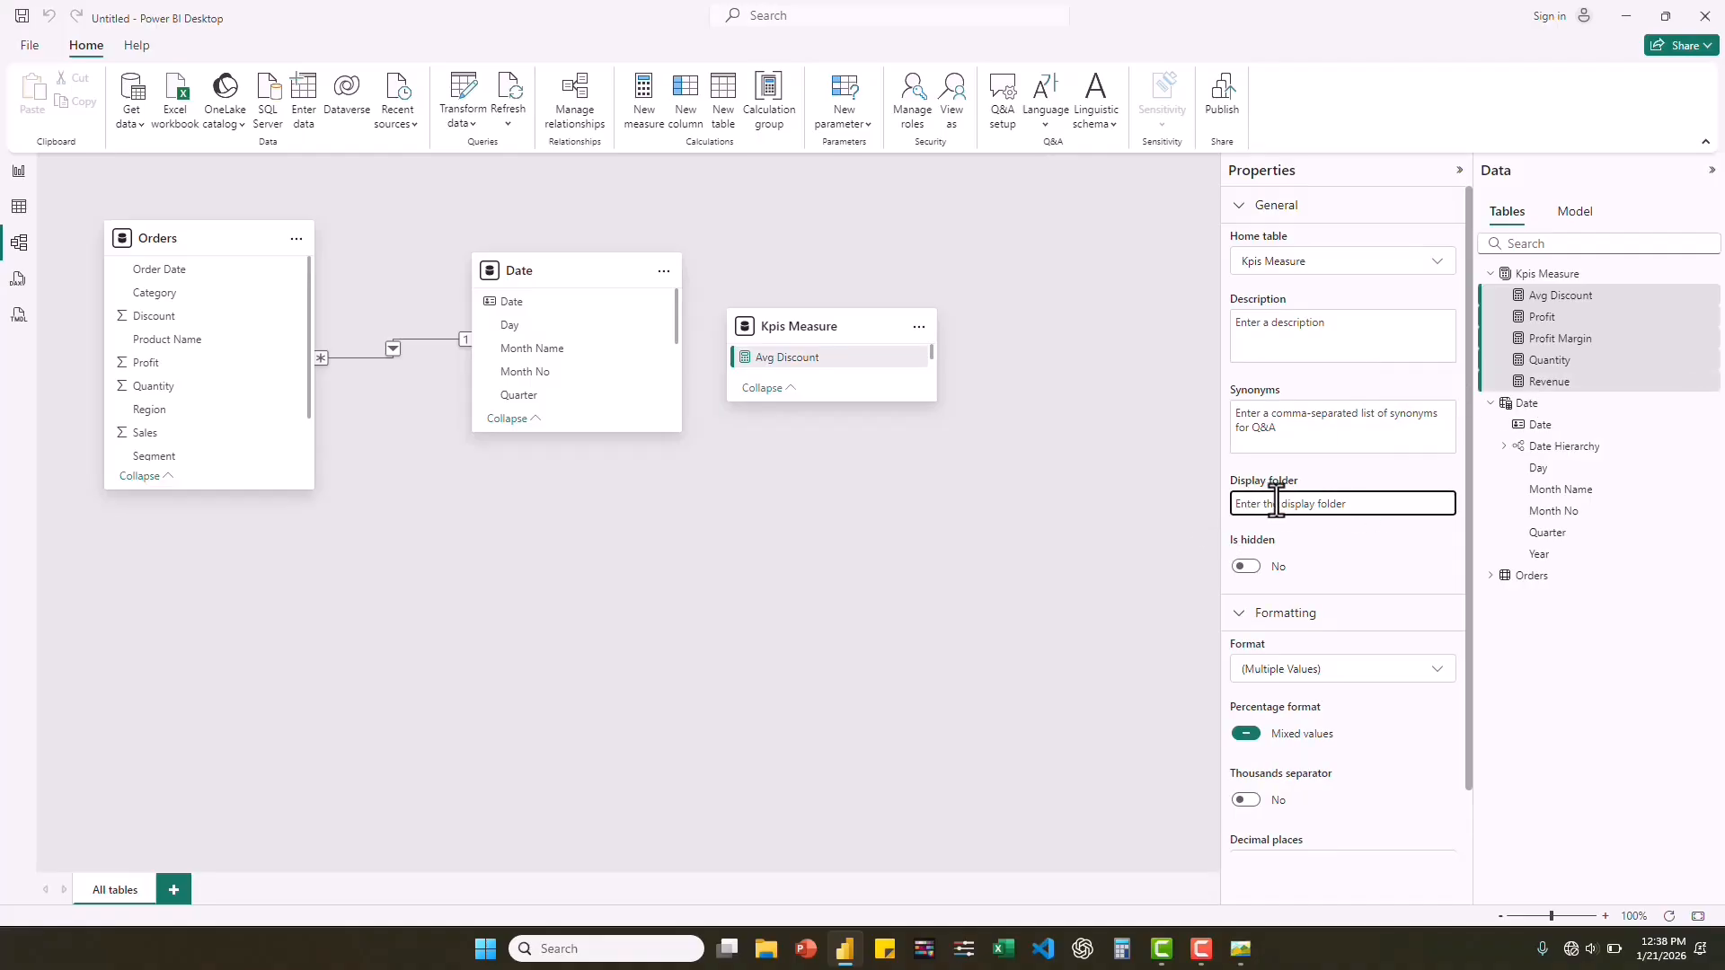
text(Main KPIs)
key(Return)
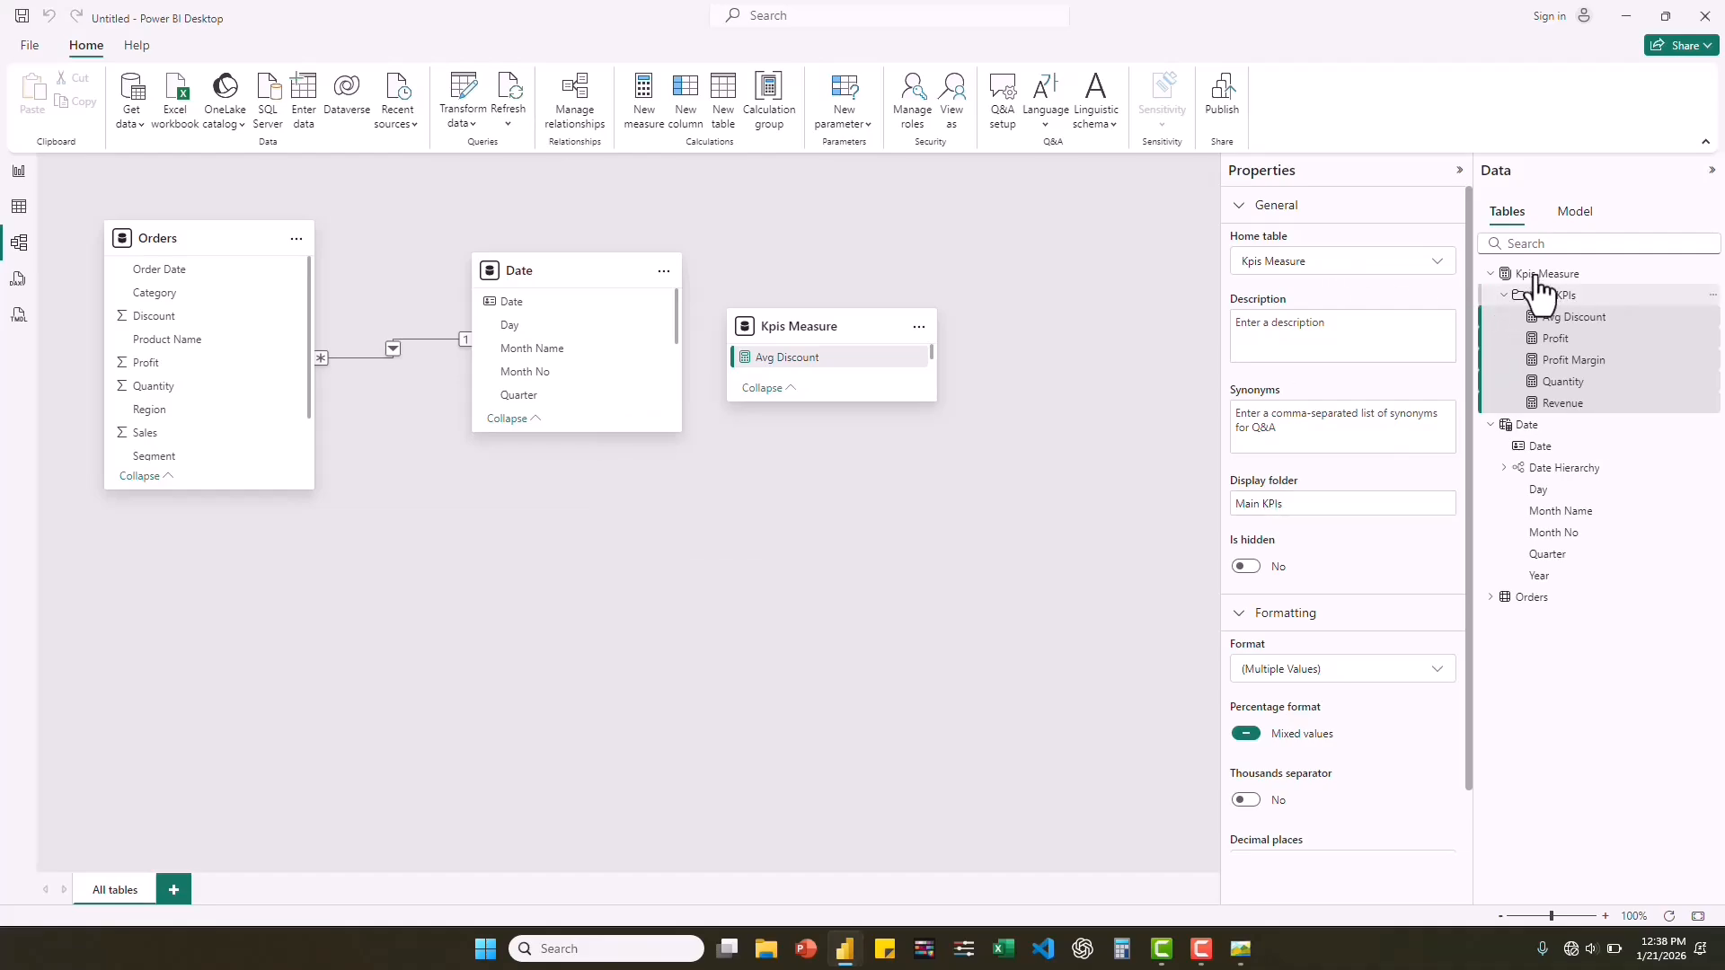
click(1503, 294)
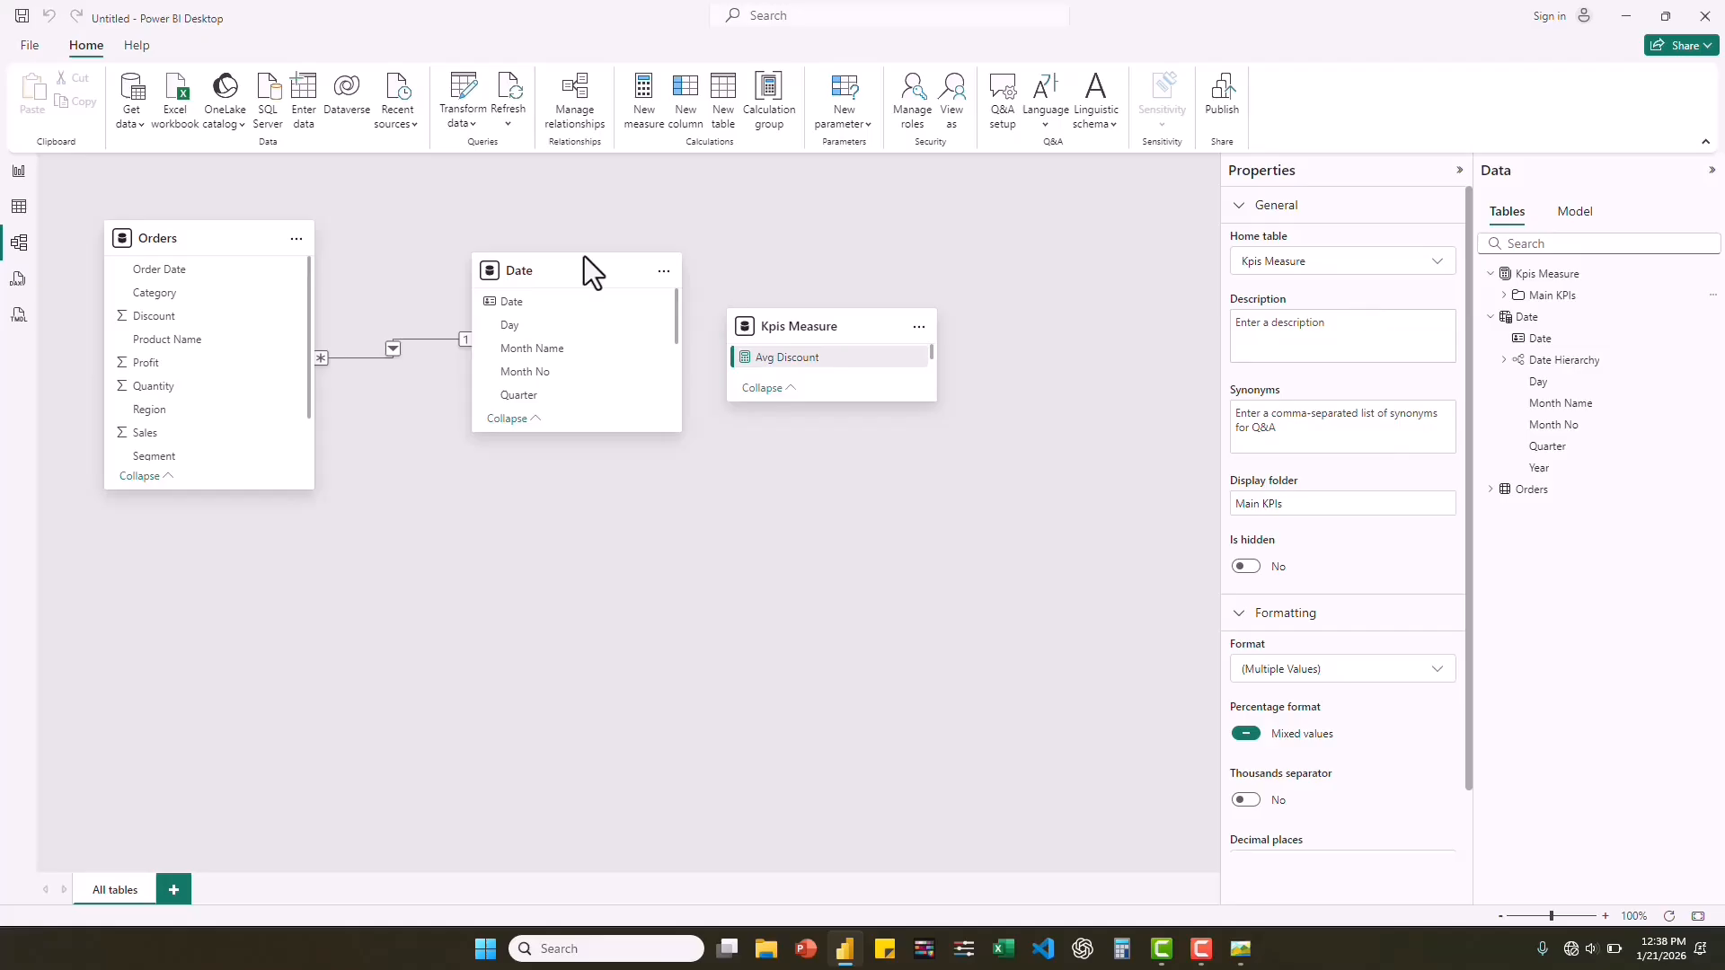
Return to the report view, start a new measure in the Kpis Measure table, and check the reference dashboard picture.
click(17, 179)
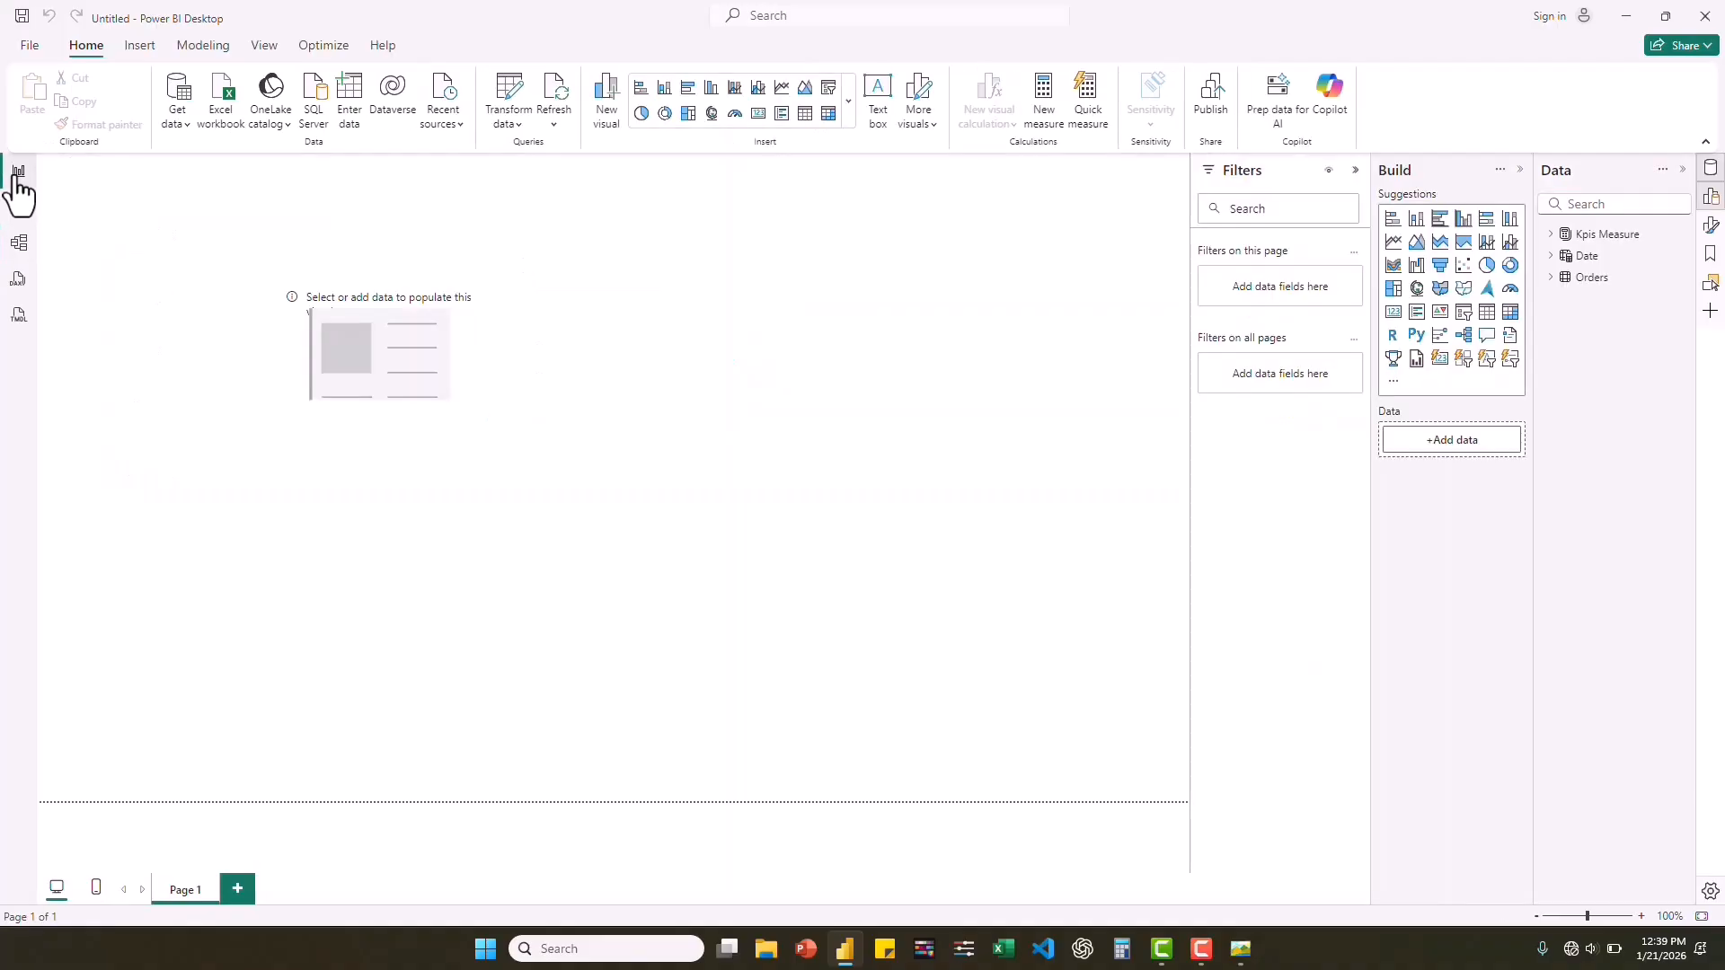
right_click(1584, 239)
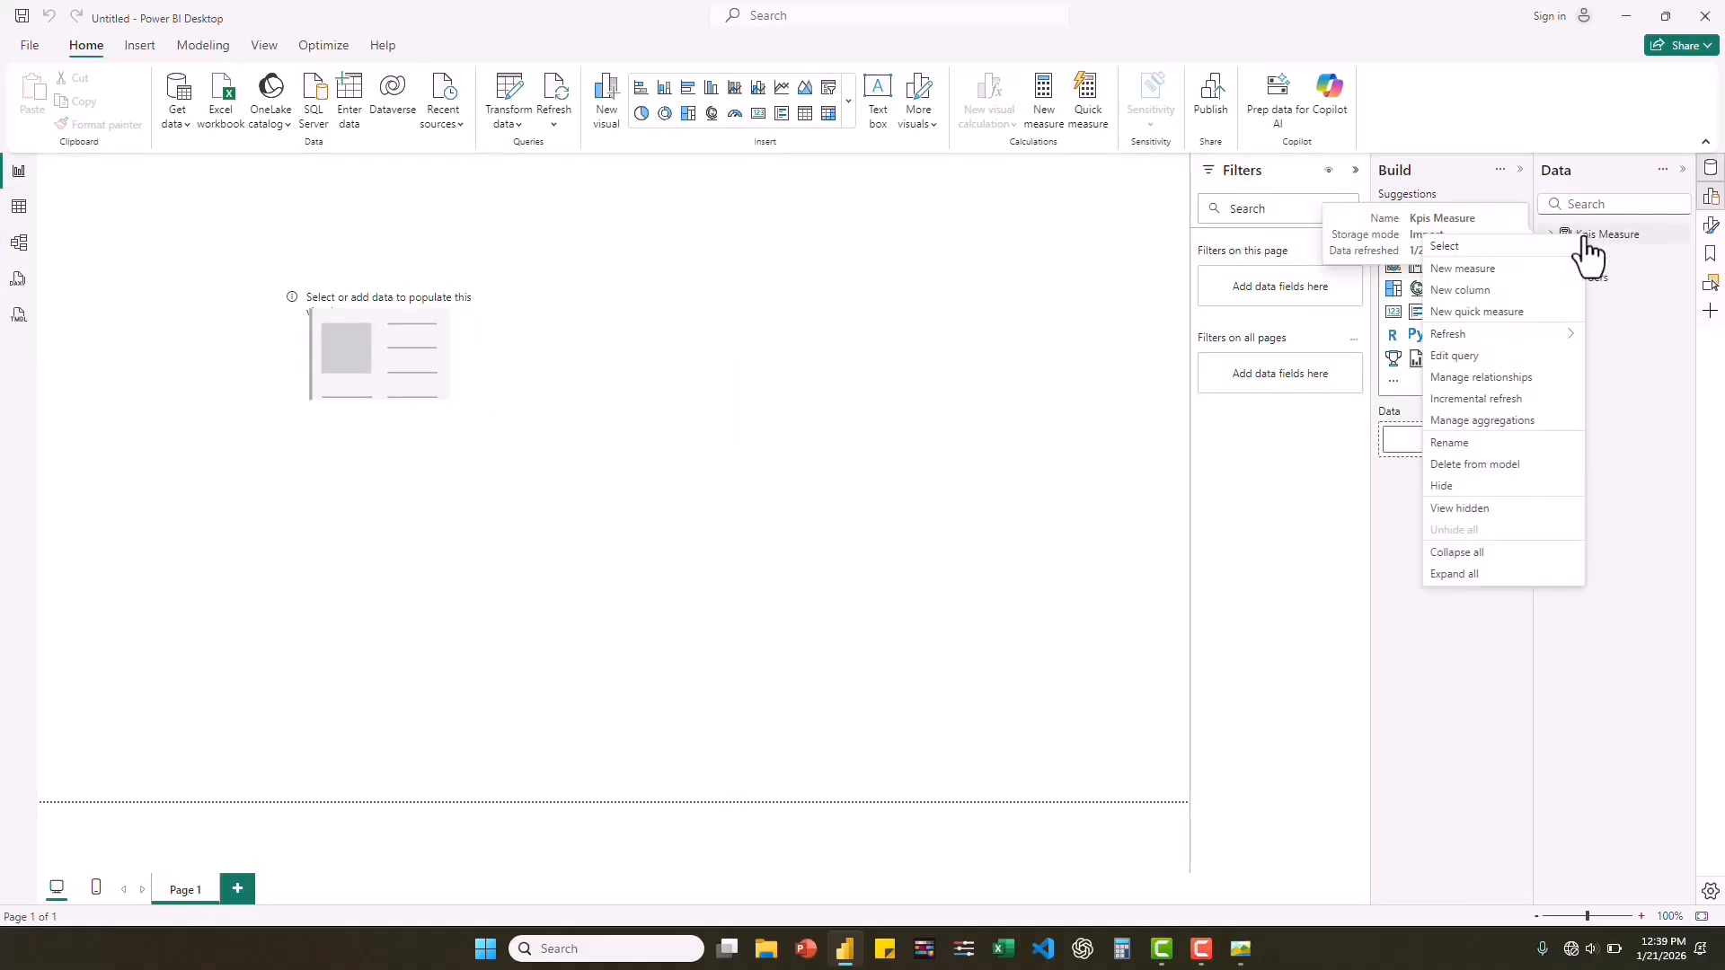
click(1463, 268)
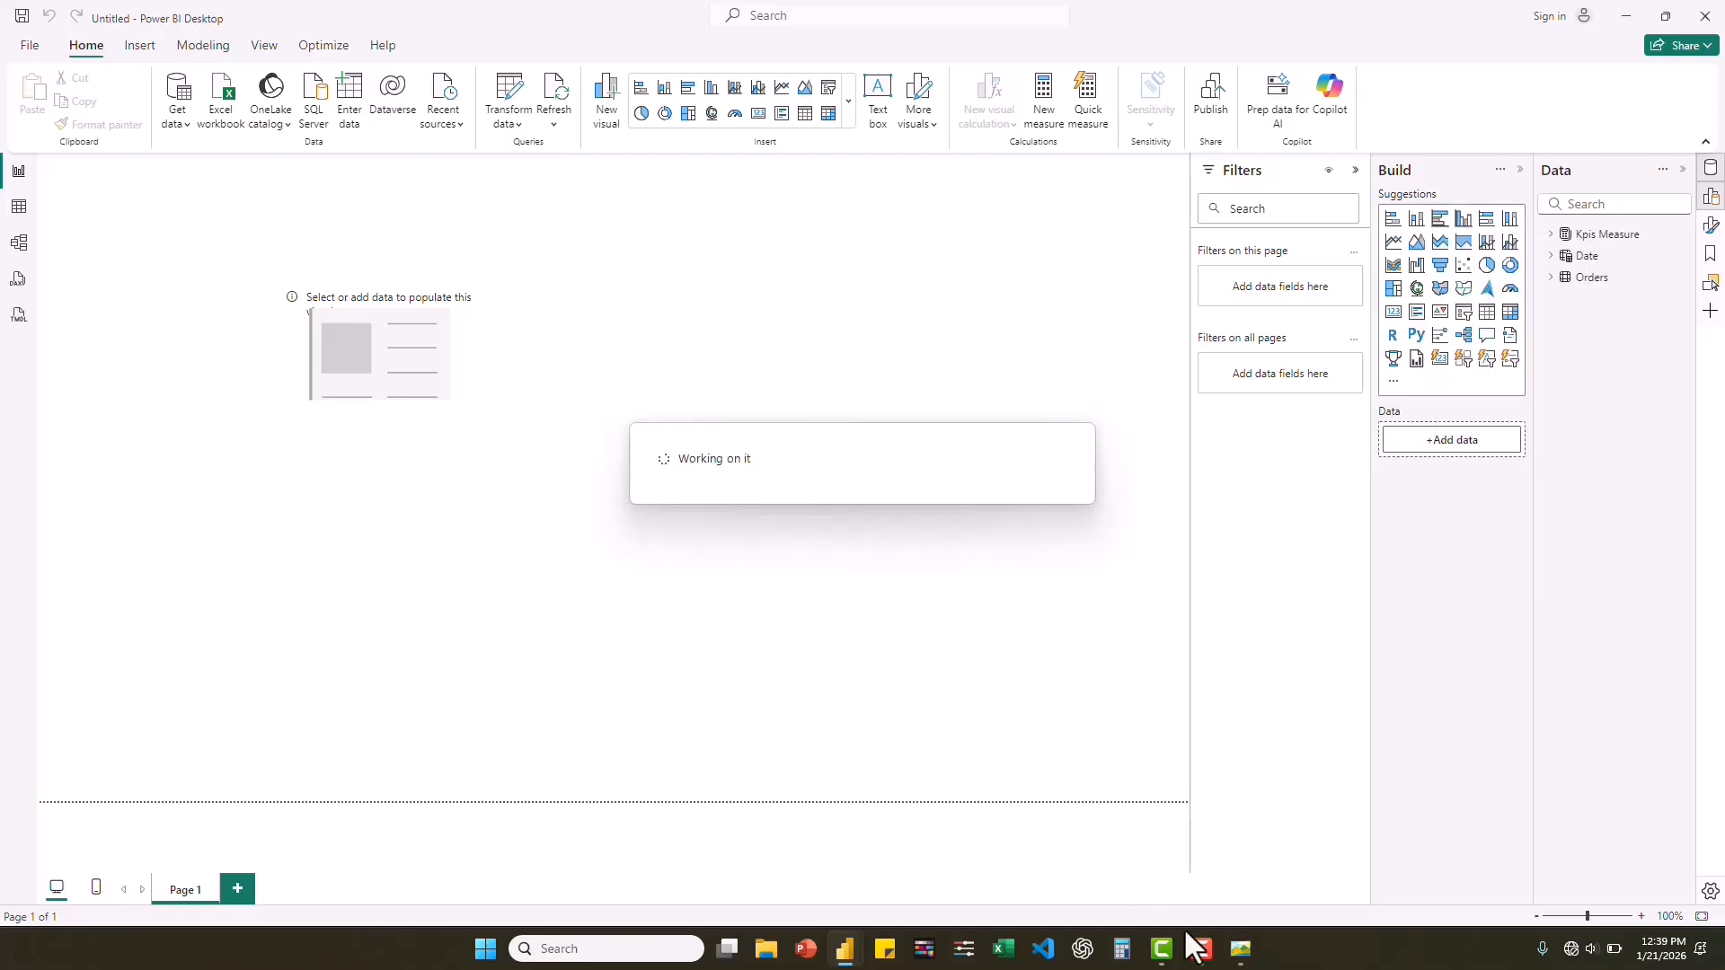
click(1240, 950)
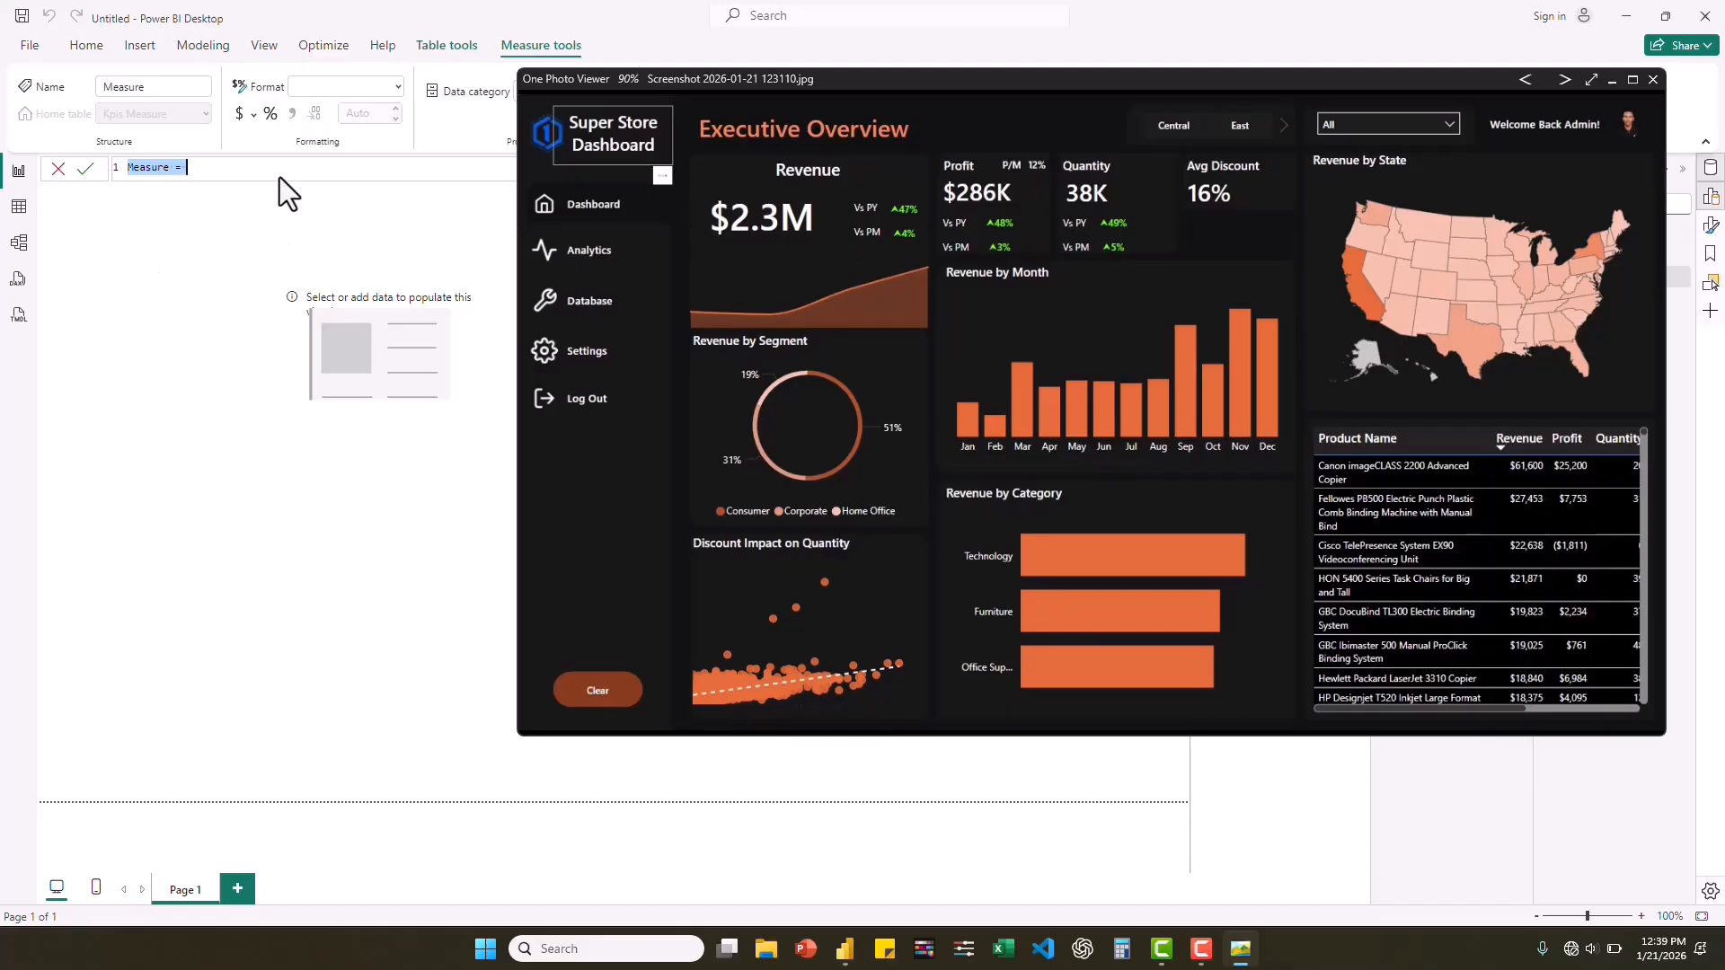
click(166, 168)
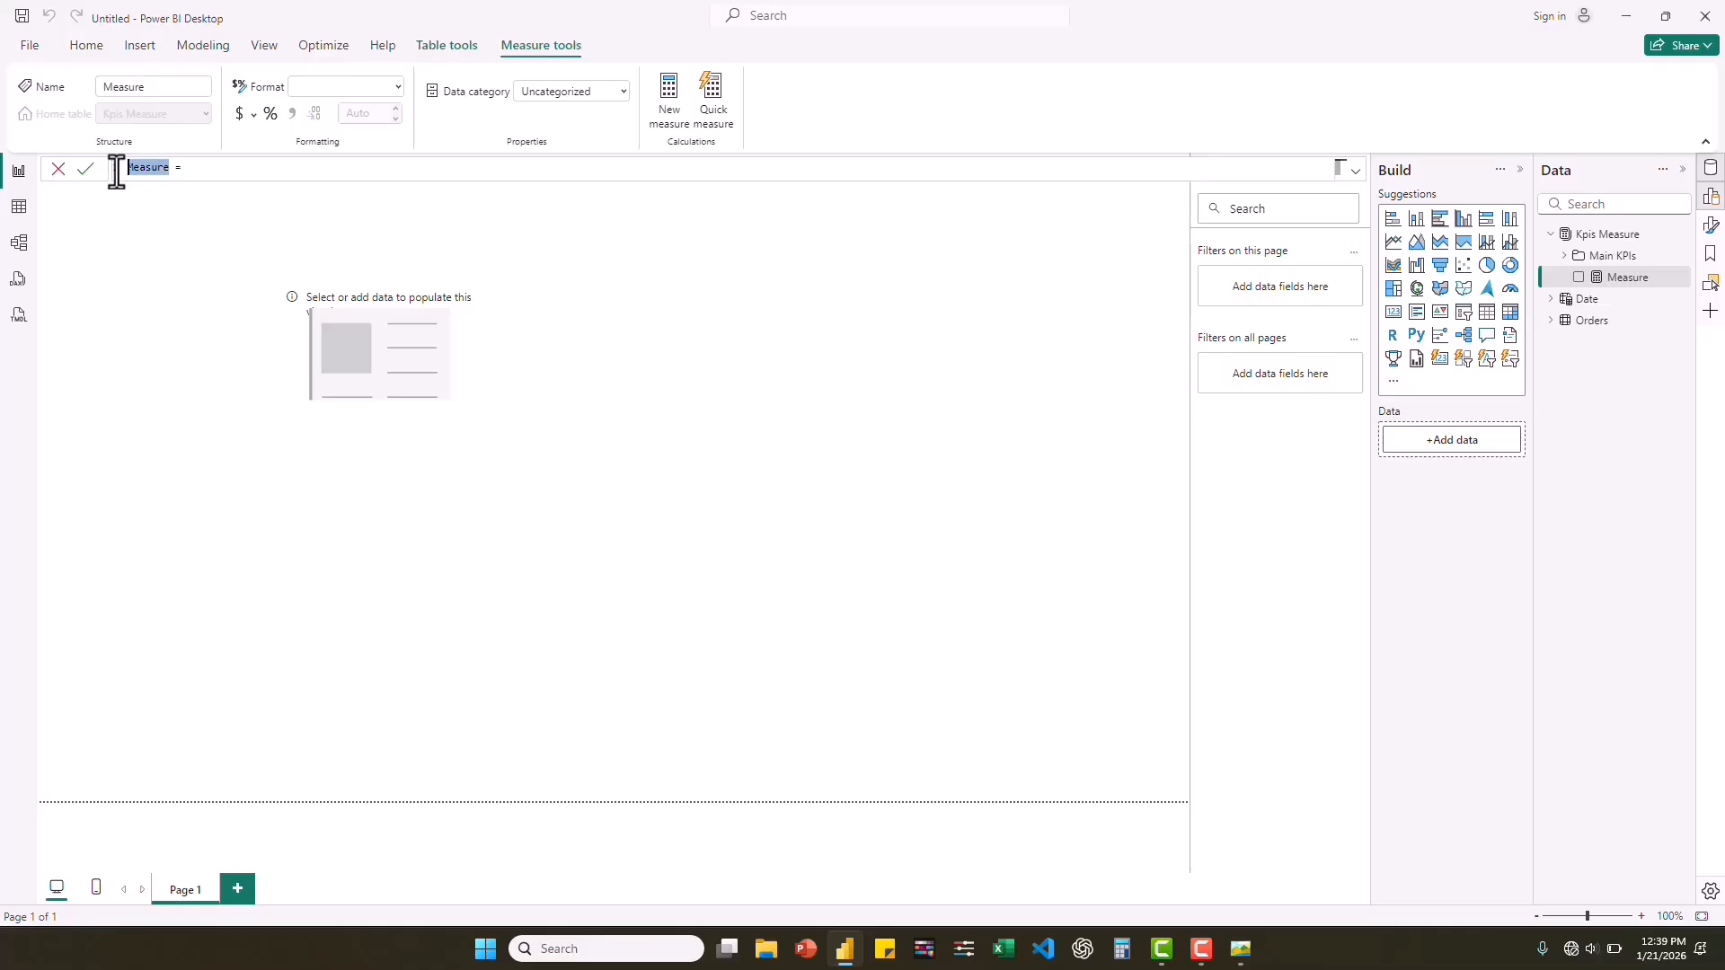
Name the new measure PY Revenue and begin its formula with CALCULATE over the [Revenue] measure.
text(Py)
key(BackSpace)
text(Y Revenue = CALAC)
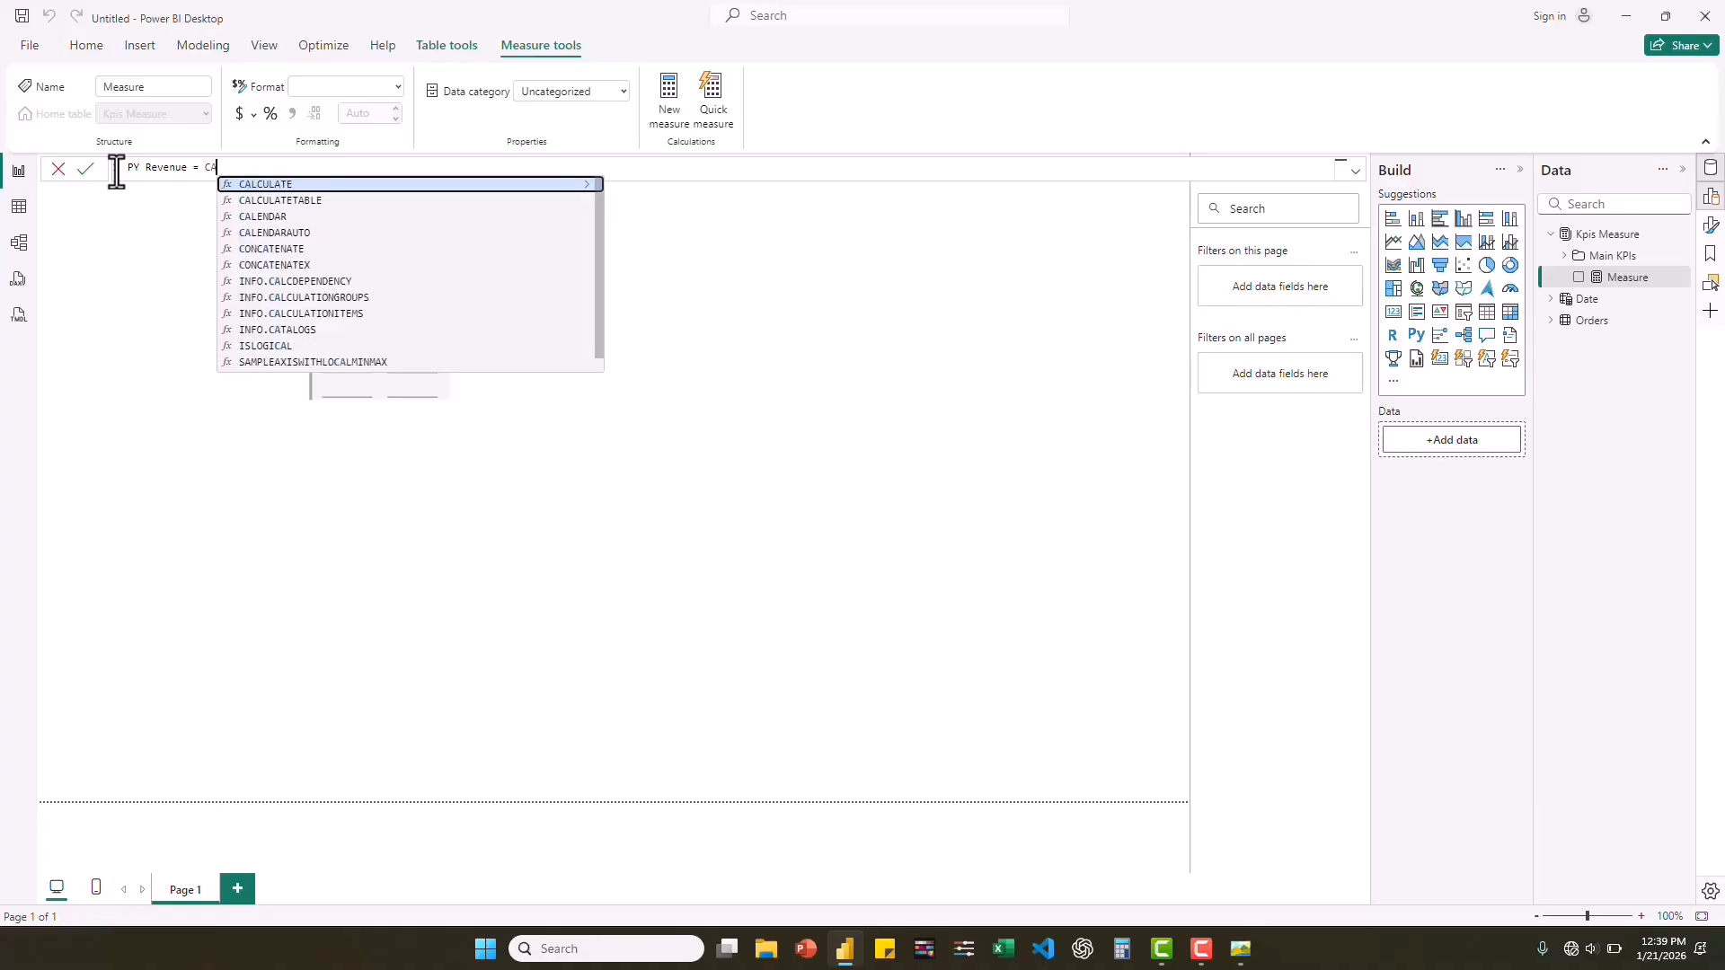
key(BackSpace)
key(BackSpace)
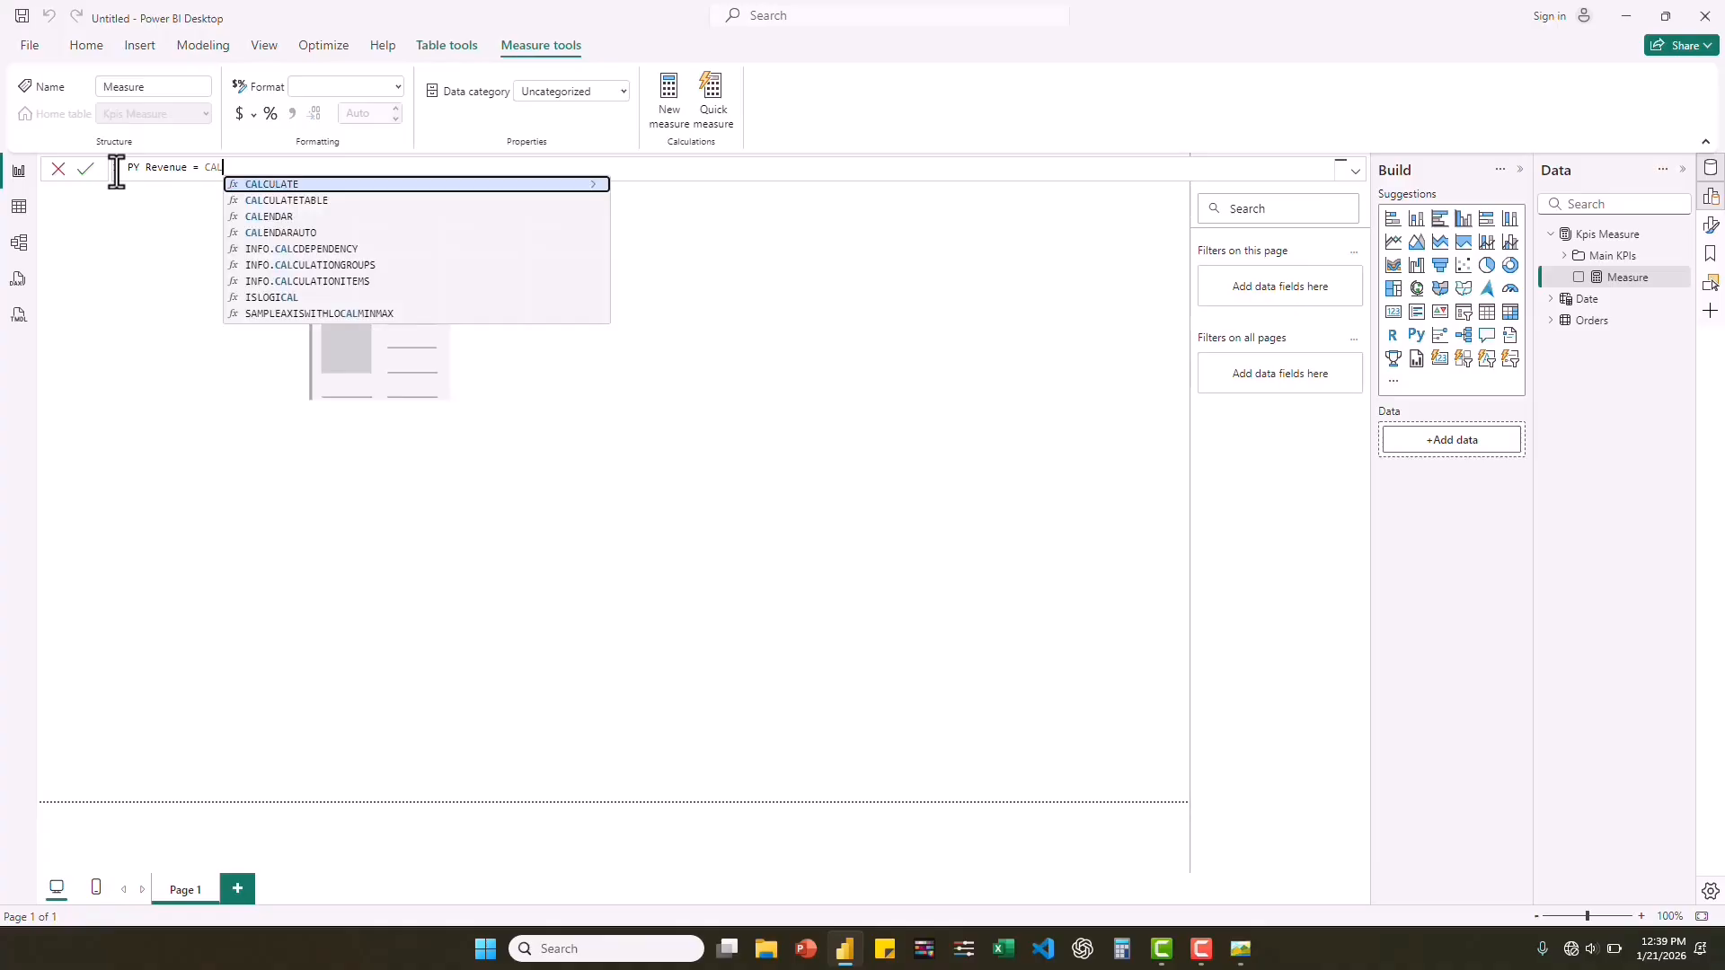
click(286, 184)
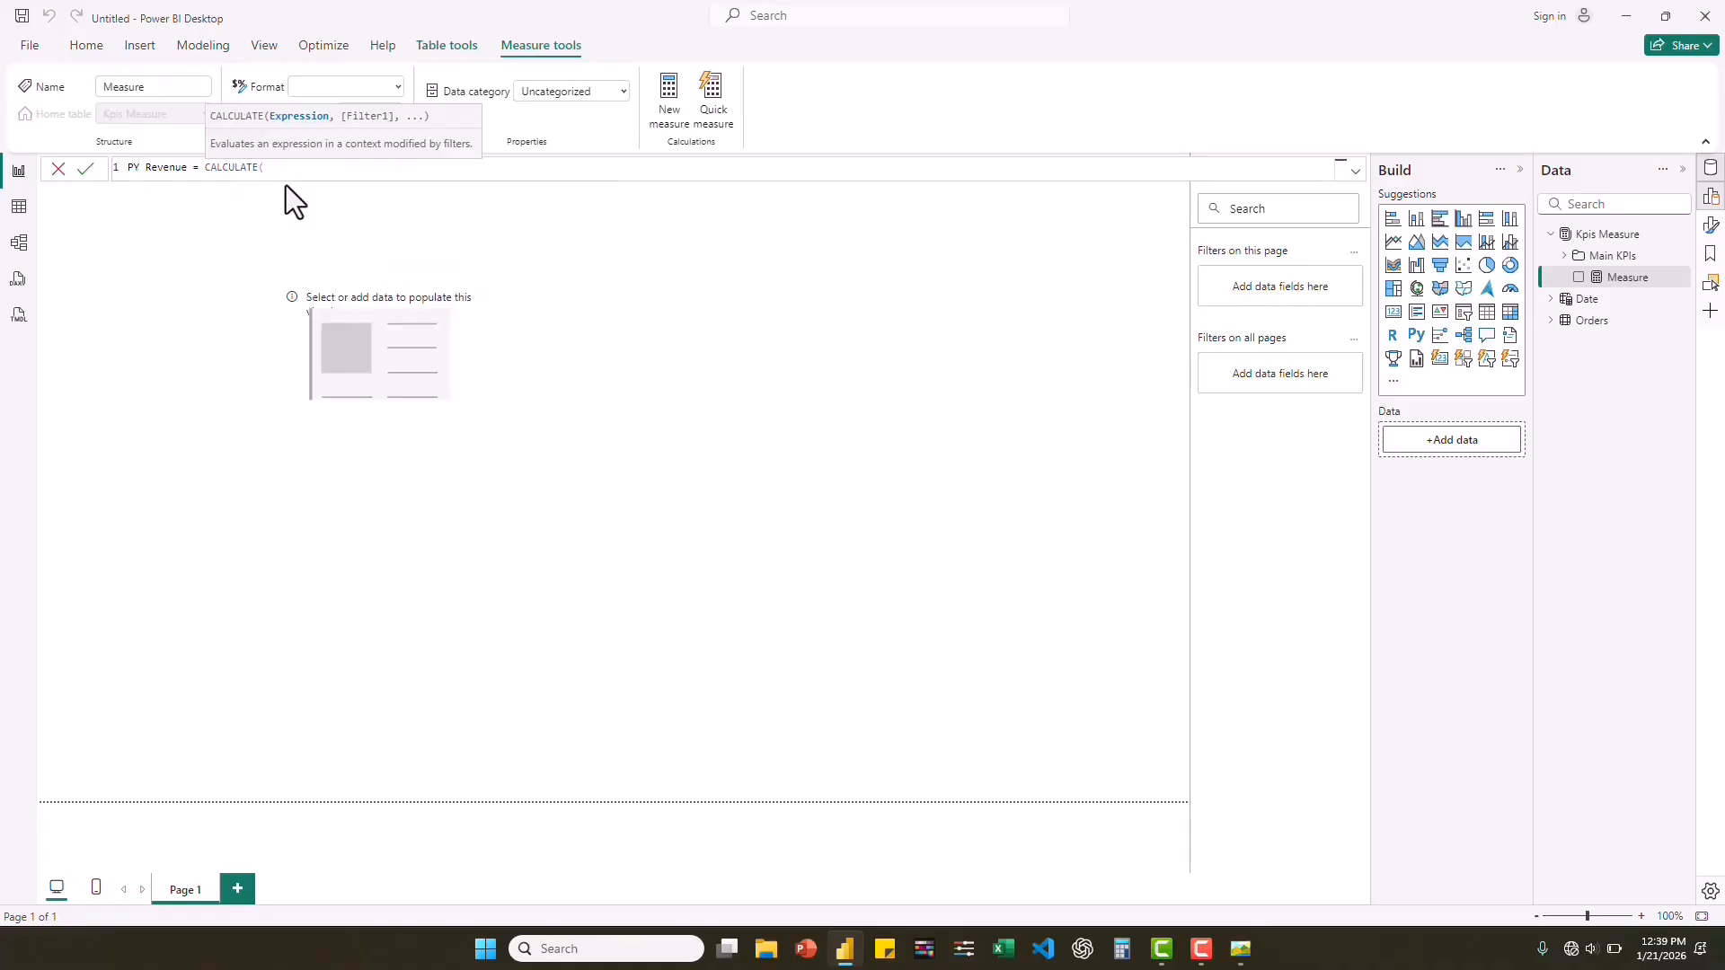
text(reve)
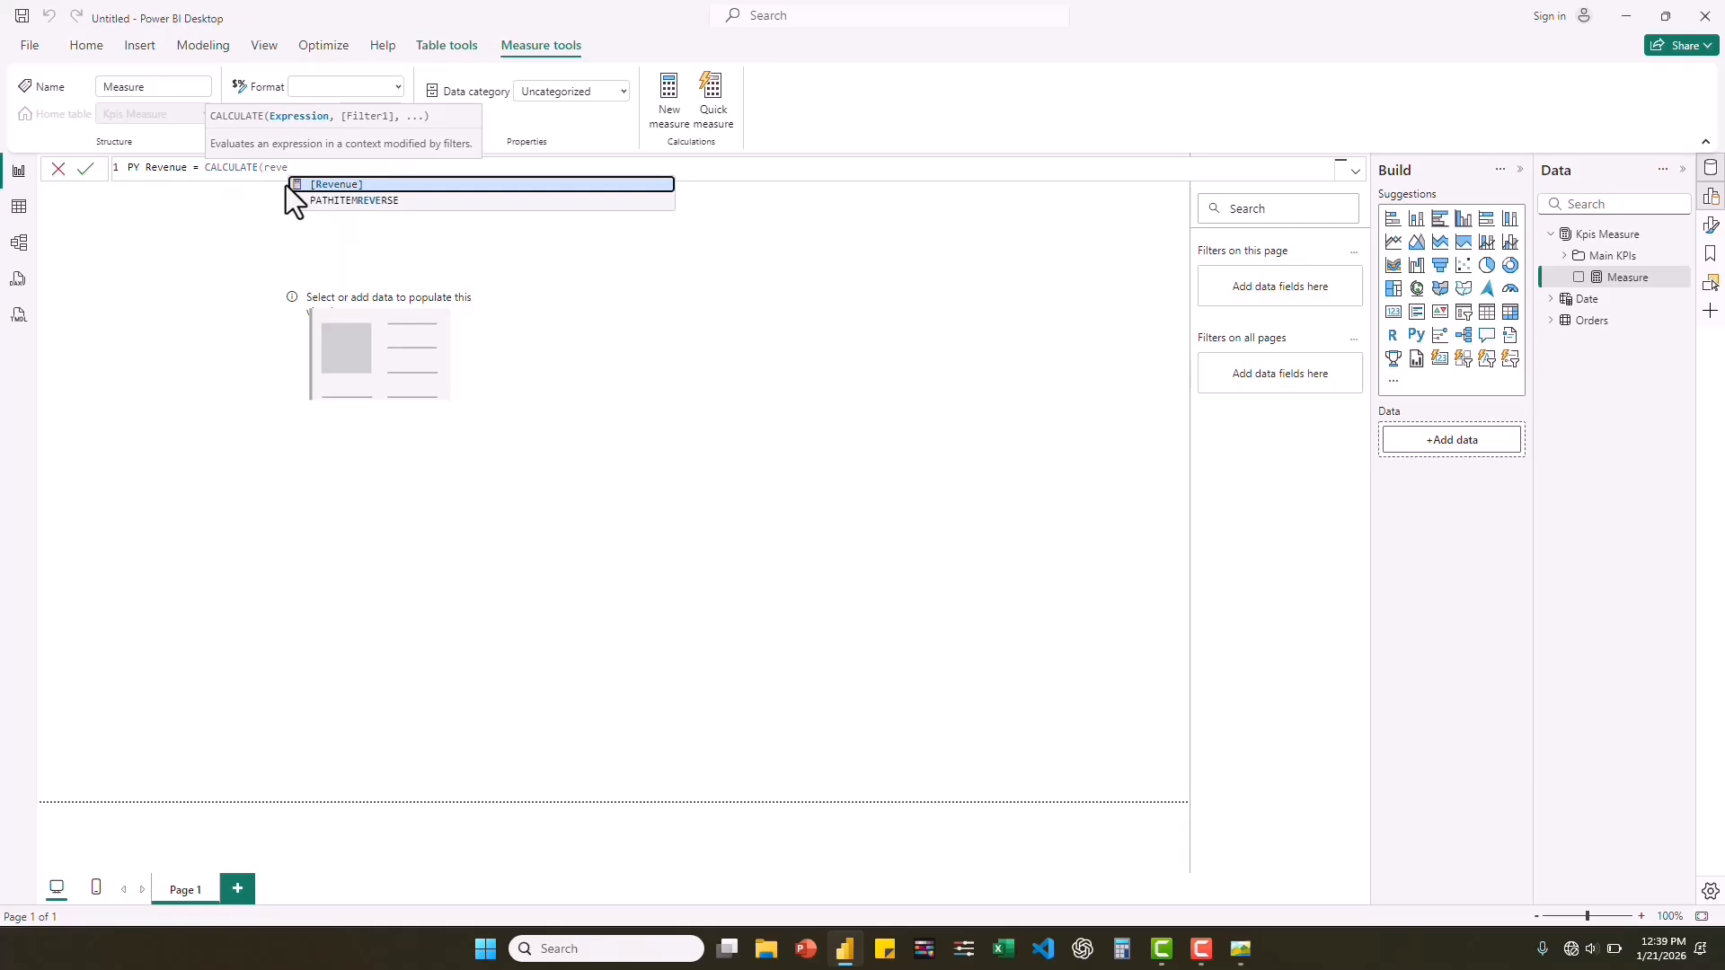
key(Tab)
text(,)
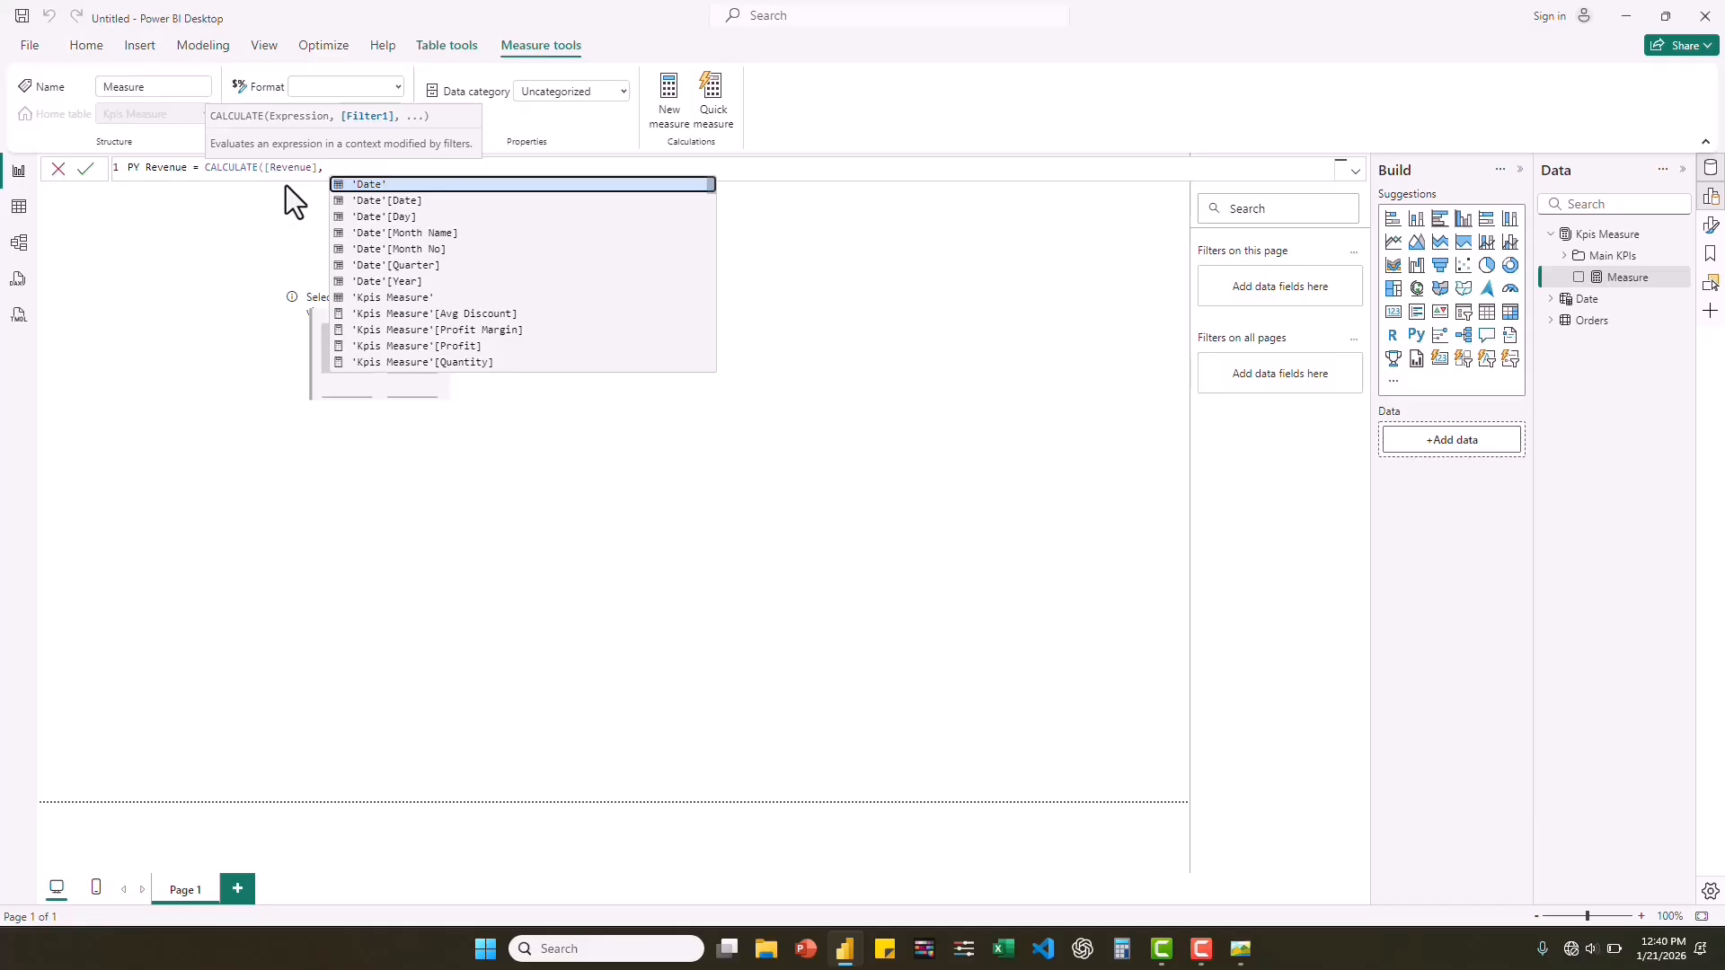
text( DATE)
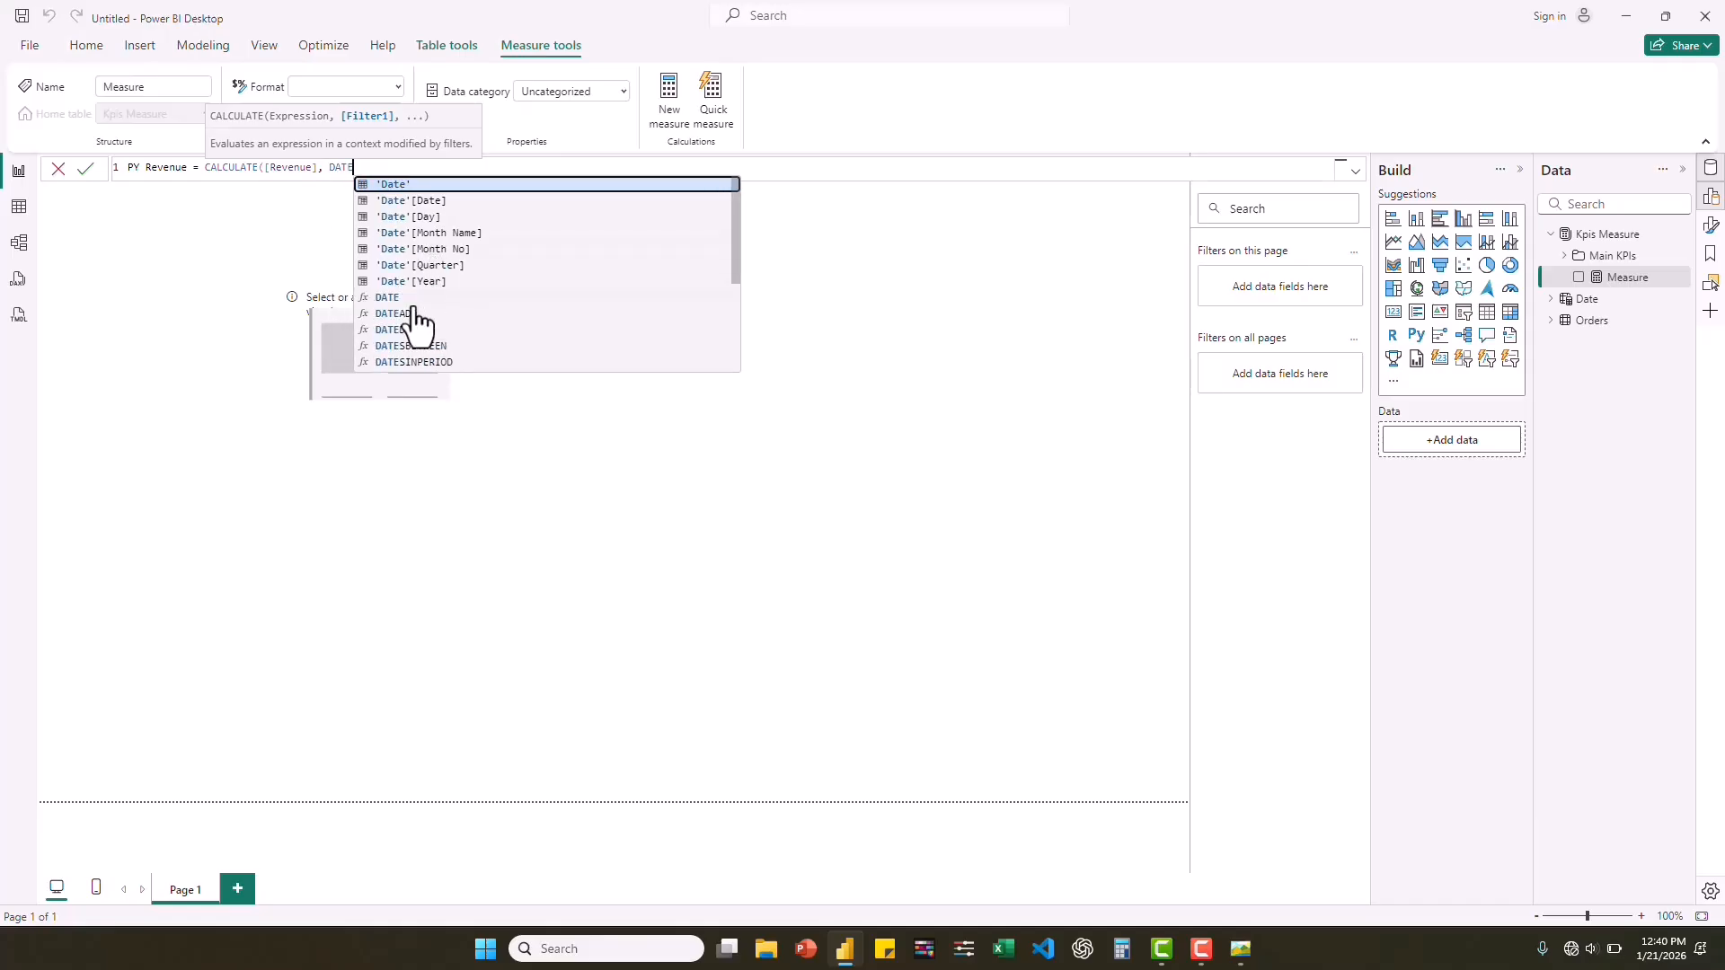
Complete the PY Revenue formula with the filter DATEADD('Date'[Date], -1, YEAR), and show the measure in a card on the page.
click(414, 314)
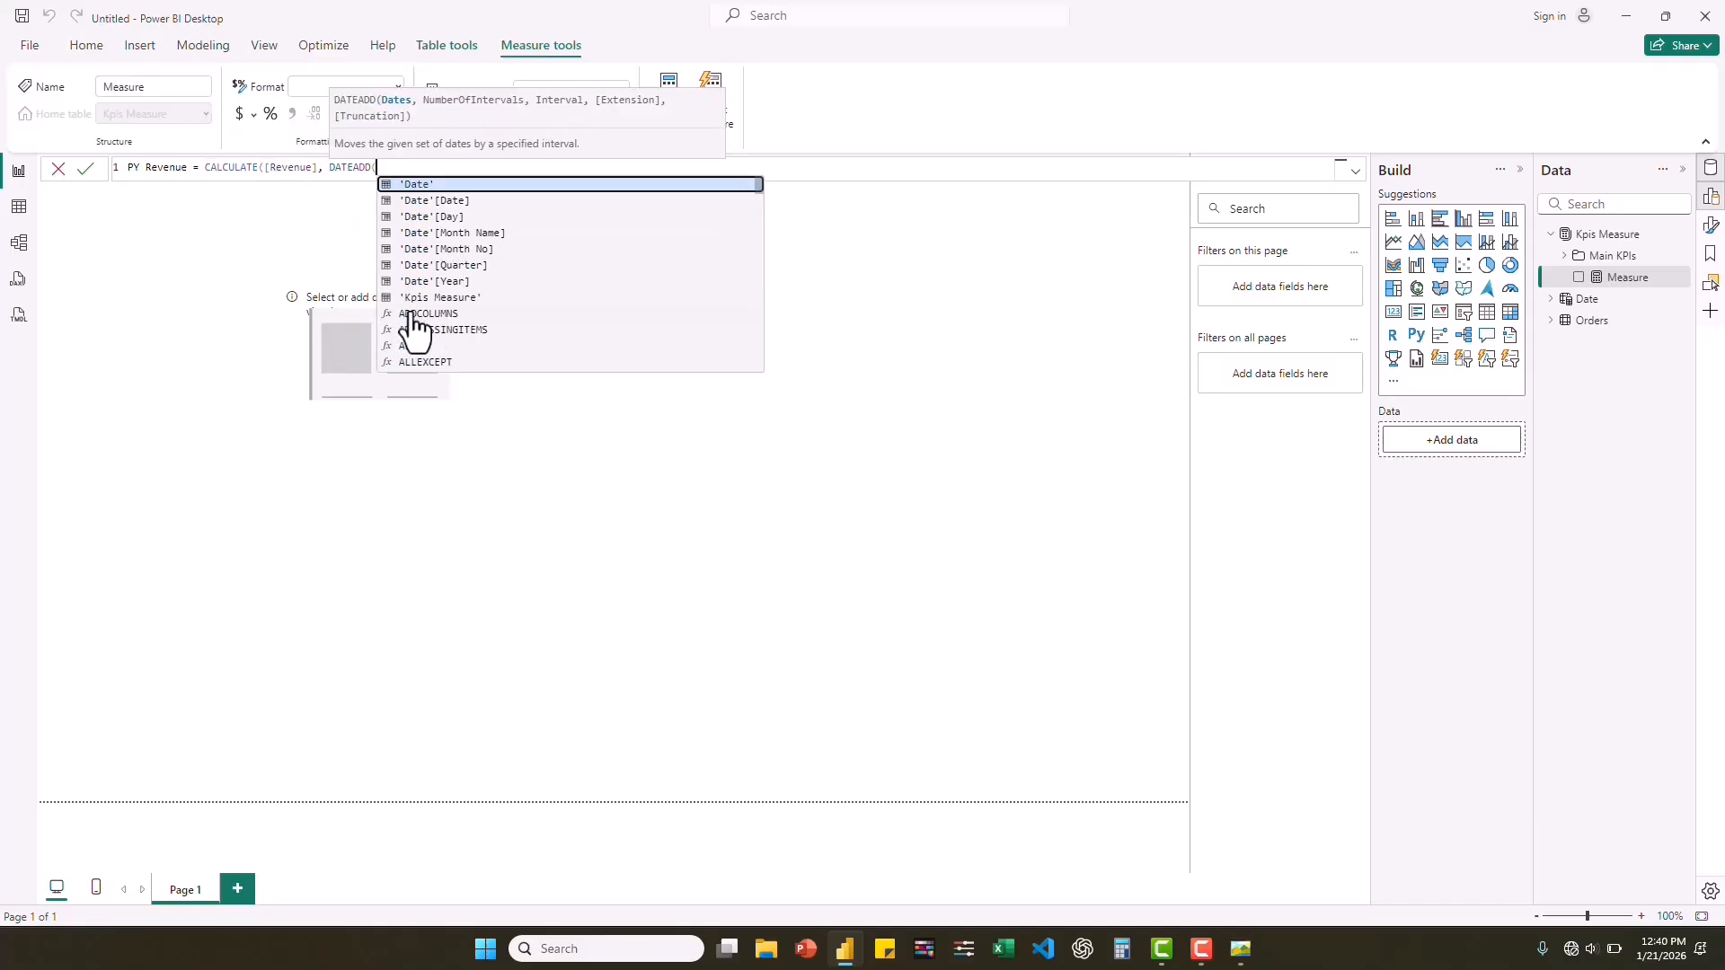
text(date)
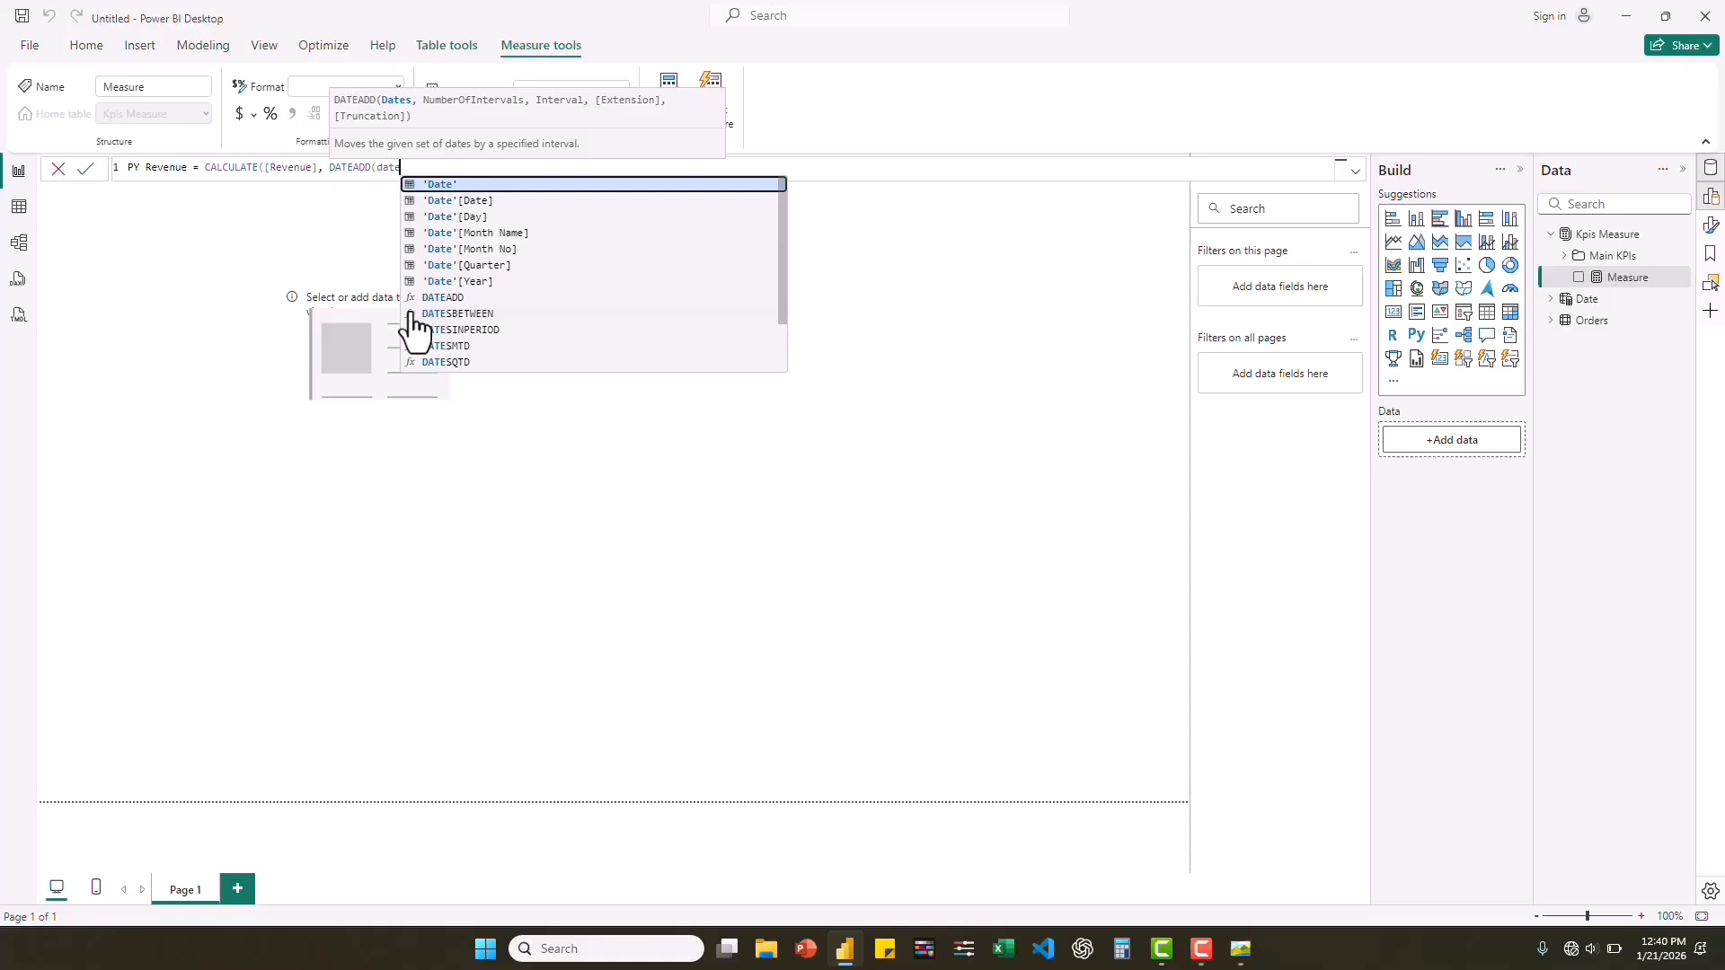
click(469, 201)
text(, )
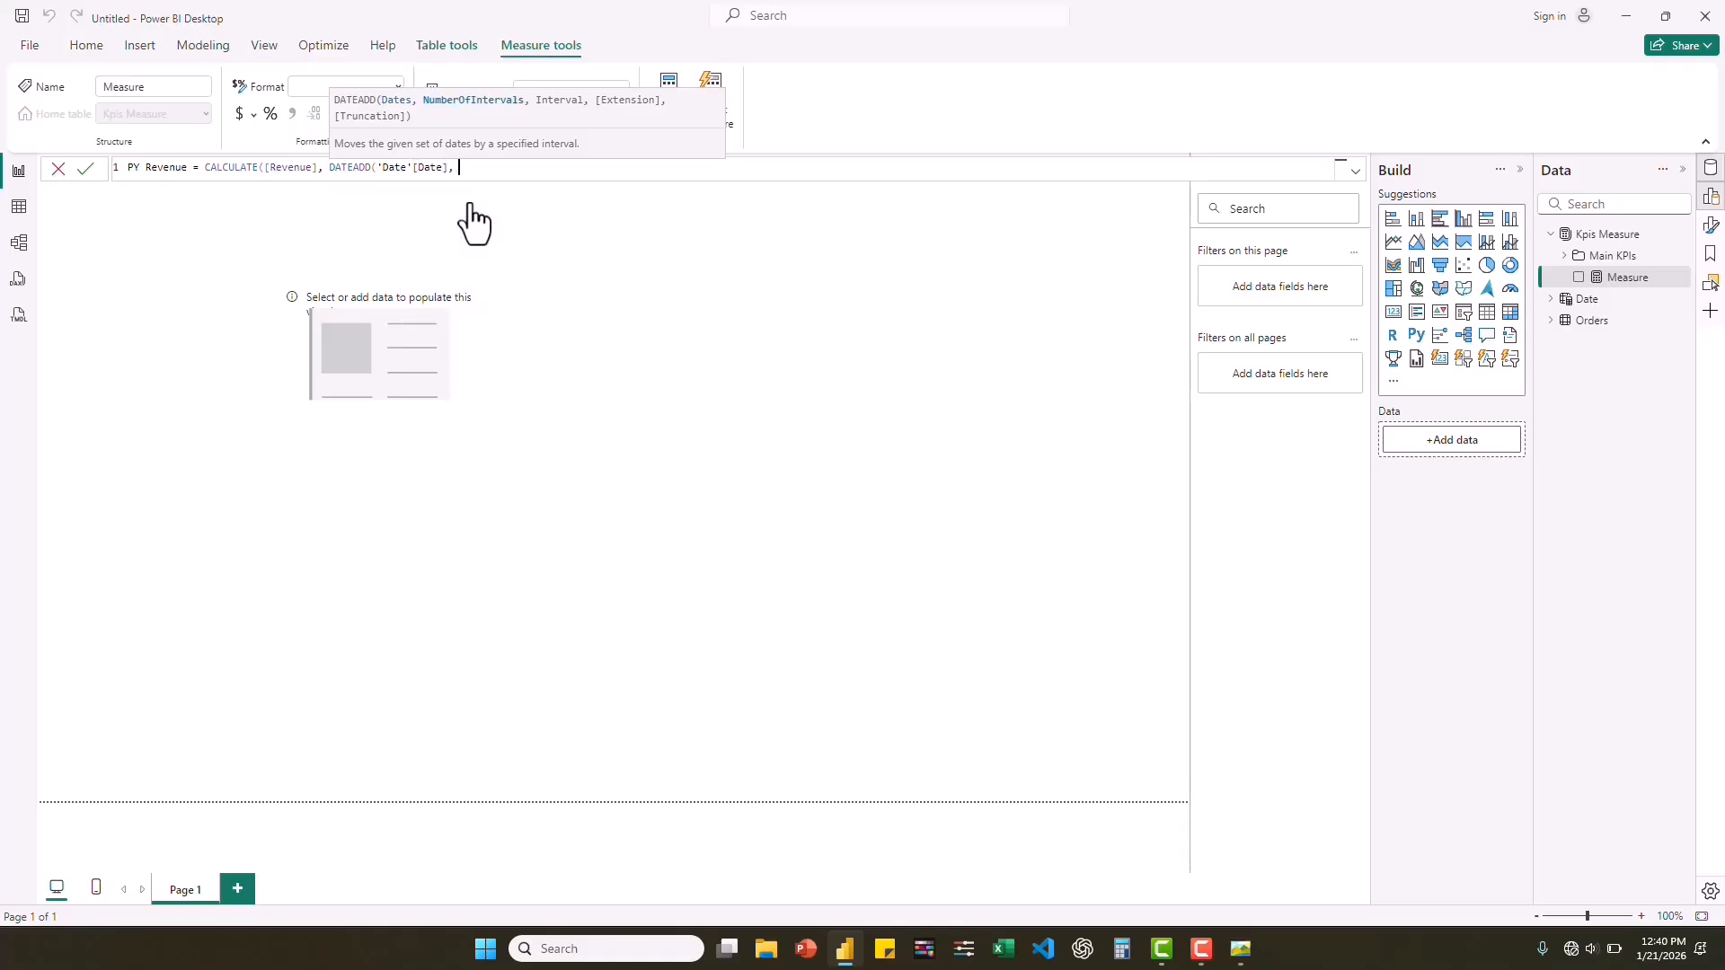
text(-1,)
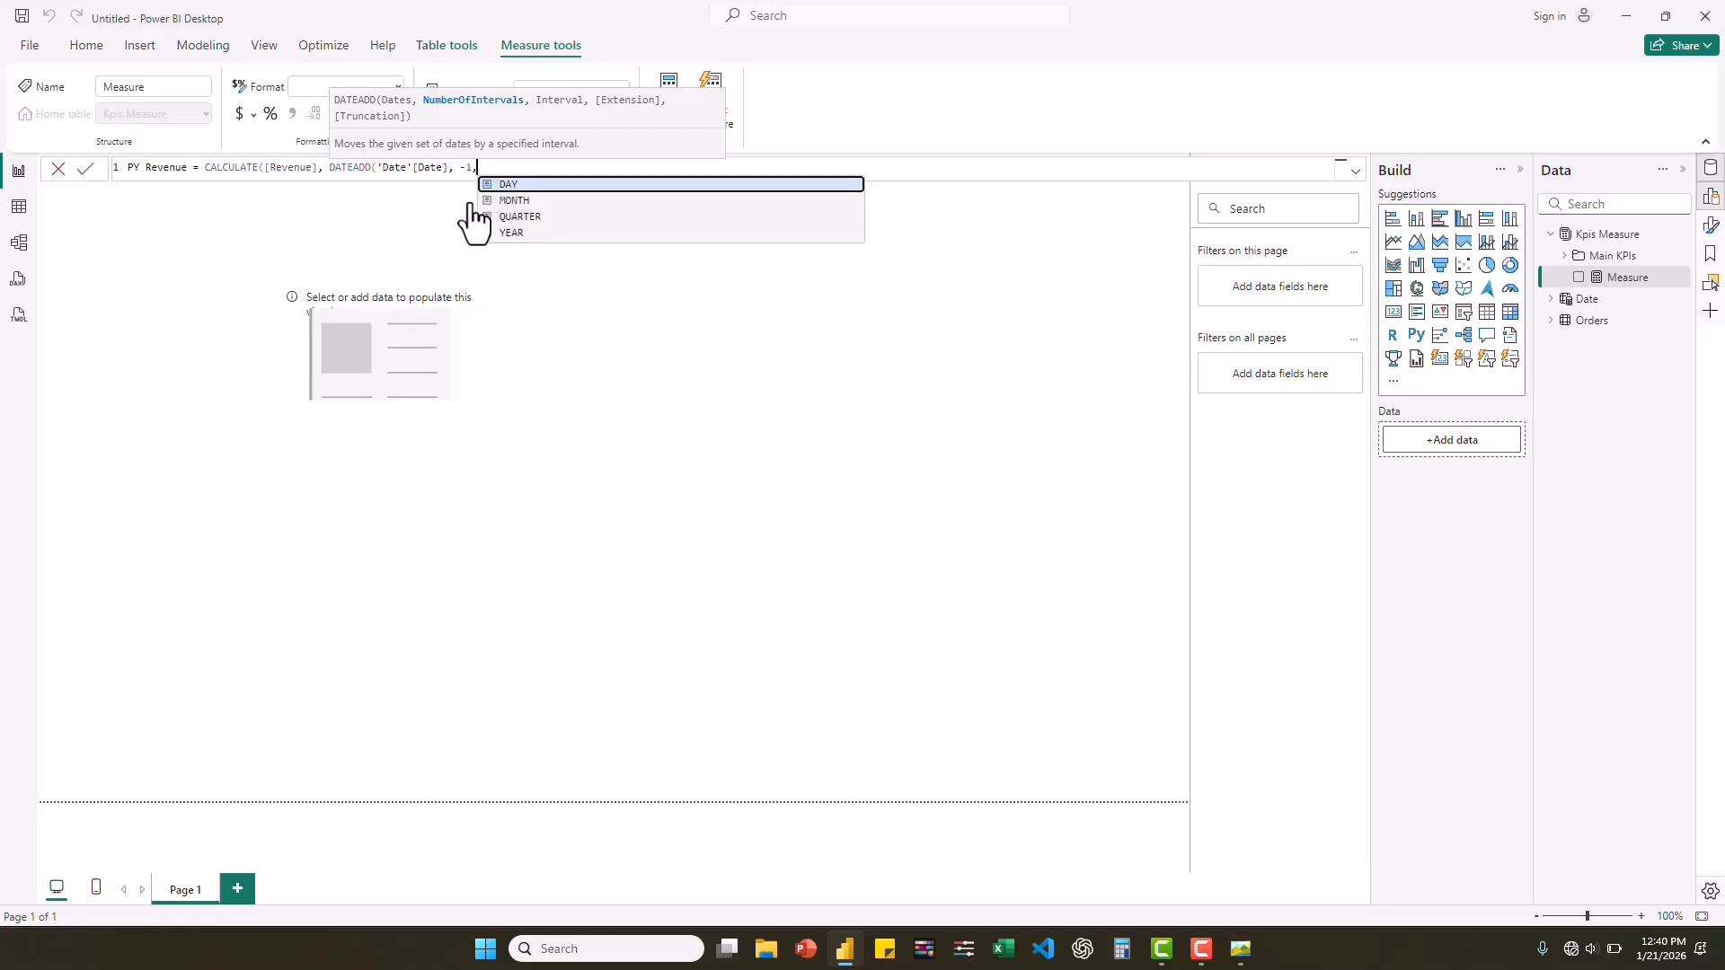
click(521, 232)
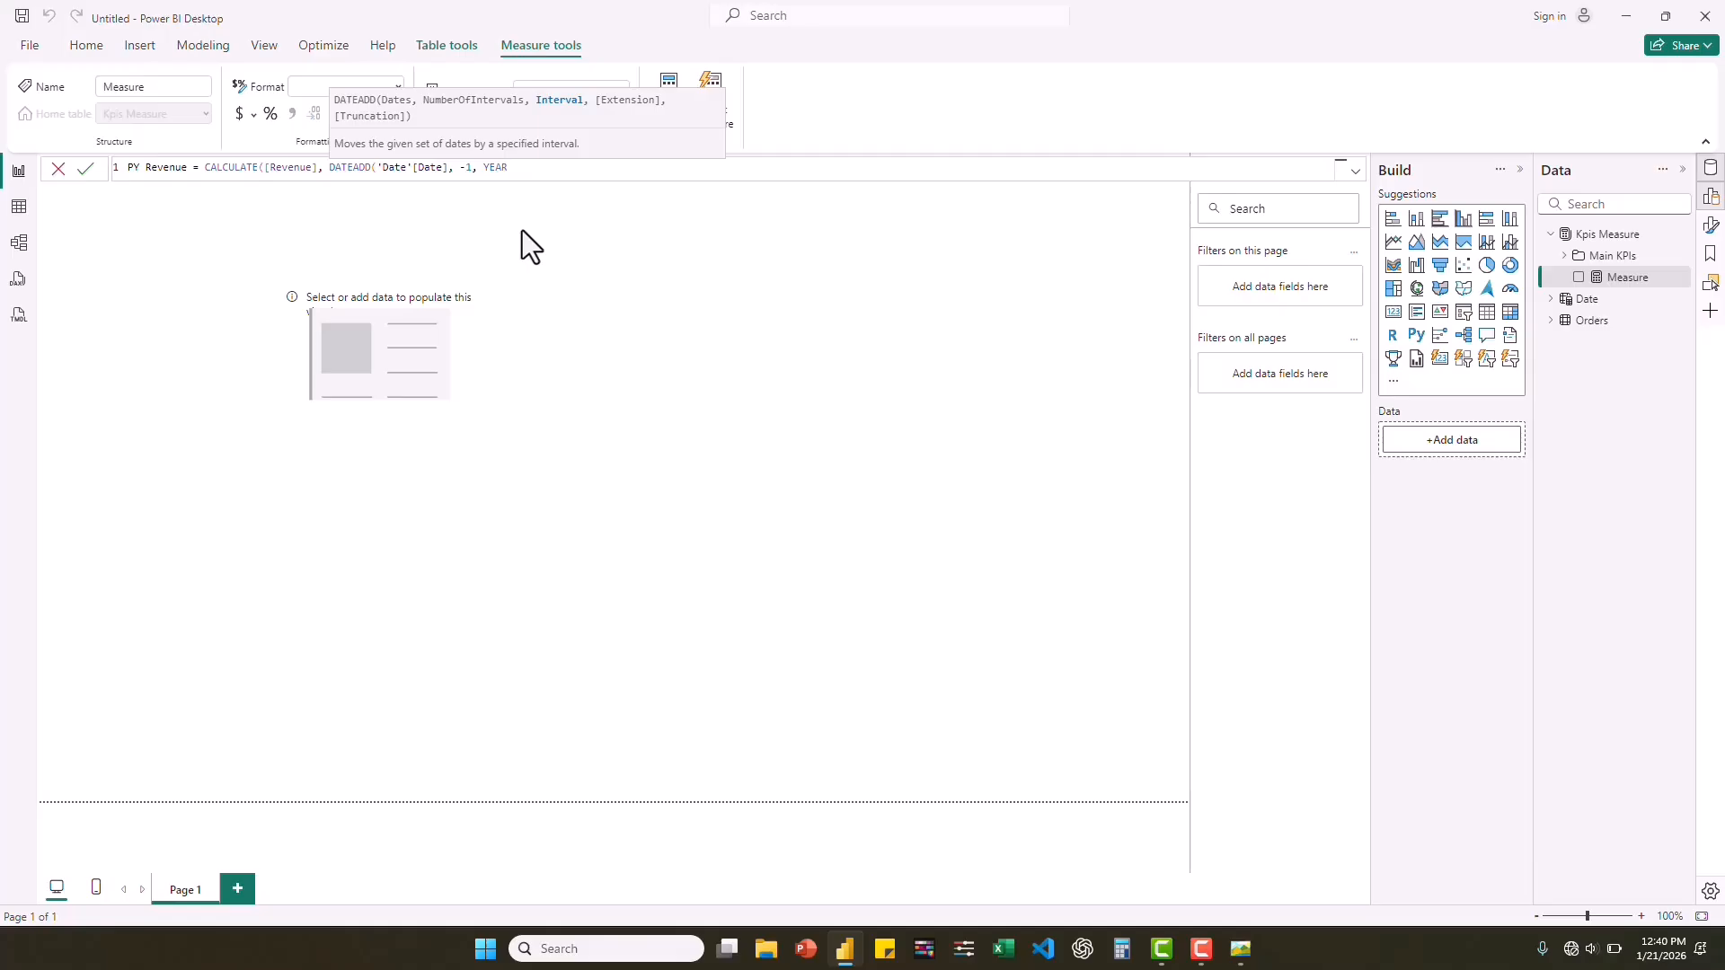
text())
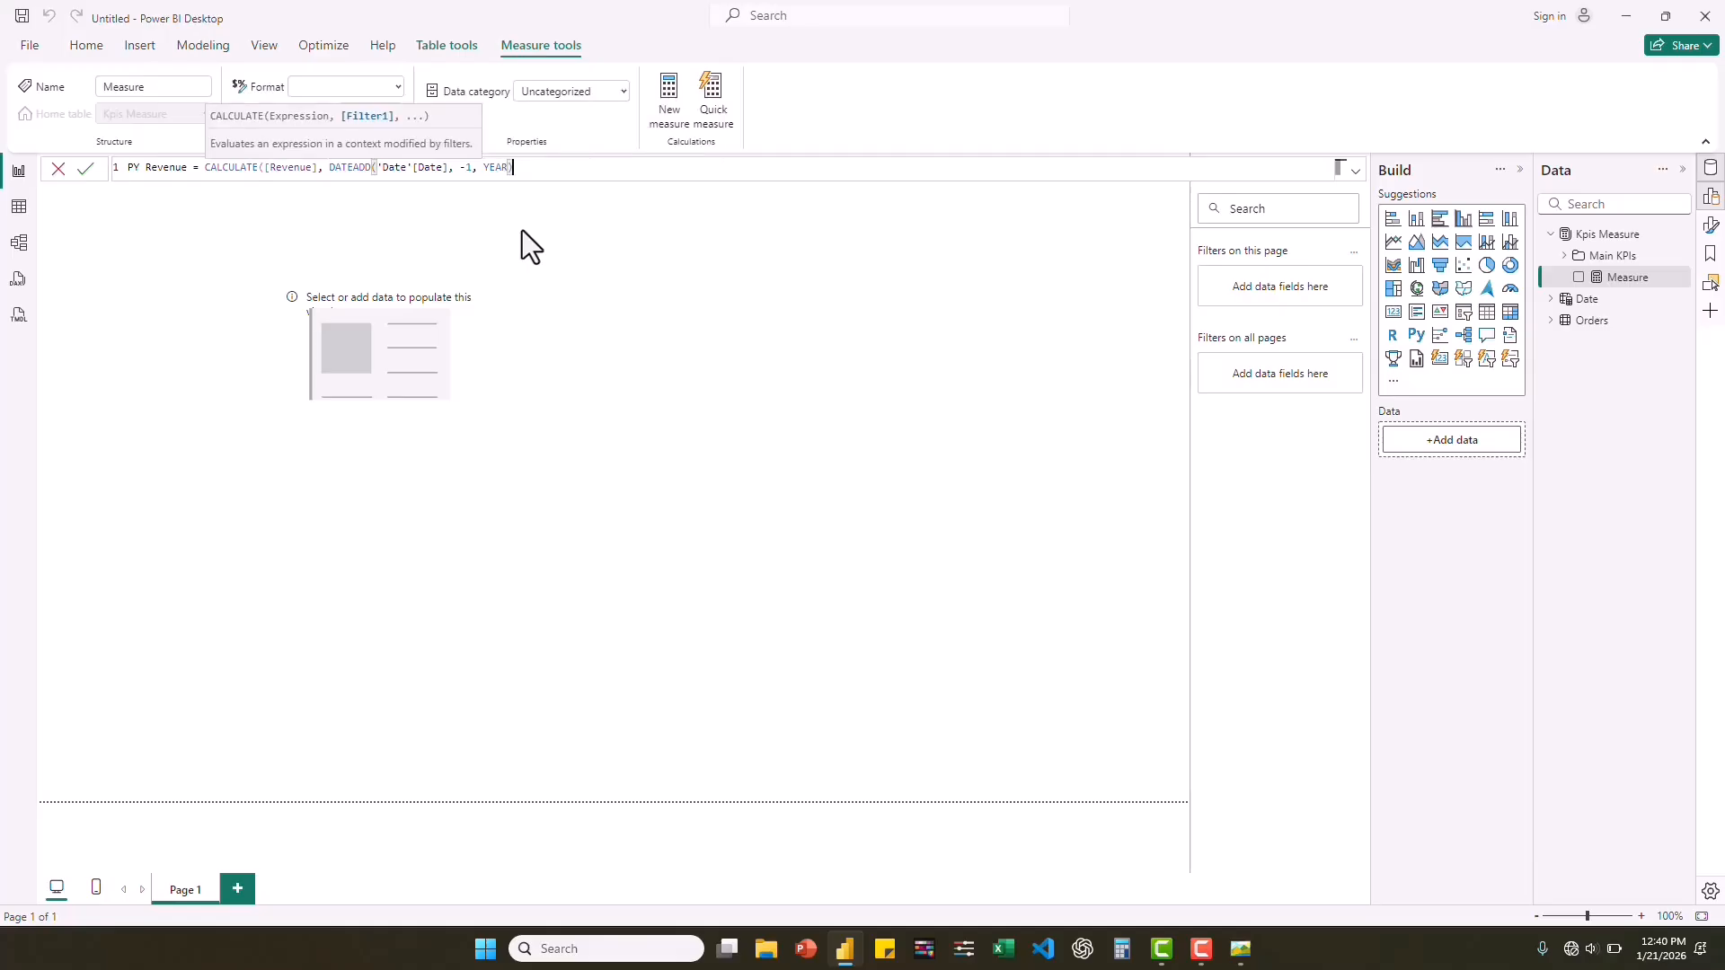
text())
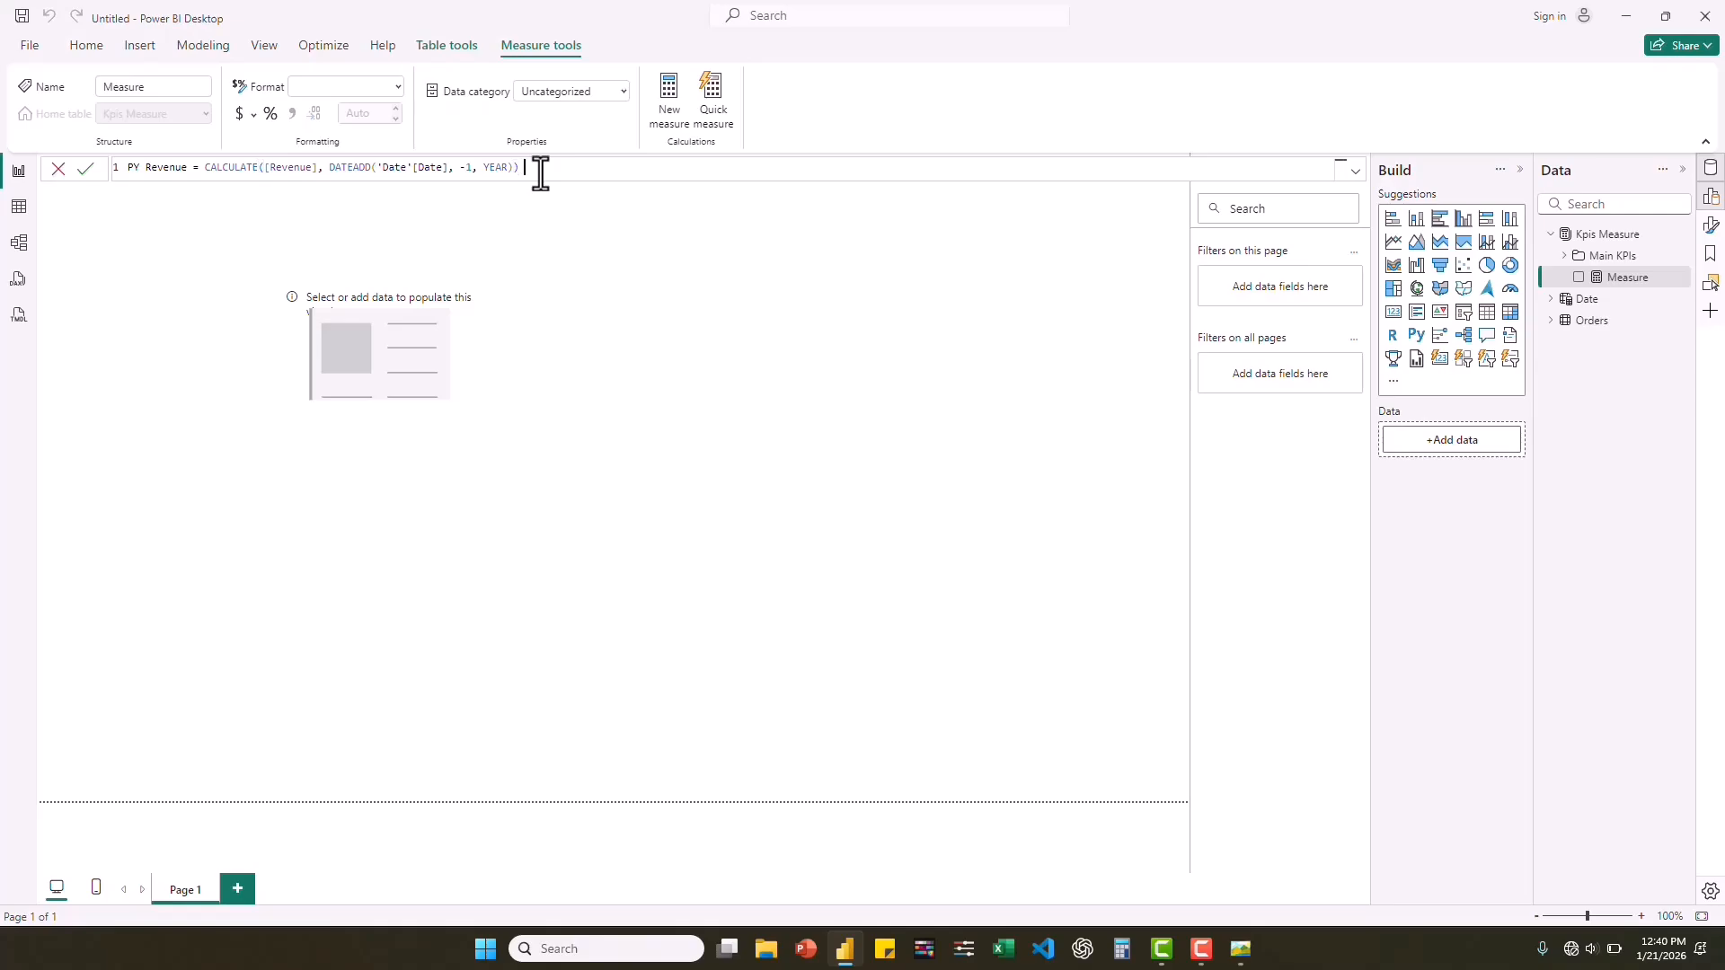
key(Return)
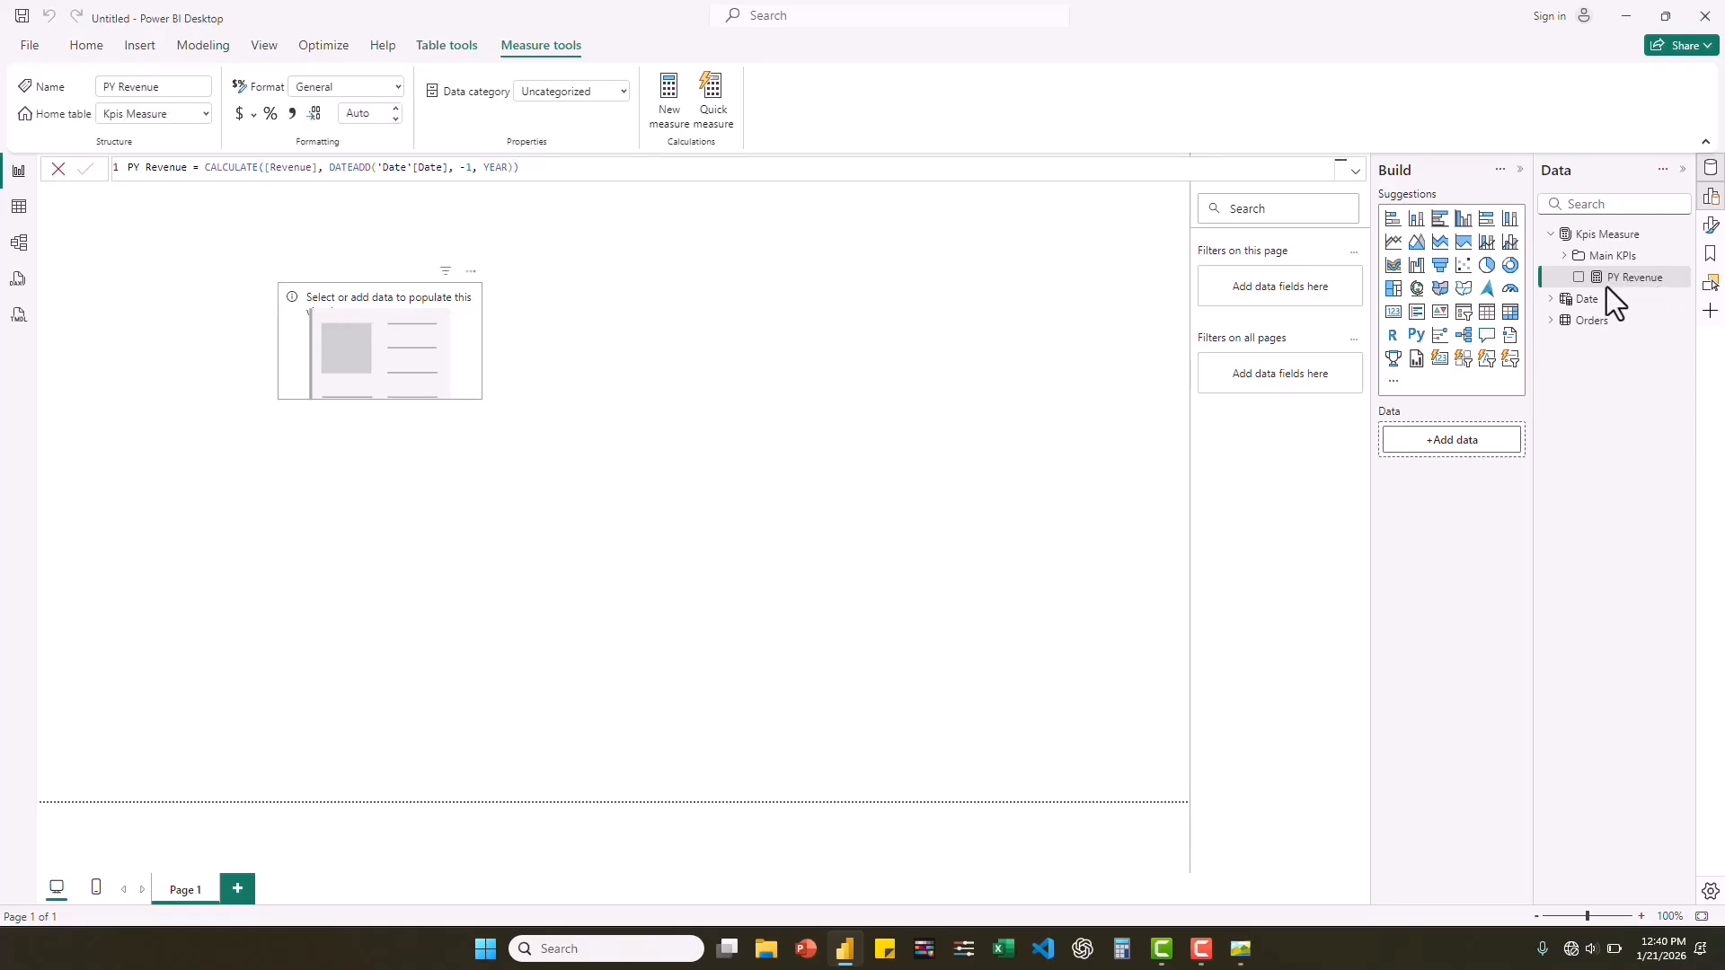
click(1579, 279)
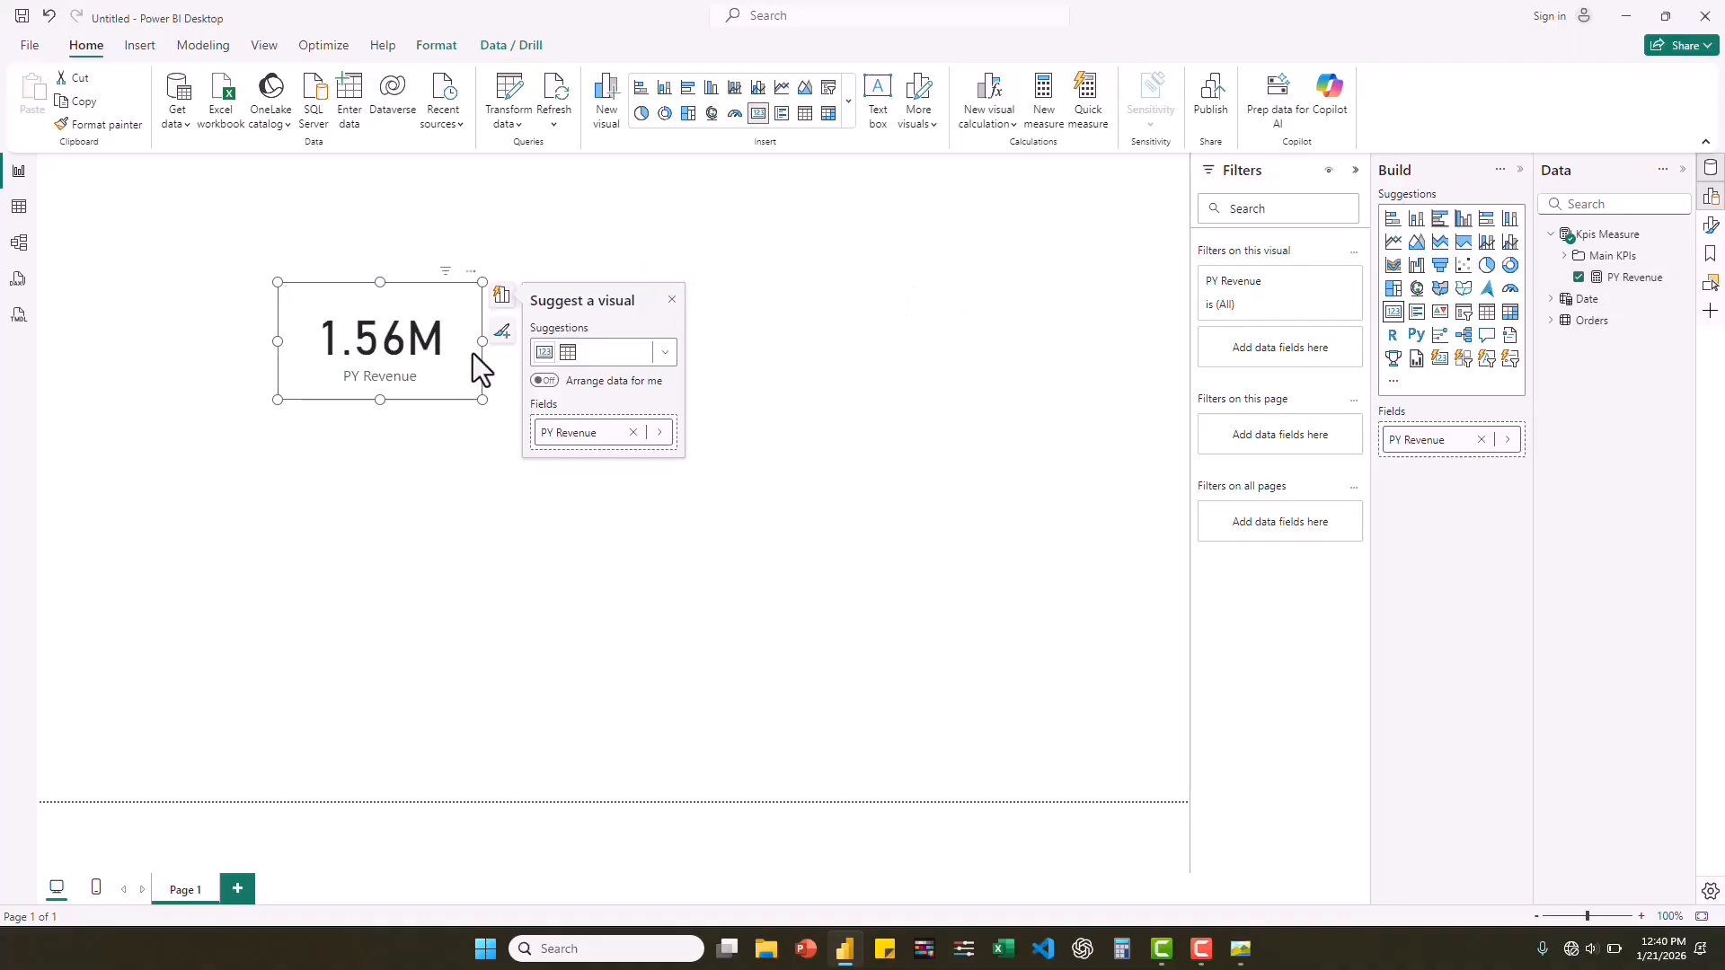
Reuse the PY Revenue formula to create the measure PY Profit = CALCULATE([Profit], DATEADD('Date'[Date], -1, YEAR)) in the Kpis Measure table.
click(1622, 278)
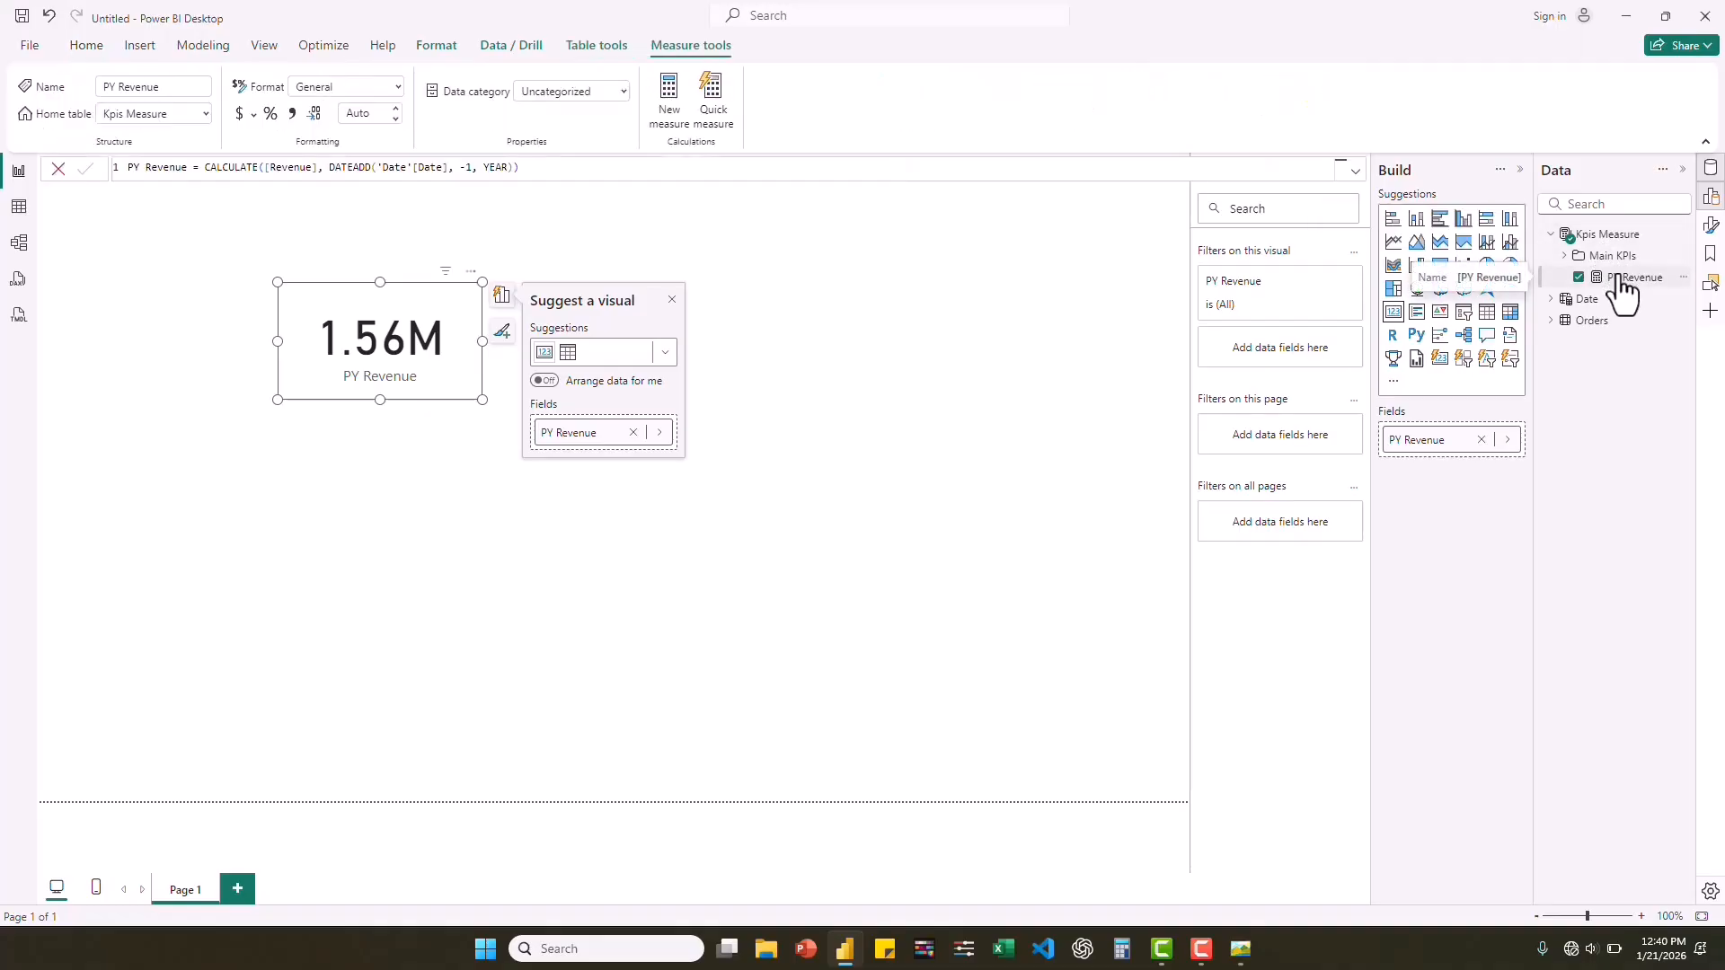
triple_click(497, 169)
key(ctrl+c)
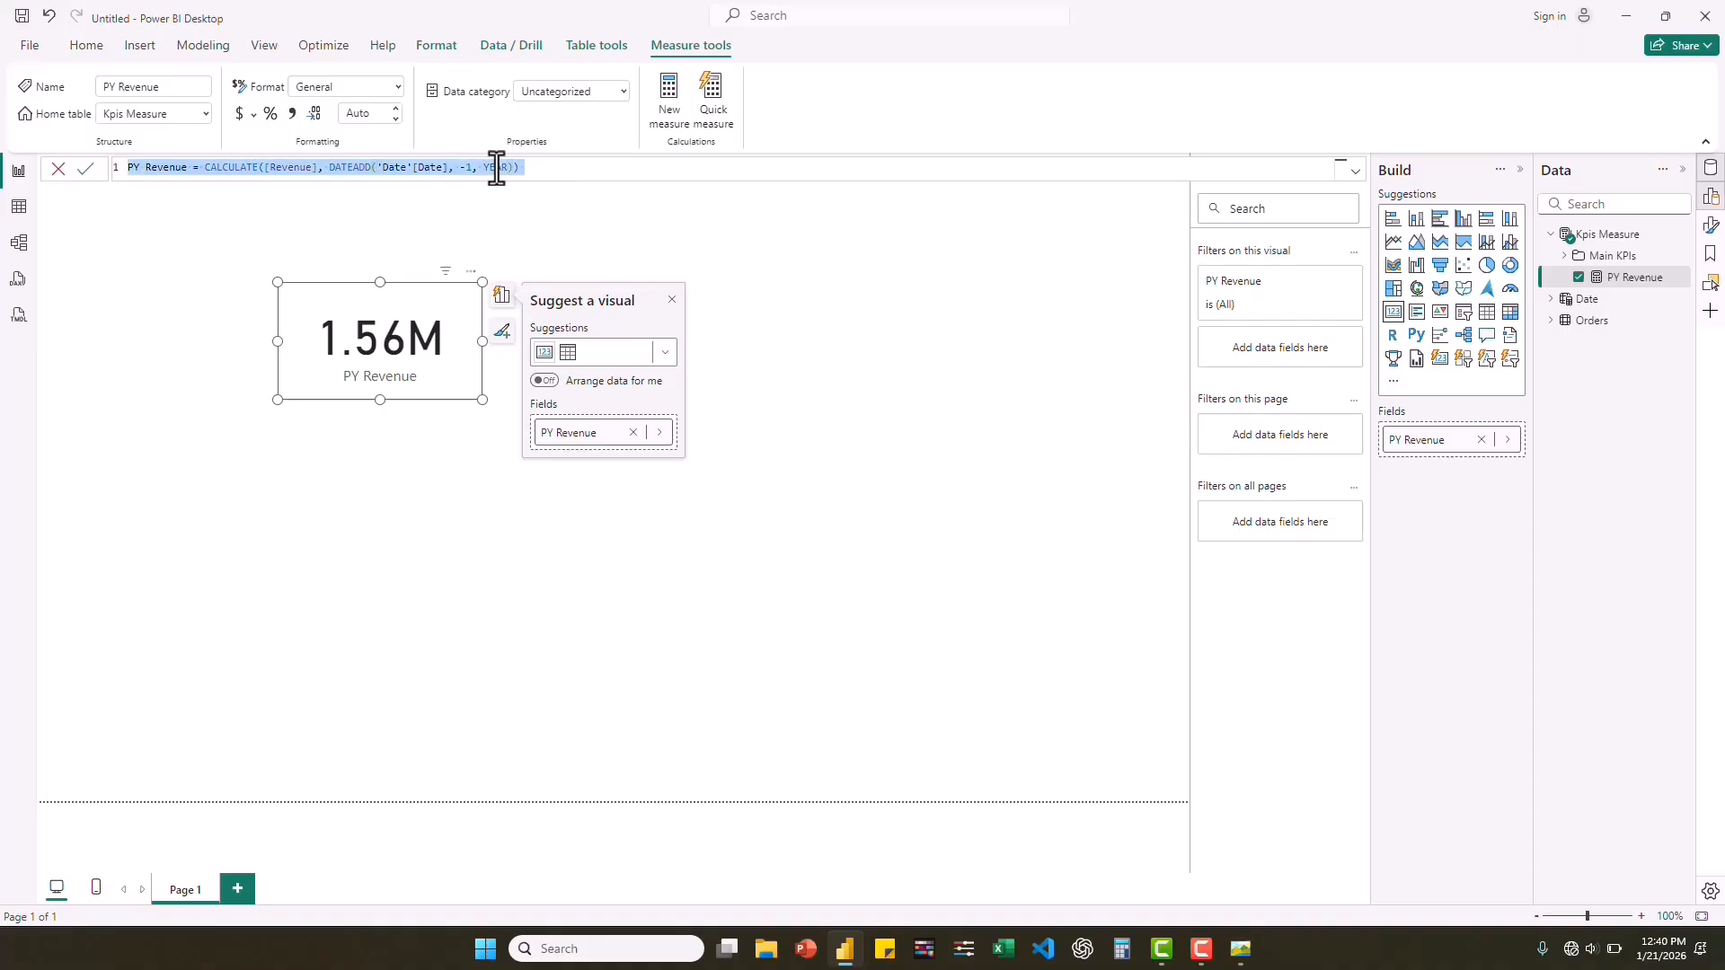
right_click(1599, 239)
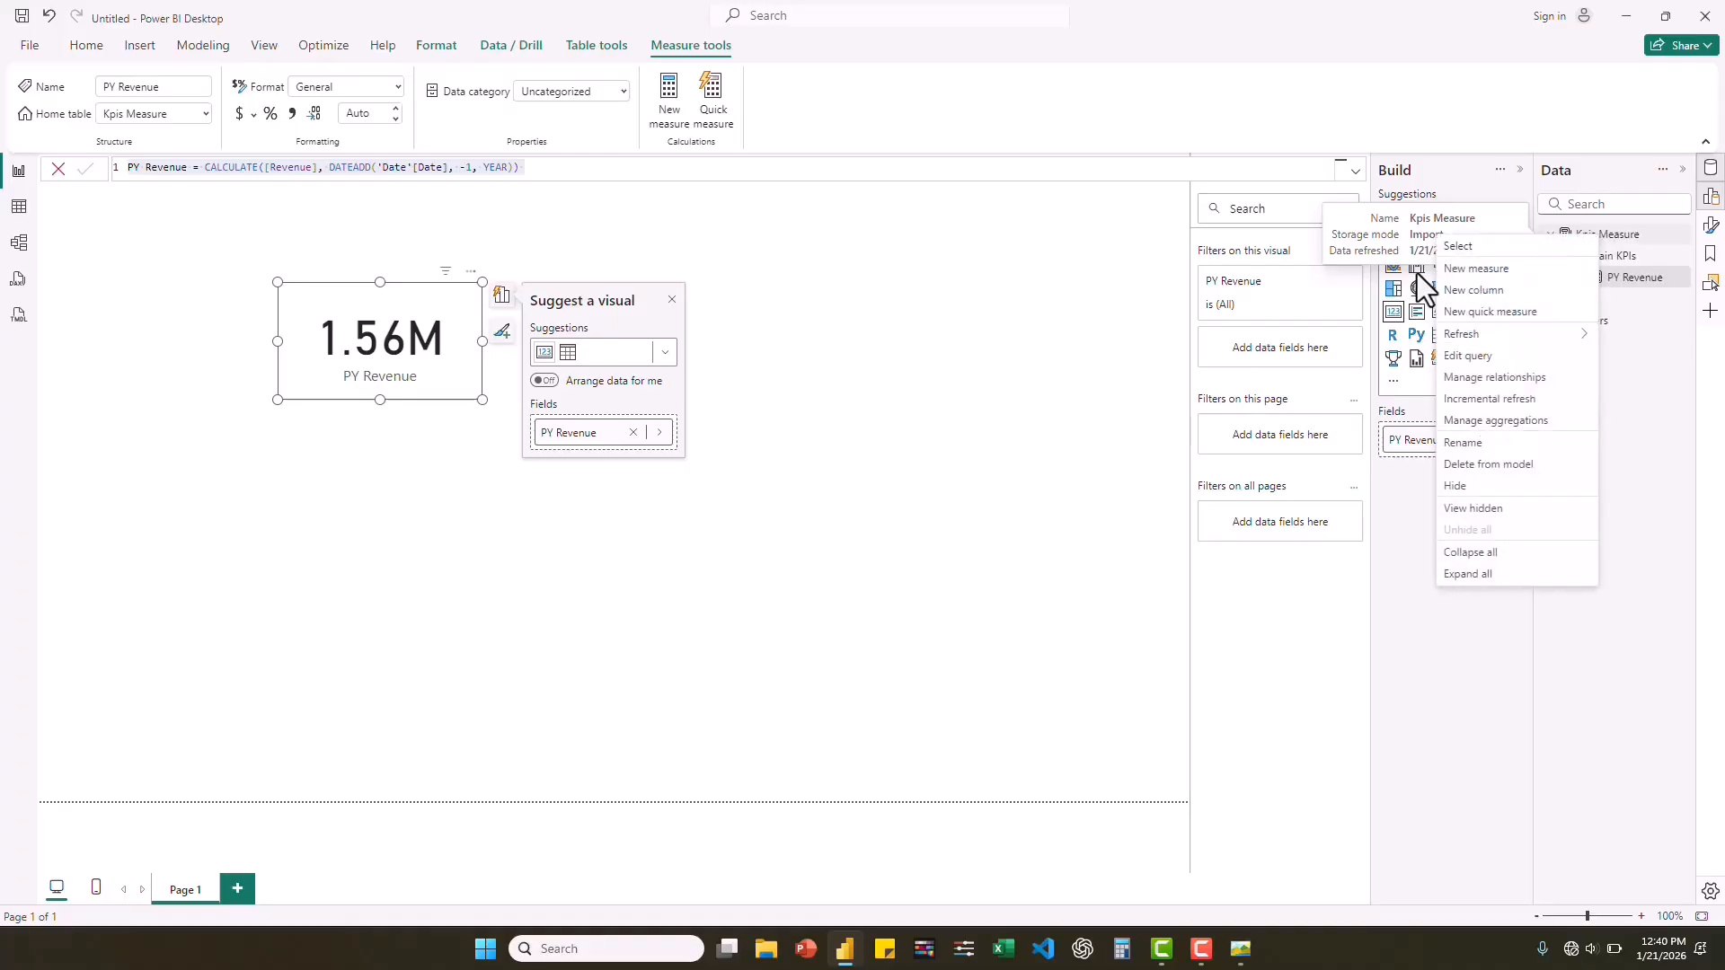
click(1495, 270)
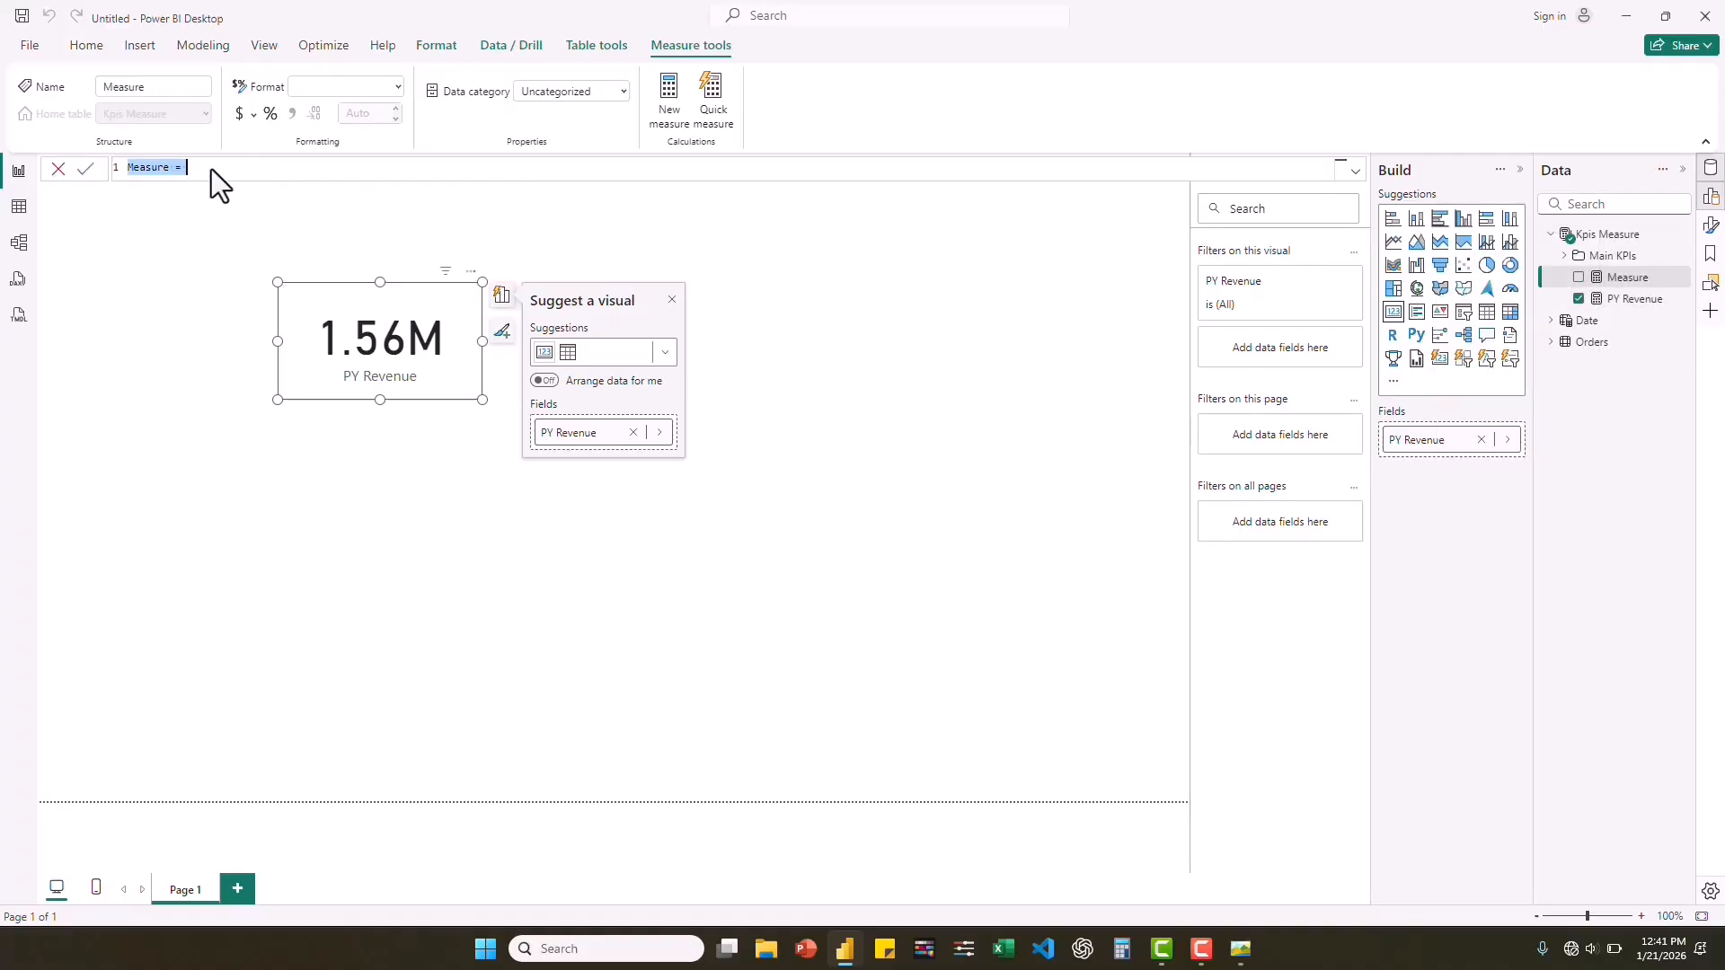
key(ctrl+v)
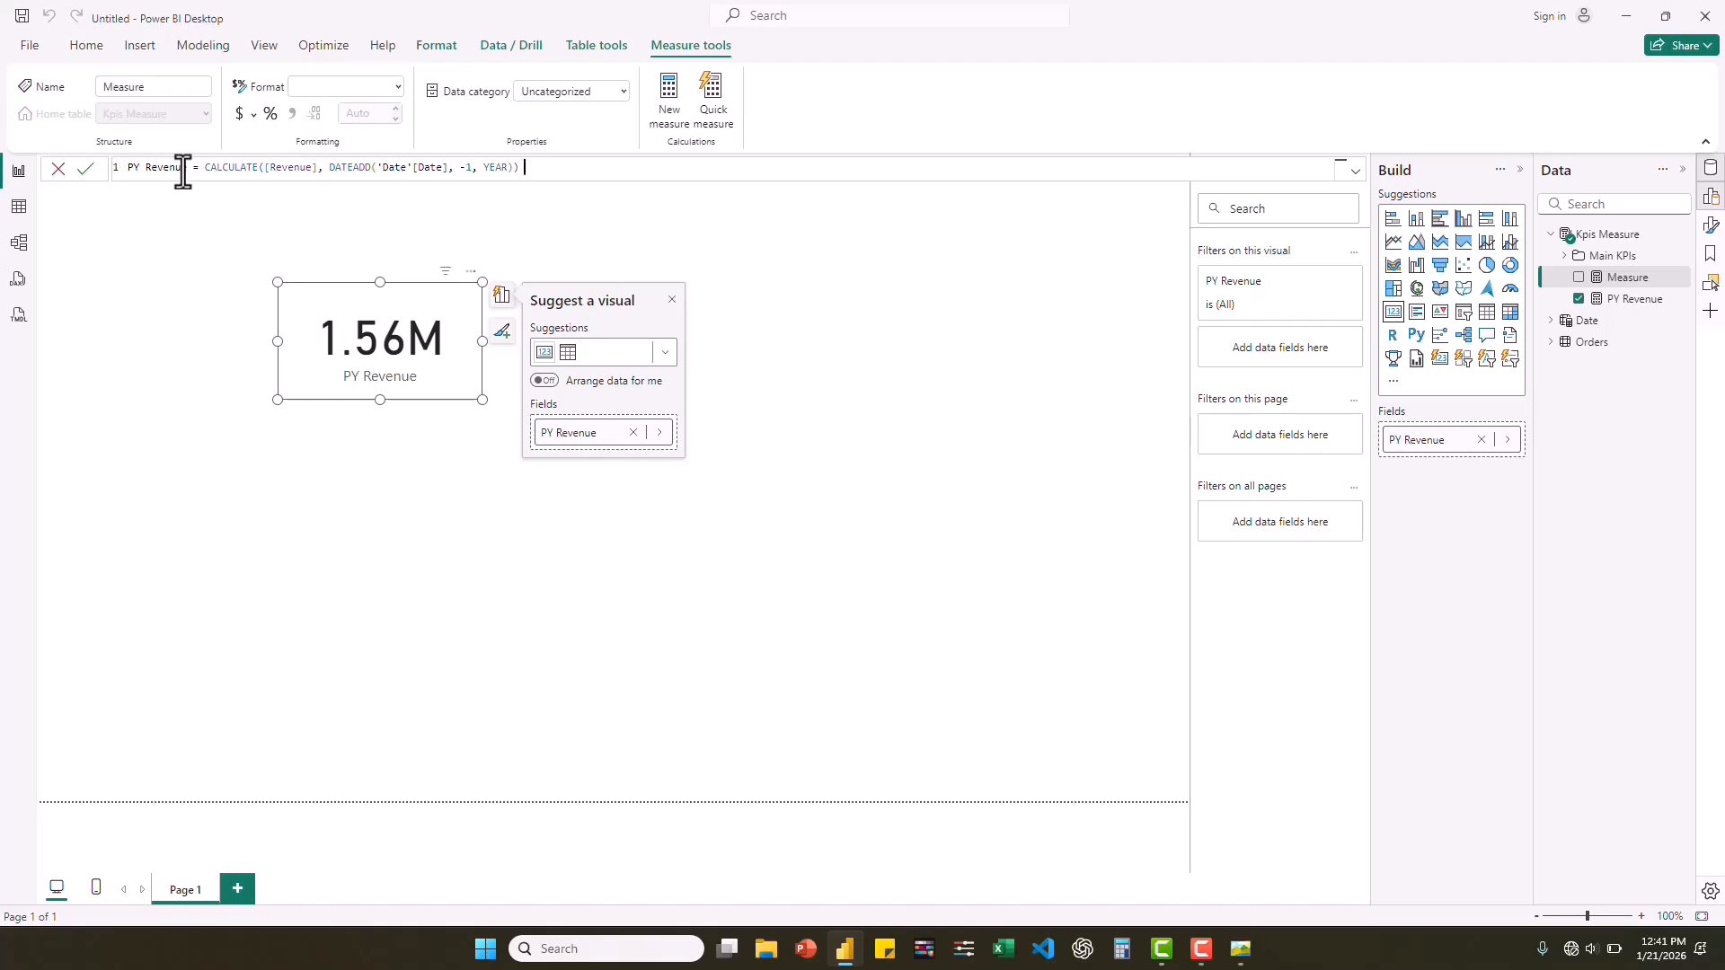
double_click(146, 168)
text(Pro)
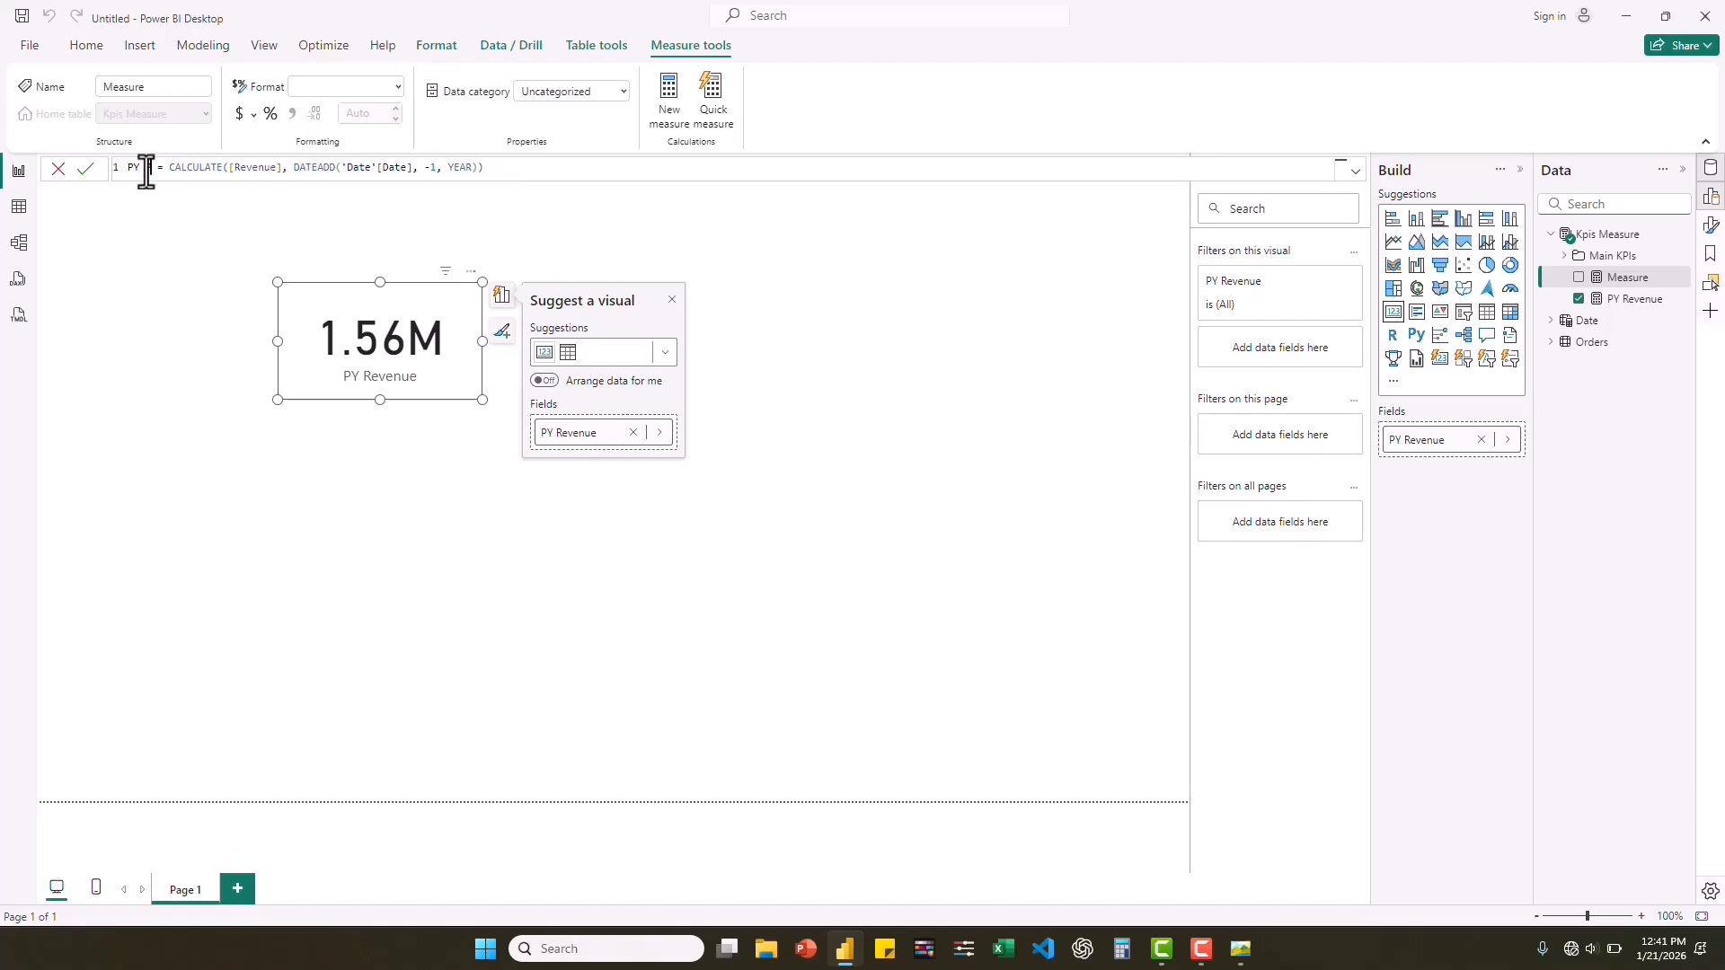
text(fit)
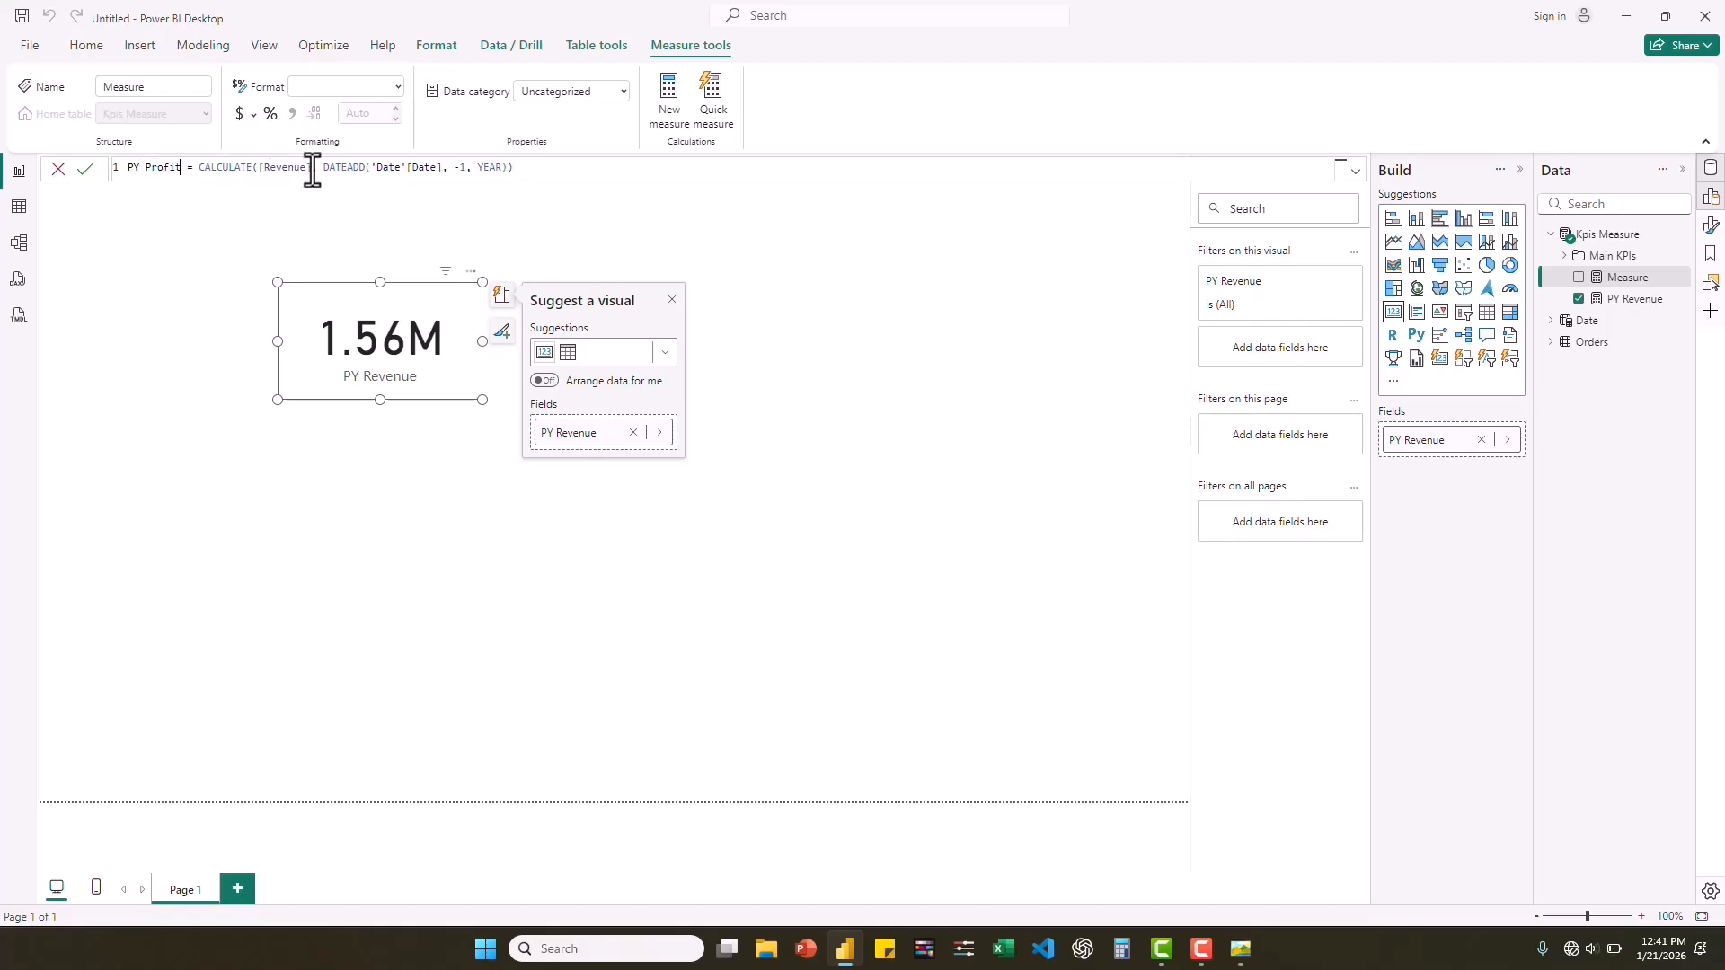
drag(309, 171, 260, 170)
text(Pro)
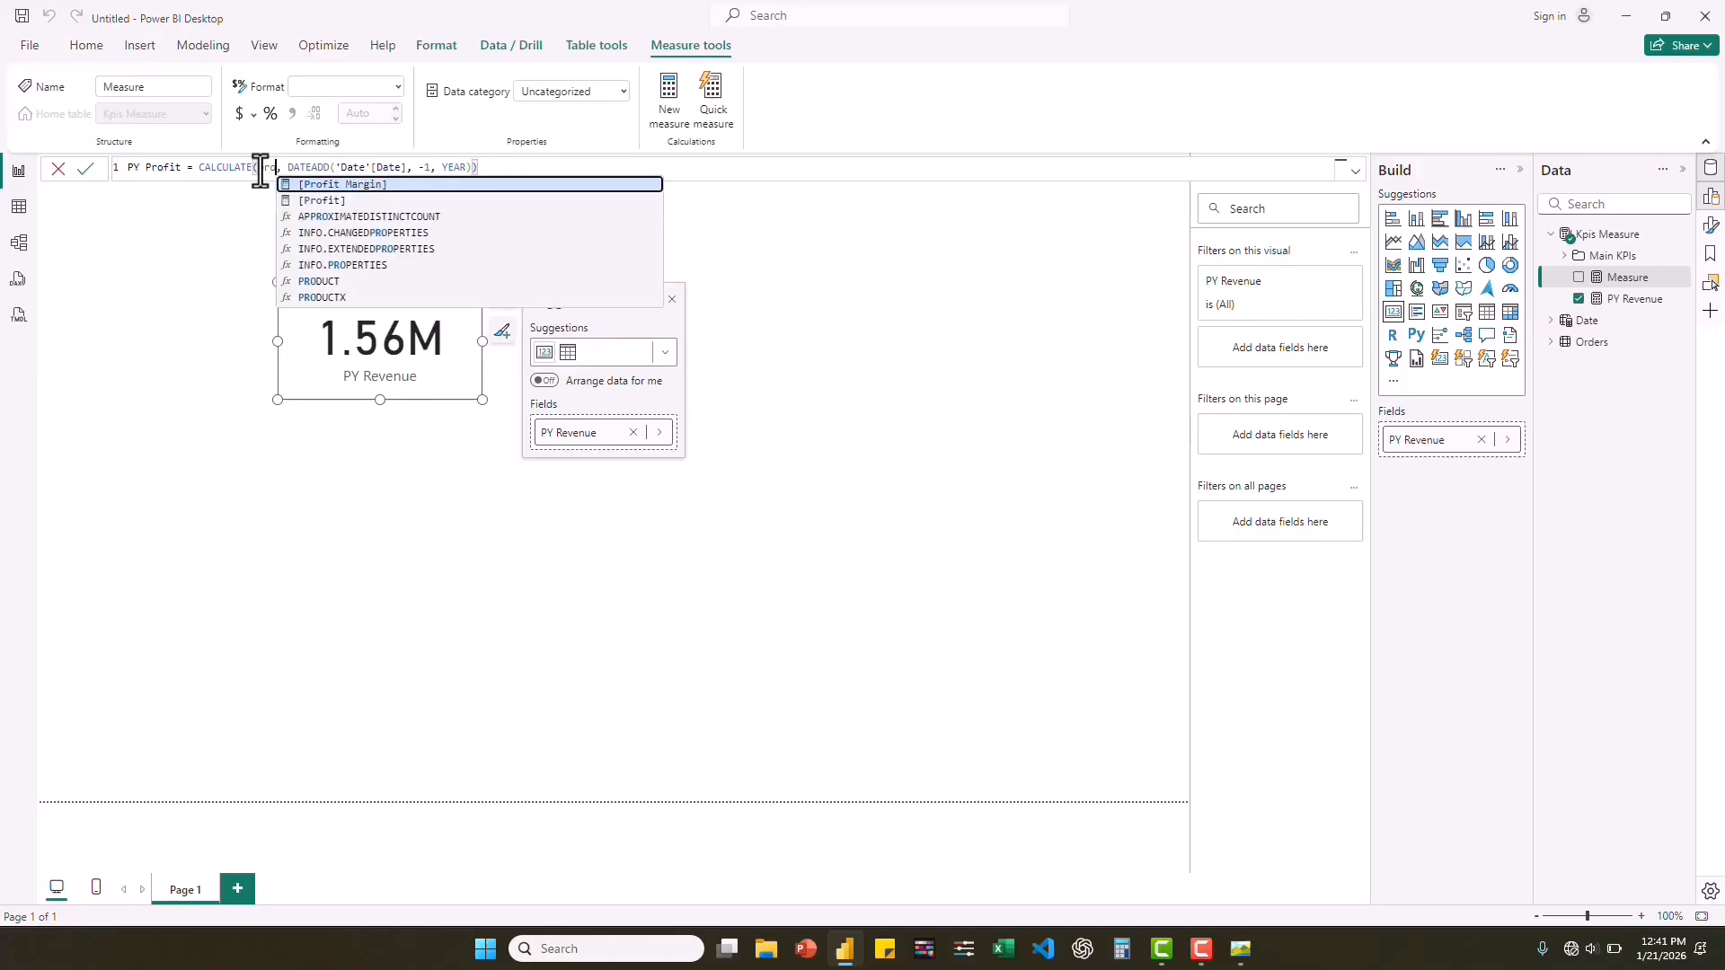
click(329, 205)
key(Return)
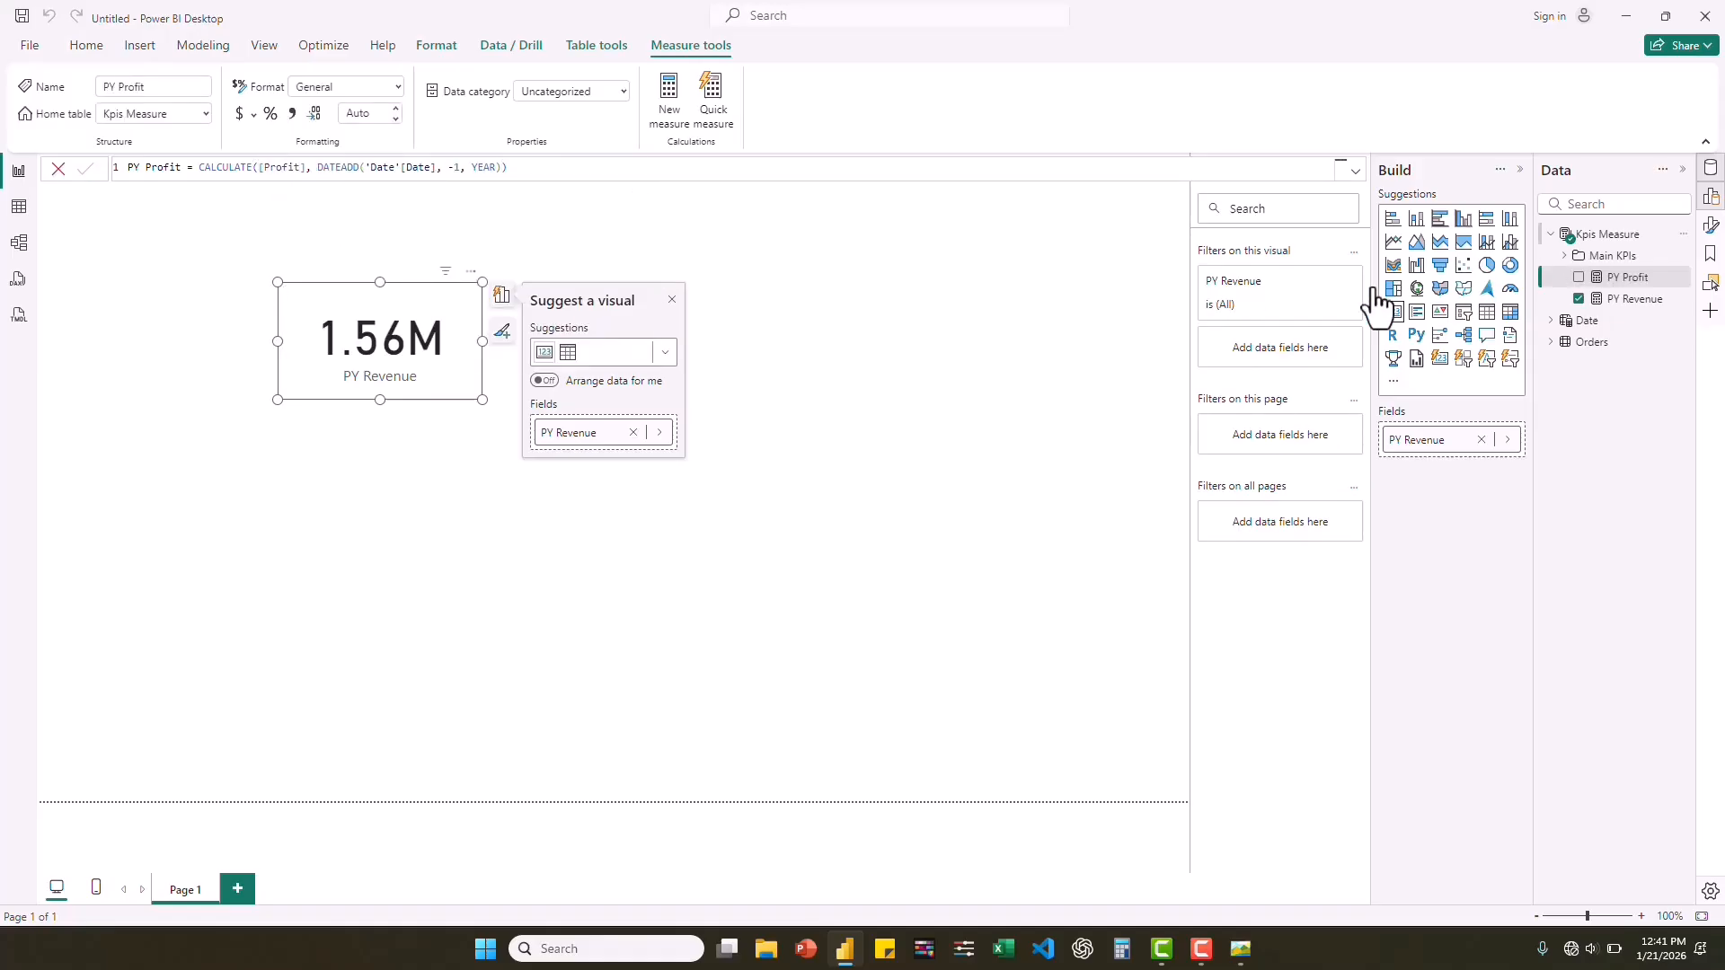
Reuse the PY Revenue formula to create the measure PY Quantity = CALCULATE([Quantity], DATEADD('Date'[Date], -1, YEAR)) in the Kpis Measure table.
right_click(1613, 265)
click(1482, 281)
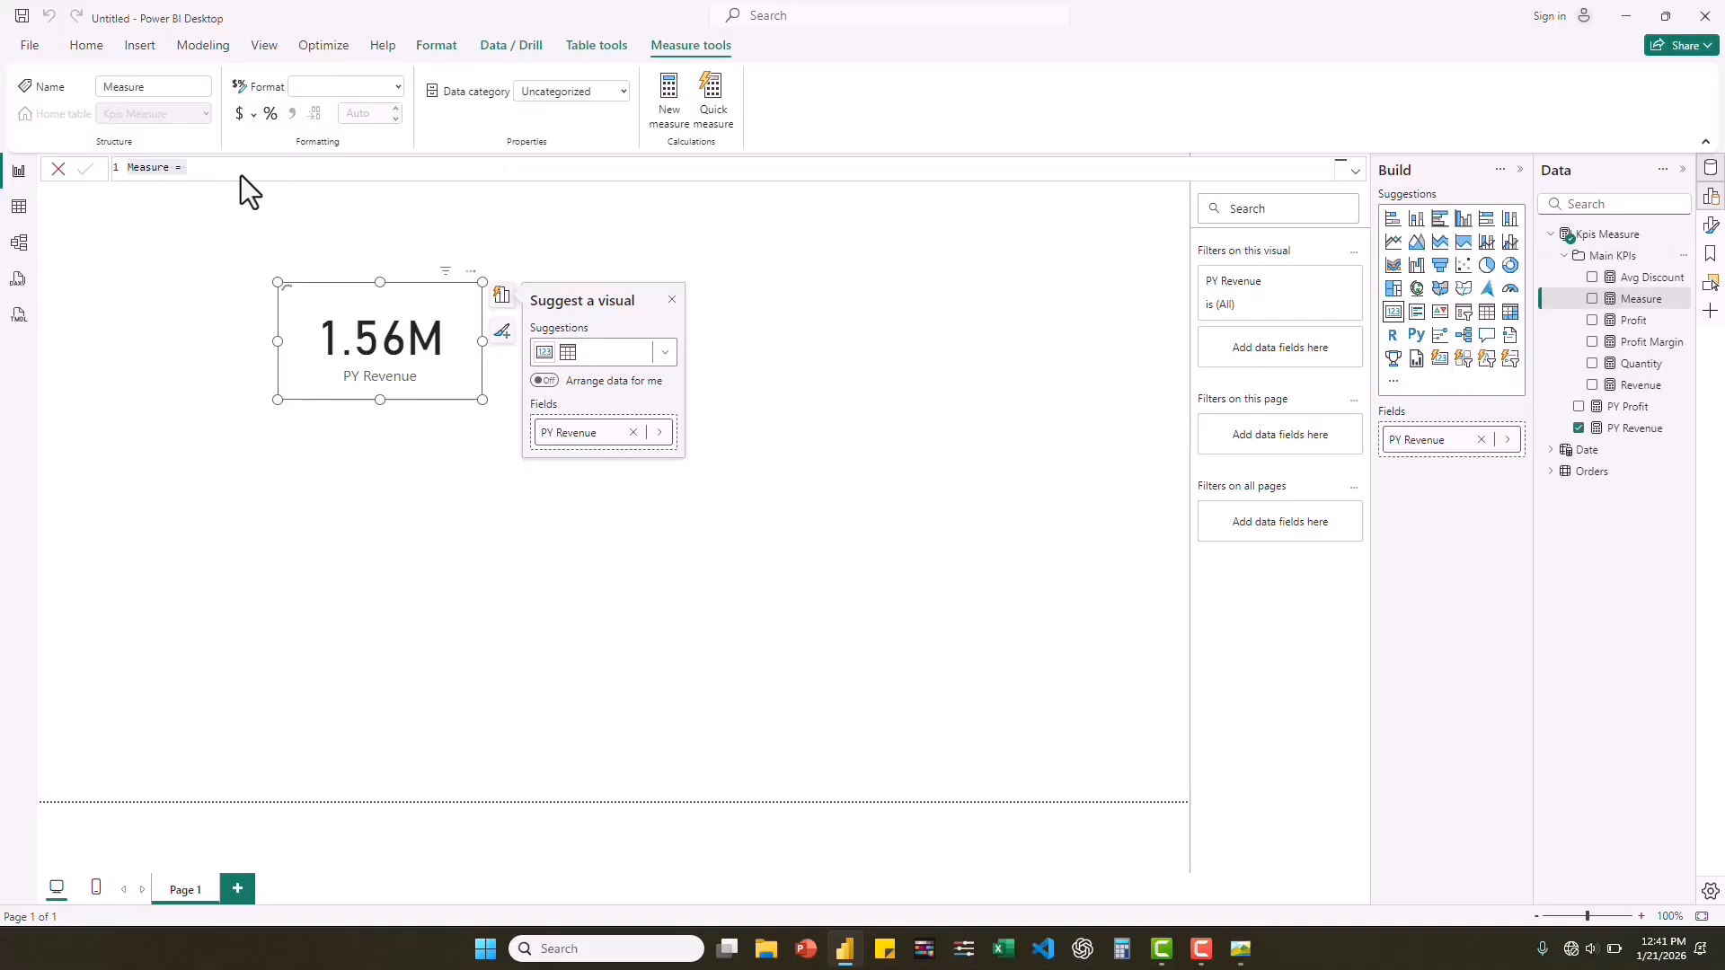
key(ctrl+a)
key(ctrl+v)
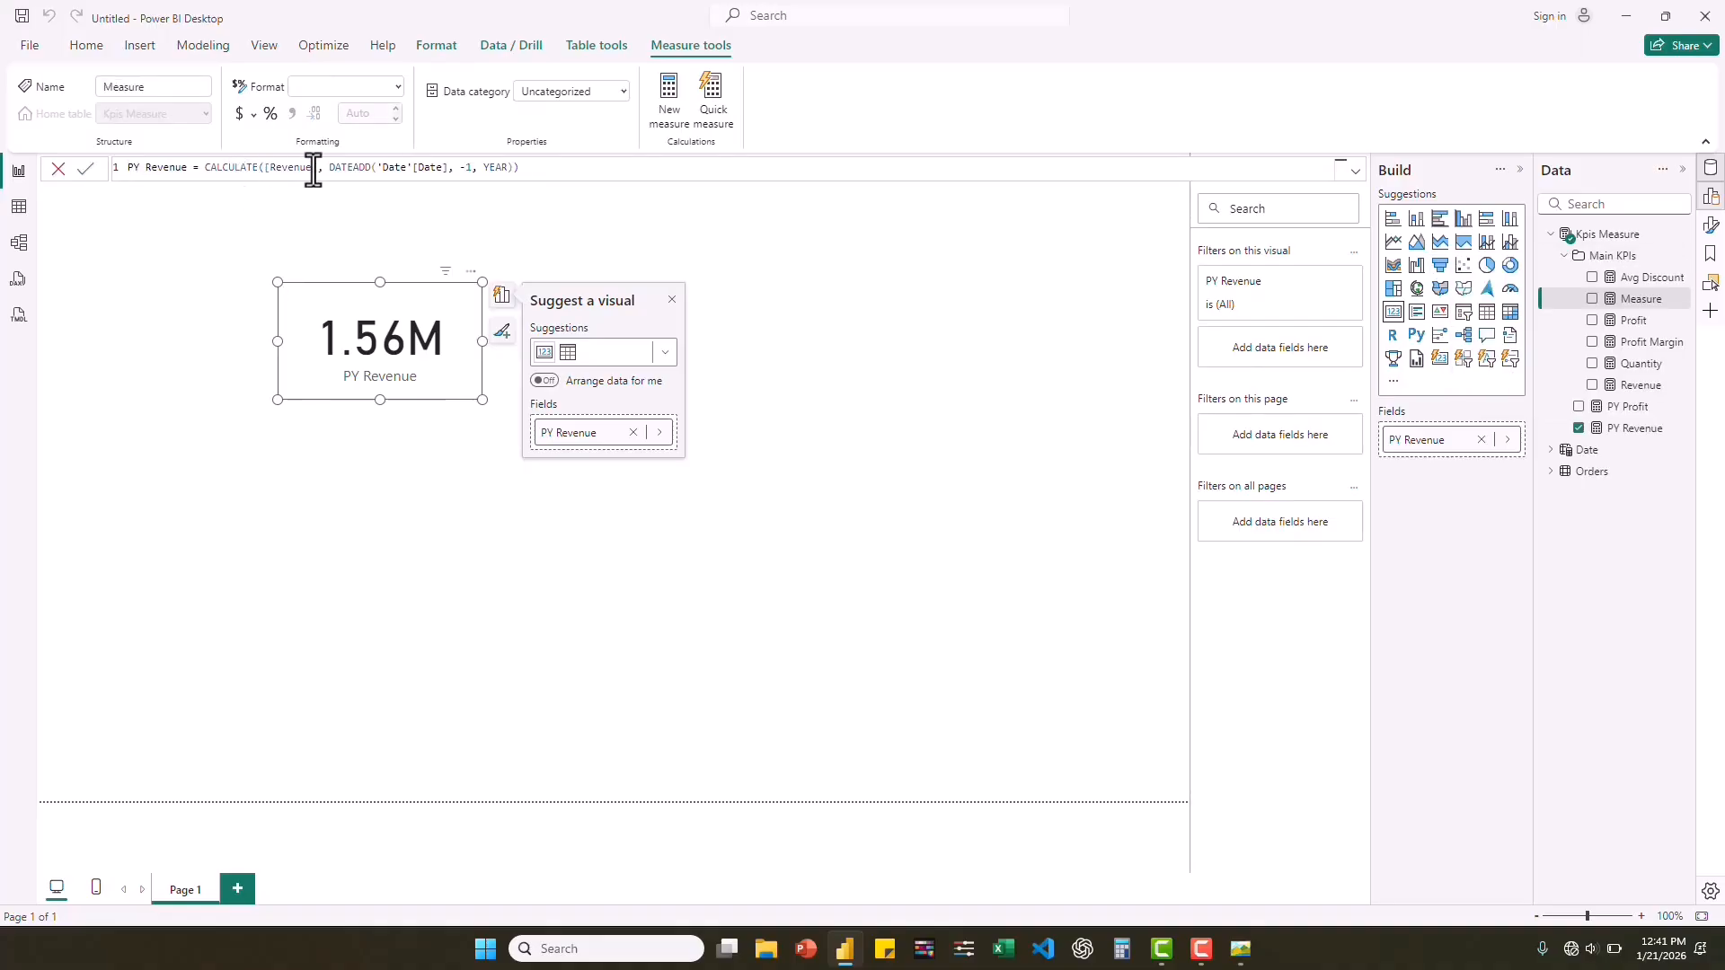
drag(314, 171, 262, 168)
text(Quan)
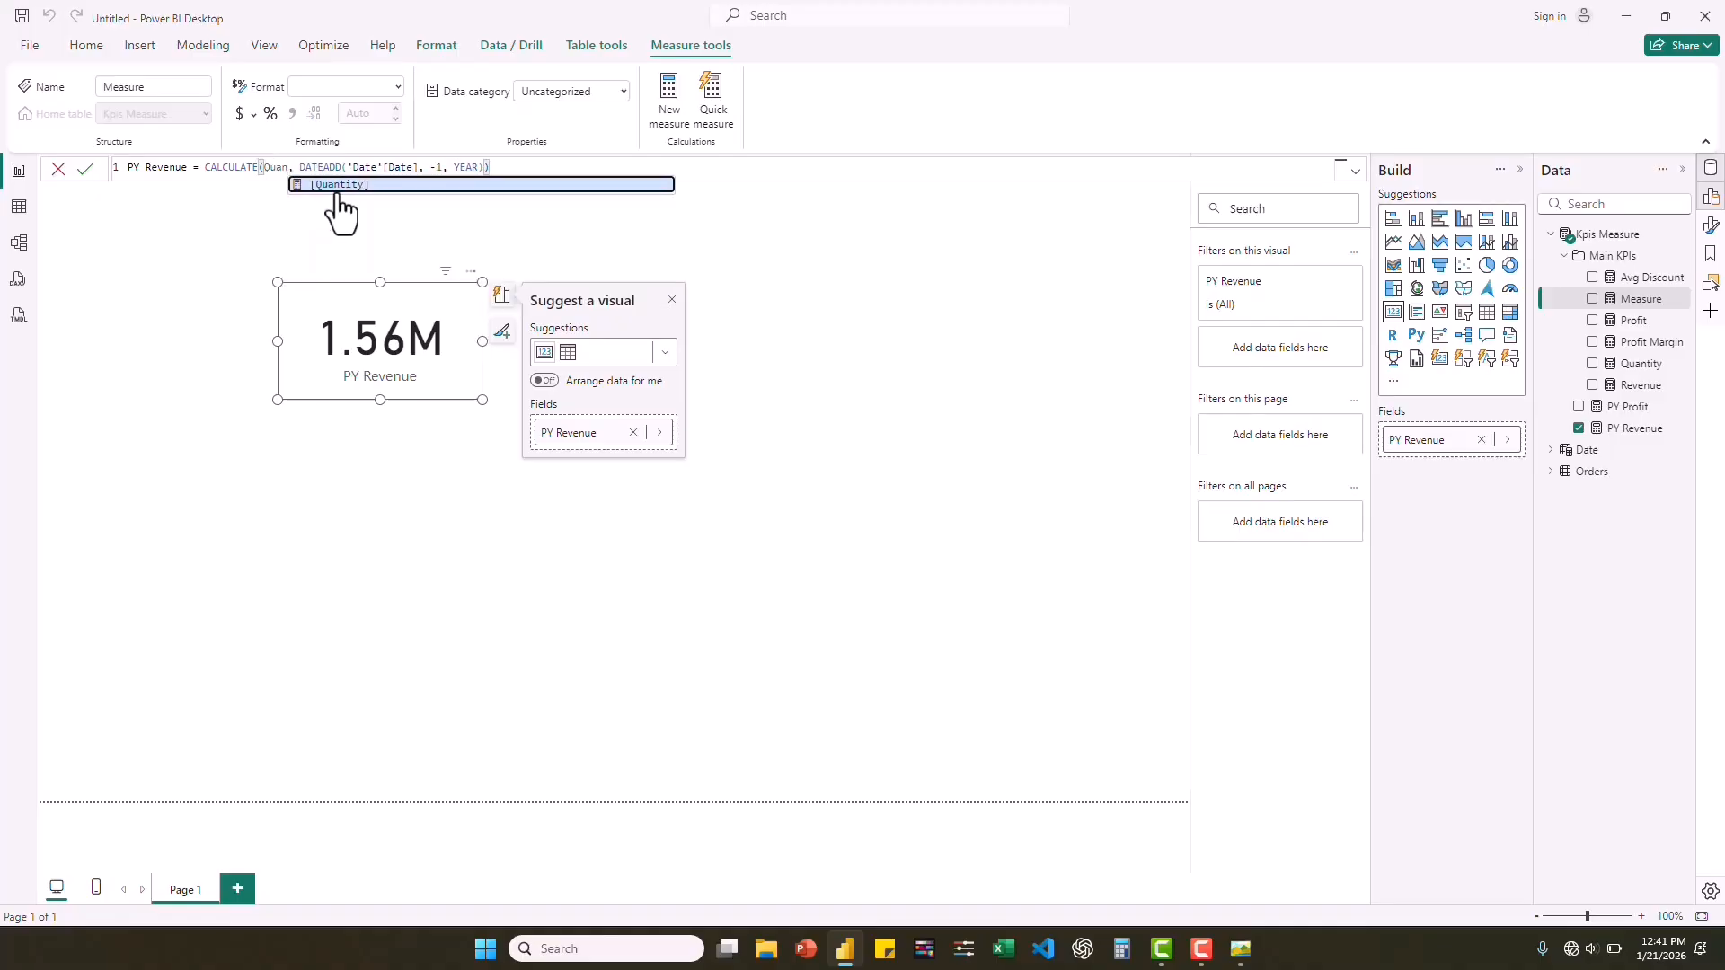
click(348, 186)
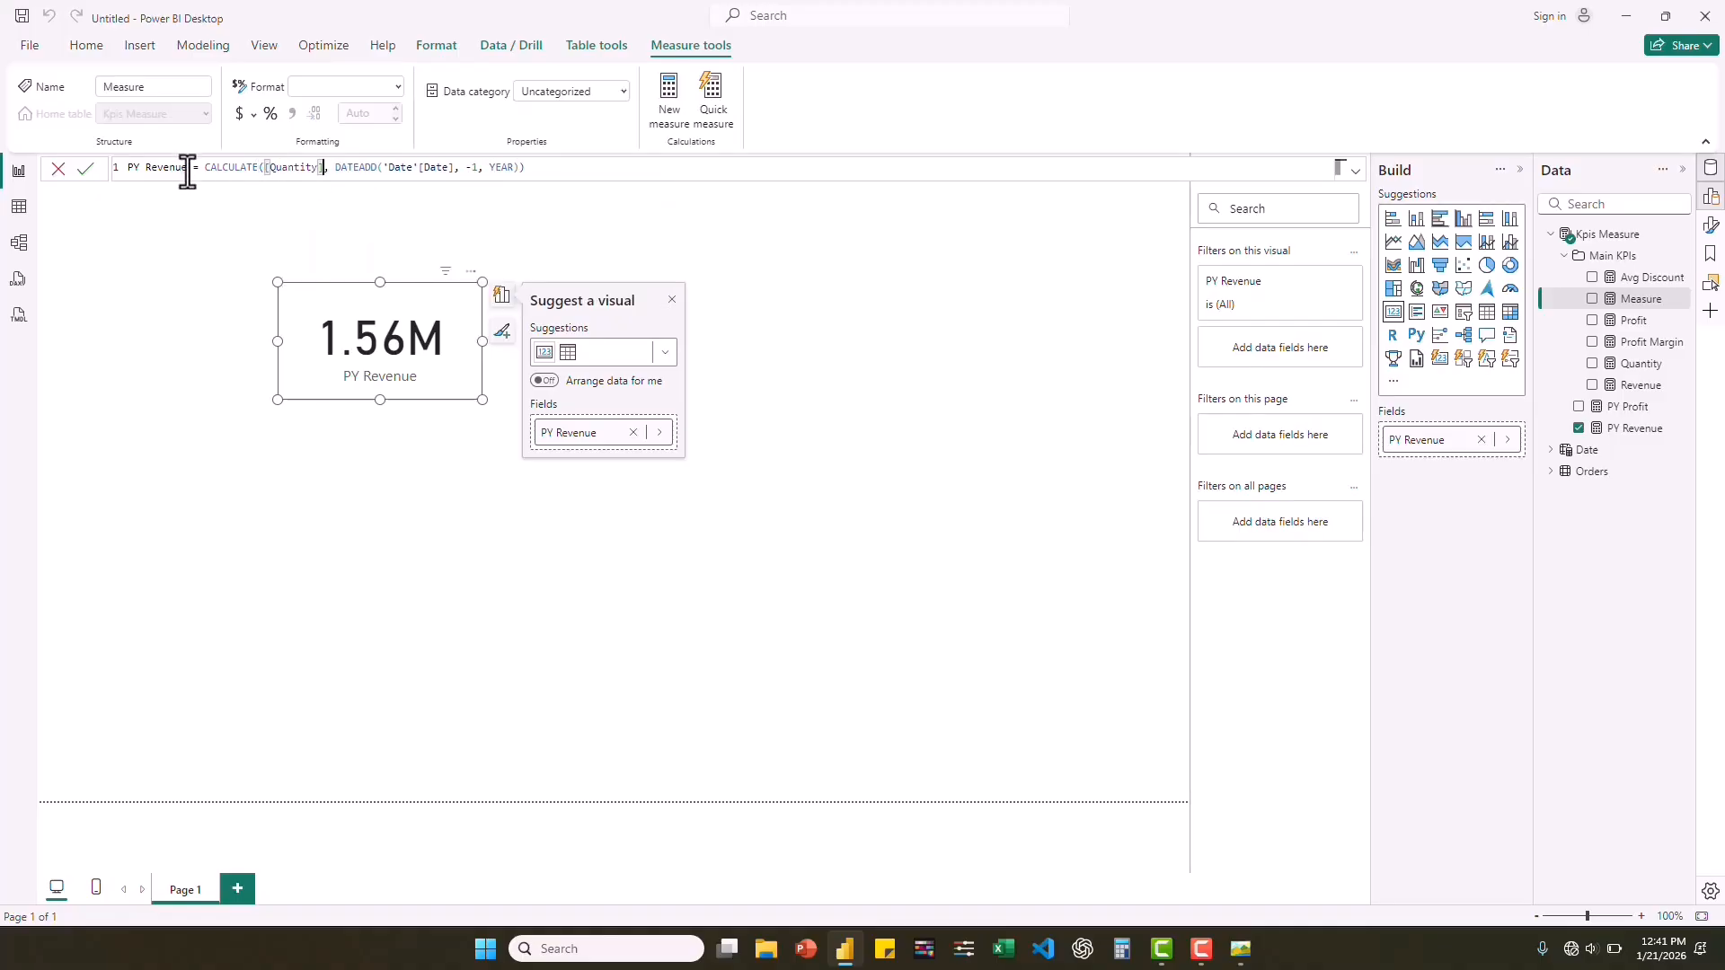
drag(185, 170, 146, 170)
key(BackSpace)
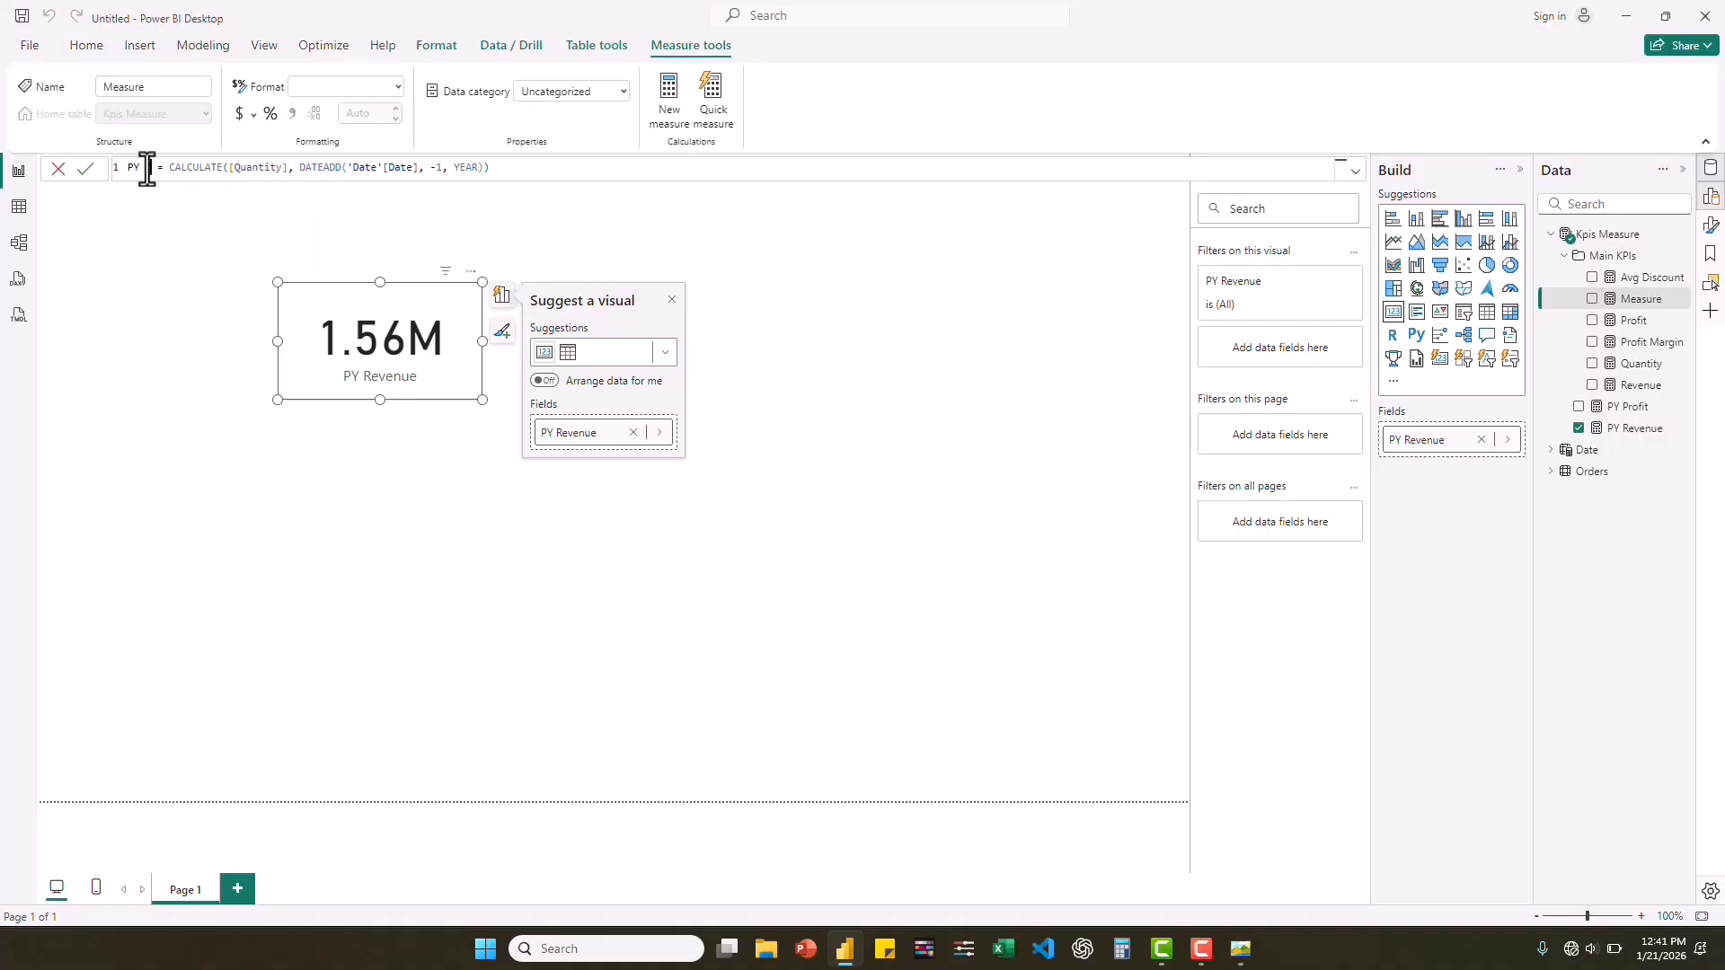
text(Quantity)
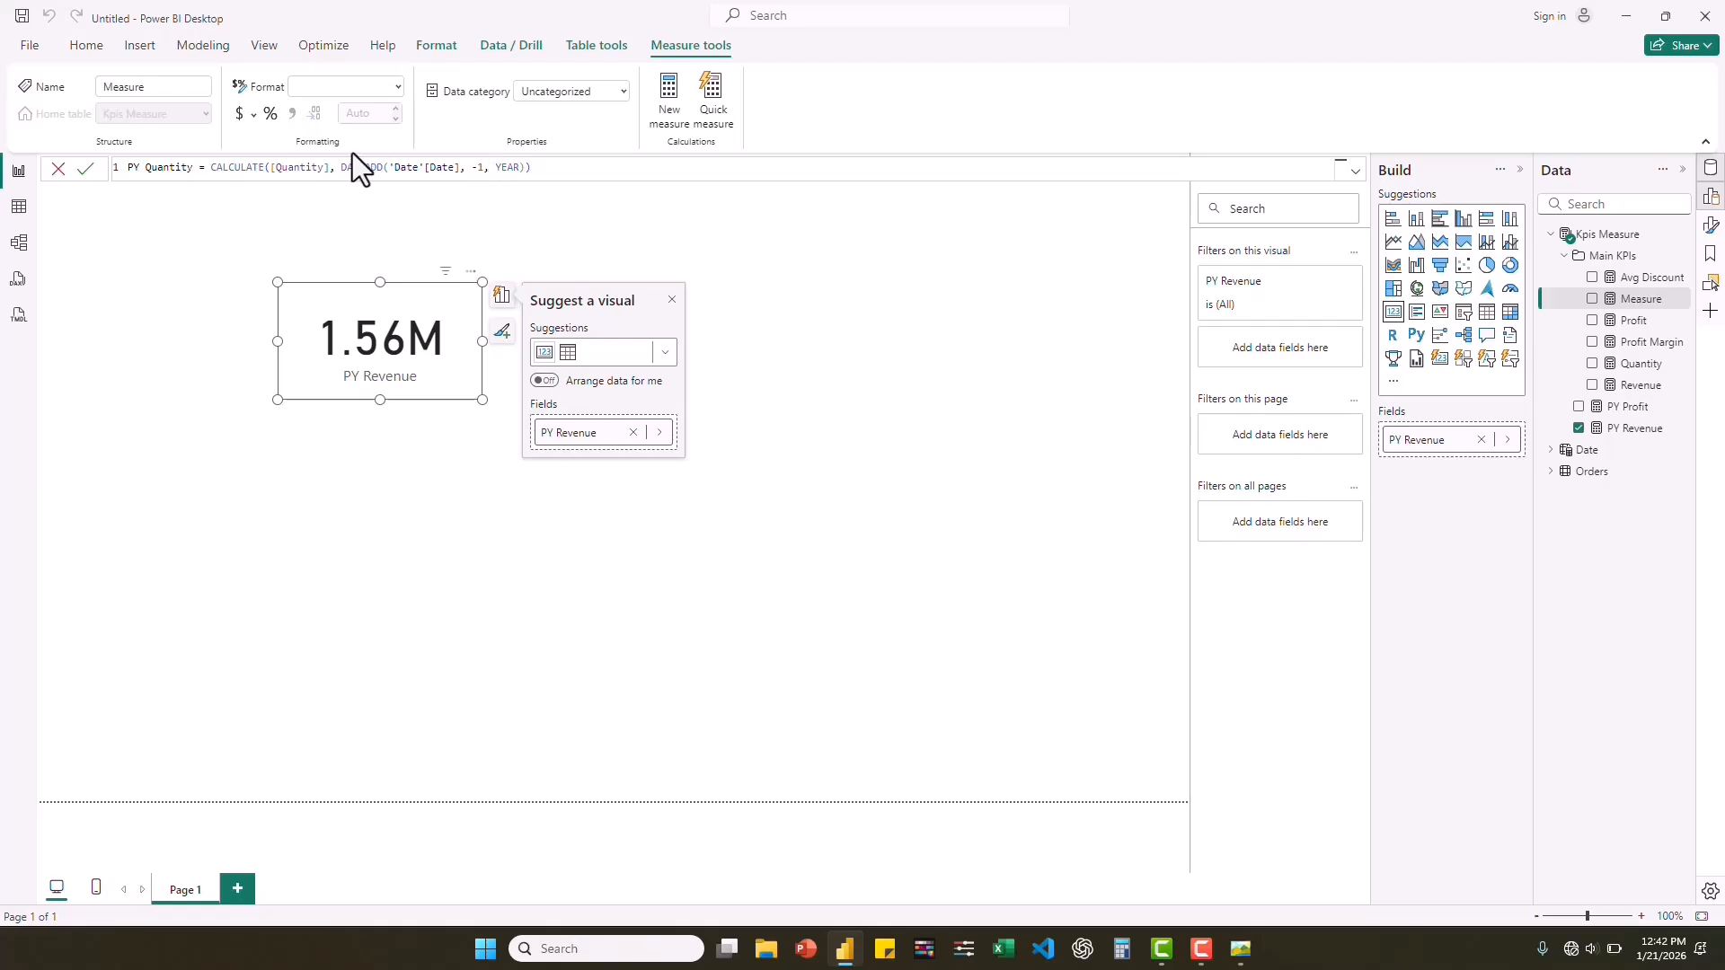
click(557, 181)
key(Return)
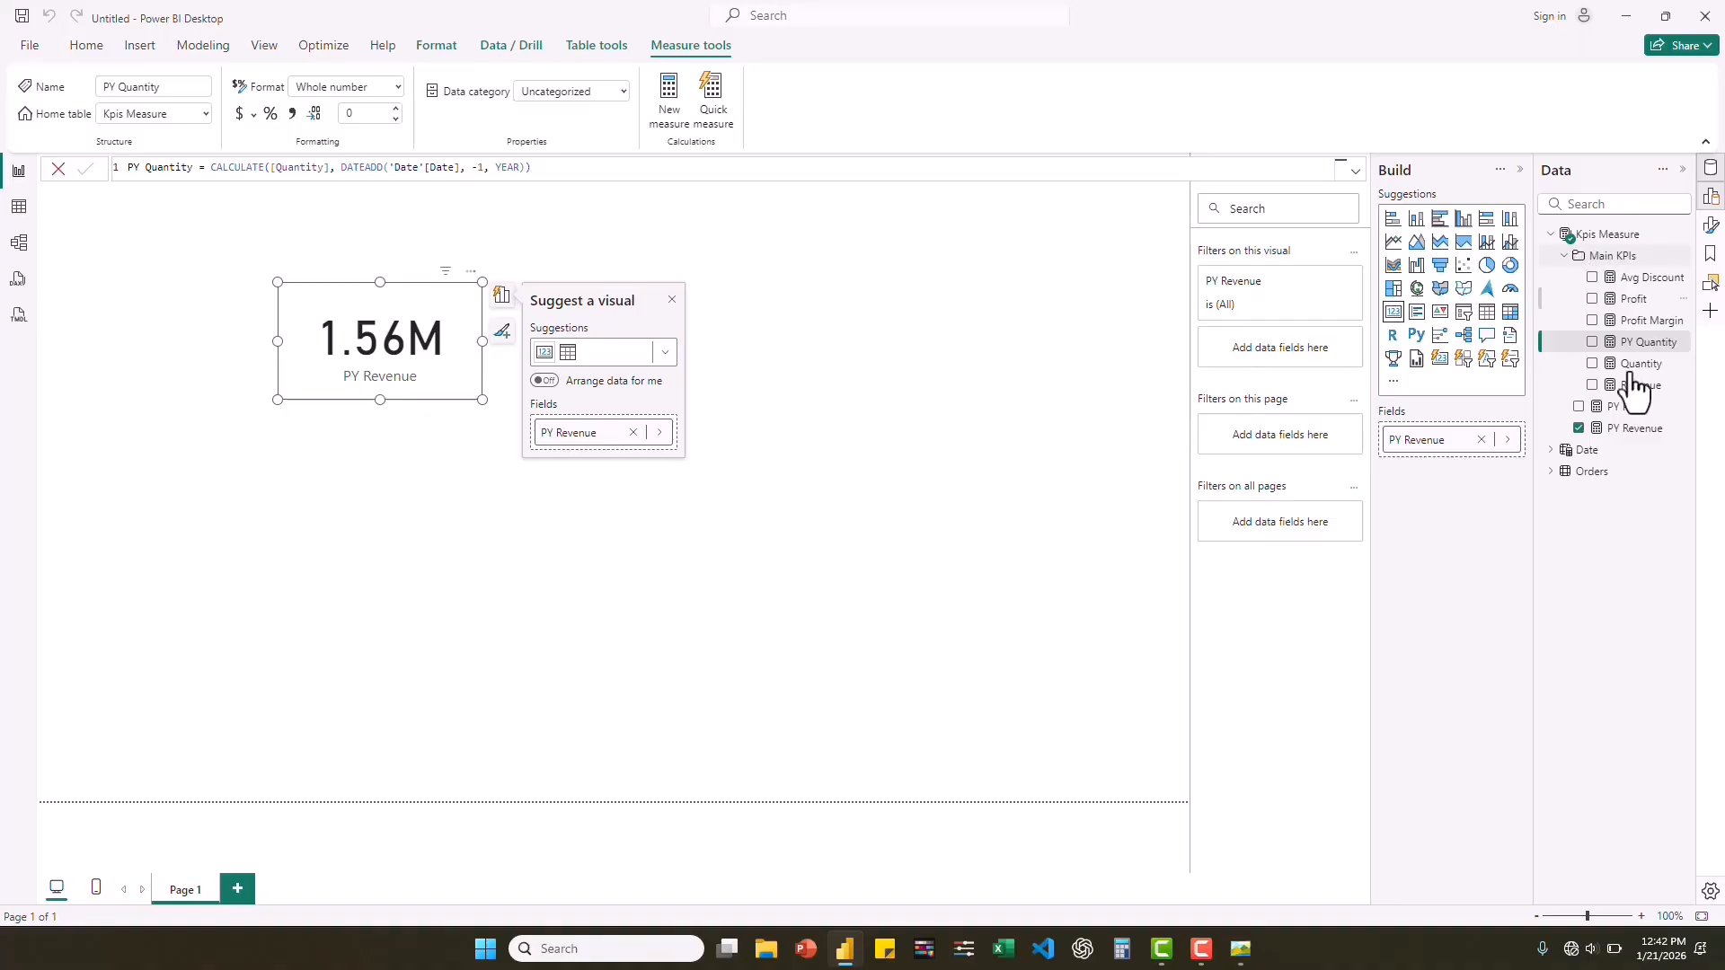
In the model view, group the PY Quantity, PY Profit and PY Revenue measures into a display folder named PY.
click(19, 242)
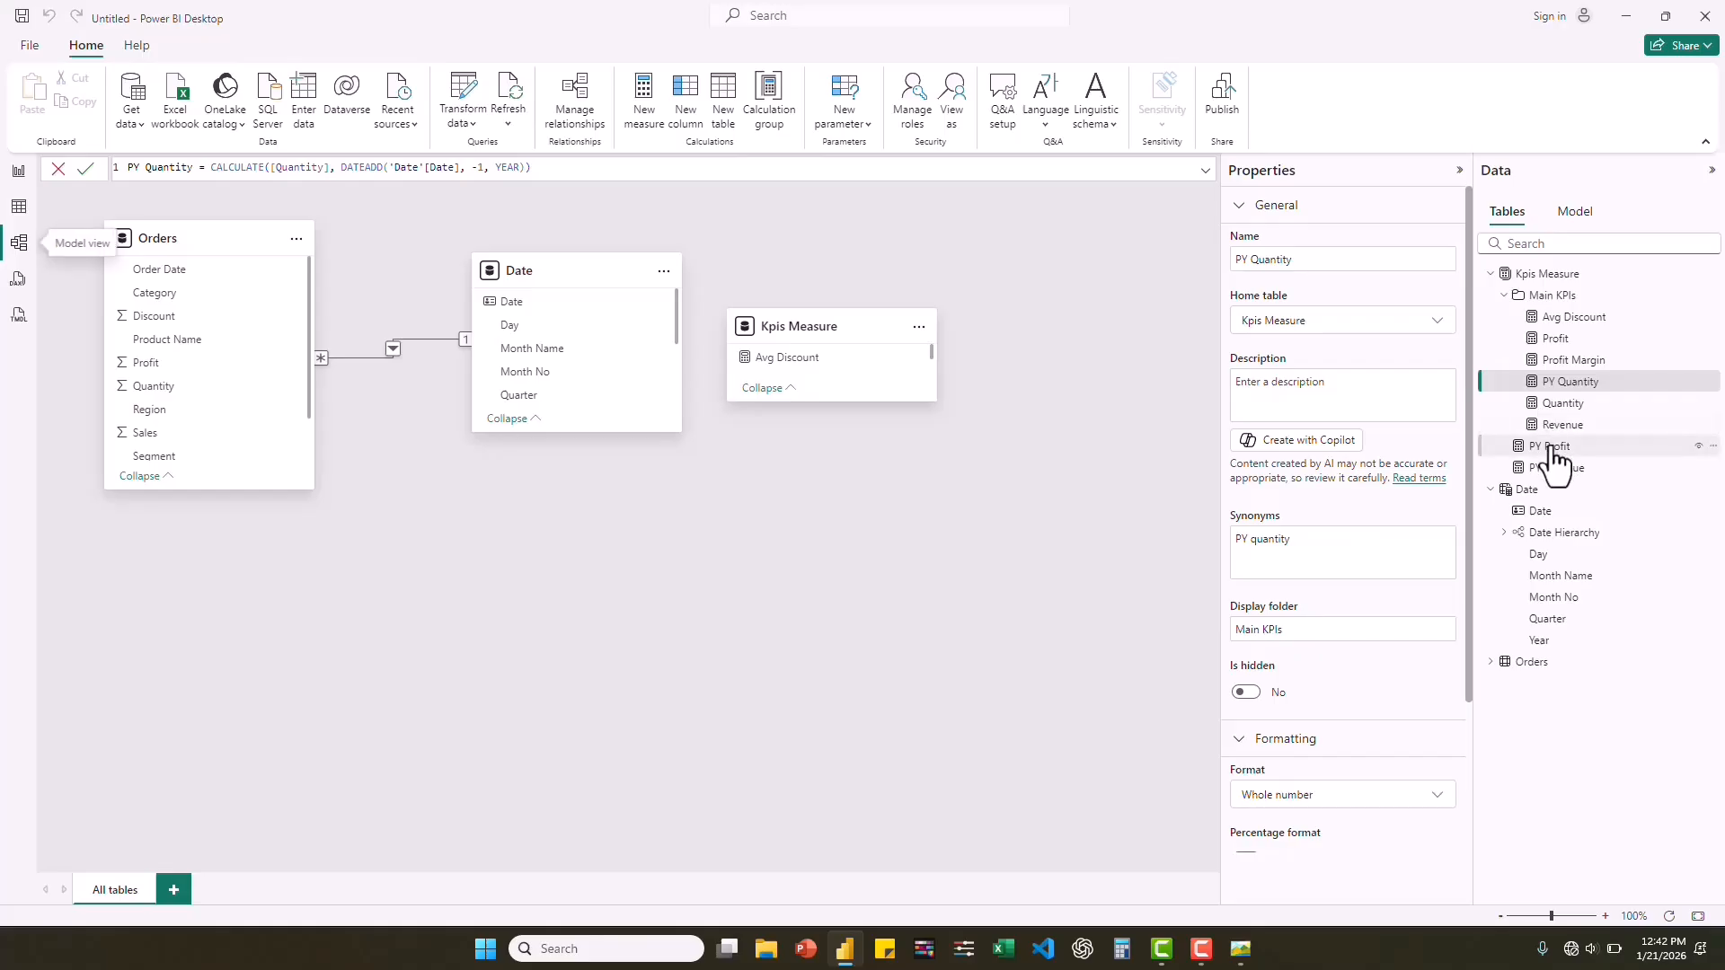
ctrl+click(1551, 447)
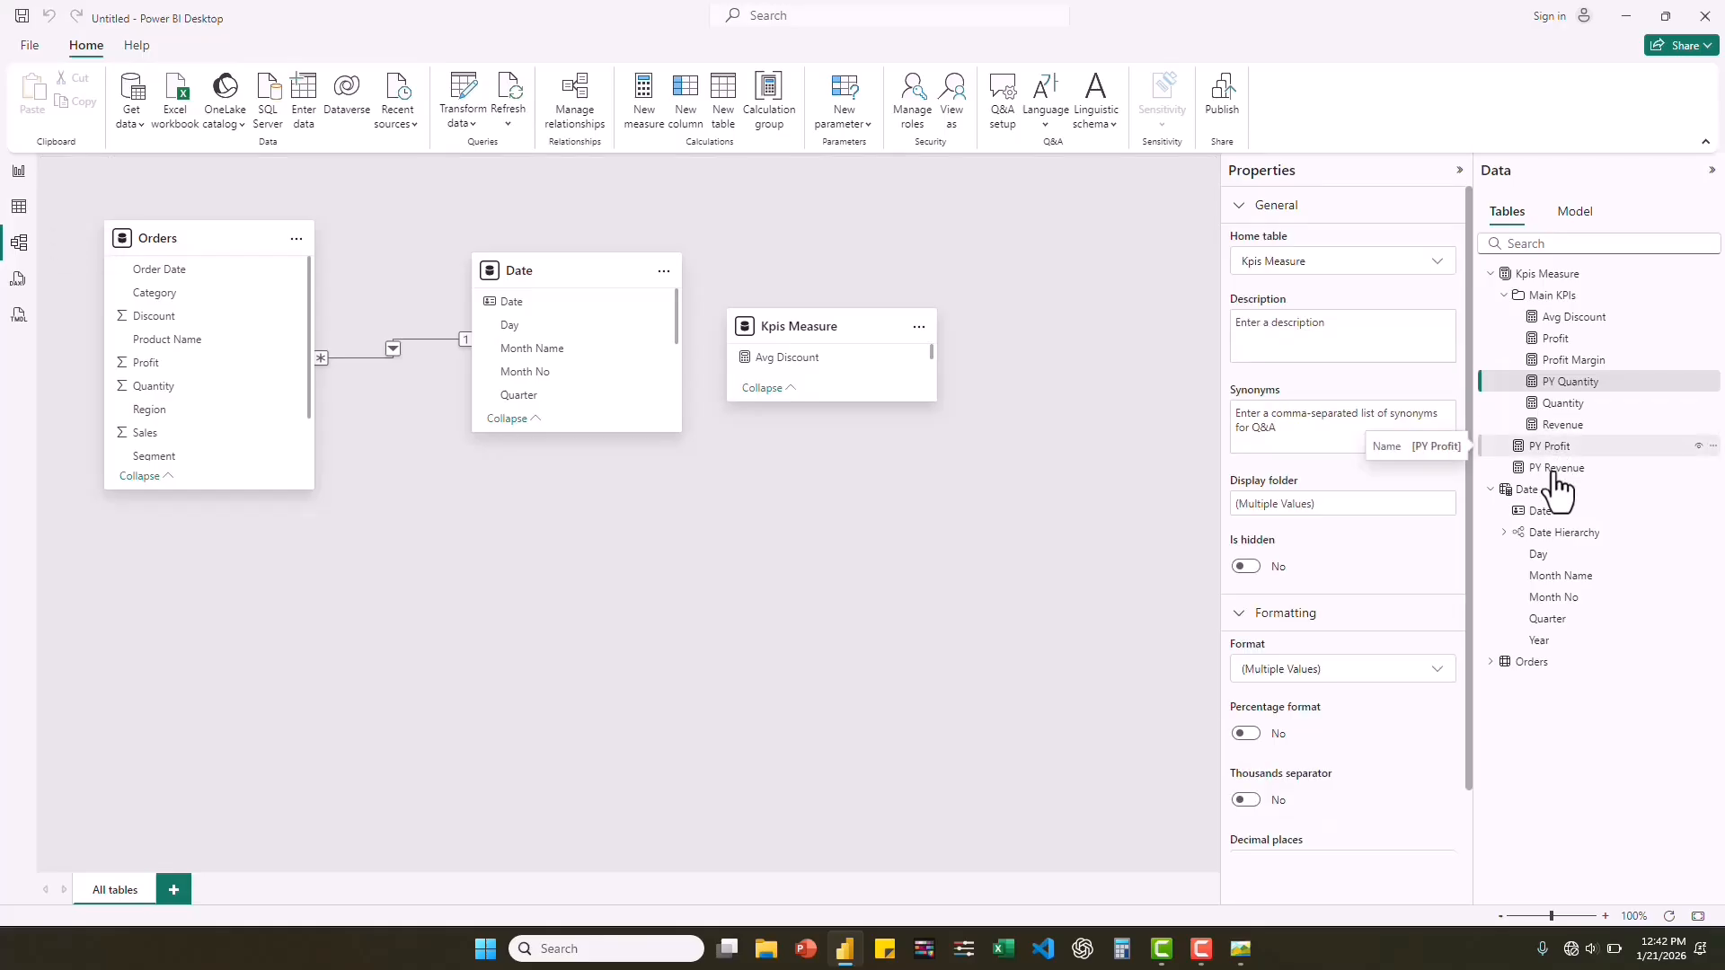
ctrl+click(1554, 471)
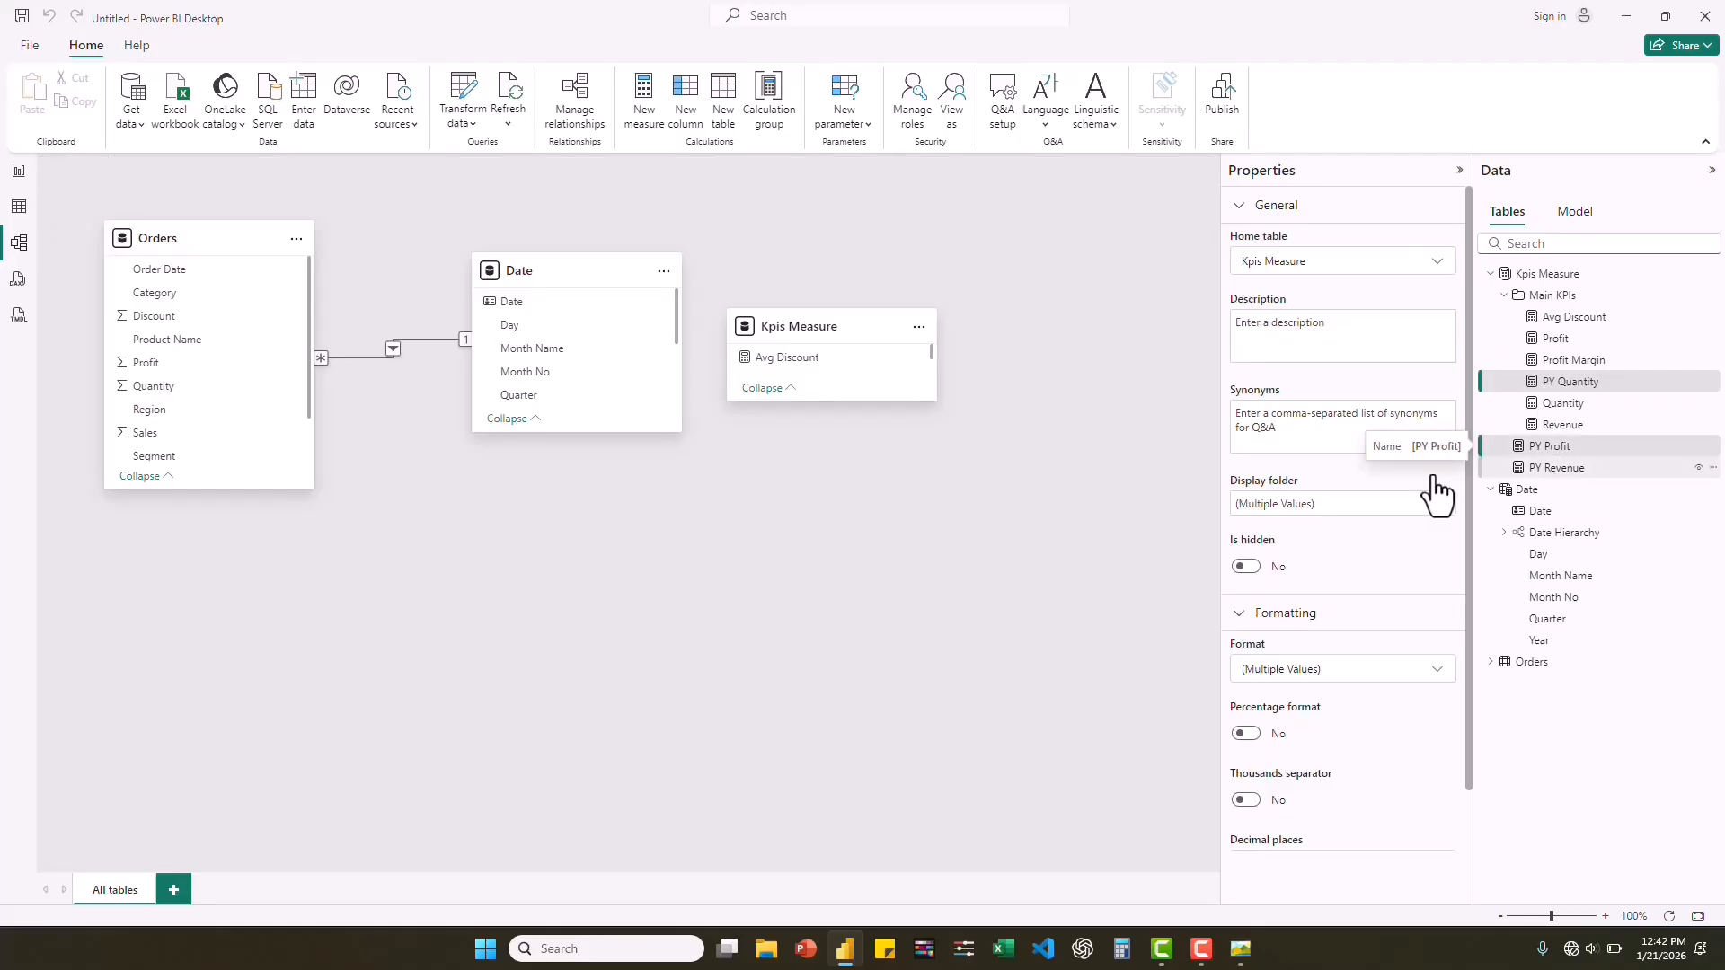
click(1289, 505)
text(P)
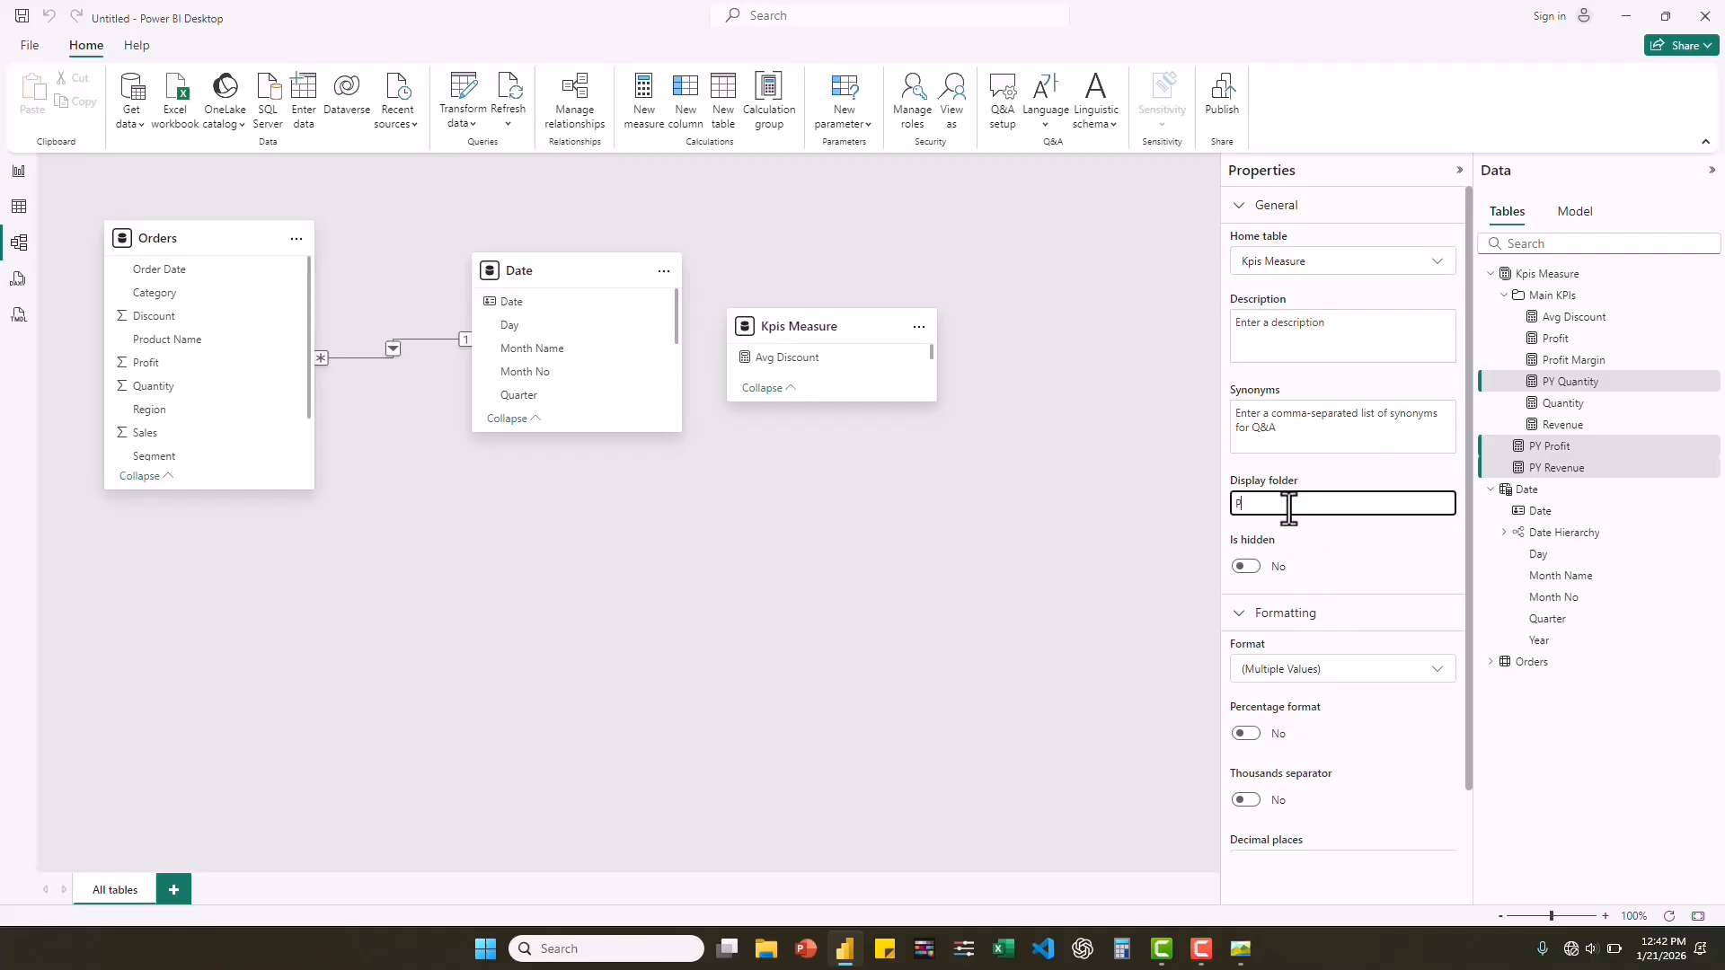
text(Y)
key(Return)
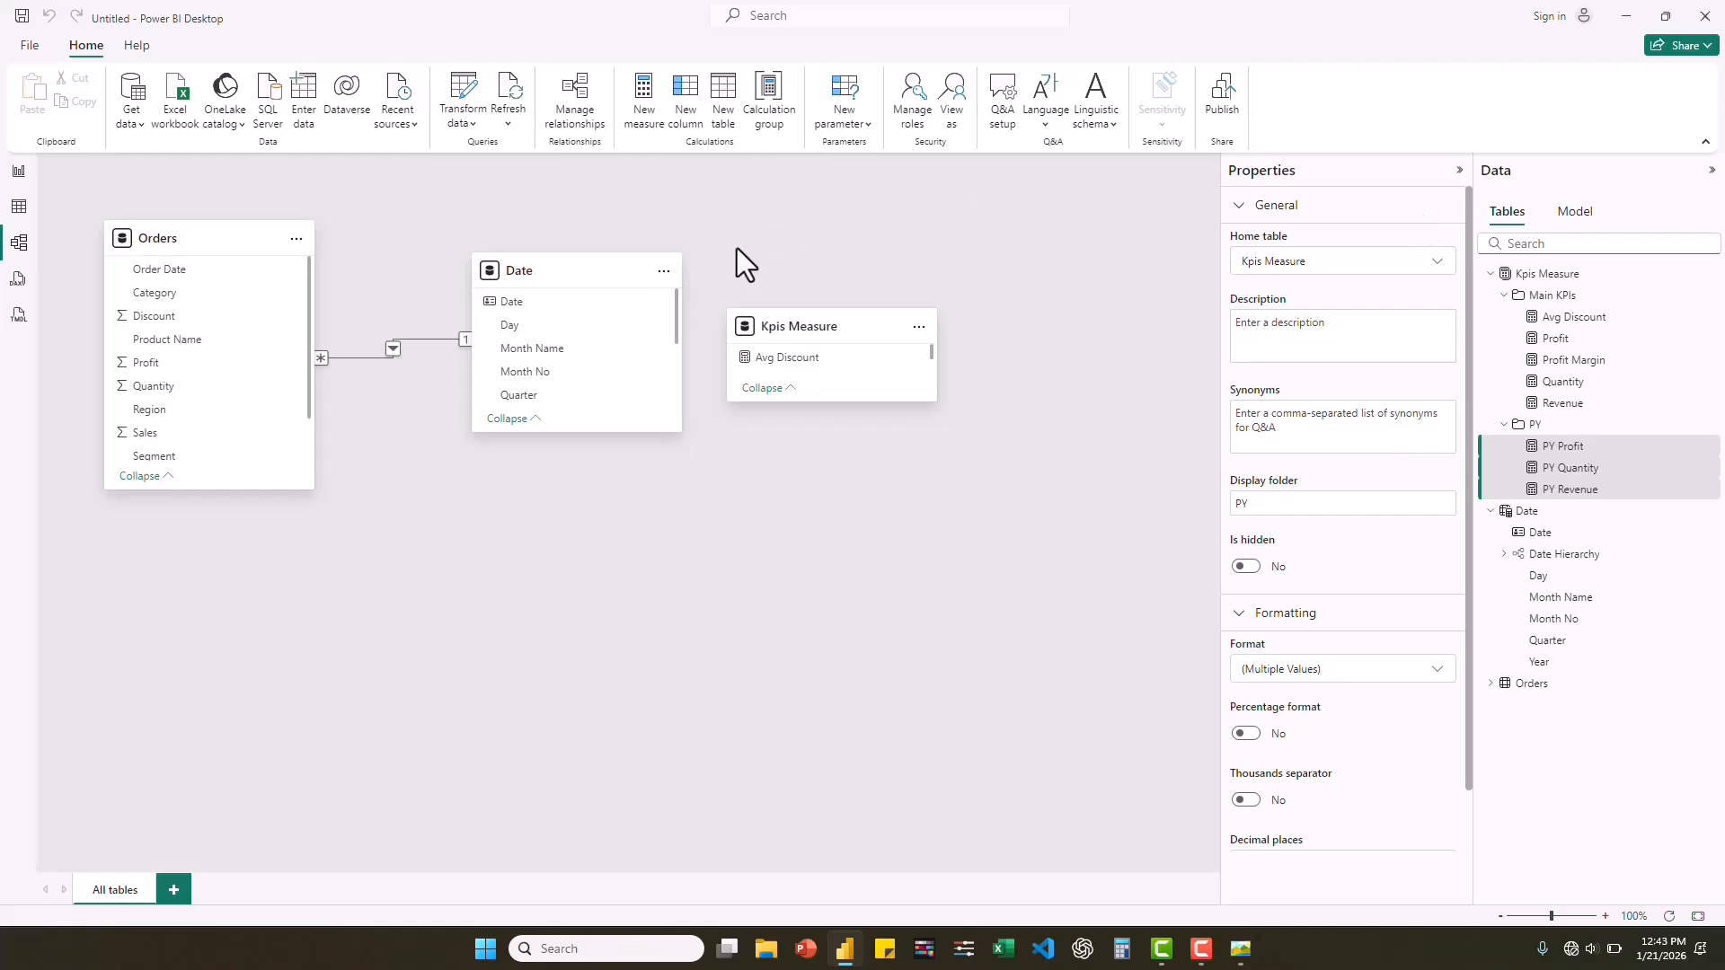
Return to the report view, dismiss the visual suggestions, and collapse the Main KPIs and PY folders.
click(18, 173)
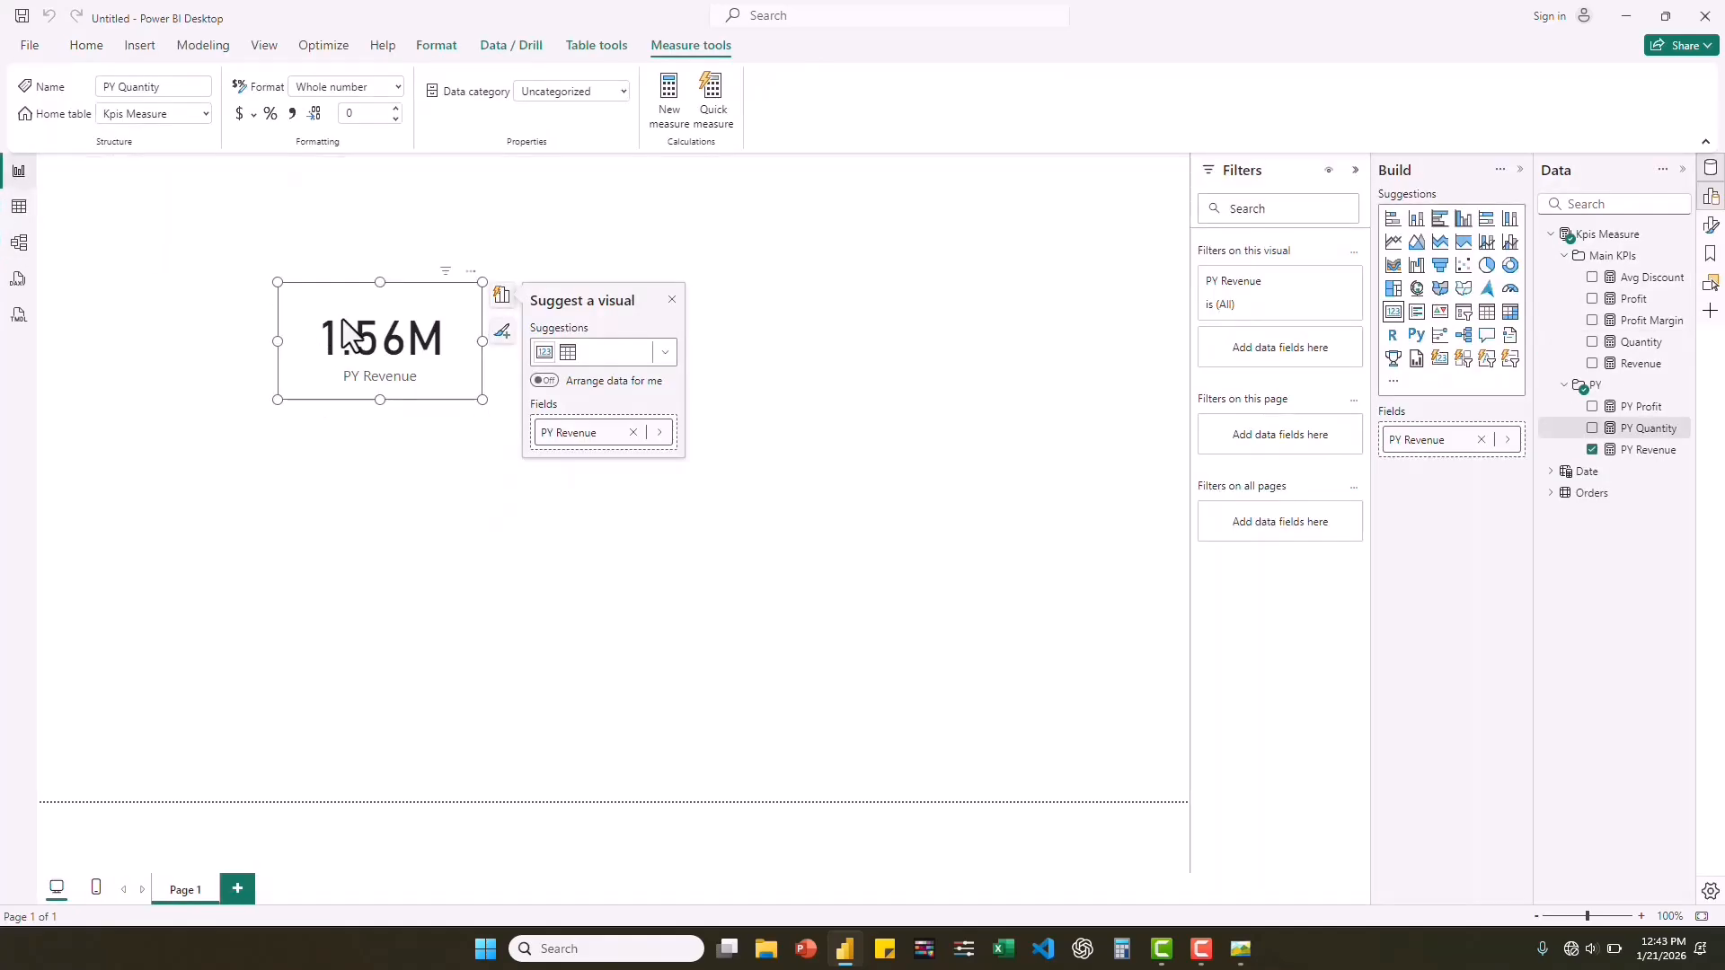
click(671, 299)
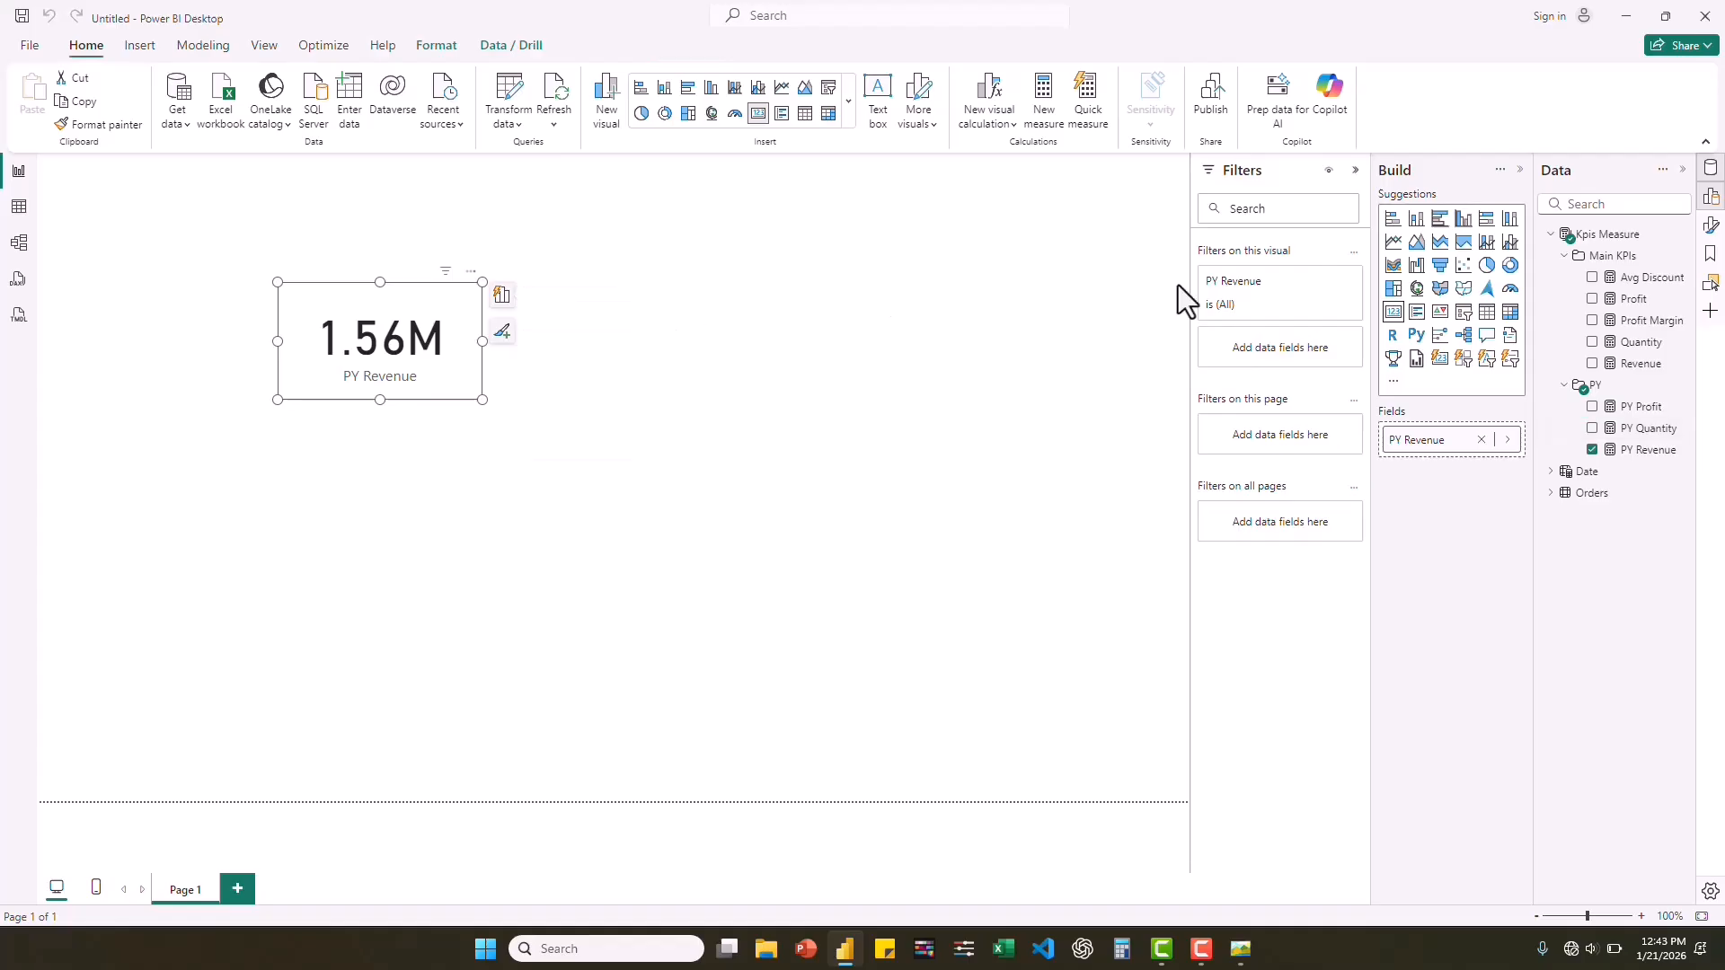
click(1563, 257)
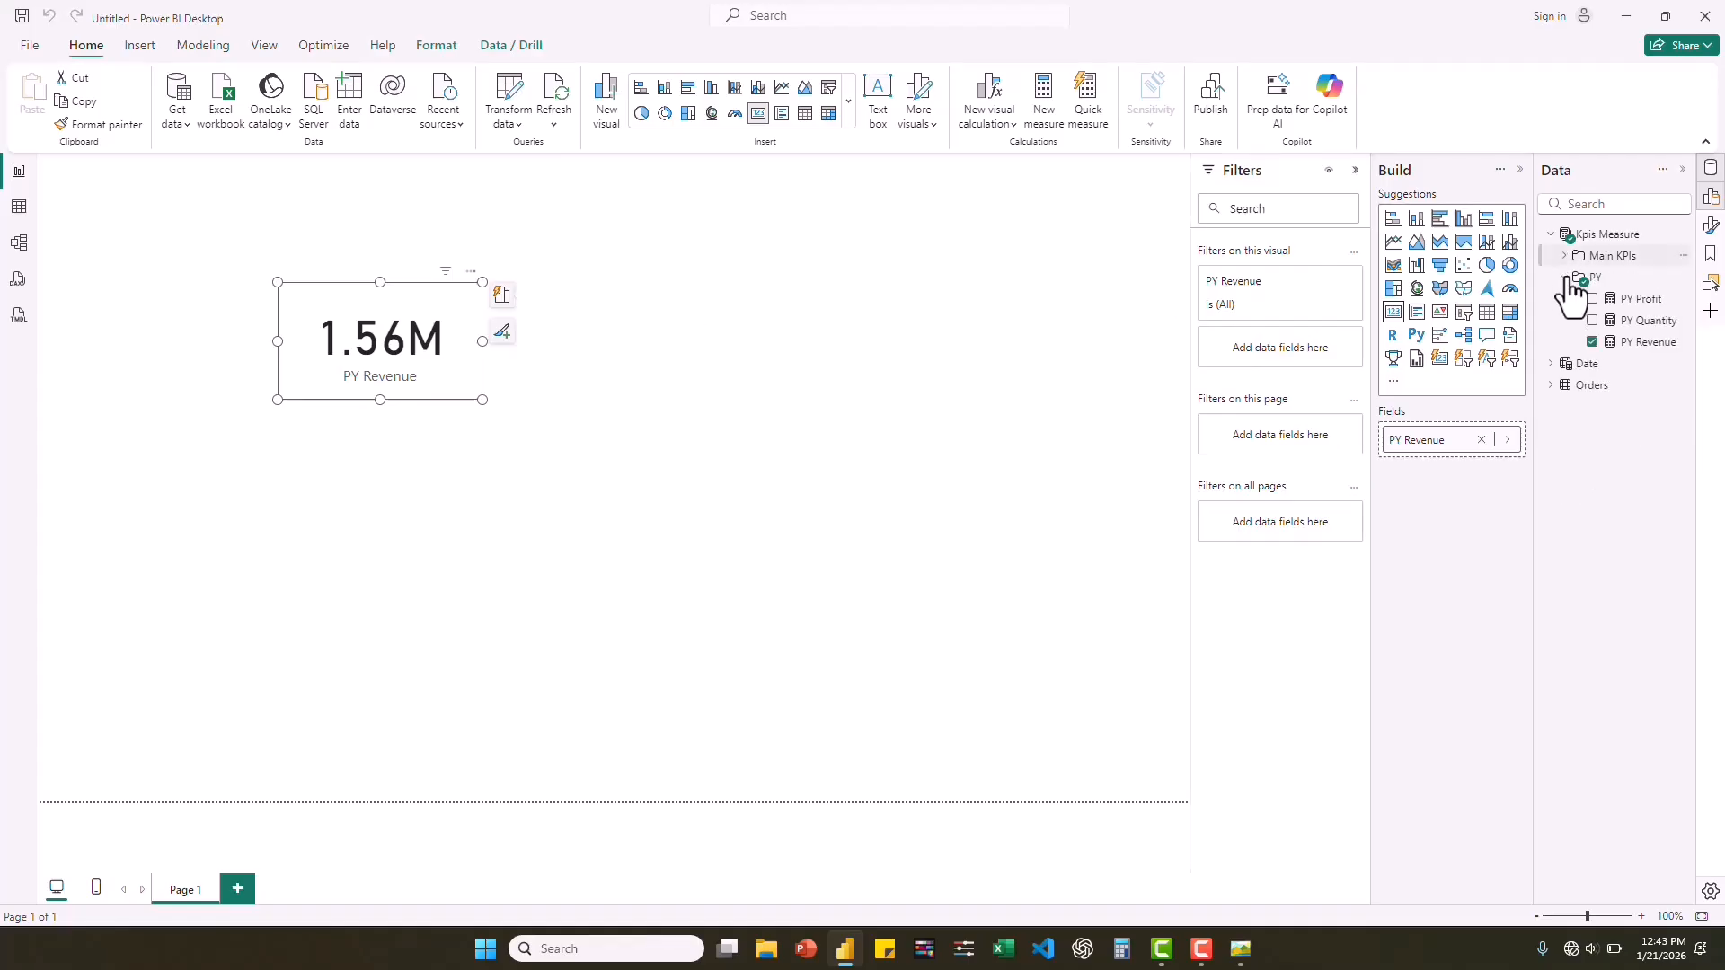
click(1571, 273)
Start a new measure in the Kpis Measure table and check the comparison KPIs in the reference dashboard picture.
right_click(1611, 236)
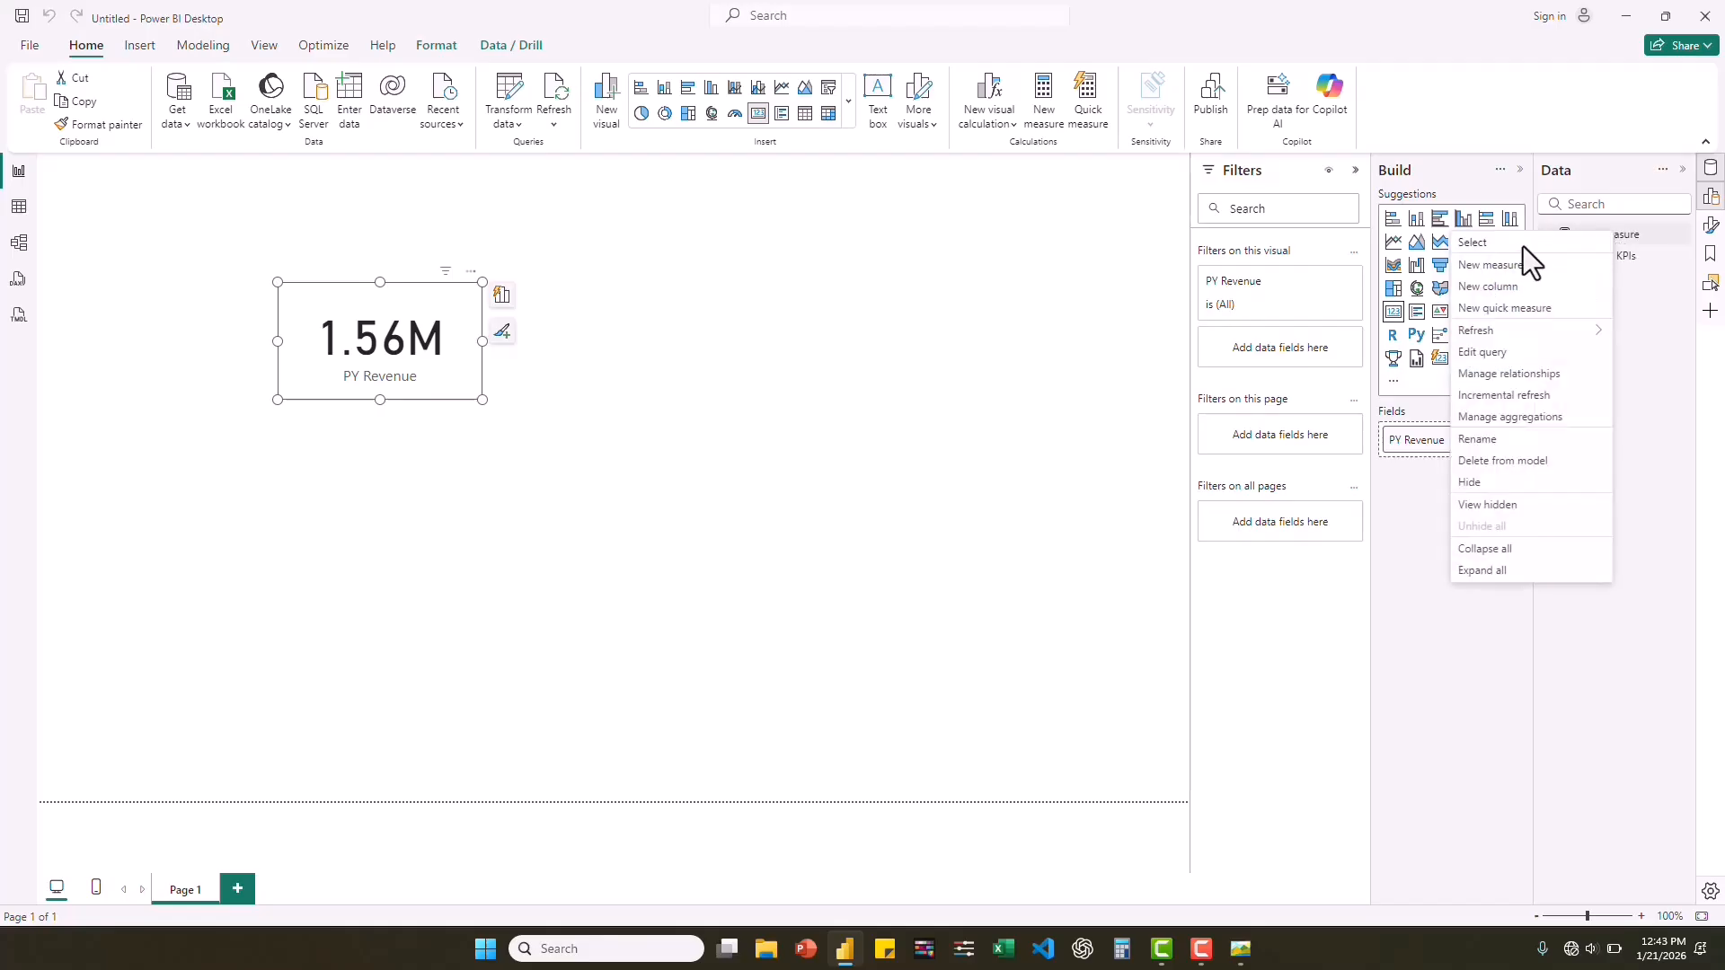
click(1515, 266)
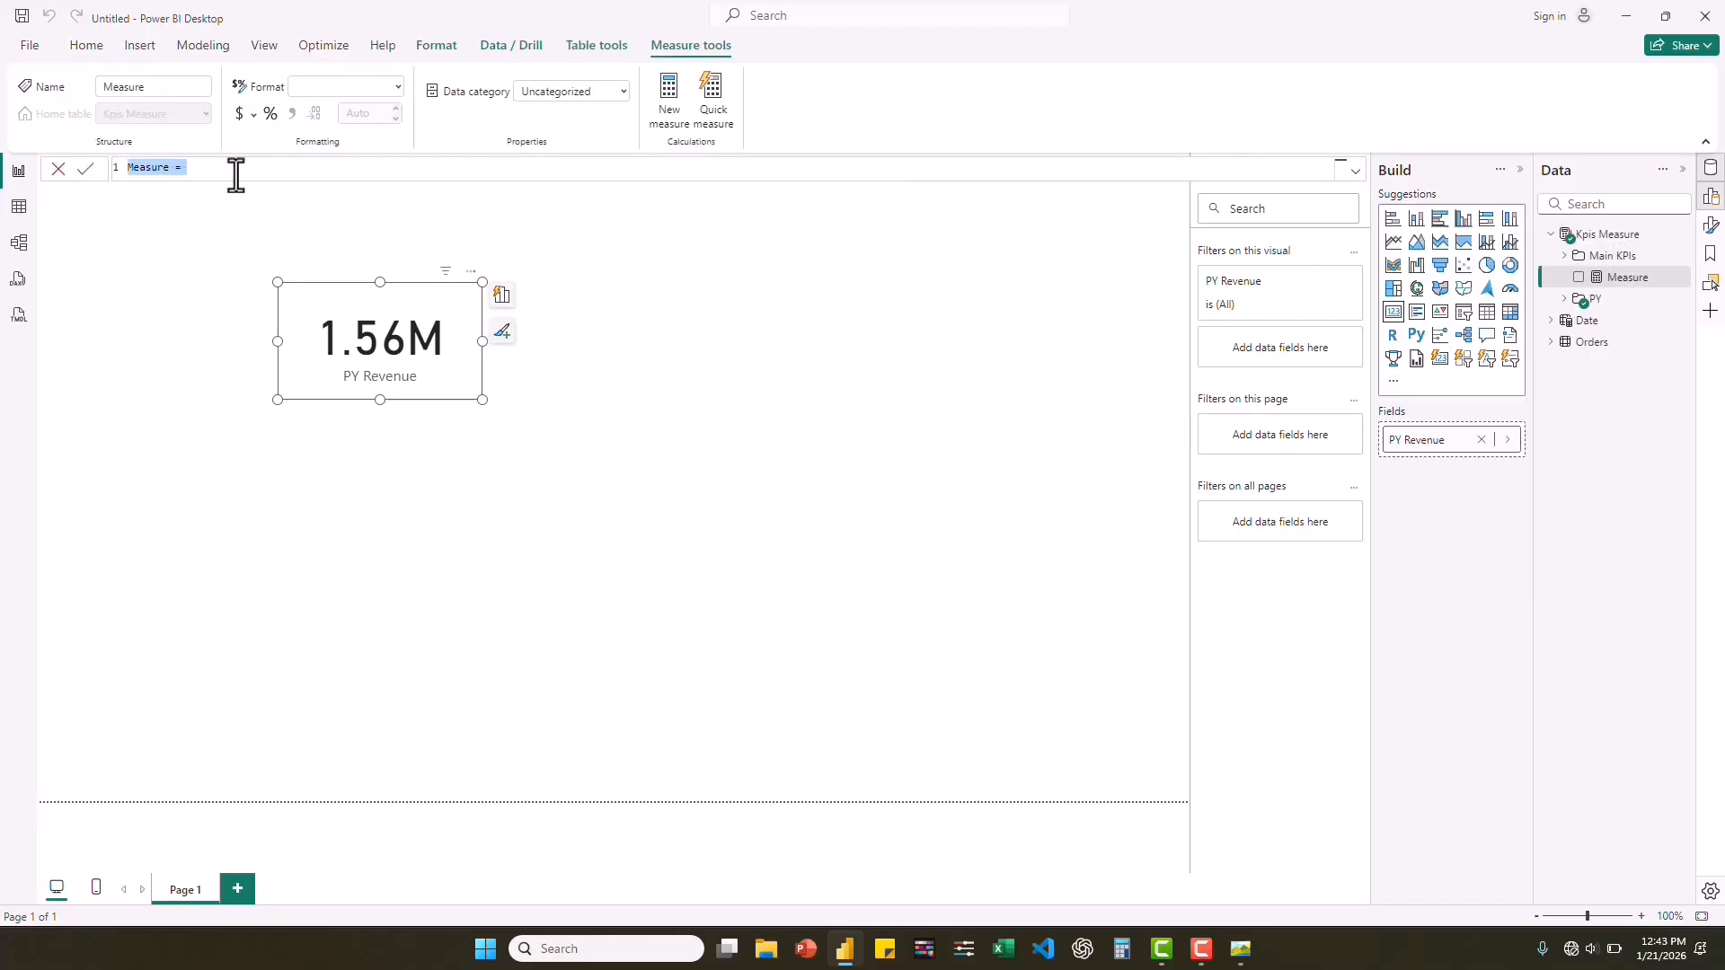
mouse_move(1242, 954)
click(1237, 918)
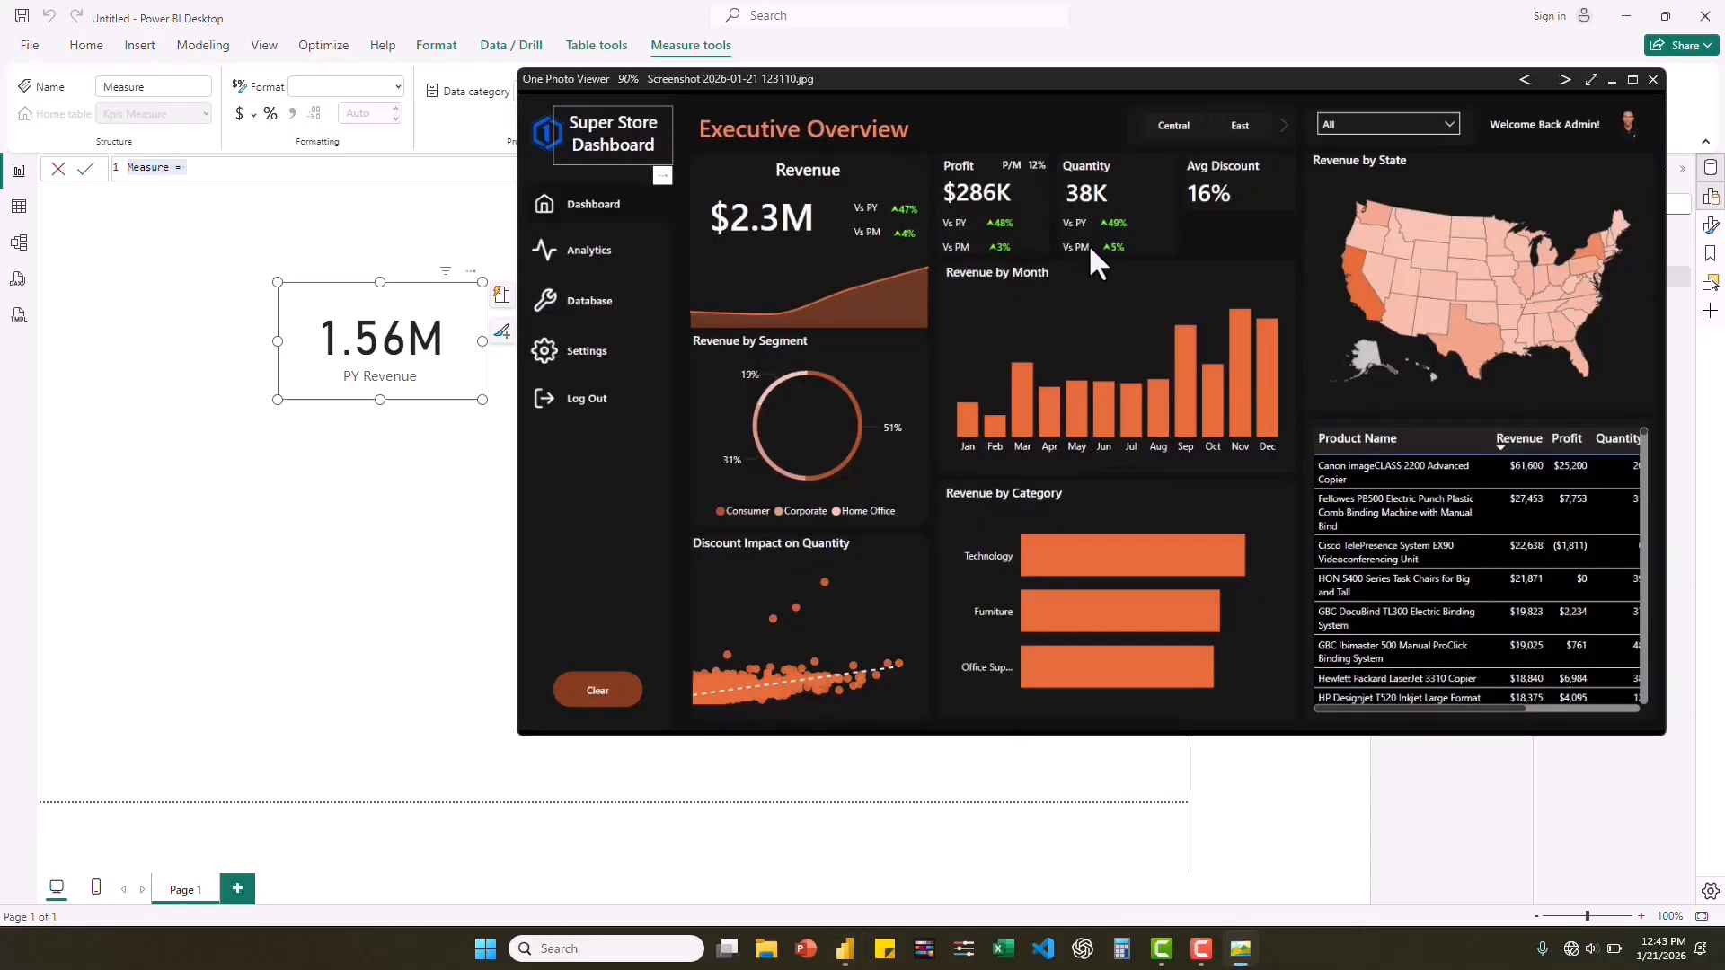
click(186, 168)
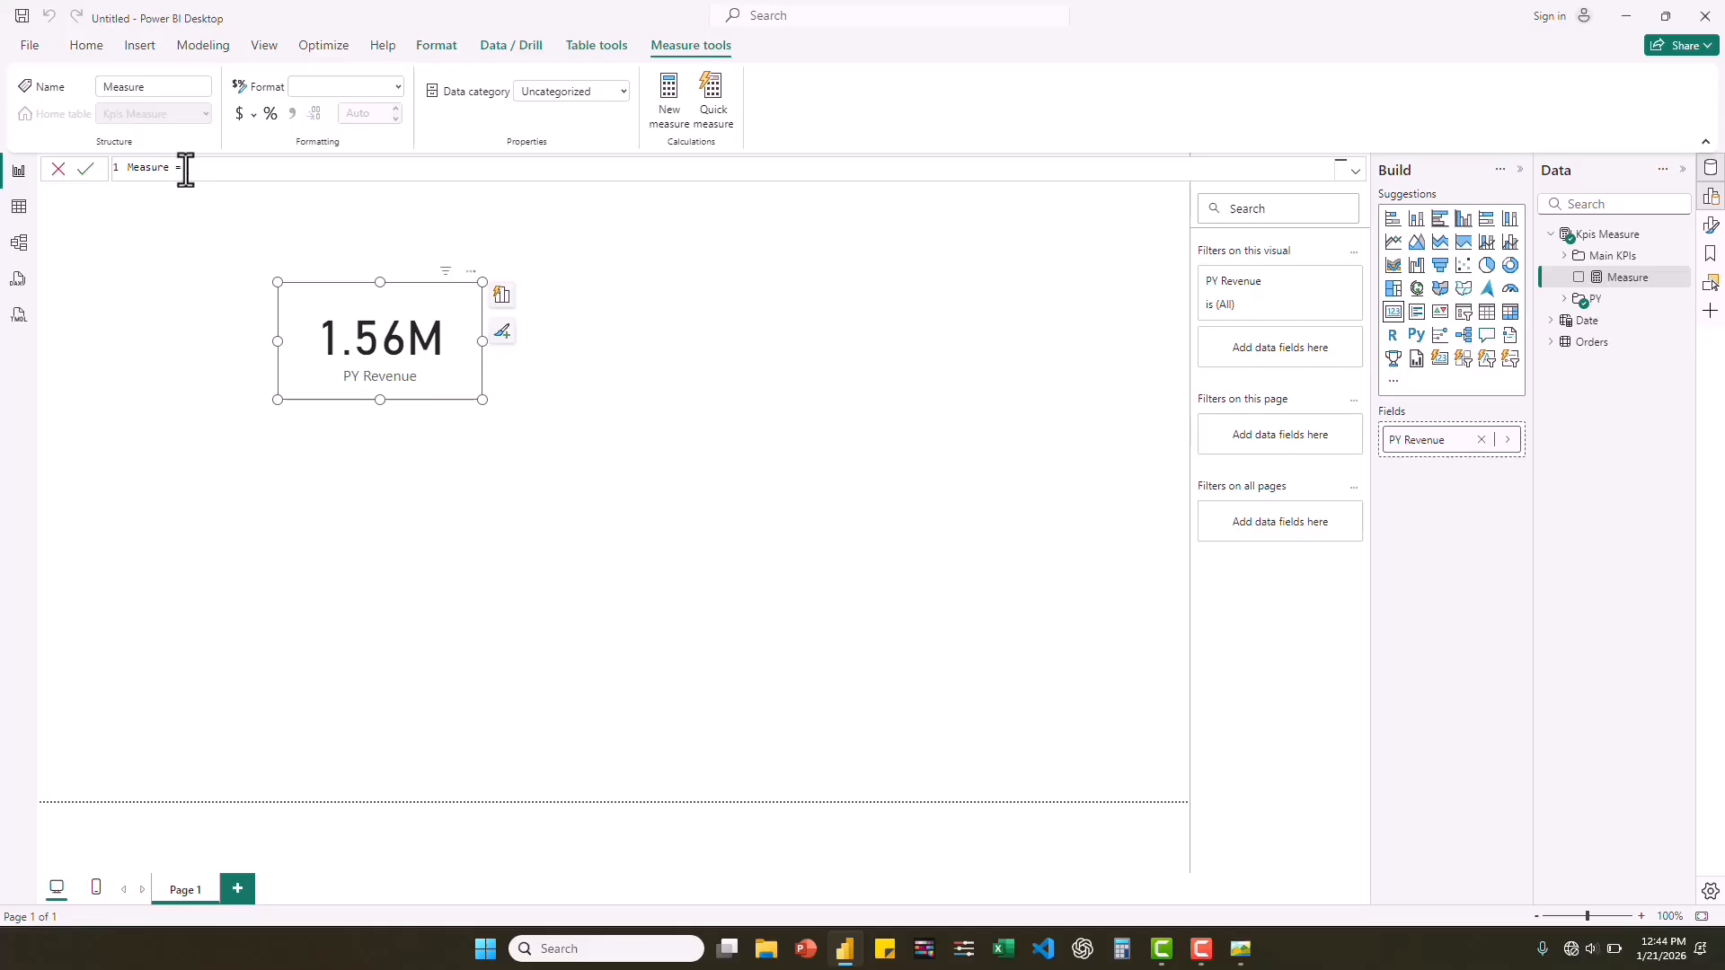
Name the new measure PM Revenue and begin its formula with CALCULATE on the [Revenue] measure.
drag(185, 170, 114, 170)
text(P)
text(CA)
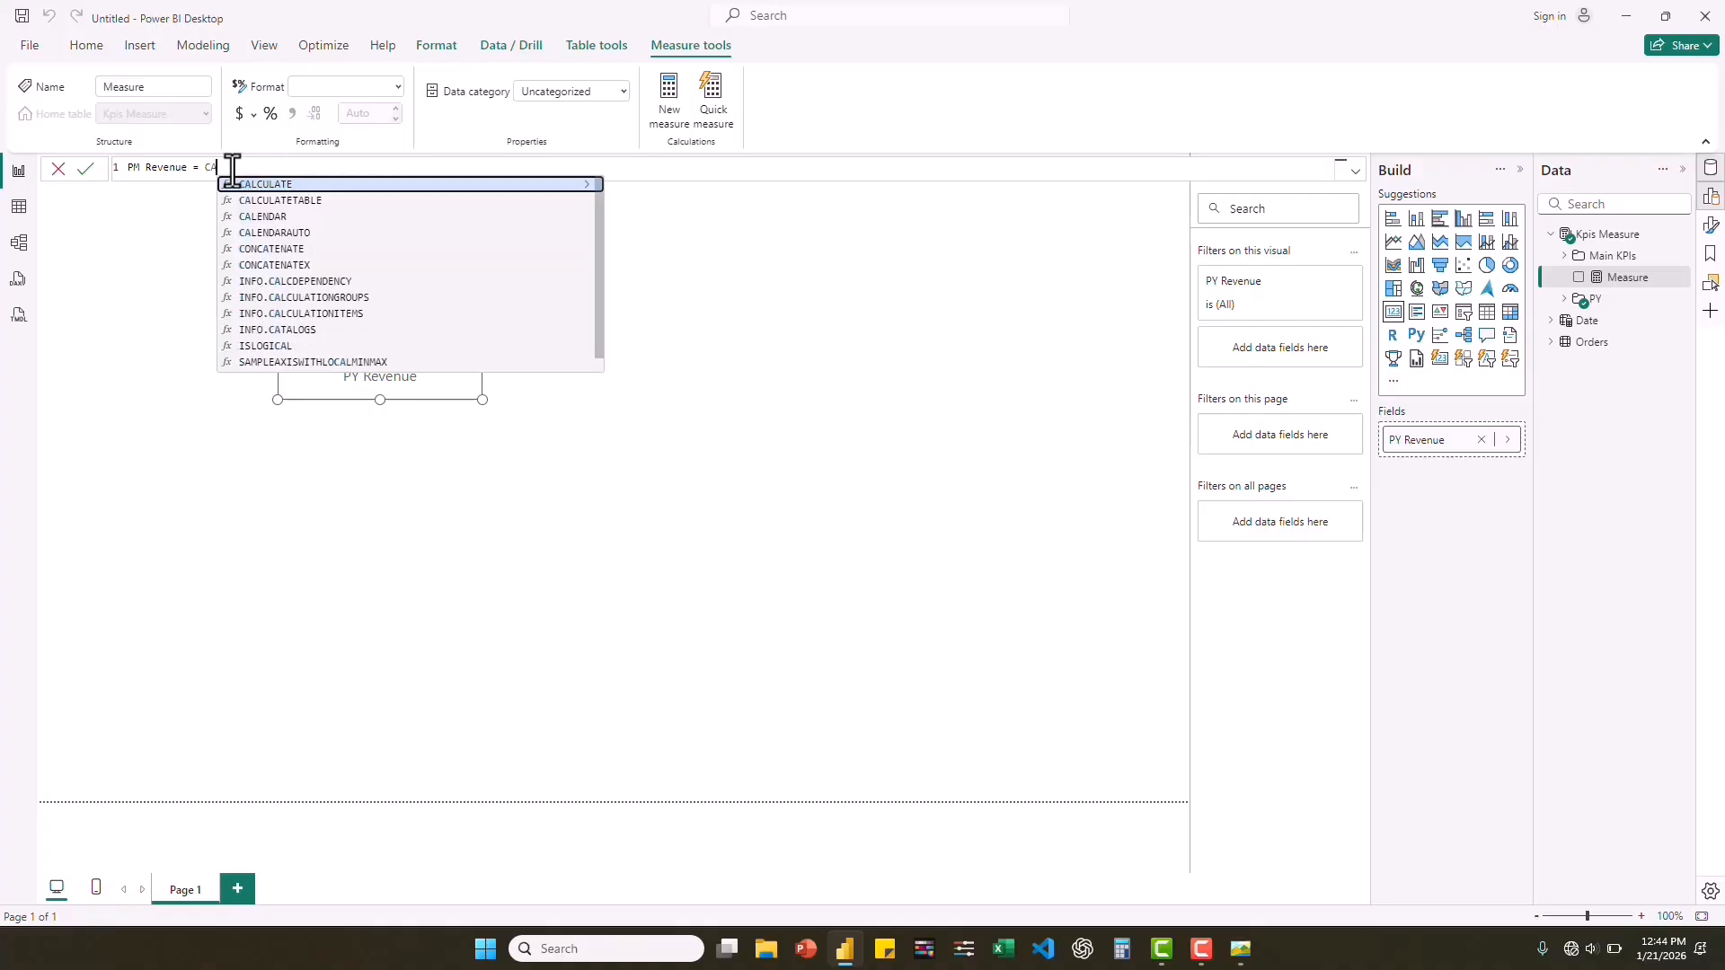
click(266, 185)
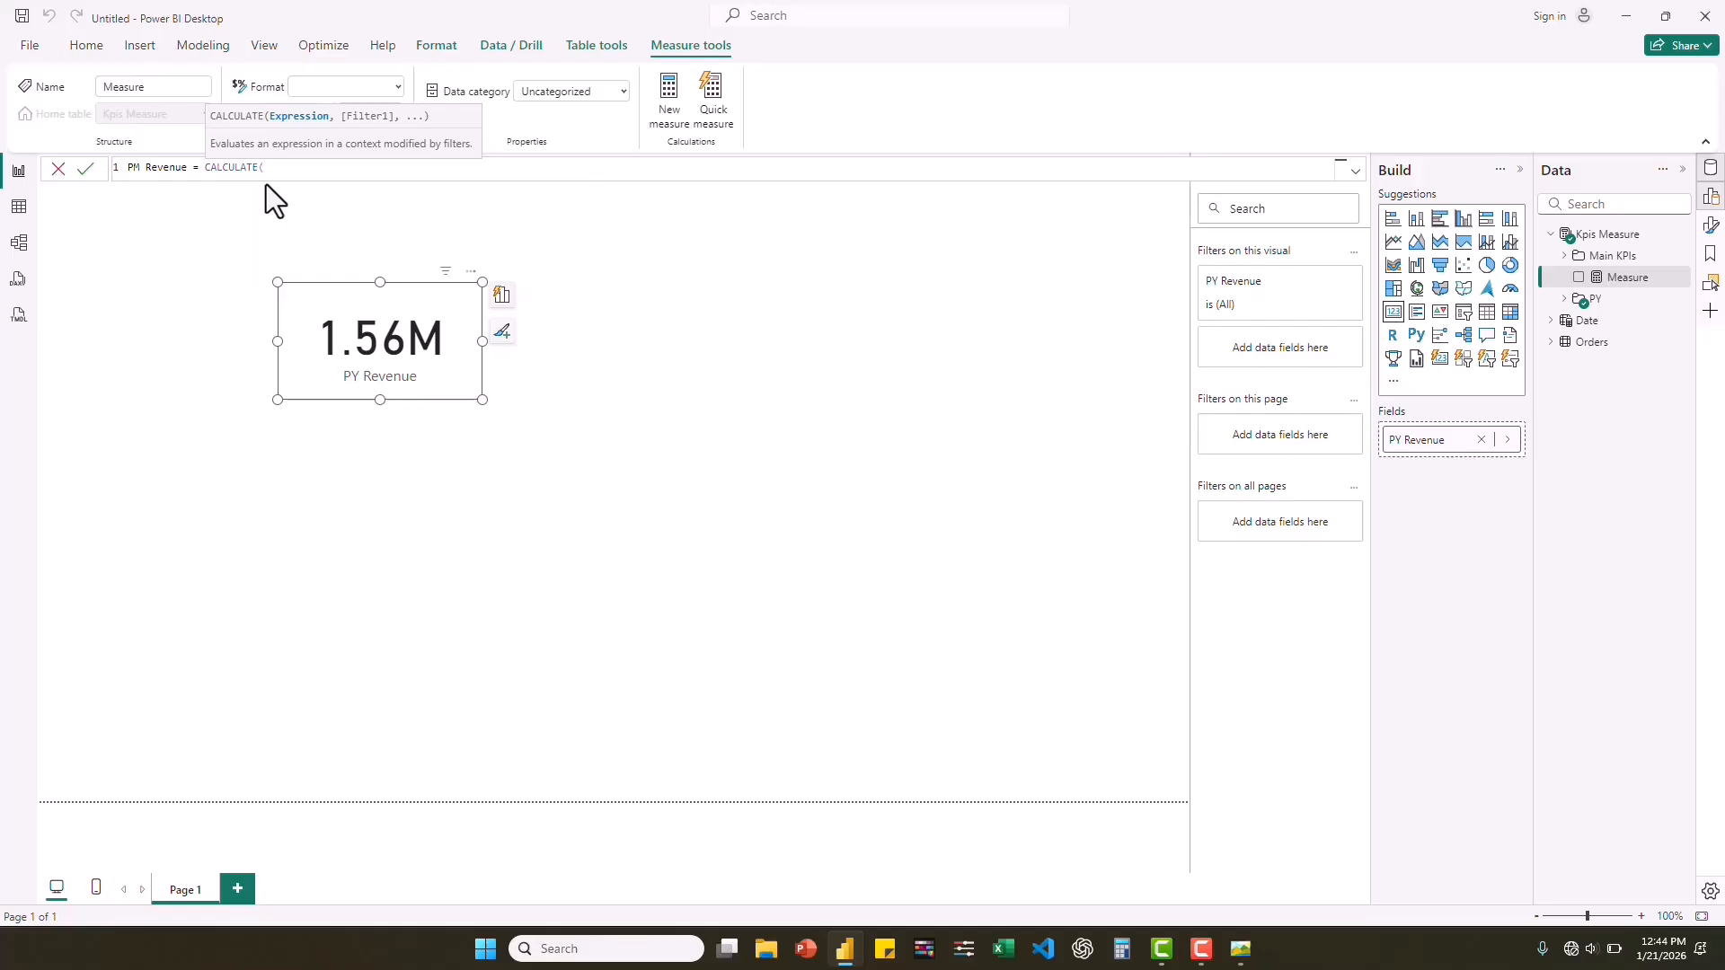
text([re)
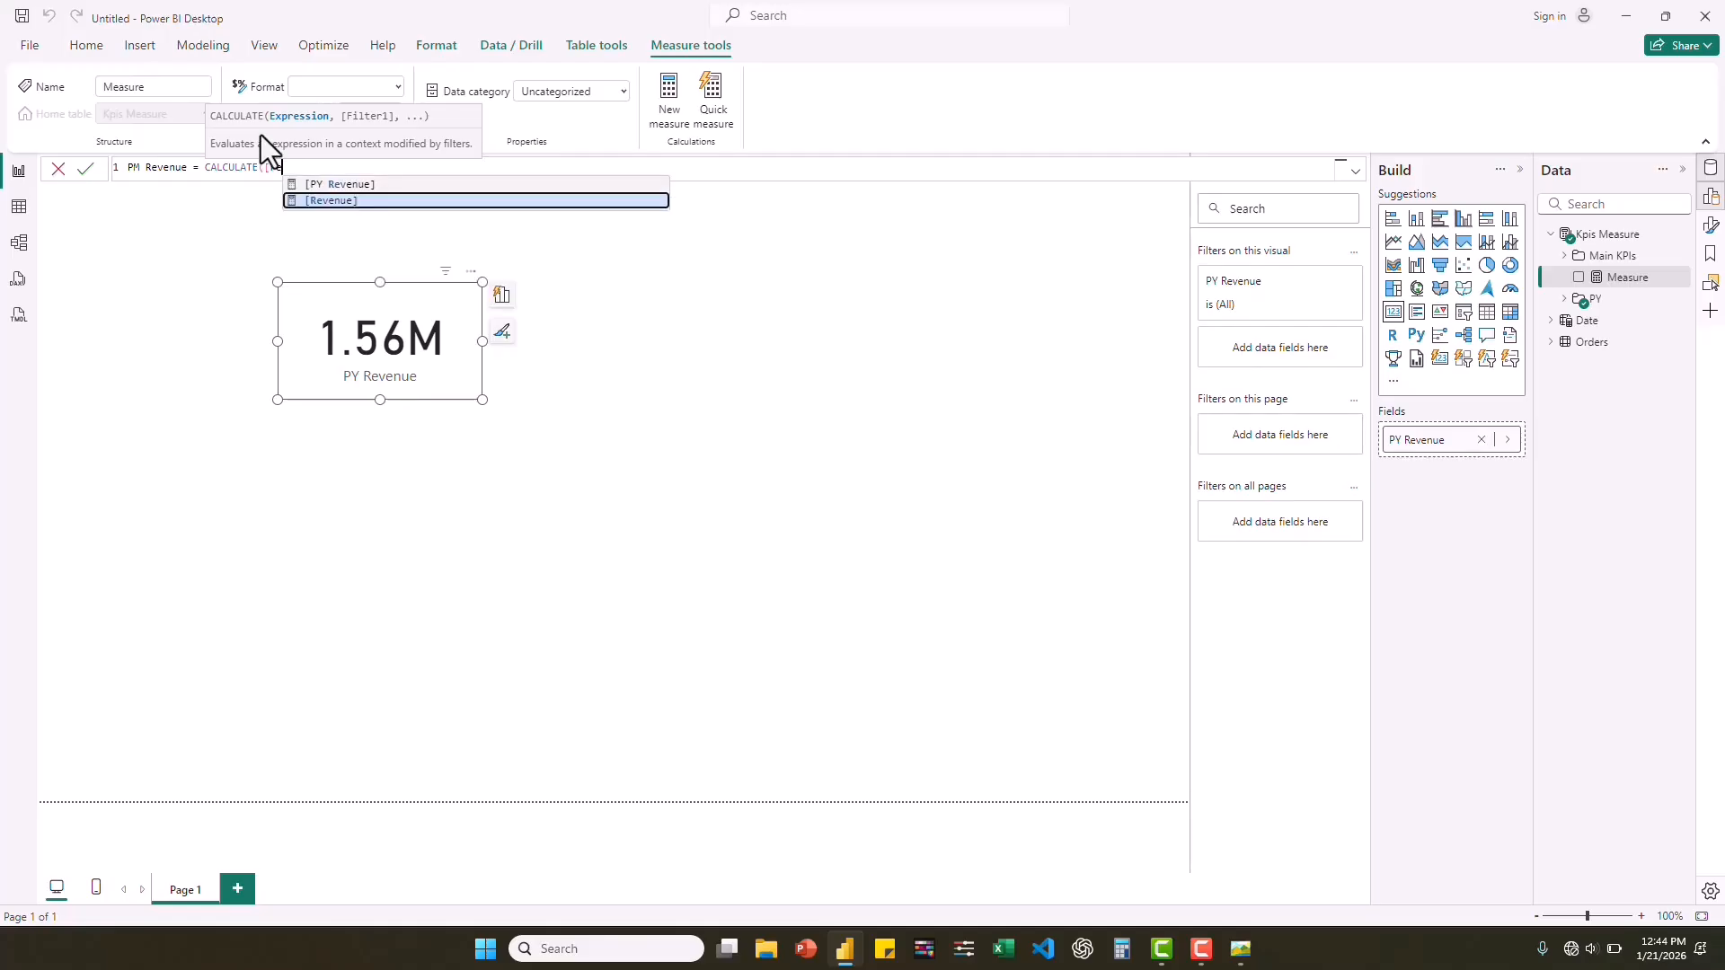
click(344, 200)
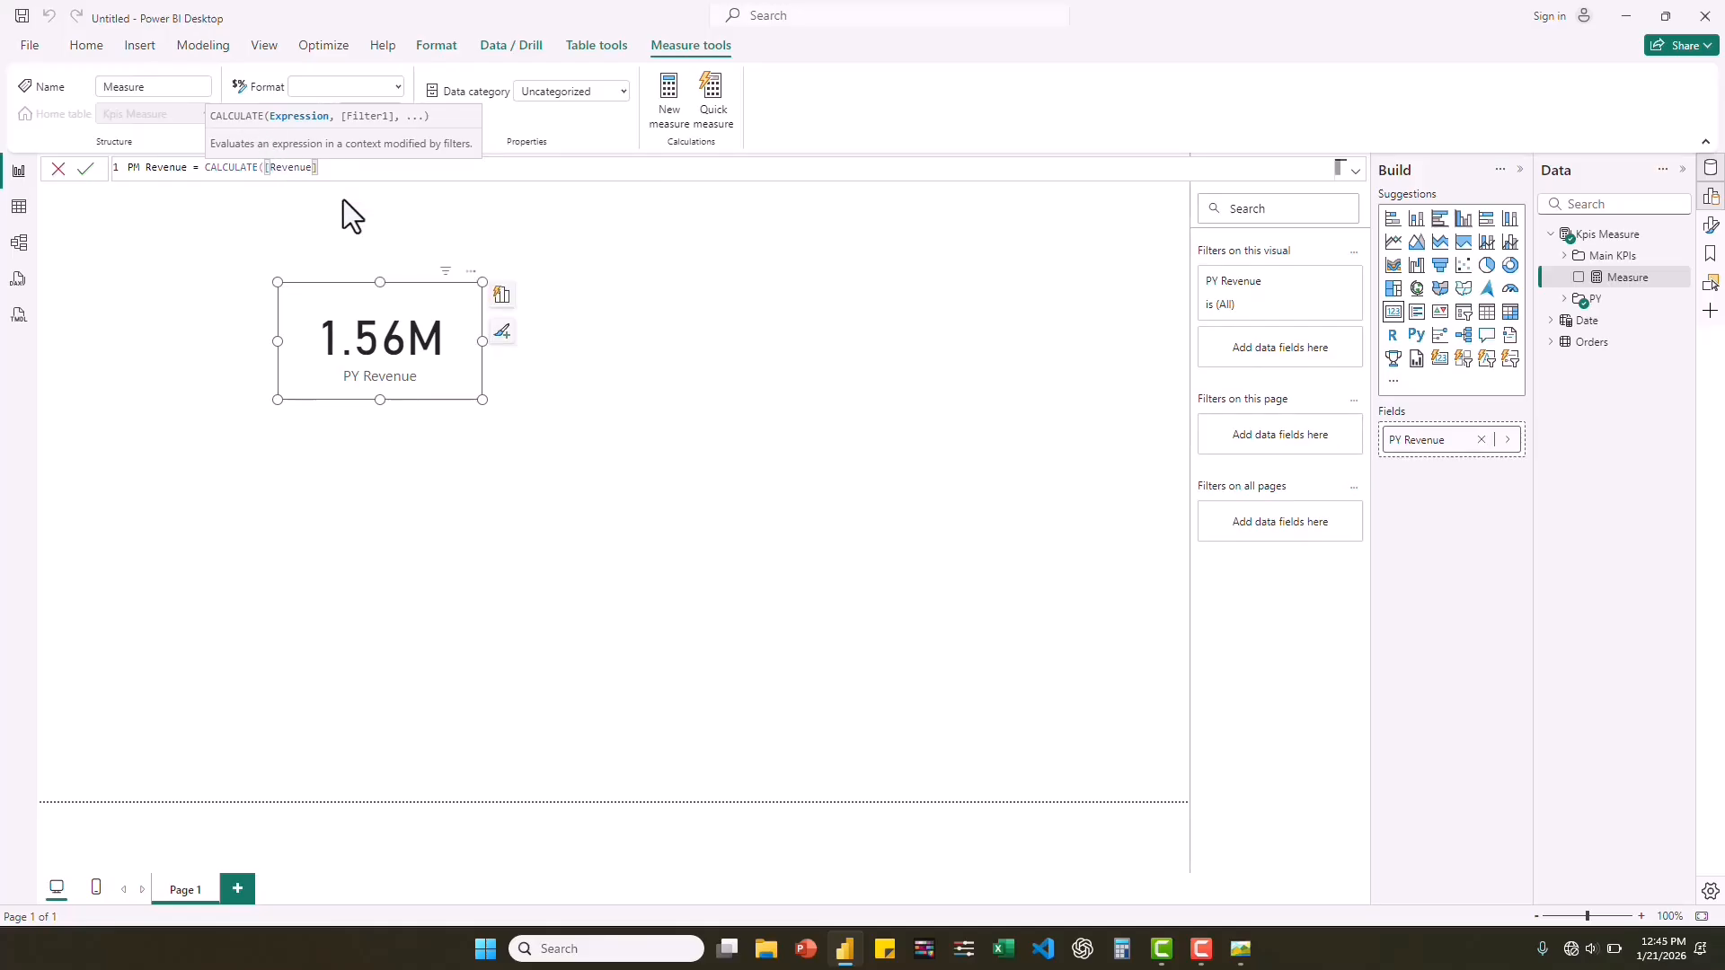
Complete the PM Revenue formula with the filter DATEADD('Date'[Date], -1, MONTH) and close both functions.
text(, )
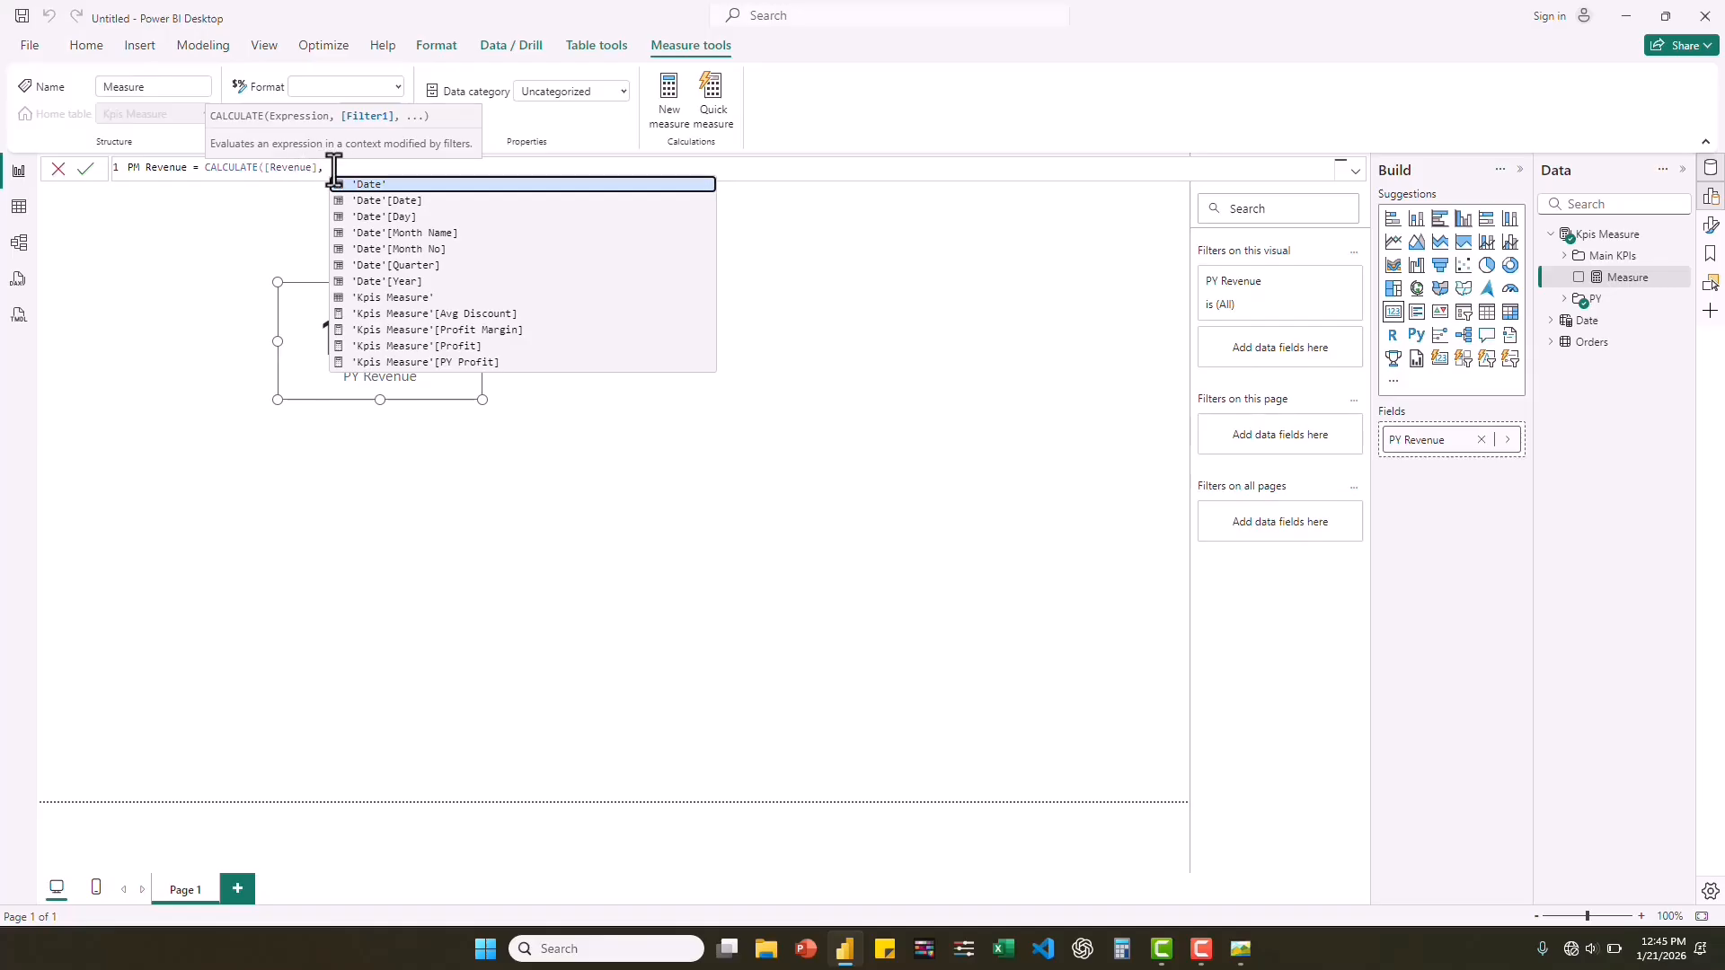
text(DATE)
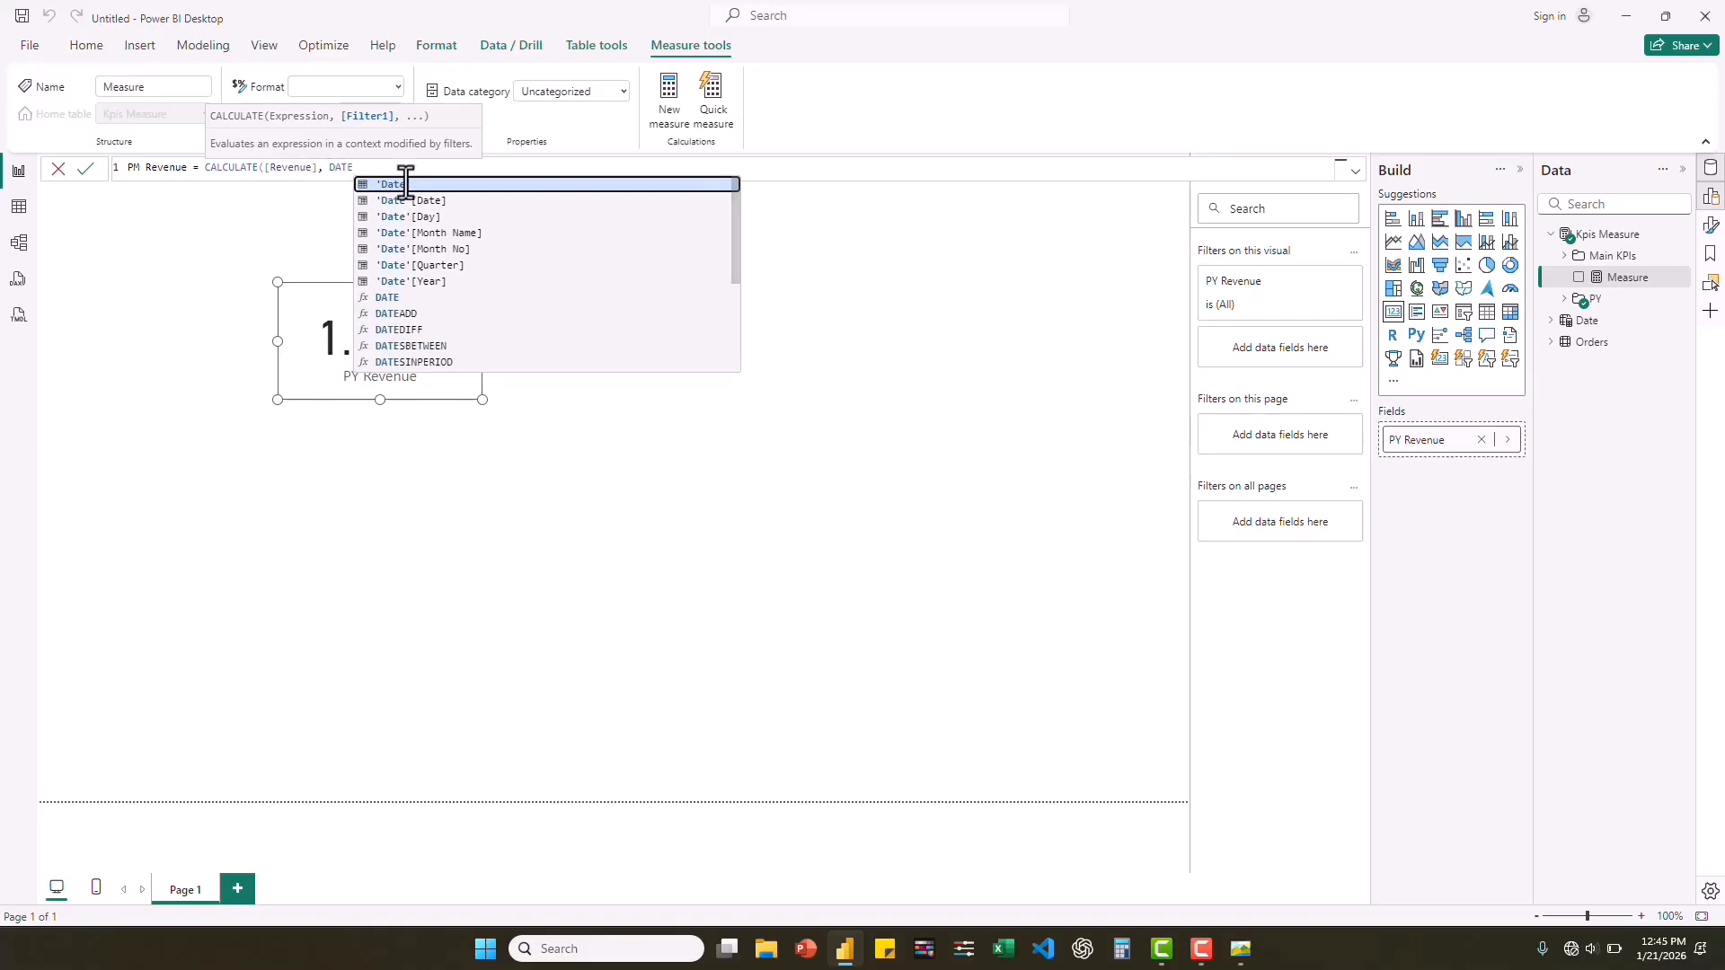
click(400, 314)
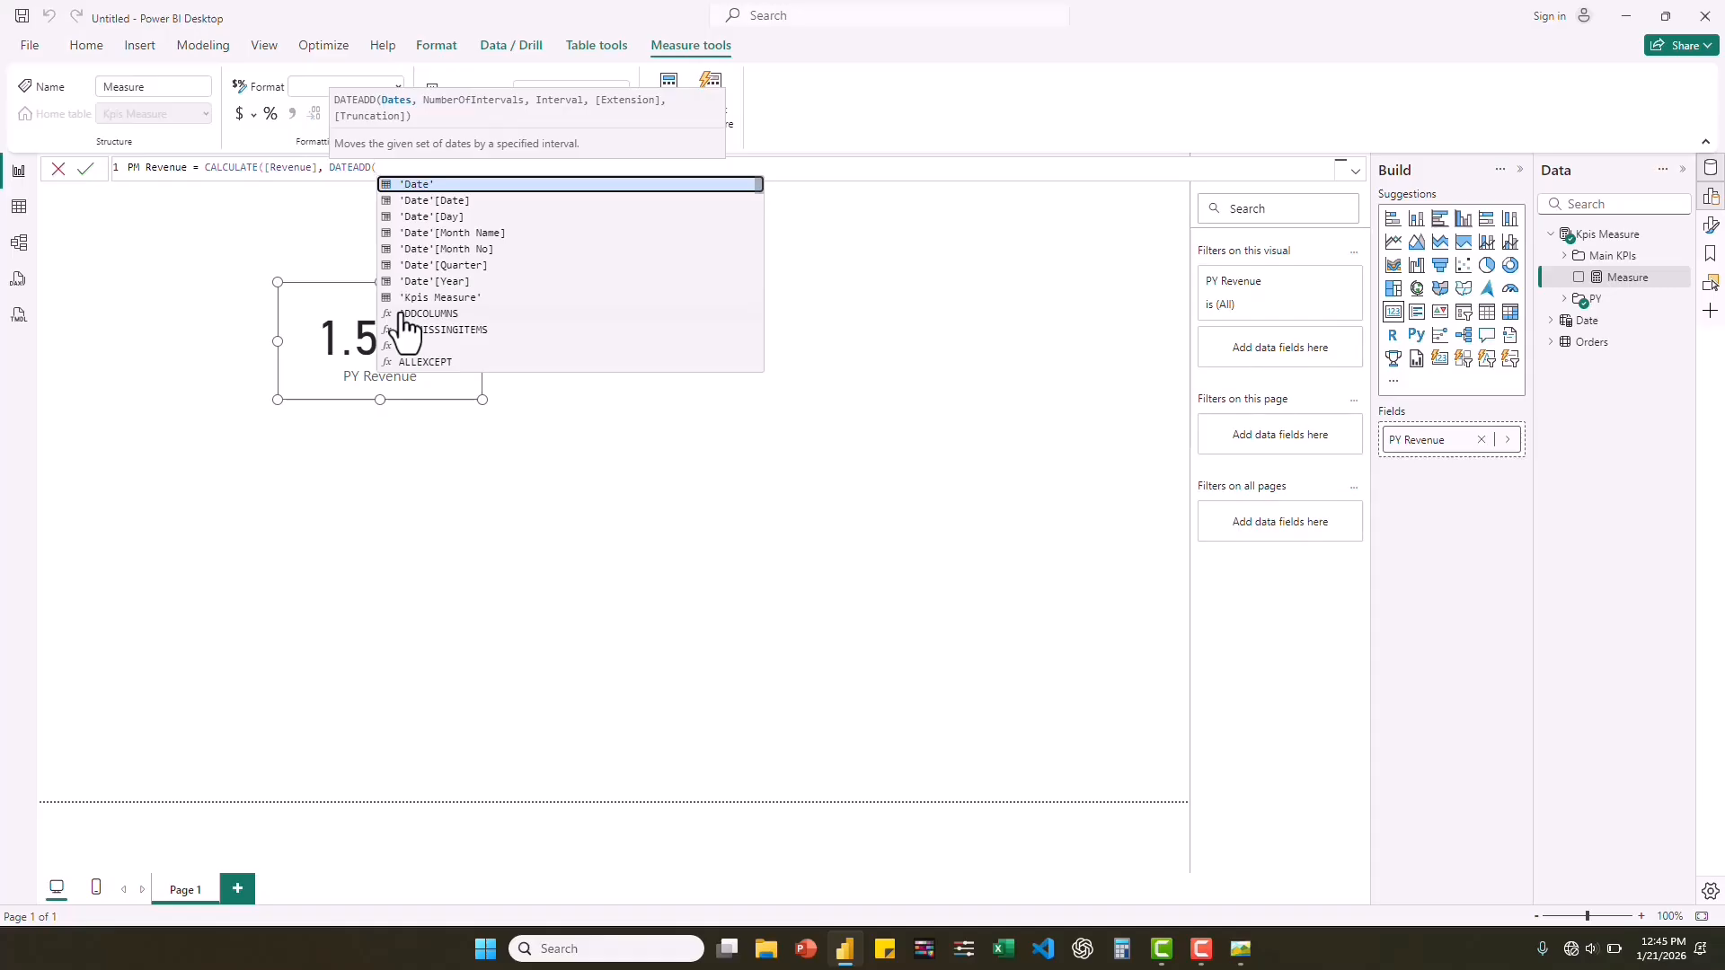
click(456, 201)
text(, )
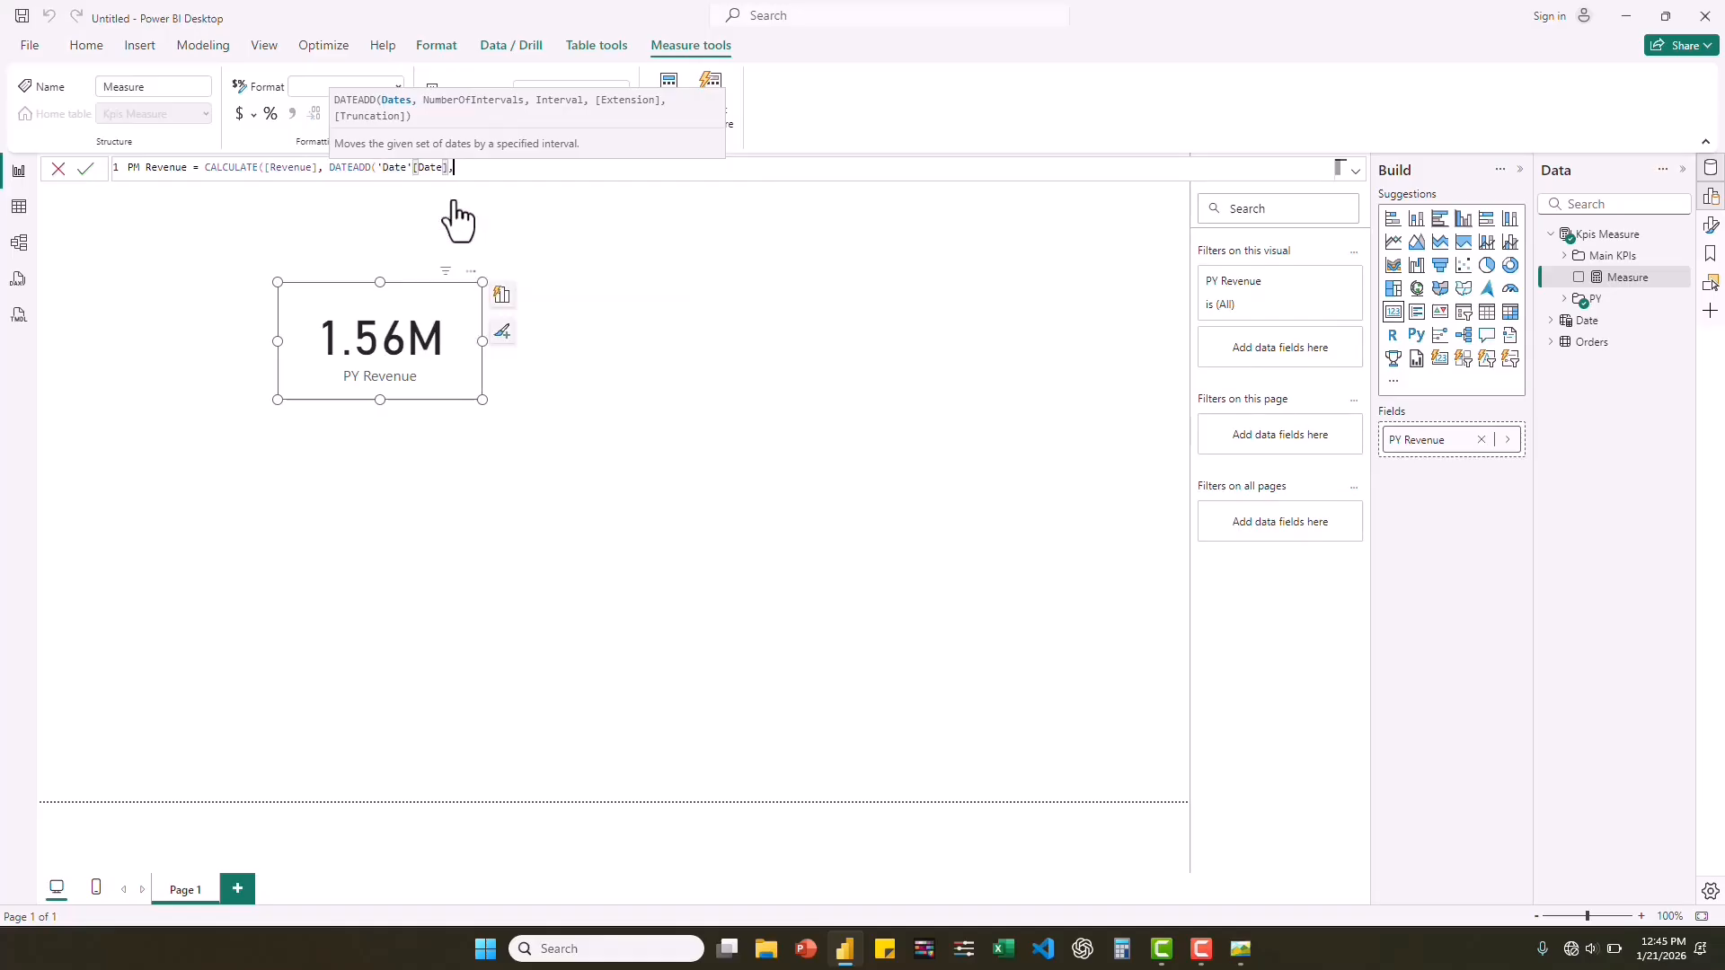
text(-1,)
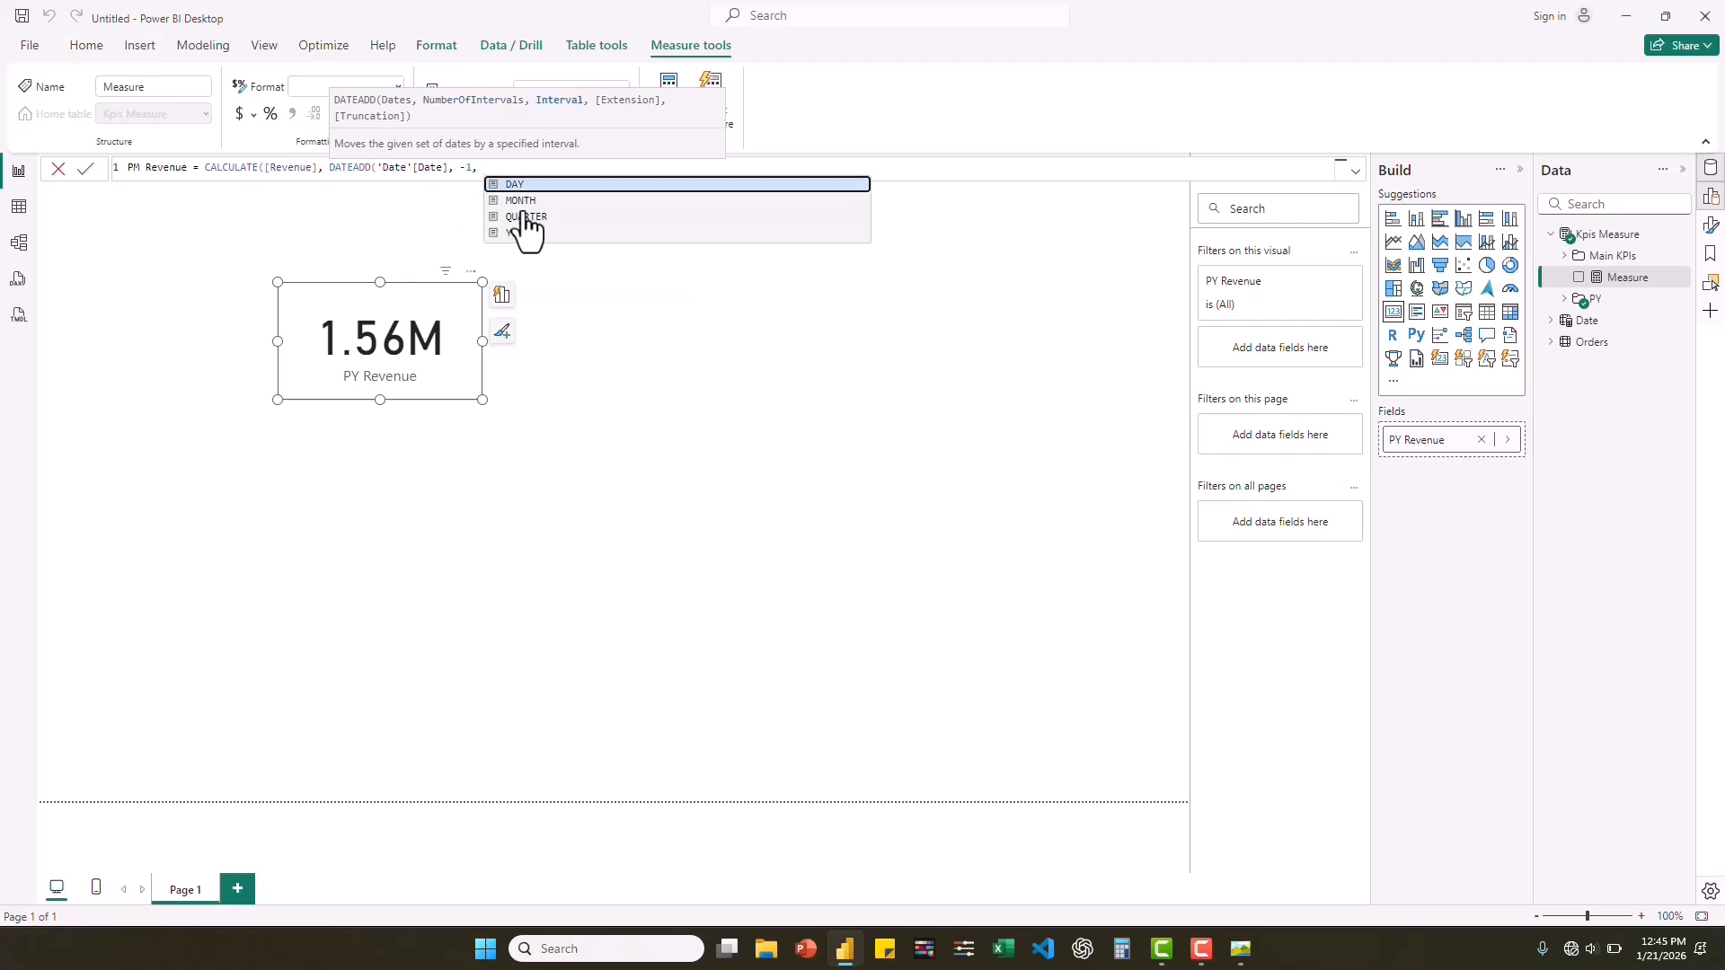
click(527, 200)
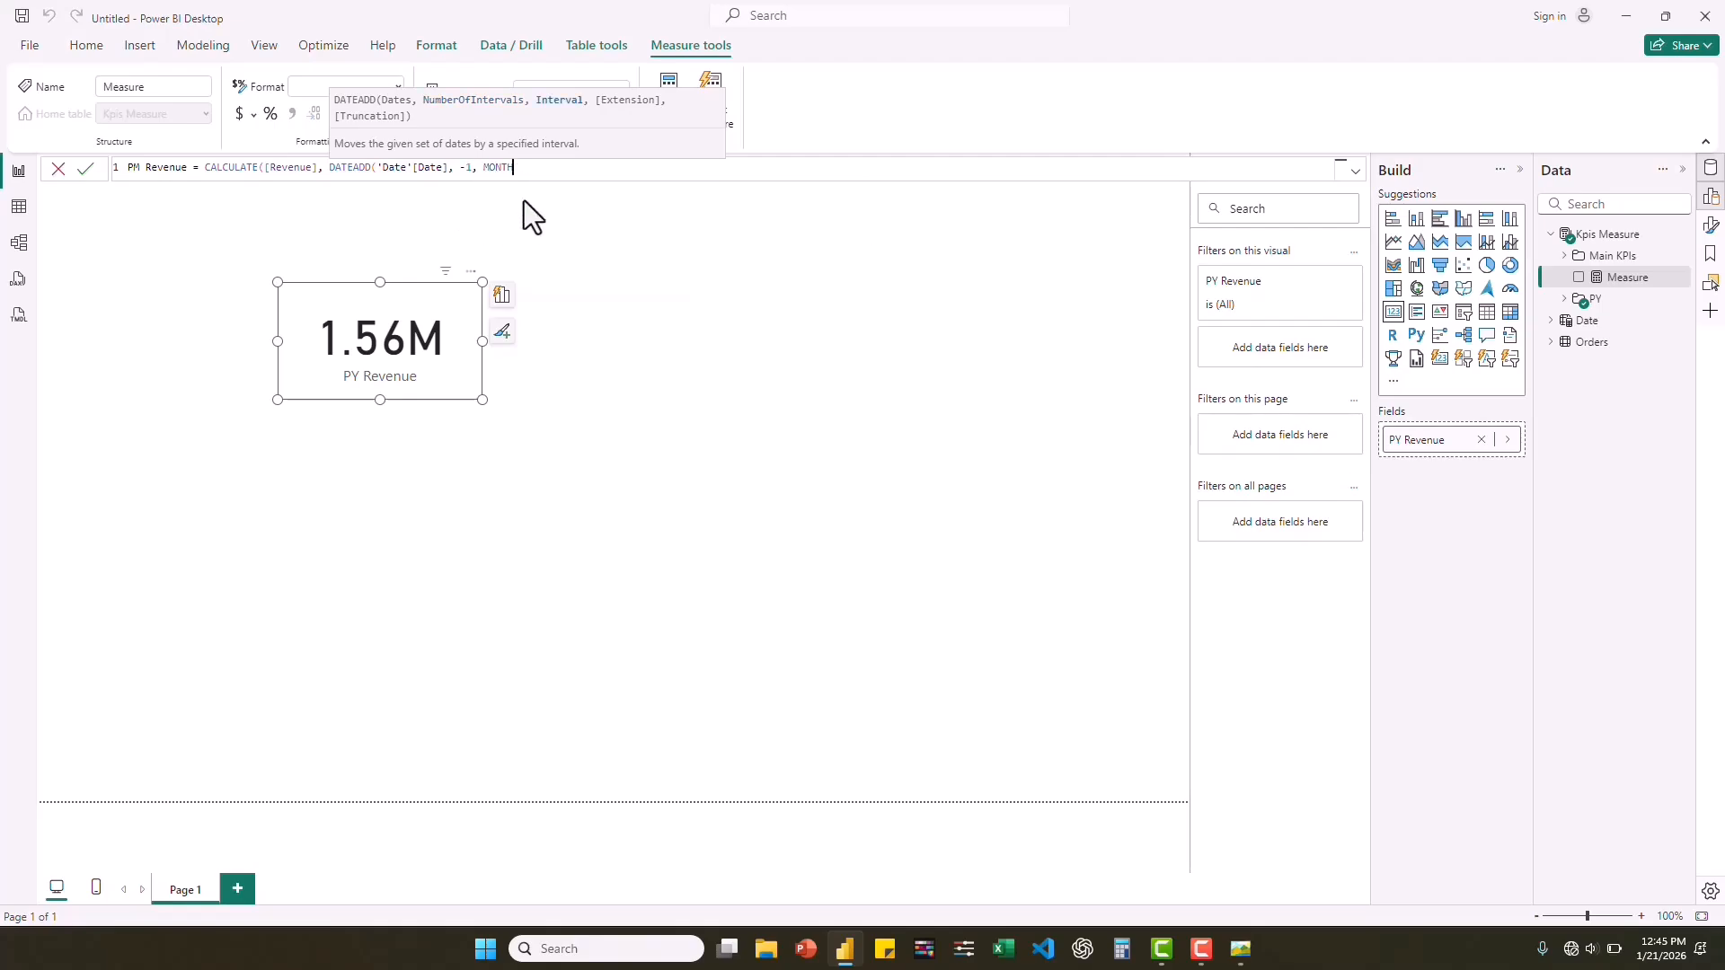
text())
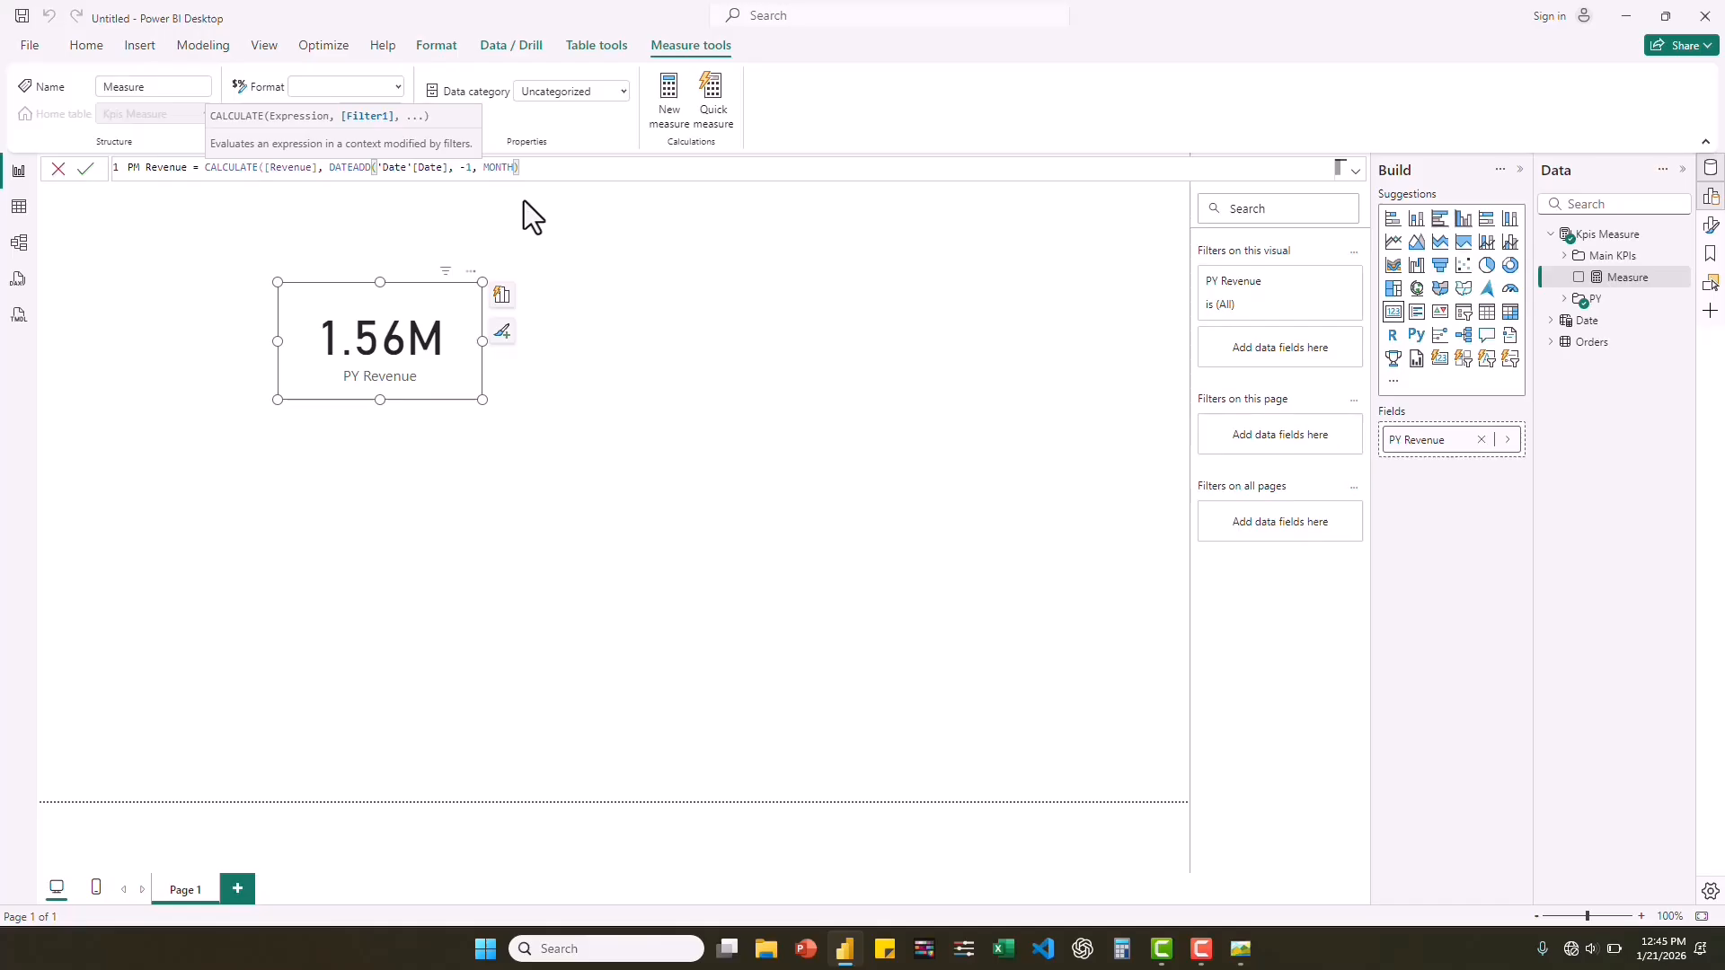
text())
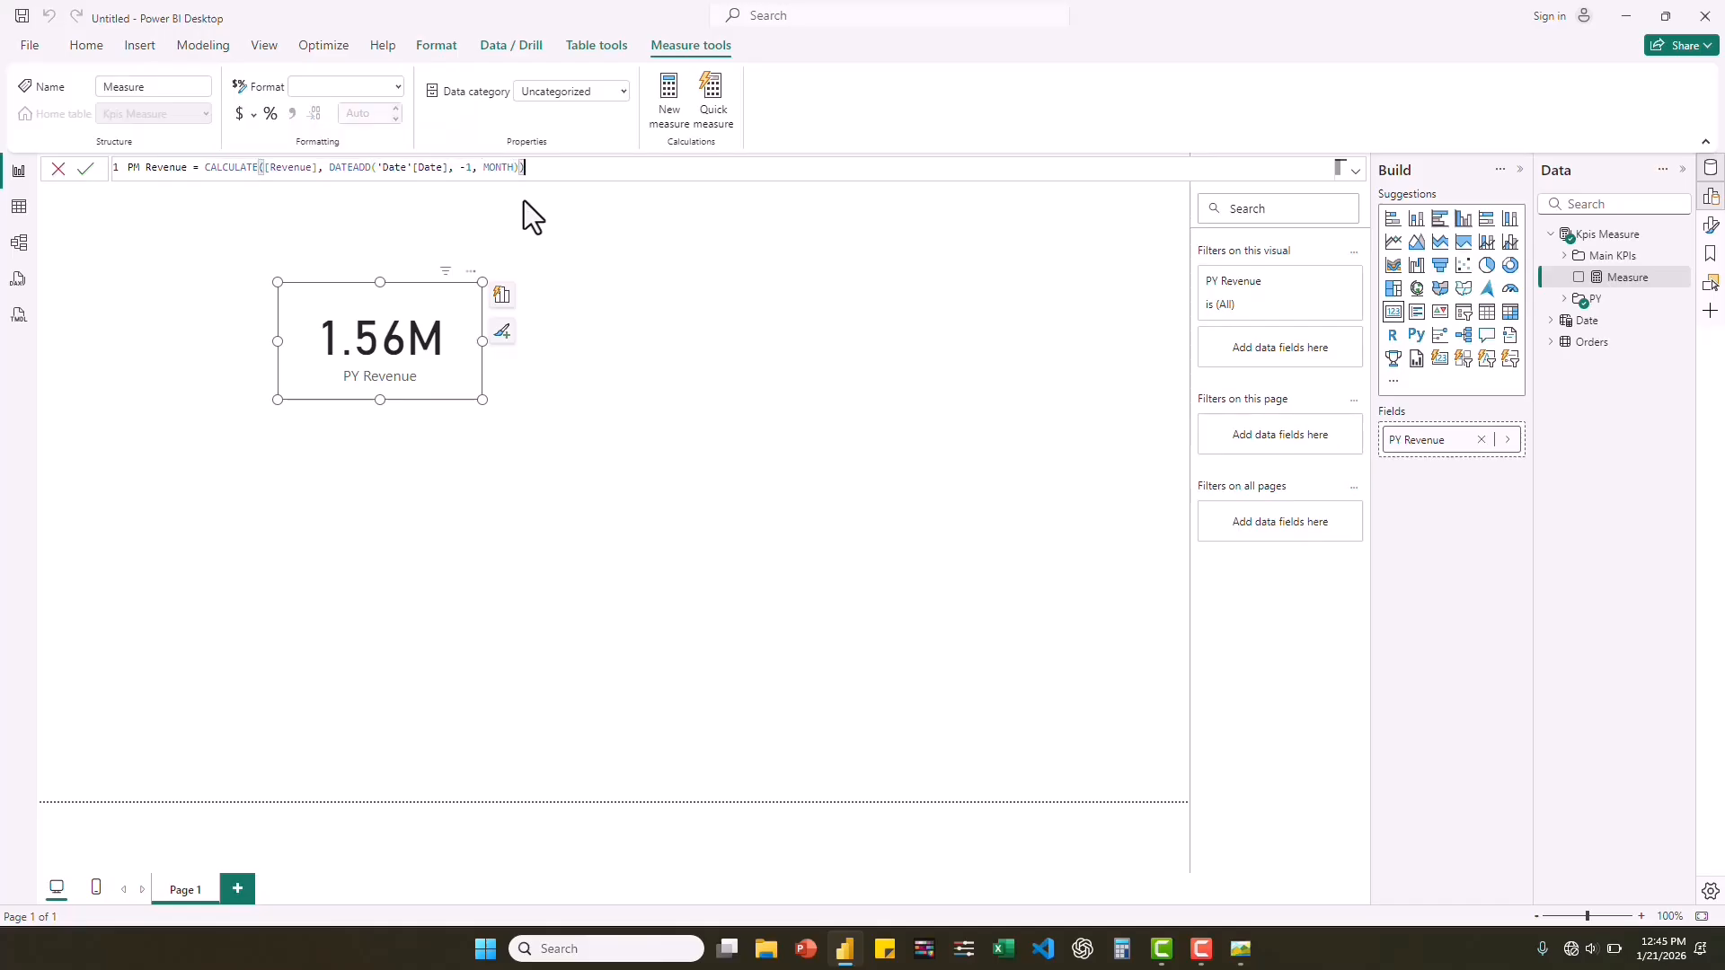
Copy the whole PM Revenue formula for reuse and commit the measure.
click(339, 168)
key(ctrl+a)
key(ctrl+c)
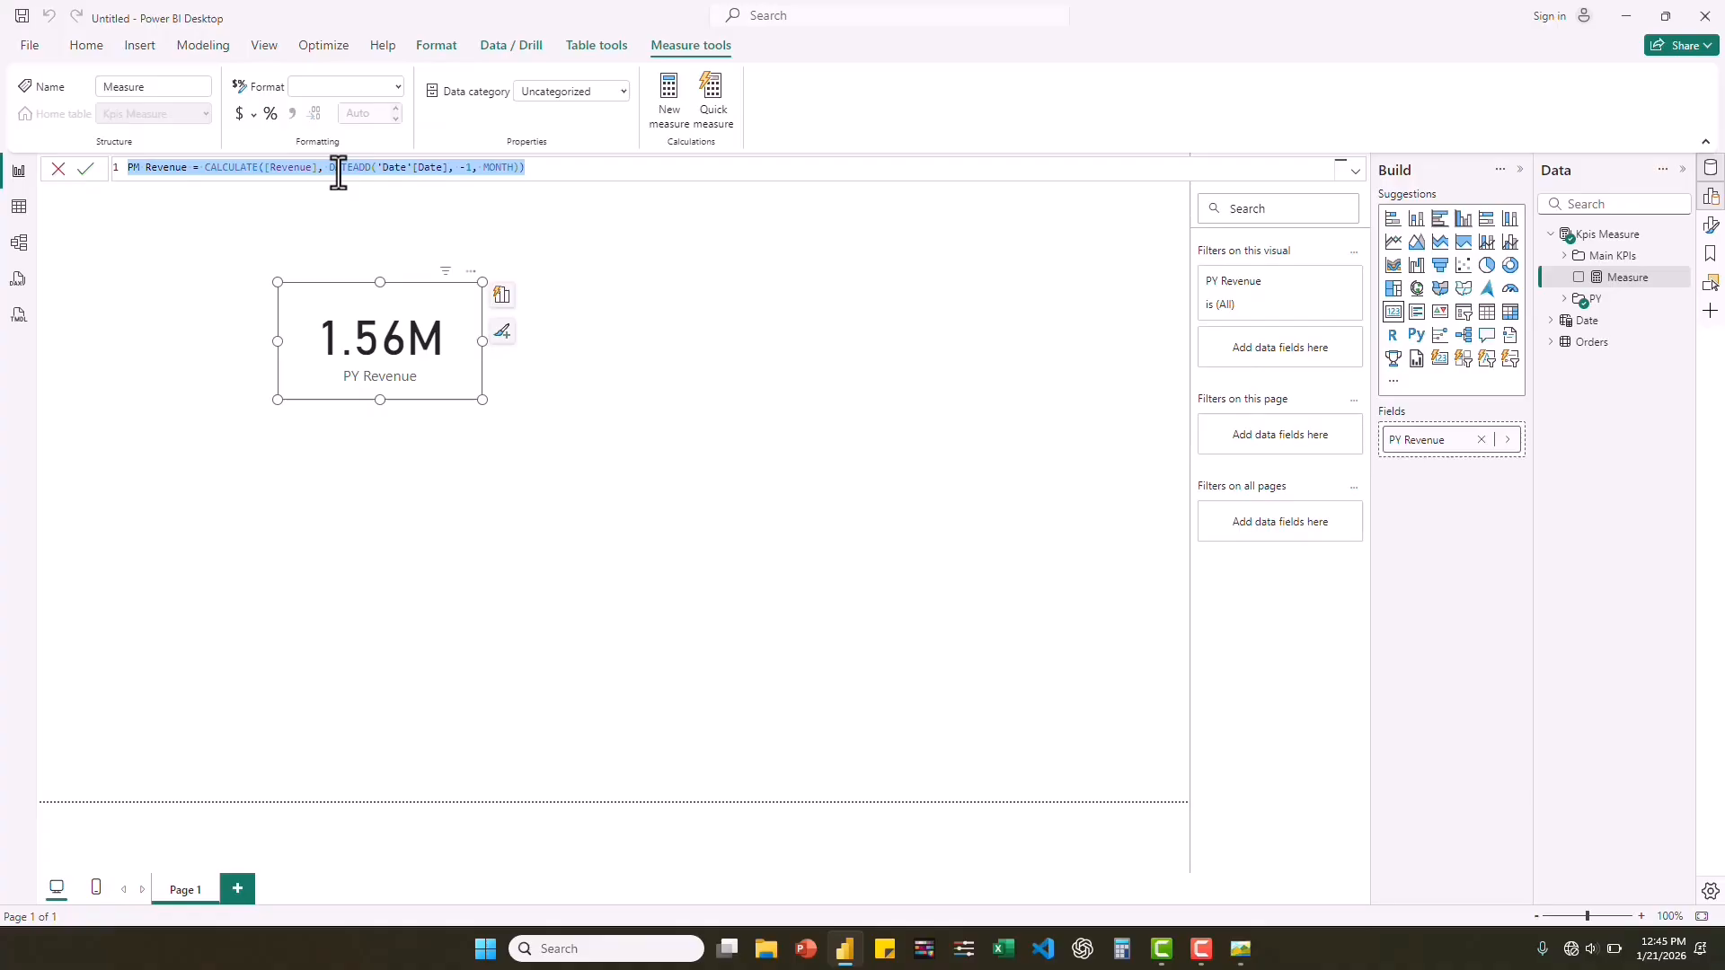
key(Return)
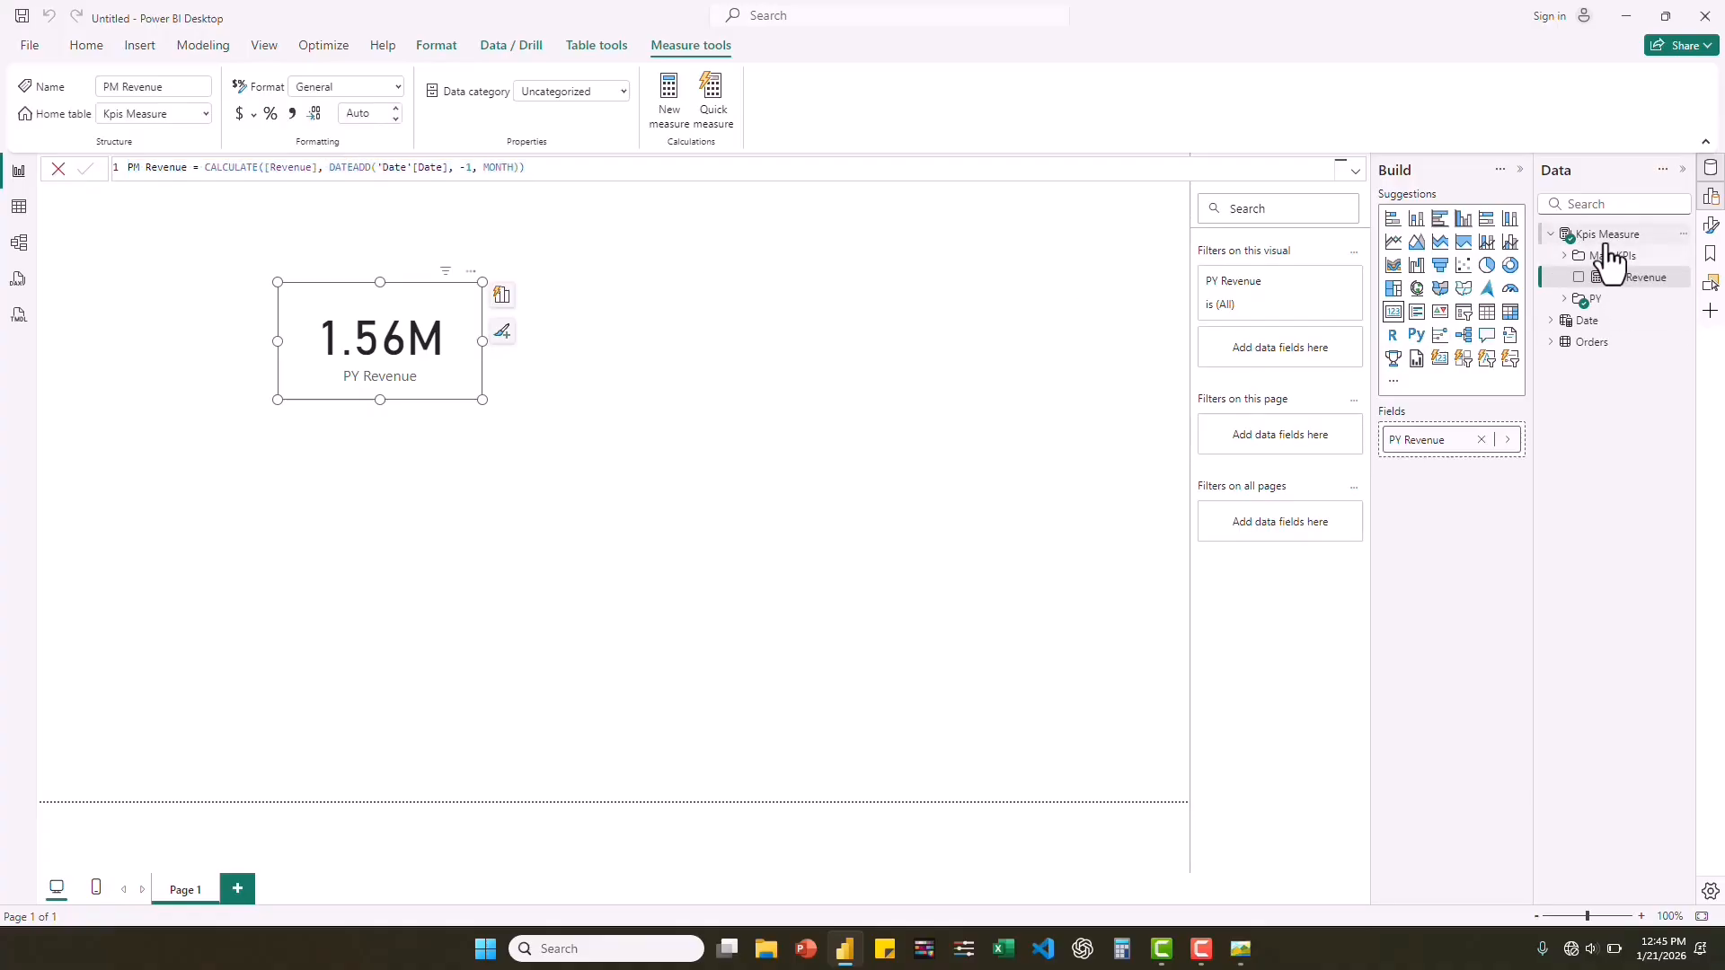
Add a PM Profit measure to the Kpis Measure table by reusing the copied formula with [Profit] in place of [Revenue].
right_click(1606, 243)
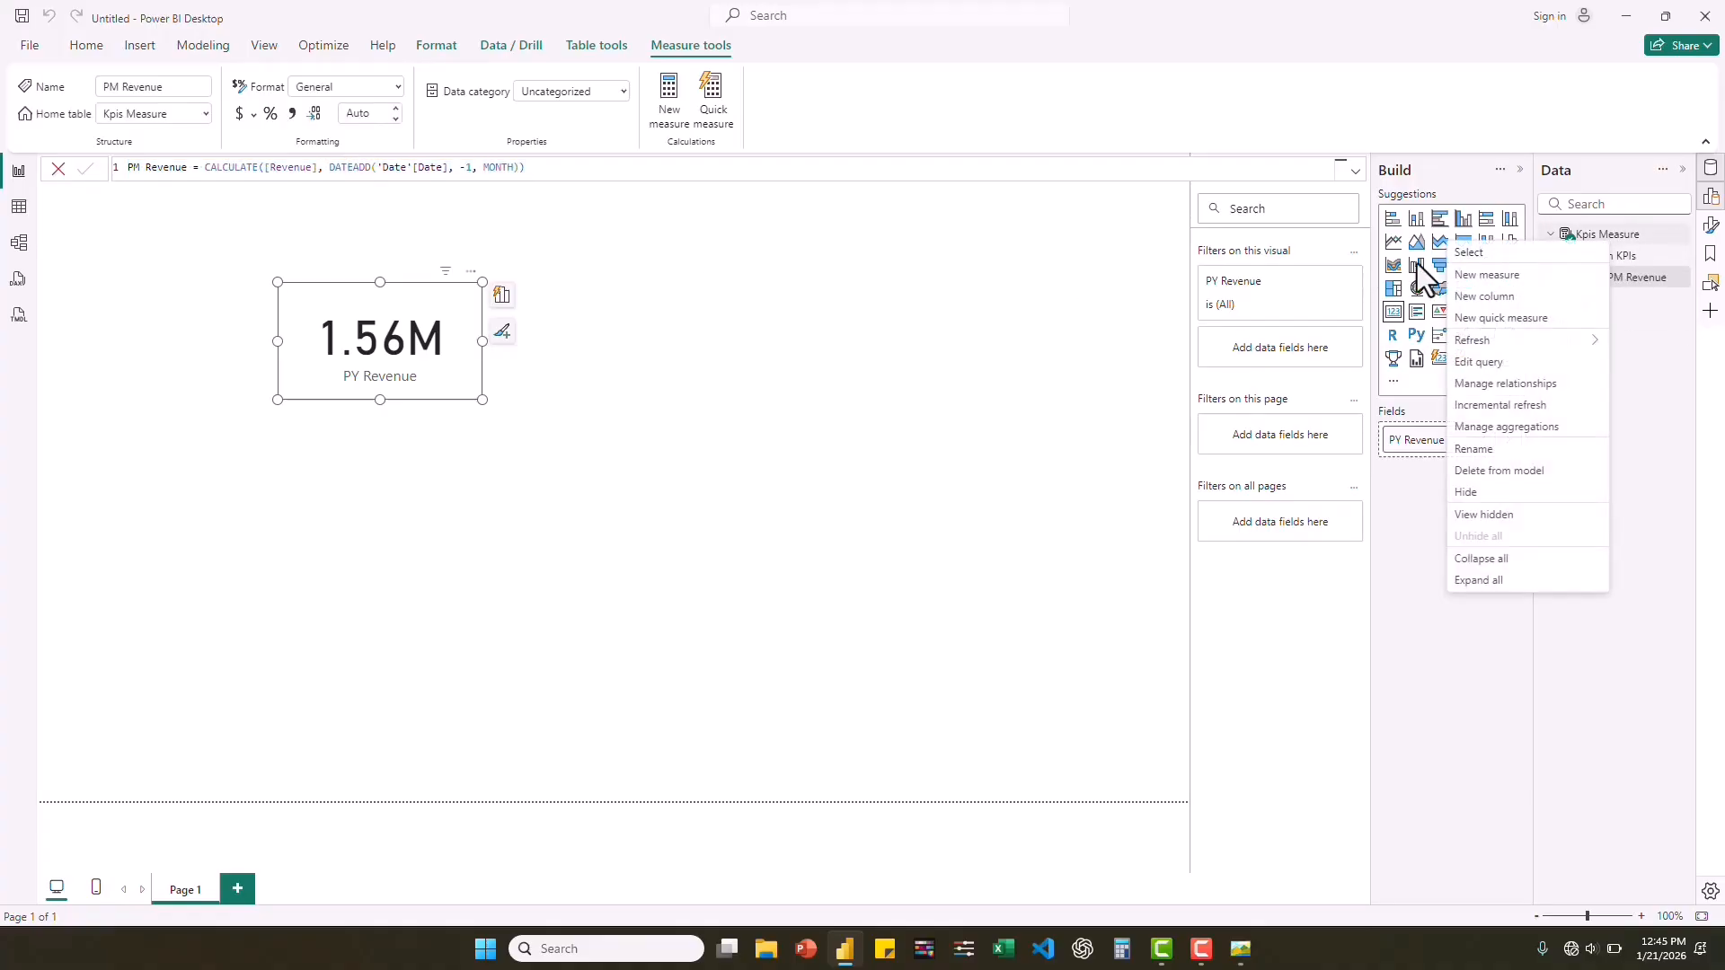
click(1490, 274)
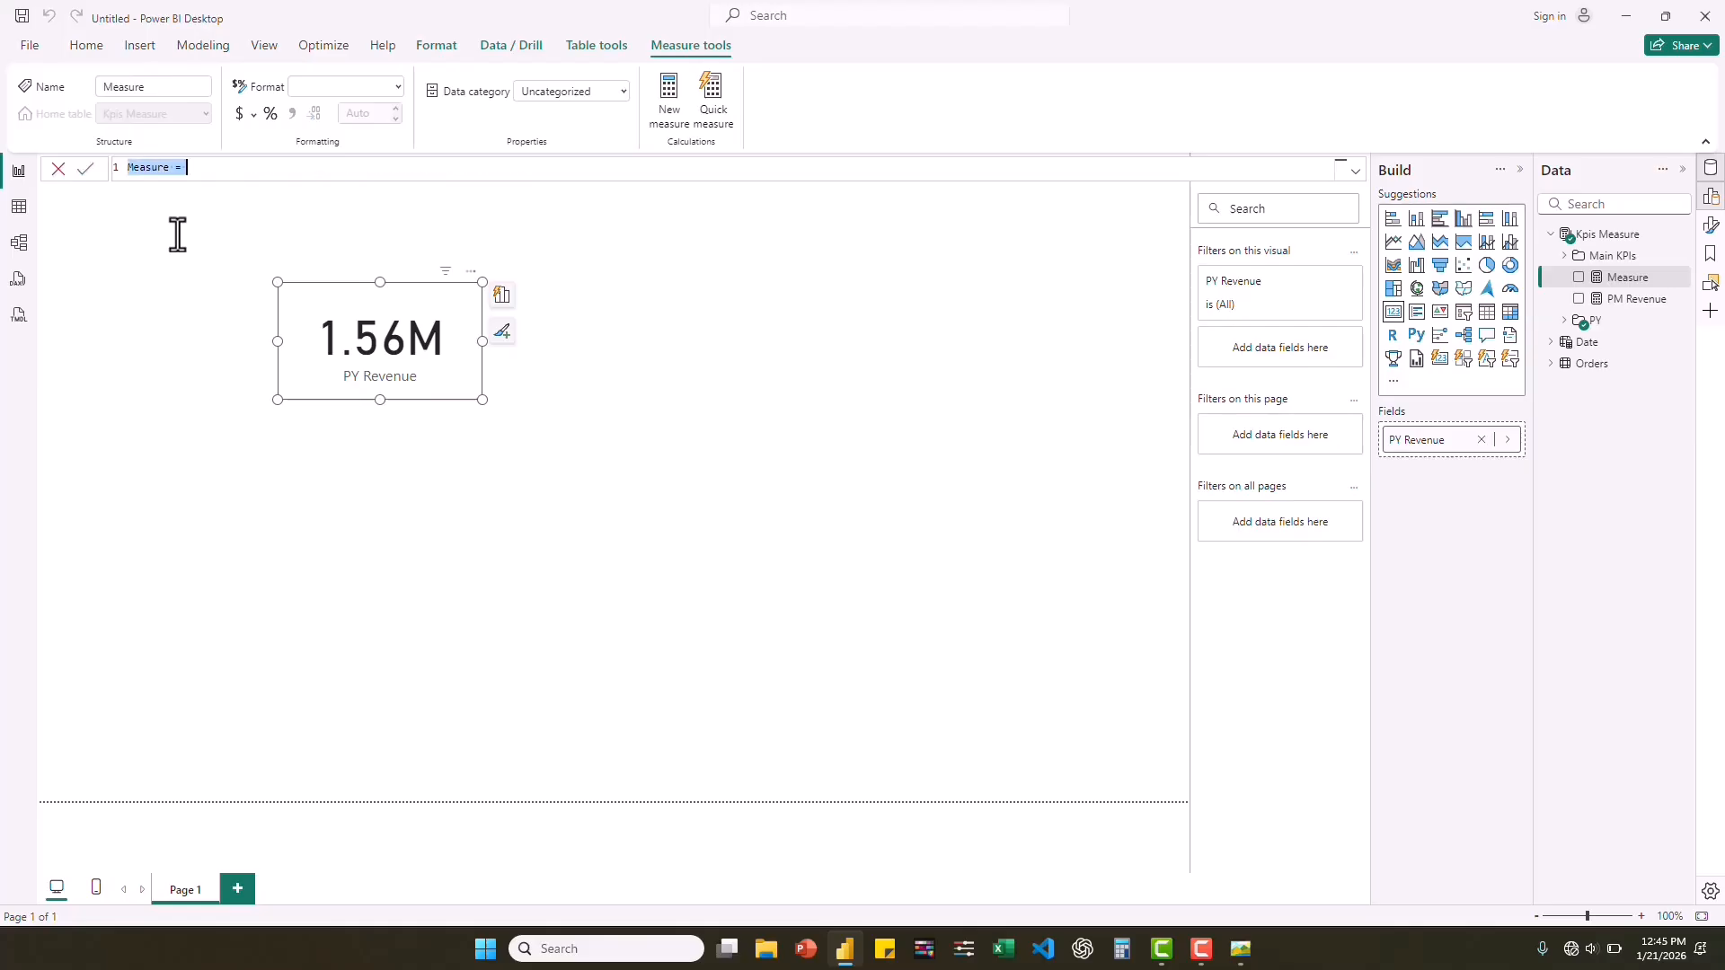
key(ctrl+v)
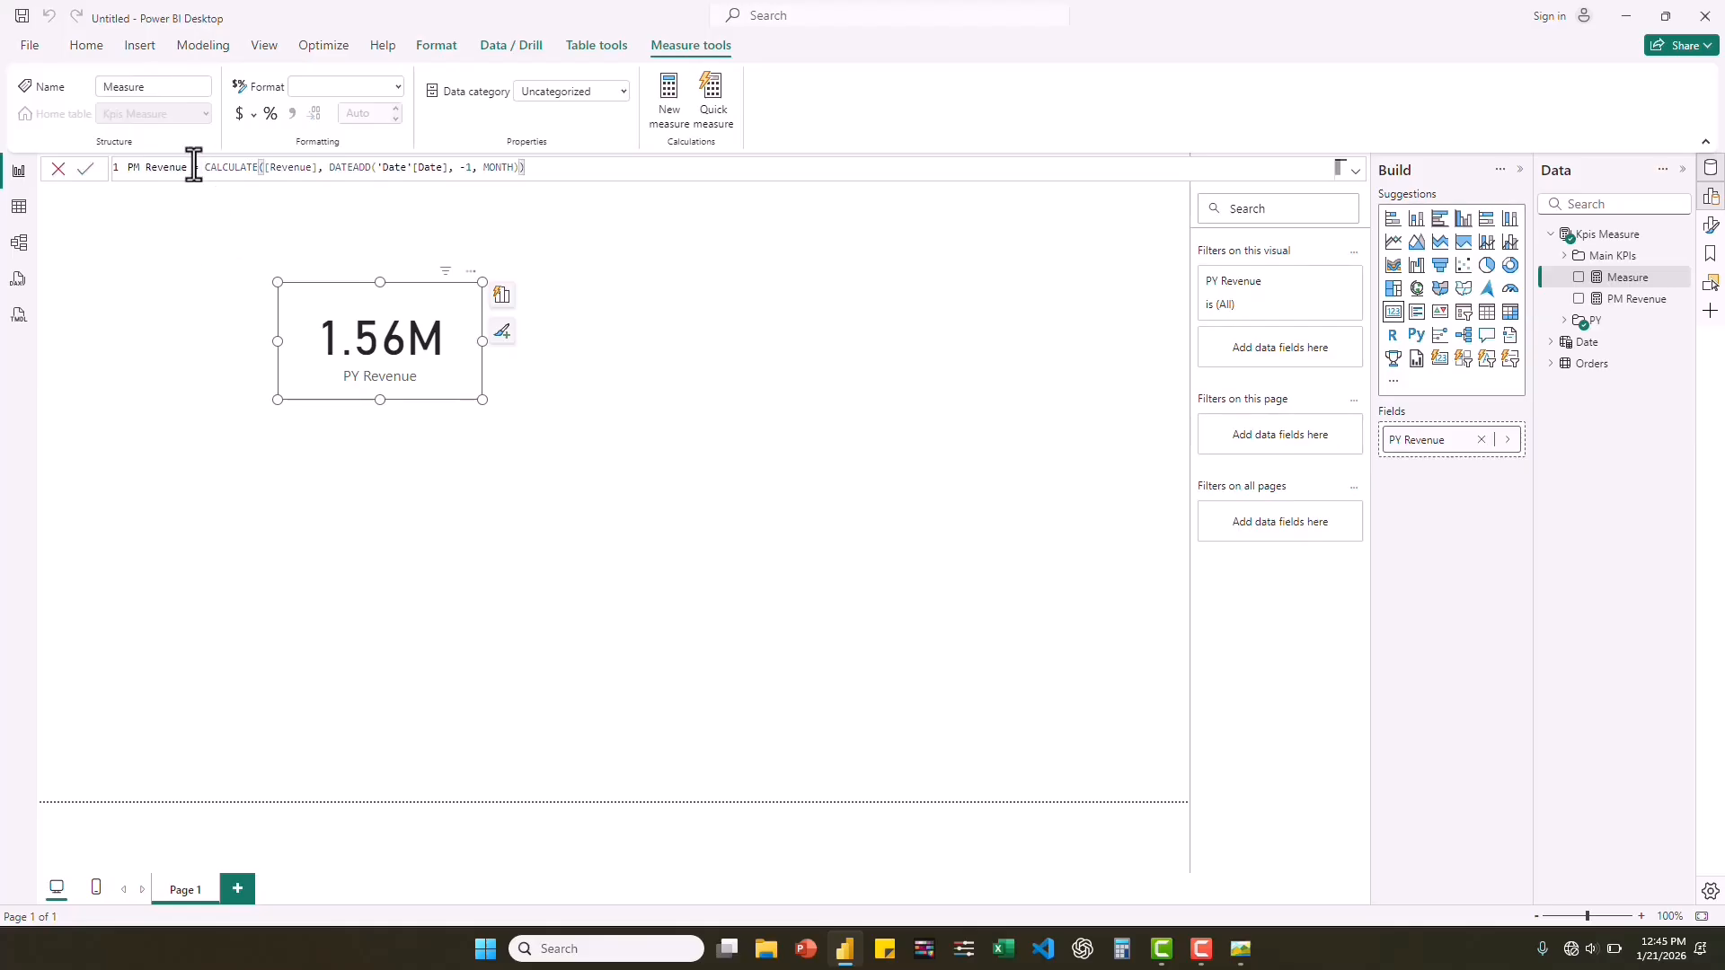
drag(185, 174, 146, 170)
text(Profit)
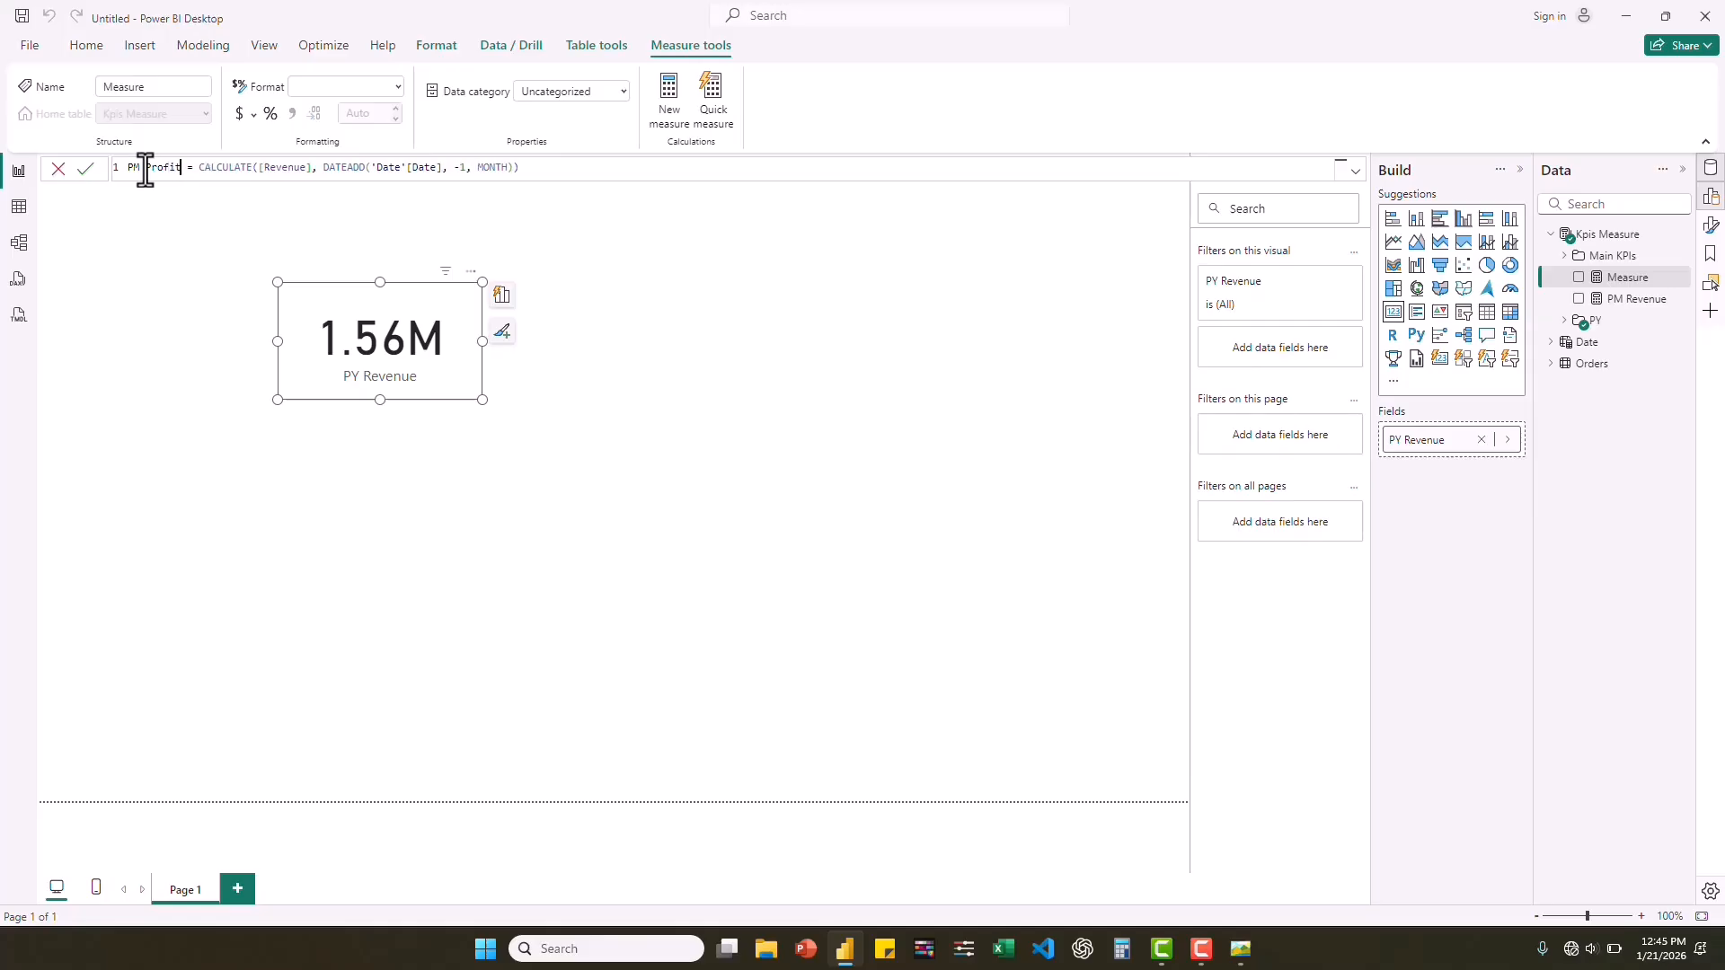
drag(308, 170, 258, 170)
text(prof)
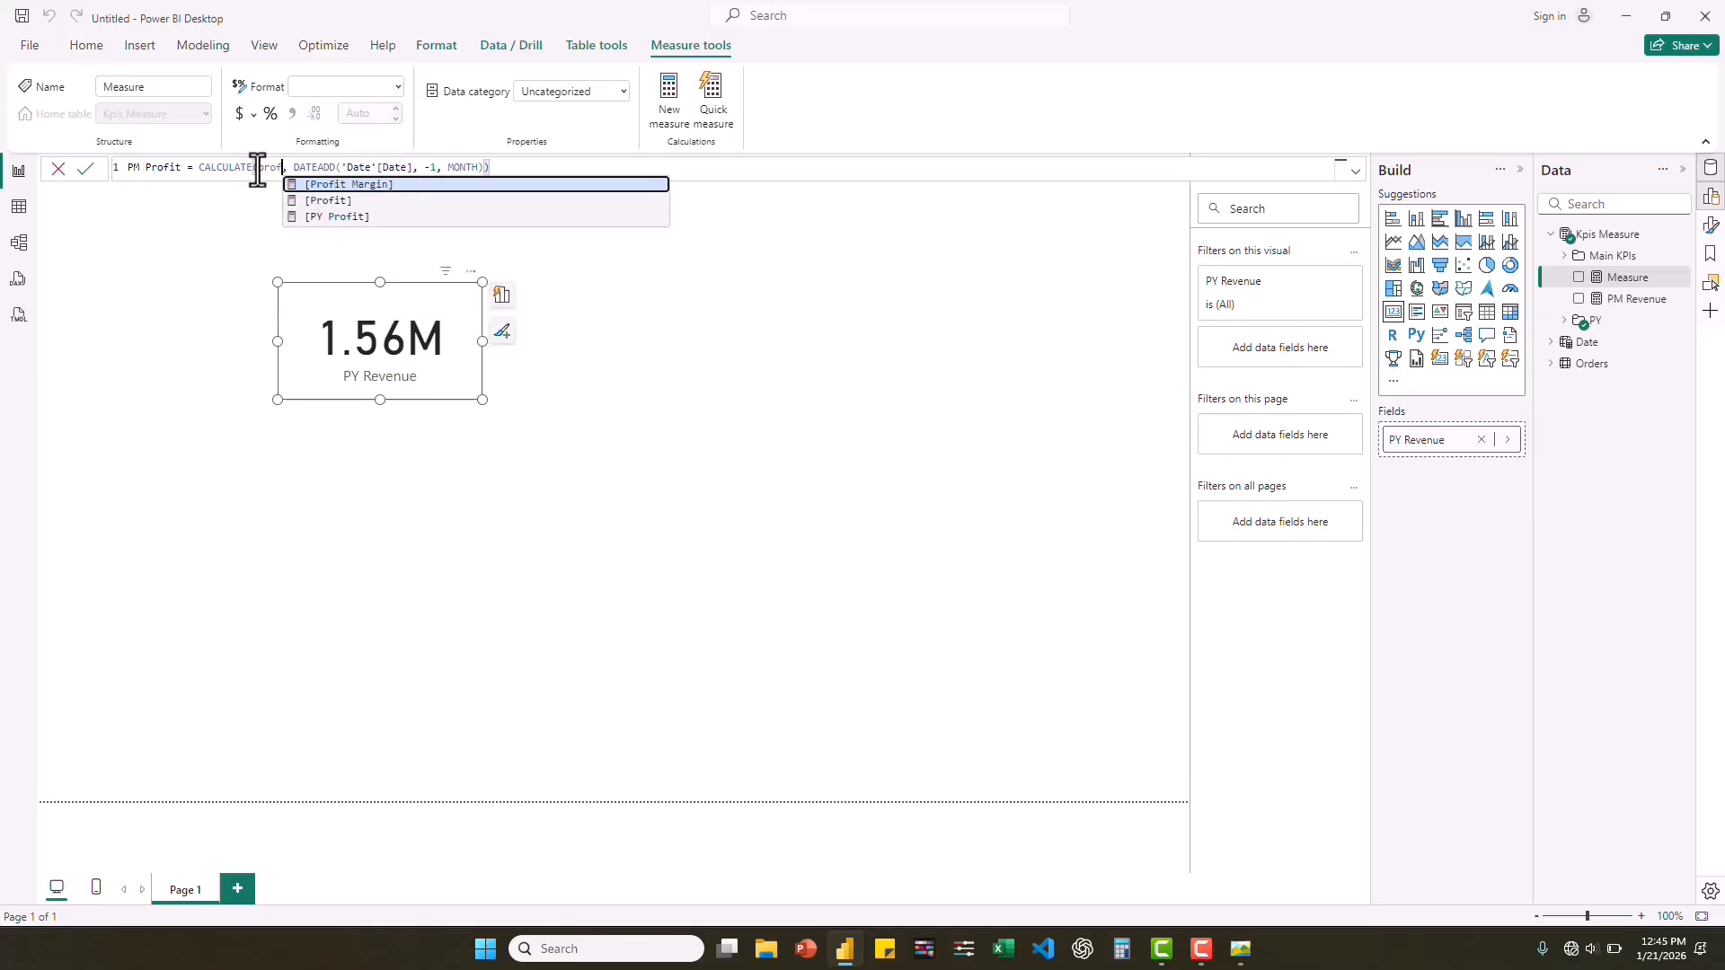
click(337, 203)
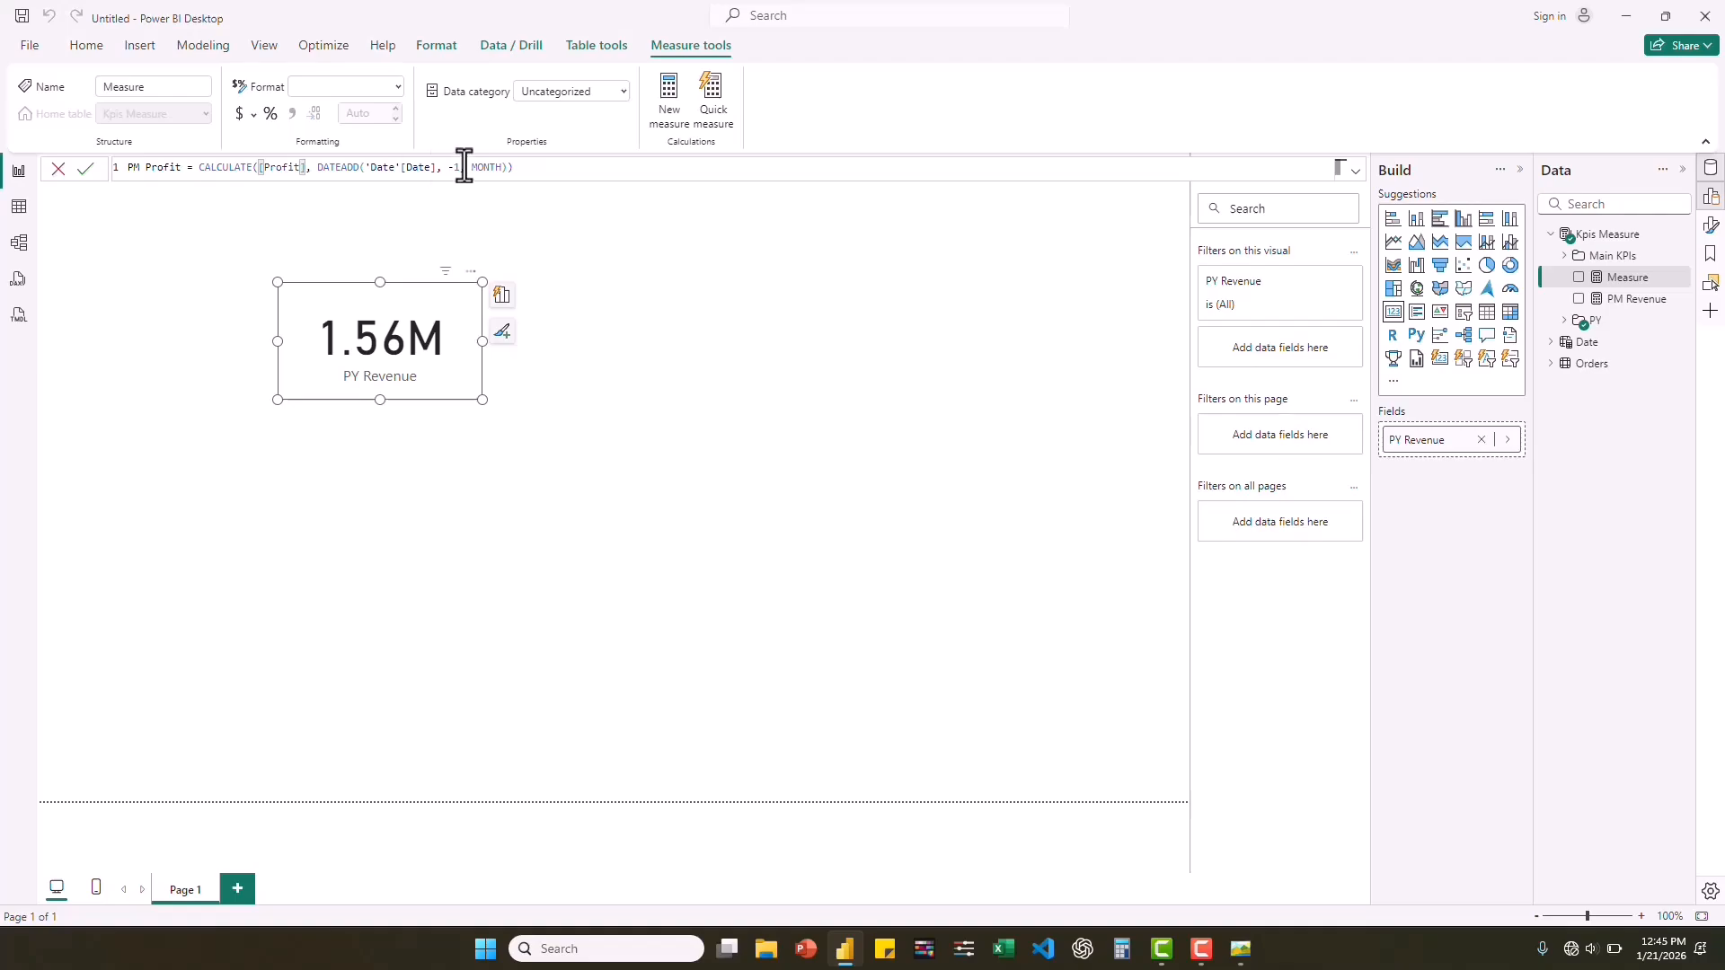
key(Return)
Add a PM Quantity measure to the Kpis Measure table from the copied formula, with [Quantity] in place of [Revenue].
right_click(1612, 240)
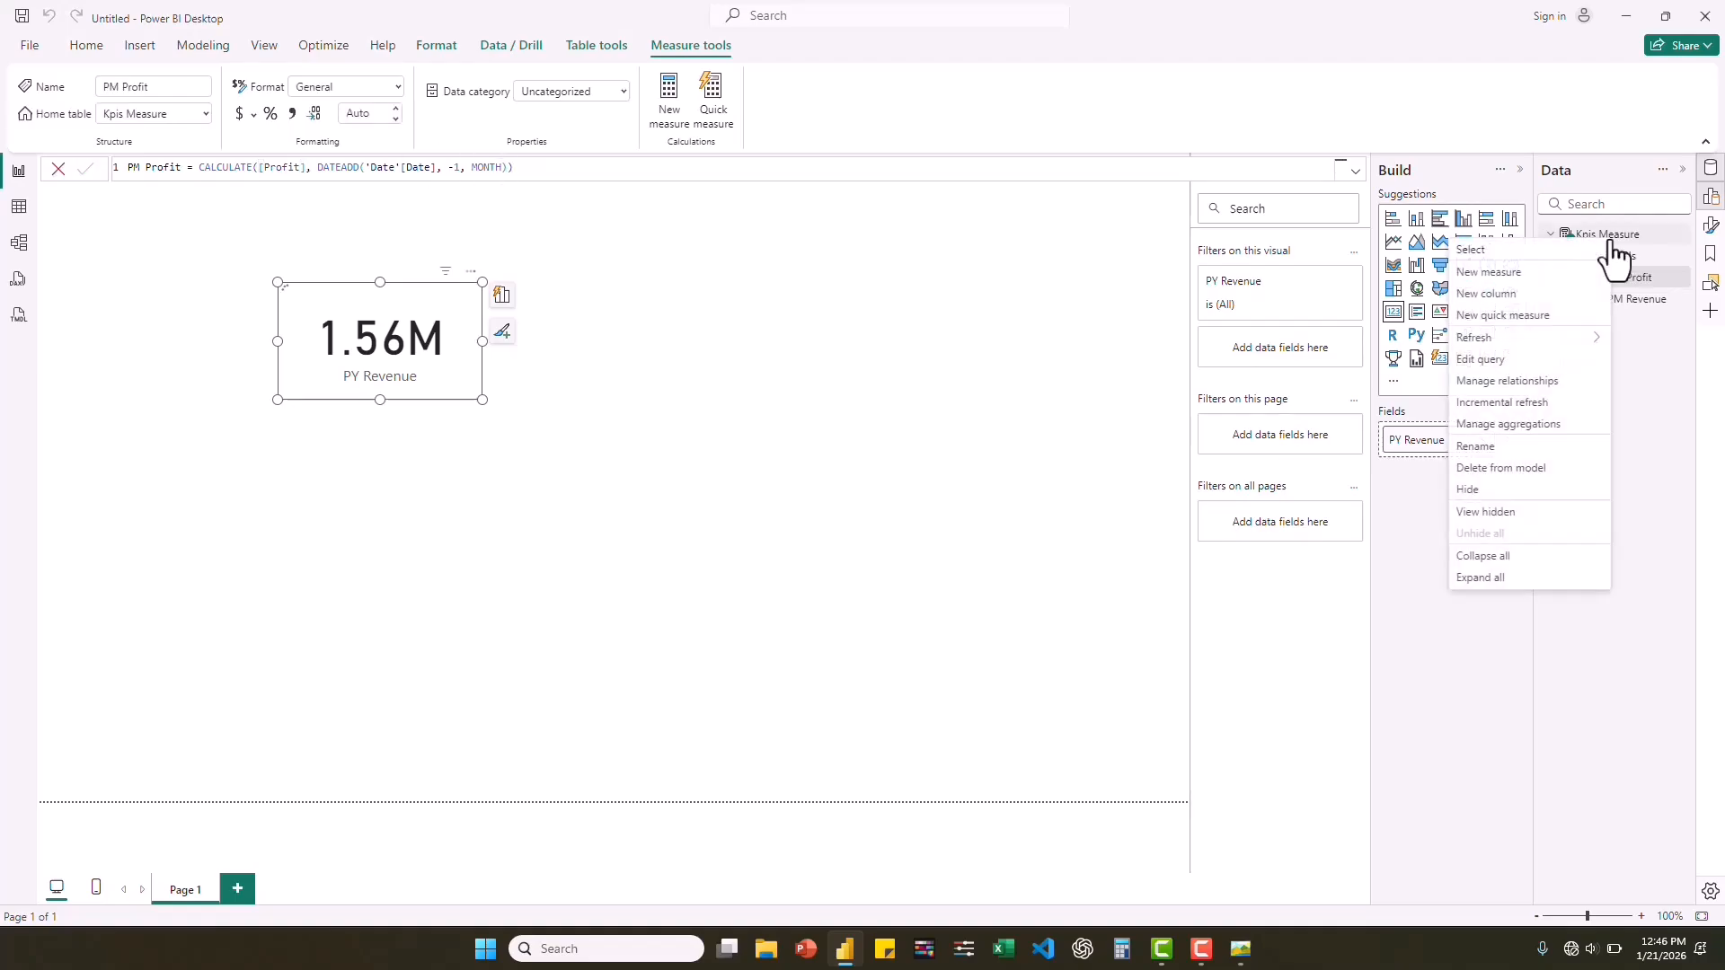
click(1497, 271)
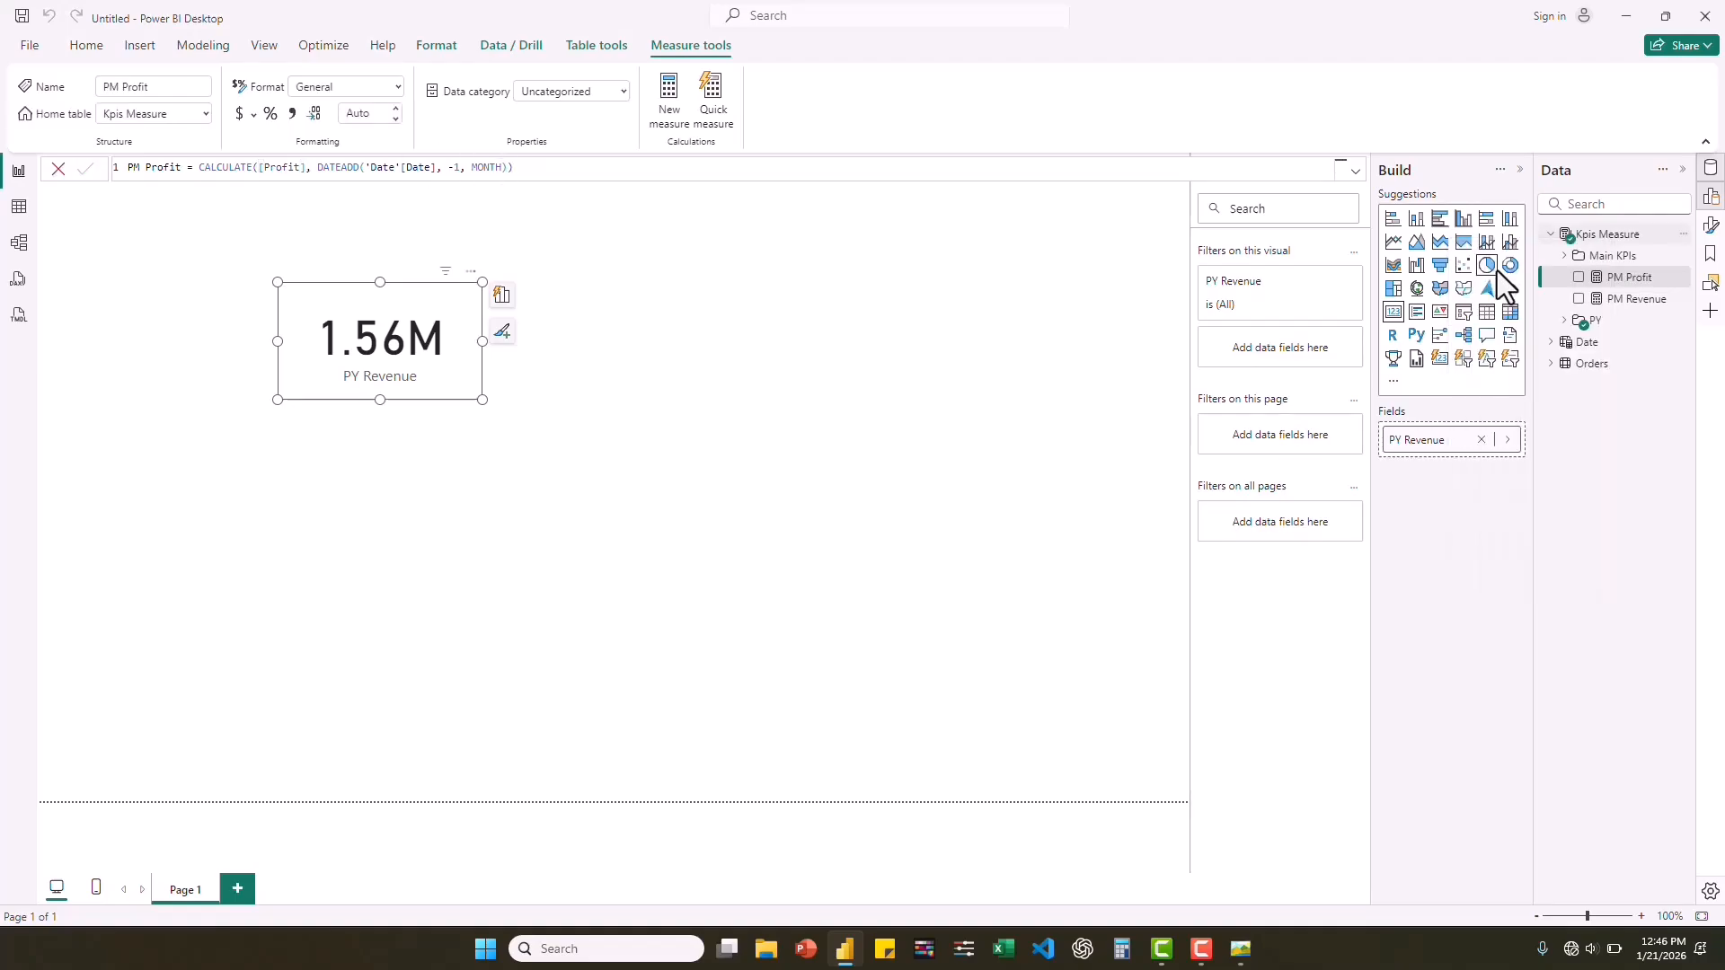
key(ctrl+v)
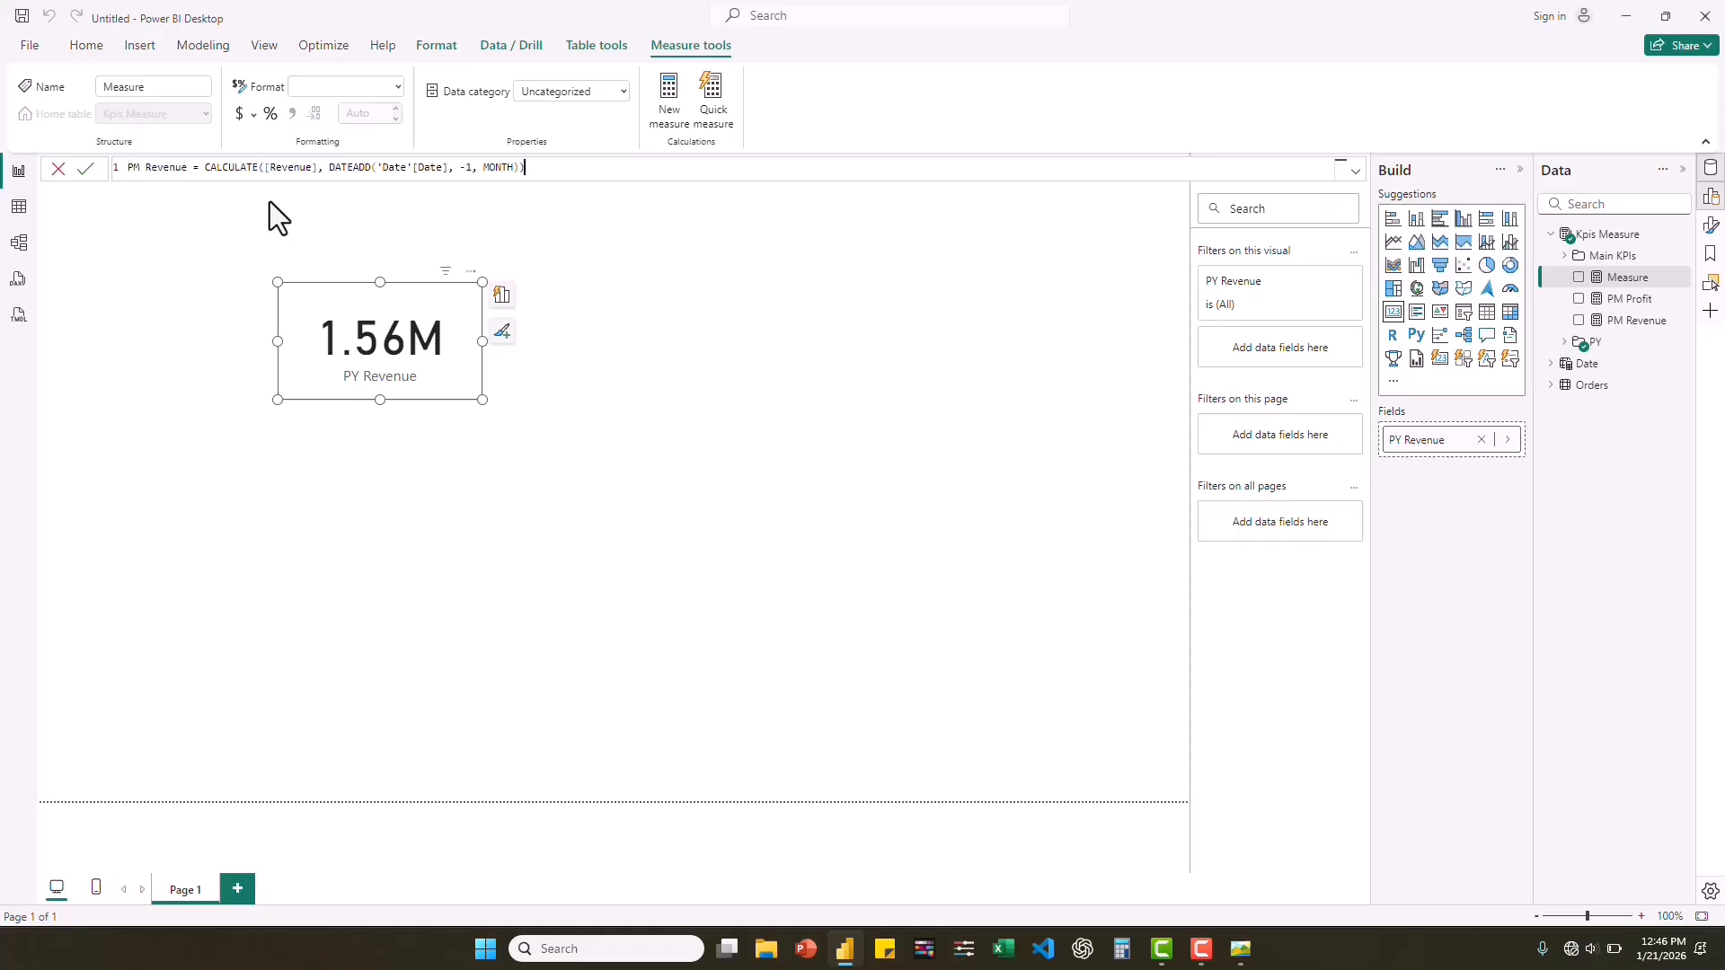
double_click(146, 168)
text(Quantity)
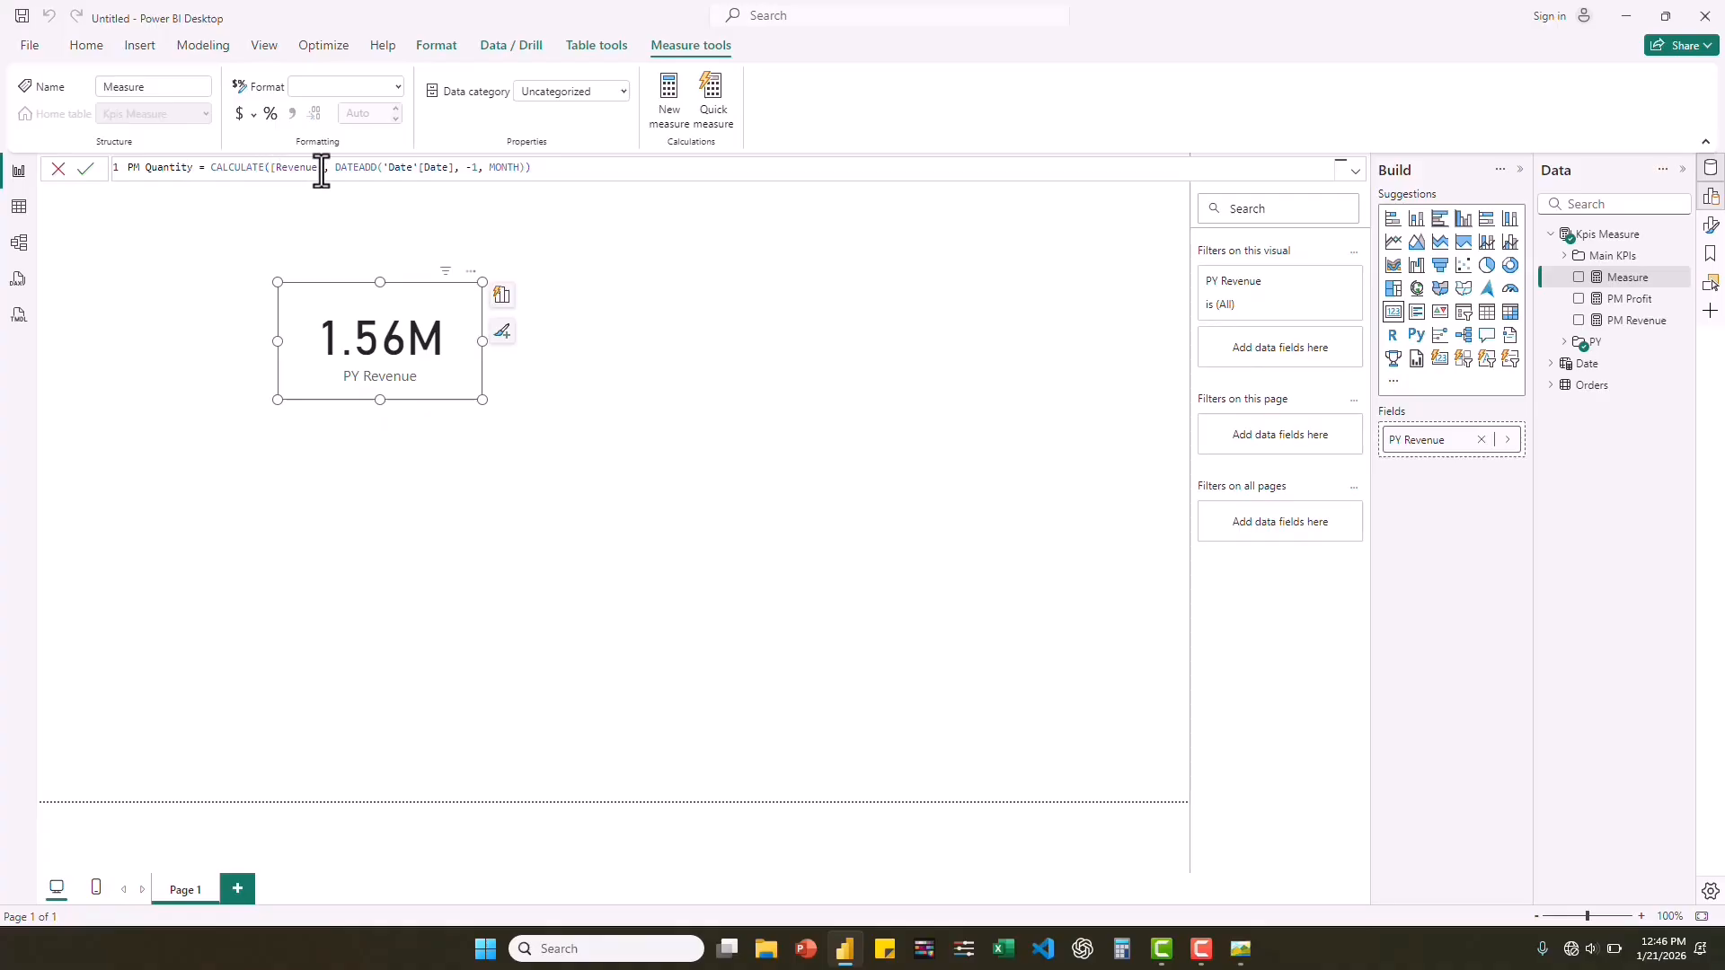
drag(319, 168, 271, 171)
text(quantity)
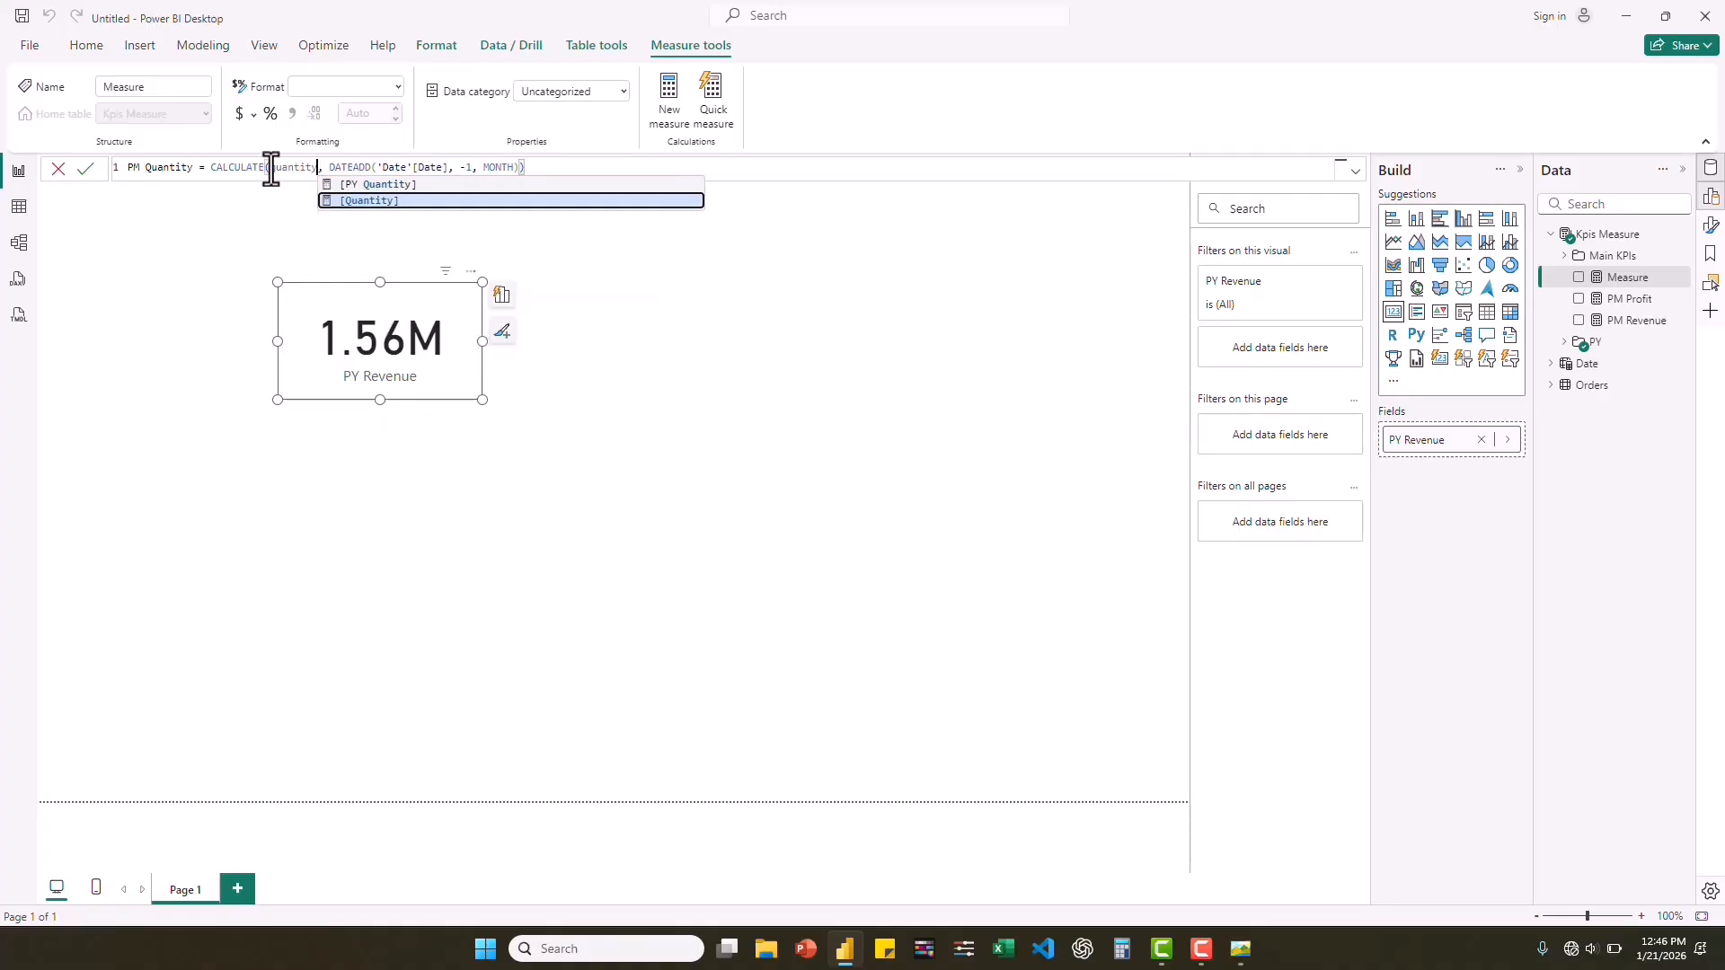
click(362, 203)
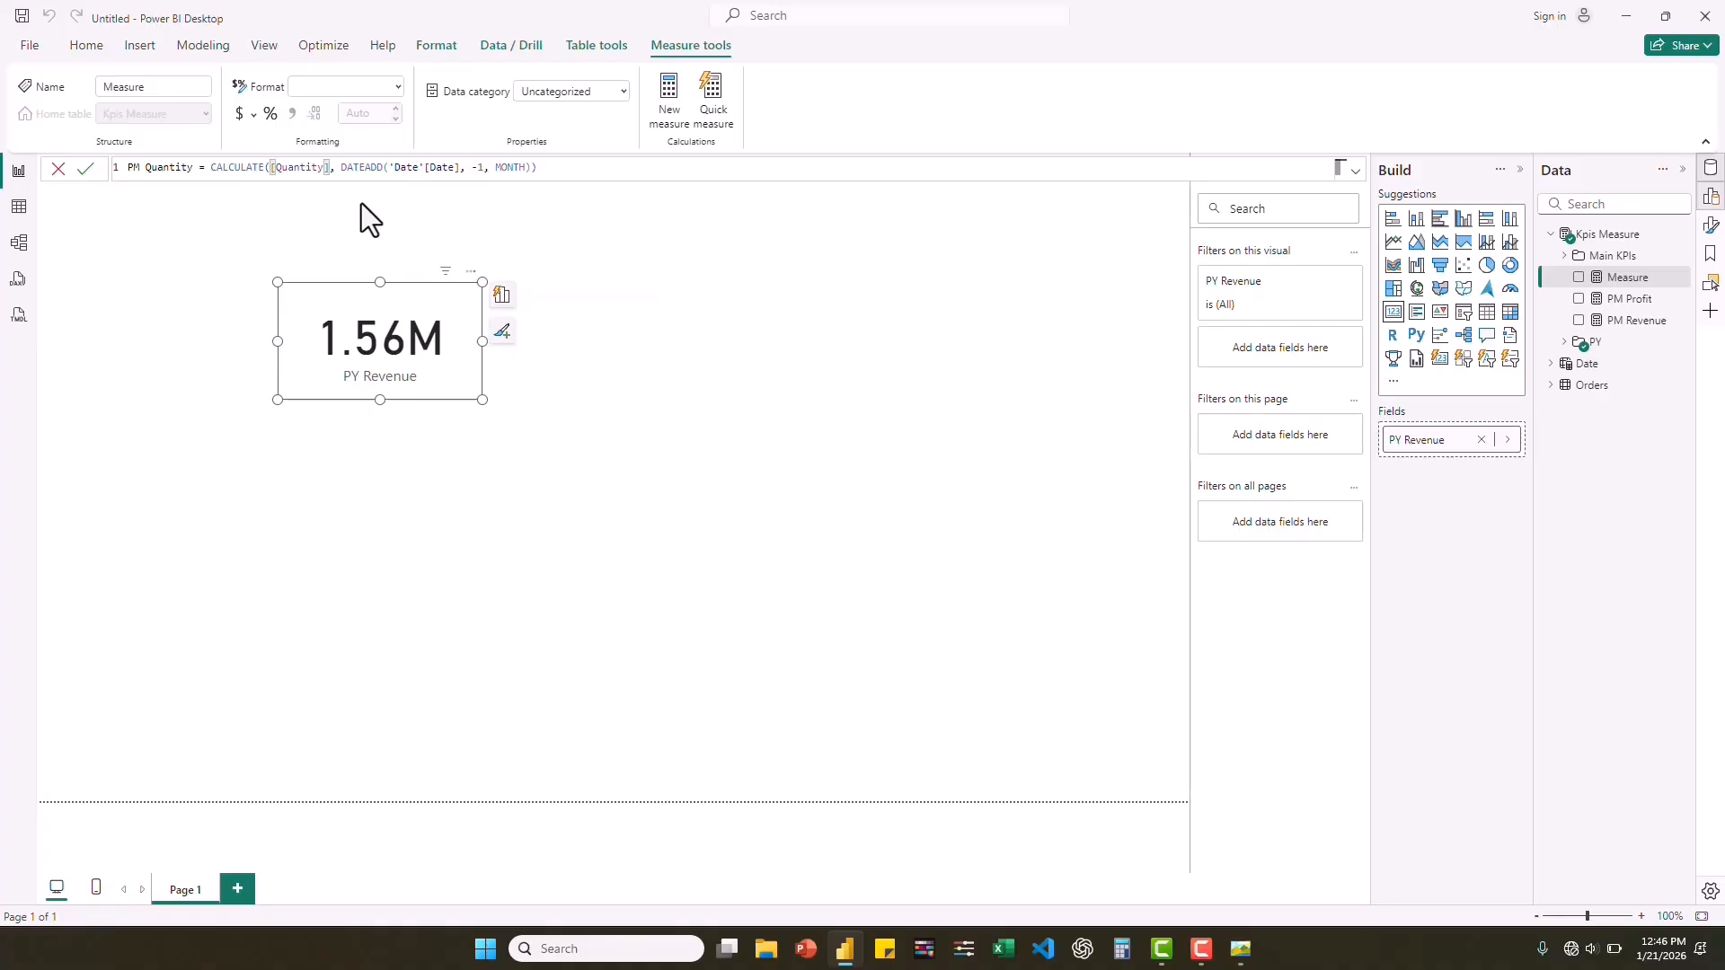
key(Return)
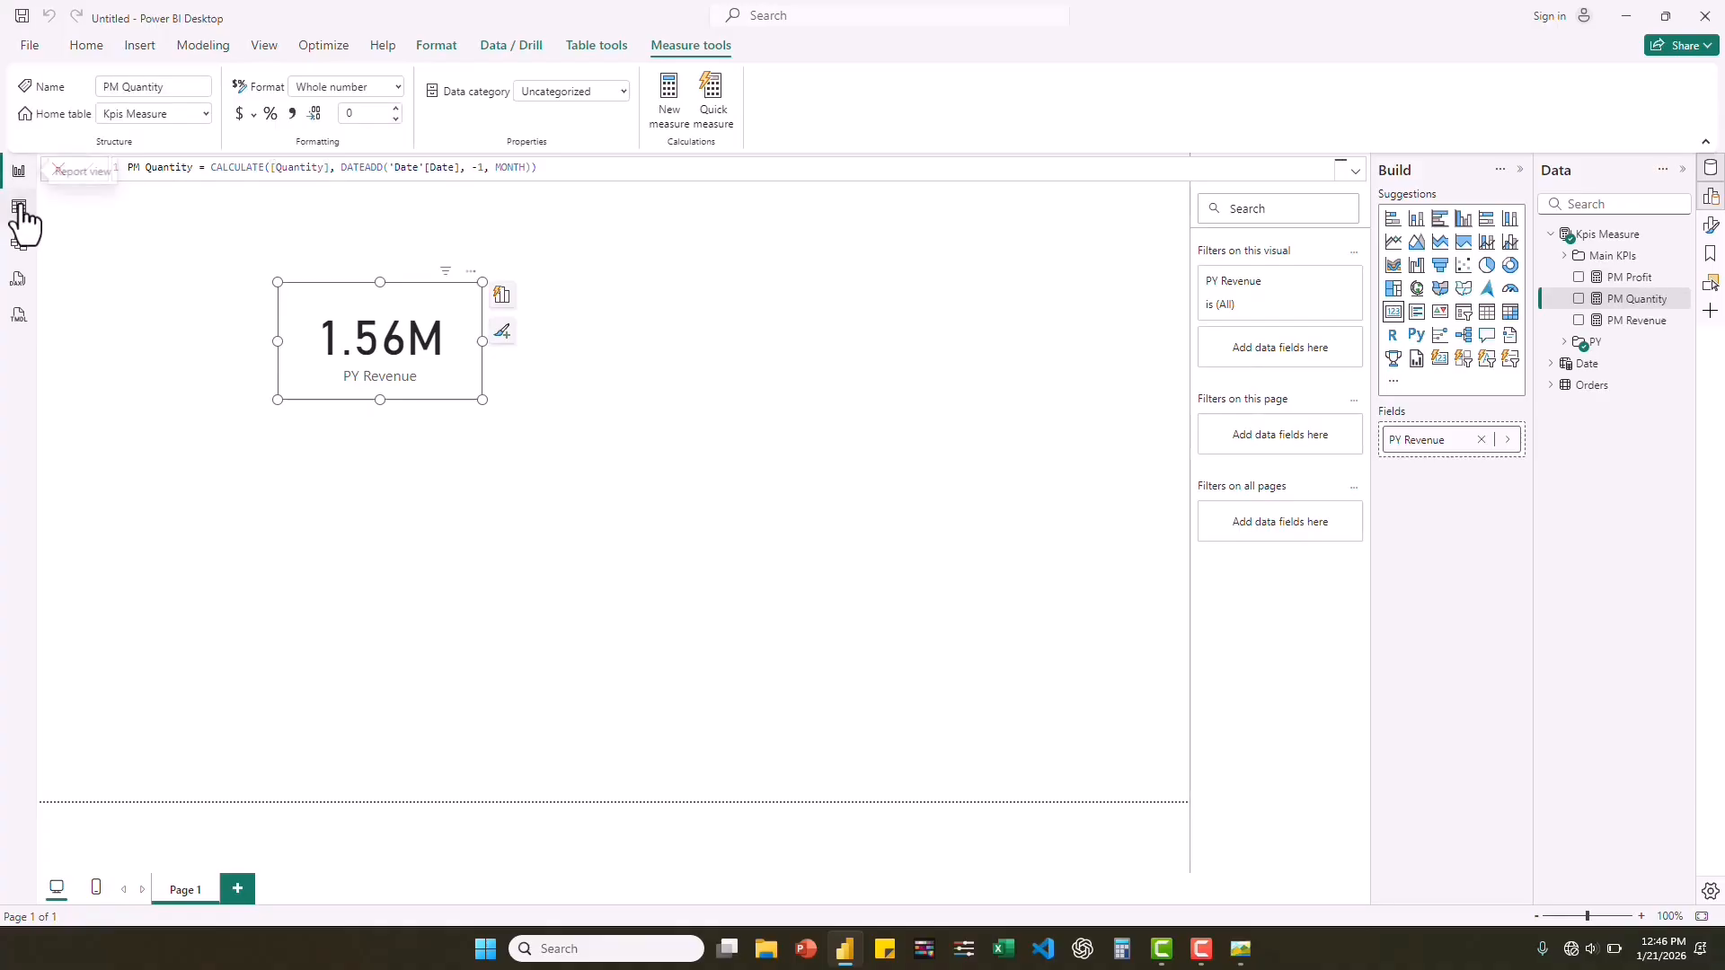
In the model view, group PM Profit, PM Quantity and PM Revenue in a display folder named PM.
click(20, 242)
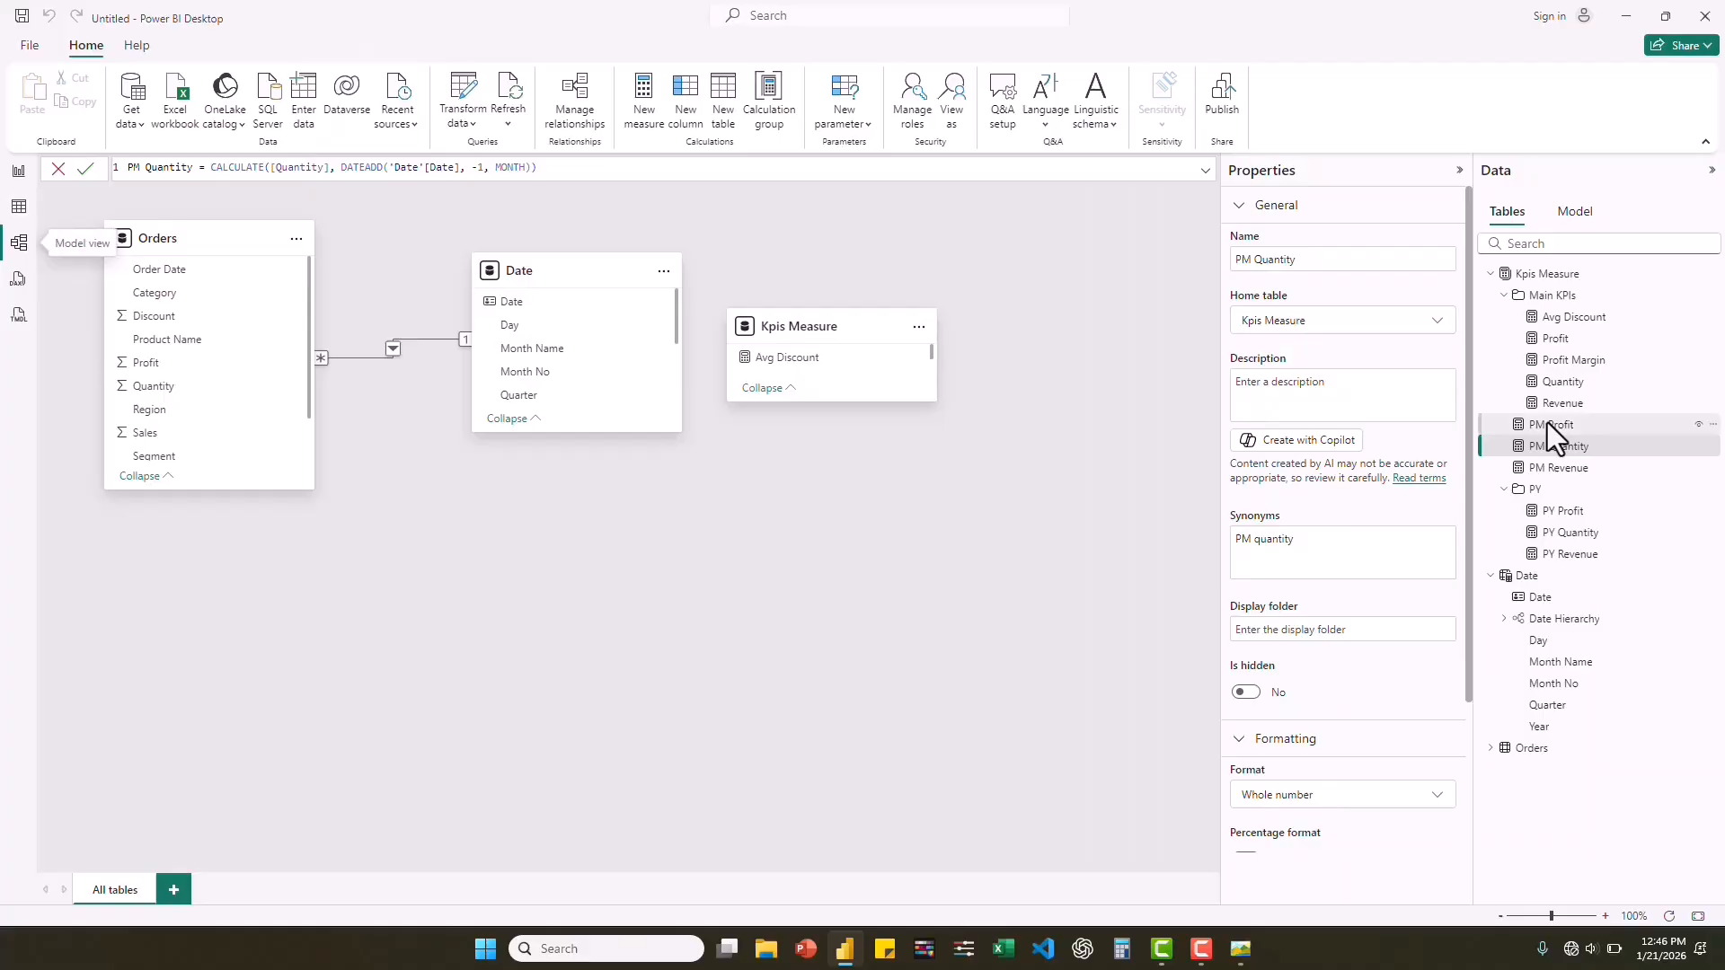
ctrl+click(1547, 422)
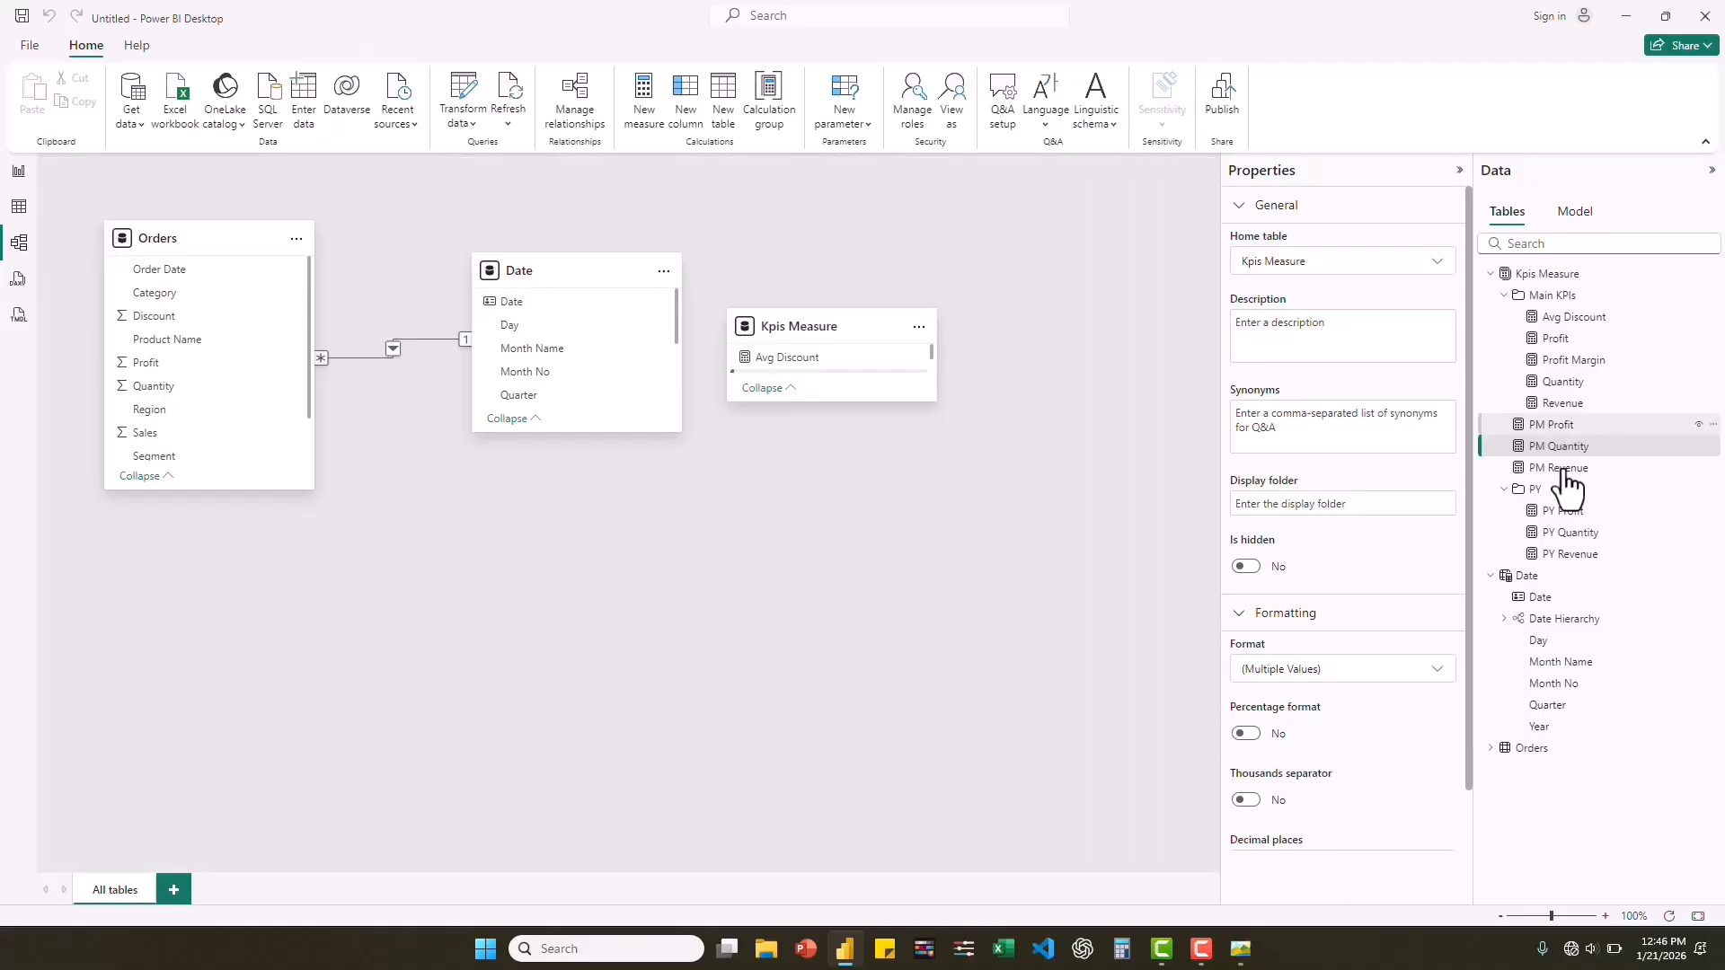
ctrl+click(1564, 469)
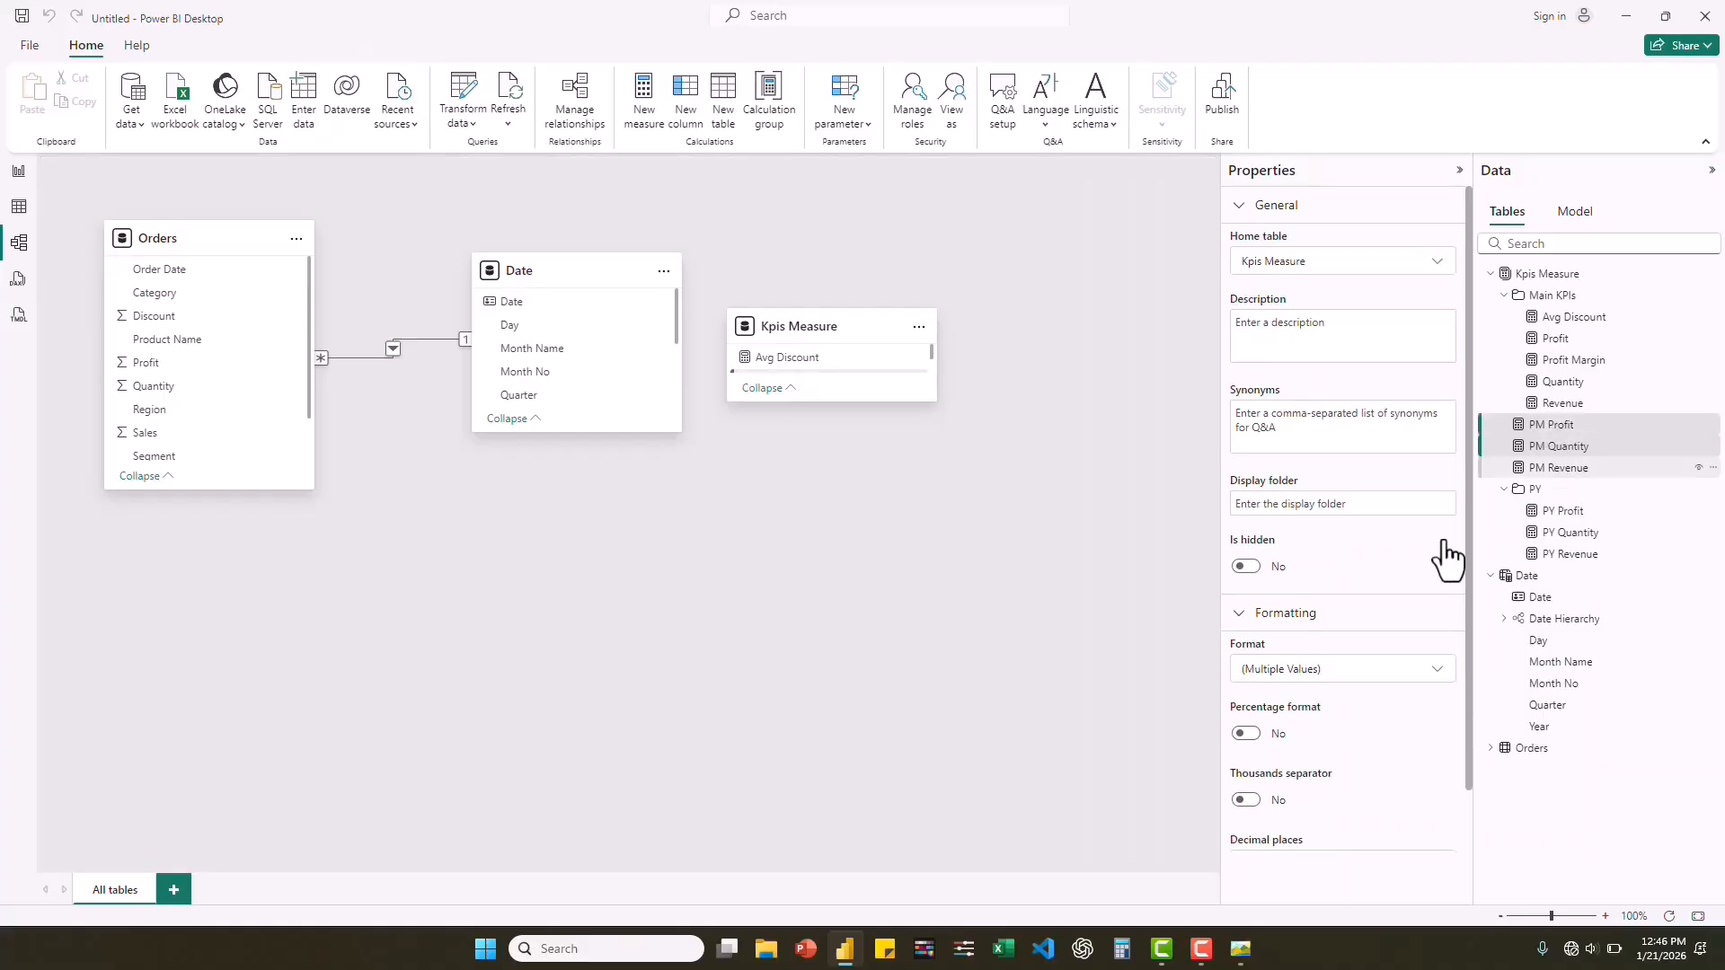
click(1323, 504)
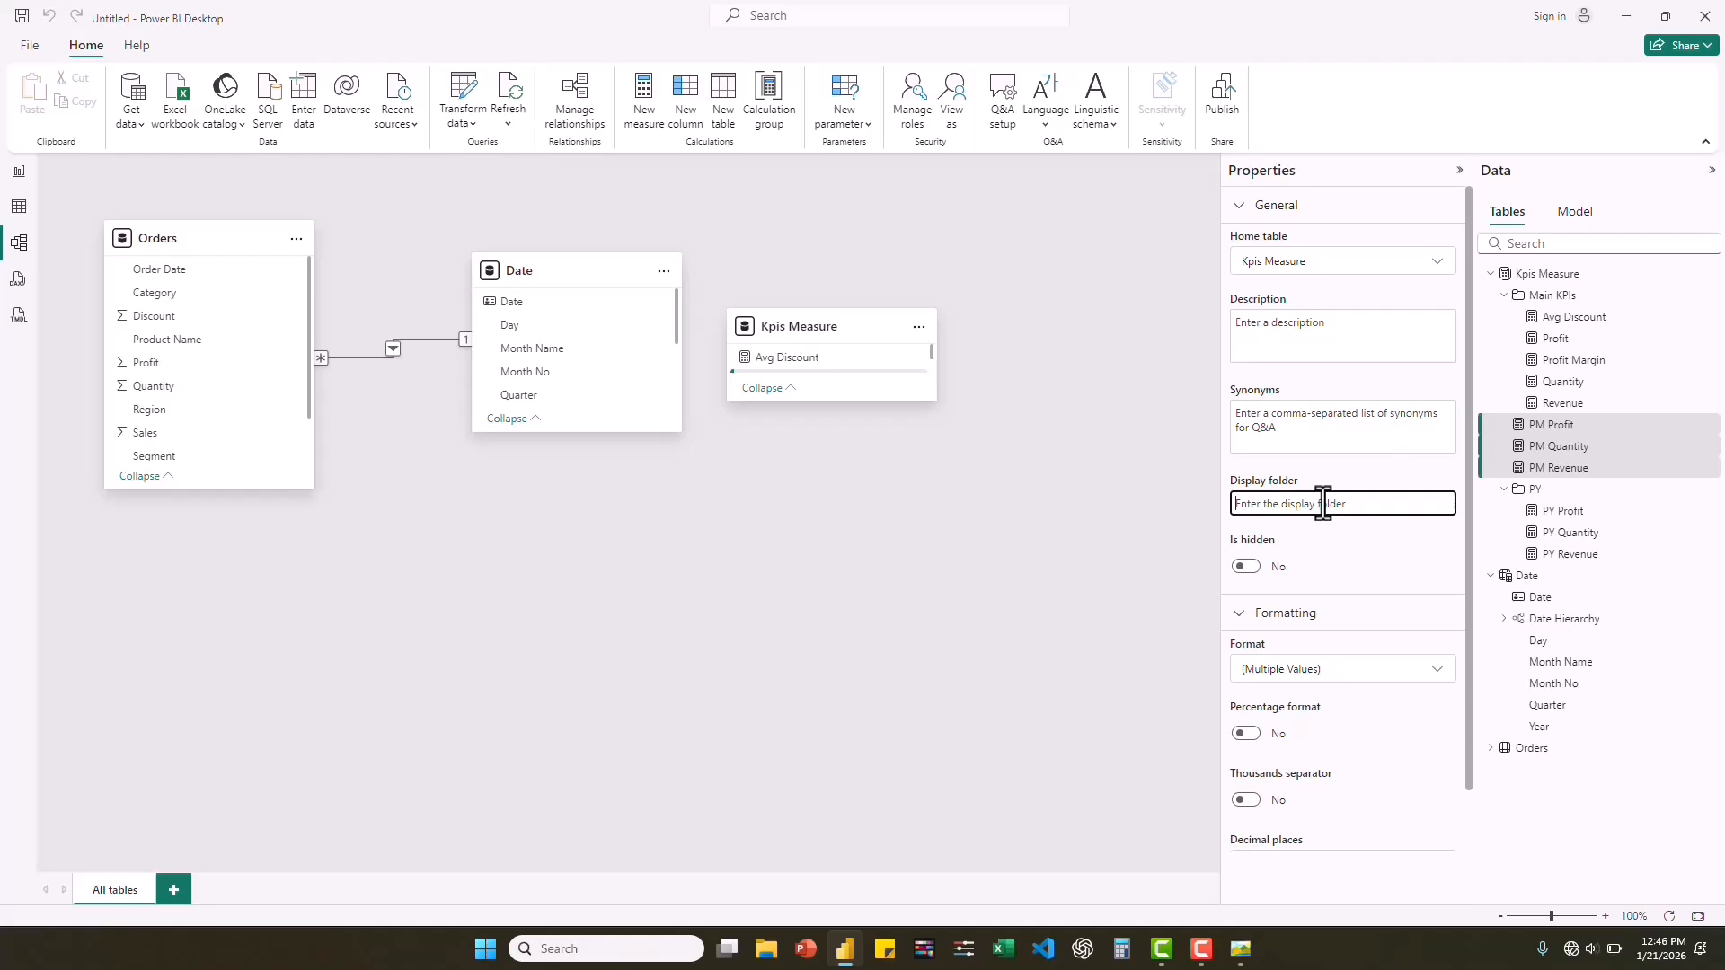
text(PM)
key(Return)
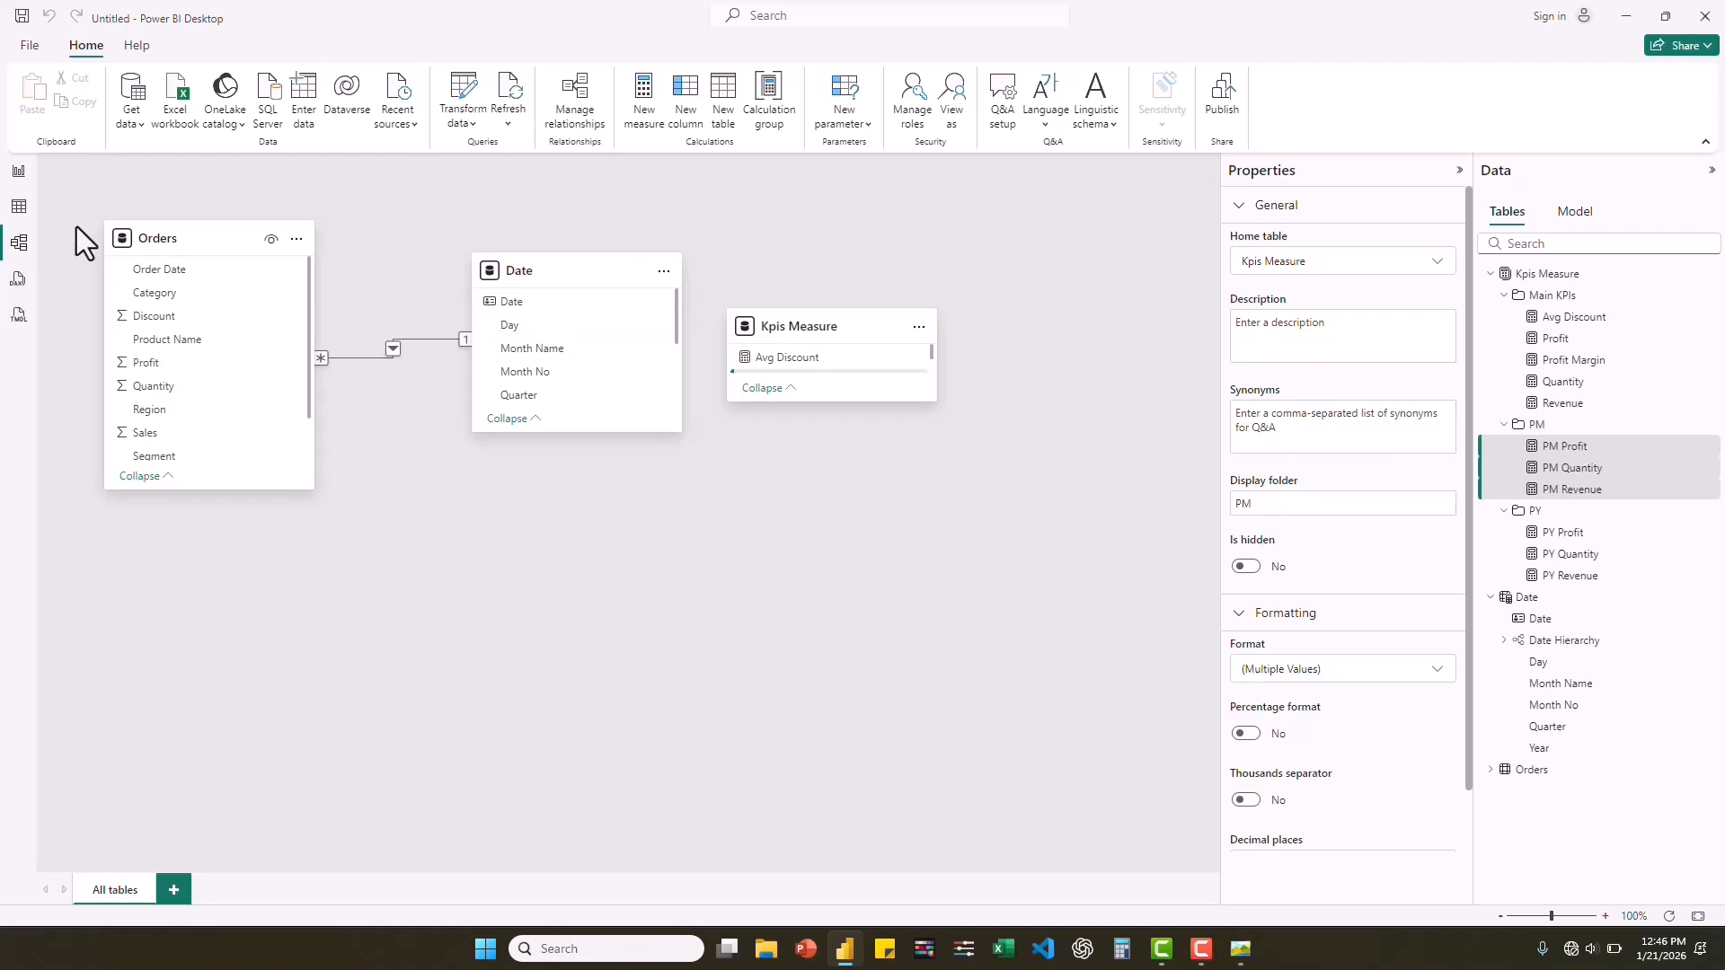
Return to the report view and collapse the PM folder.
click(18, 178)
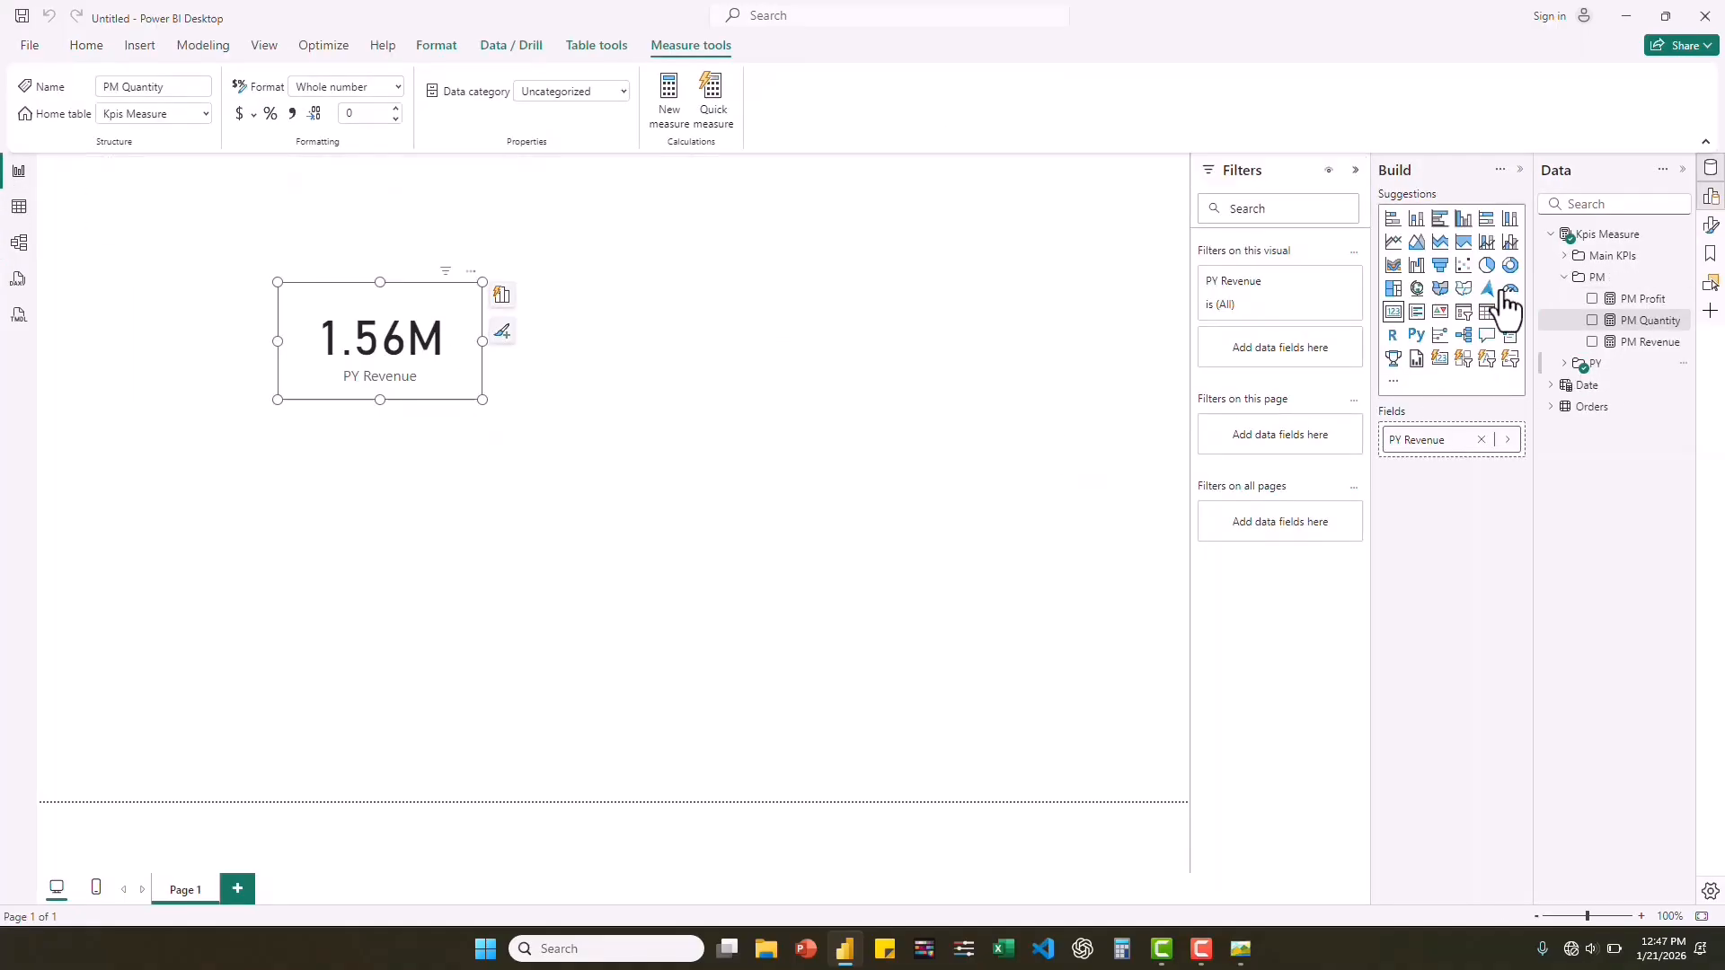
click(1564, 281)
click(1566, 283)
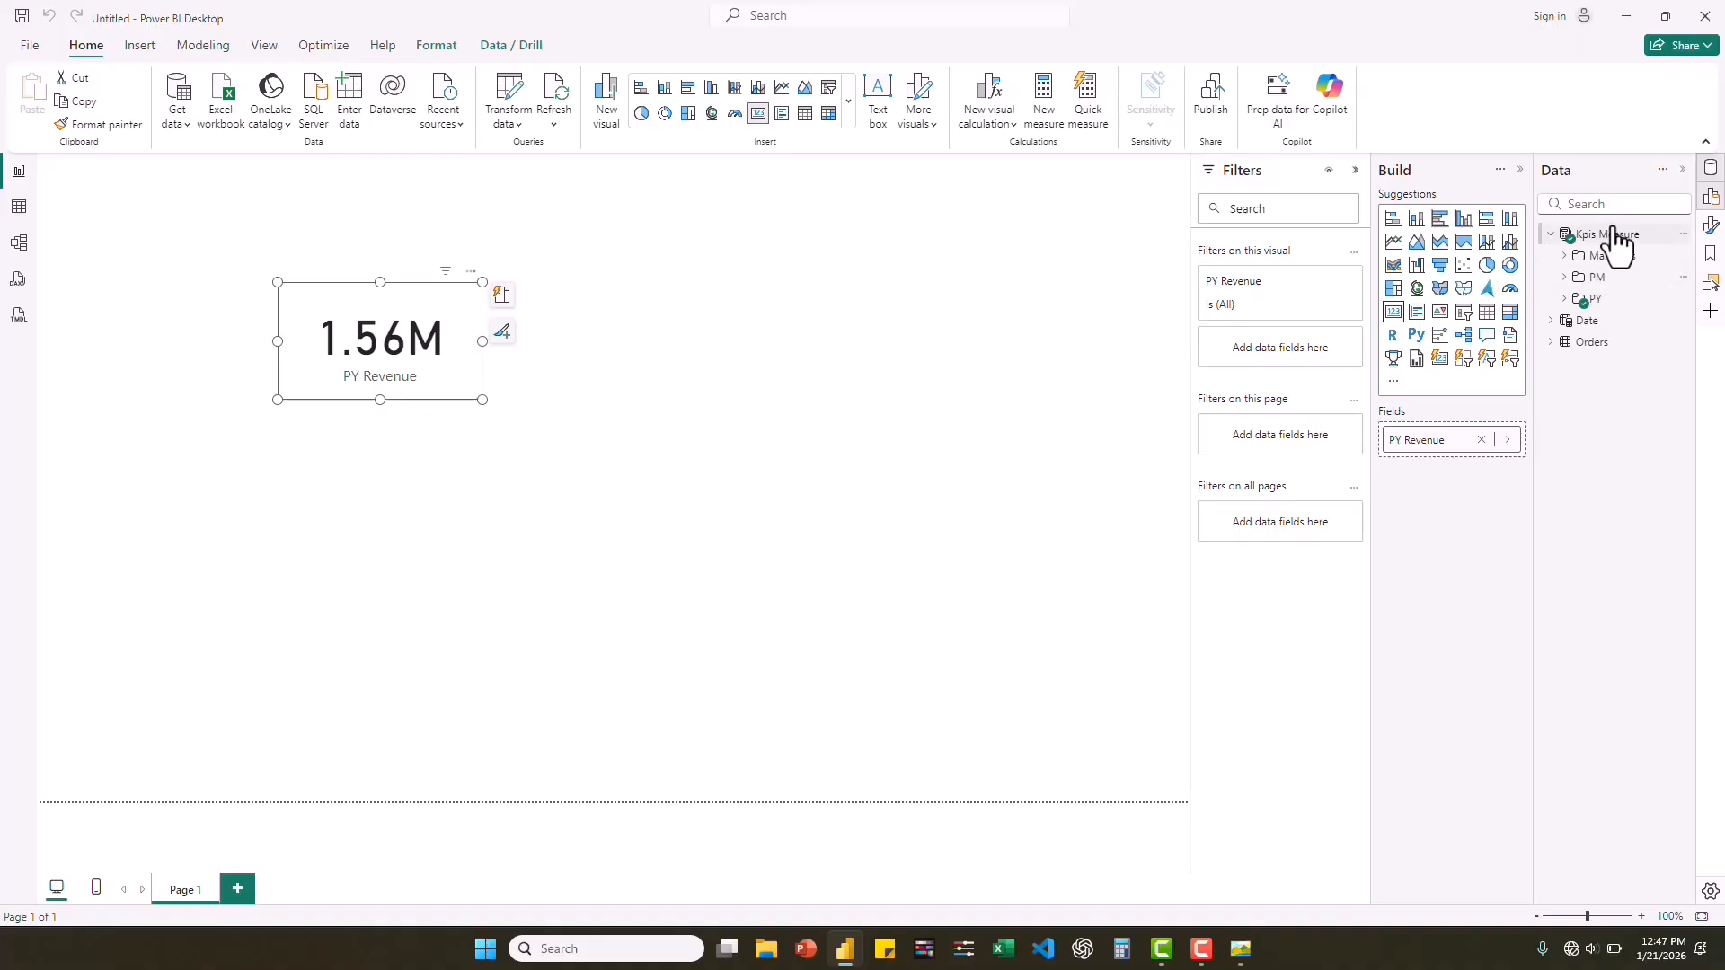
Create a new measure named YoY Revenue in the Kpis Measure table, with its formula starting on a second line.
right_click(1605, 256)
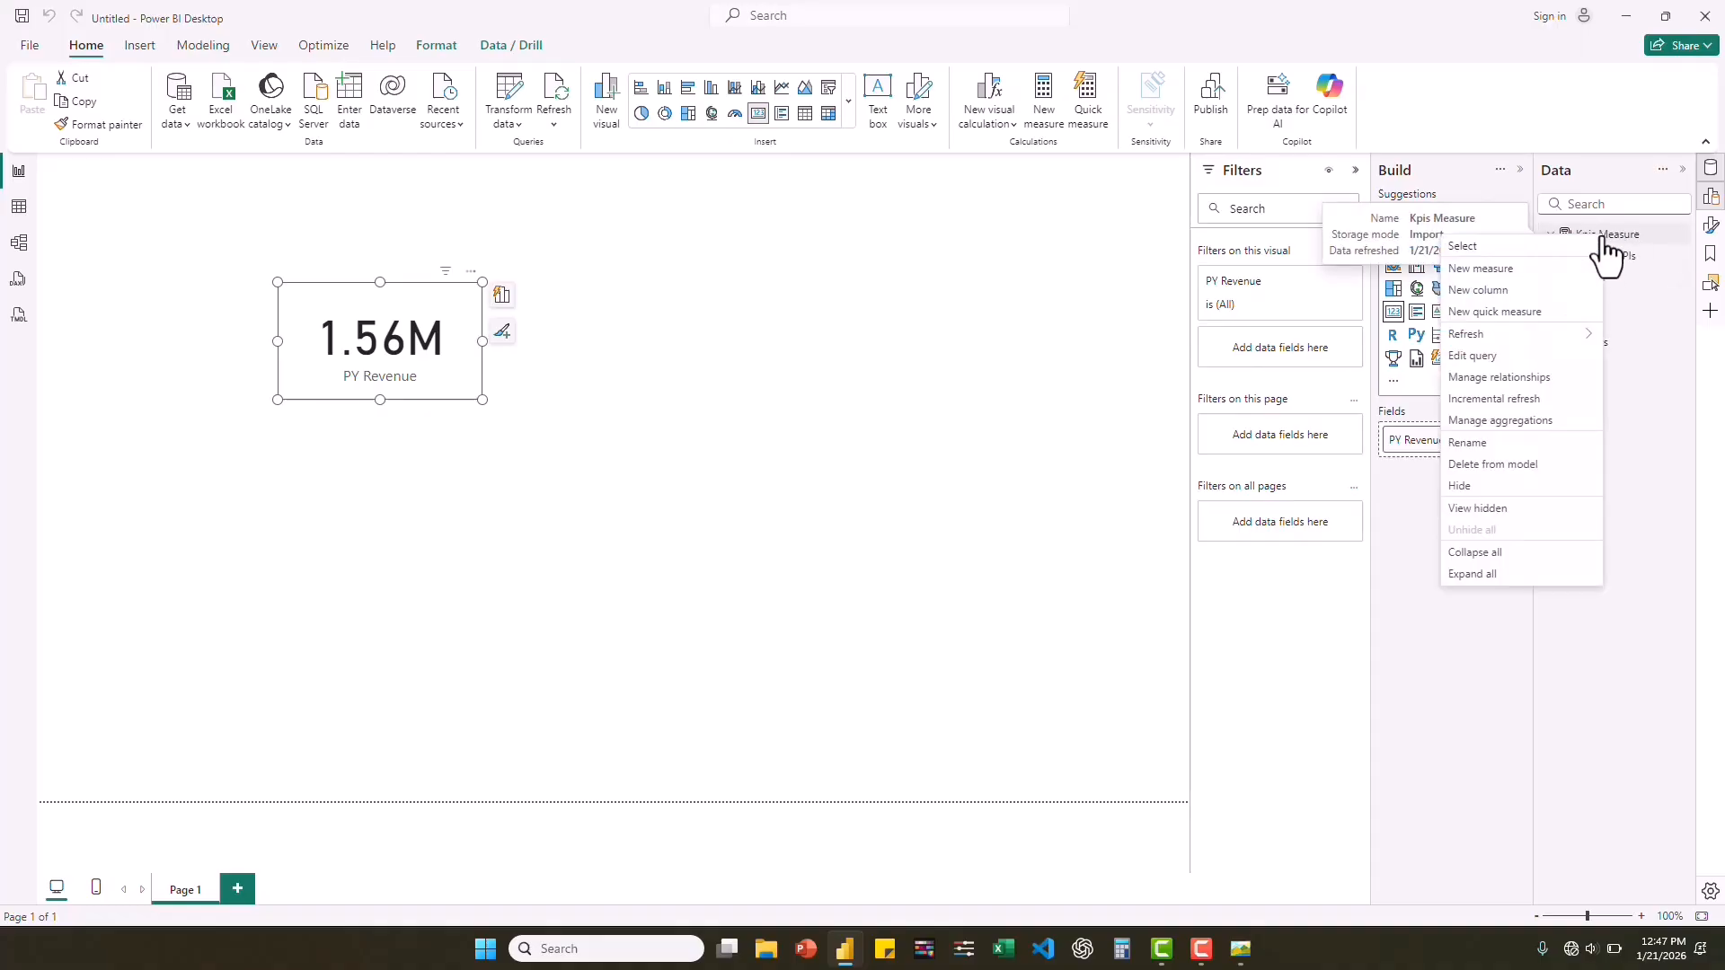
click(1498, 269)
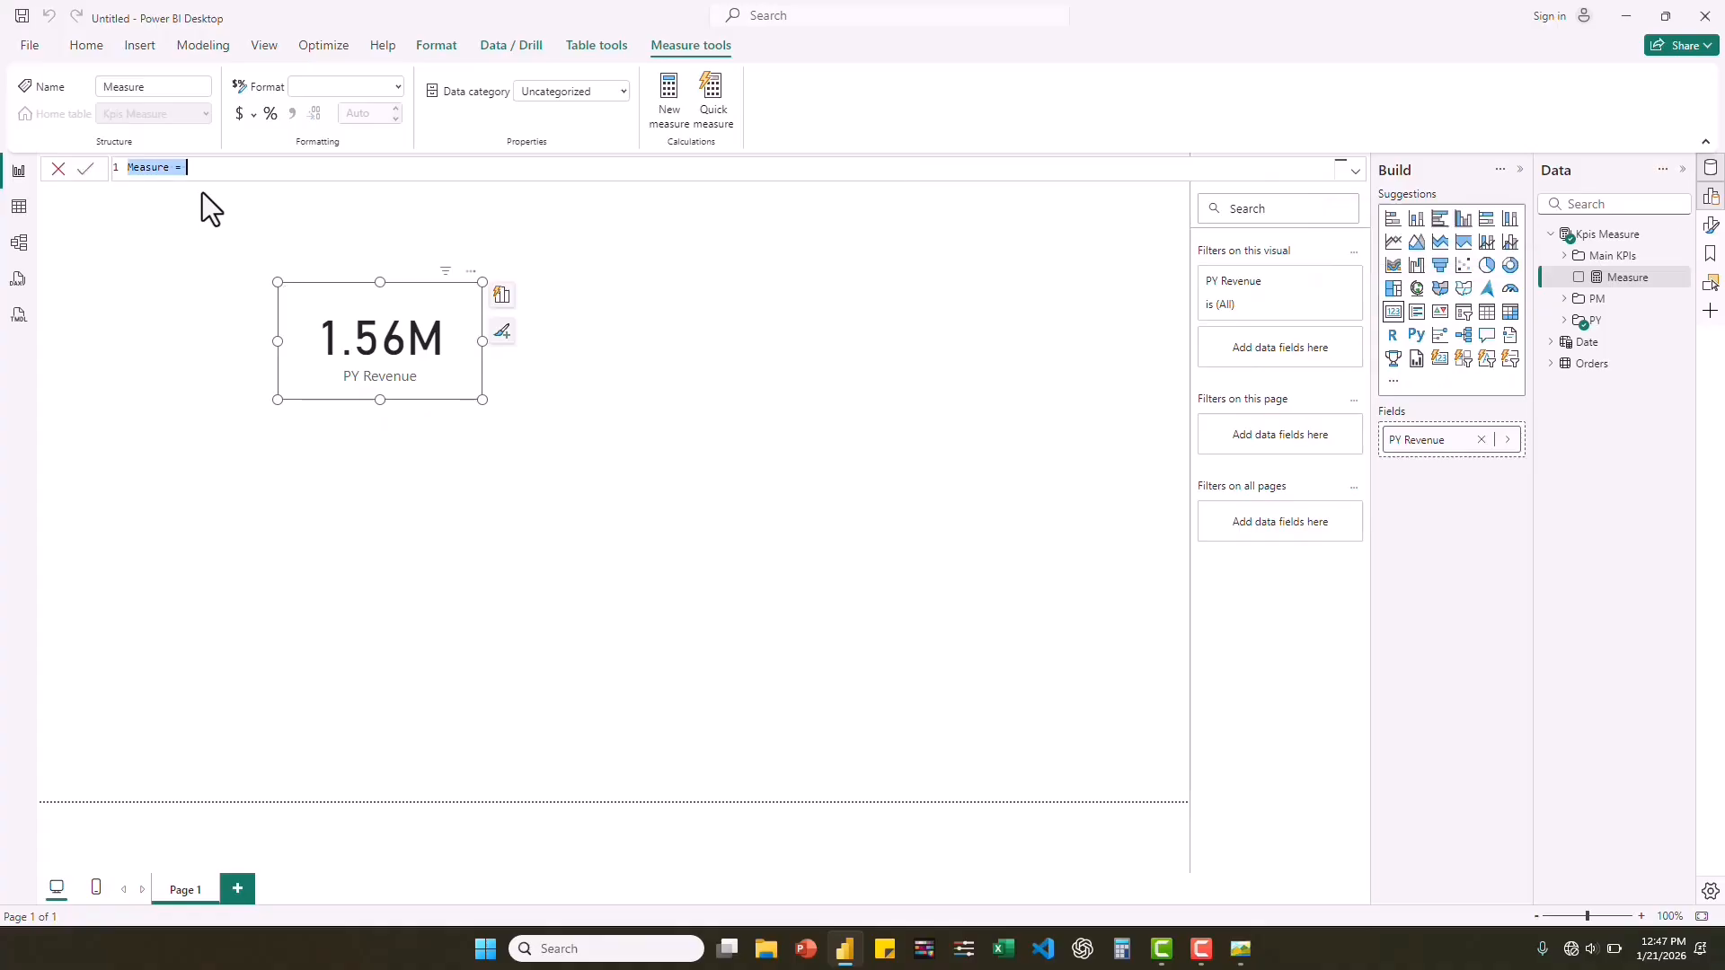
text(YoY Revenue)
key(shift+Return)
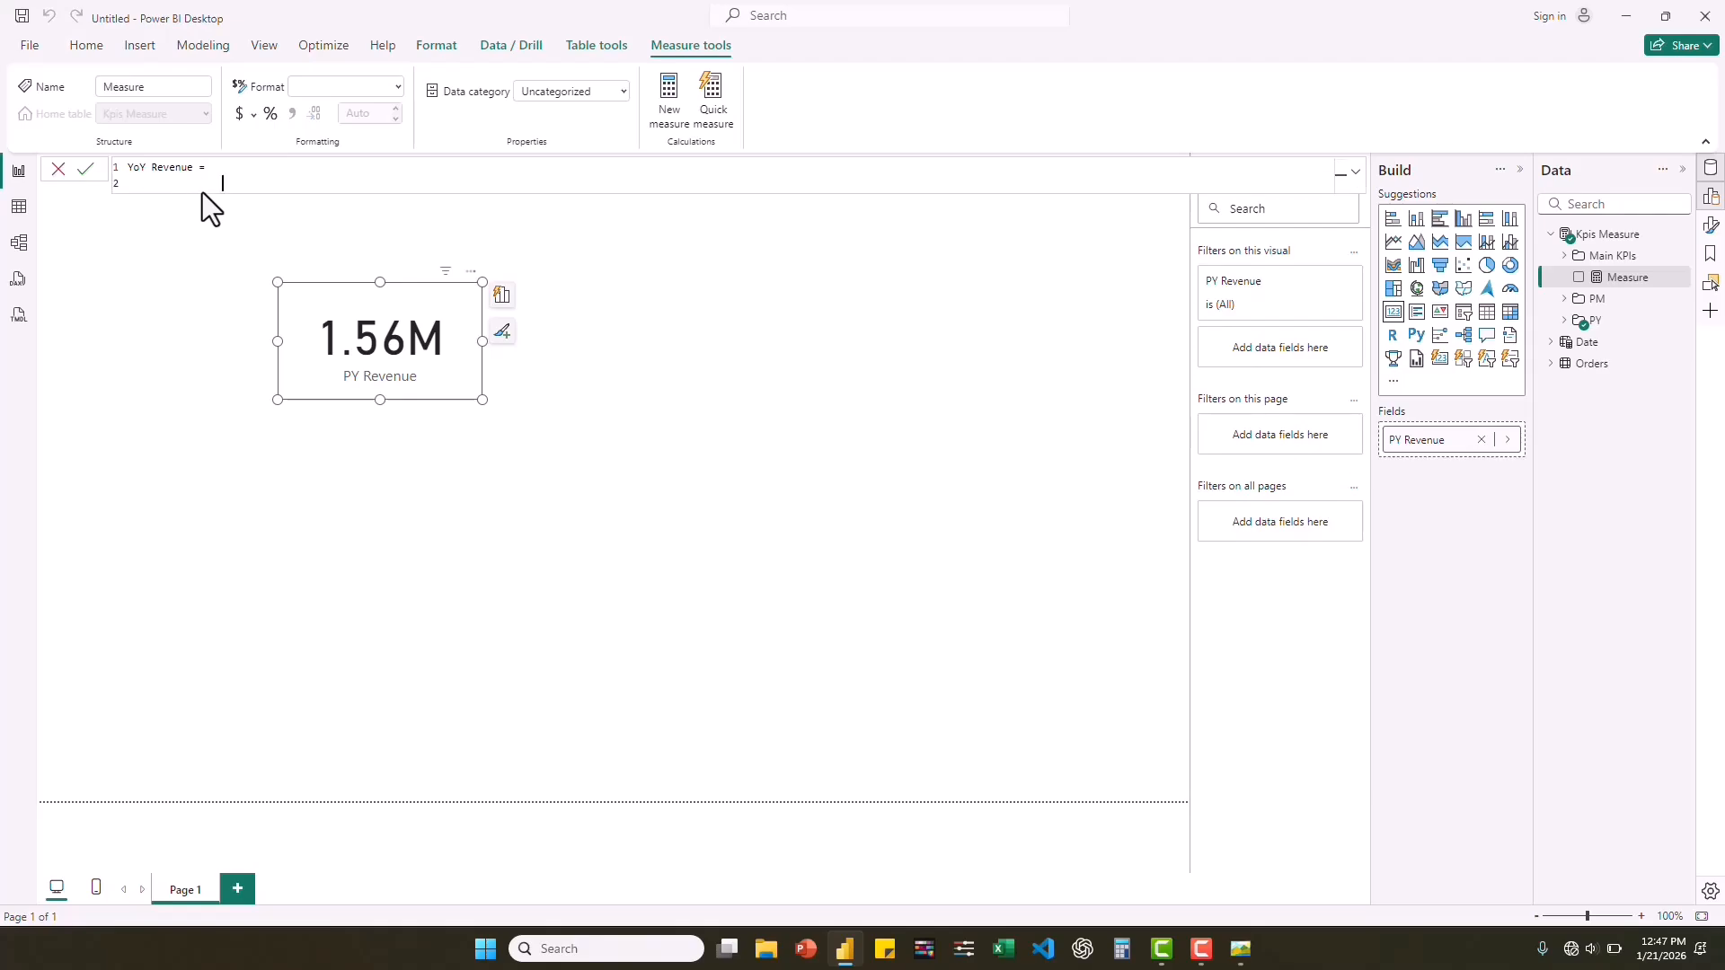
Declare variable a in the YoY Revenue formula, starting its expression with the DIVIDE function.
text(V)
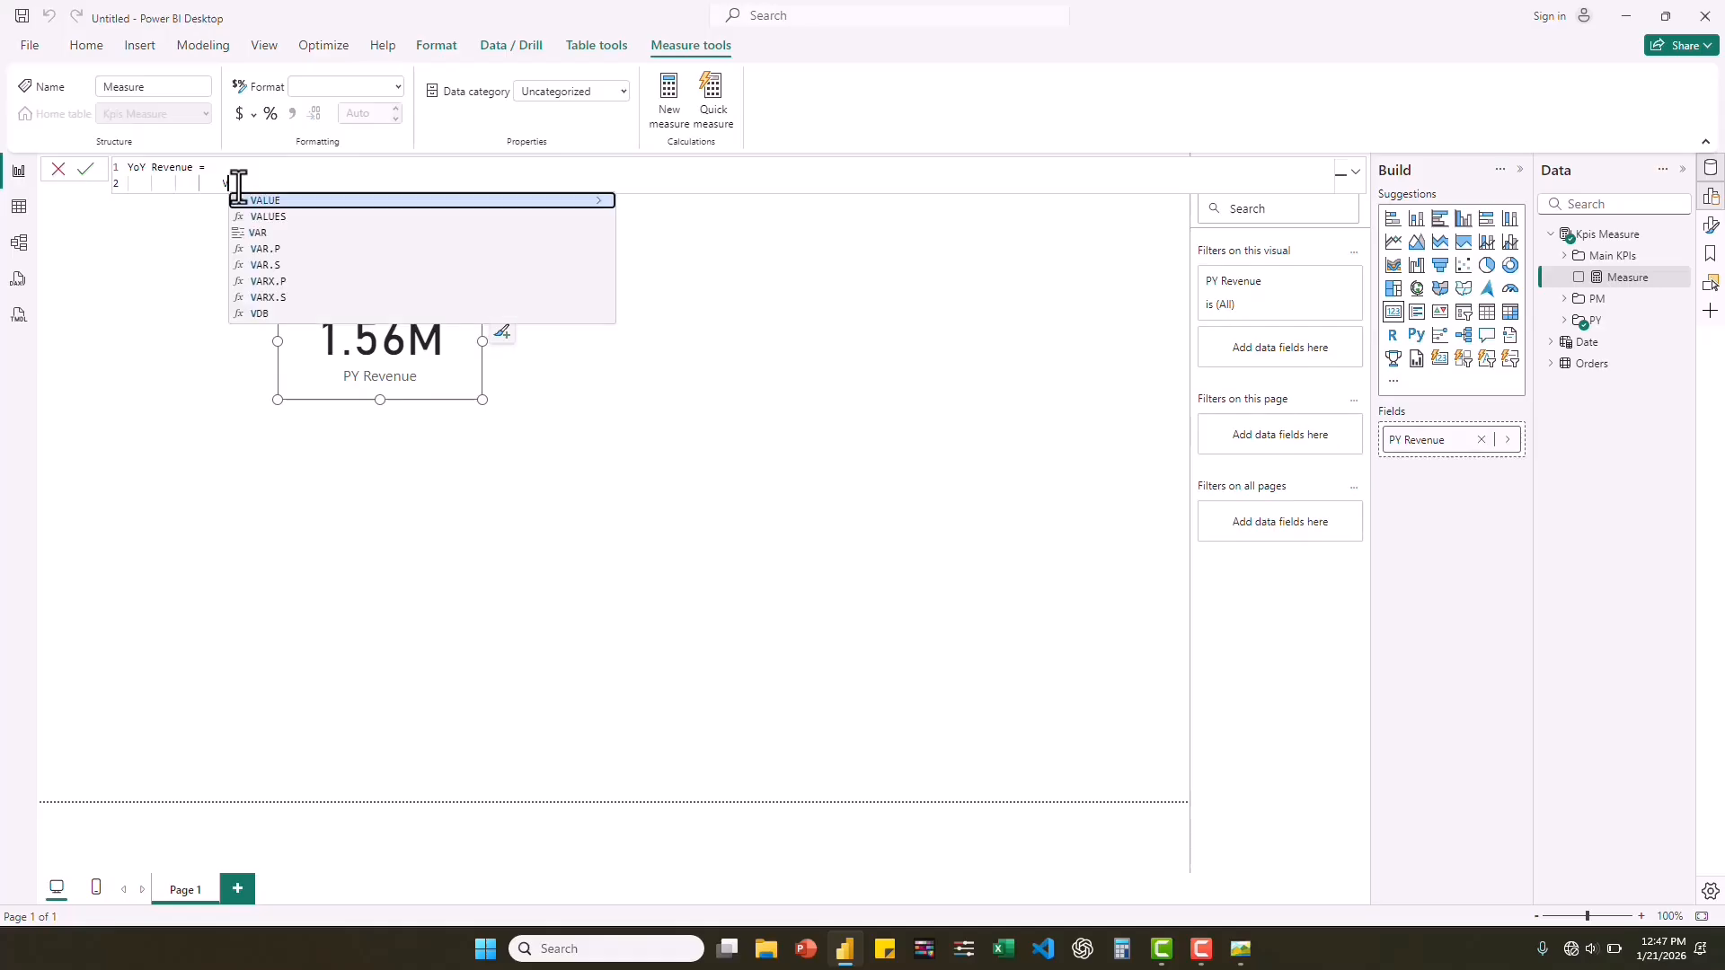
text(ar)
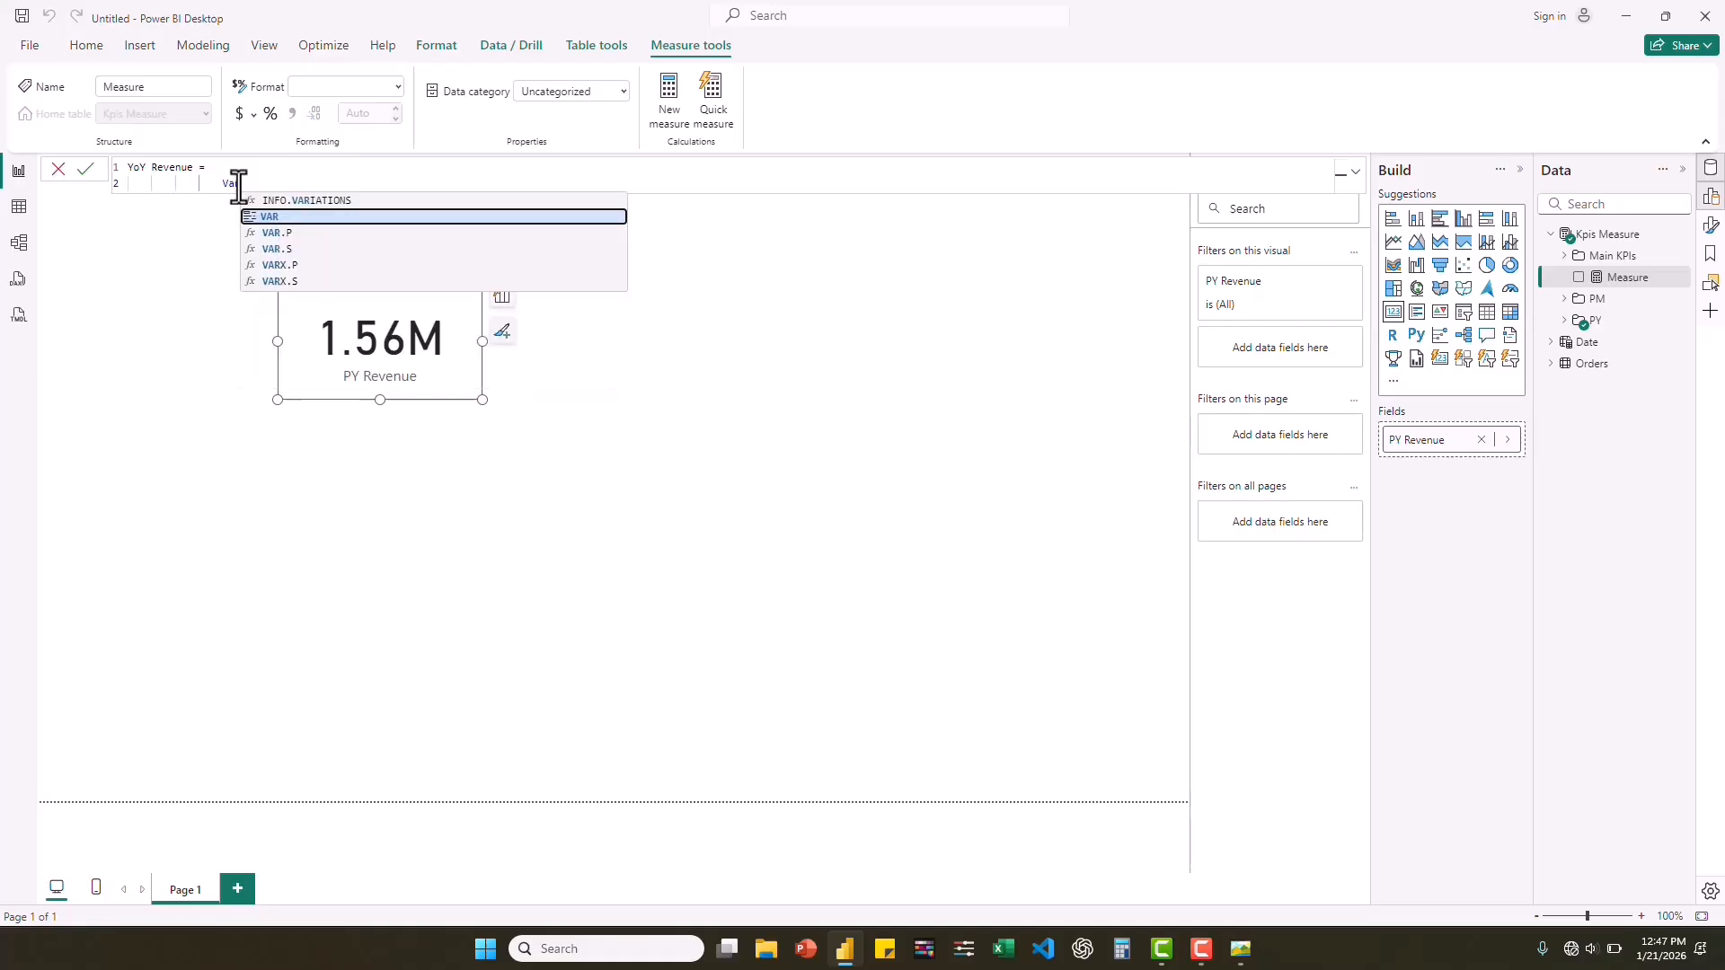
click(277, 216)
text(a)
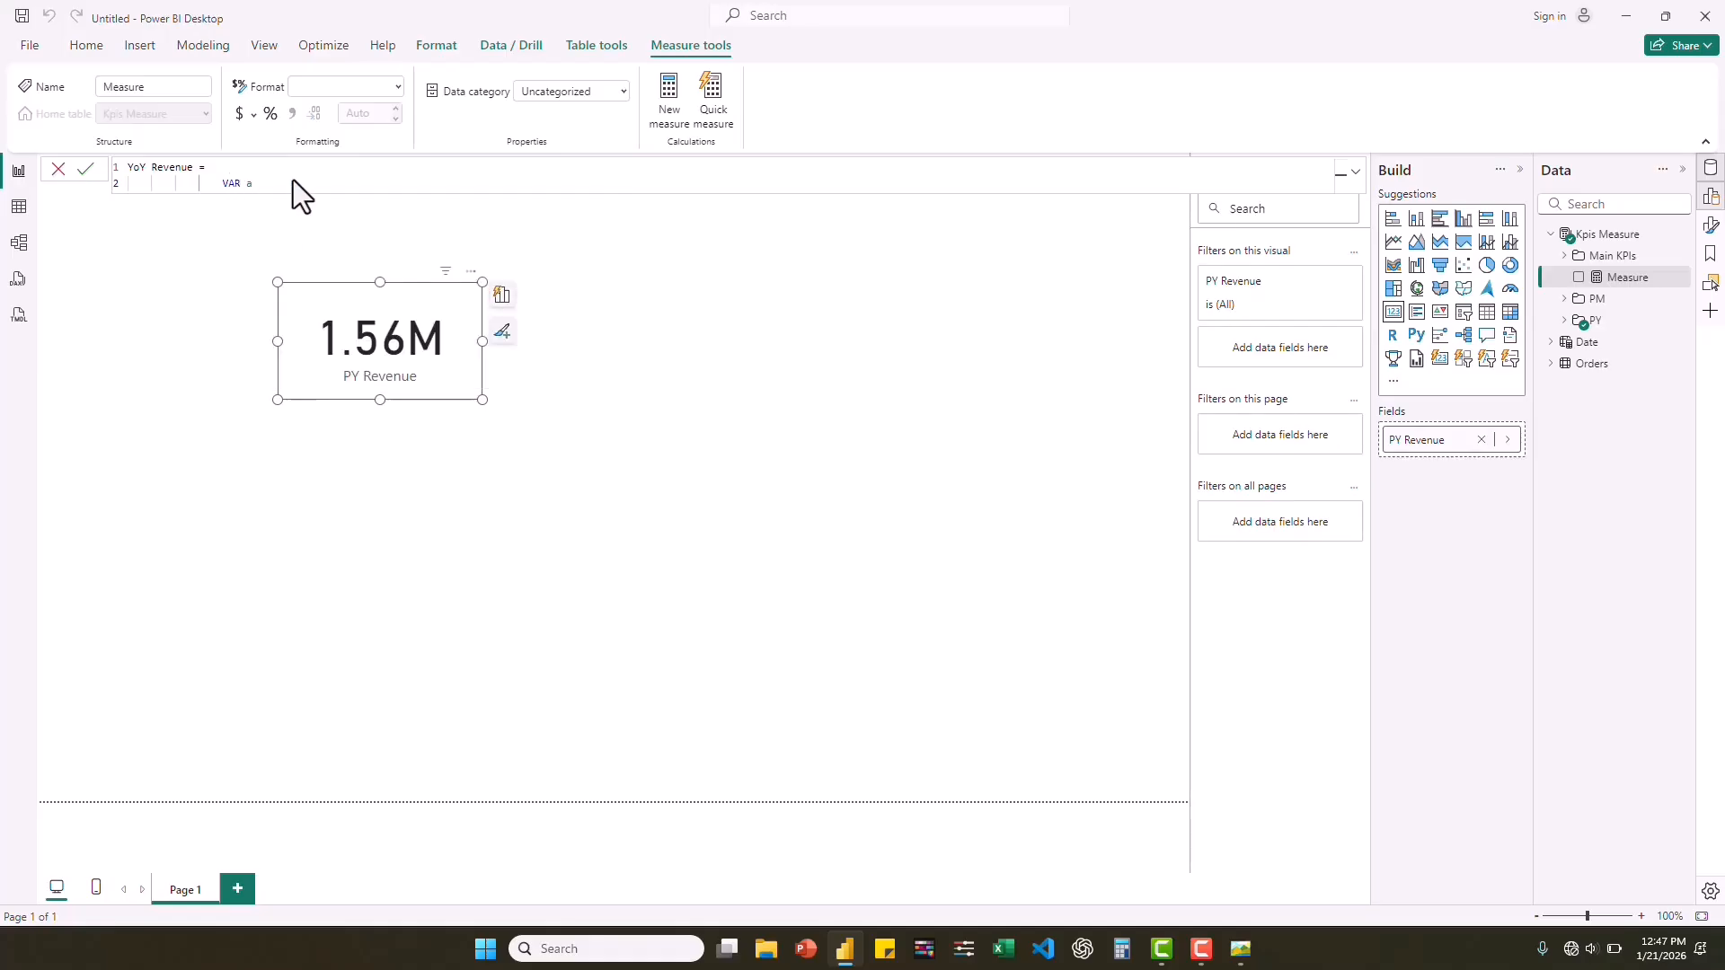
text( = DIVI)
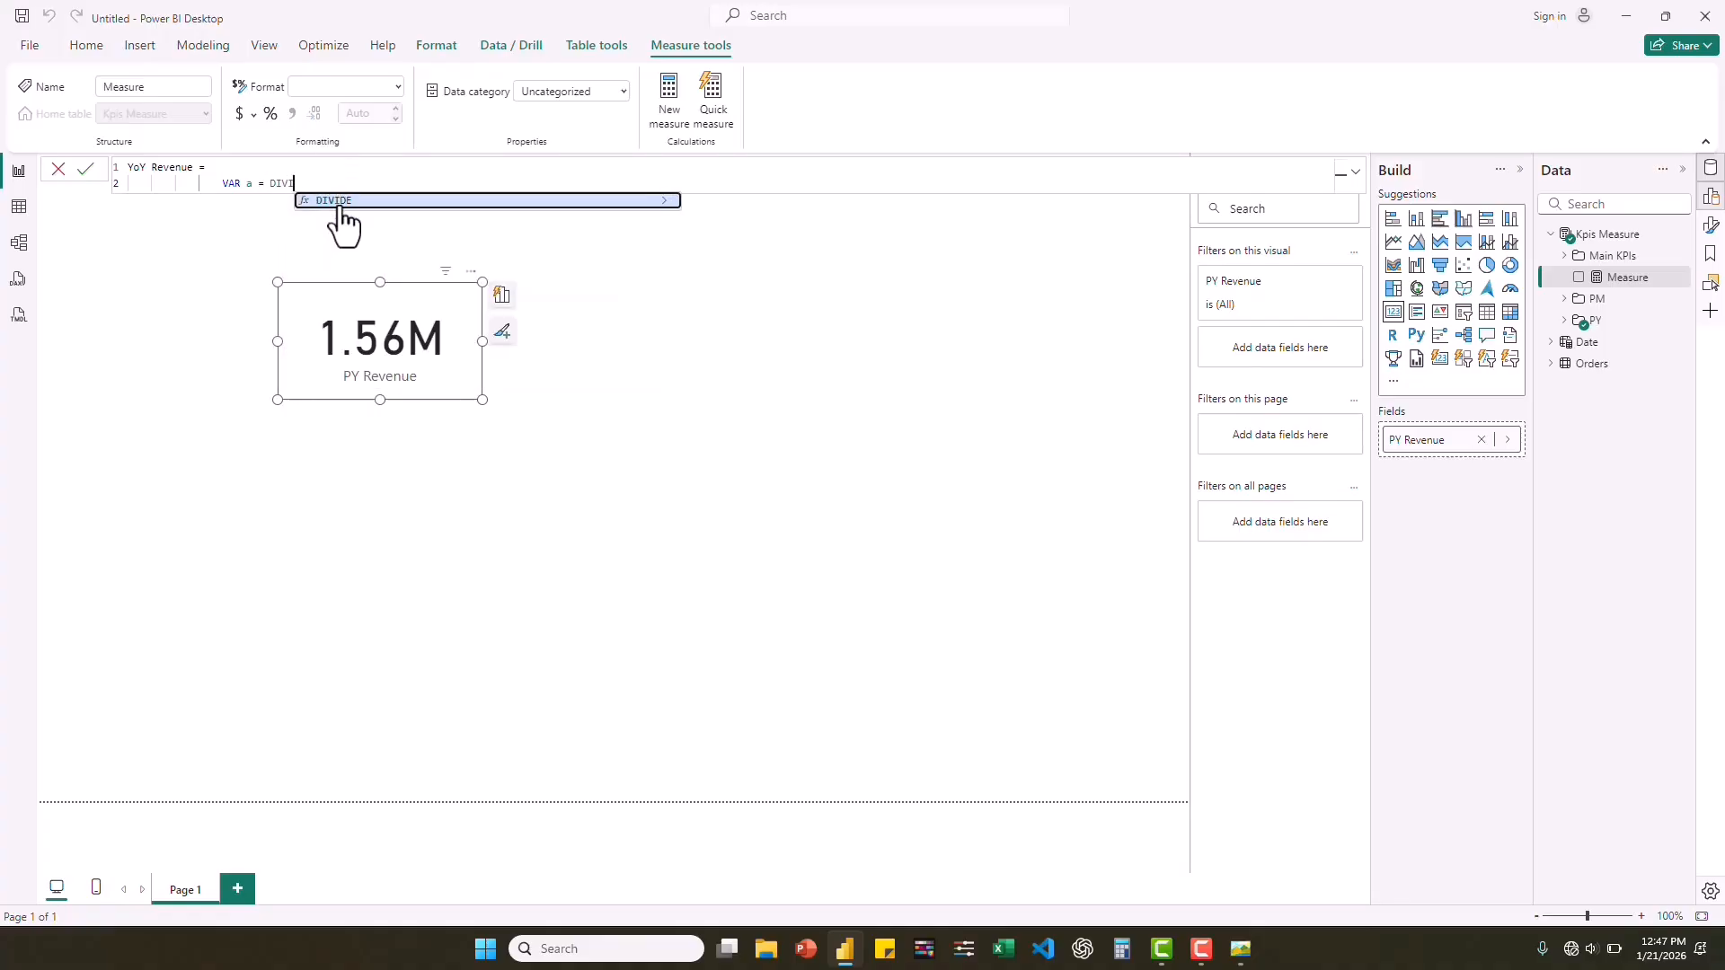
click(352, 201)
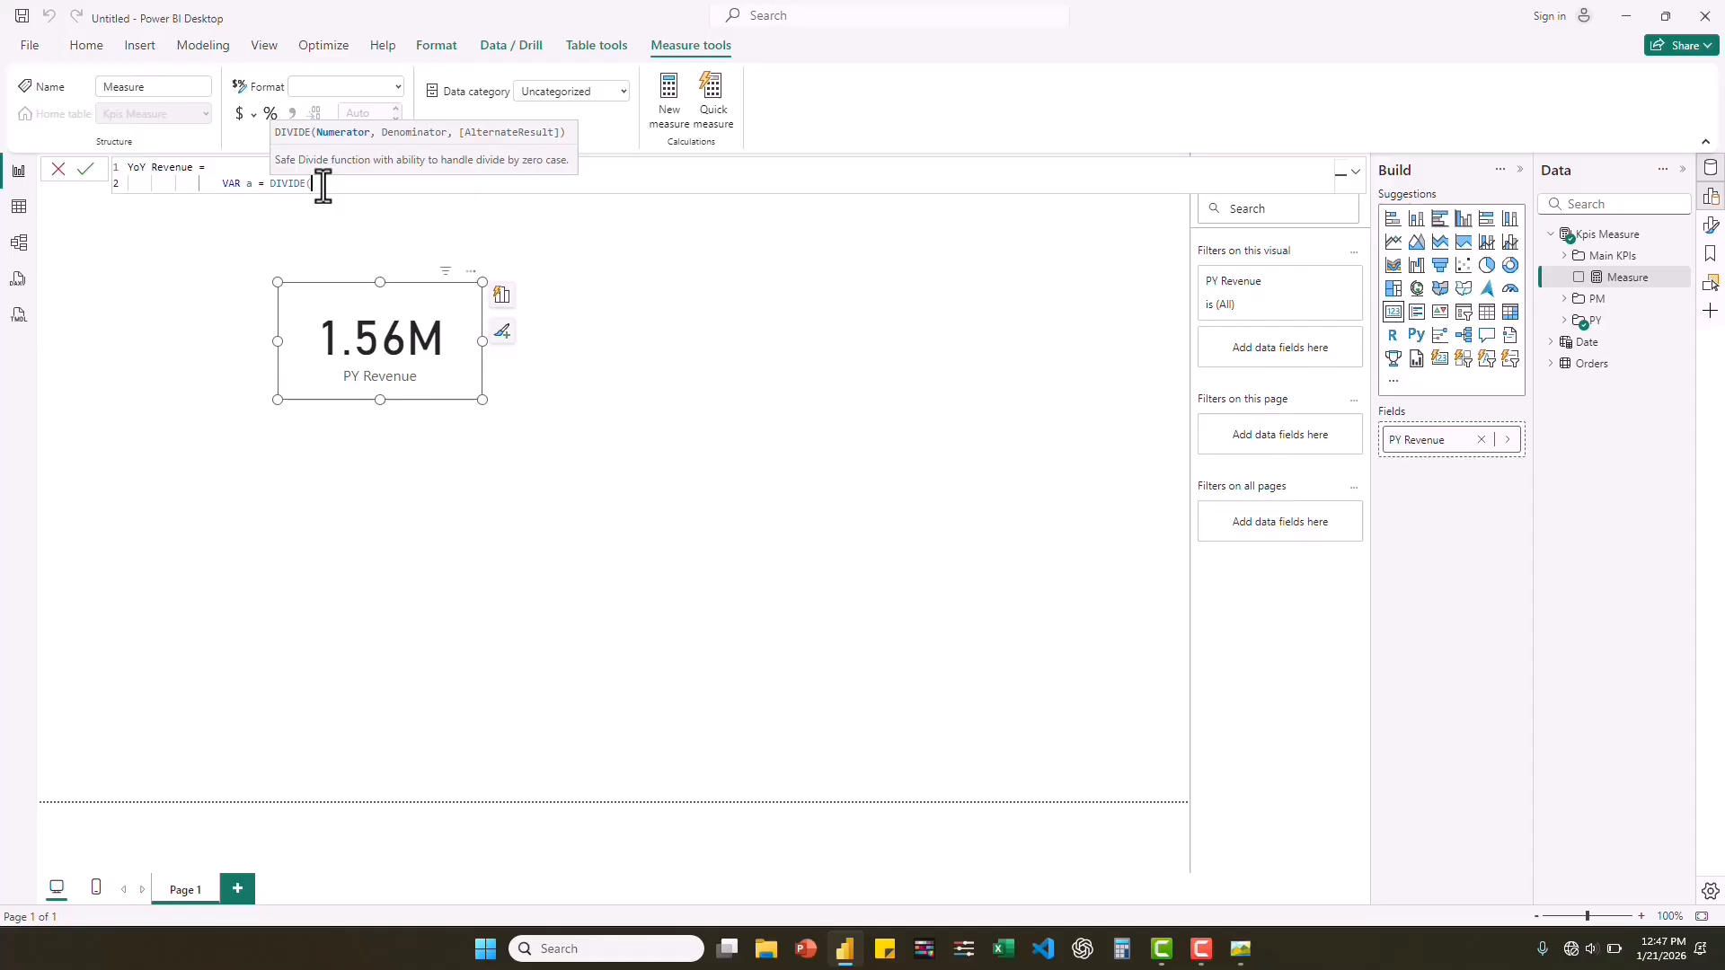
Complete variable a by dividing [Revenue] by [PY Revenue] with alternate result 0 and subtracting 1.
text(reve)
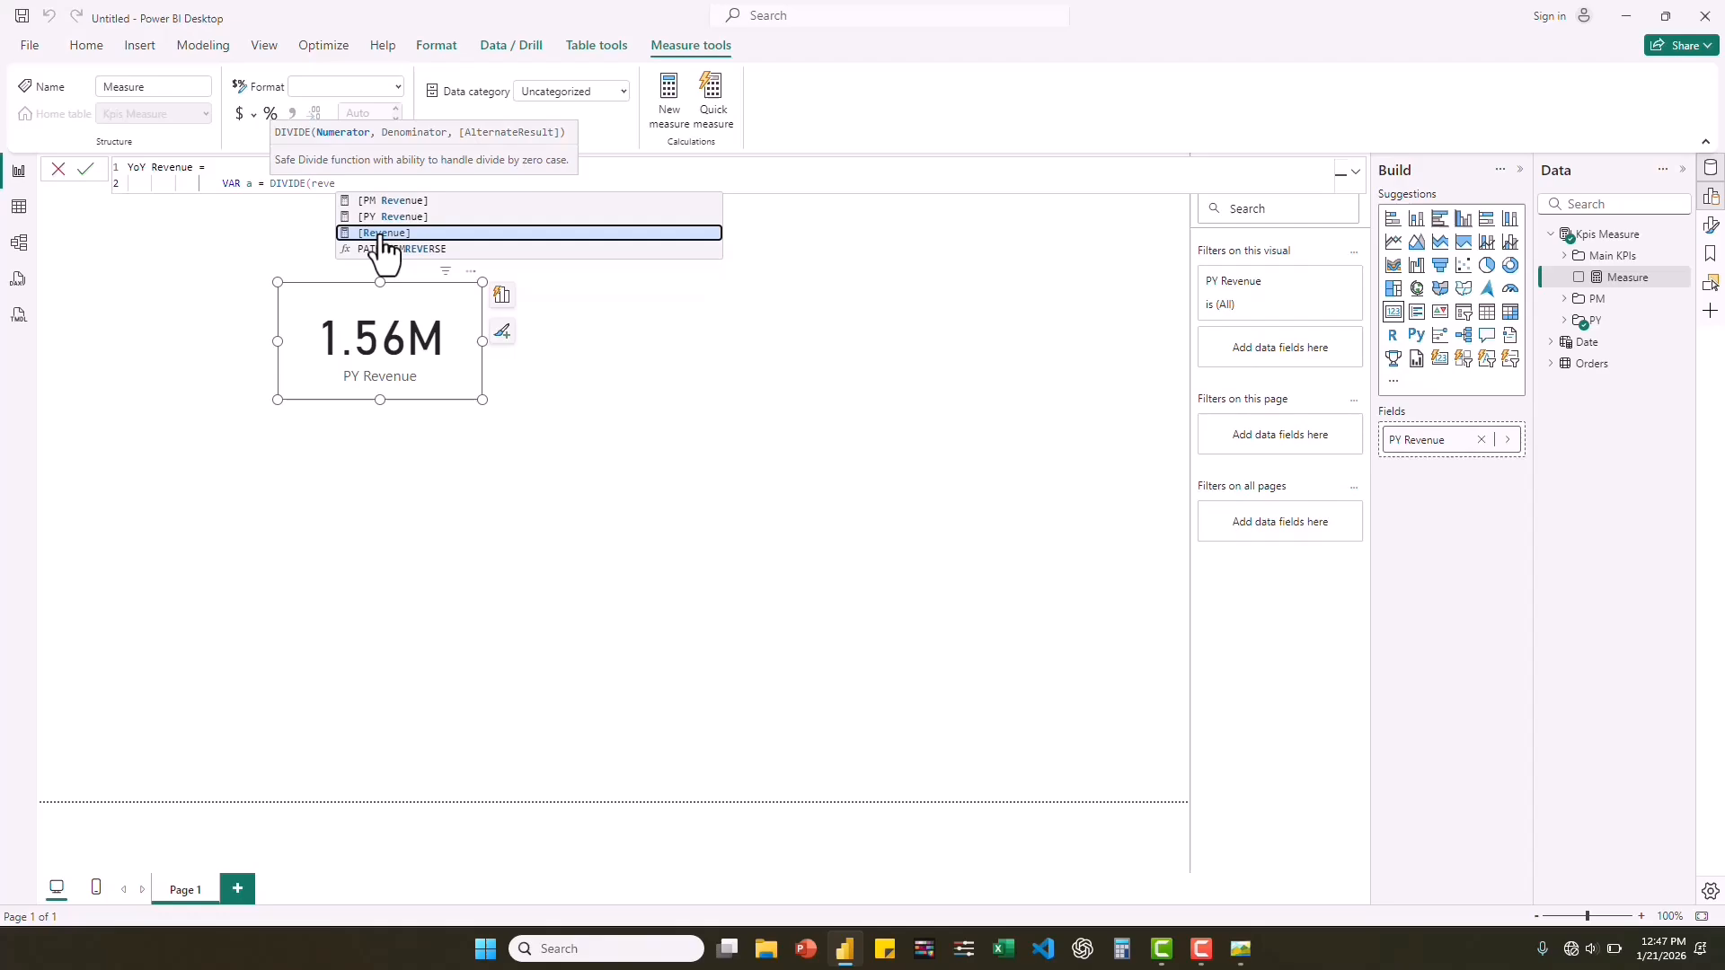
click(380, 234)
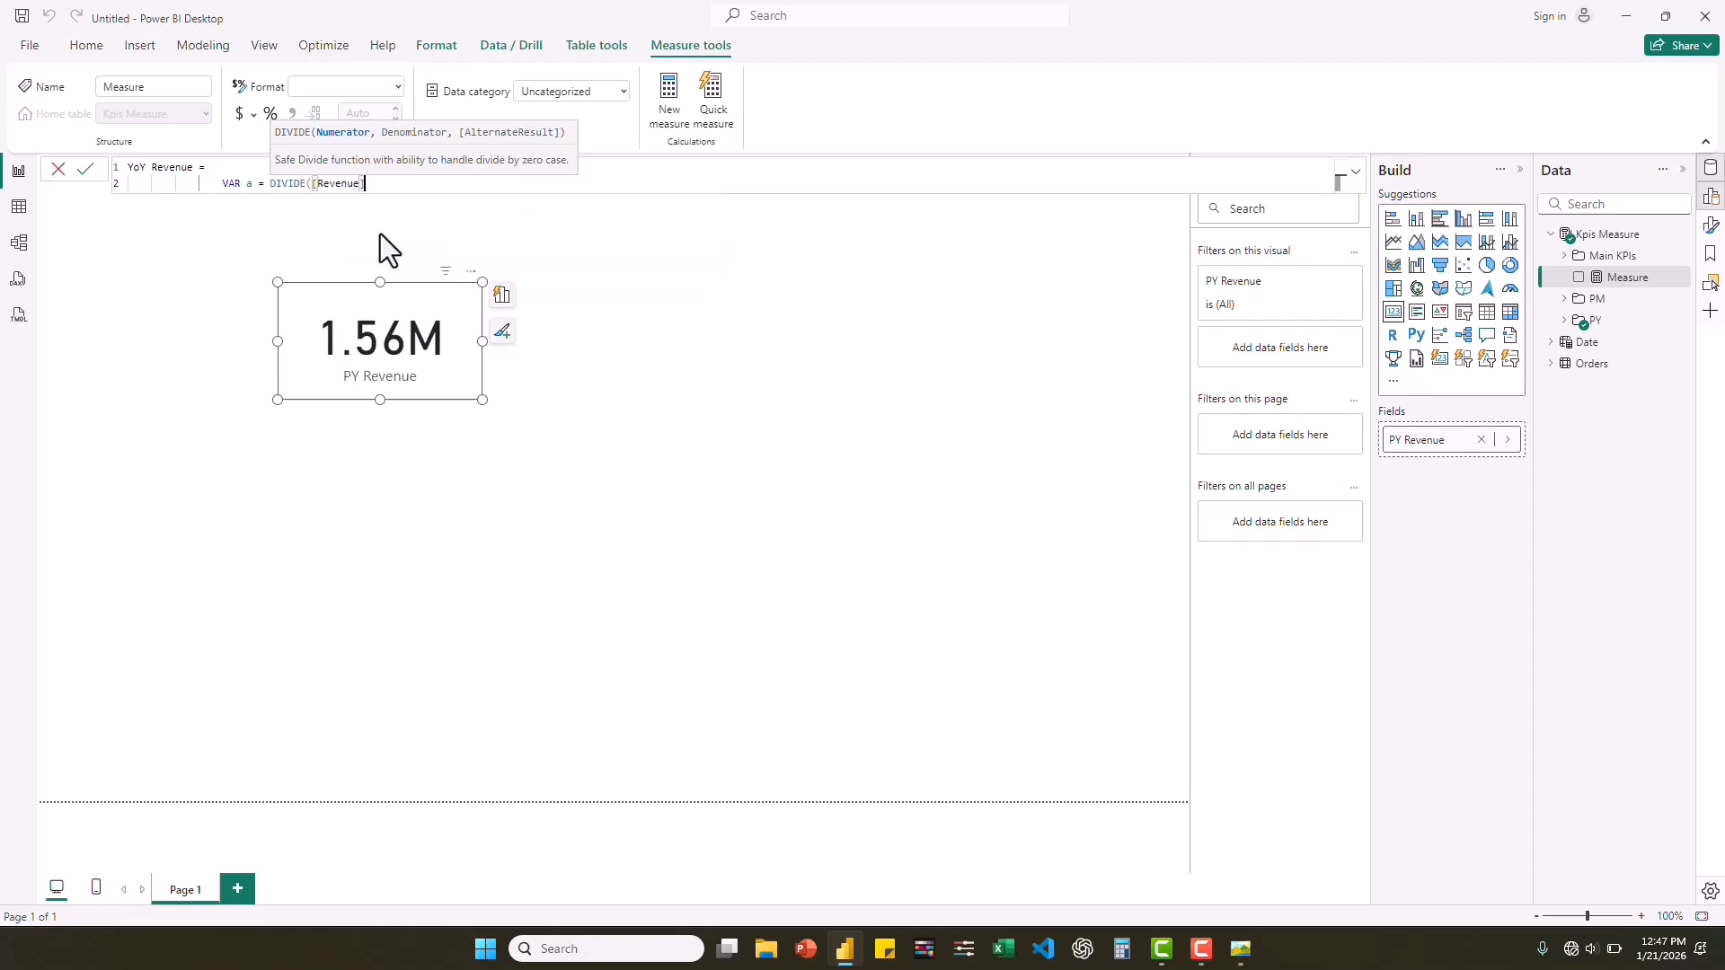
text(, p)
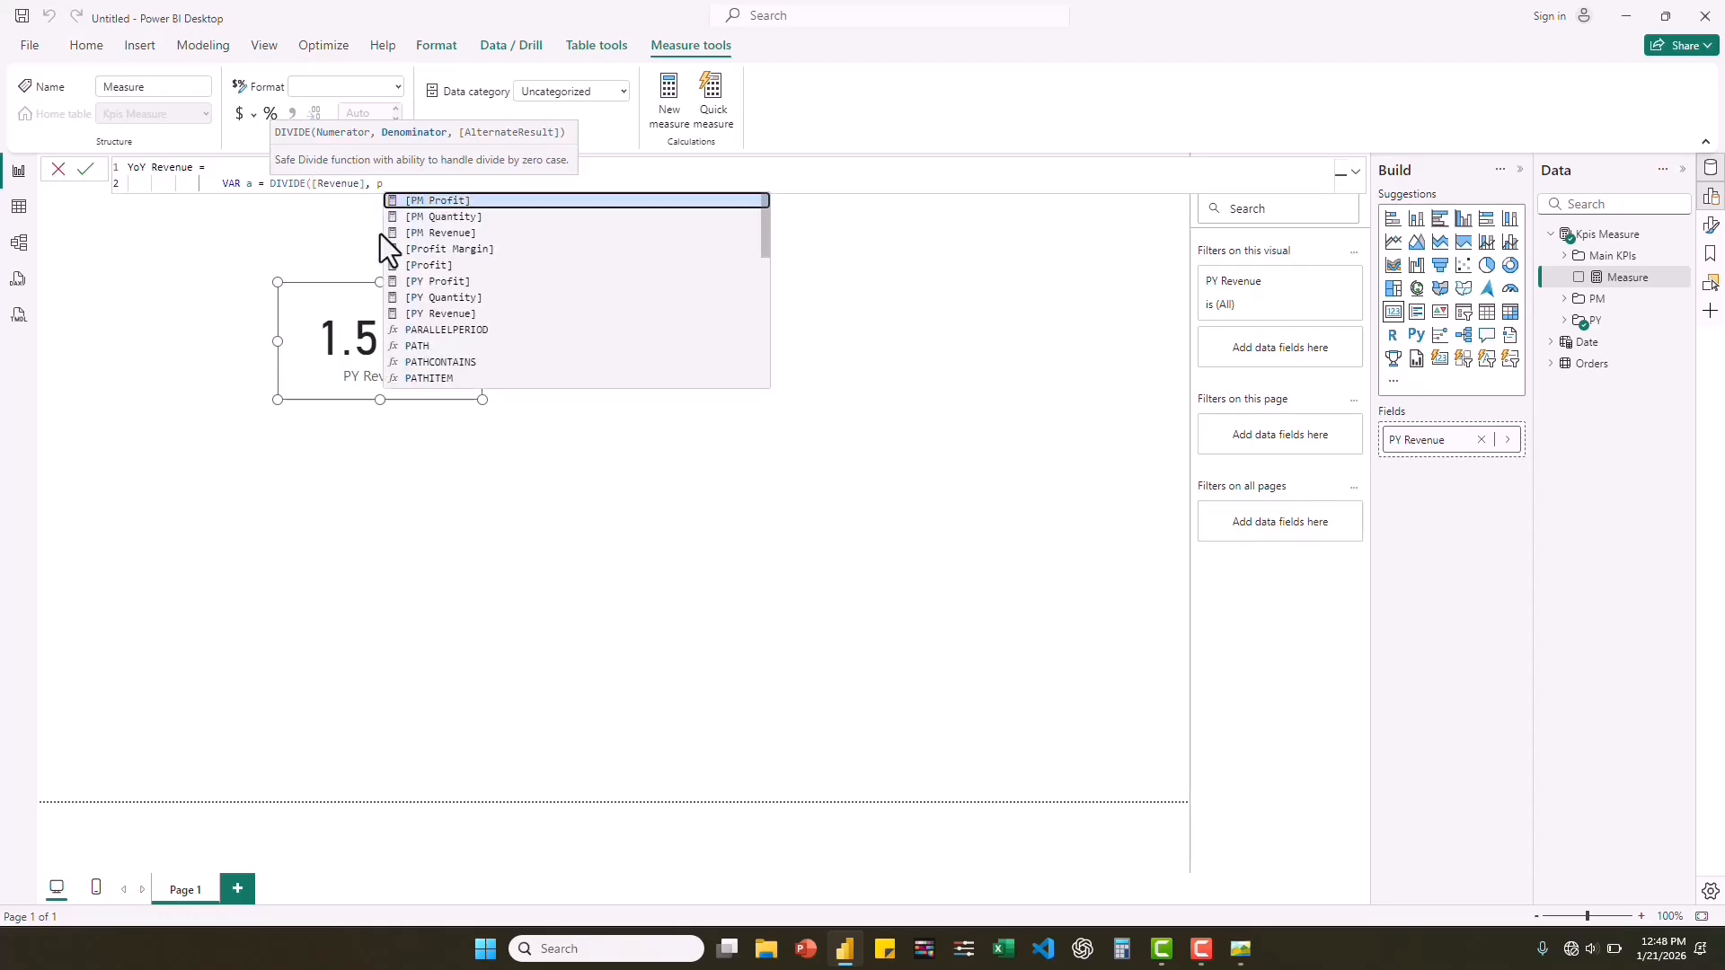
click(439, 310)
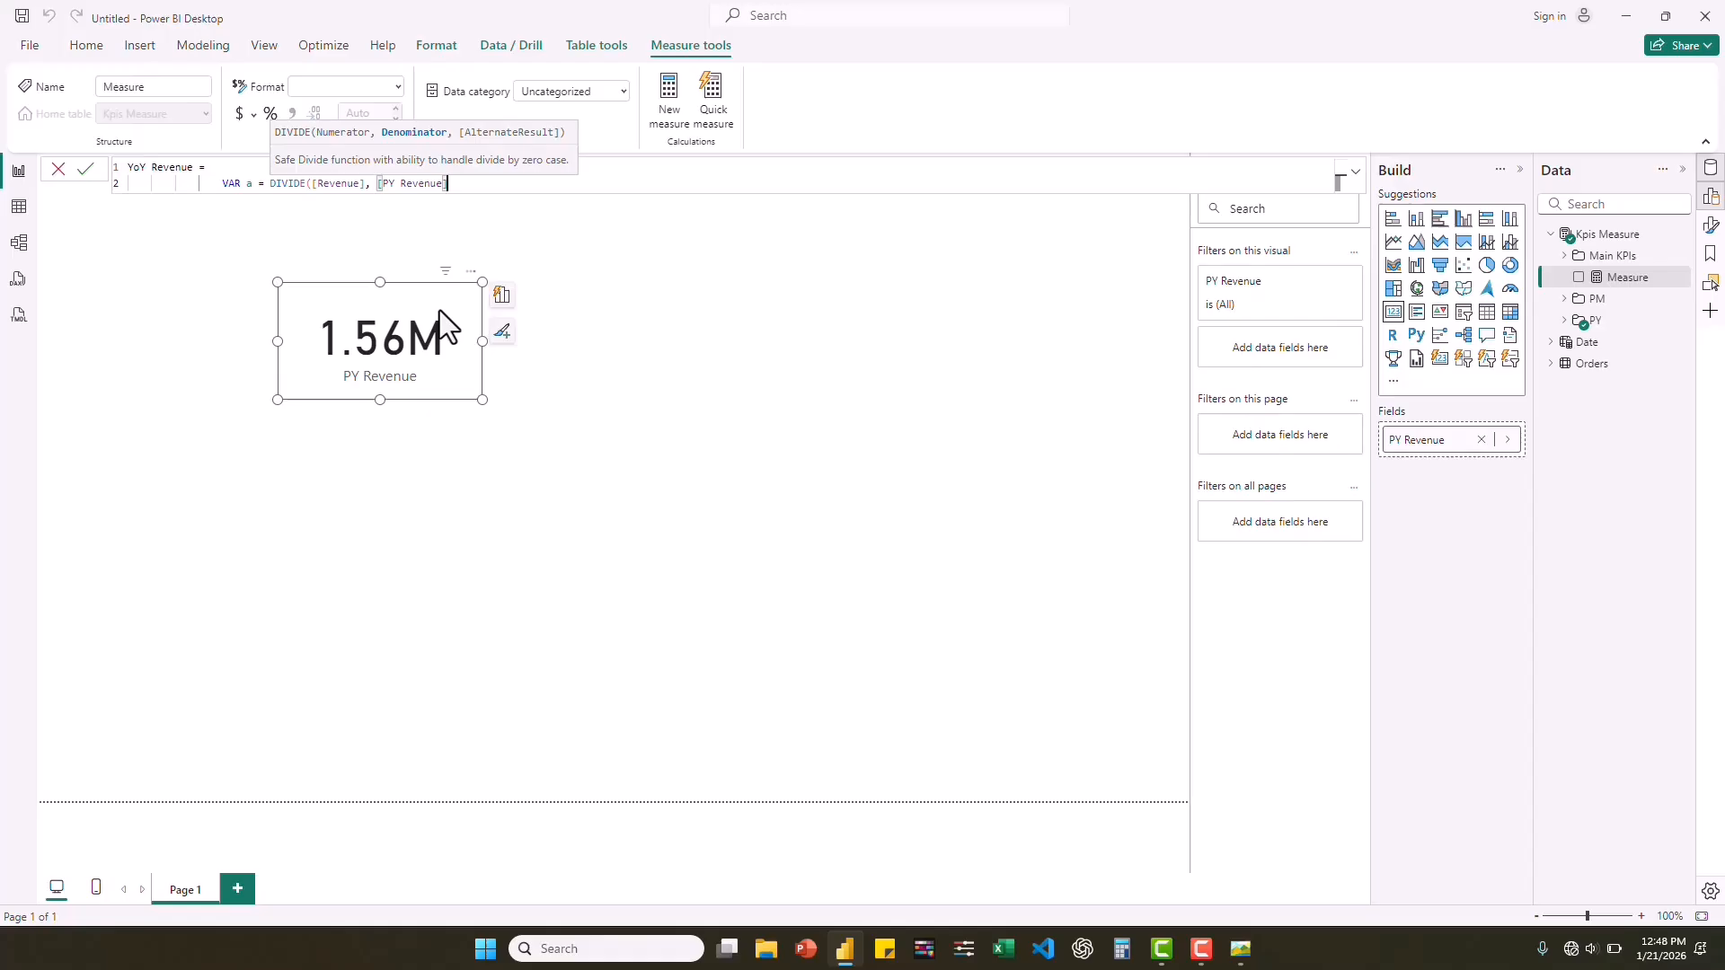
text(, 0) -)
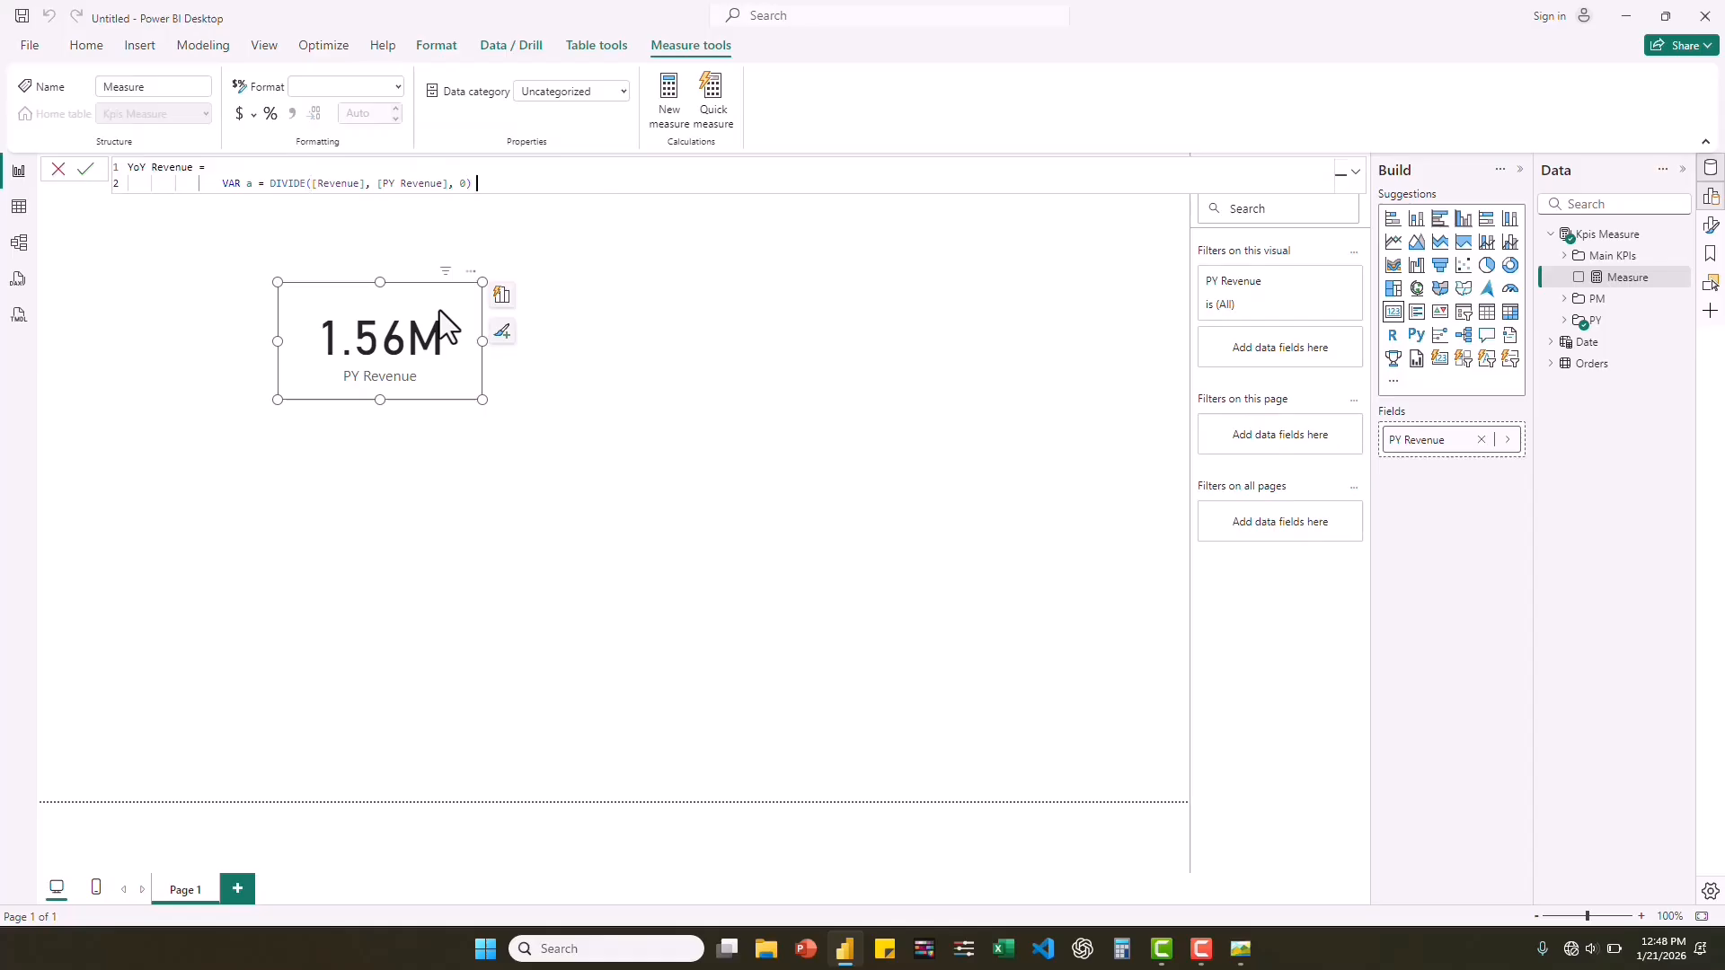
text( 1)
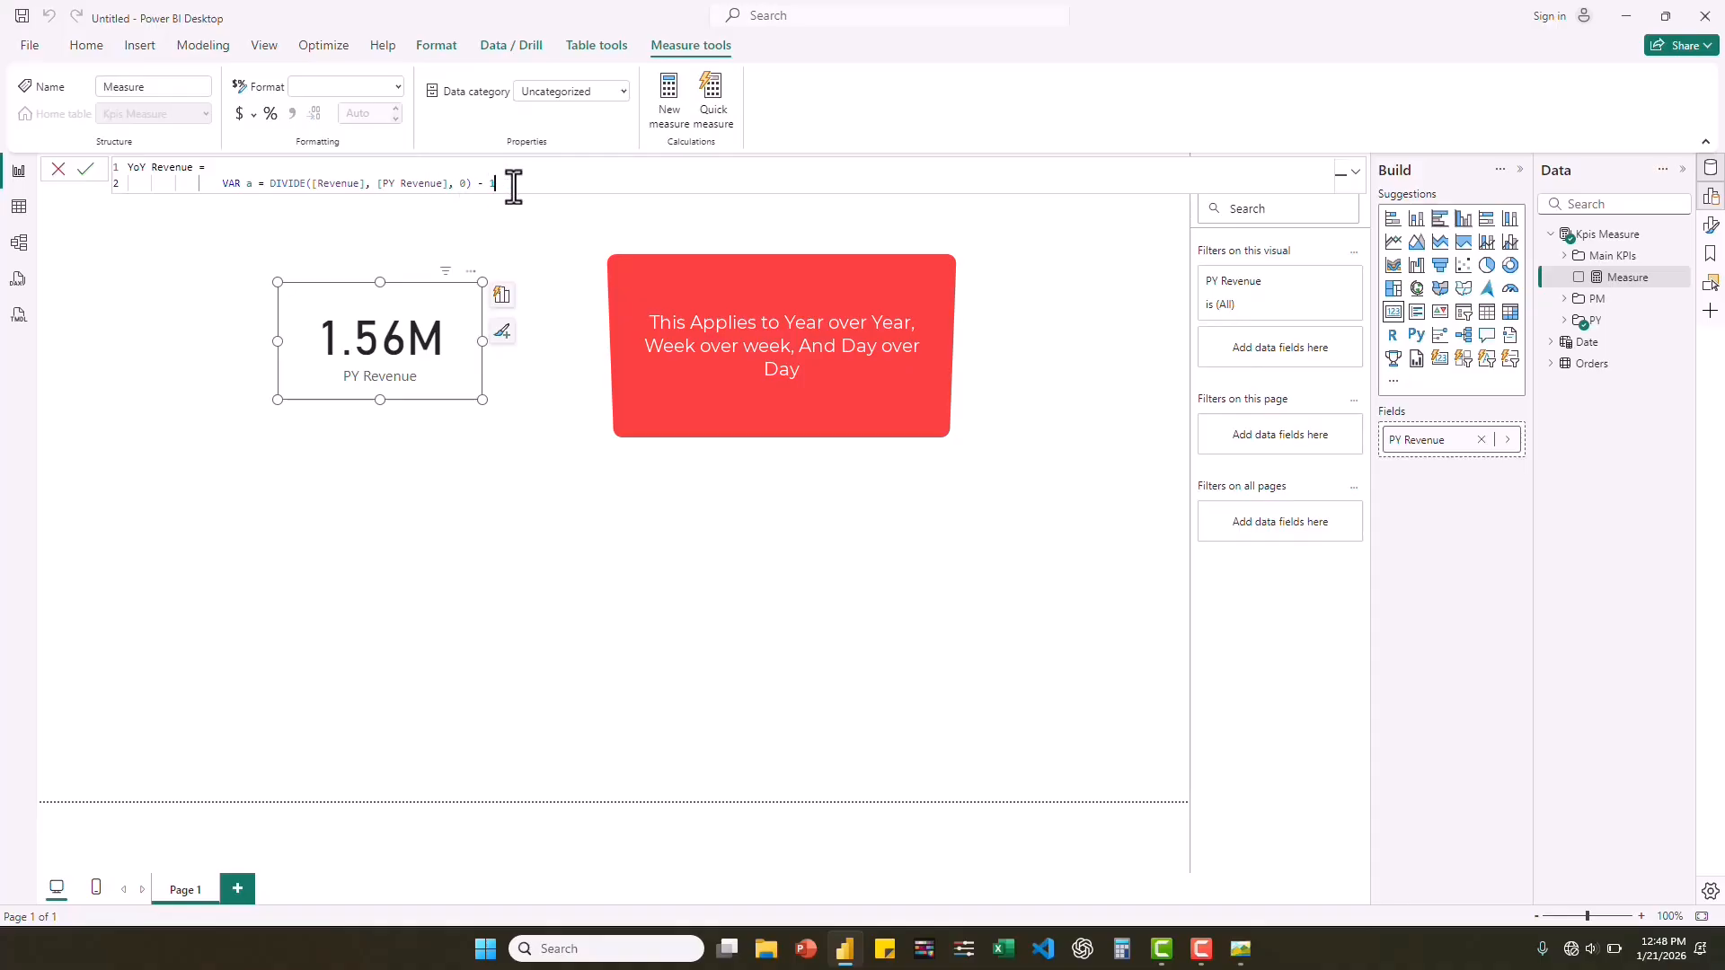
Declare variable b on a new line of the formula, starting its expression with the IF function.
key(shift+Return)
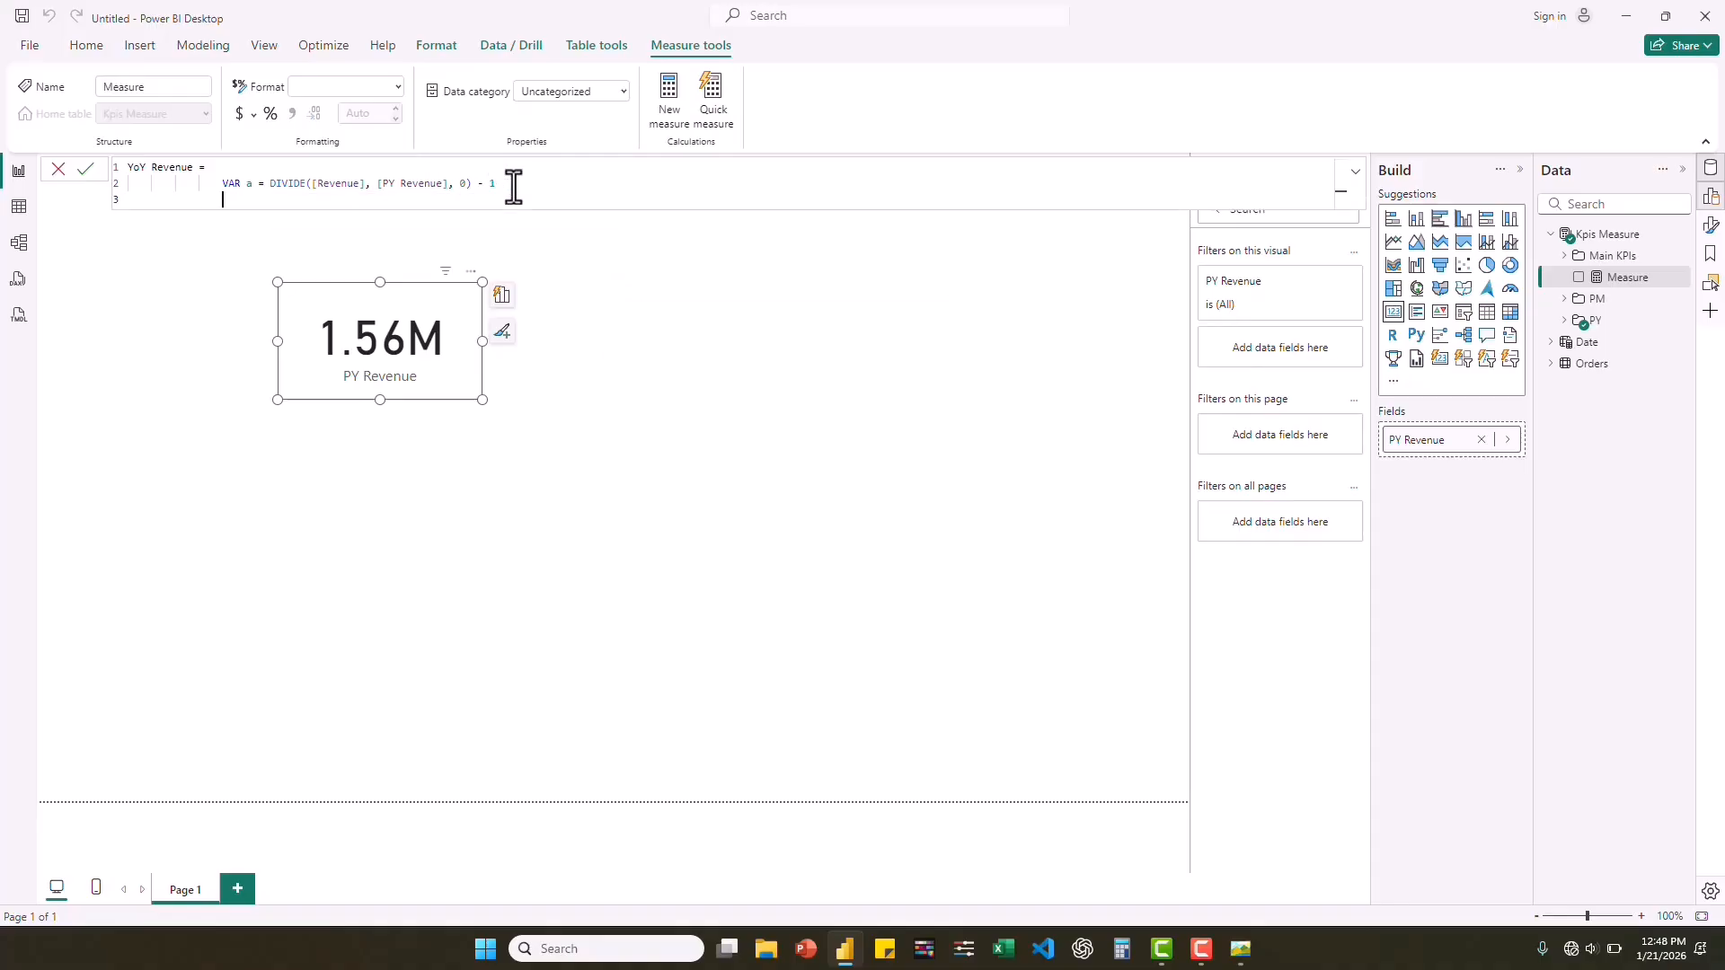
text(VAr)
click(369, 218)
text(b = IF)
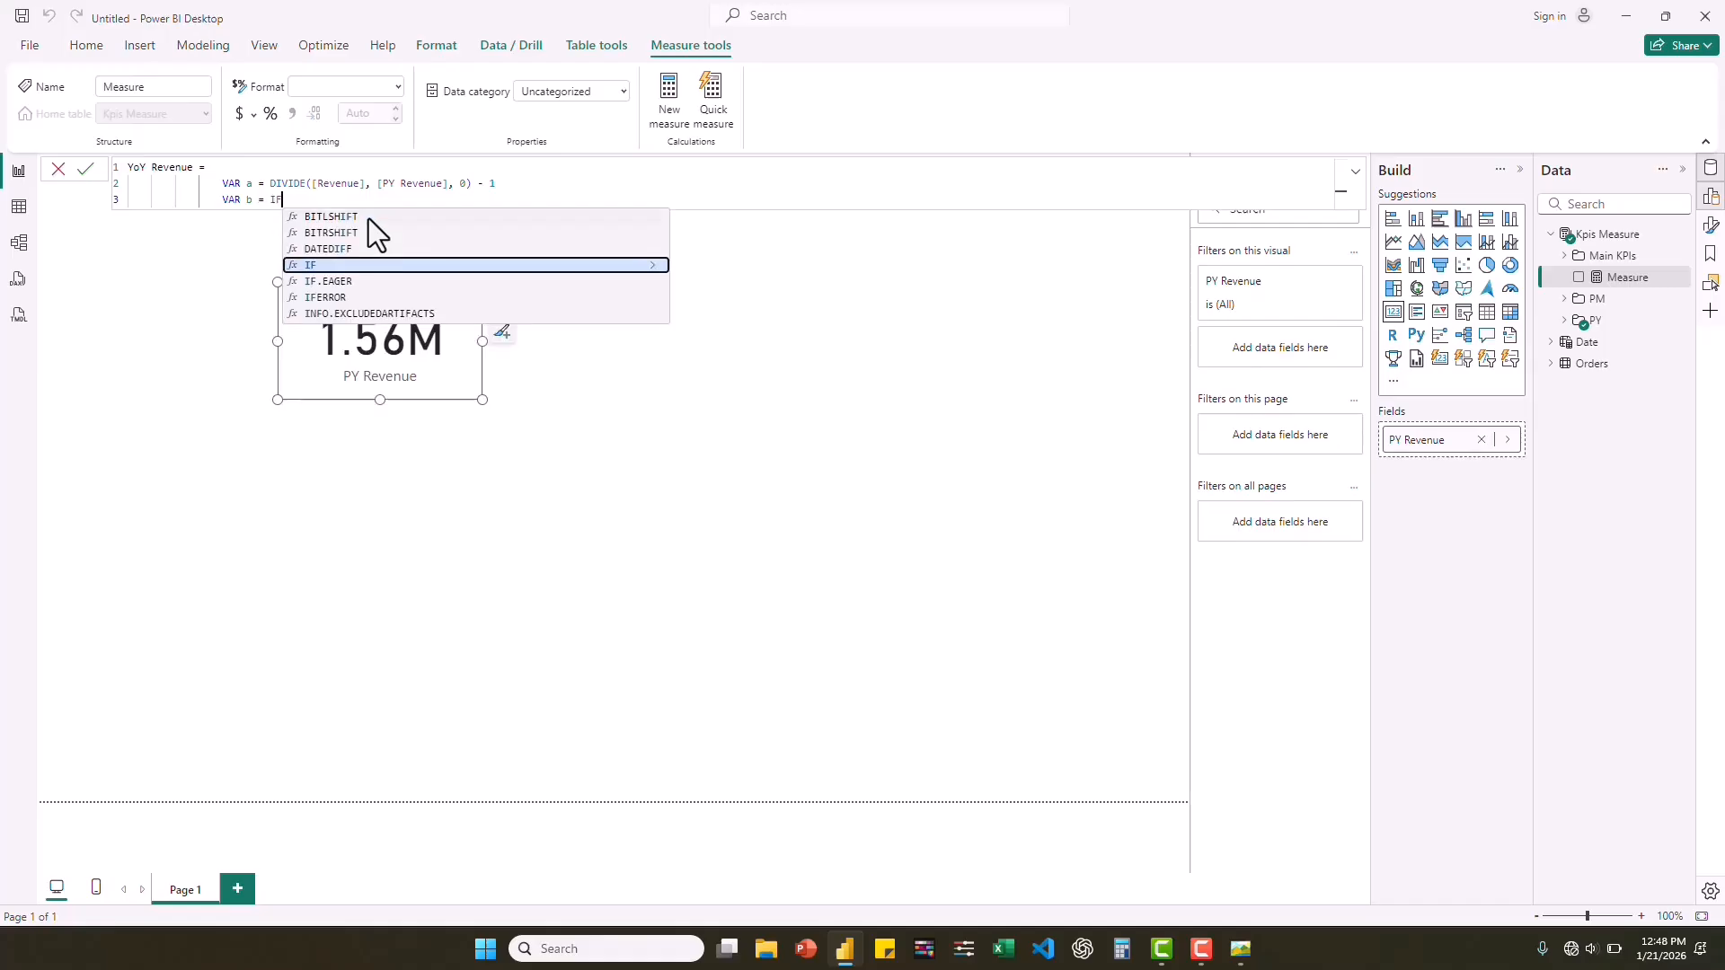
click(322, 262)
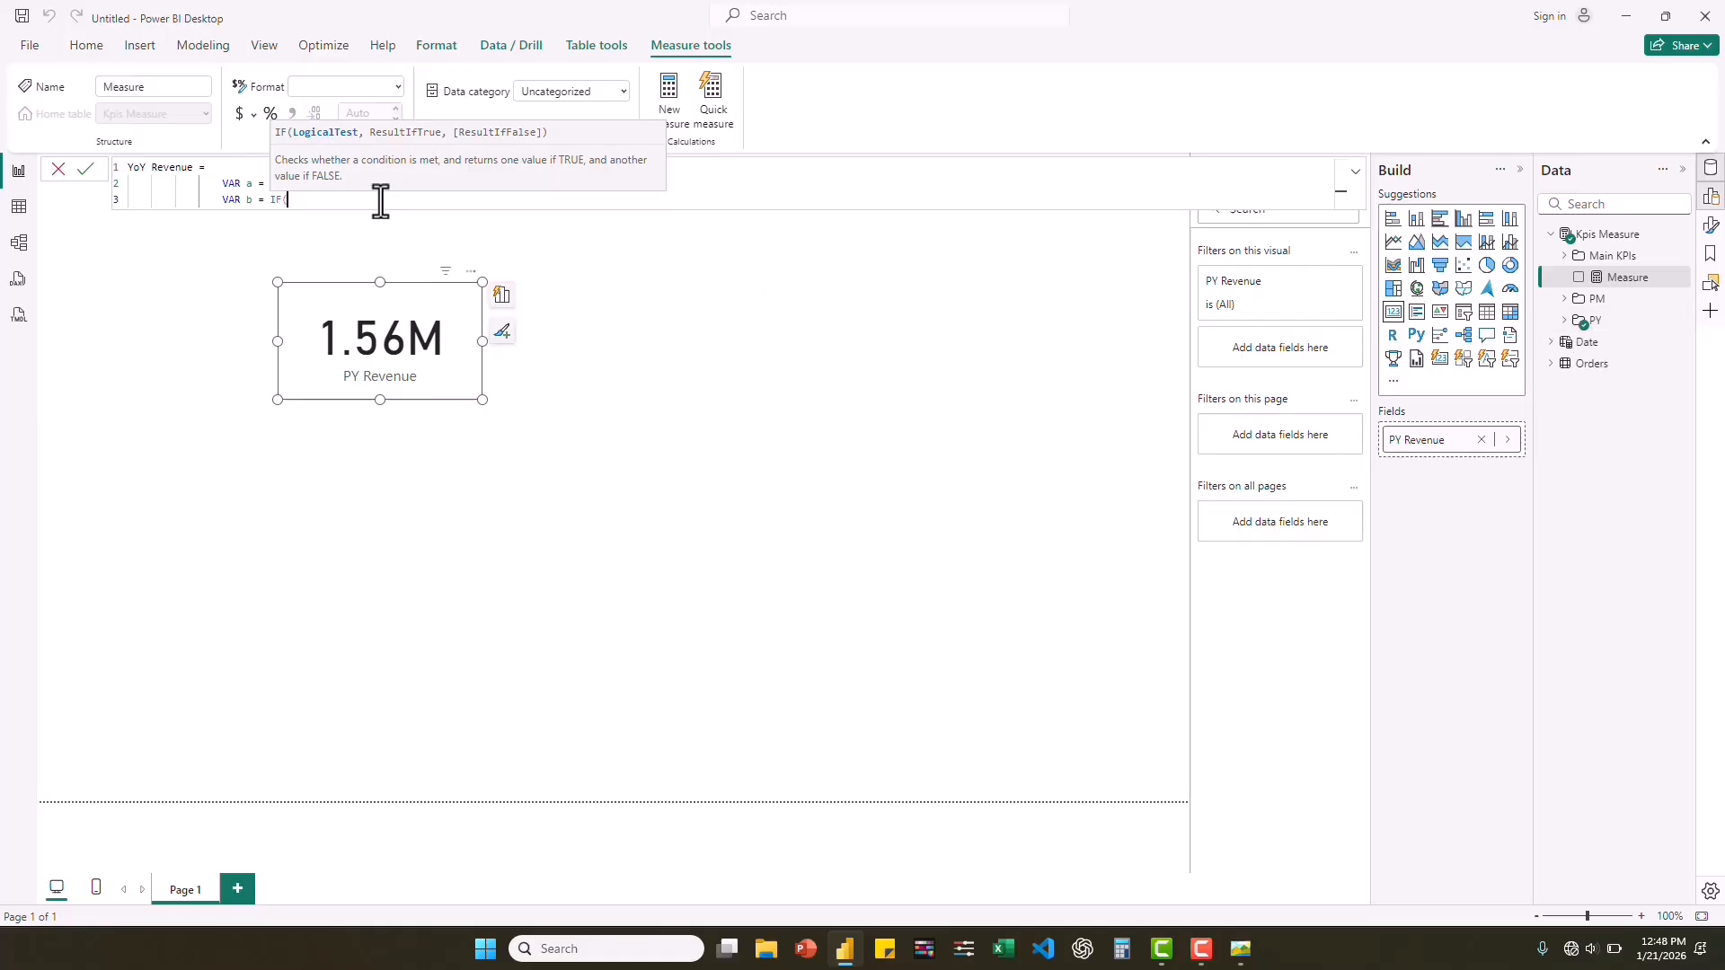
Set the IF condition of variable b to [Revenue] > [PY Revenue], followed by a comma.
text(reve)
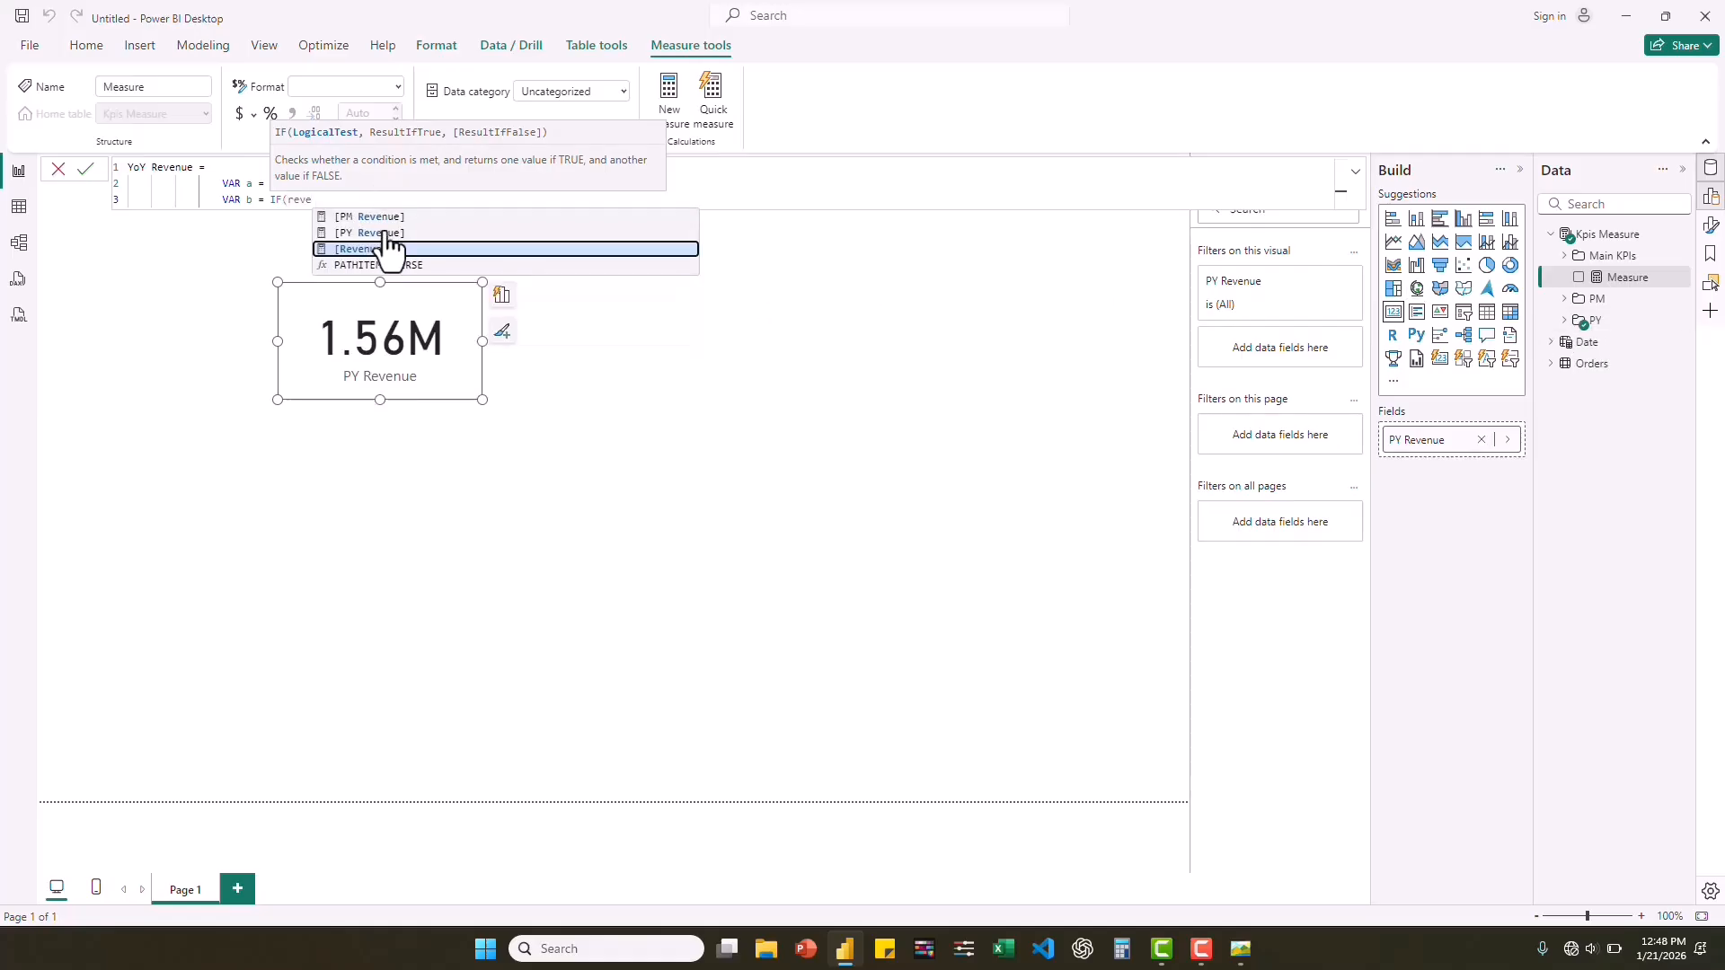
click(387, 252)
text(,)
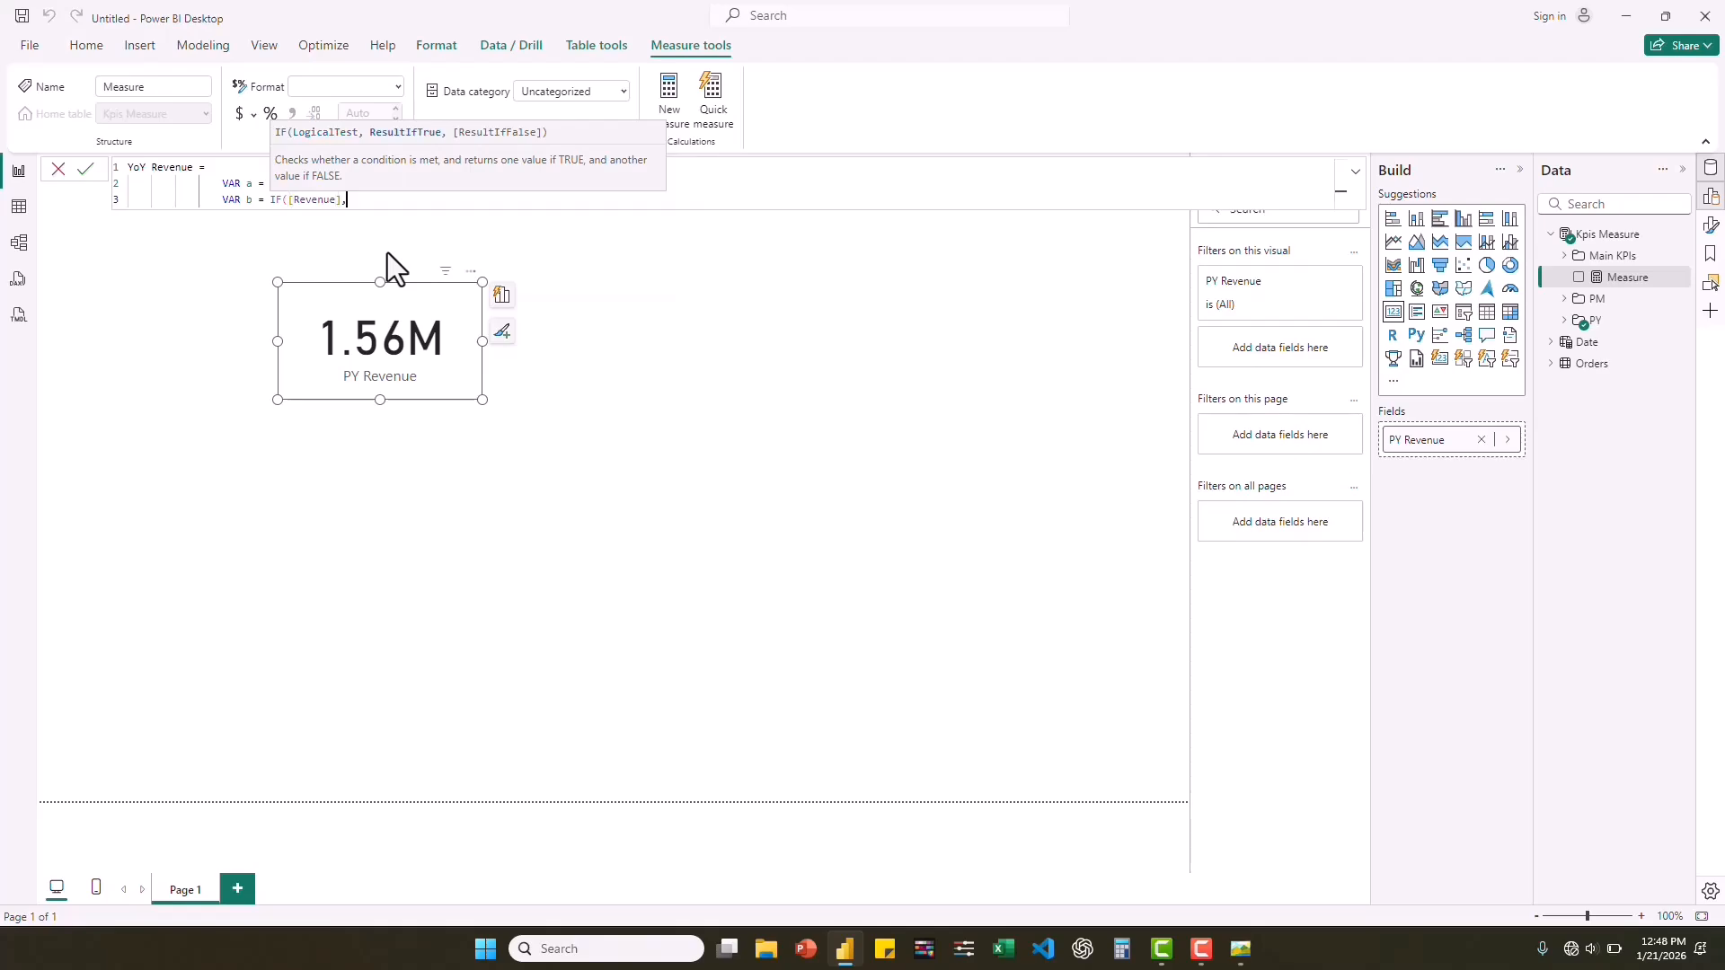
key(BackSpace)
key(BackSpace)
text(> Py)
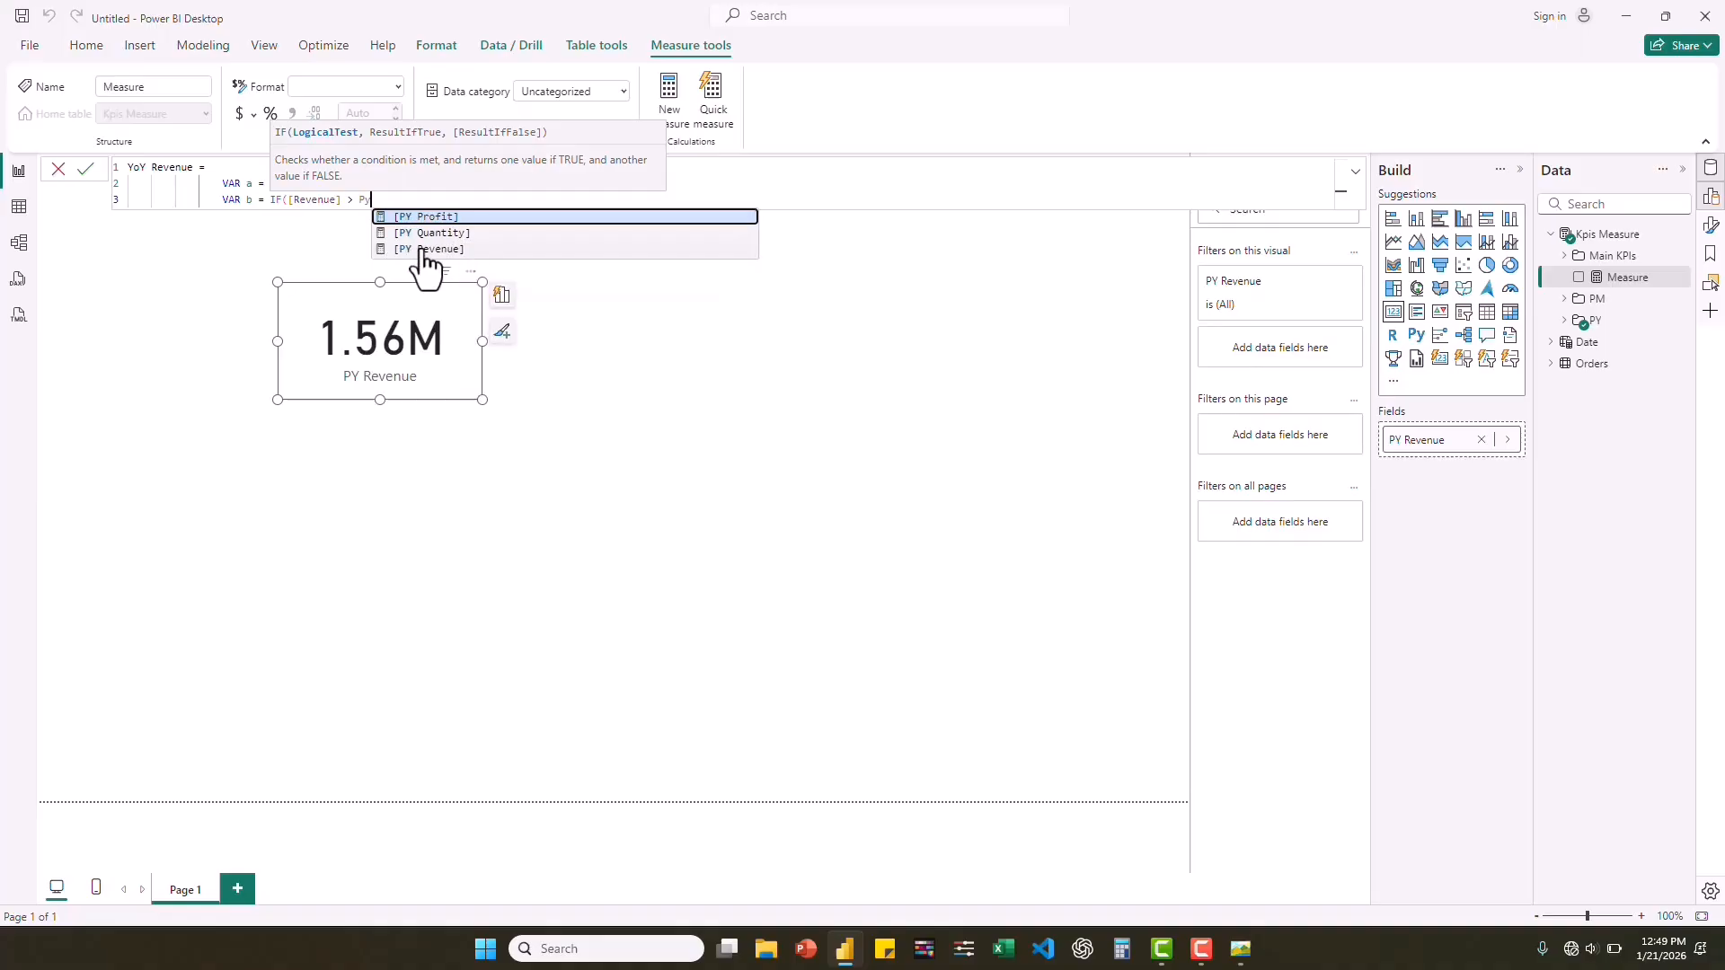
click(422, 249)
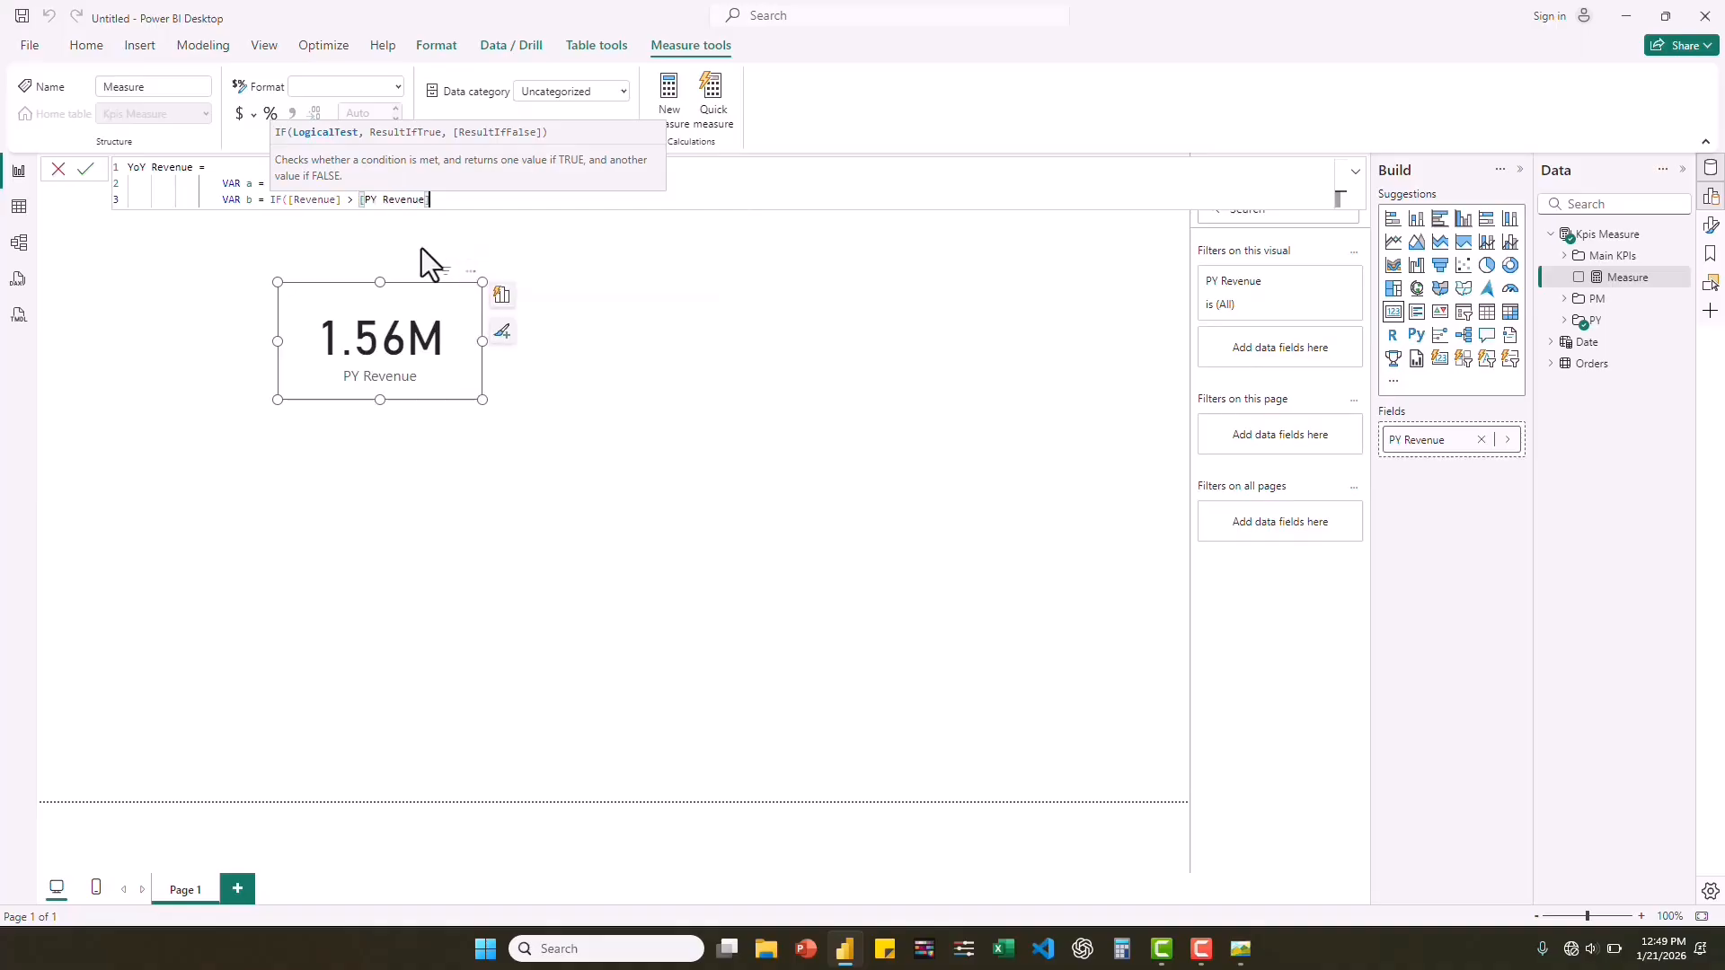
text(,)
Copy UNICHAR(11165), UNICHAR(11167) from the sticky note into the IF function as its two results and close the expression.
click(888, 955)
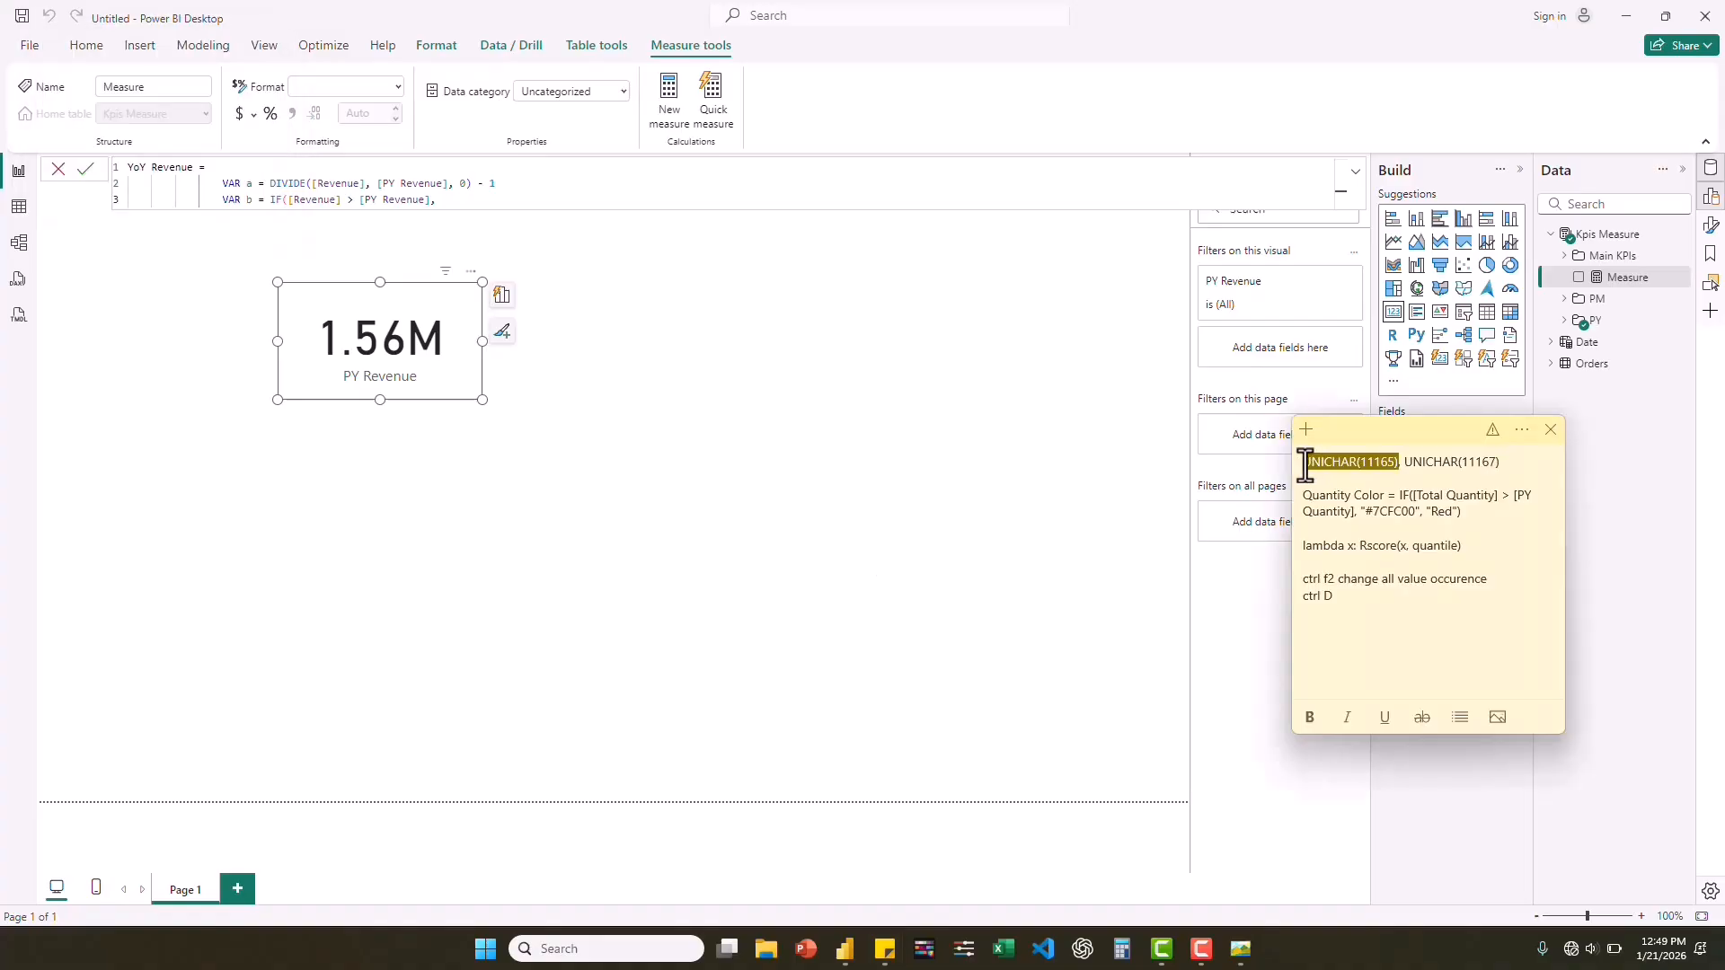
click(1513, 461)
drag(1305, 462, 1527, 456)
key(ctrl+c)
click(451, 199)
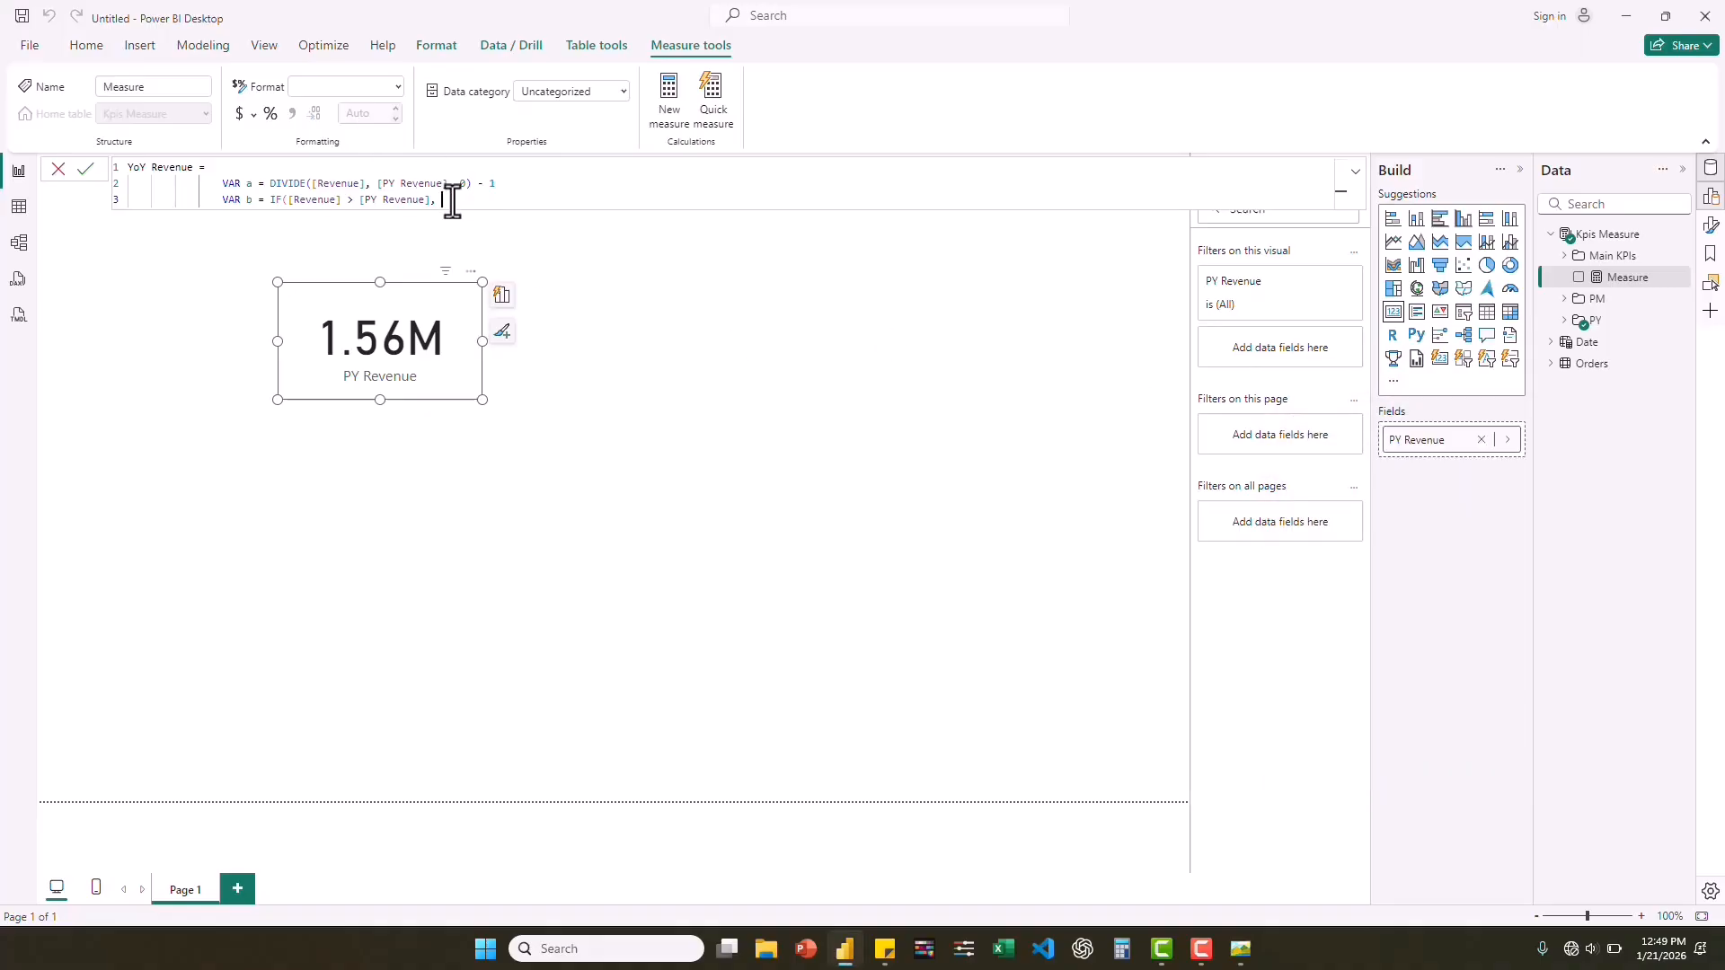
key(ctrl+v)
drag(442, 201, 620, 201)
click(641, 203)
text())
key(shift+Return)
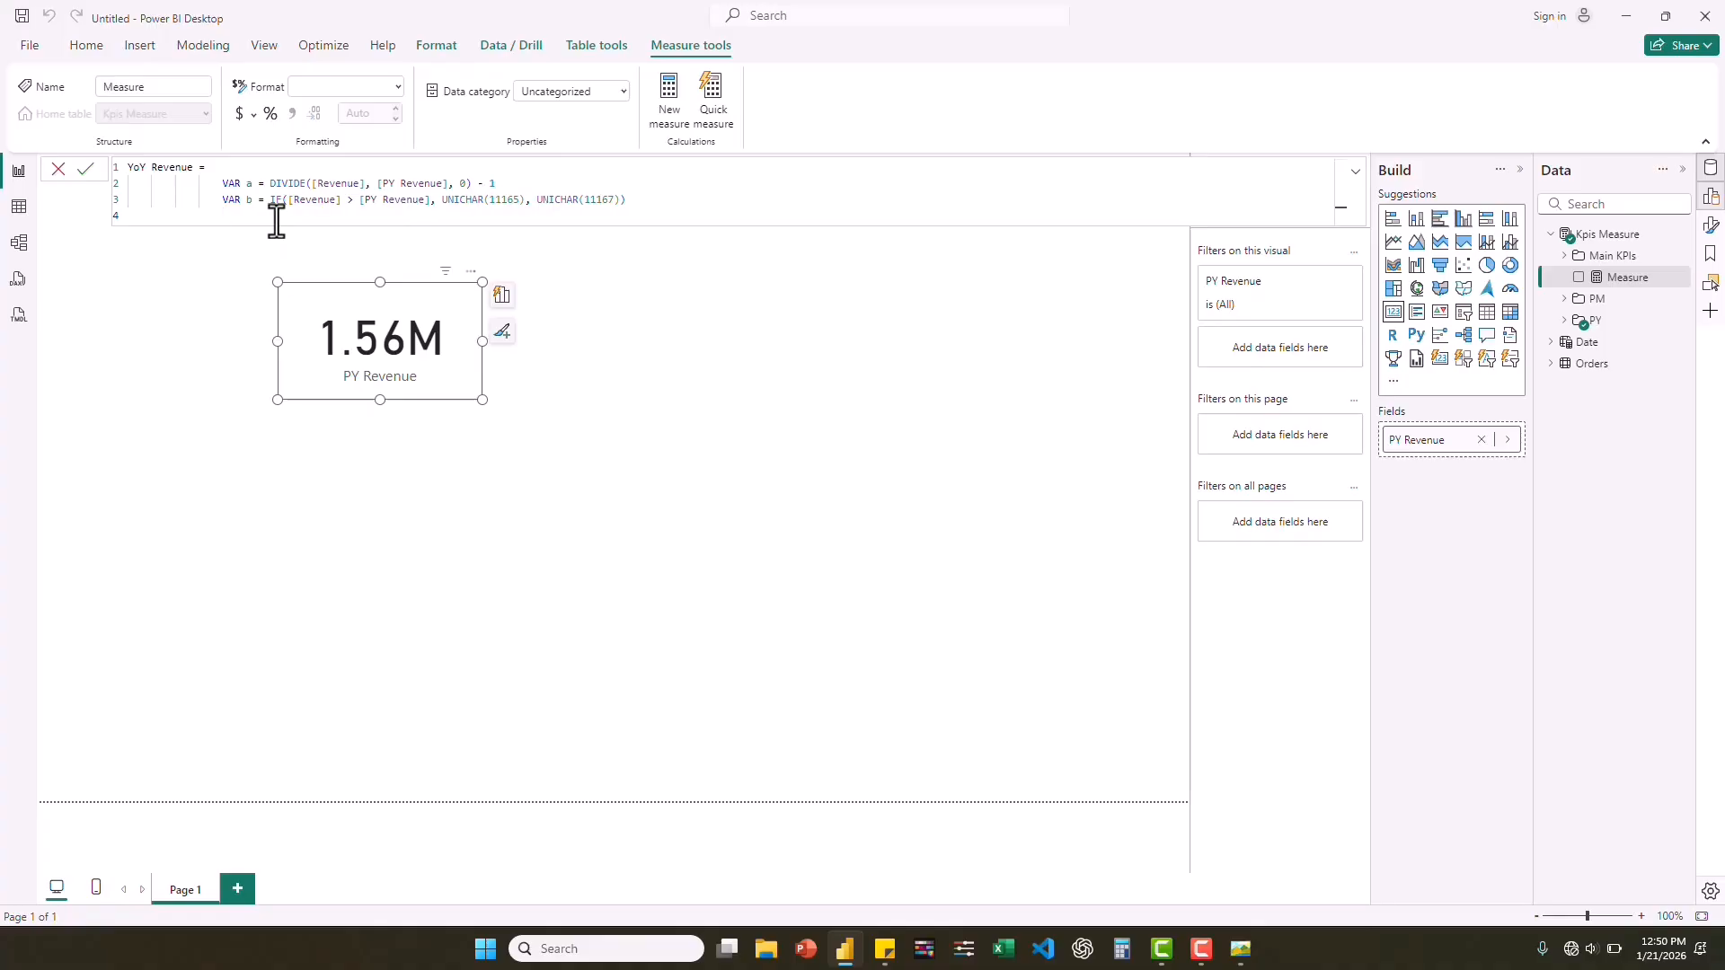
Finish the YoY Revenue measure with RETURN b & FORMAT(a, "0%") and commit it.
text(RETURN b)
click(296, 220)
text(FORM)
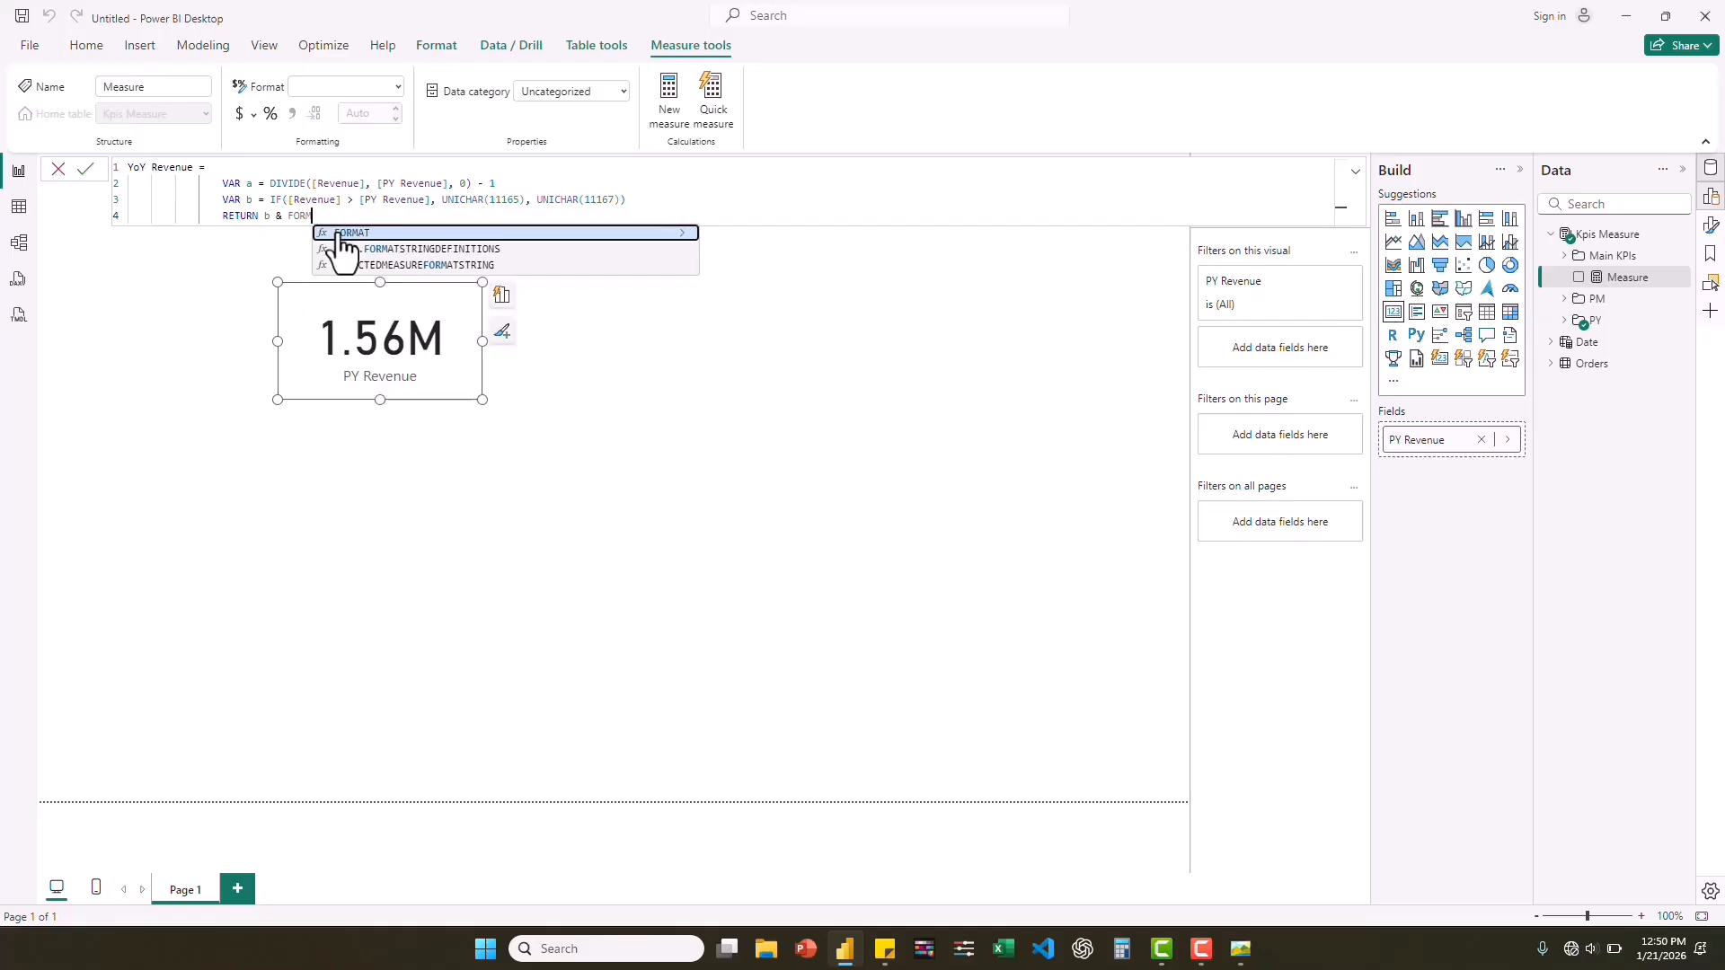
click(338, 233)
text(a)
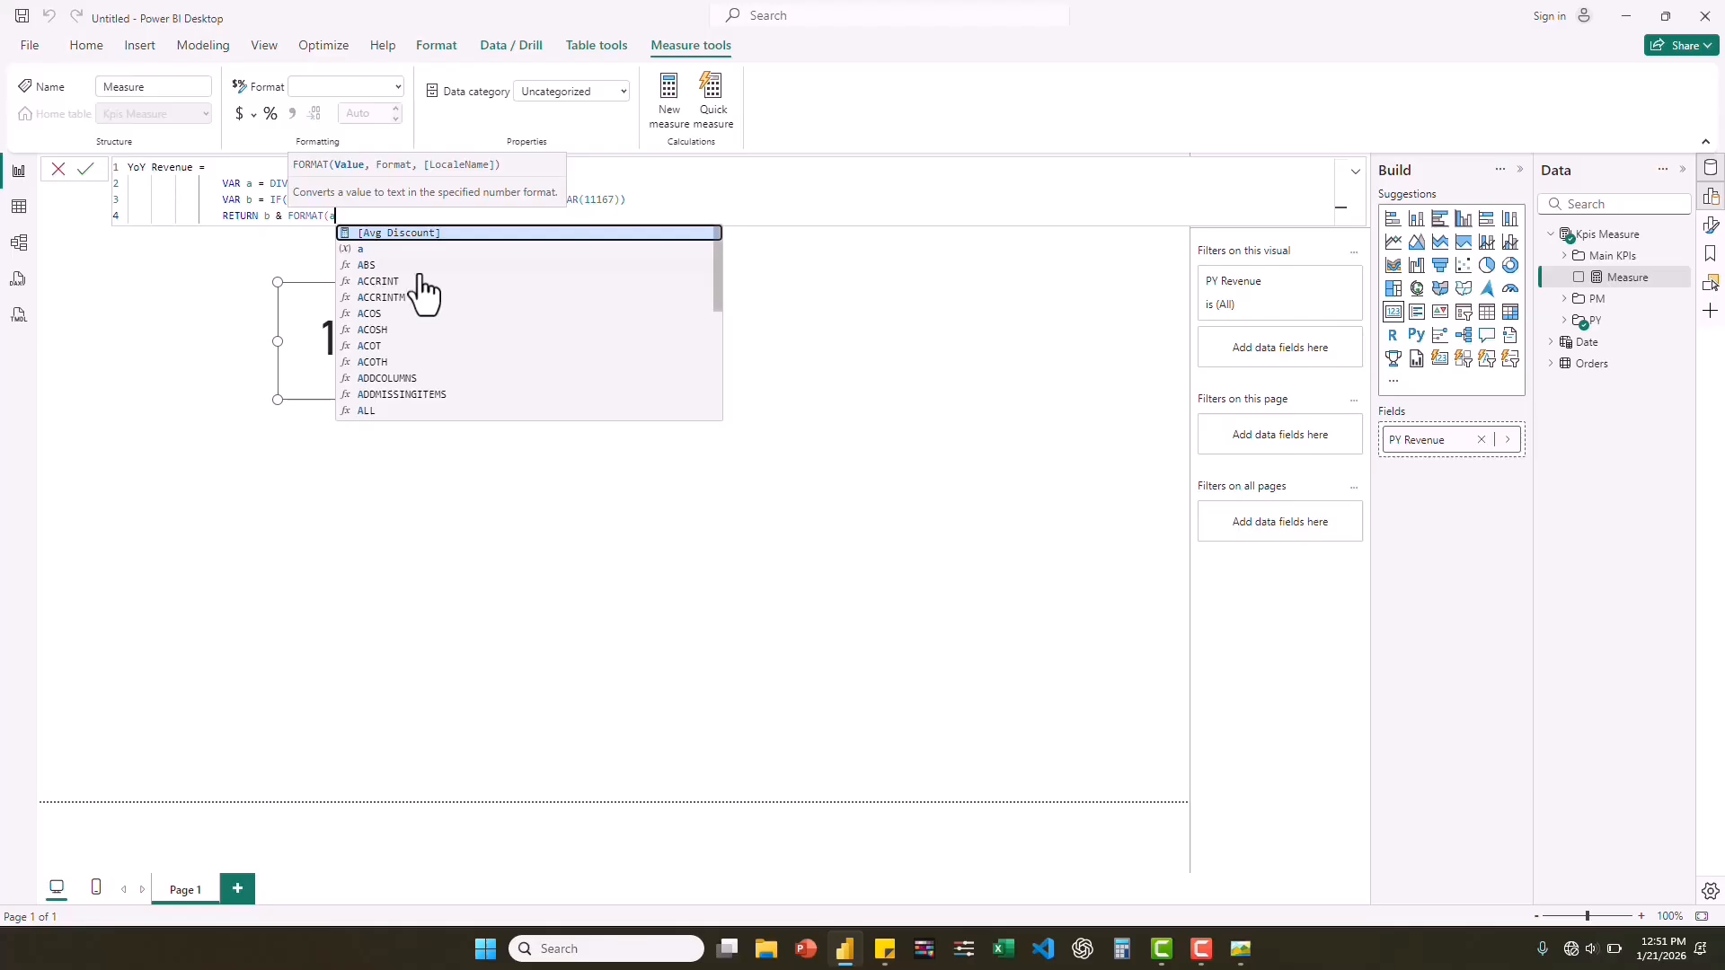
text(, "0%)
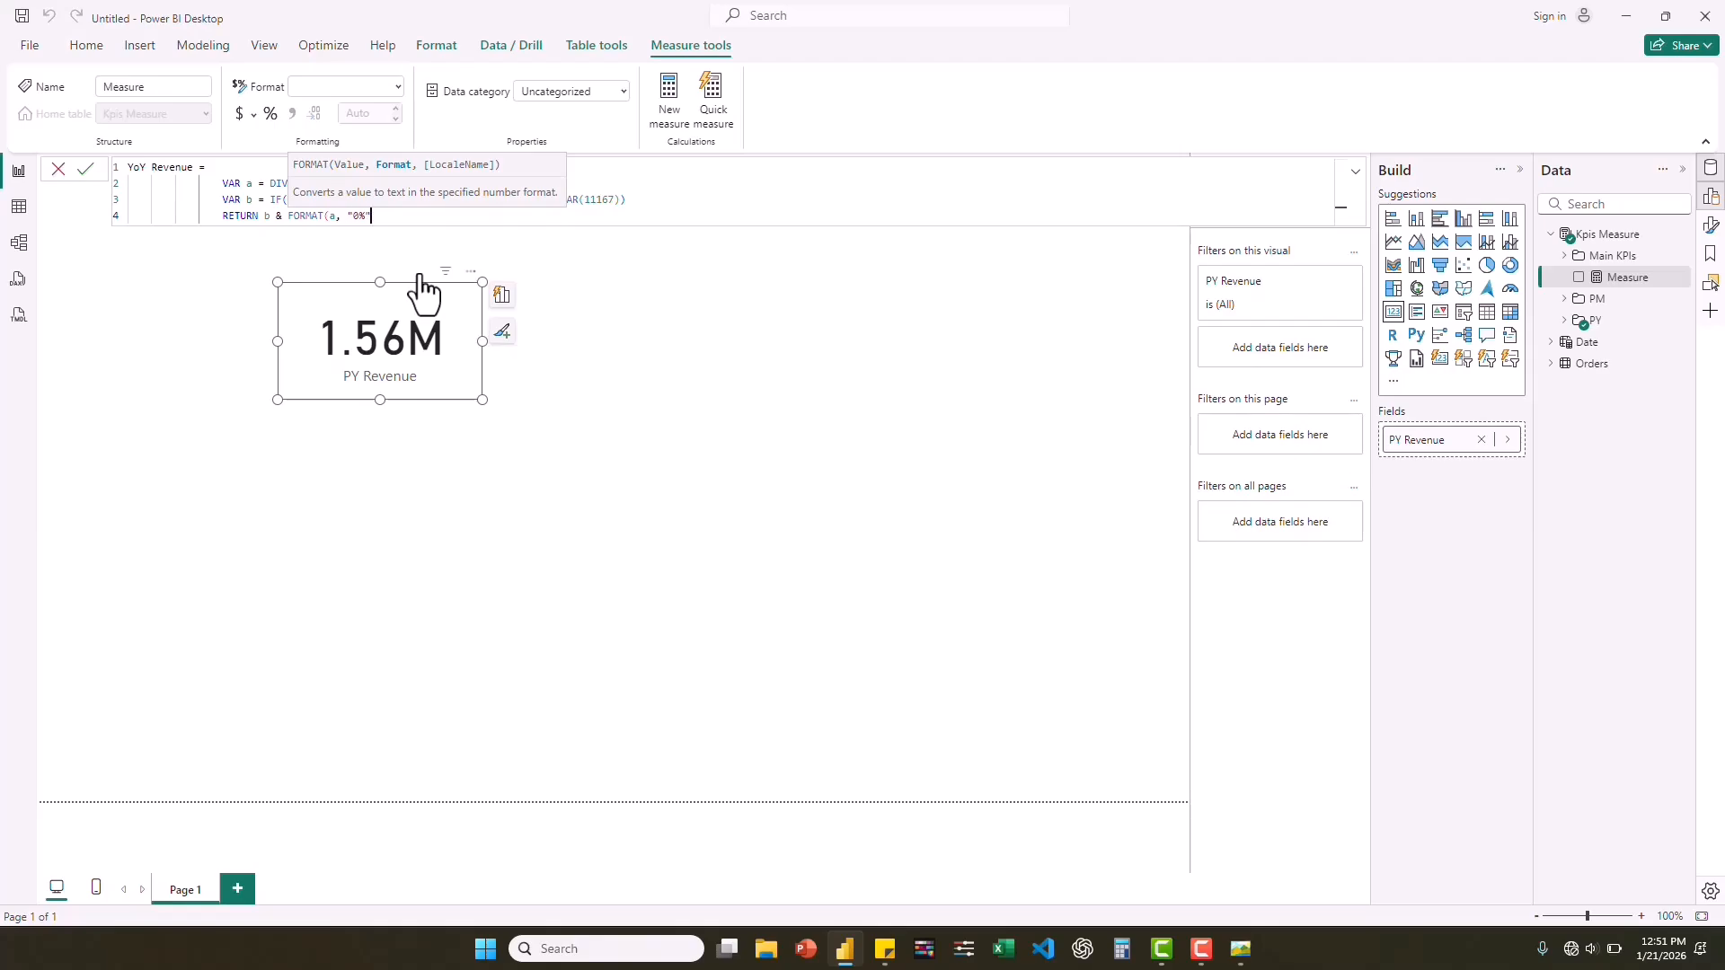
text())
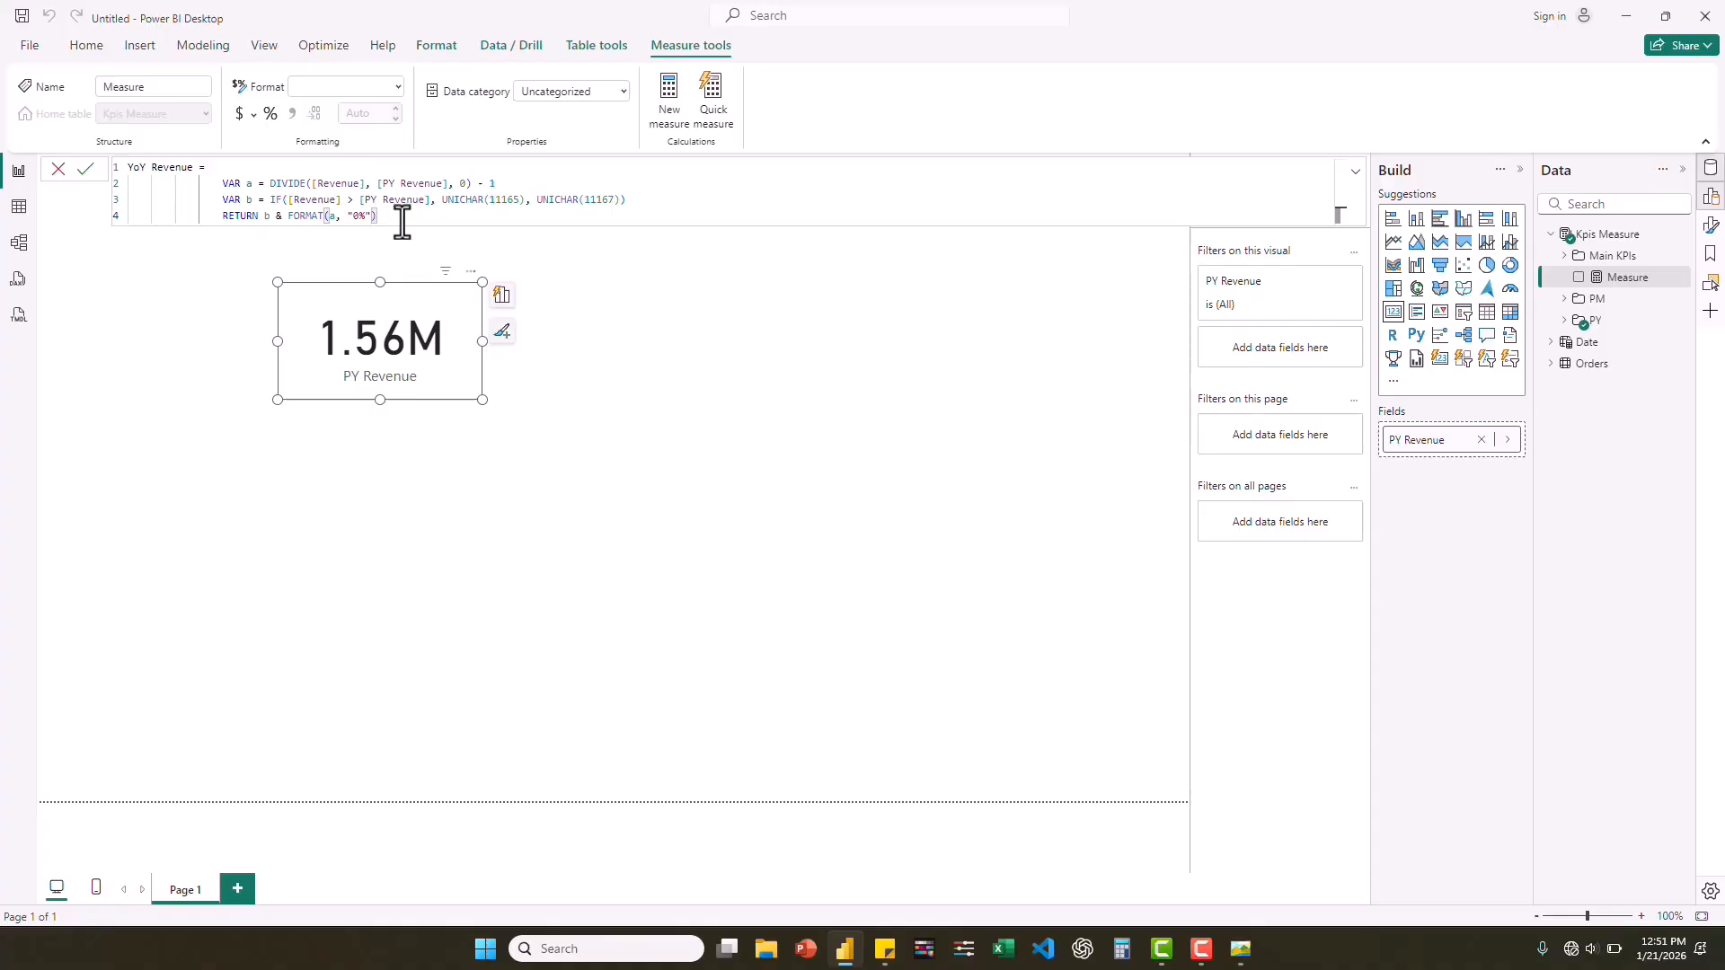
key(Return)
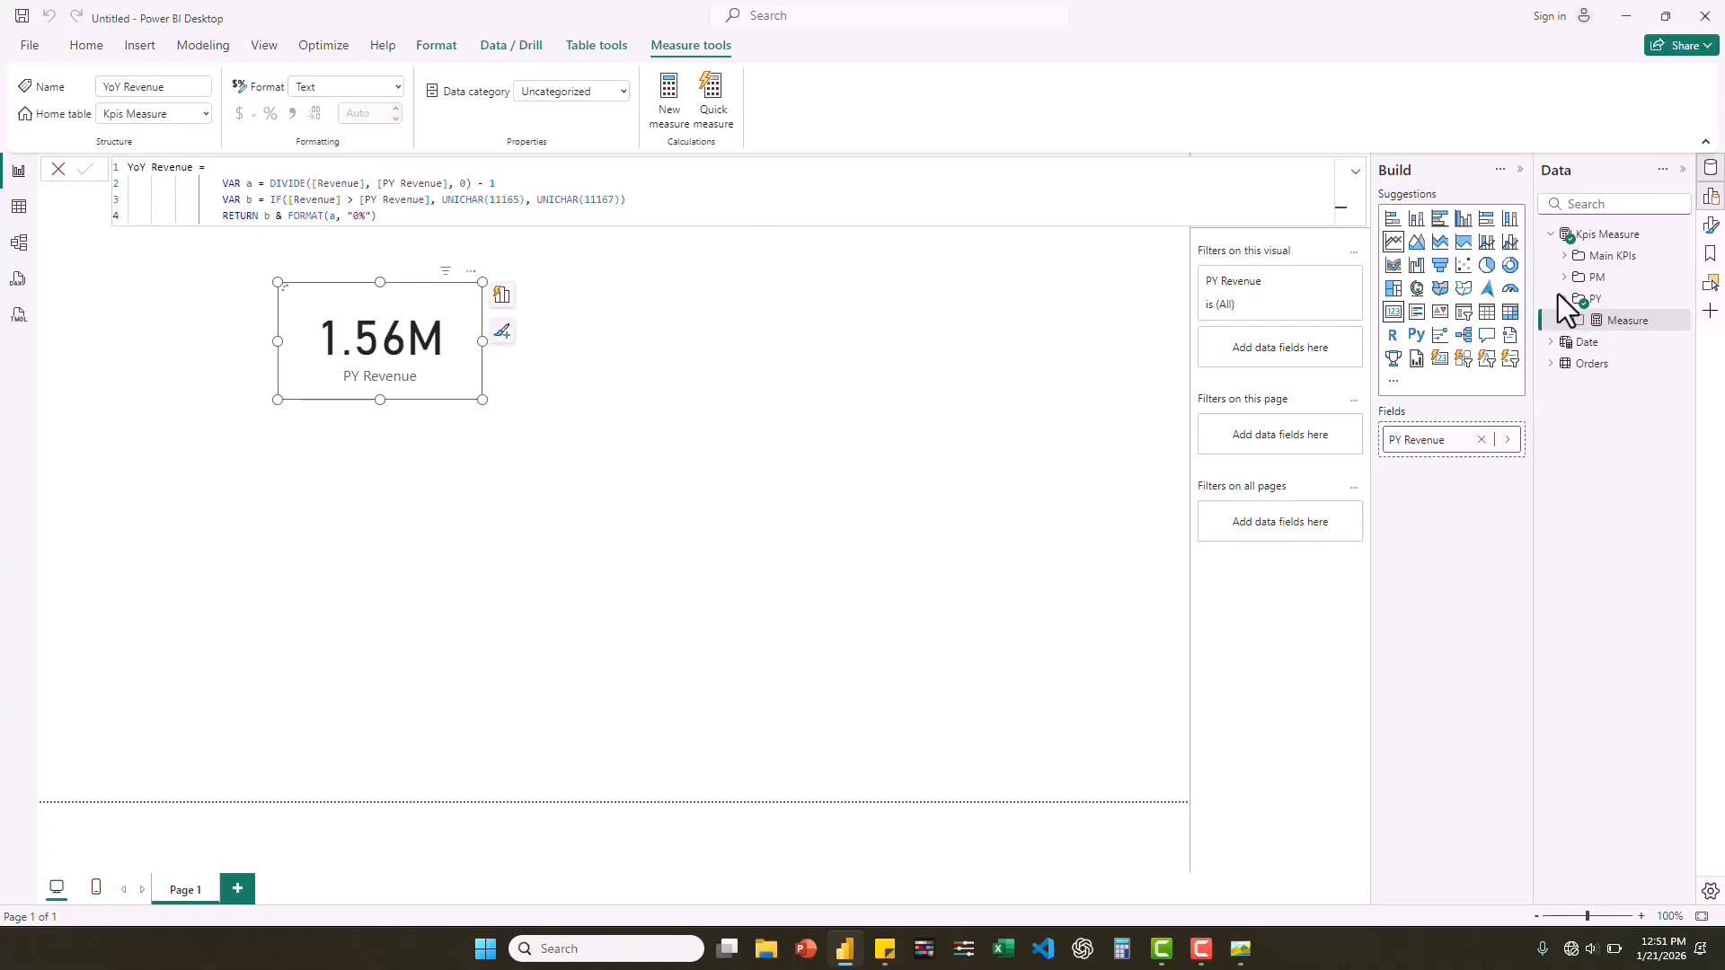
Replace PY Revenue with YoY Revenue in the card visual and widen the card slightly.
click(1564, 300)
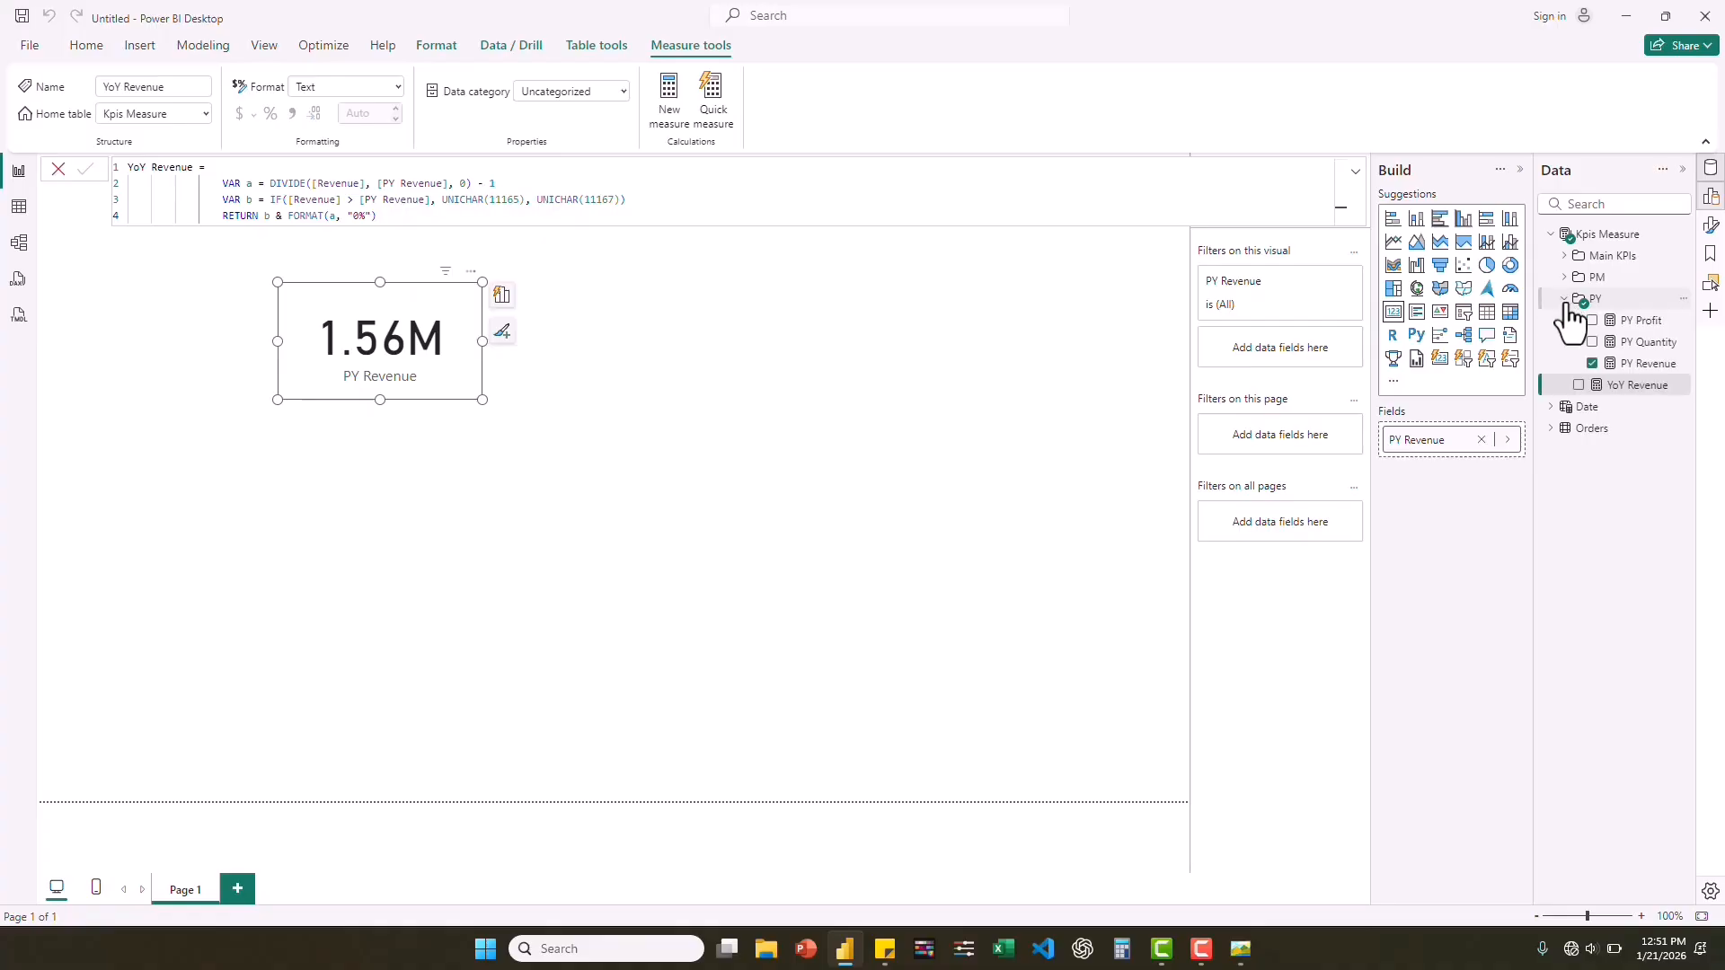
click(1592, 364)
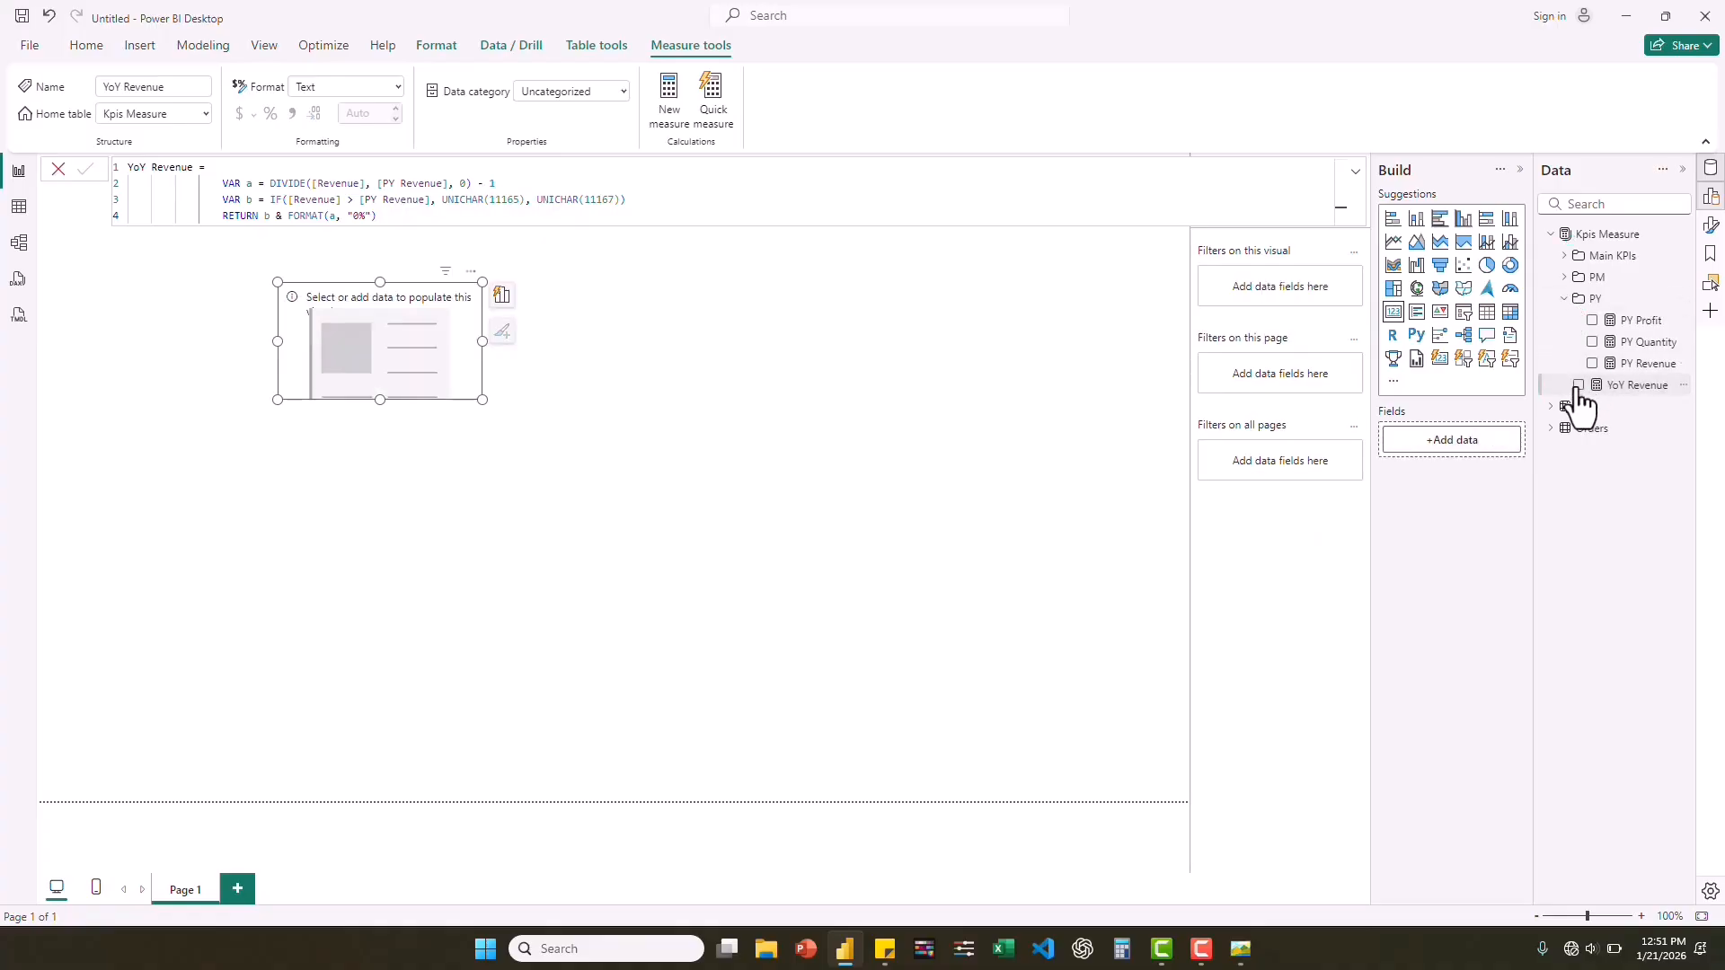
click(1578, 385)
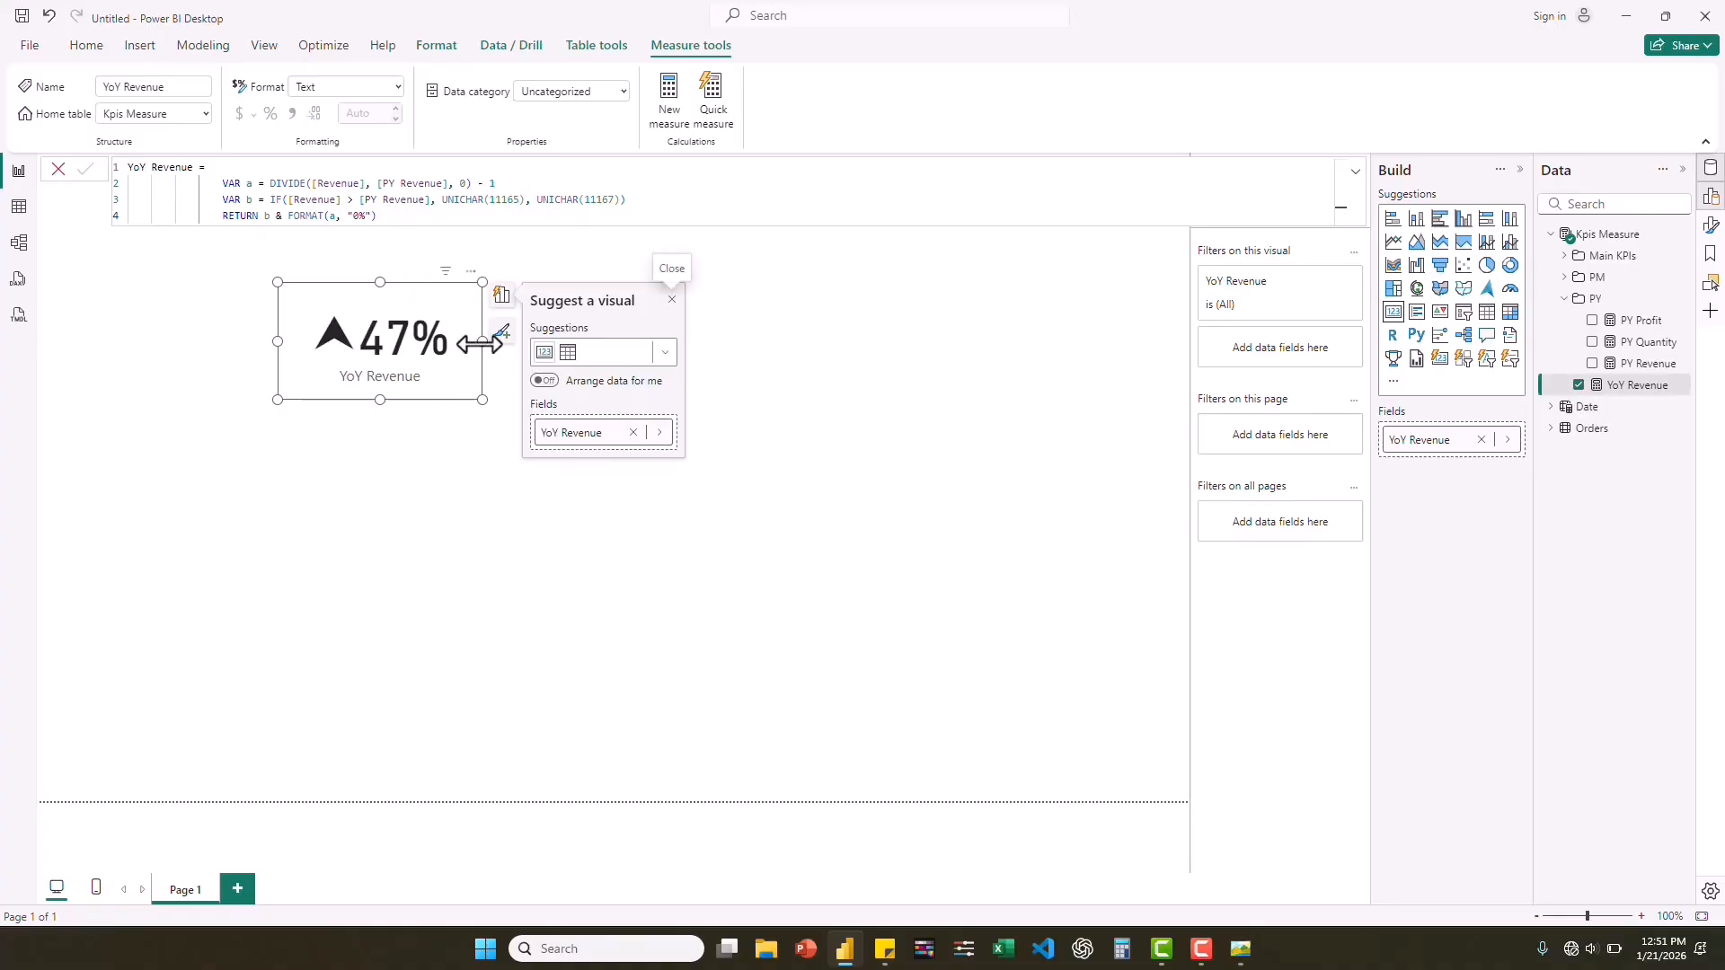
drag(484, 343, 503, 343)
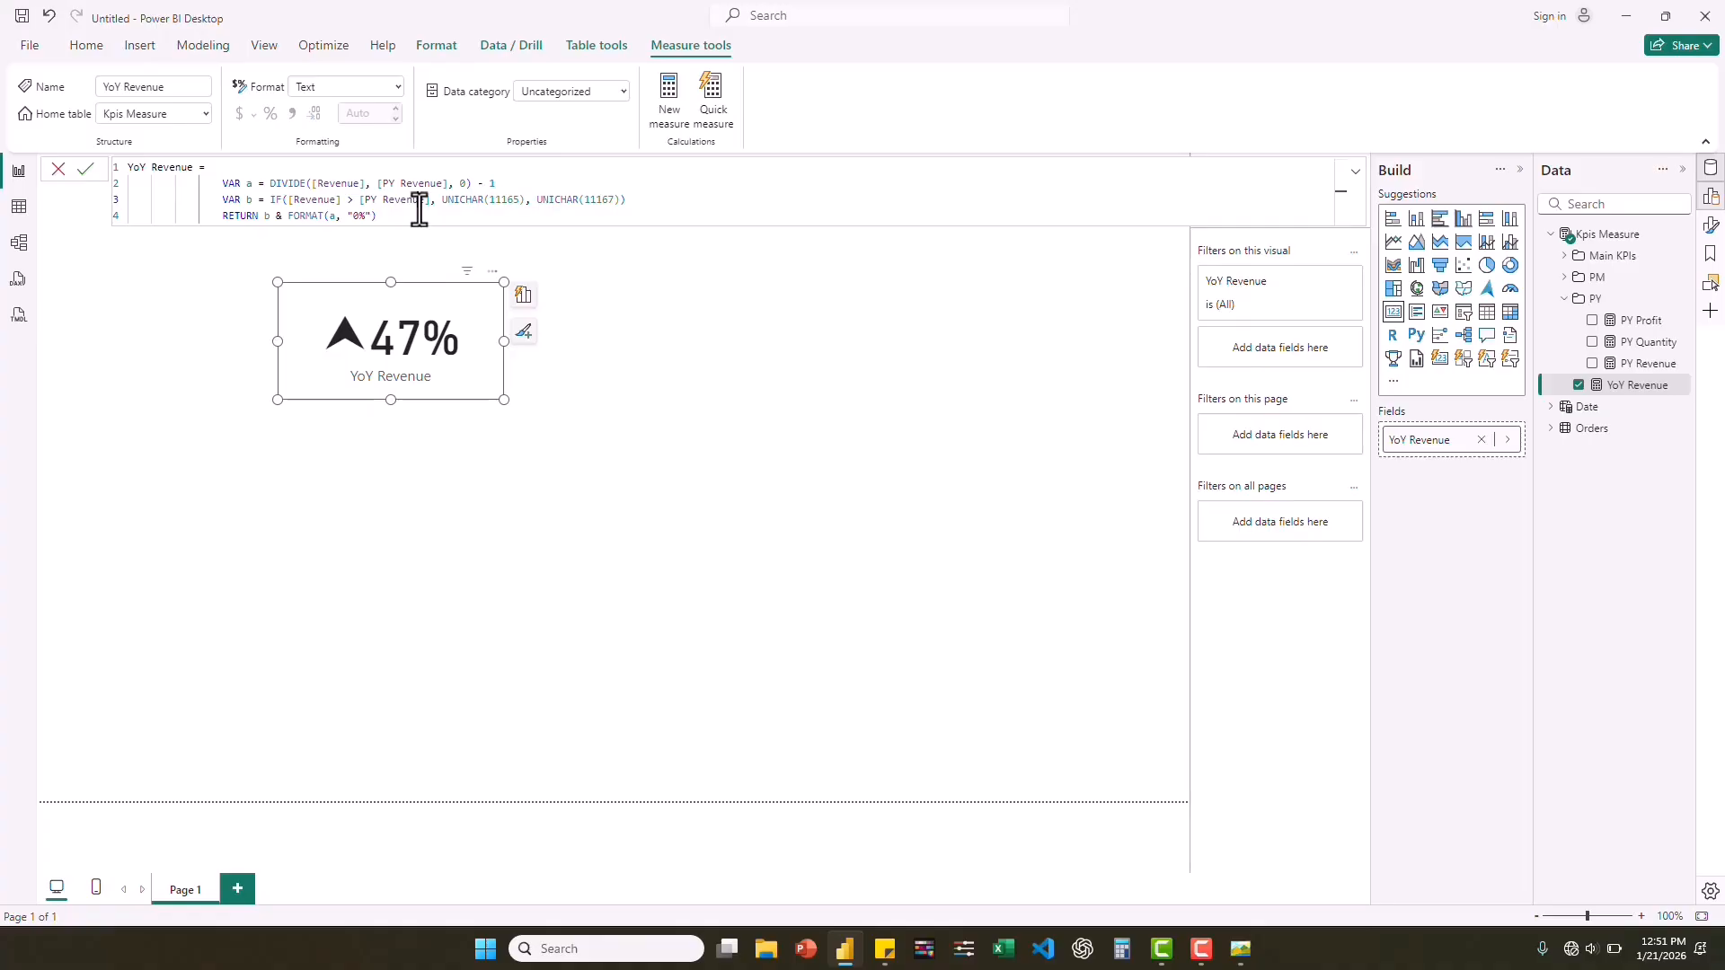
Copy the YoY Revenue formula into a new measure in the Kpis Measure table and name it YoY Quantity.
key(ctrl+a)
key(ctrl+c)
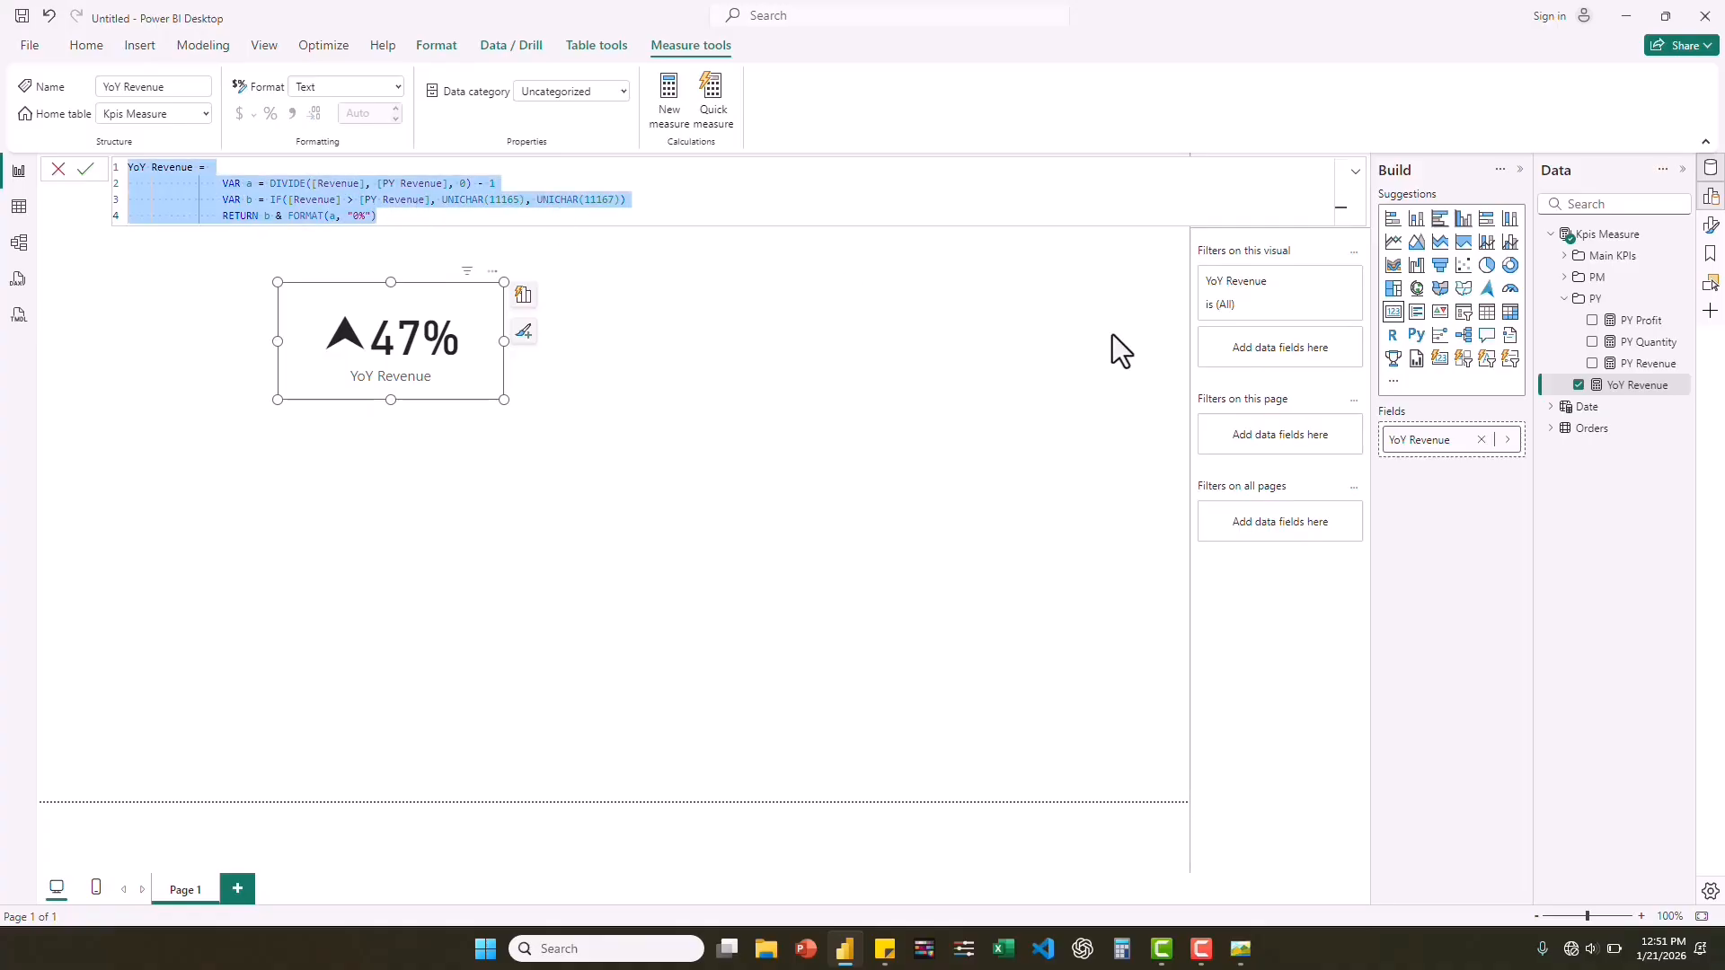
click(1578, 301)
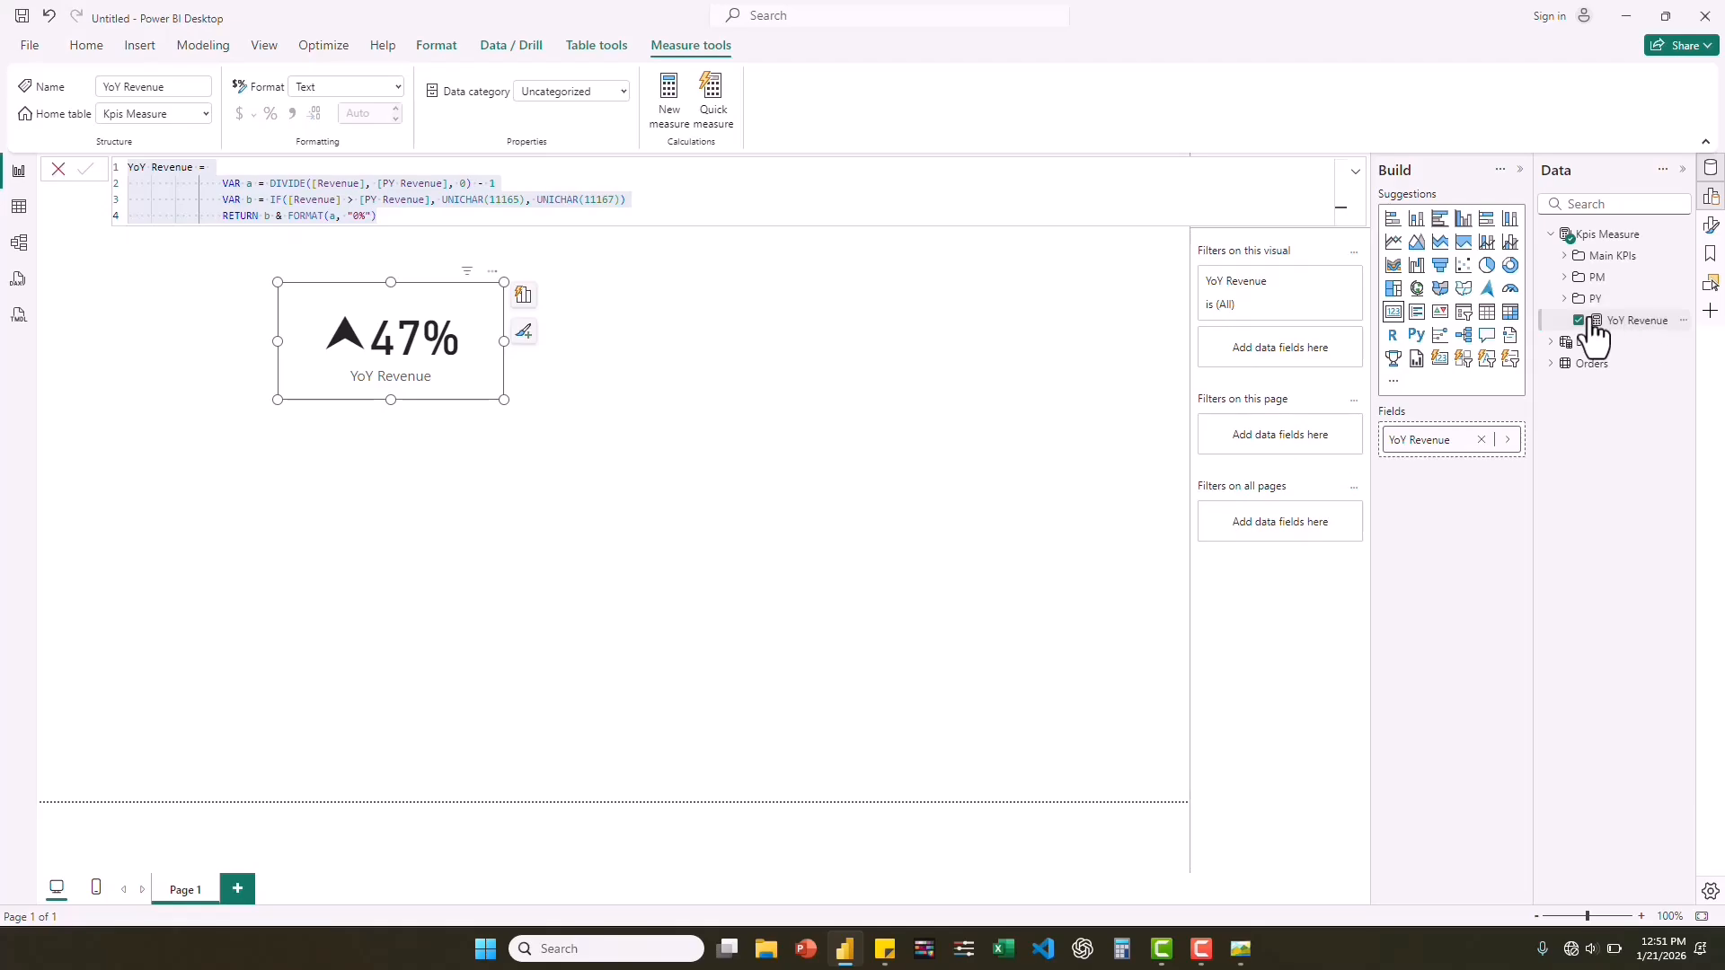
right_click(1613, 240)
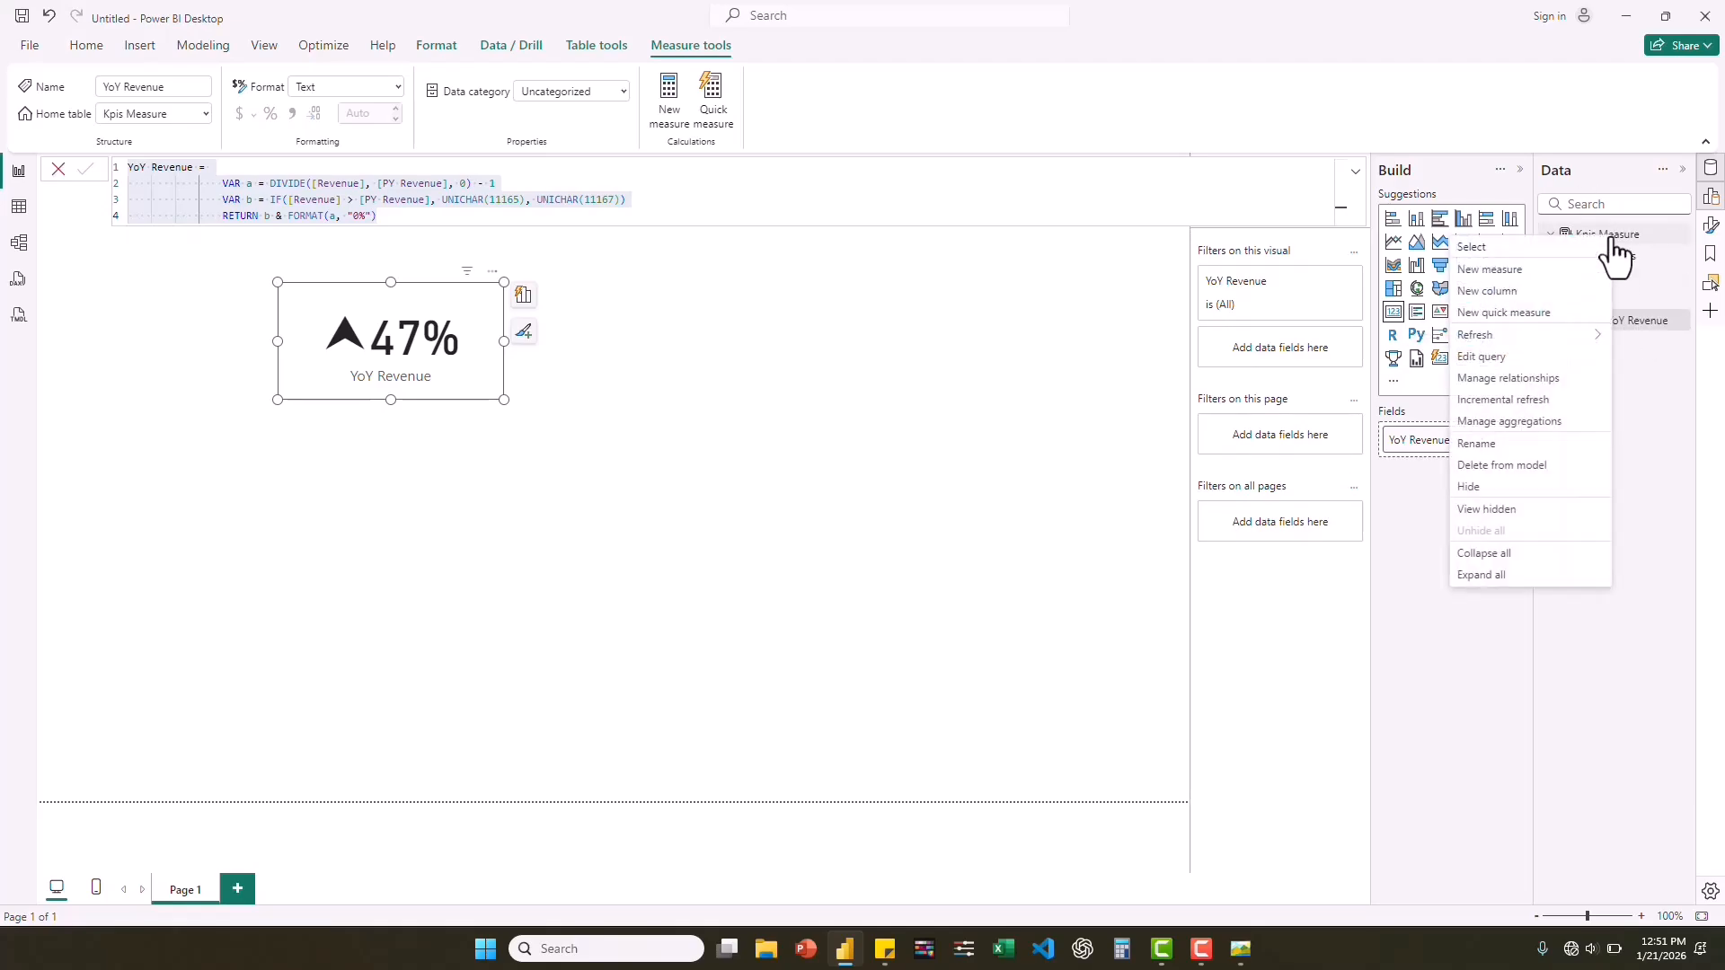
click(1511, 267)
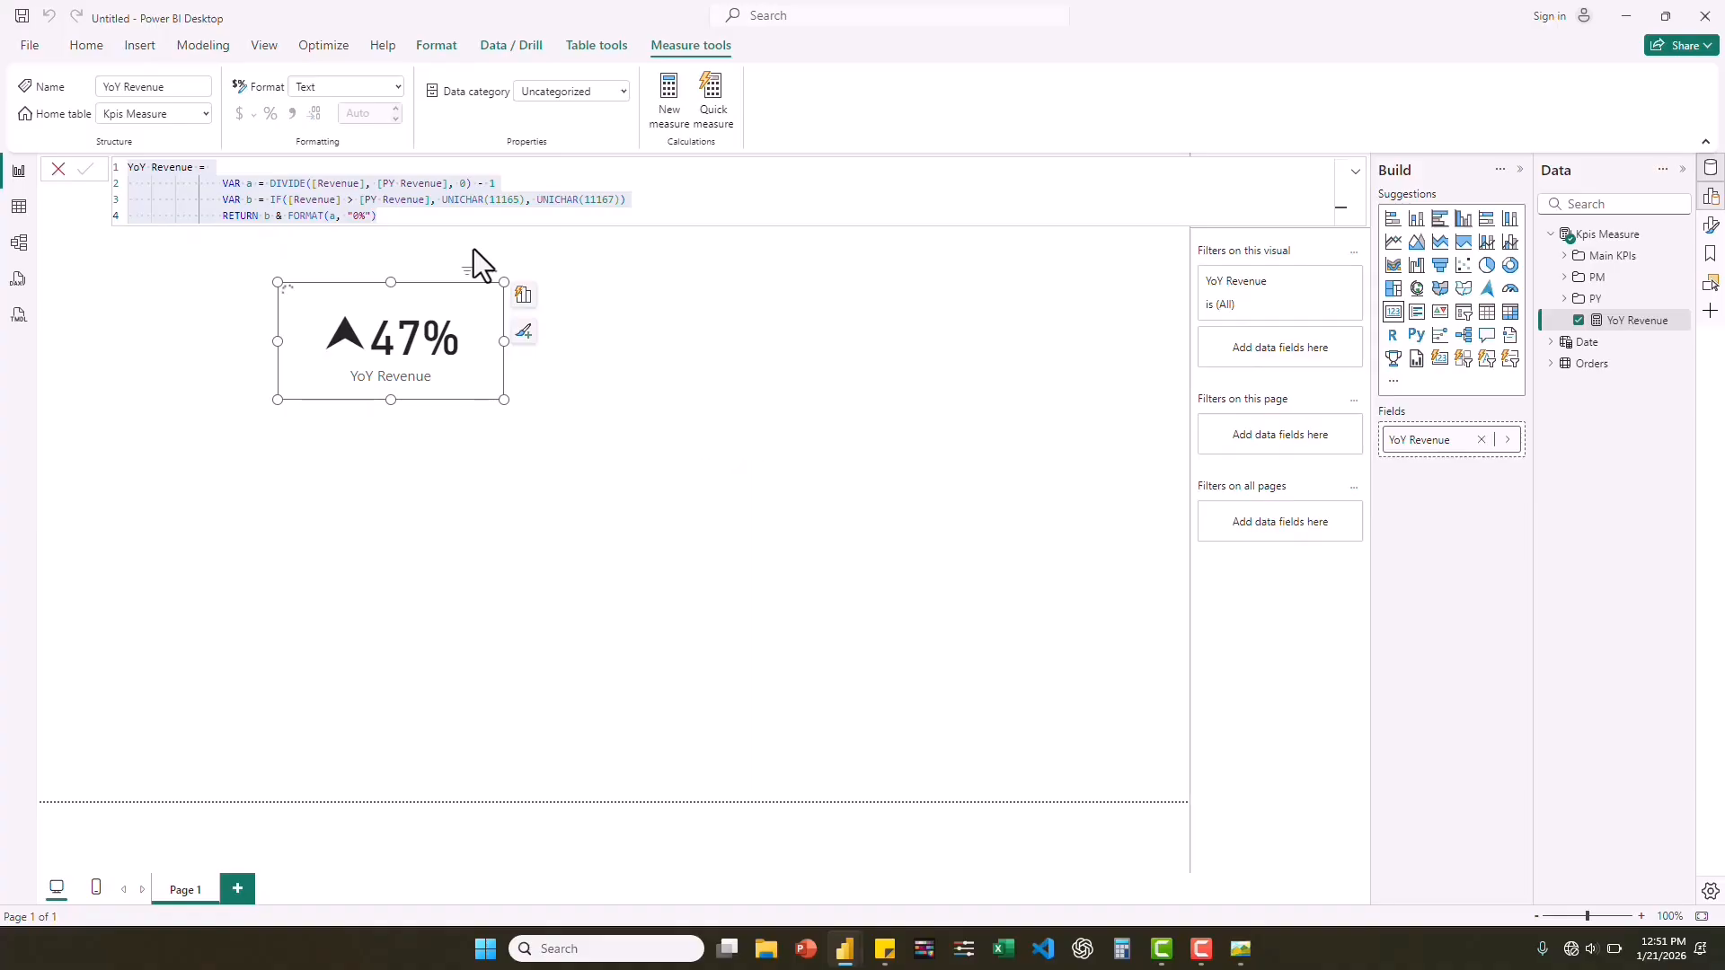
drag(193, 168, 151, 169)
text(Quantity)
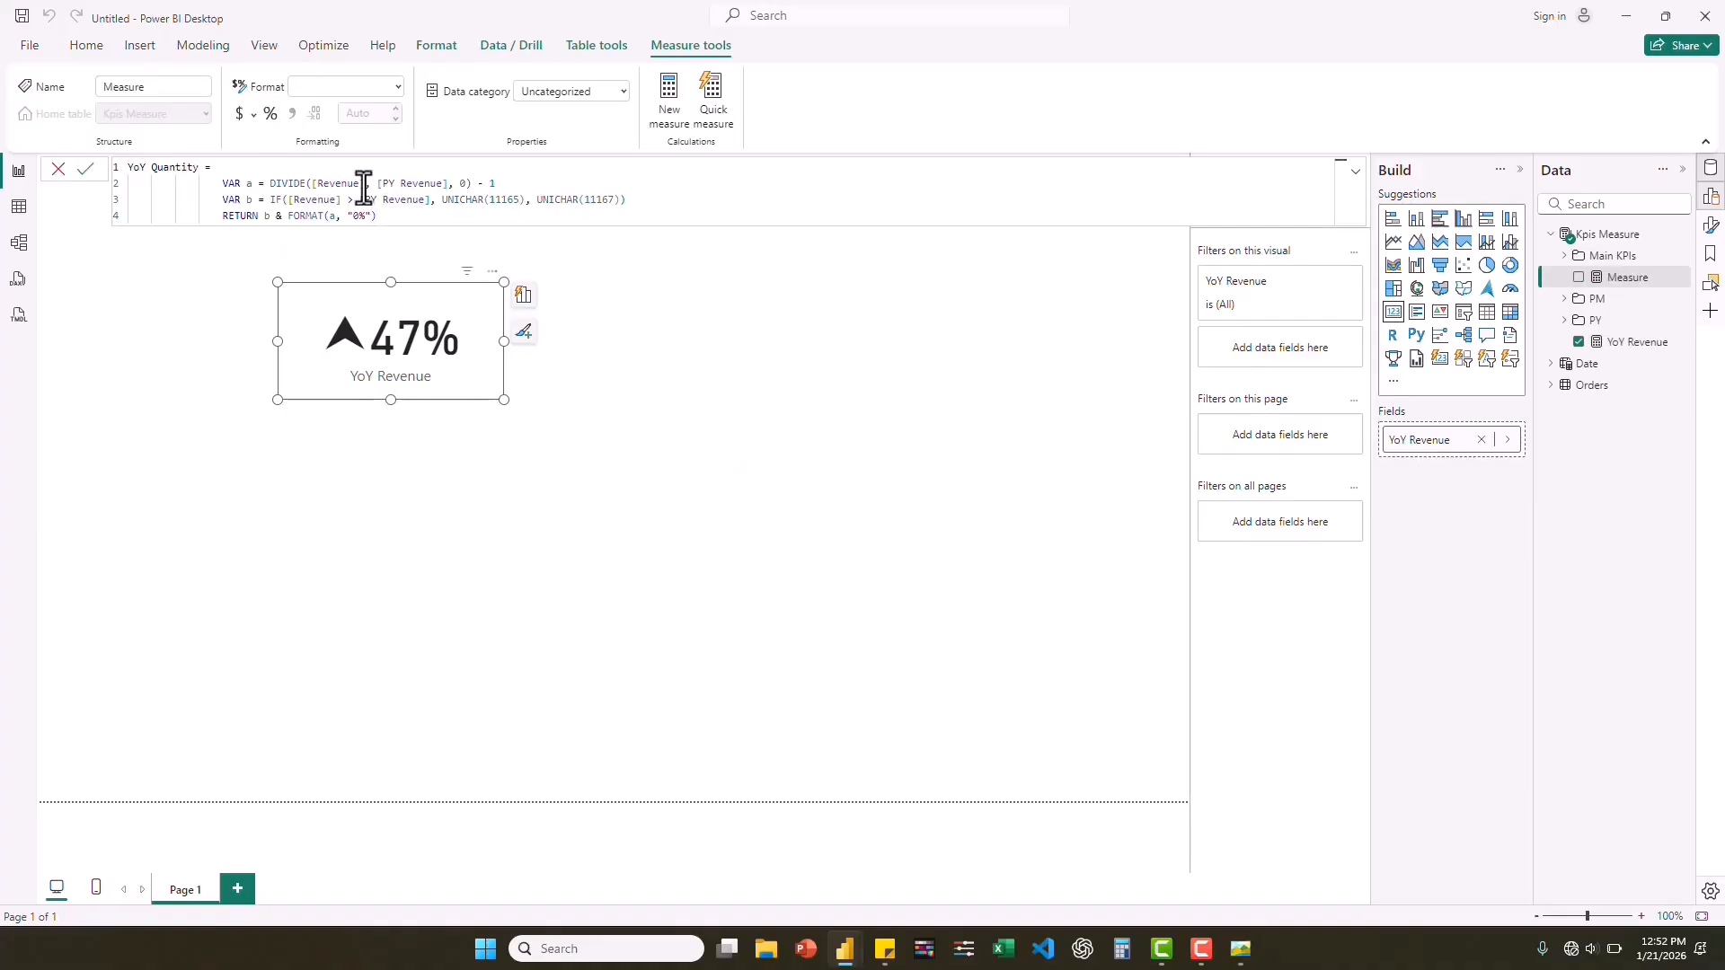
Replace [Revenue] with [Quantity] and [PY Revenue] with [PY Quantity] in variables a and b, and commit the YoY Quantity measure.
drag(358, 184, 316, 184)
text(Quantity)
mouse_move(452, 183)
mouse_down()
mouse_move(406, 183)
mouse_move(454, 184)
mouse_up()
text(Quantity)
drag(294, 200, 365, 199)
text(Quantity] > quan)
click(463, 232)
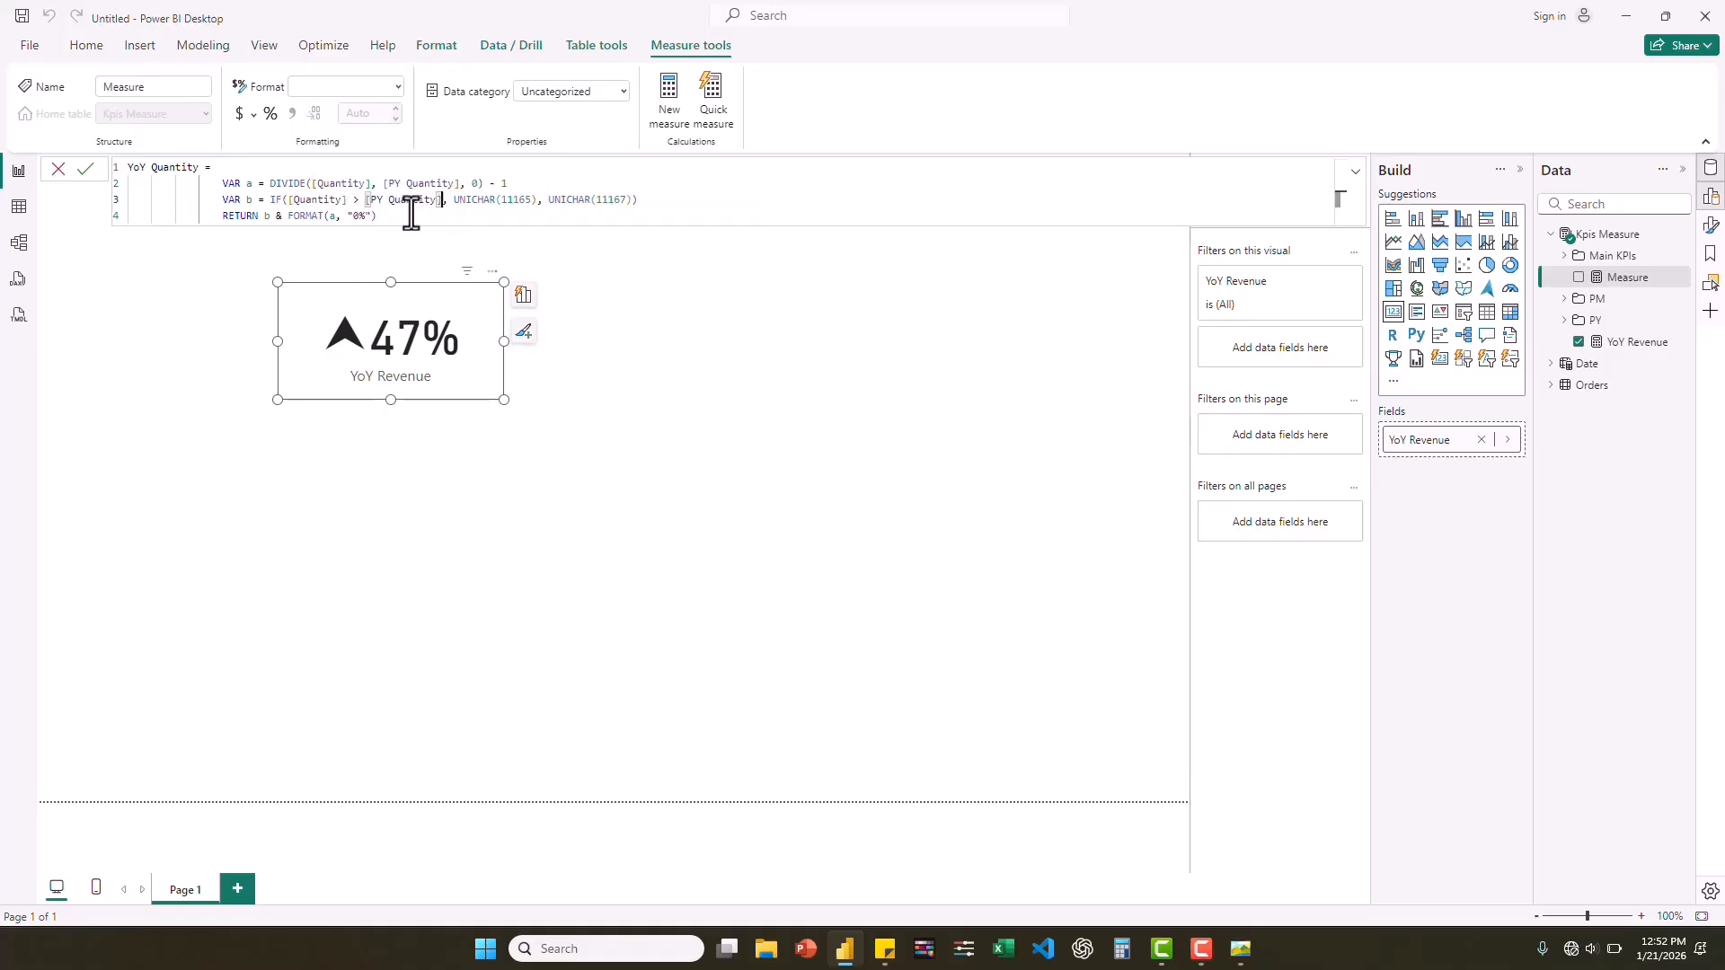
key(Return)
Create another measure in Kpis Measure from the copied YoY formula and name it YoY Profit.
right_click(1605, 236)
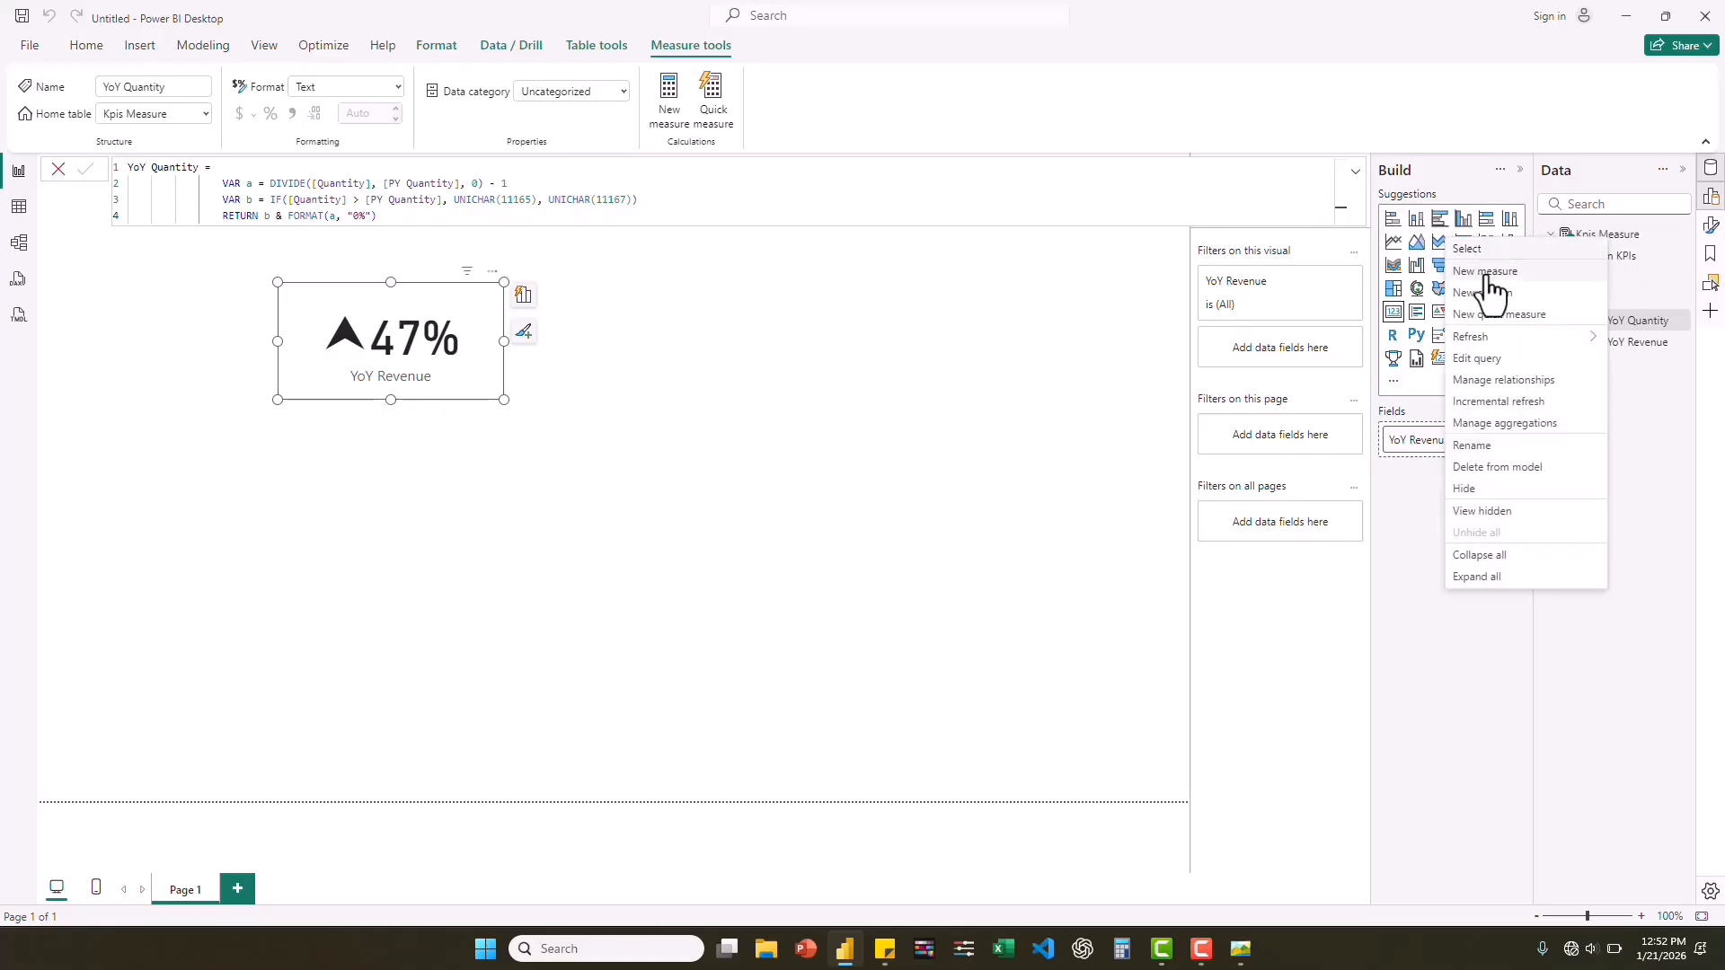
click(1482, 272)
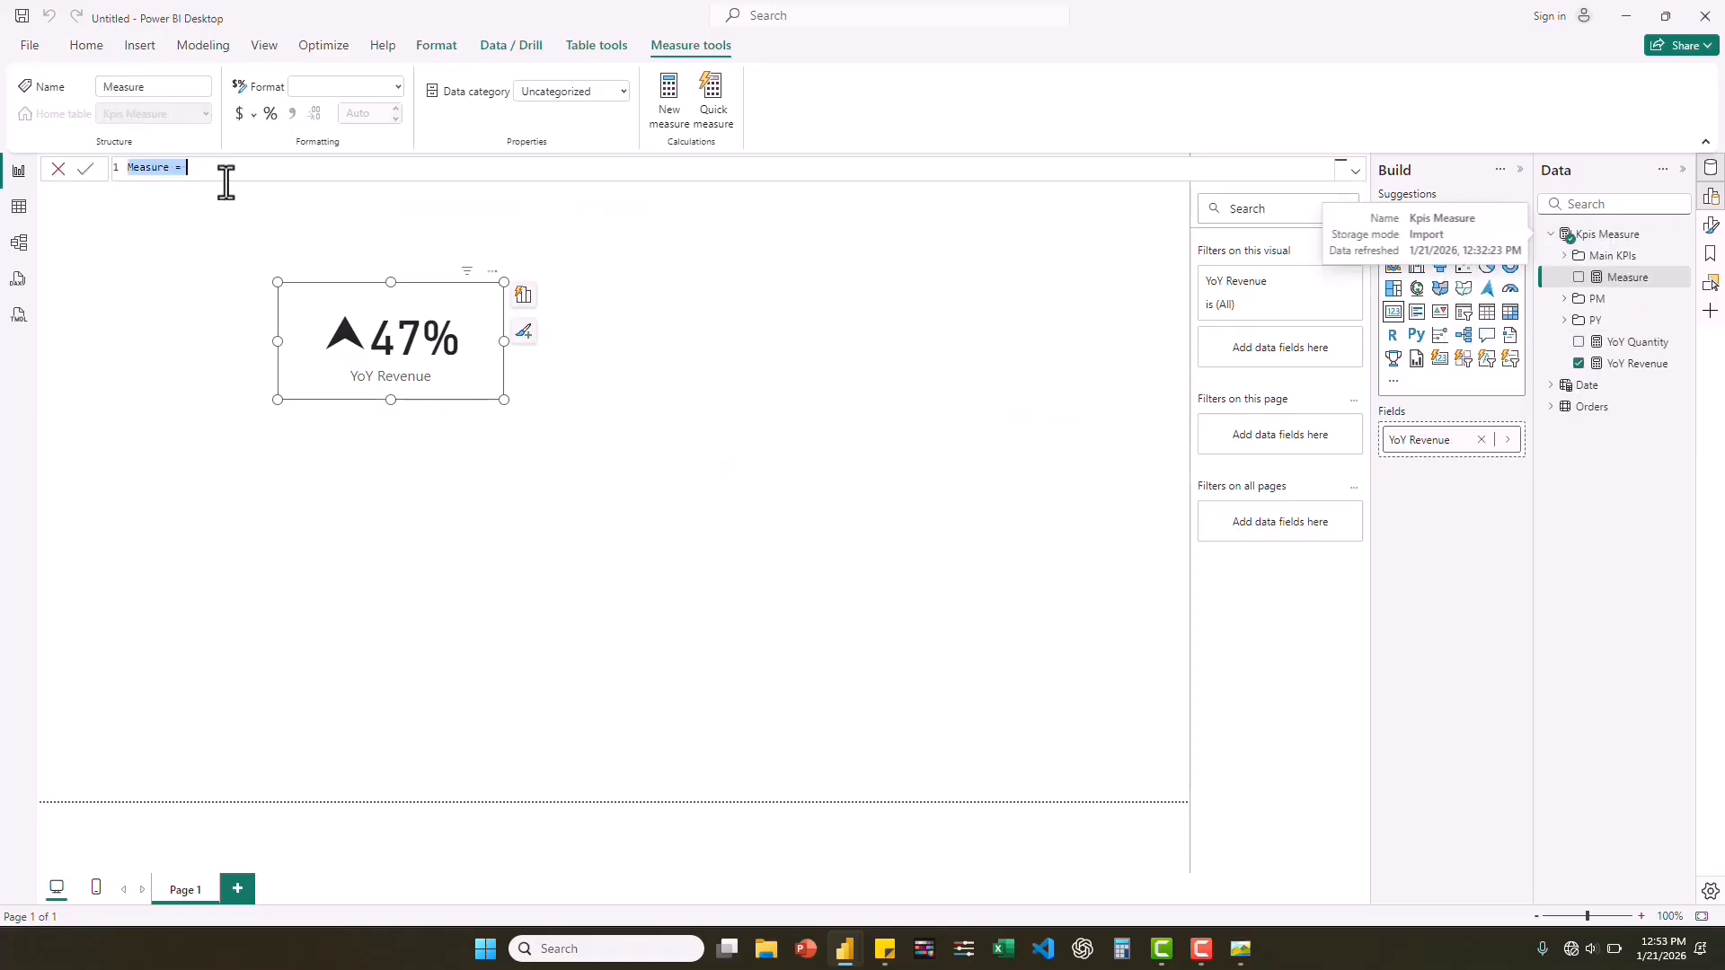
key(ctrl+v)
drag(191, 168, 150, 168)
text(Profit)
Replace [Revenue] with [Profit] and [PY Revenue] with [PY Profit] in both variables, and commit the YoY Profit measure.
double_click(330, 183)
text(Profit)
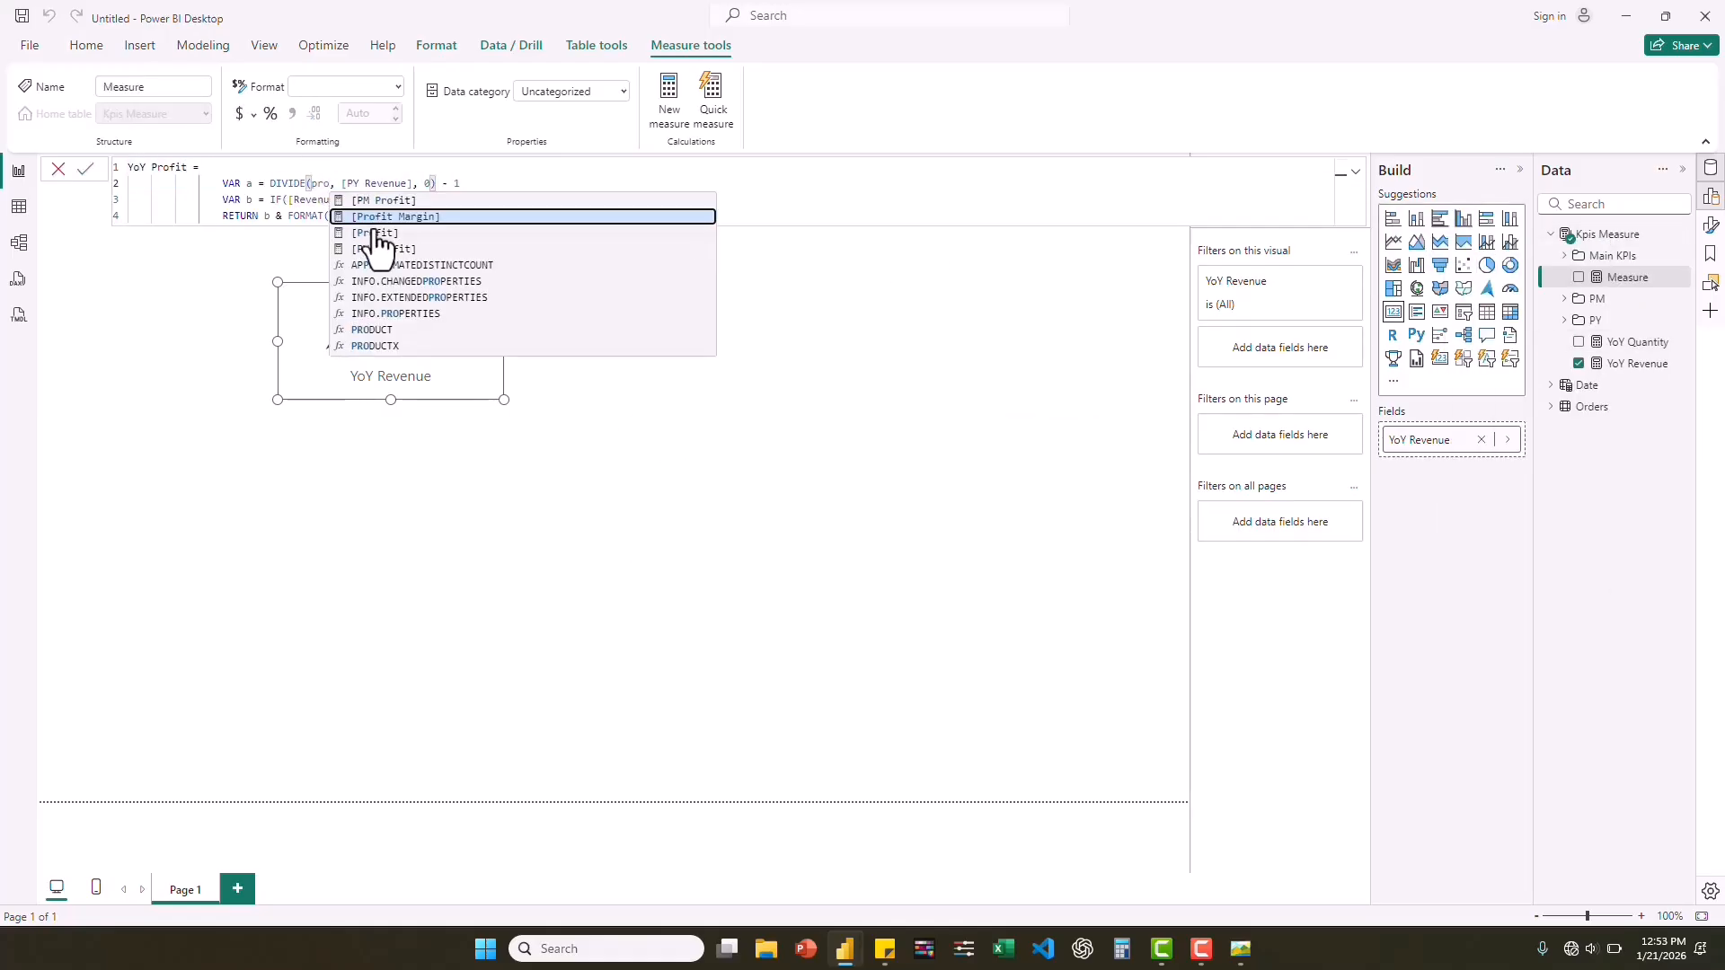
drag(440, 184, 281, 200)
text(PY Profit)
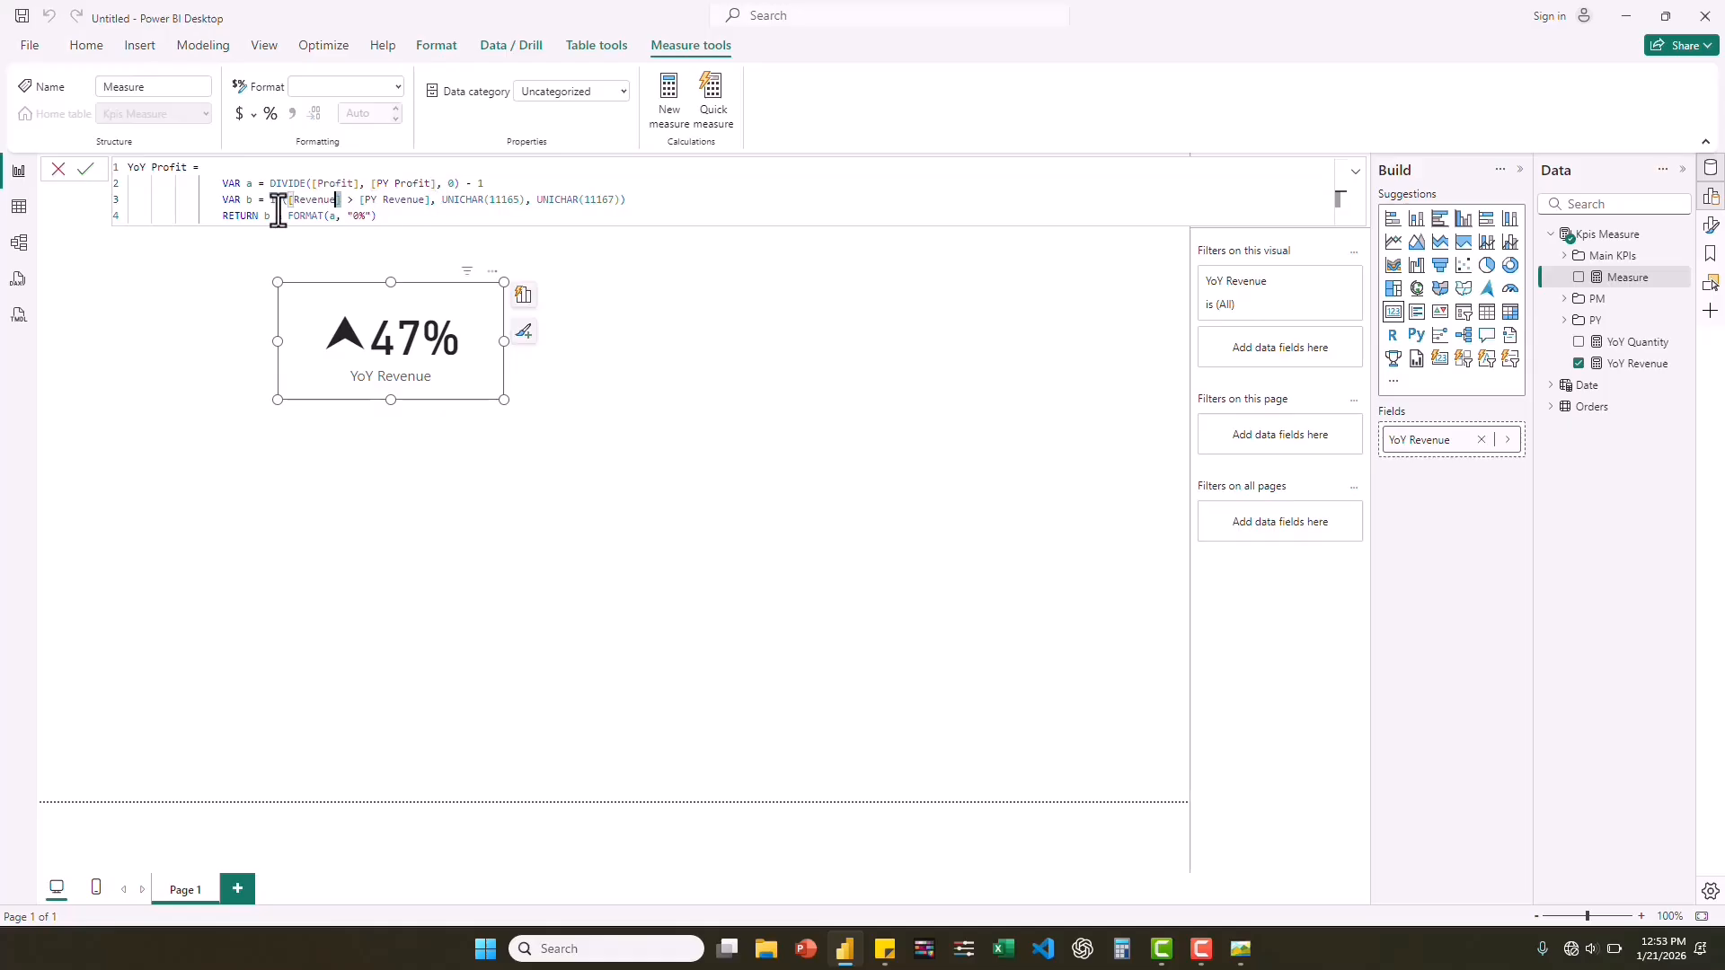
text(pro)
click(360, 251)
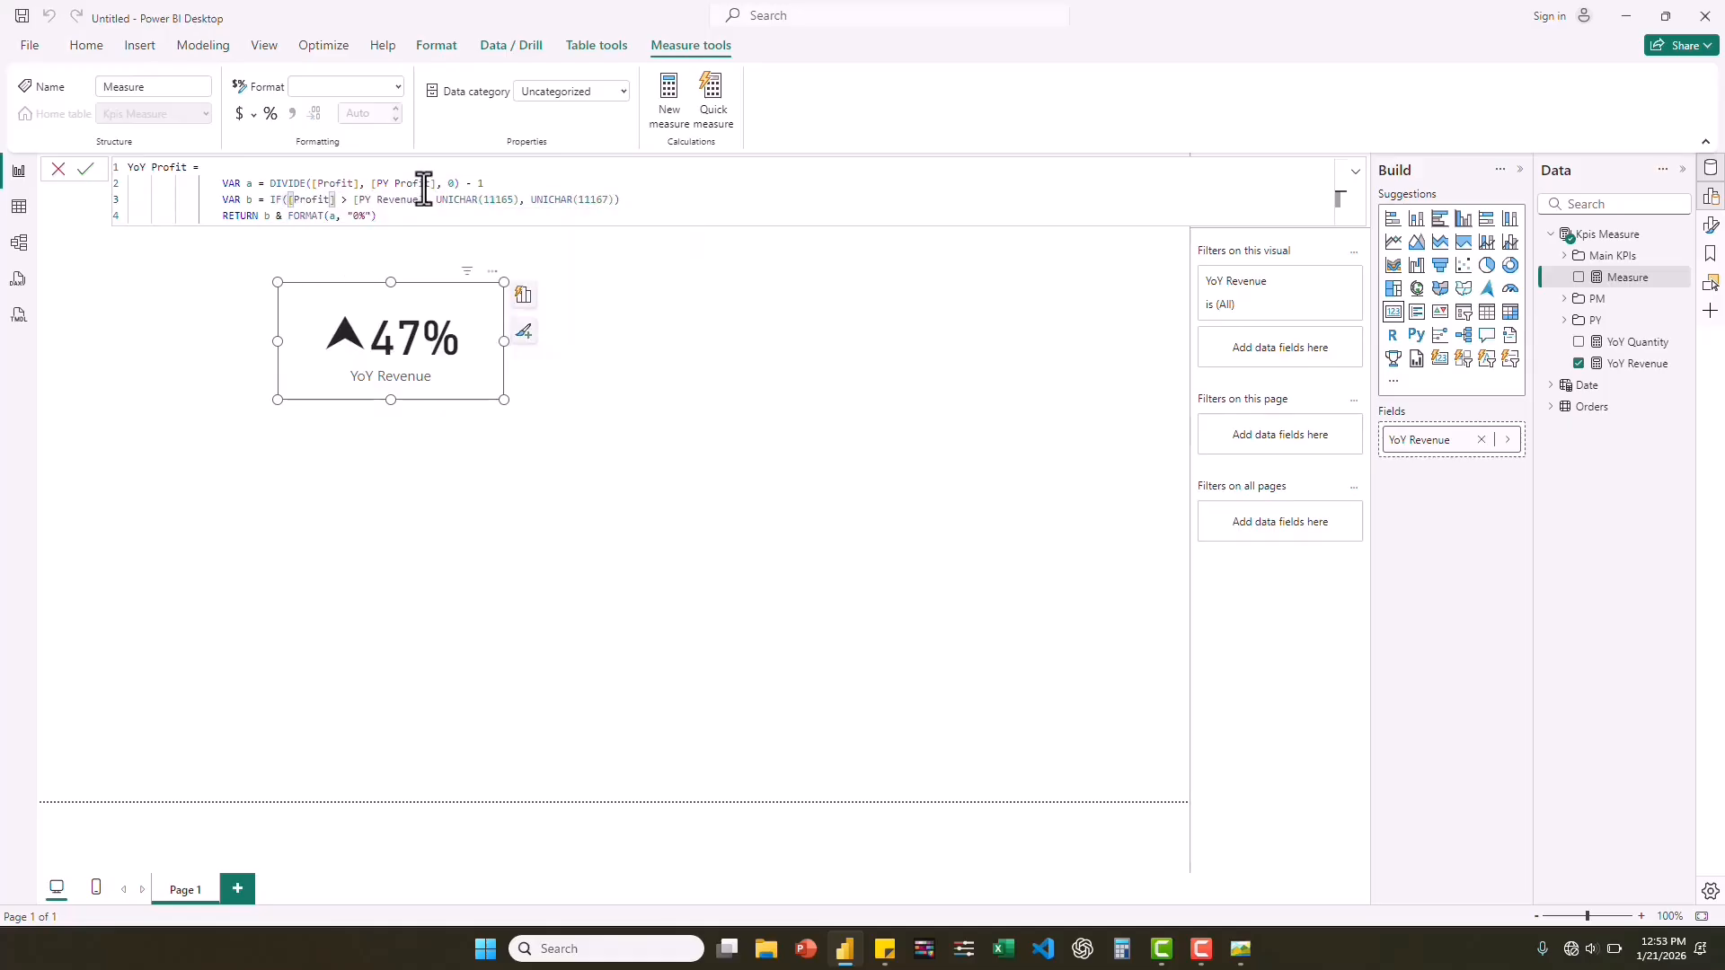
drag(419, 200, 353, 199)
text(pro)
click(428, 266)
key(Return)
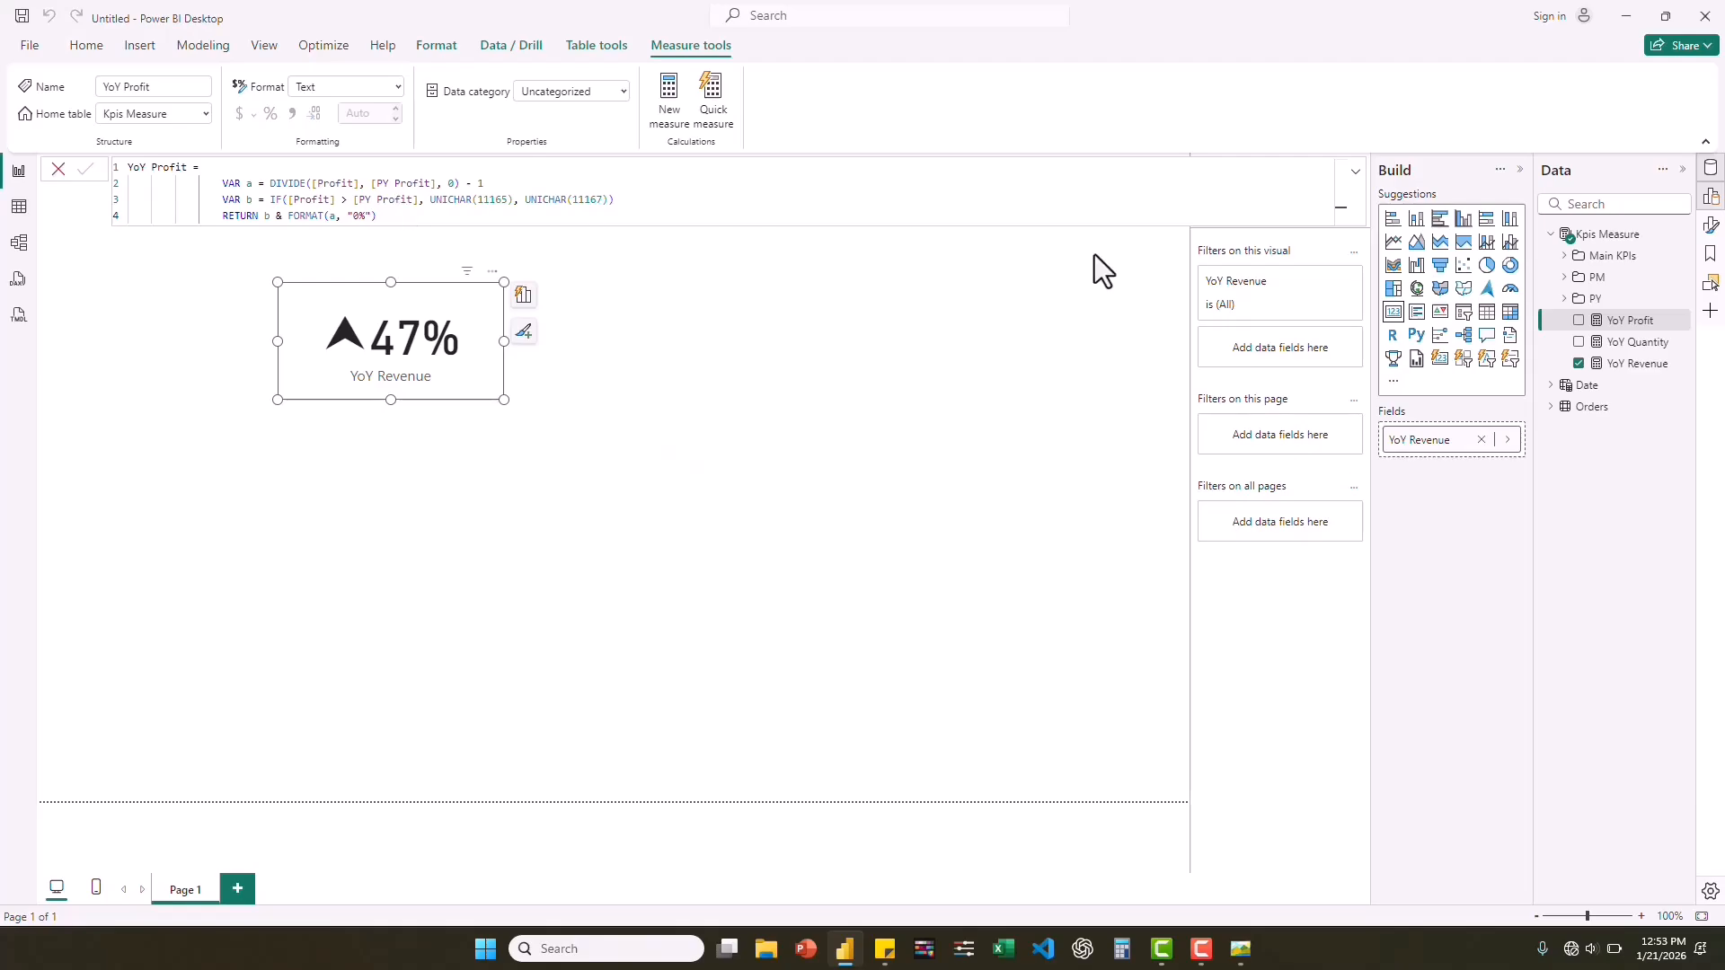
Swap YoY Revenue in the card for YoY Quantity and YoY Profit in turn to check them, and leave the card empty.
click(1579, 364)
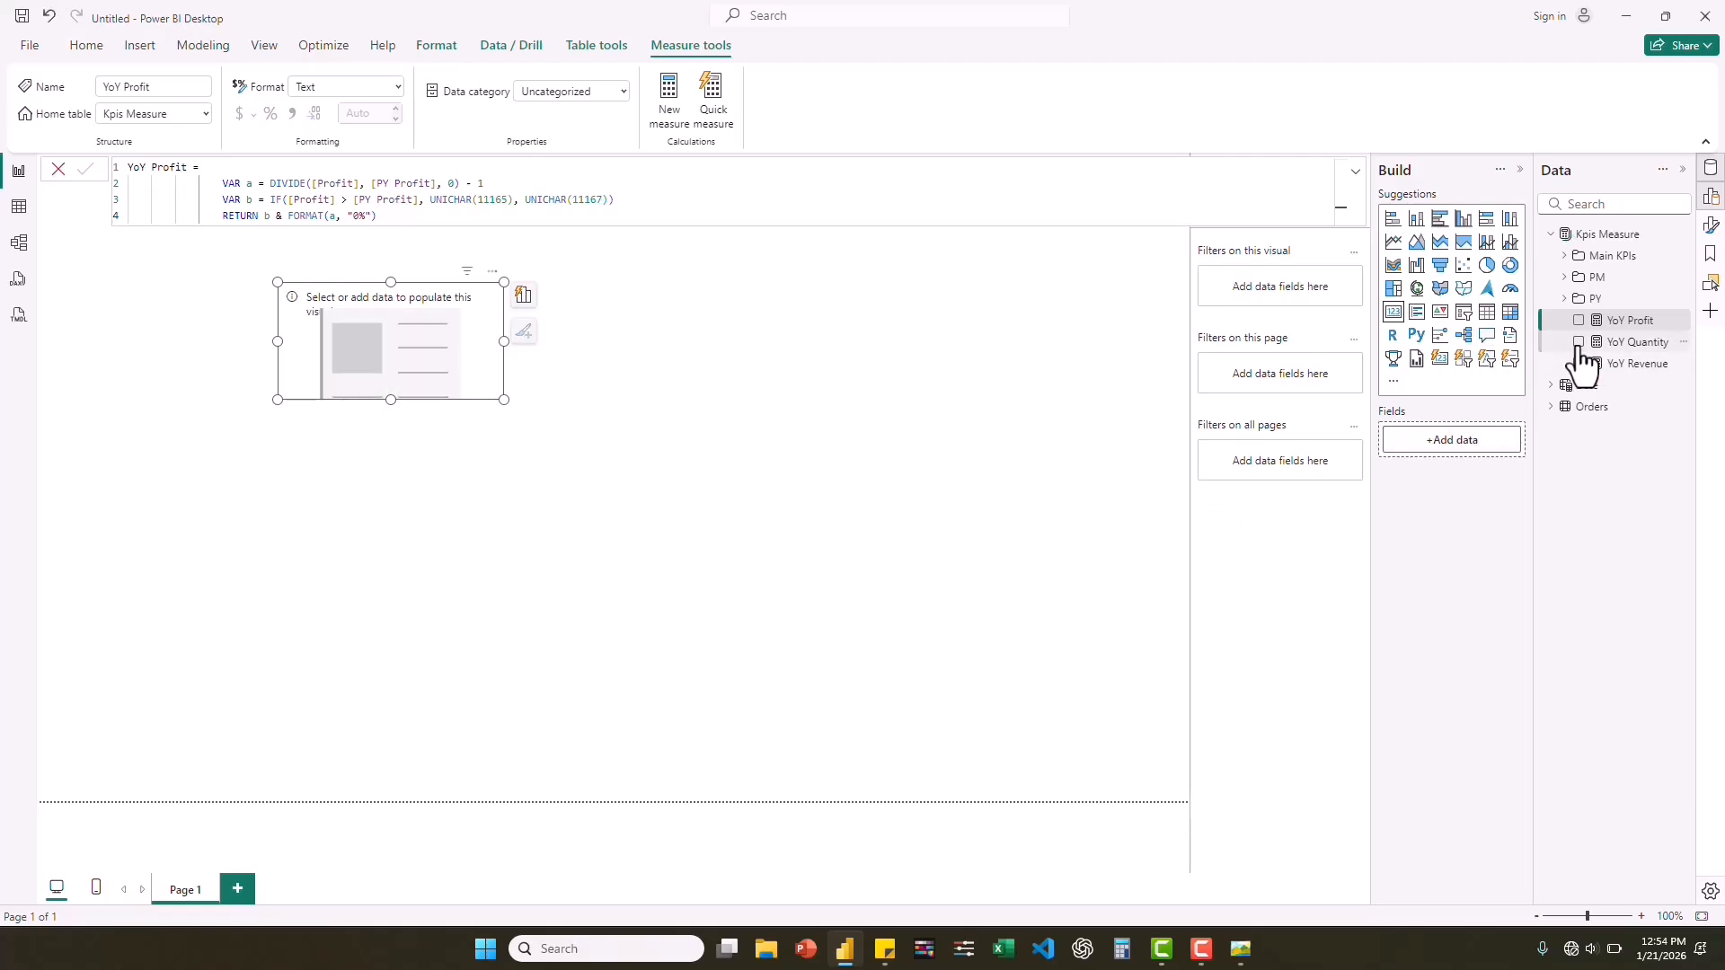
click(1579, 342)
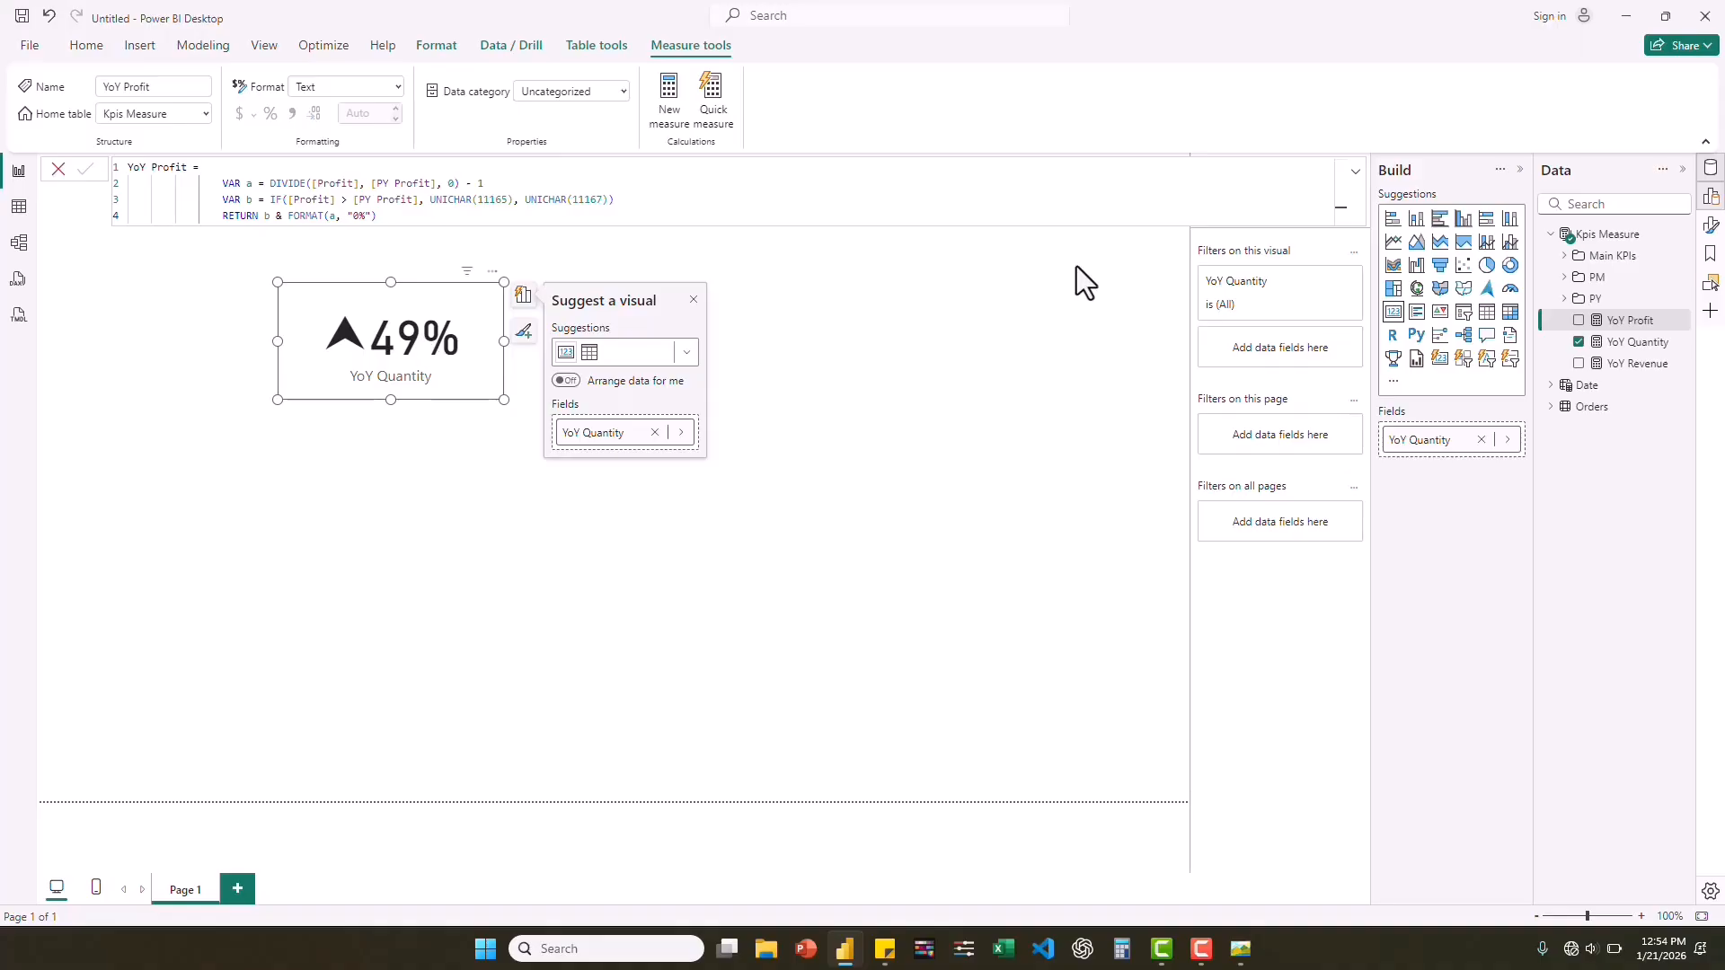
click(1578, 321)
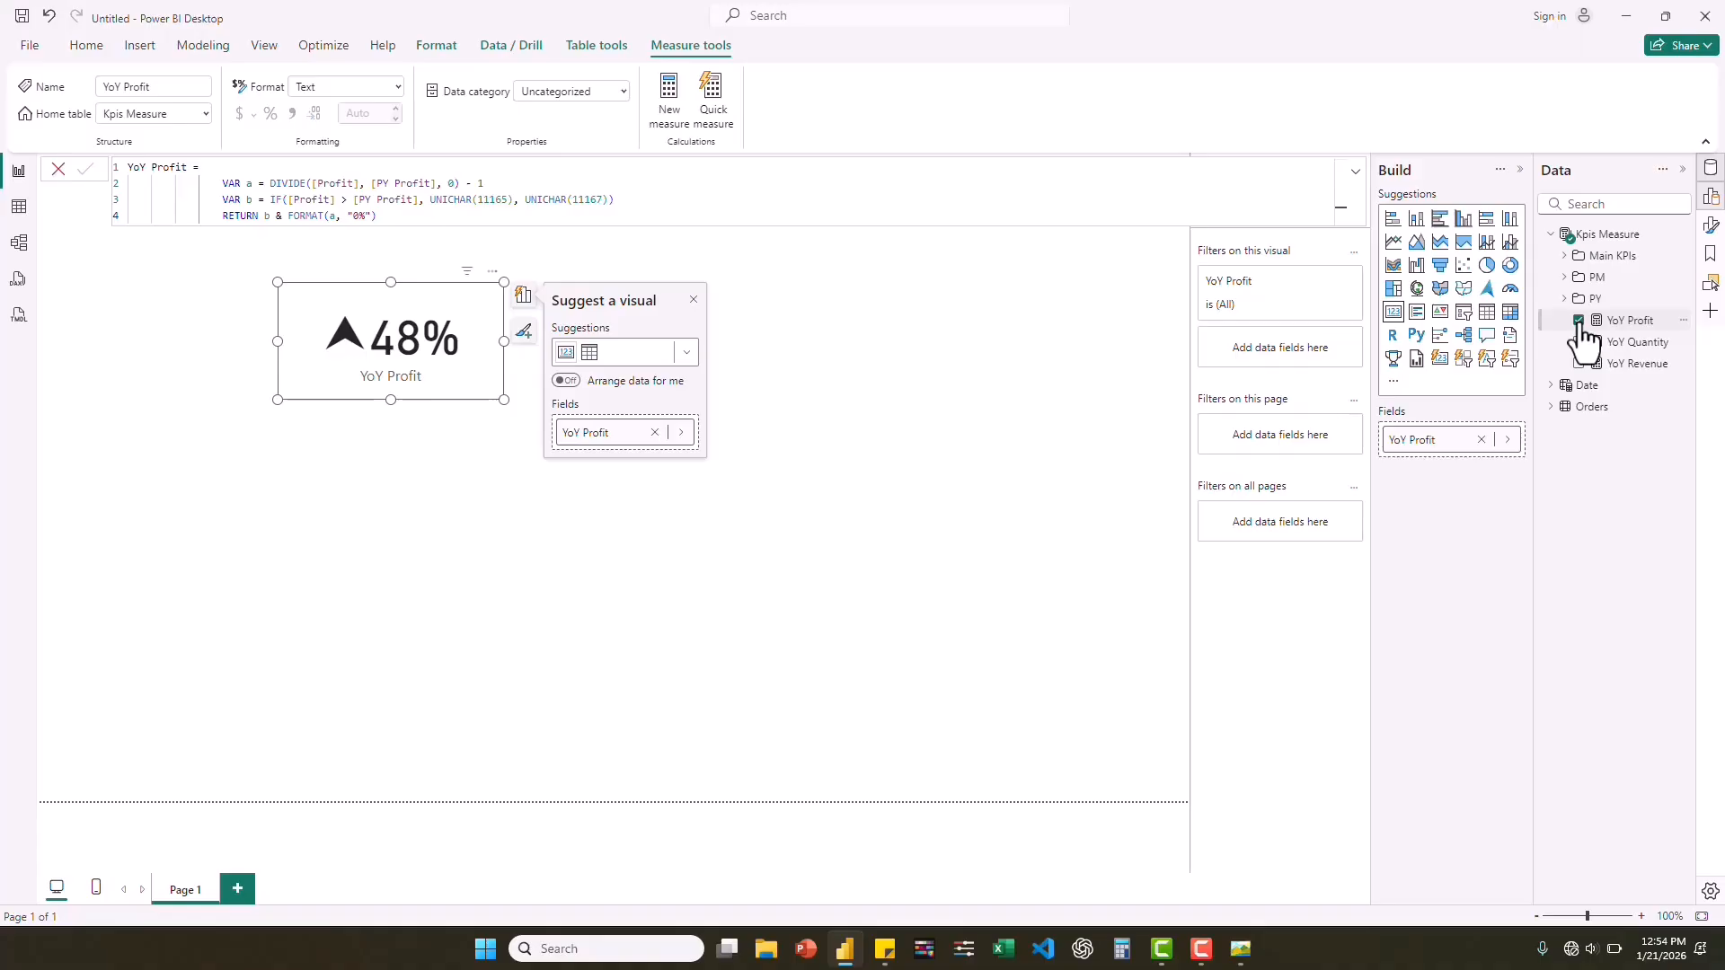
click(1579, 321)
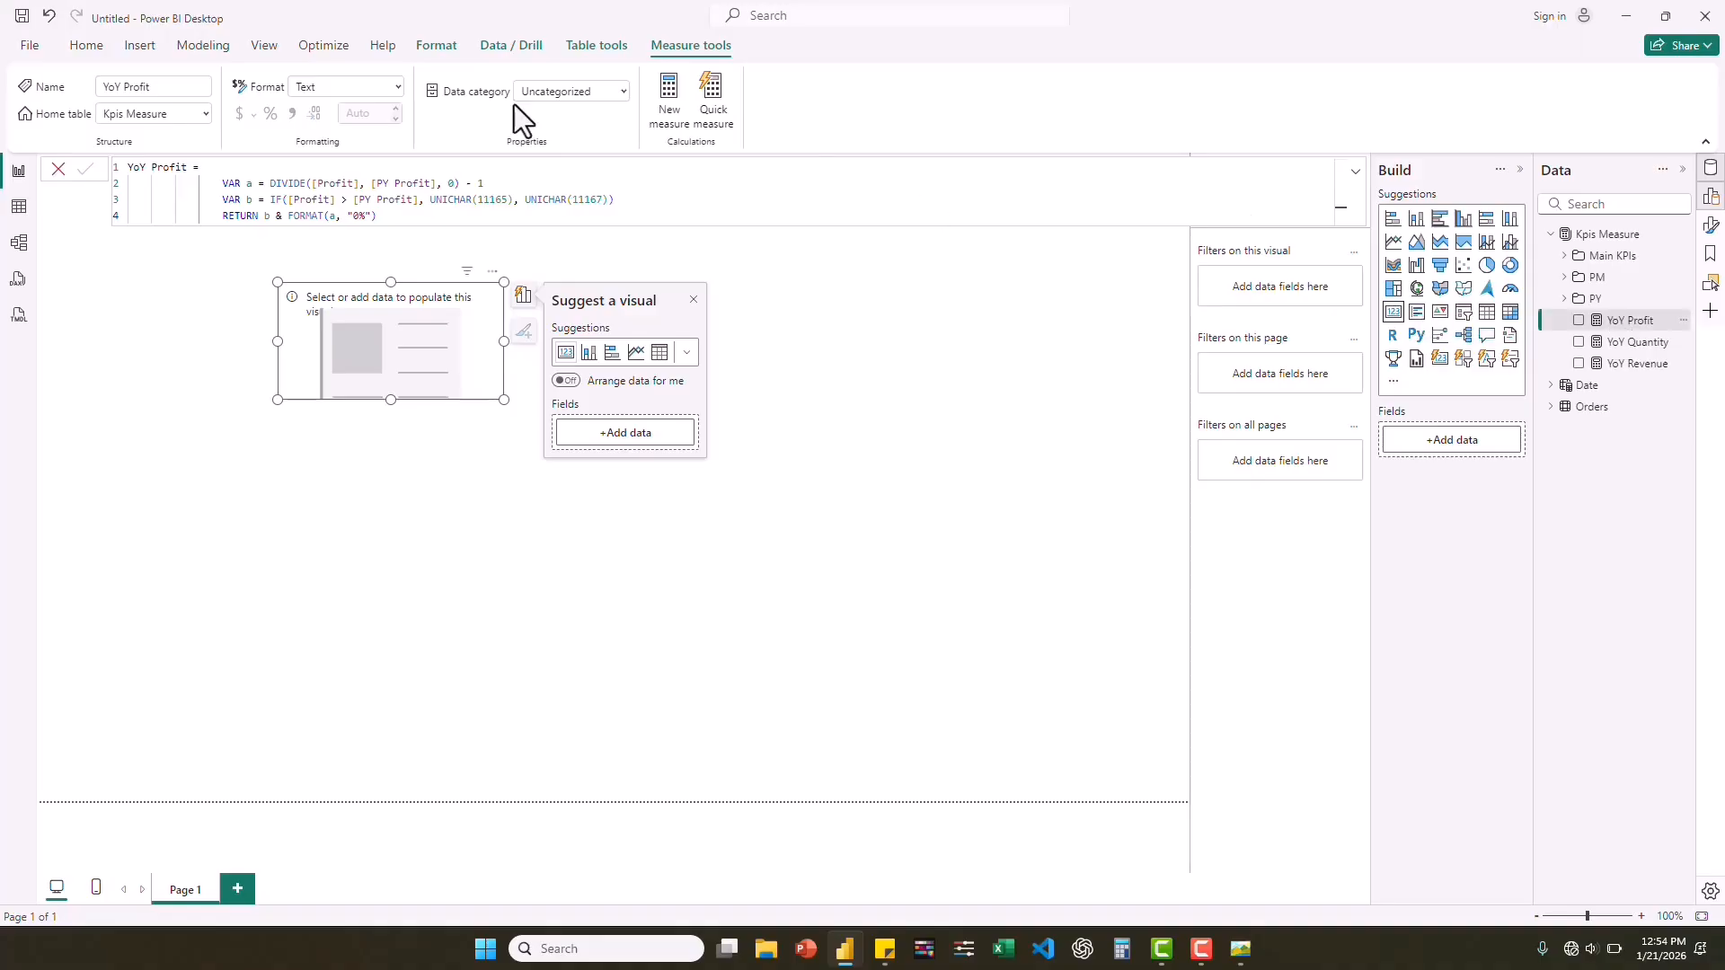
In the model view, group YoY Profit, YoY Quantity and YoY Revenue into a display folder named YoY.
click(17, 250)
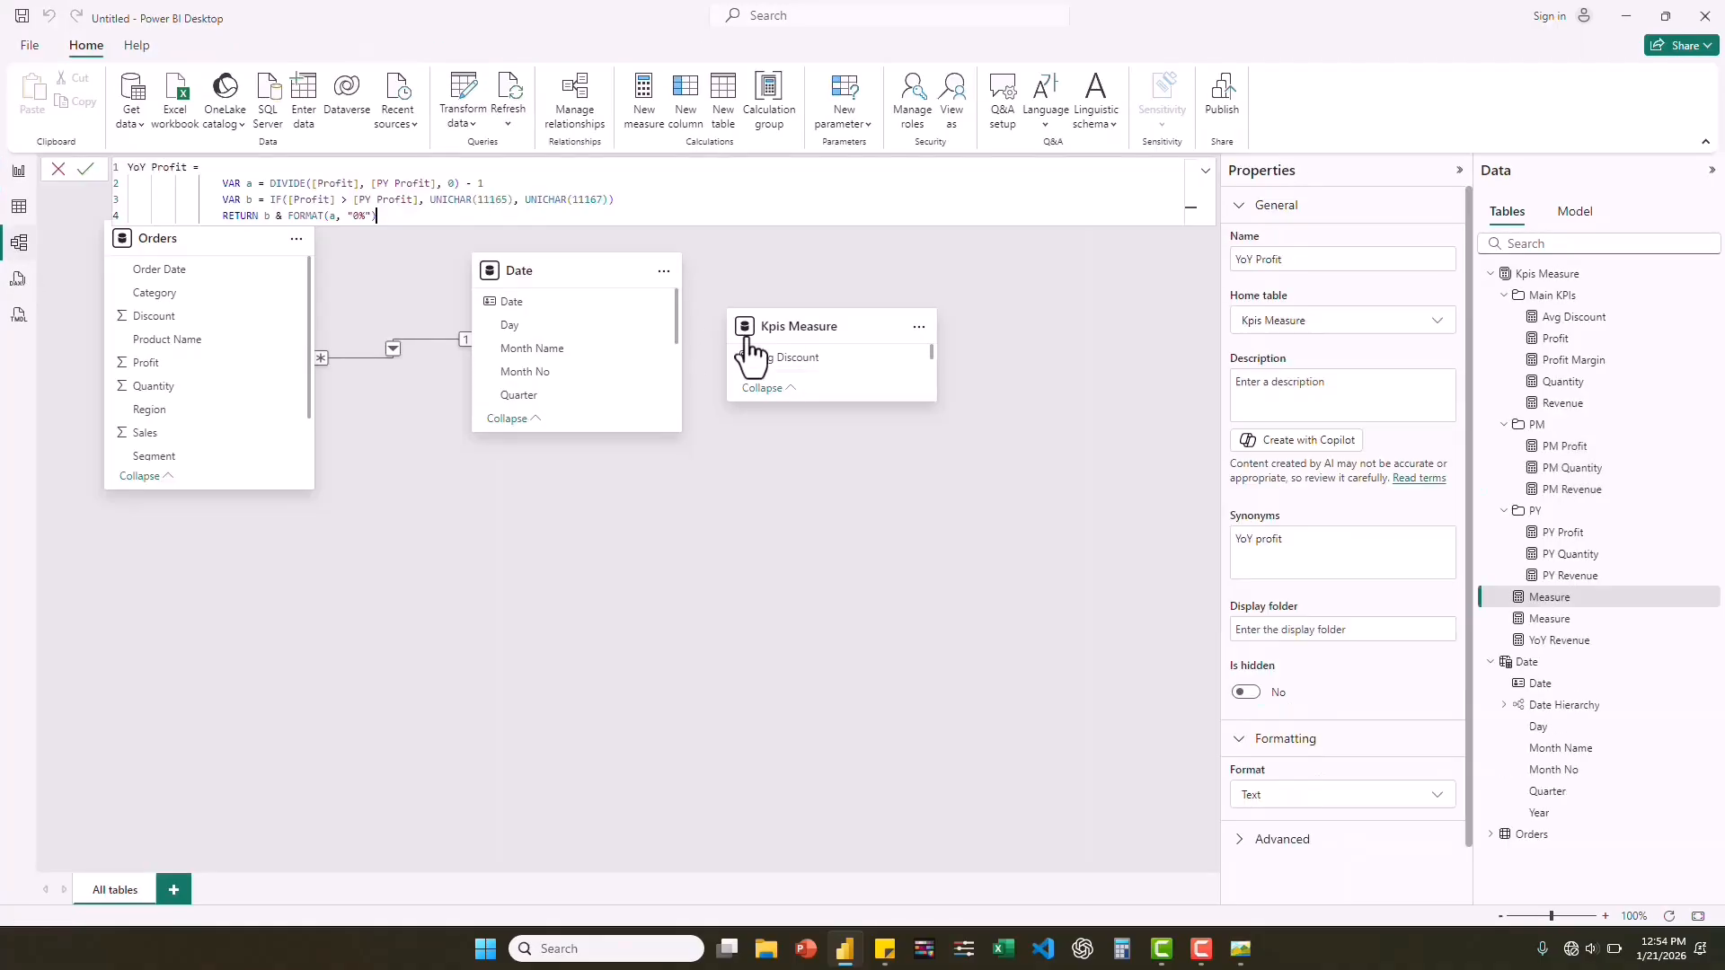
ctrl+click(1568, 620)
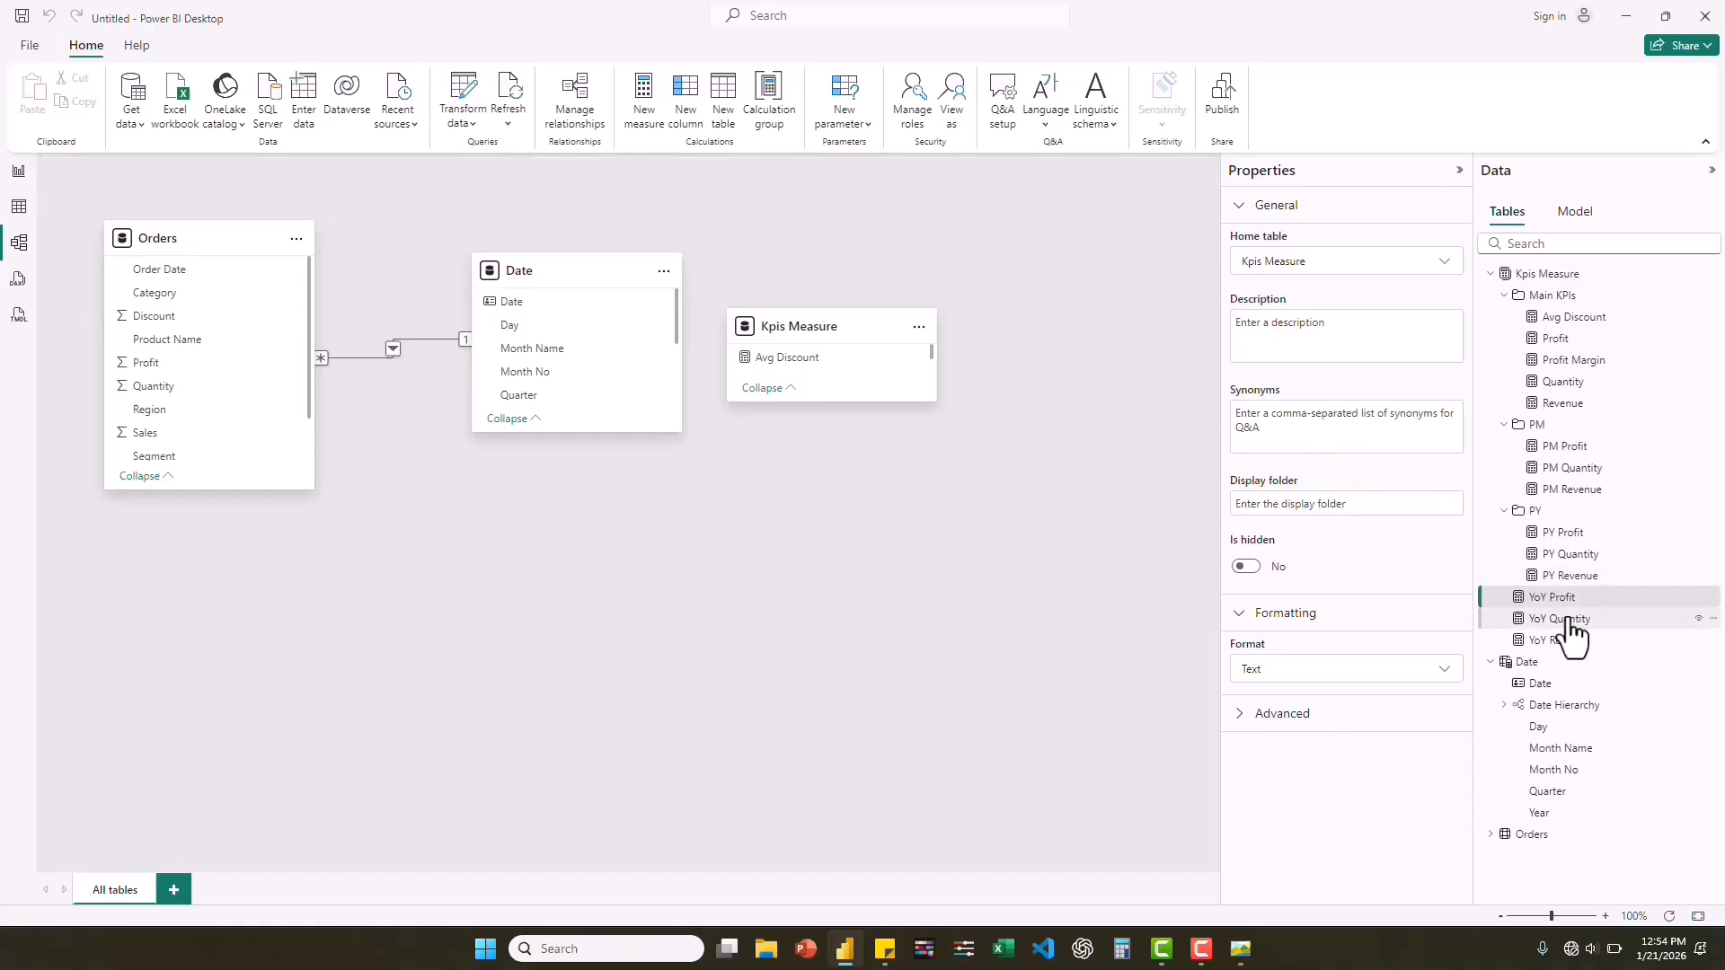
ctrl+click(1542, 640)
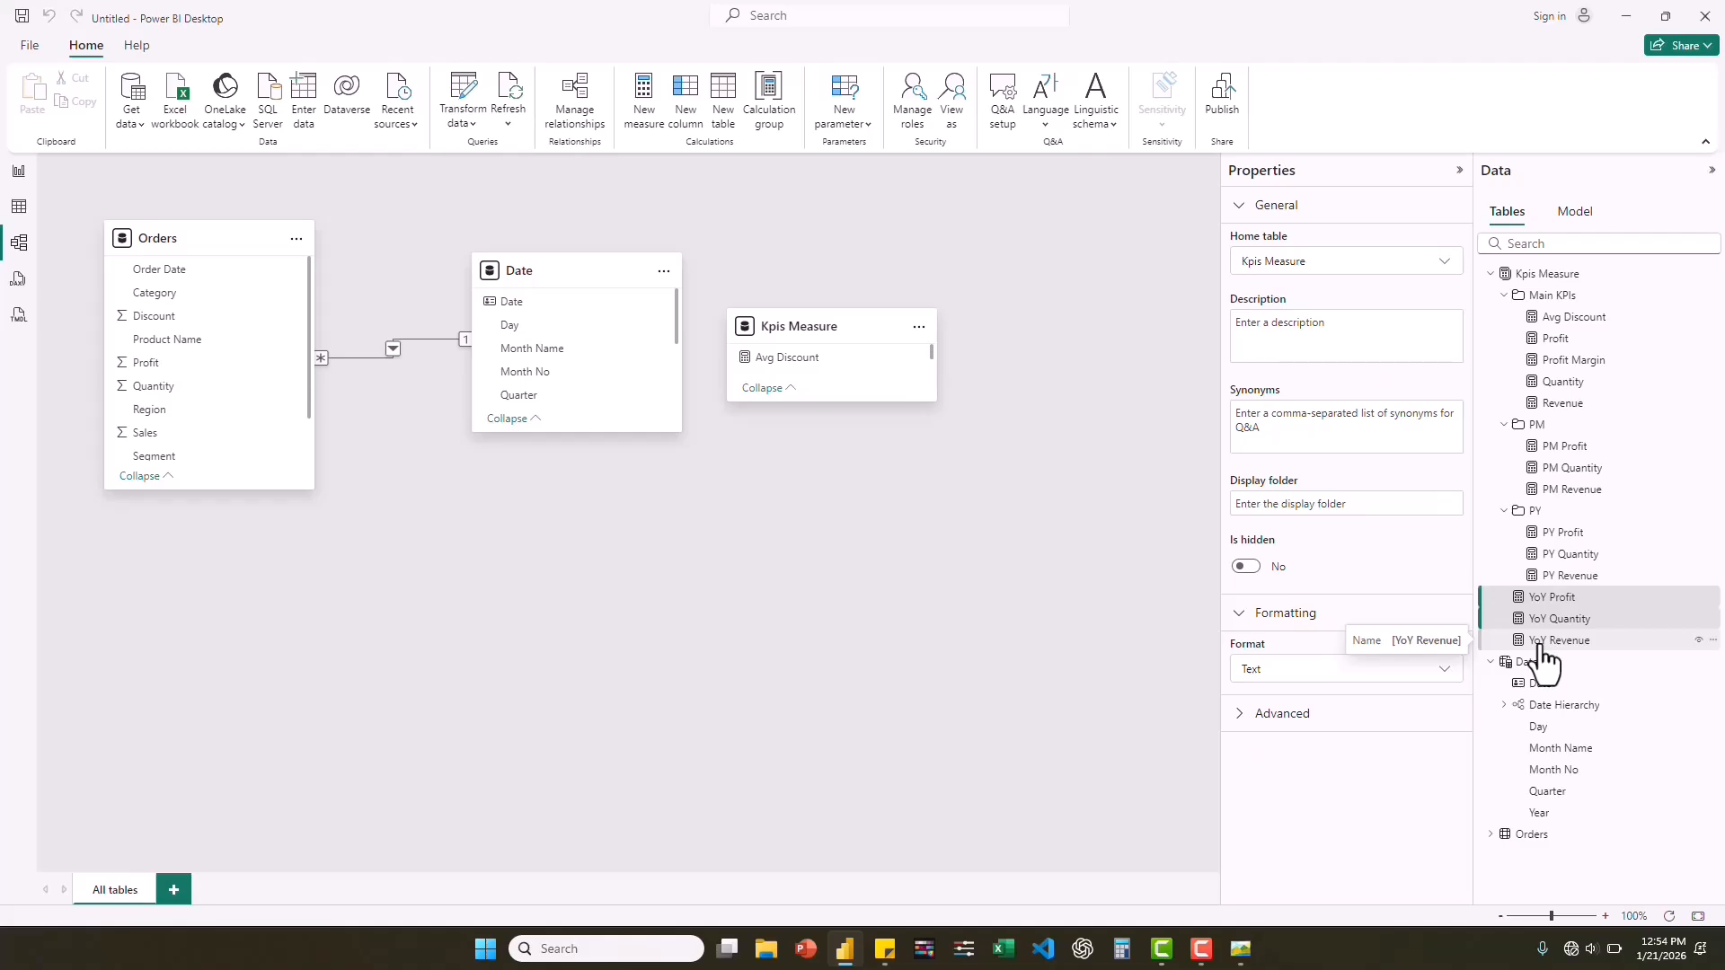
click(1301, 503)
text(Yo)
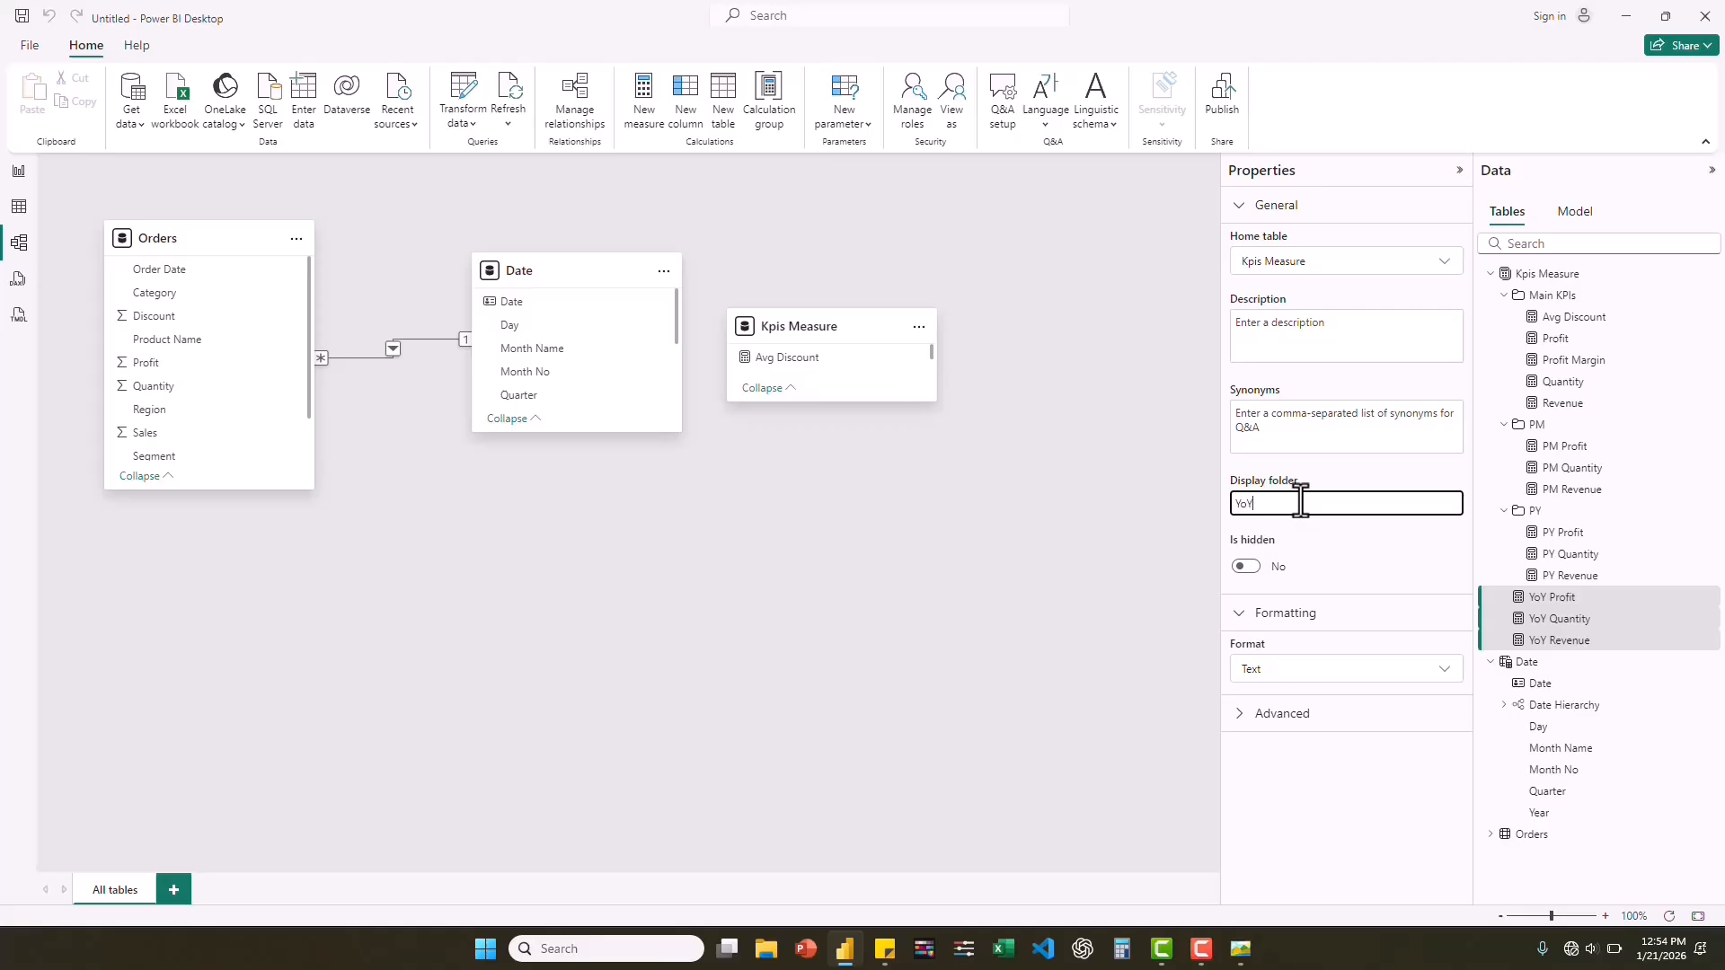
text(Y)
key(Return)
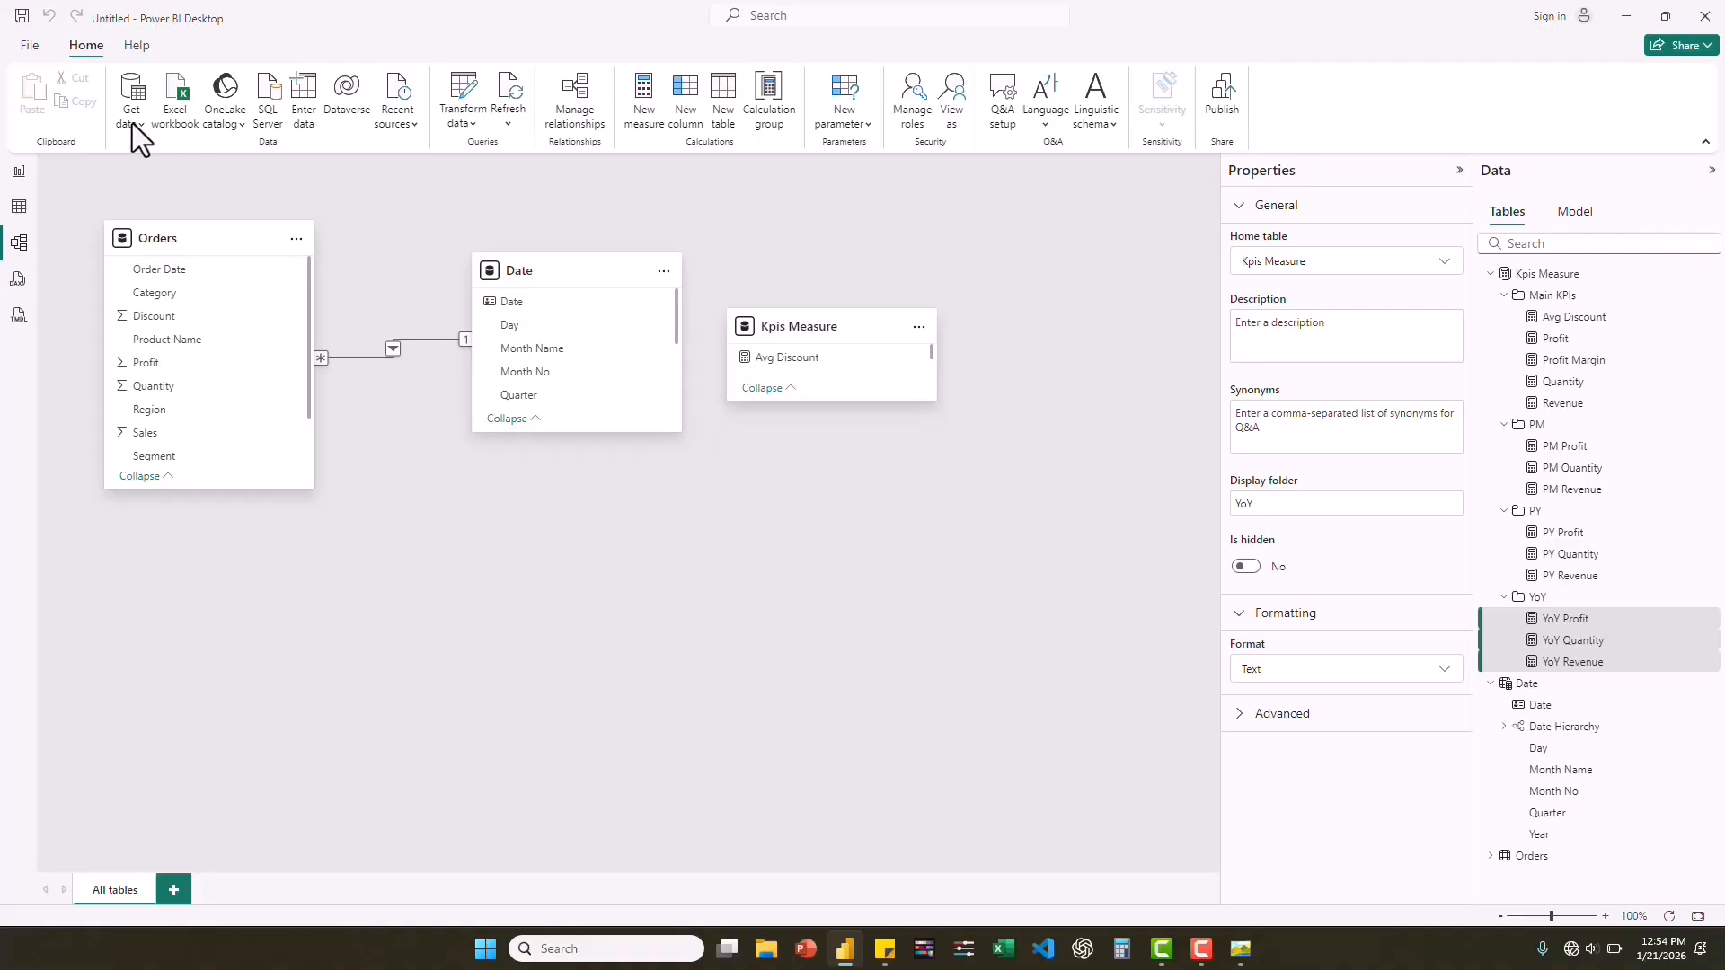
Back in the report view, create a new Kpis Measure measure from the copied YoY Revenue formula and name it MoM Revenue.
click(17, 172)
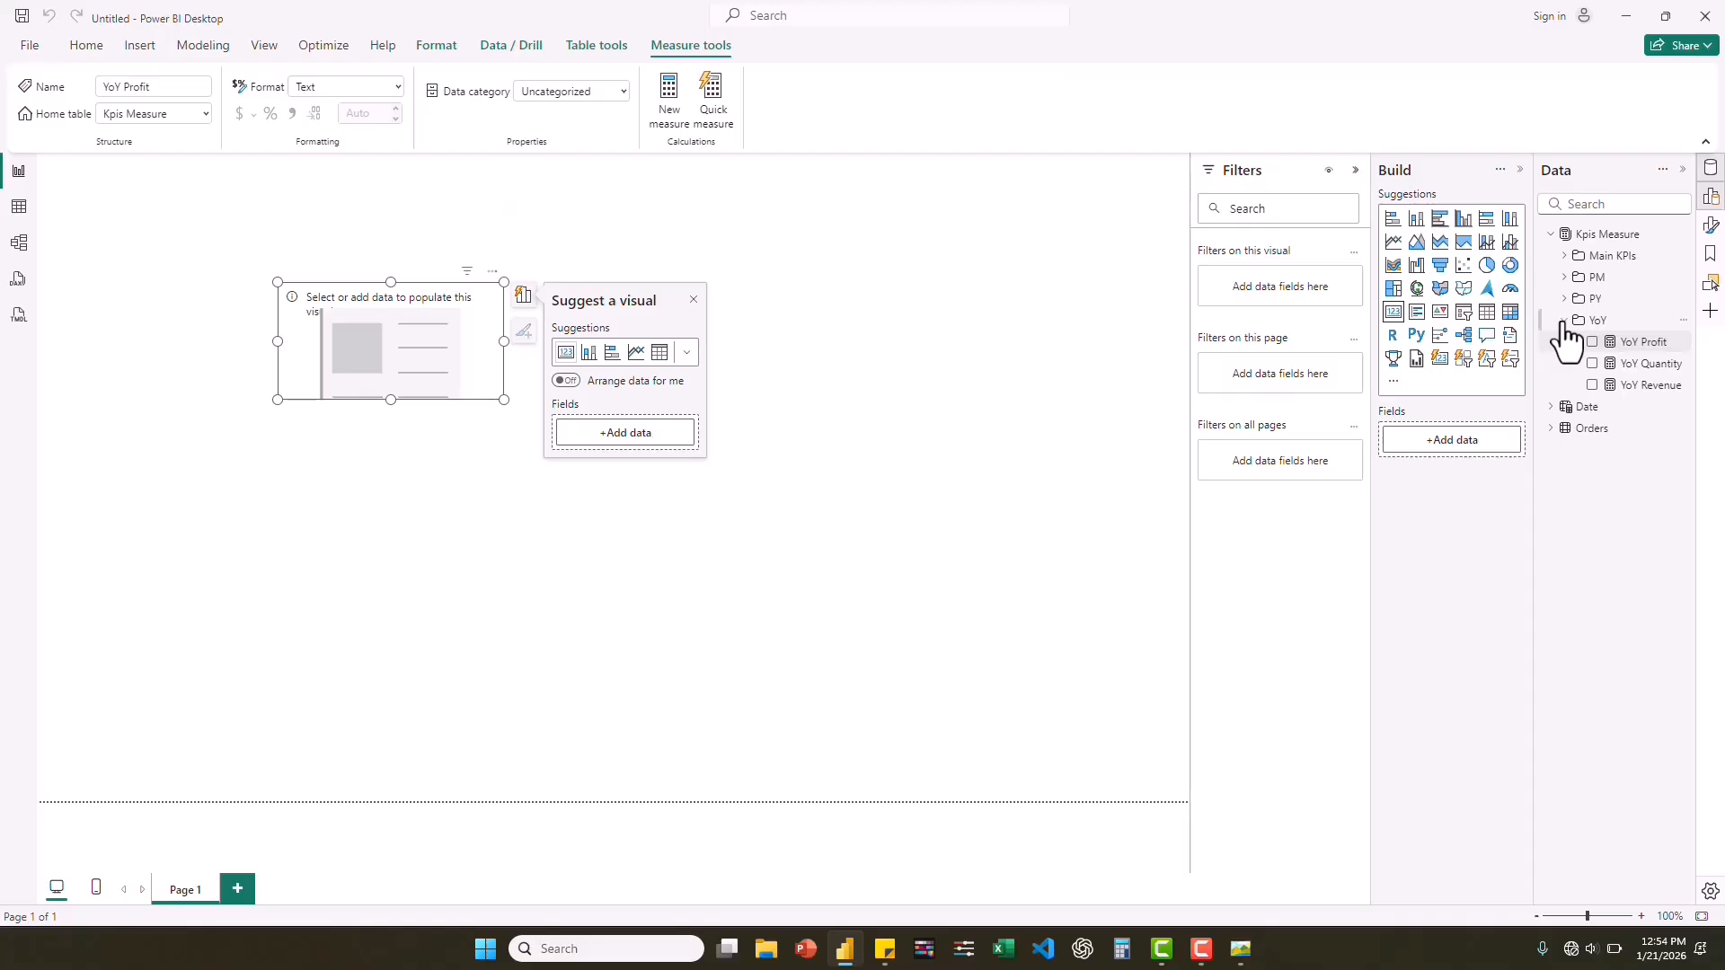
click(1564, 325)
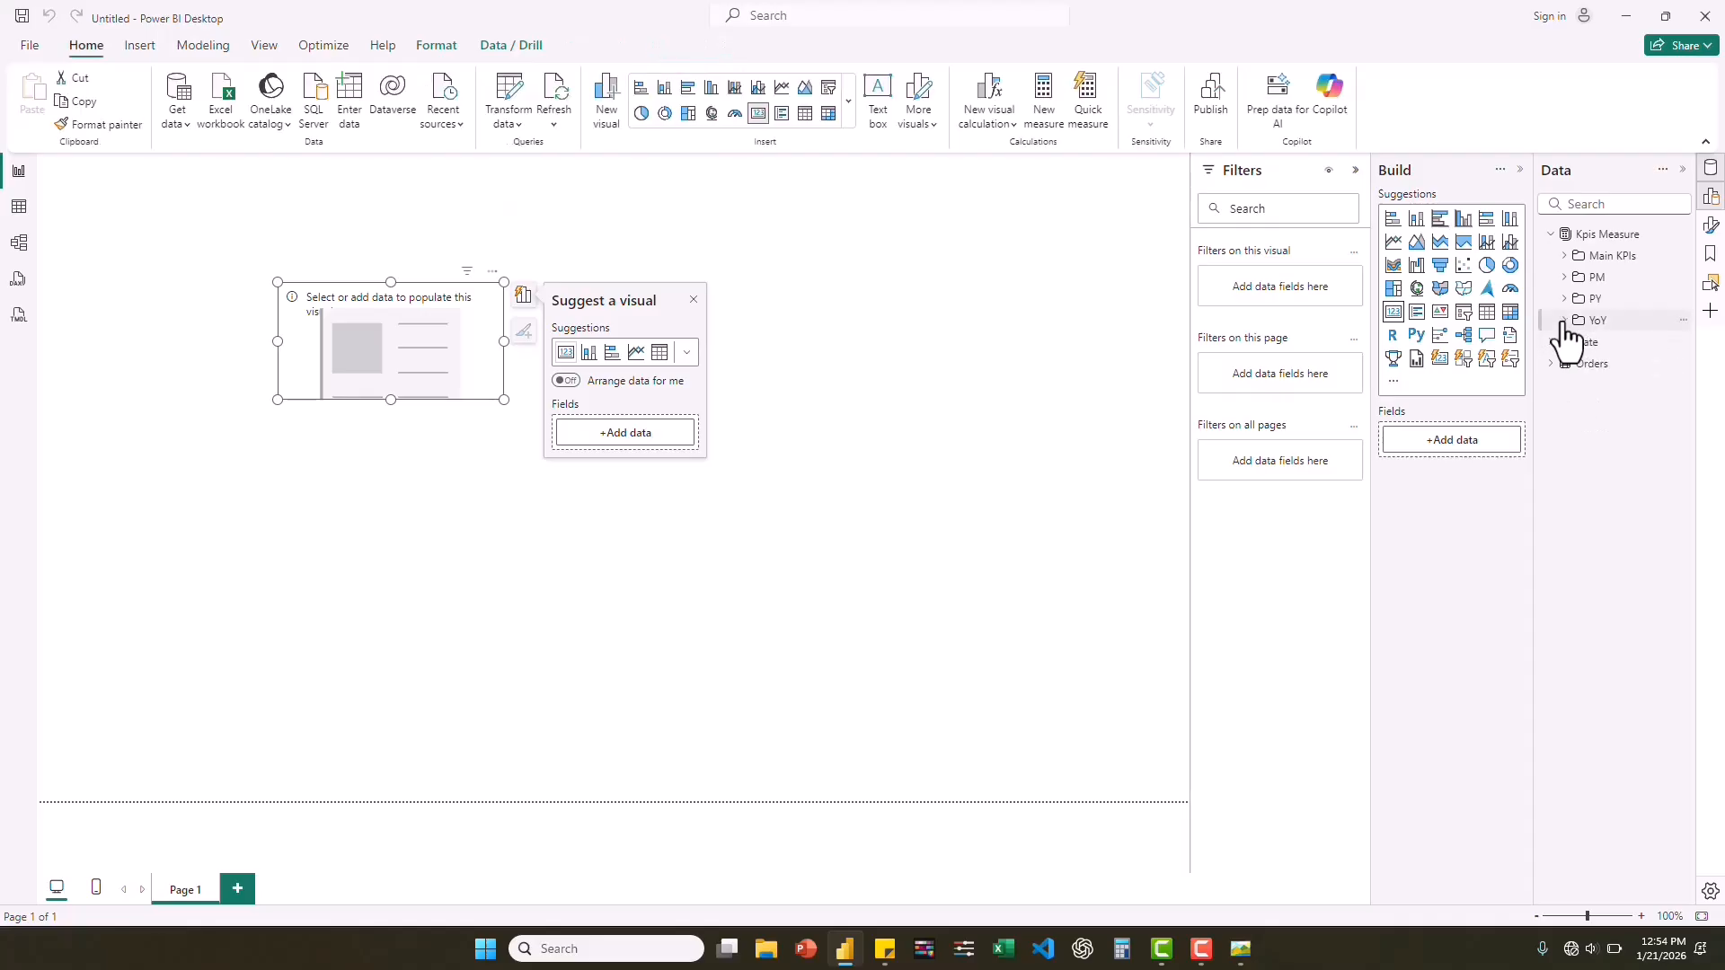
right_click(1599, 257)
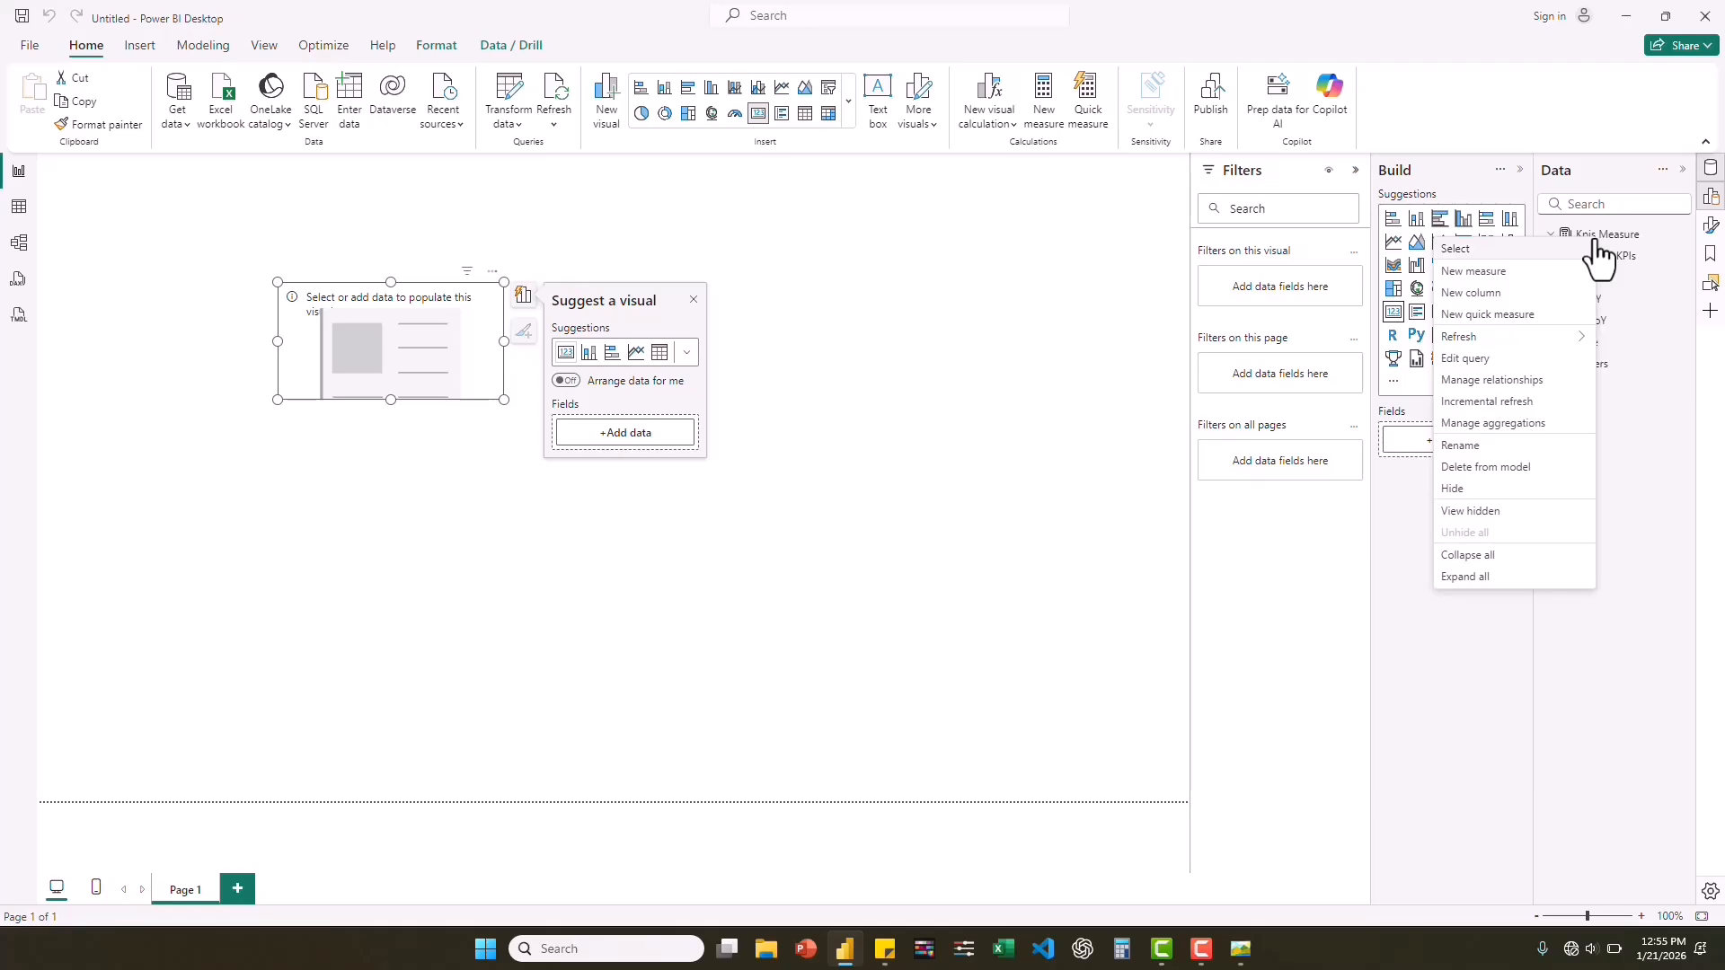
click(1472, 271)
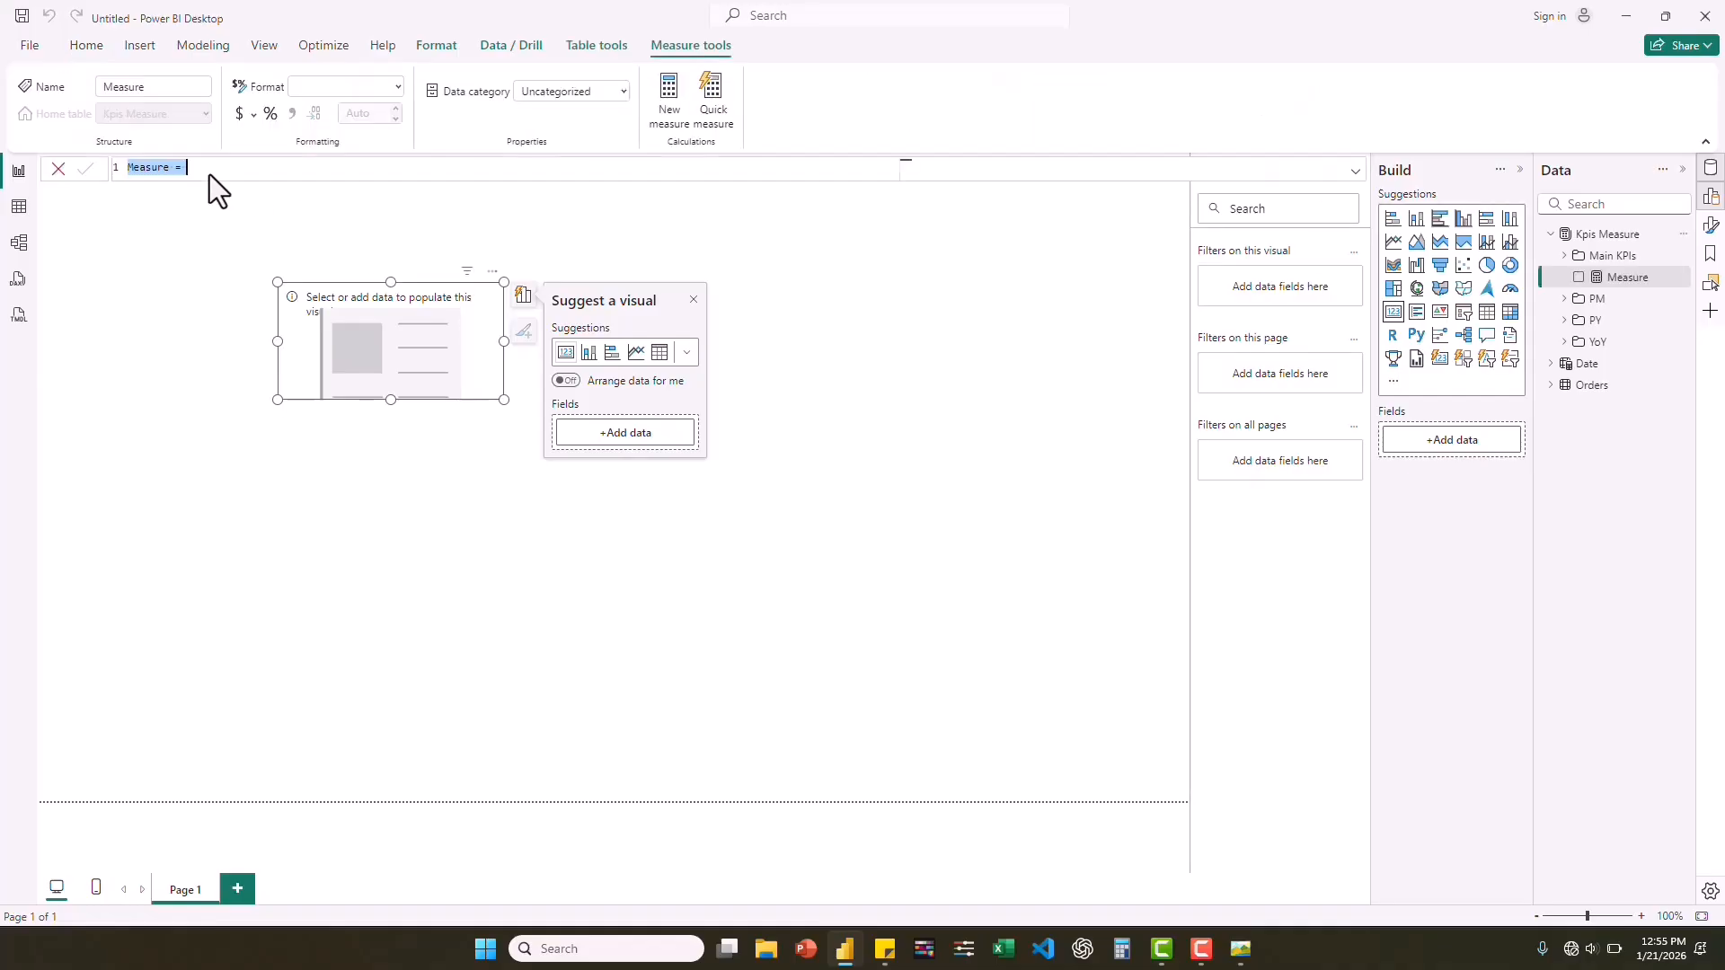
click(200, 171)
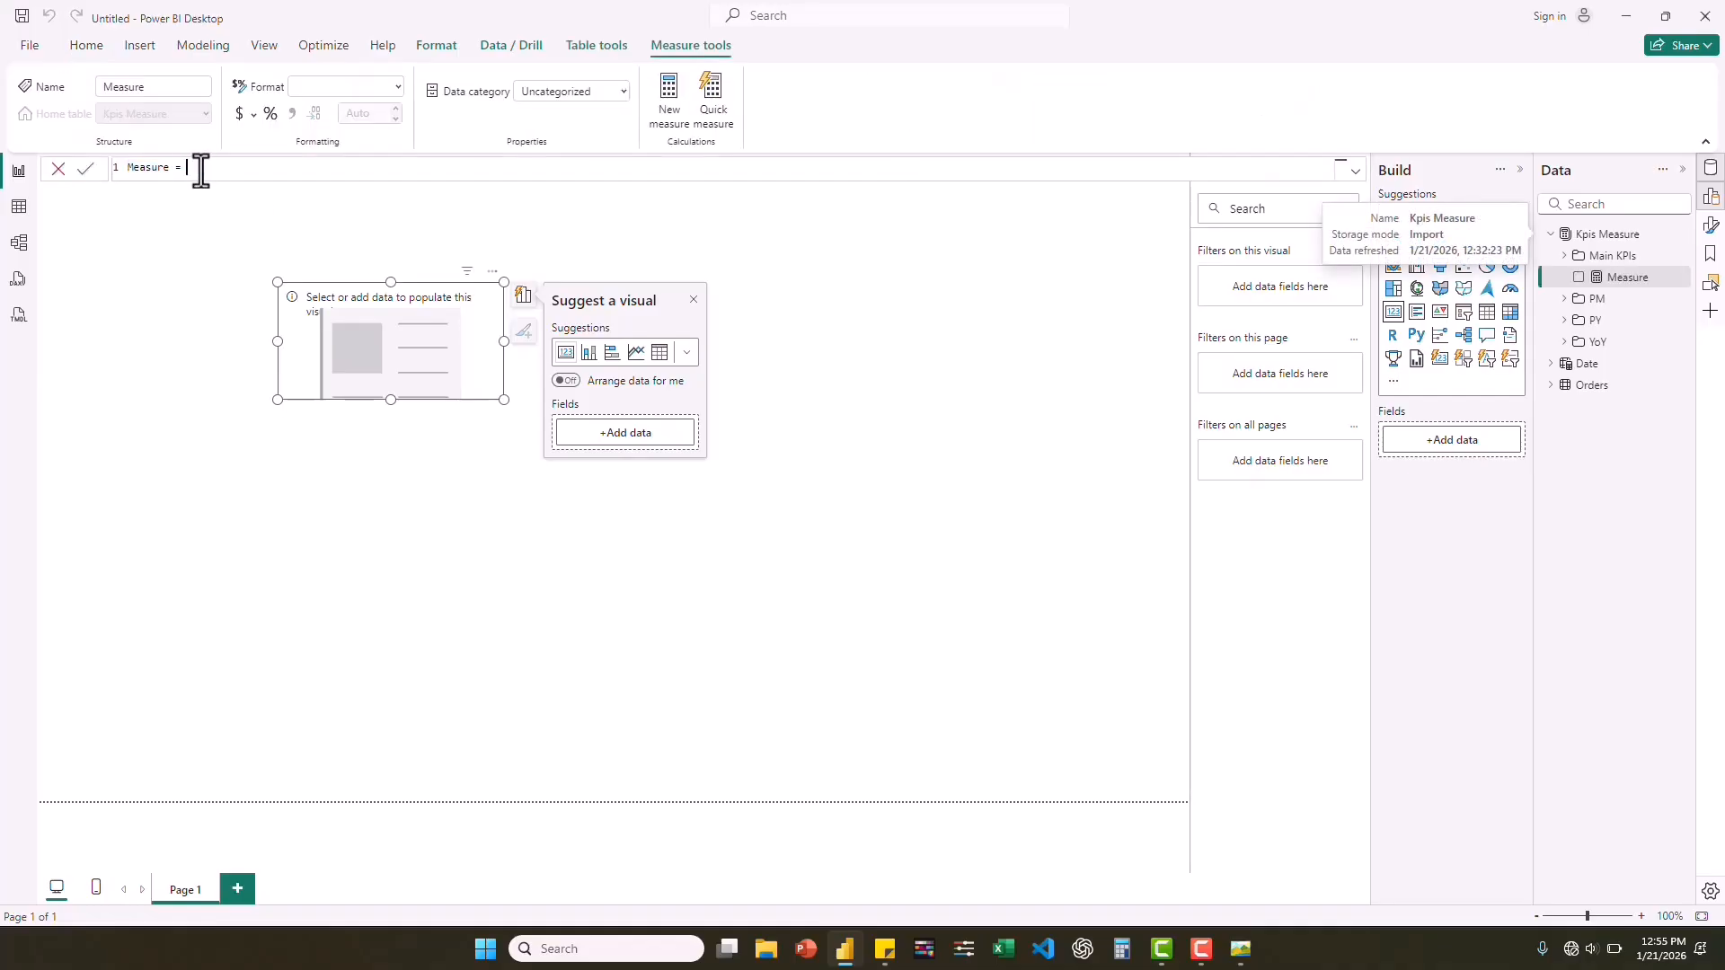
key(ctrl+a)
text(YoY Revenue = 				VAR a = DIVIDE([Revenue], [PY Revenue], 0) - 1 				VAR b = IF([Revenue] > [PY Revenue], UNICHAR(11165), UNICHAR(11167)) 				RETURN b & FORMAT(a, "0%"))
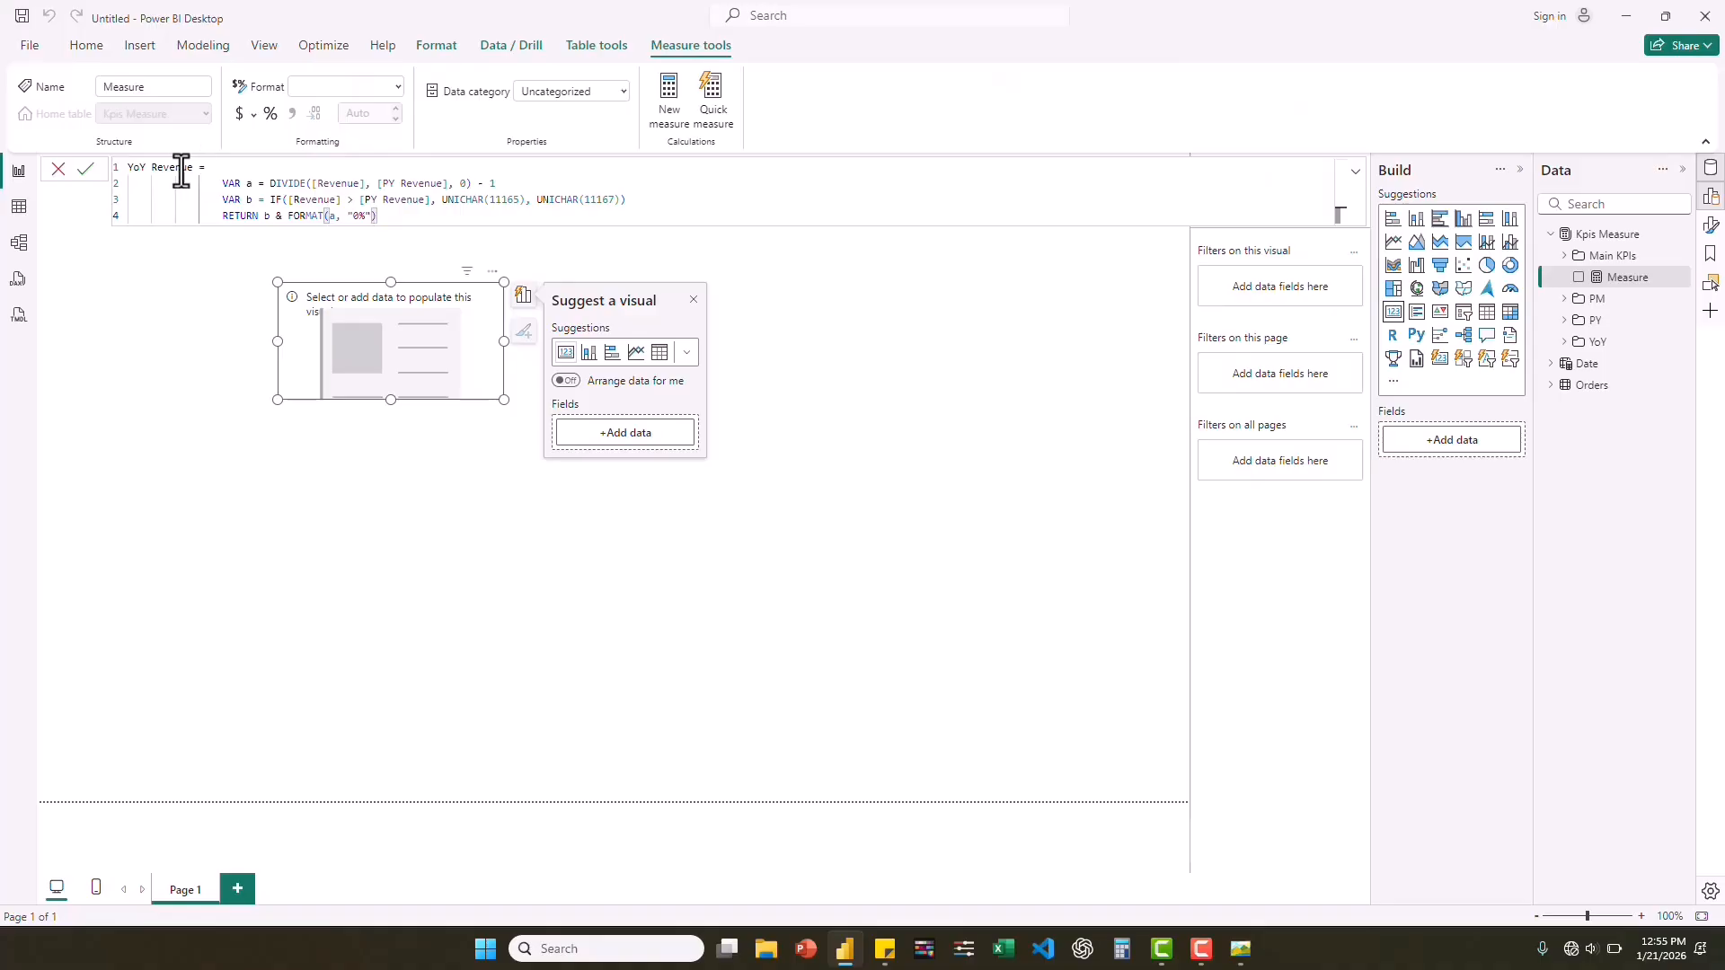
double_click(134, 169)
text(MoM)
Replace [PY Revenue] with [PM Revenue] in both the DIVIDE and IF expressions of MoM Revenue.
click(394, 183)
key(BackSpace)
key(BackSpace)
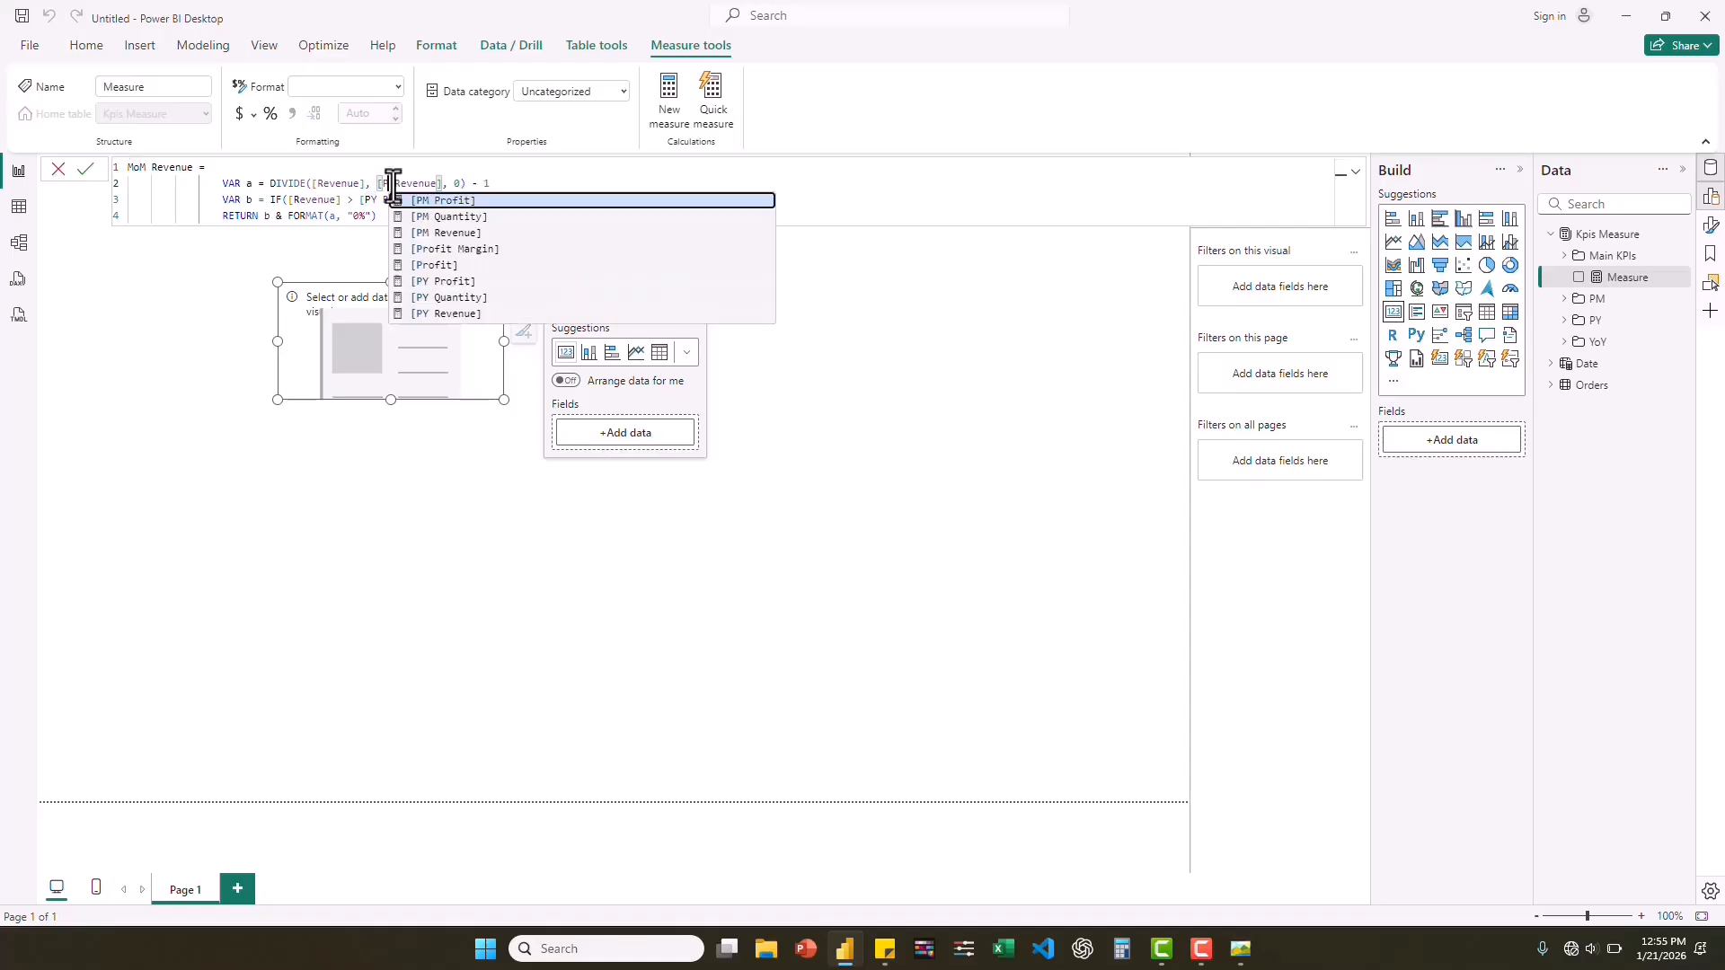
text(PM)
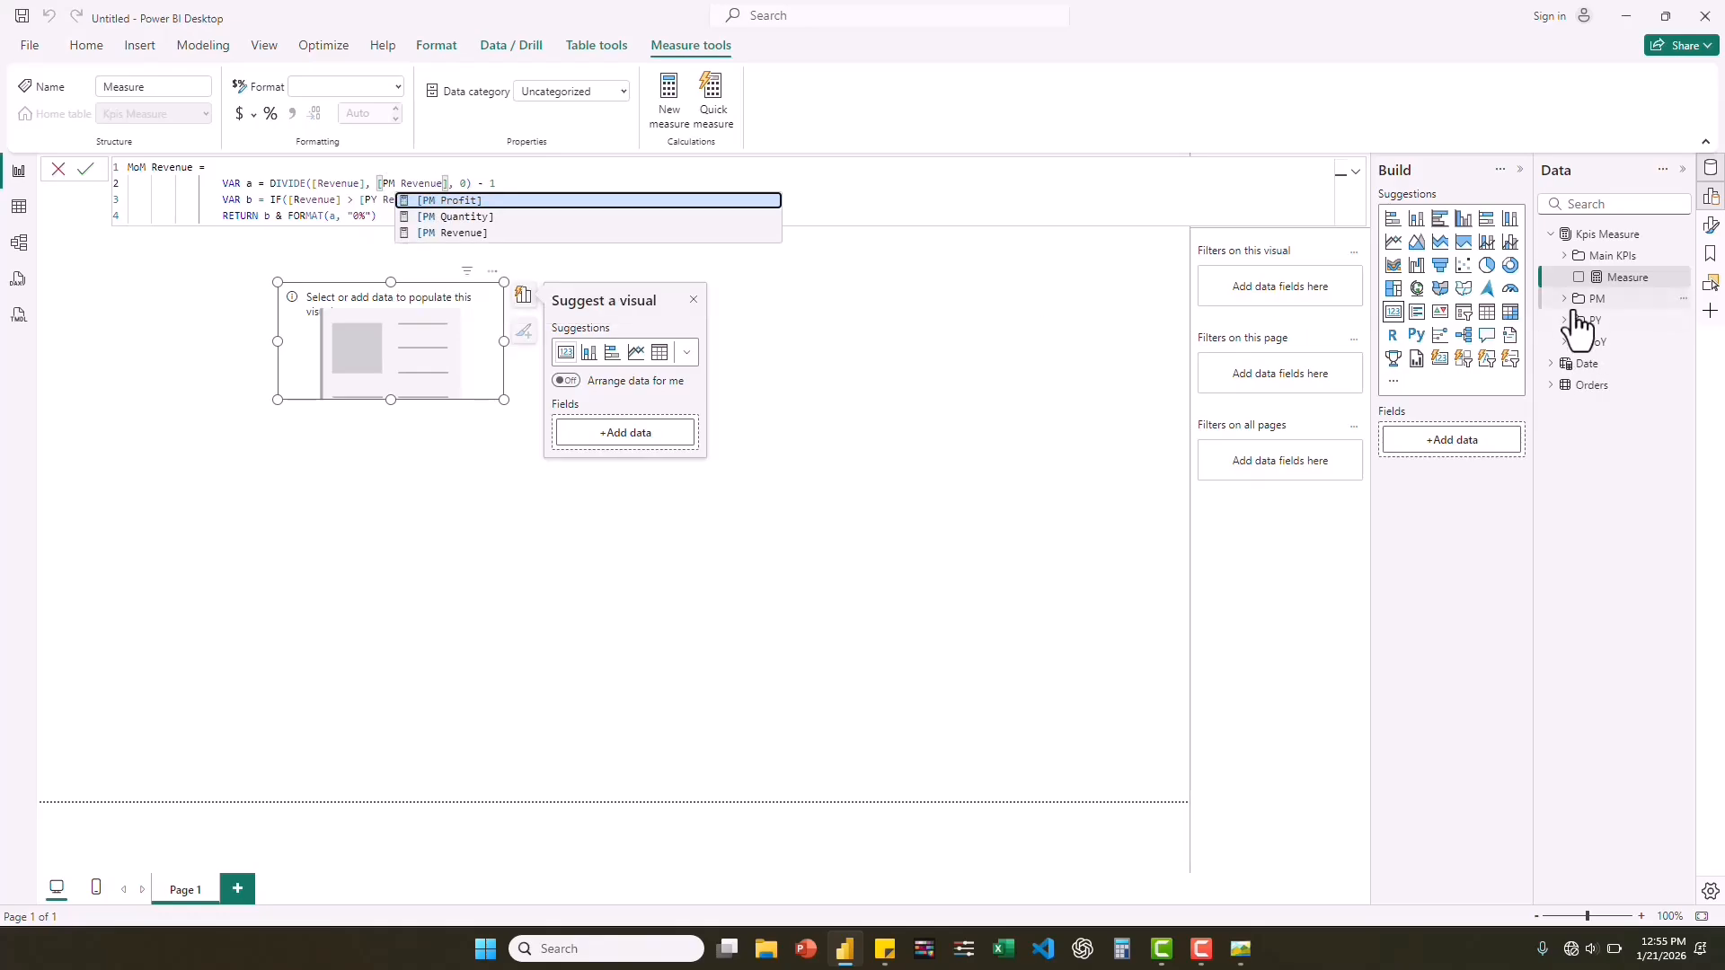
click(450, 235)
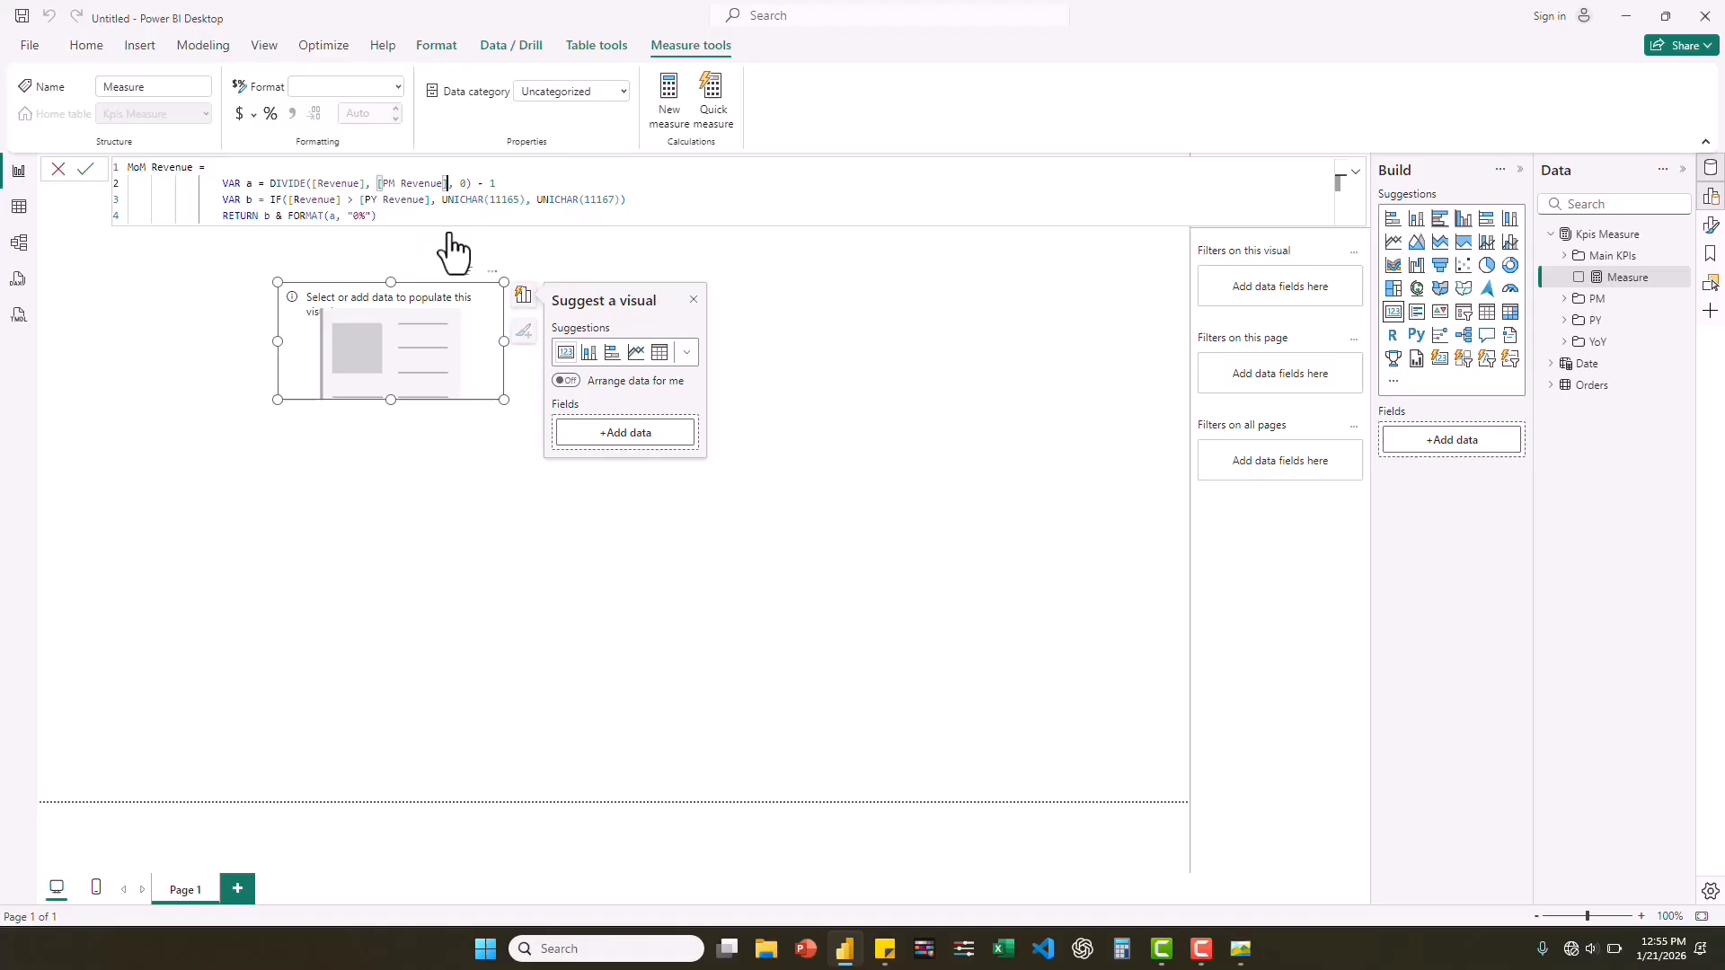
click(377, 200)
key(BackSpace)
text(M)
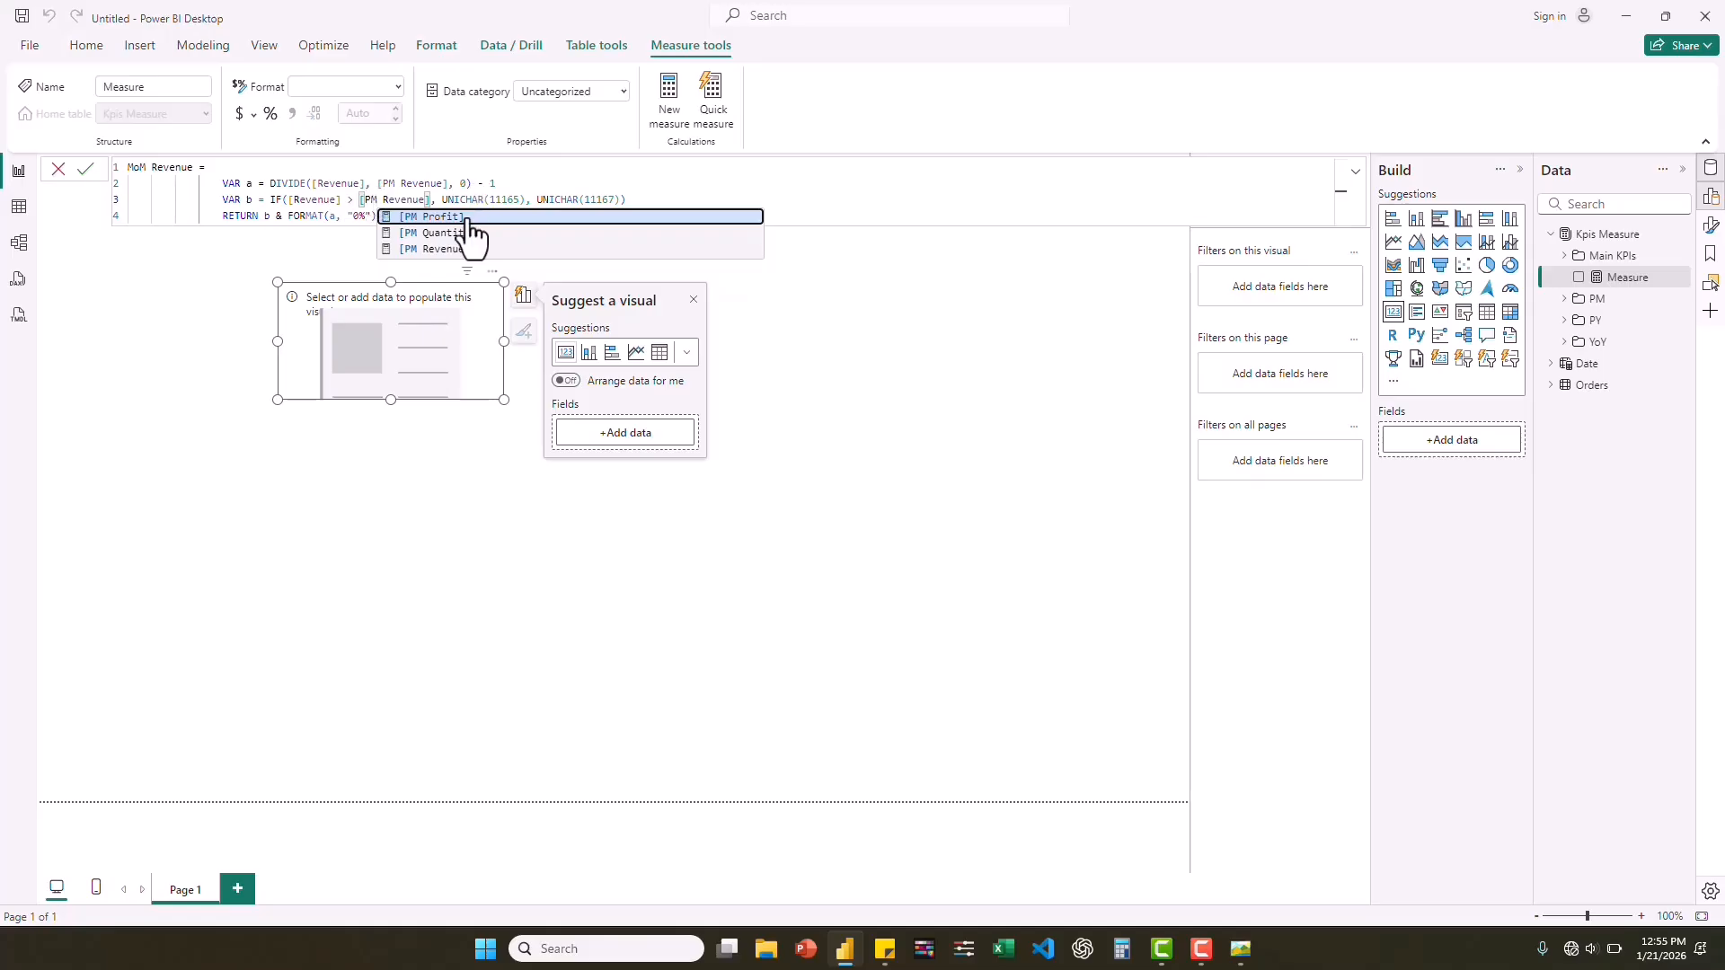
click(400, 198)
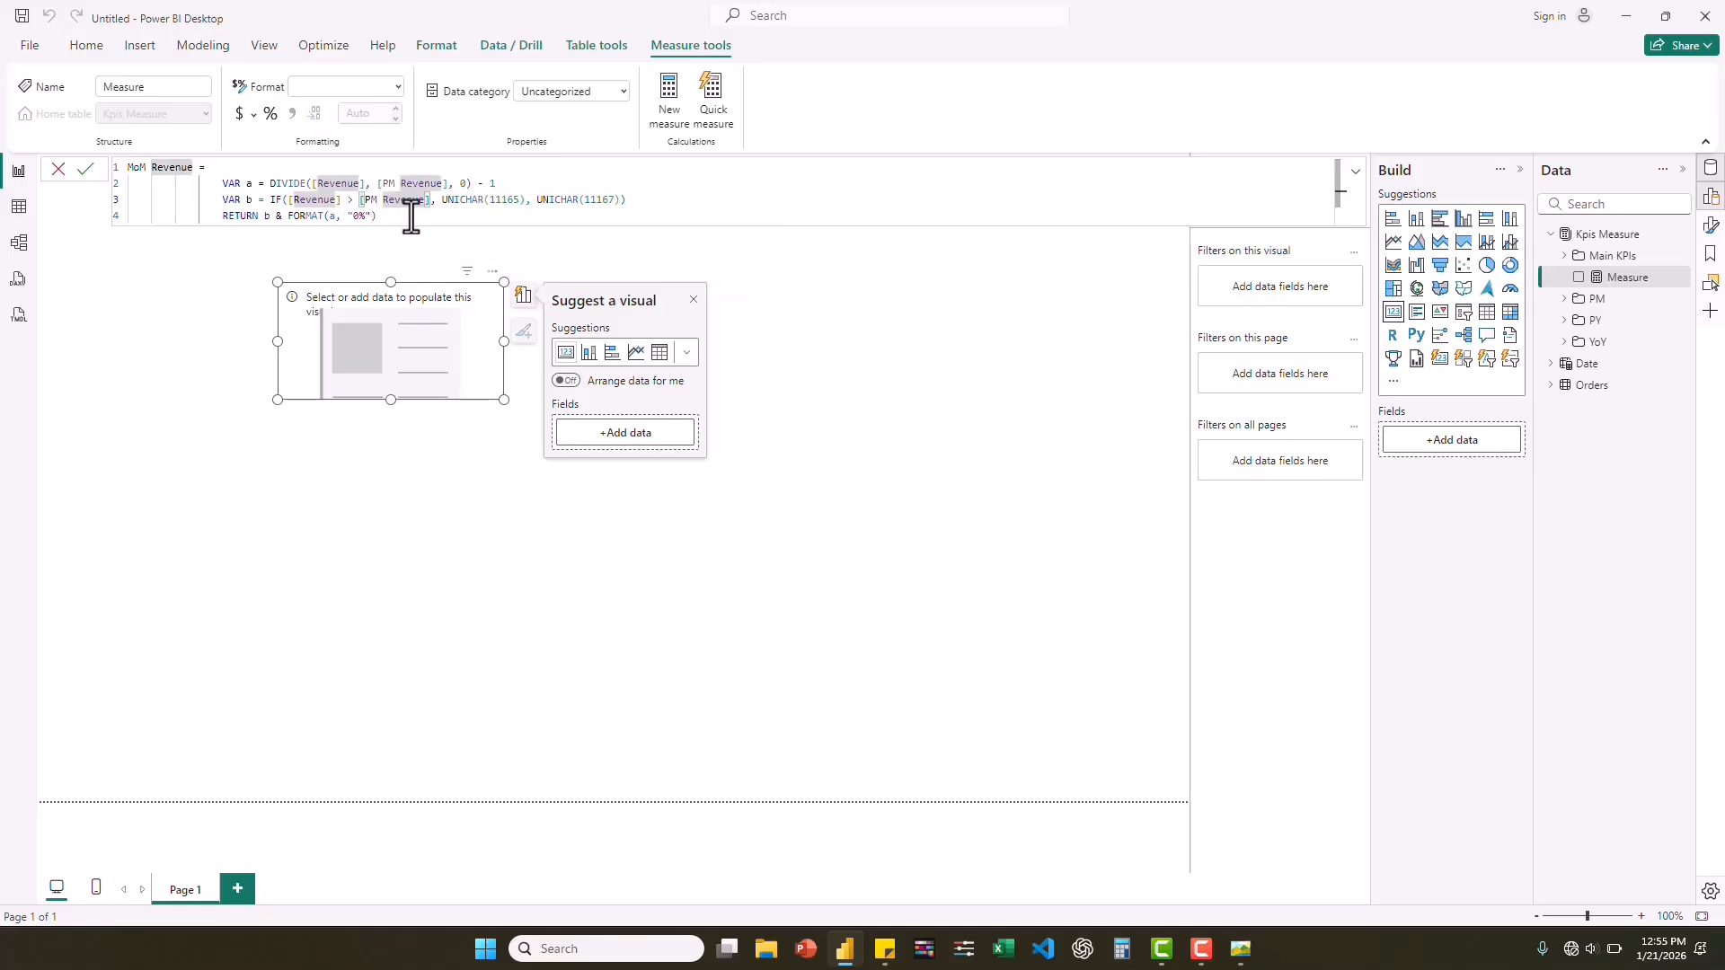
Commit the MoM Revenue measure and show it in the empty card visual.
click(410, 215)
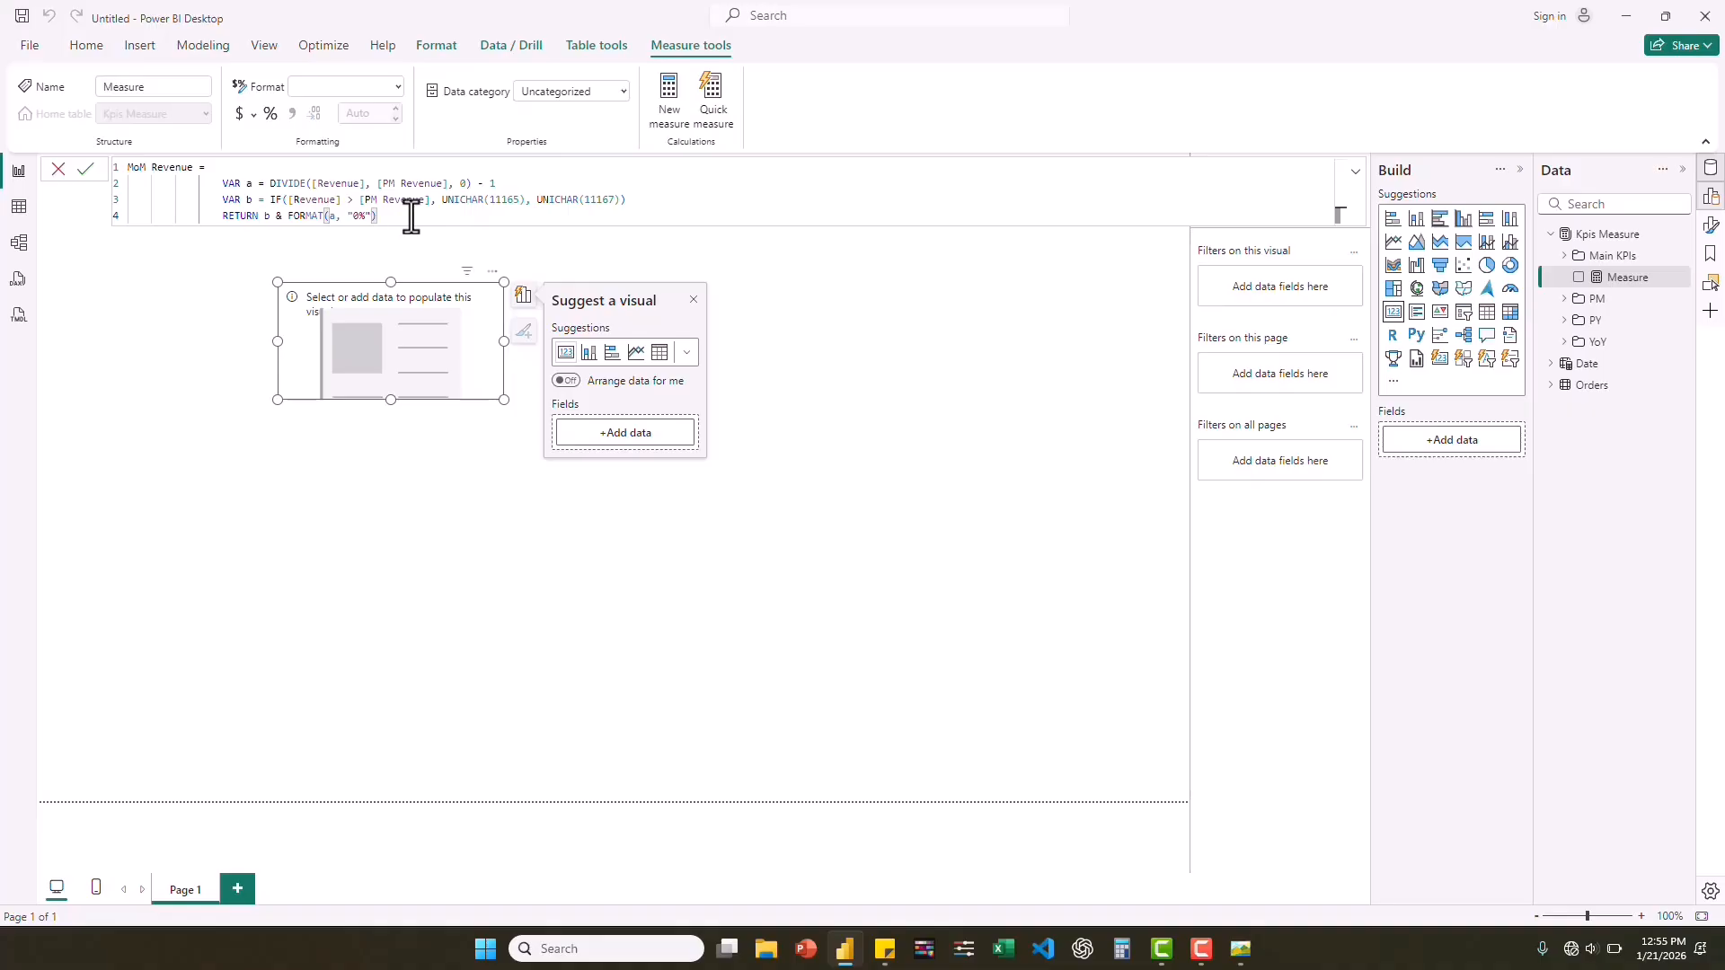
key(Return)
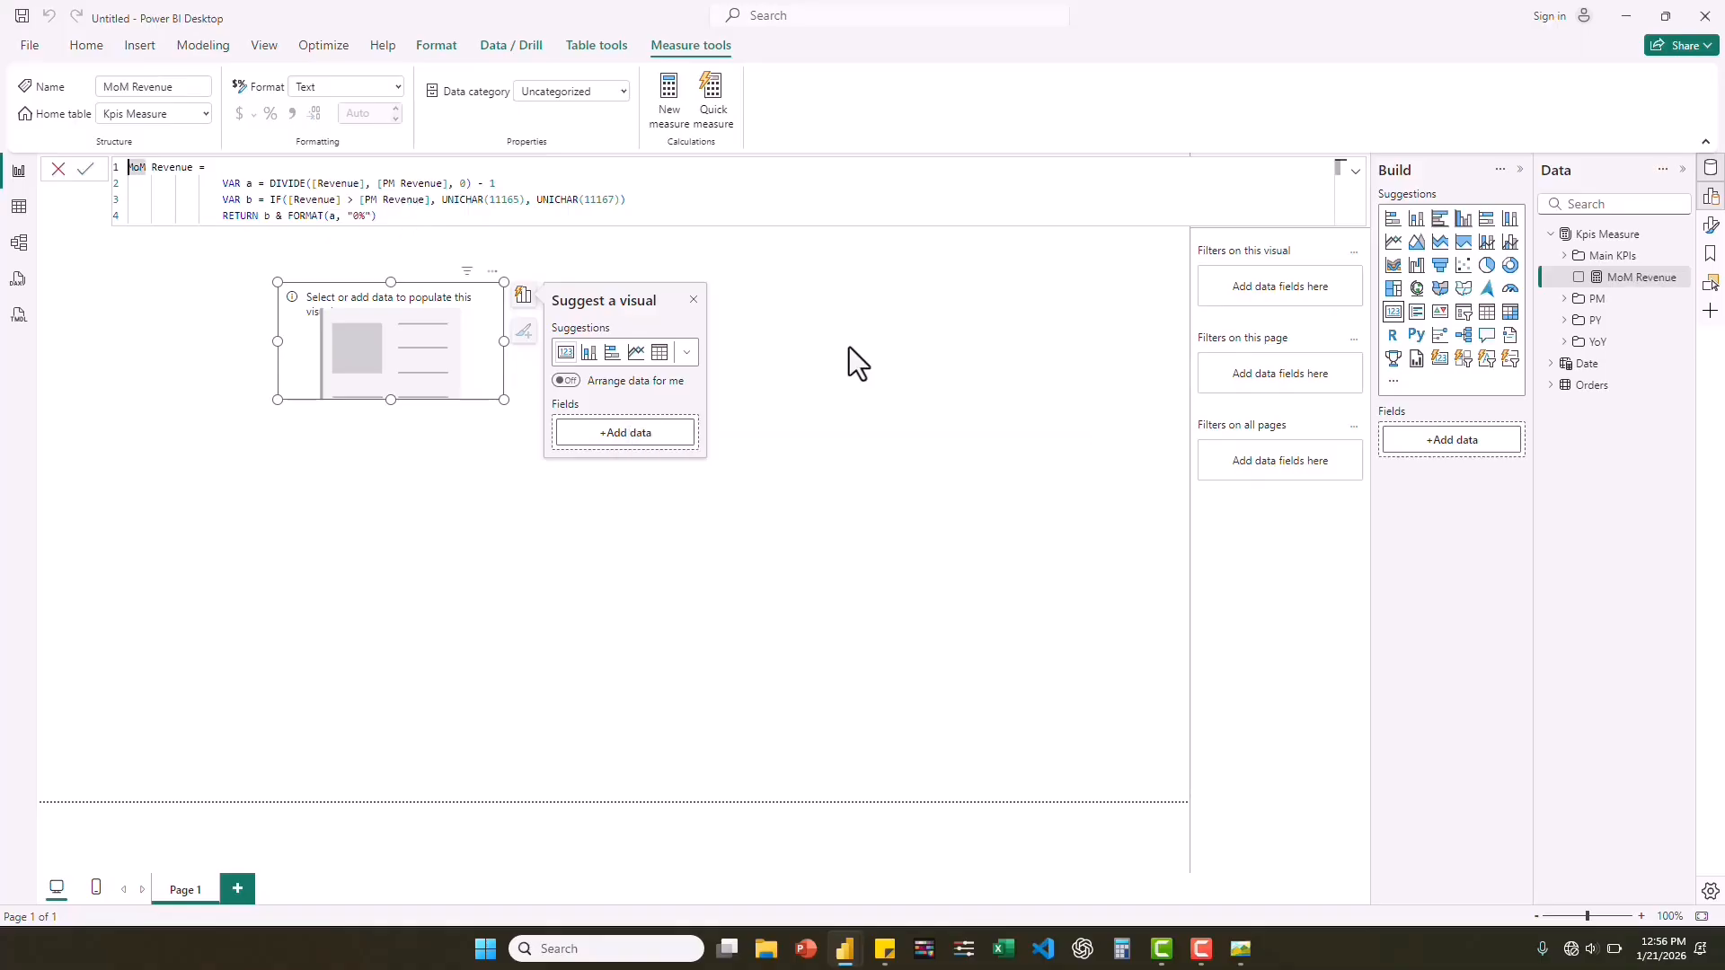
click(1579, 279)
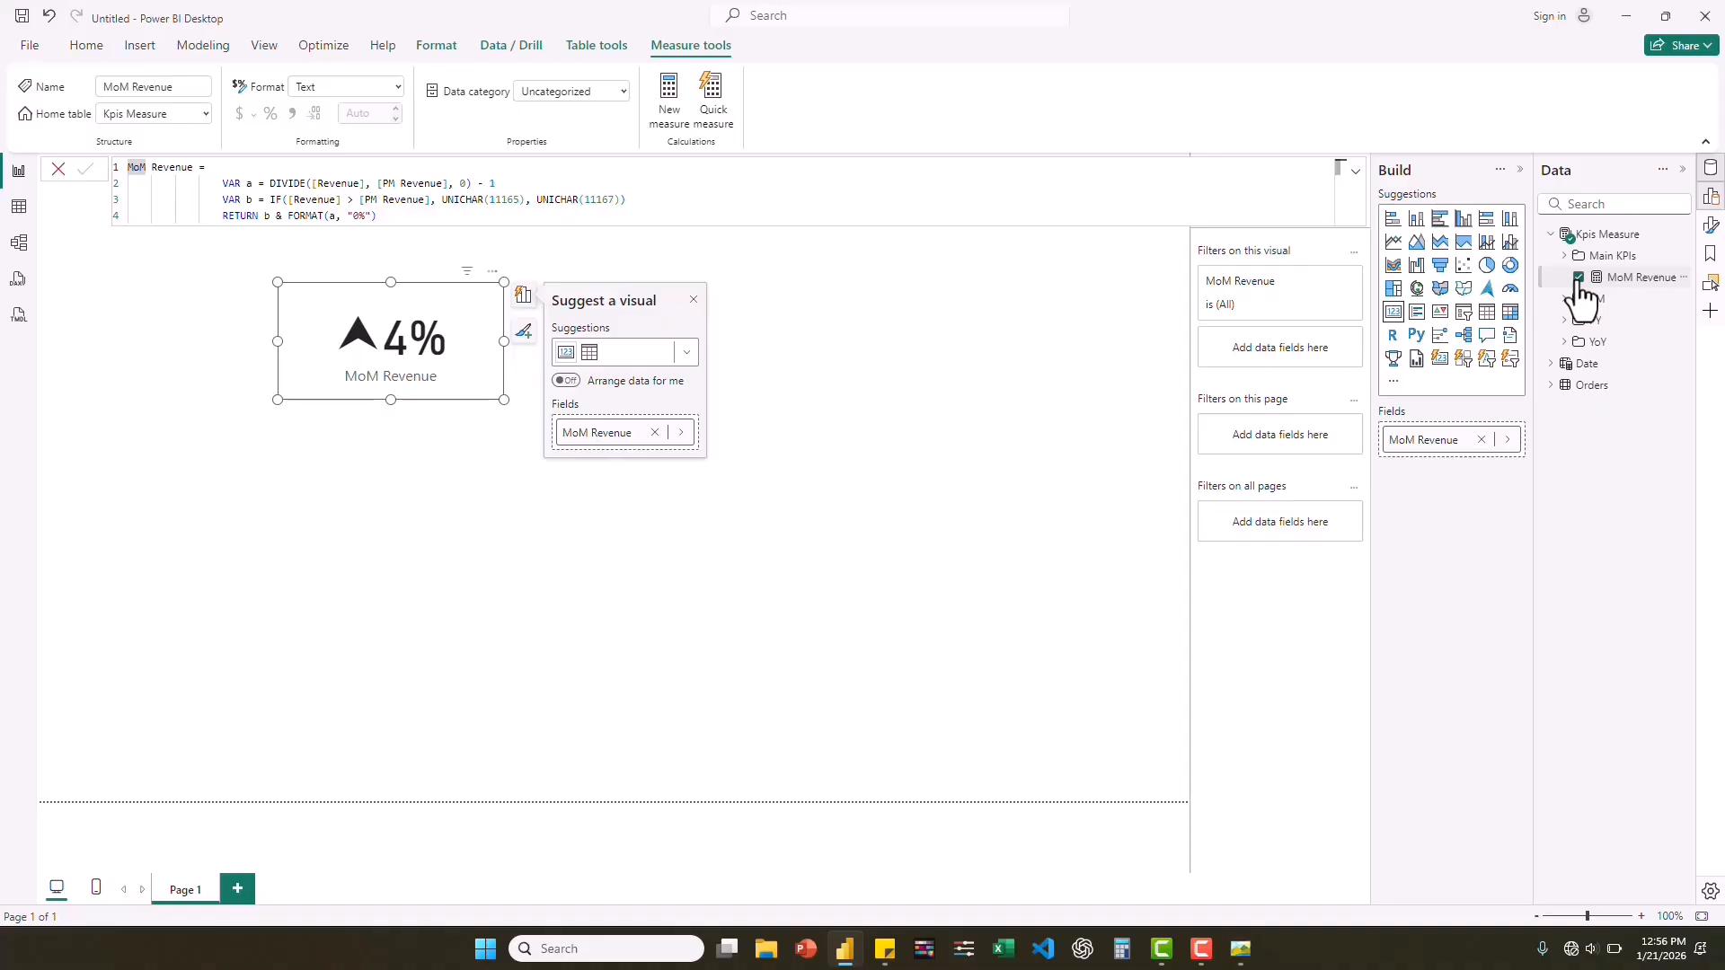
Clear MoM Revenue from the card and create a new Kpis Measure measure from its copied formula, named MoM Profit.
click(1579, 278)
click(385, 209)
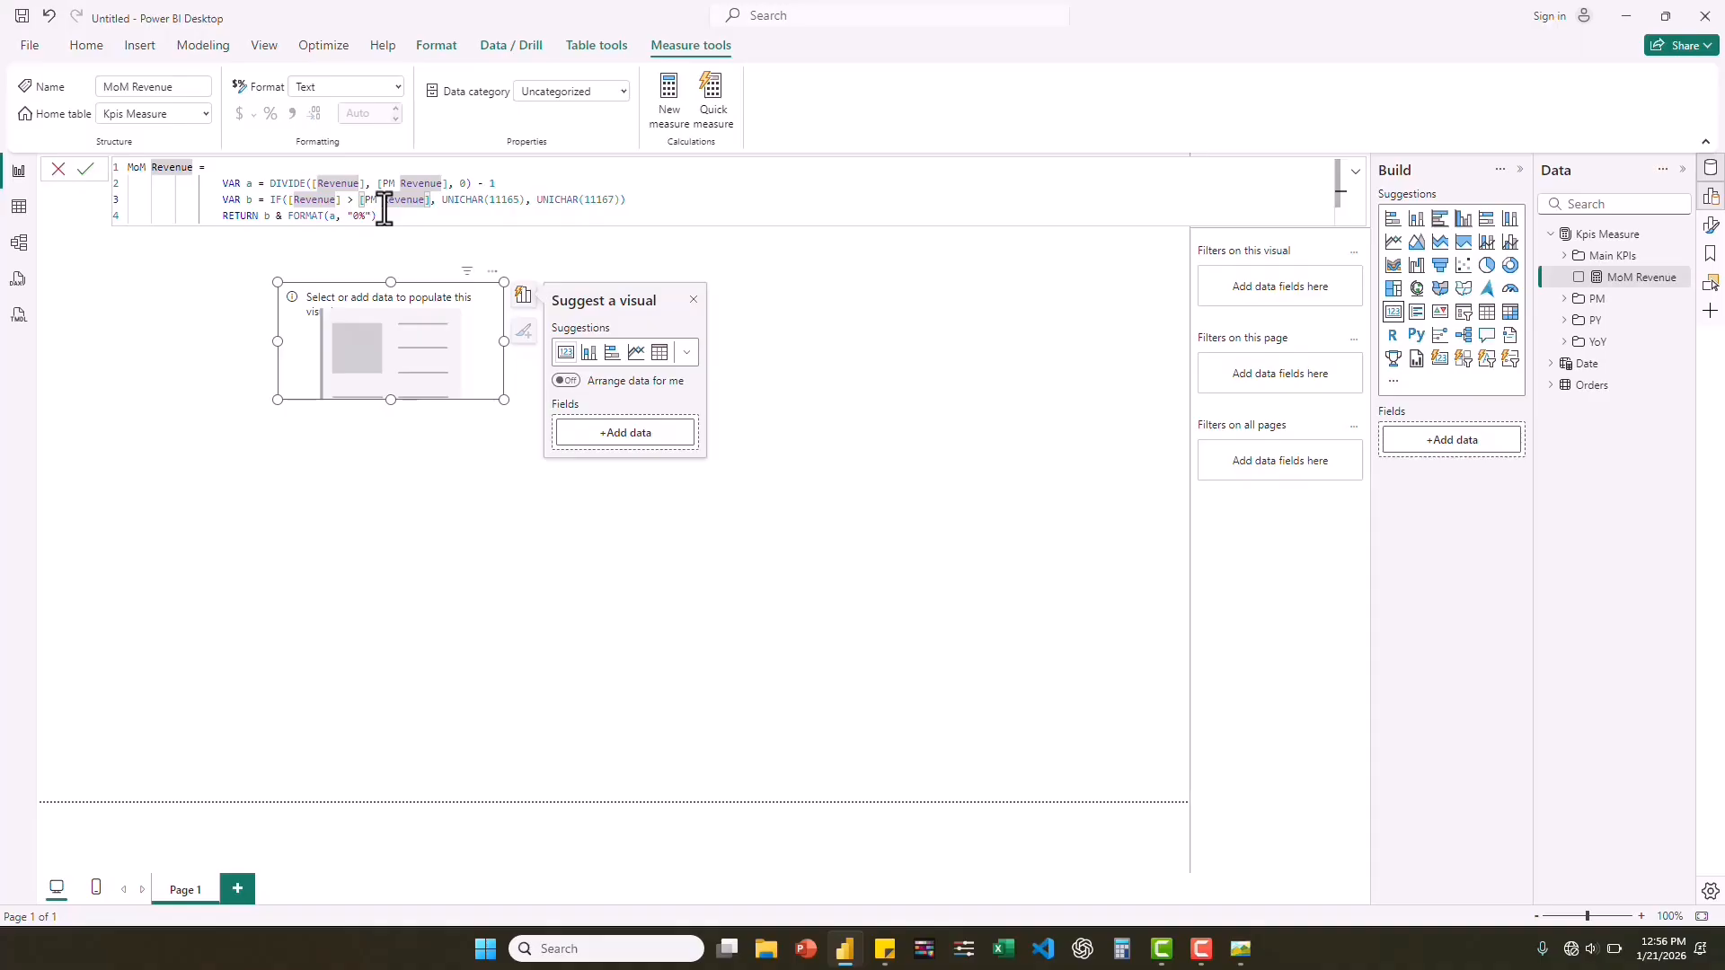
key(ctrl+a)
key(ctrl+c)
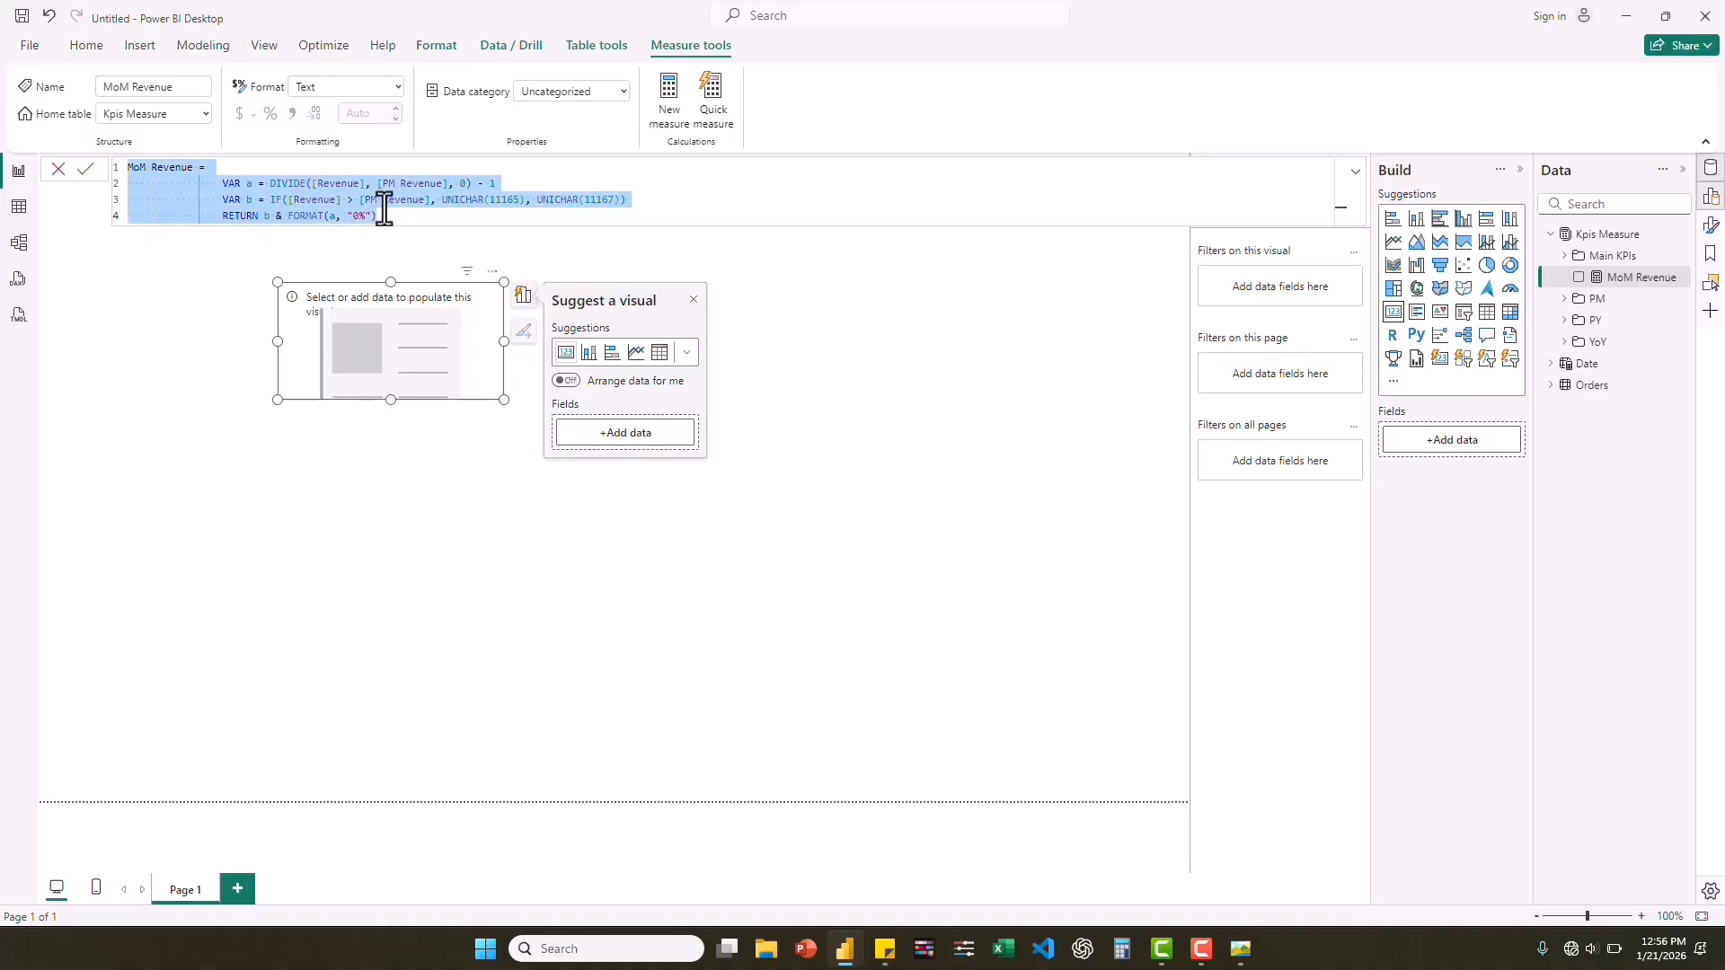
right_click(1610, 235)
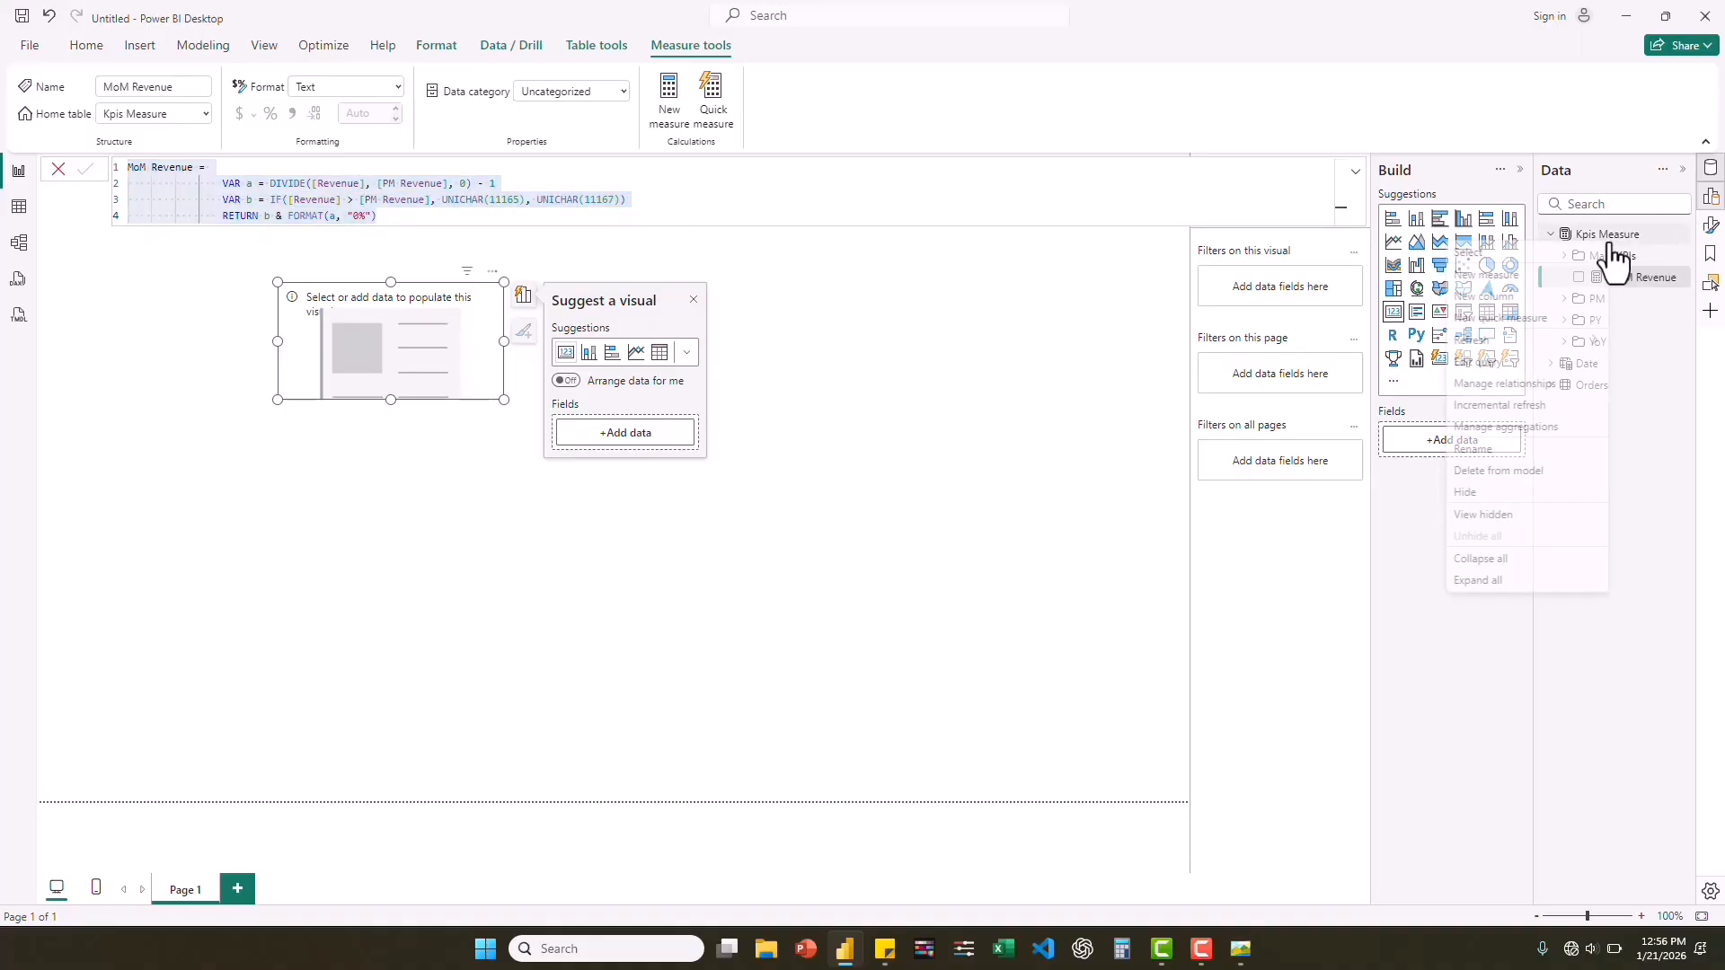
click(1488, 275)
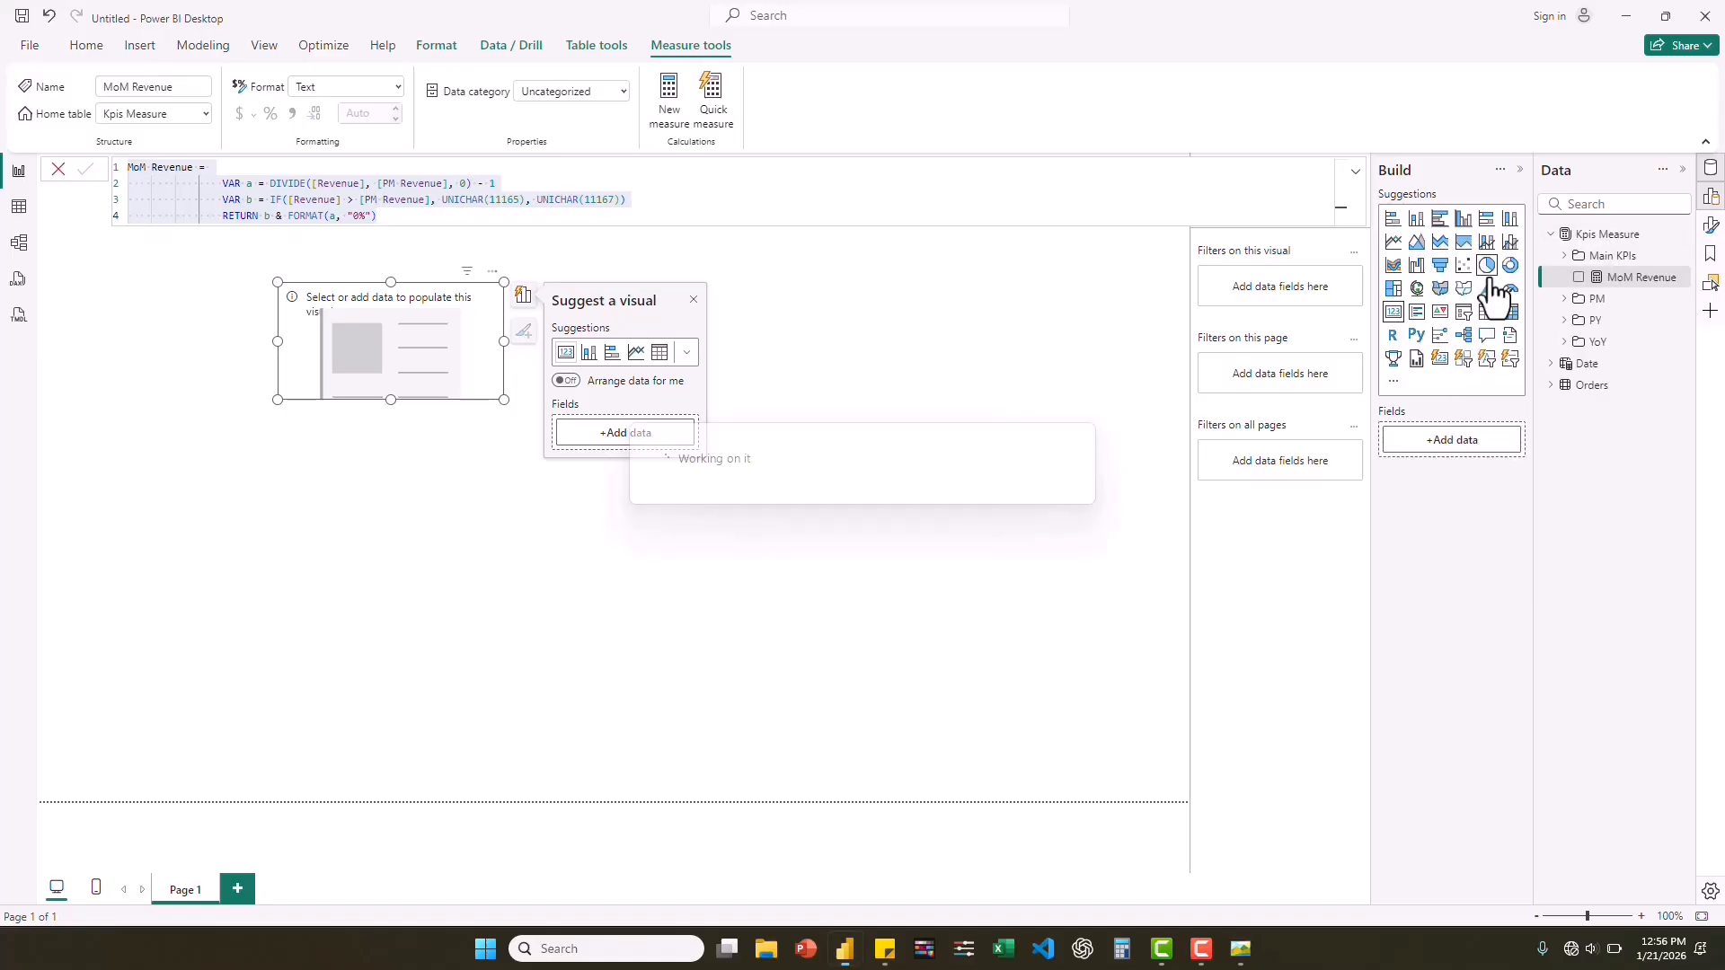
text(MoM Profit = 	VAR a = DIVIDE([Profit], [PM Revenue], 0) - 1 	VAR b = IF([Revenue] > [PM Revenue], UNICHAR(11165), UNICHAR(11167)) 	RETURN b & FORMAT(a, "0%"))
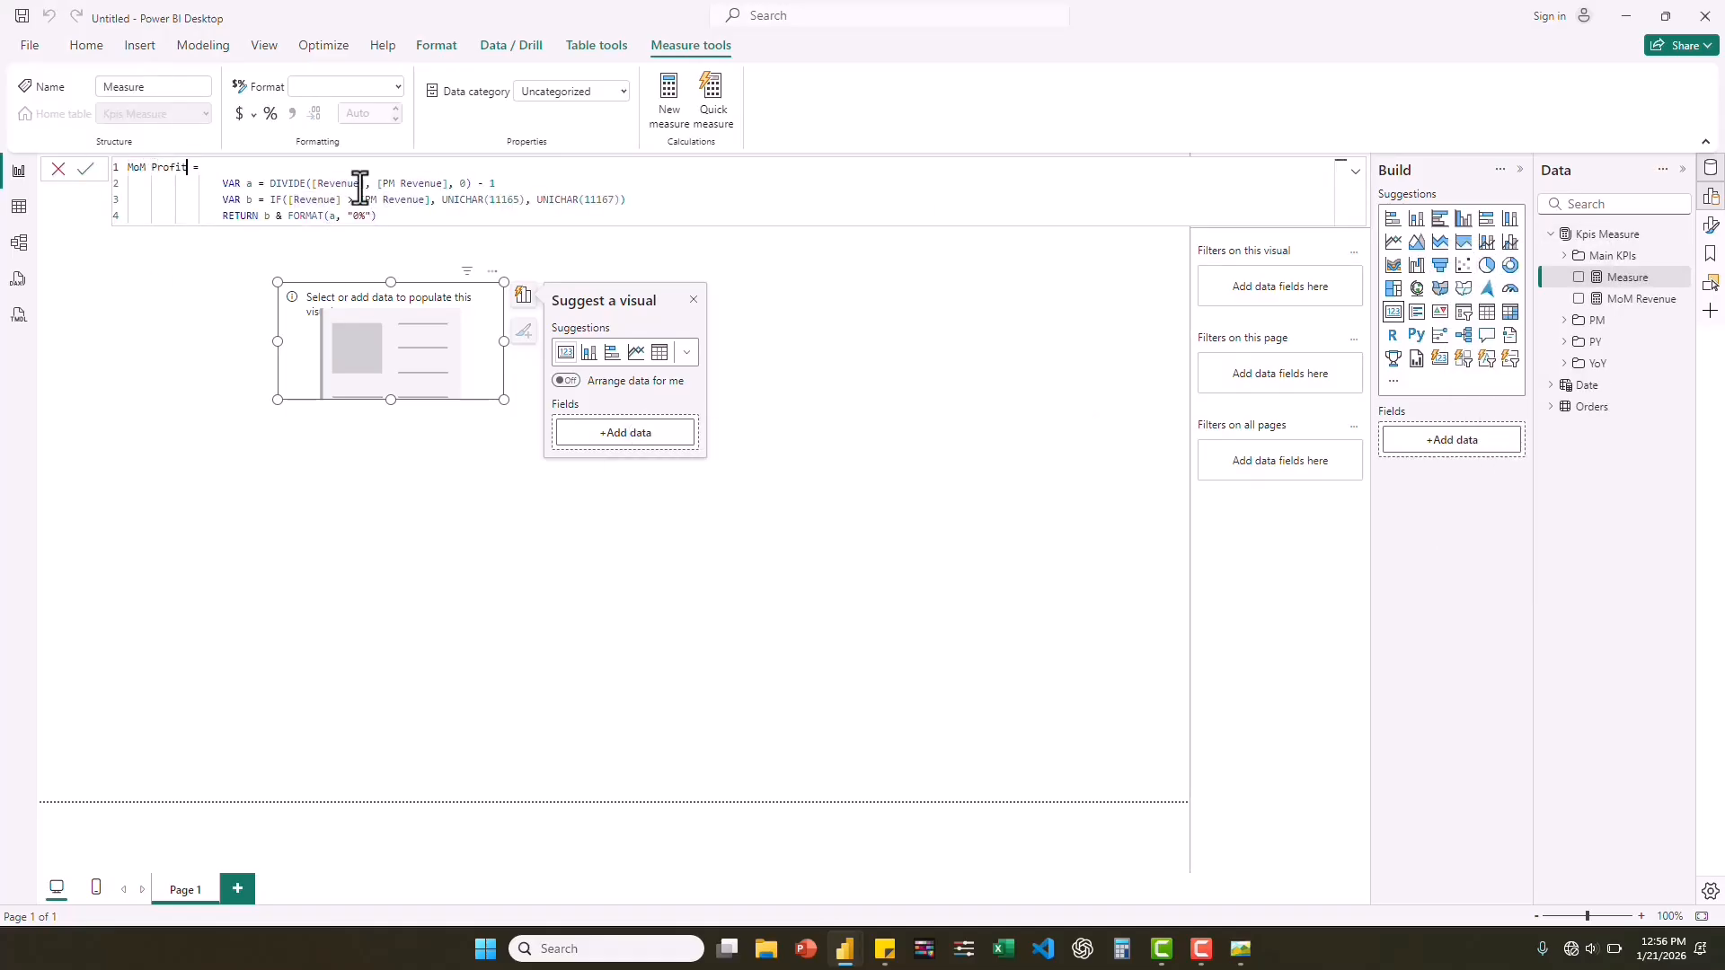
Replace Revenue with Profit and PM Revenue with PM Profit in the DIVIDE and IF expressions of MoM Profit, and commit the measure.
click(310, 183)
double_click(416, 185)
text(Profit)
click(449, 203)
double_click(413, 201)
text(Profit)
click(441, 218)
double_click(294, 203)
text(Profit)
click(319, 231)
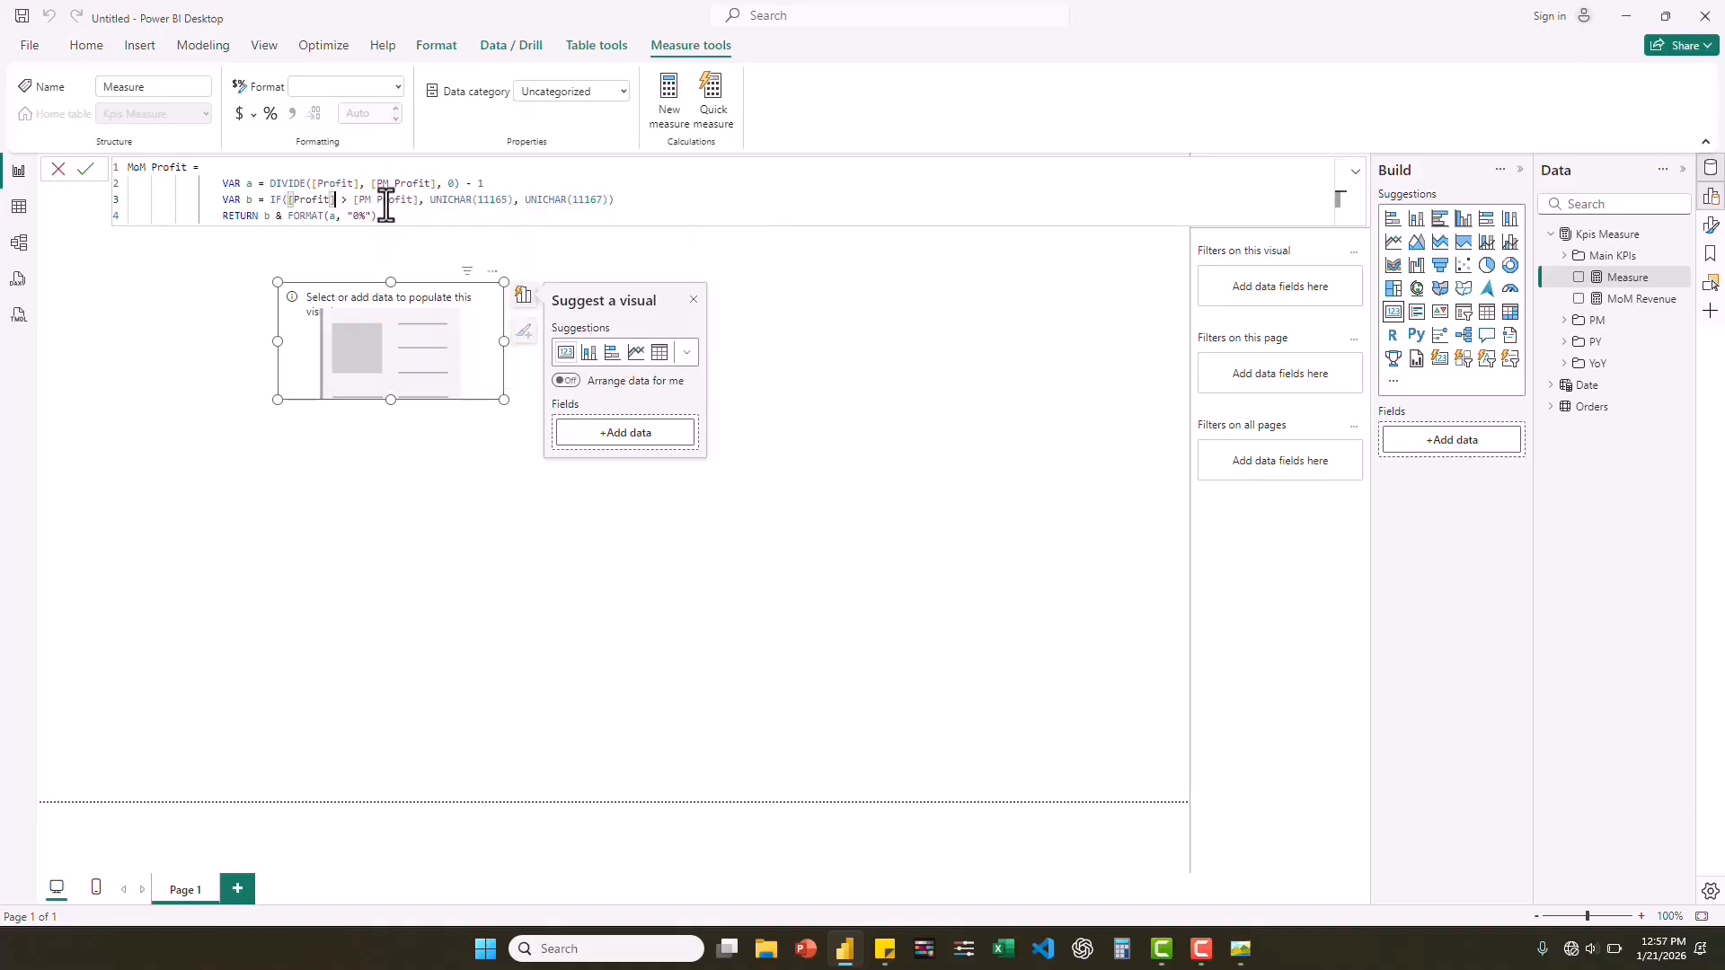
key(Return)
Create another Kpis Measure measure from the copied MoM Revenue formula and name it MoM Quantity.
right_click(1623, 234)
click(1499, 270)
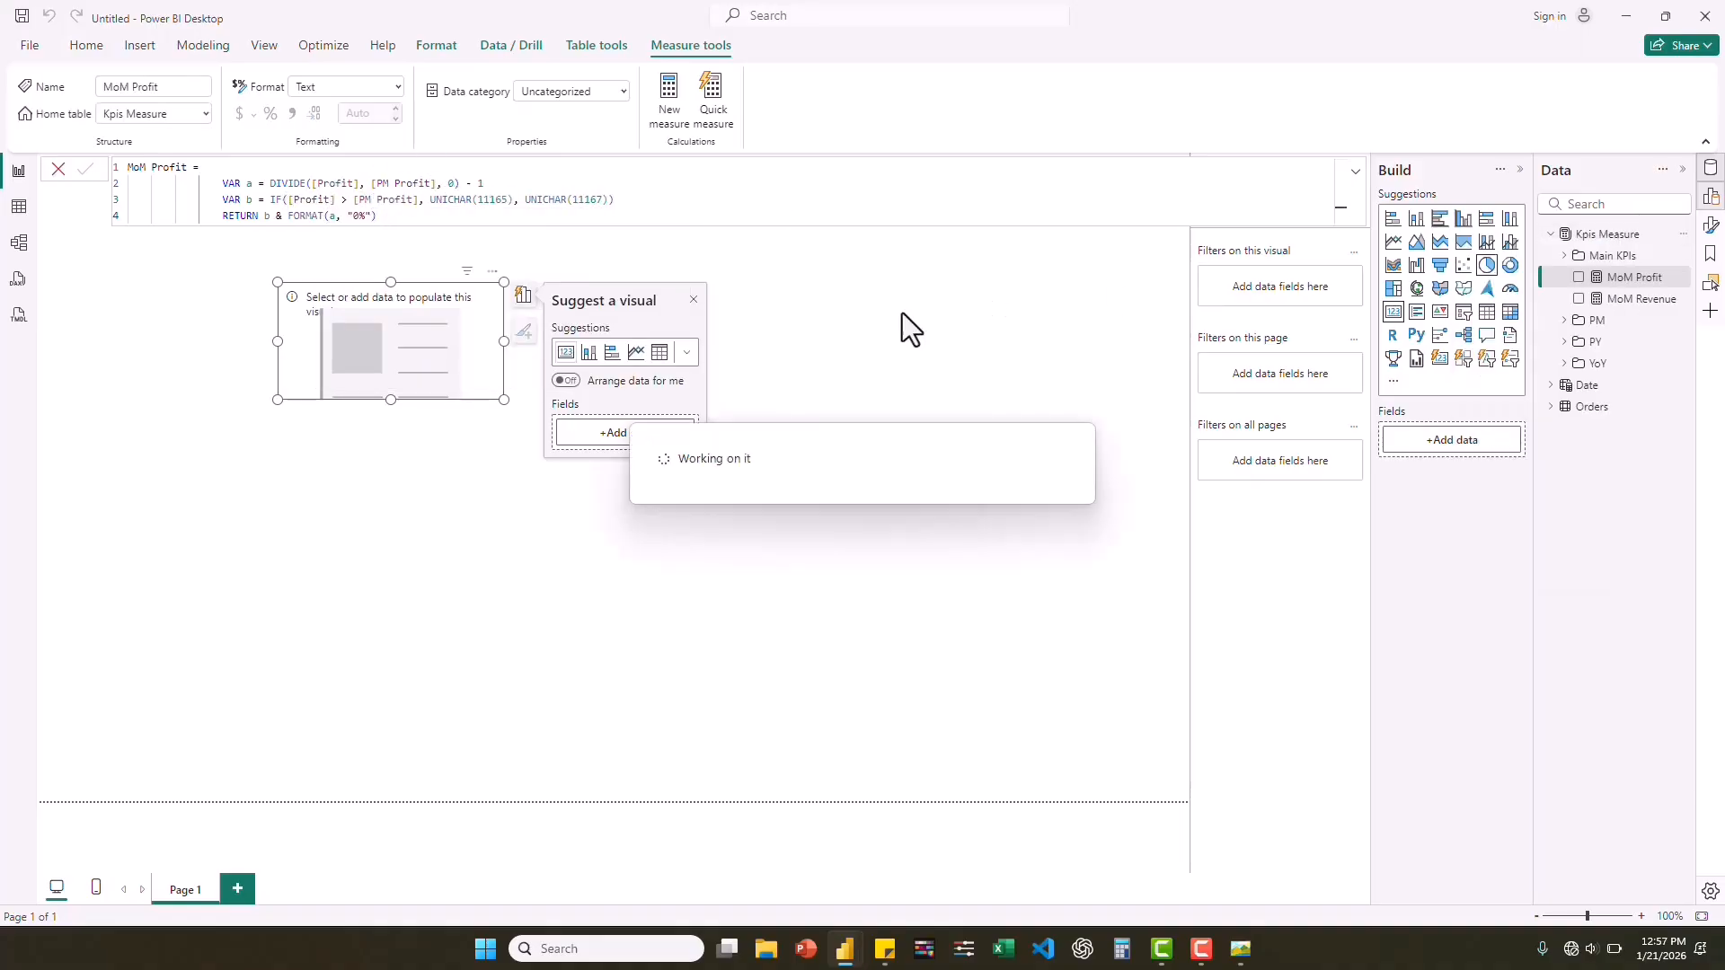
key(ctrl+v)
double_click(156, 169)
text(Quantity)
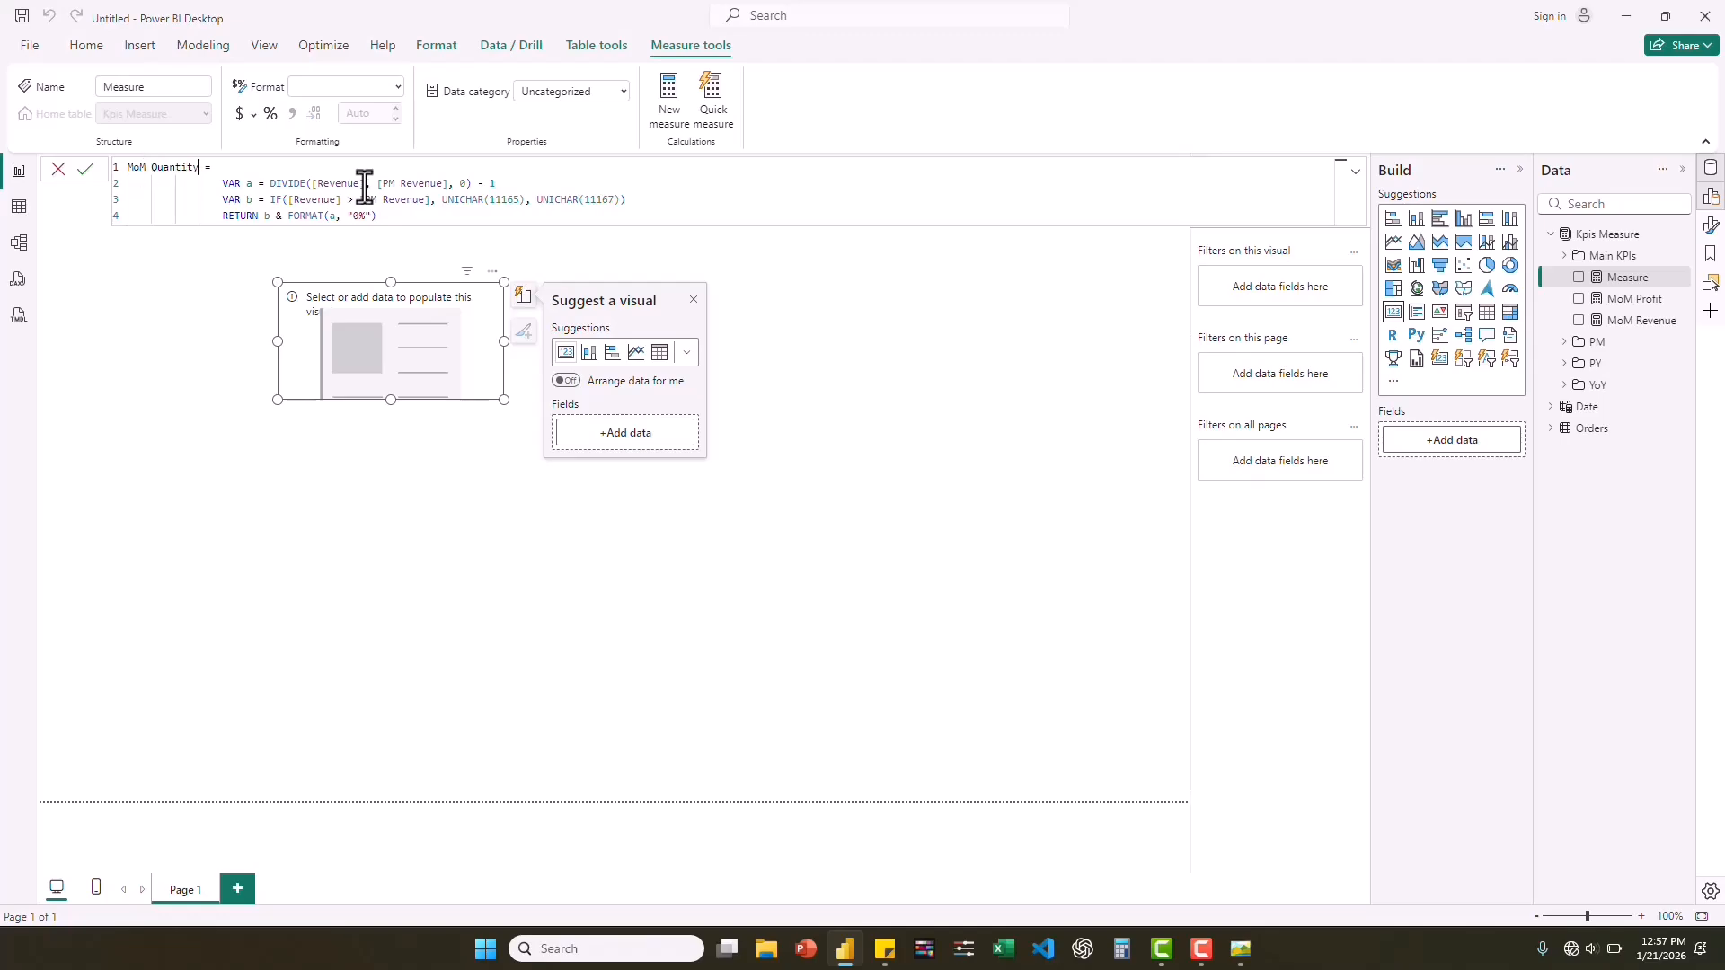
Replace Revenue with Quantity and PM Revenue with PM Quantity throughout the MoM Quantity formula, and commit the measure.
double_click(346, 186)
text(Quantity)
click(401, 233)
double_click(427, 184)
text(Quantity)
double_click(315, 200)
text(Quantity)
drag(431, 199, 364, 201)
text(qua)
click(455, 219)
click(448, 203)
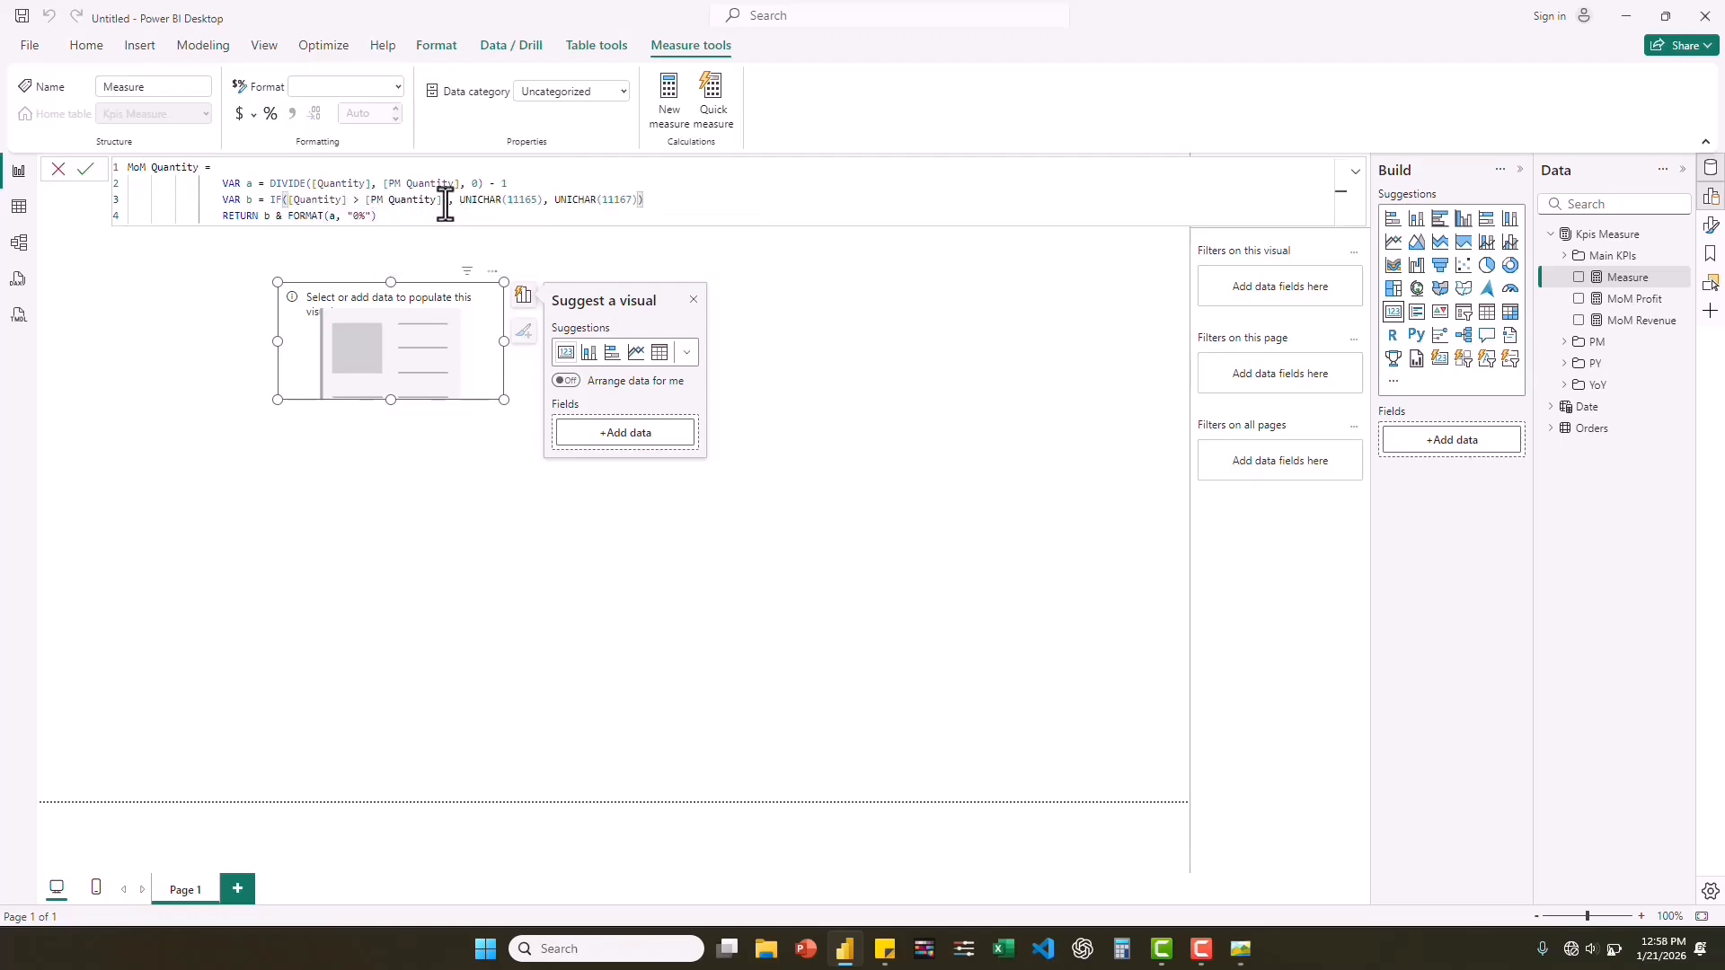
key(BackSpace)
click(485, 198)
key(Return)
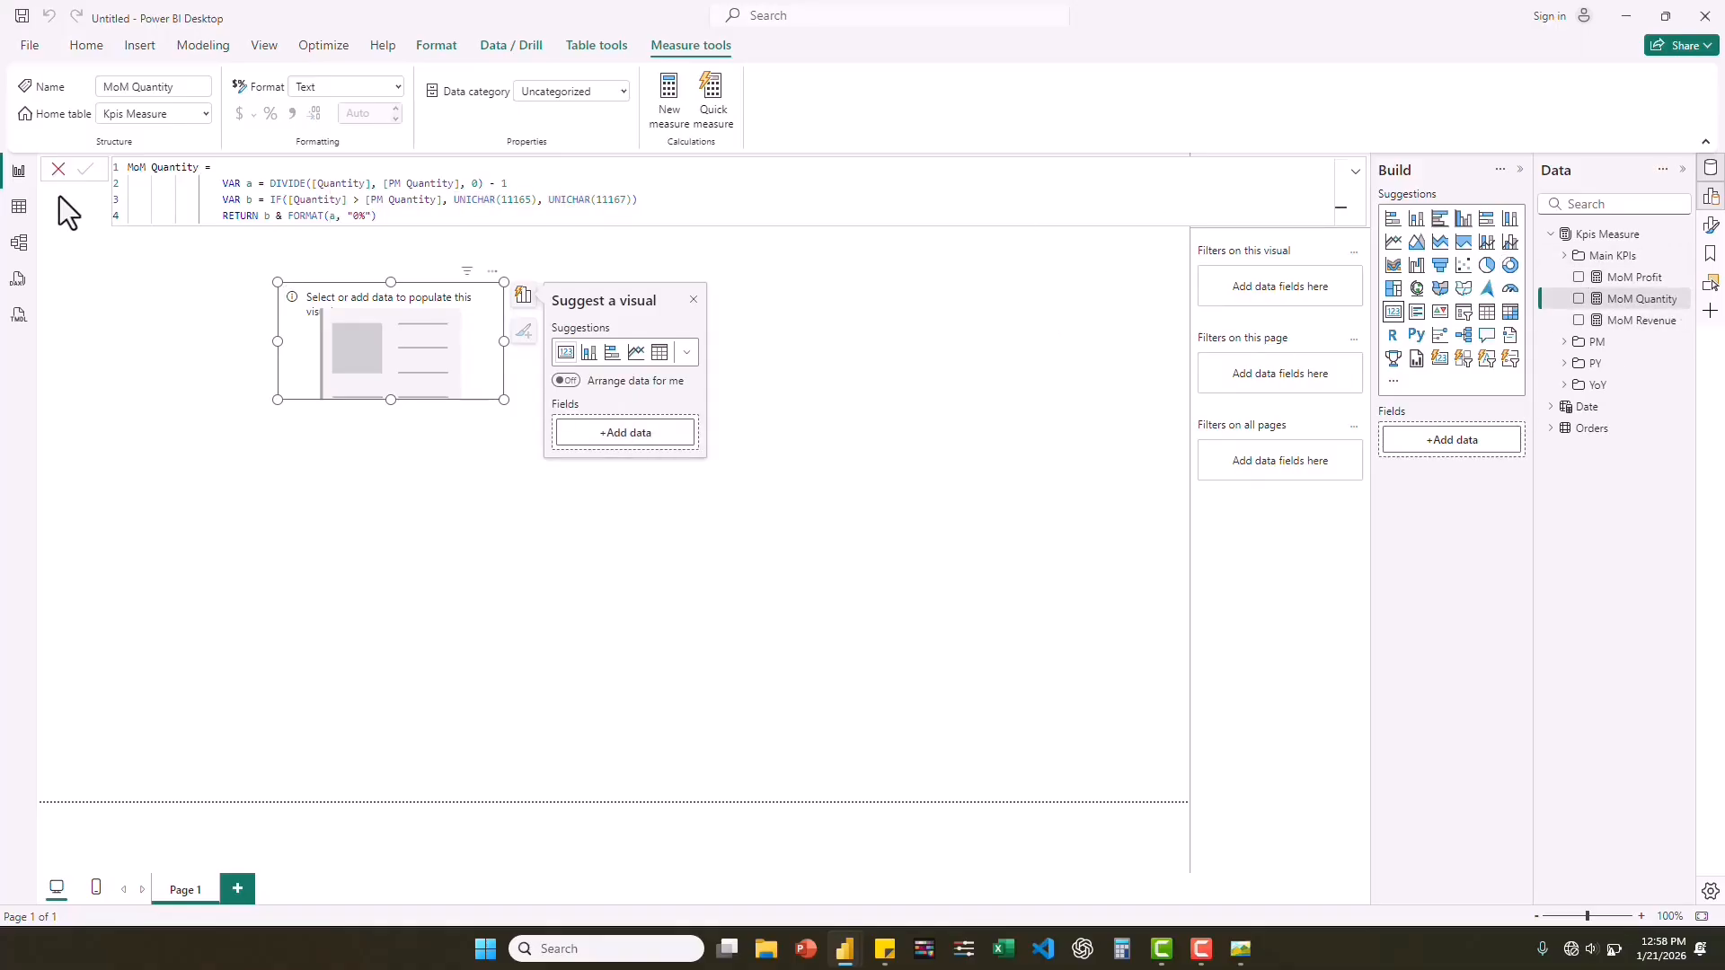
In the model view, group MoM Profit, MoM Quantity and MoM Revenue into a display folder named MoM, and return to the report view.
click(25, 255)
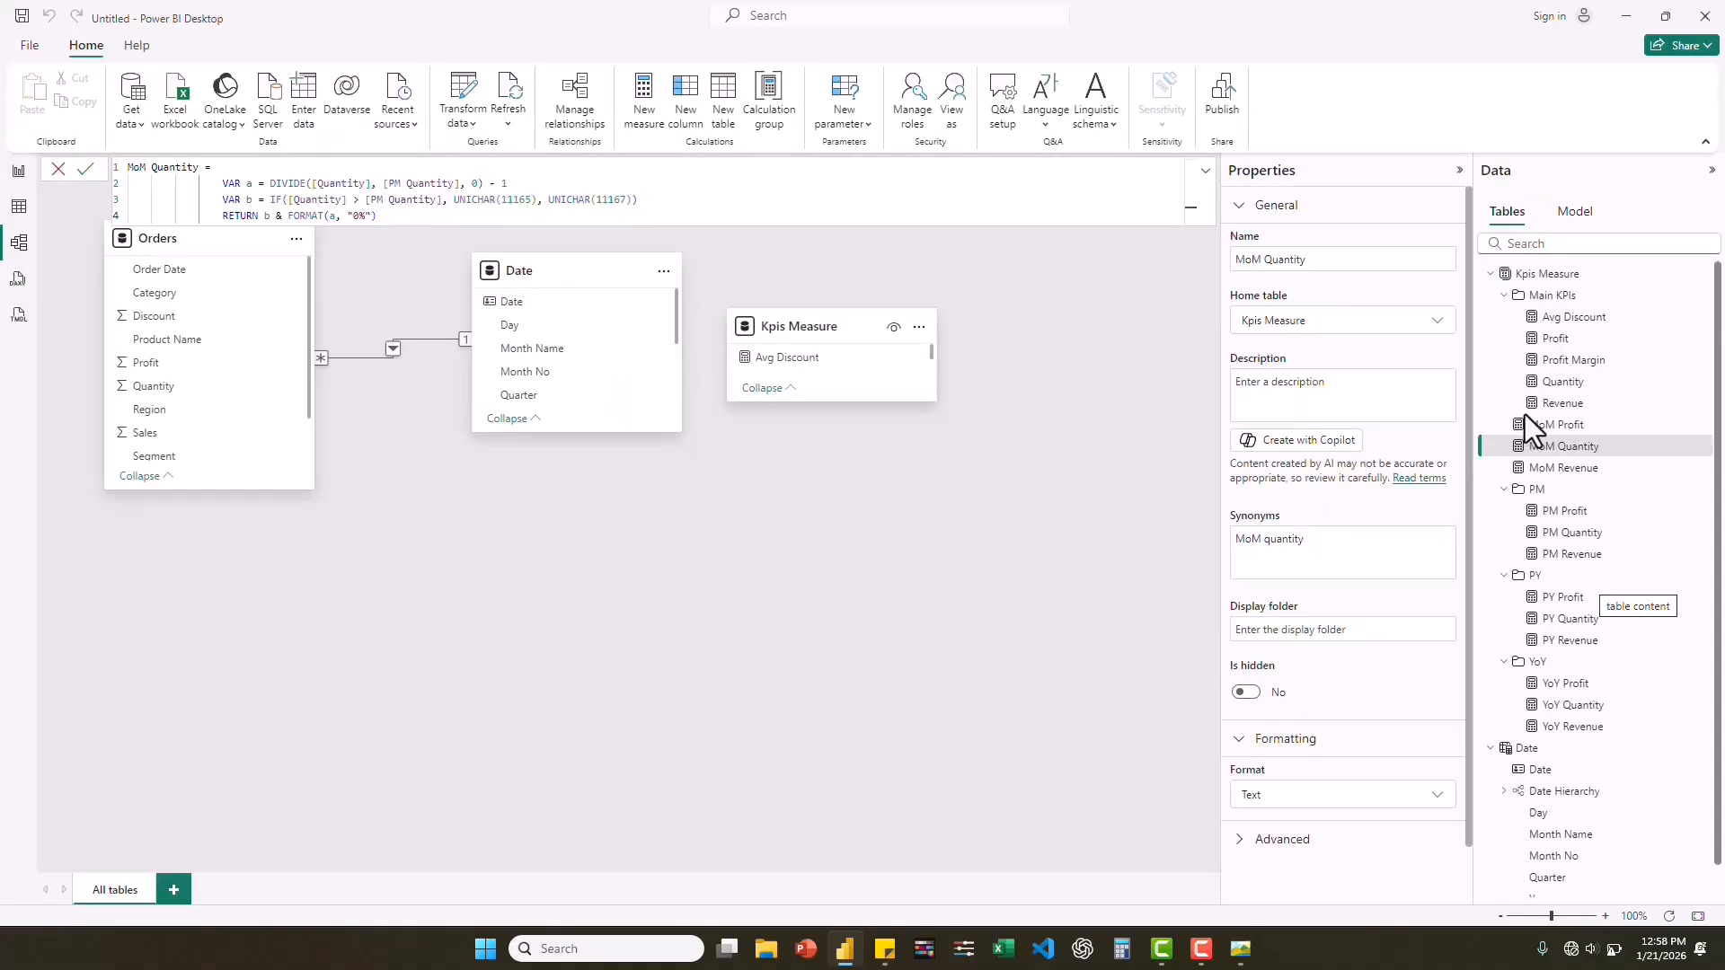
ctrl+click(1539, 426)
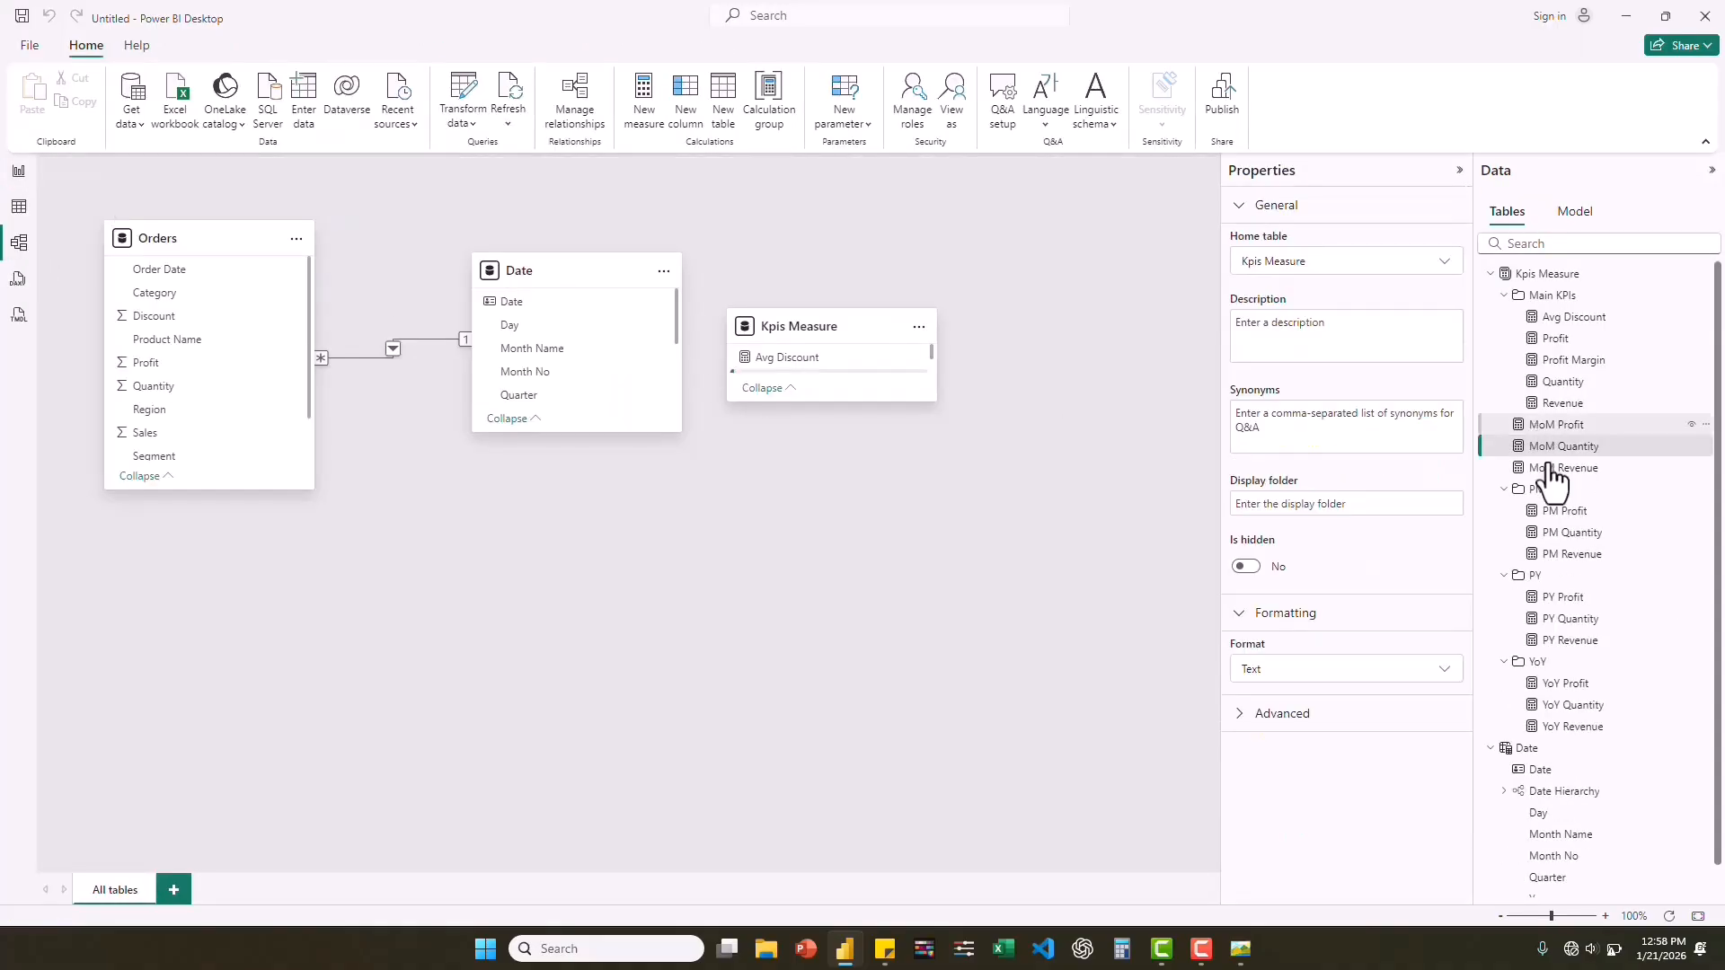
ctrl+click(1550, 469)
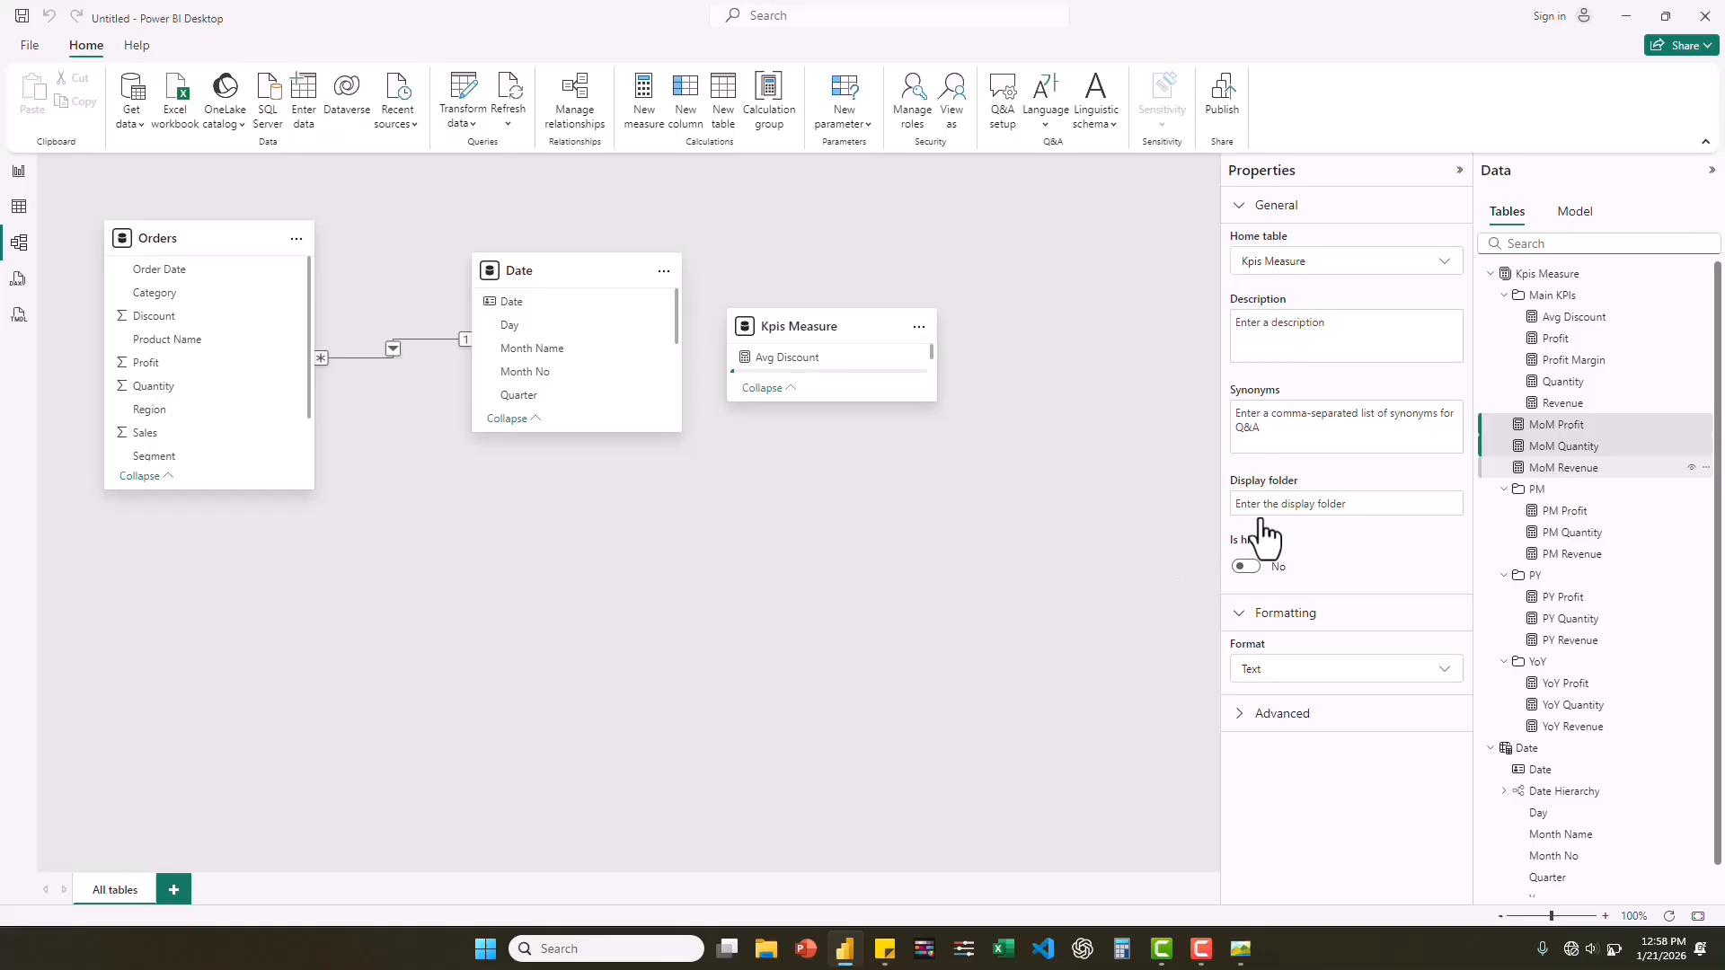
click(1299, 503)
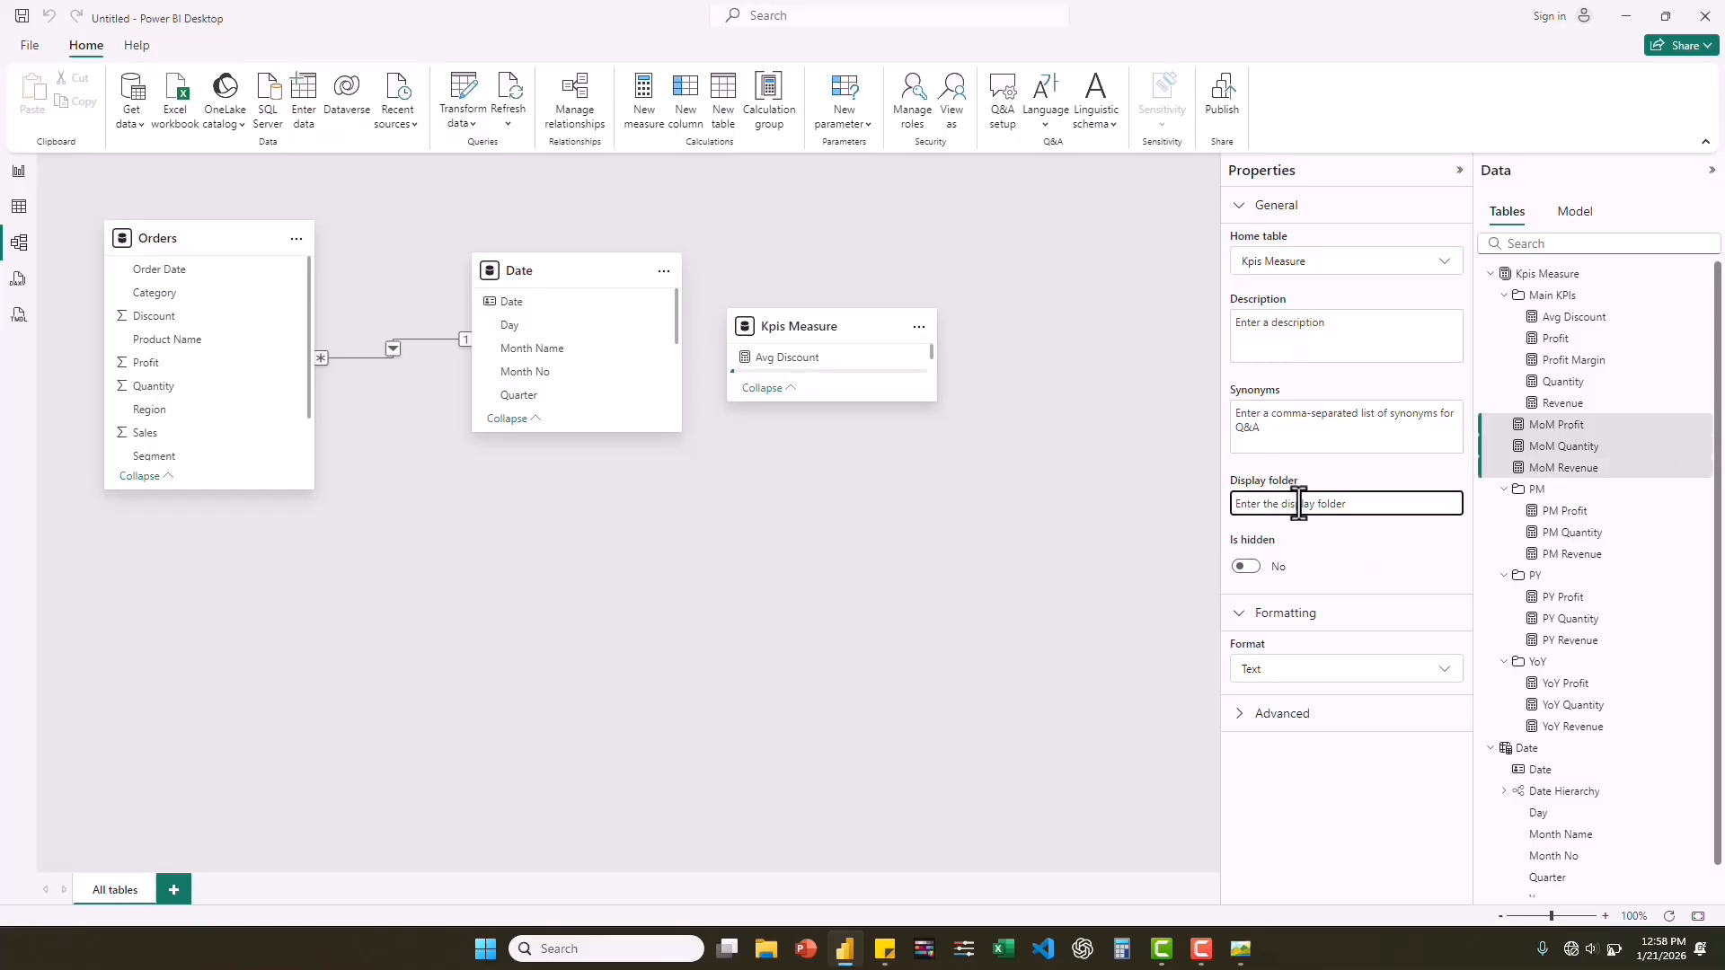
text(MoM)
key(Return)
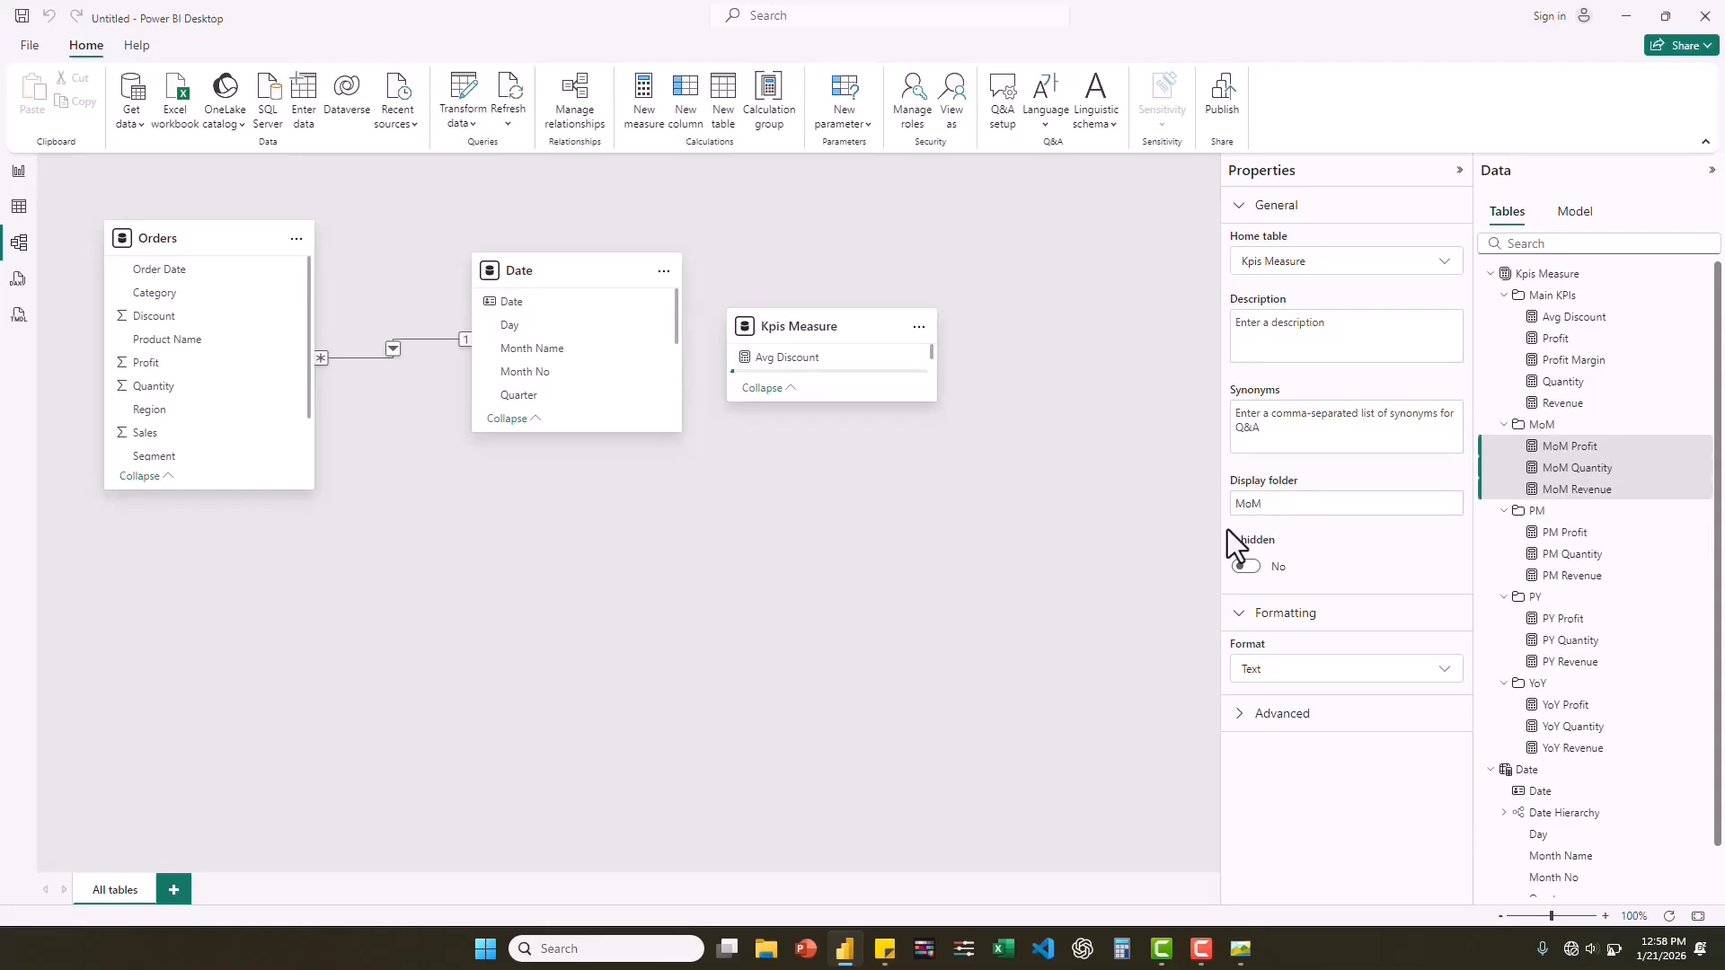
click(19, 173)
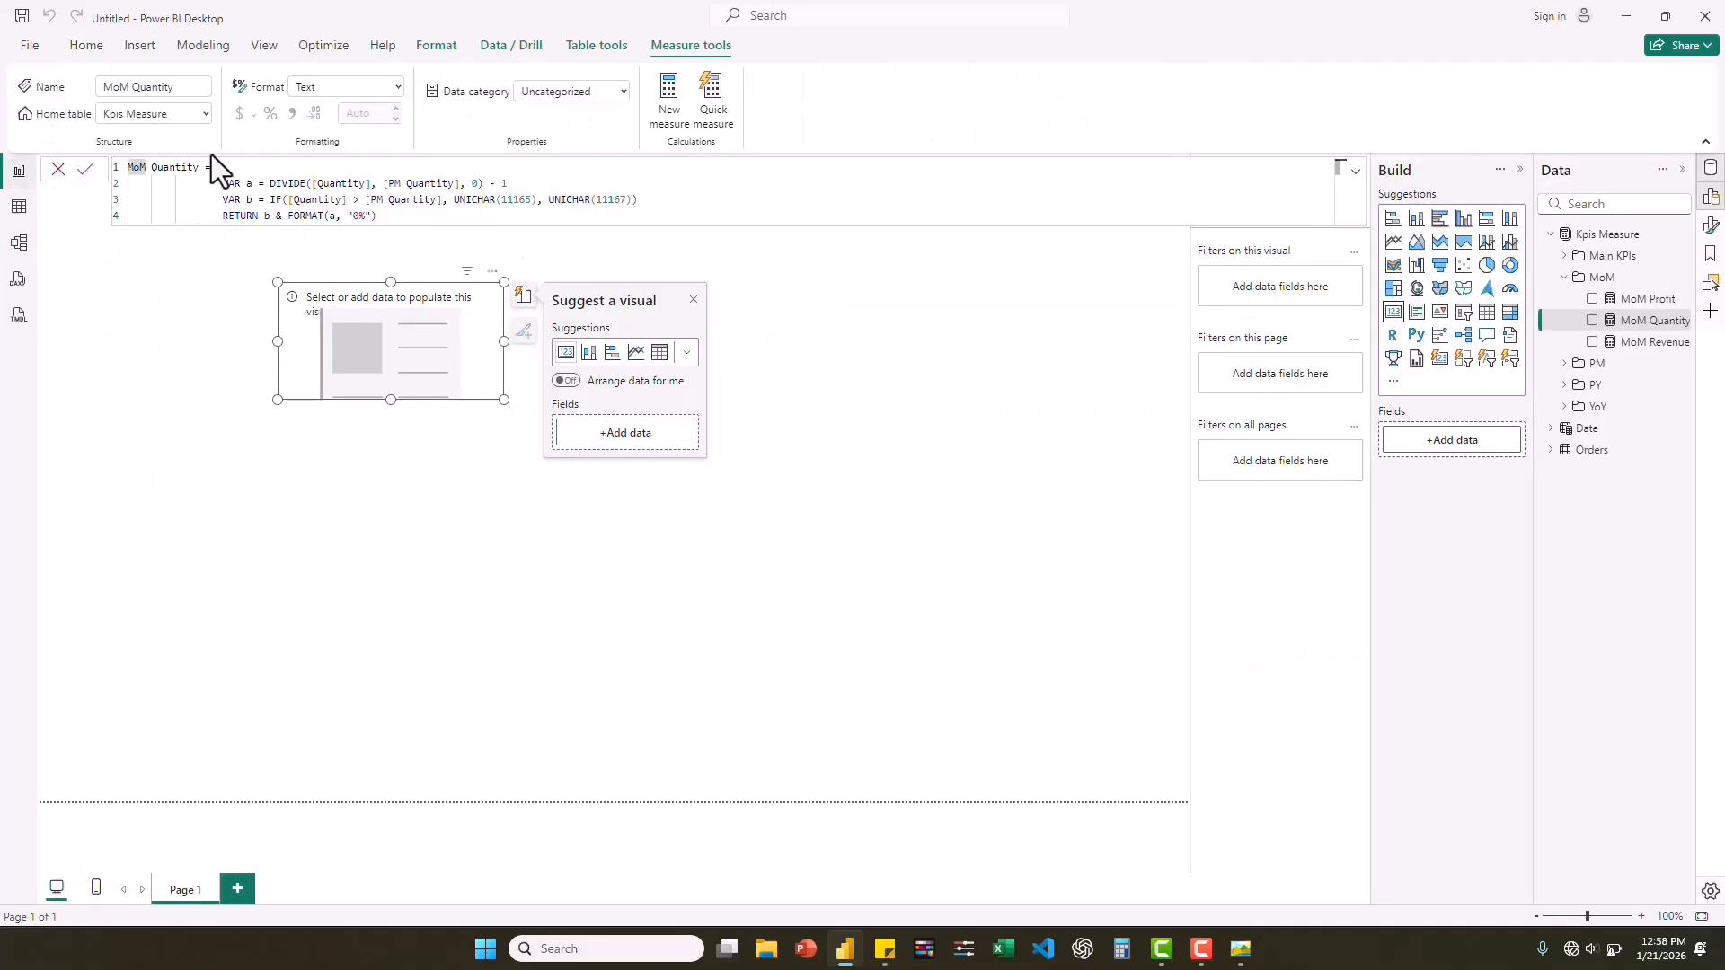
click(1565, 280)
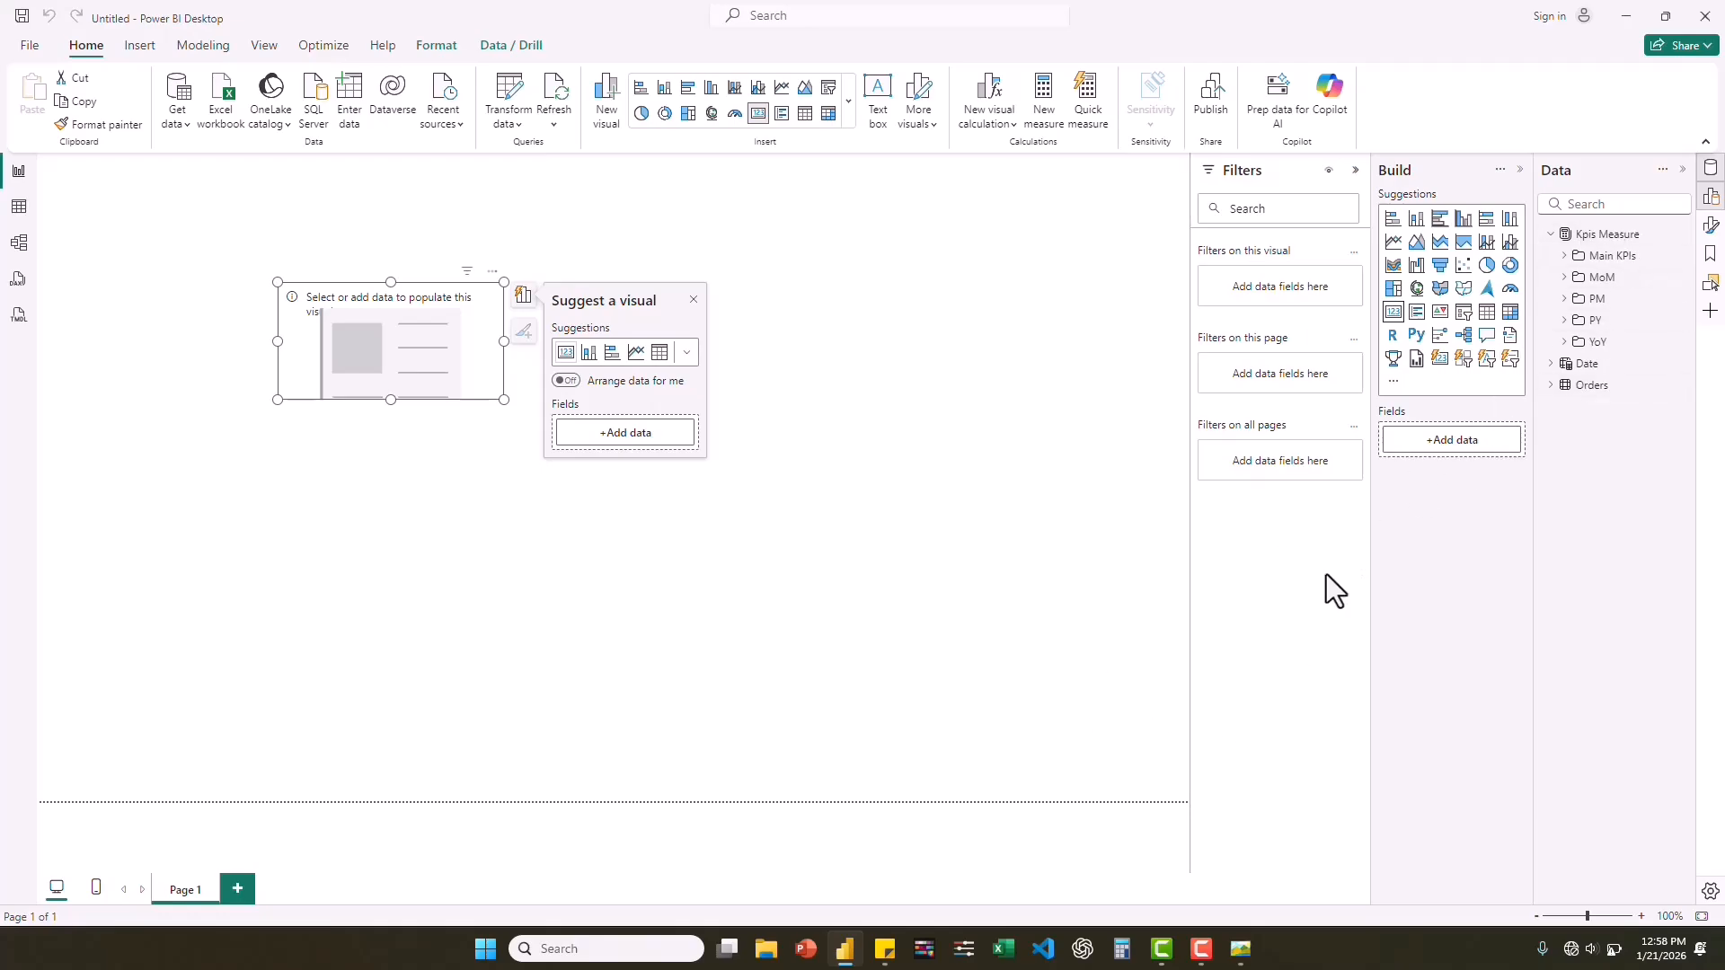
Show PY Profit in the empty card visual and clear it again.
click(1566, 321)
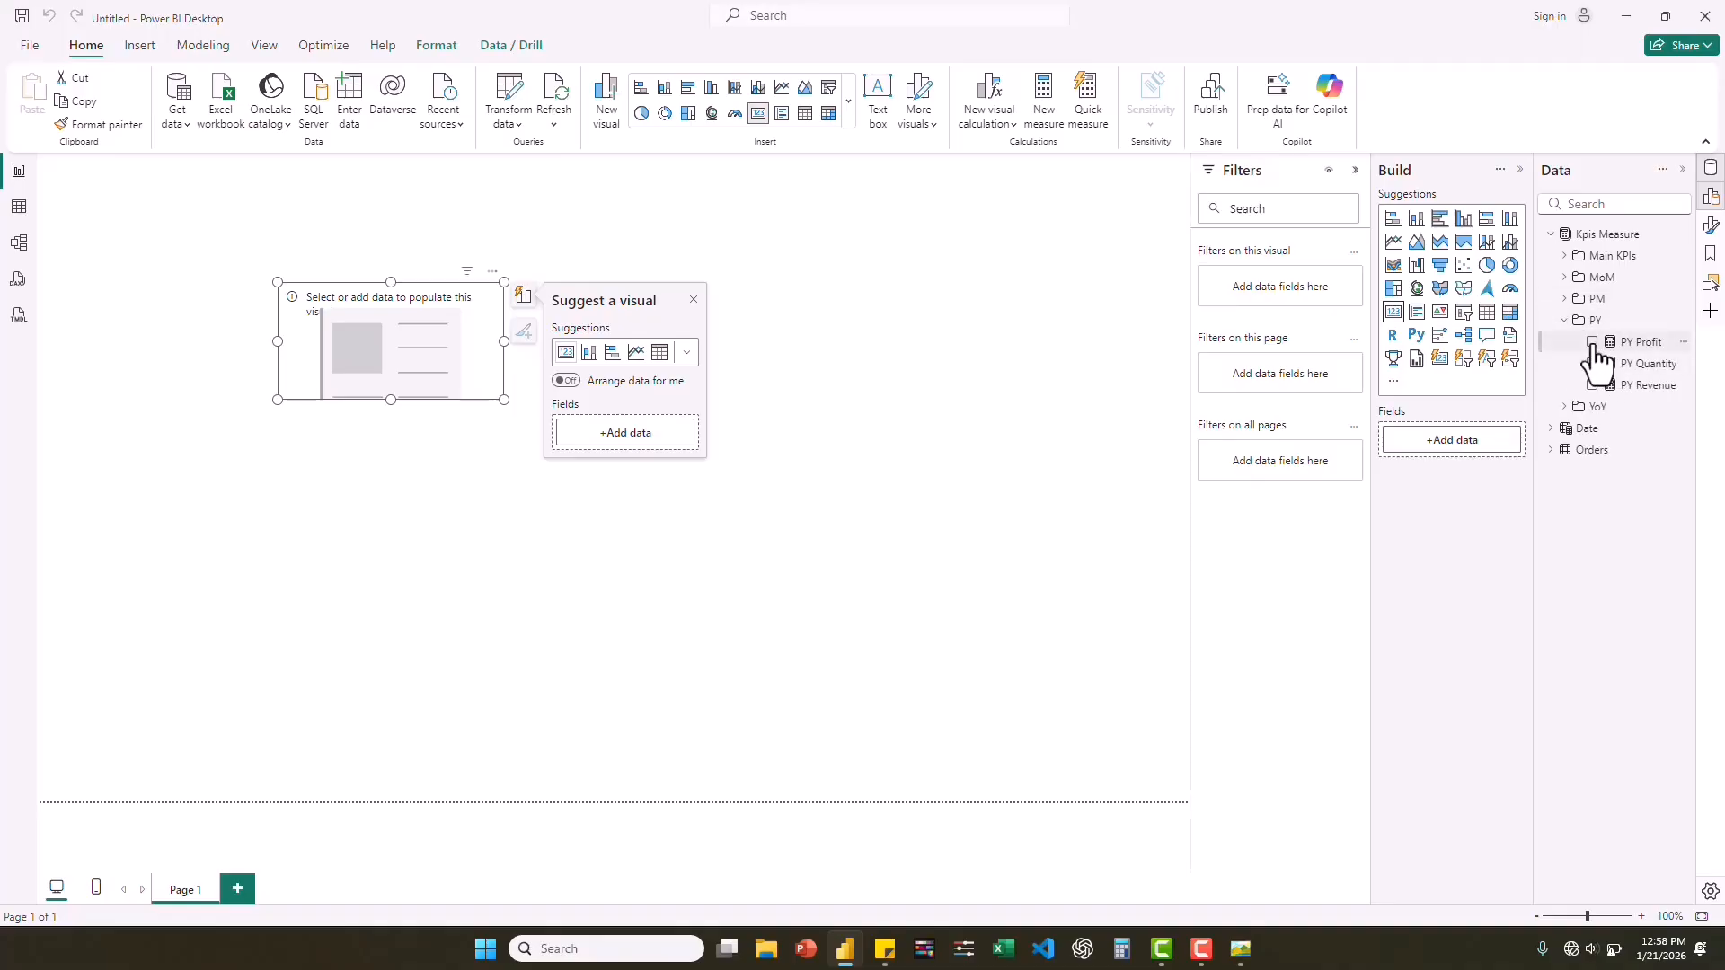
click(1593, 343)
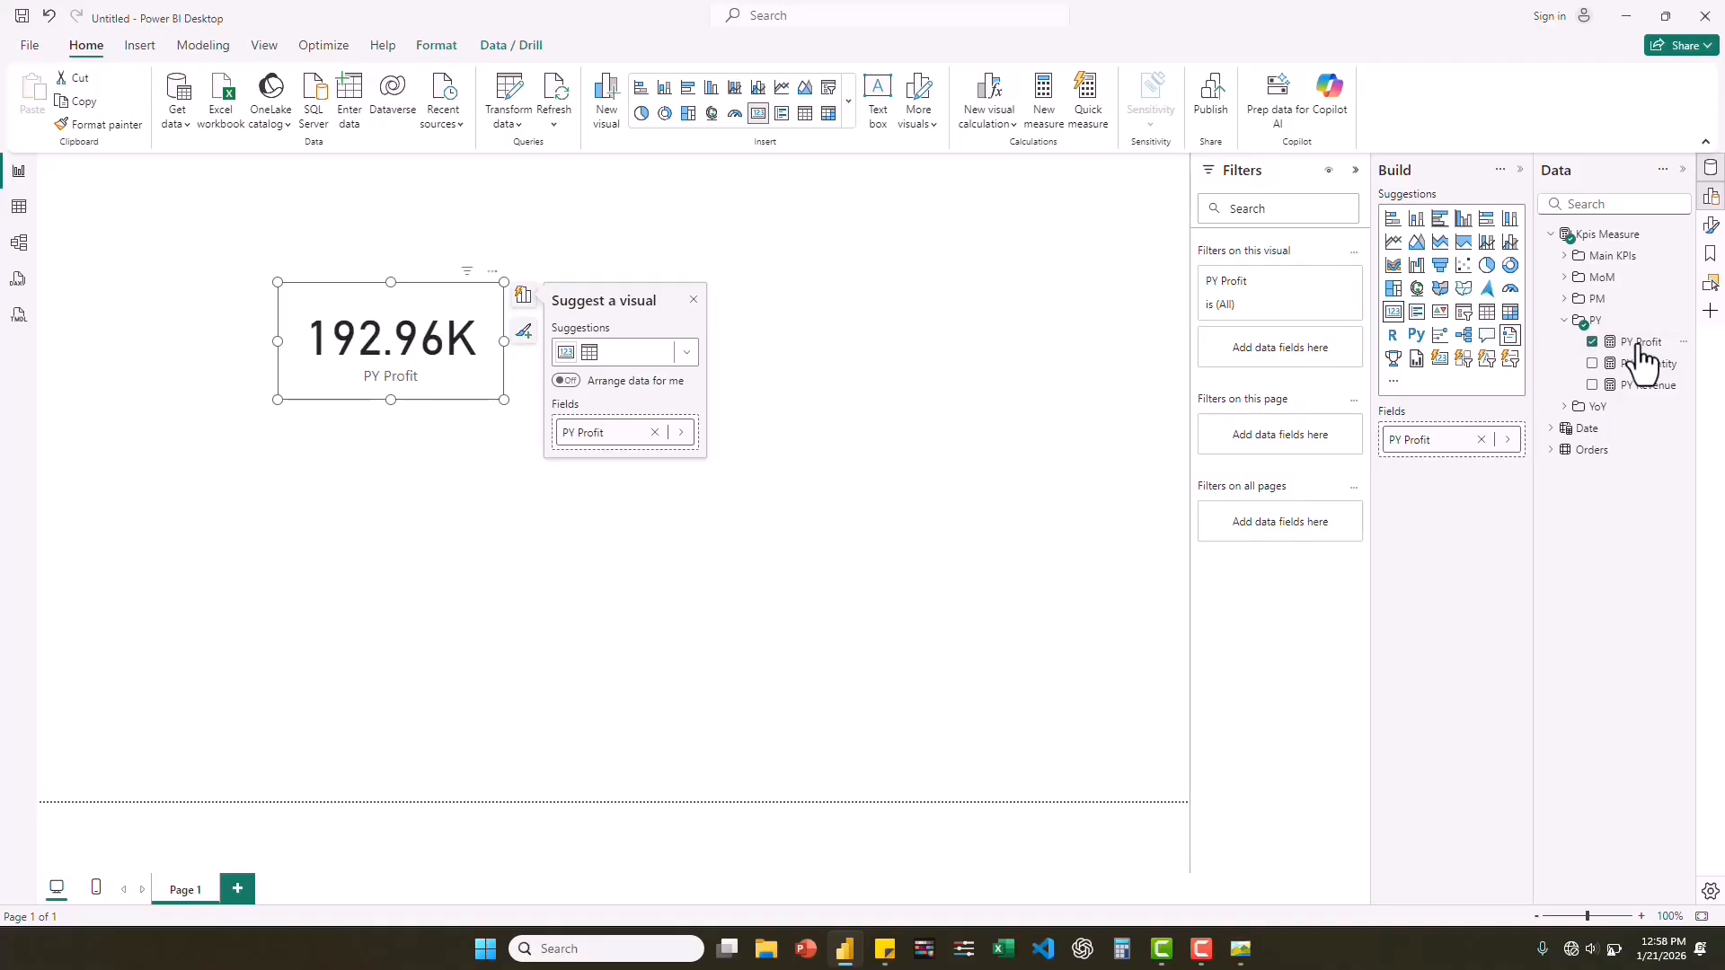
click(1597, 345)
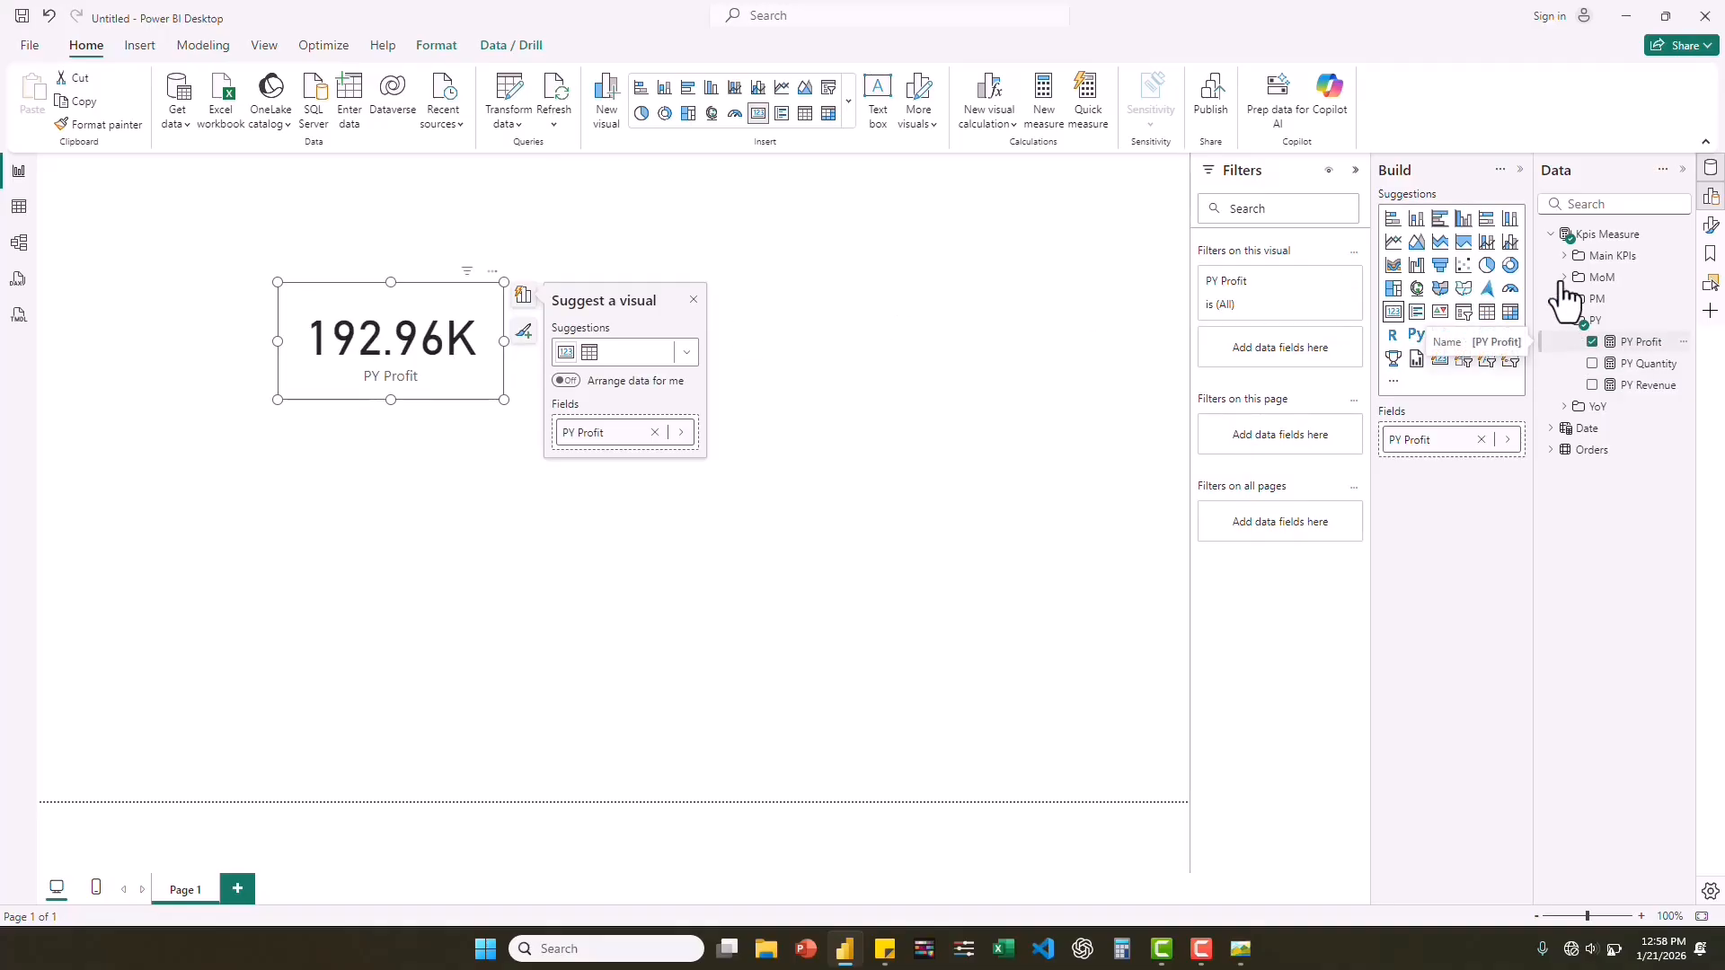
click(1566, 277)
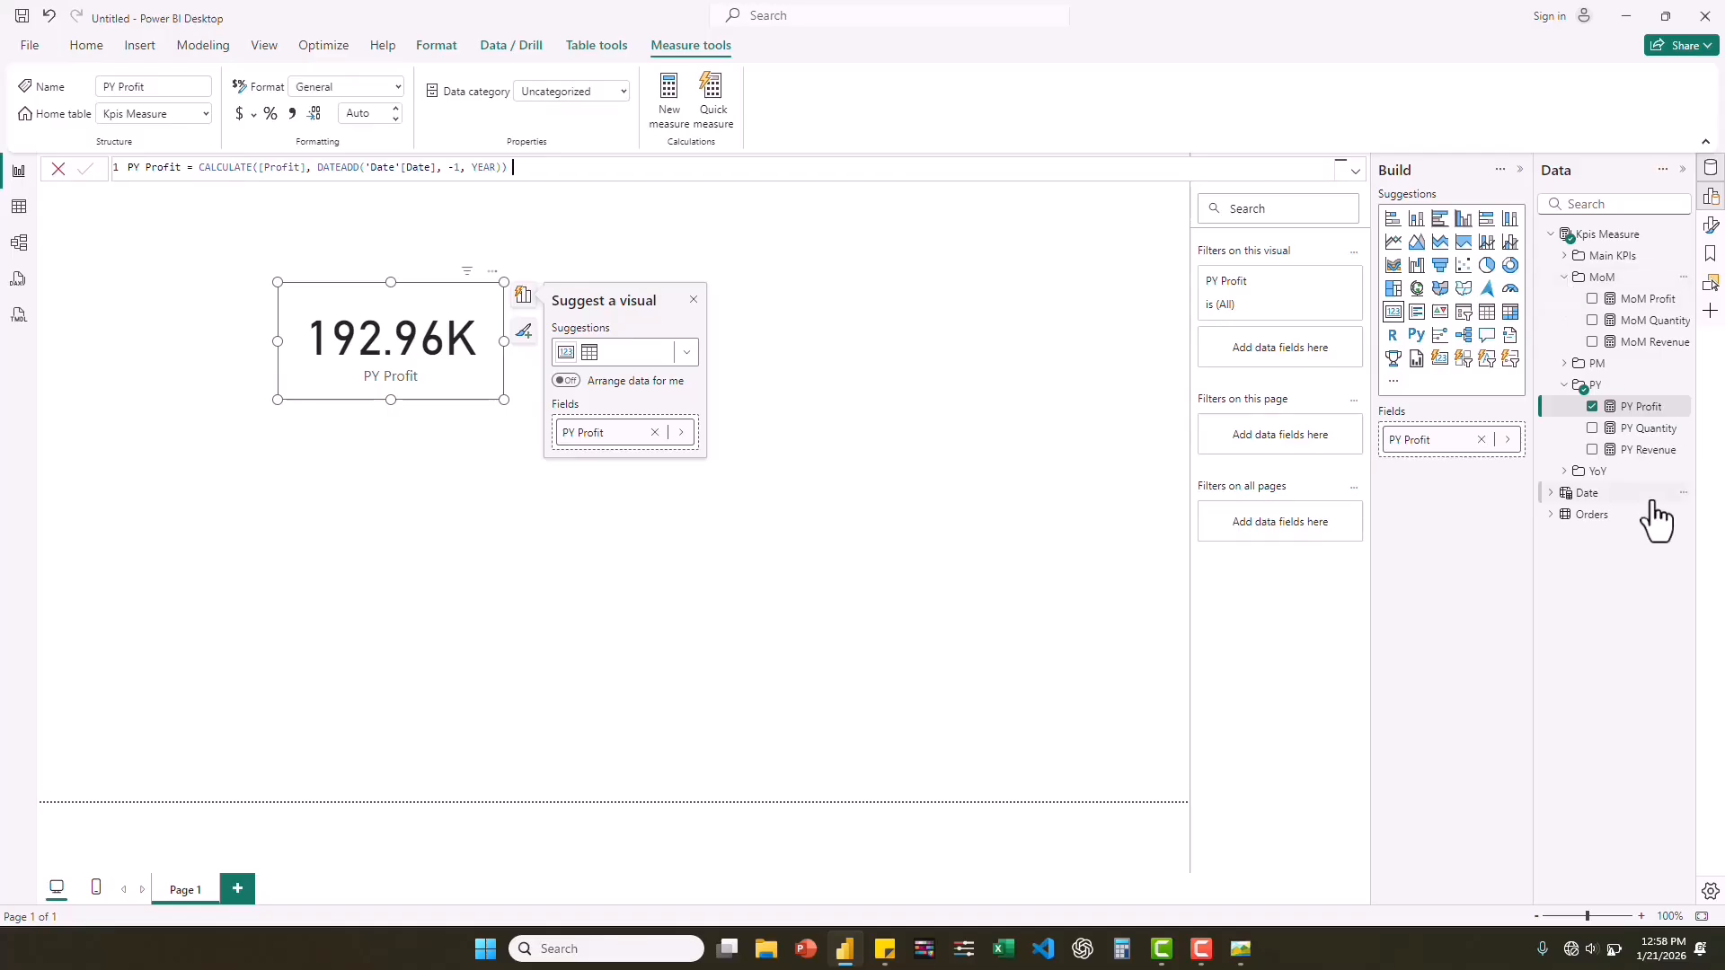
click(1593, 408)
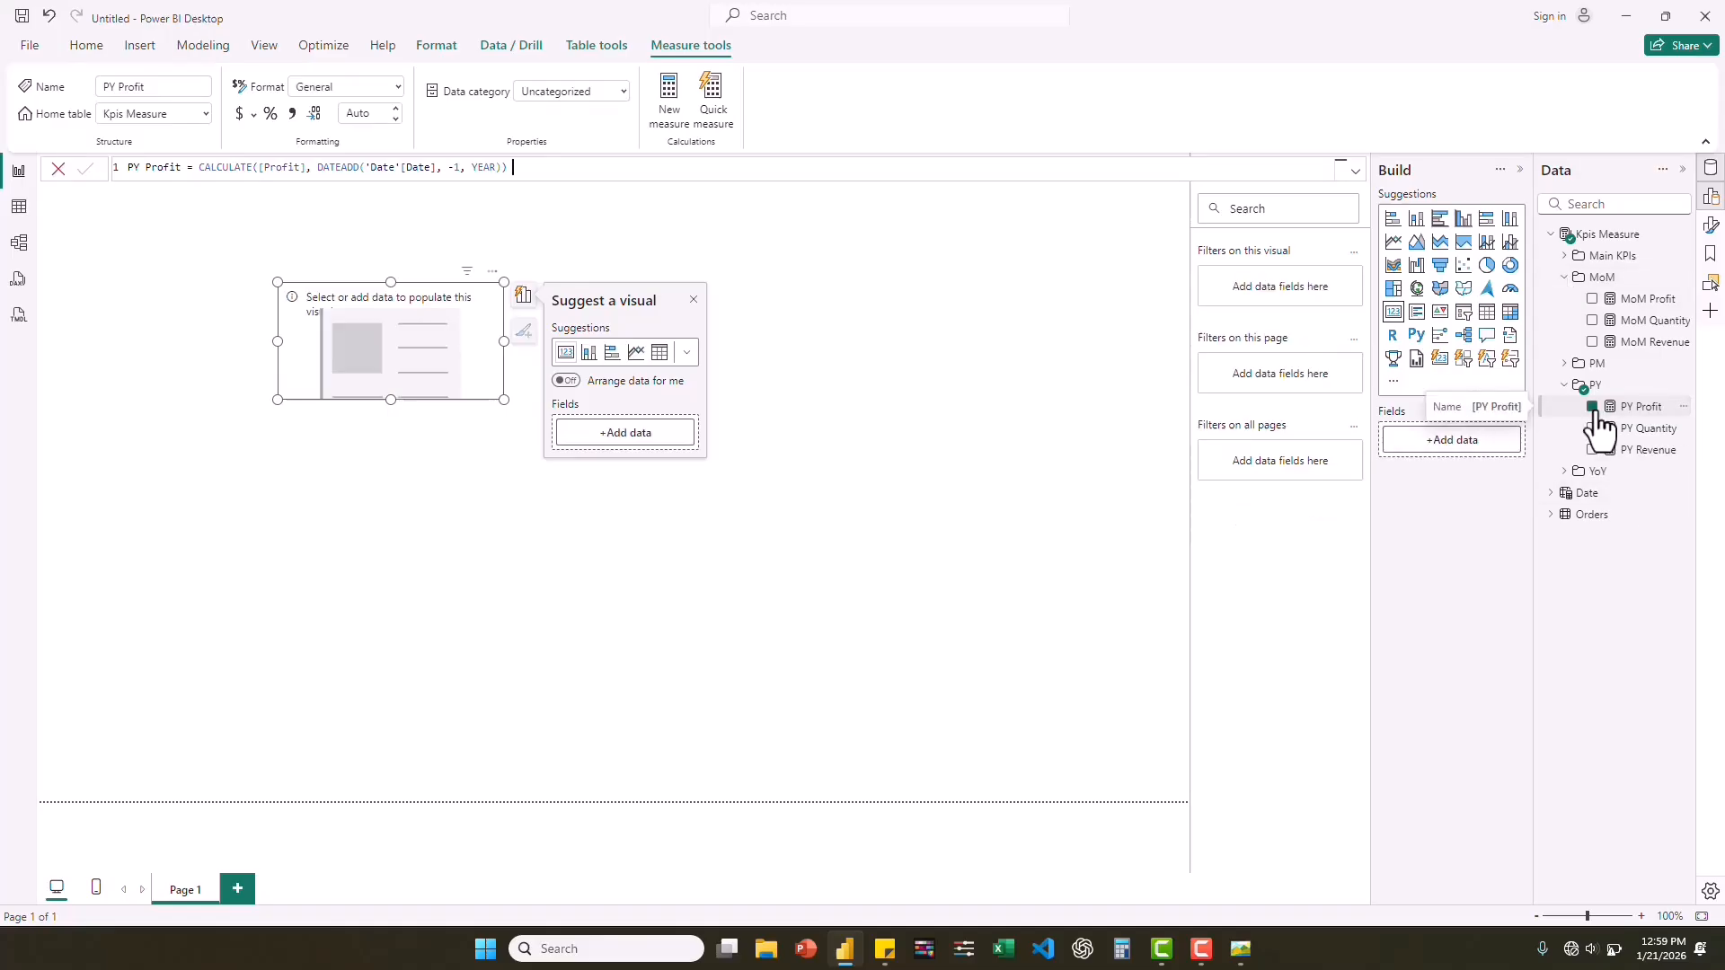
Show MoM Profit in the card visual and compare it with the Vs PM figure in the reference dashboard image.
click(1593, 300)
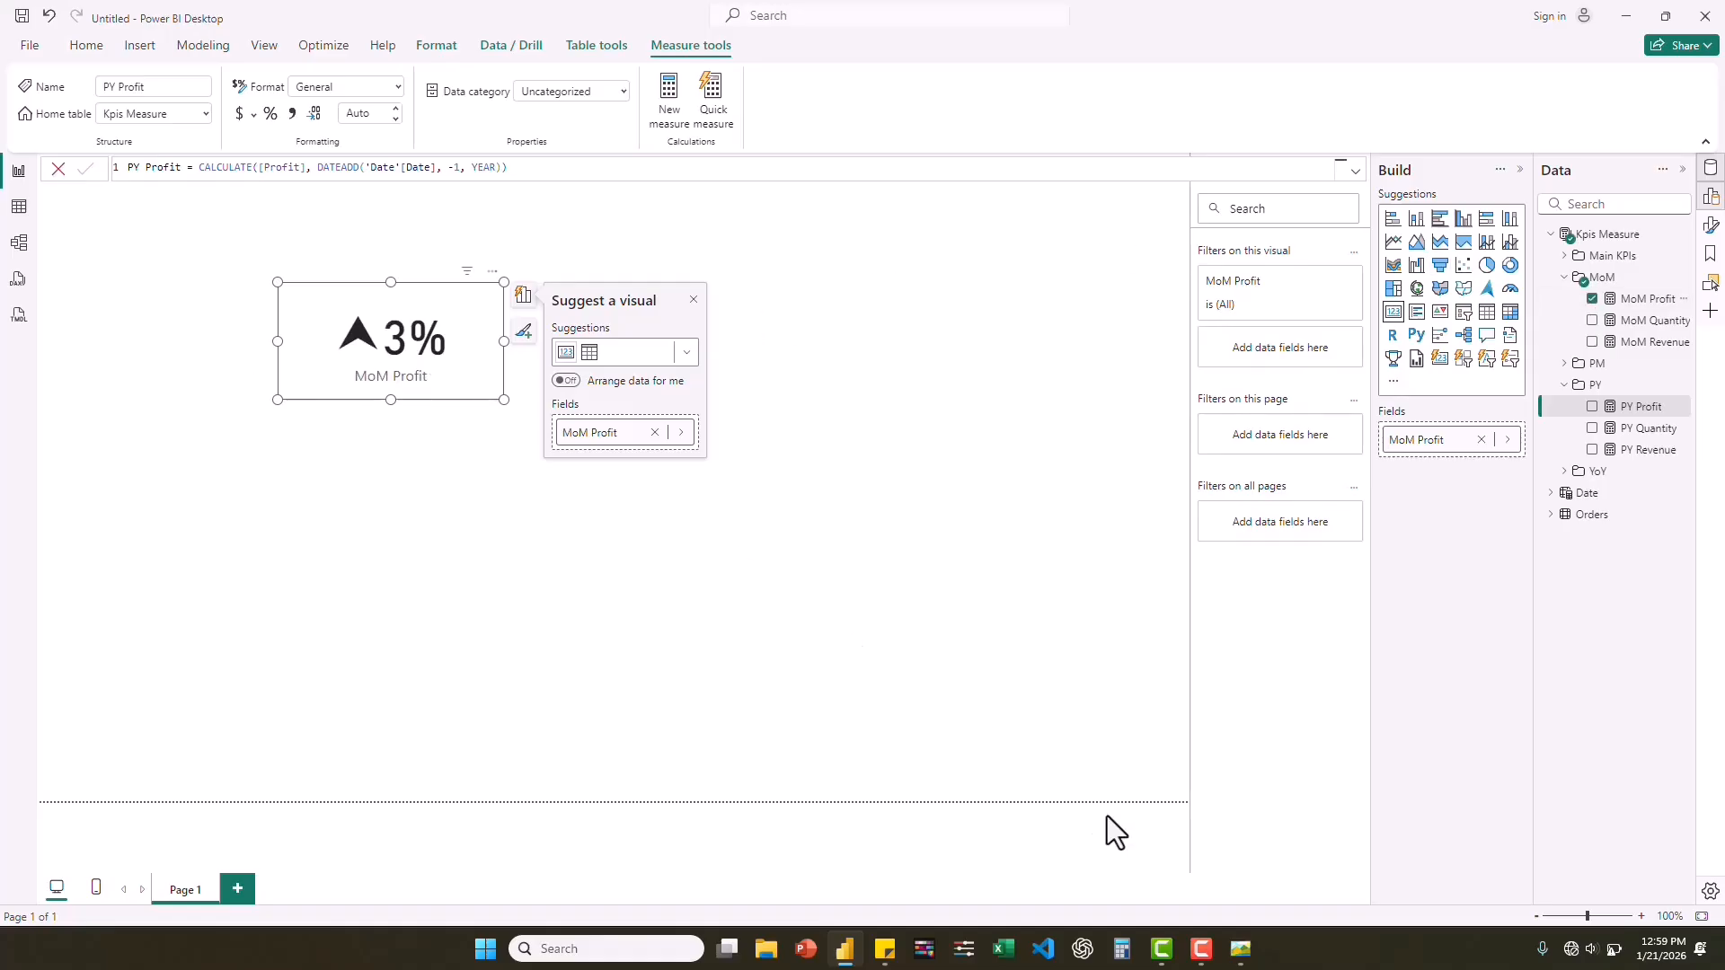
click(1247, 946)
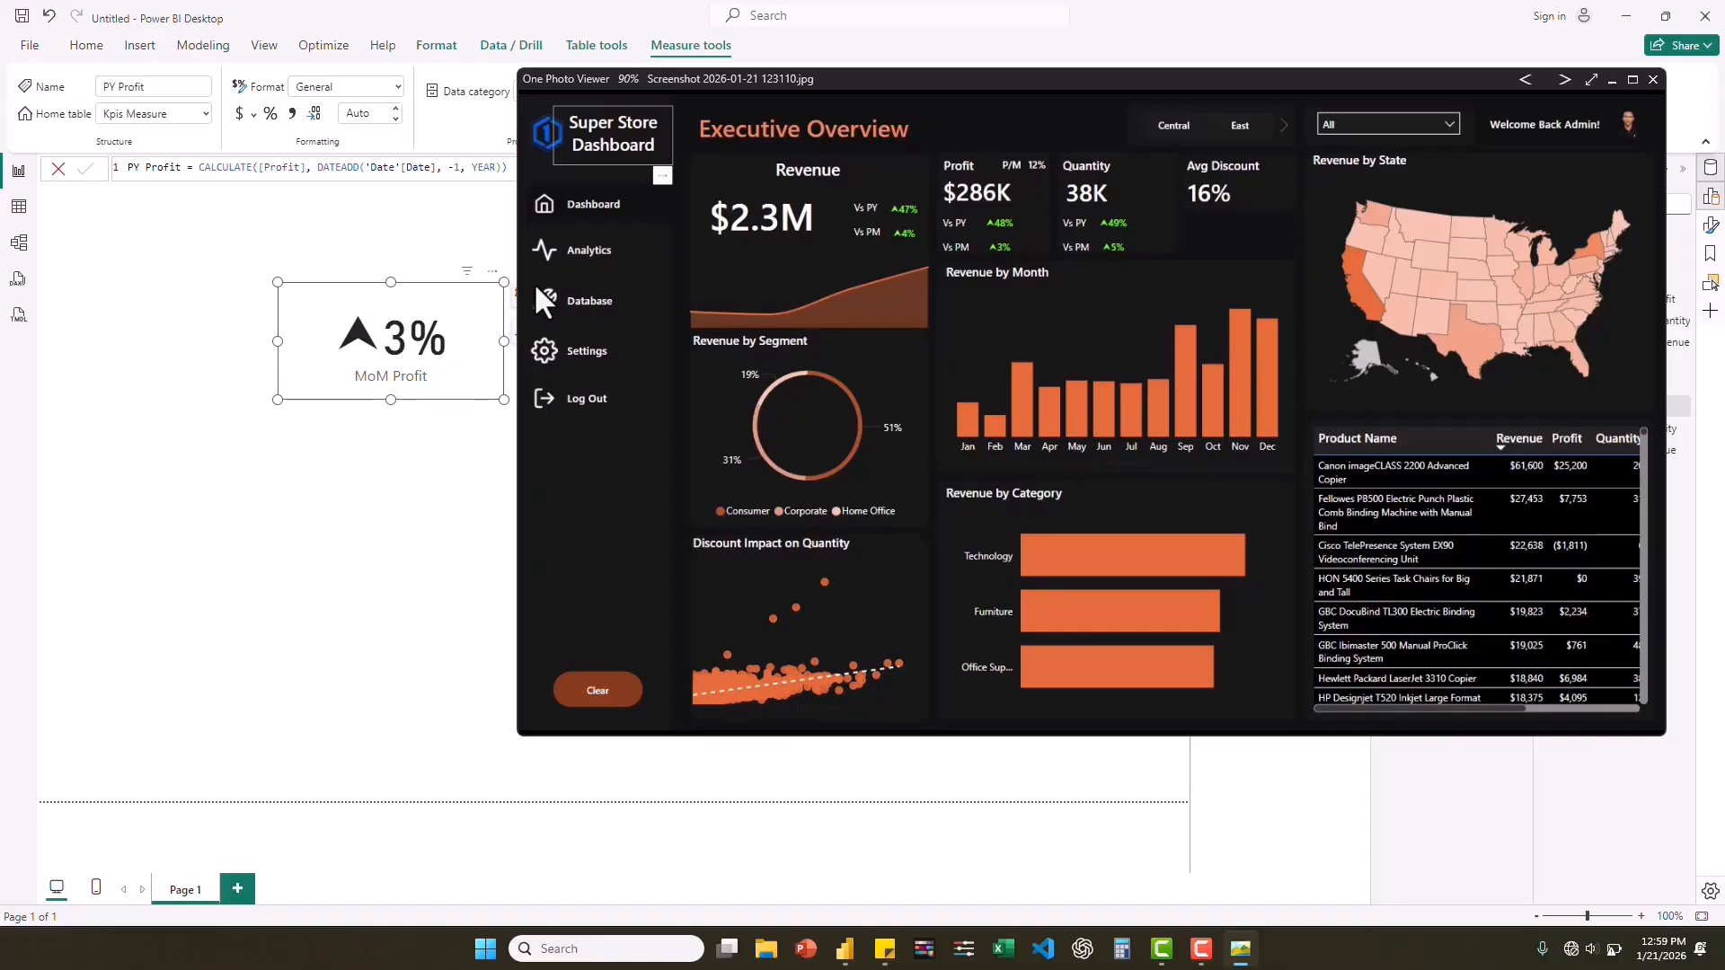
click(1613, 79)
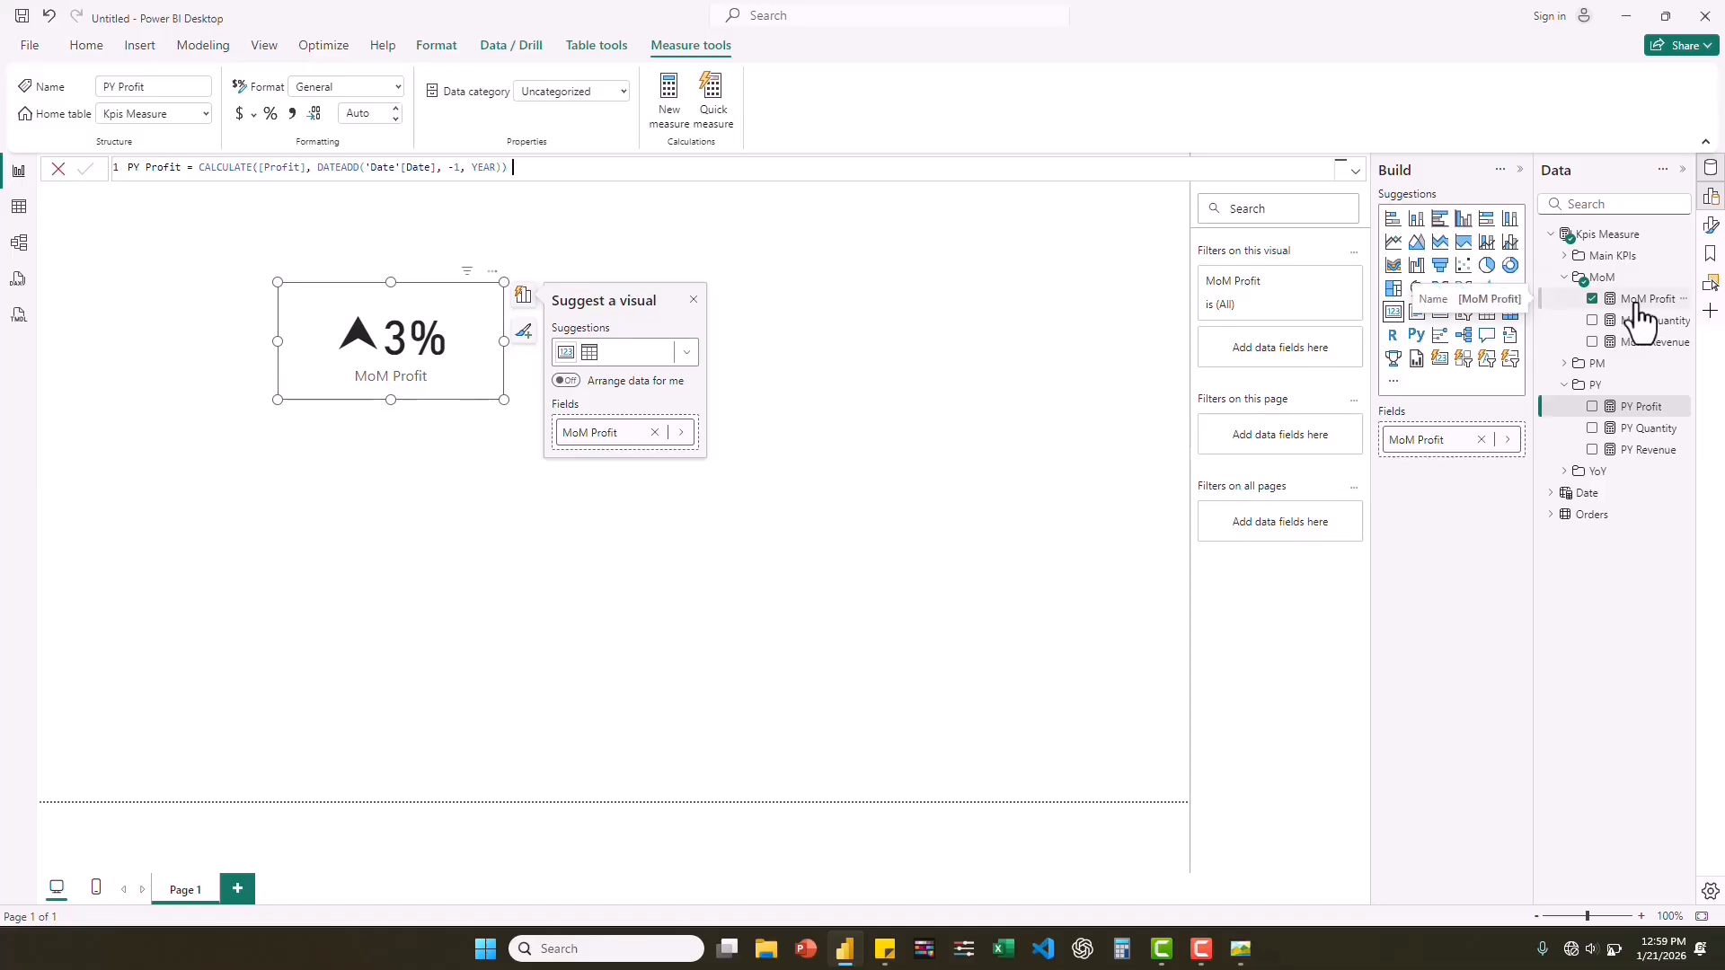
click(1565, 280)
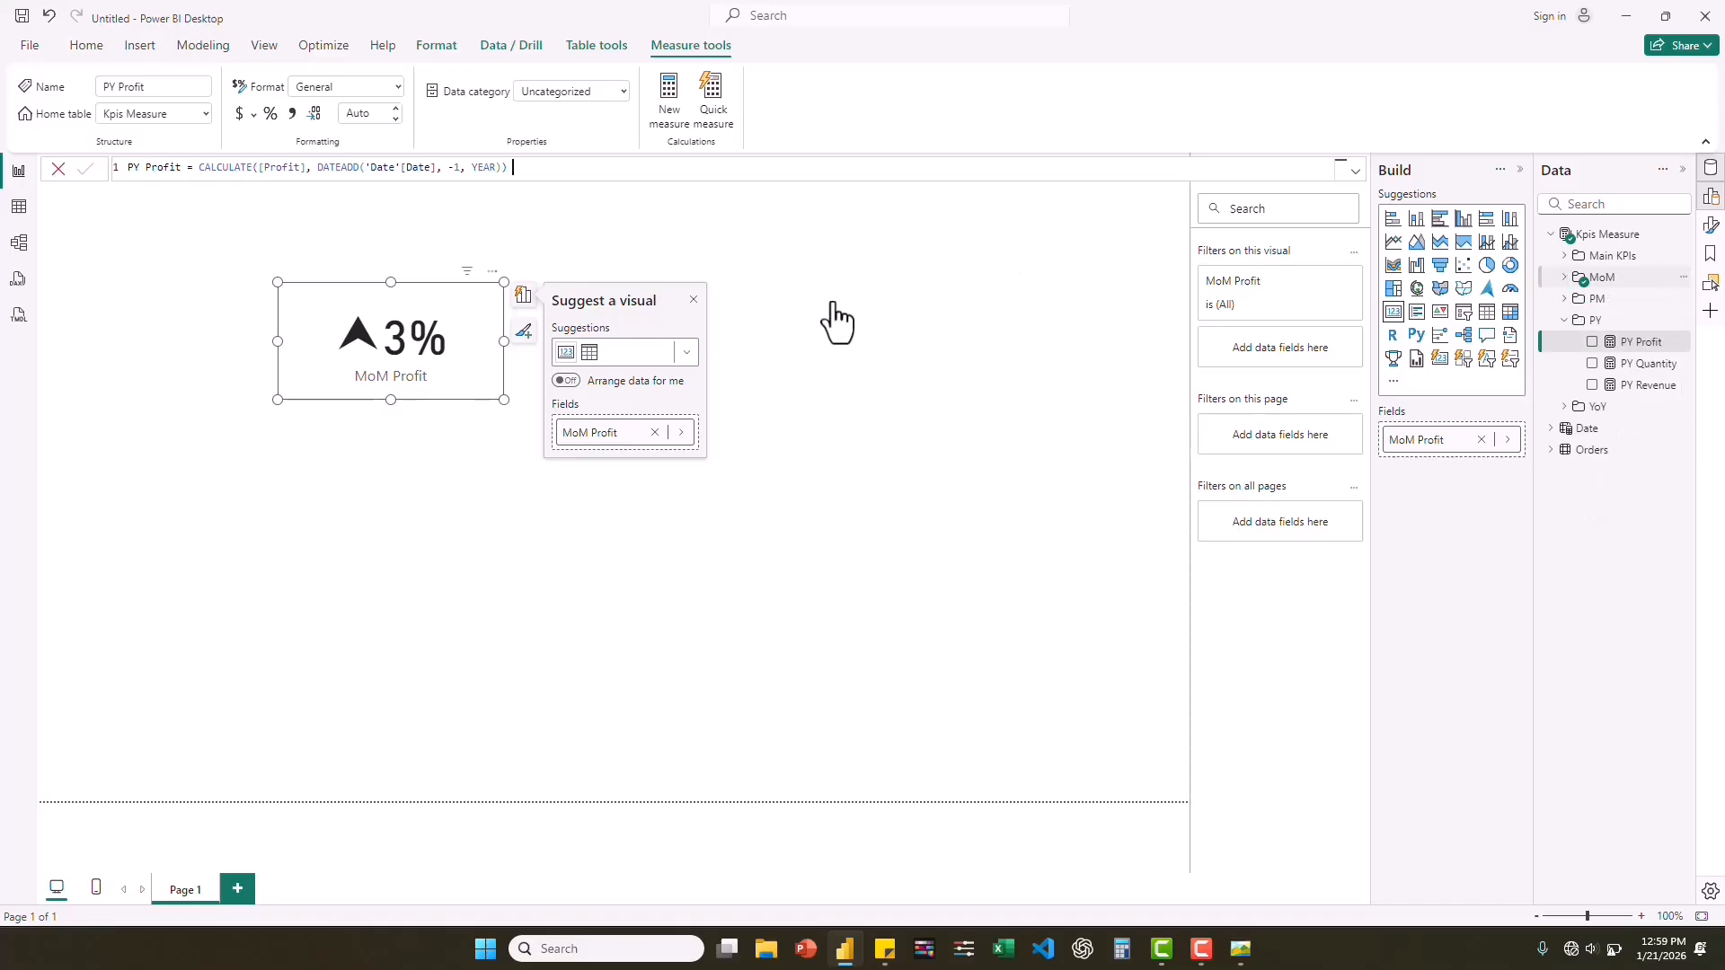
click(1565, 278)
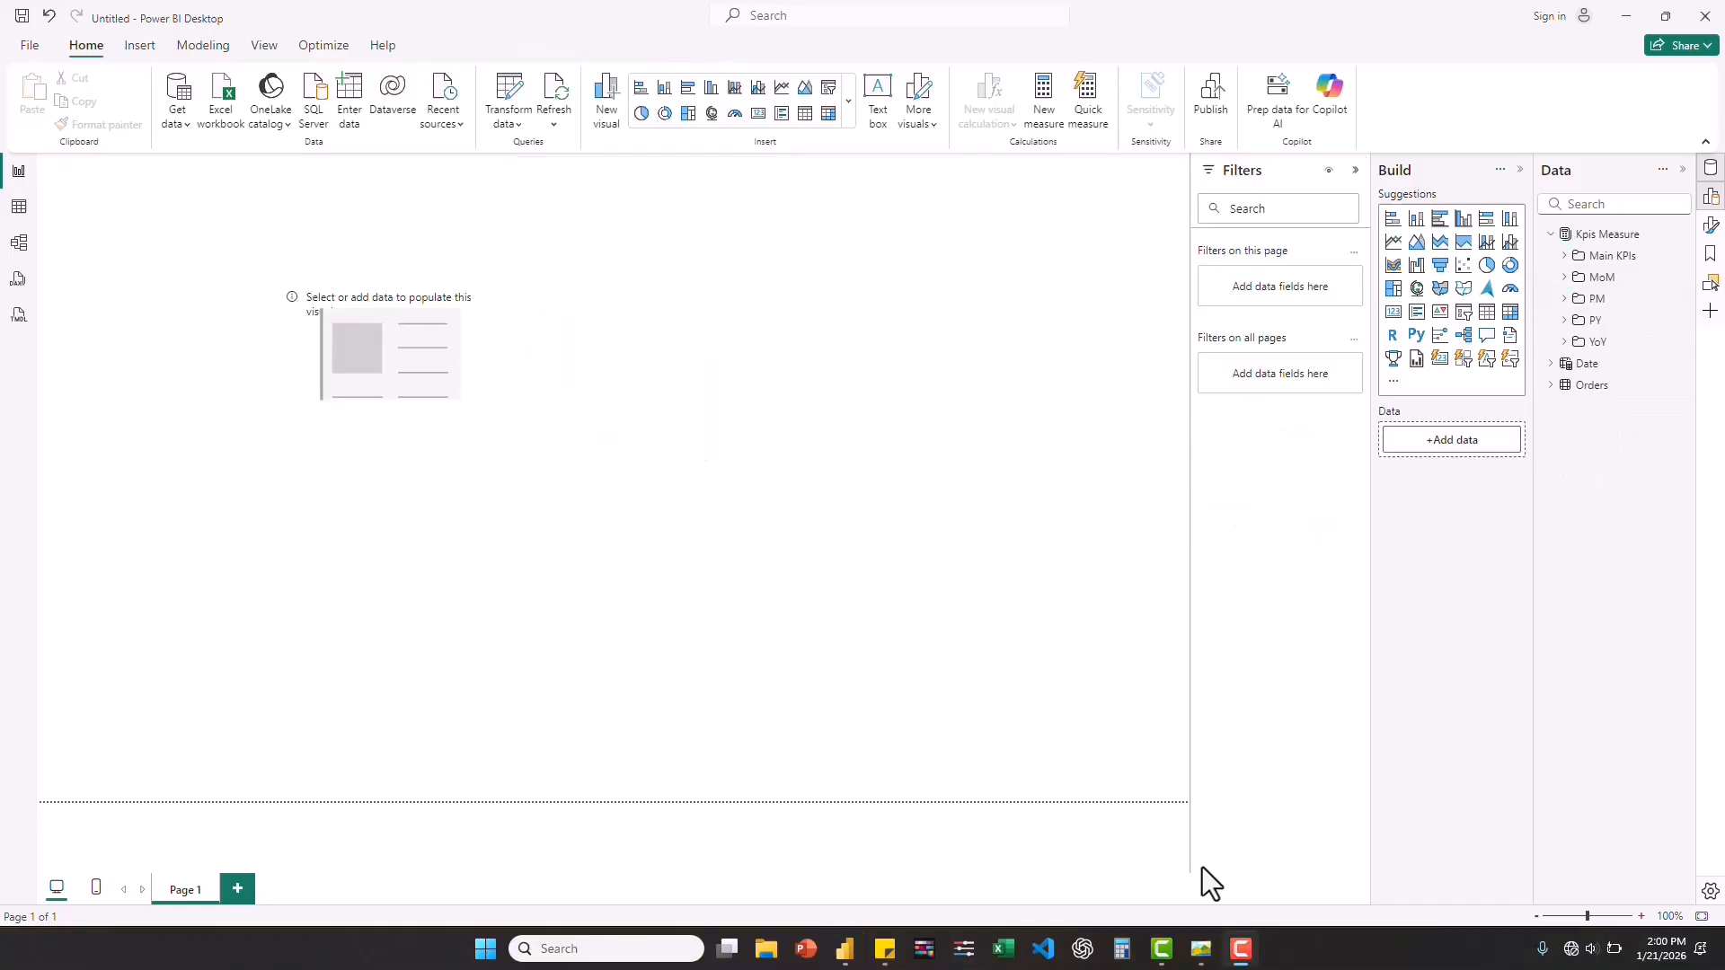
Create a new measure in the Kpis Measure table and name it Color YoY Revenue.
click(1547, 234)
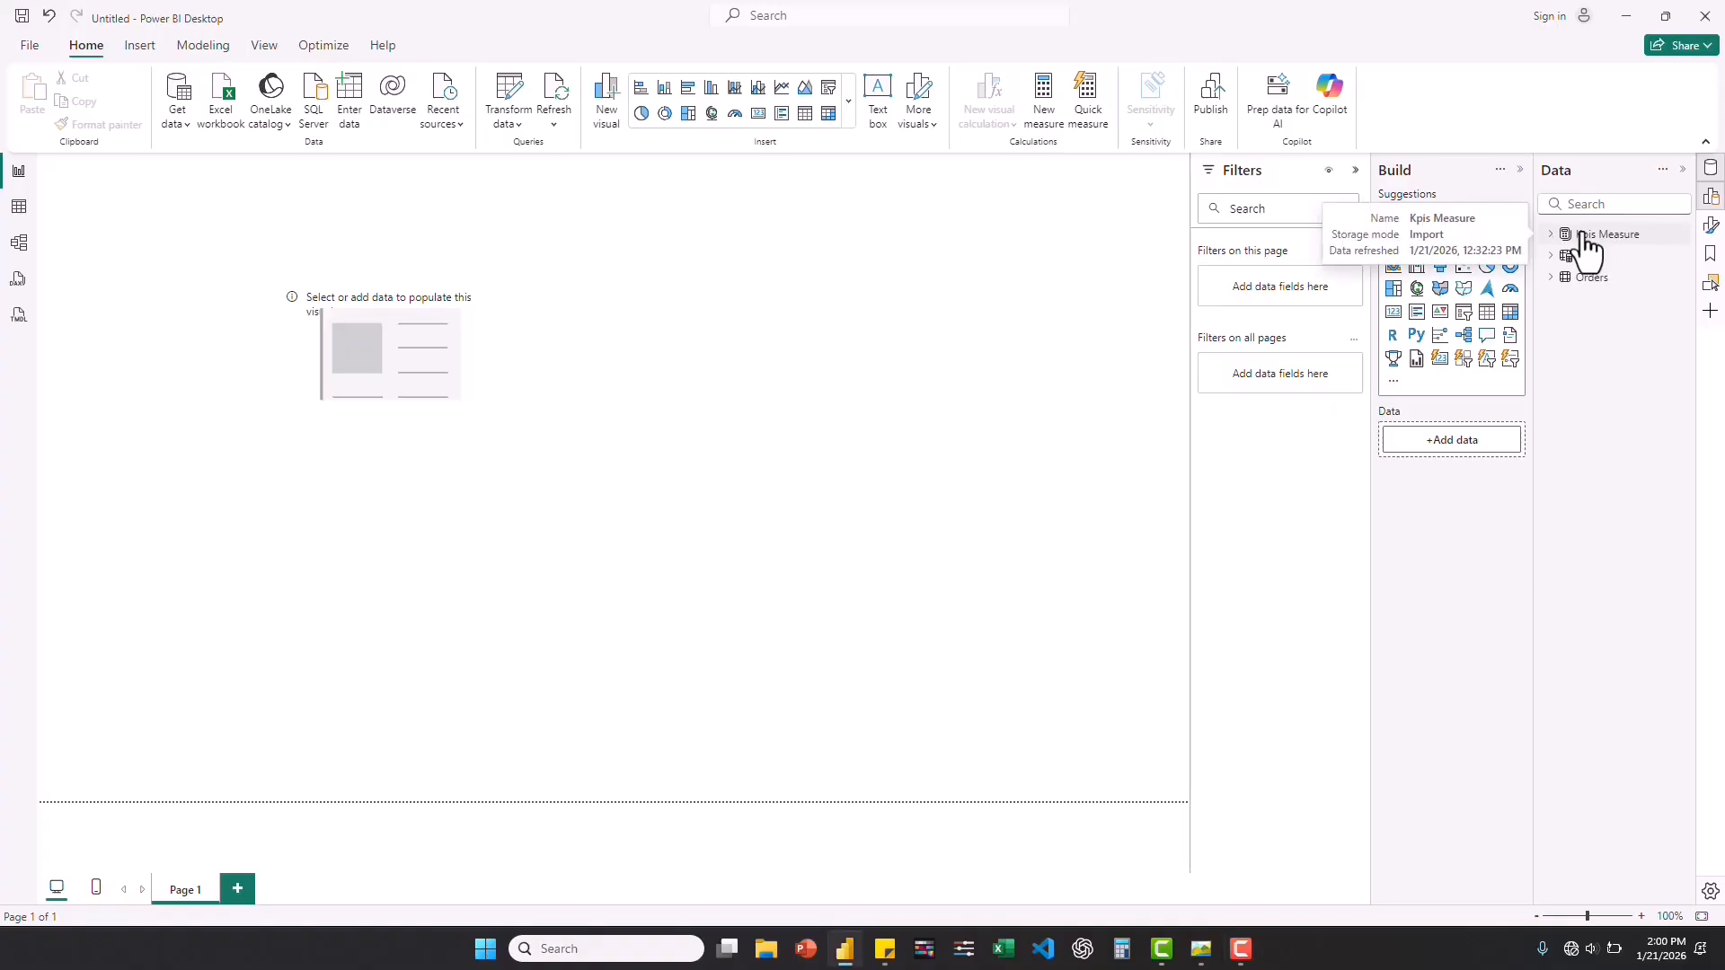
right_click(1583, 236)
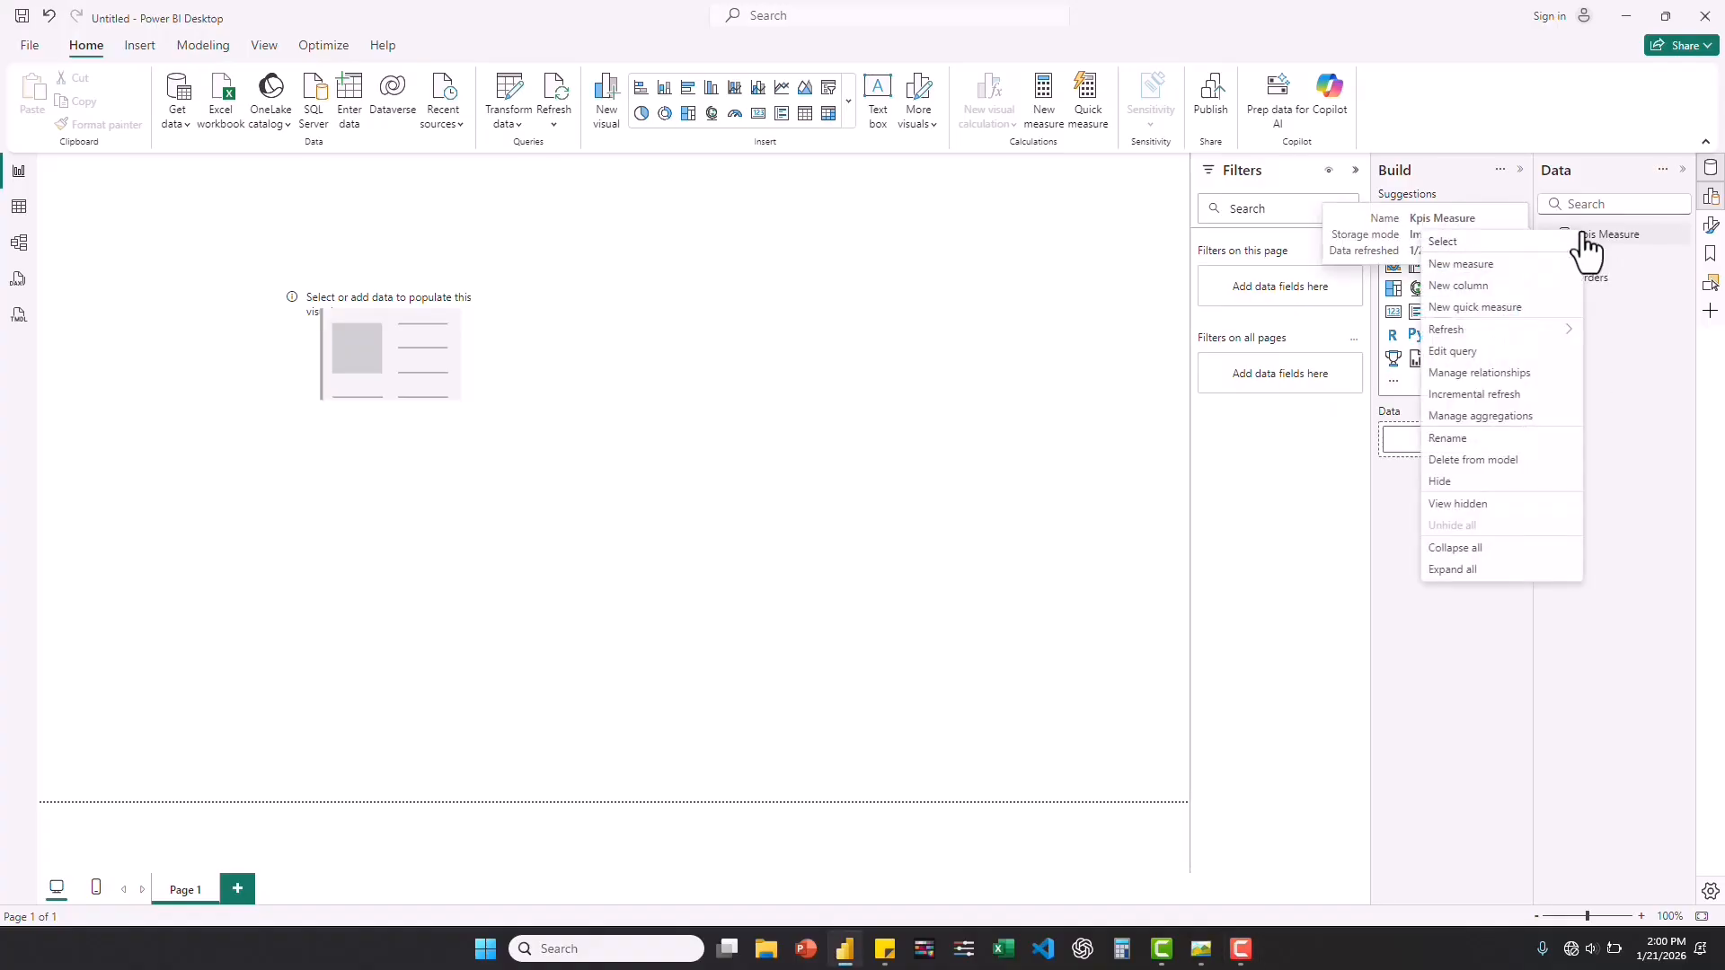
click(1506, 265)
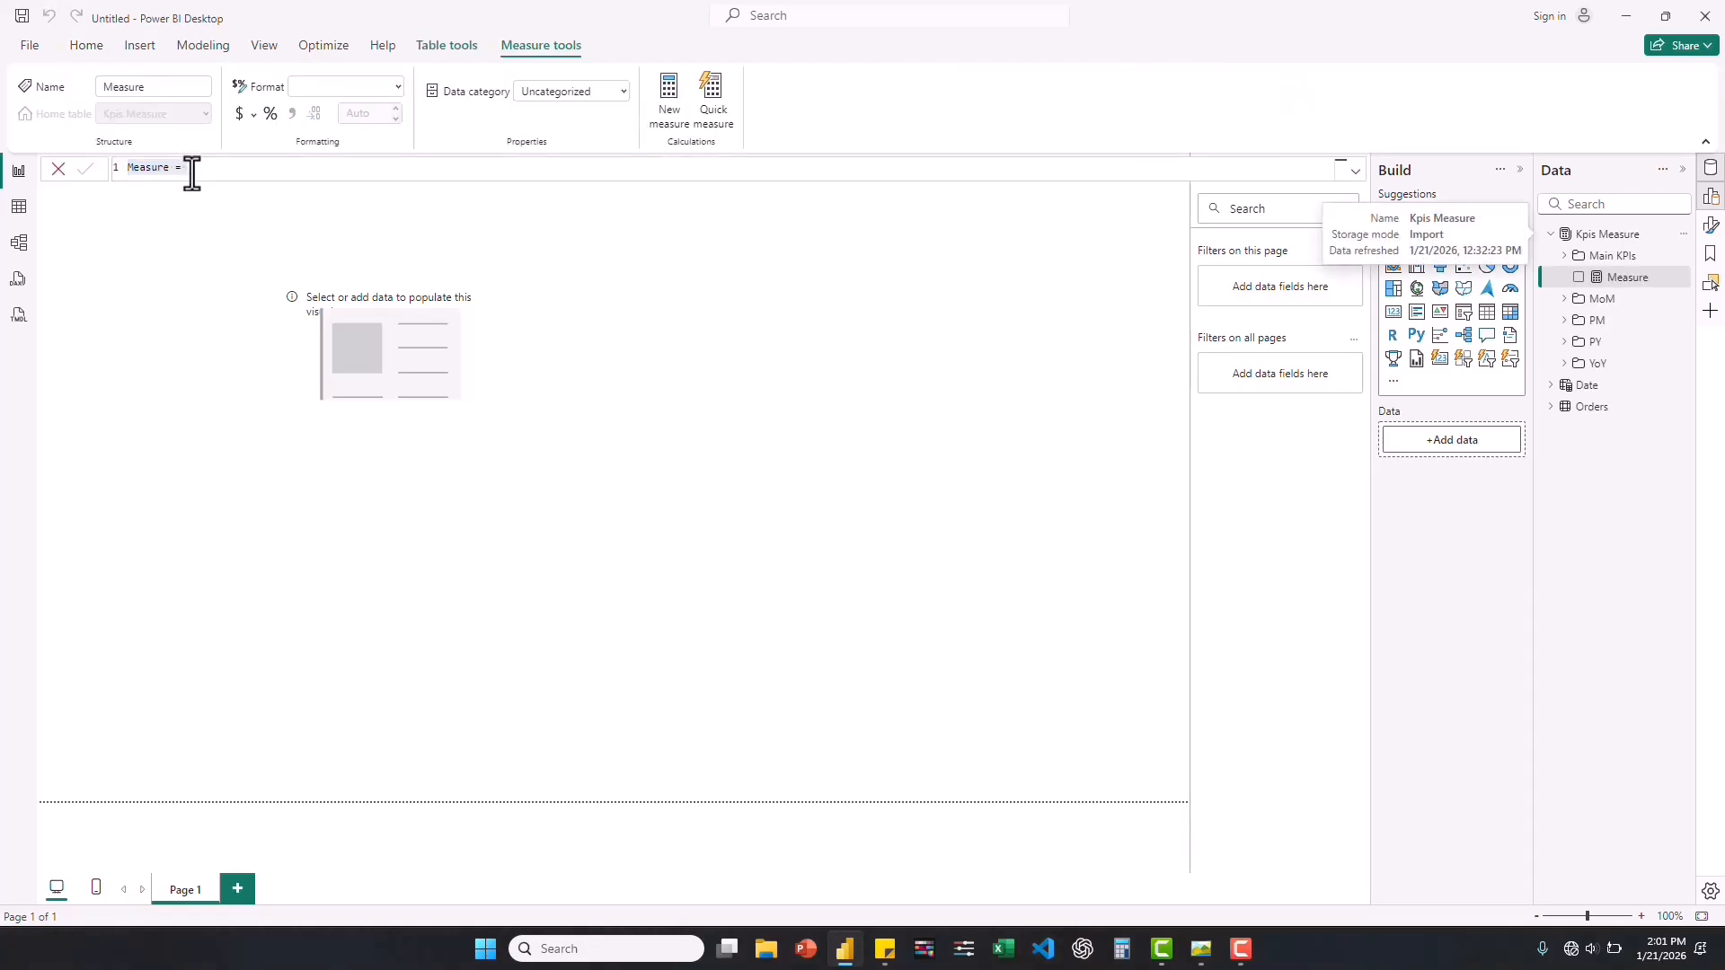
click(194, 173)
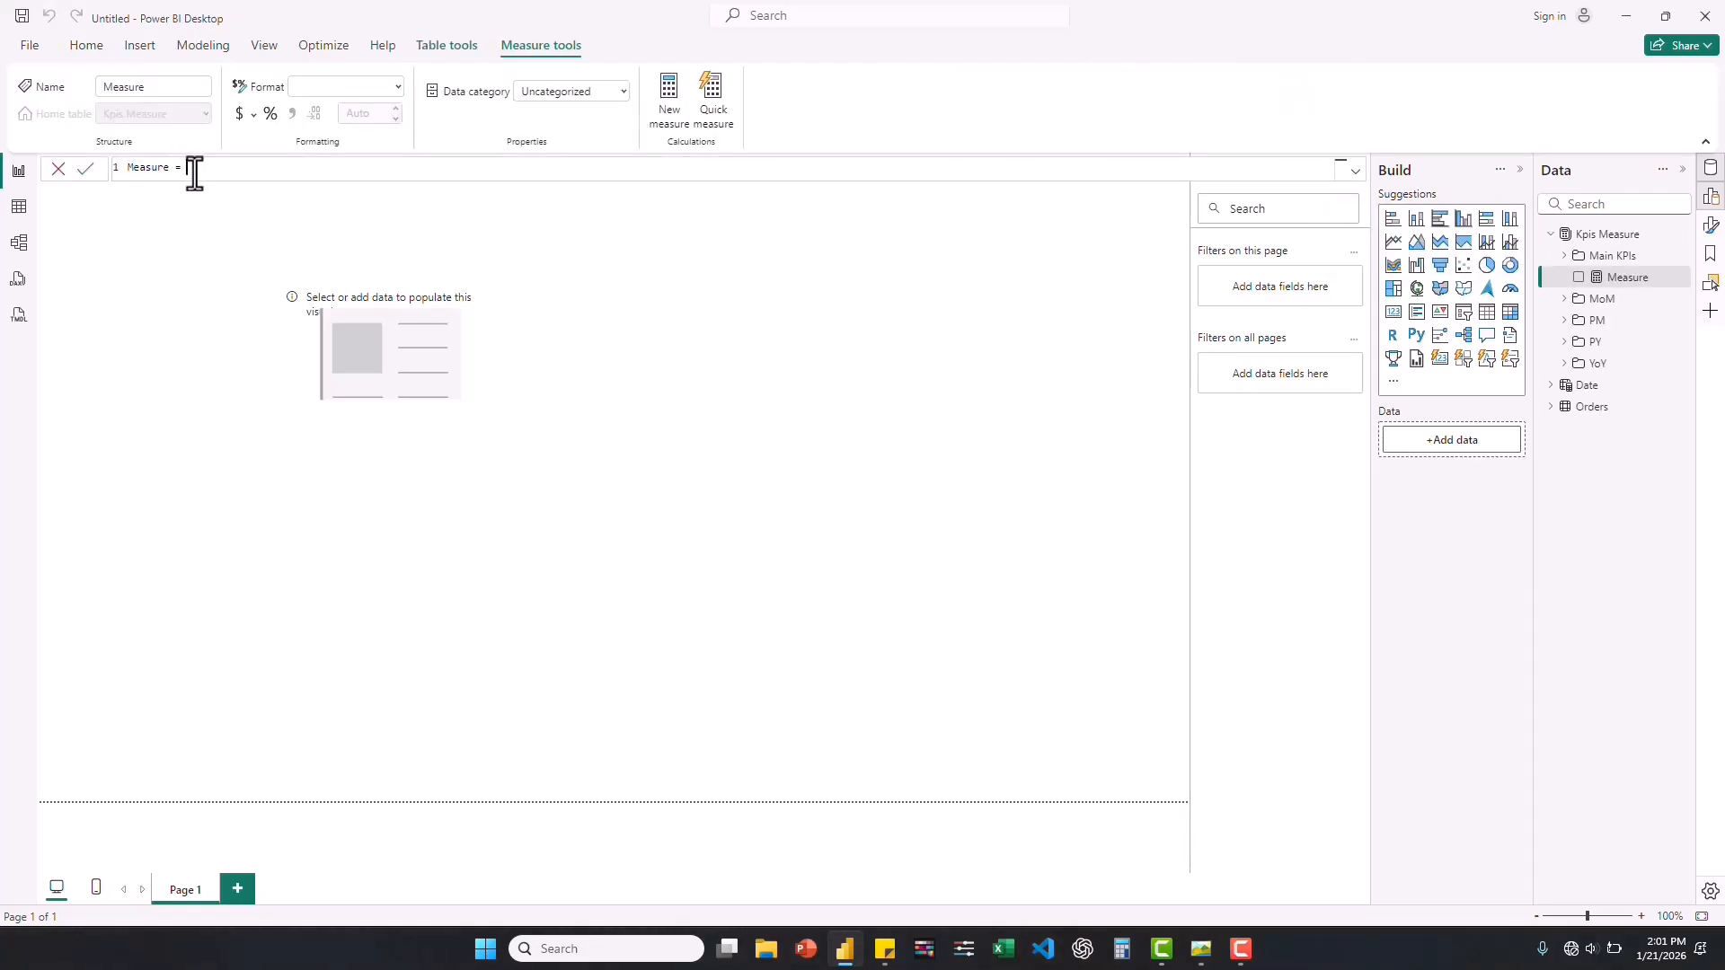
key(ctrl+a)
text(Color)
text( Y)
text(o)
text(Y)
text( Rve)
text(nue )
text(= i)
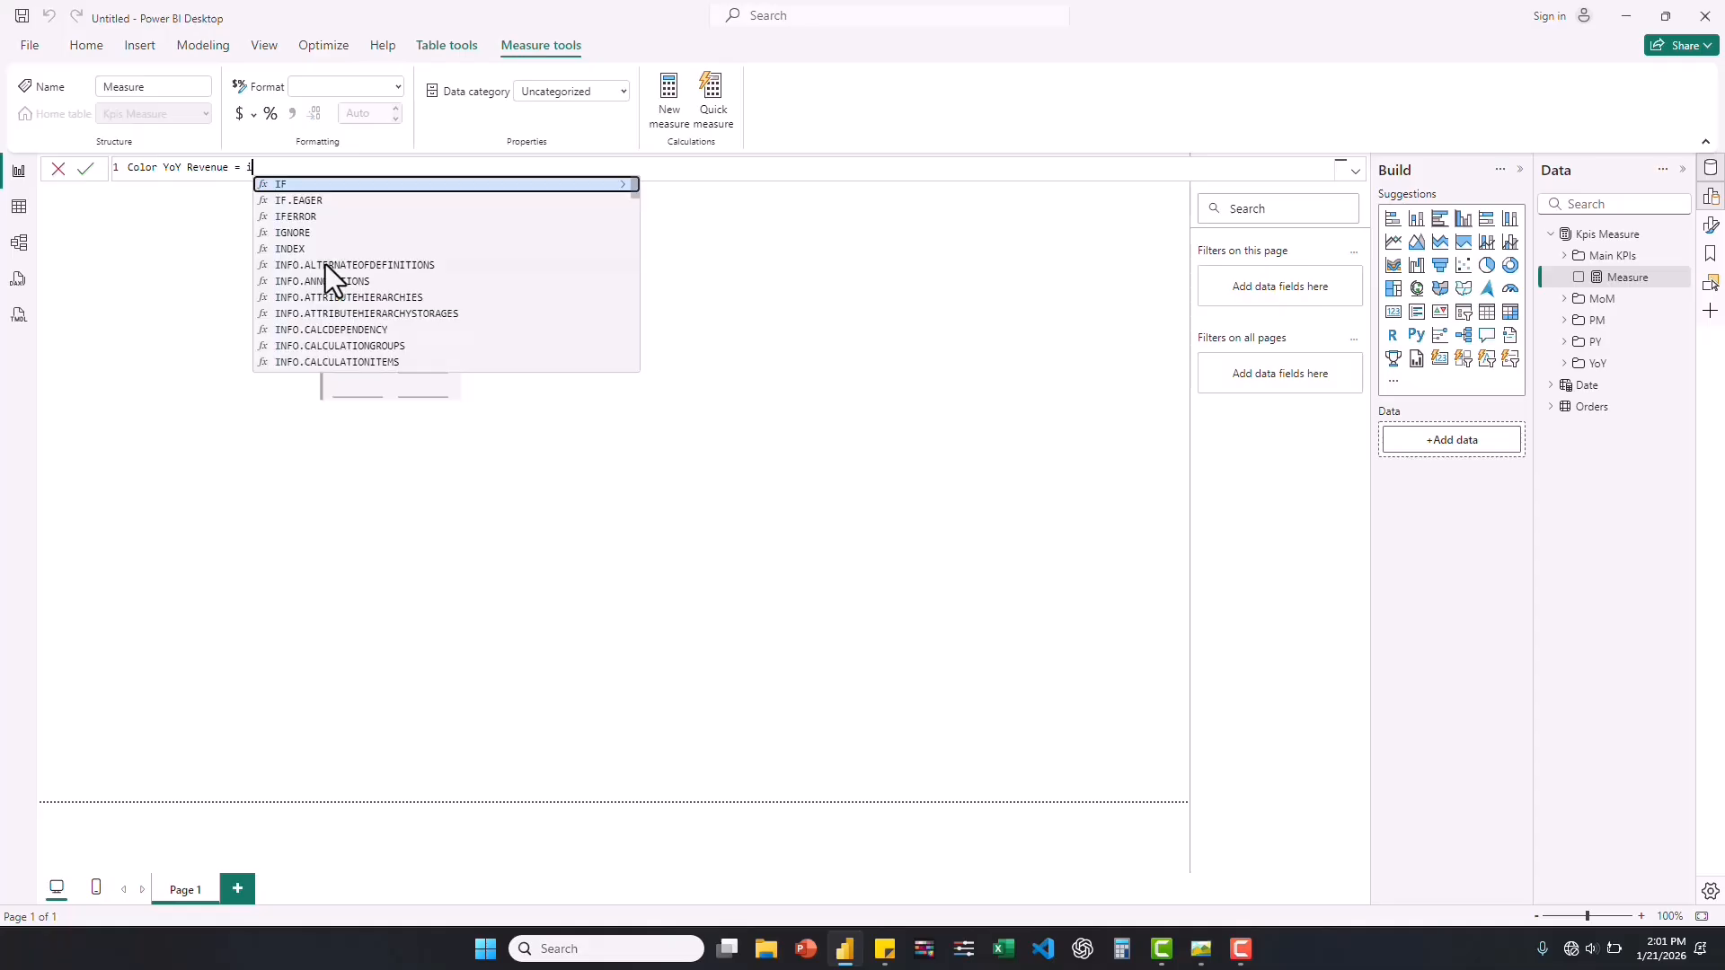
text(f()
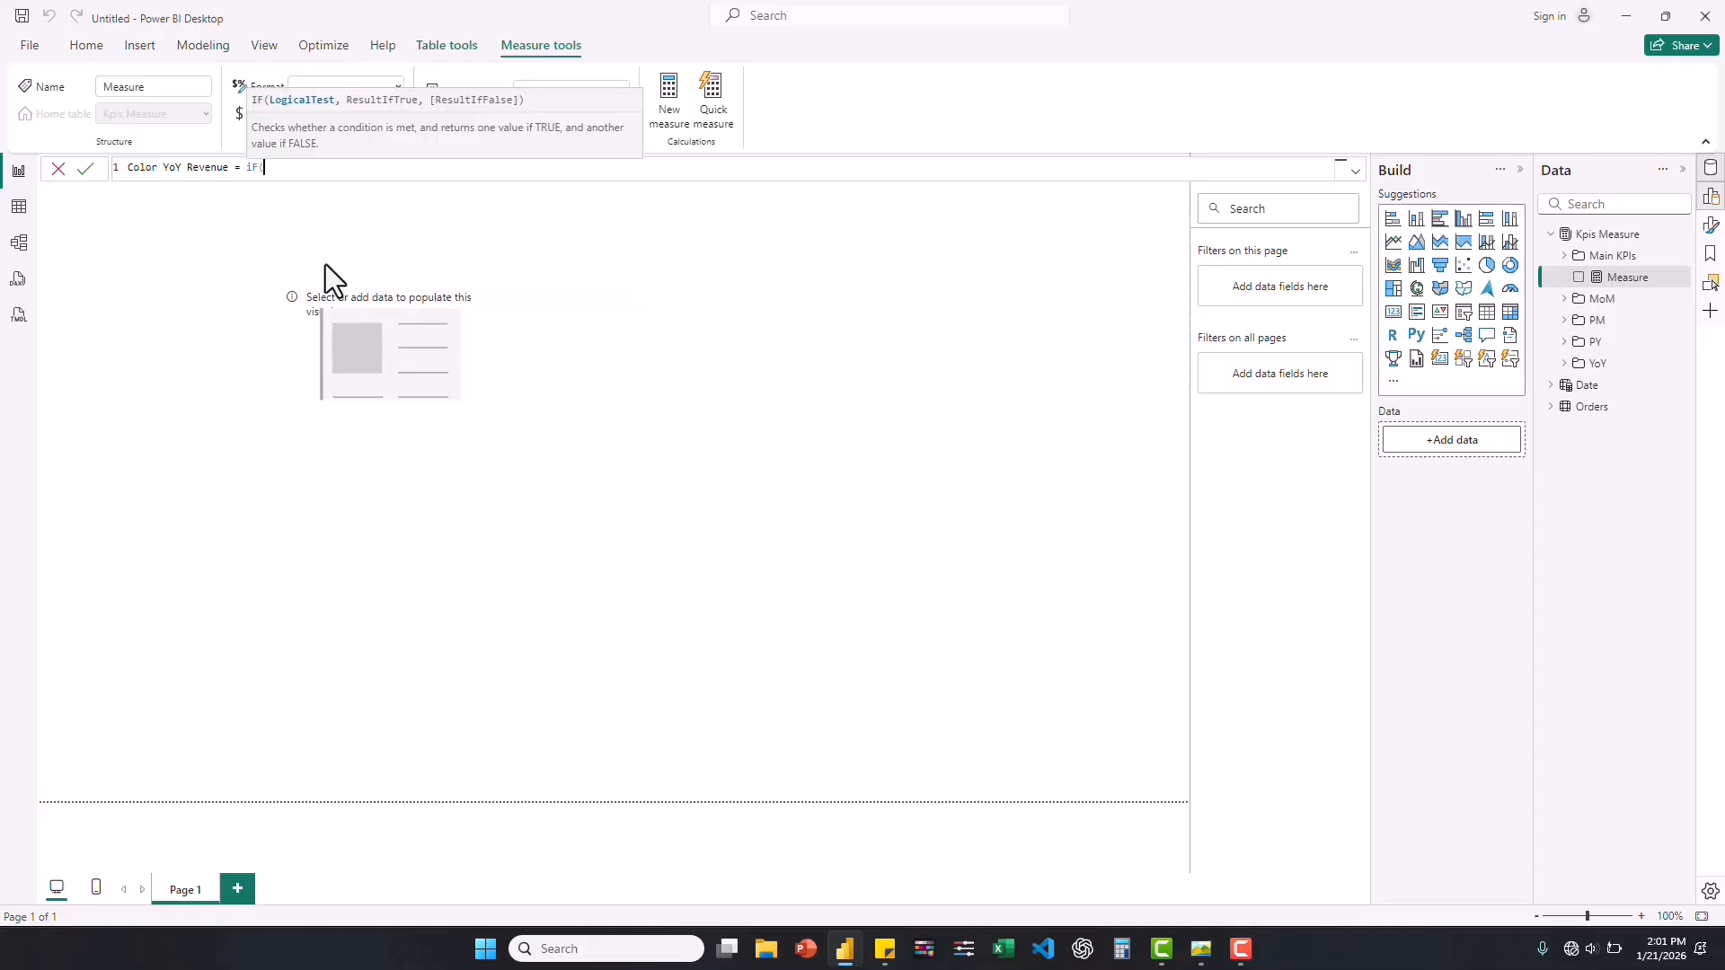
text(rev)
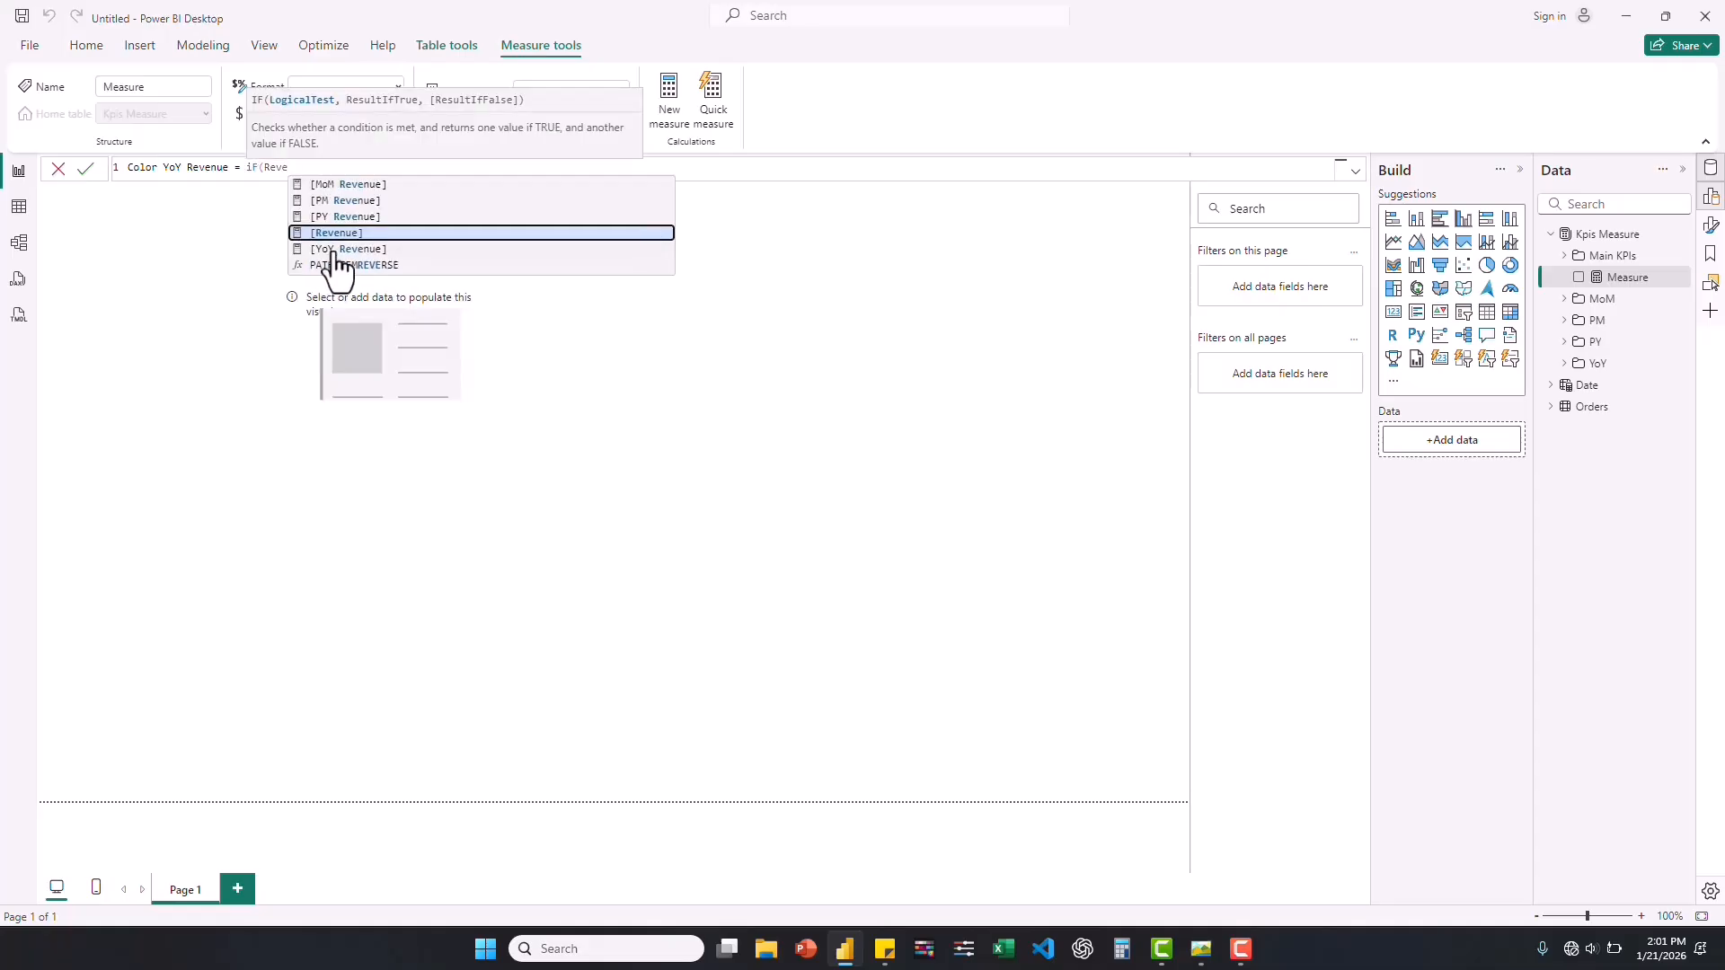
Start the Color YoY Revenue formula with an IF test checking whether [Revenue] is greater than [PY Revenue].
click(354, 239)
text(,)
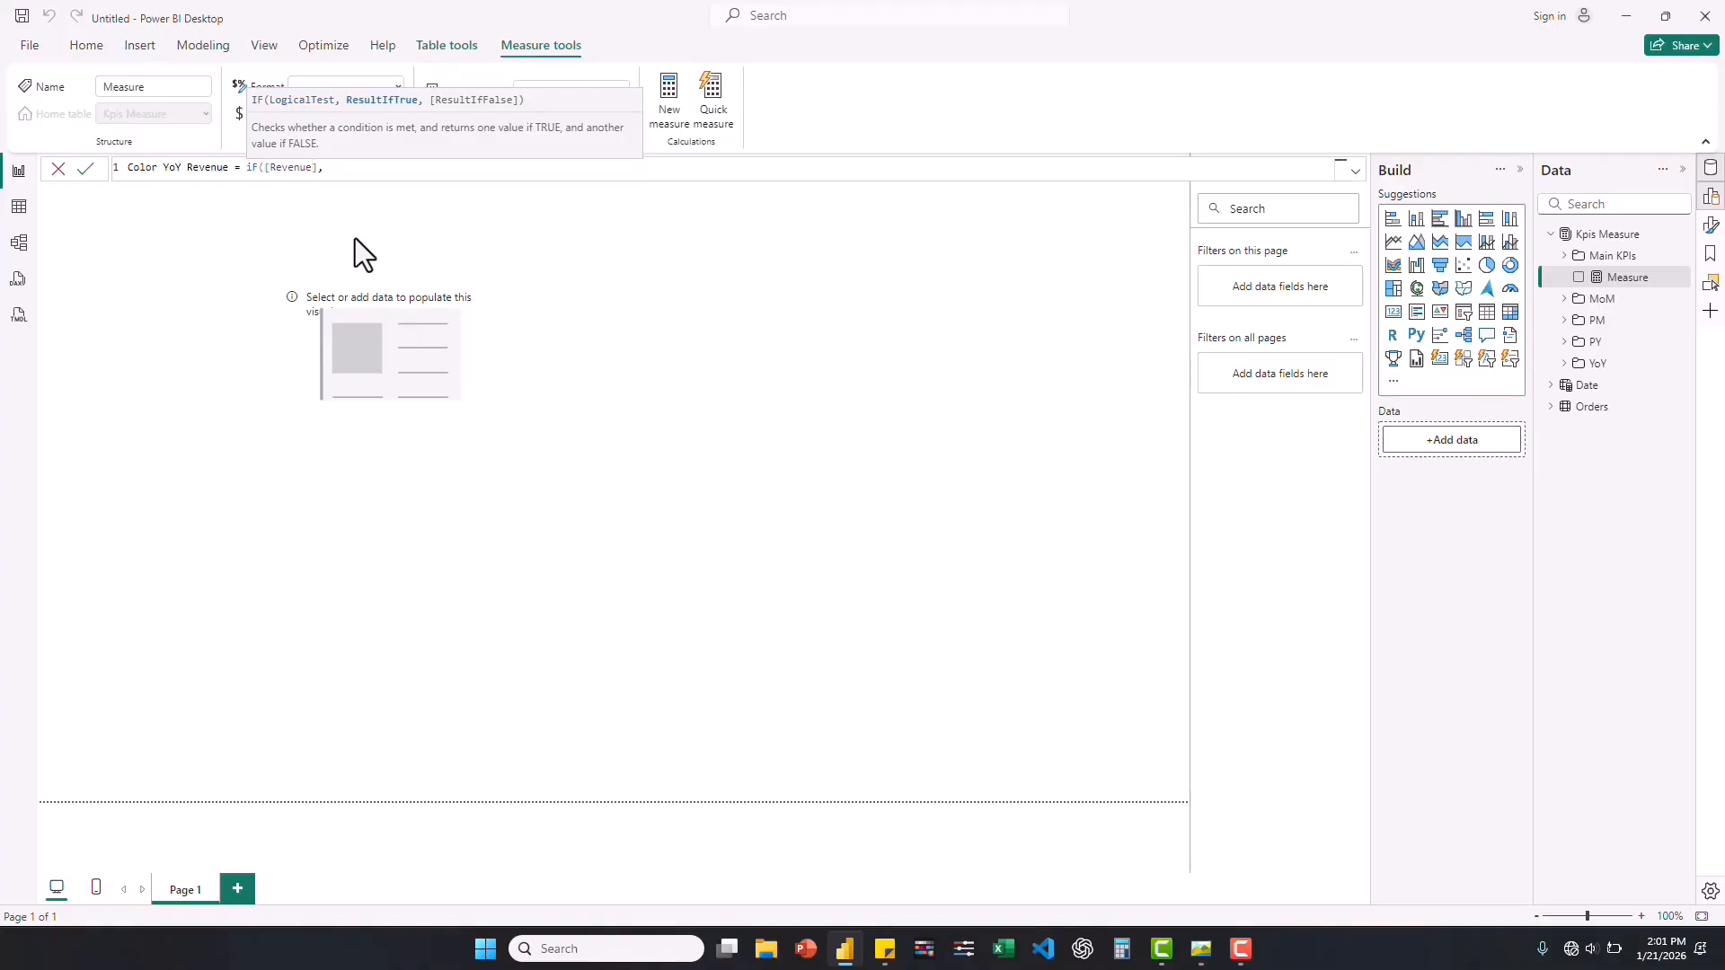
key(BackSpace)
text(> Pre)
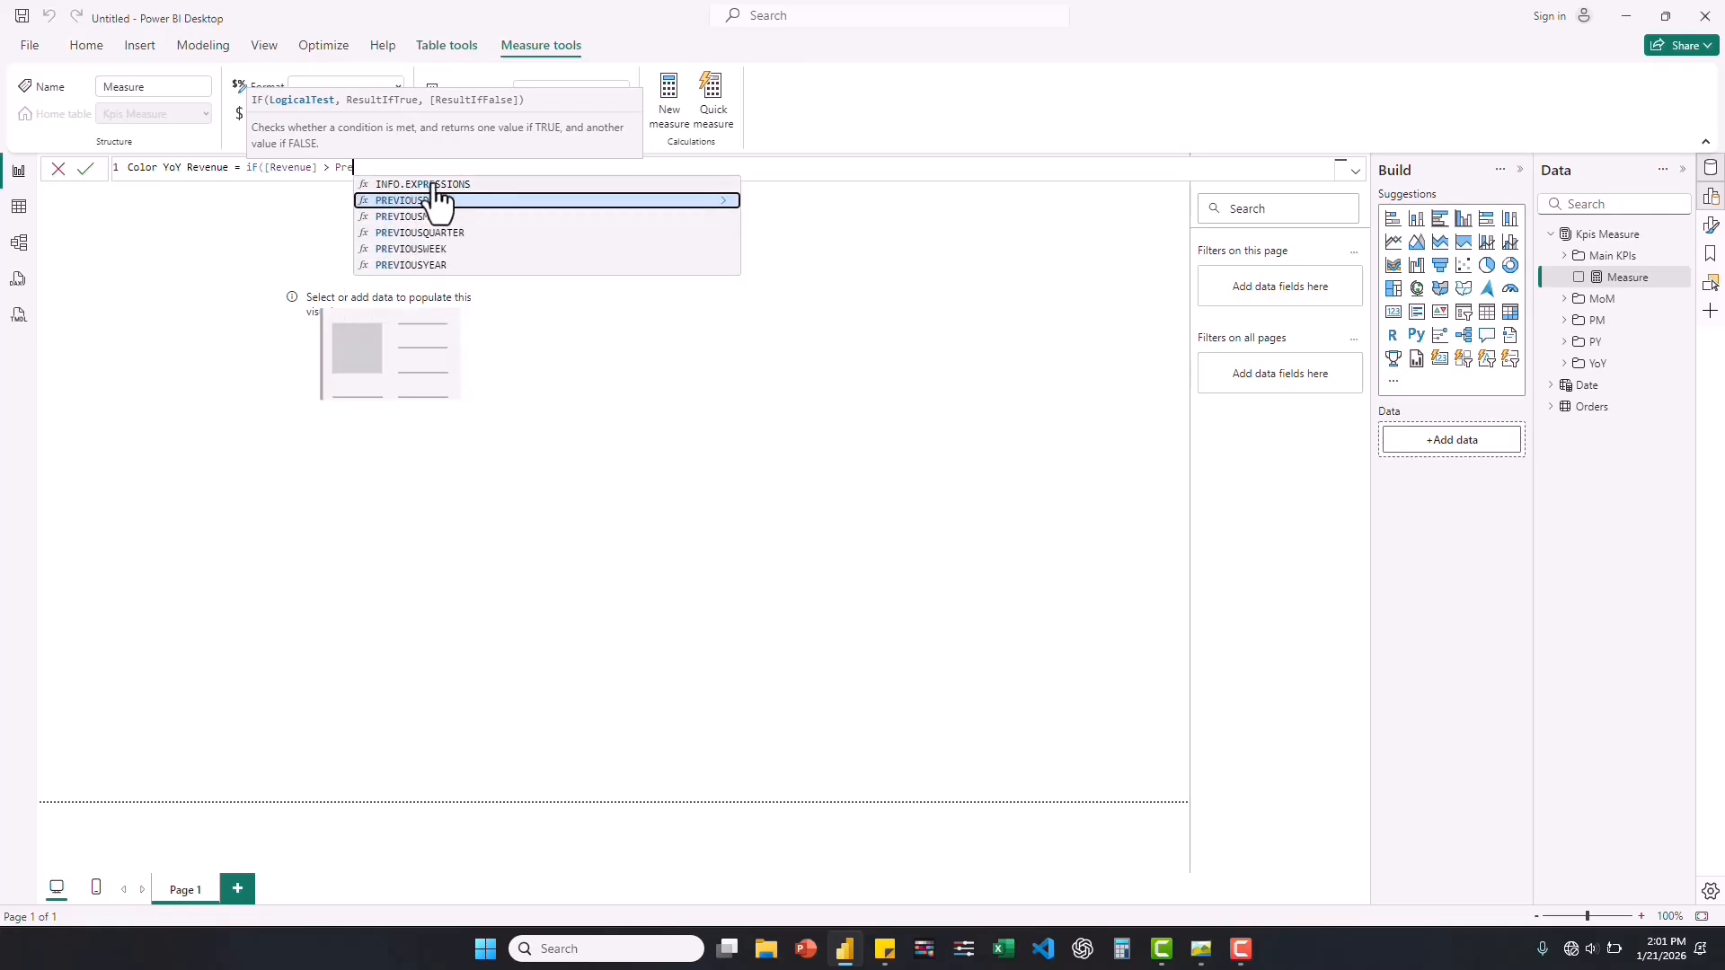
key(BackSpace)
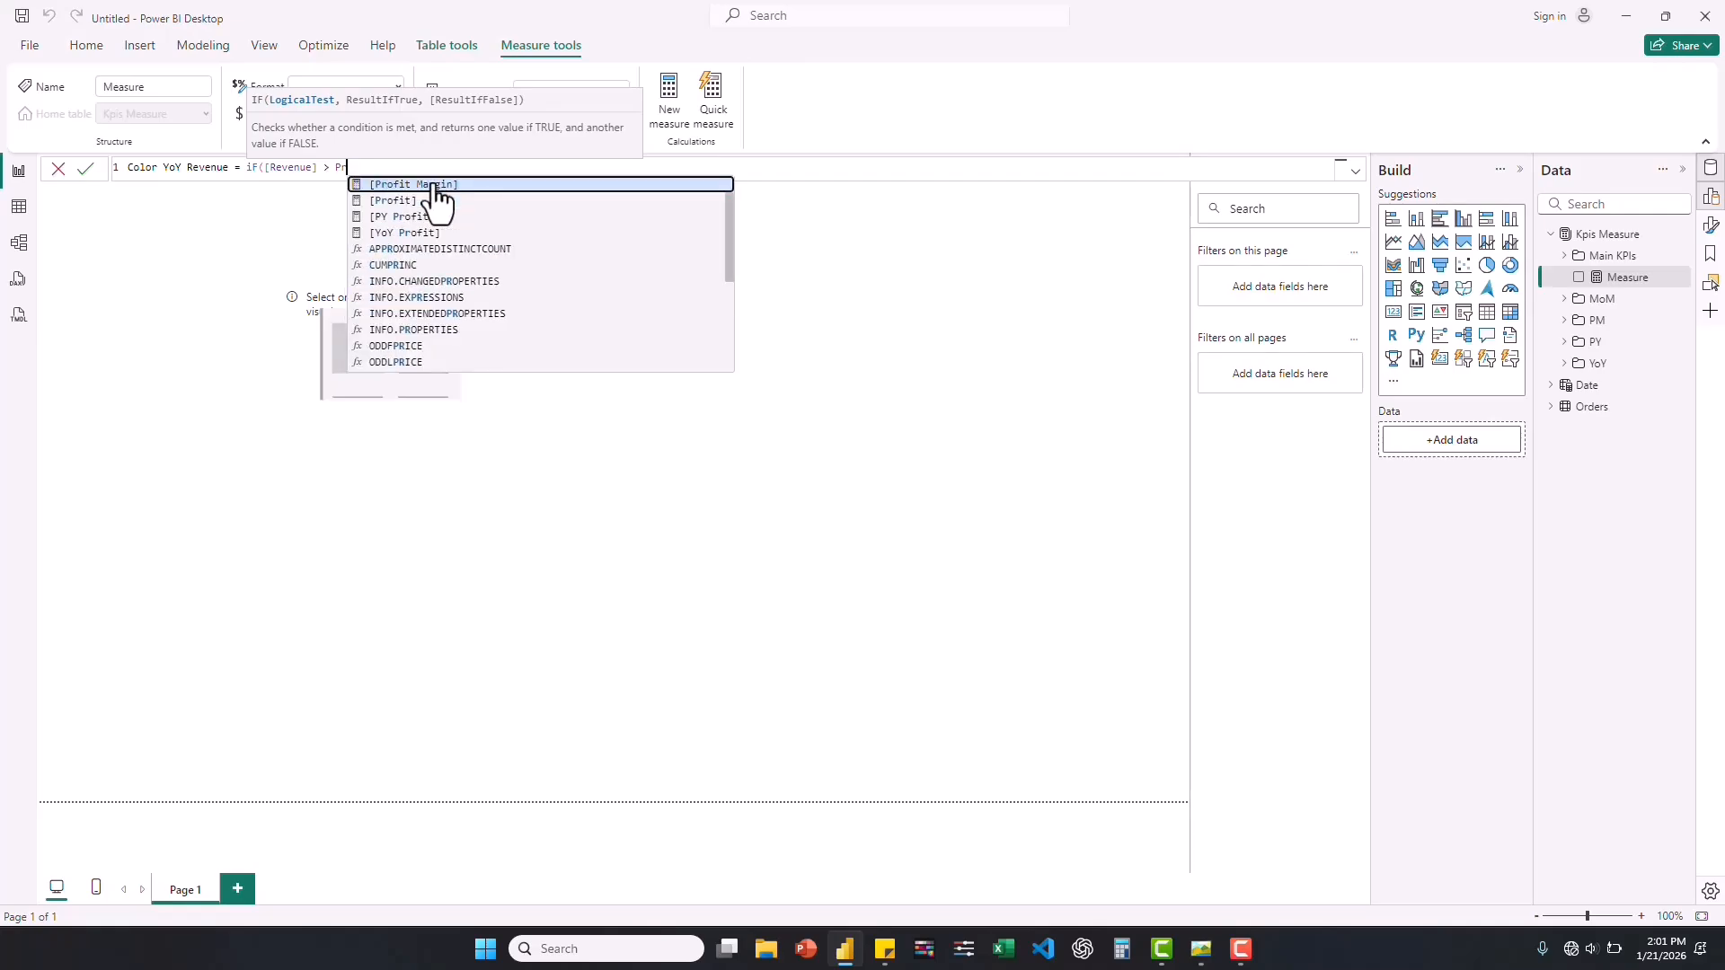
key(BackSpace)
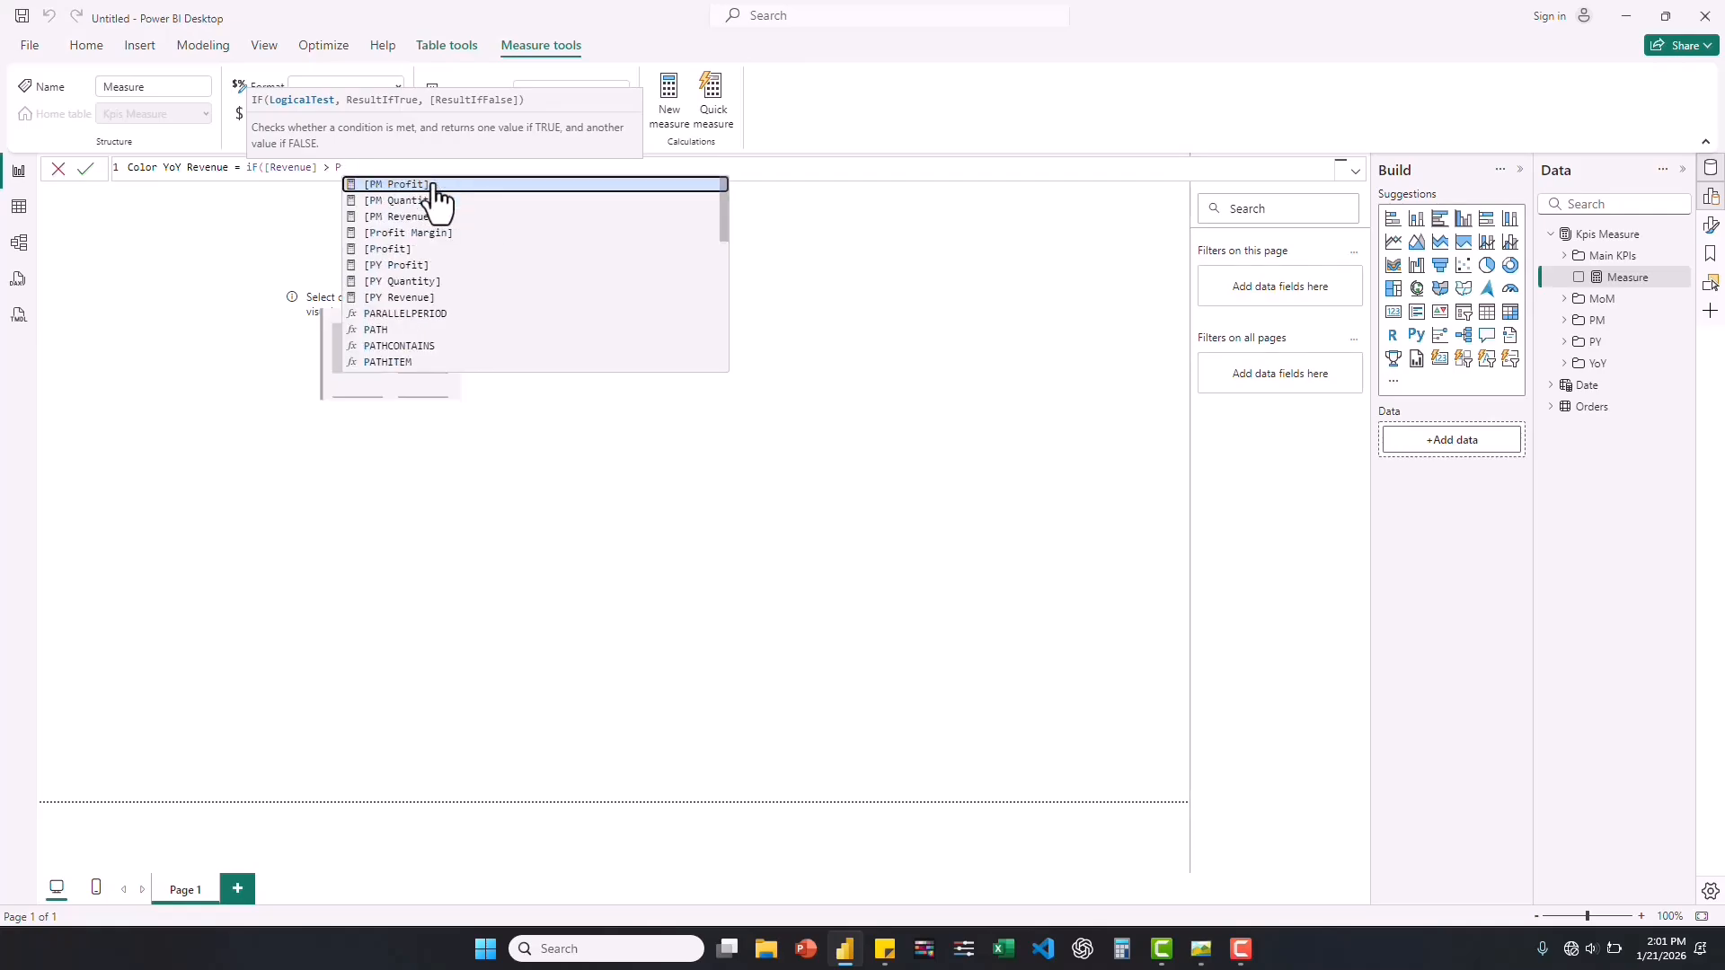
click(400, 297)
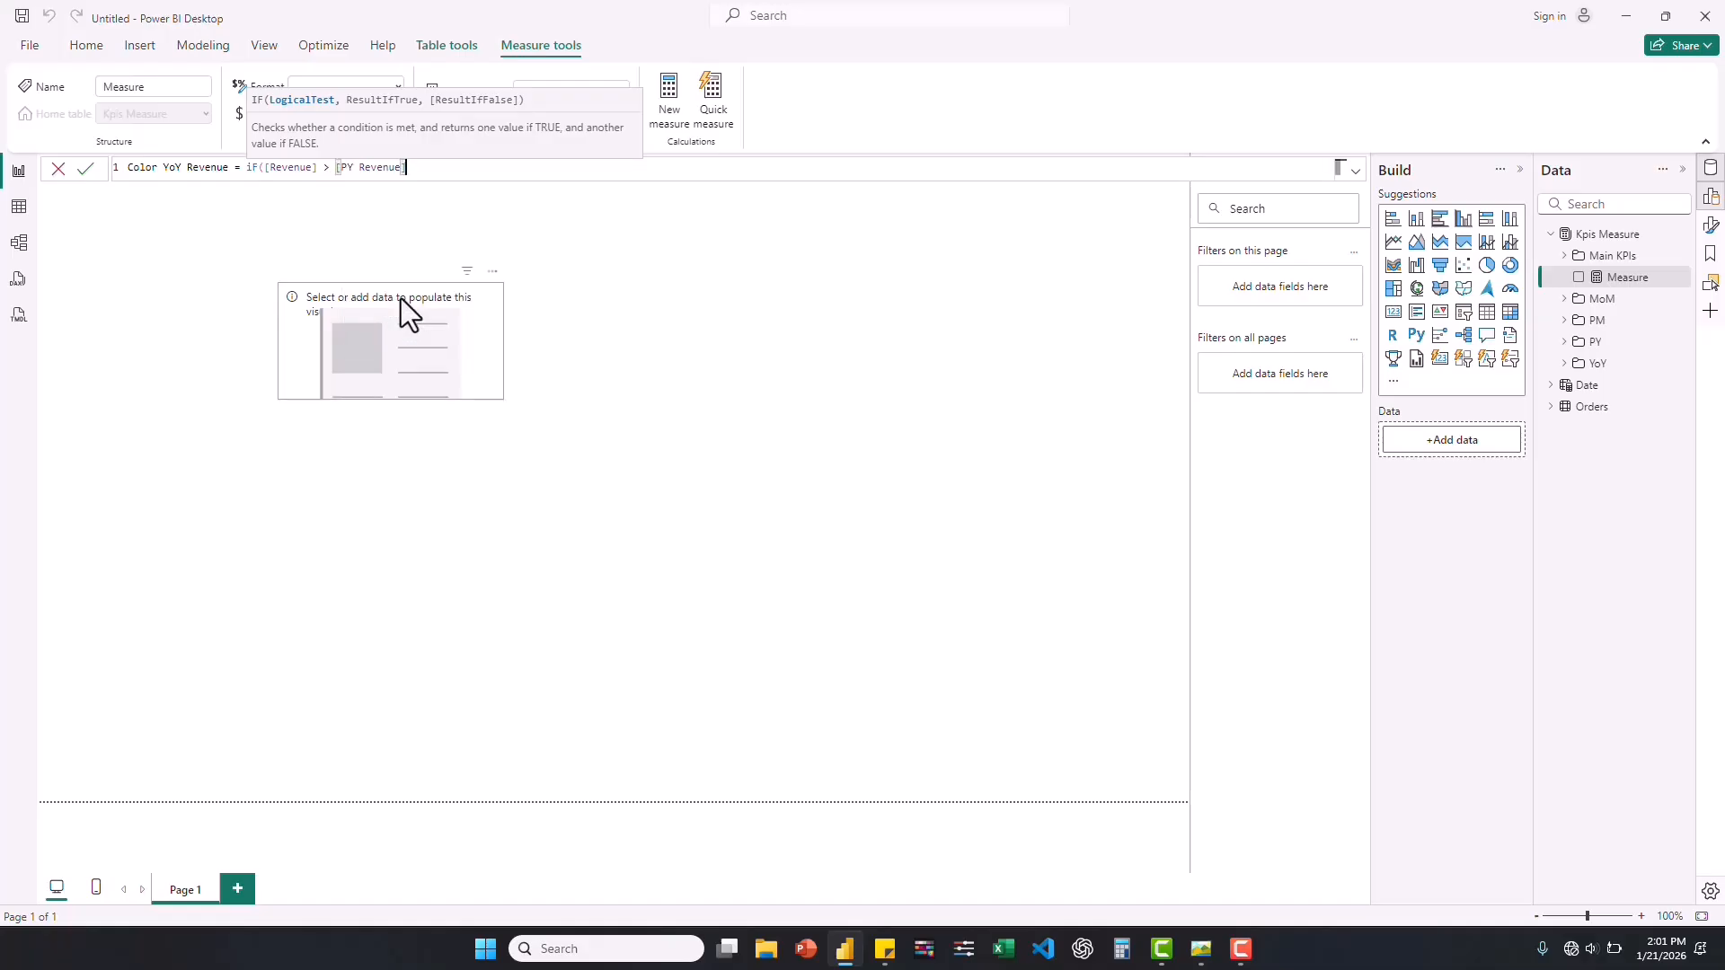
Complete the IF formula to return "Green" when true and "Red" otherwise, and commit the measure.
text(, "Green", "Red"))
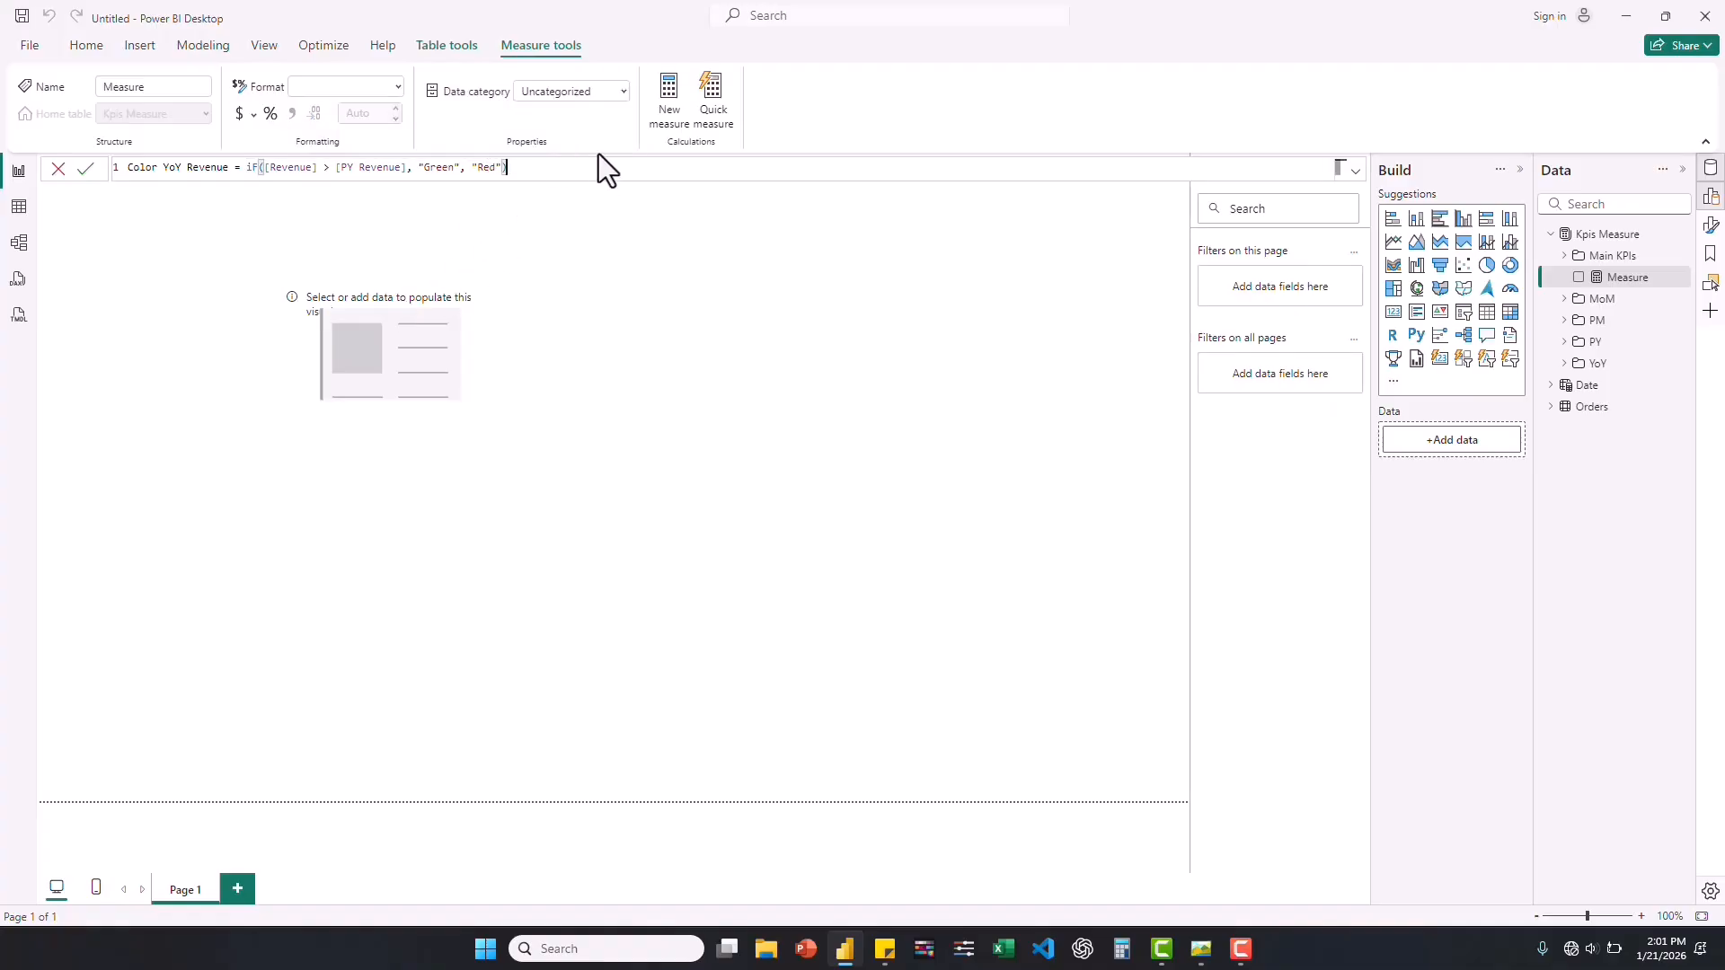
key(Return)
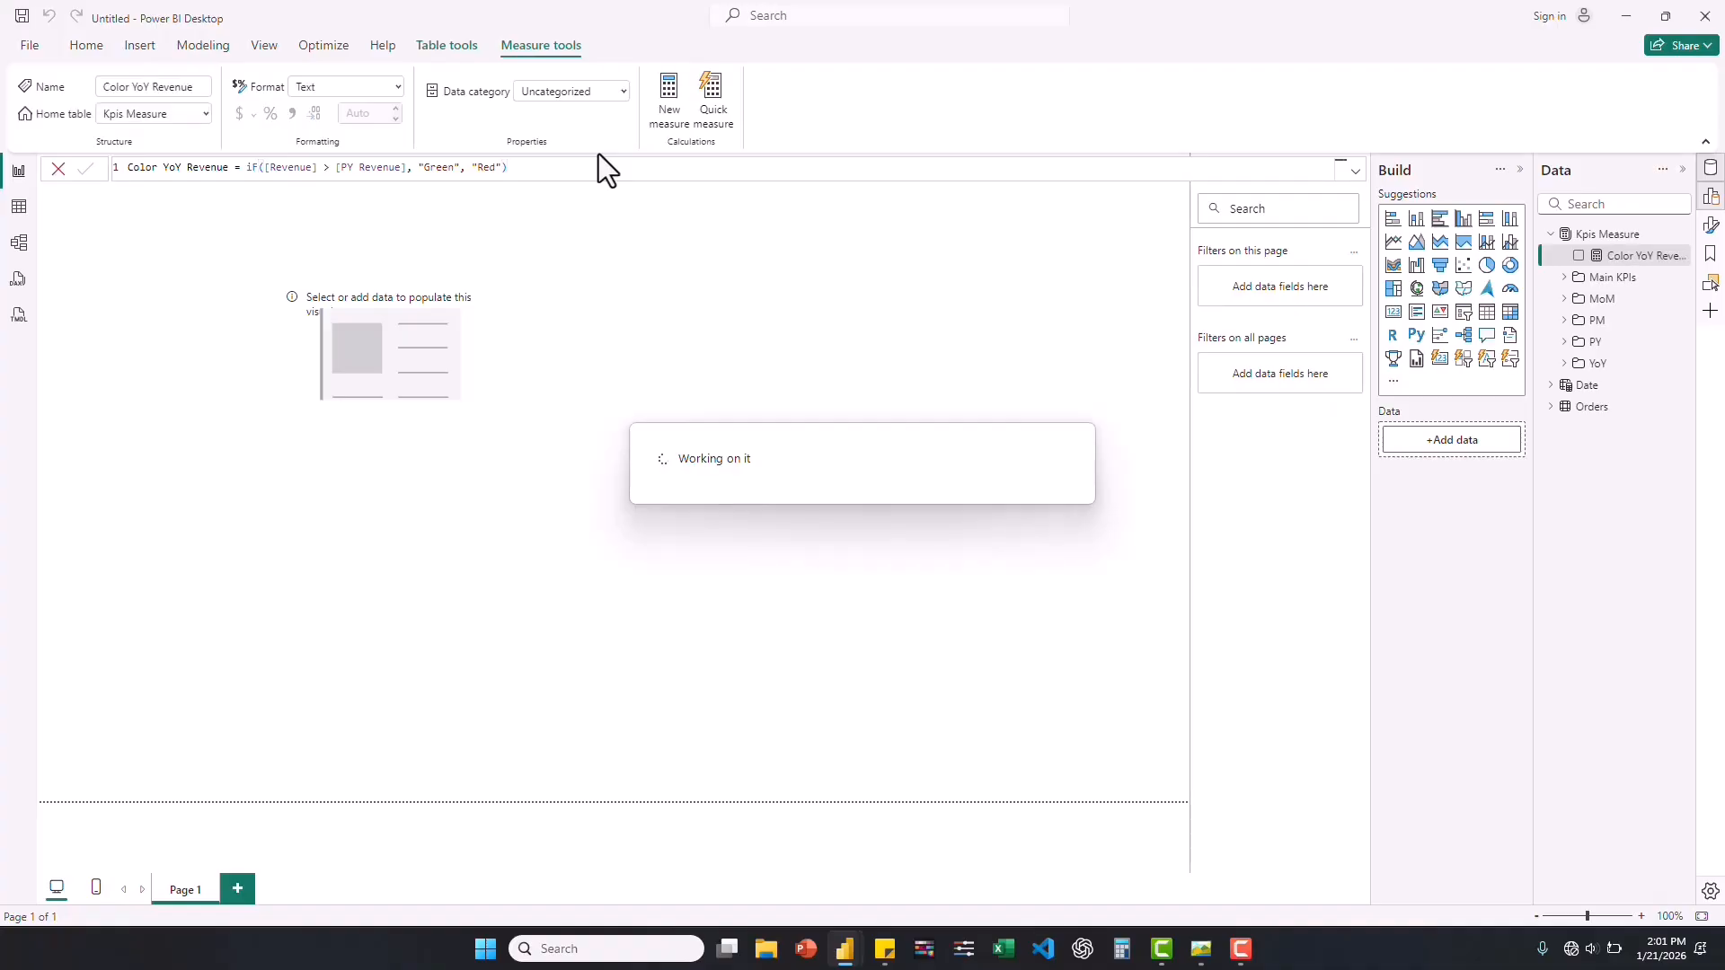
Add a card visual showing YoY Revenue and place it just below the empty card visual.
click(1565, 365)
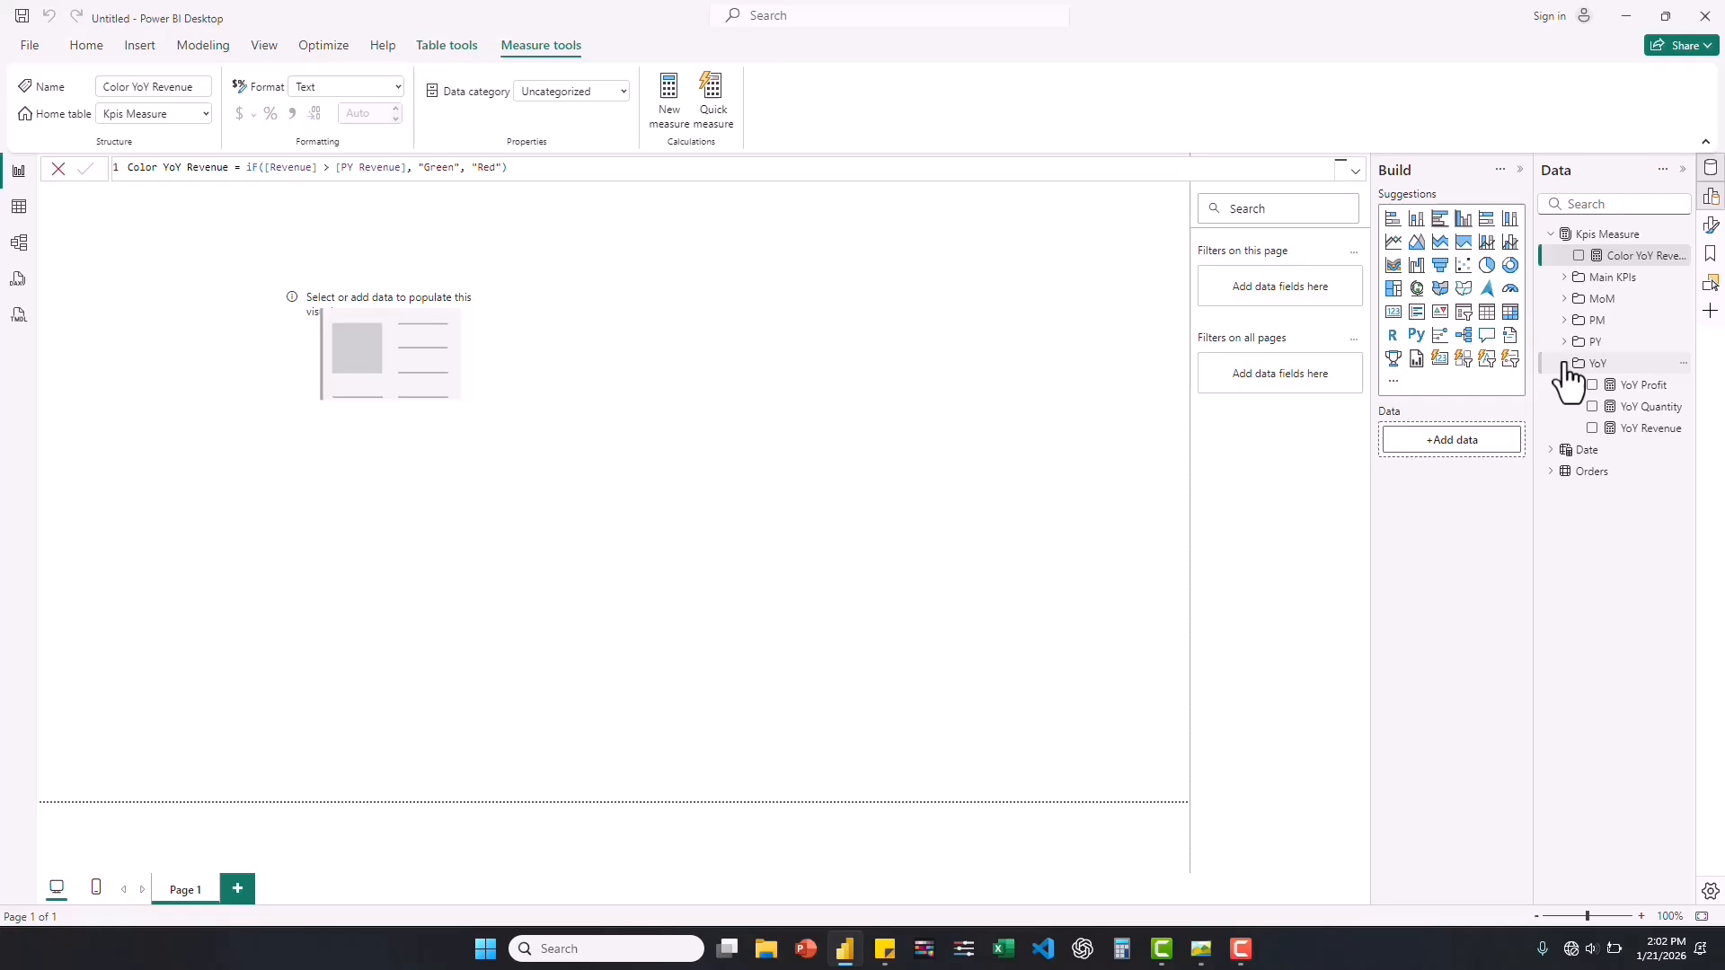
click(1592, 429)
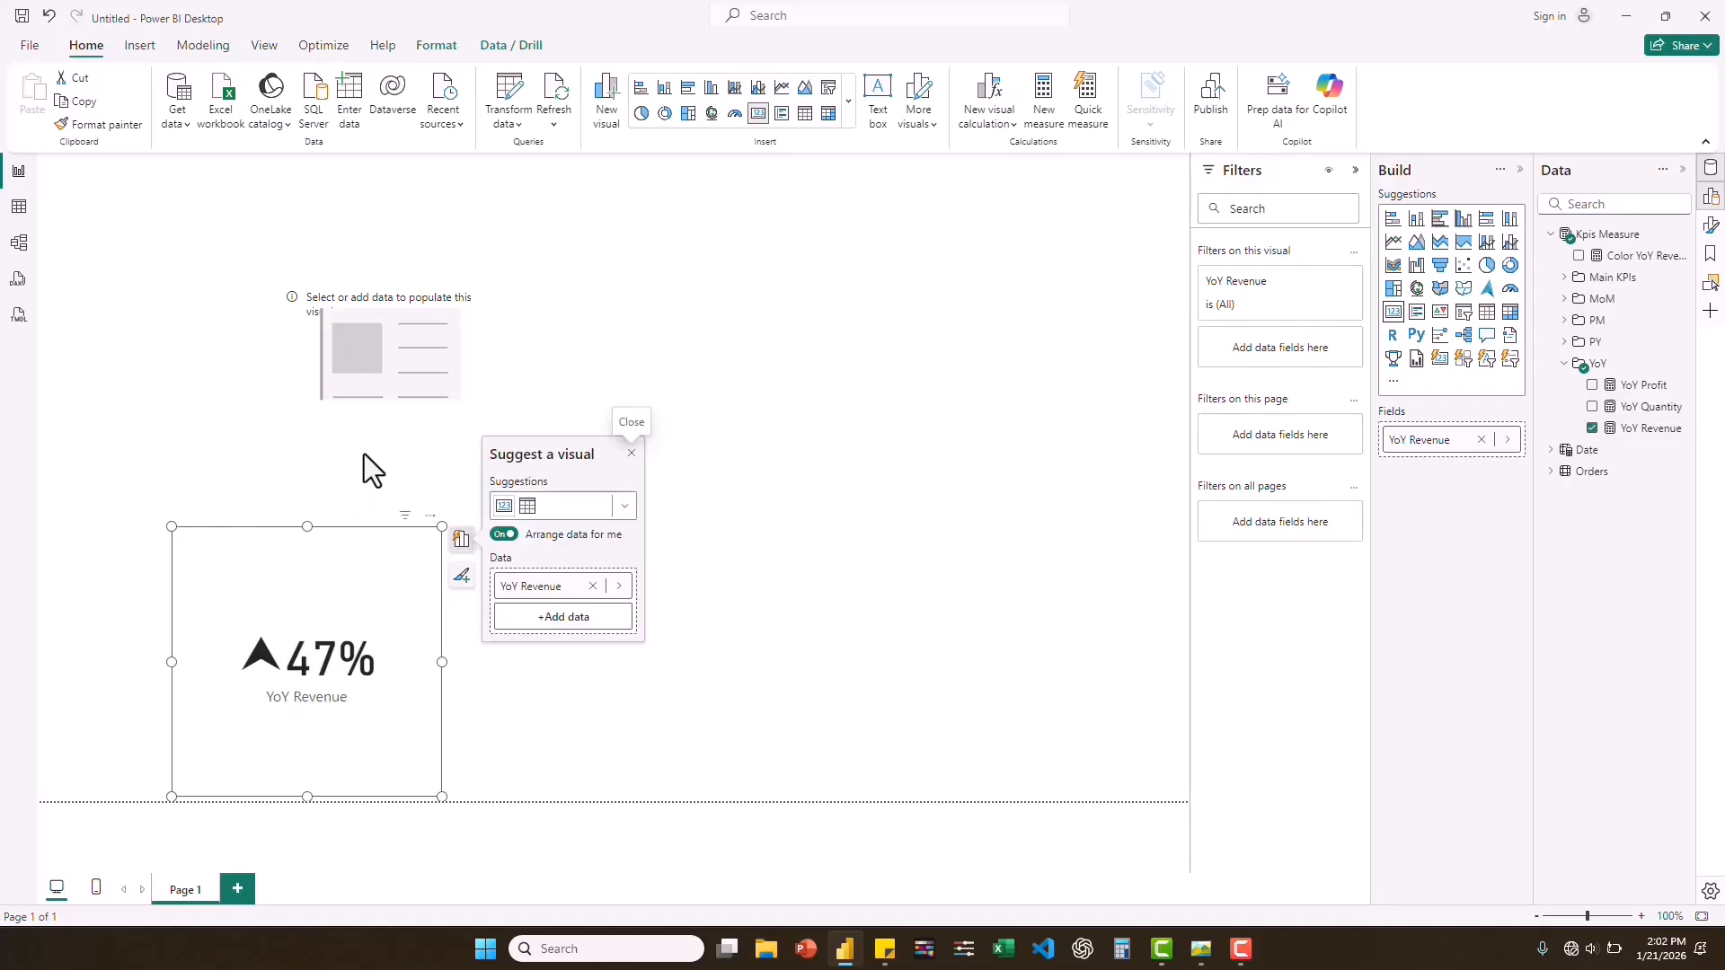
drag(270, 530, 340, 467)
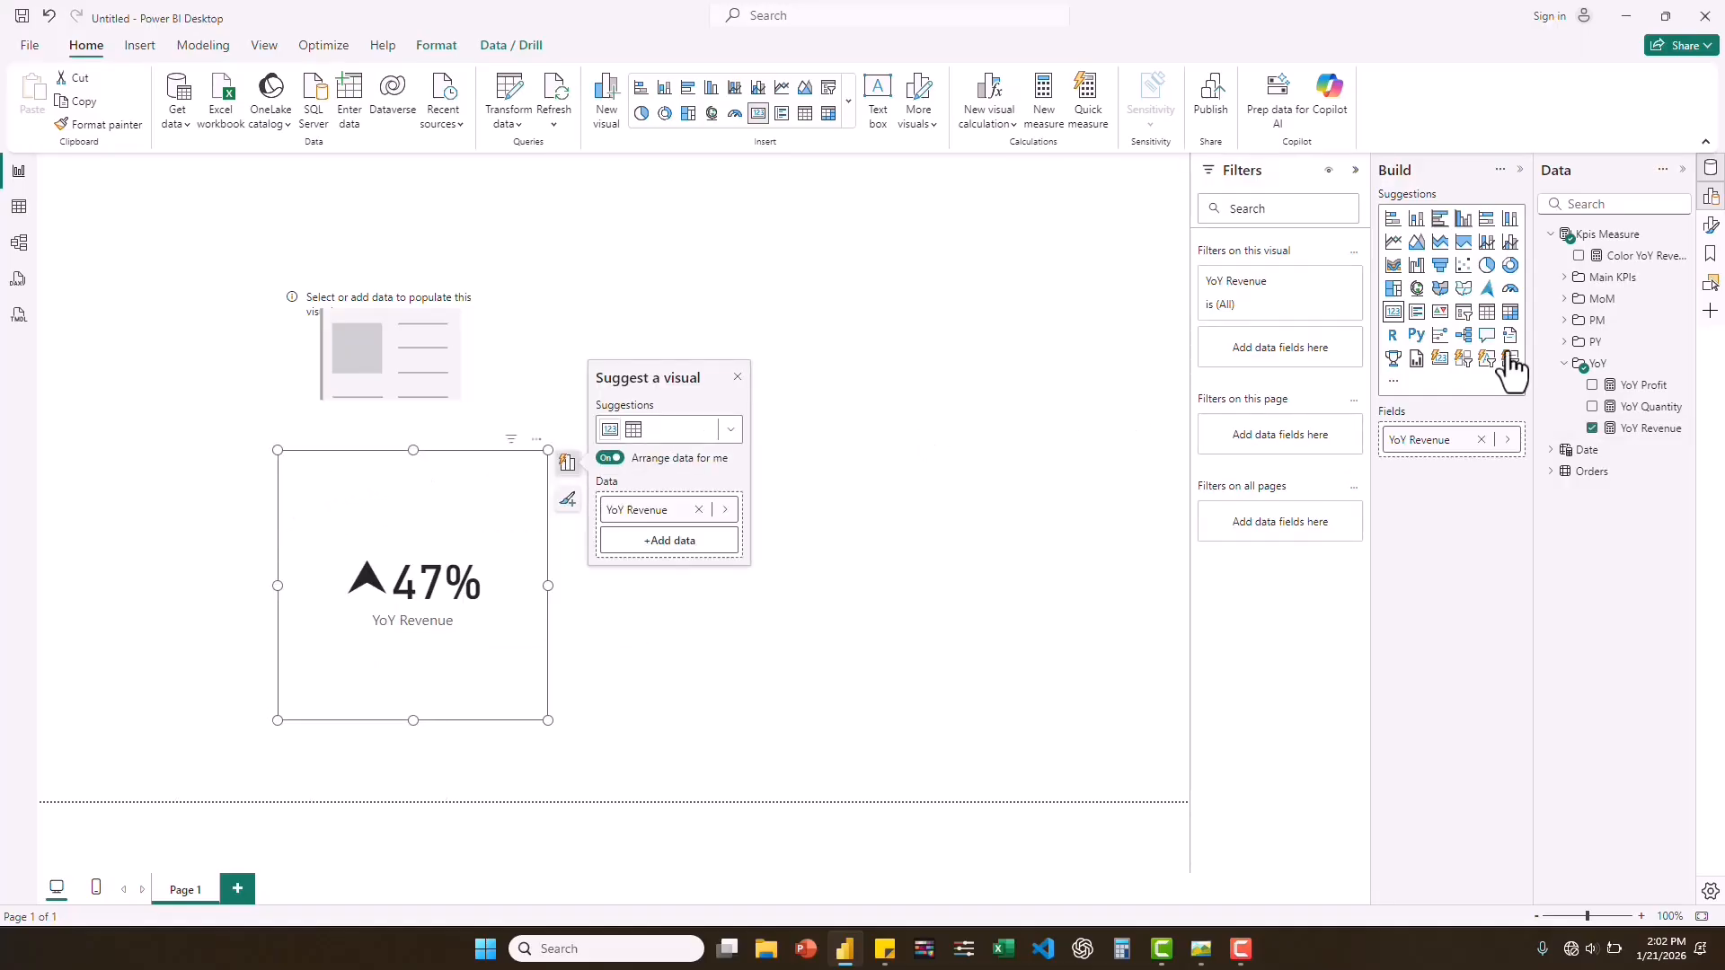
Apply conditional formatting to the YoY Revenue card's callout value color, using the Field value style based on Color YoY Revenue.
click(1713, 231)
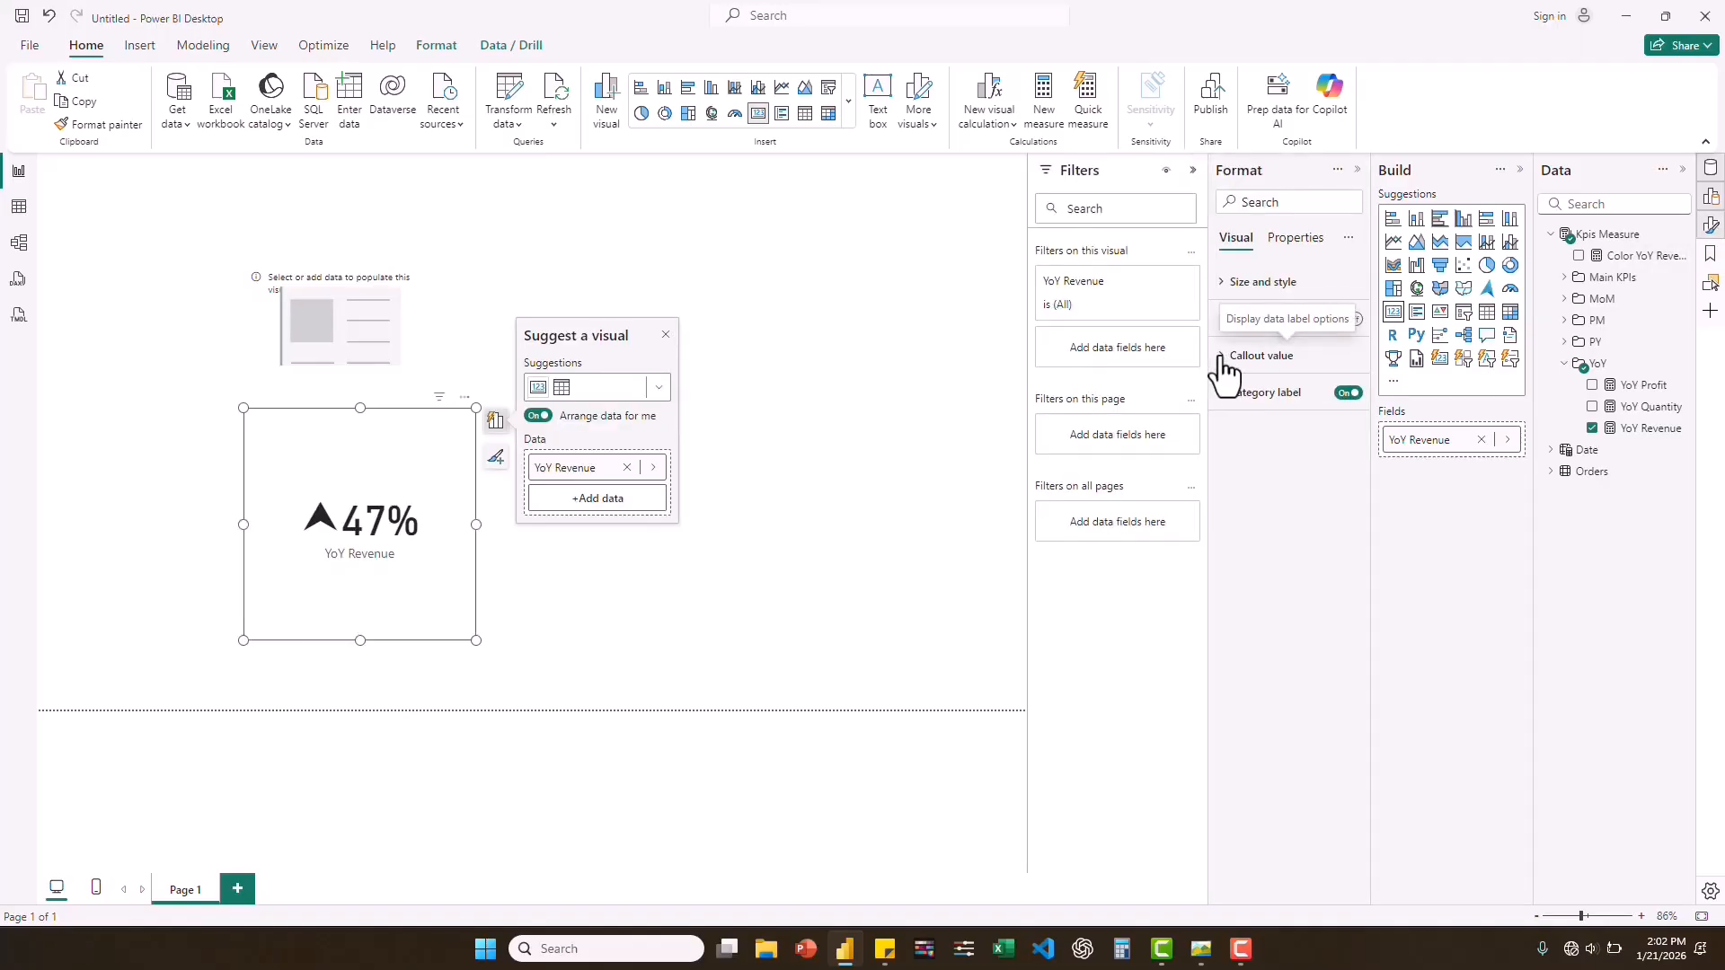
click(1222, 355)
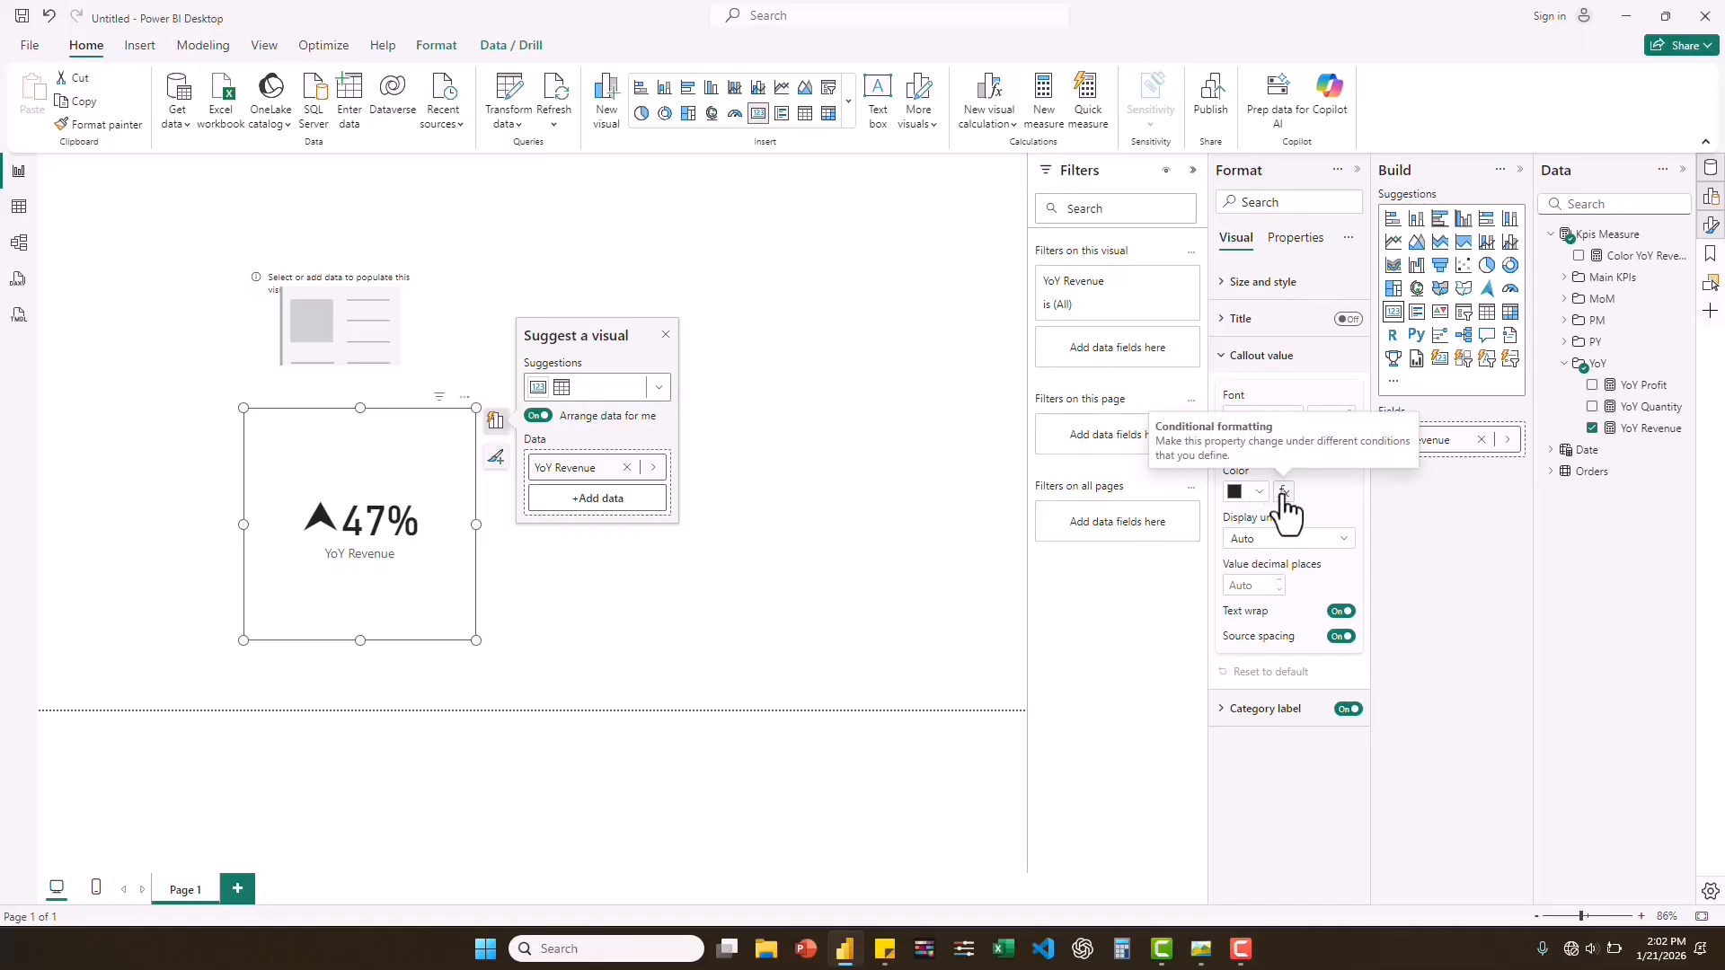
click(1283, 491)
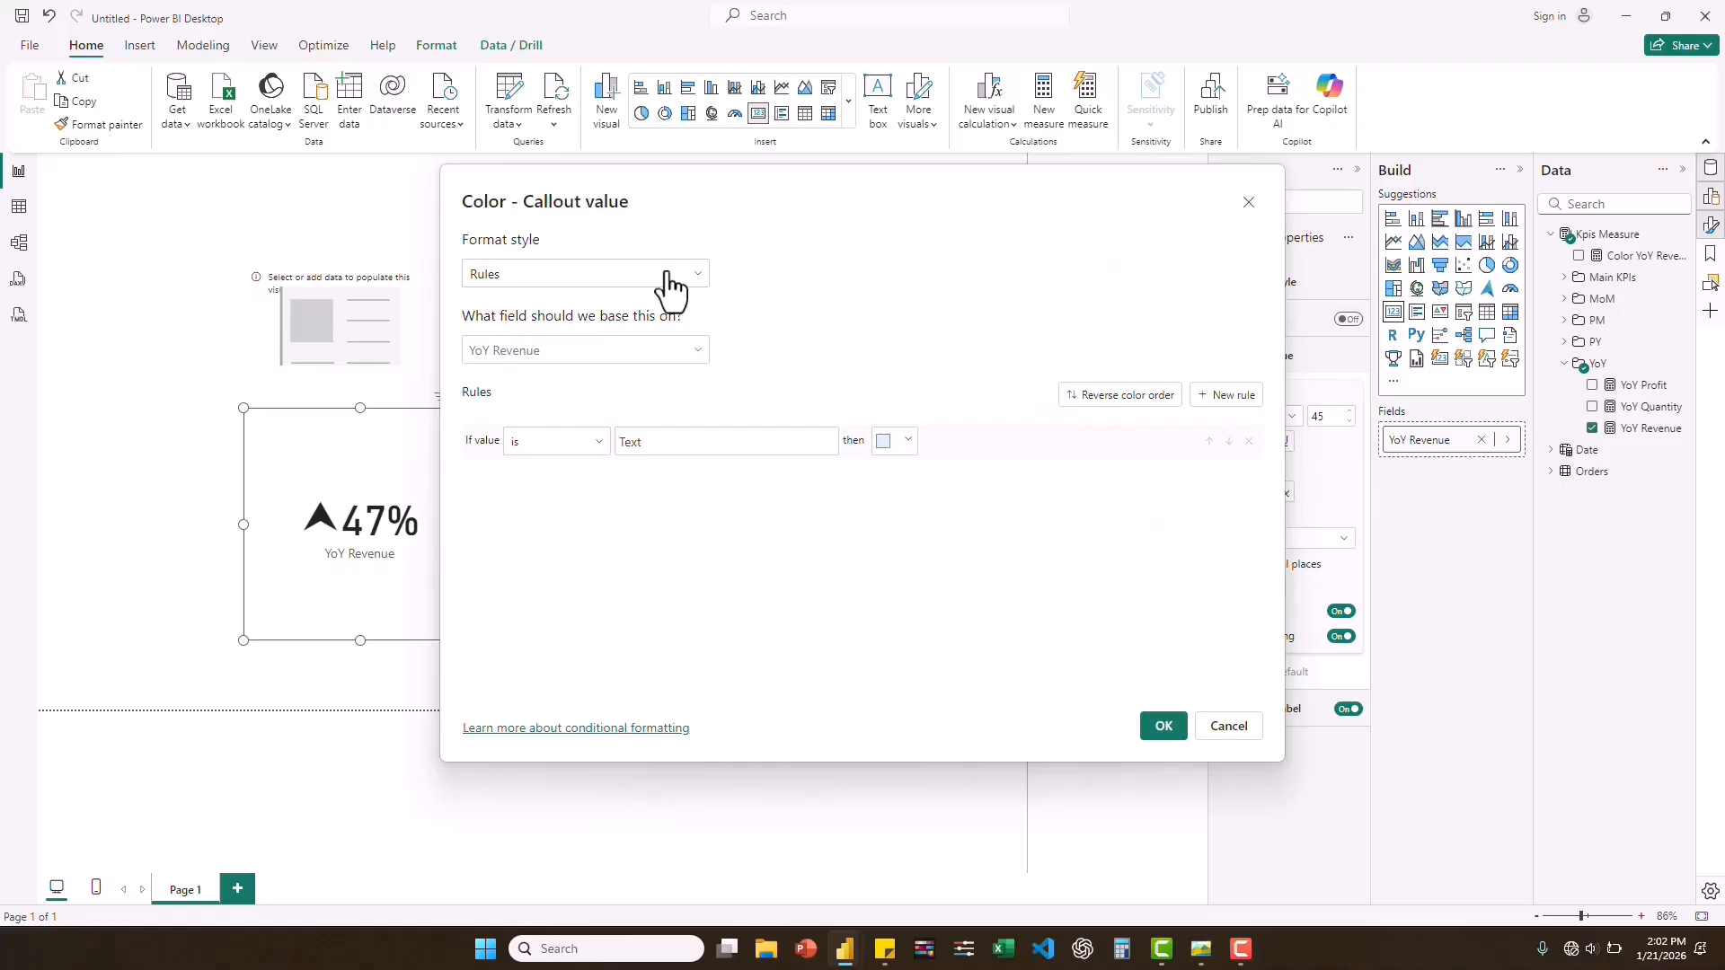
click(661, 280)
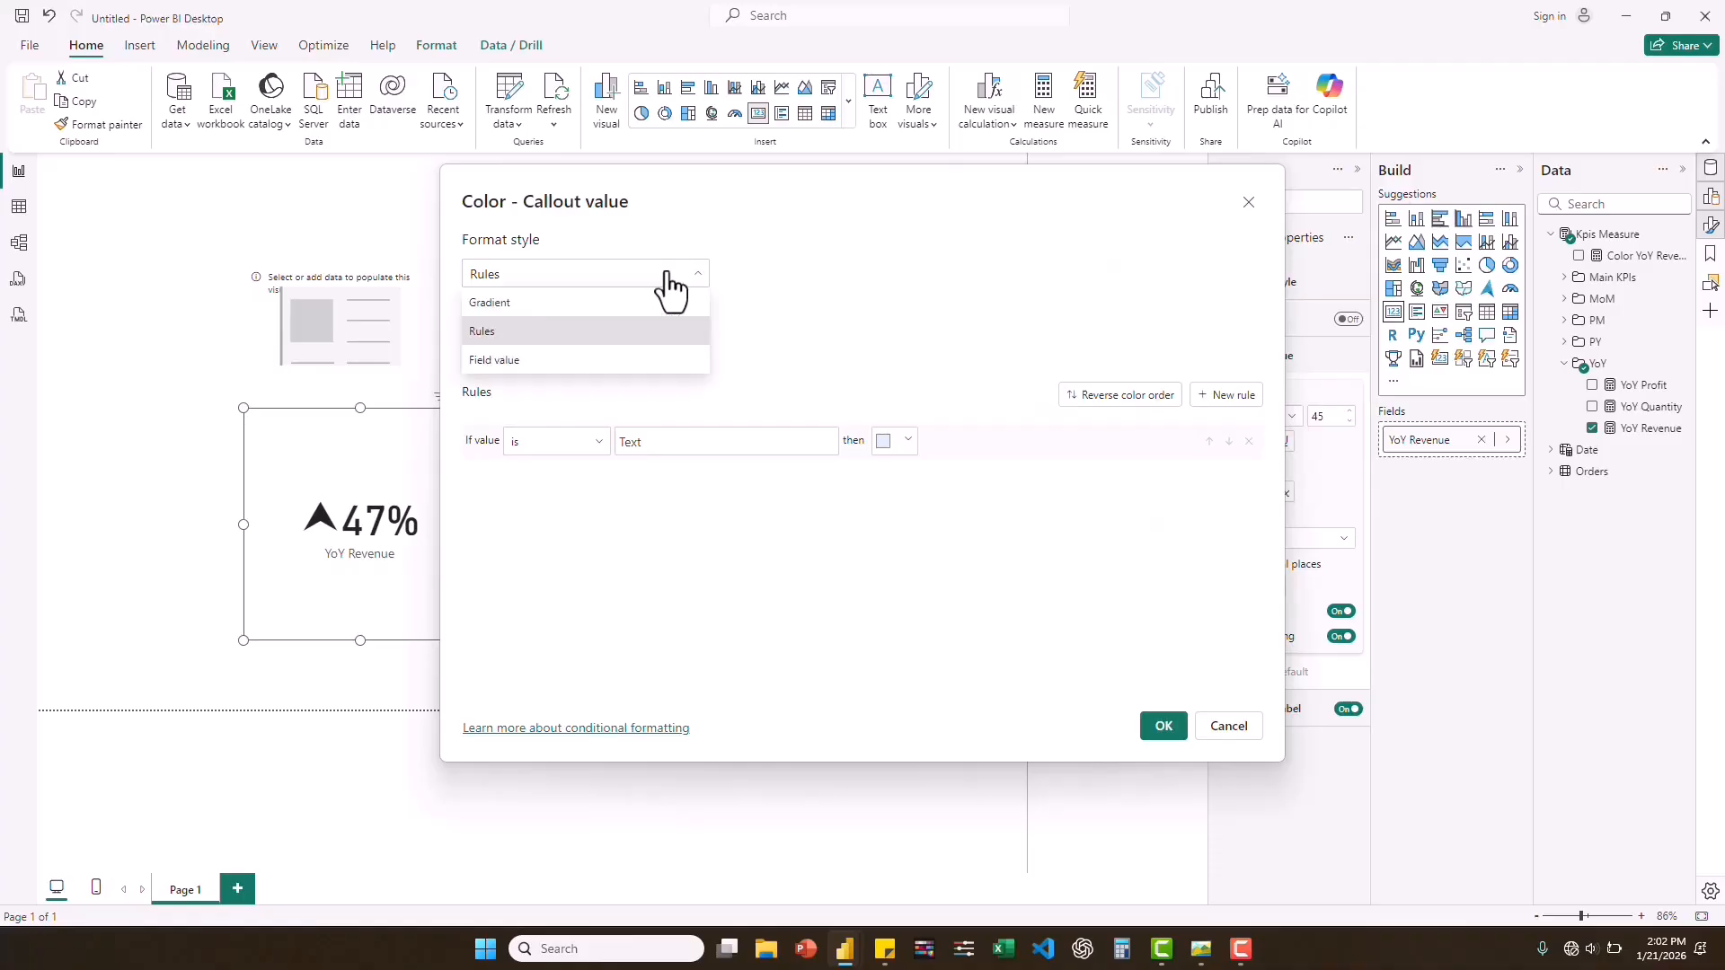
click(550, 361)
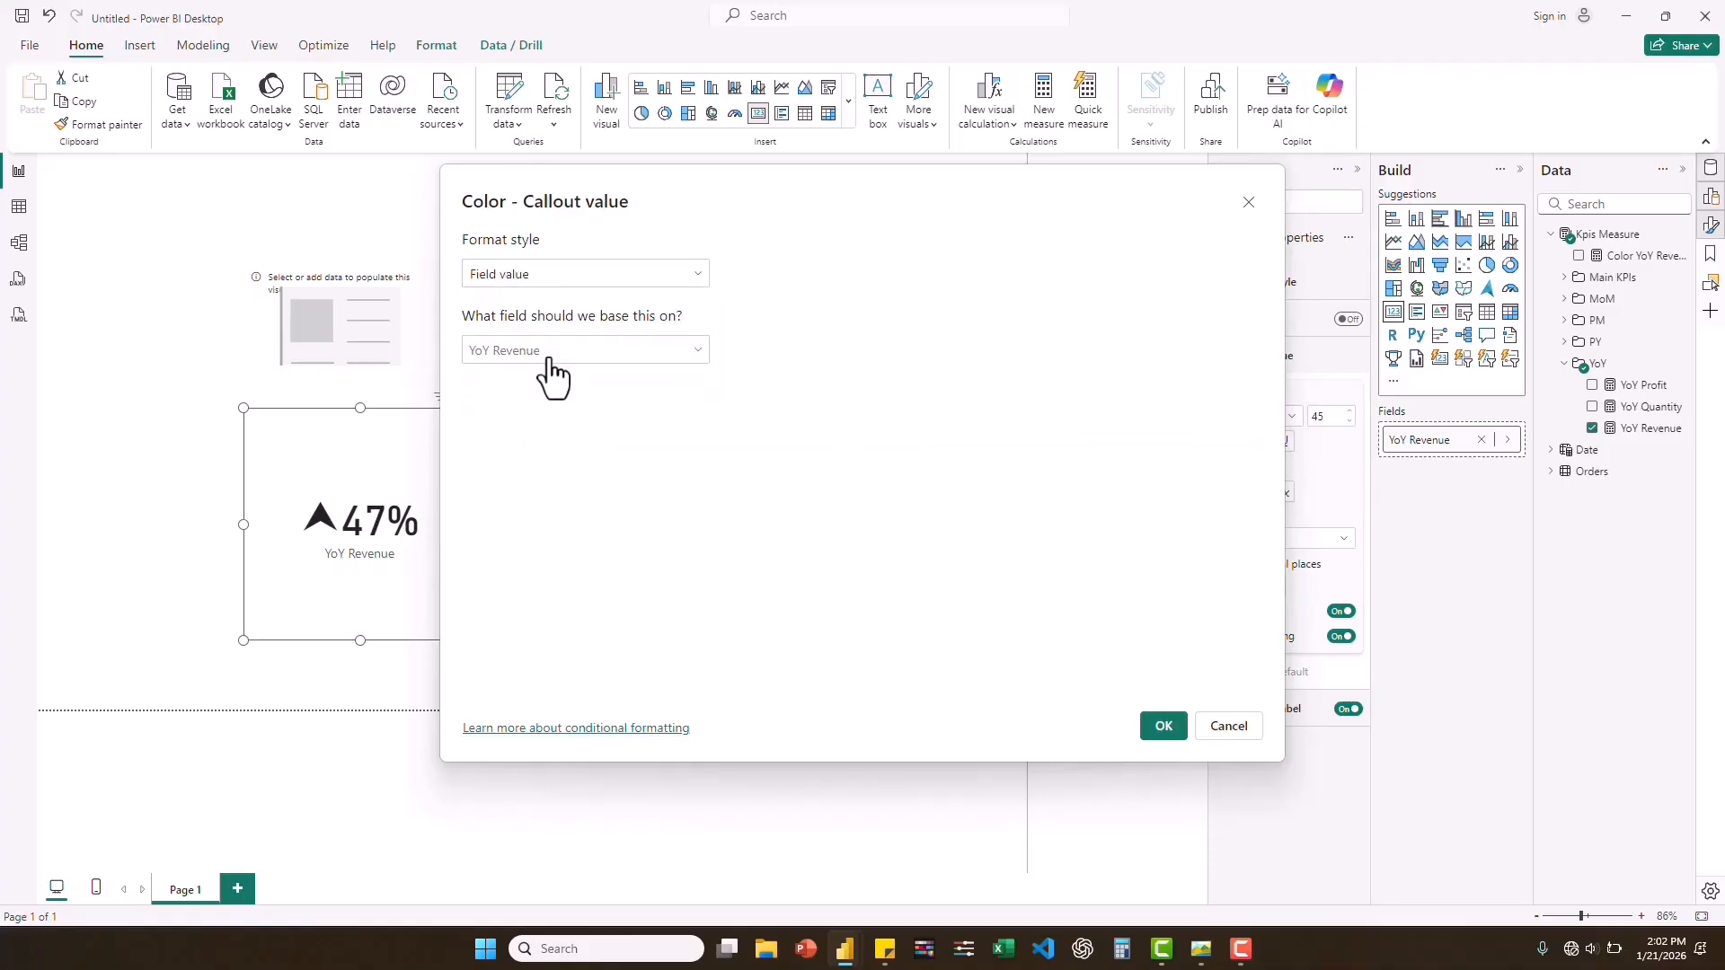
click(700, 352)
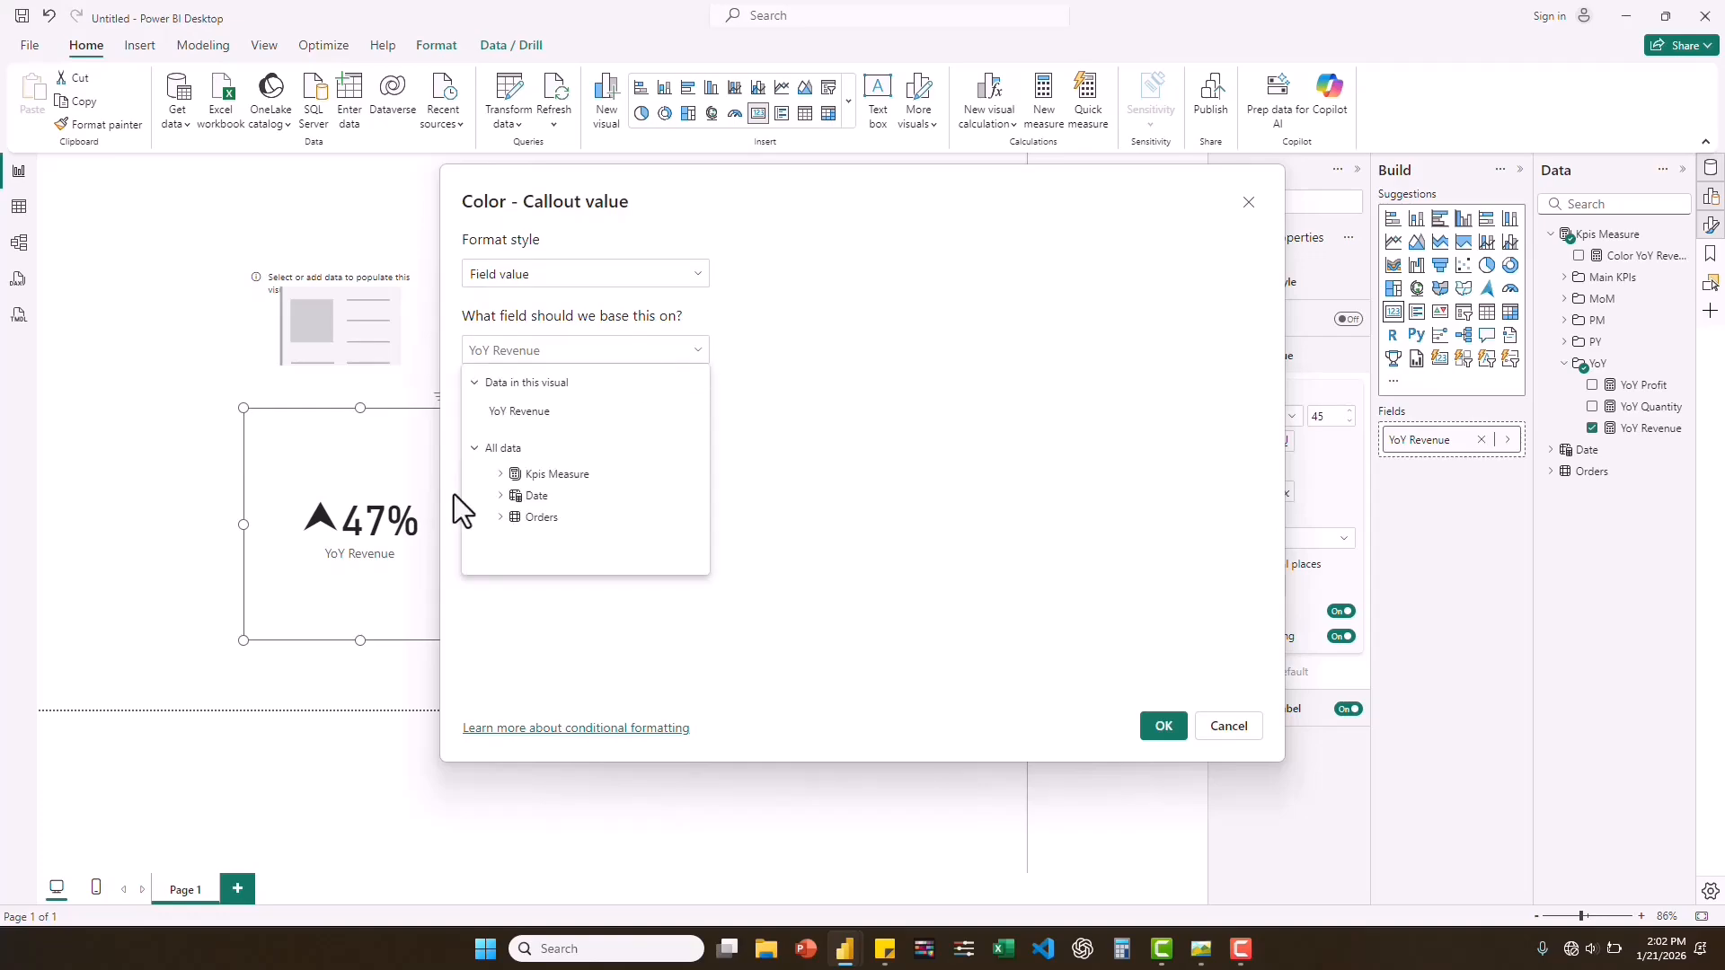
click(501, 475)
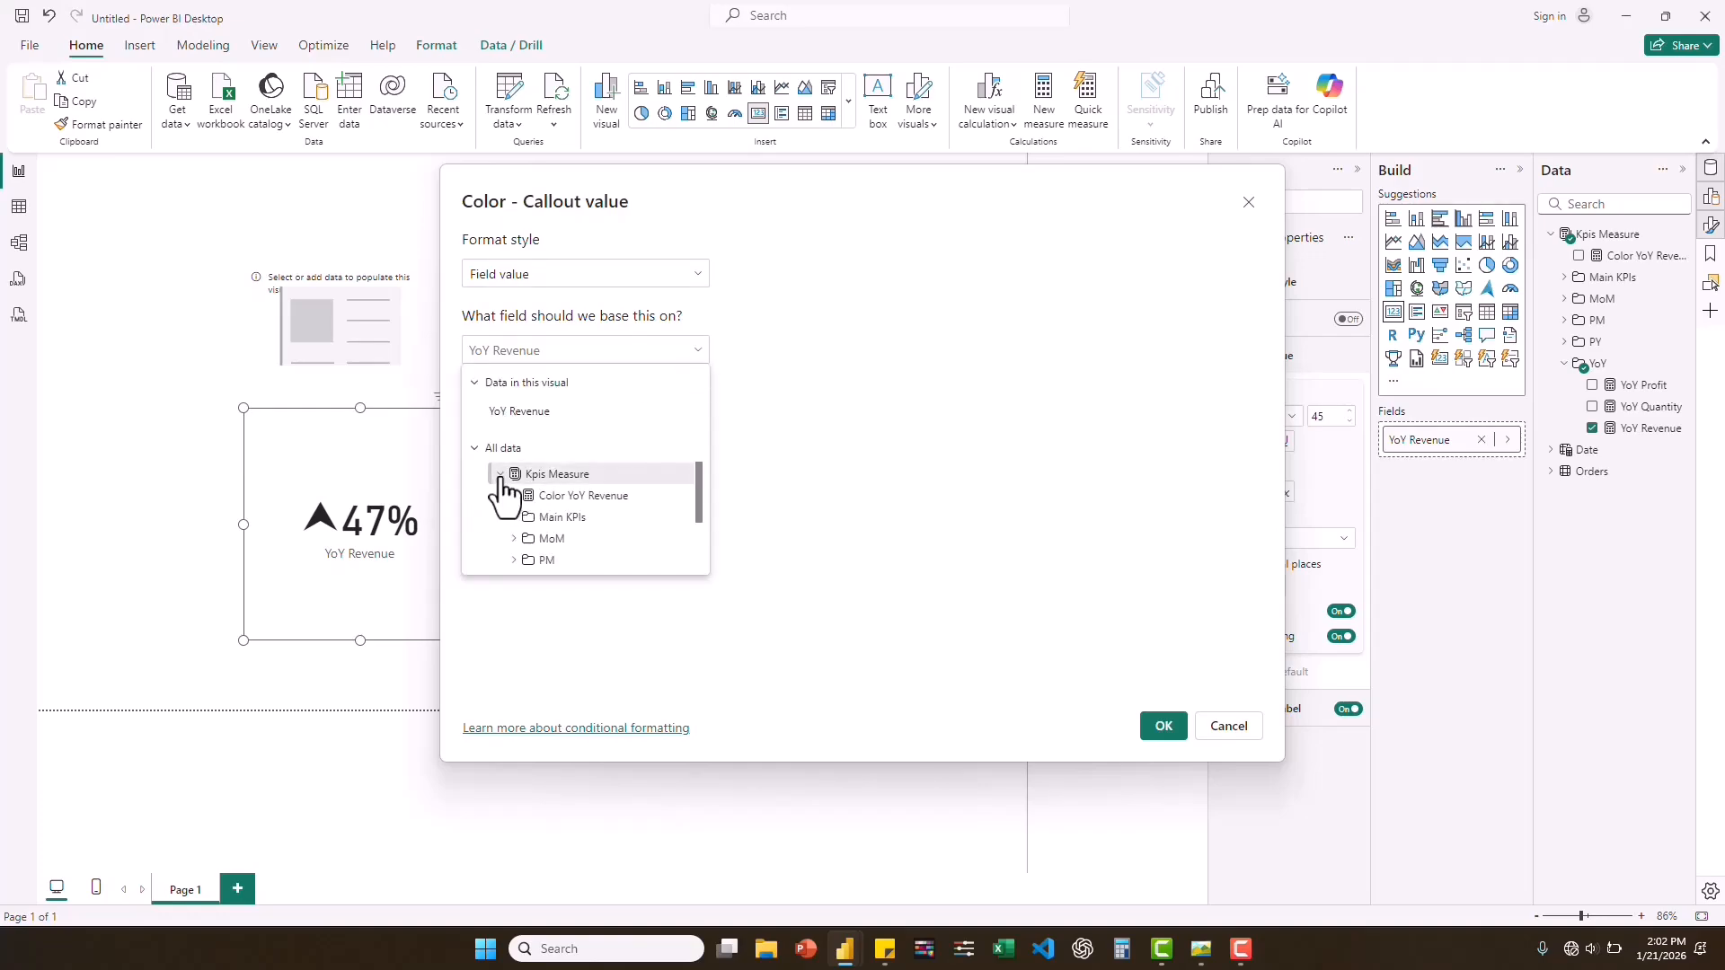
click(579, 497)
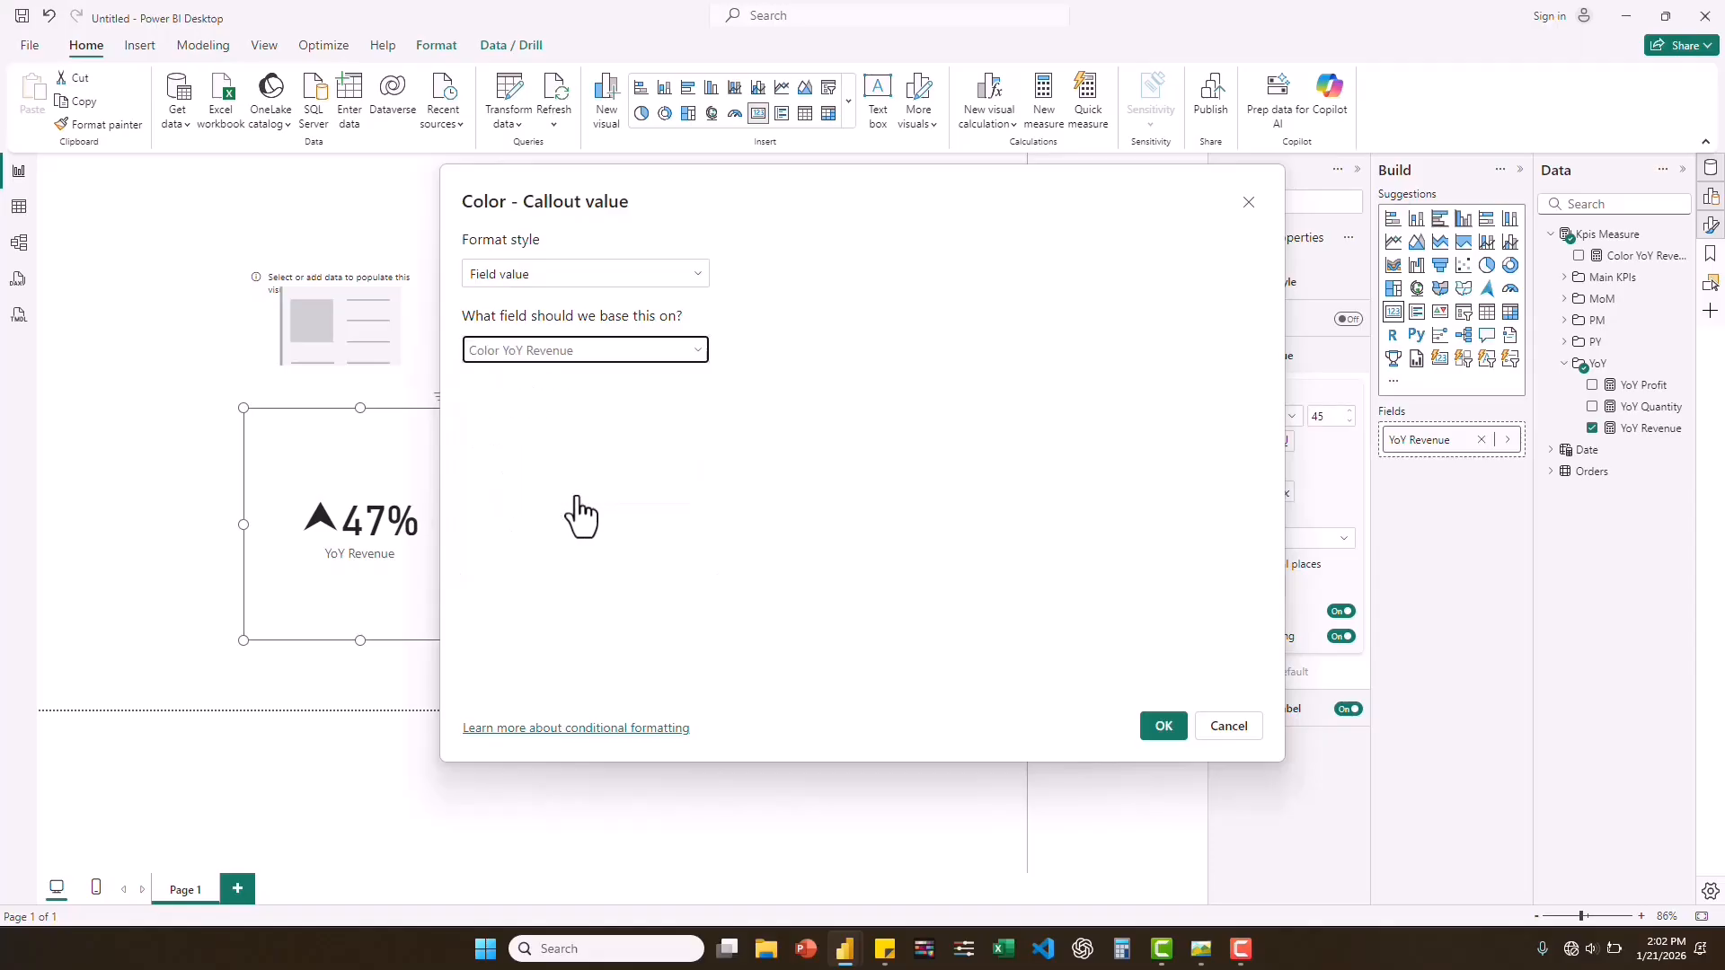
click(1163, 728)
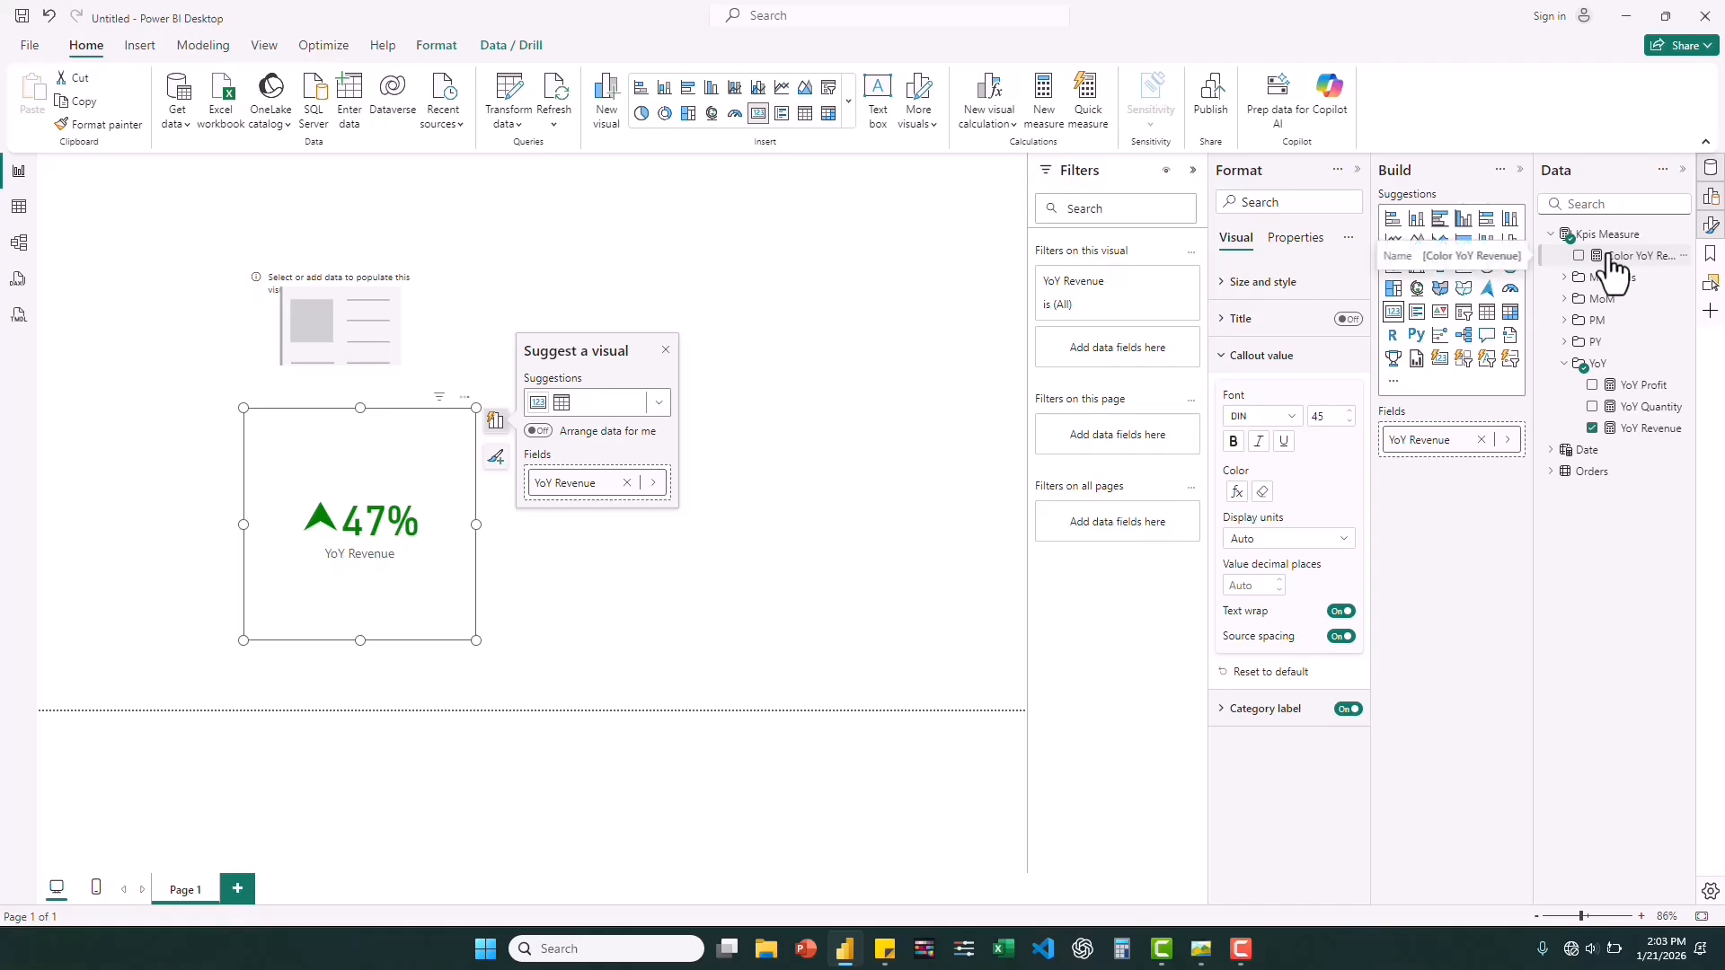
Create a measure in Kpis Measure: Color YoY Profit = IF([Profit] > [PY Profit], "Green", "Red").
right_click(1611, 235)
click(1483, 260)
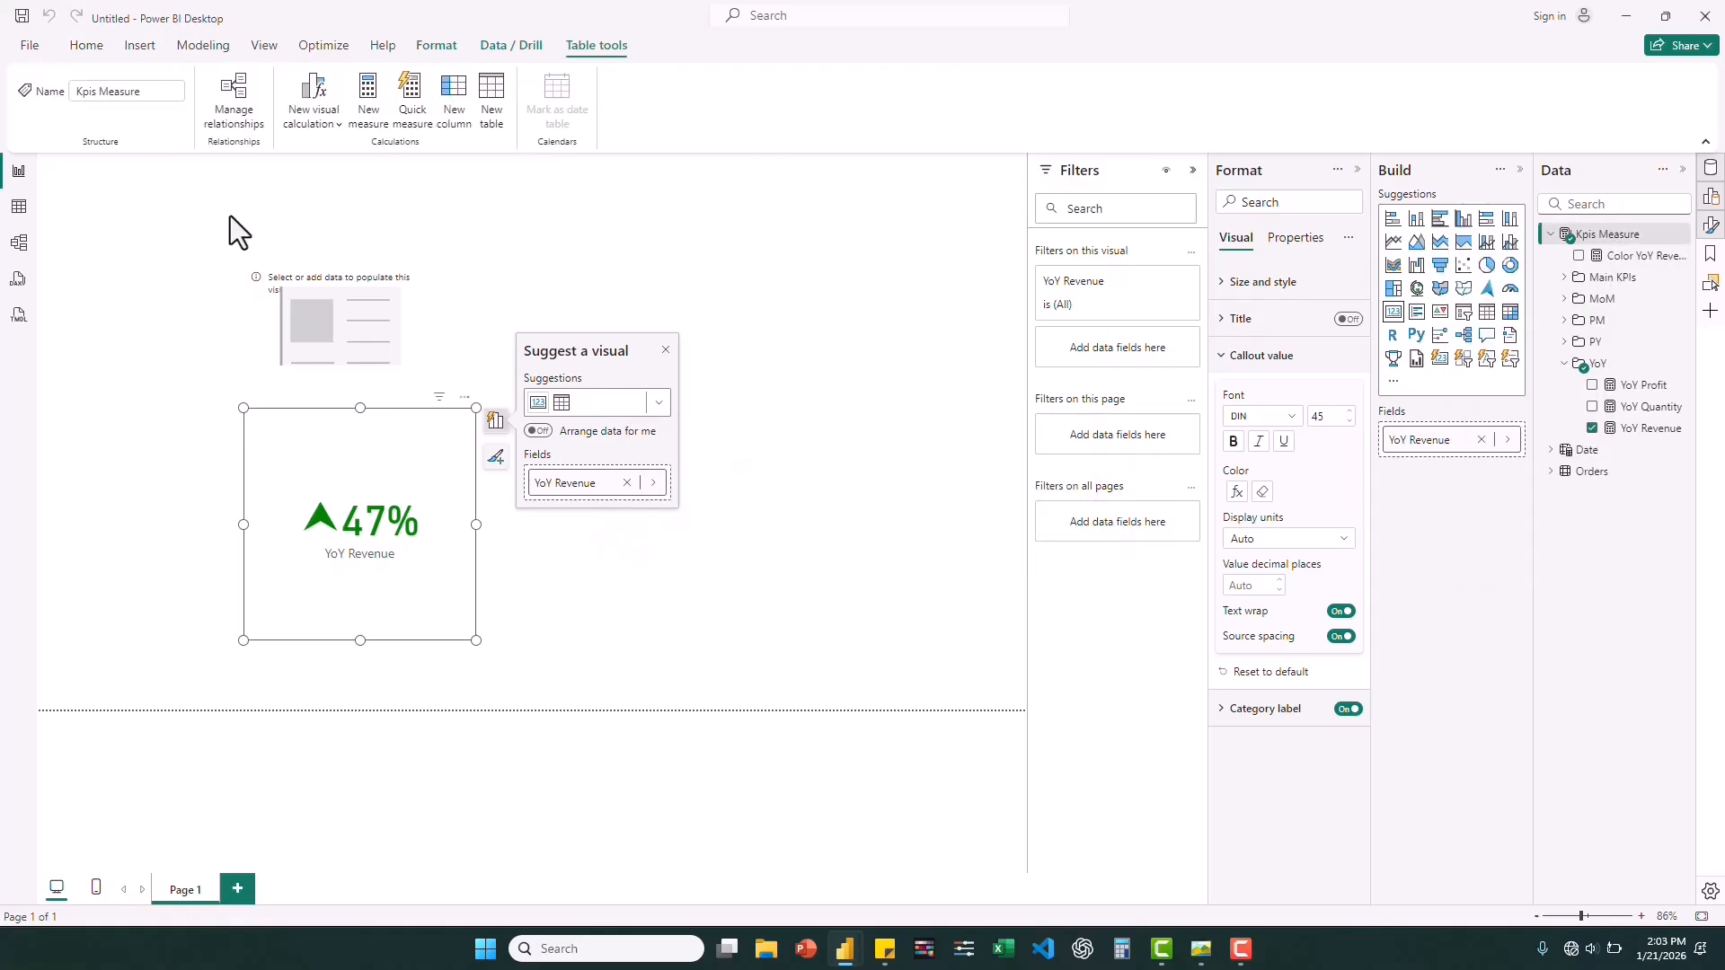
text(Color YoY )
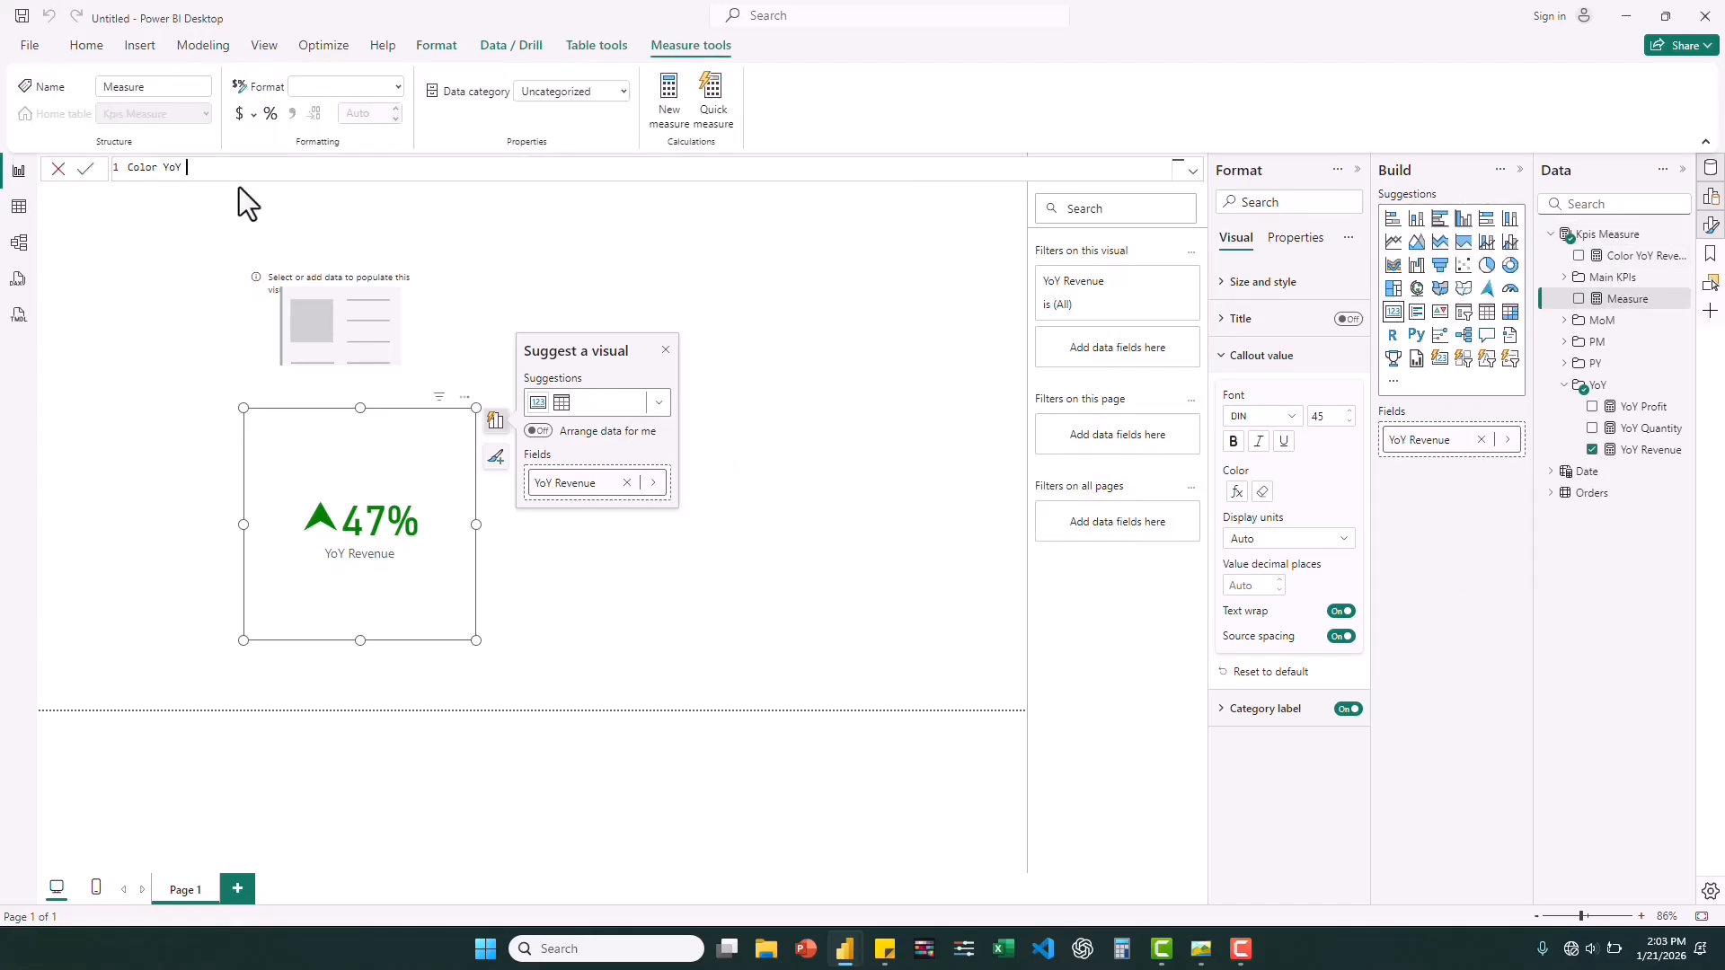
text(Profit = IF([Profit] > pro)
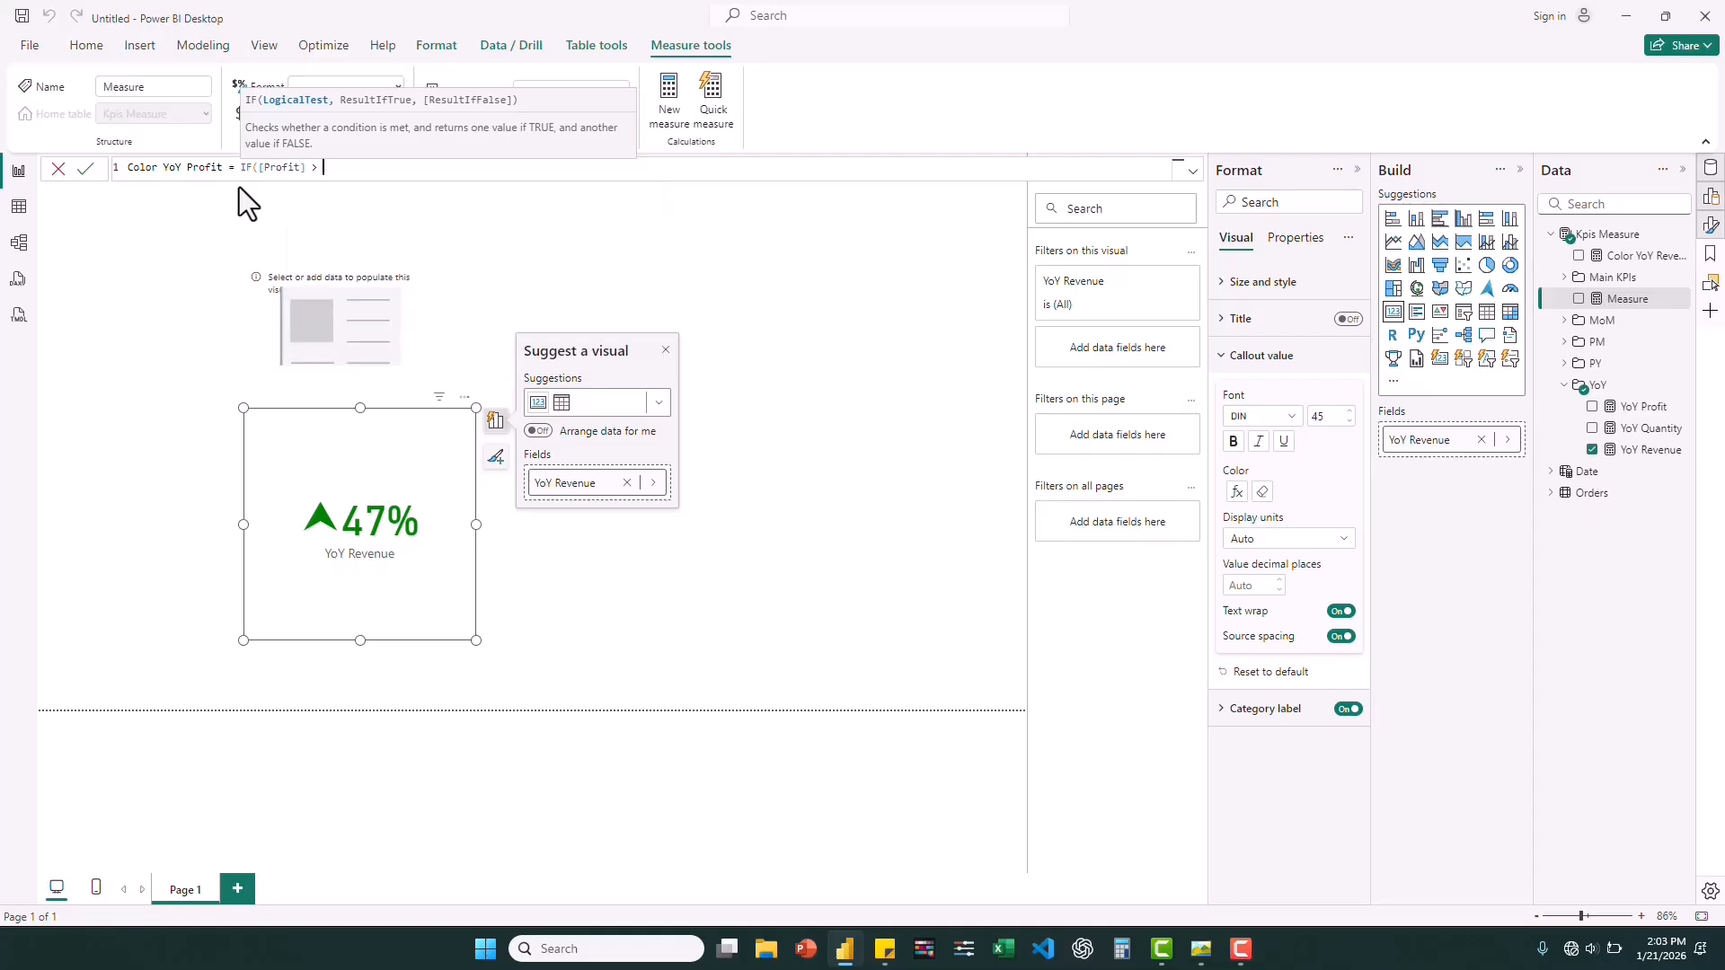
key(Tab)
text(, "Green", "Red"))
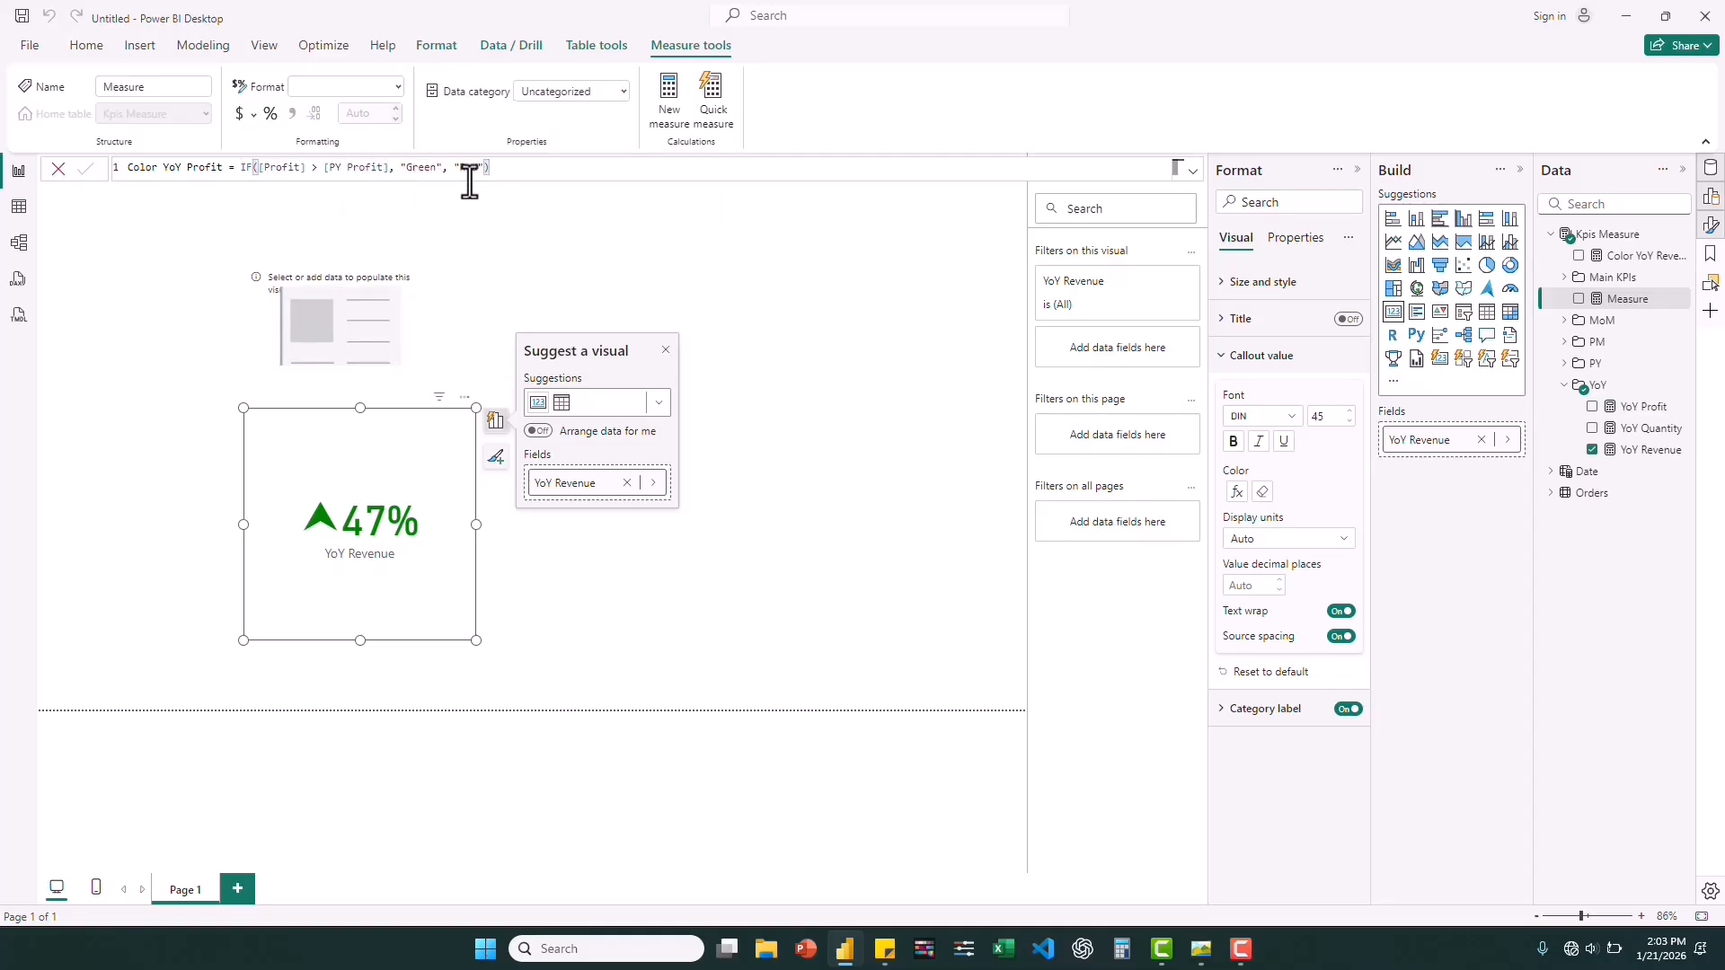
key(Return)
Create a measure in Kpis Measure: Color YoY Quantity = IF([Quantity] > [PY Quantity], "Green", "Red").
right_click(1616, 236)
click(1523, 269)
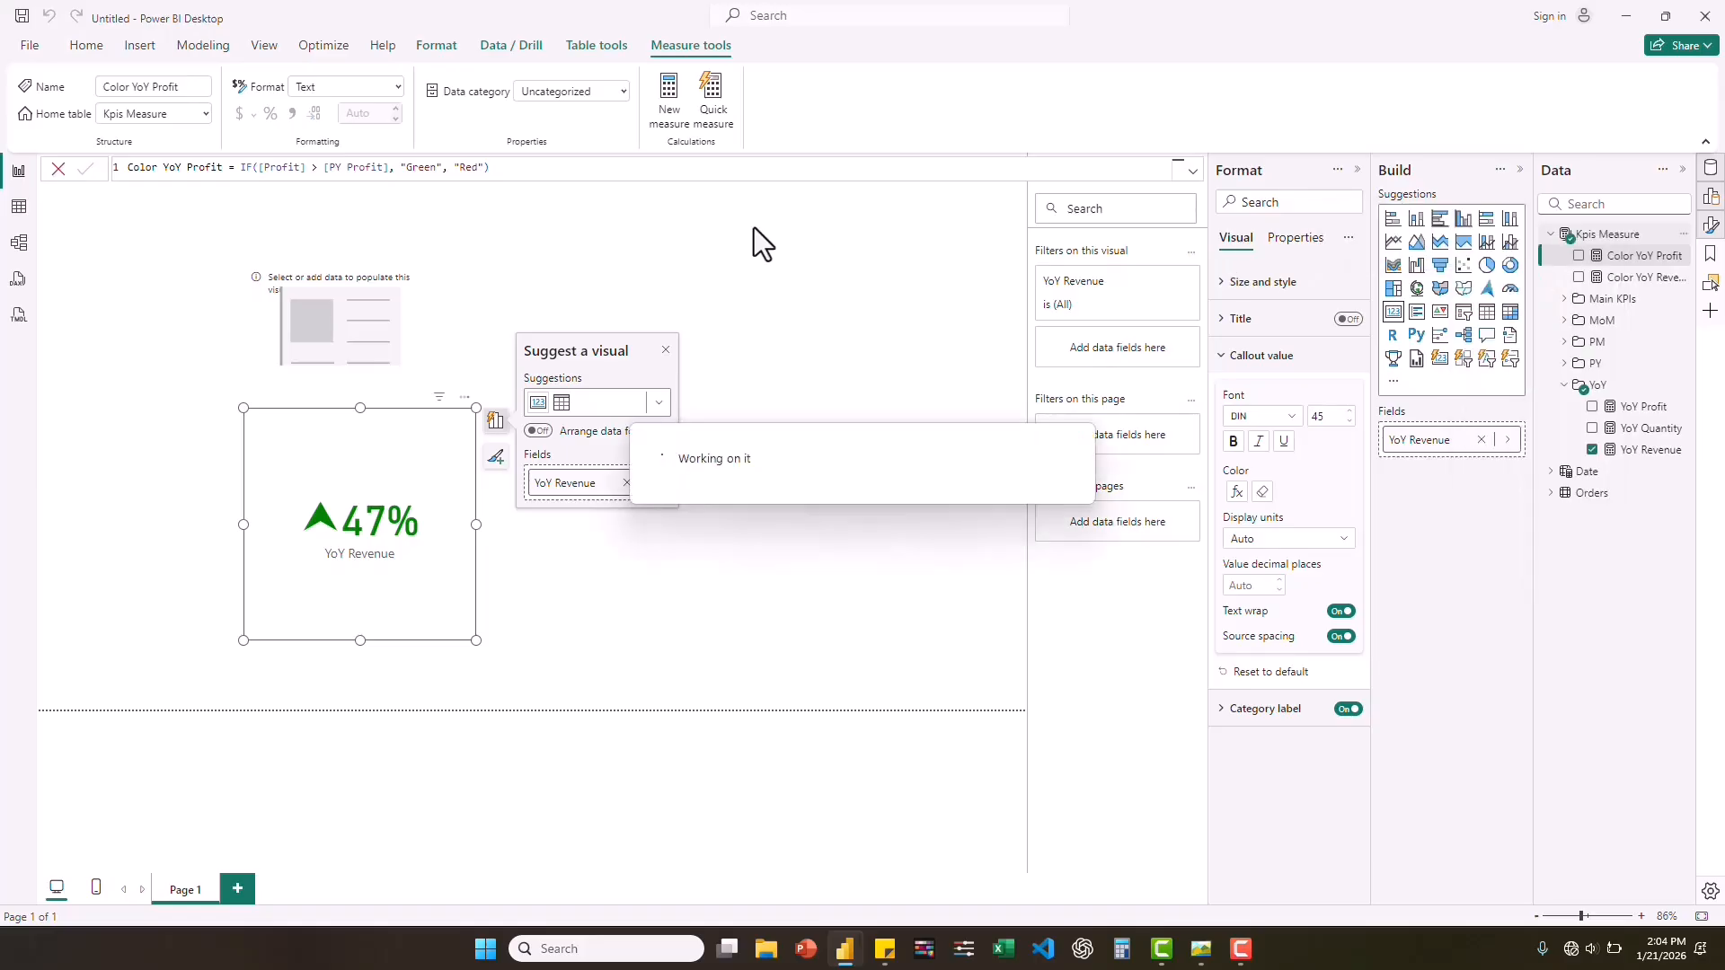
text(Color YoY )
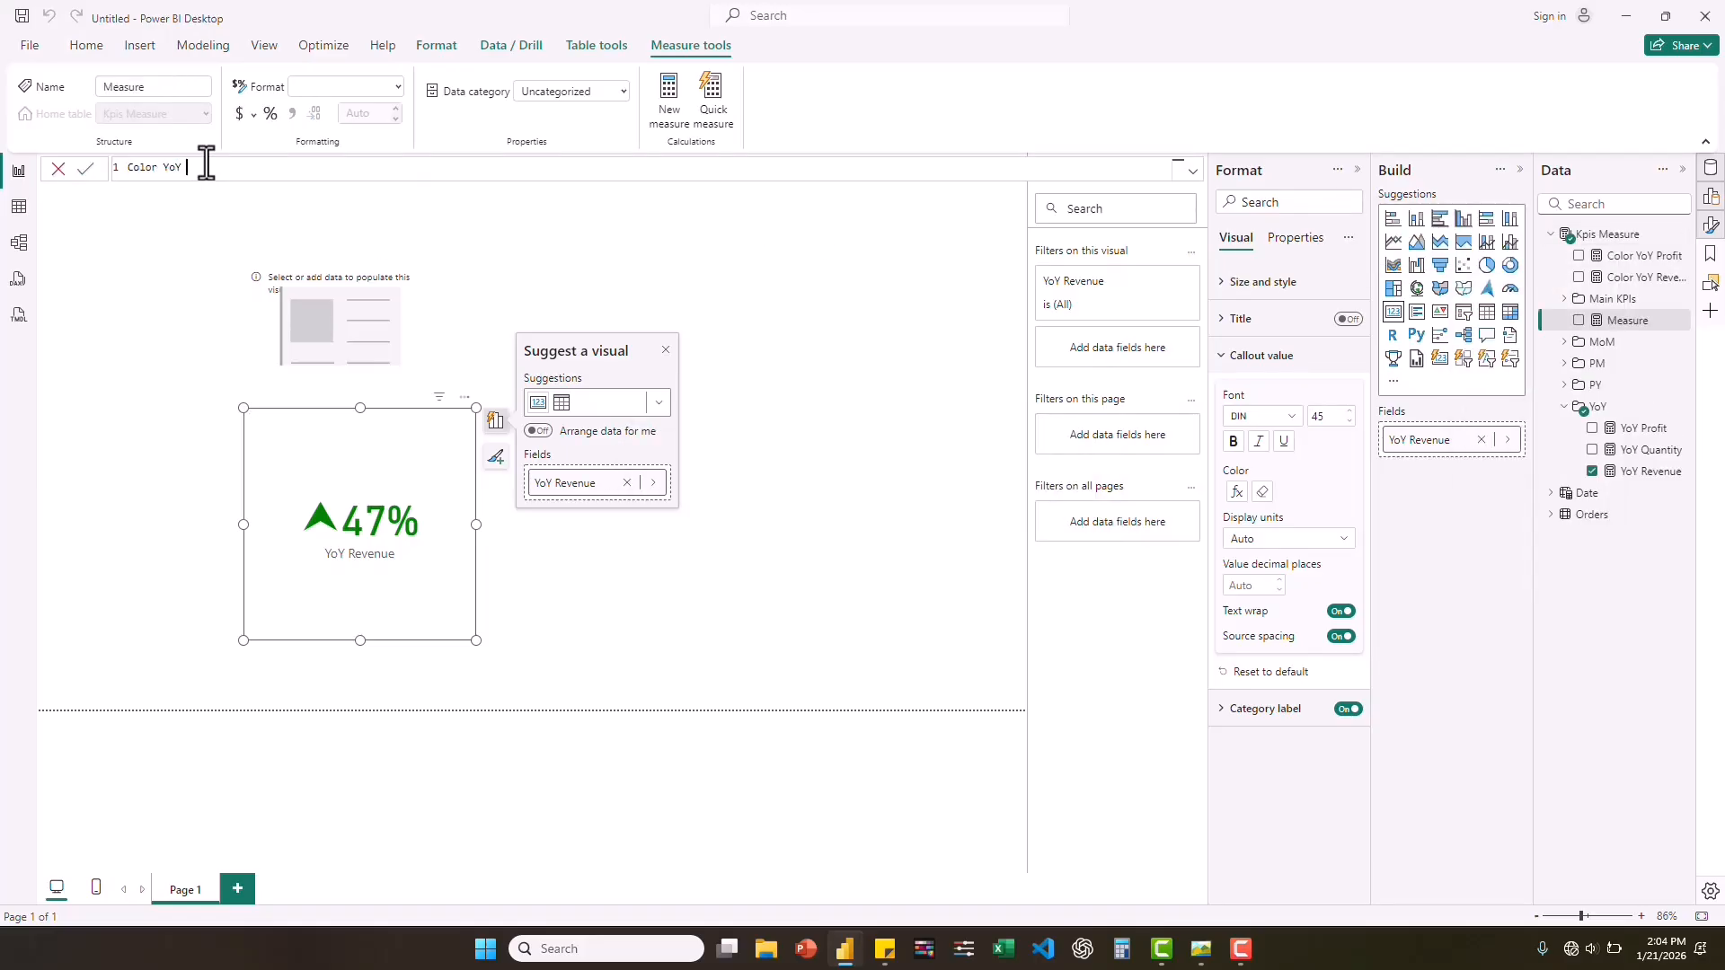
text(Quantity = IF([Quantity] > q)
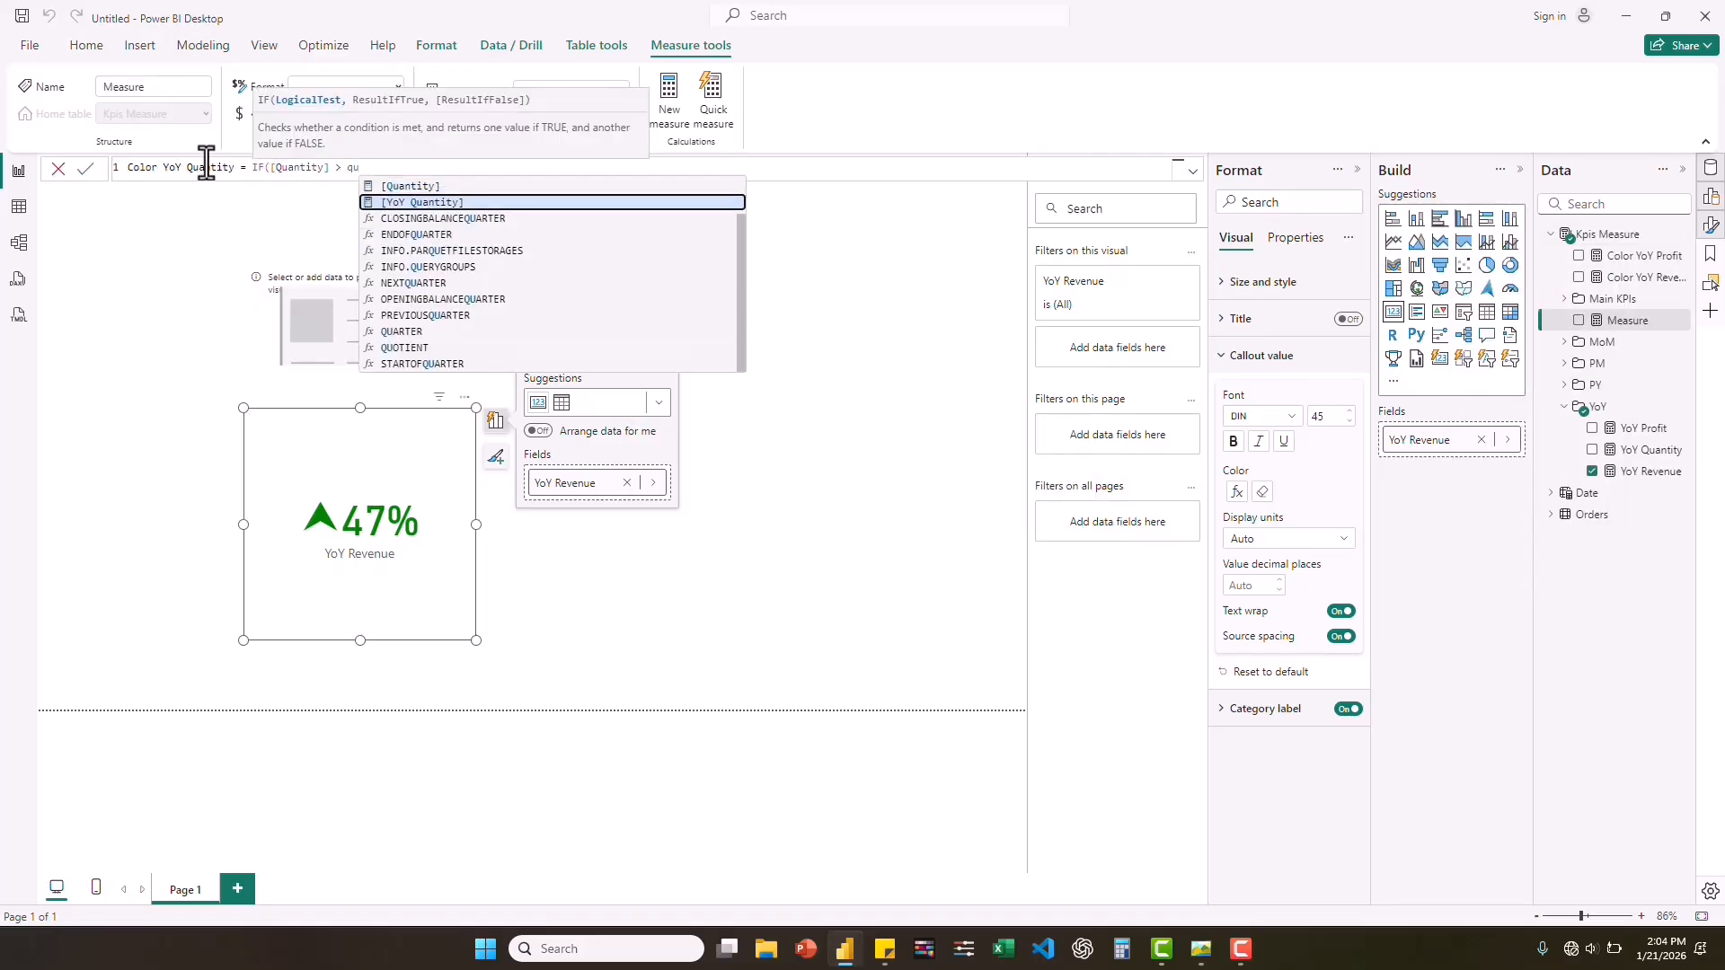
key(BackSpace)
text([PY Quantity],)
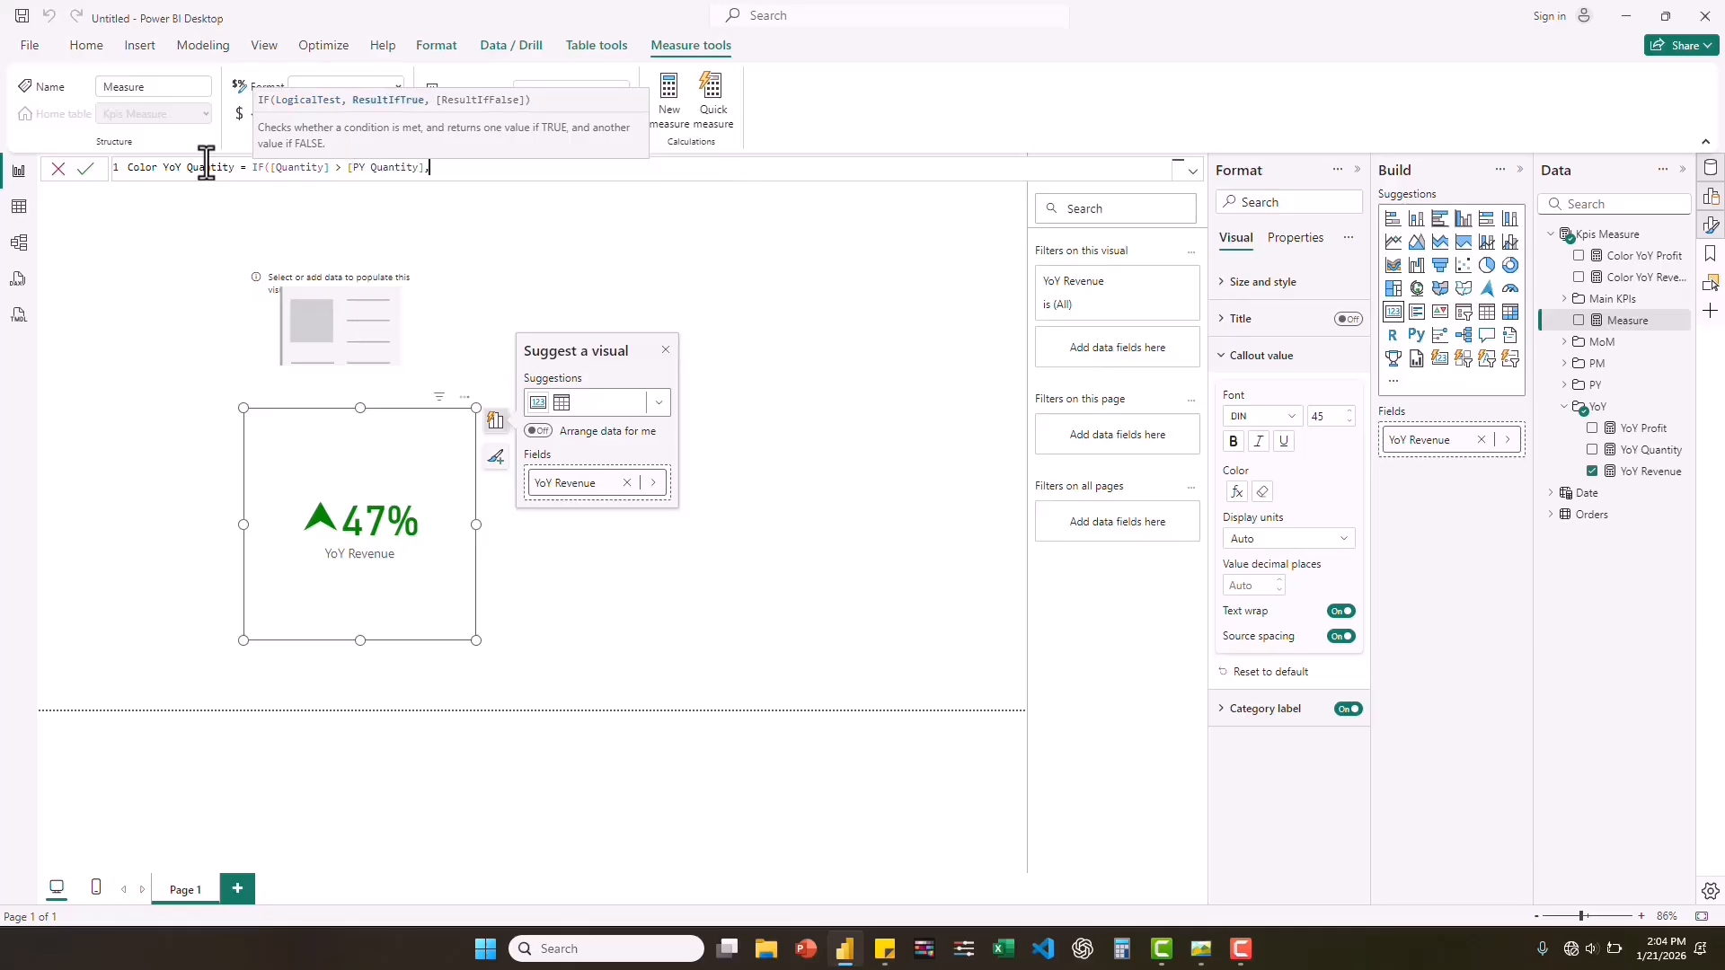
text( "green", "Red"))
key(Return)
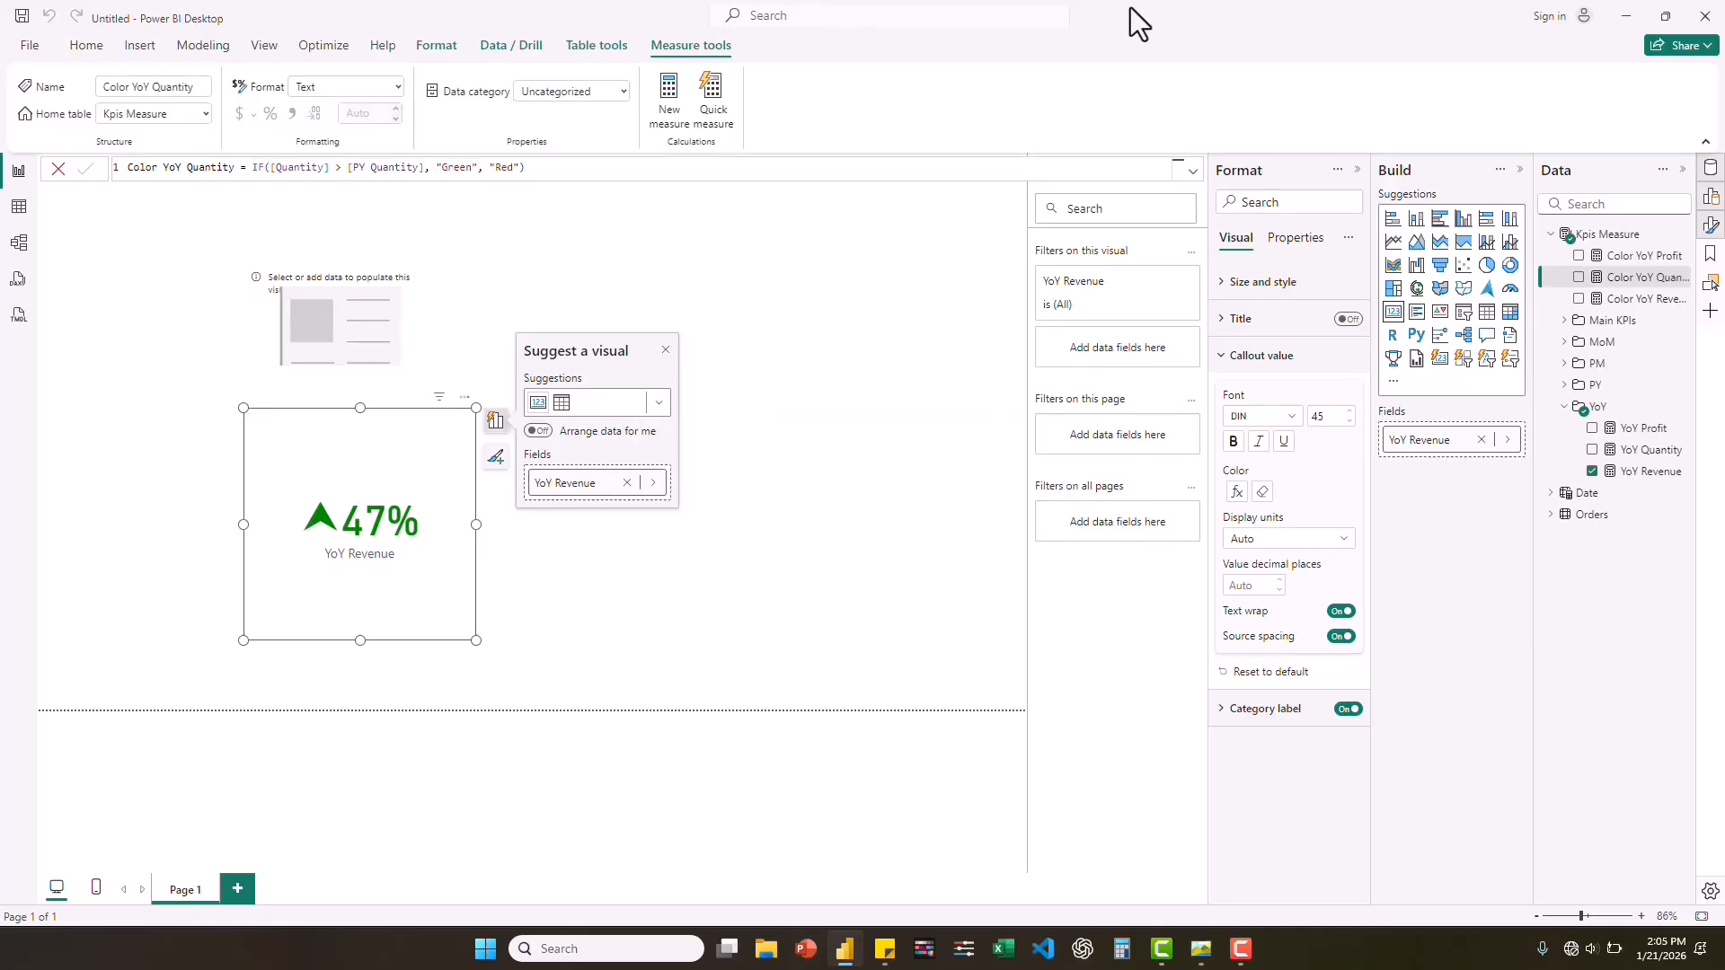
In the model view, group the three Color YoY measures into a display folder named YoY Color, and return to the report view.
click(12, 245)
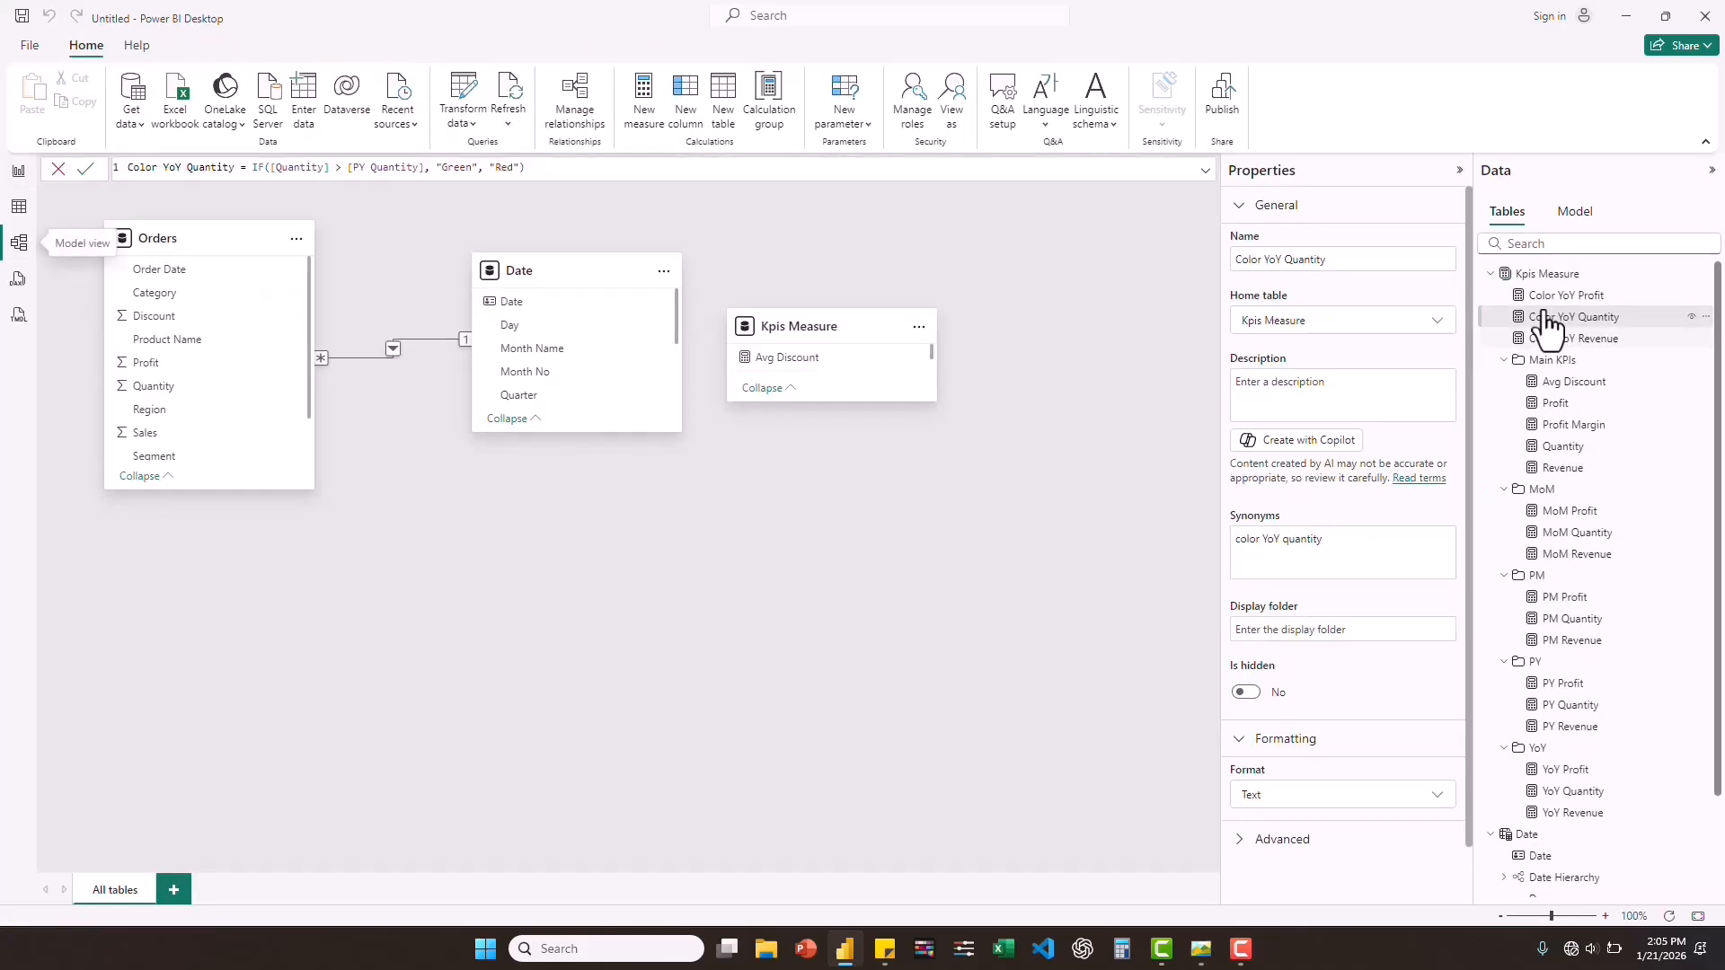
click(1554, 296)
shift+click(1561, 337)
click(1283, 497)
text(YoY Color)
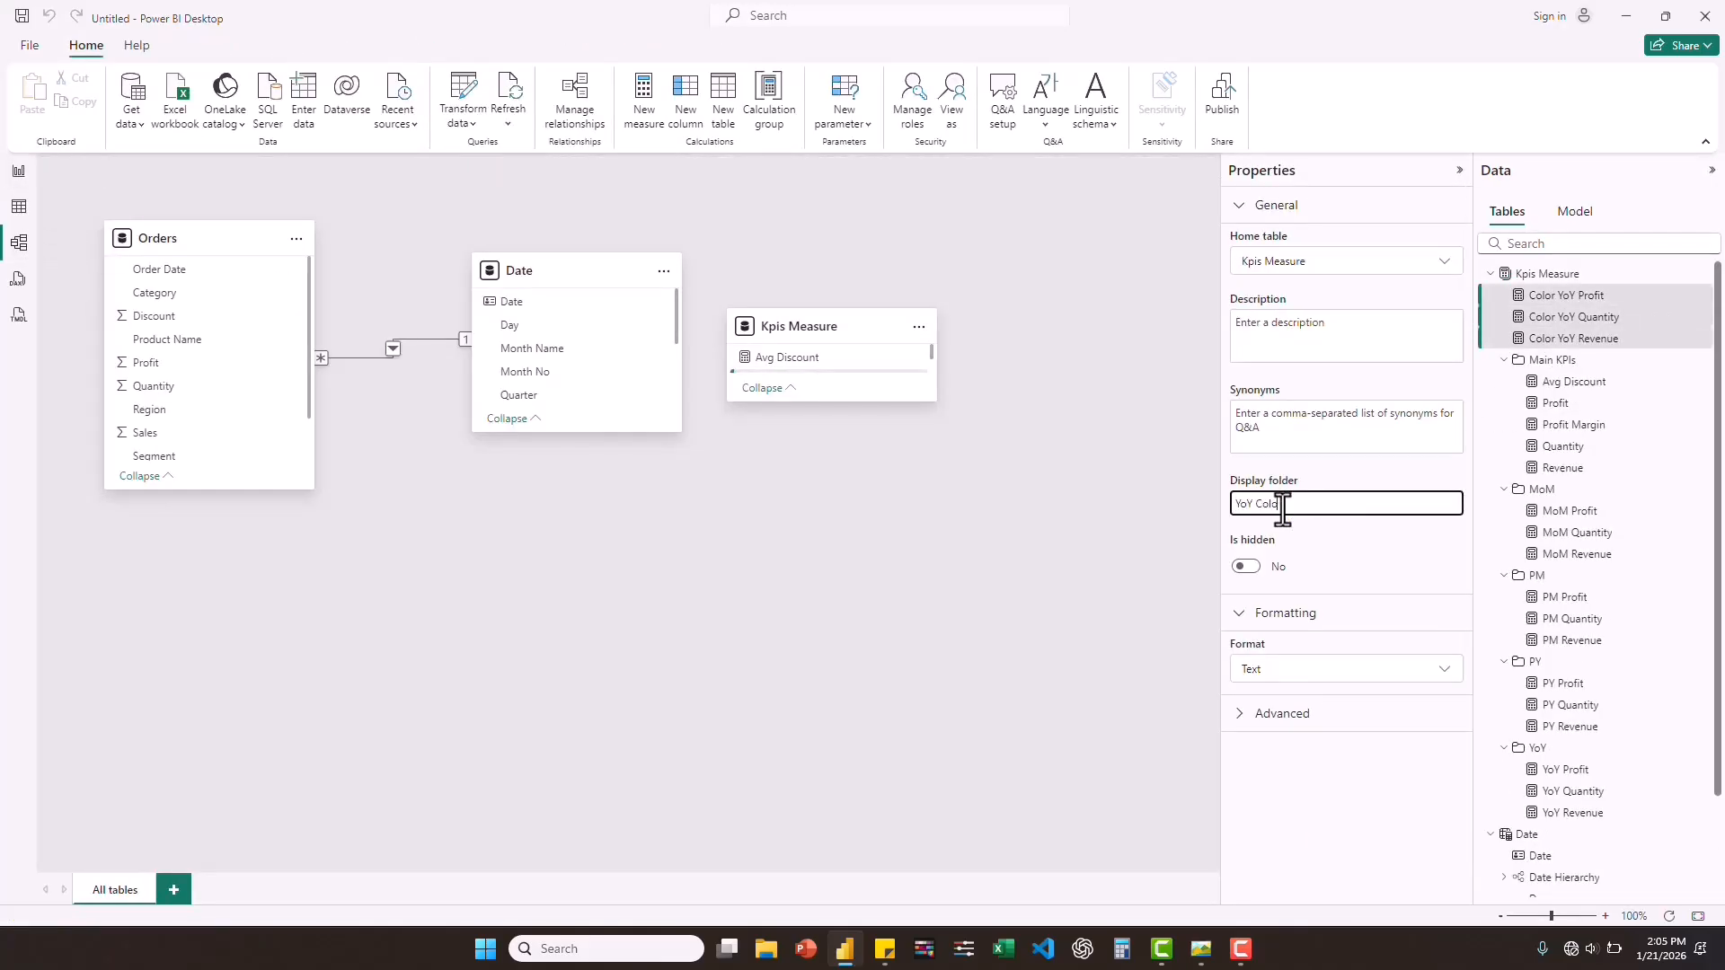
key(Return)
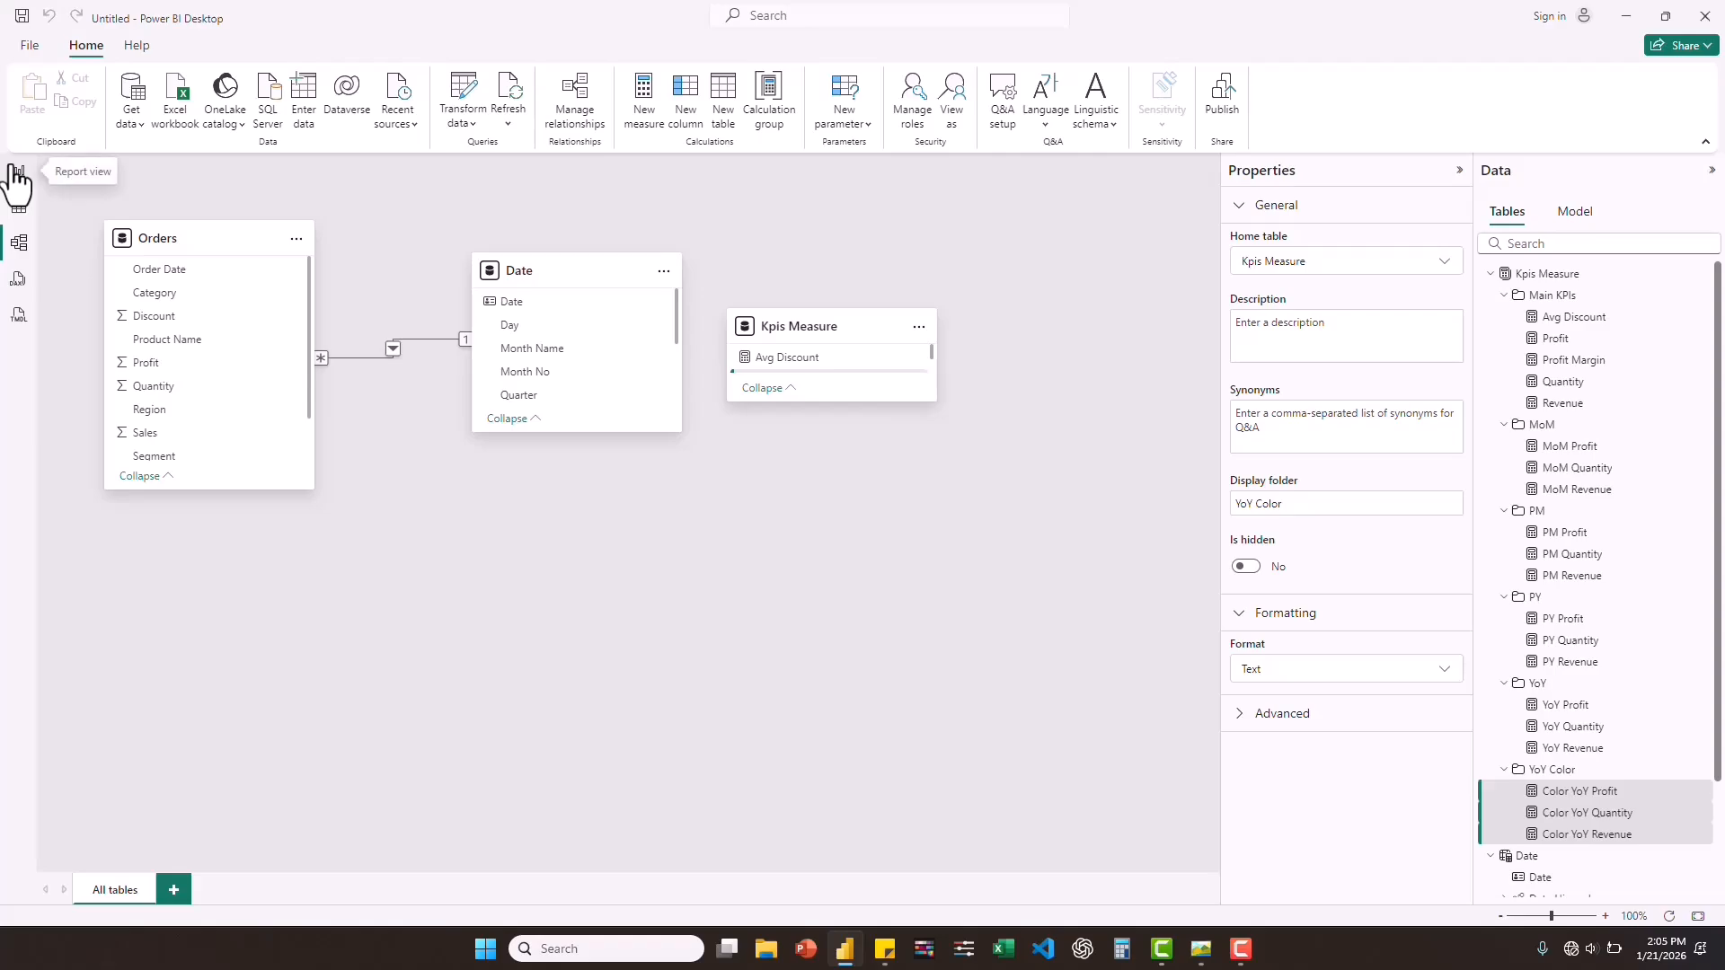
click(18, 171)
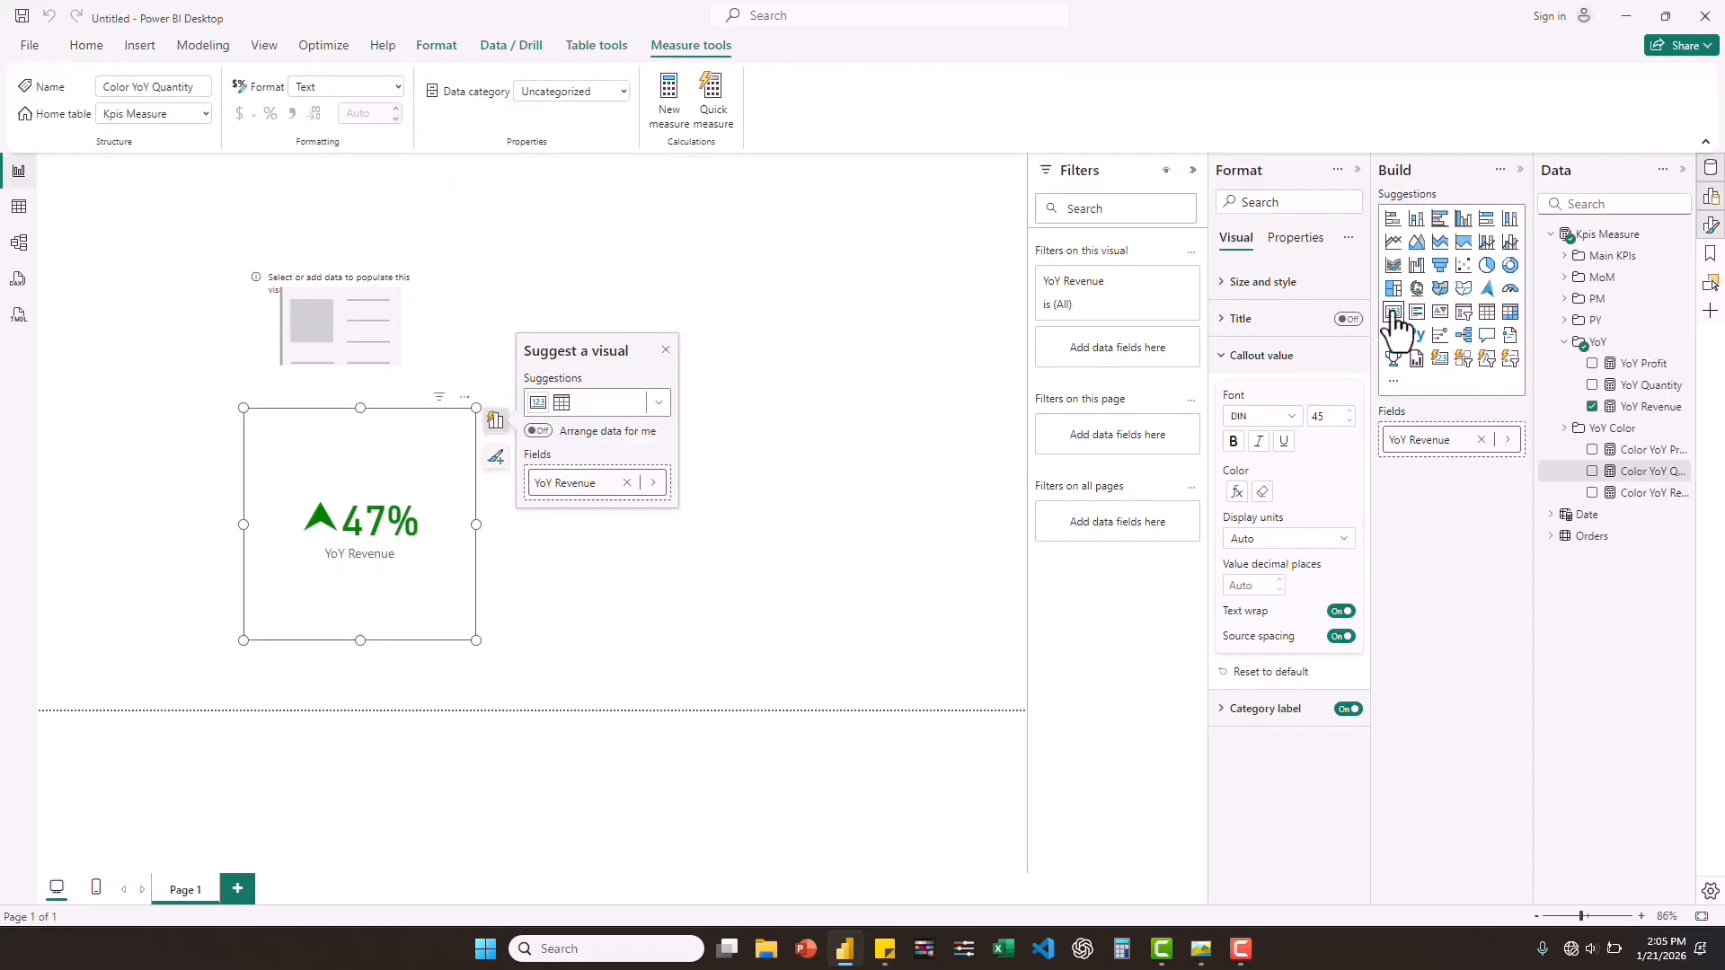
Create a measure in Kpis Measure: Color MoM Revenue = IF([Revenue] > [PM Revenue], "Green", "Red").
click(1564, 342)
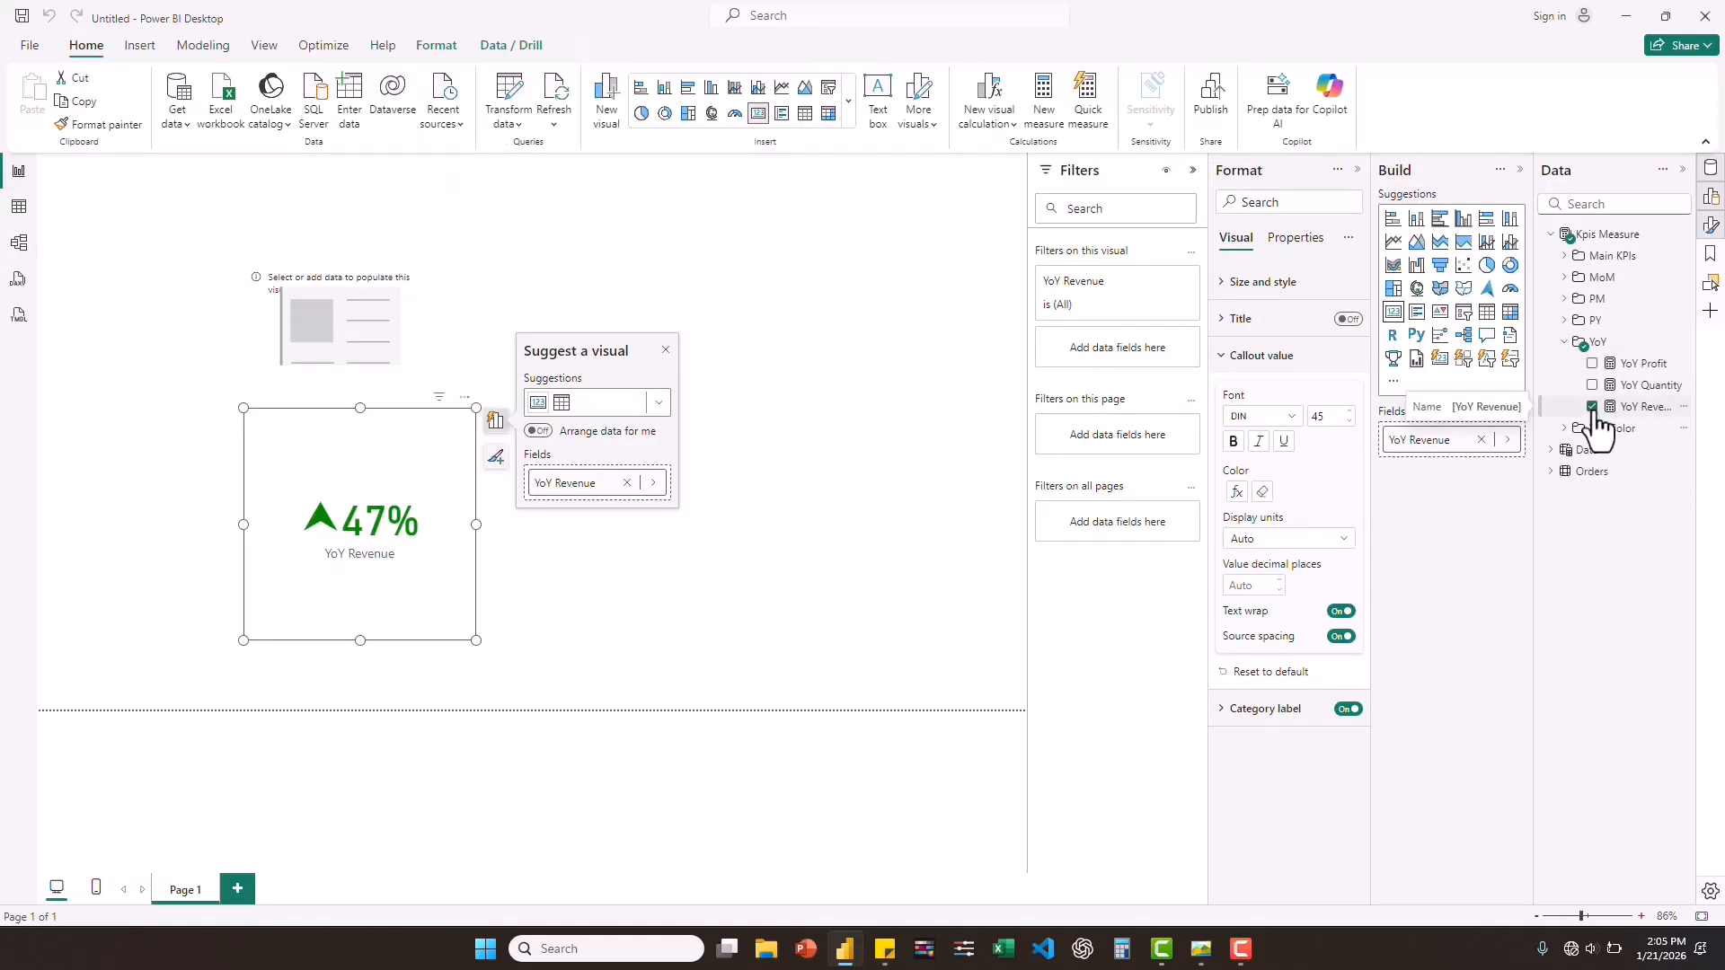
click(1565, 363)
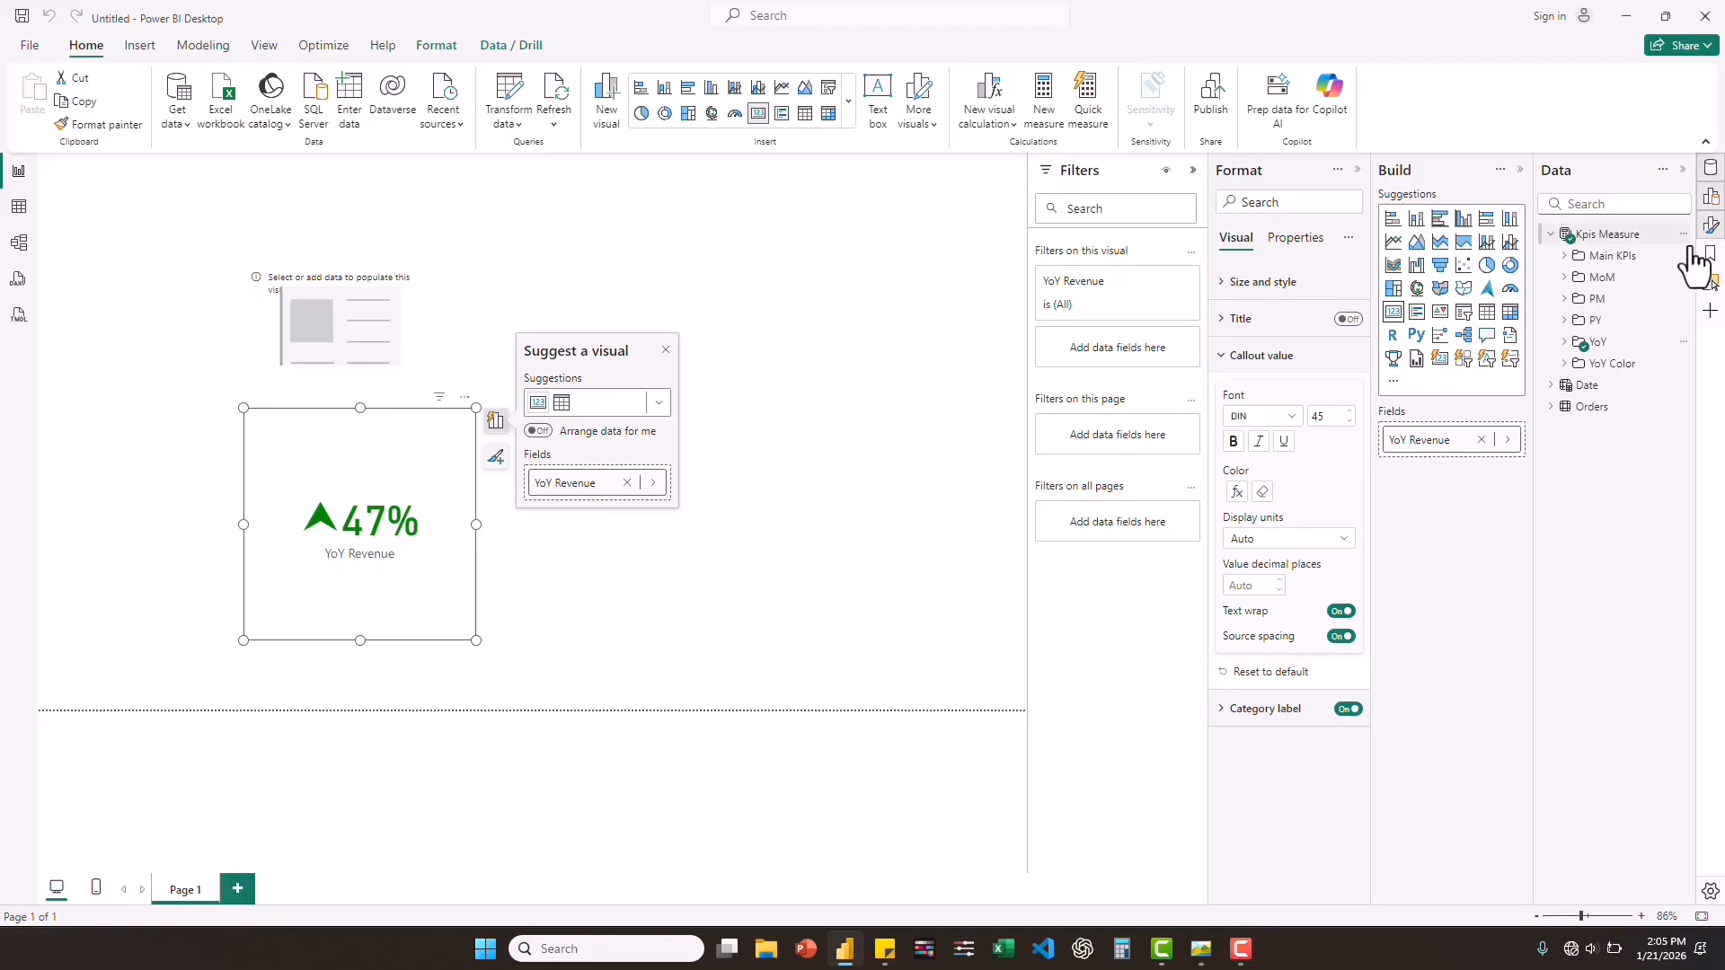
right_click(1611, 241)
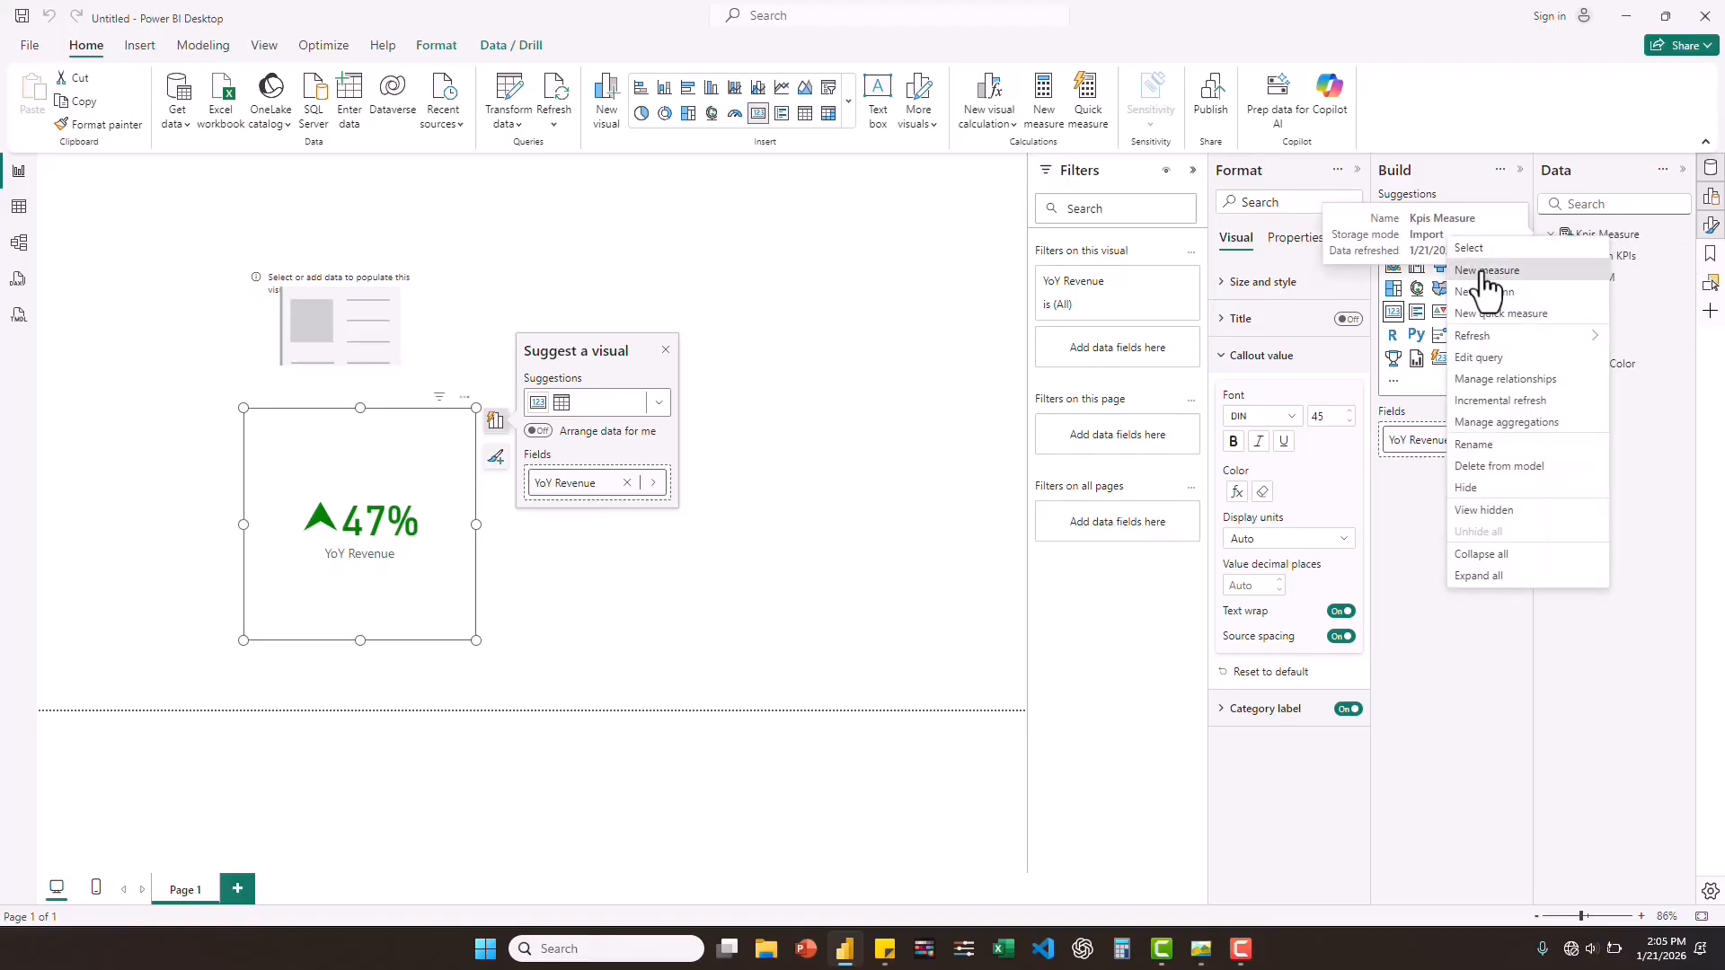
click(1484, 272)
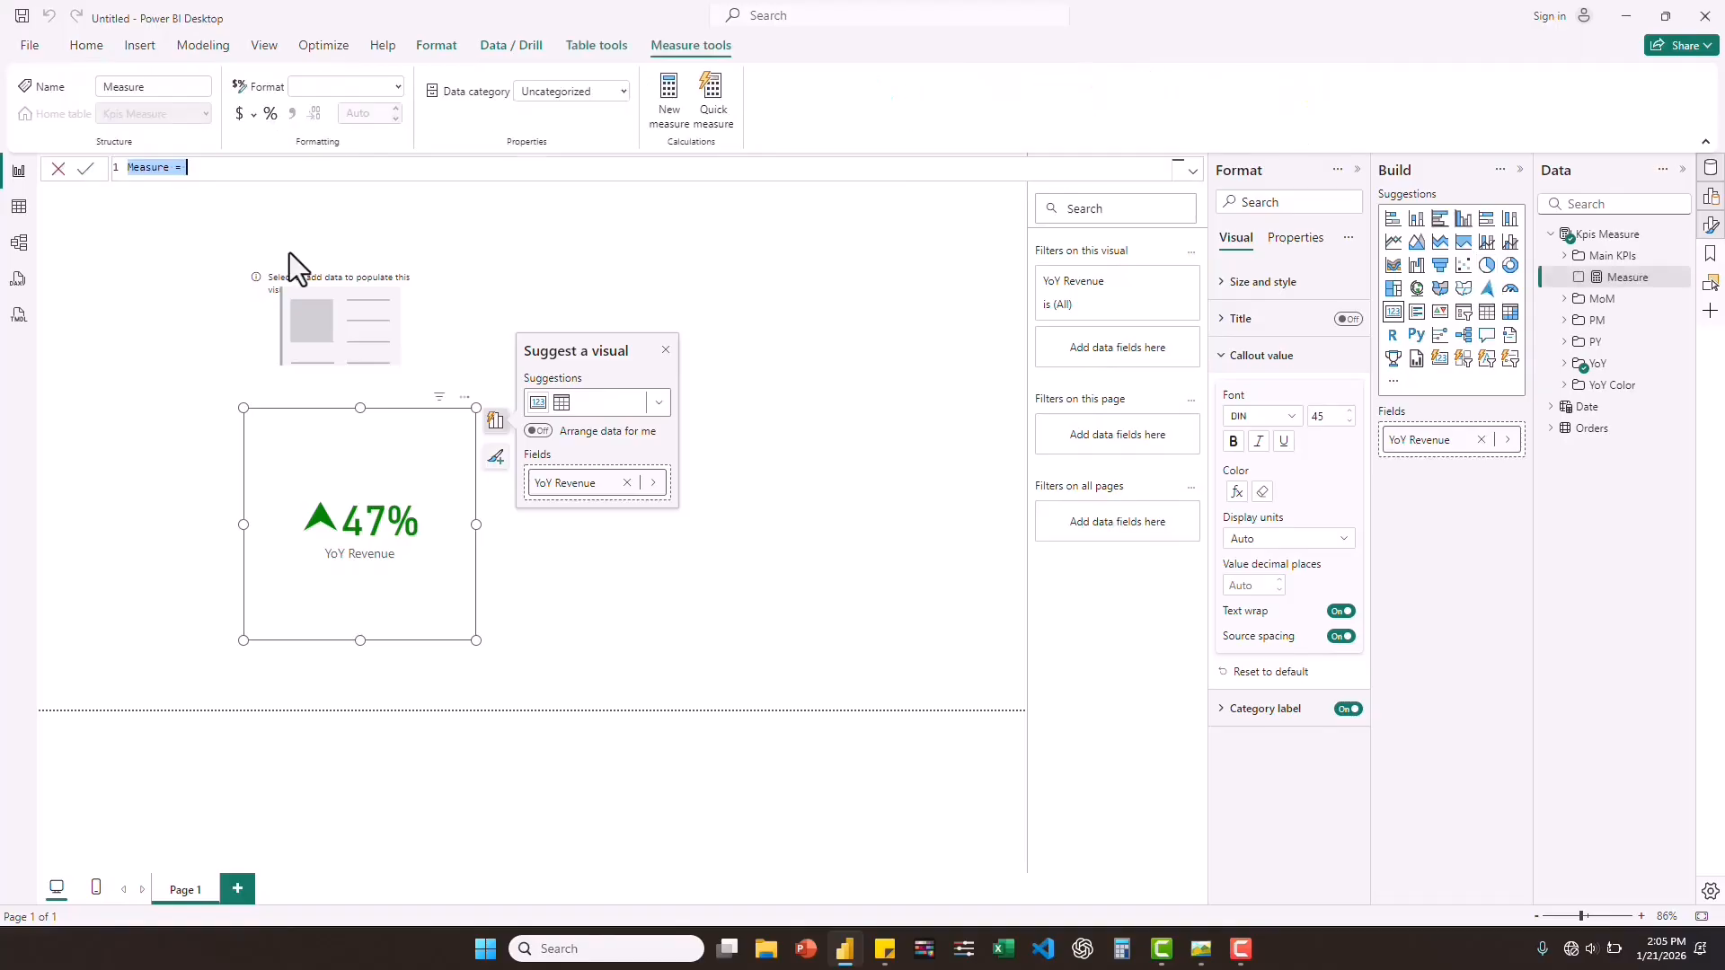
text(Color MoM Revenue)
text(IF)
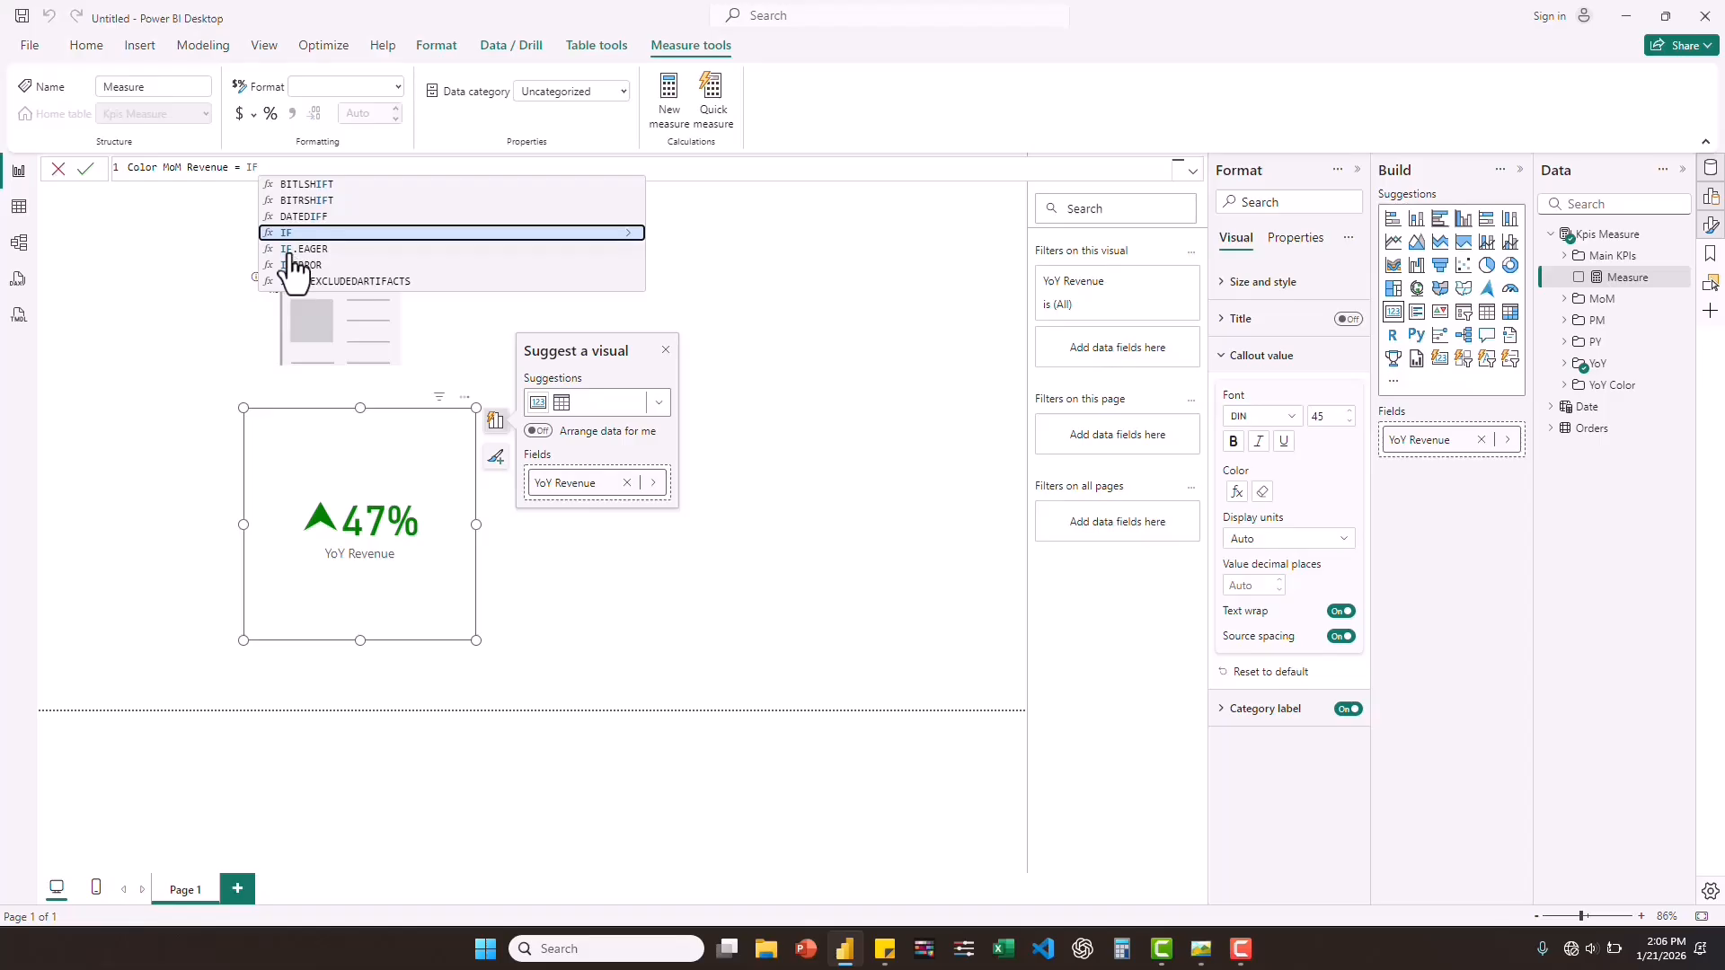
text((reve)
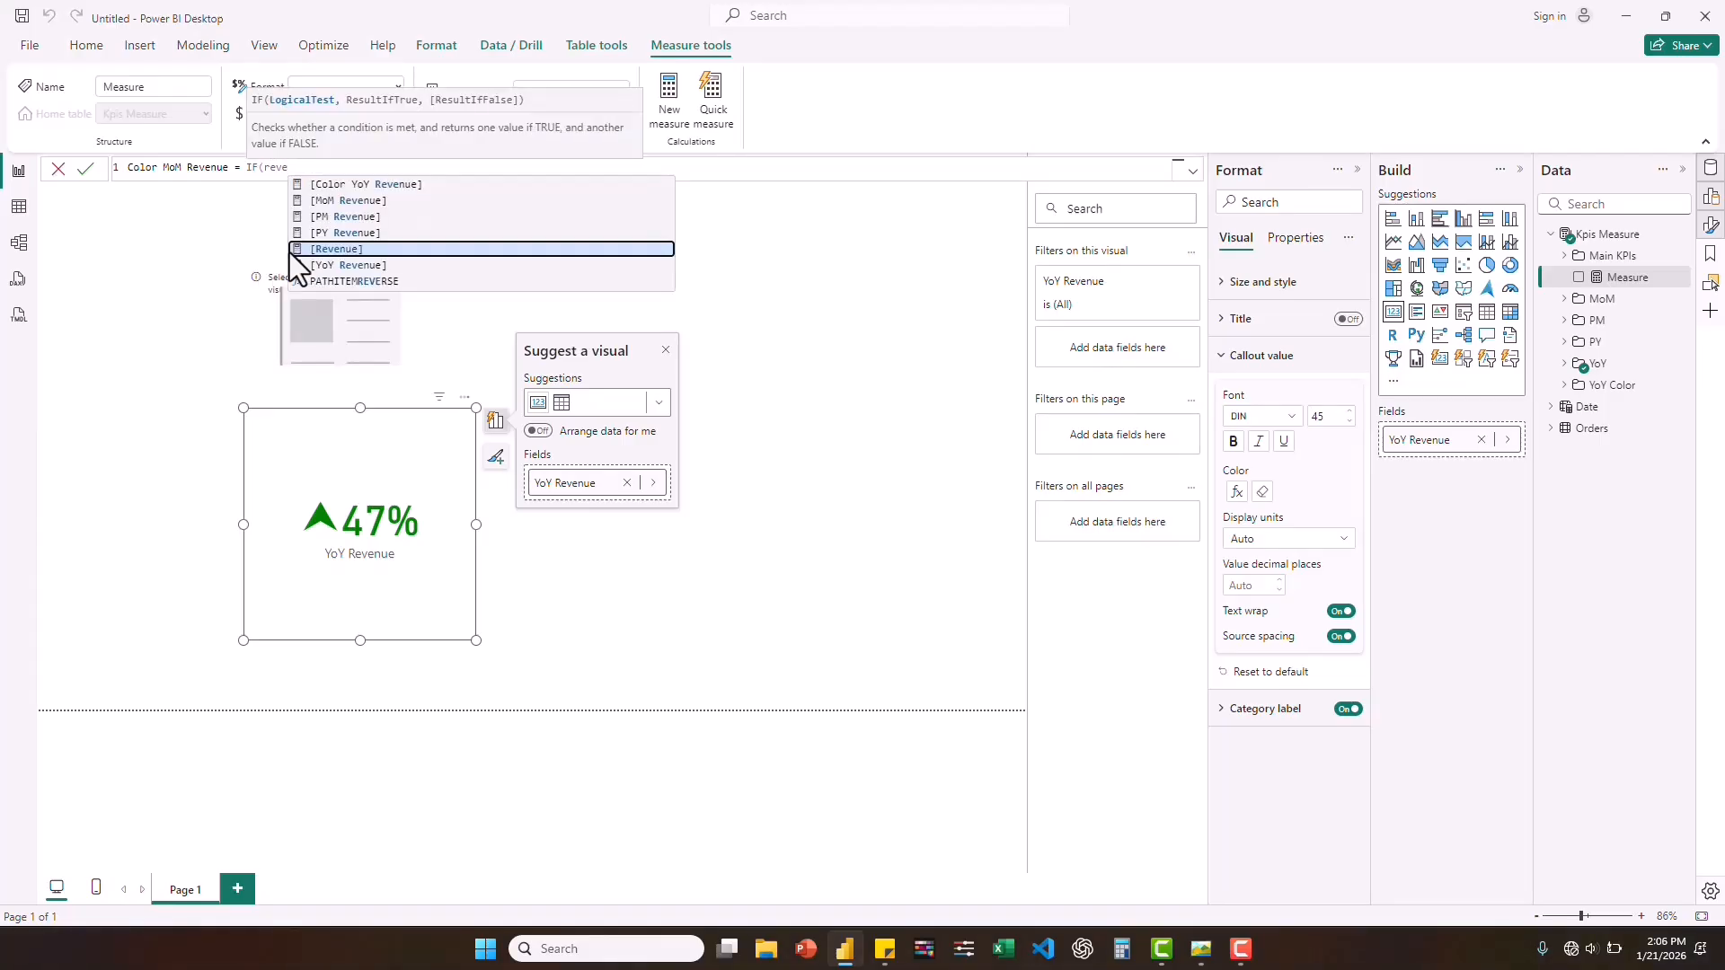
key(Tab)
text(>)
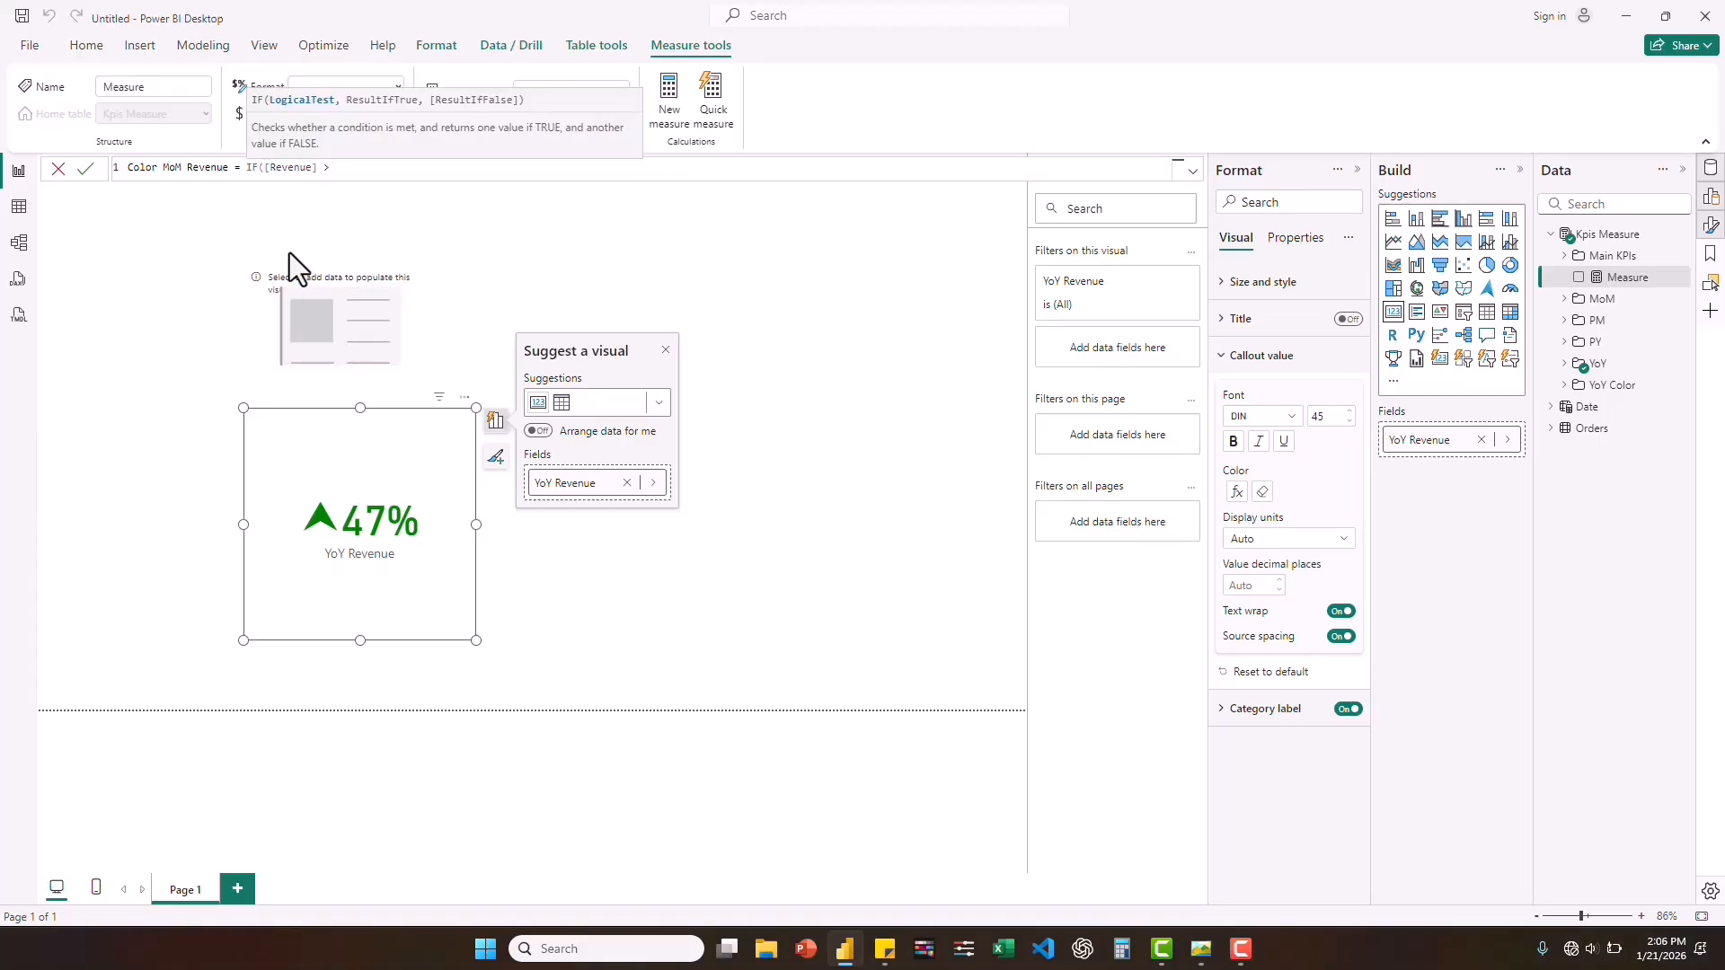
text( pm)
key(Down)
key(Down)
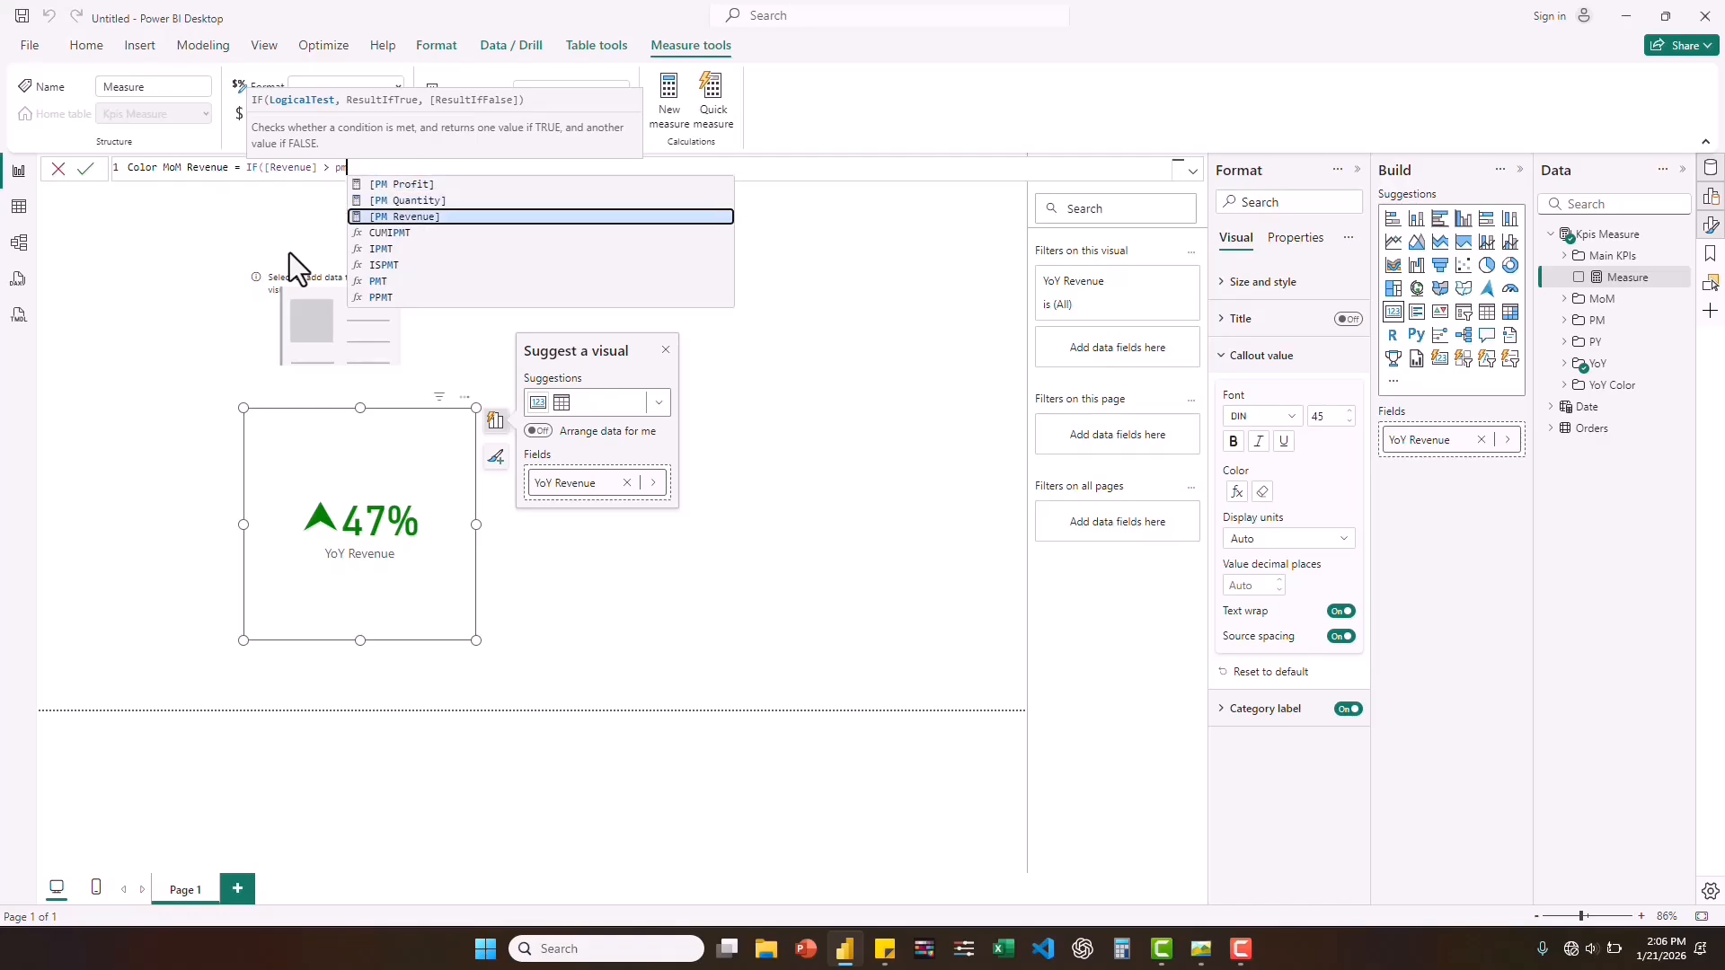
key(Tab)
text(, )
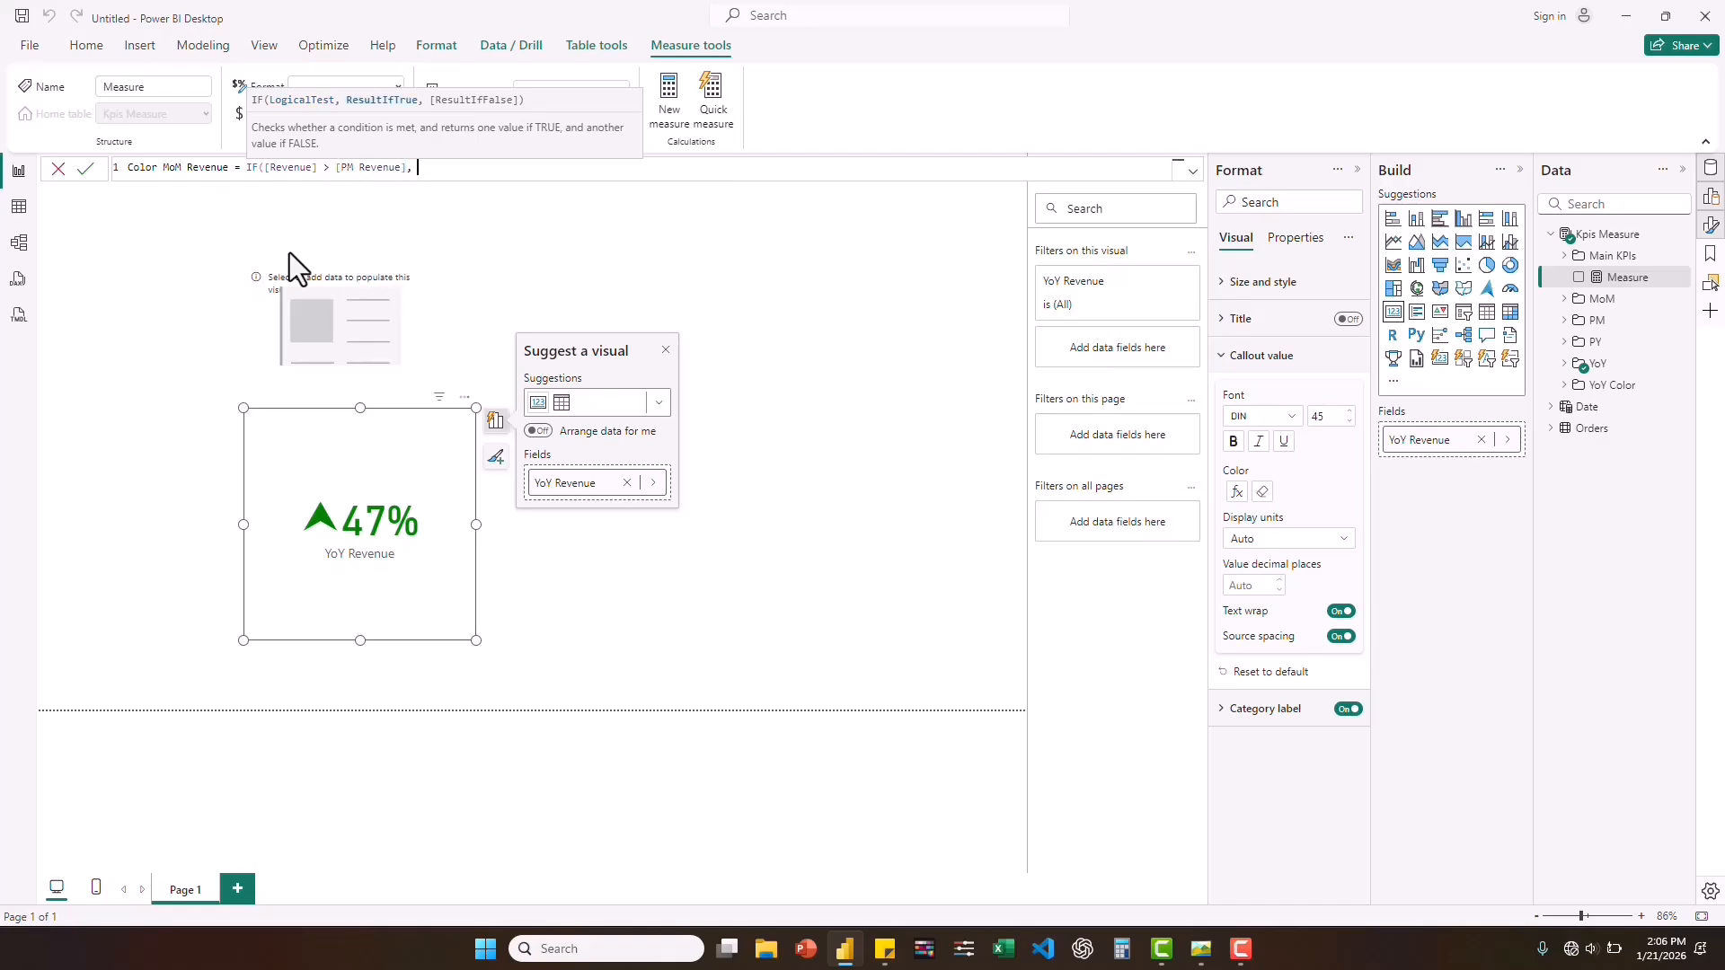
text("Green", "Red"))
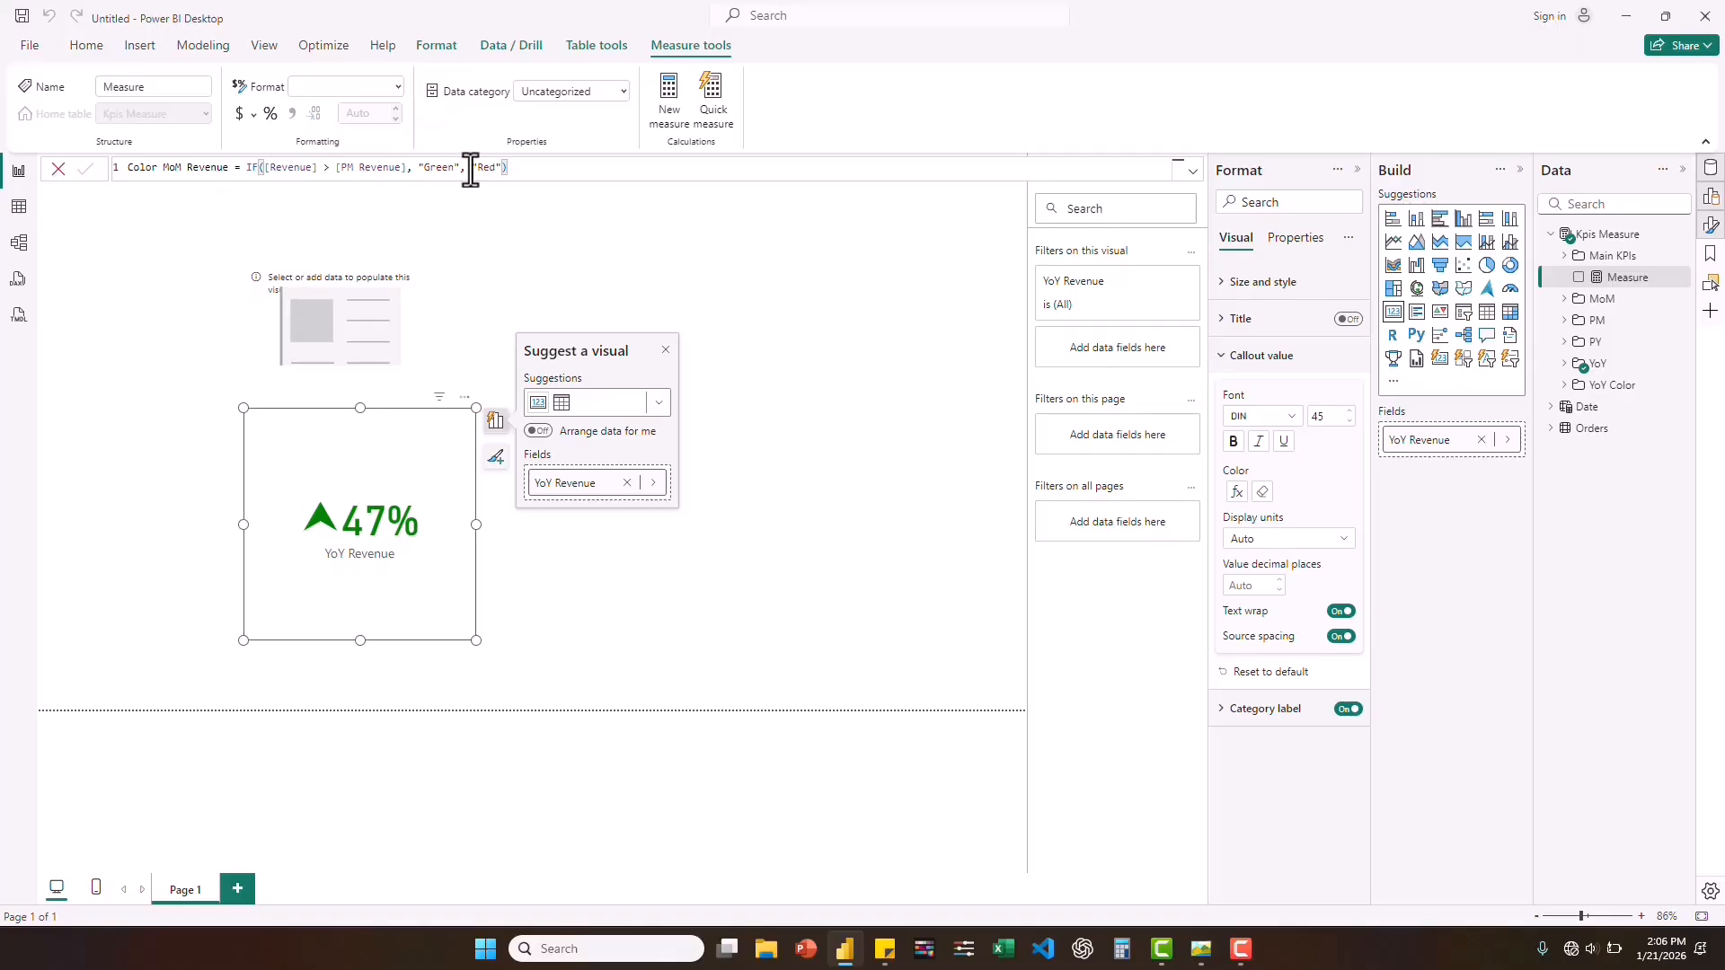
key(Return)
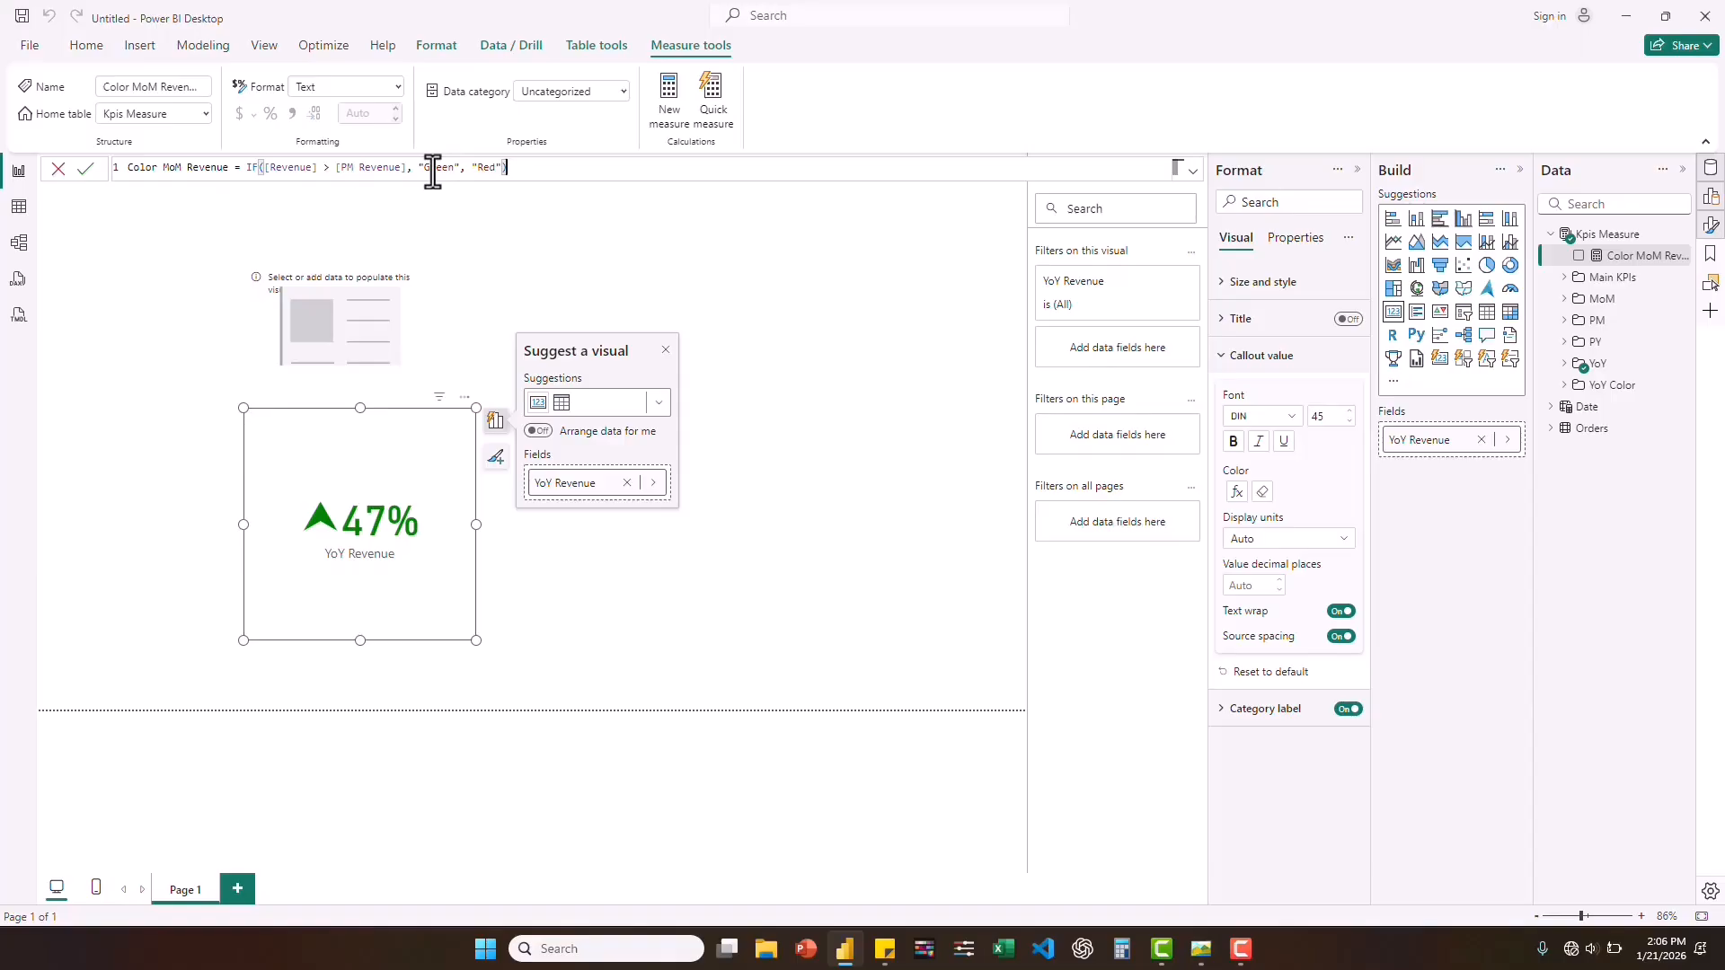
Reuse the Color MoM Revenue formula for a new Kpis Measure measure: Color MoM Profit = IF([Profit] > [PM Profit], "Green", "Red").
key(ctrl+a)
key(ctrl+c)
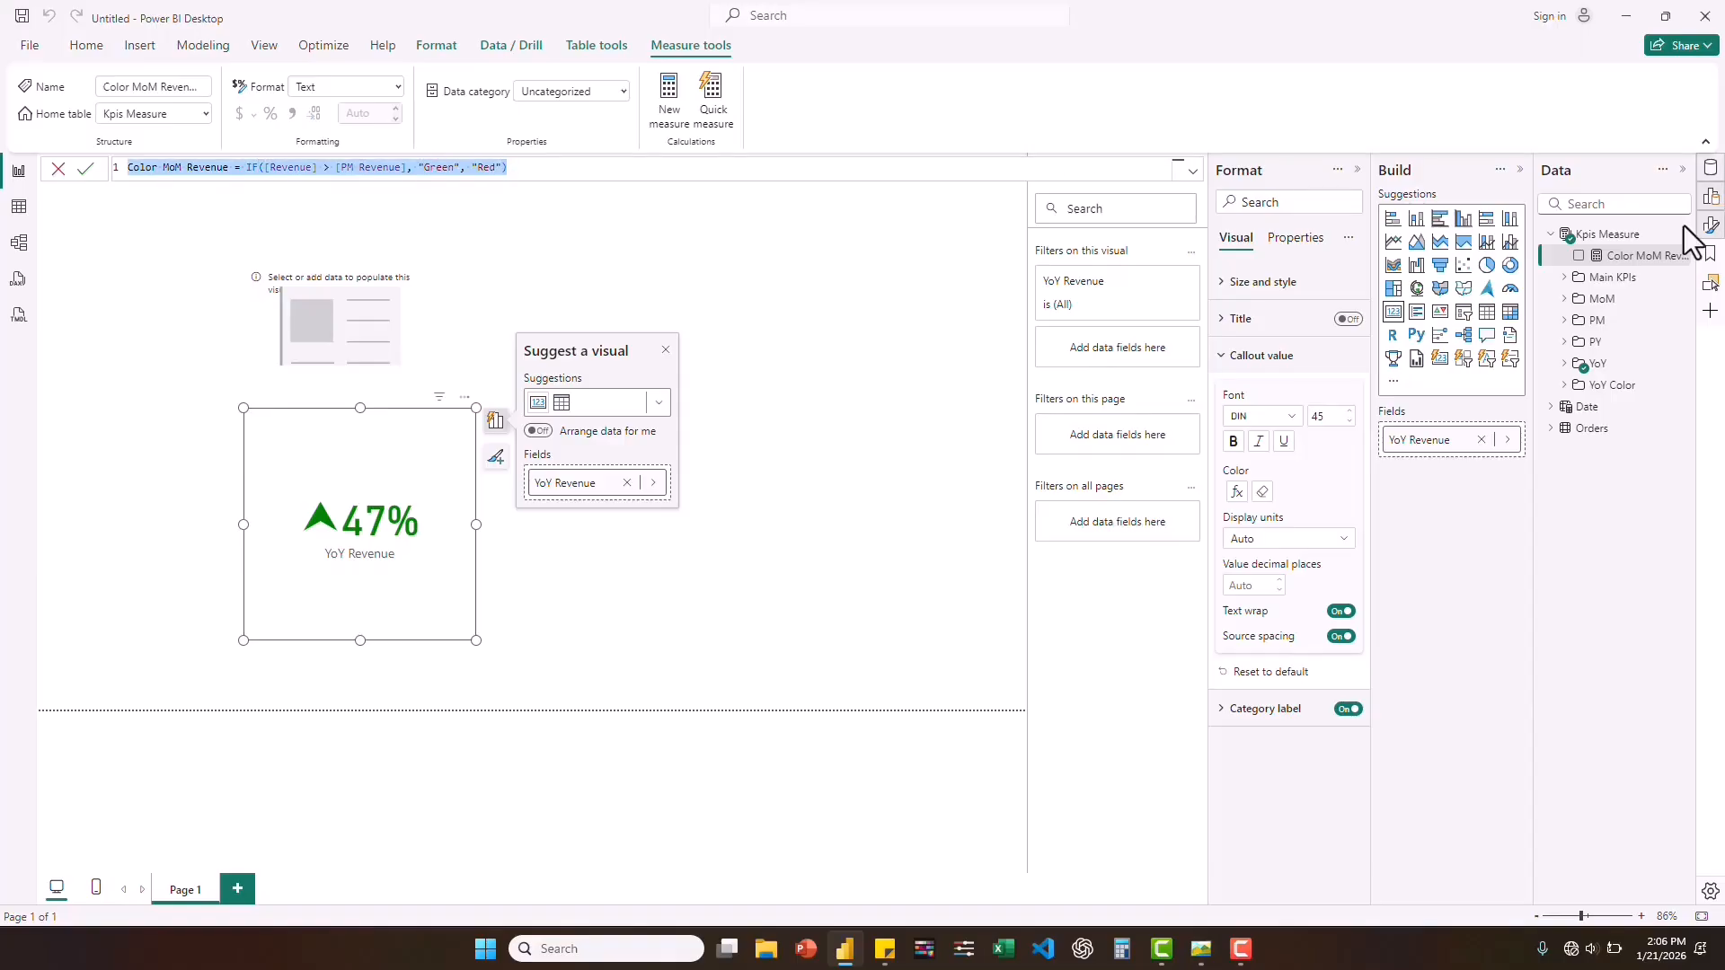
right_click(1618, 244)
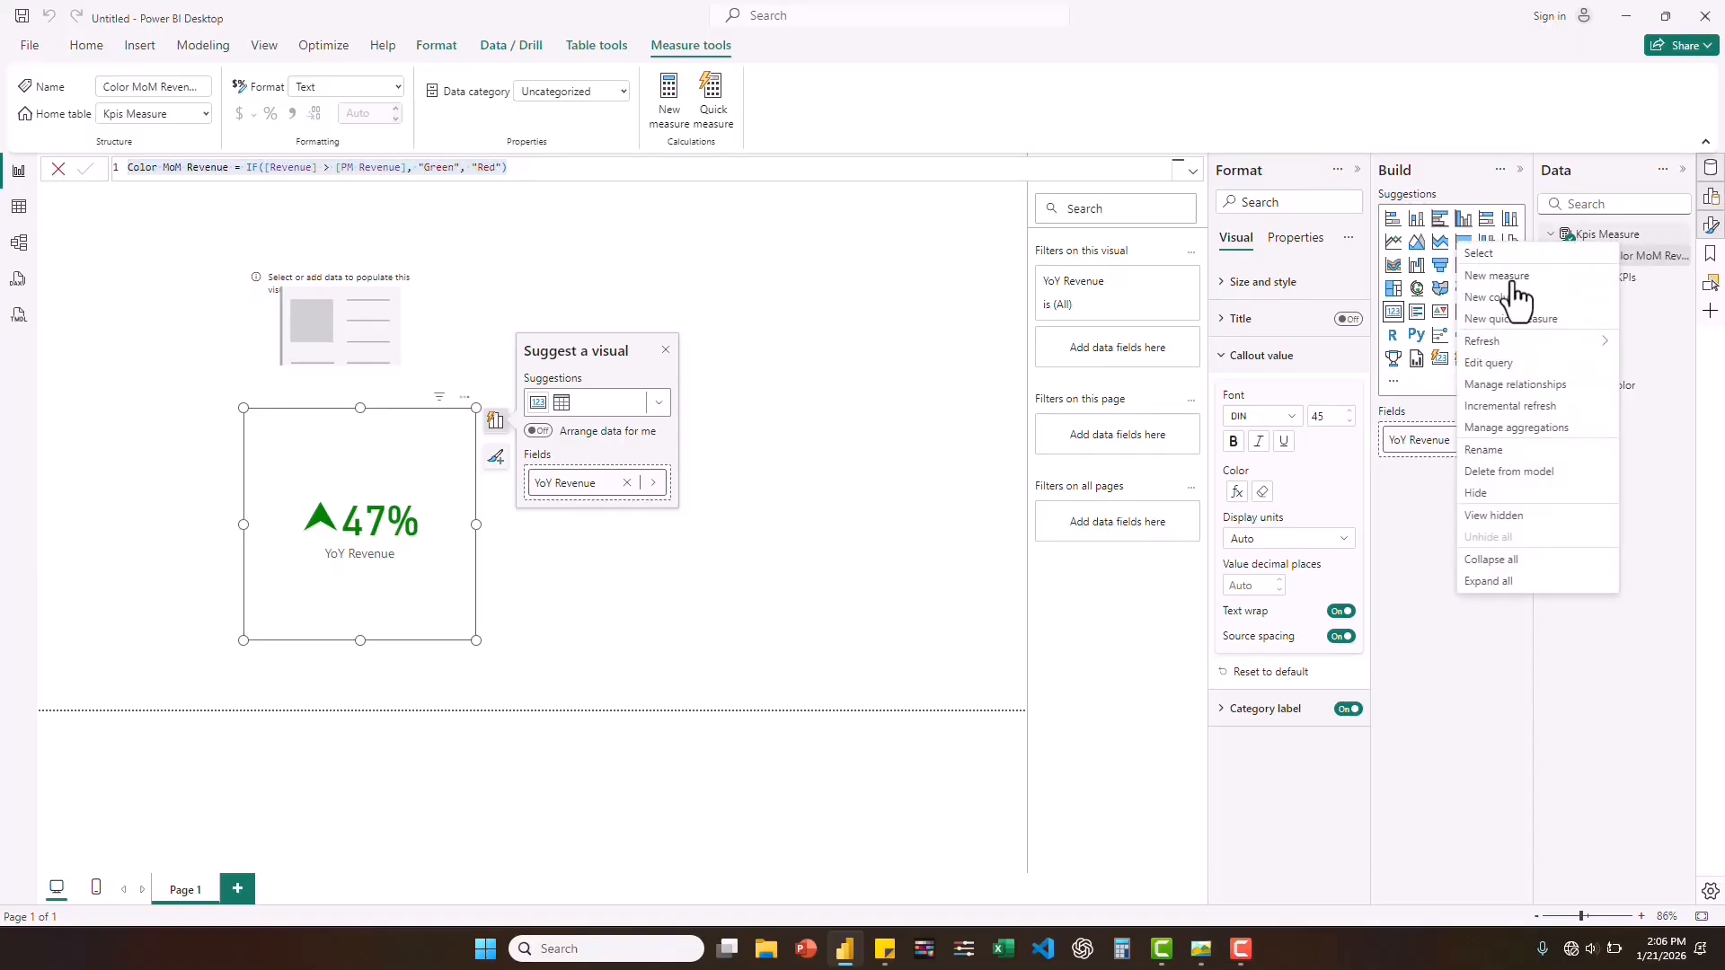
click(1516, 295)
key(ctrl+v)
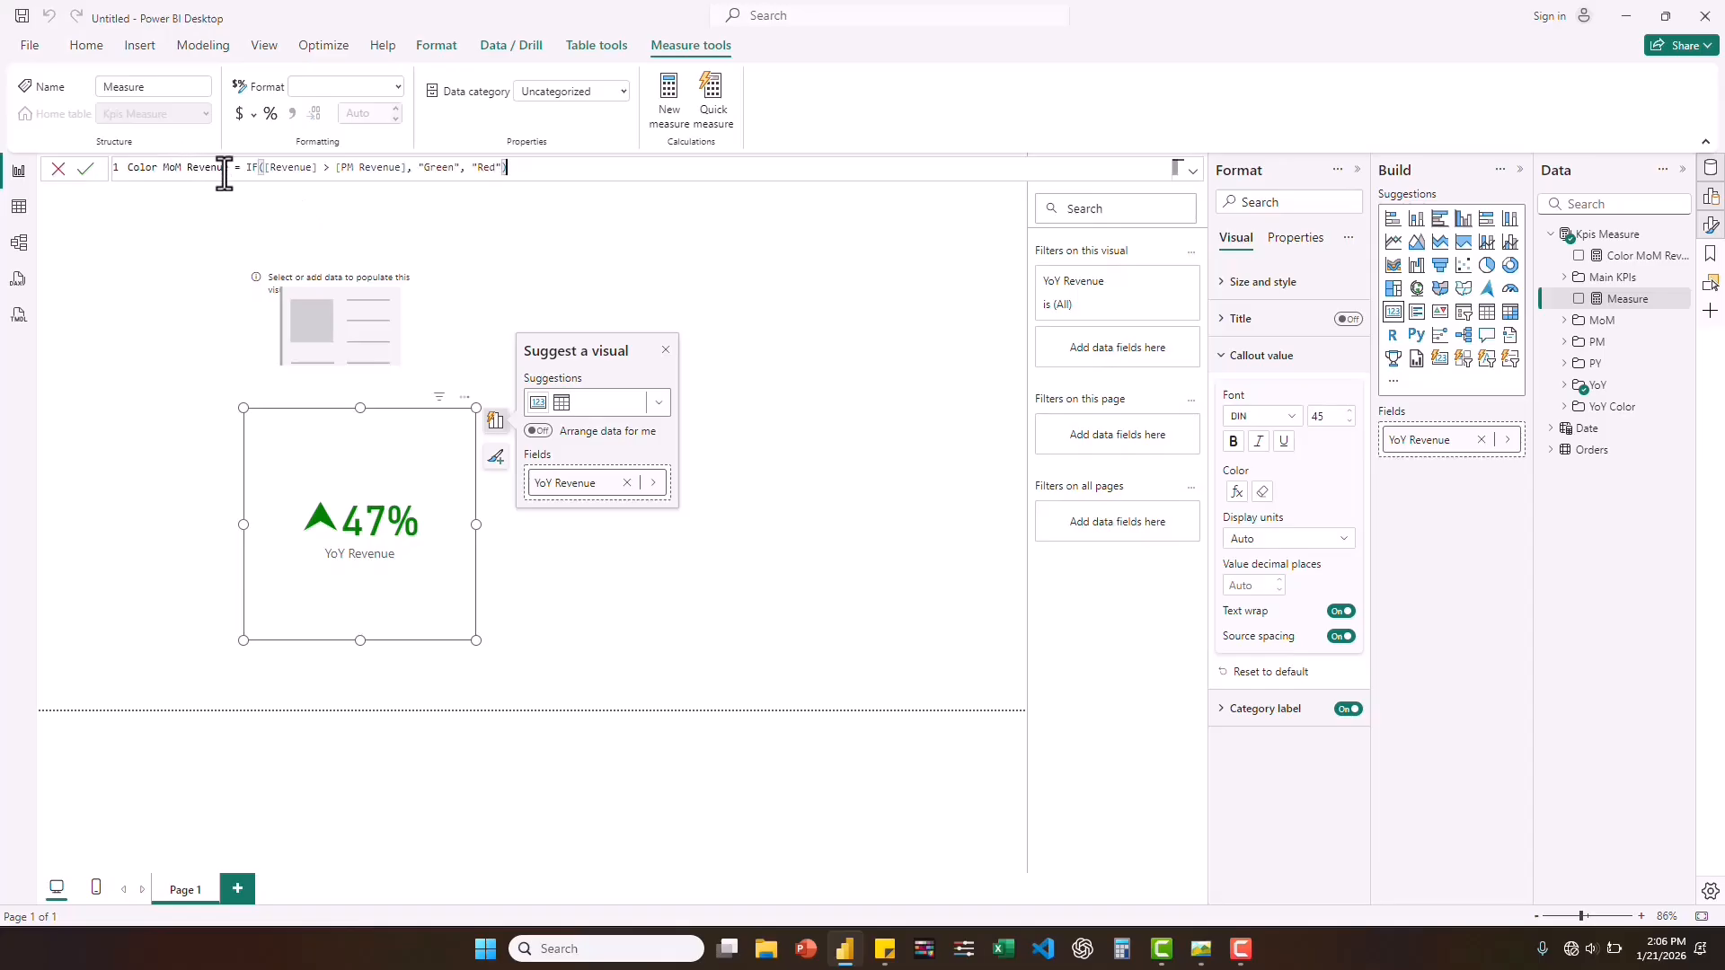
double_click(206, 168)
text(Profit)
drag(311, 168, 257, 171)
text(pro)
click(335, 236)
drag(396, 168, 325, 169)
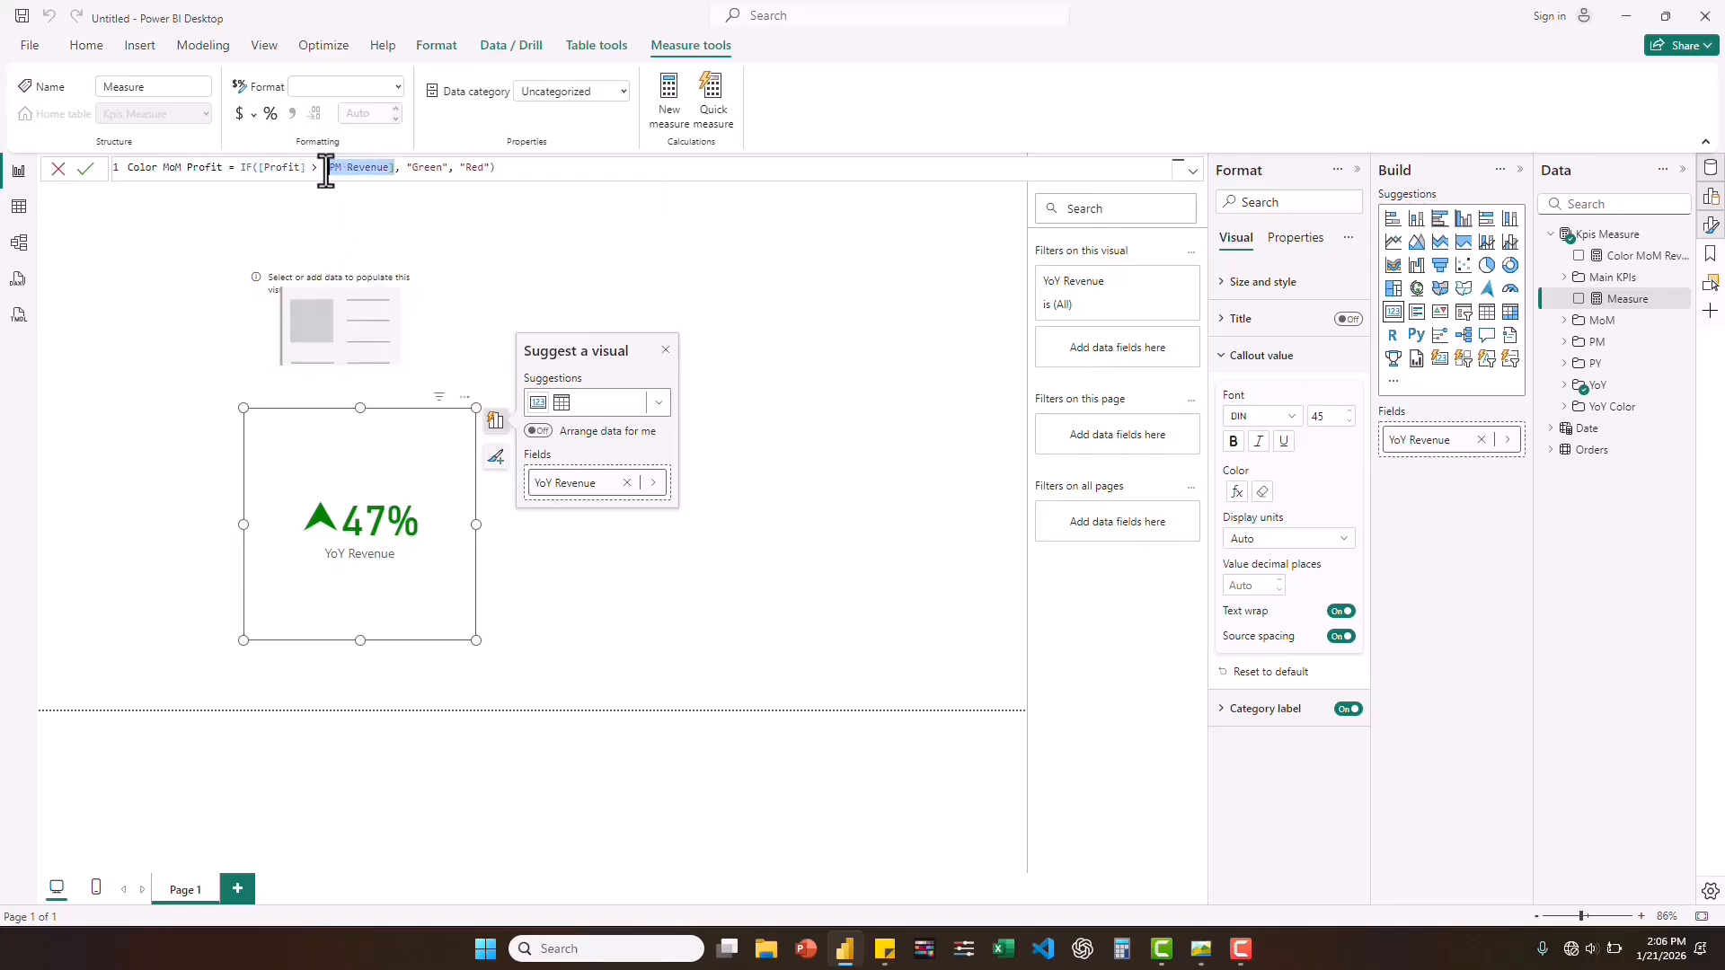
text(pro)
click(383, 205)
click(531, 176)
key(Return)
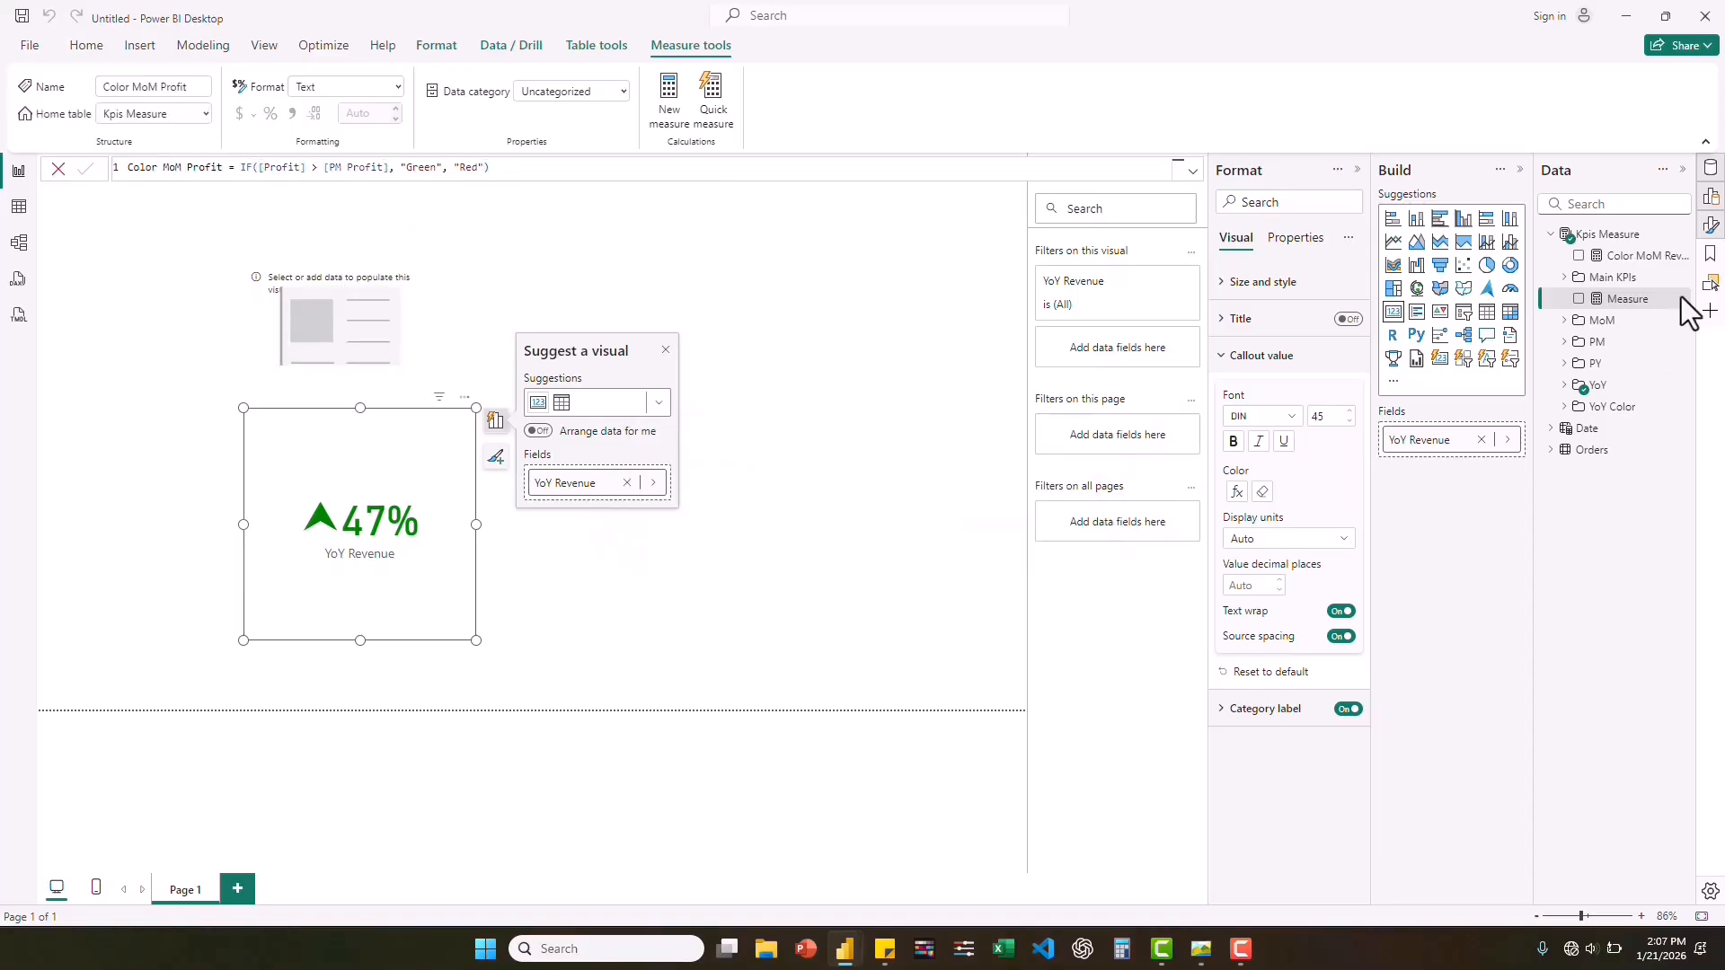
Create a third color measure in Kpis Measure: Color MoM Quantity = IF([Quantity] > [PM Quantity], "Green", "Red").
right_click(1616, 237)
click(1517, 275)
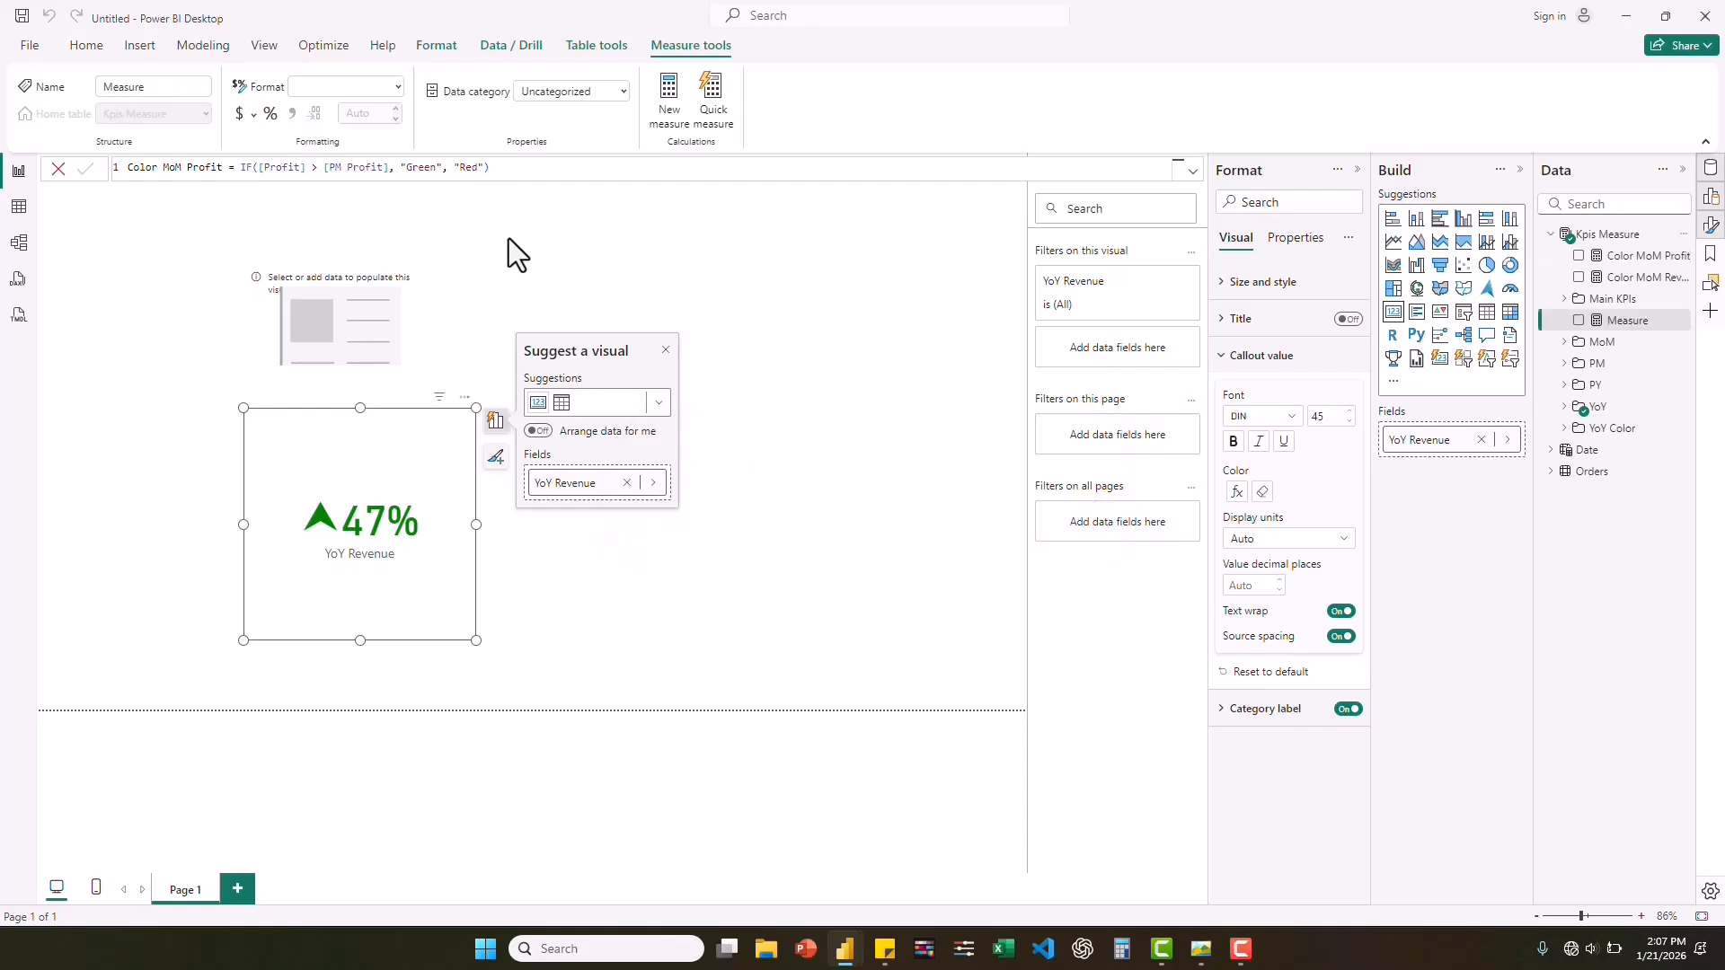
key(ctrl+v)
double_click(223, 169)
text(Quantity)
double_click(292, 169)
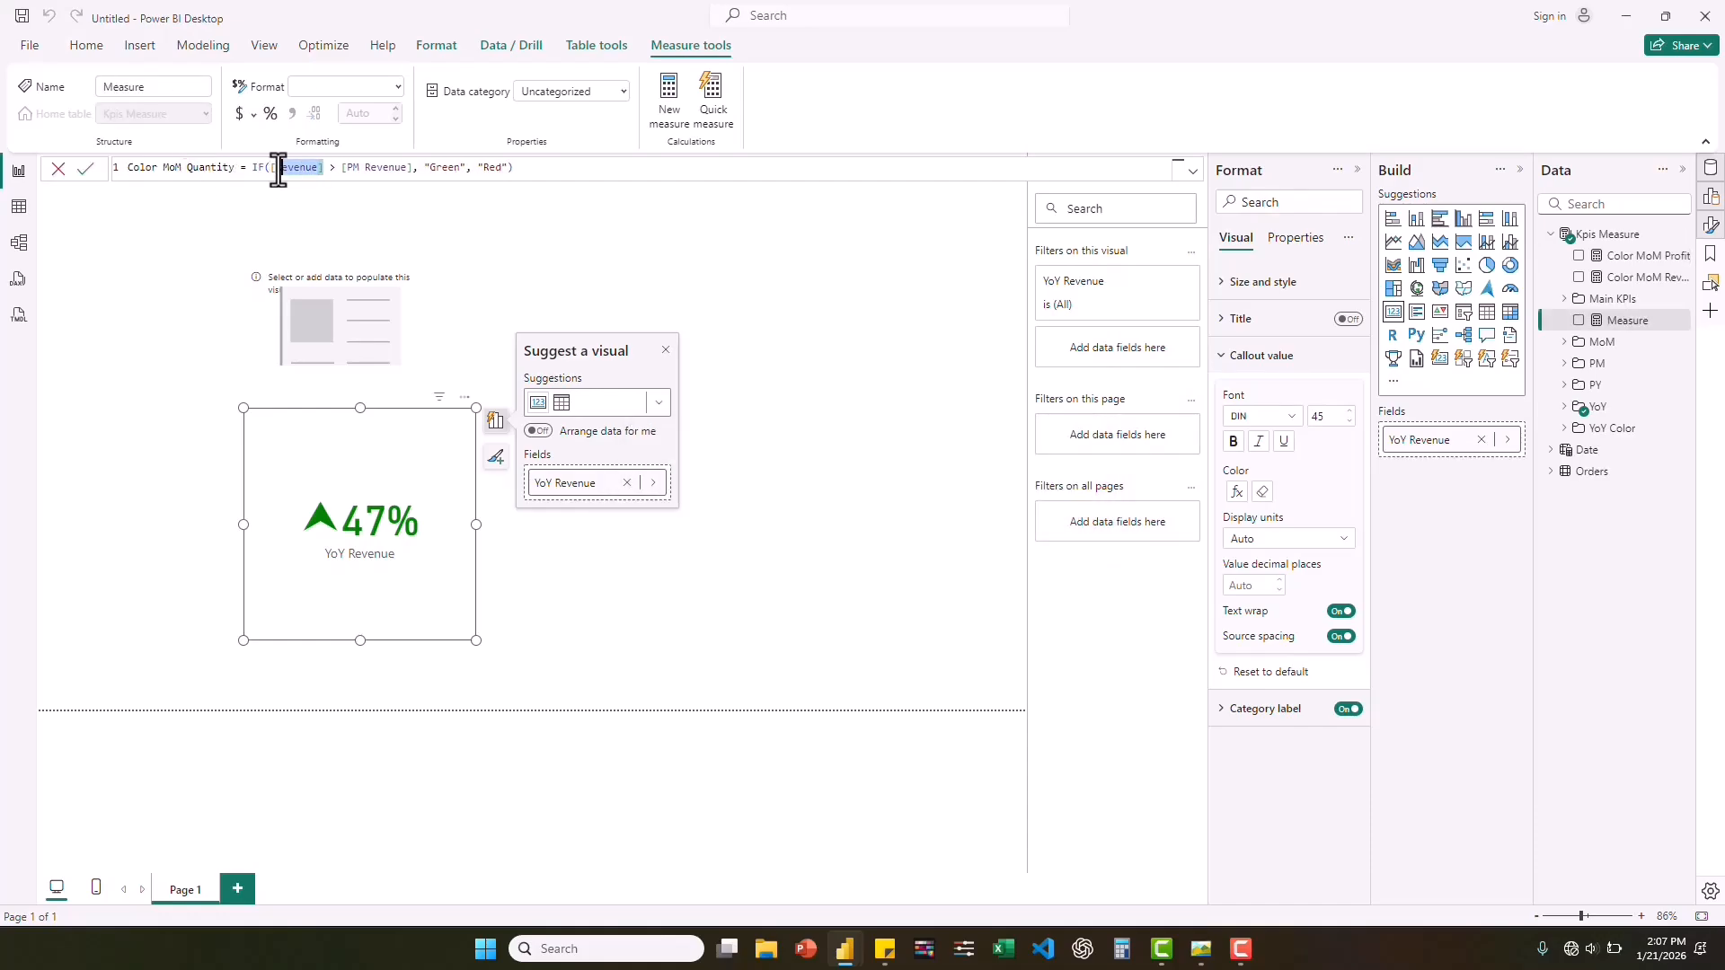
text(Quantity)
drag(419, 169, 345, 169)
text([PM Quantity])
click(441, 215)
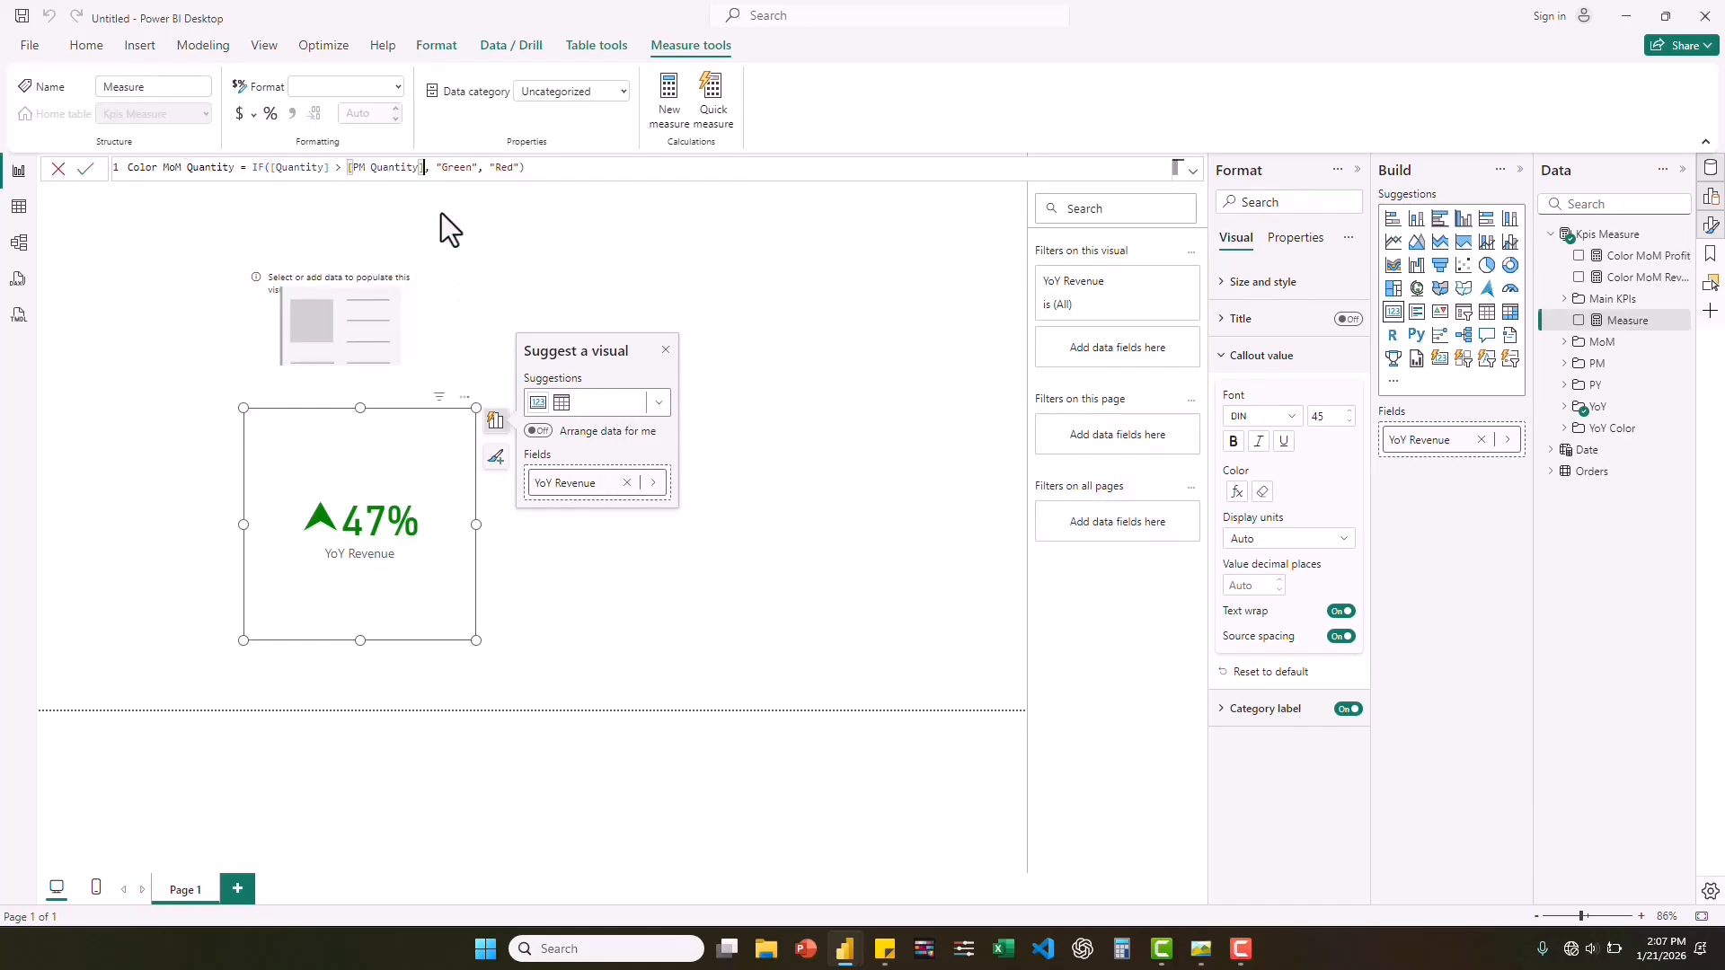
click(540, 169)
key(Return)
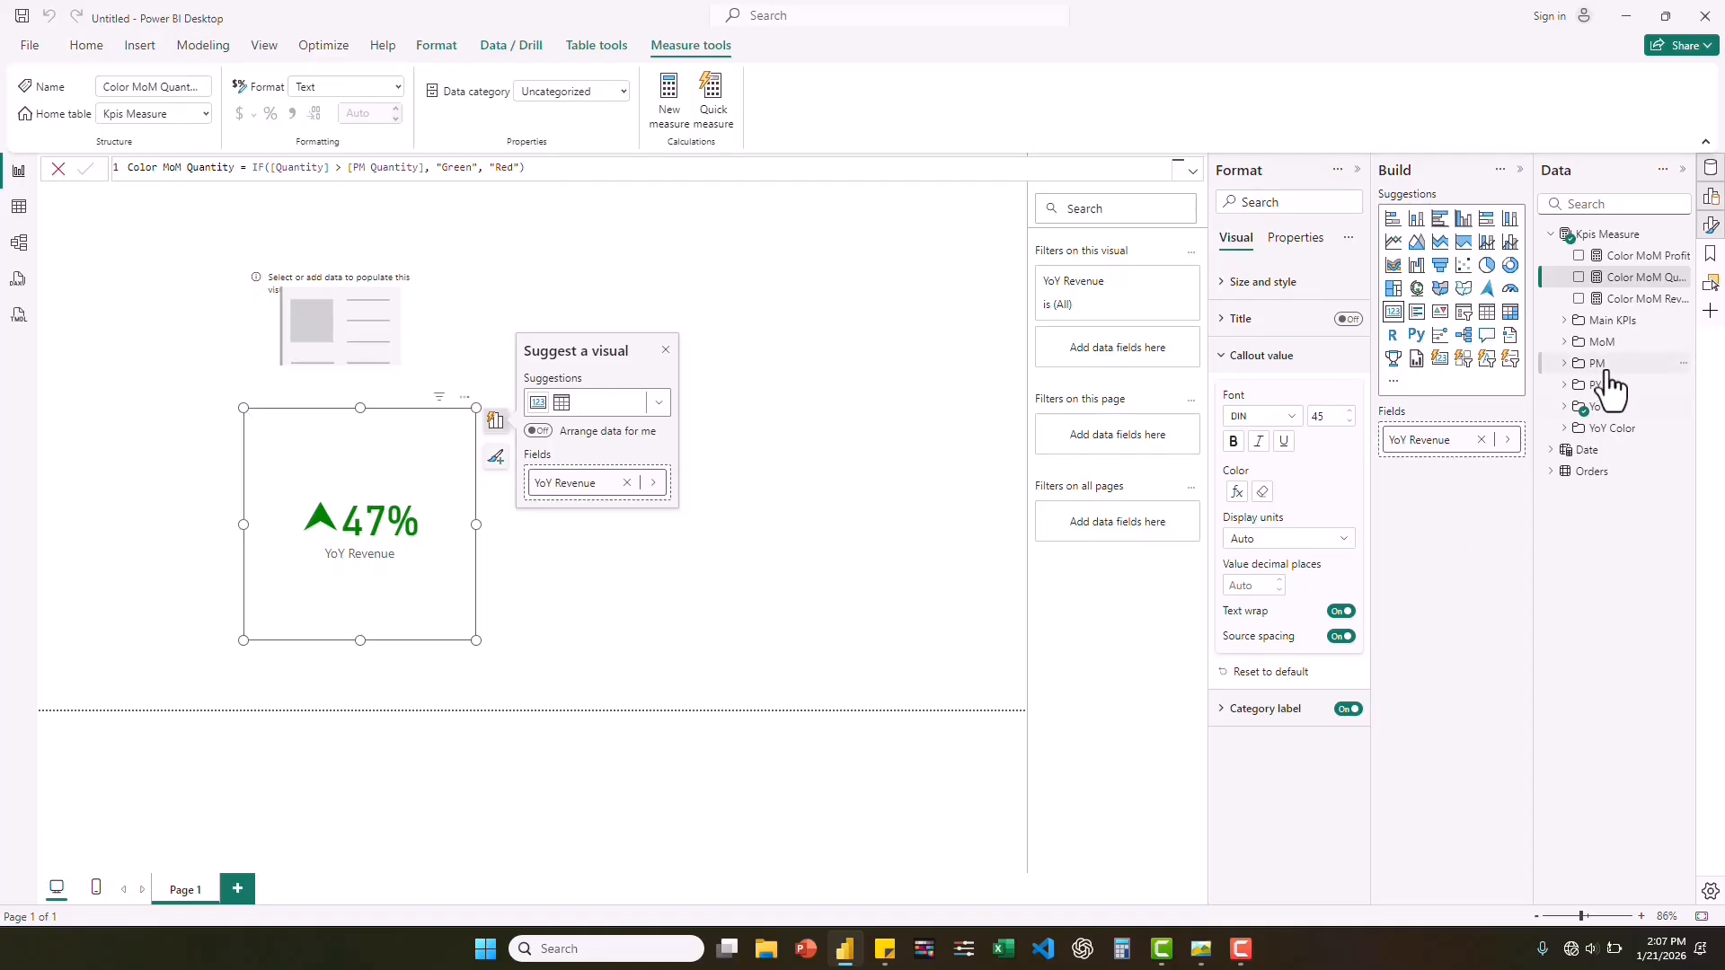
Add the MoM Quantity measure to the empty card above the YoY Revenue card.
click(1564, 407)
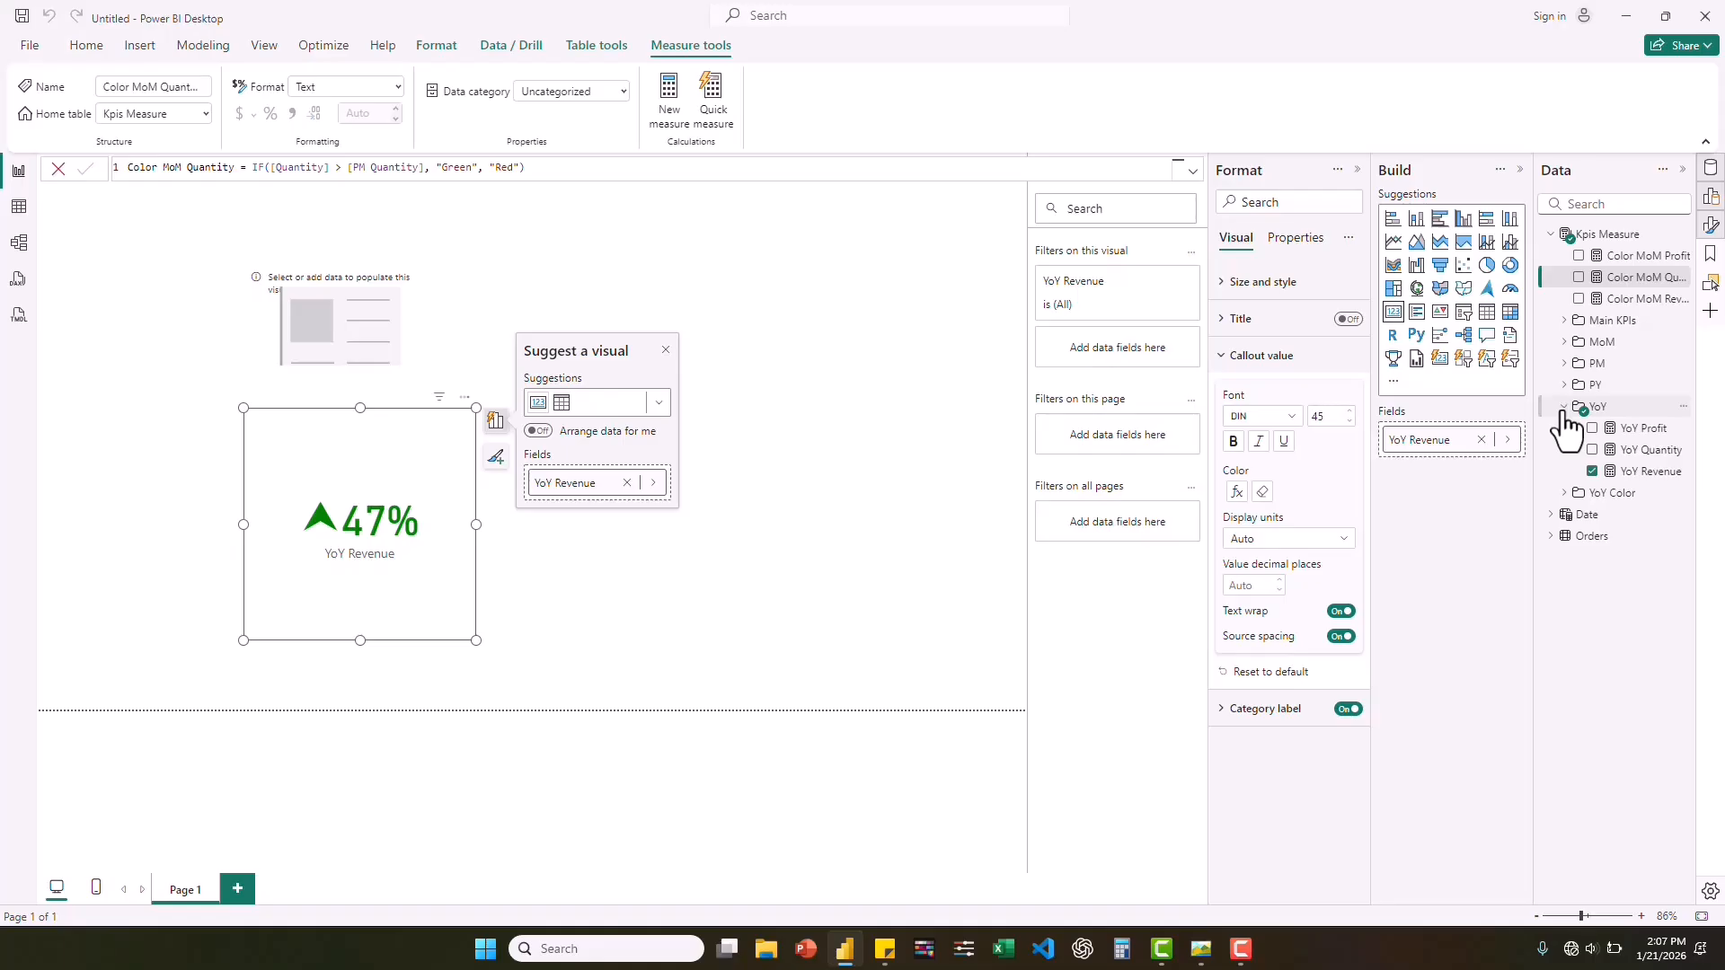
click(1564, 409)
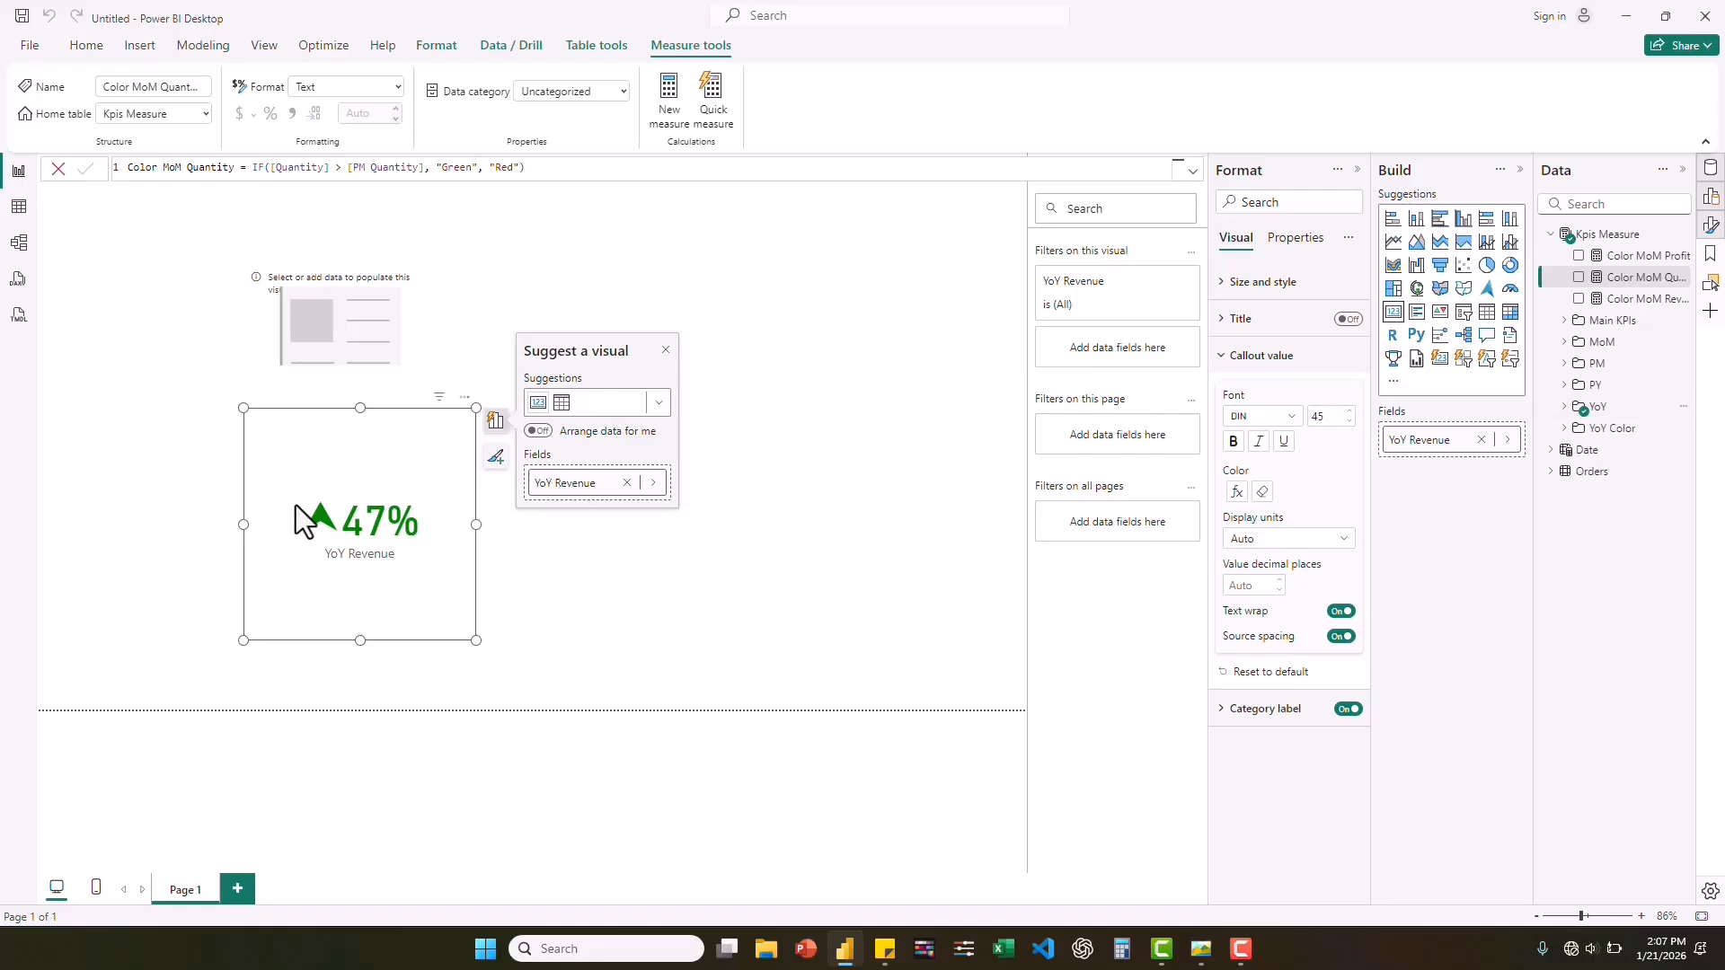
click(359, 305)
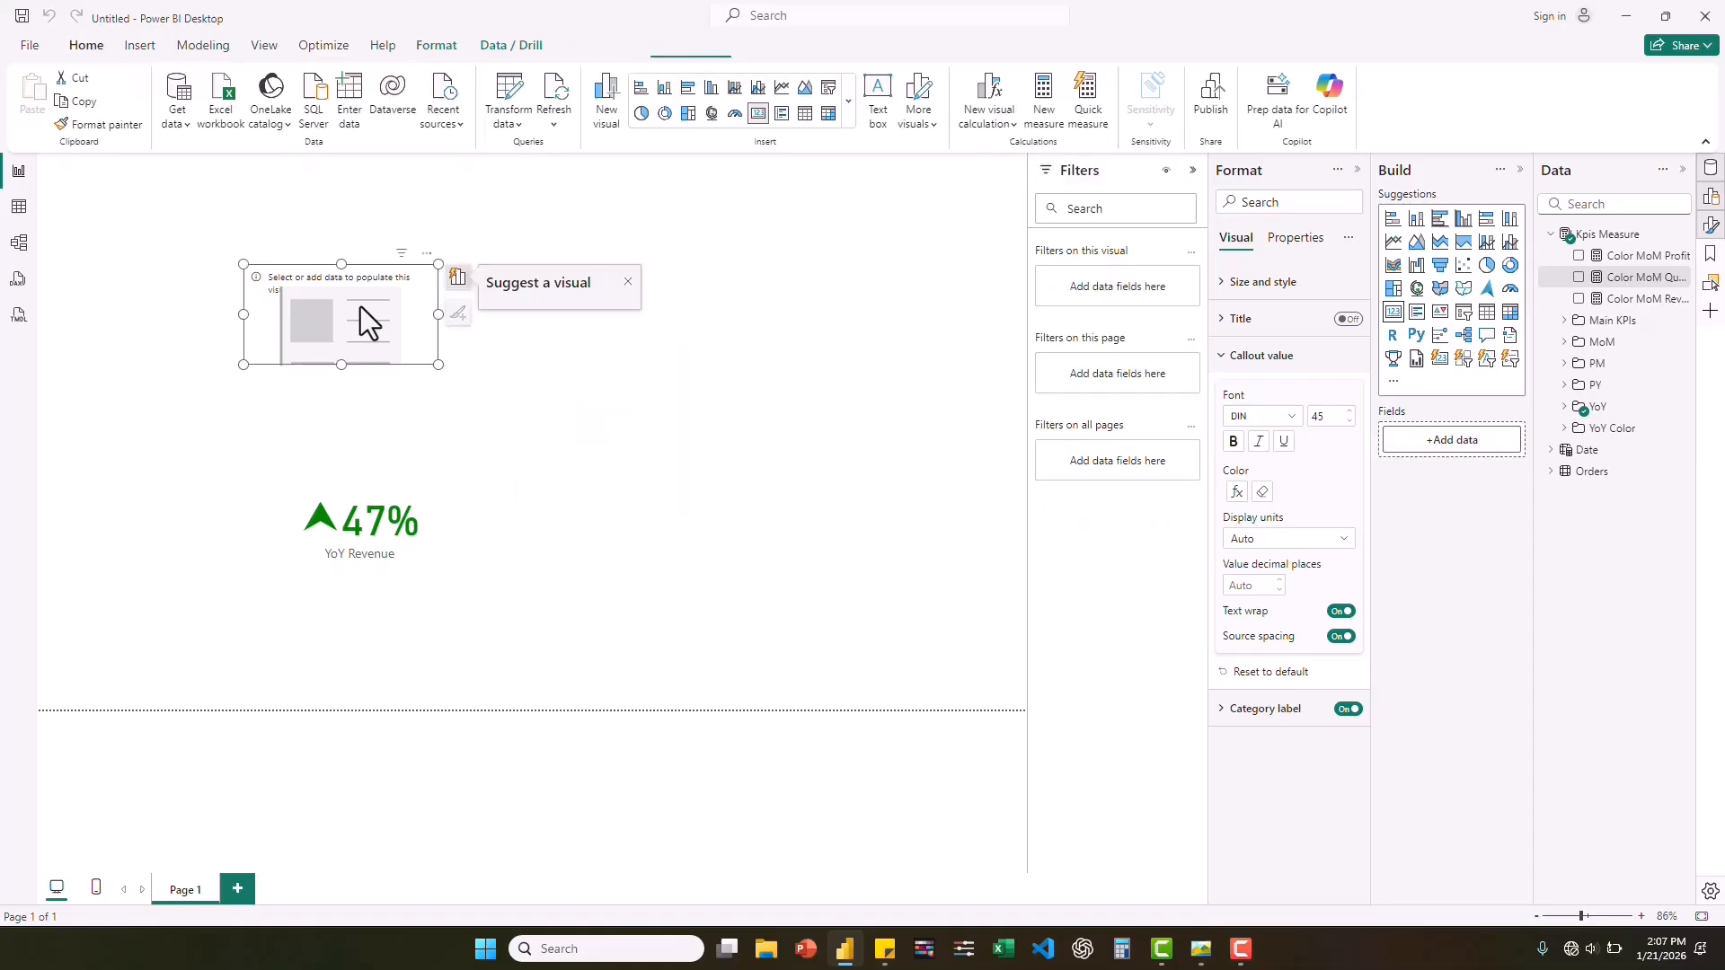
click(1568, 343)
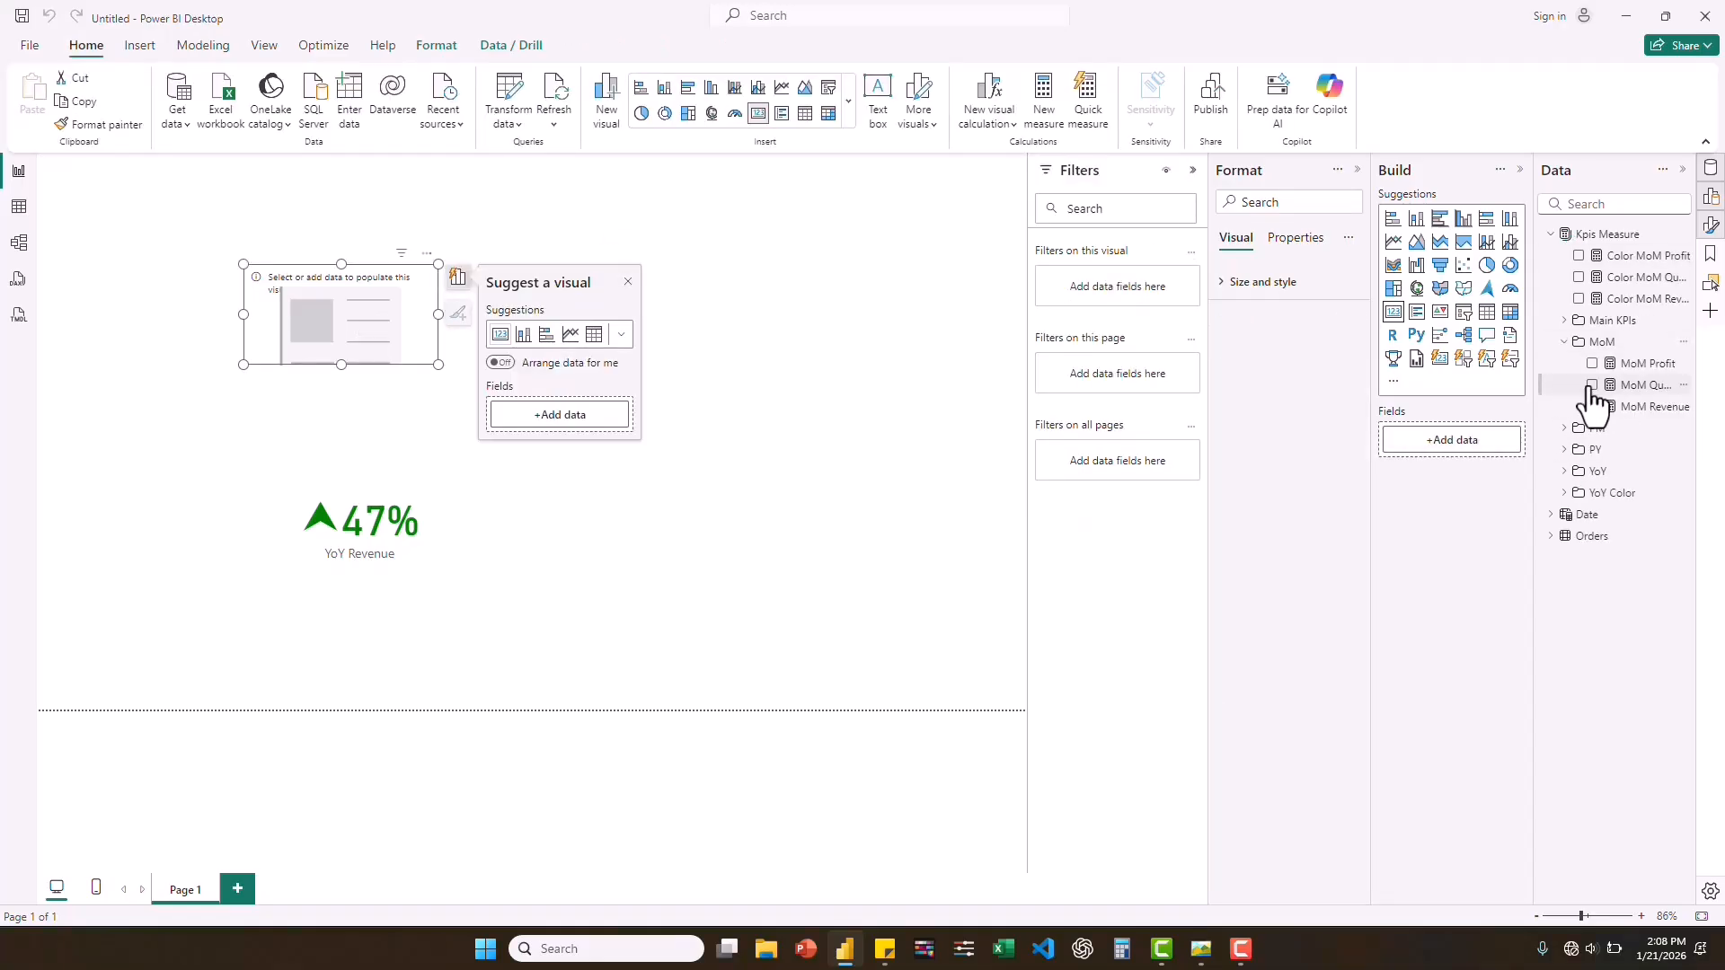
click(1591, 385)
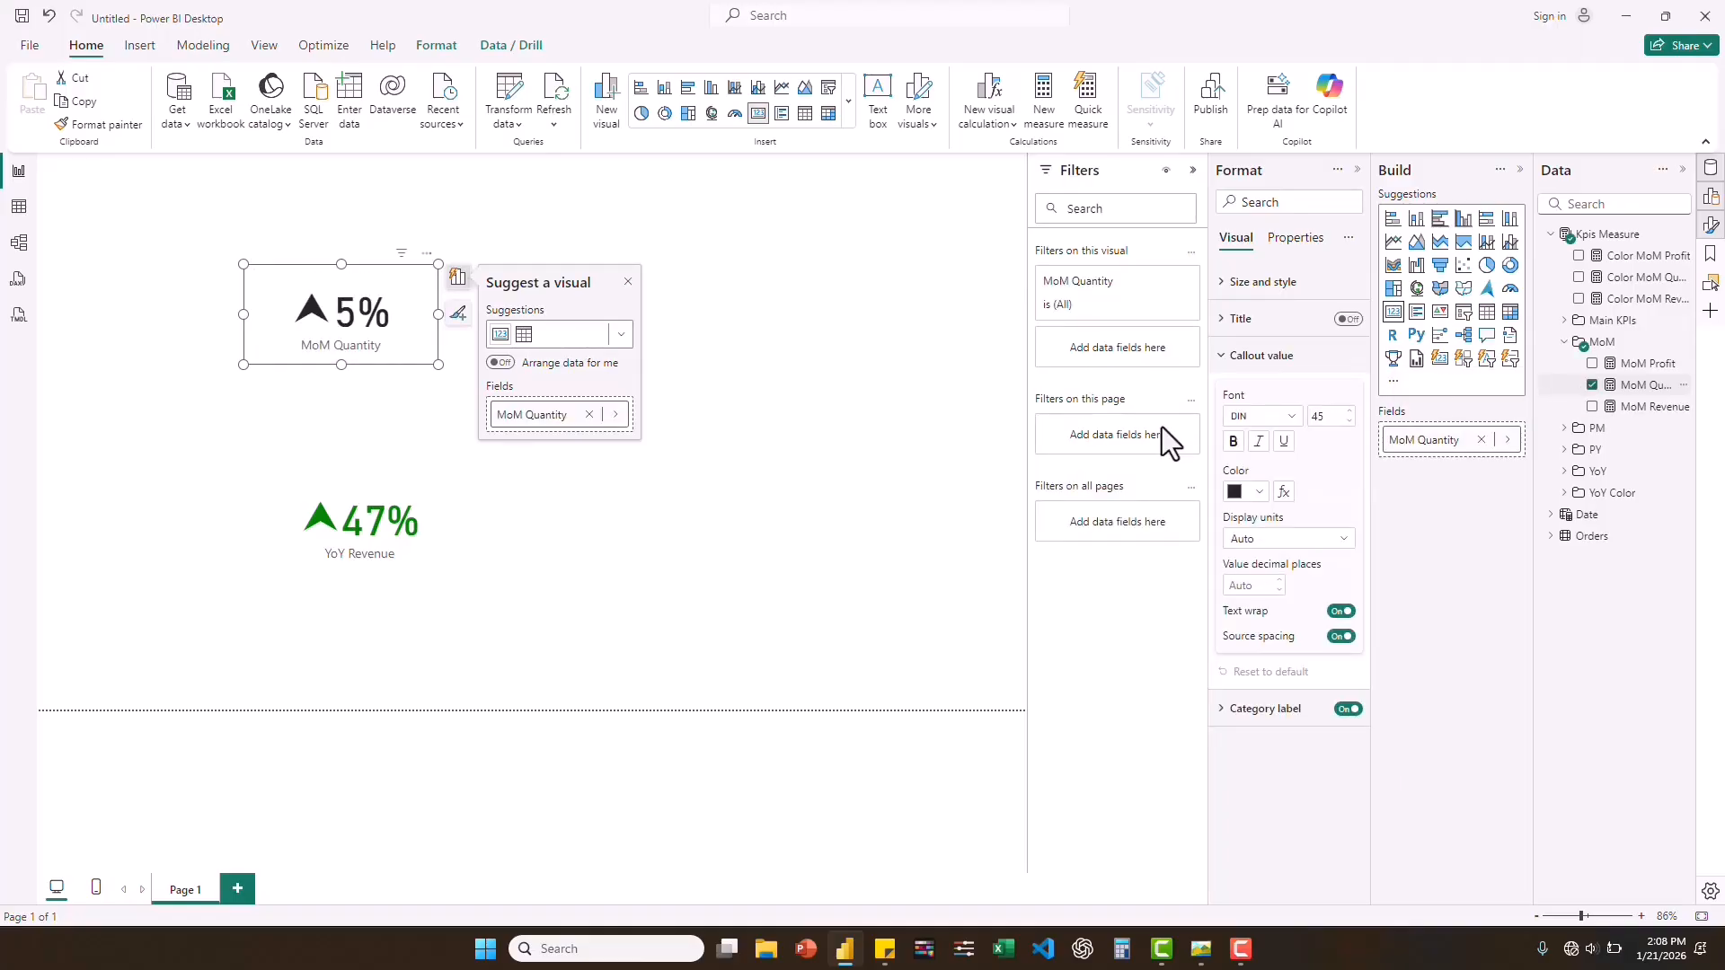
Apply conditional formatting to the MoM Quantity card's callout value color, using the Field value style based on Color MoM Quantity.
click(1283, 492)
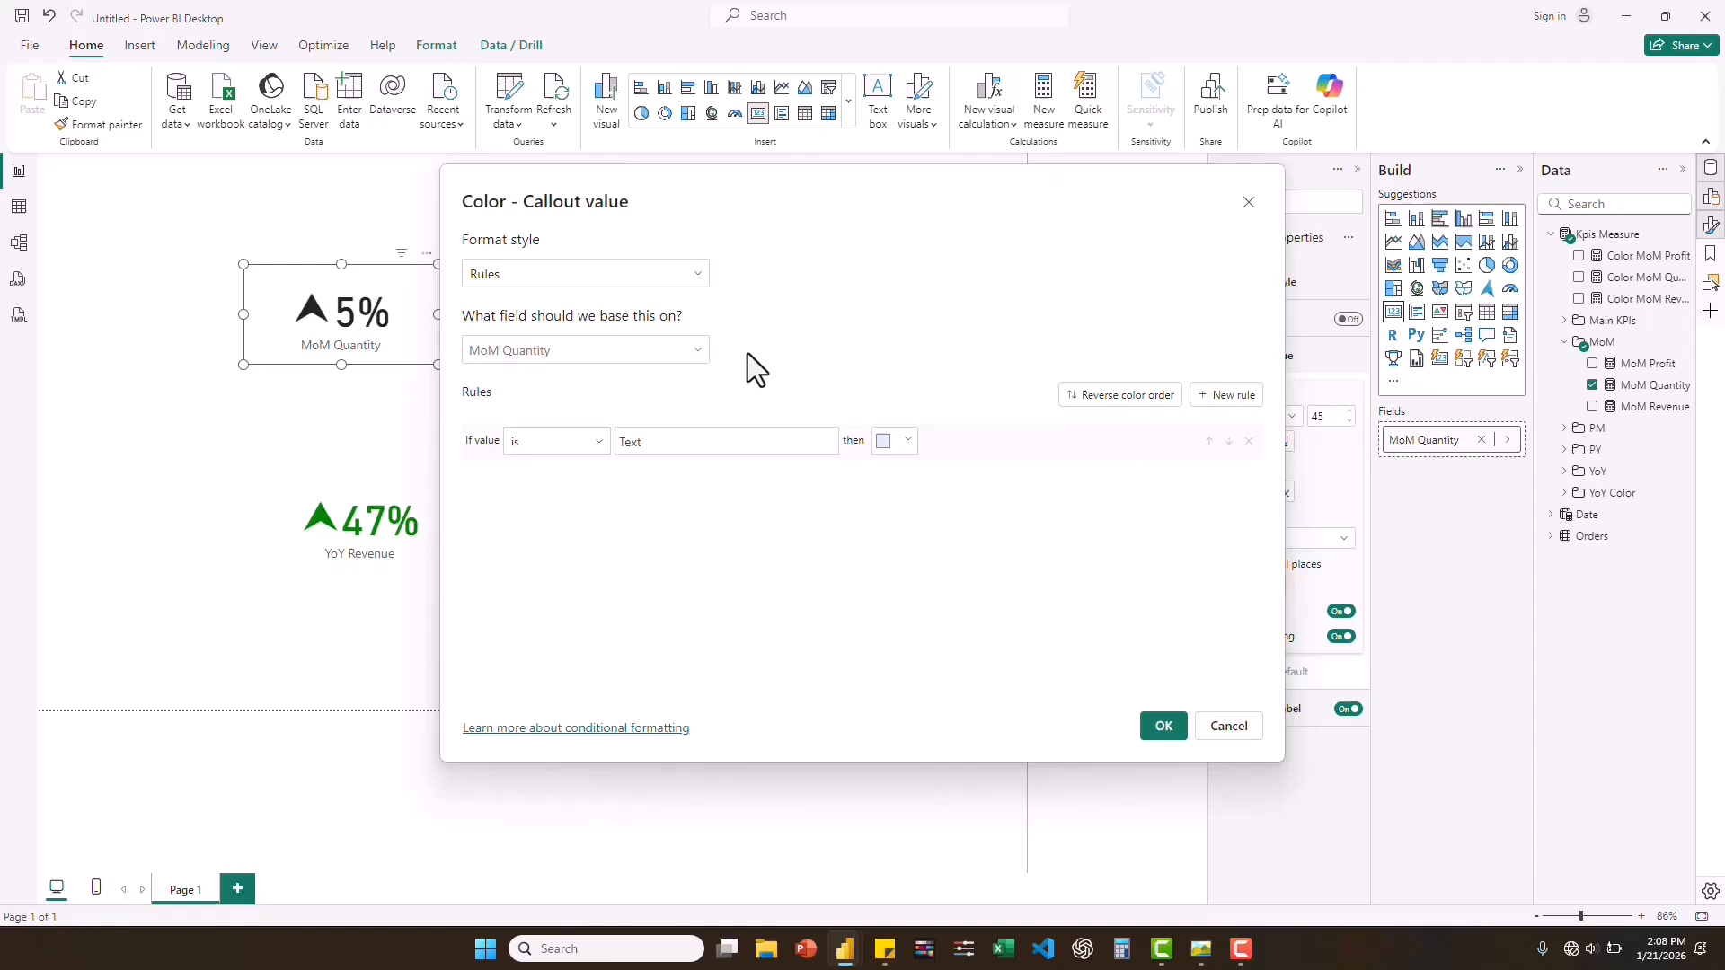
click(649, 280)
click(504, 361)
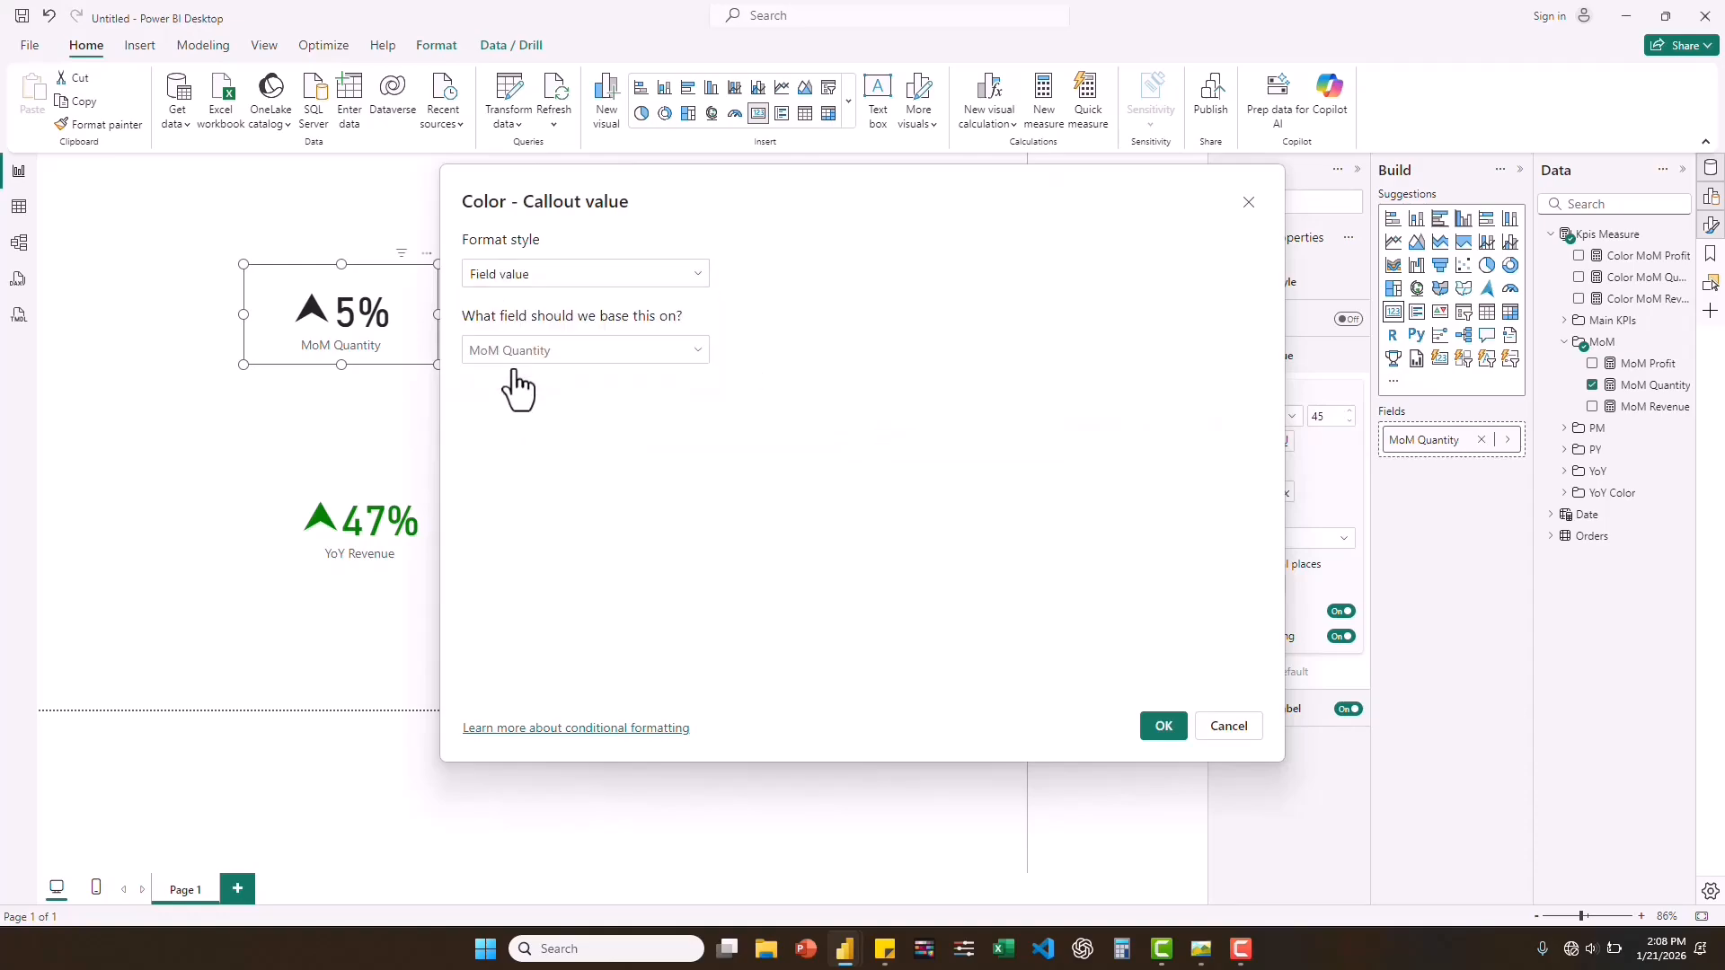
click(699, 352)
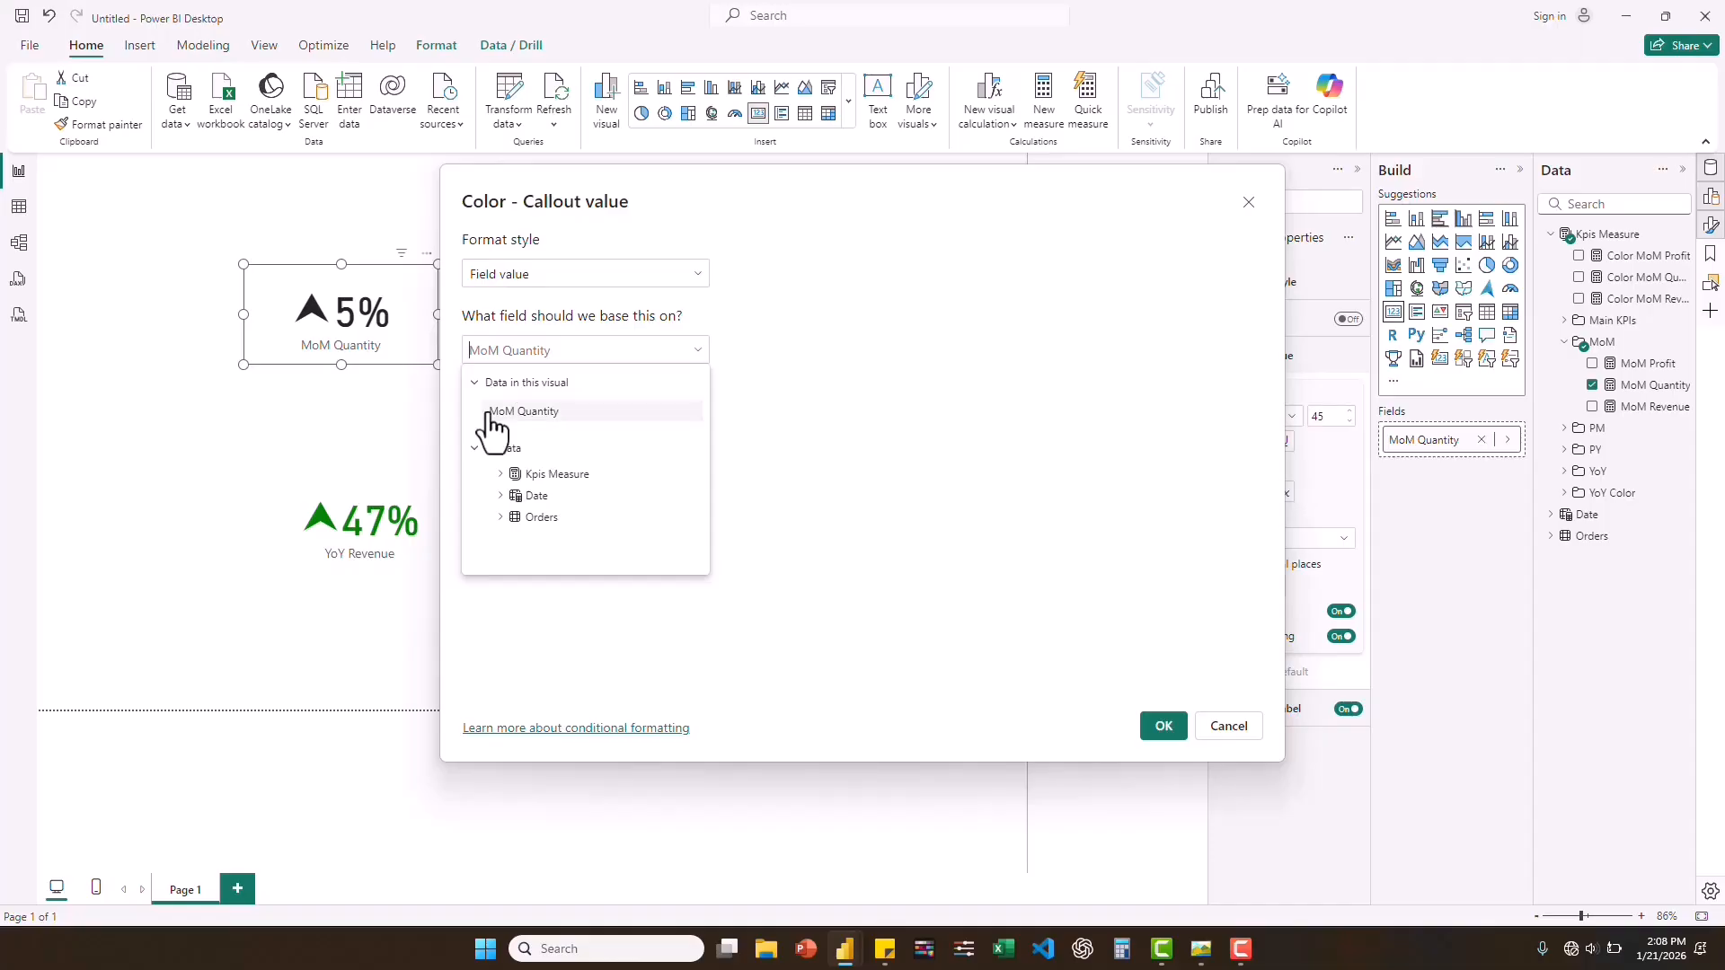
click(499, 473)
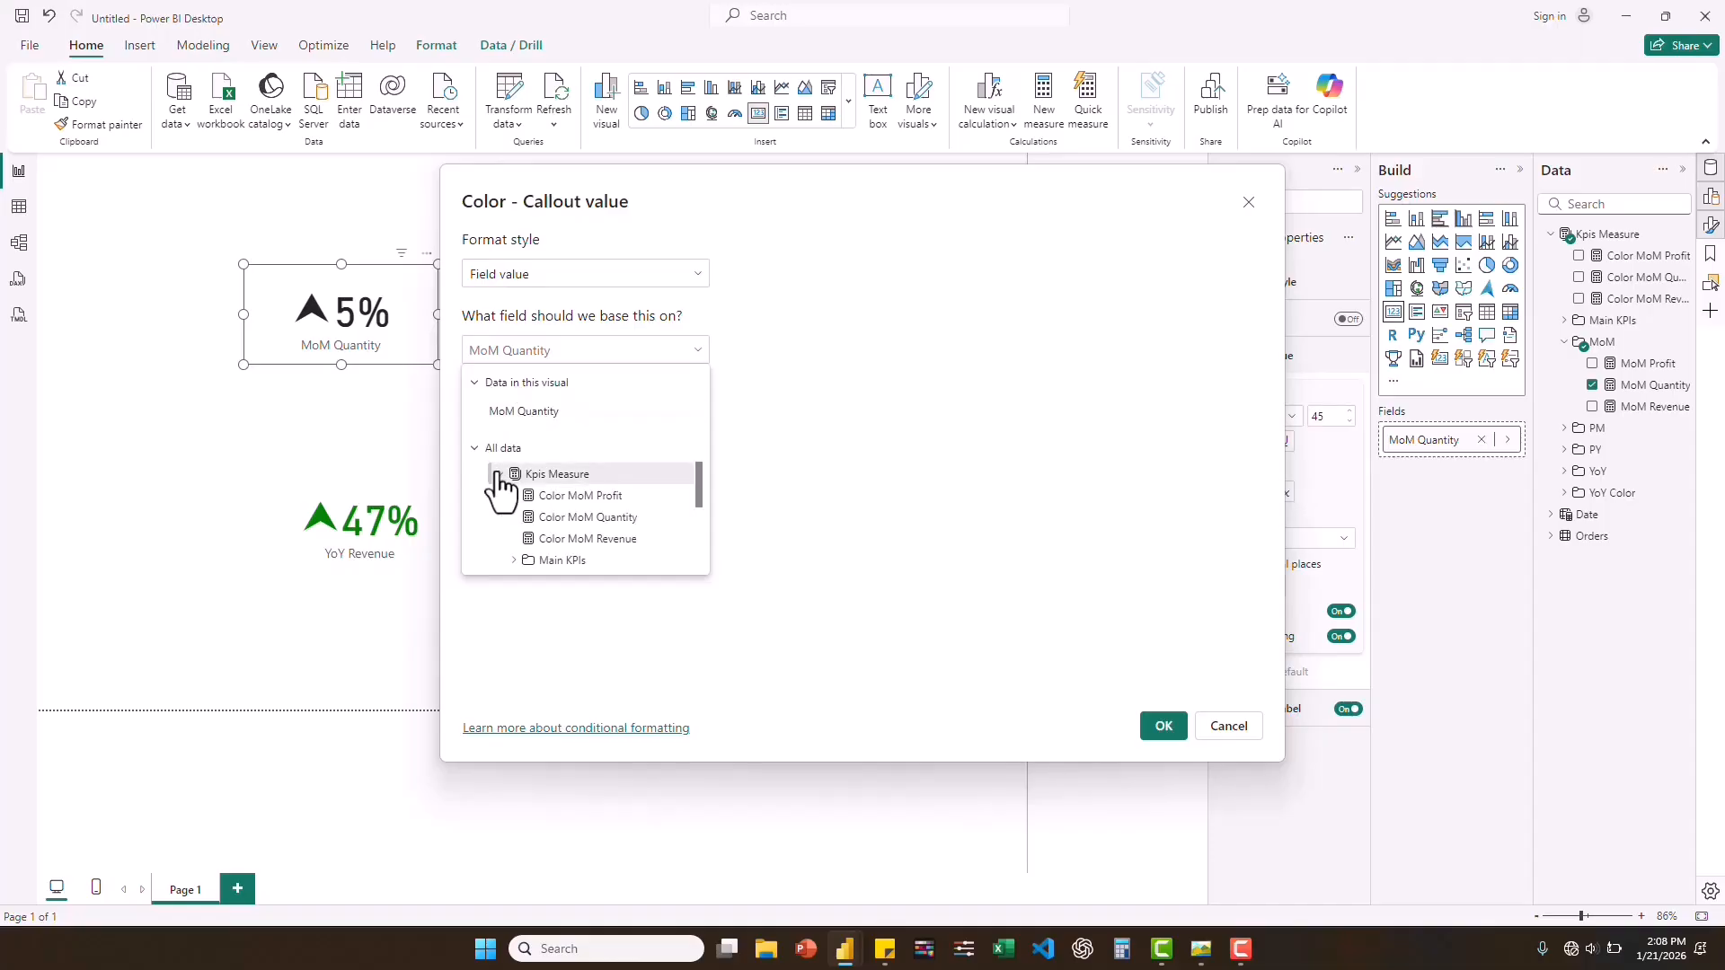
click(600, 526)
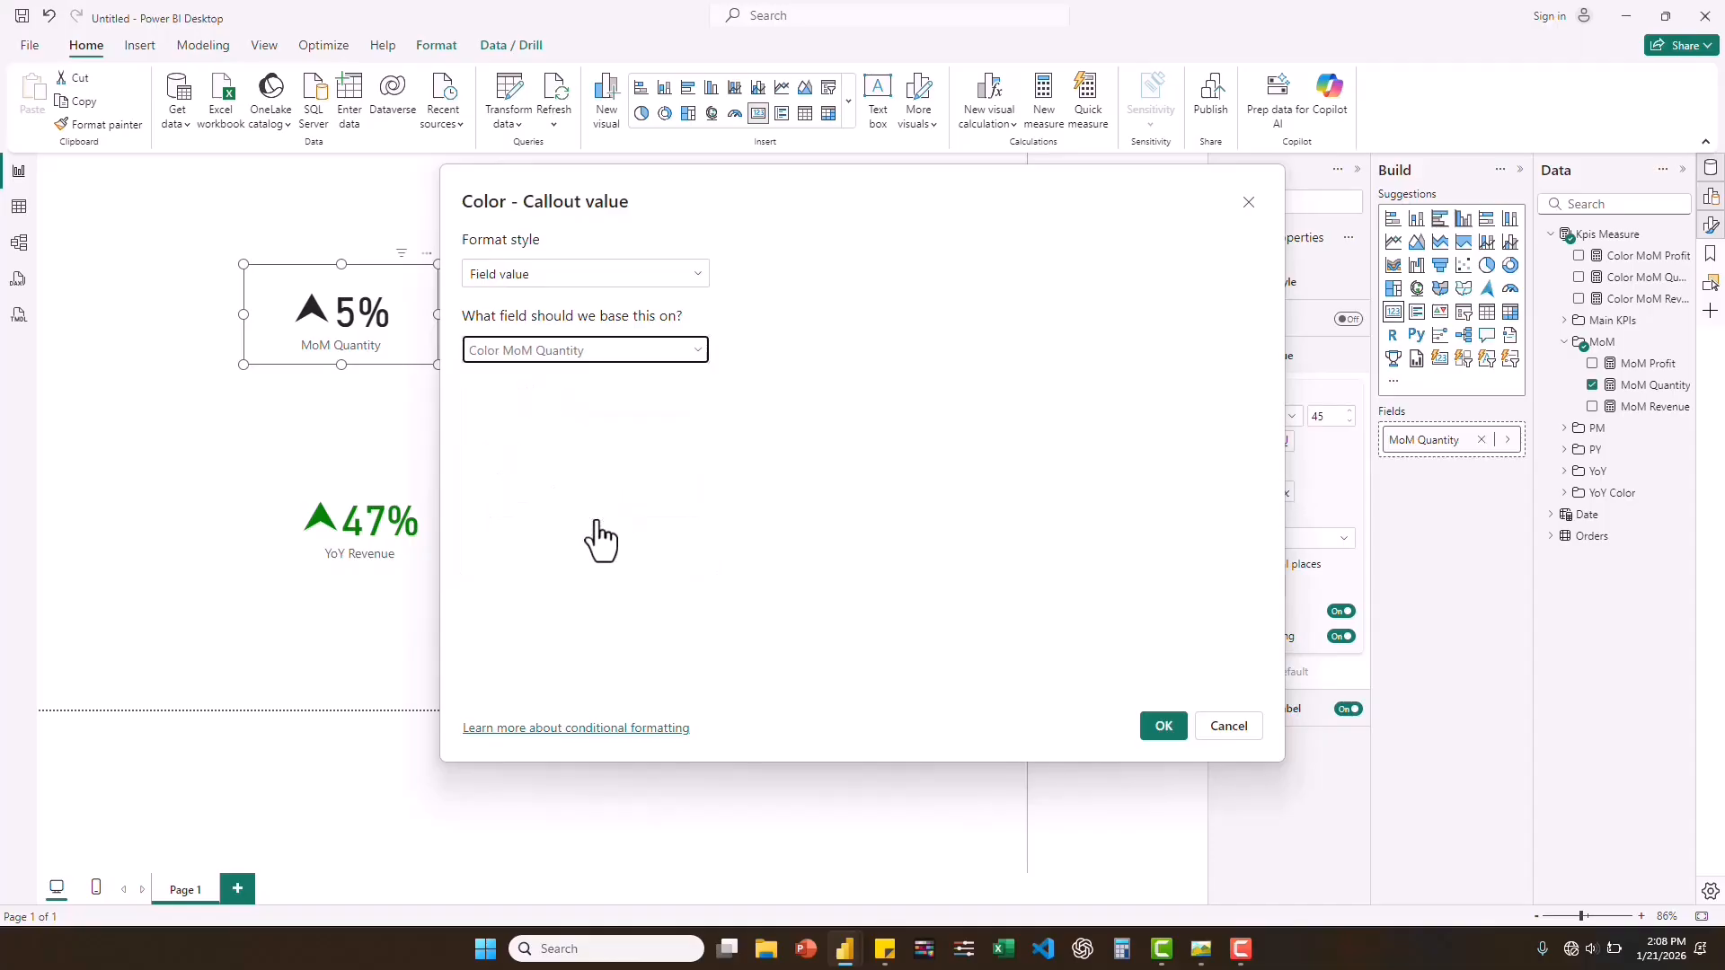
click(1159, 729)
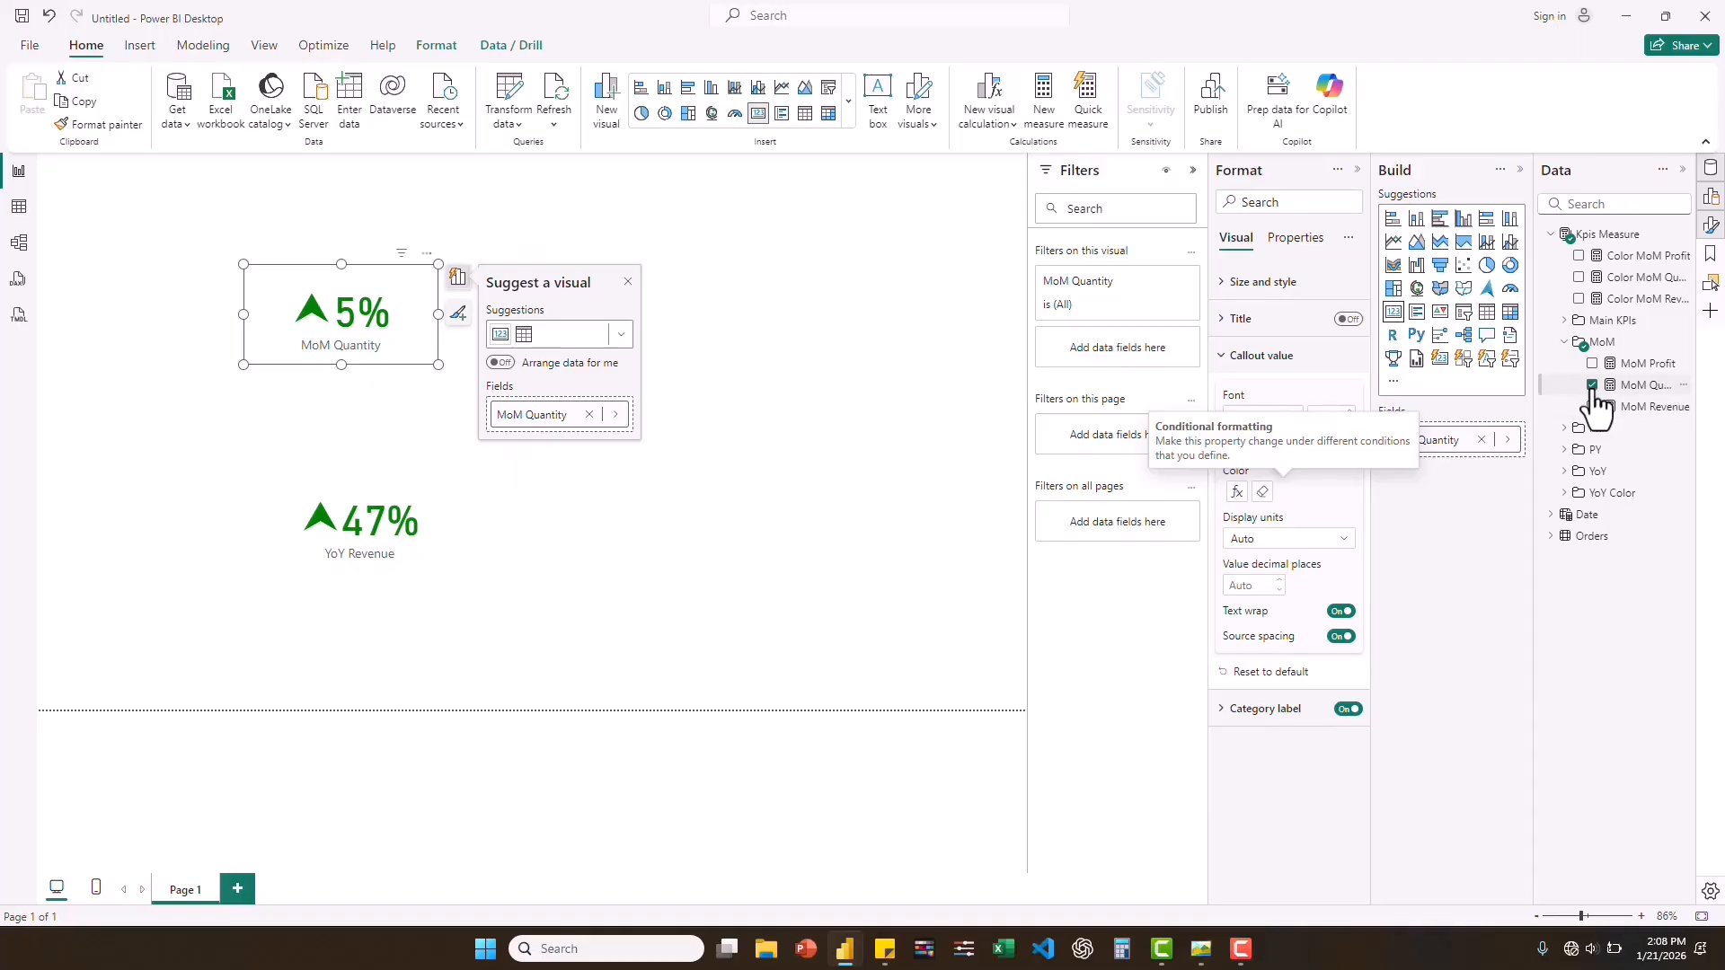
In the model view, group the three Color MoM measures into a display folder named MoM Color.
click(20, 208)
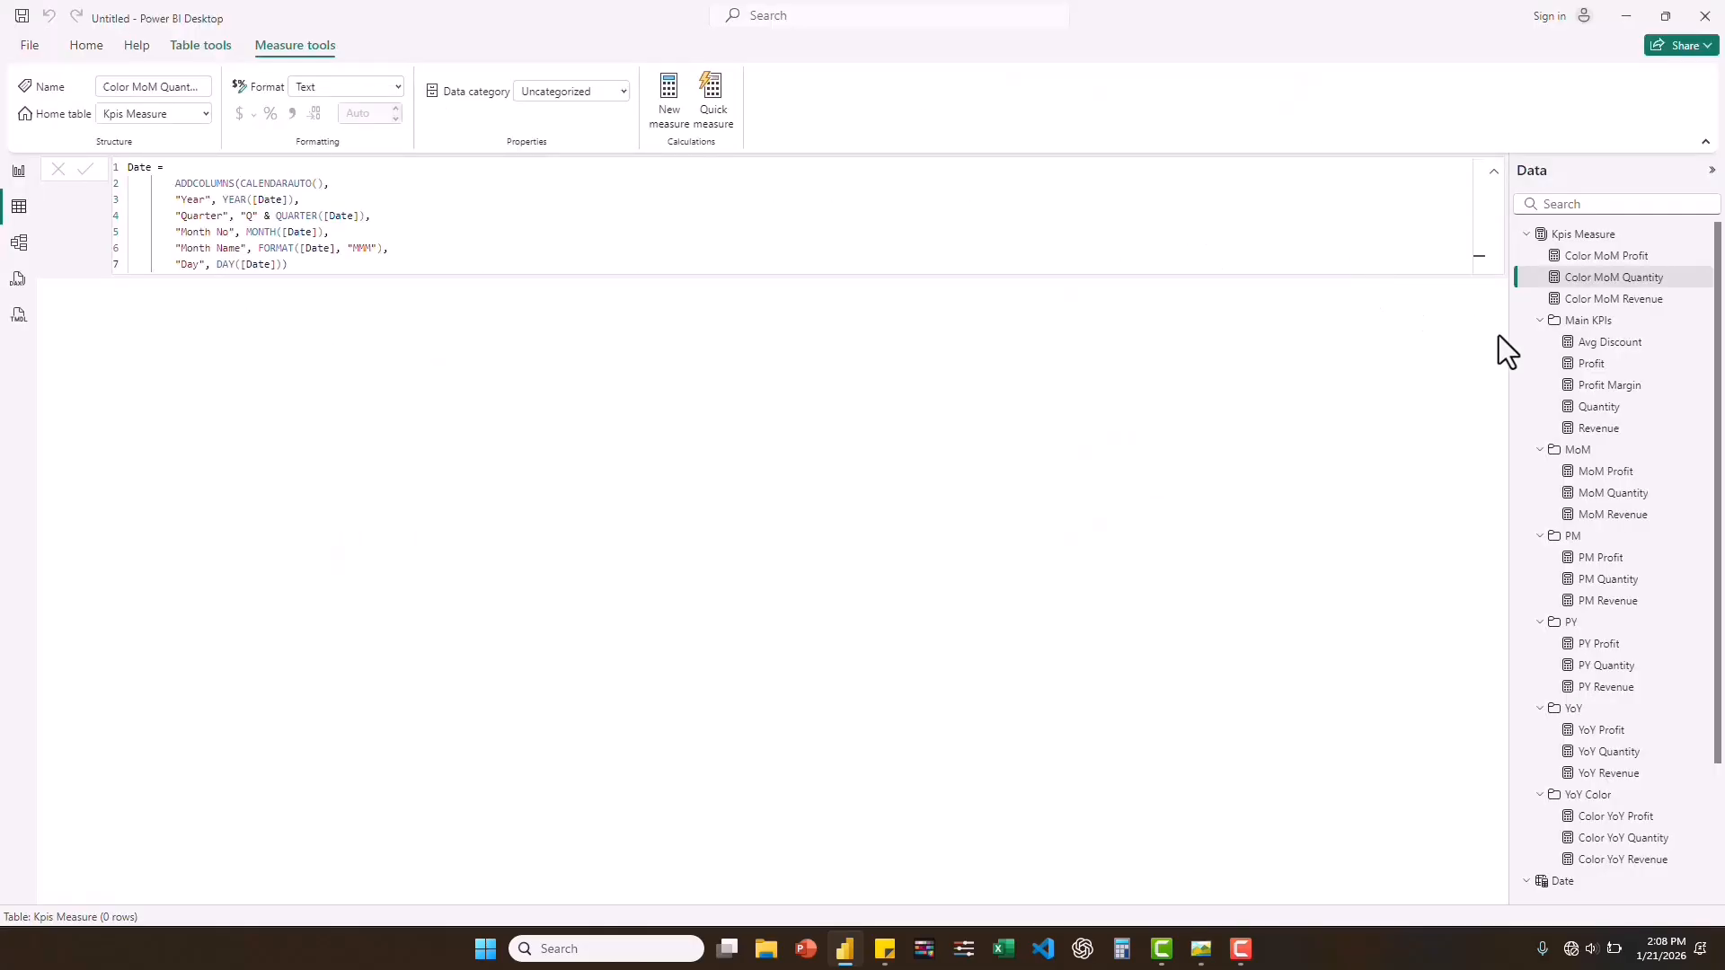
click(18, 243)
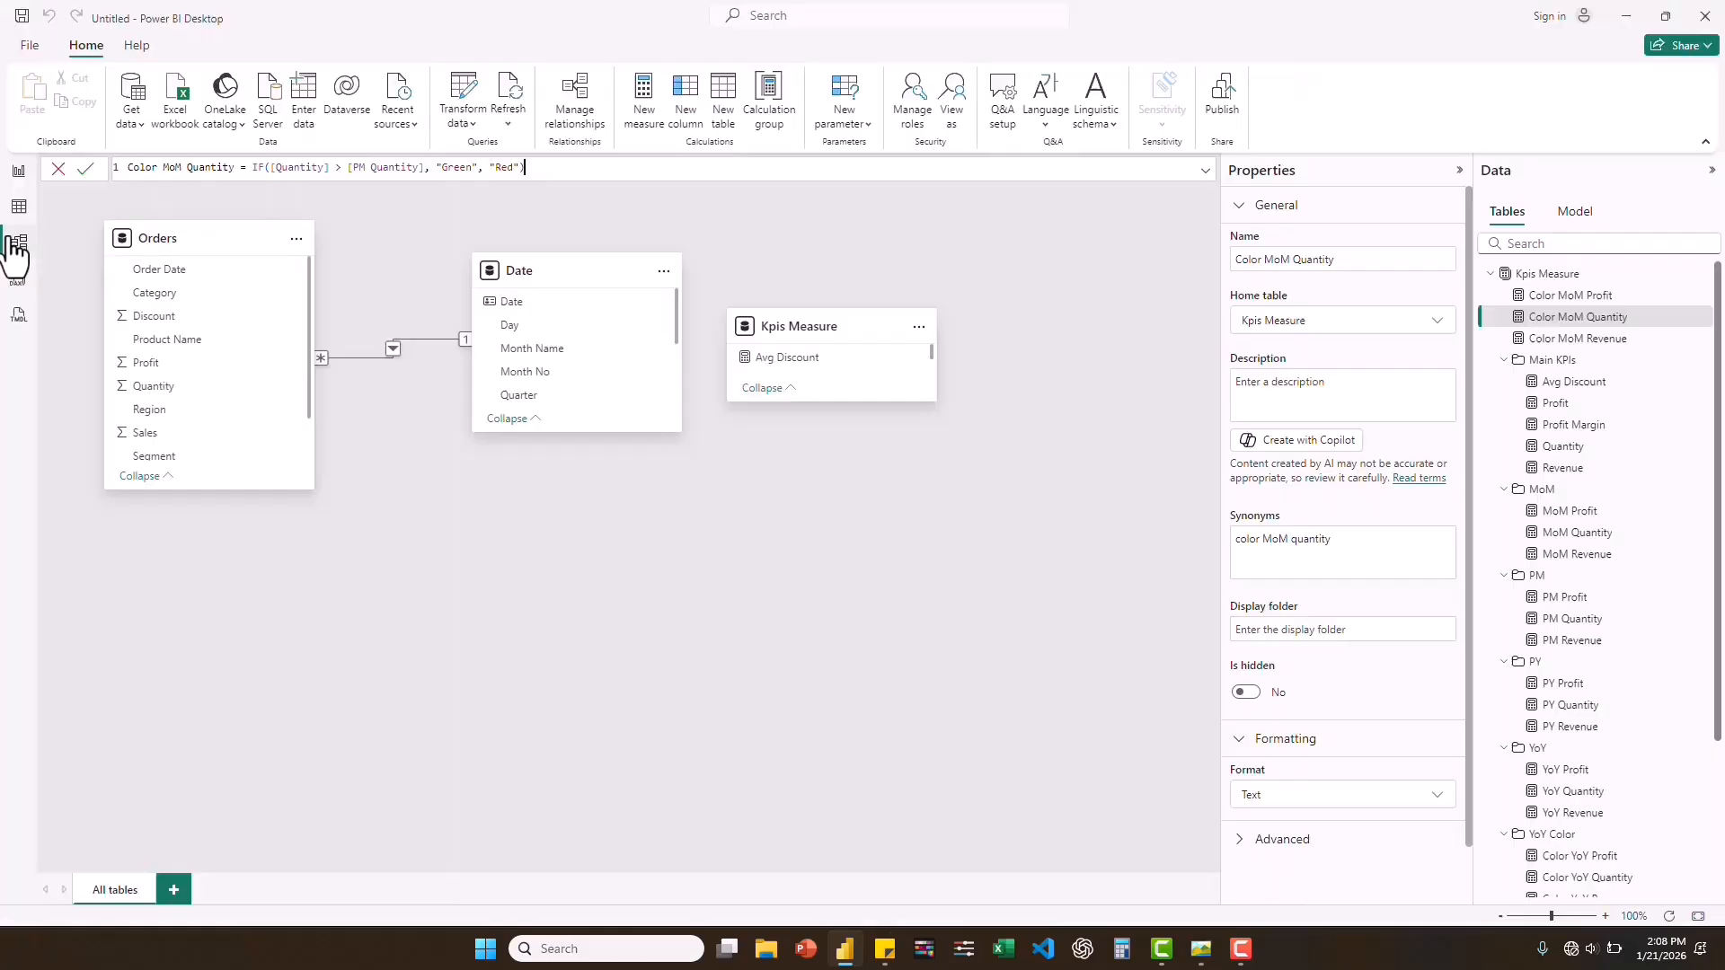
ctrl+click(1568, 293)
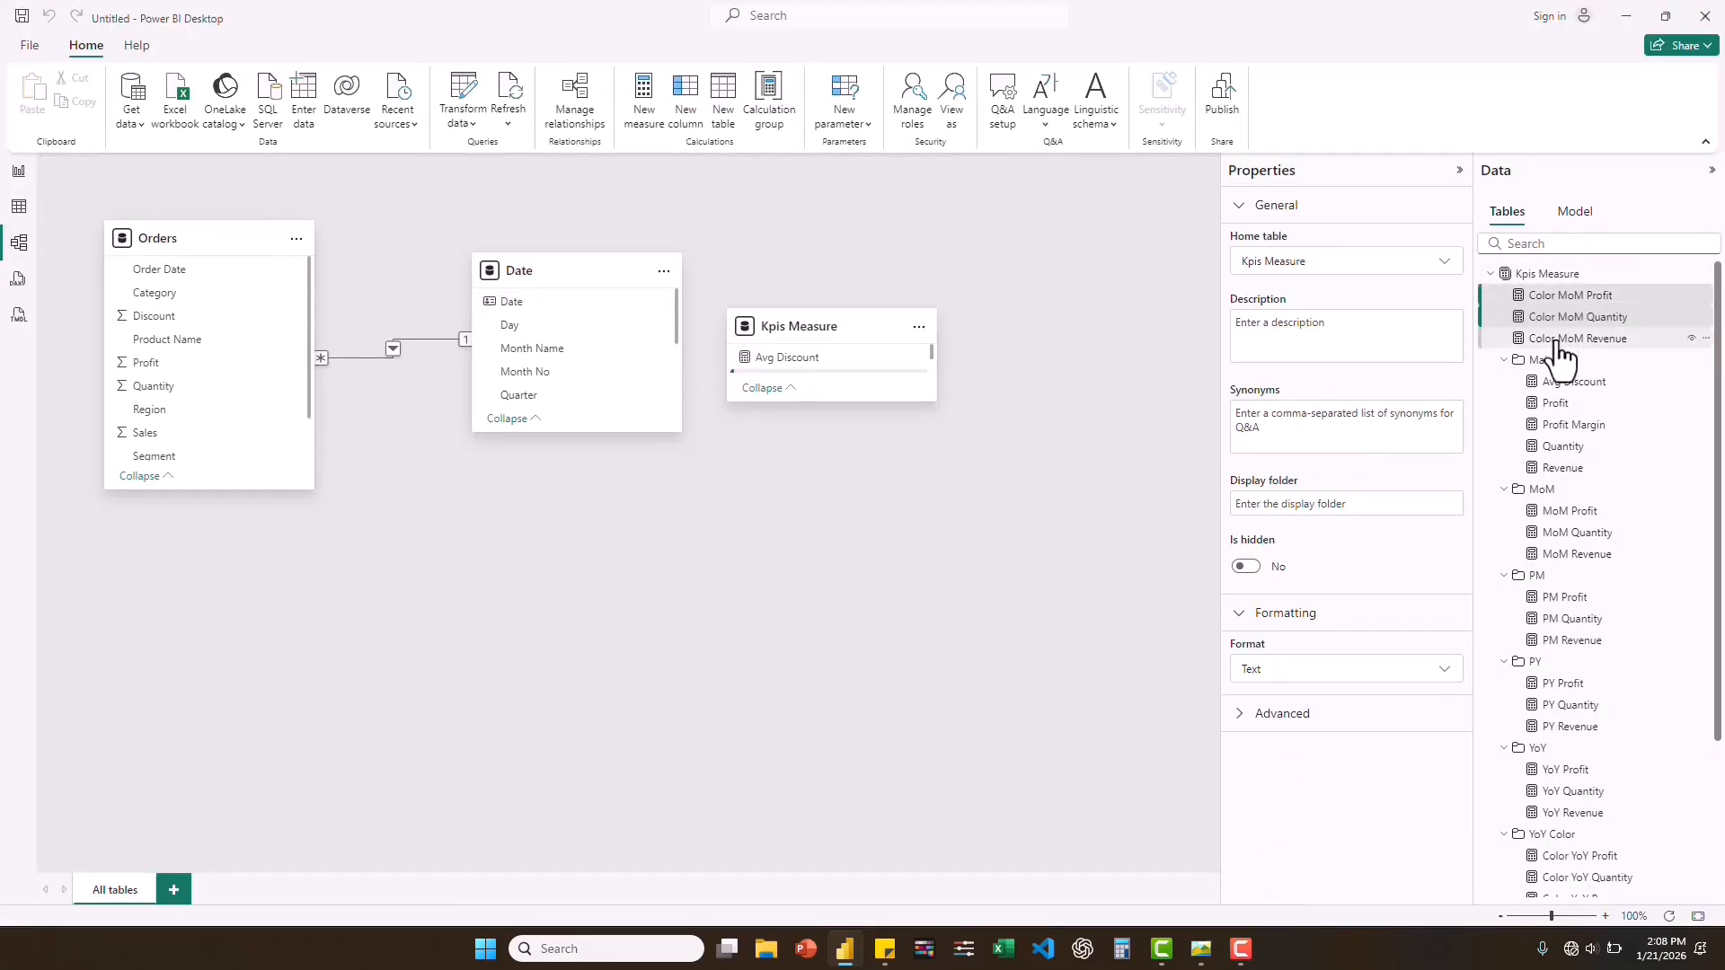
click(1302, 505)
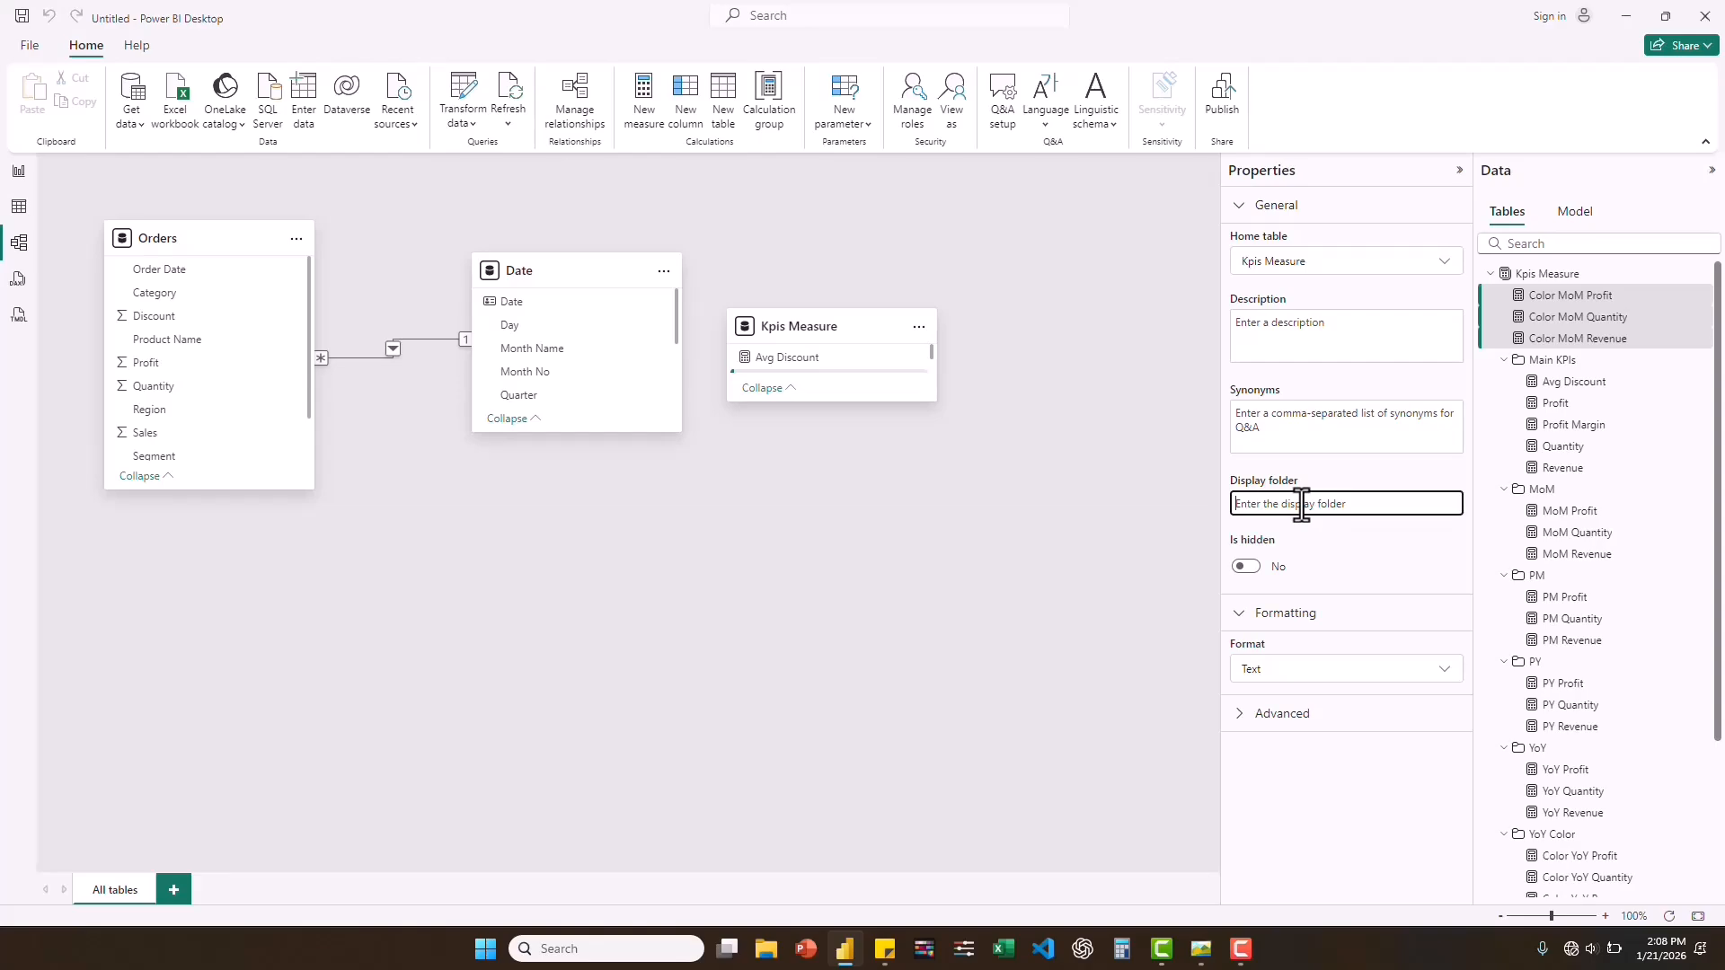
text(MoM Color)
key(Return)
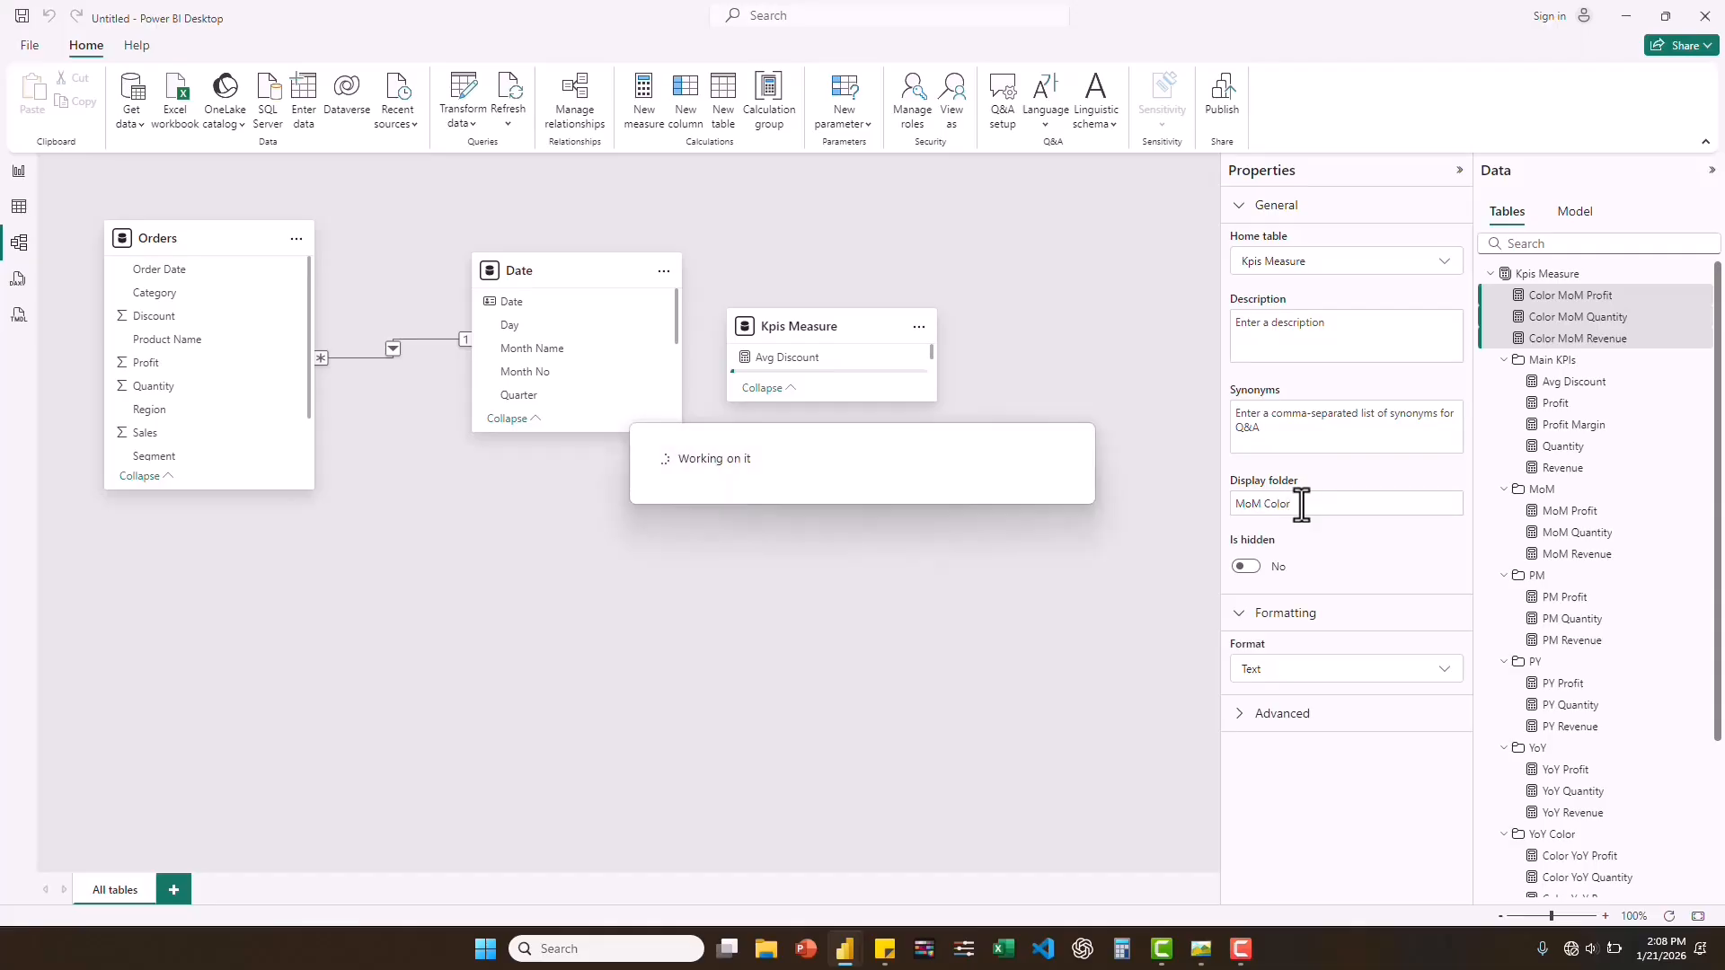
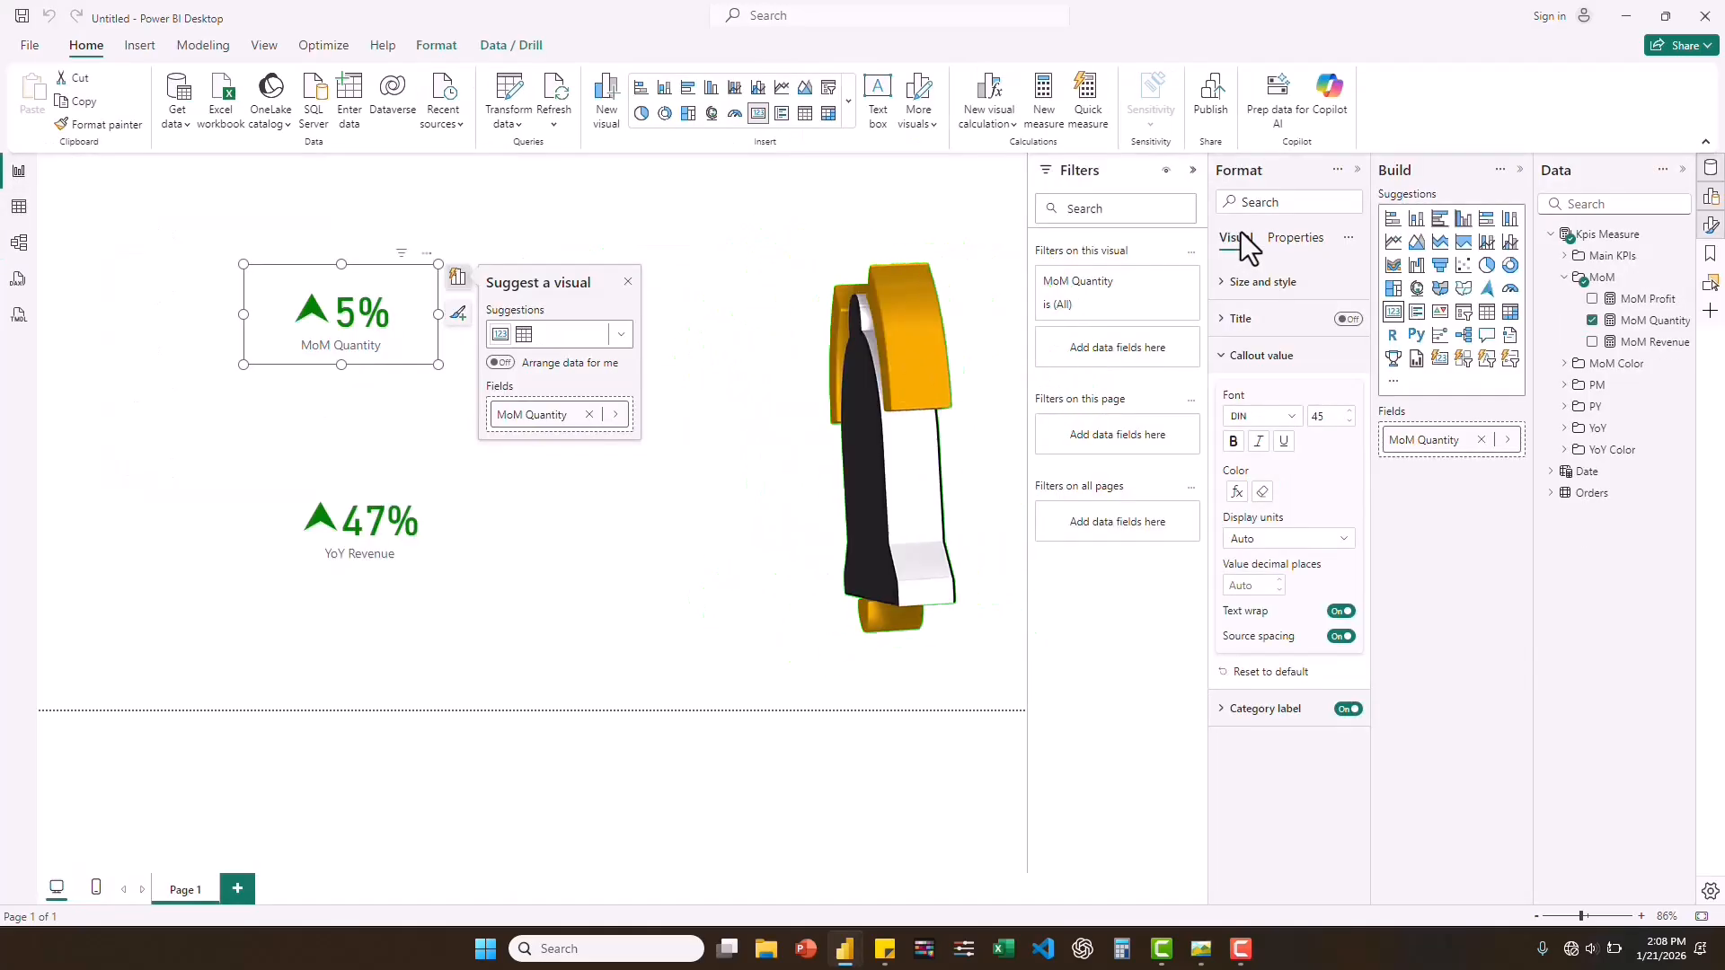
Delete the MoM Quantity and YoY Revenue cards from the report page and collapse the Filters pane.
click(1566, 279)
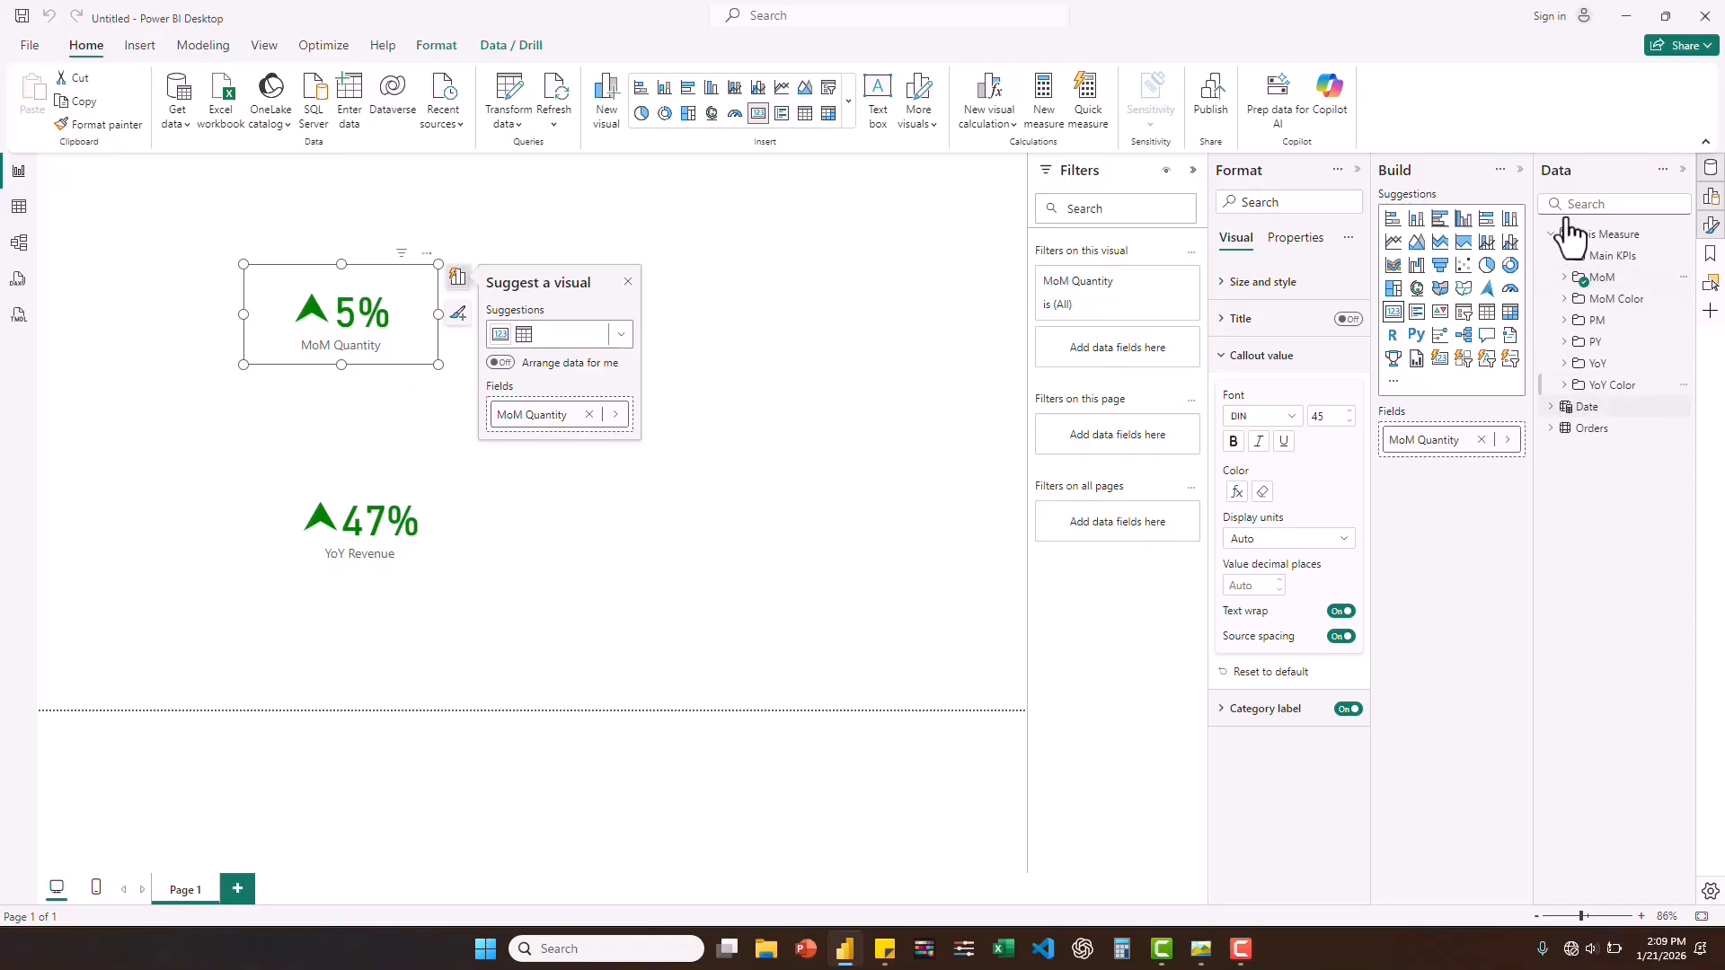
ctrl+click(387, 521)
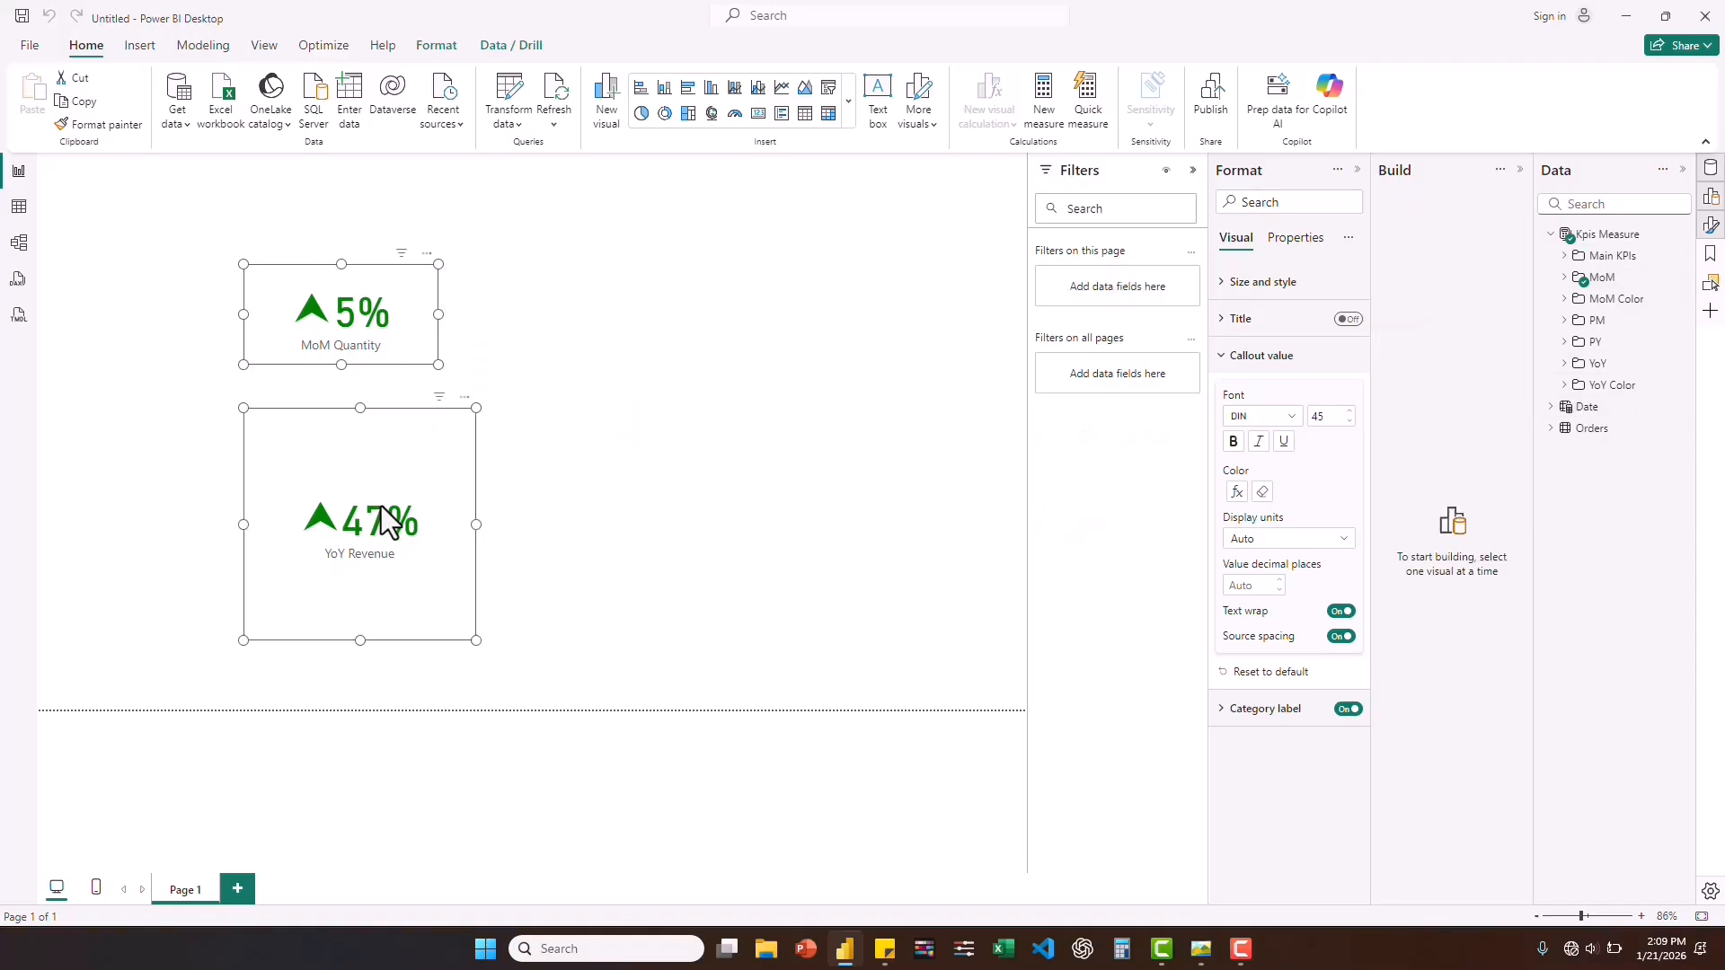
key(Delete)
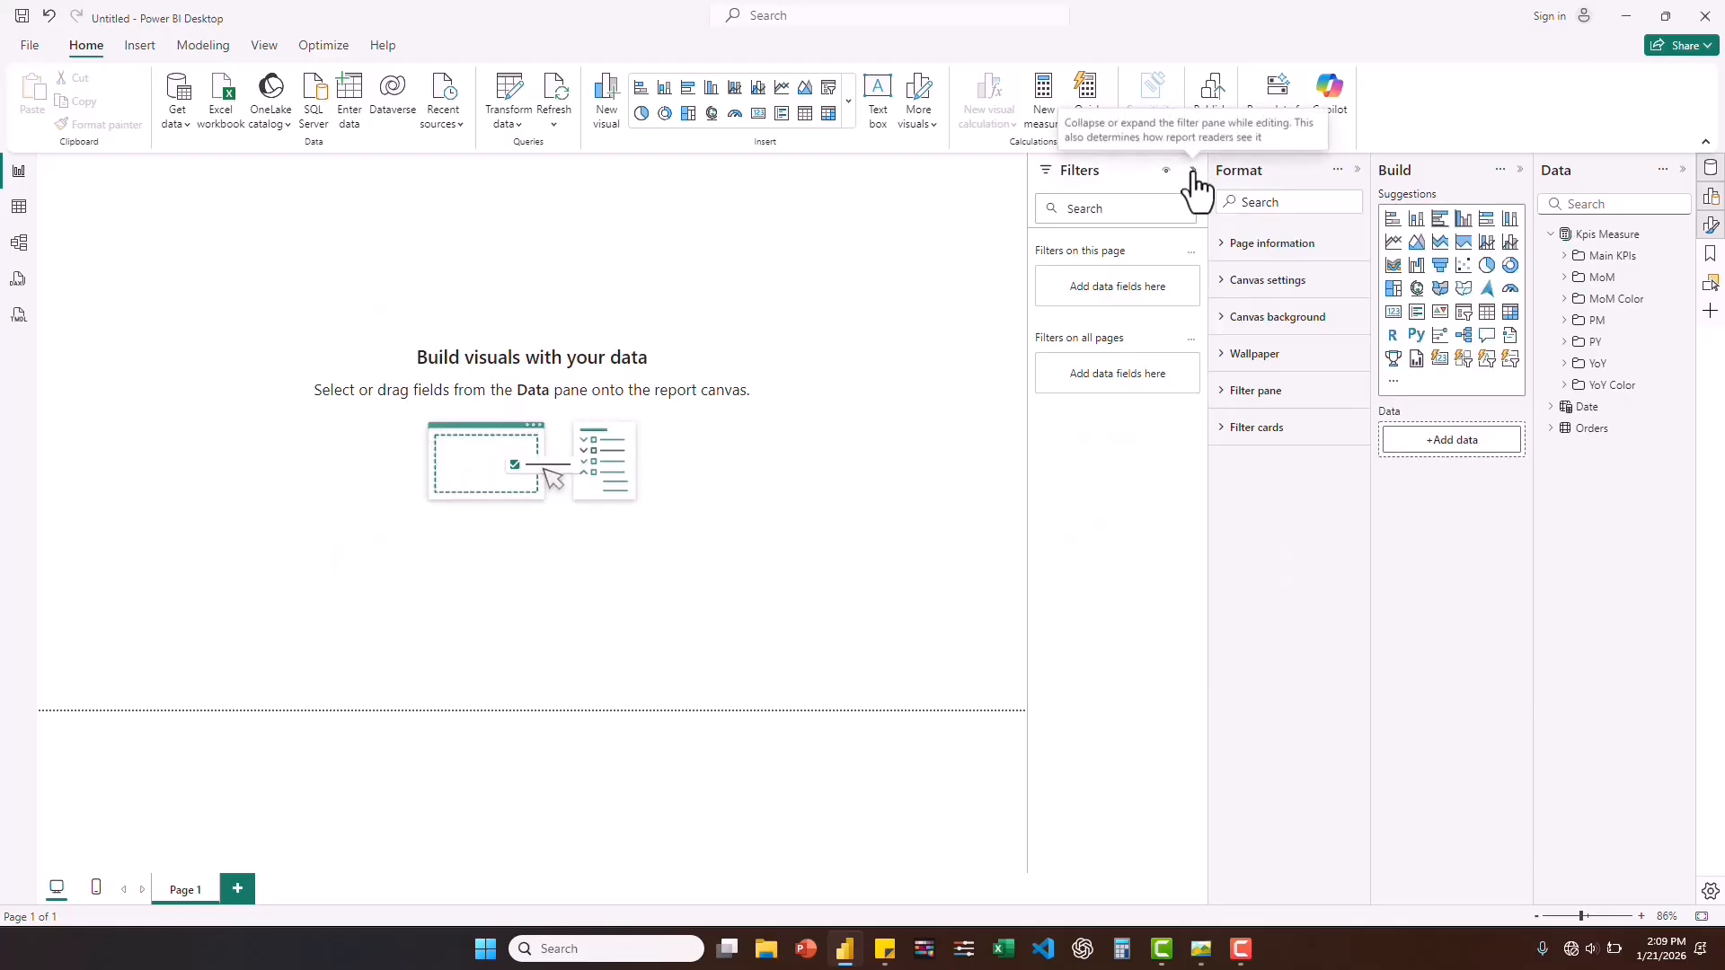
click(1193, 172)
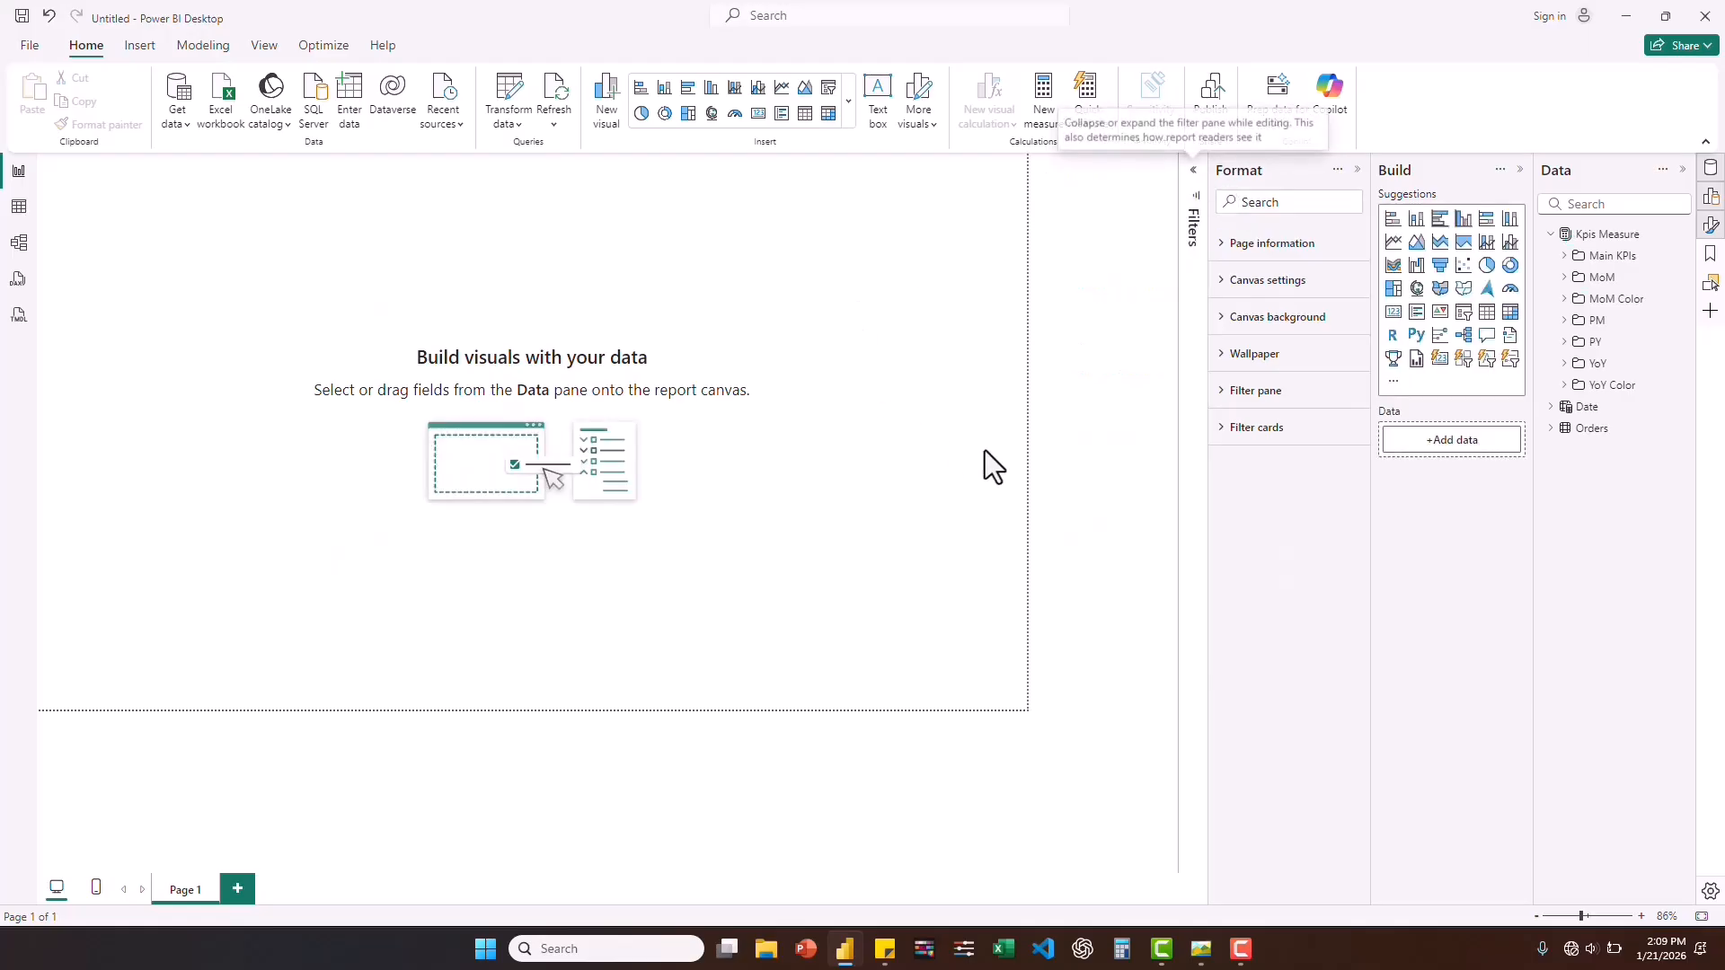
Check the reference dashboard image, insert an empty card visual, shrink it, and place it near the page's upper-left corner.
click(1199, 948)
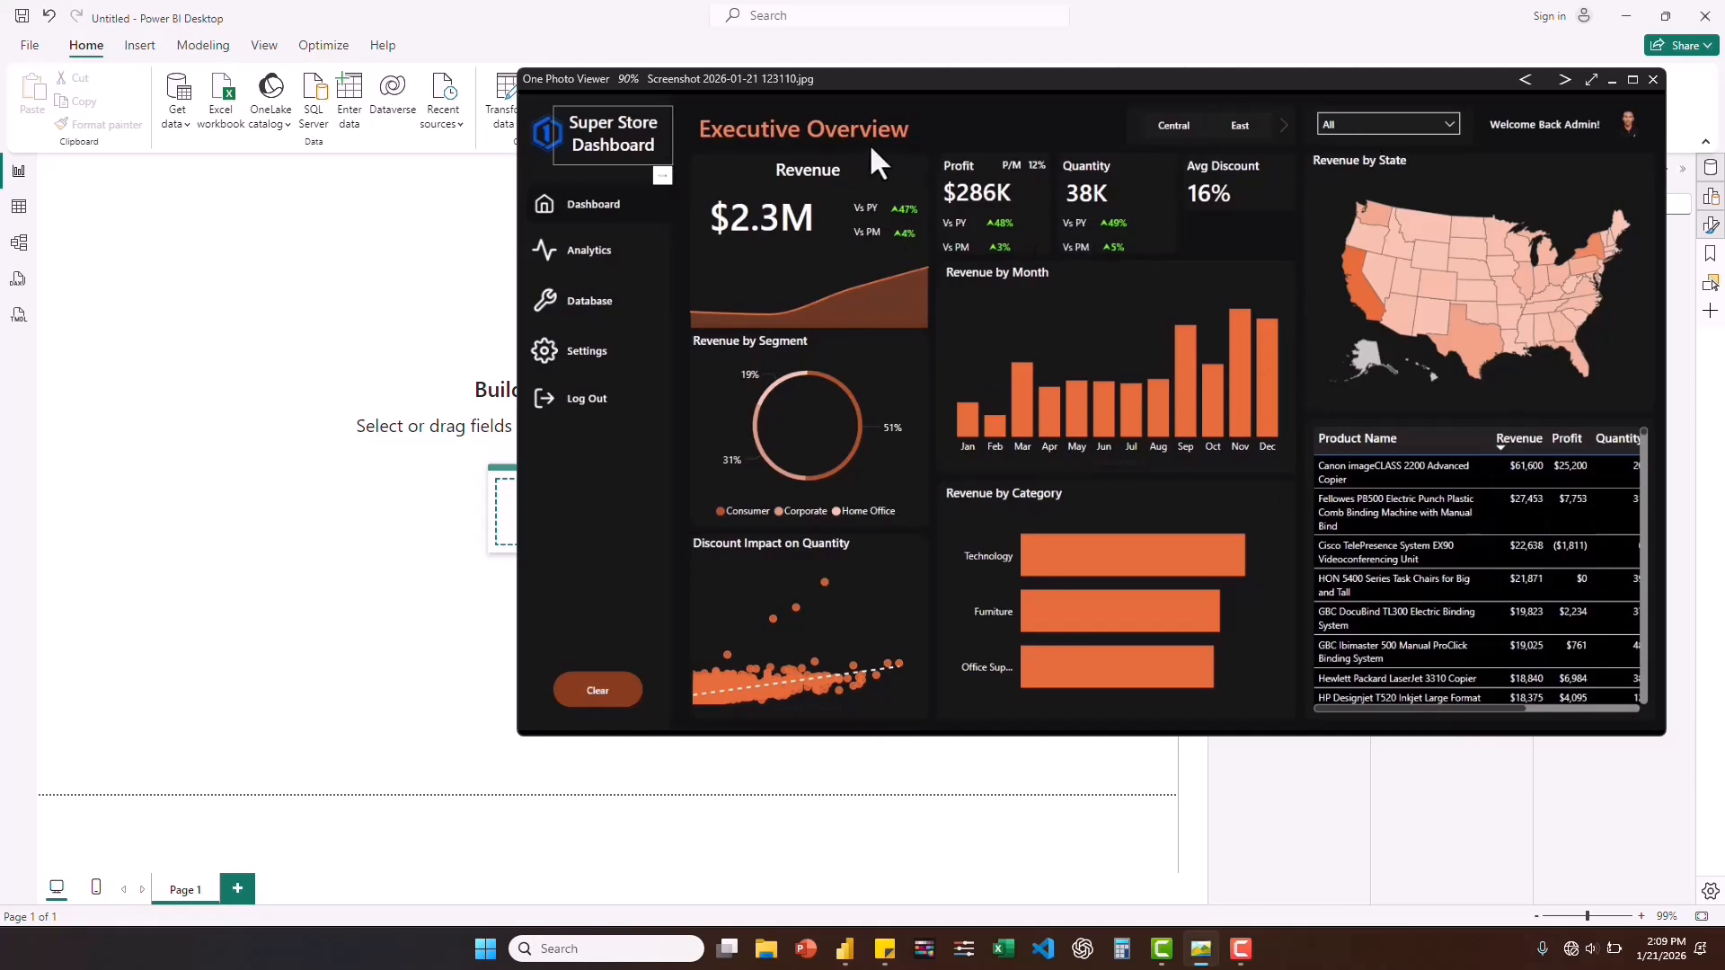
click(358, 266)
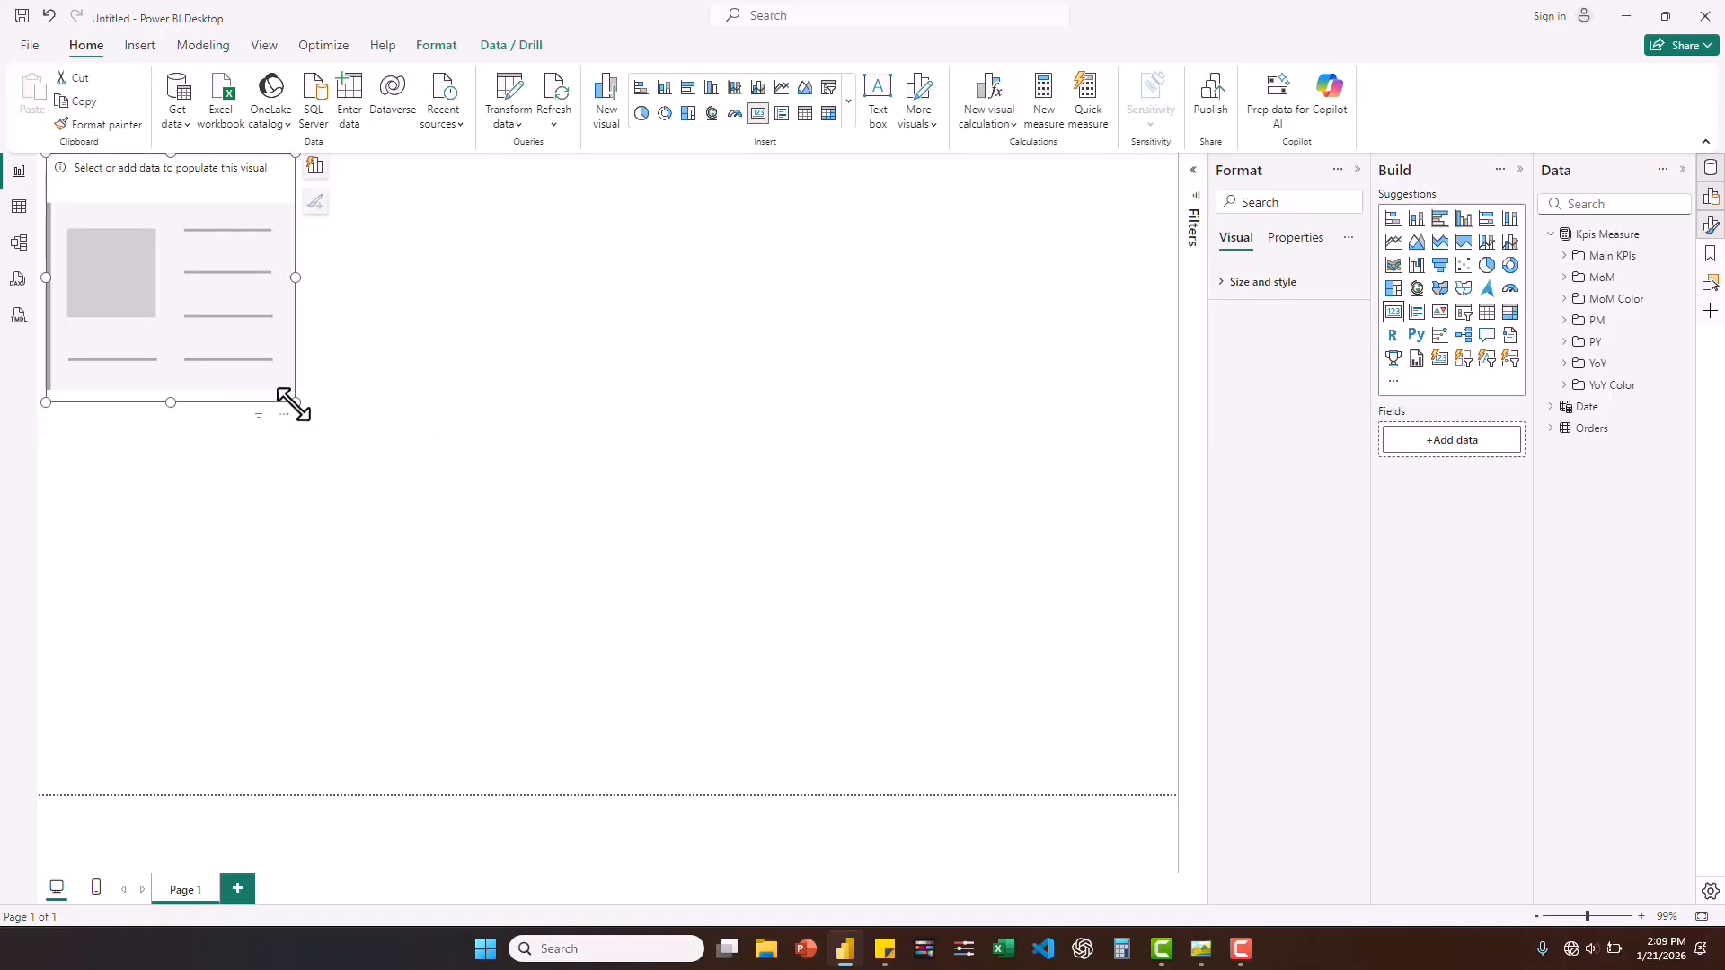
drag(294, 404, 162, 256)
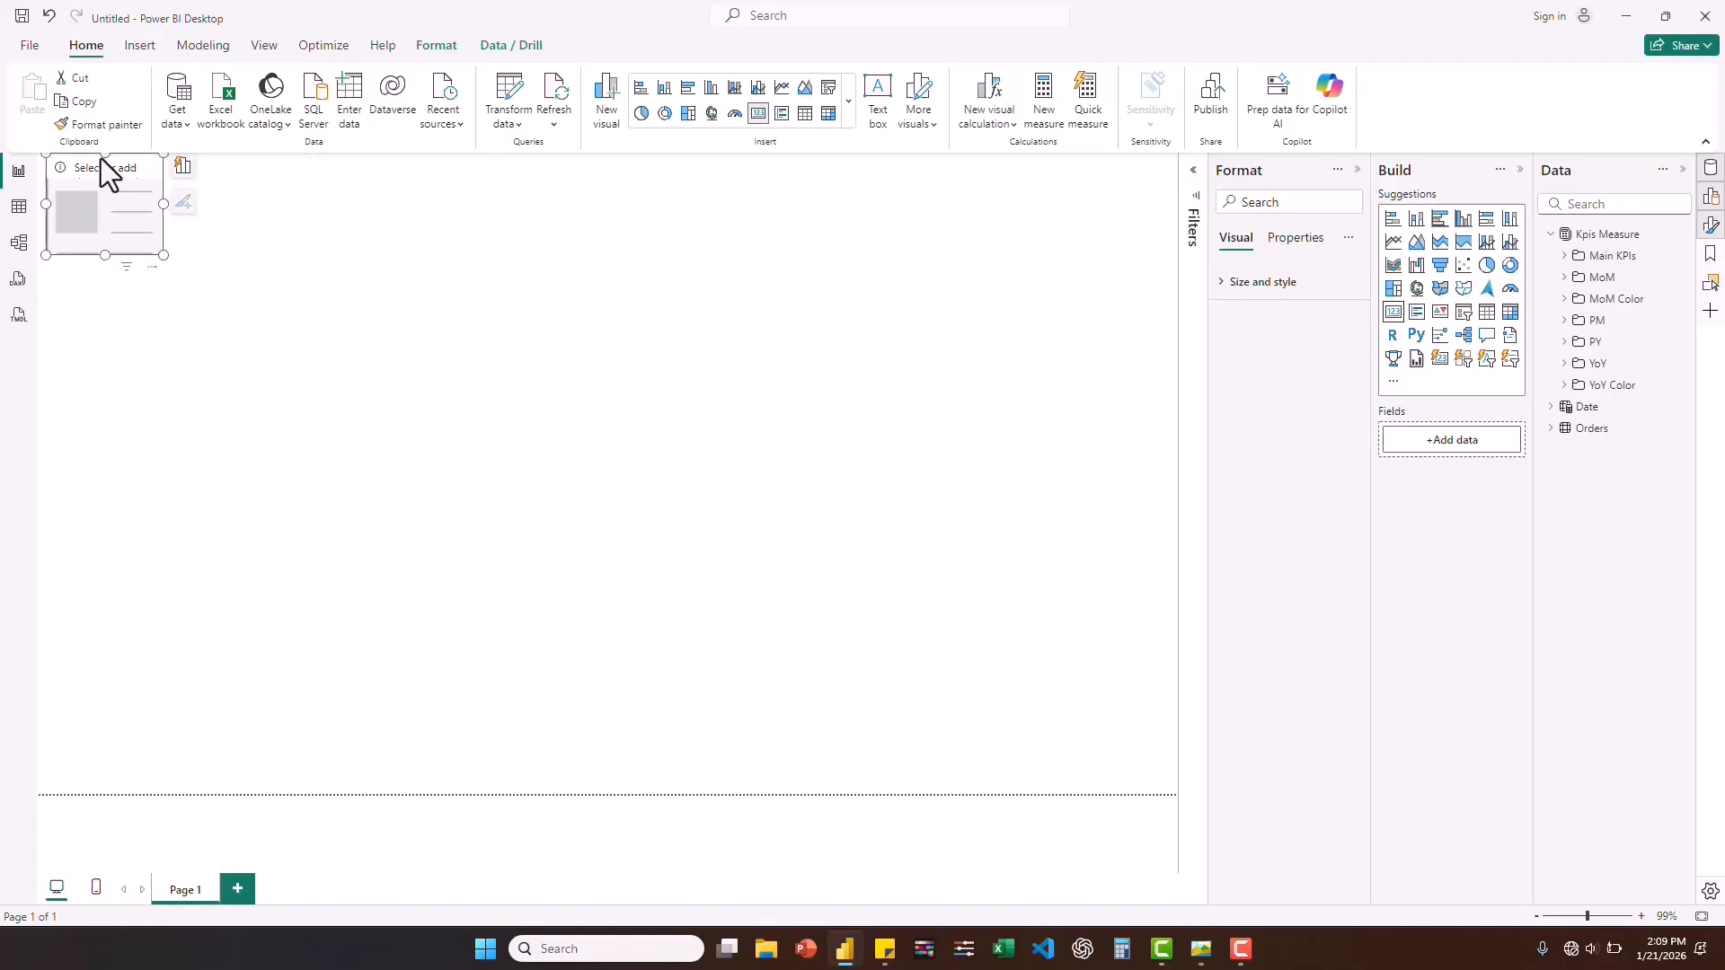
drag(90, 156, 241, 200)
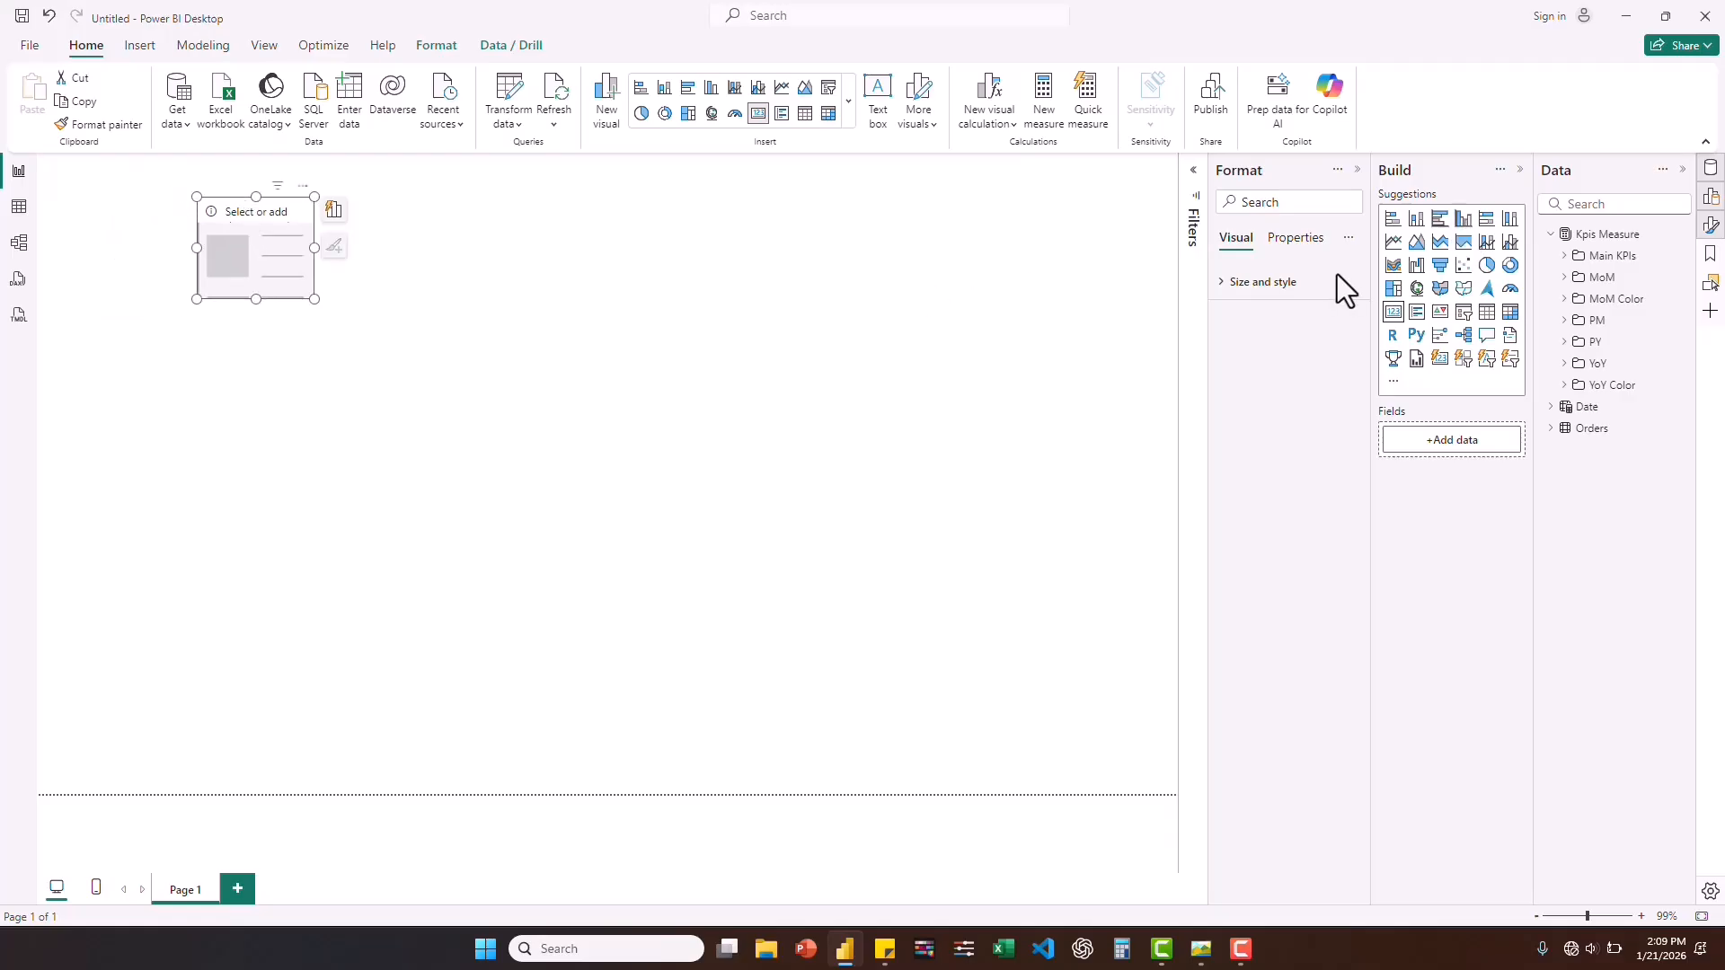
Add the Revenue measure from the Main KPIs folder to the empty card and widen the card to fit its value.
click(1566, 260)
click(1202, 953)
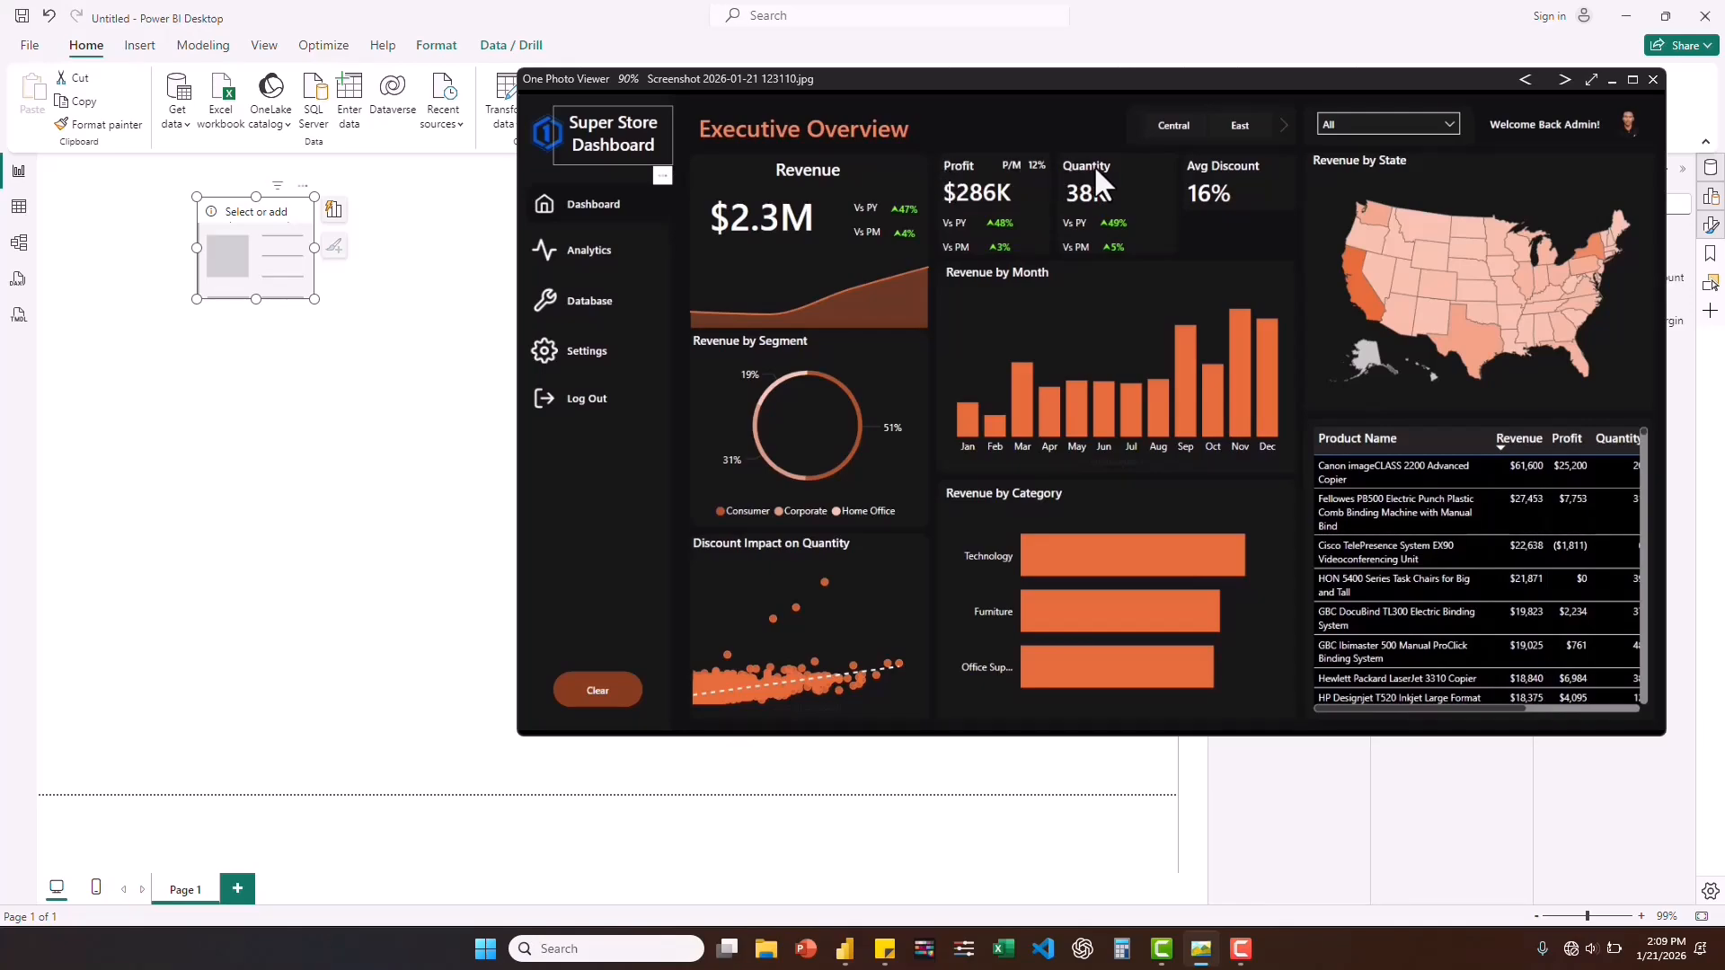
click(1016, 768)
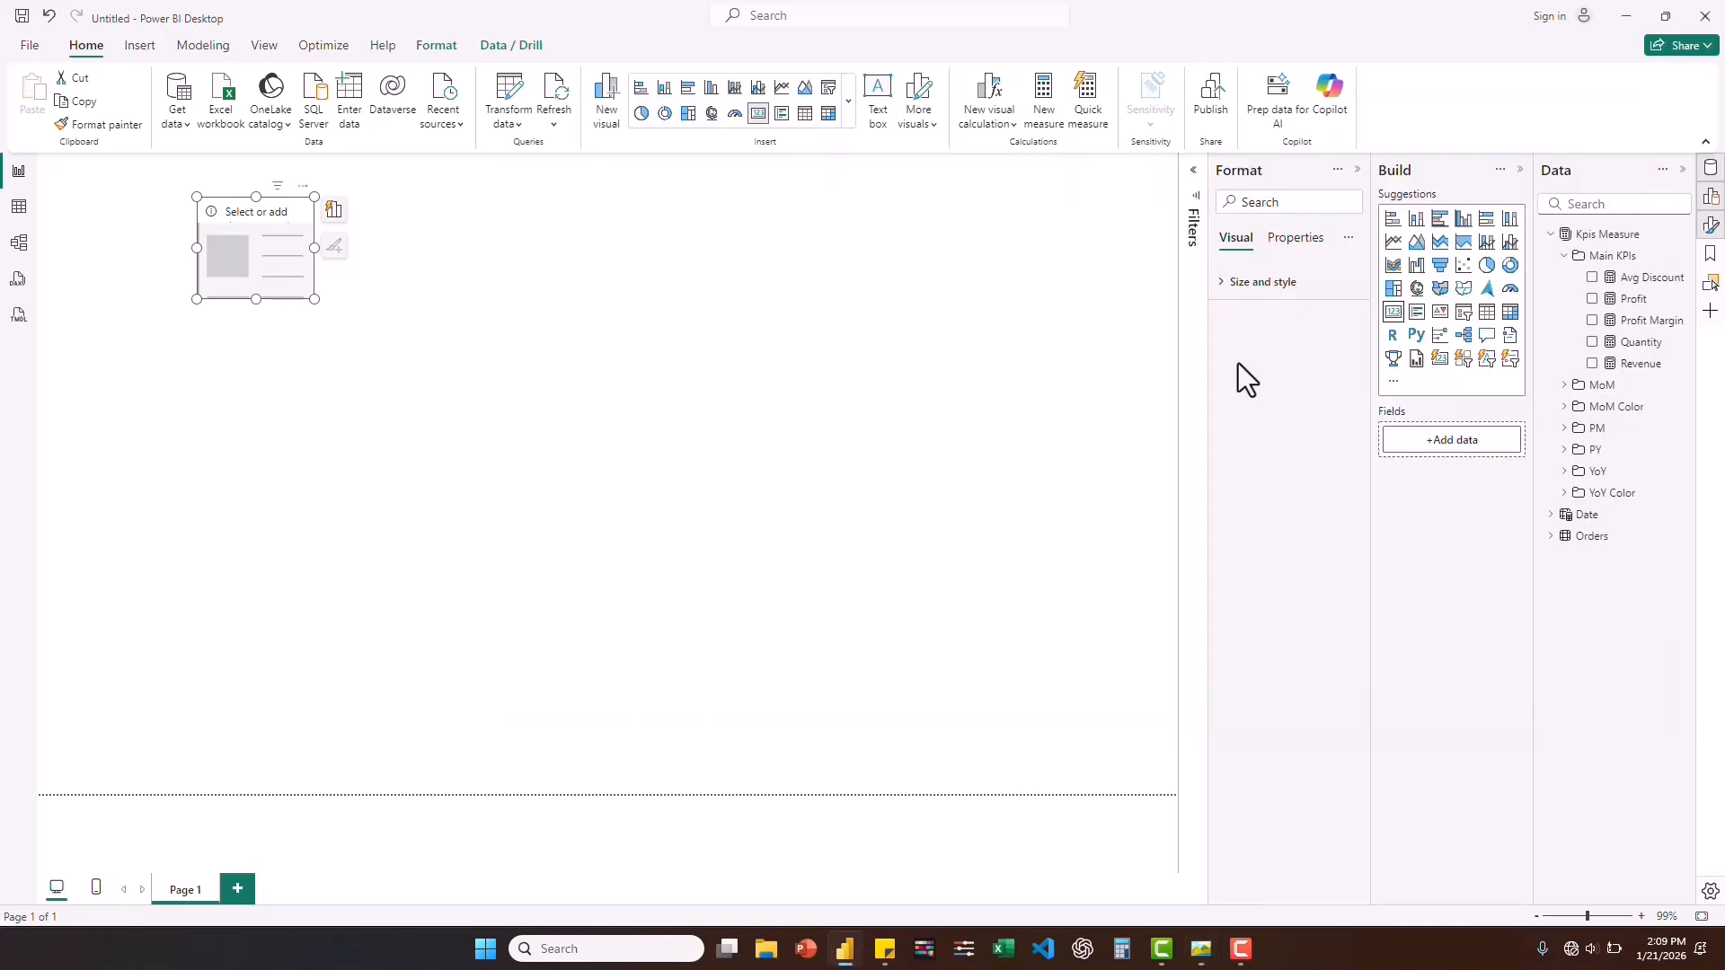
click(902, 300)
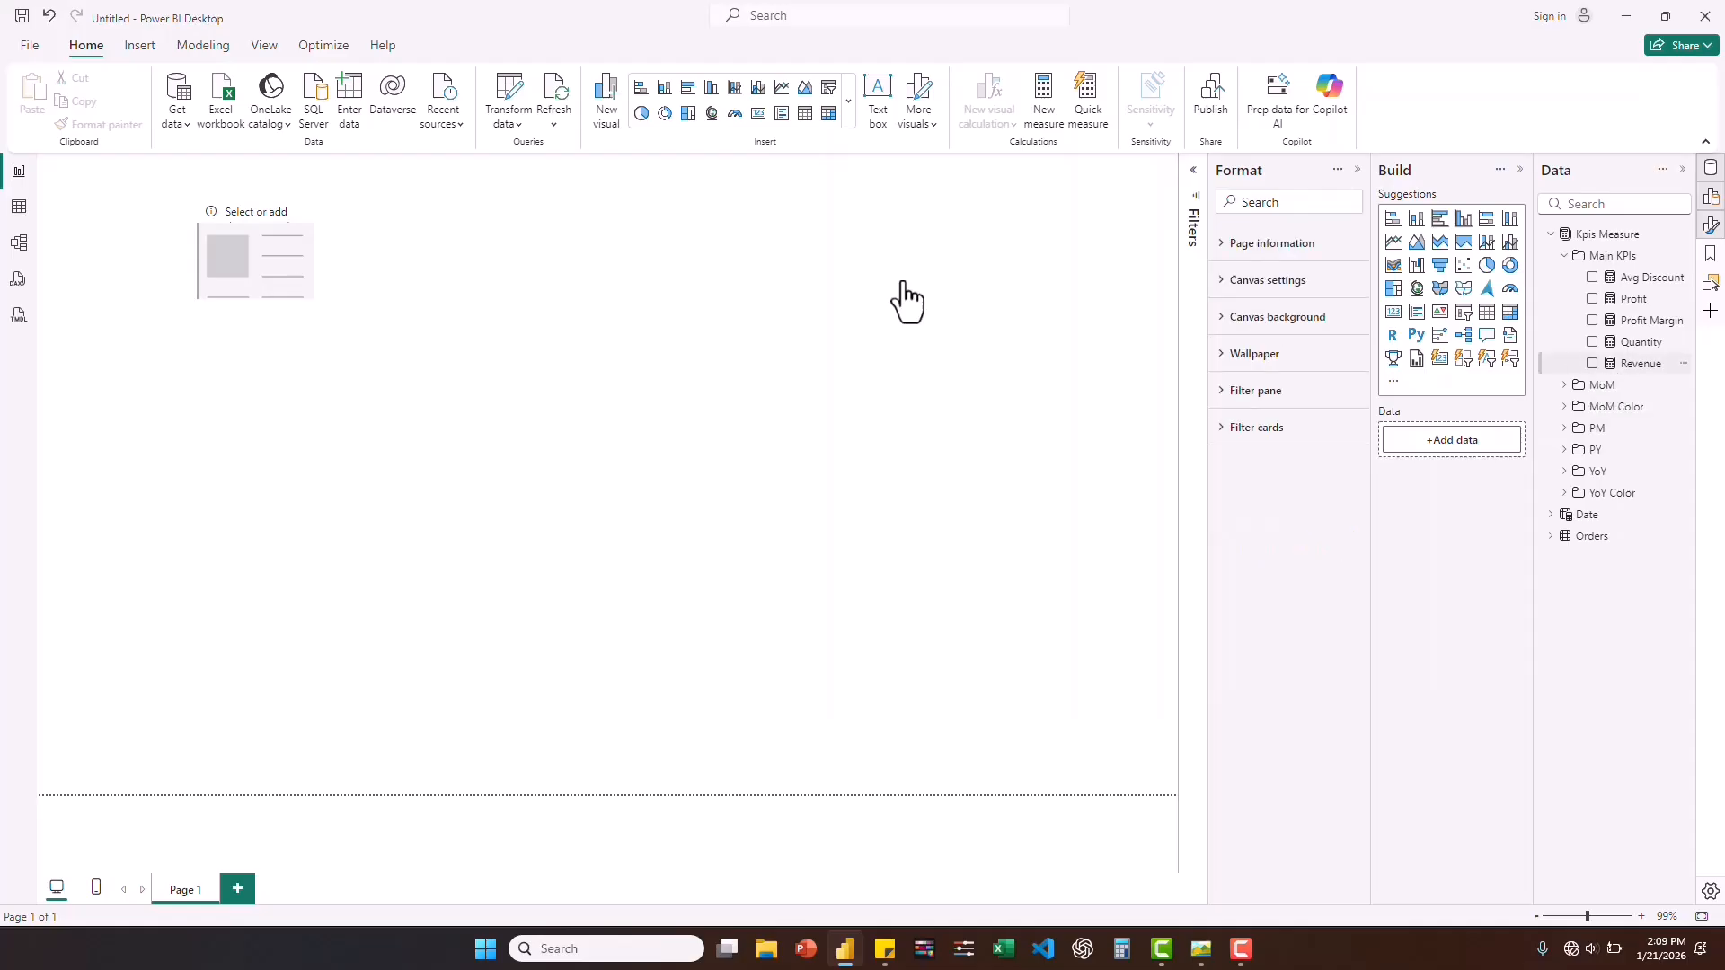
click(244, 212)
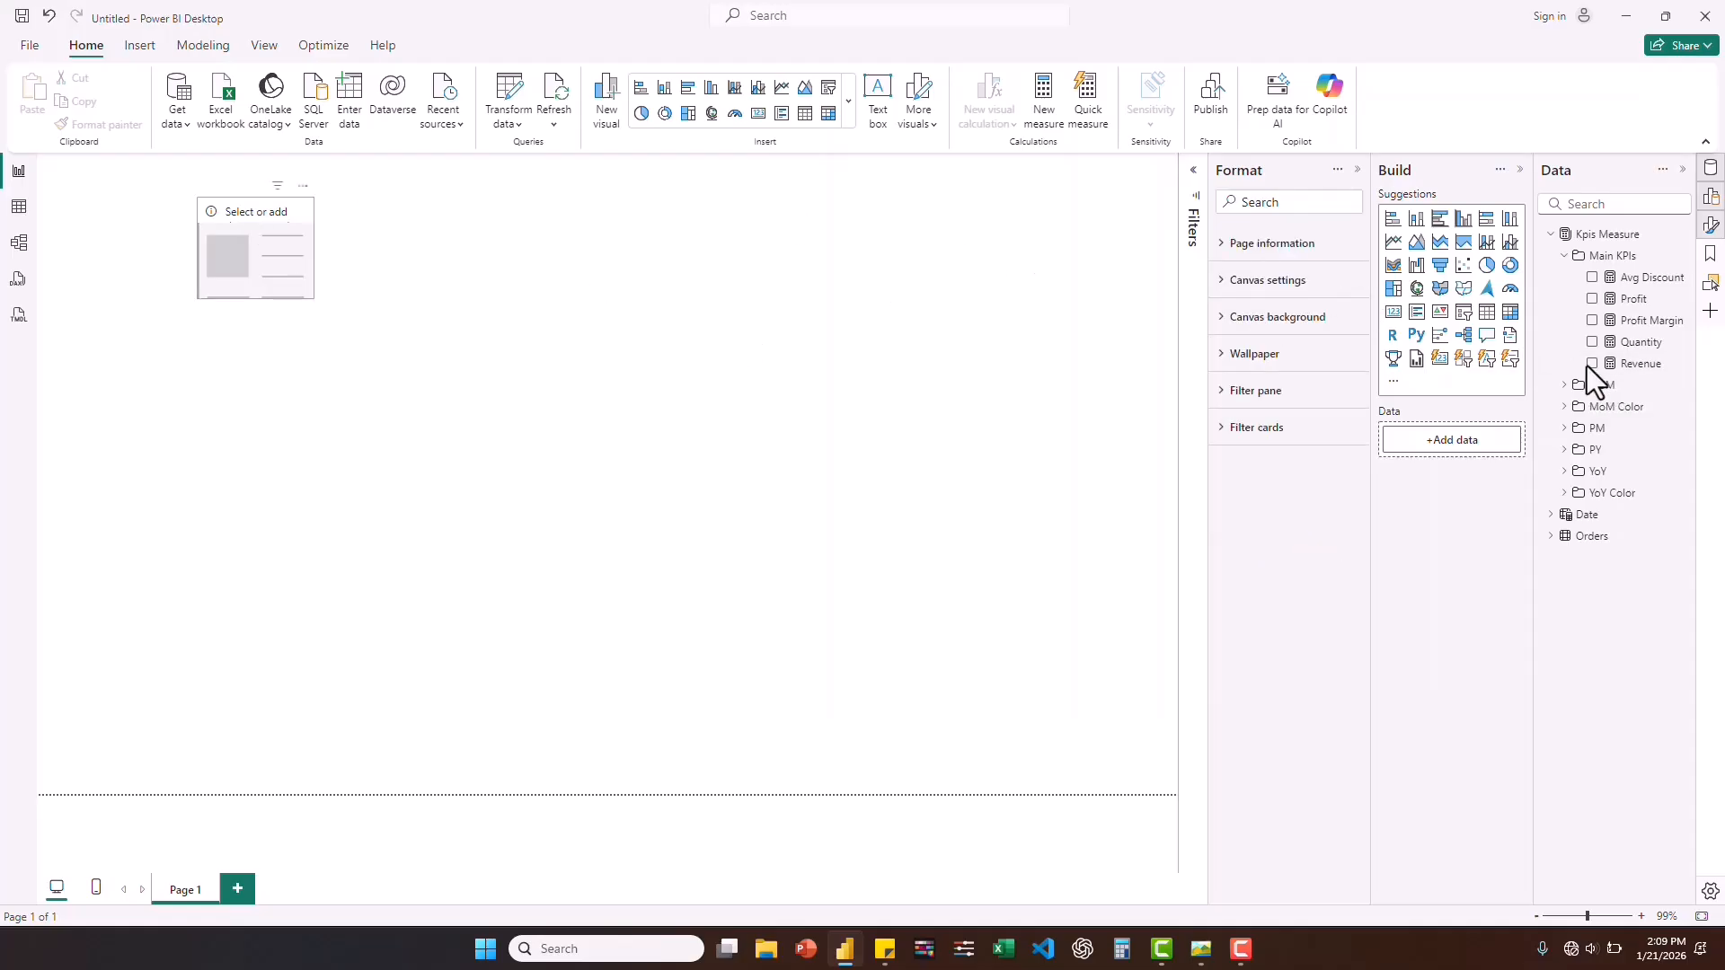
drag(1641, 373, 1468, 451)
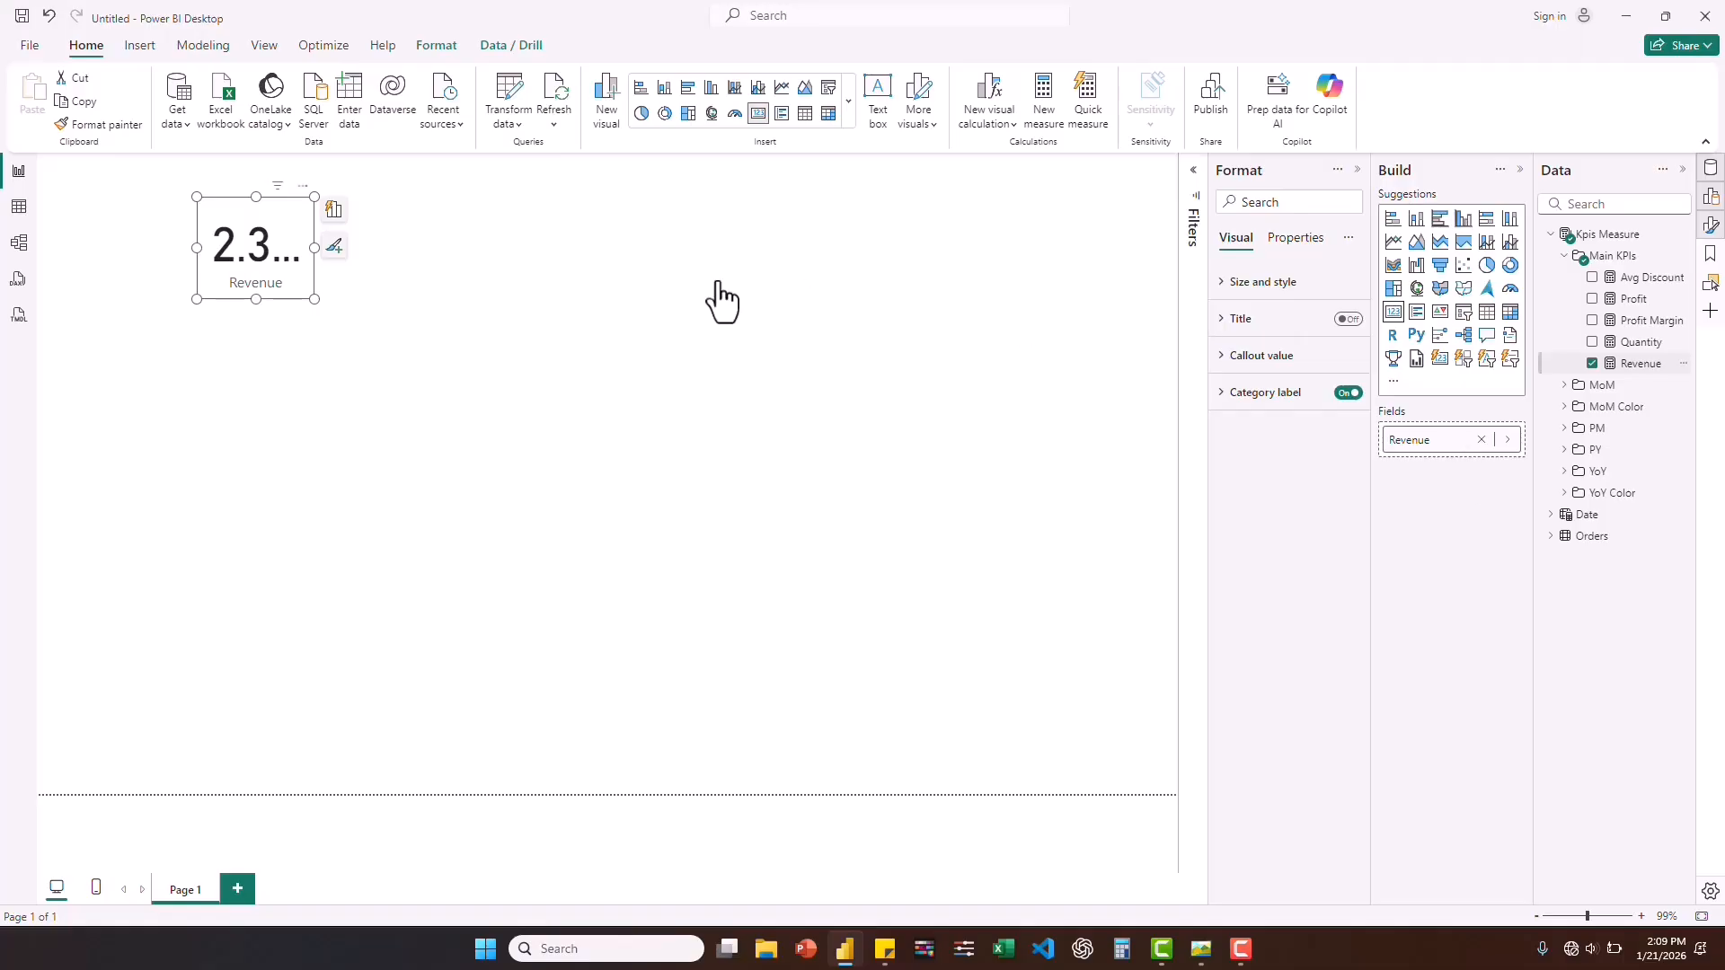
drag(315, 248, 368, 250)
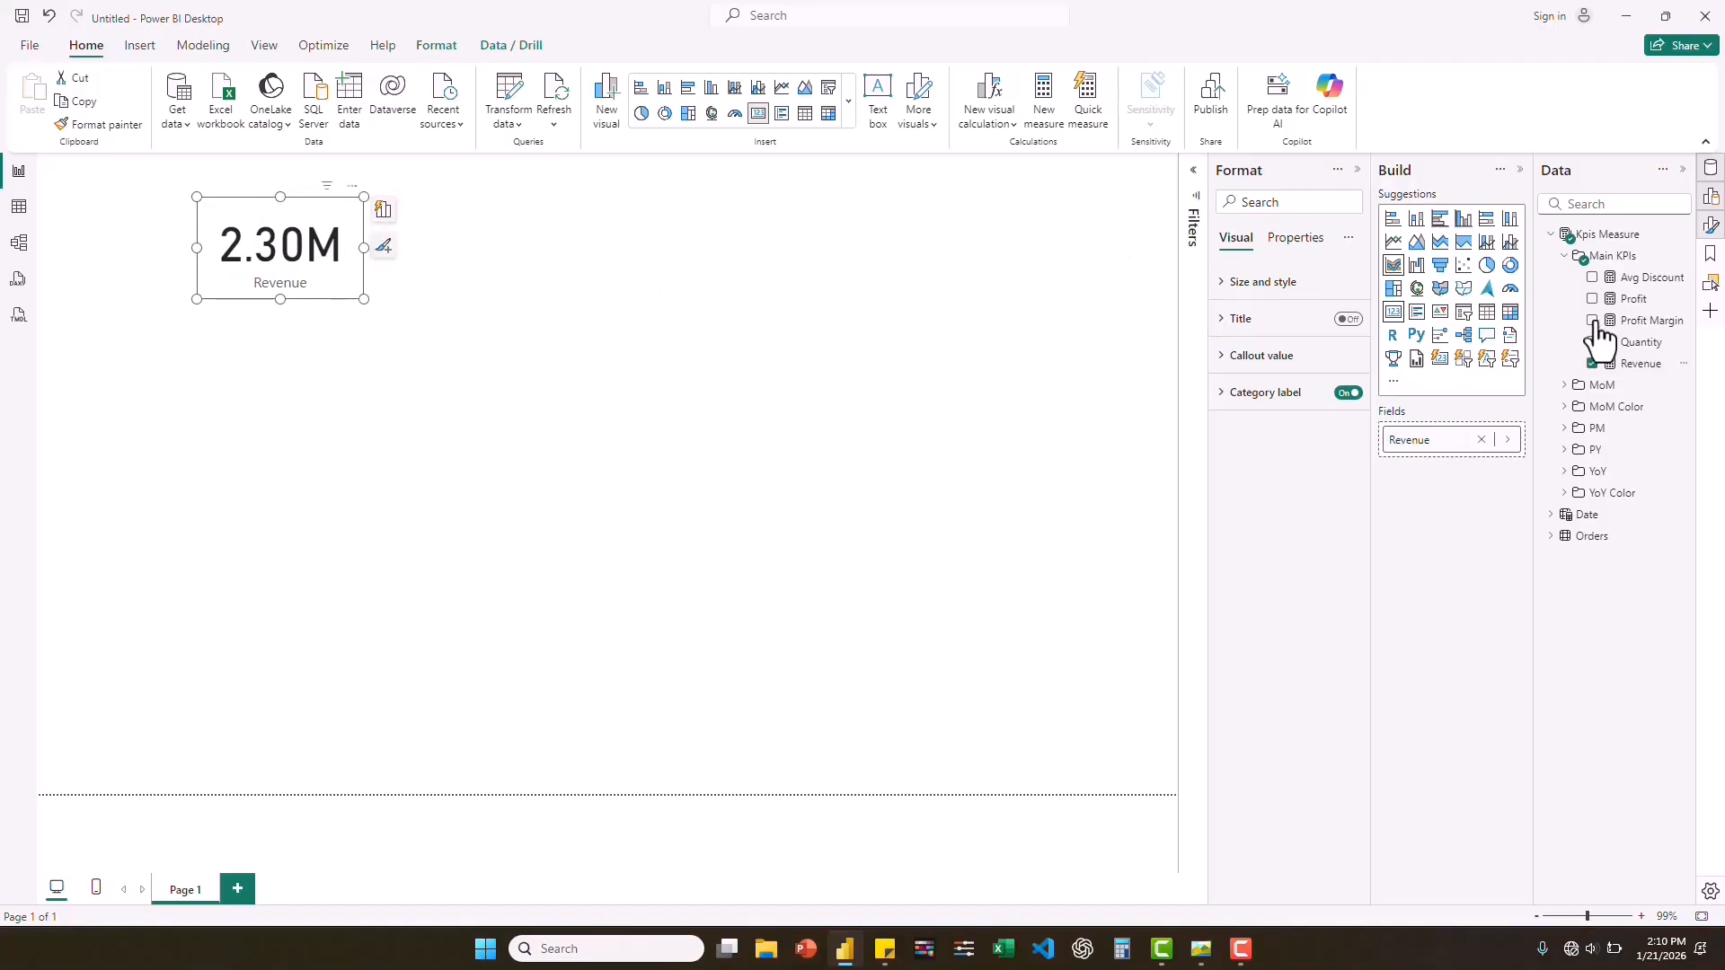
Format the Revenue measure as dollar currency with 1 decimal place.
click(1637, 364)
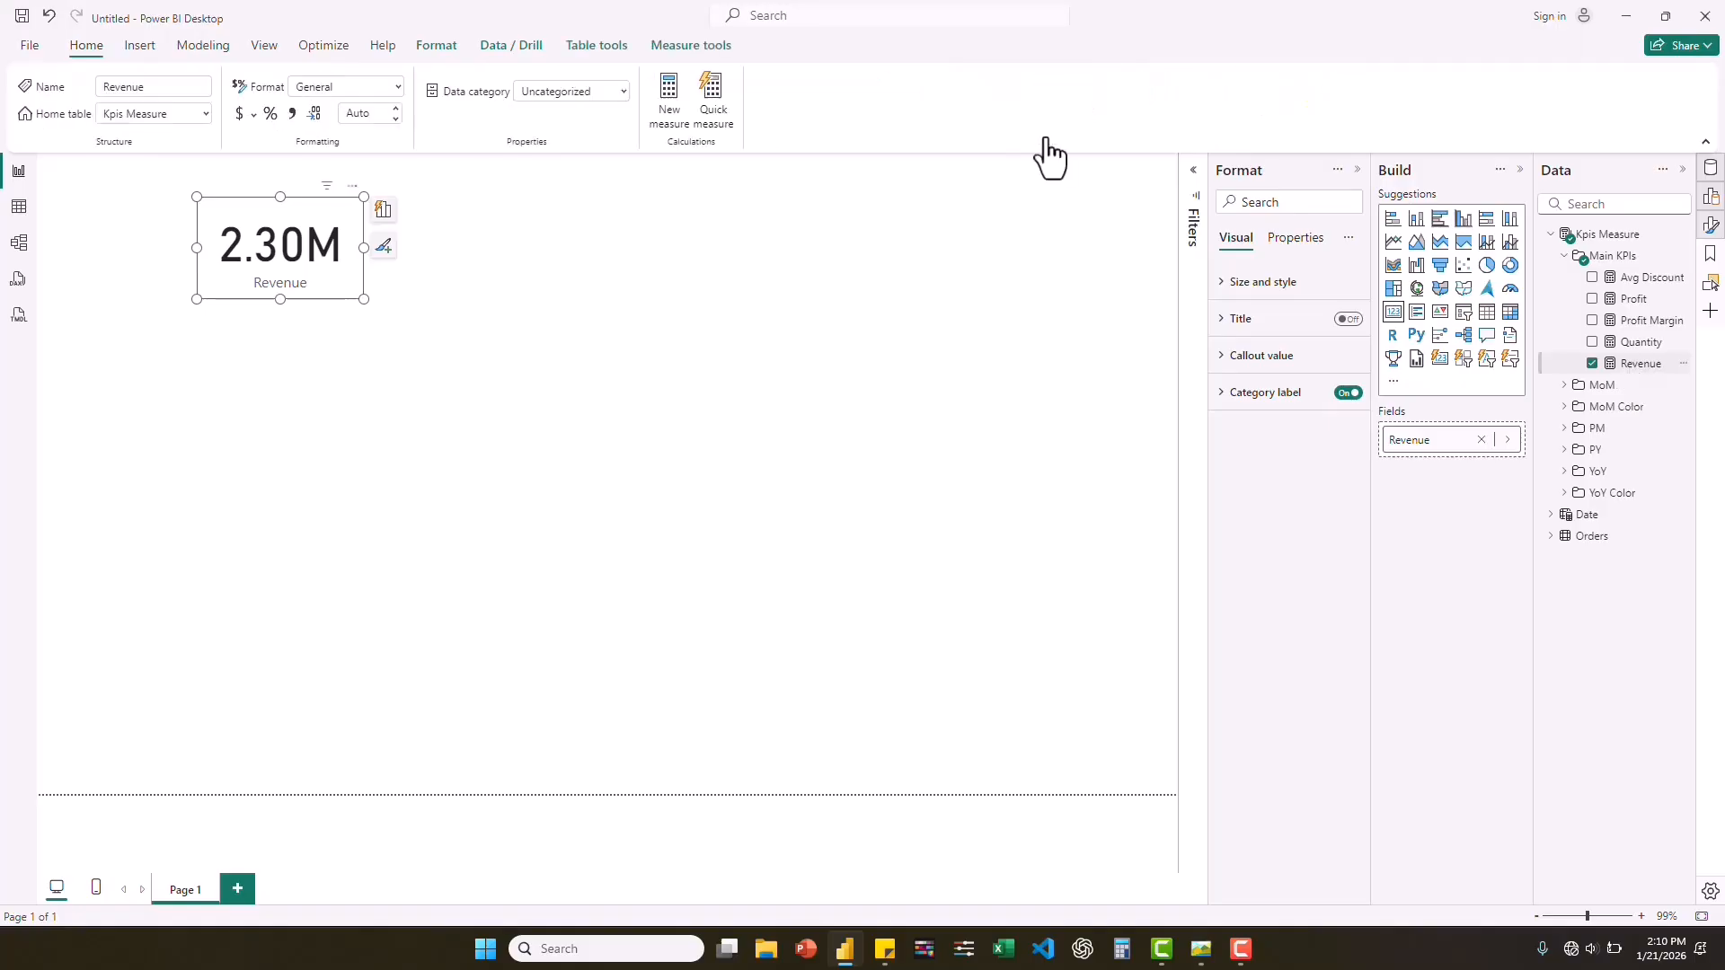
click(357, 114)
click(356, 114)
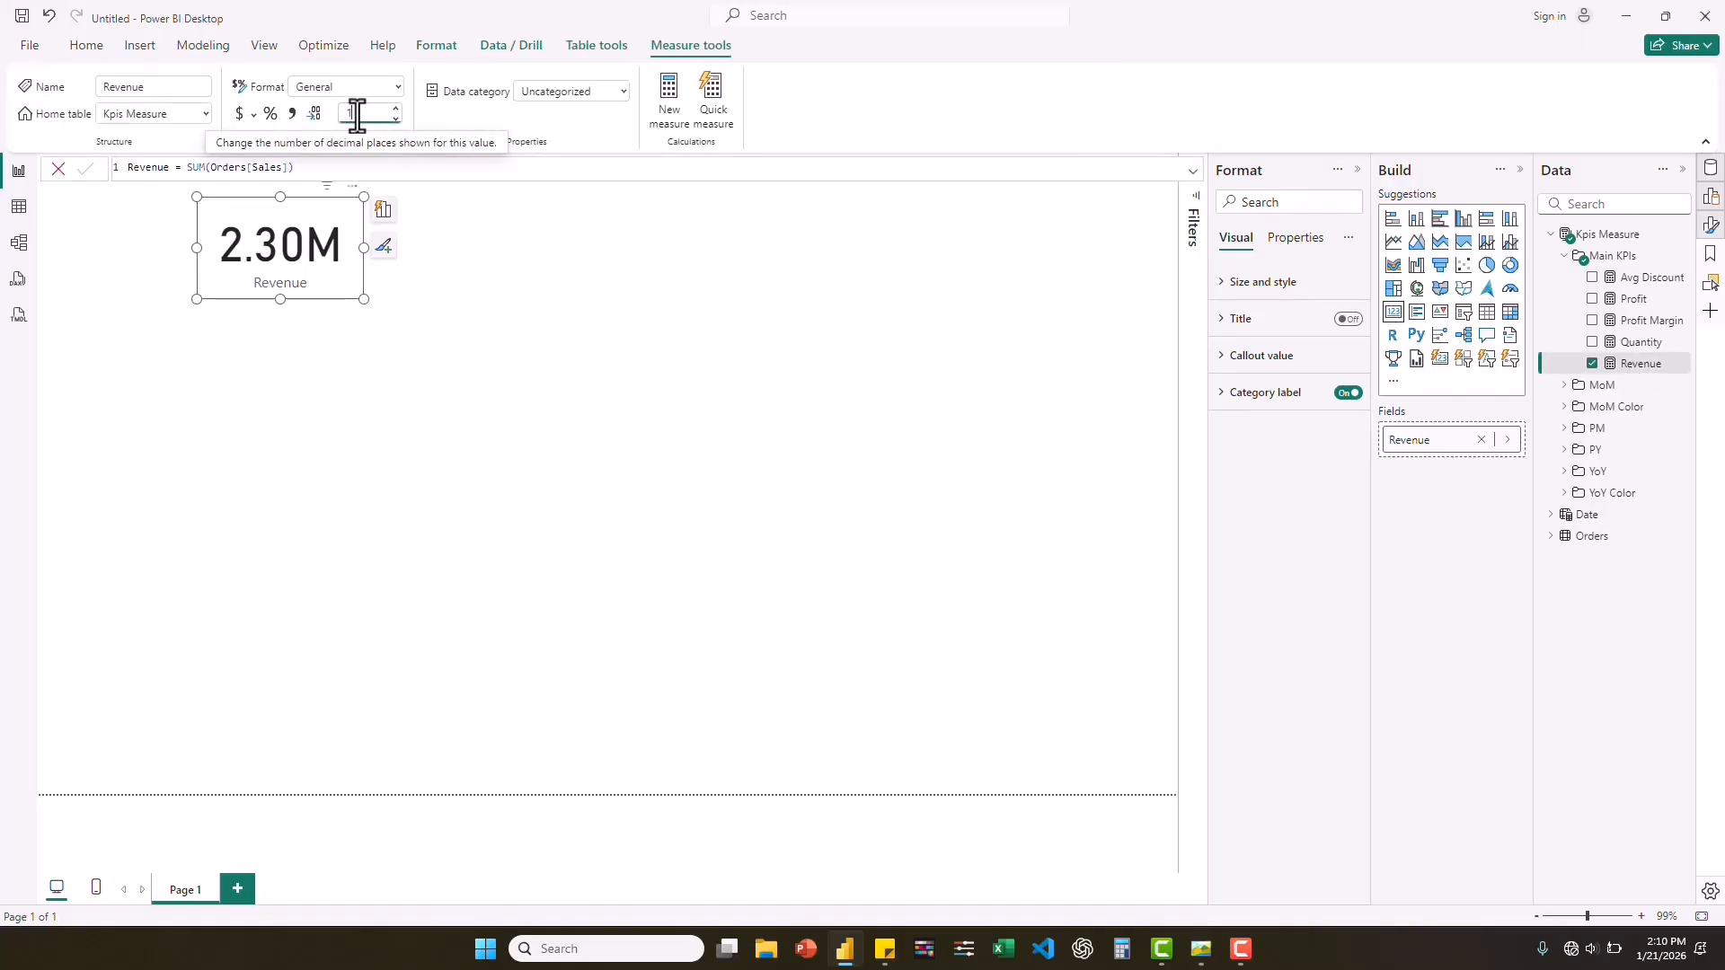
text(1)
key(Return)
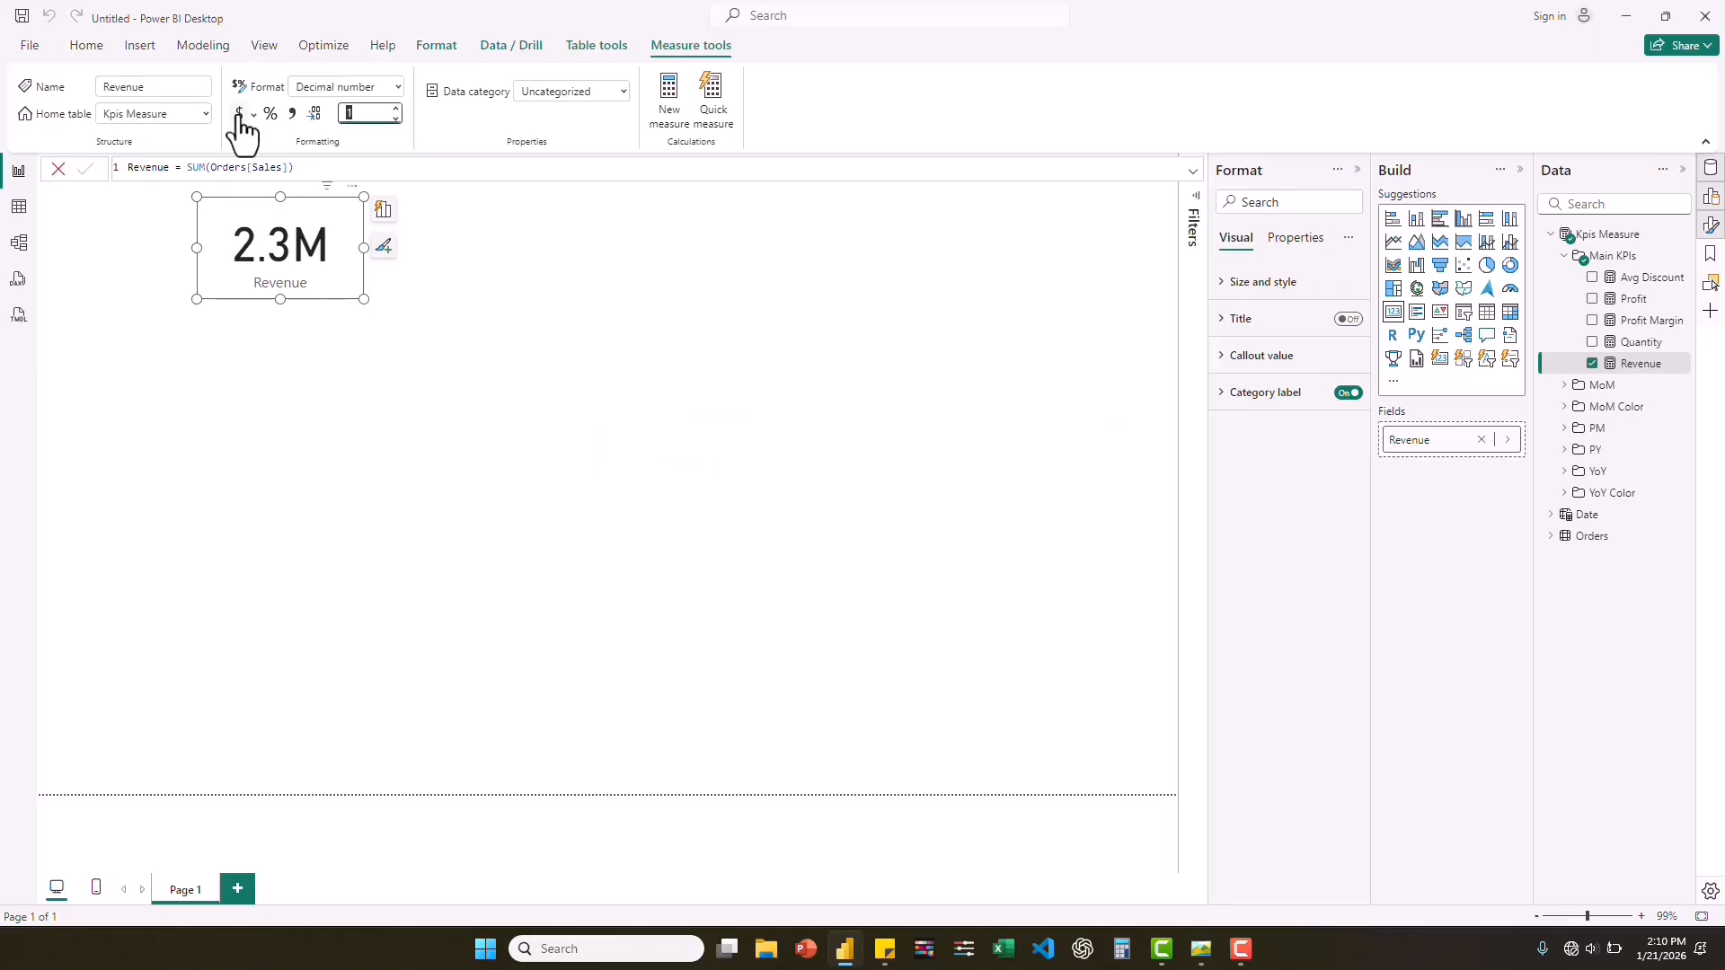
click(240, 115)
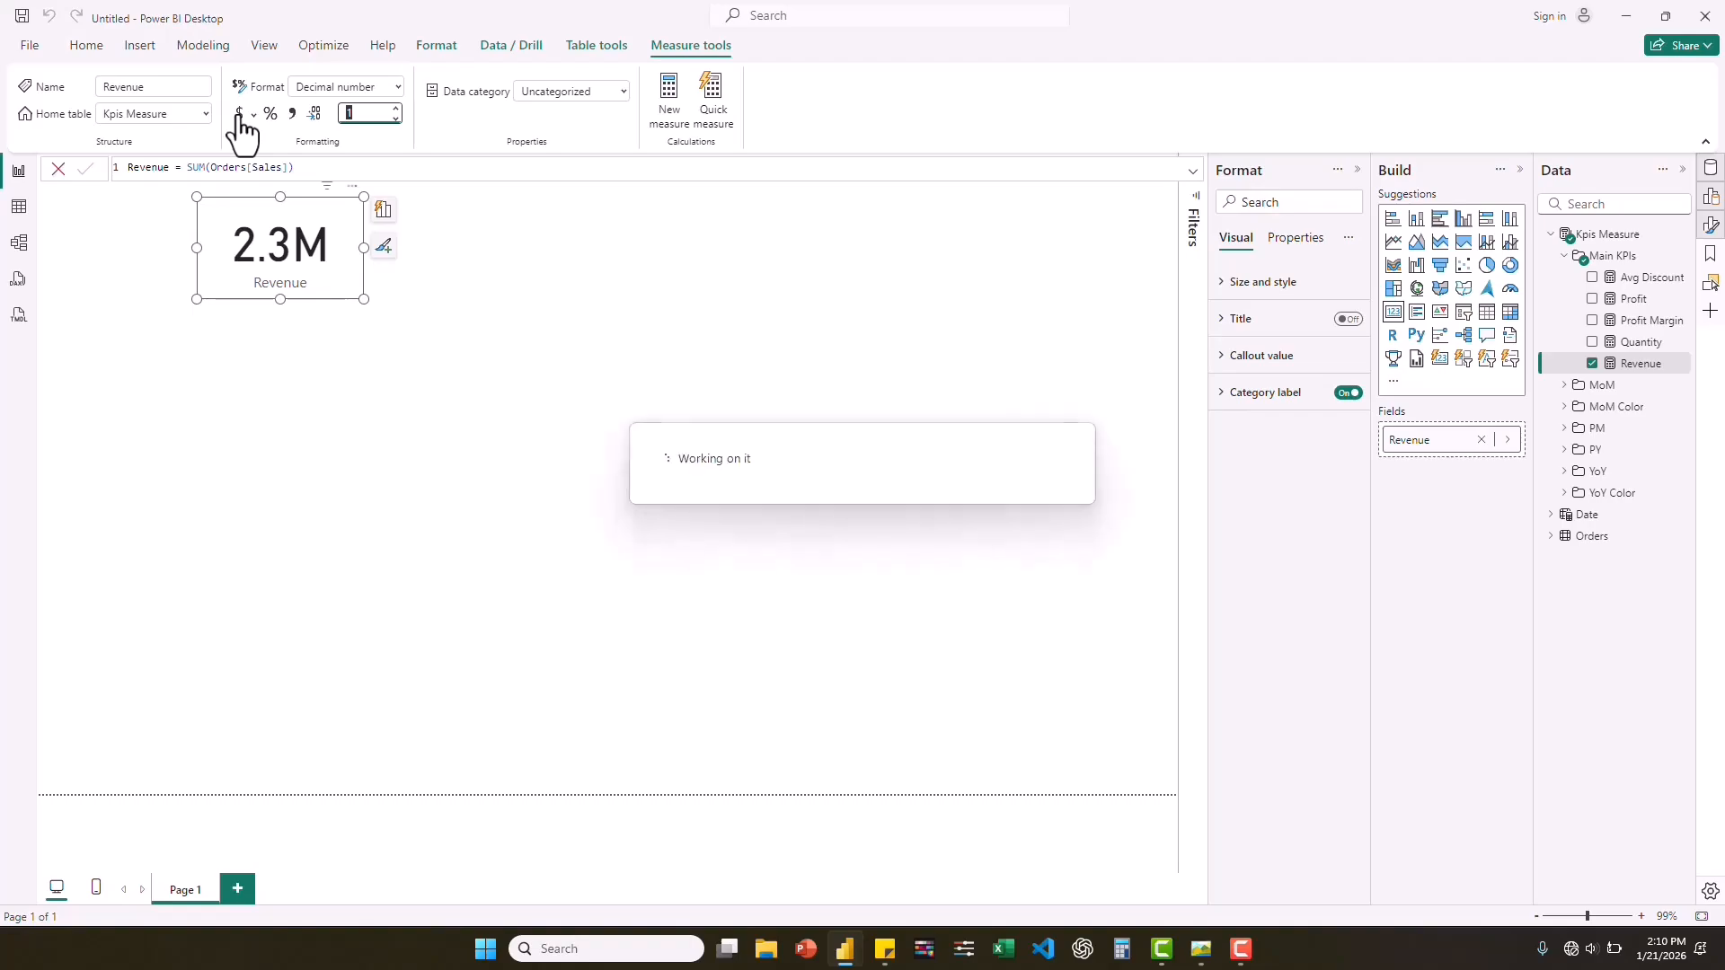
click(355, 115)
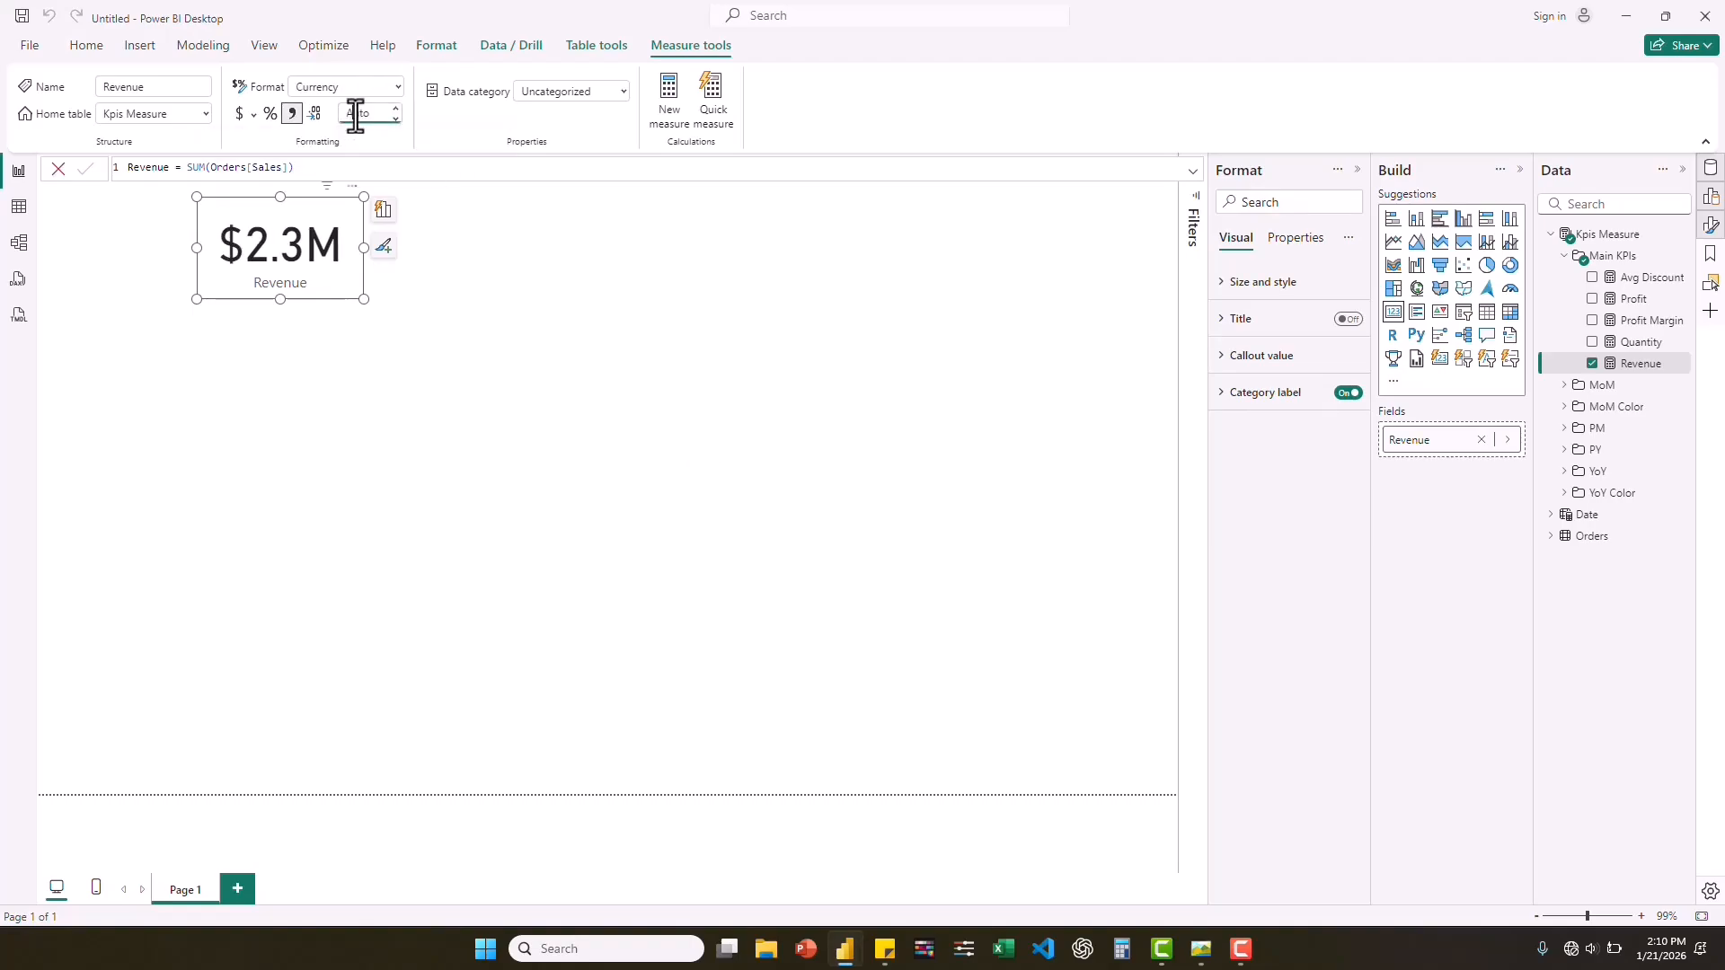
double_click(356, 115)
text(11)
key(Return)
Move the Revenue card closer to the page's left edge and place a new Profit card directly to its right.
drag(260, 310, 223, 310)
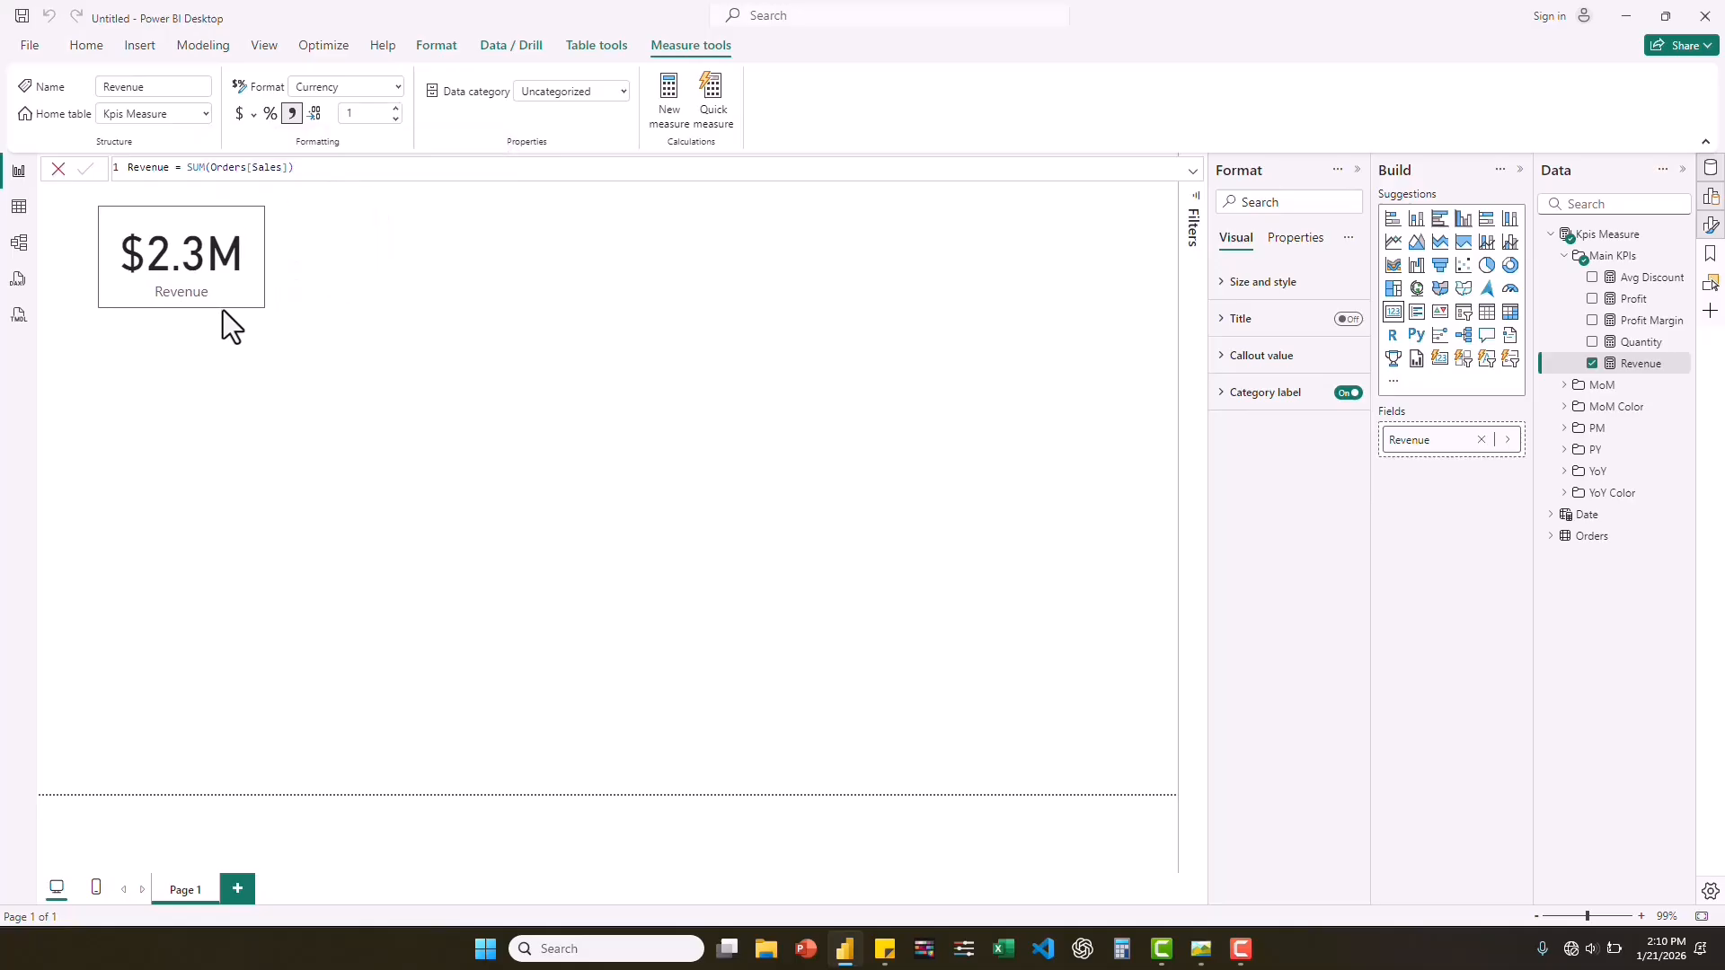
click(404, 320)
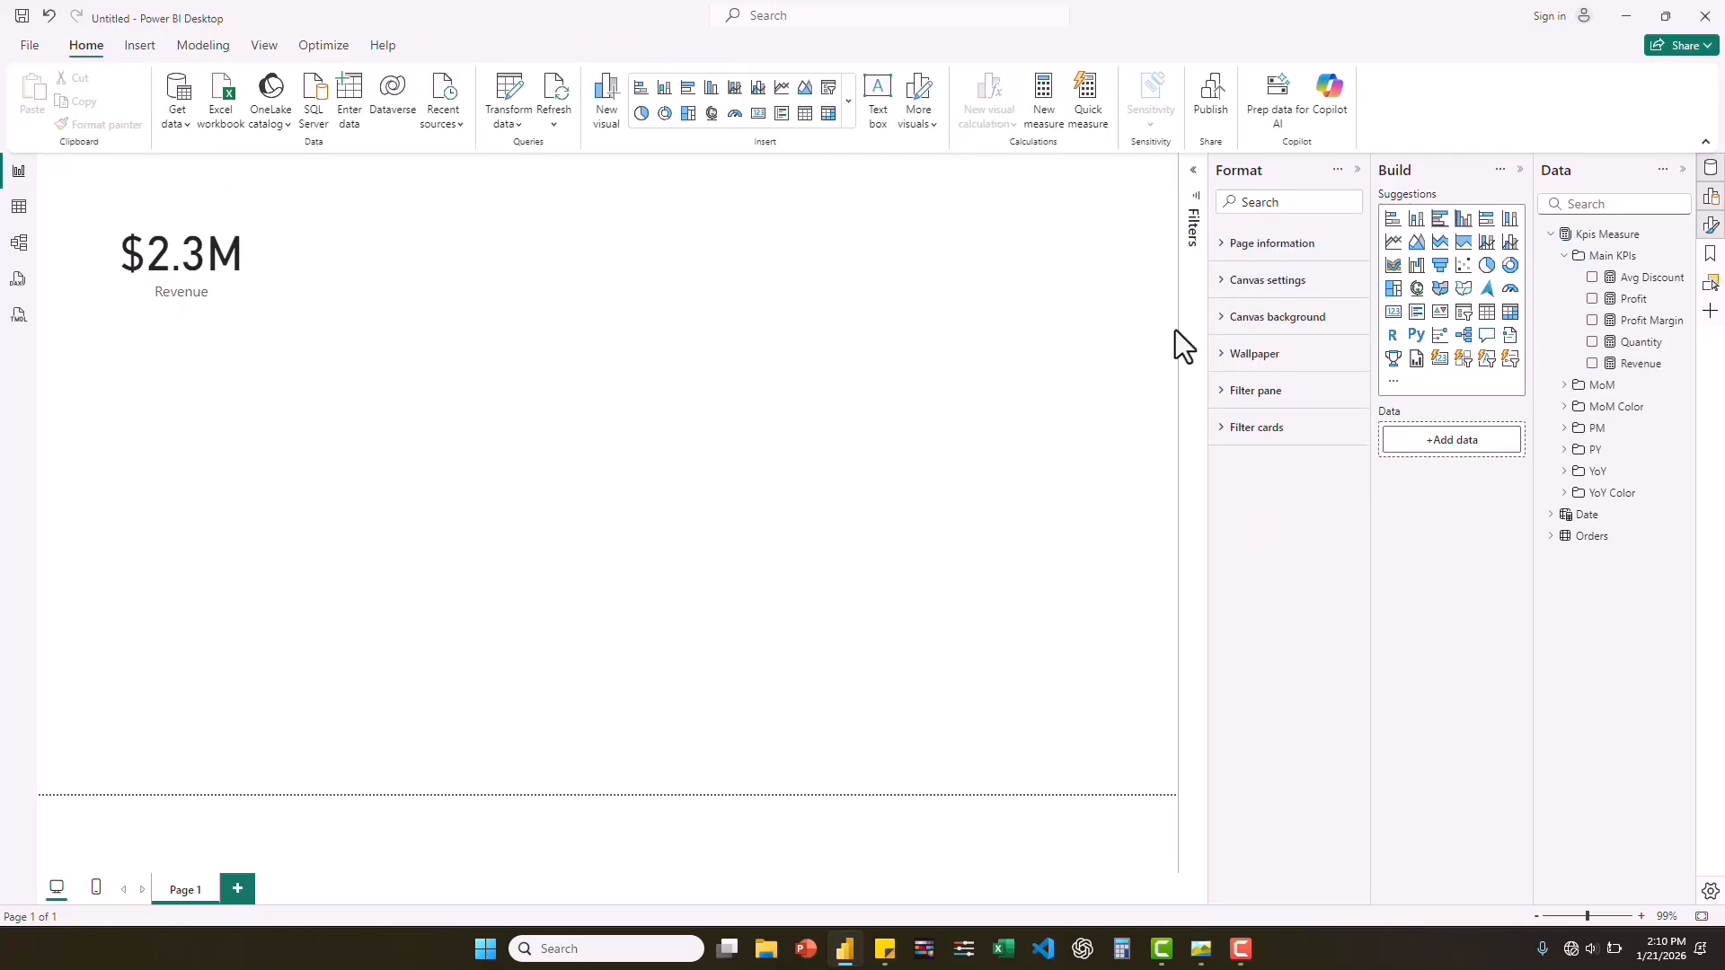
click(1593, 301)
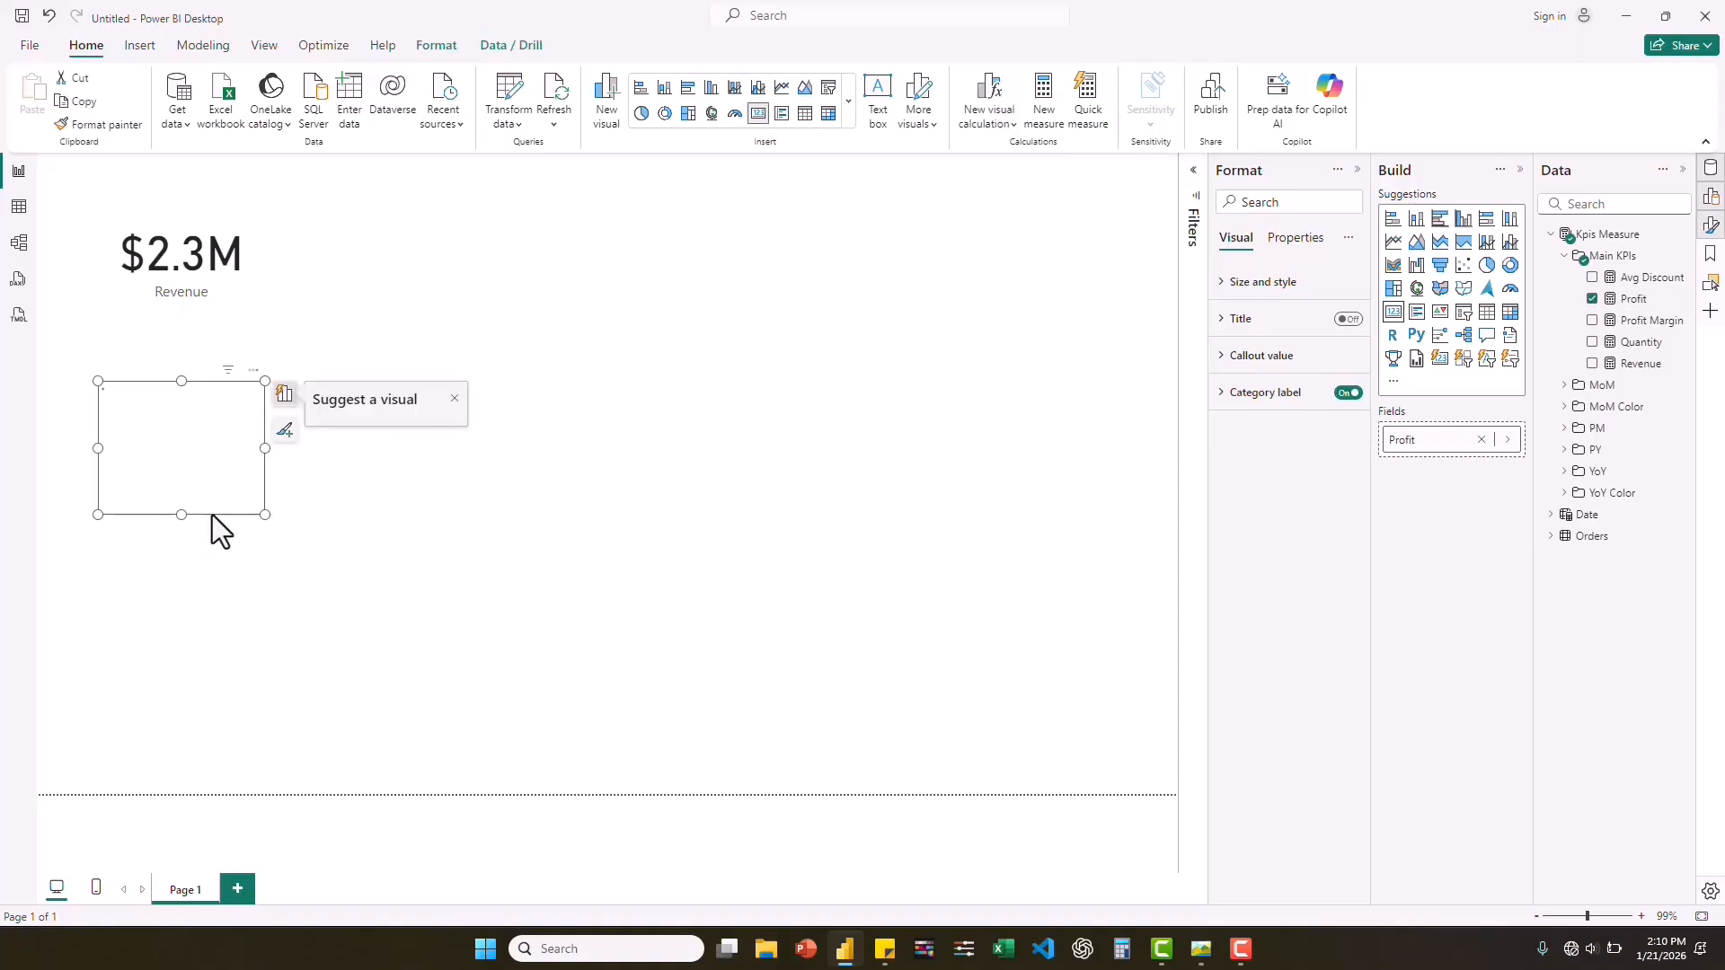
click(141, 518)
drag(142, 510, 347, 302)
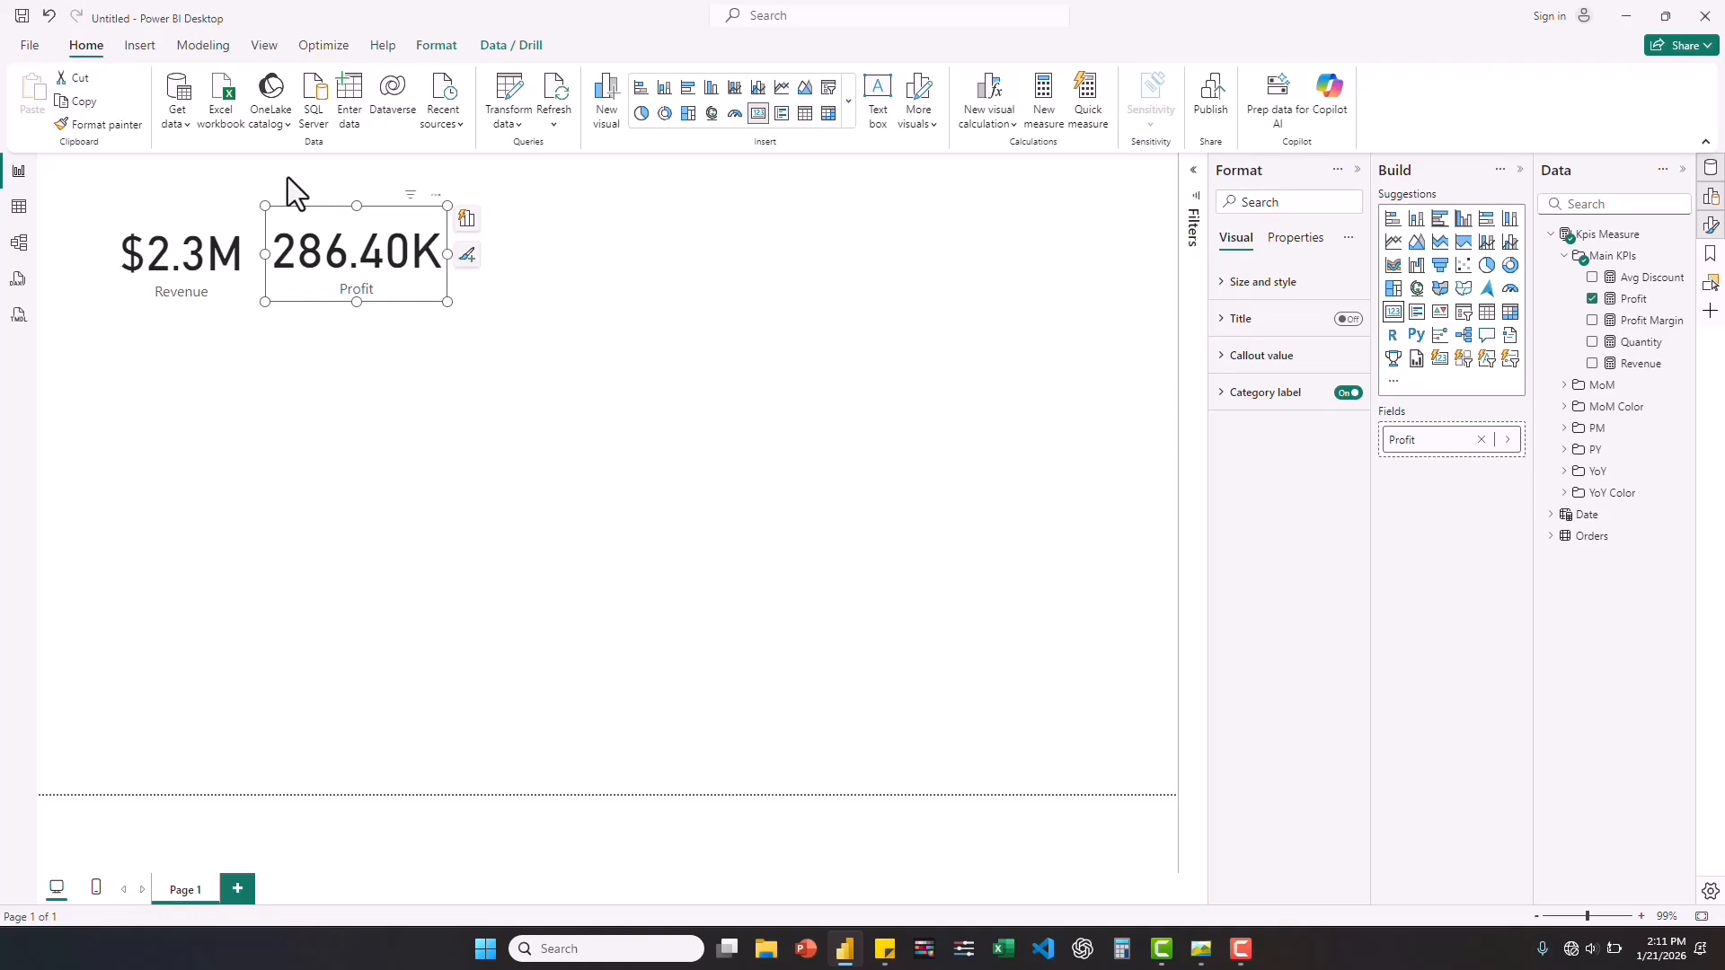
click(473, 271)
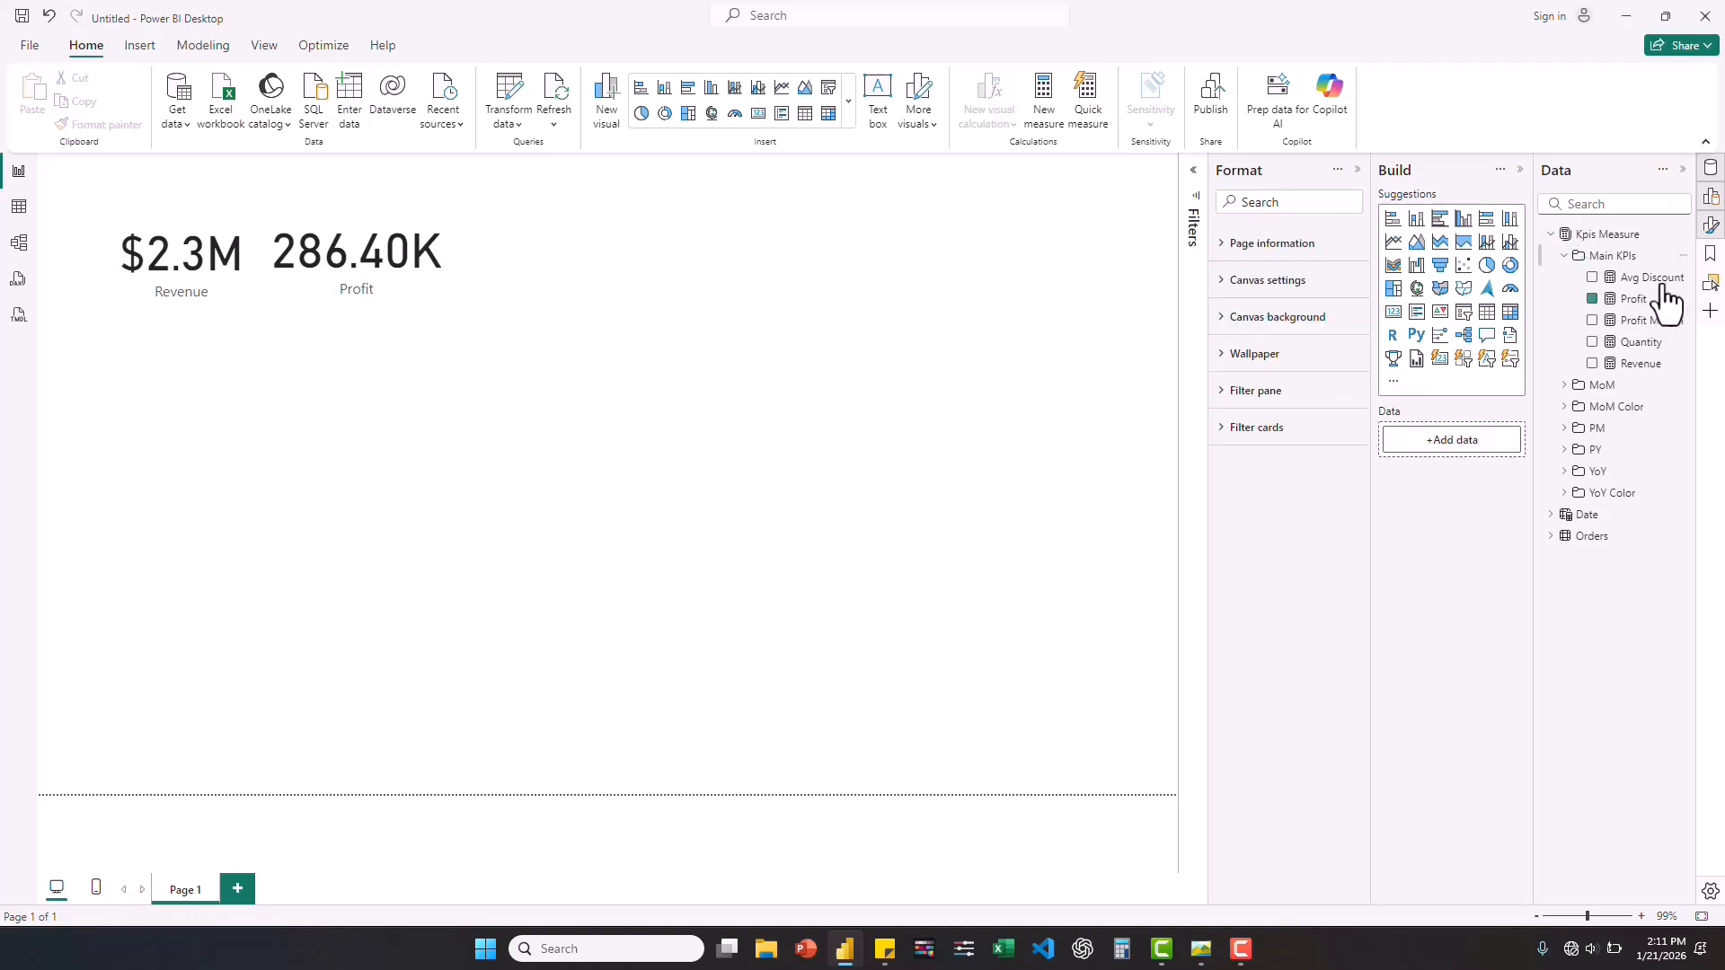
Format the Profit measure as dollar currency with 1 decimal place.
click(1632, 299)
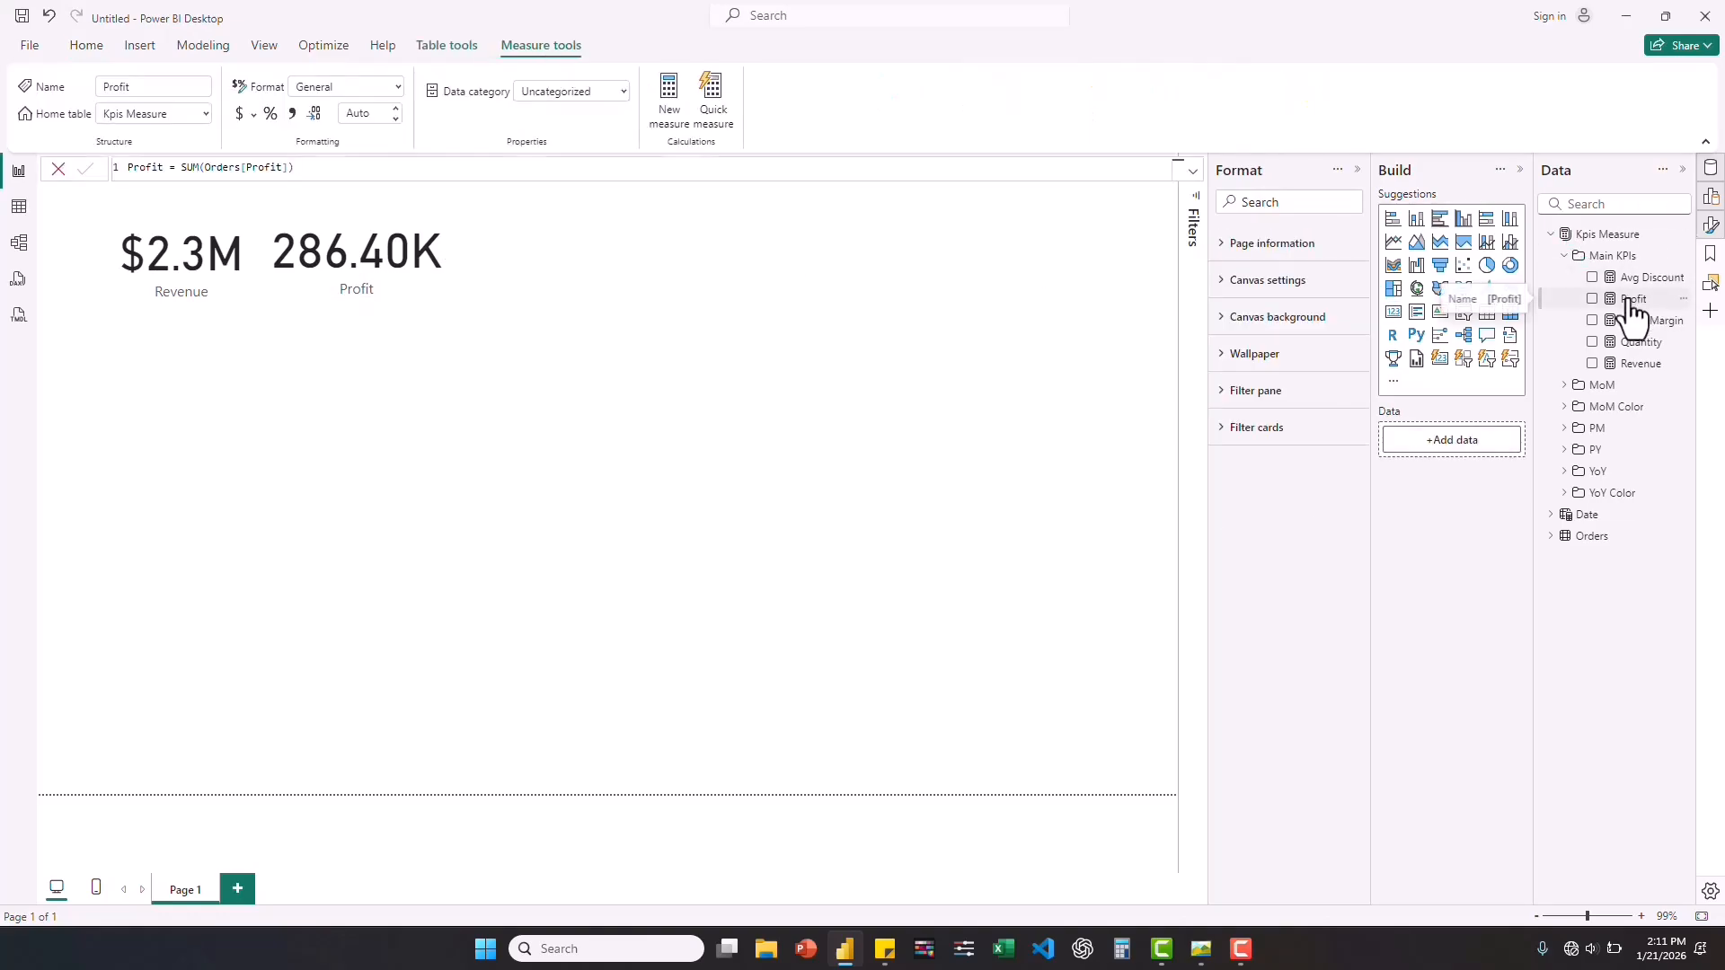
click(239, 111)
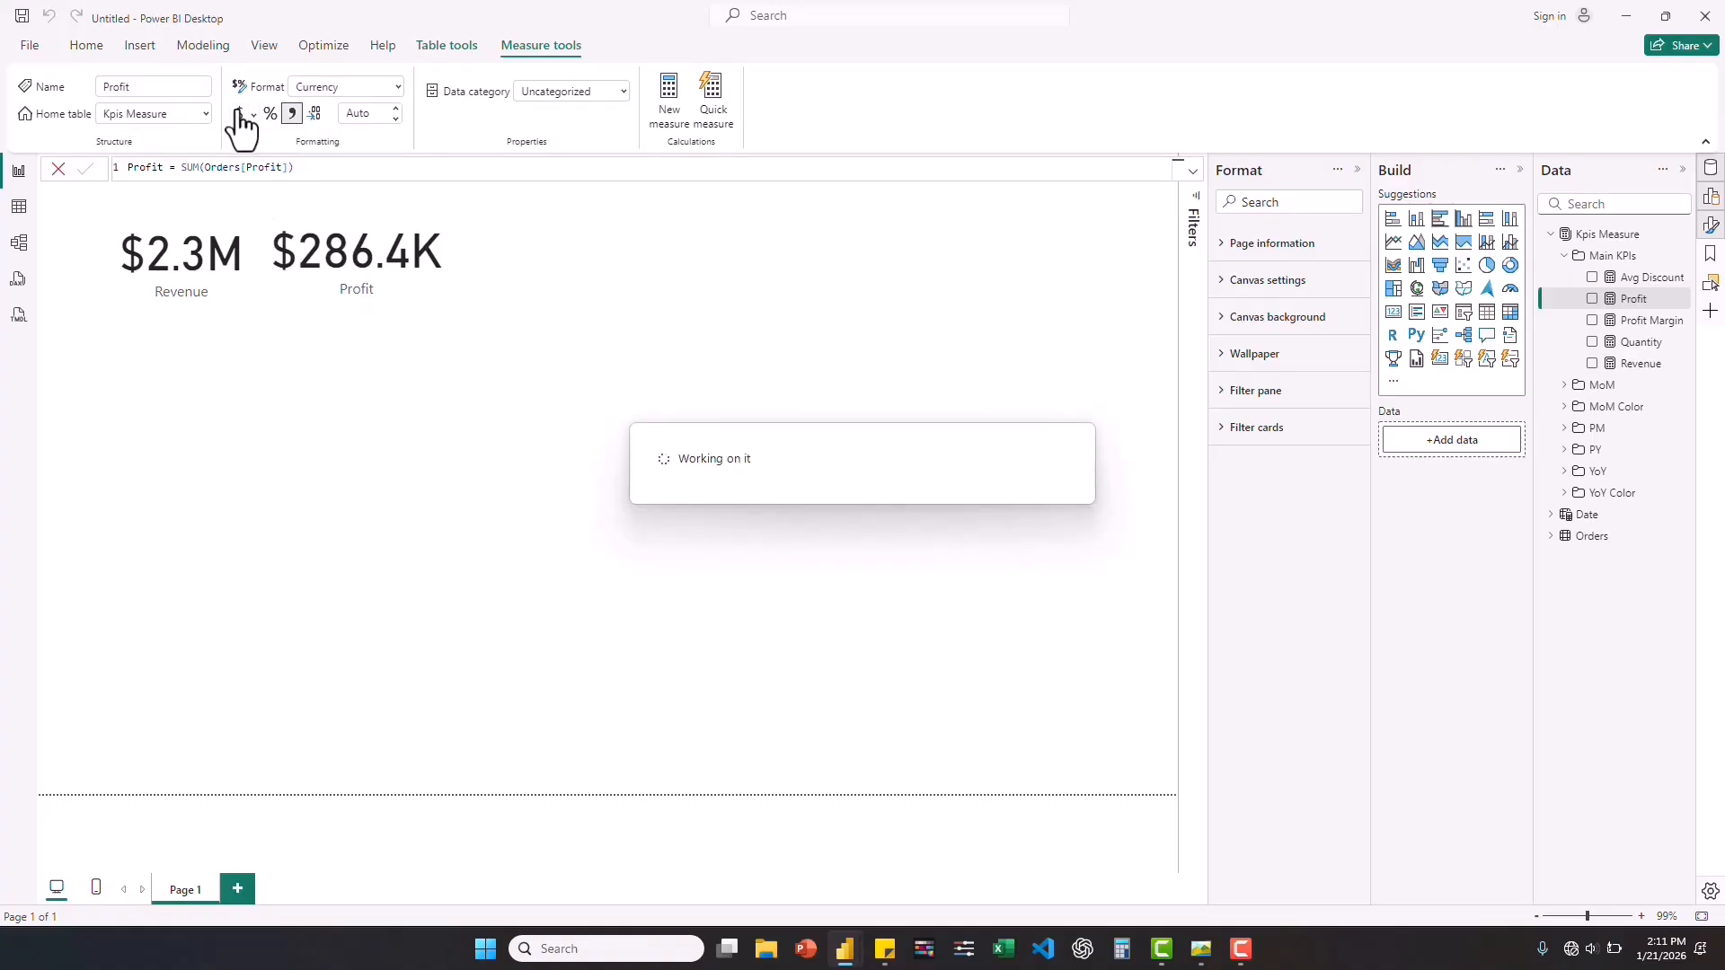
click(364, 115)
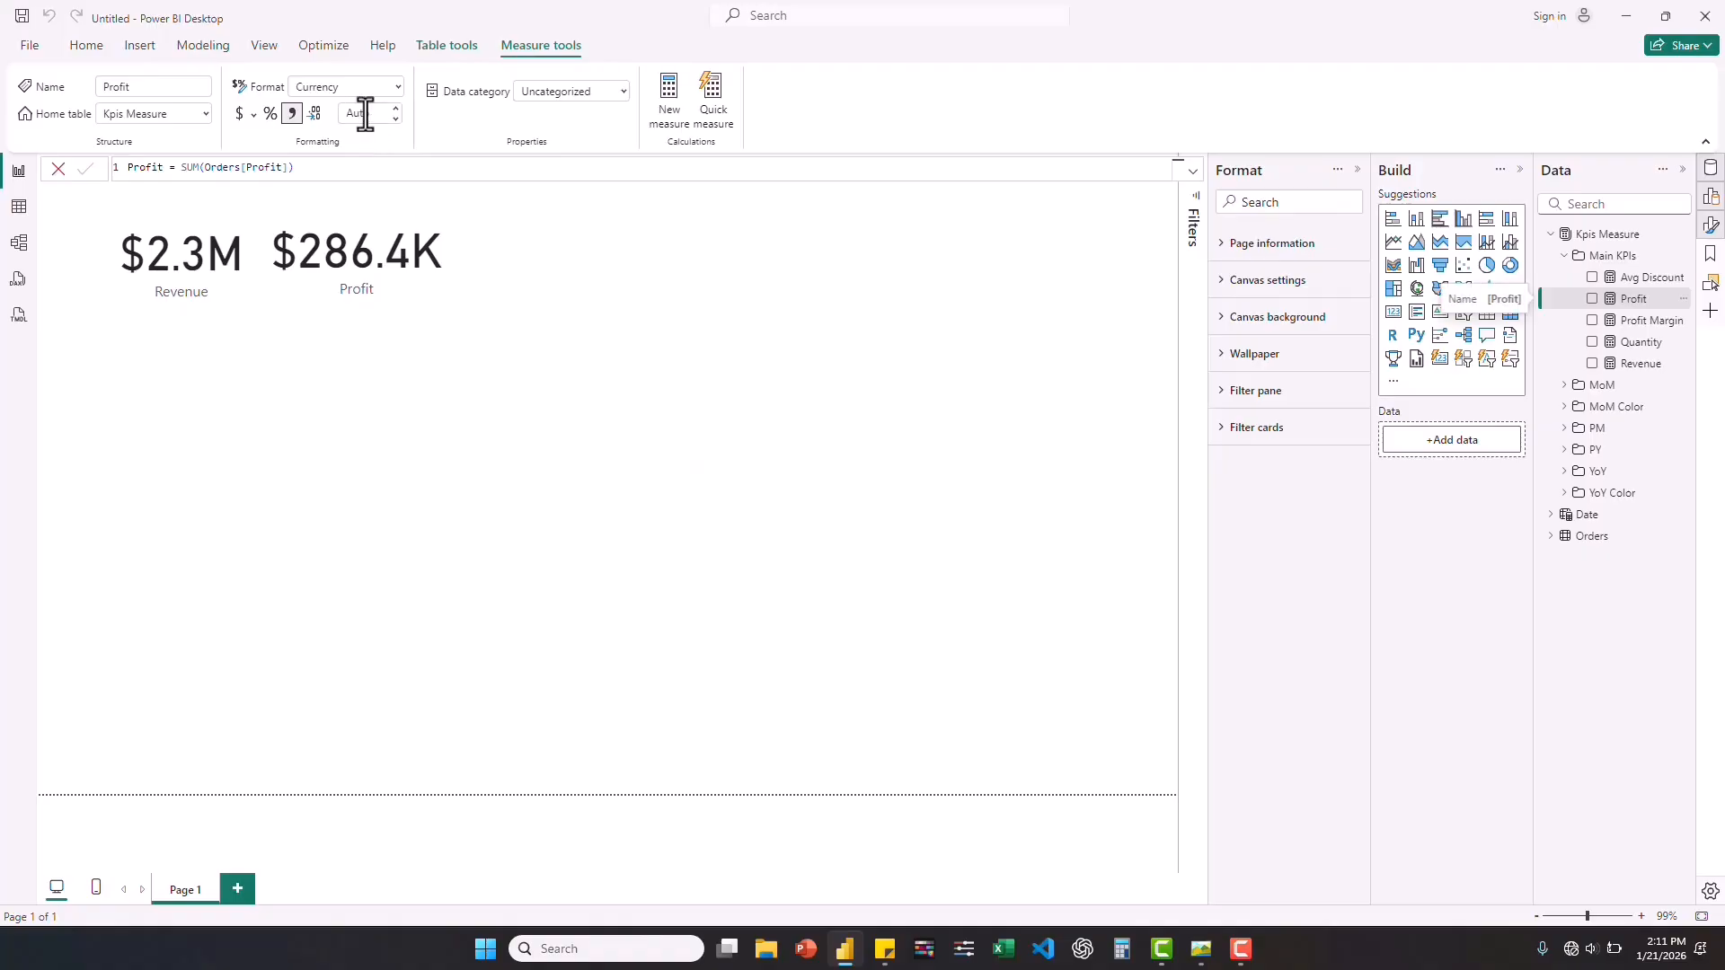
text(1)
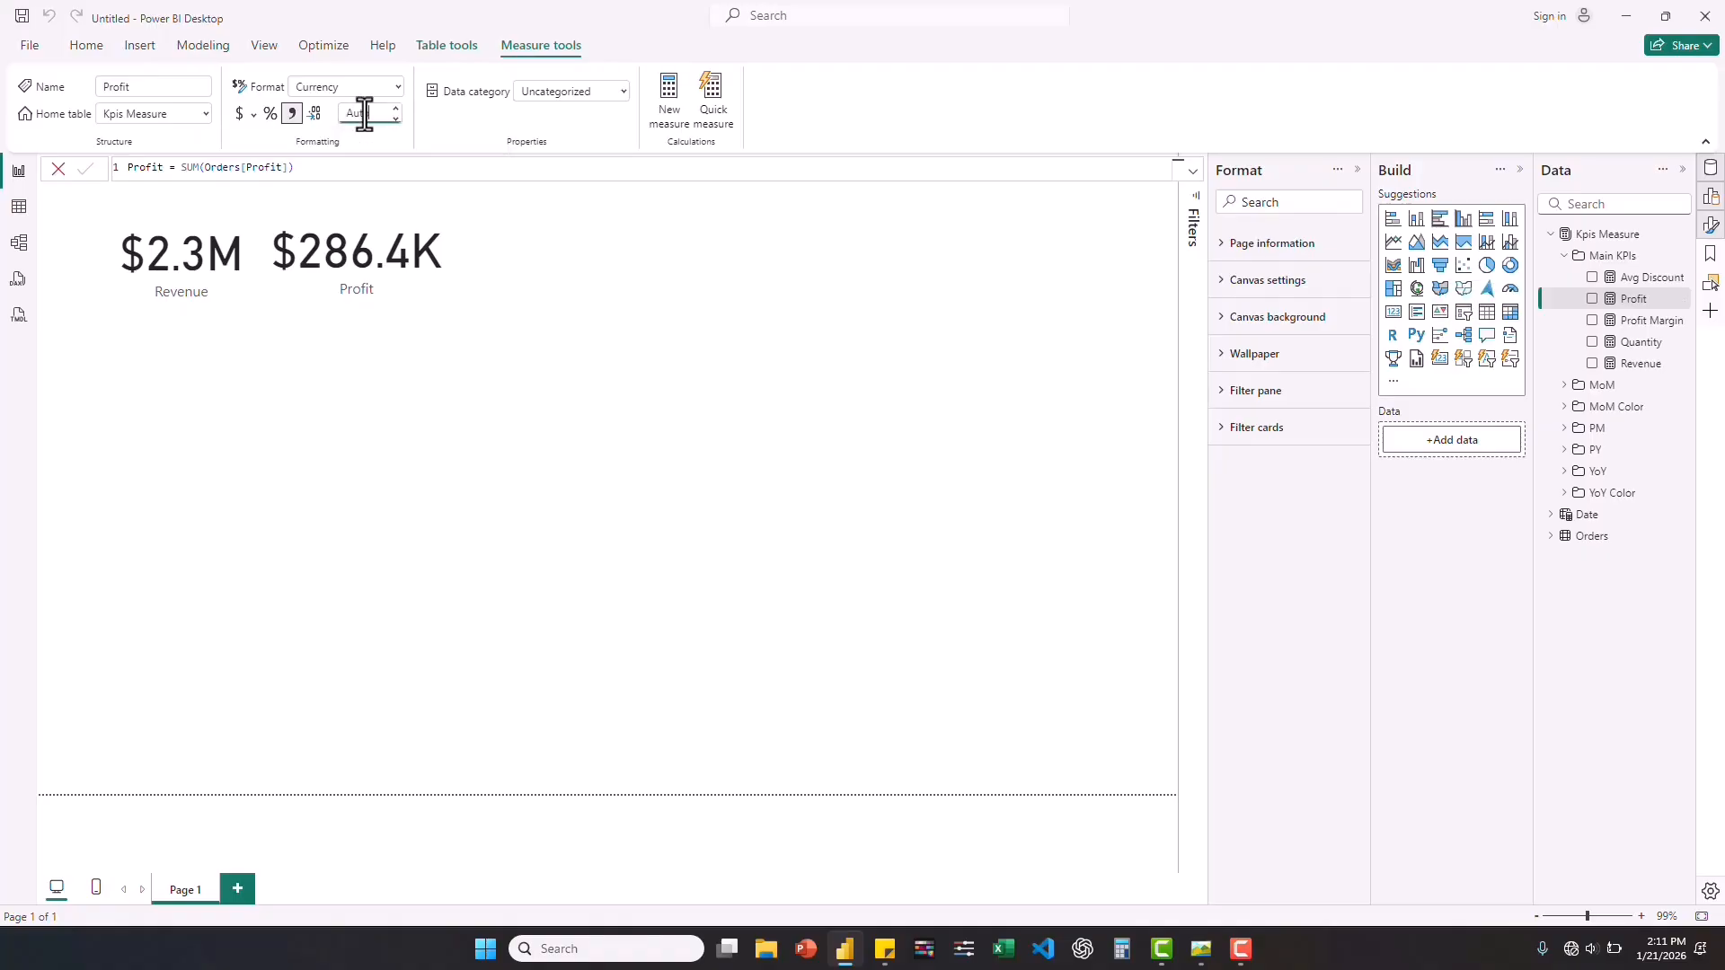
key(BackSpace)
text(1)
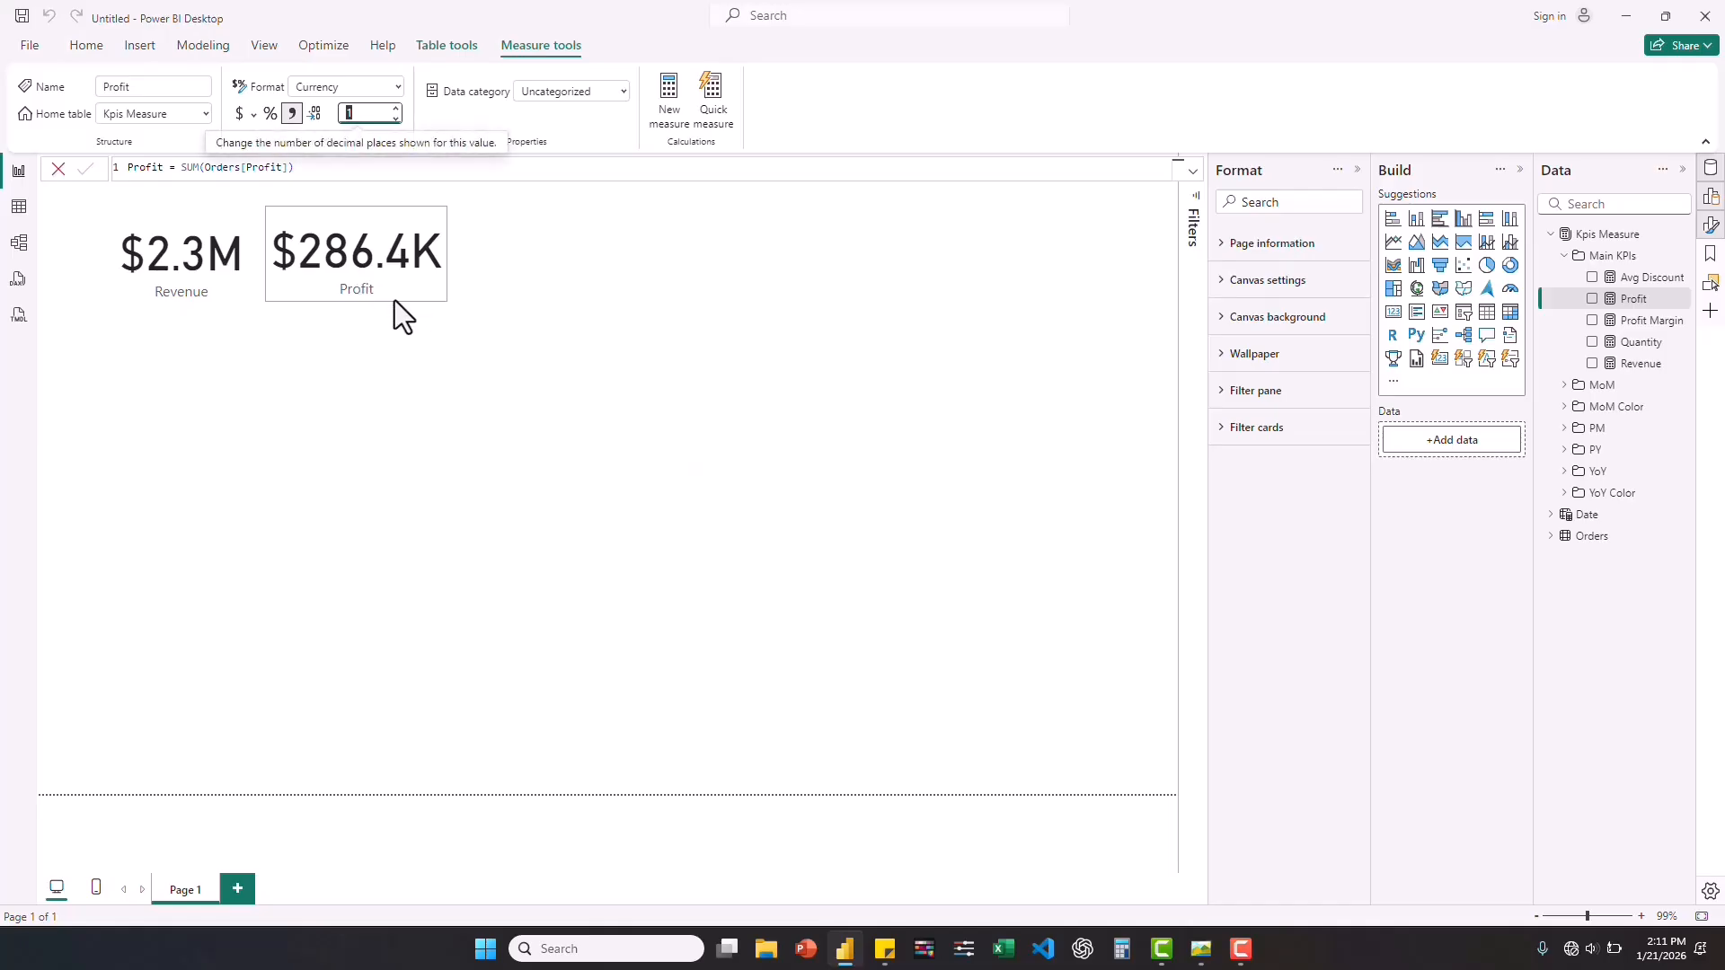
click(880, 325)
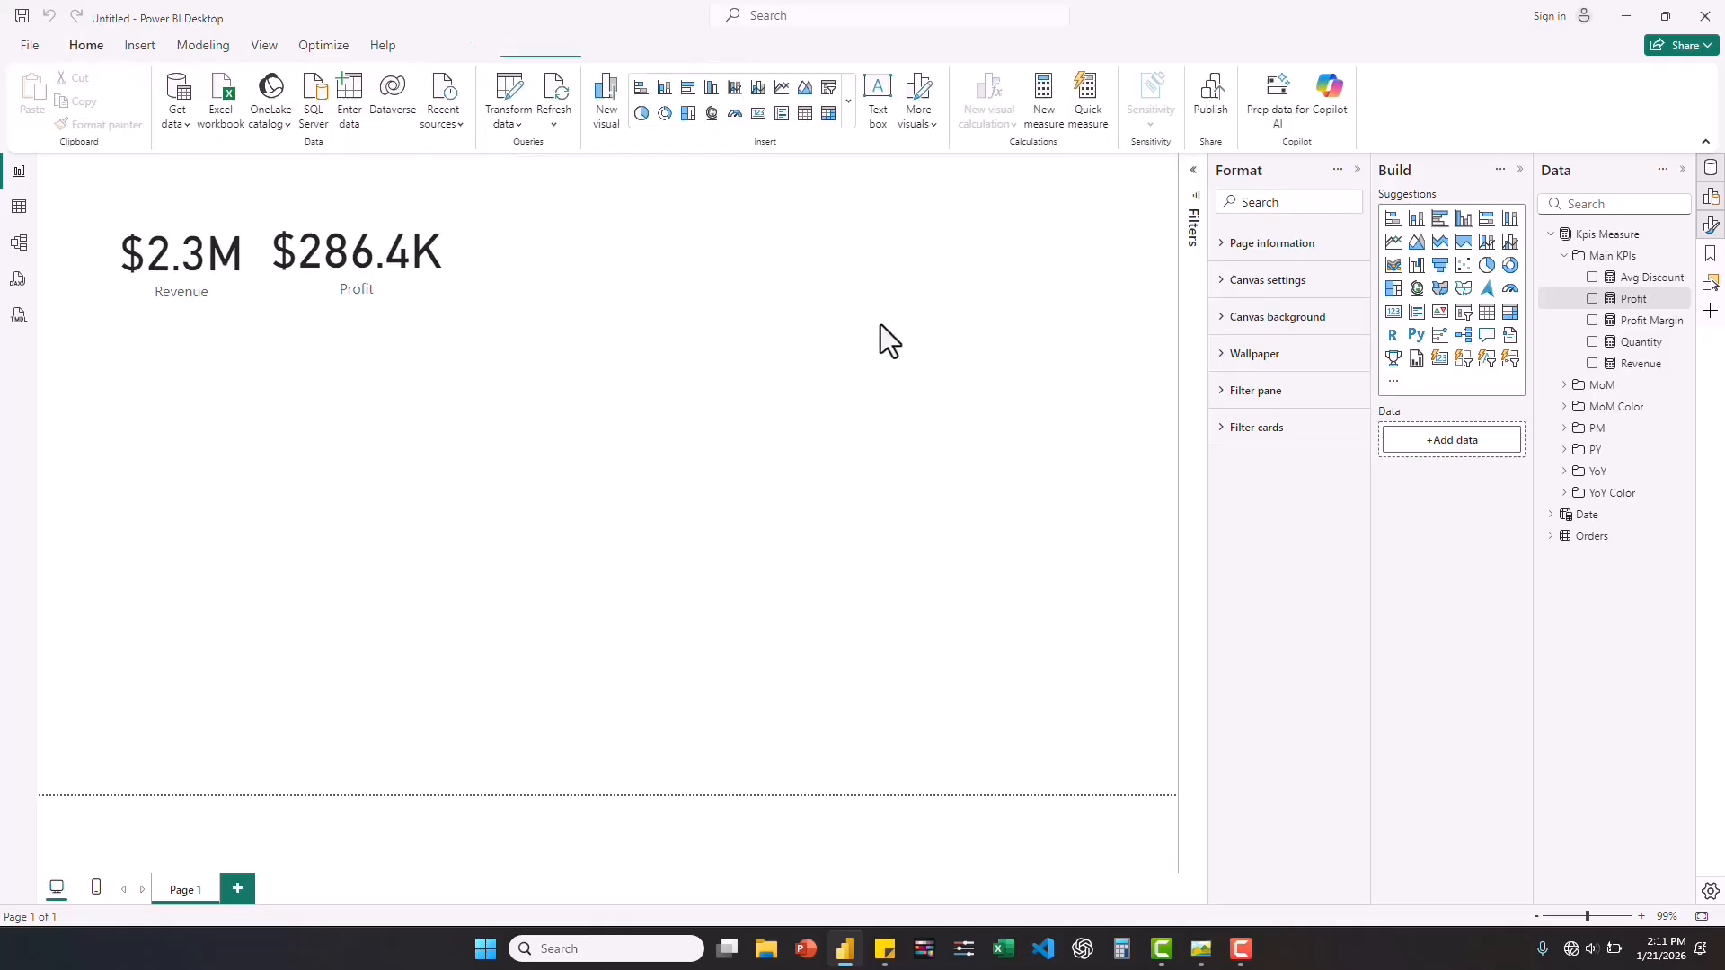
Place a new Profit Margin card to the right of the Profit card and turn off its category label.
click(1592, 321)
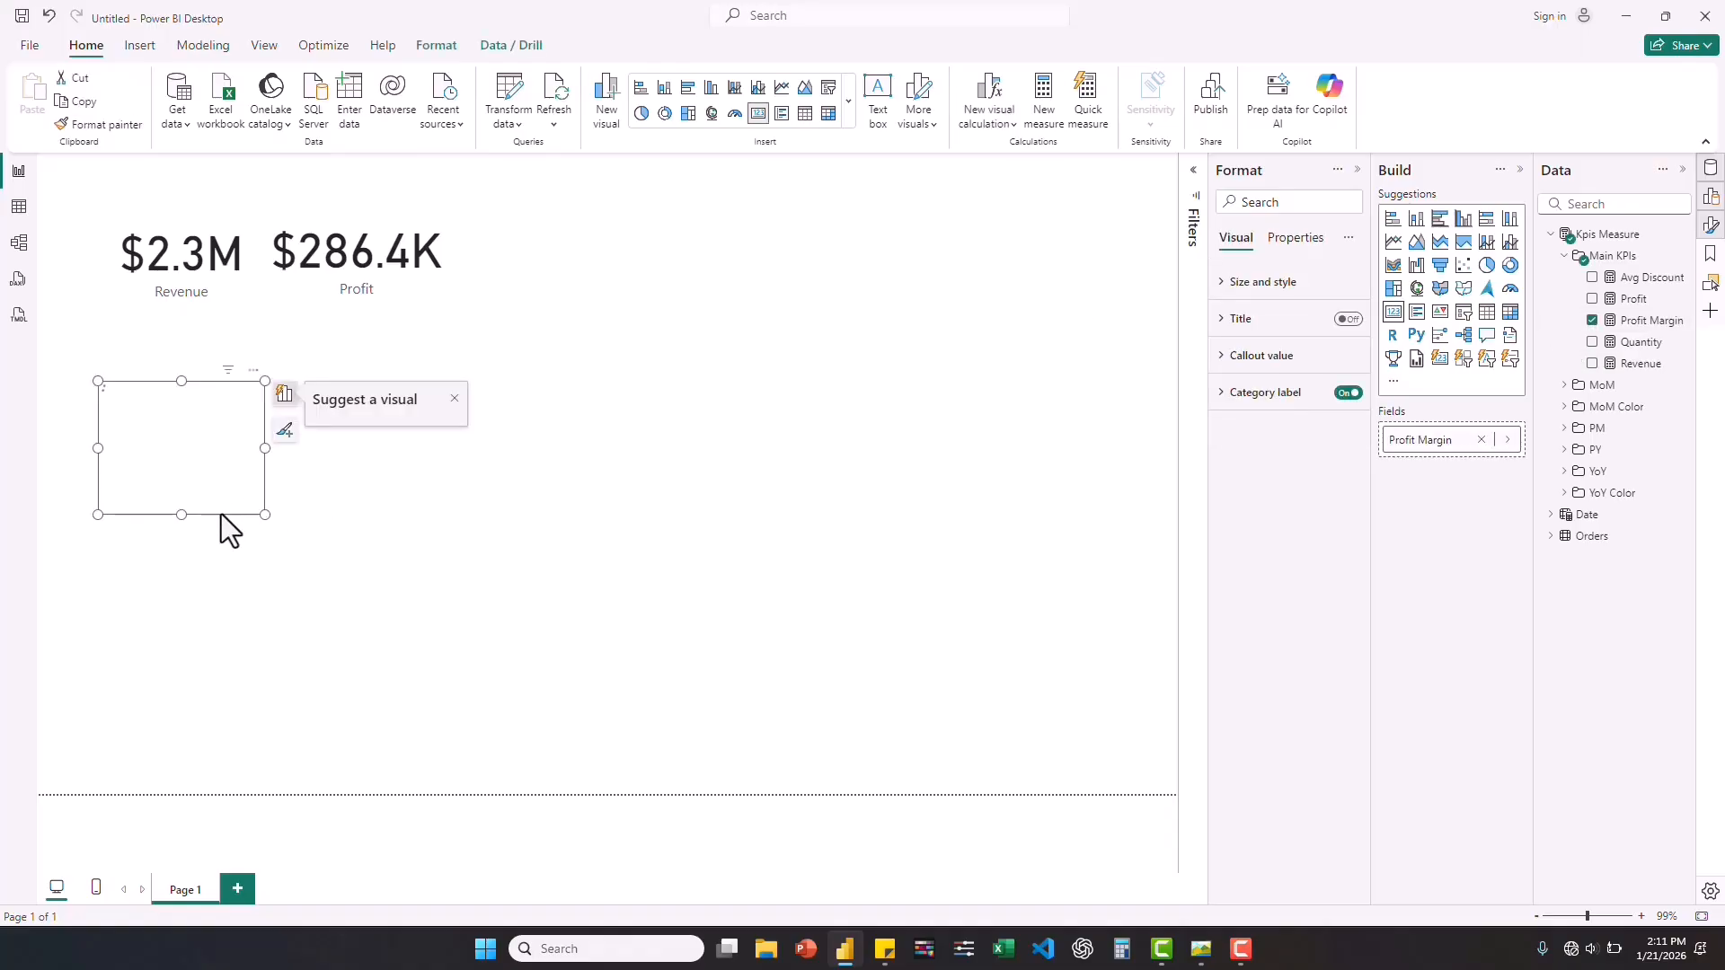
mouse_move(602, 318)
mouse_down()
mouse_move(590, 279)
mouse_move(715, 213)
mouse_move(584, 340)
mouse_up()
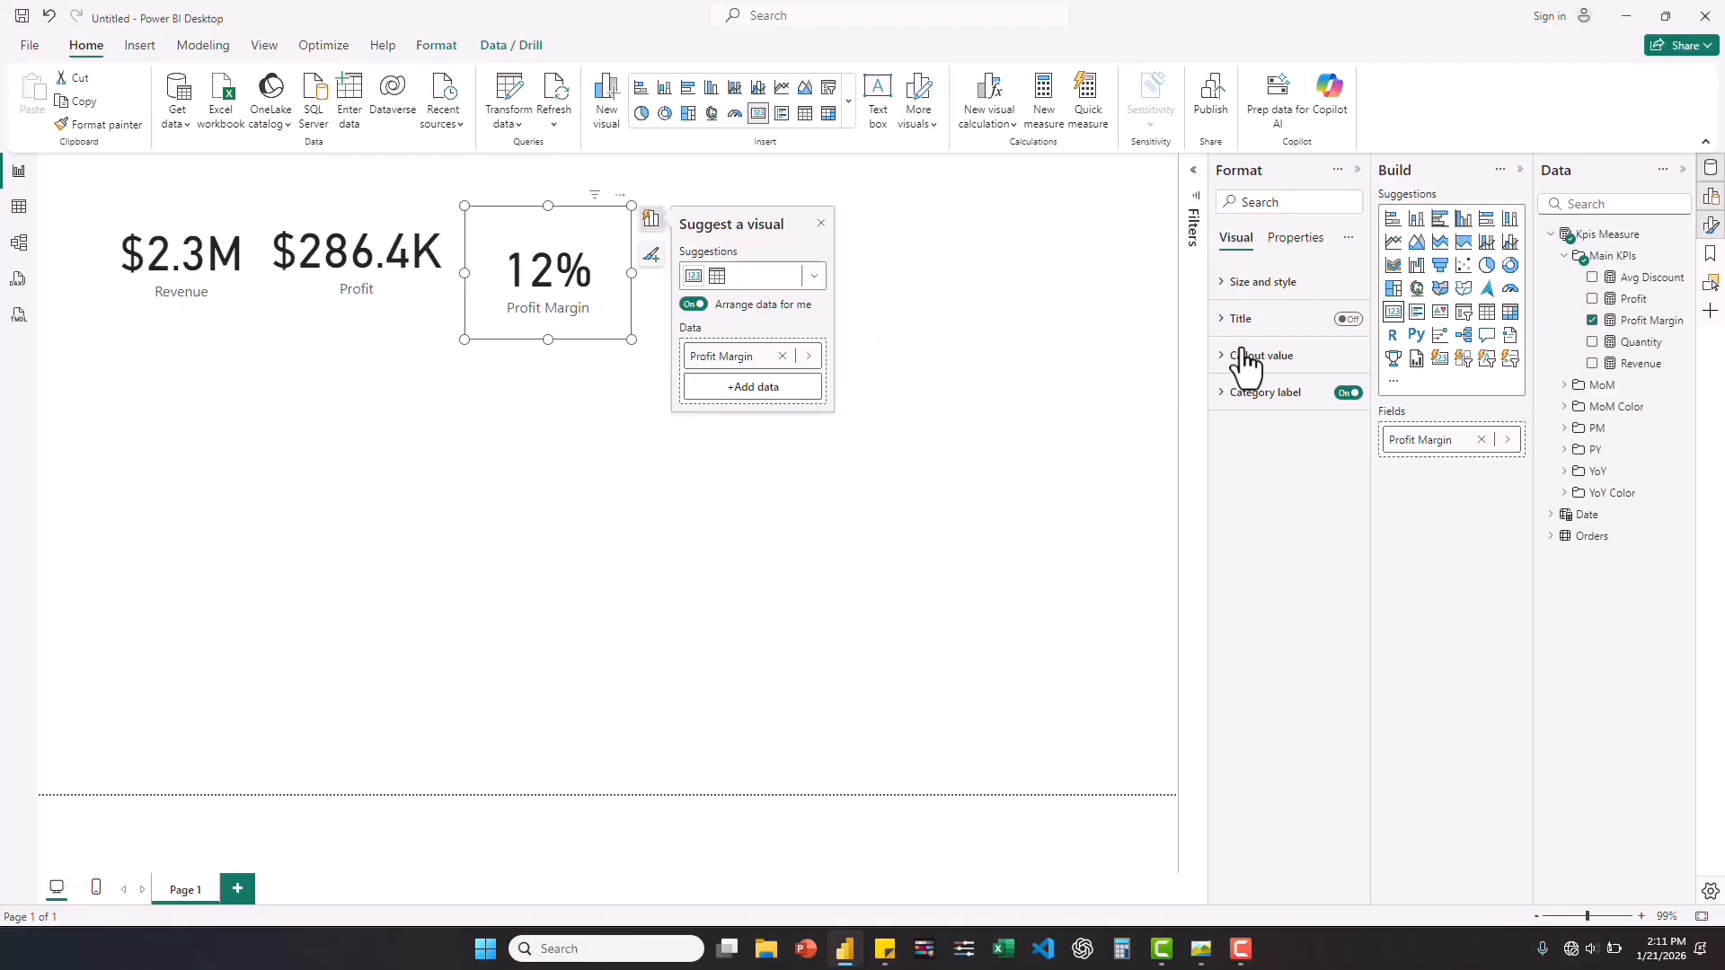
click(1349, 394)
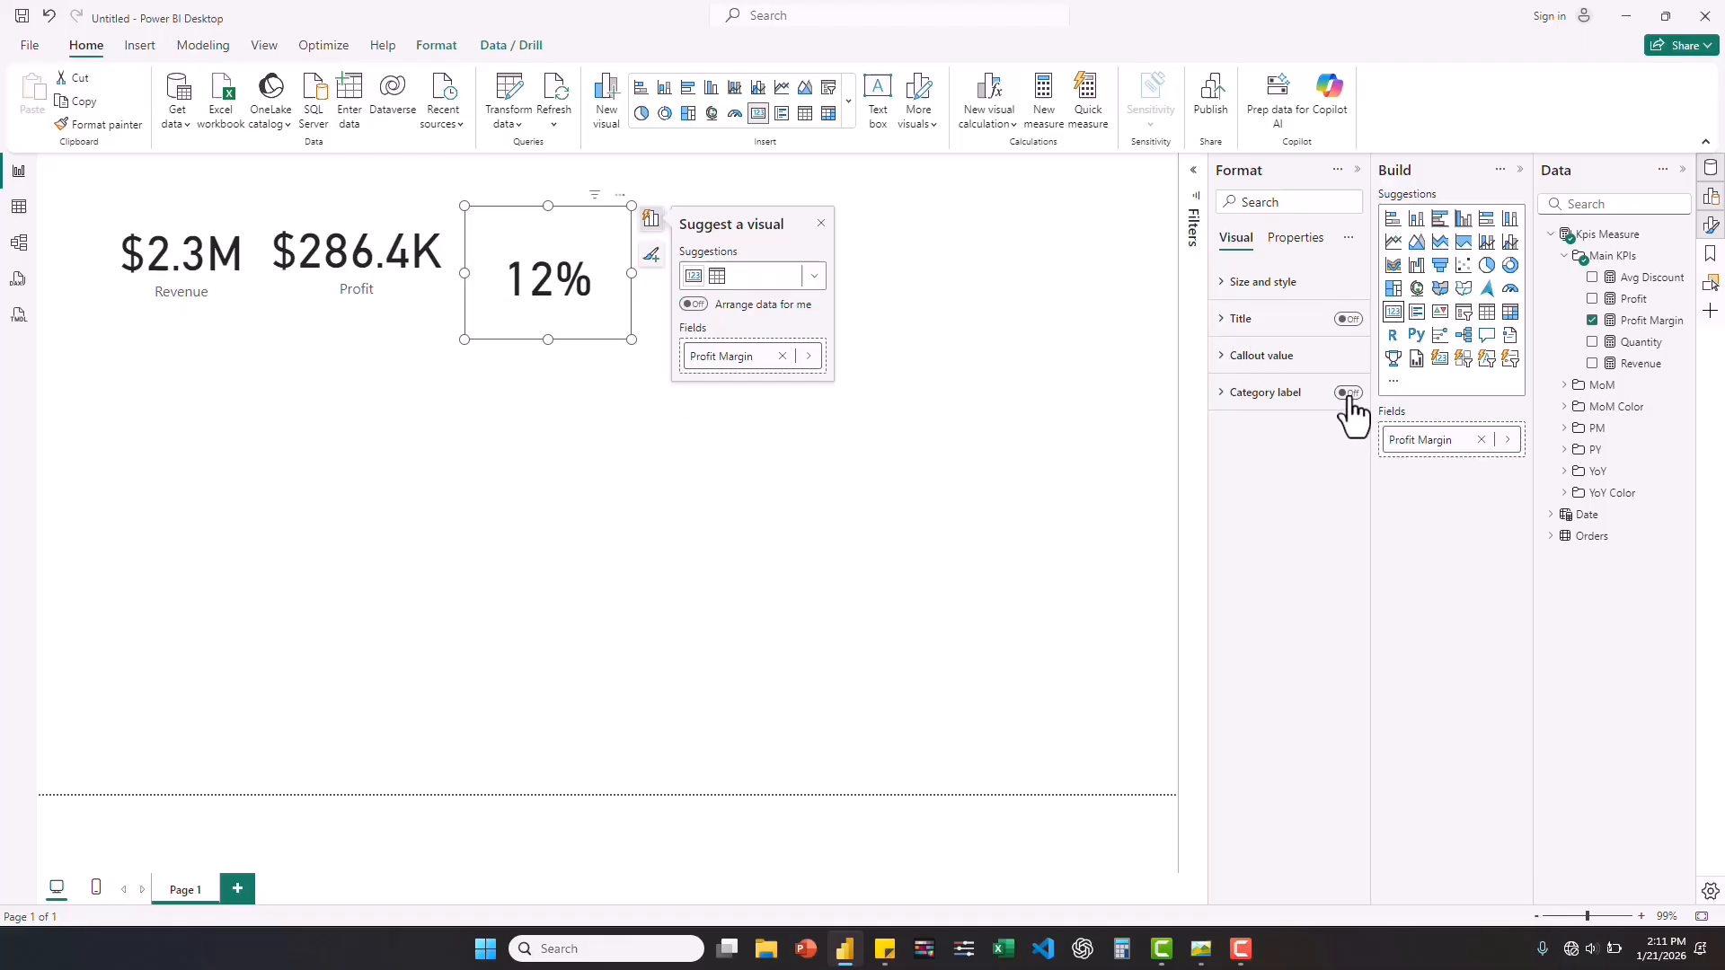
Set the Profit Margin card's callout value to Segoe UI Semibold at size 15.
click(1224, 359)
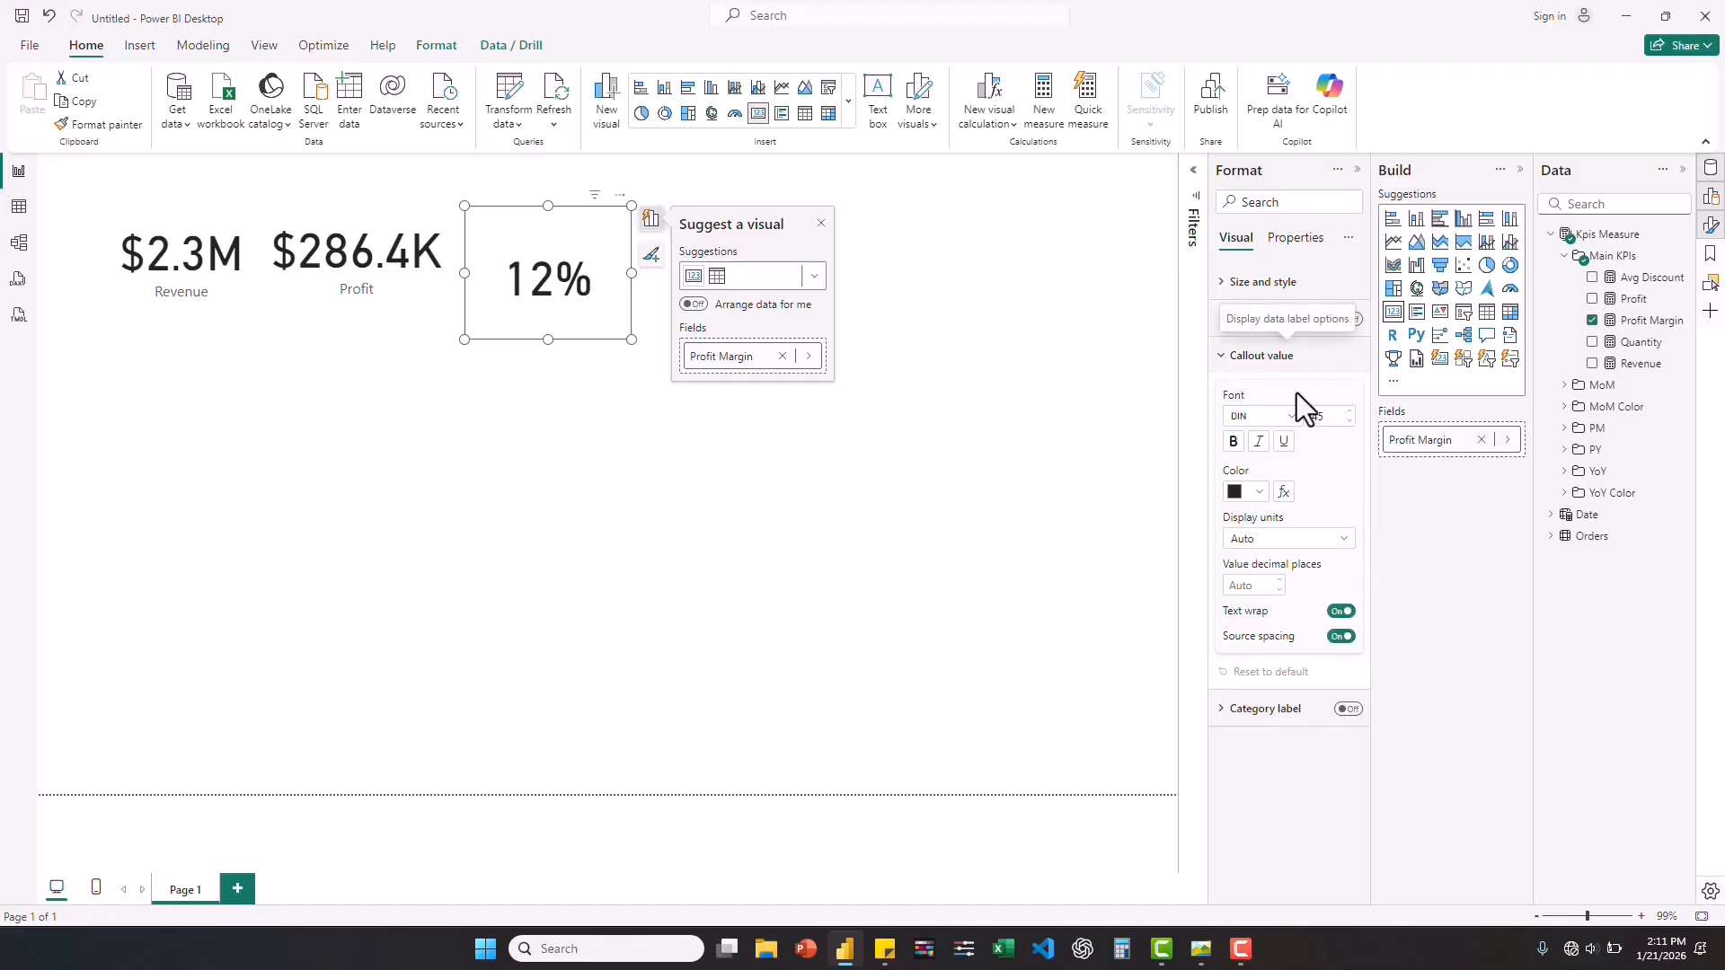
double_click(1320, 420)
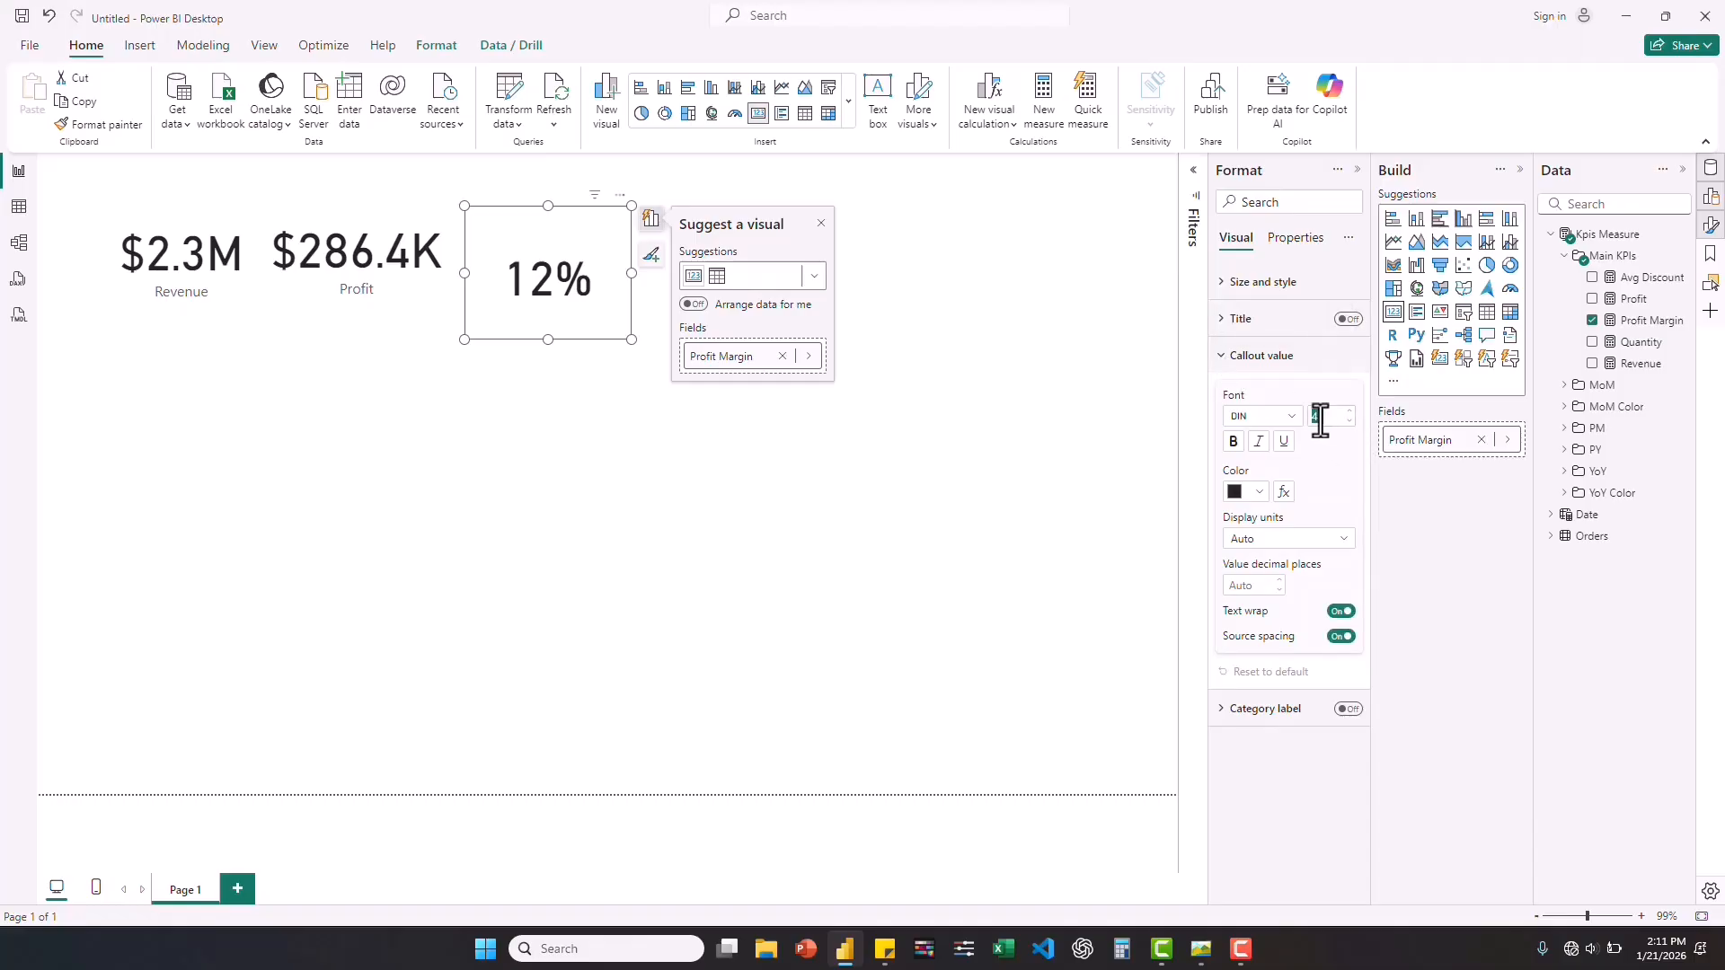
text(1)
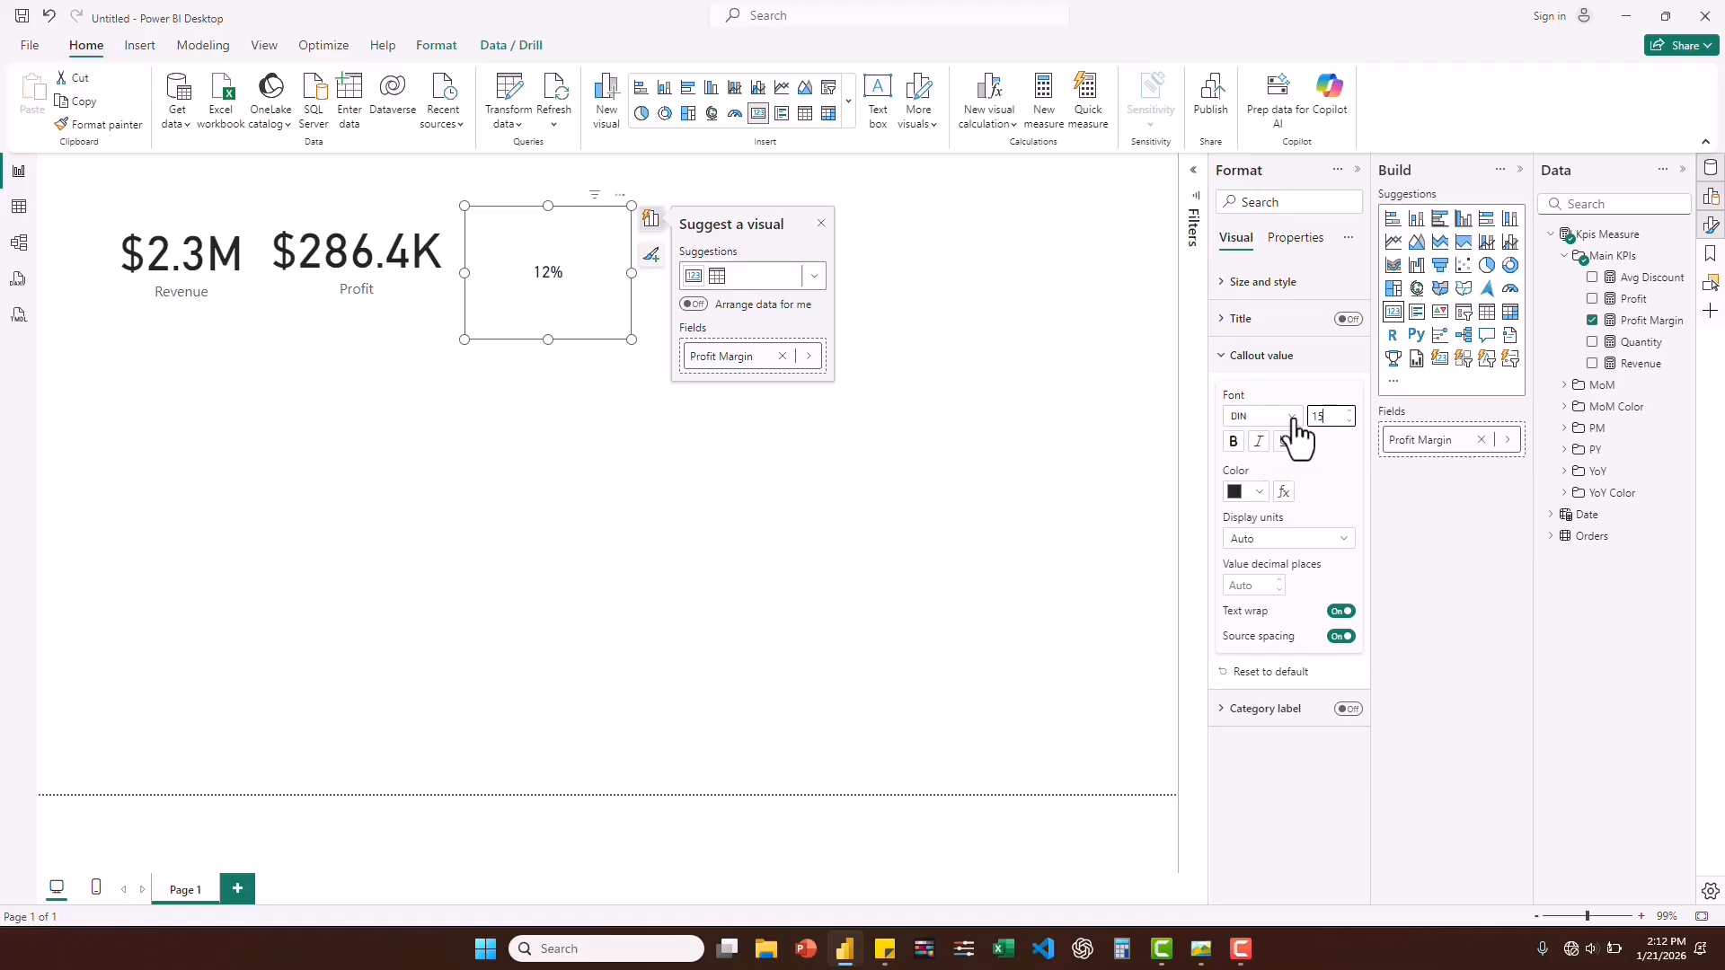
click(1294, 421)
click(1292, 419)
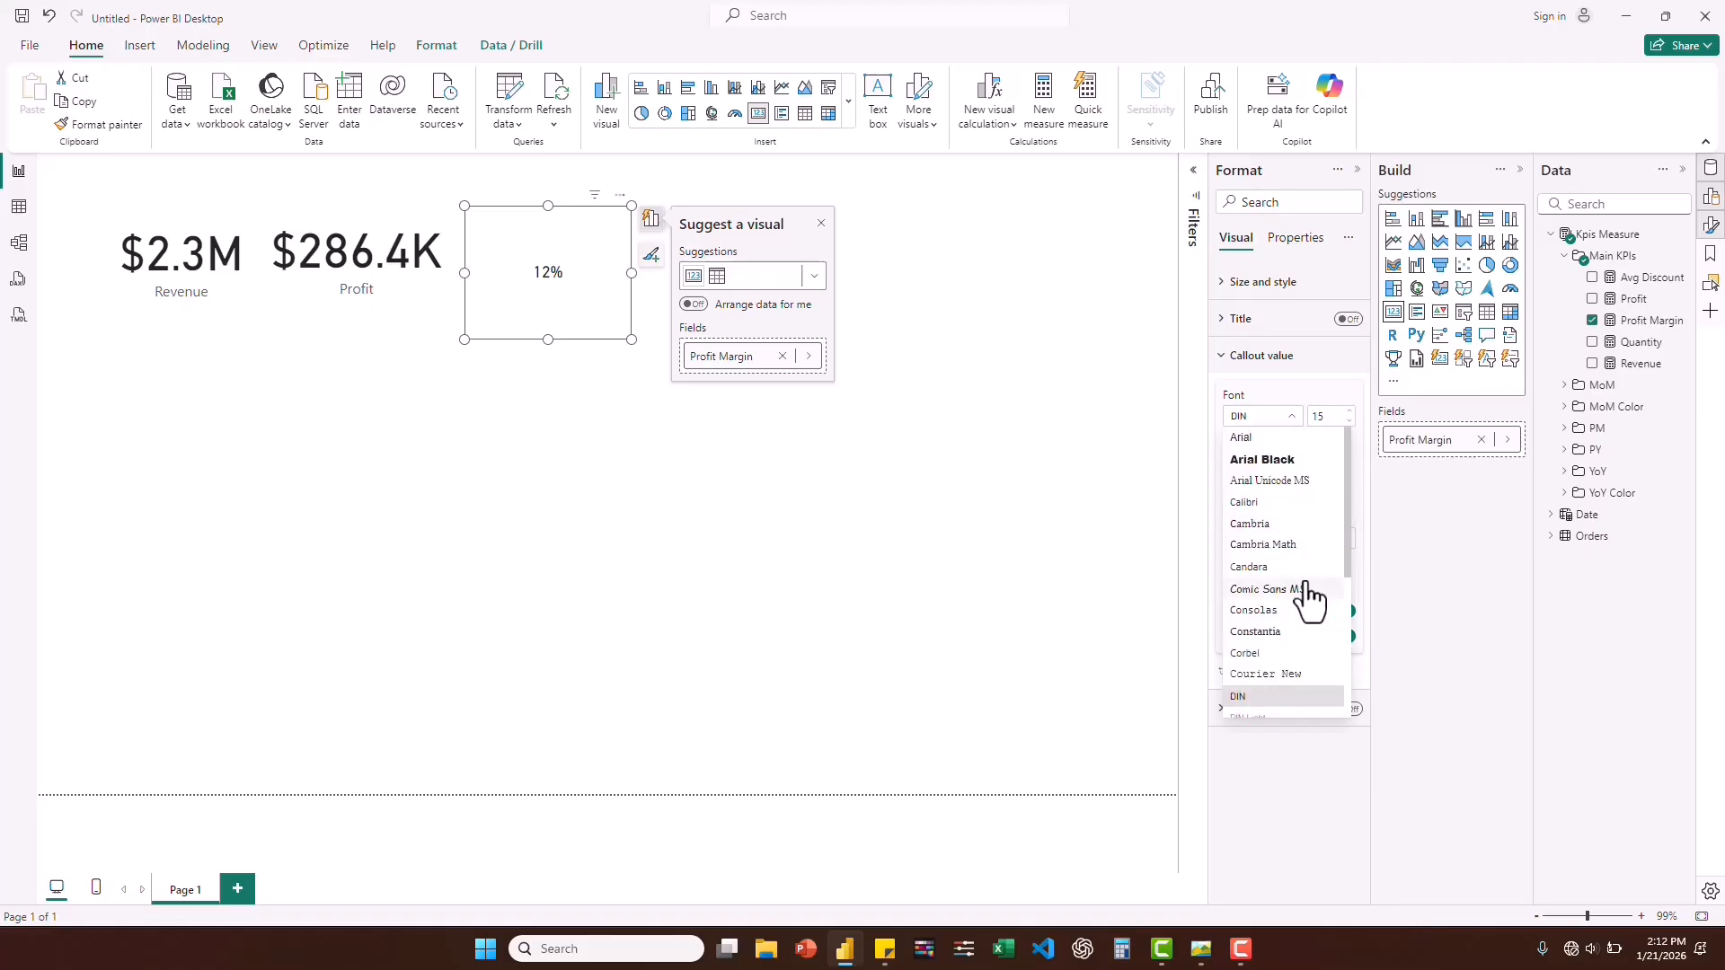
scroll(1310, 598, down, 3)
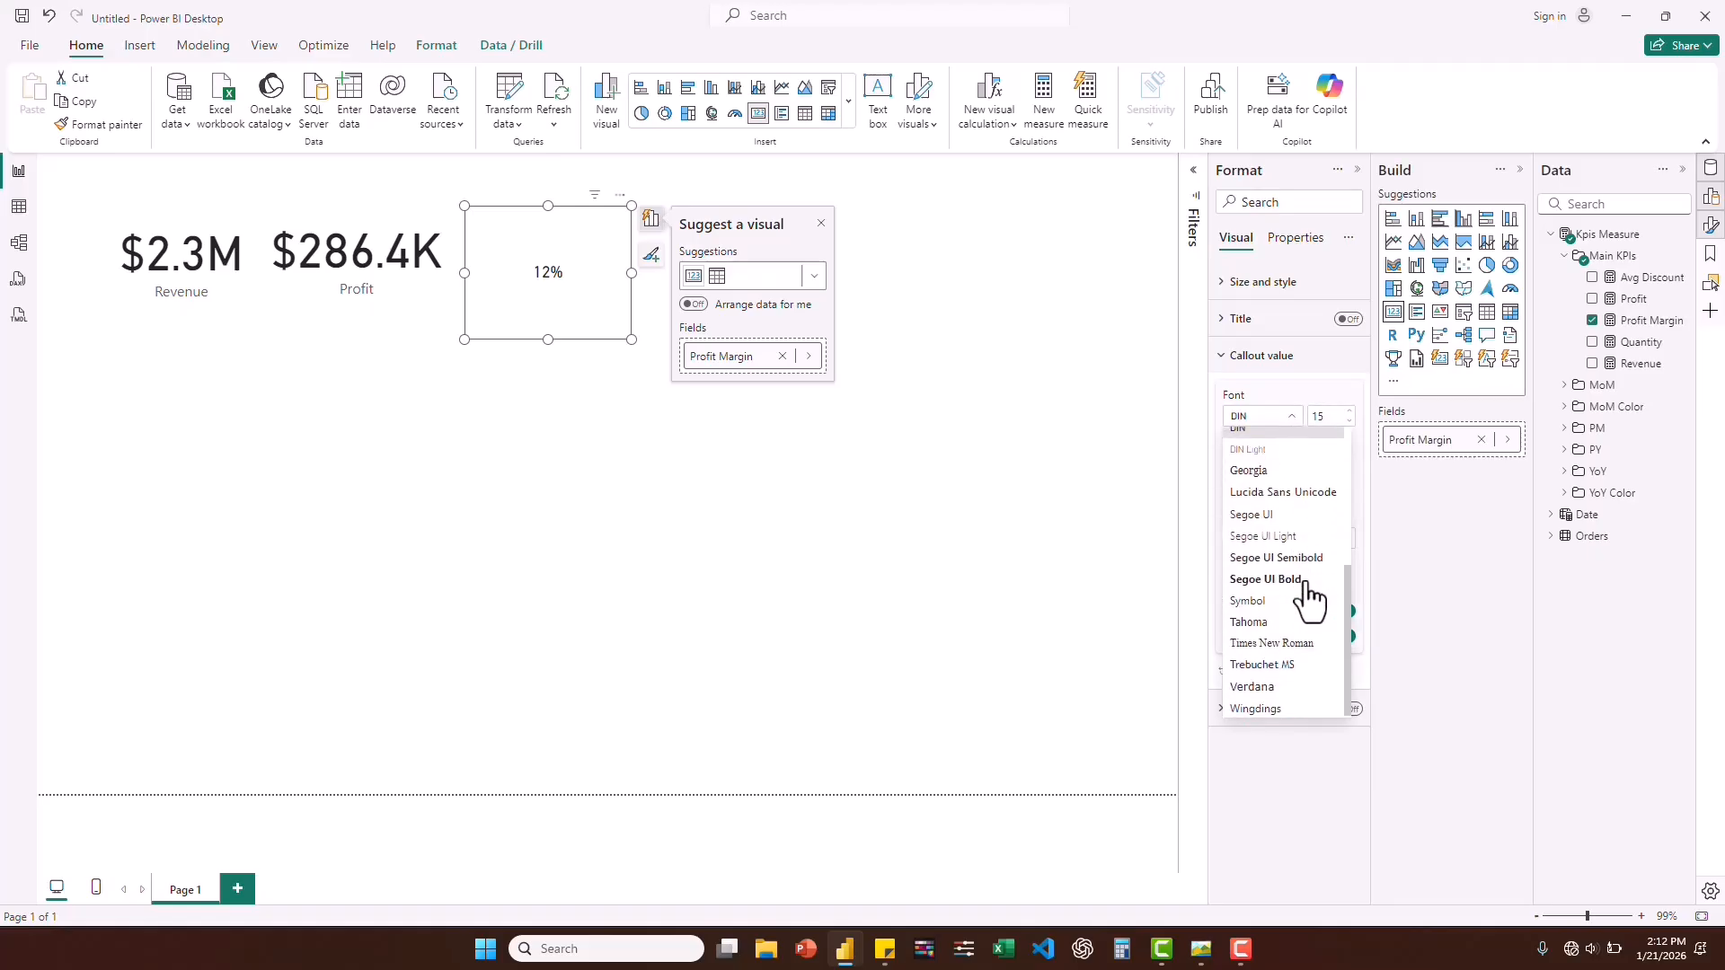
click(1274, 559)
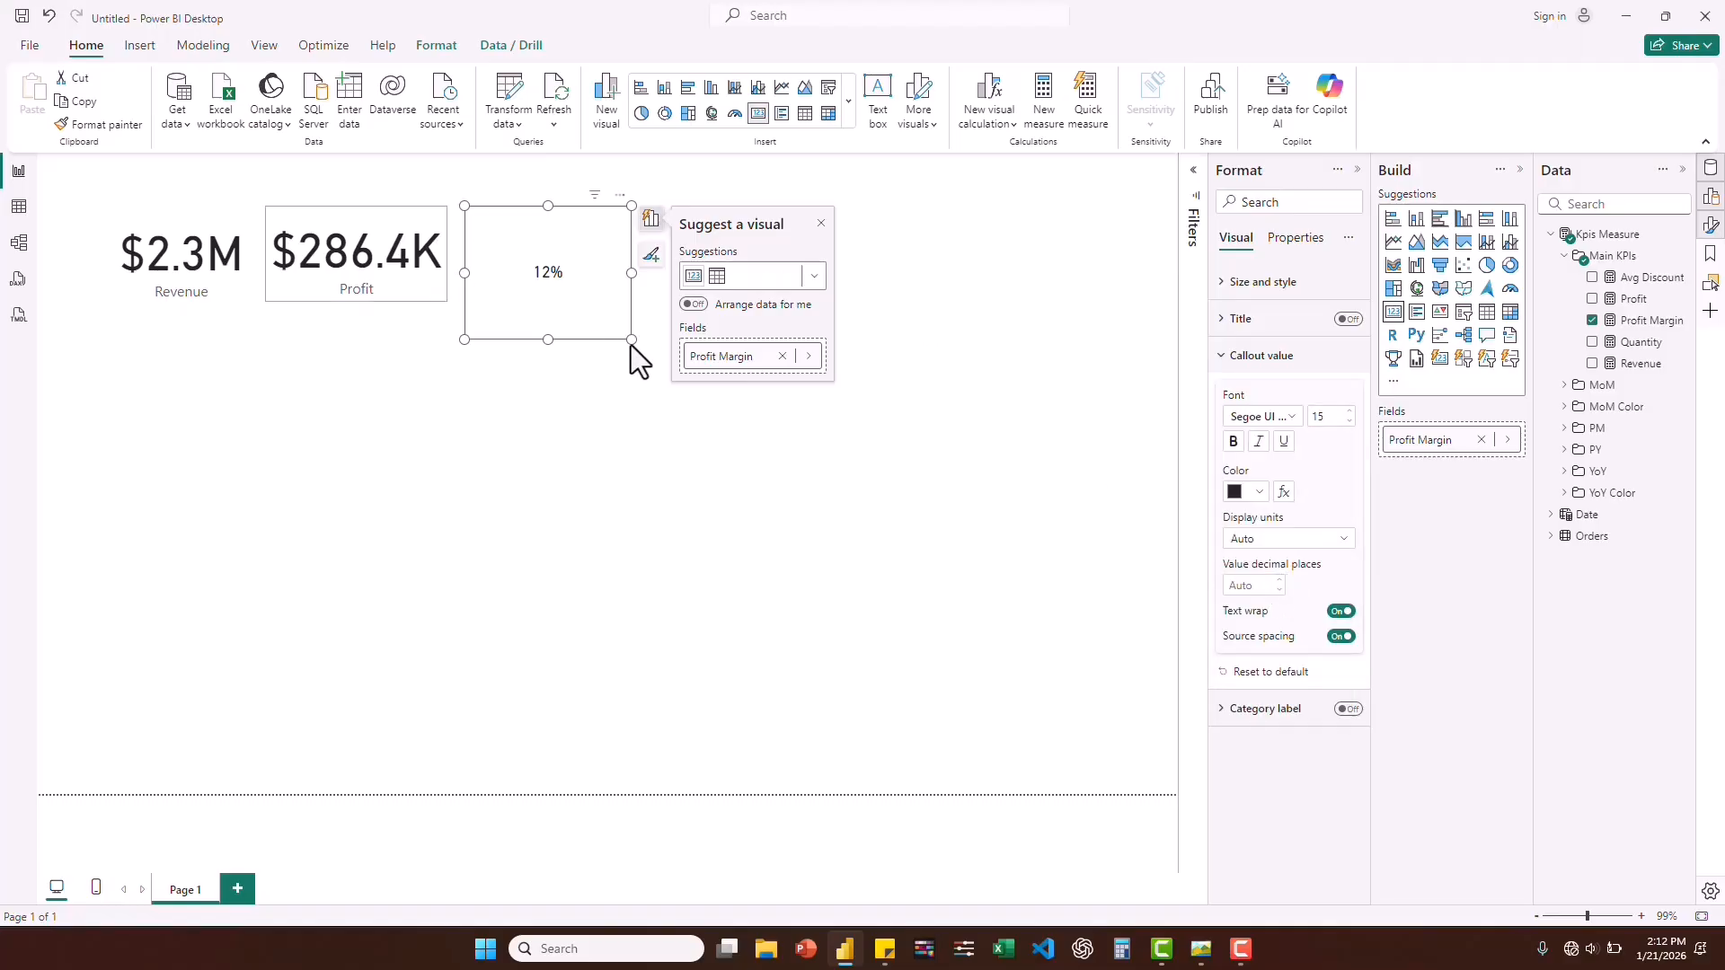
Shrink the Profit Margin card and place it above the Profit card's upper-right corner, with automatic data arrangement turned on.
drag(632, 339, 434, 216)
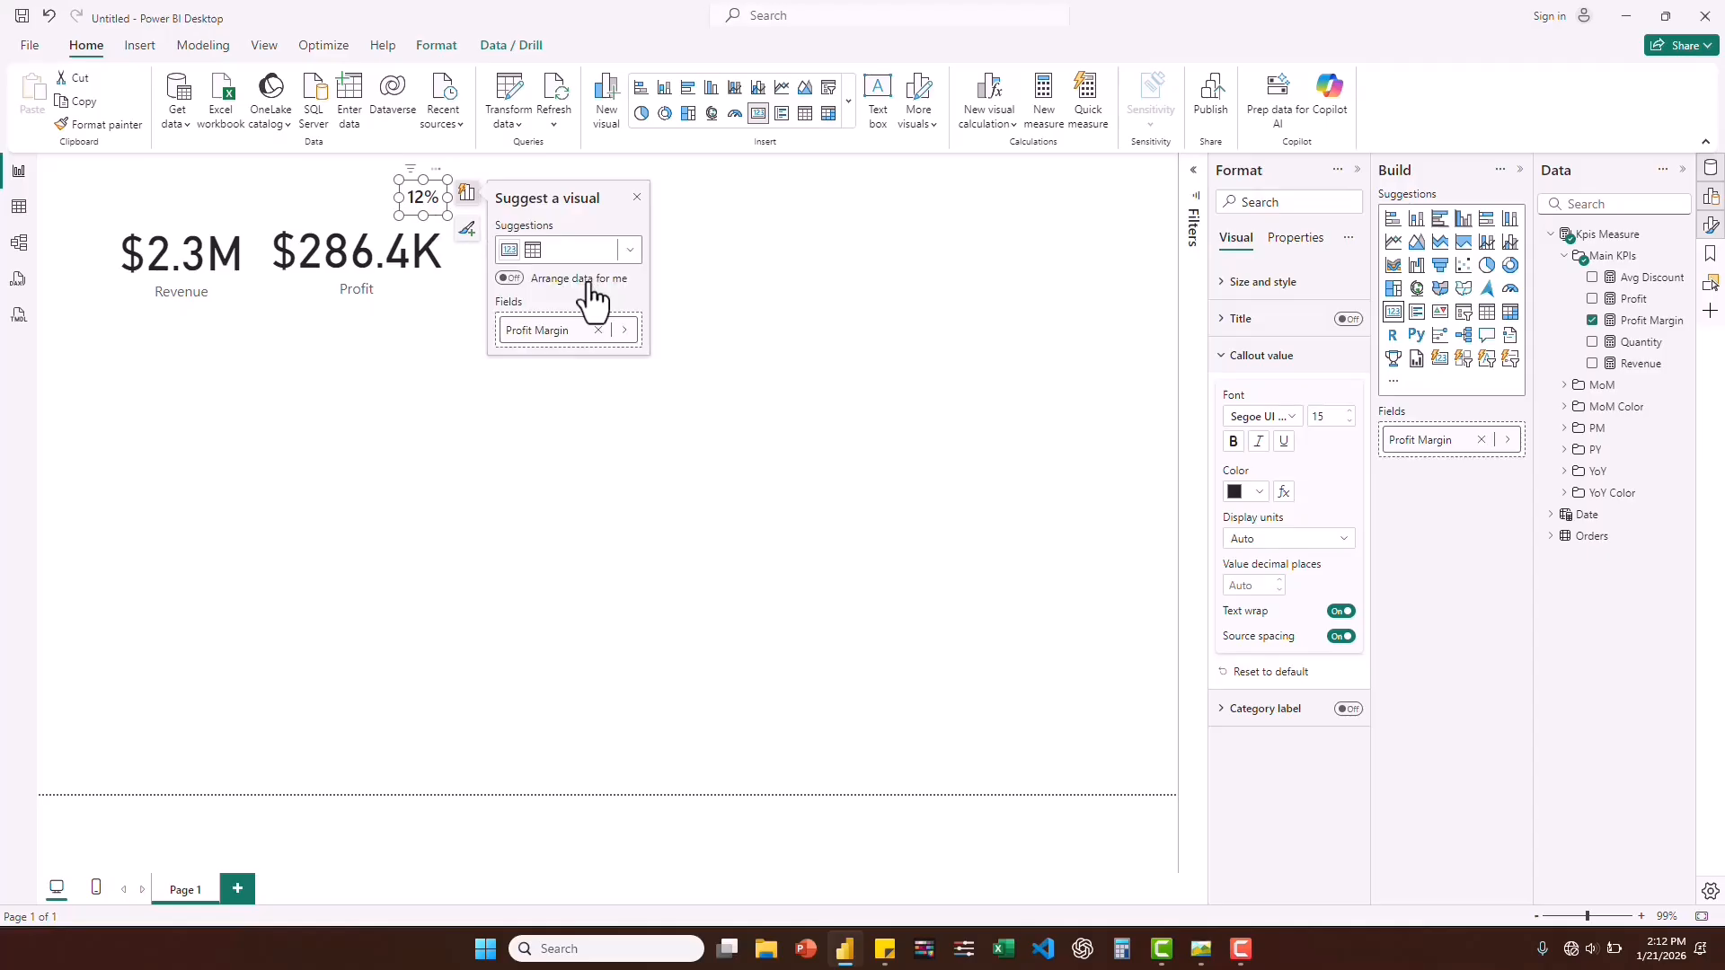
click(509, 280)
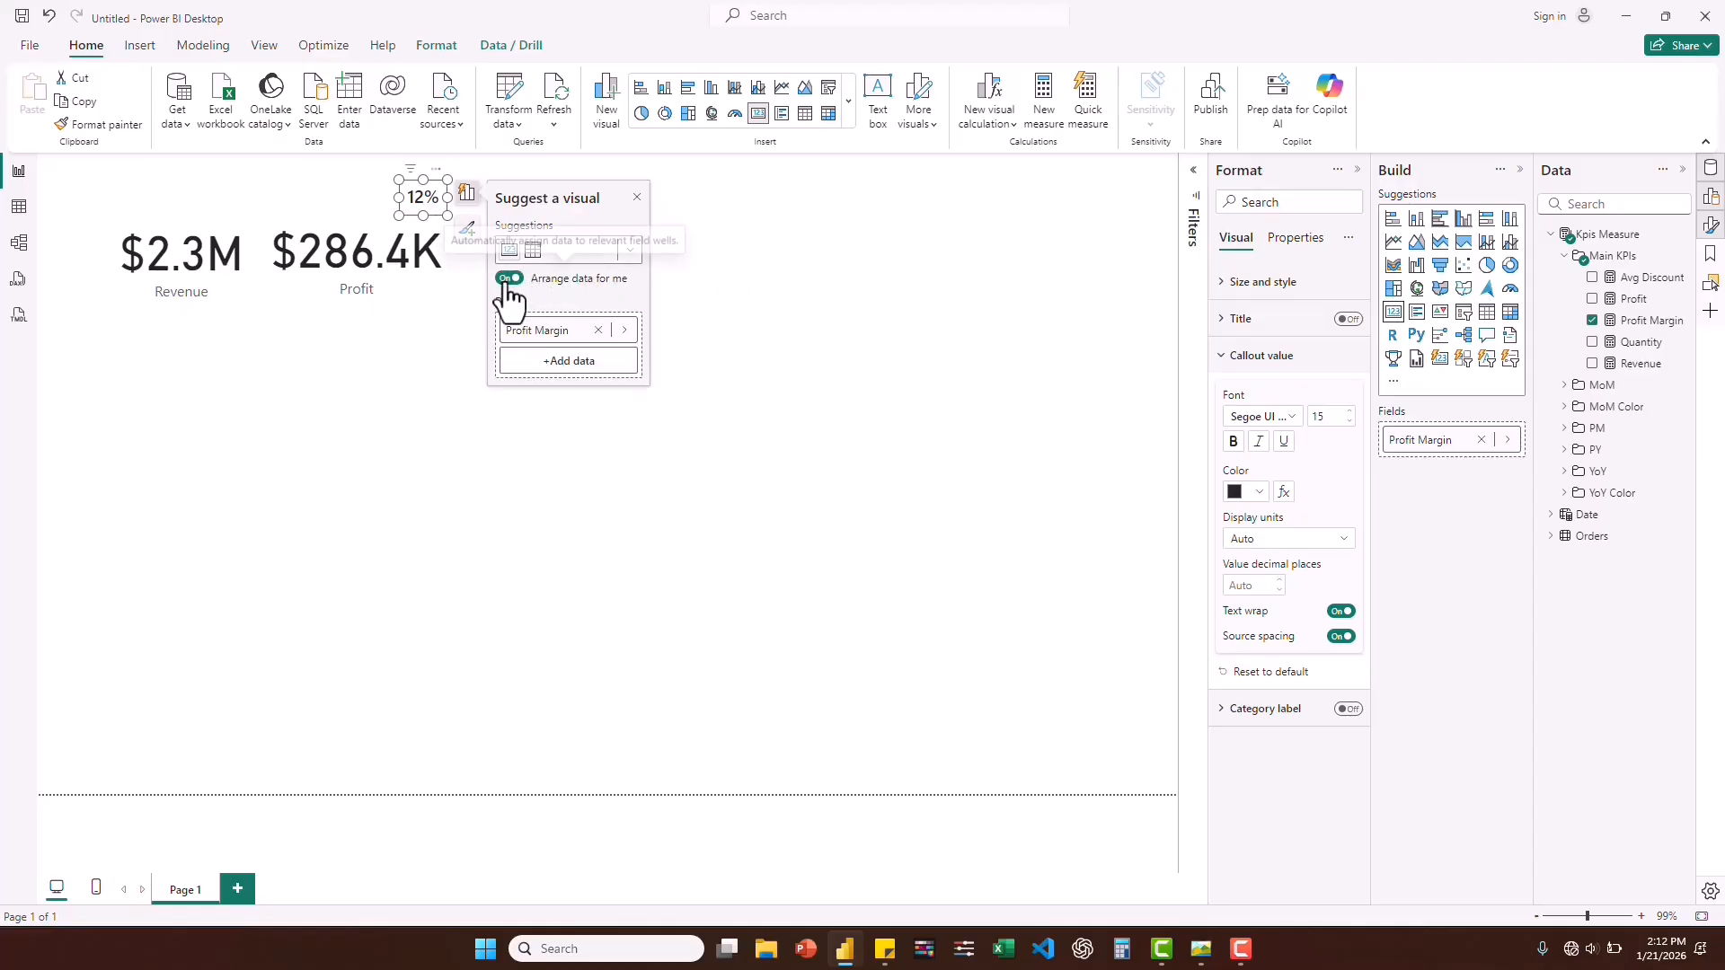
click(637, 198)
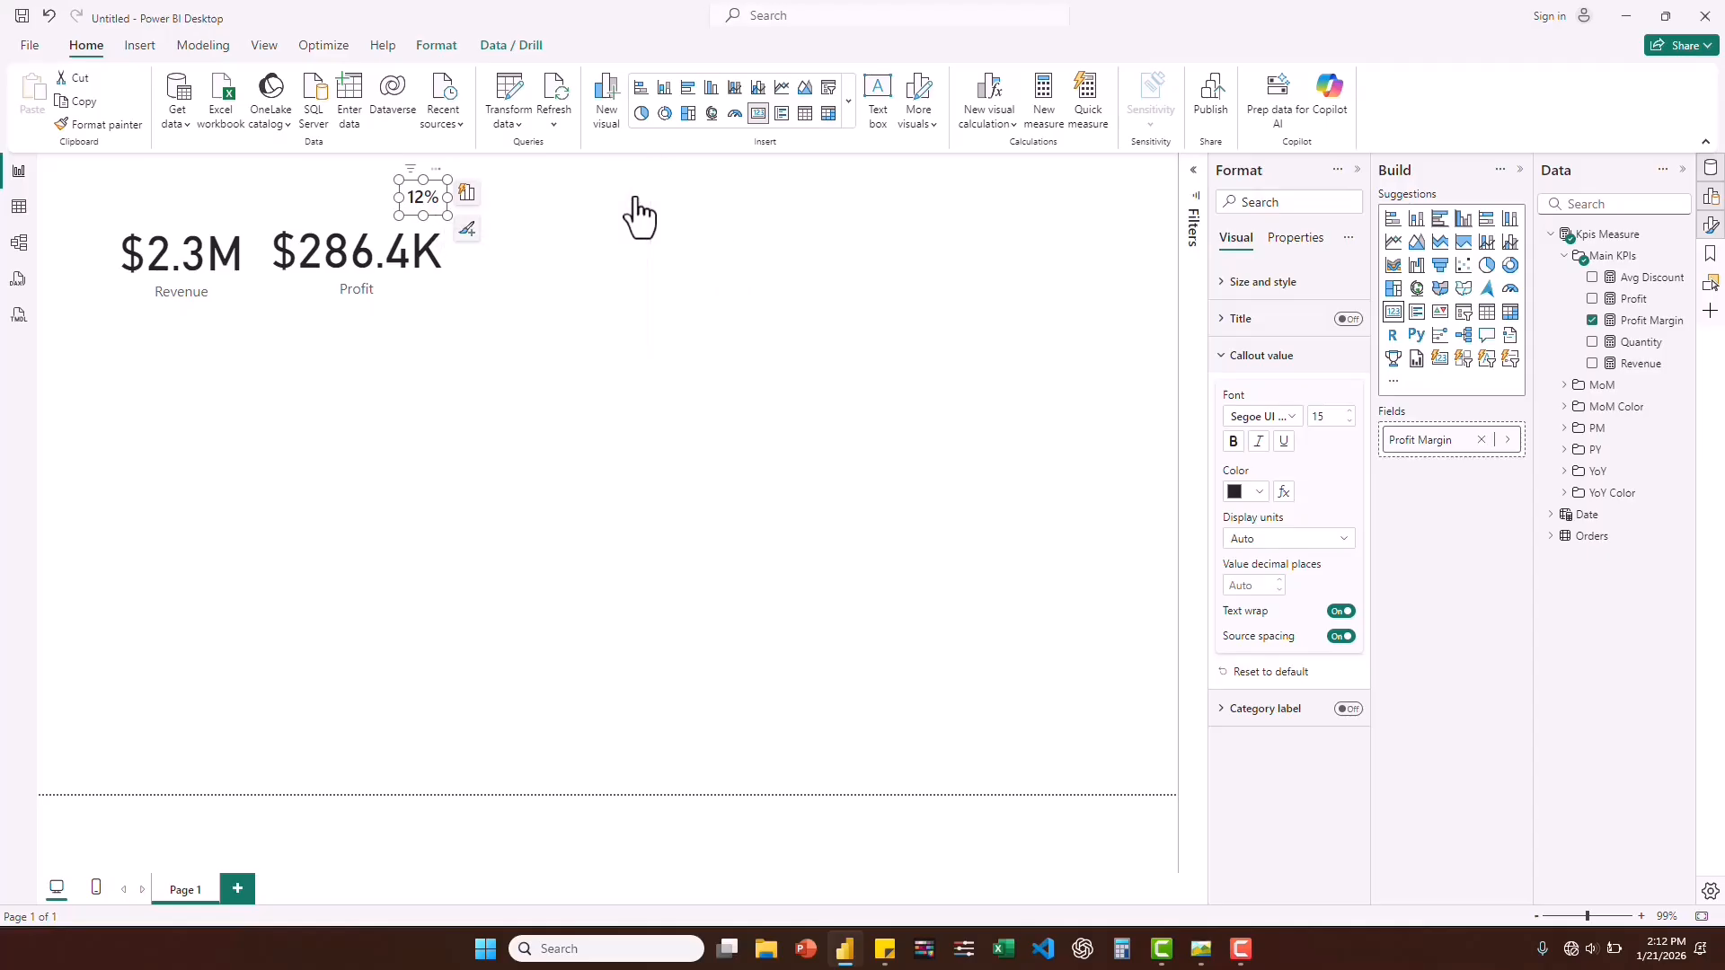
click(952, 284)
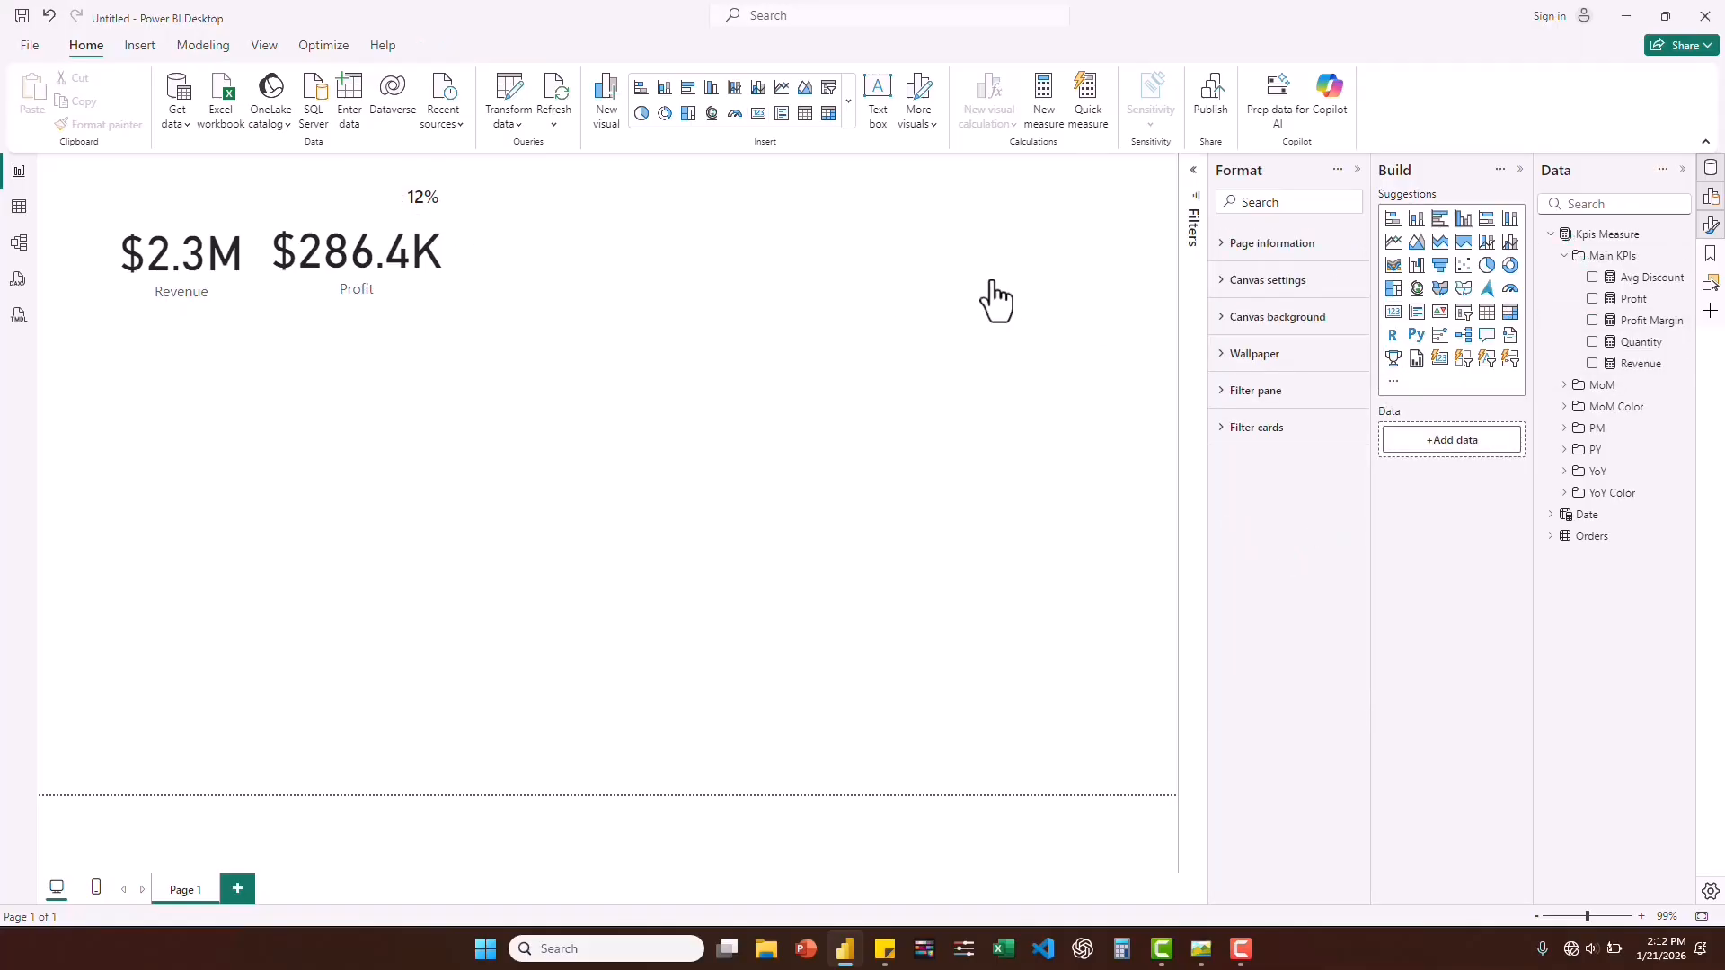
Add separate cards for the Quantity and Avg Discount measures to the page.
click(1591, 343)
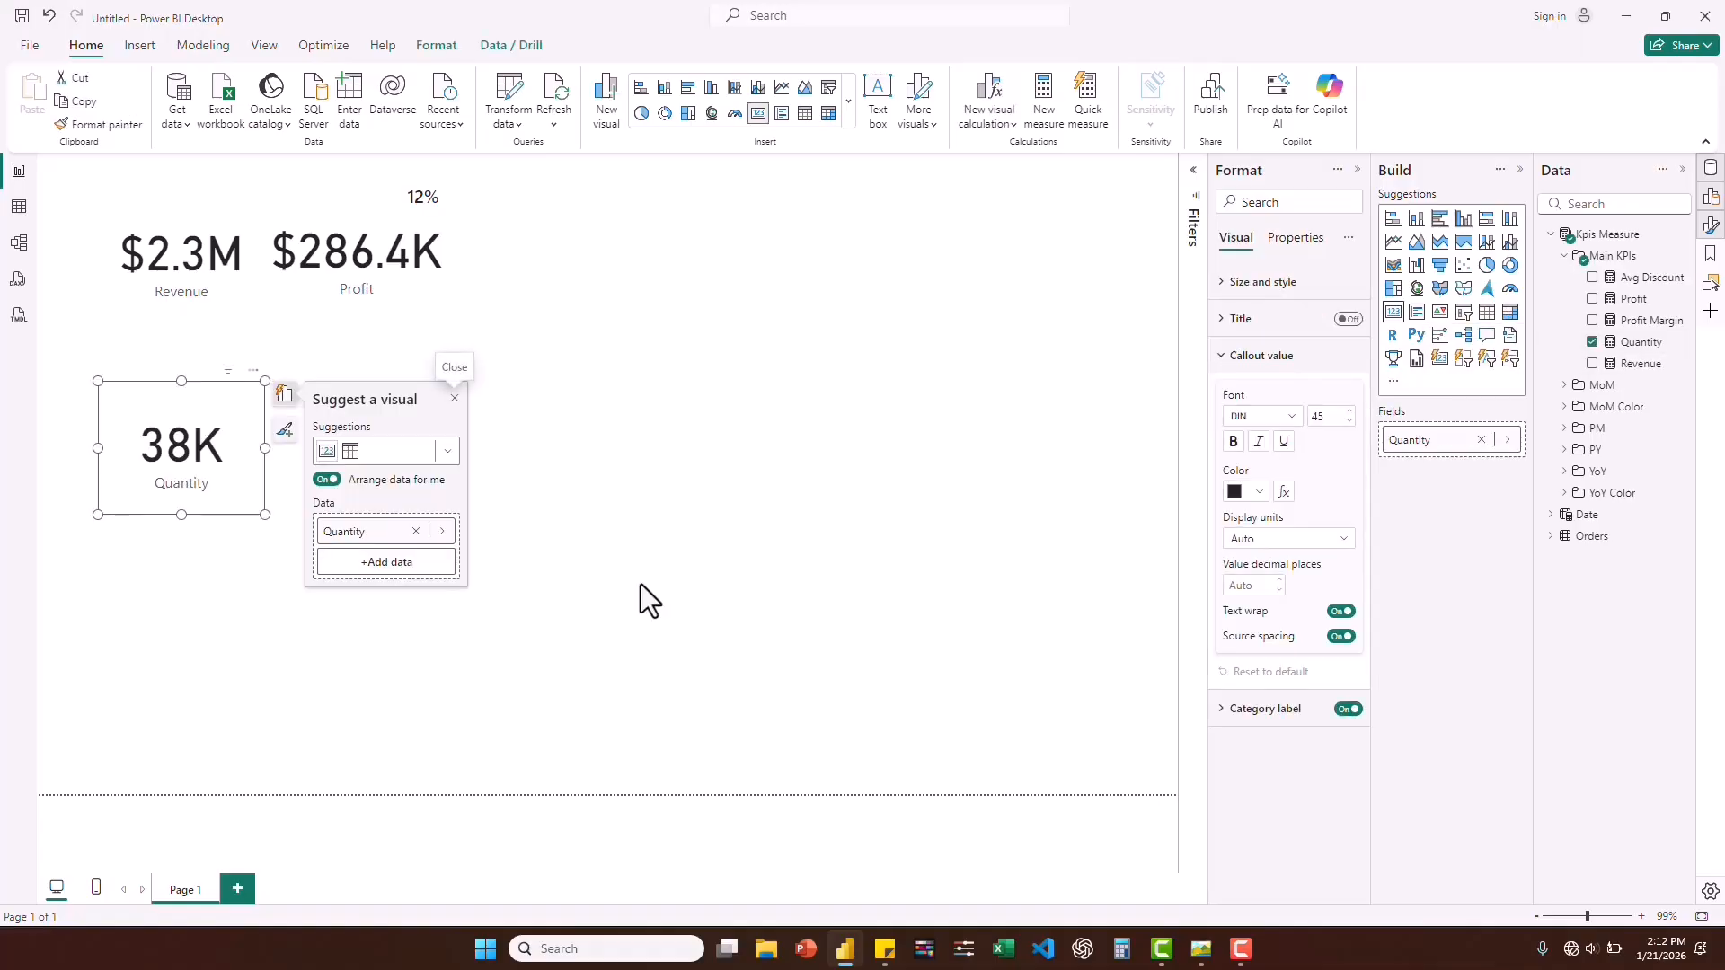
click(640, 584)
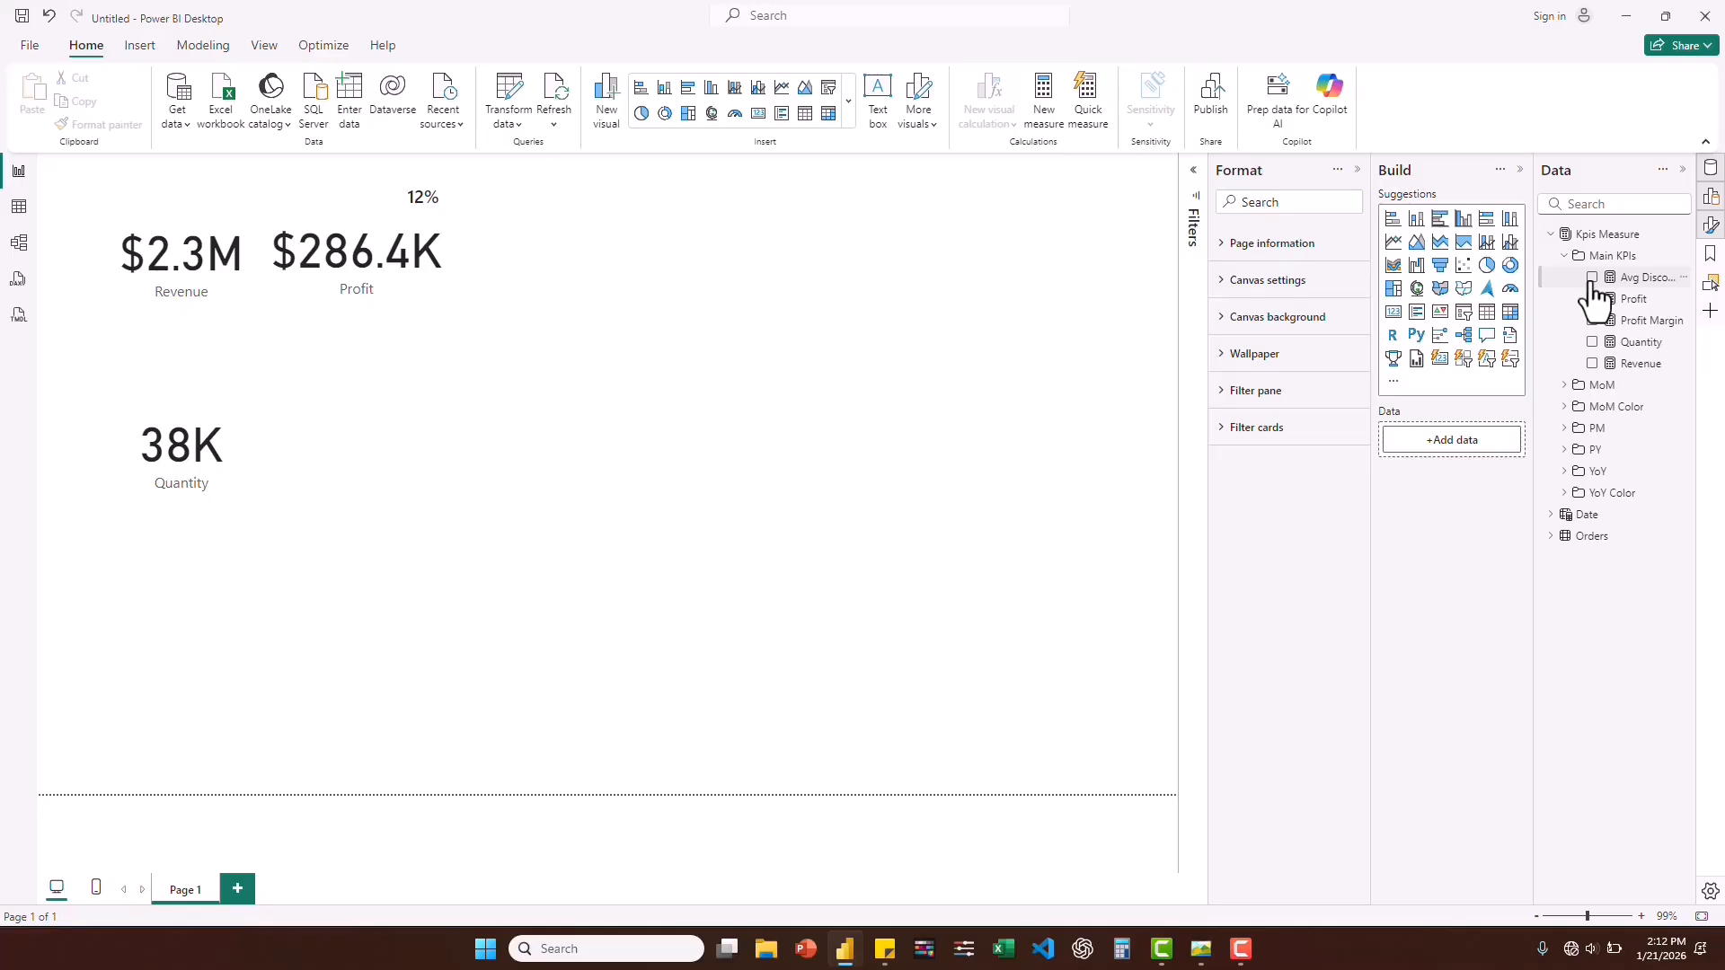
click(1592, 277)
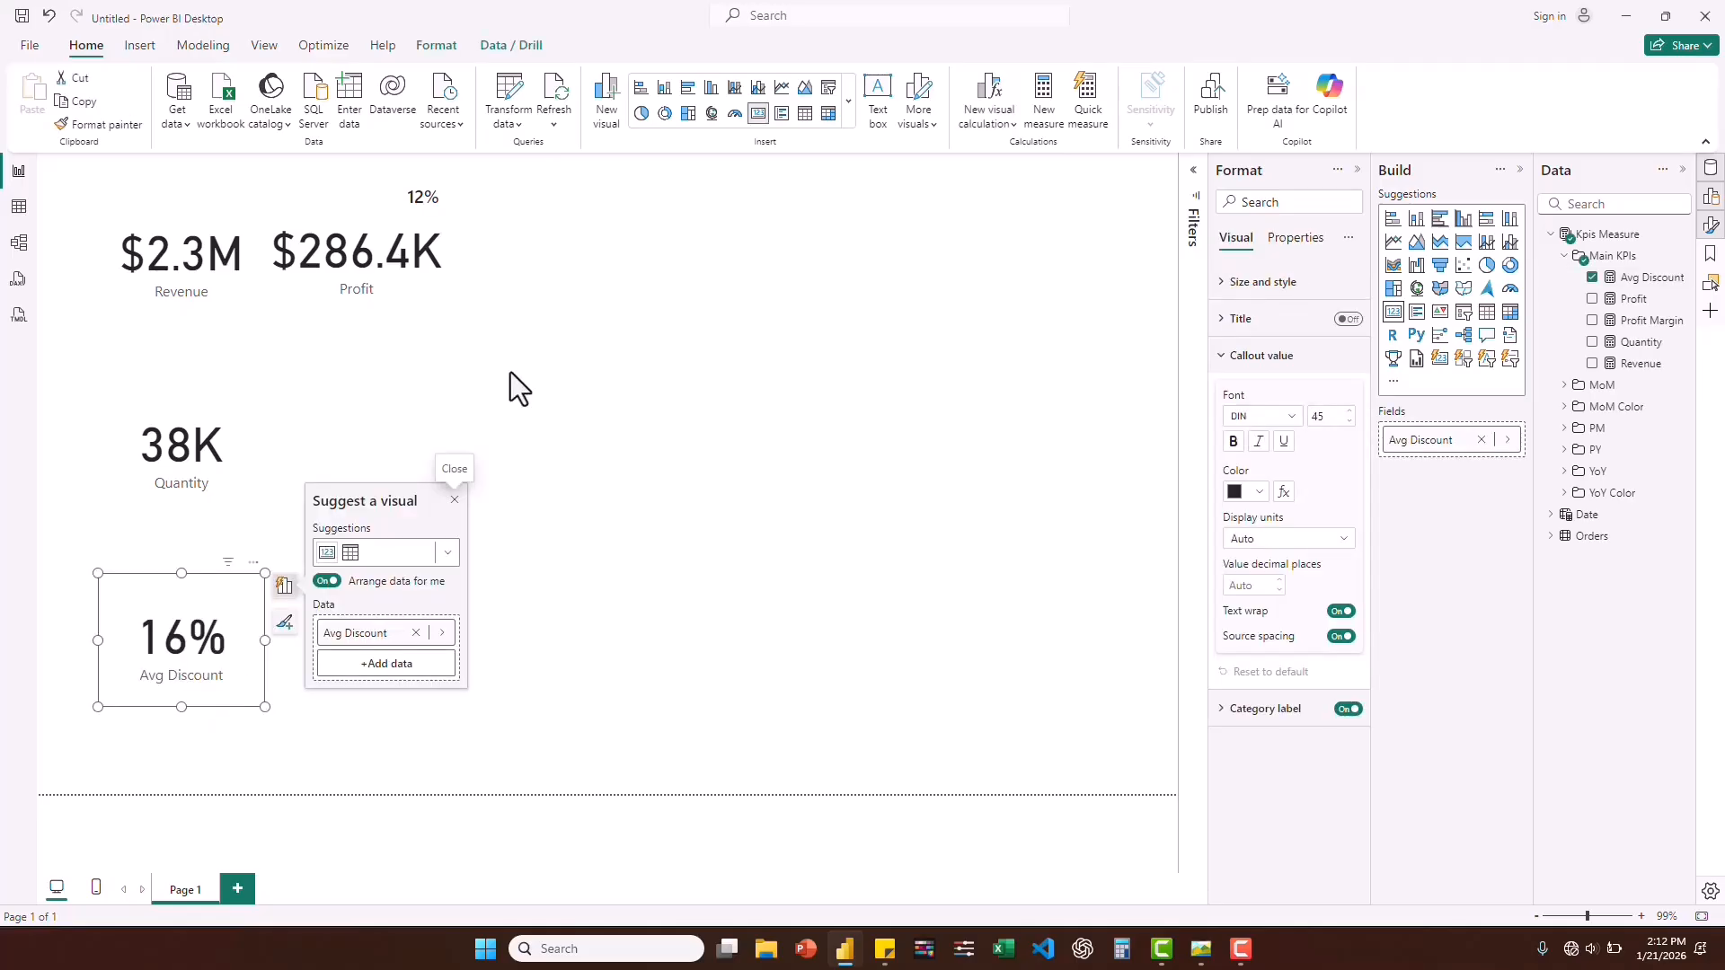
click(218, 704)
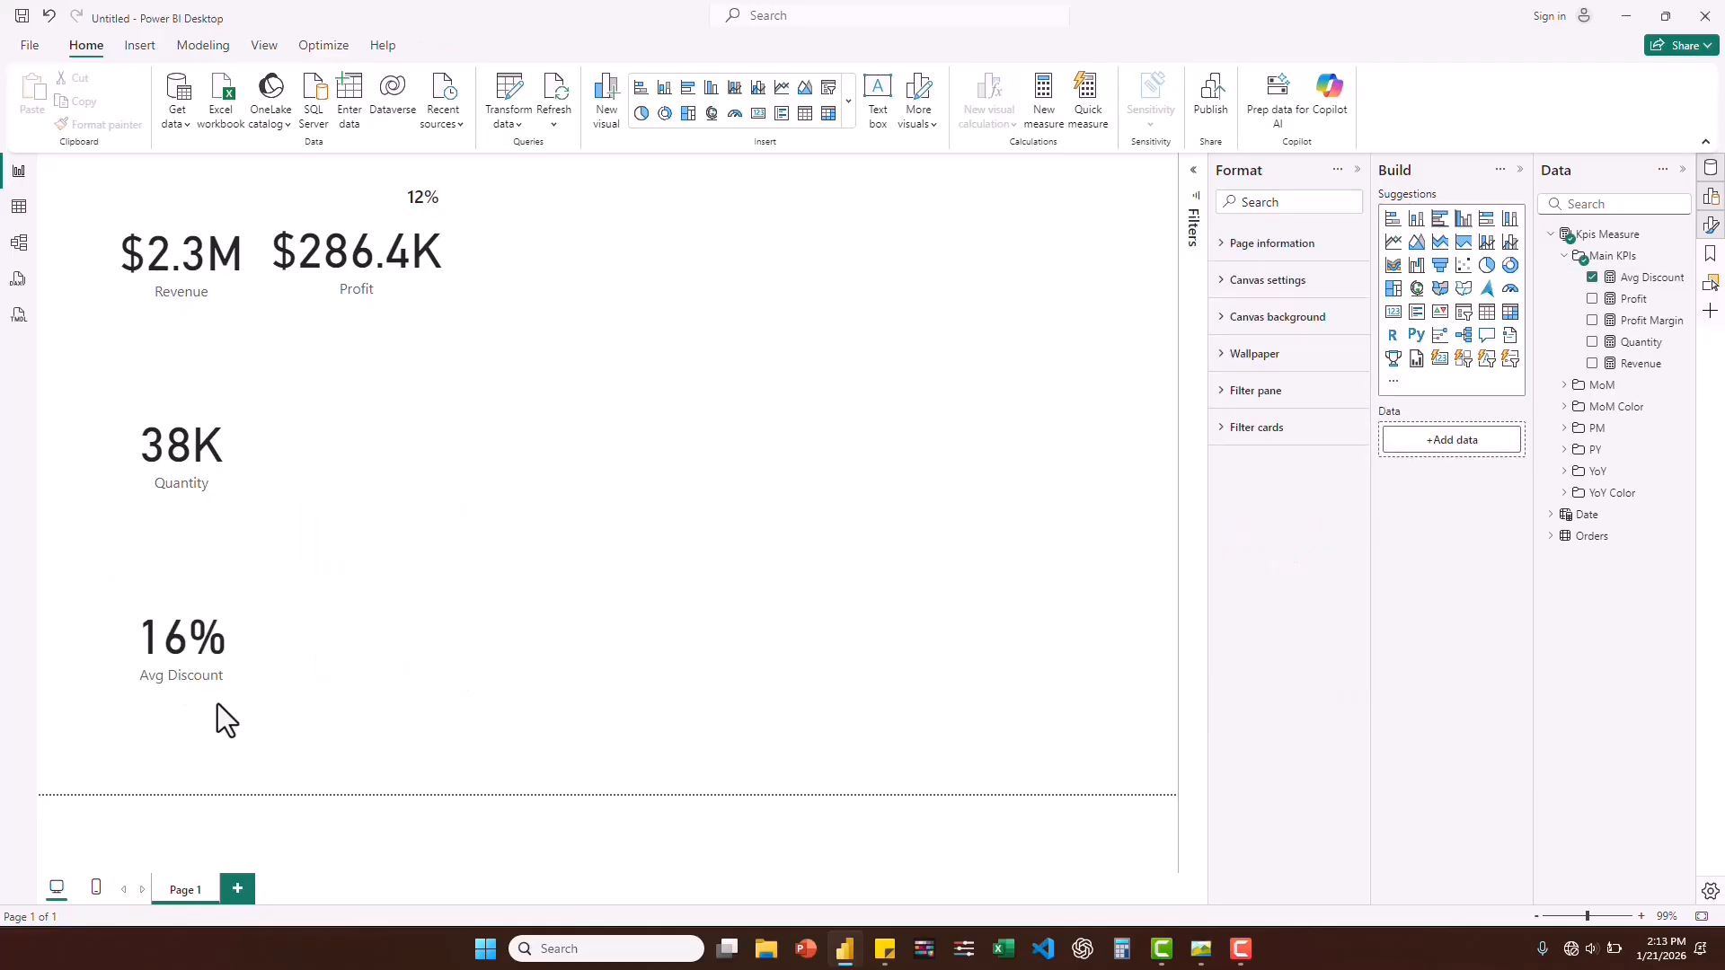
Move the Avg Discount and Quantity cards up into the KPI row, with Quantity between Profit and Avg Discount.
click(176, 658)
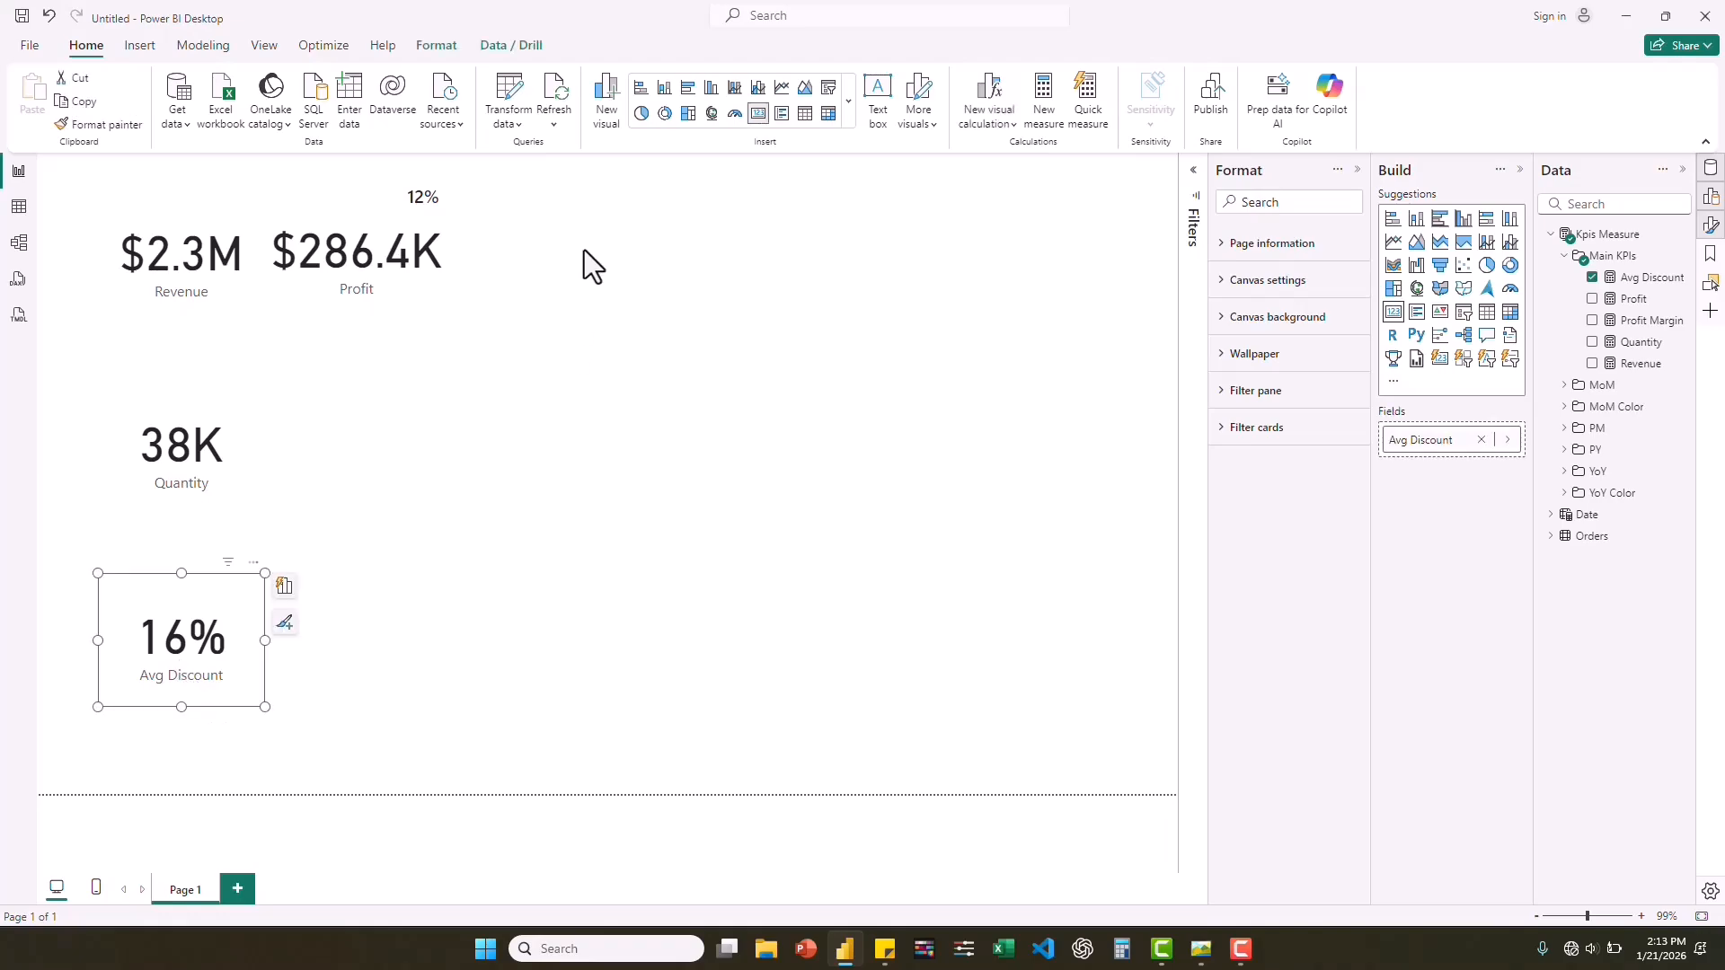
click(564, 284)
click(177, 662)
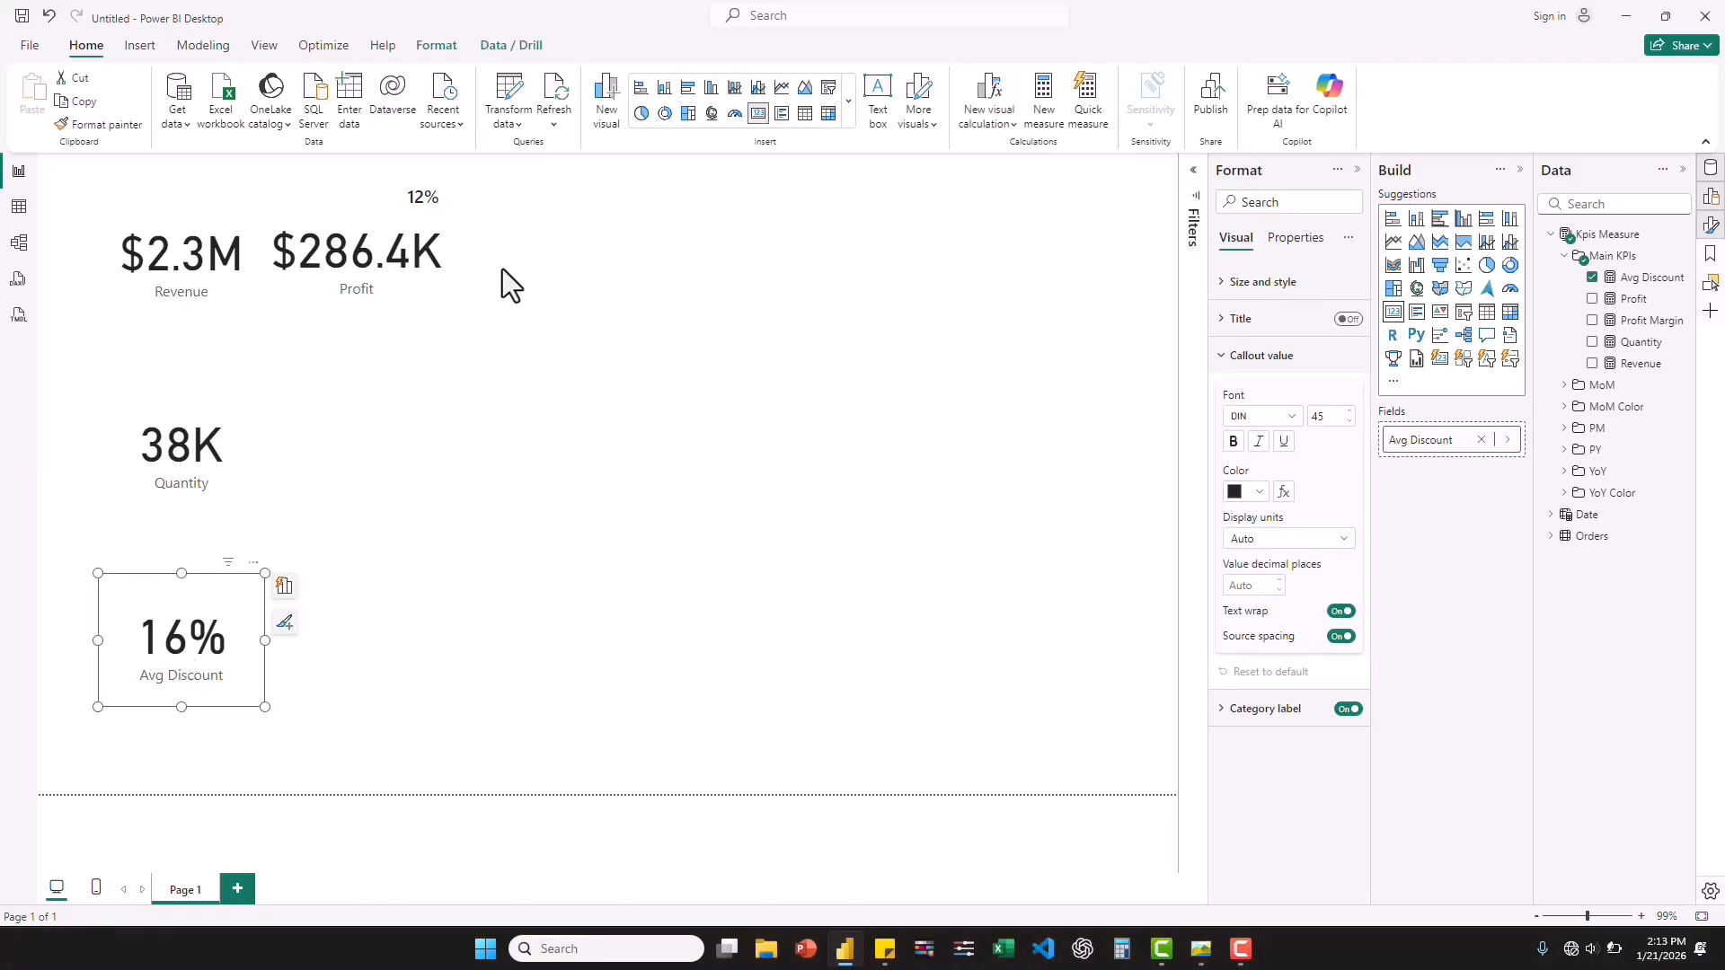
drag(504, 268, 647, 217)
click(142, 417)
click(541, 224)
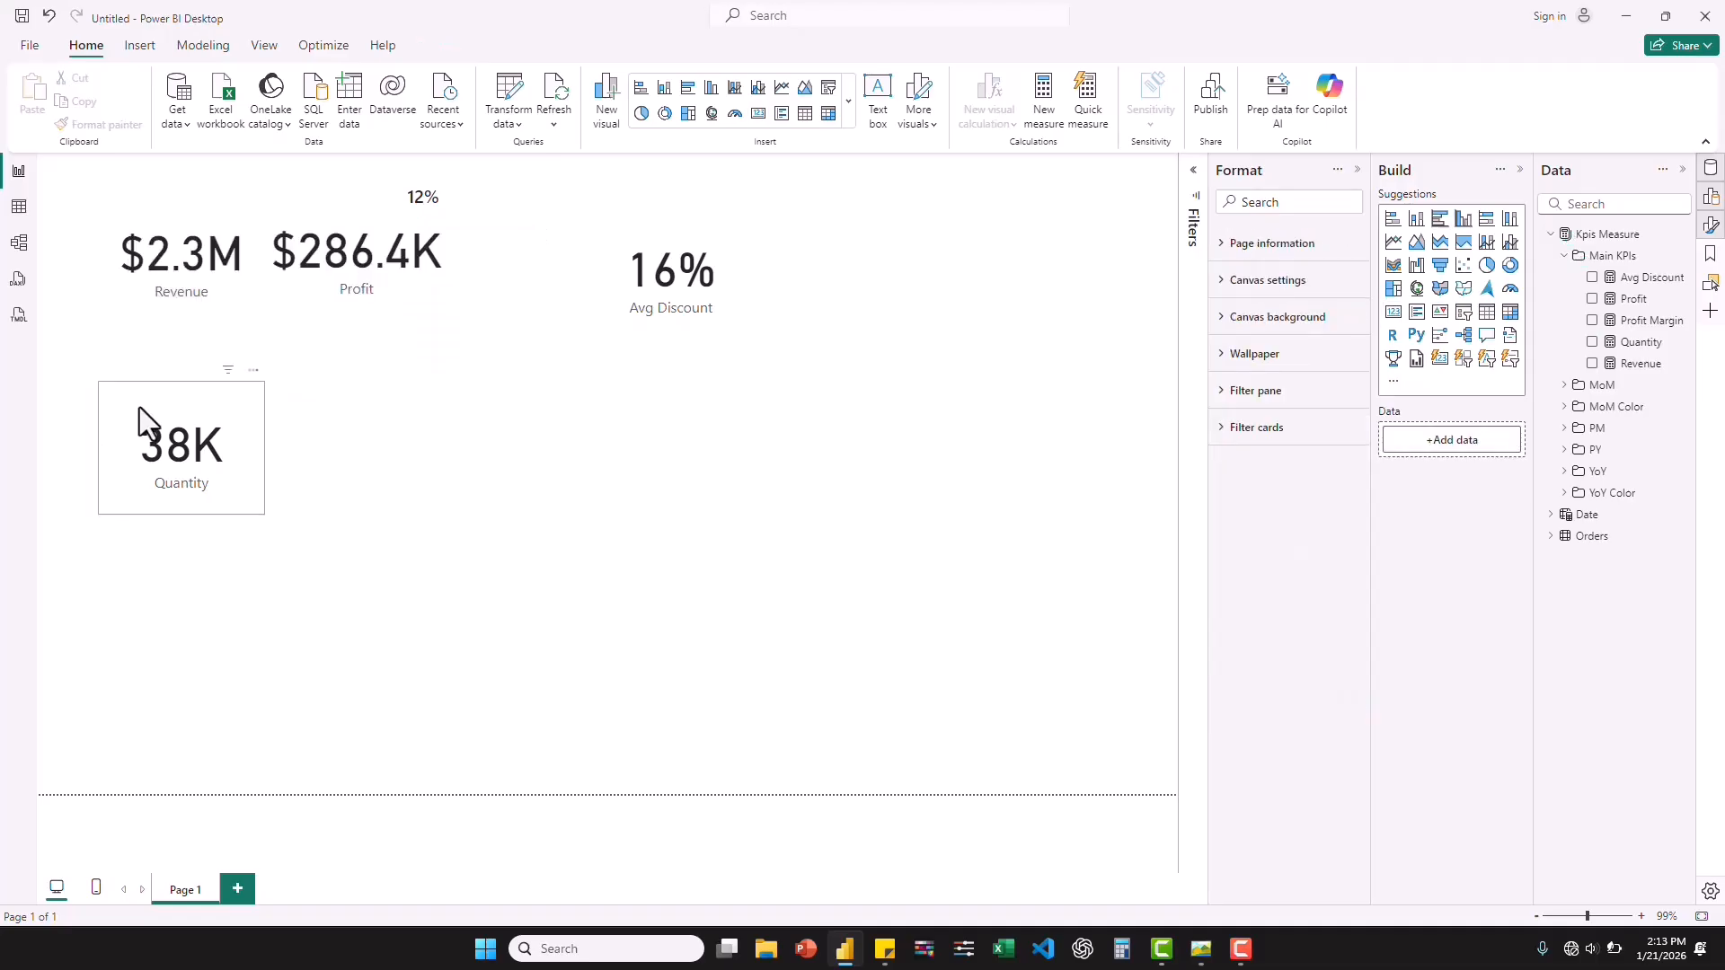
drag(120, 384, 469, 209)
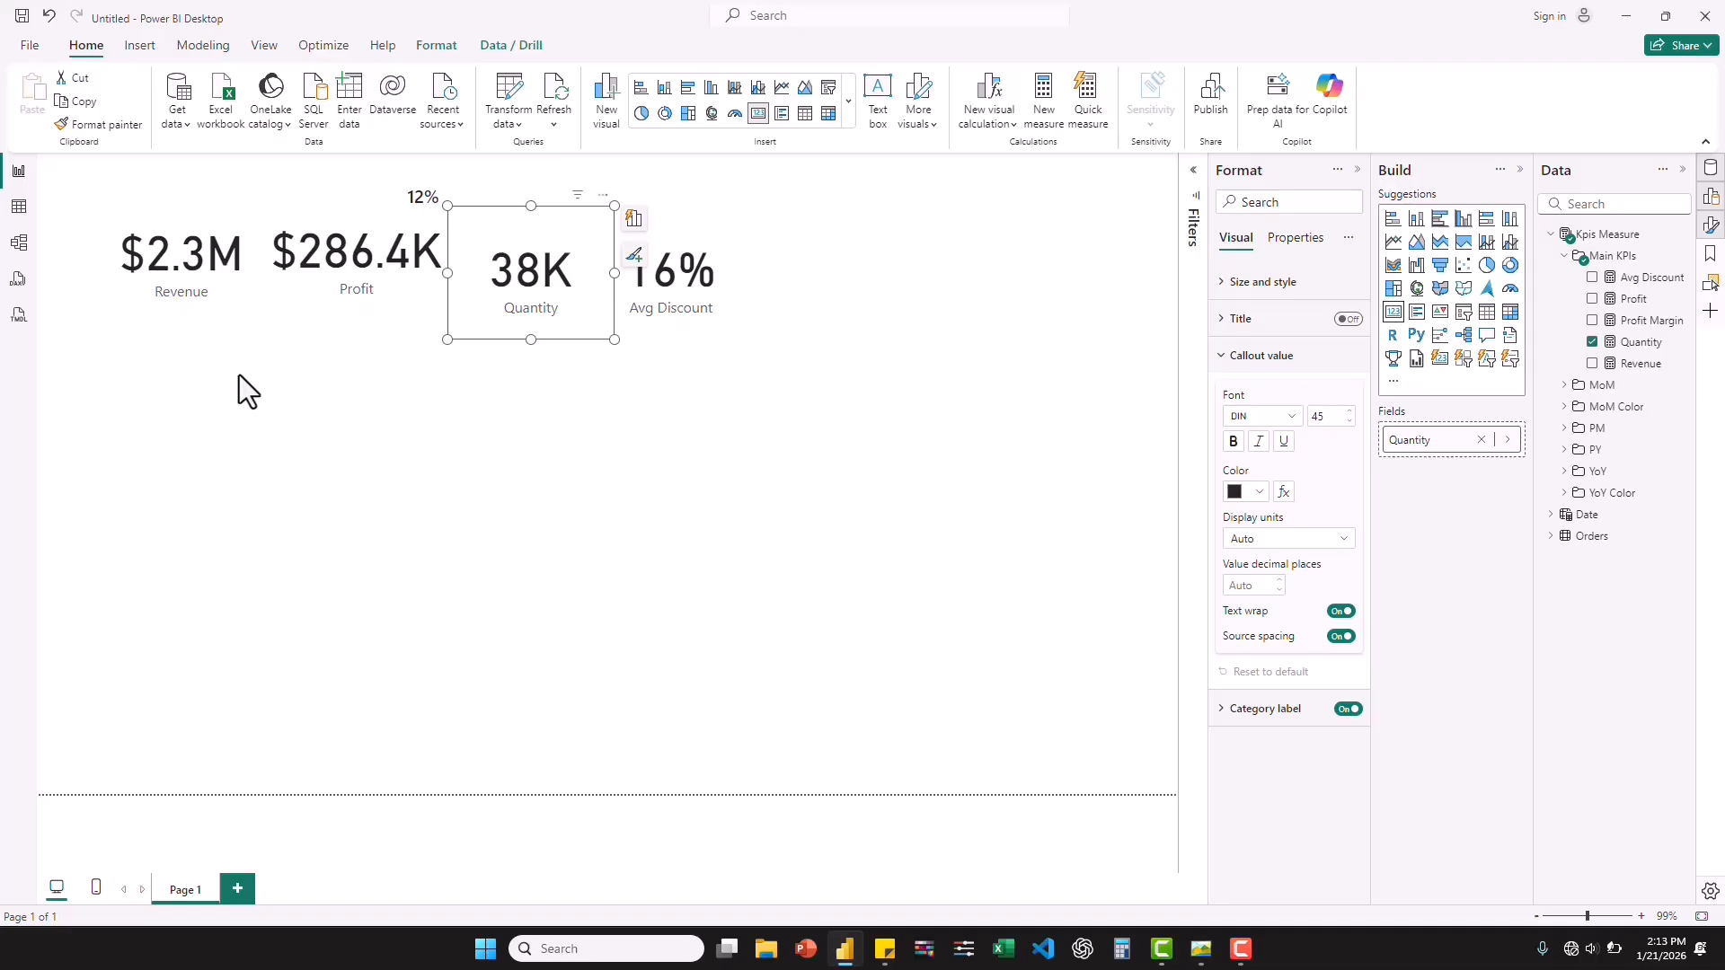
Turn off the background of all five KPI cards at once.
key(ctrl+a)
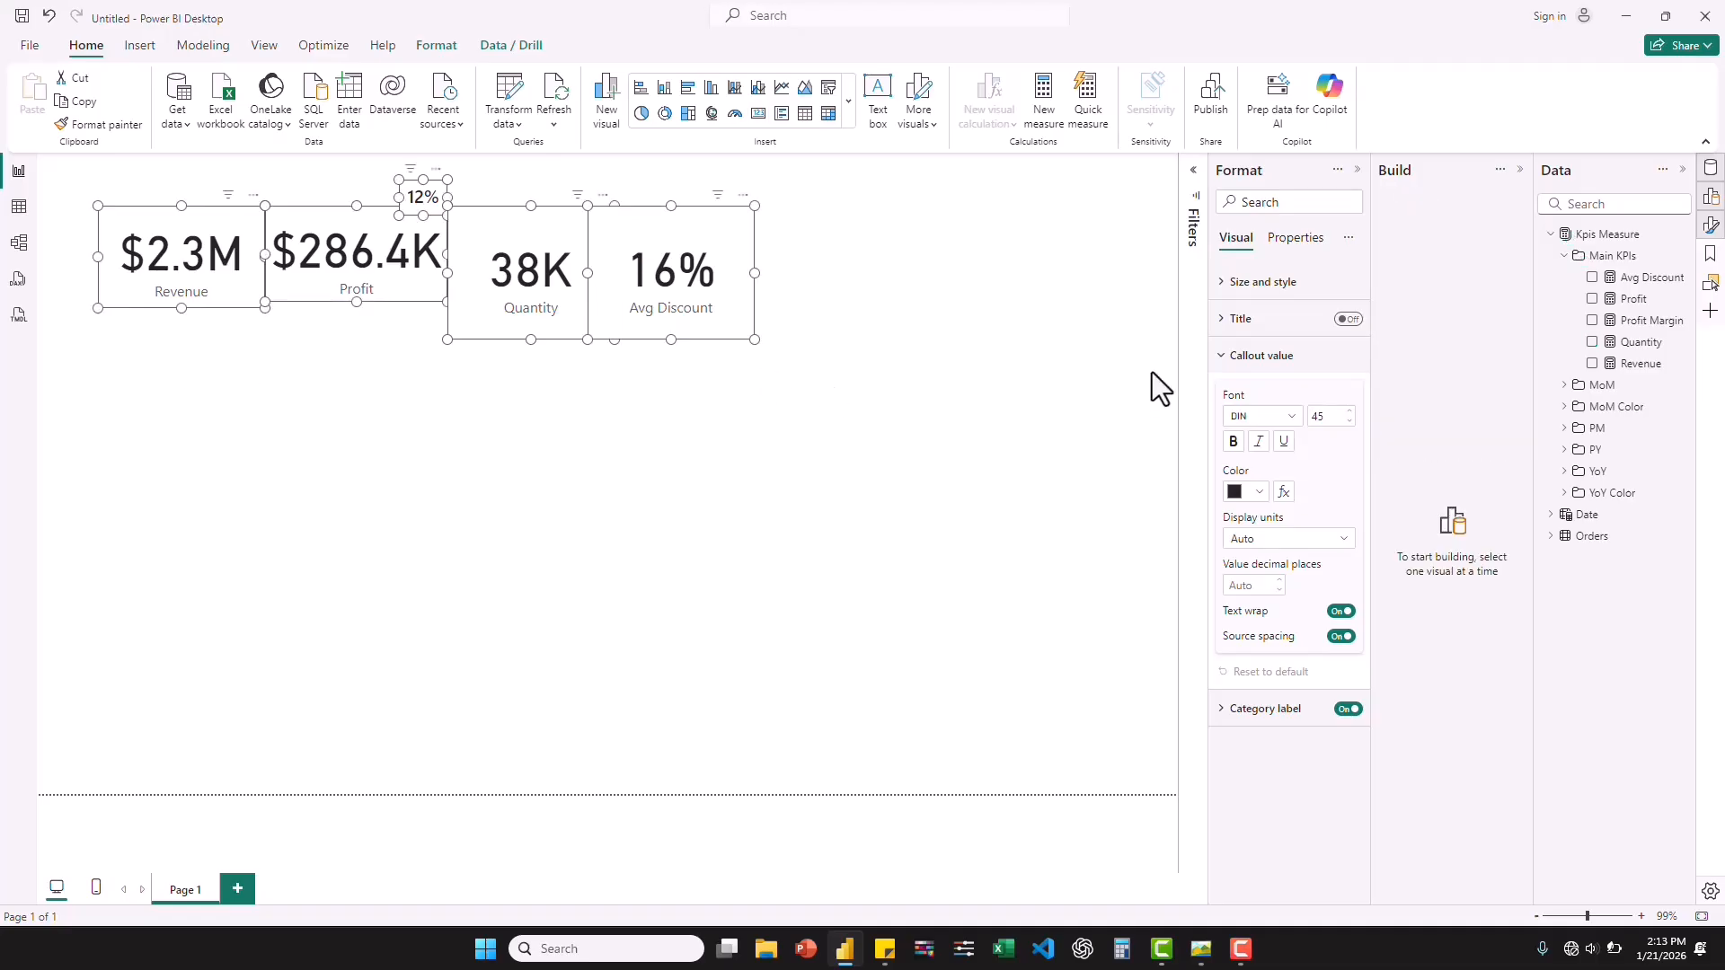
click(1224, 284)
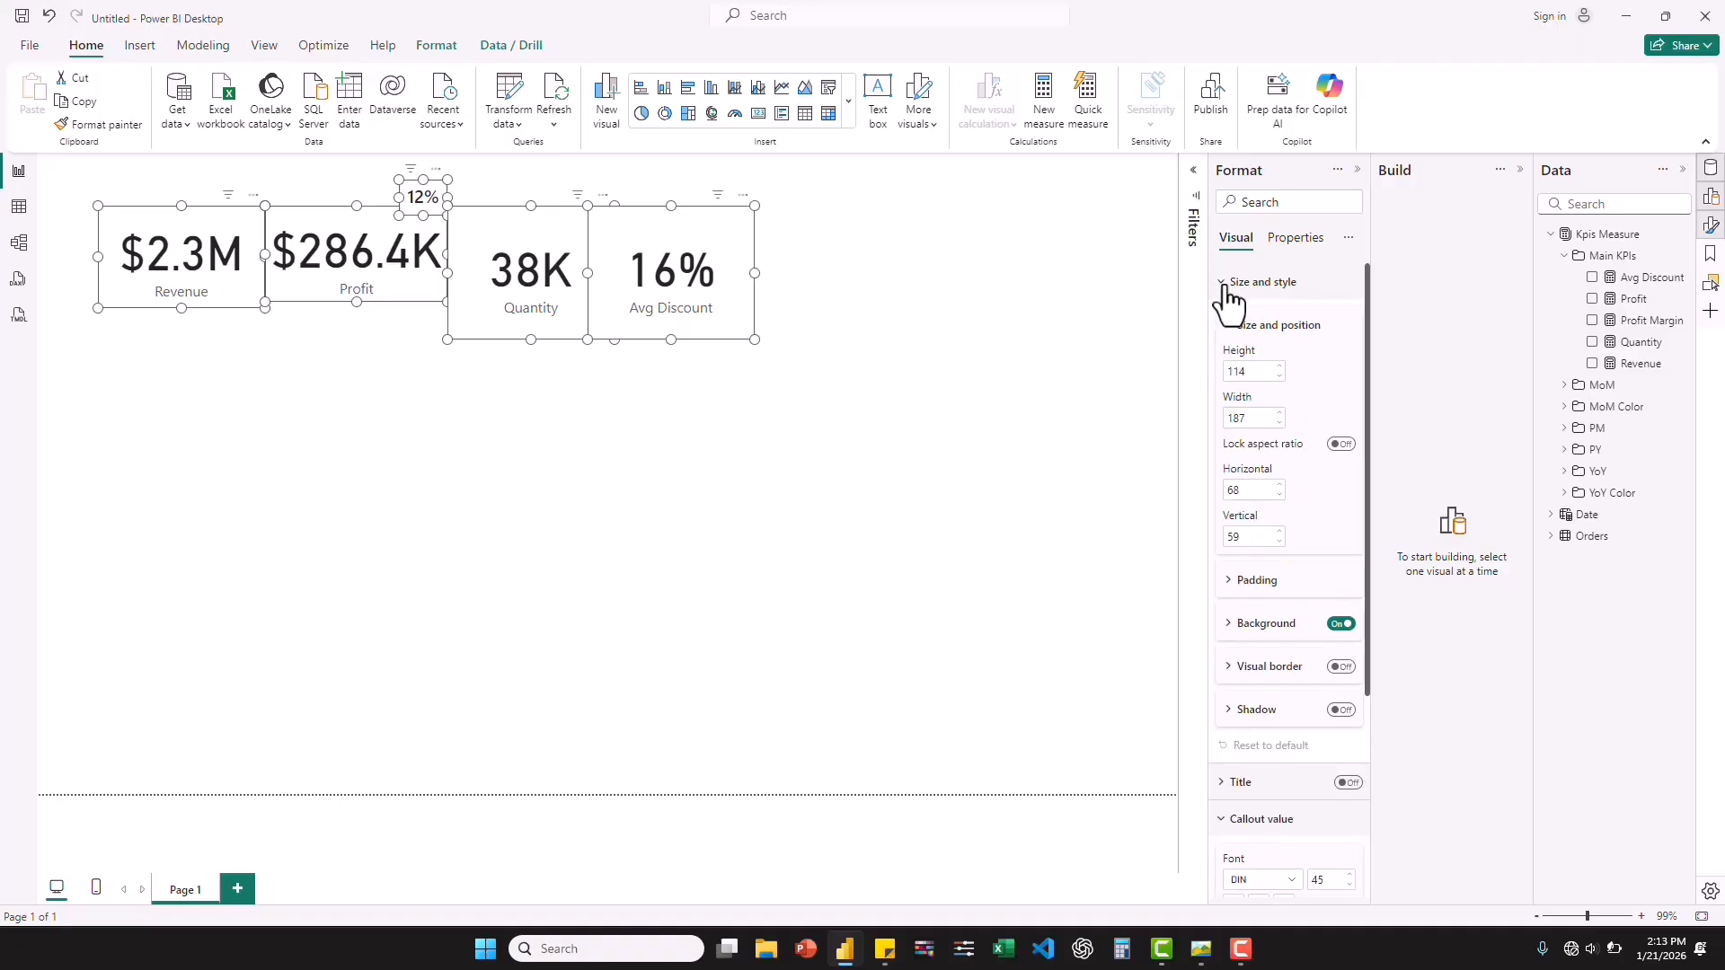
click(1342, 625)
click(1342, 625)
click(1229, 283)
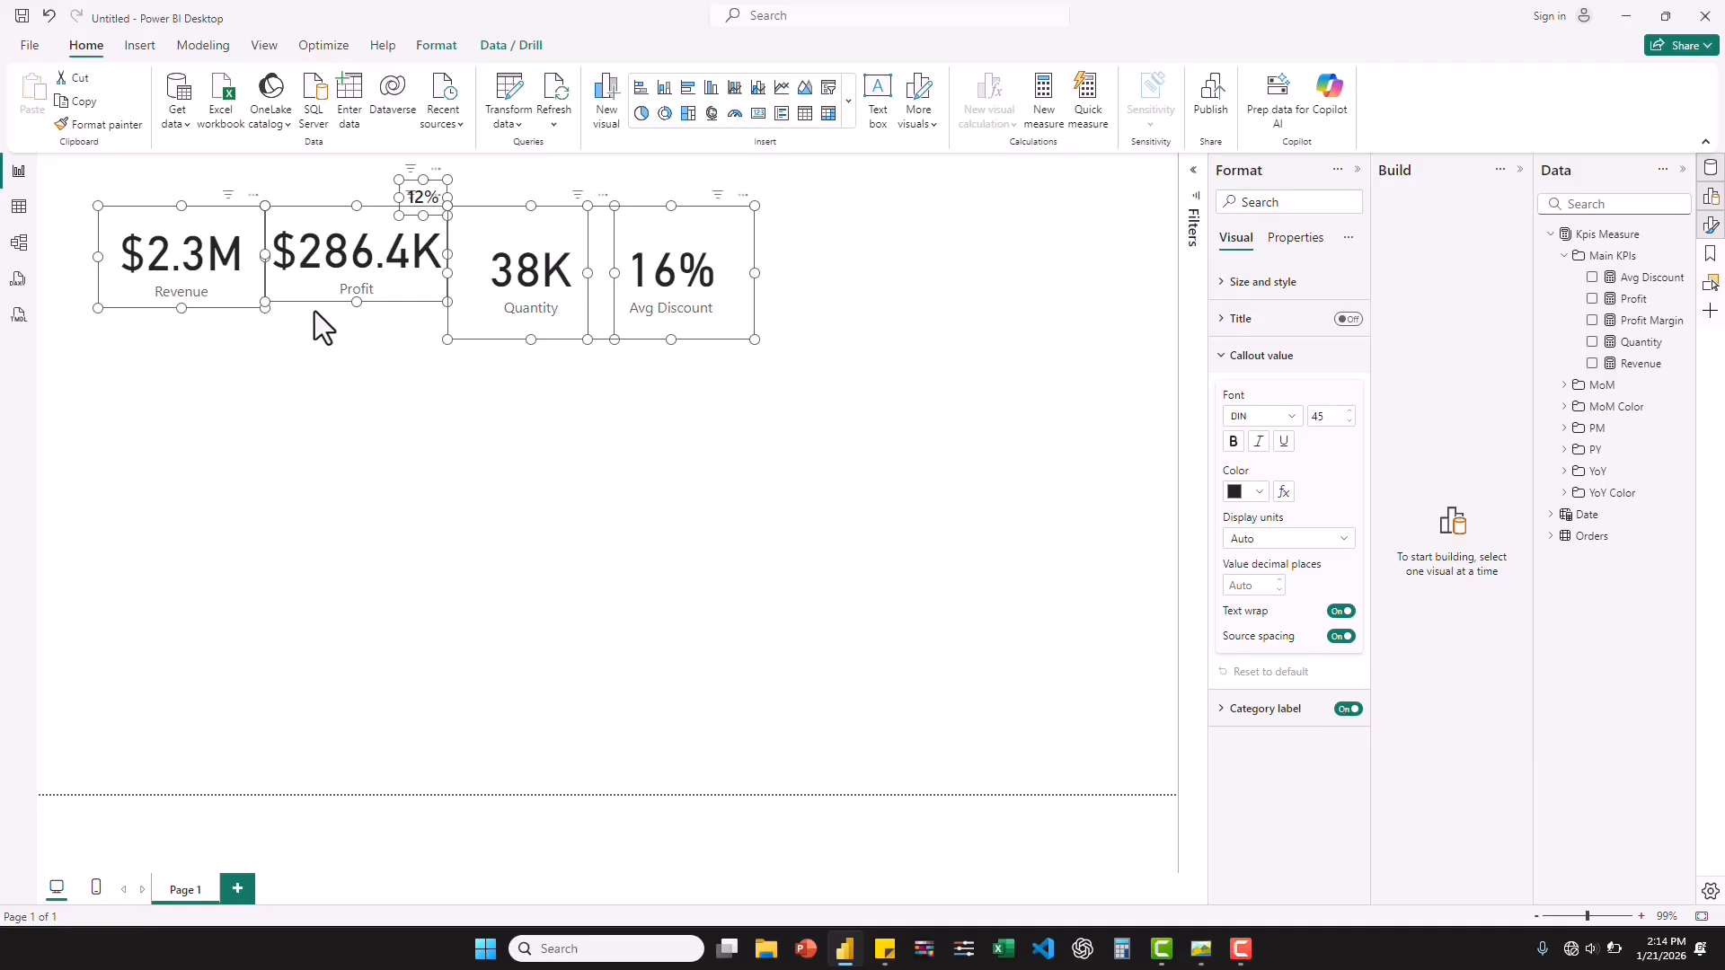
Following the reference dashboard image, turn off the category label on all cards and shrink the Revenue card to the Profit card's height.
click(1200, 960)
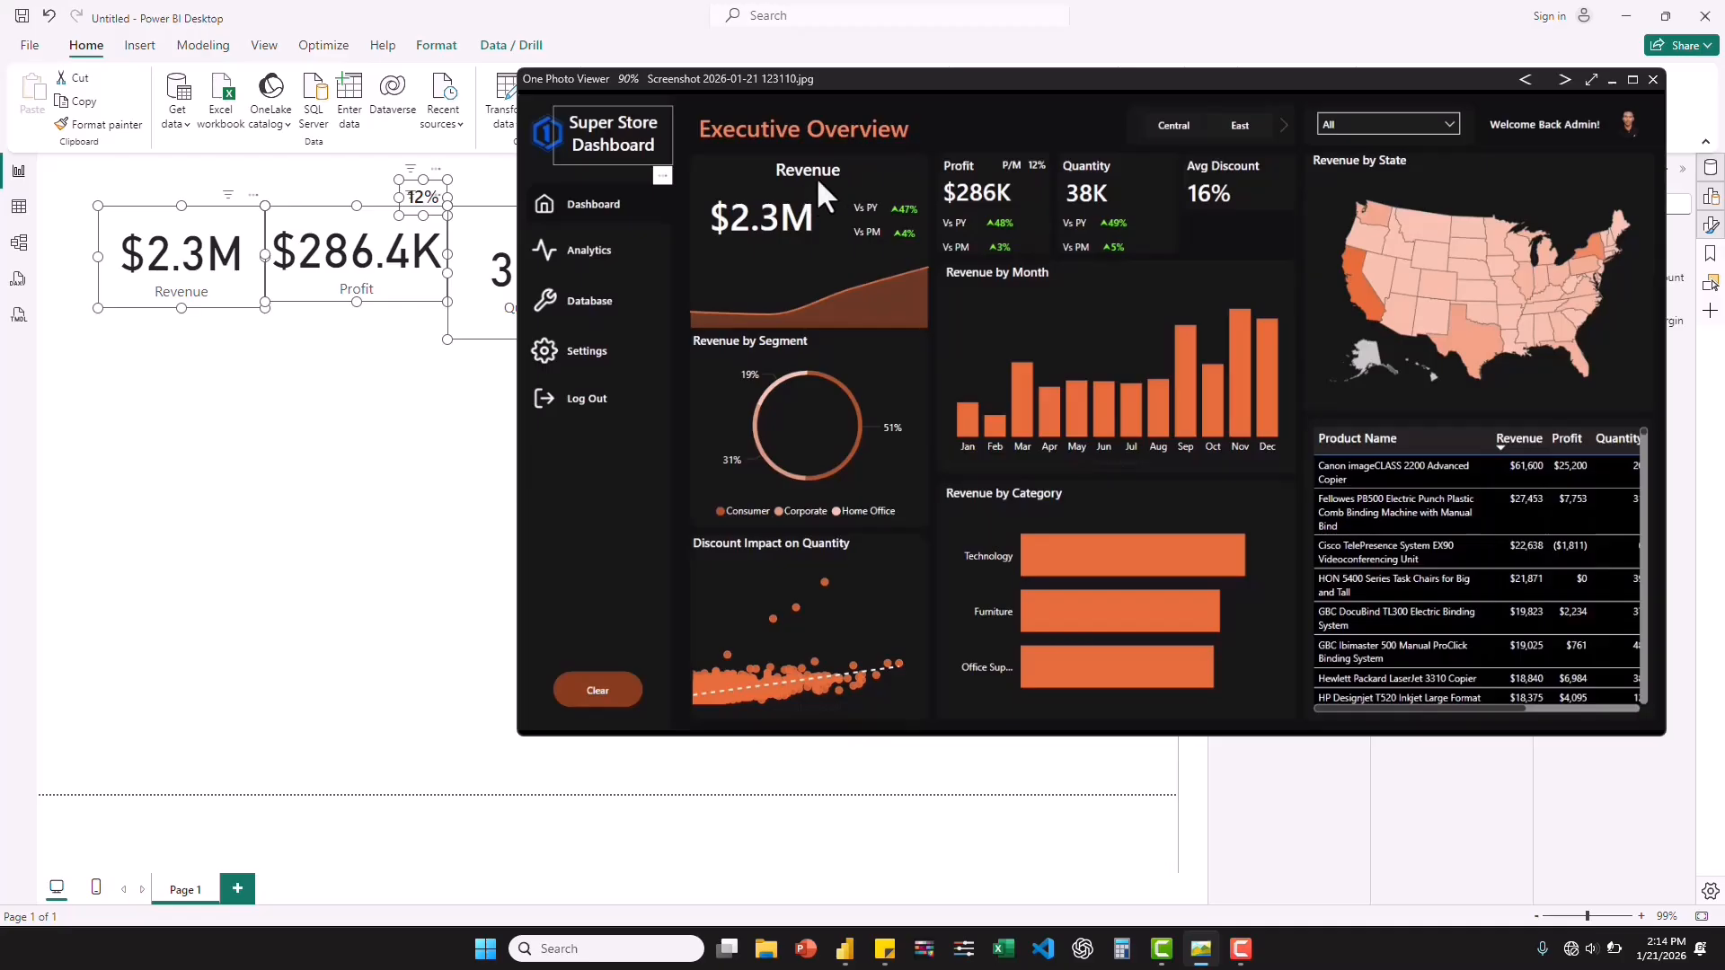
click(1053, 773)
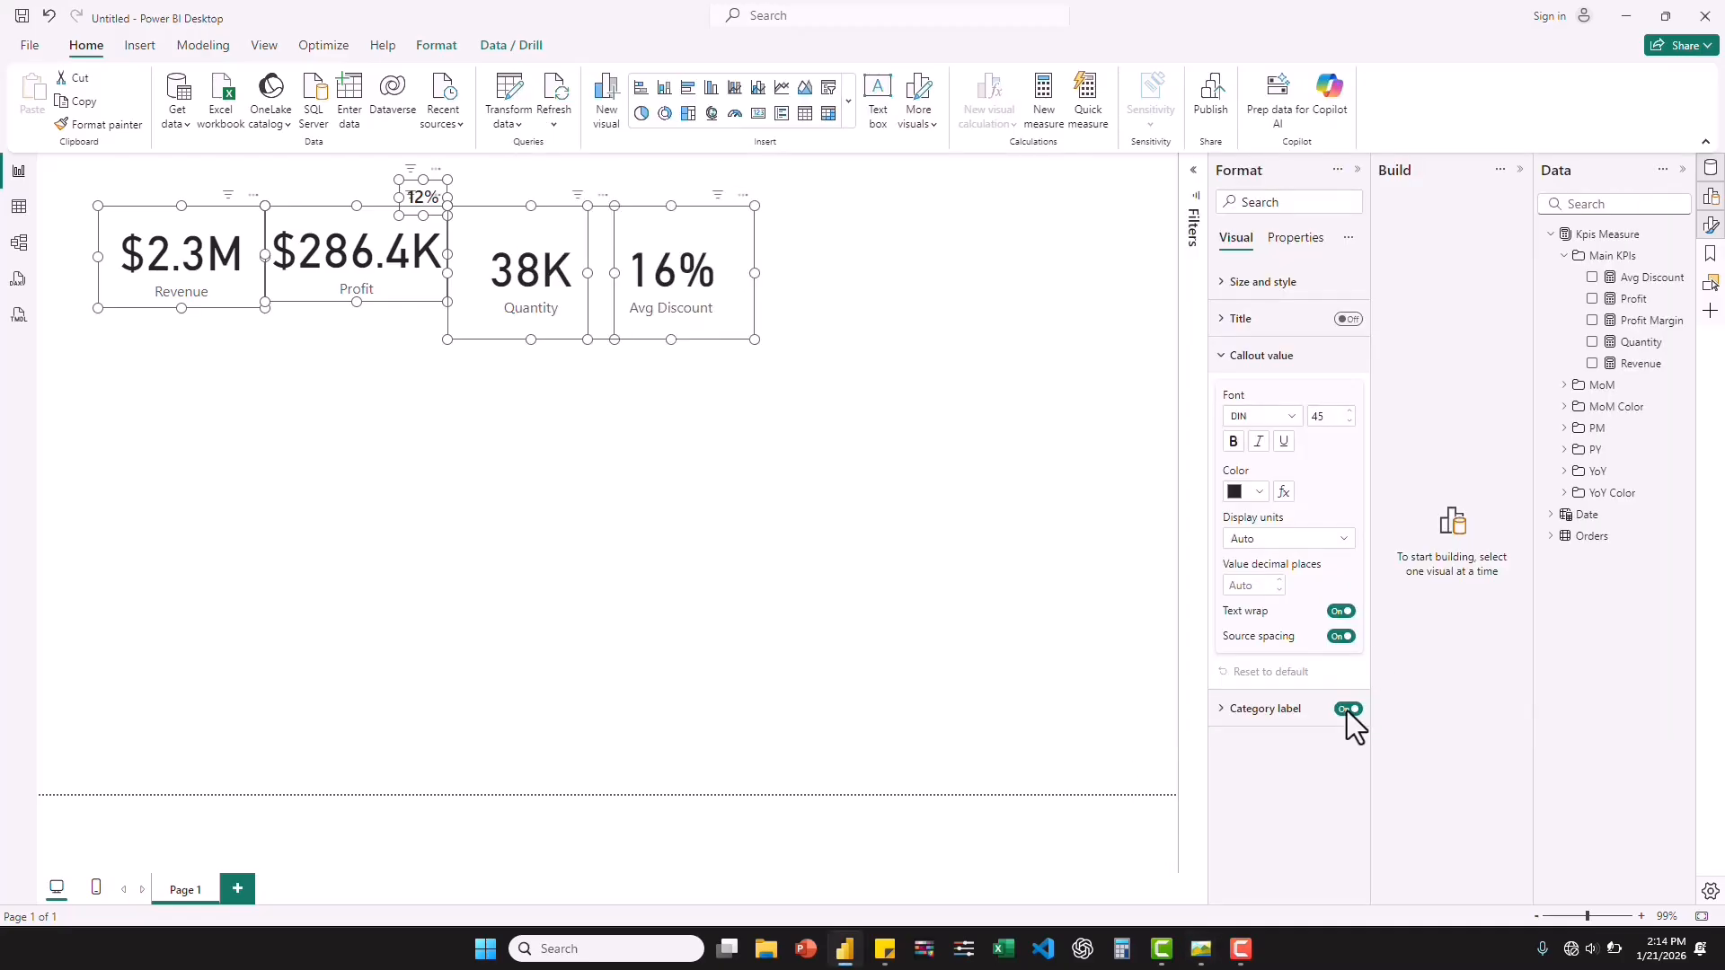
key(Escape)
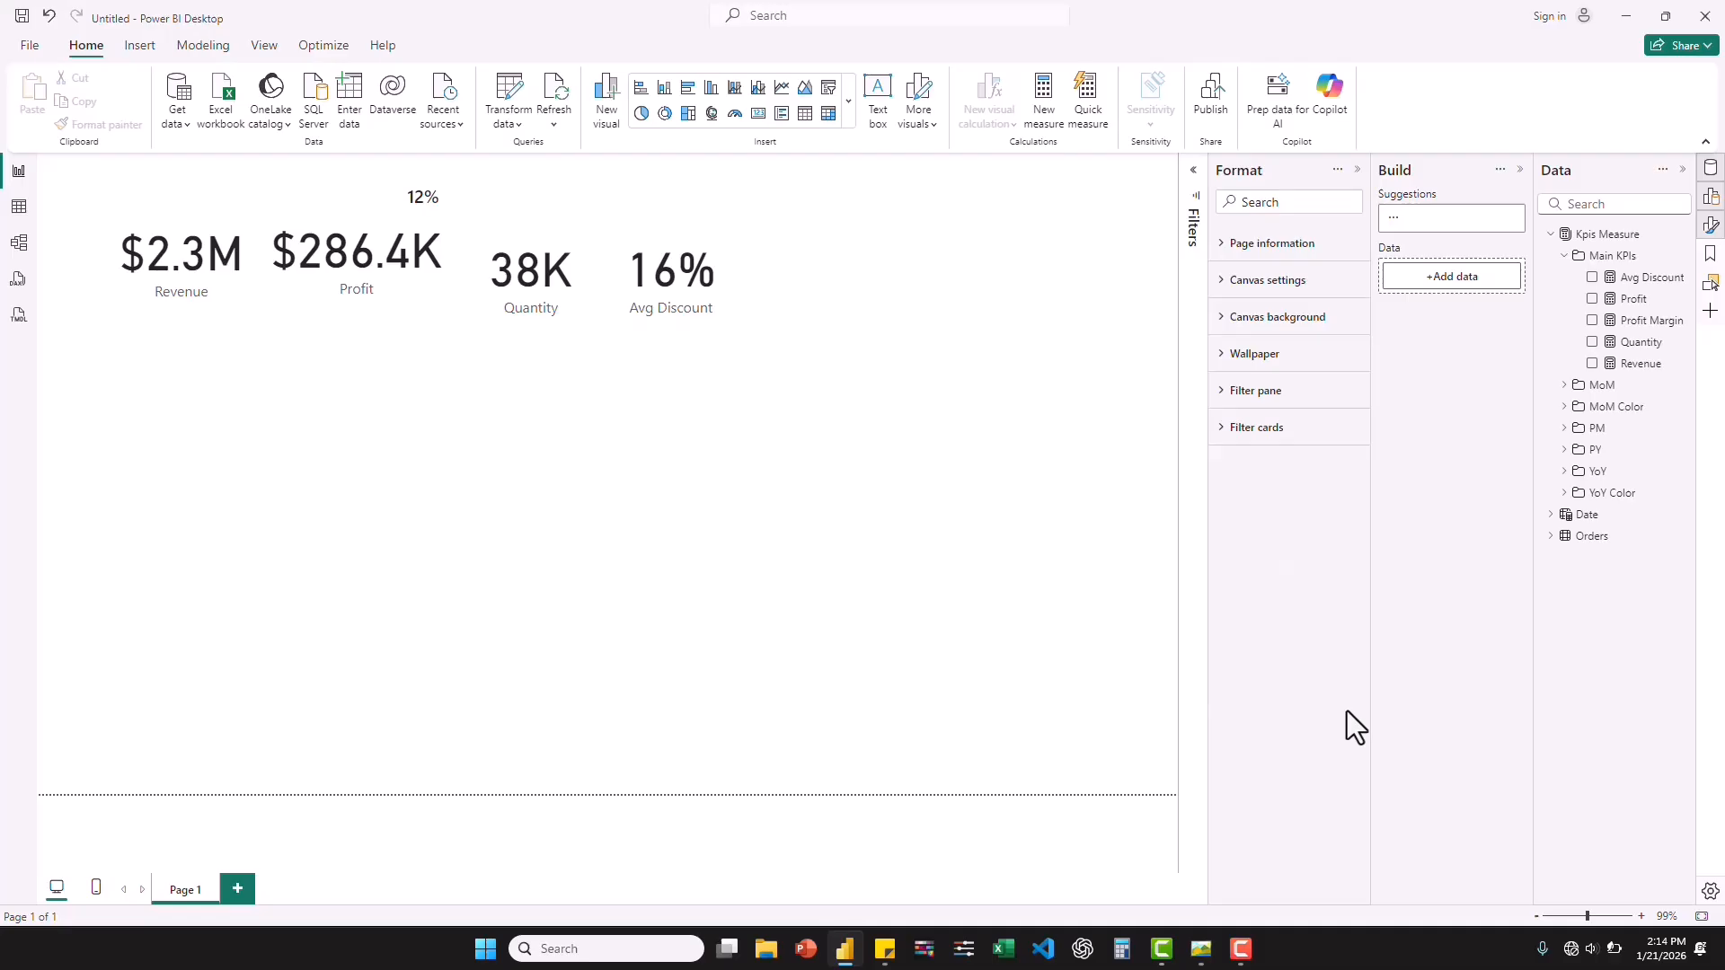
key(ctrl+a)
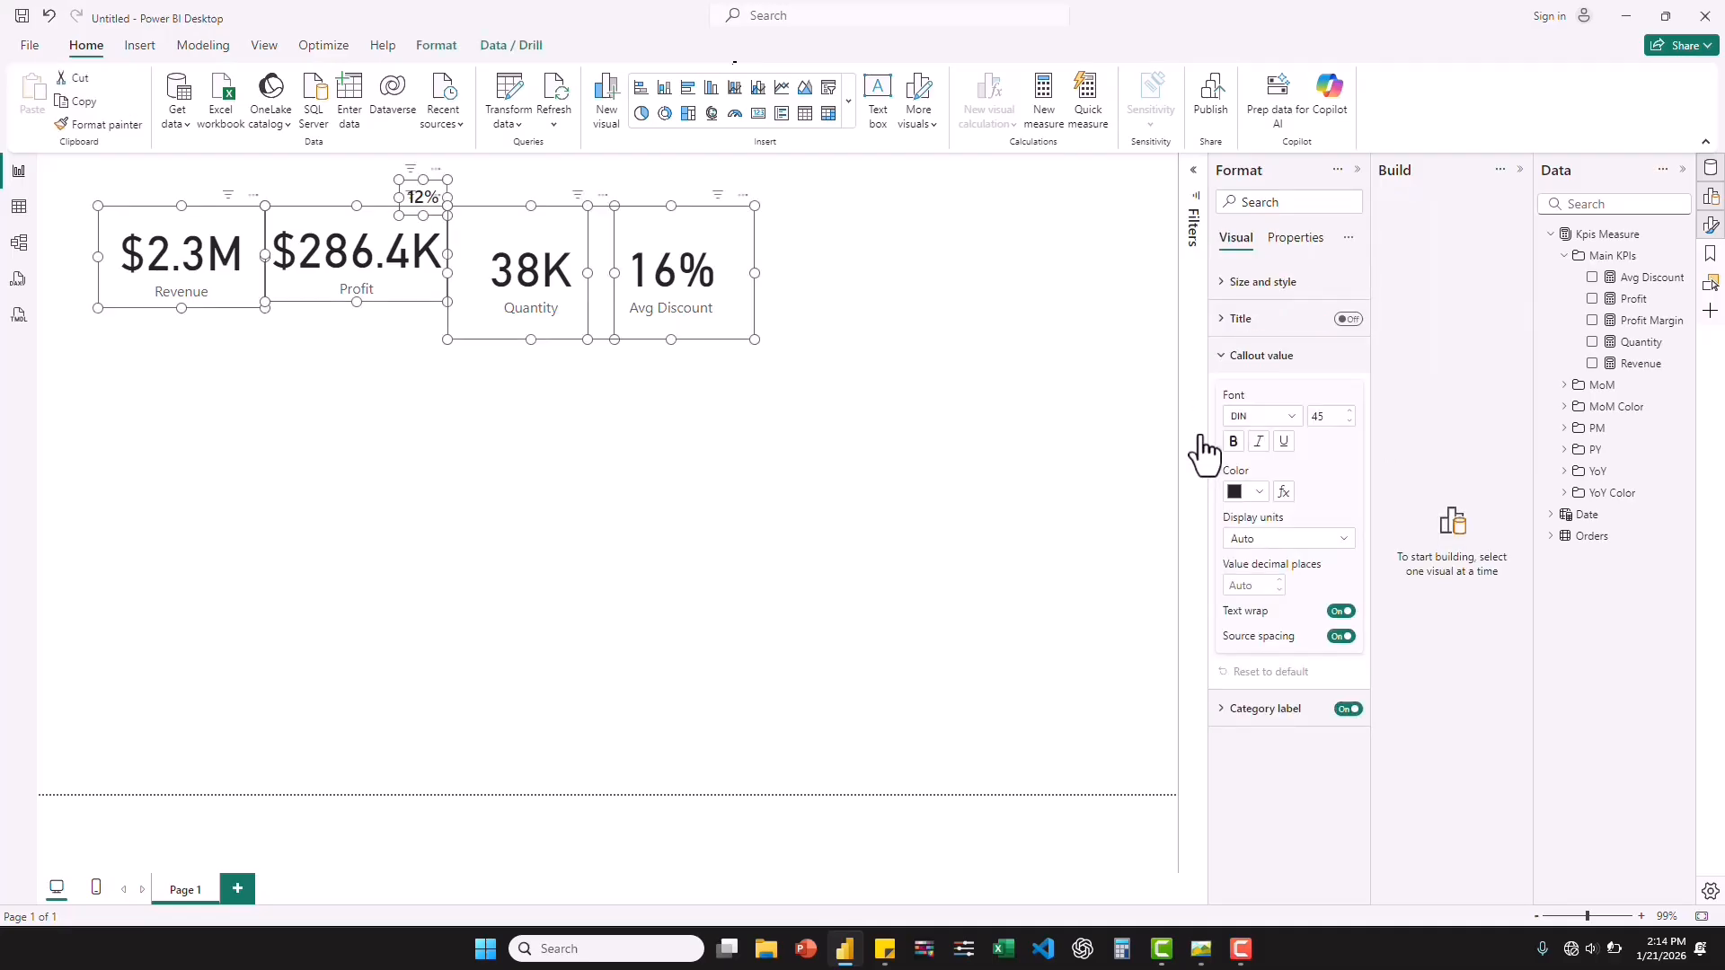
click(1347, 710)
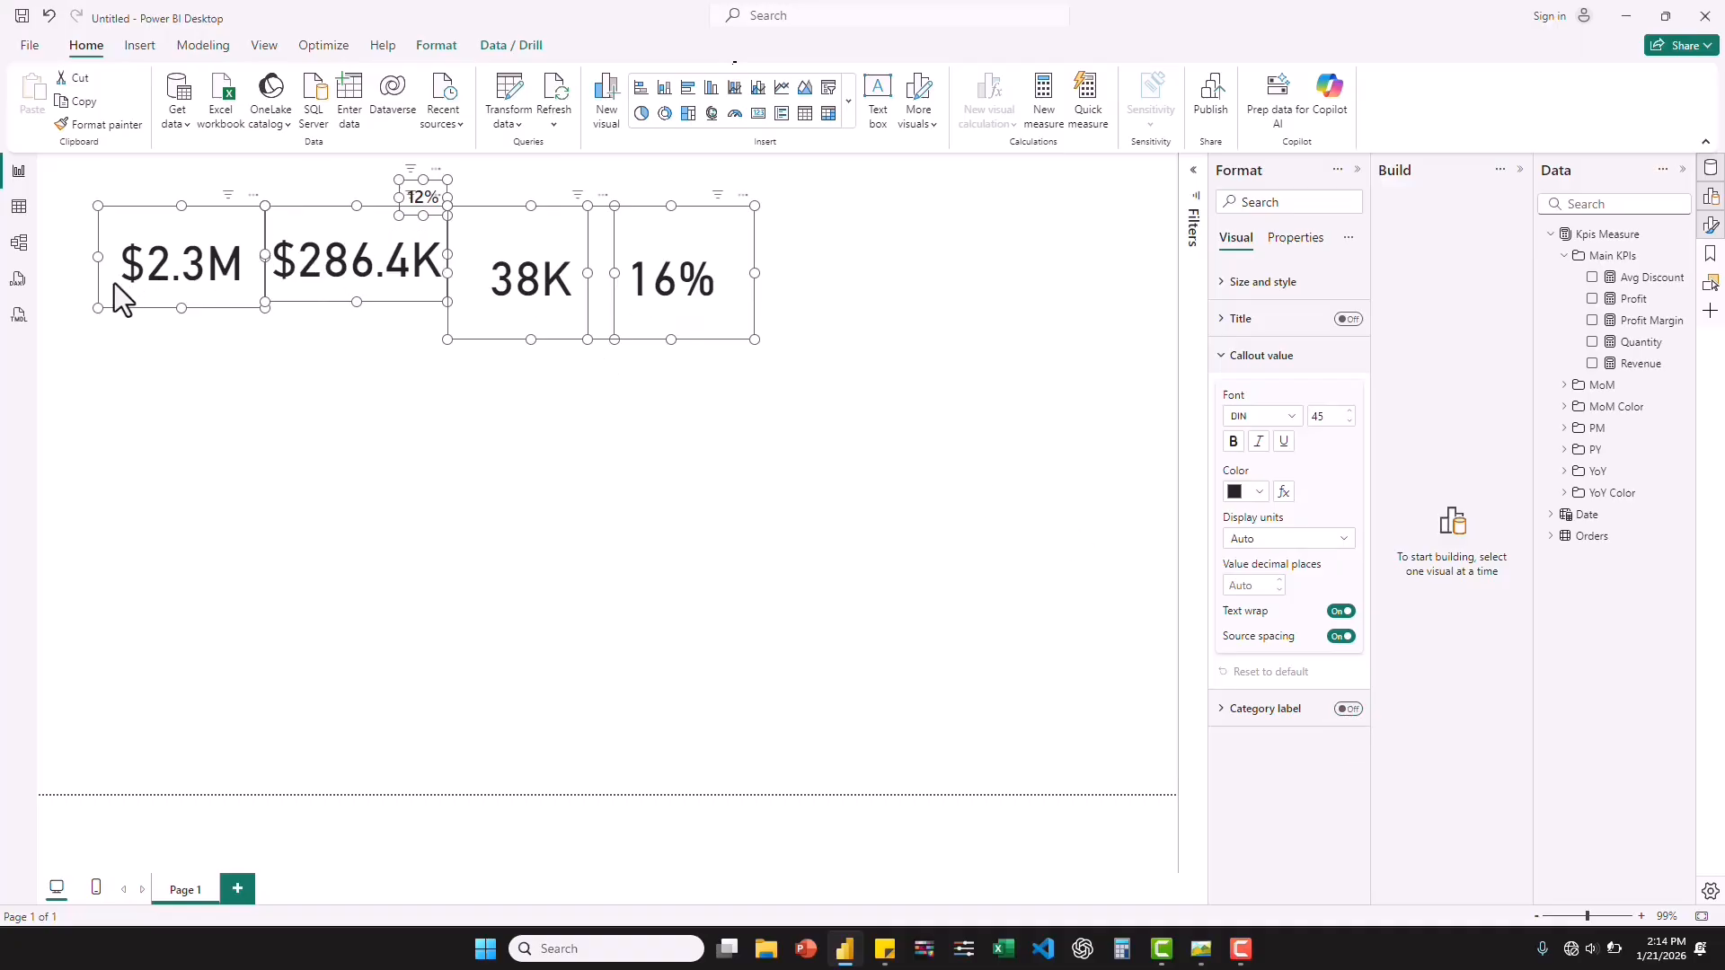
mouse_move(97, 307)
mouse_down()
mouse_move(180, 294)
mouse_move(130, 300)
mouse_up()
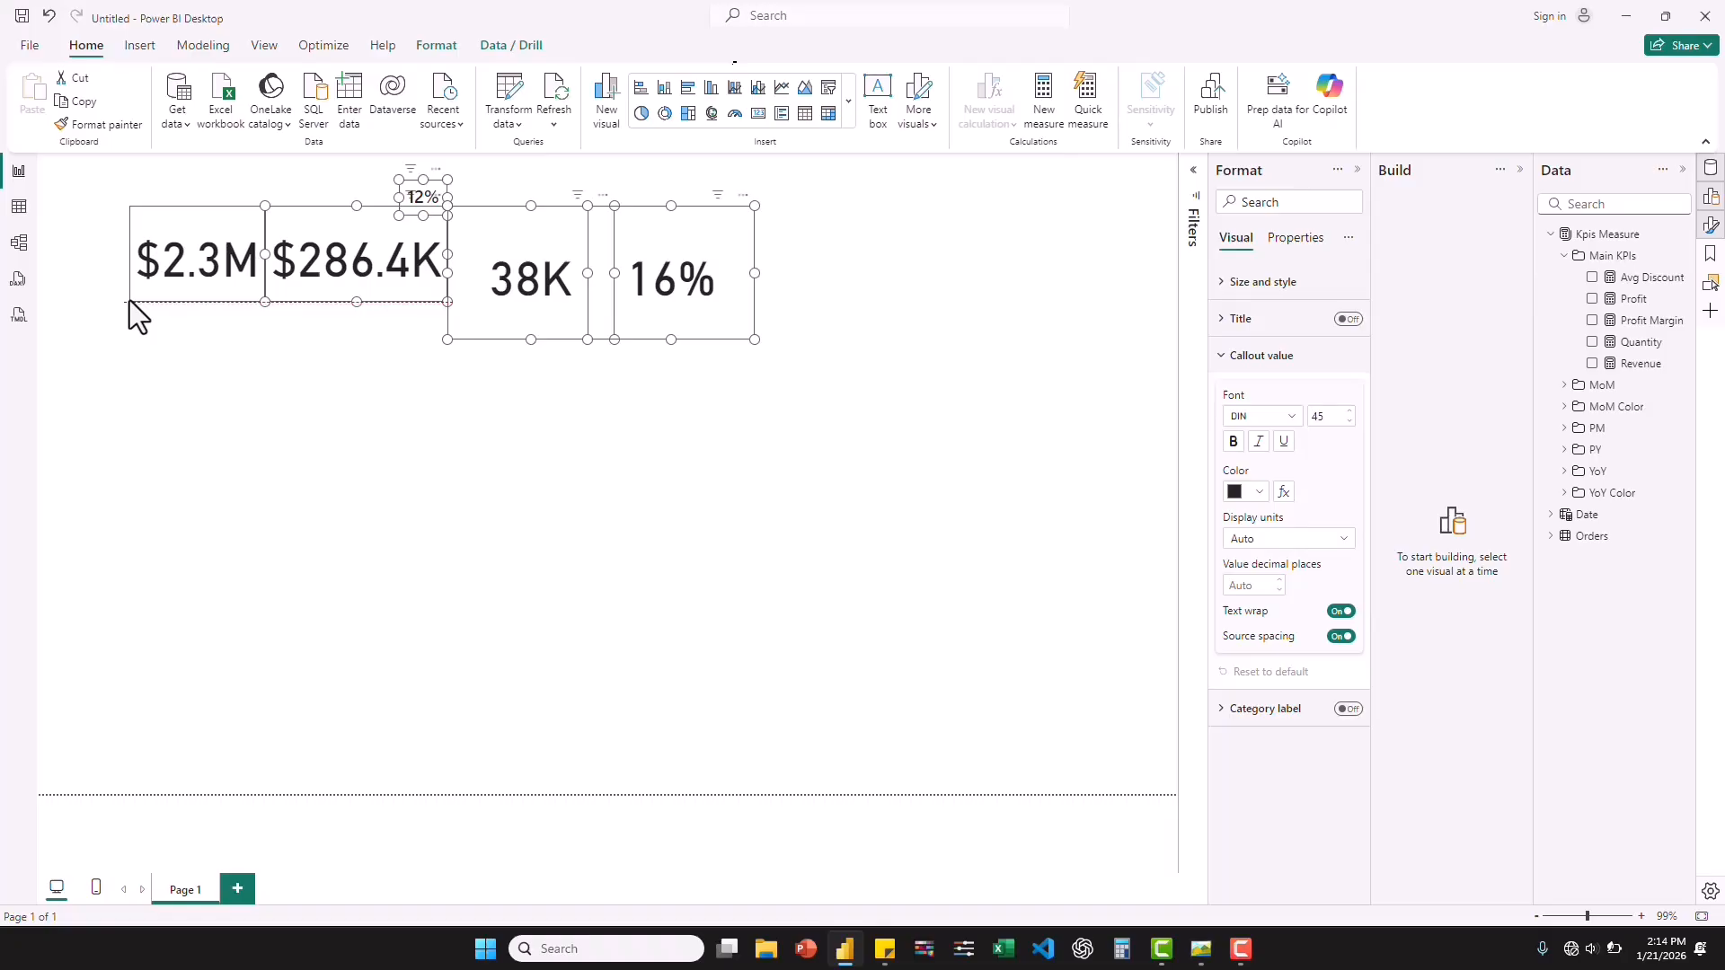
Change the callout value font of the Revenue, Profit, Quantity and Avg Discount cards to Segoe UI Semibold.
click(387, 262)
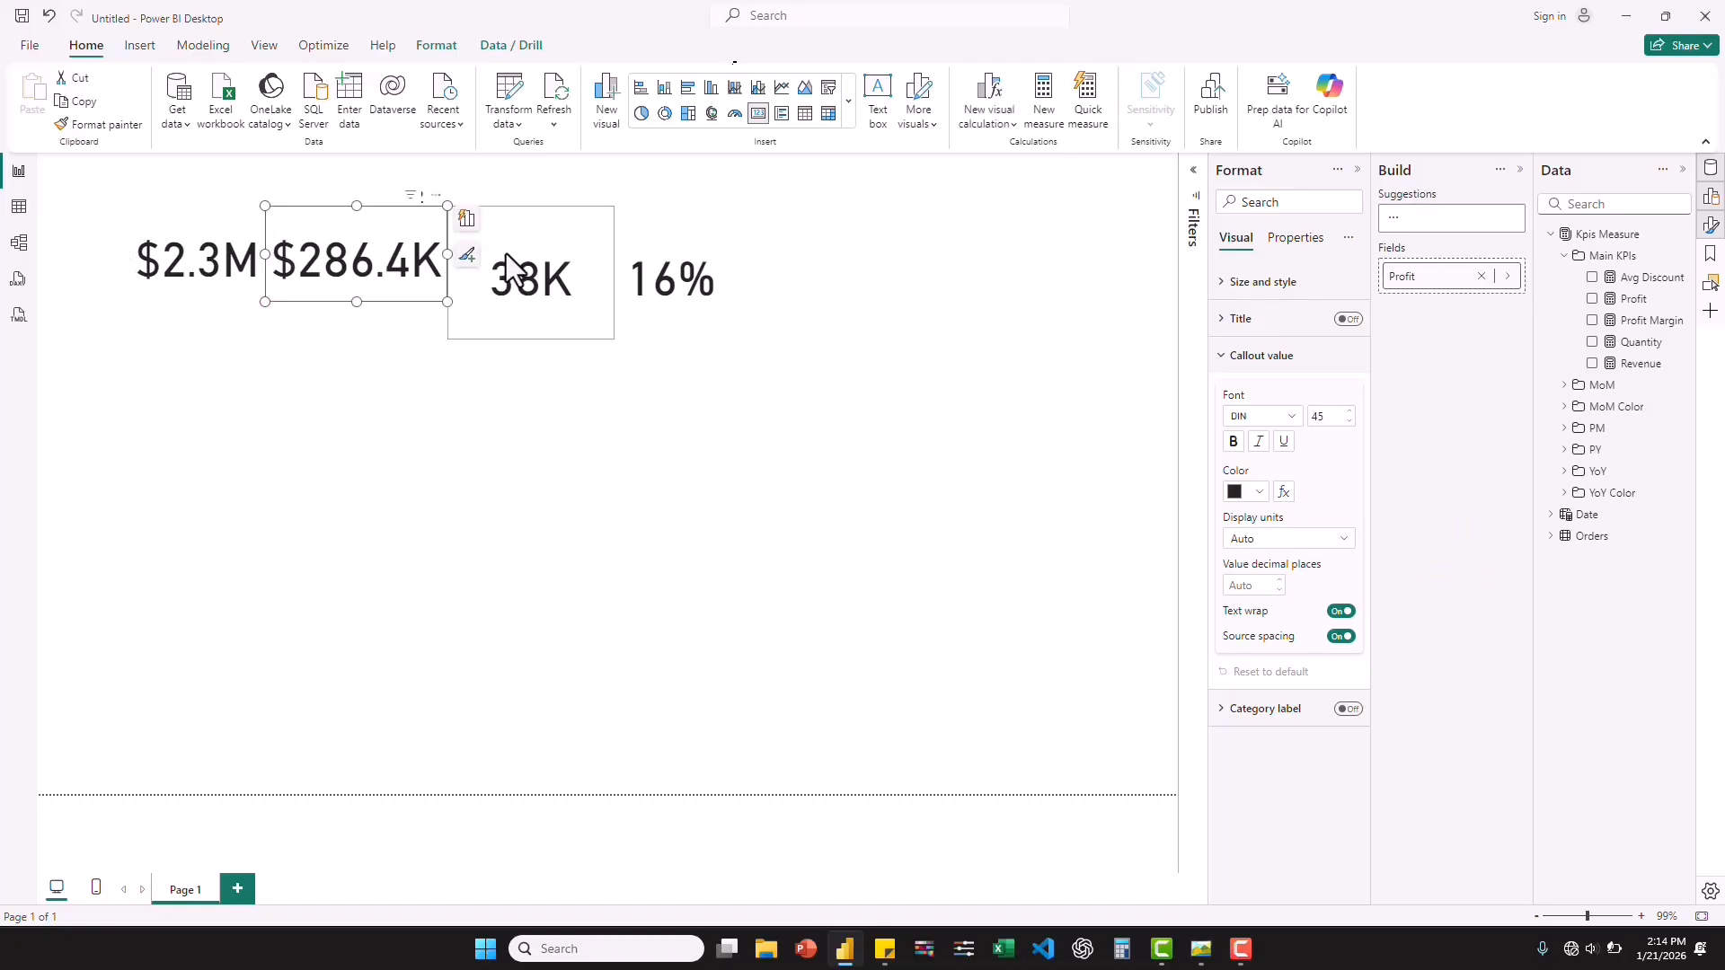
ctrl+click(660, 229)
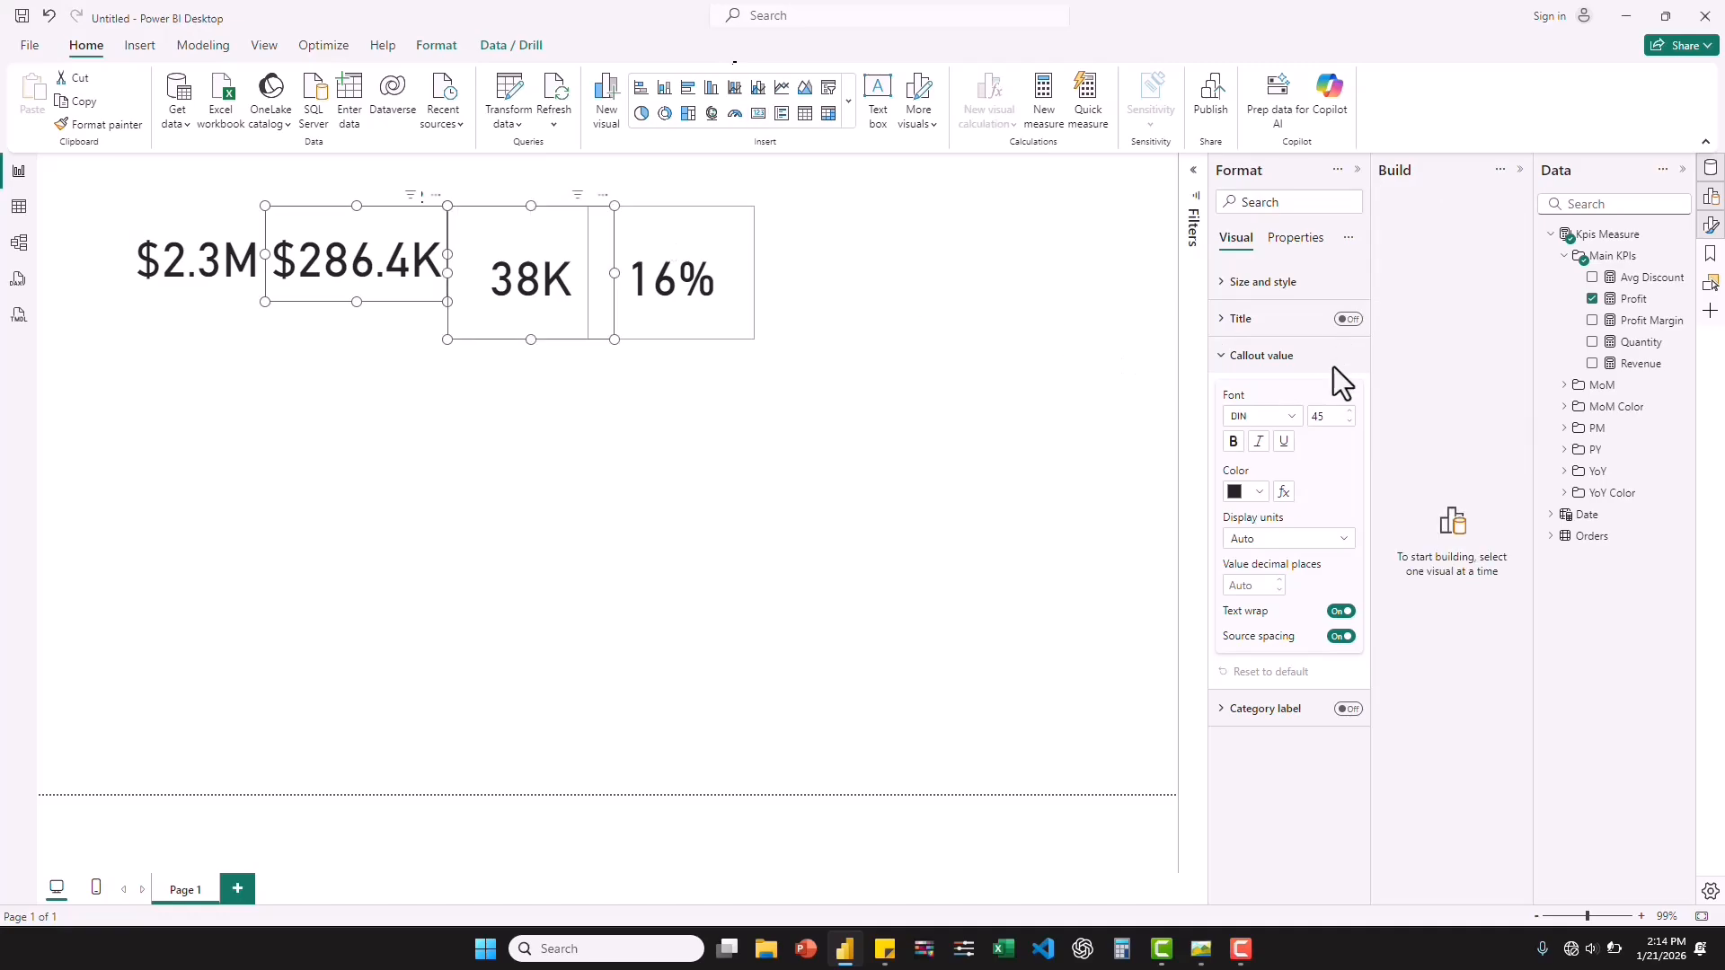
ctrl+click(205, 243)
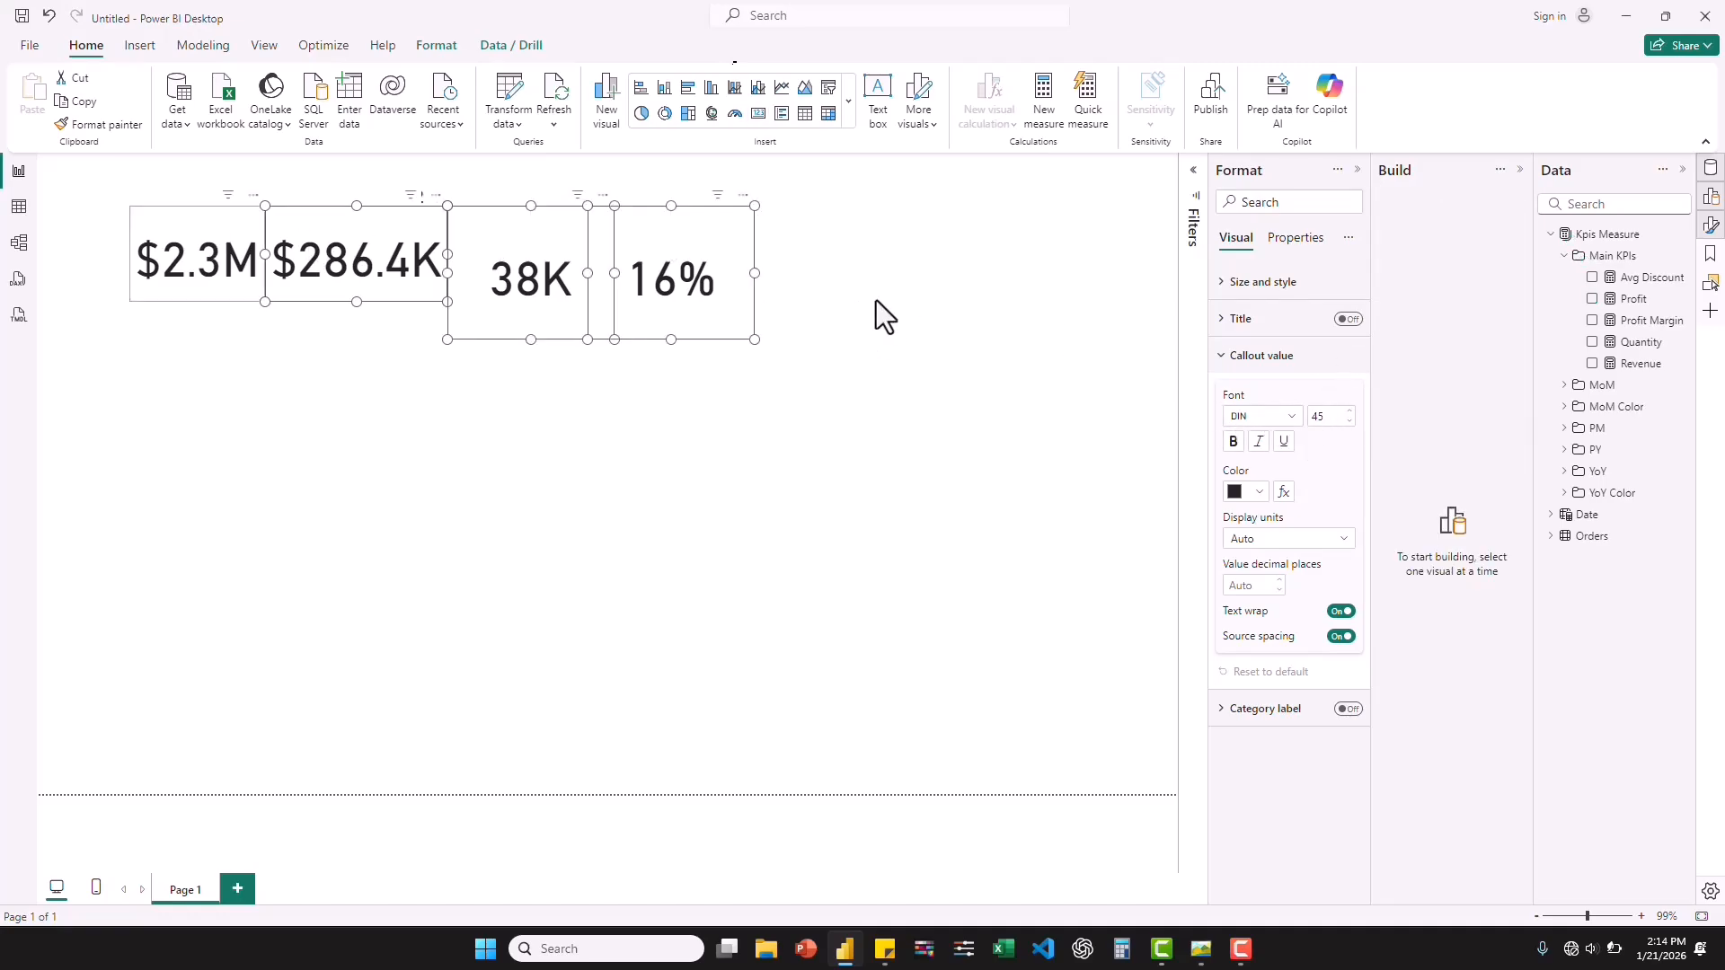
click(1294, 418)
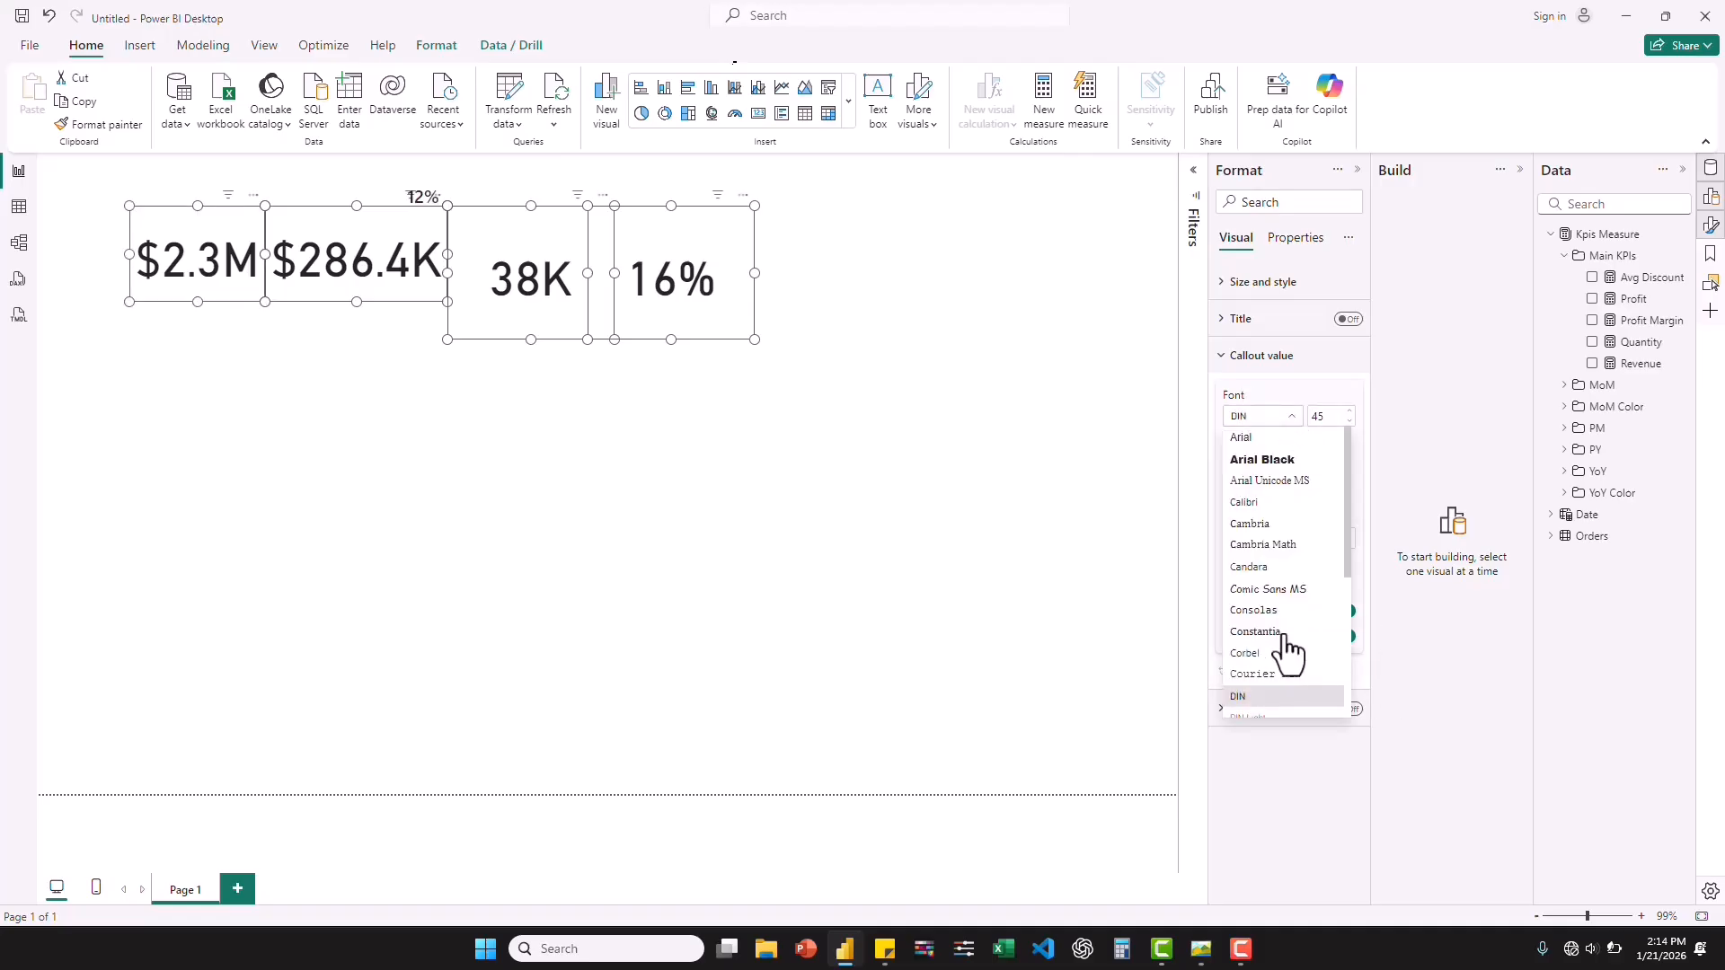
scroll(1287, 648, down, 3)
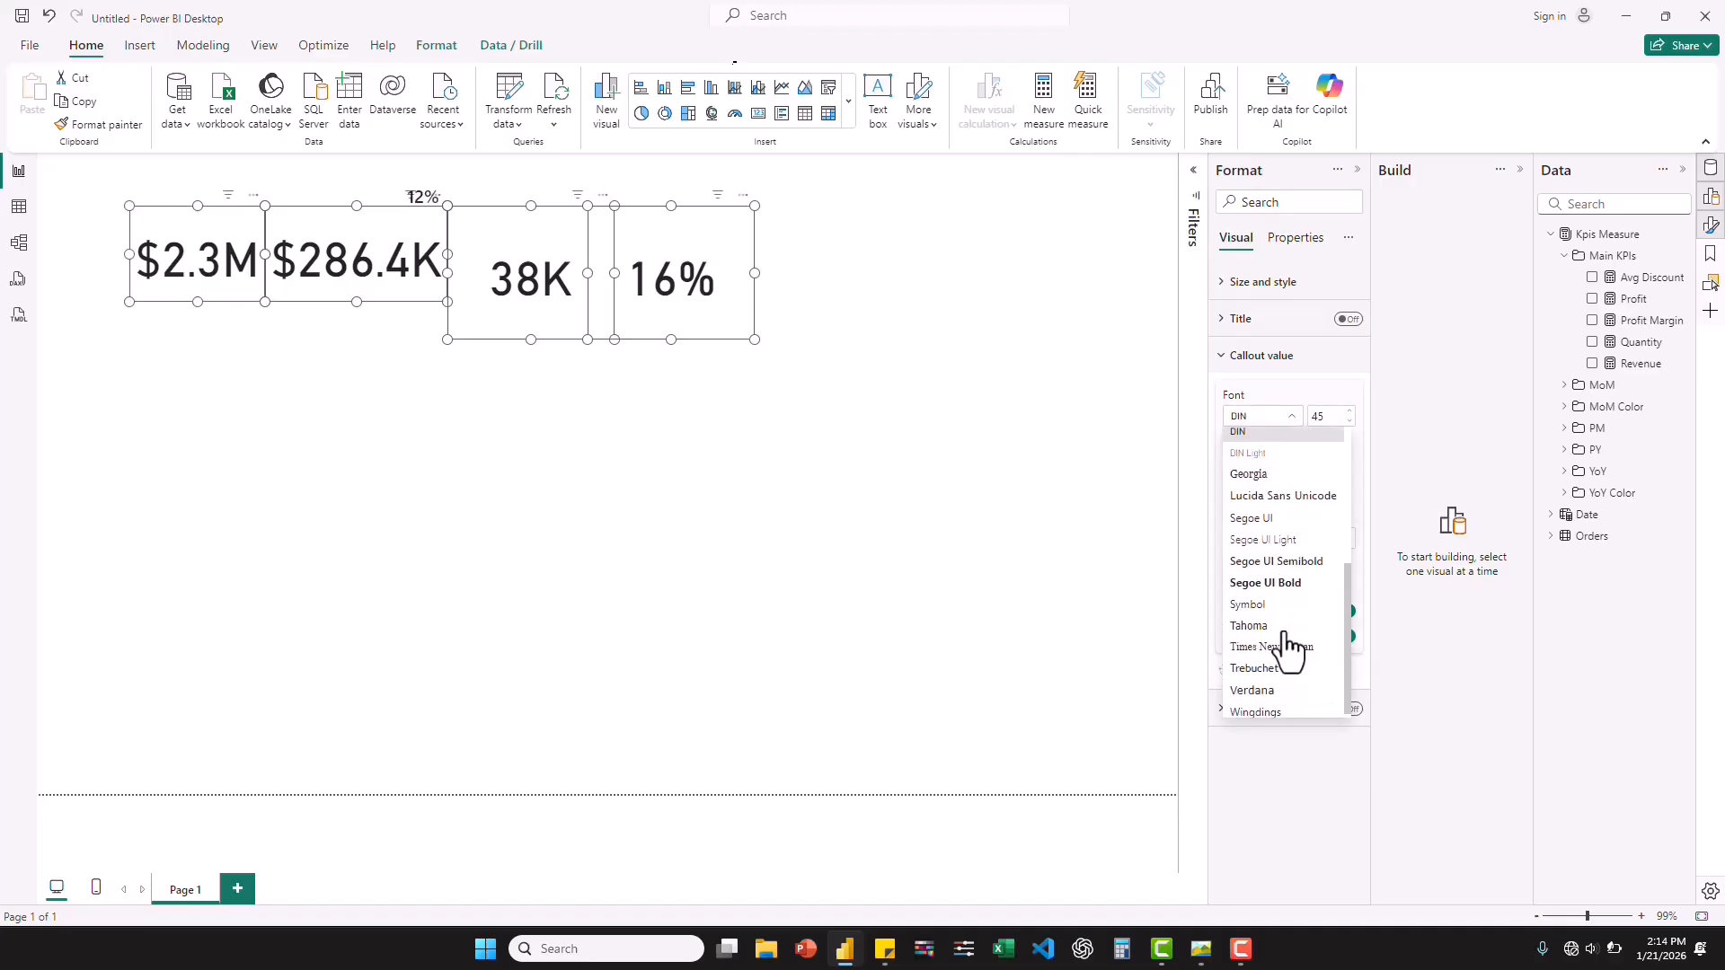
click(1273, 559)
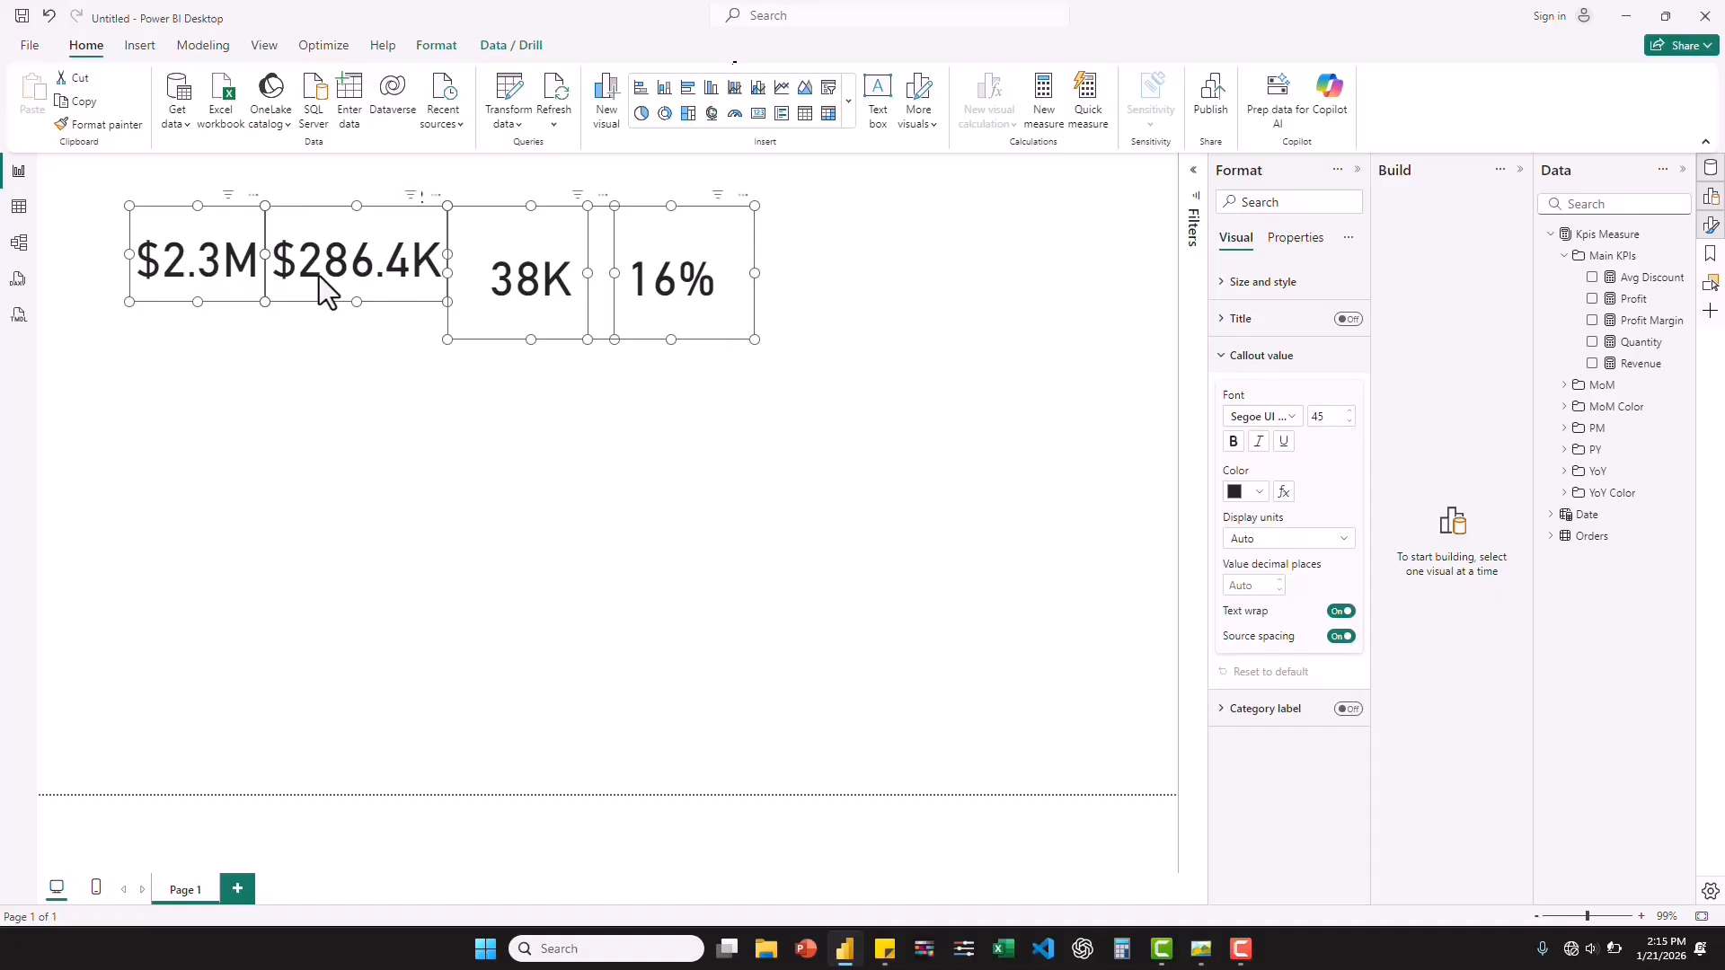
Exclude the Revenue card from the selection and set the callout font size of Profit, Quantity and Avg Discount to 15.
ctrl+click(165, 235)
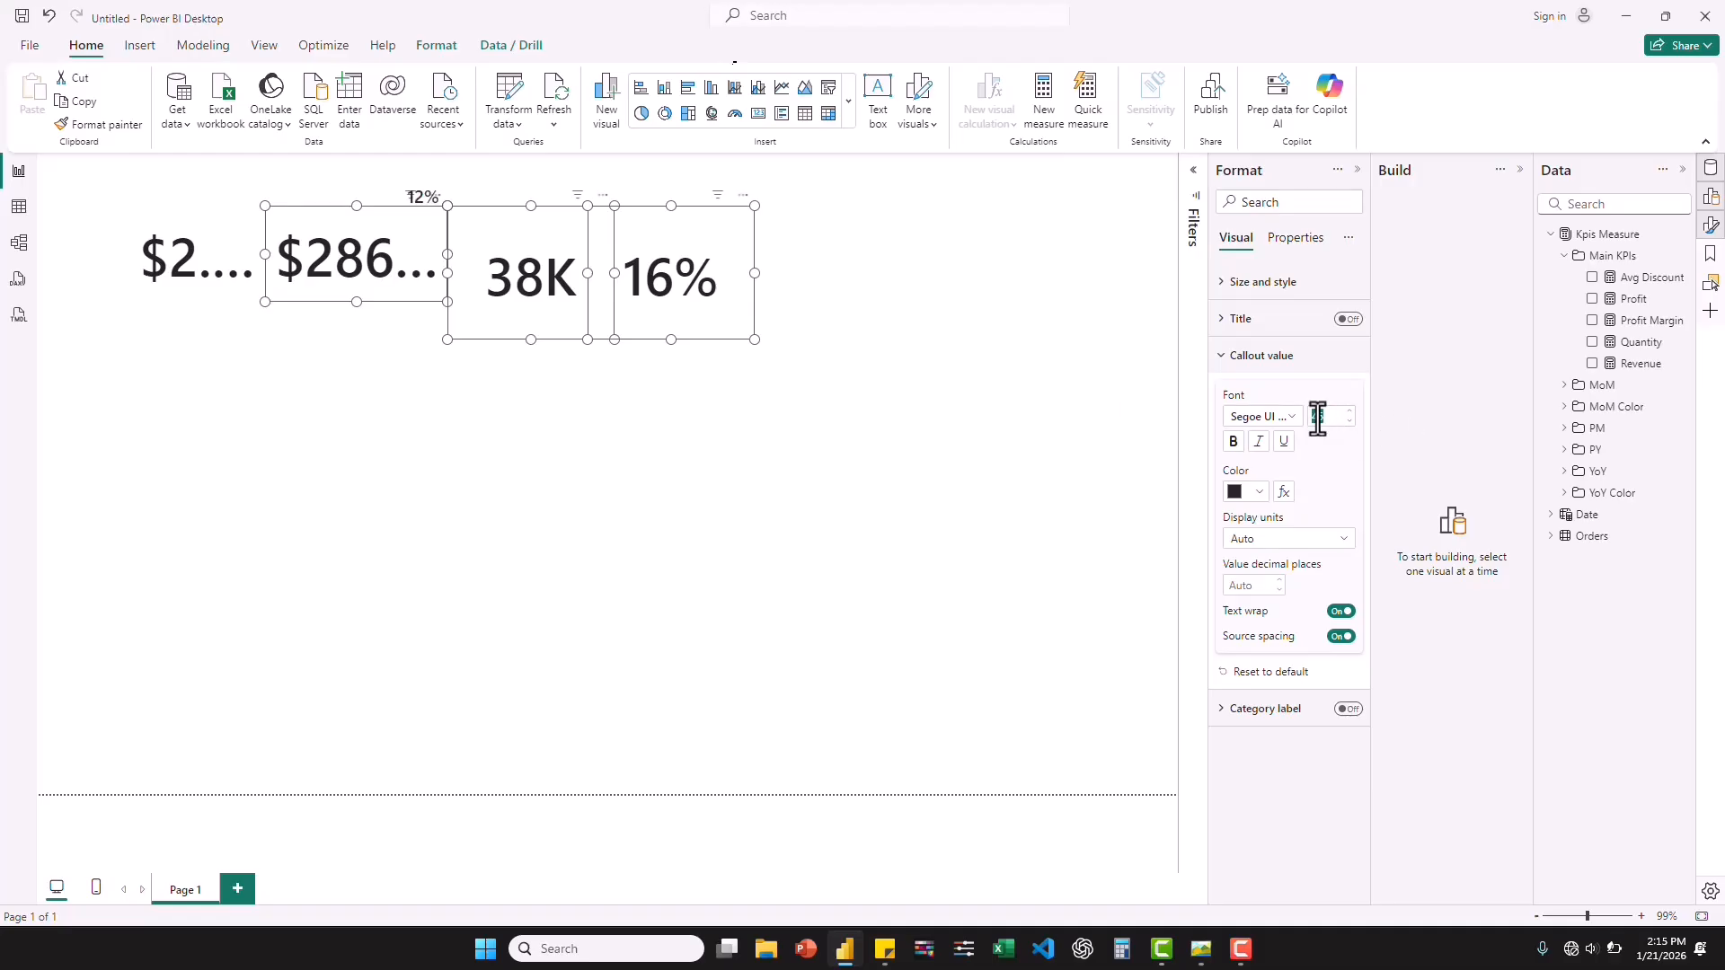
text(15)
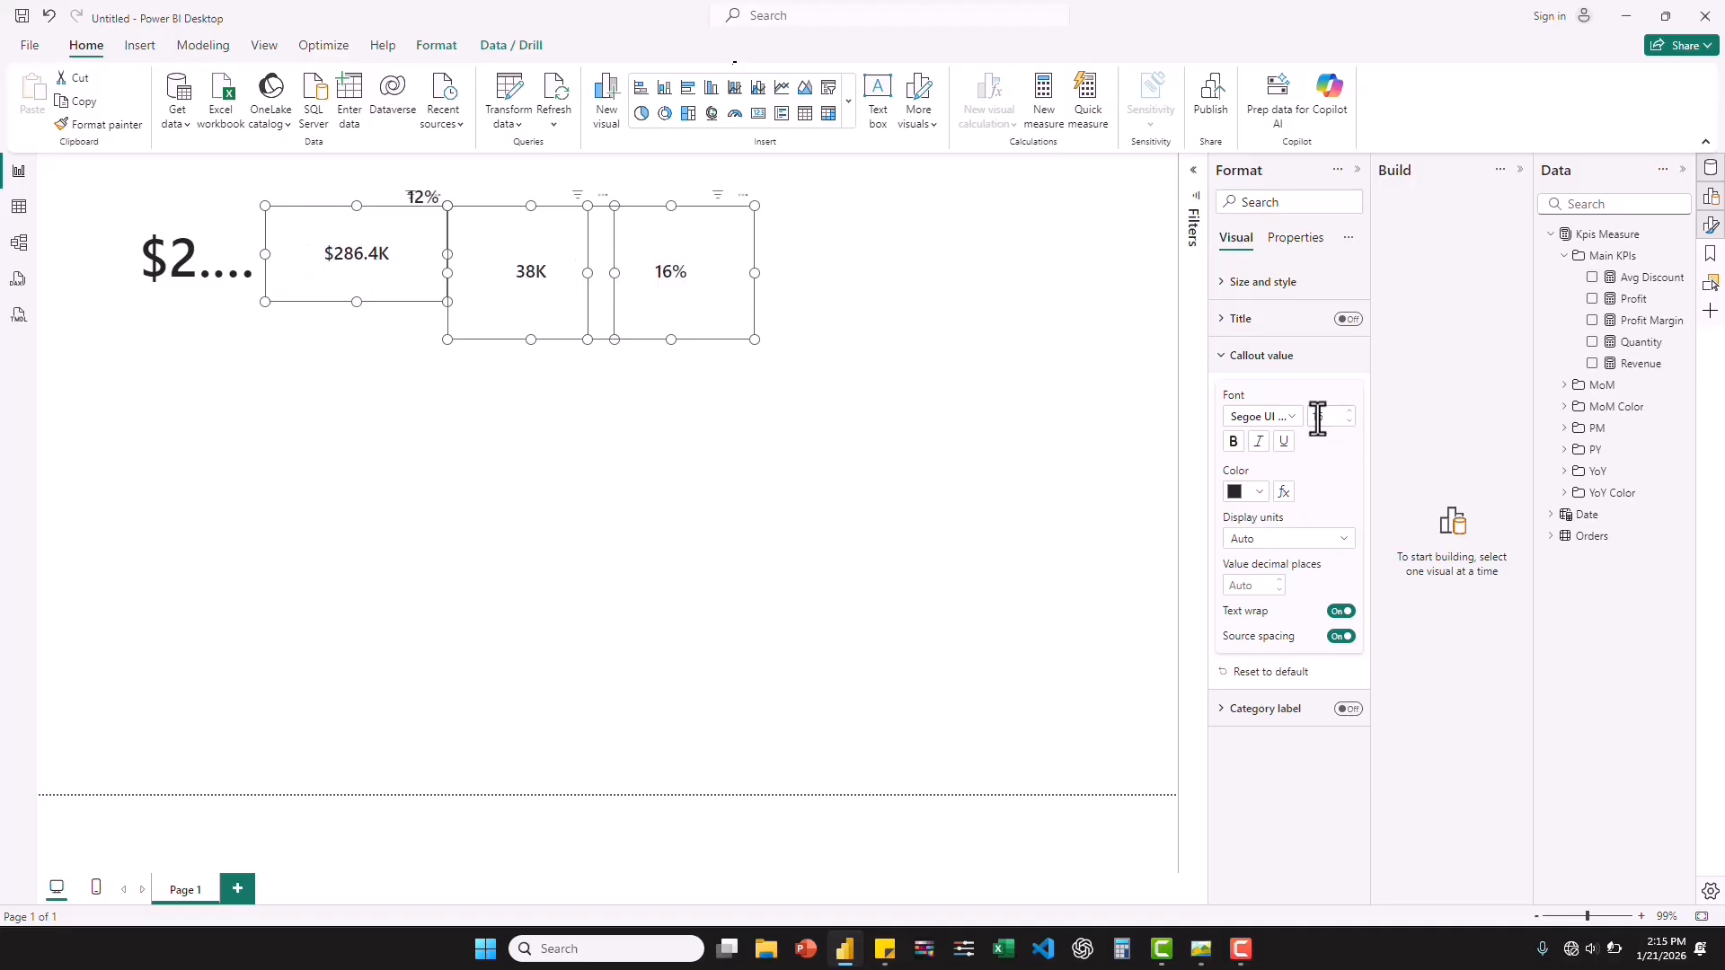
text(25)
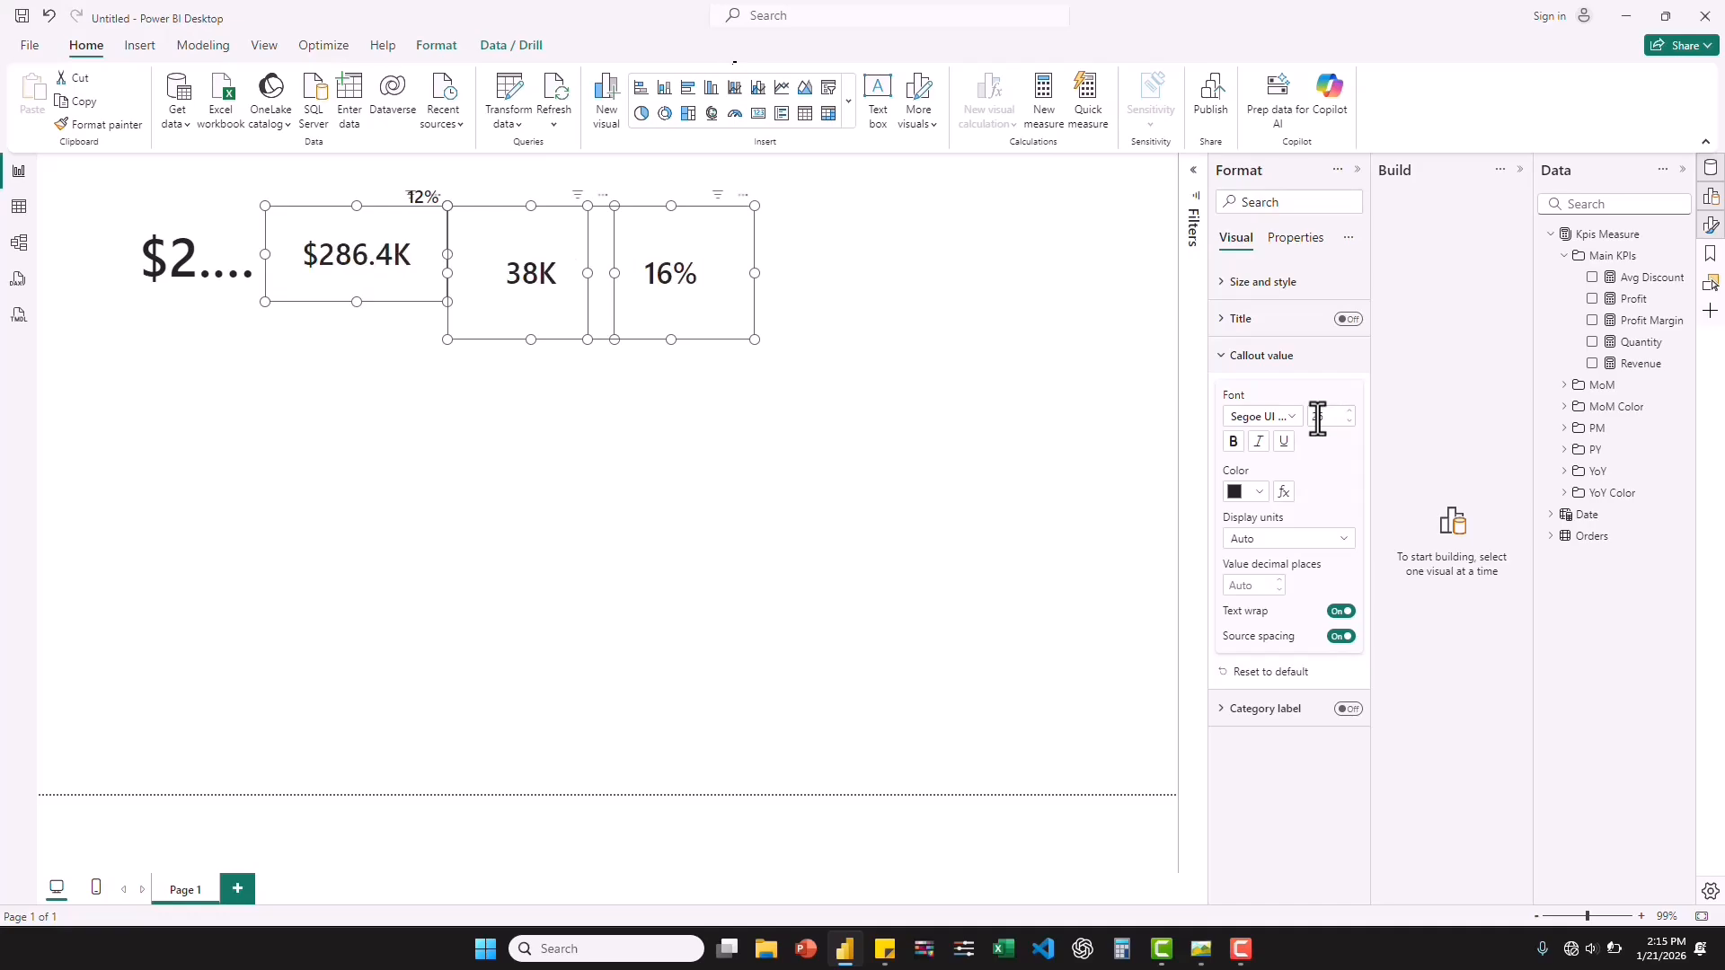
Set the callout font size of the Profit, Quantity and Avg Discount cards to 25 and compare with the reference dashboard image.
click(1319, 418)
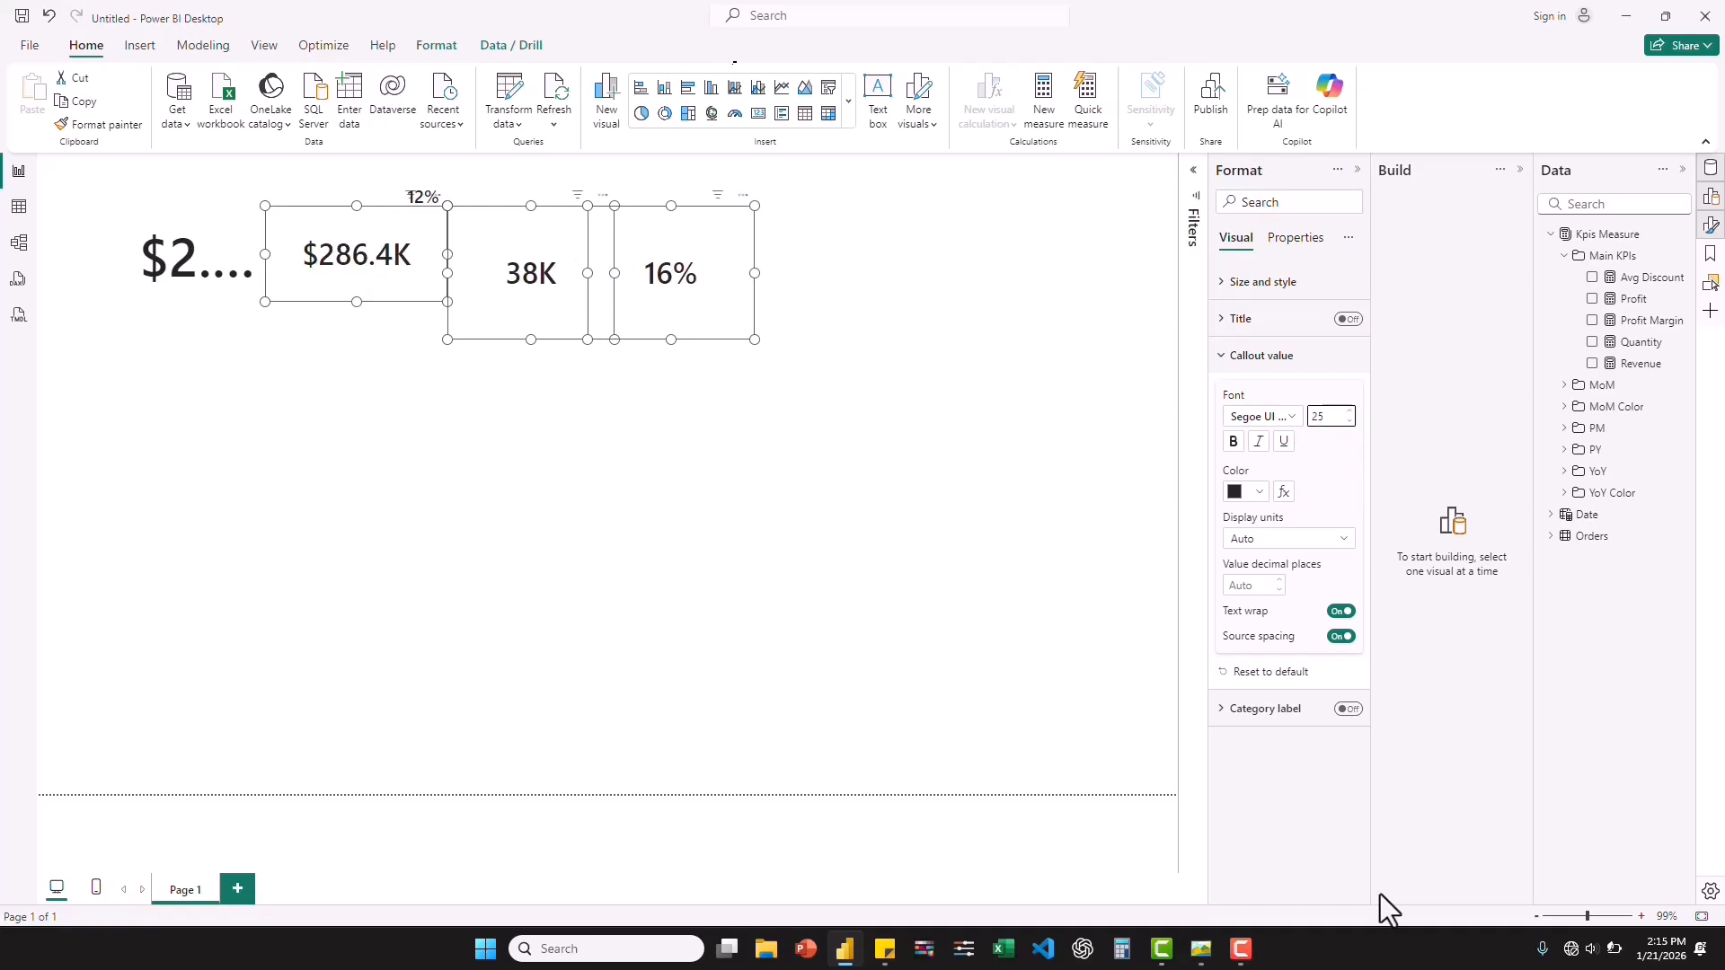
click(1200, 952)
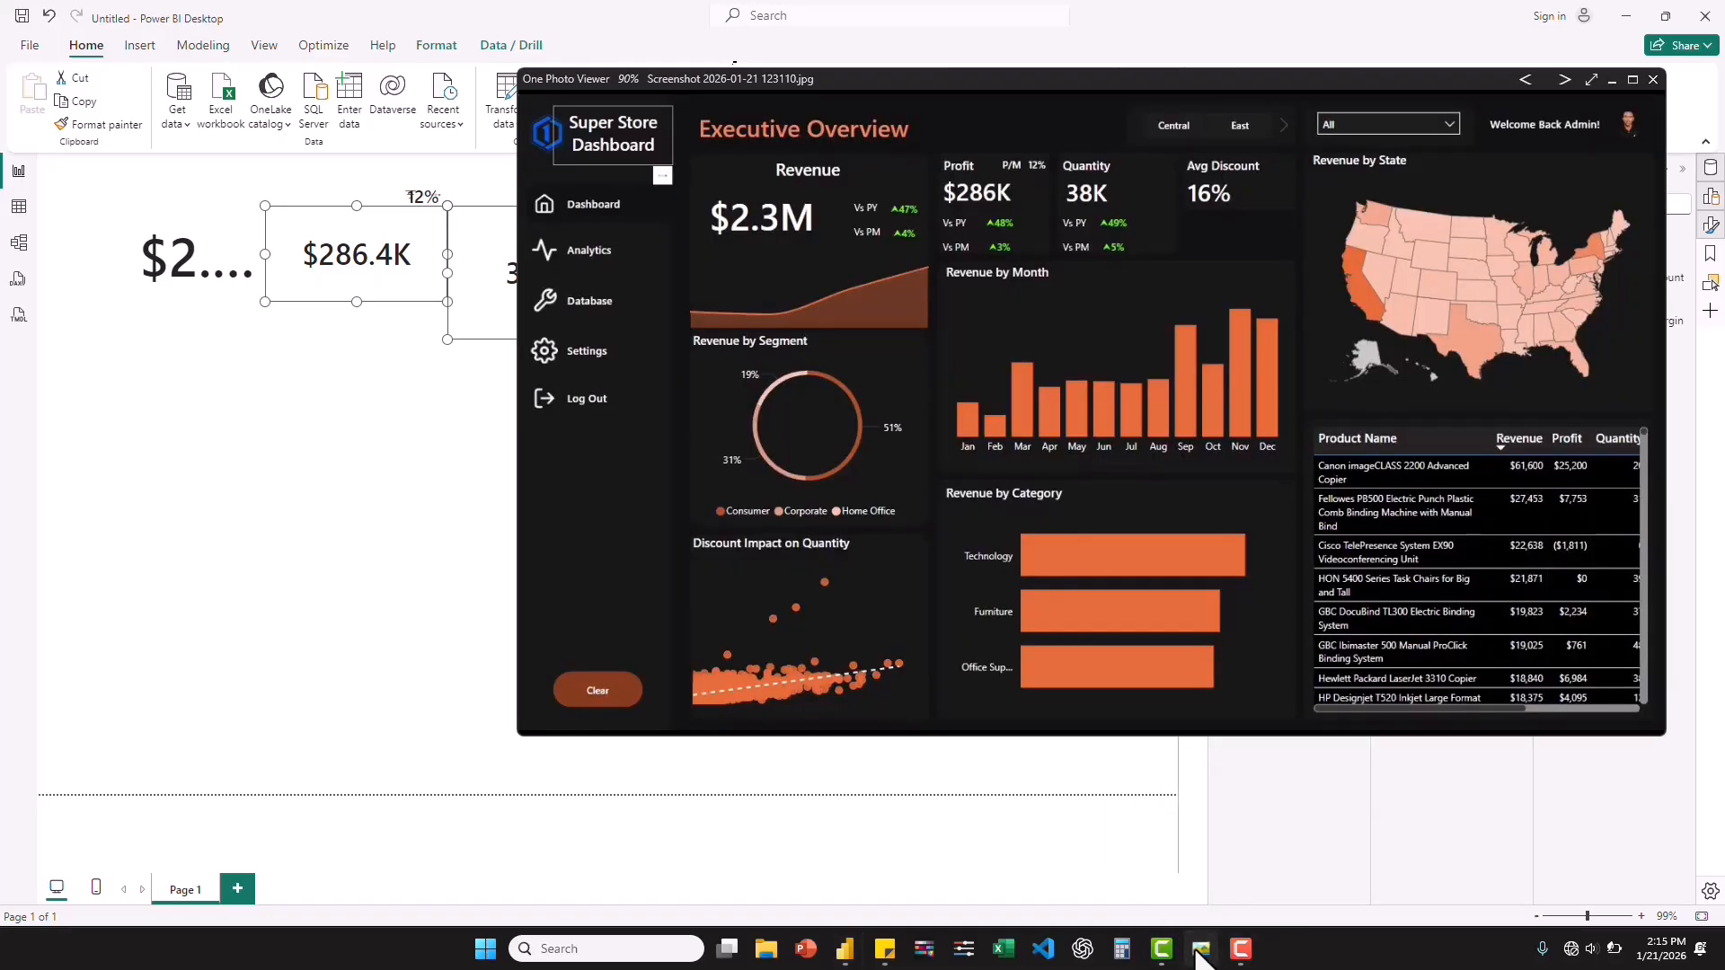
click(1199, 950)
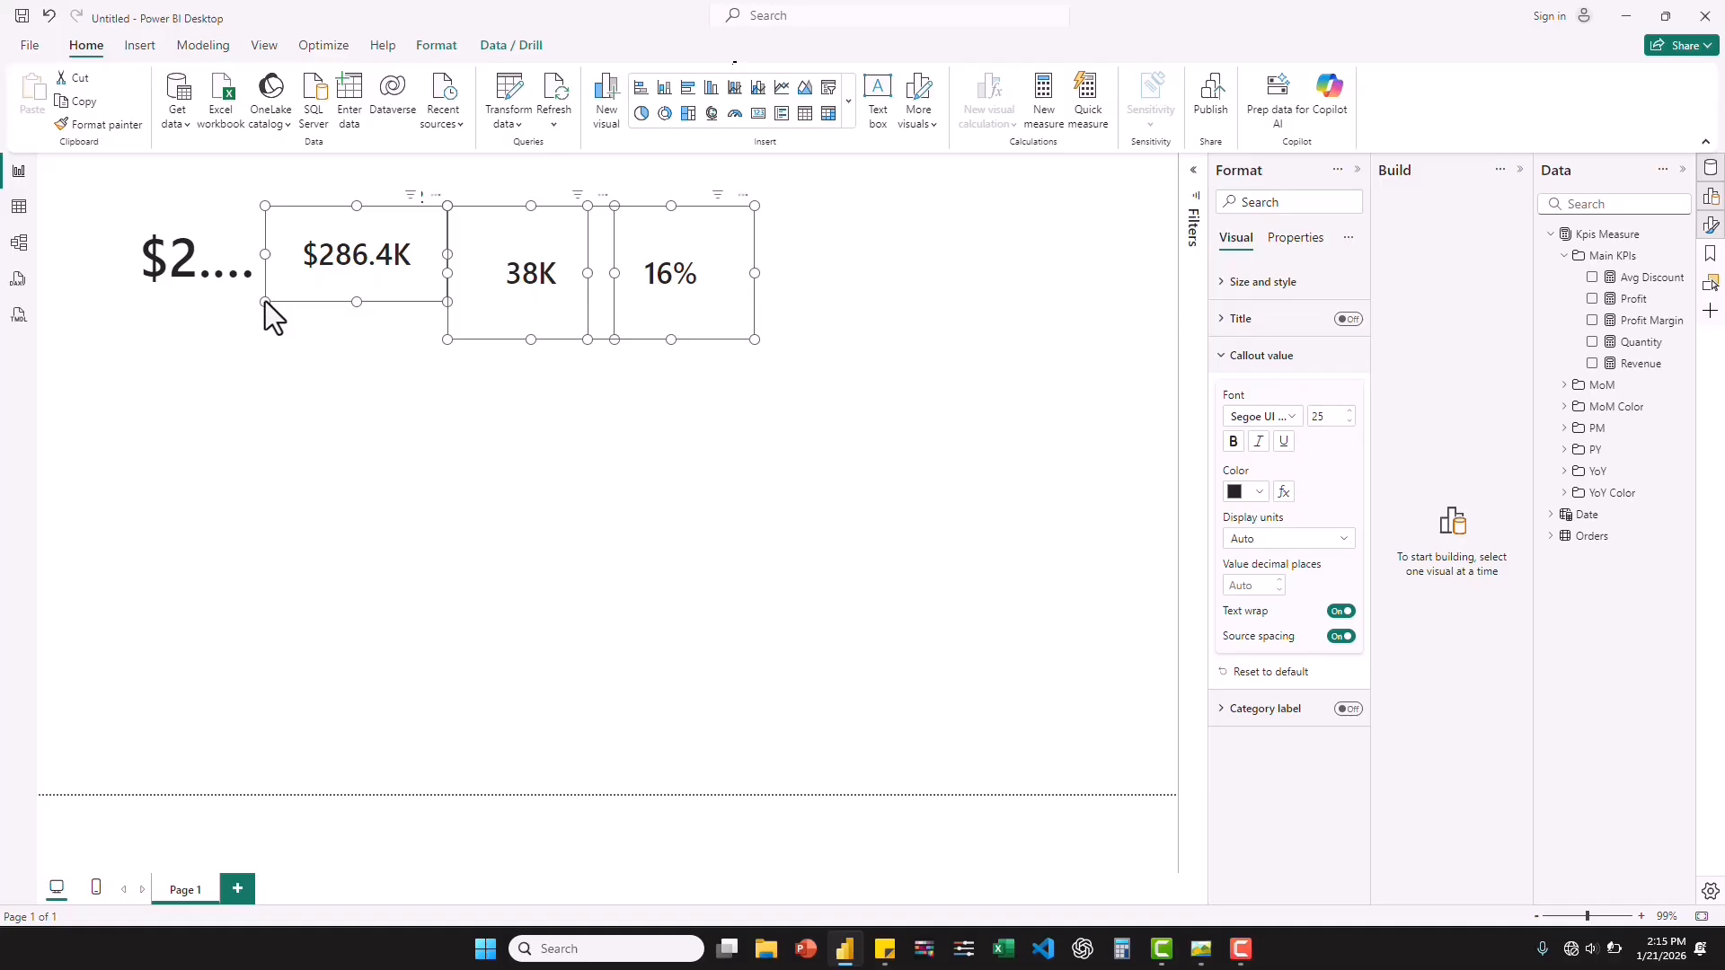
Shrink the Profit, Quantity and Avg Discount cards to the same compact size around their values.
click(358, 274)
click(539, 277)
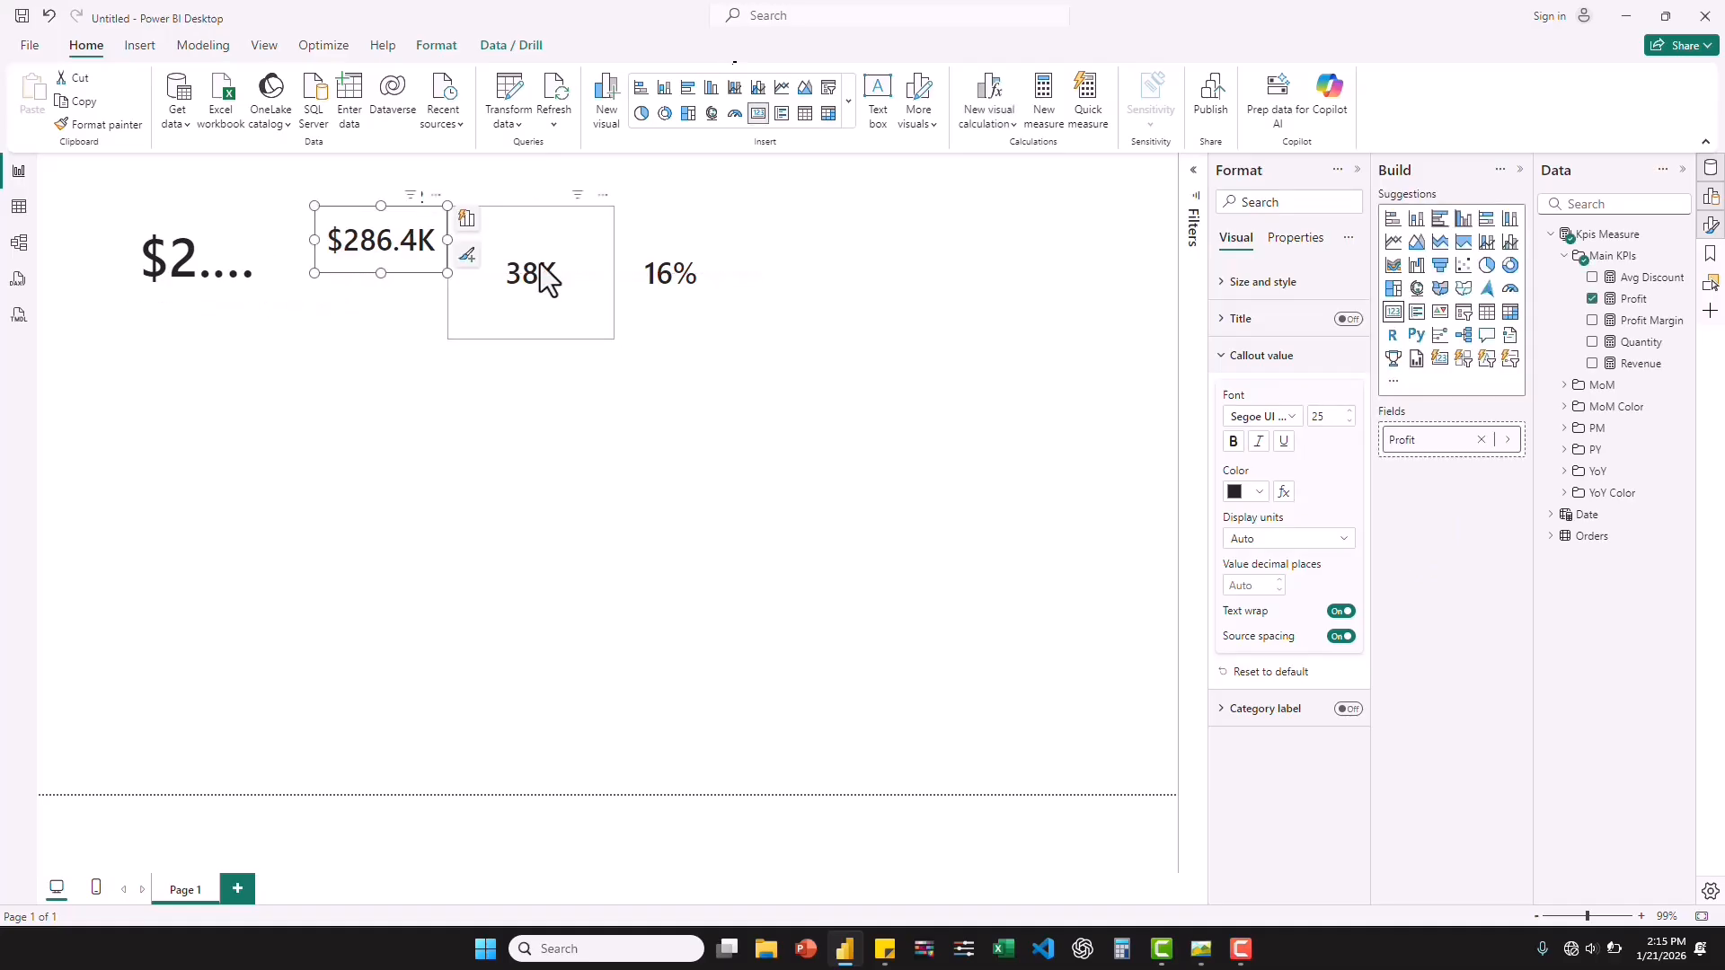
drag(615, 340, 589, 269)
click(720, 216)
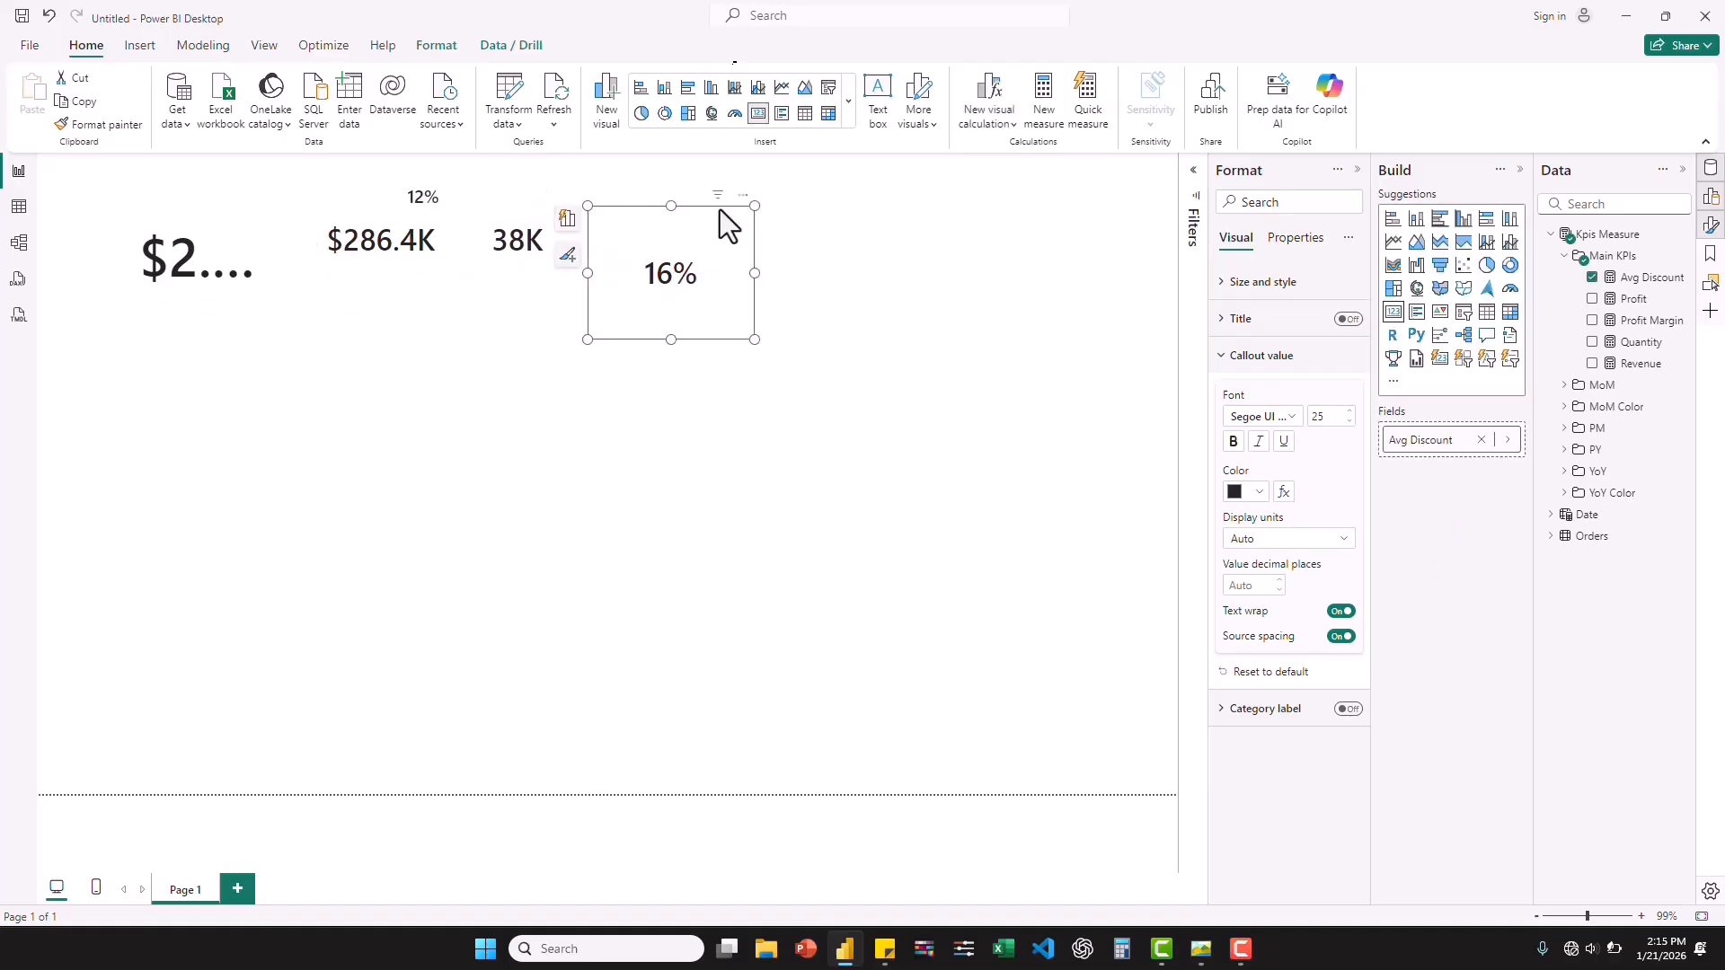
drag(751, 347, 720, 275)
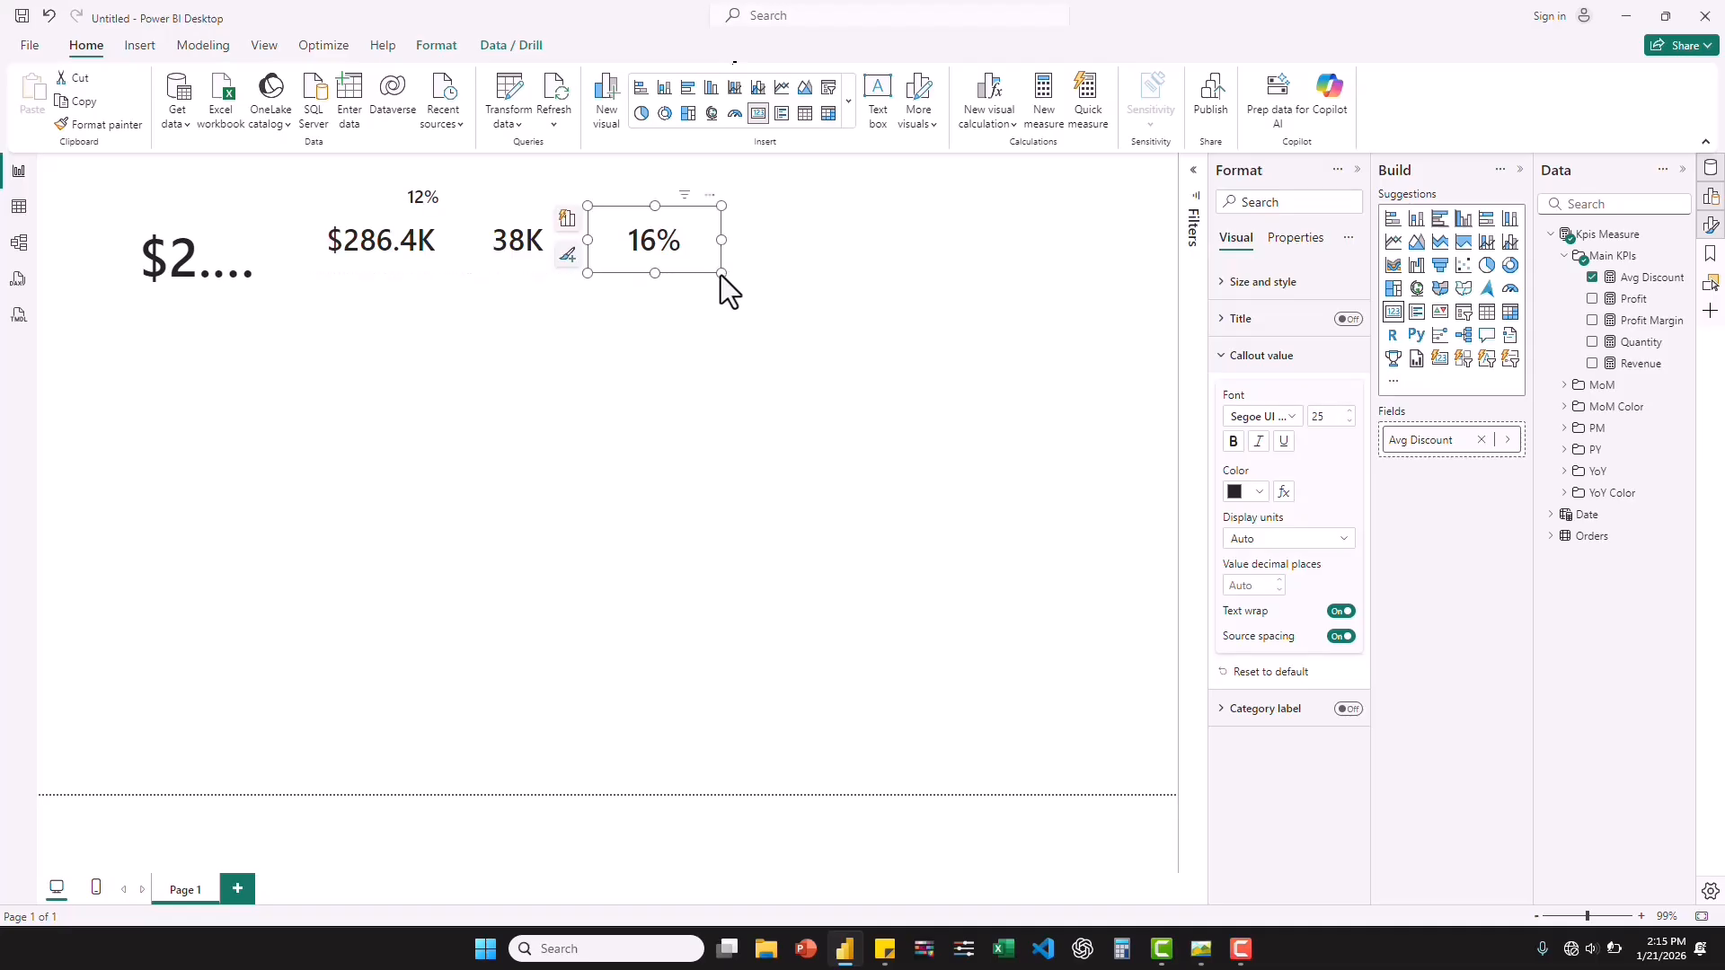
Set the Revenue card's callout font size to 35 and check it against the reference dashboard image.
click(198, 254)
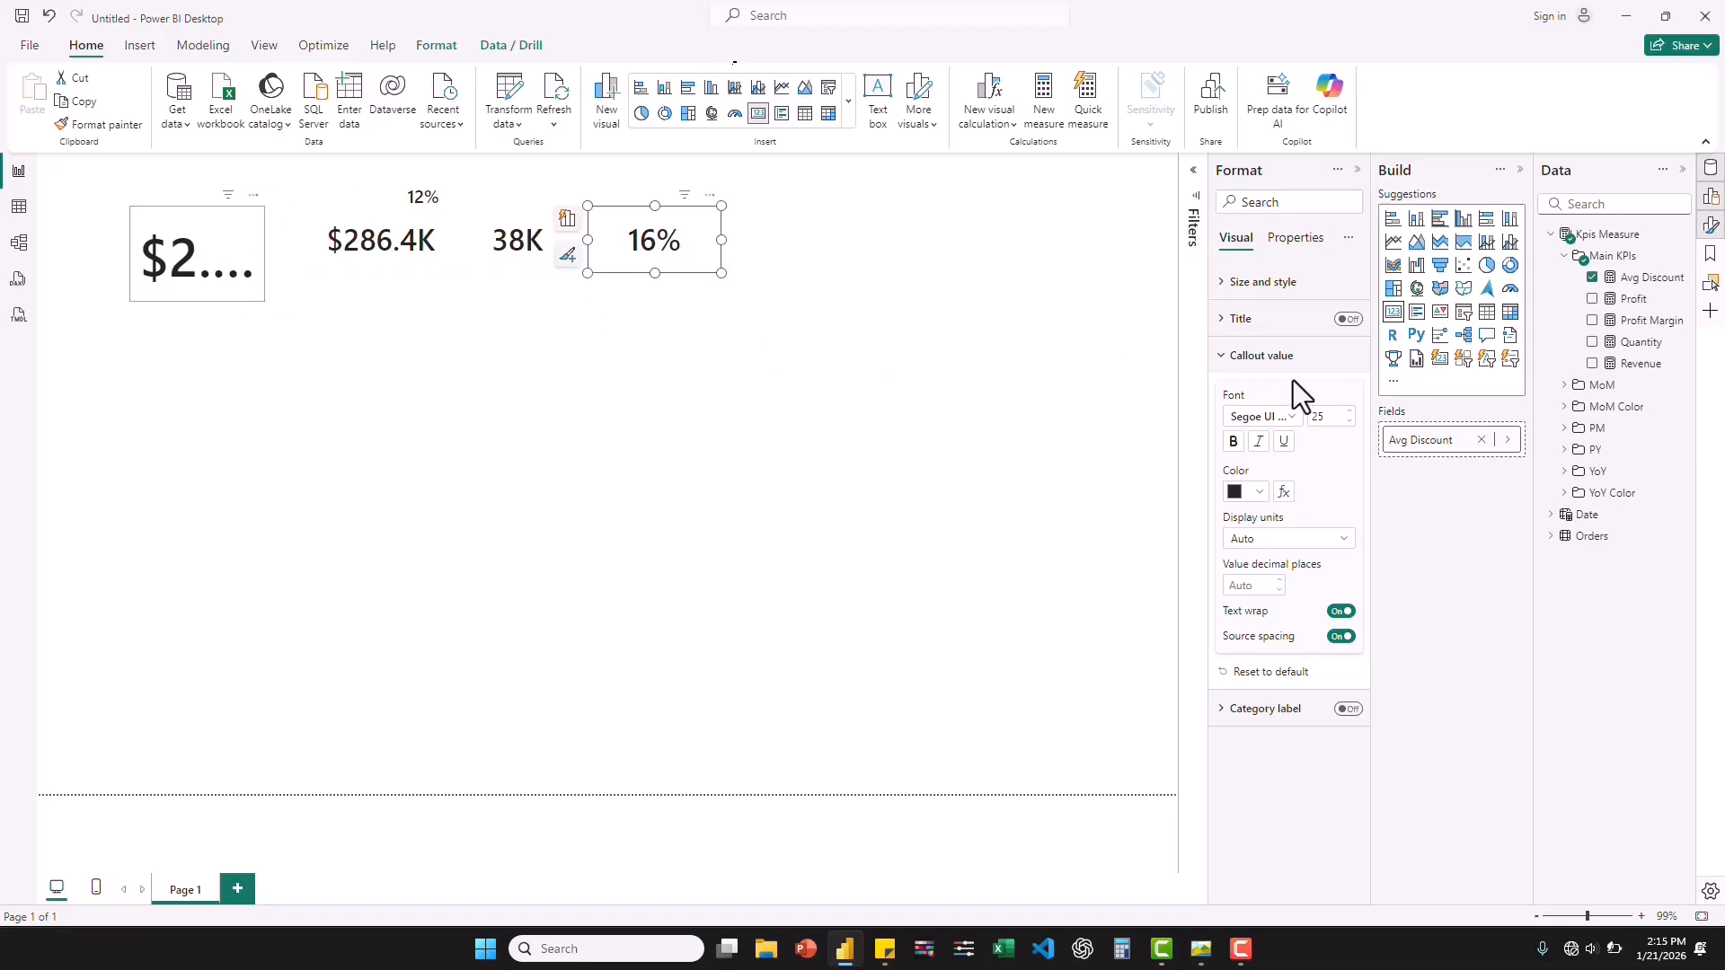
click(1319, 419)
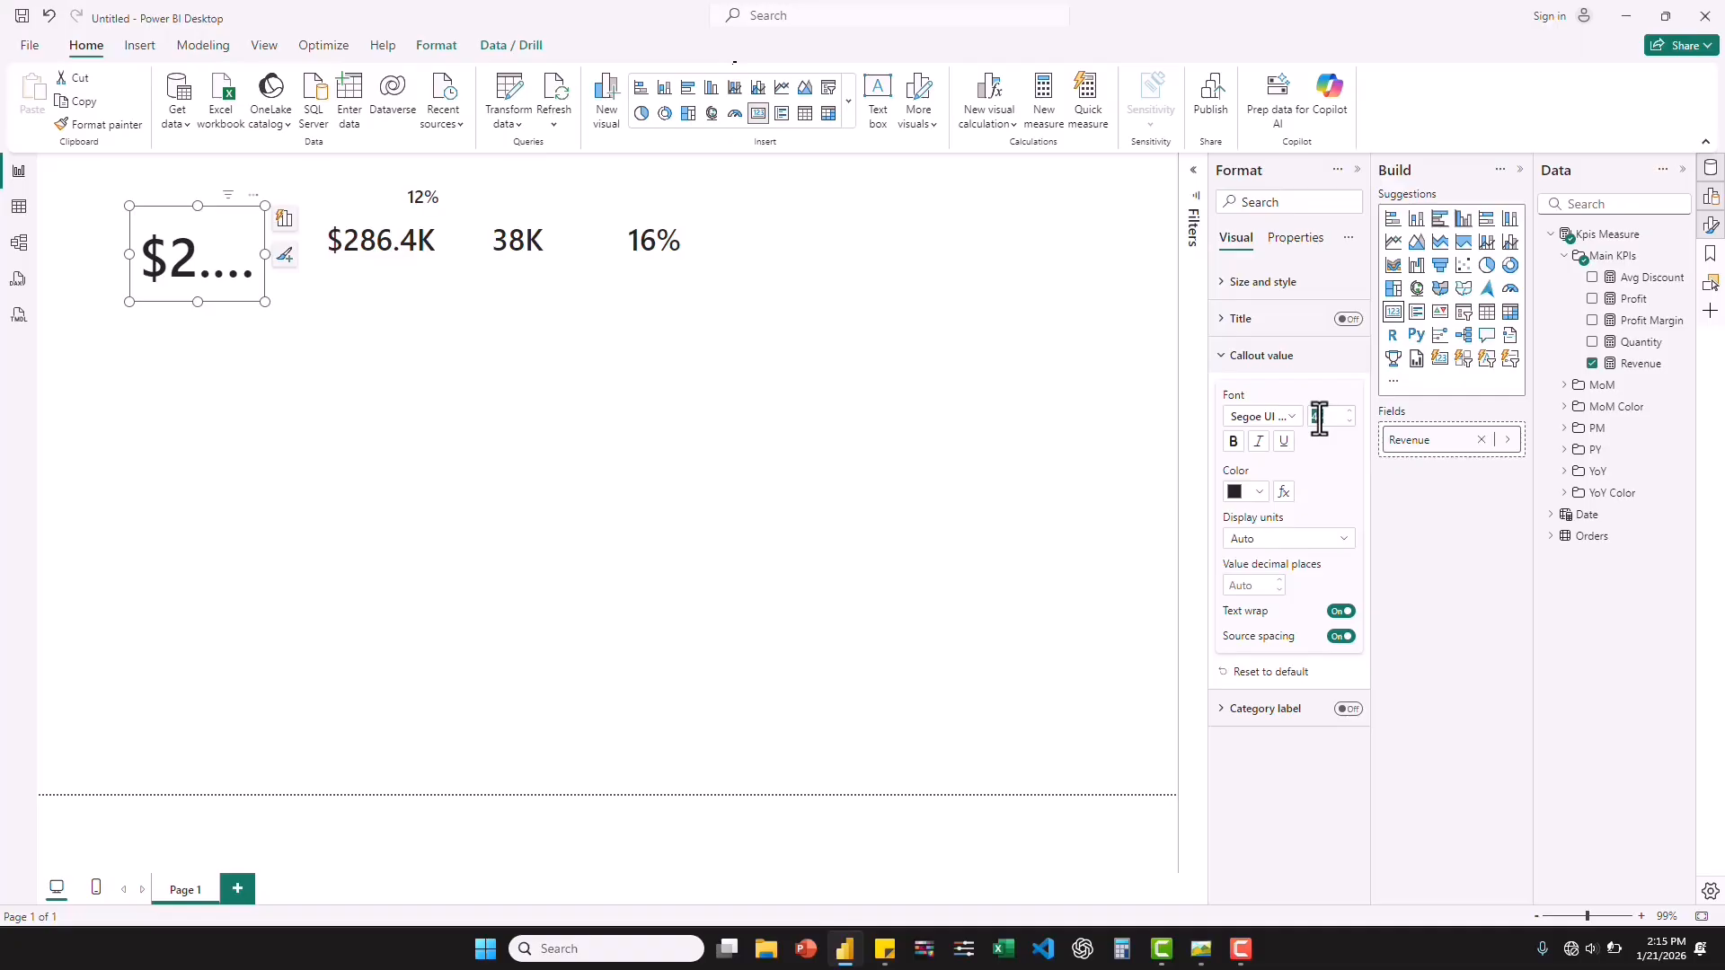
text(3)
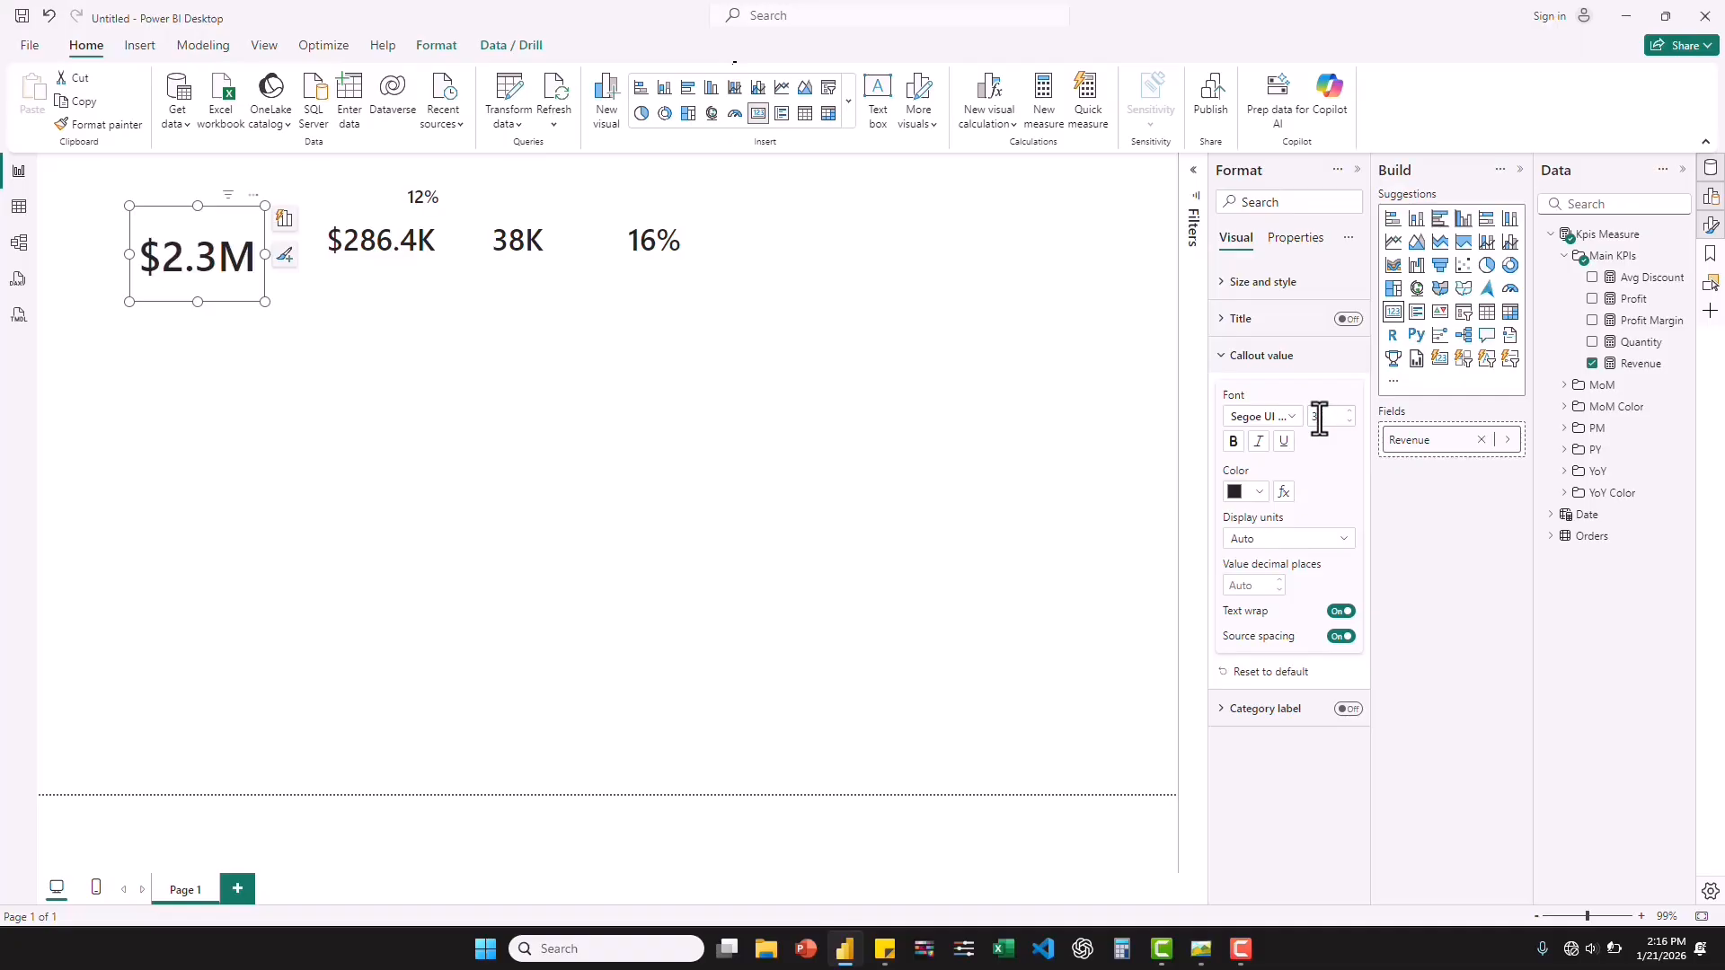
text(5)
click(1199, 951)
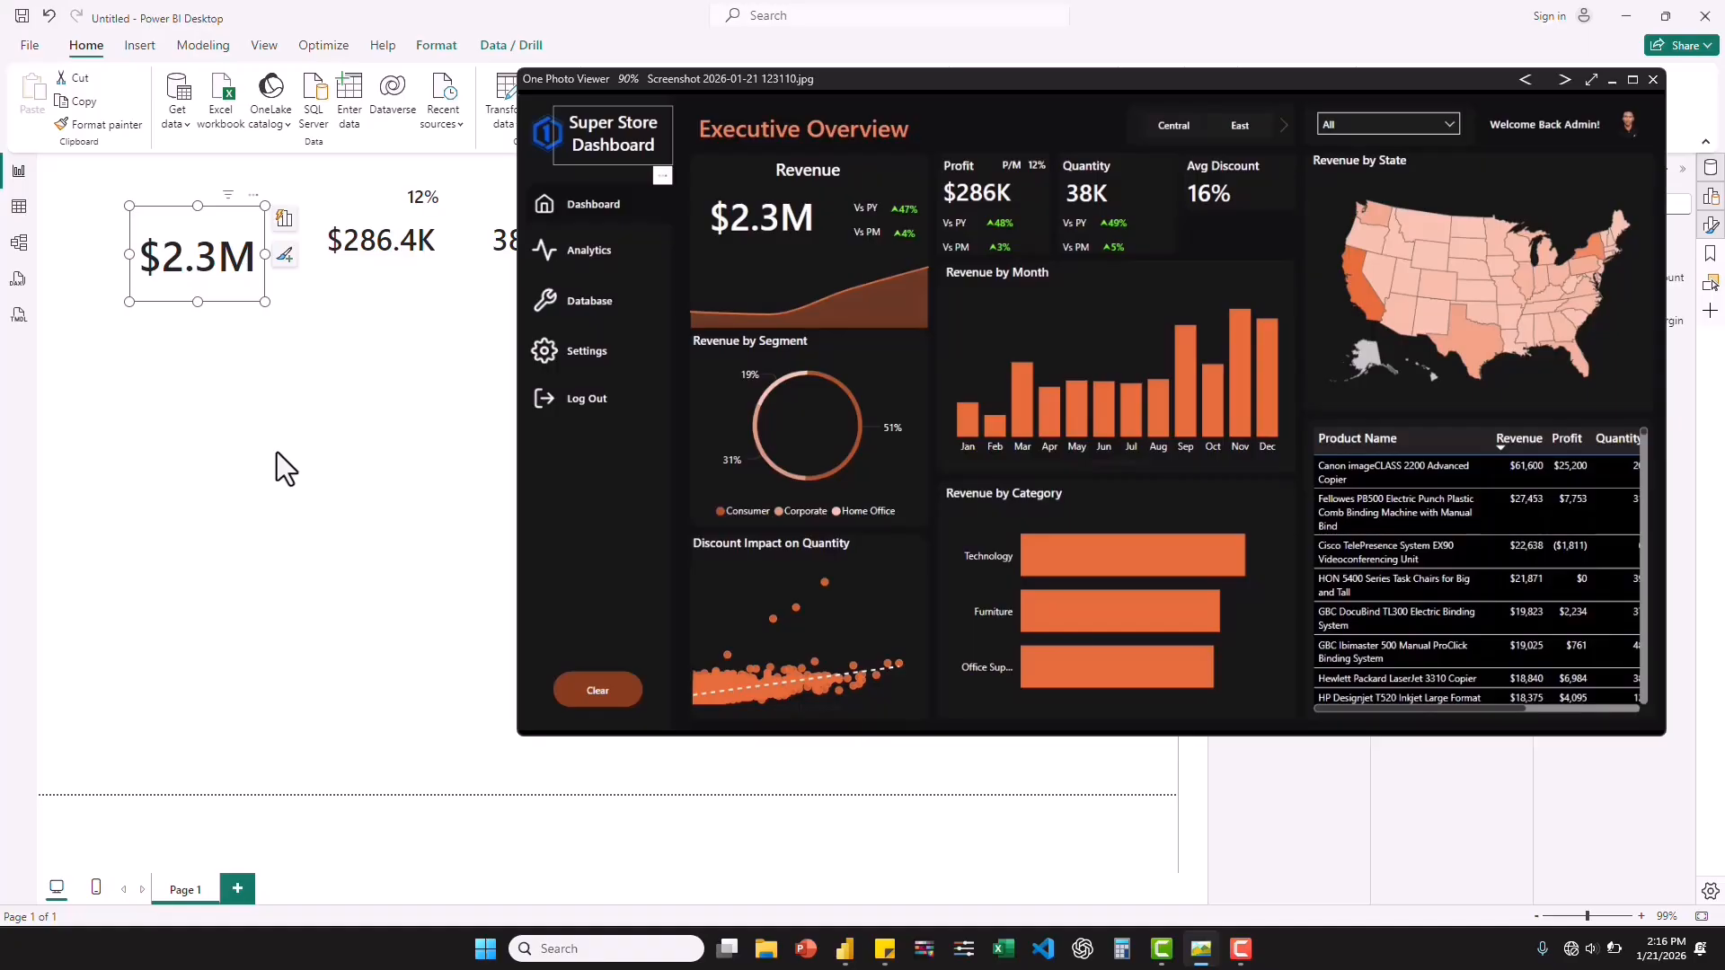
key(alt+Tab)
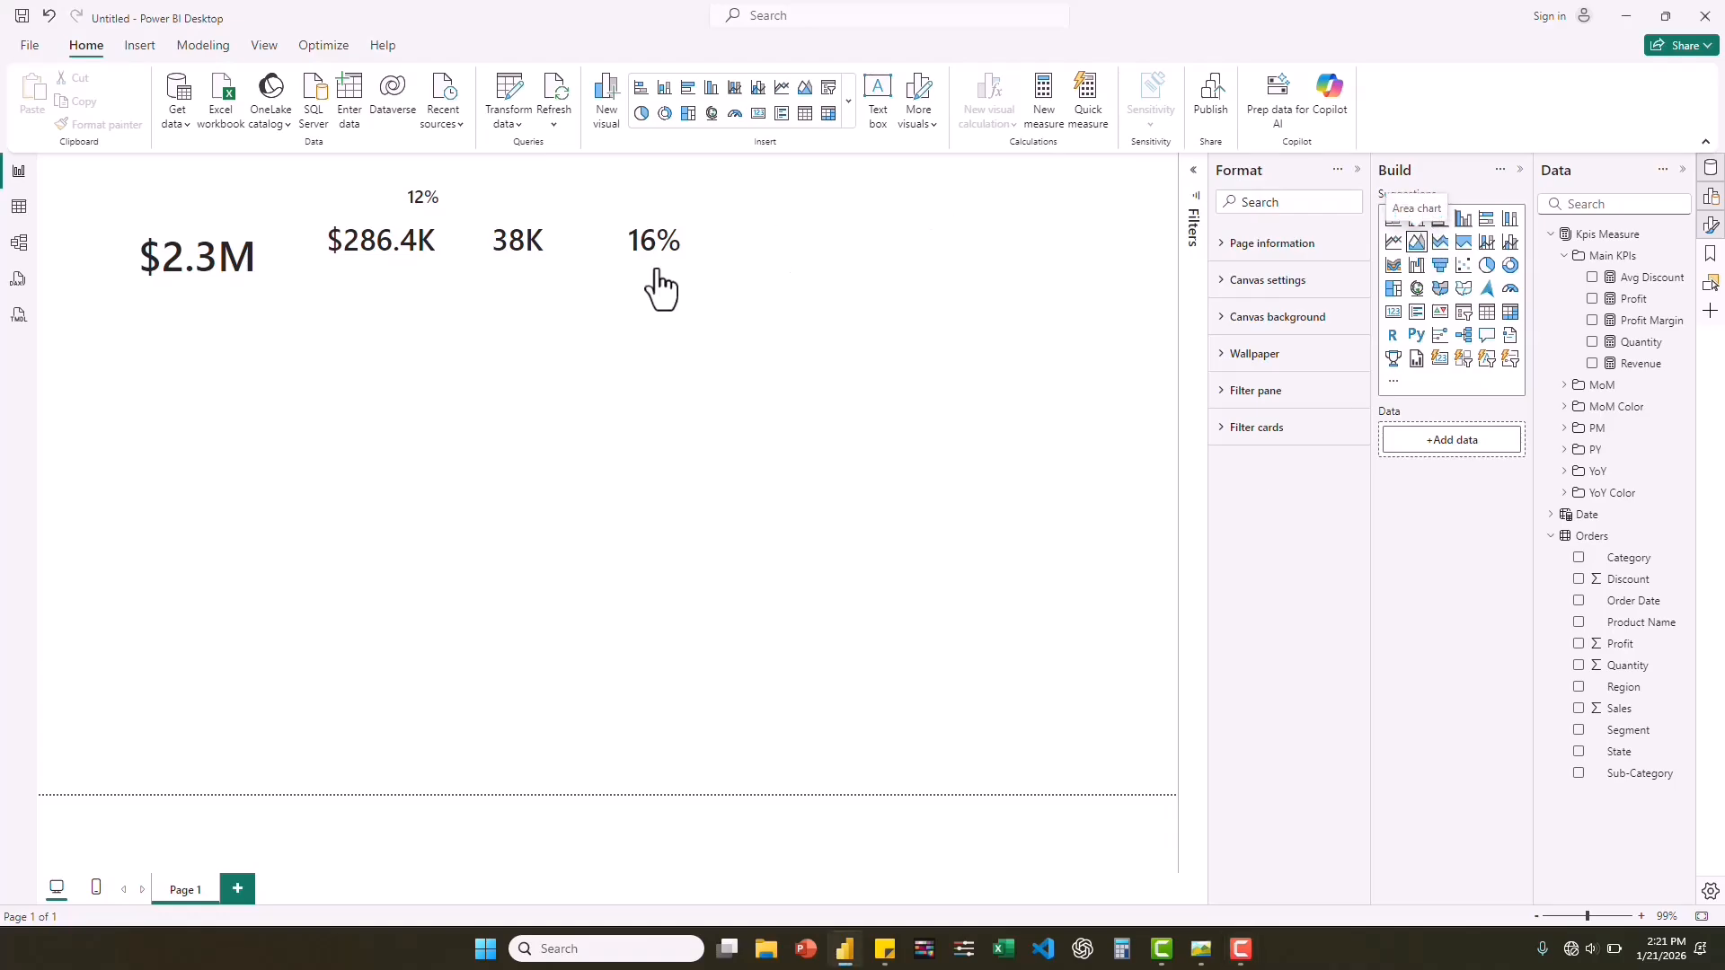
Place an area chart just below the Revenue card and widen it.
drag(259, 386, 262, 381)
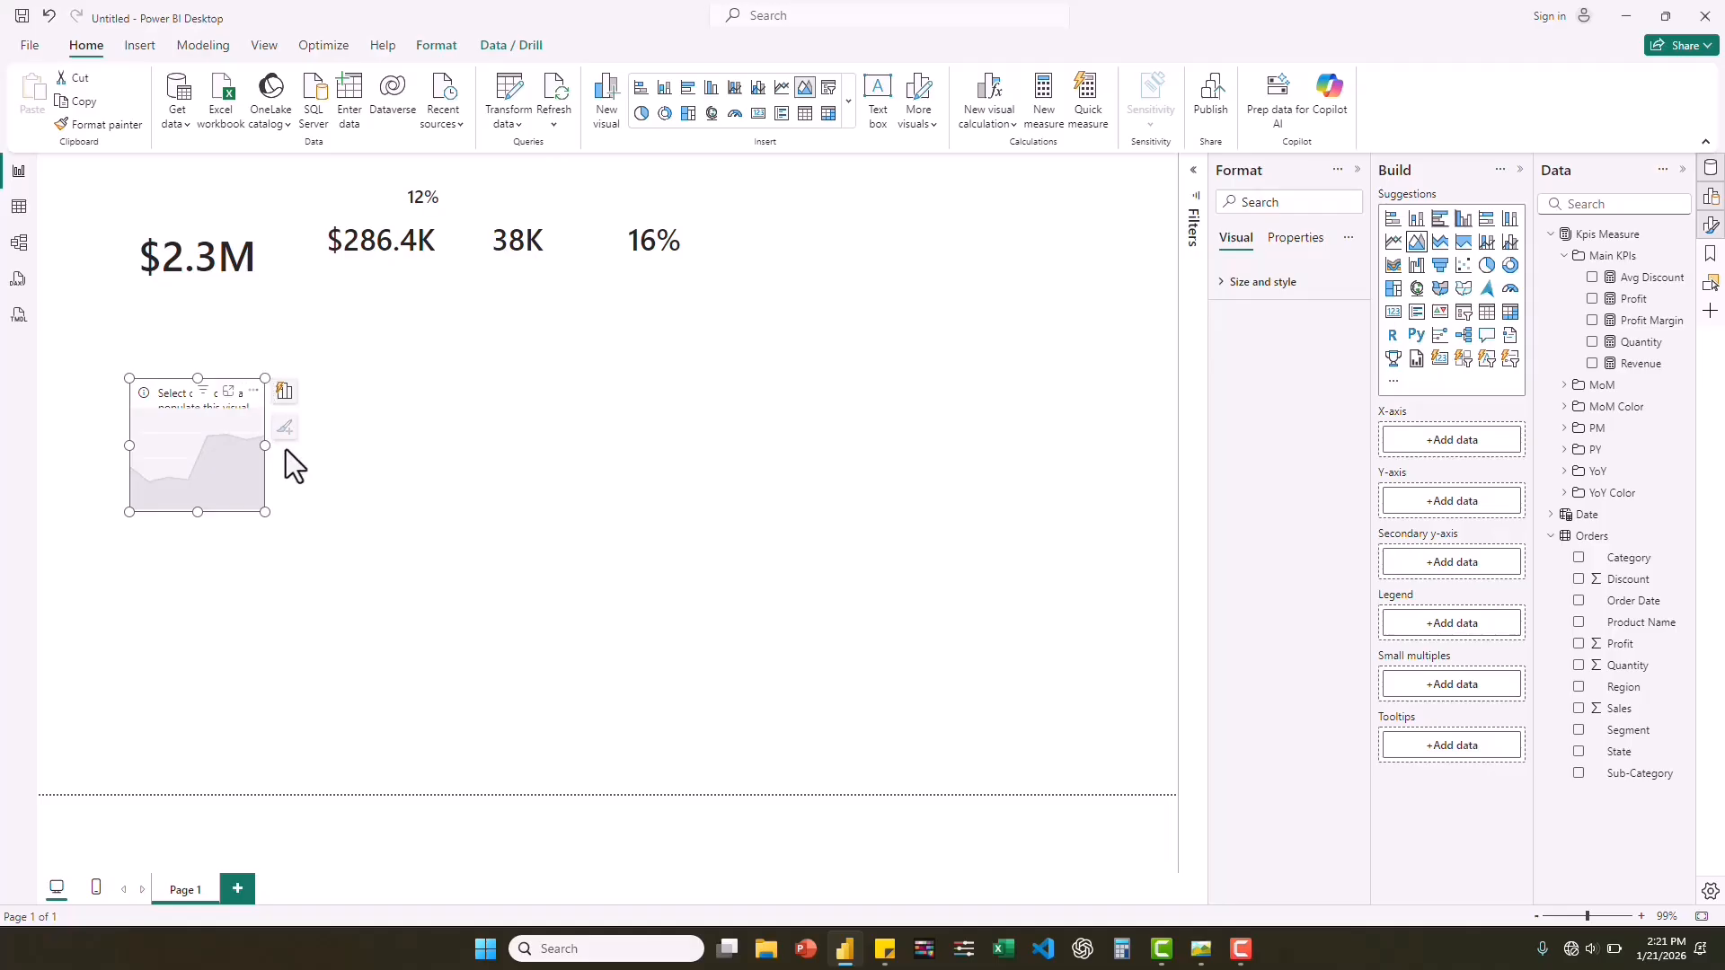
drag(265, 446, 364, 452)
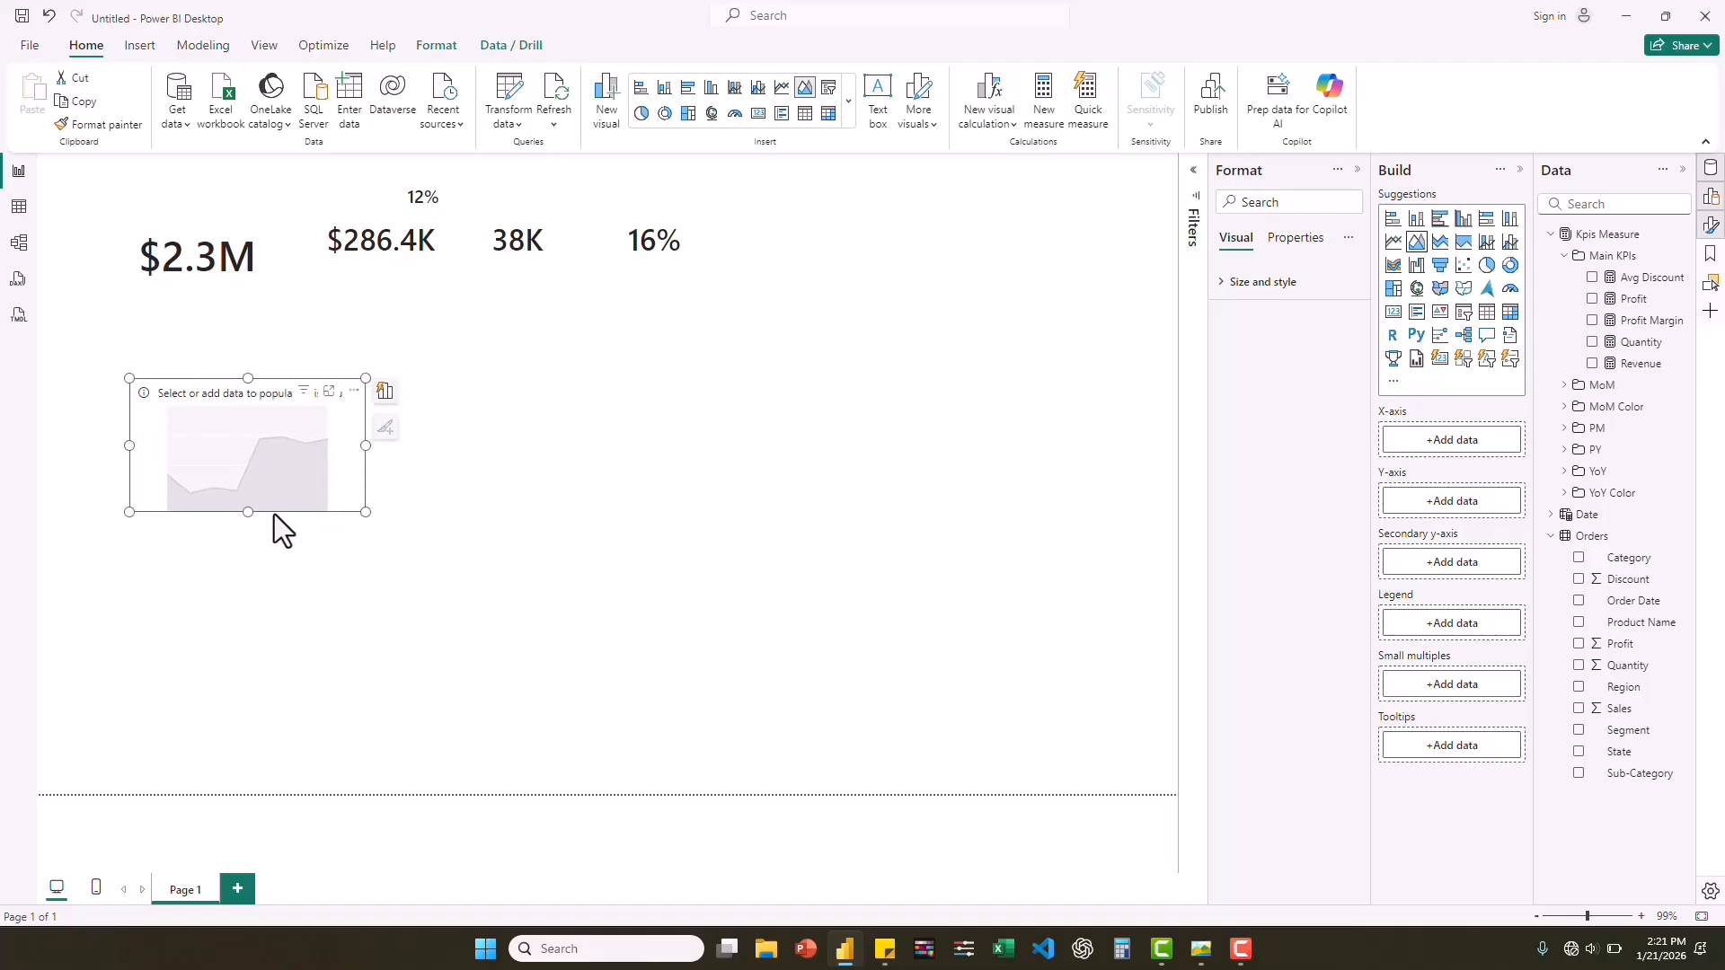
drag(273, 514, 262, 460)
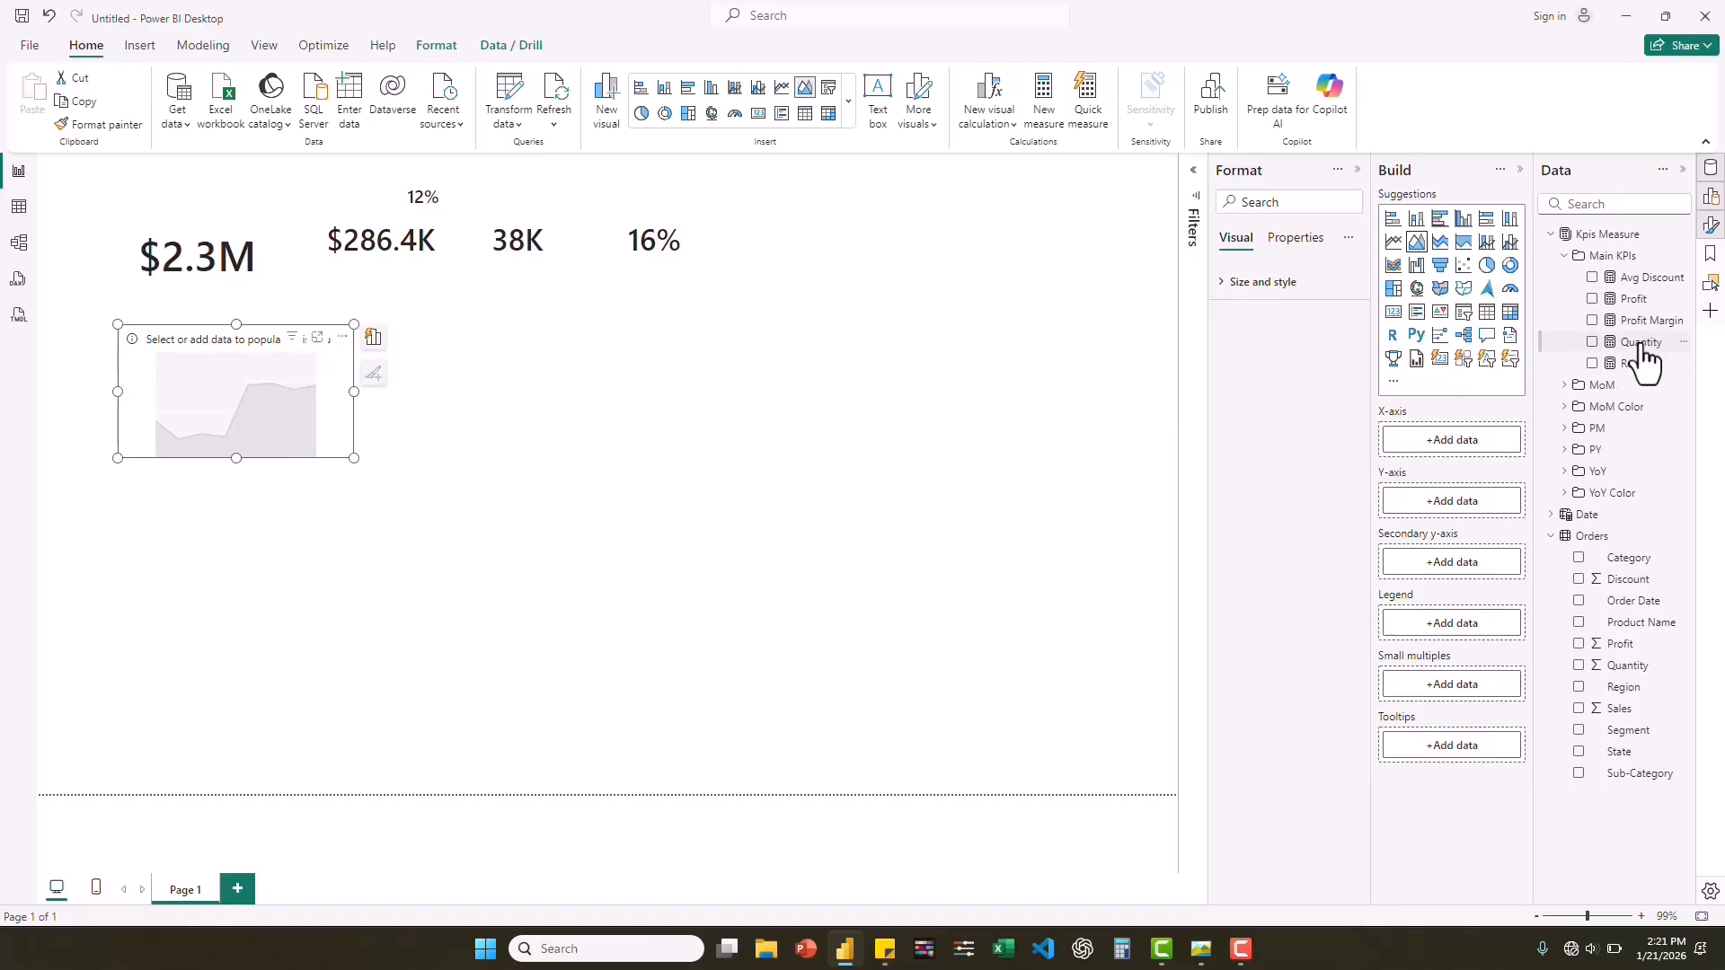
Plot Revenue over the Date Hierarchy in the area chart, then shrink it and center it under the Revenue card.
click(1552, 515)
drag(1622, 557, 1480, 442)
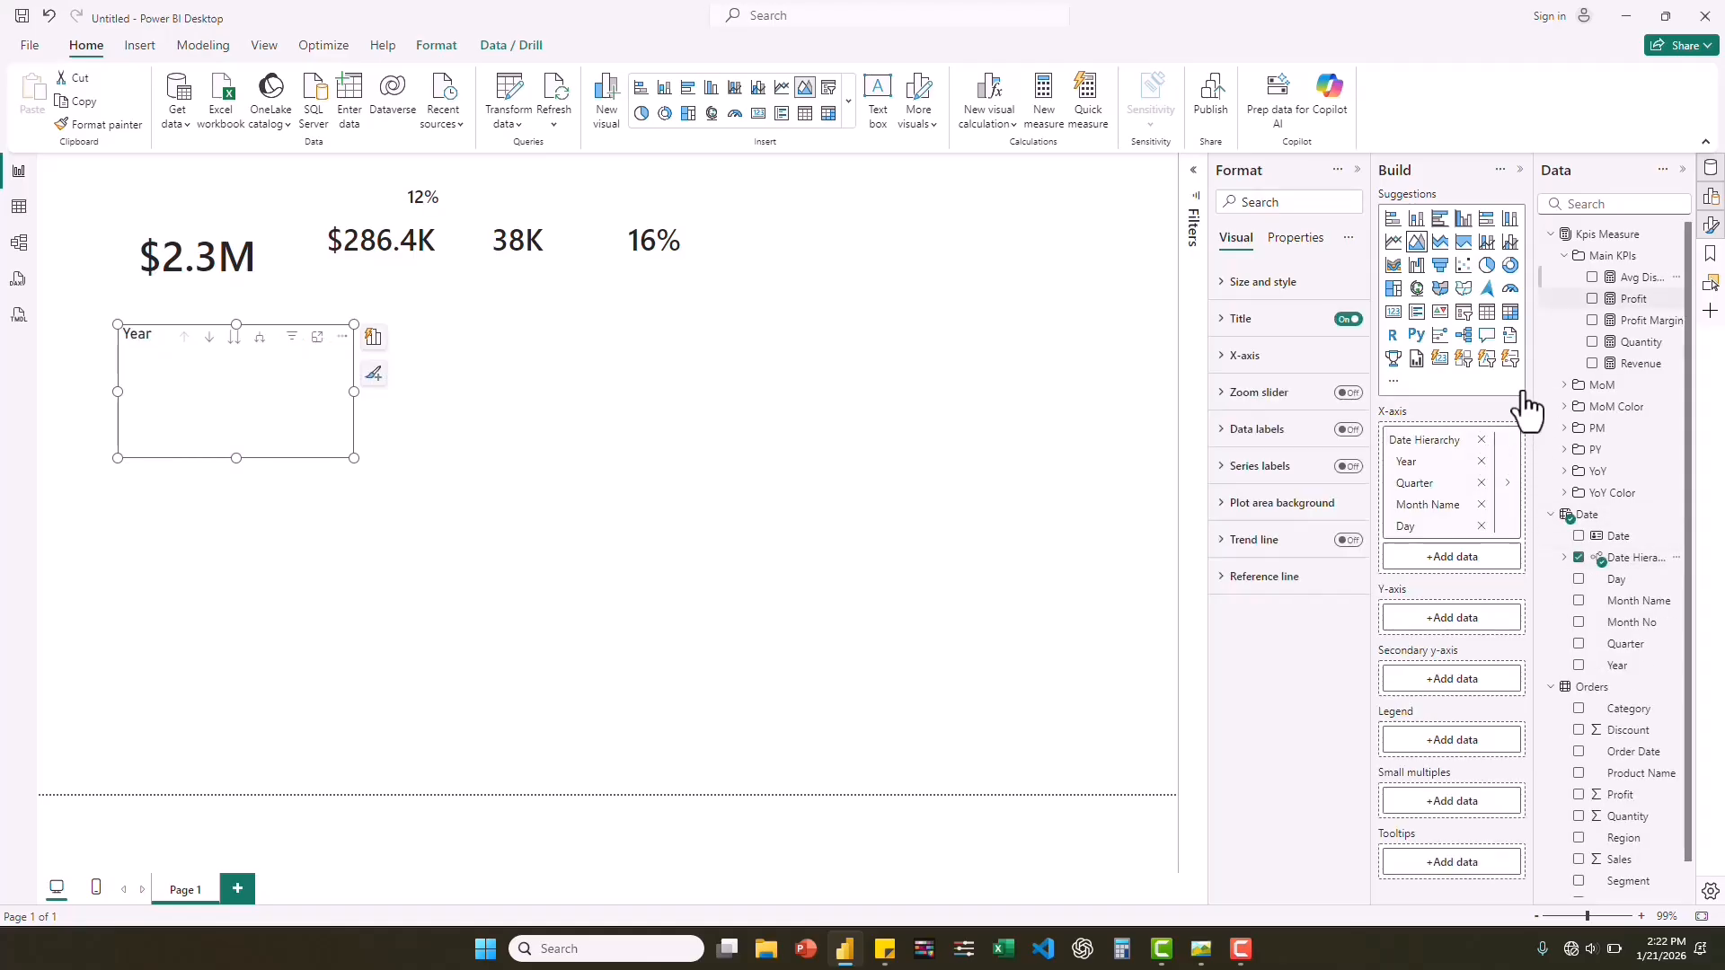
drag(1625, 377, 1463, 620)
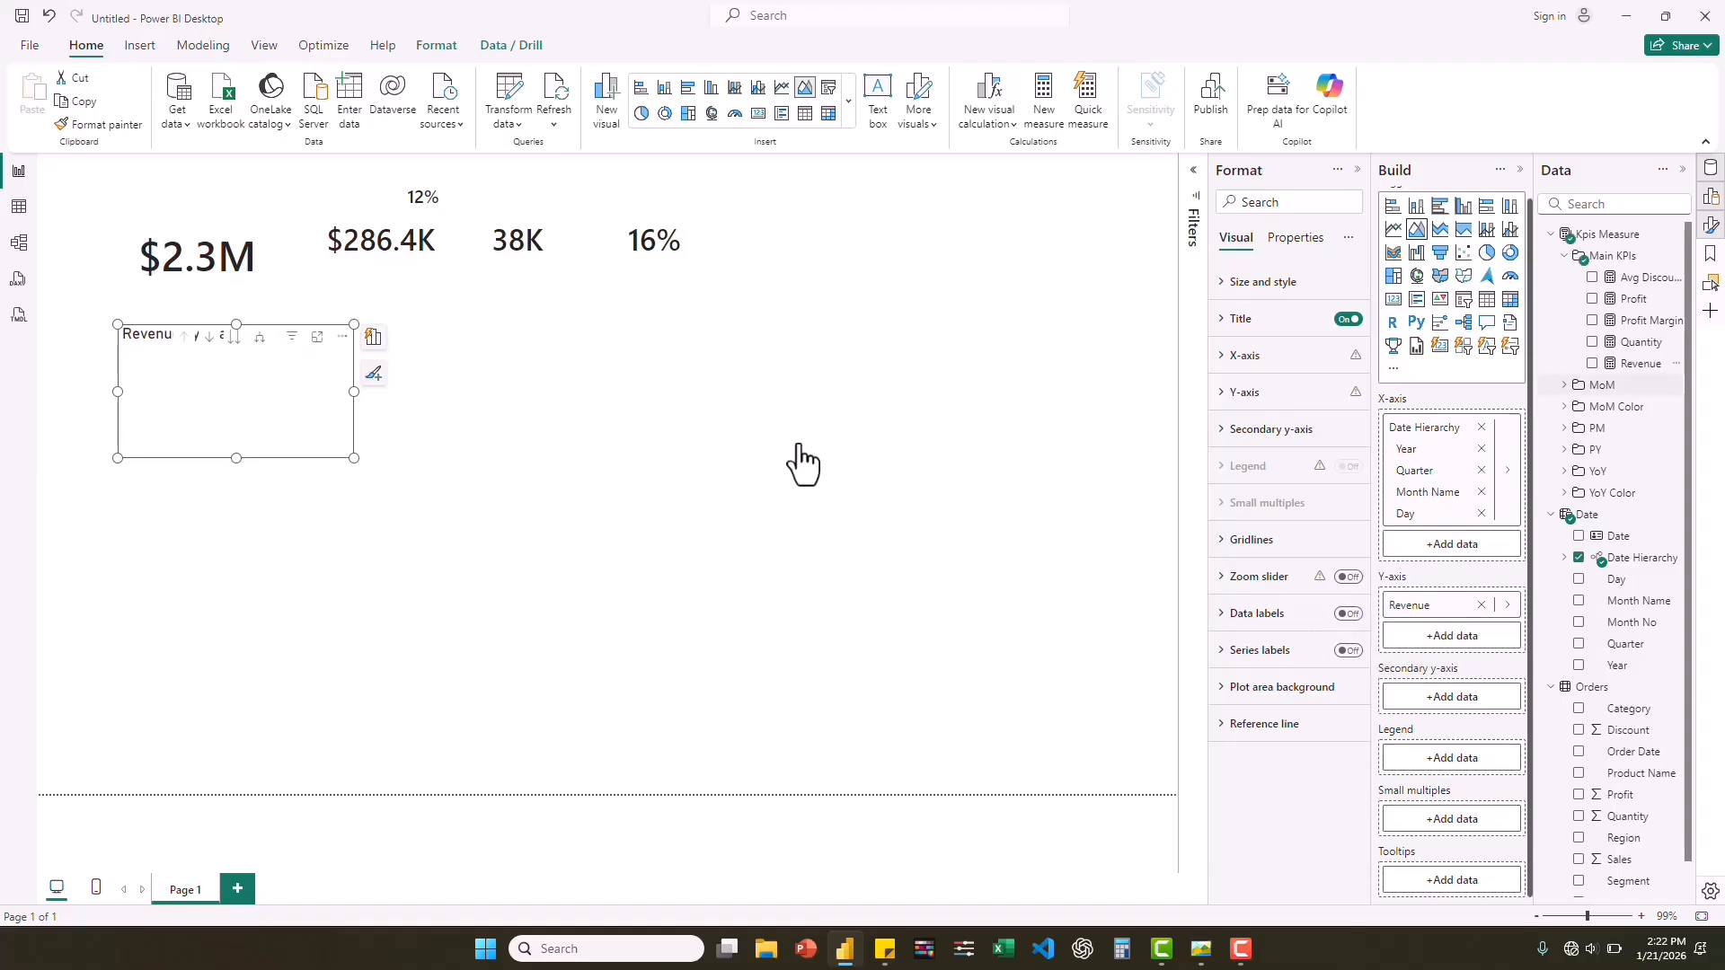
drag(353, 458, 313, 451)
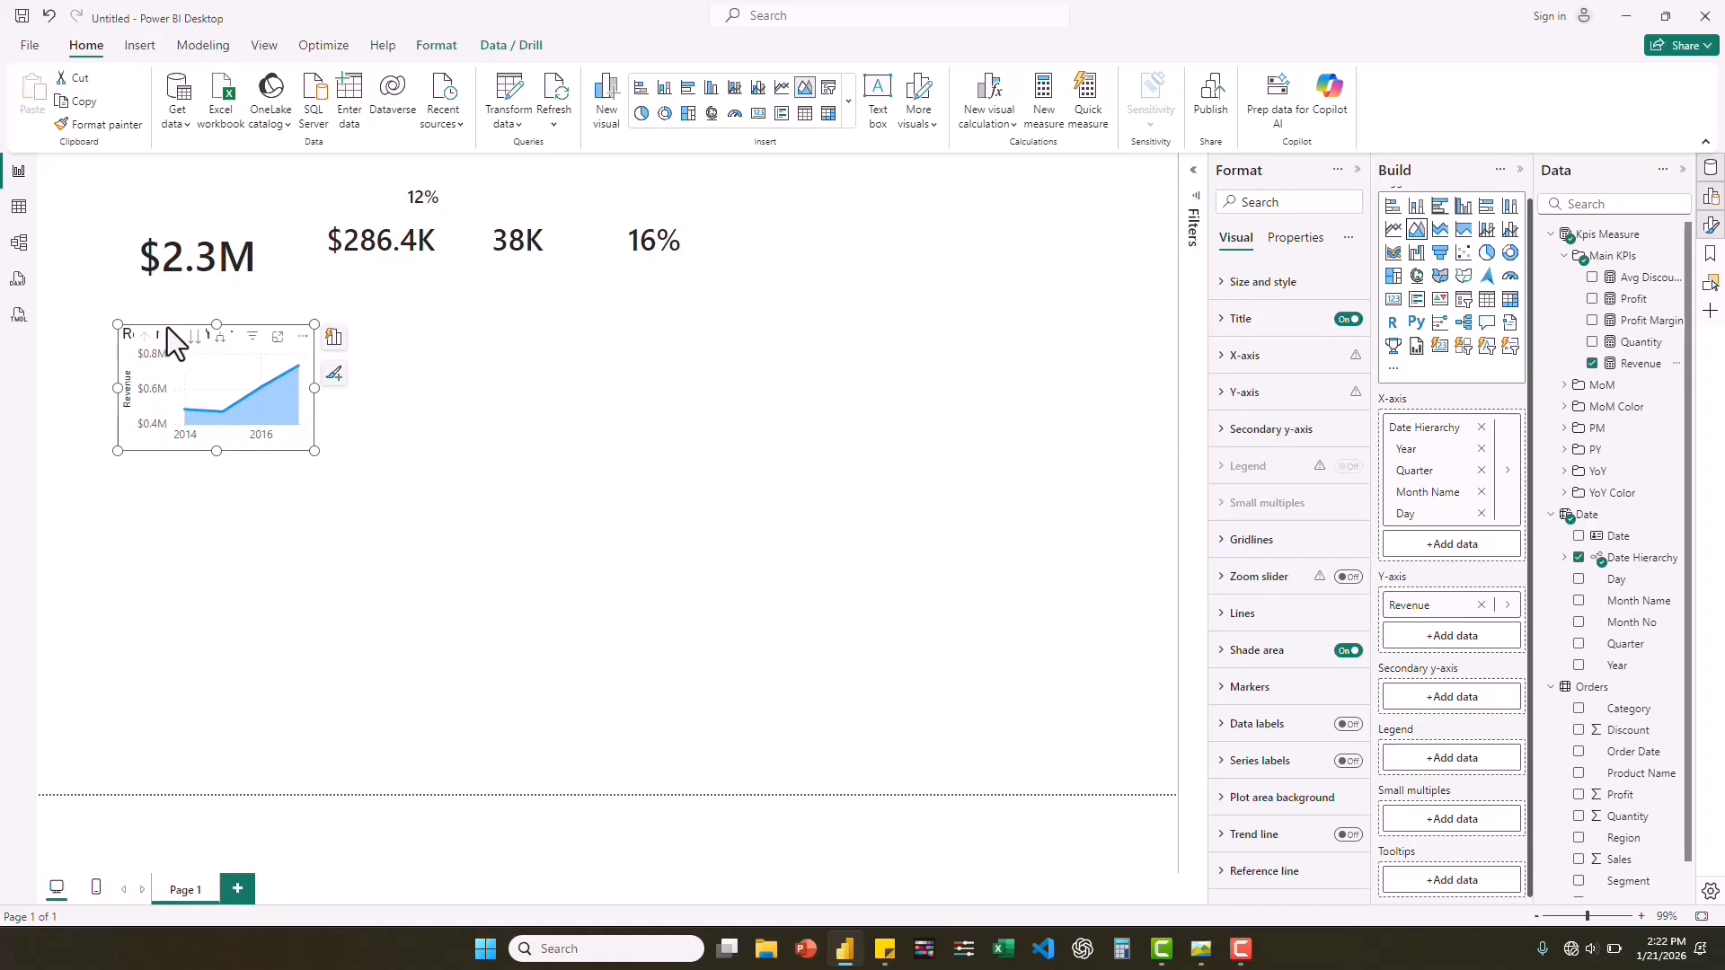
drag(167, 328, 153, 311)
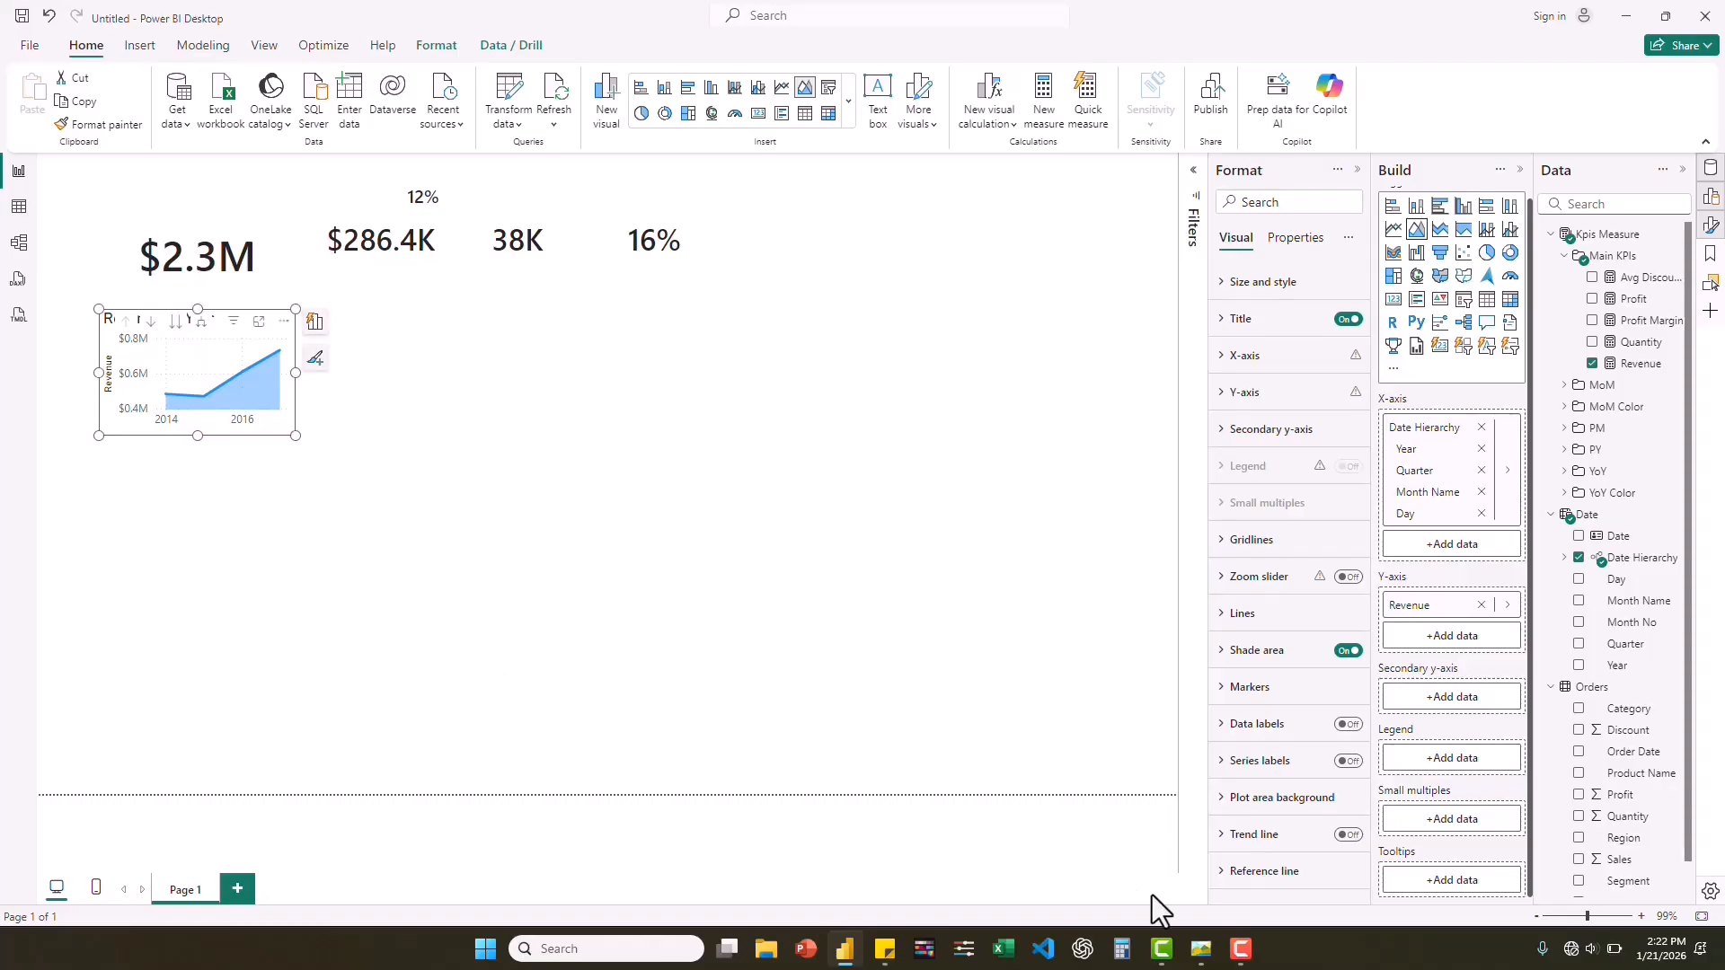
Add a donut chart below the area chart with Segment as legend and Revenue as values, and widen it slightly.
click(826, 532)
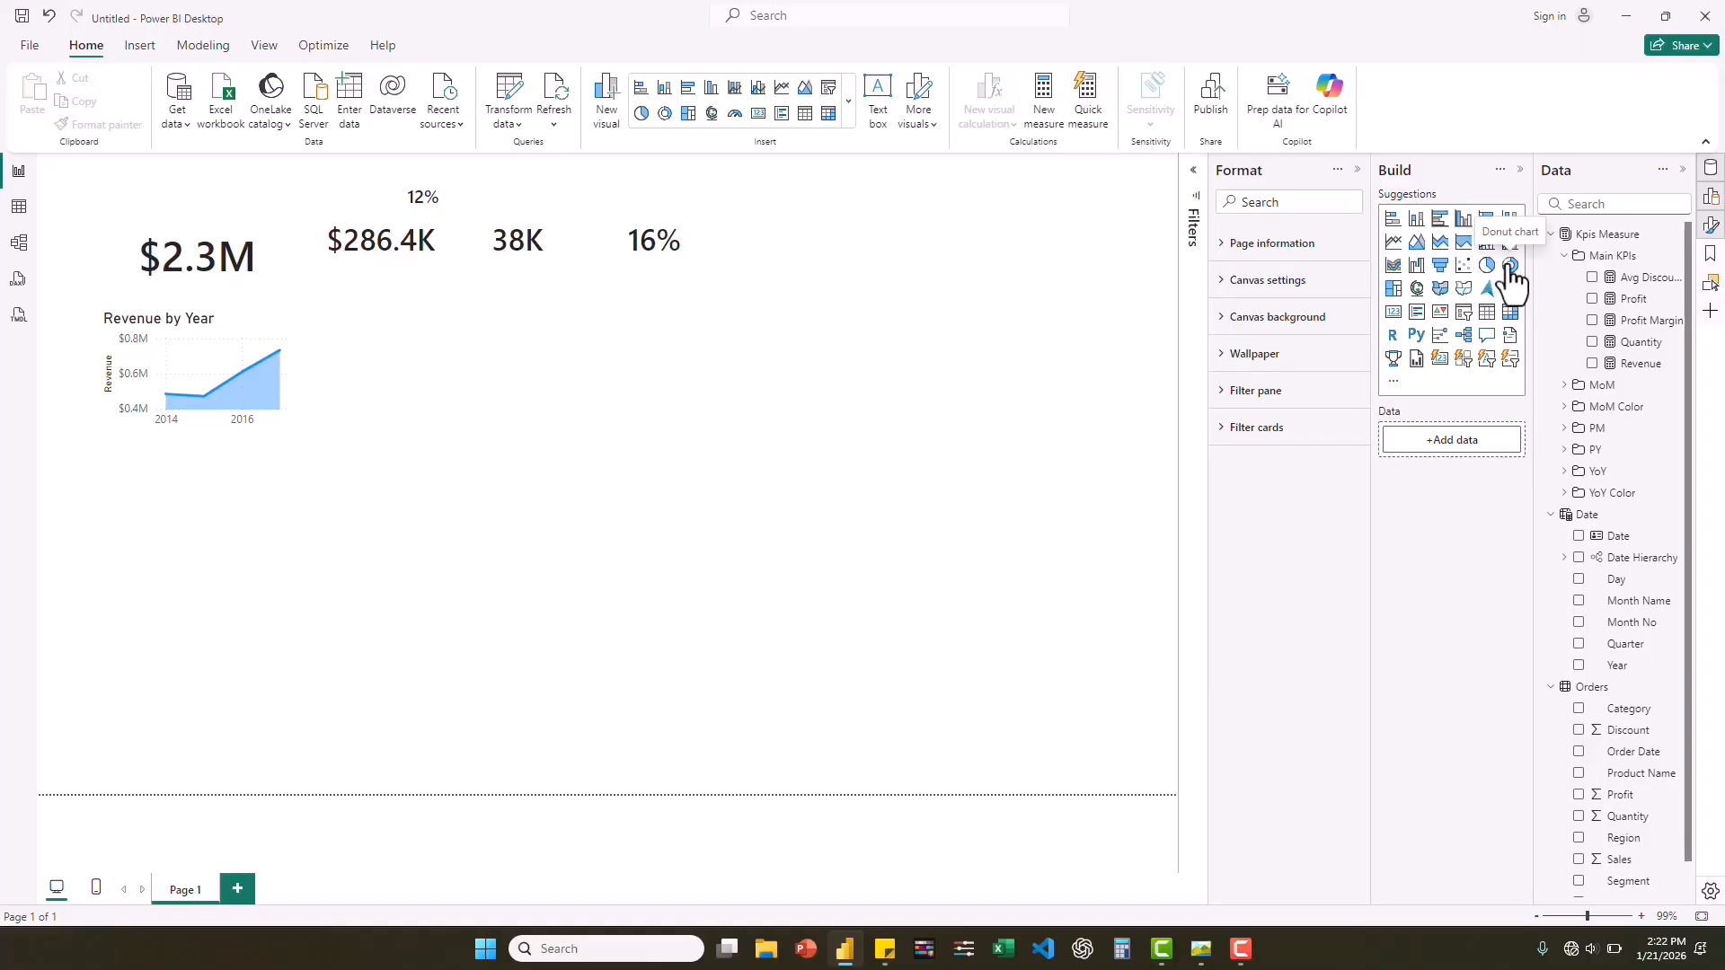
click(1511, 266)
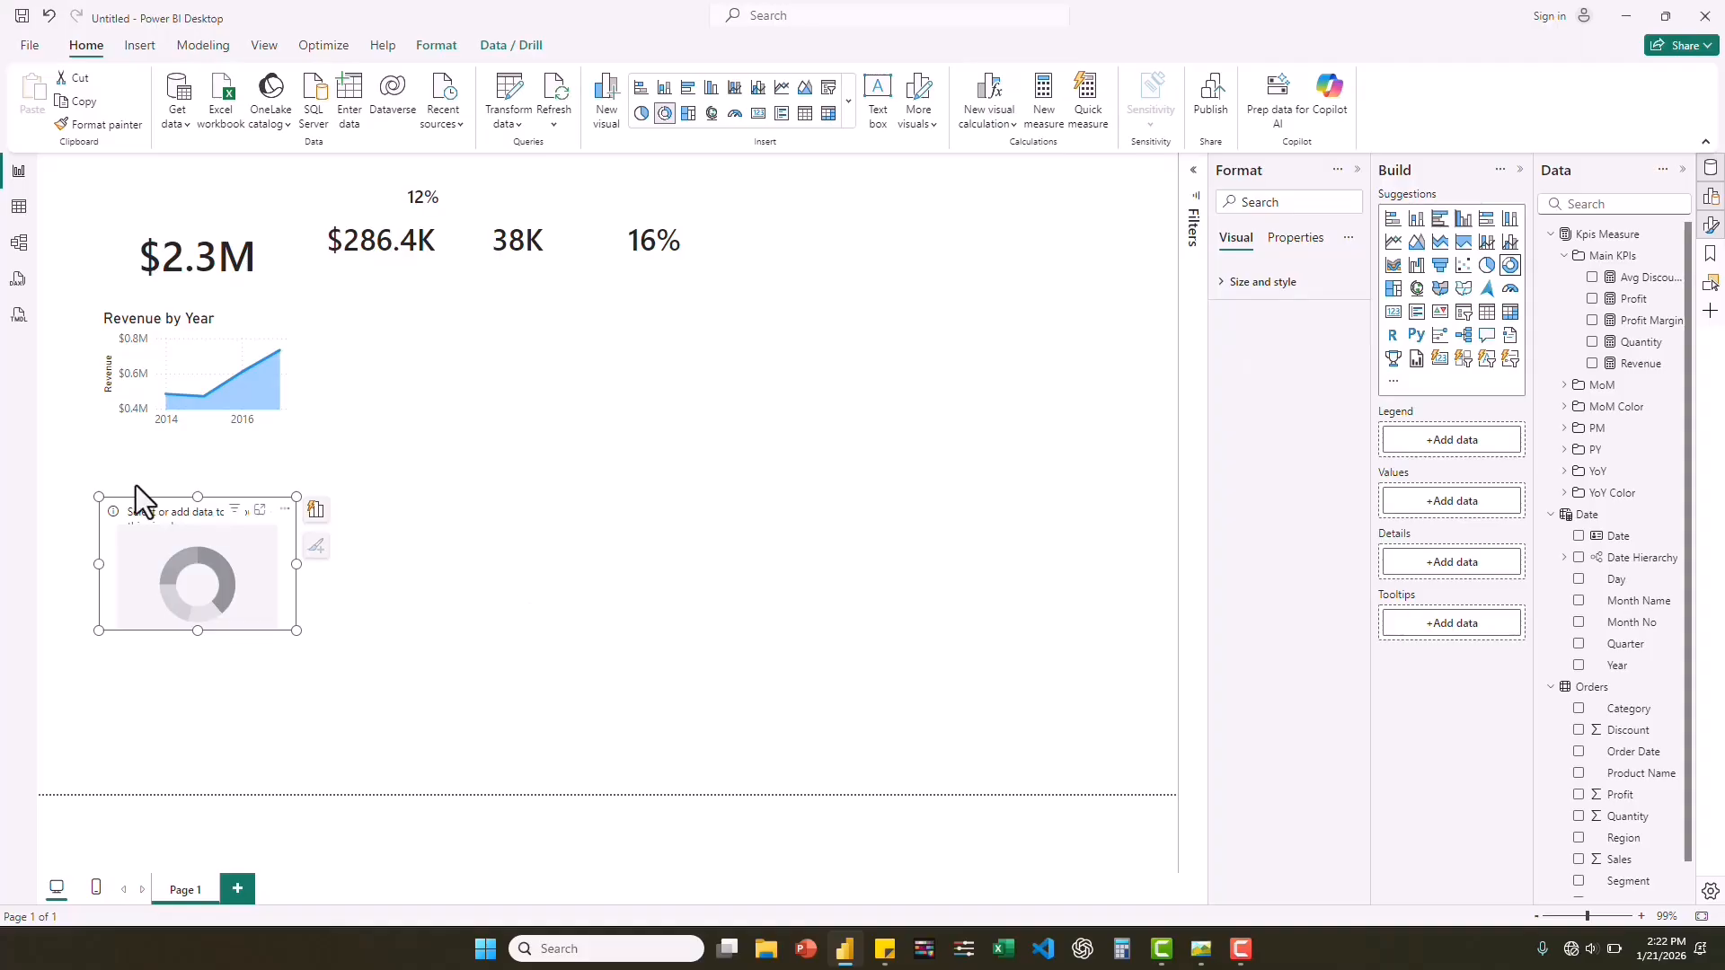
drag(165, 499, 169, 467)
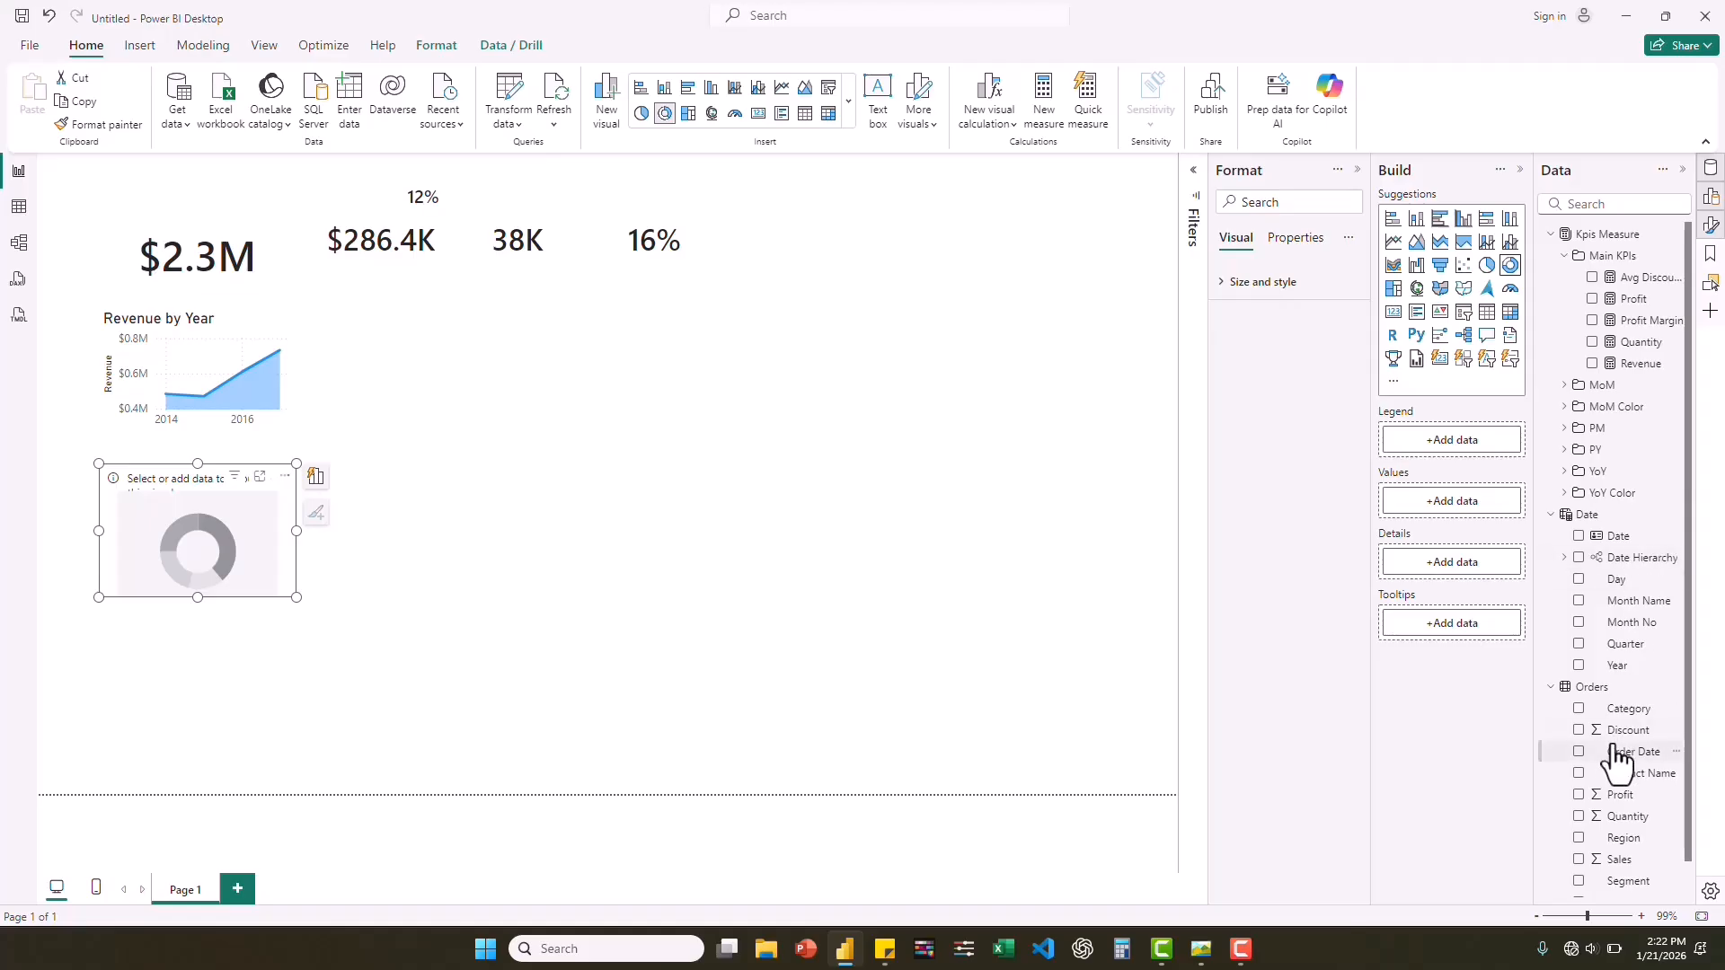
drag(1629, 890, 1469, 444)
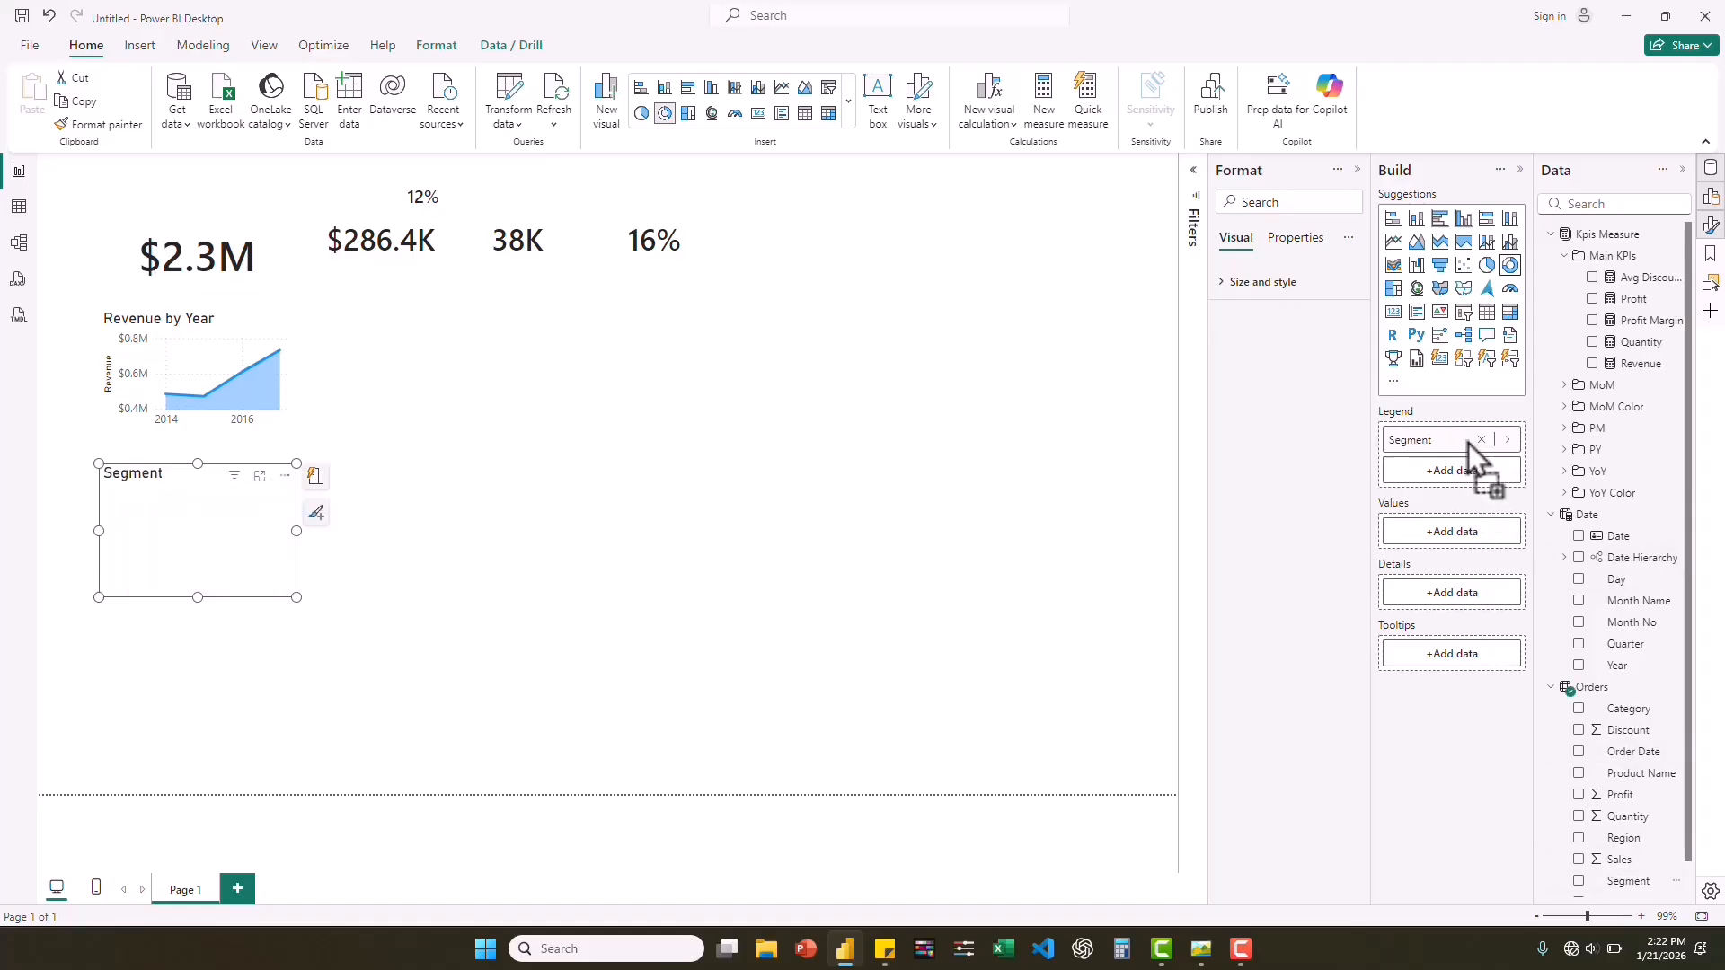
drag(1629, 374, 1457, 541)
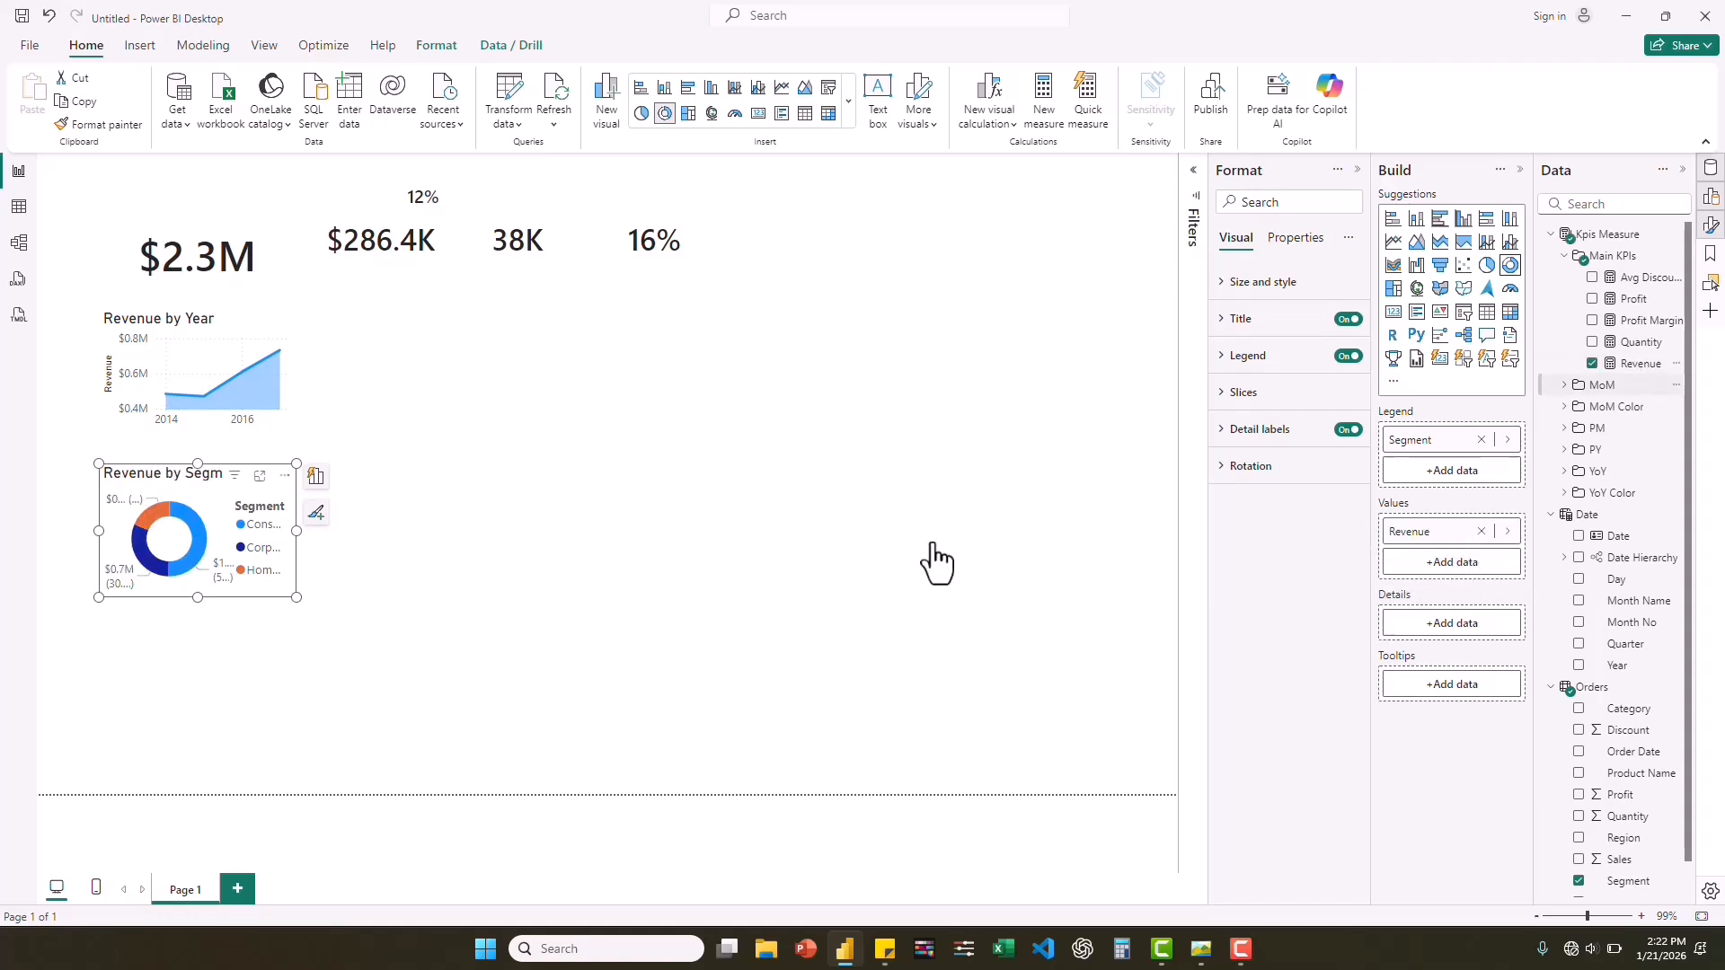
drag(296, 531, 314, 531)
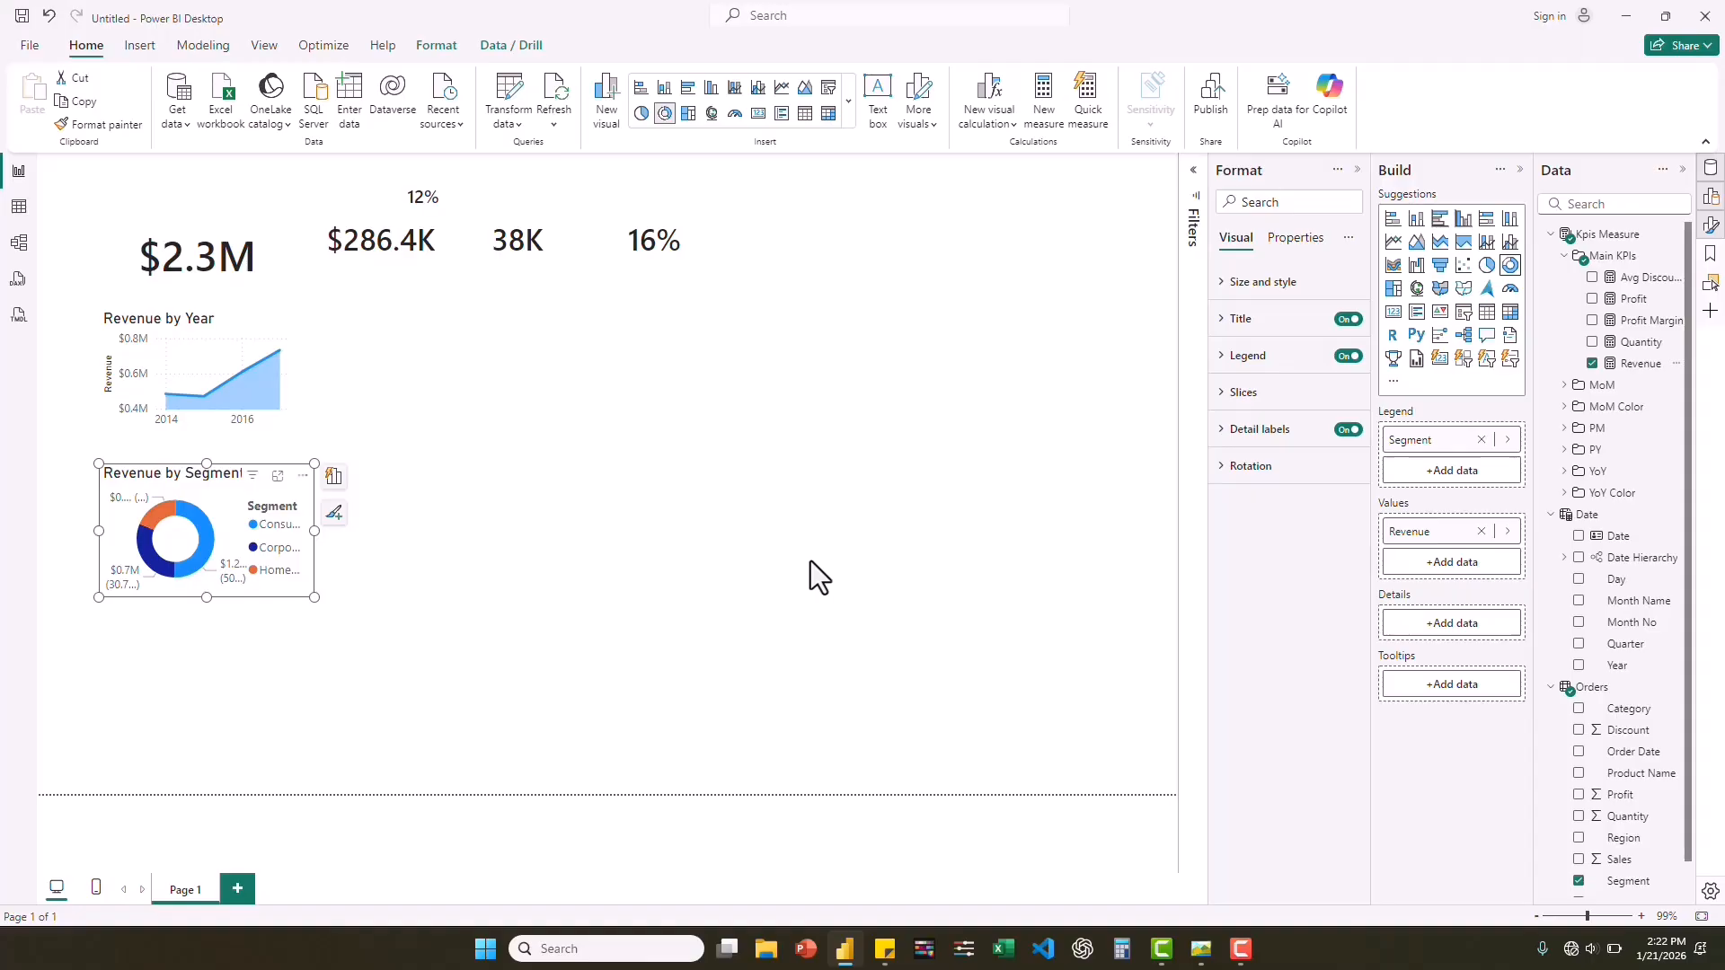
Add a scatter chart below the donut chart with Discount on the x-axis and Quantity on the y-axis.
click(1150, 314)
click(1464, 266)
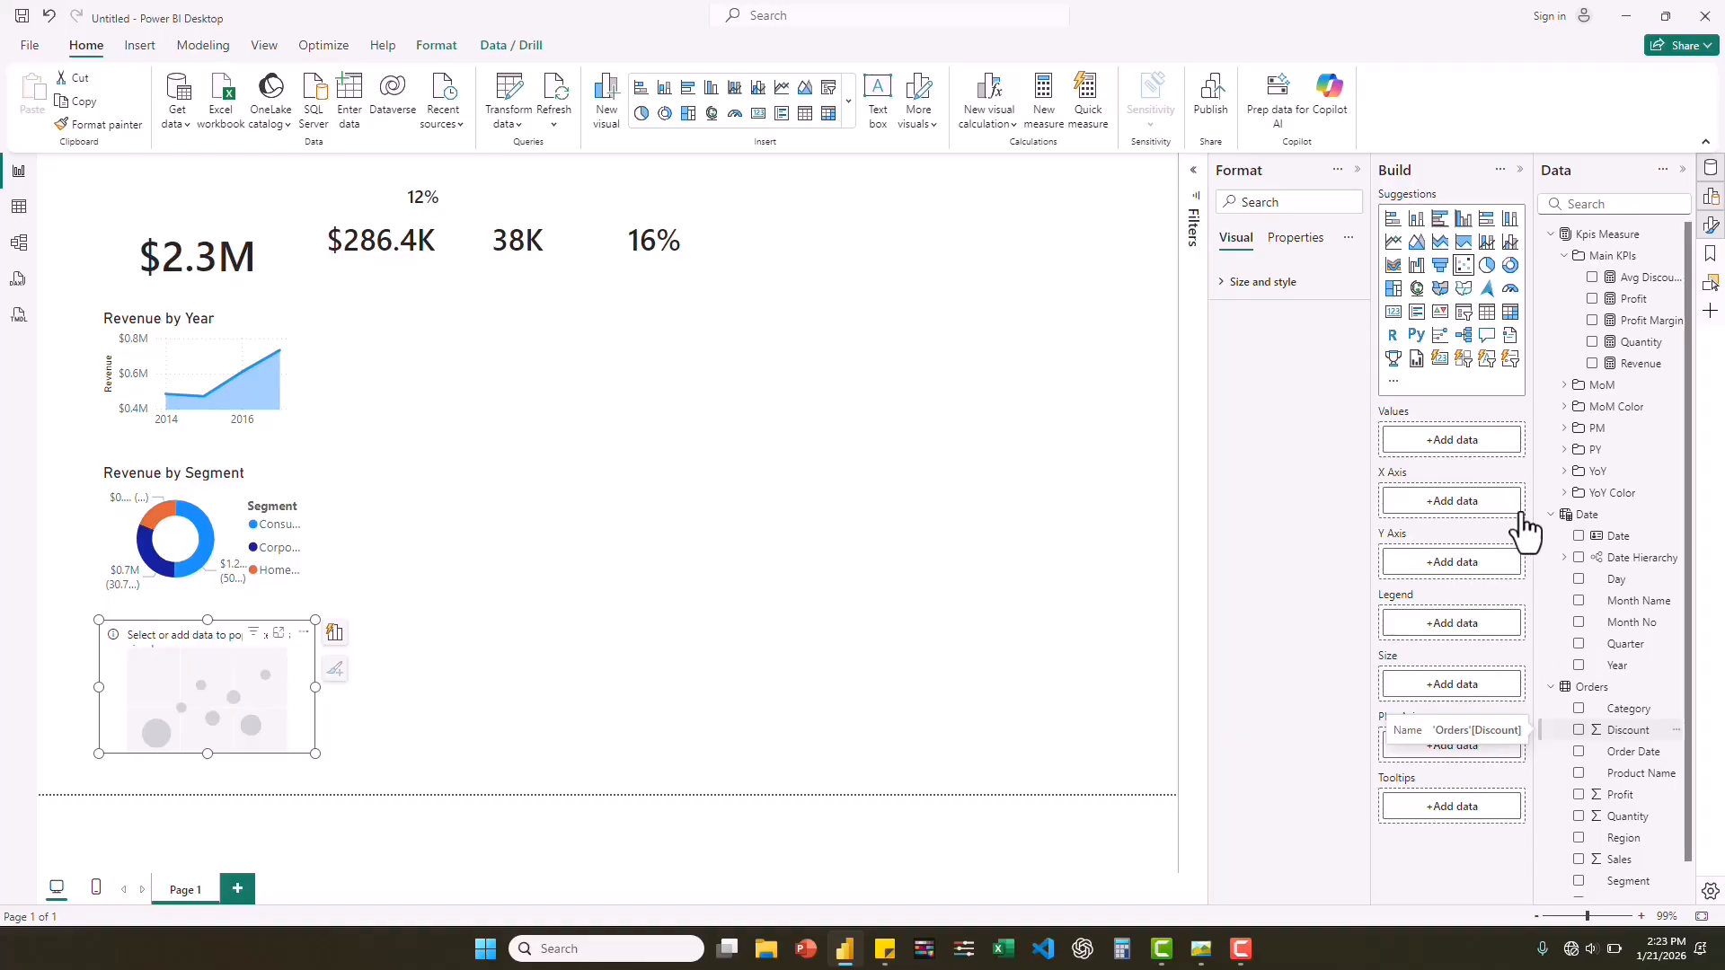
drag(1594, 716, 1479, 504)
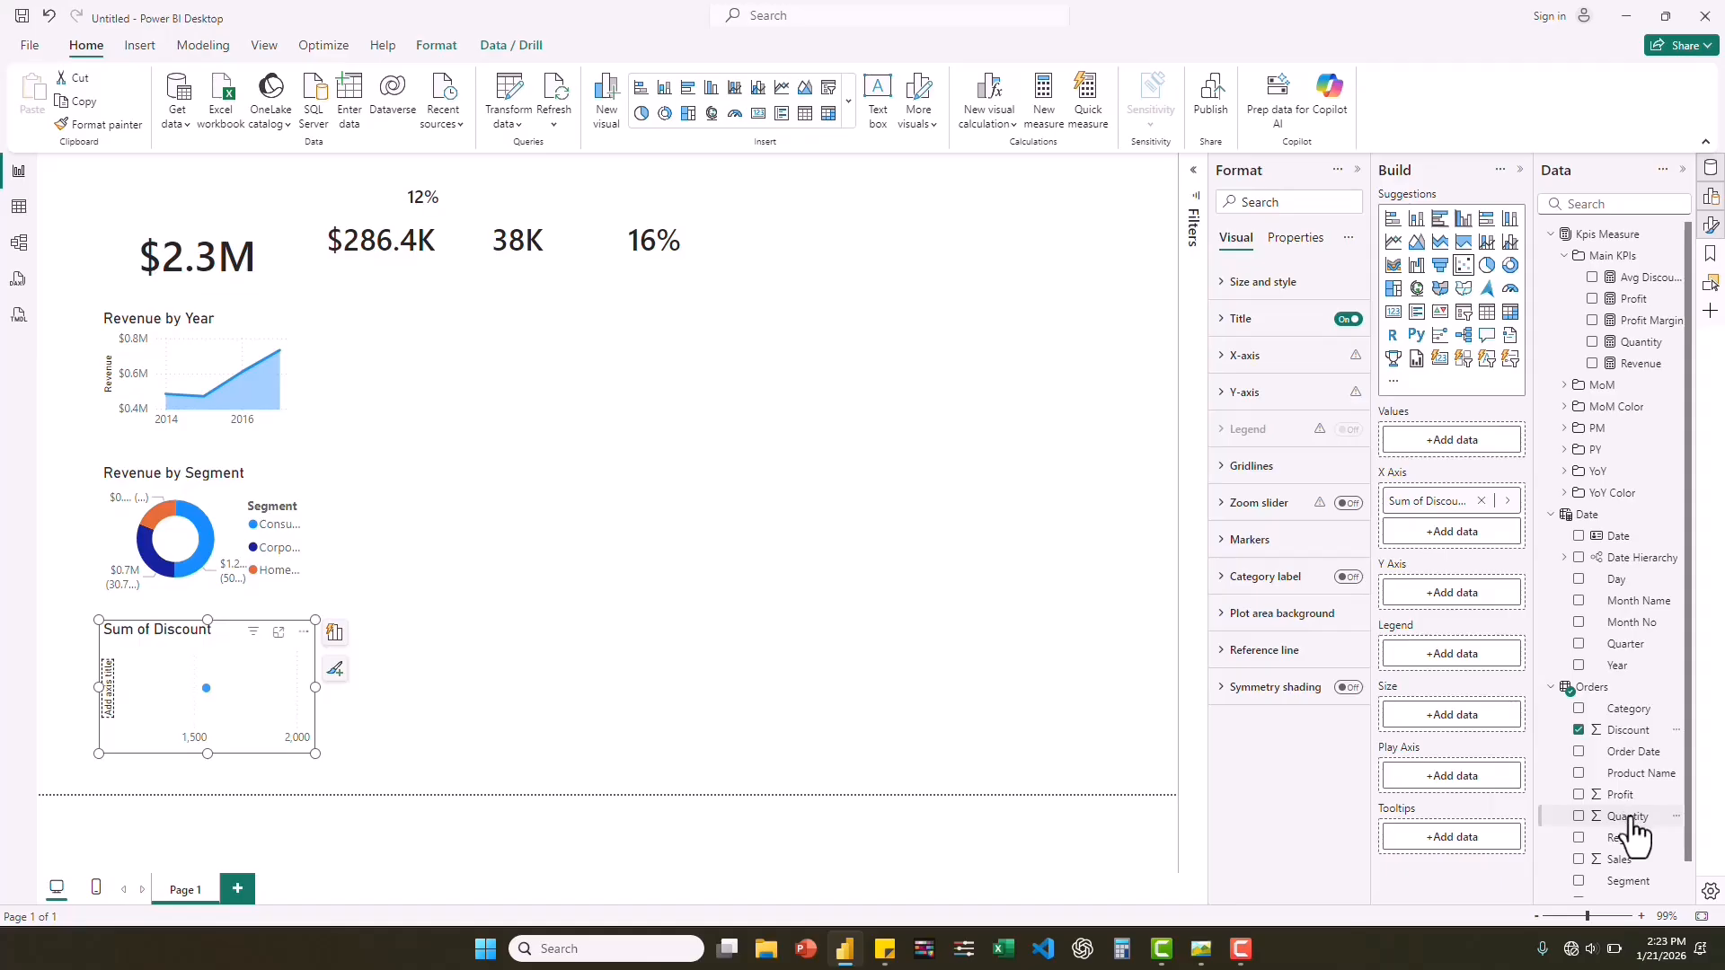
drag(1629, 818, 1473, 596)
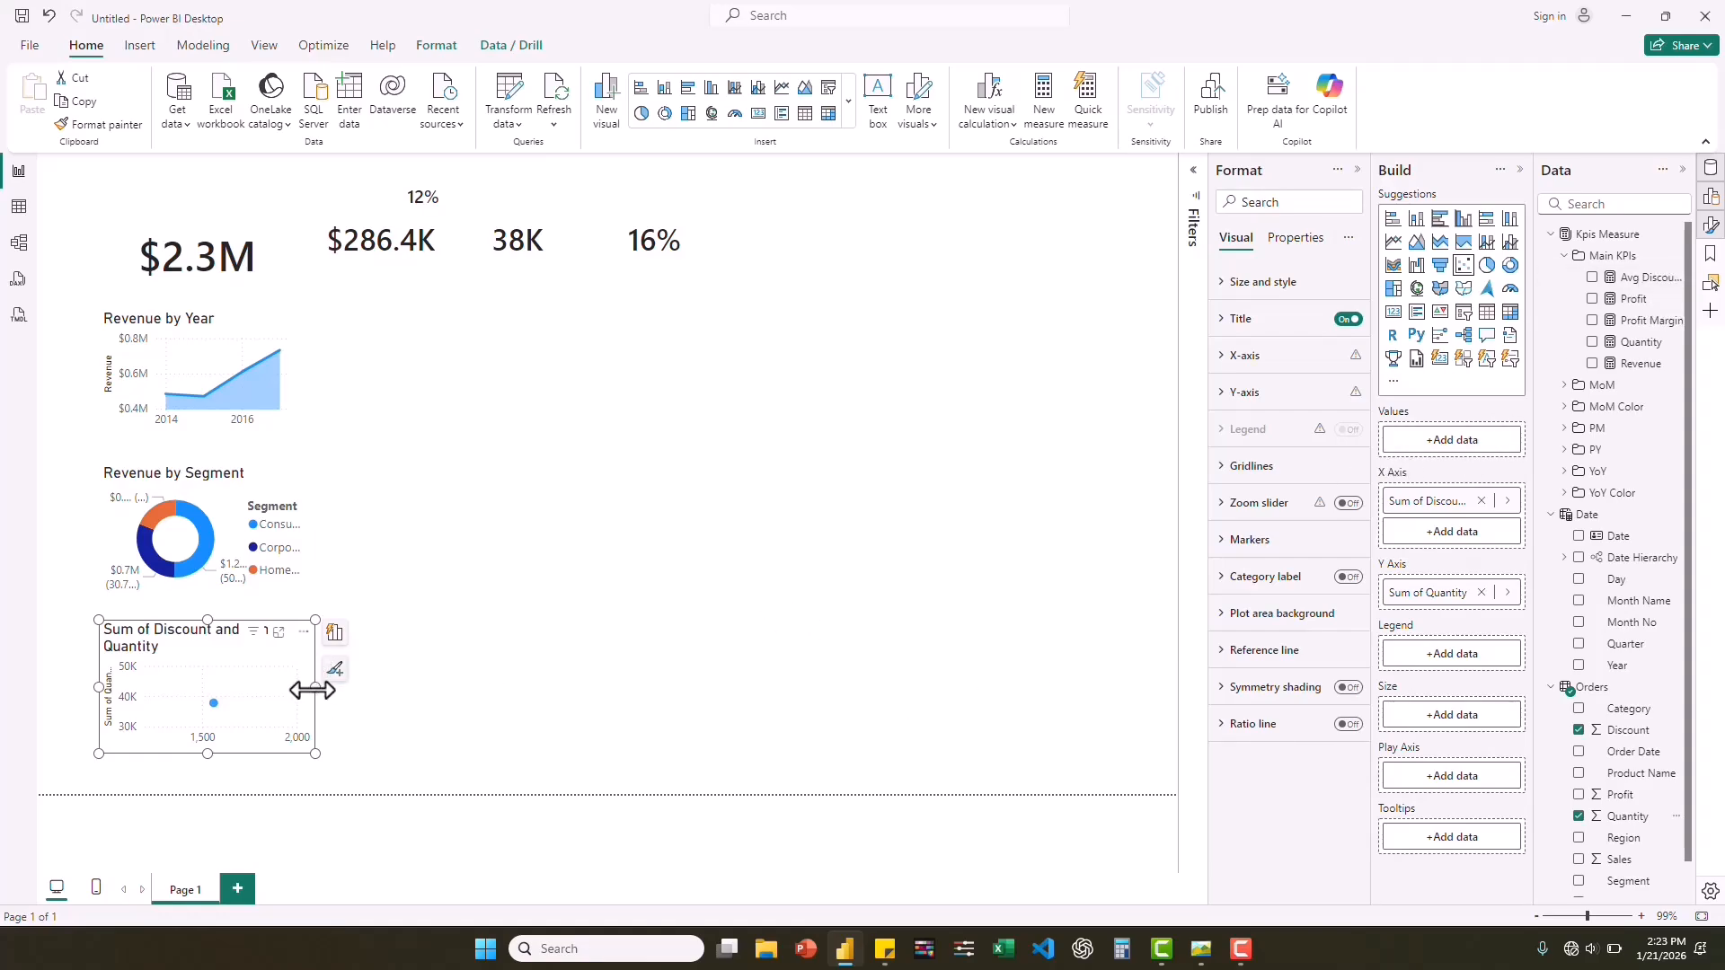
Add Product Name to the scatter chart's values, turn on its trend line and make the chart slightly wider than the donut chart.
drag(315, 688, 388, 687)
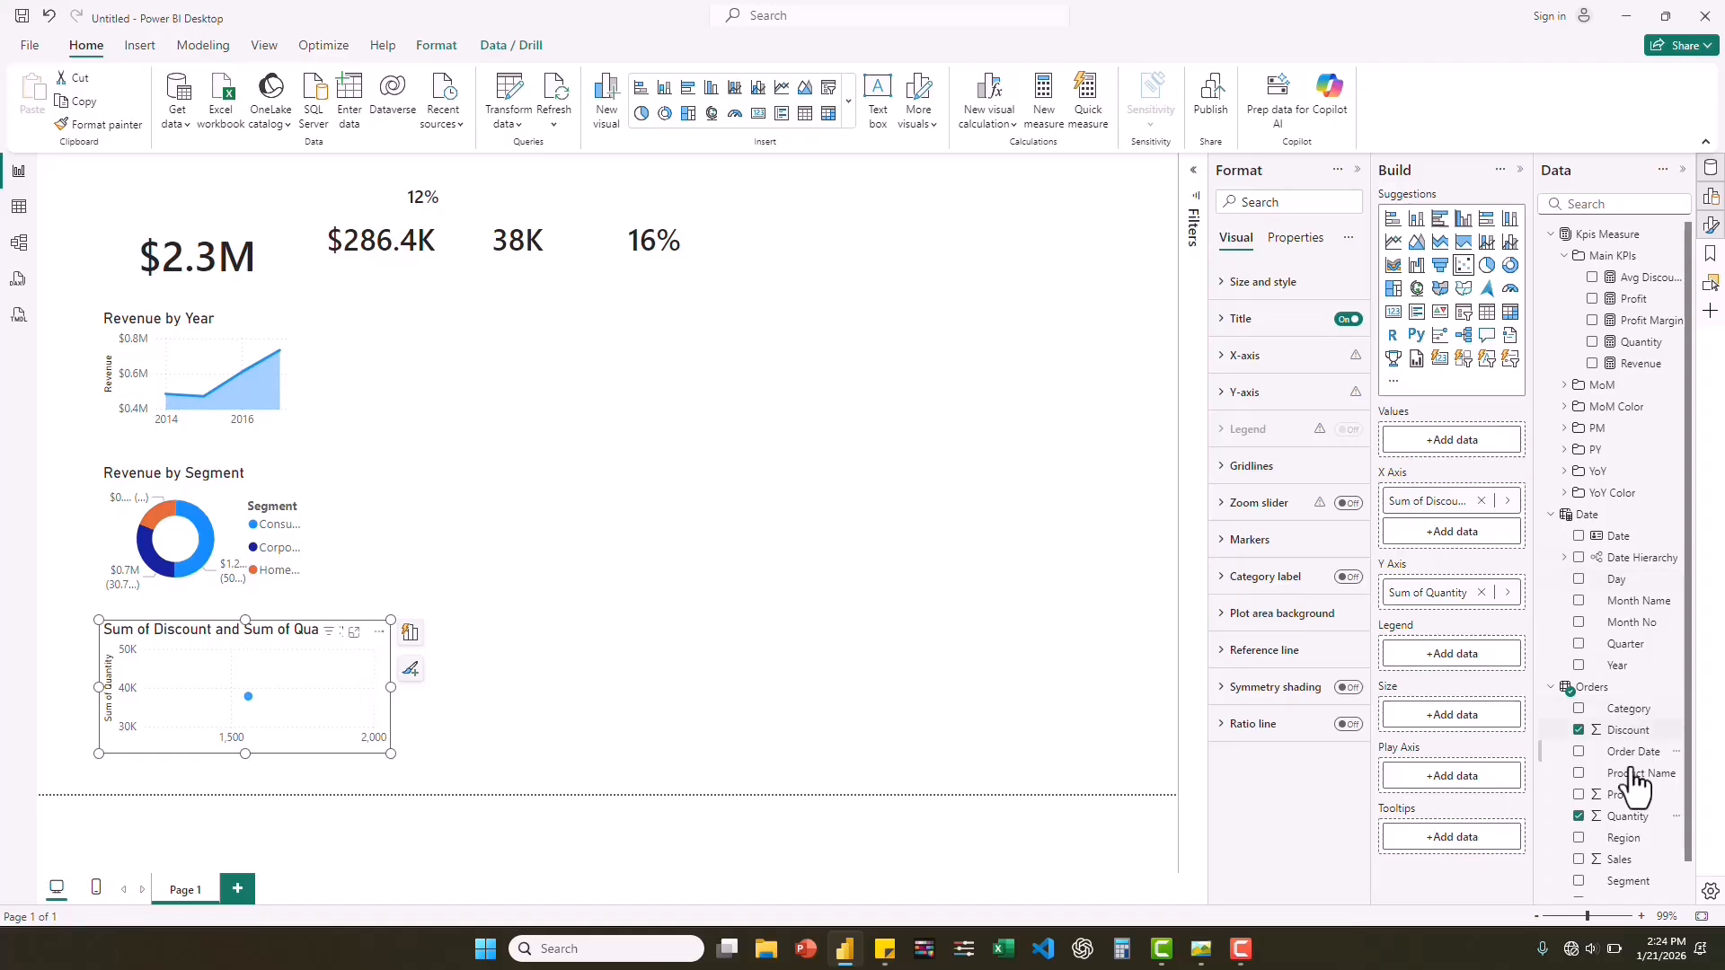
drag(1633, 775, 1488, 446)
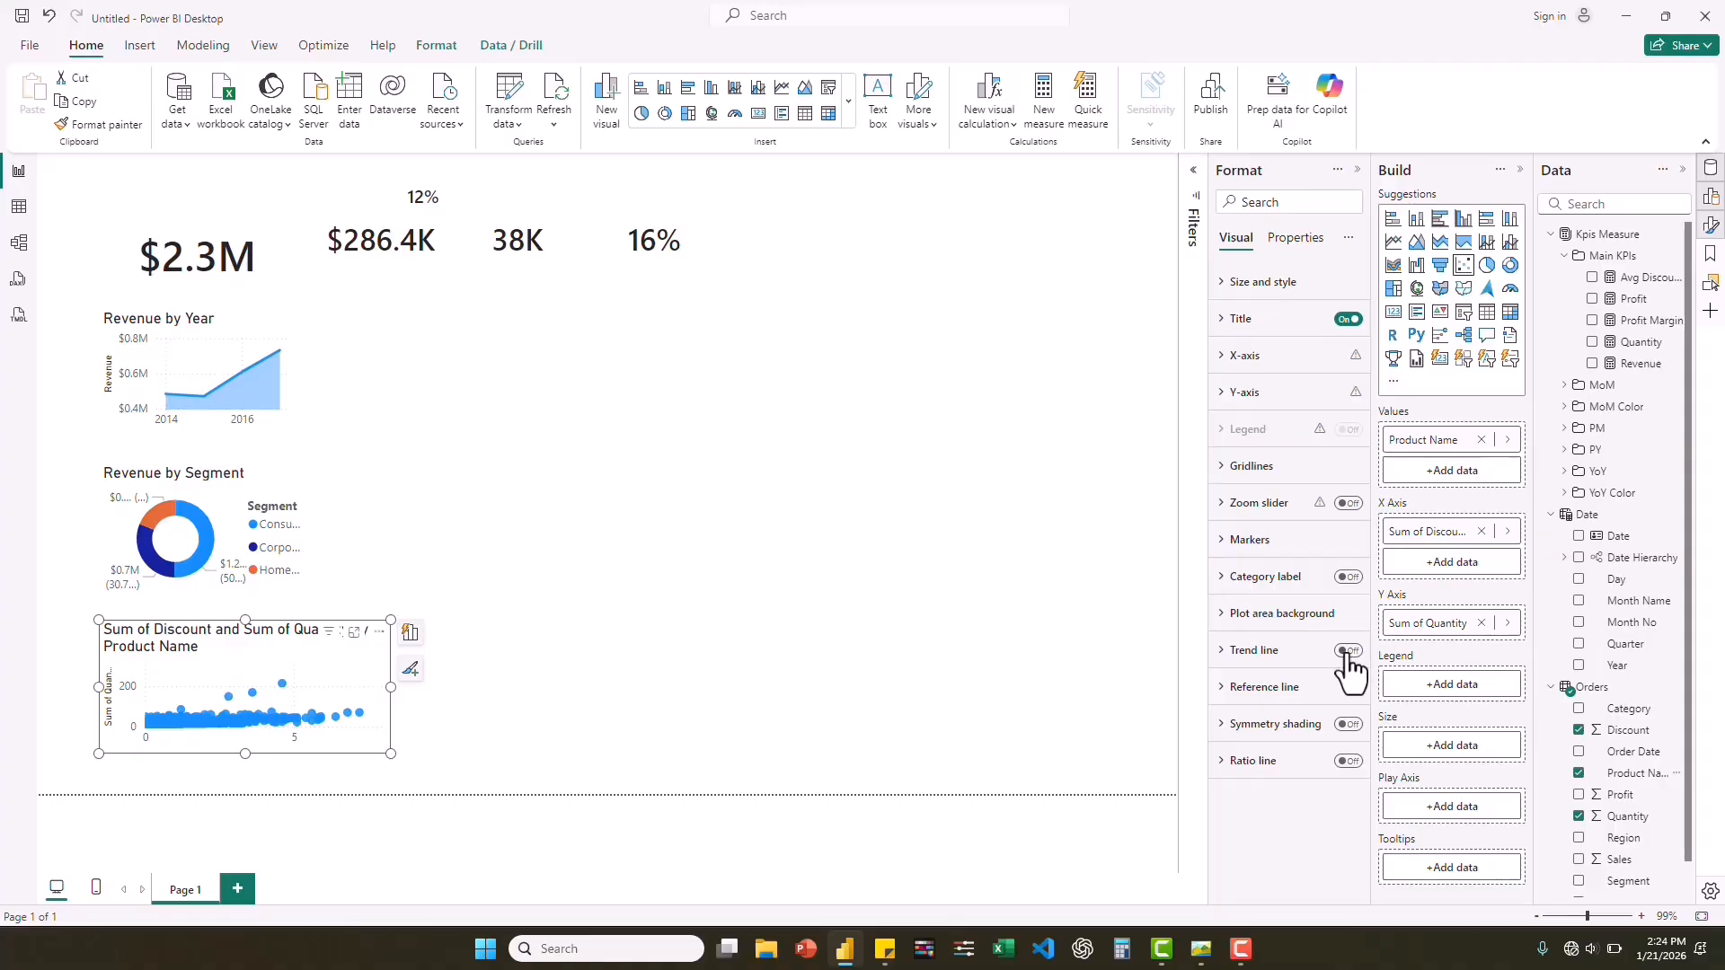
click(1348, 651)
drag(391, 685, 325, 686)
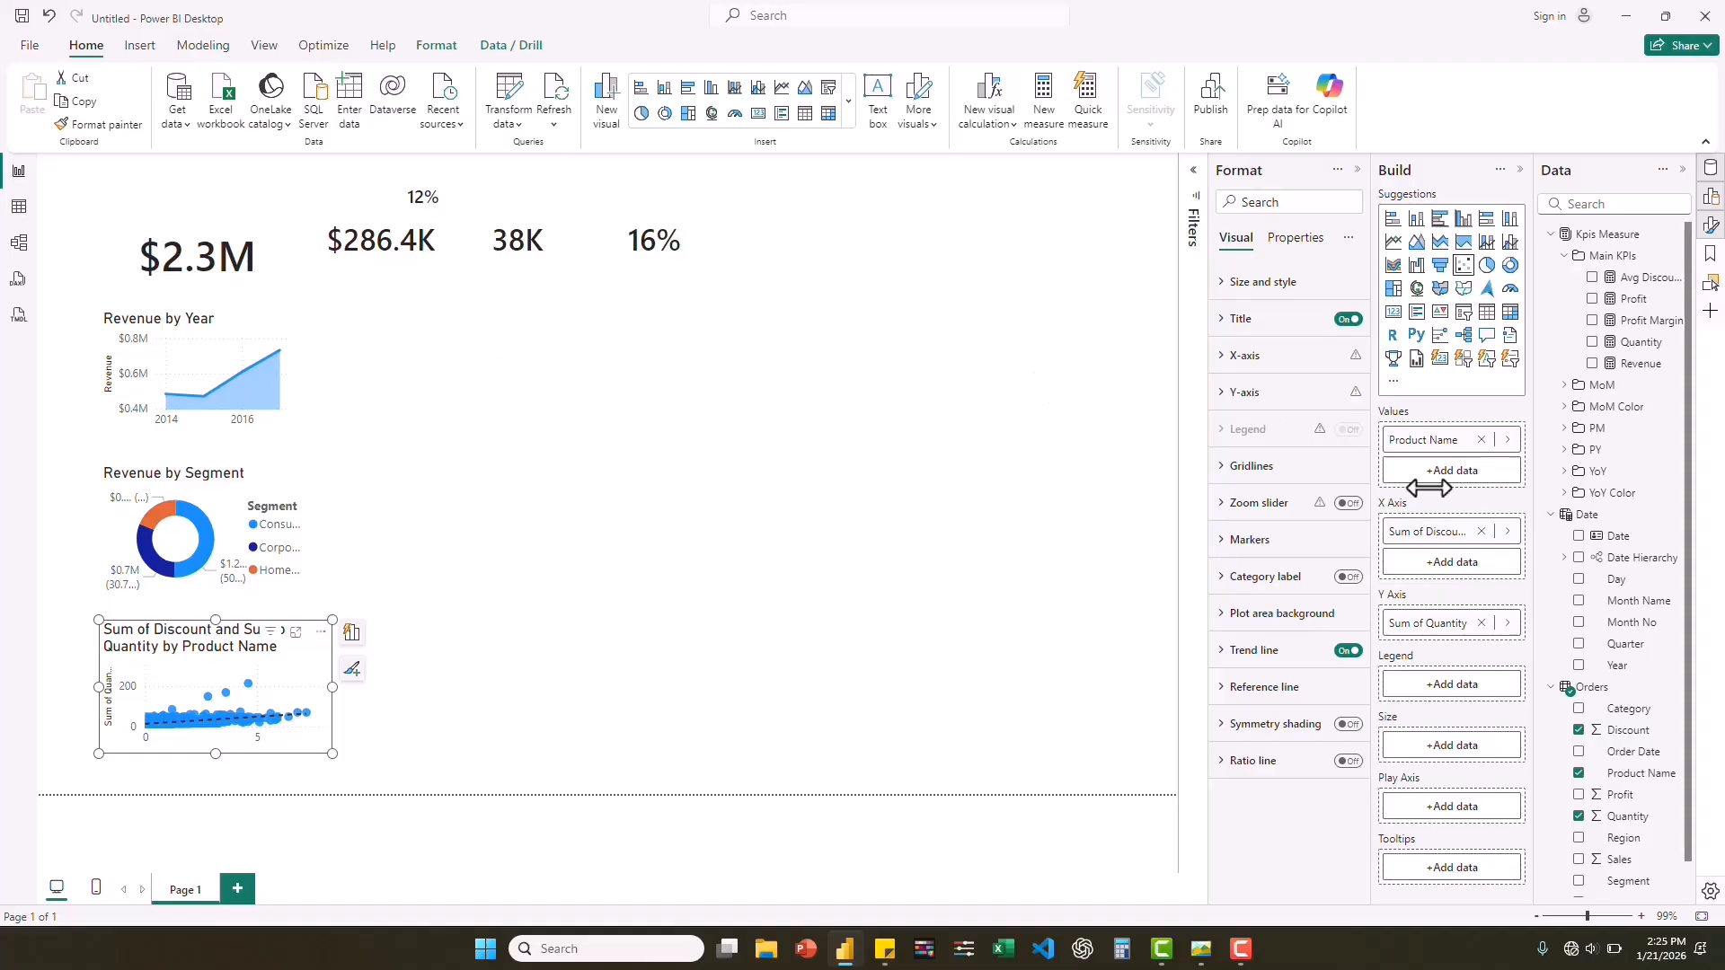
Add a clustered column chart beside the area chart and stretch it to span beneath the Profit, Quantity and Avg Discount cards.
click(870, 413)
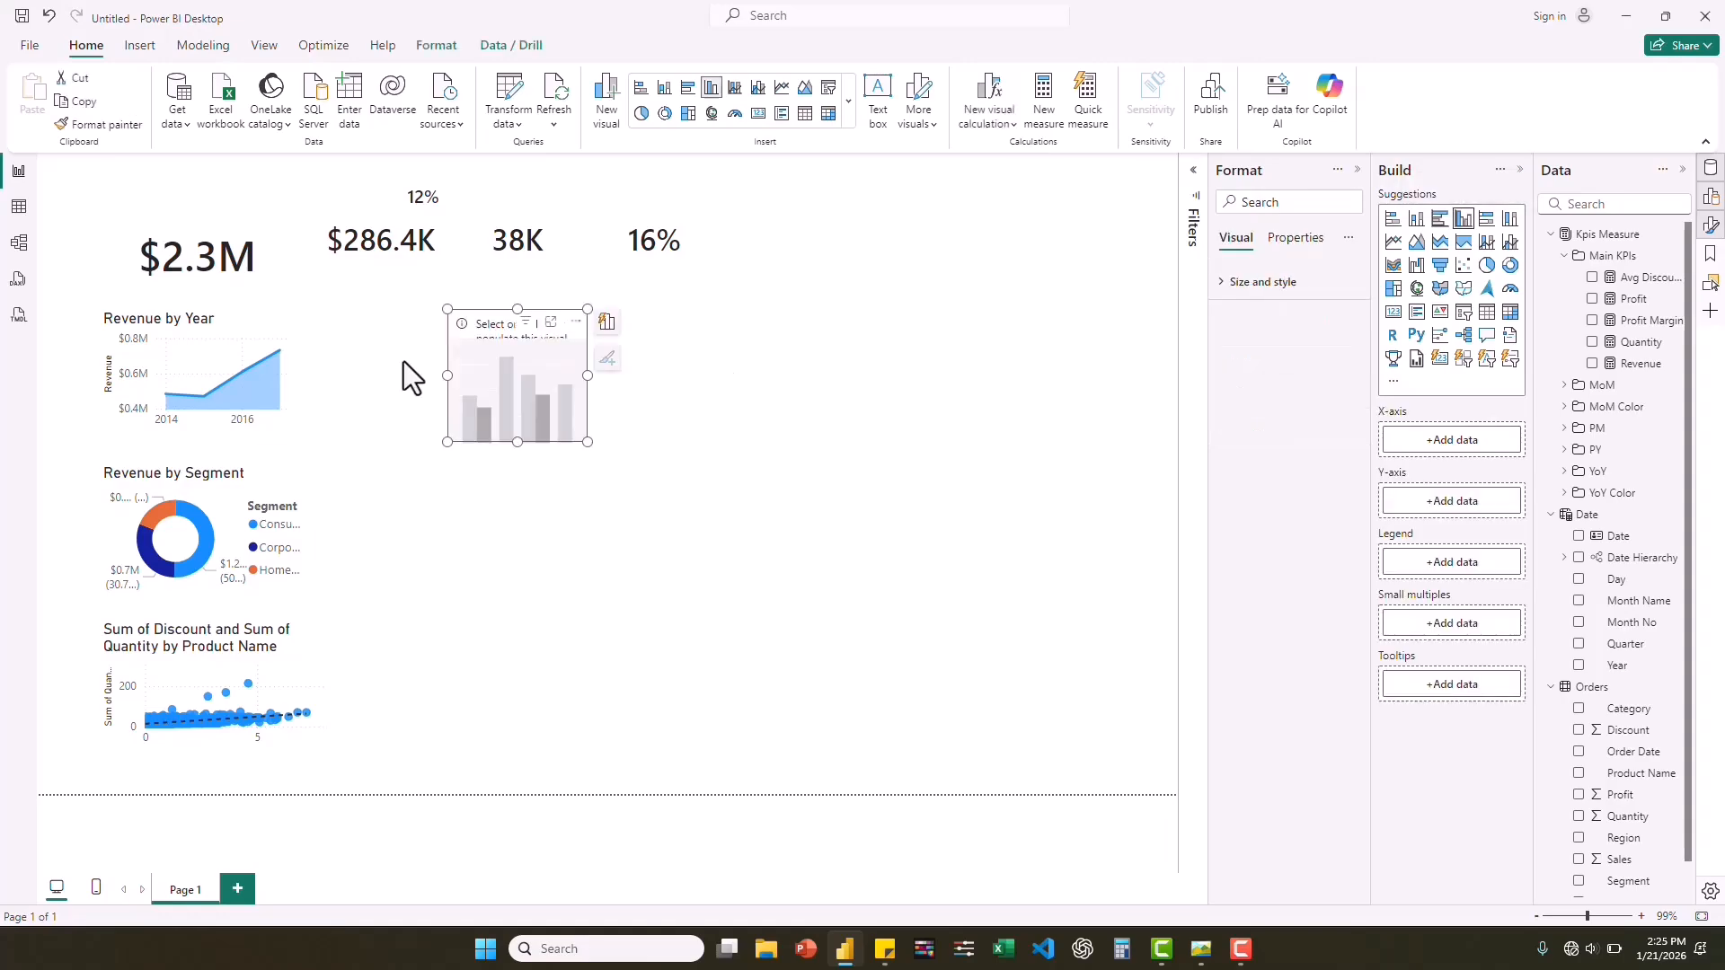
drag(452, 376, 351, 375)
drag(581, 379, 656, 379)
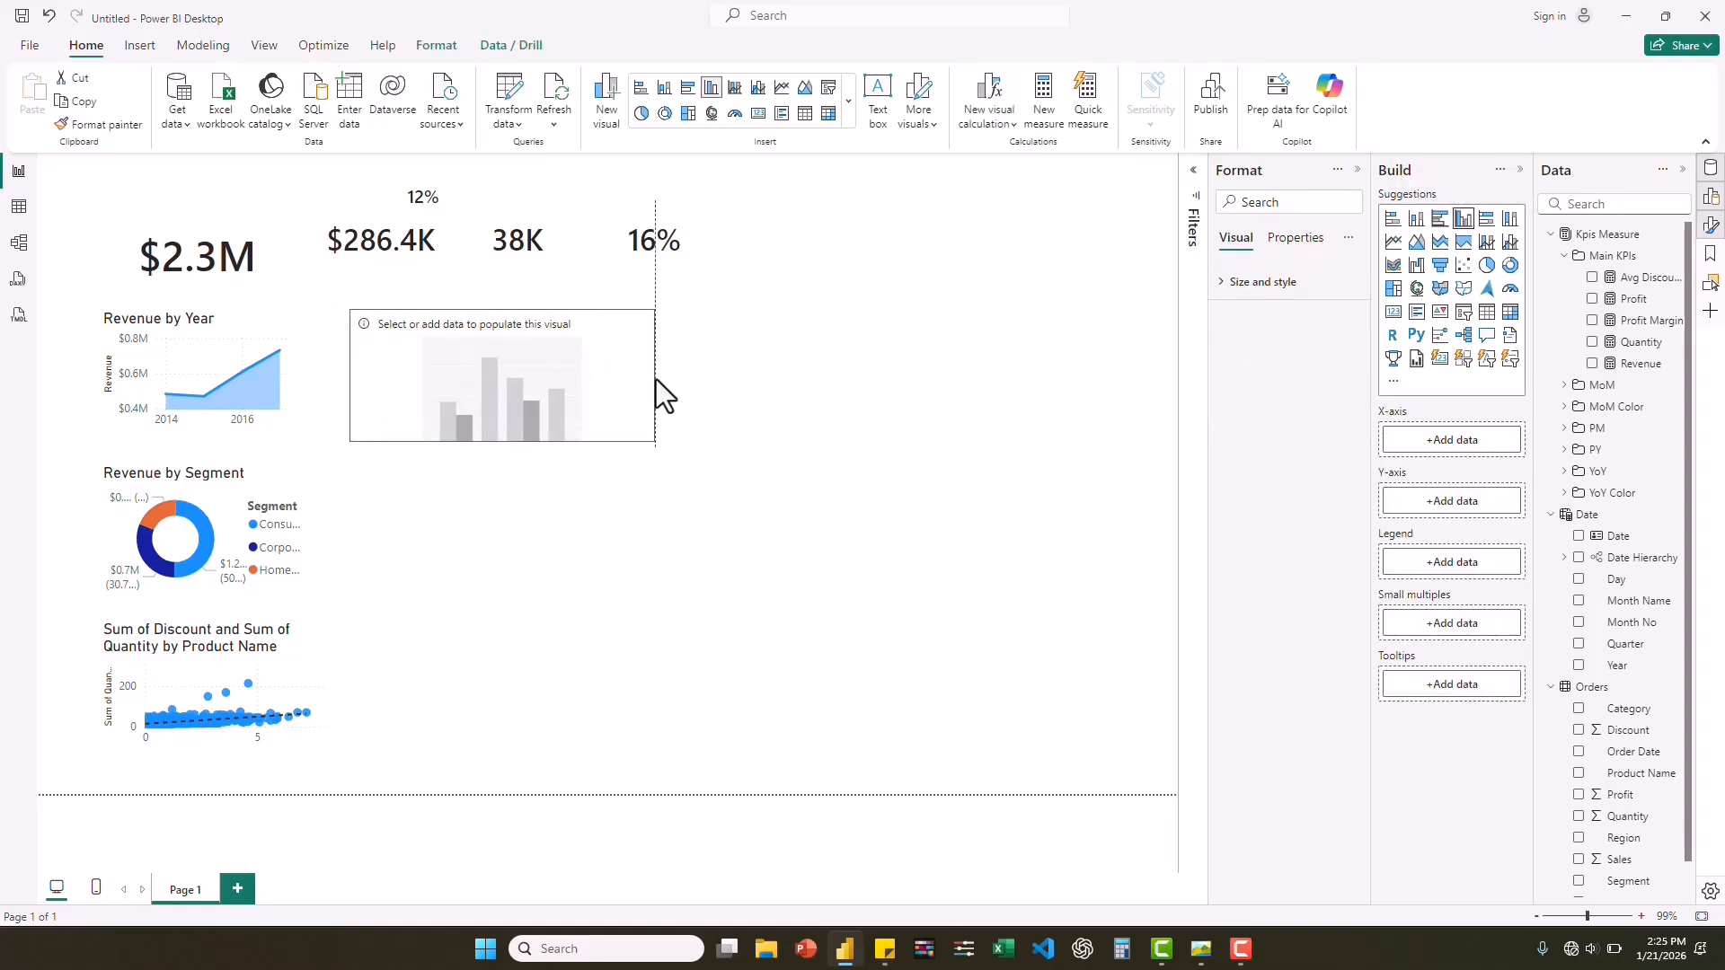
Put the Date Hierarchy's Month Name level on the column chart's x-axis and Revenue on its y-axis.
click(1565, 558)
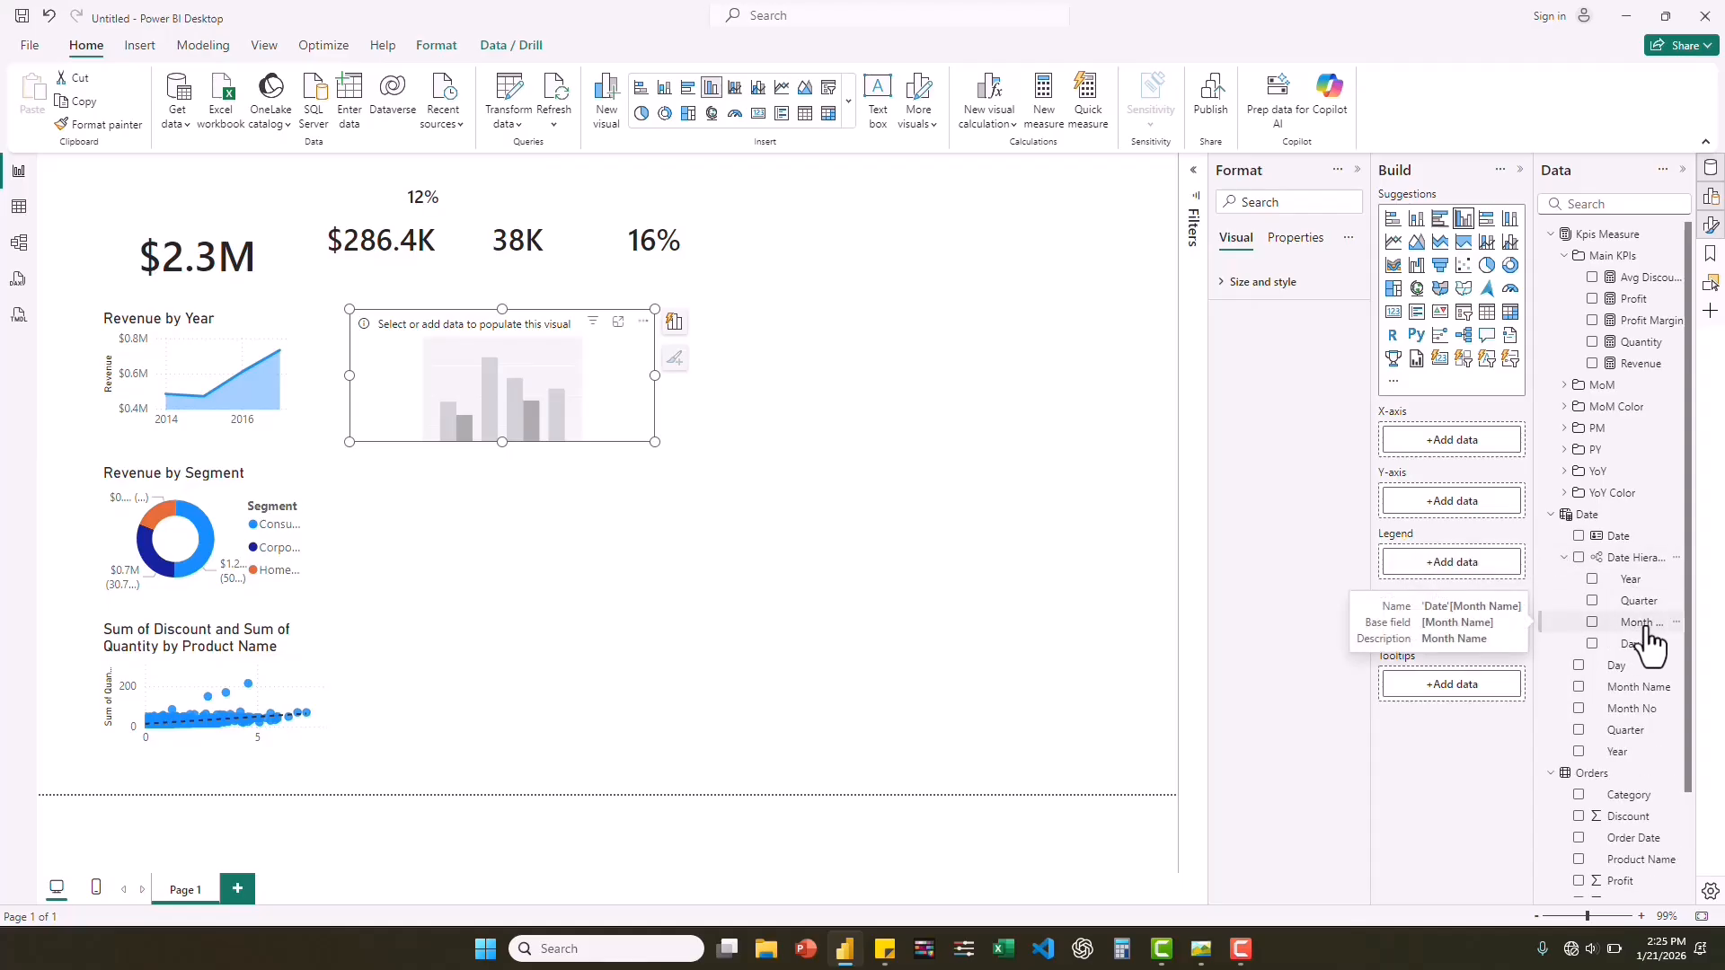
drag(1648, 630, 1472, 451)
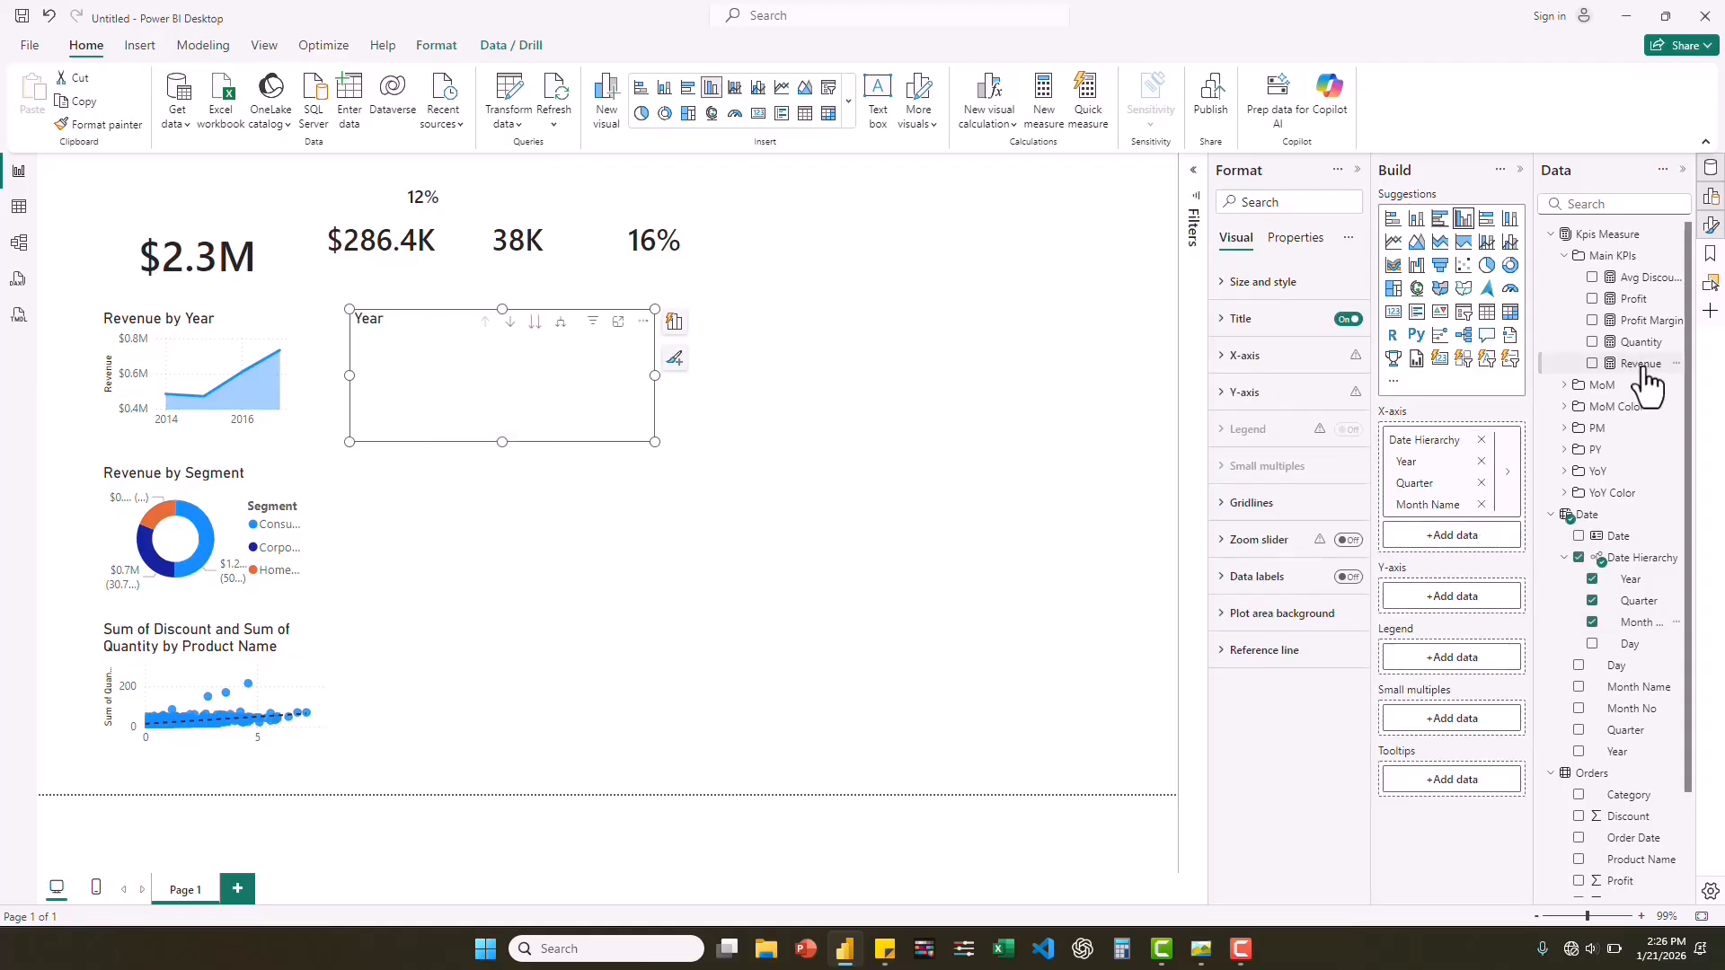
drag(1642, 365, 1478, 599)
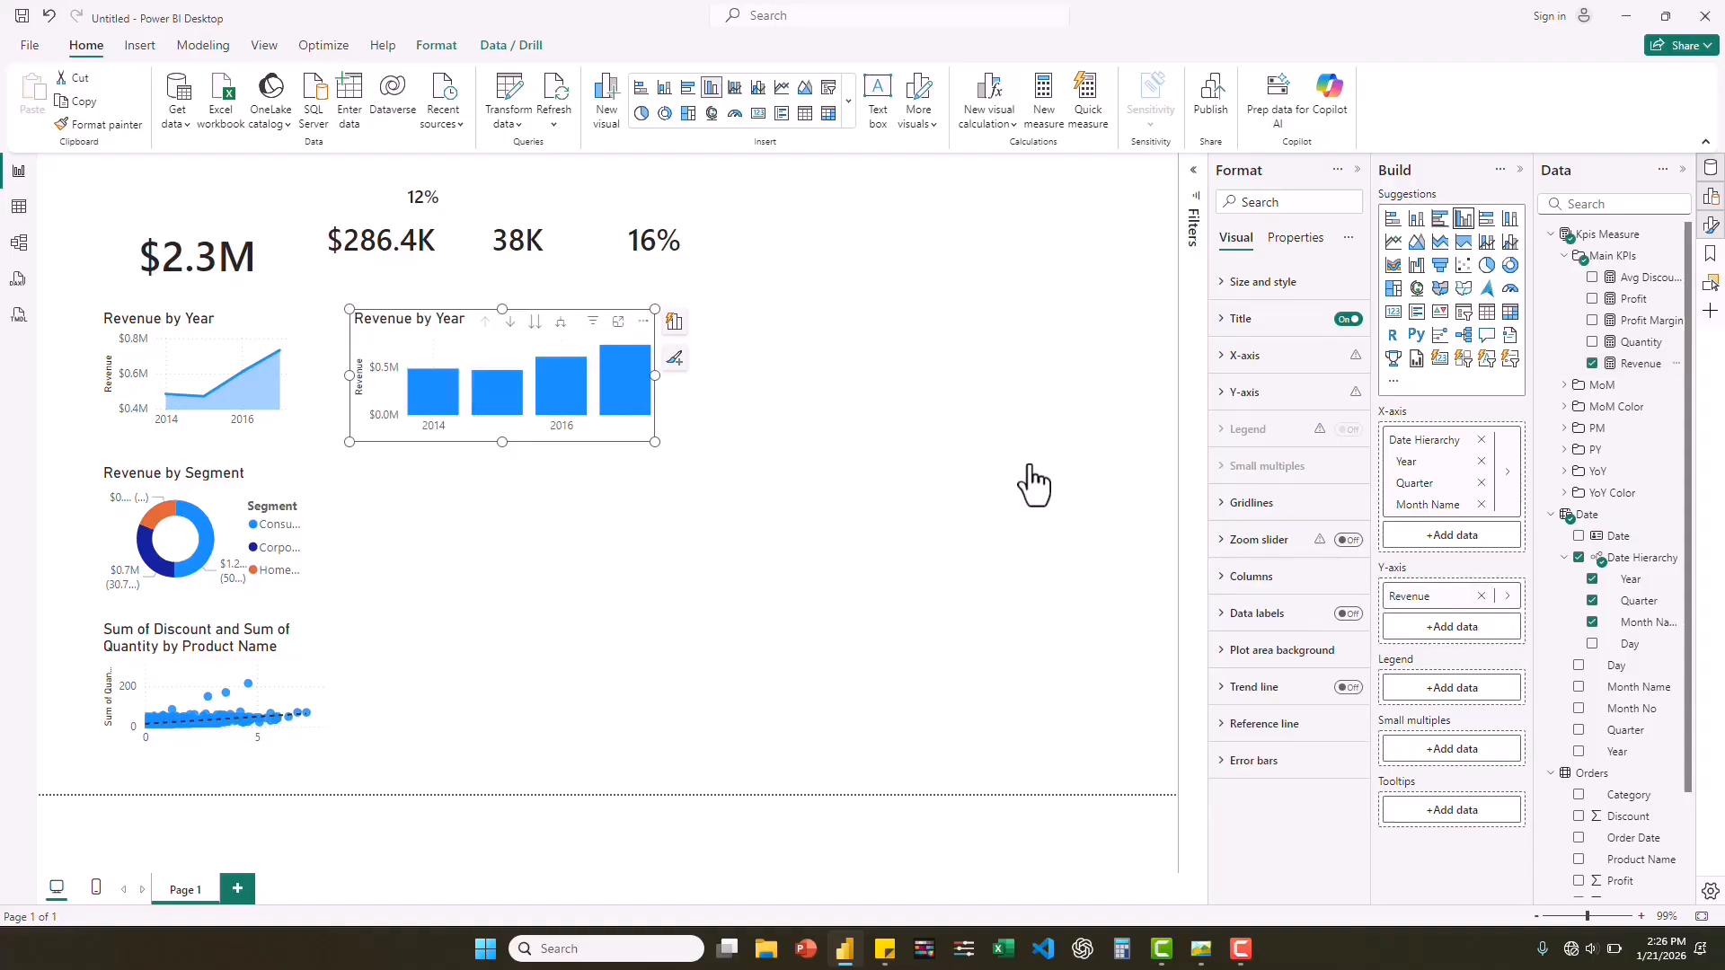
Replace the Date Hierarchy on the column chart's x-axis with the Month Name field and make the chart wider and taller.
click(1482, 440)
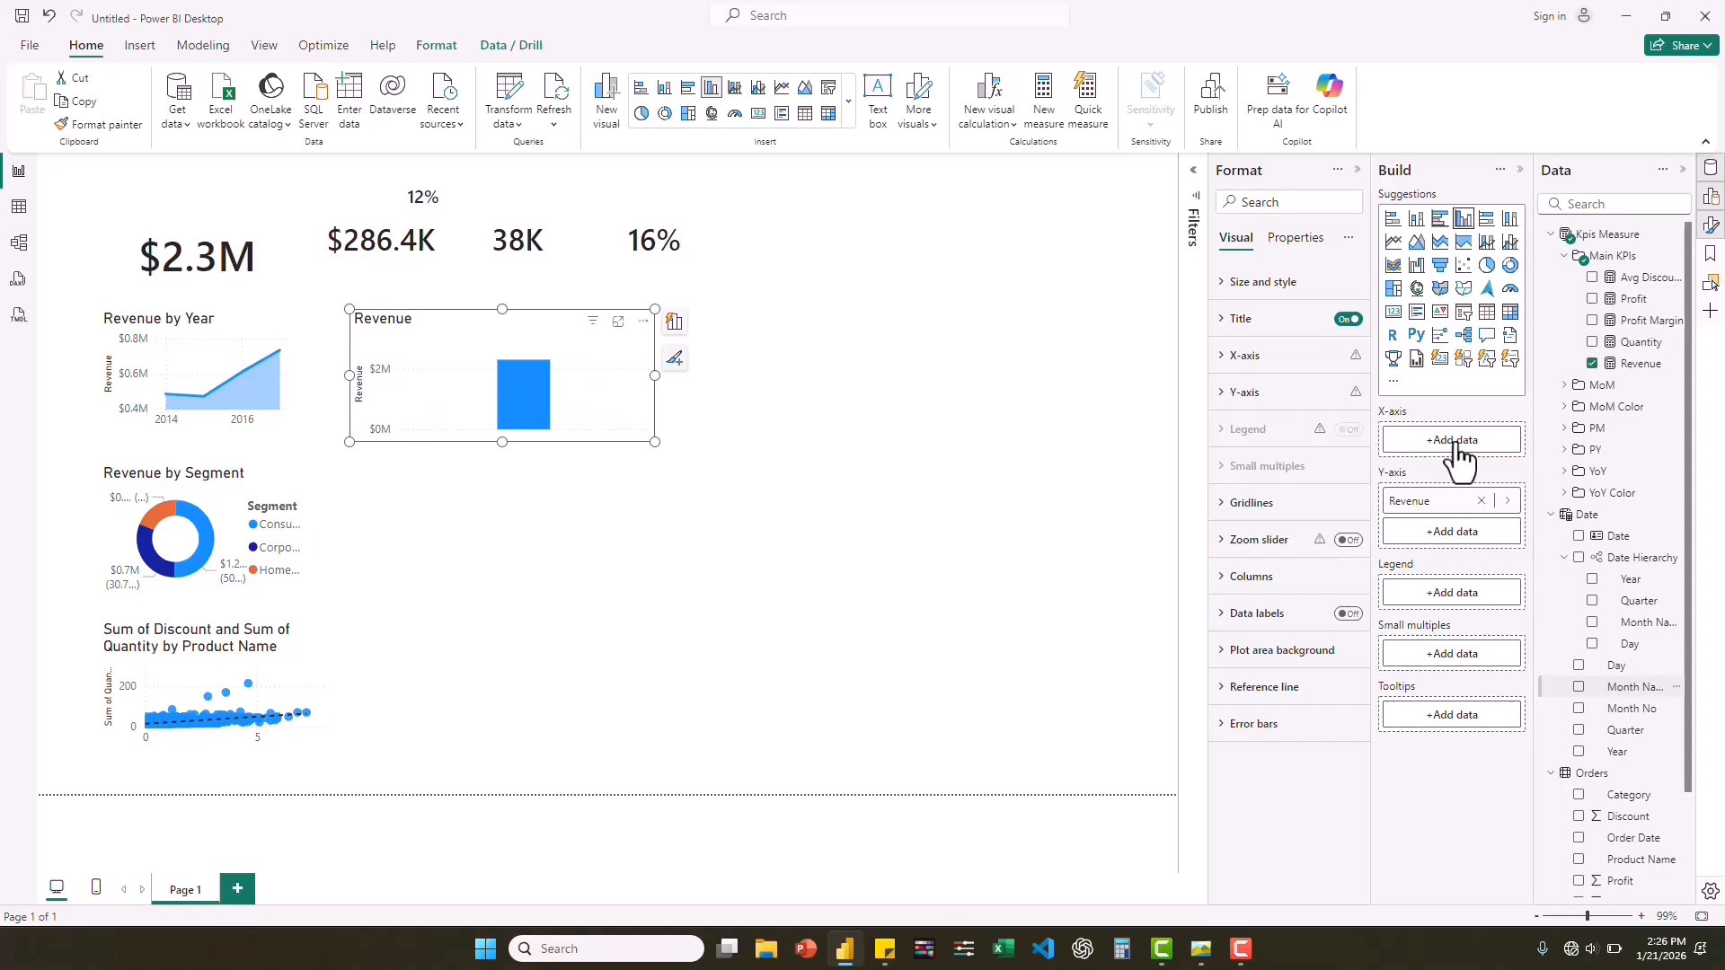
drag(1448, 444, 1463, 443)
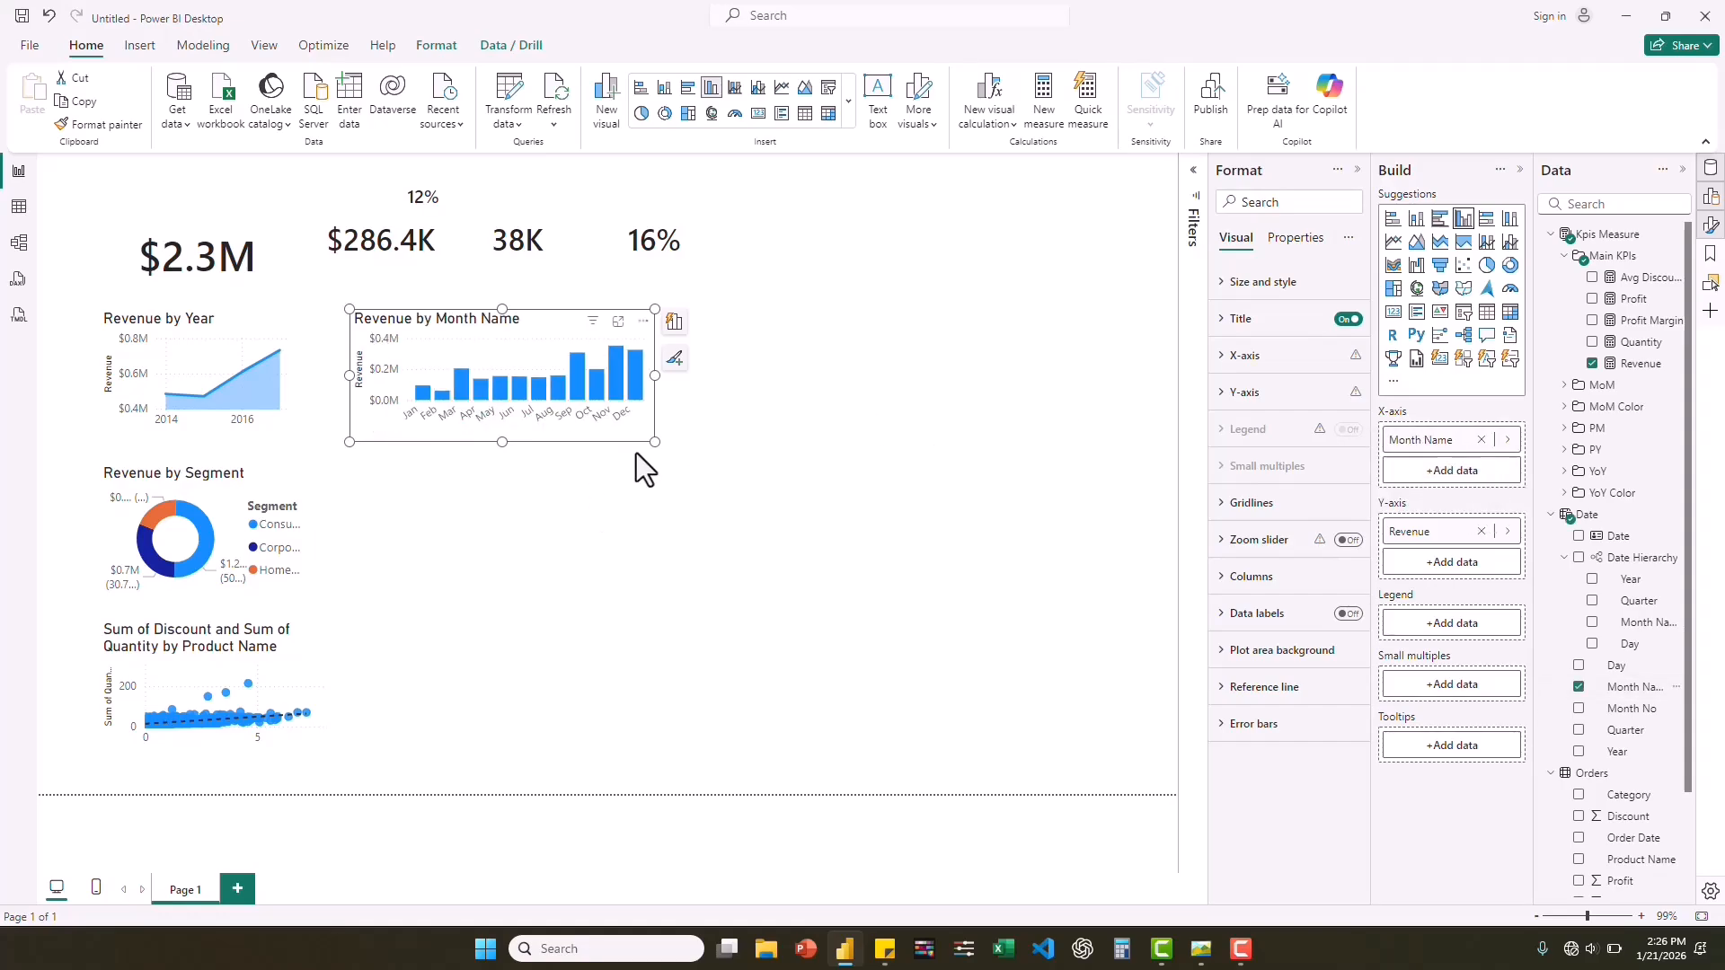
drag(653, 442, 743, 462)
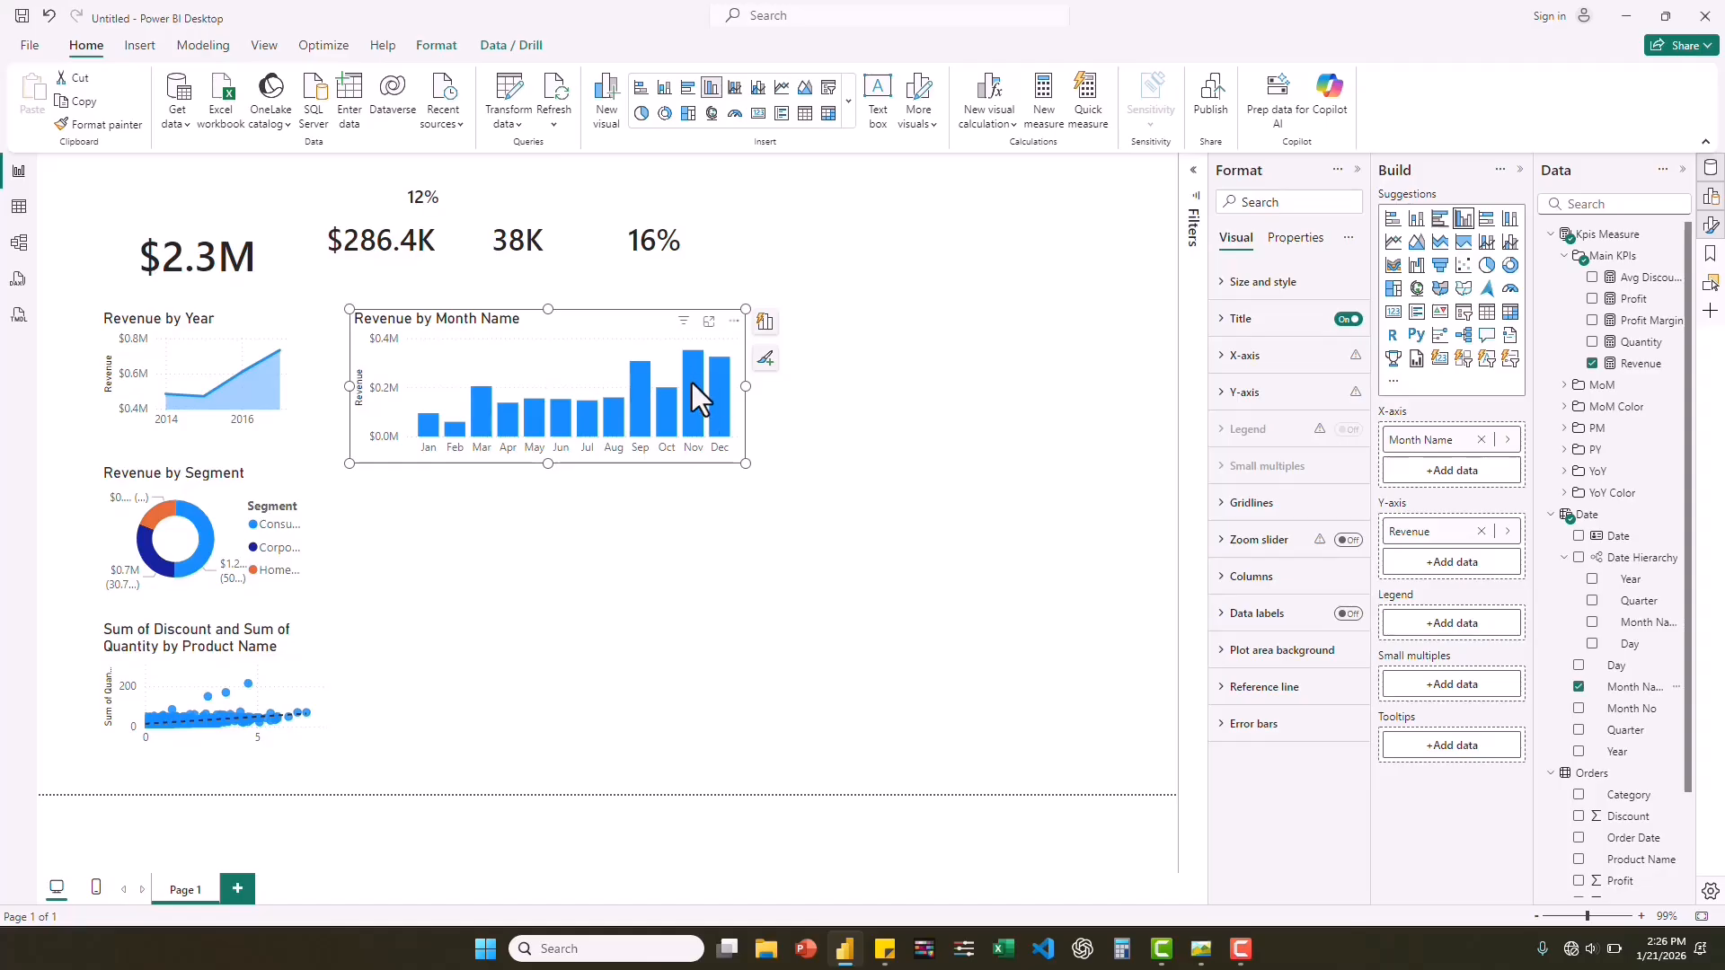
mouse_move(689, 386)
drag(546, 463, 546, 484)
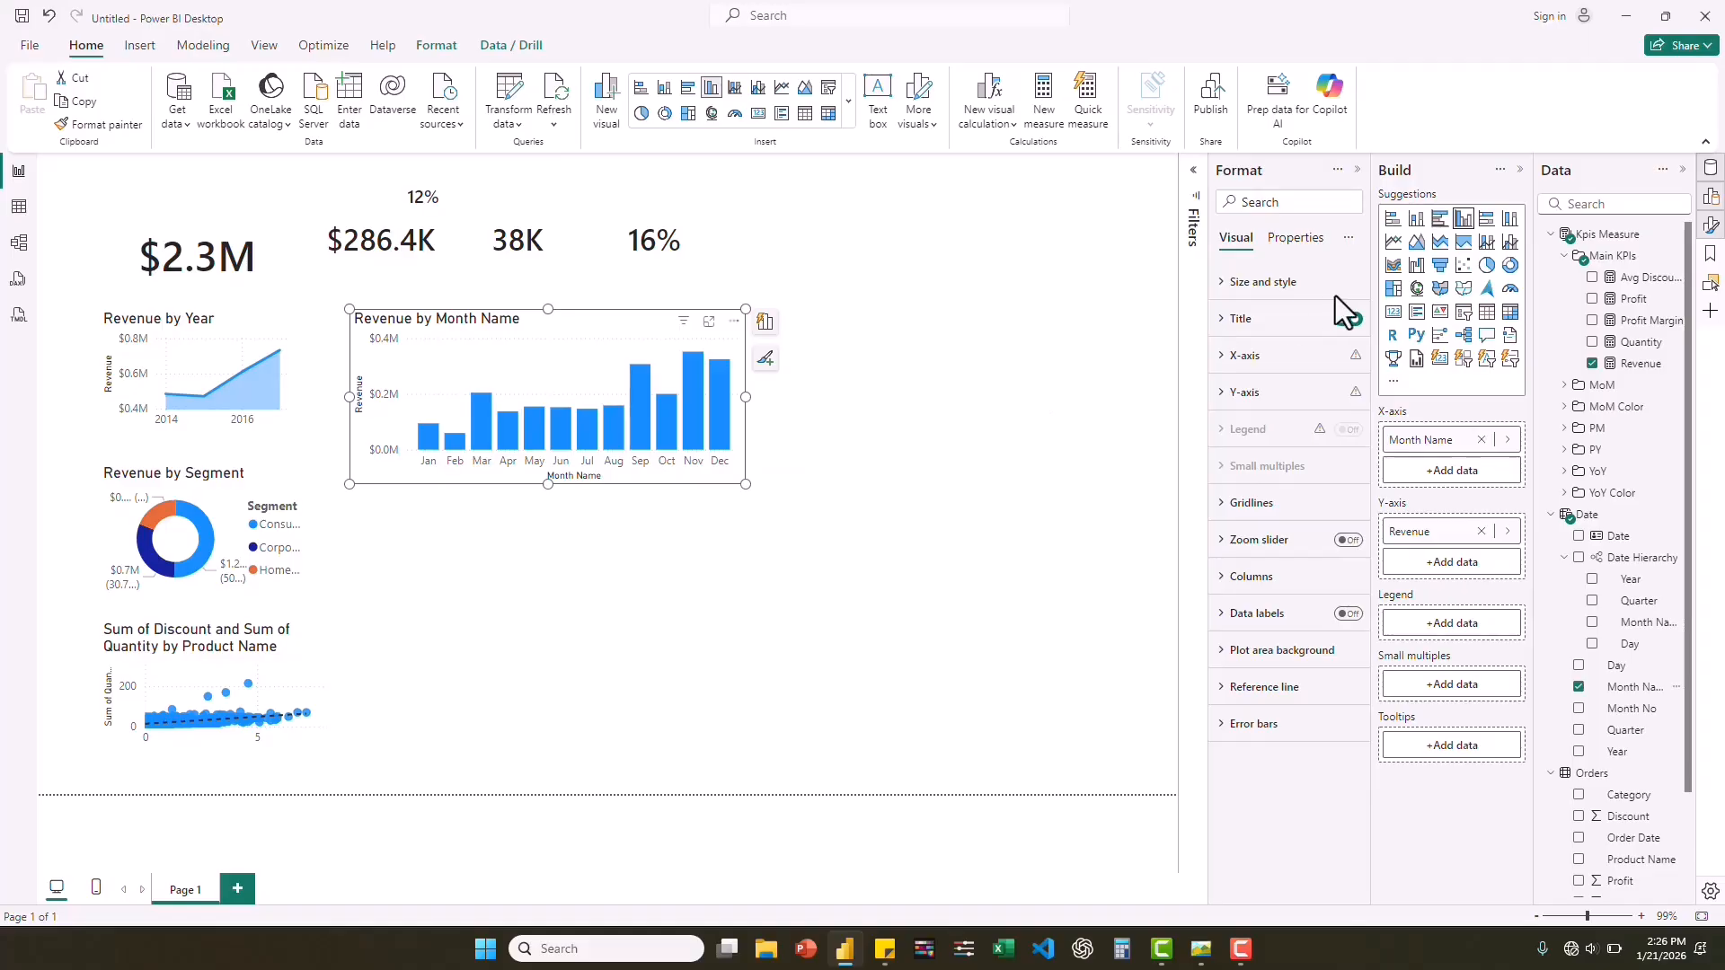
Add a stacked bar chart beneath the Revenue by Month Name chart and stretch it to the same width.
key(Escape)
click(1393, 218)
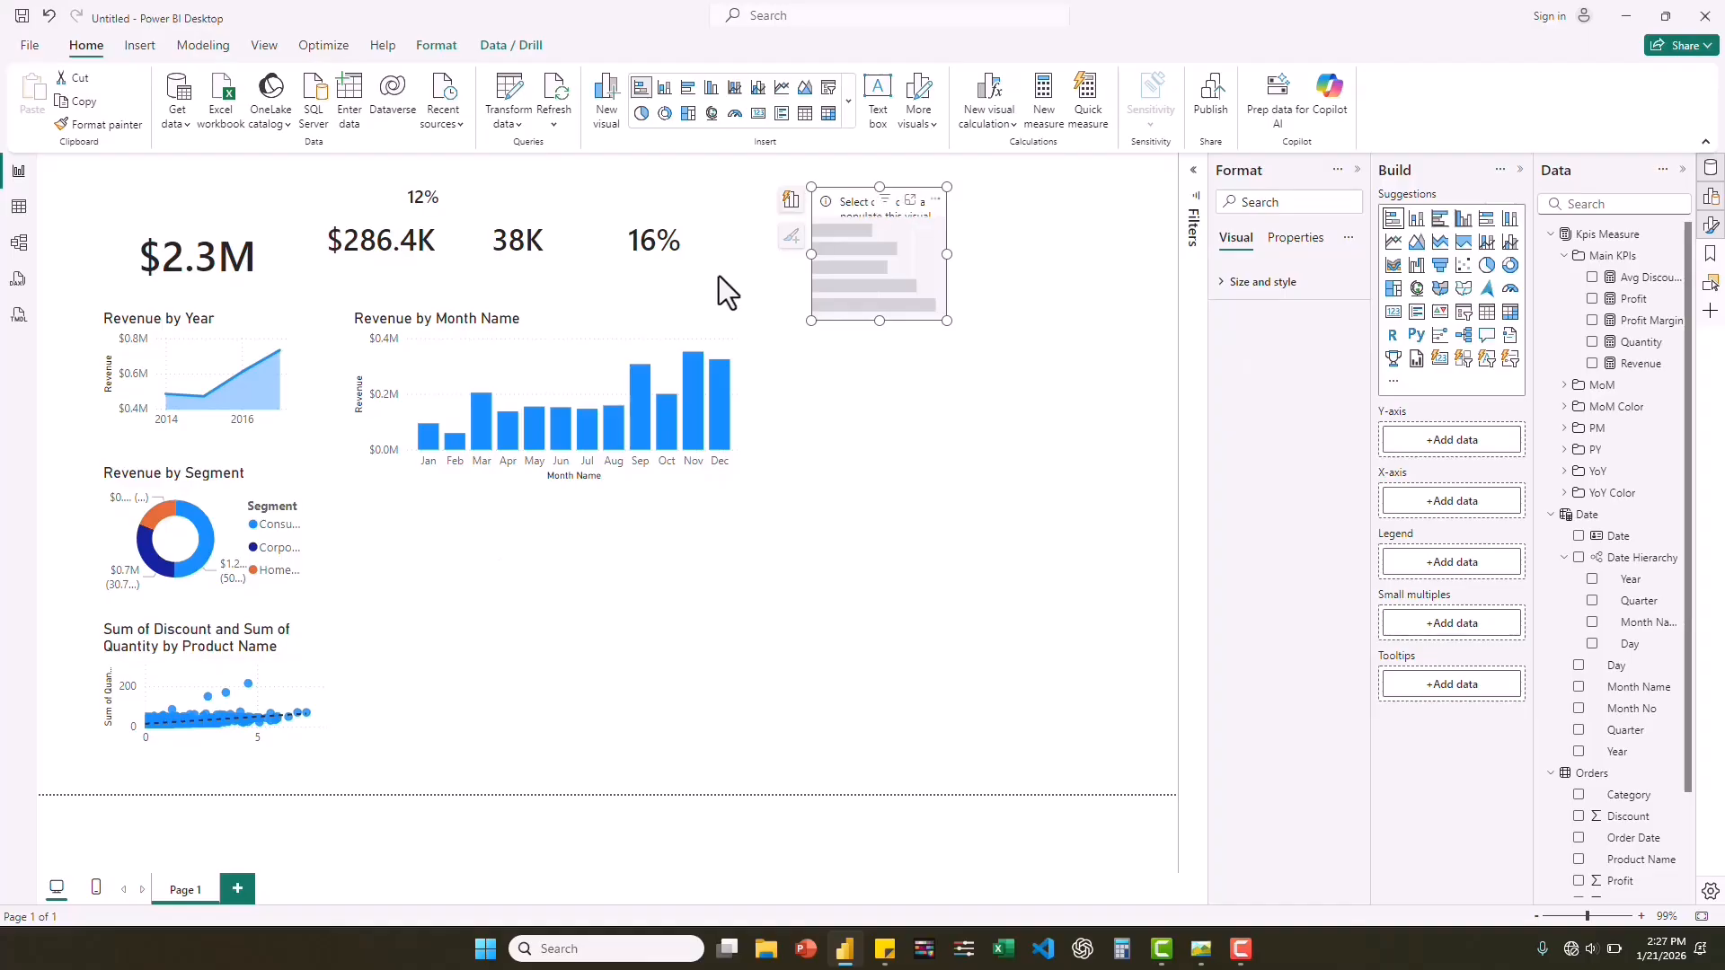
drag(835, 287, 414, 510)
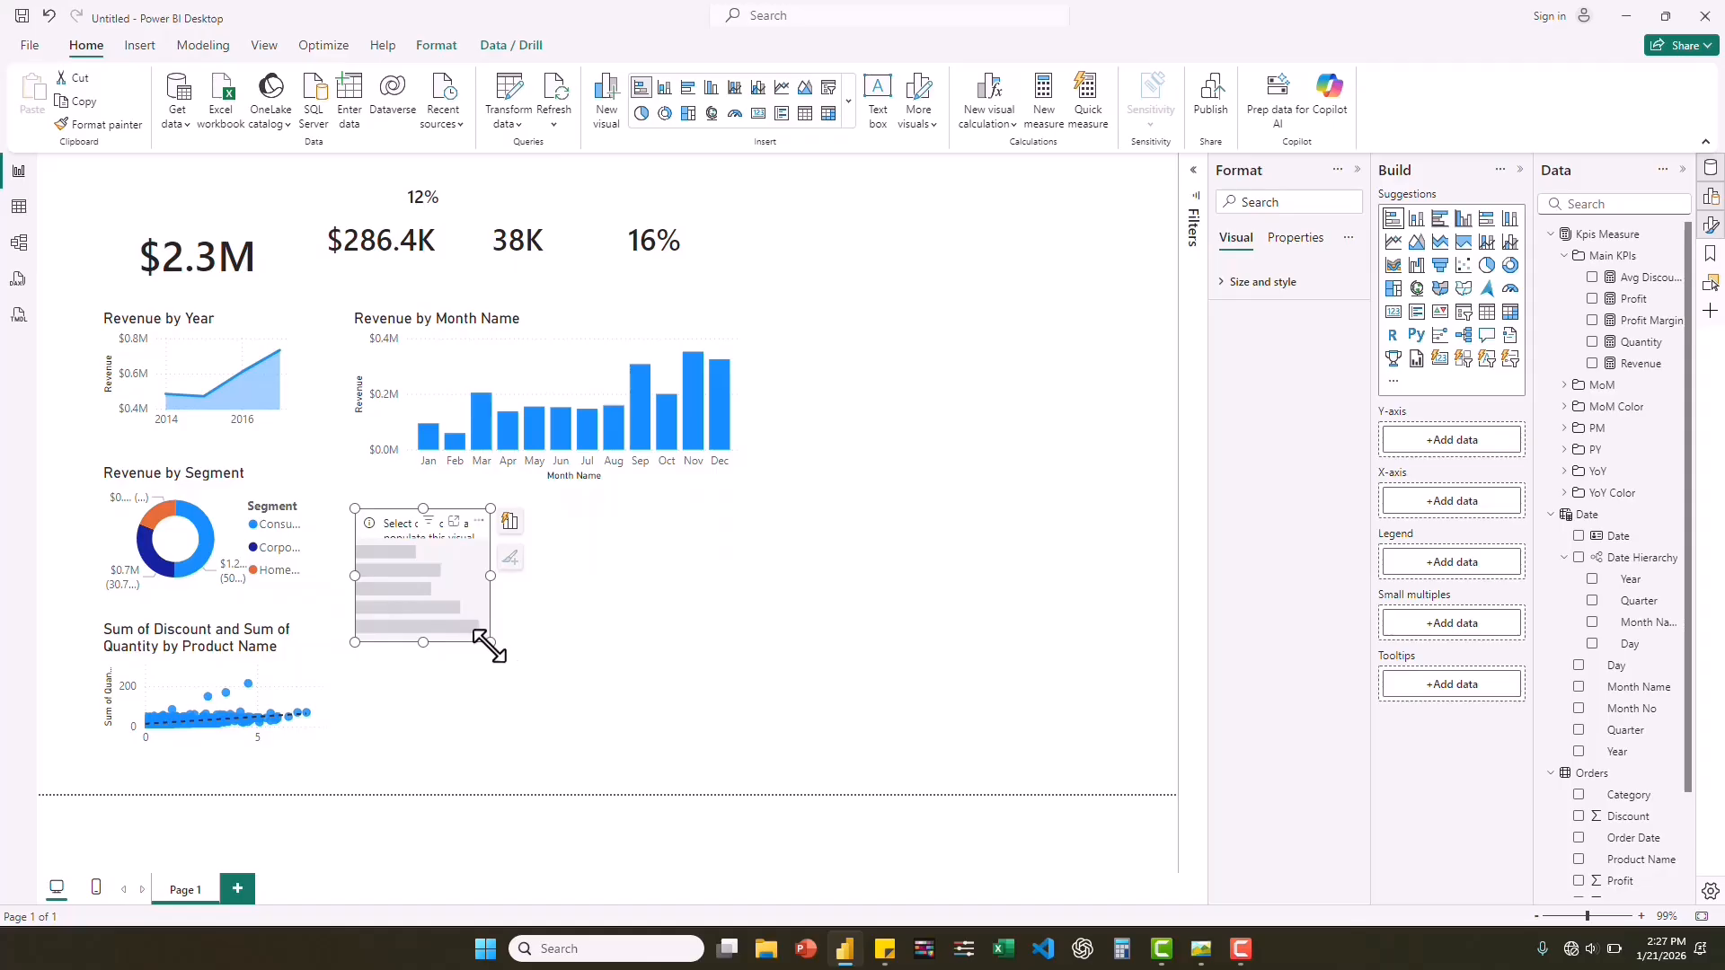
drag(491, 642, 740, 762)
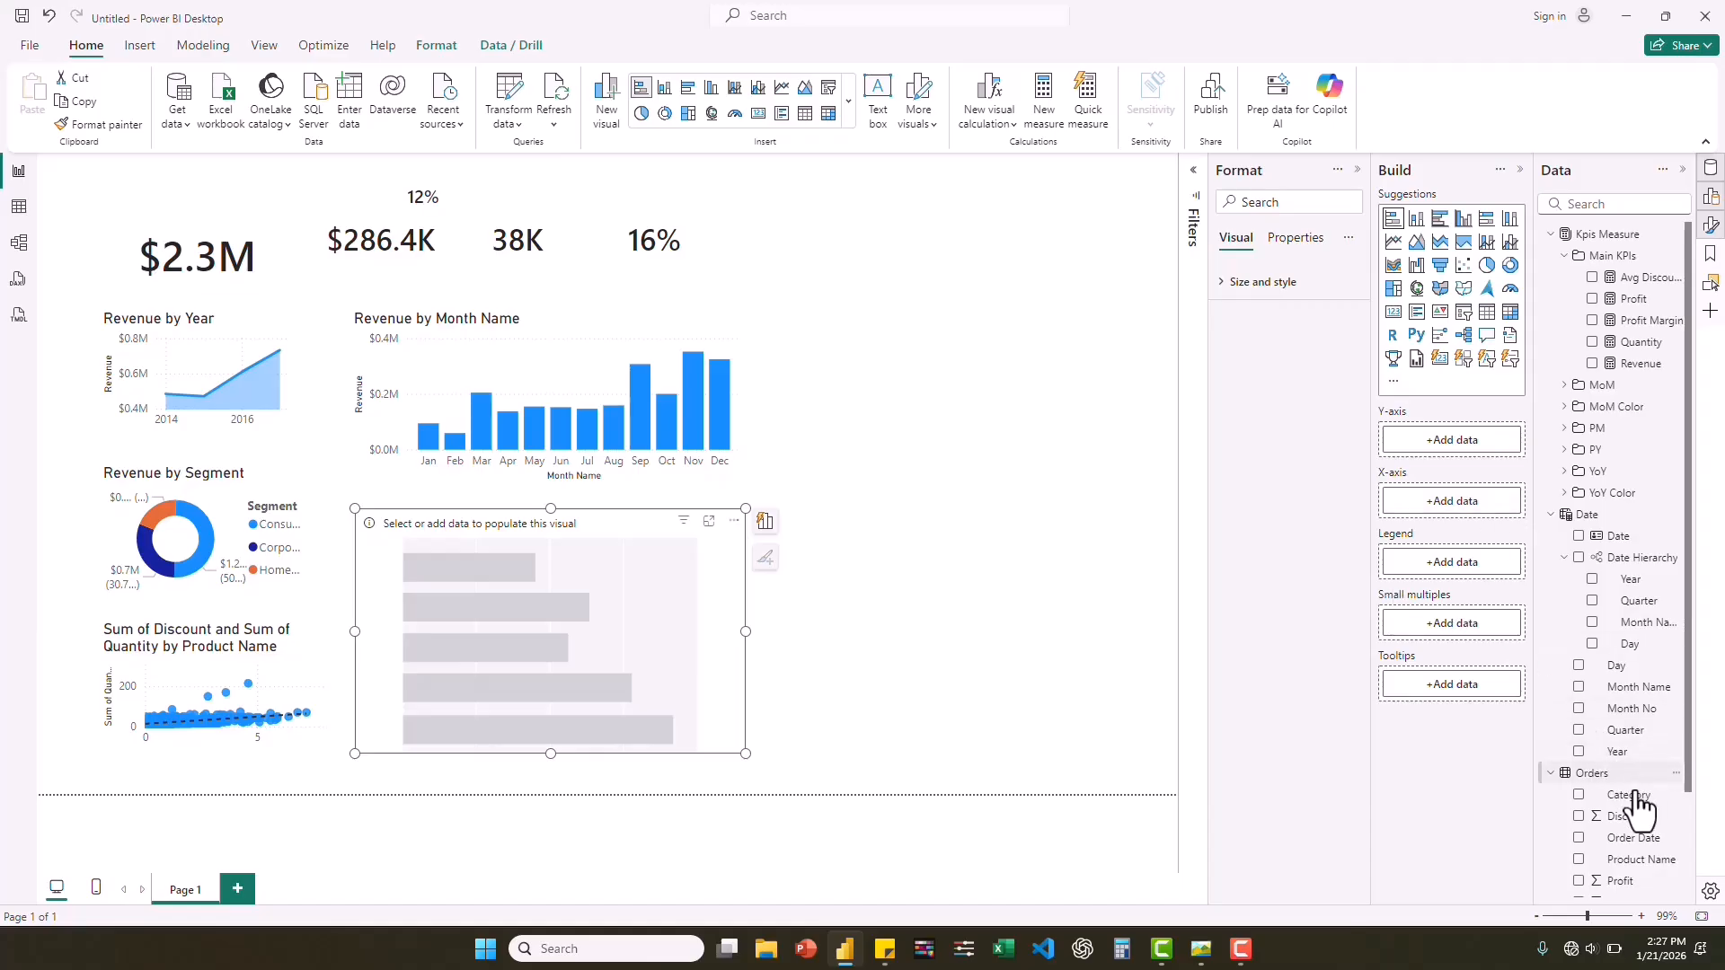
Put Category on the stacked bar chart's y-axis and Revenue on its x-axis.
drag(1633, 796, 1454, 441)
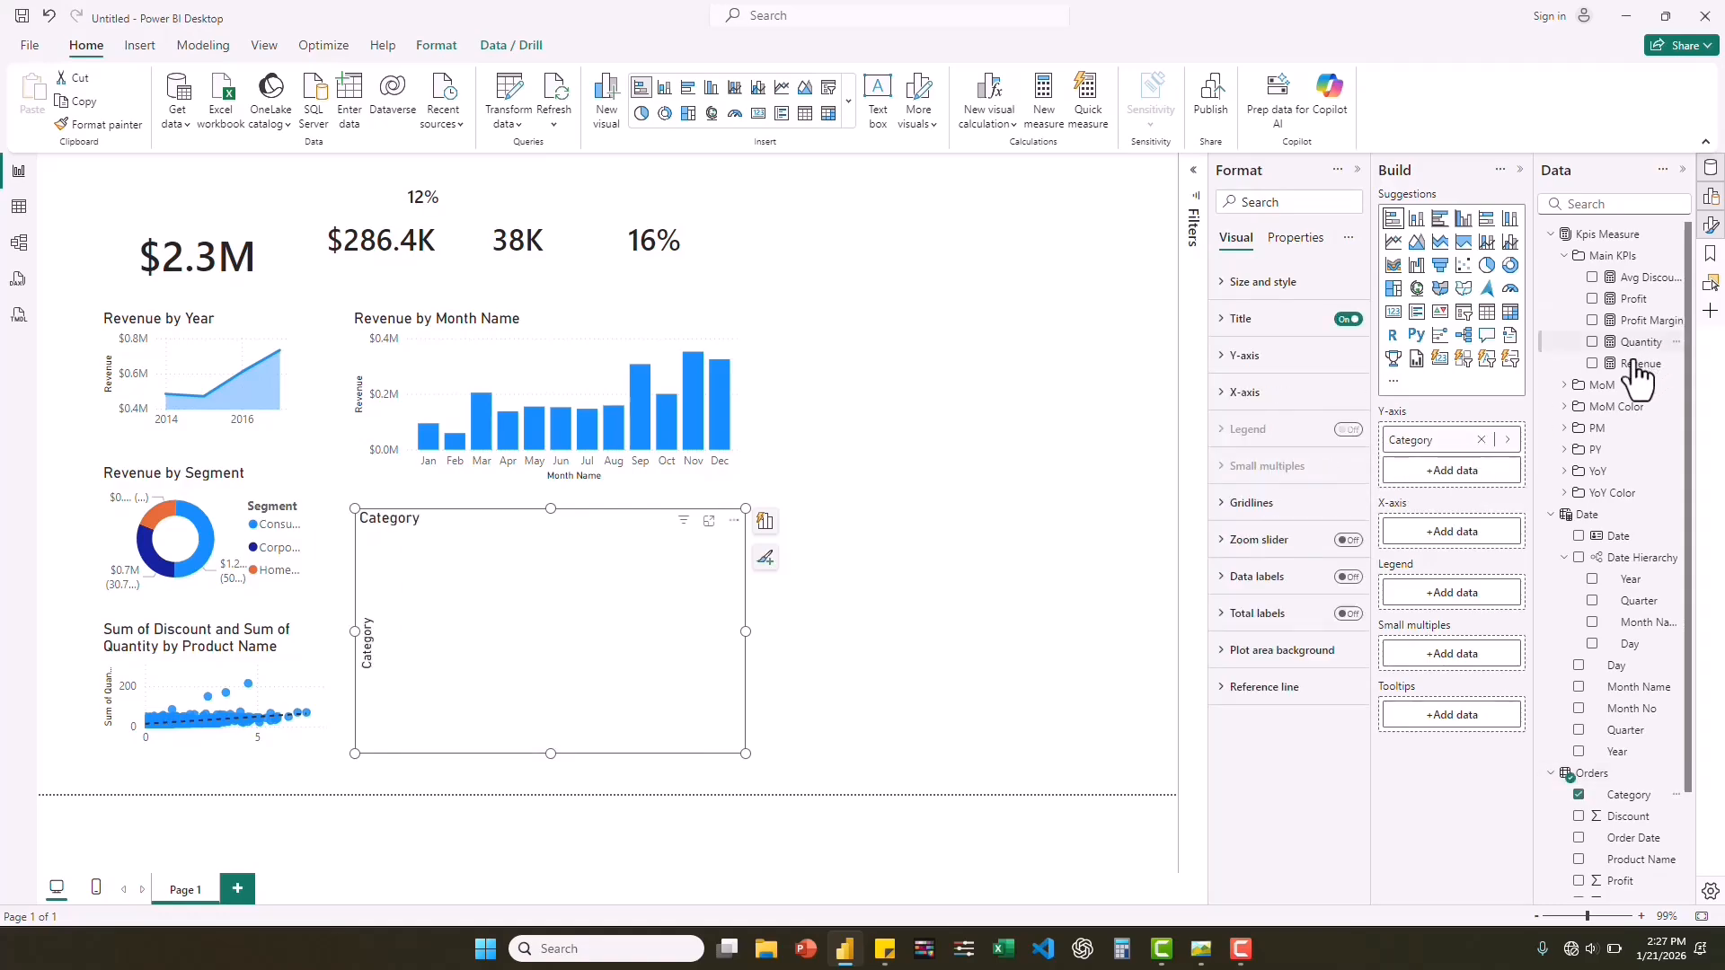
drag(1637, 365, 1459, 536)
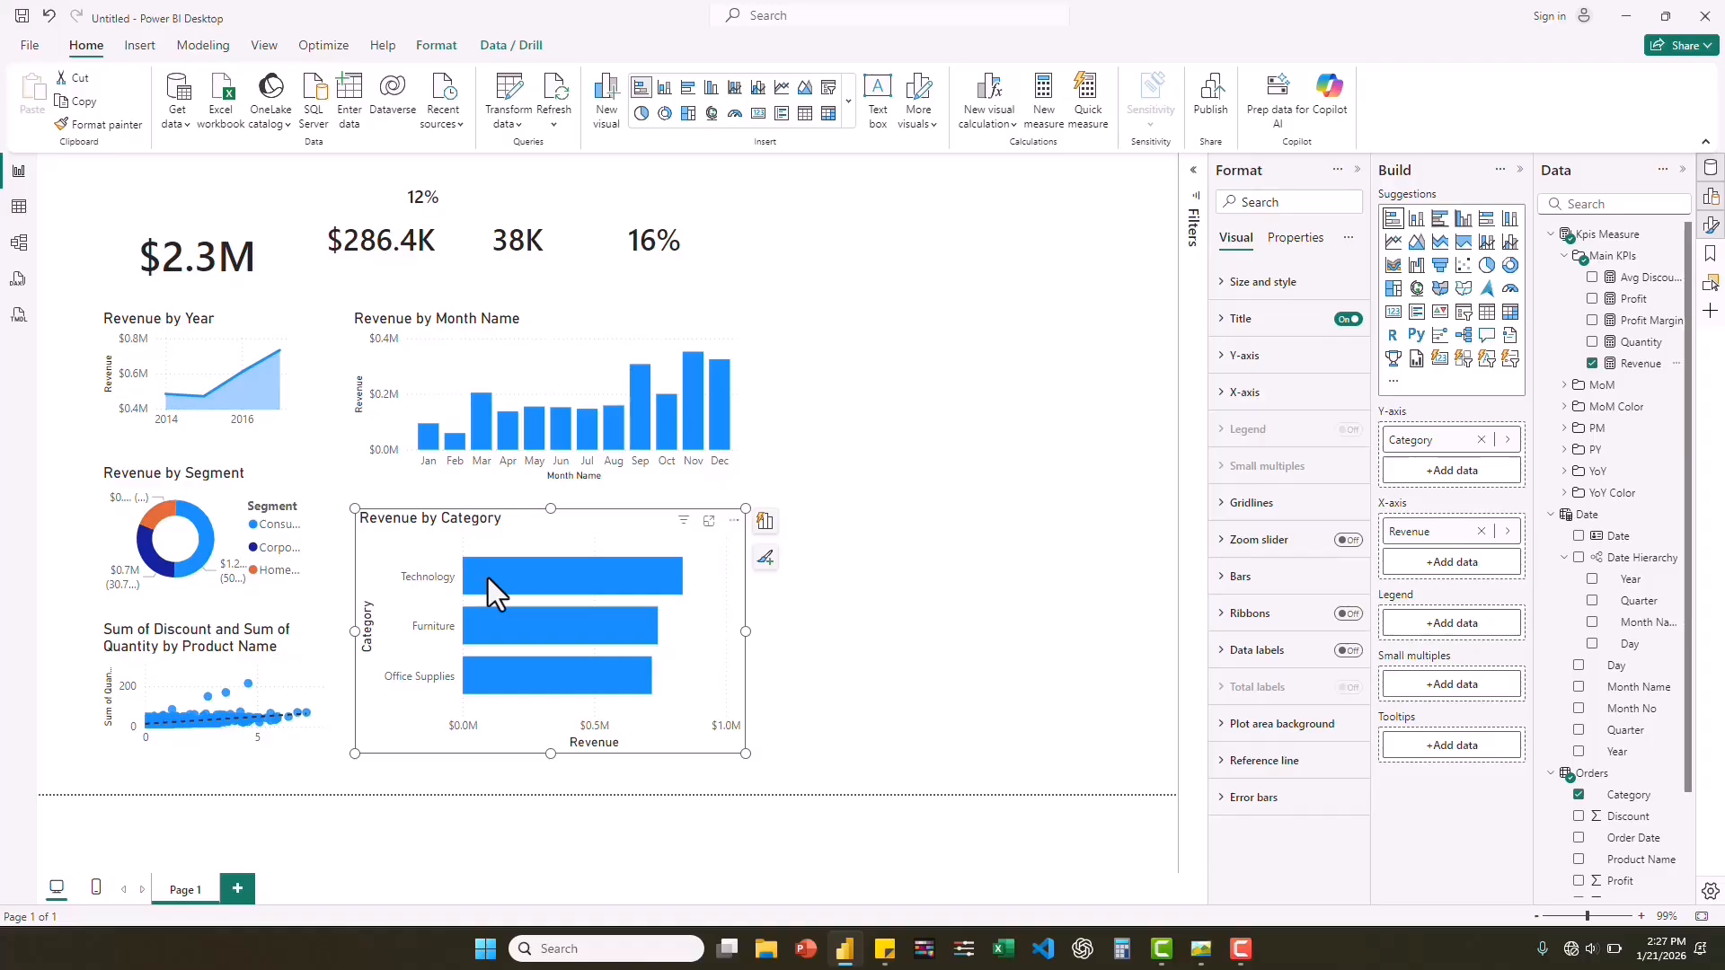
Add Sub-Category and Product Name beneath Category on the bar chart's y-axis to form a drill hierarchy.
mouse_move(579, 573)
drag(1687, 709, 1687, 816)
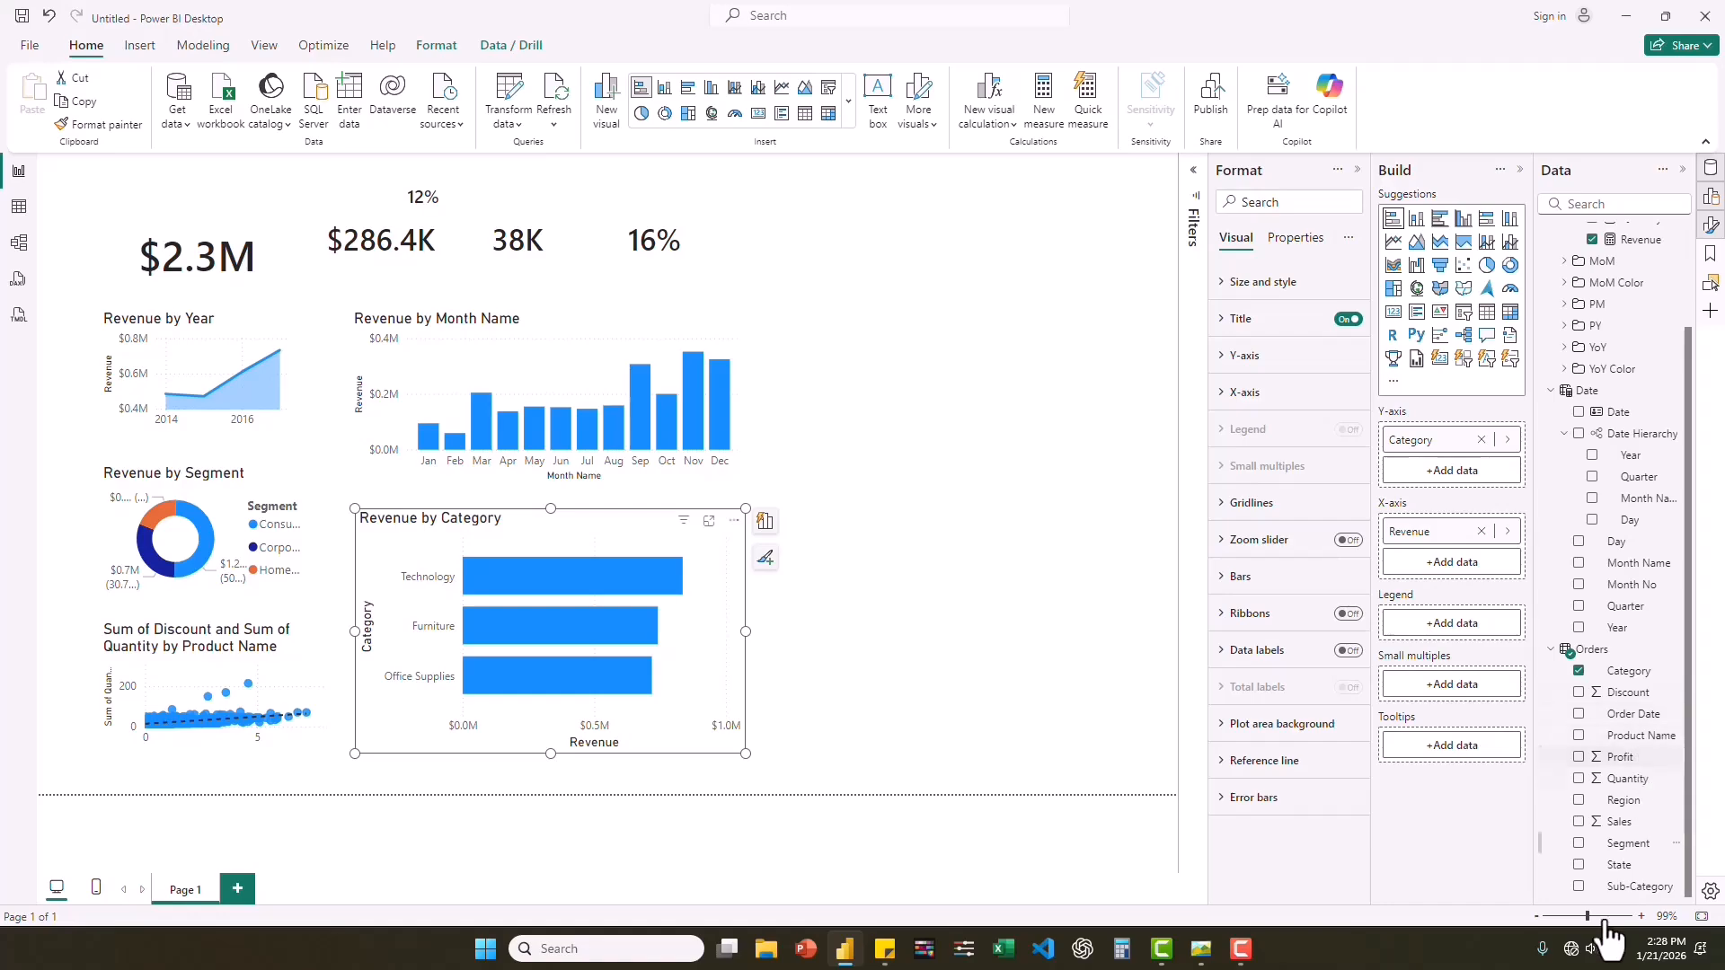
click(1633, 888)
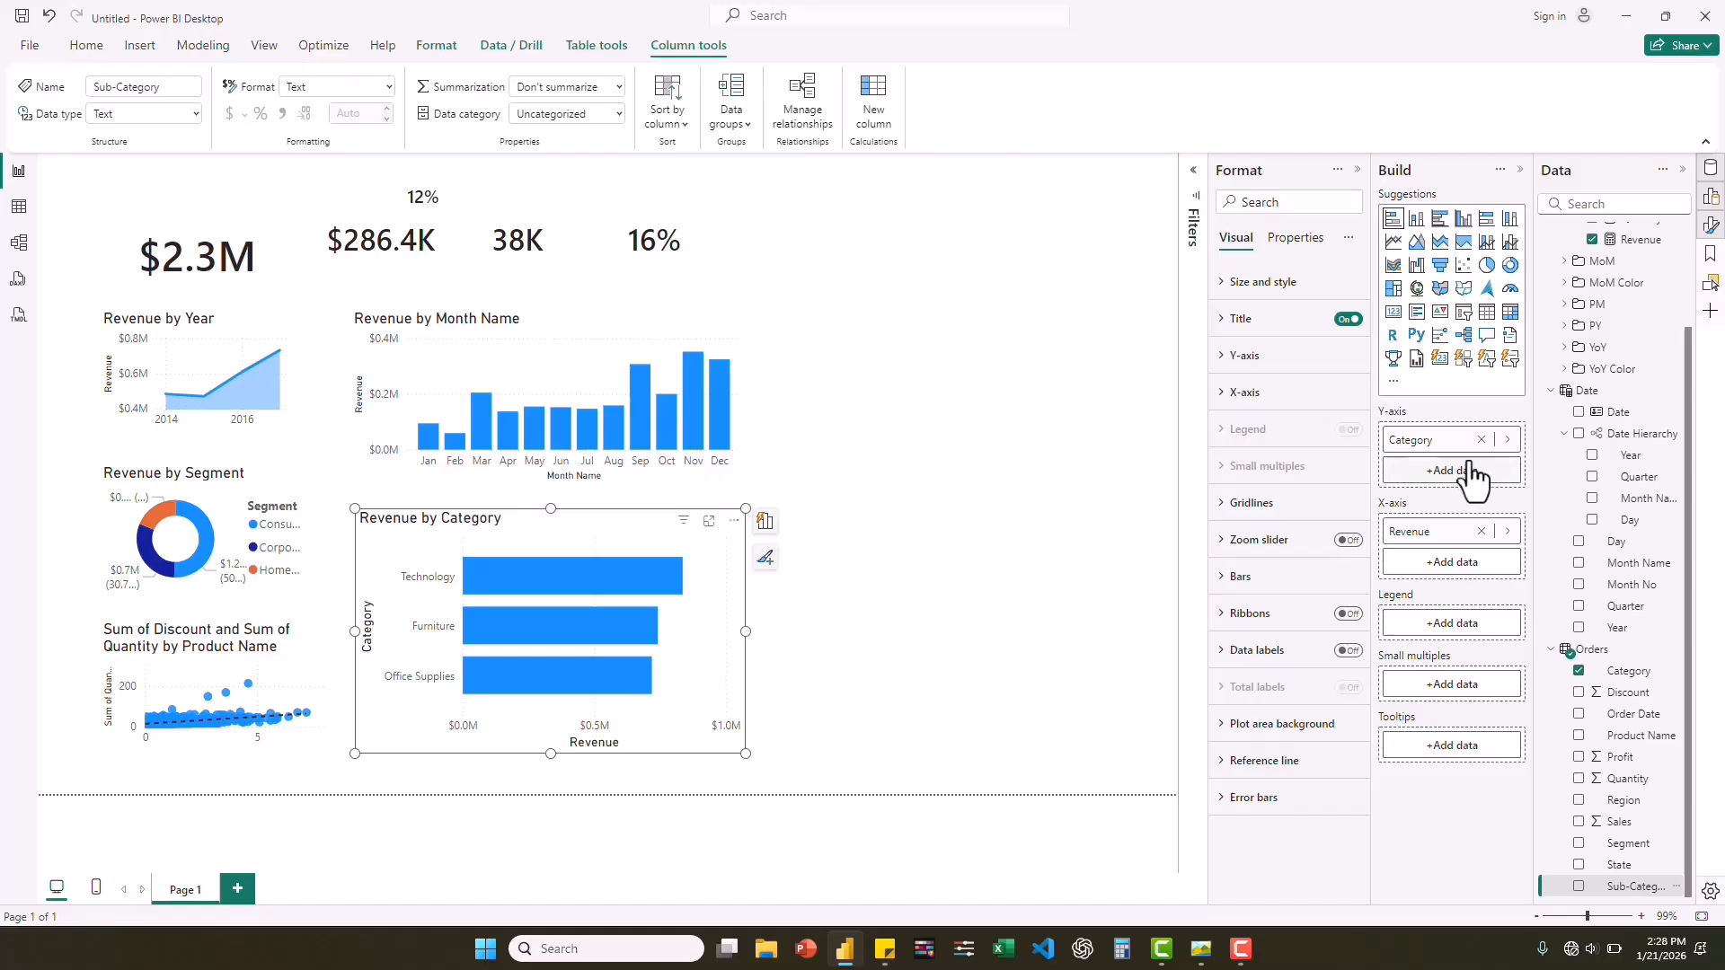
drag(1622, 876, 1476, 462)
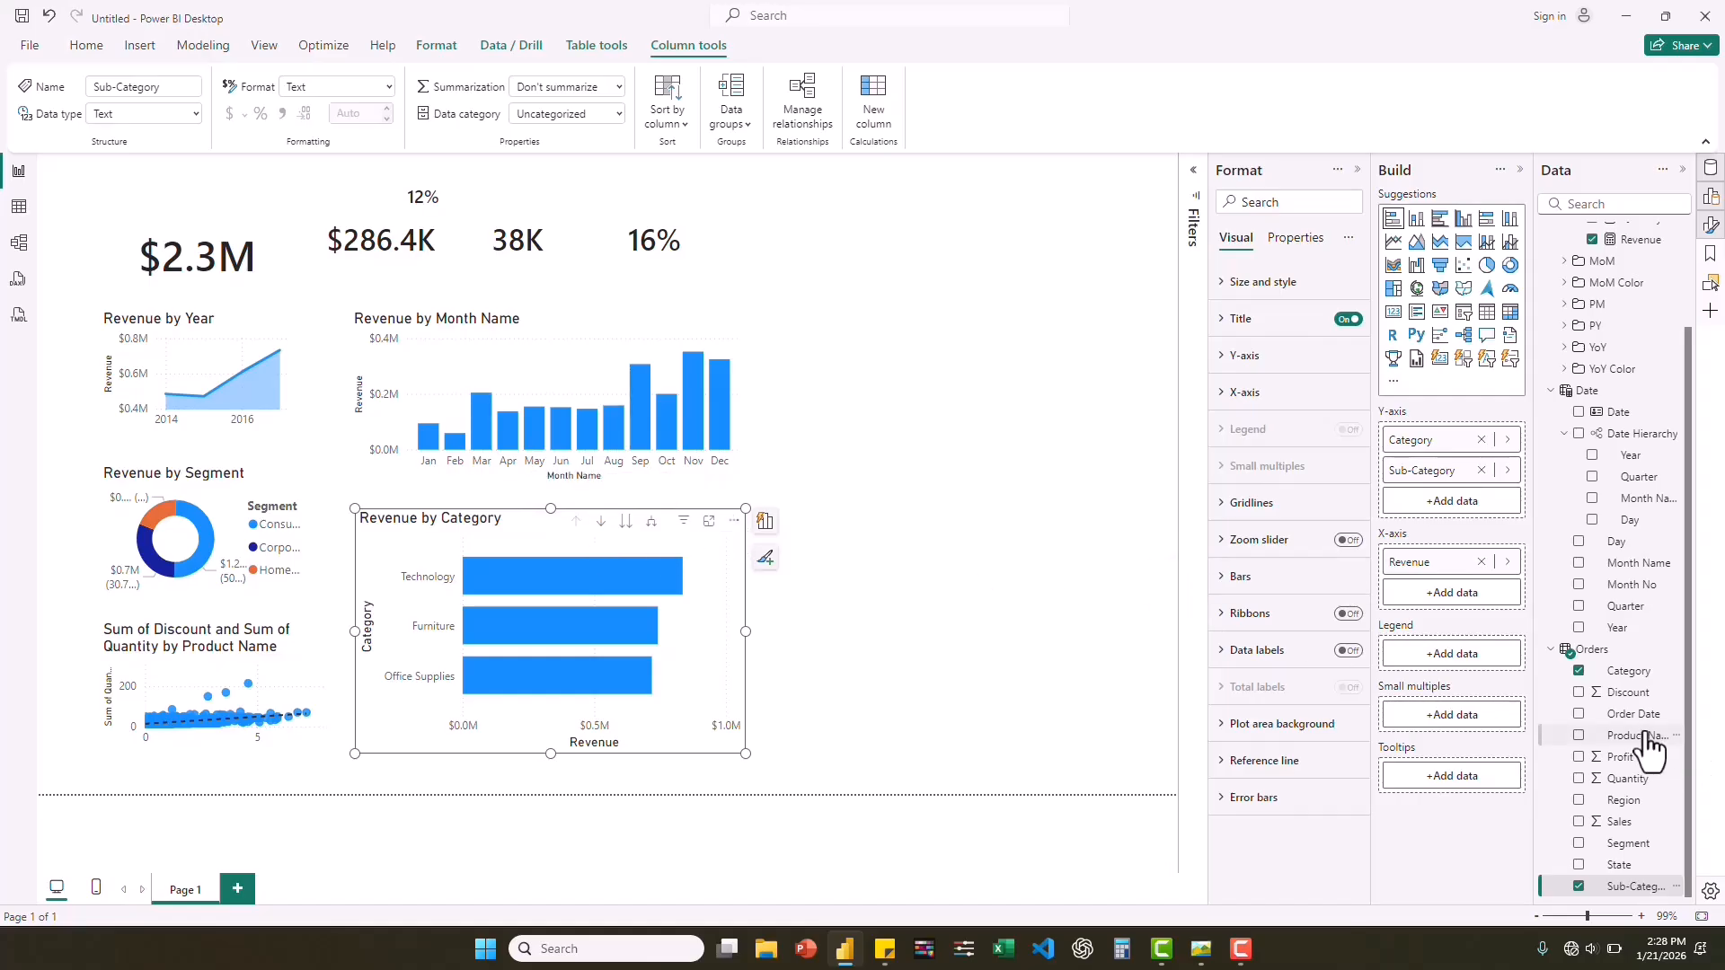
drag(1645, 737, 1485, 494)
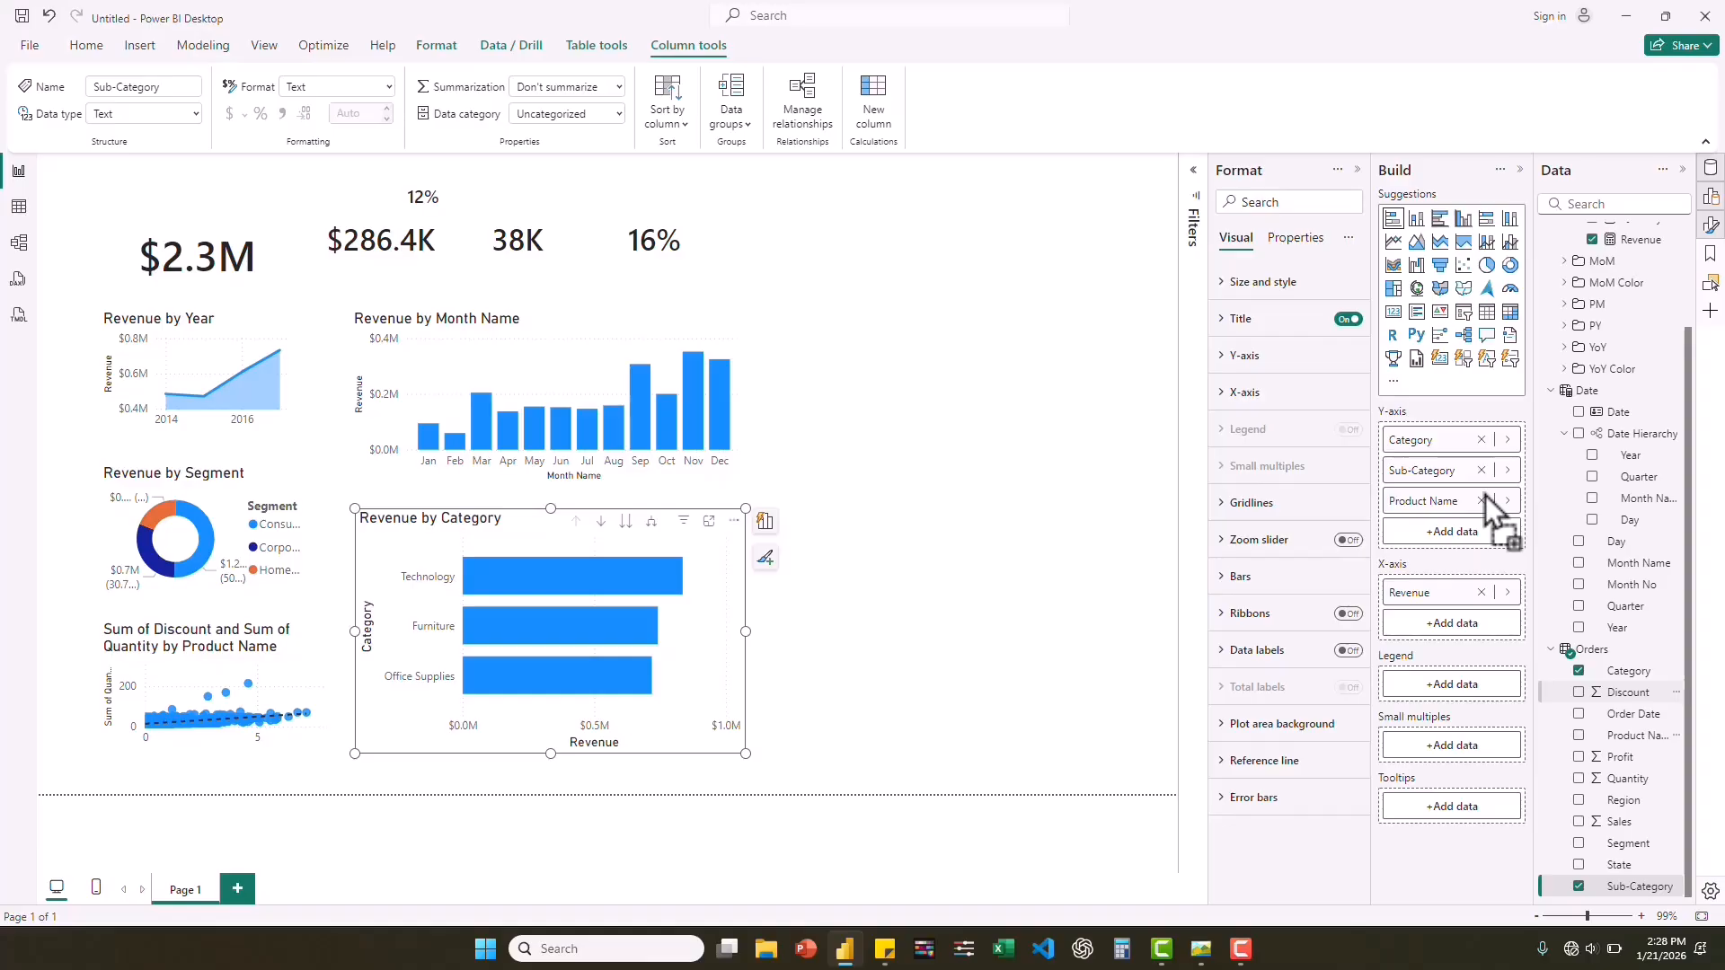
Turn on drill-down for the bar chart, drill through Technology and Phones to product level, and return to the category level.
click(600, 521)
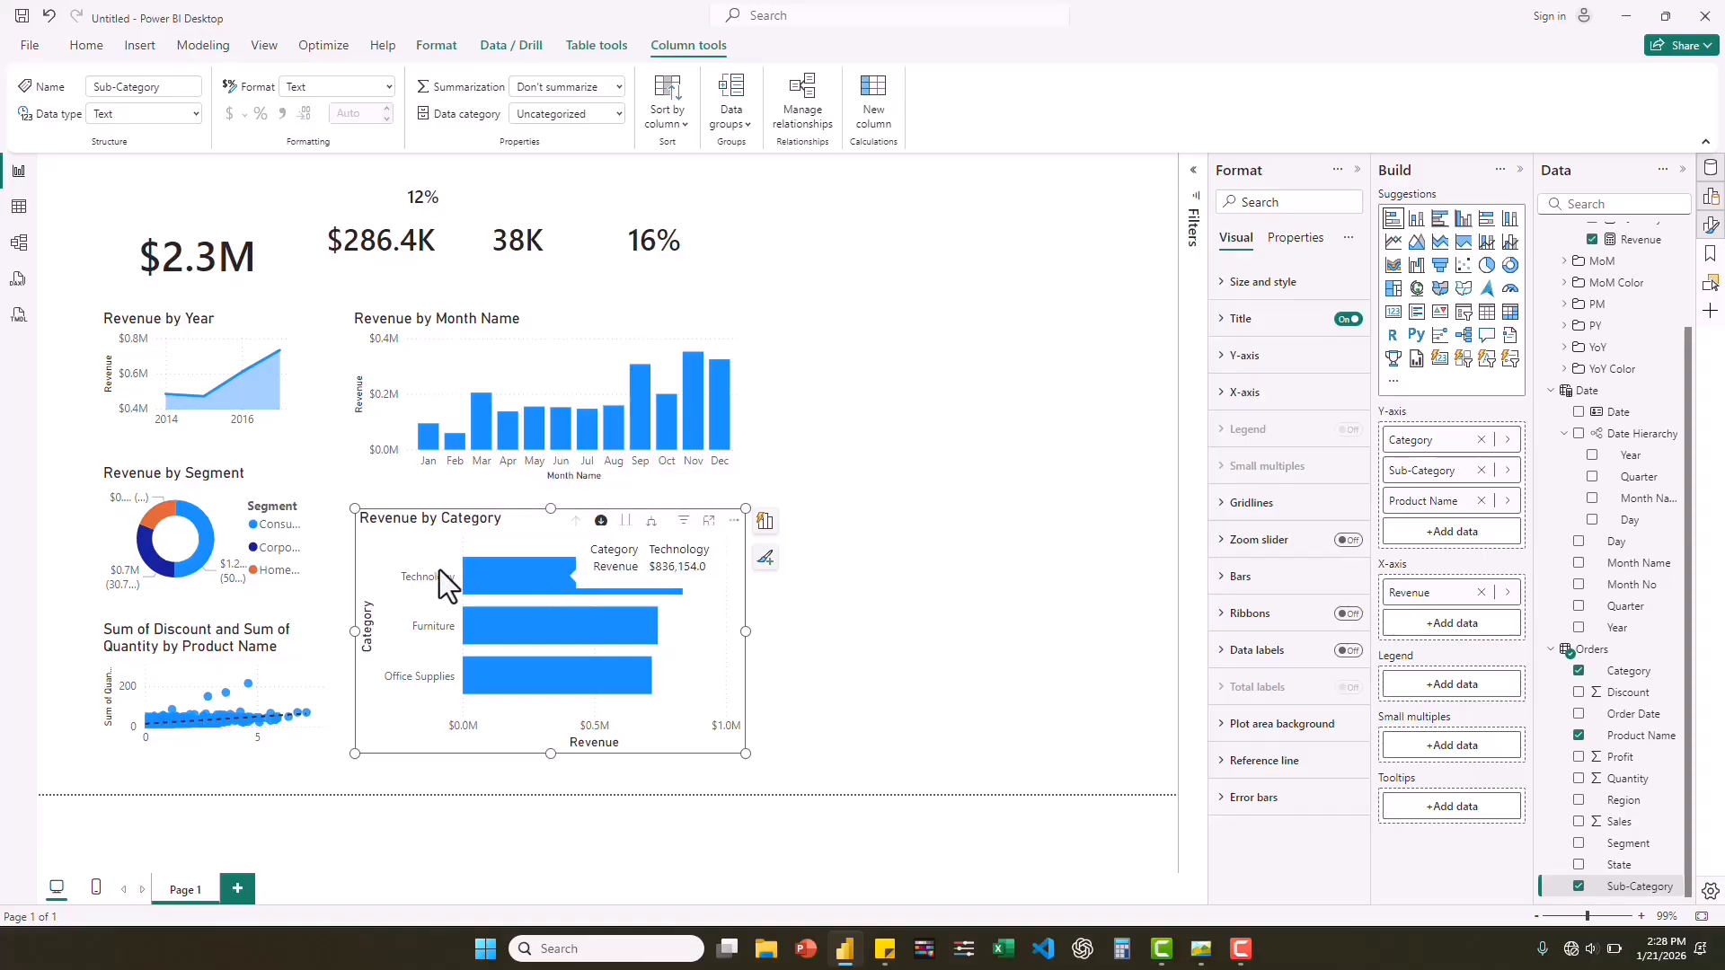
click(531, 575)
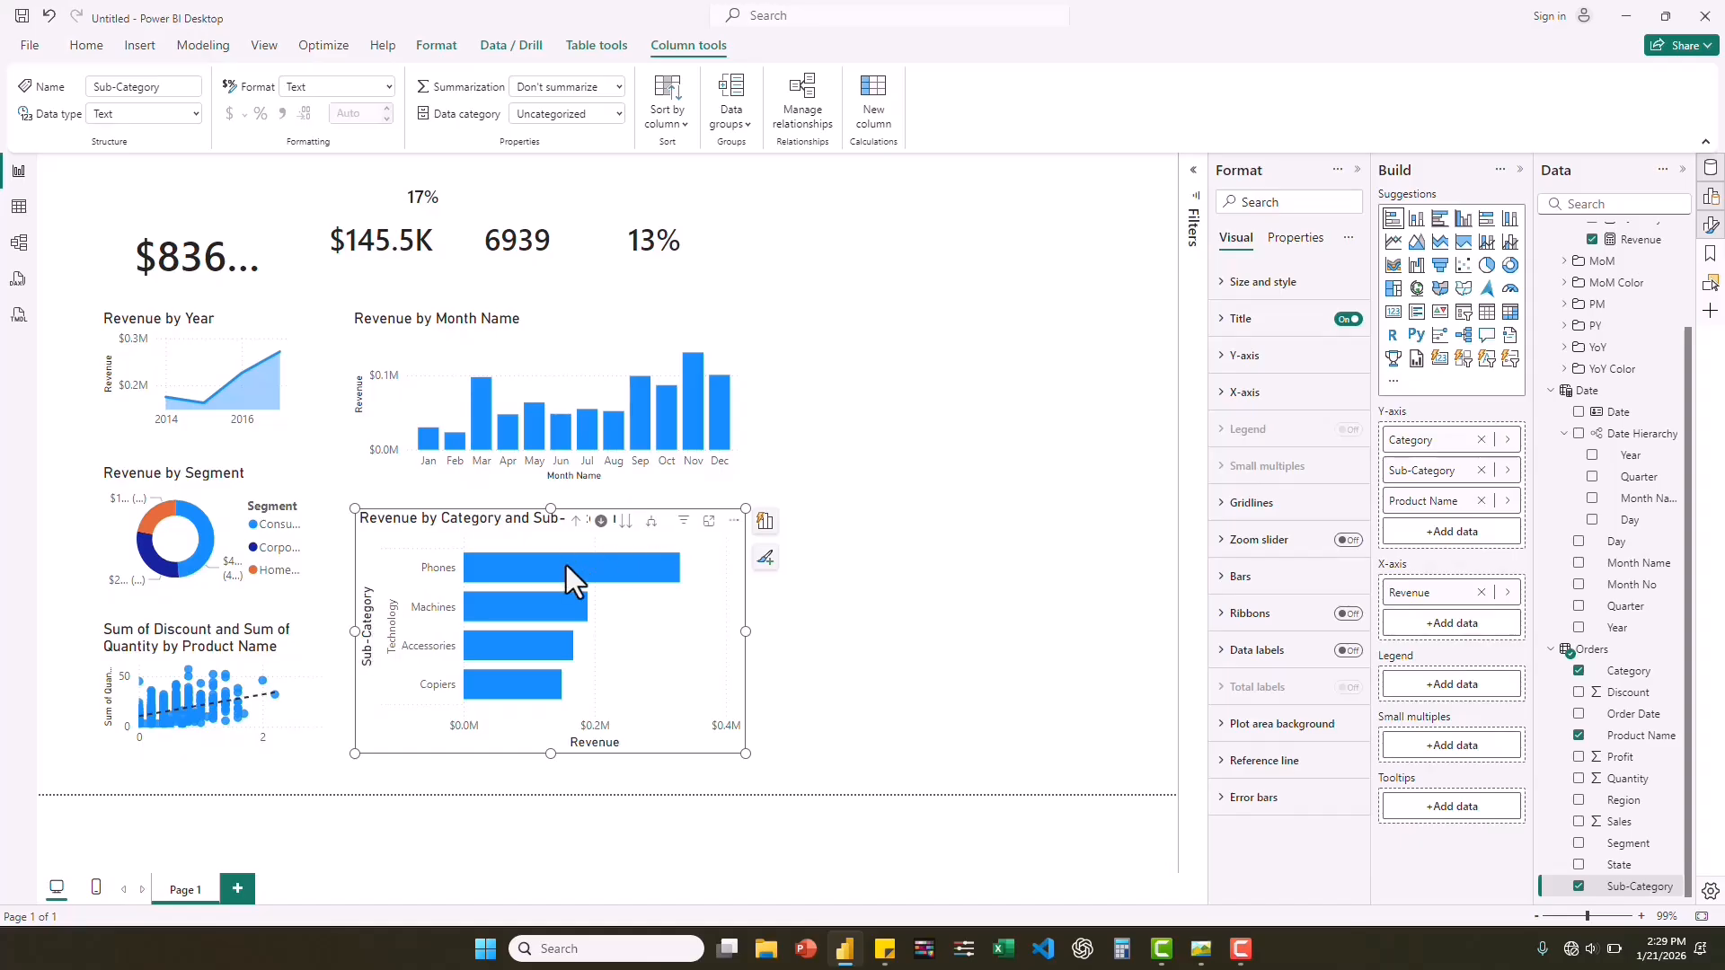
mouse_move(566, 565)
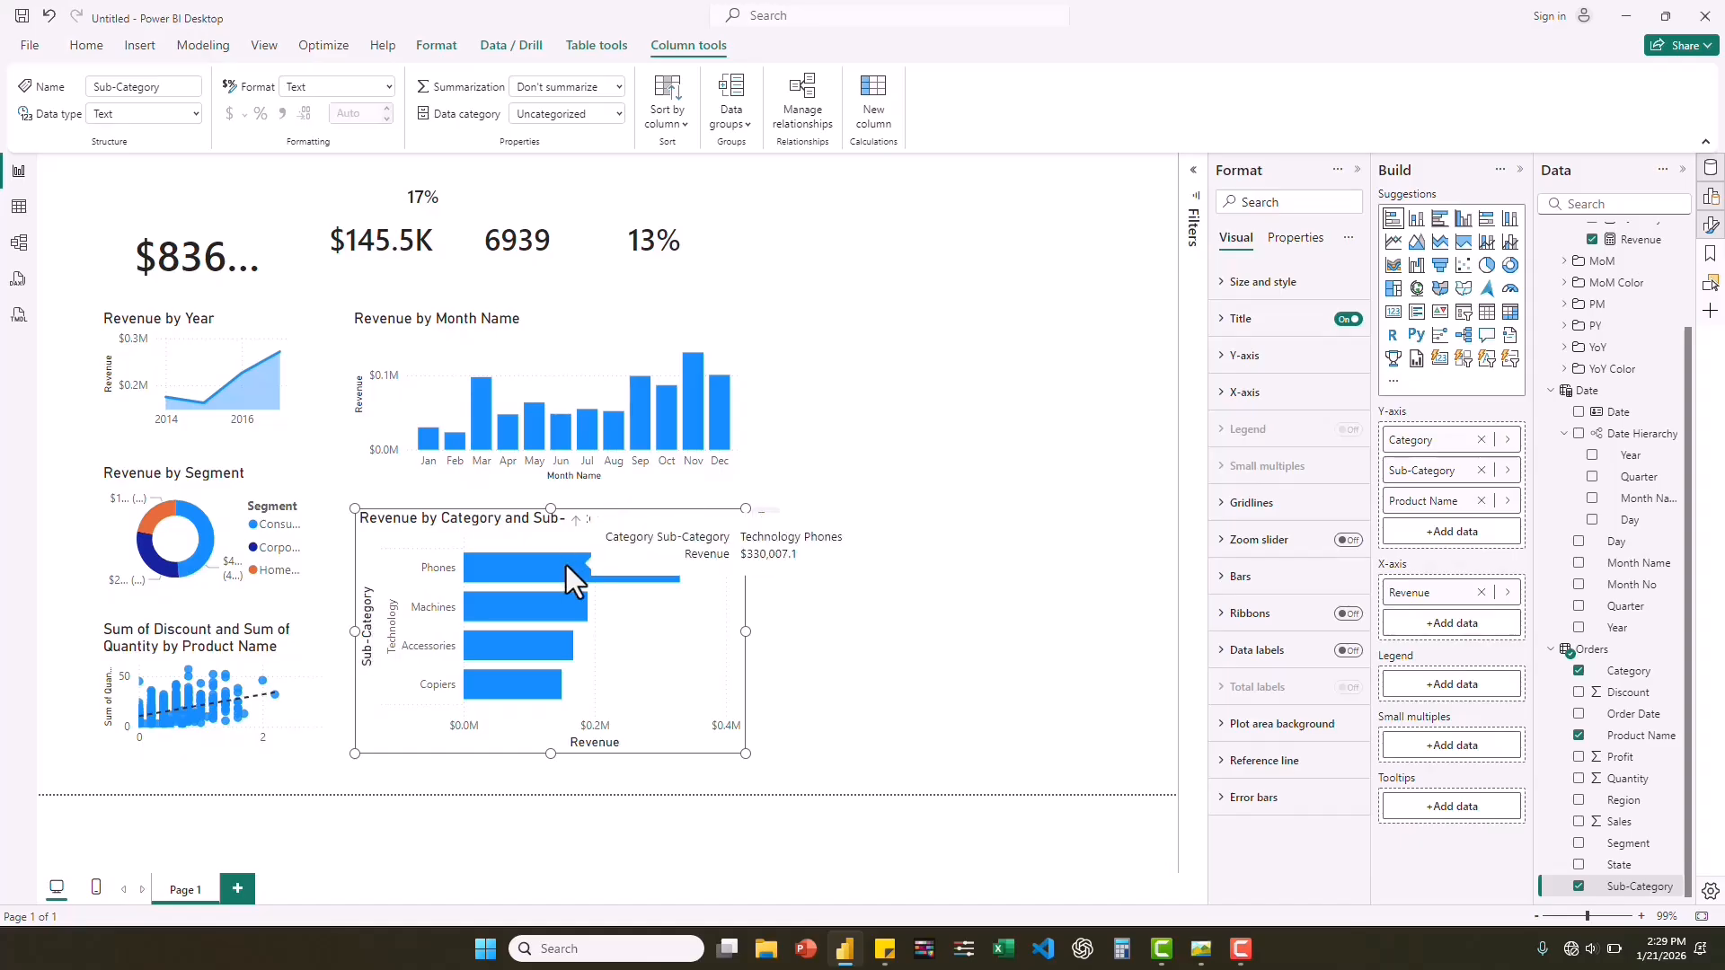
click(566, 564)
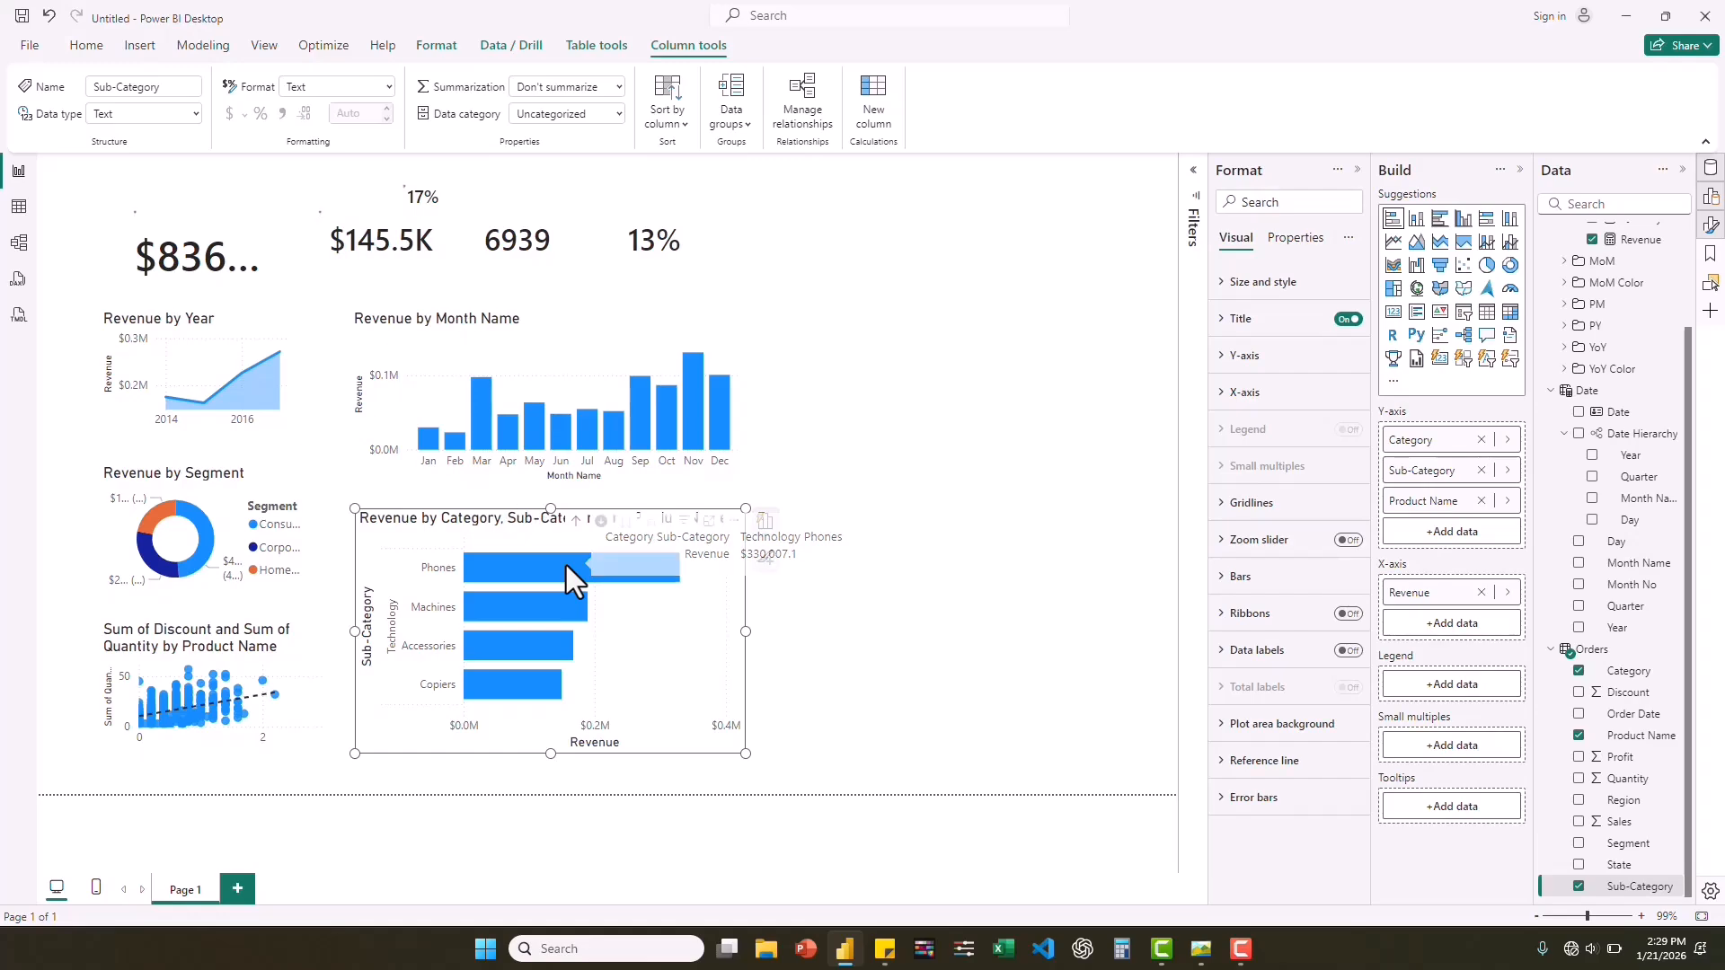
click(566, 564)
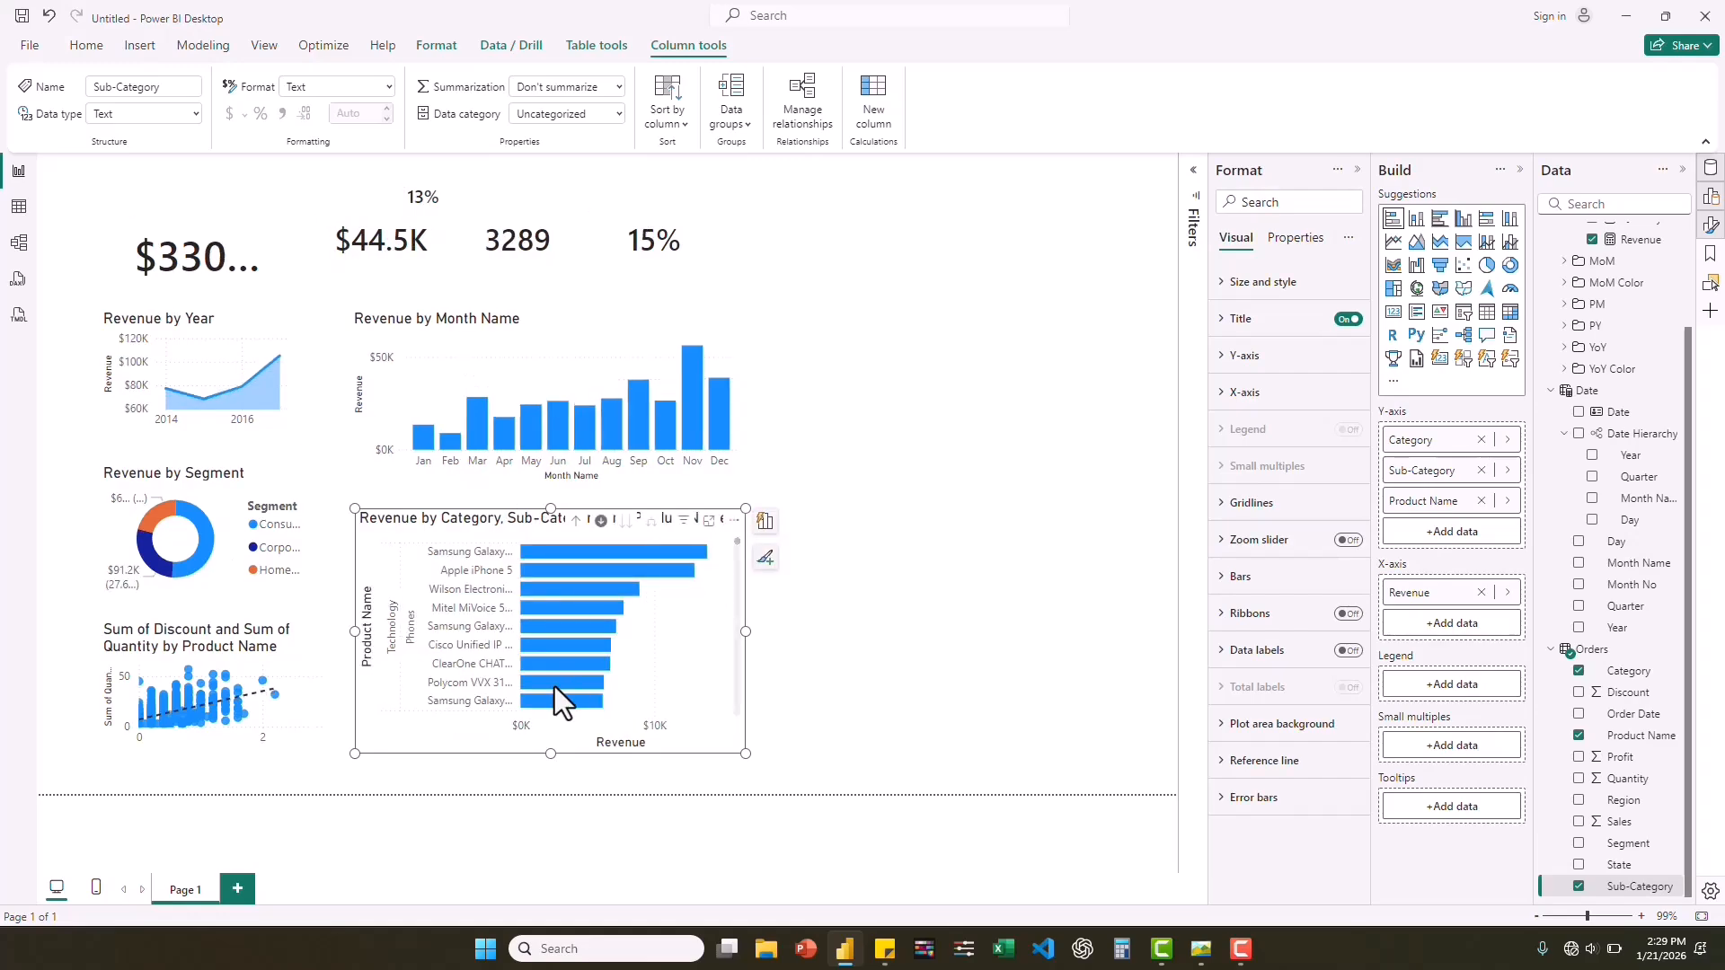
click(576, 524)
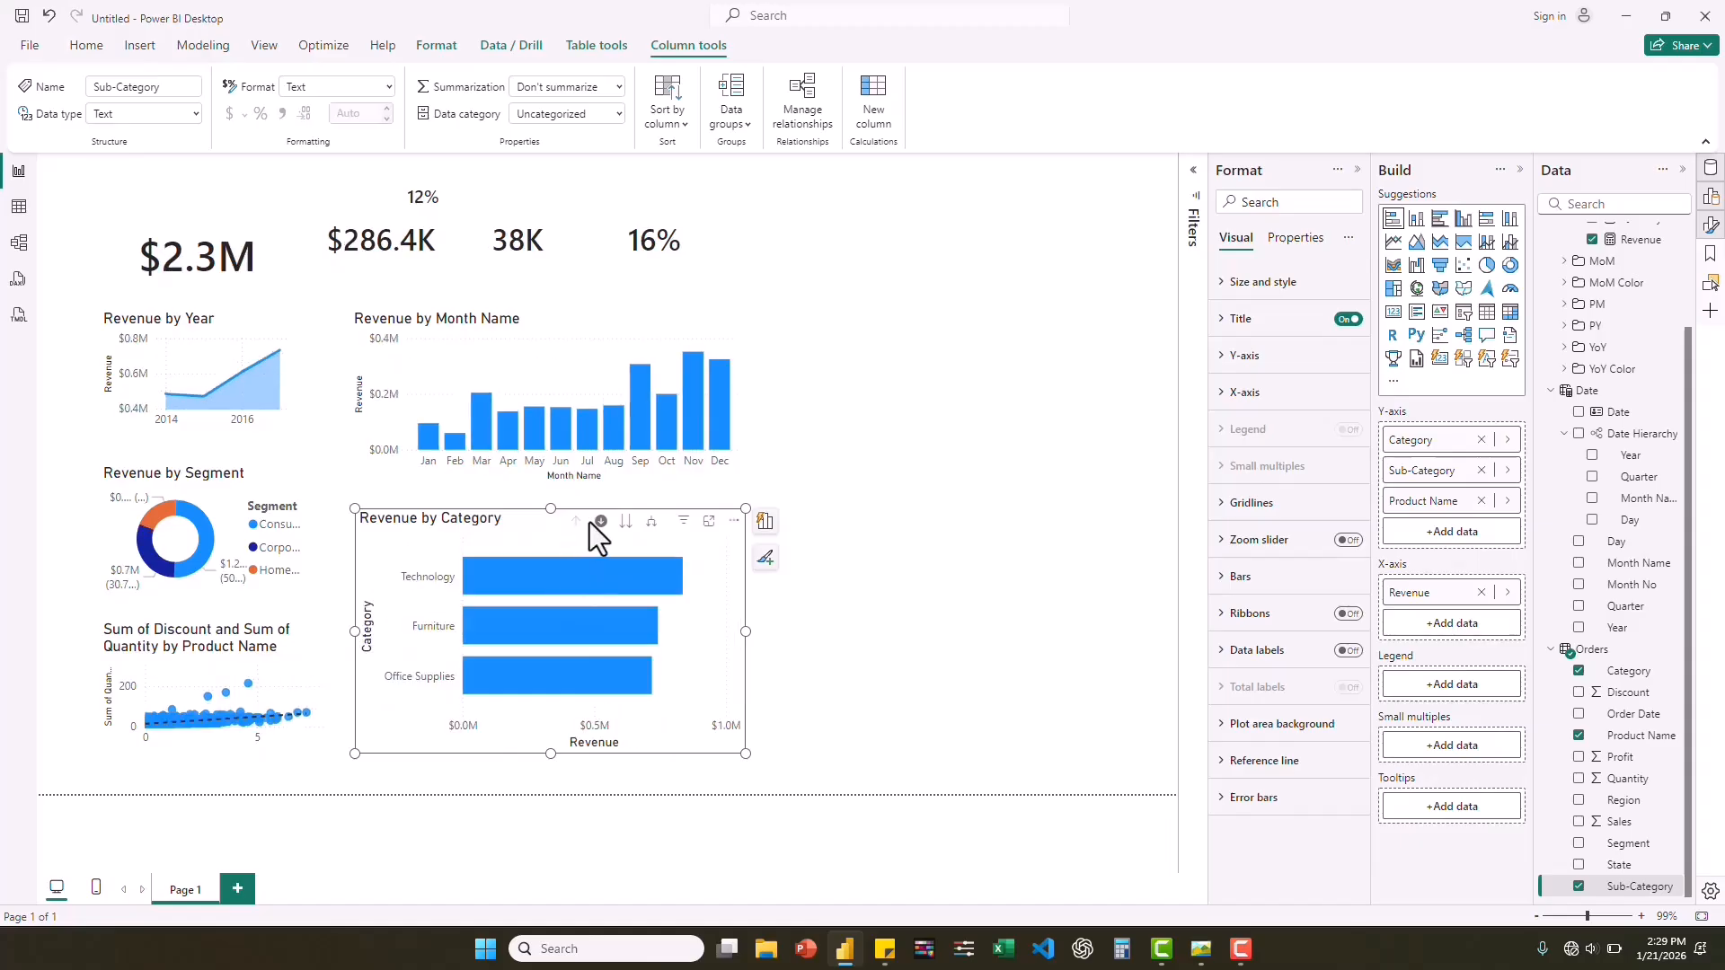
Drill into Technology again to examine how the other visuals filter, and drill back up to all categories.
click(564, 575)
click(547, 575)
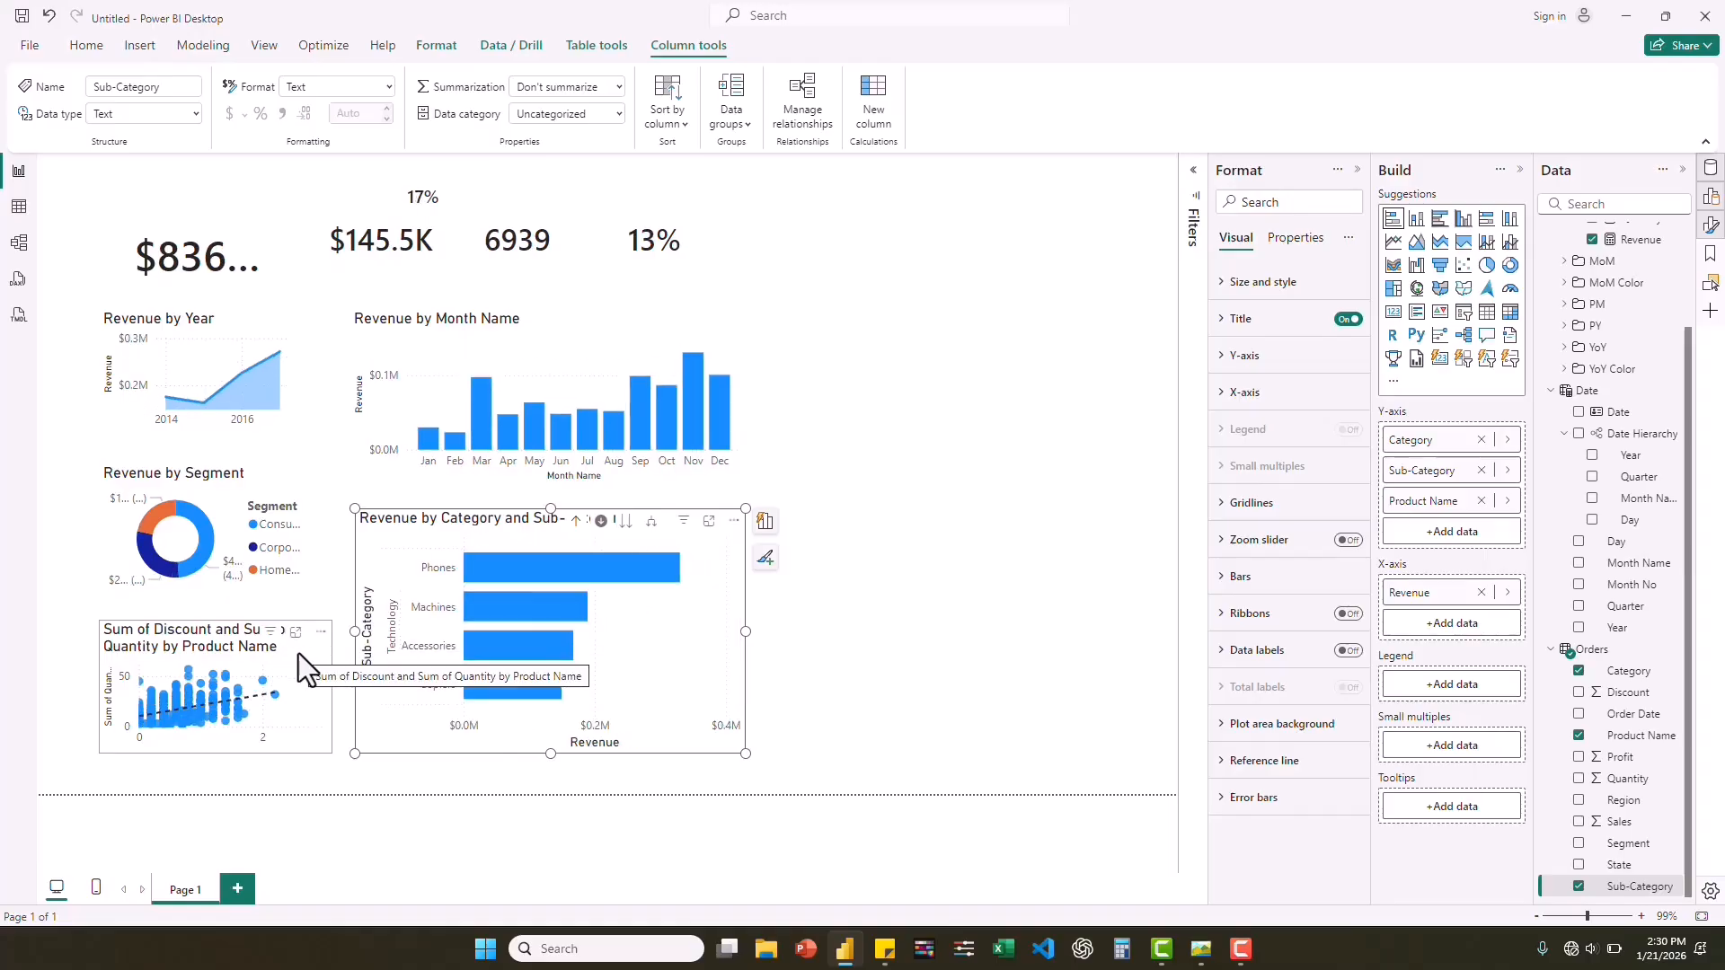
click(576, 521)
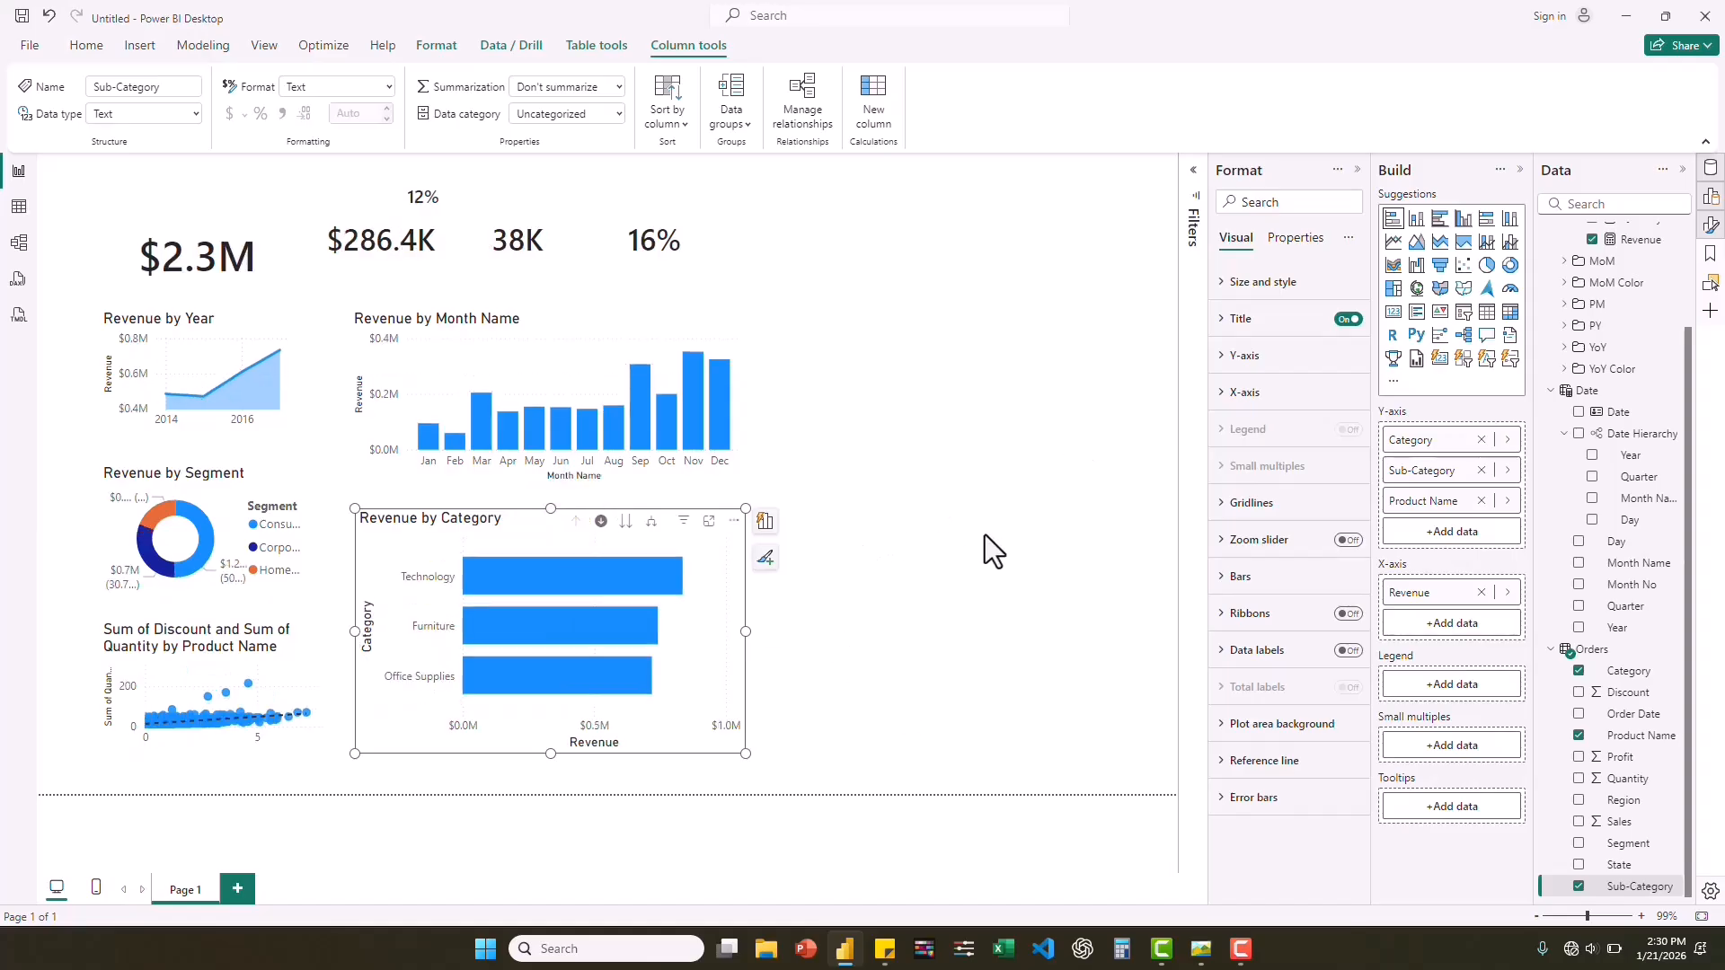
Check the Revenue by State map in the reference dashboard image, return to Power BI Desktop and deselect the bar chart.
click(1199, 949)
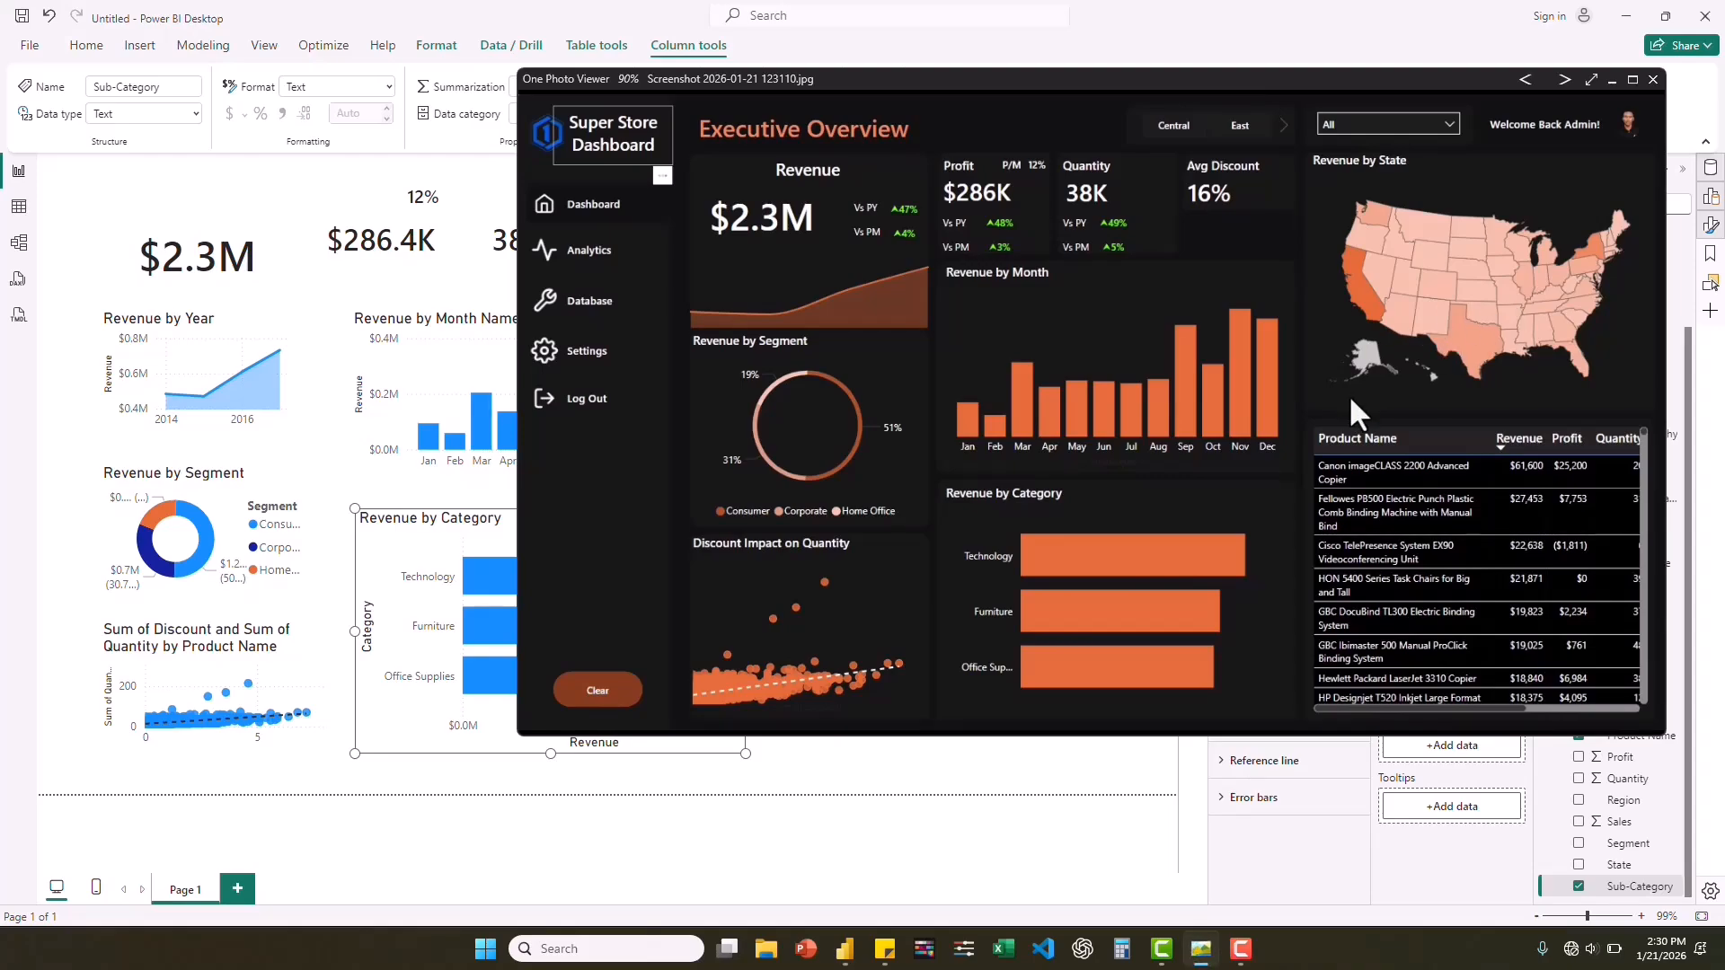
click(816, 789)
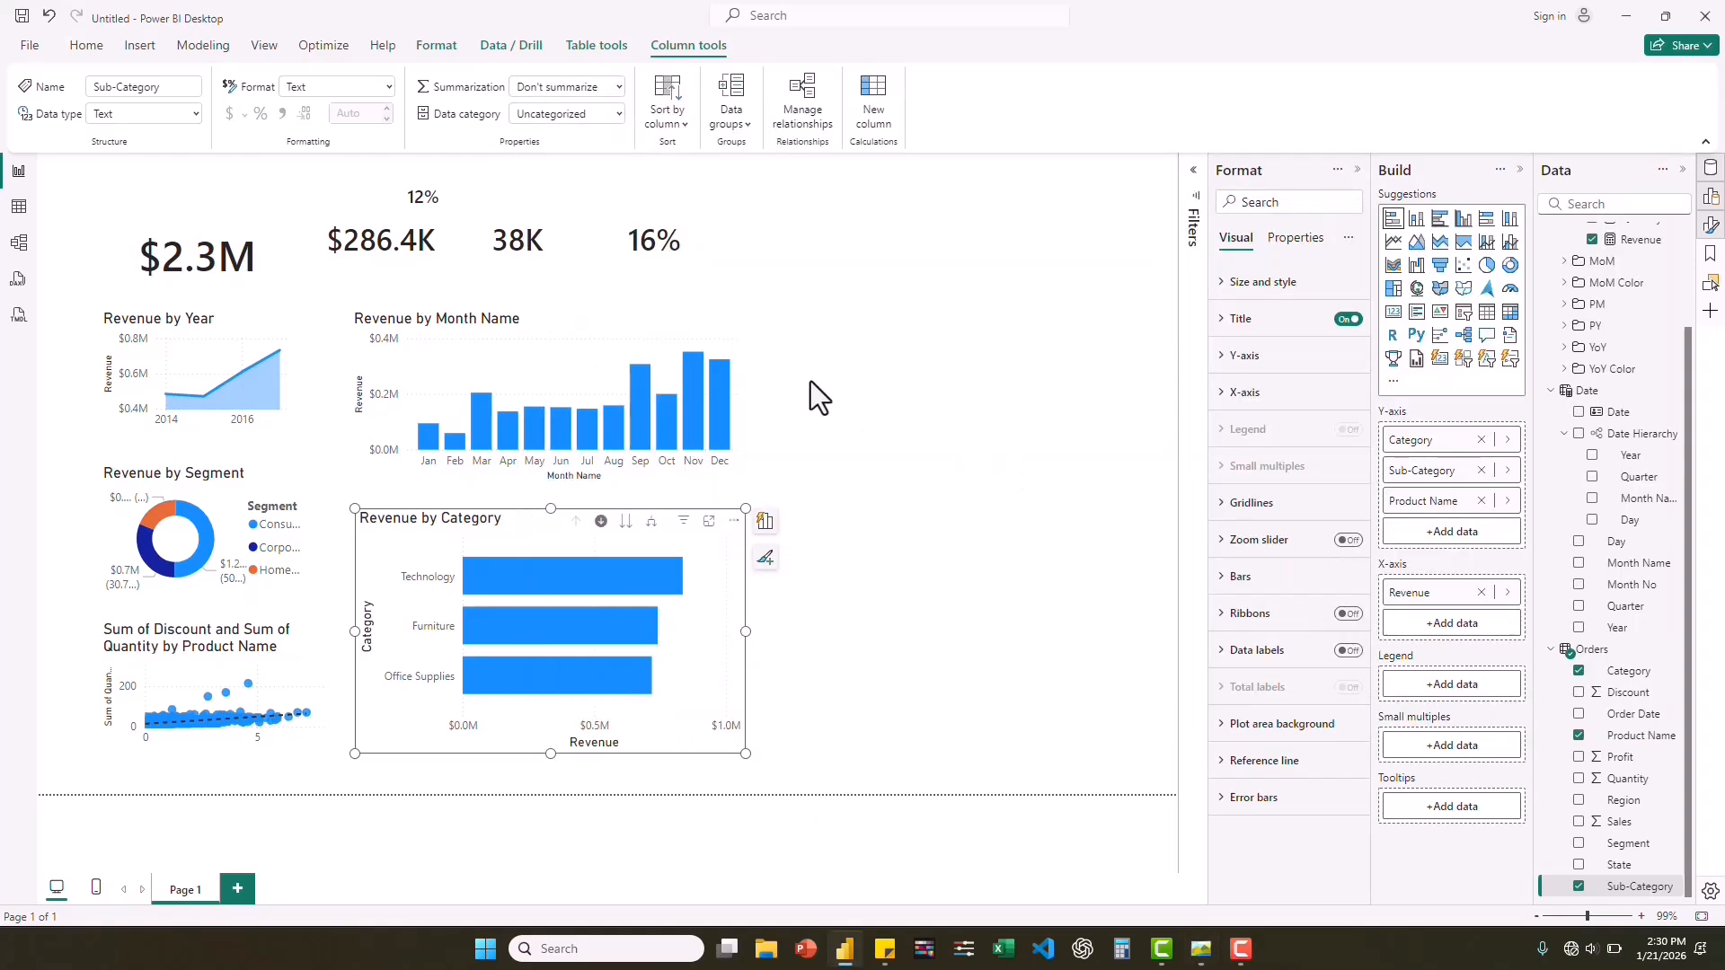
click(927, 328)
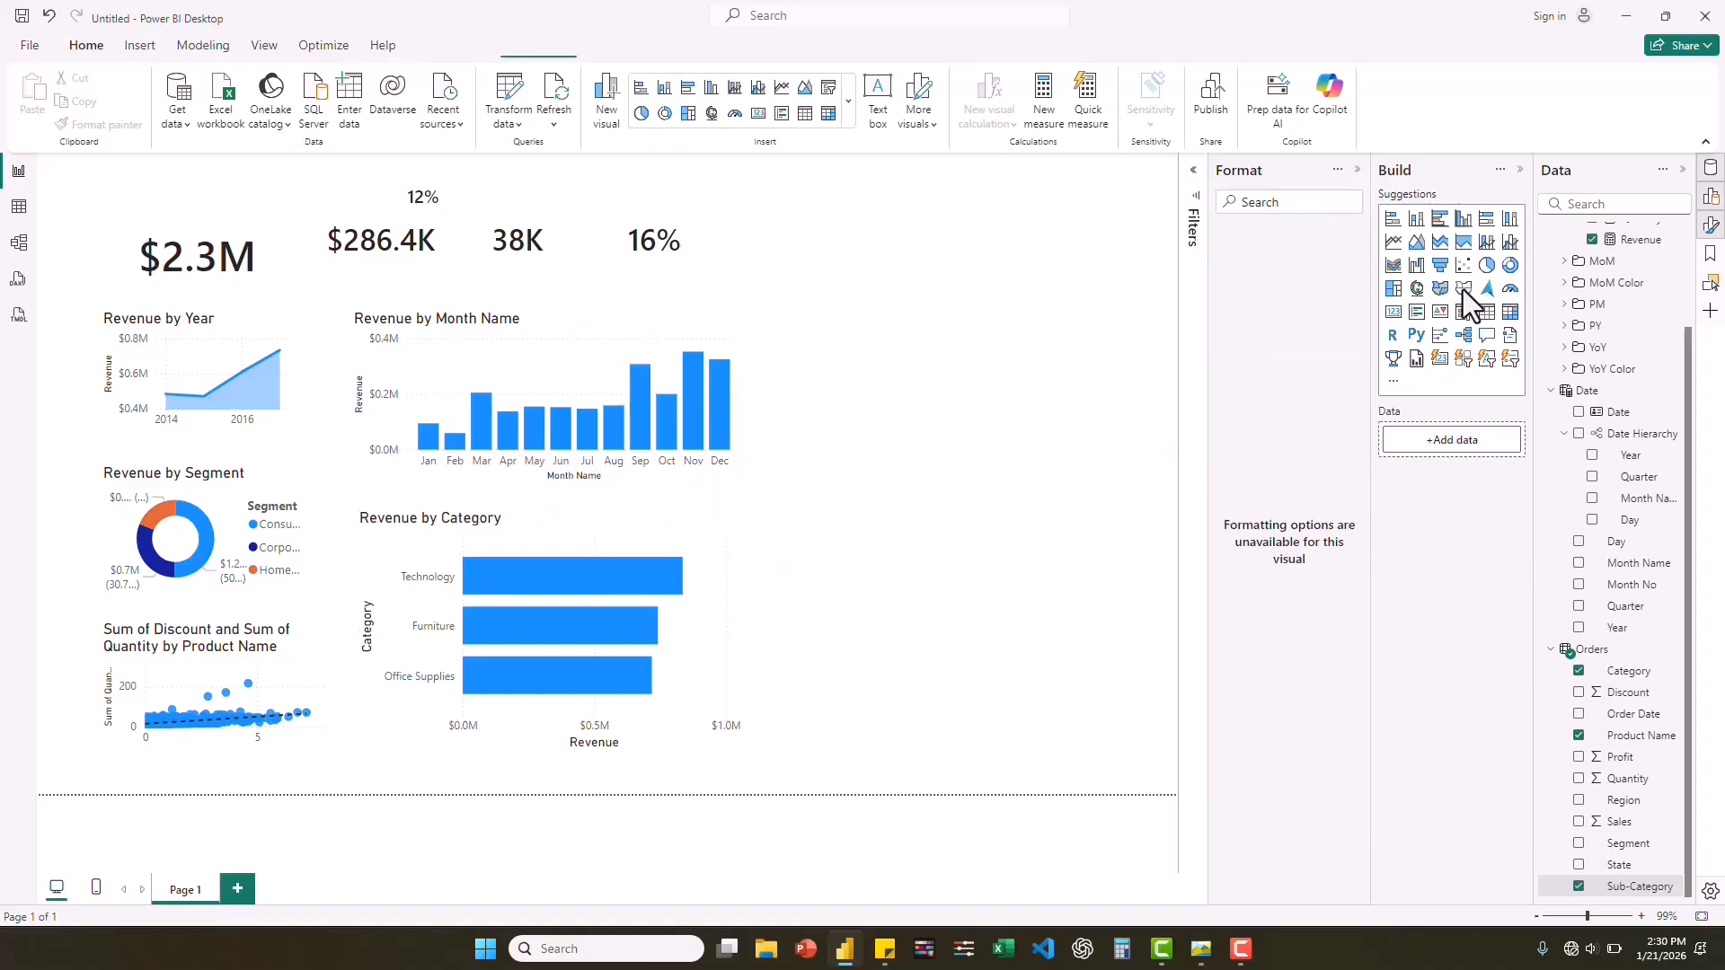
click(1142, 315)
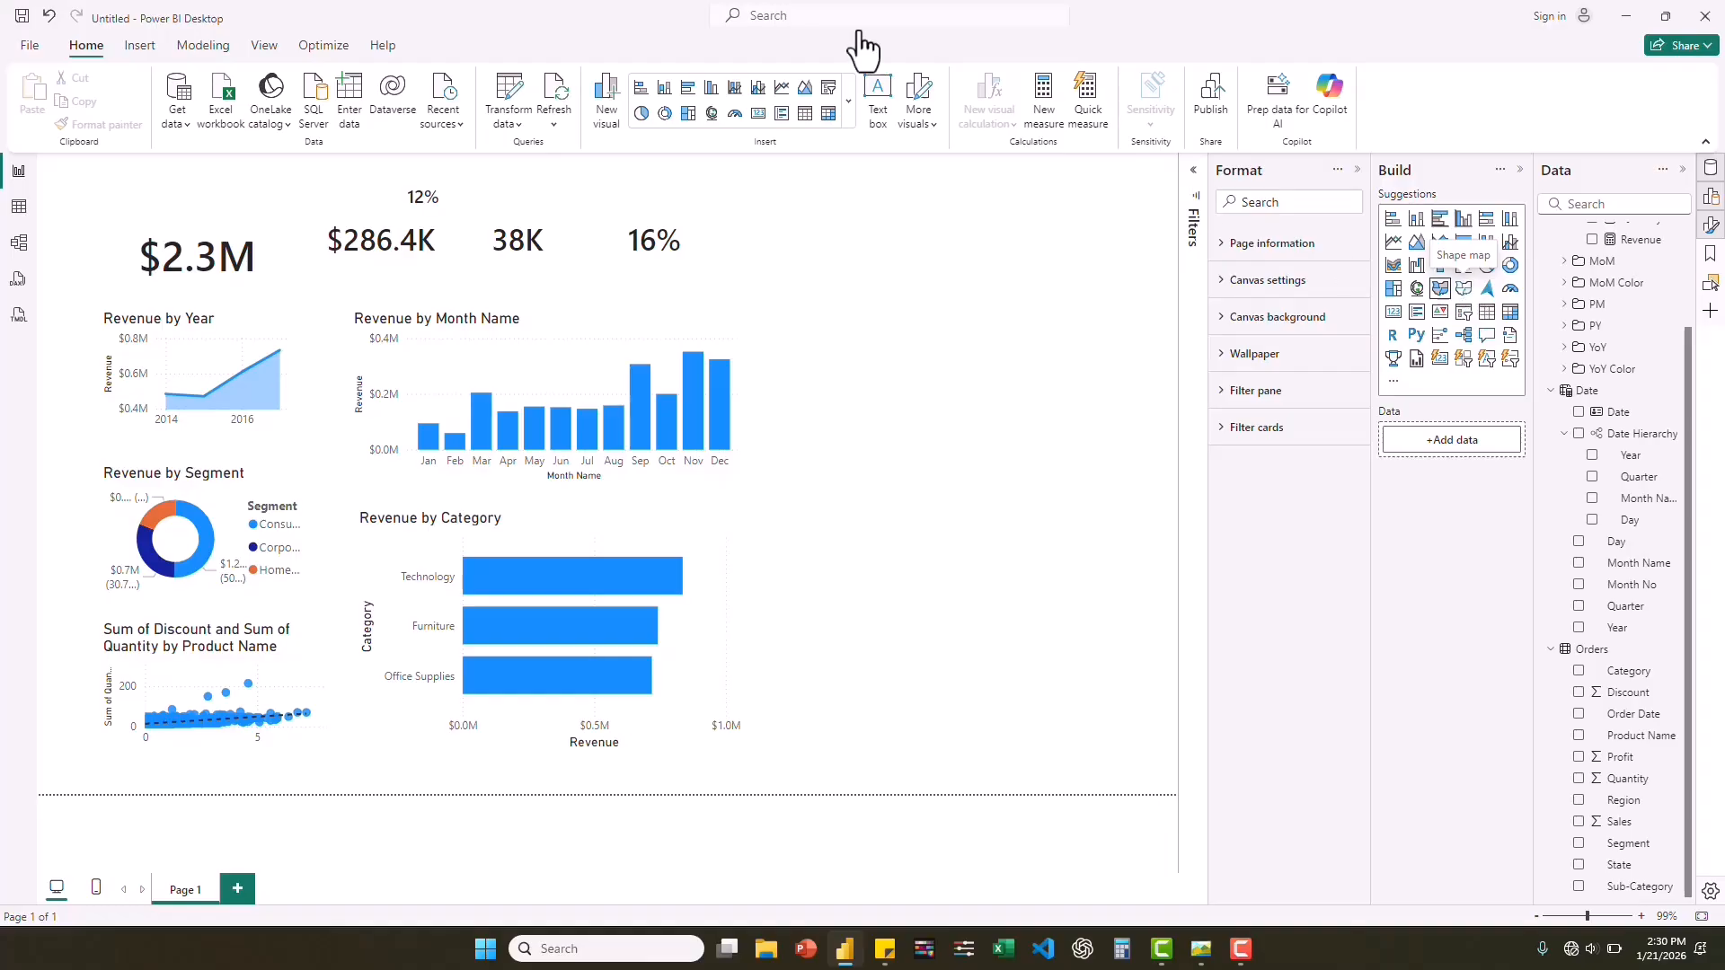
Check the Shape map visual setting among the preview features and leave the options without making changes.
click(30, 49)
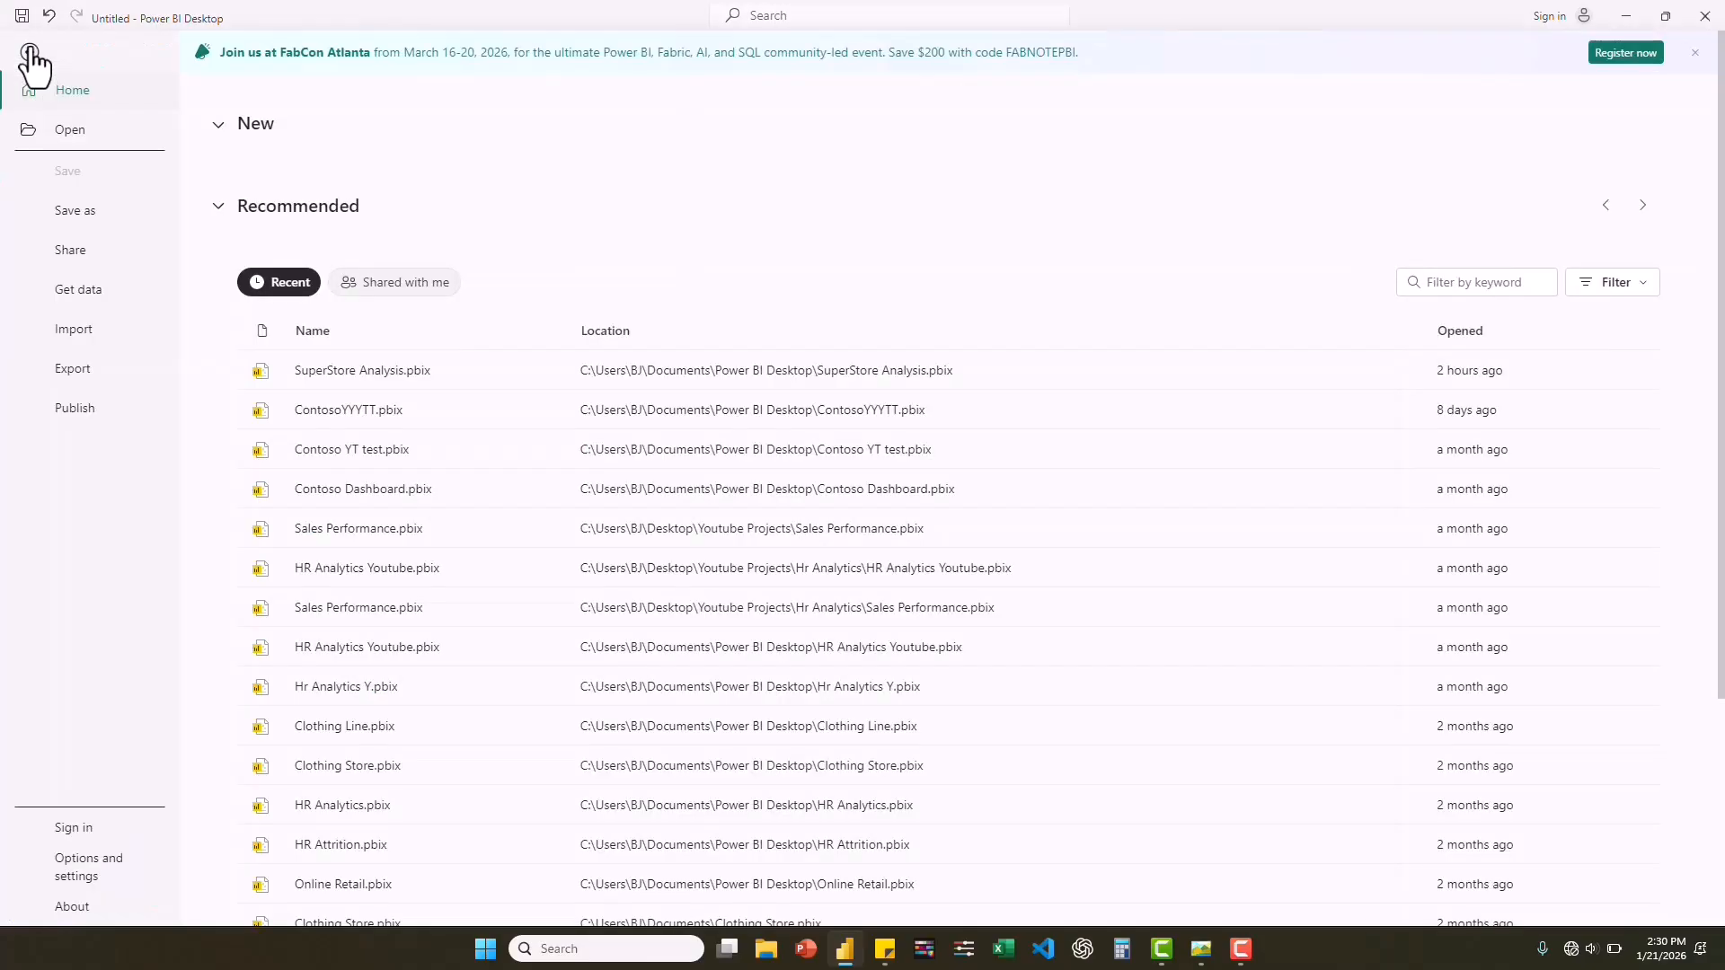
click(85, 882)
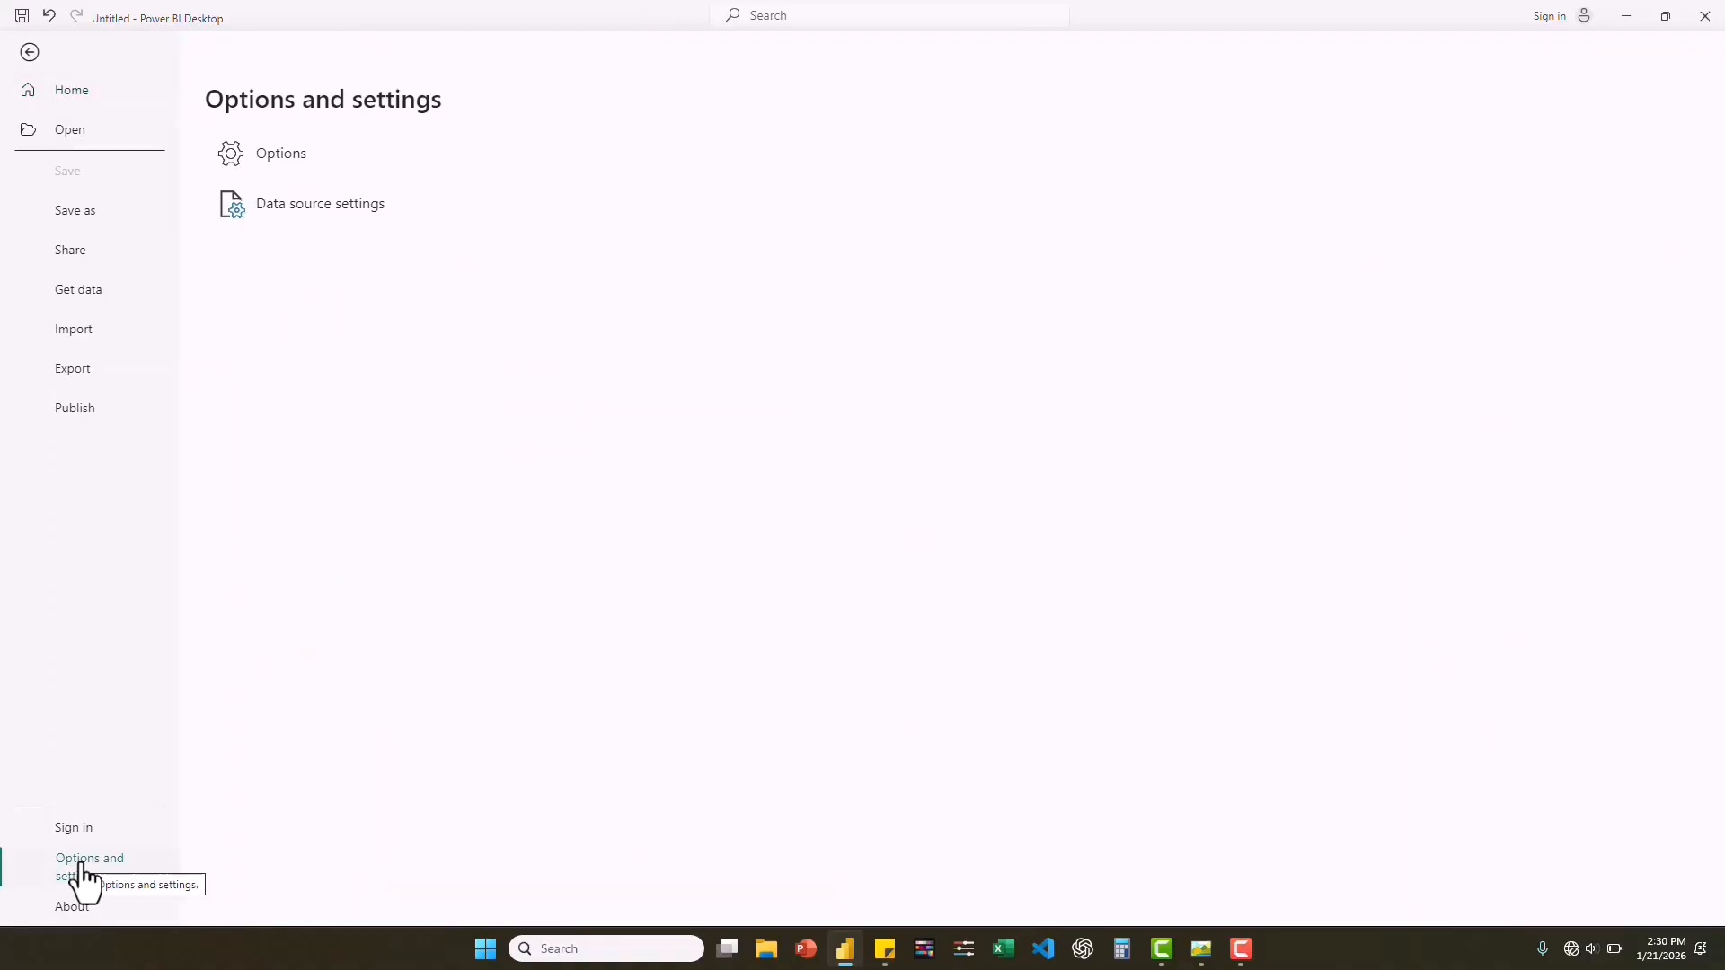
click(277, 154)
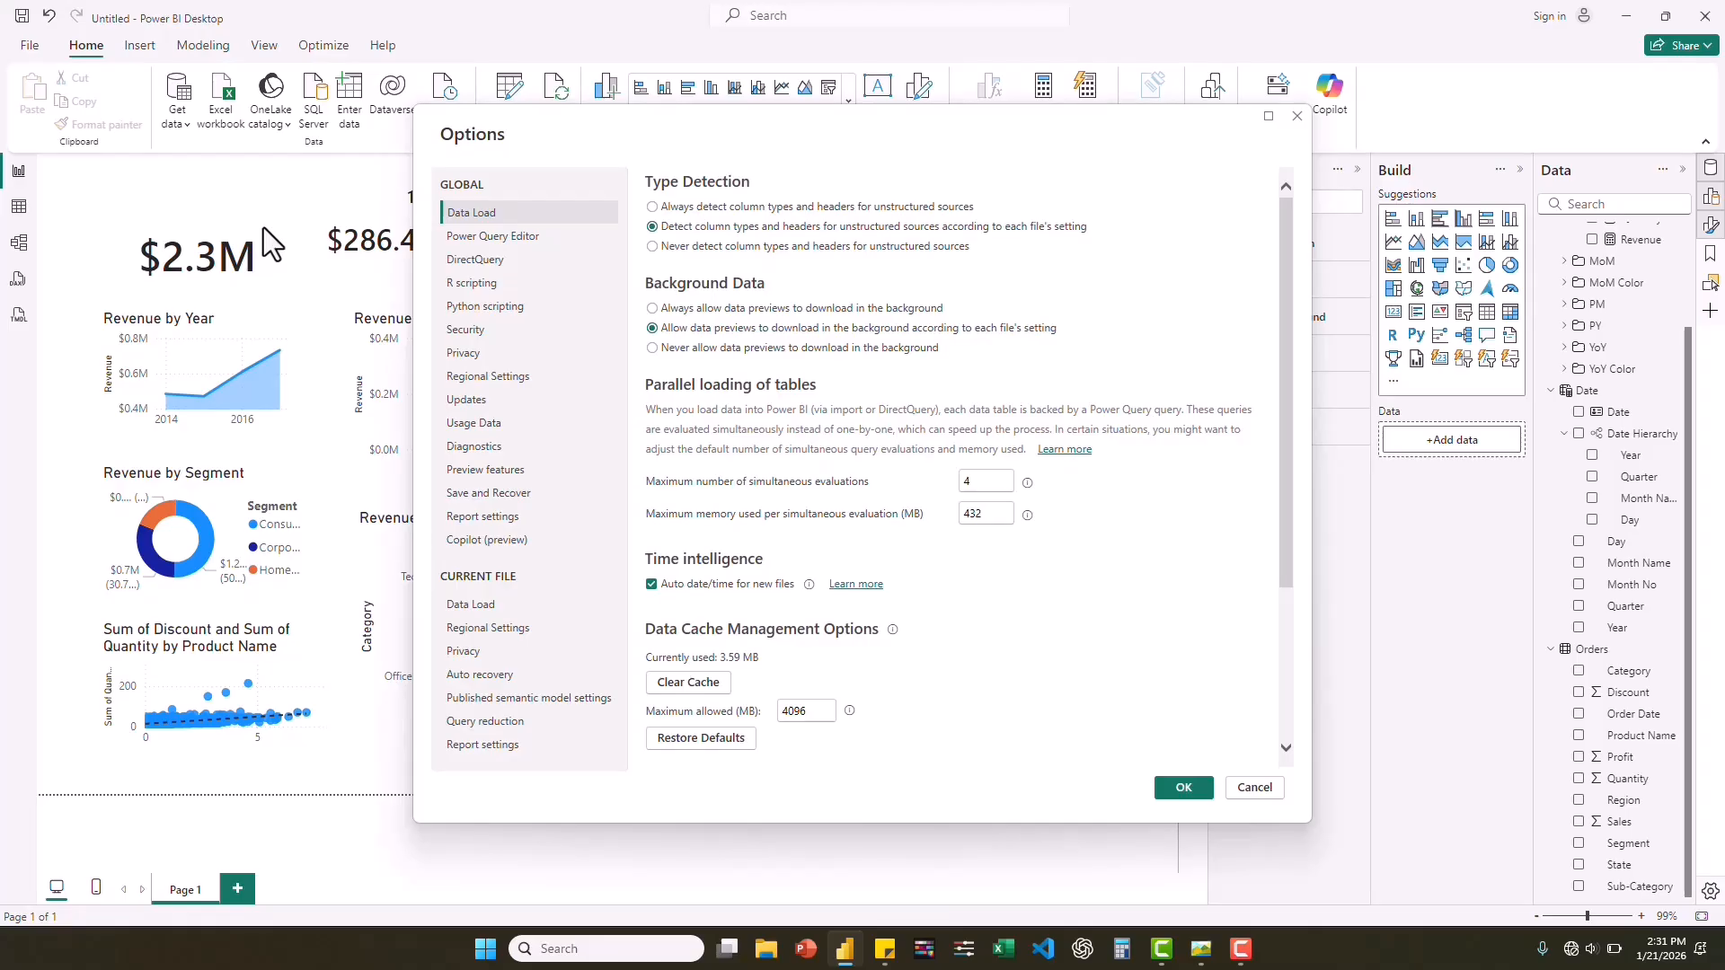
click(512, 472)
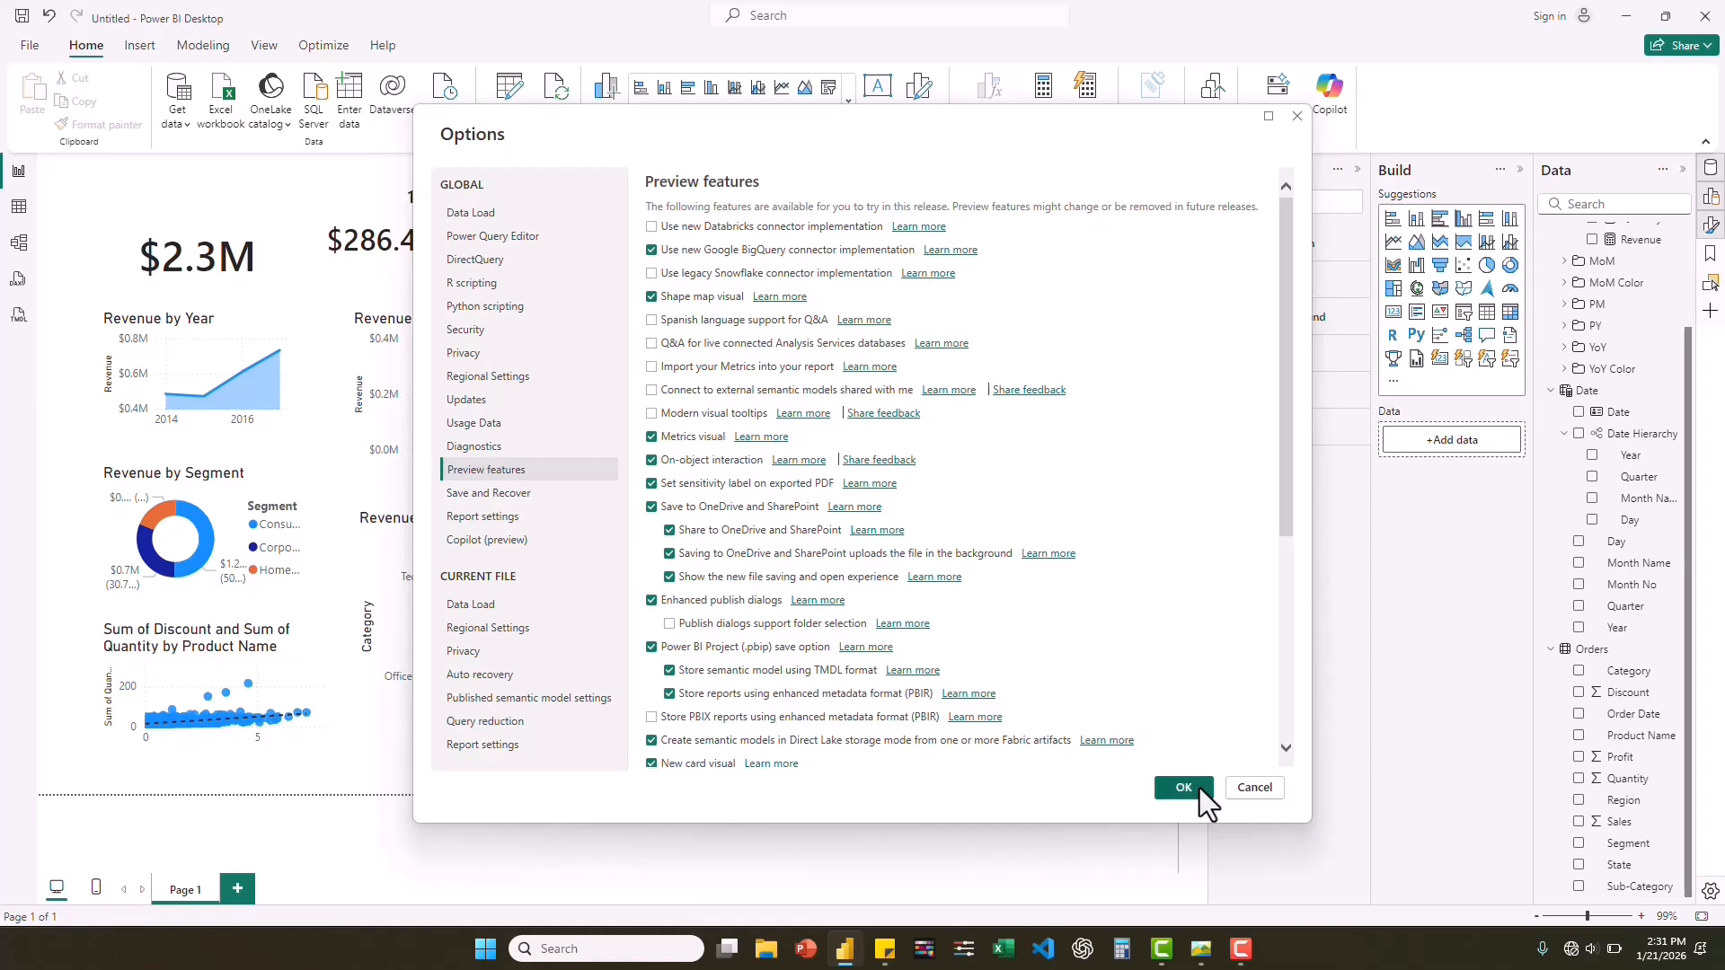
click(1253, 788)
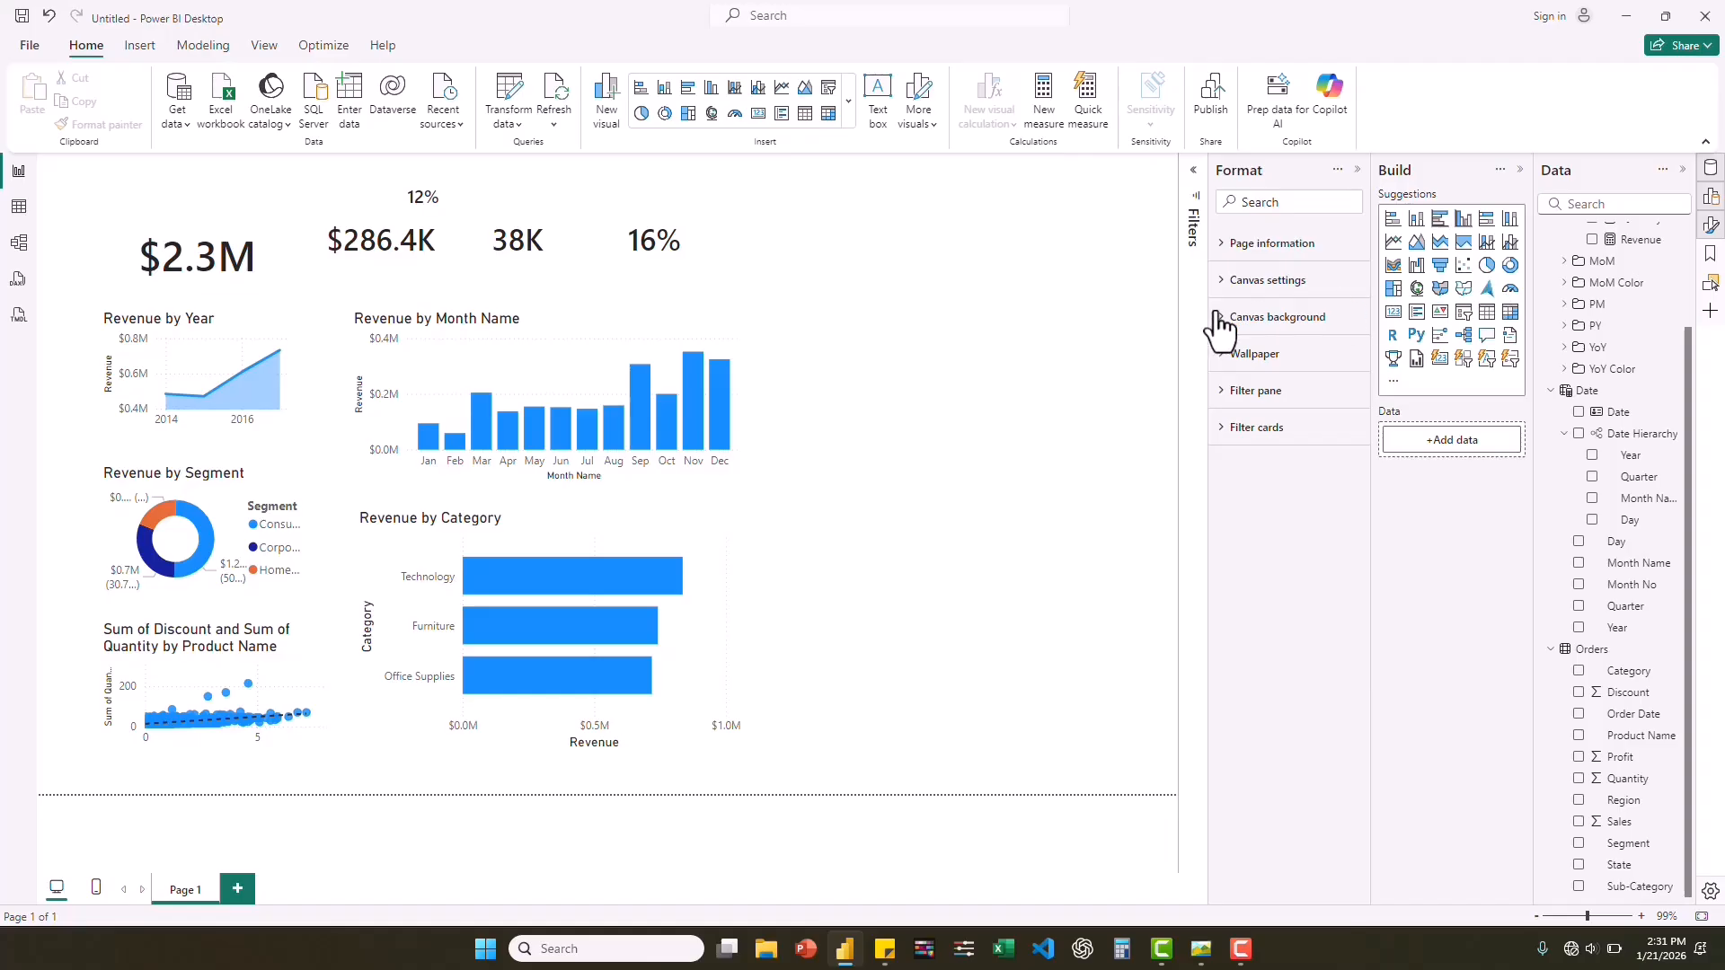
Add a shape map beside the Revenue by Month Name chart and enlarge it in width and height.
click(1464, 288)
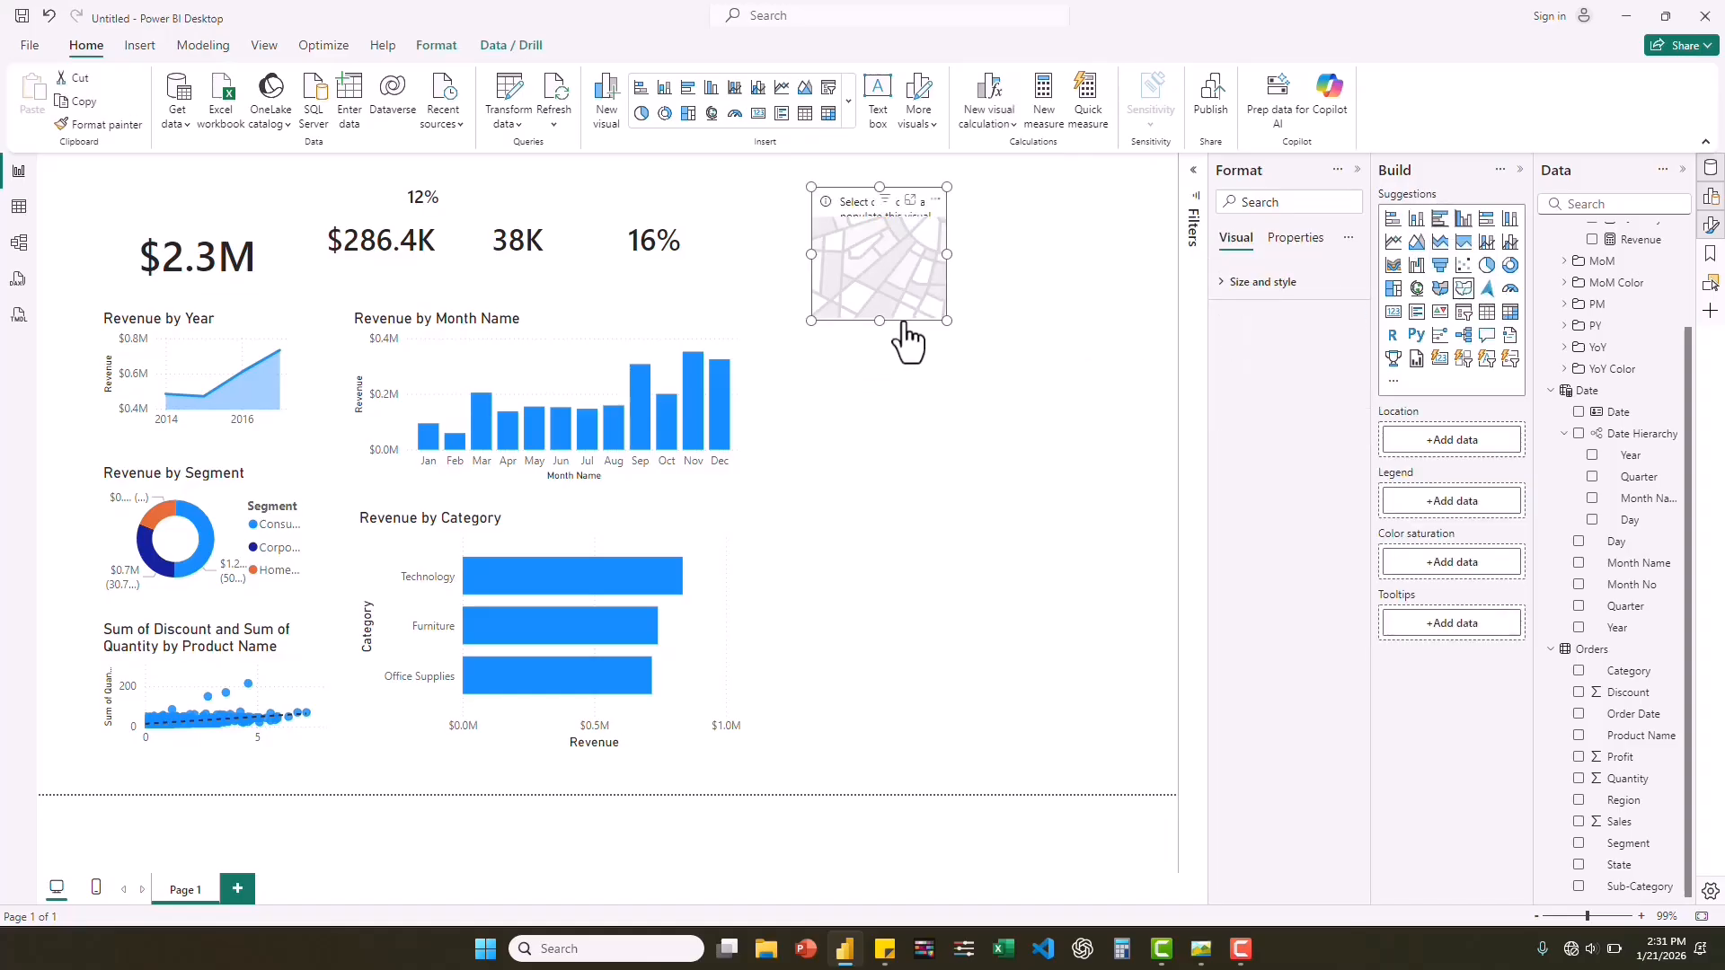
drag(904, 321, 893, 476)
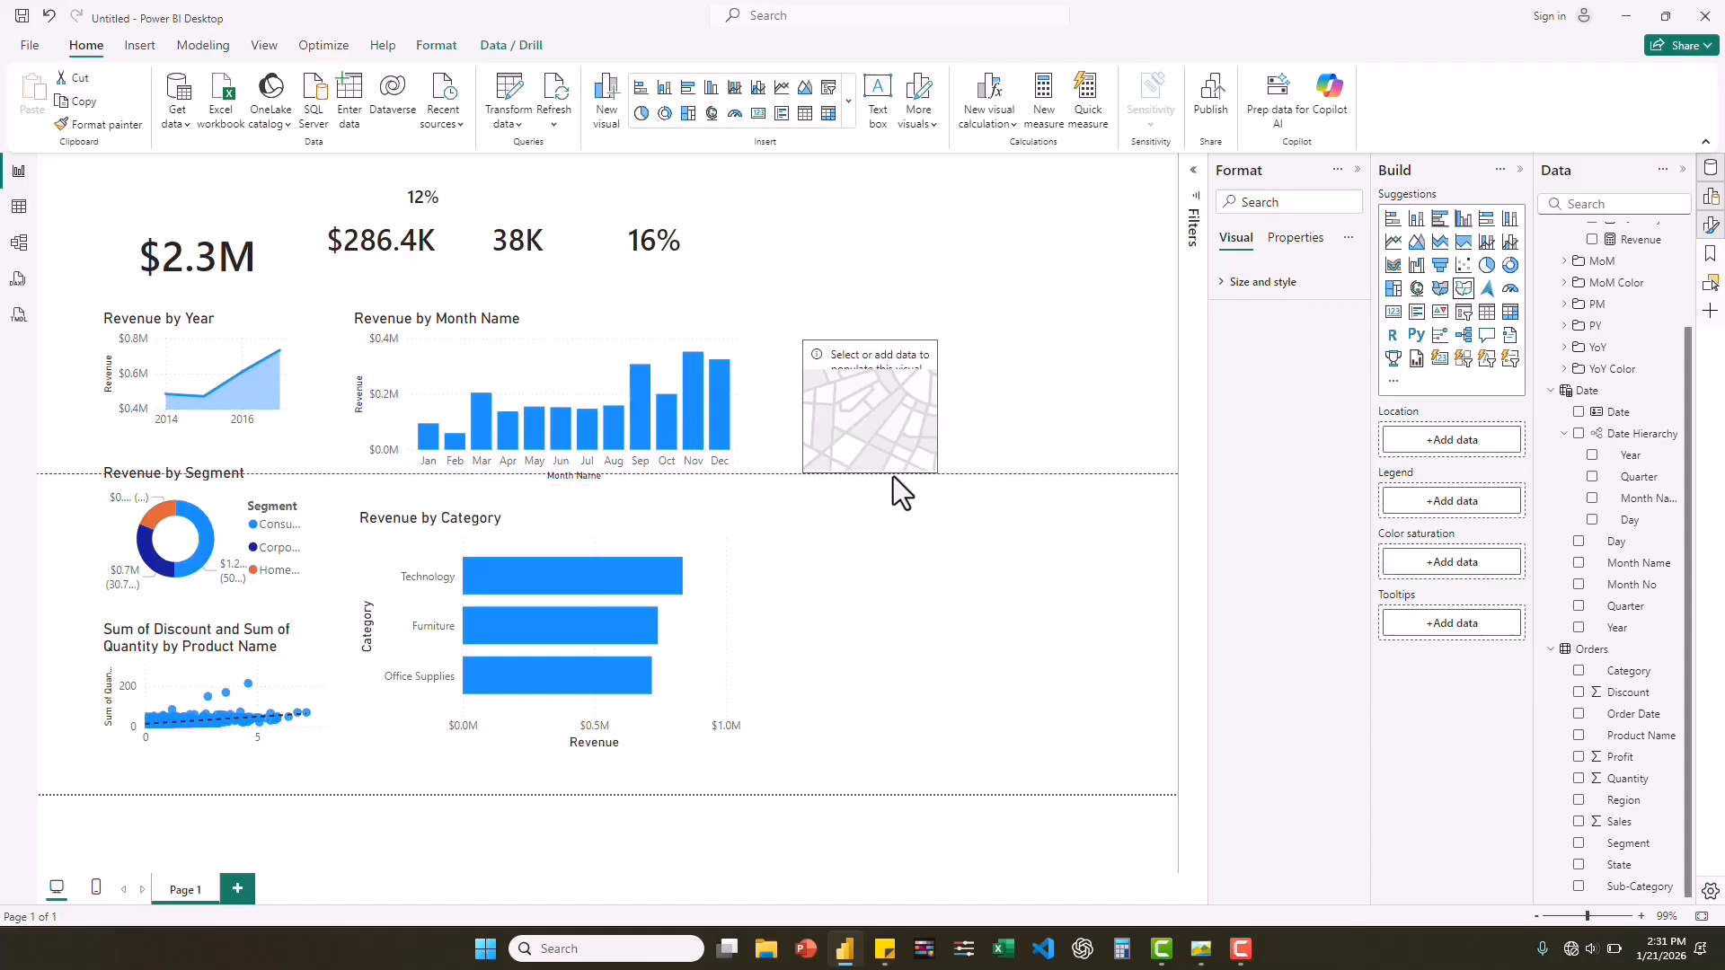
drag(938, 406, 1100, 411)
drag(952, 338, 960, 218)
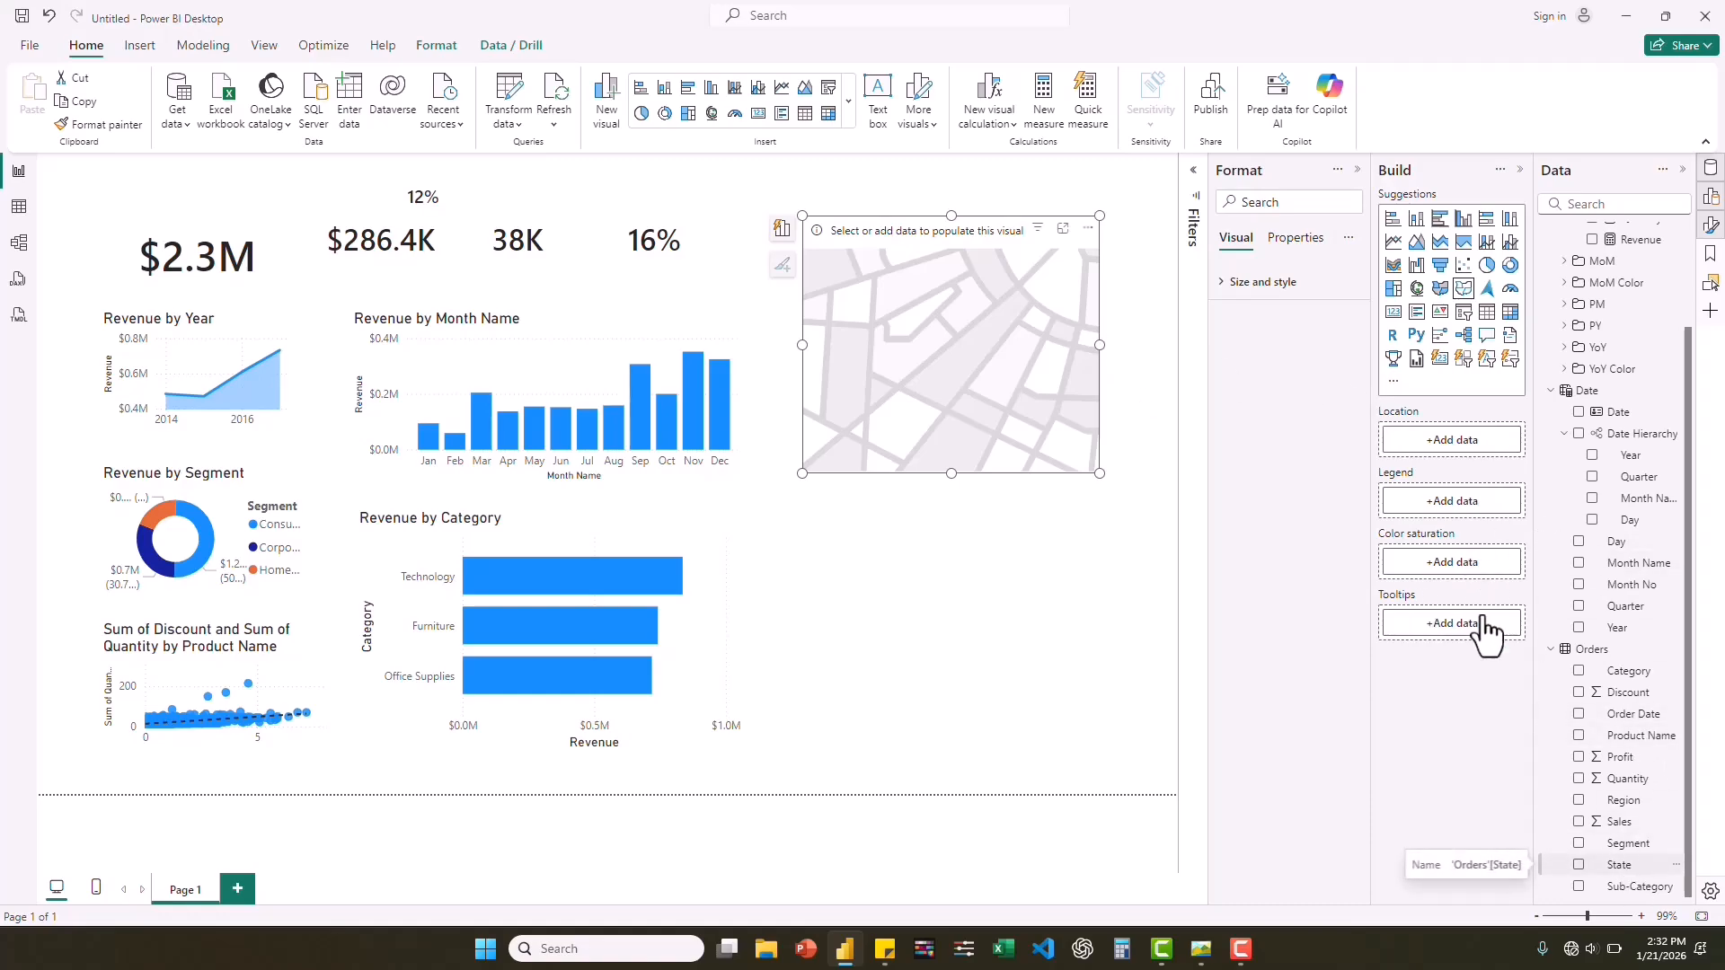
Map the shape map by State and shade it with Revenue as the color saturation.
mouse_move(1448, 442)
mouse_down()
mouse_move(1433, 443)
mouse_move(1468, 440)
mouse_up()
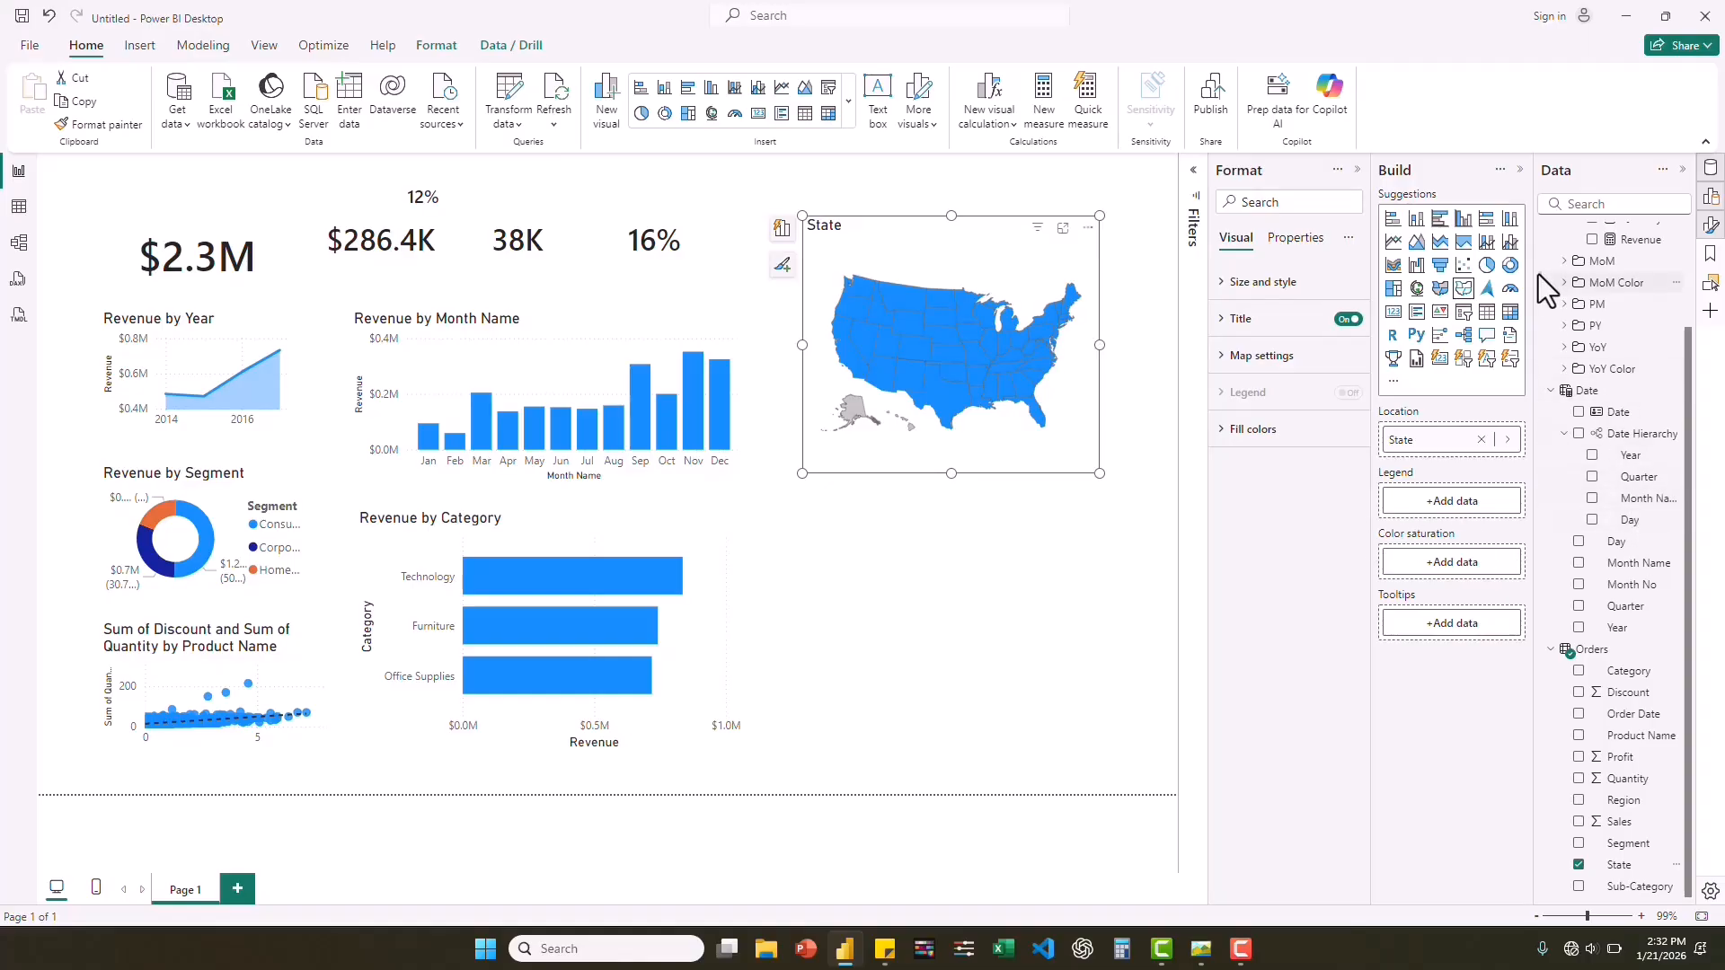
drag(1690, 333, 1693, 233)
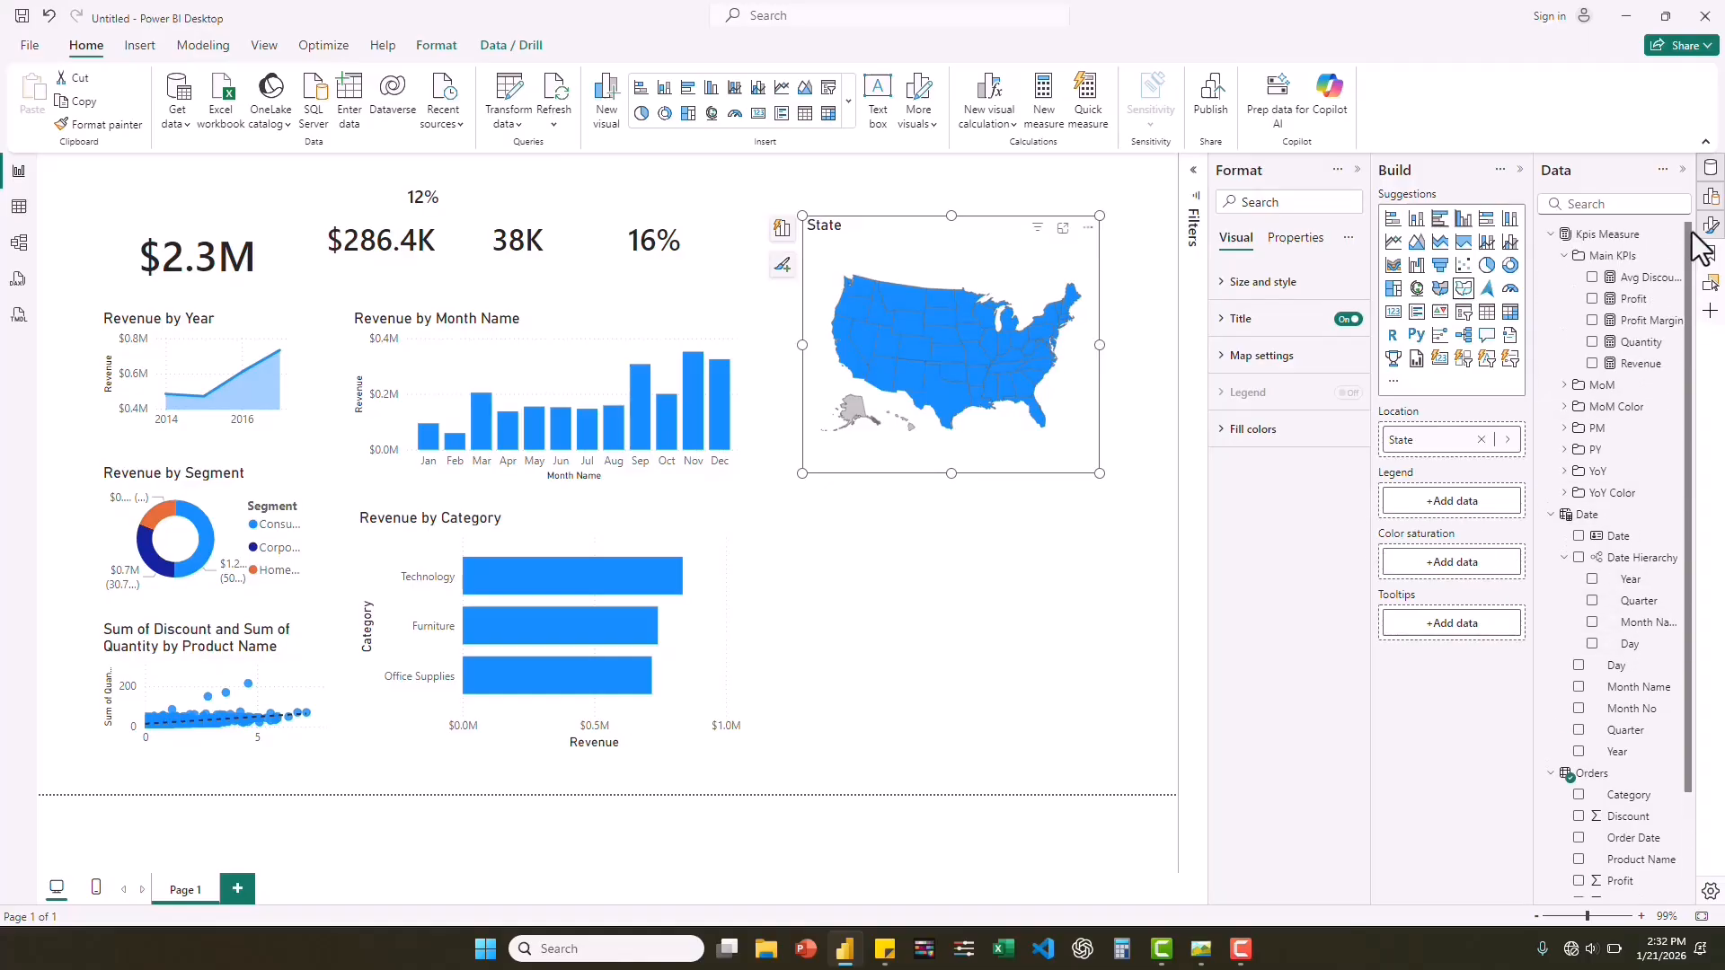
drag(1641, 364, 1457, 563)
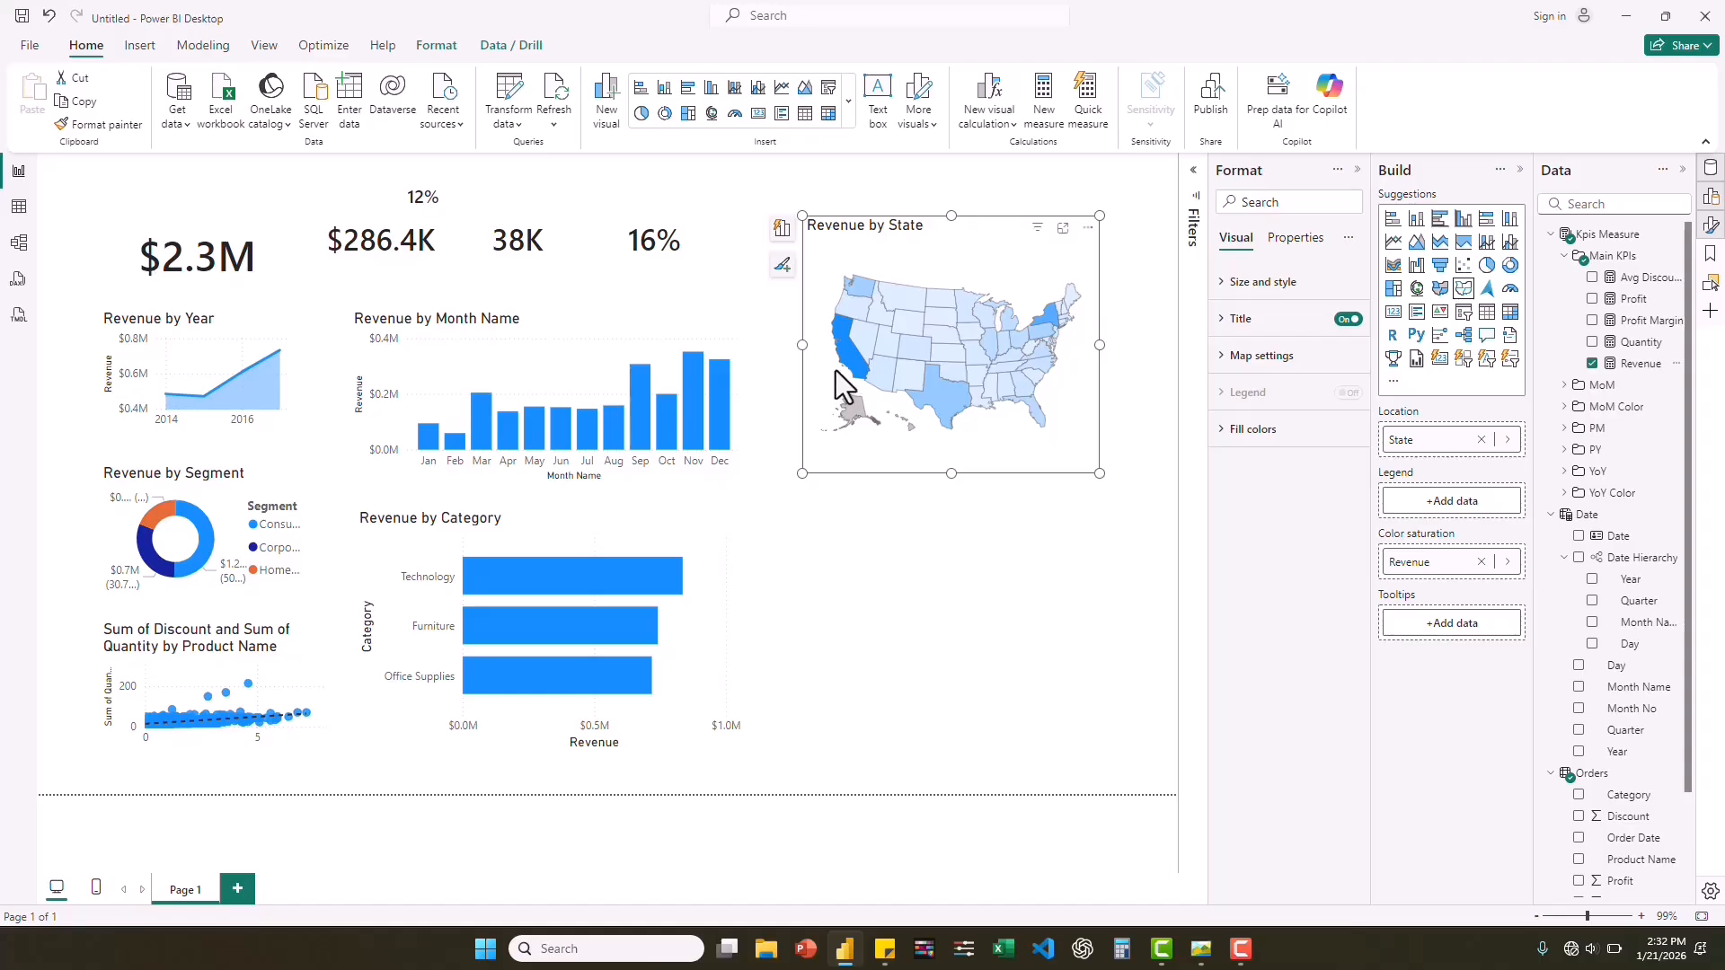
mouse_move(845, 354)
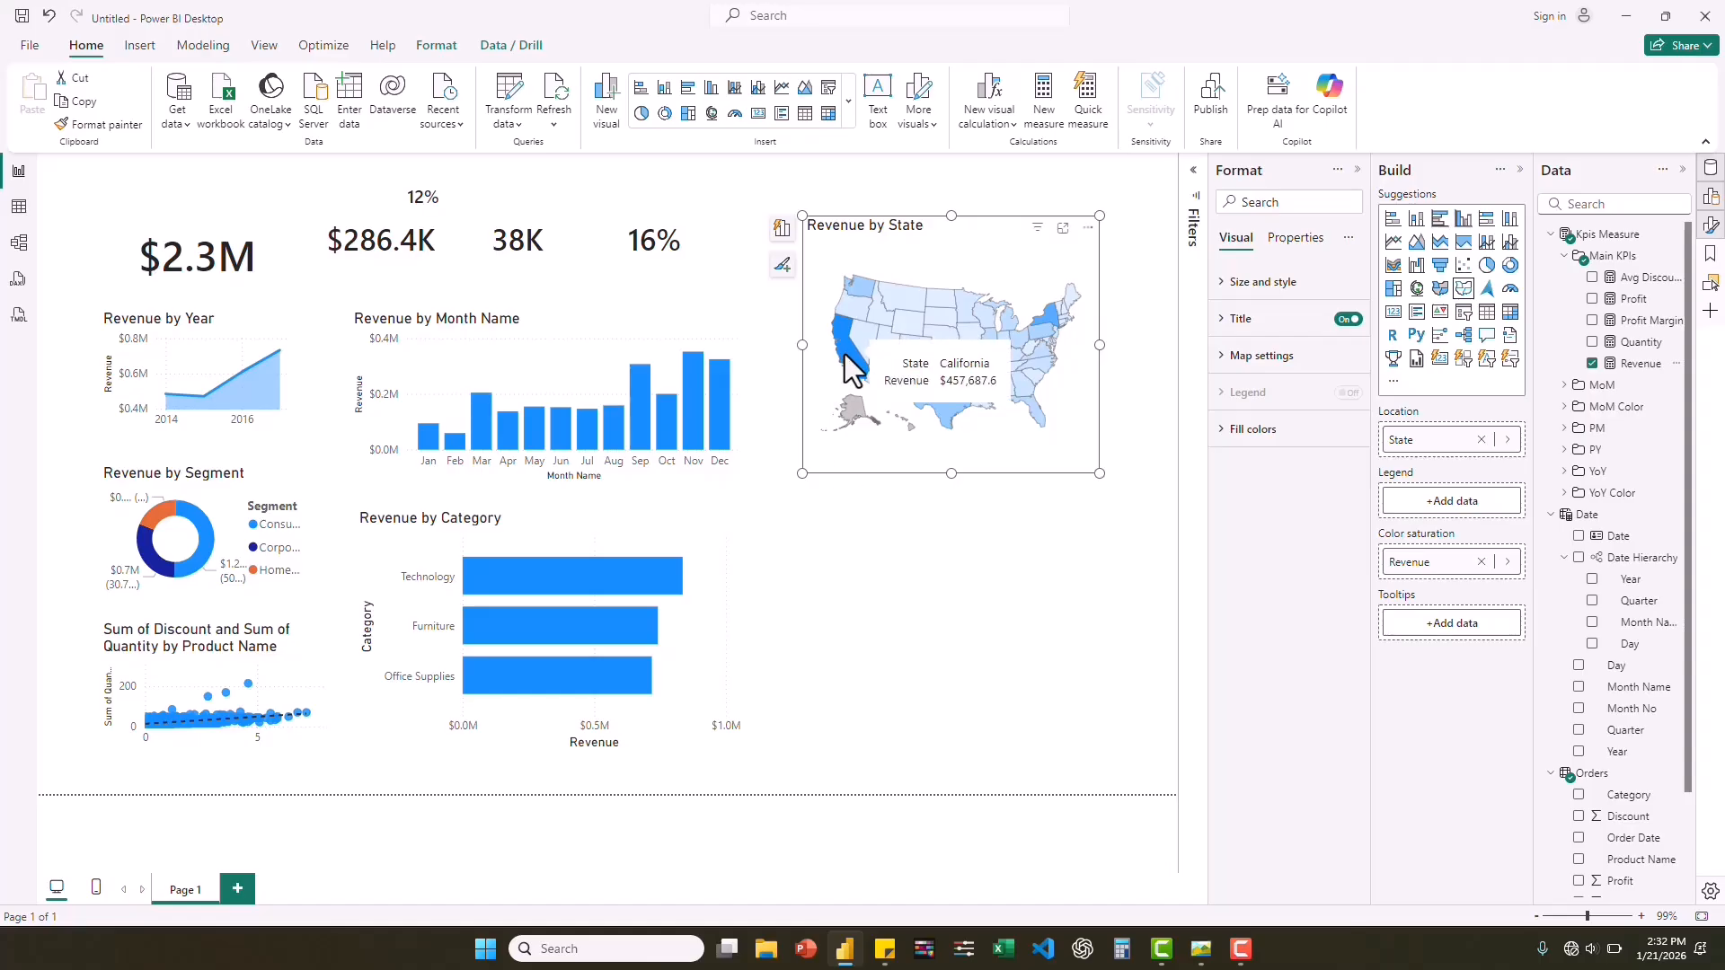
mouse_move(1056, 330)
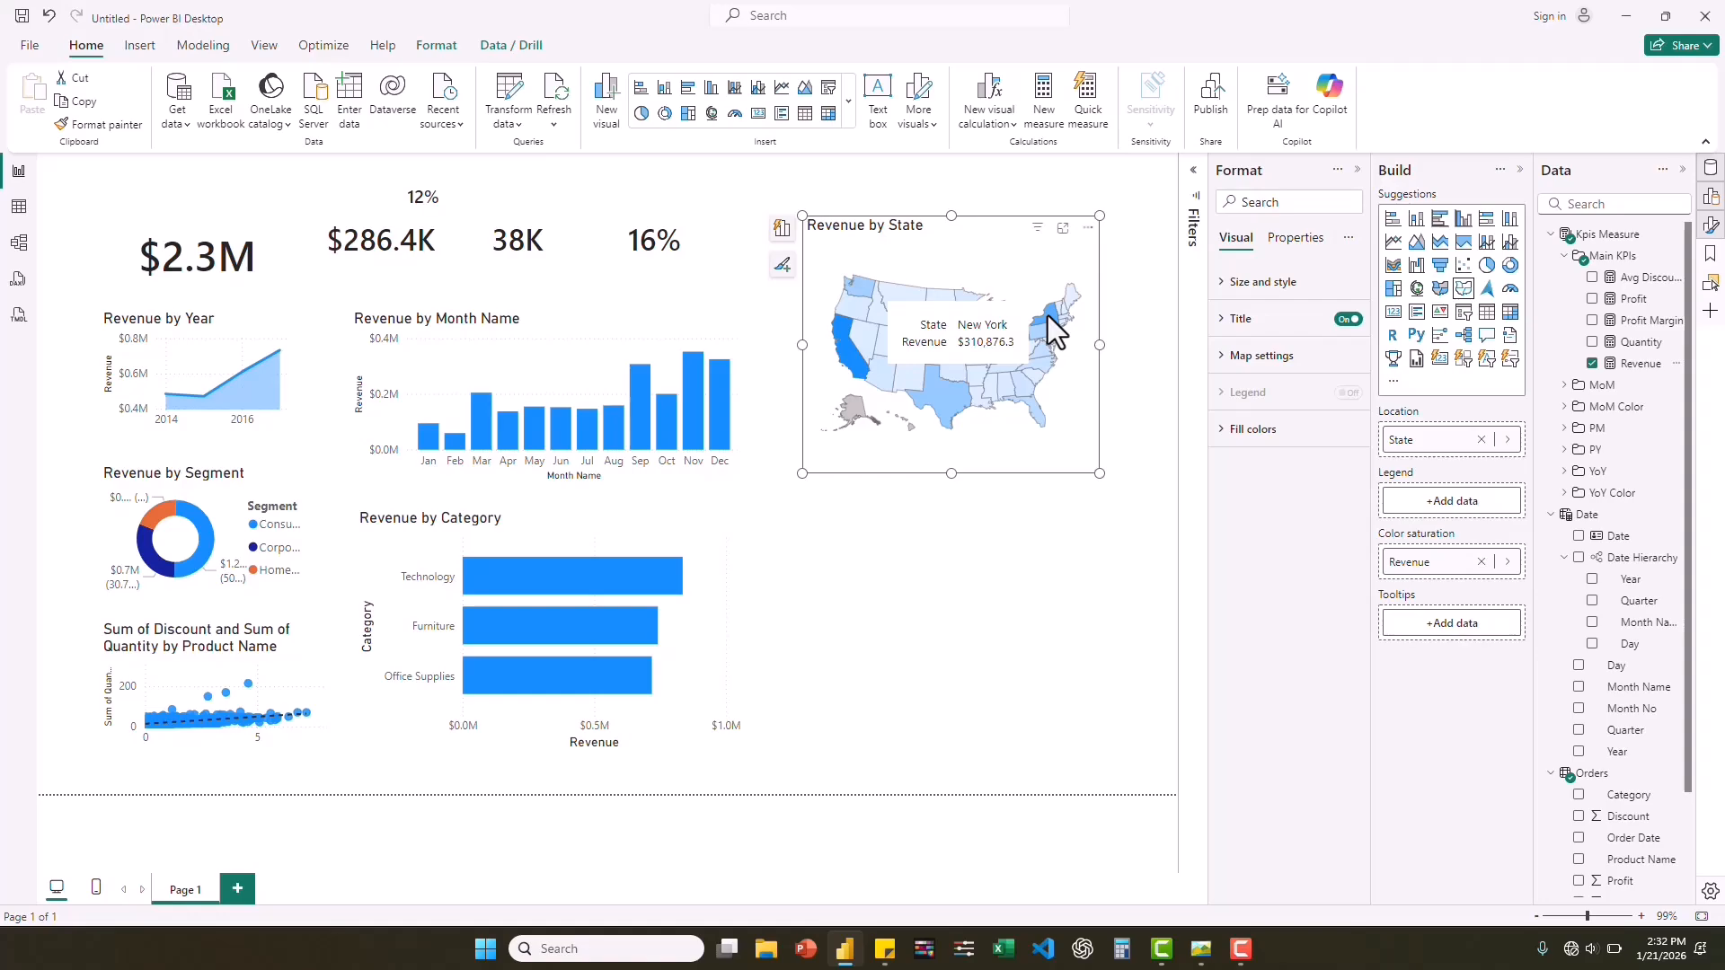
mouse_move(968, 390)
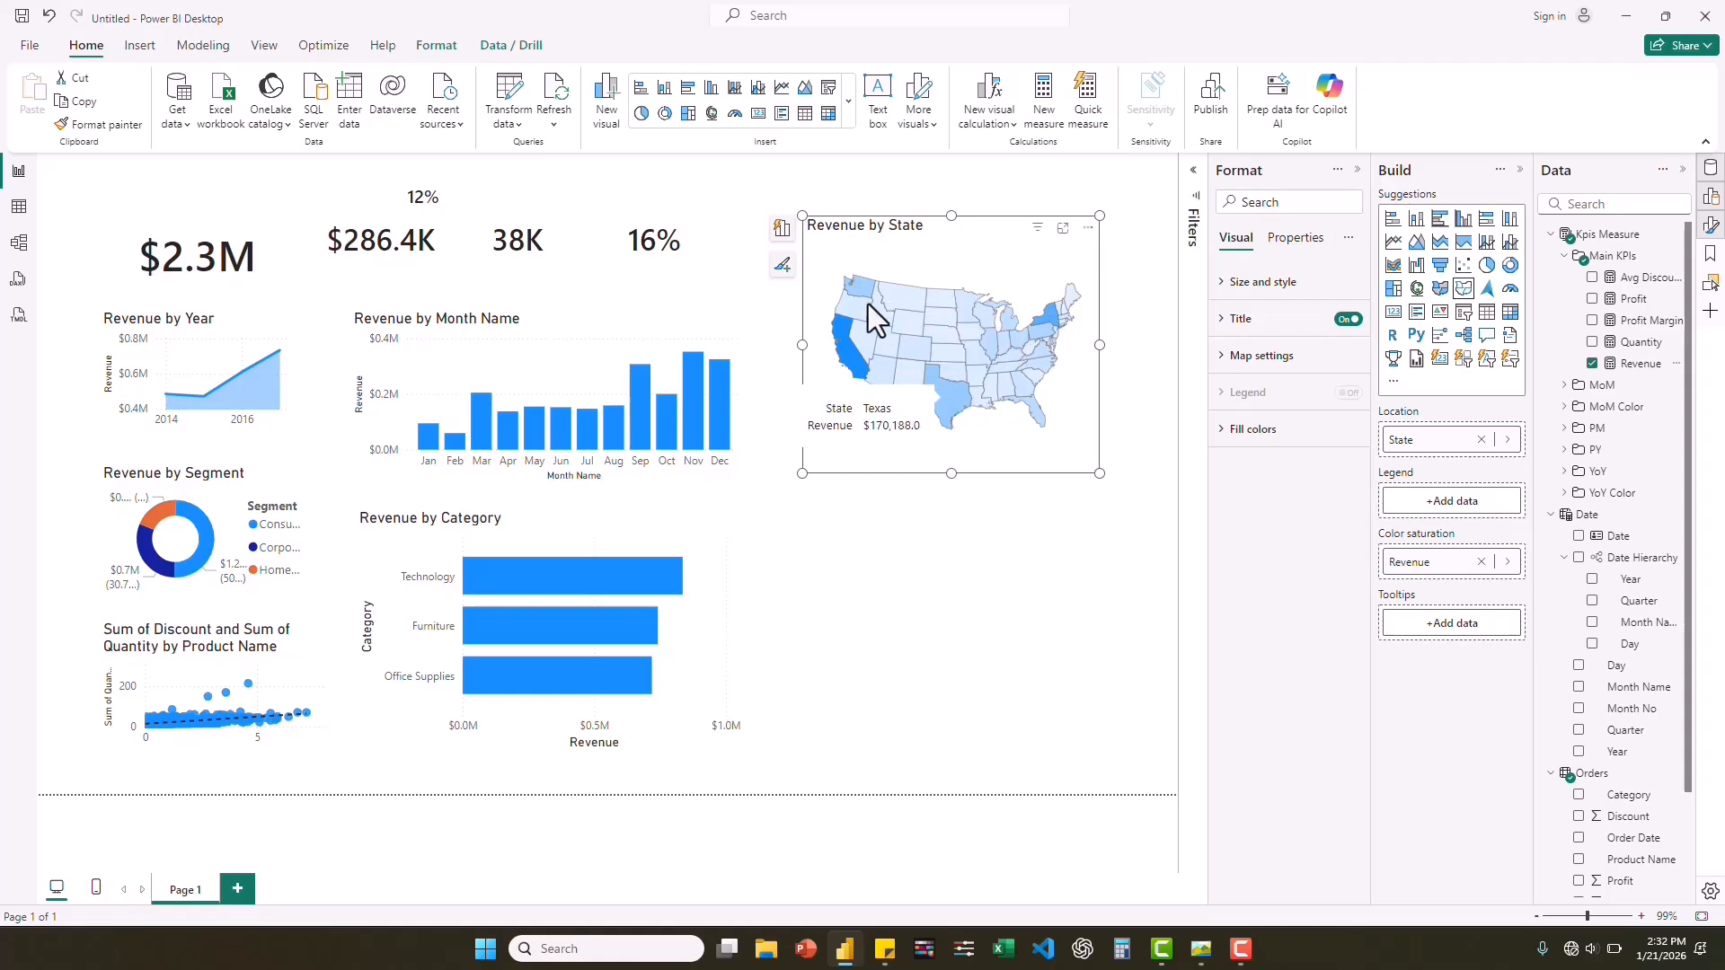
mouse_move(861, 286)
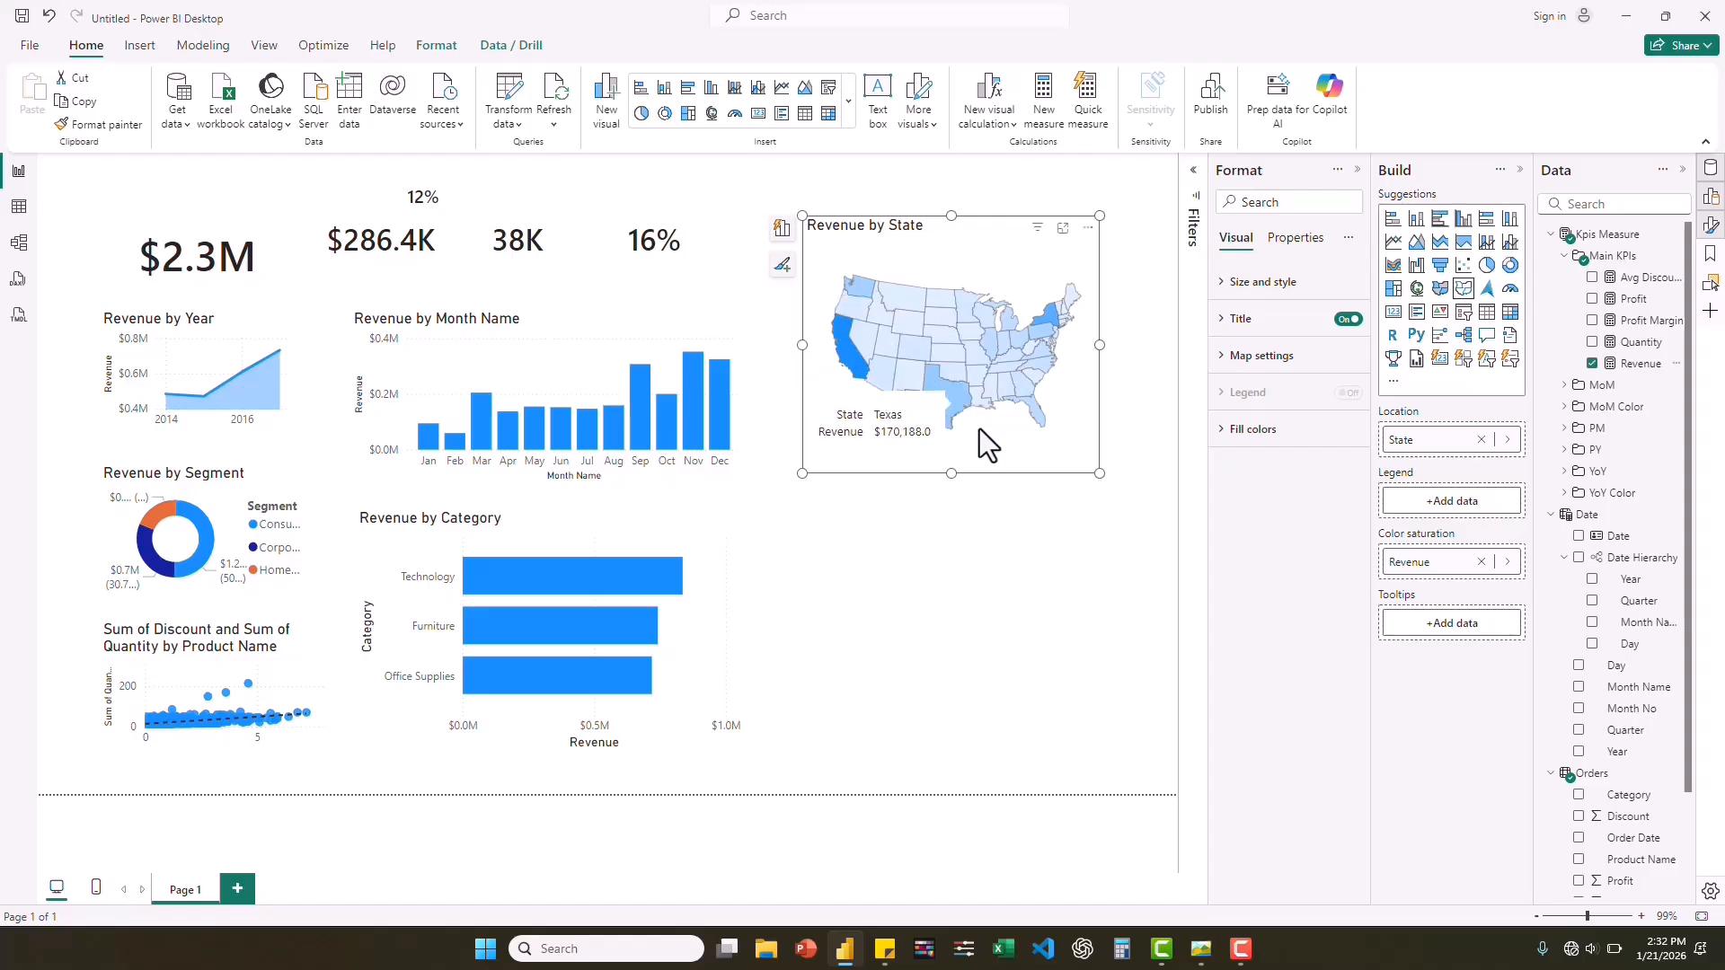
Add a table visual below the Revenue by State map and enlarge it in width and height.
click(946, 541)
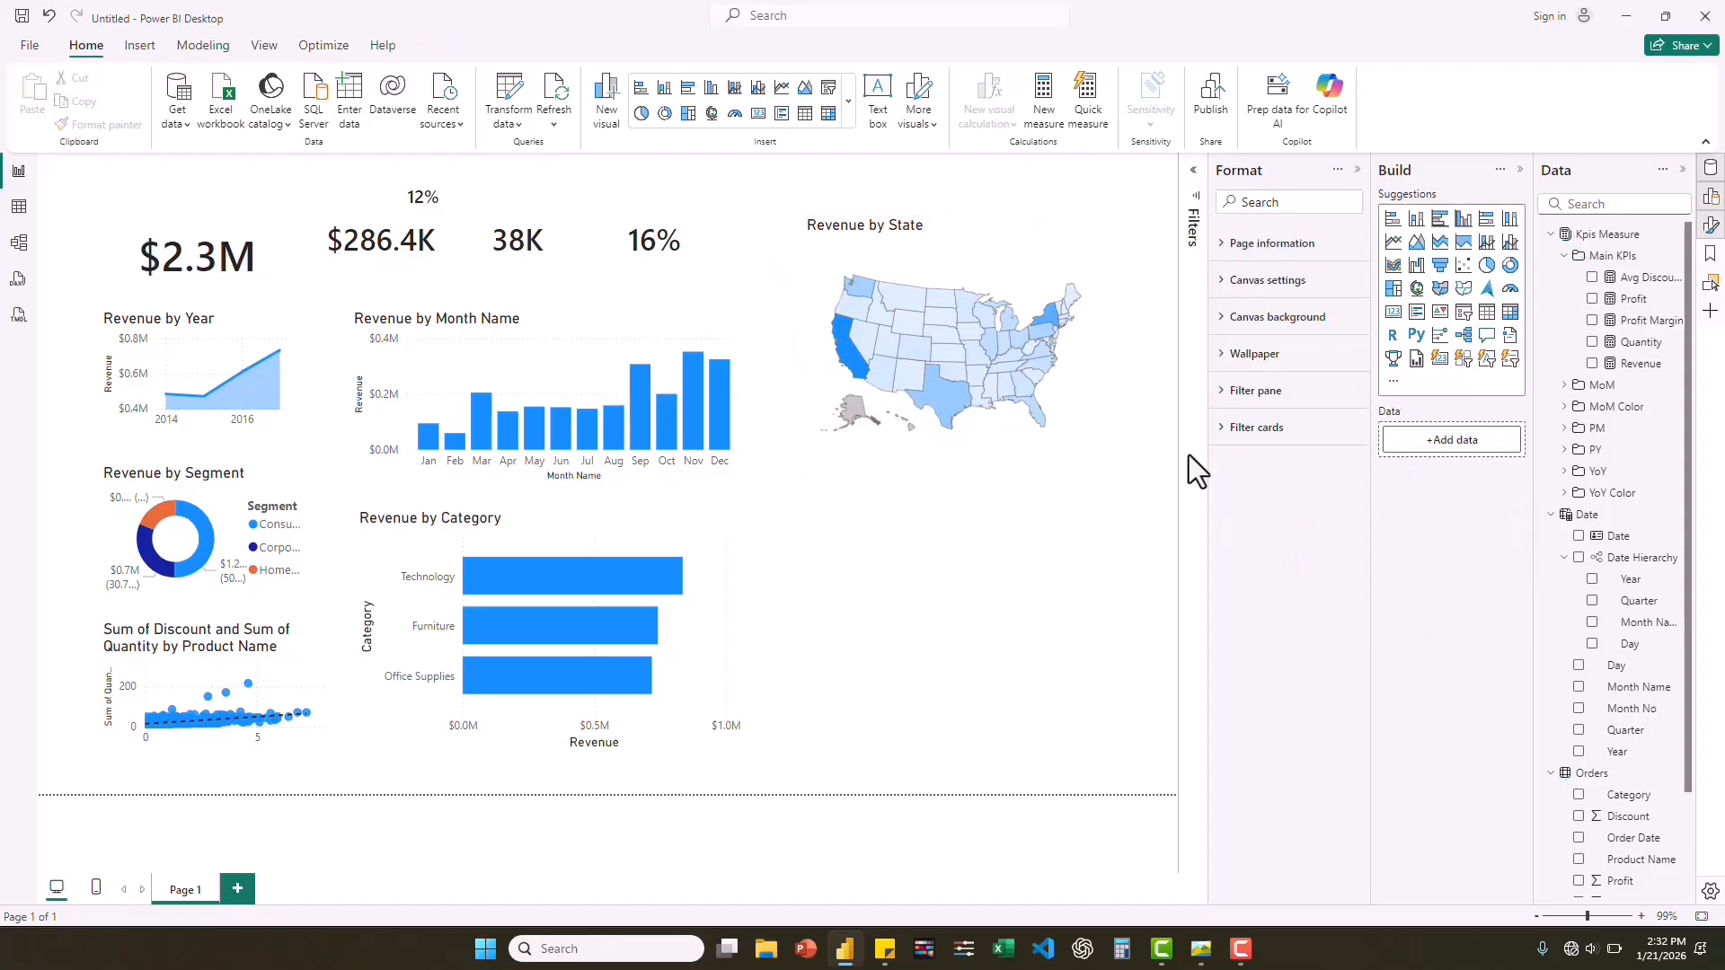
click(1487, 315)
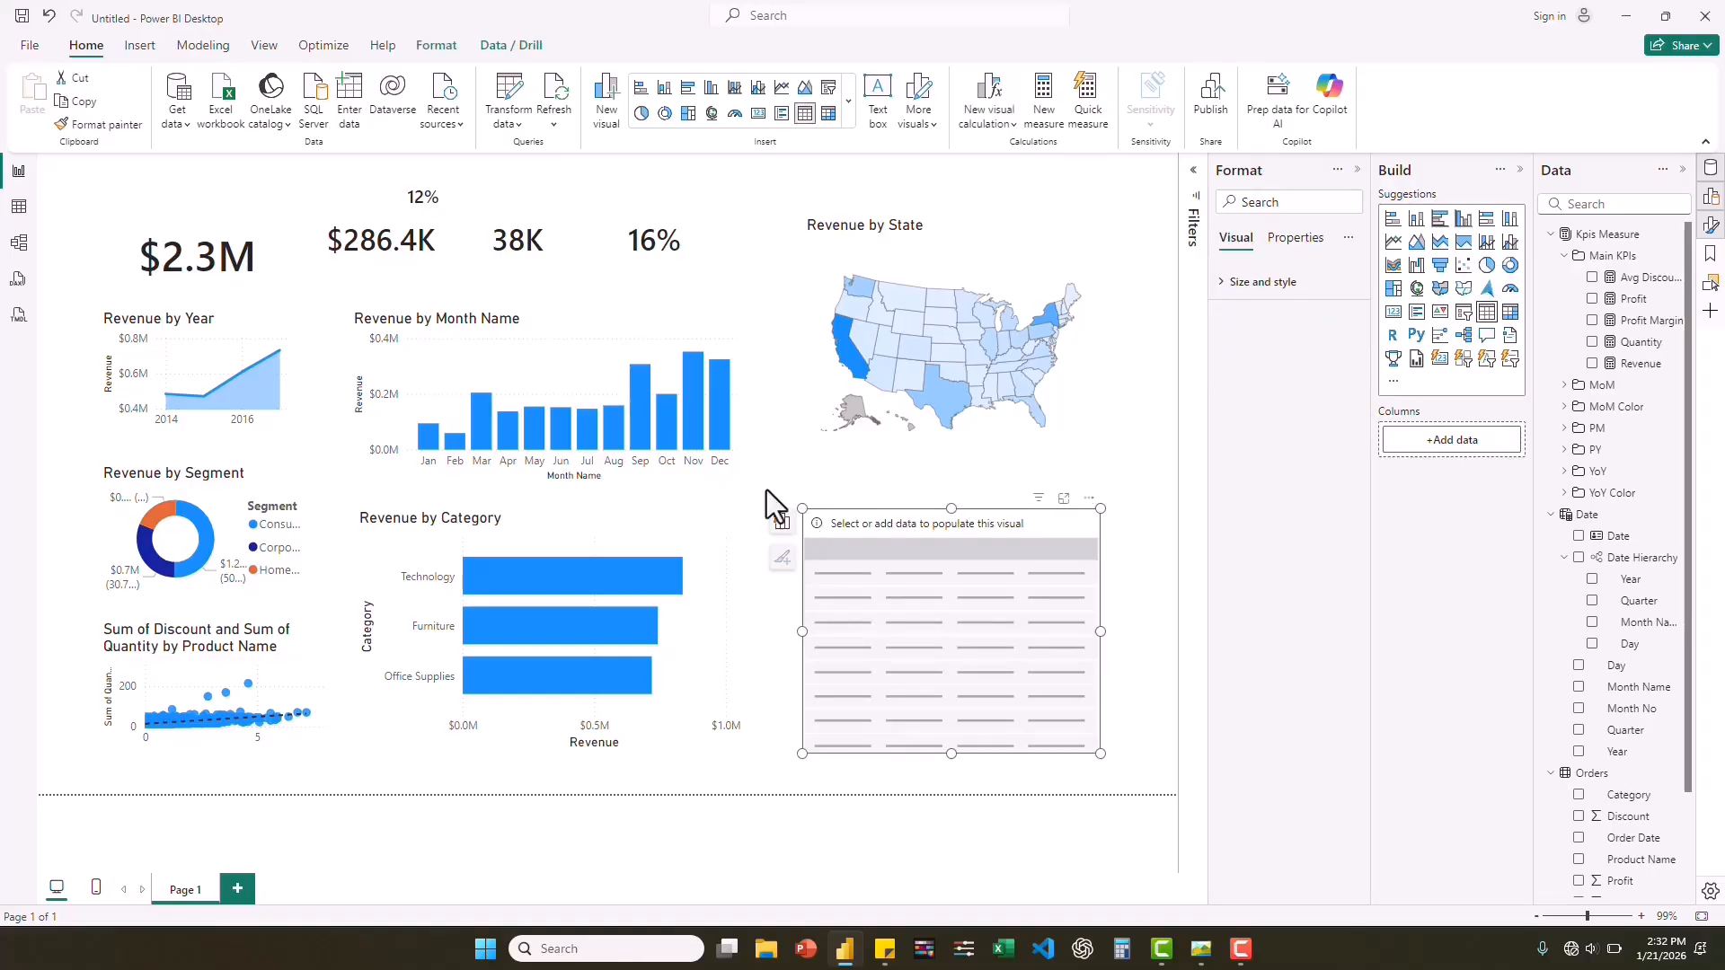
drag(942, 485, 943, 476)
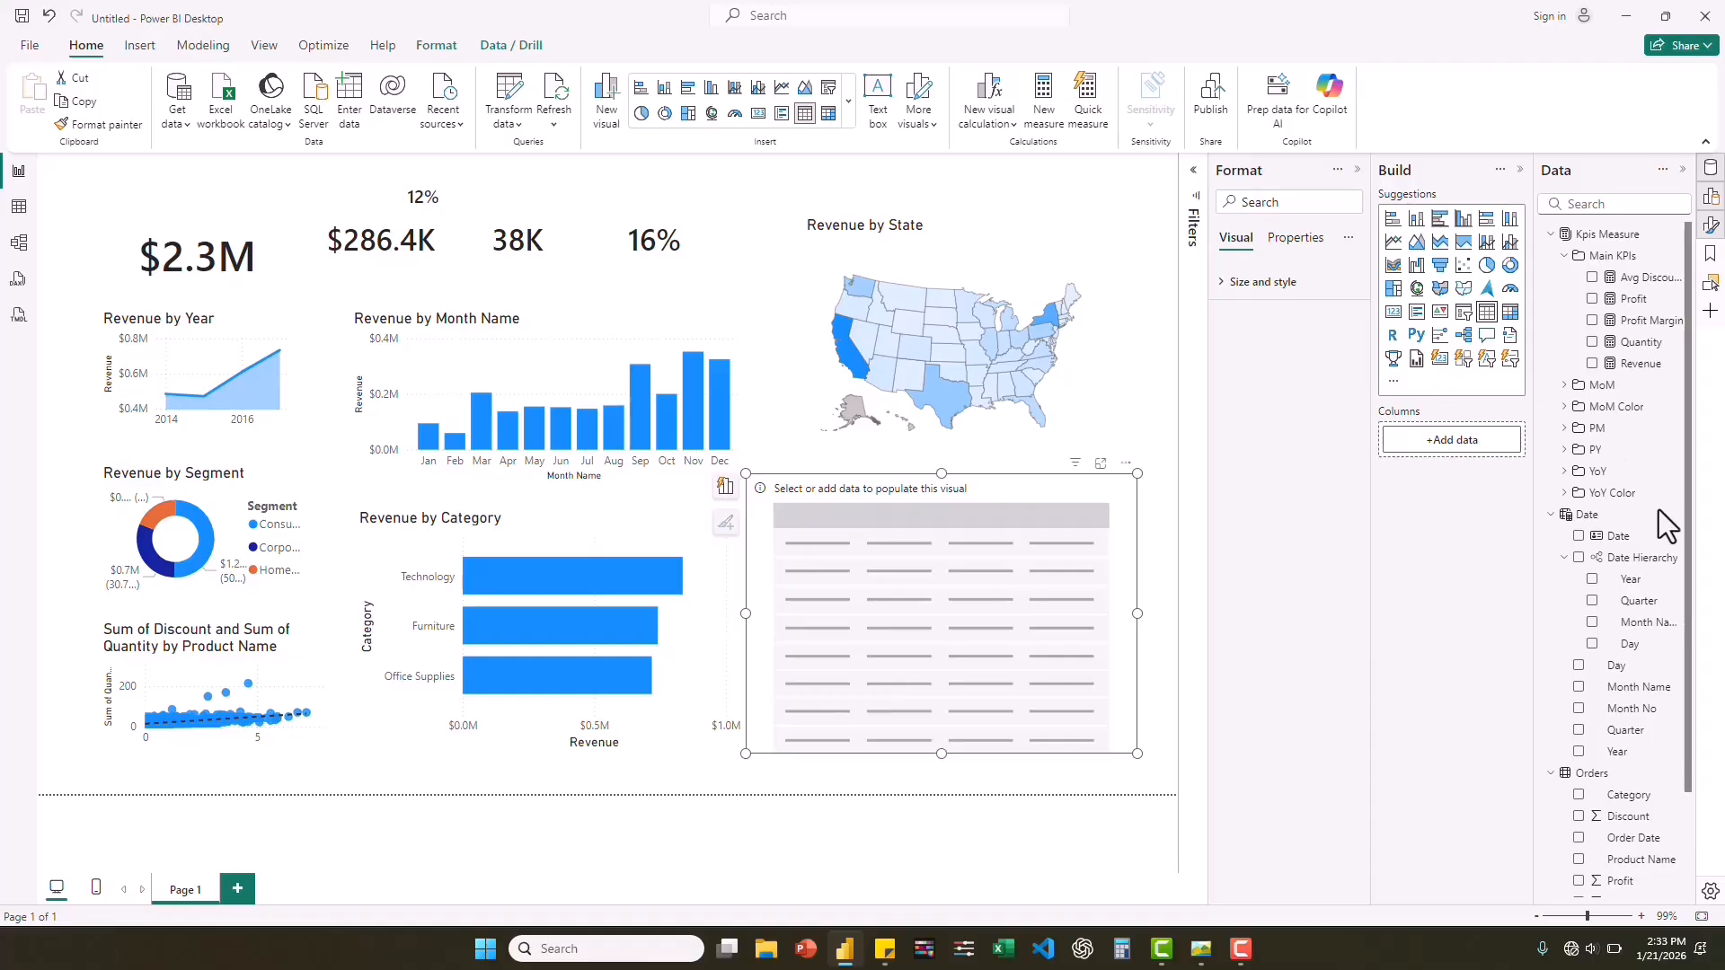
Fill the table with Product Name from Orders and the Revenue measure from Main KPIs.
click(1551, 518)
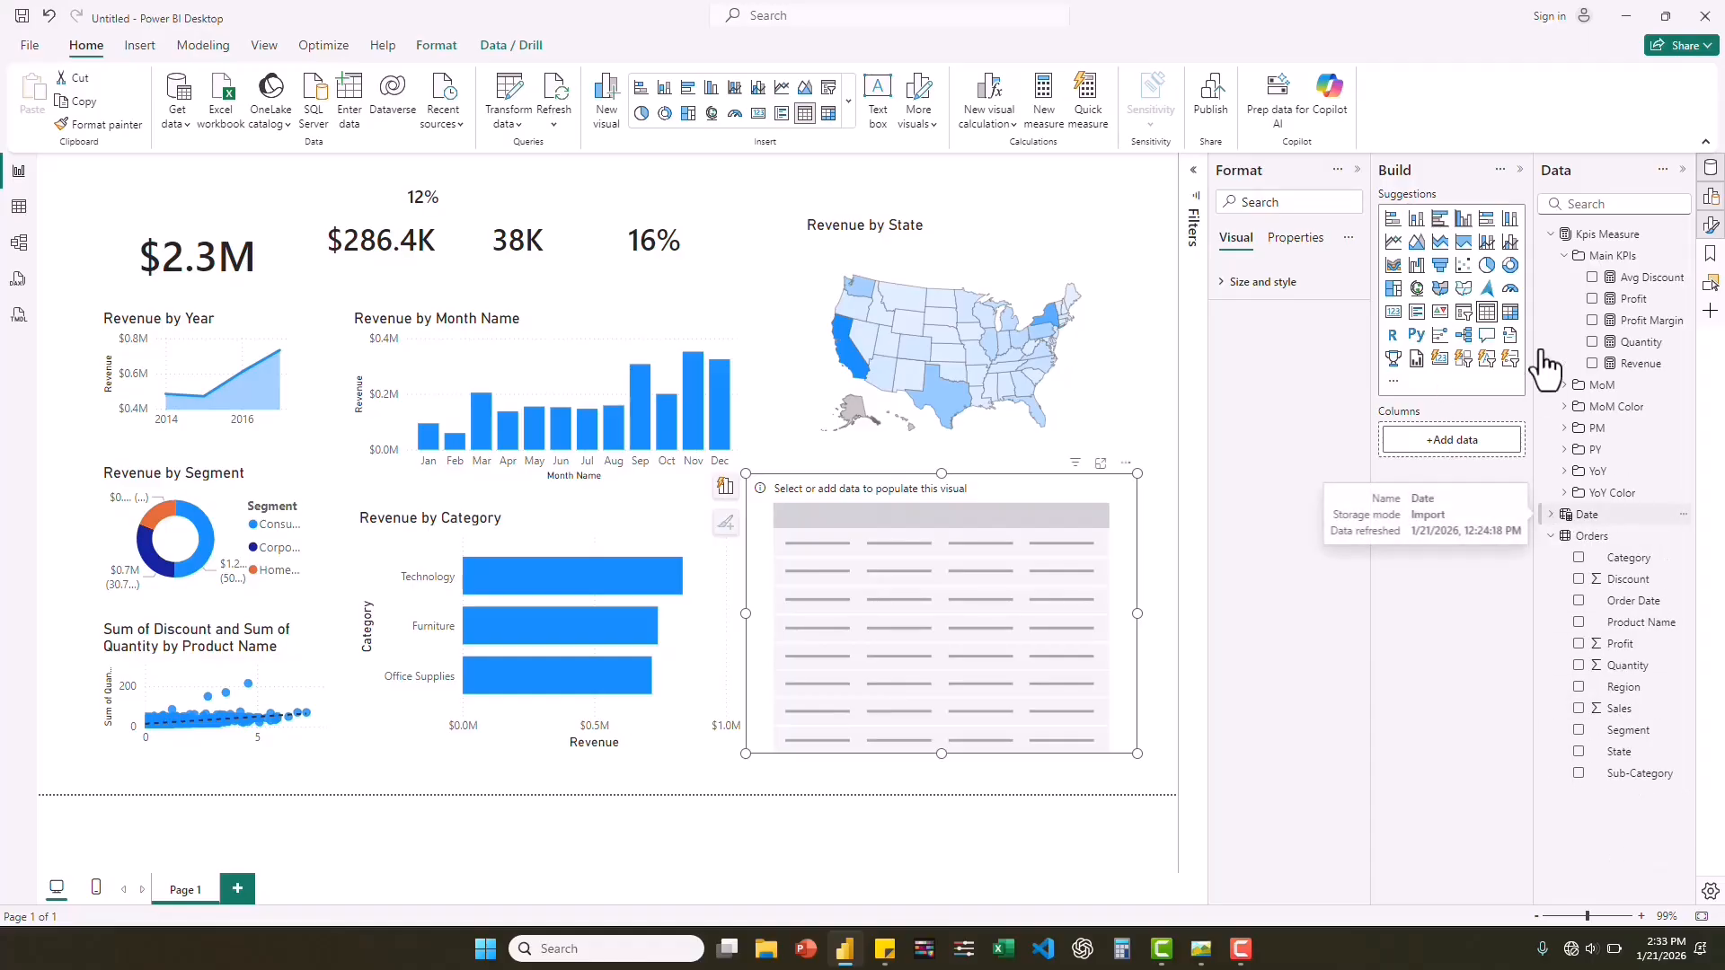
click(1551, 236)
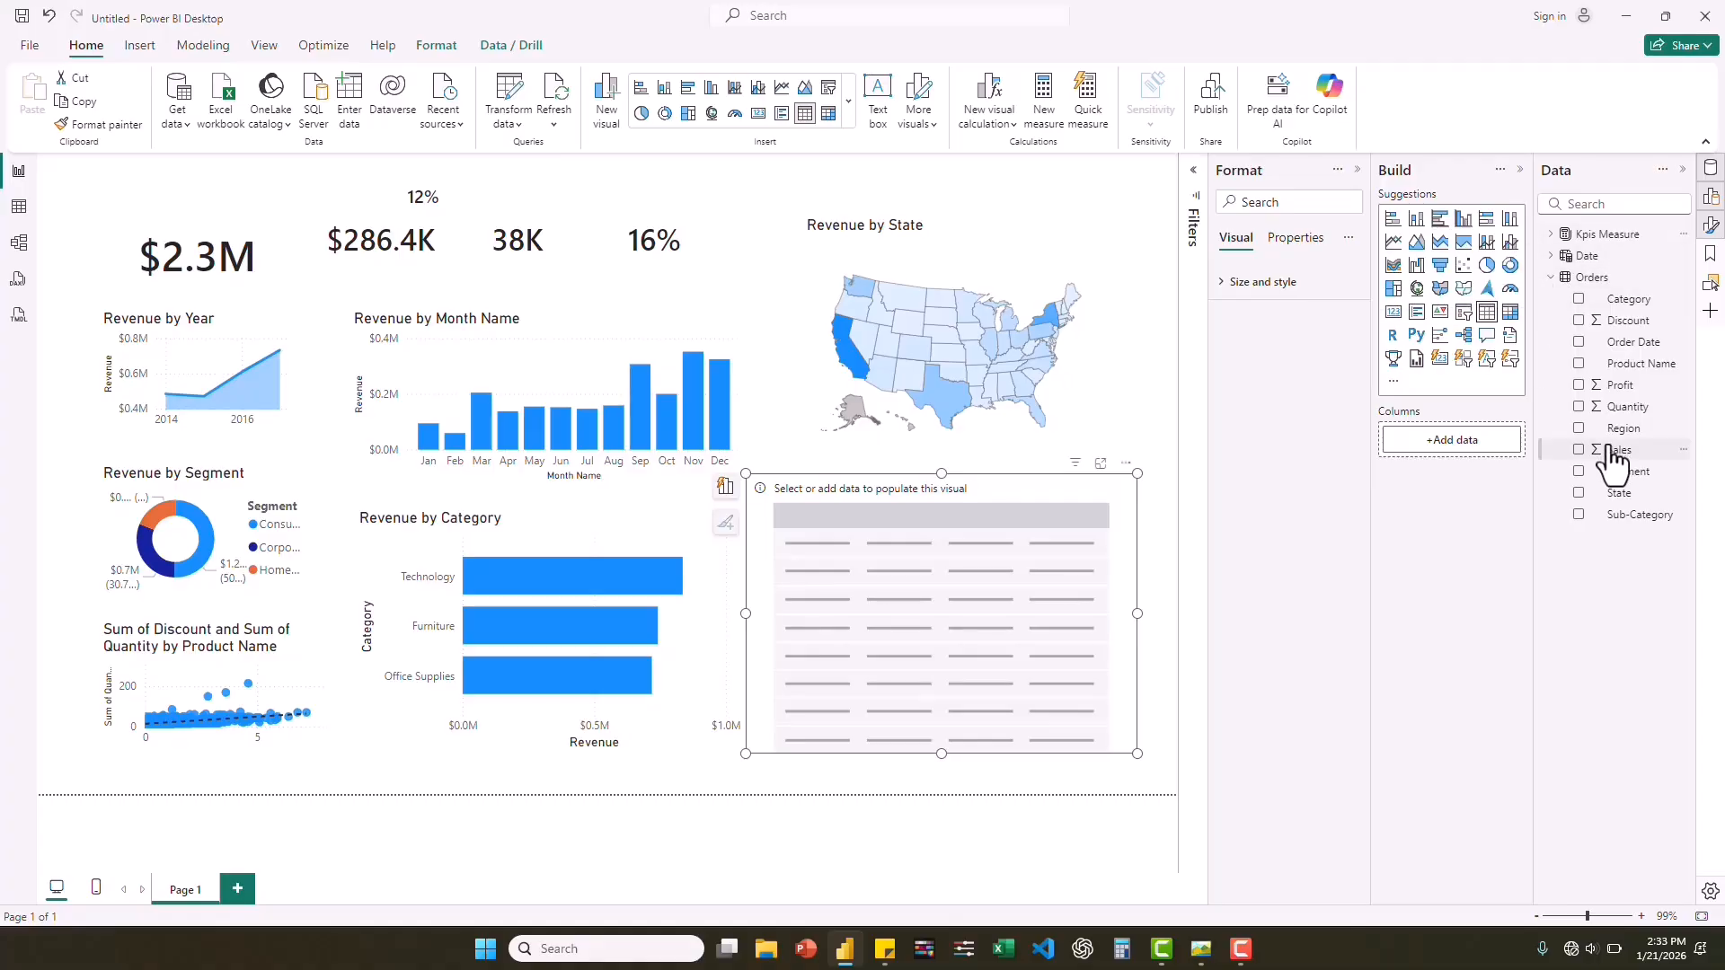
drag(1617, 452, 1613, 460)
drag(1644, 367, 1469, 440)
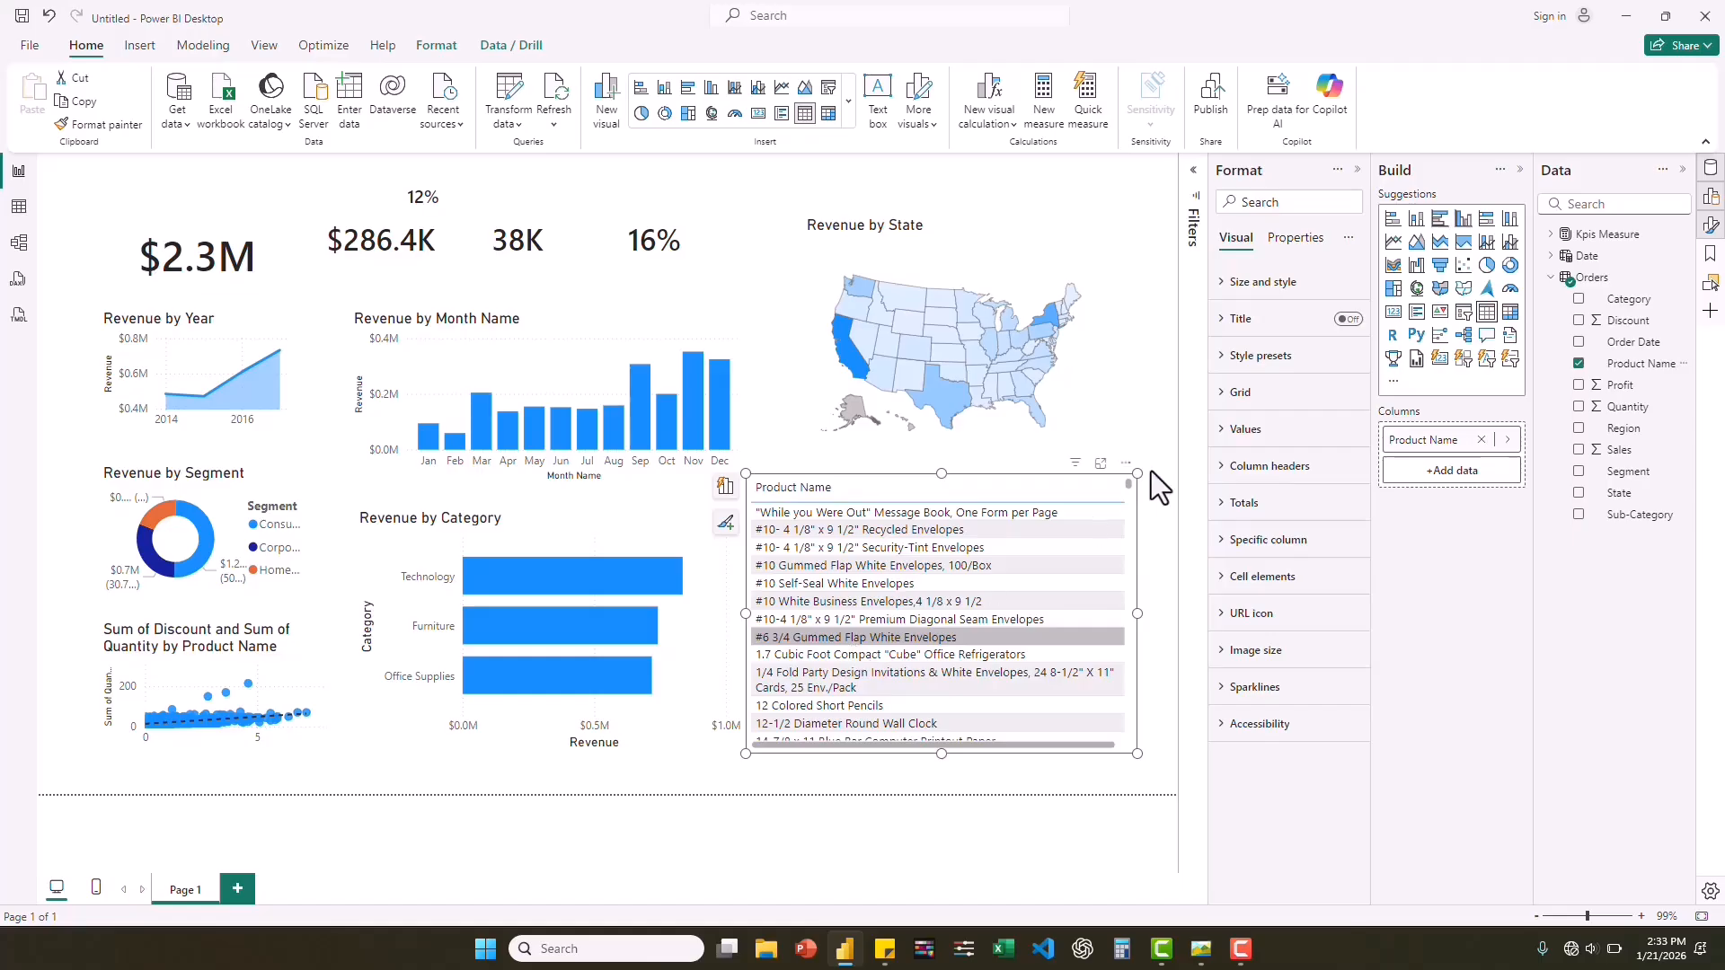
click(1561, 277)
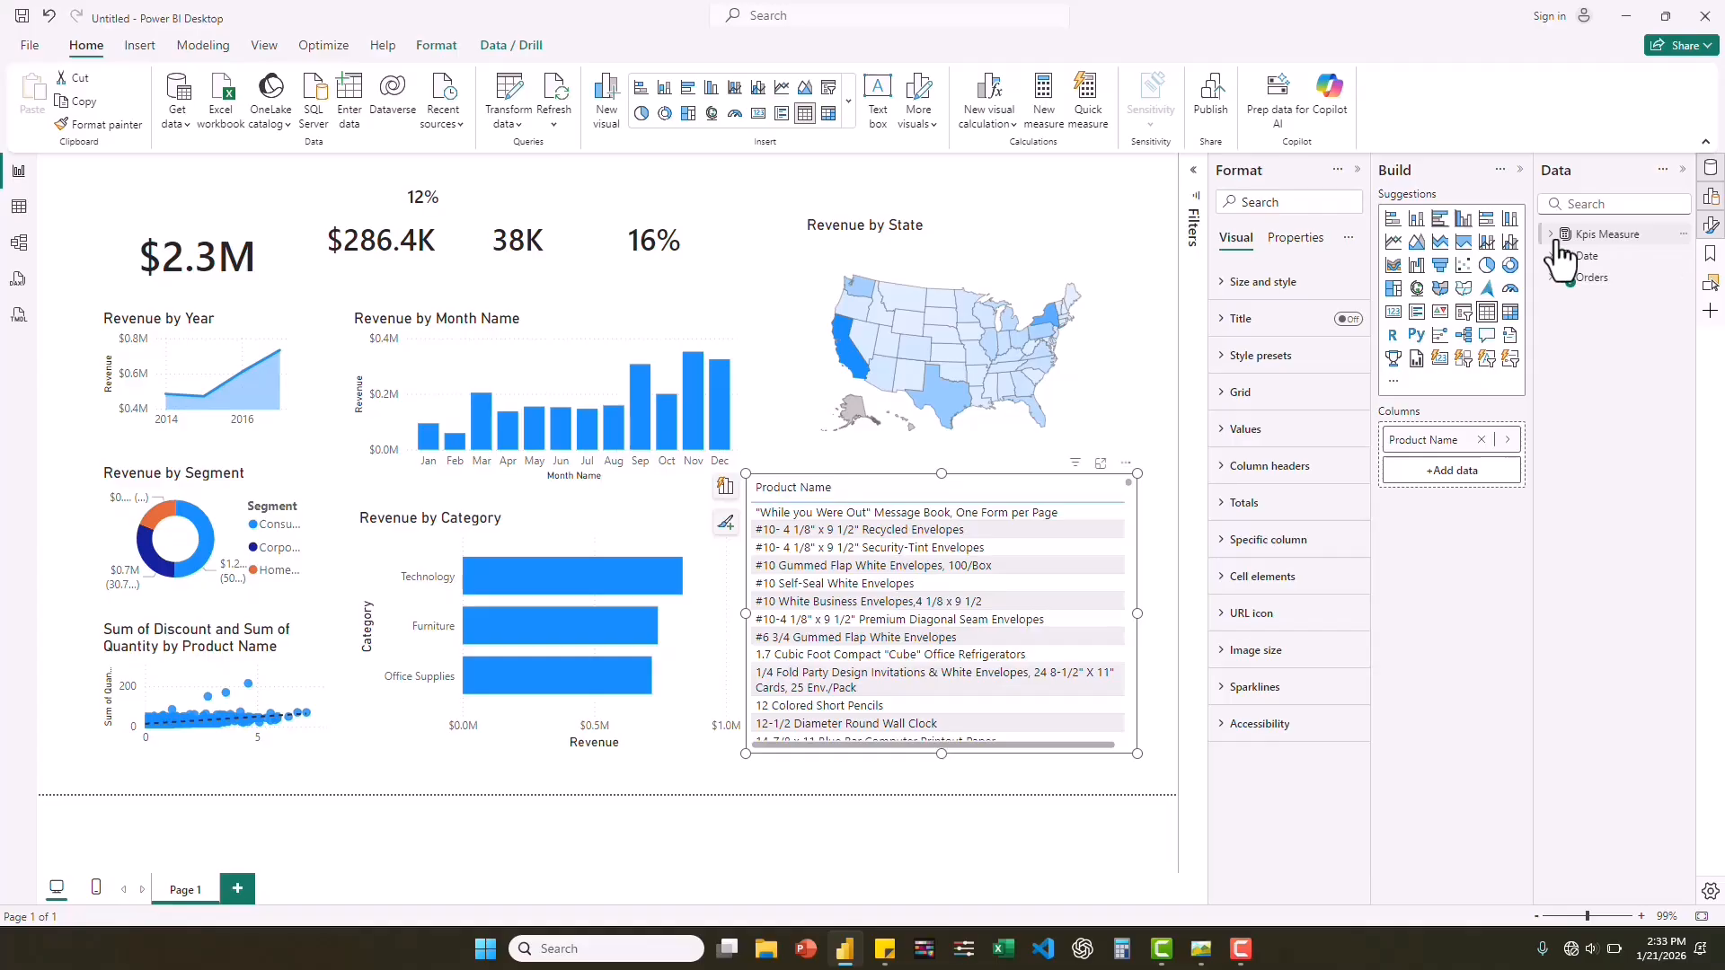
click(1554, 235)
drag(1647, 364, 1465, 462)
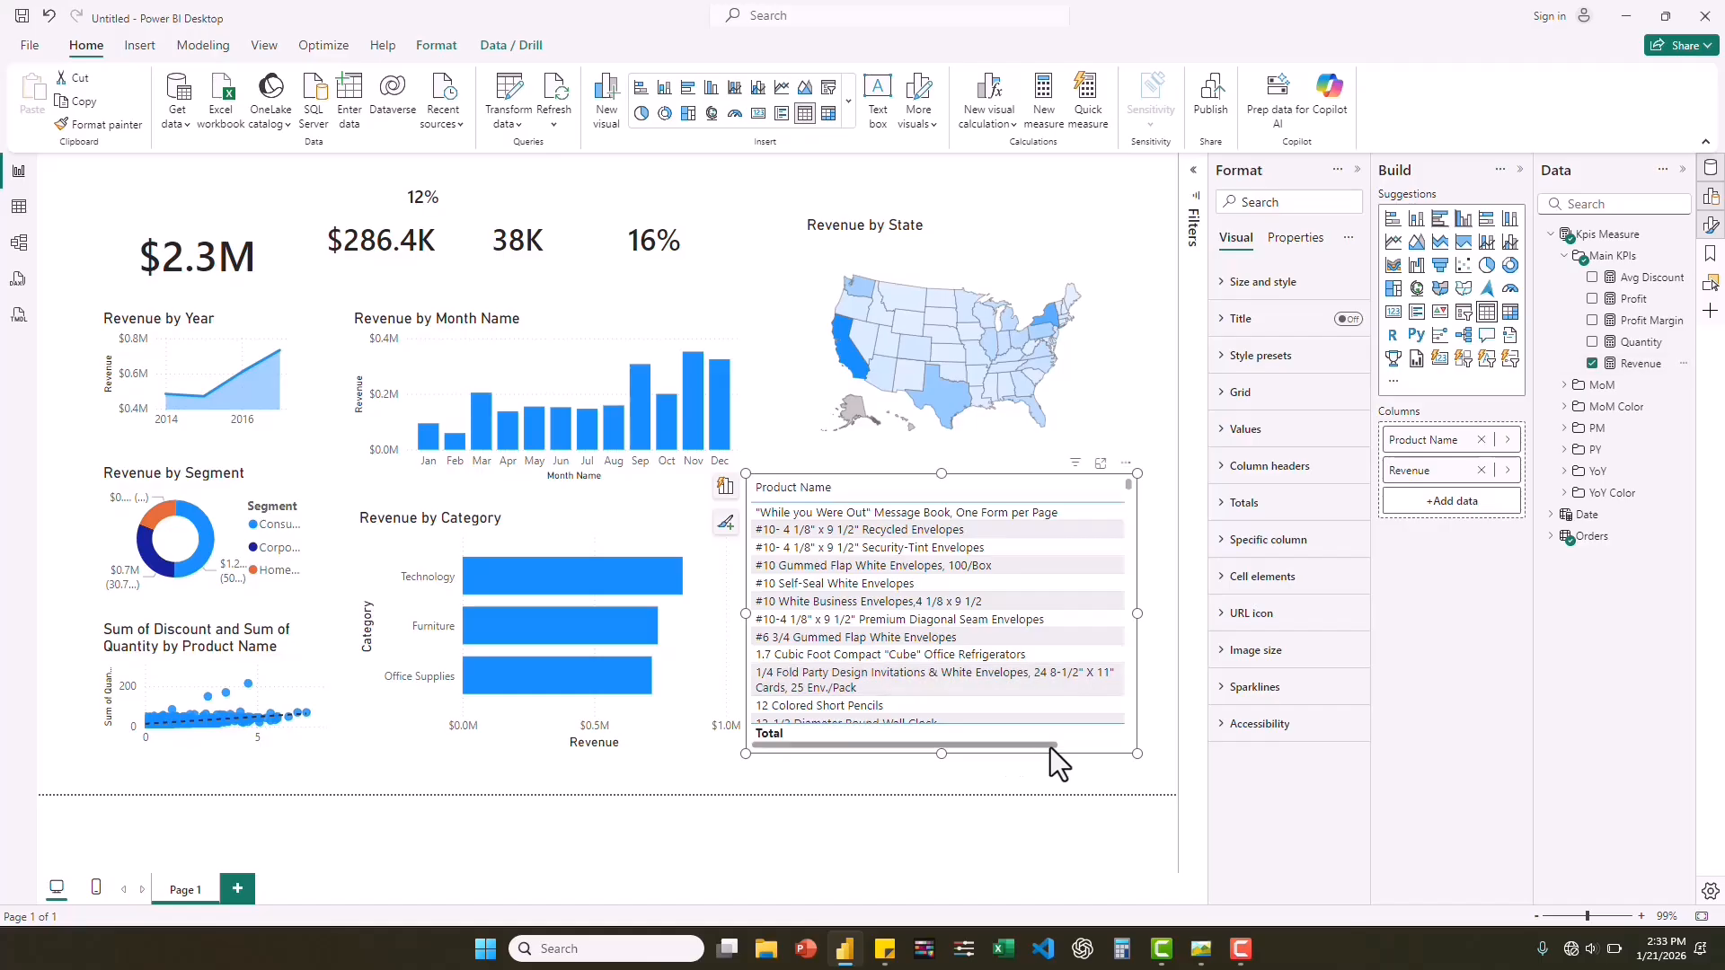
drag(1049, 747, 1080, 748)
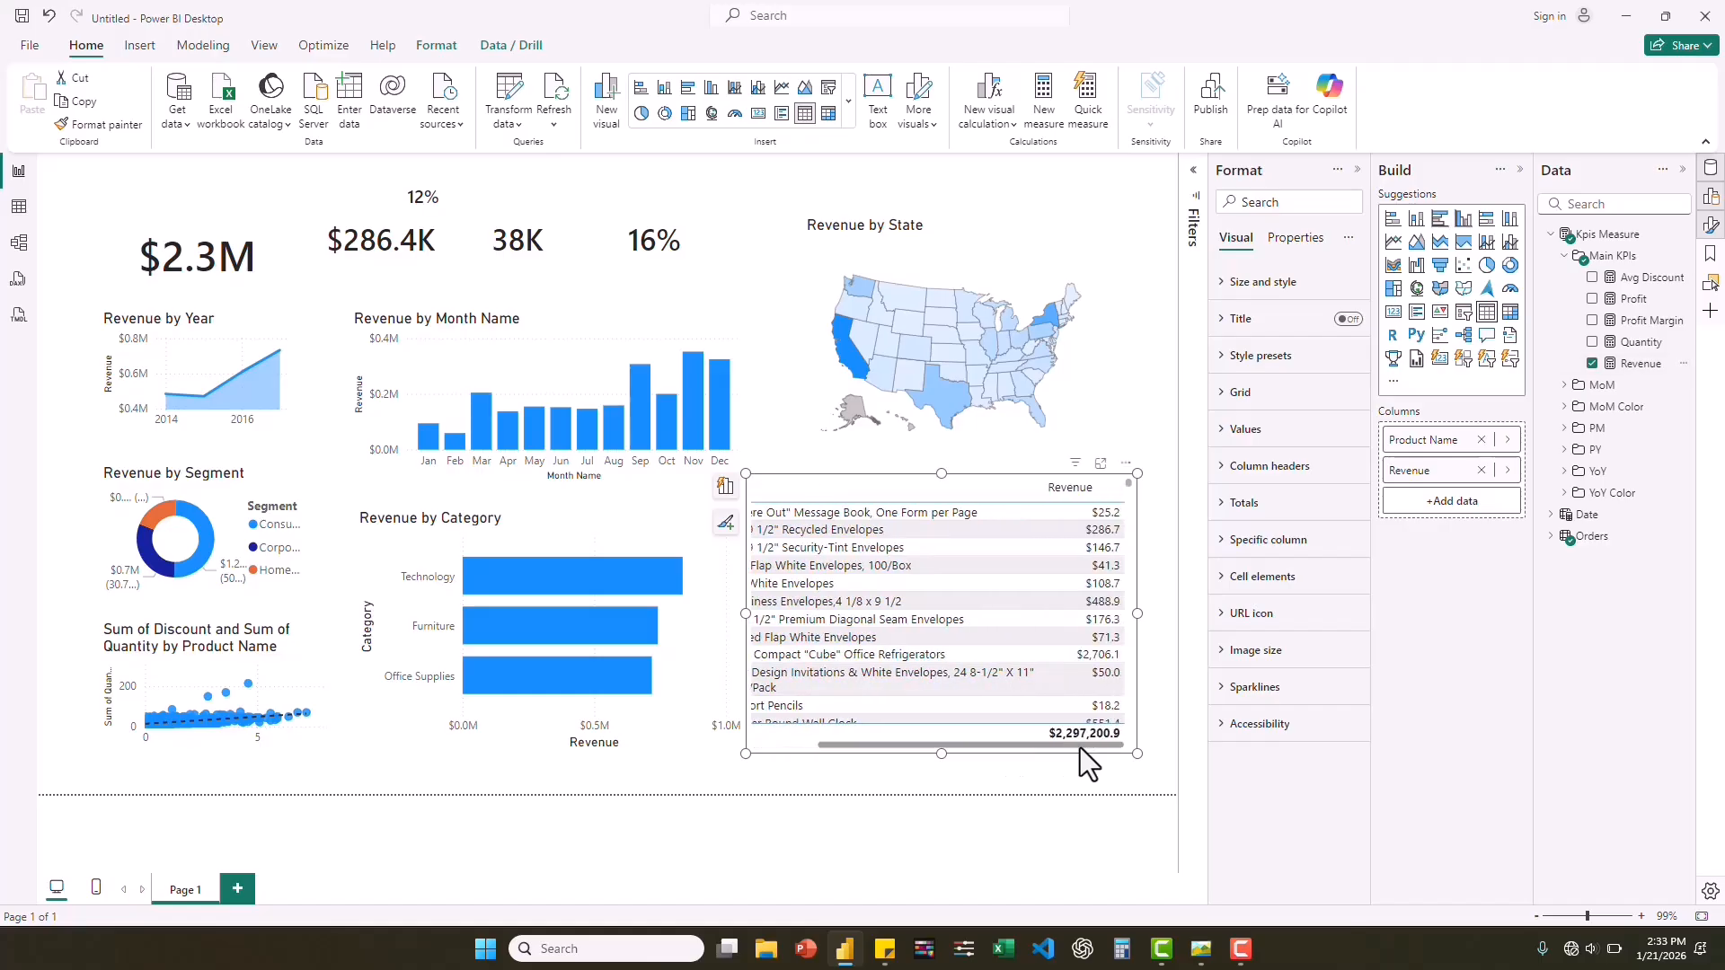
Check the product table in the reference dashboard image and add Profit, Profit Margin, Quantity and Avg Discount after Revenue.
click(1200, 948)
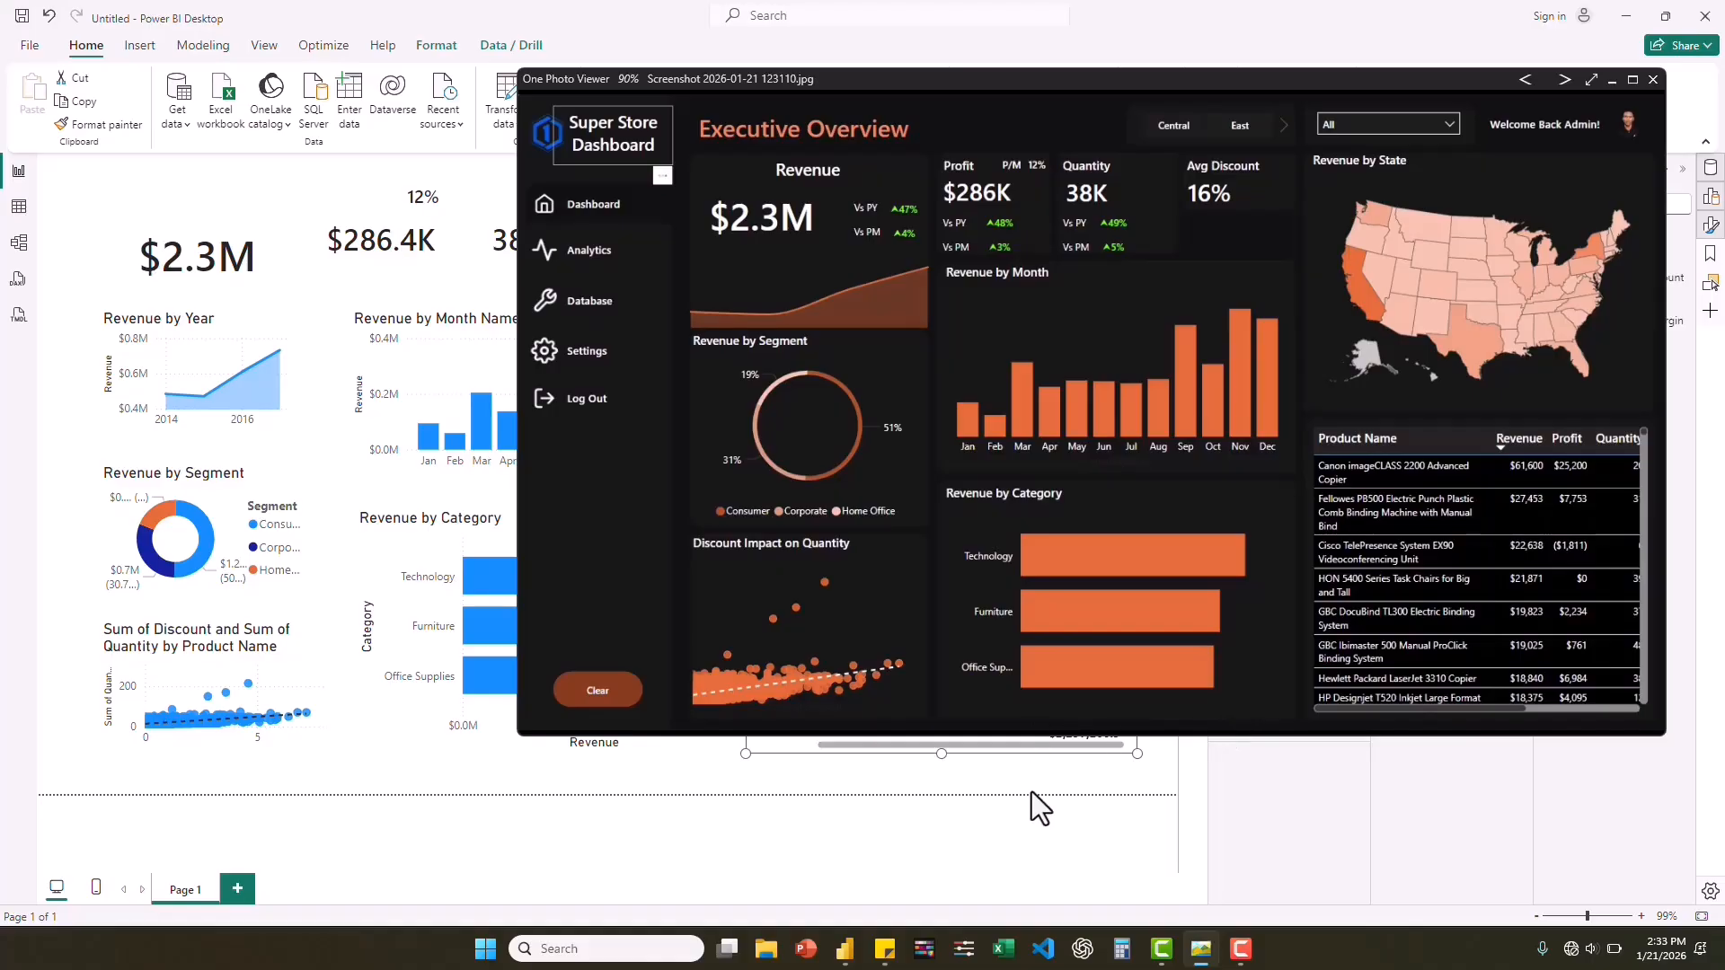
click(1023, 817)
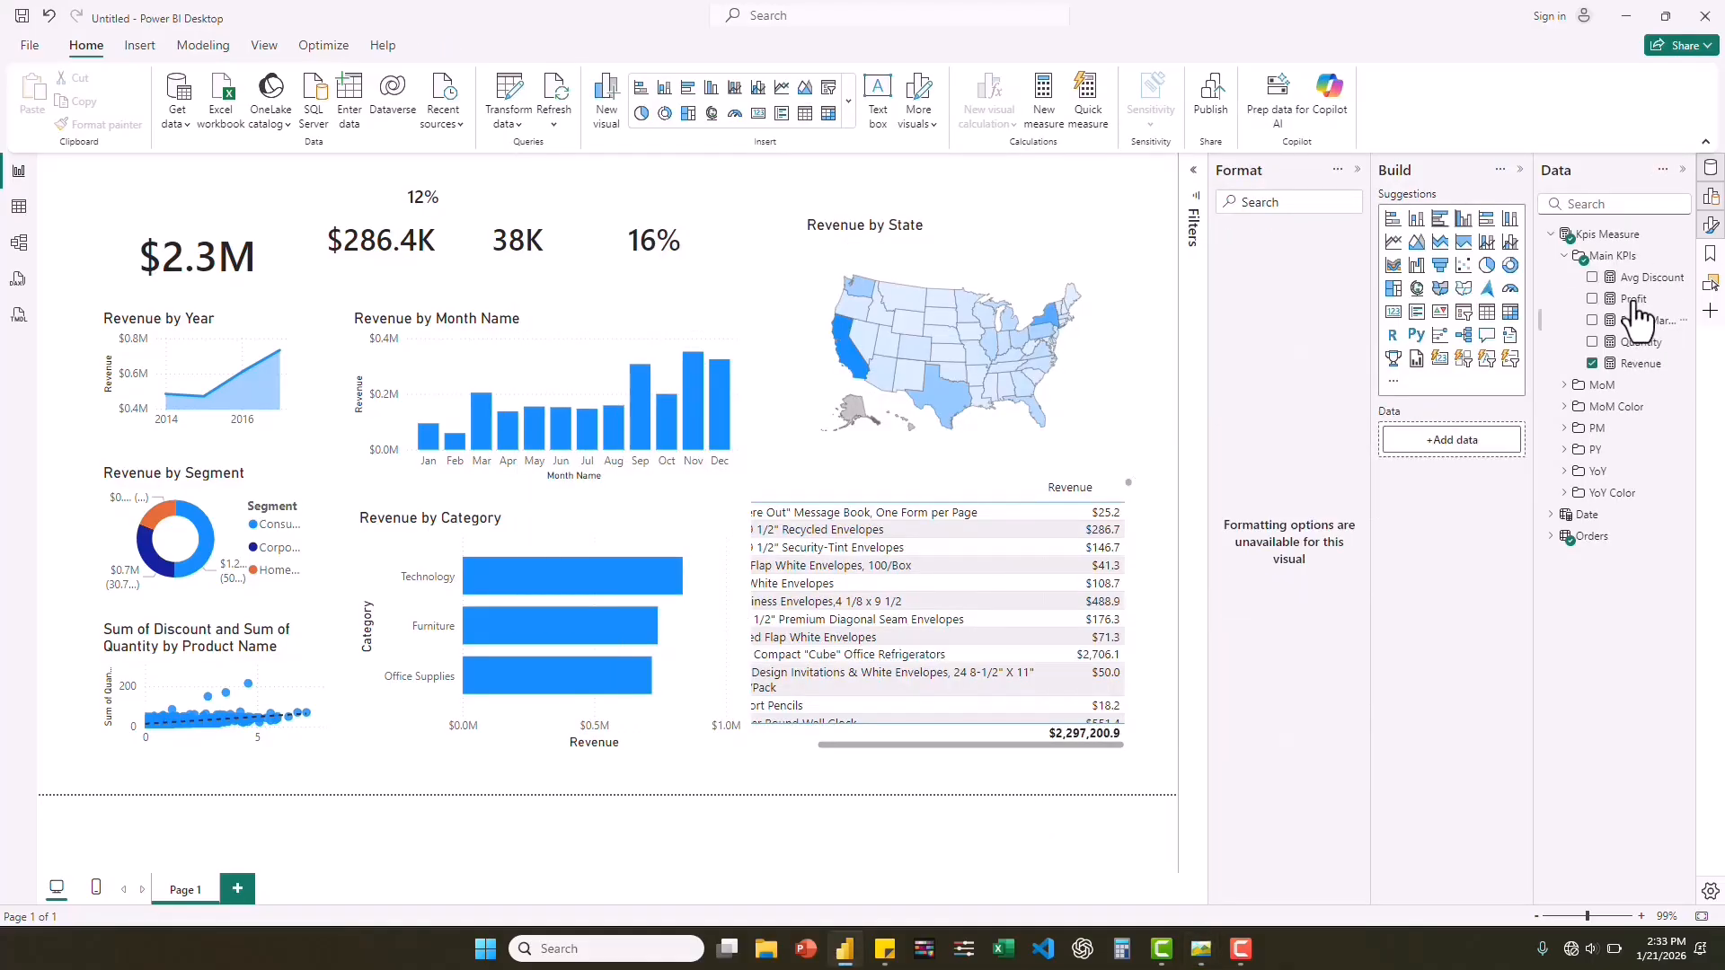
click(943, 519)
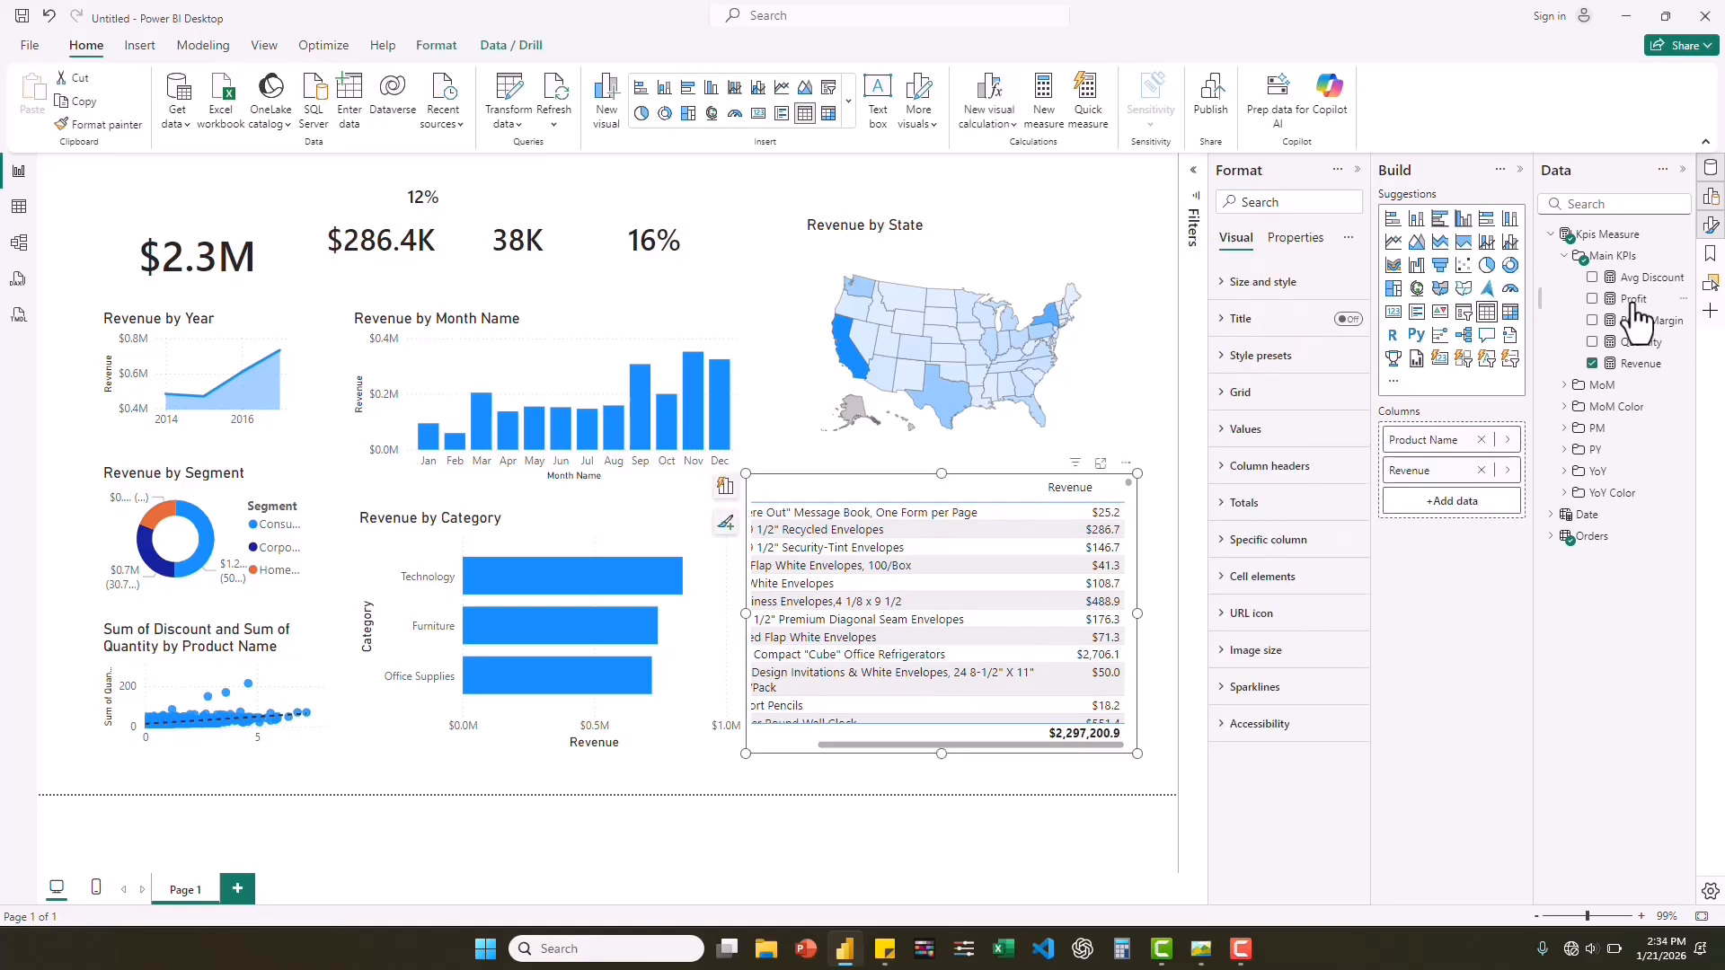
drag(1633, 306, 1452, 496)
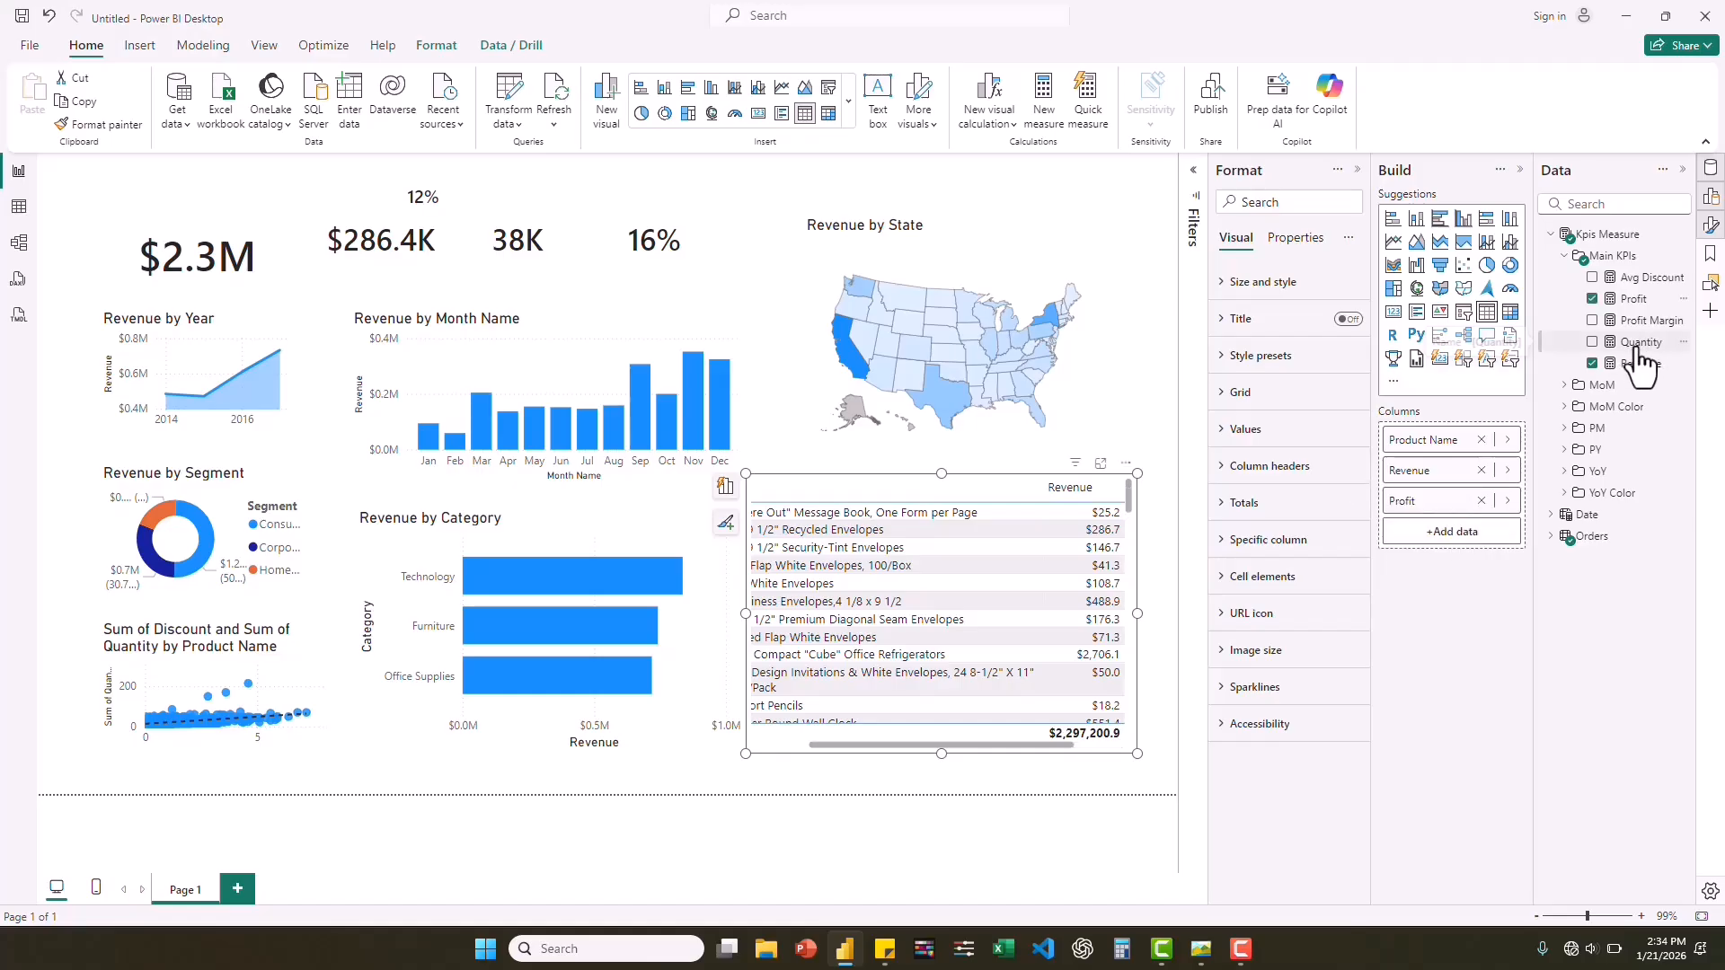
drag(1636, 354, 1474, 525)
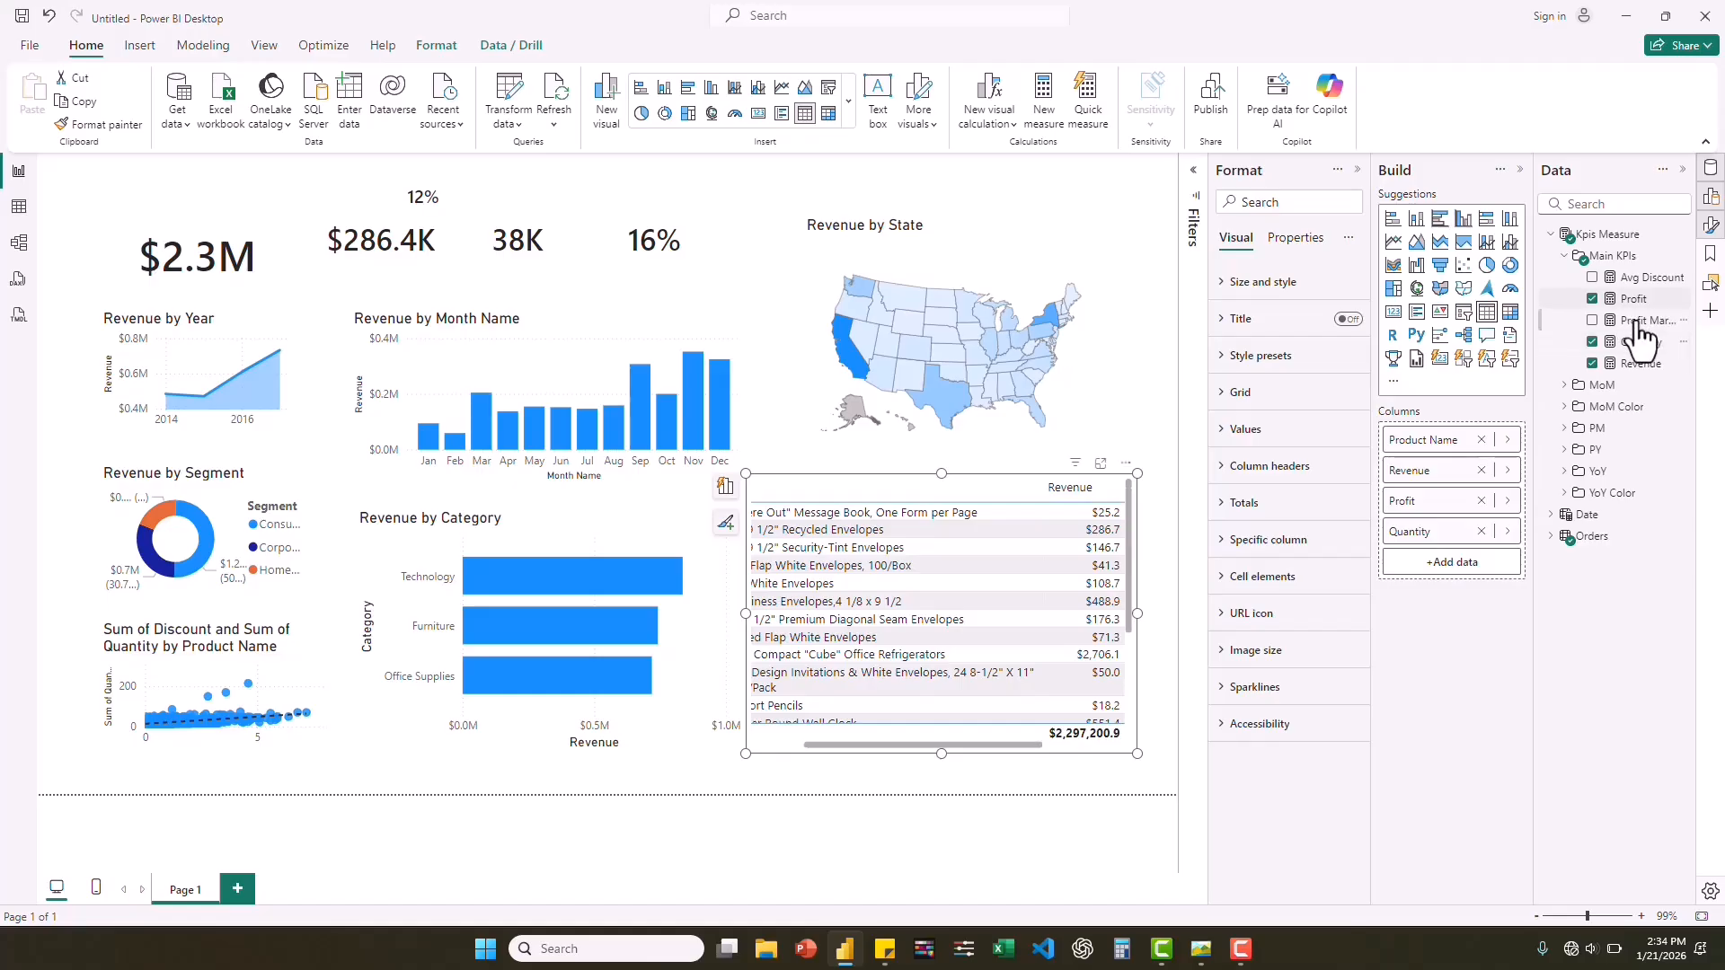
drag(1641, 339, 1461, 520)
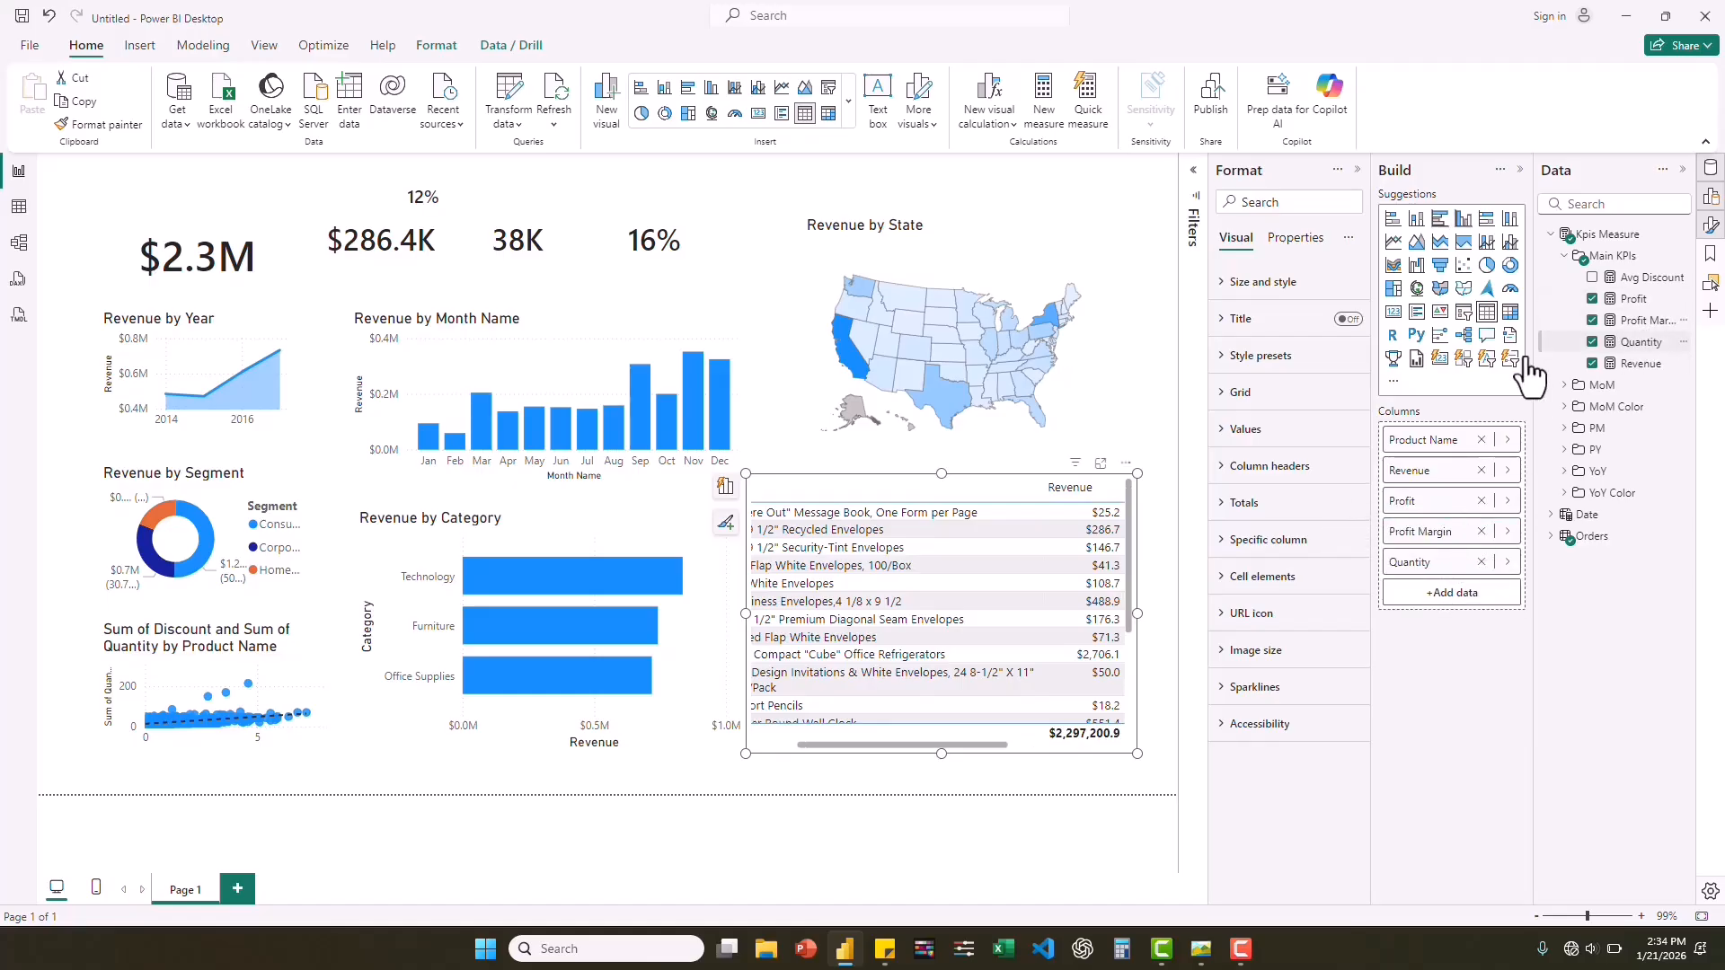
drag(1632, 279, 1452, 584)
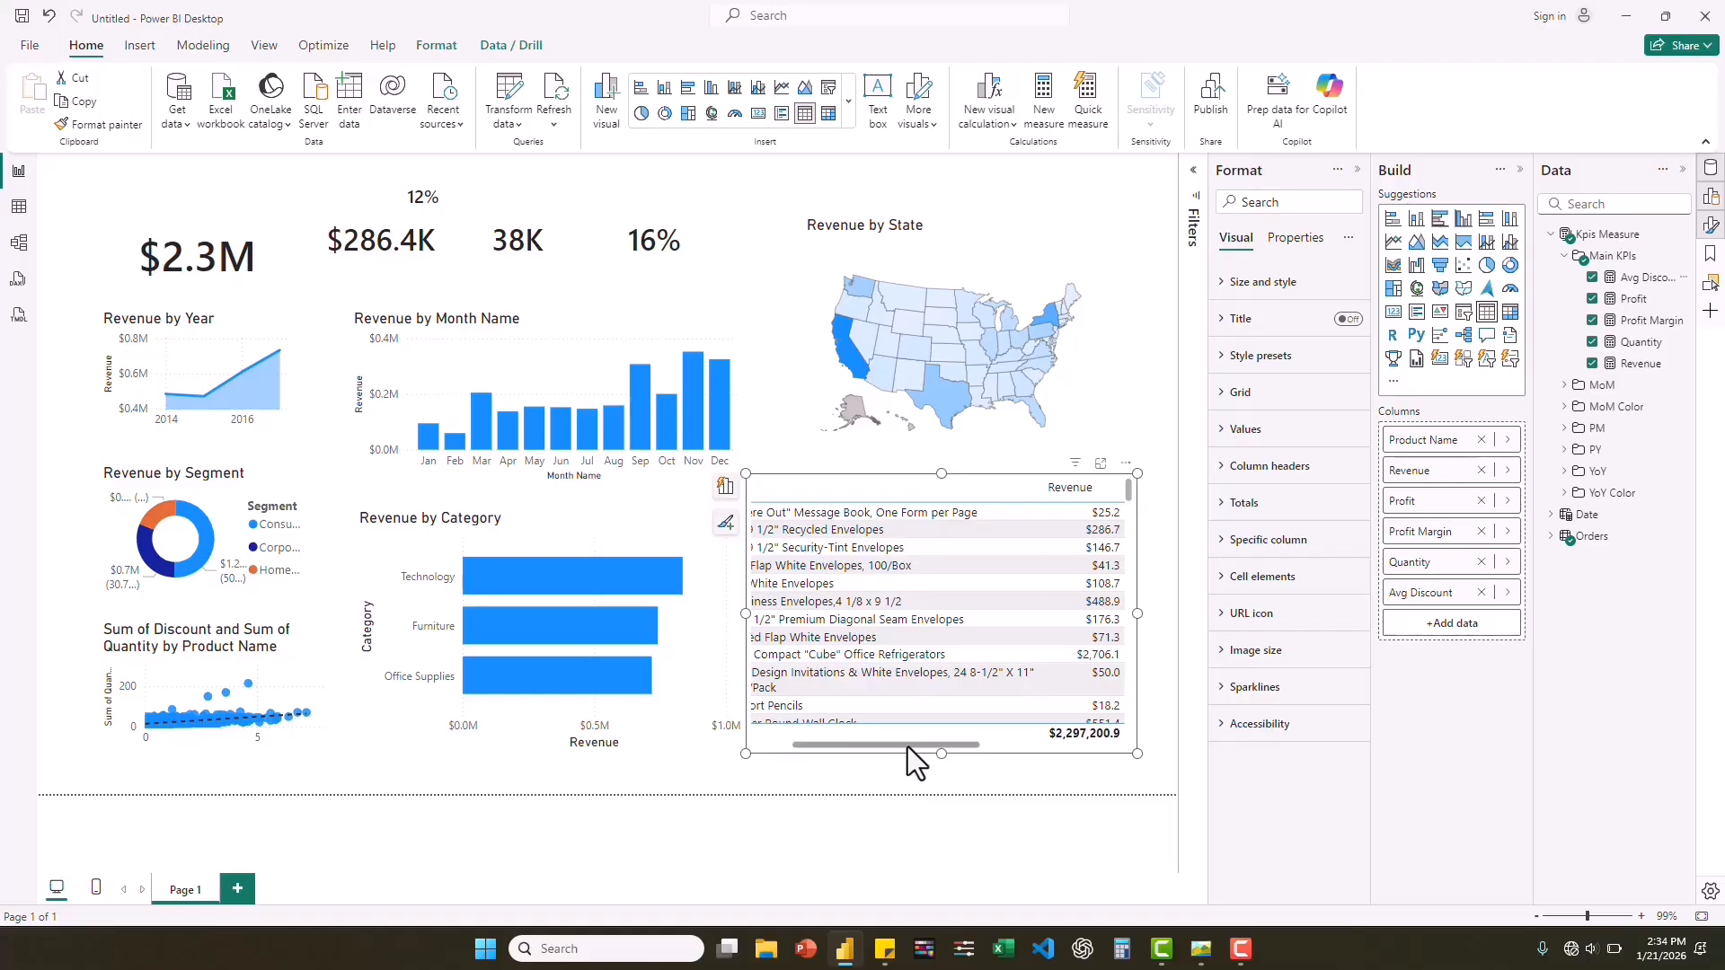
Turn off the totals row of the product table.
drag(978, 739, 870, 753)
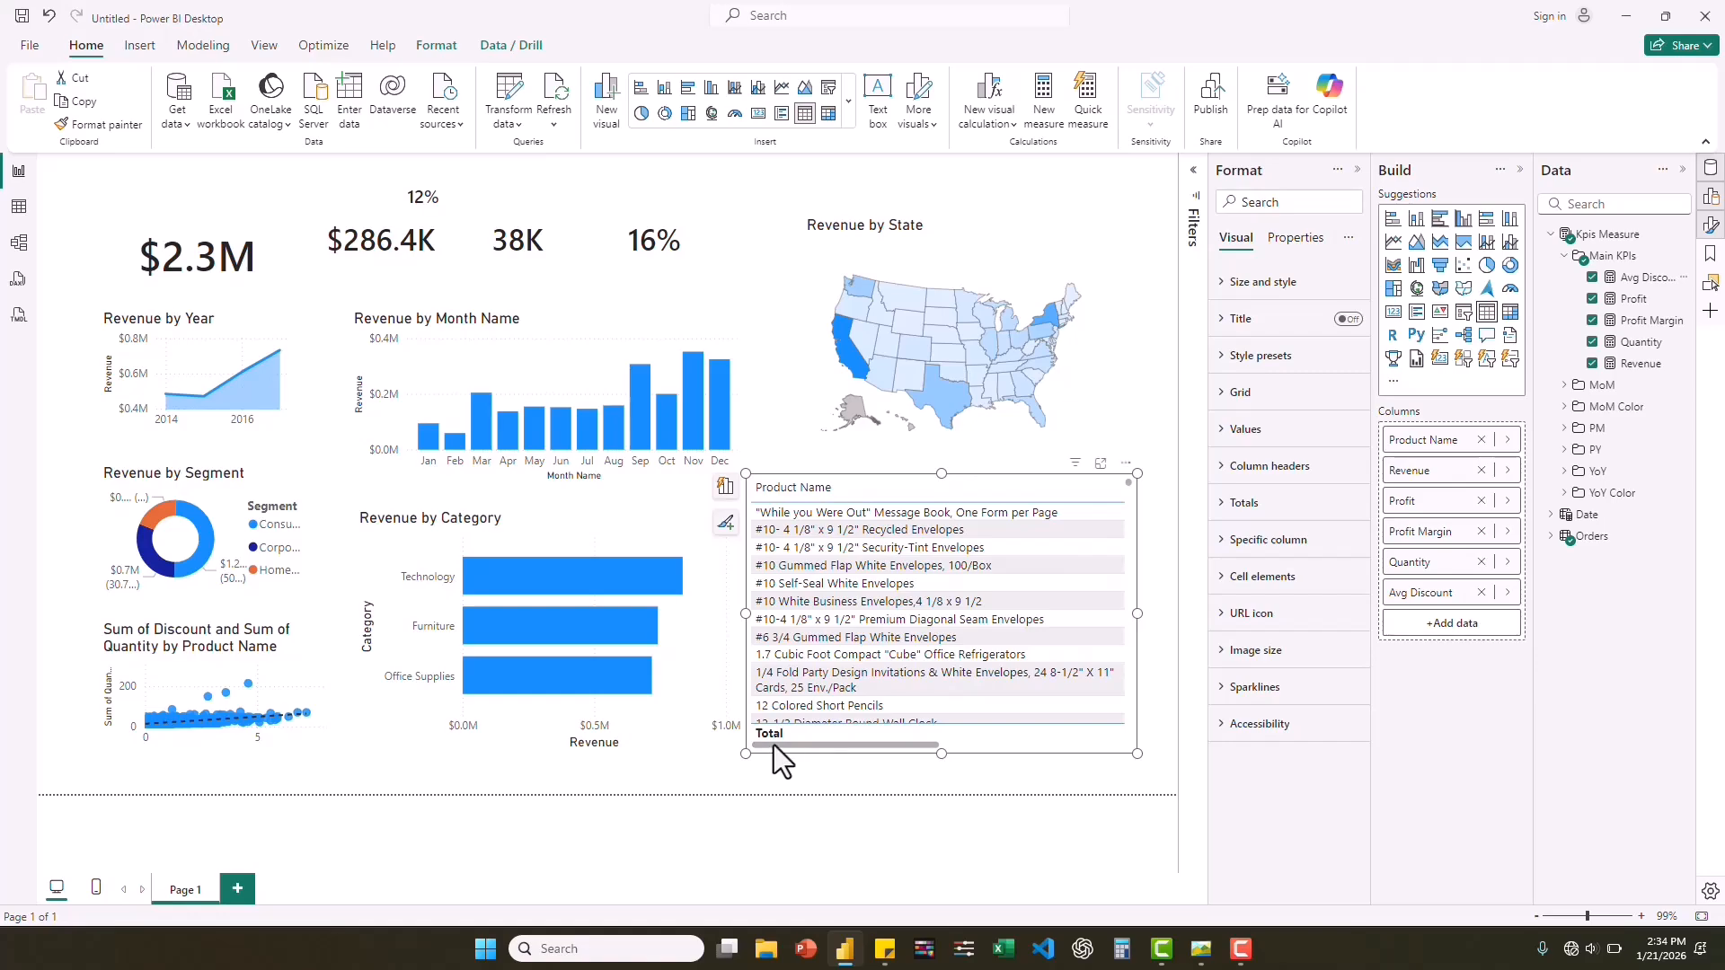
click(1224, 503)
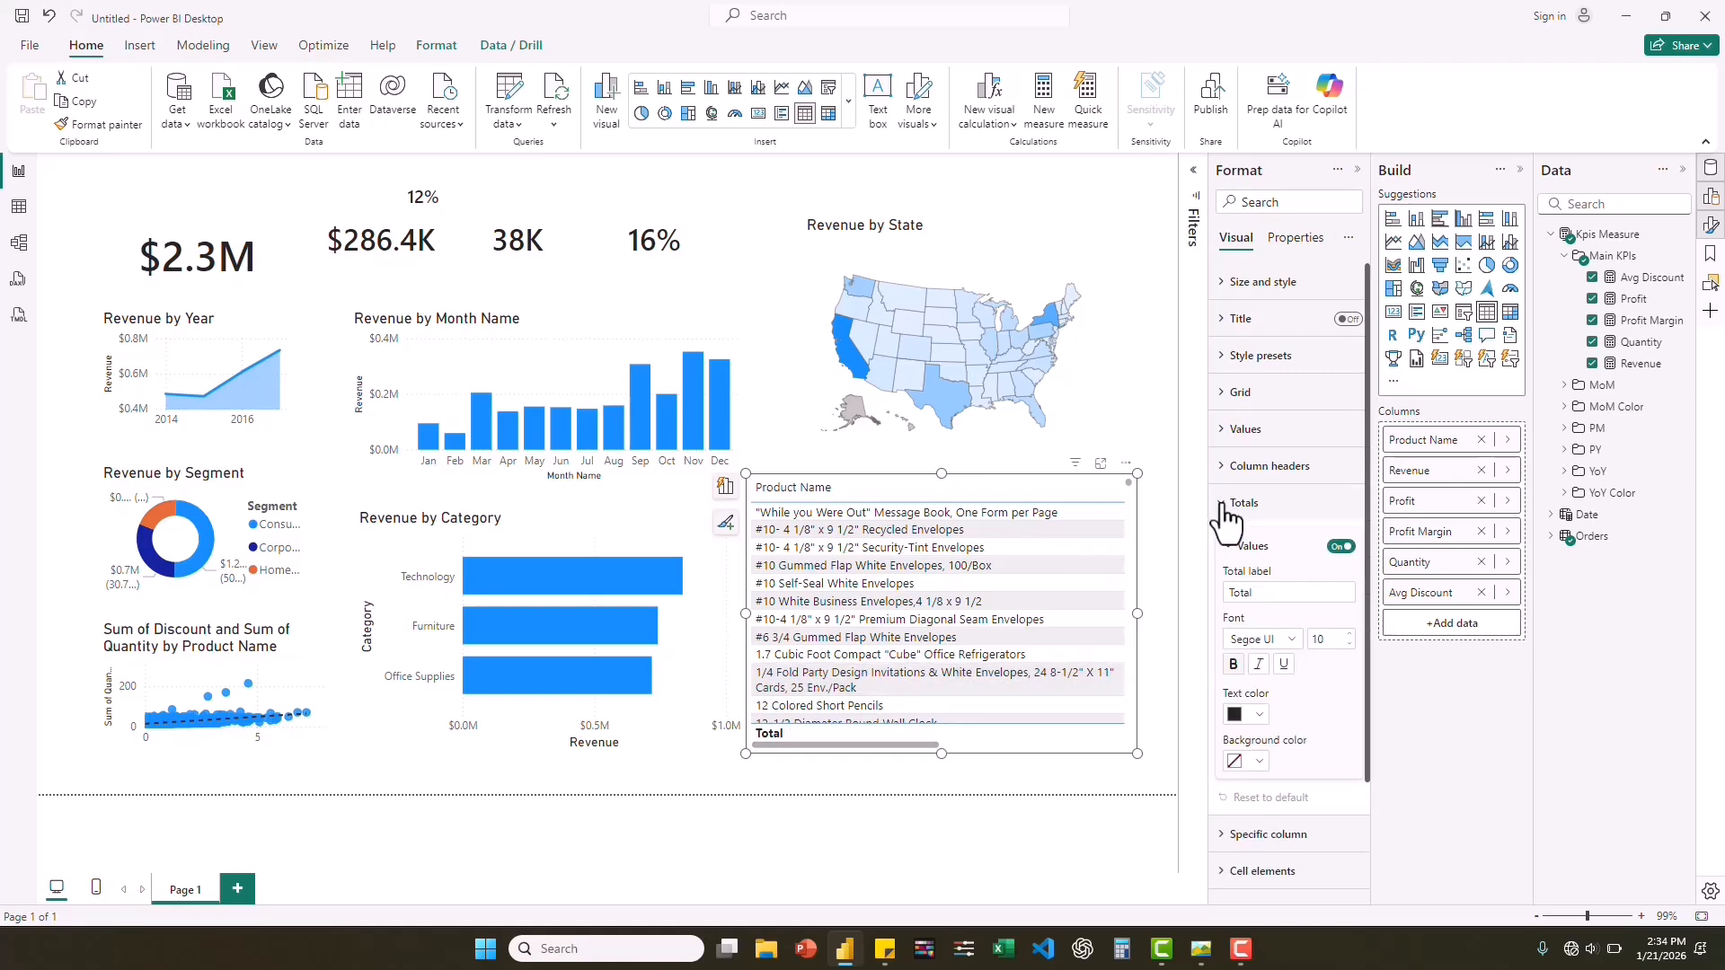
click(1341, 547)
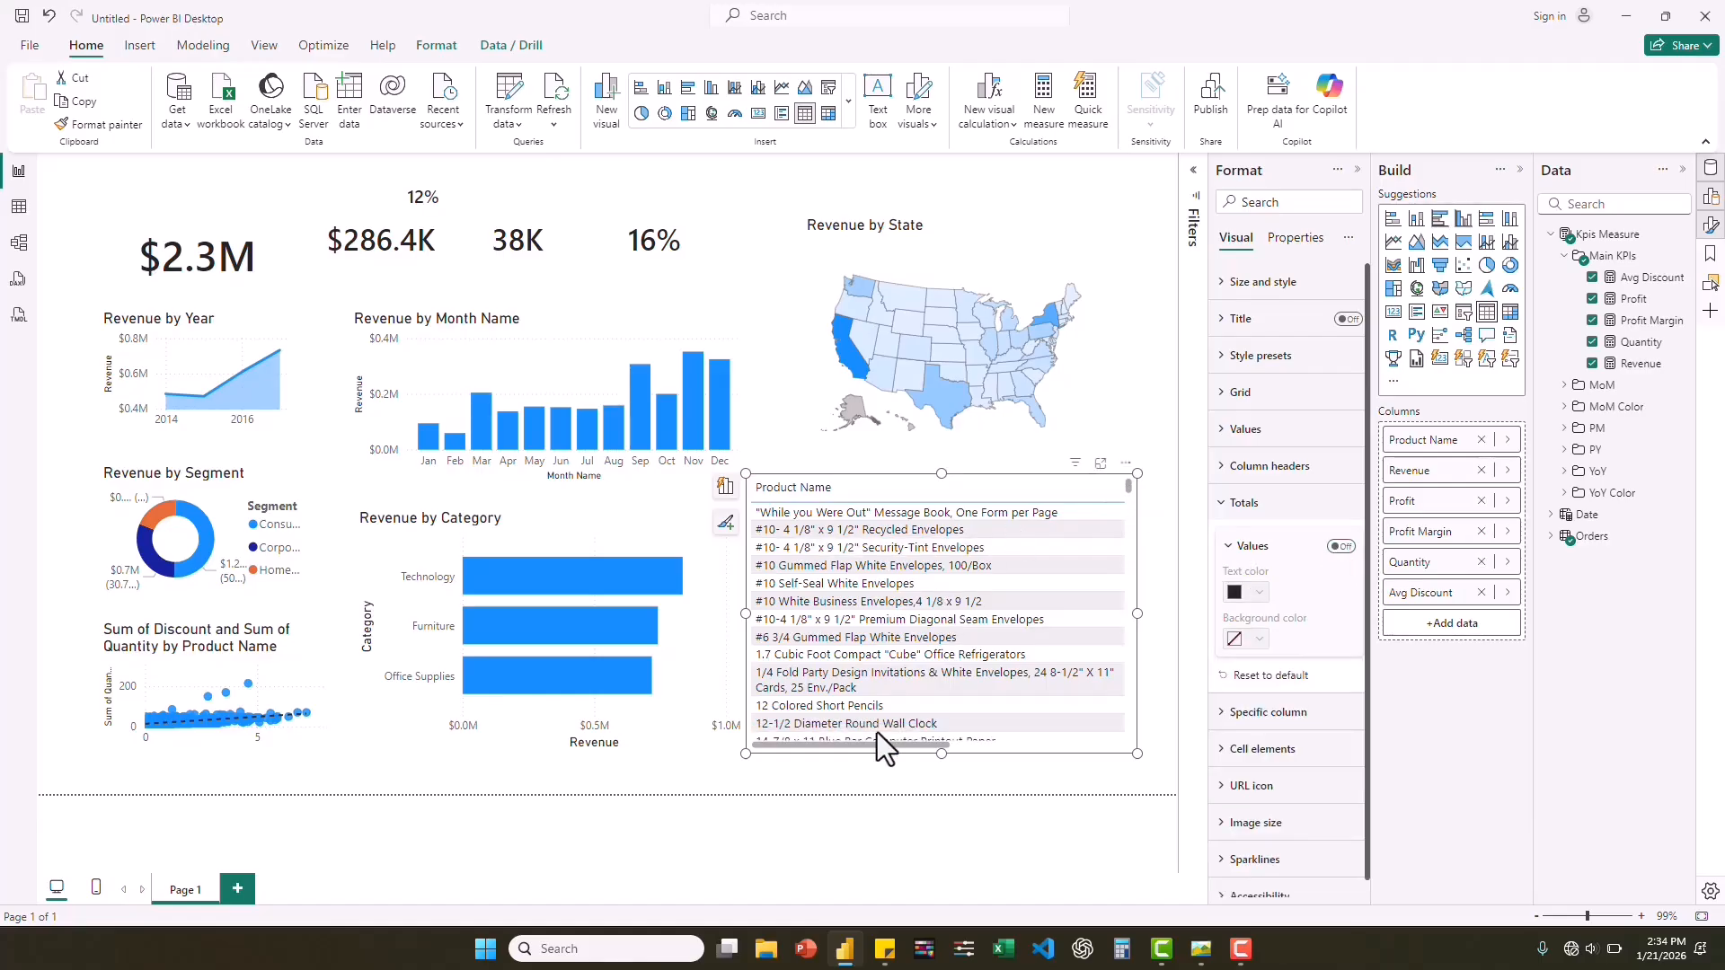
Narrow the Product Name column so its text wraps, and sort the table by Revenue in descending order.
drag(925, 744, 999, 744)
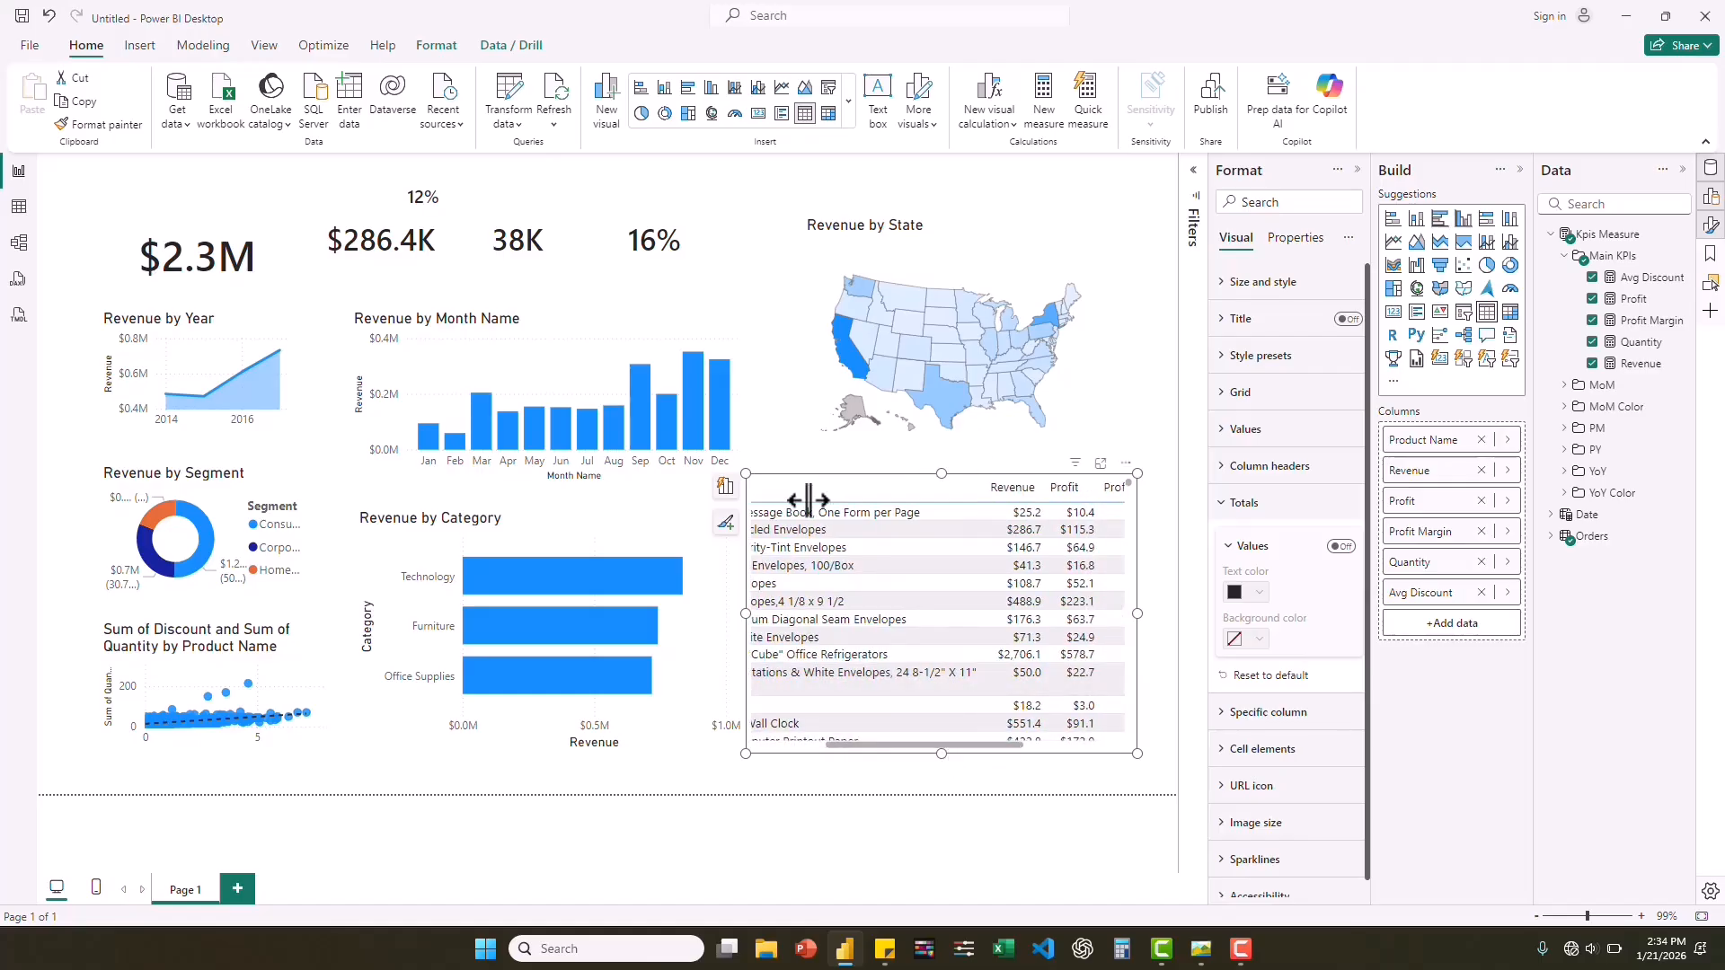
drag(807, 500, 808, 500)
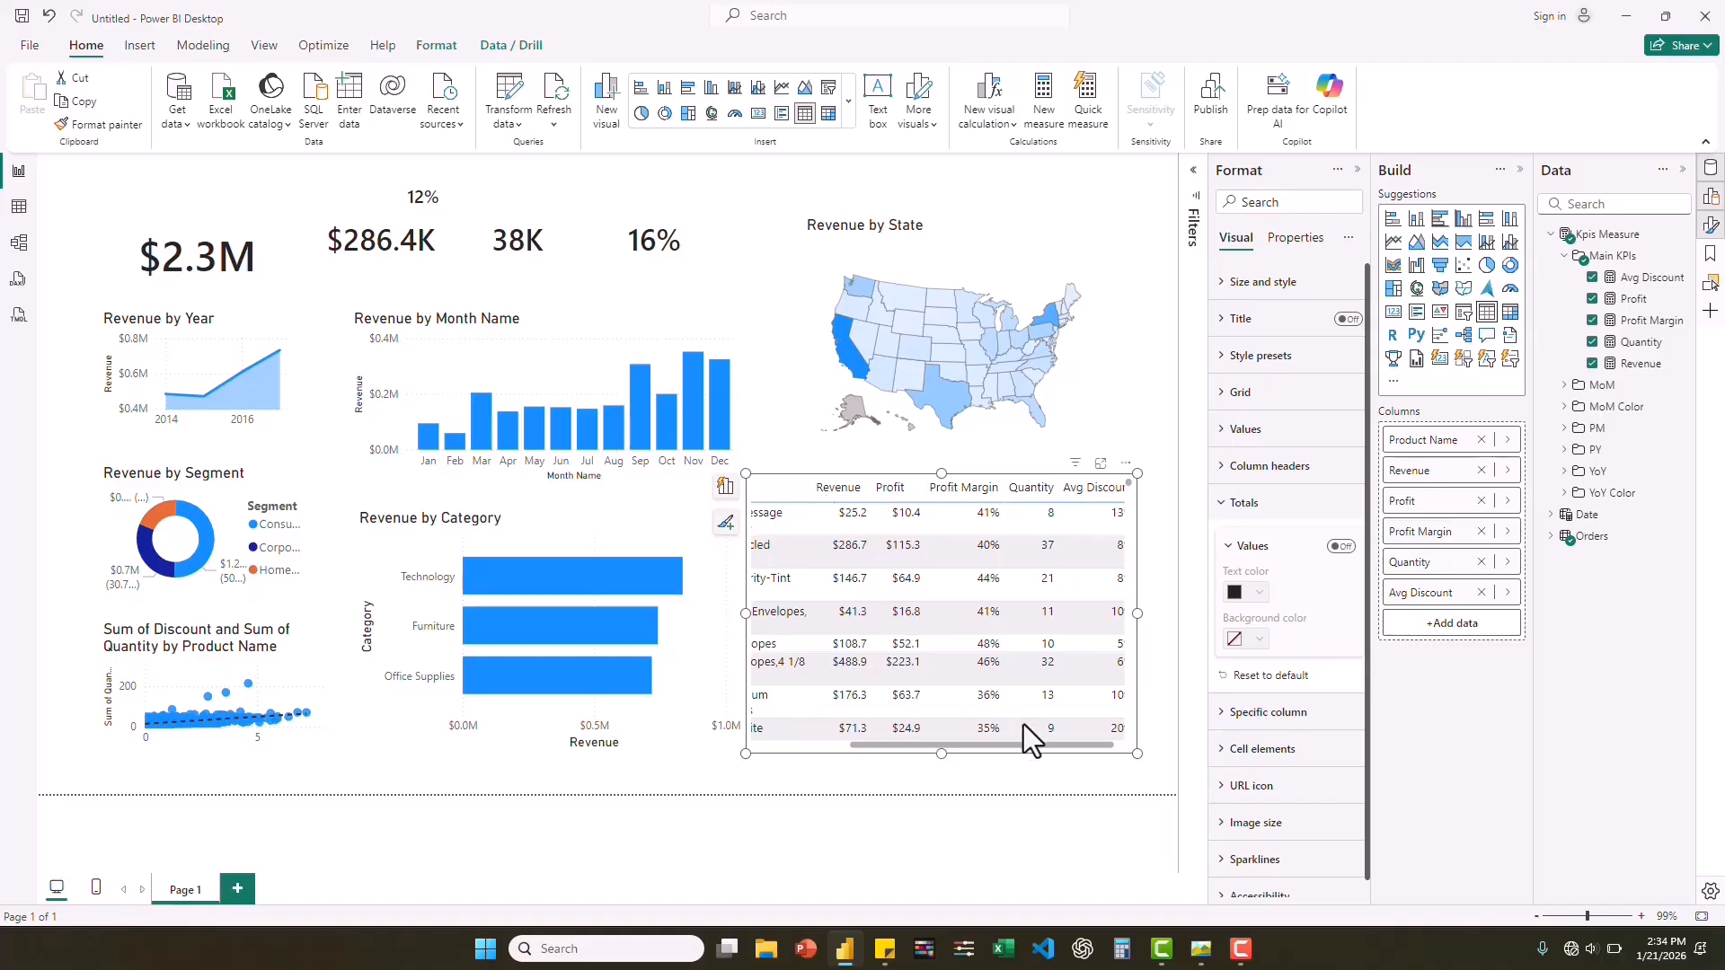
drag(1028, 746, 887, 762)
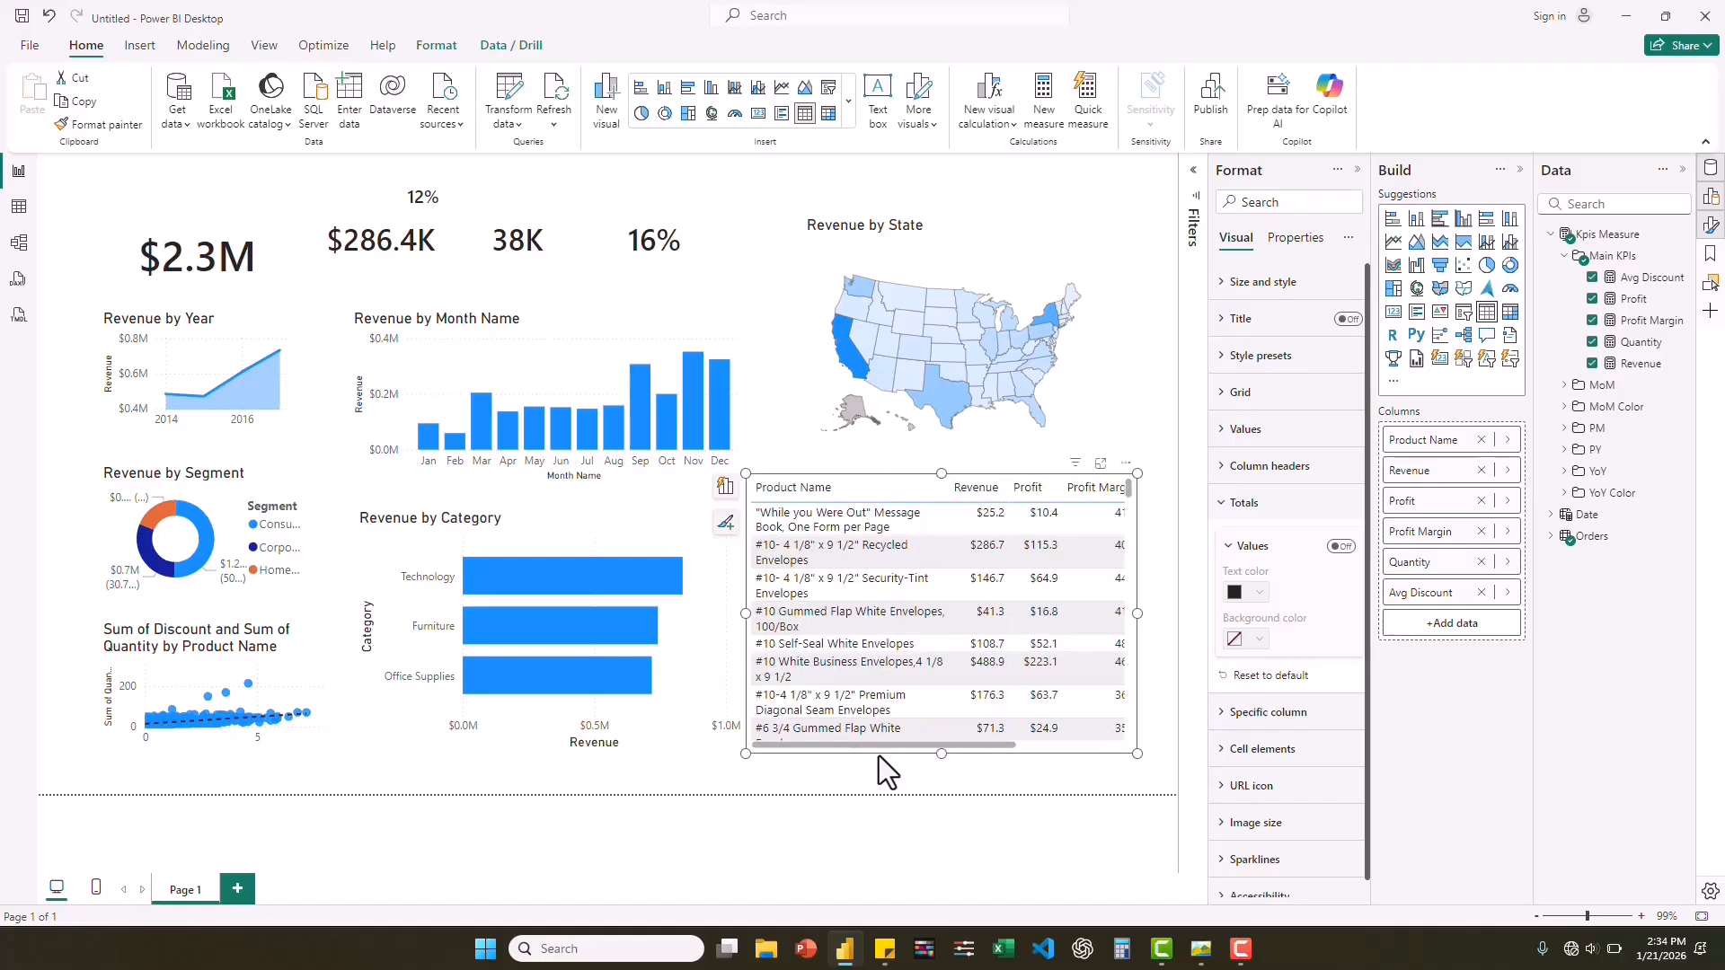
click(990, 491)
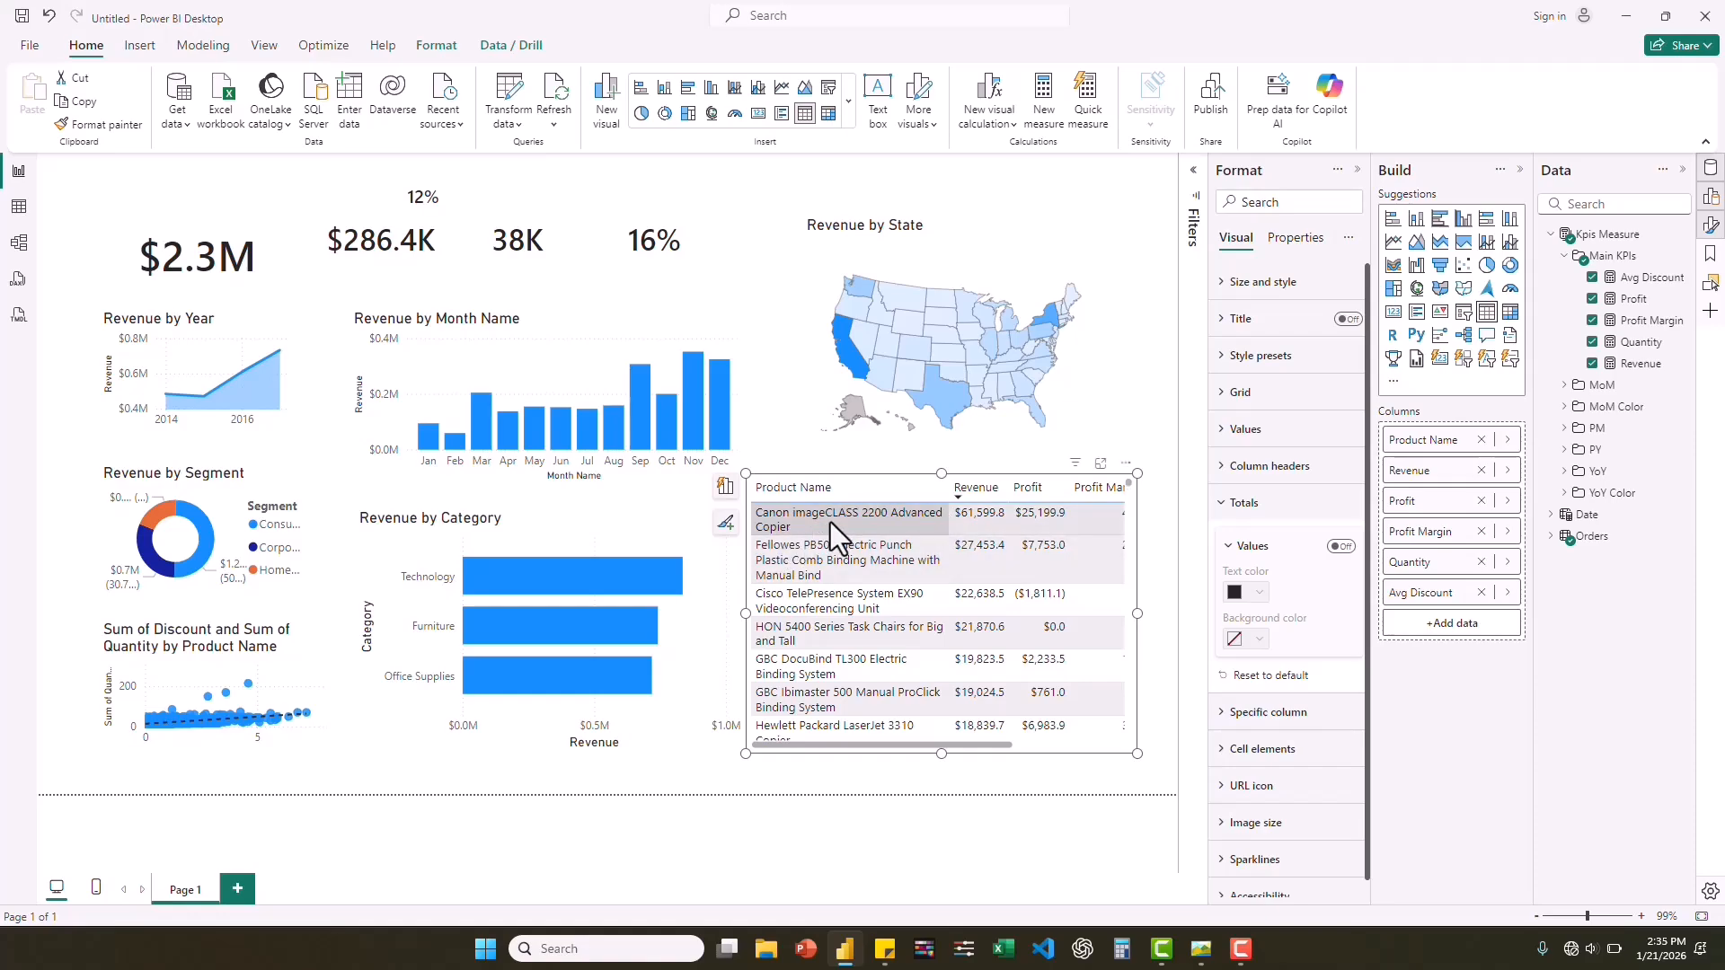
click(902, 431)
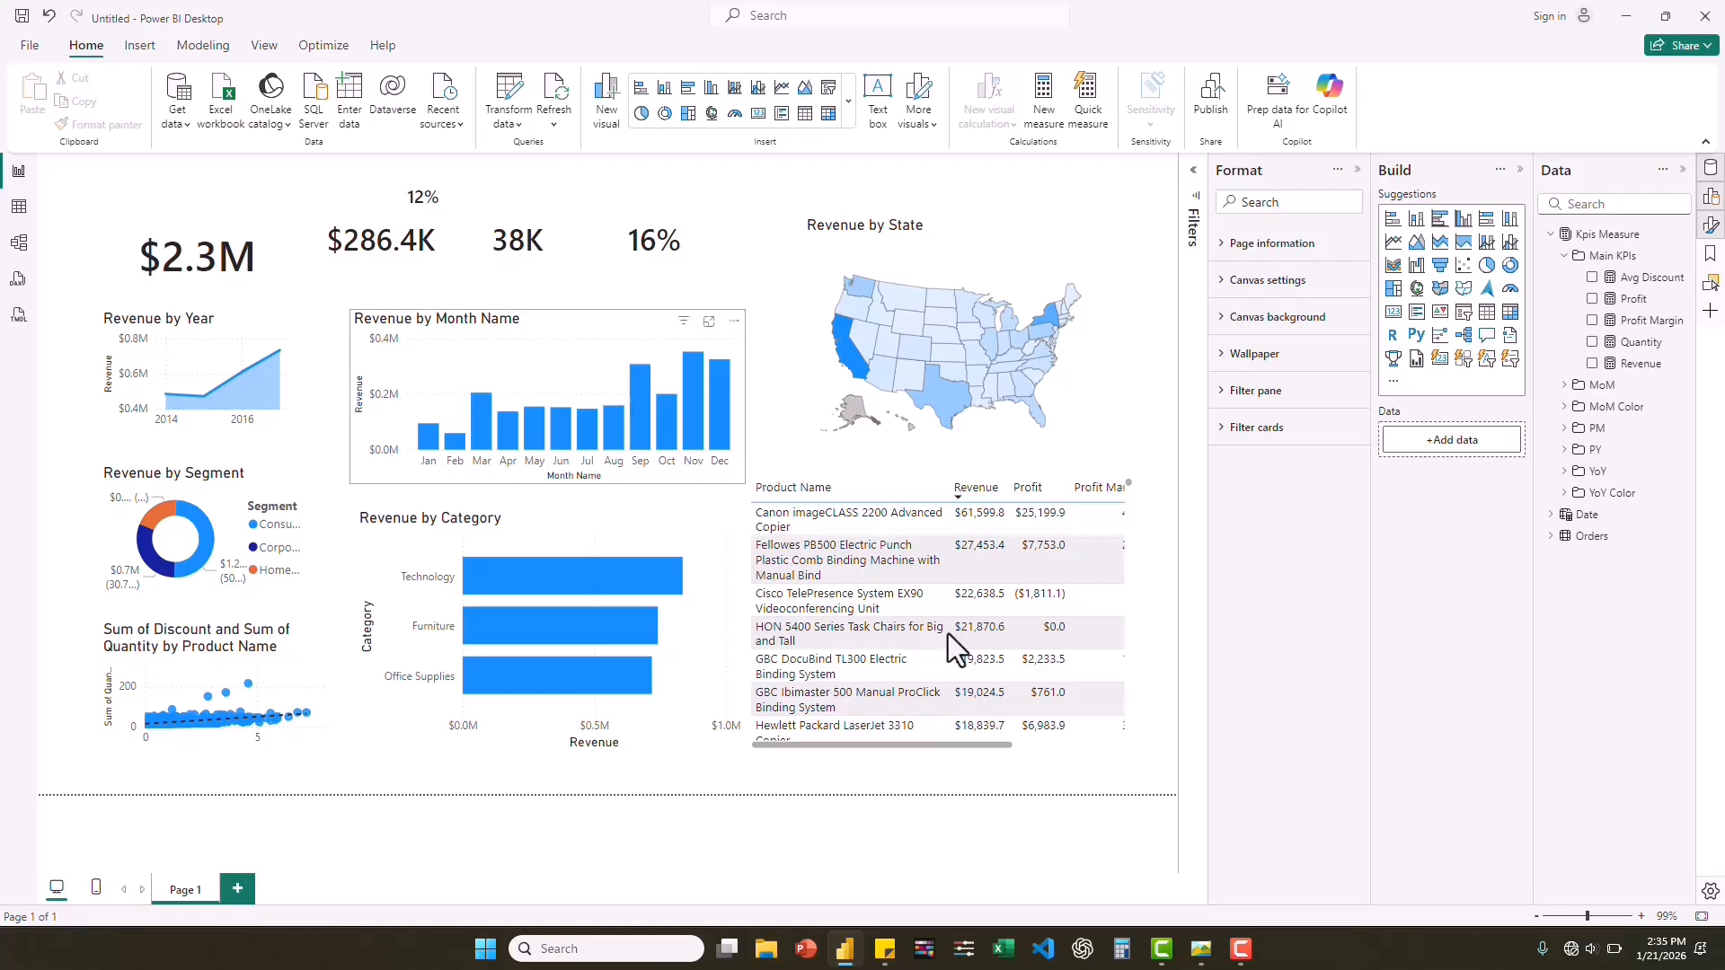
Switch to PowerPoint, create a blank presentation and delete the title and subtitle placeholders from its slide.
click(1200, 953)
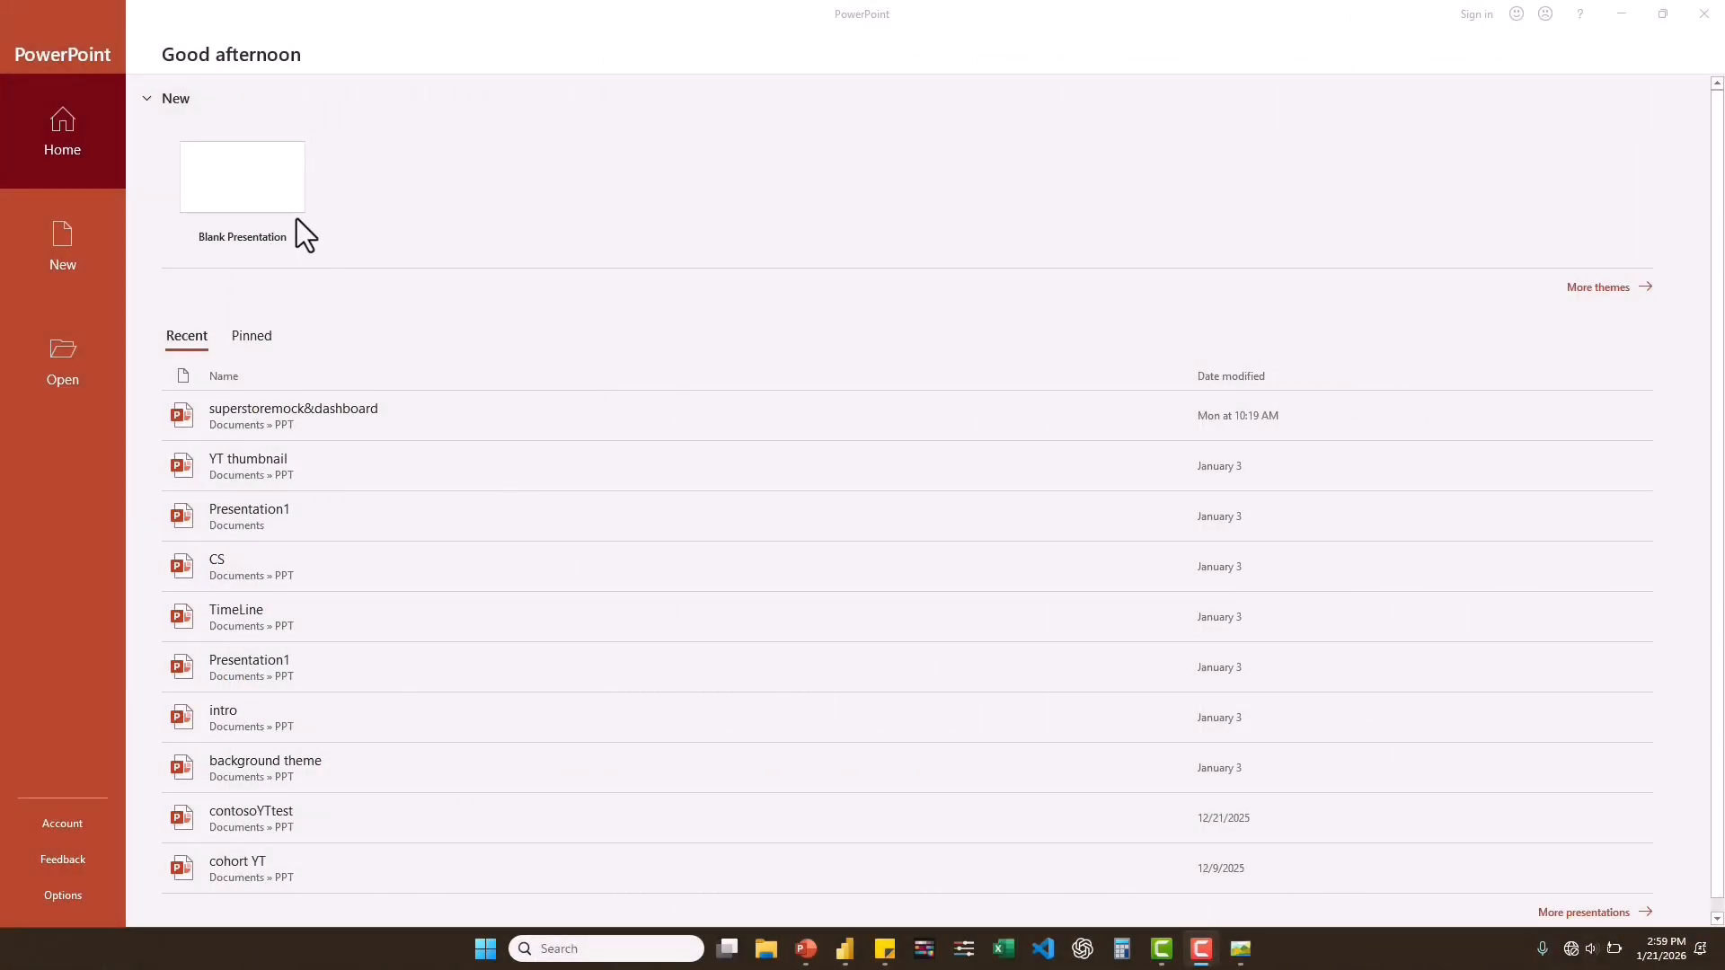
click(342, 192)
click(233, 180)
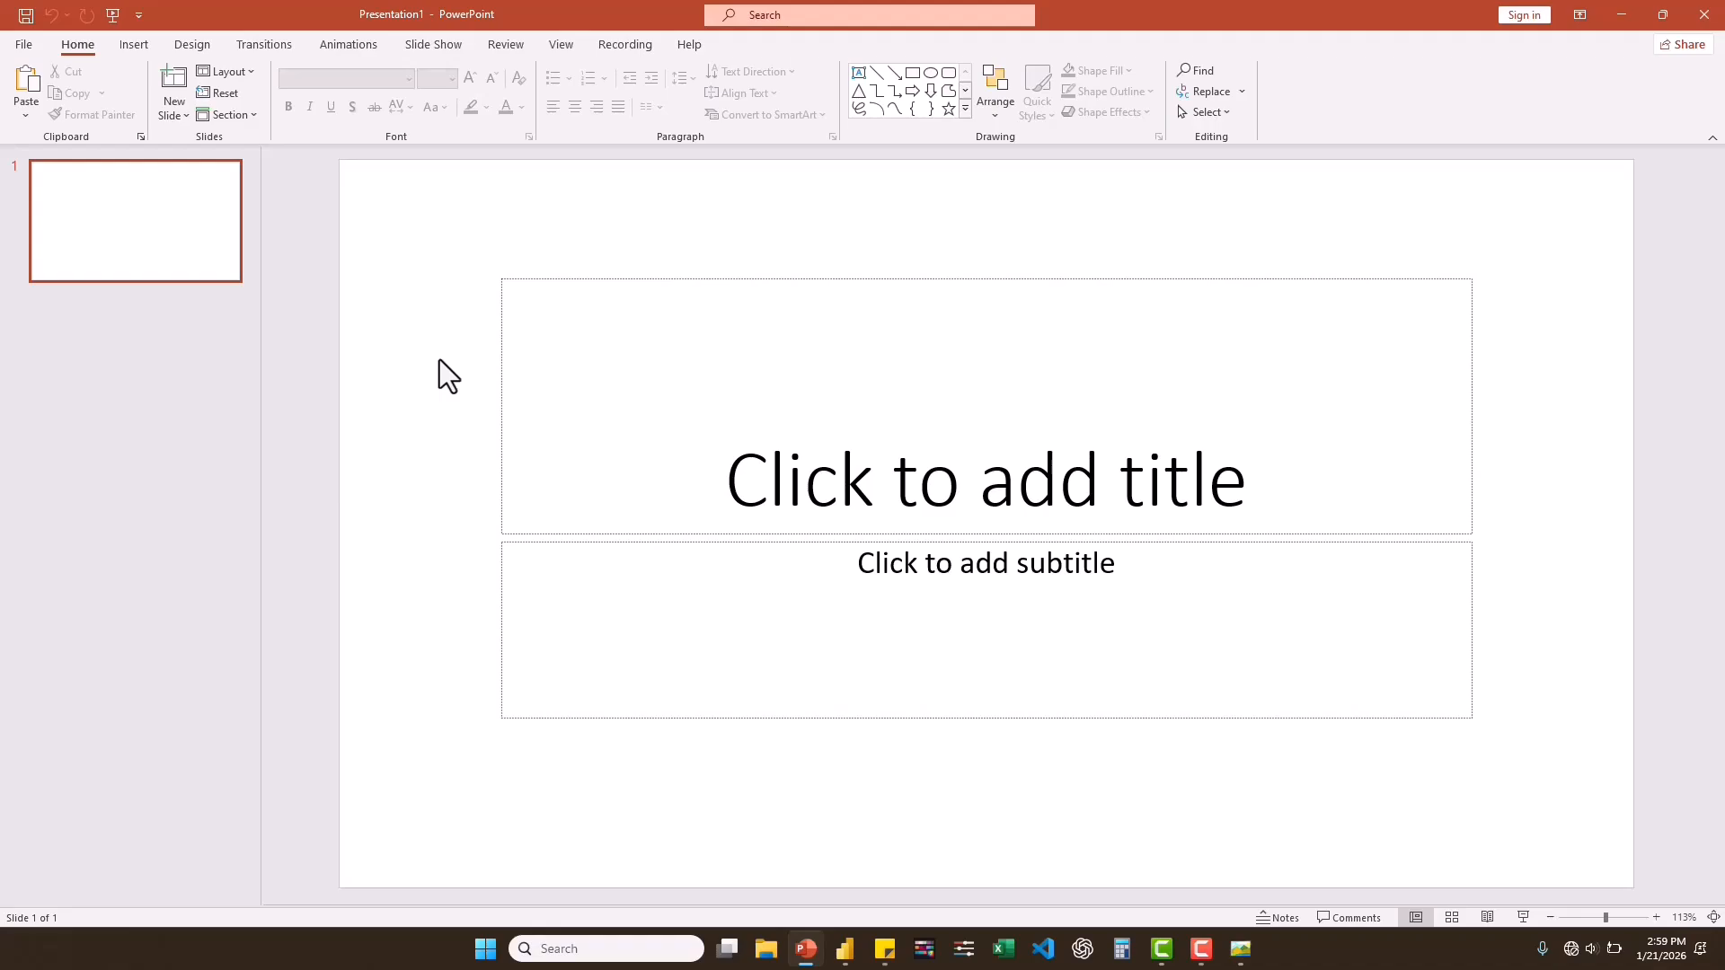
key(ctrl+a)
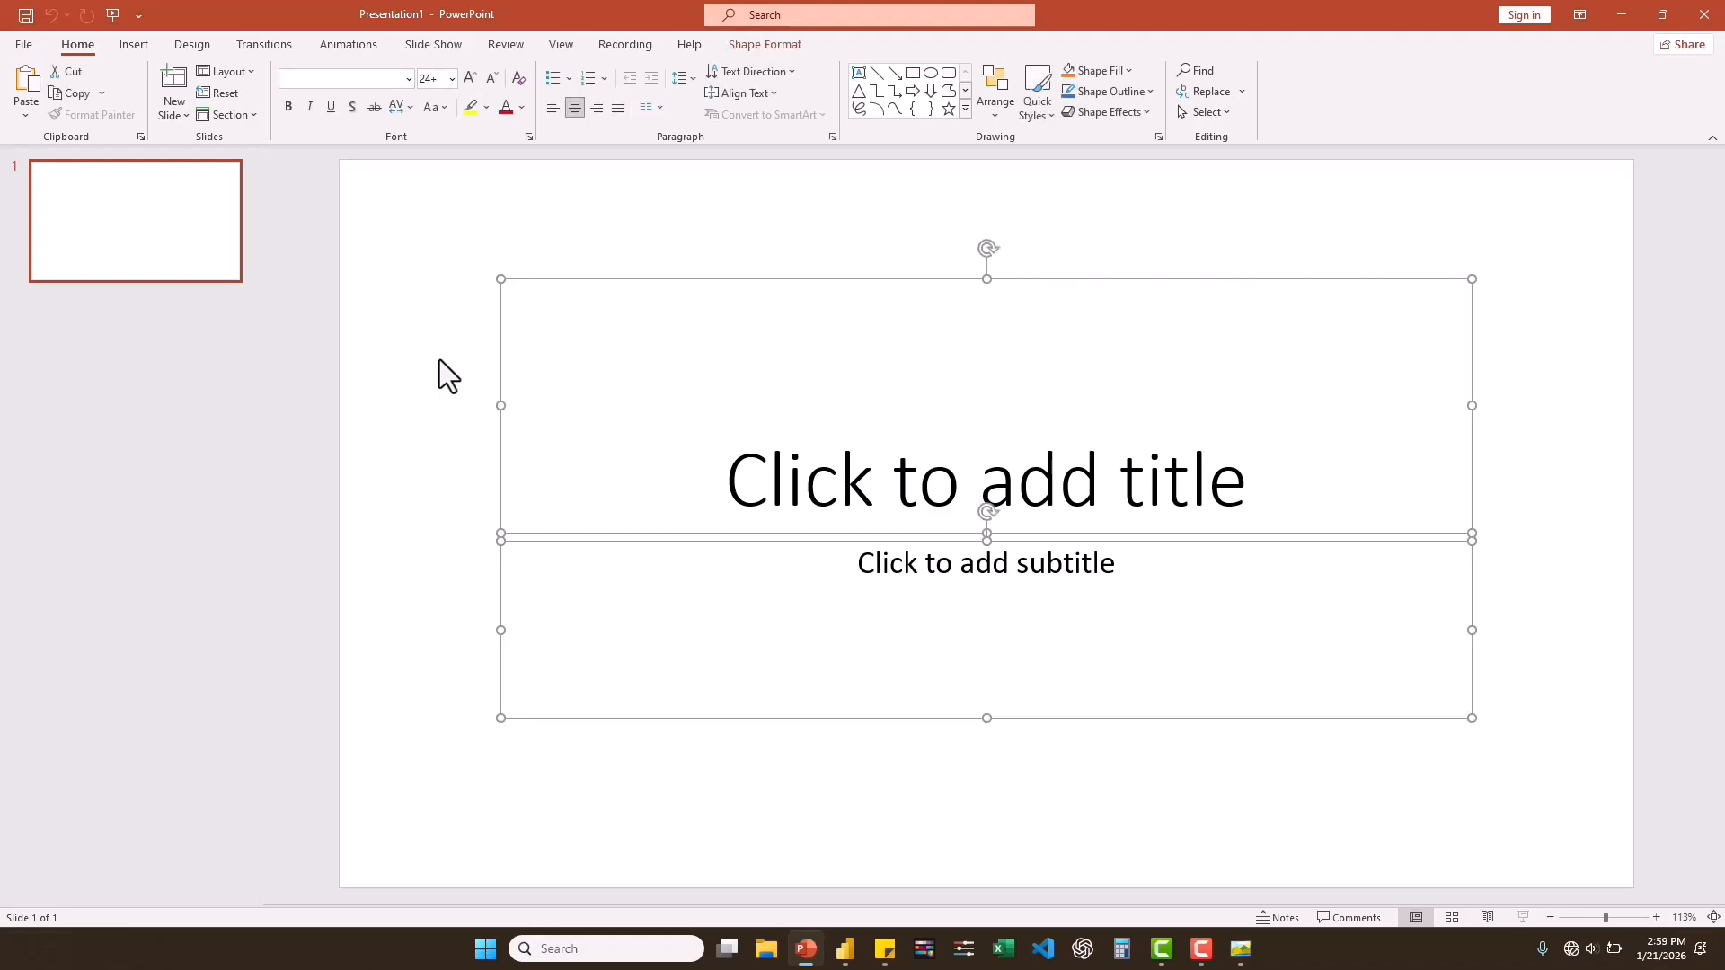
key(Delete)
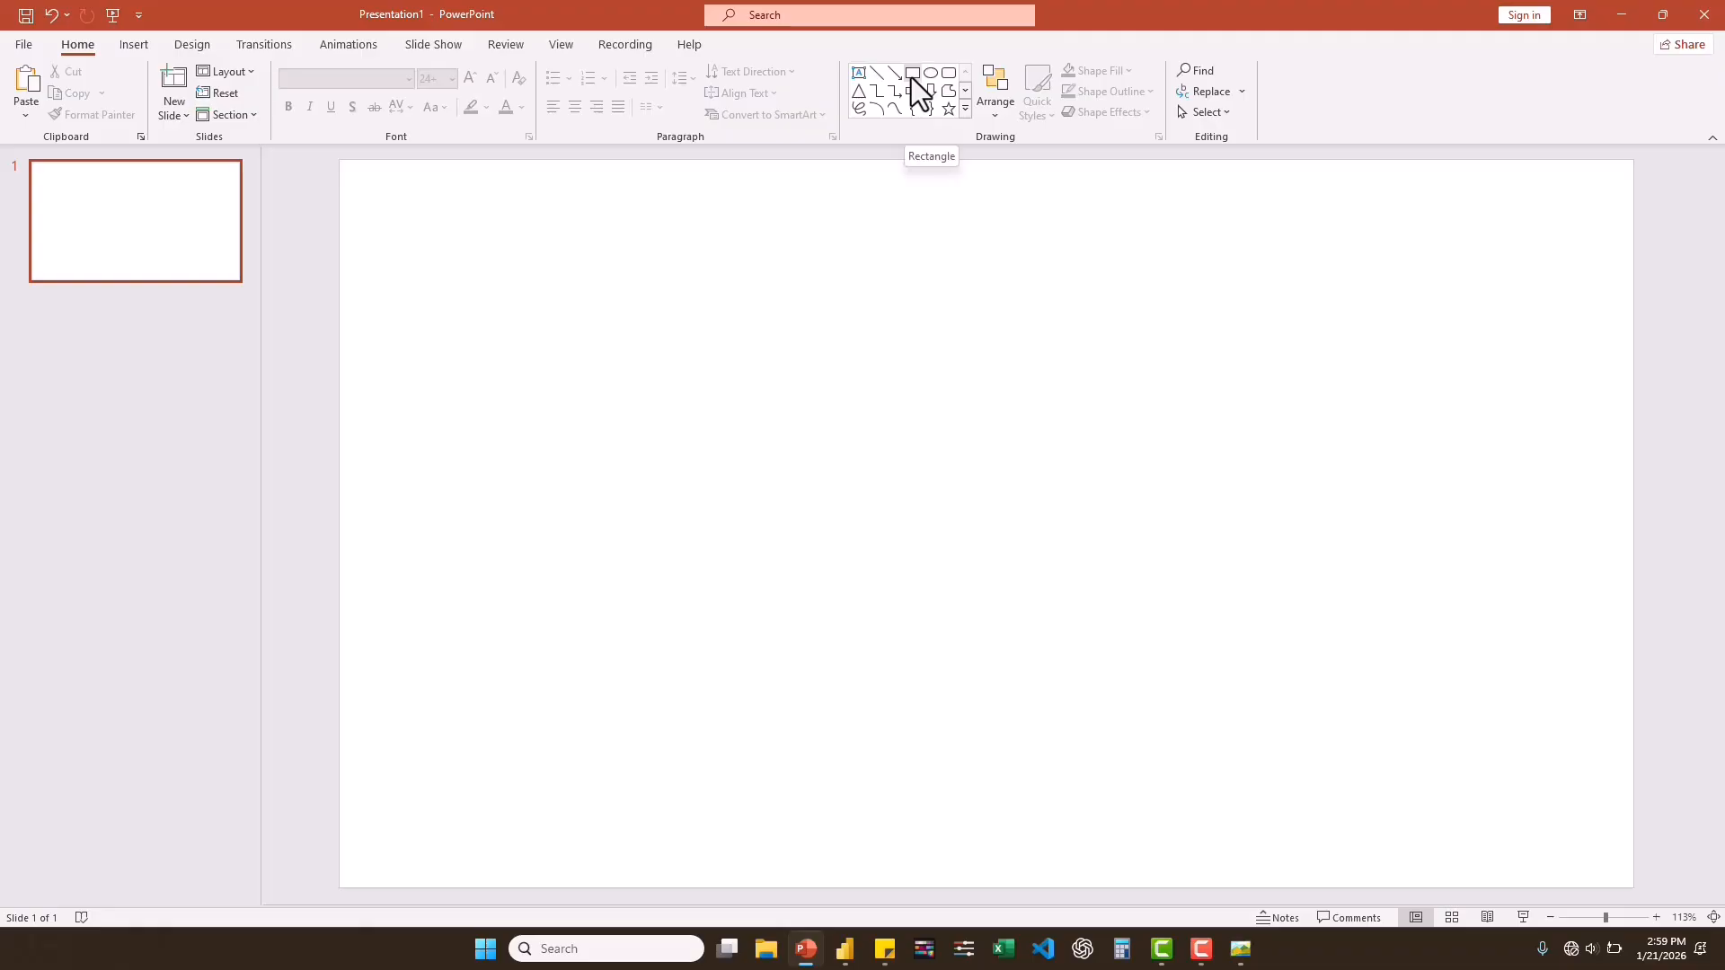
Start drawing a rounded rectangle on the blank slide.
click(955, 90)
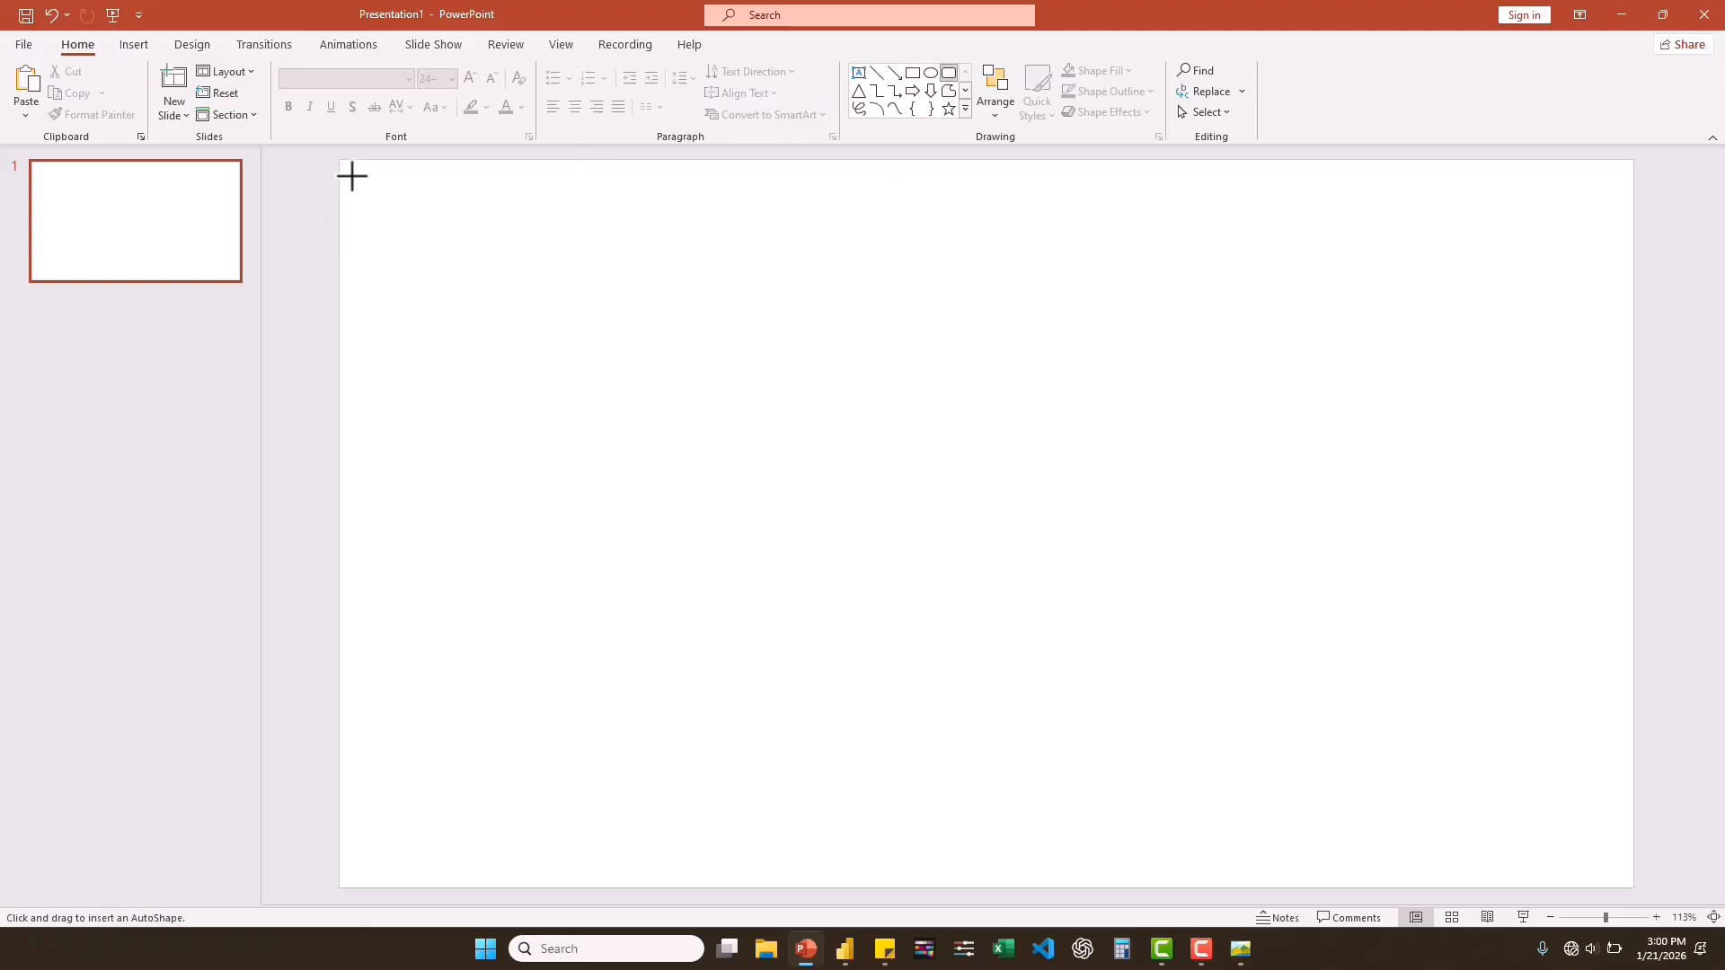
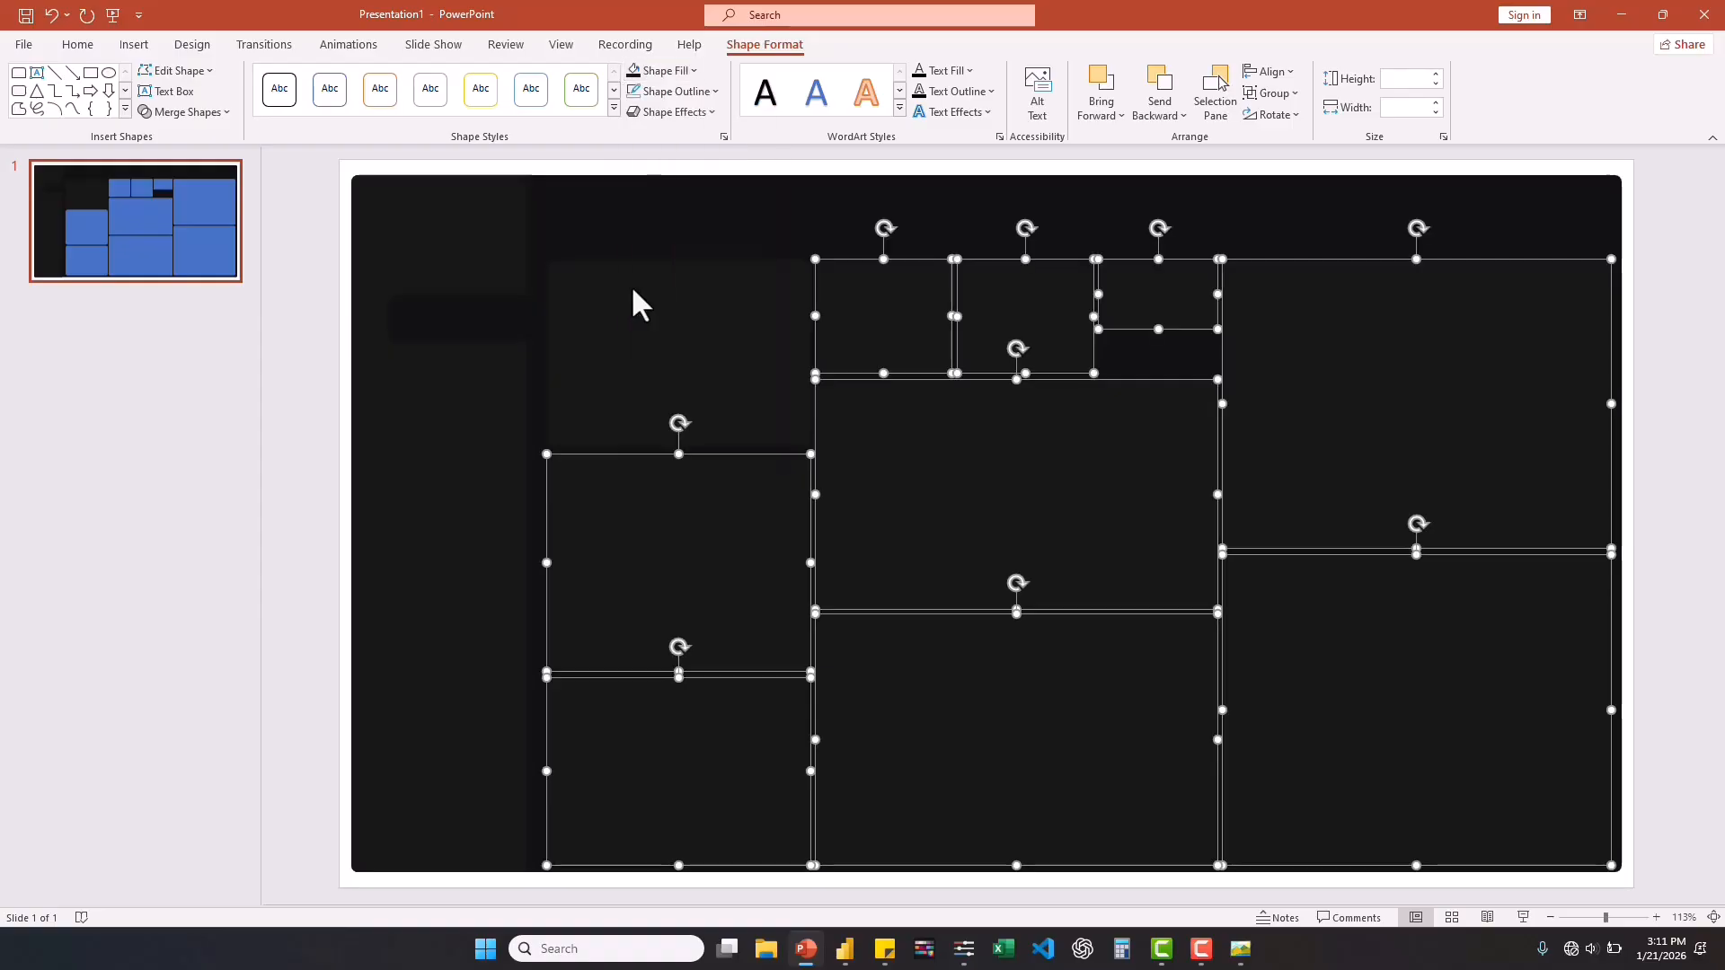
Draw a rounded rectangle about 1.94" wide and 0.51" high in the header area above the small cards, following the reference dashboard screenshot.
click(773, 207)
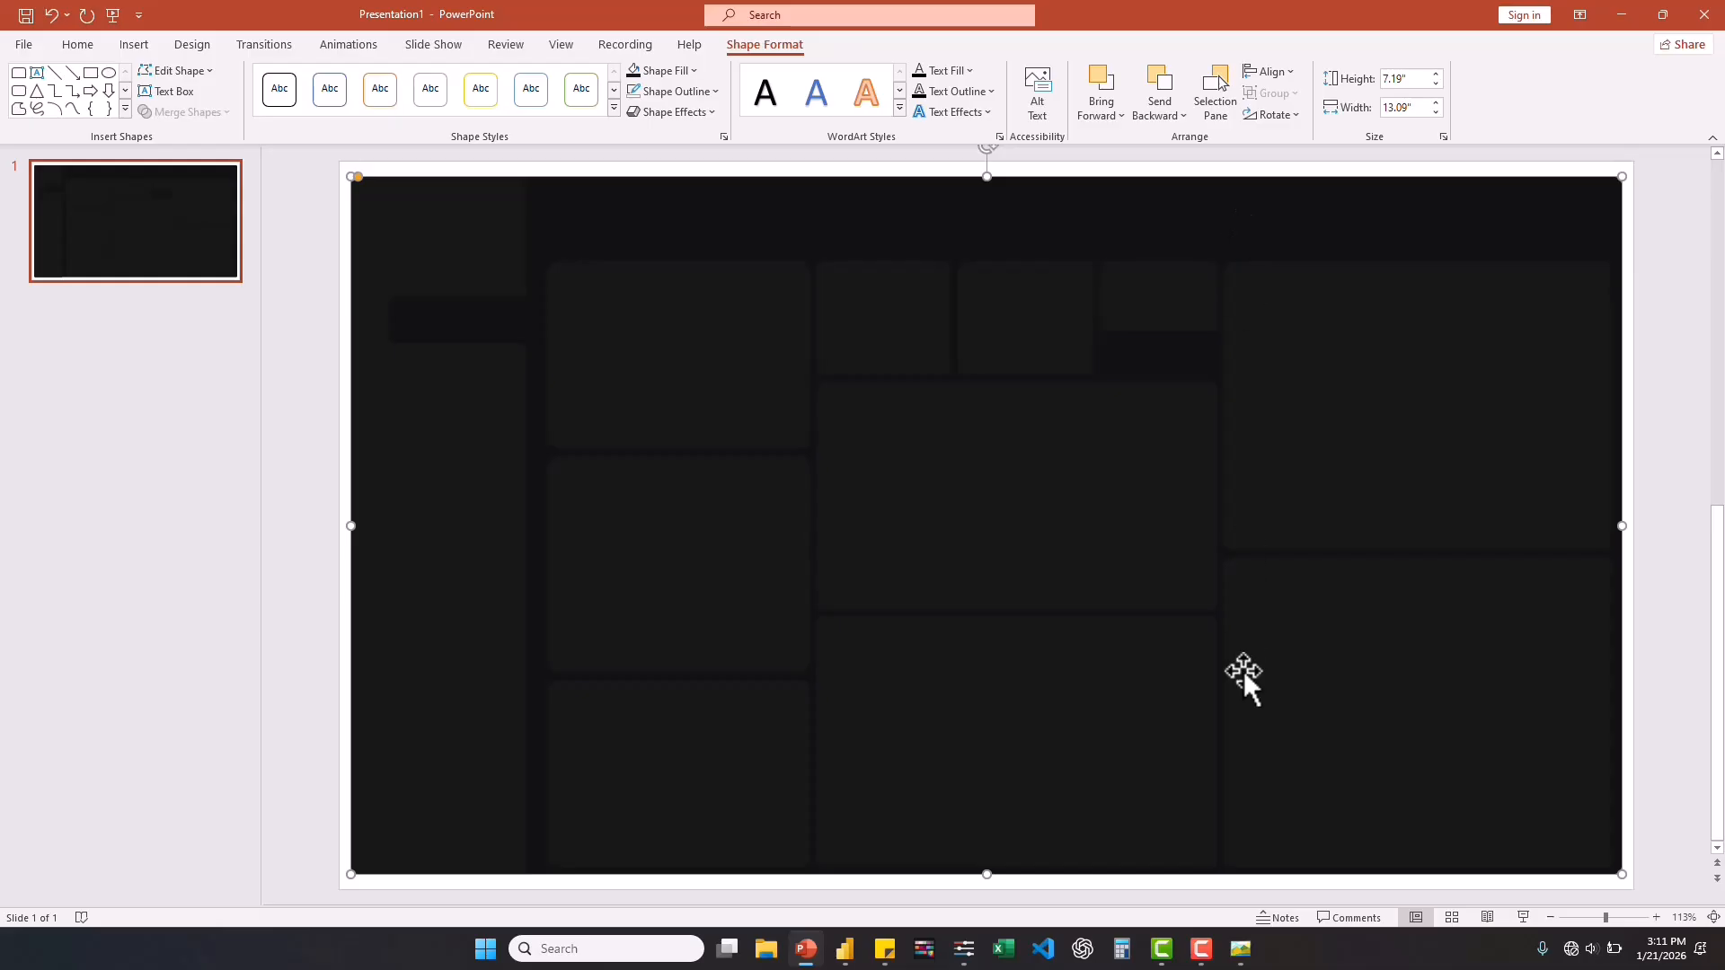
click(1240, 949)
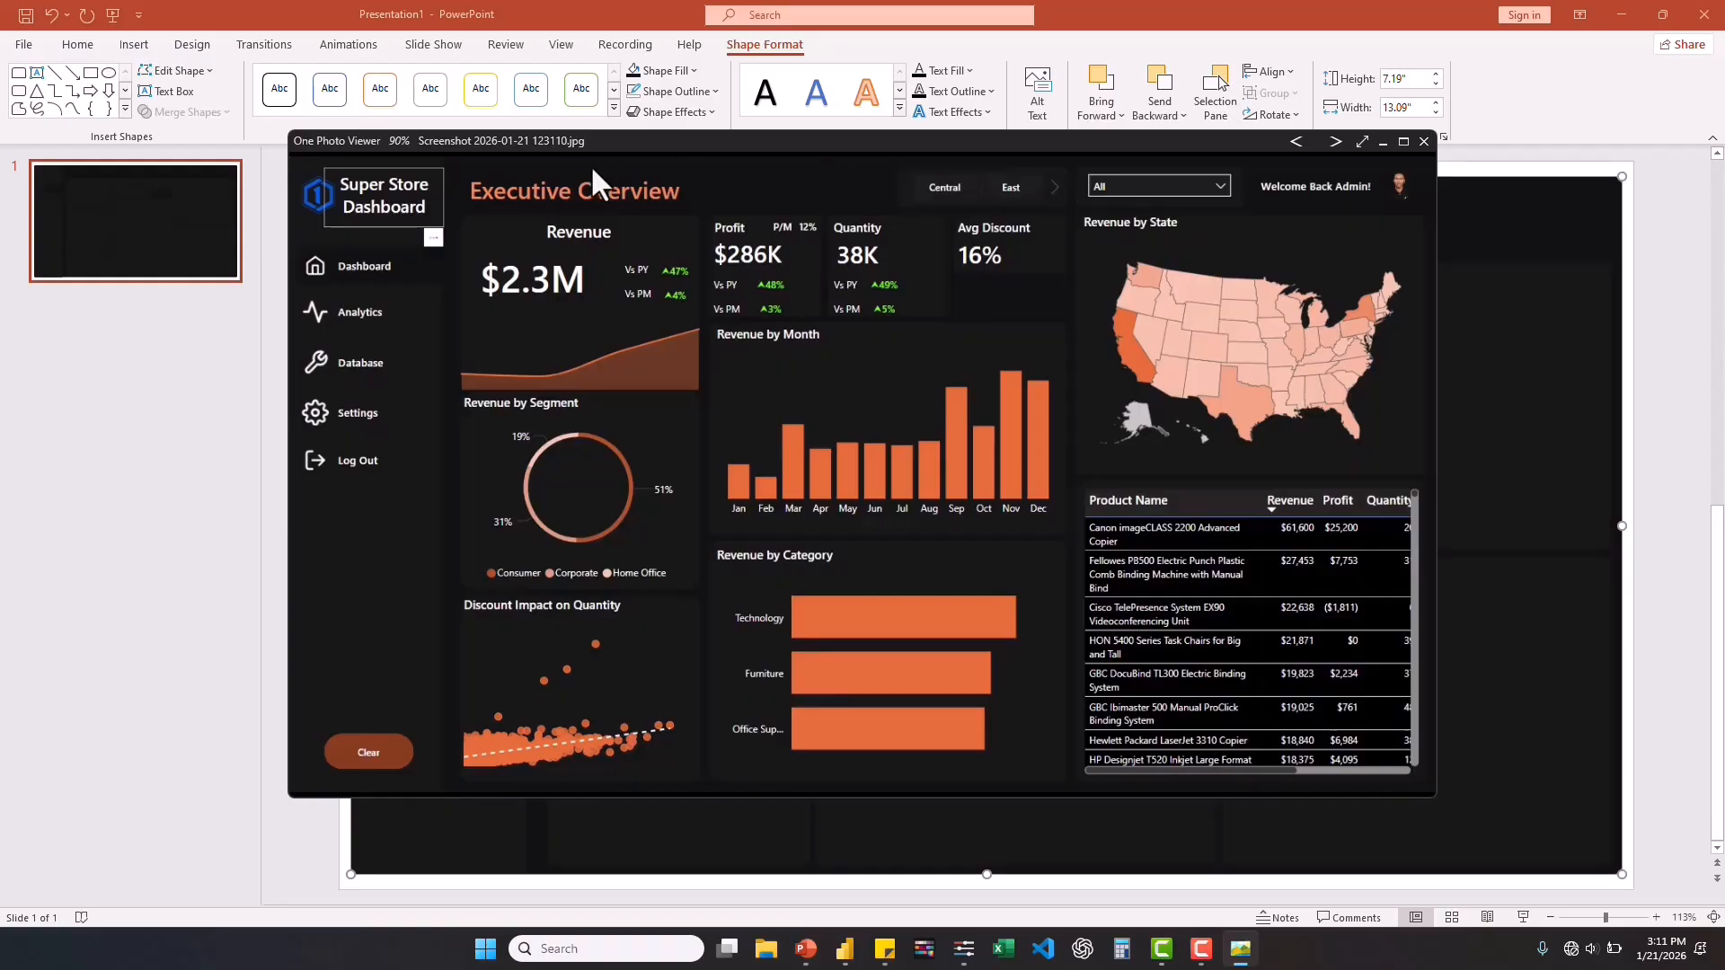
click(1527, 335)
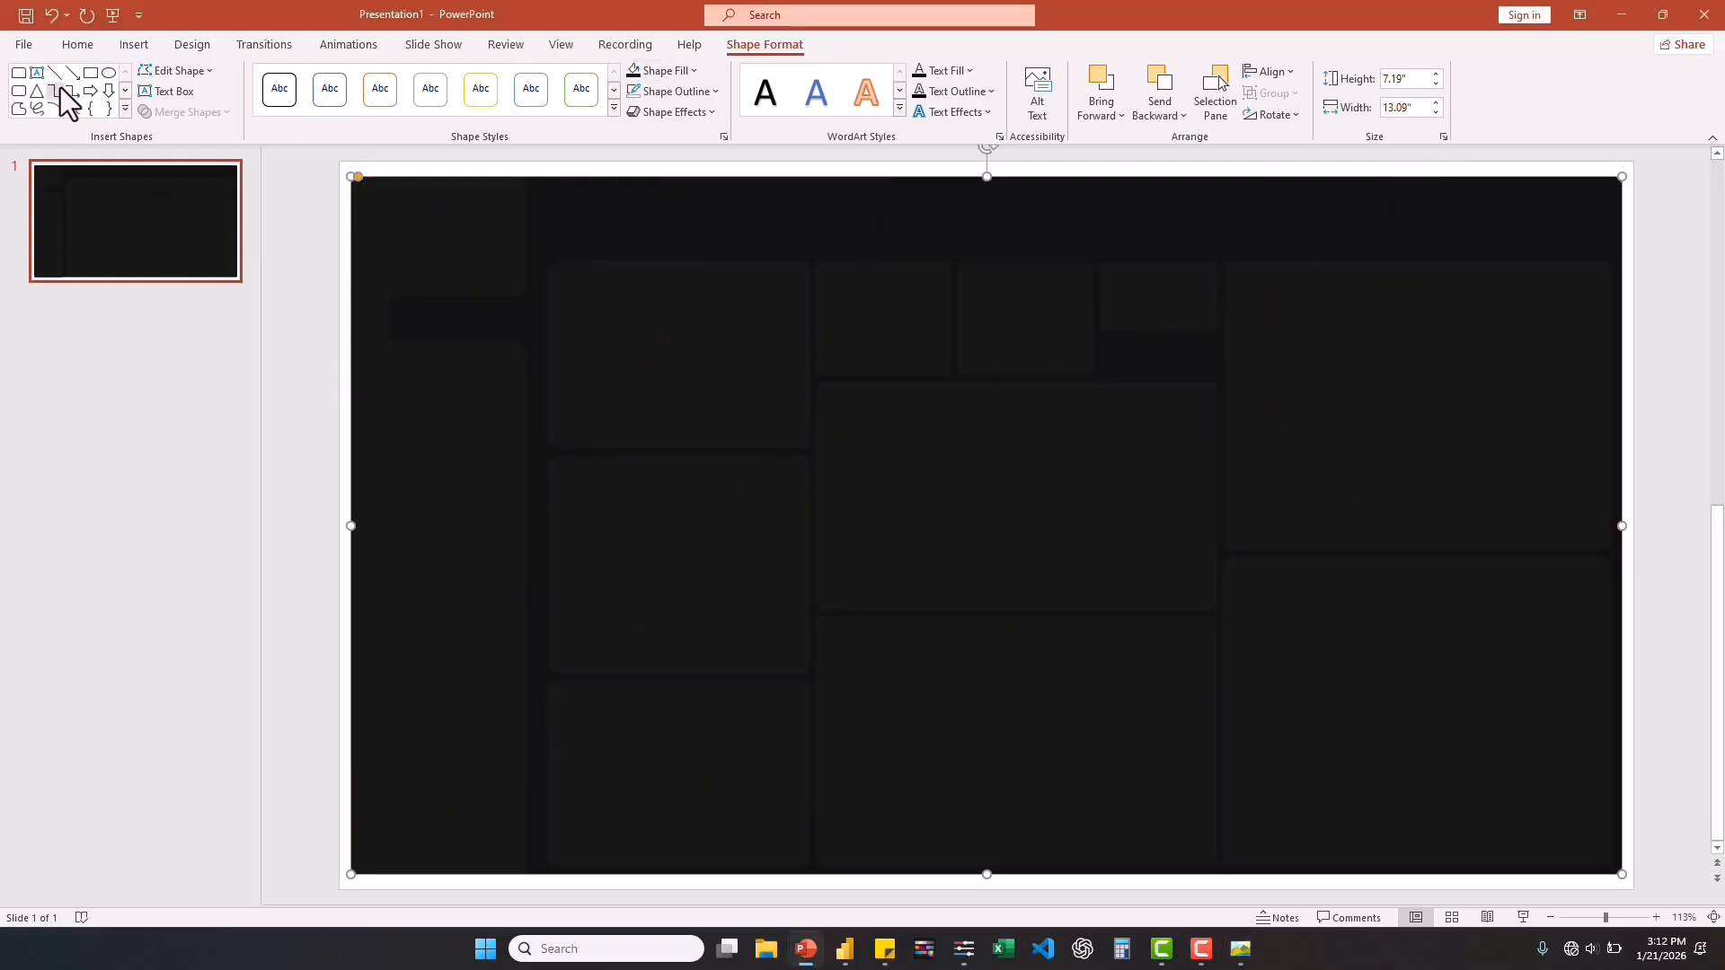
click(18, 91)
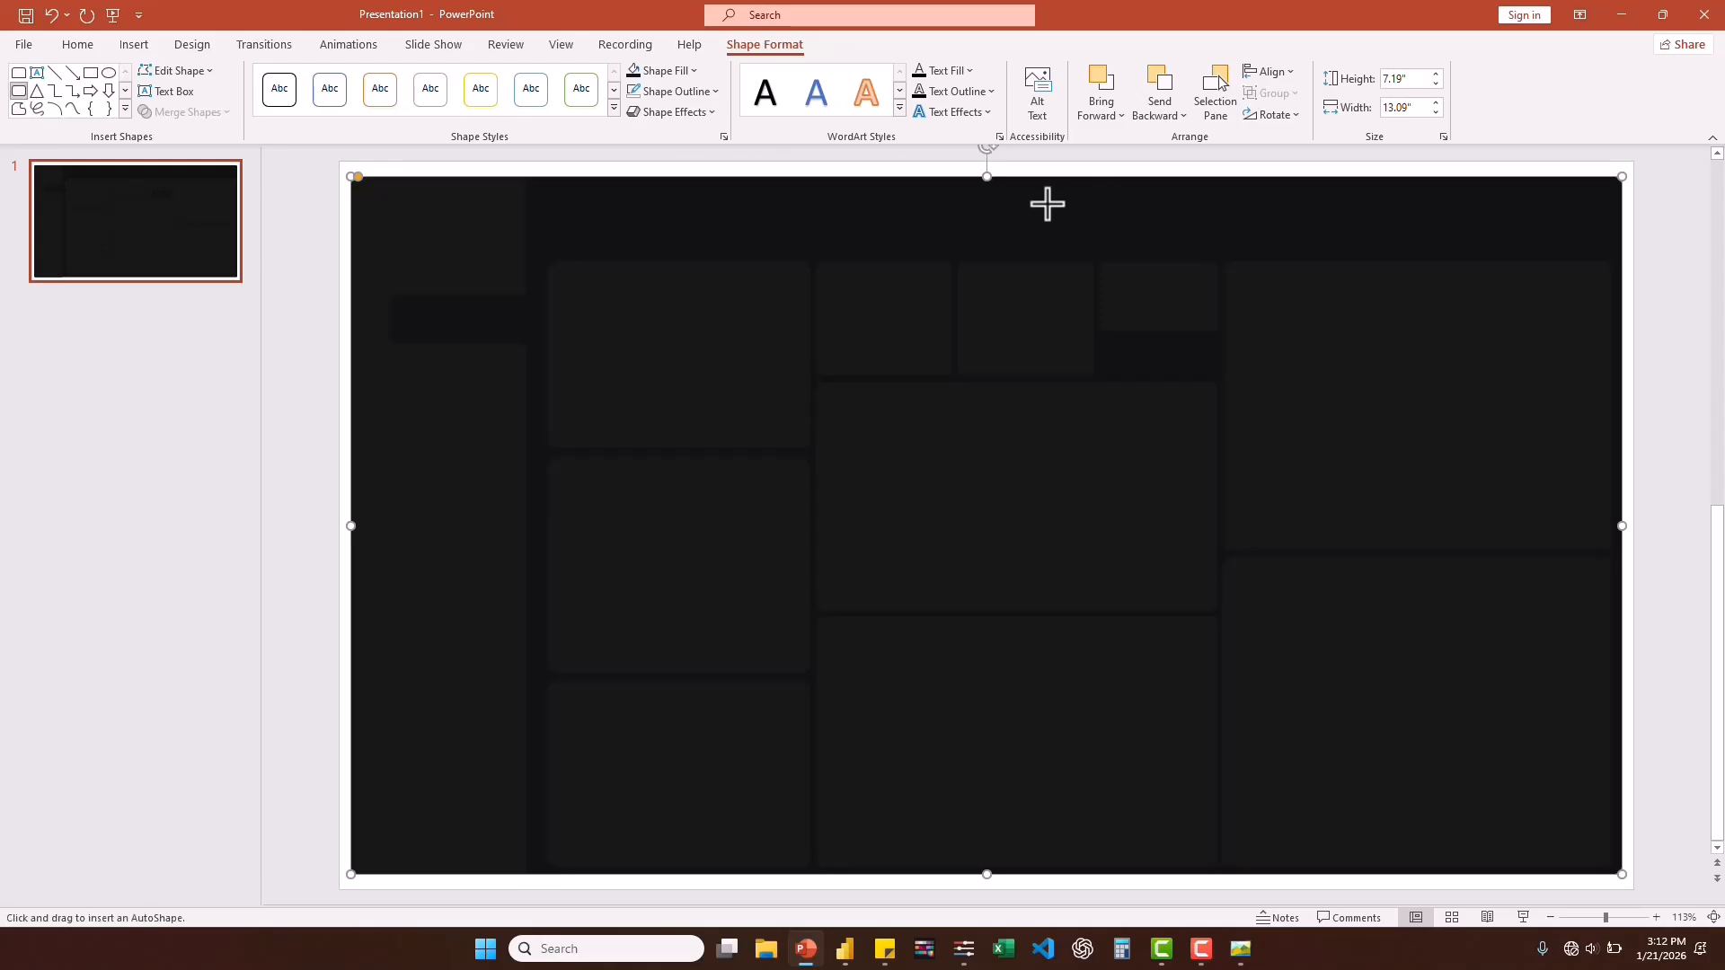
mouse_move(1035, 206)
mouse_down()
mouse_move(1210, 254)
mouse_move(1122, 216)
mouse_up()
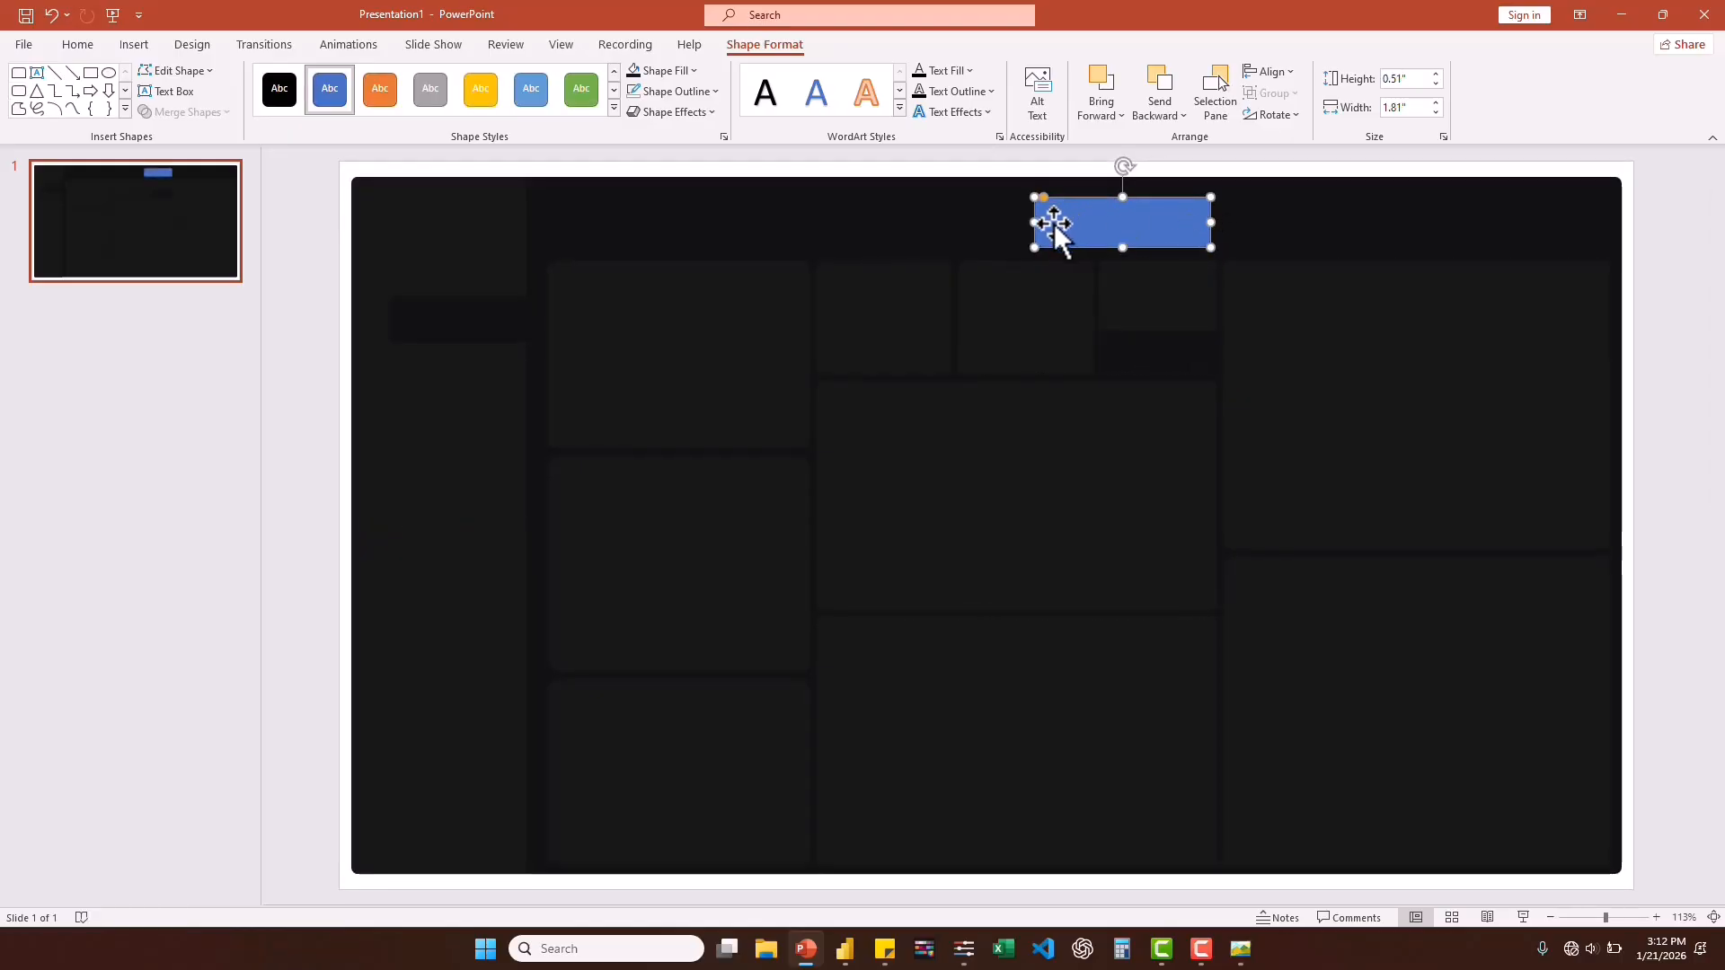
drag(1031, 224, 1011, 223)
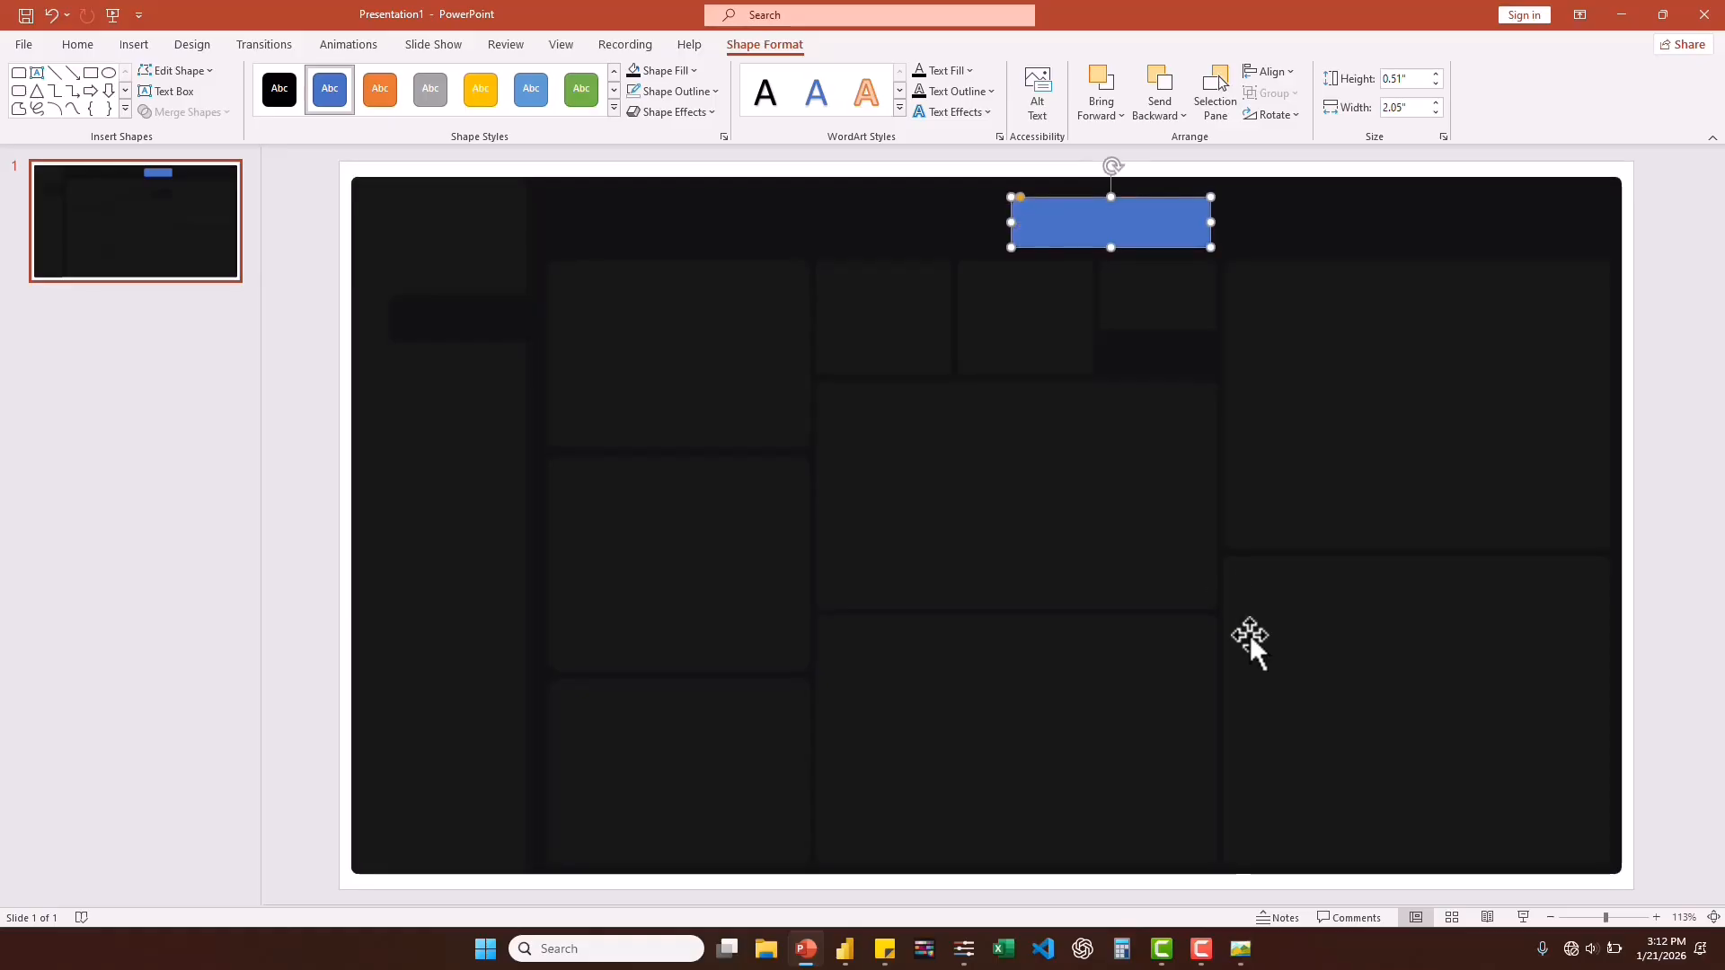
click(1232, 956)
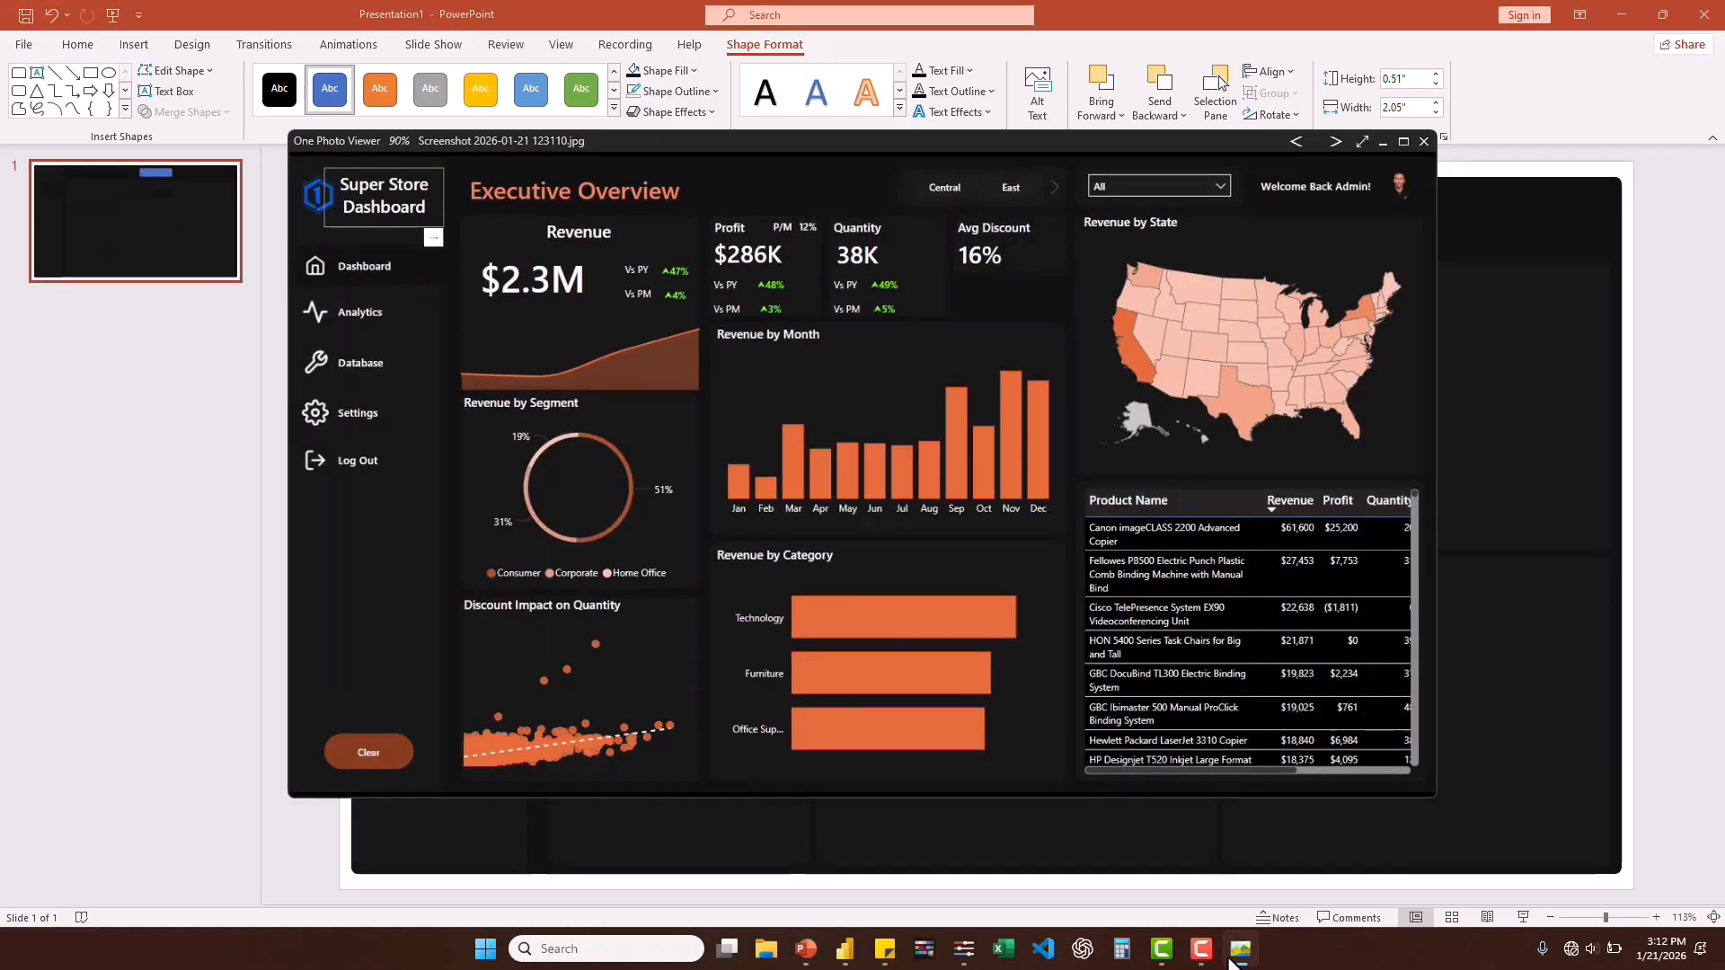
click(1233, 958)
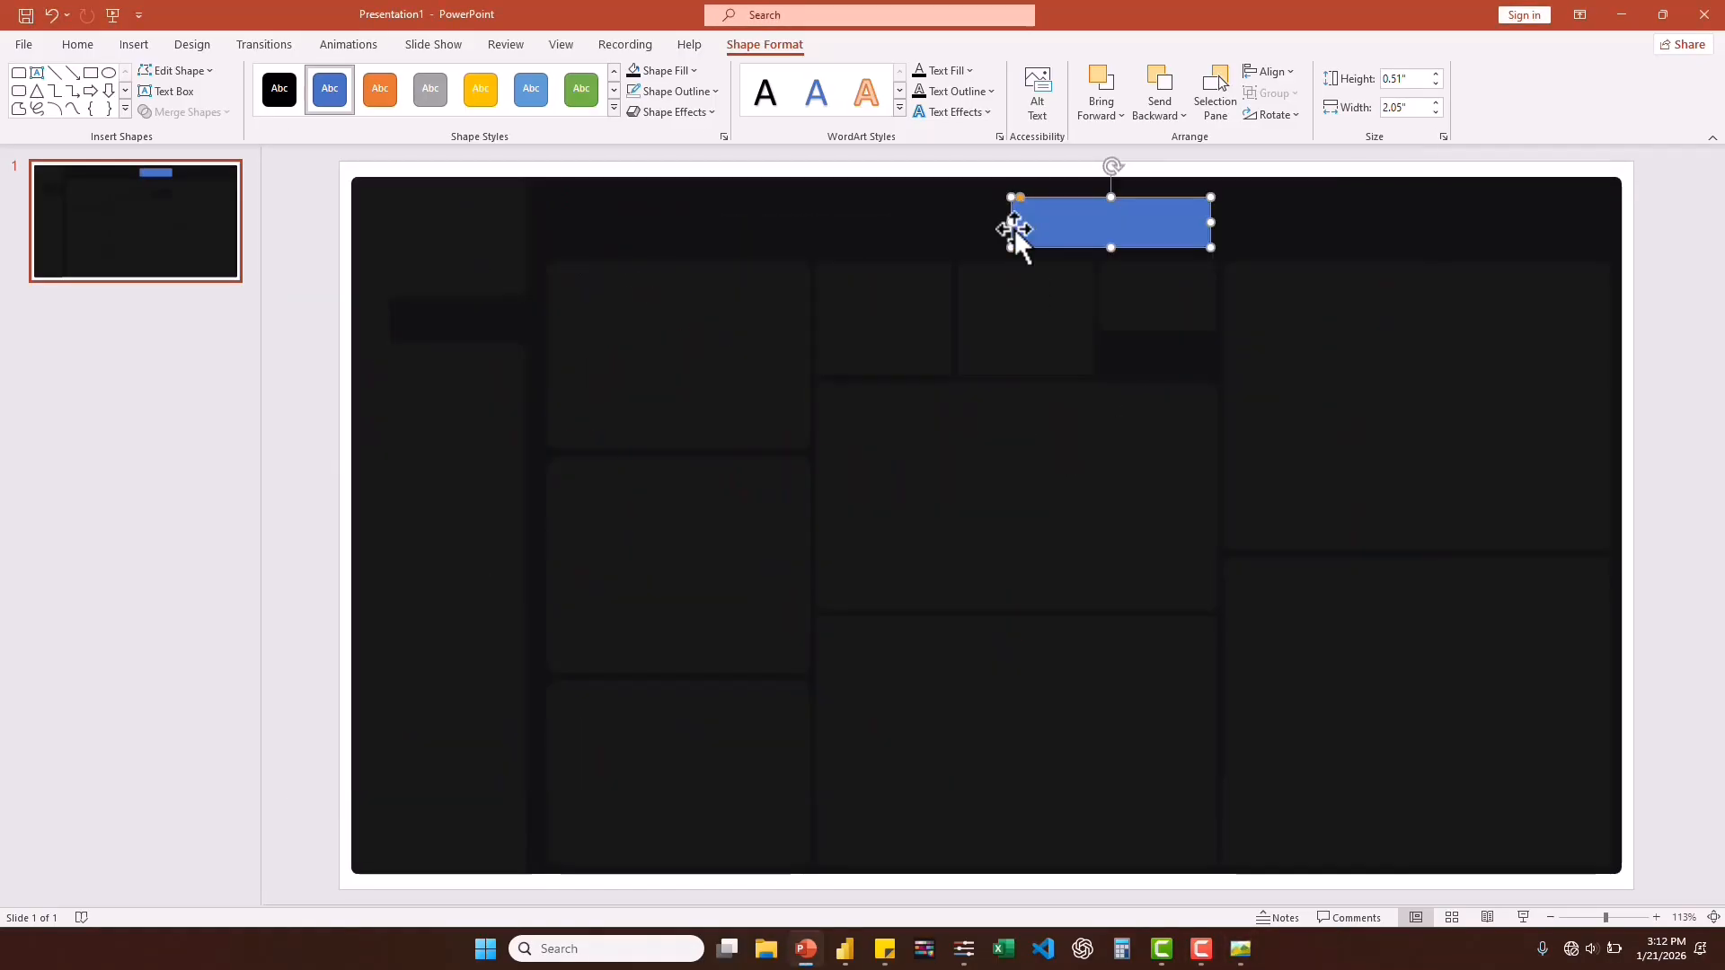
drag(1011, 223, 1020, 225)
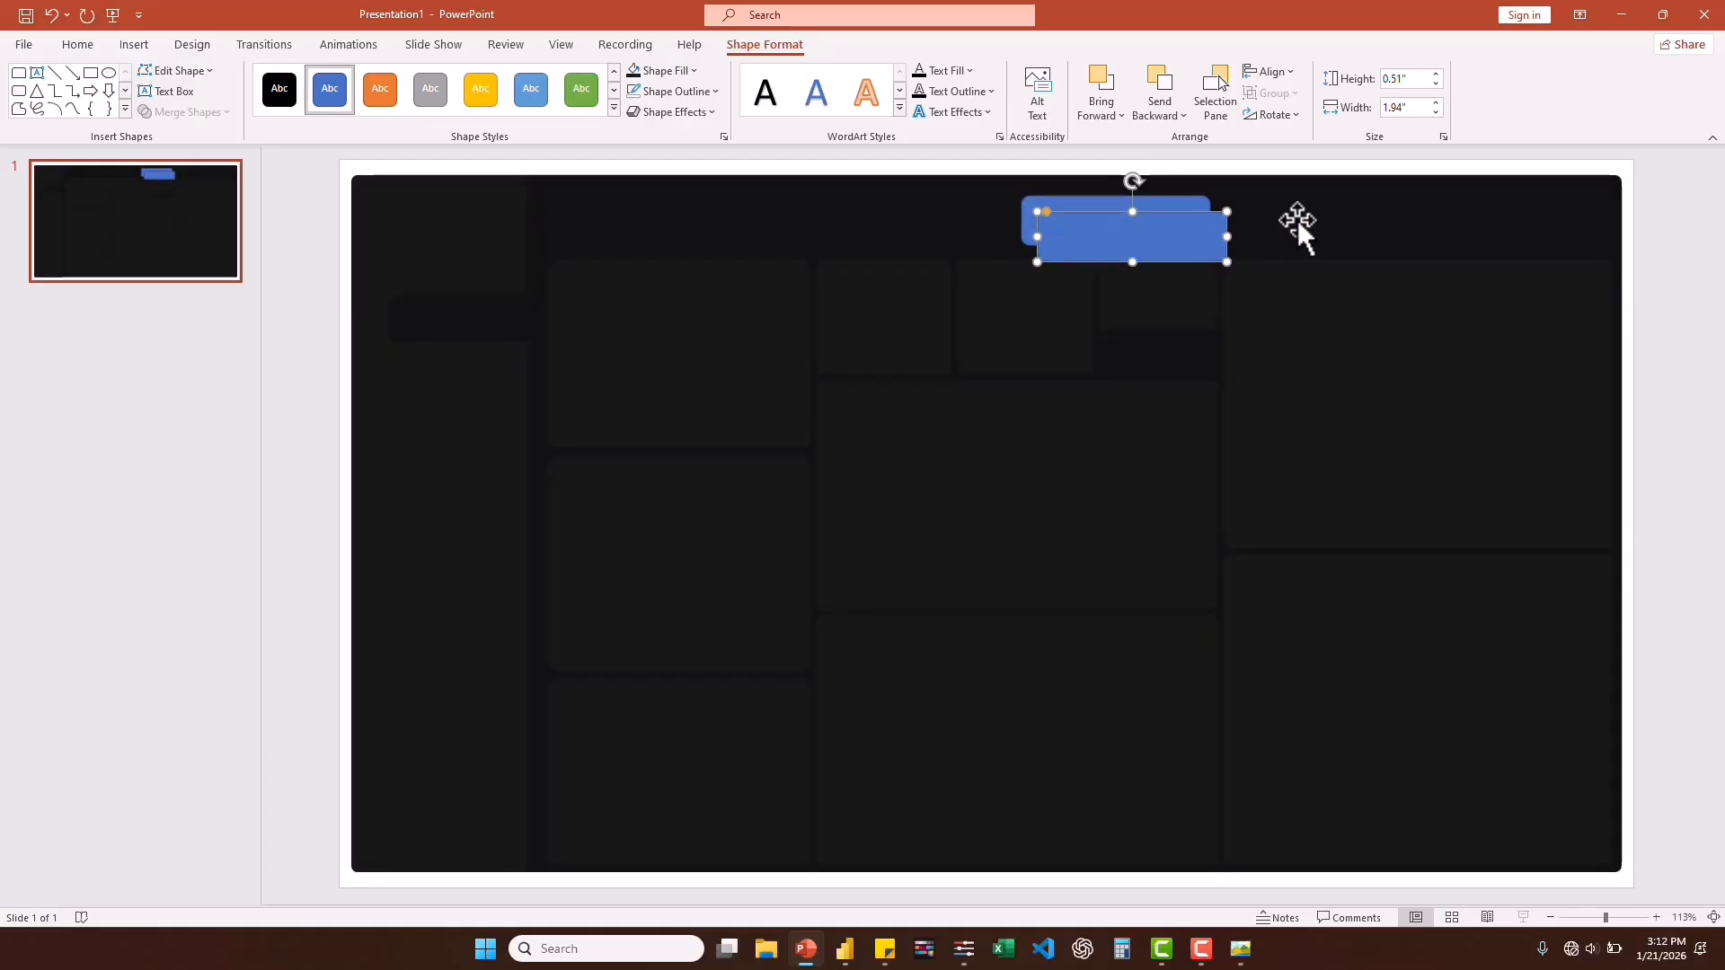
Duplicate the header rectangle, align the copy directly beside the original and narrow it to about 1.65", checking against the reference screenshot.
drag(1120, 236, 1310, 227)
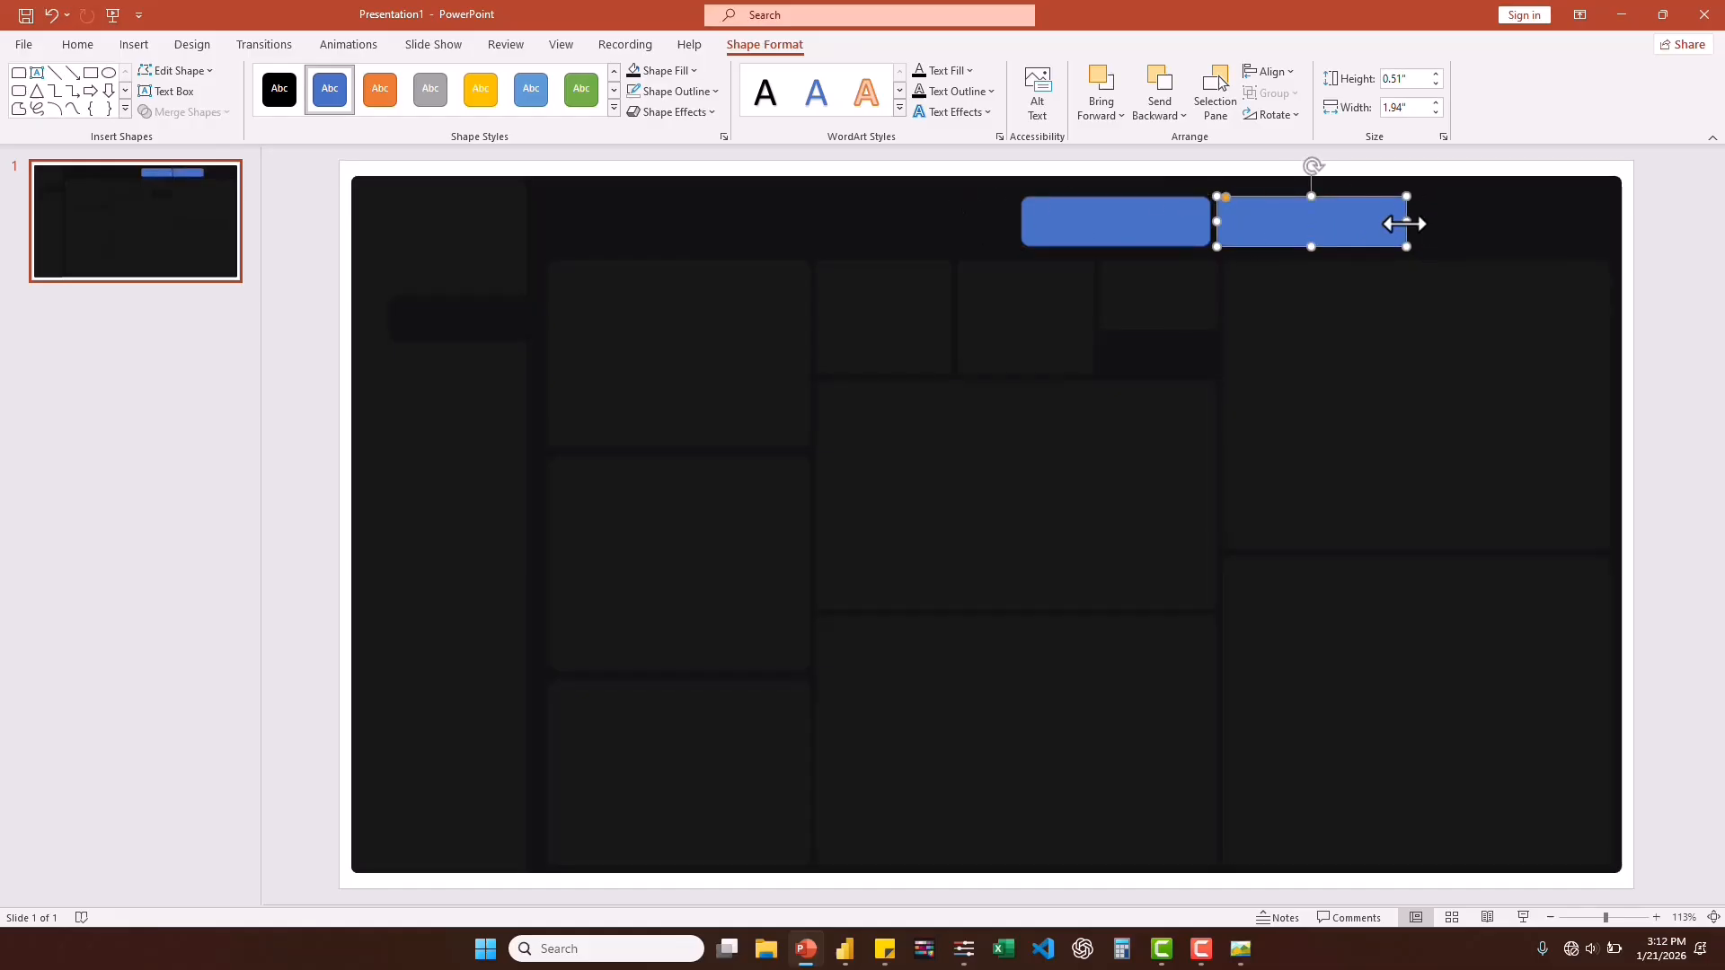
drag(1408, 225, 1380, 224)
click(1239, 964)
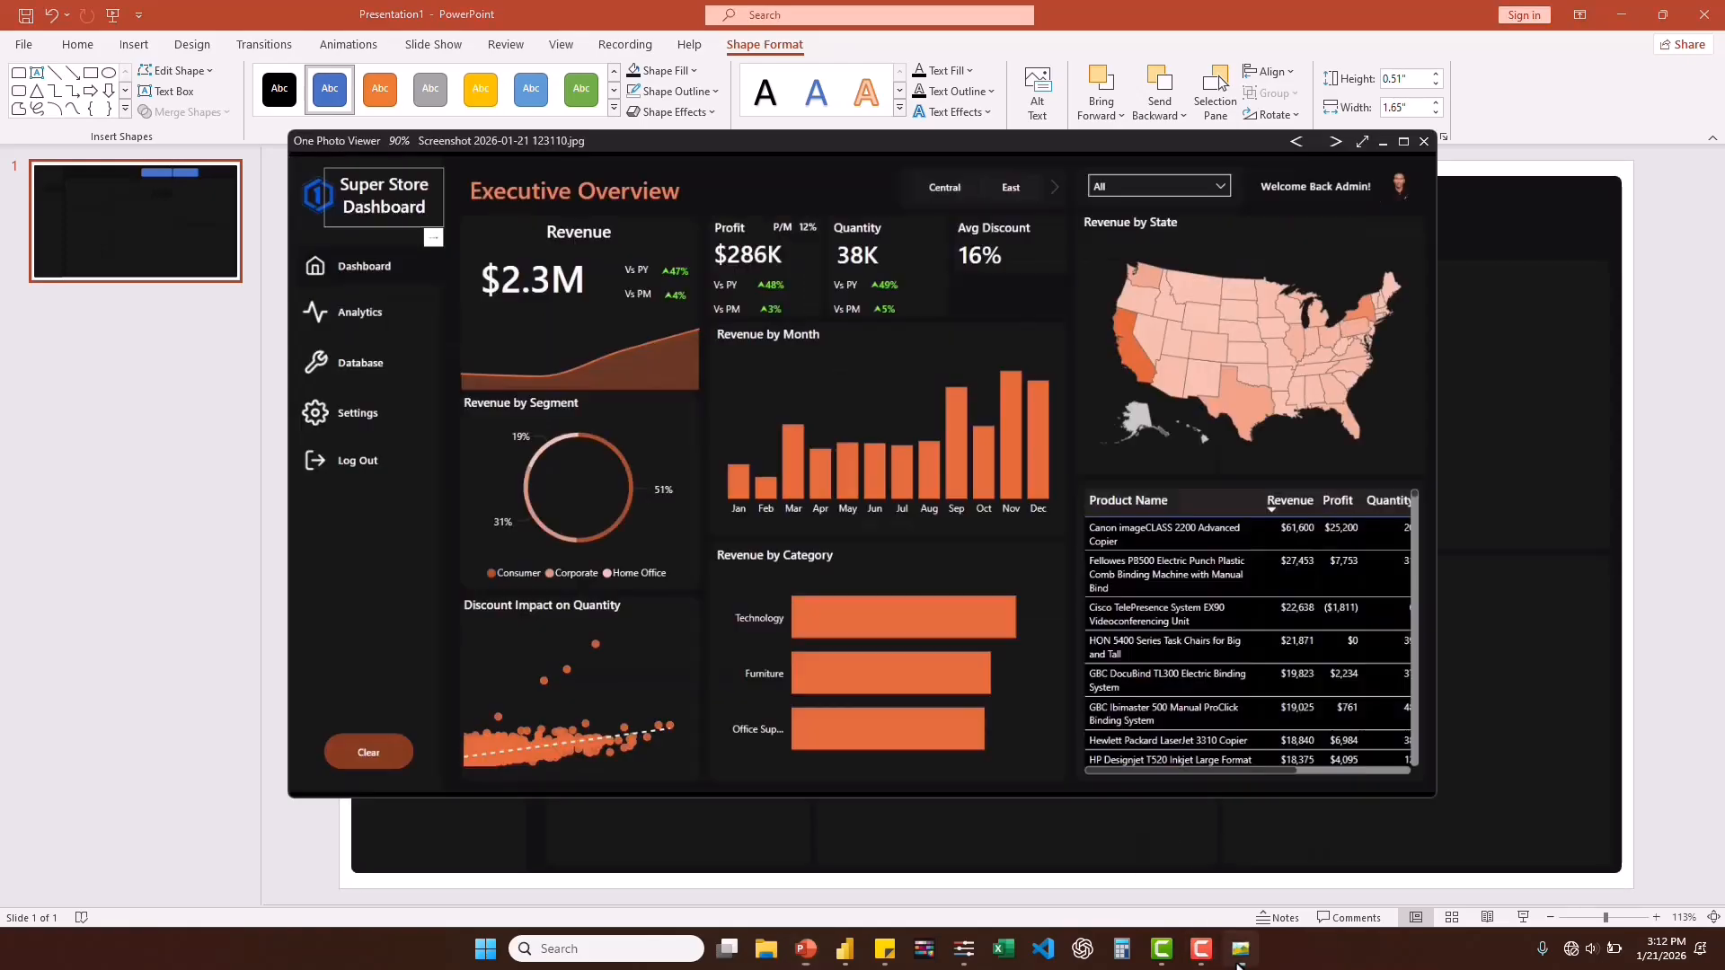
click(1239, 964)
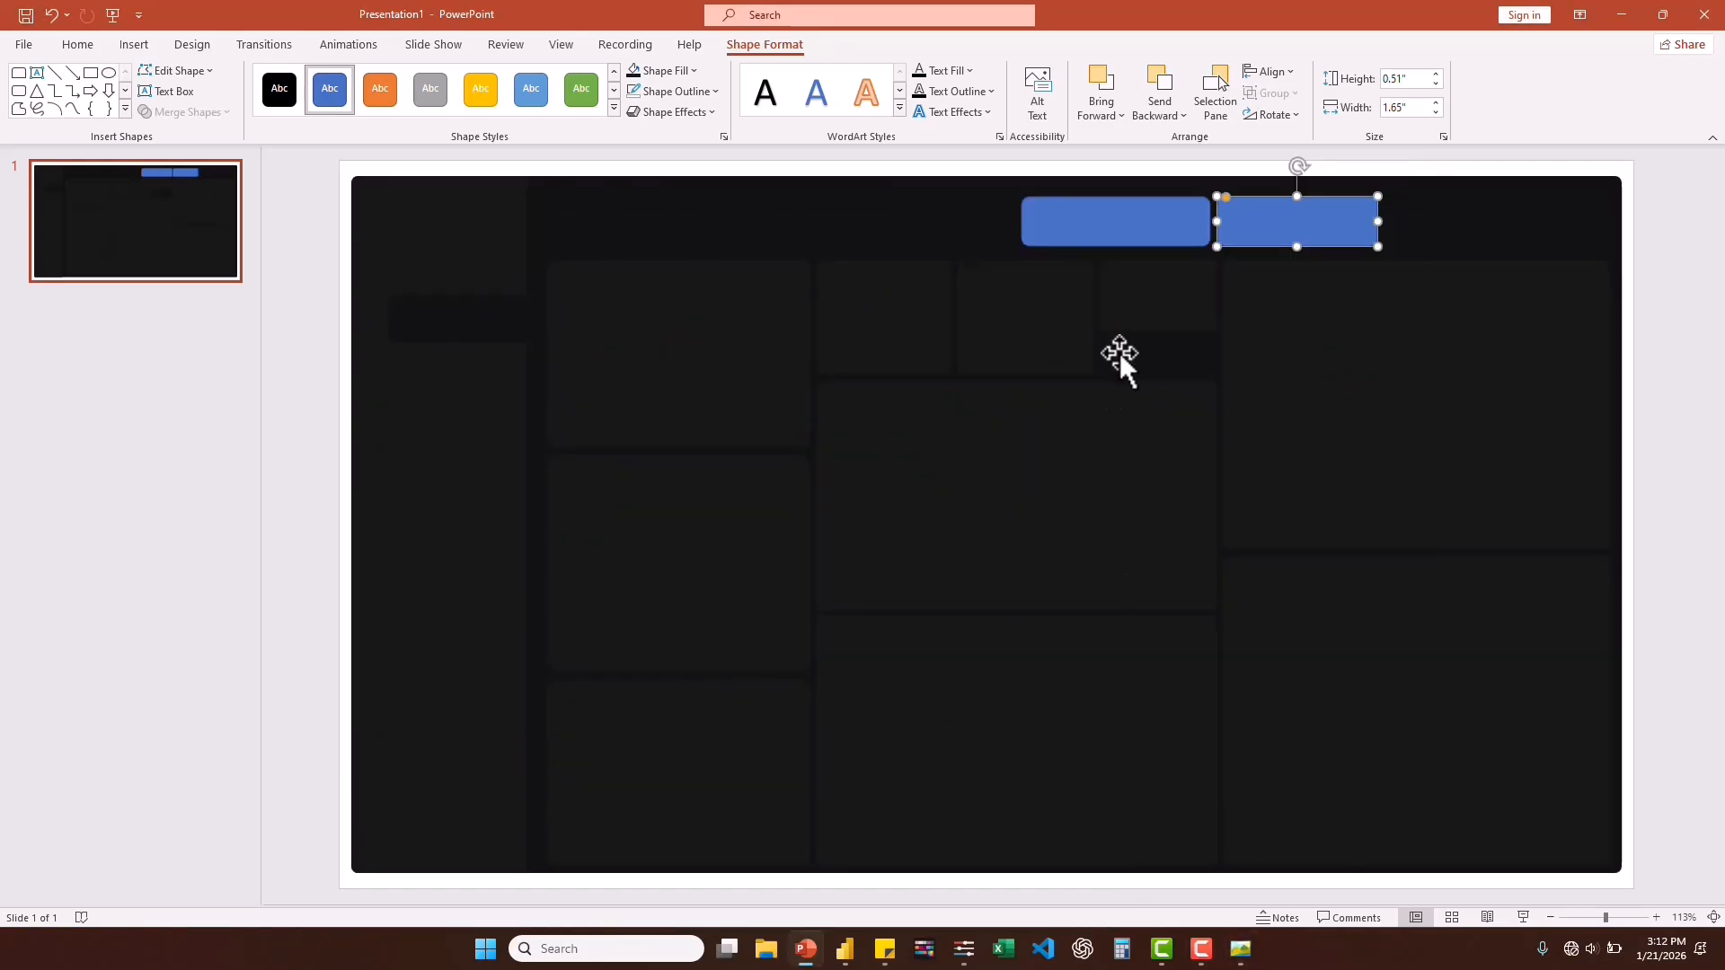
Remove the outline of both header rectangles and fill them with the recently used dark gray of the cards.
click(1067, 230)
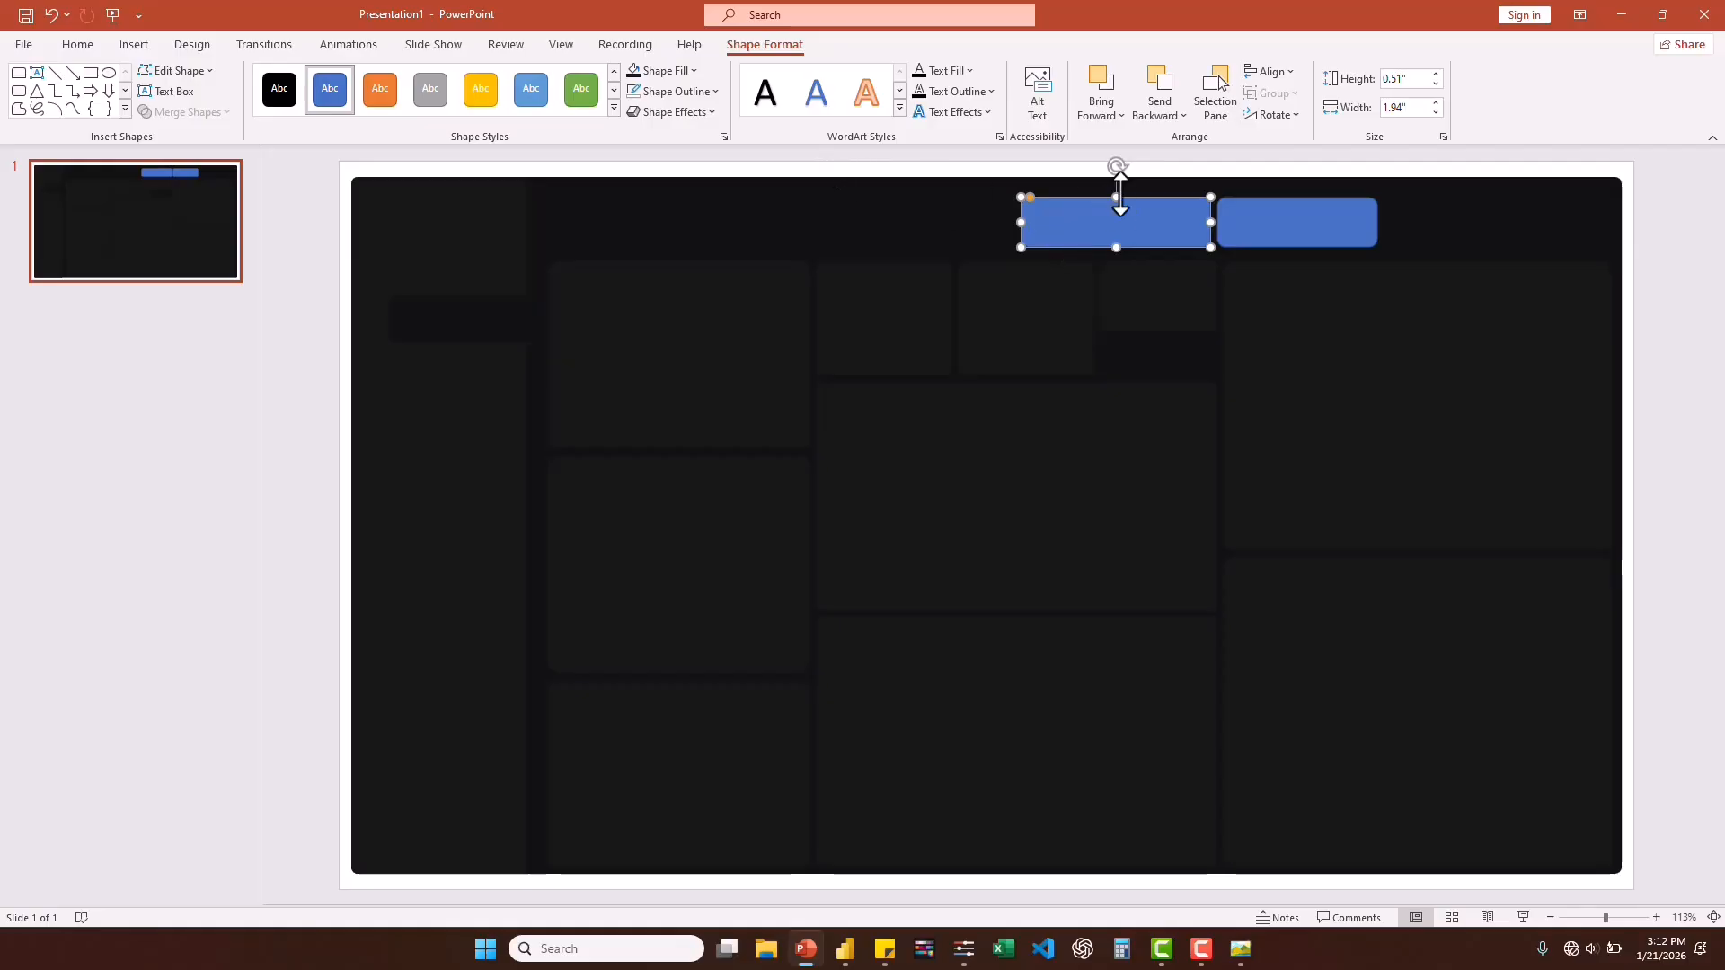
ctrl+click(1300, 230)
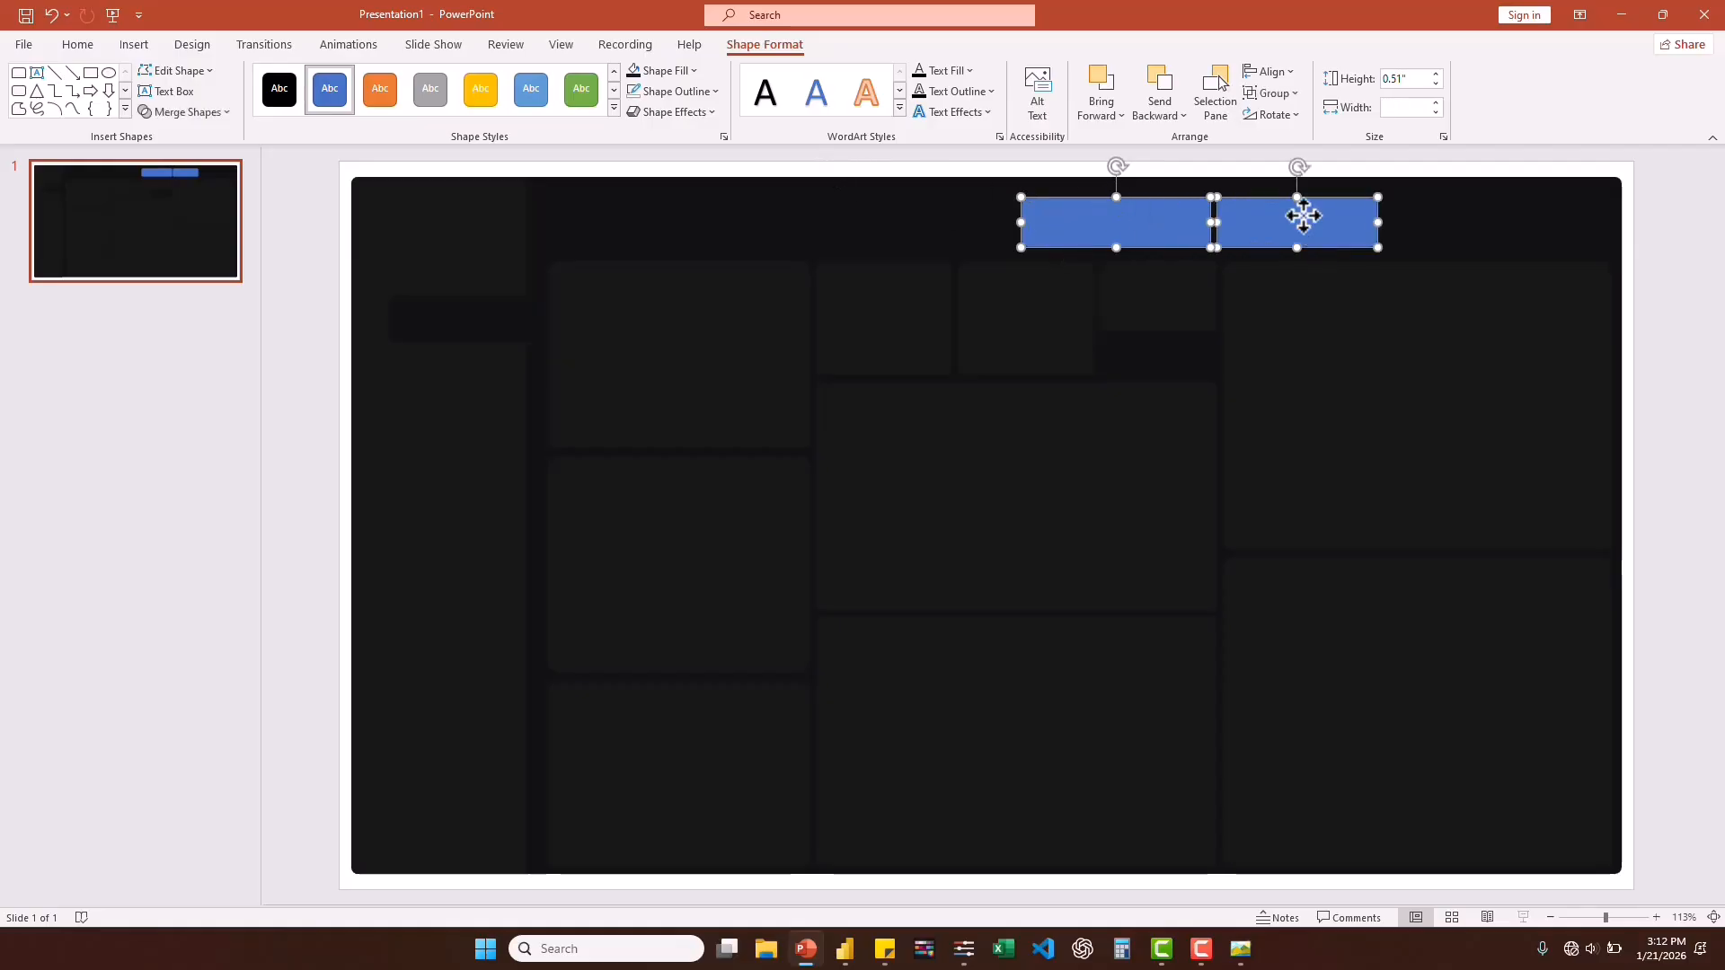
click(697, 89)
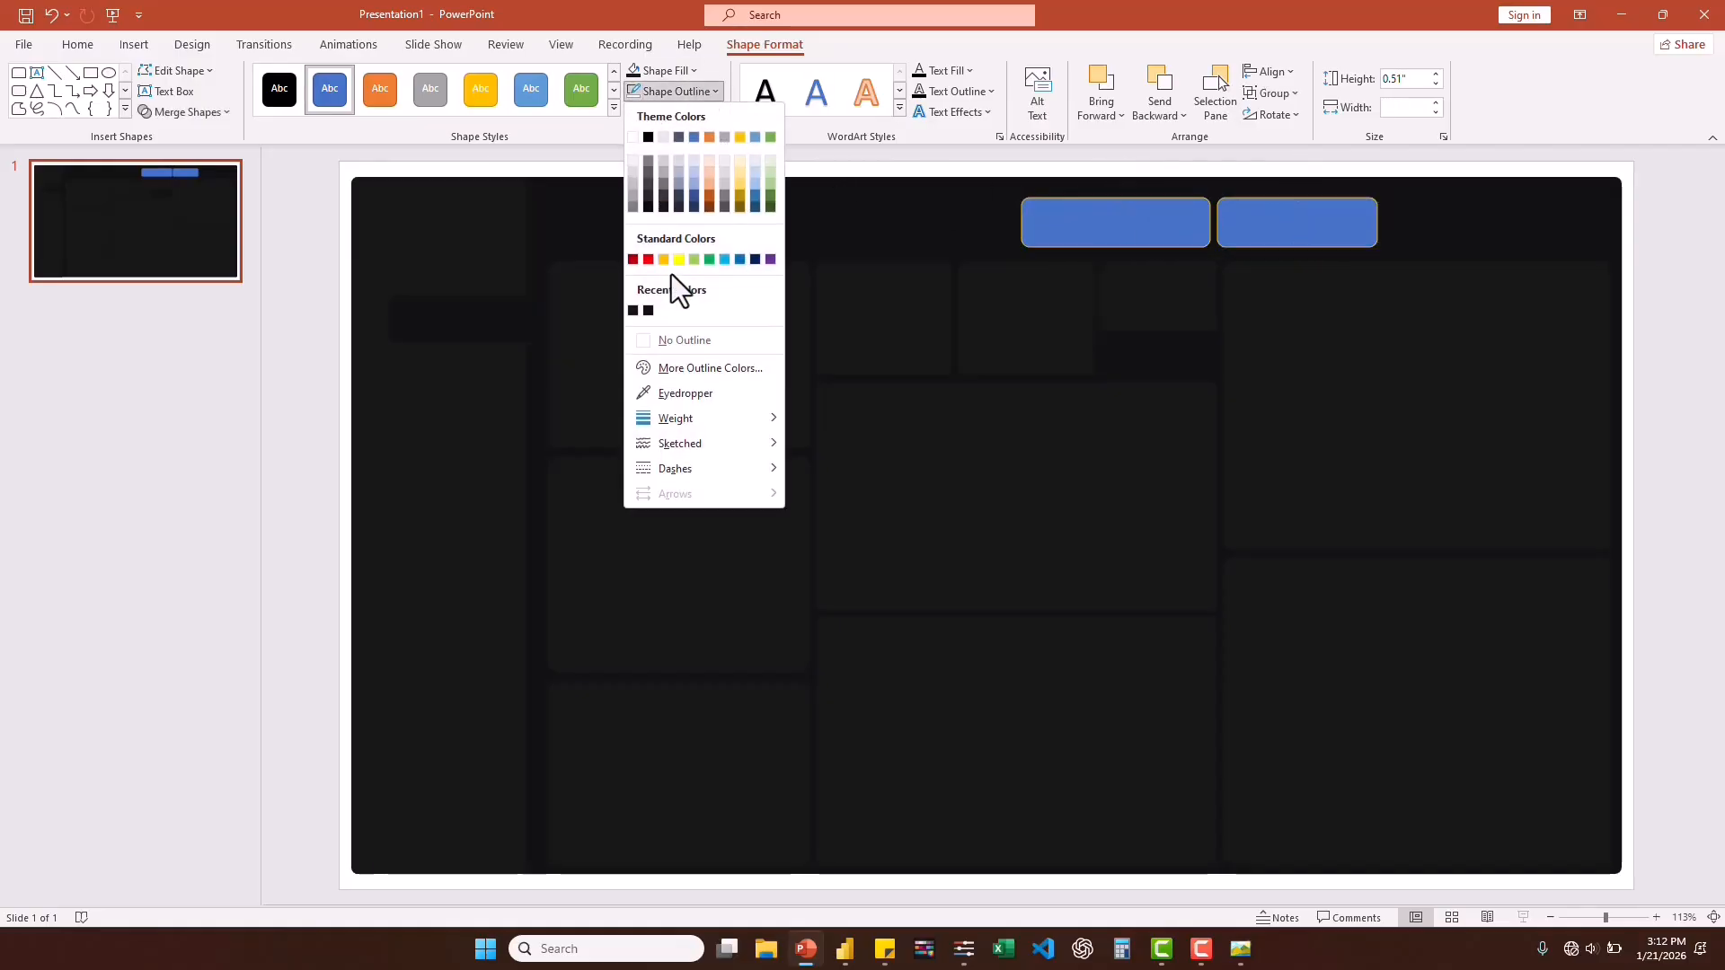
click(690, 340)
click(687, 70)
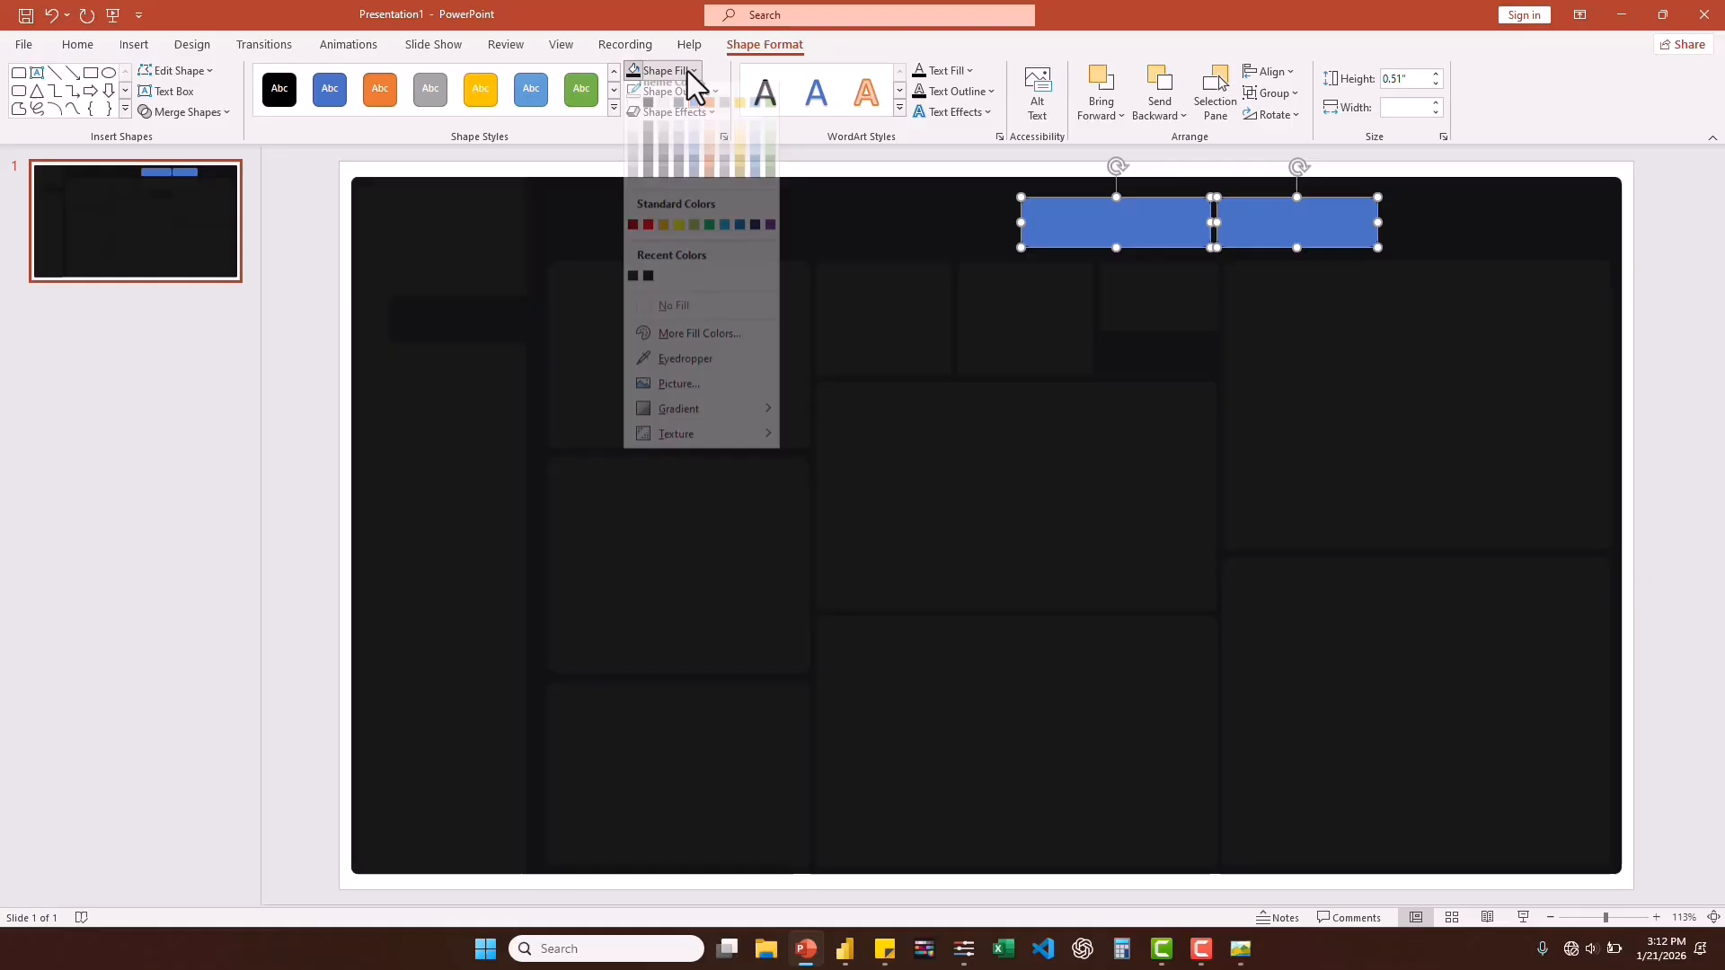
click(634, 290)
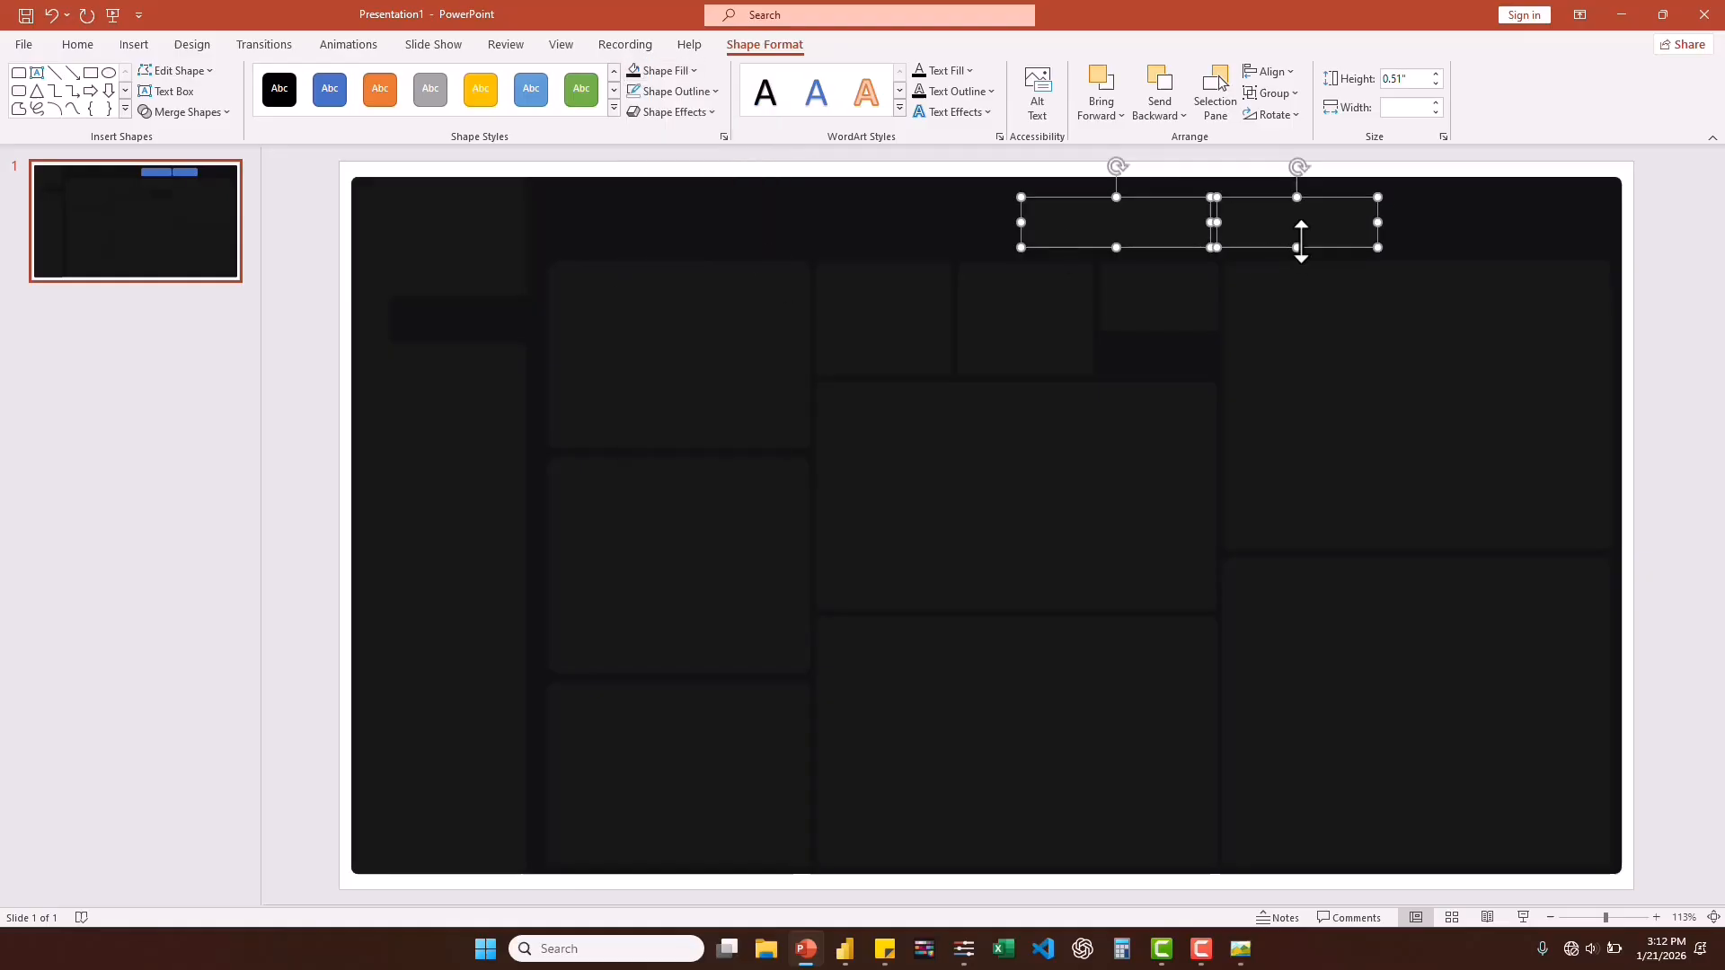
click(1480, 221)
Select all shapes on the slide and group them into one object.
click(1074, 439)
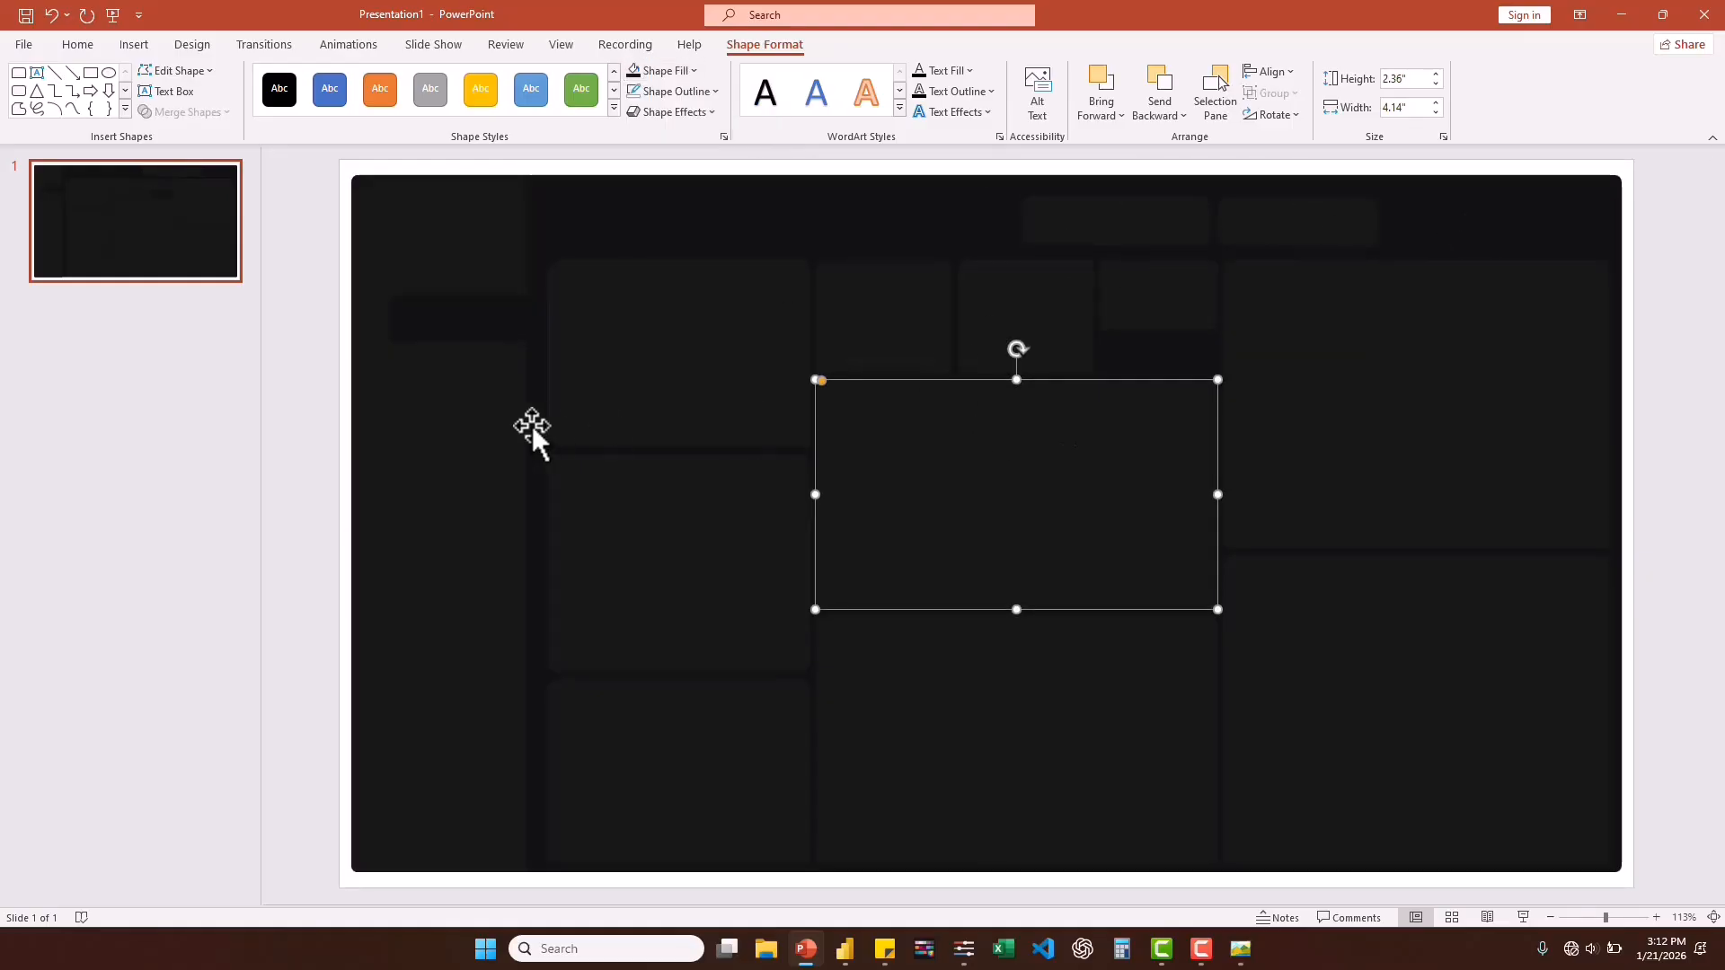
click(670, 402)
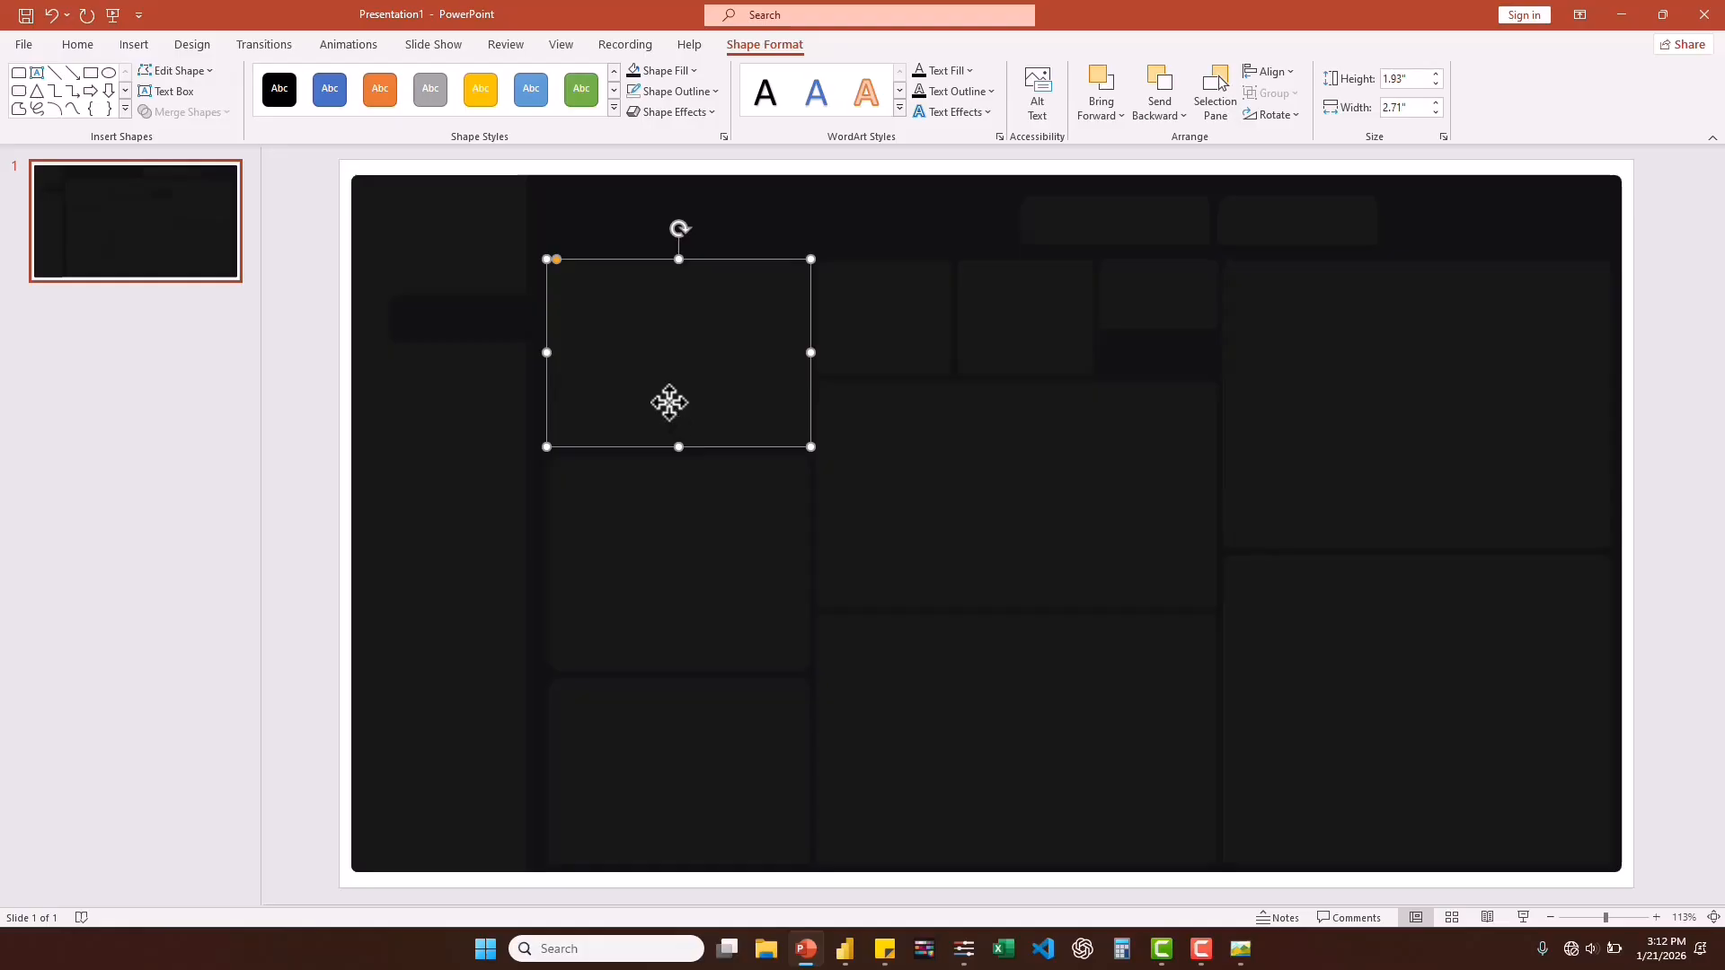
key(ctrl+a)
right_click(681, 365)
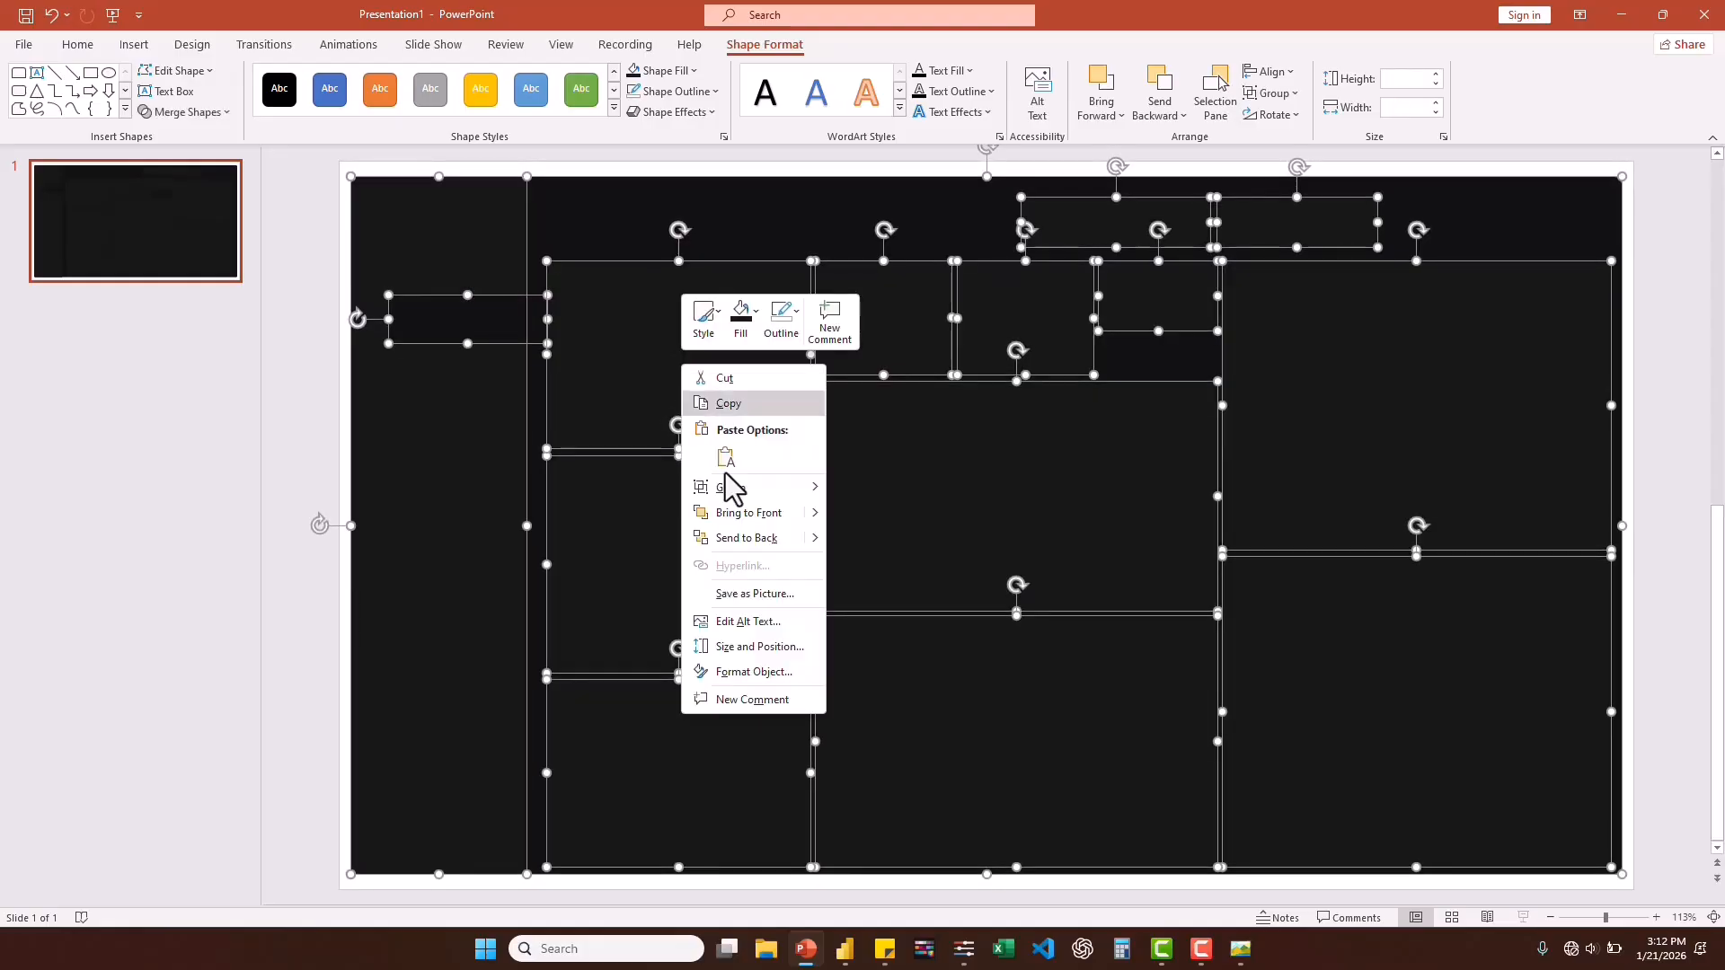
mouse_move(761, 489)
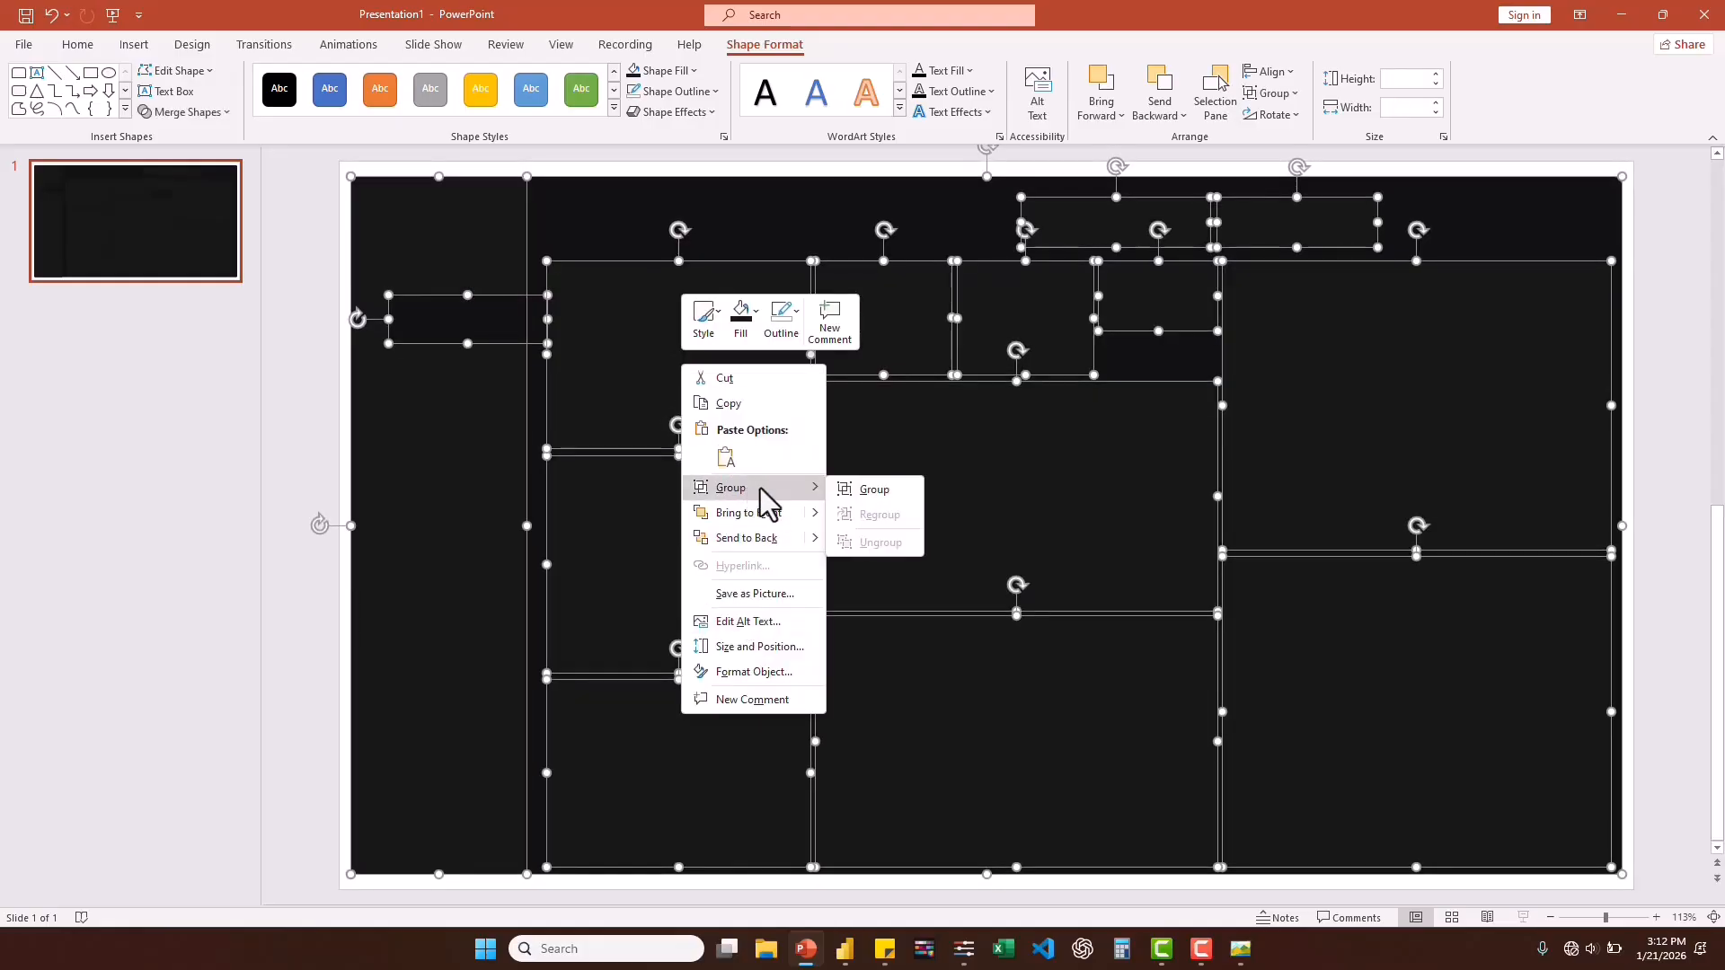
click(876, 489)
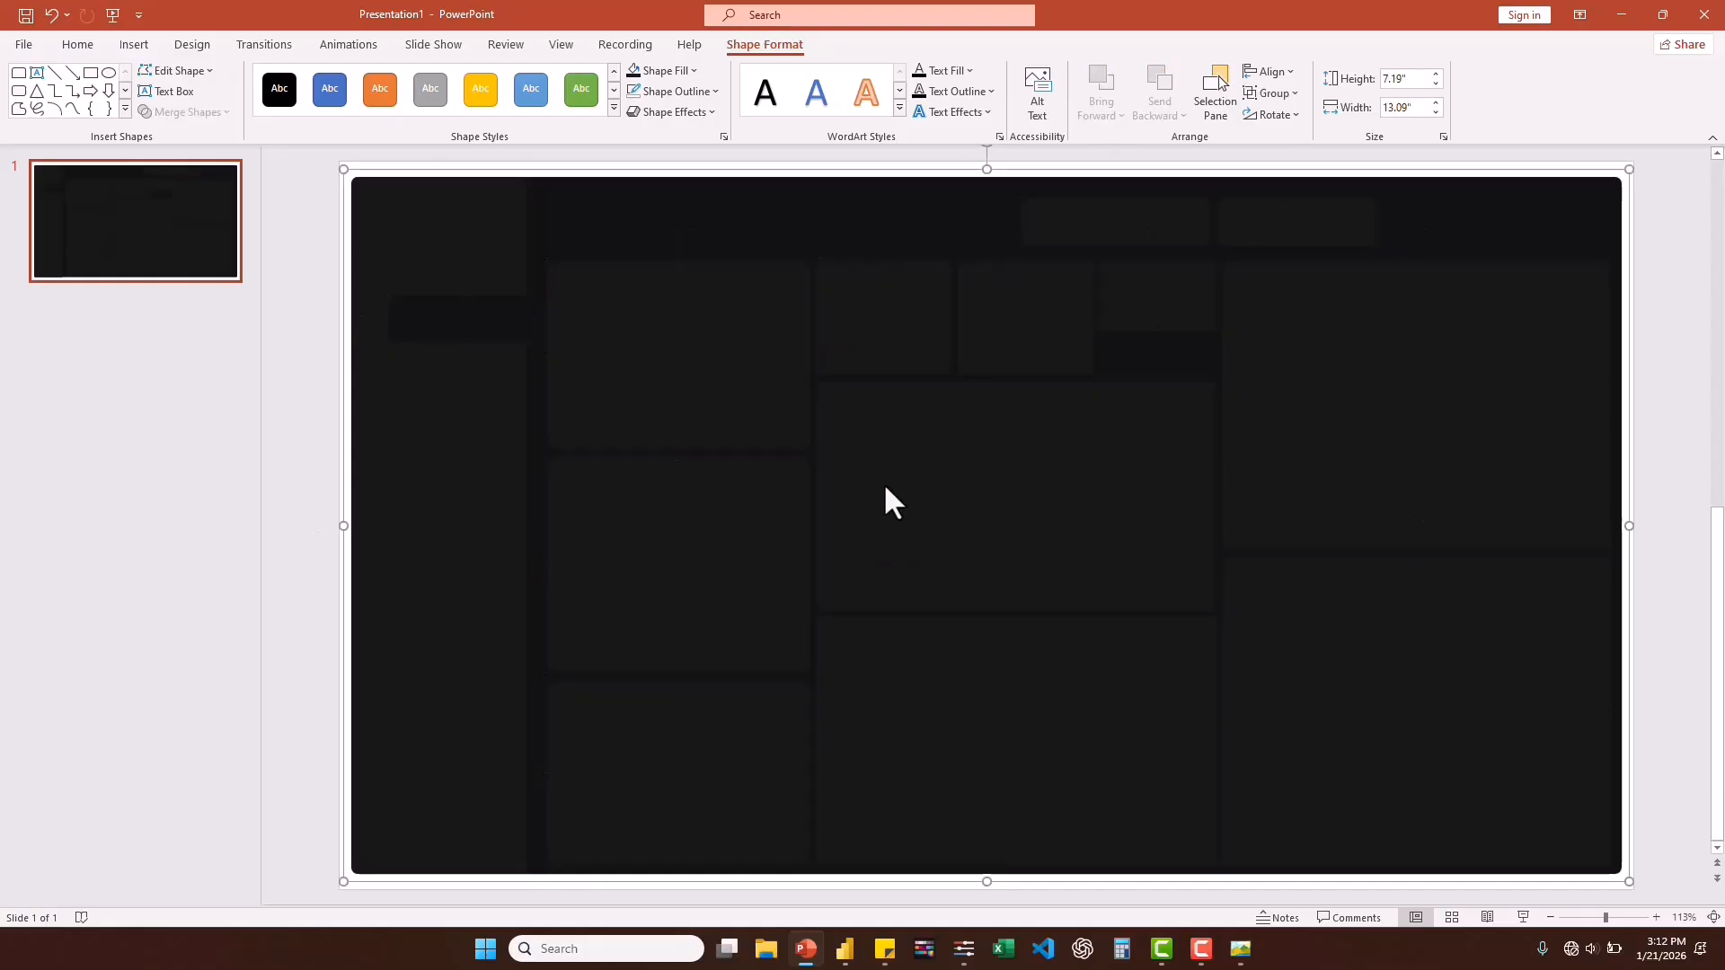
Save the grouped background as a PNG picture named SS in the Desktop folder.
right_click(726, 361)
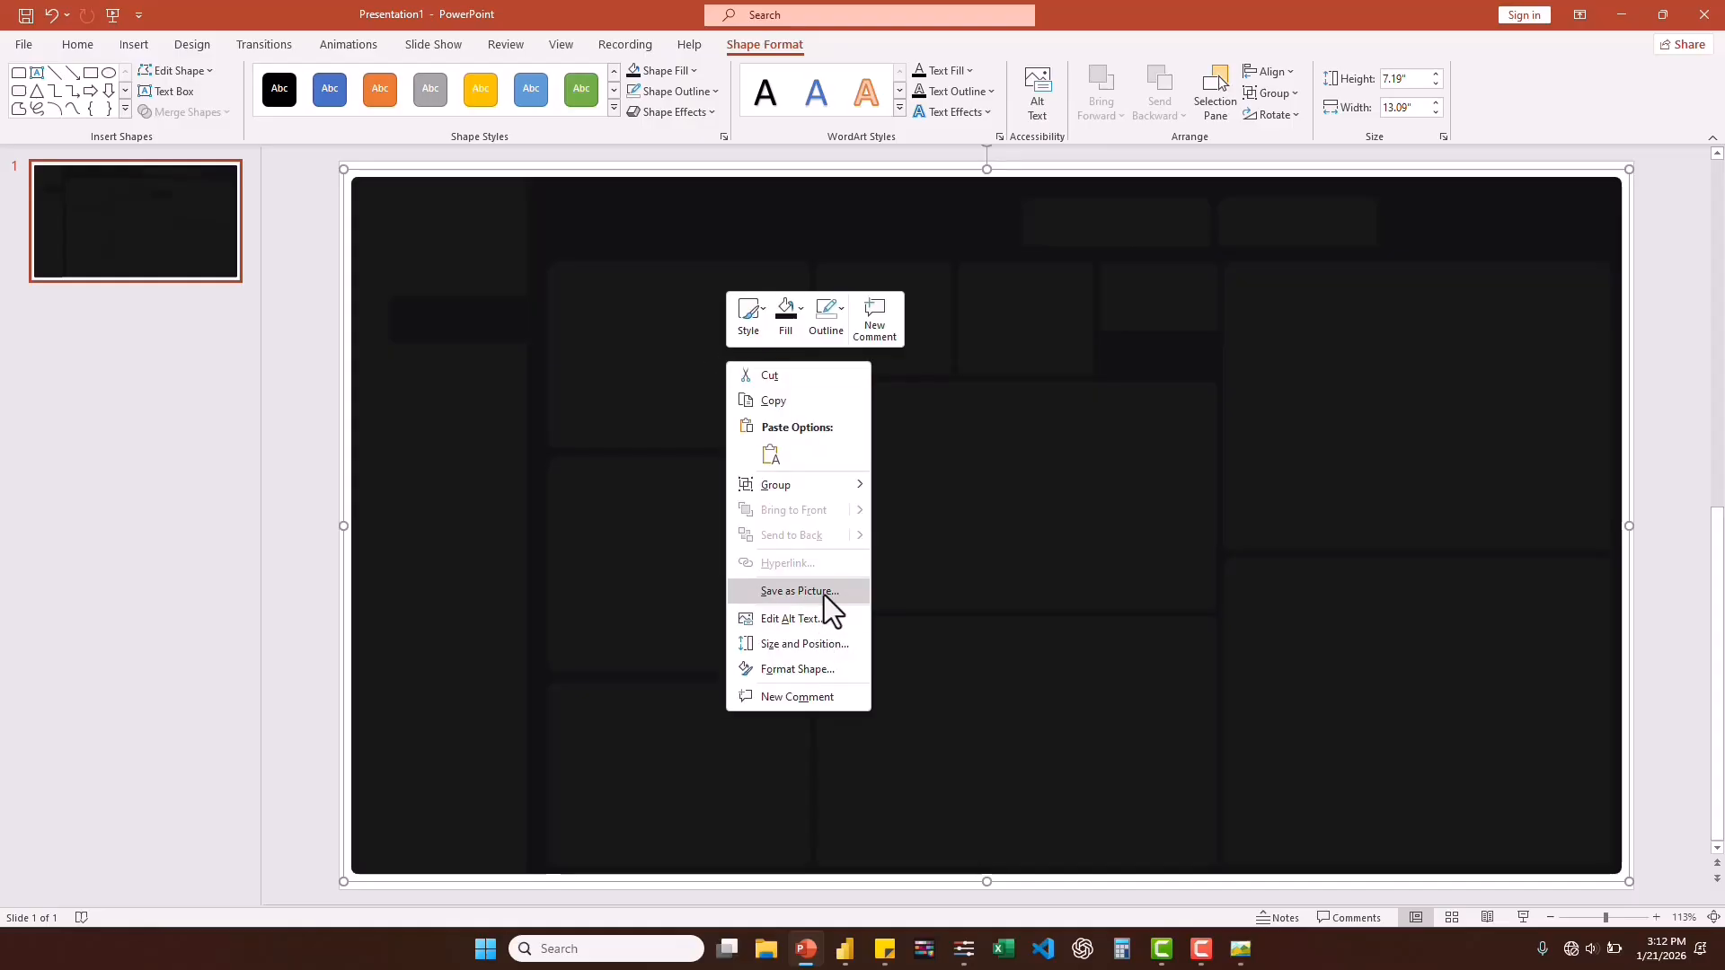
click(799, 591)
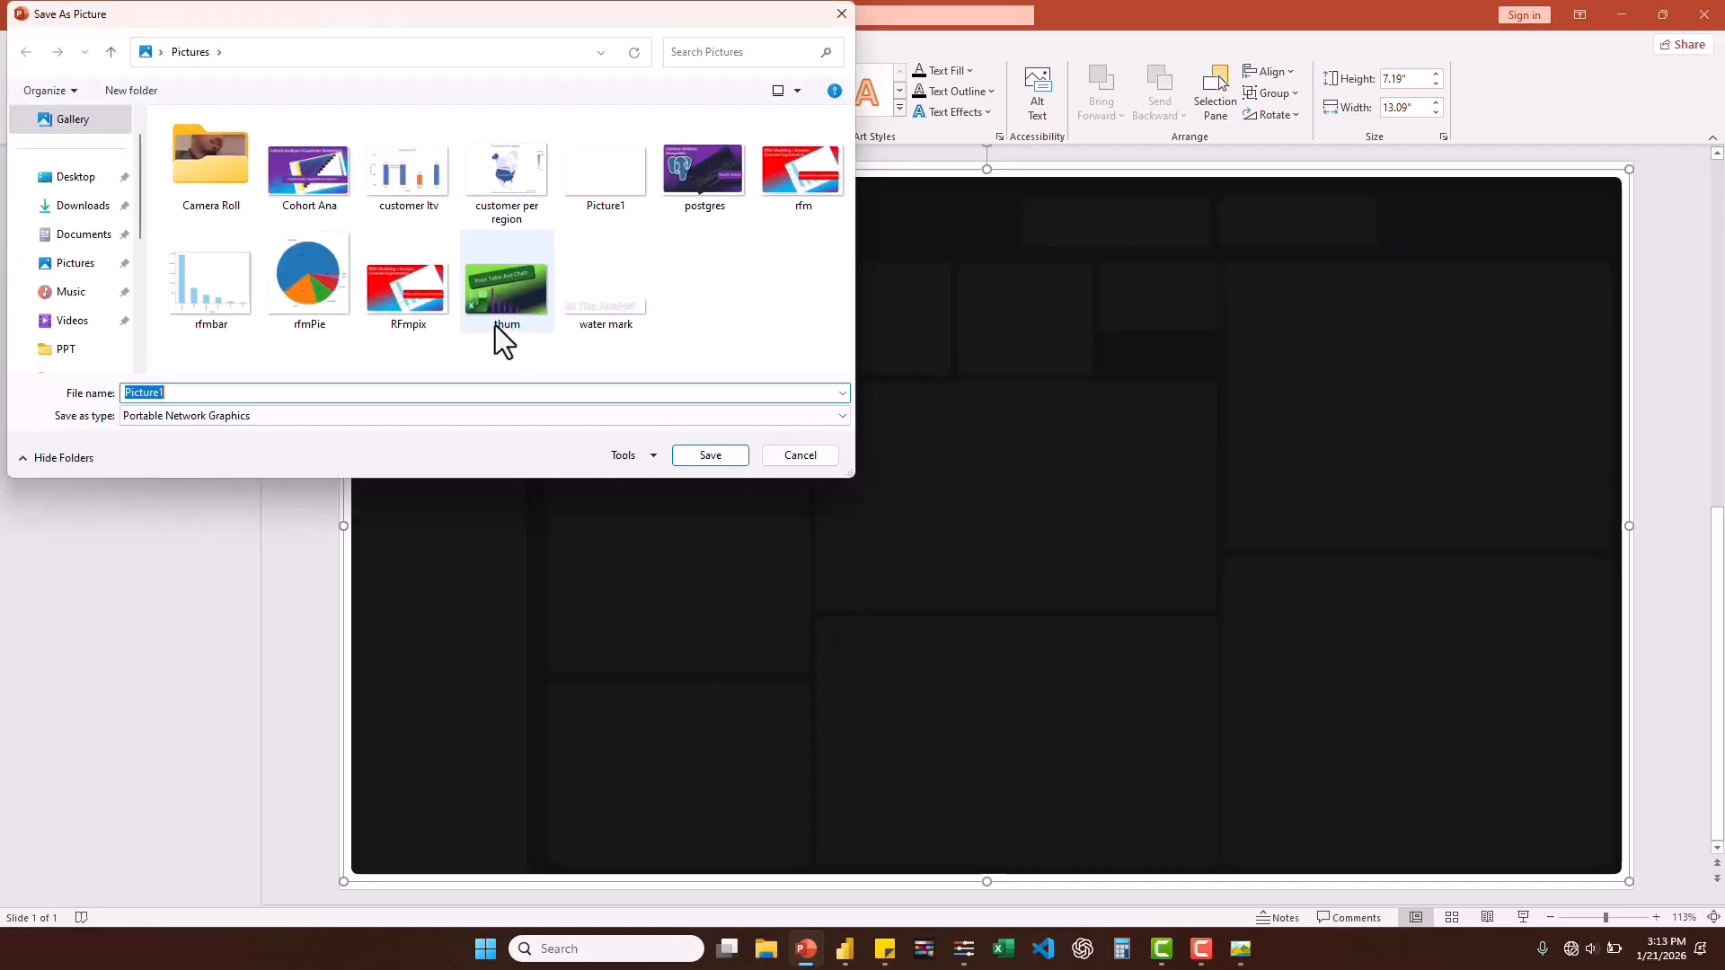
click(75, 177)
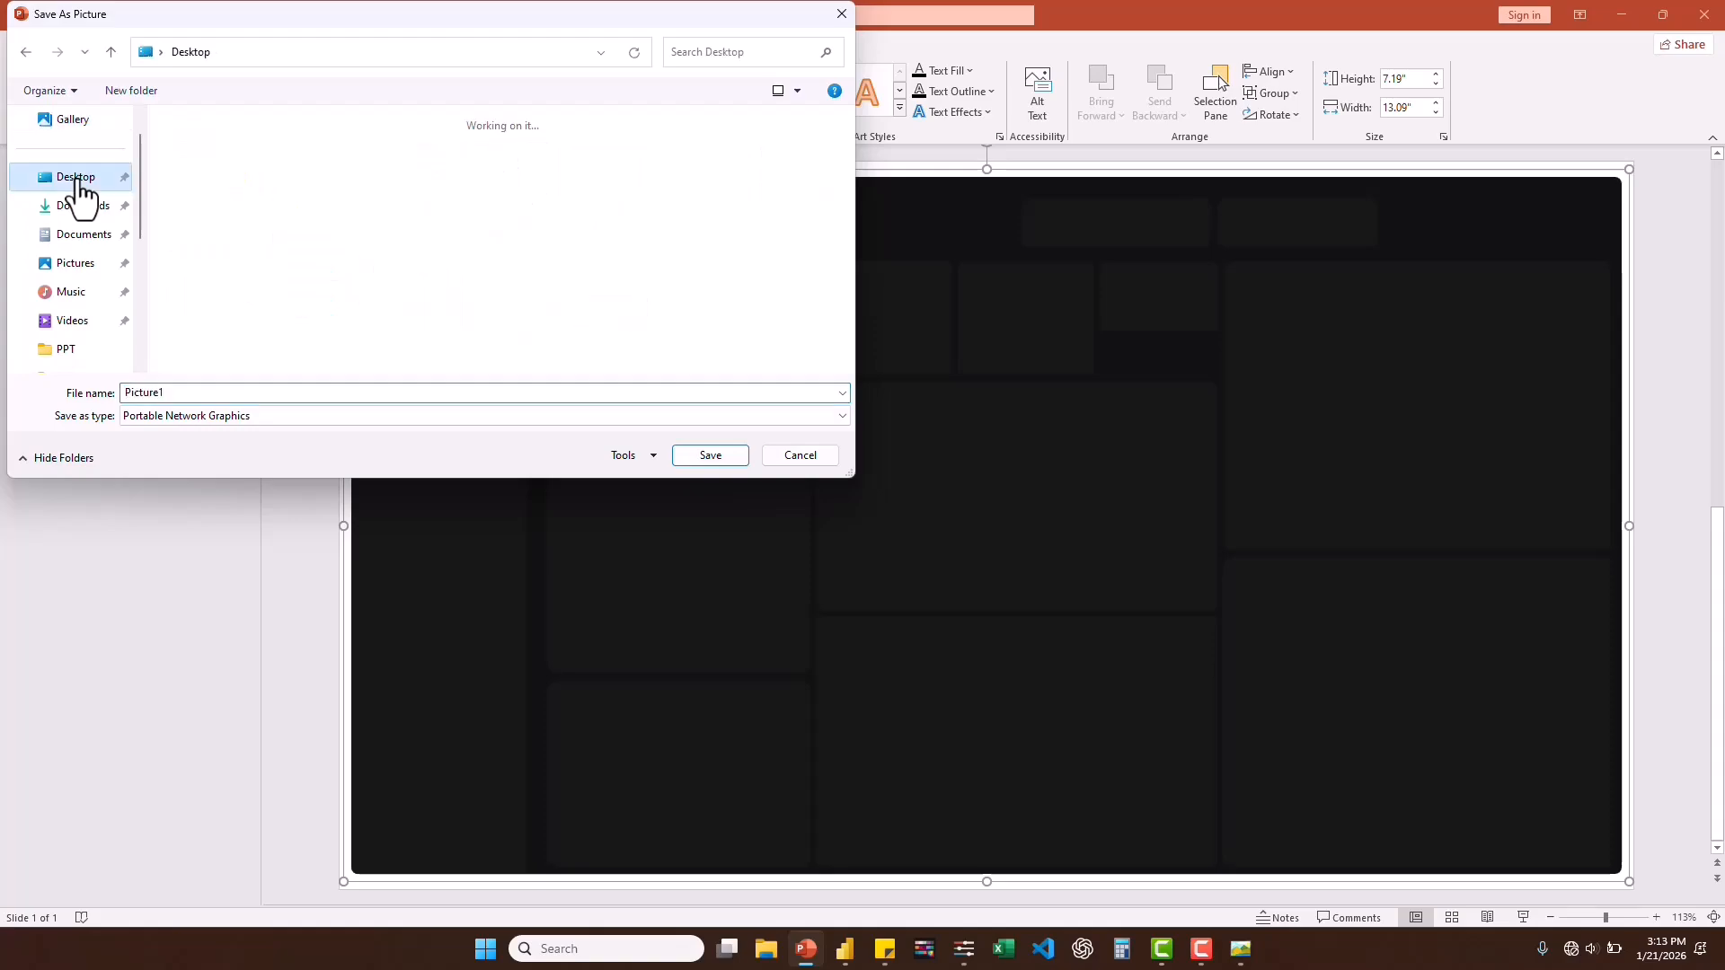
click(212, 392)
text(SS)
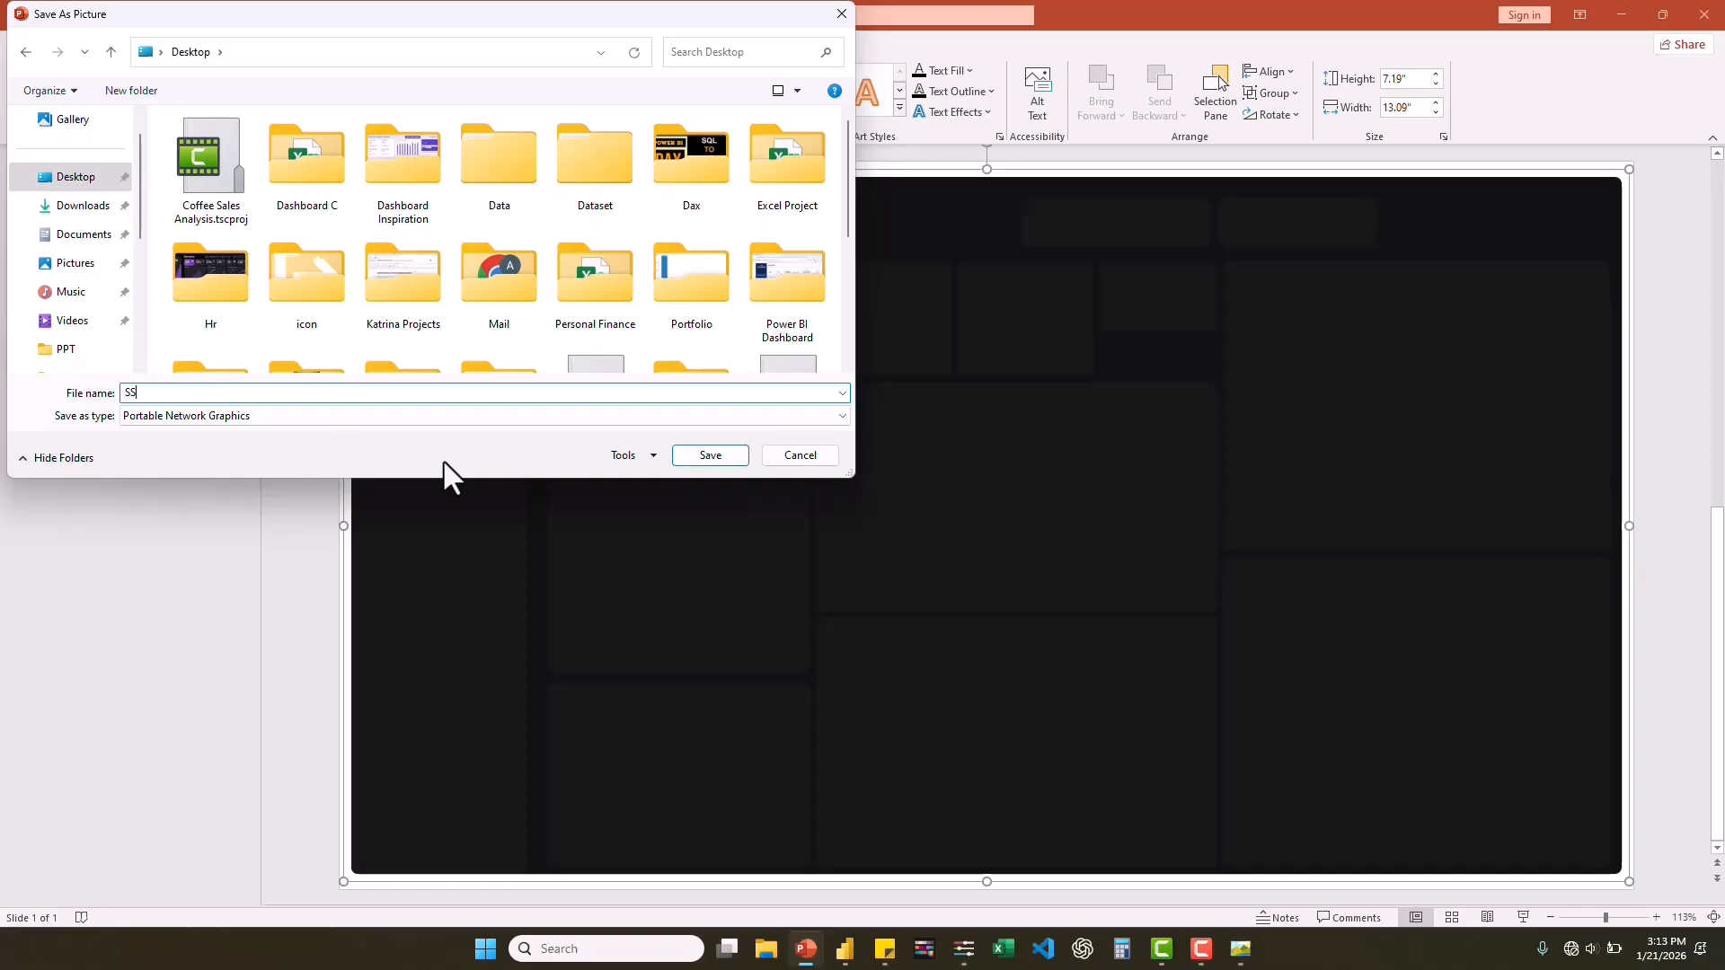
click(698, 456)
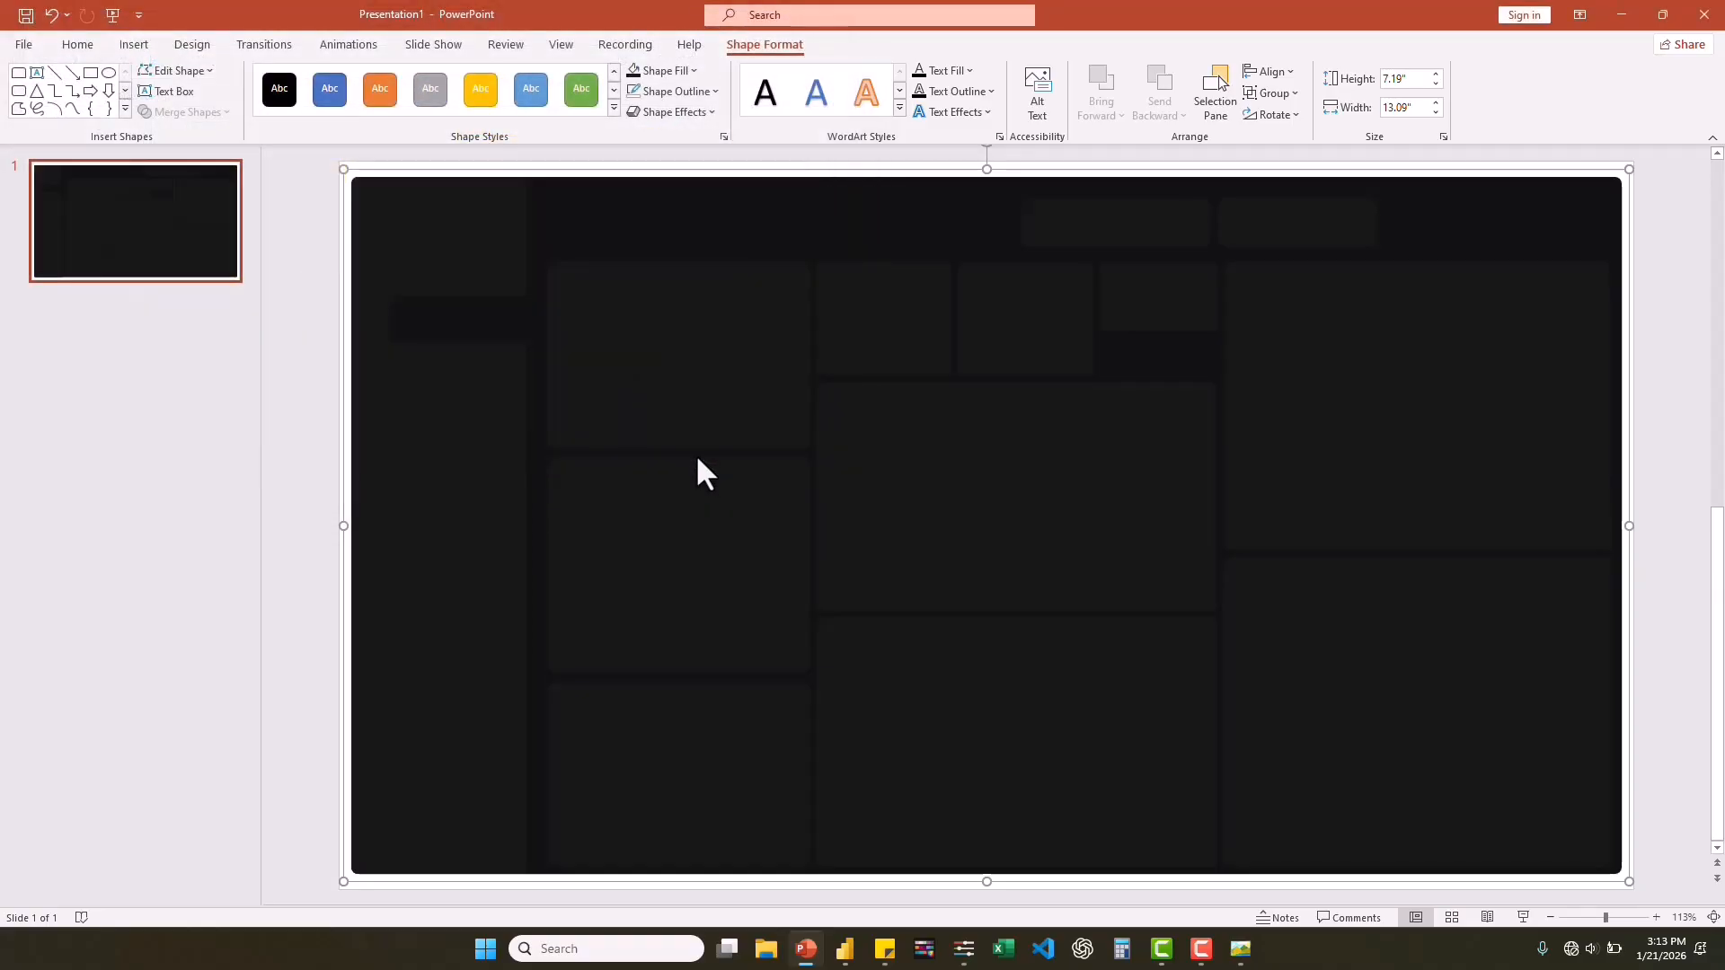
Switch to Power BI and load SS.png from the Desktop as the report page's canvas background image.
click(846, 948)
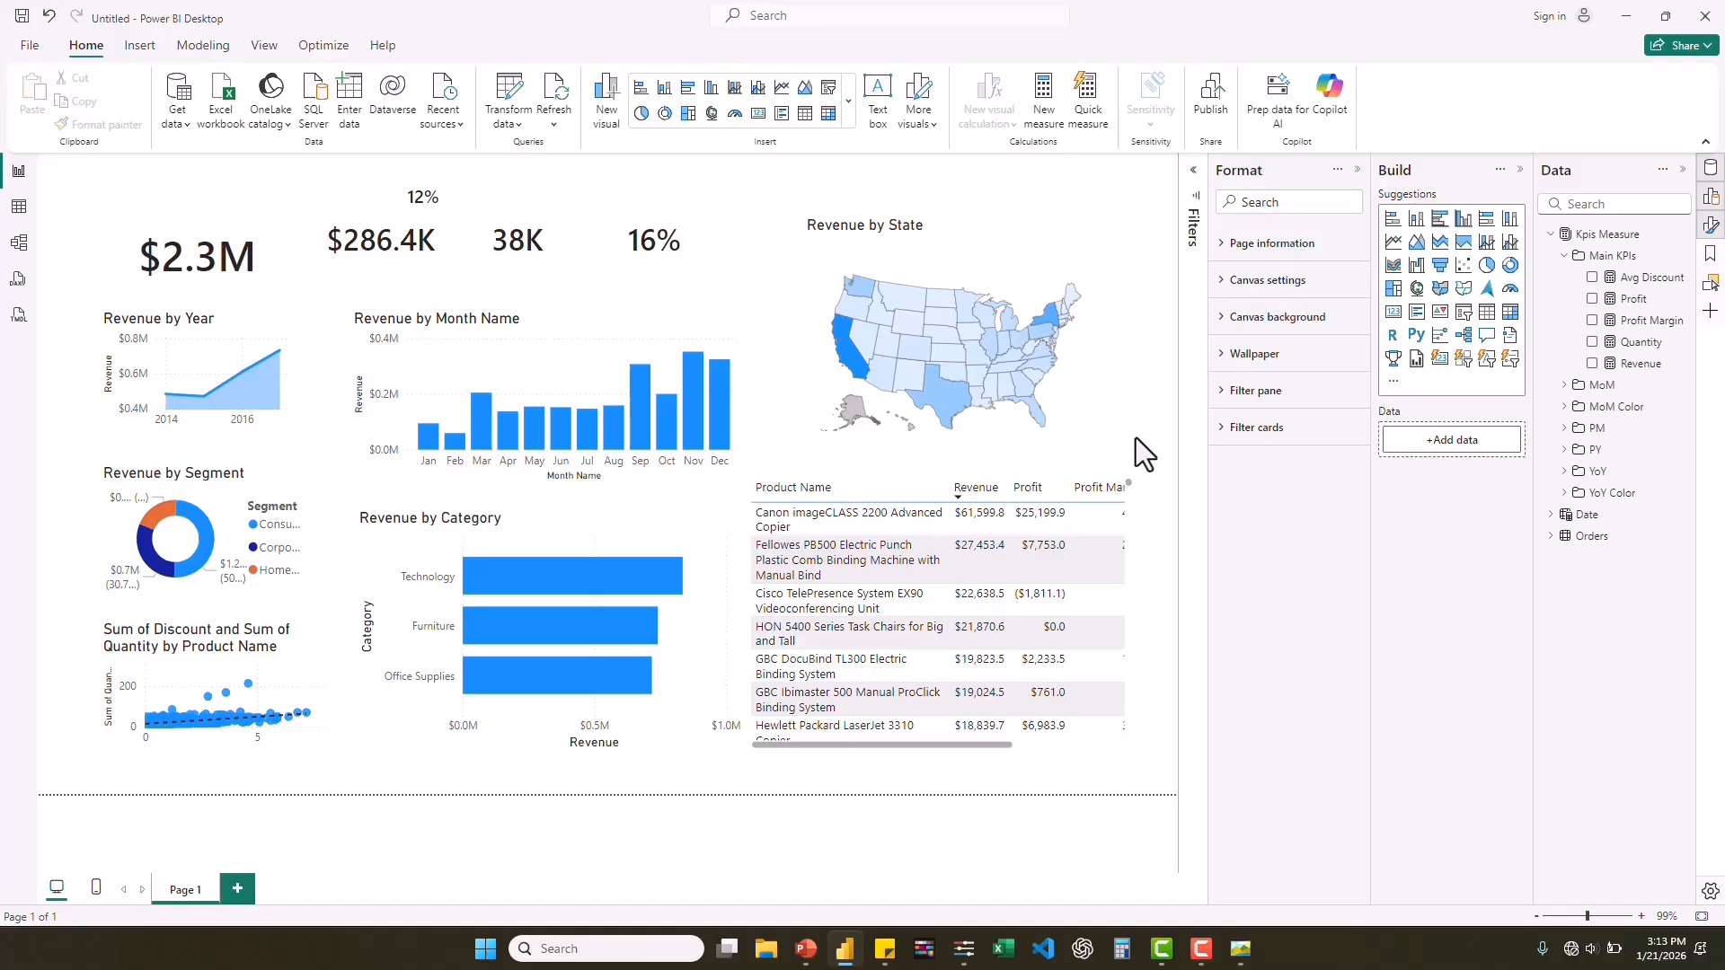
click(1224, 326)
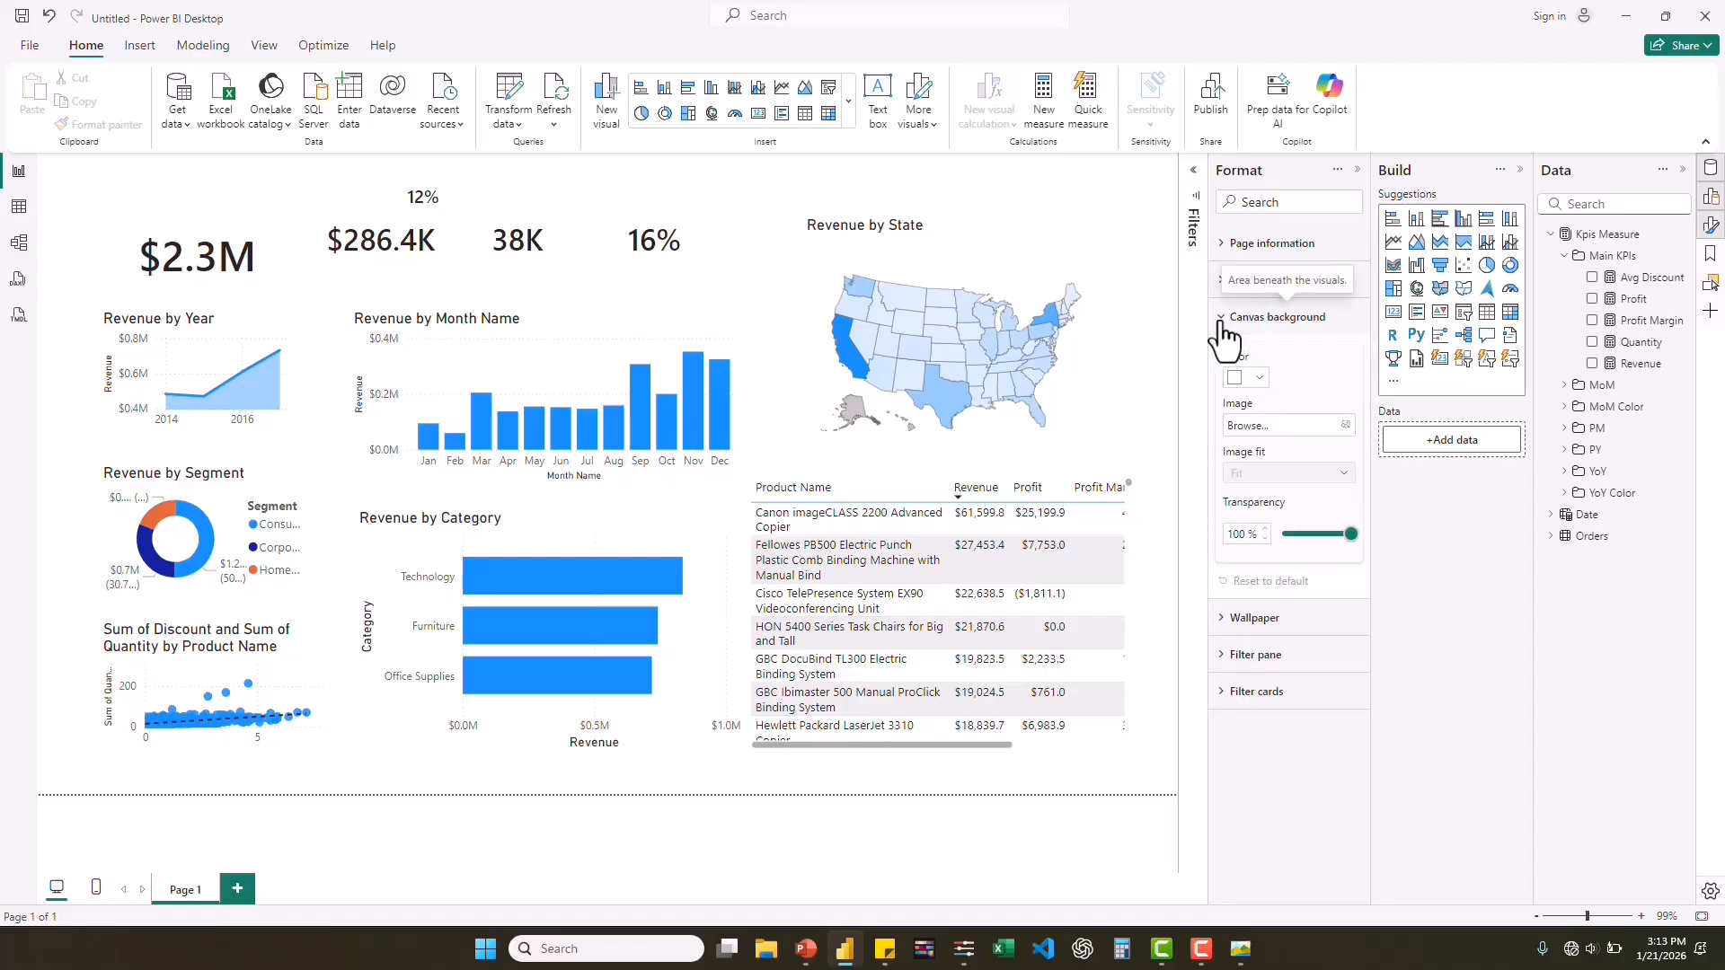
click(1347, 427)
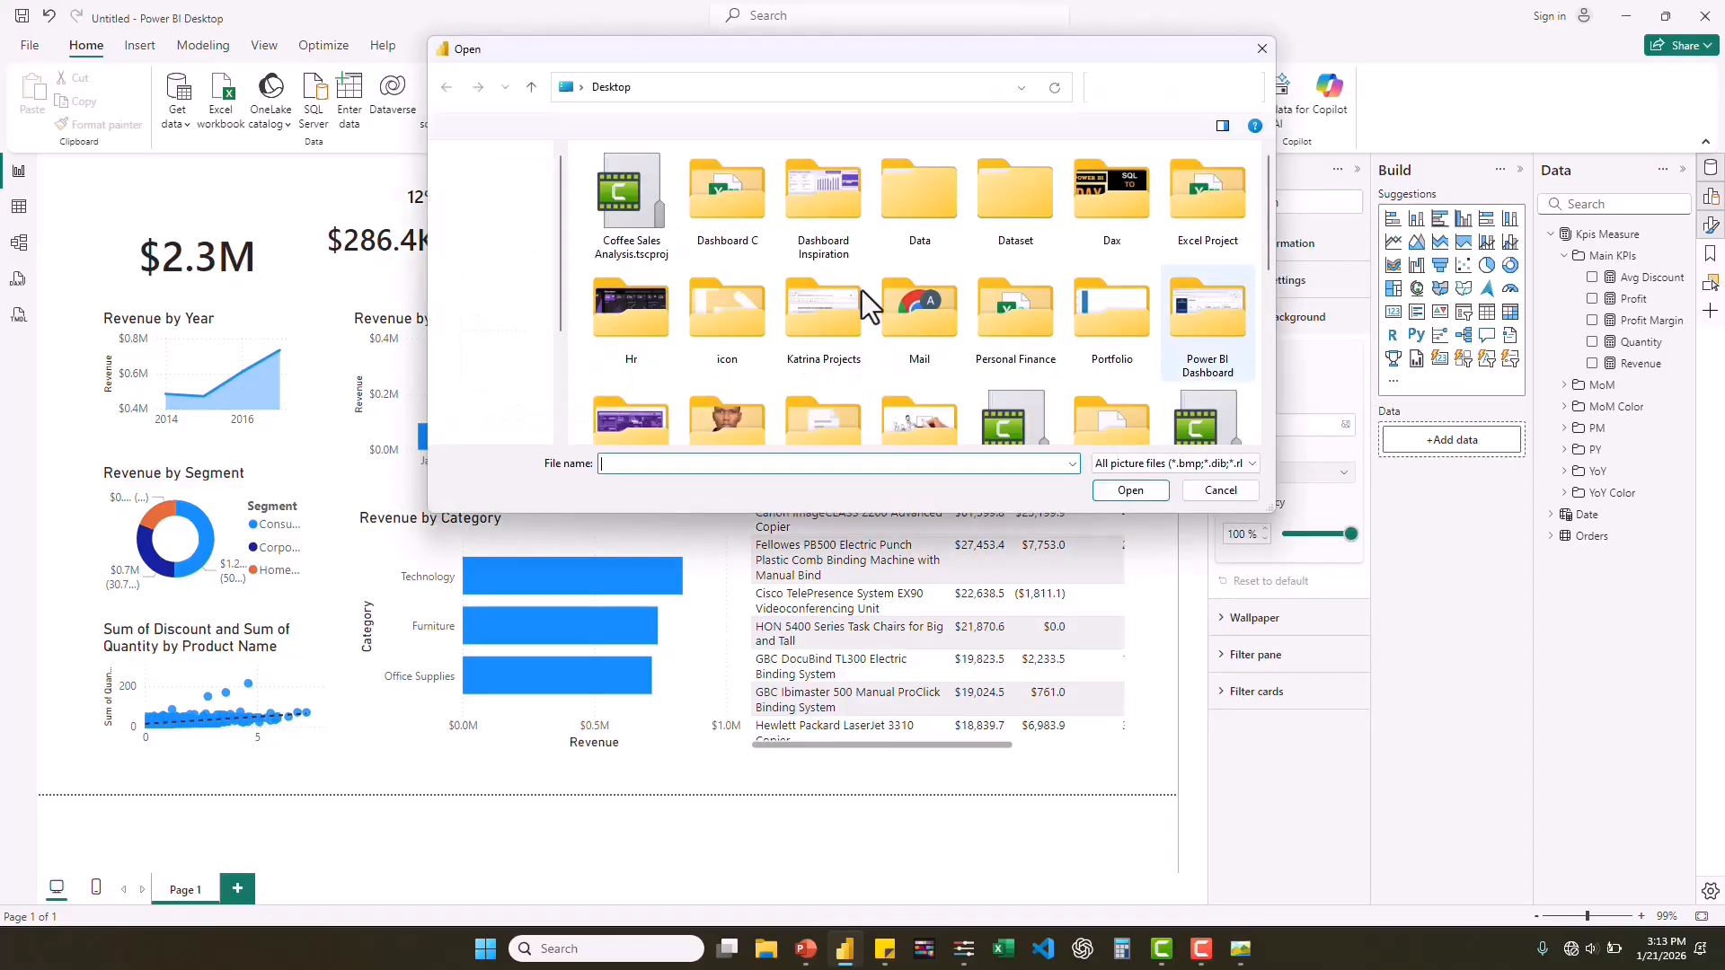
scroll(909, 293, down, 5)
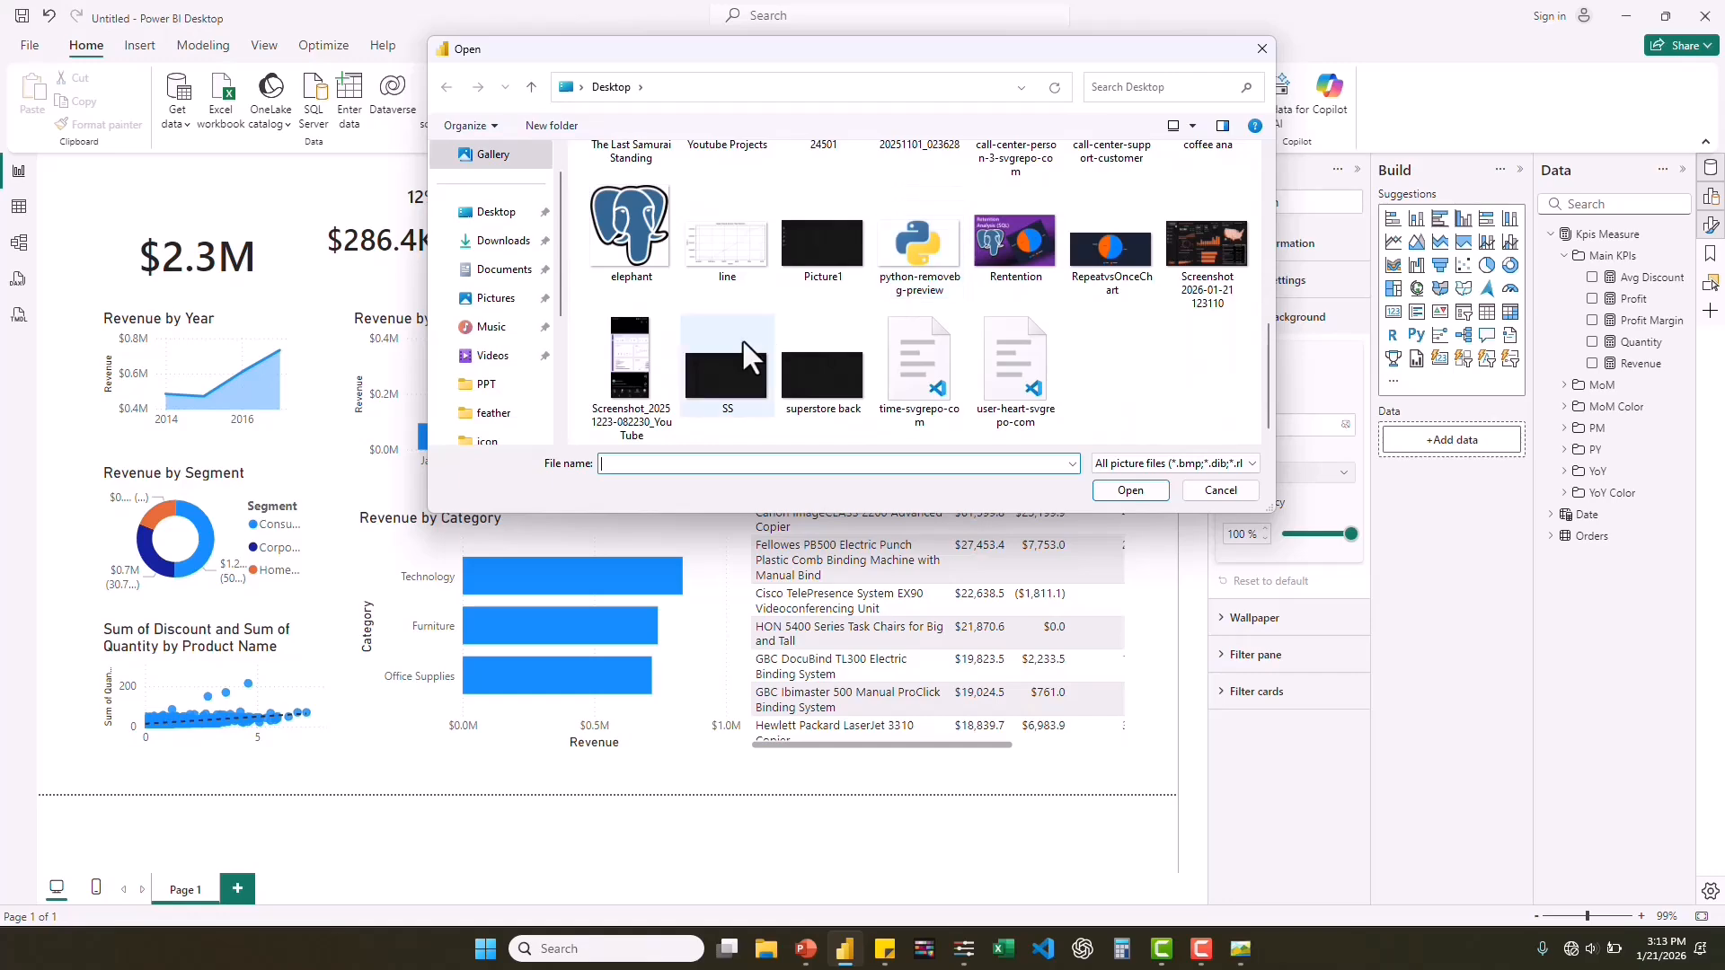
double_click(725, 368)
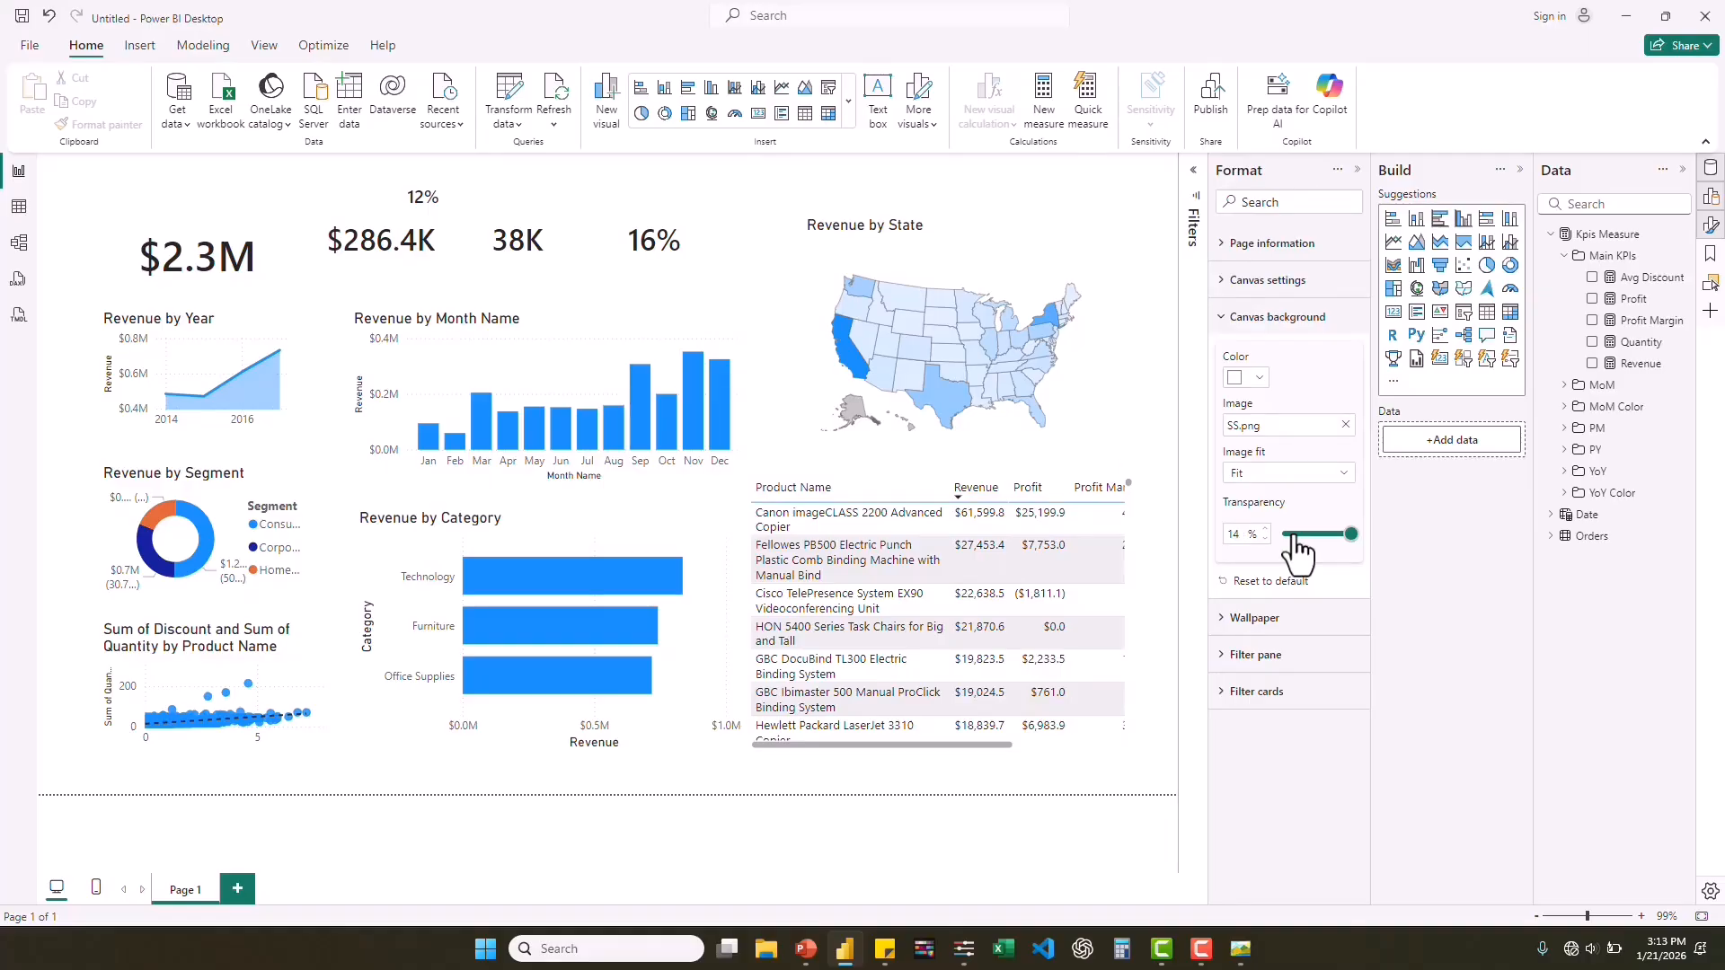
Set the canvas background's transparency to 0% and its image fit to Fill.
drag(1297, 553, 1267, 557)
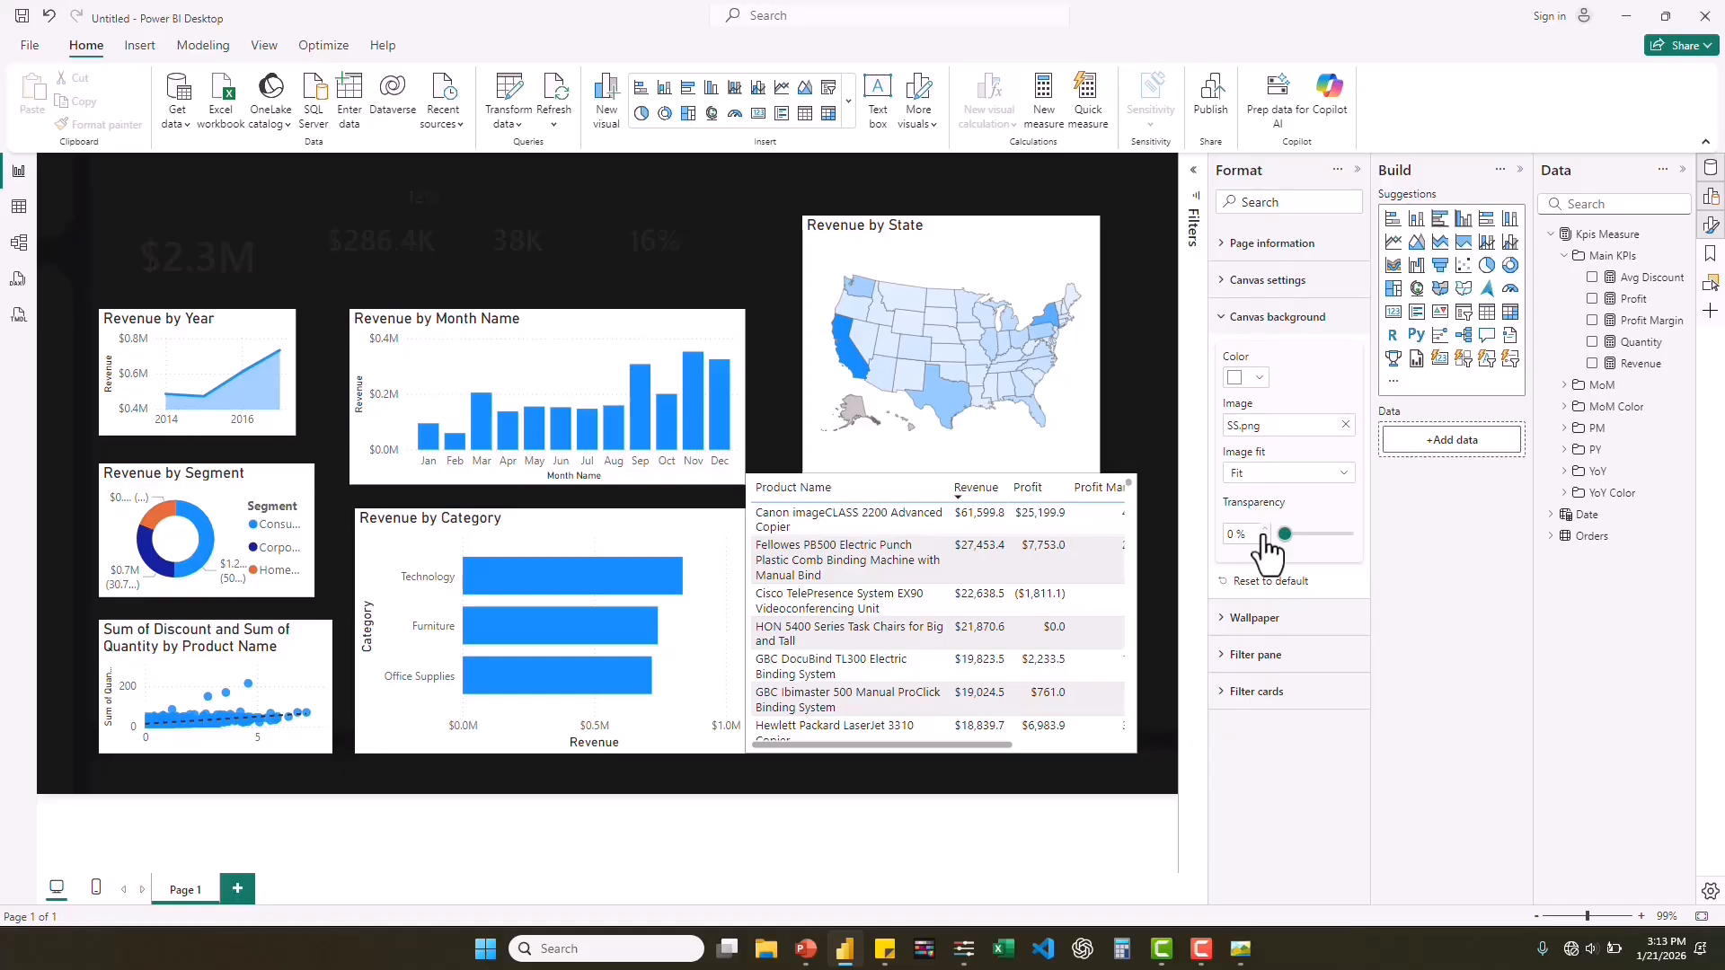
click(1343, 477)
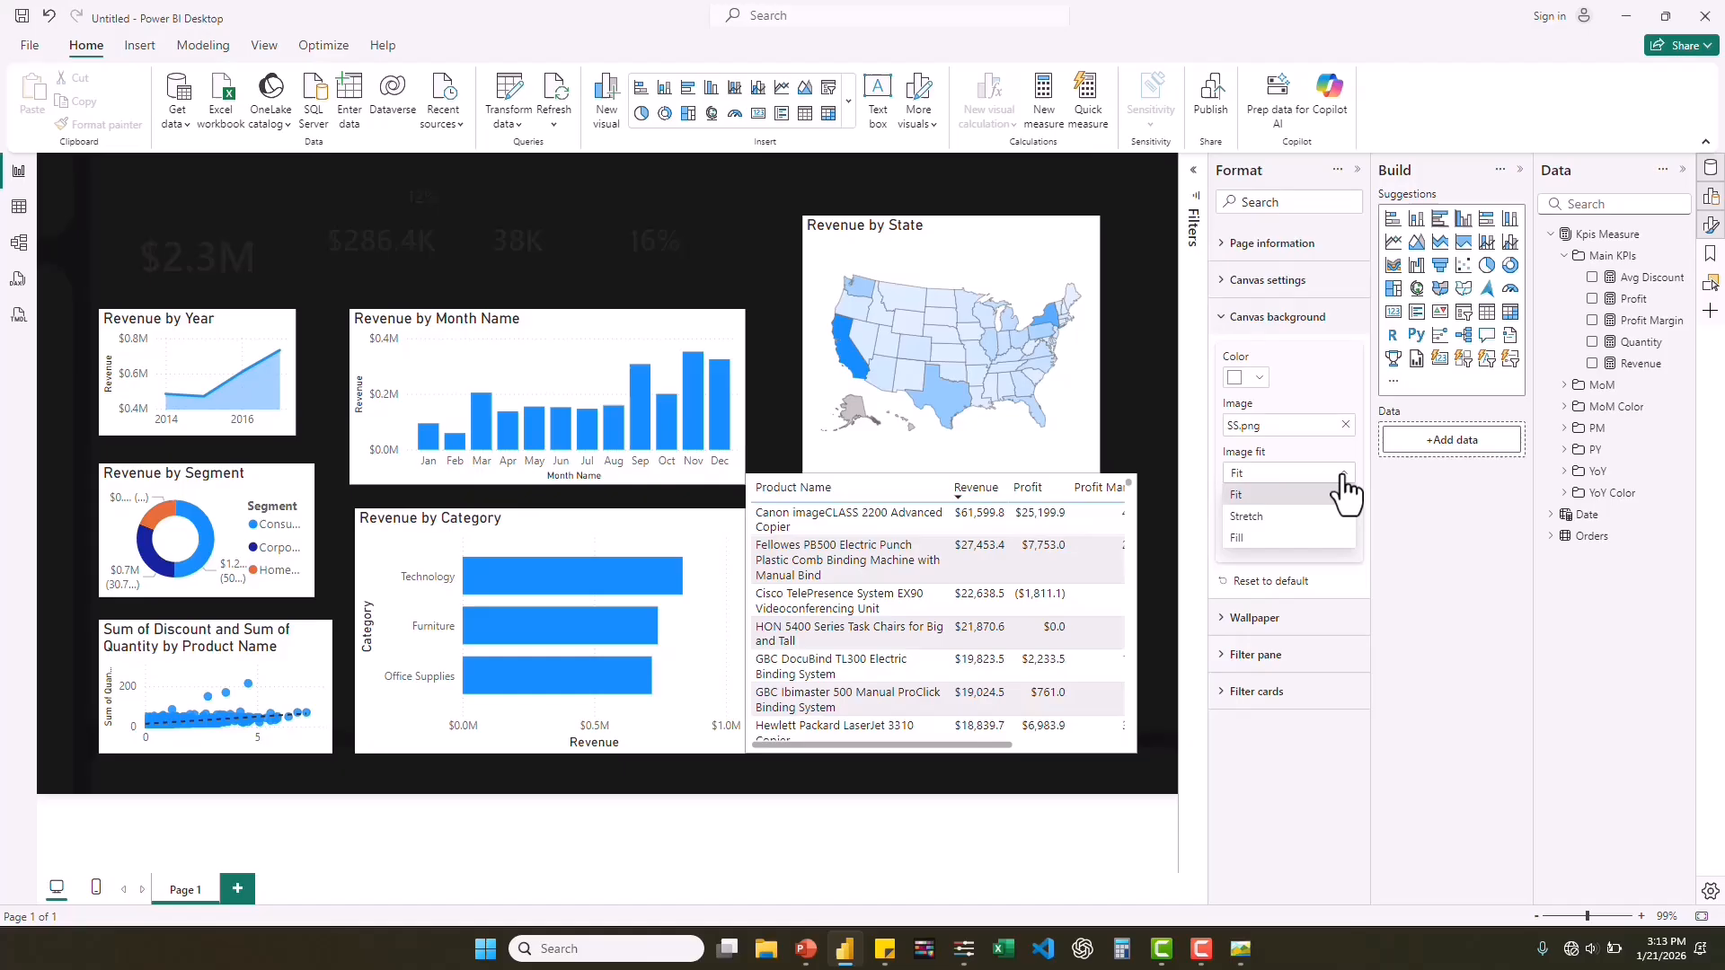
click(1238, 537)
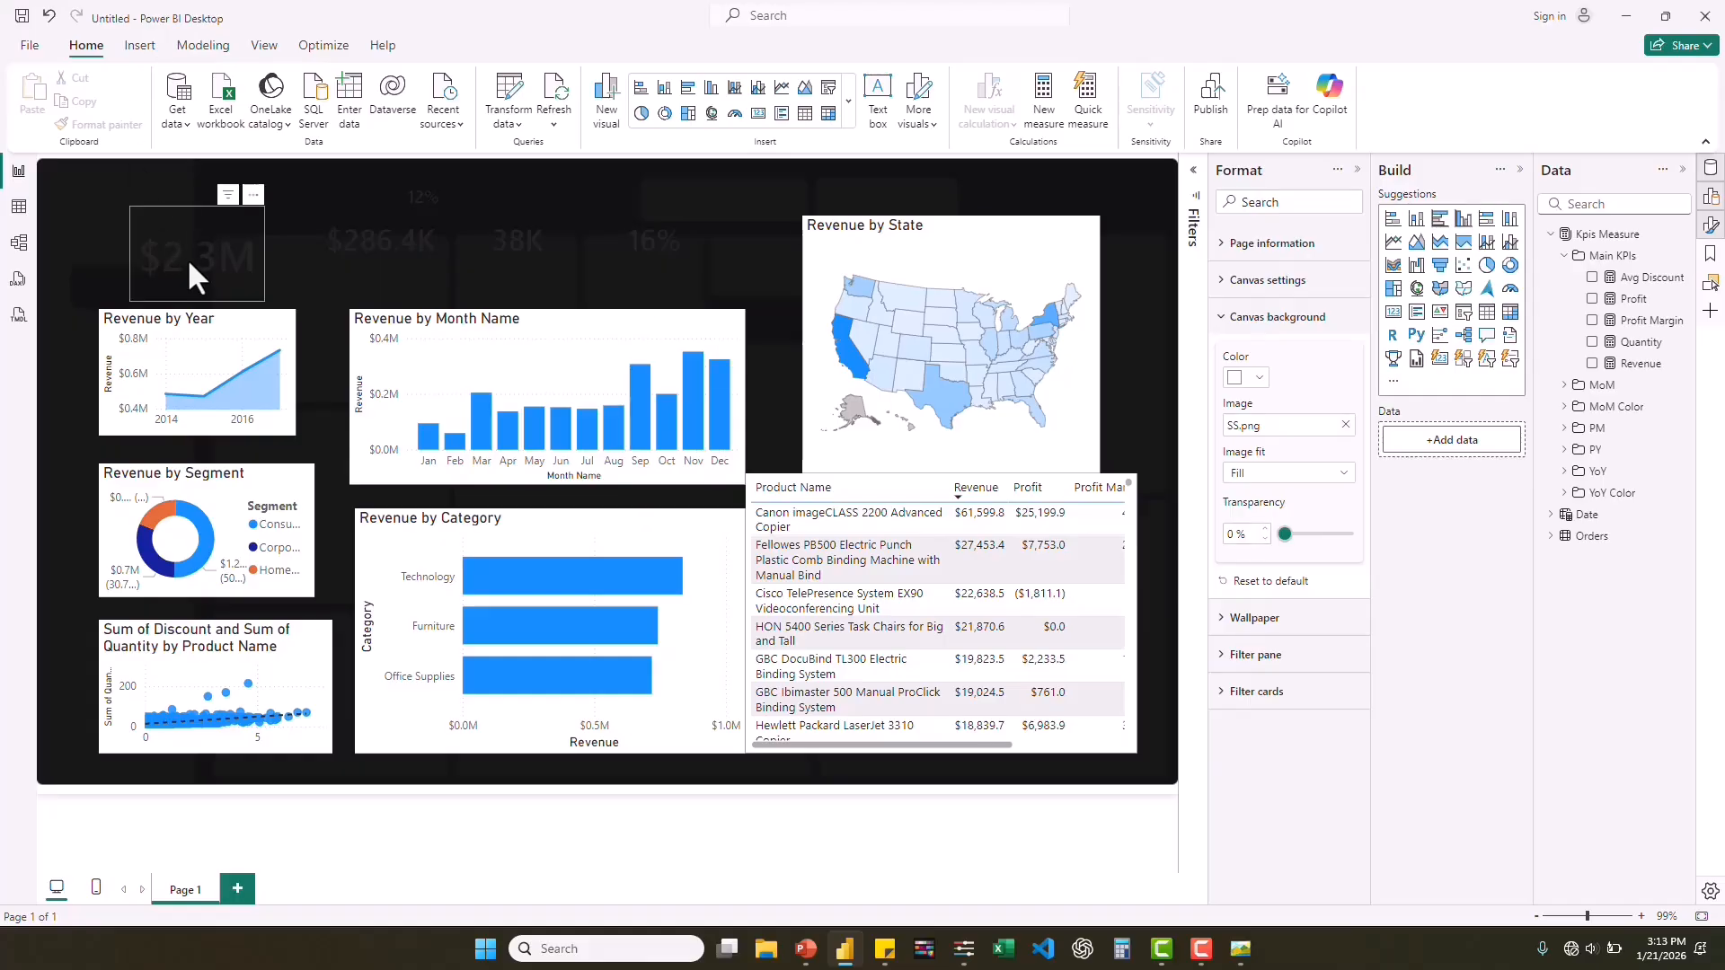
Set the callout value colour of all five KPI cards to white.
ctrl+click(363, 245)
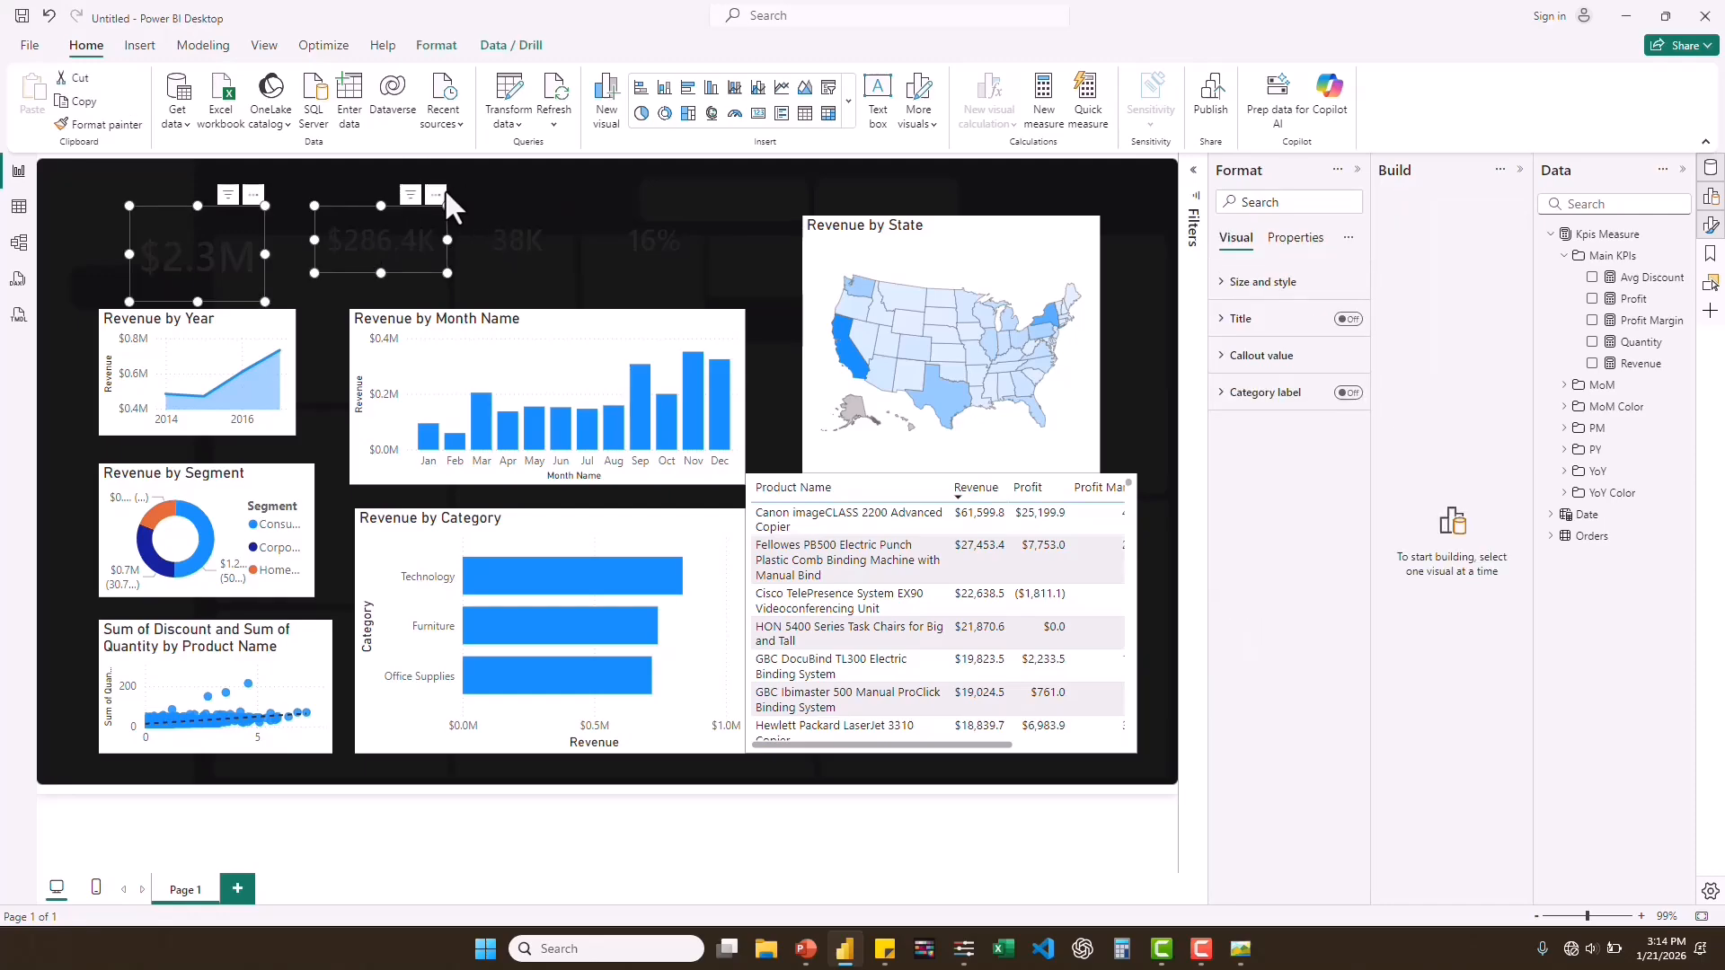
ctrl+click(496, 238)
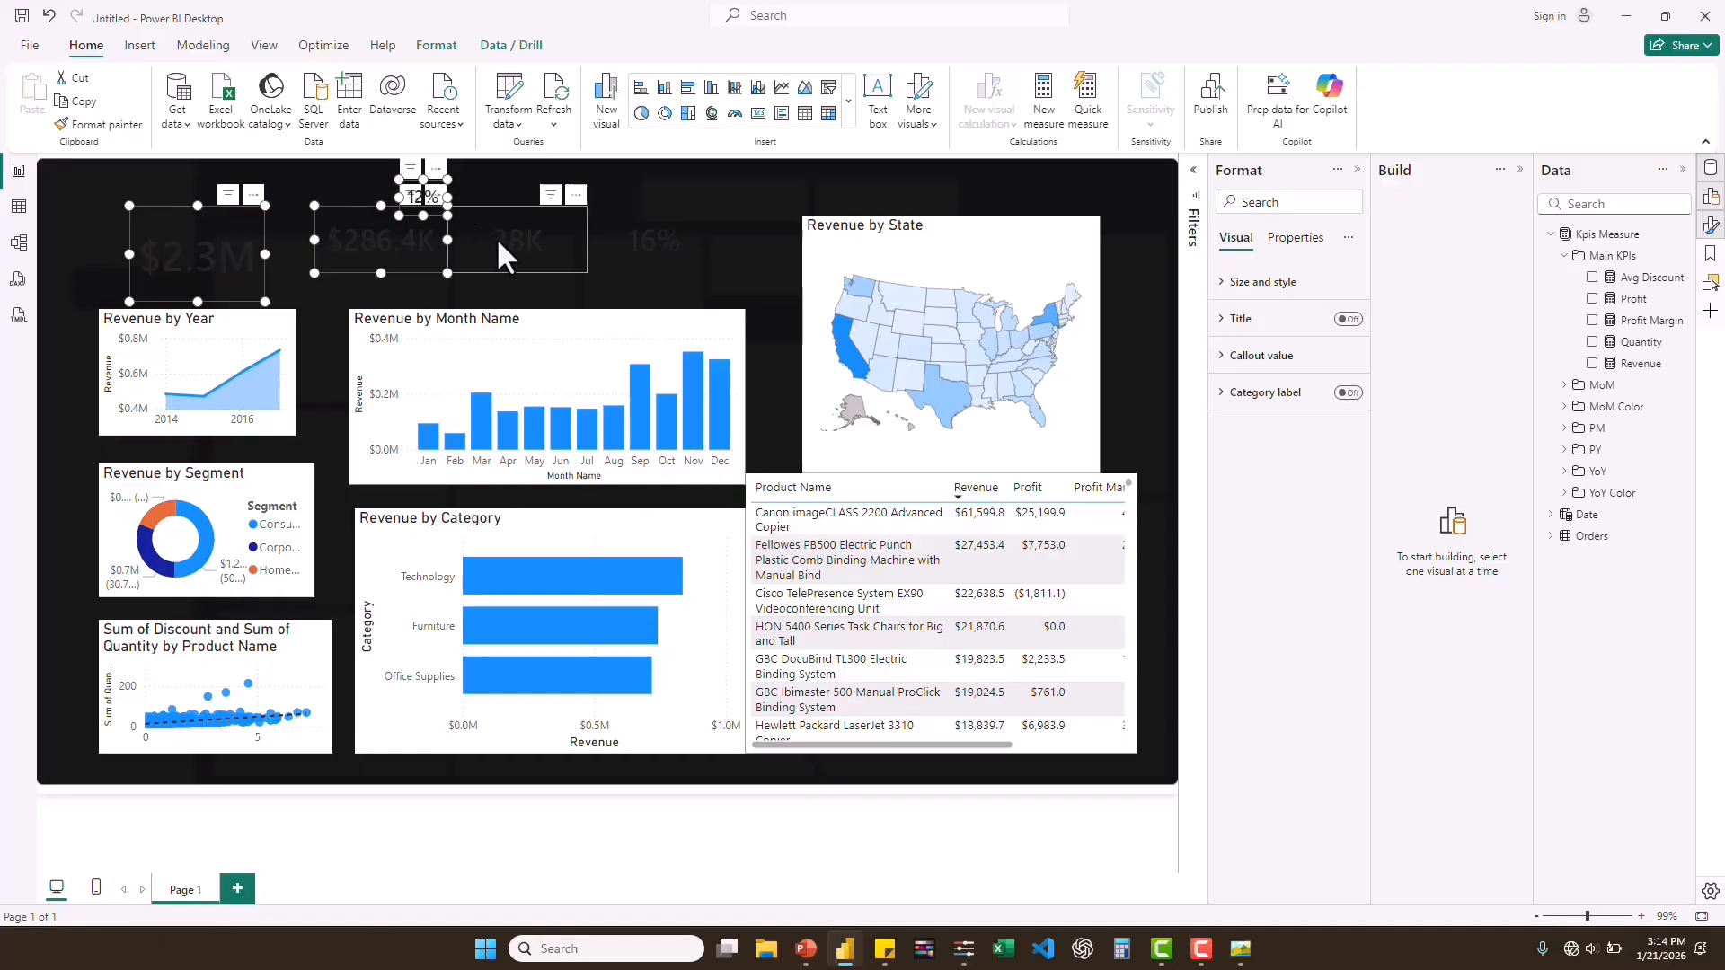
ctrl+click(633, 240)
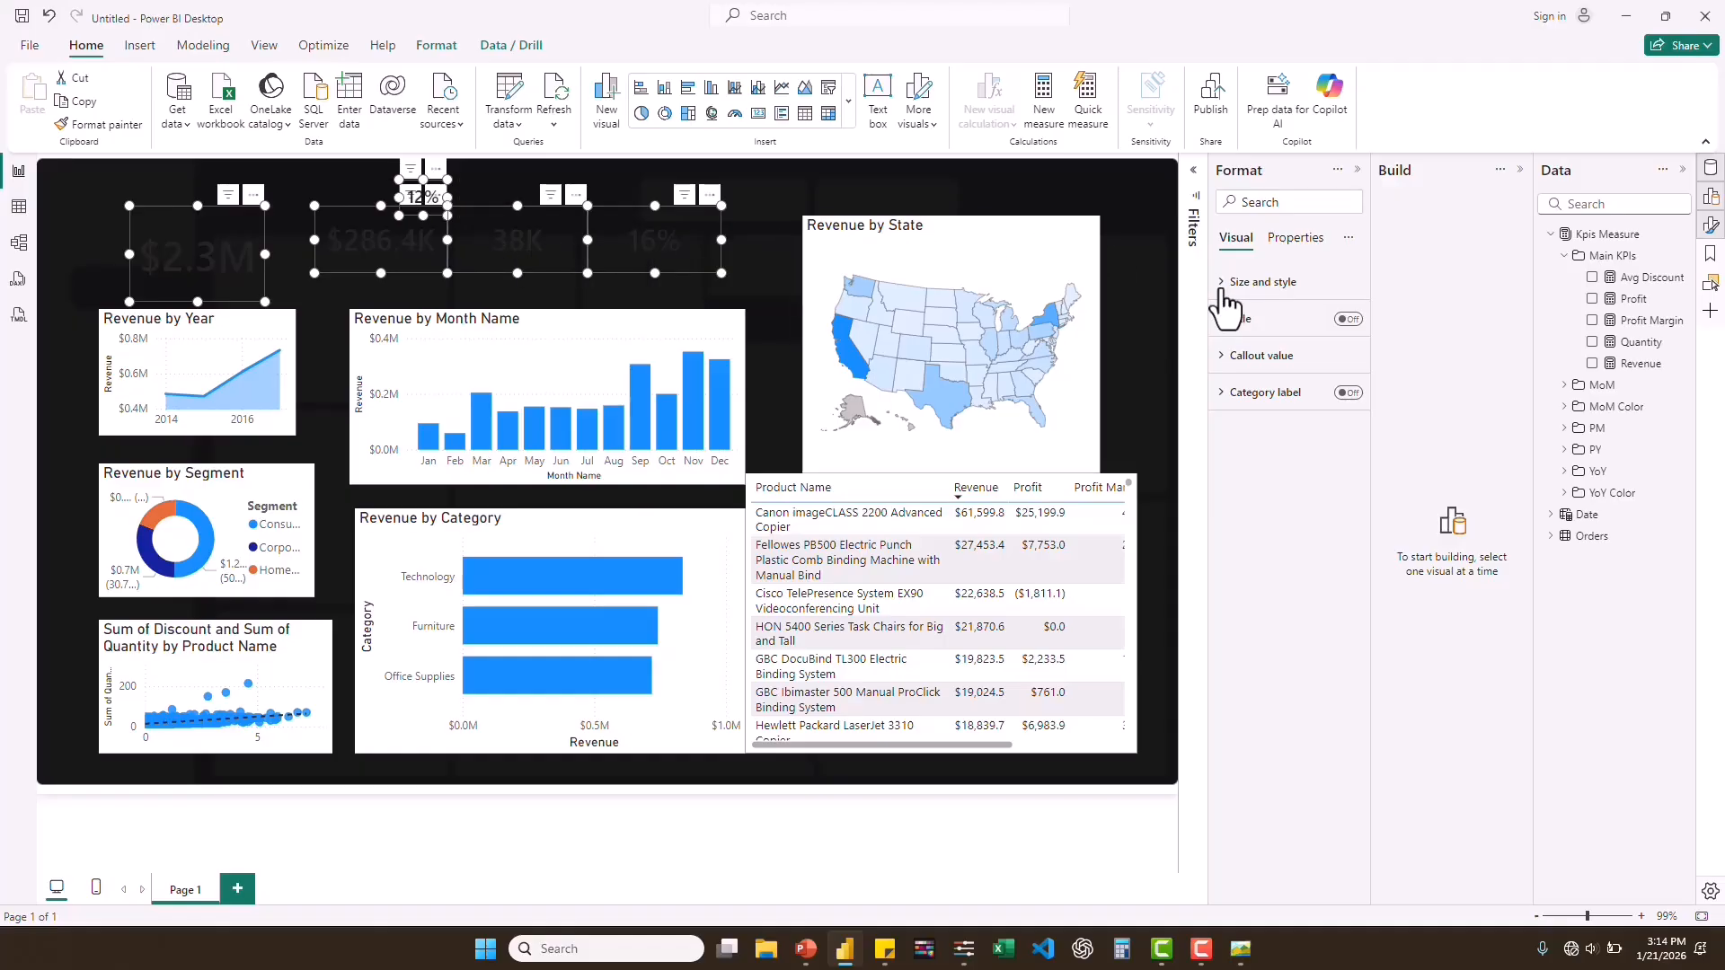
click(1226, 357)
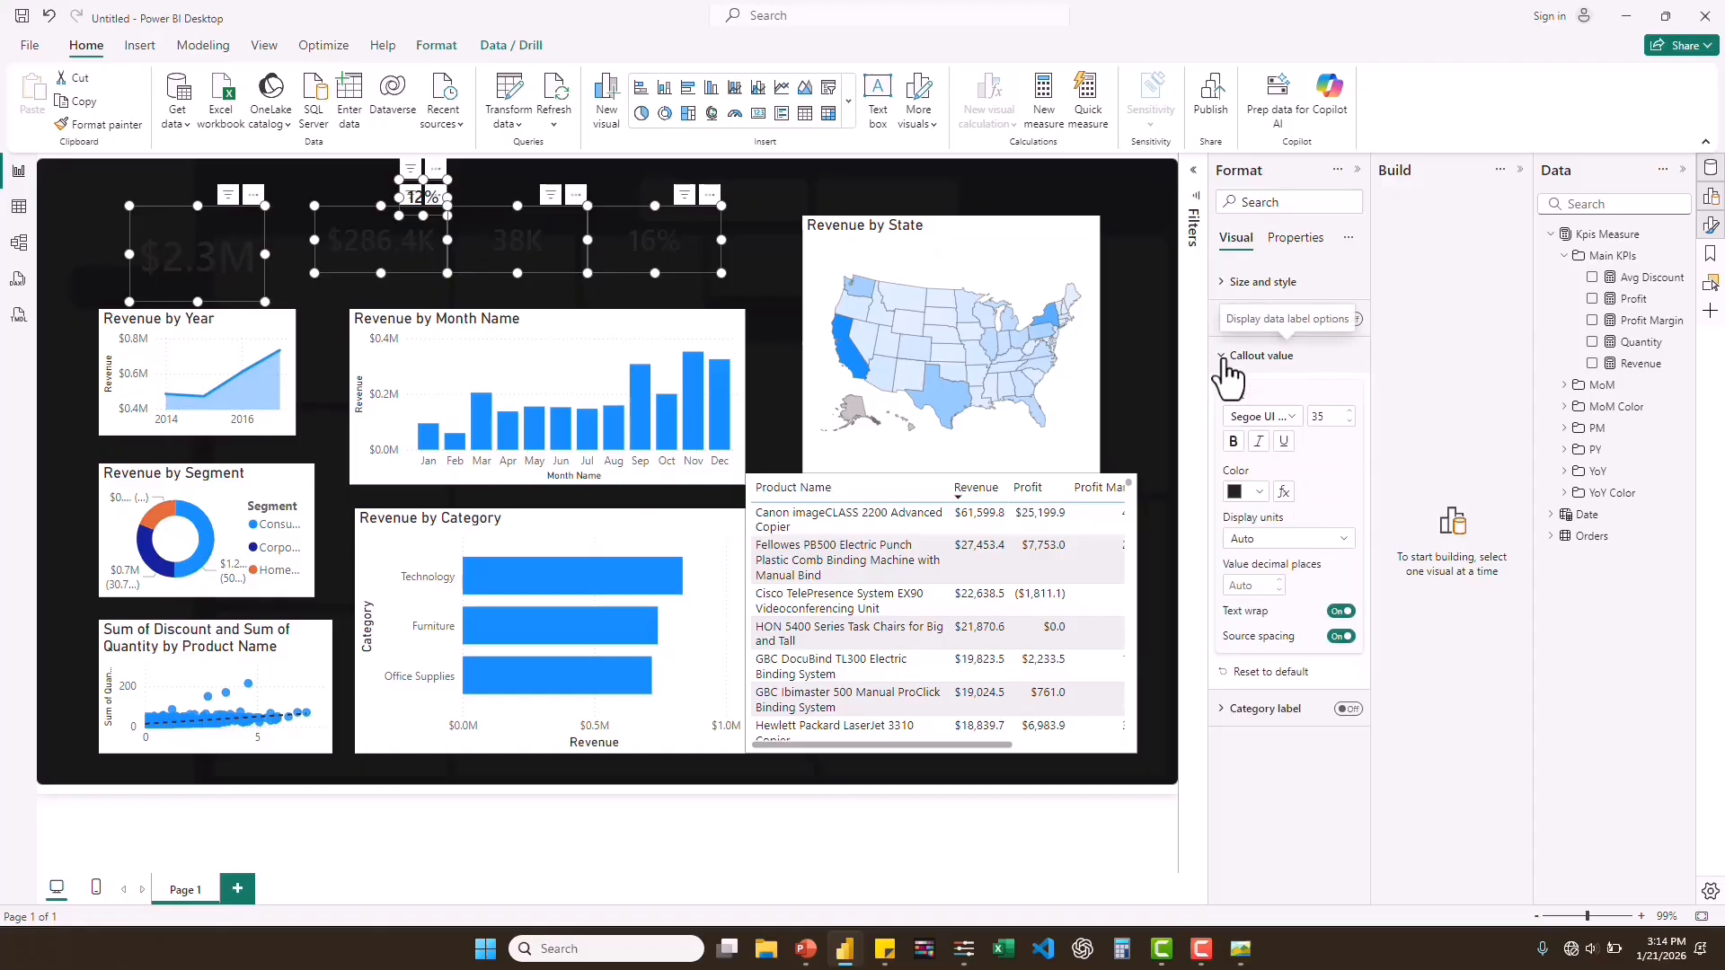
click(1260, 495)
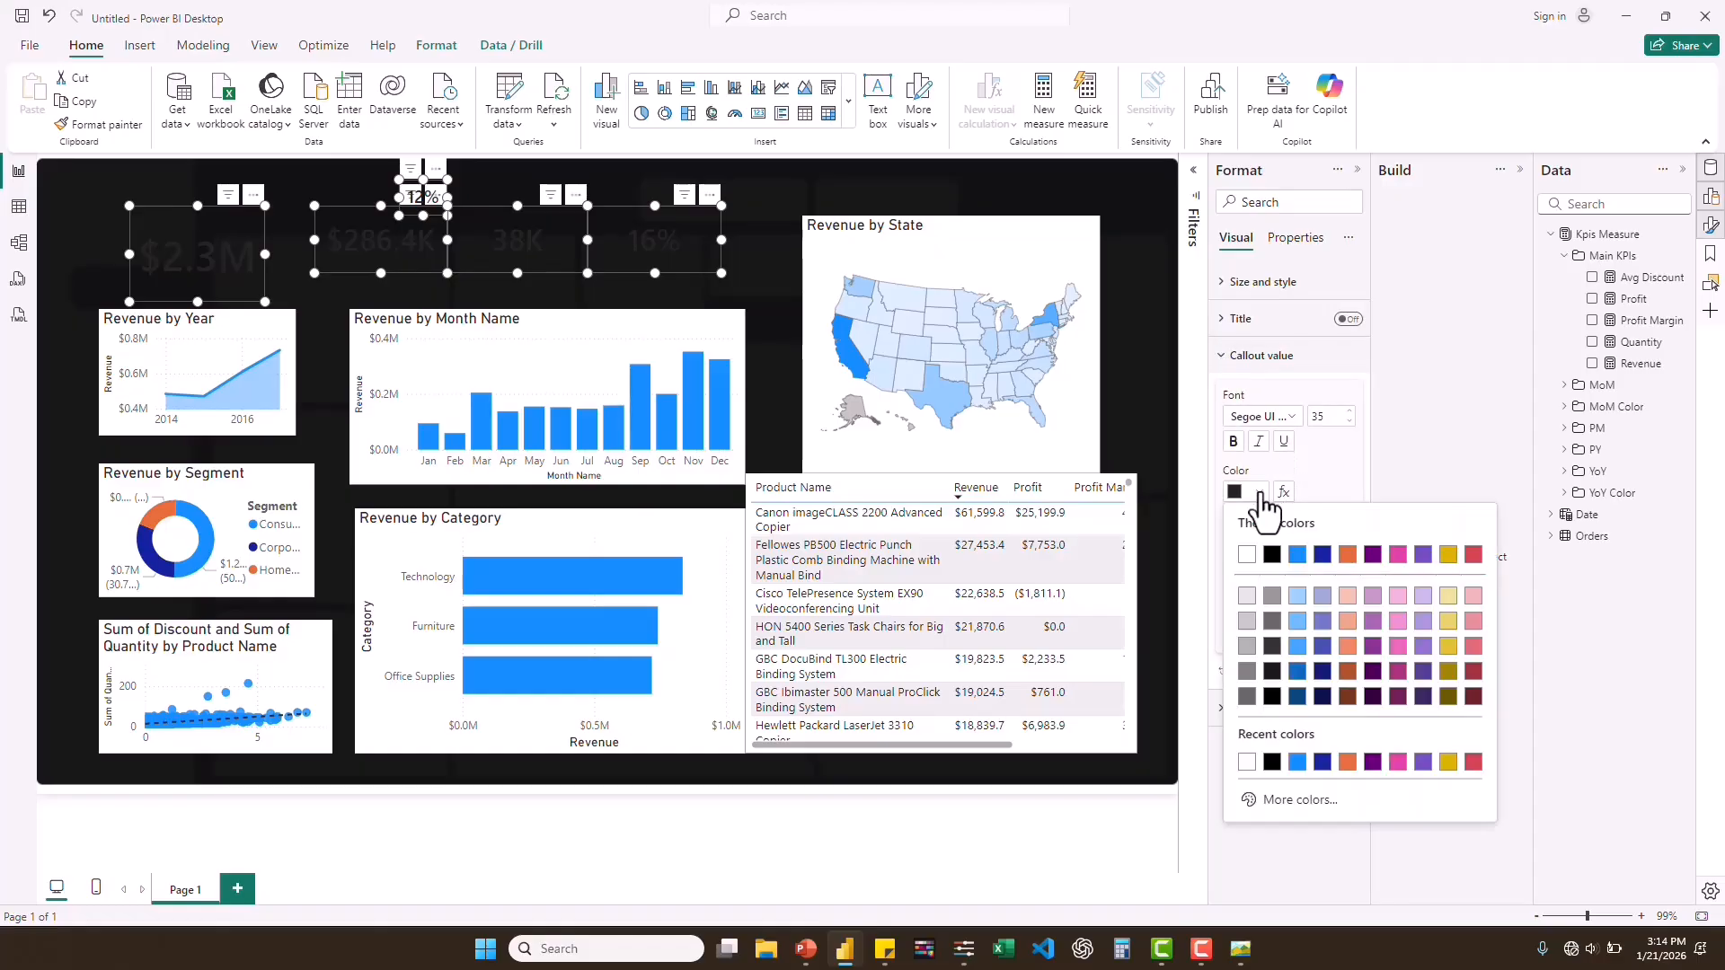
click(1246, 556)
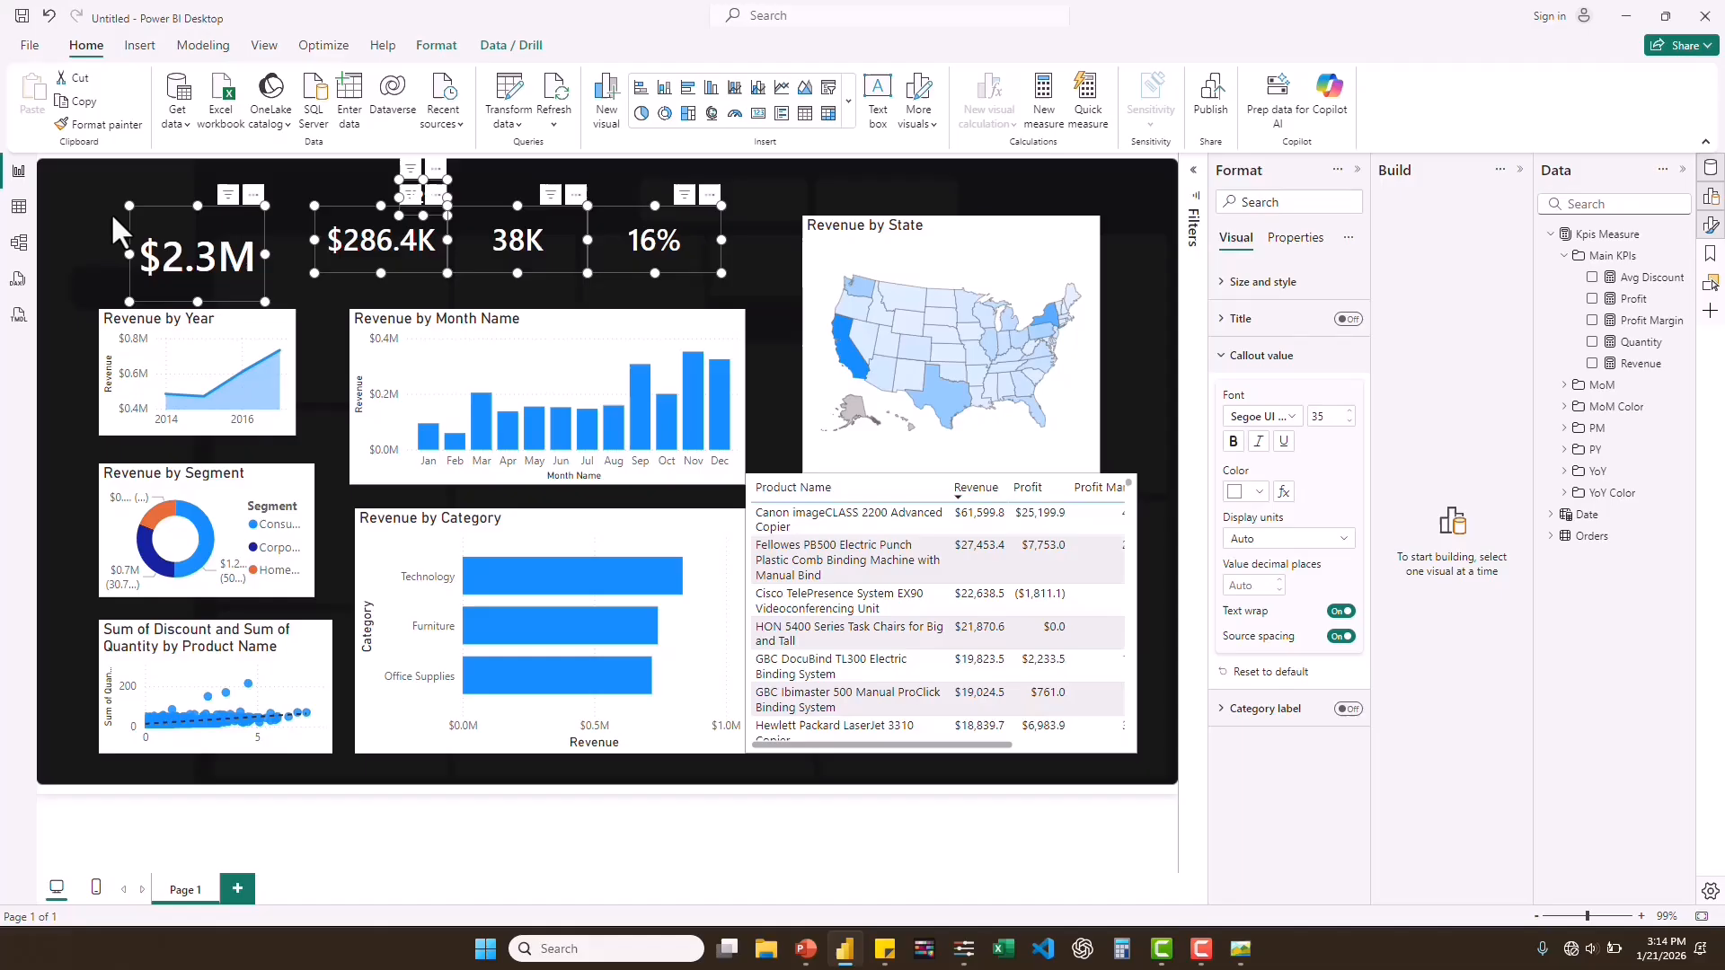
Turn off the background of every visual on the report page at once.
click(106, 336)
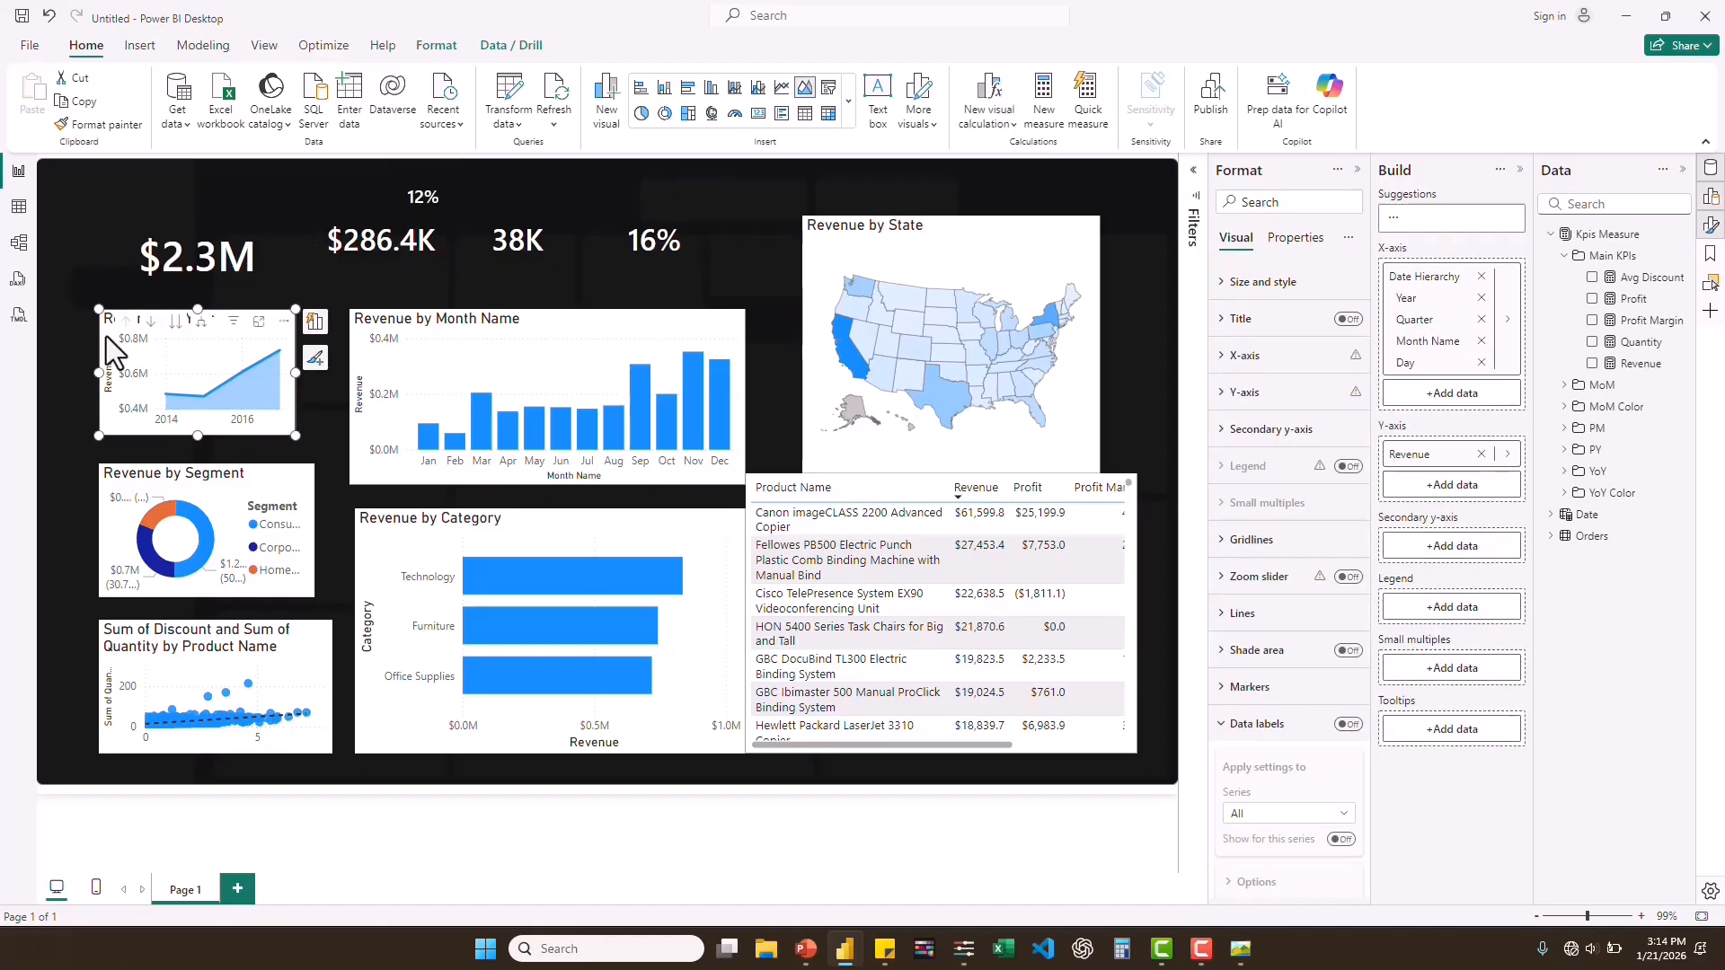
key(ctrl+a)
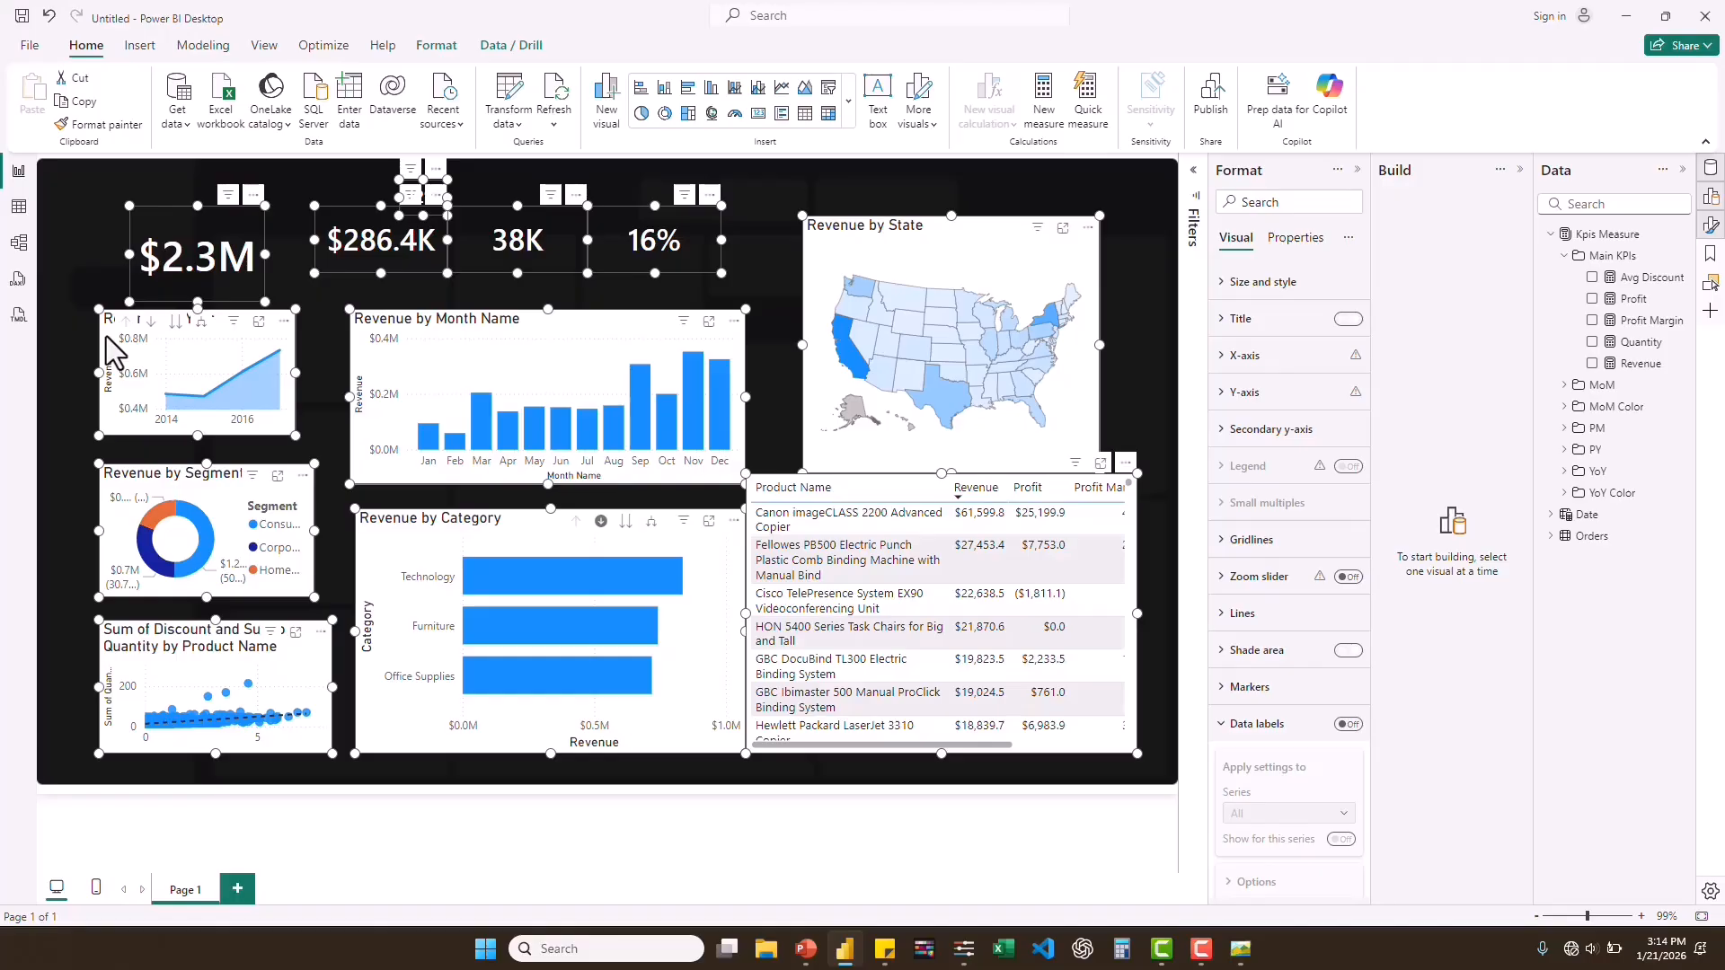
click(1222, 284)
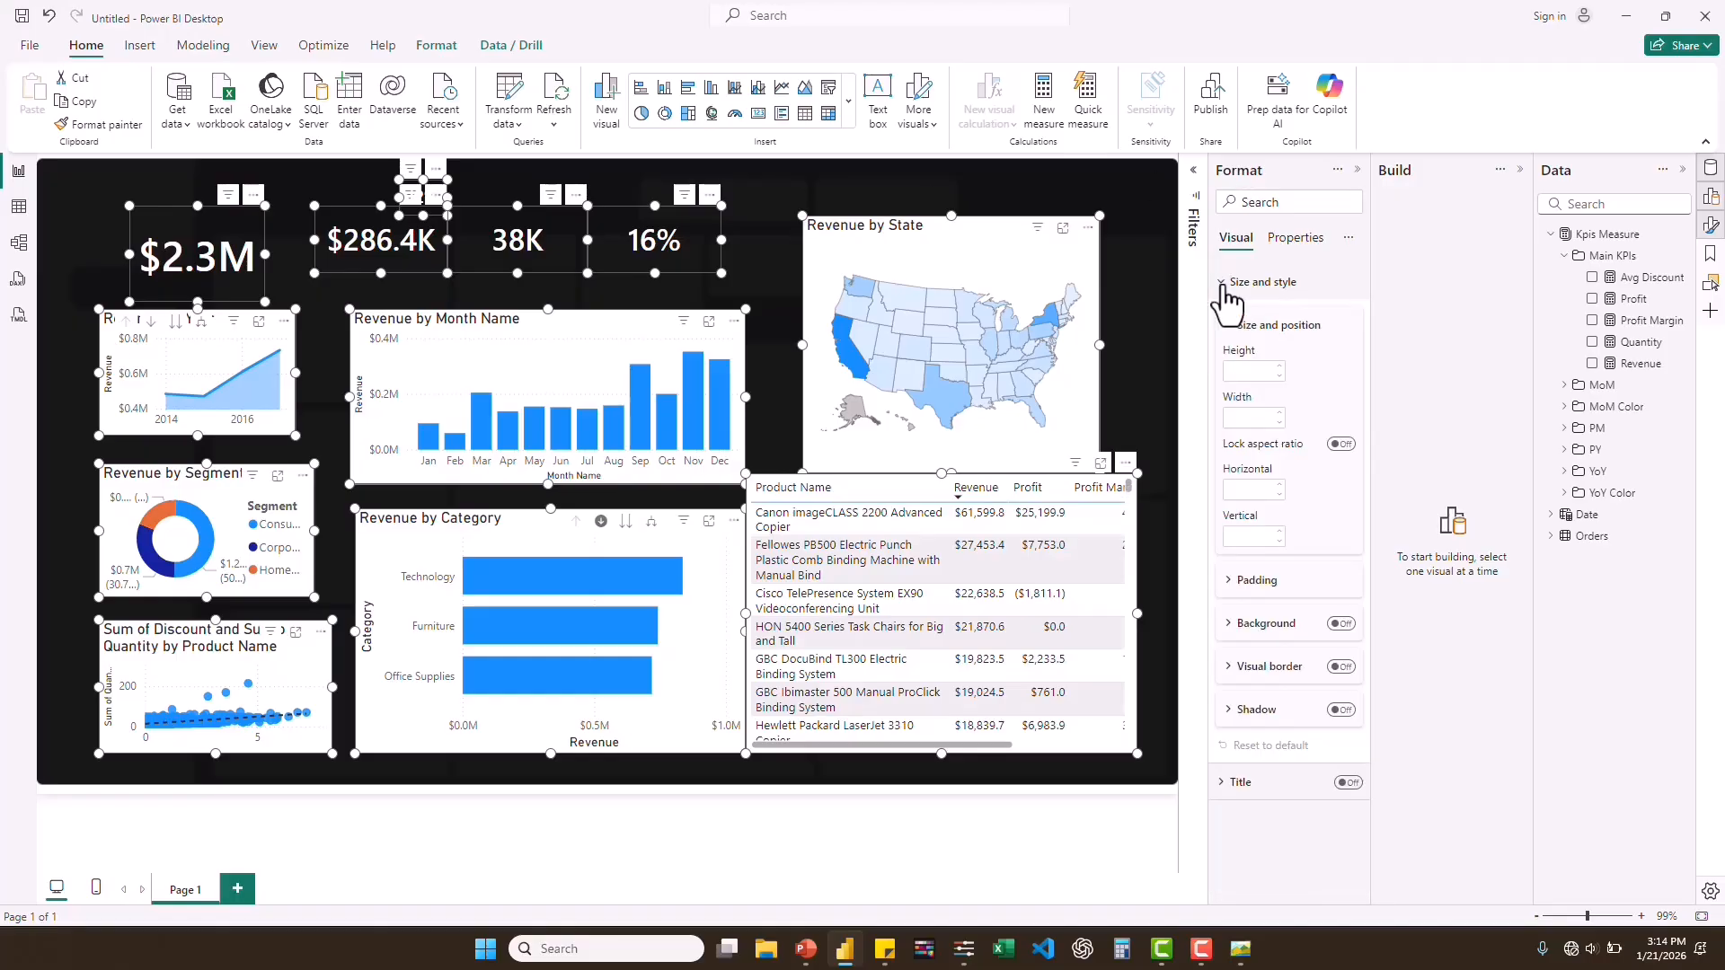
click(1341, 625)
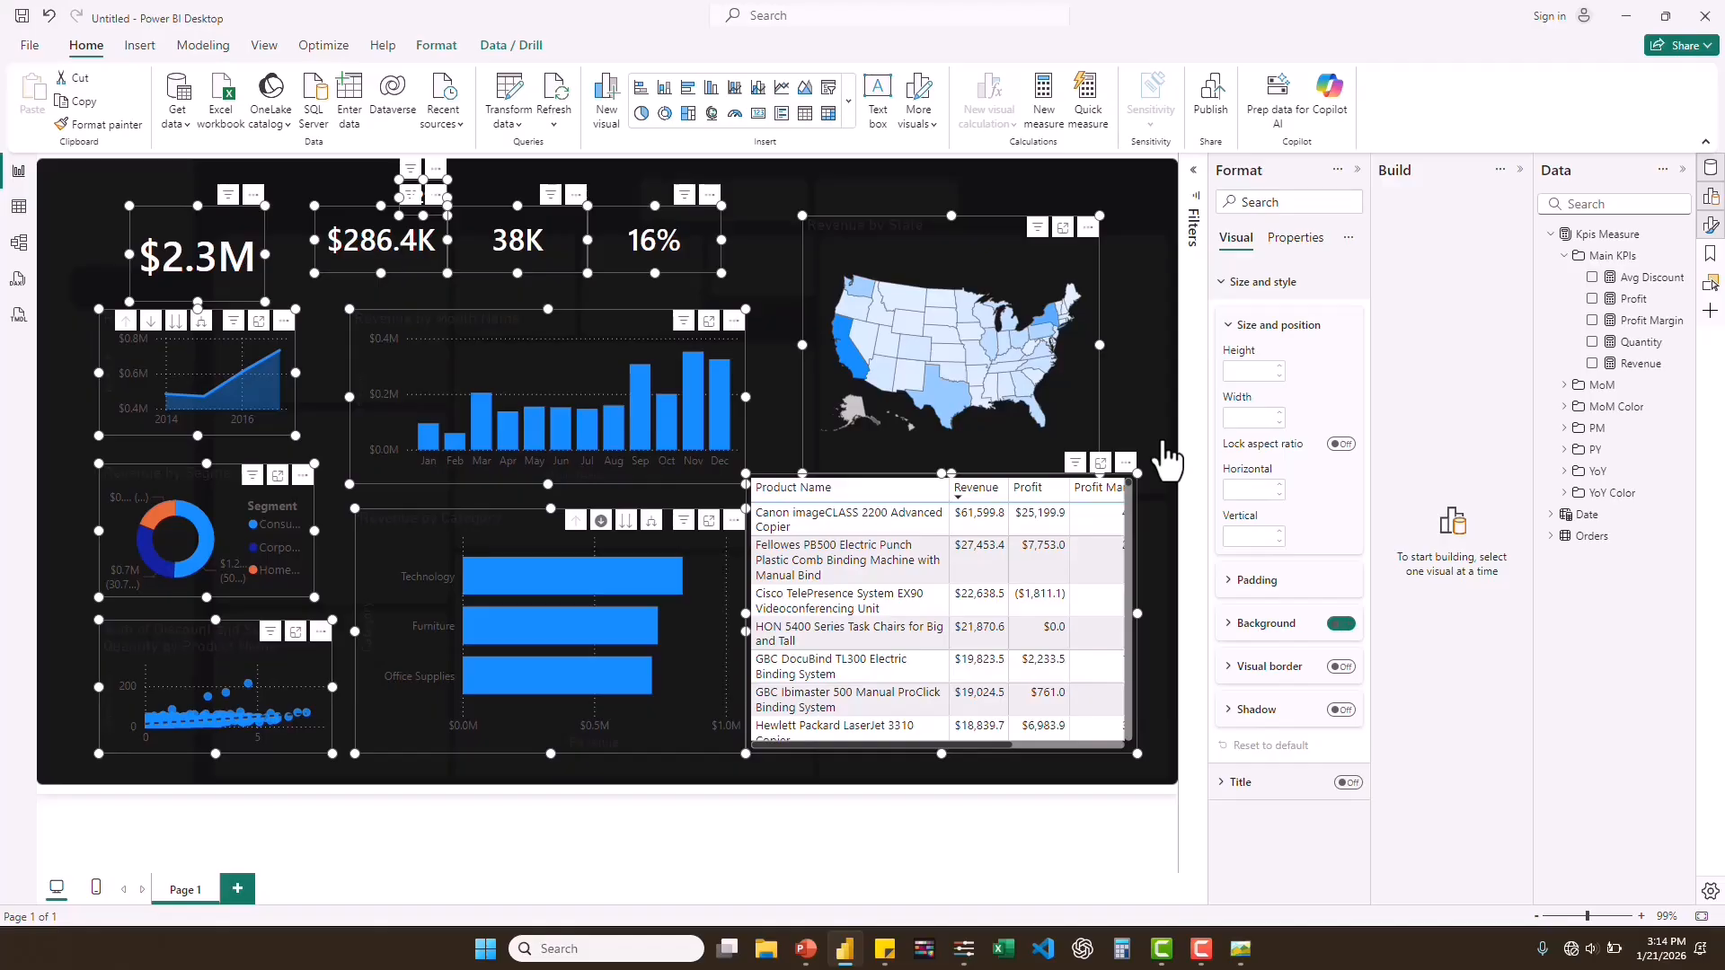
click(1168, 460)
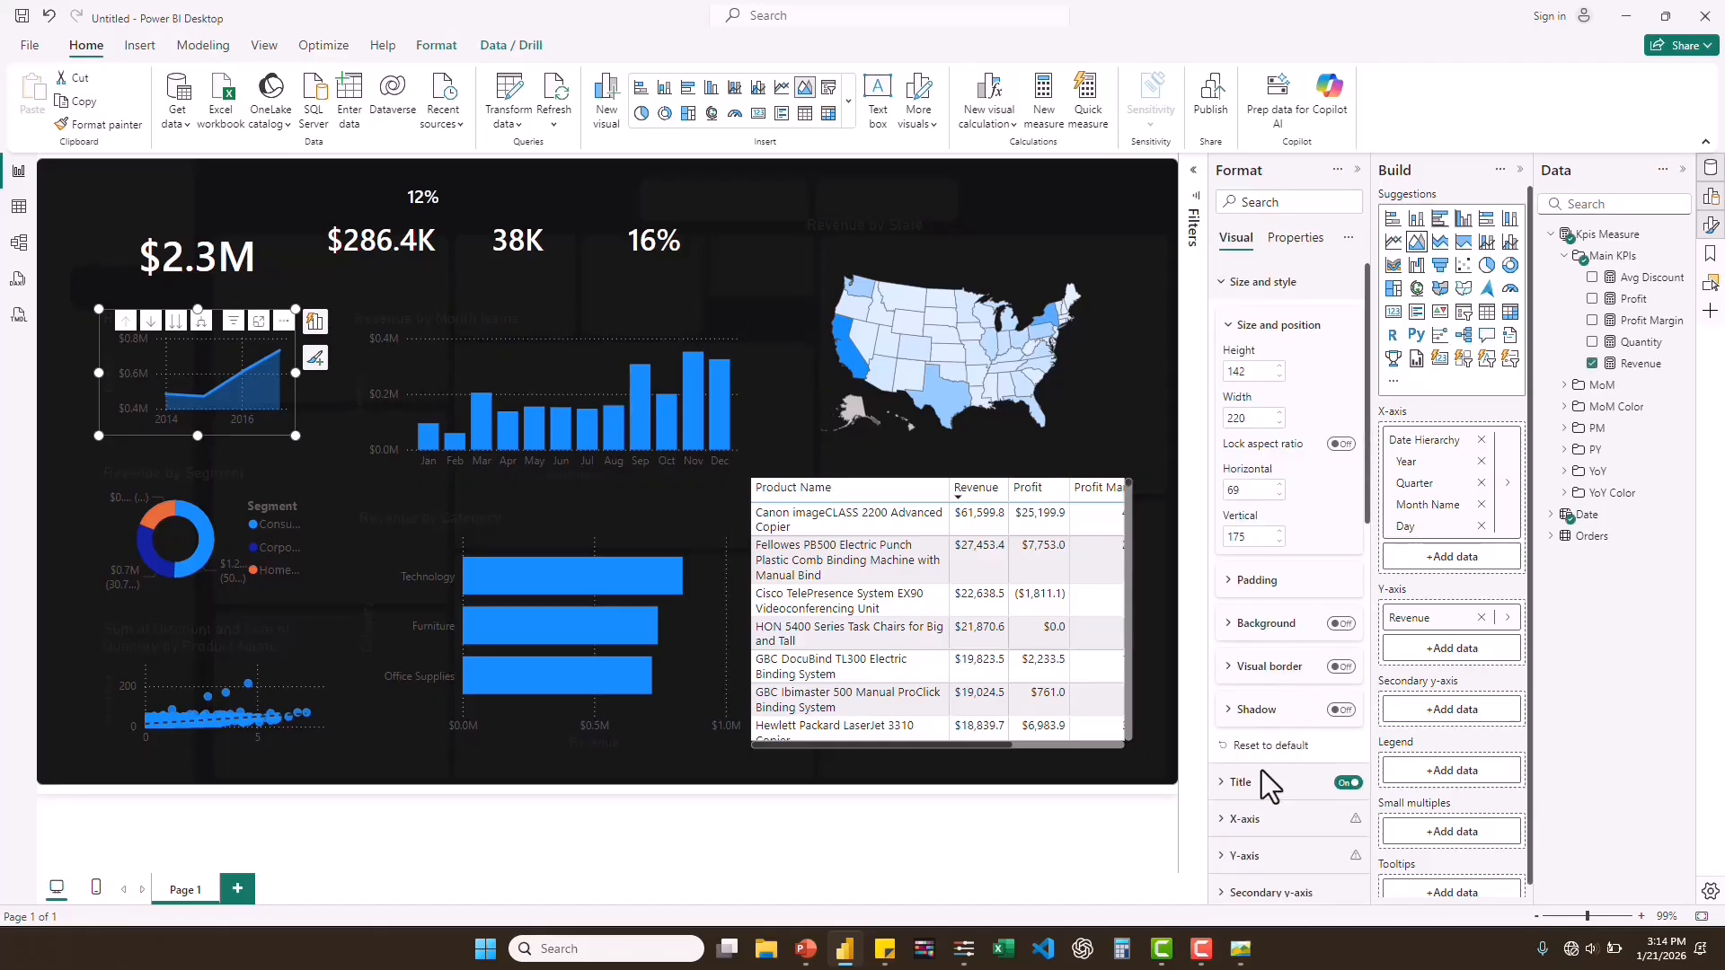
Turn off the title and the X-axis values of the Revenue by Year area chart.
click(1346, 783)
scroll(1294, 647, down, 1)
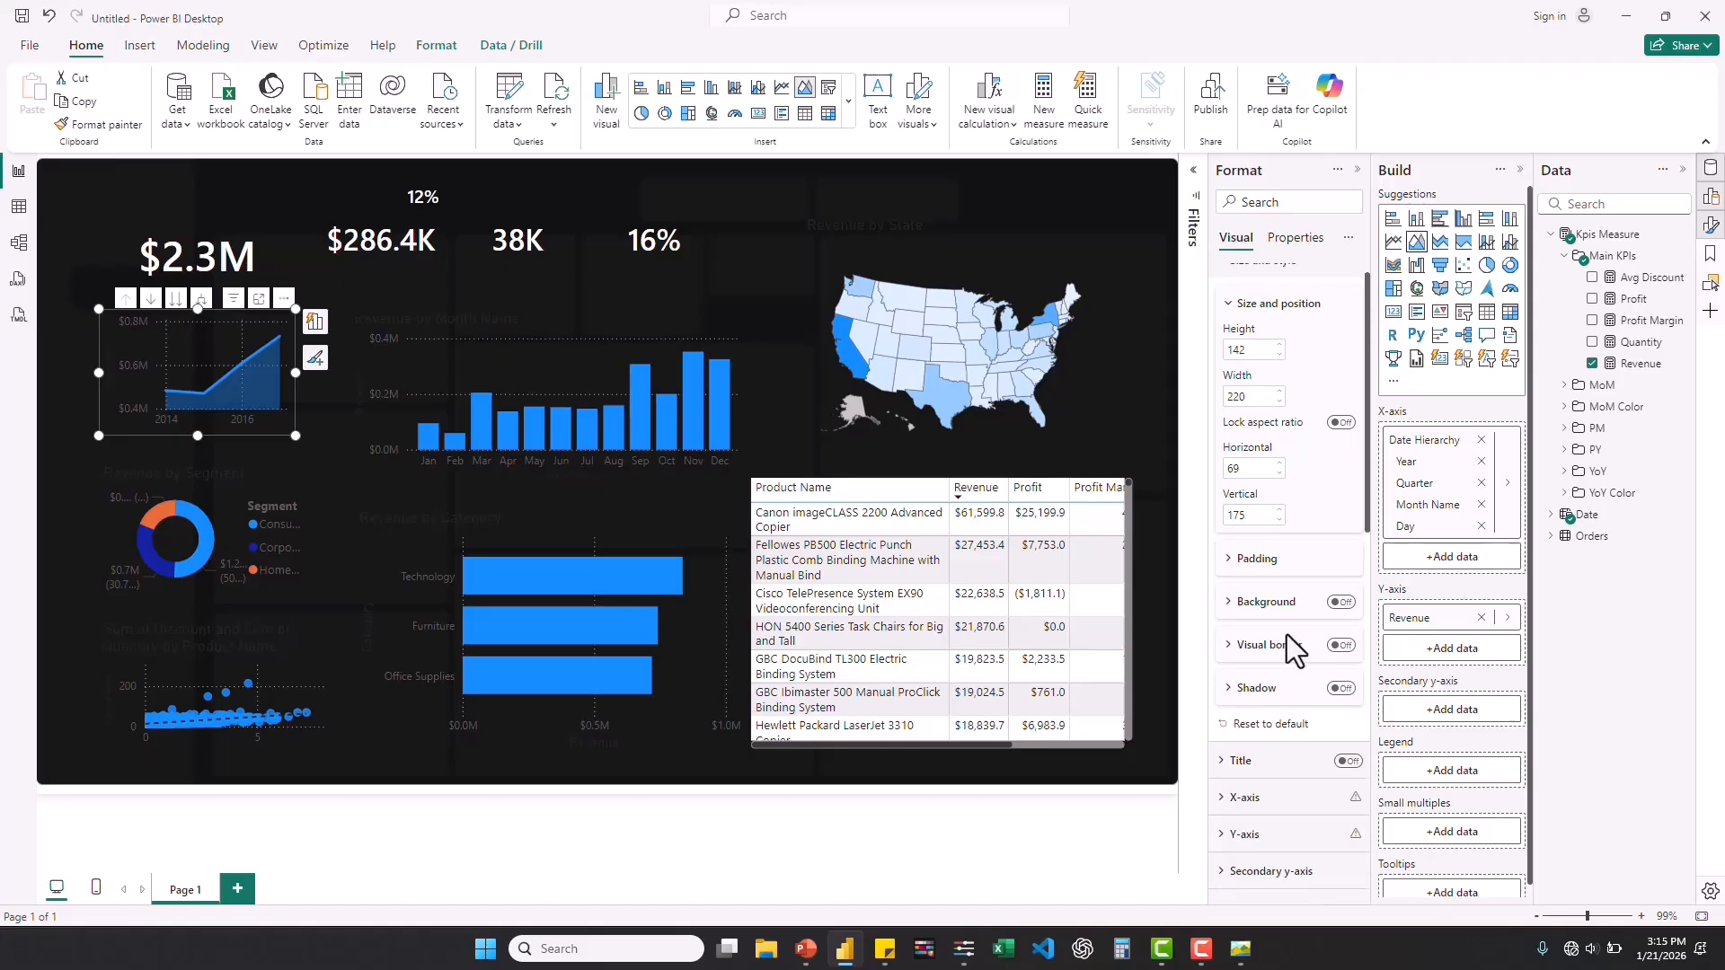
scroll(1294, 647, down, 5)
click(1222, 567)
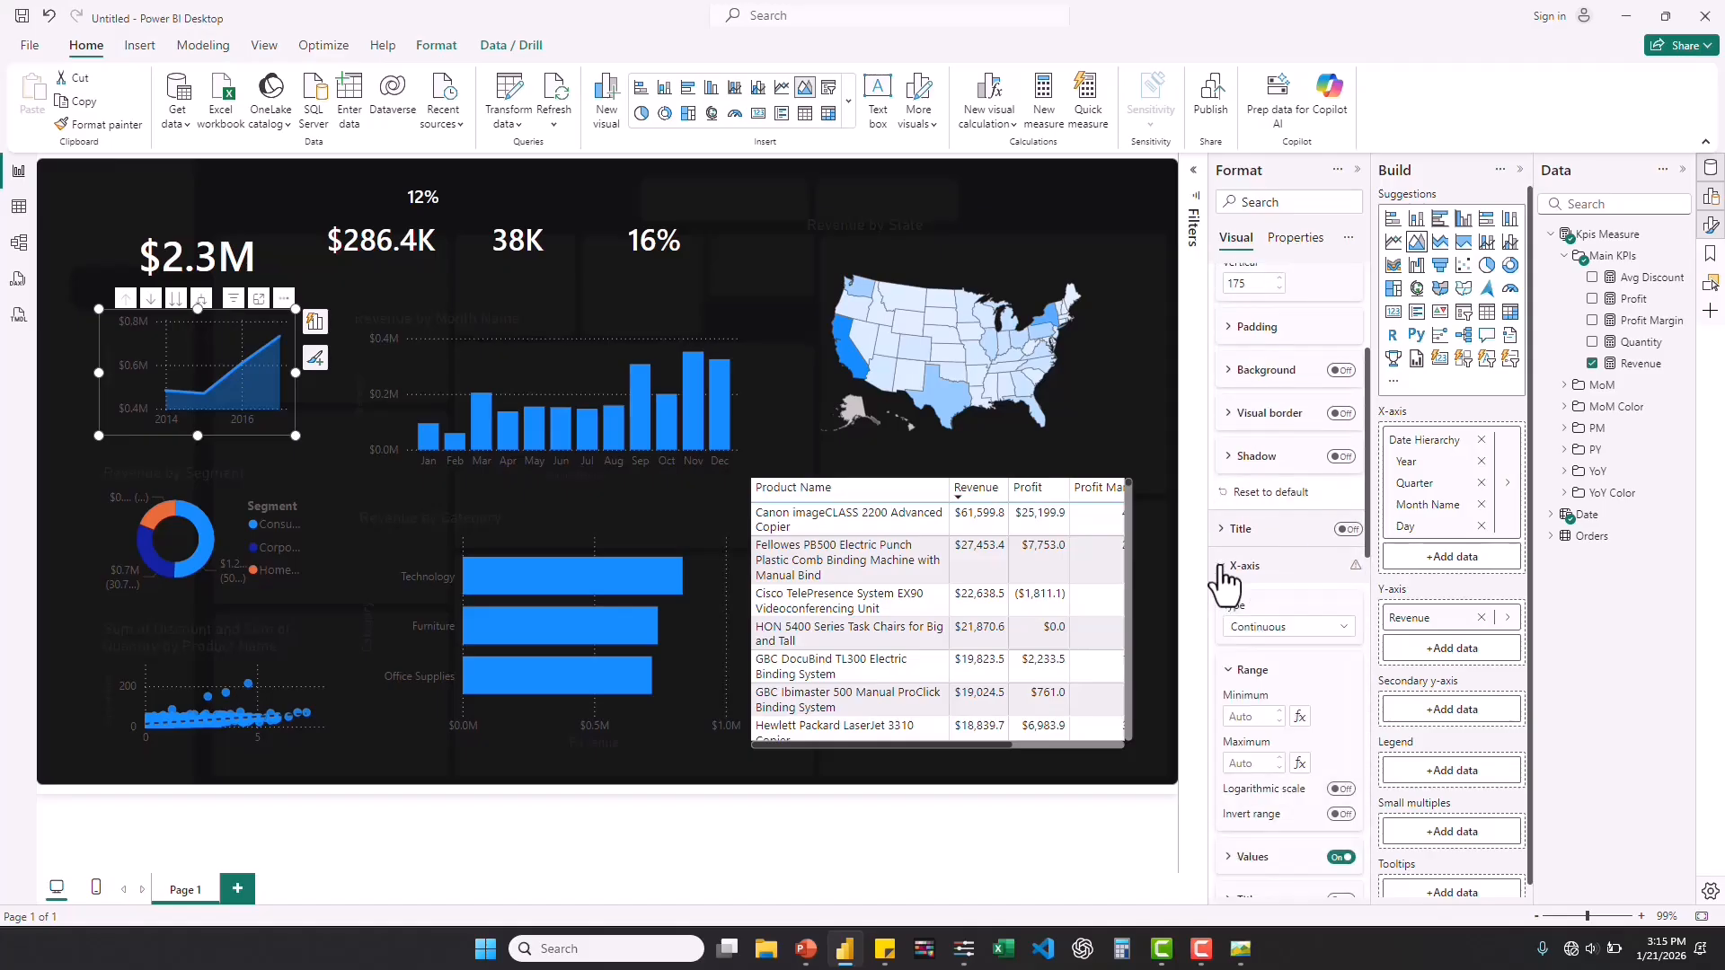
click(1340, 859)
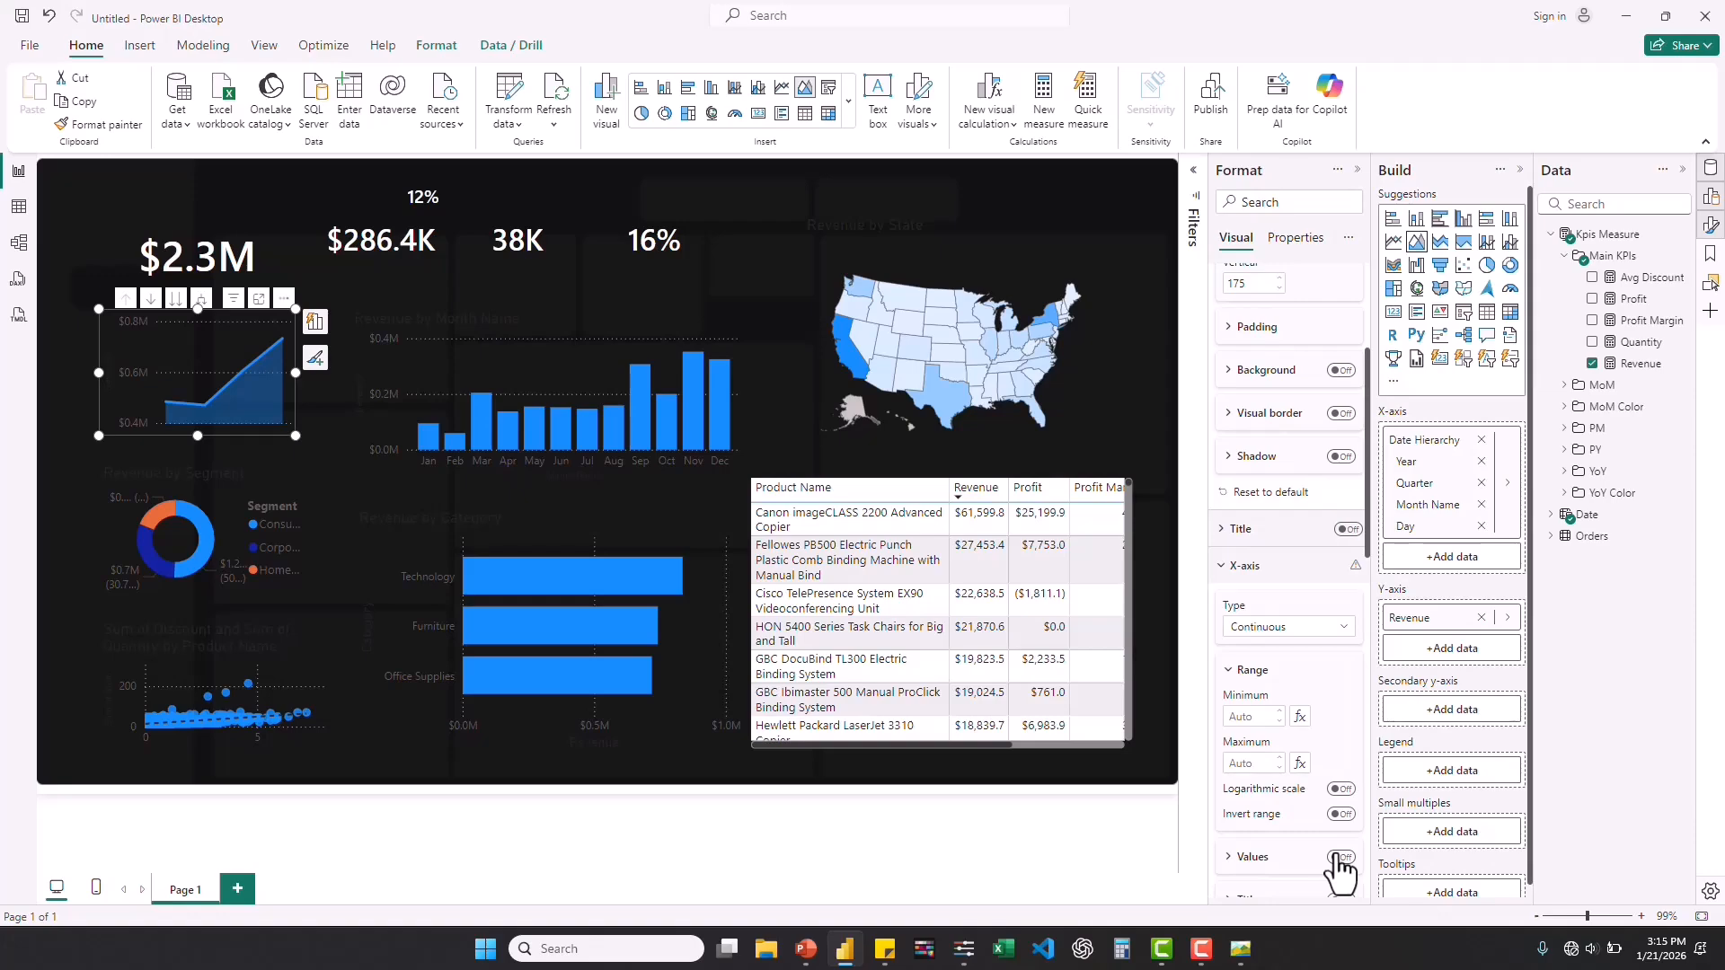
Turn off the Y-axis values and Y-axis title of the yearly revenue area chart.
scroll(1341, 854, down, 3)
scroll(1341, 858, down, 4)
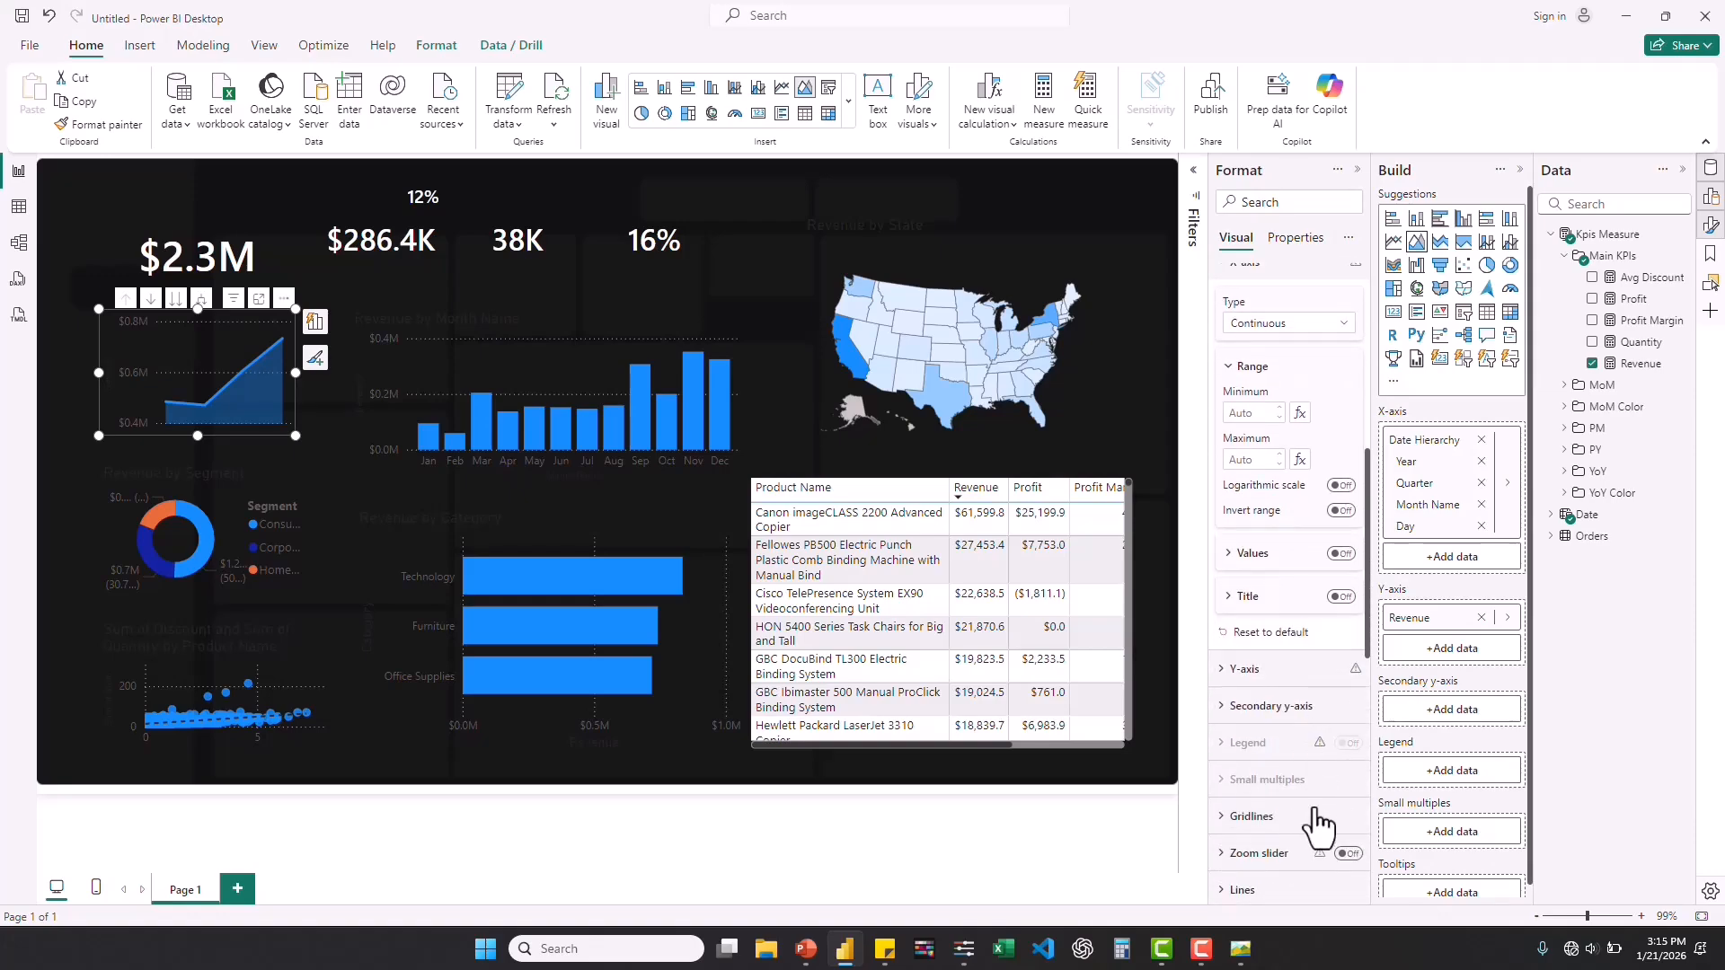
click(1223, 674)
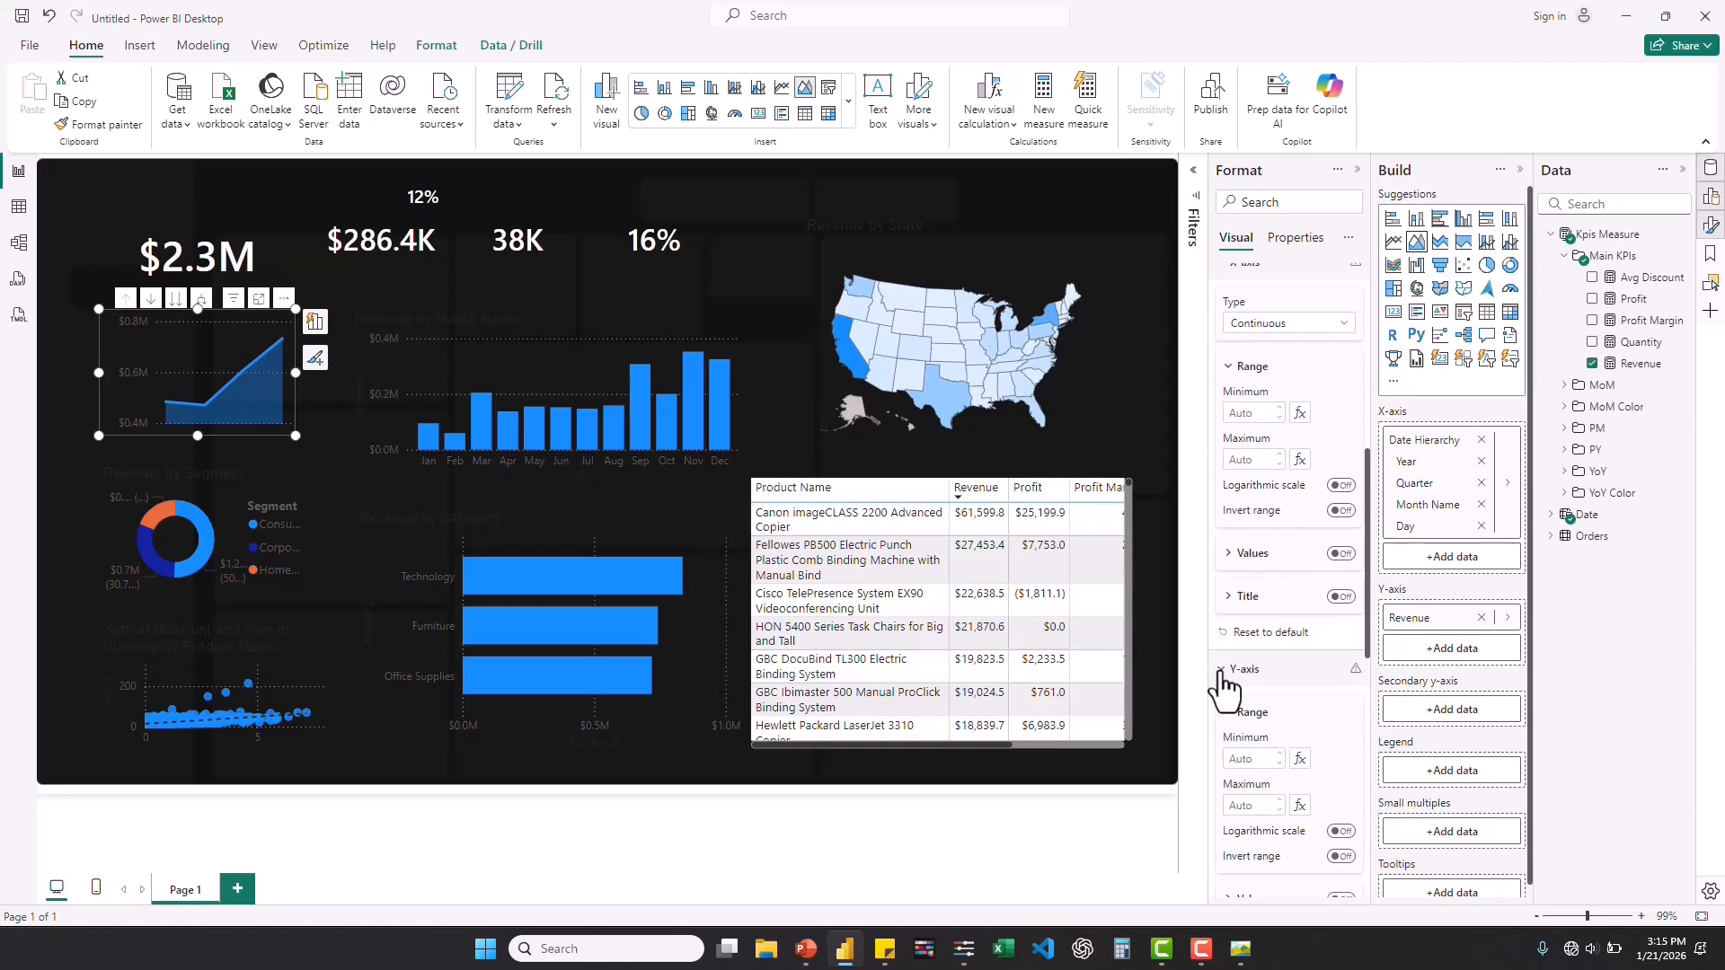
scroll(1337, 813, down, 3)
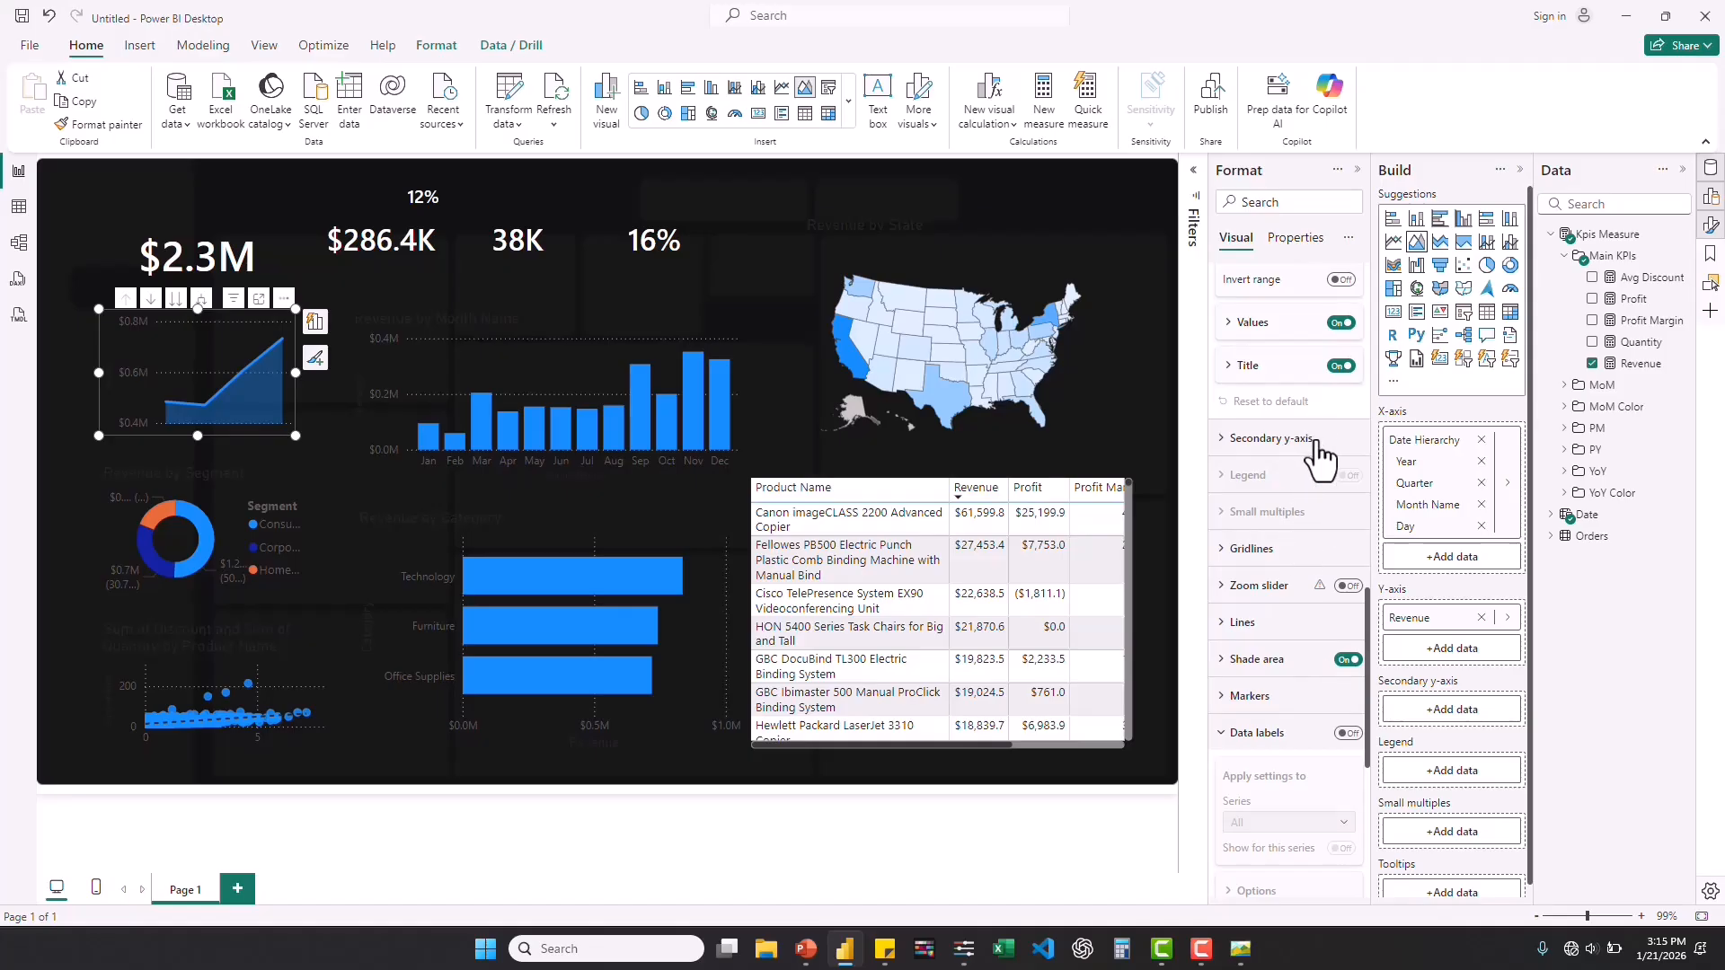
scroll(1316, 457, up, 2)
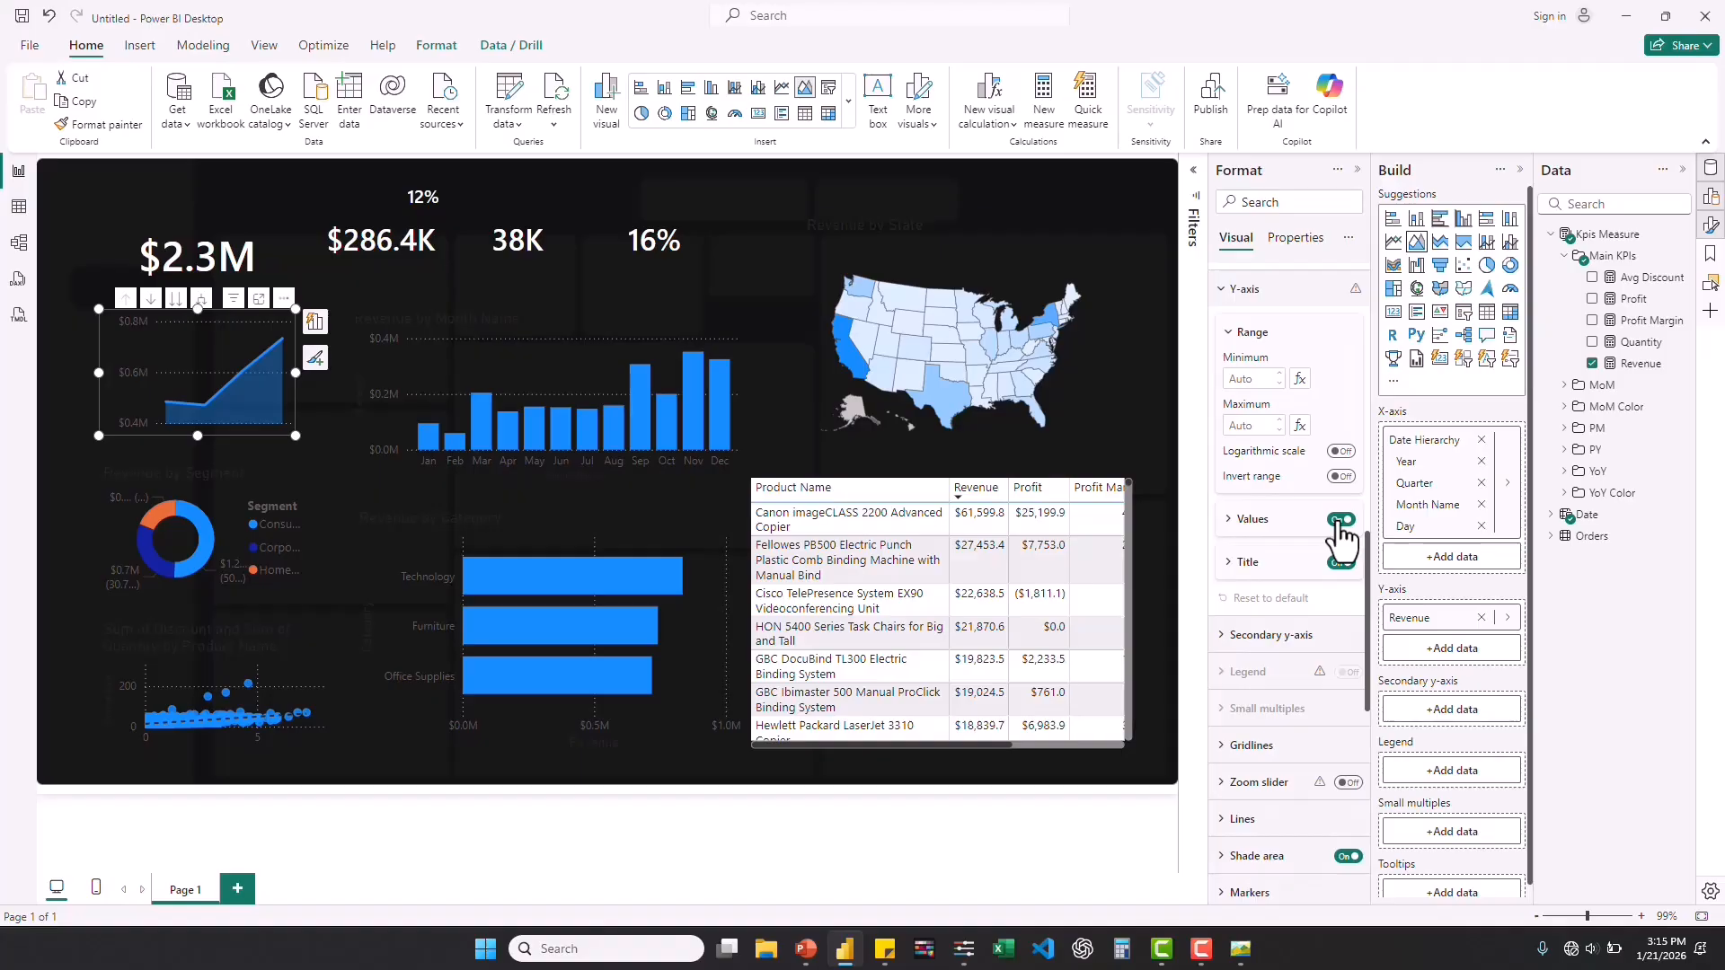
click(1339, 520)
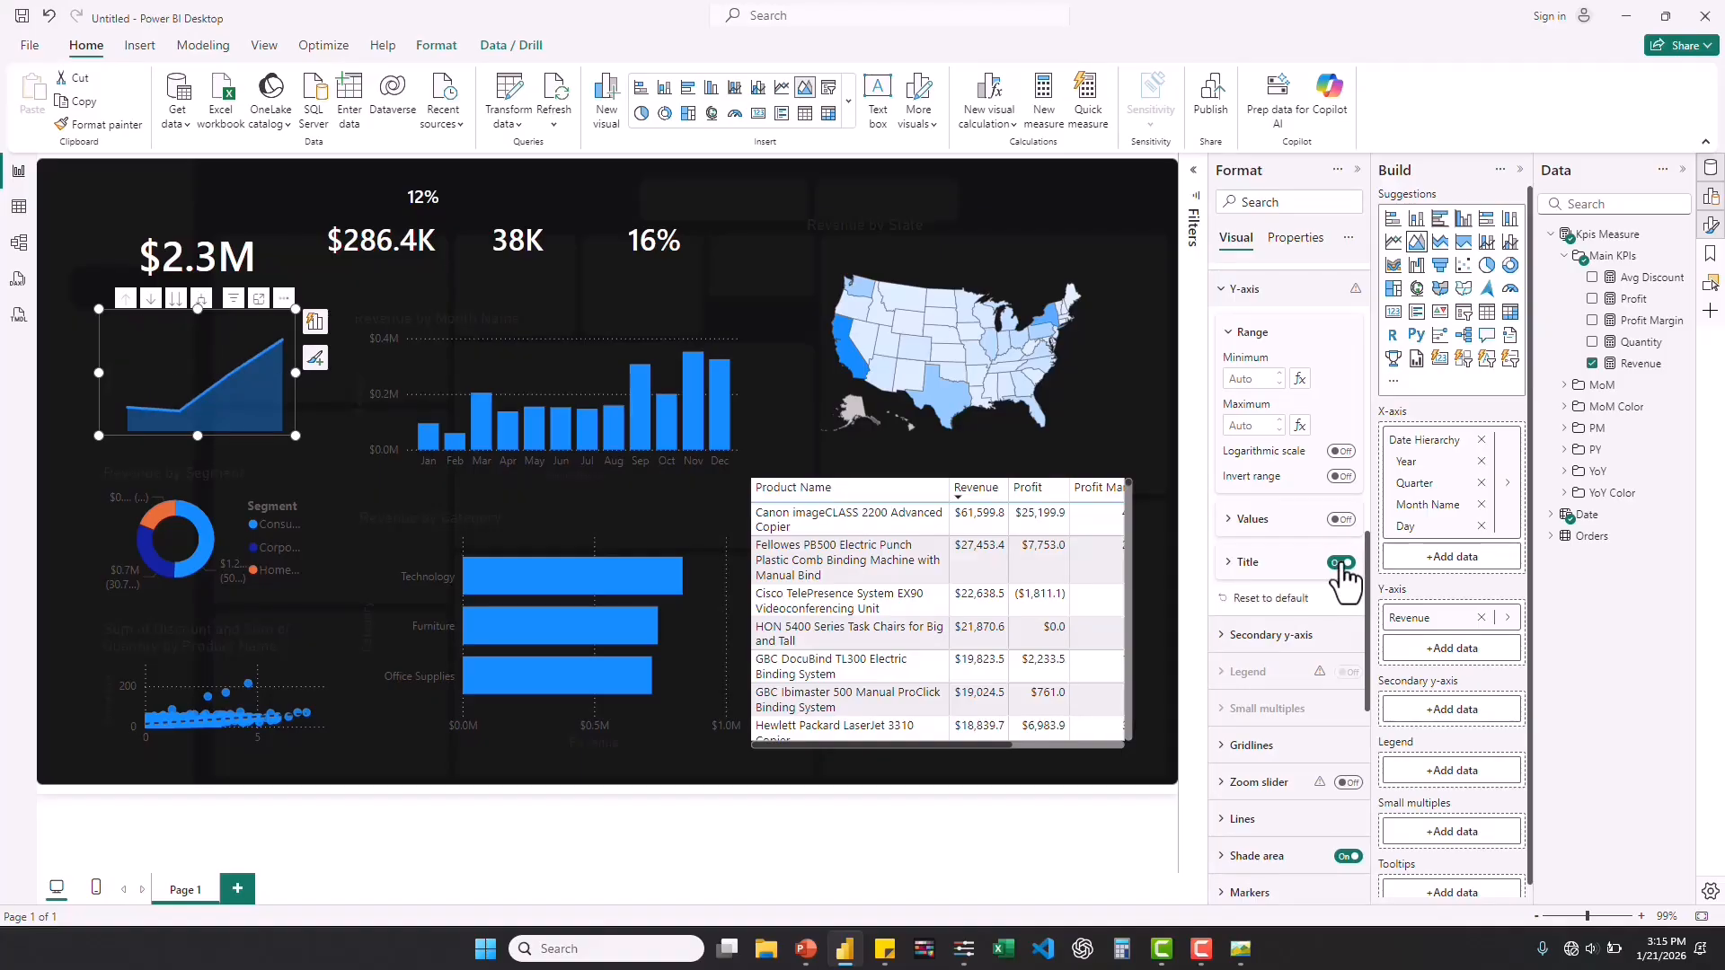
click(1341, 563)
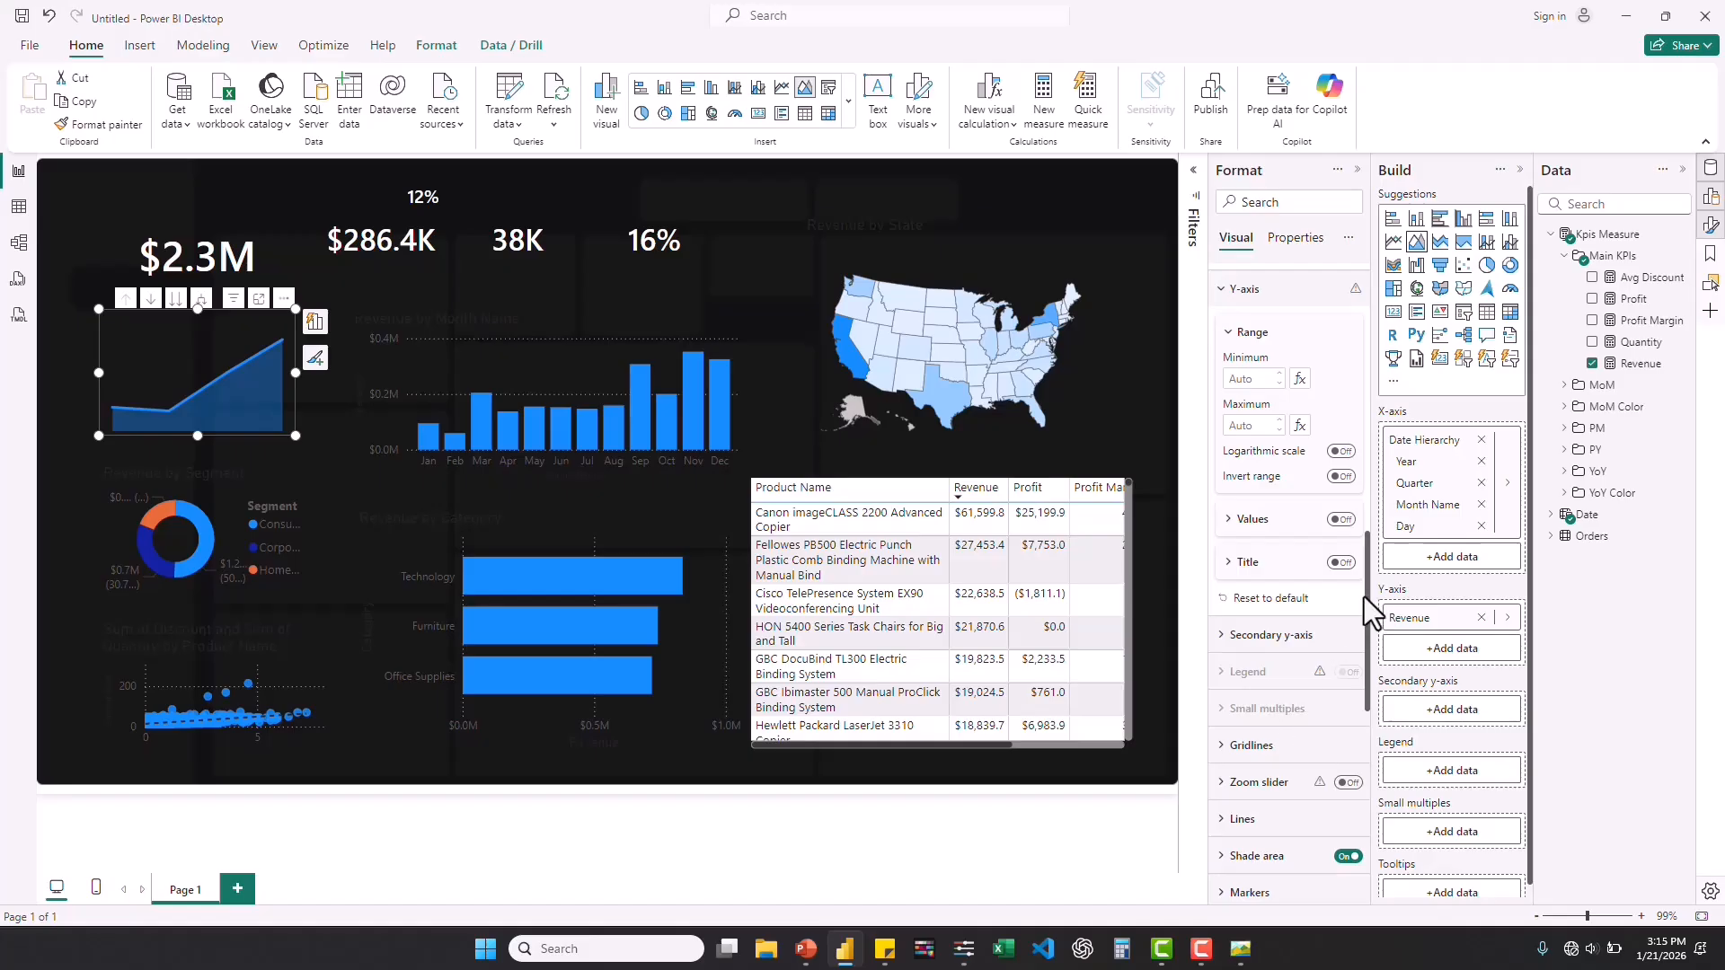
Set the yearly revenue chart's line width to 2 px and its interpolation type to Smooth.
drag(1366, 588, 1367, 667)
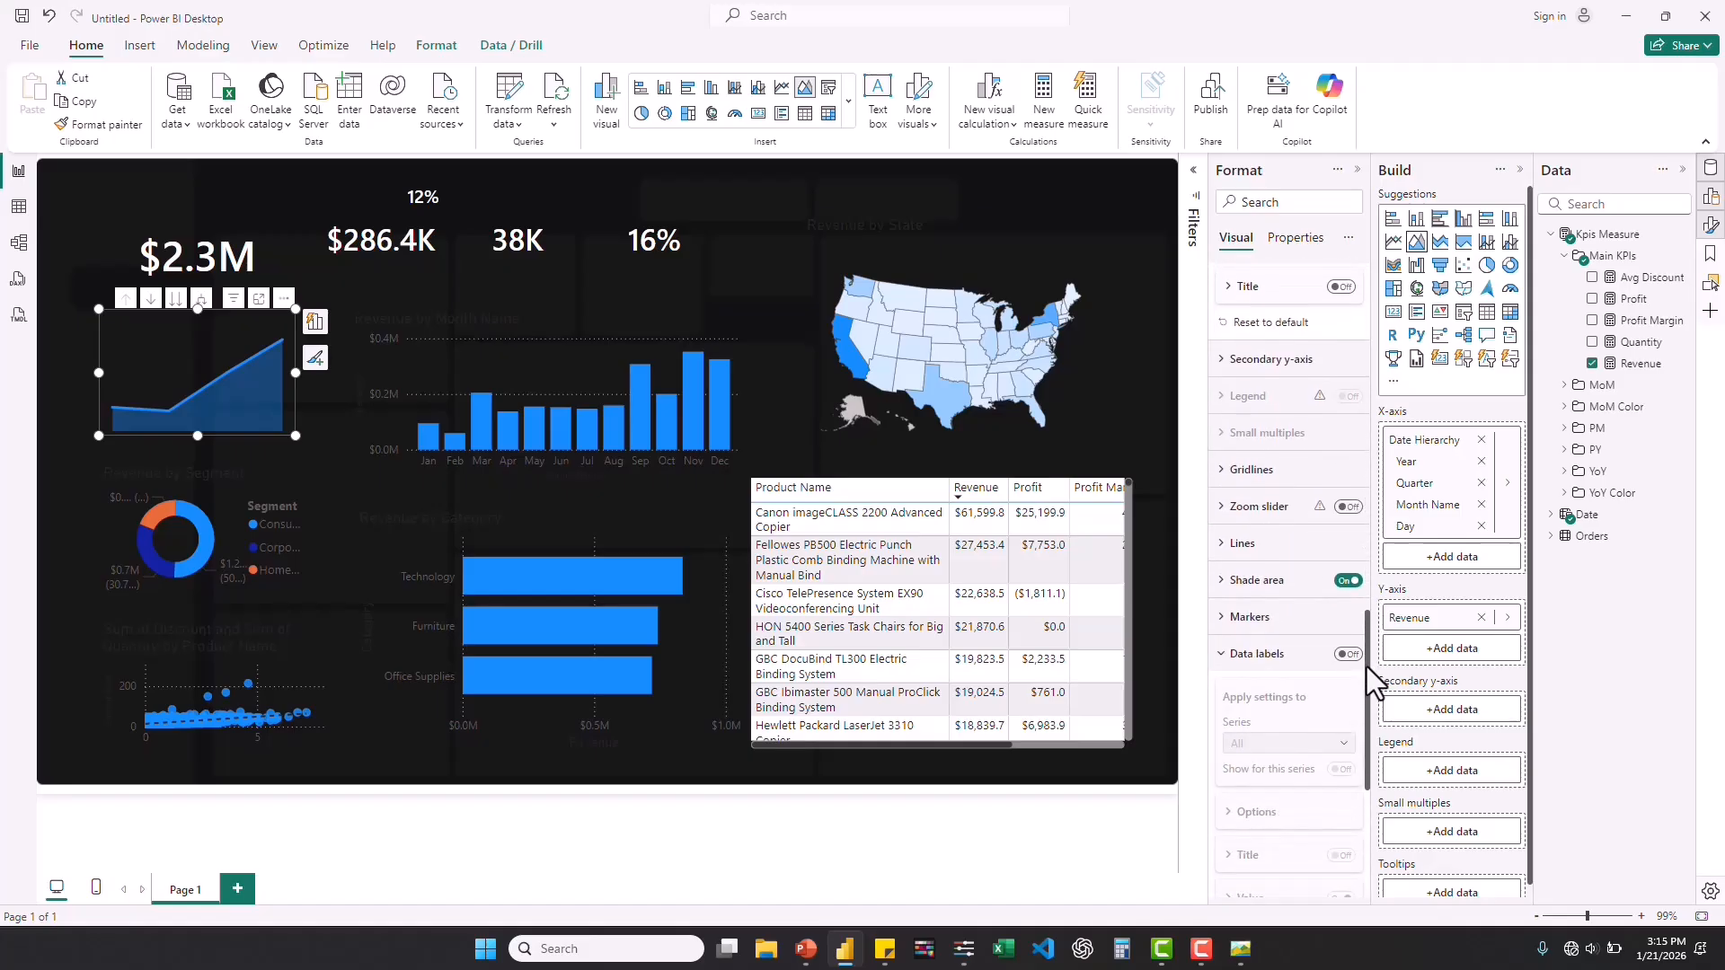
click(1224, 546)
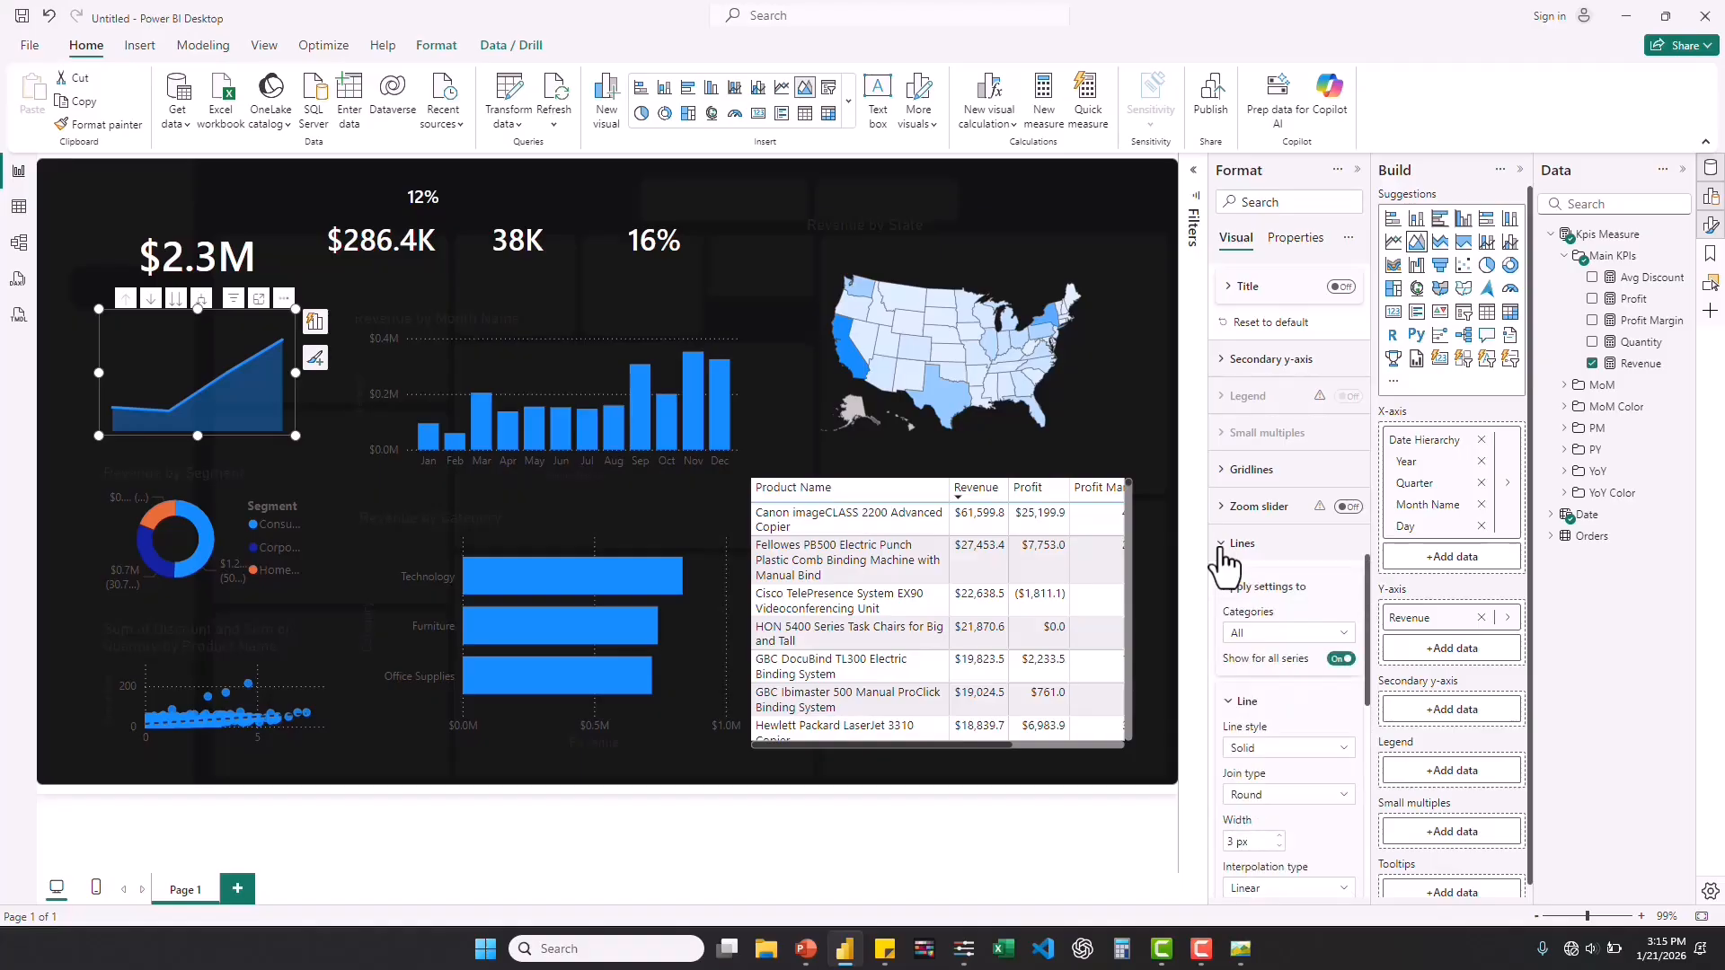
scroll(1275, 735, down, 3)
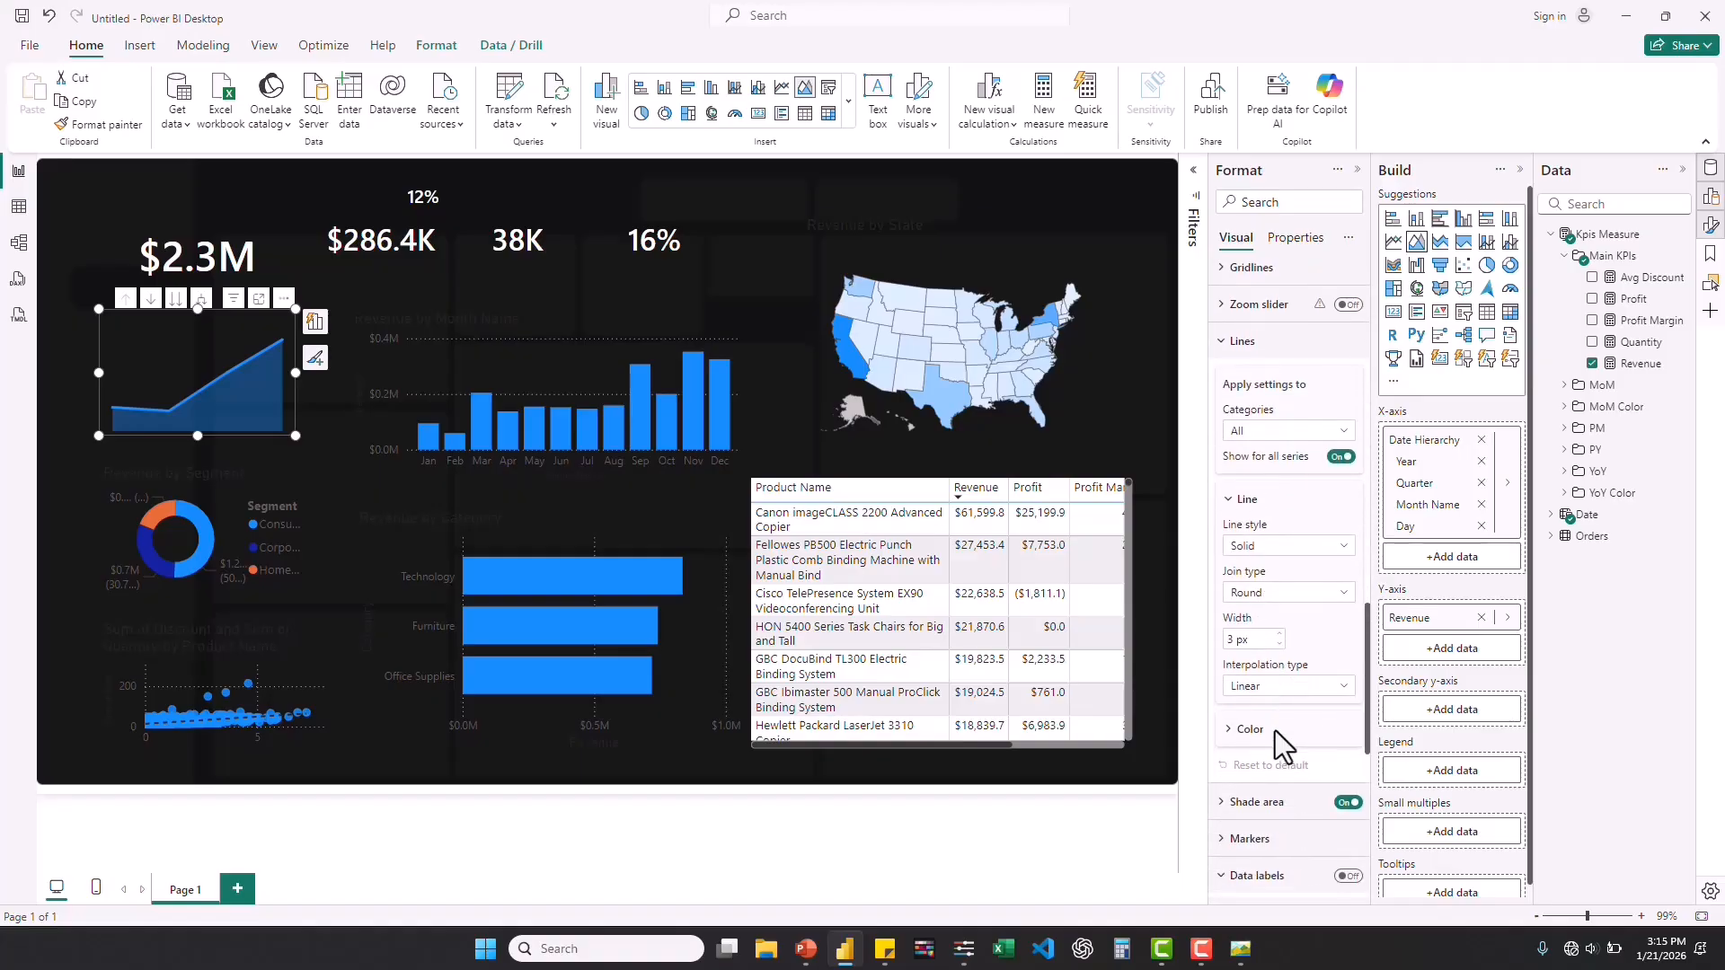
click(1281, 645)
click(1345, 687)
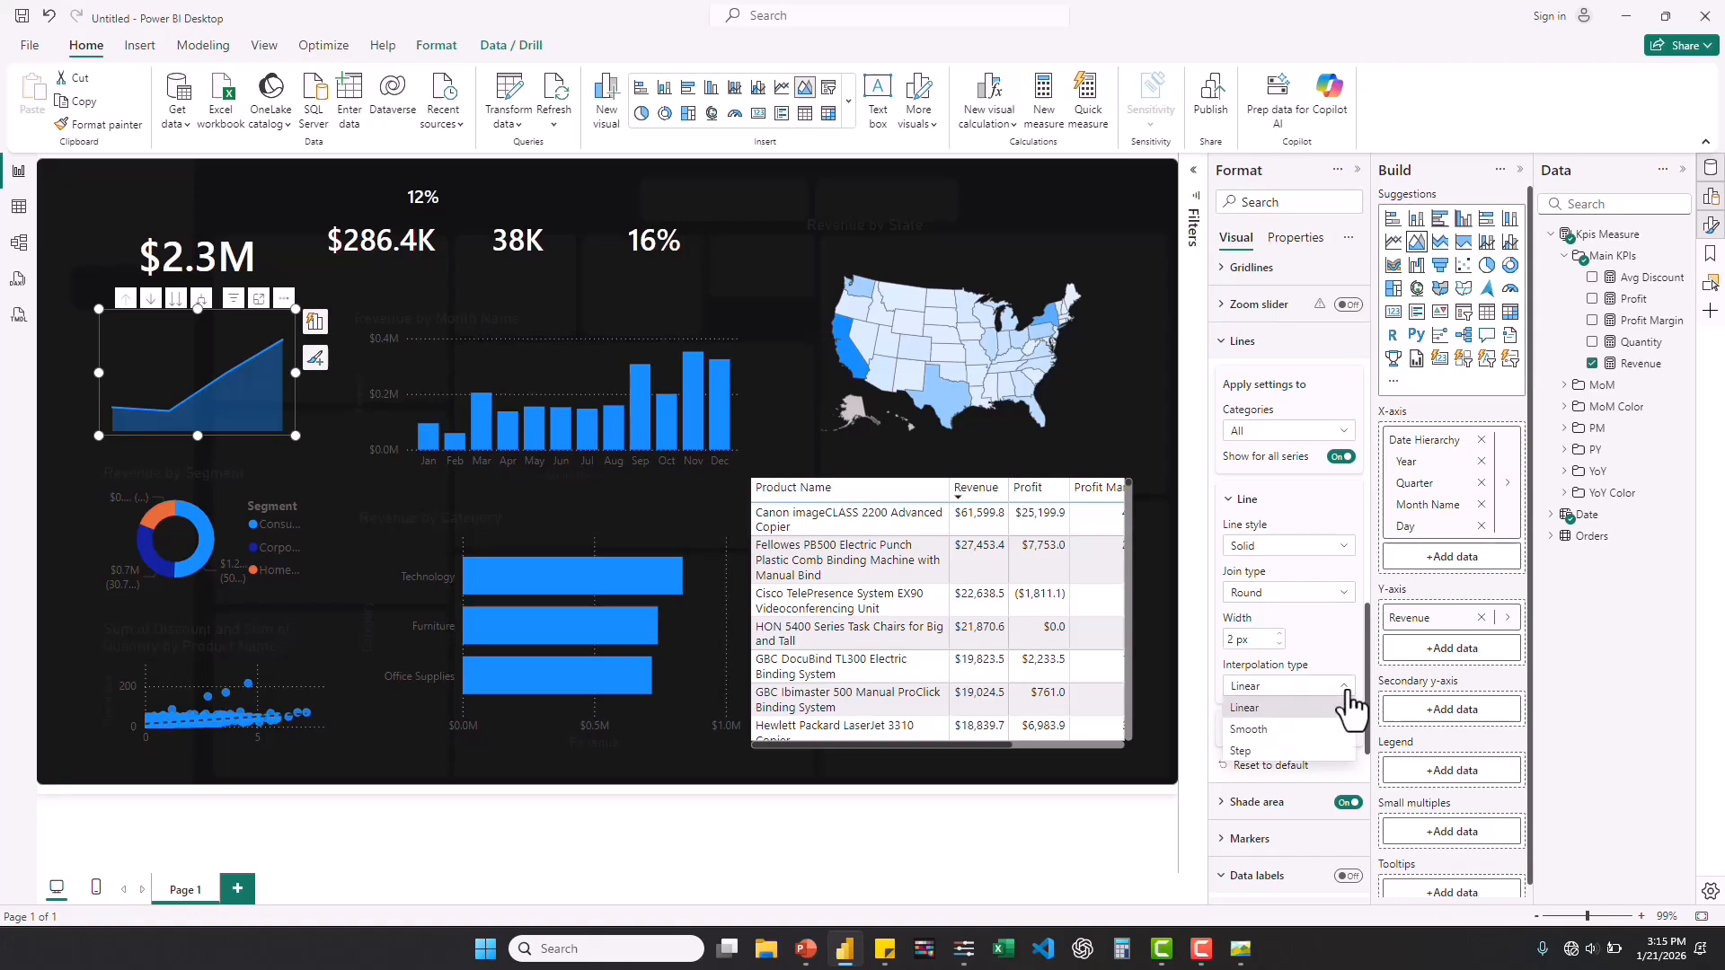
click(1260, 734)
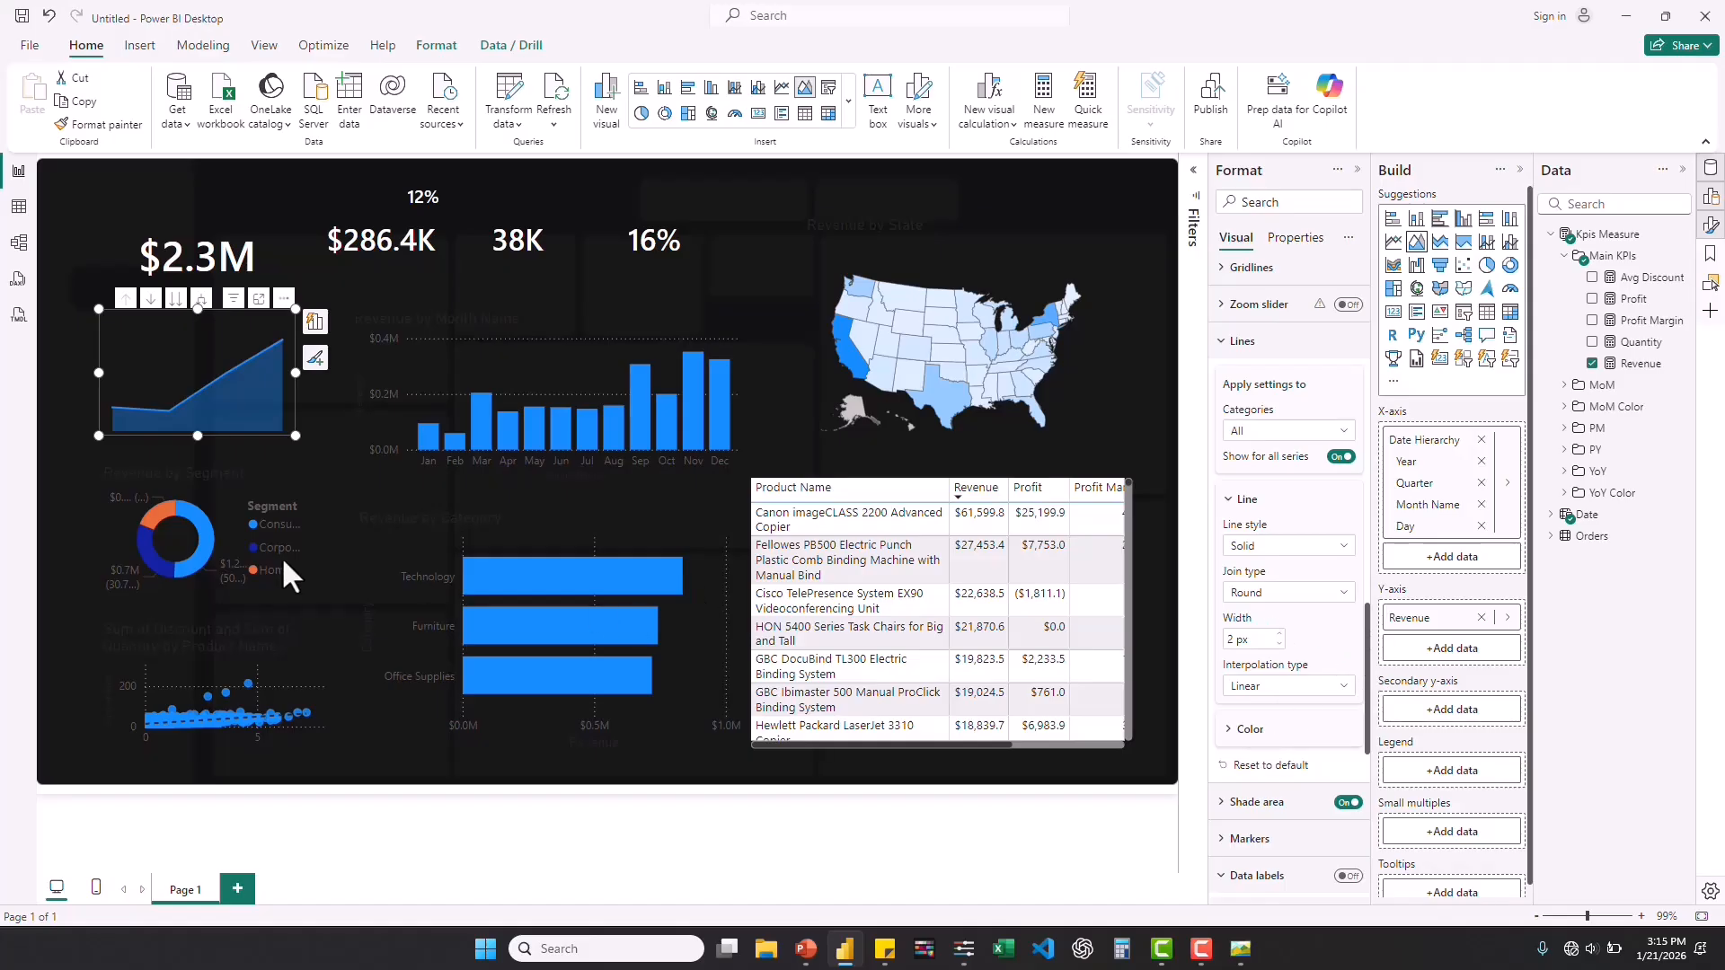
Set the Revenue by Segment donut chart's detail label contents to Percent of total.
click(212, 481)
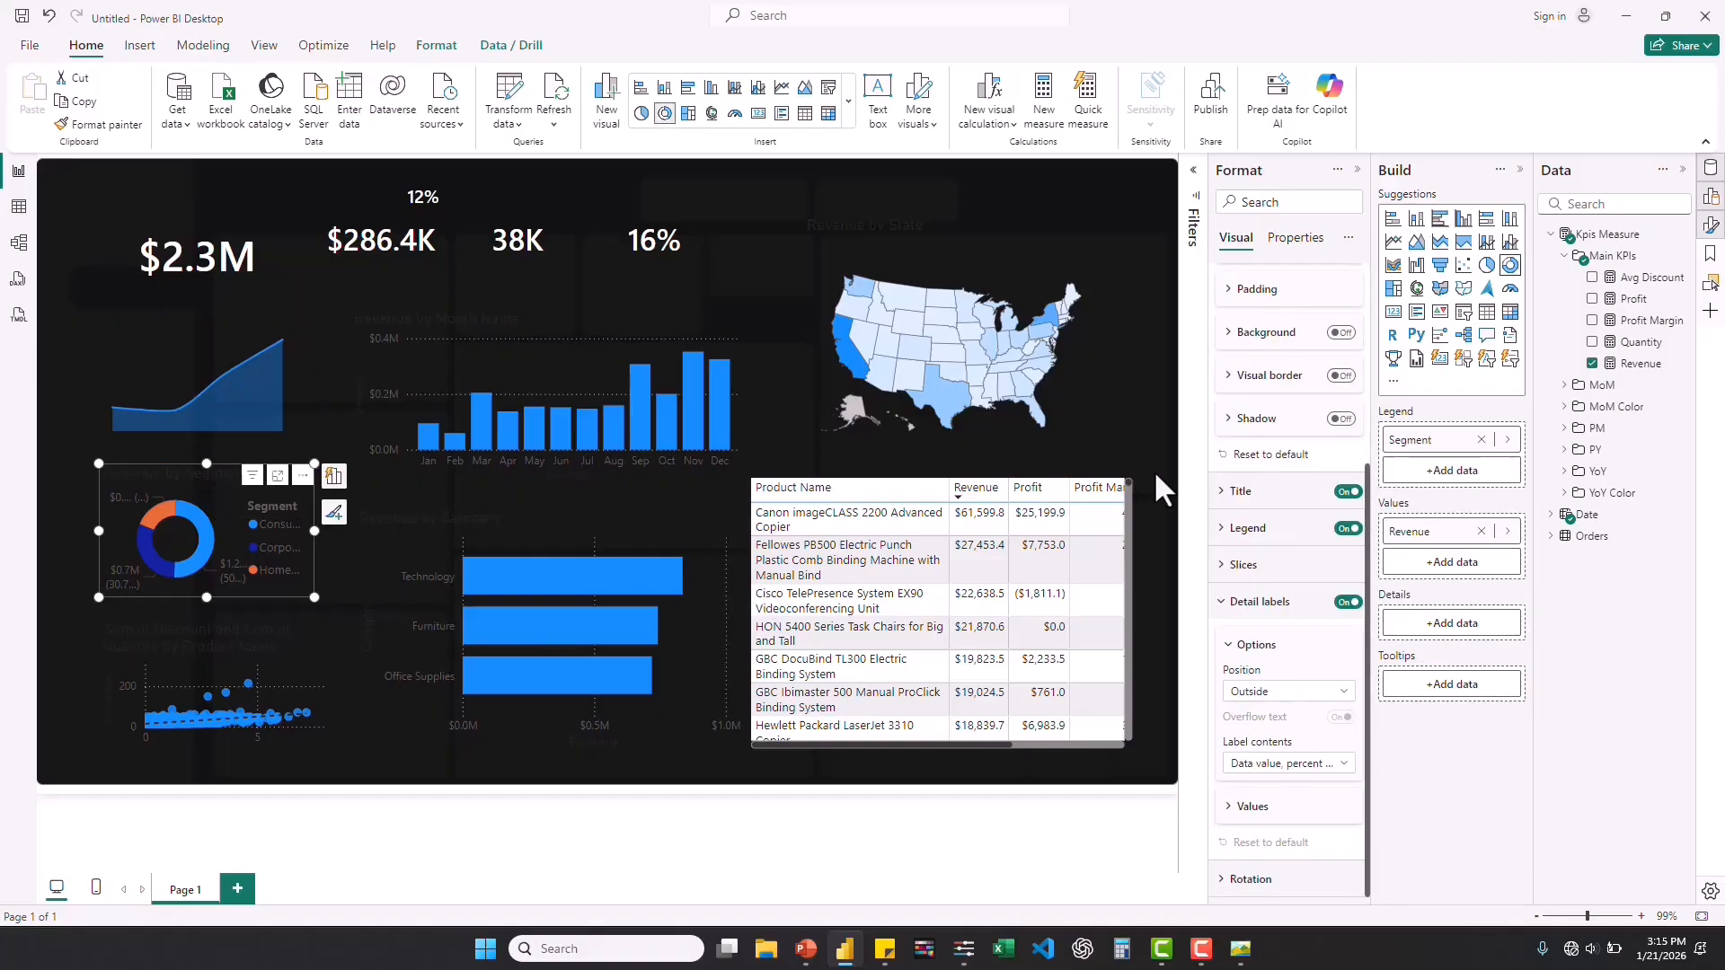
click(1311, 766)
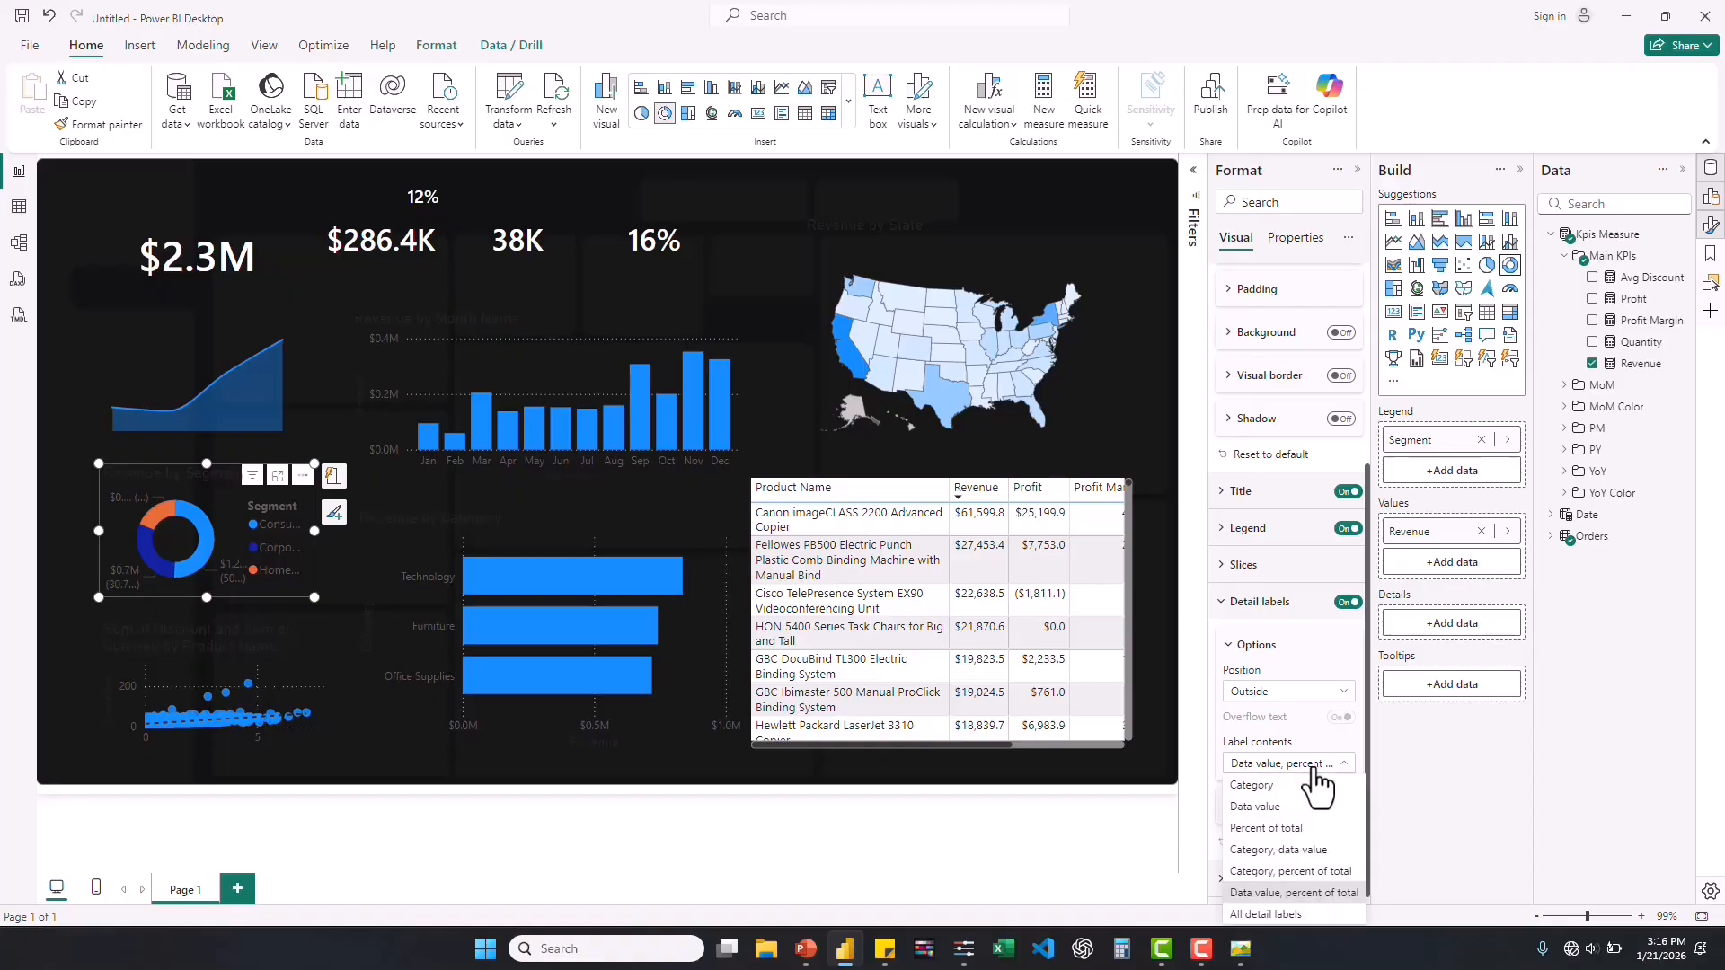
click(1258, 828)
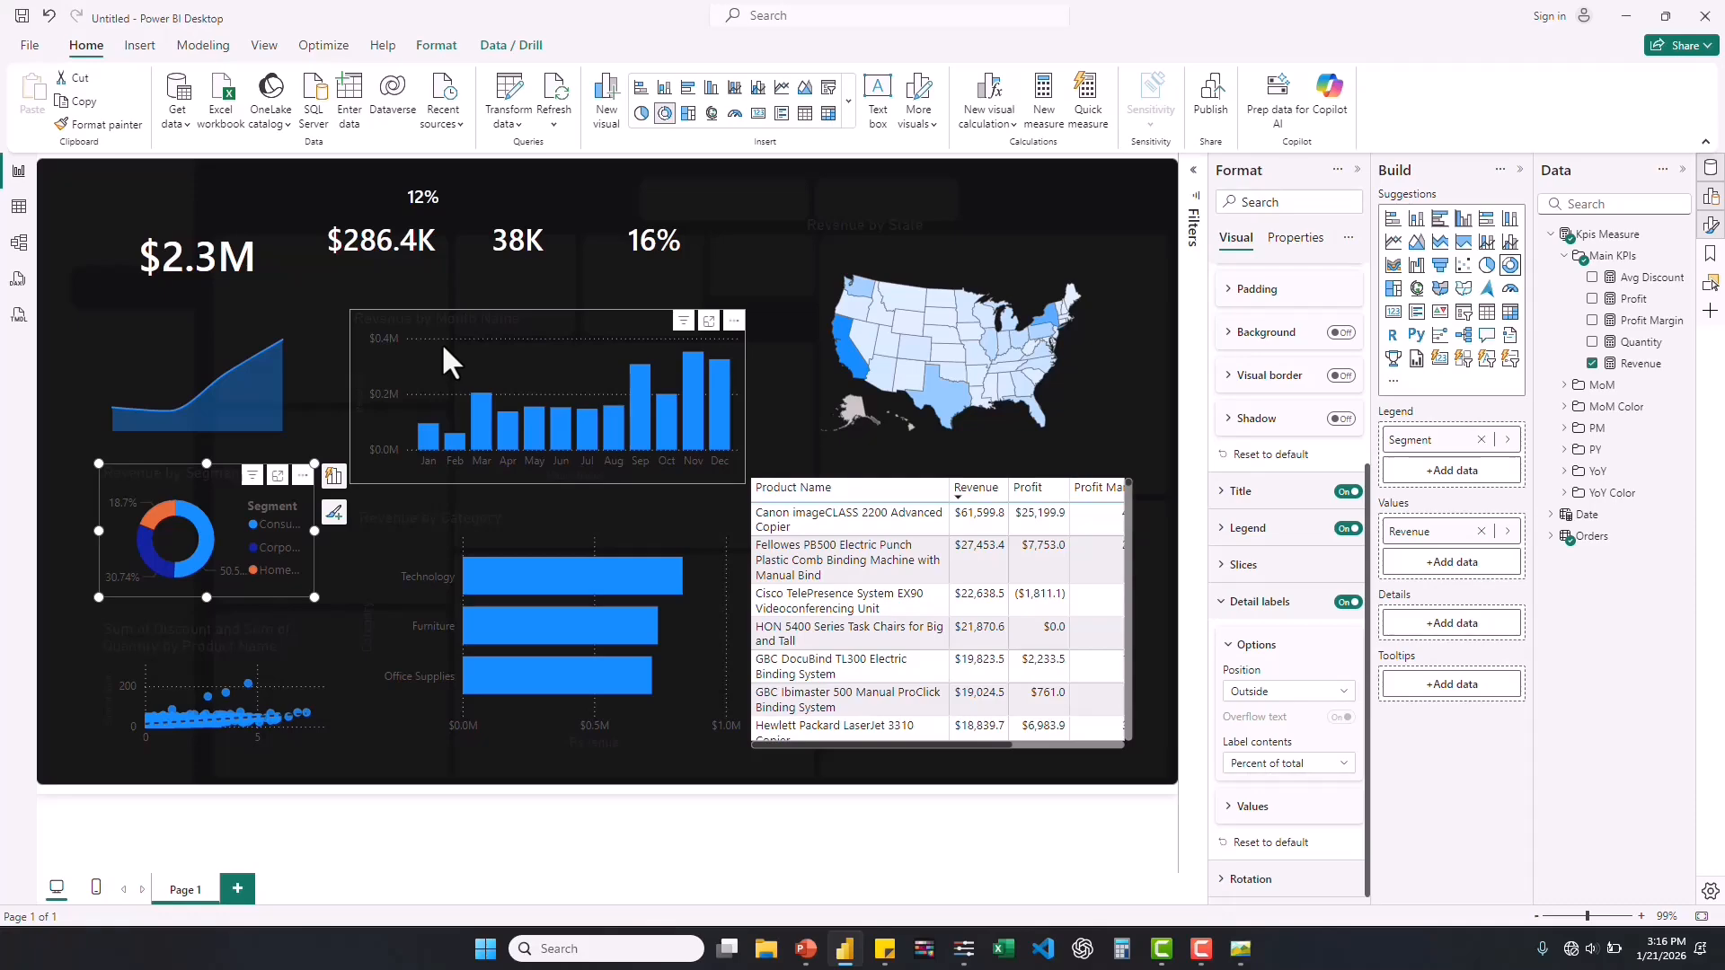
Set the title text of the segment, month, state, category and discount-quantity charts to white with font size 12.
ctrl+click(844, 246)
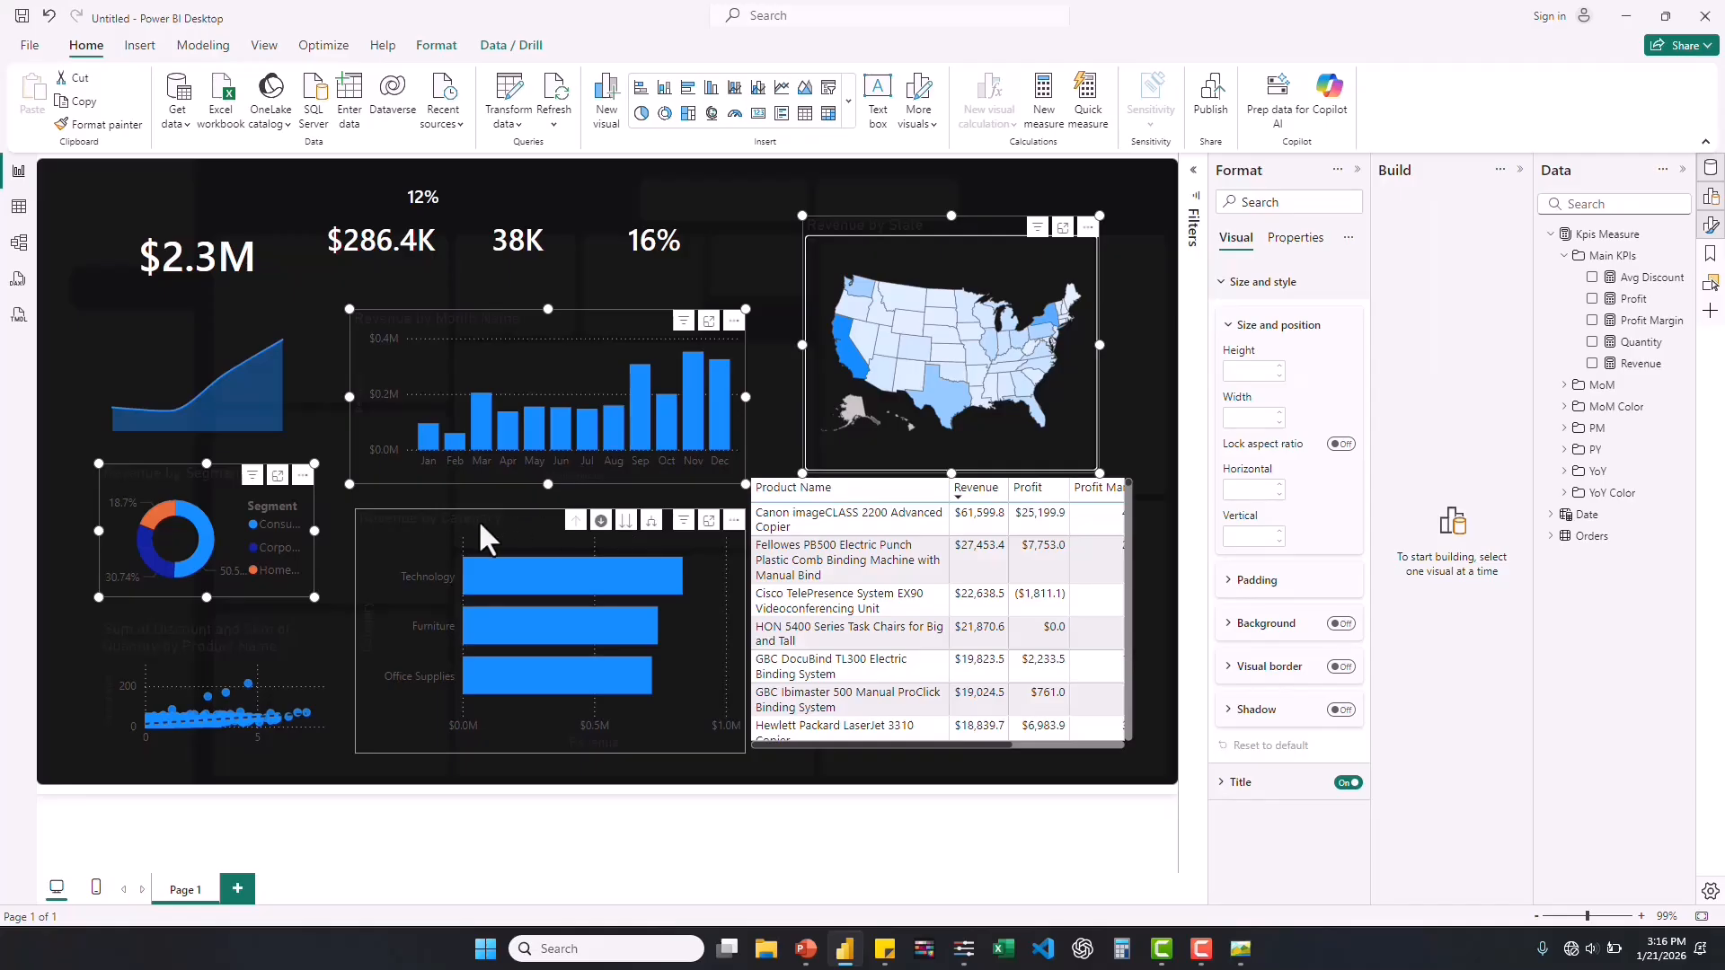
ctrl+click(390, 538)
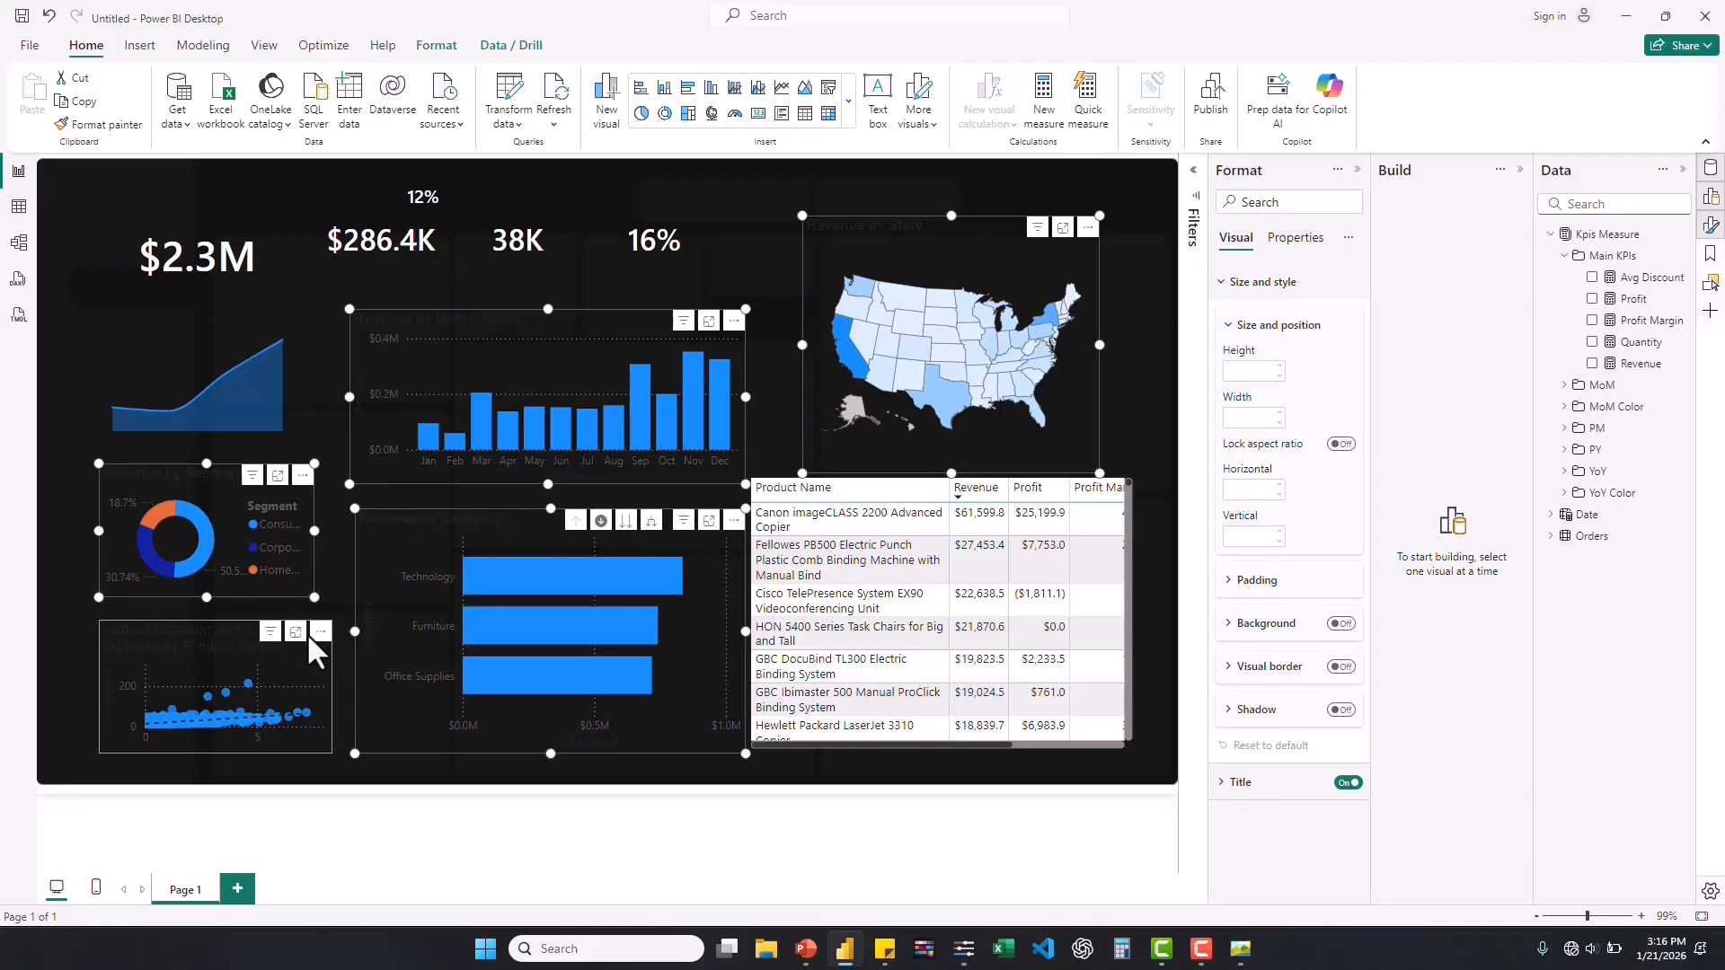
ctrl+click(307, 634)
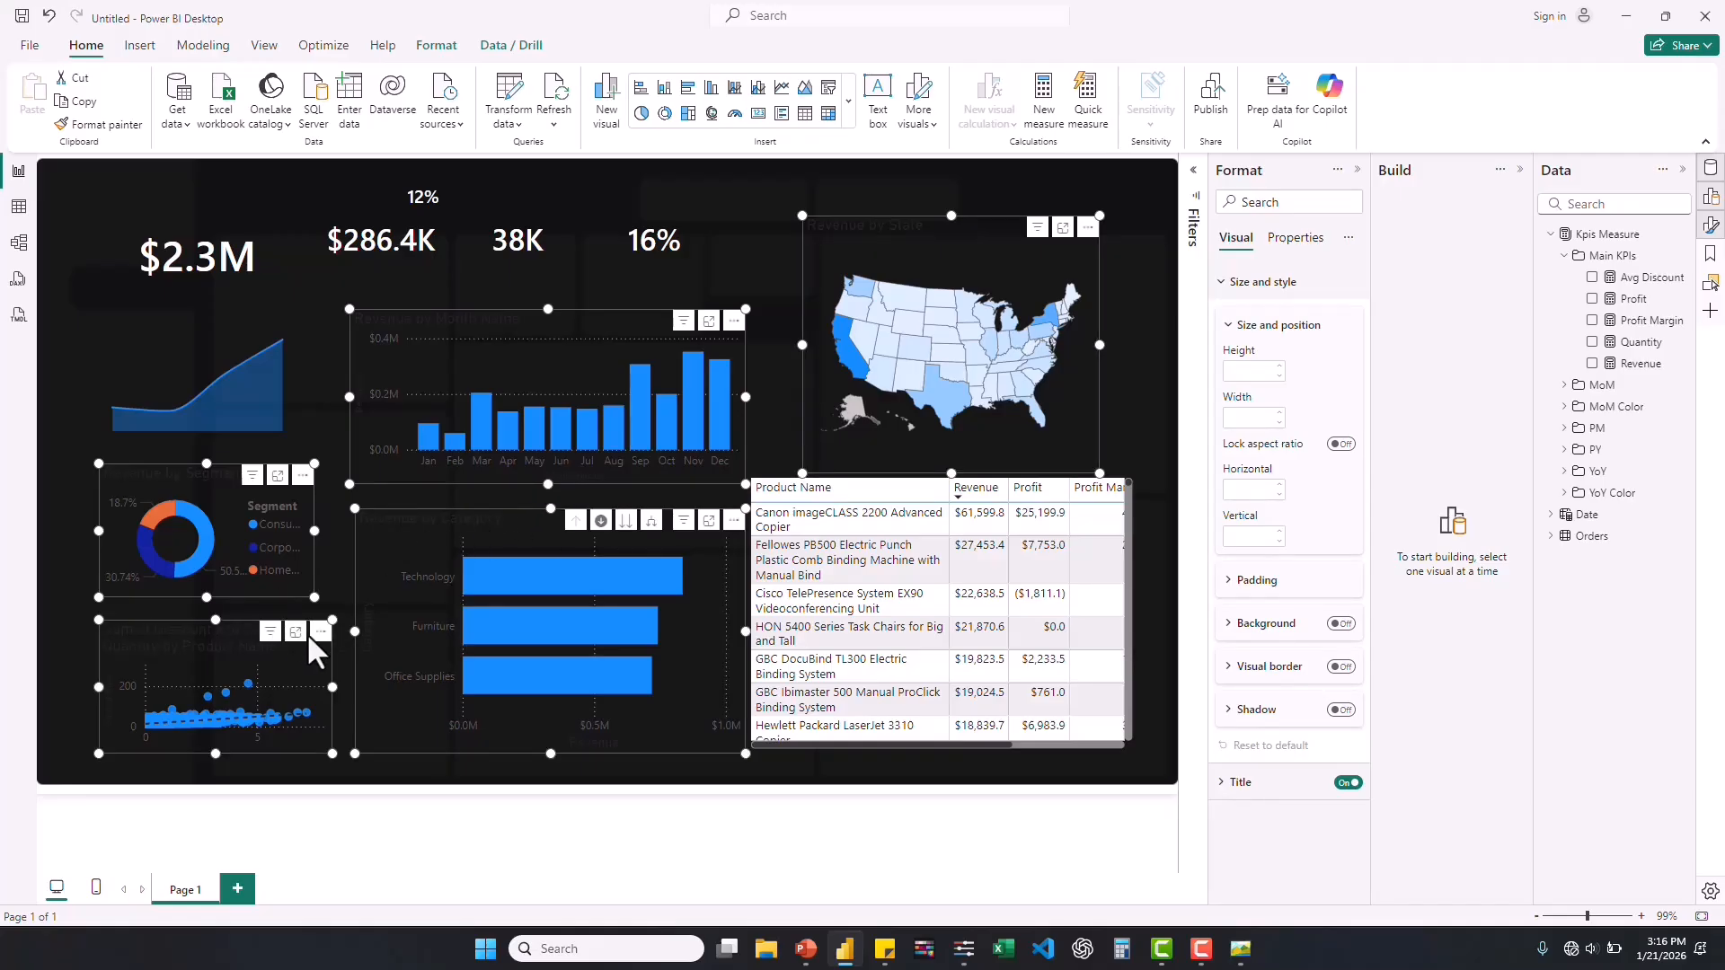
click(1221, 784)
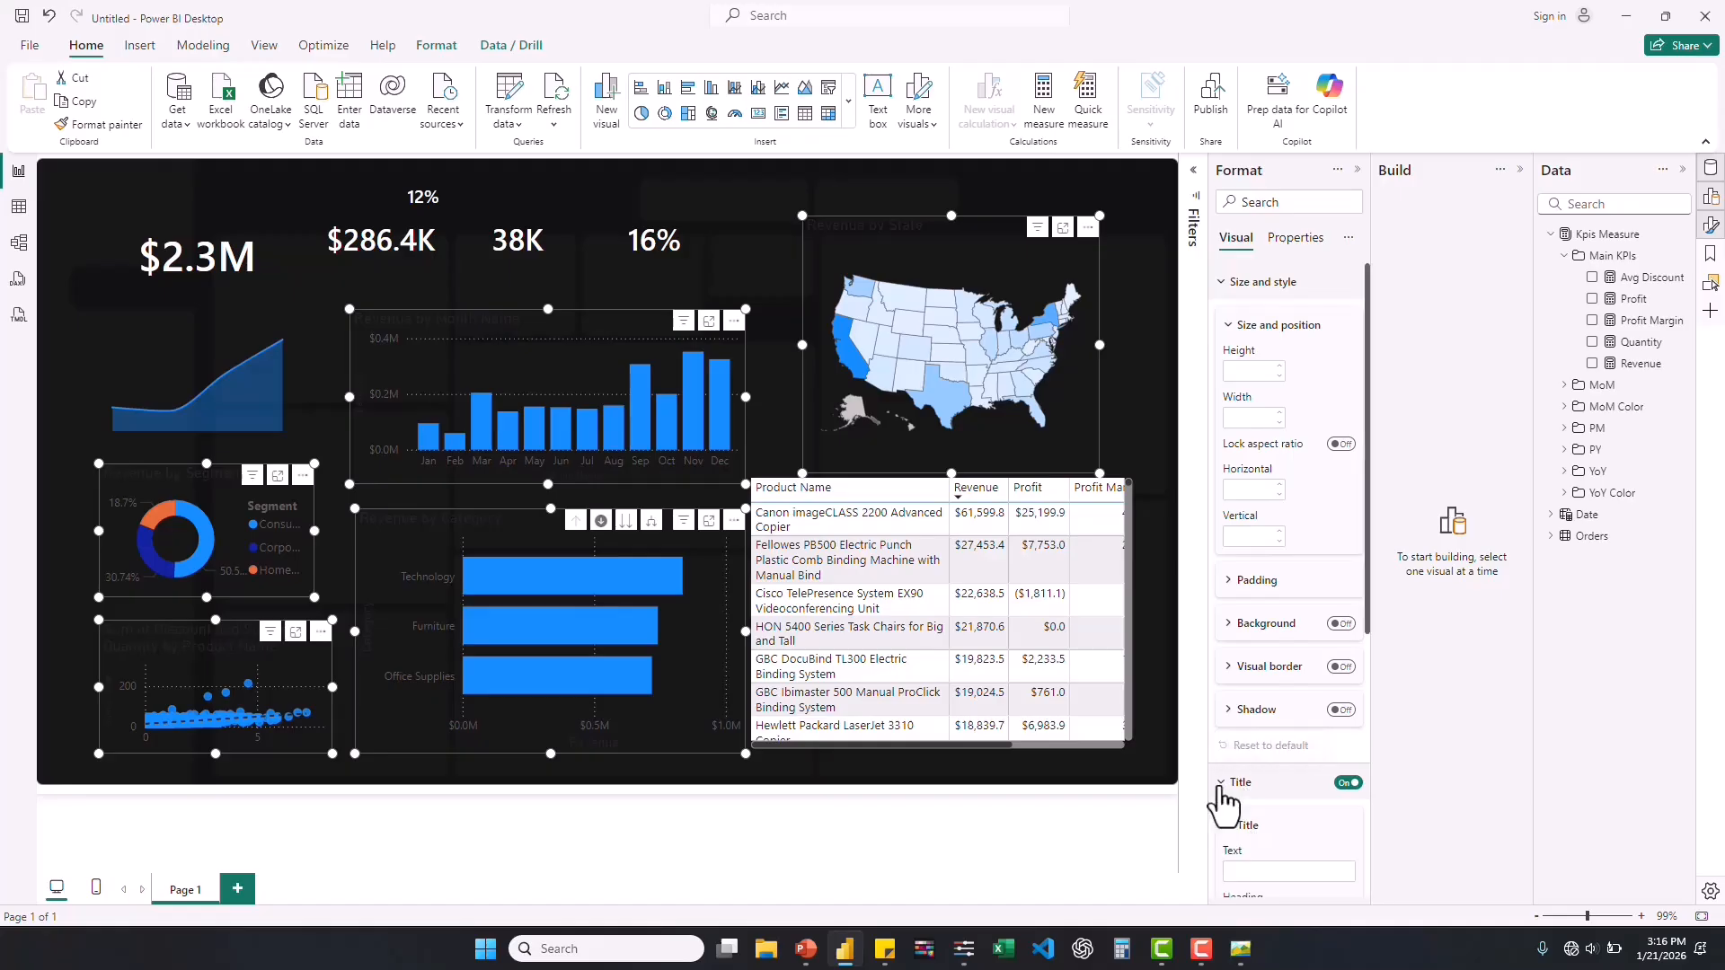
scroll(1249, 840, down, 2)
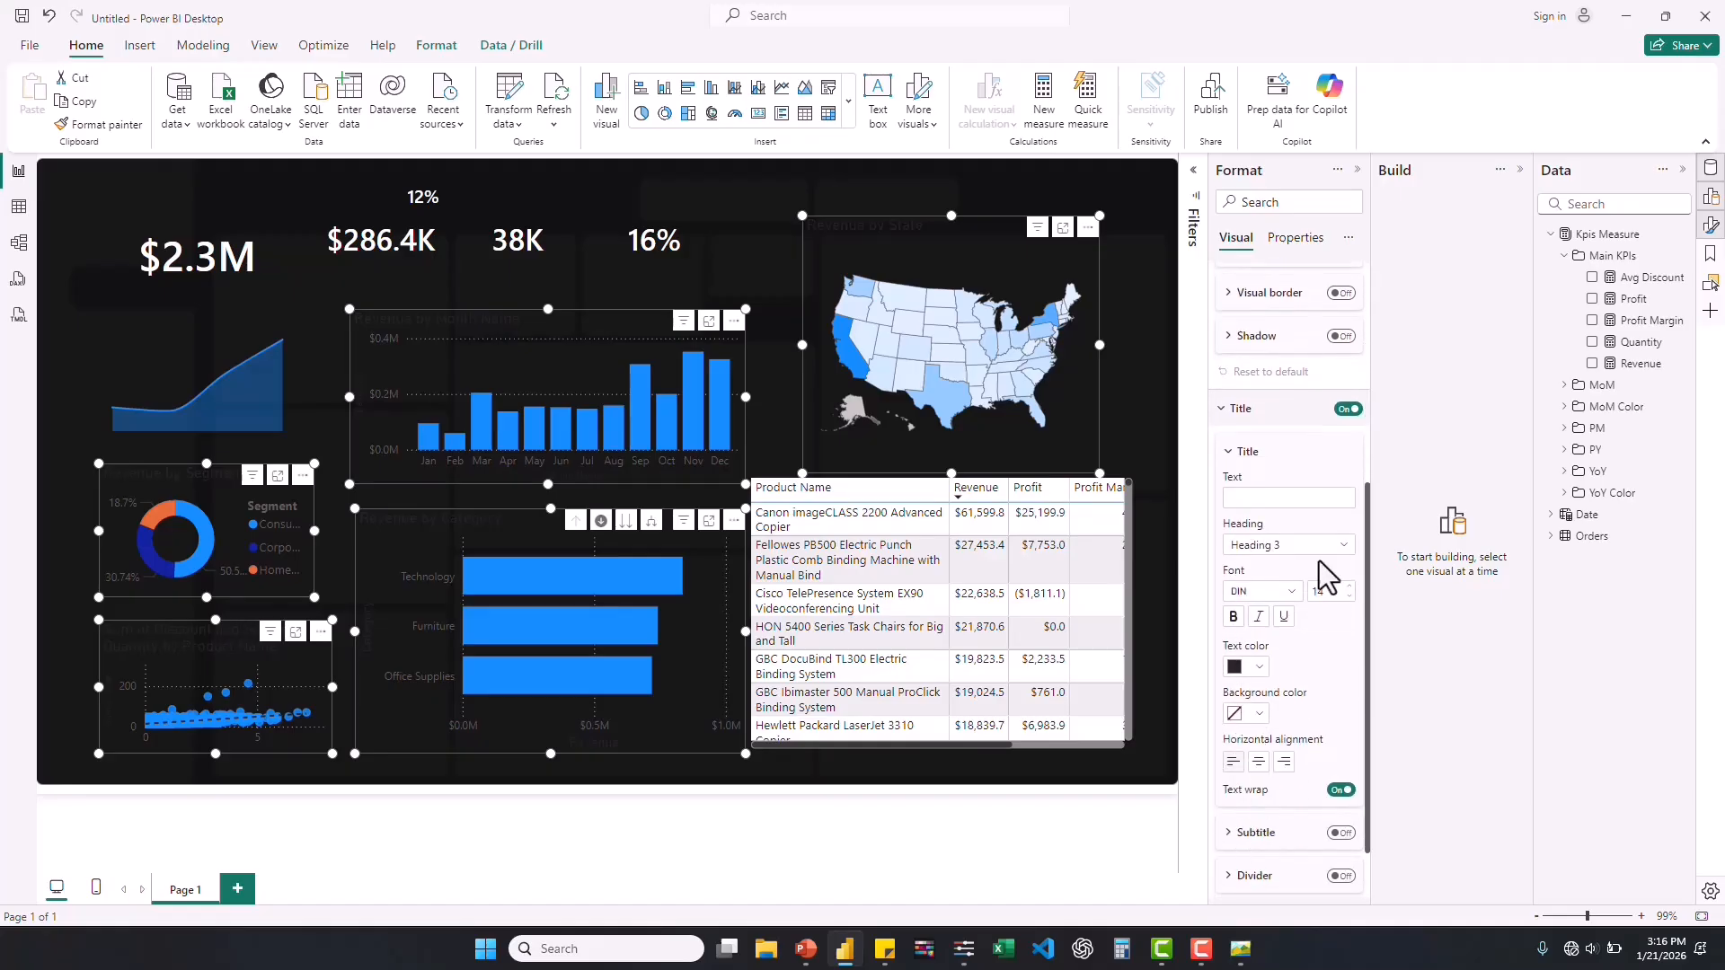
click(1258, 669)
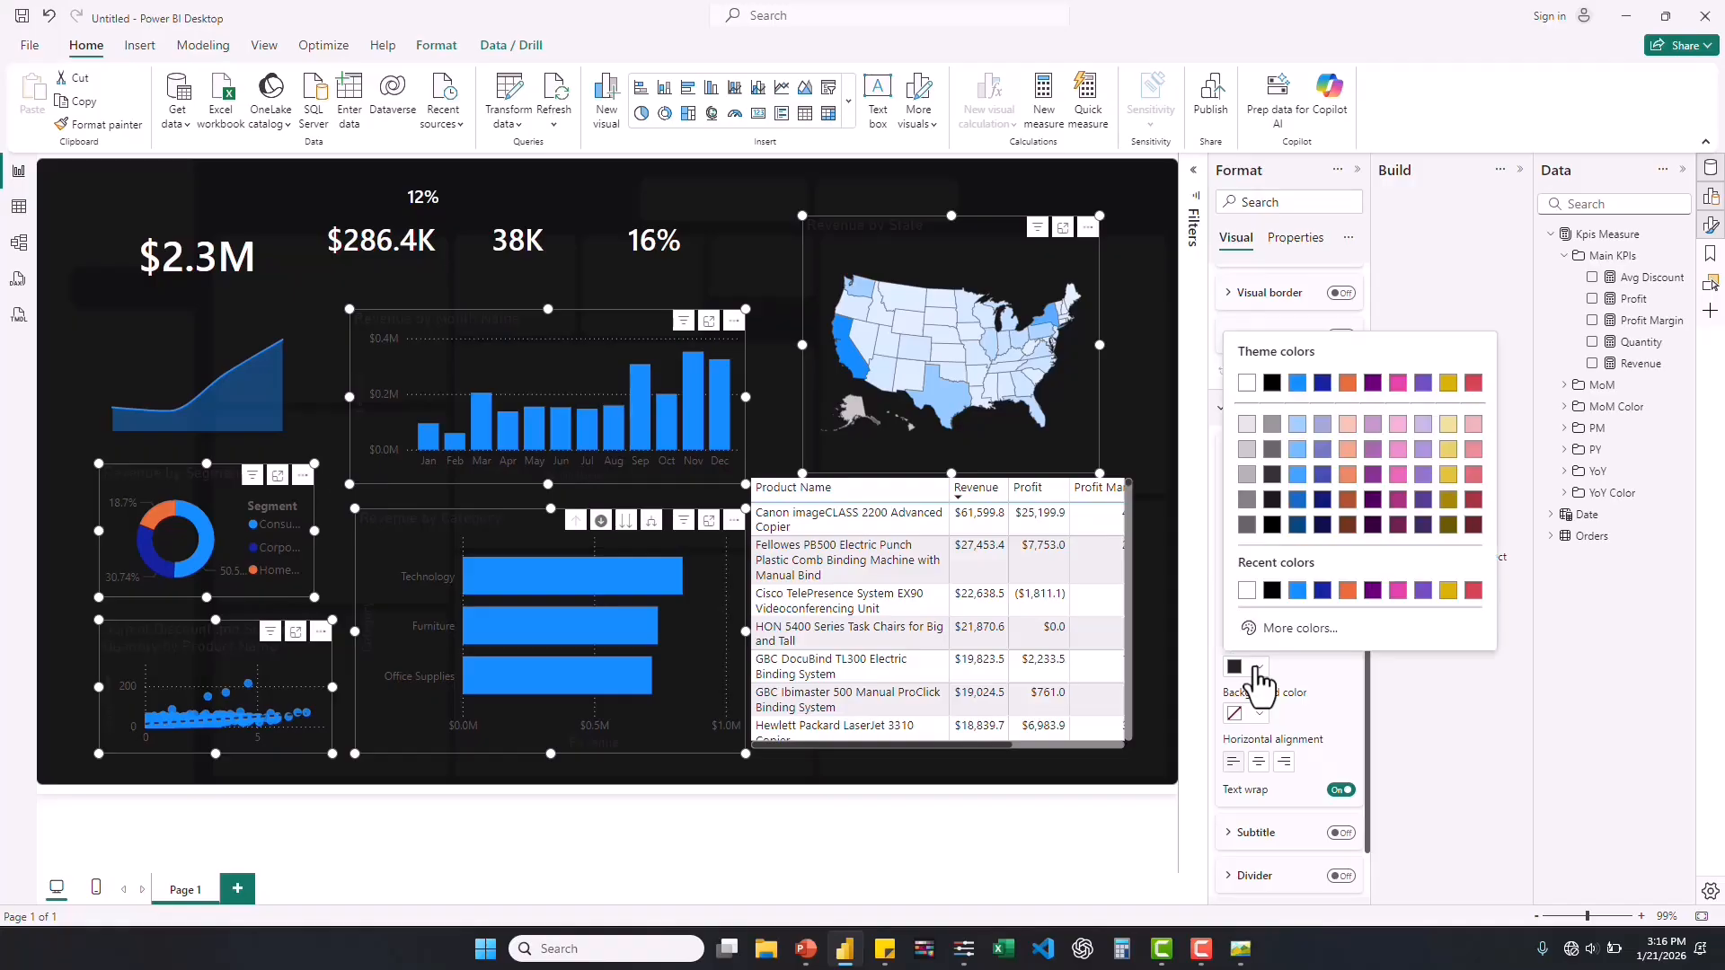
click(1247, 592)
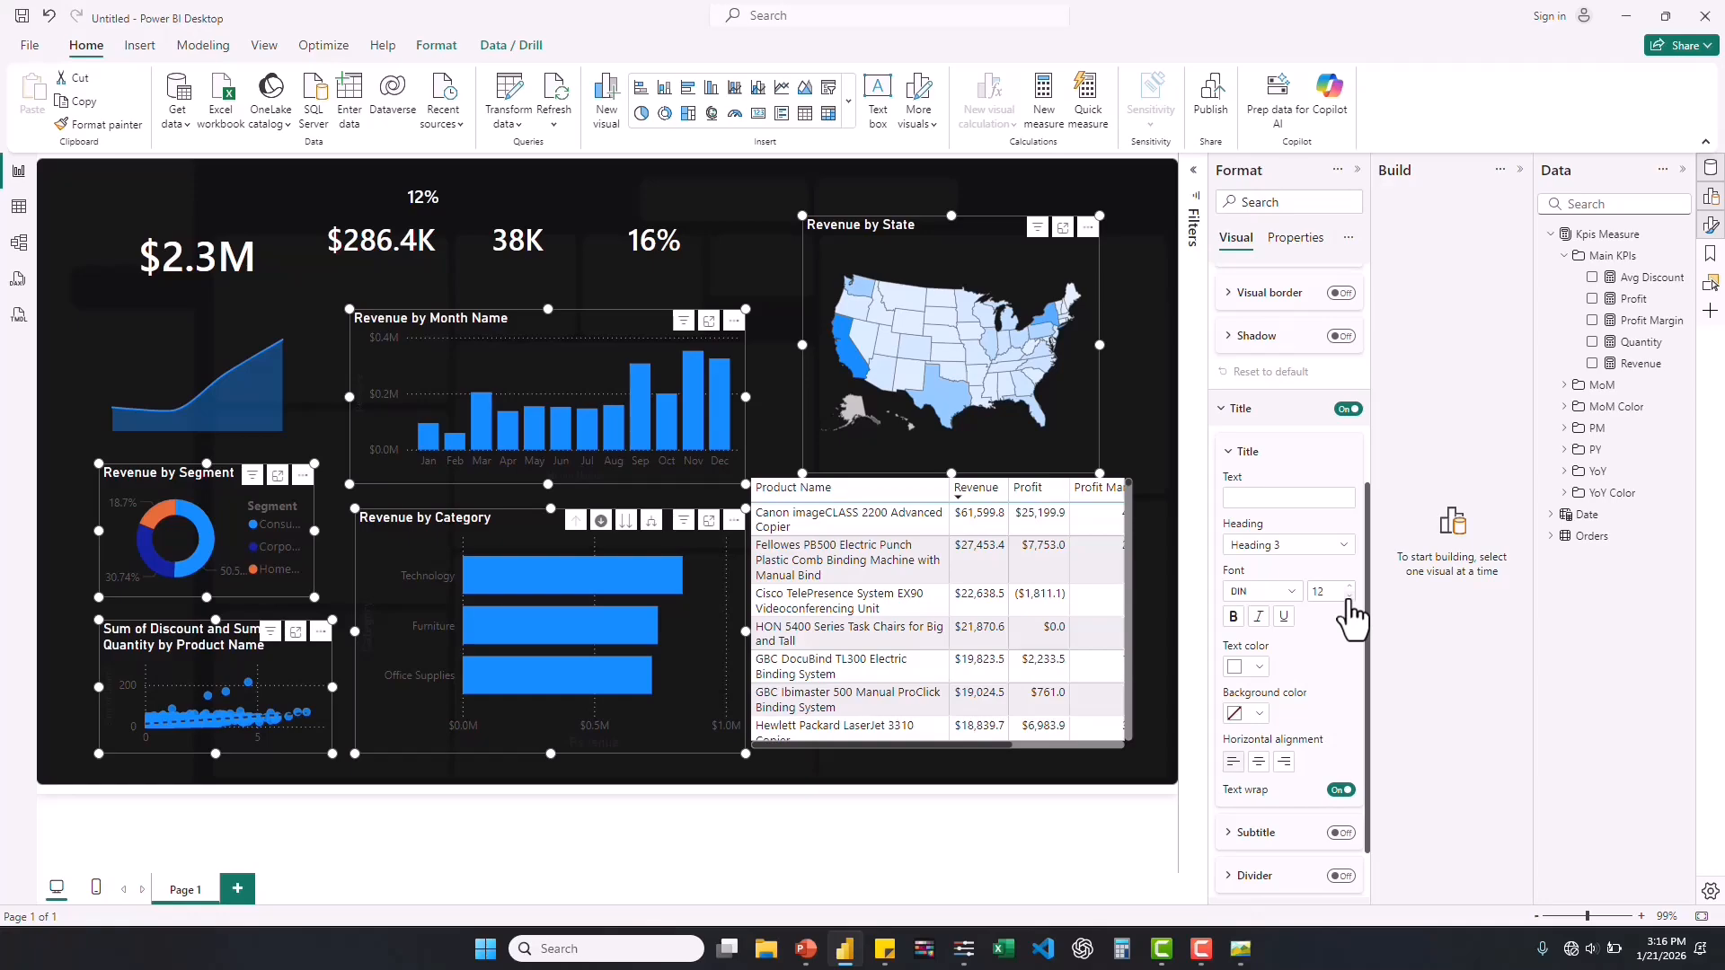
Set the selected charts' titles to Segoe UI Semibold, size 10, and reduce the Revenue by Segment donut's title to size 8.
click(1349, 598)
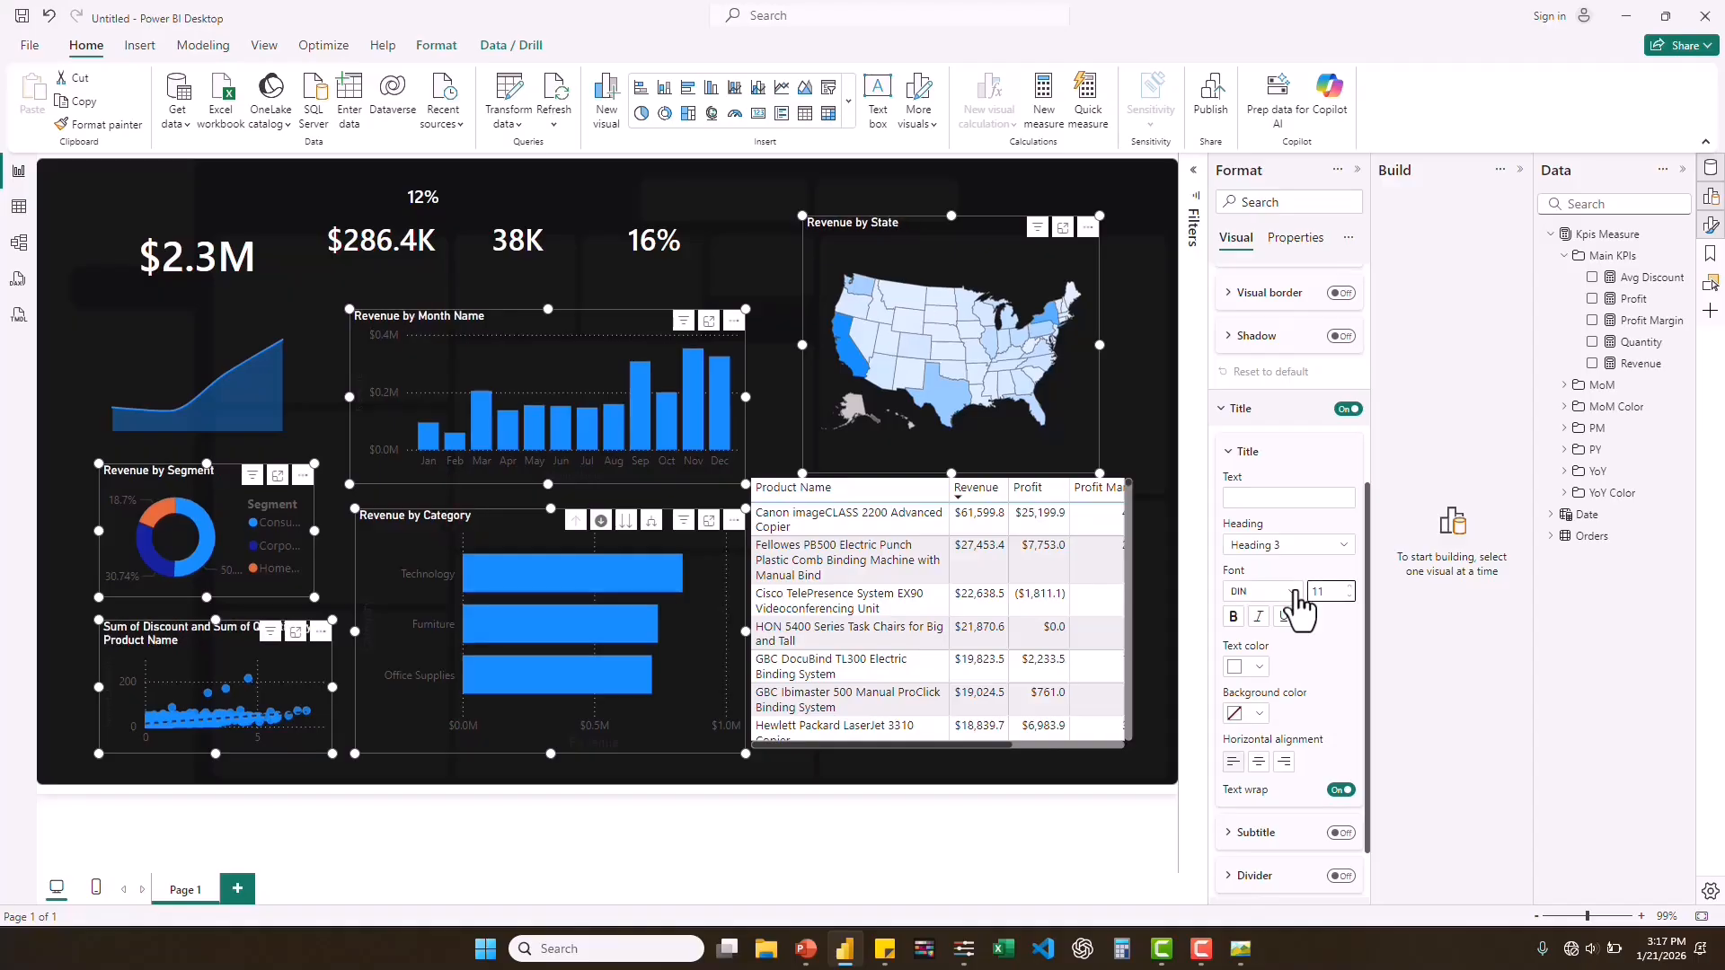
click(1295, 593)
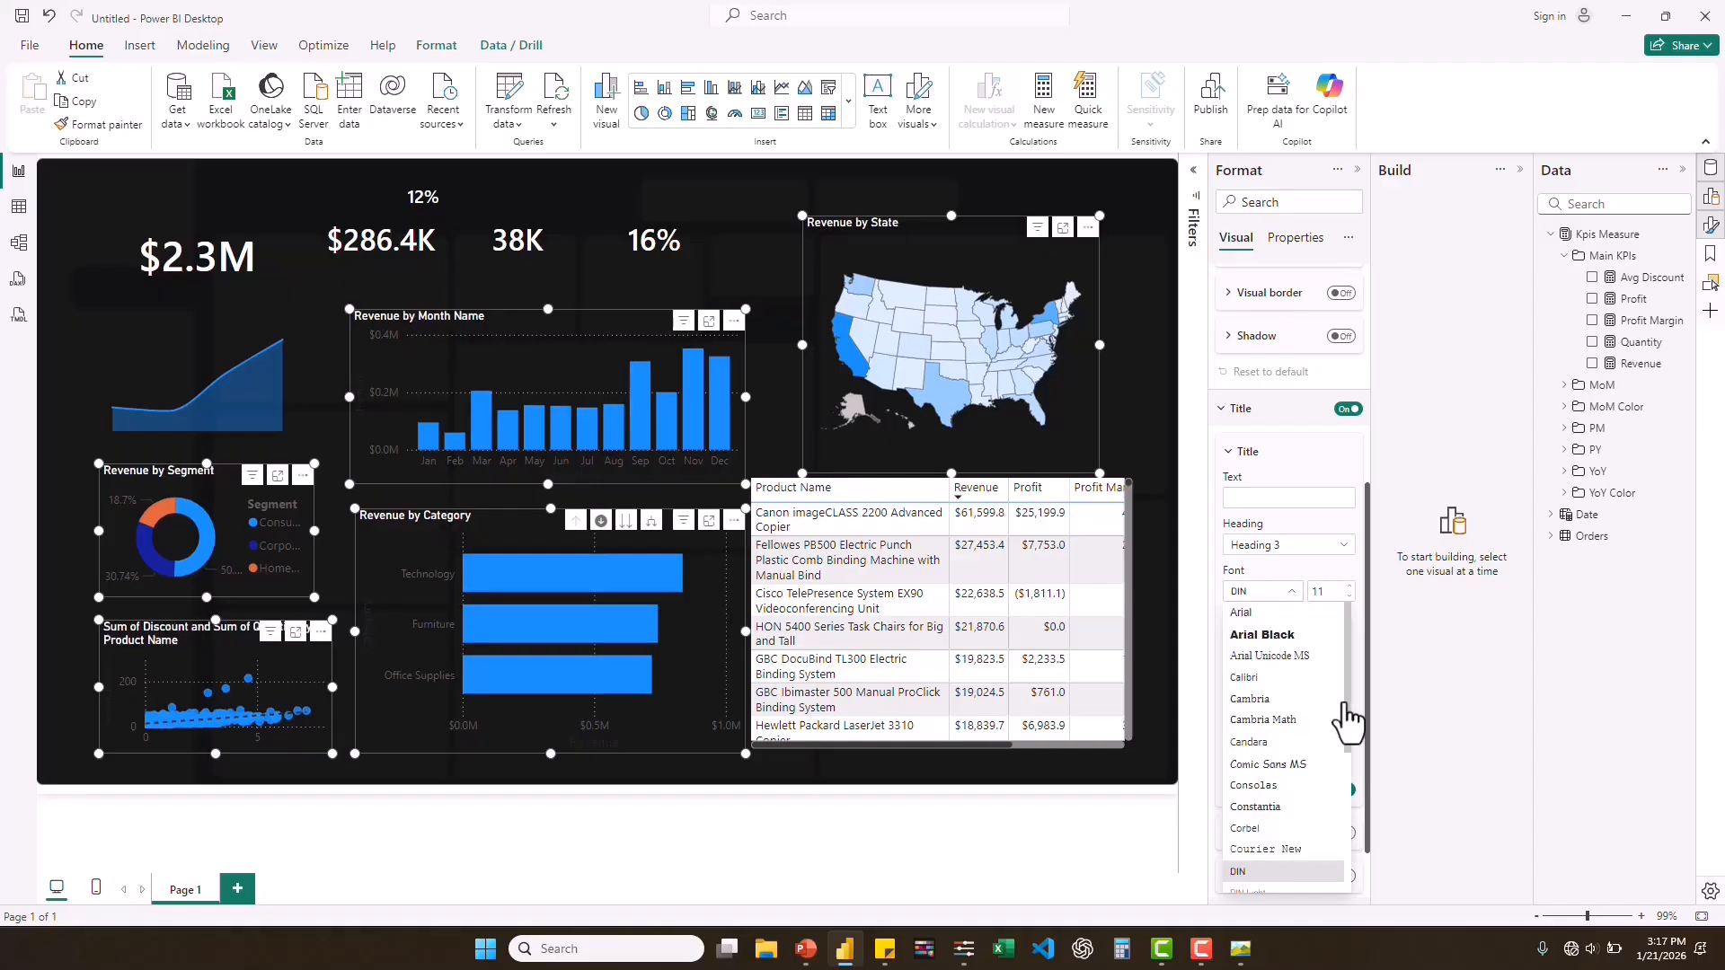
drag(1350, 706, 1351, 881)
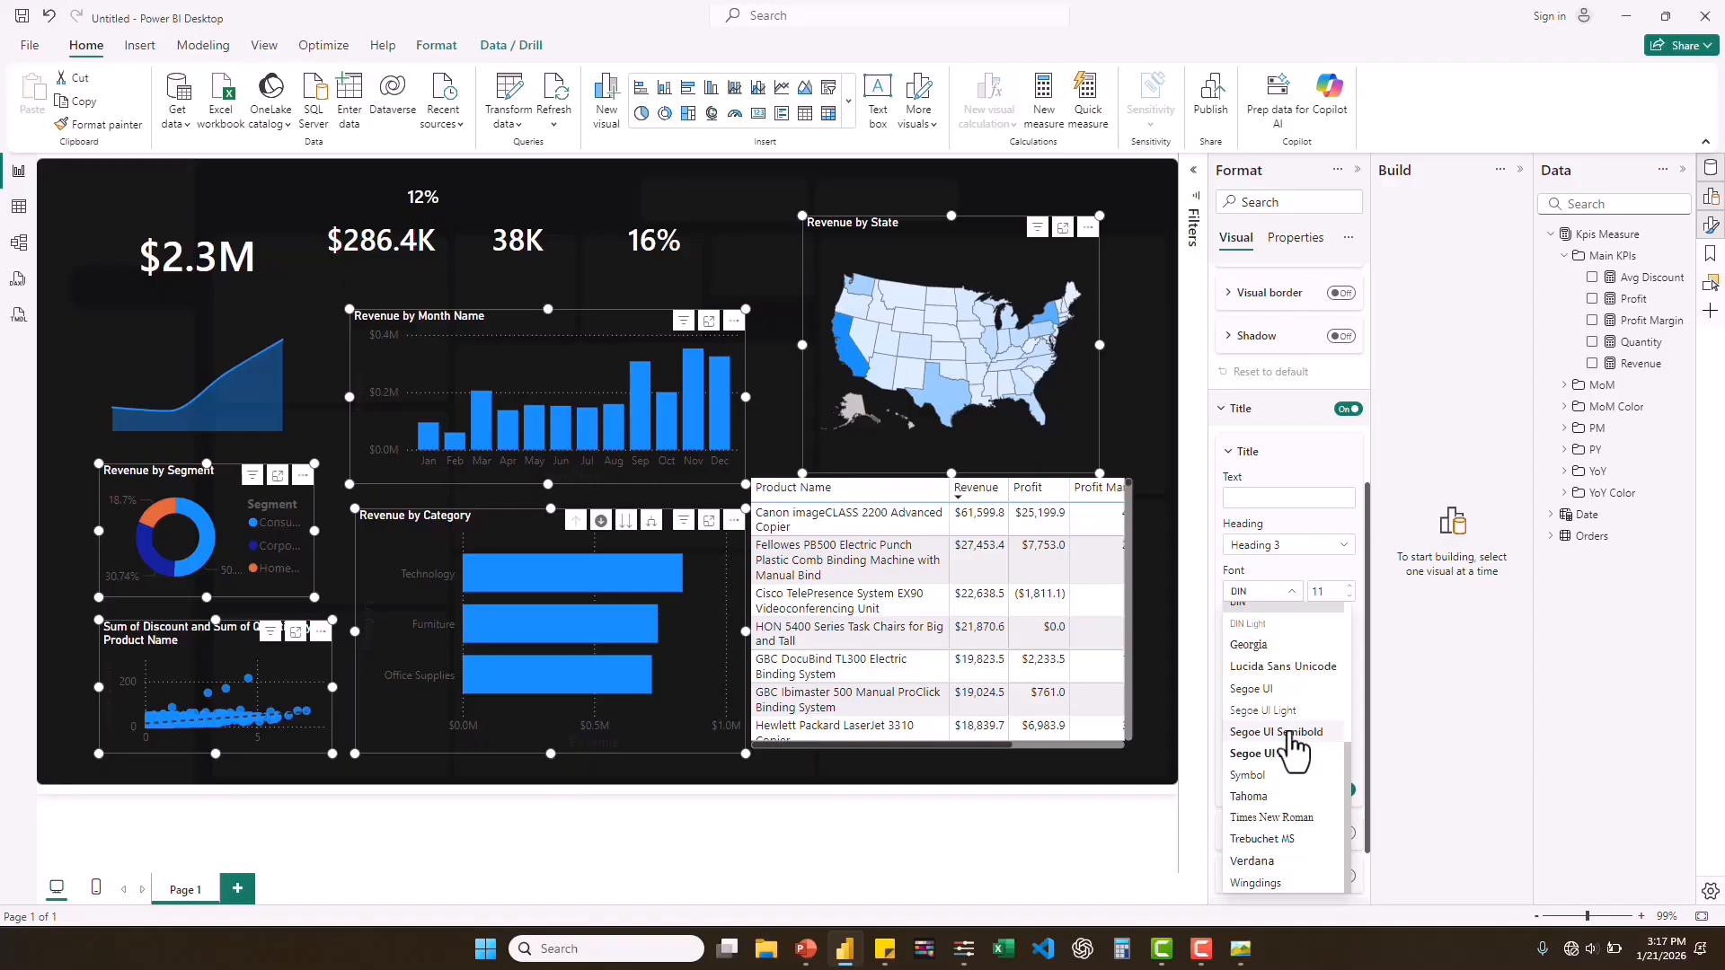
click(1291, 735)
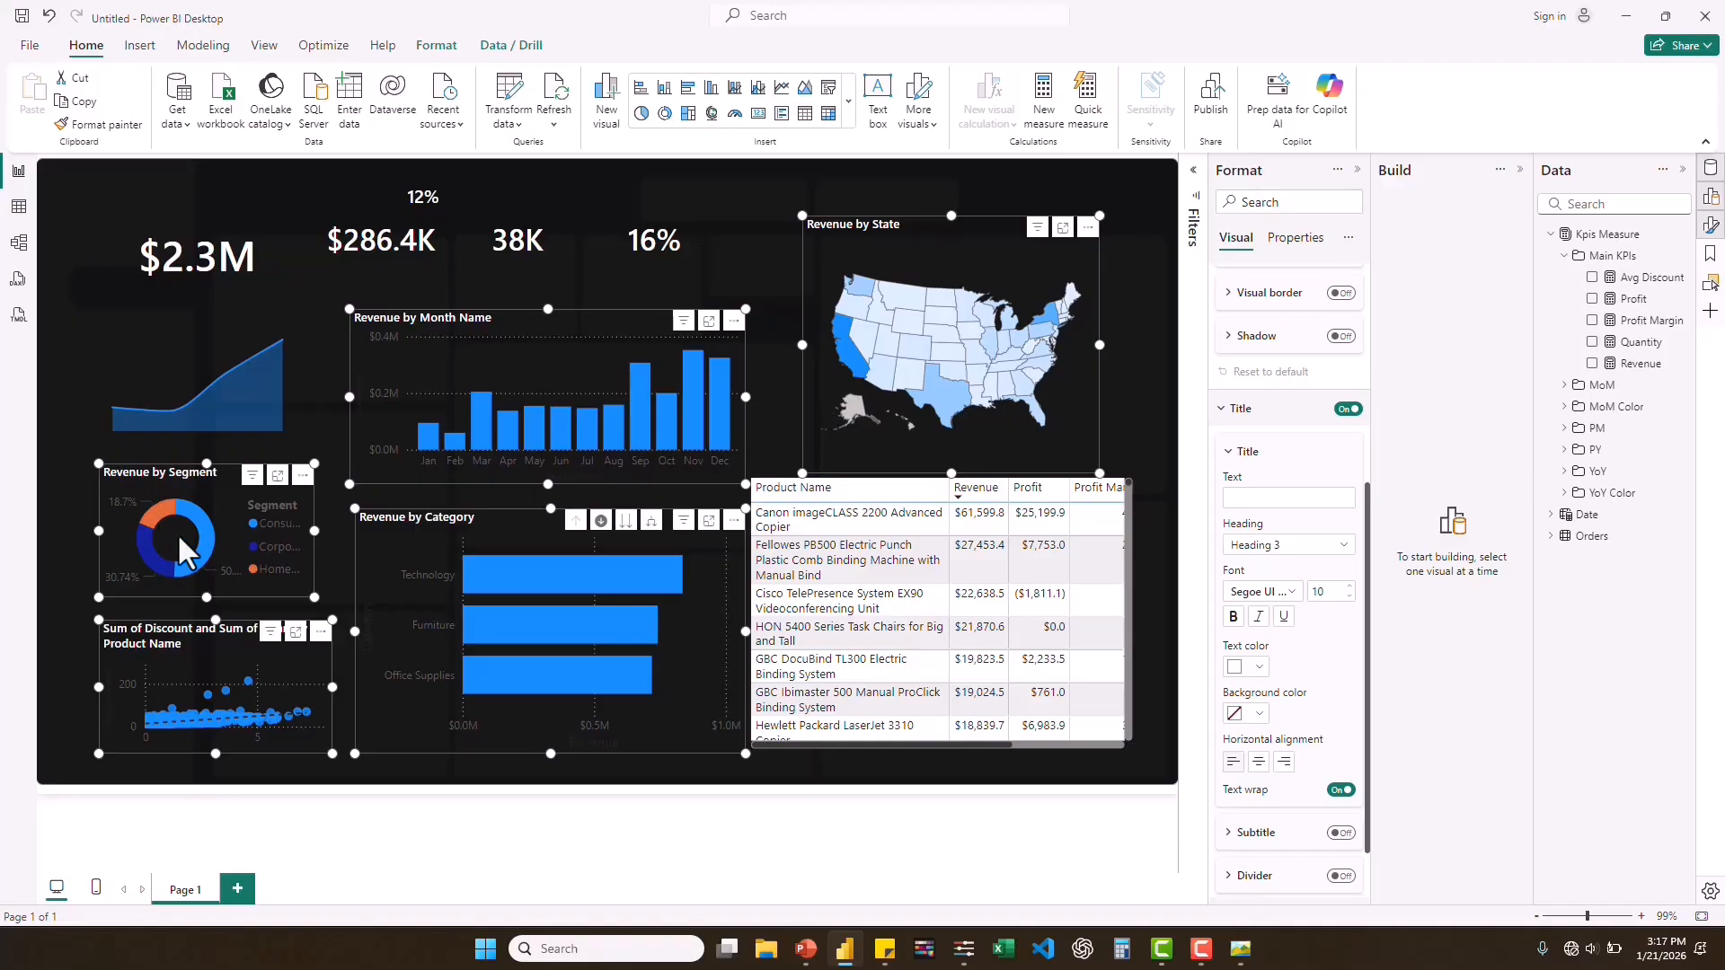
click(135, 512)
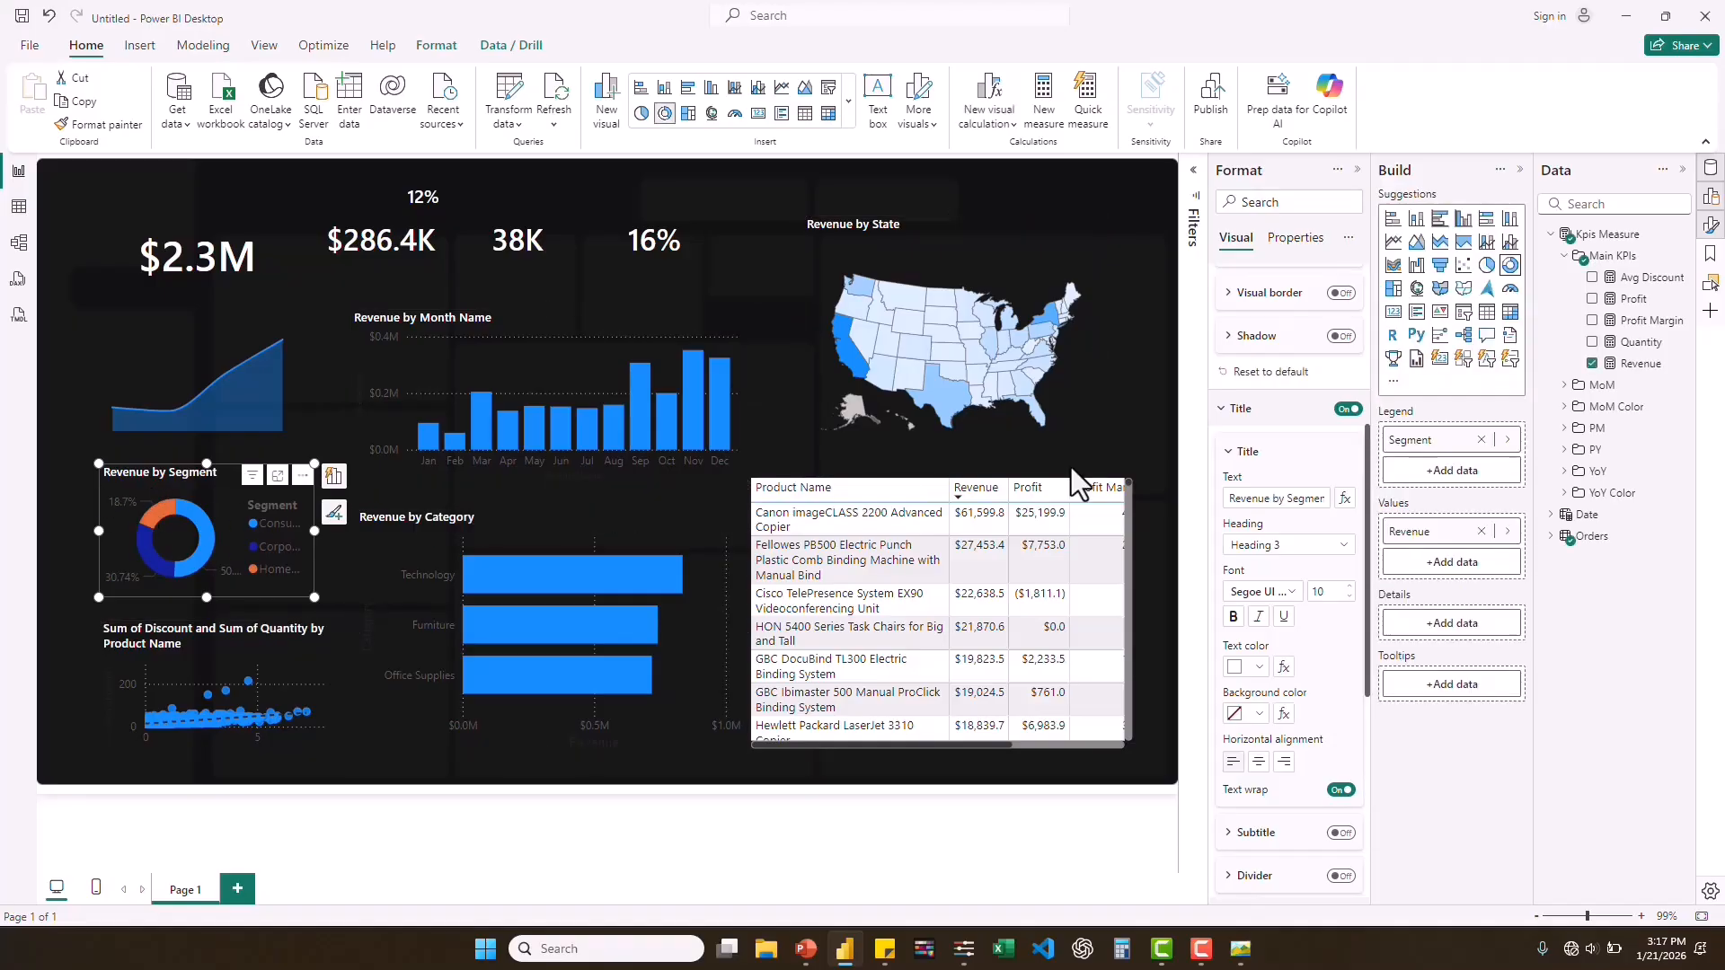
click(1349, 597)
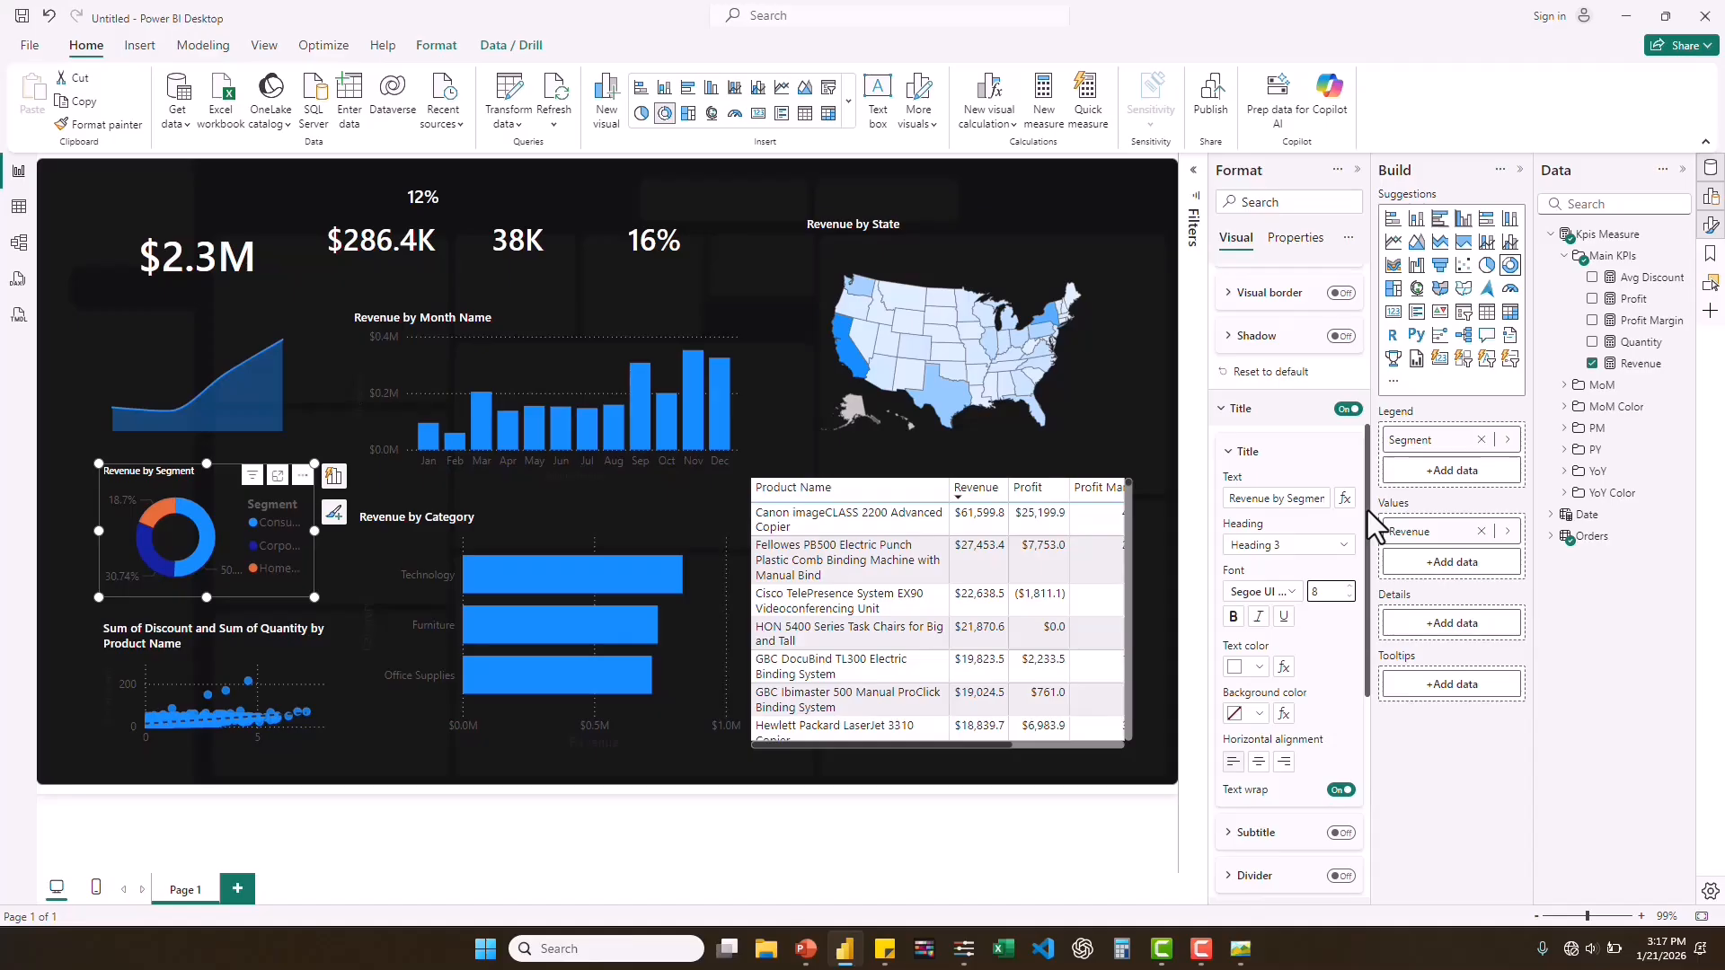
Turn off the segment donut's legend title and set the legend position to Bottom center.
drag(1367, 510, 1371, 691)
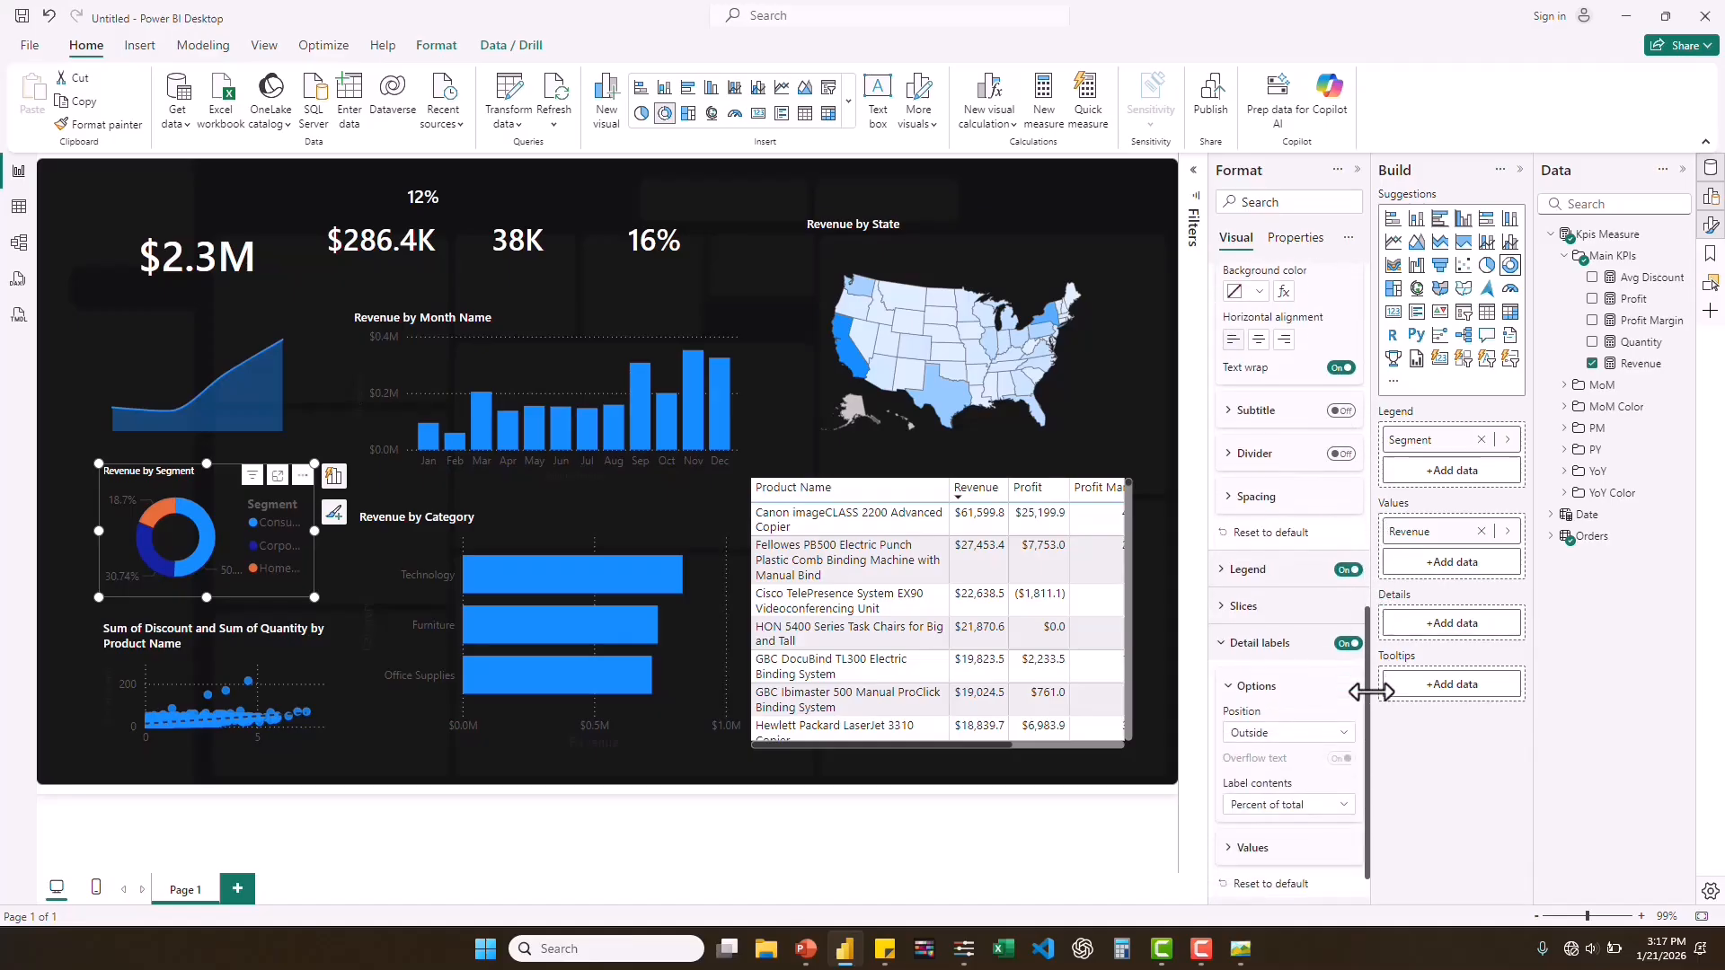
click(1226, 572)
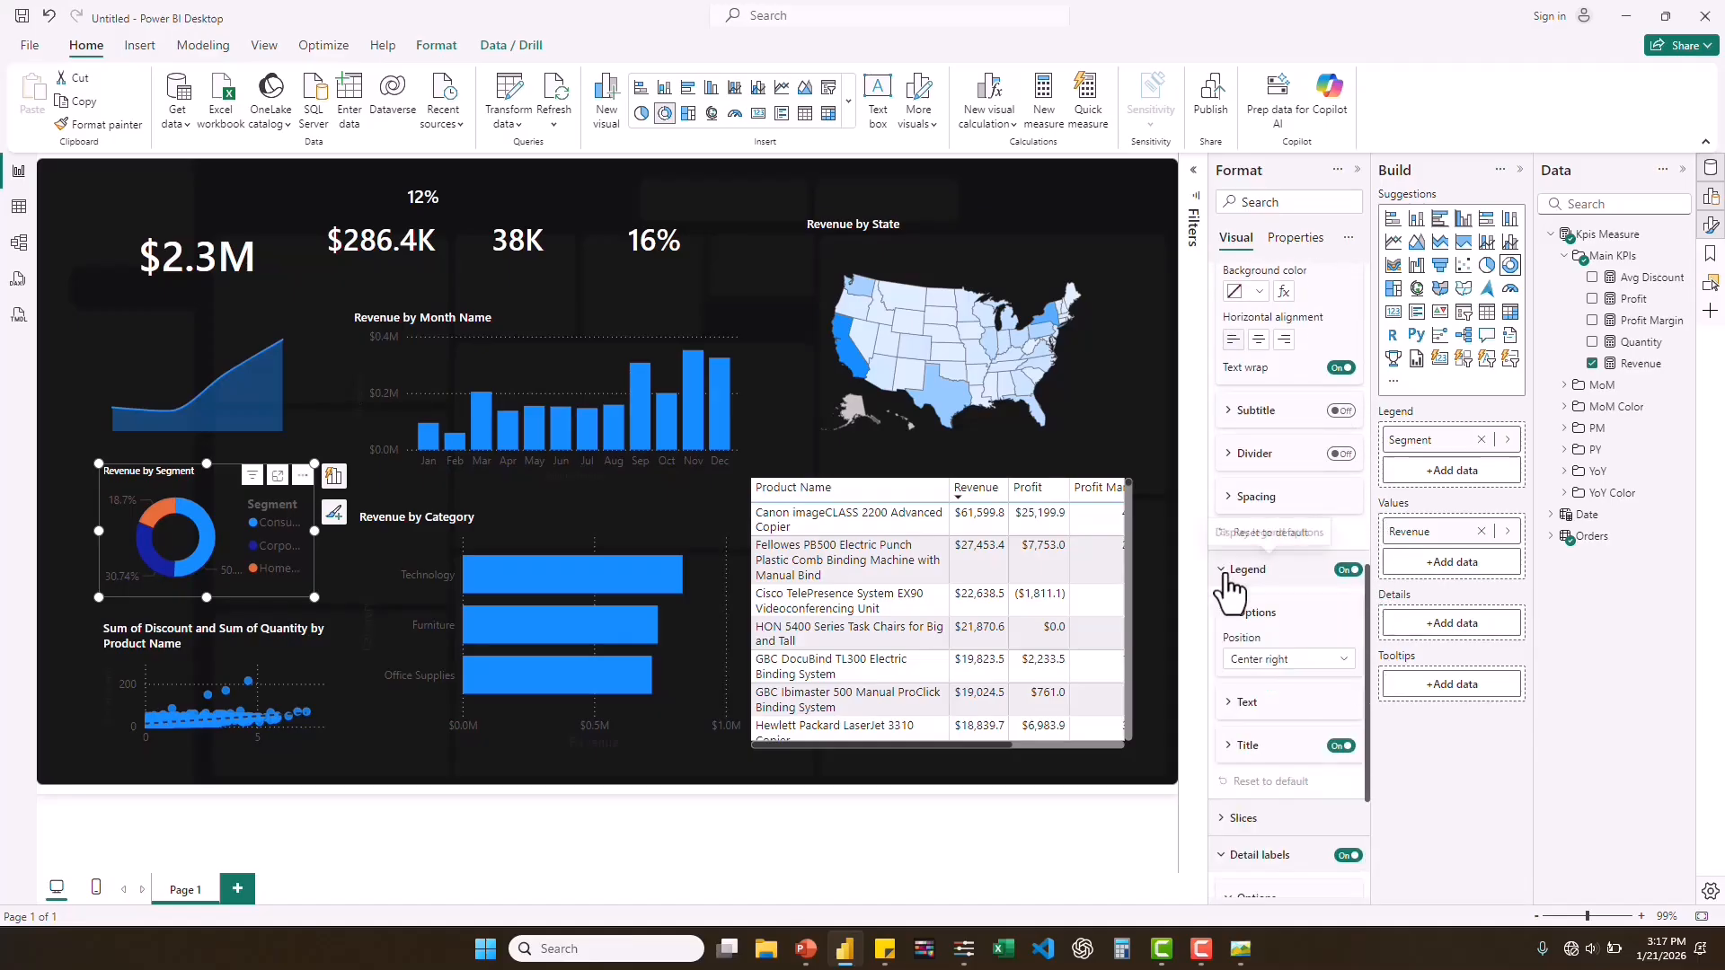
click(1341, 747)
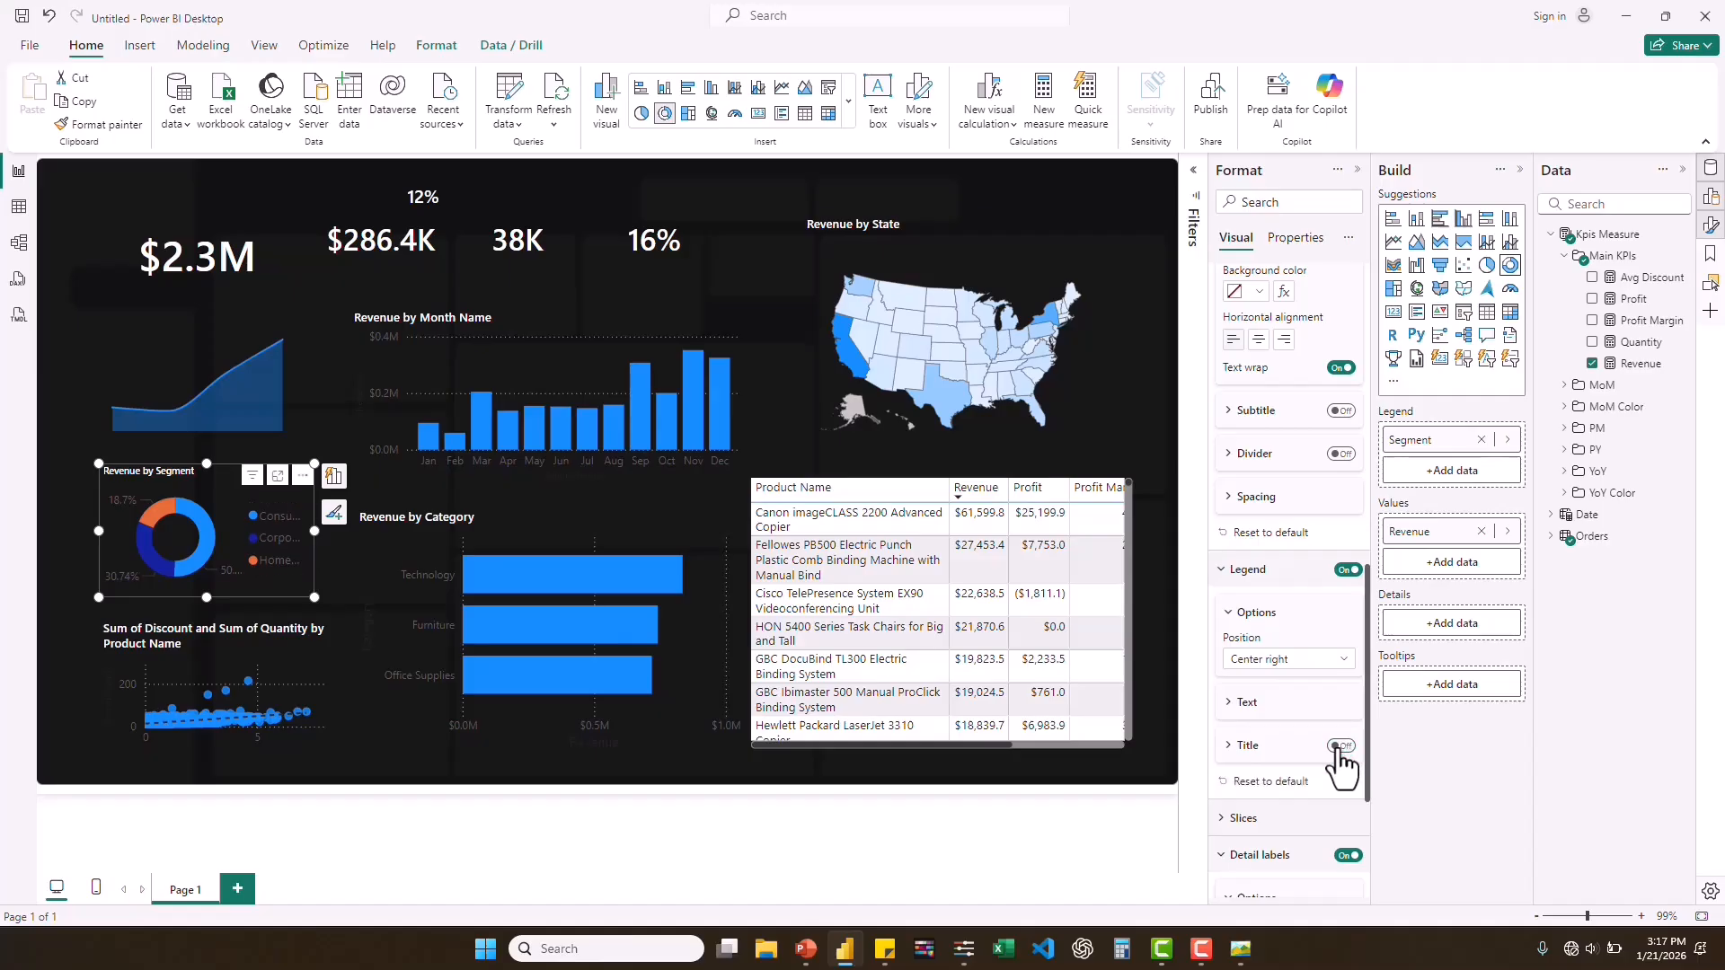
click(1344, 665)
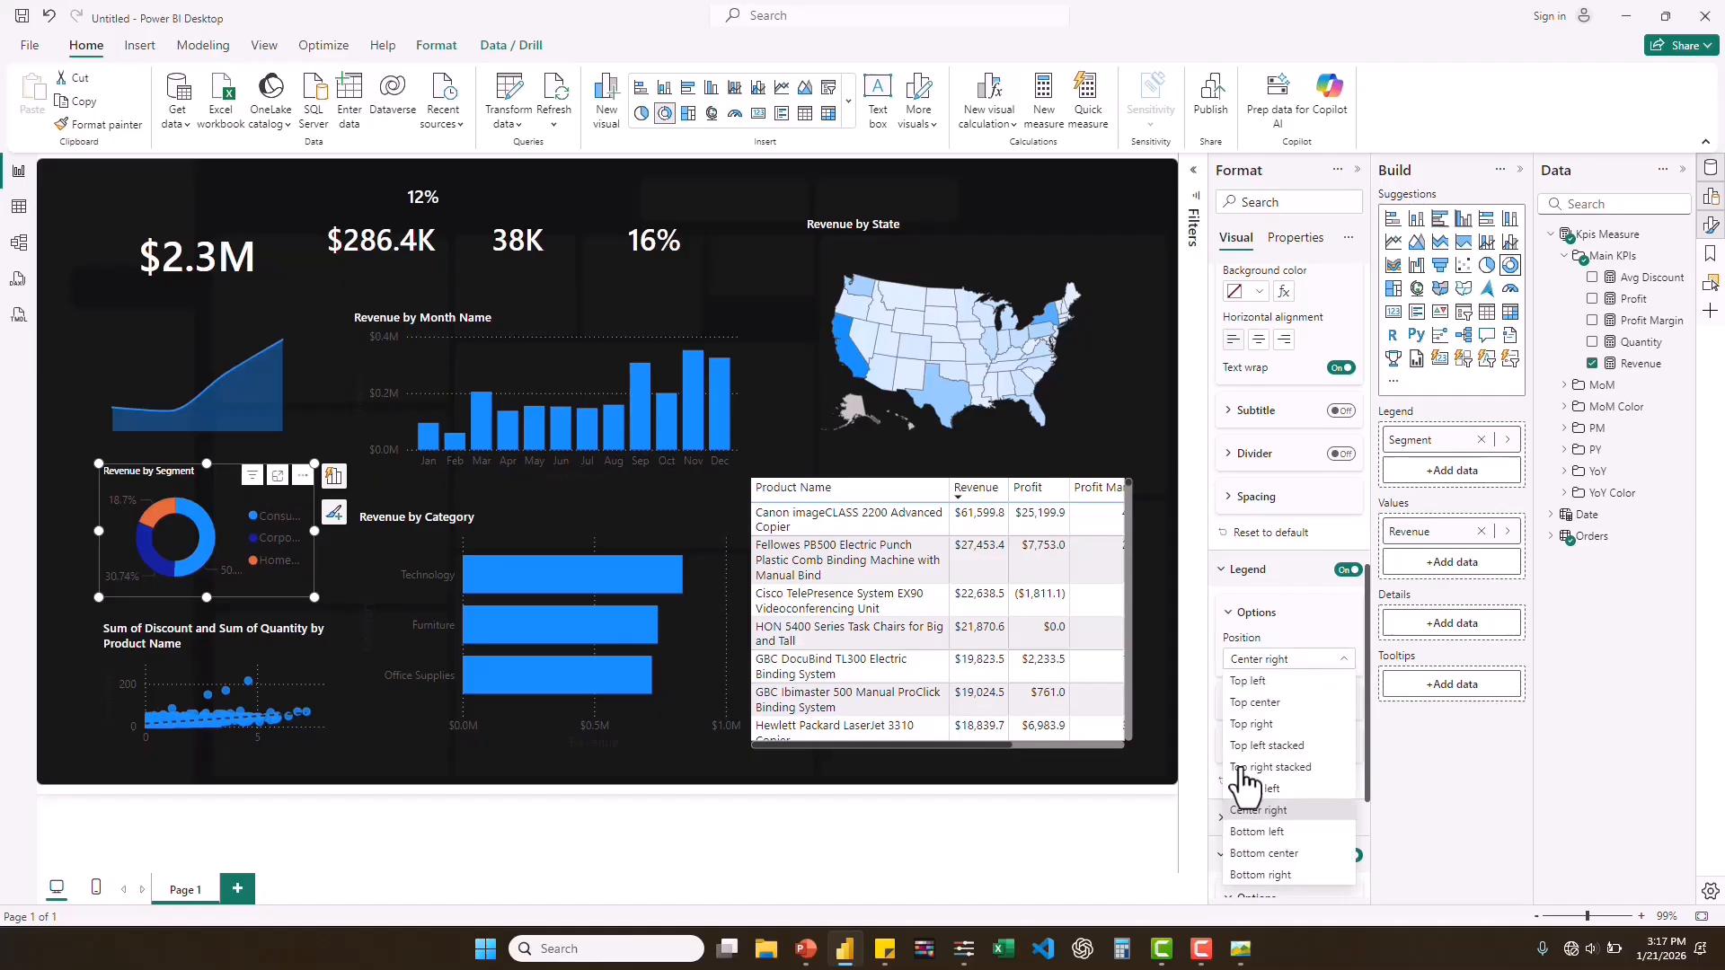
click(1266, 853)
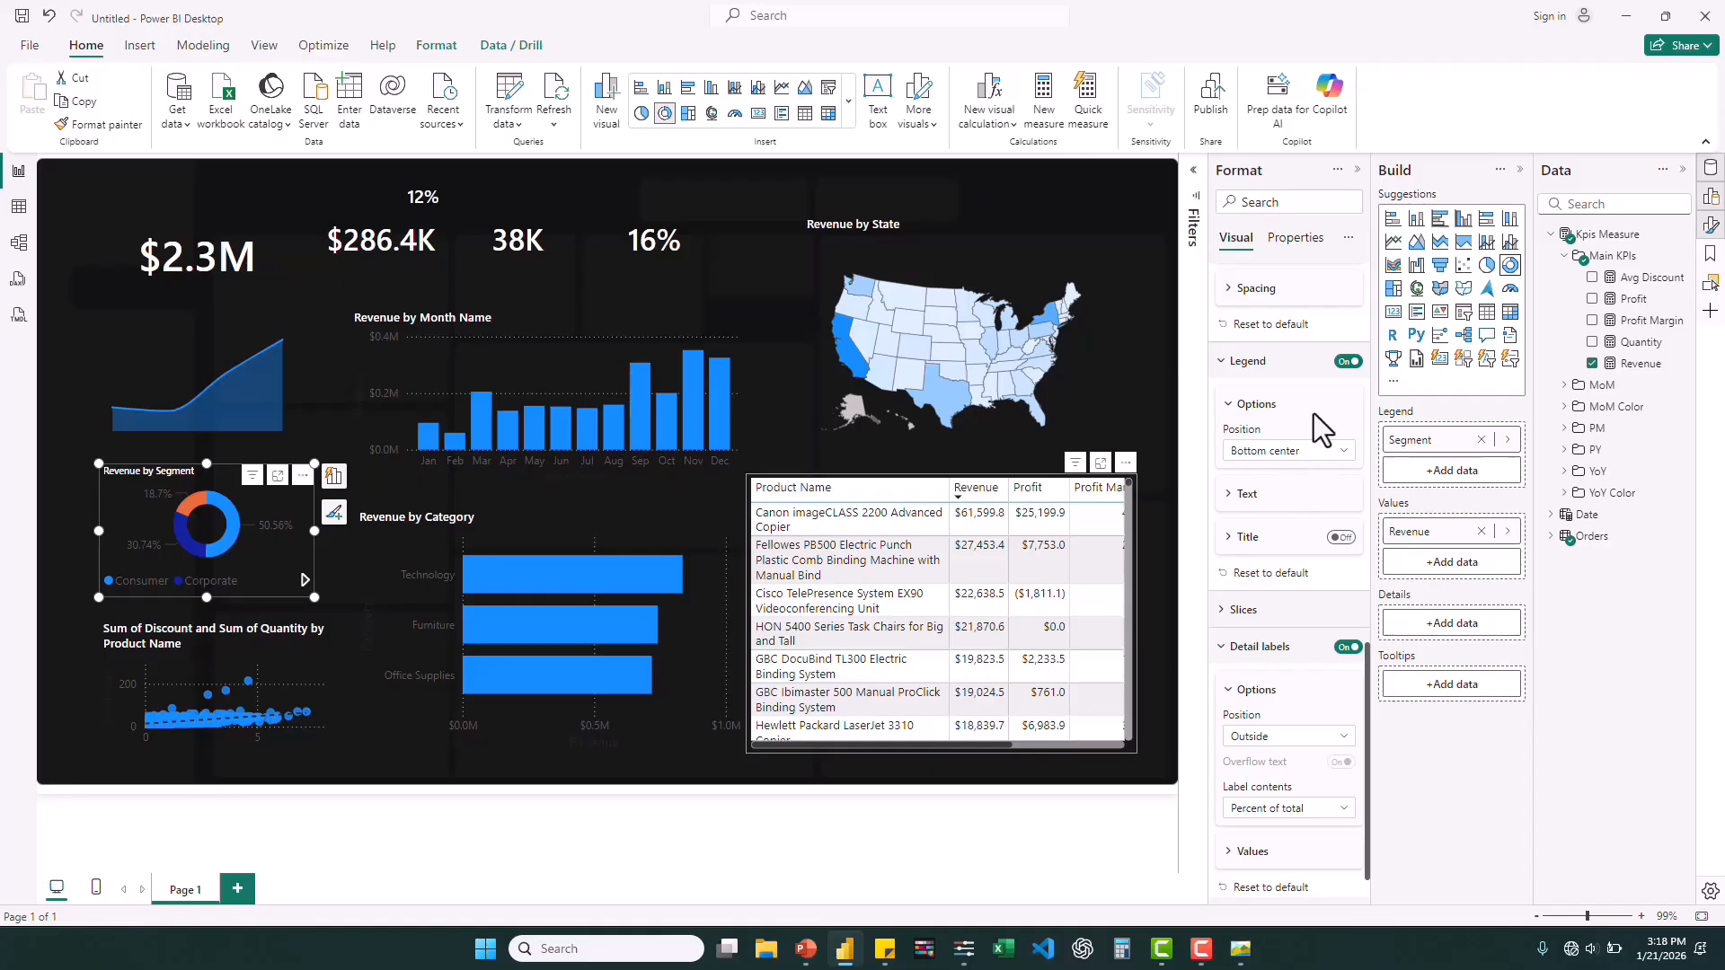
Set the font size of the segment donut's detail label values to 8.
scroll(1321, 431, up, 1)
scroll(1321, 432, down, 2)
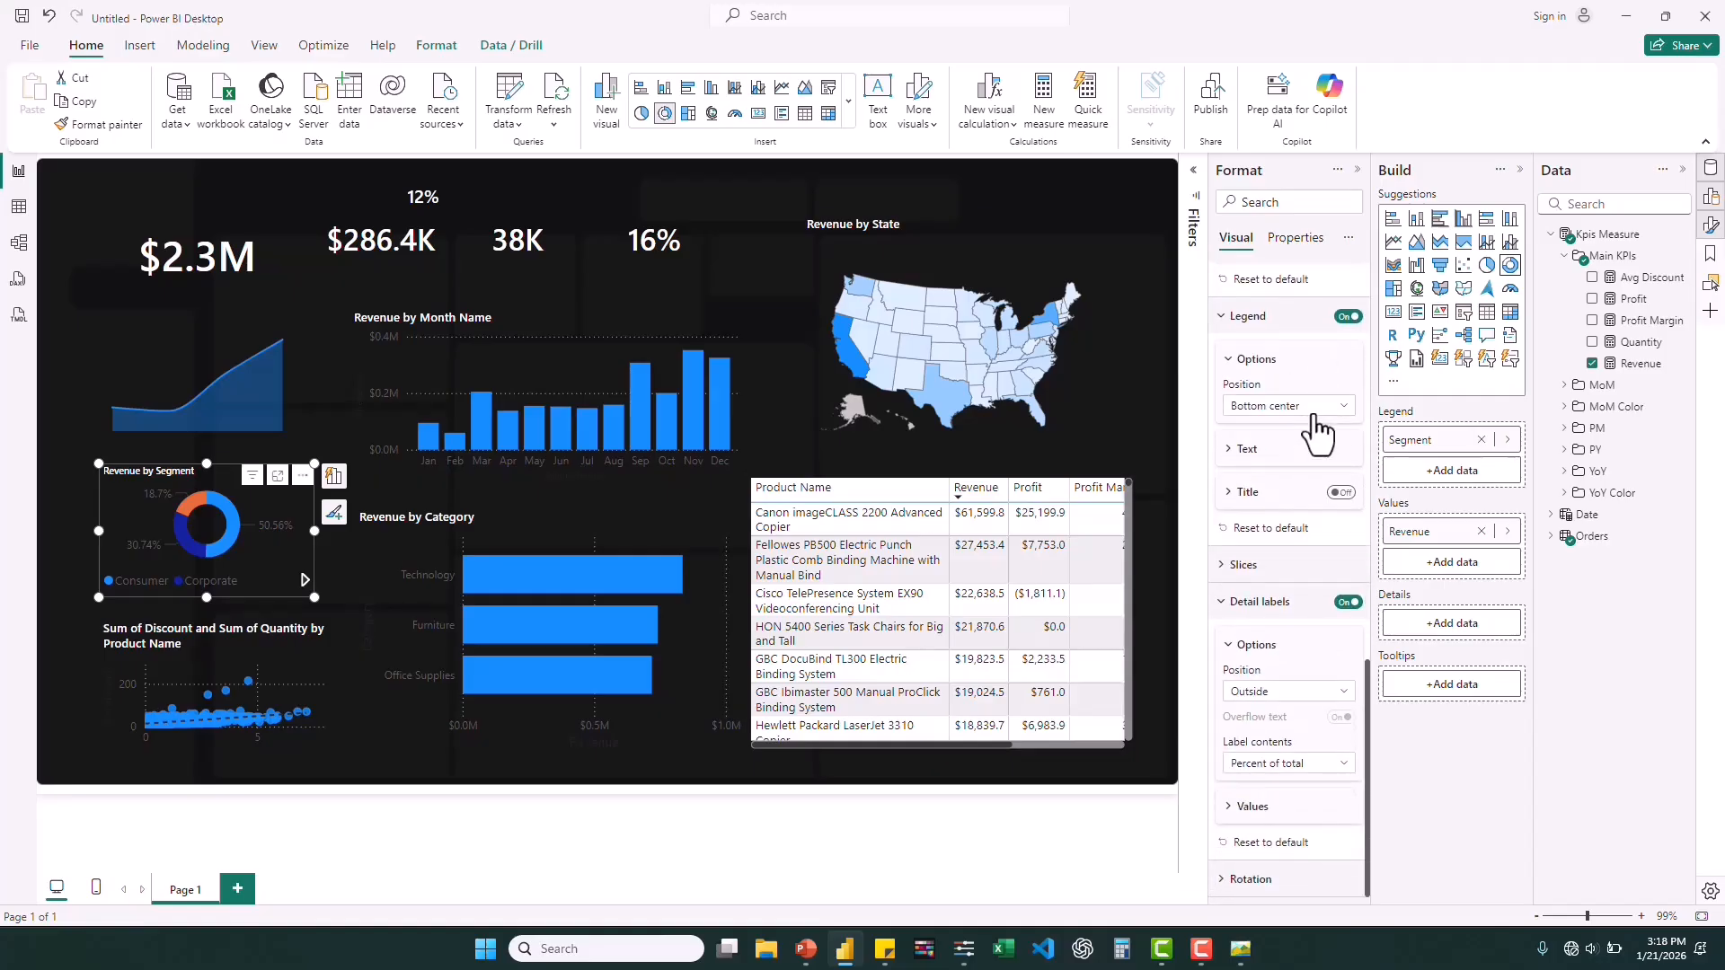
click(1229, 812)
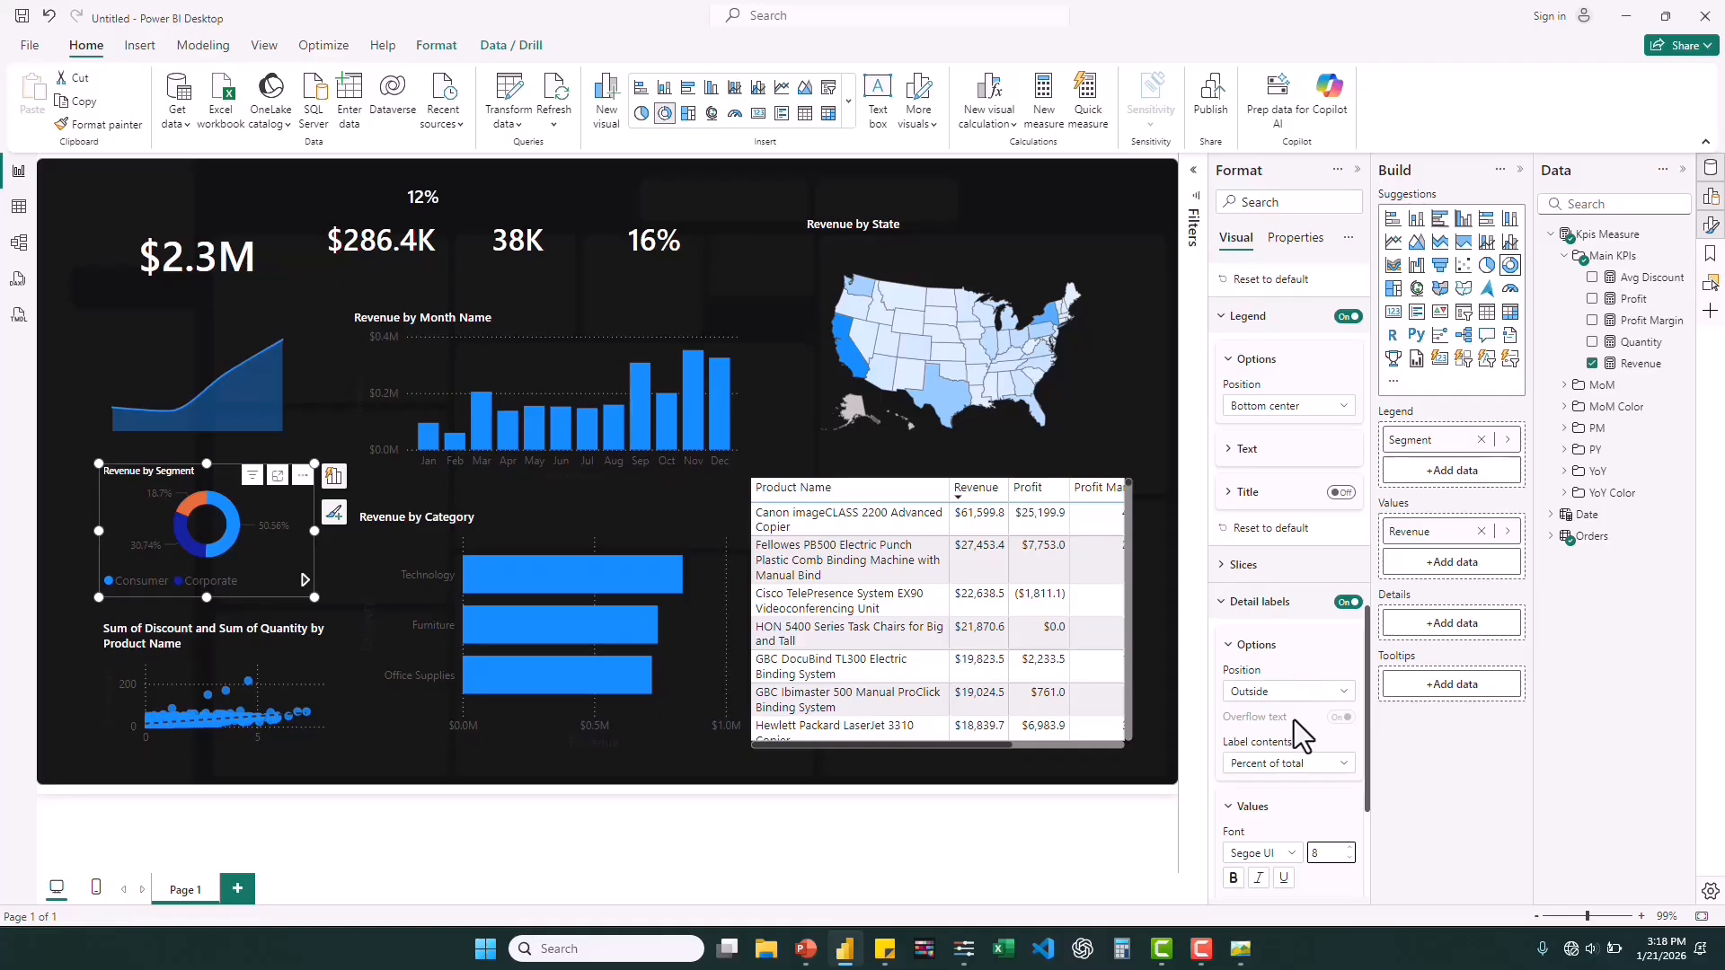
Set the segment donut's legend text to font size 8 and white.
scroll(1302, 742, up, 3)
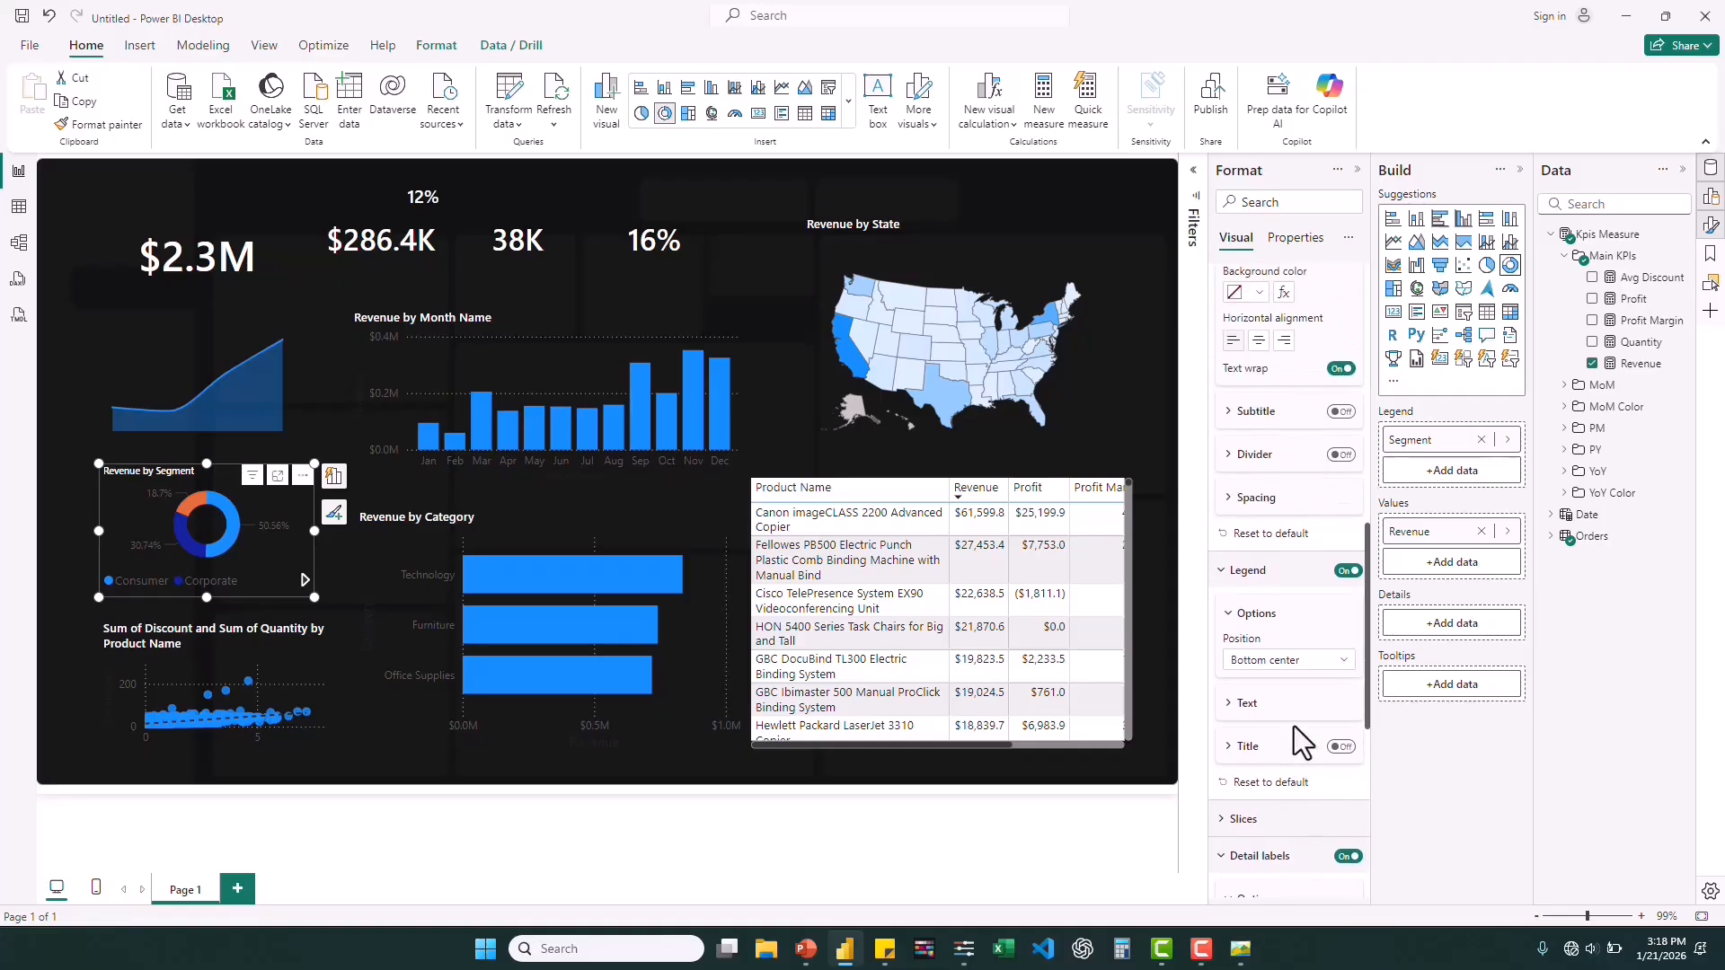
click(1237, 703)
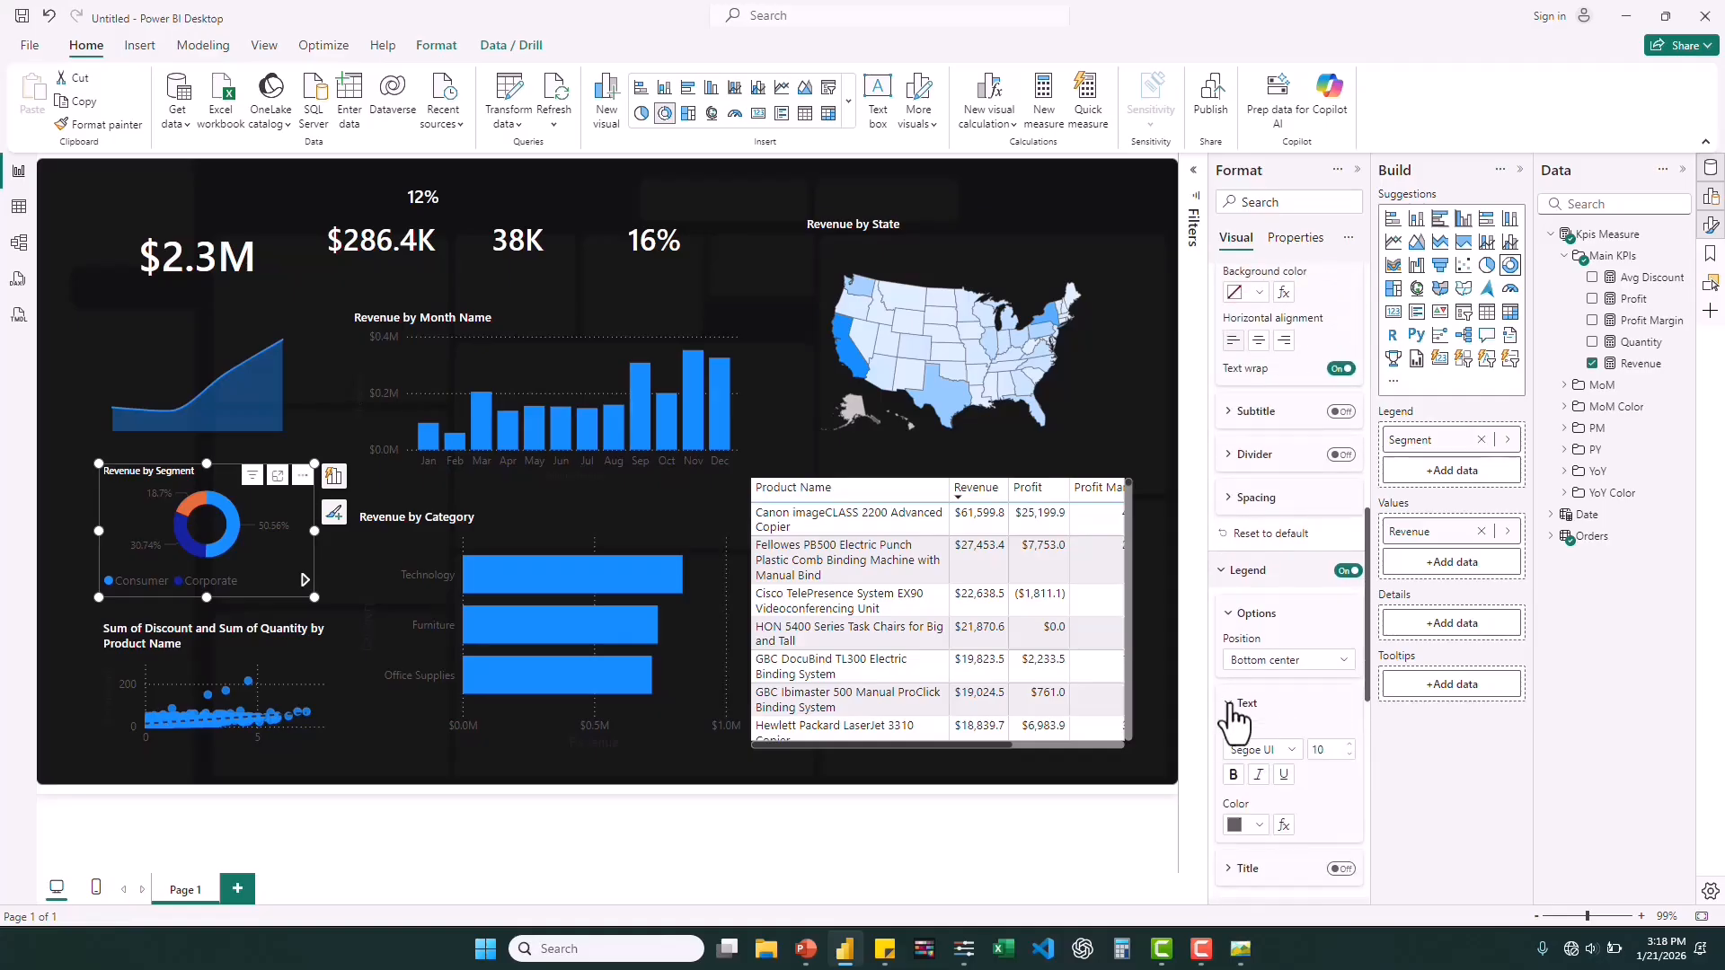
click(1349, 756)
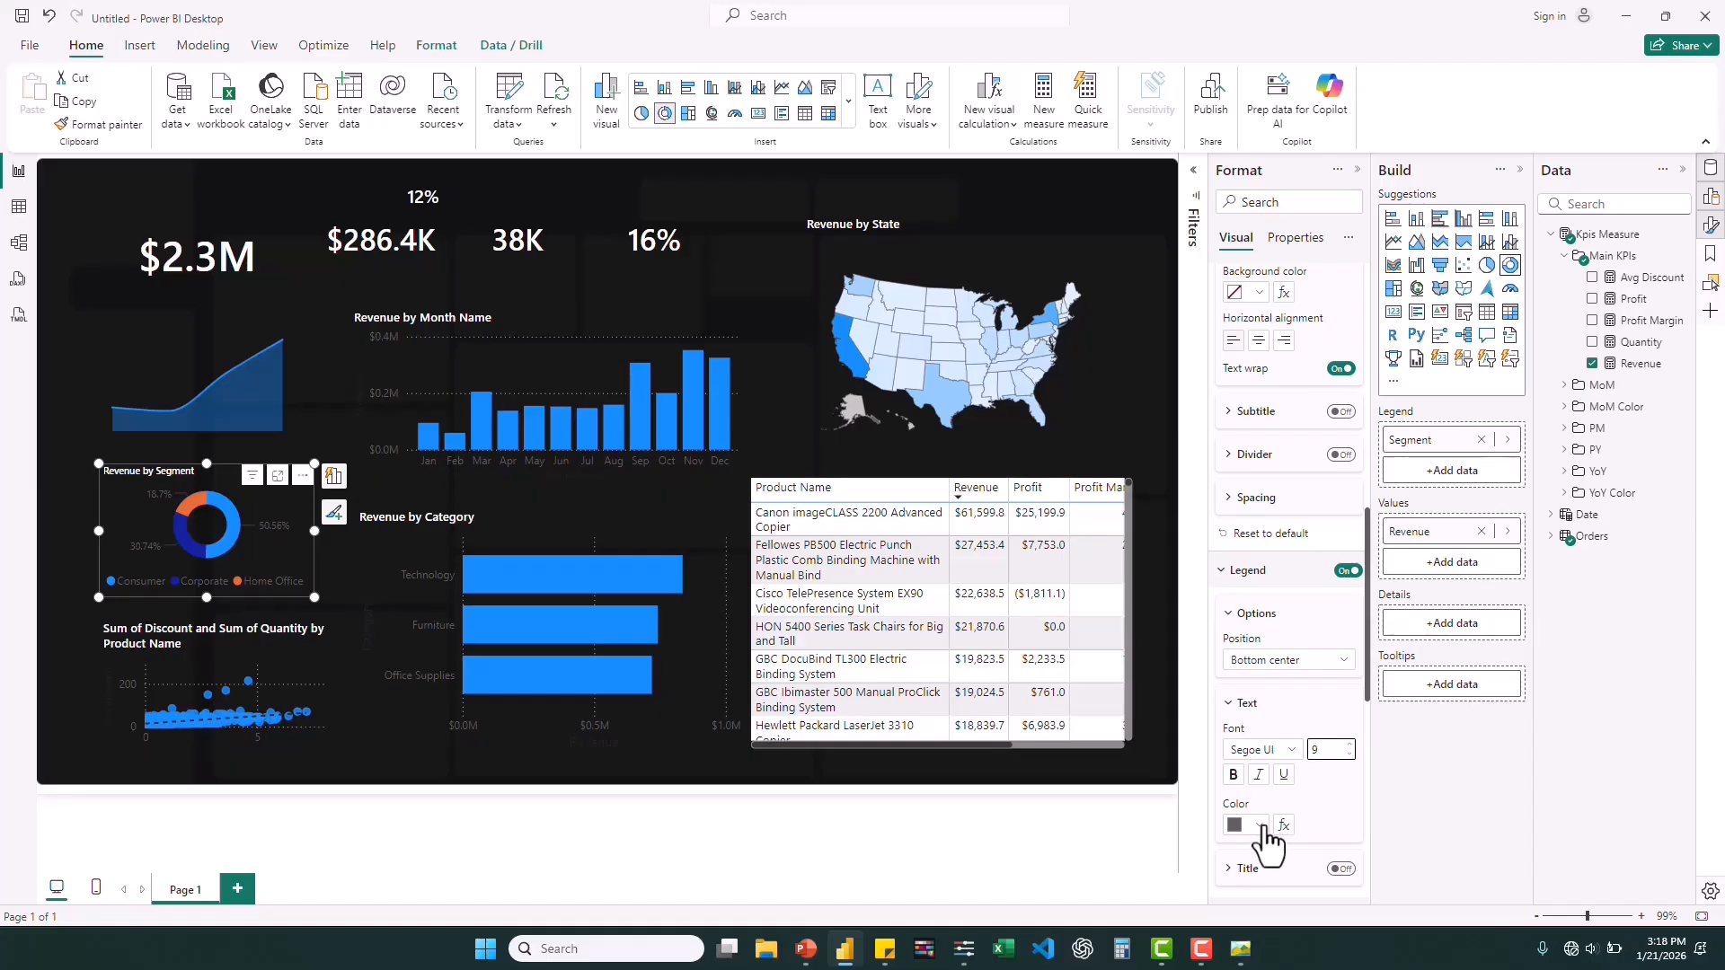
click(1259, 828)
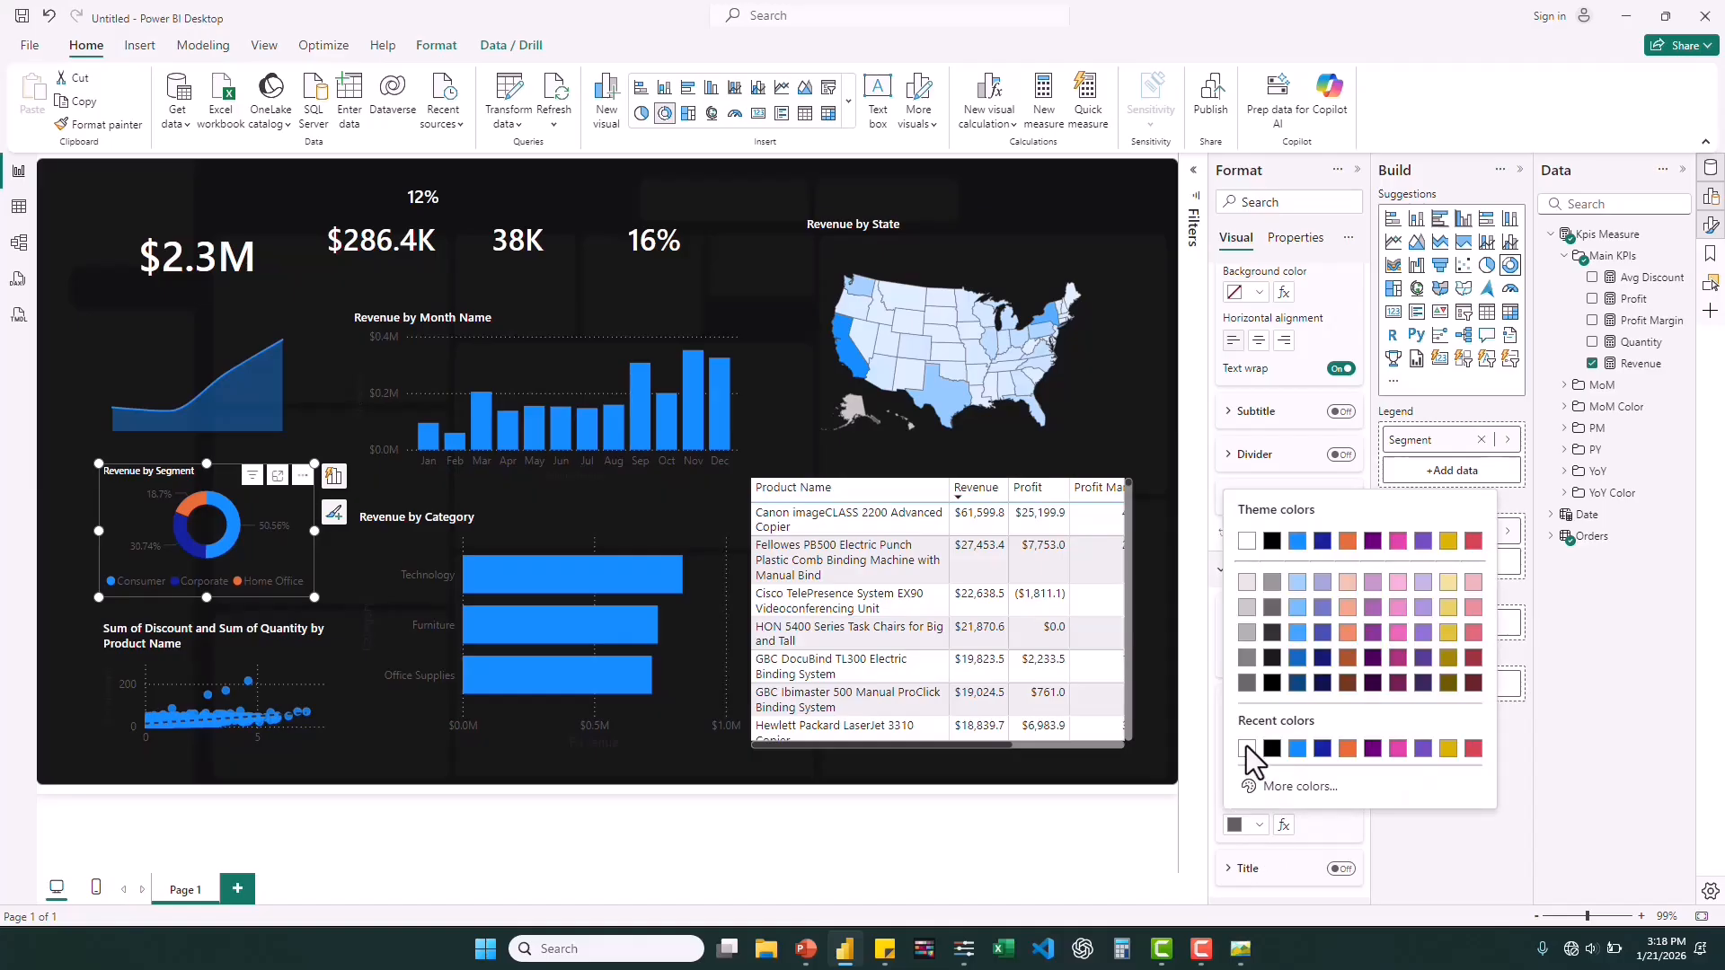
click(1246, 748)
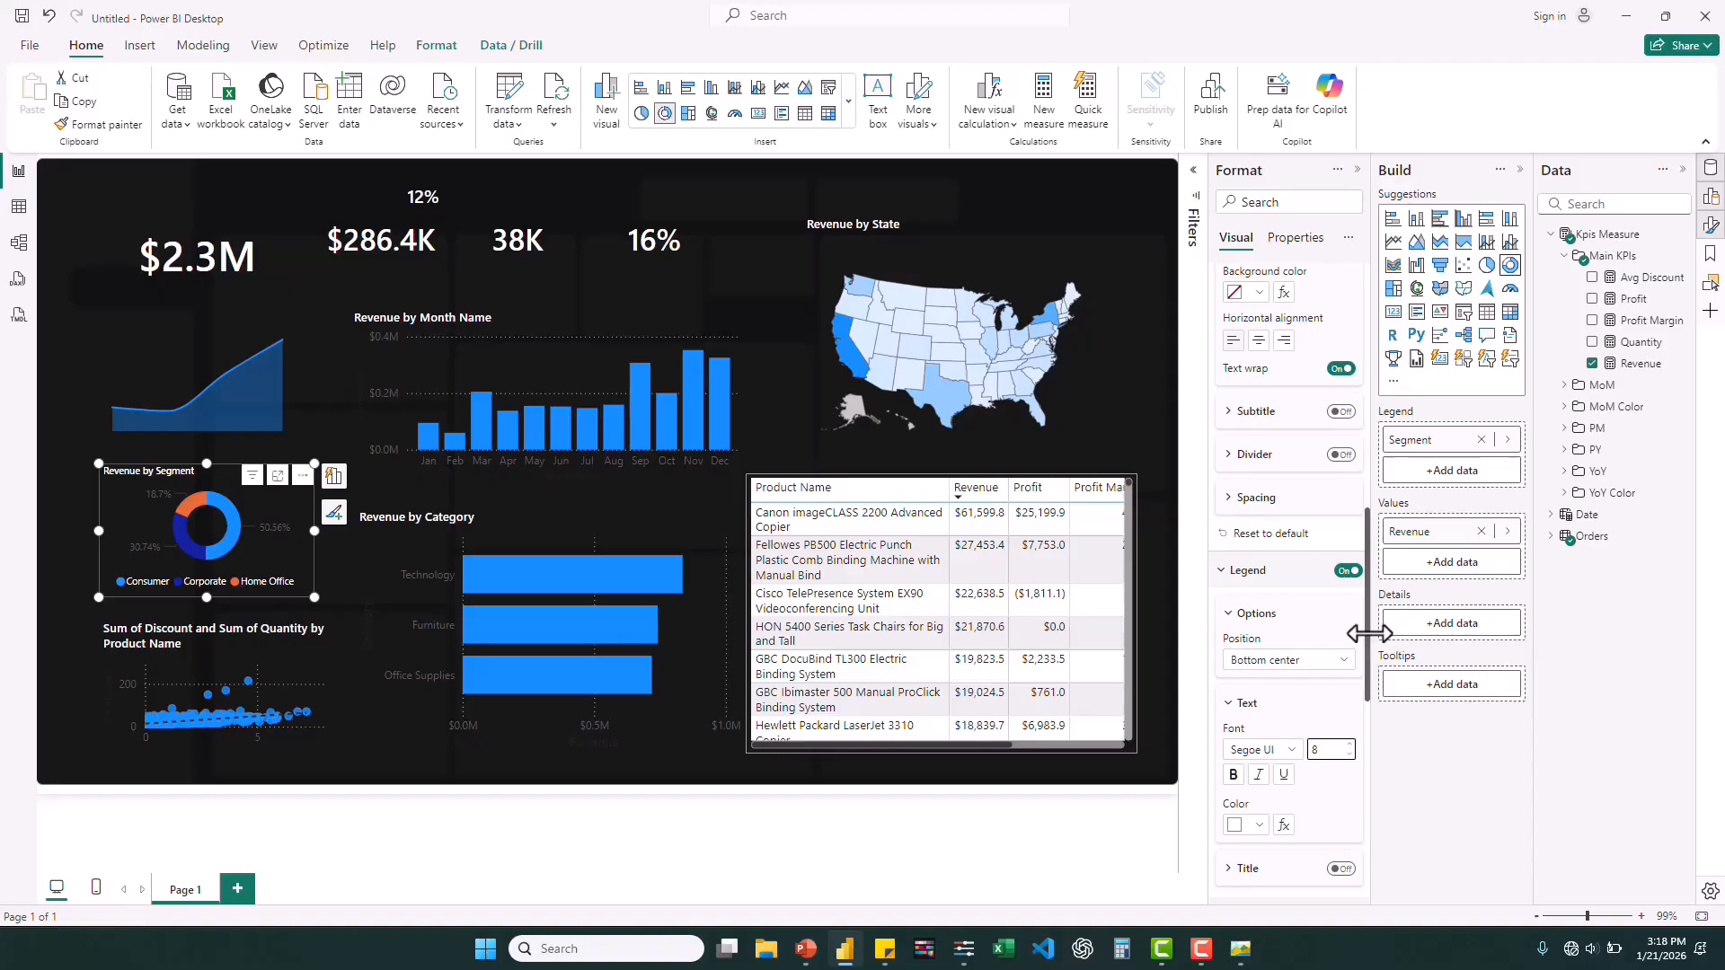
Color the segment donut's detail label values white and set their percentages to 0 decimal places.
drag(1368, 634, 1377, 751)
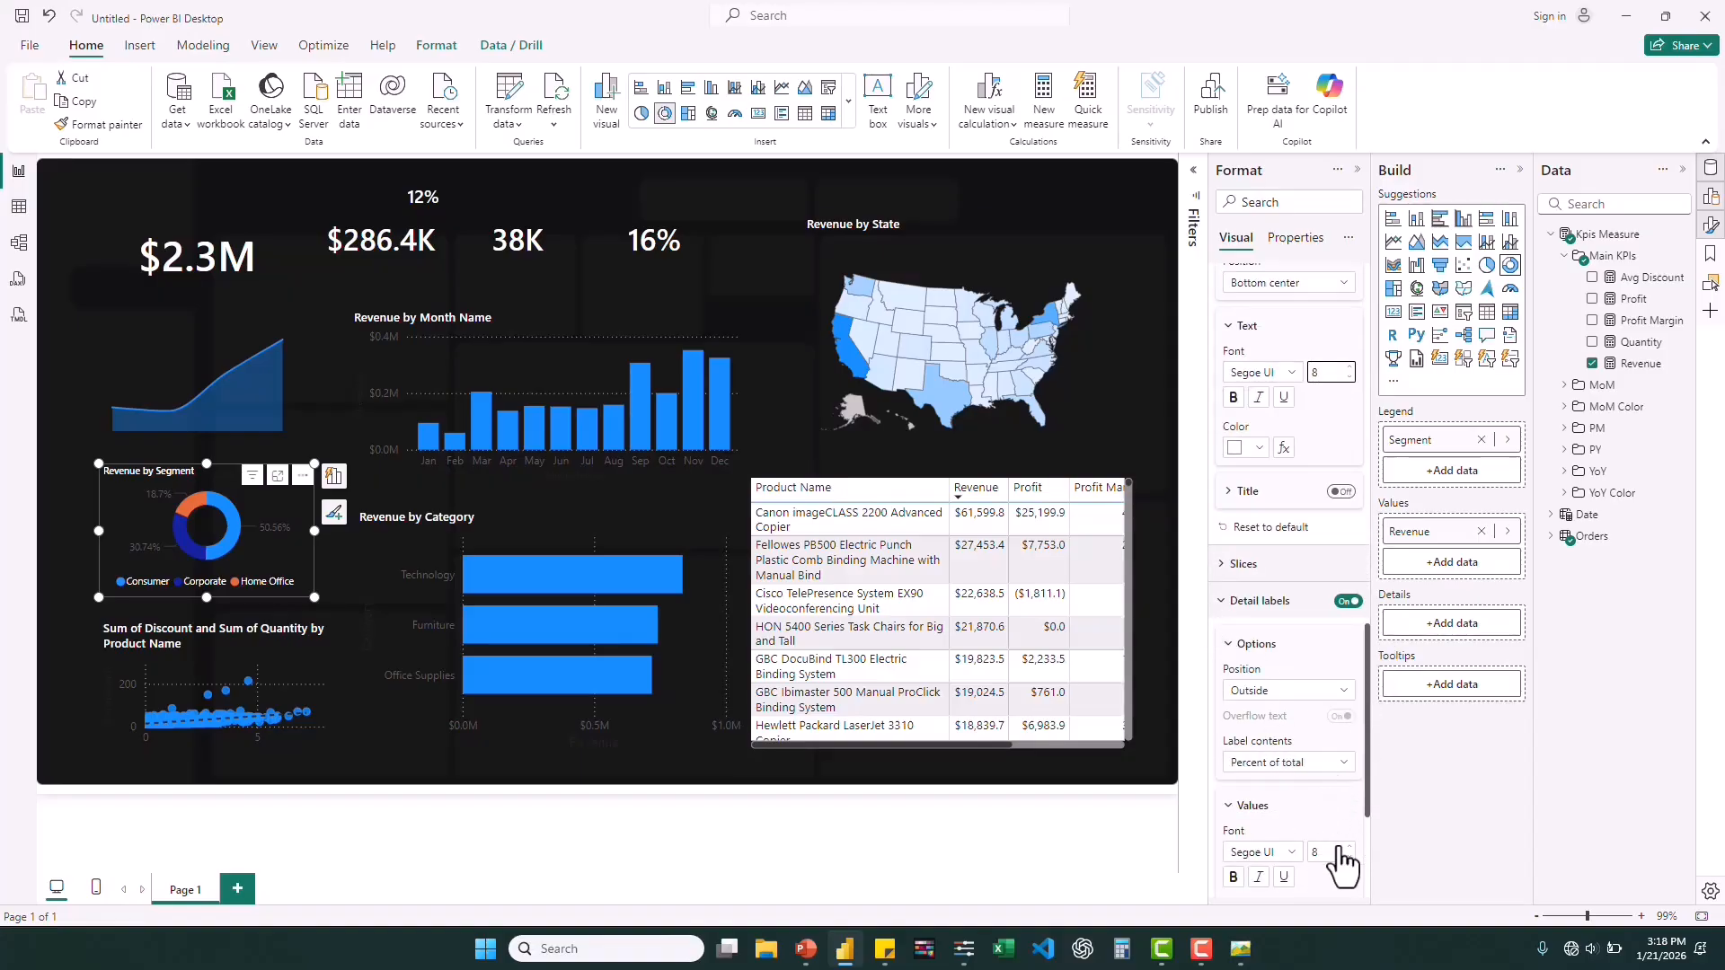
scroll(1312, 860, down, 3)
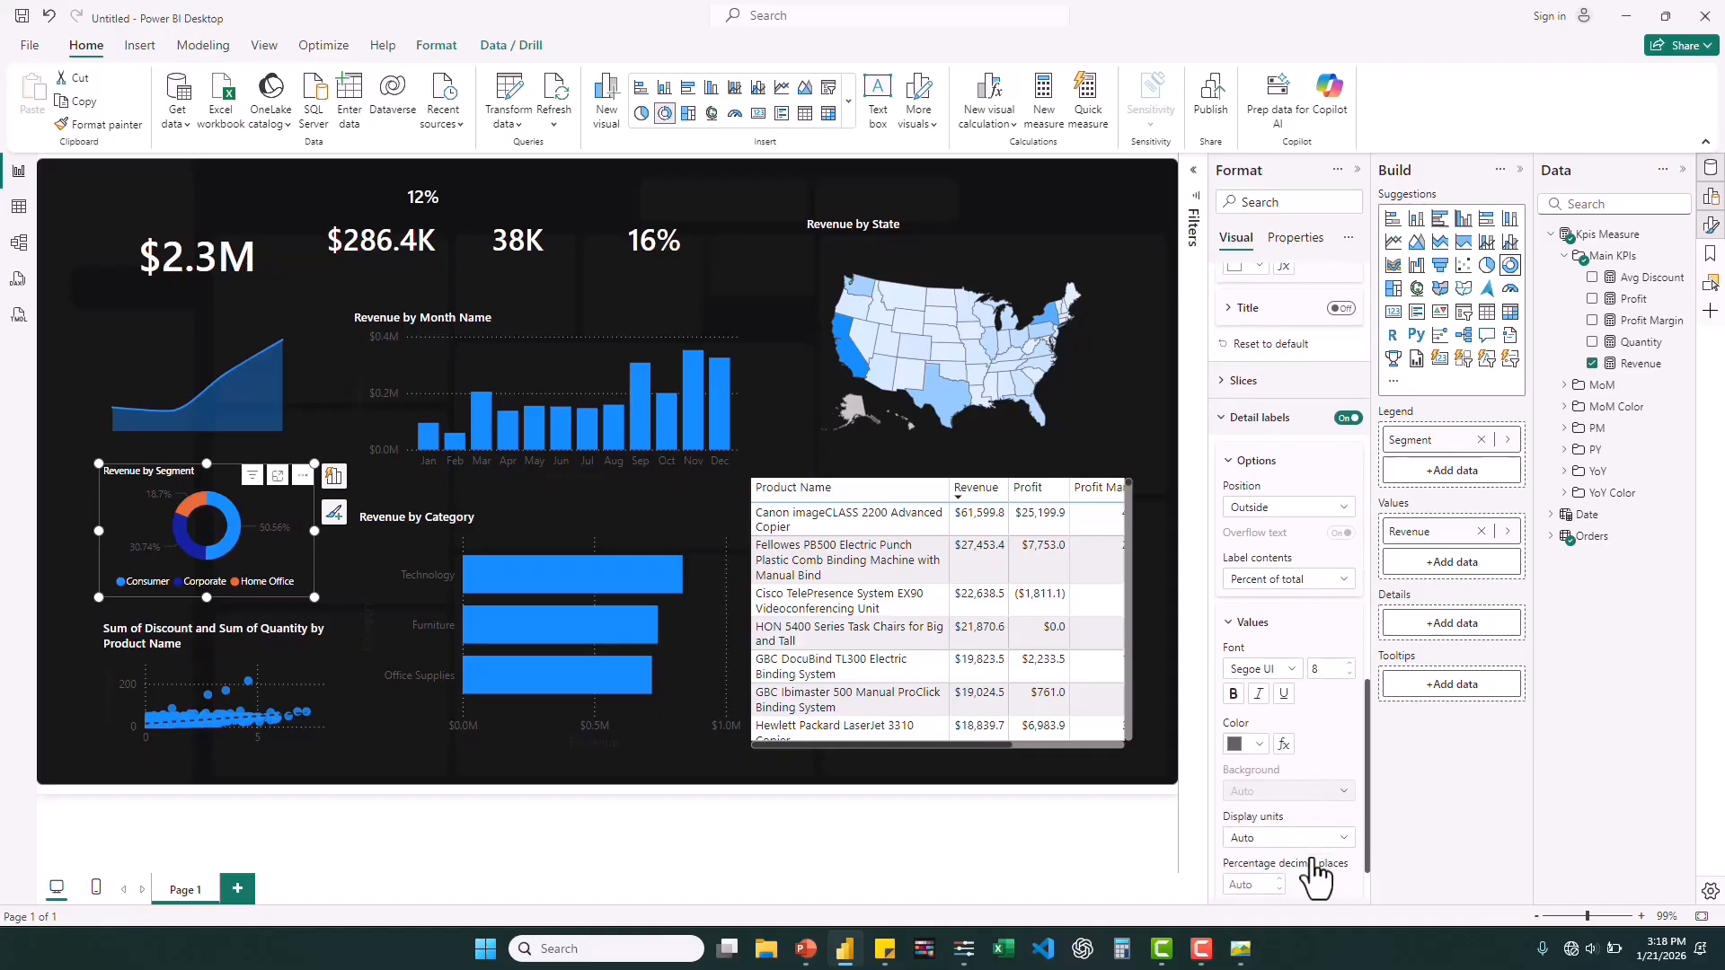
click(1260, 746)
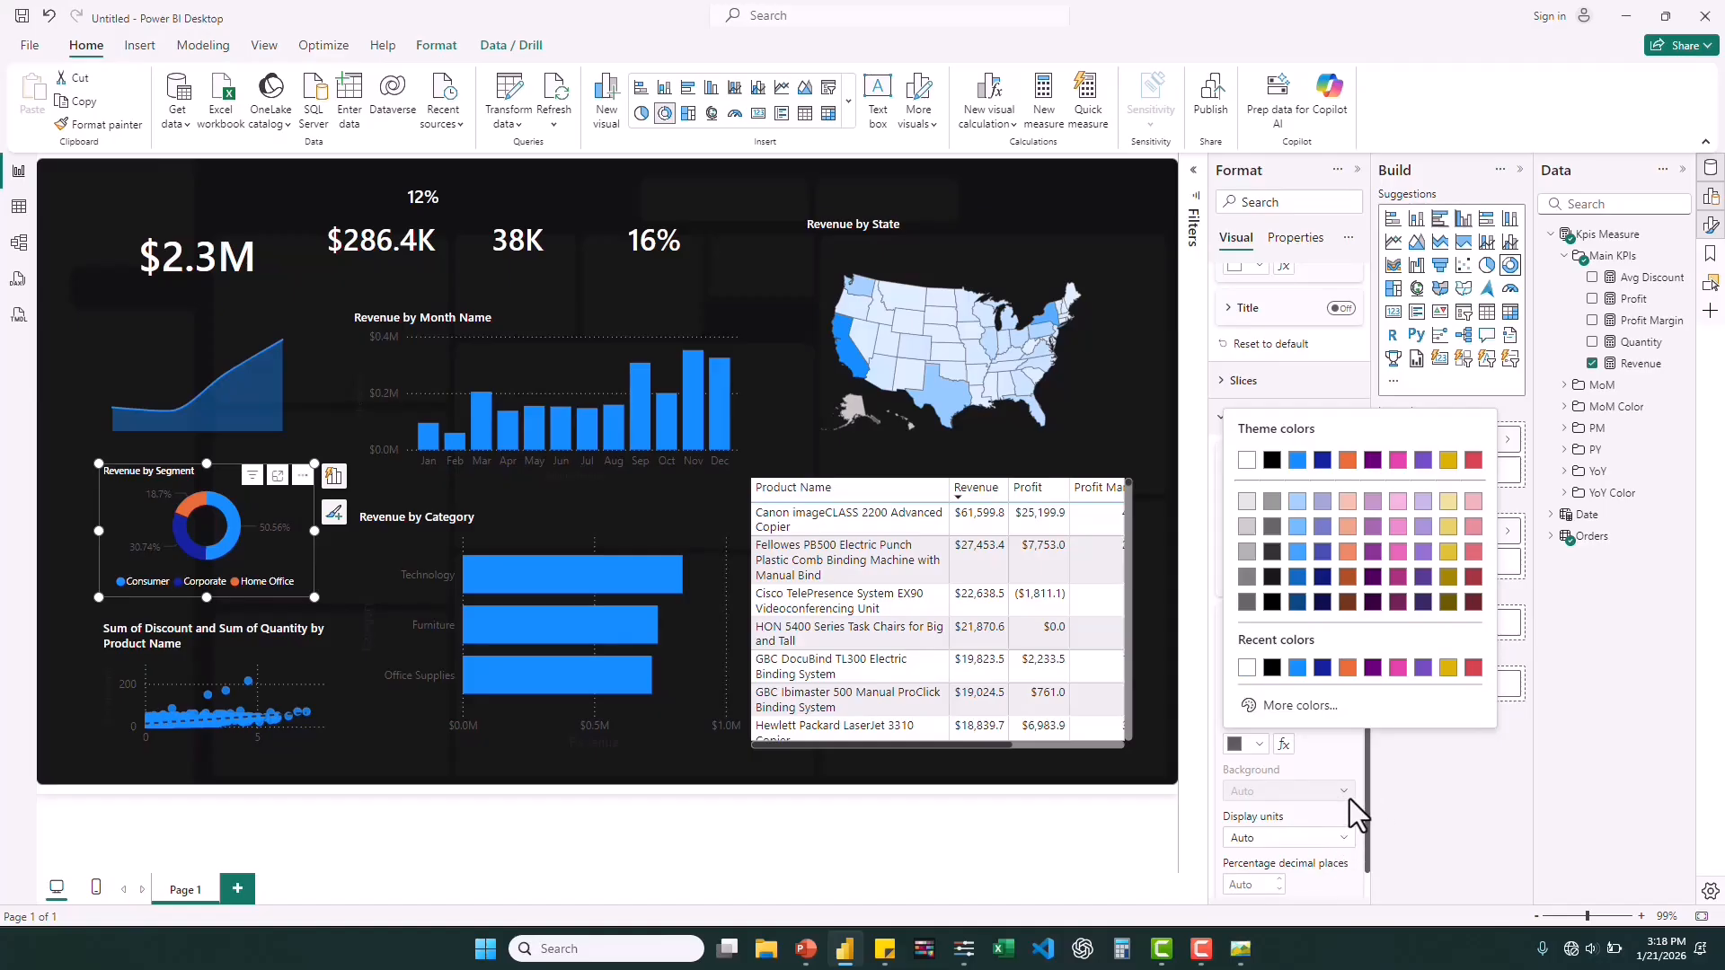
click(1317, 822)
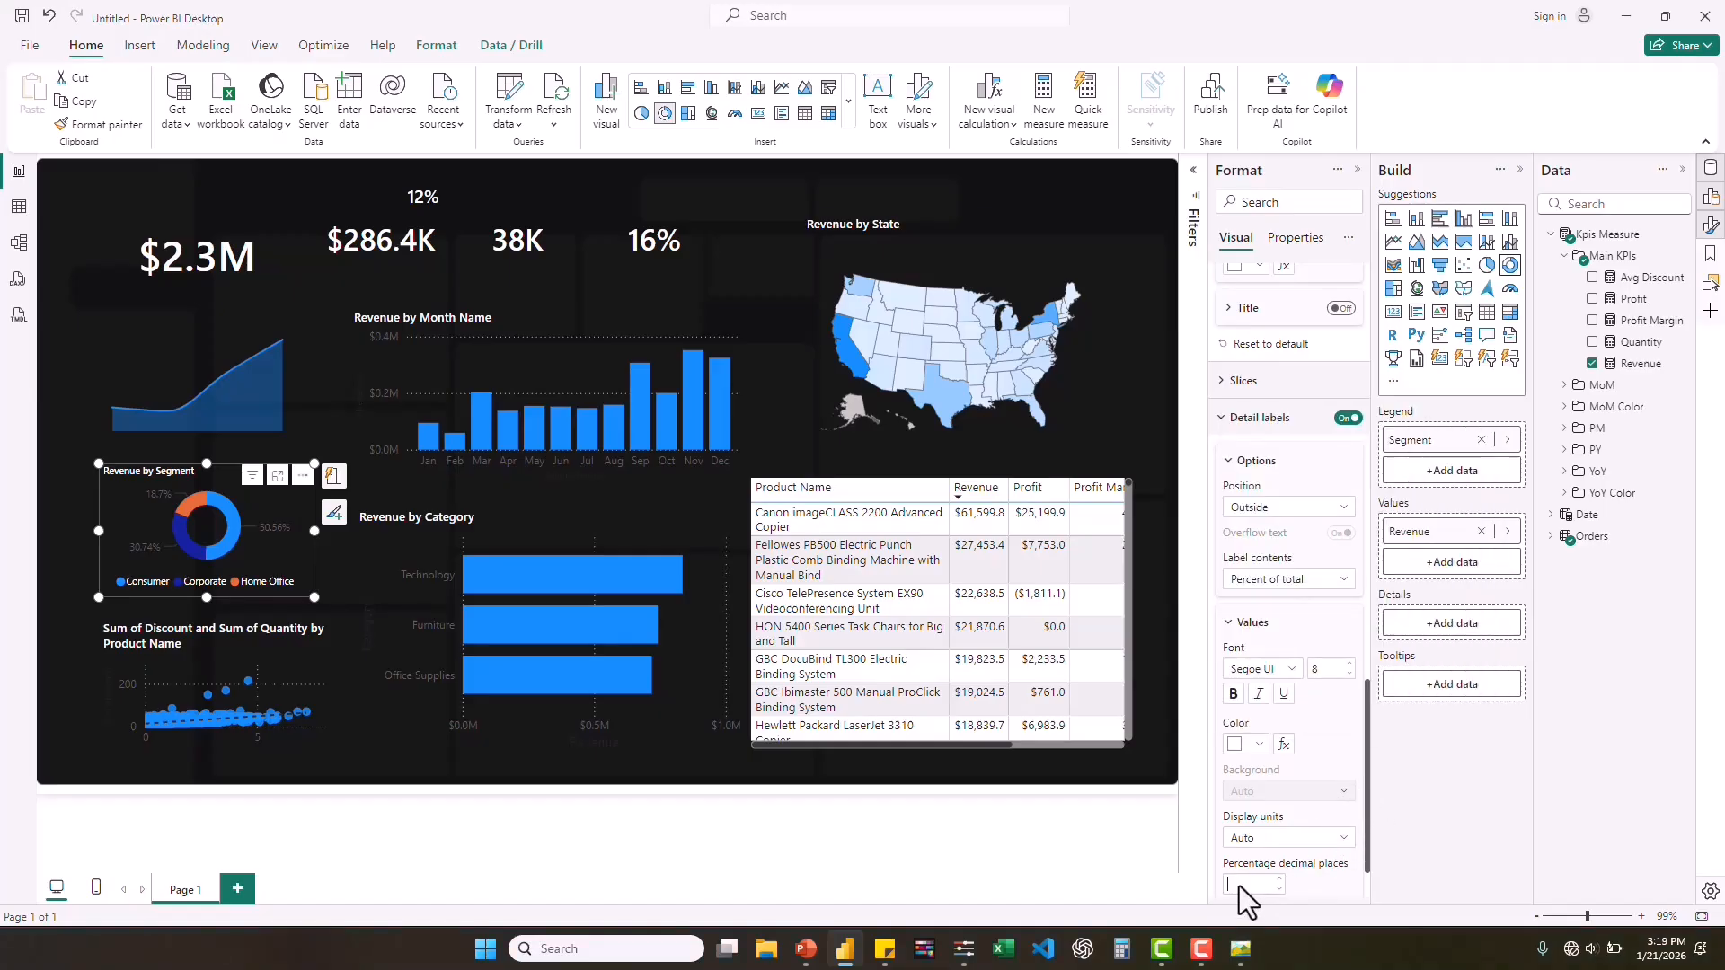
key(Return)
Set the inner radius of the segment donut's slices to 94 %.
drag(1366, 704, 1365, 543)
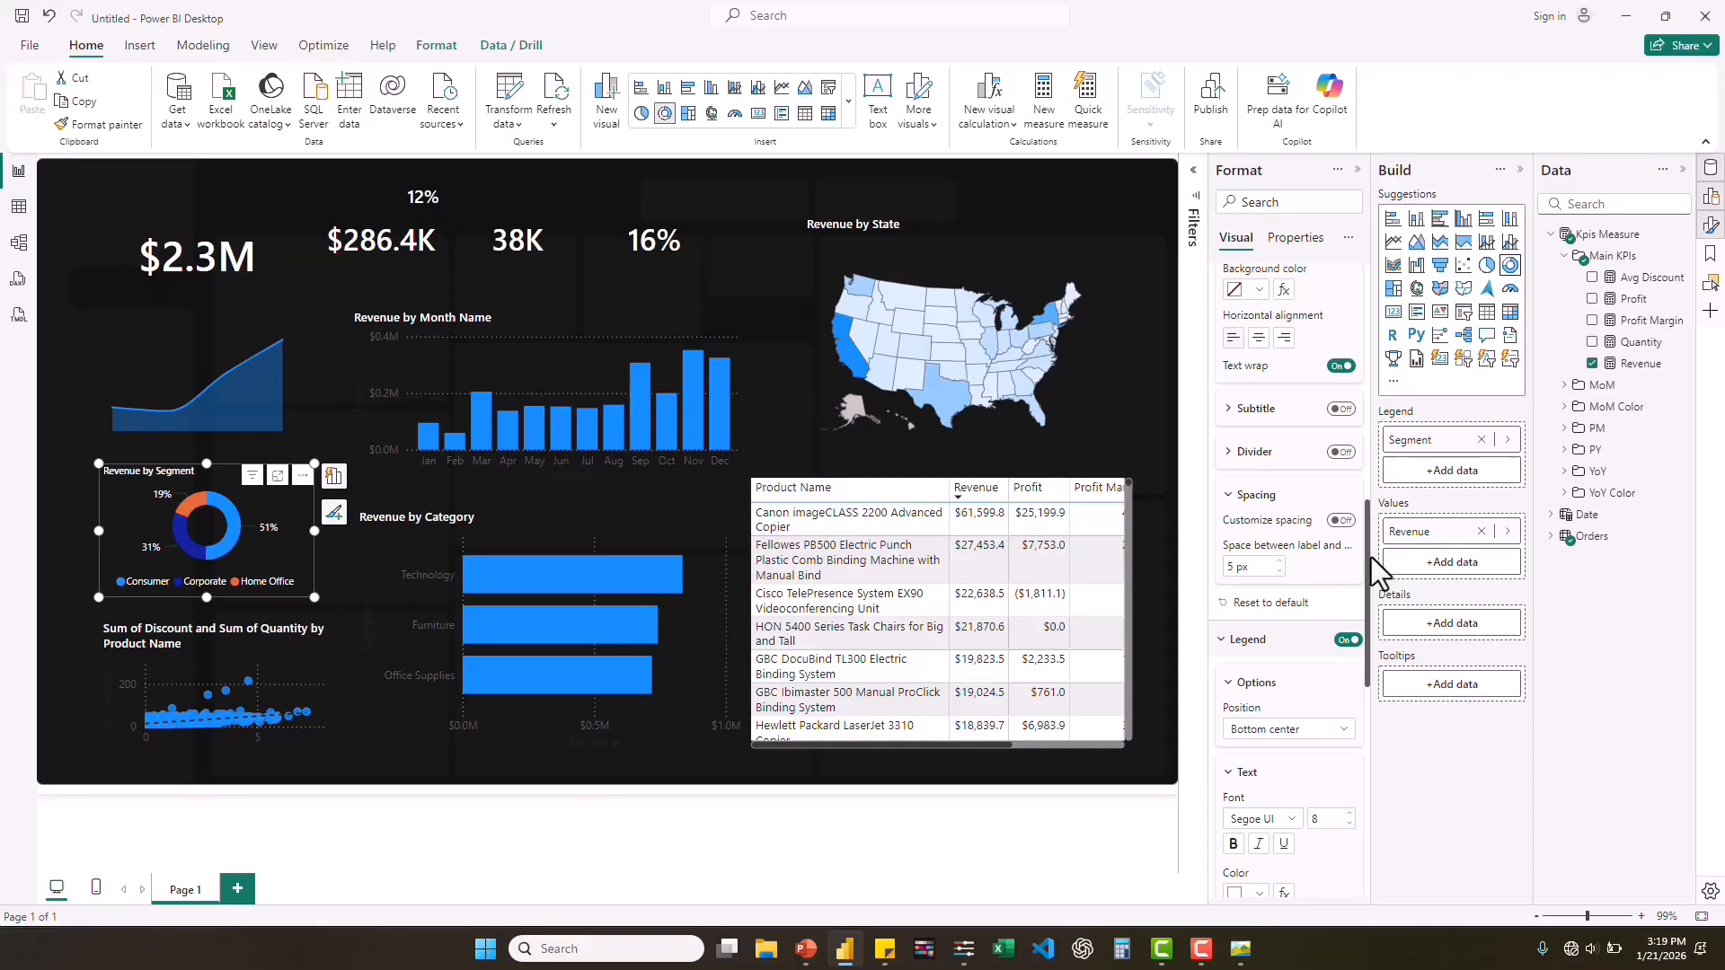
drag(1366, 558, 1371, 419)
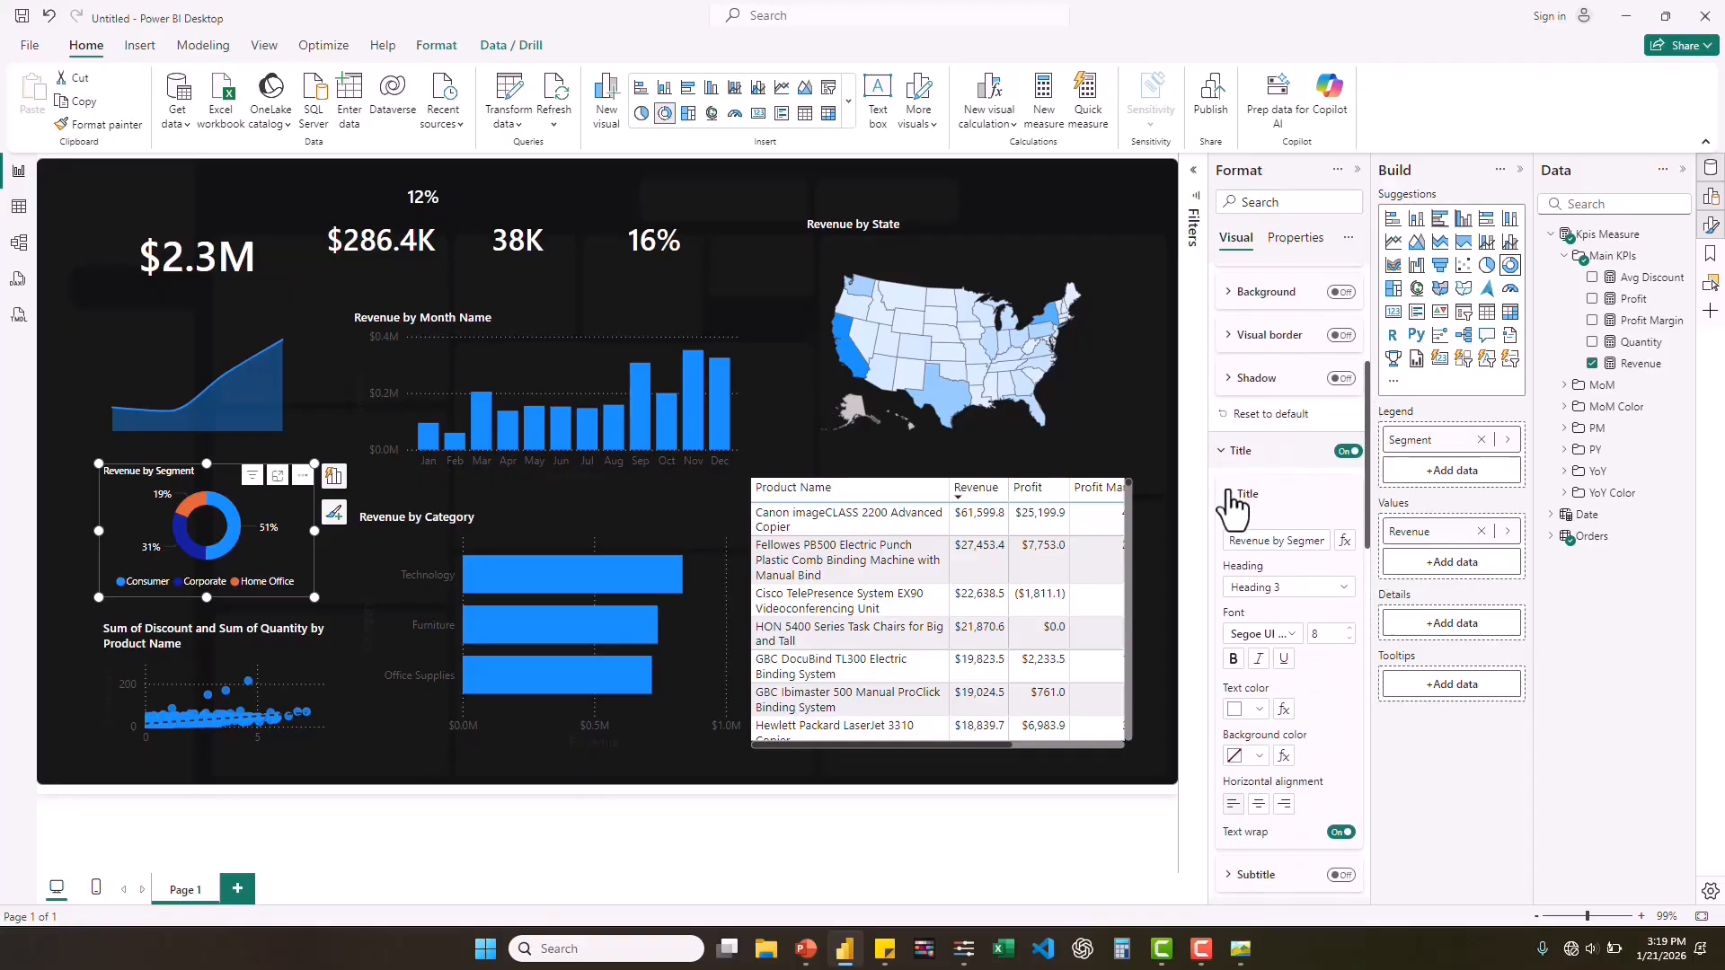
click(1231, 451)
click(1244, 487)
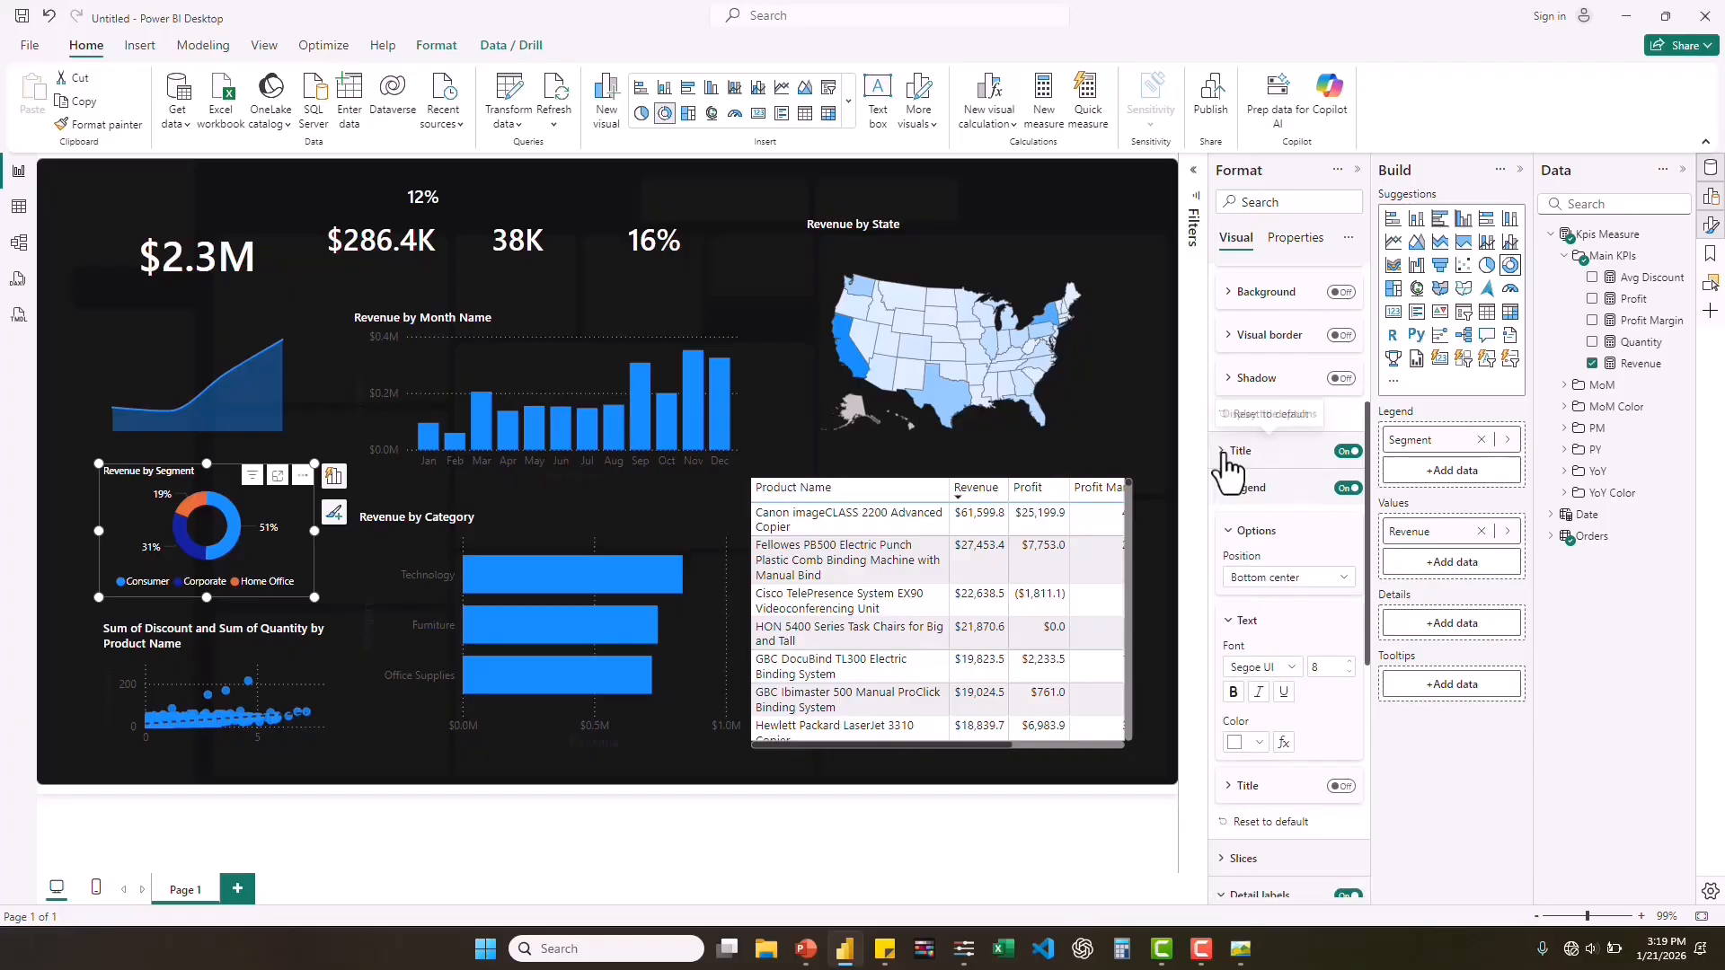
click(1233, 487)
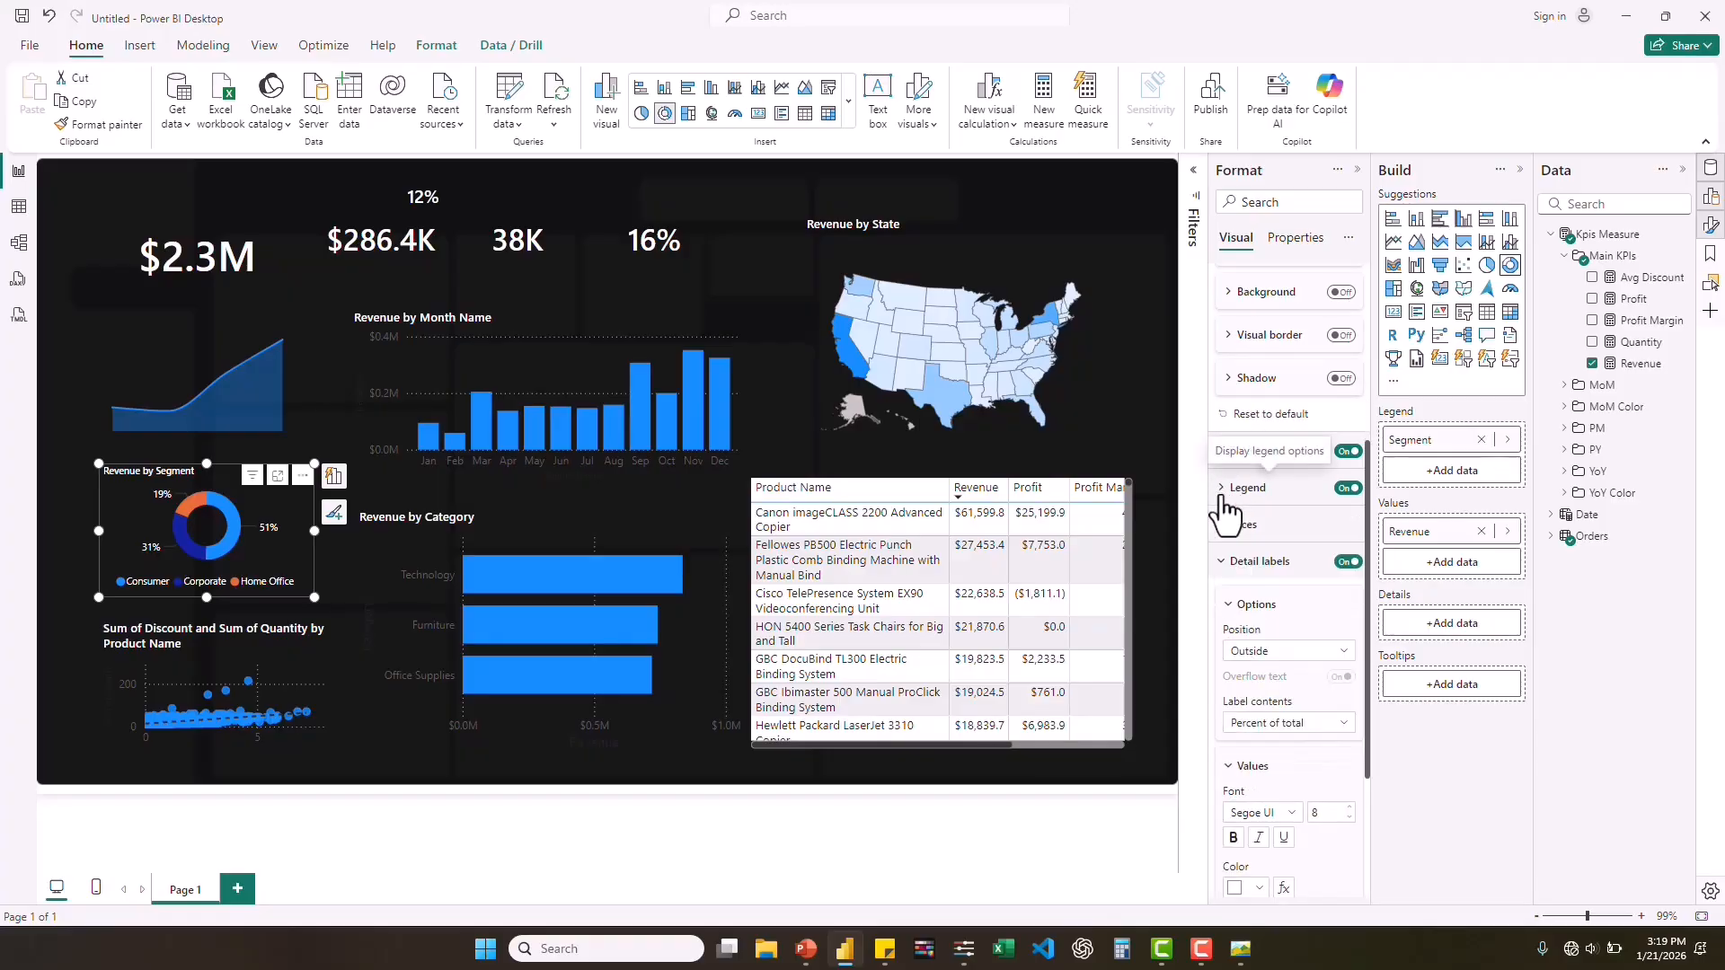
click(1224, 561)
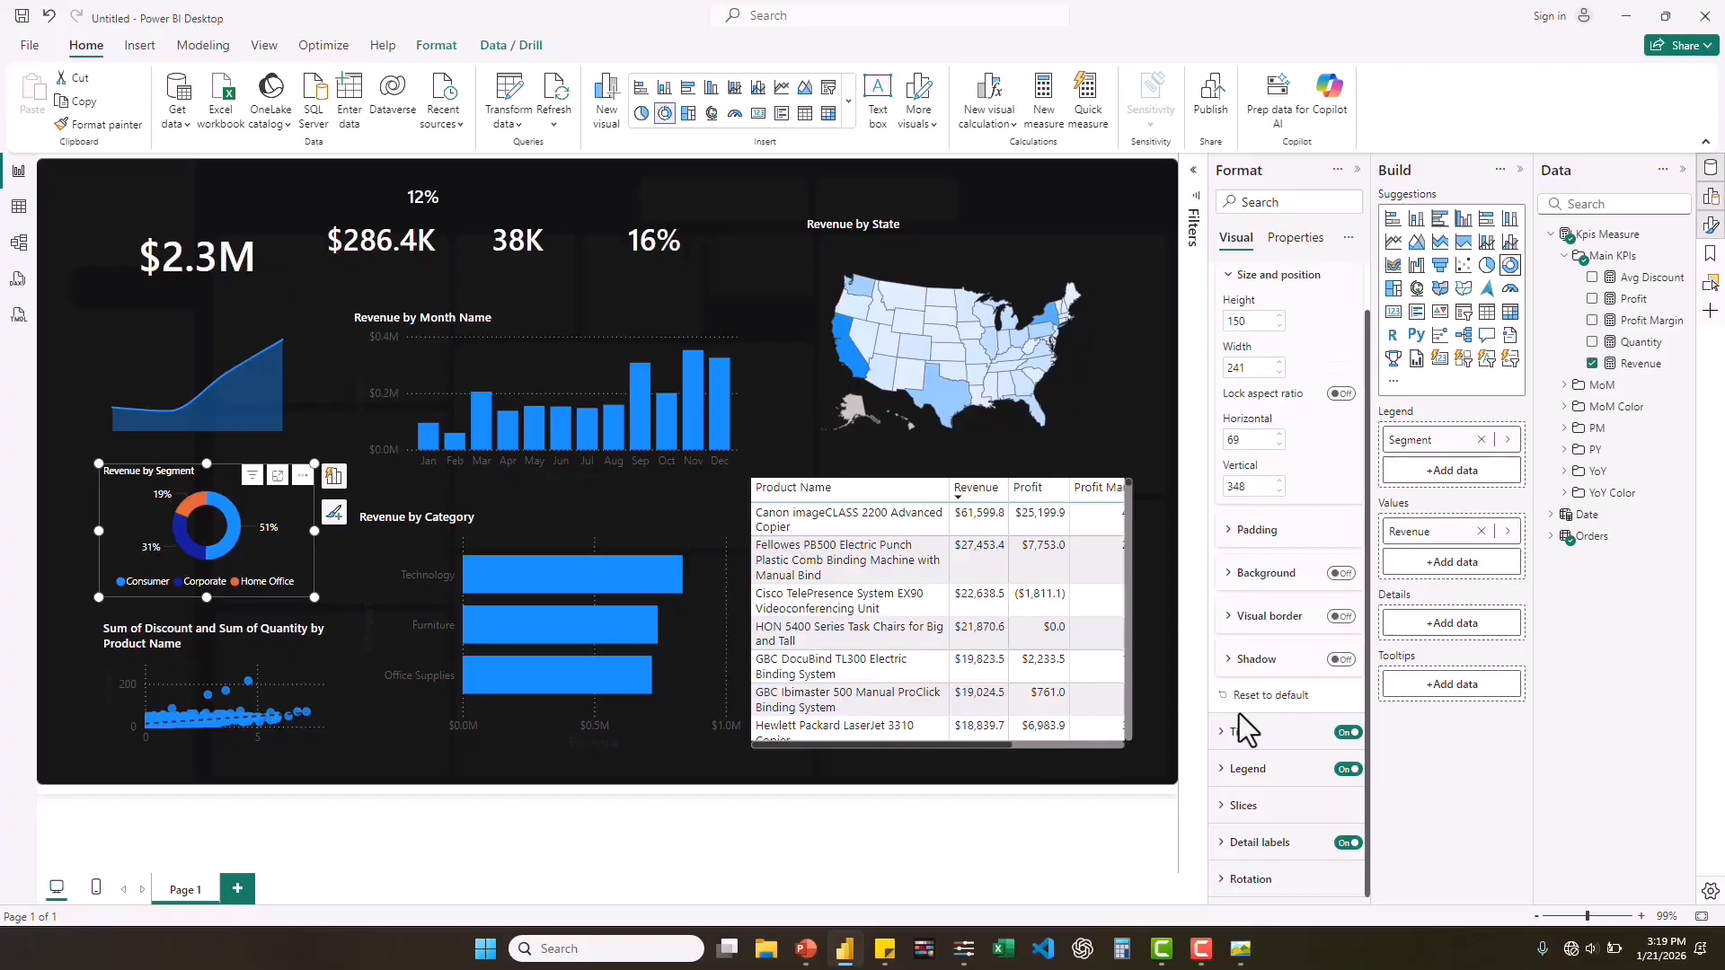
click(1225, 806)
scroll(1224, 807, down, 3)
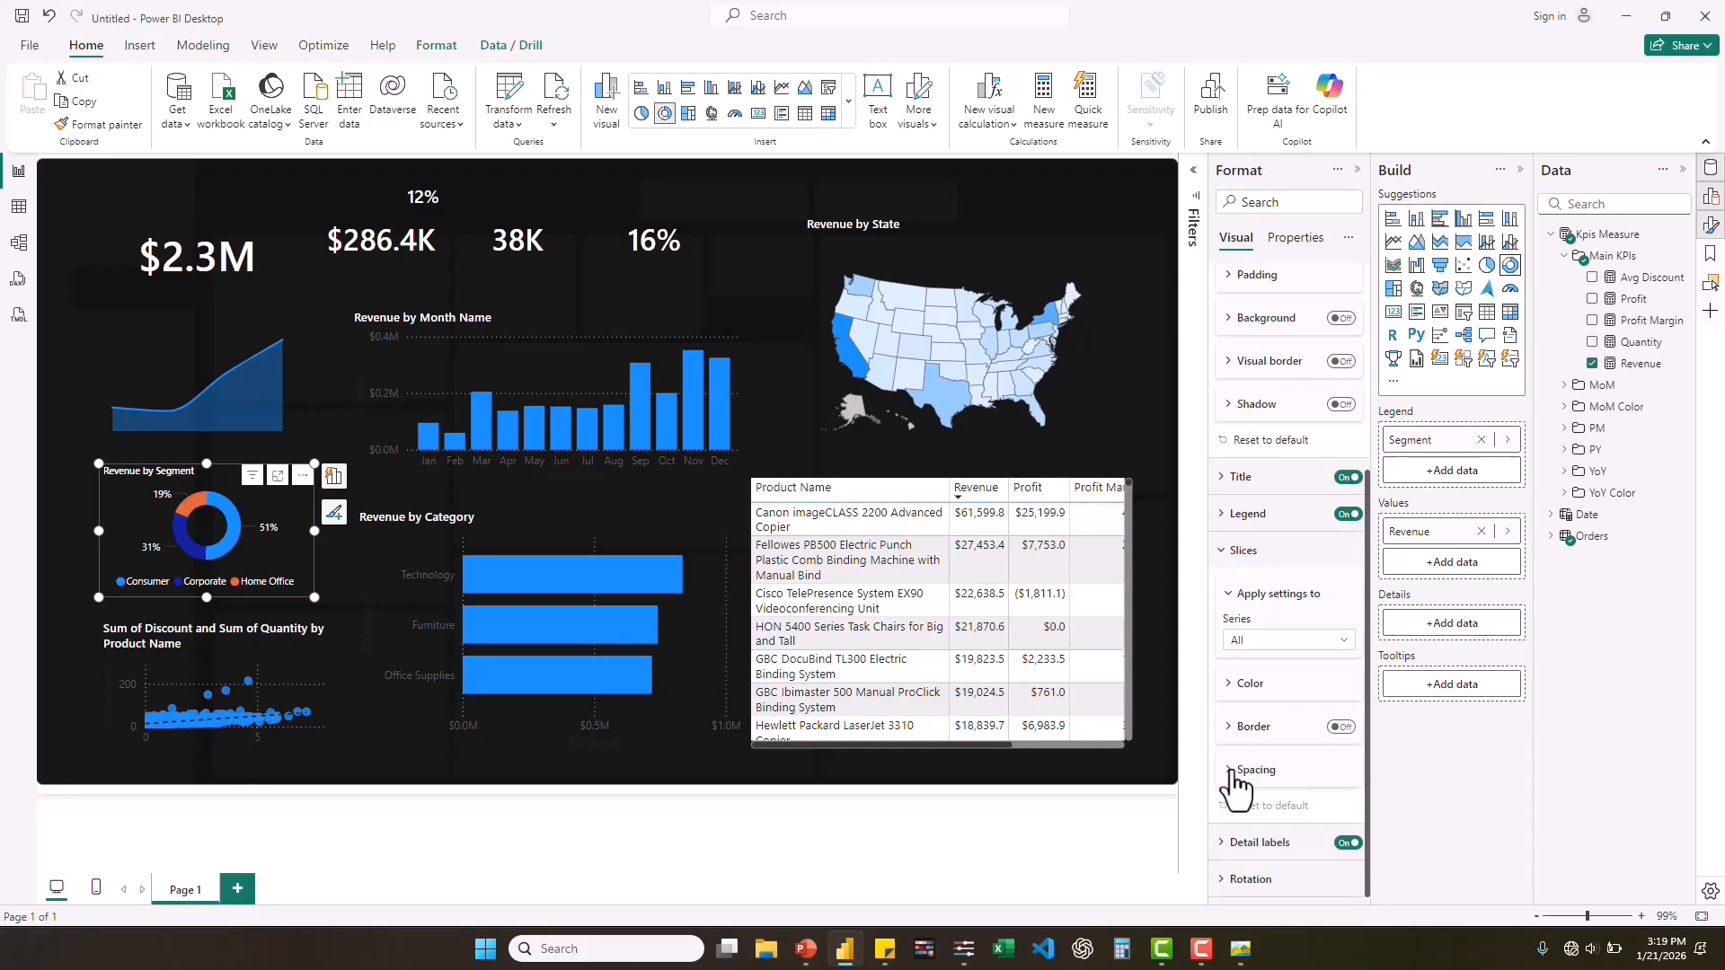
click(1244, 770)
scroll(1292, 784, down, 1)
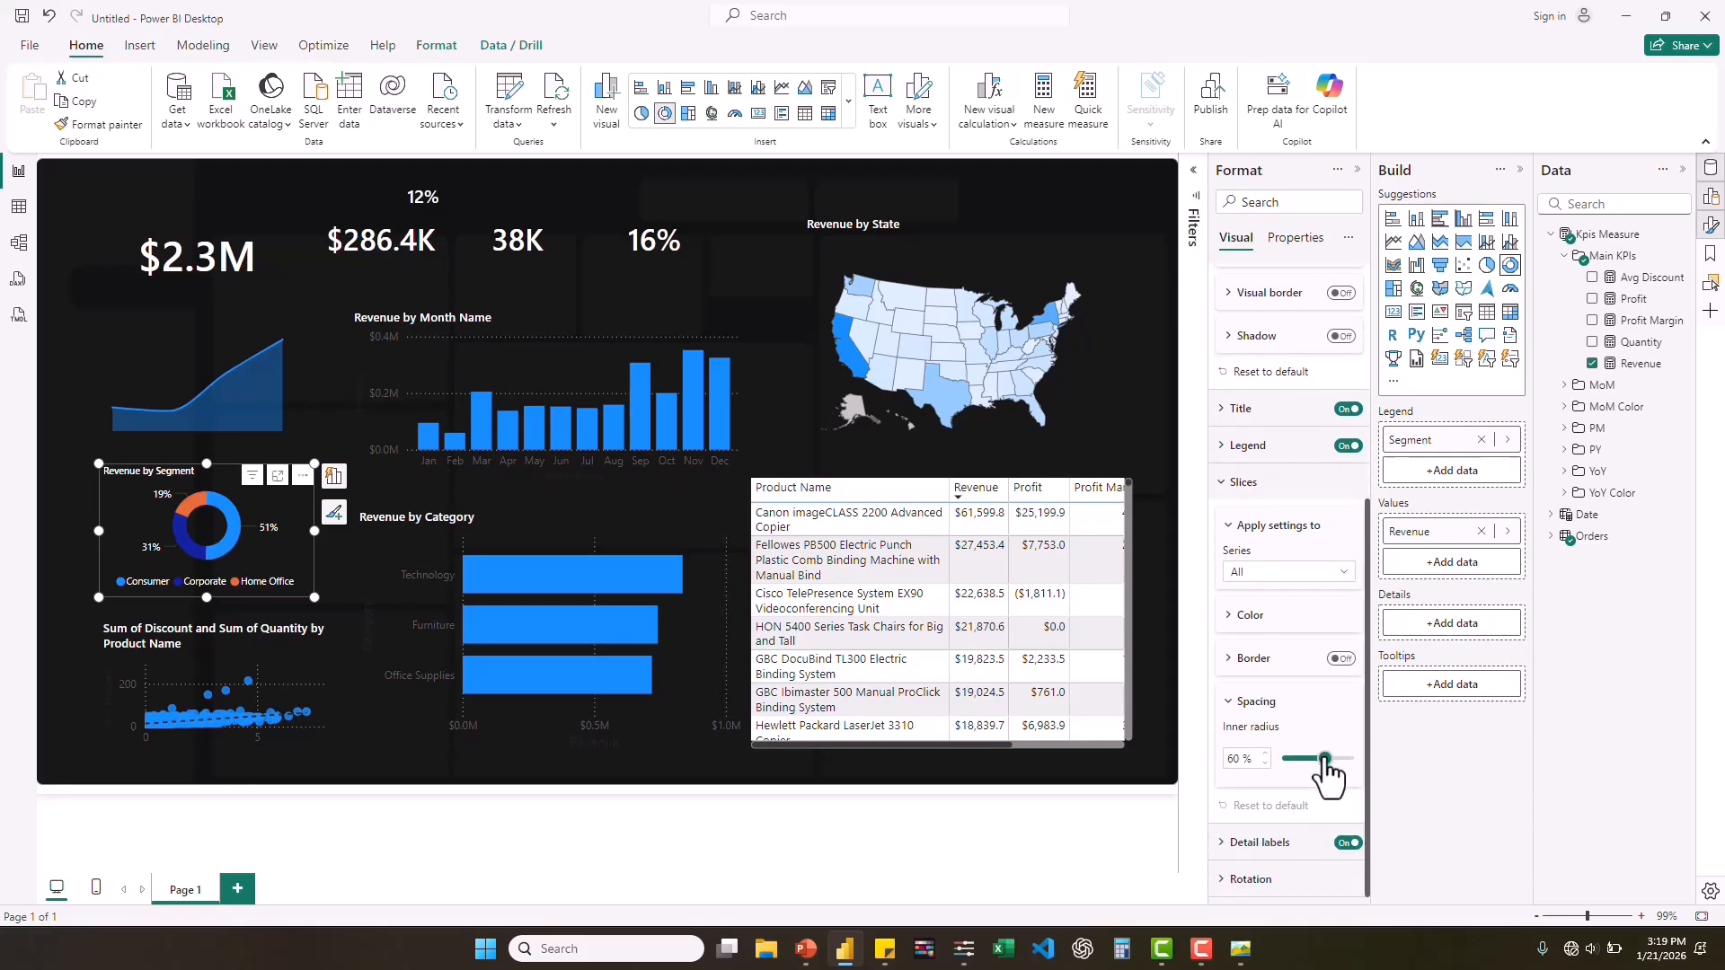
drag(1325, 760, 1348, 760)
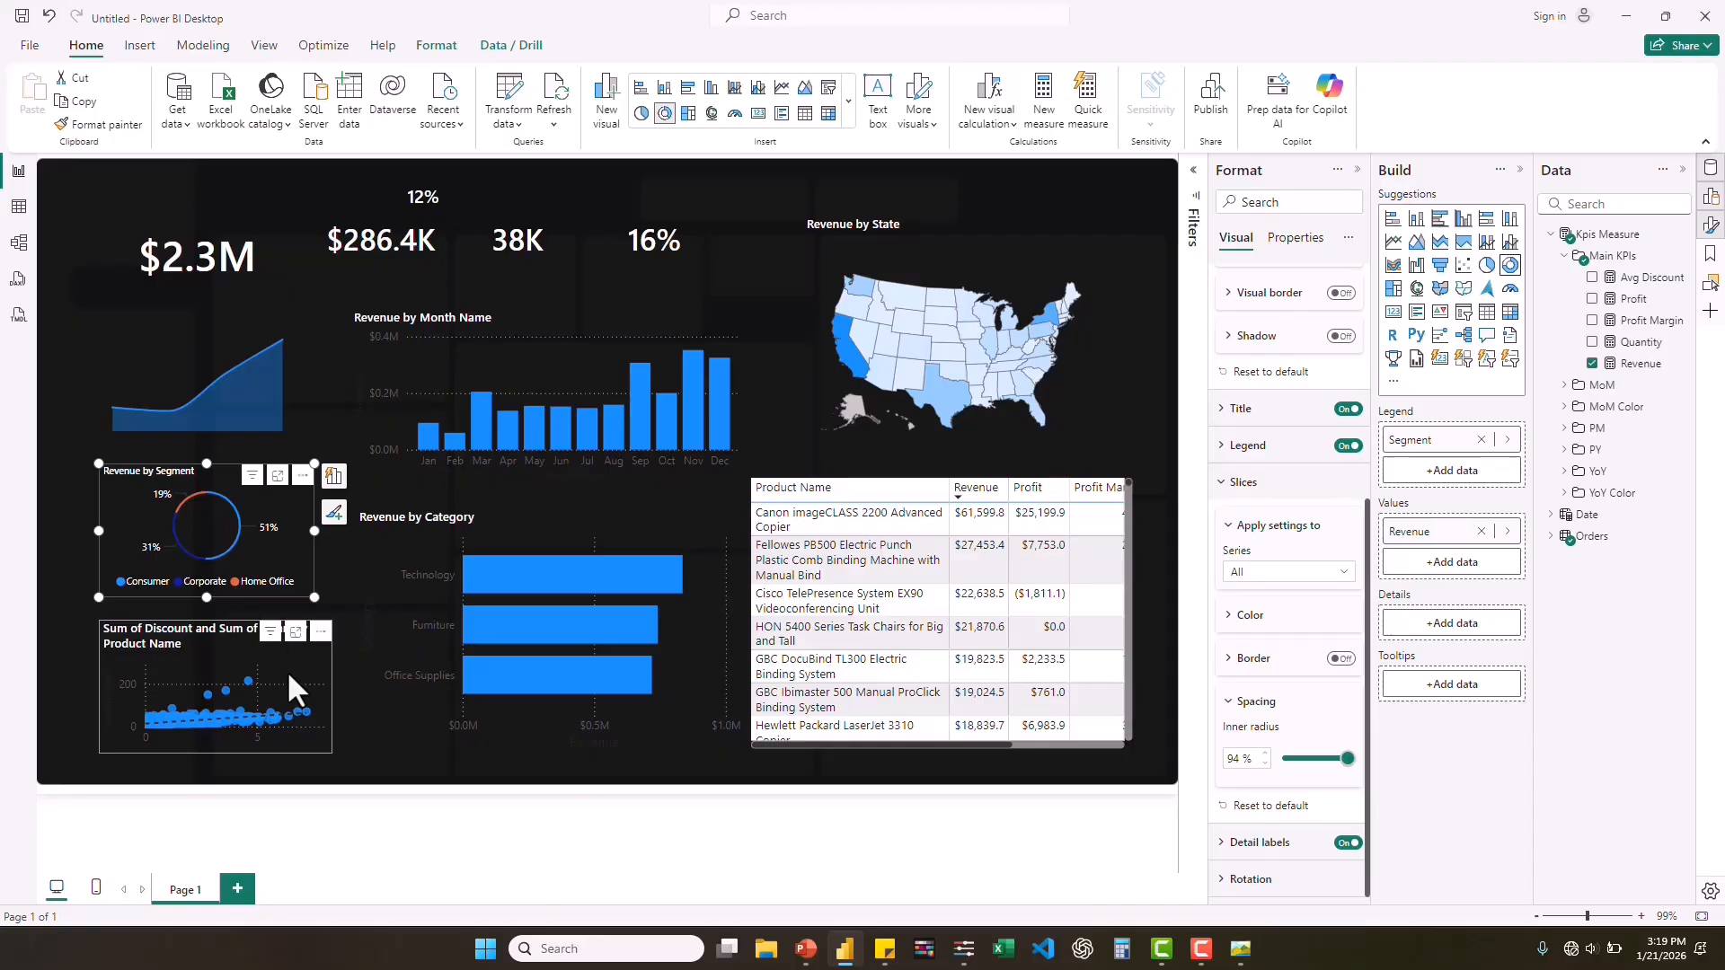
Set the X-axis values of the Revenue by Month Name chart to font size 8 and white.
click(357, 365)
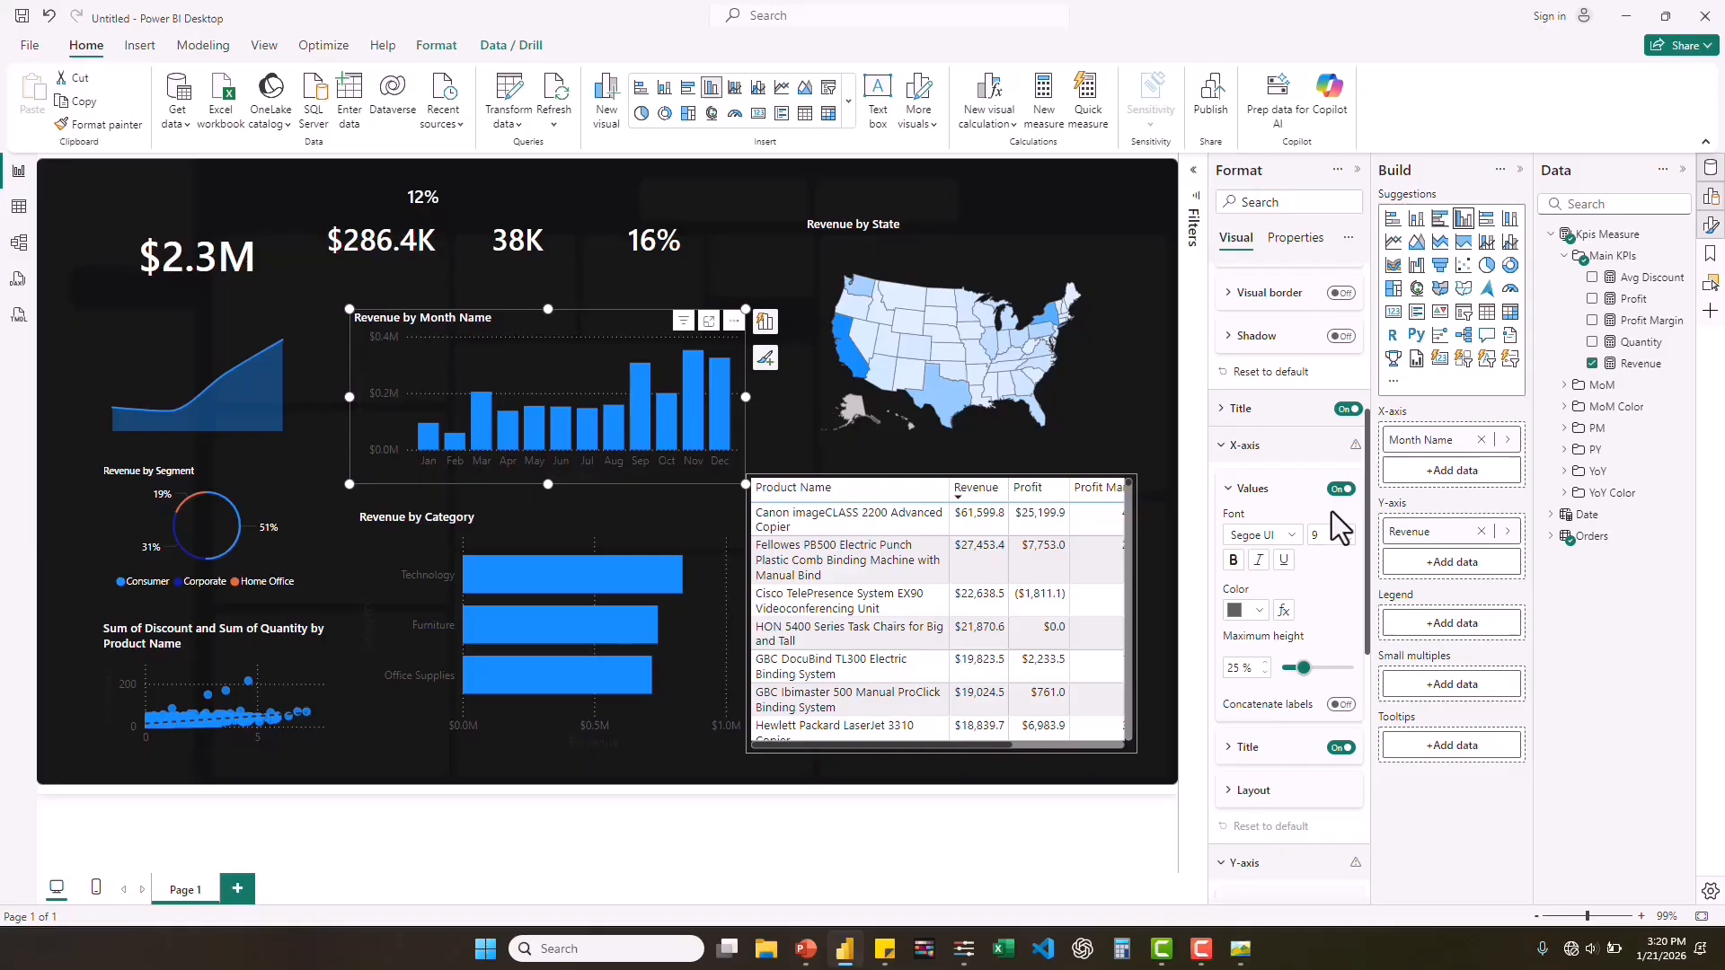
click(1341, 489)
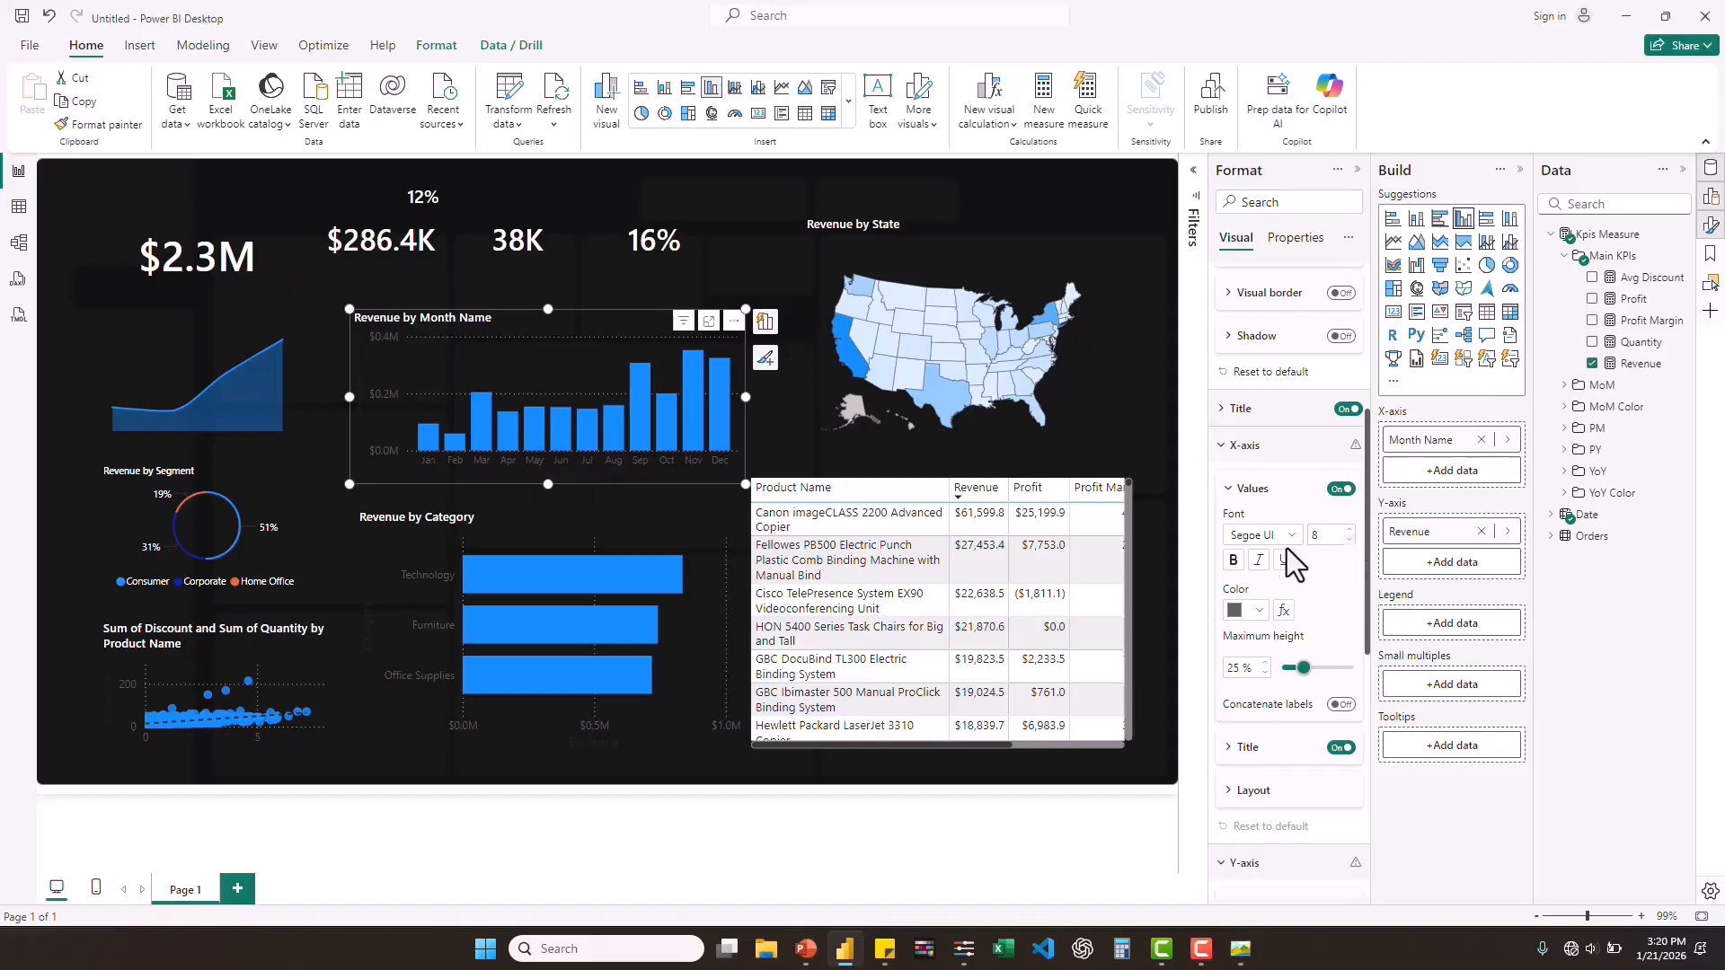
click(1260, 611)
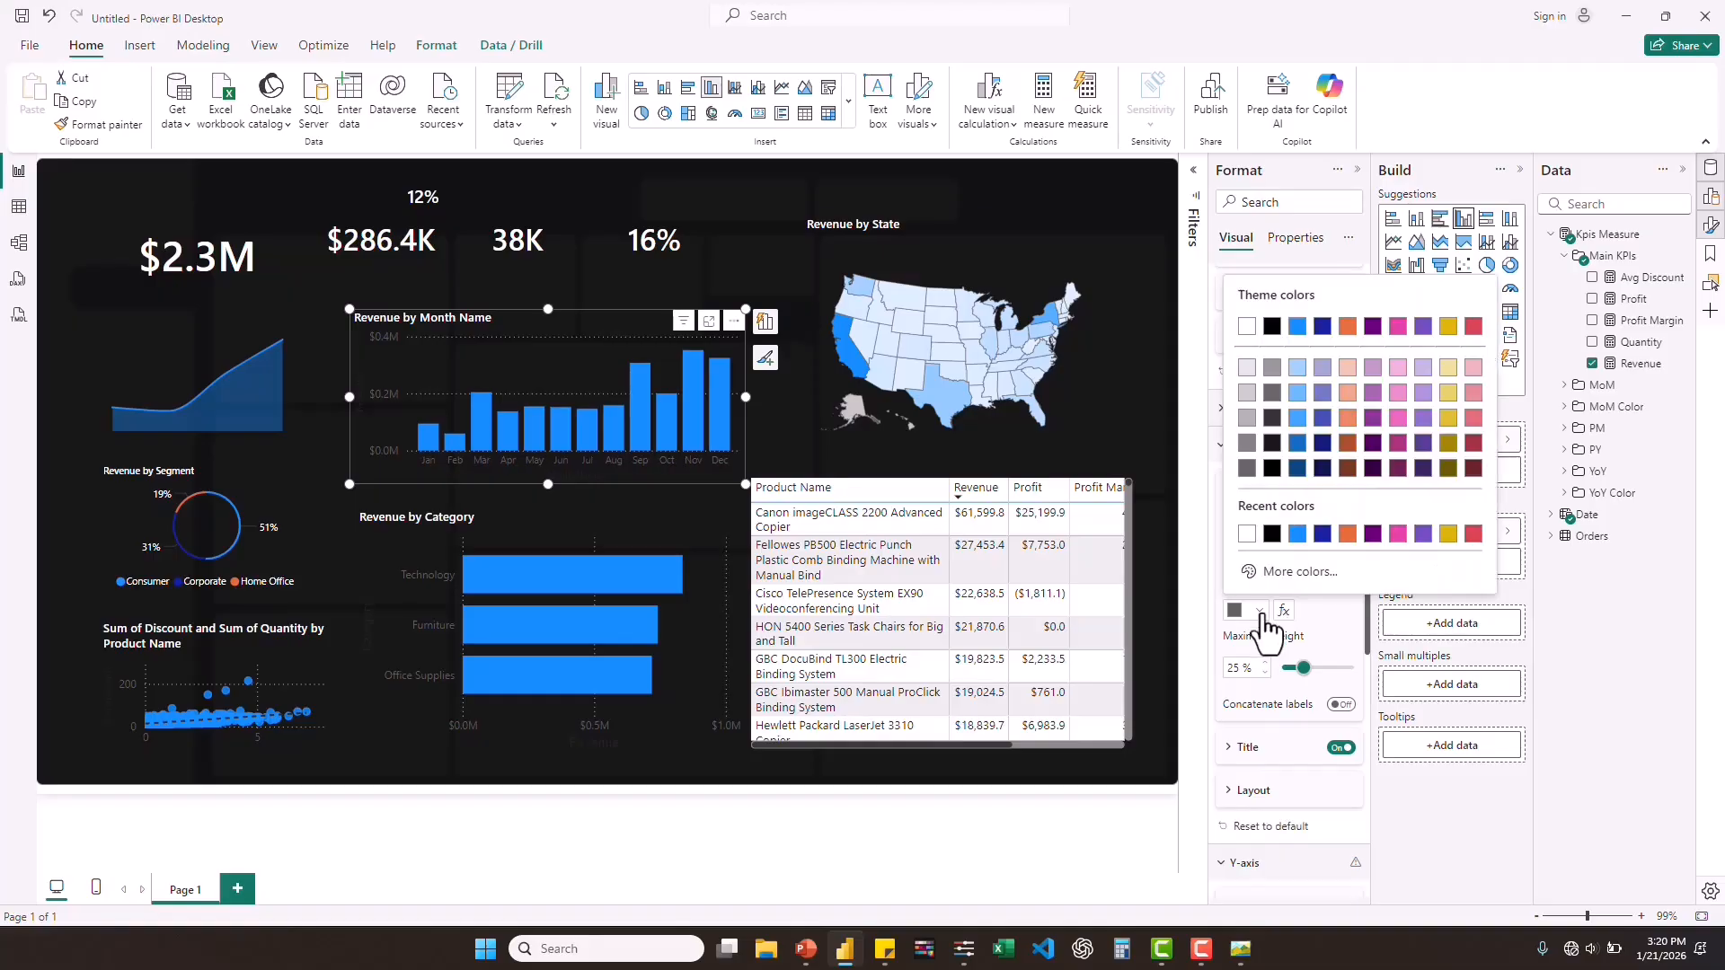
click(1240, 529)
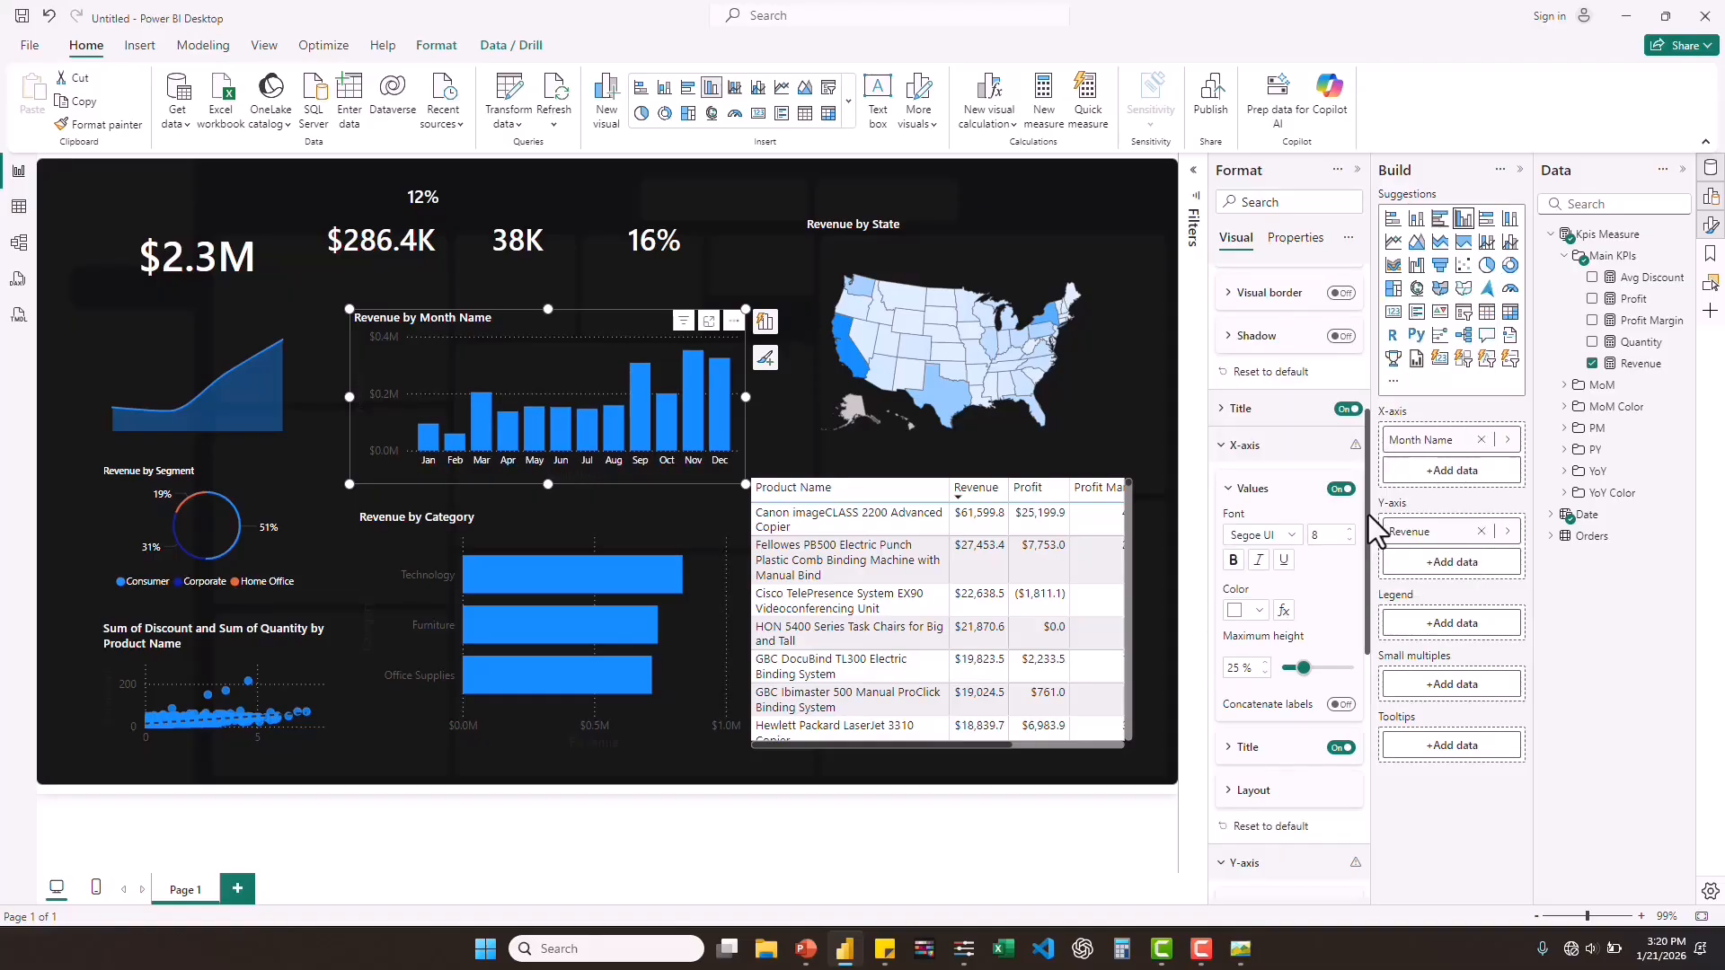
drag(1367, 520, 1368, 620)
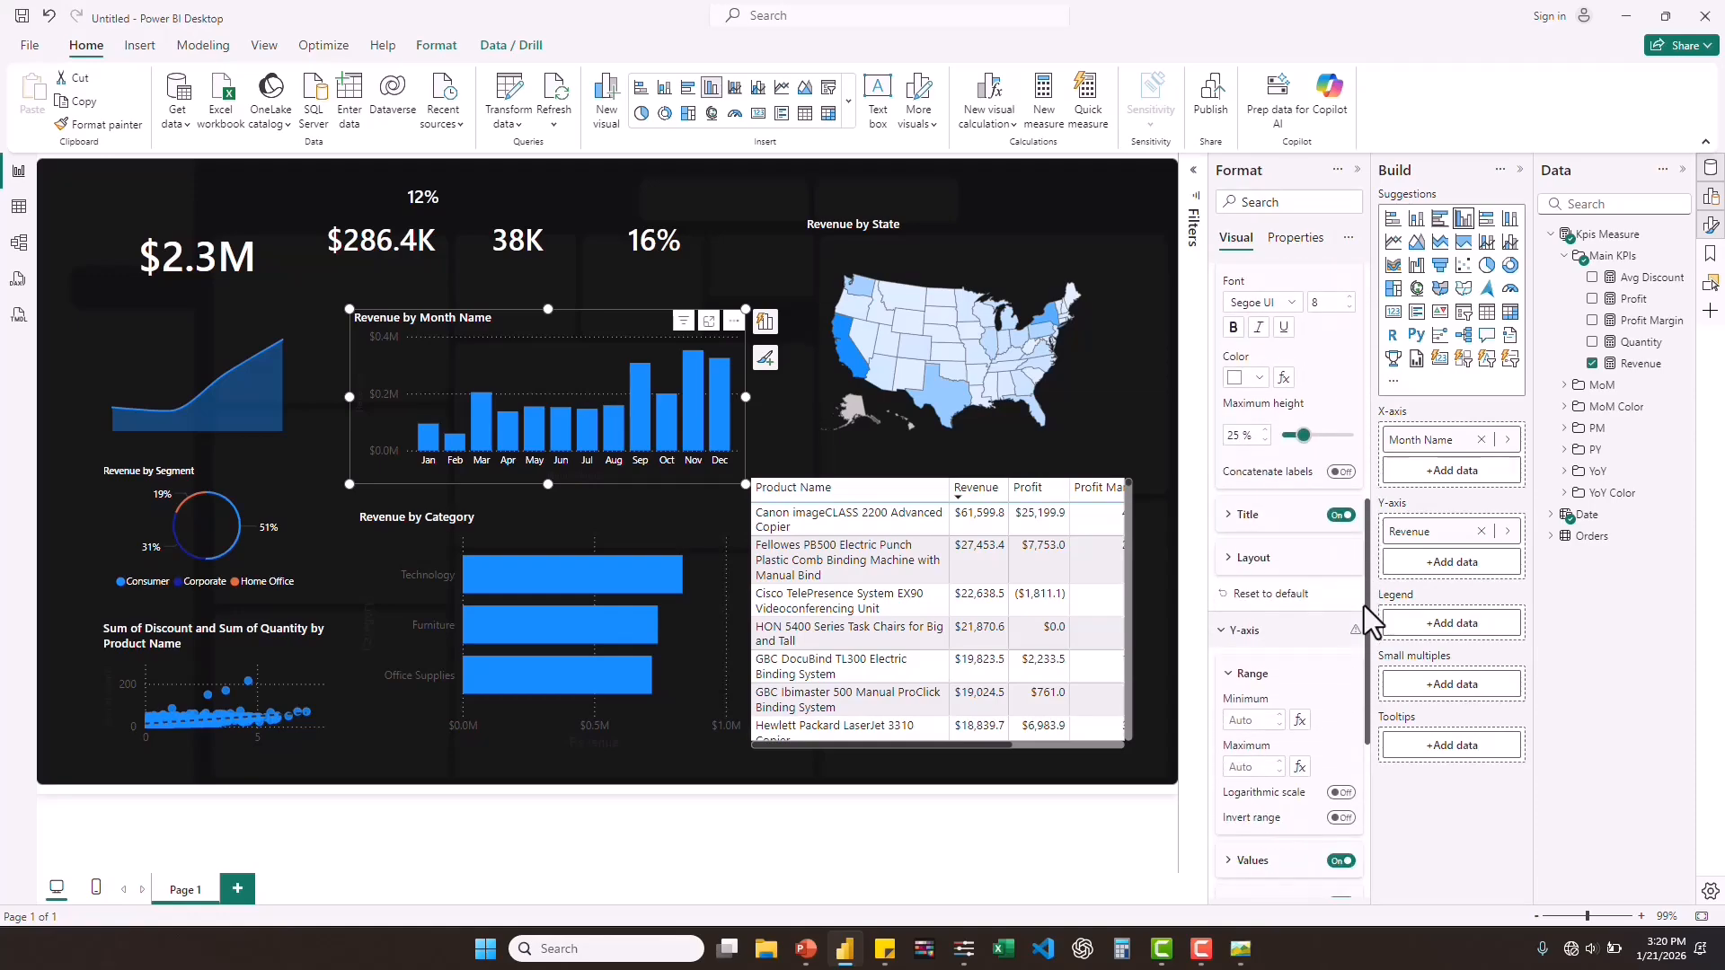
Hide the Y-axis values of the Revenue by Month Name chart and the X-axis values of the Revenue by Category chart.
click(1340, 863)
click(1340, 863)
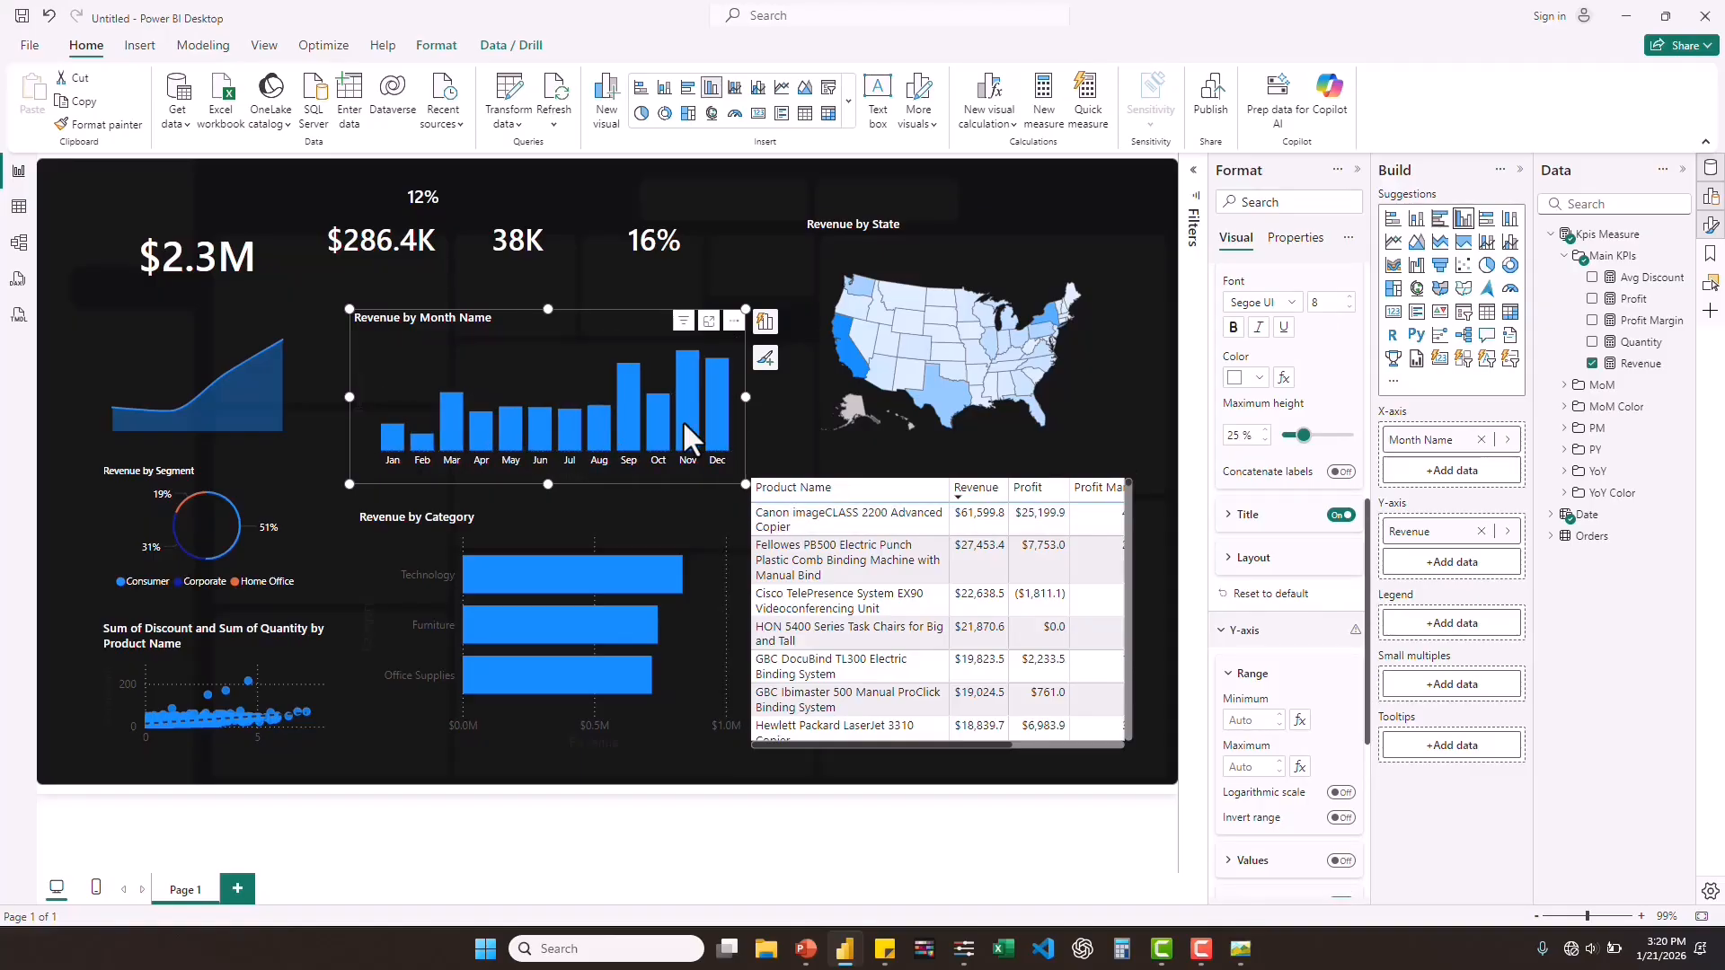
mouse_move(688, 438)
click(370, 536)
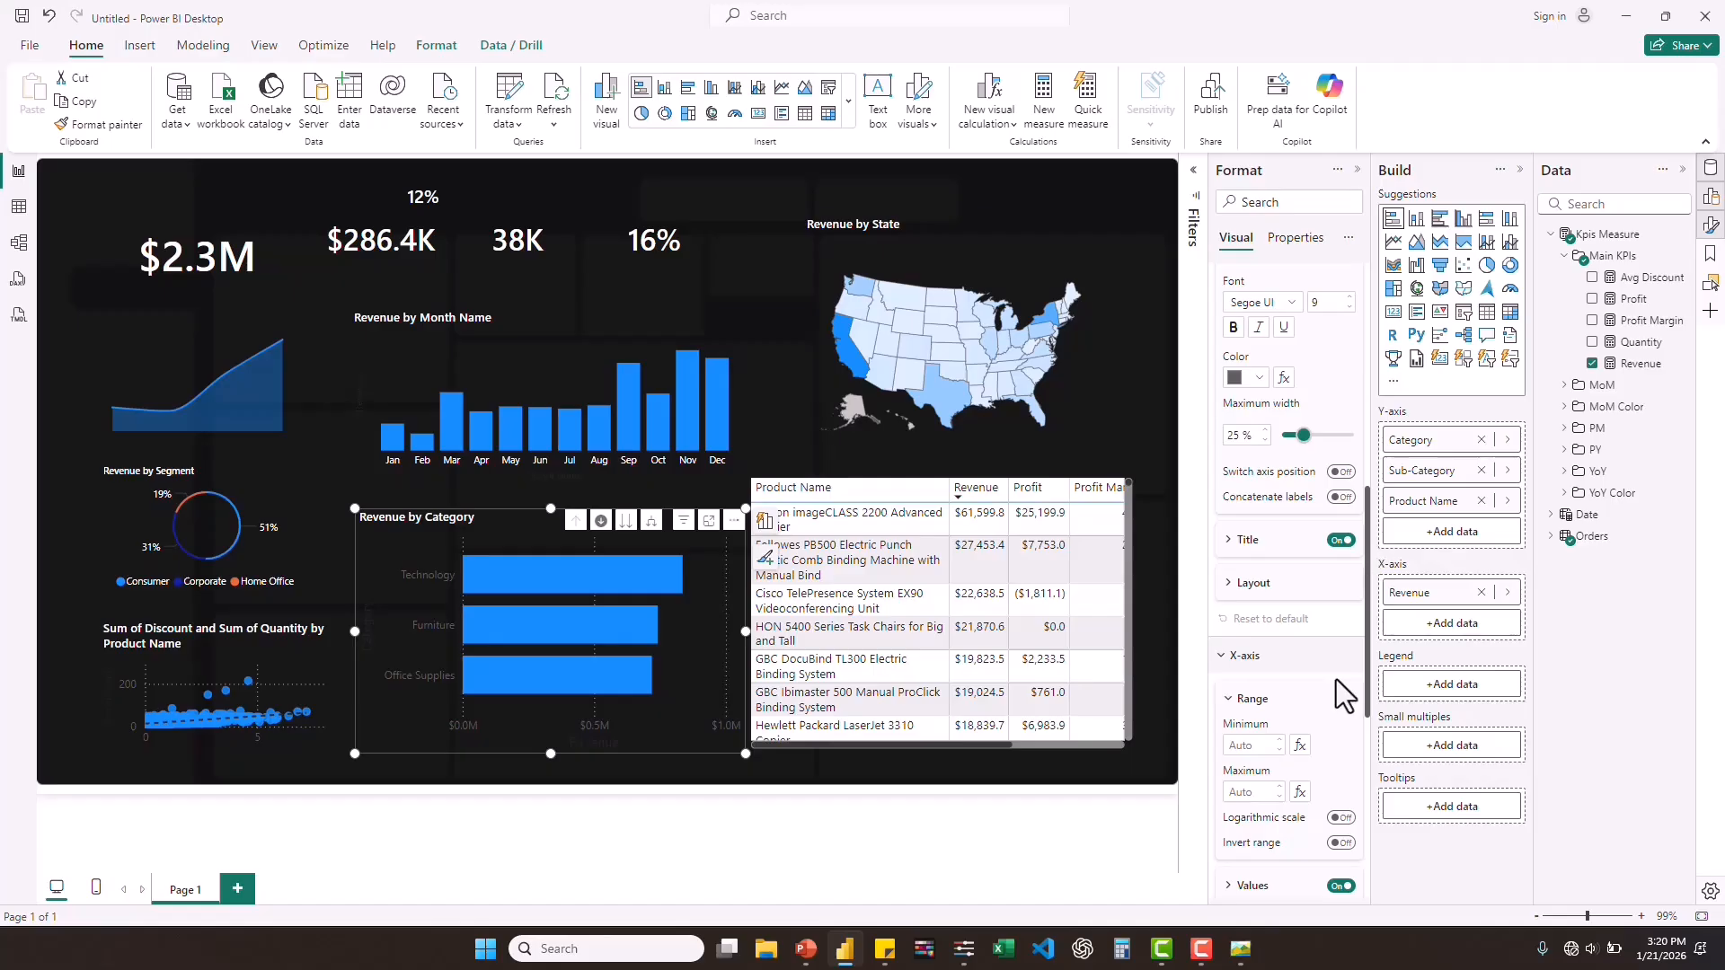
click(1339, 888)
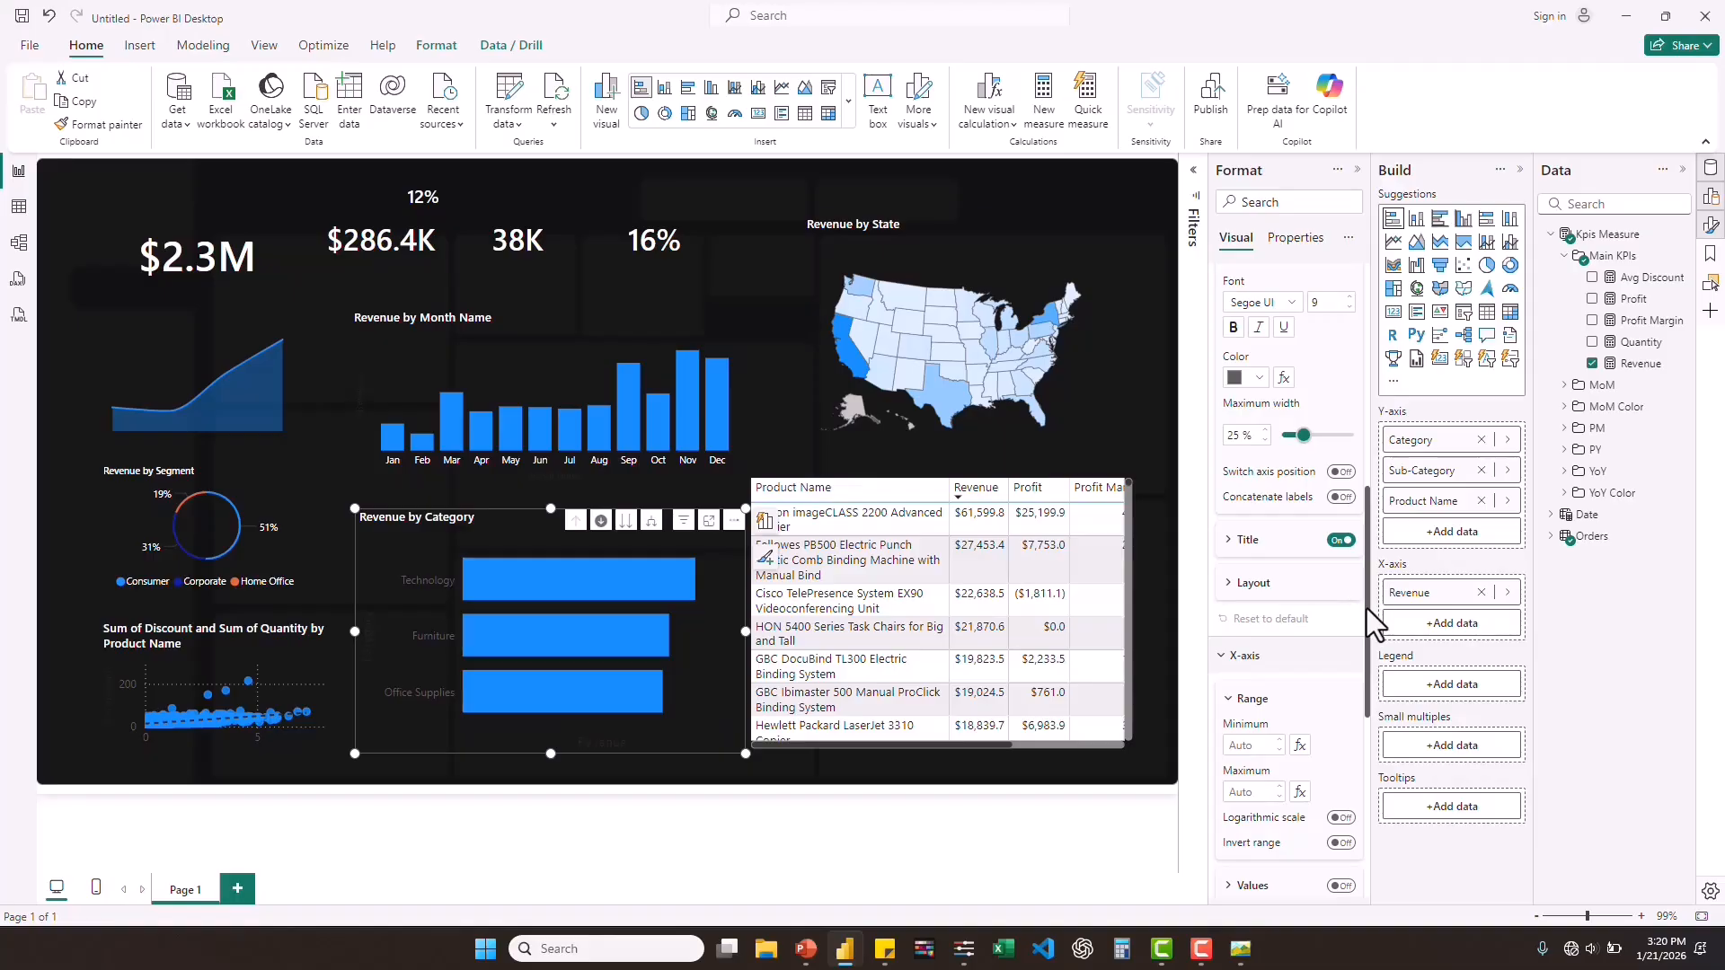
Color the Y-axis category labels of the Revenue by Category chart white.
drag(1367, 608, 1348, 519)
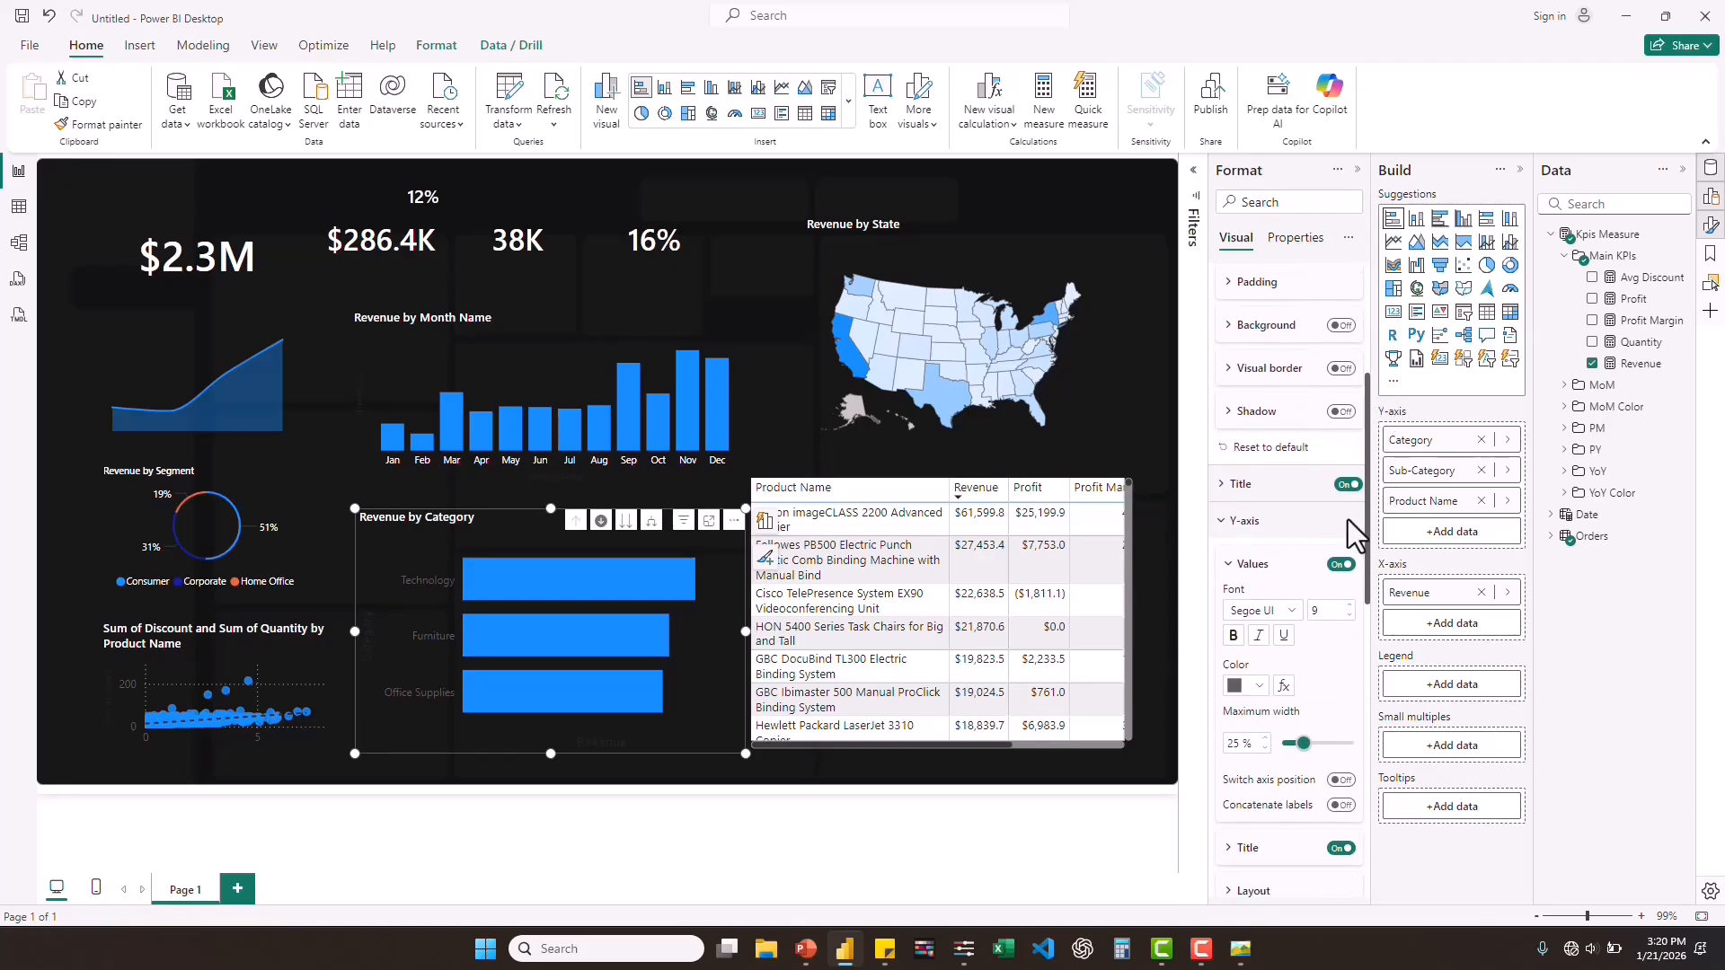
click(1259, 687)
click(1247, 610)
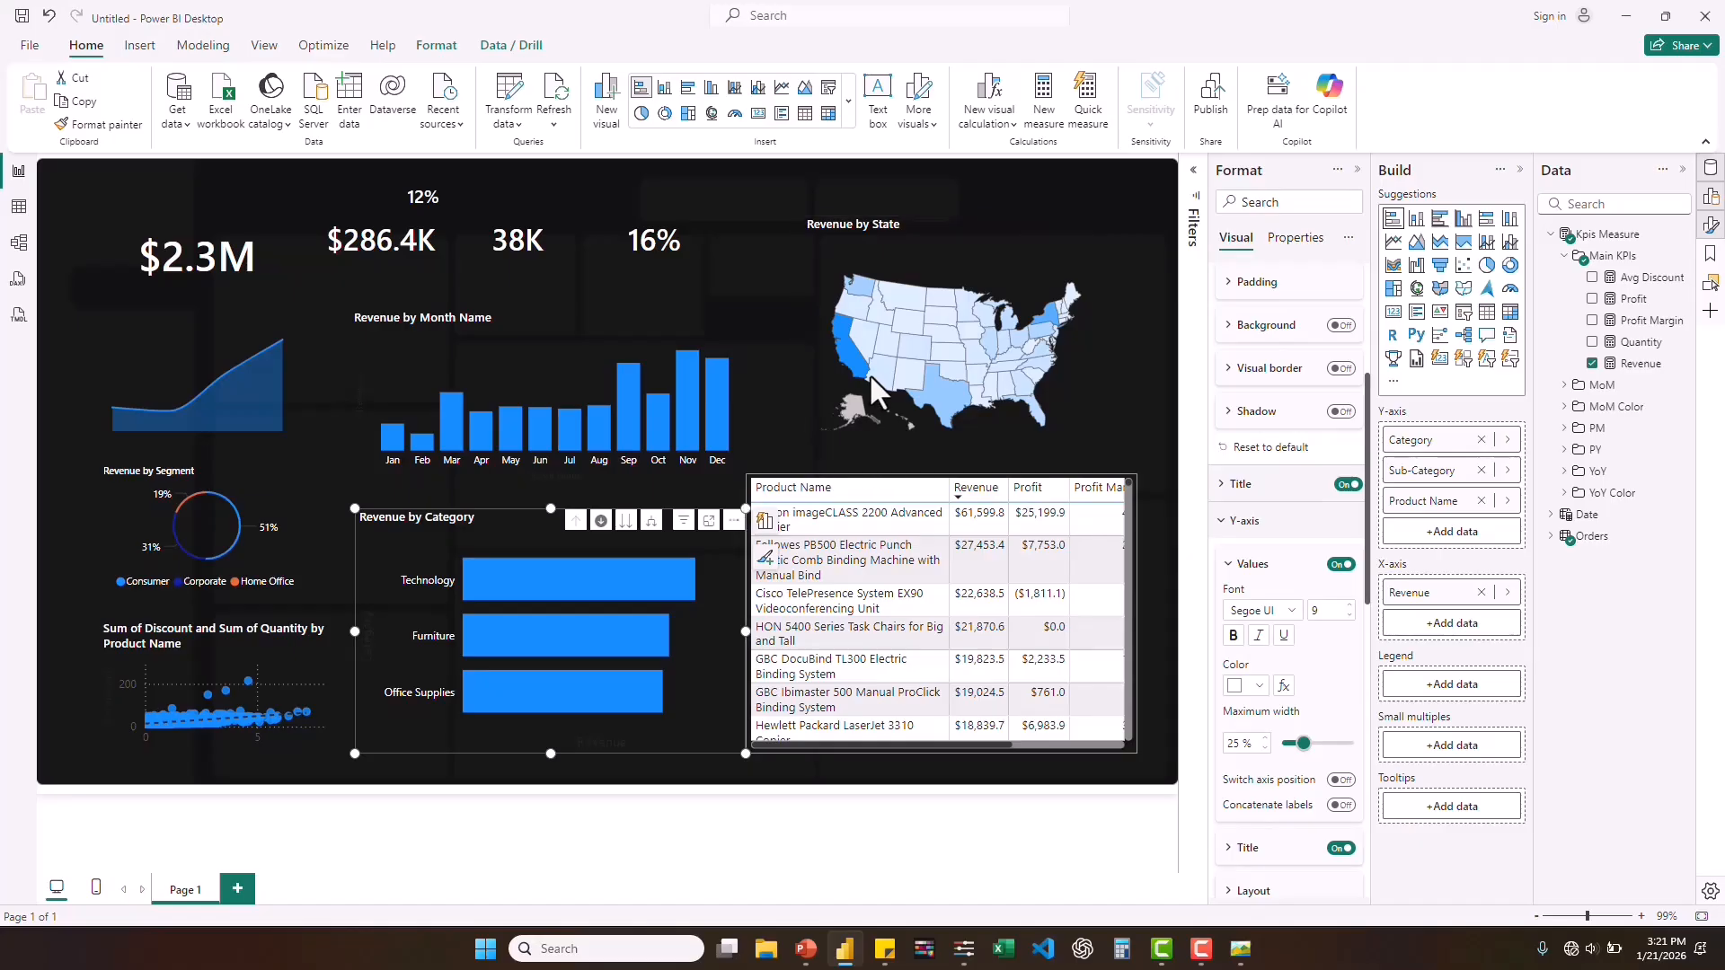
click(747, 477)
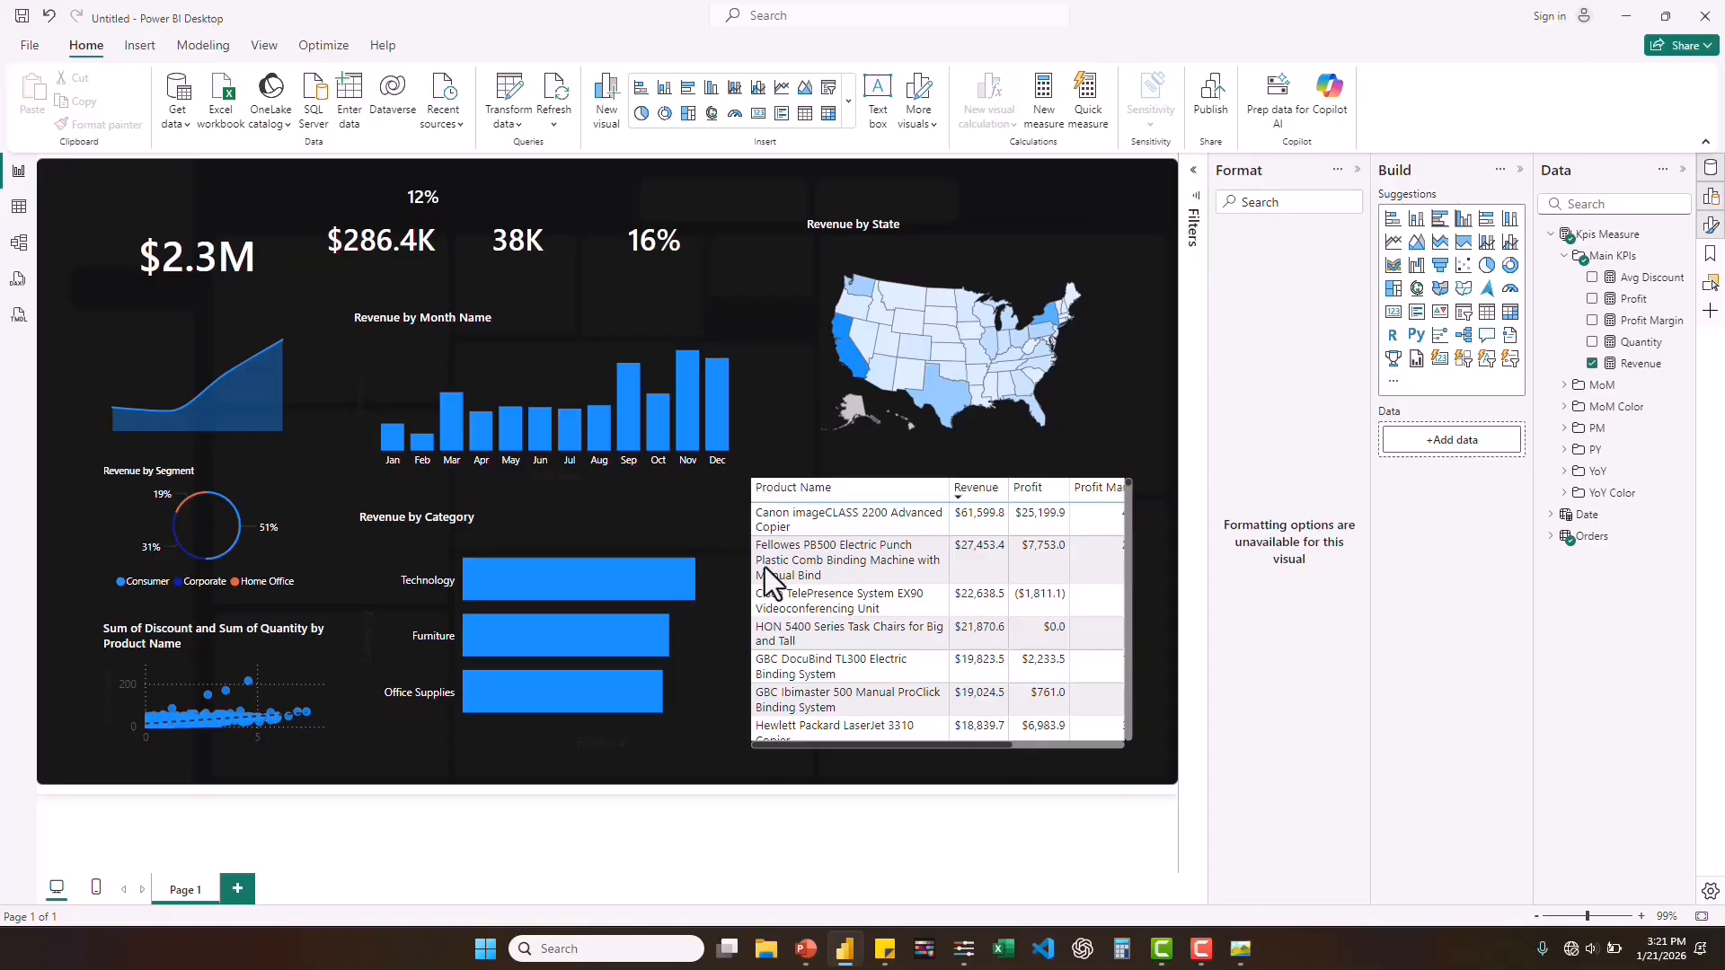
click(762, 792)
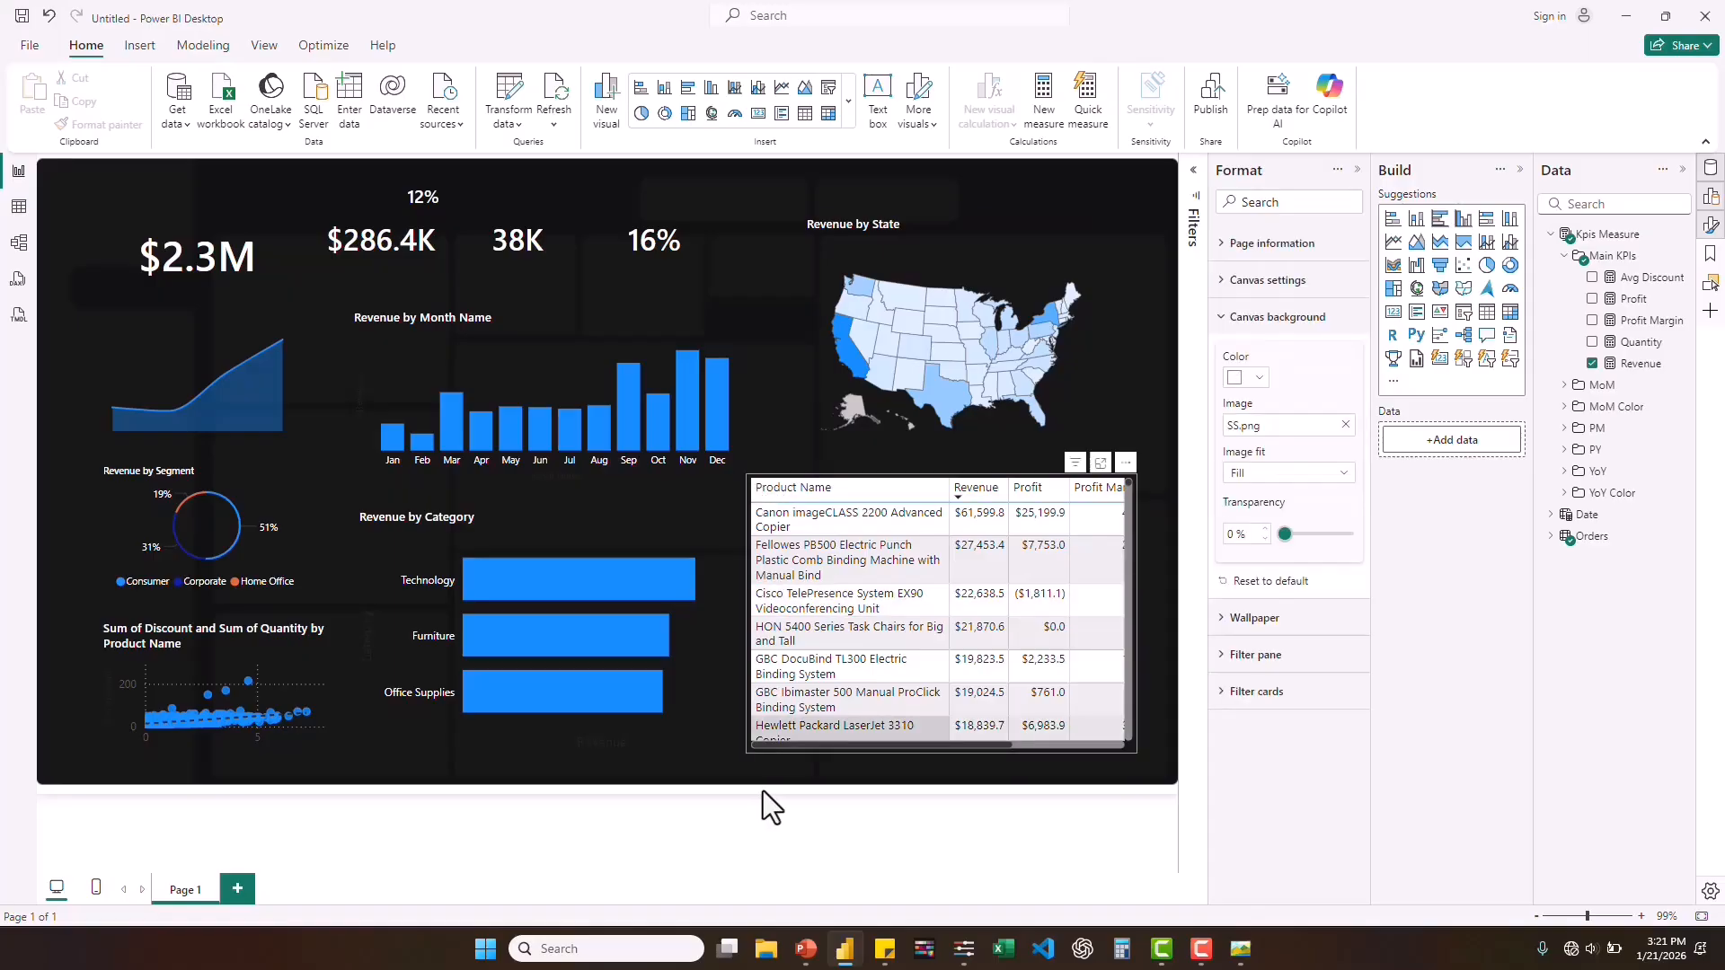
Set the product table's values to white text on a black background.
click(795, 740)
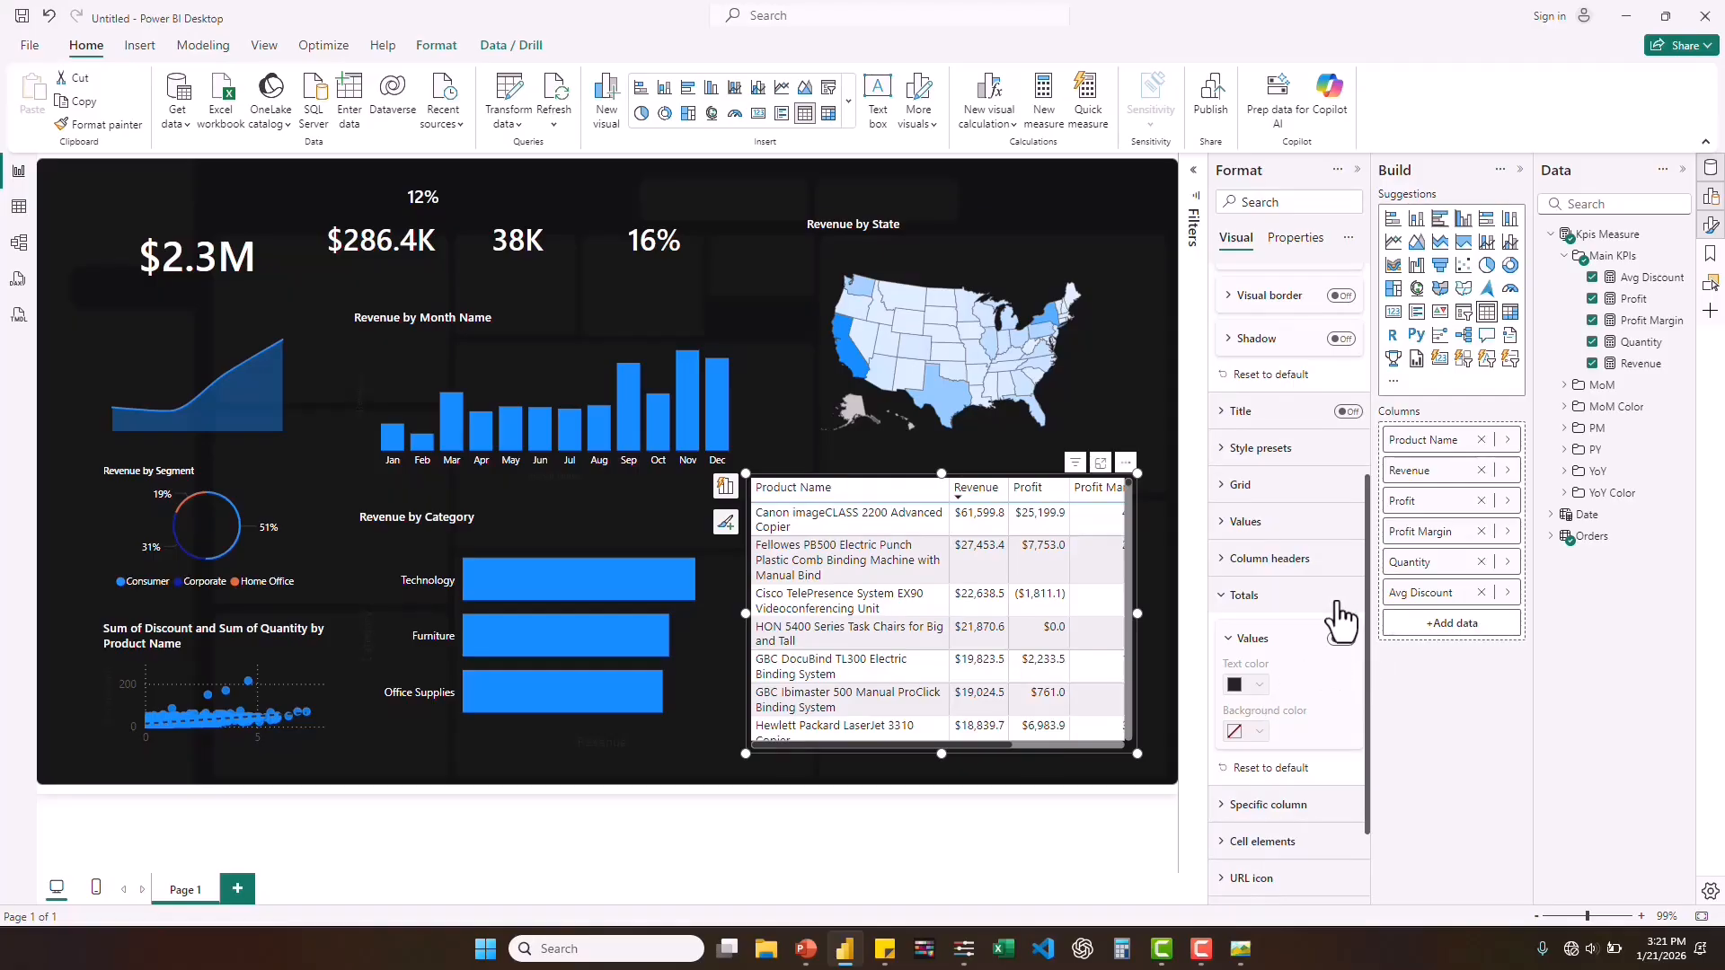
click(1227, 522)
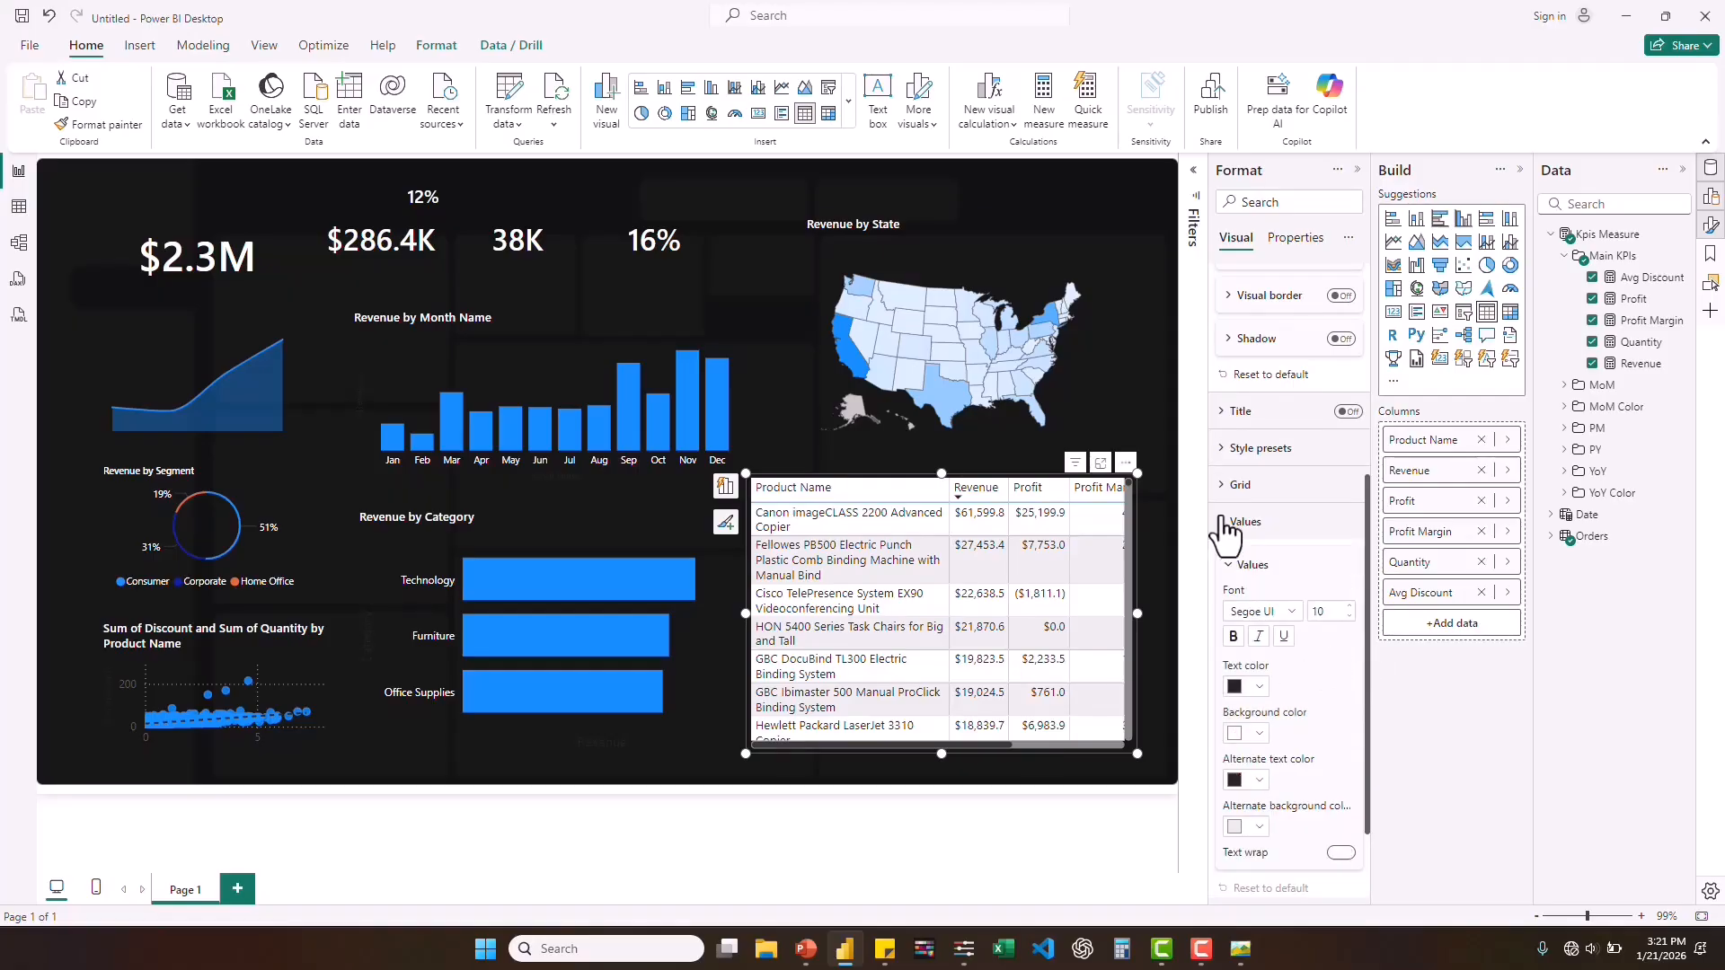
click(1256, 688)
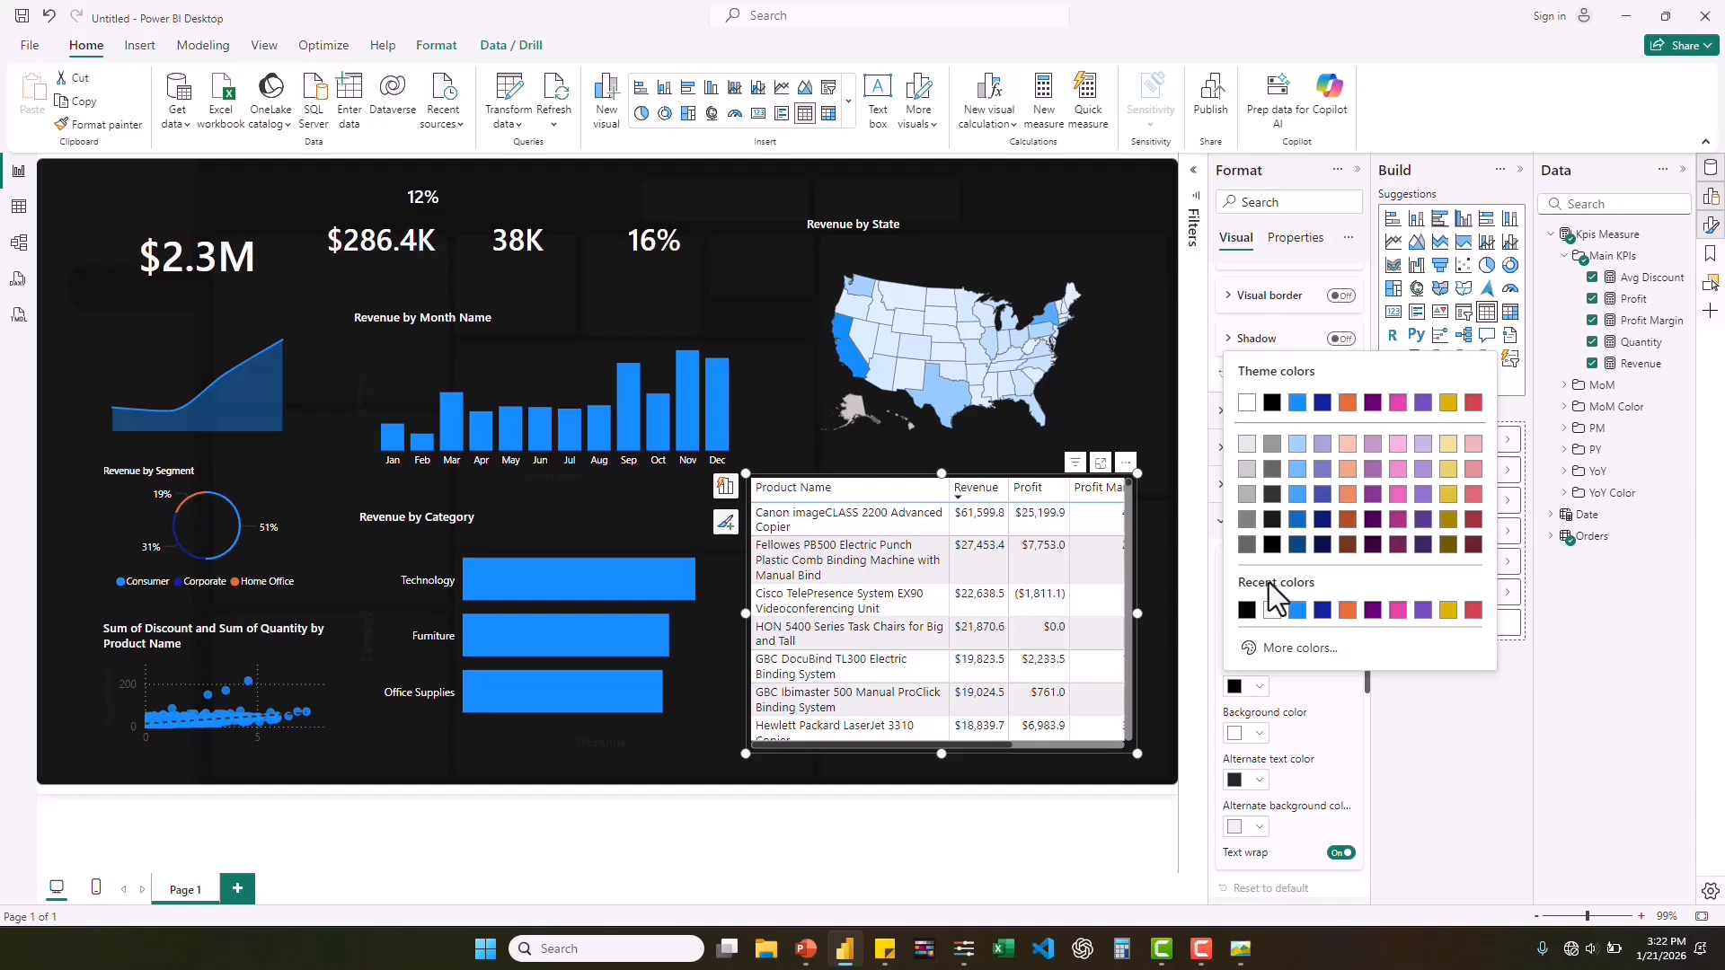
click(1271, 611)
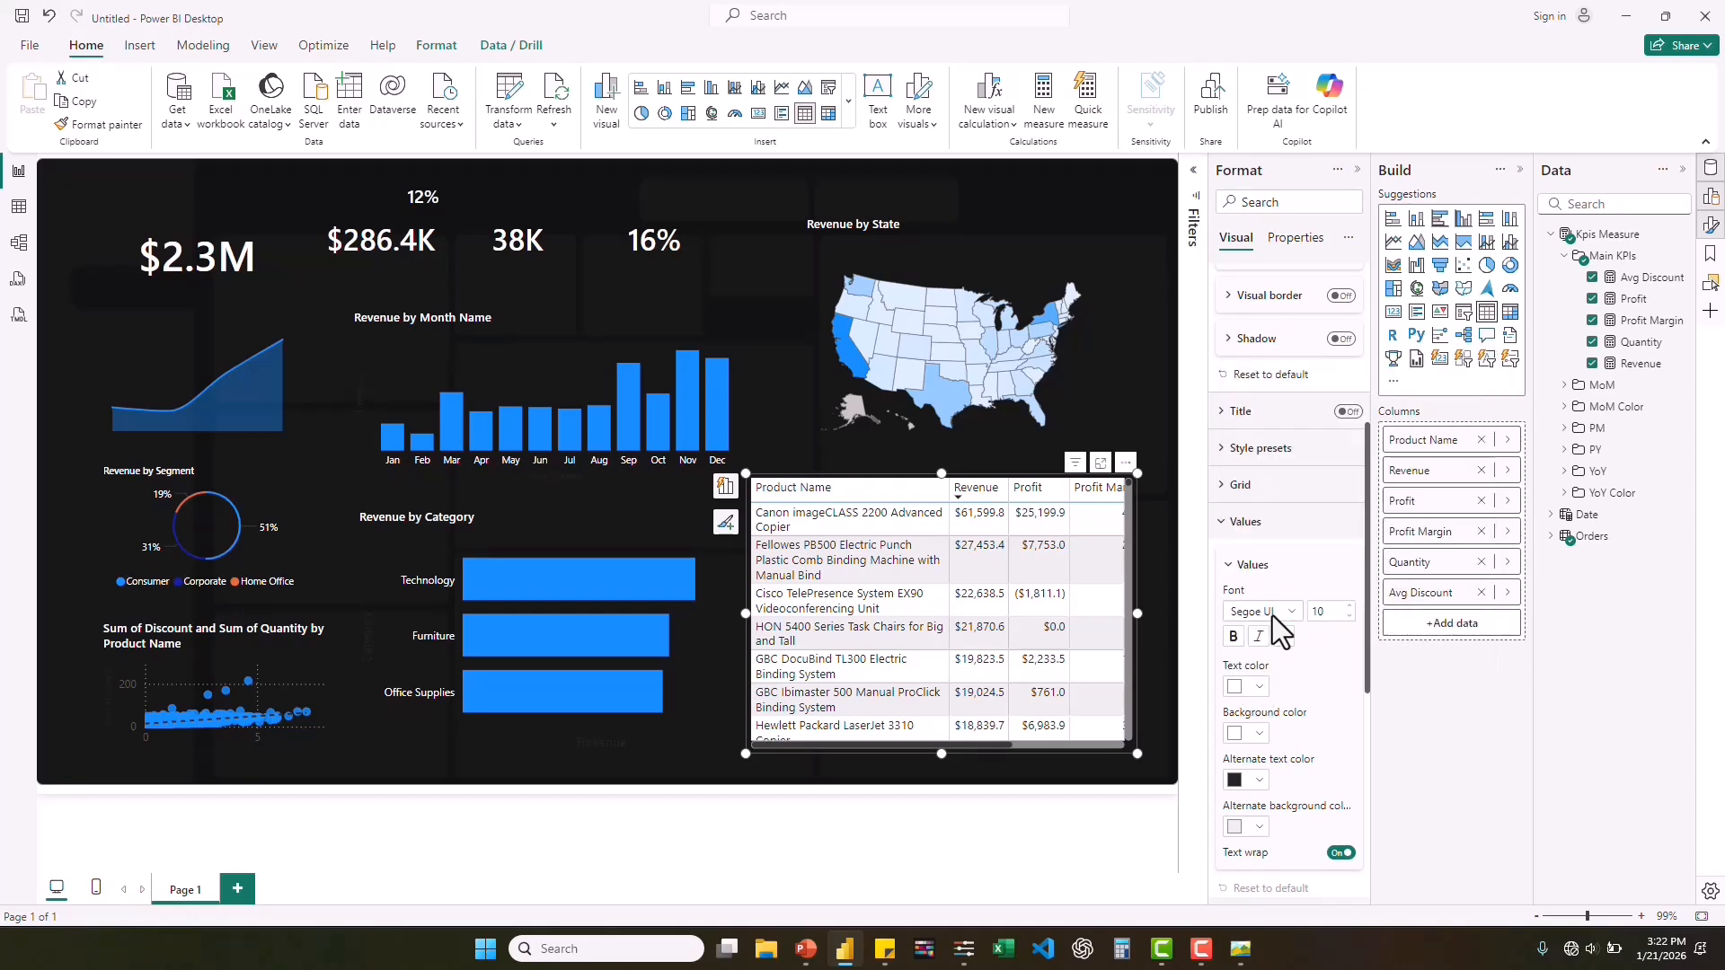
click(1262, 737)
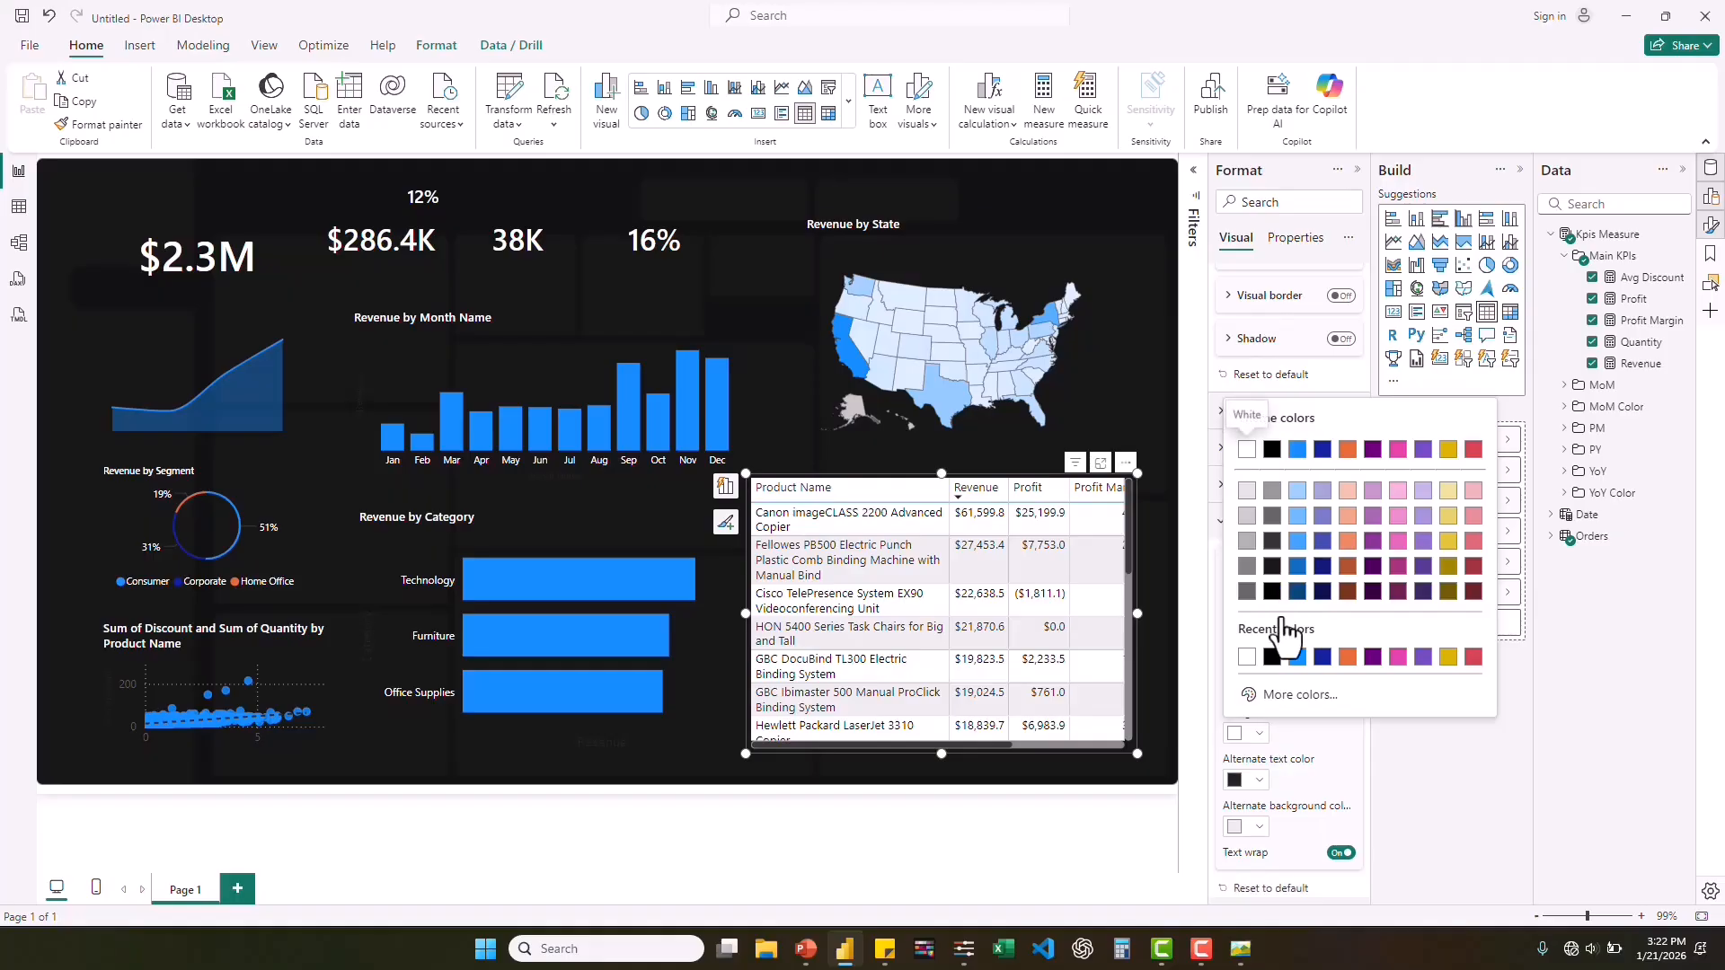
click(1272, 658)
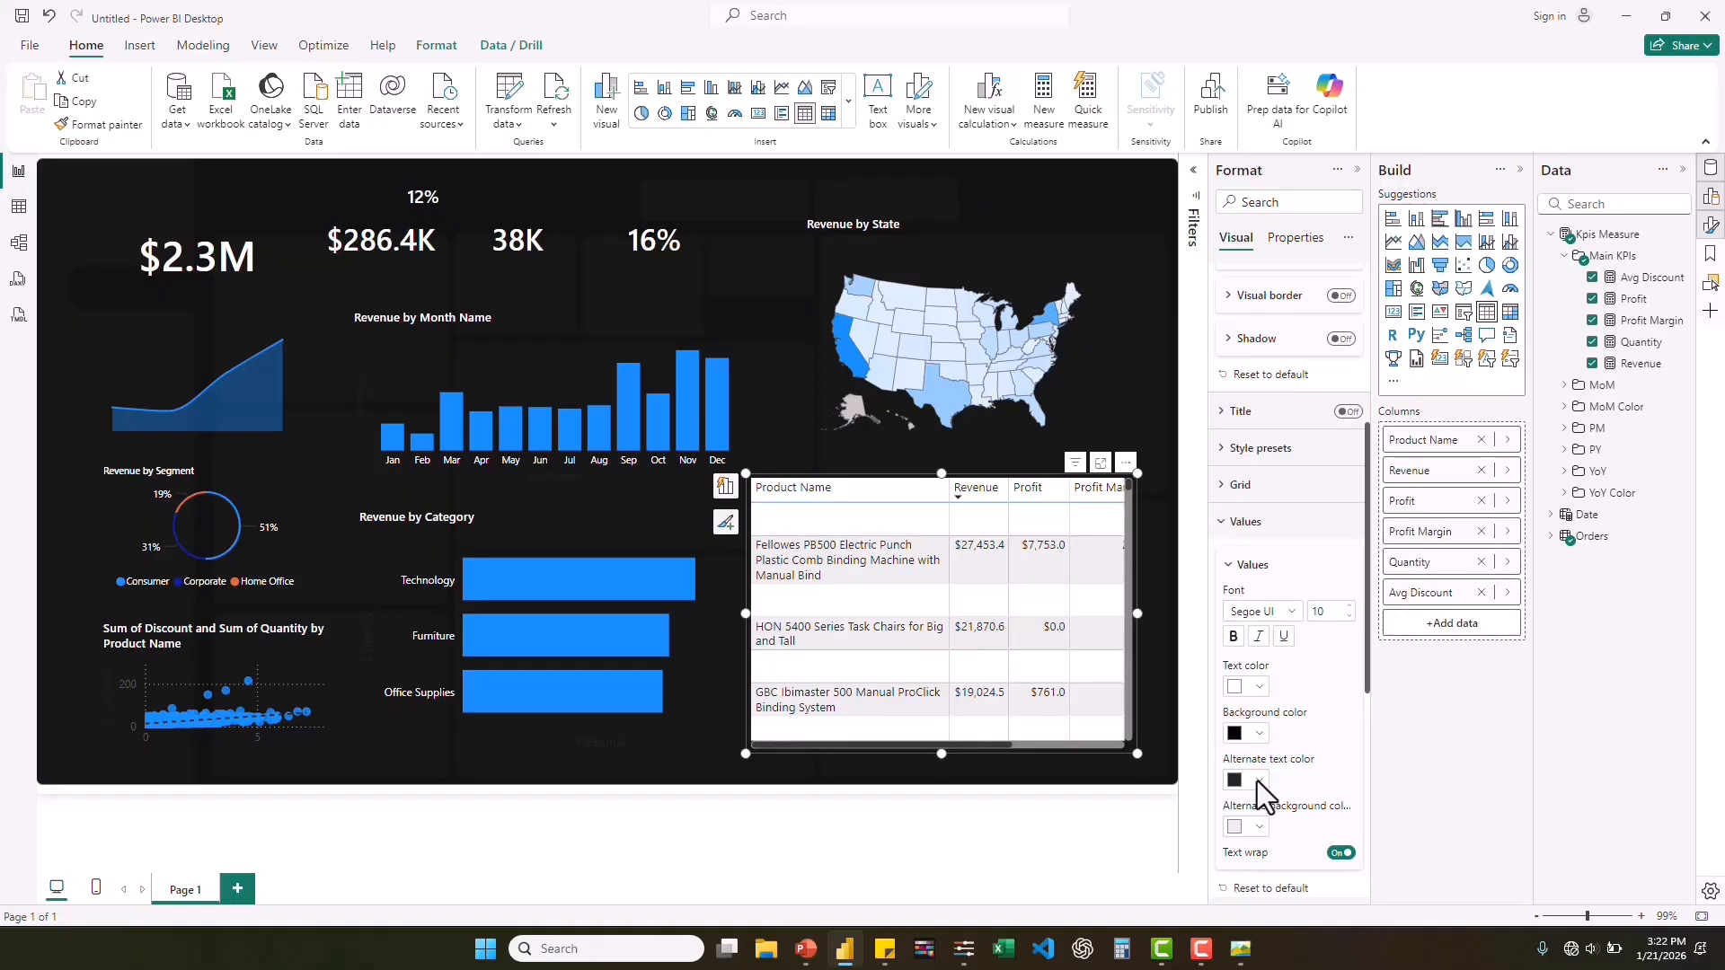
Set the product table's alternate rows to white text on a black background and reduce the font size of the values.
click(1259, 781)
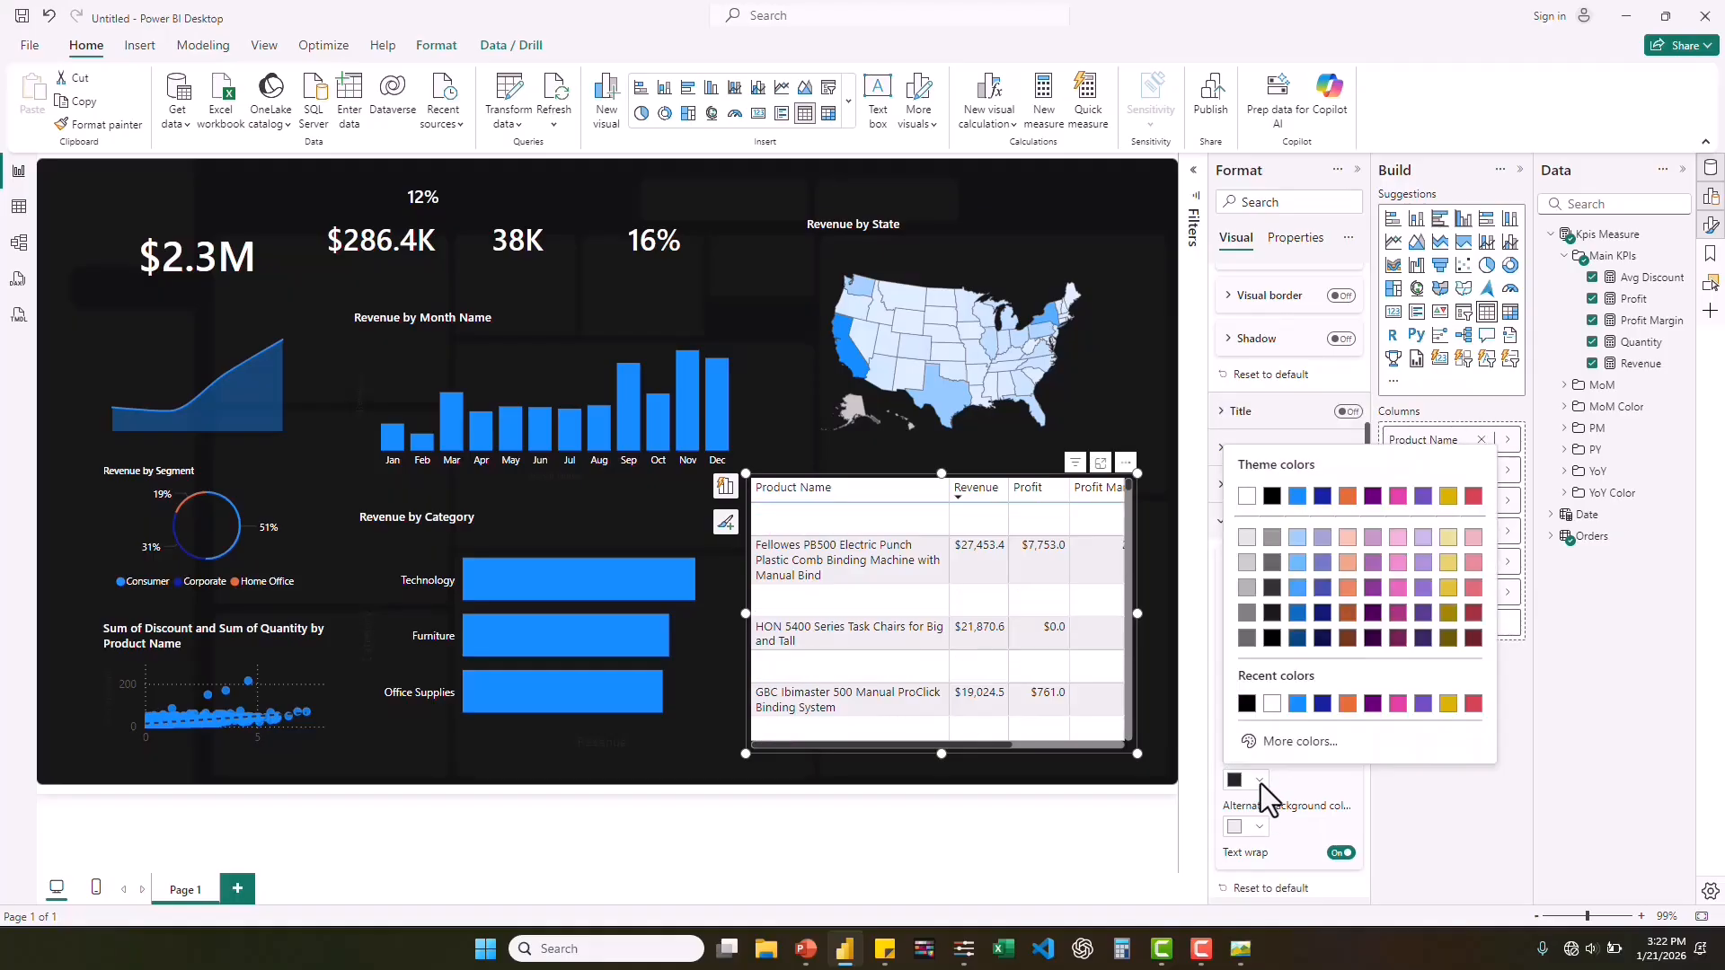
click(1272, 704)
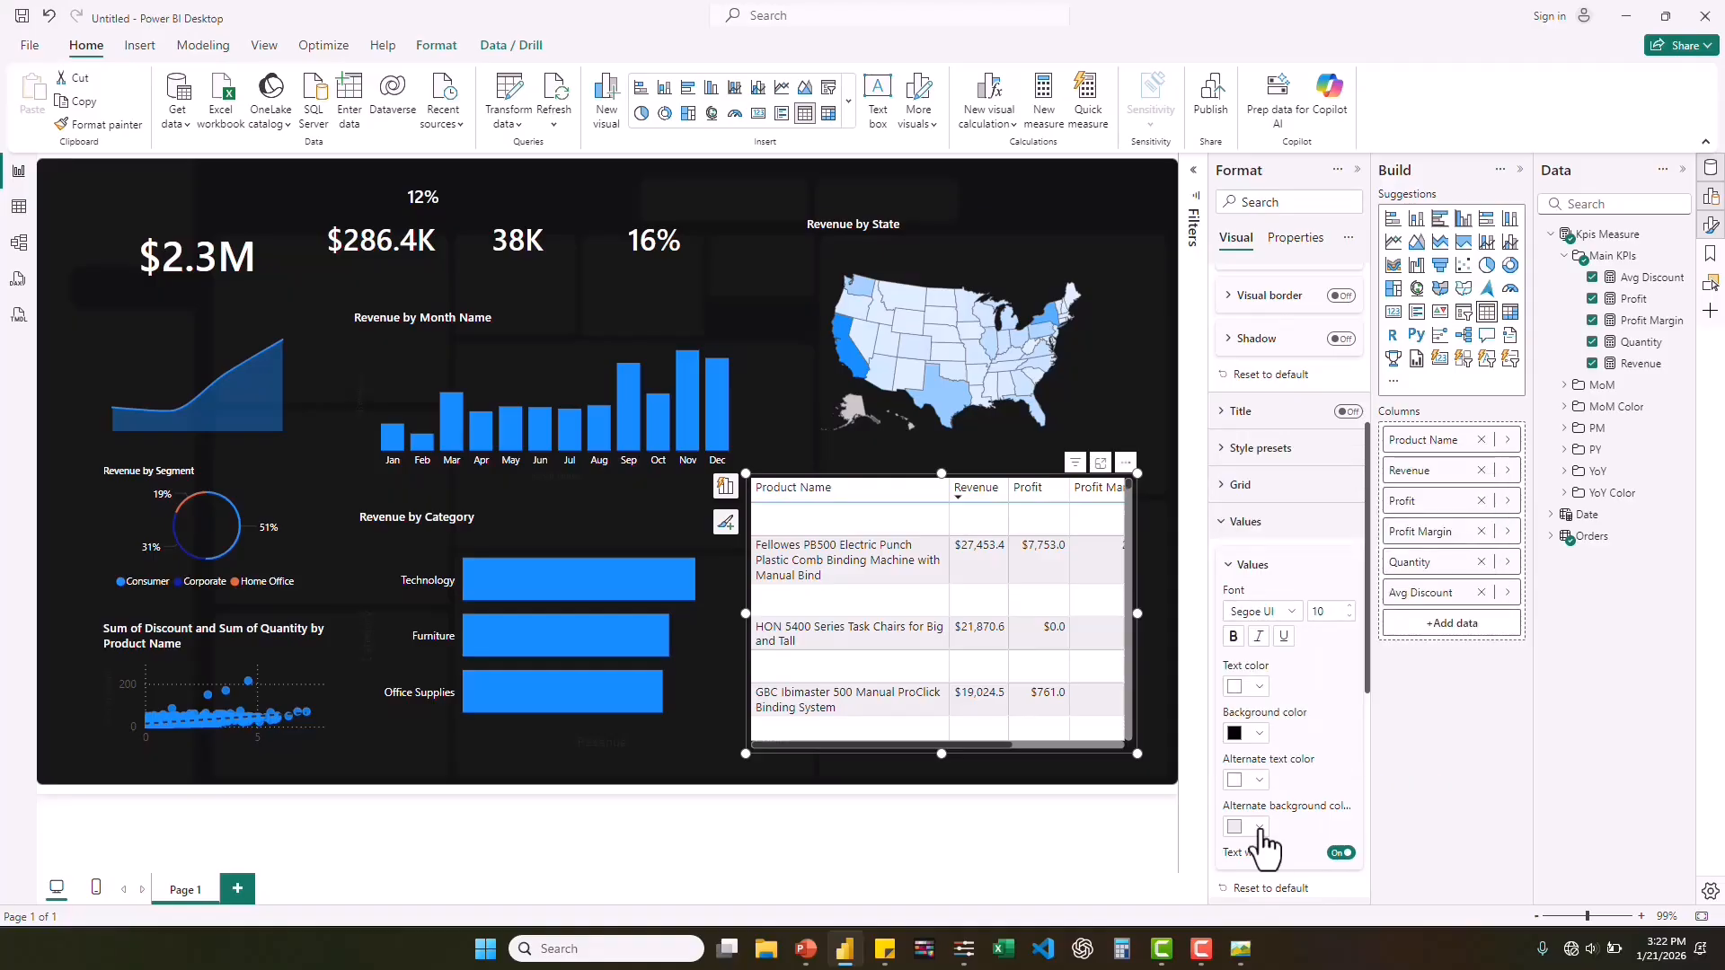
click(1260, 829)
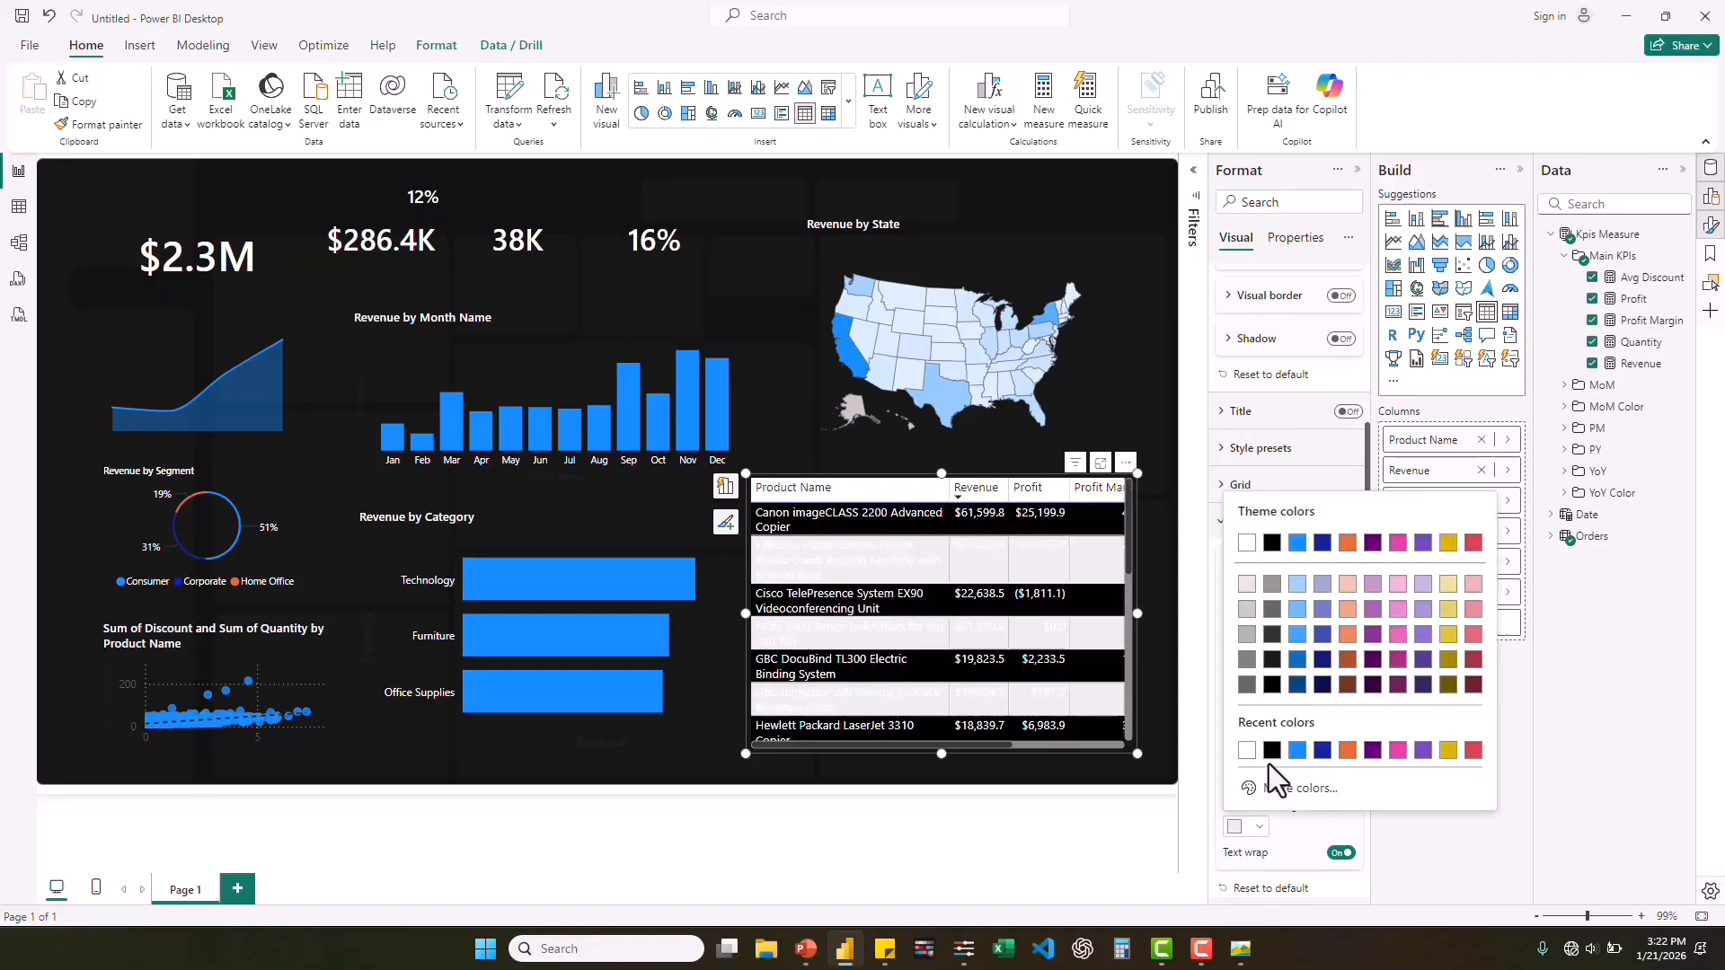
click(1270, 760)
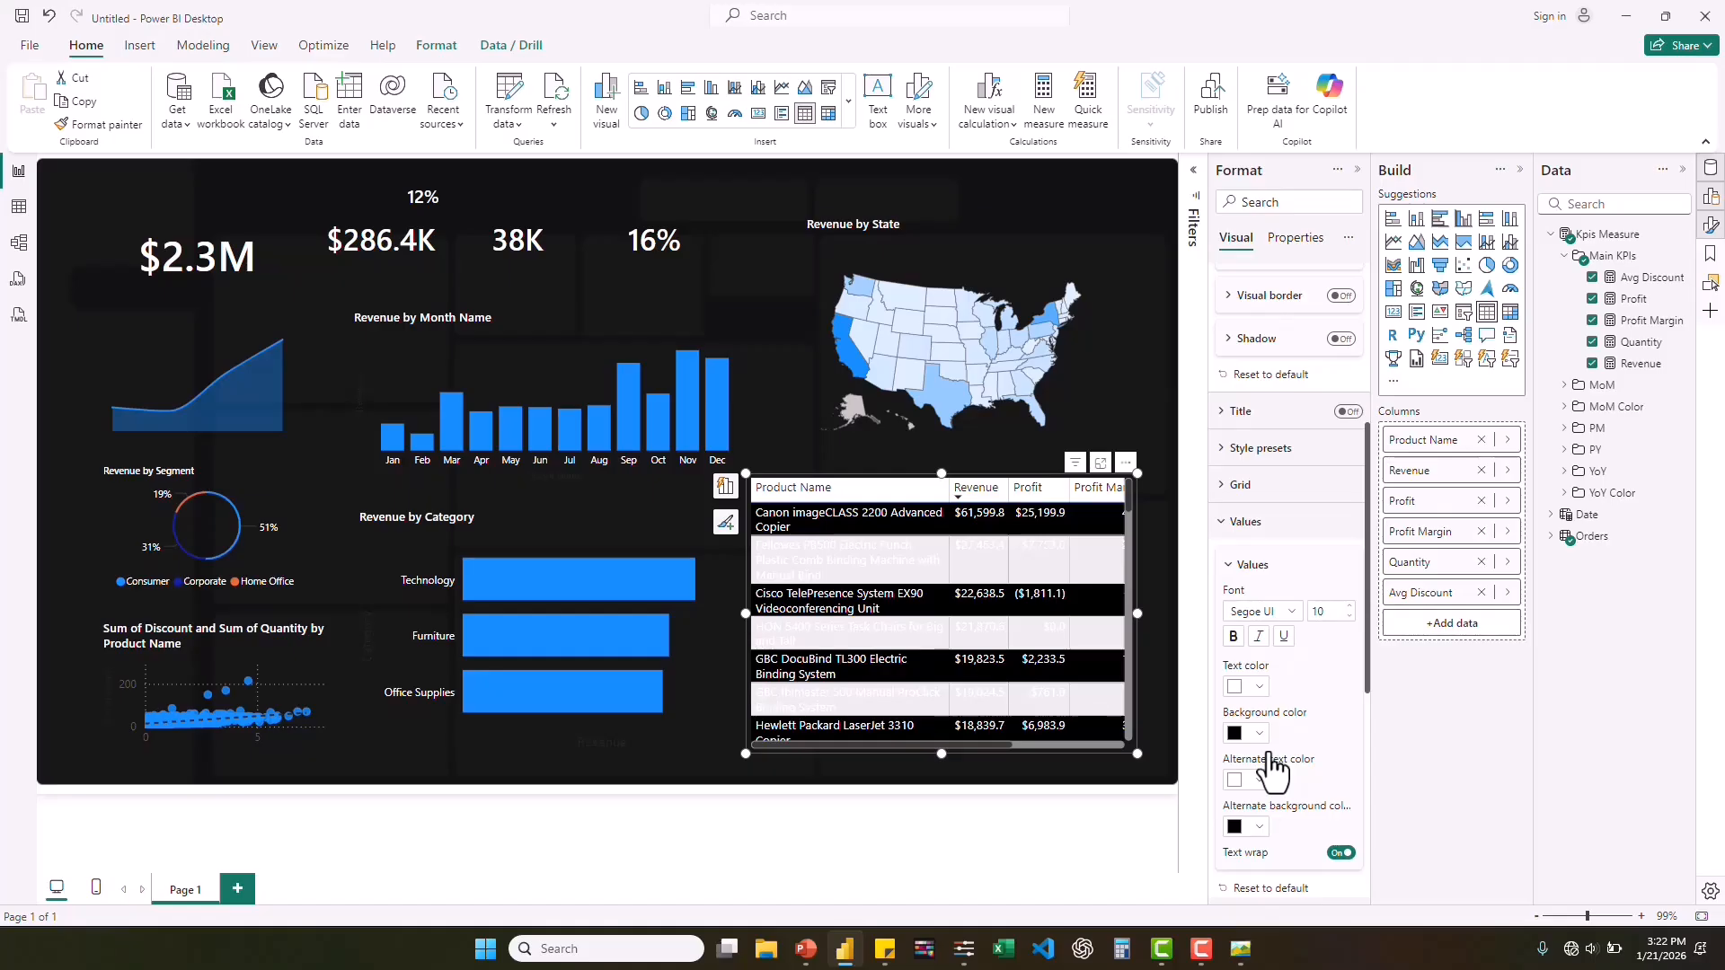
click(1350, 618)
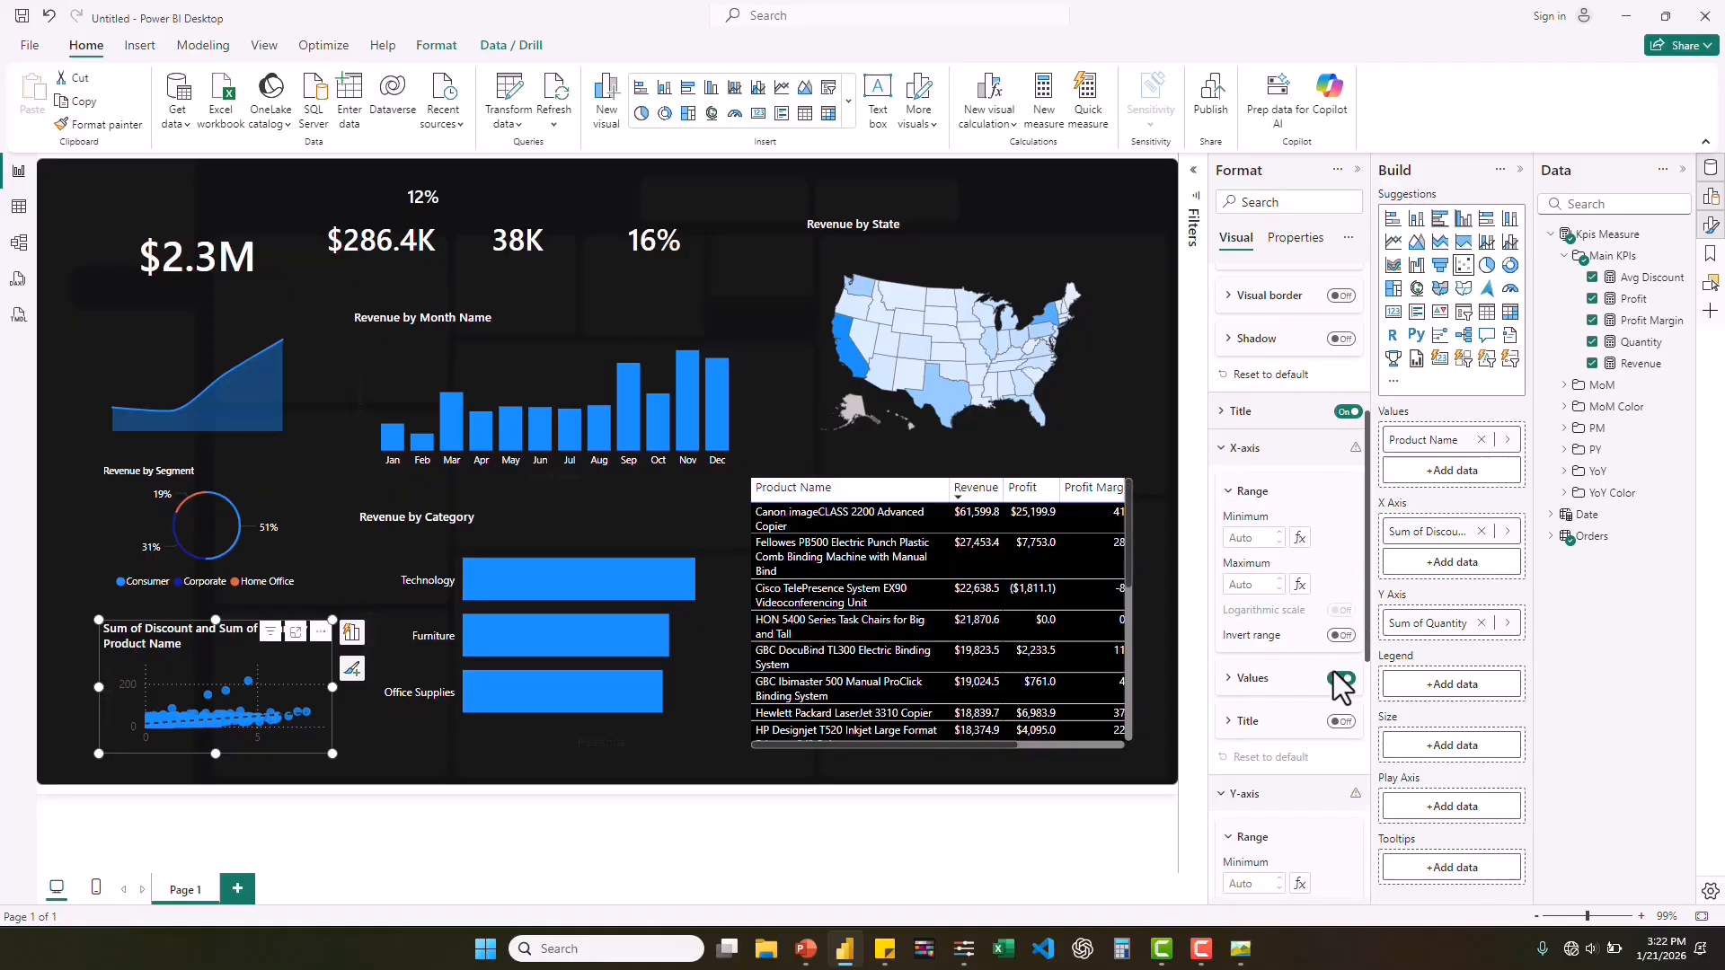
Hide the X-axis values, Y-axis values and Y-axis title of the discount and quantity scatter chart.
click(1342, 679)
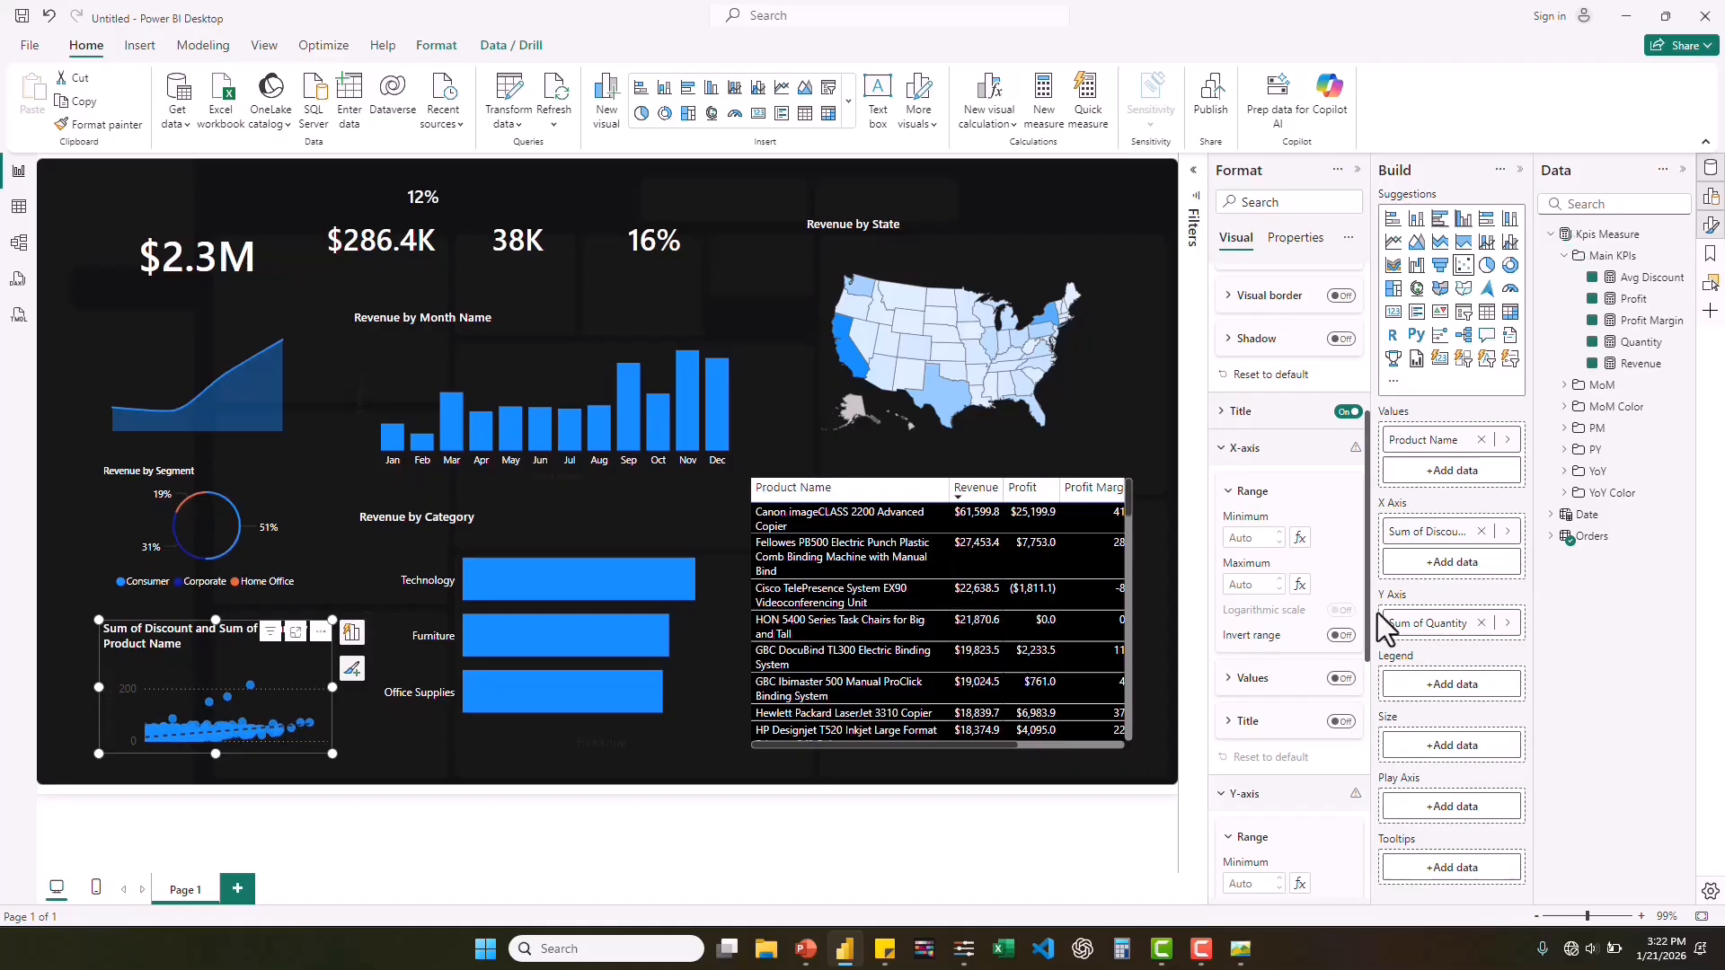
drag(1366, 579, 1372, 709)
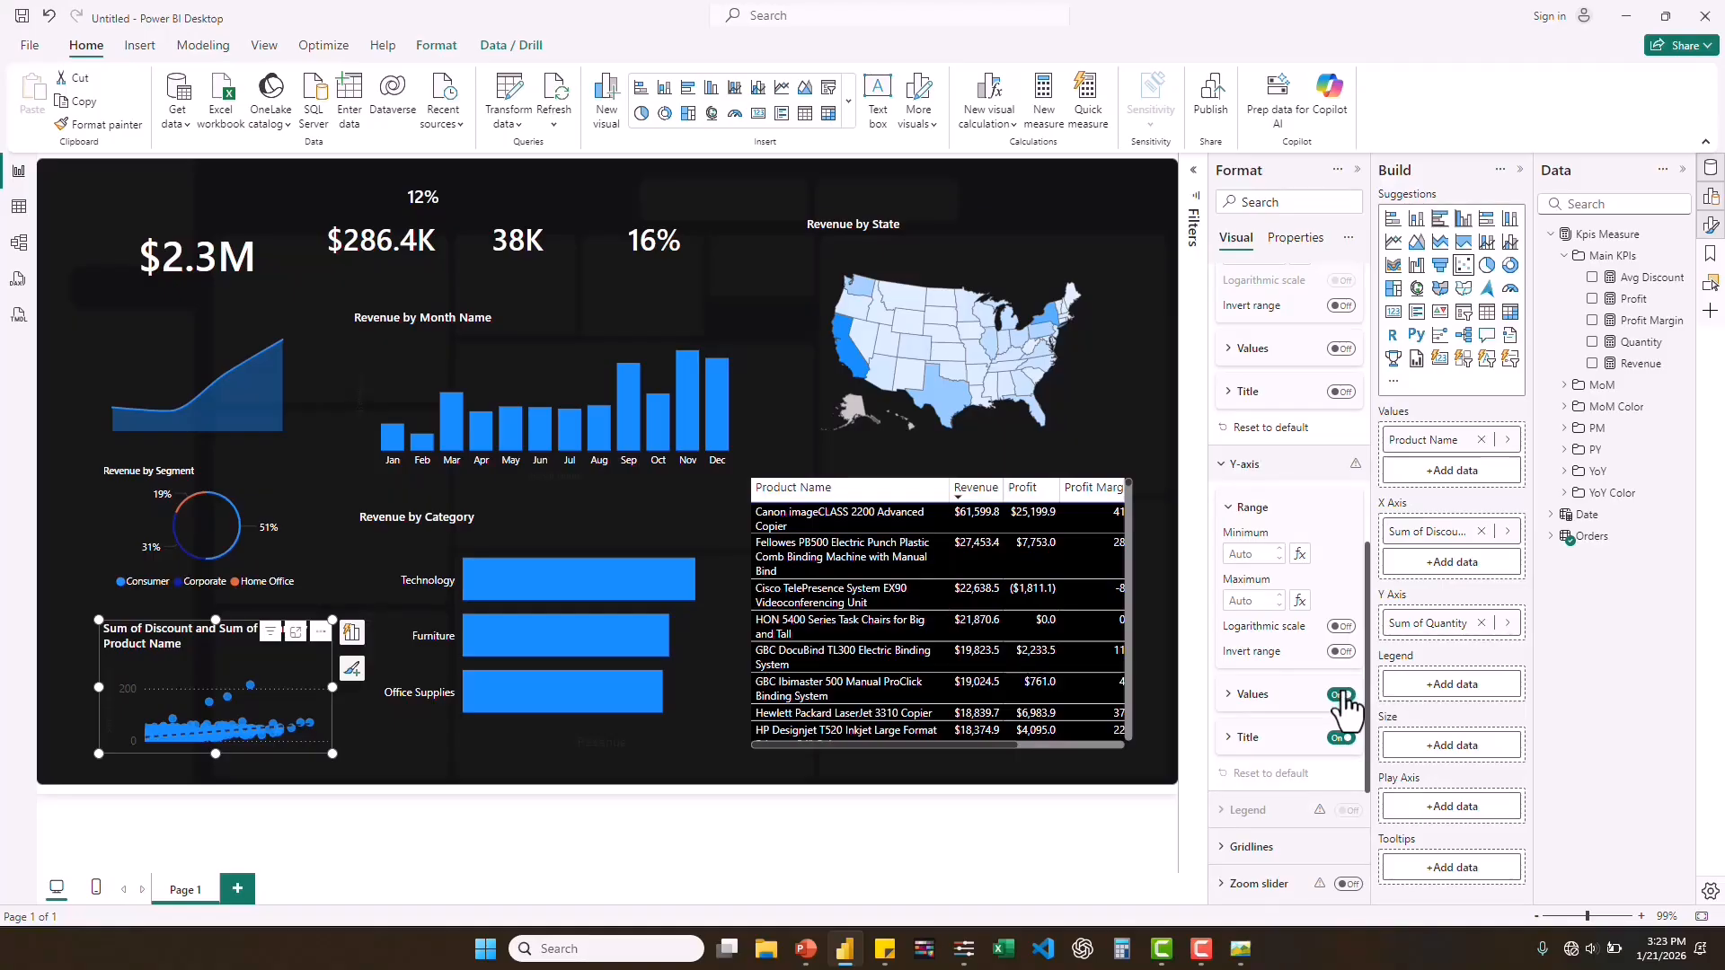
click(1342, 695)
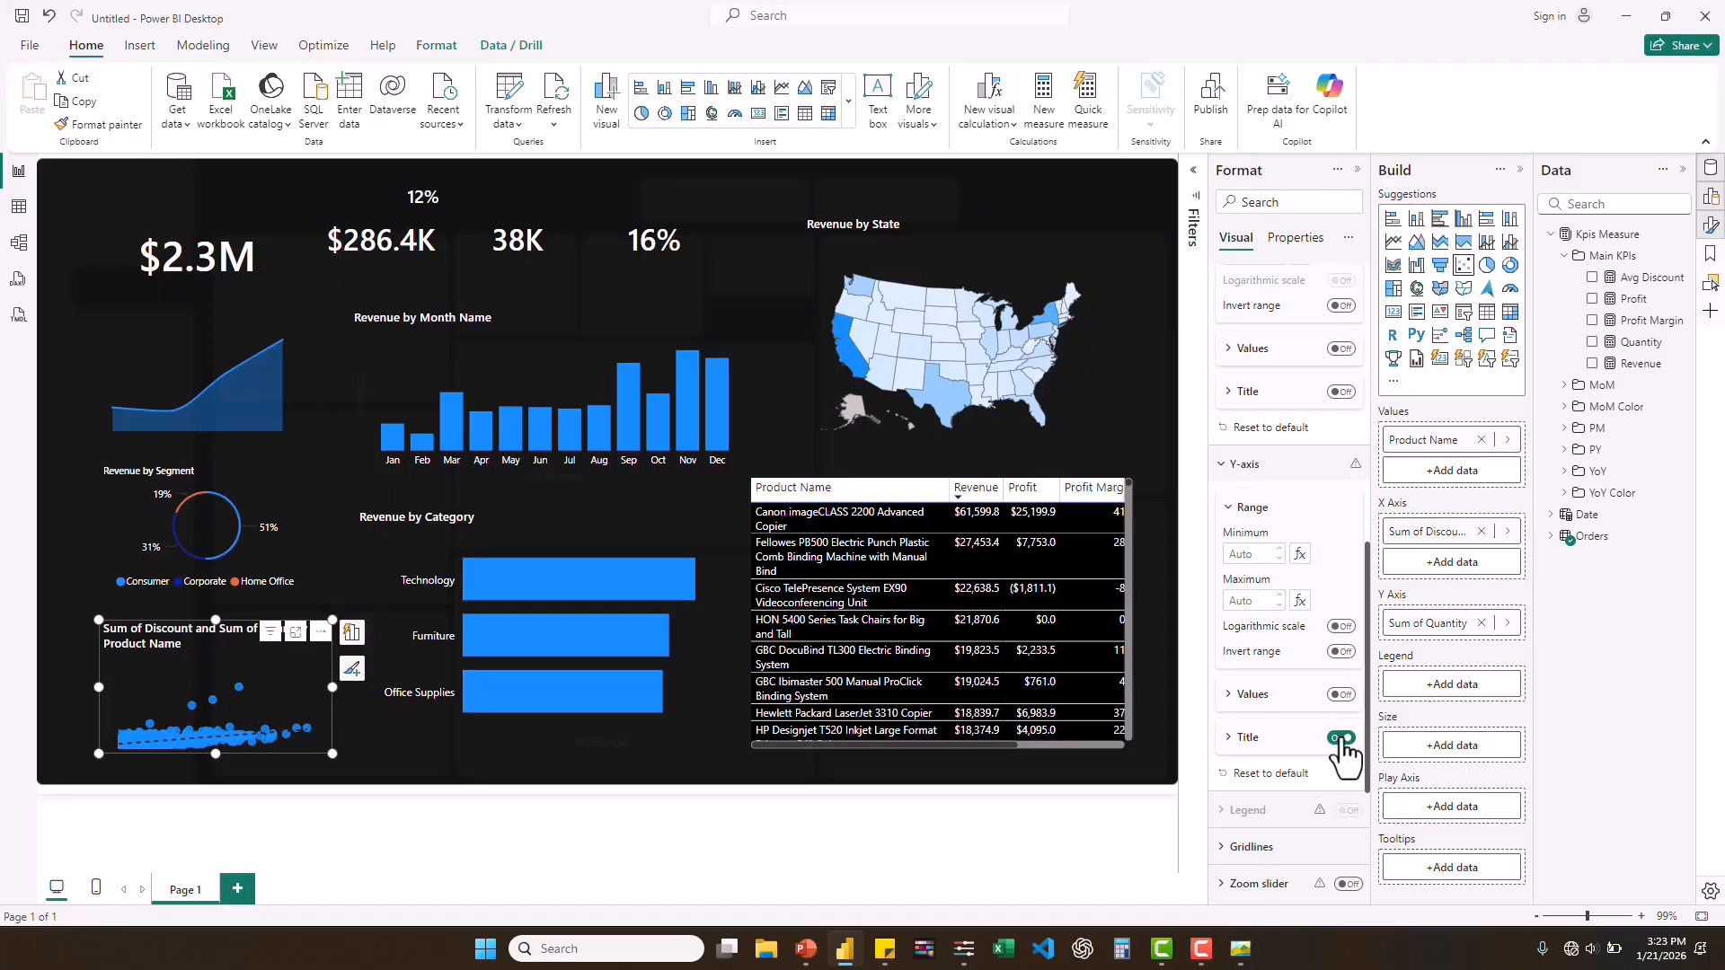
click(1342, 738)
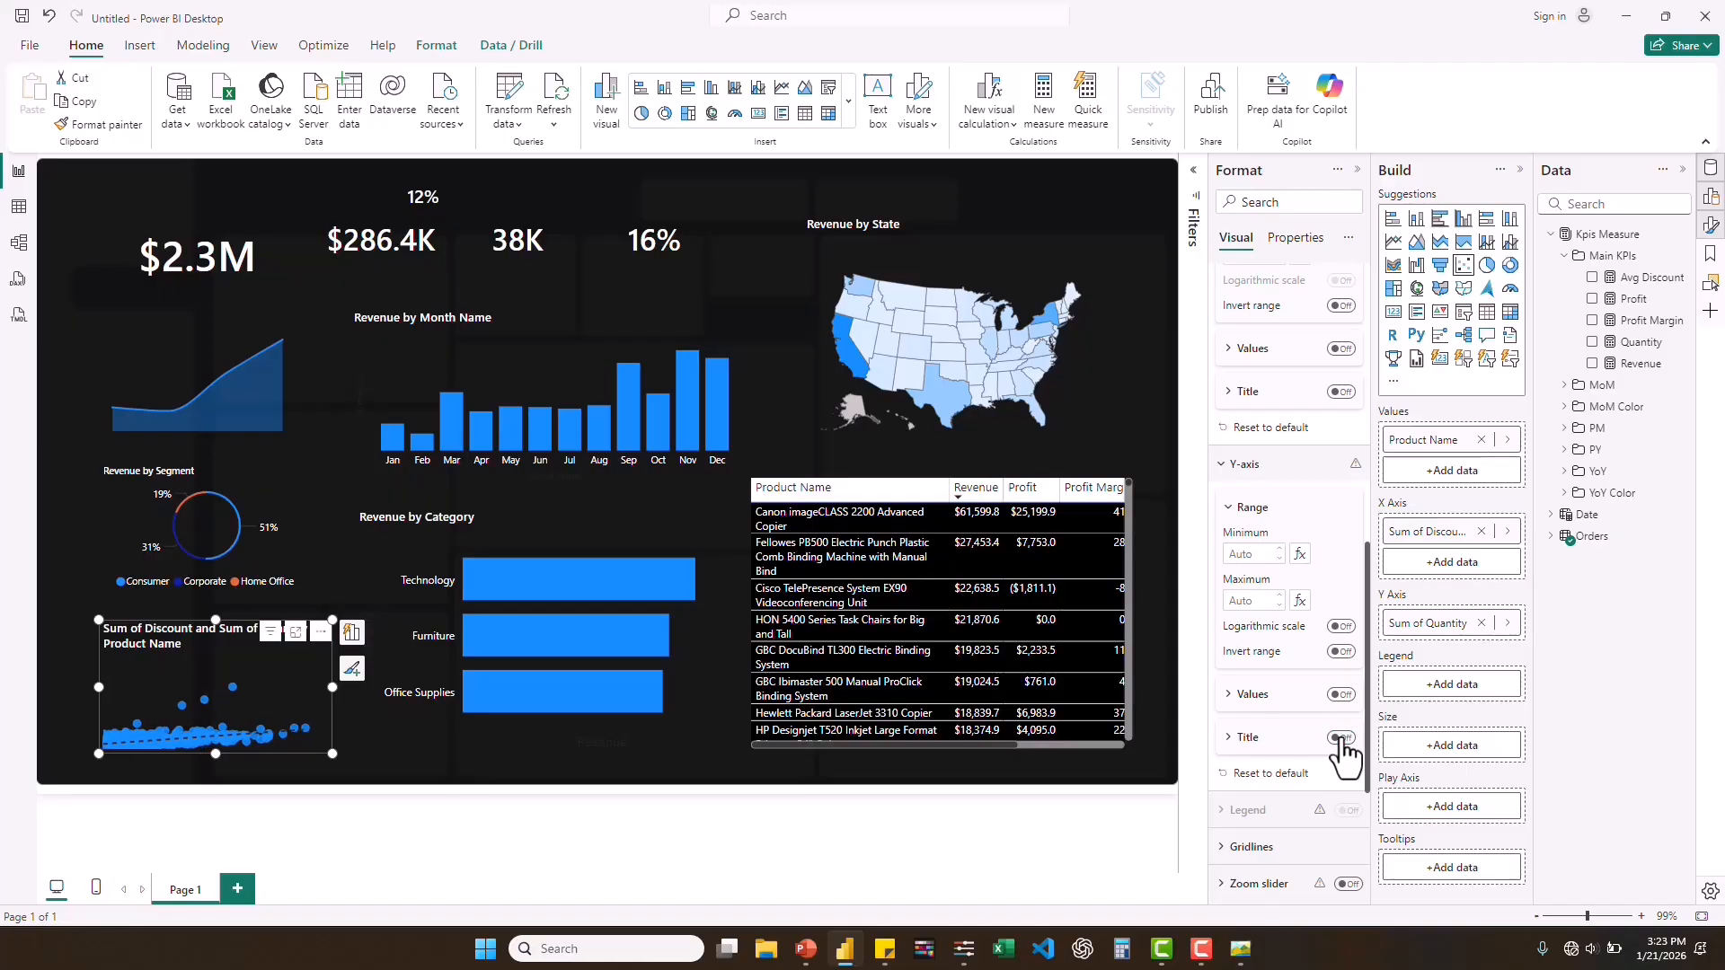
Color the scatter chart's trend line white.
drag(1366, 678, 1373, 771)
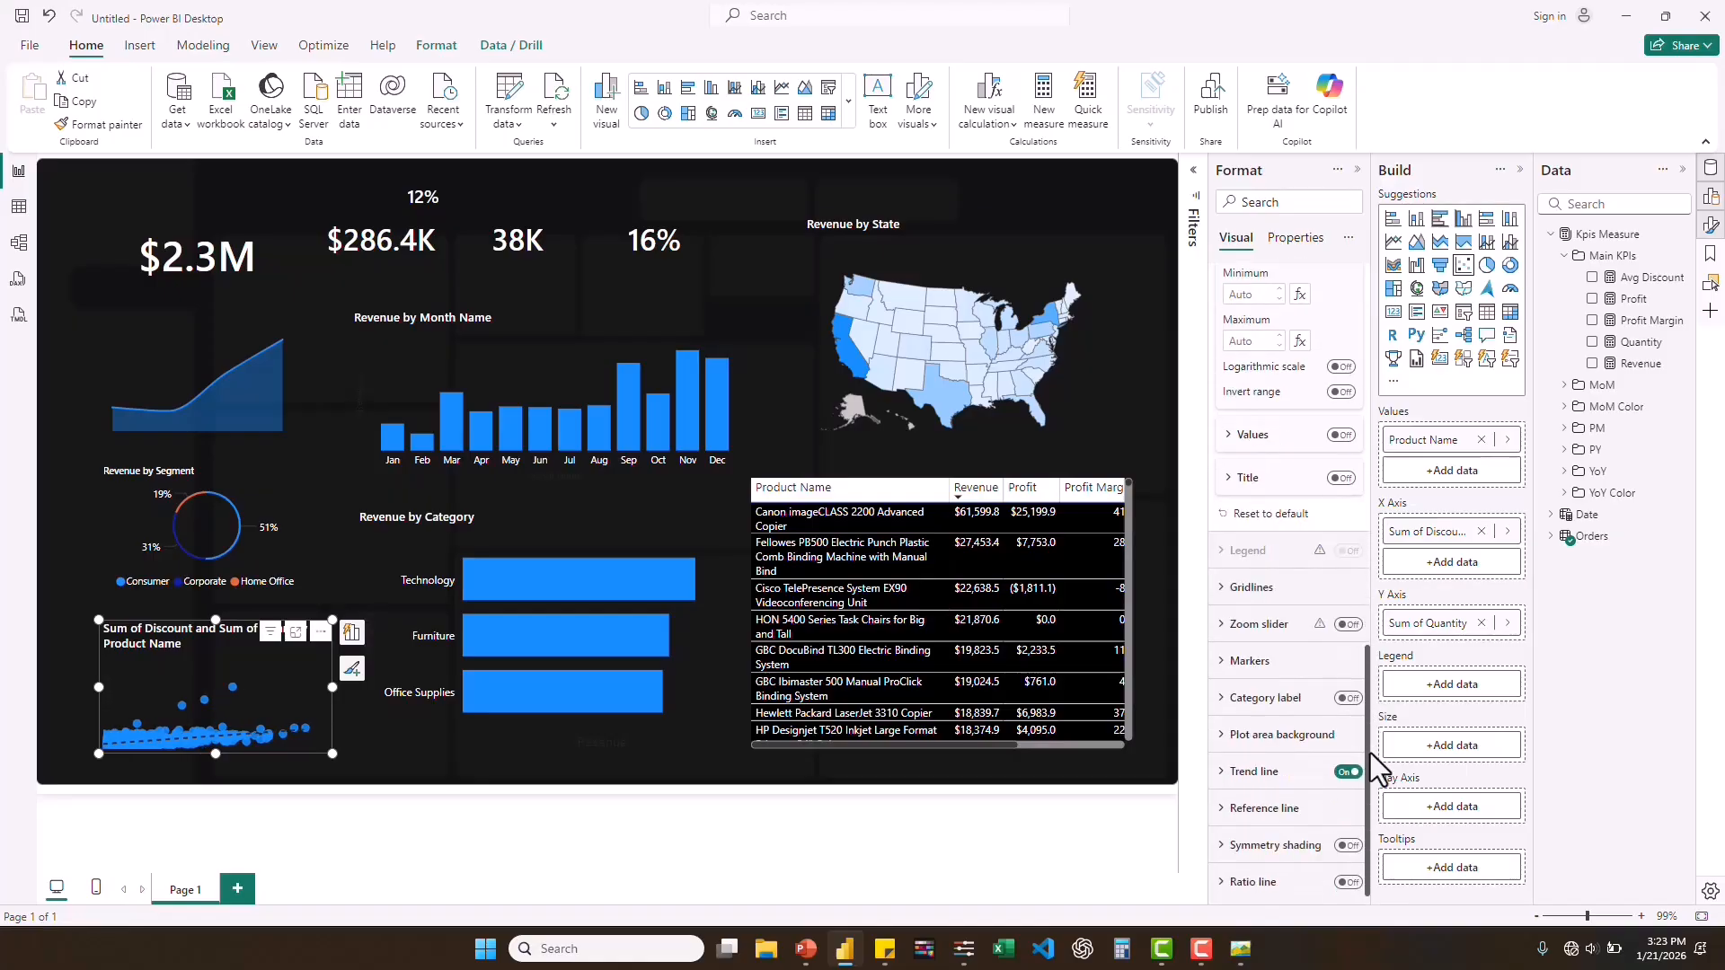
click(1231, 775)
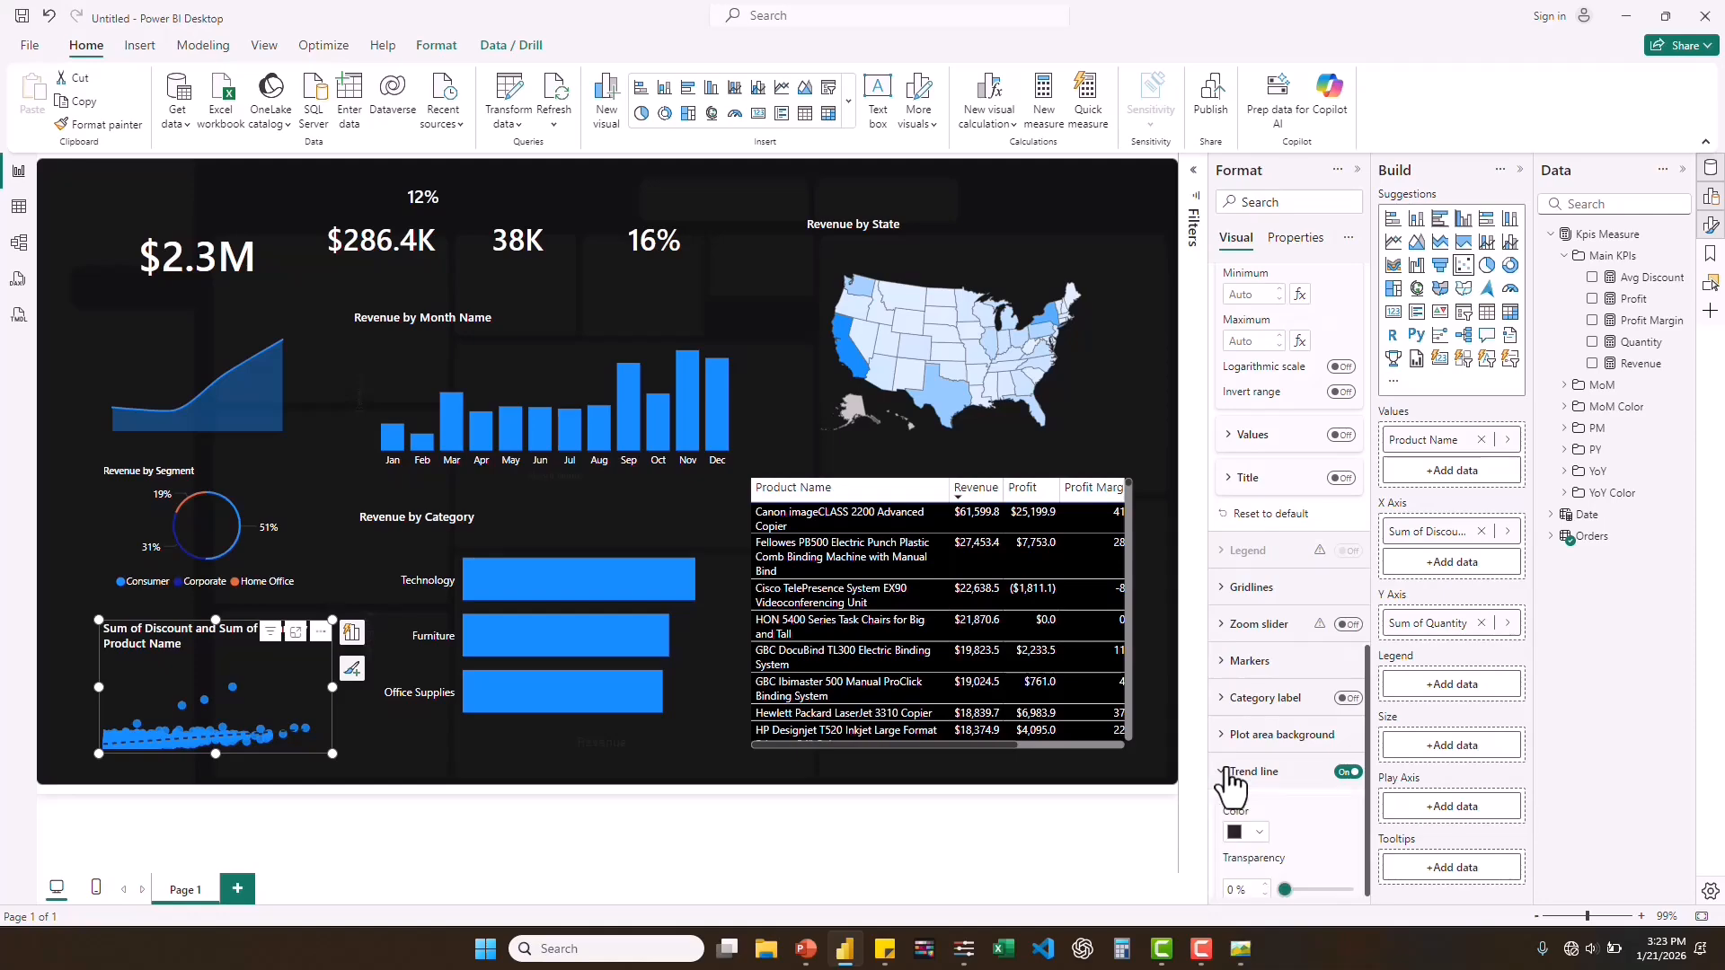
click(1258, 844)
click(1266, 737)
click(1240, 949)
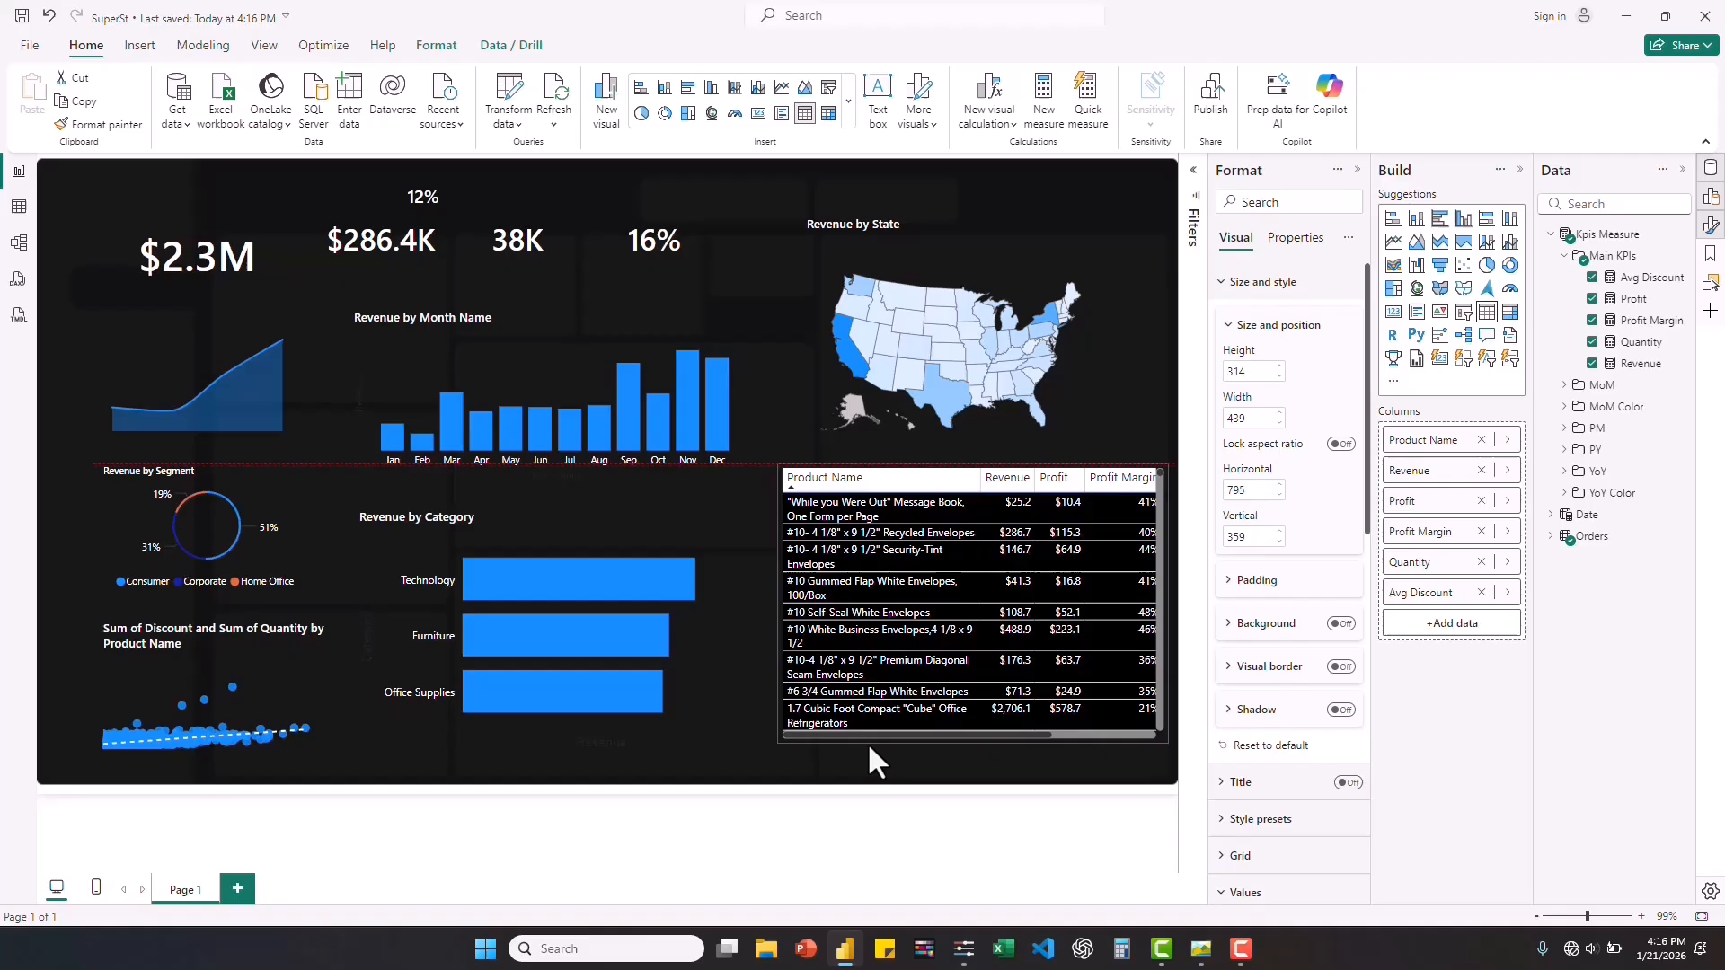
Move the product table and the Revenue by State map into the right-hand background panels and resize them to fit.
drag(866, 742, 909, 775)
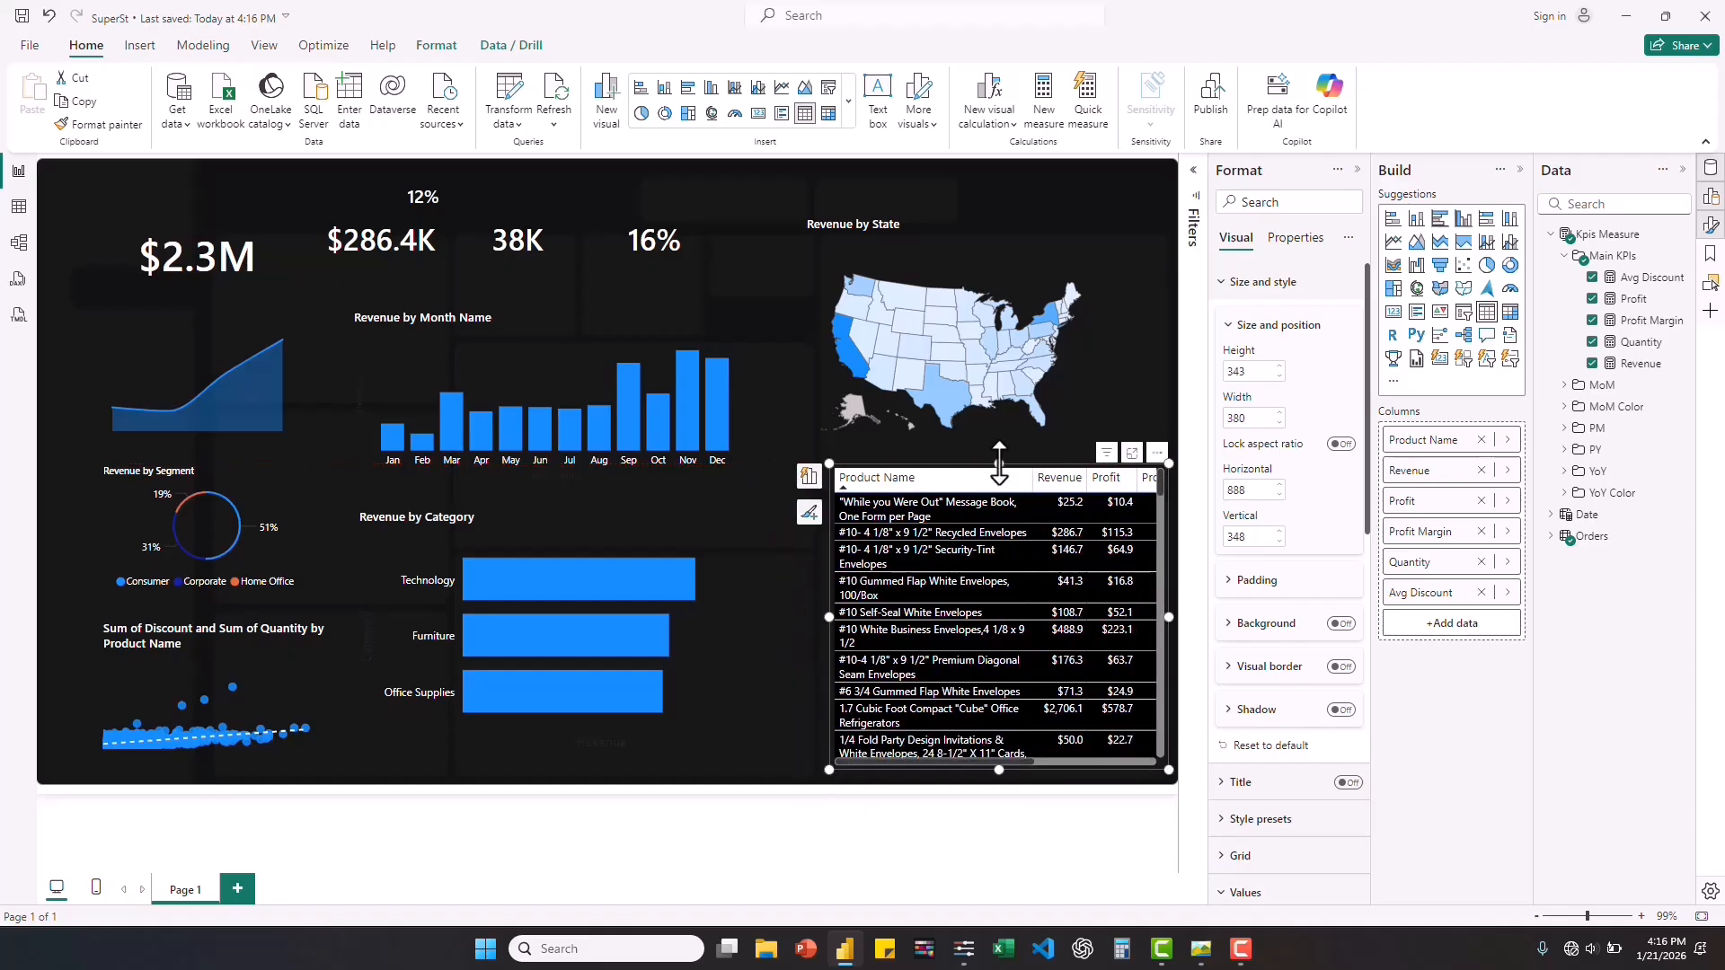
drag(805, 215, 825, 239)
drag(1118, 368, 1170, 370)
Move the Revenue by Category chart into the lower middle background panel and resize it to fit.
drag(359, 517, 462, 559)
drag(850, 796, 818, 746)
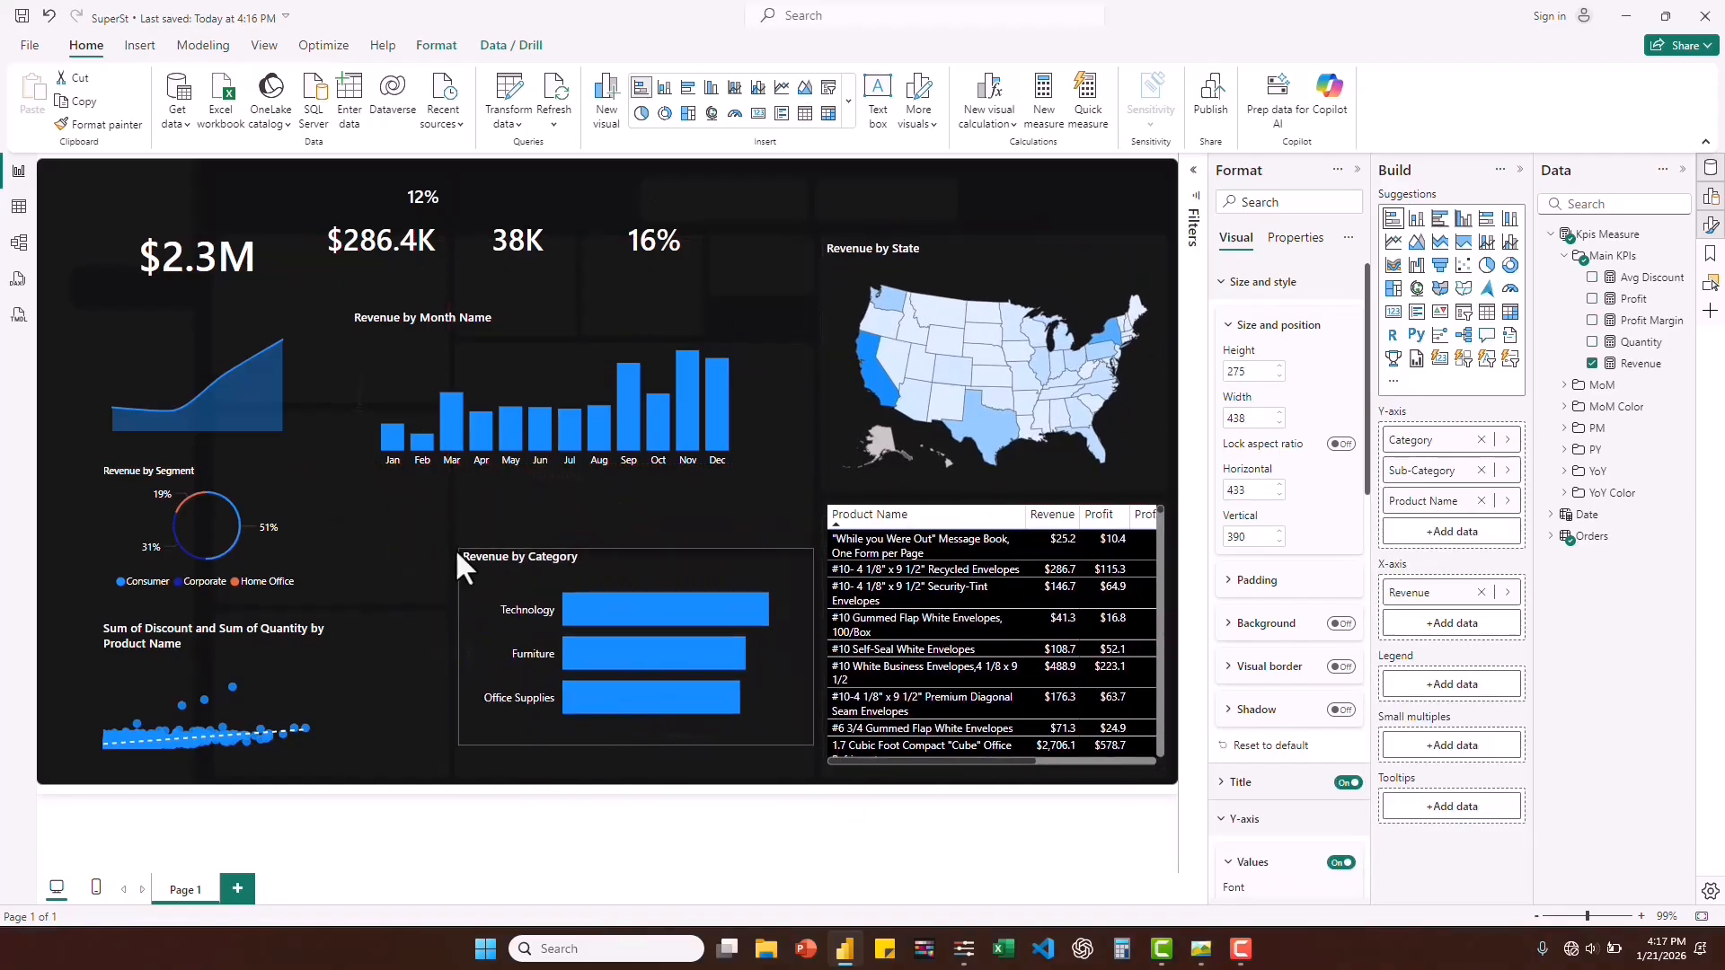
drag(457, 550, 456, 557)
drag(816, 661, 811, 660)
Move the Revenue by Month Name chart into the panel above the category chart and resize it to fit.
drag(539, 326, 648, 360)
drag(852, 431, 812, 431)
drag(458, 518, 460, 541)
Move the revenue area chart into the upper panel of the left column and widen it to the panel's edges.
drag(197, 333, 314, 297)
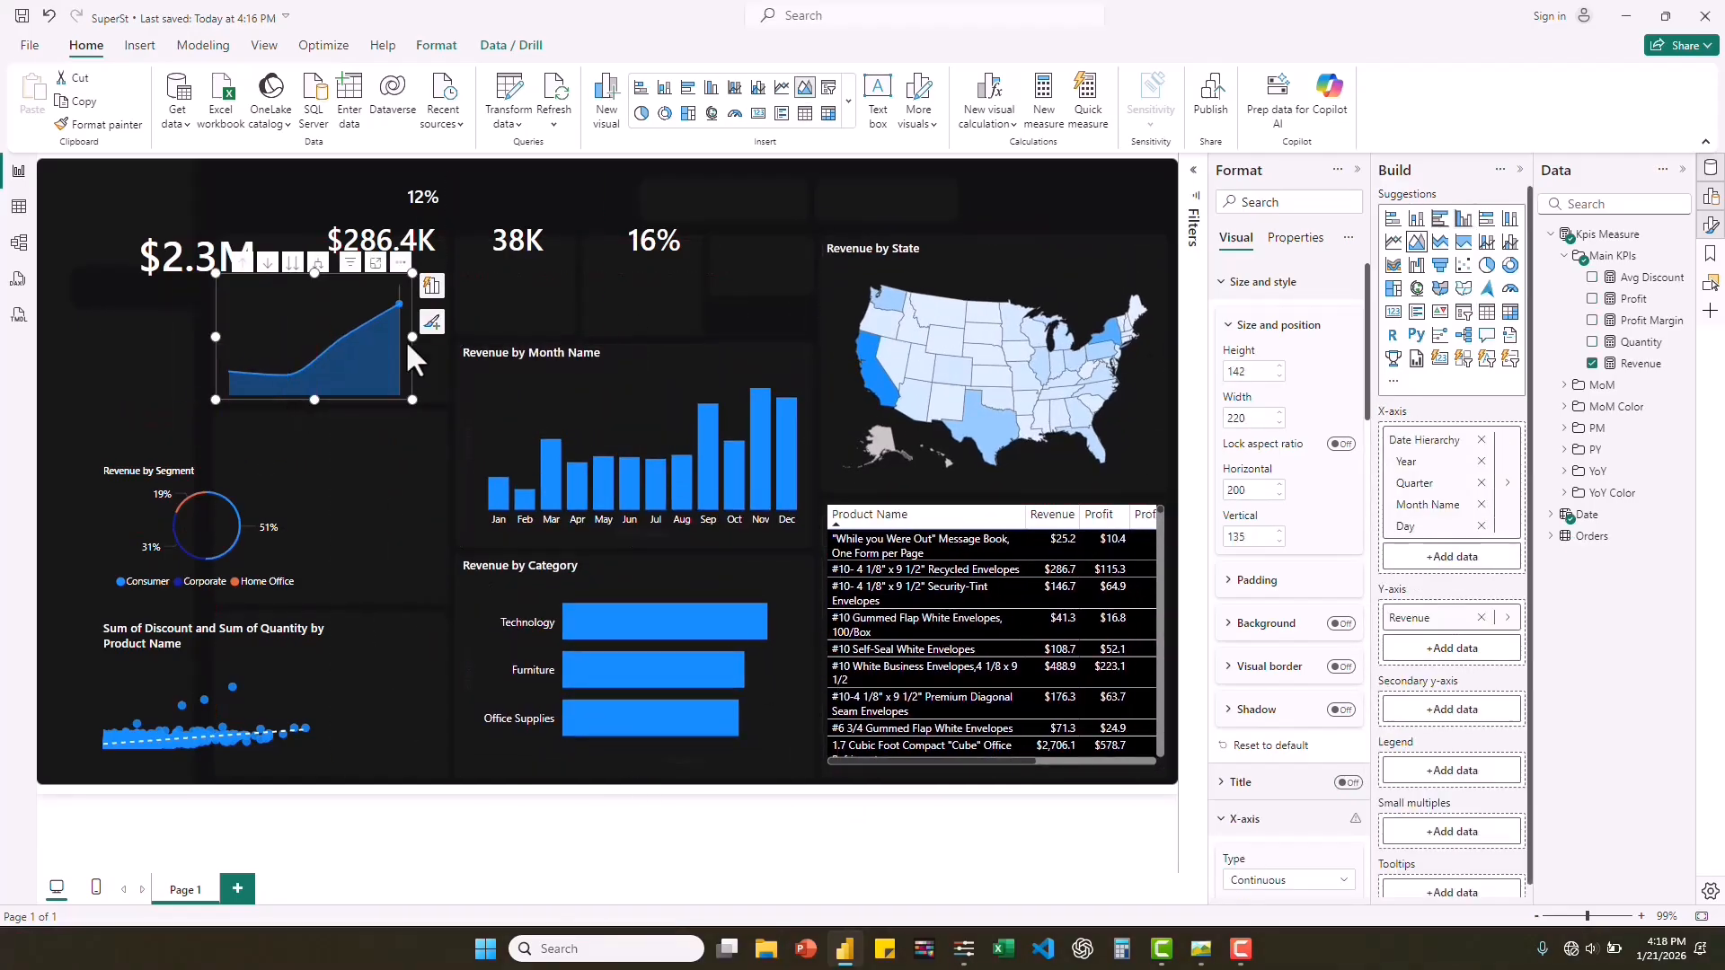
drag(413, 337, 448, 337)
drag(216, 337, 206, 337)
Enlarge the Revenue by Segment donut in the left column's middle panel and fit the scatter chart below it at 260 by 174.
drag(137, 466, 270, 406)
drag(232, 538, 216, 599)
drag(330, 404, 328, 410)
click(137, 623)
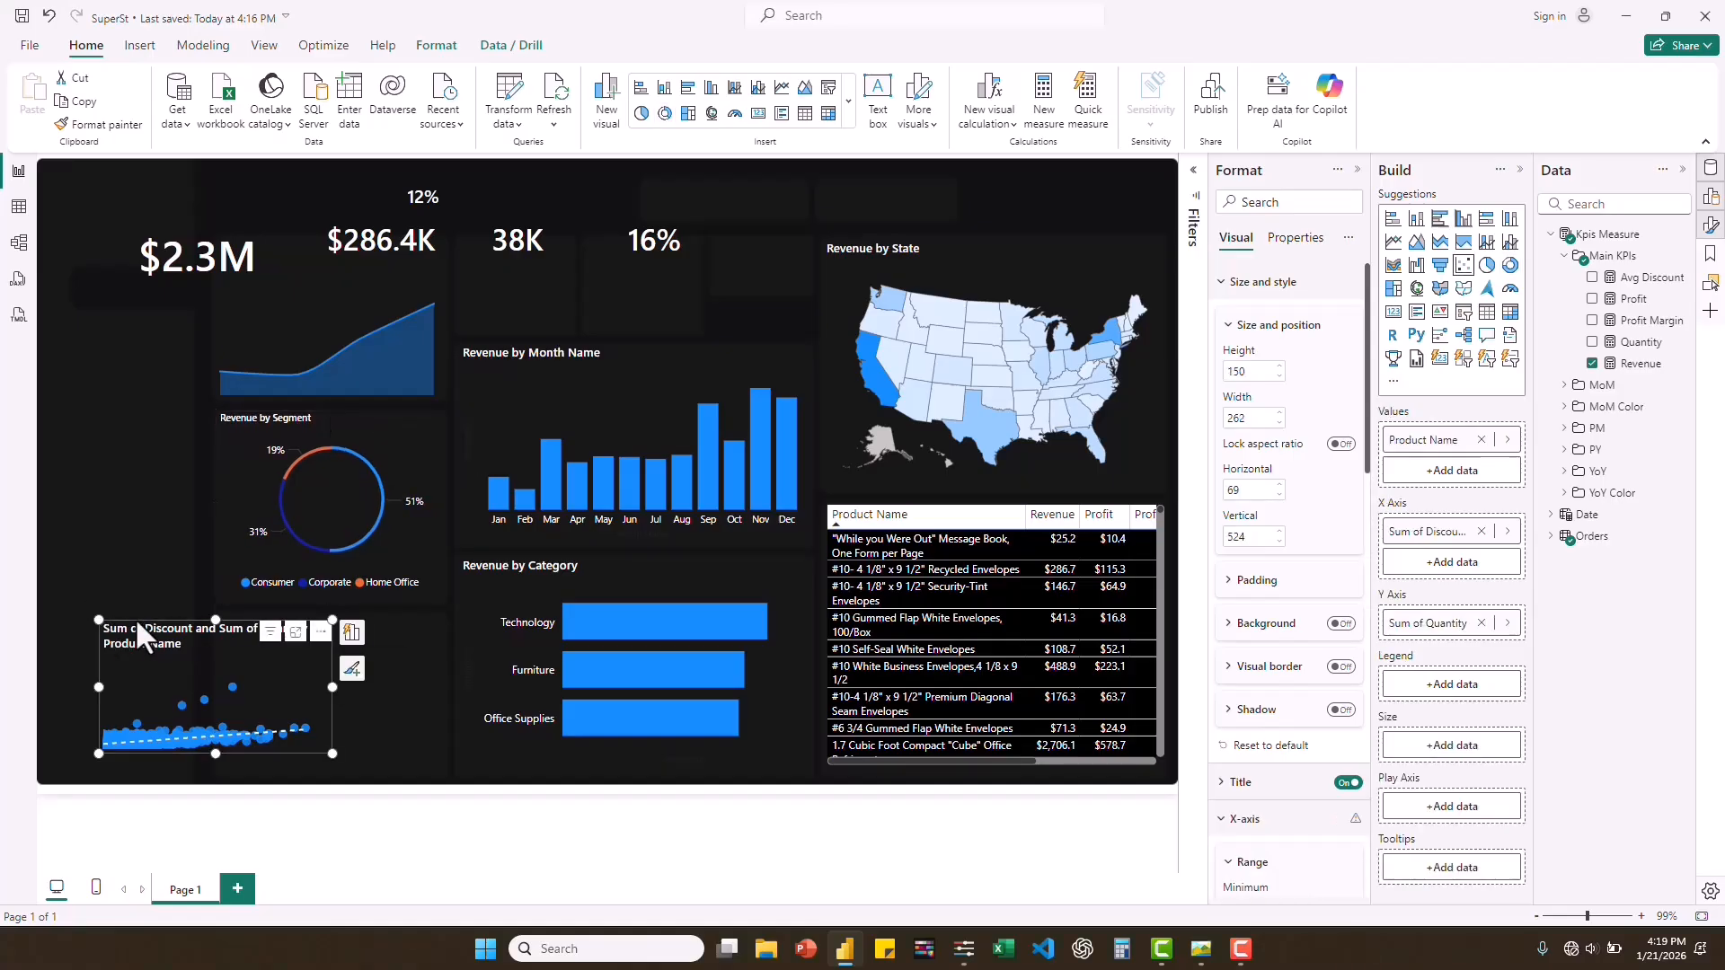
drag(138, 620, 250, 615)
Move the 16% card into the third small KPI panel, shrink it and reduce its callout font size.
click(658, 268)
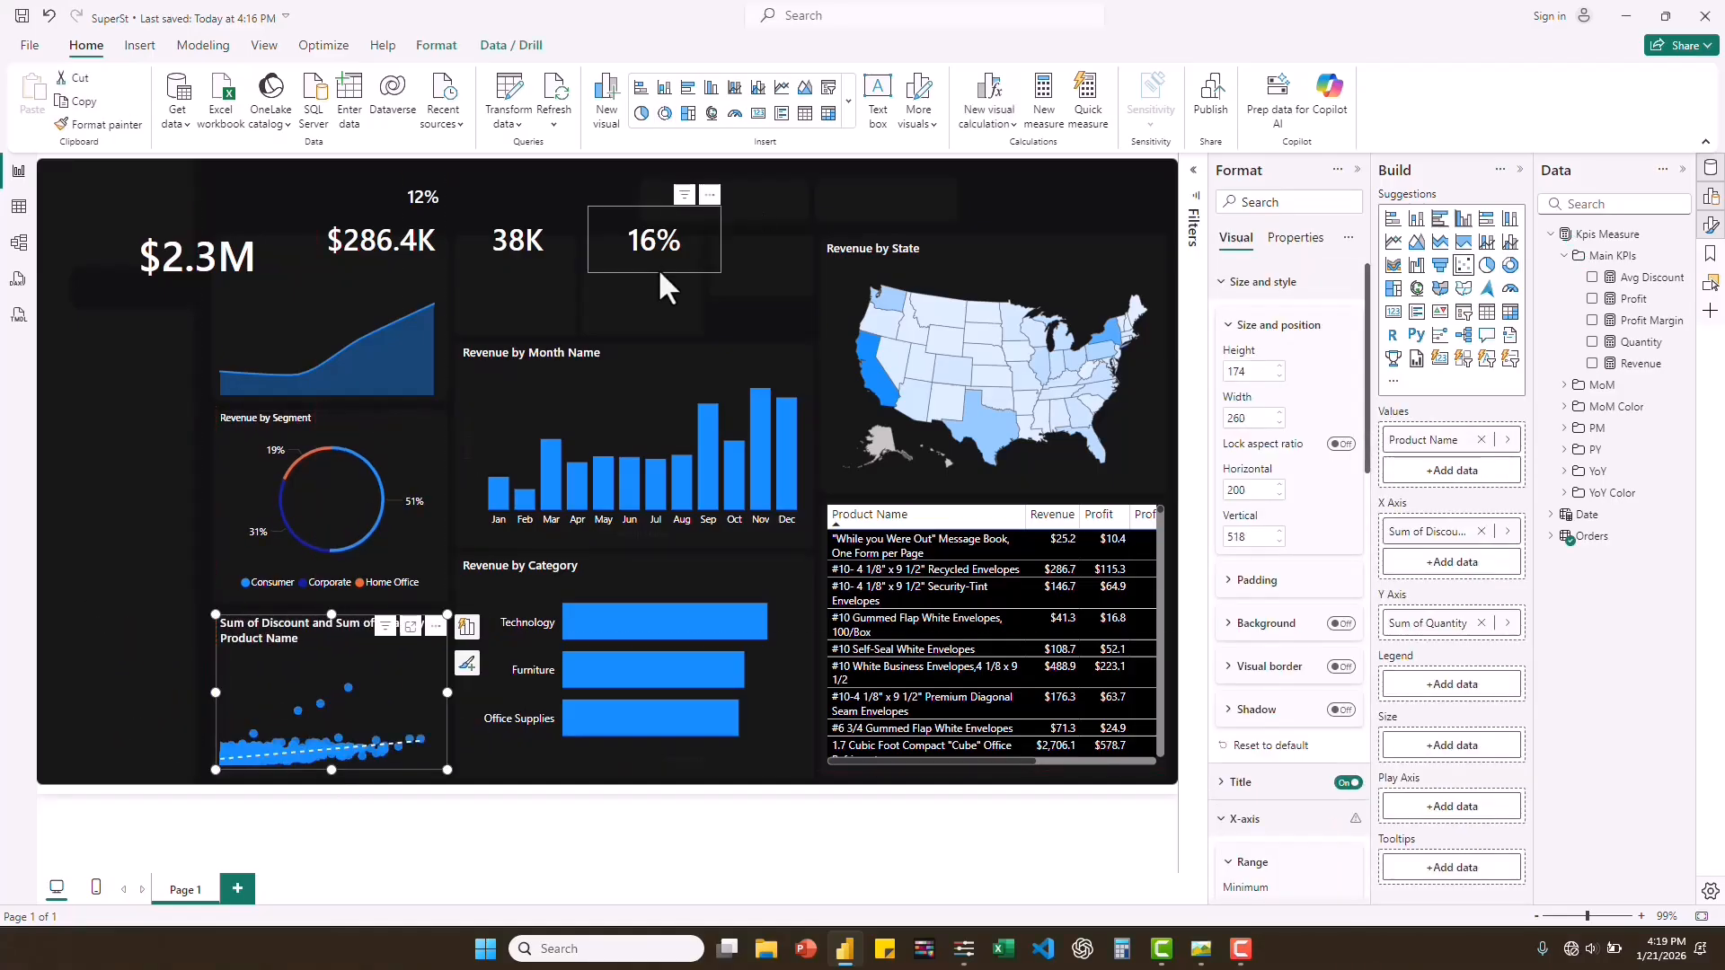
drag(658, 268, 807, 278)
drag(738, 288, 779, 285)
click(1262, 819)
scroll(1293, 763, down, 3)
click(1349, 644)
mouse_move(757, 285)
mouse_down()
mouse_move(805, 321)
mouse_move(746, 299)
mouse_up()
Narrow the 38K quantity card and move it into the second small KPI panel.
click(518, 243)
drag(450, 242, 500, 242)
drag(542, 272, 672, 276)
Set the callout font size of the Profit card to 20.
ctrl+click(381, 240)
click(1349, 886)
click(620, 276)
click(377, 236)
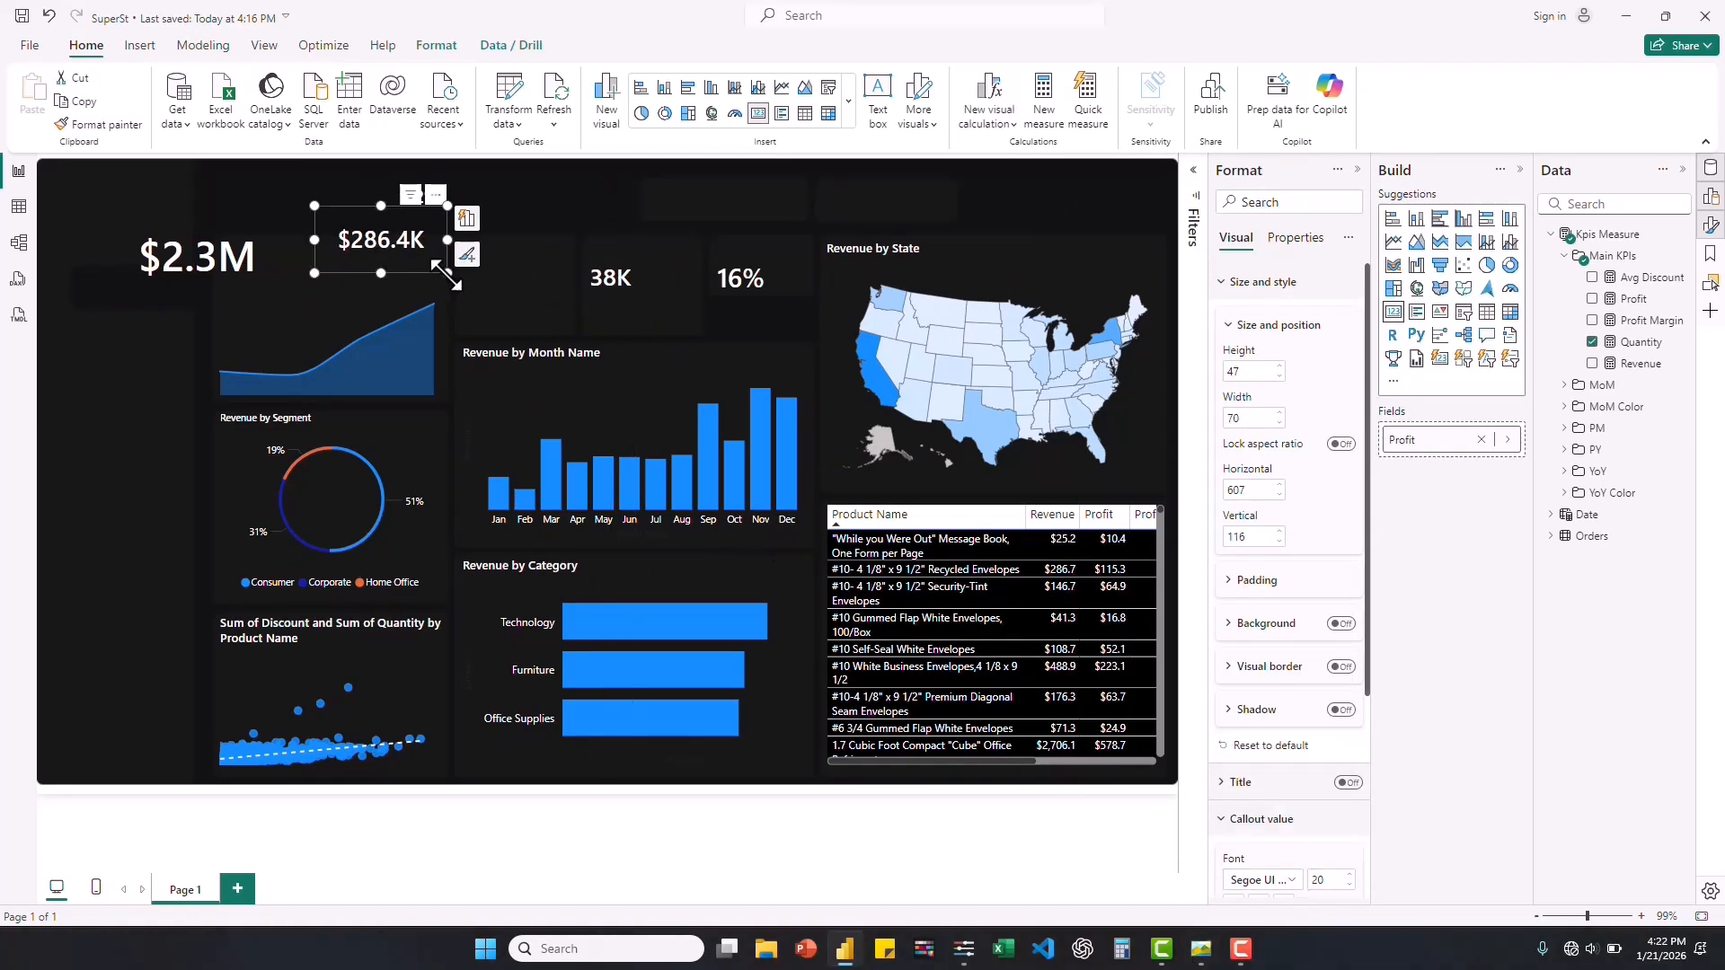
Set the Profit measure to 0 decimal places and fit its card into the first small KPI panel.
click(1633, 299)
click(354, 113)
text(0)
key(Return)
drag(369, 245, 514, 293)
drag(555, 277, 541, 276)
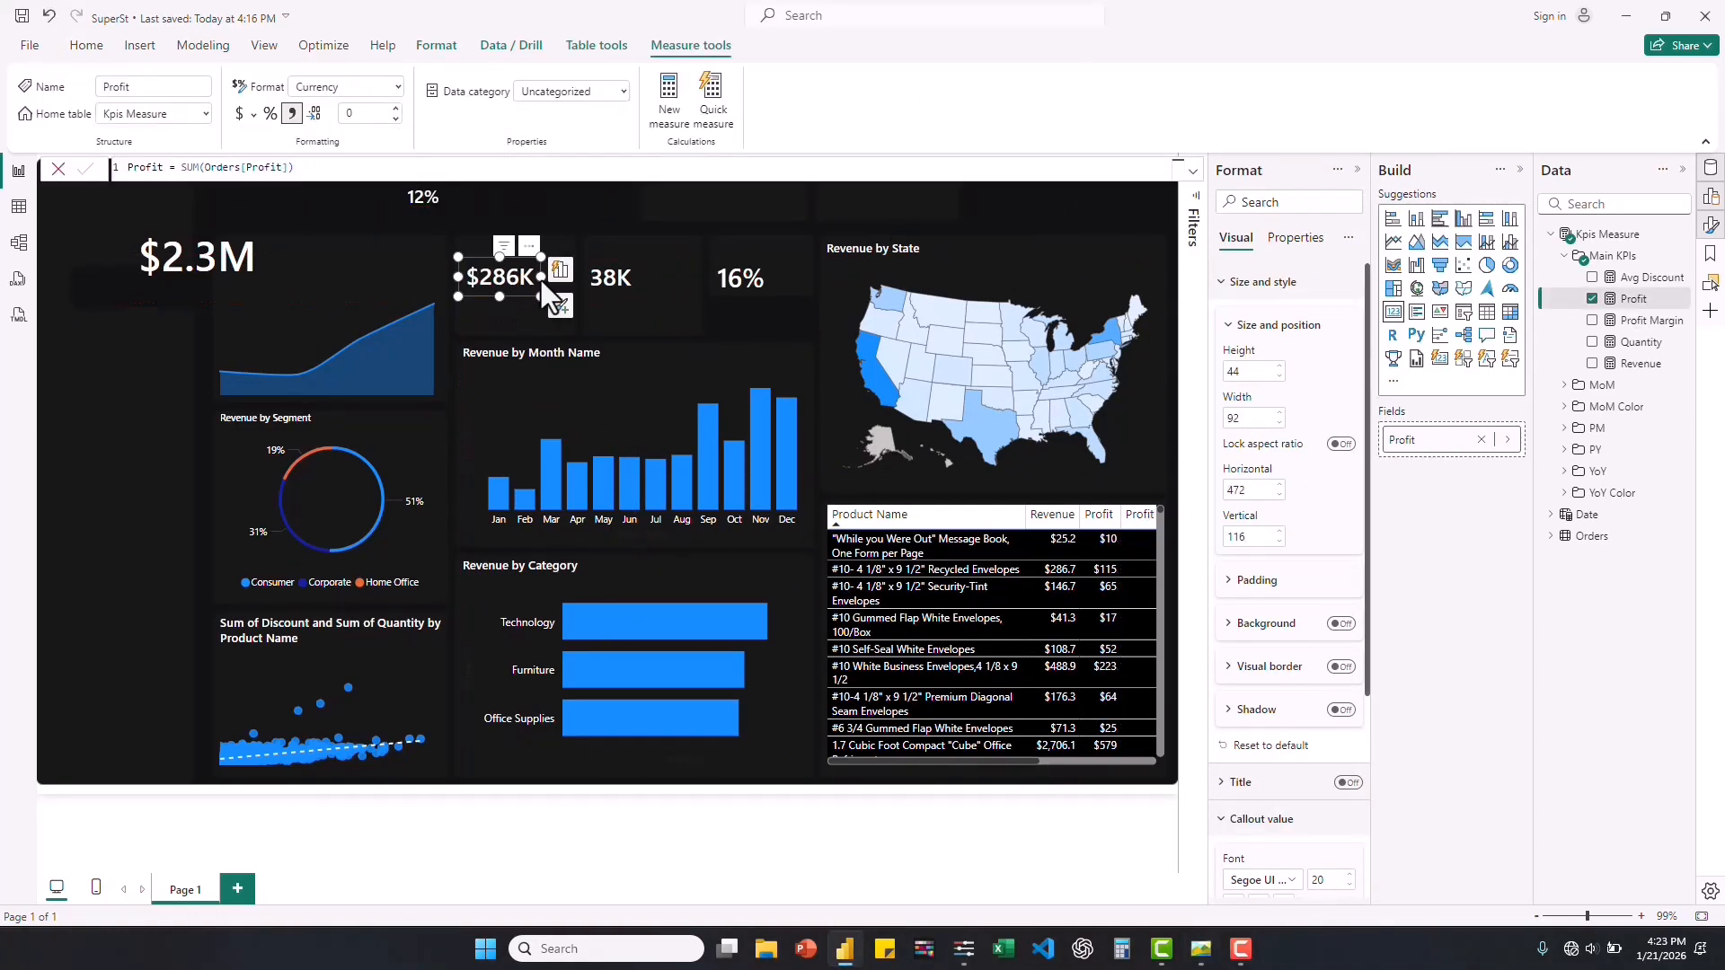
Reduce the 12% card's font and frame size and place it at the upper right corner of the Profit card's panel.
click(423, 198)
click(1350, 885)
drag(423, 216, 422, 201)
drag(428, 198, 564, 257)
click(554, 255)
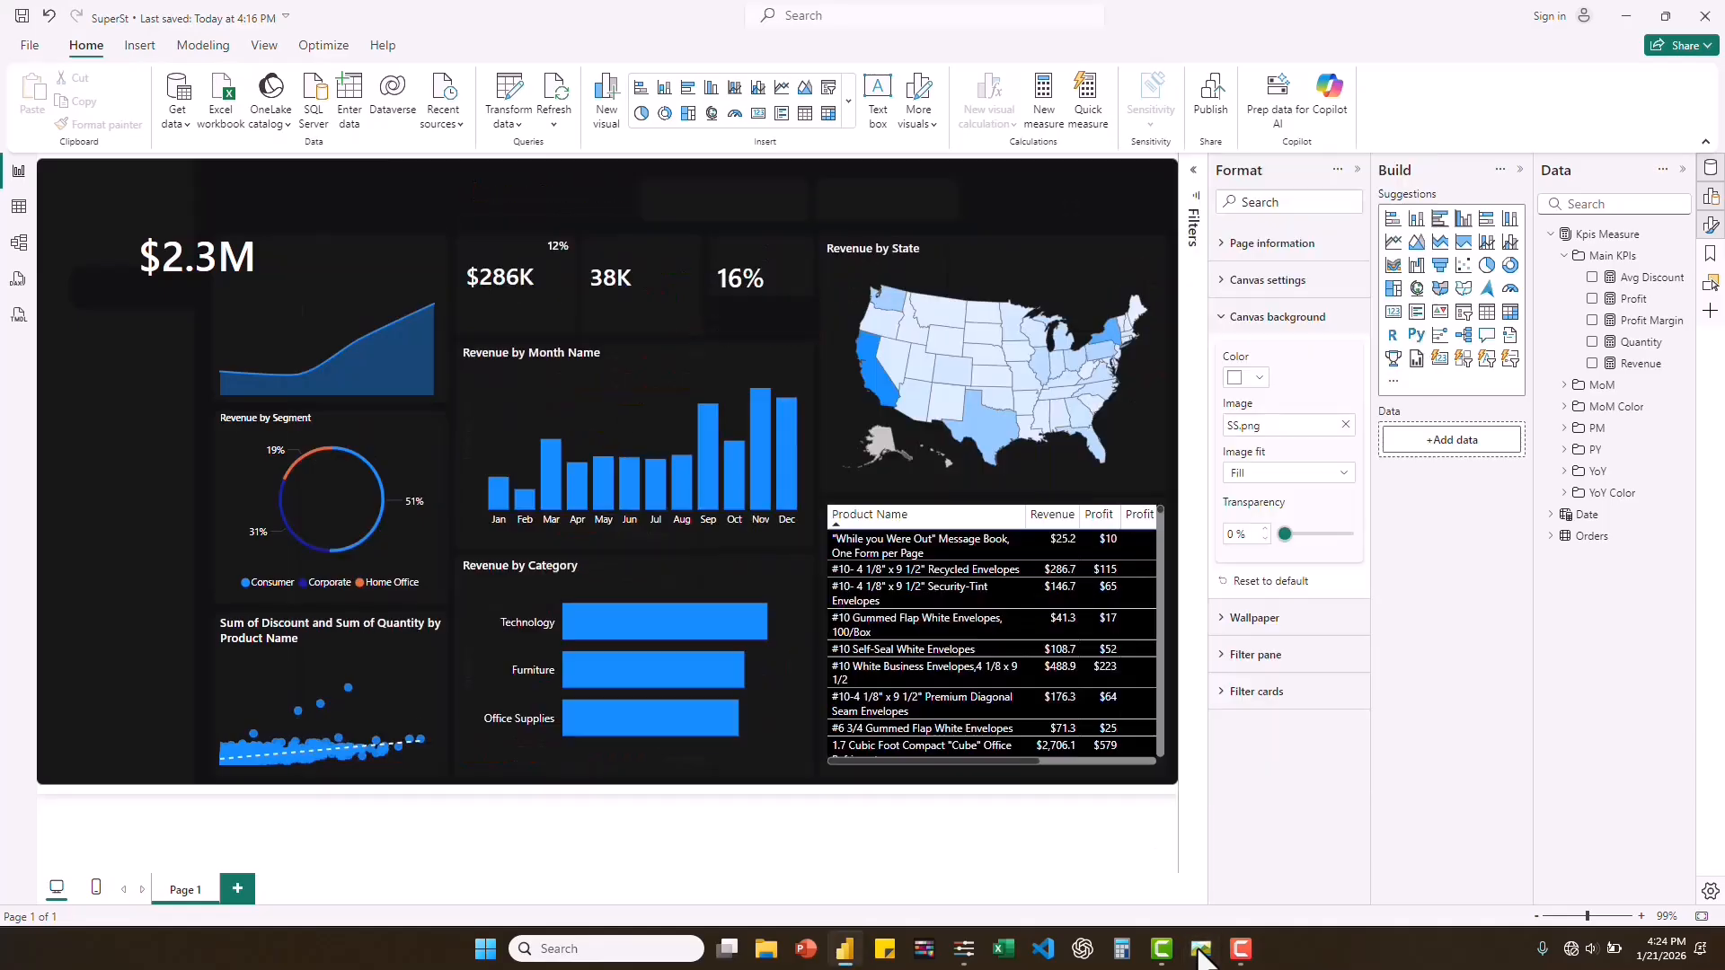
Place the $2.3M revenue card in the left column's upper panel at 160 by 61, shortening the area chart beneath it.
click(197, 258)
drag(197, 307, 197, 261)
drag(215, 257, 303, 299)
click(337, 337)
drag(327, 251, 360, 289)
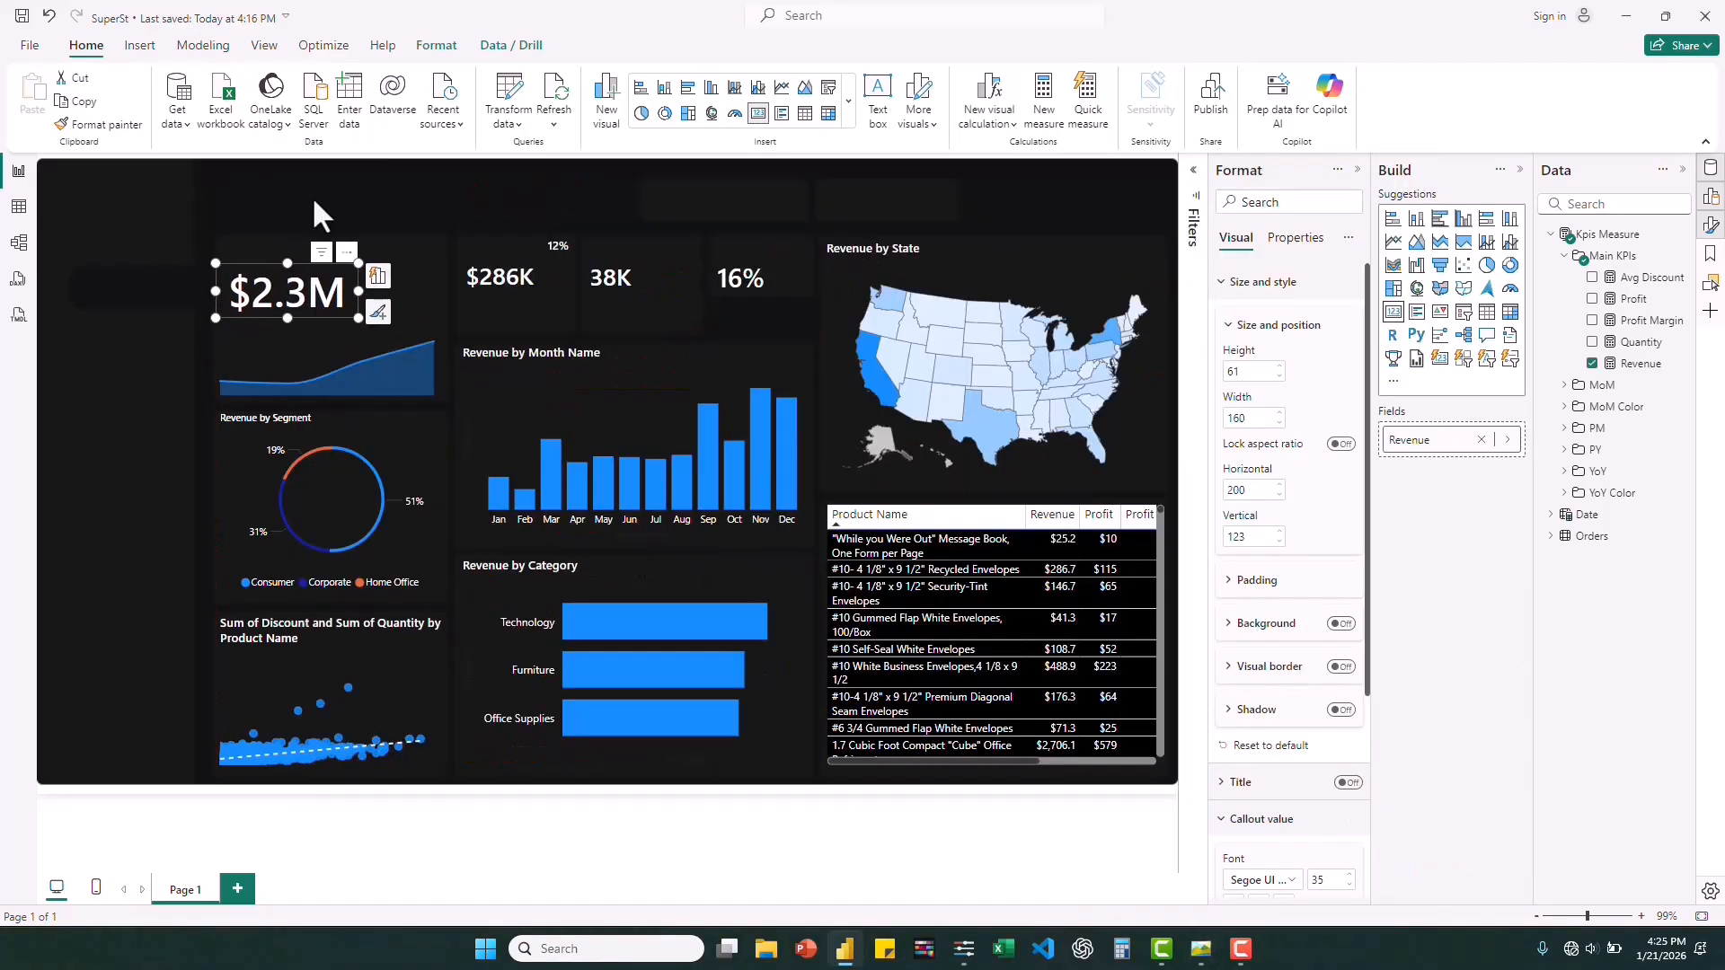
click(558, 239)
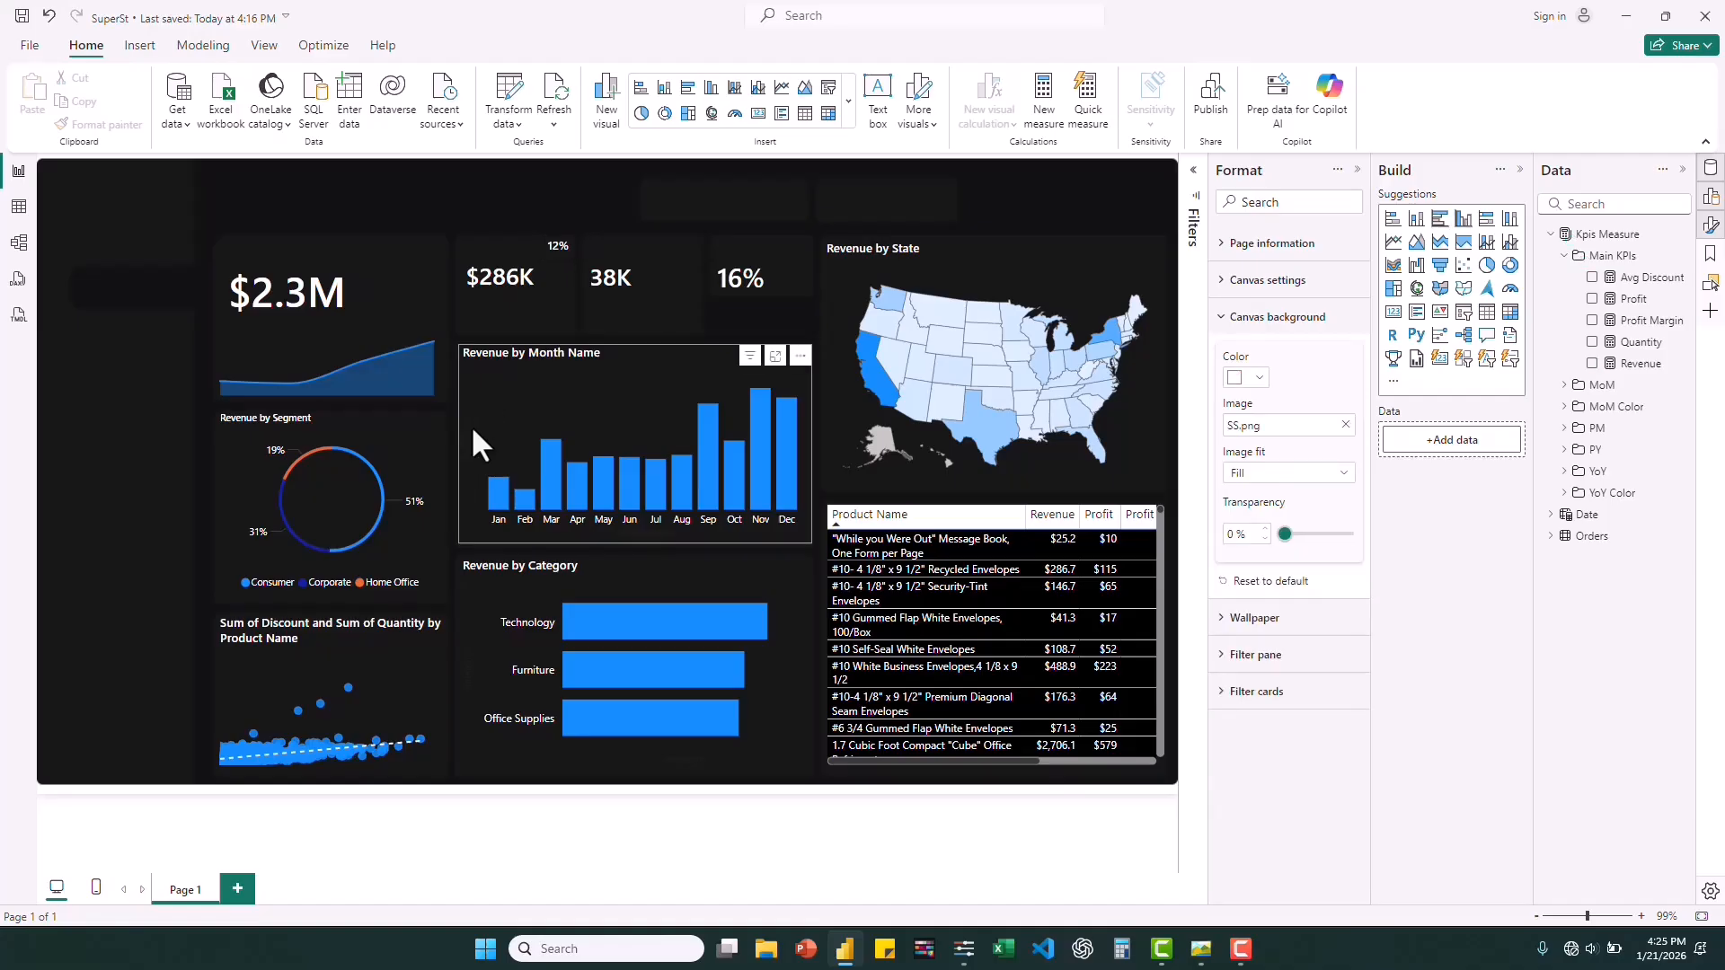
Turn off the title and the Y-axis title of the Revenue by Month Name column chart, keeping its X-axis values on.
click(475, 476)
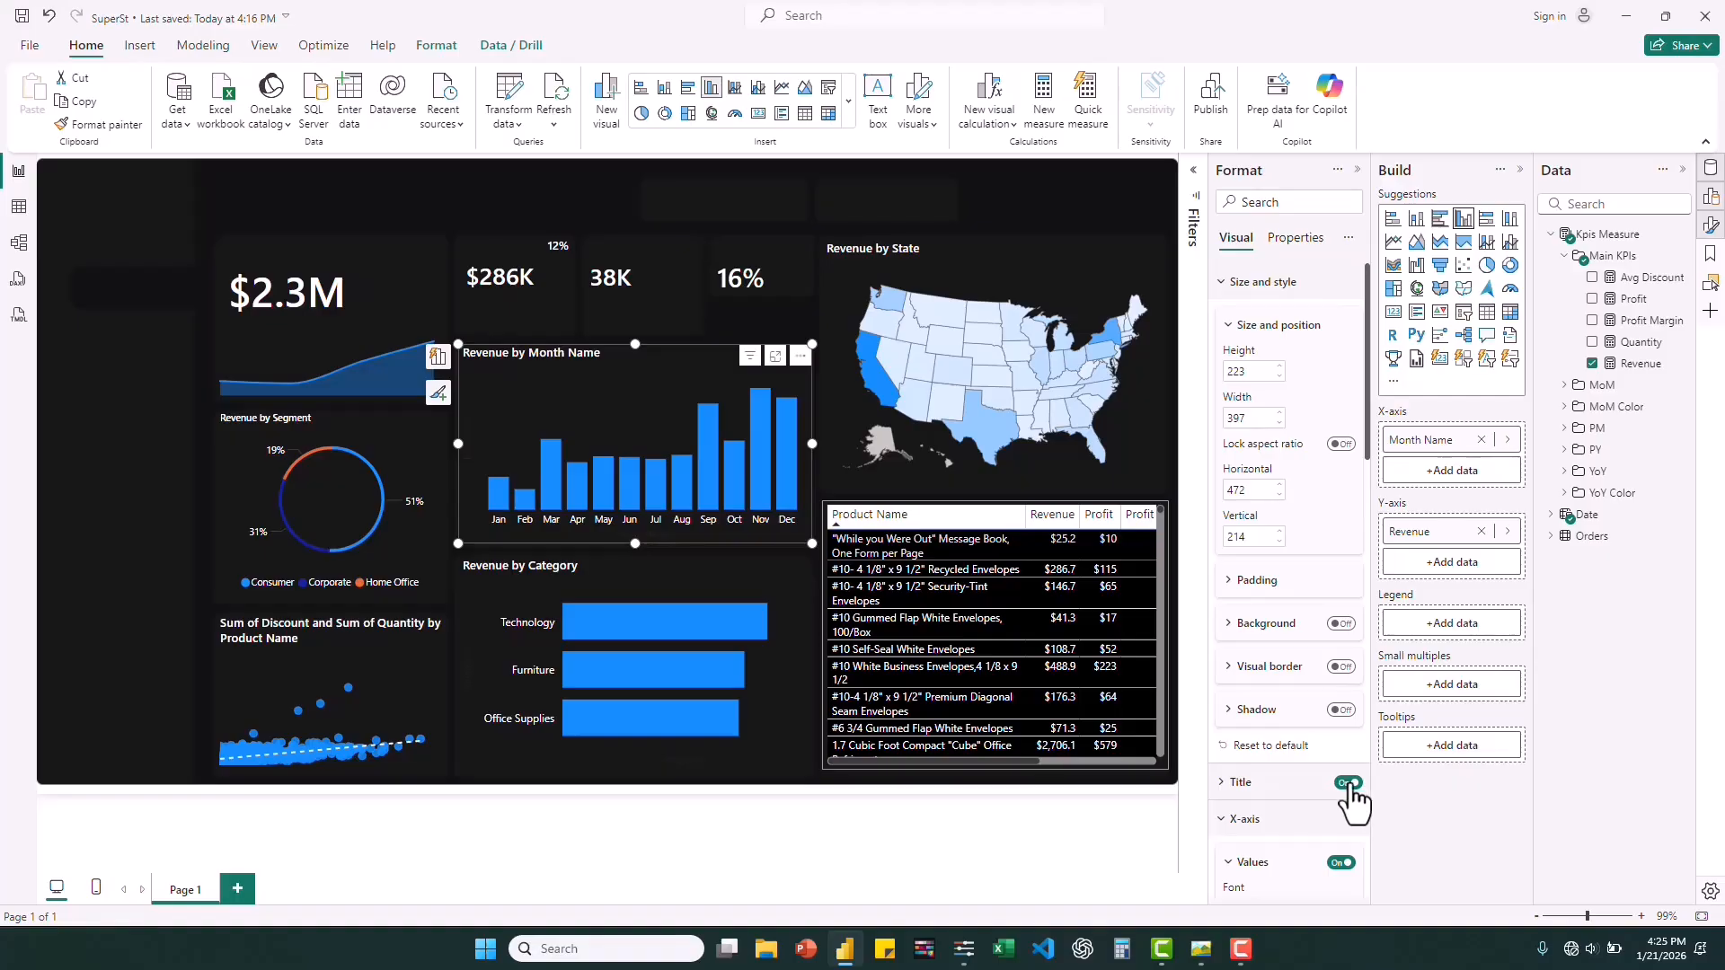
click(1349, 784)
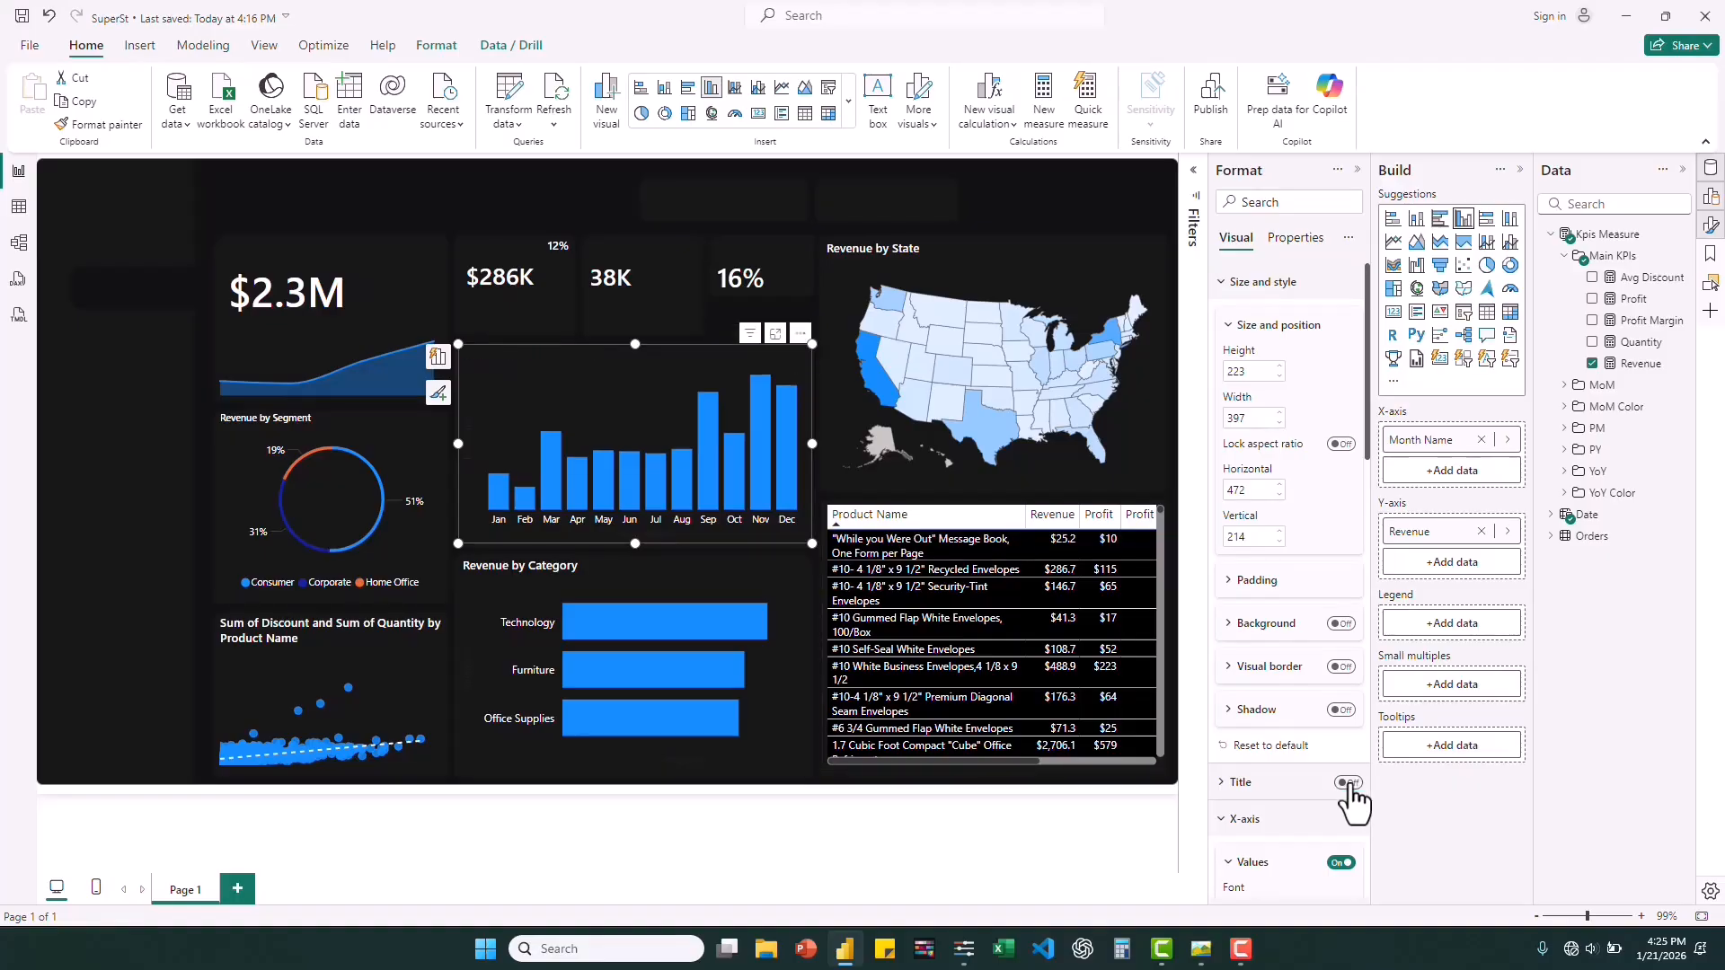
click(1343, 865)
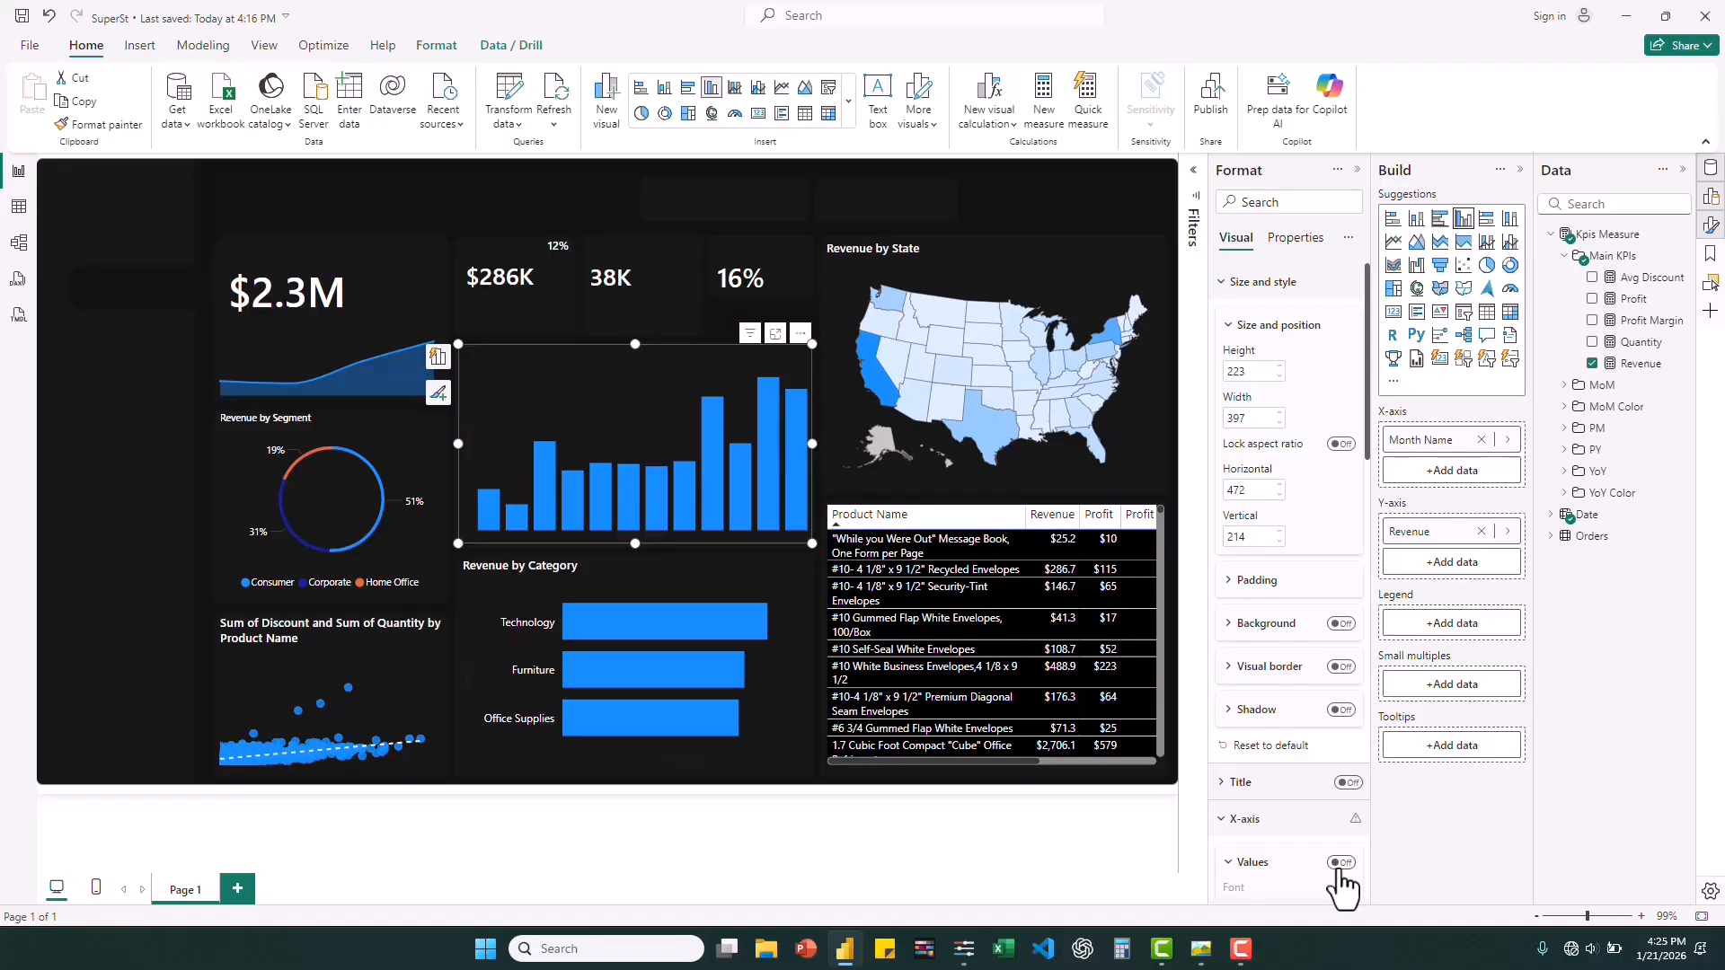
click(1341, 864)
click(1226, 820)
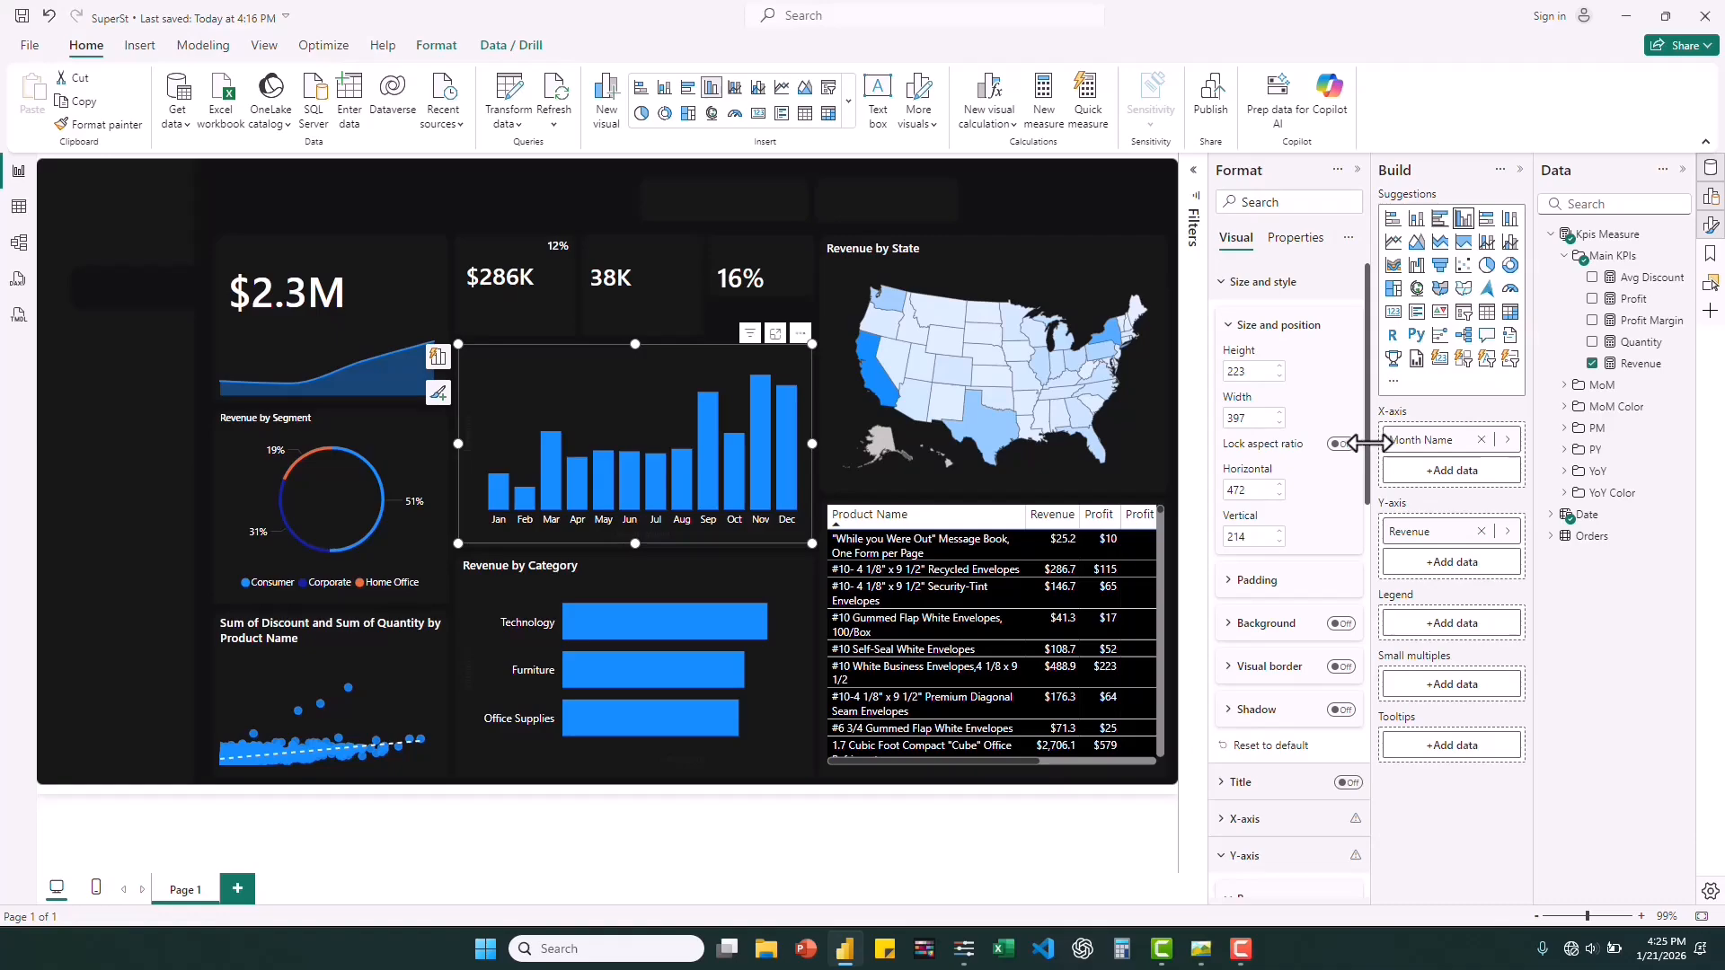
drag(1368, 441, 1385, 577)
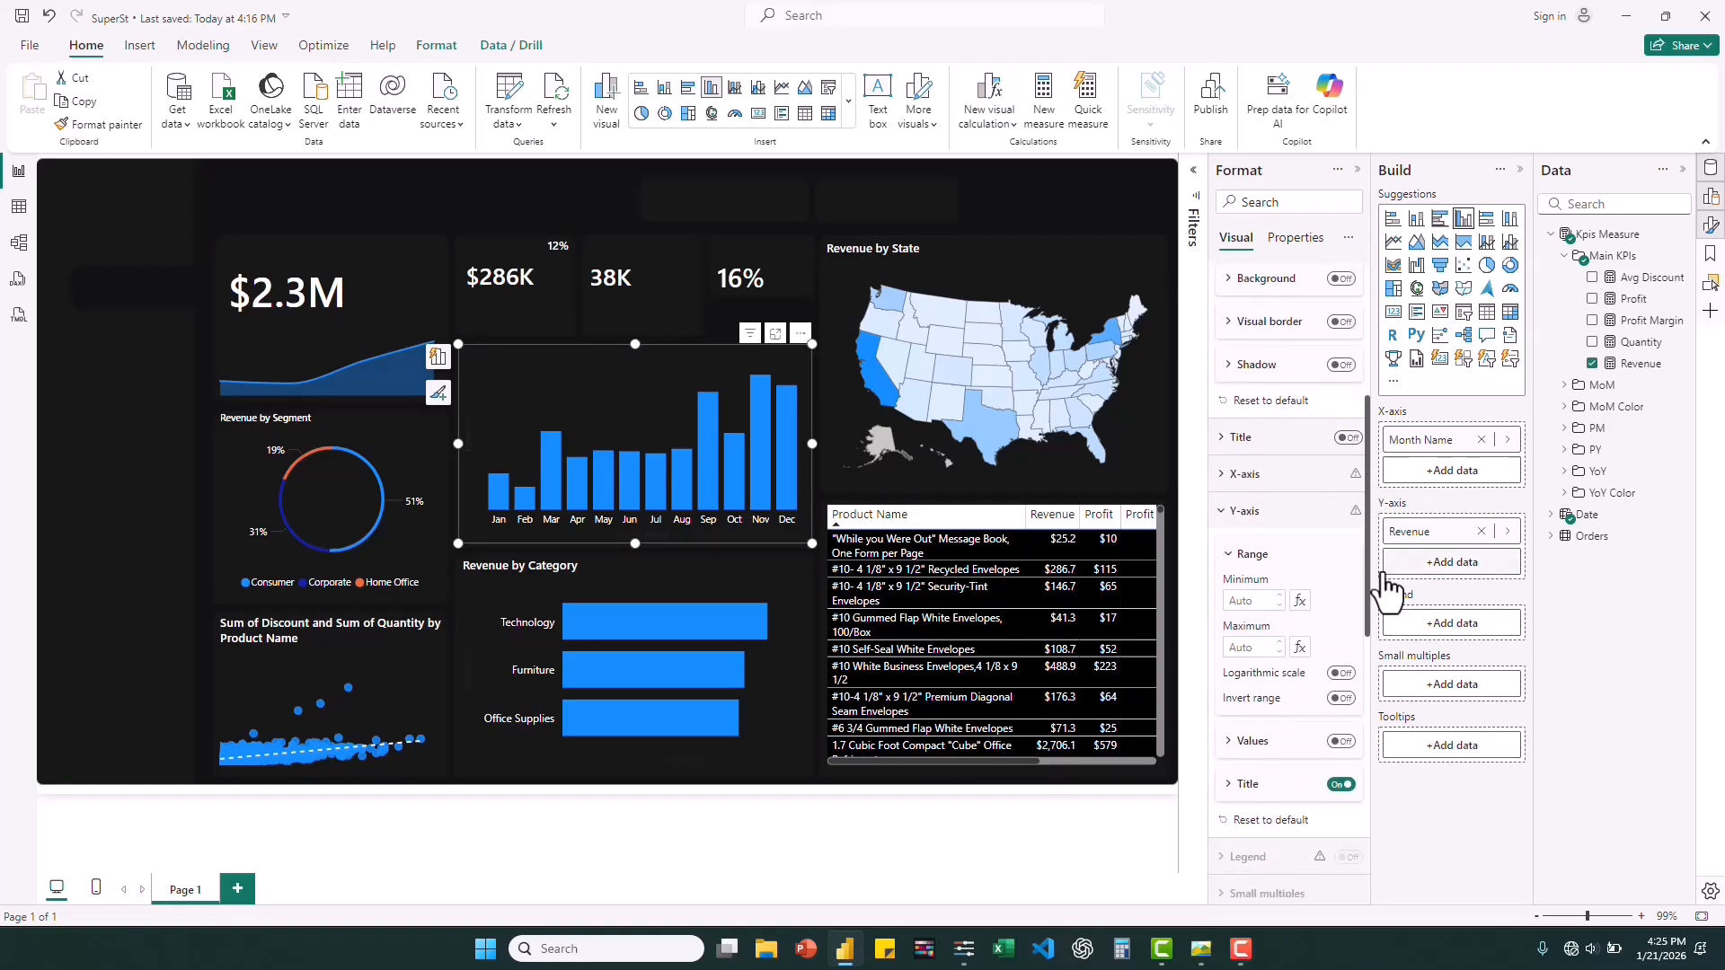
click(1340, 787)
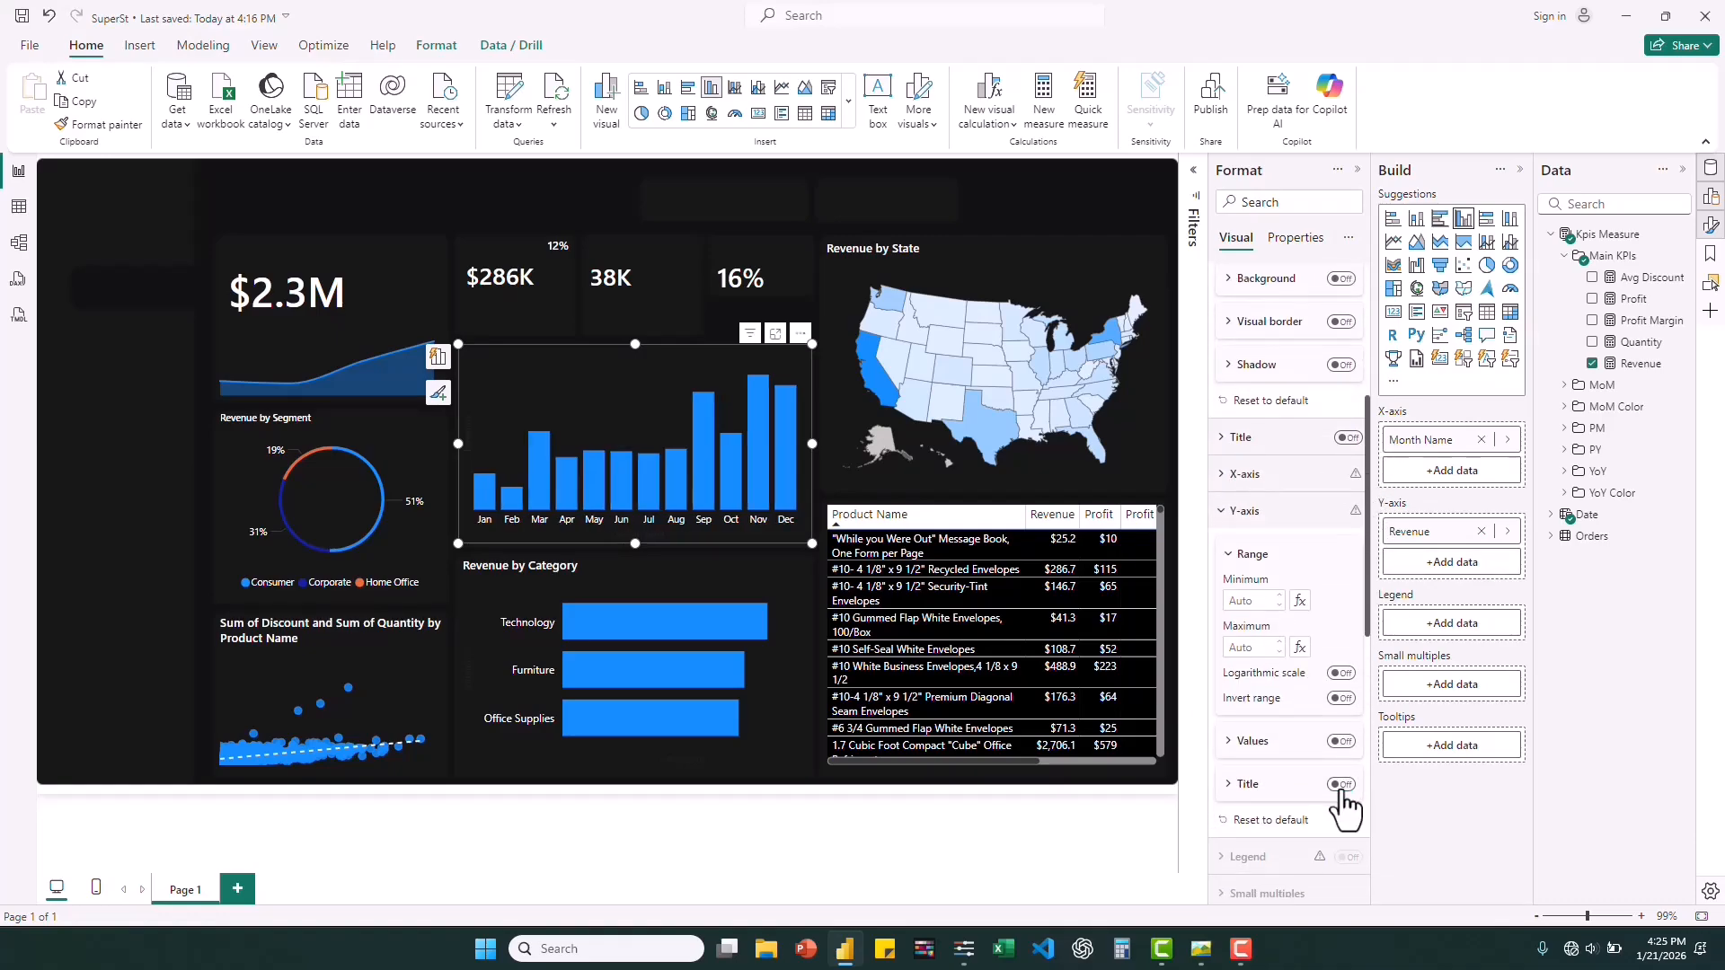
Turn off the Y-axis title of the Revenue by Category bar chart.
click(460, 656)
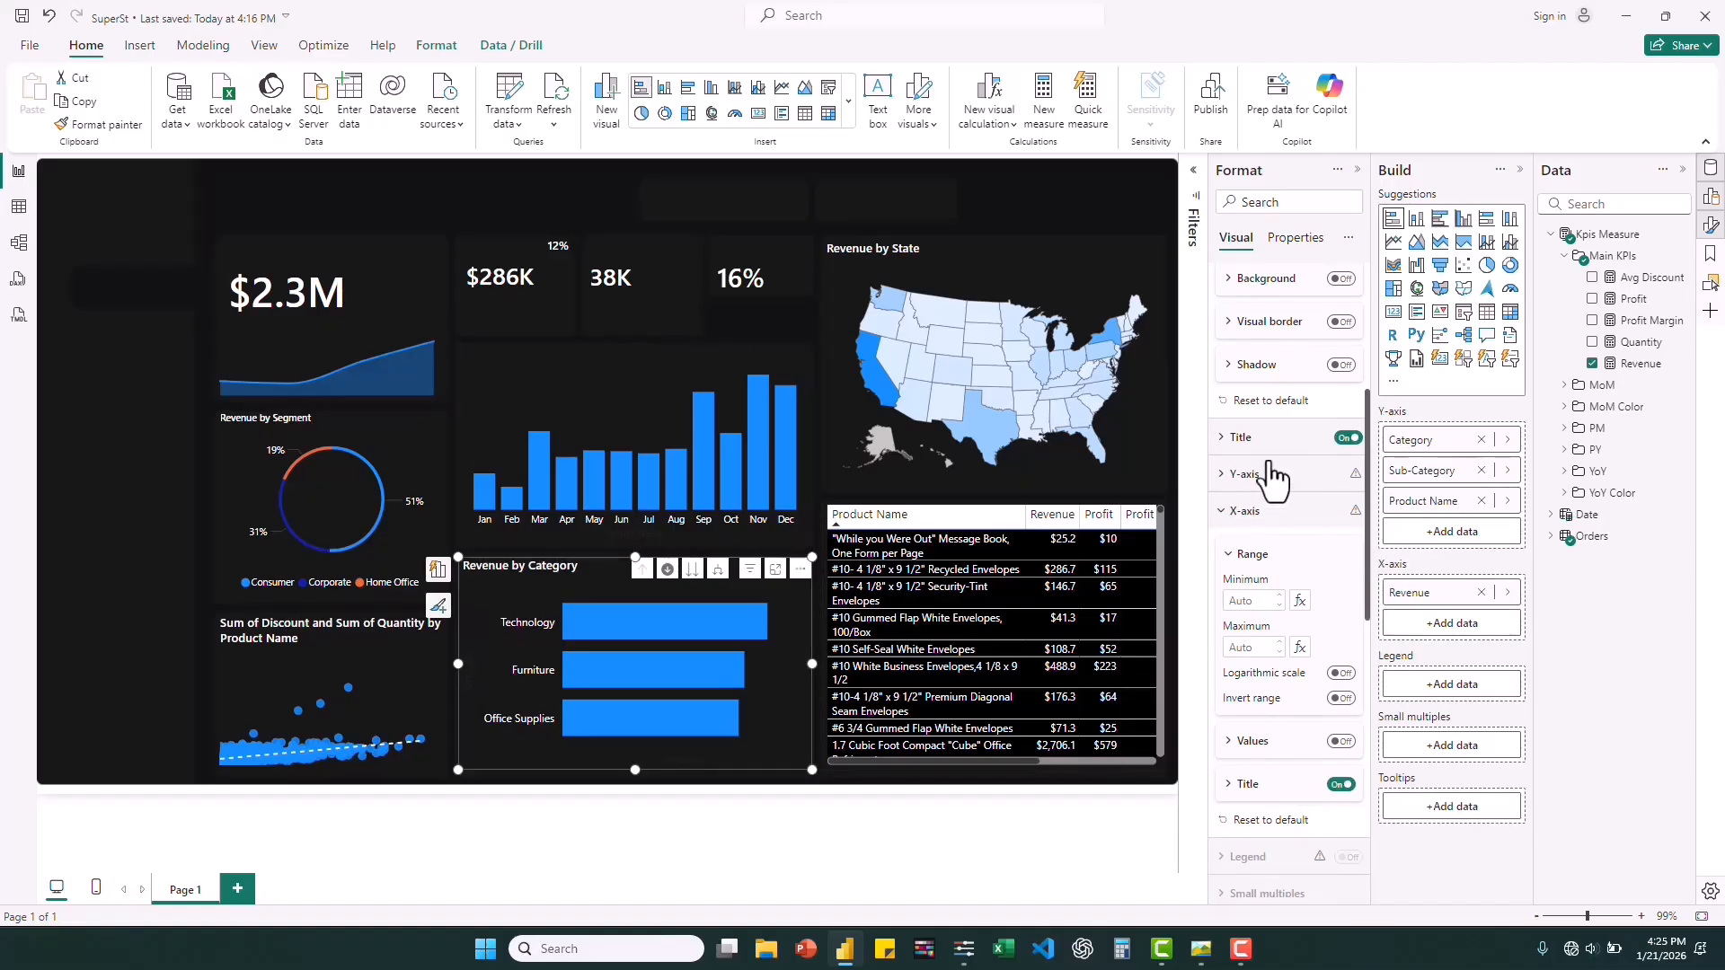
click(1222, 474)
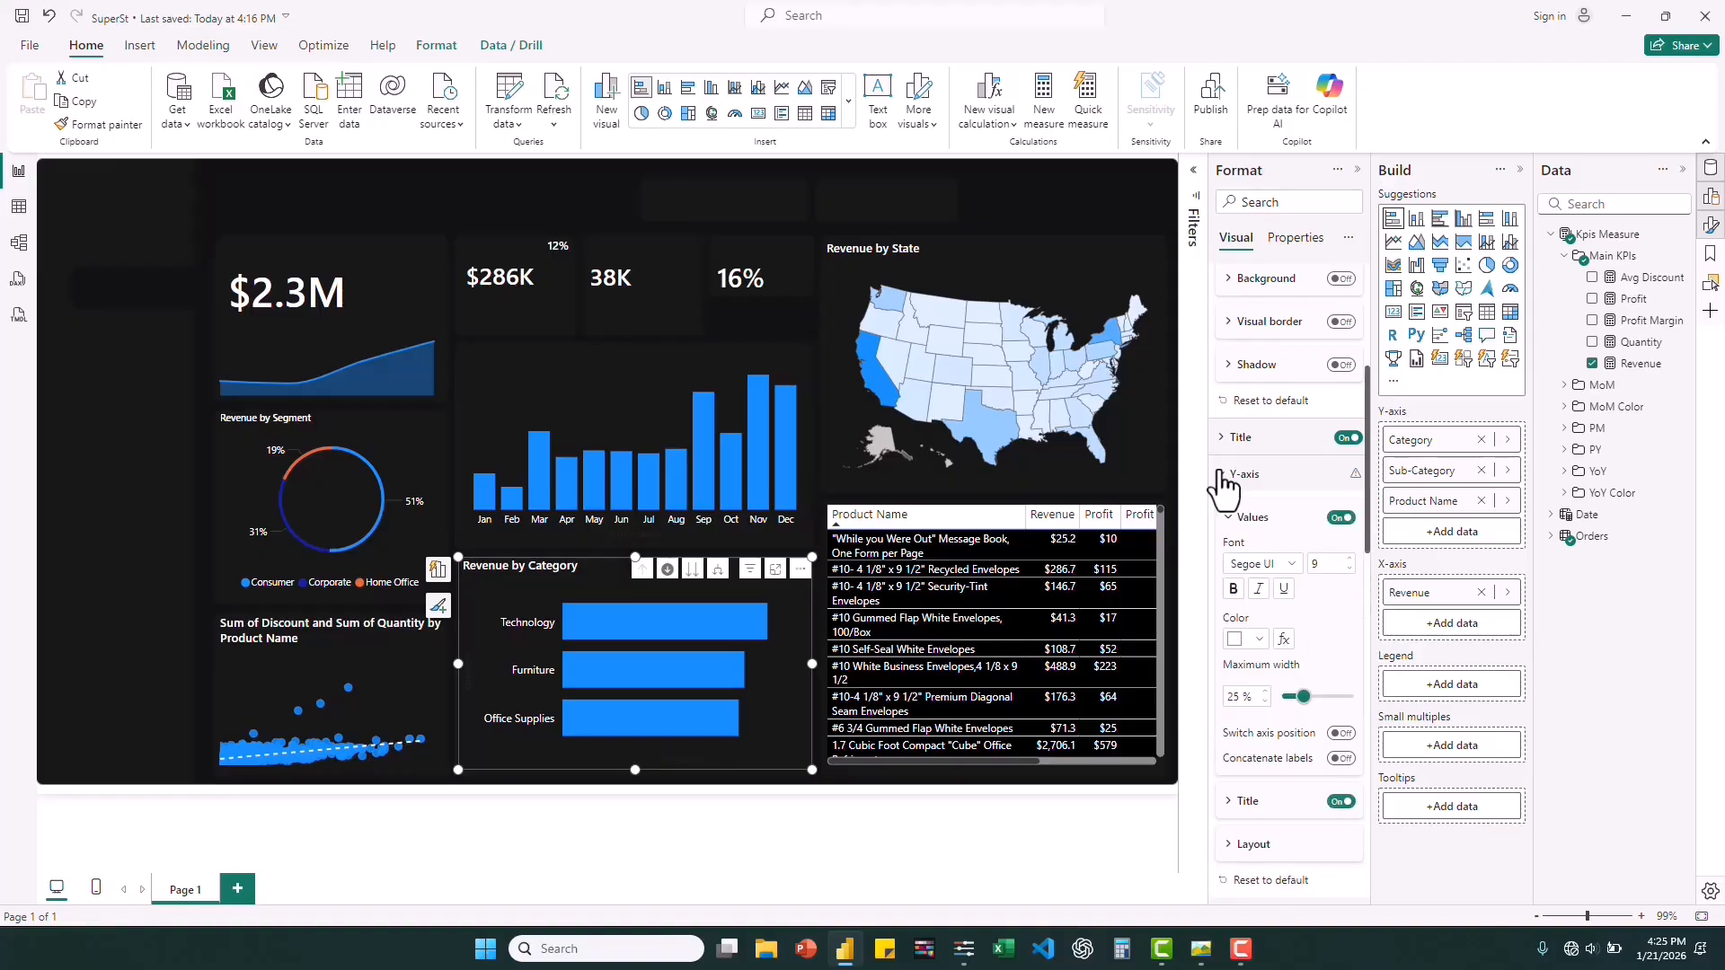
click(1342, 802)
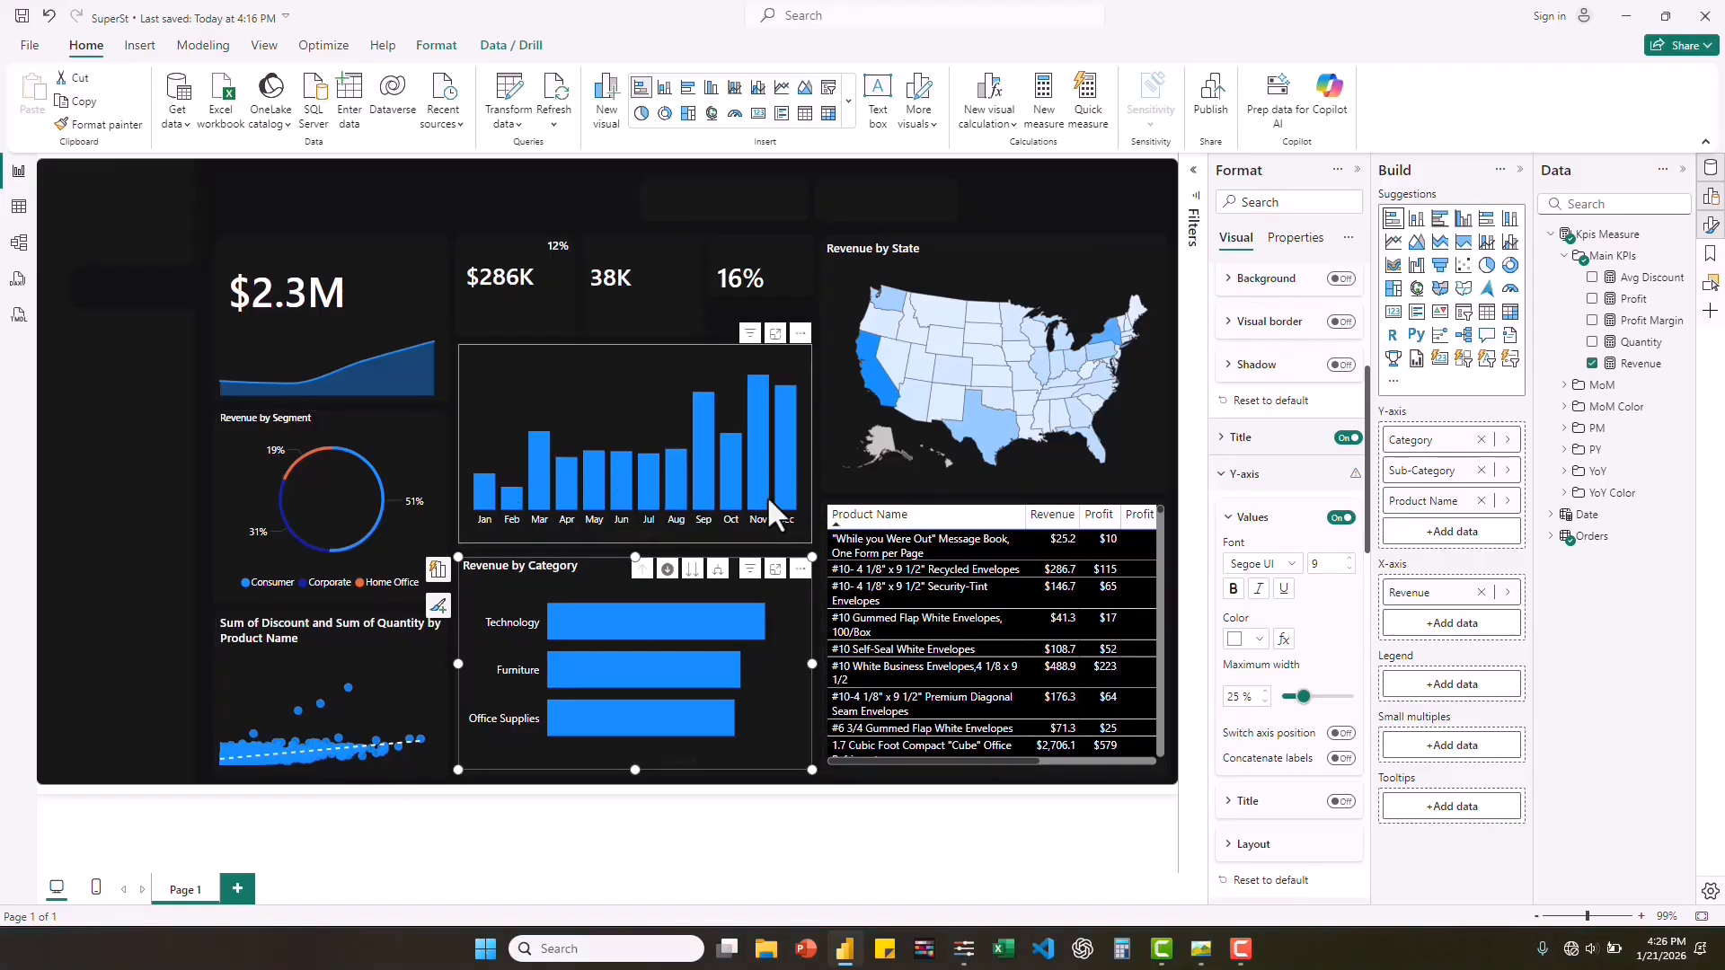
Sample the orange #E56C37 from the Technology bar in the reference dashboard screenshot, copy its hex code, and return to Power BI.
click(1201, 952)
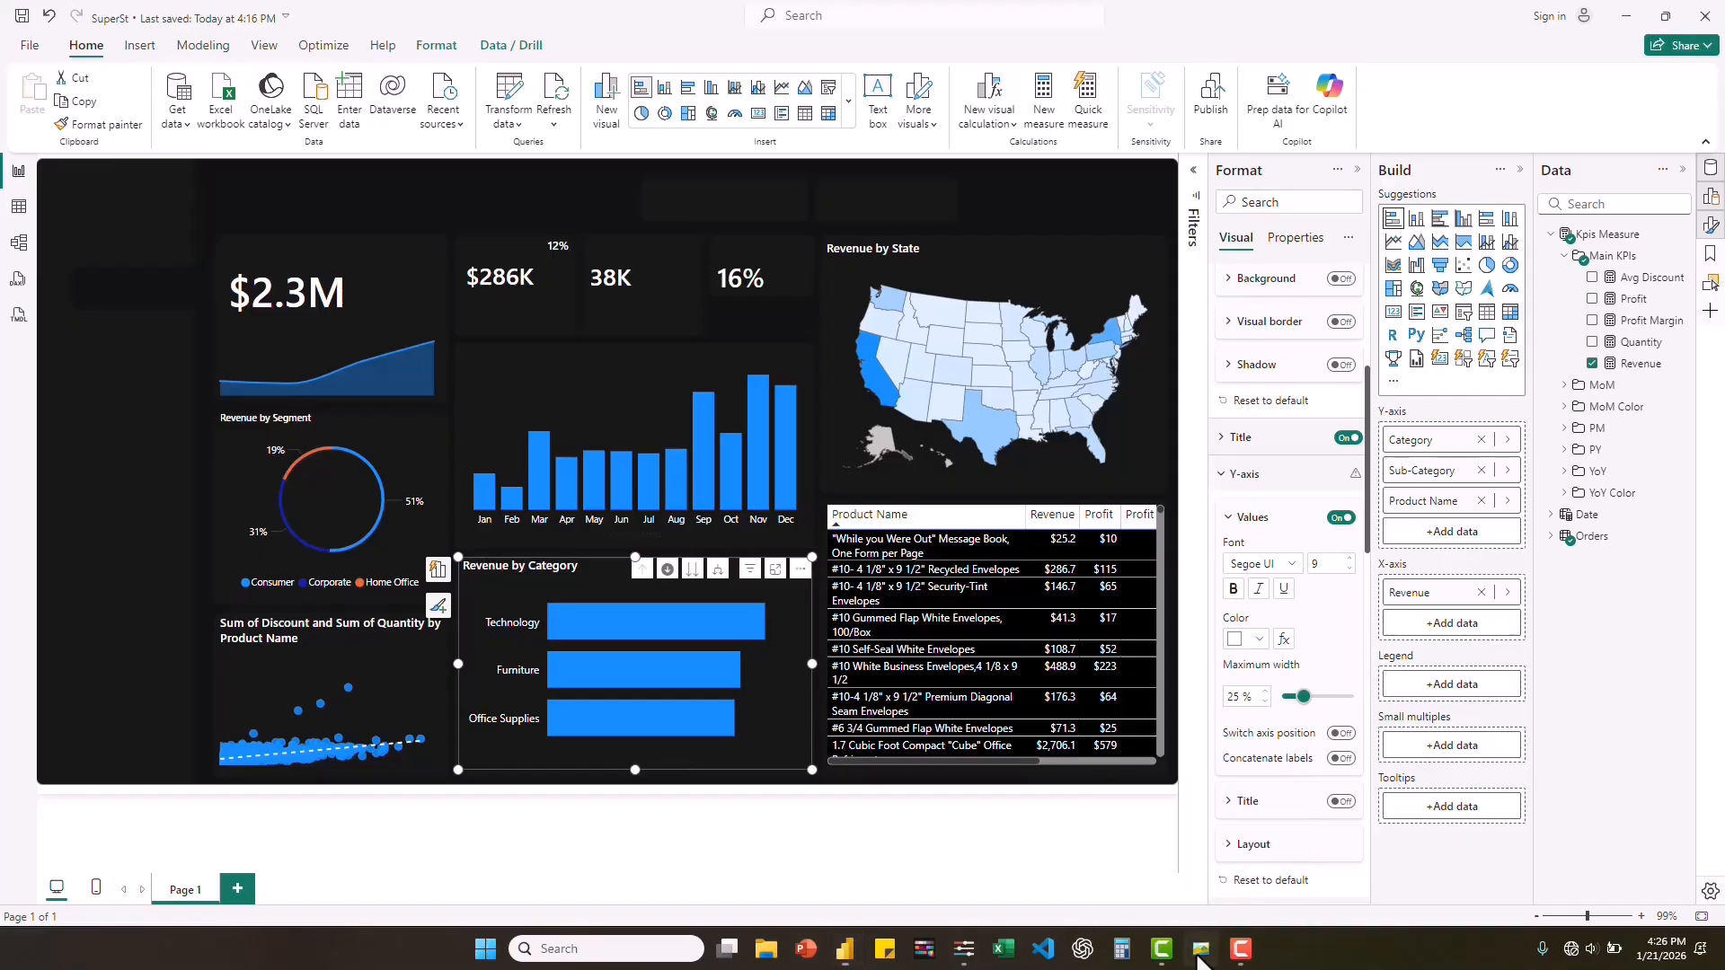
click(1201, 954)
click(1197, 956)
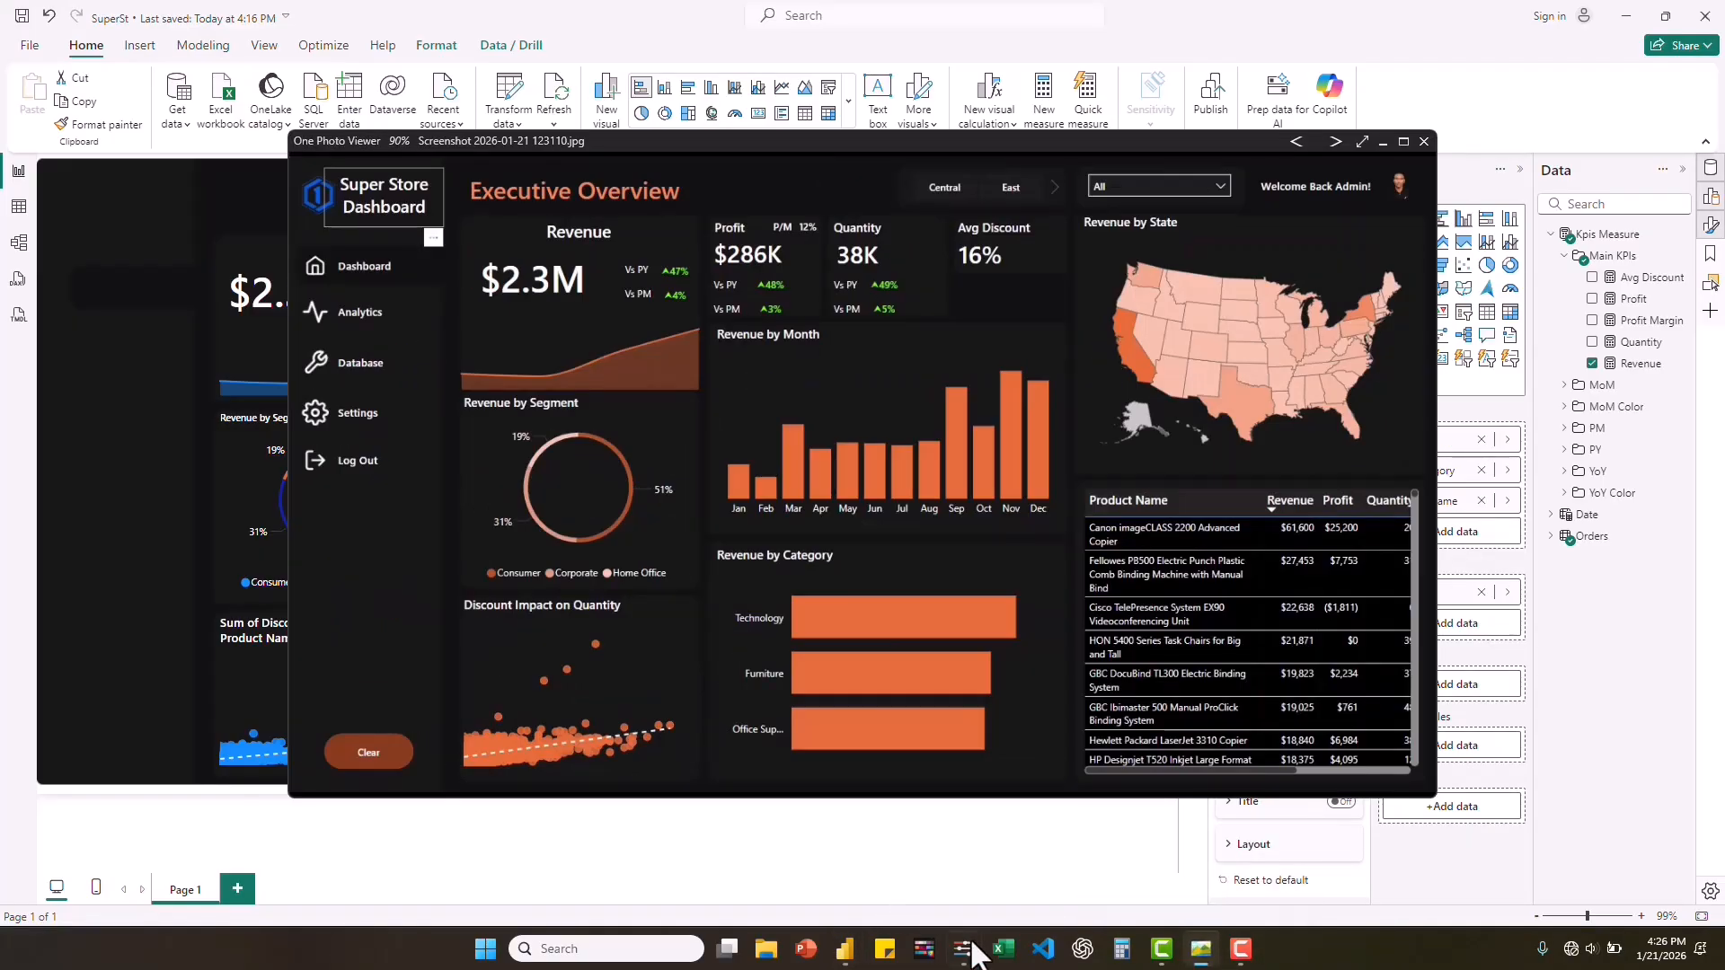
click(1037, 861)
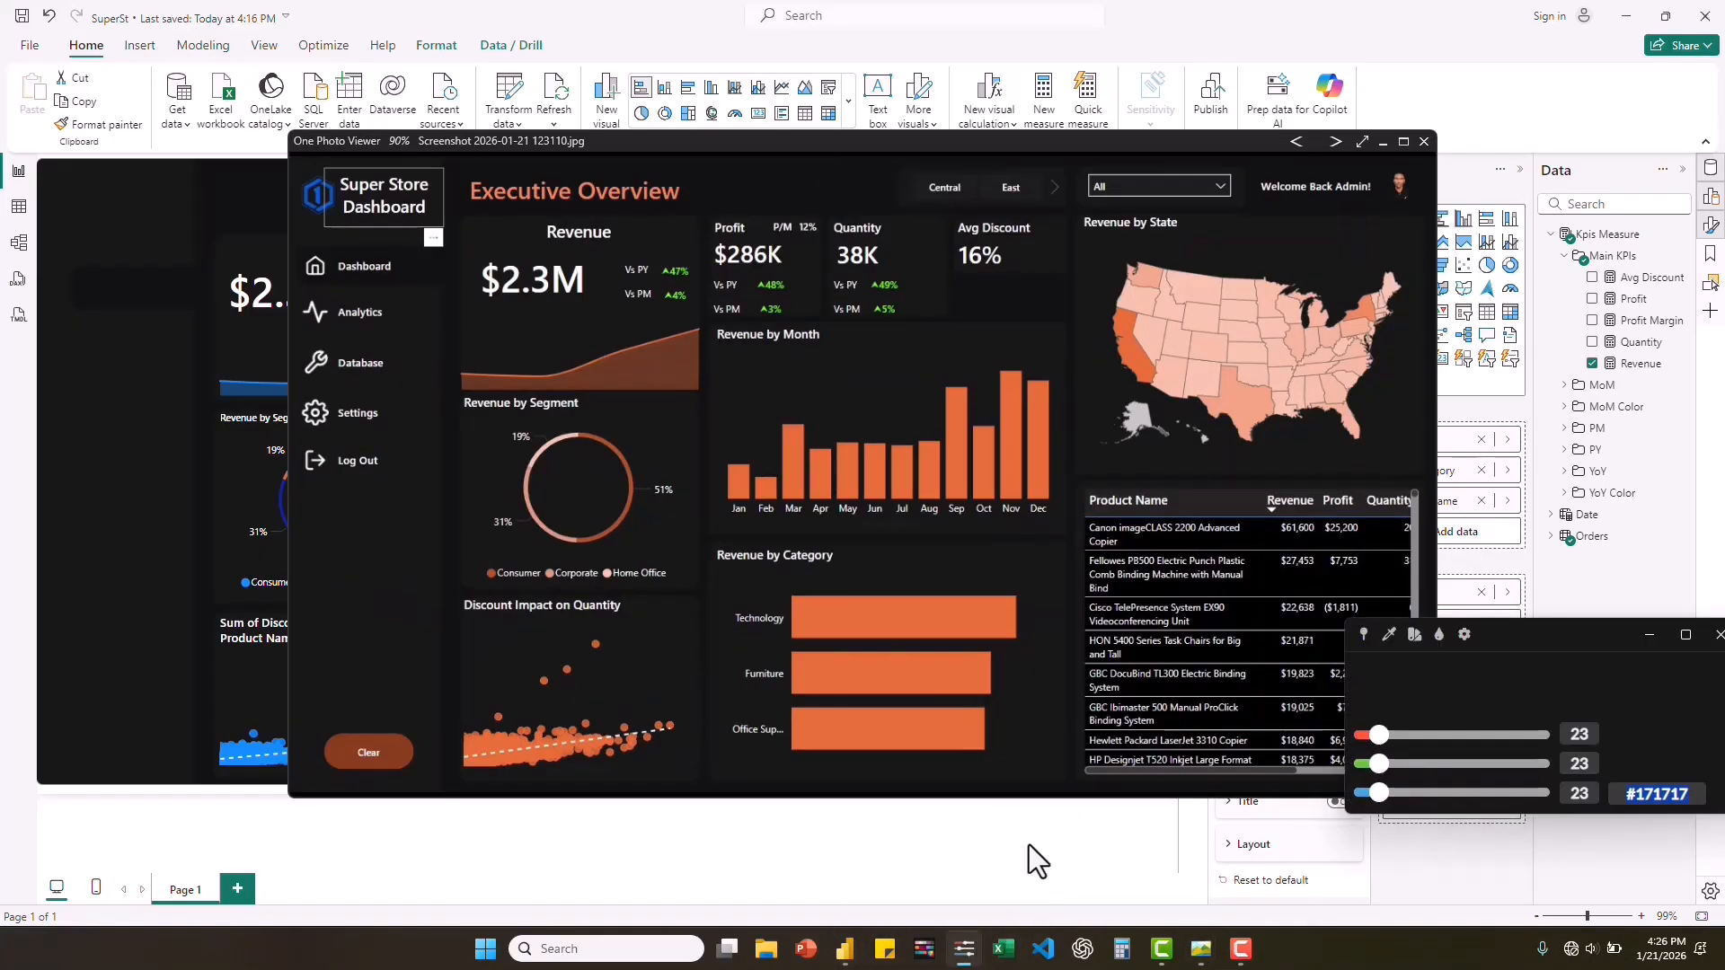
click(1388, 634)
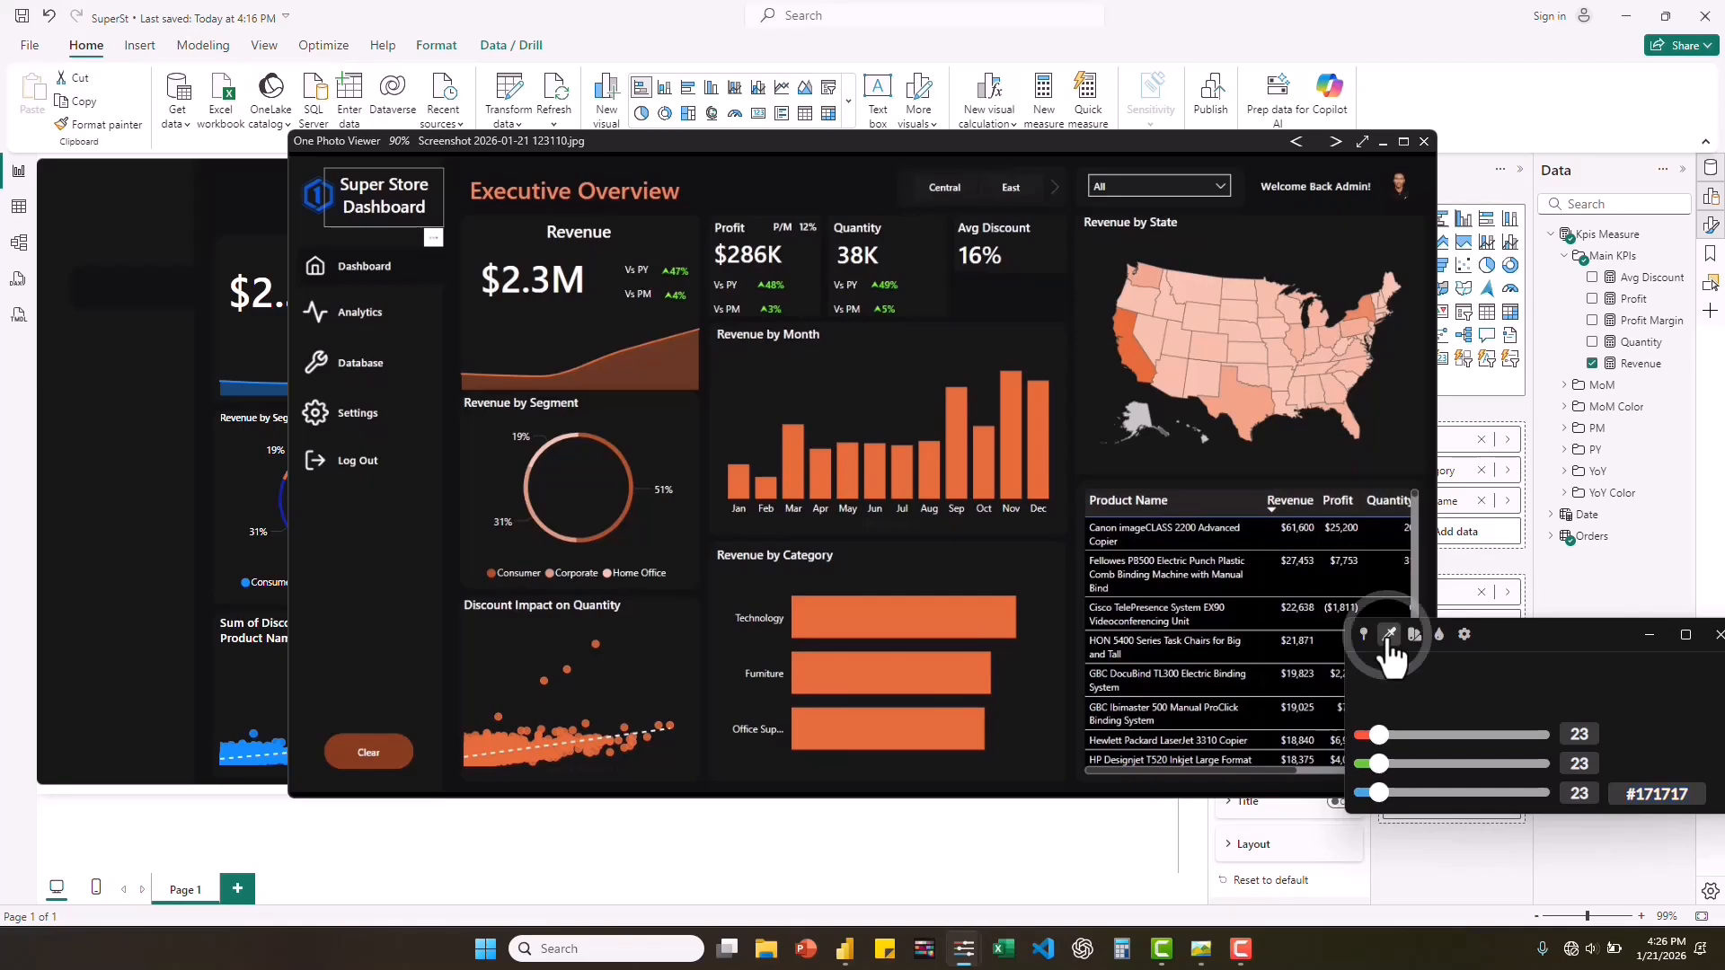
click(928, 624)
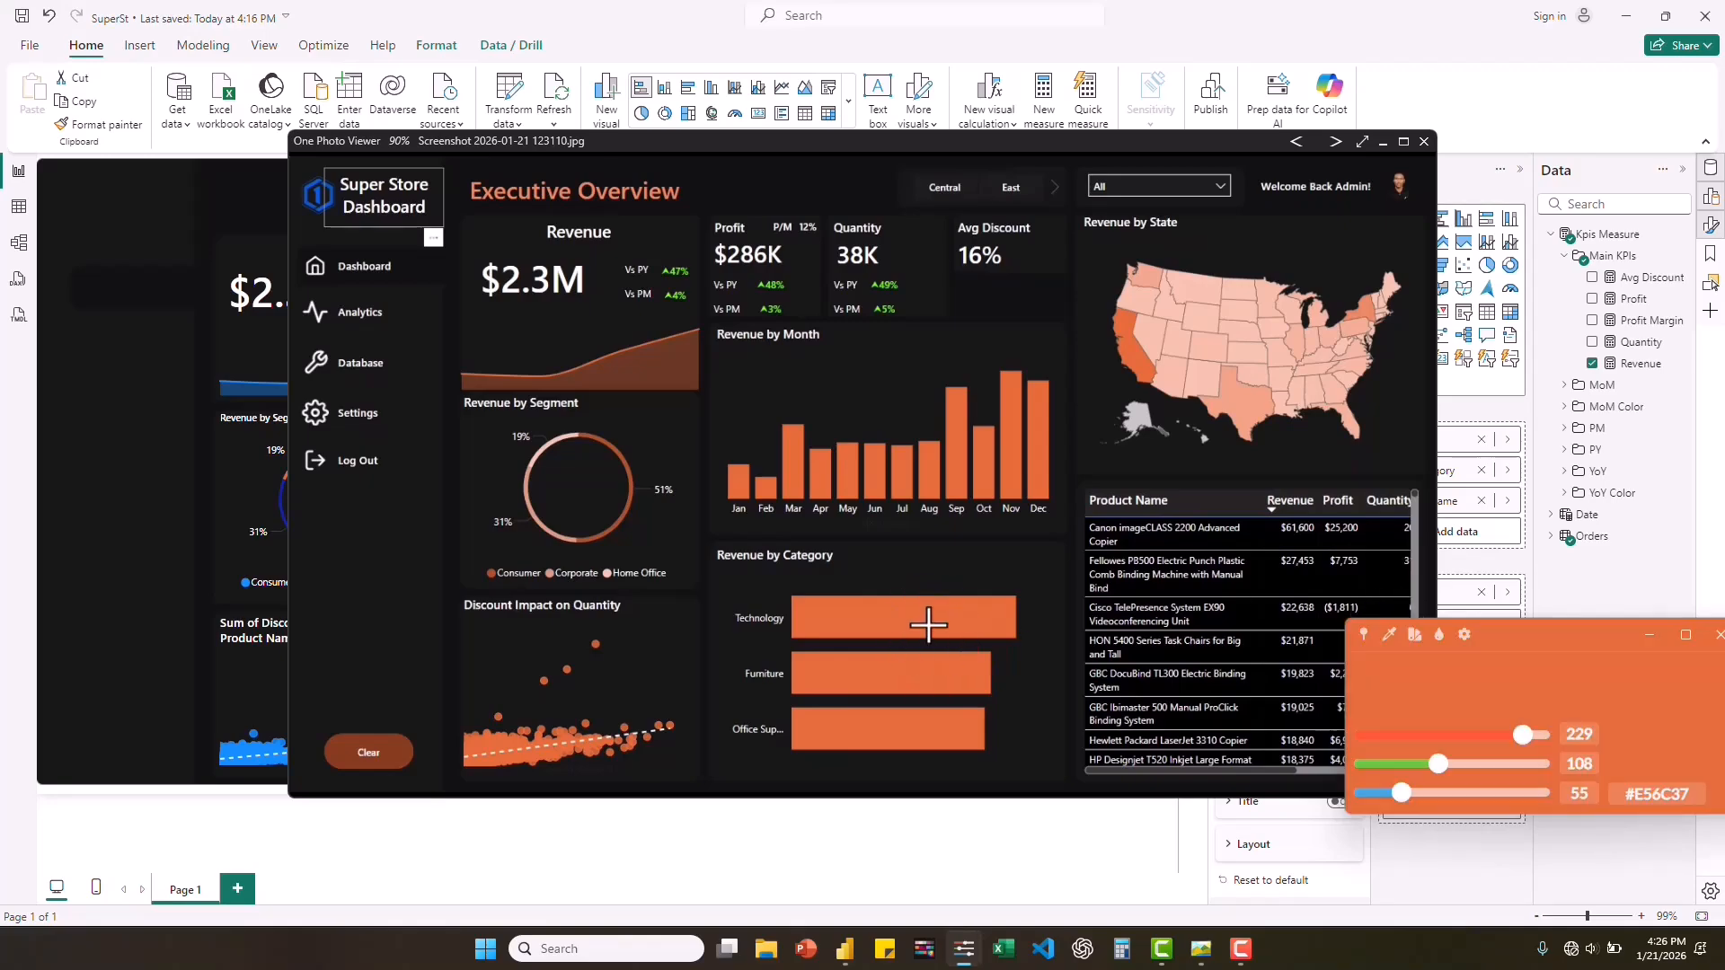
click(1657, 795)
key(ctrl+c)
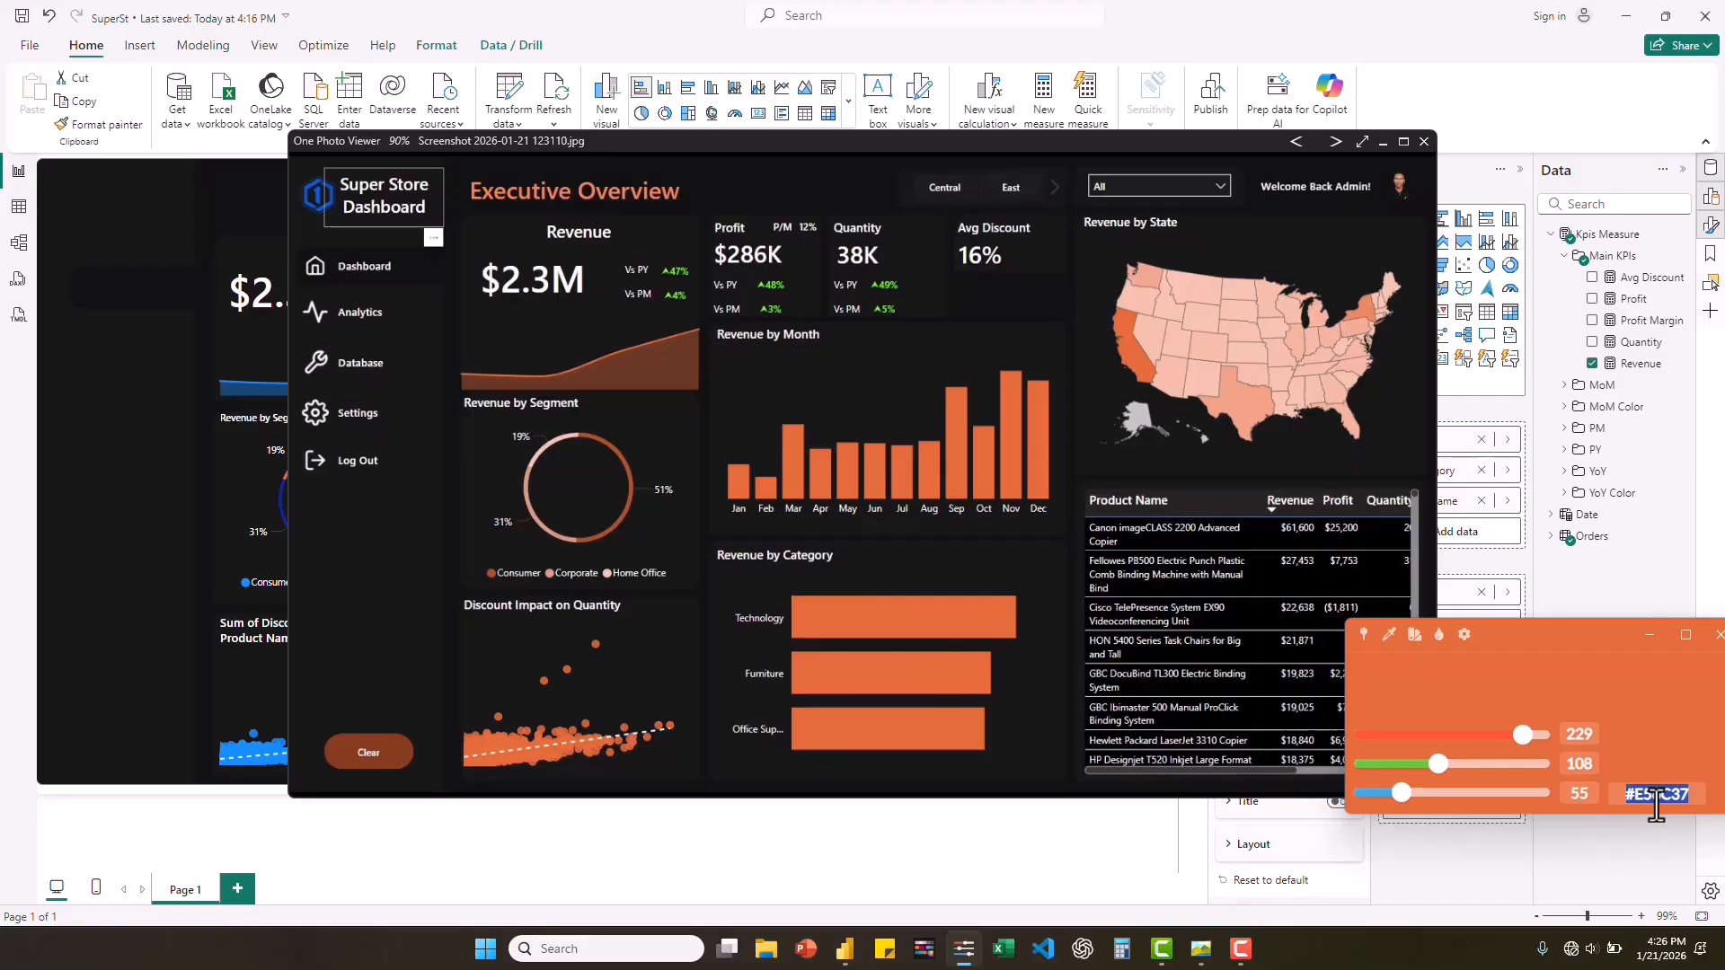
click(165, 655)
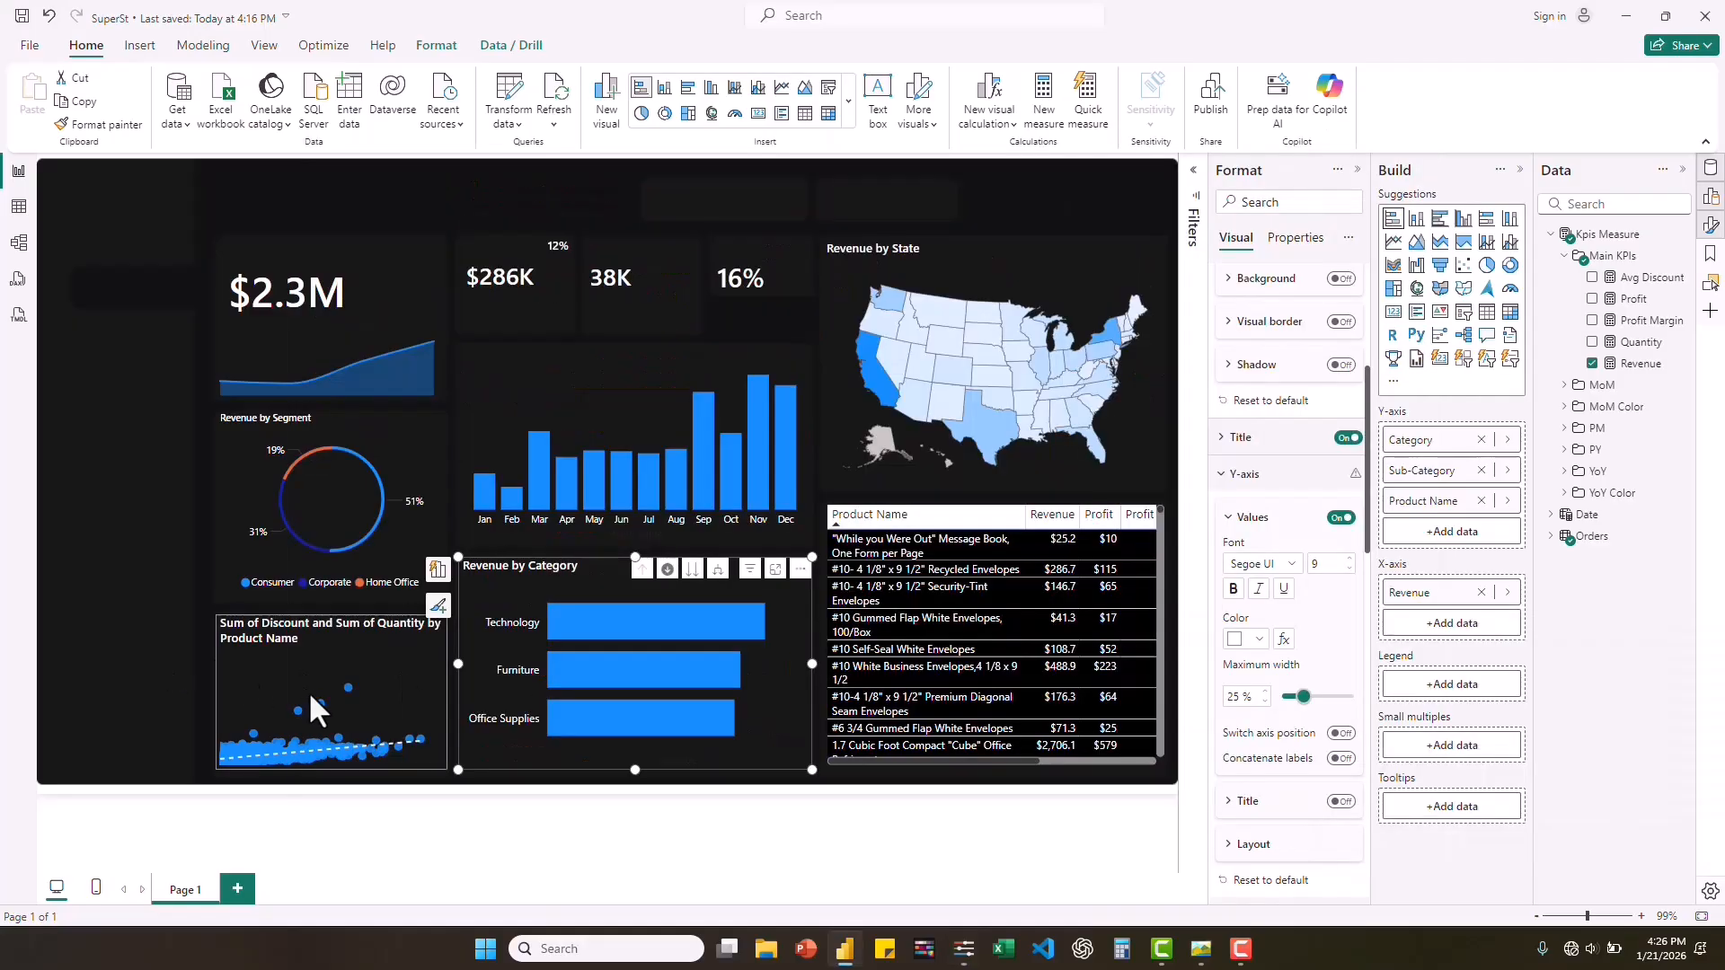
Set the marker color of the discount and quantity scatter chart to the copied orange #E56C37.
click(233, 671)
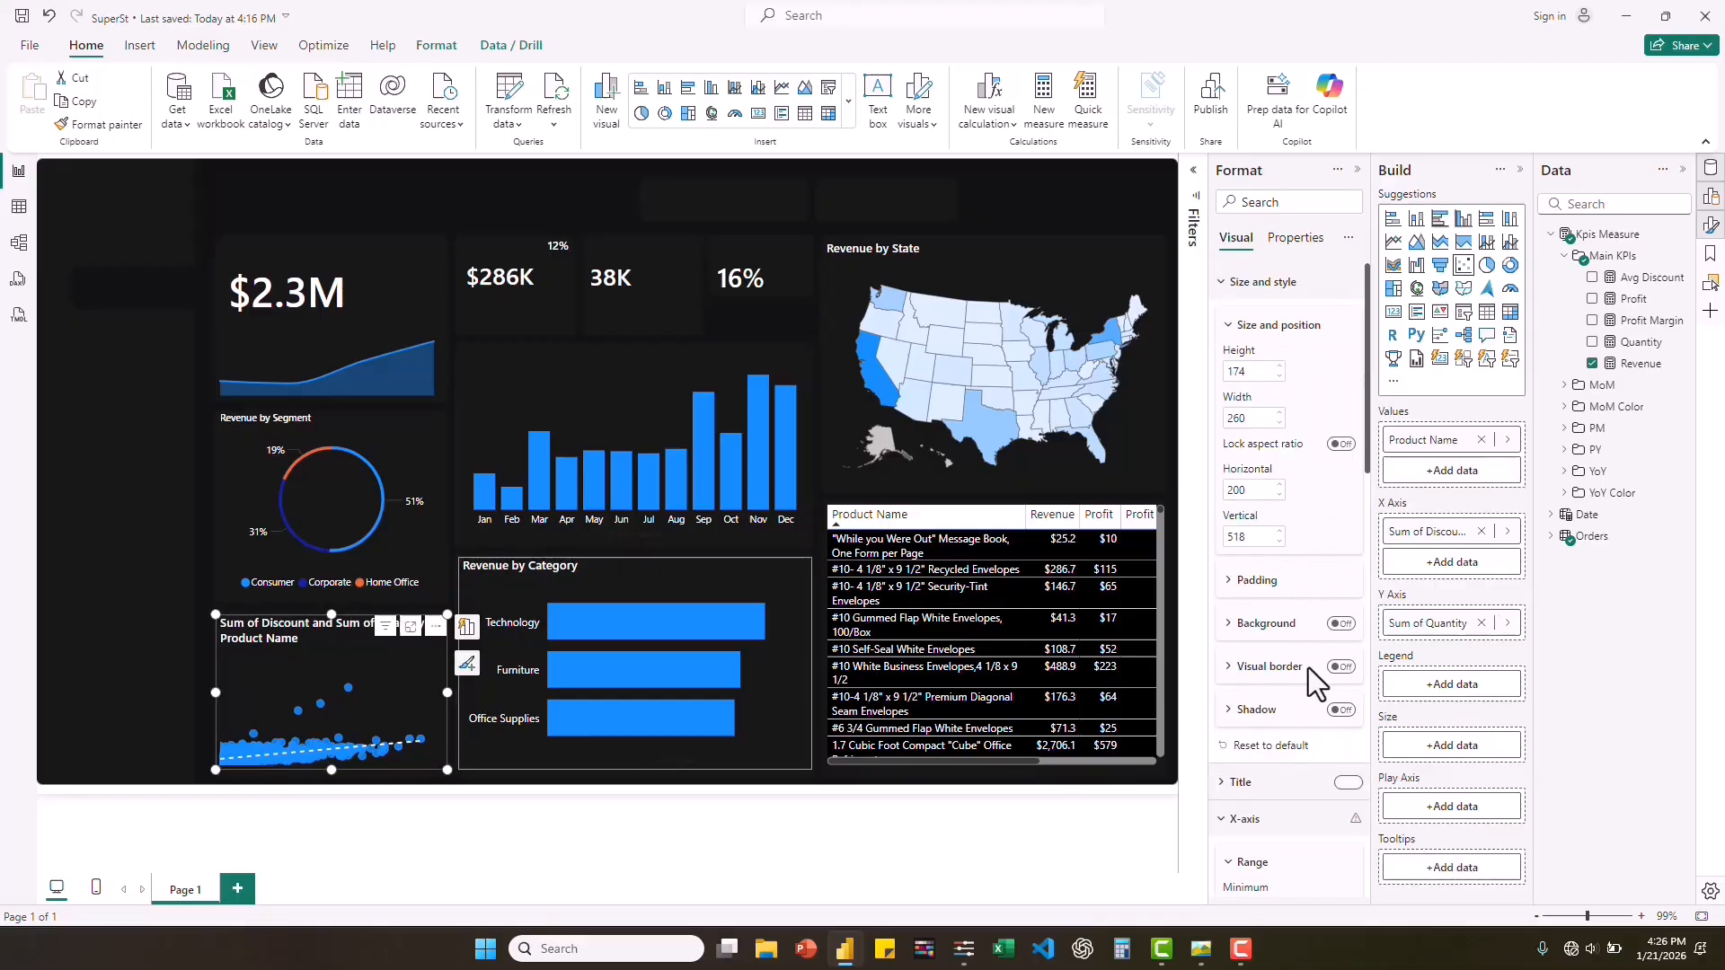
scroll(1310, 683, down, 5)
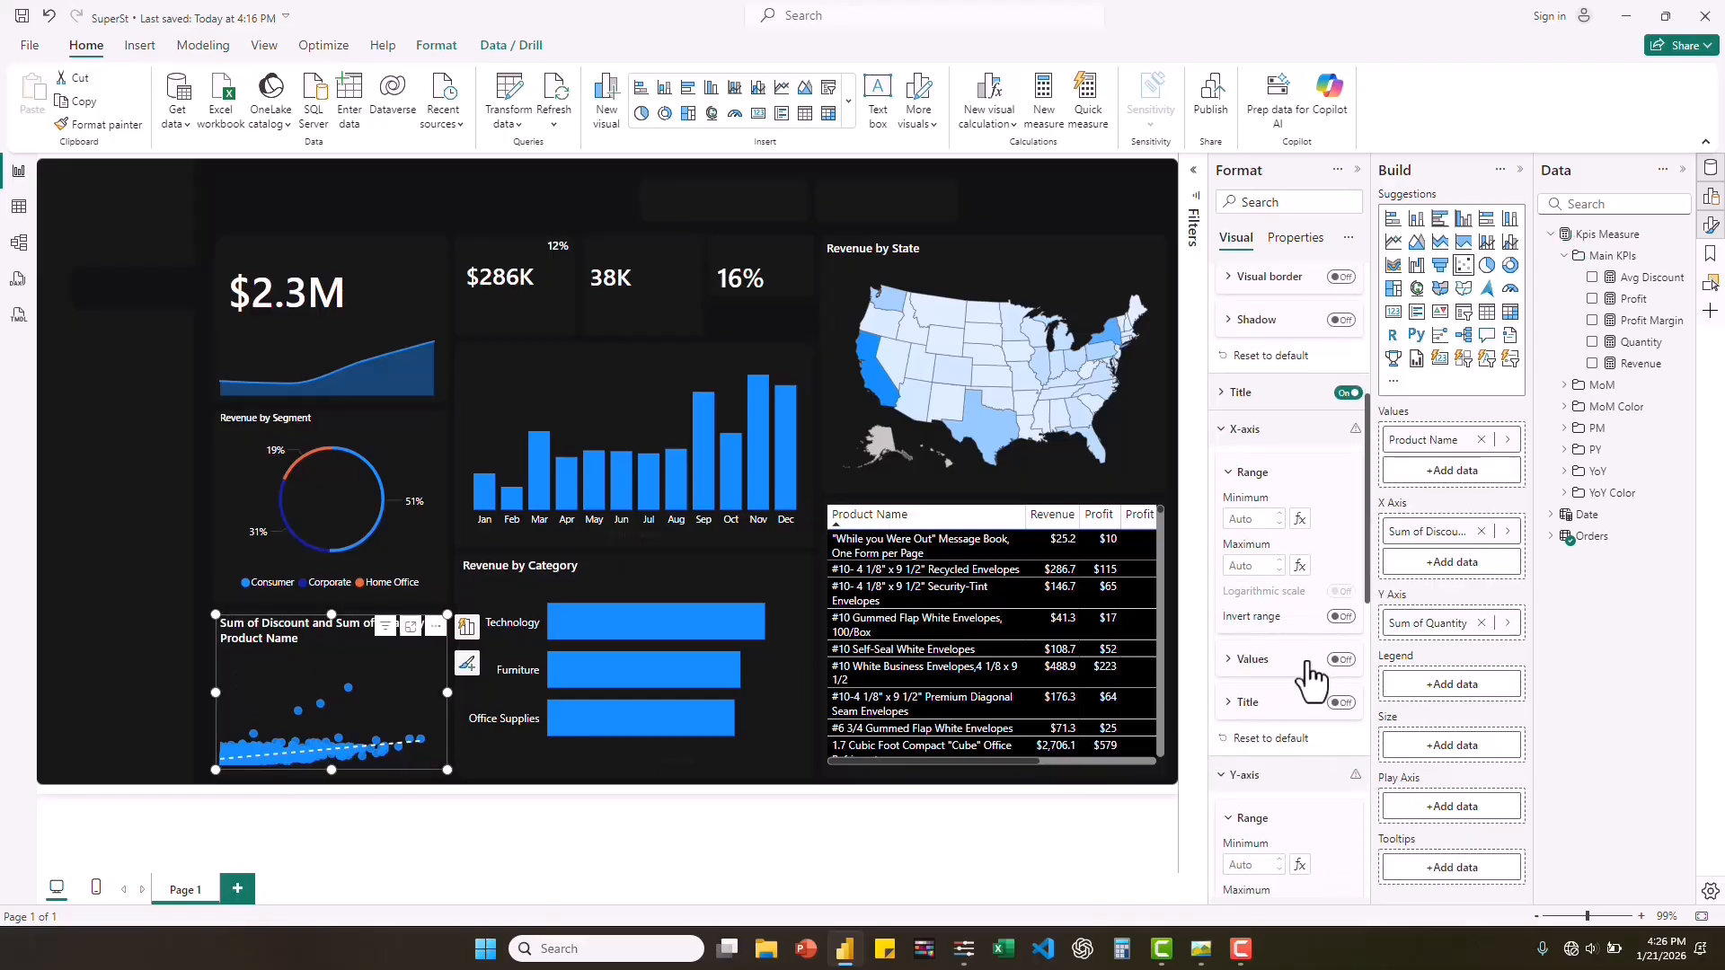
scroll(1310, 683, down, 8)
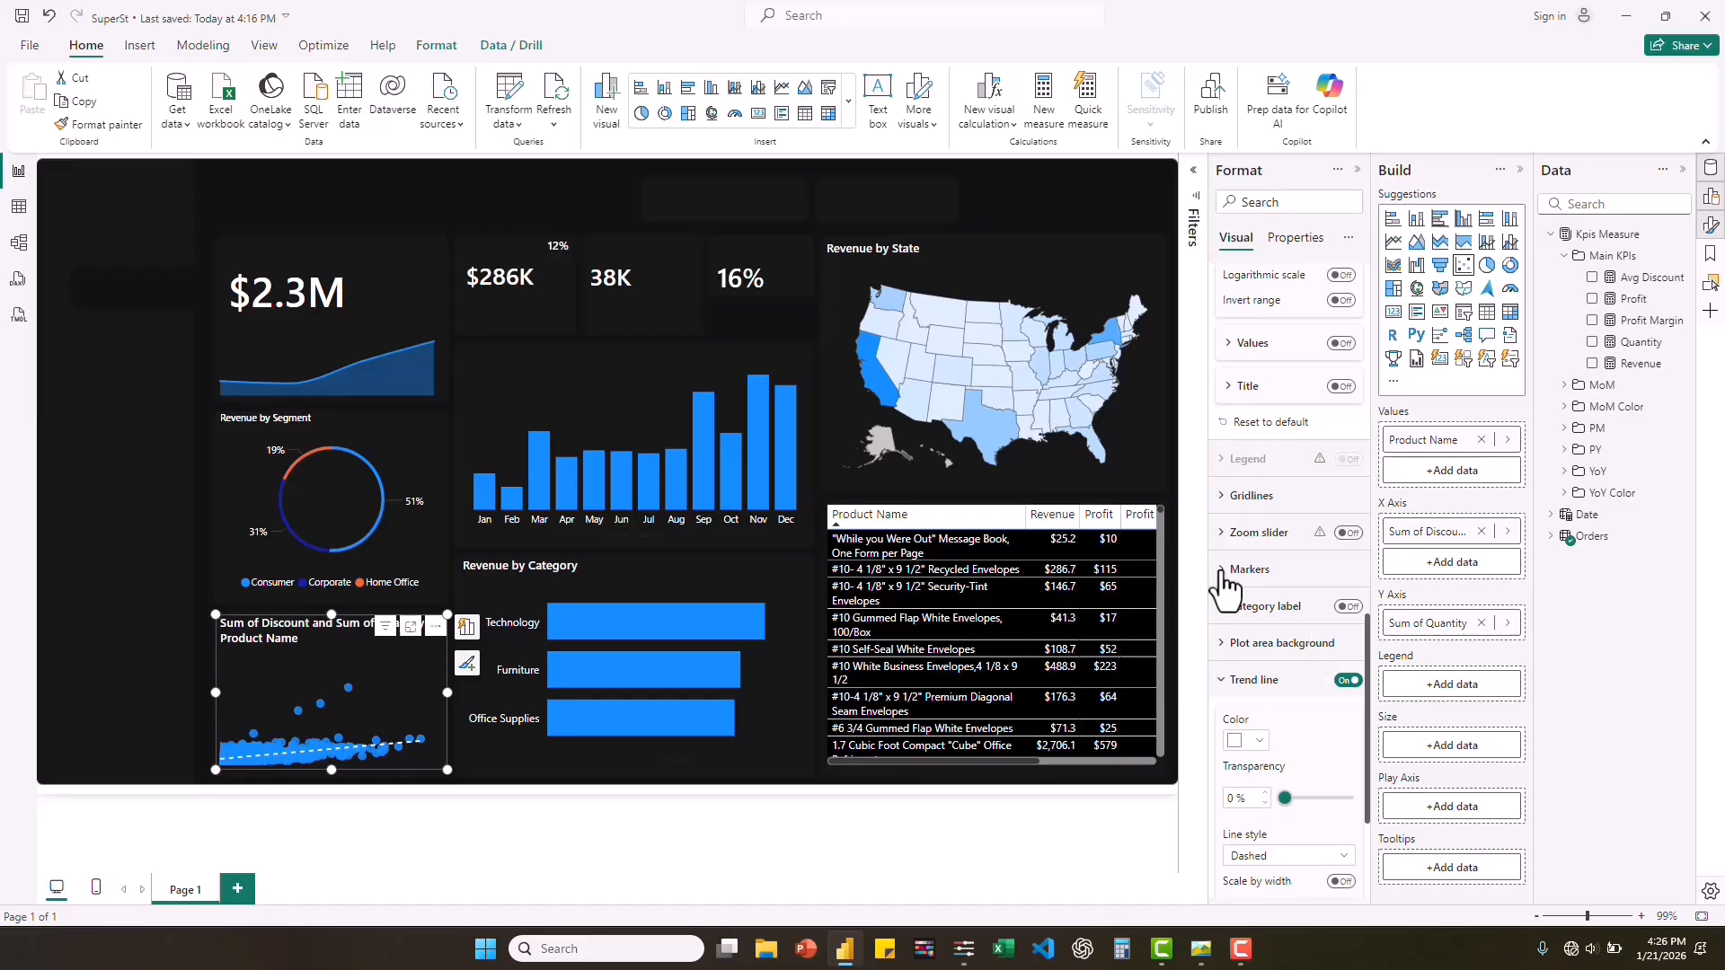
click(1220, 582)
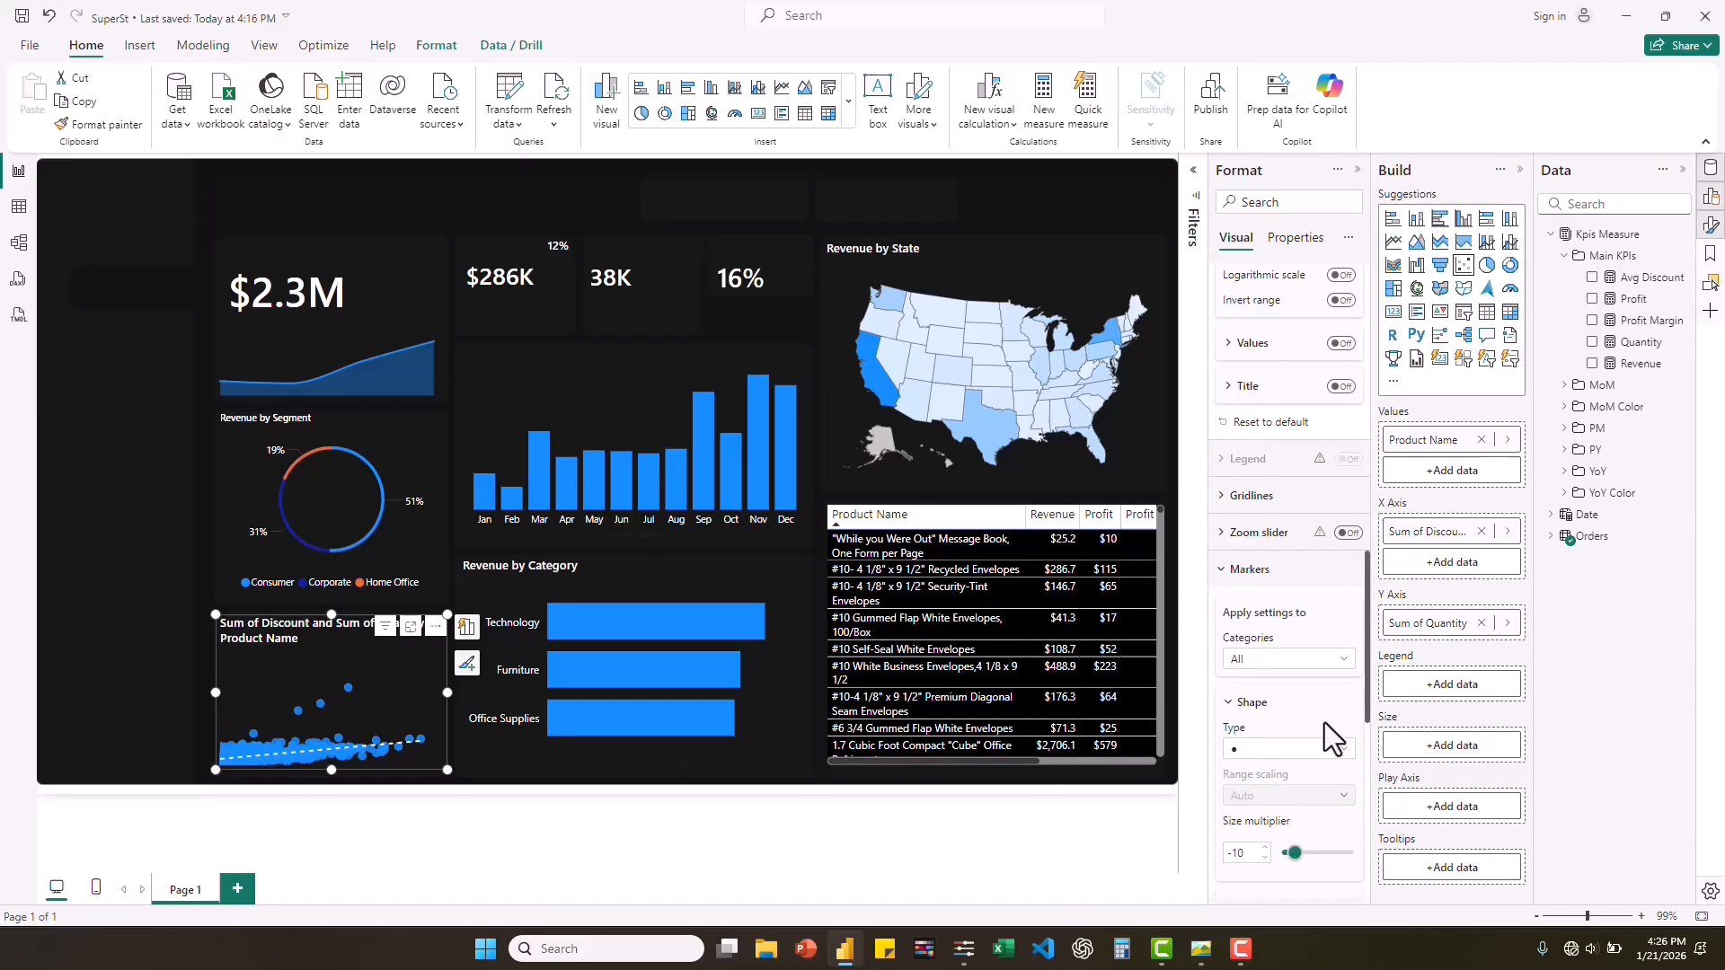
scroll(1321, 733, down, 5)
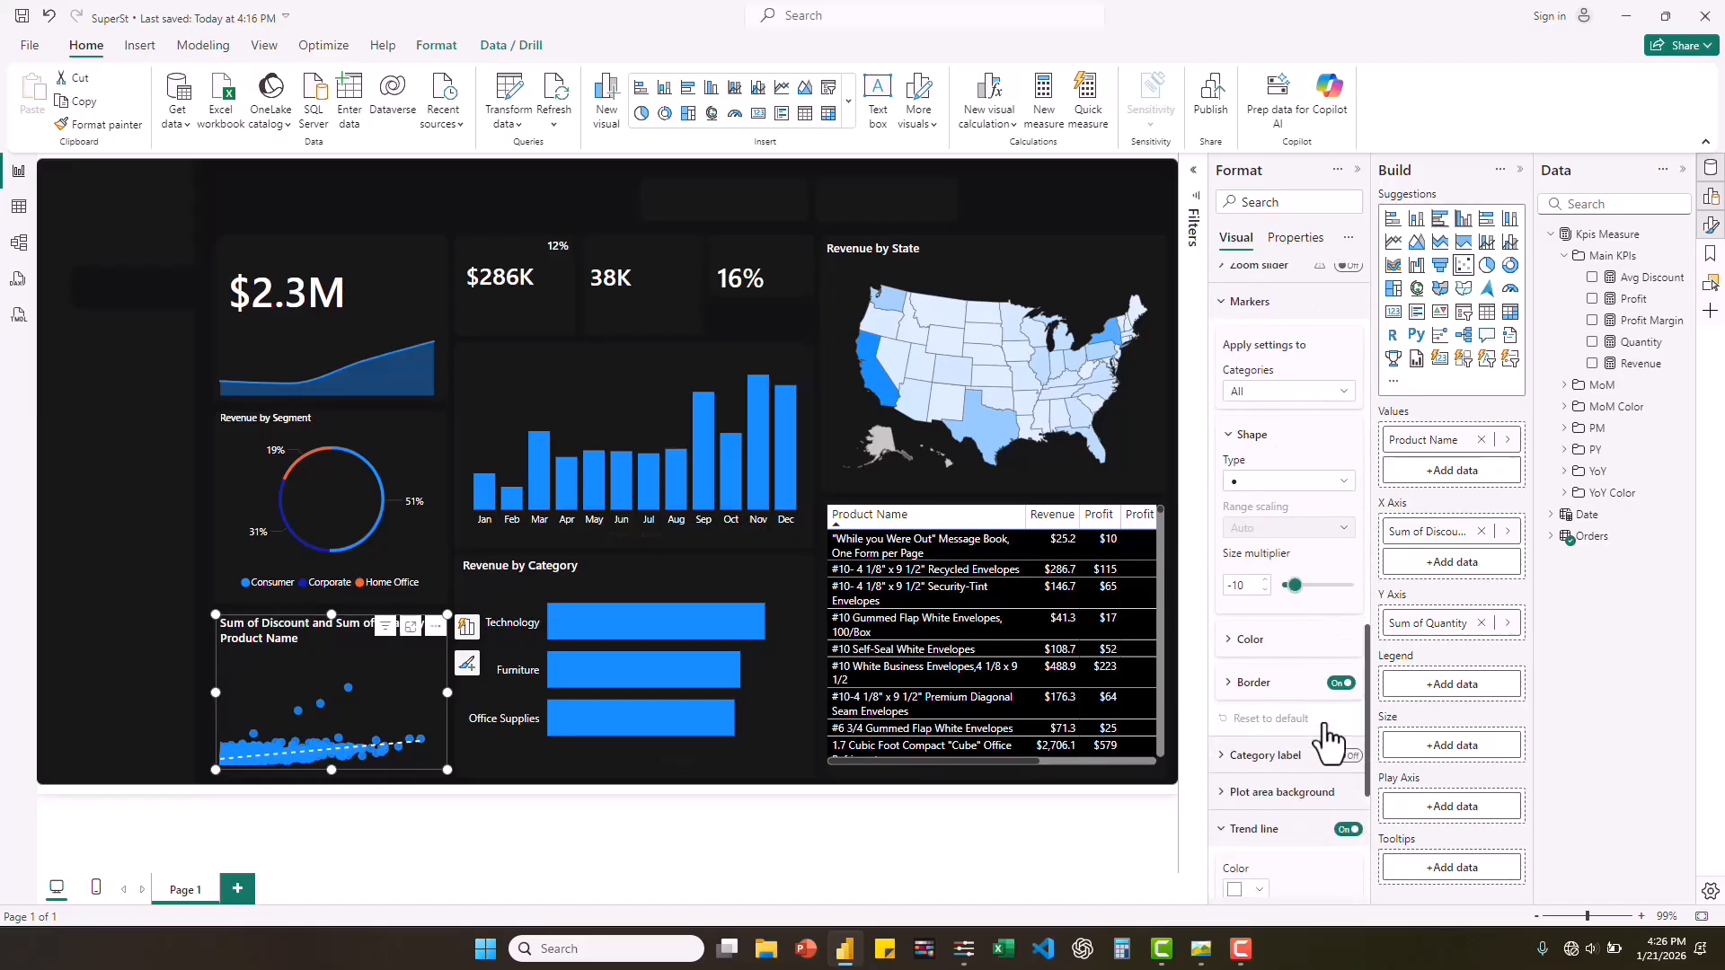
click(1239, 623)
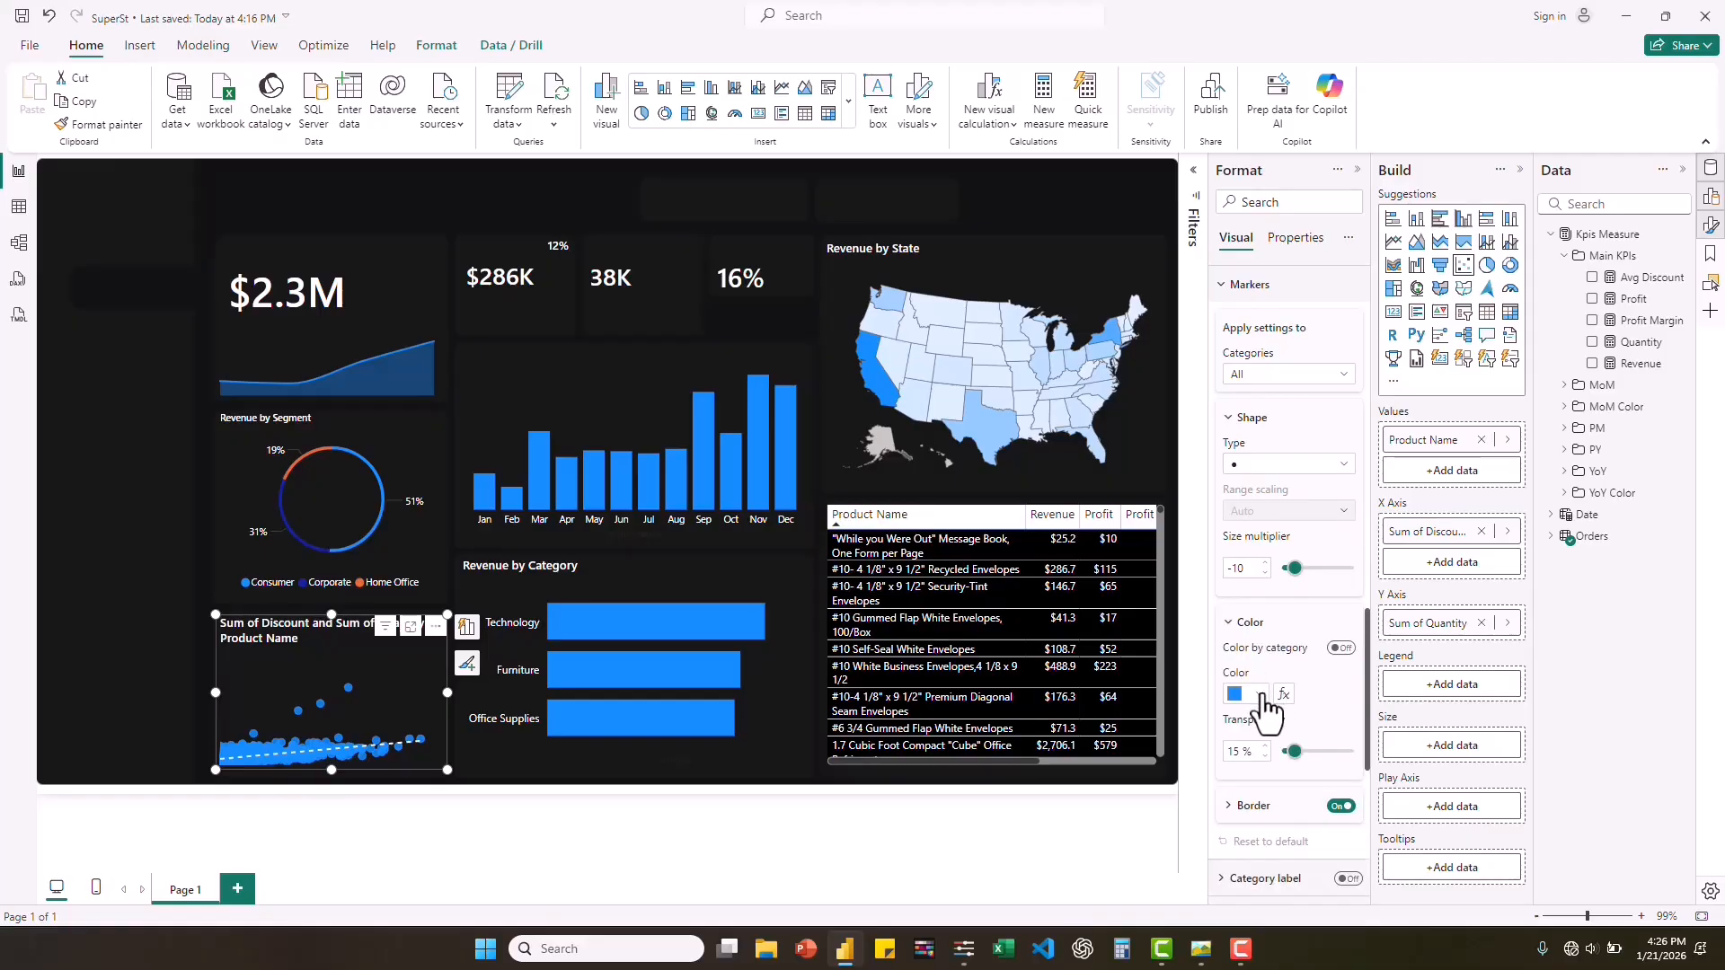
click(1261, 694)
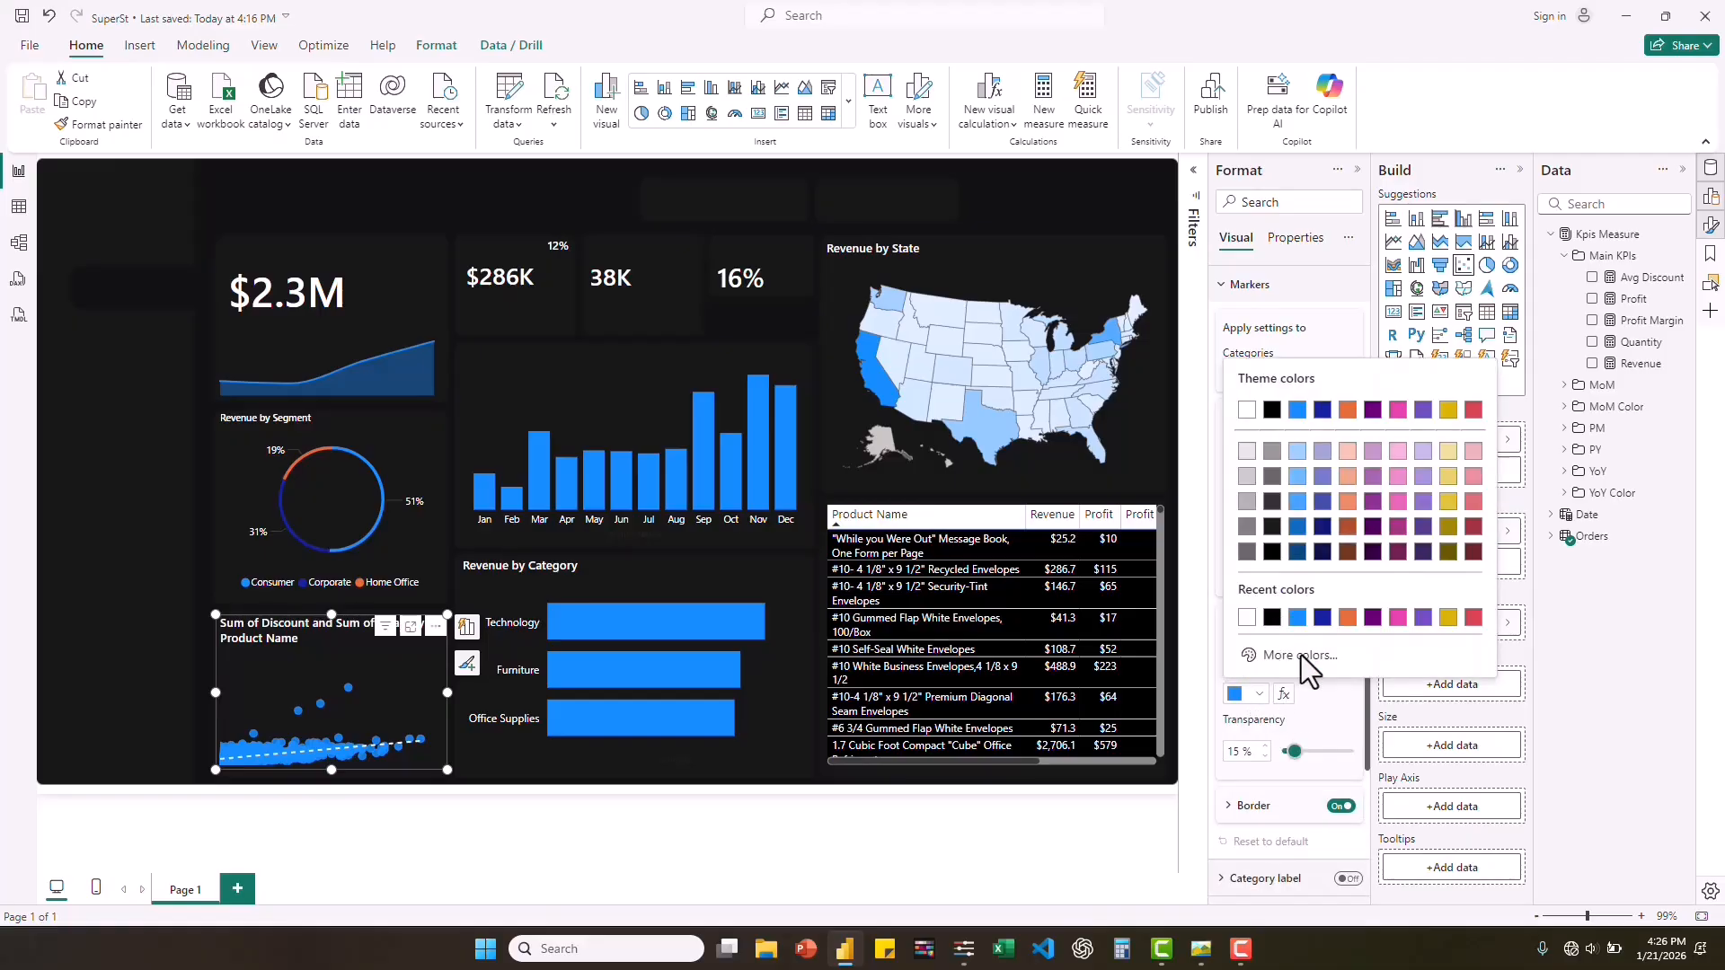
click(1302, 657)
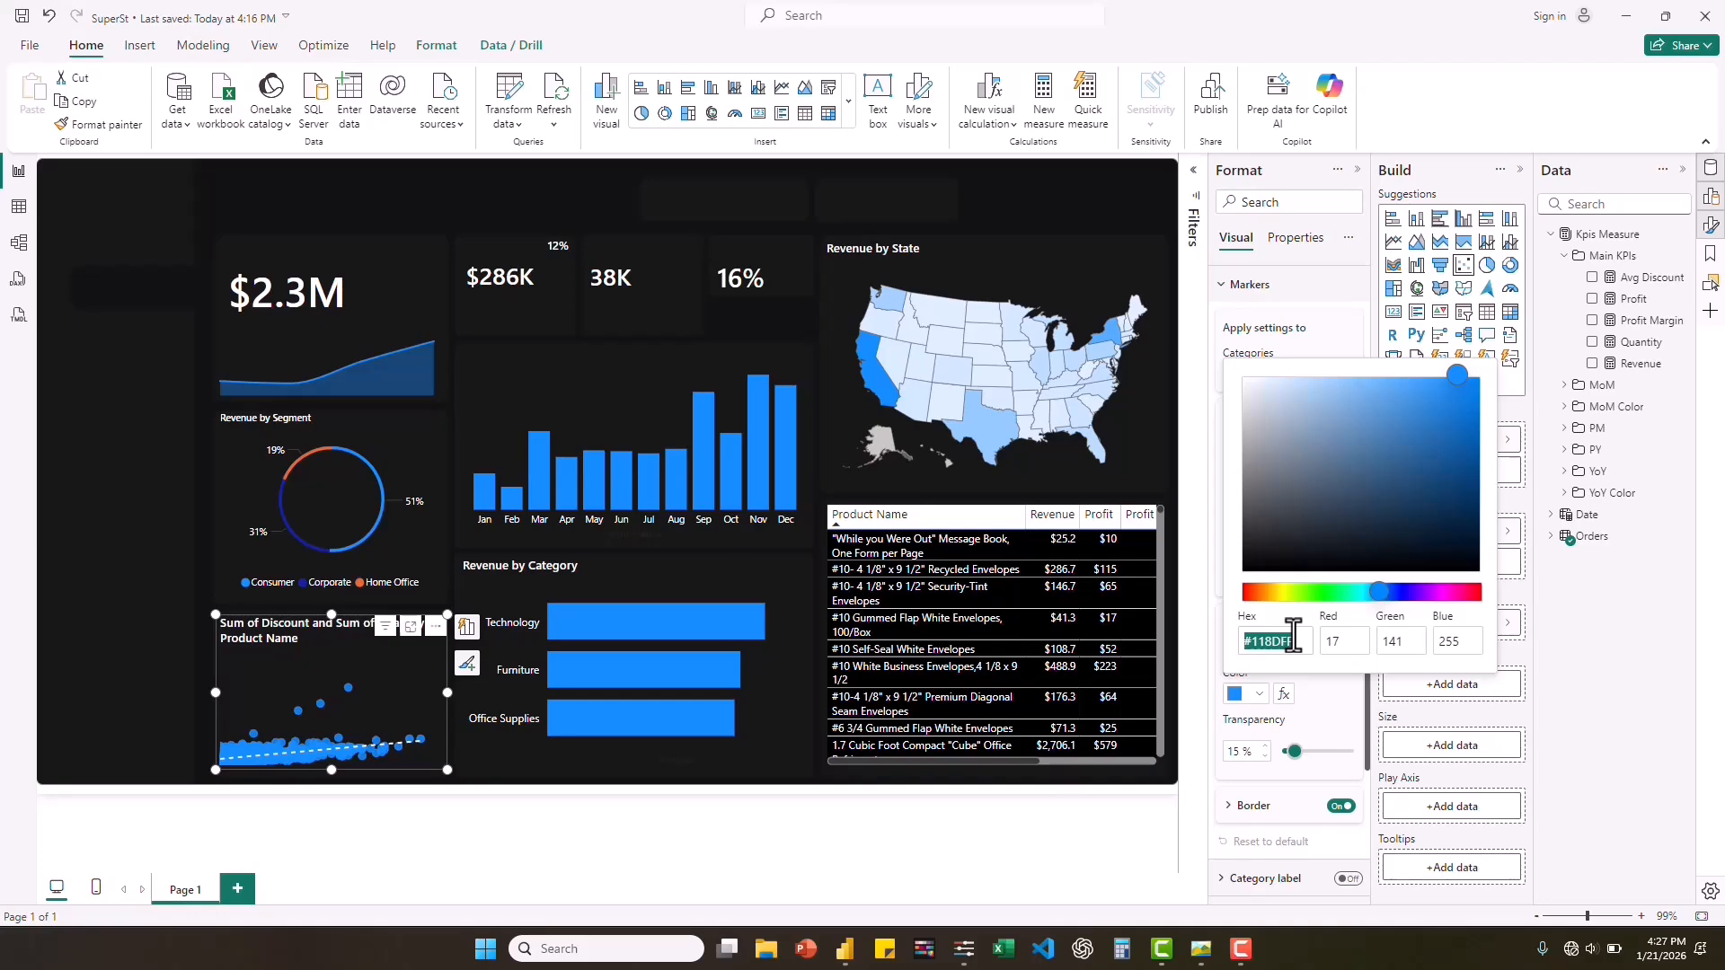
key(ctrl+v)
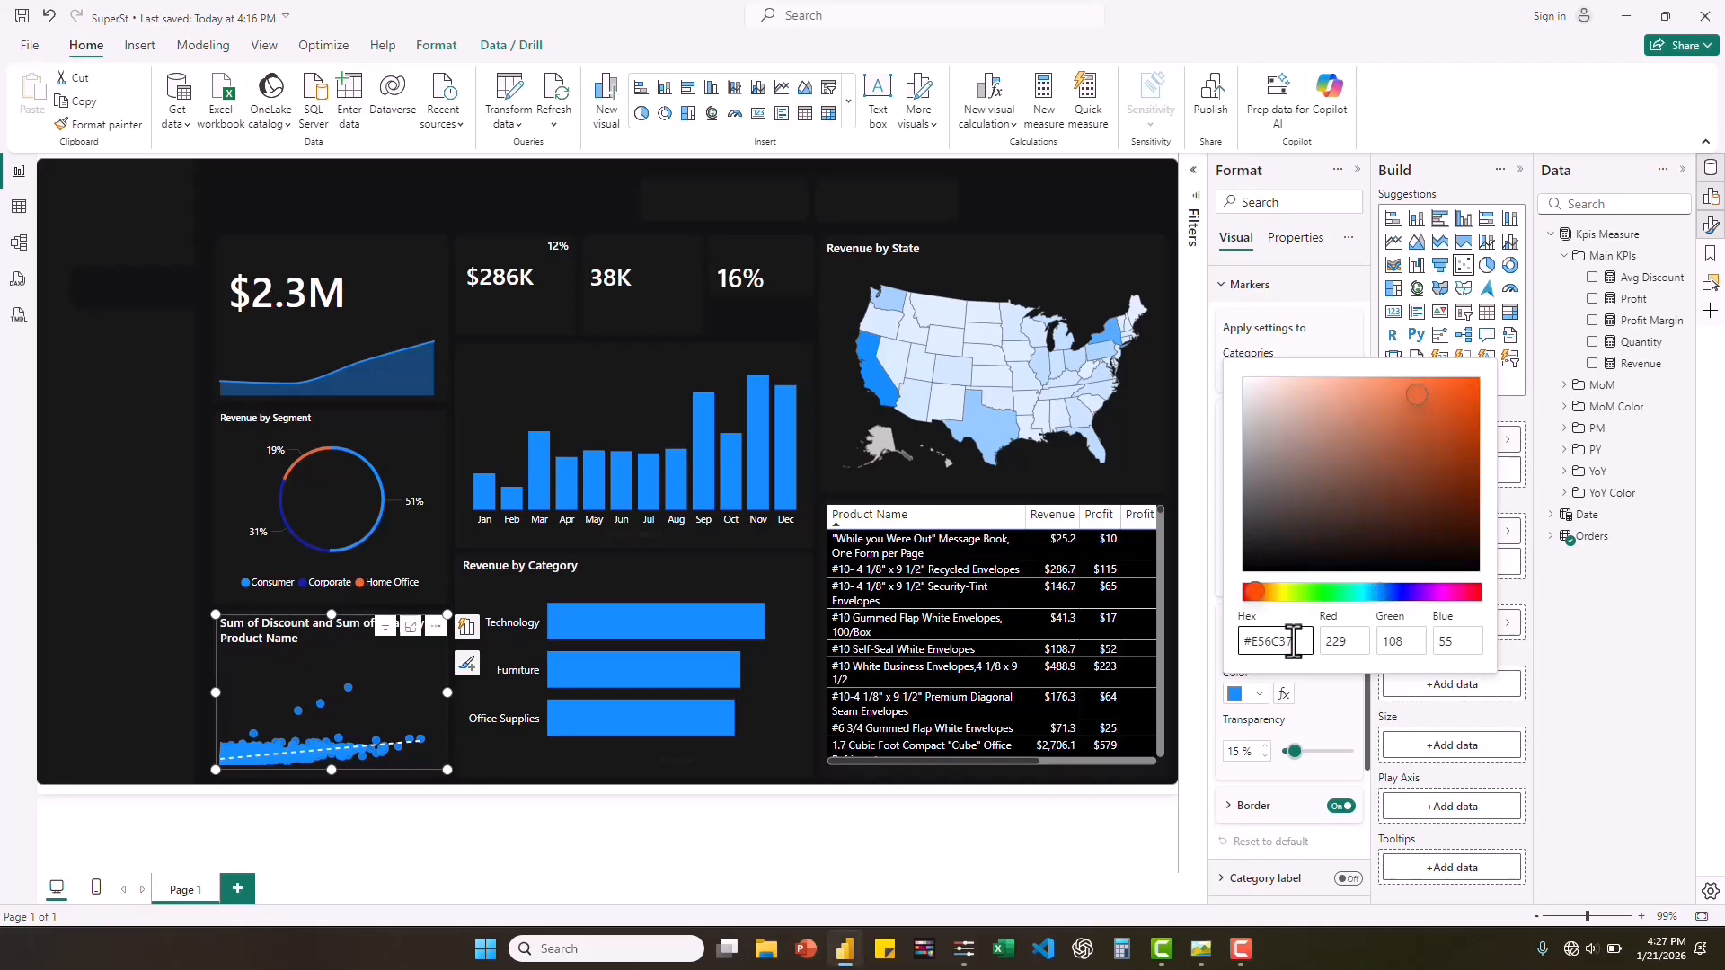
Set the bar color of the Revenue by Category chart to the recently used orange #E56C37.
click(636, 582)
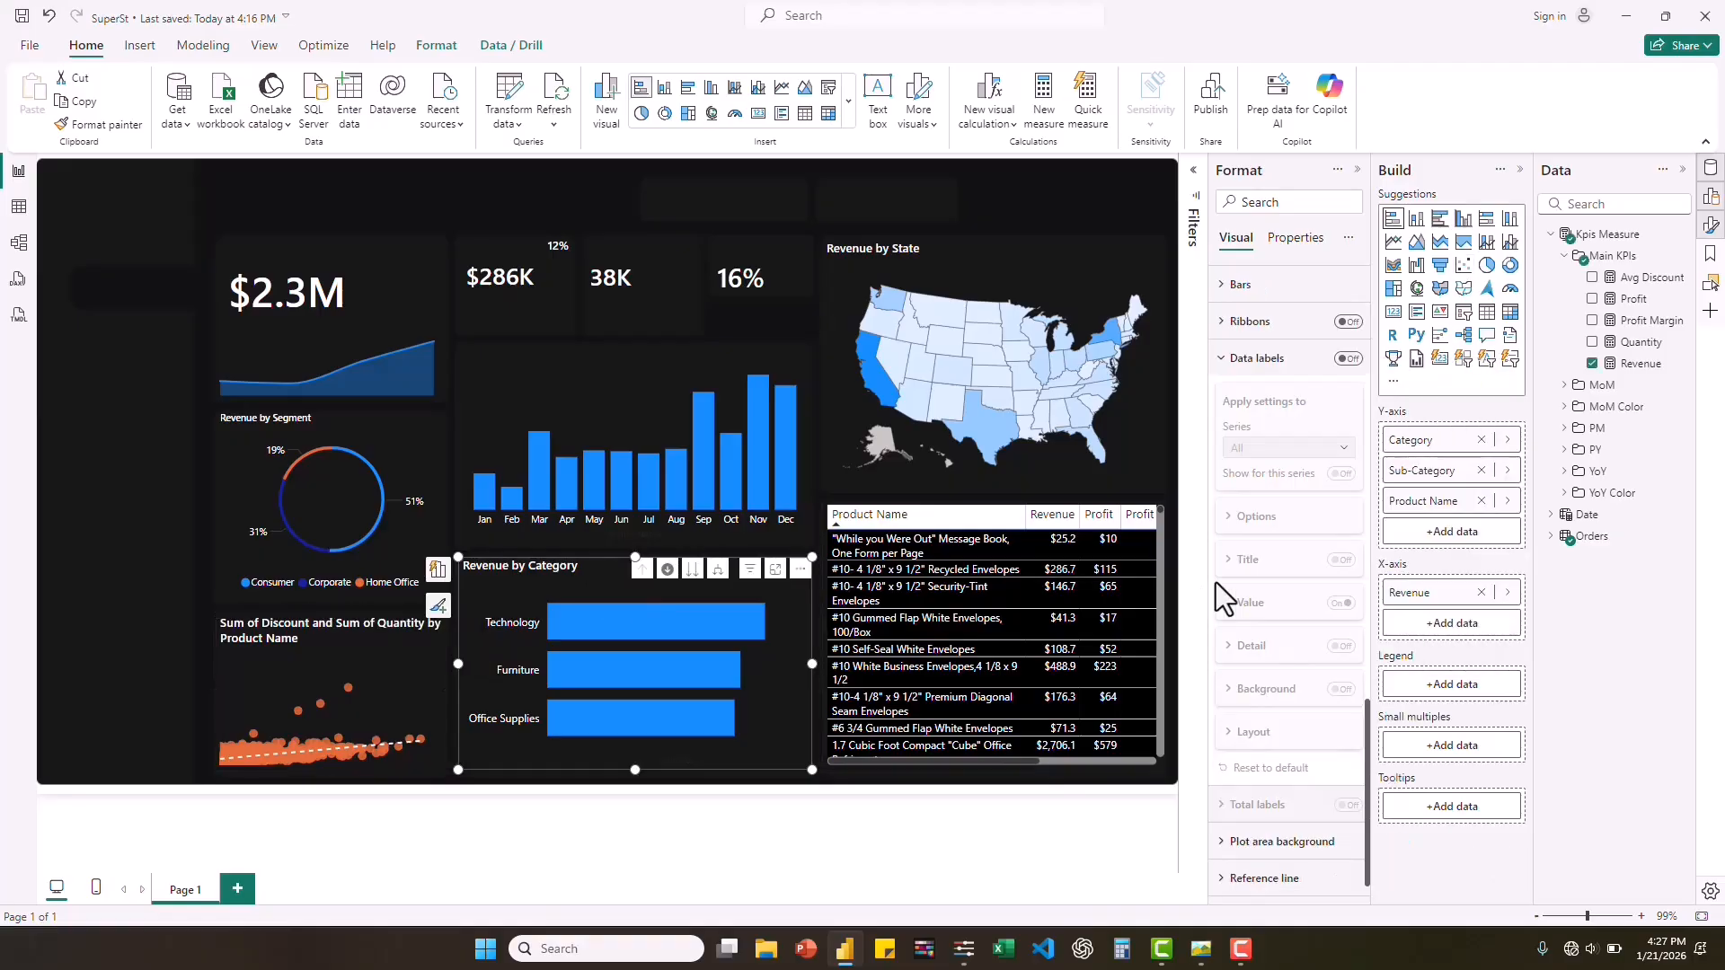
click(1224, 359)
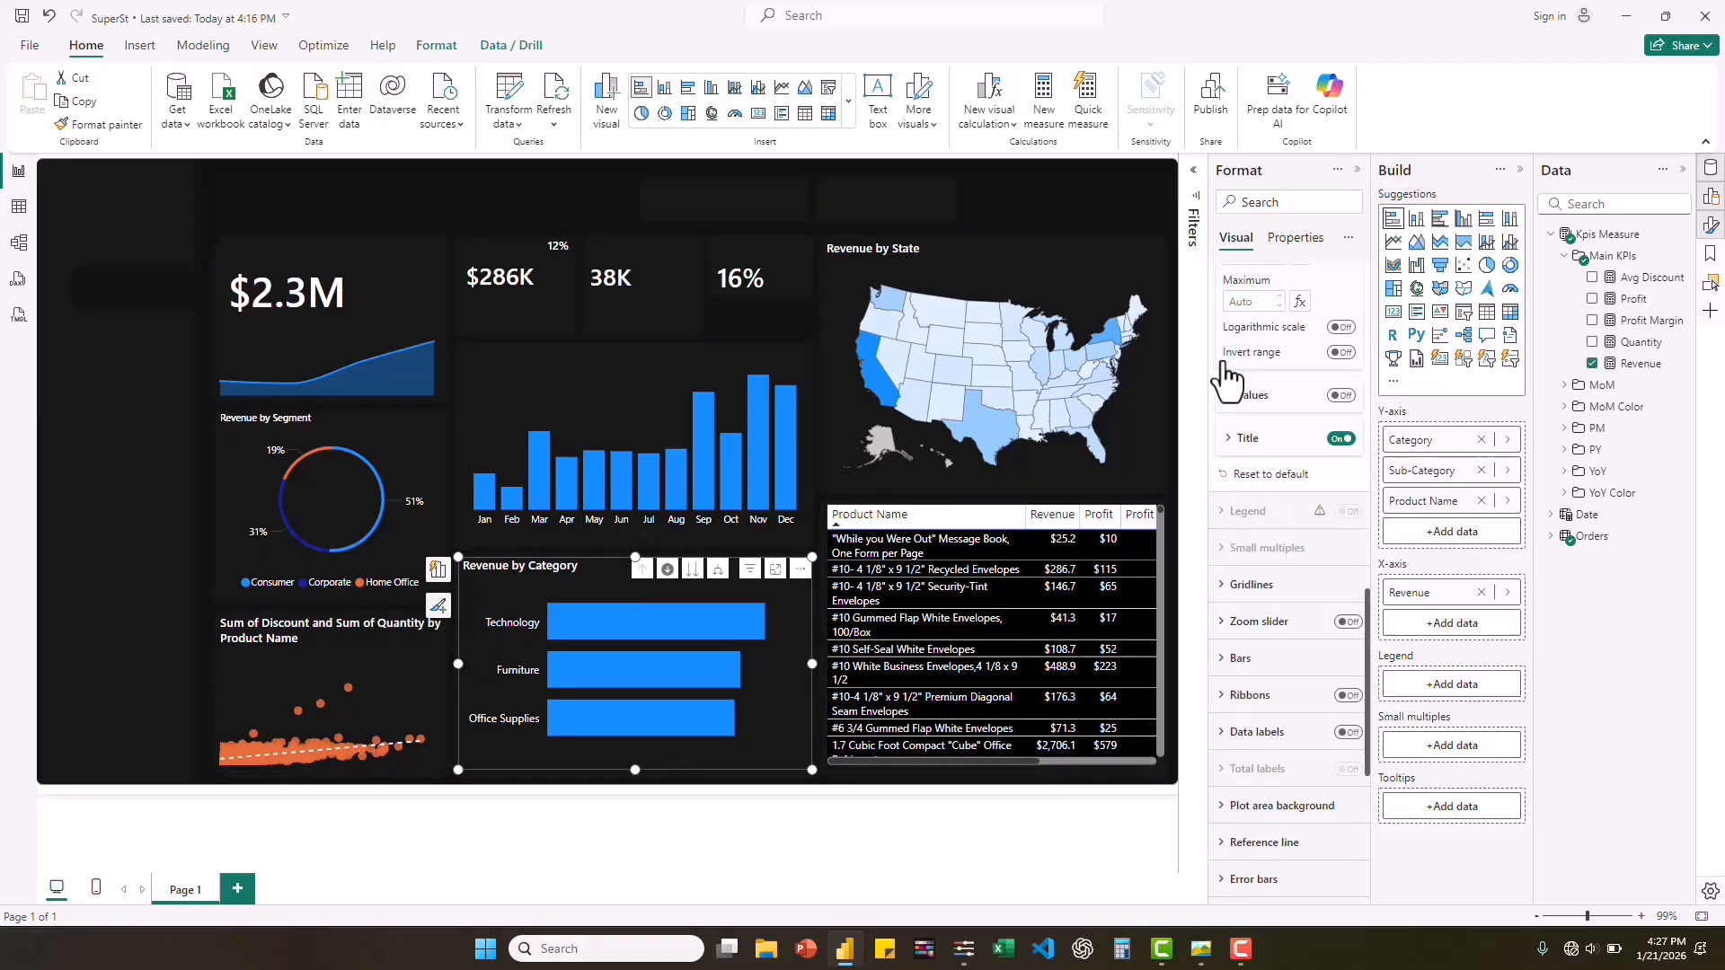
click(1232, 661)
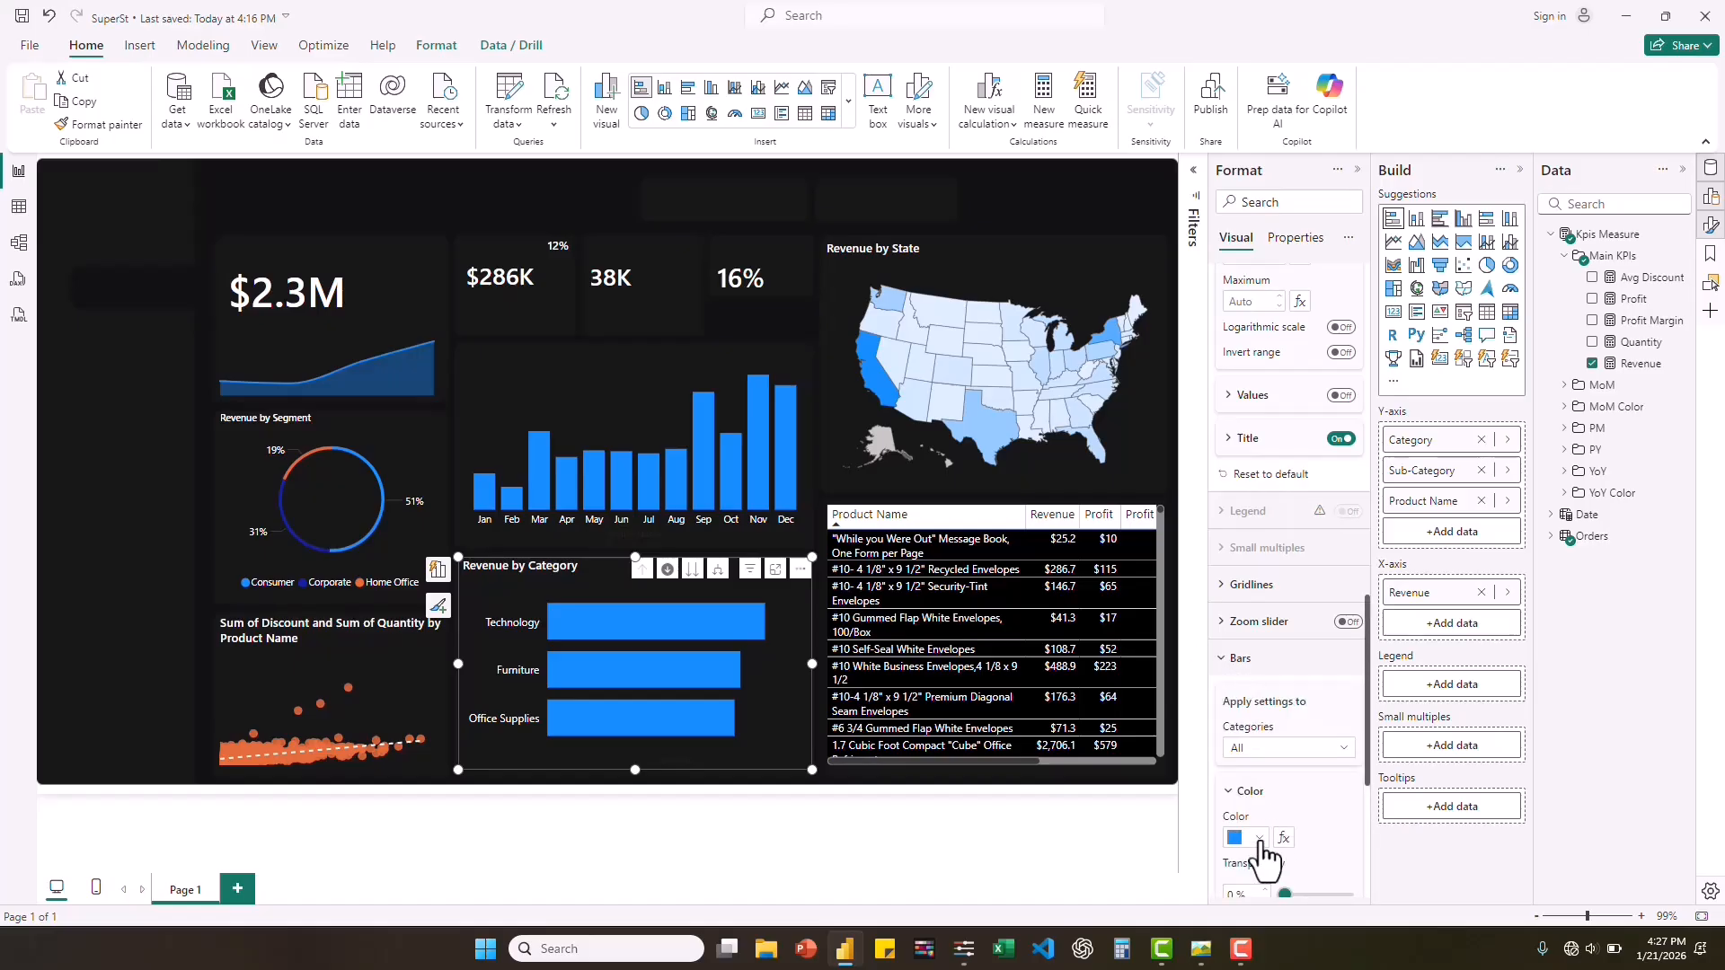
click(1261, 842)
click(1250, 764)
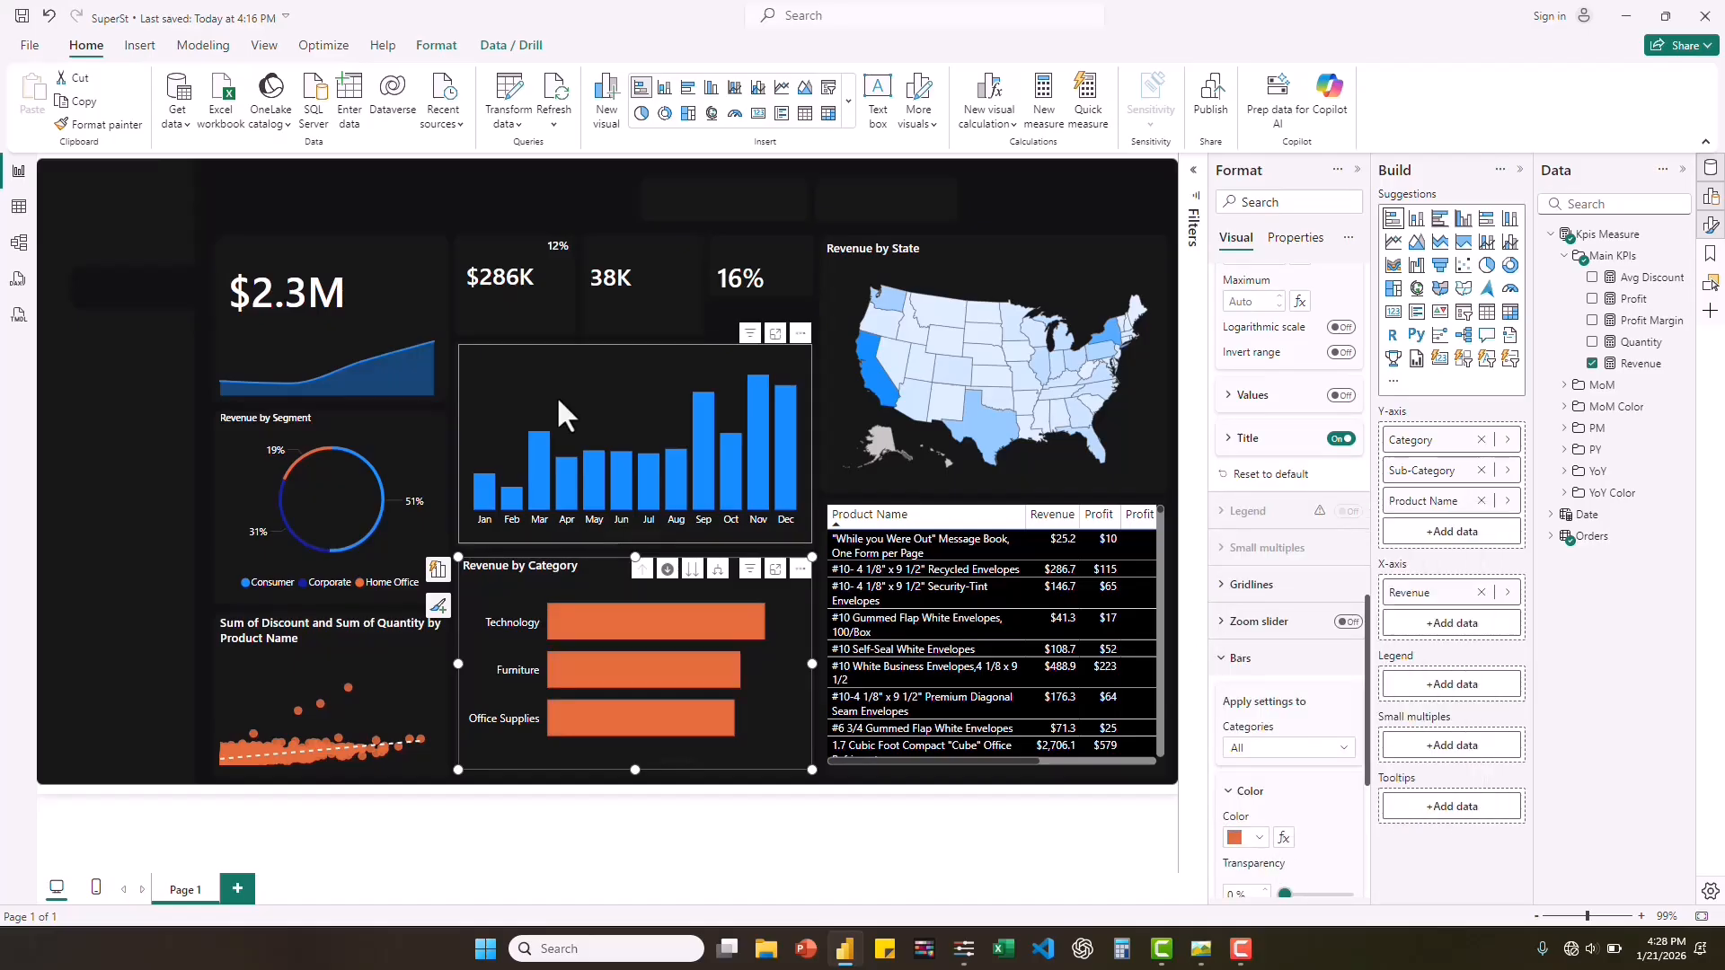
Recolor the columns of the monthly revenue chart with the recently used orange #E56C37.
click(558, 401)
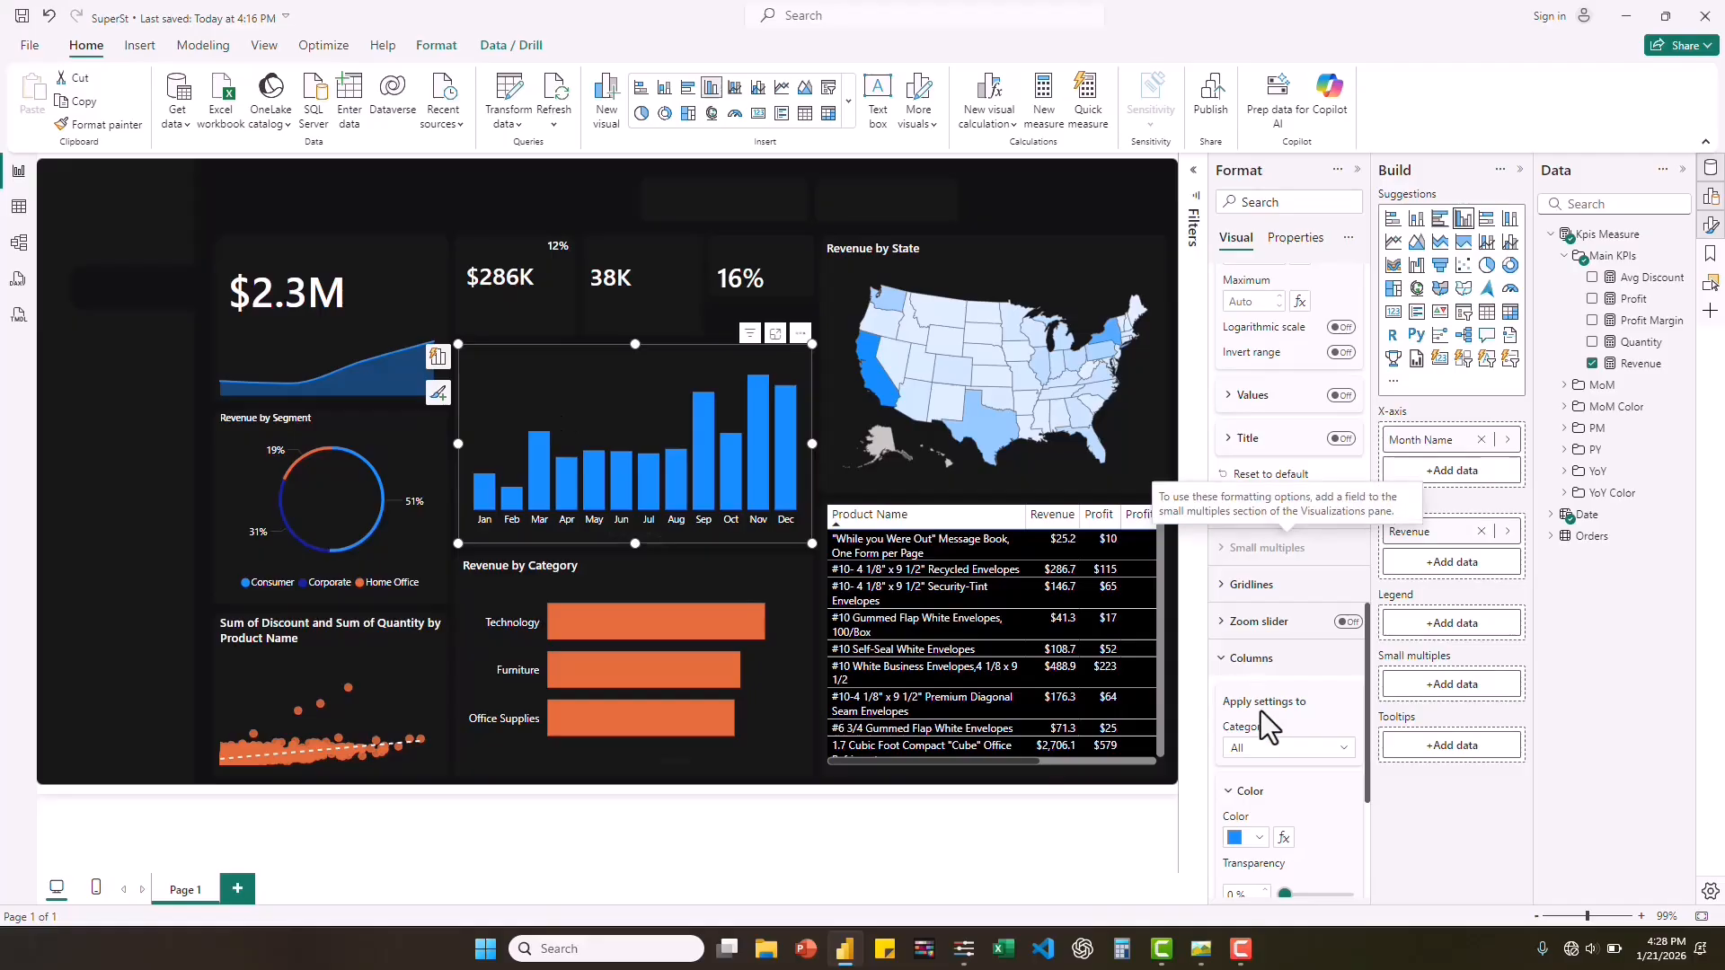
click(1258, 839)
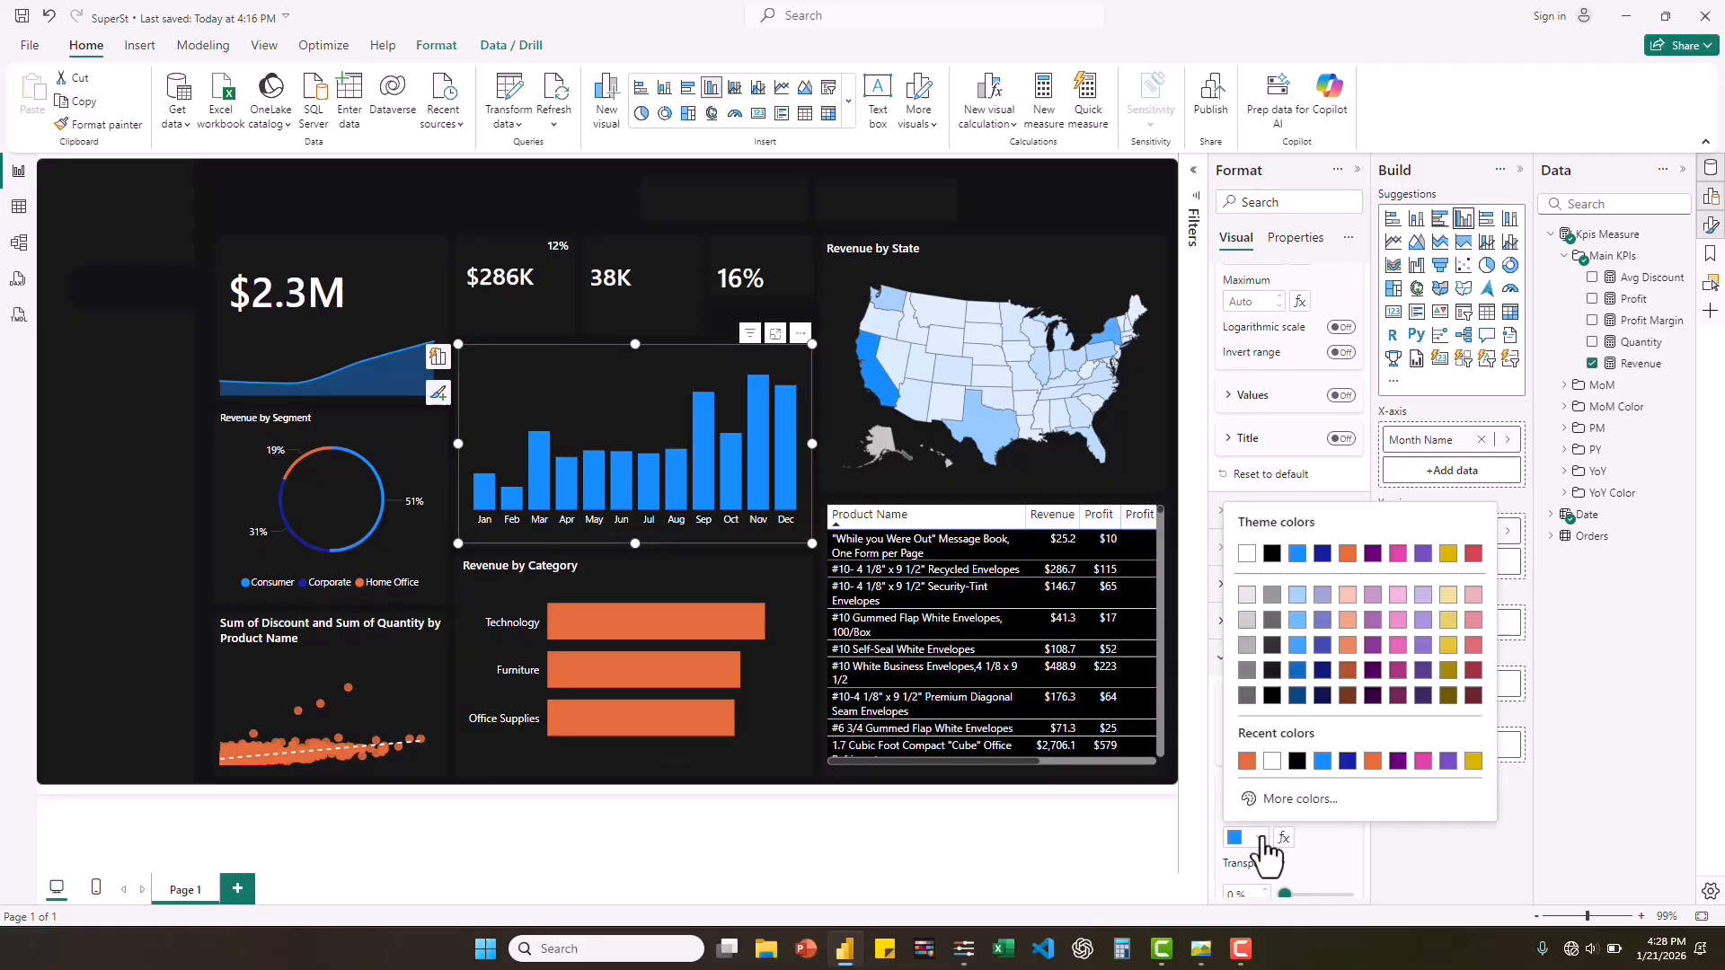
click(1247, 759)
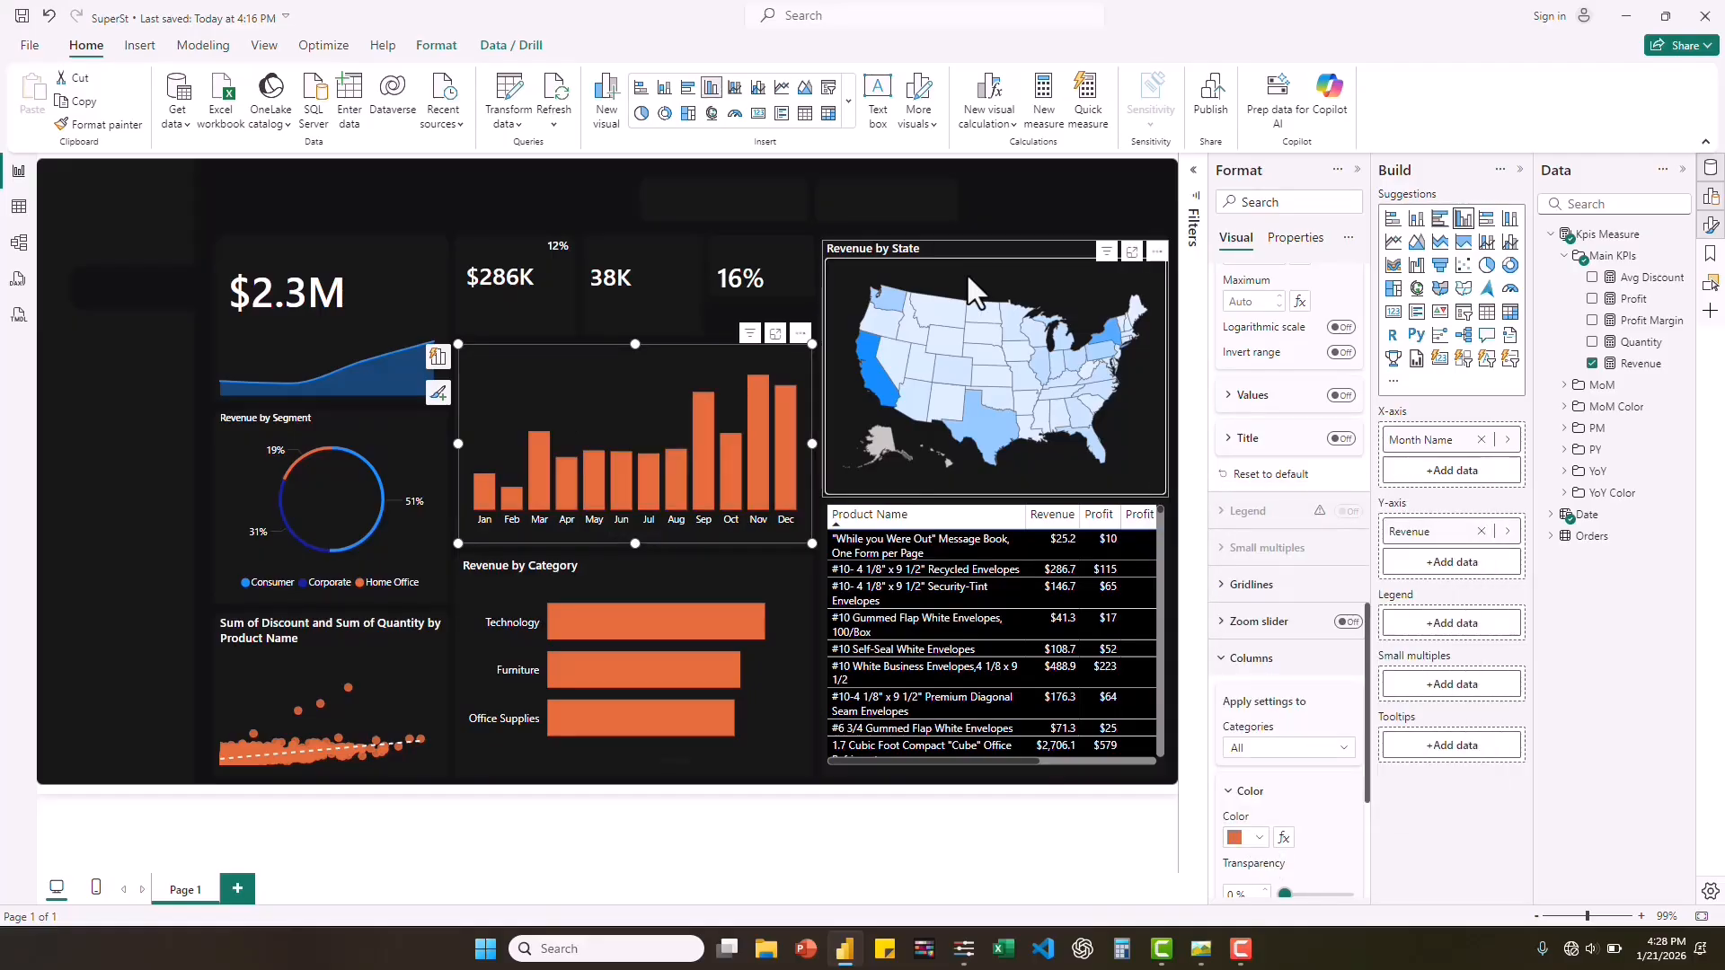
Set the minimum fill color of the Revenue by State map to light orange #f5c4af (Theme color 3, 60% lighter).
click(967, 273)
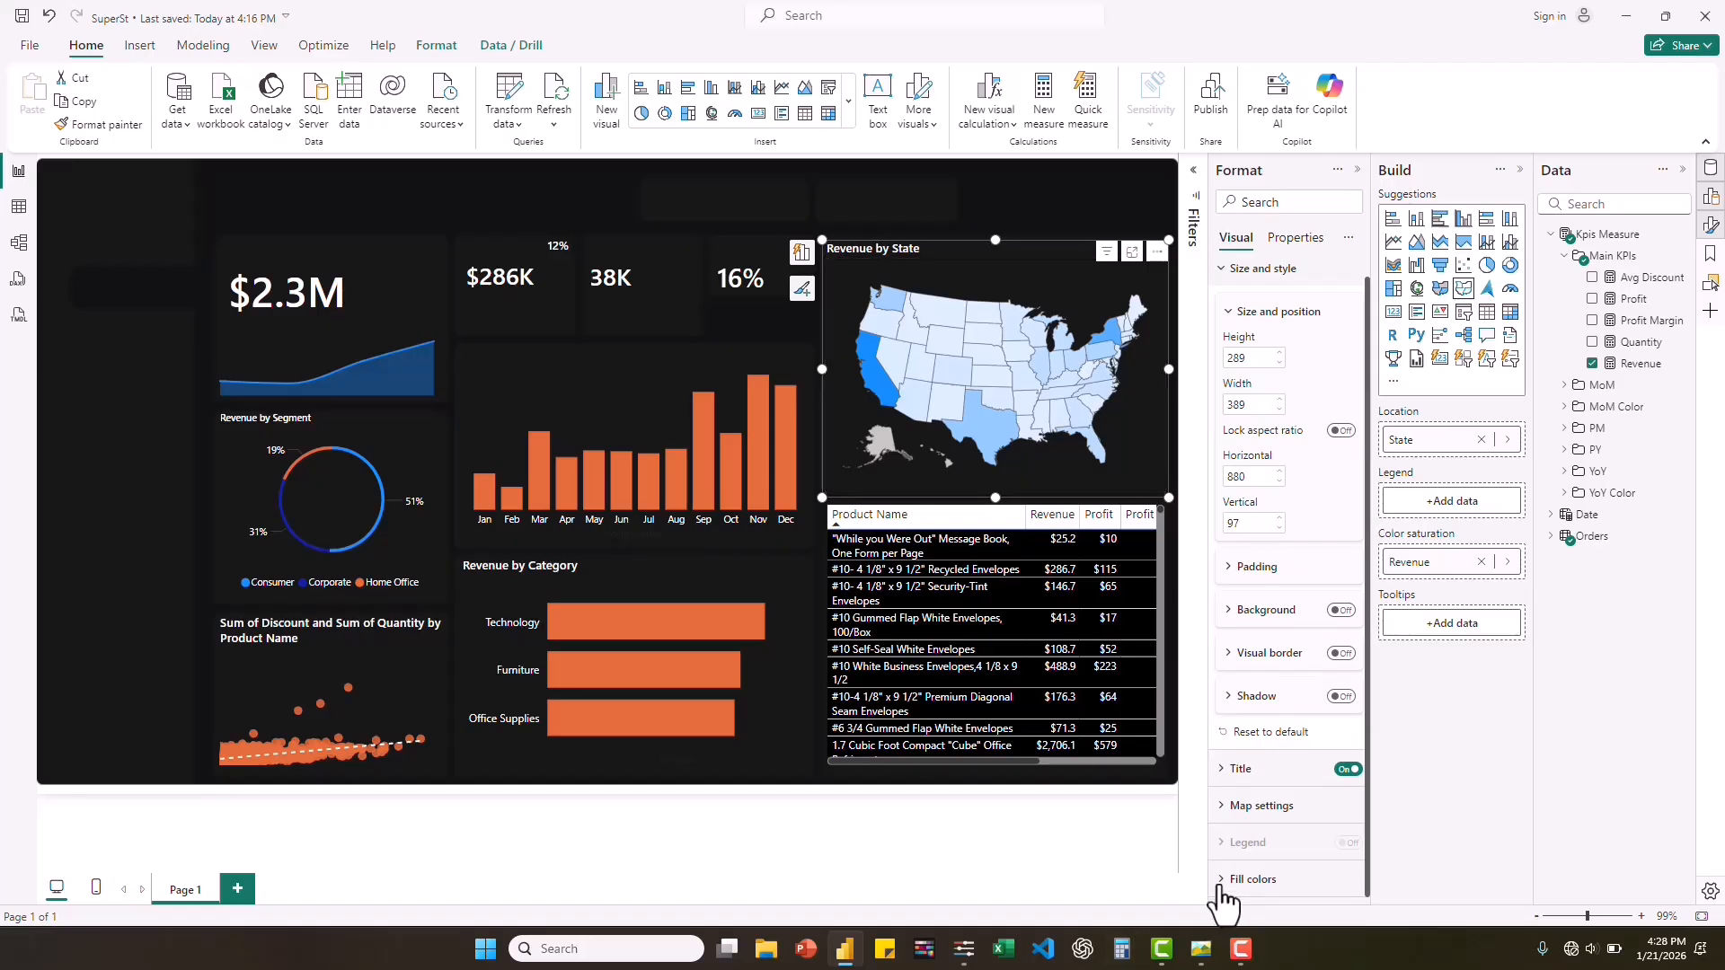
click(1292, 877)
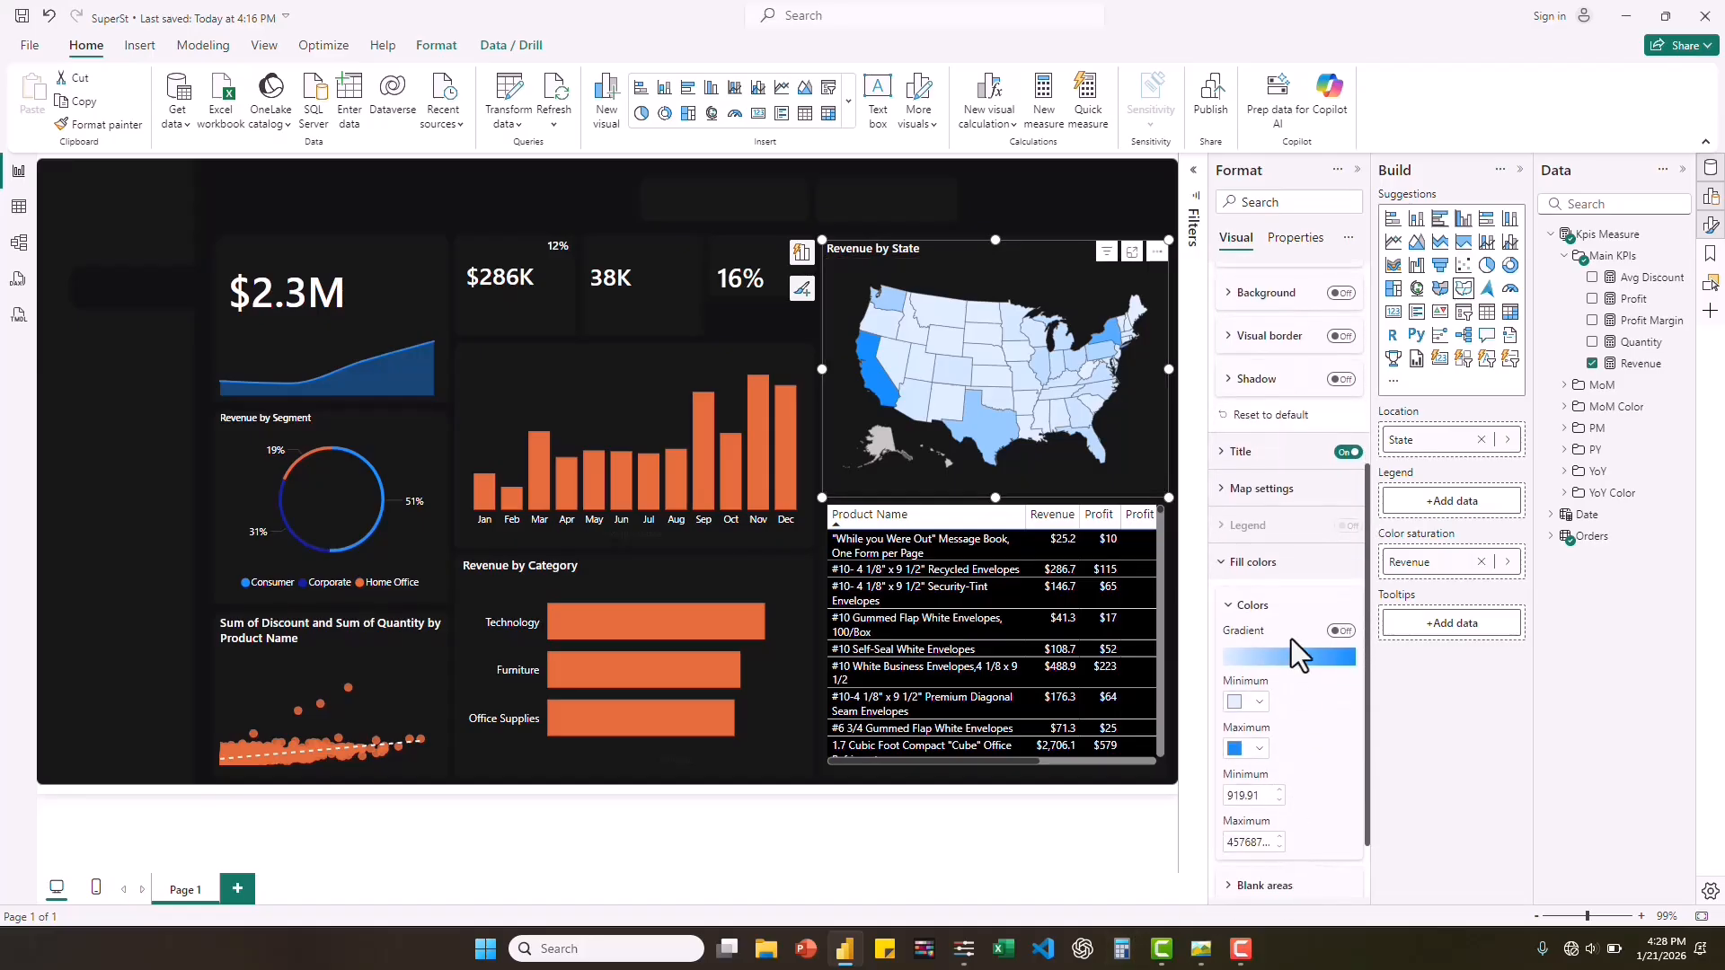
click(1253, 704)
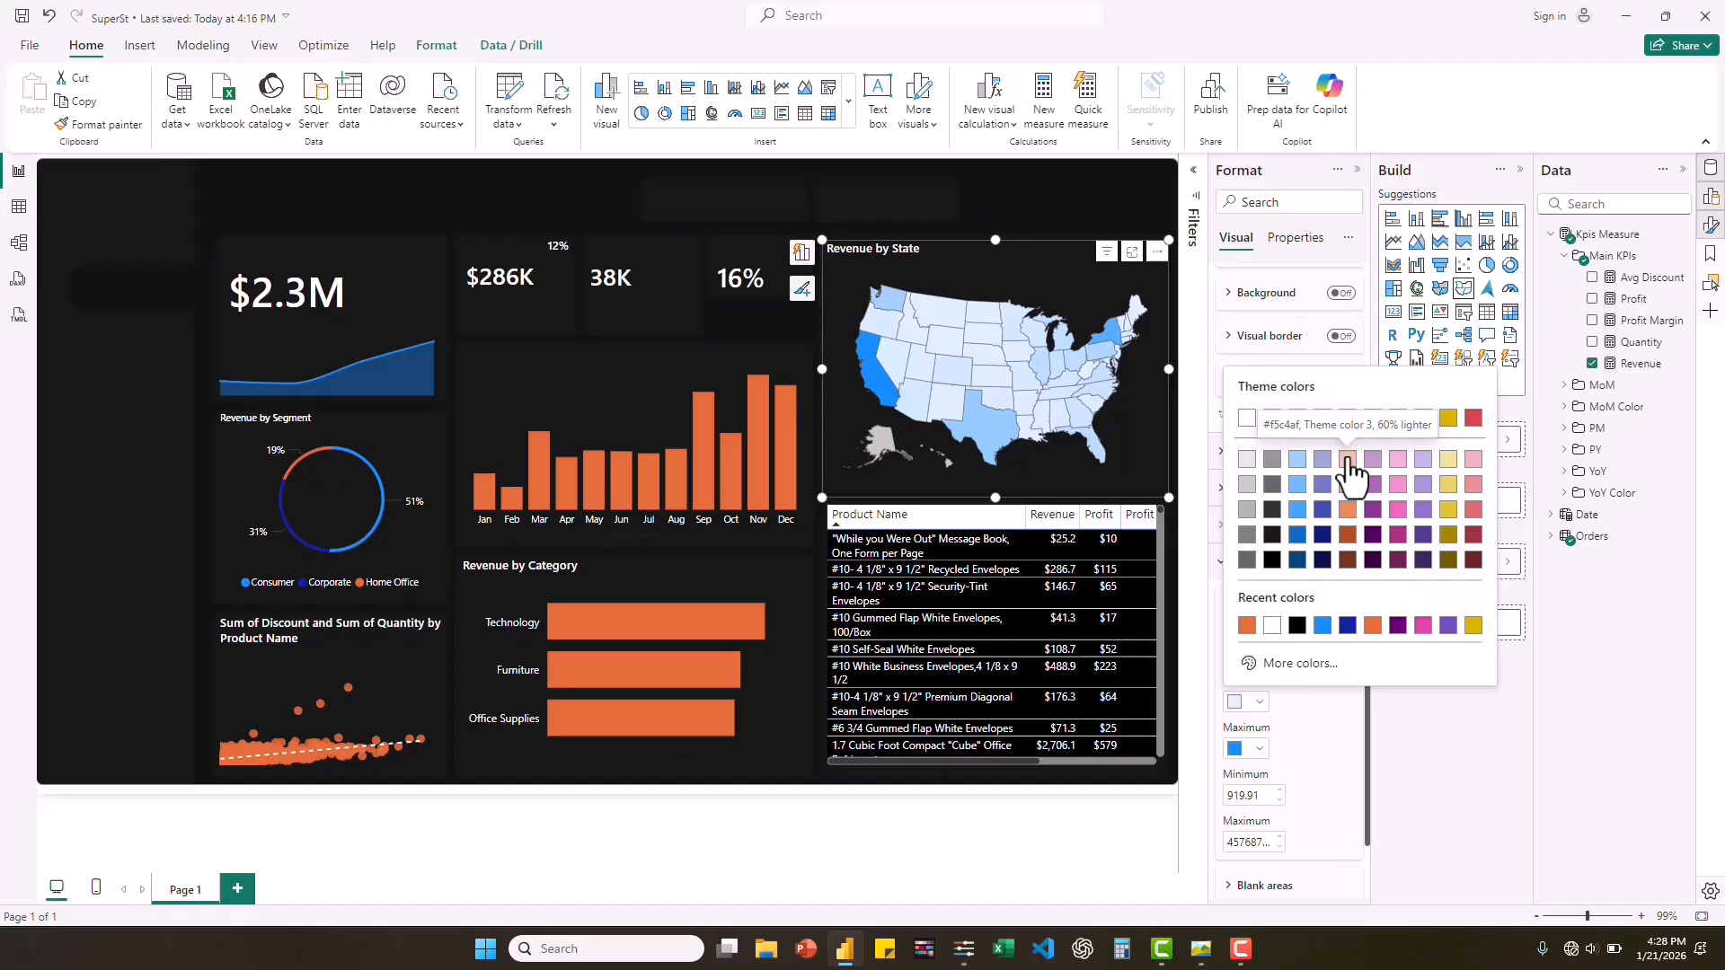
click(1348, 460)
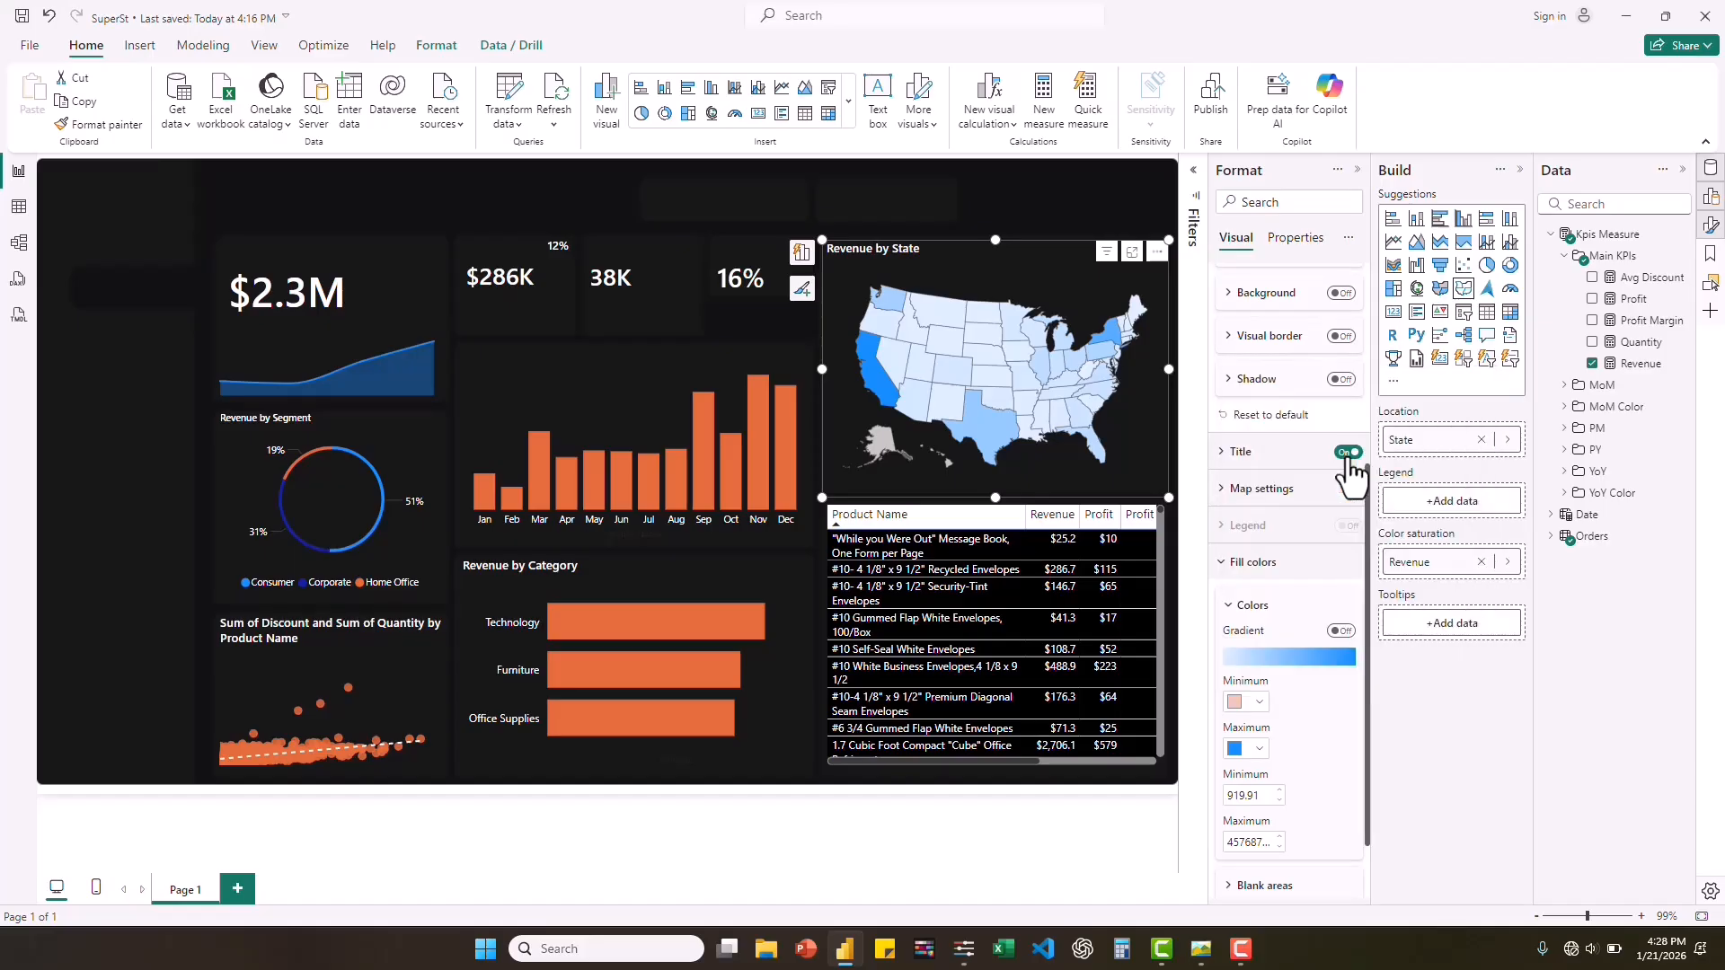
Set the maximum fill color of the Revenue by State map to the recently used orange.
click(1254, 753)
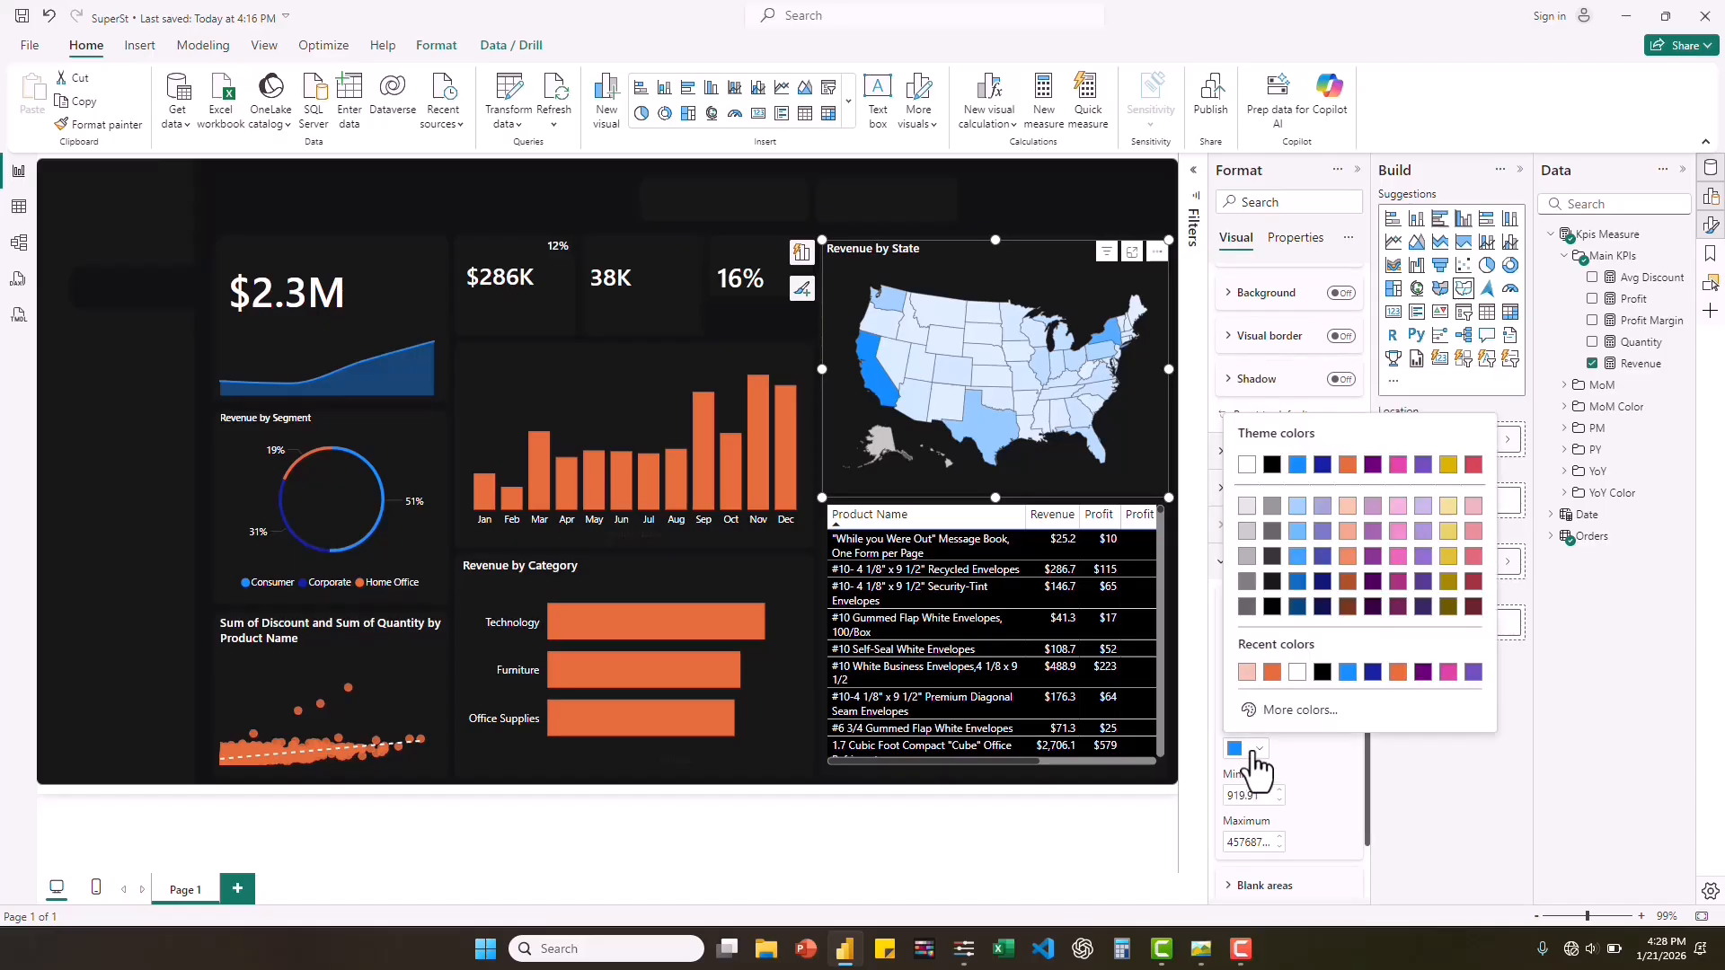
click(1270, 672)
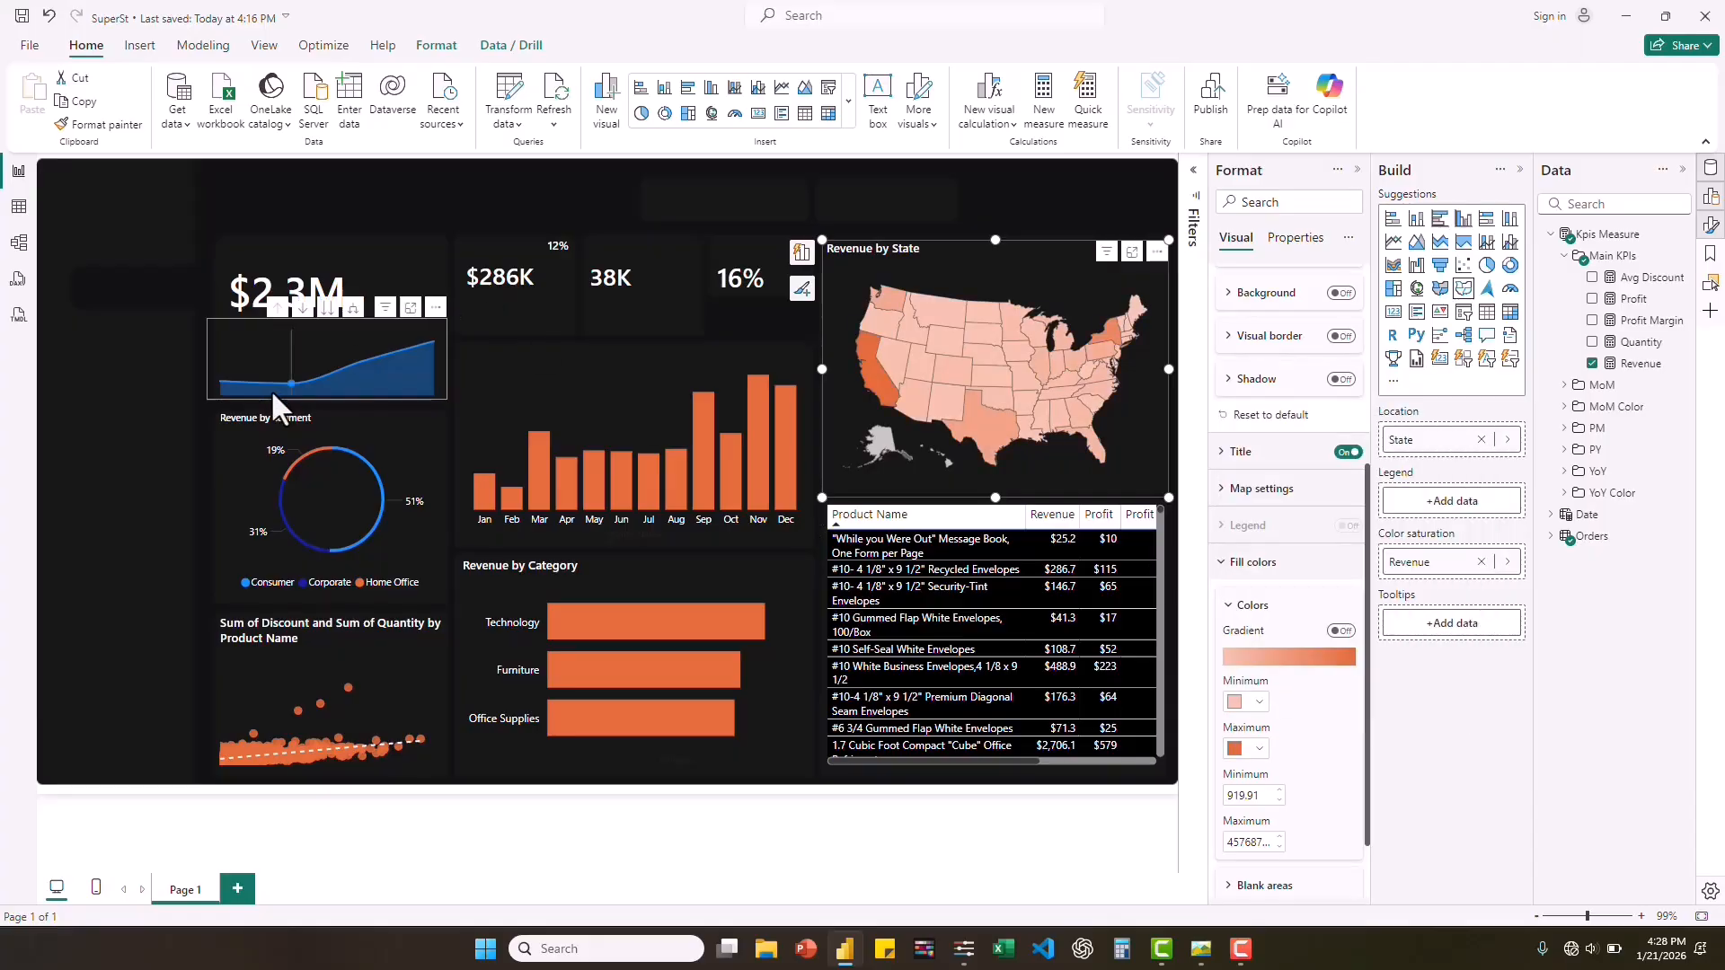
Recolor the line of the revenue area chart under the $2.3M card with the recently used orange.
click(213, 381)
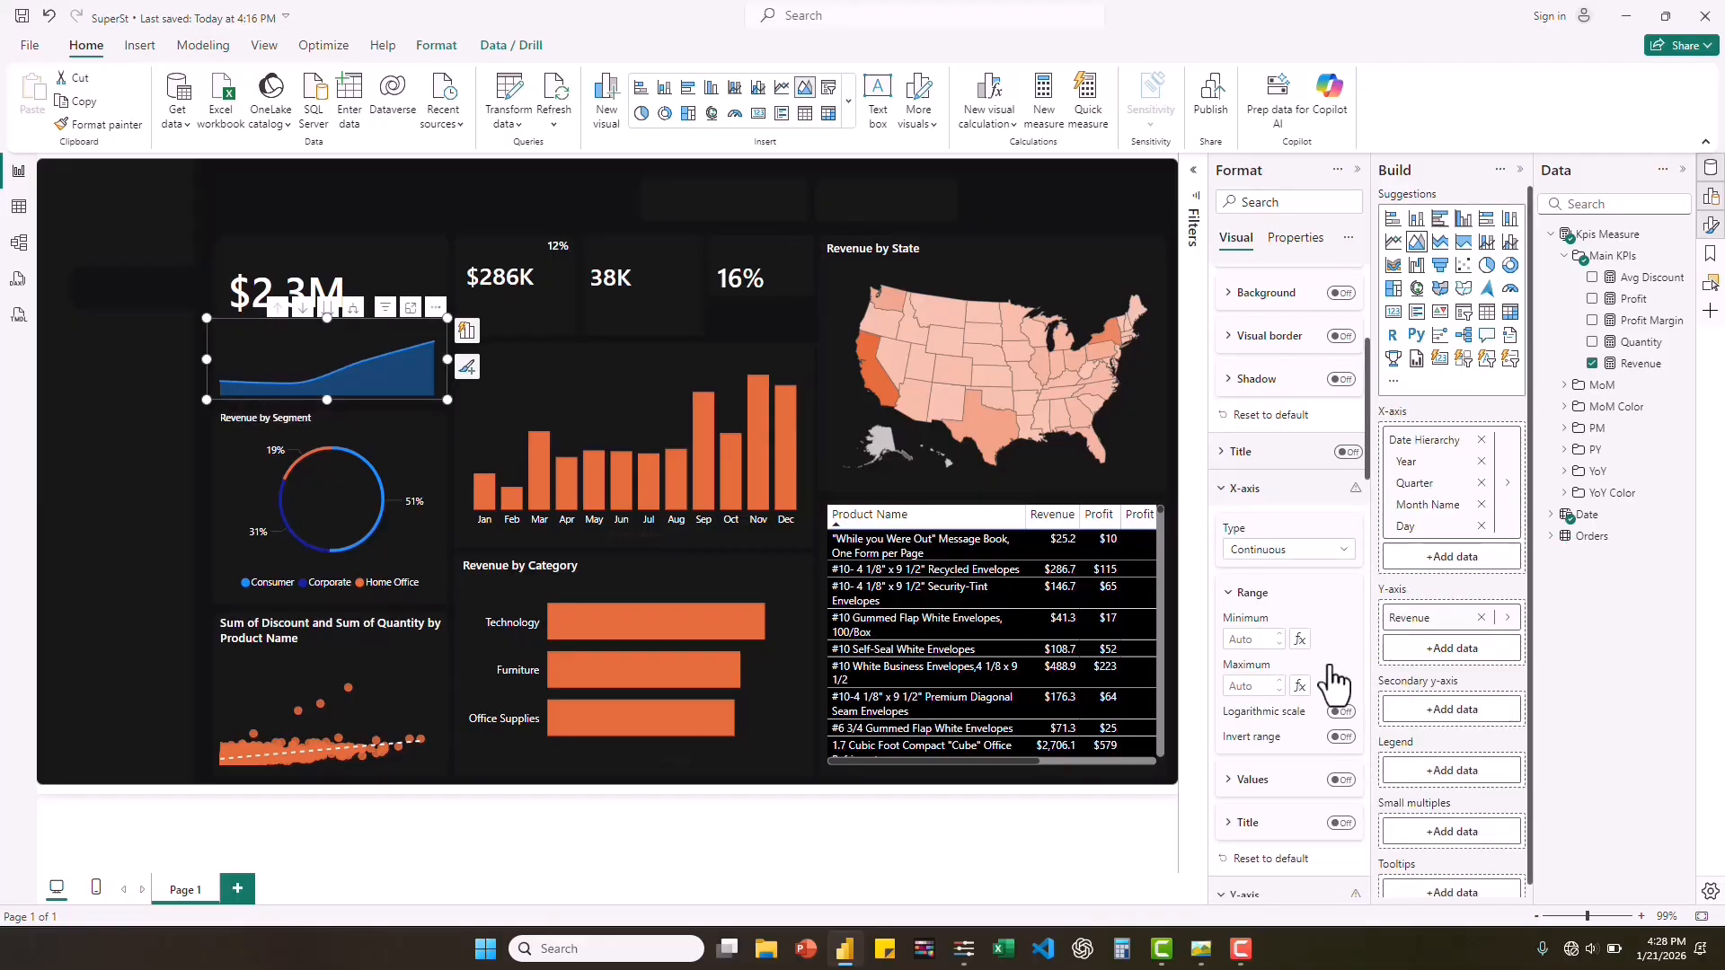
scroll(1330, 663, down, 3)
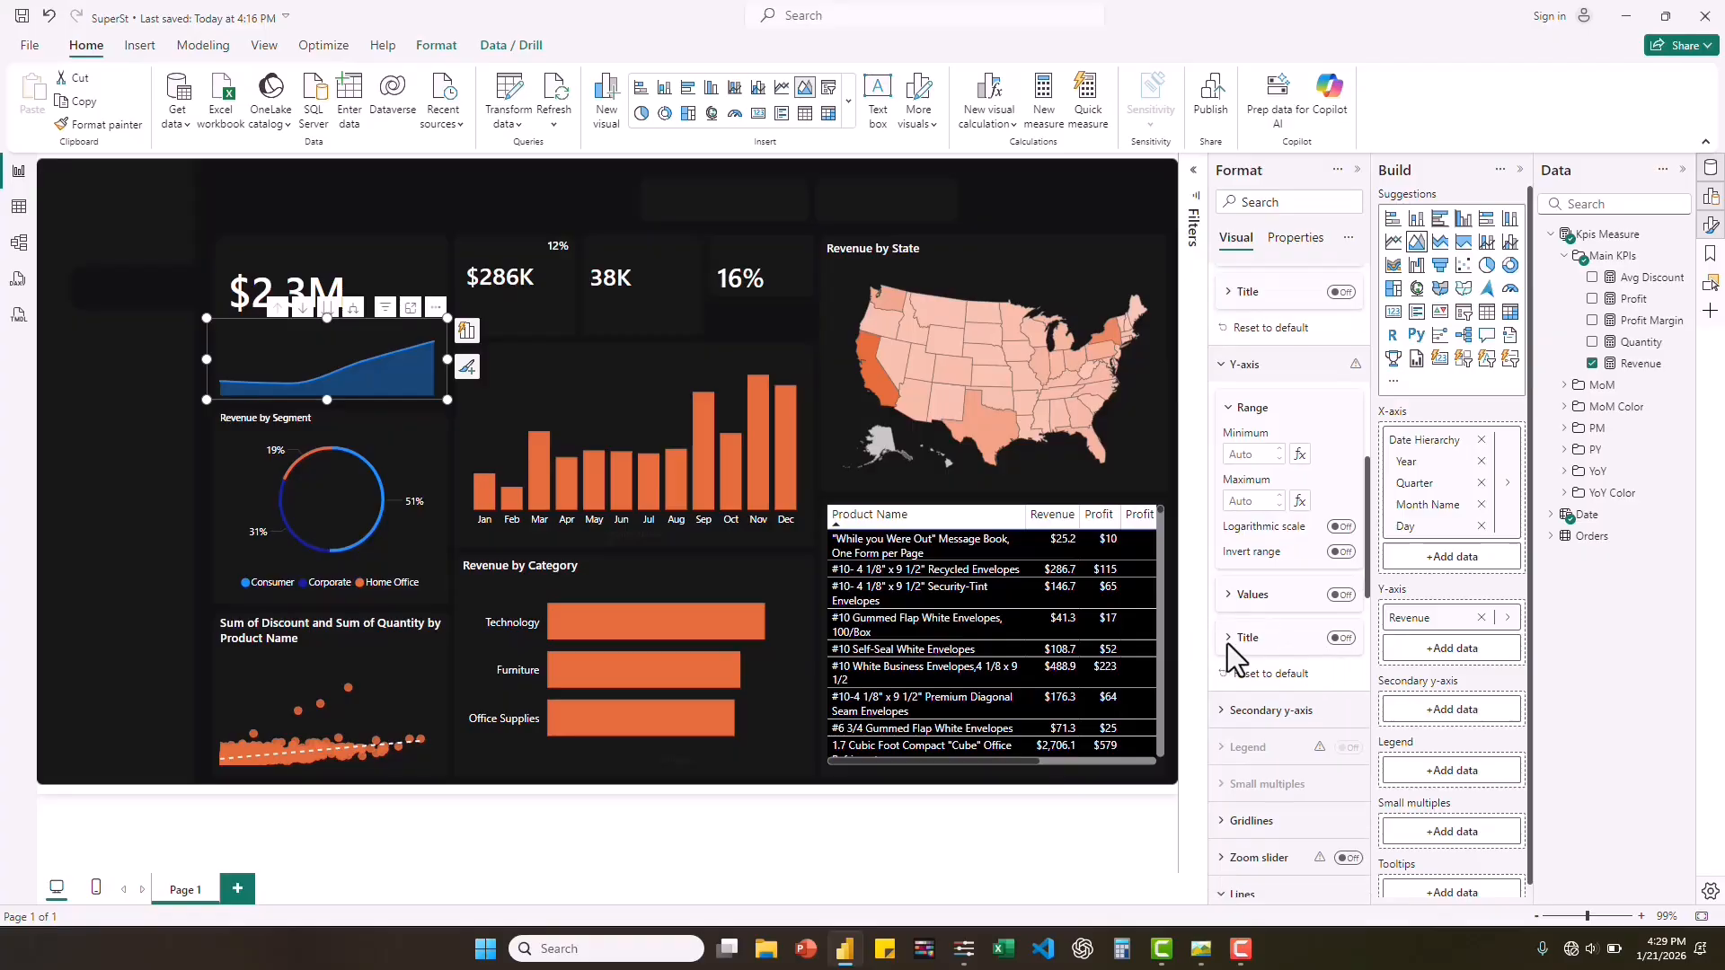
scroll(1270, 894, down, 1)
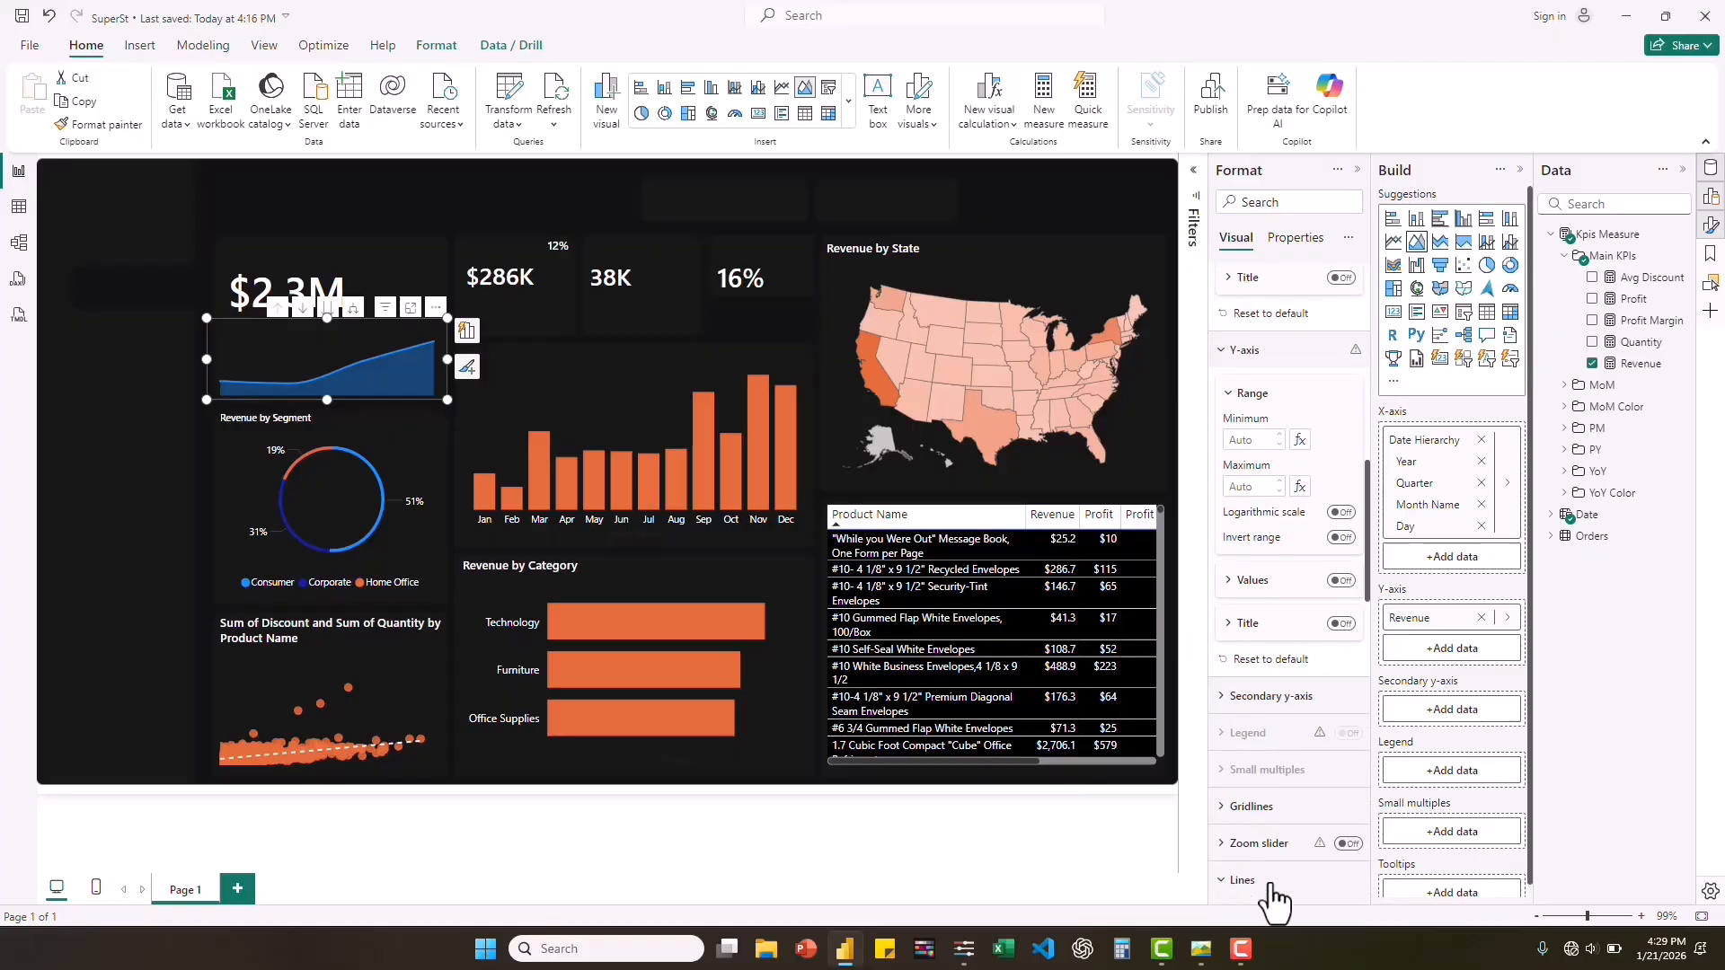
scroll(1248, 812, down, 5)
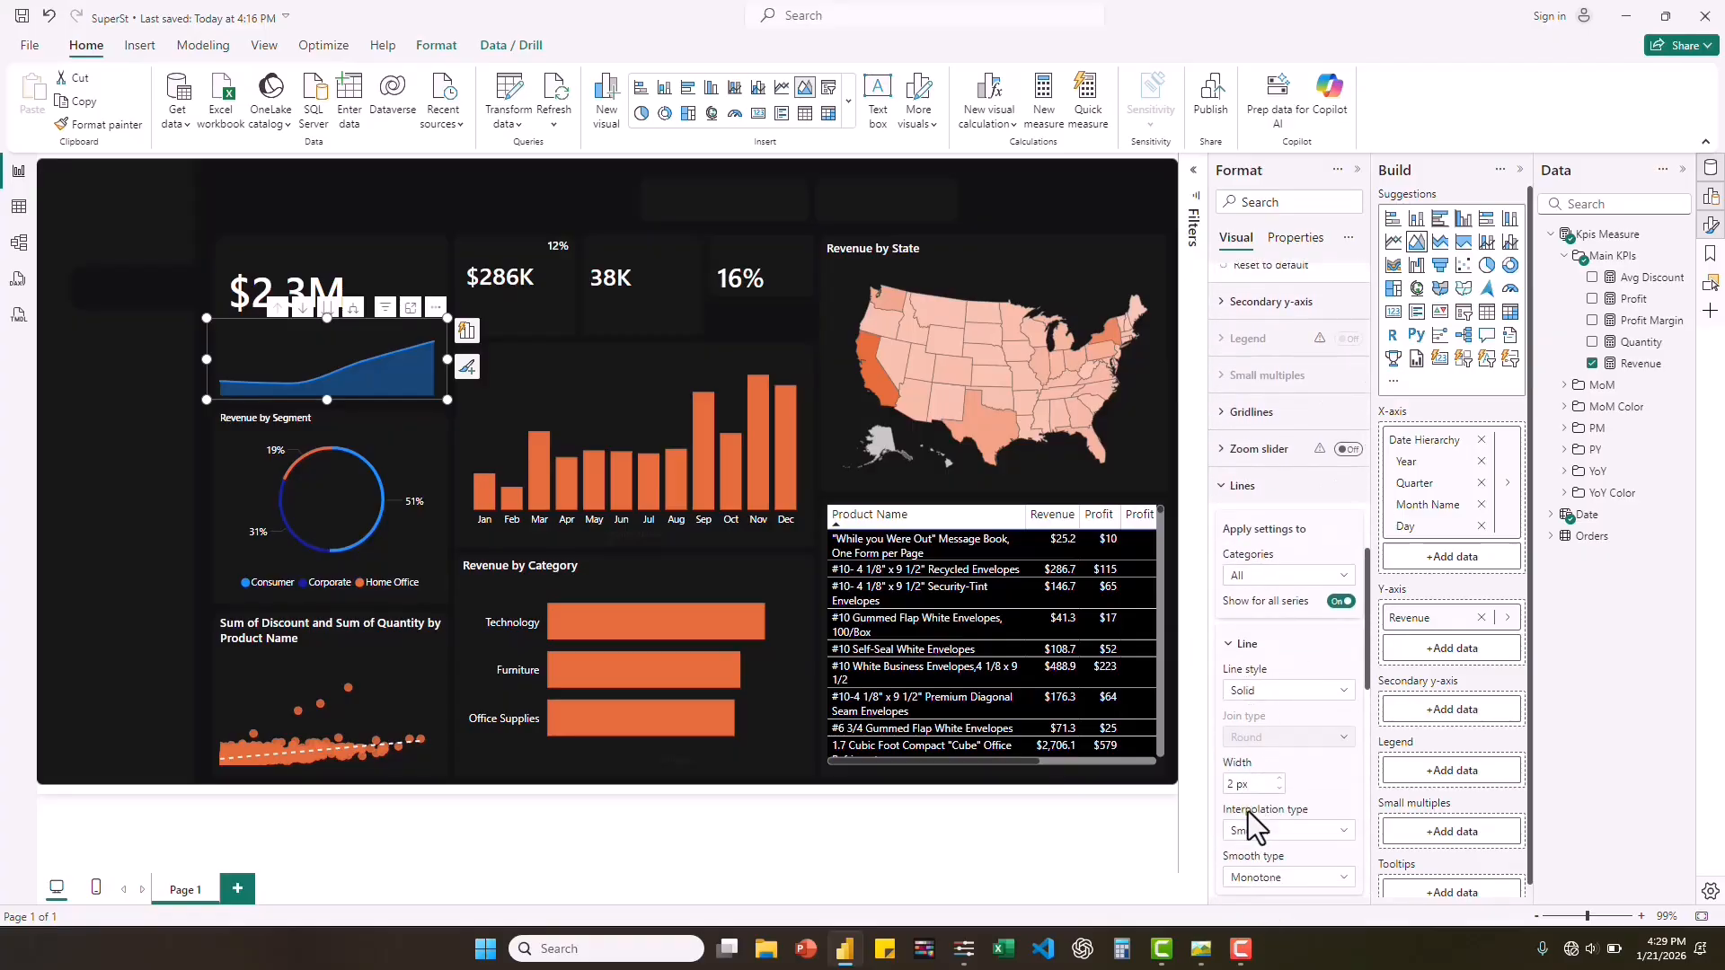
scroll(1286, 791, down, 3)
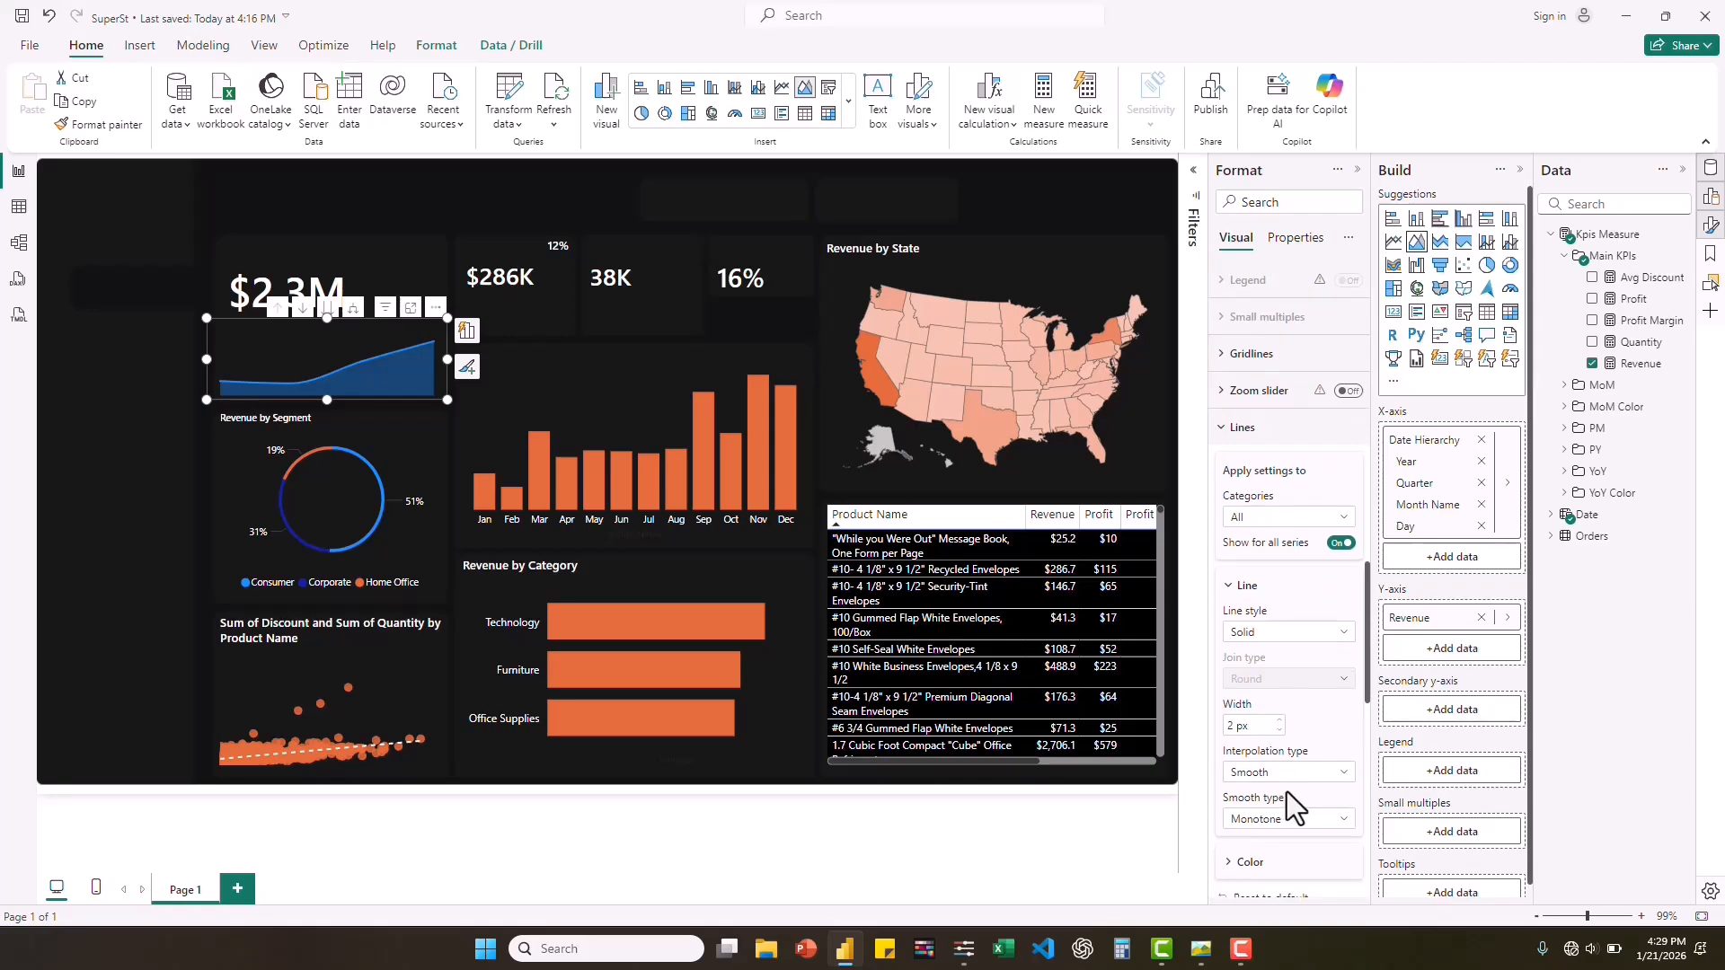
click(1234, 708)
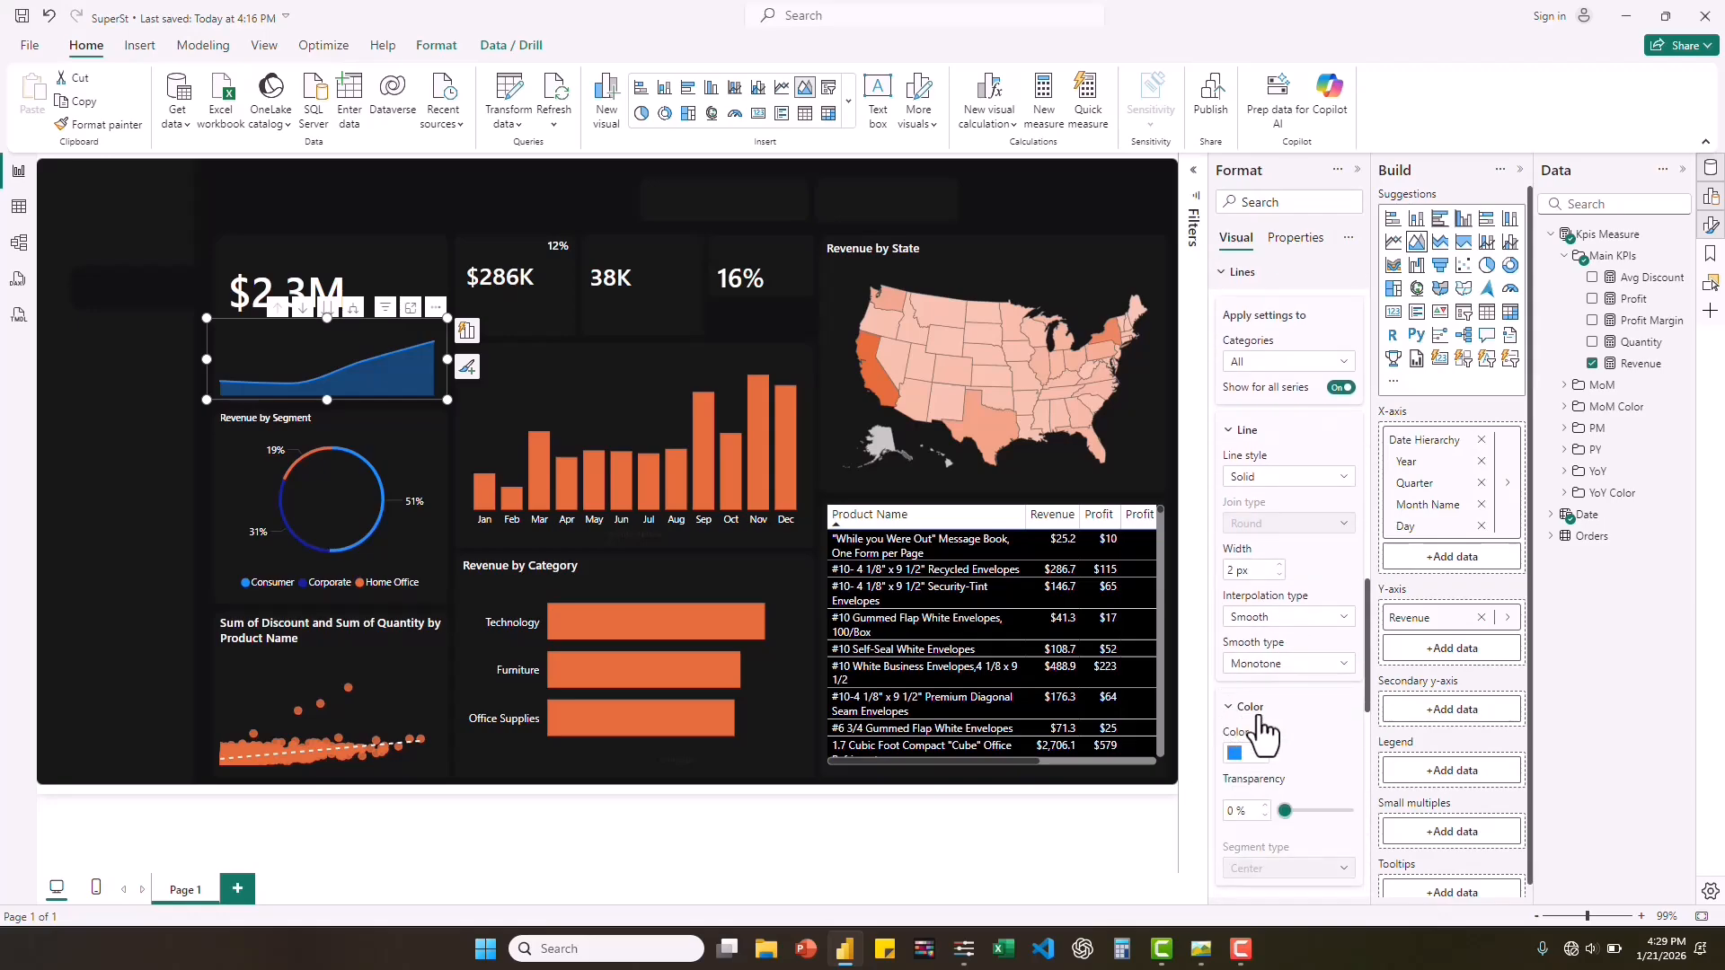
click(1256, 757)
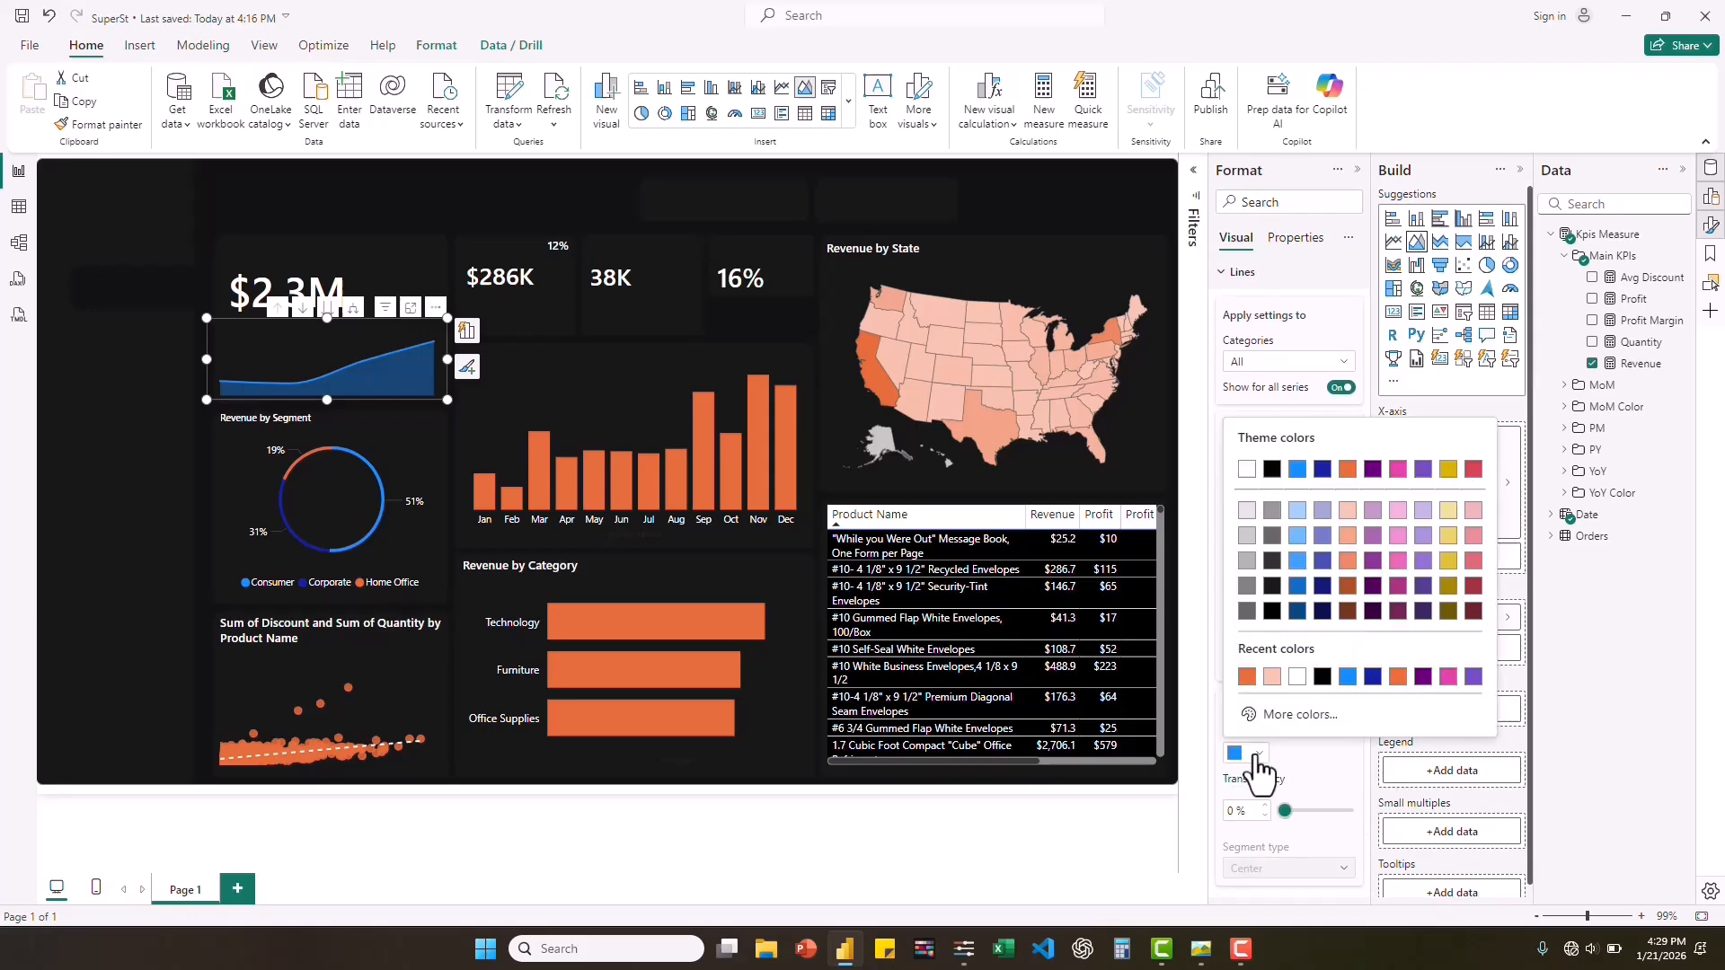
click(1246, 681)
scroll(1328, 744, down, 4)
scroll(1328, 744, down, 3)
scroll(1328, 744, up, 3)
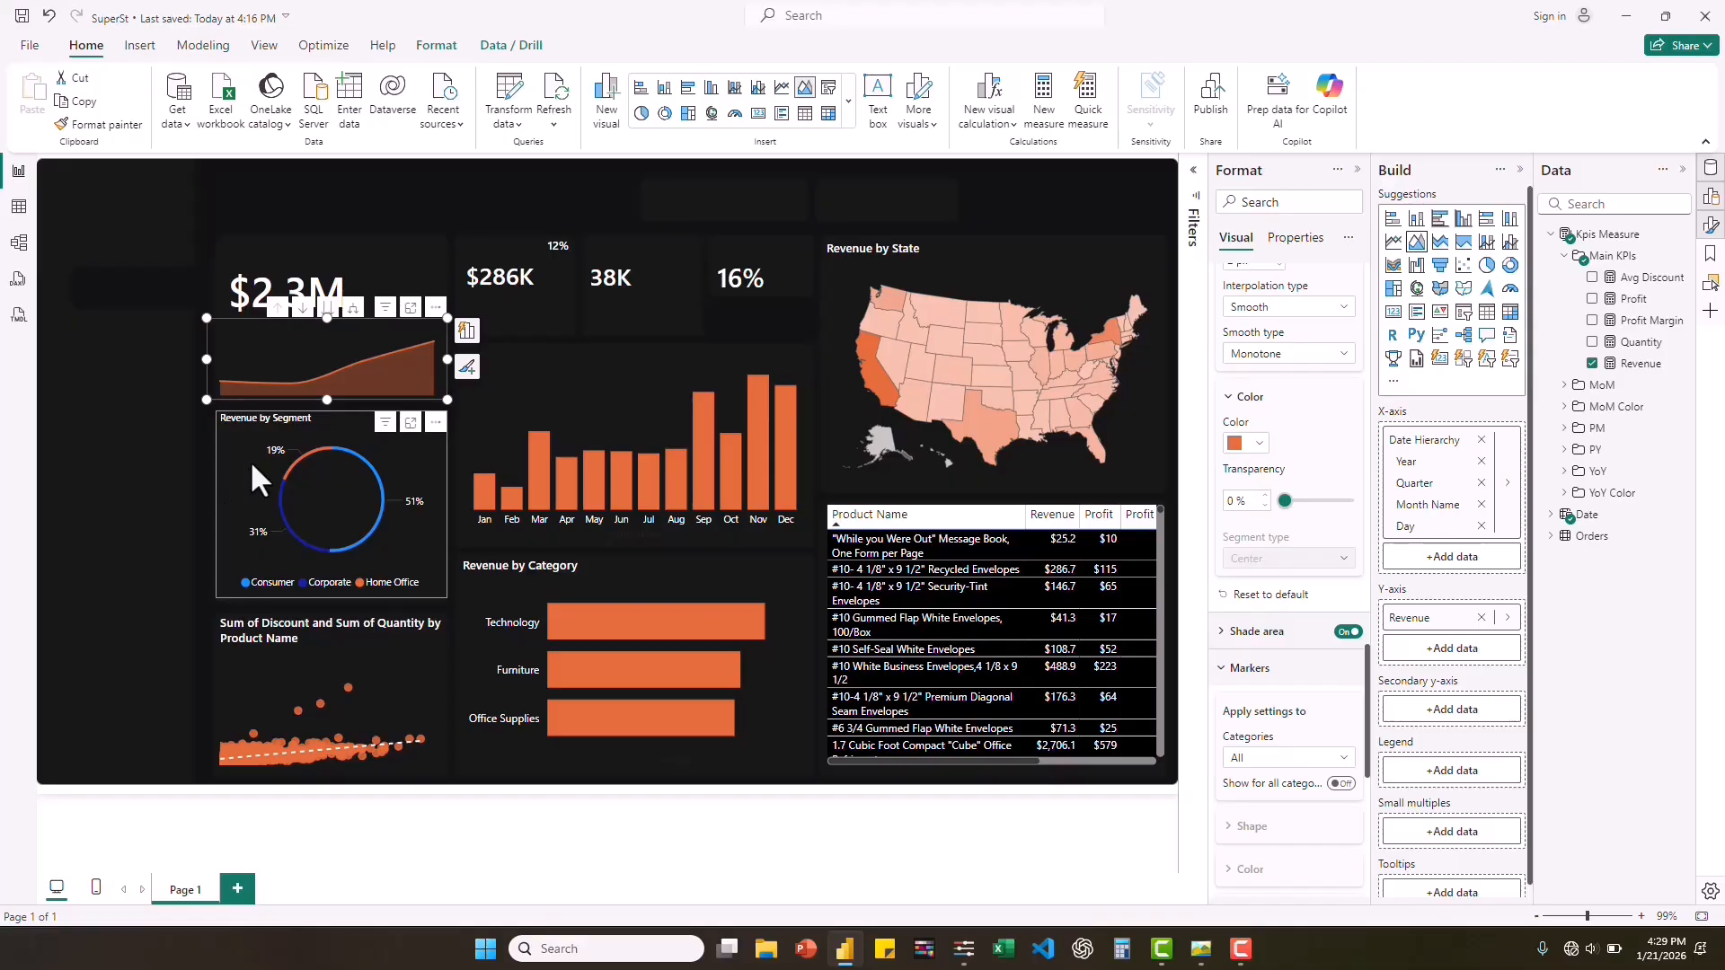
Convert the Revenue by Segment donut into a stacked column chart and choose Gradient as the format style for its column color conditional formatting.
click(251, 534)
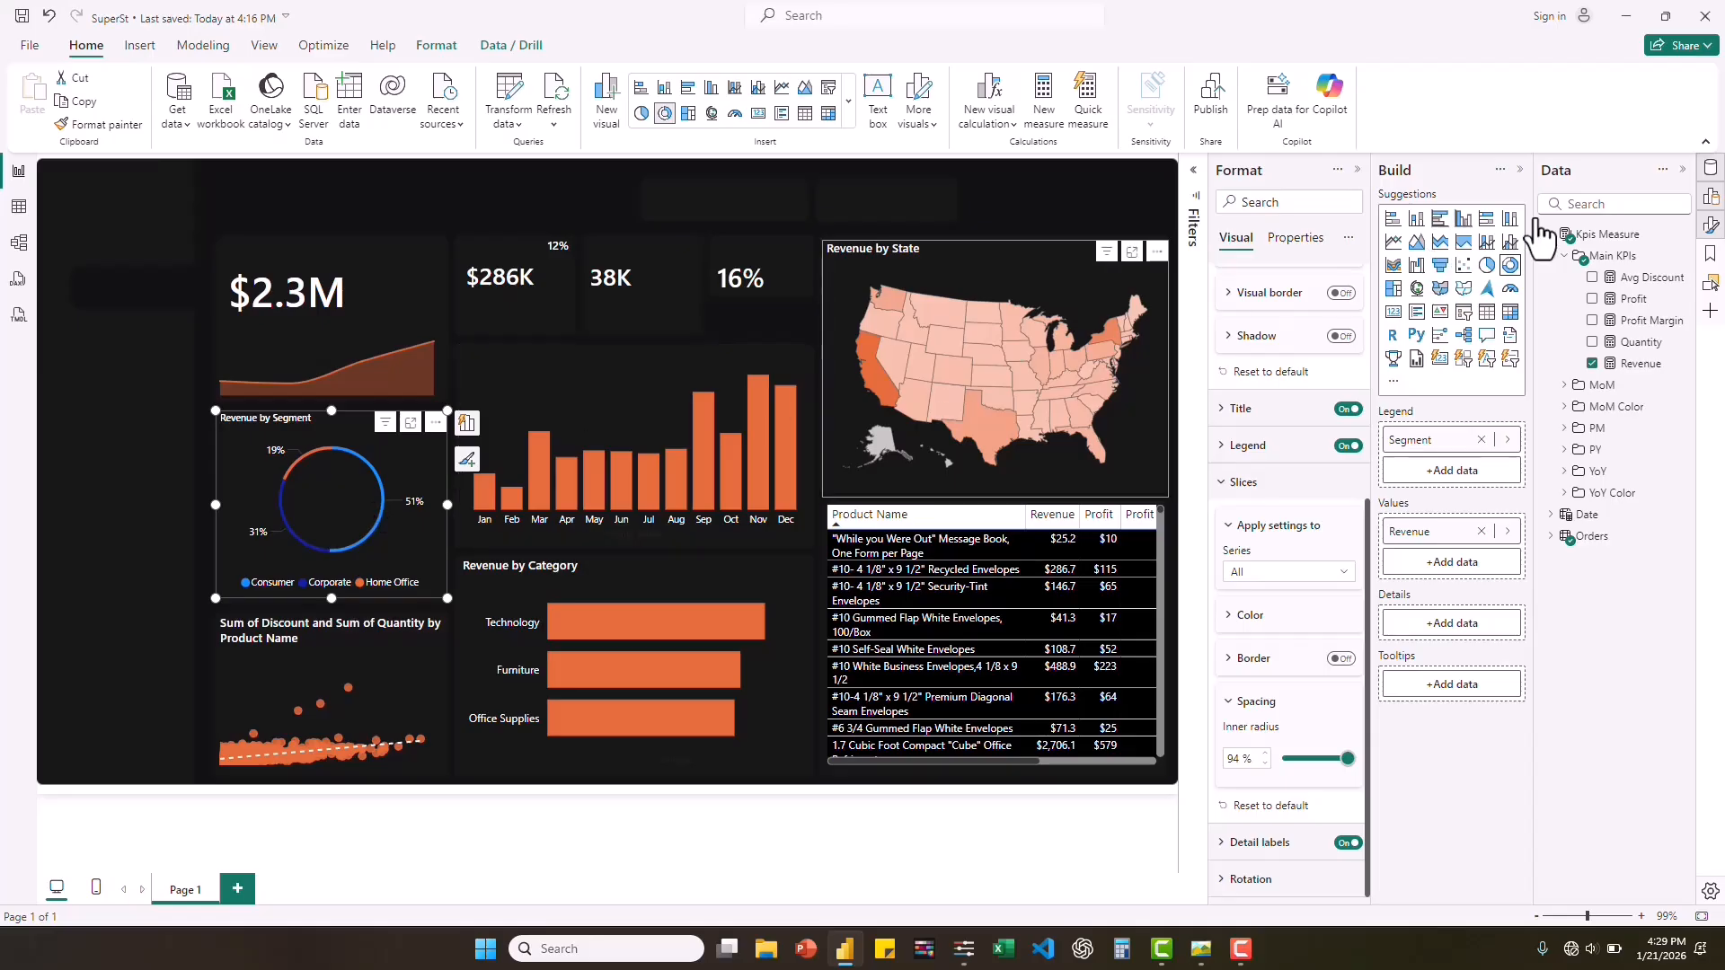
click(1417, 219)
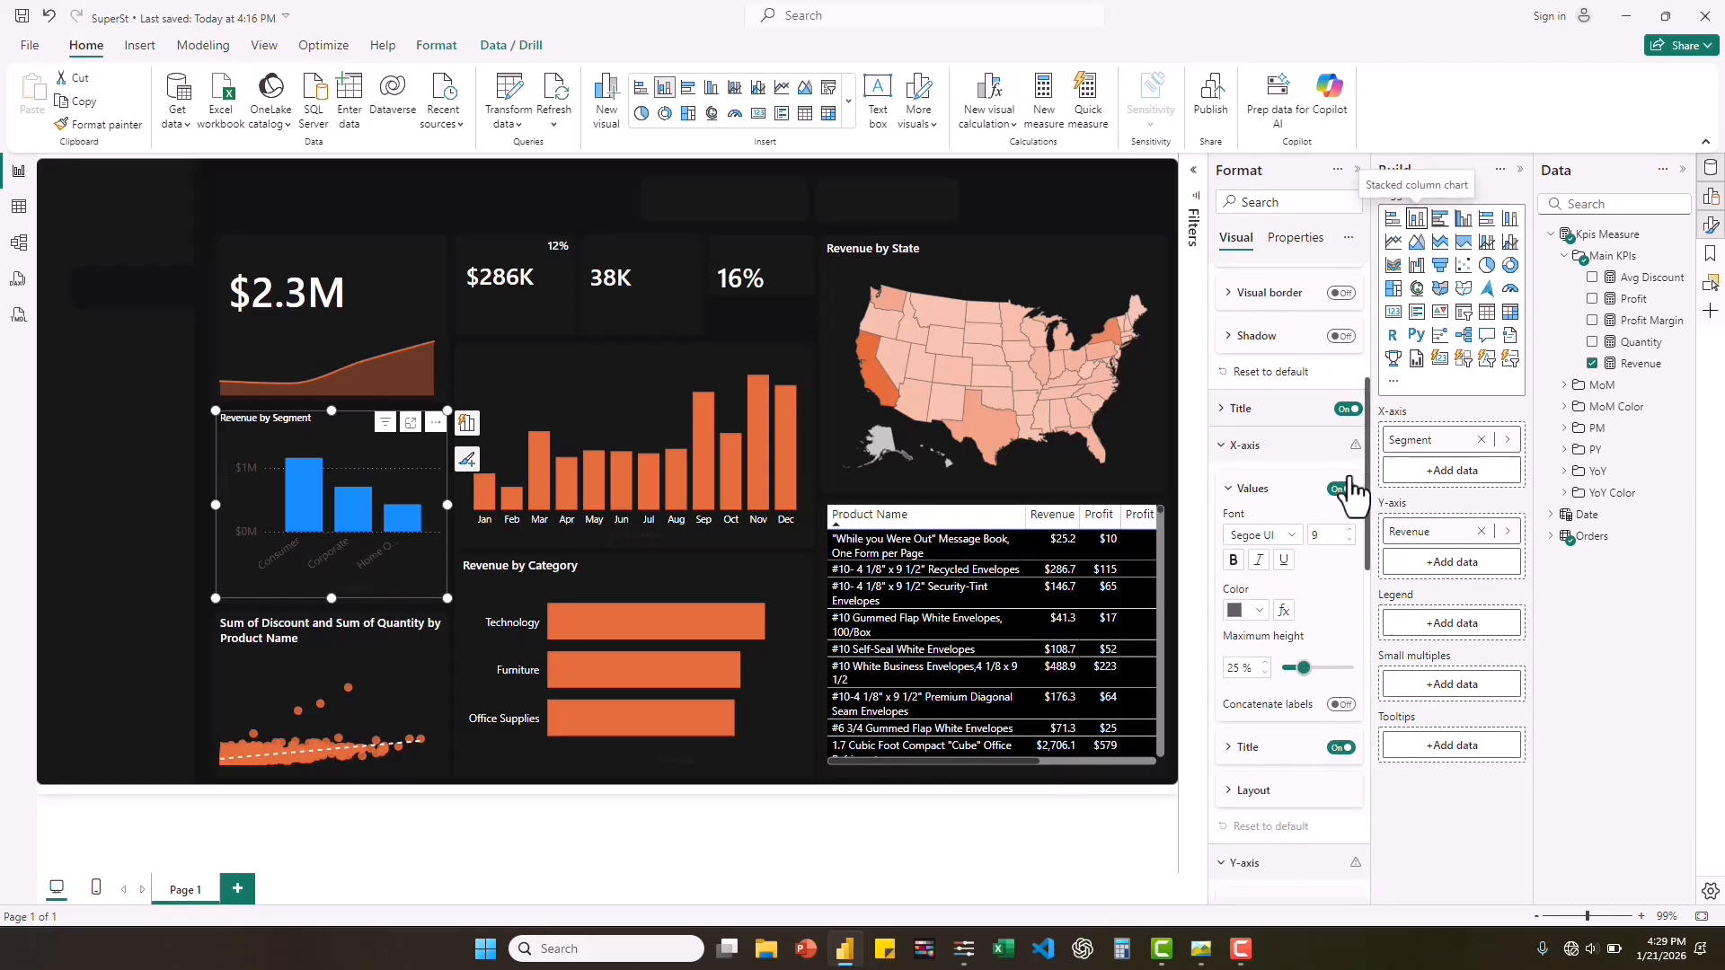
scroll(1369, 546, down, 1)
scroll(1371, 550, down, 3)
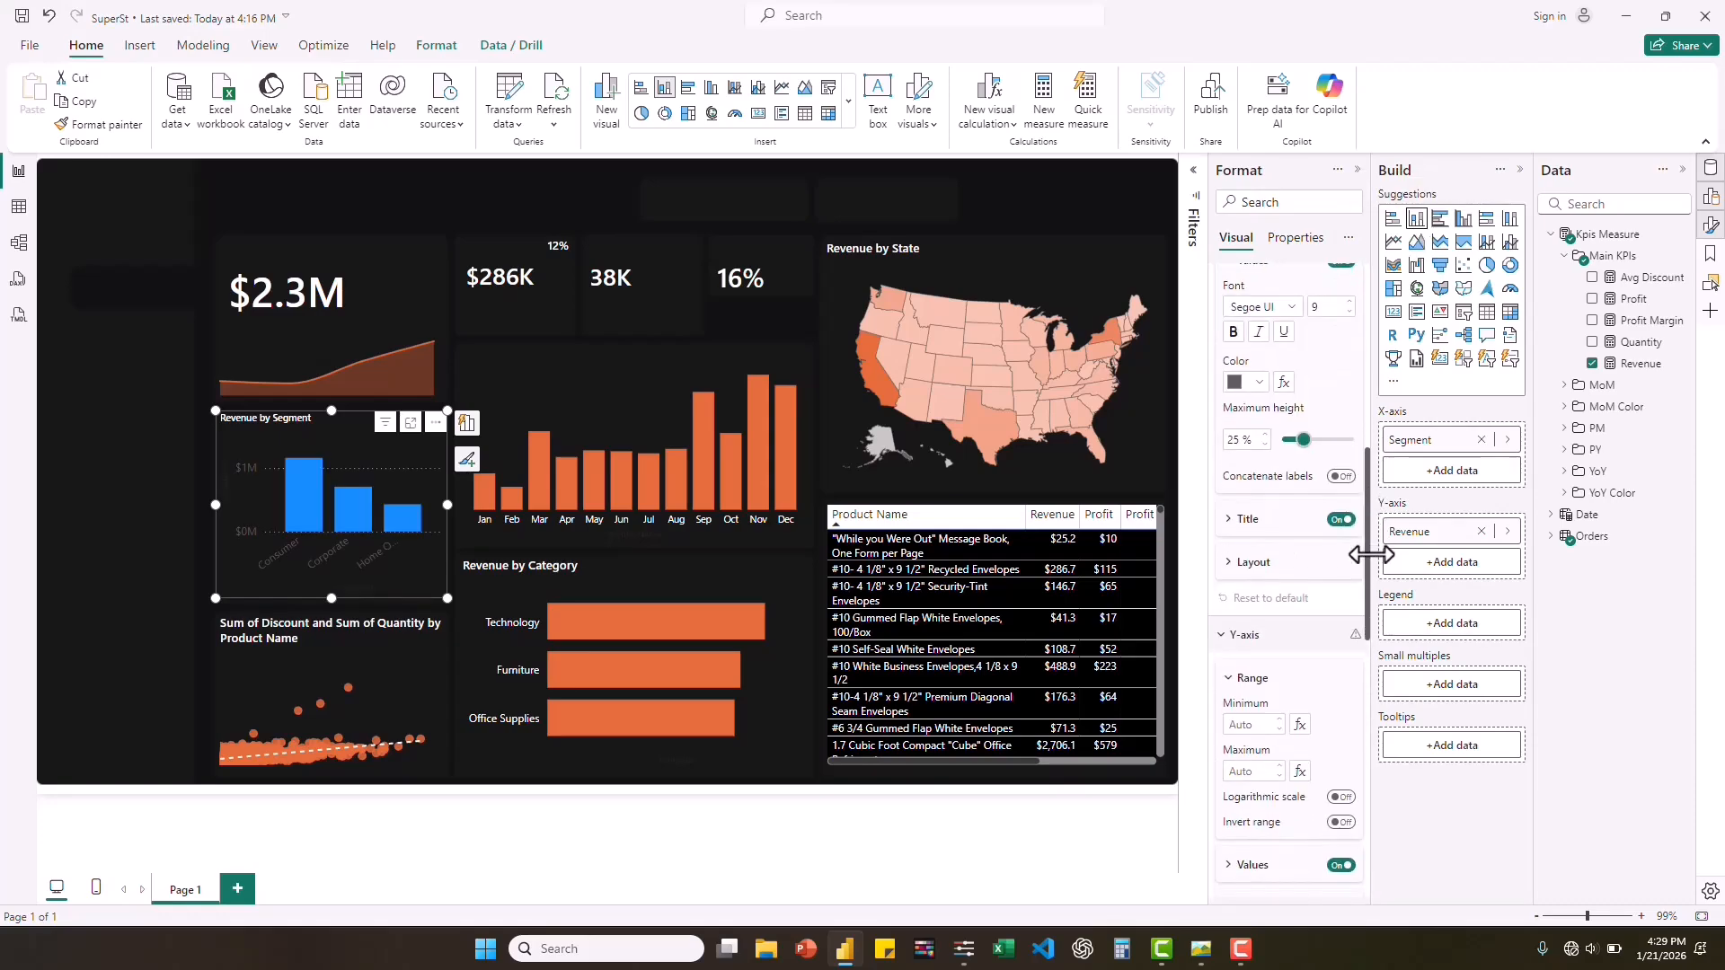
drag(1370, 582, 1367, 770)
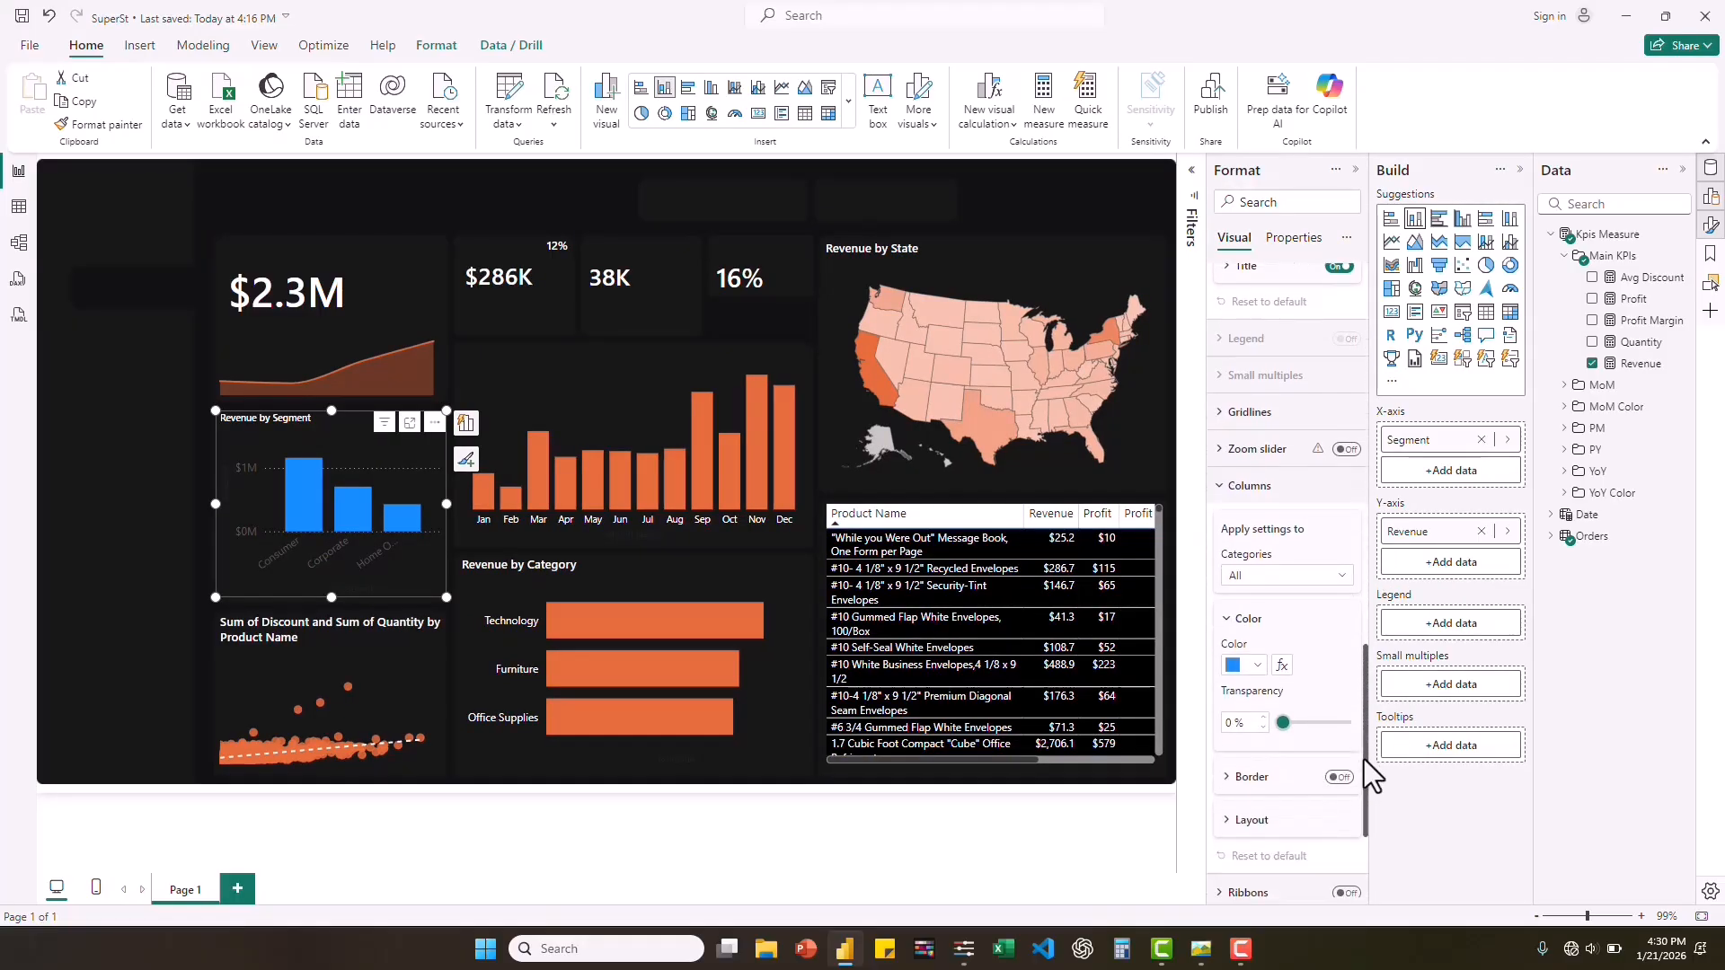
click(1282, 666)
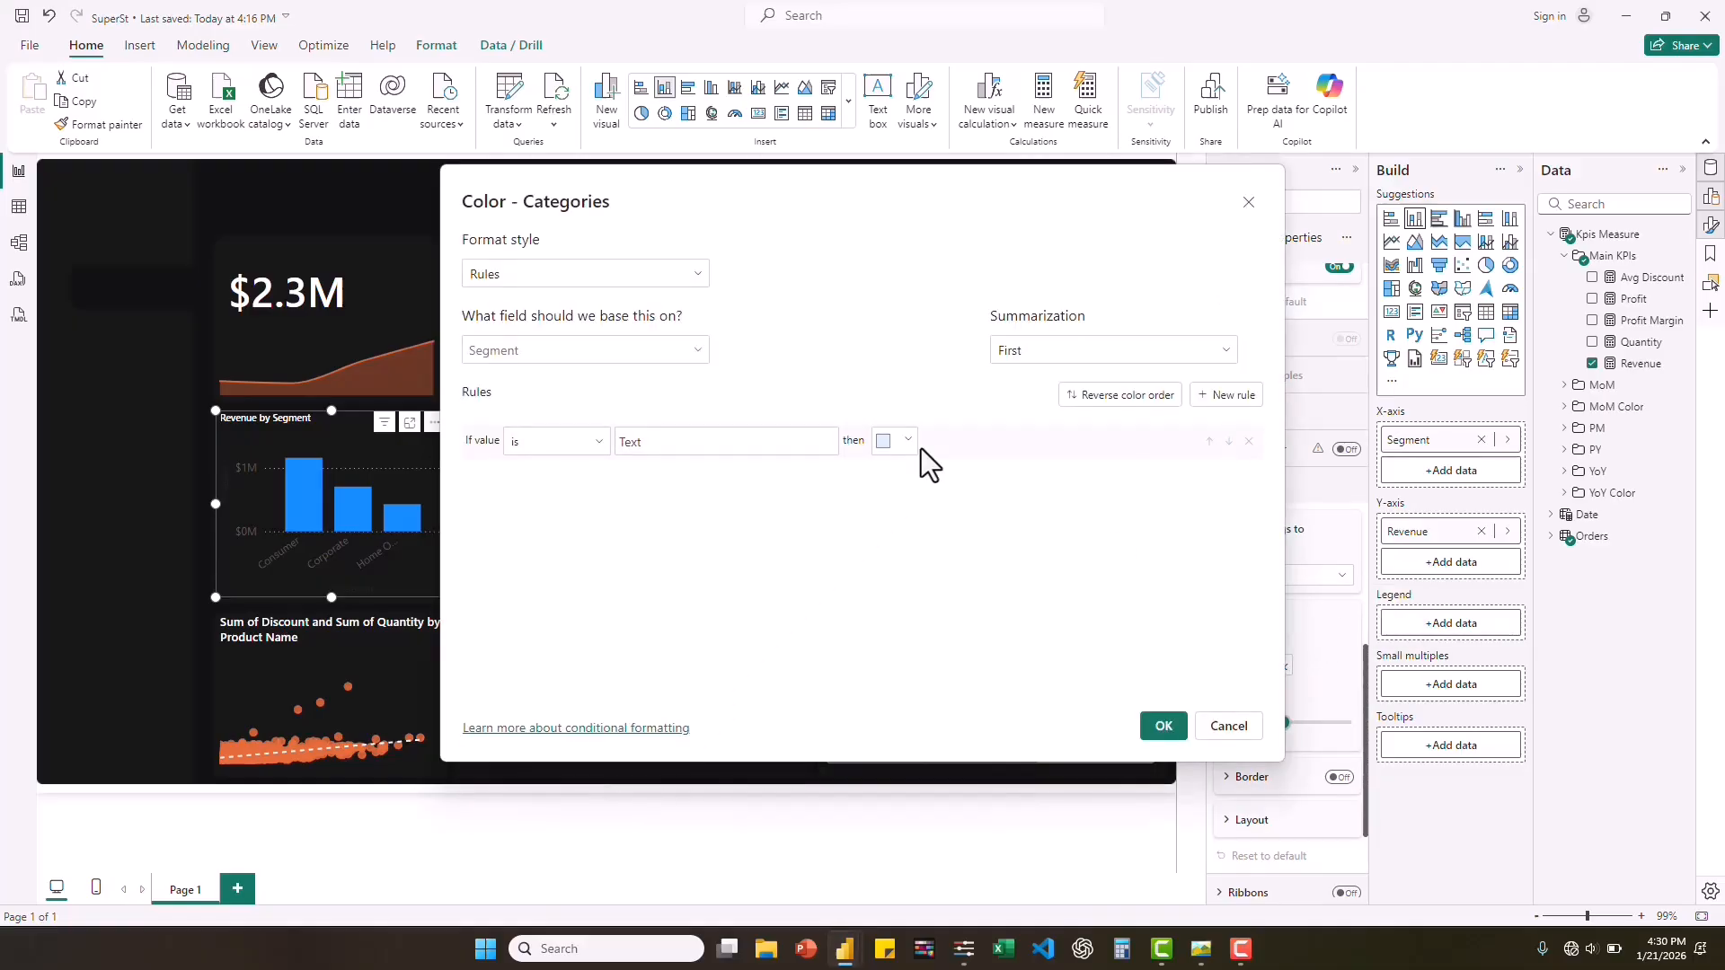
click(675, 273)
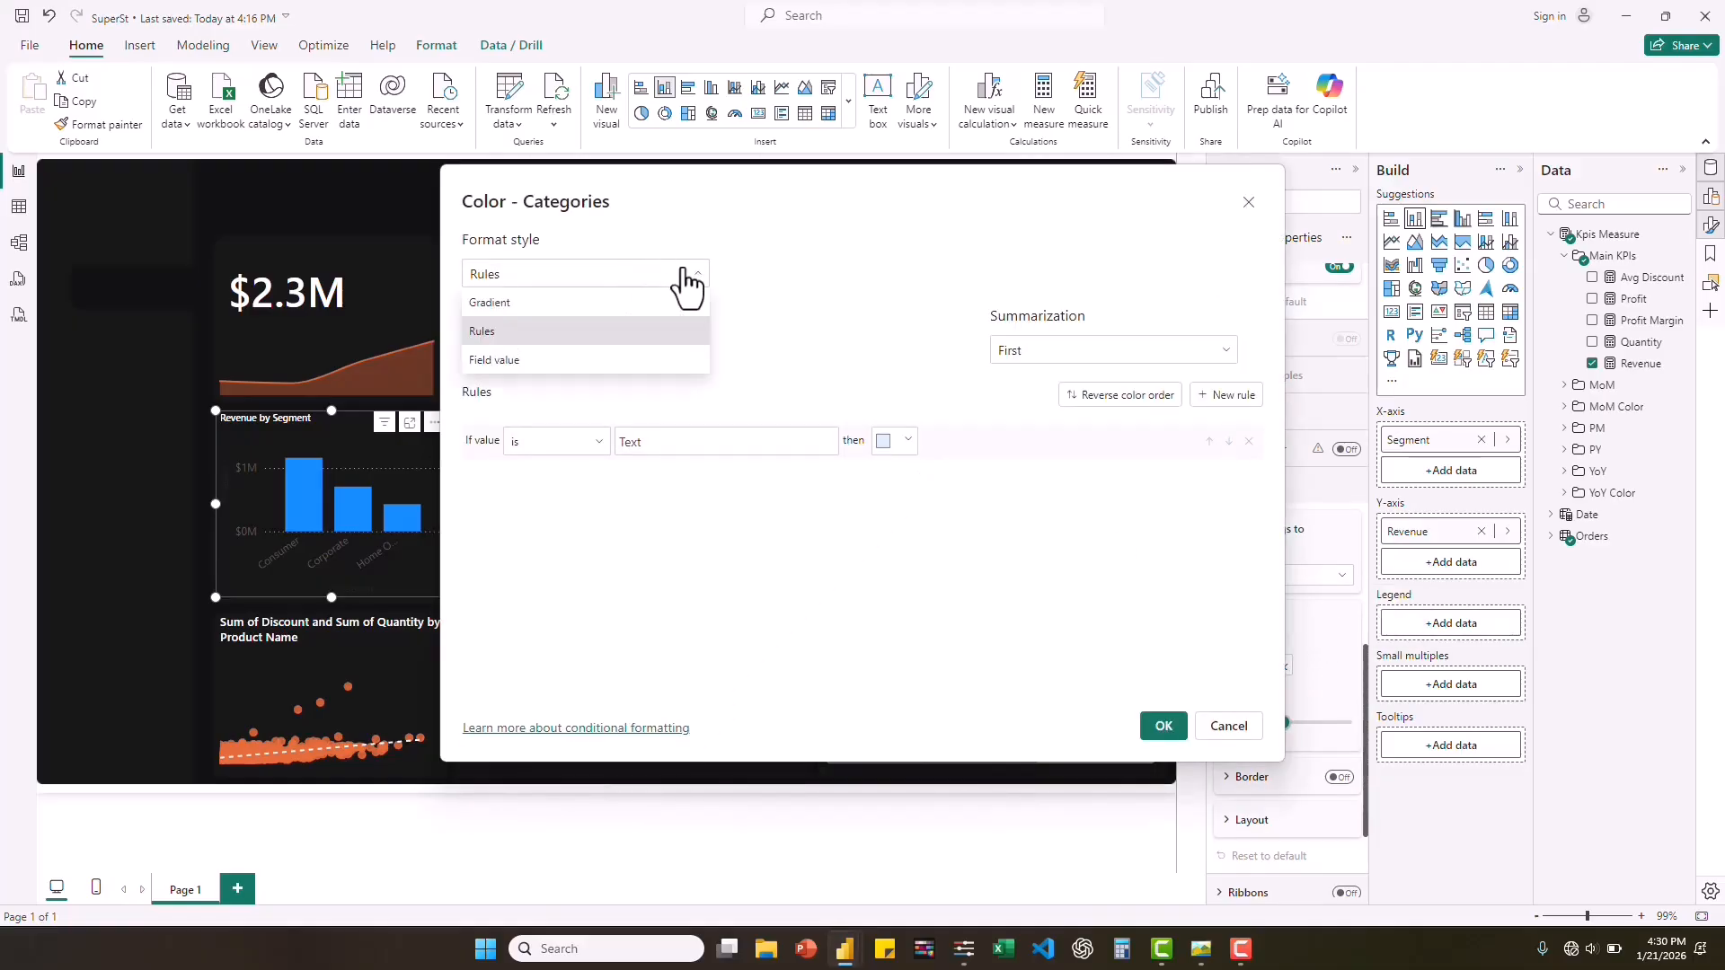
click(537, 303)
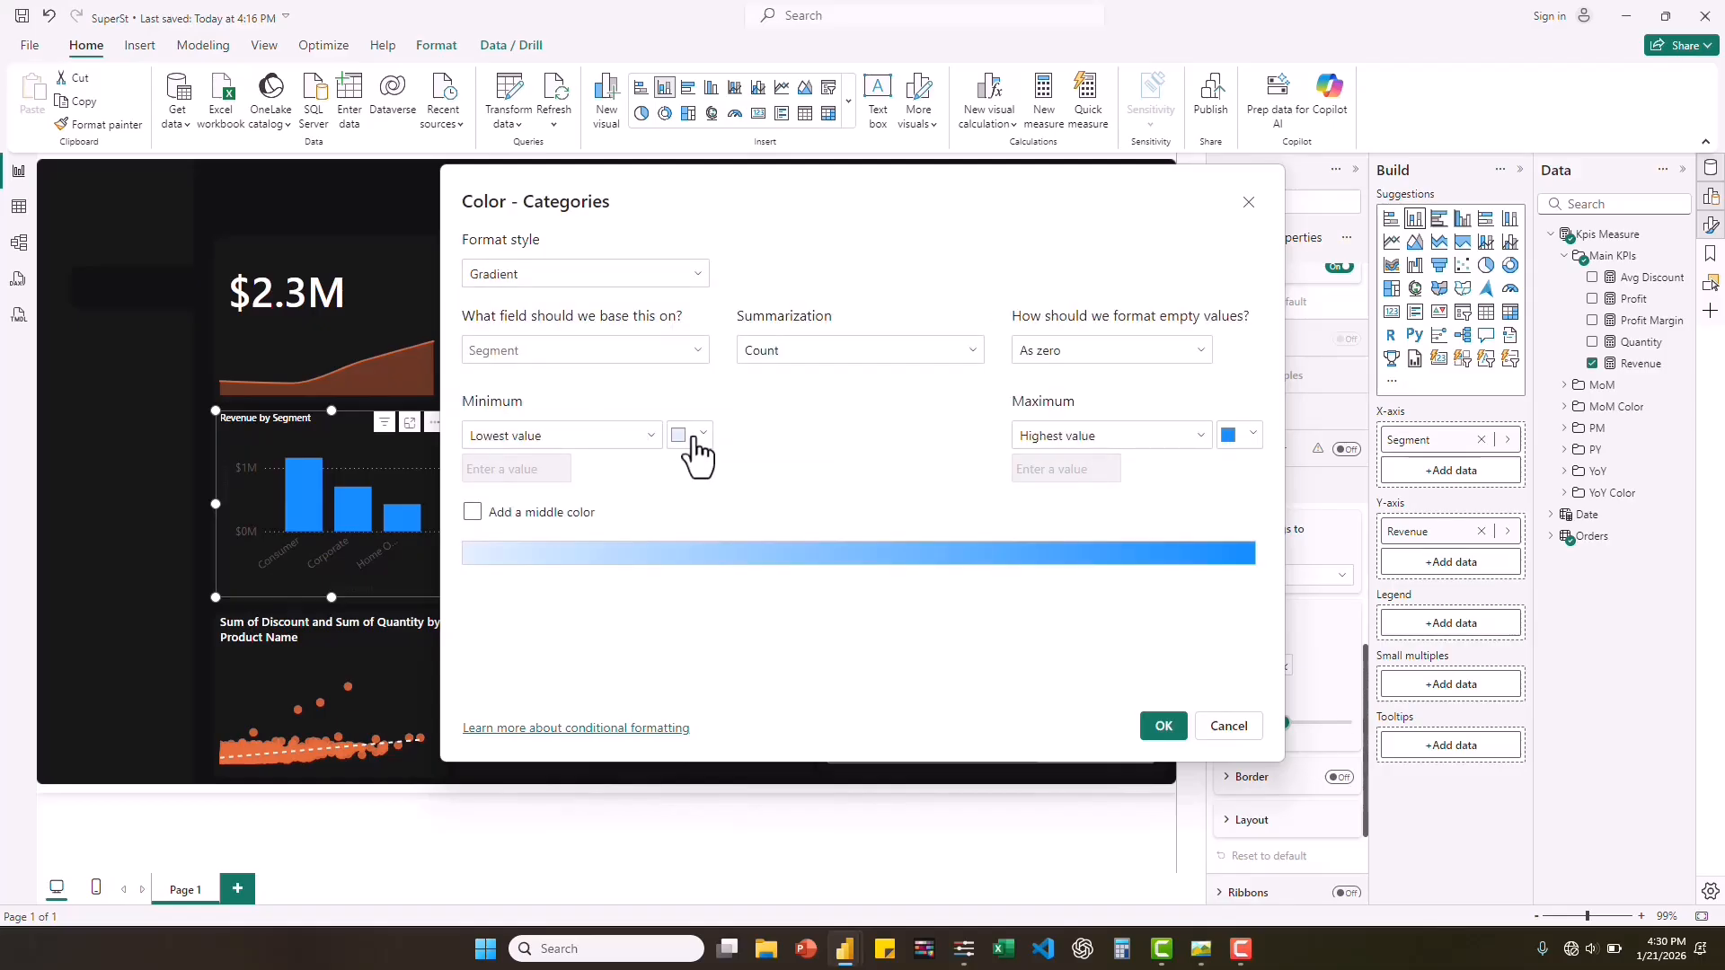
Apply a gradient from the lightest orange theme shade to #E66C37, and turn the Revenue by Segment visual back into a donut chart.
click(694, 437)
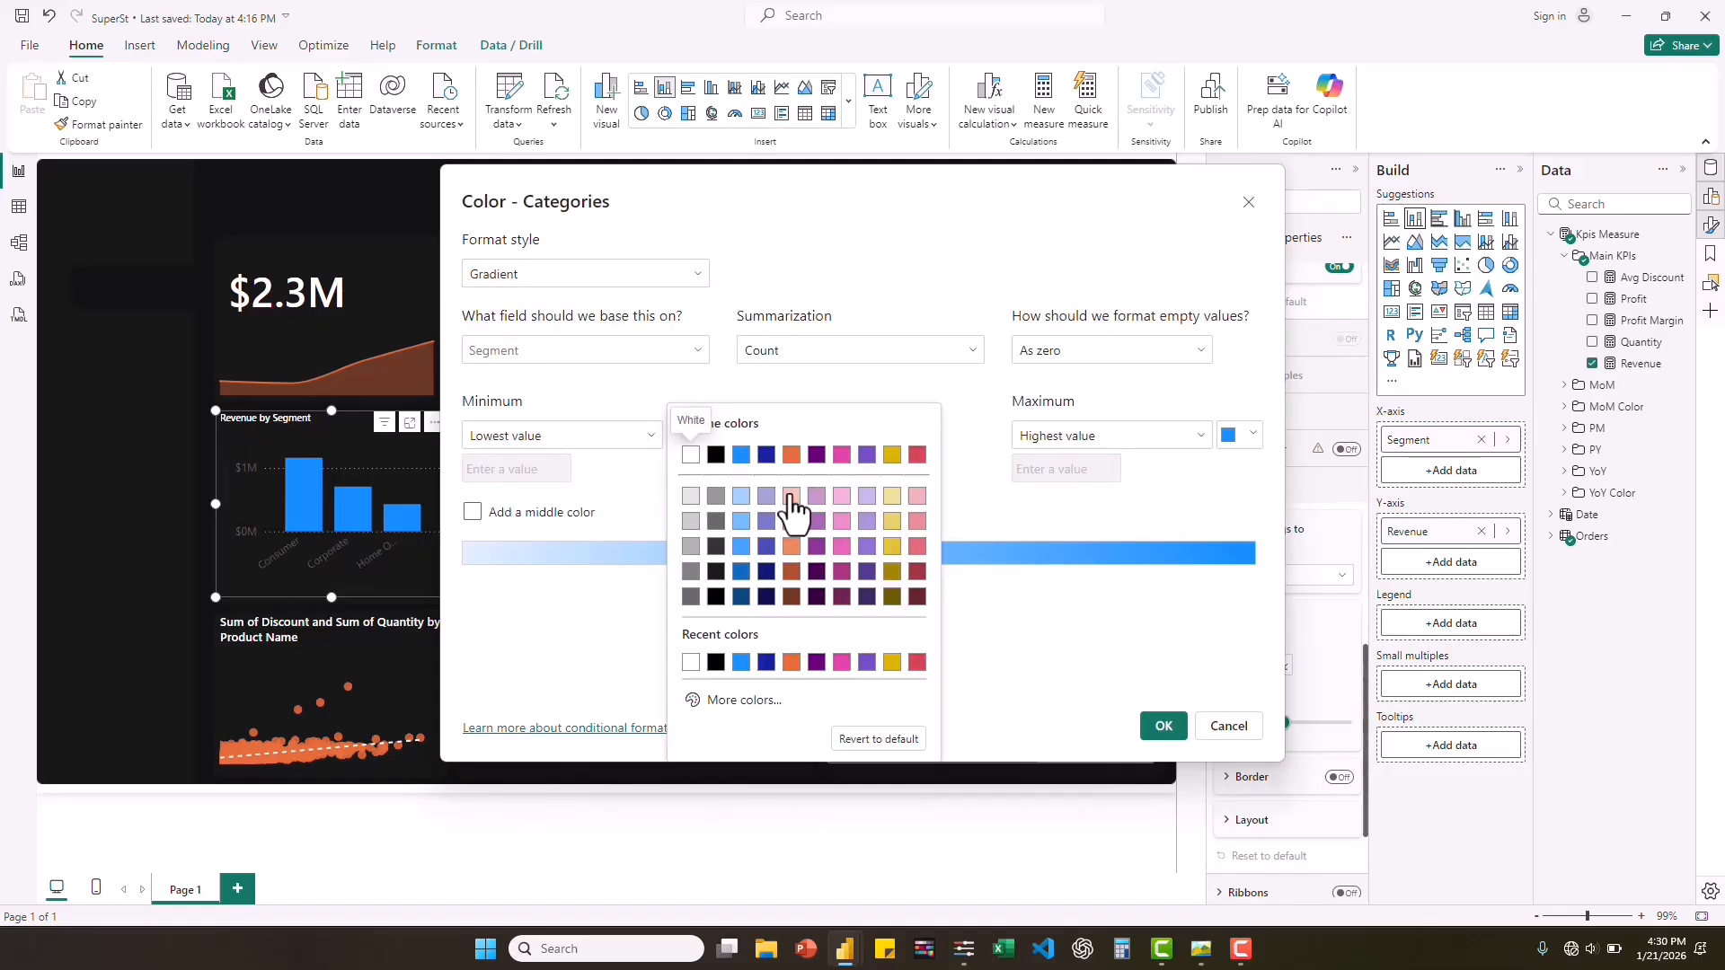
click(790, 497)
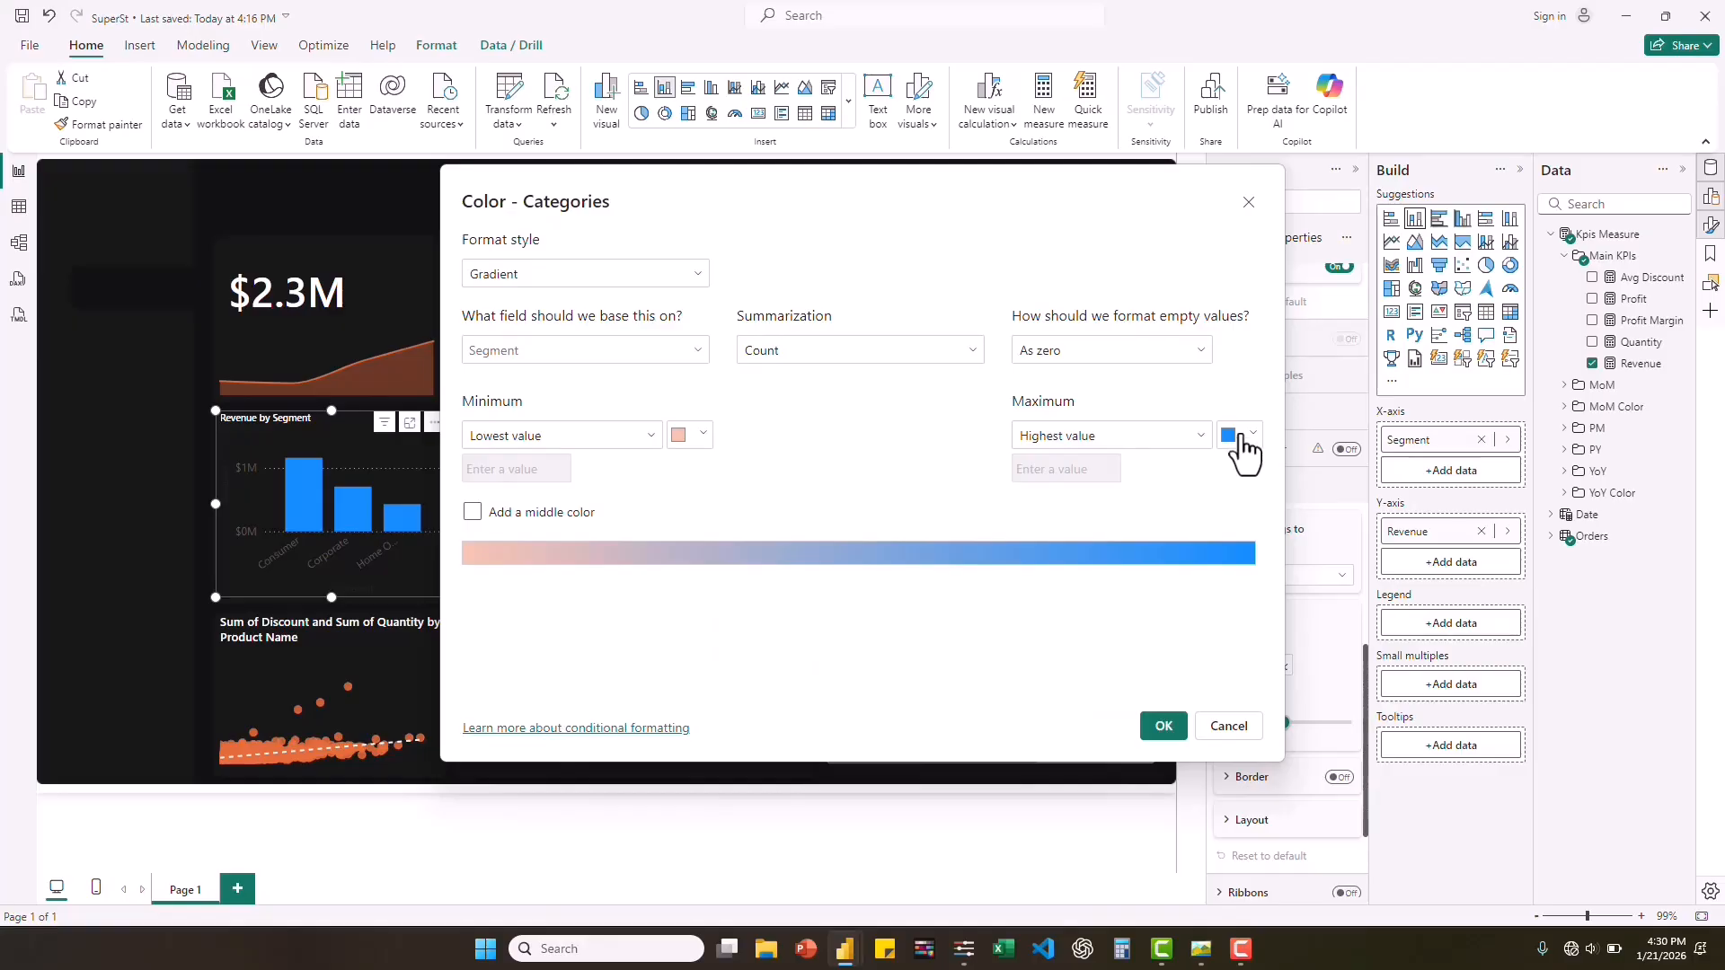
click(1235, 435)
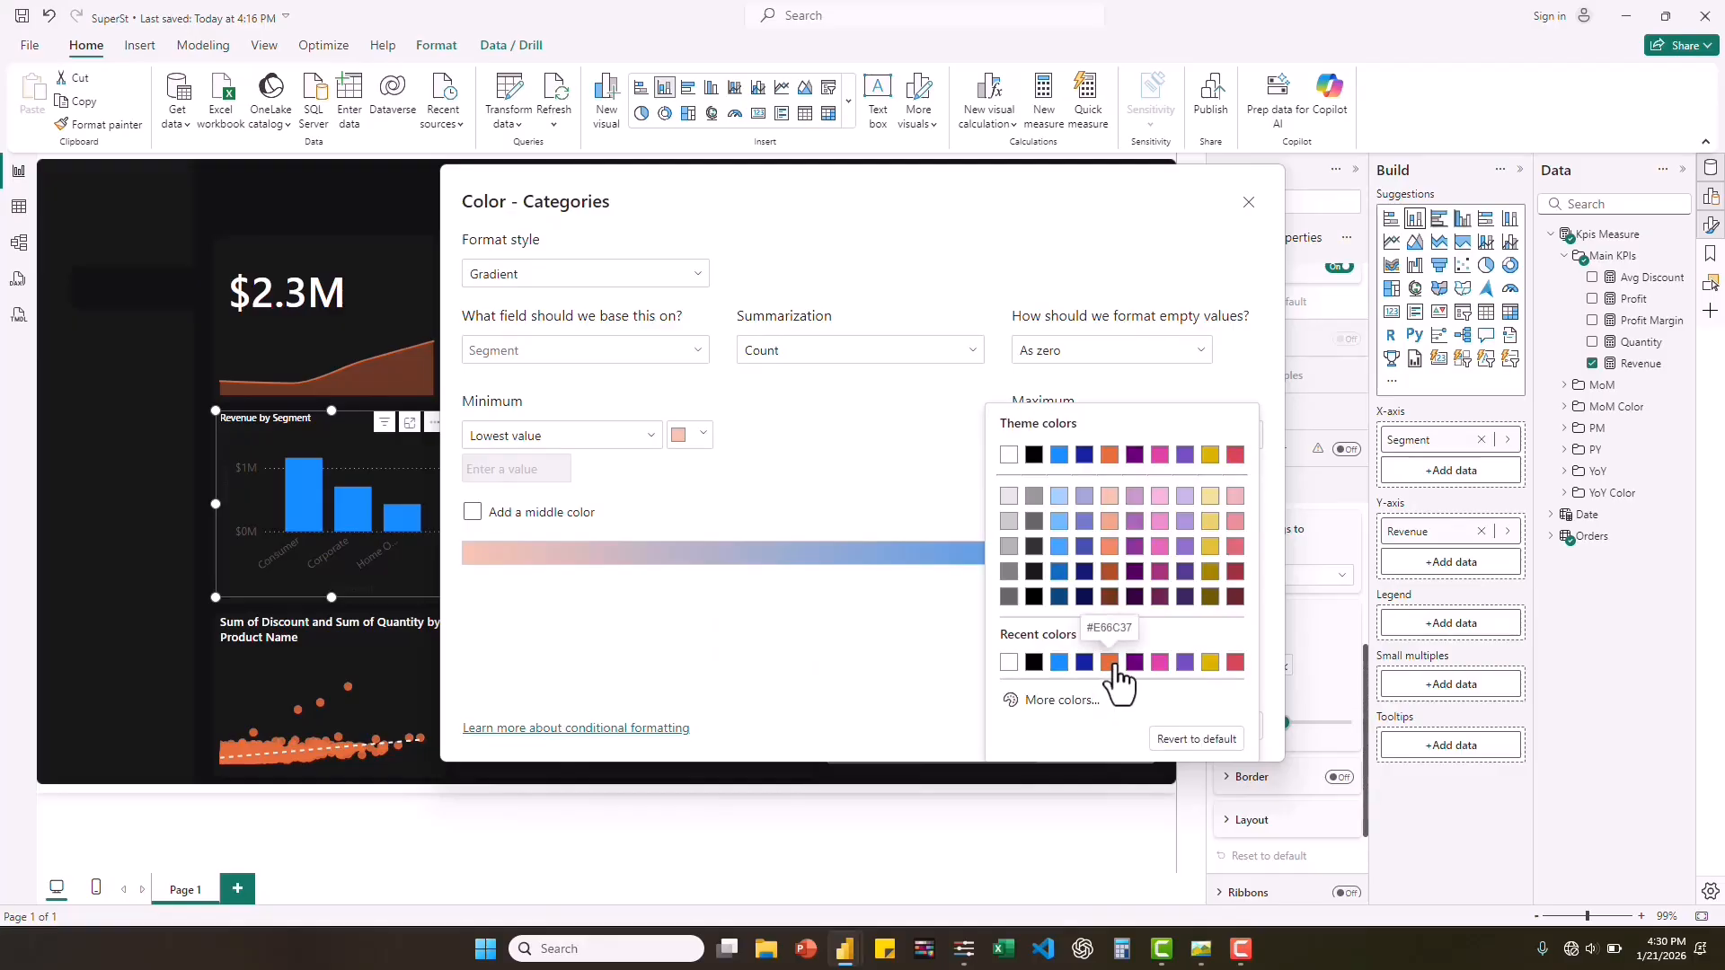
click(1110, 663)
click(1162, 728)
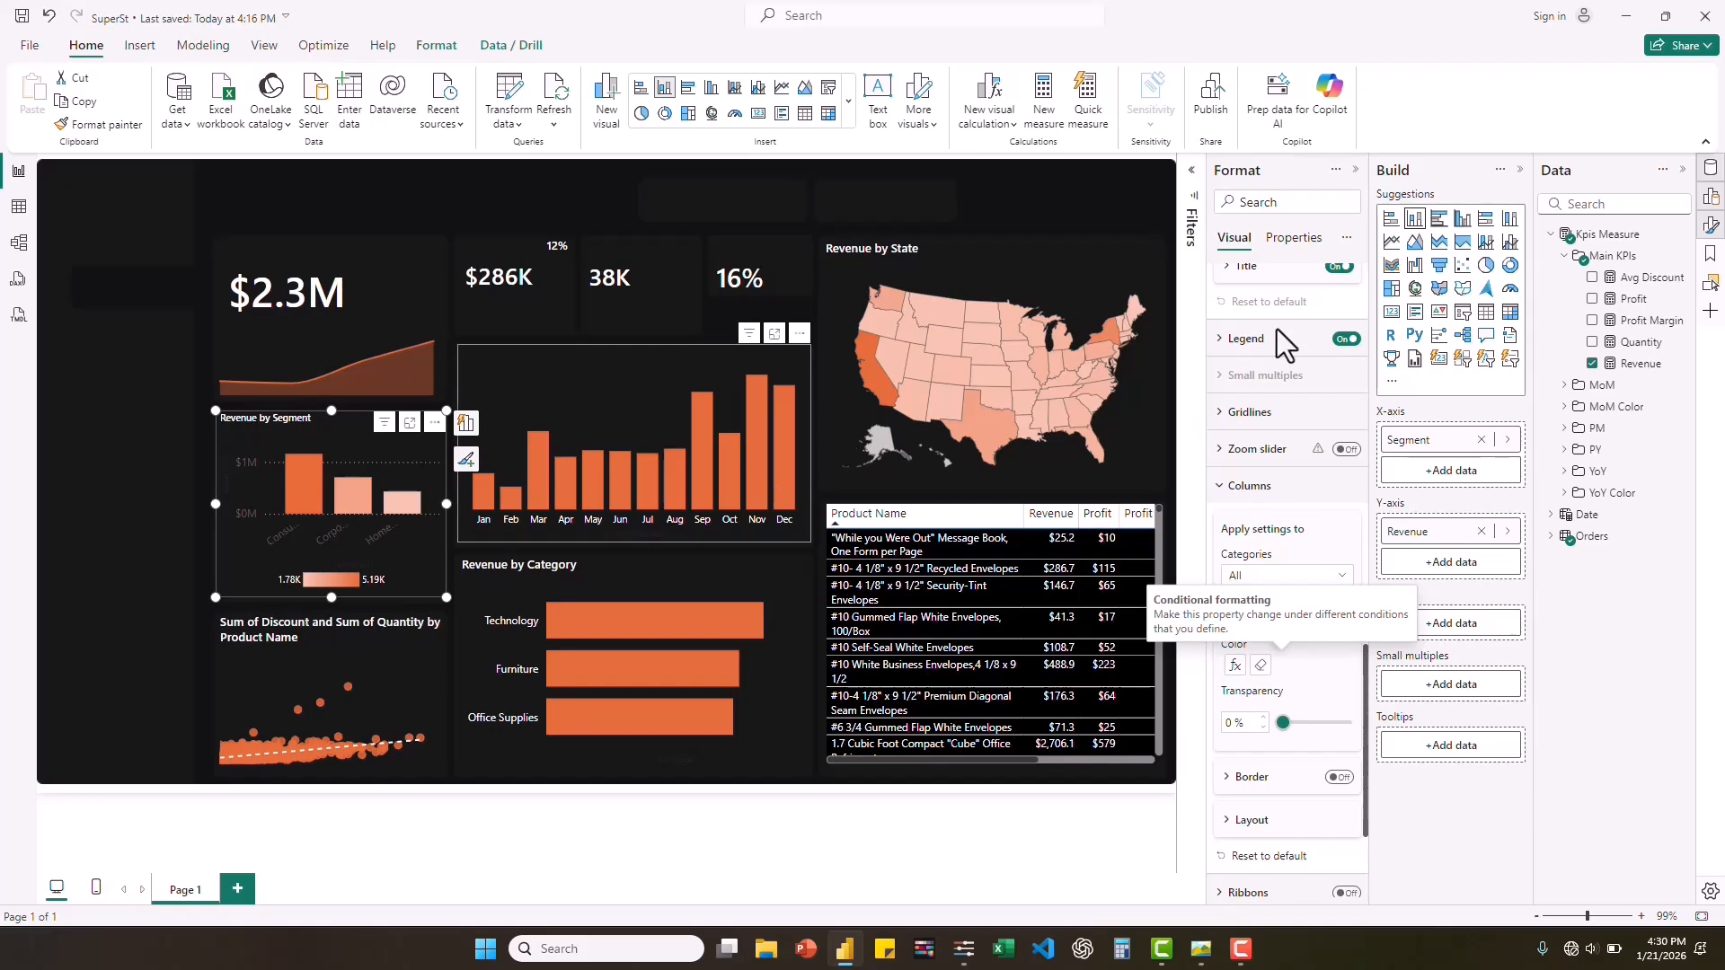
click(1512, 267)
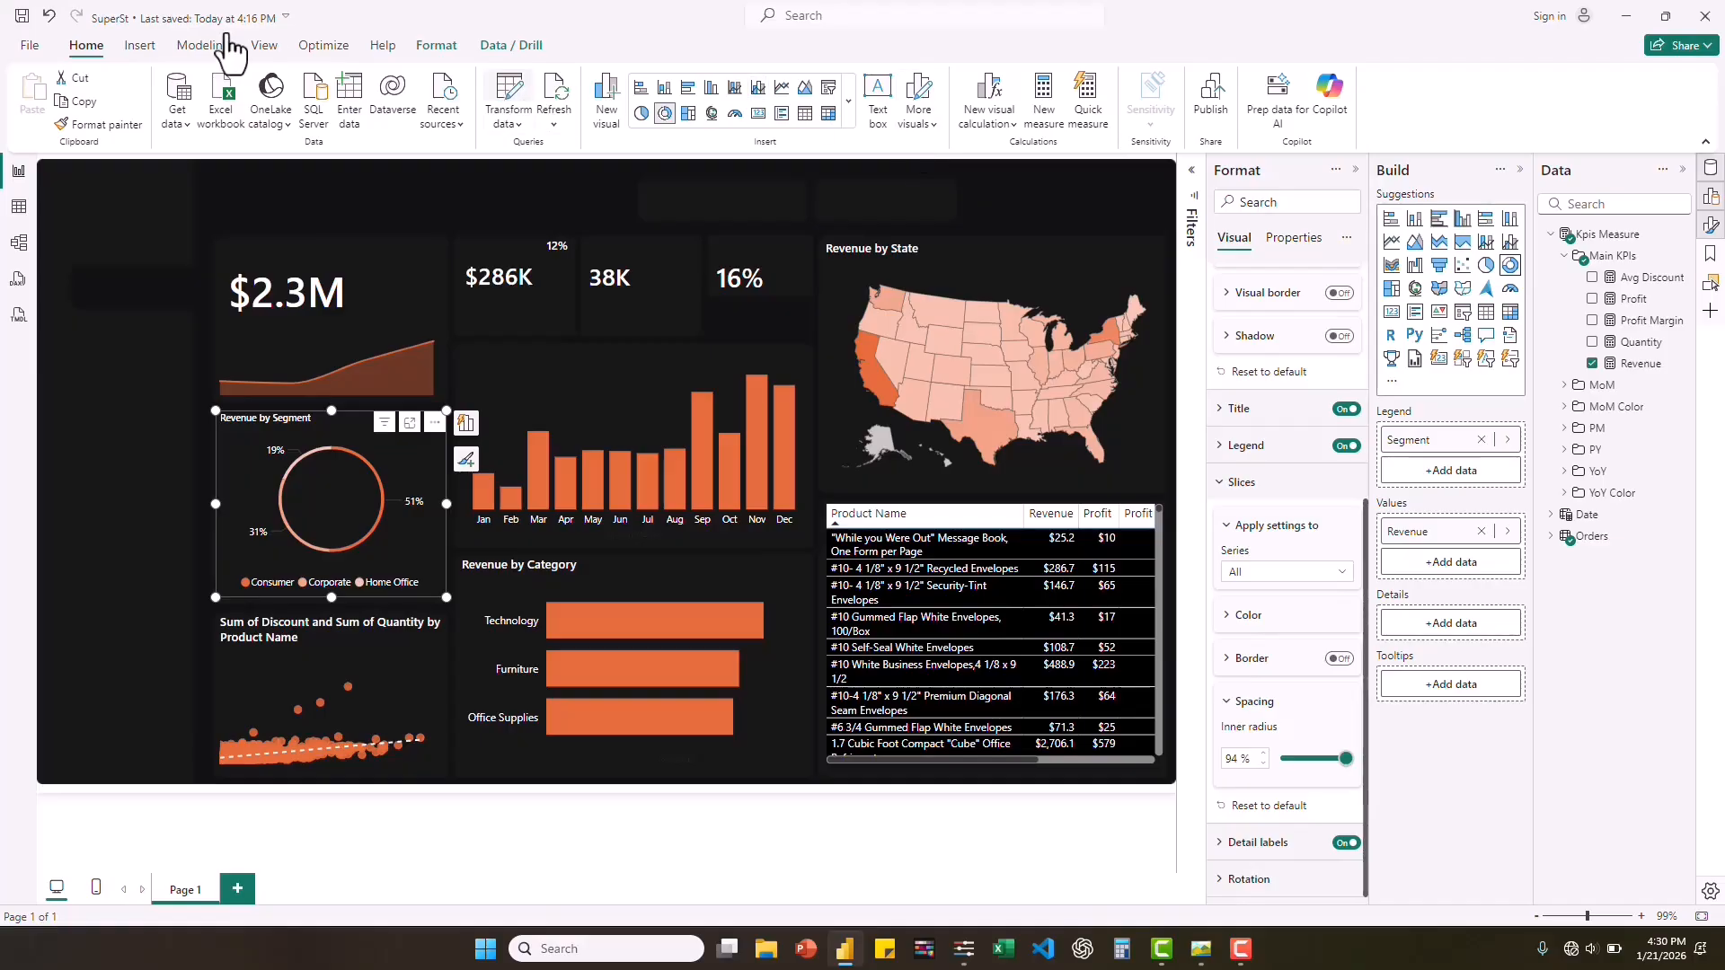
Insert a text box containing the word "Revenue".
click(139, 44)
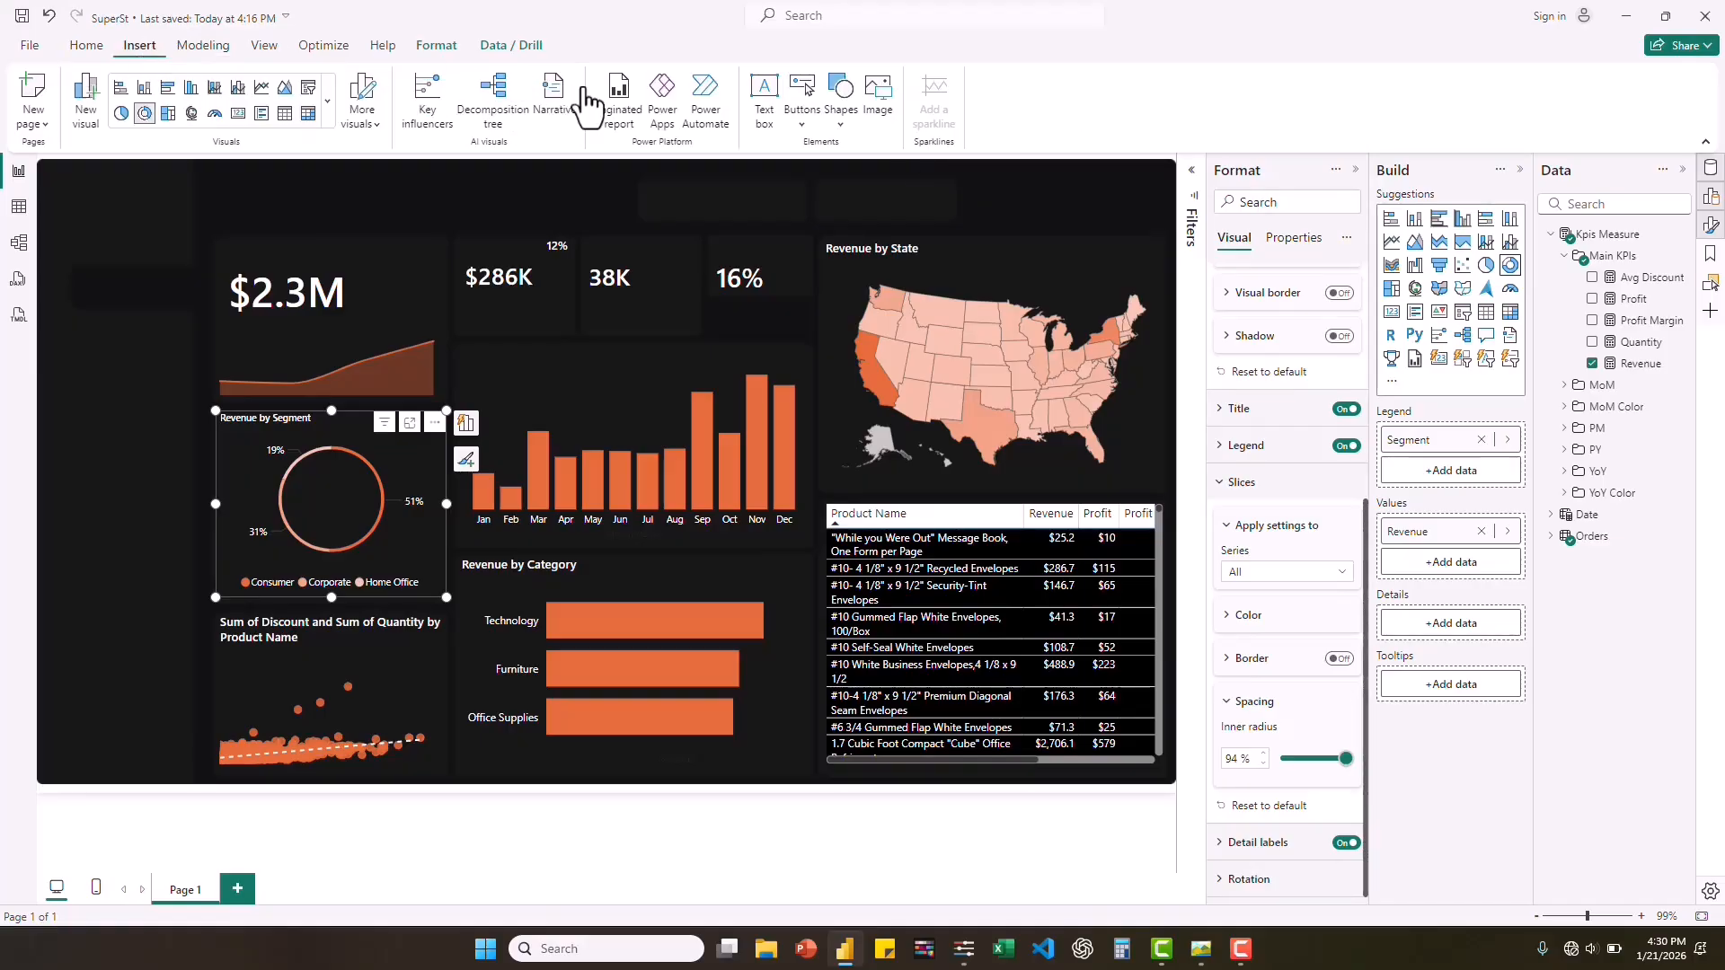
click(764, 99)
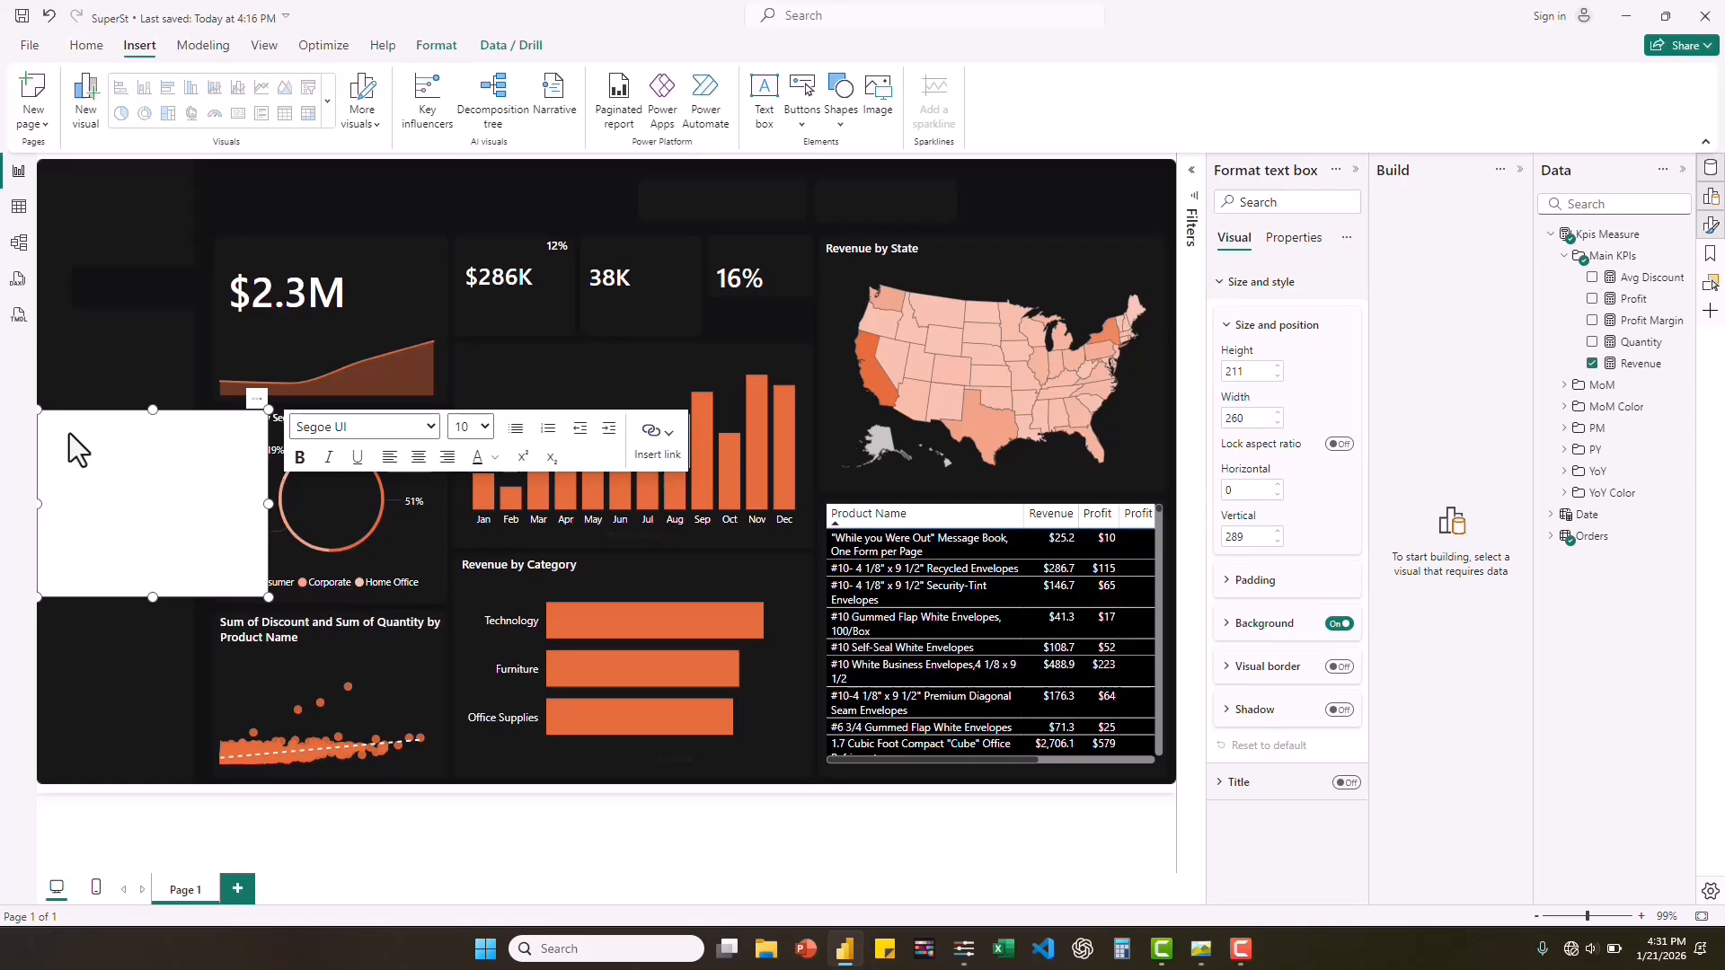
text(Reve)
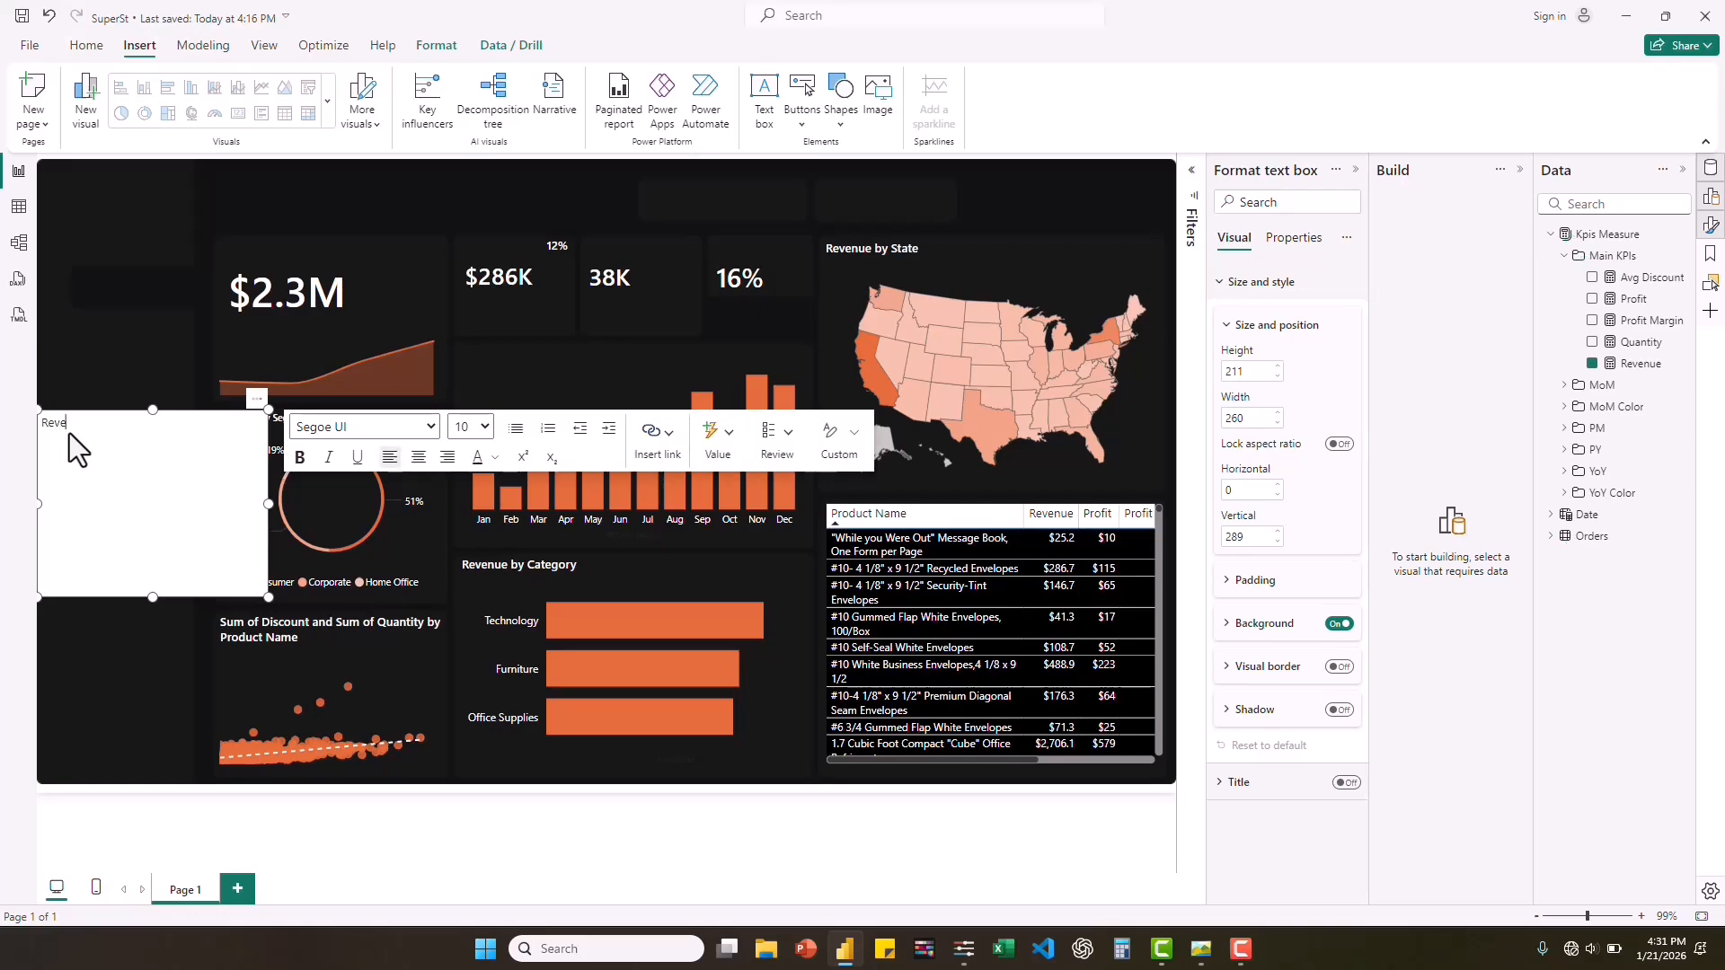
text(nue)
Format the Revenue text as Segoe UI Semibold, size 12, in white.
key(ctrl+a)
click(433, 428)
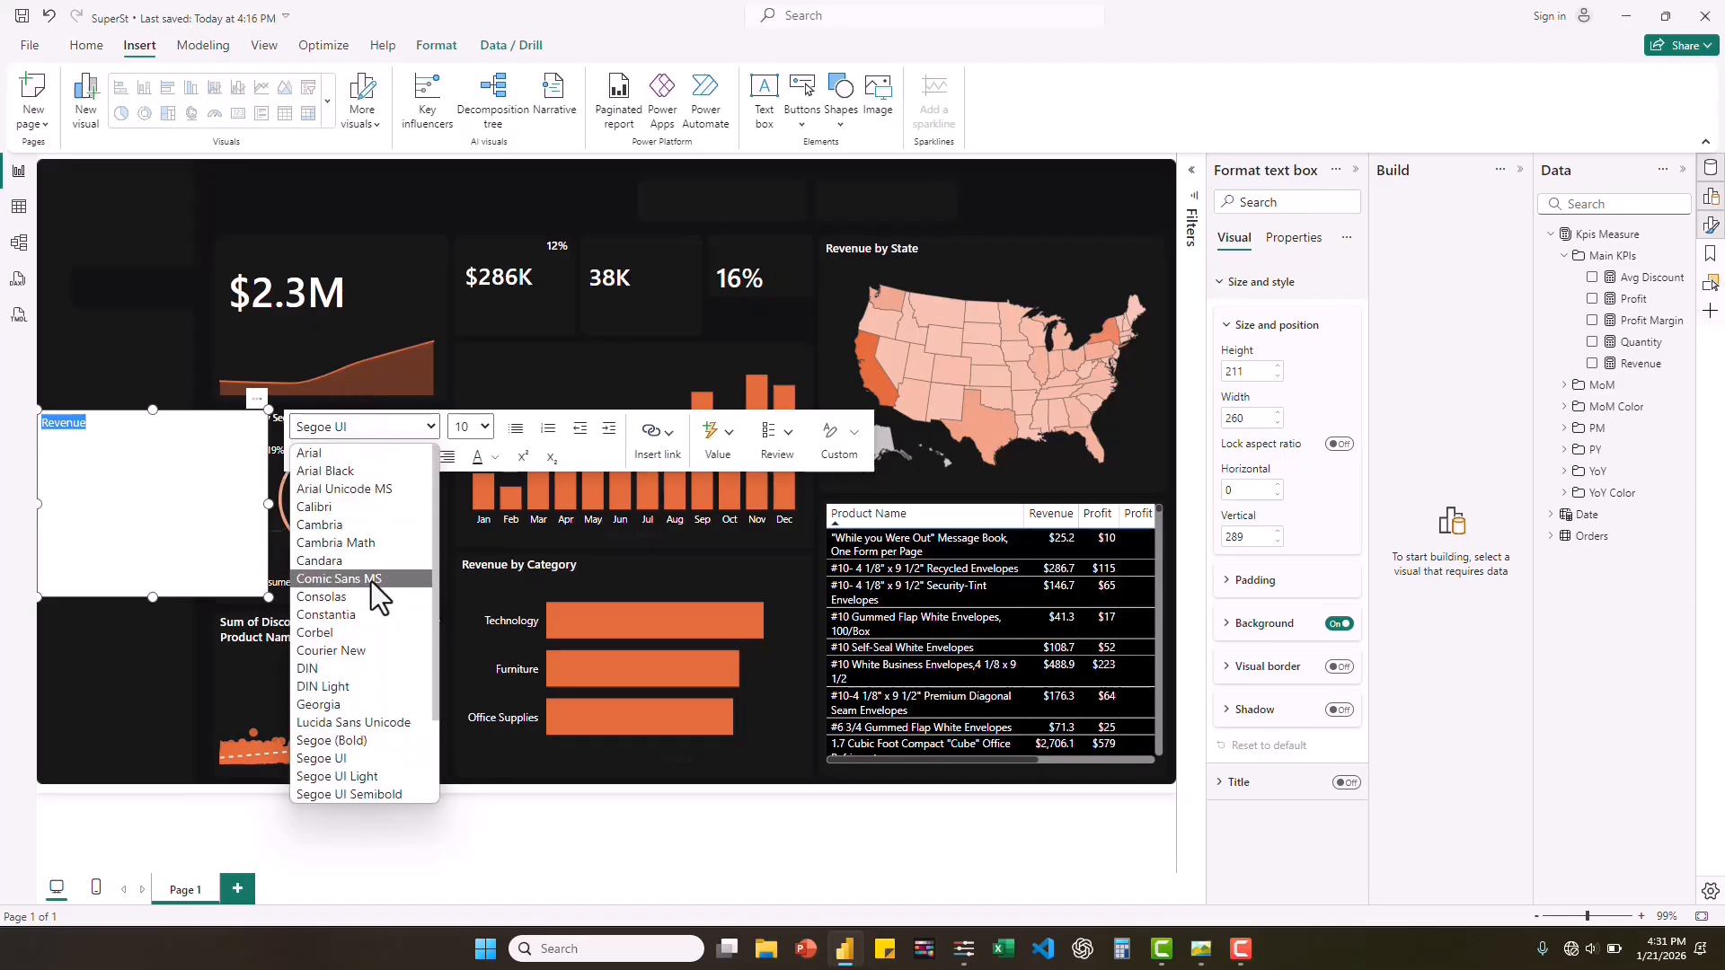
click(375, 794)
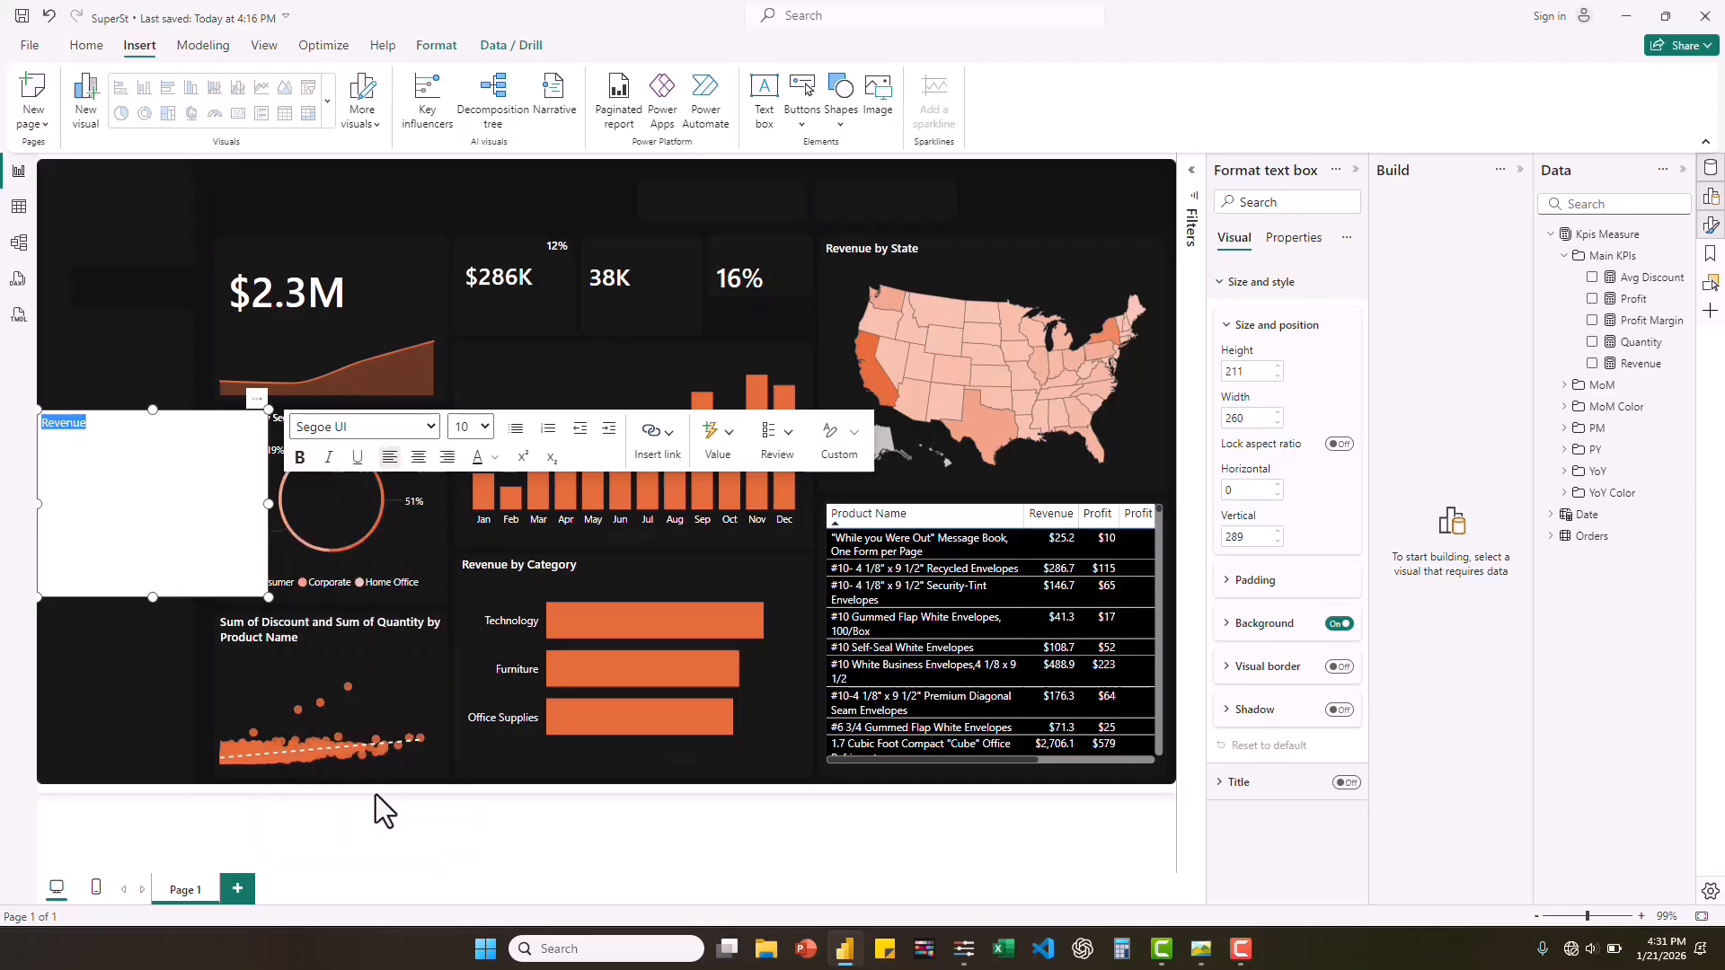
click(481, 427)
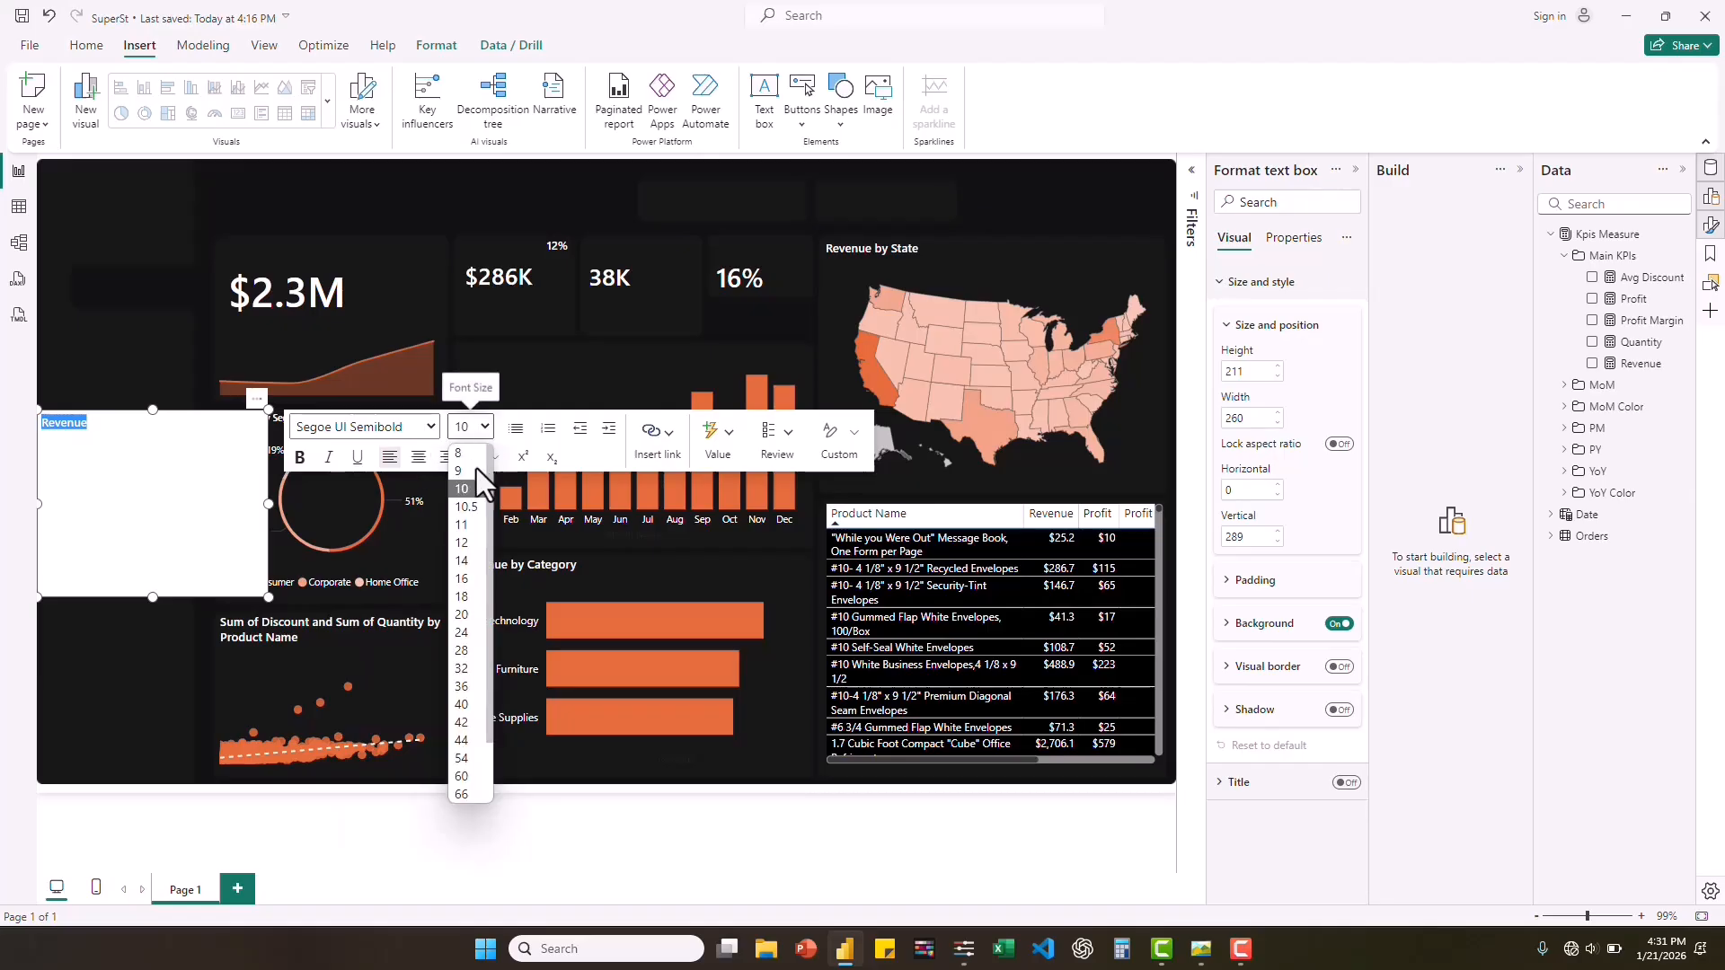
click(461, 542)
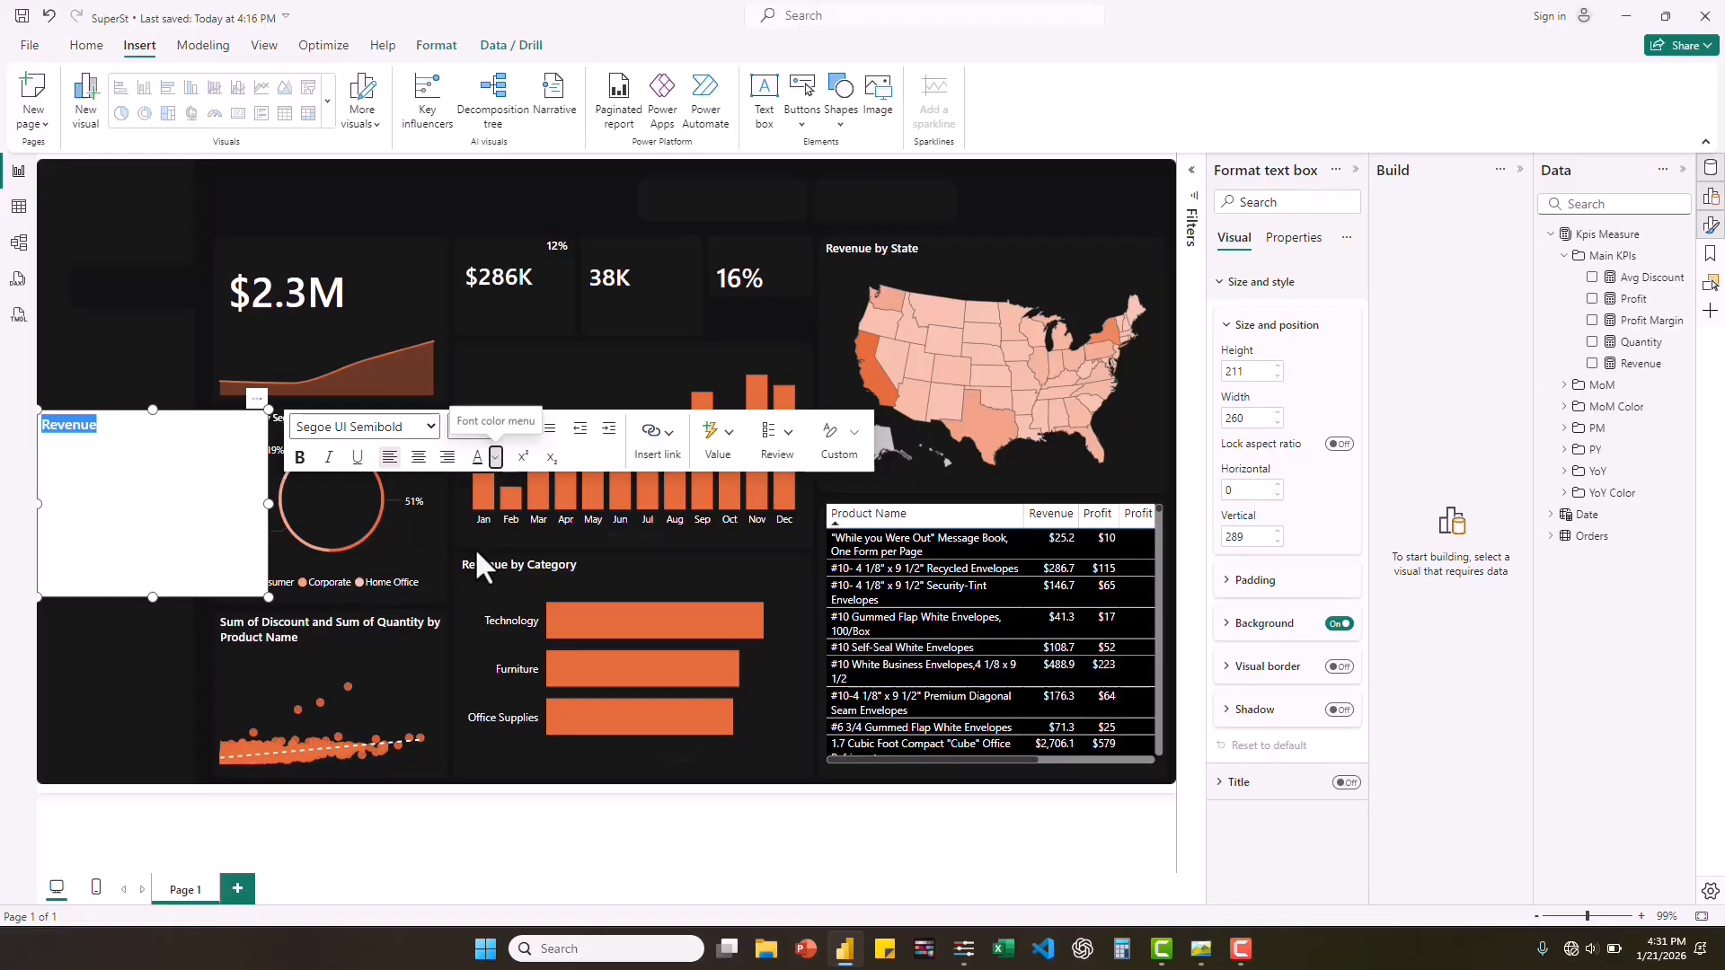
click(512, 522)
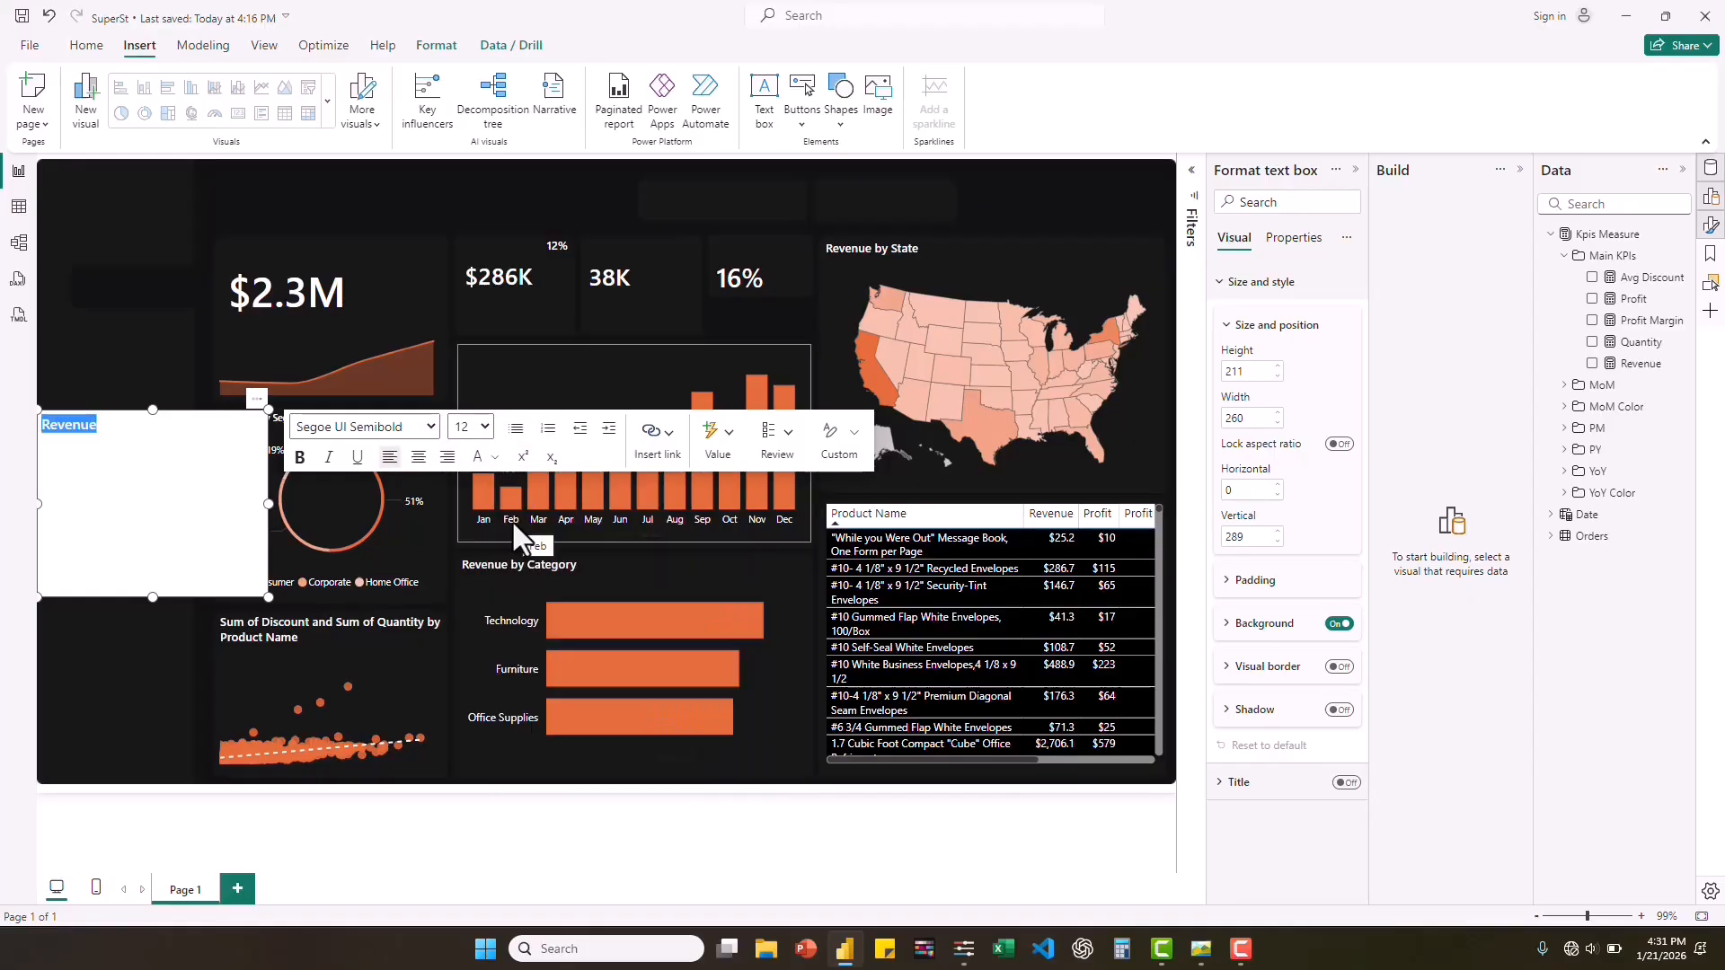
Turn off the Revenue text box's background and shrink the box to about 84 wide by 37 high.
click(1339, 624)
drag(269, 597, 113, 443)
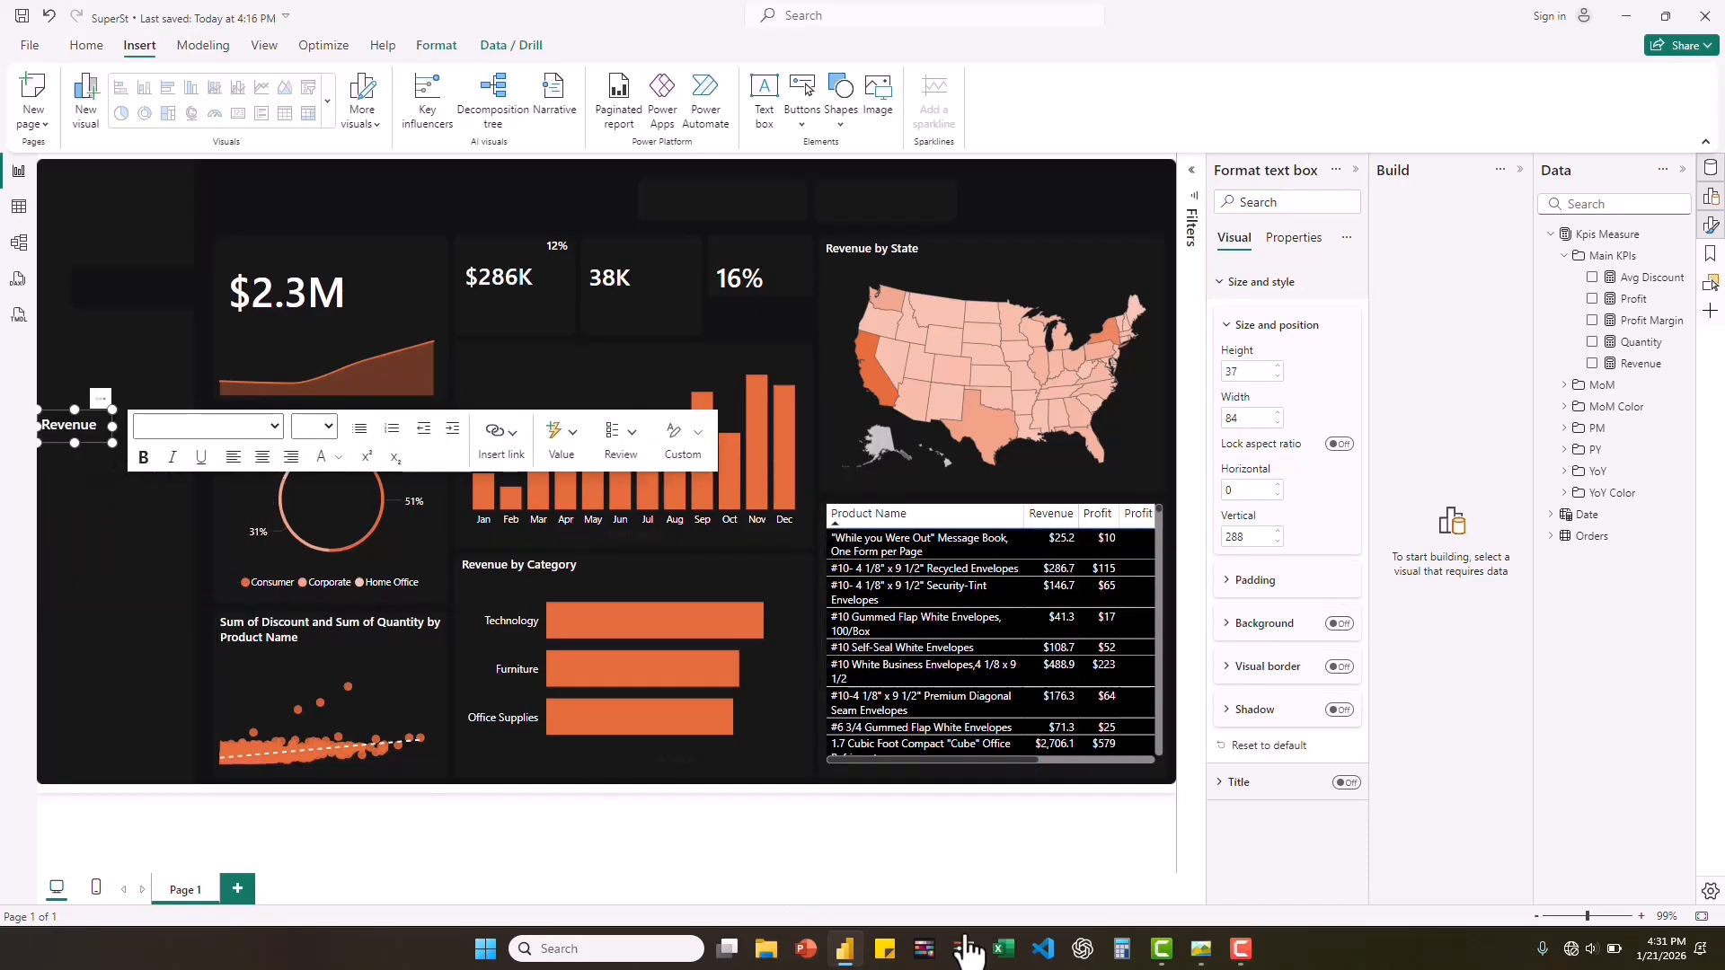
Check the reference dashboard image and move the Revenue text box above the $2.3M card, at about 287 horizontal and 97 vertical.
click(1220, 950)
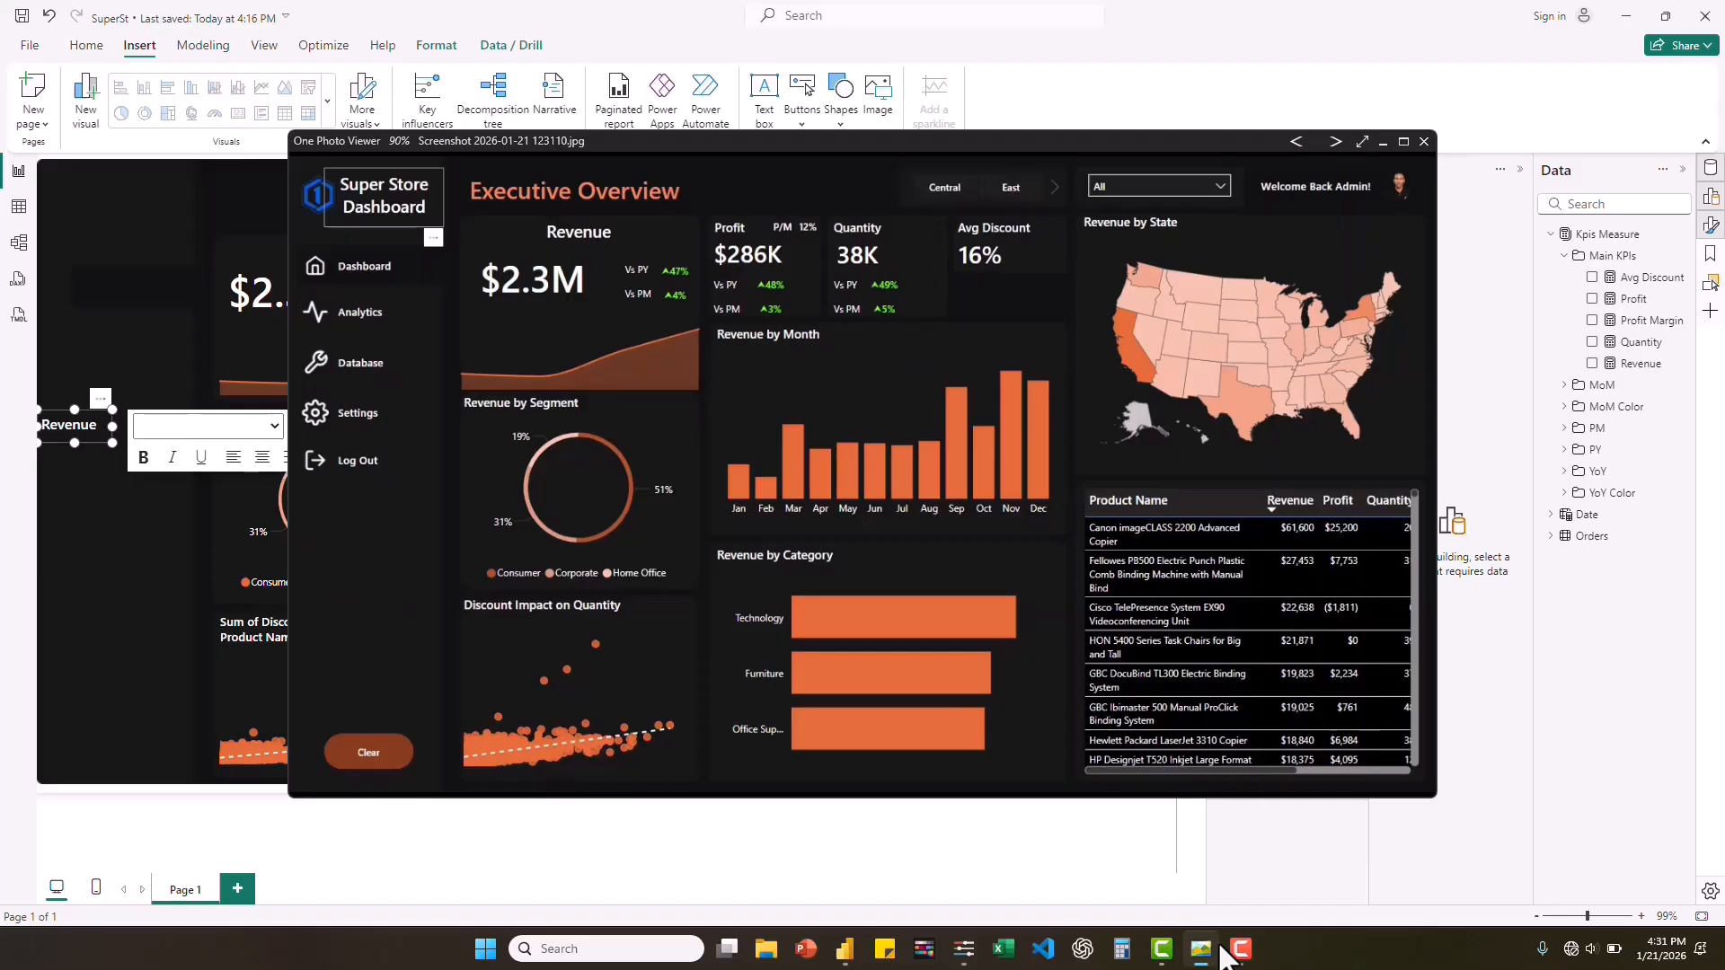
click(1221, 953)
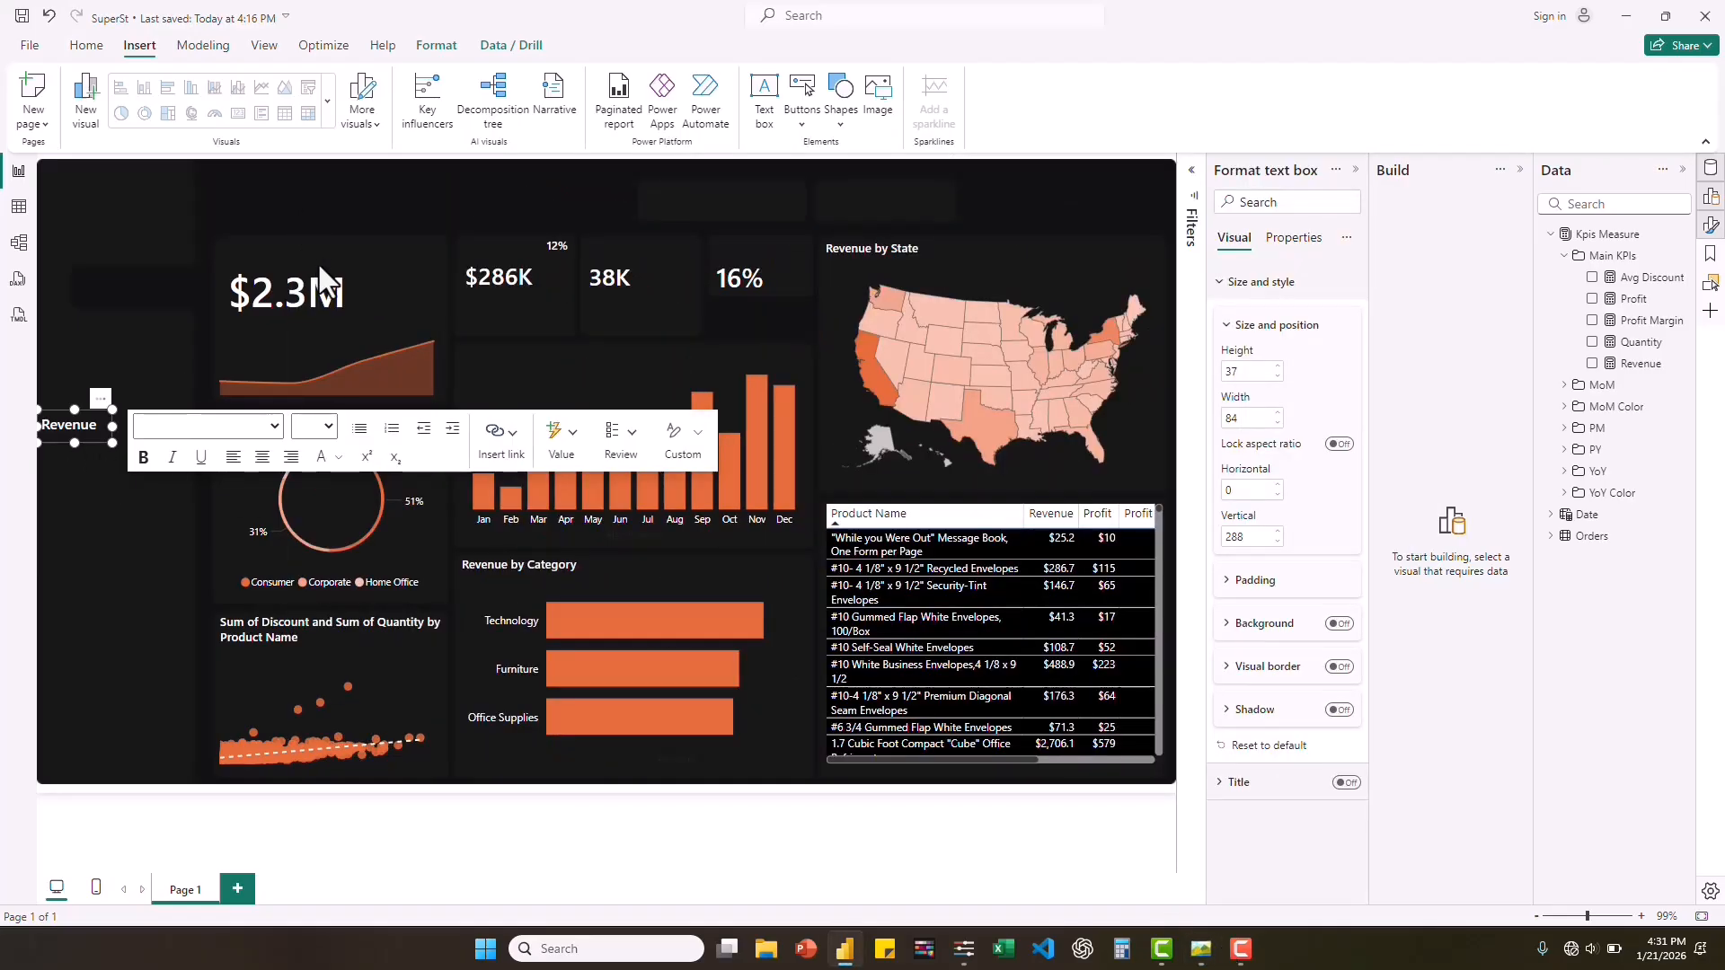
mouse_move(319, 266)
mouse_down()
mouse_move(392, 277)
mouse_move(347, 275)
mouse_up()
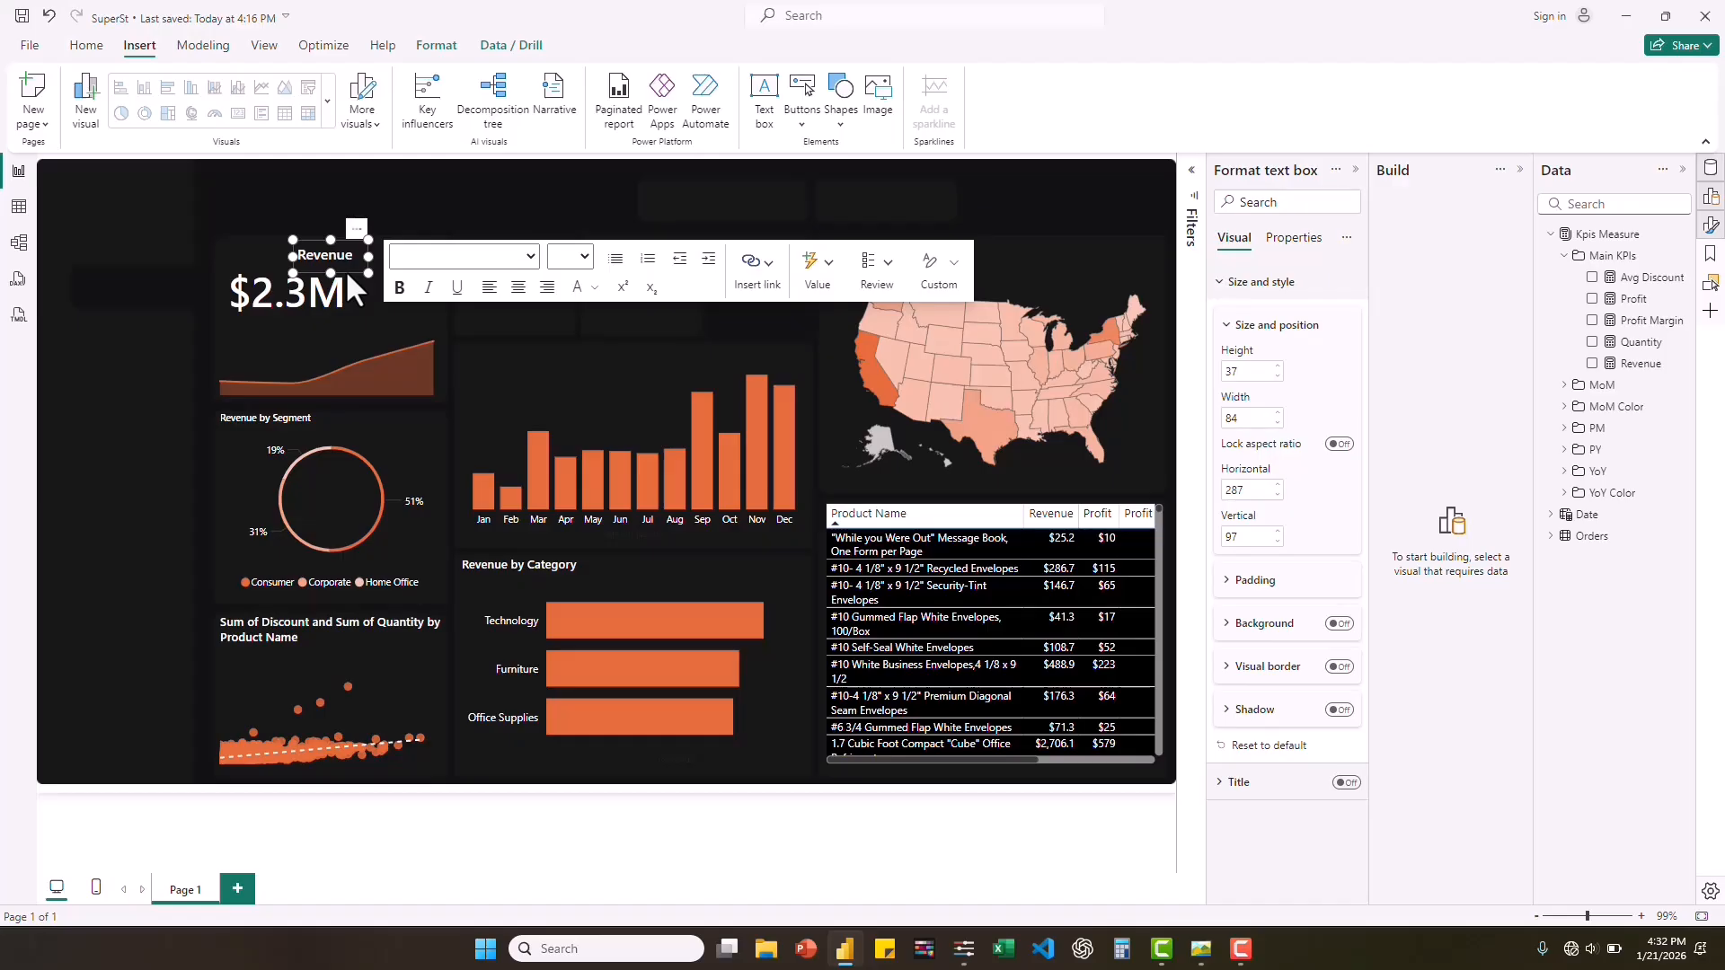
Duplicate the Revenue text box, place the copy above the $286K card at about 472 horizontal and 97 vertical, and change its text to "Profit".
key(ctrl+v)
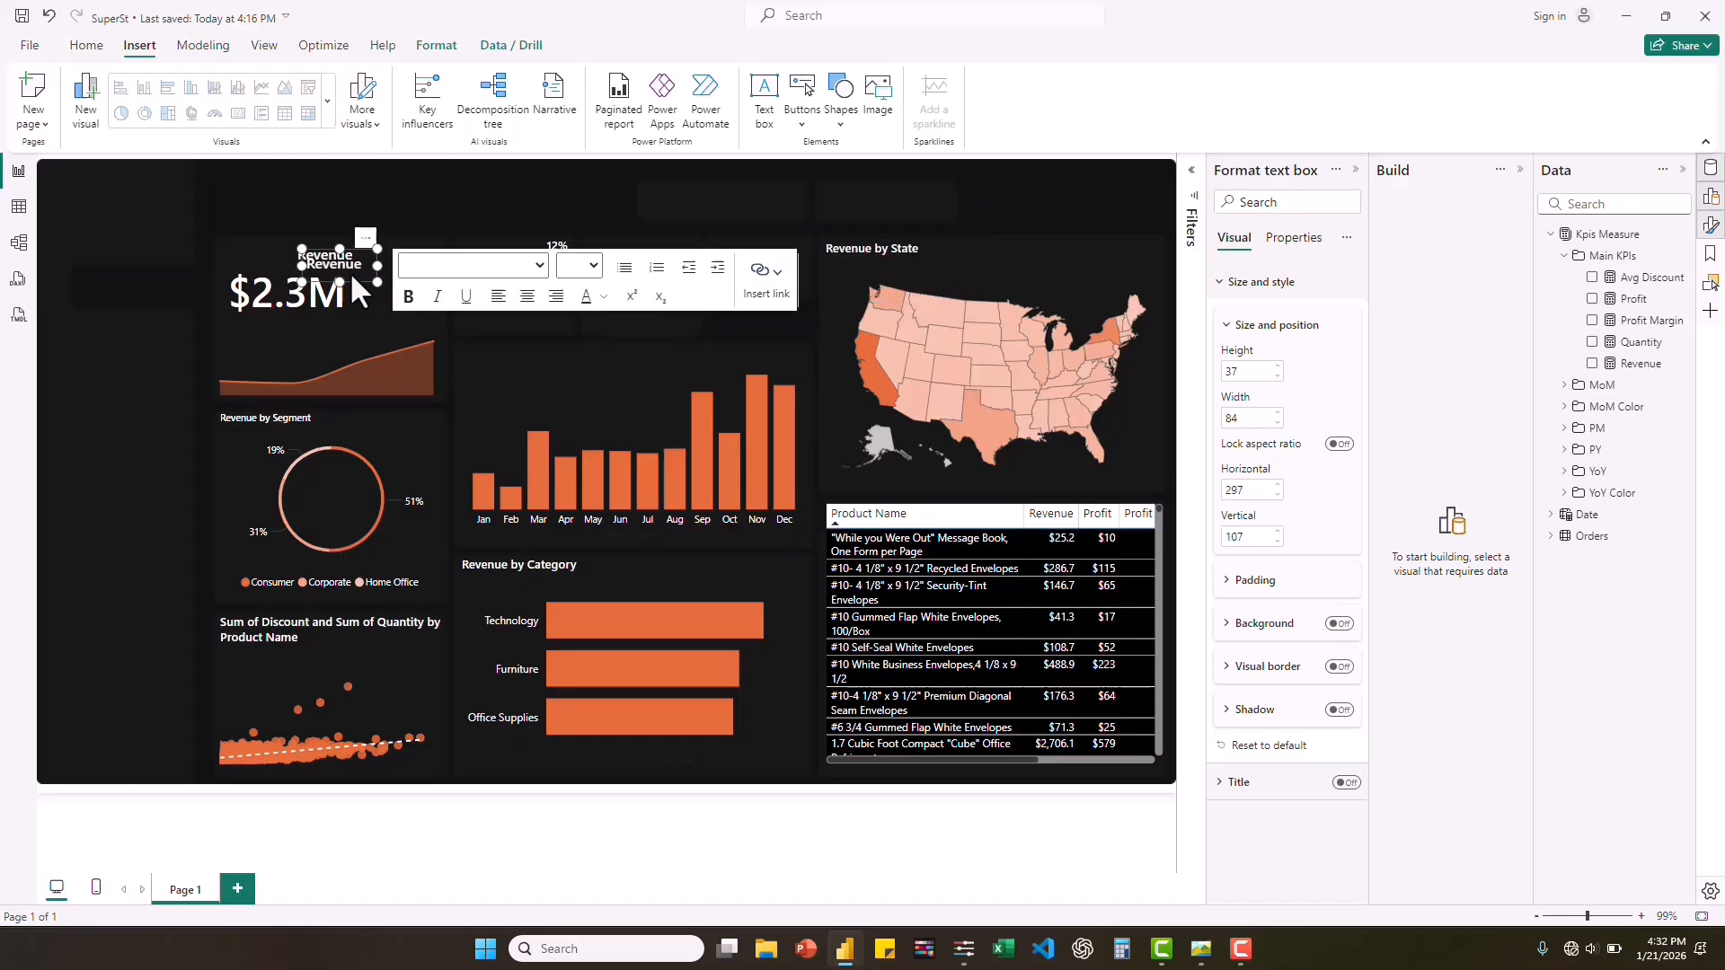
drag(379, 283, 506, 253)
double_click(474, 257)
text(Profit)
Set the Profit label's font size to 10, narrow its box to about 59, and move the $286K card beneath it at about 472 by 119.
double_click(467, 259)
click(703, 257)
click(691, 325)
click(466, 295)
click(455, 254)
click(483, 295)
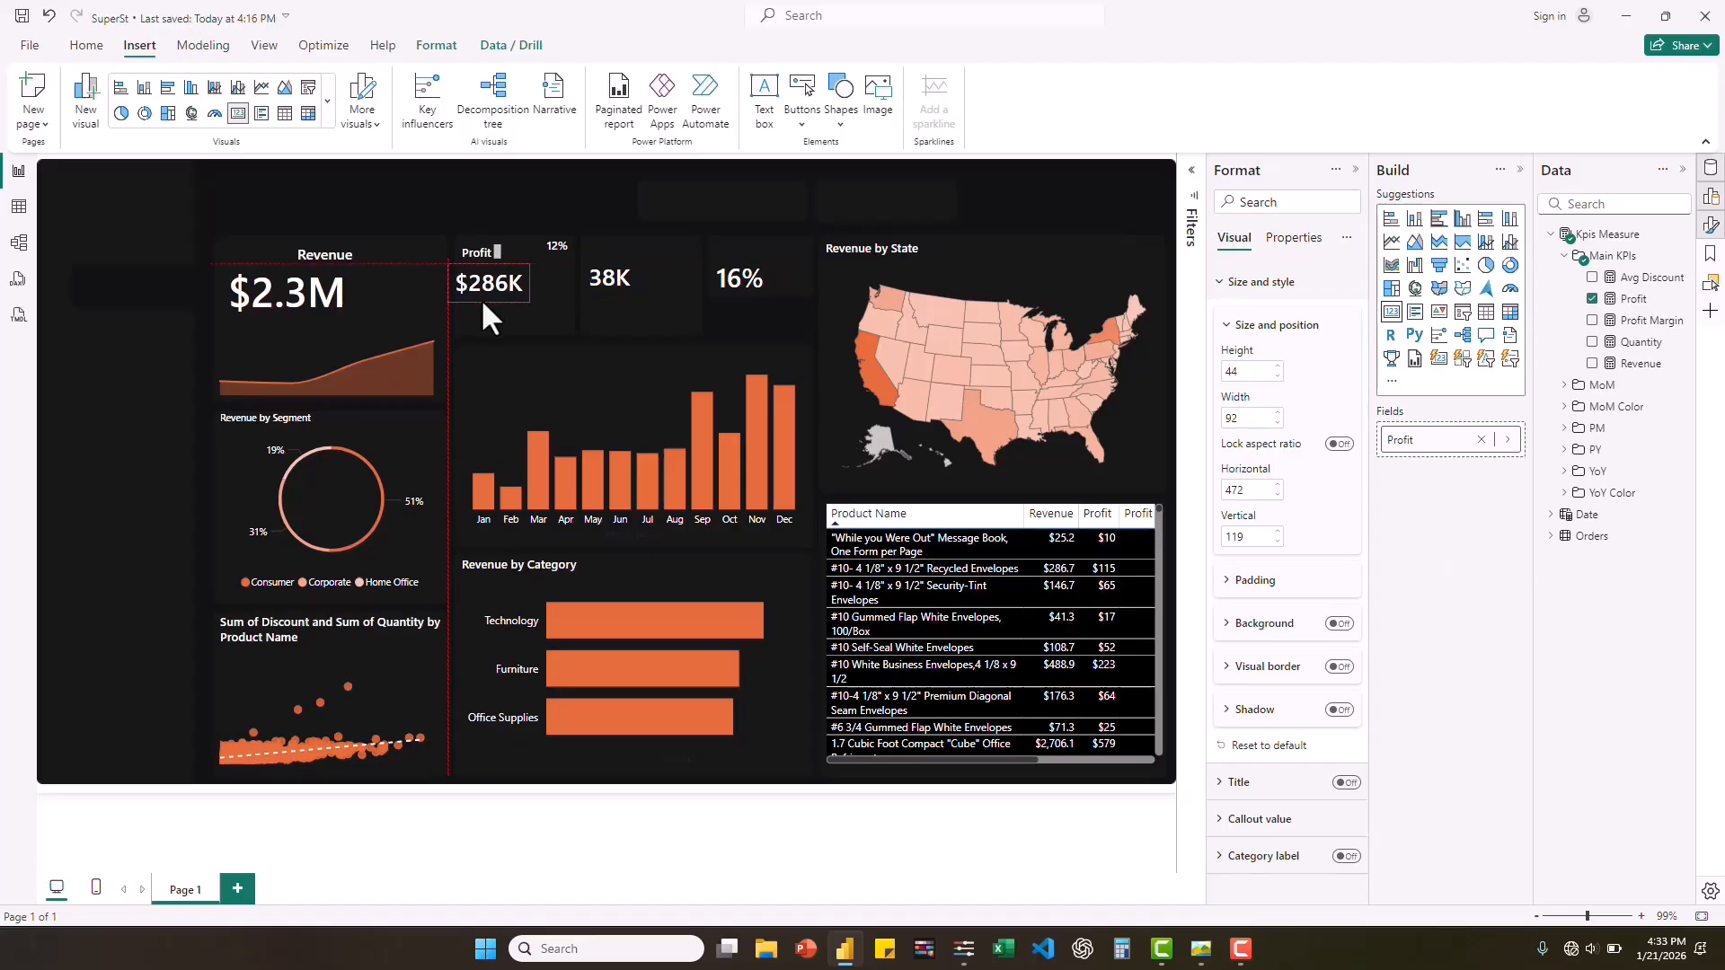
Reduce the Profit label to font size 9 and about 50 wide by 27 high, and adjust the $286K card's position beneath it.
double_click(497, 254)
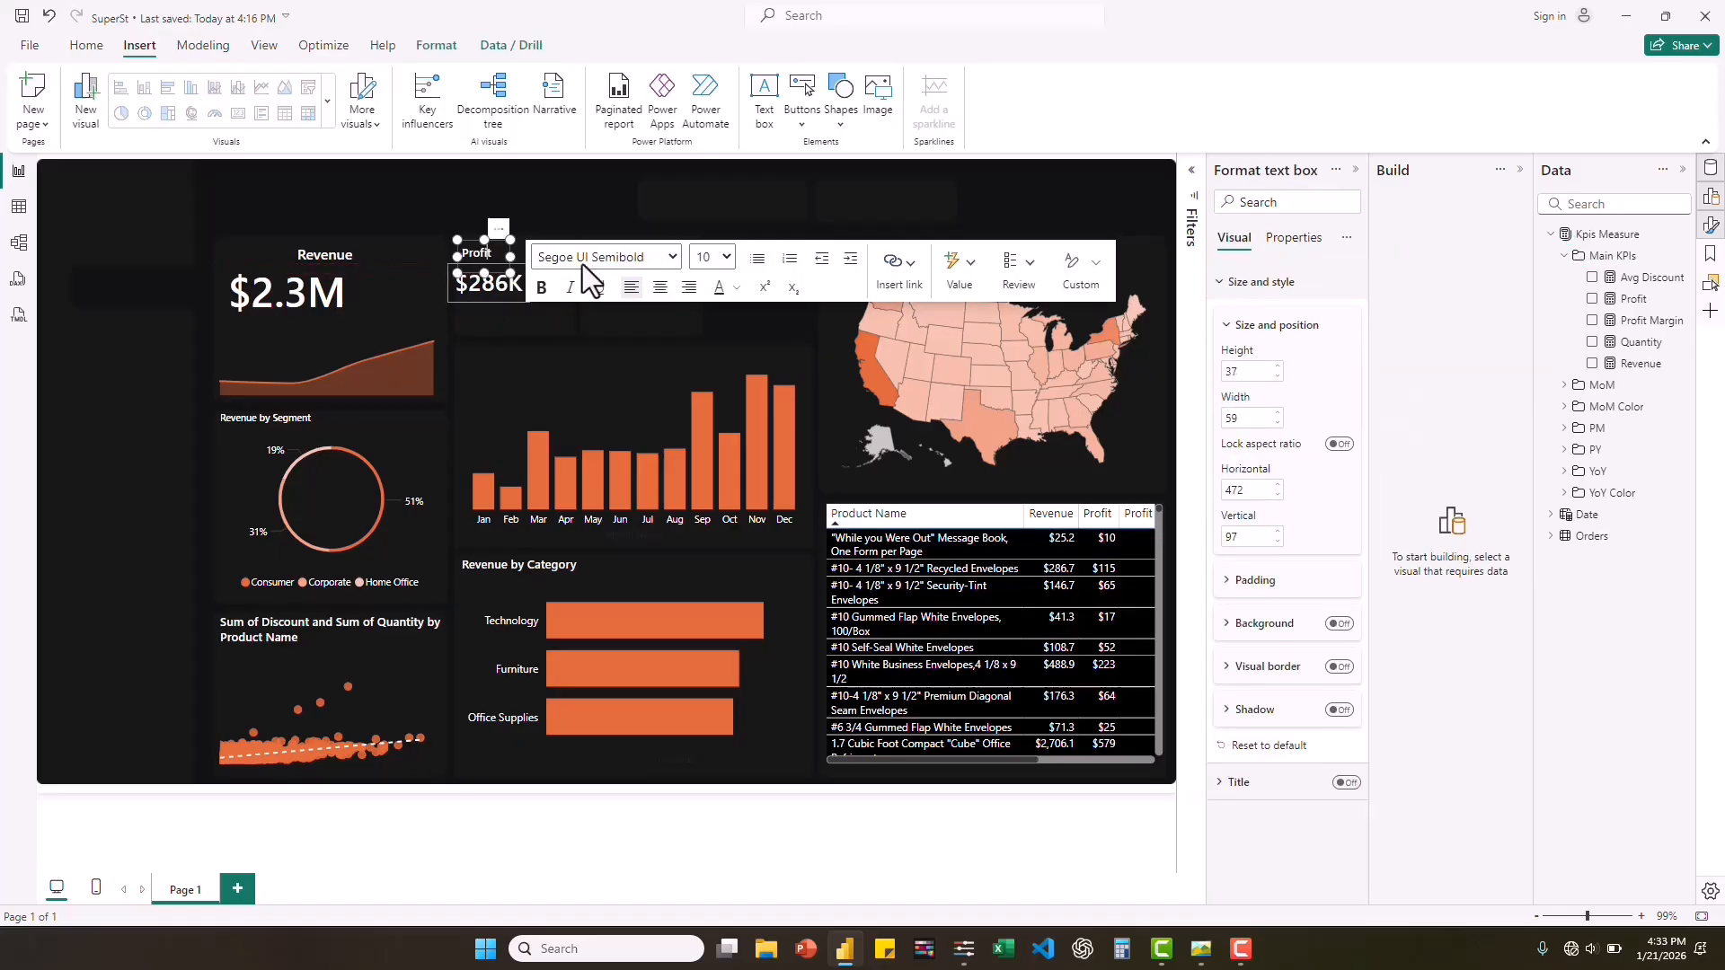
drag(484, 273, 484, 267)
click(498, 285)
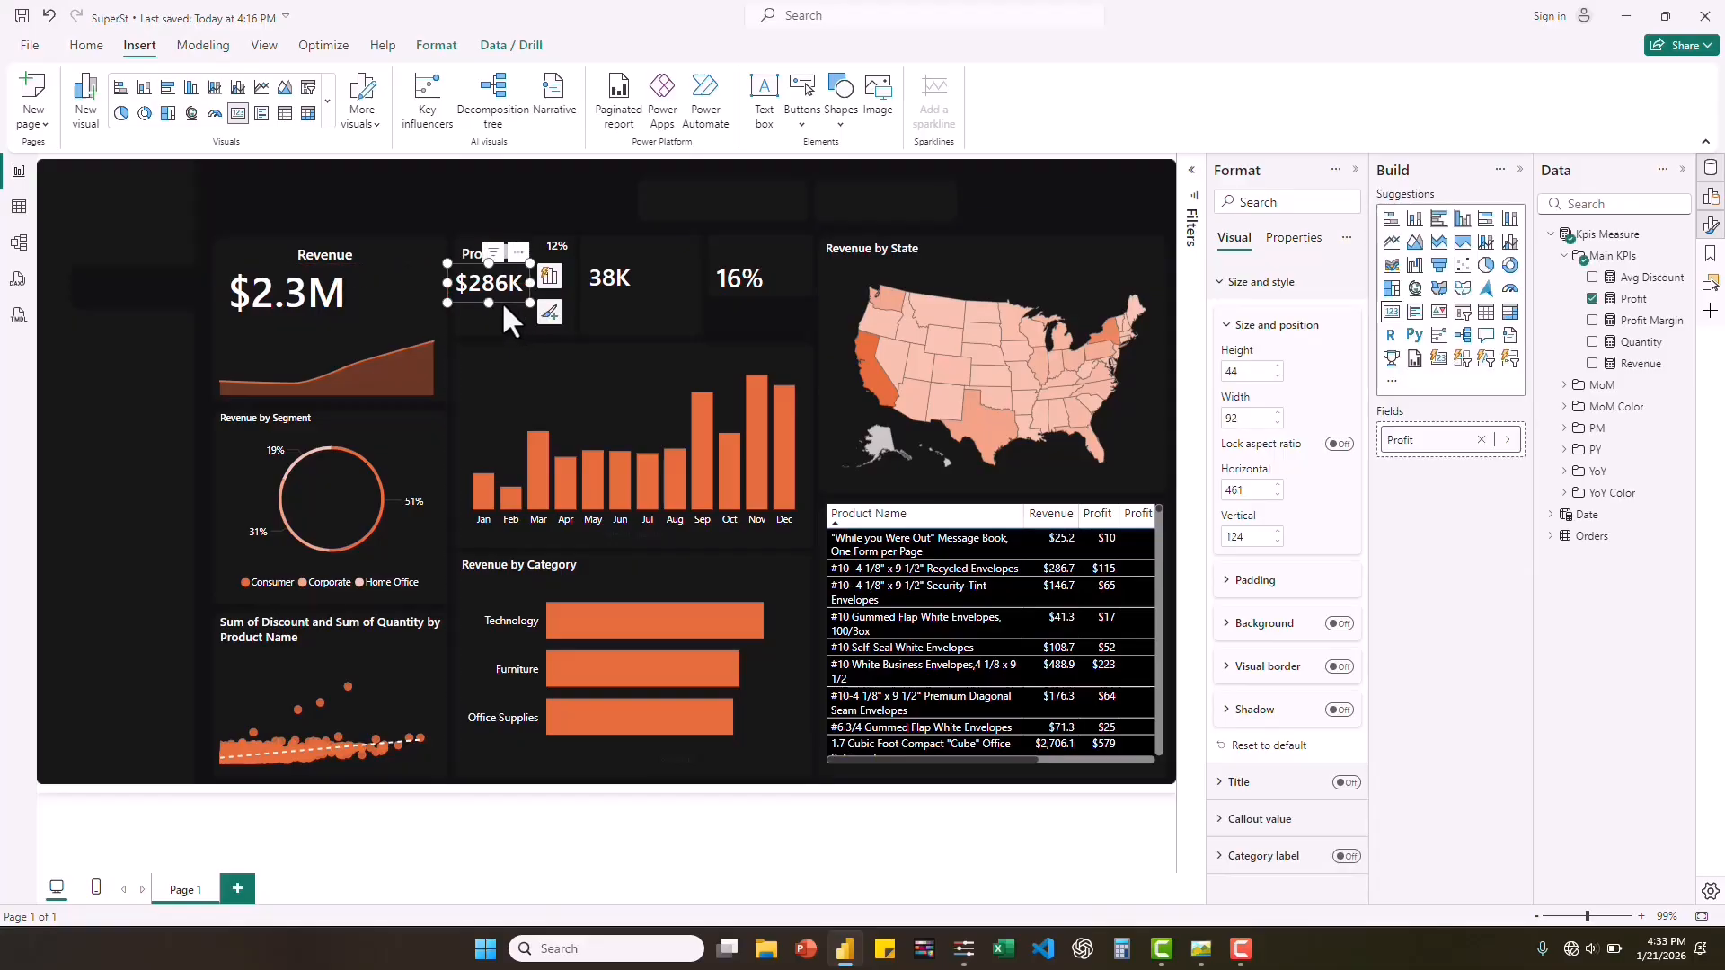
click(503, 257)
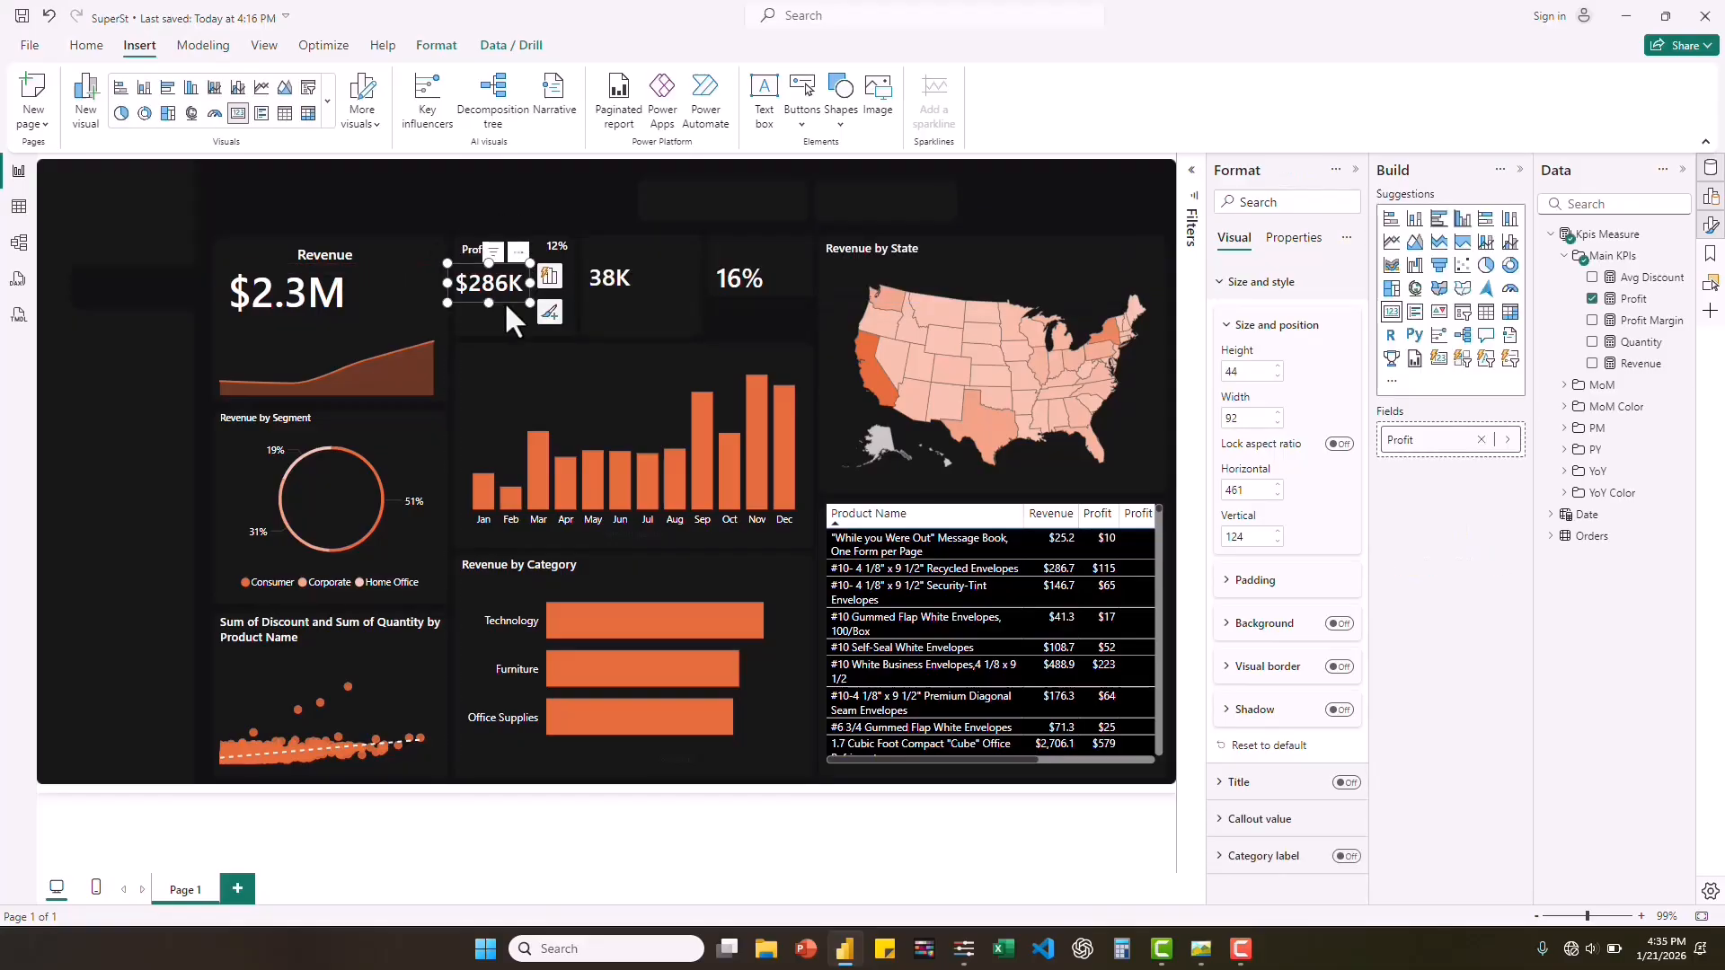
drag(505, 300, 515, 297)
click(467, 240)
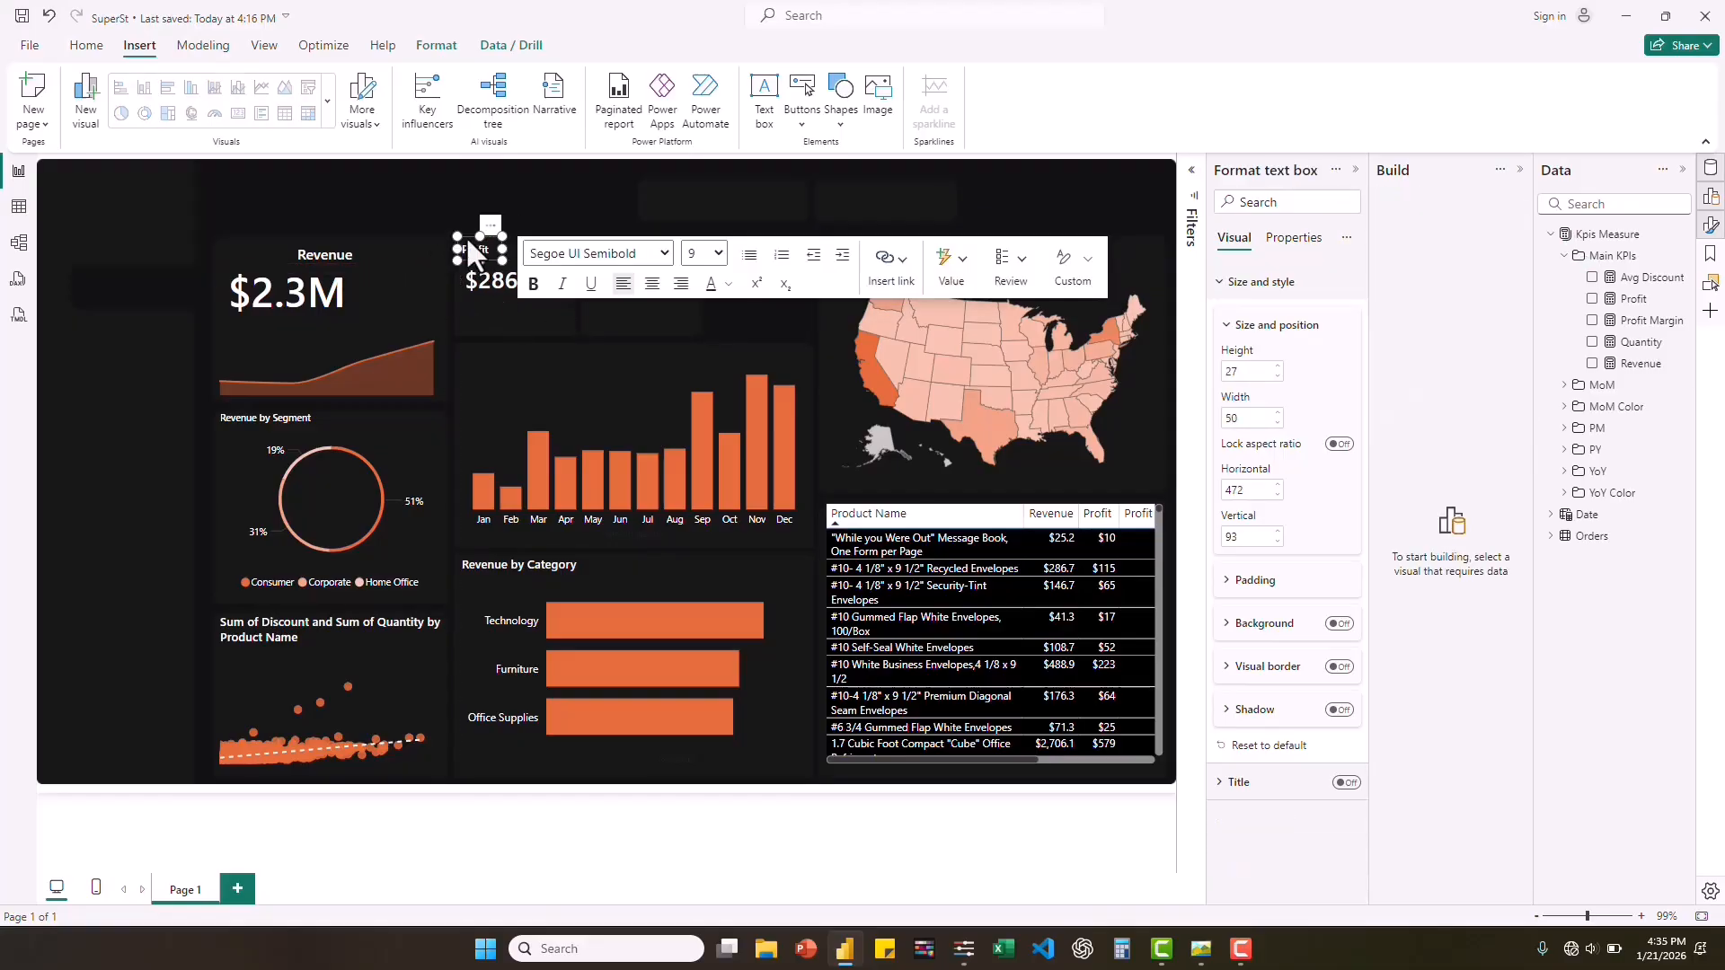
Copy the Profit label to create a "P/M" label beside the 12% card and a "Quantity" label above the 38K card, aligned at about 89 vertical.
drag(466, 235, 536, 252)
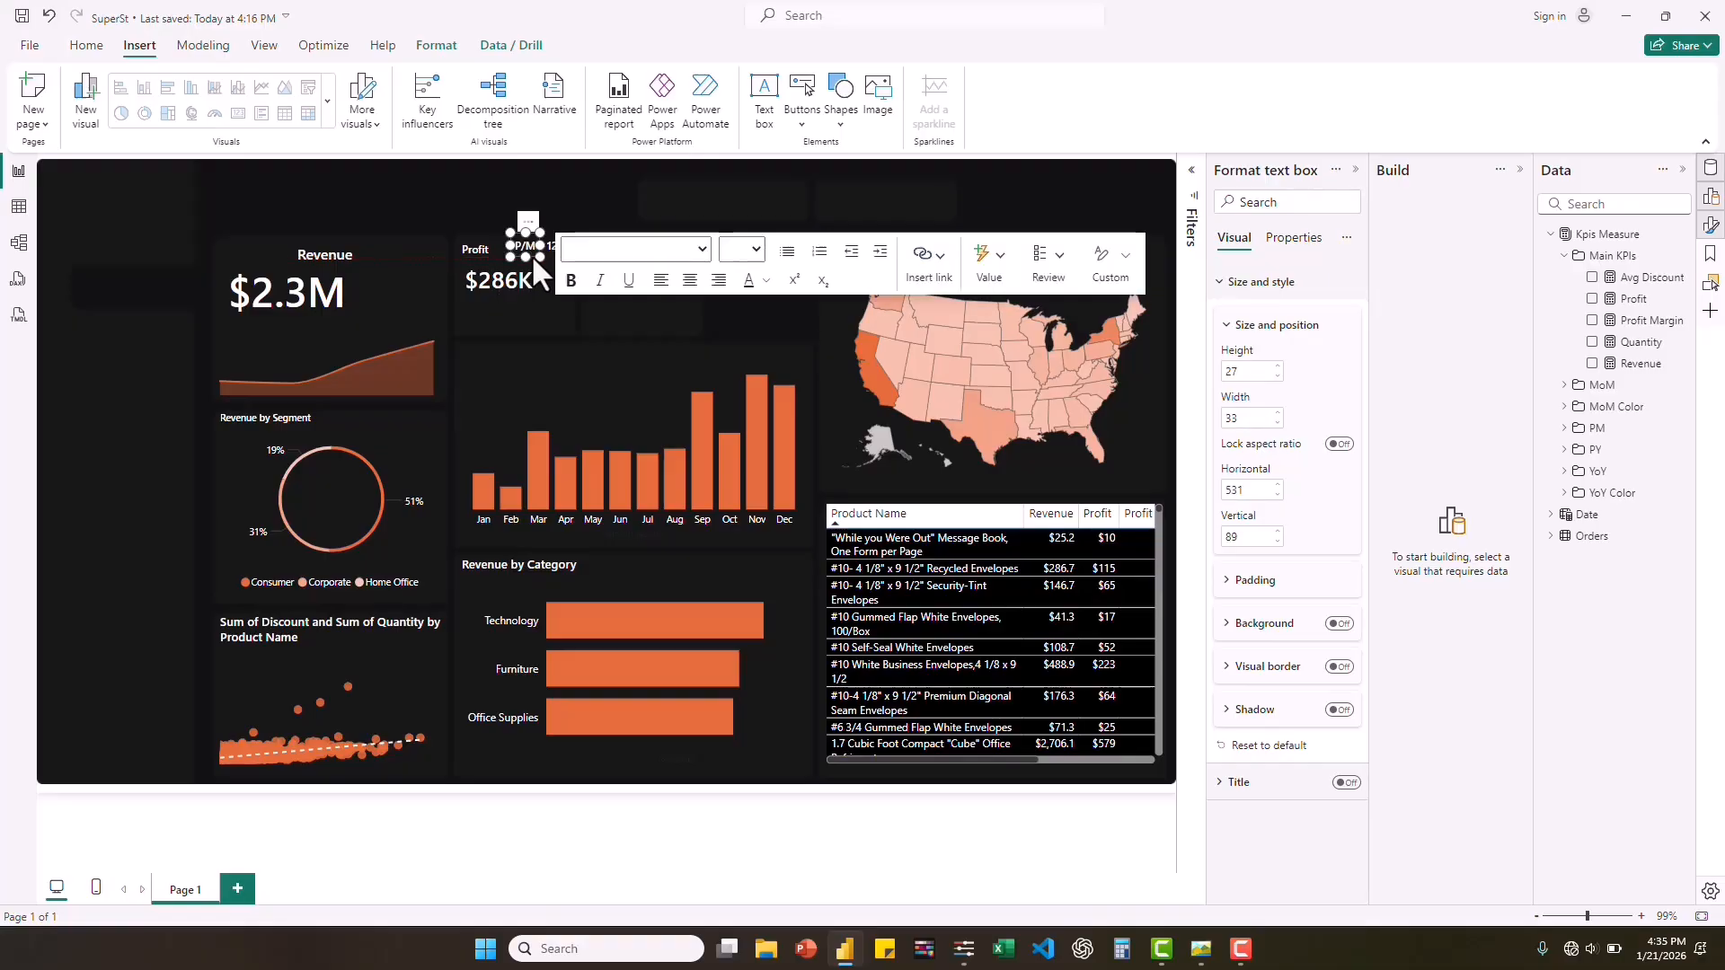
click(544, 304)
click(483, 254)
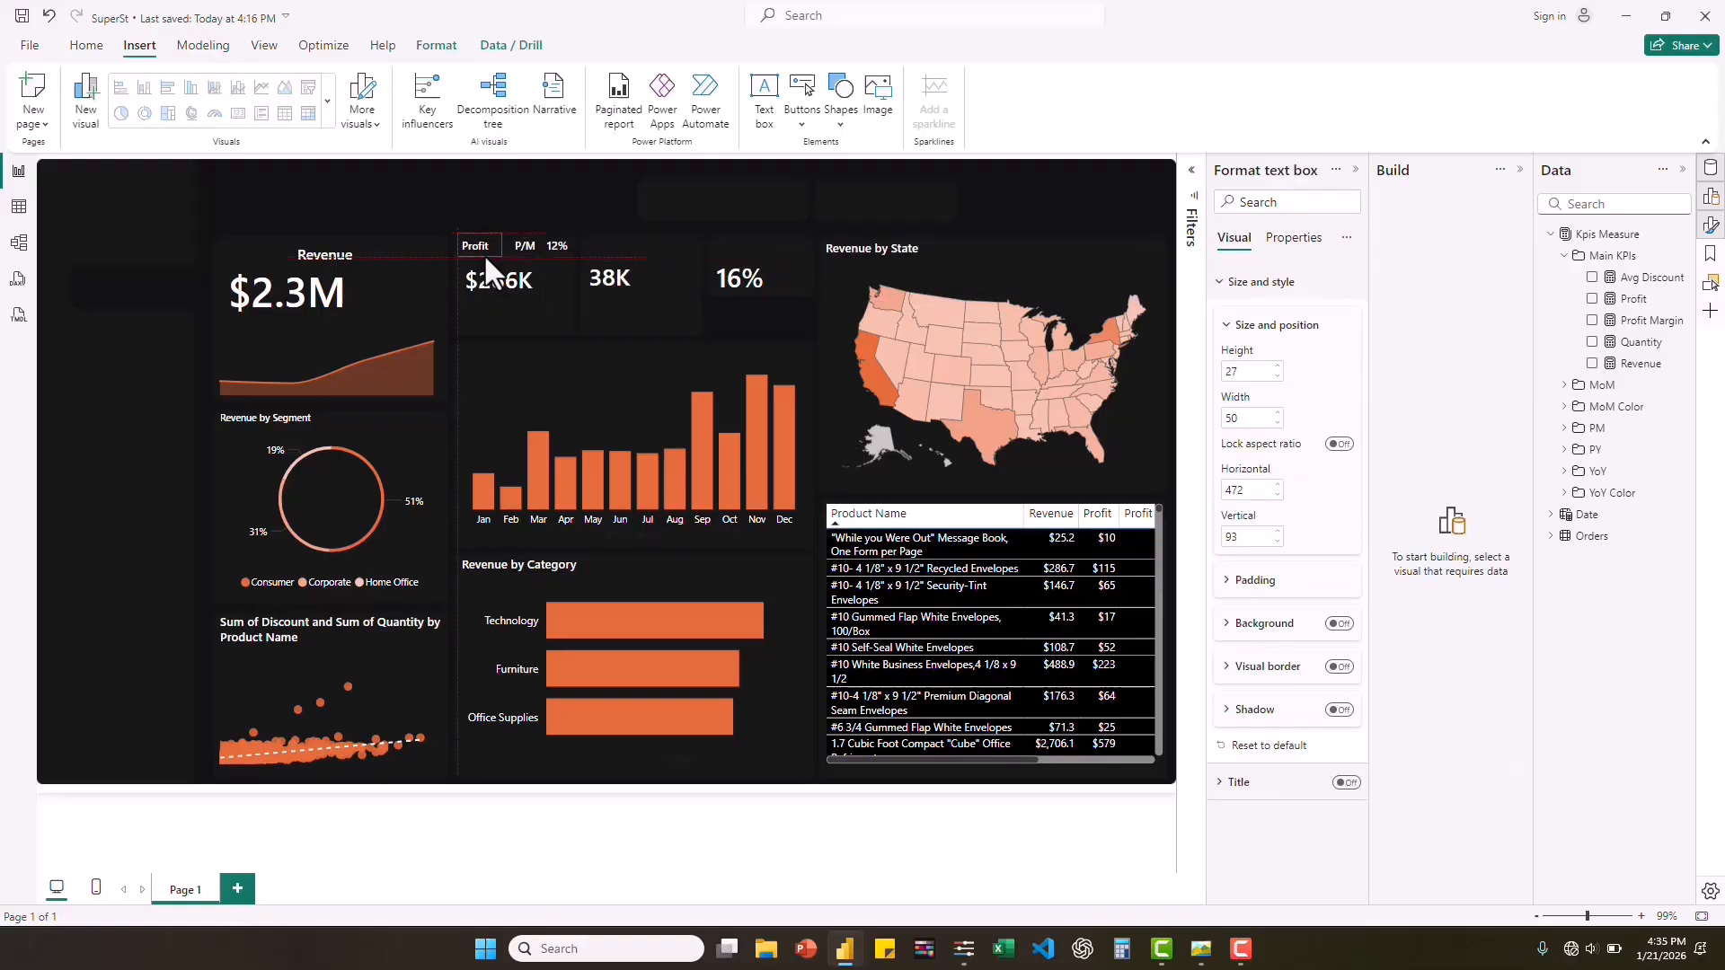
click(566, 336)
key(ctrl+v)
drag(489, 252, 617, 252)
double_click(617, 248)
text(Quanti)
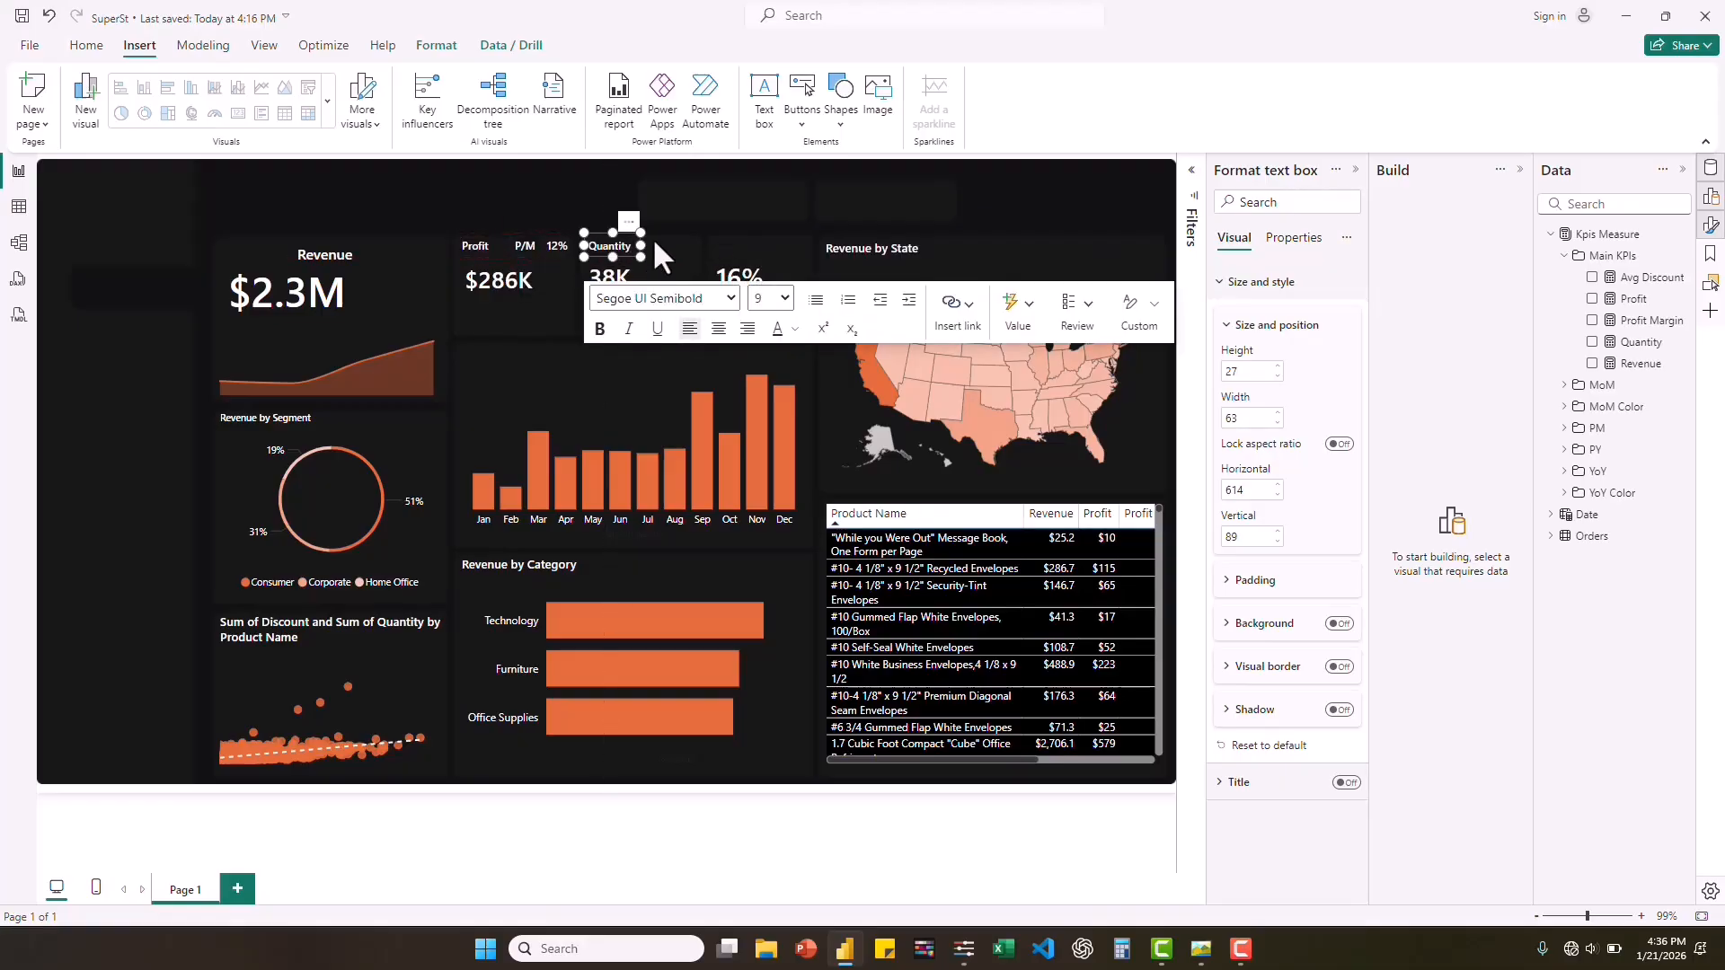
click(675, 250)
Copy the Profit label above the 16% card at about 753 horizontal and 89 vertical, change its text to "Avg Discount", and widen it to fit.
click(486, 257)
key(ctrl+v)
drag(485, 257, 737, 257)
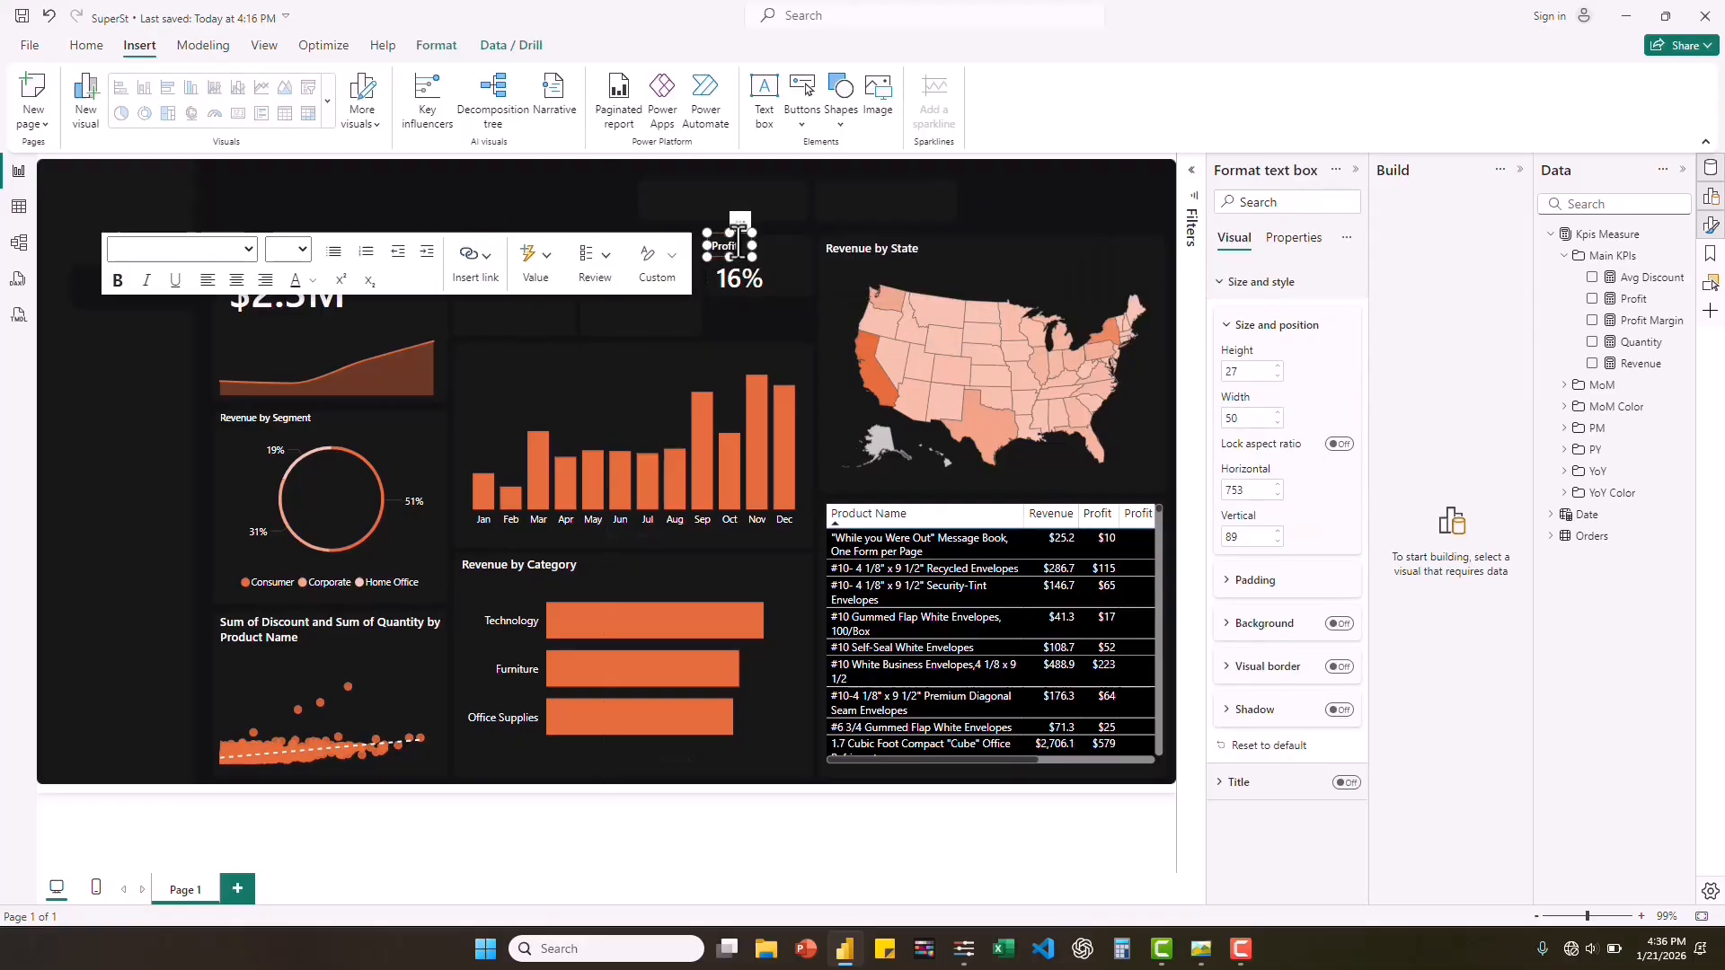
double_click(738, 242)
text(Discount)
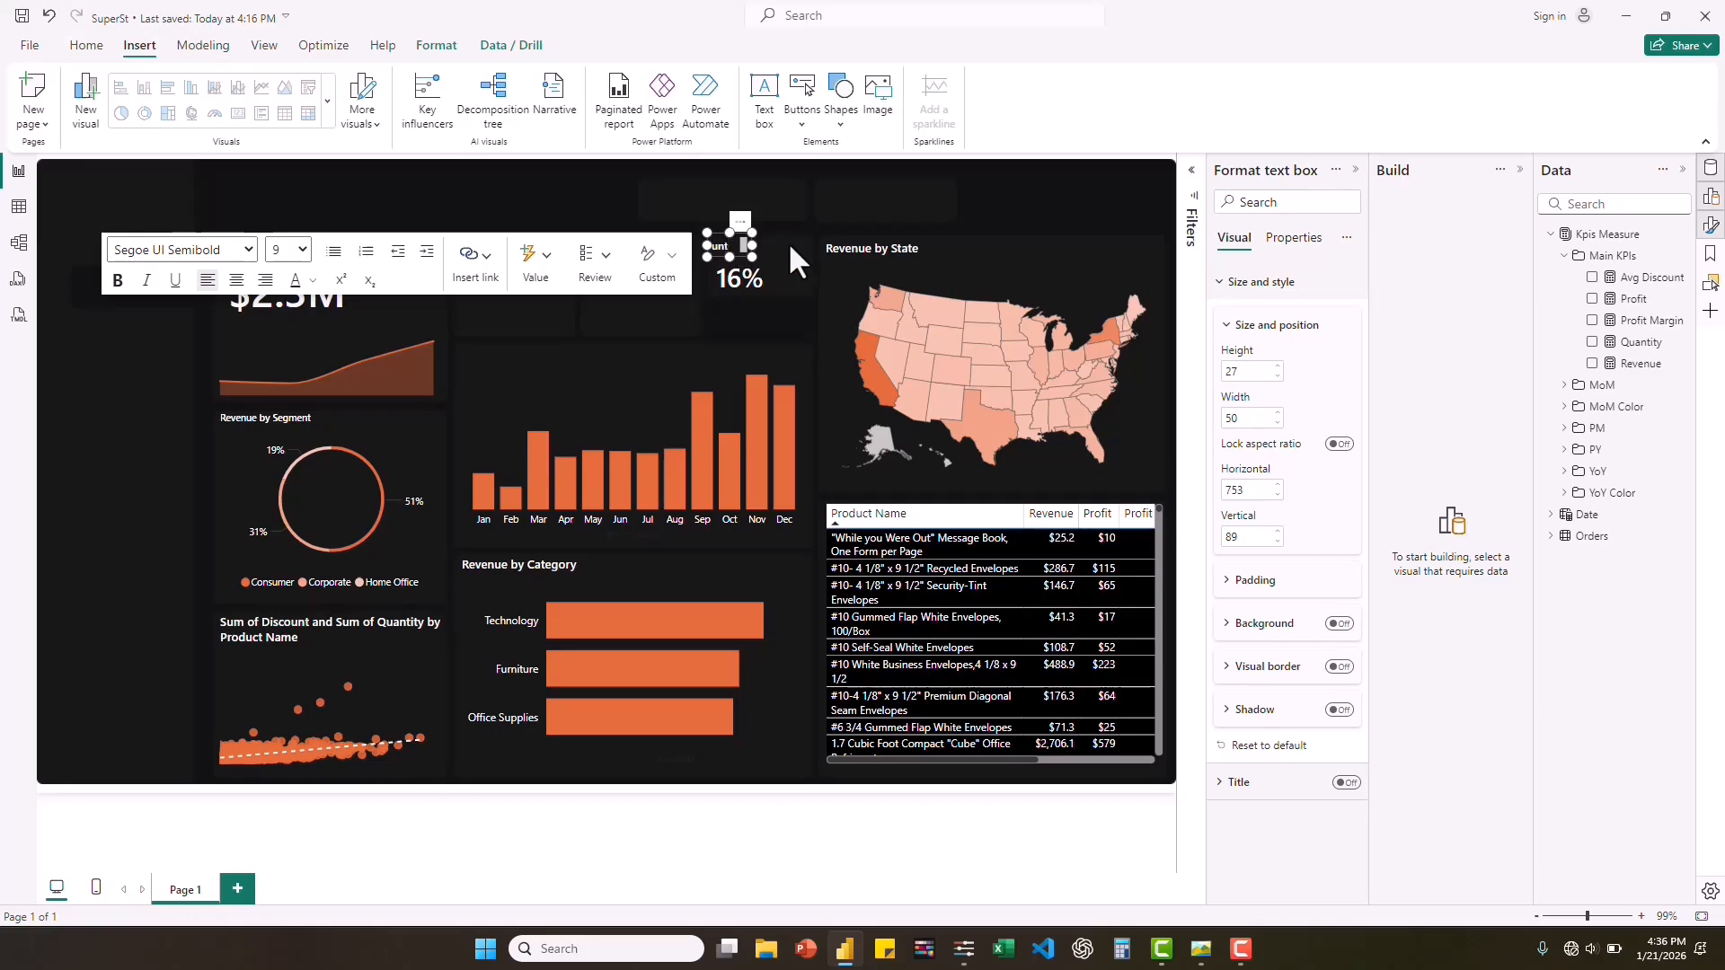
drag(782, 246, 785, 245)
click(661, 357)
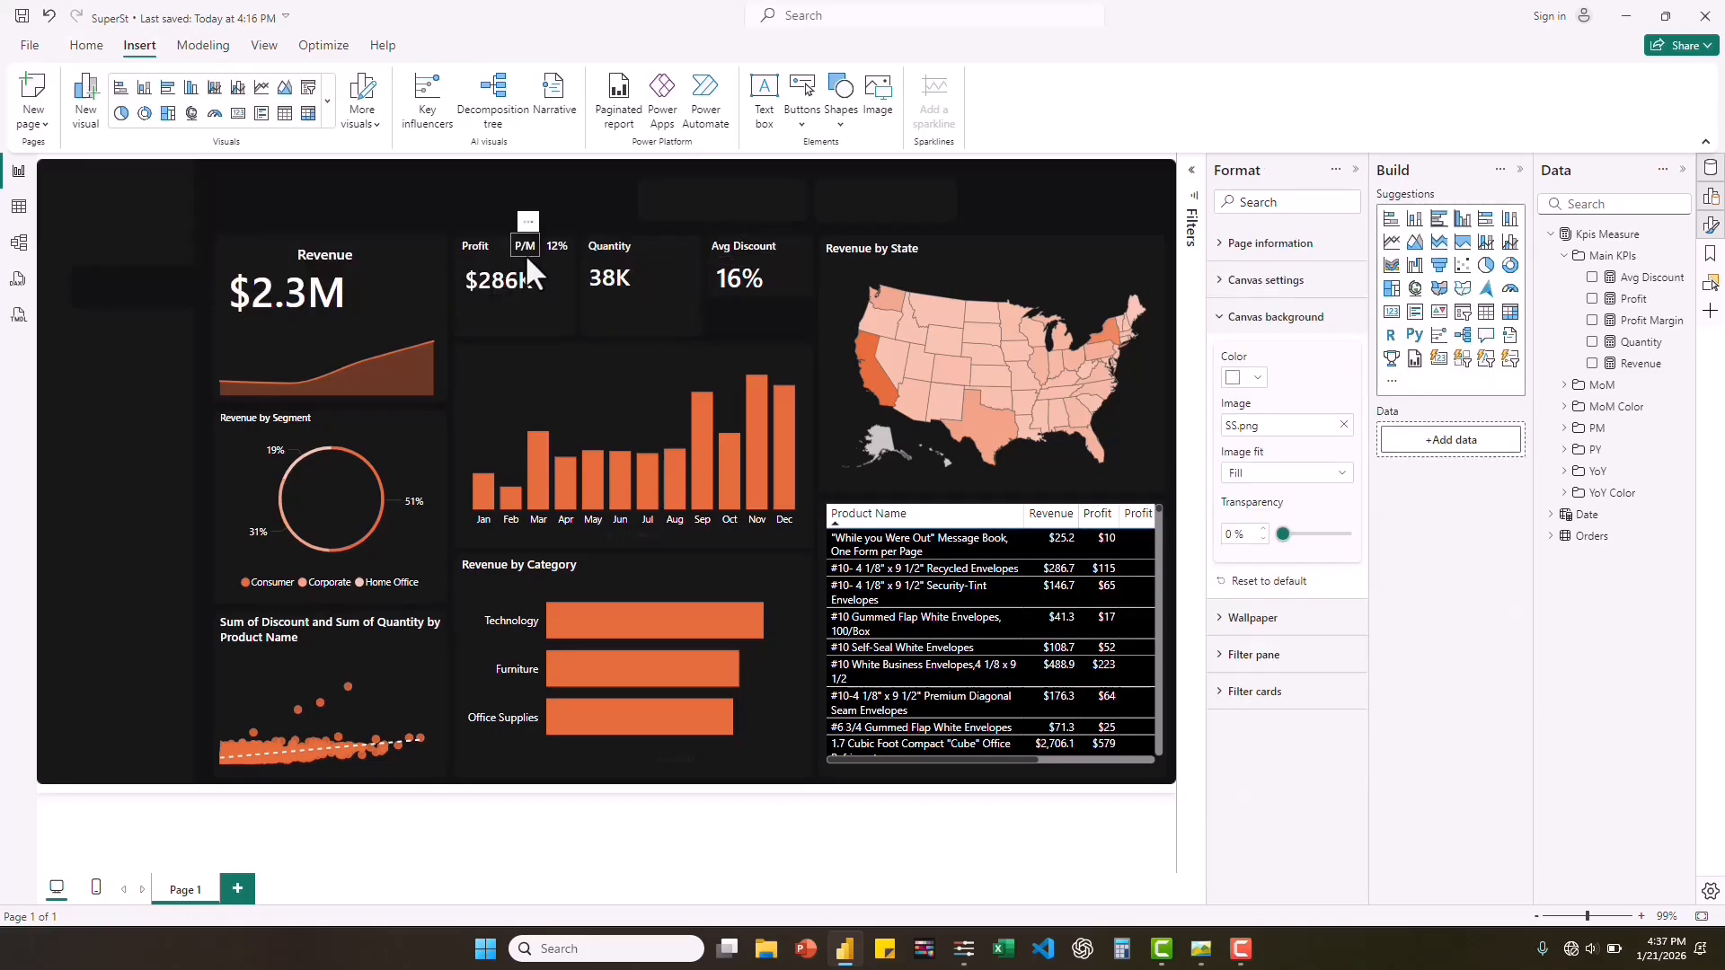
Duplicate the P/M label below the $286K card at about 472 horizontal and 154 vertical, and change its text to "Vs PY".
click(529, 256)
key(ctrl+c)
key(ctrl+v)
drag(526, 255, 482, 311)
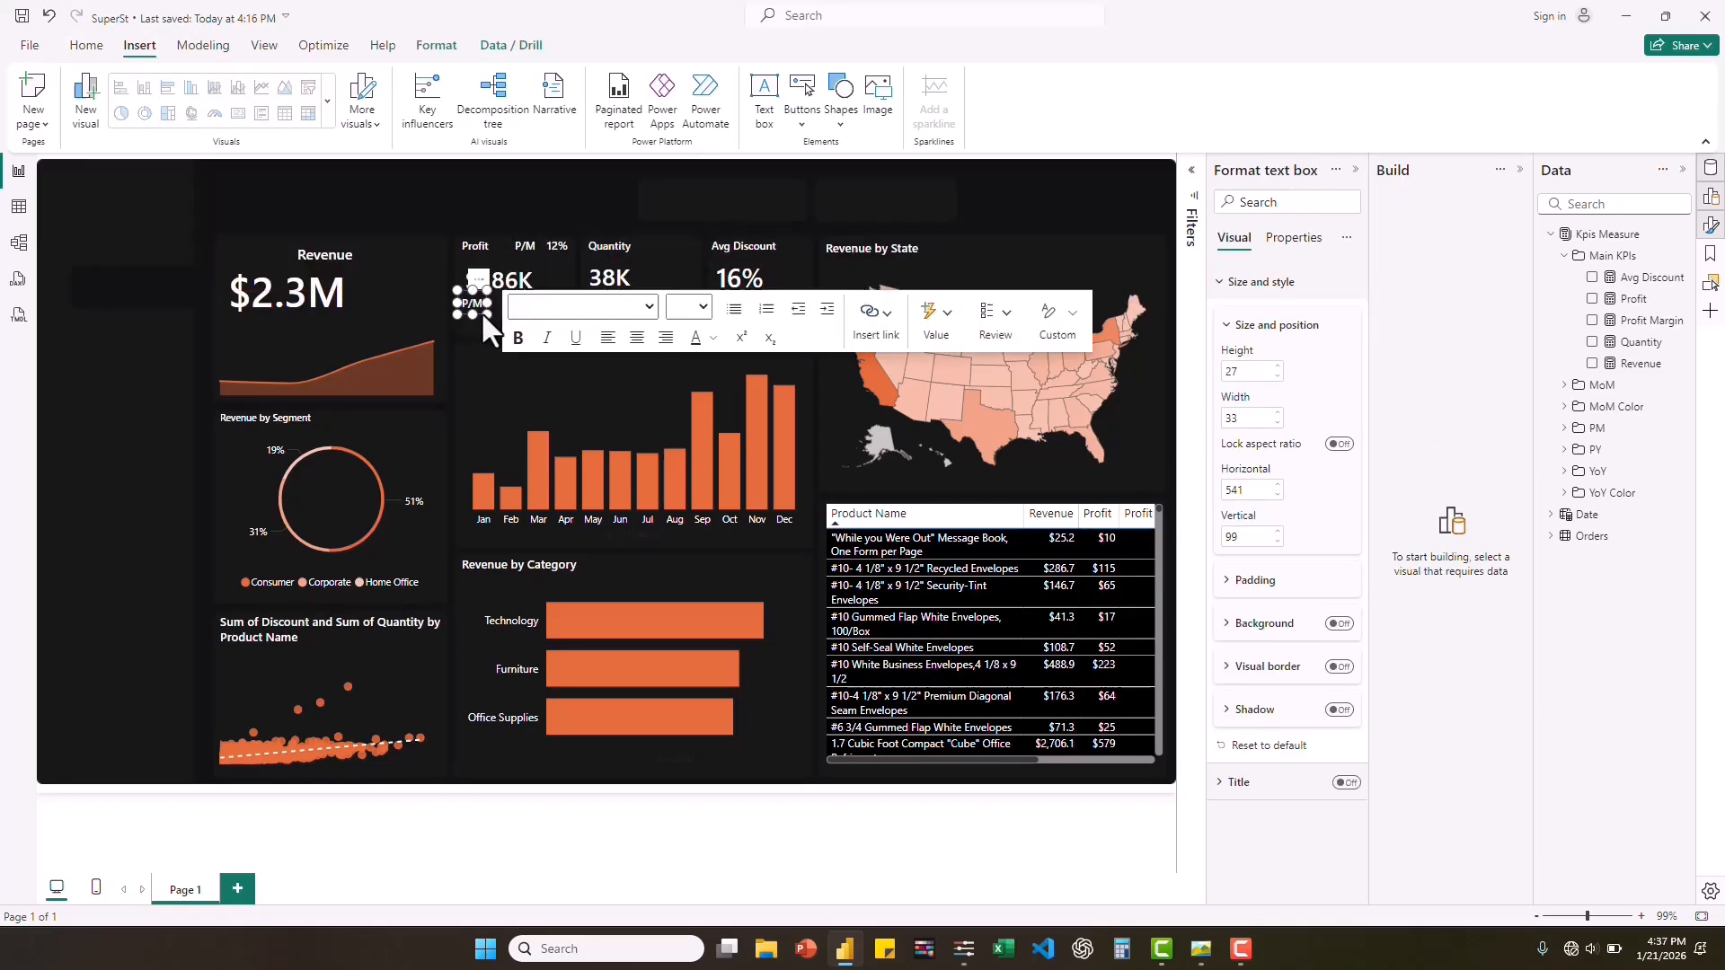
double_click(469, 300)
text(Py)
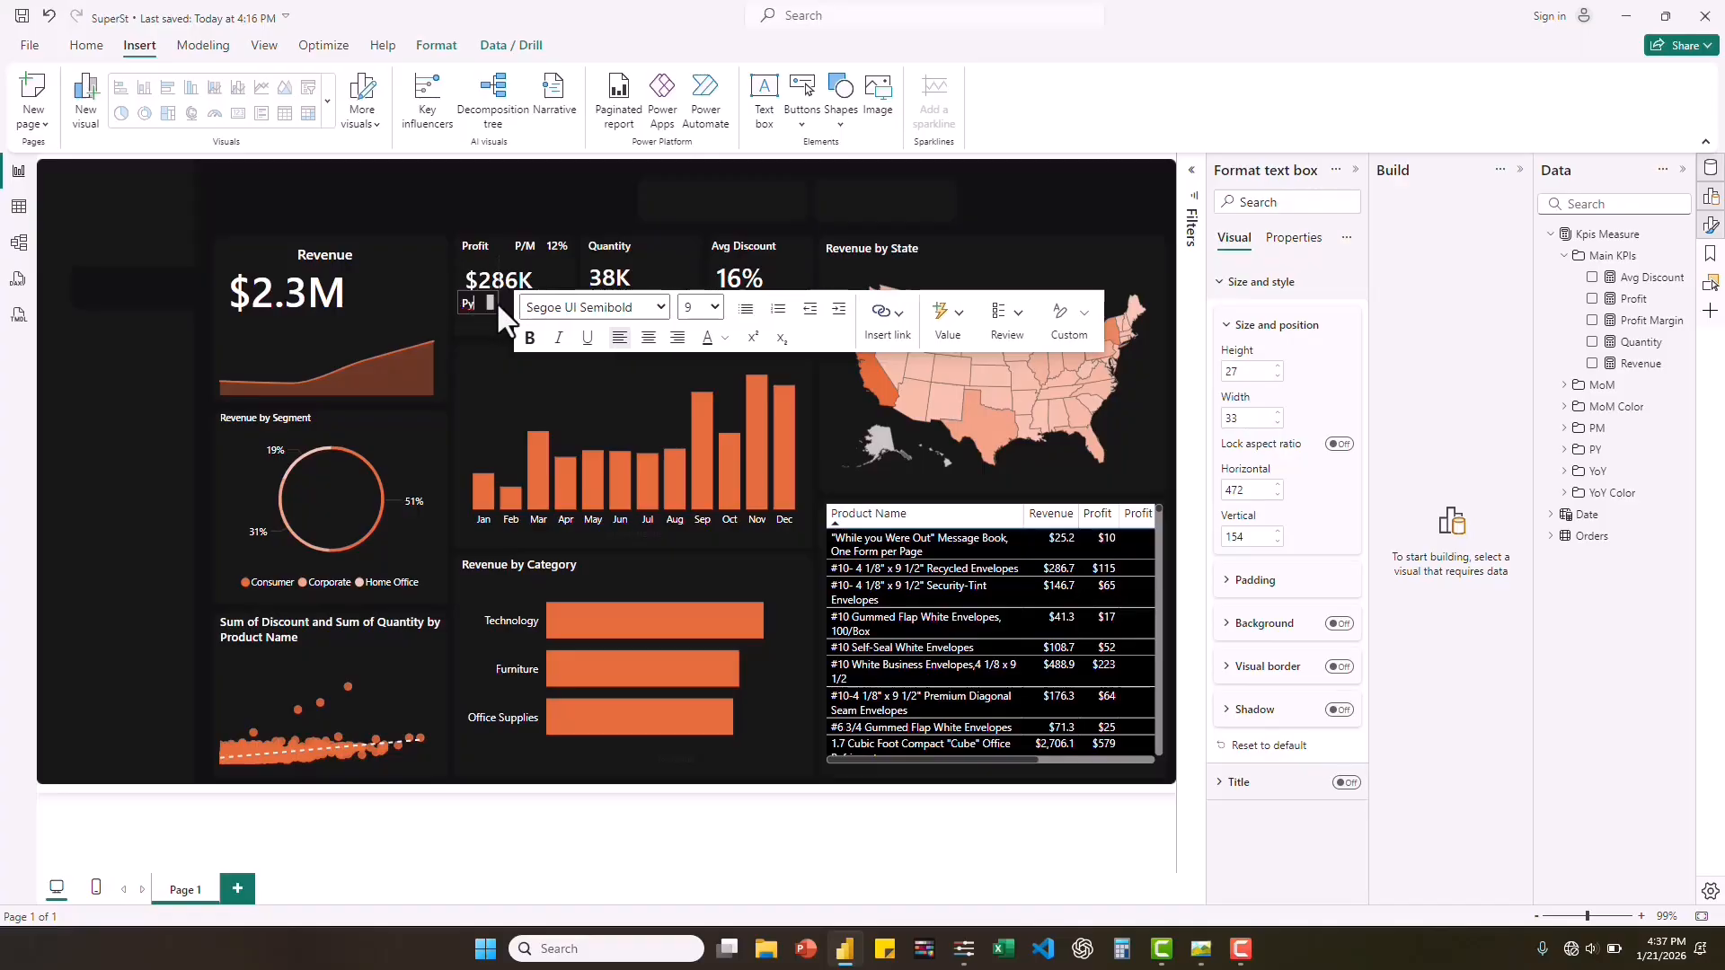
Format the "Vs PY" text as Segoe UI Light, size 8, and narrow its box to about 37.
drag(497, 301, 462, 303)
click(662, 307)
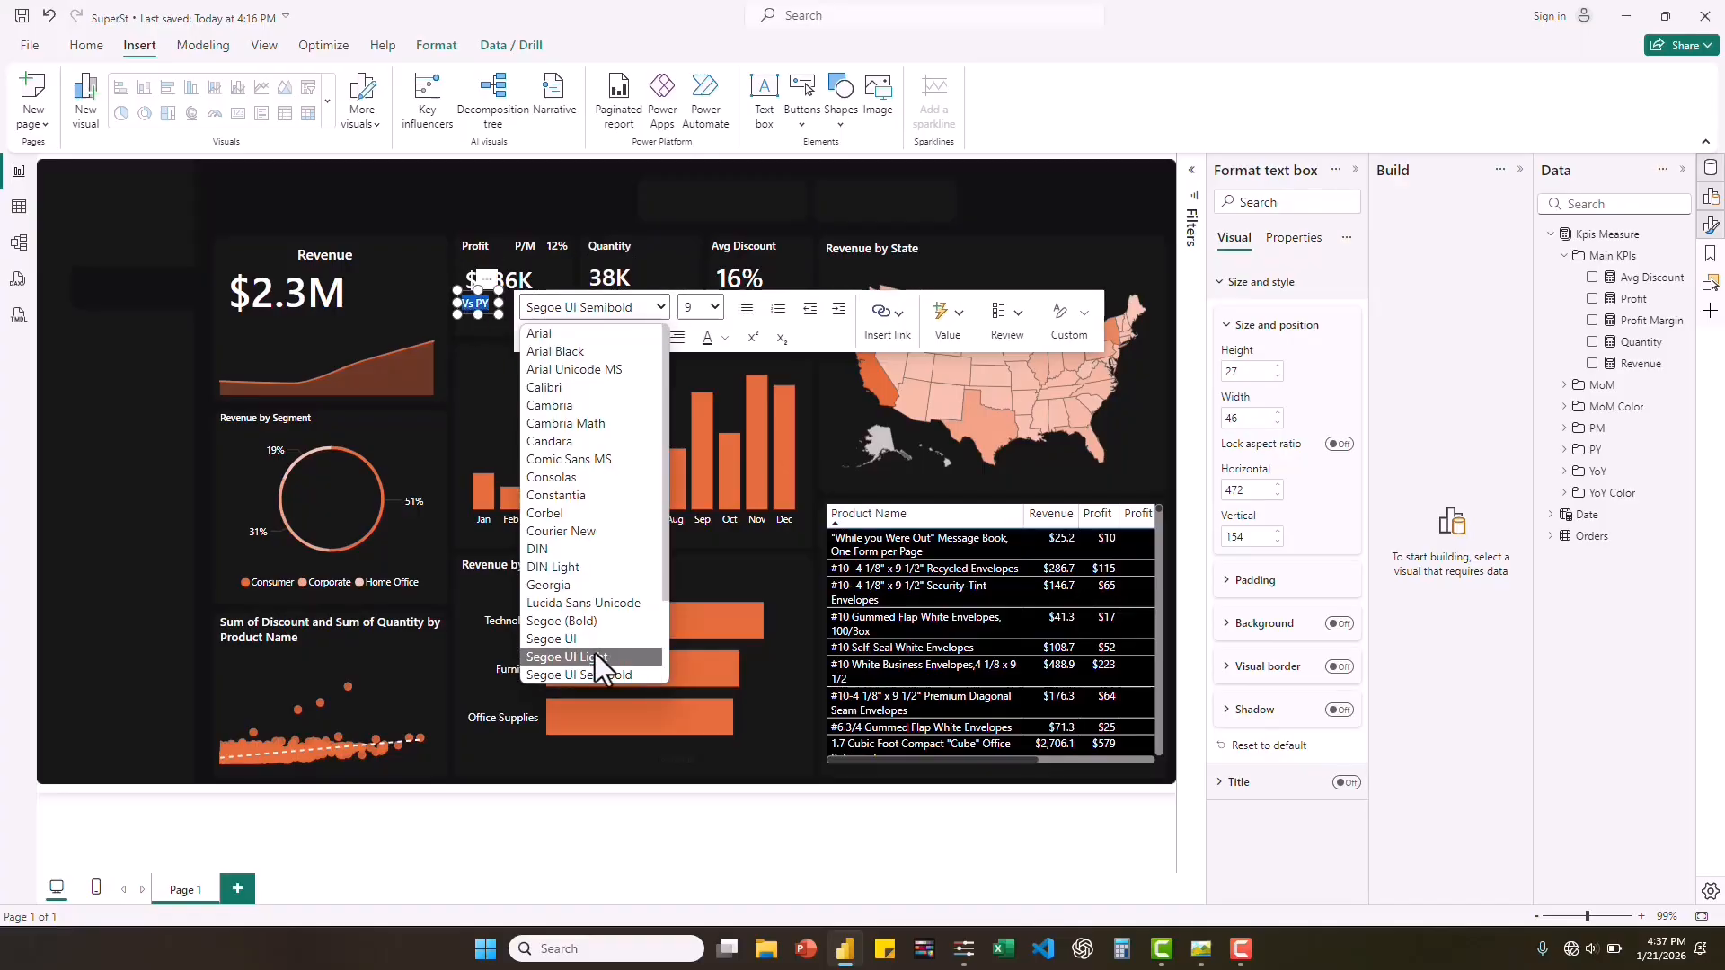
click(596, 660)
click(714, 308)
click(698, 343)
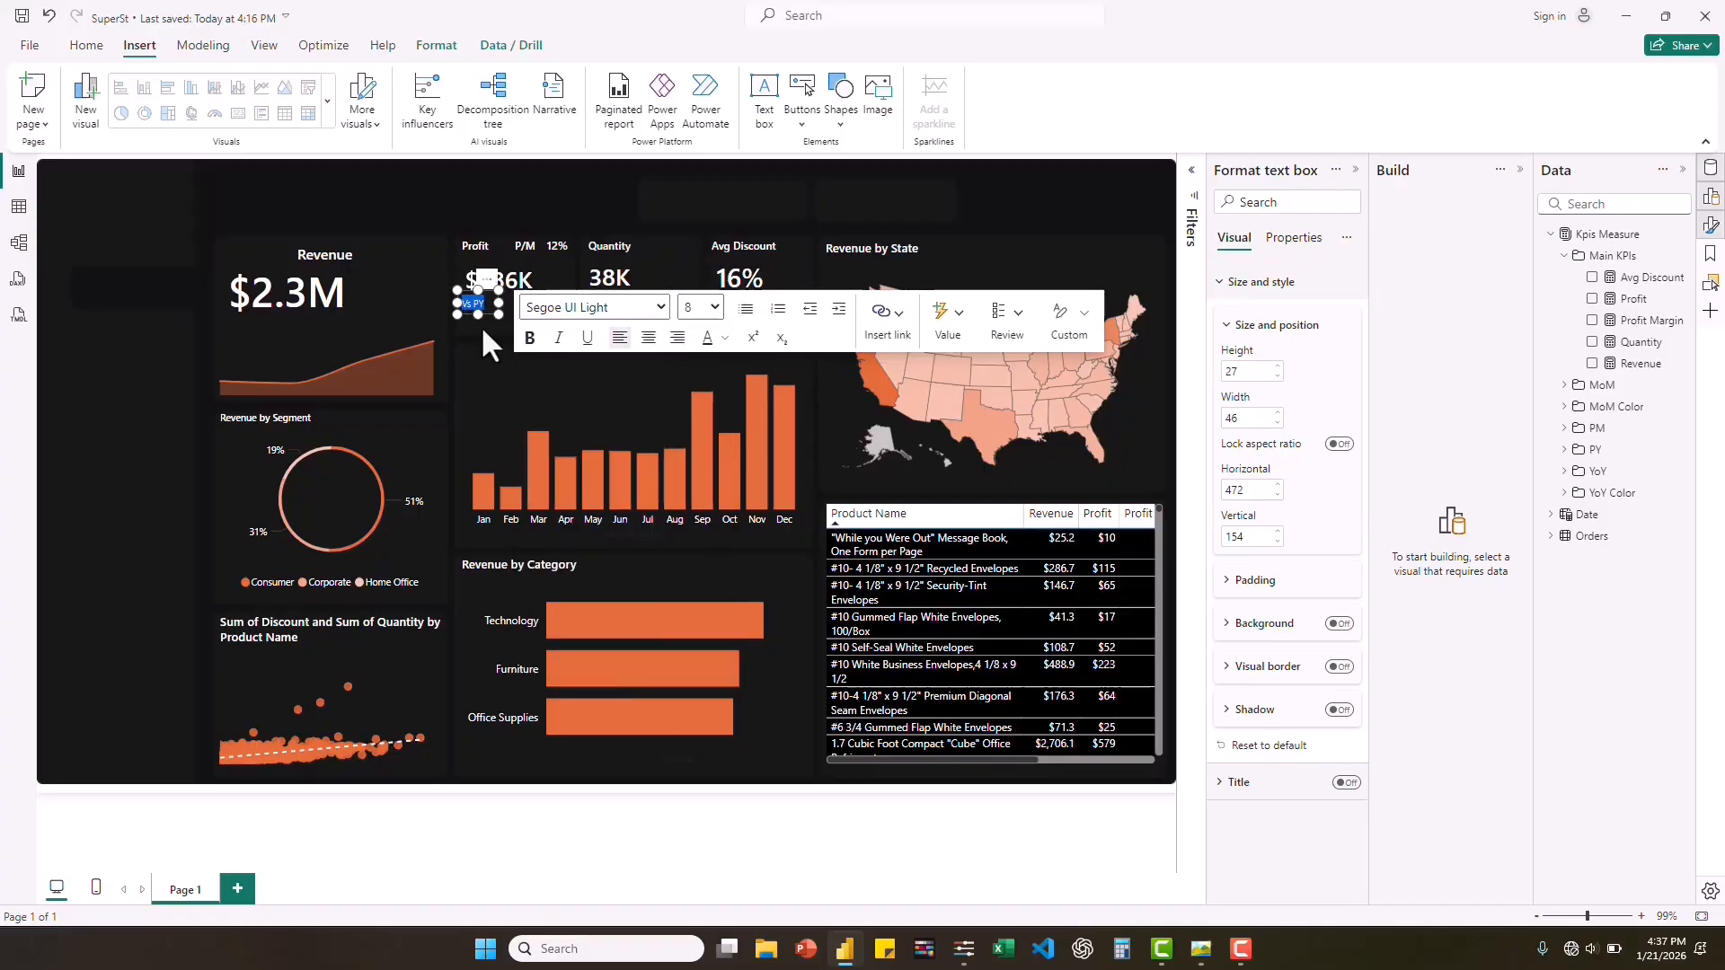
click(481, 325)
click(471, 303)
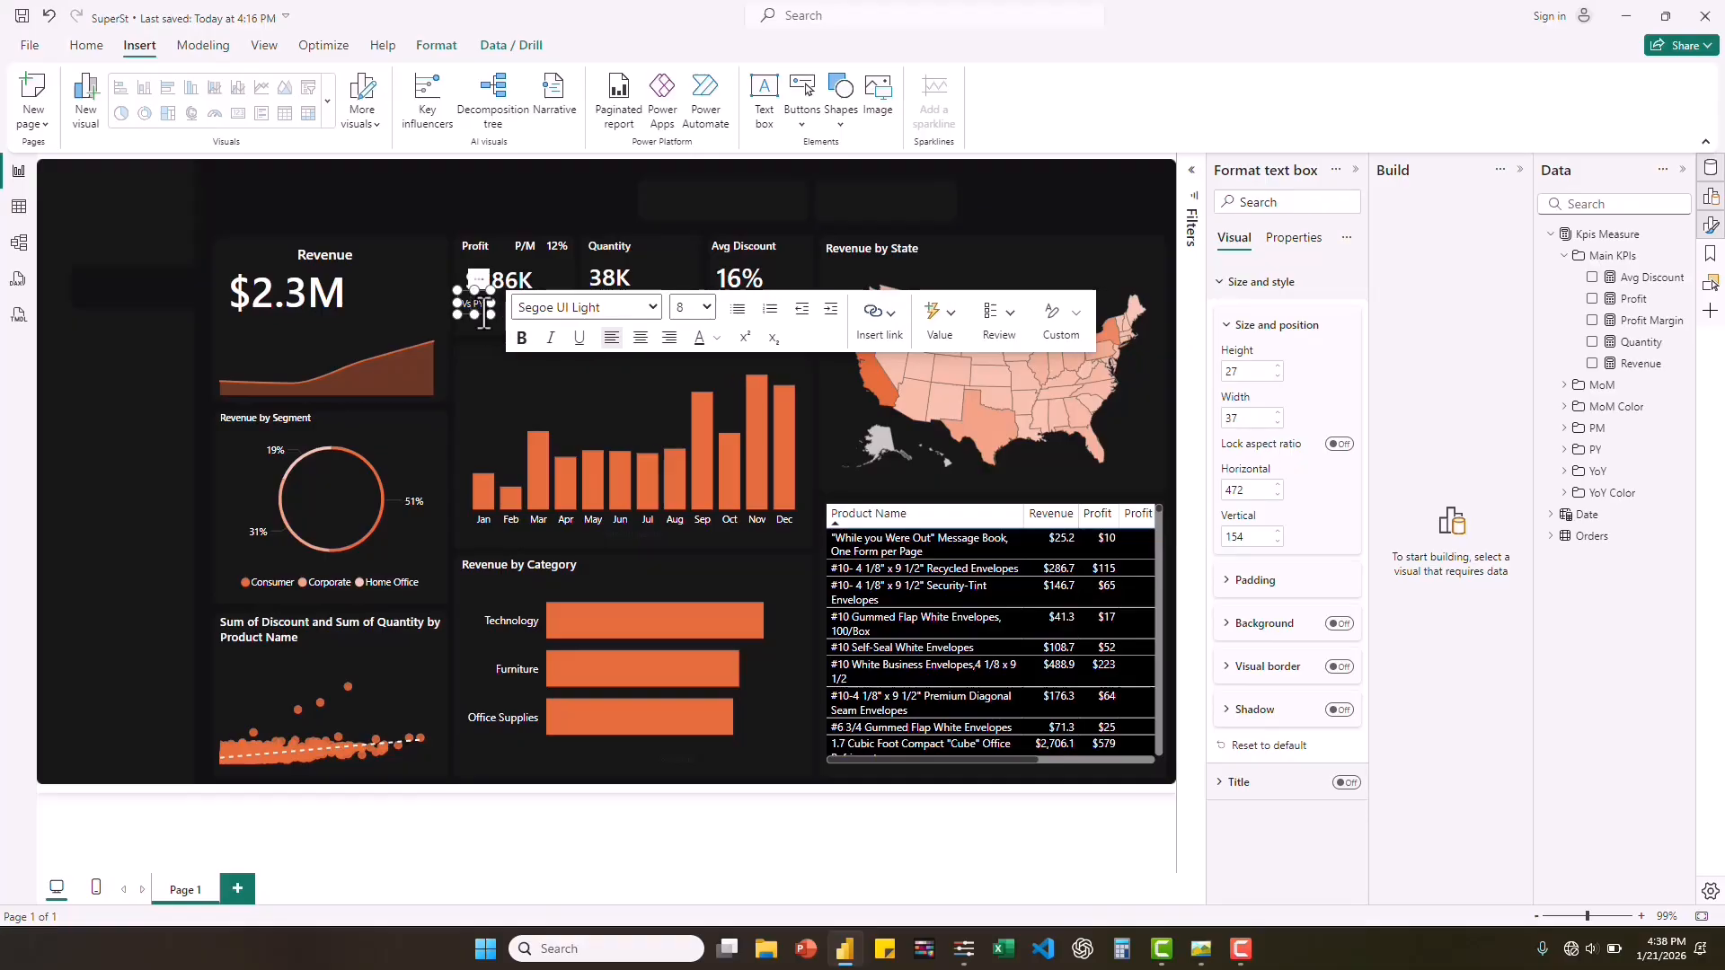
Copy the "Vs PY" label to the $2.3M and 38K cards, and add a "Vs PM" copy beneath the one beside $2.3M.
drag(481, 312, 609, 334)
key(ctrl+c)
key(ctrl+v)
click(396, 303)
key(BackSpace)
text(M)
Add "Vs PM" labels beneath the "Vs PY" labels of the $286K and 38K cards.
click(665, 246)
key(ctrl+v)
key(ctrl+c)
key(ctrl+v)
click(486, 328)
key(BackSpace)
text(M)
click(493, 339)
key(ctrl+c)
key(ctrl+v)
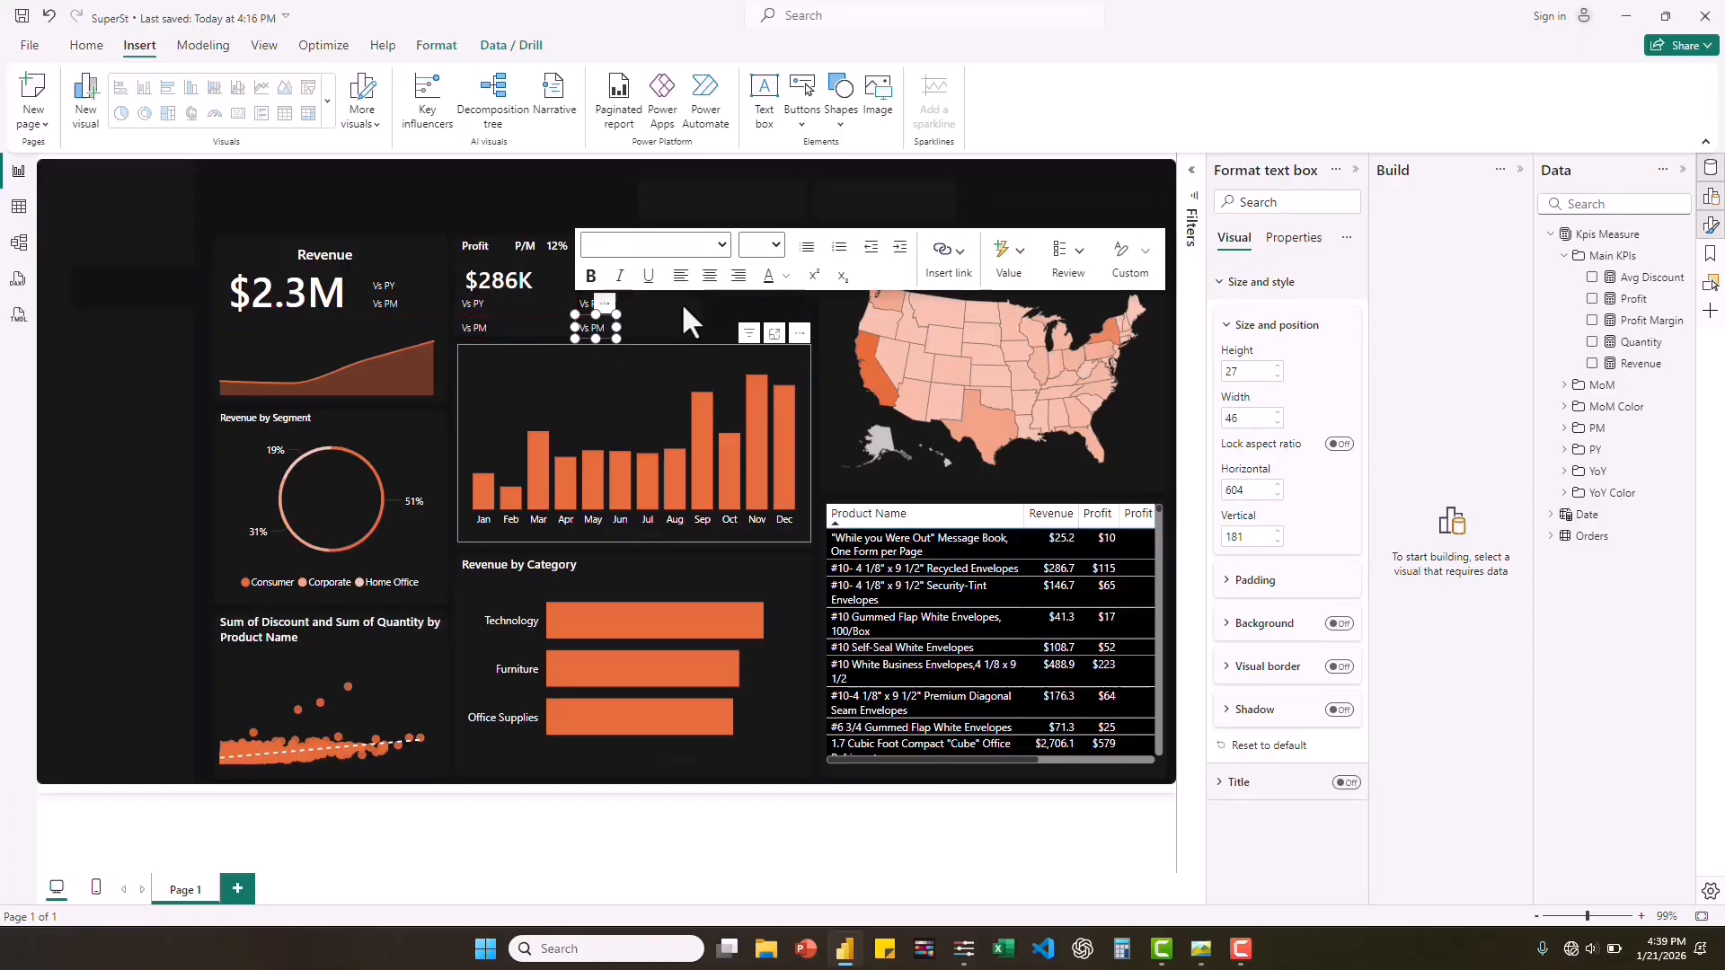
click(713, 308)
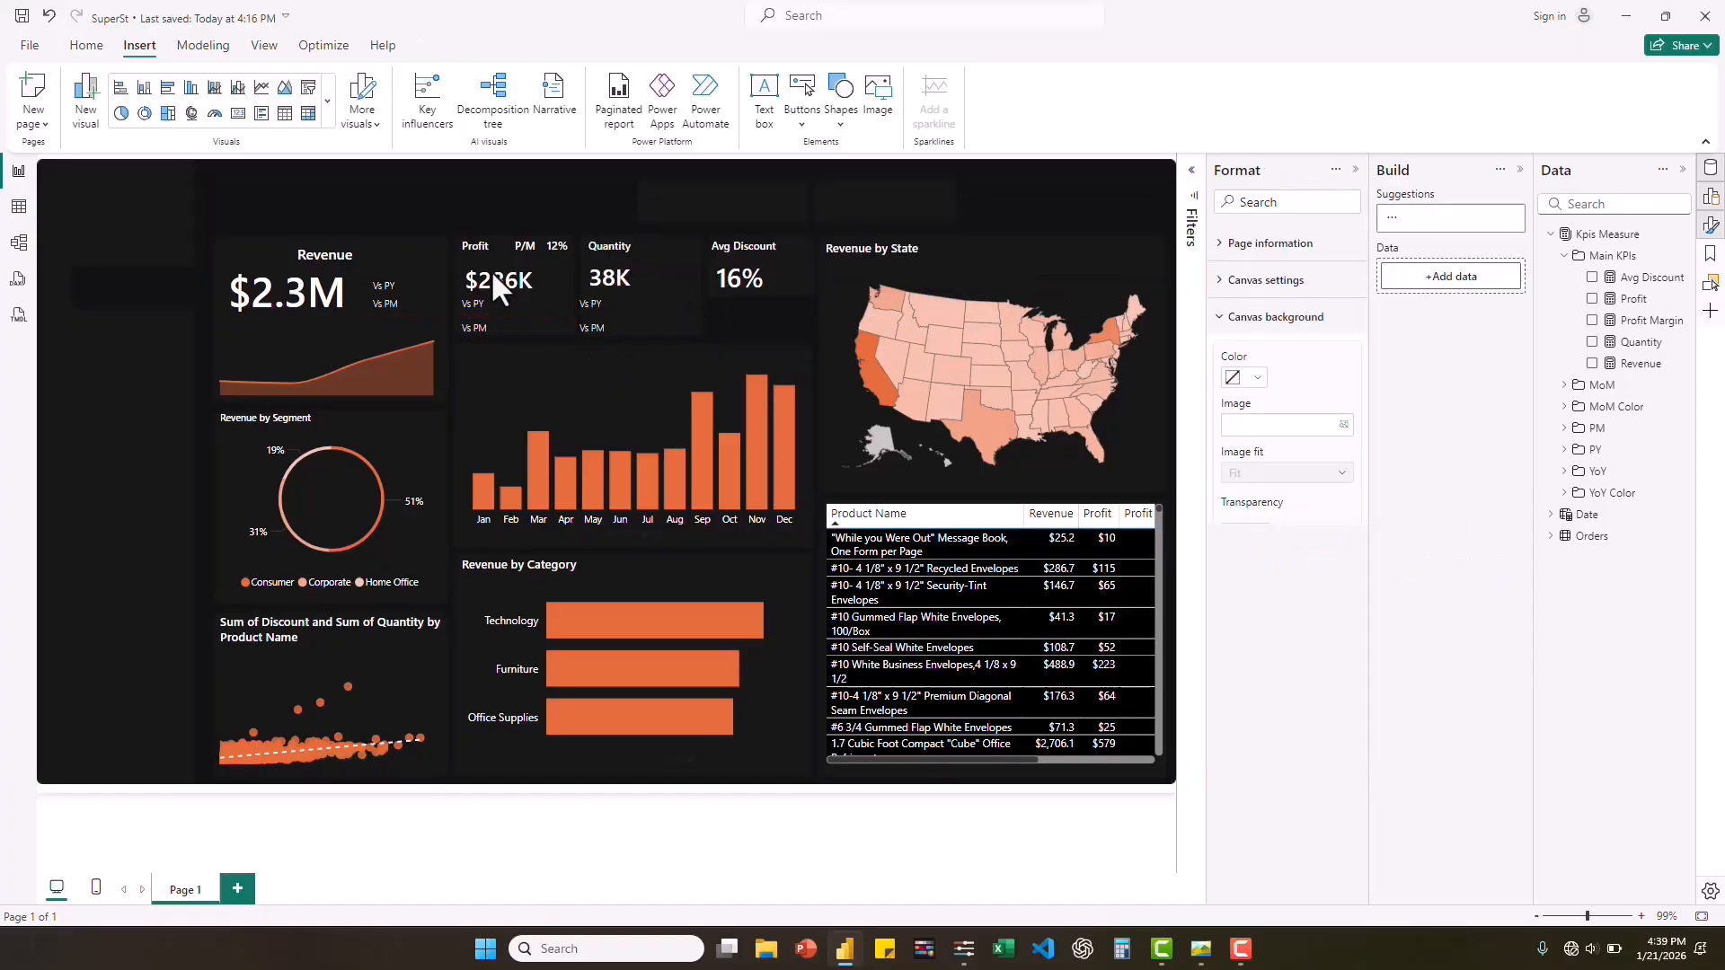
Duplicate the 12% card beside the Revenue "Vs PY" label at about 409 horizontal and 136 vertical, with its callout font size at 8.
click(557, 257)
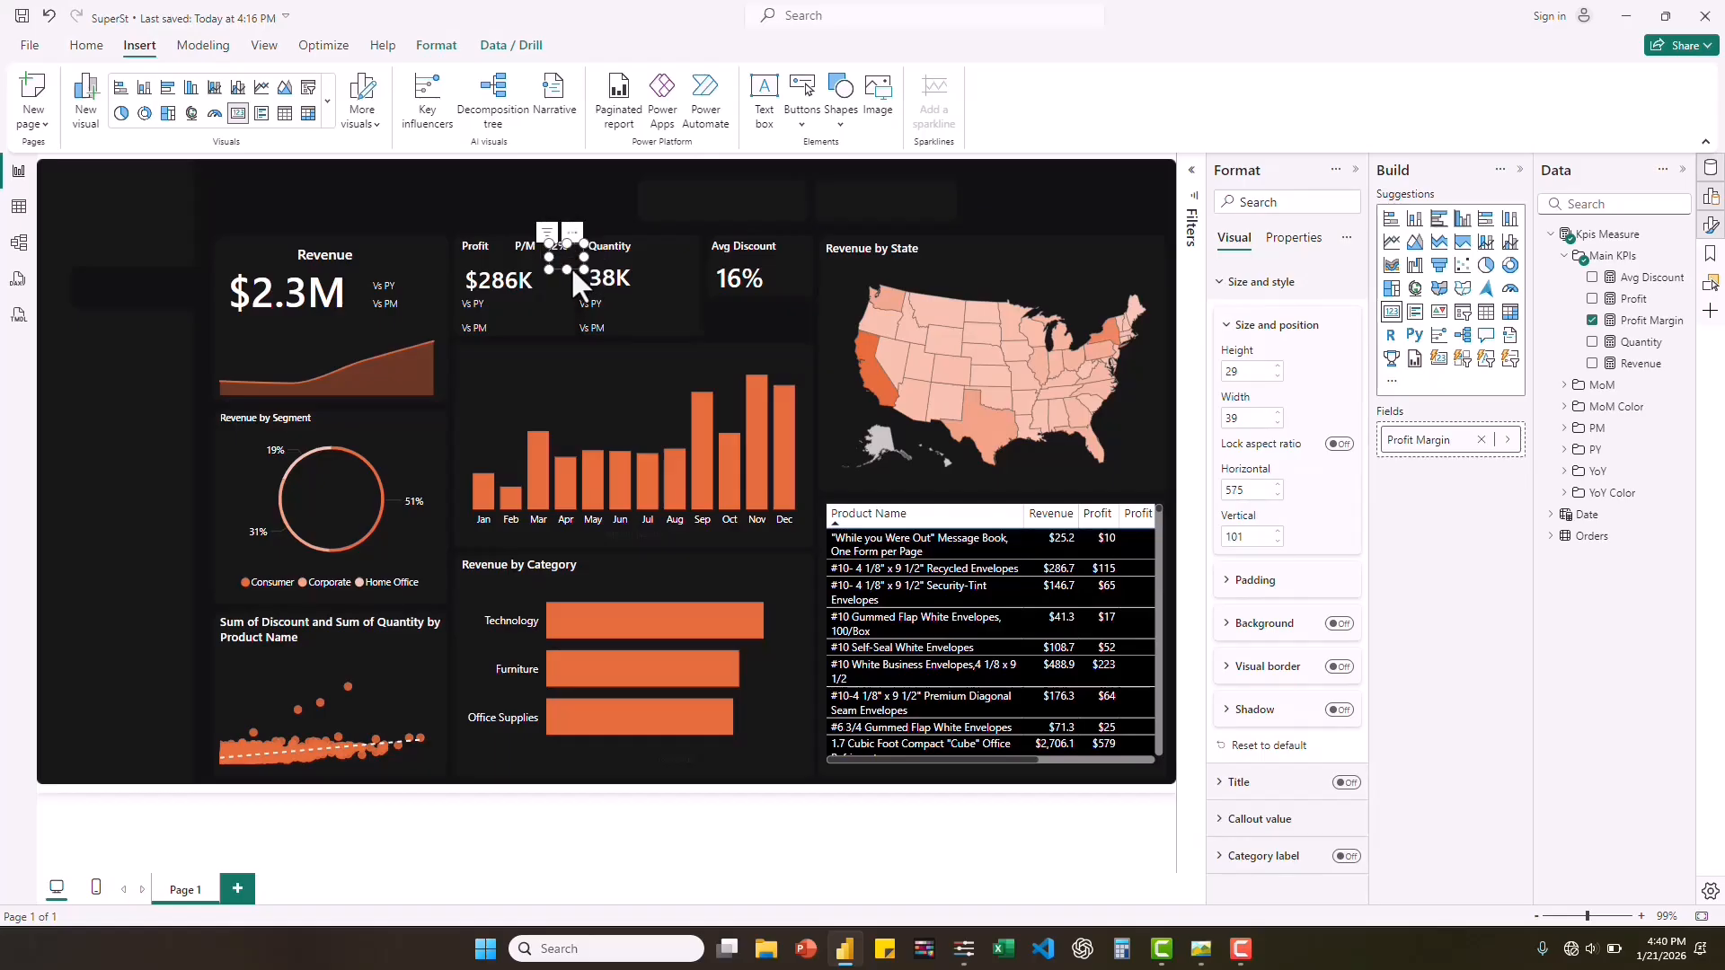
drag(572, 272, 425, 293)
drag(419, 292, 442, 290)
drag(442, 285, 441, 286)
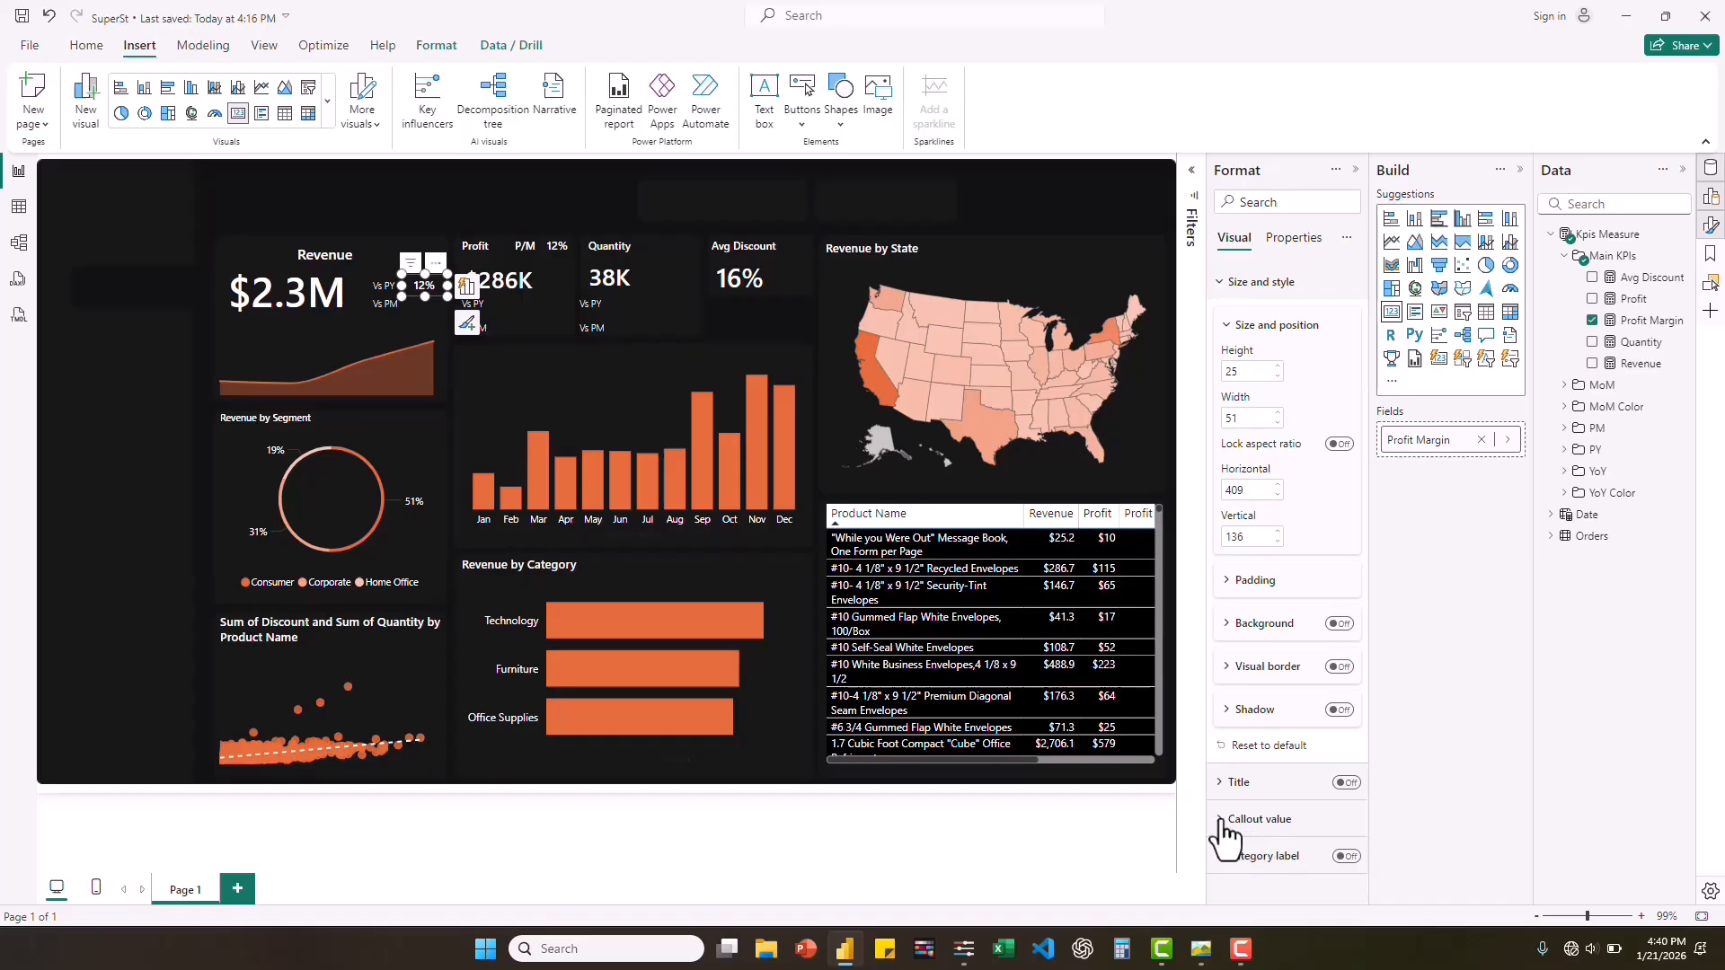
click(1273, 821)
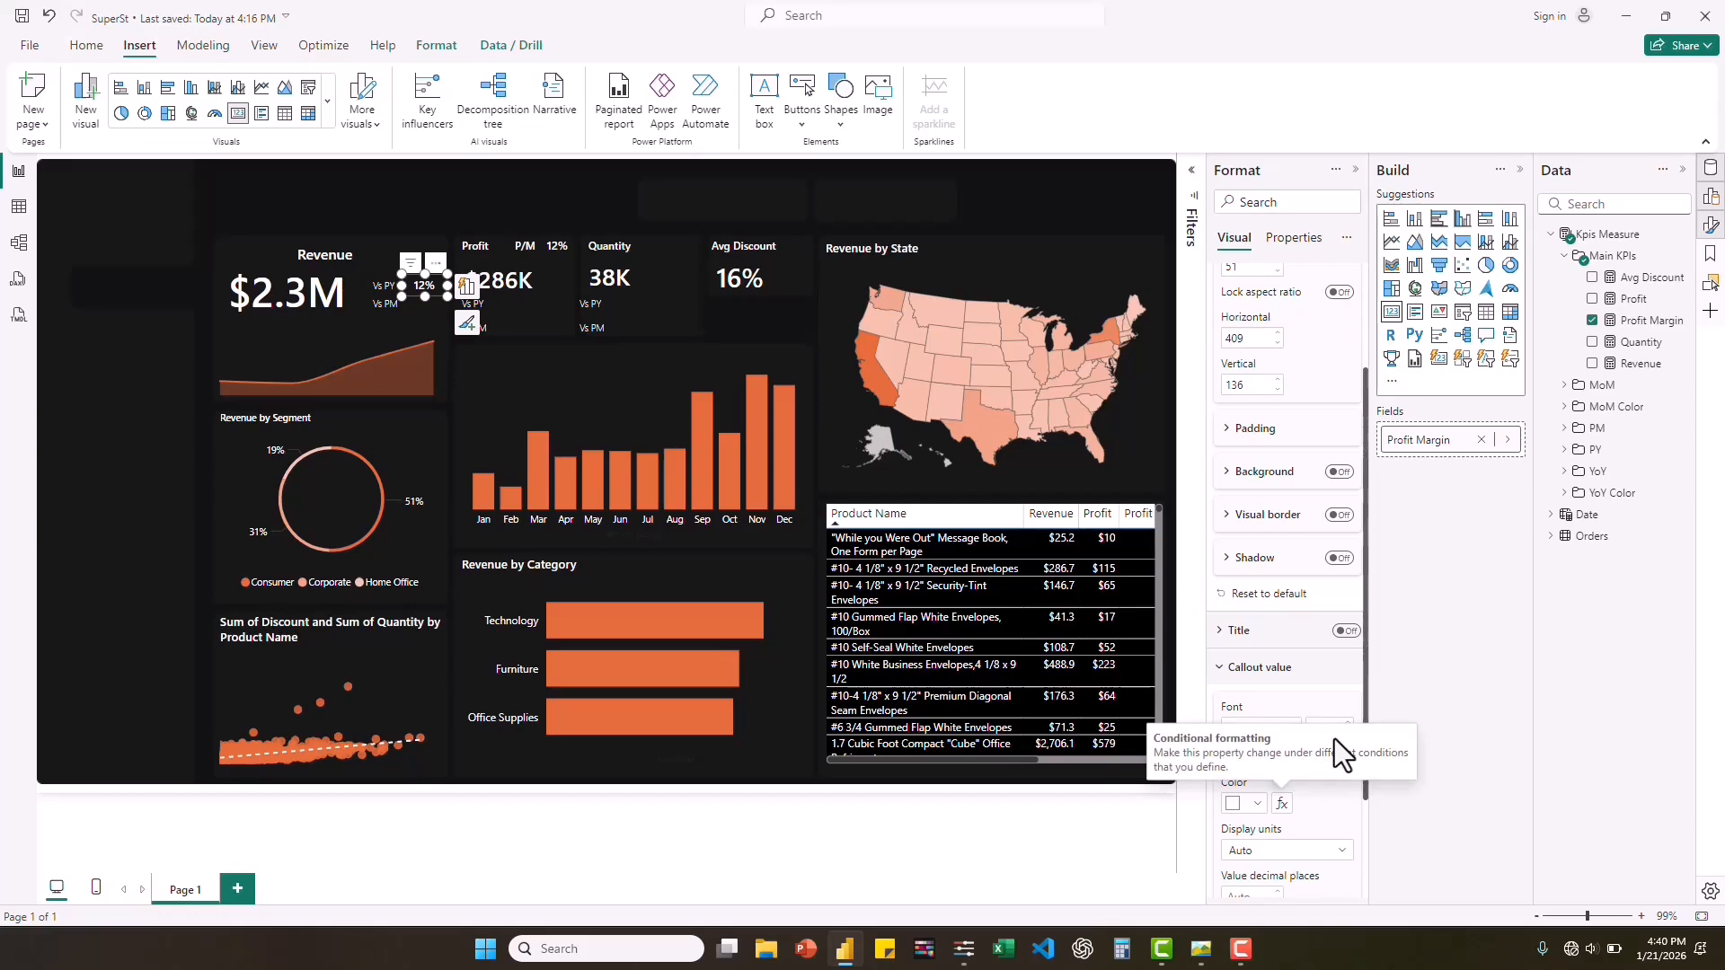
click(1348, 734)
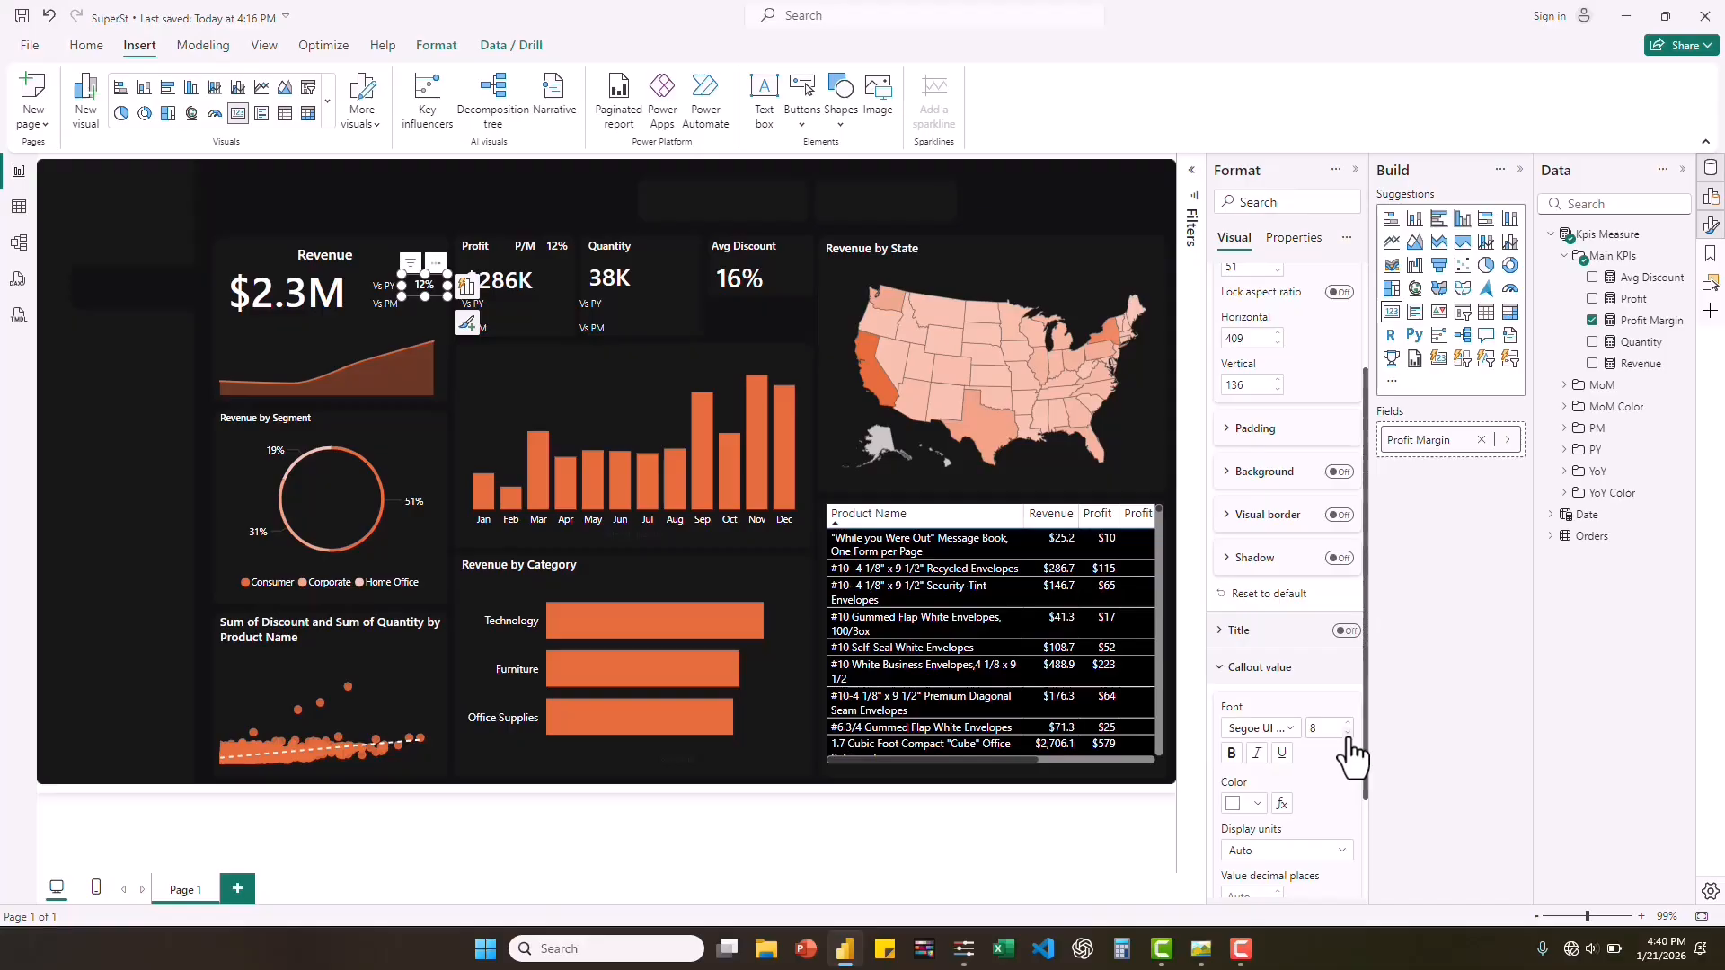
Duplicate the small 12% card beside the Revenue "Vs PM" label at about 409 horizontal and 156 vertical.
click(433, 295)
key(ctrl+c)
key(ctrl+v)
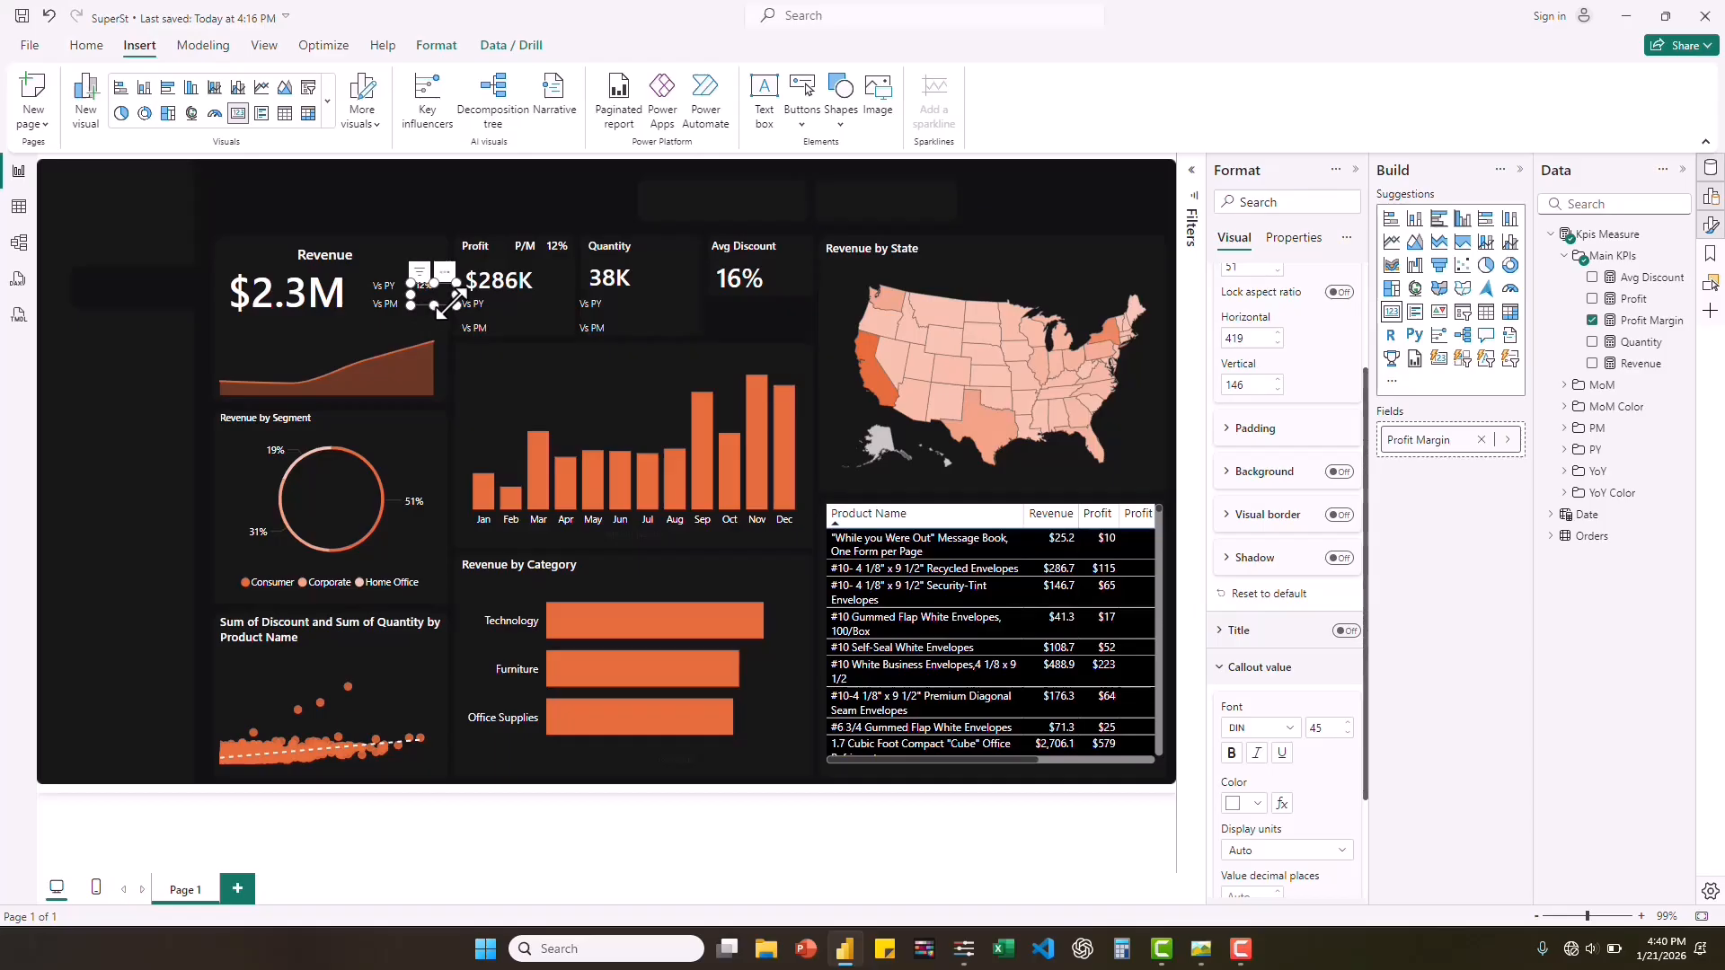
click(446, 305)
drag(444, 304, 429, 310)
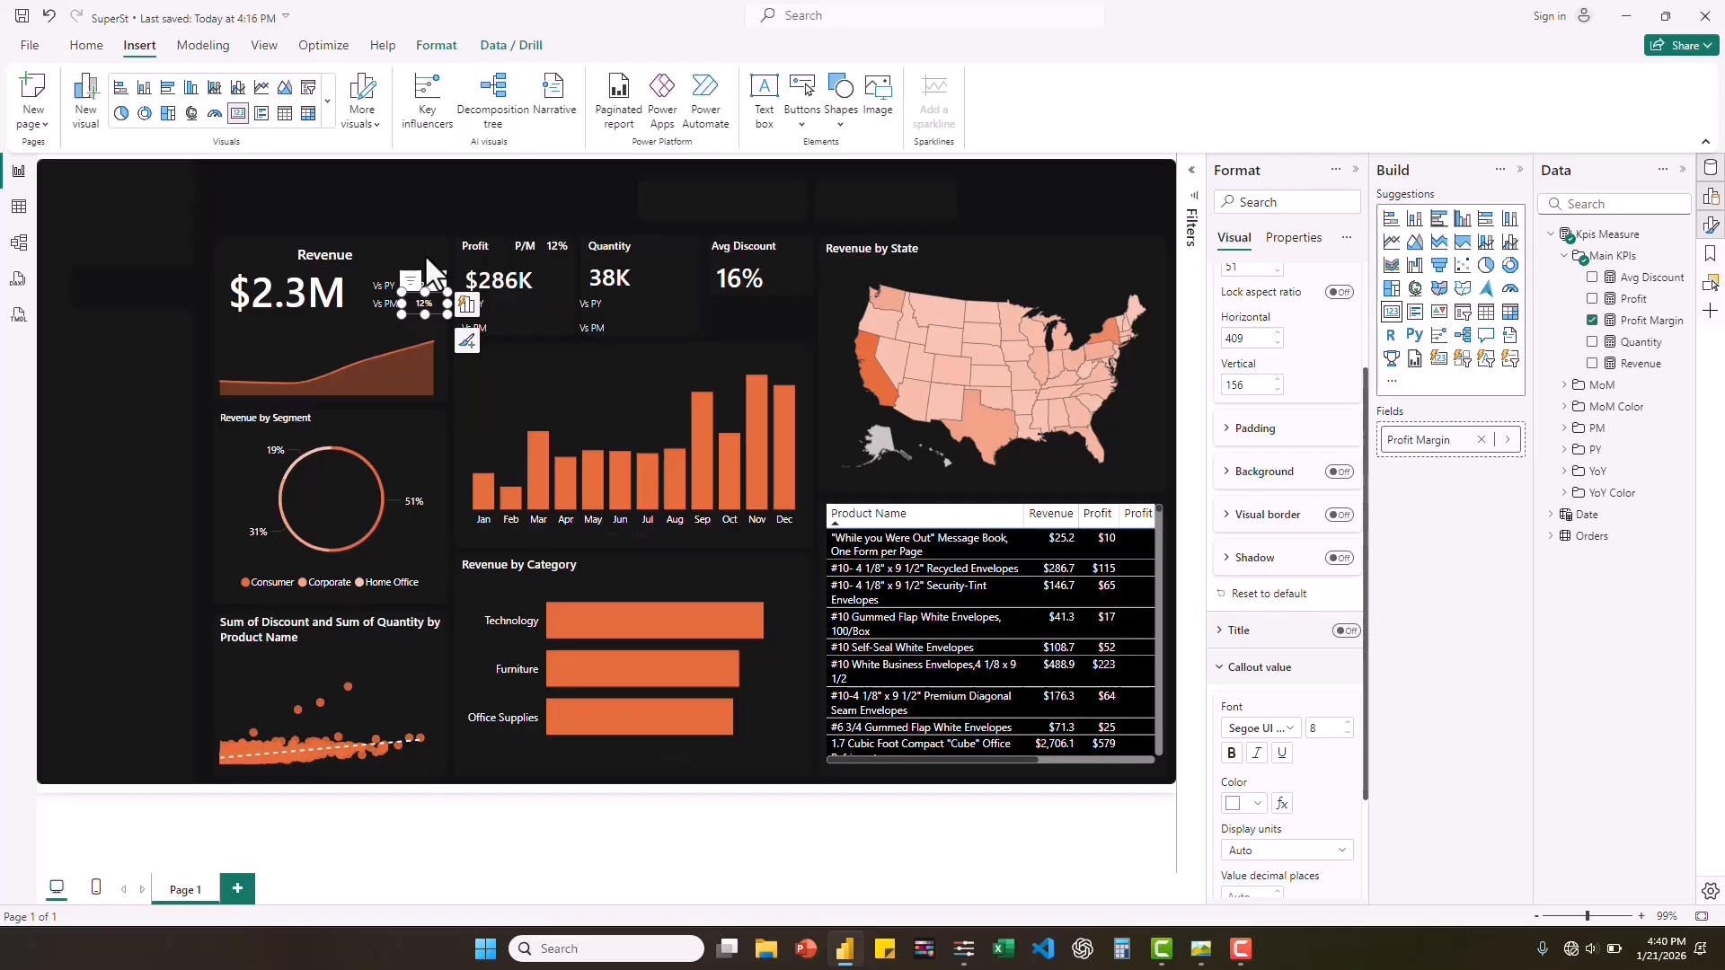
click(426, 257)
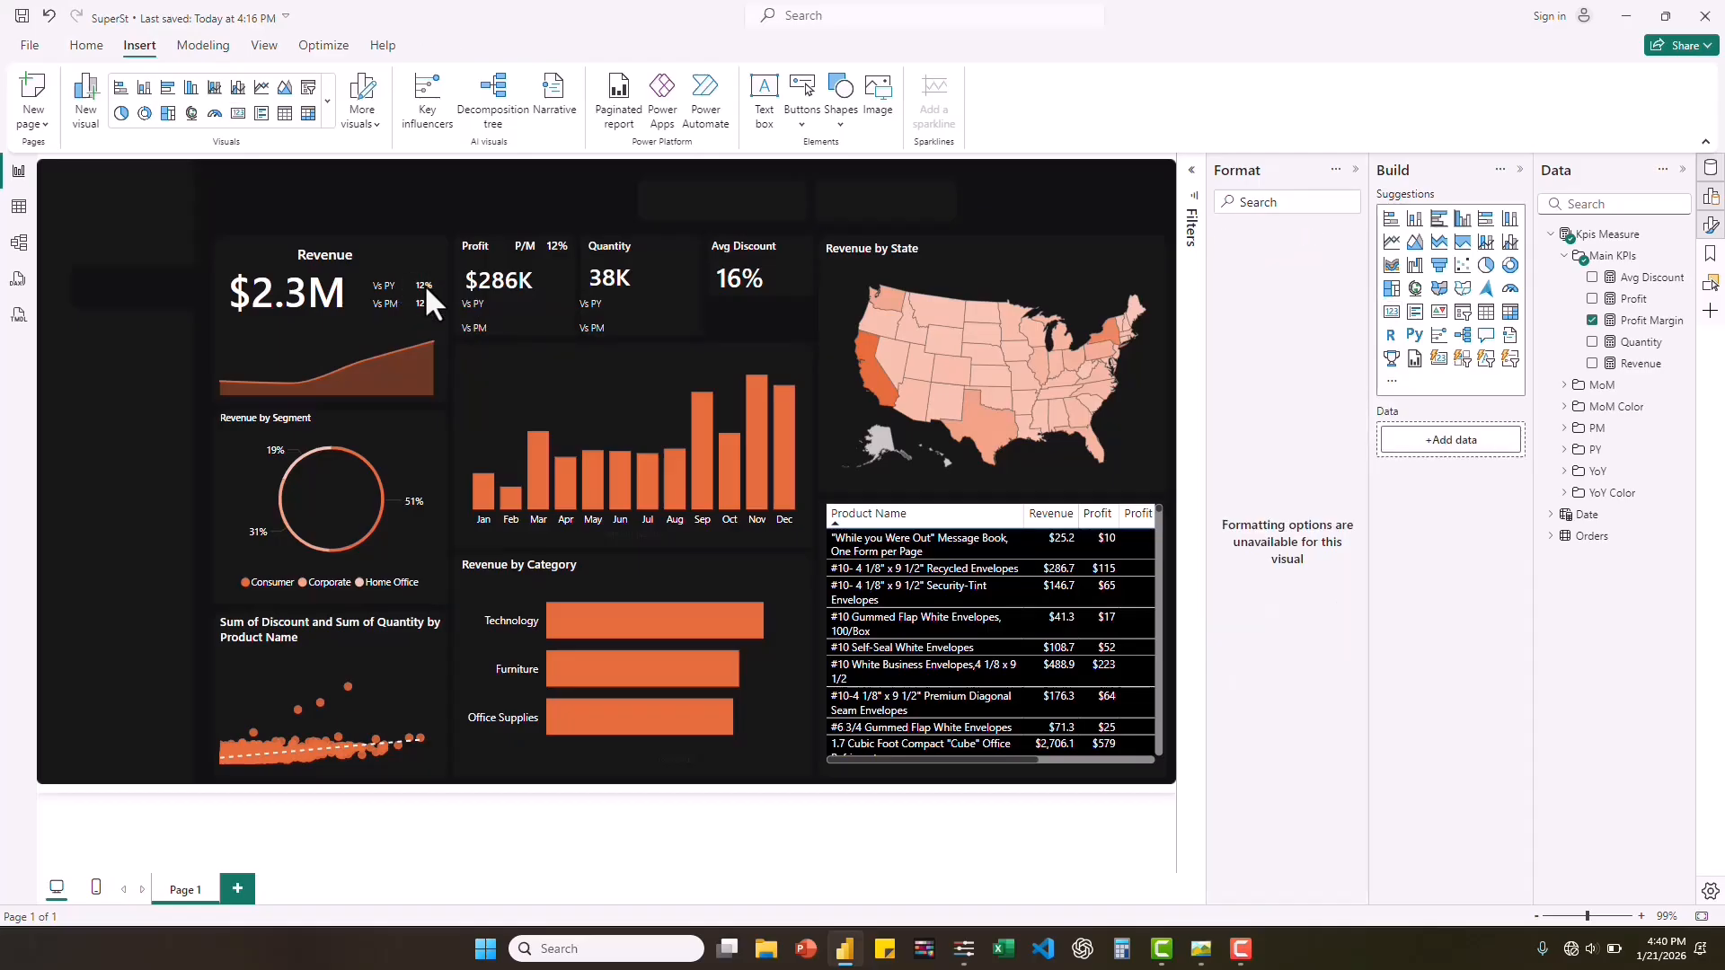
Replace Profit Margin with the YoY Revenue measure in the small card beside the Revenue "Vs PY" label.
click(424, 284)
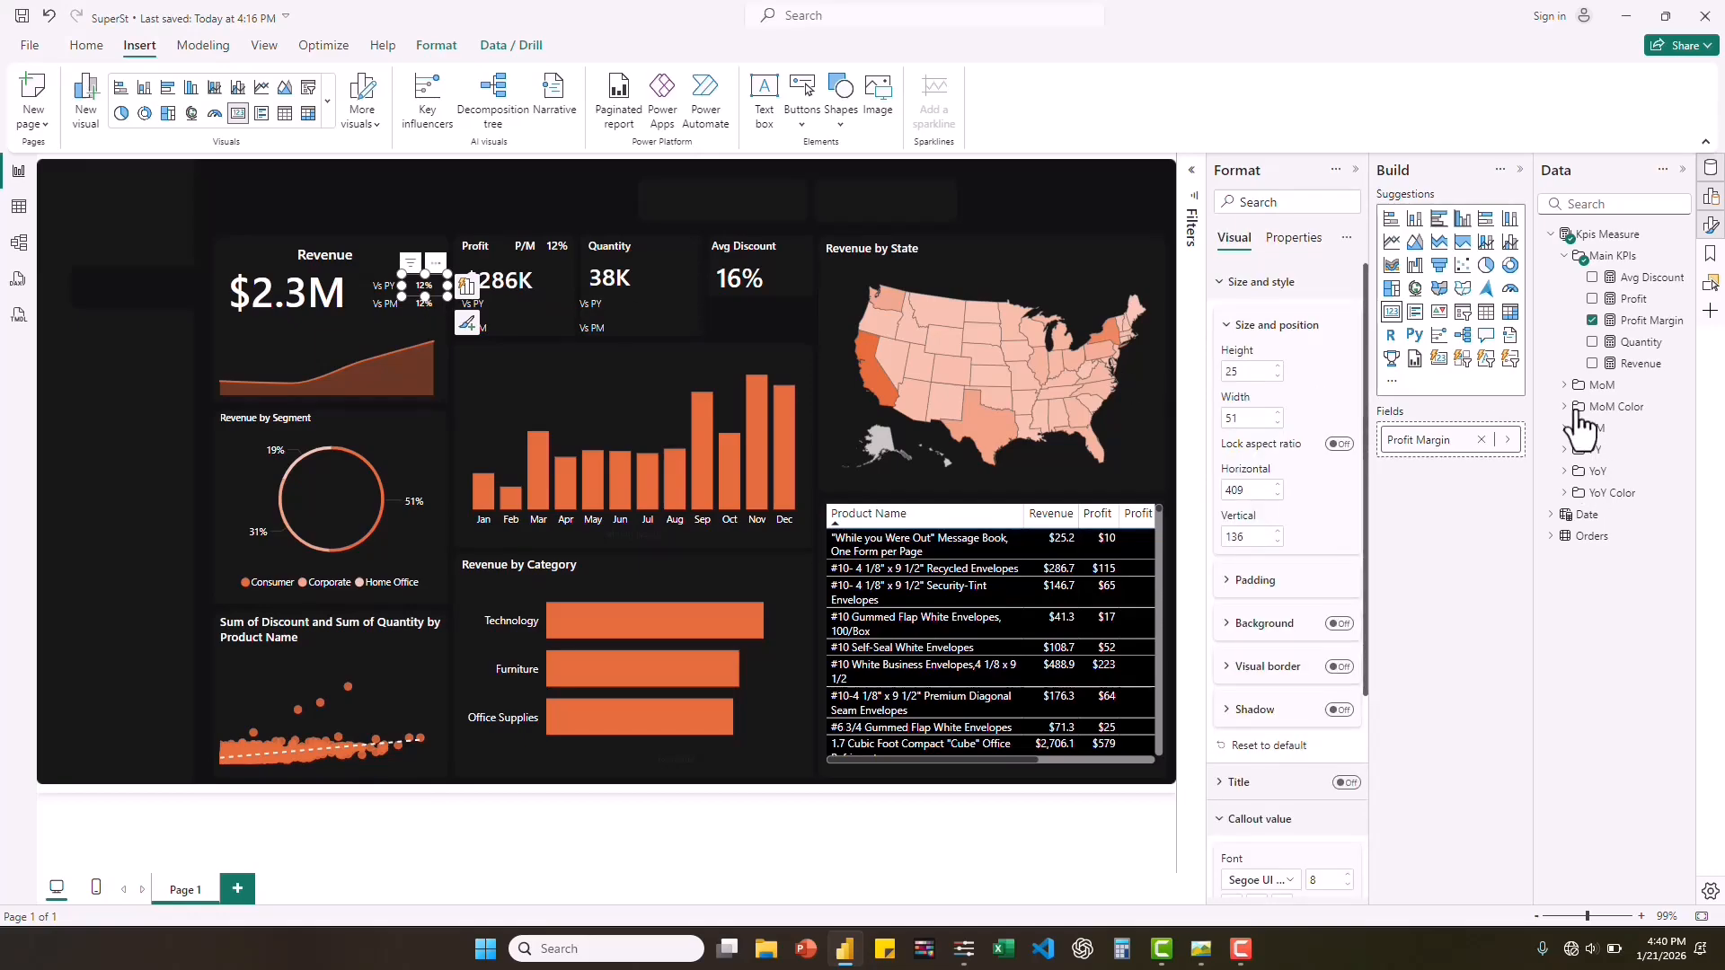
click(1593, 321)
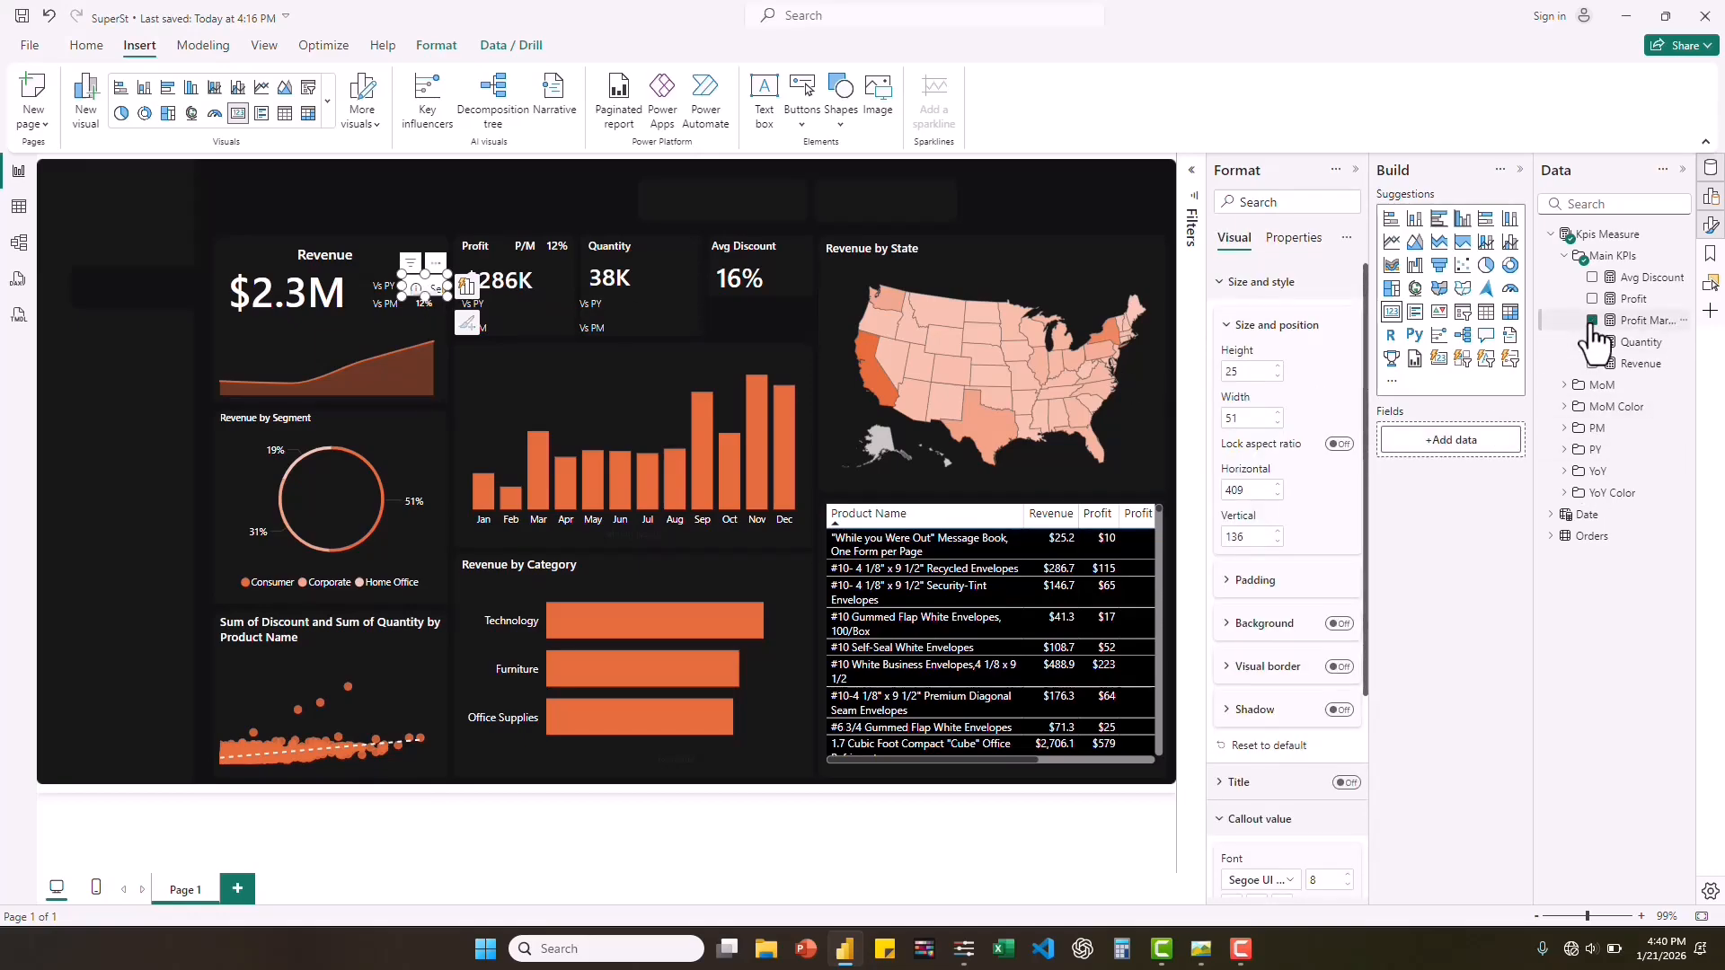
click(1571, 473)
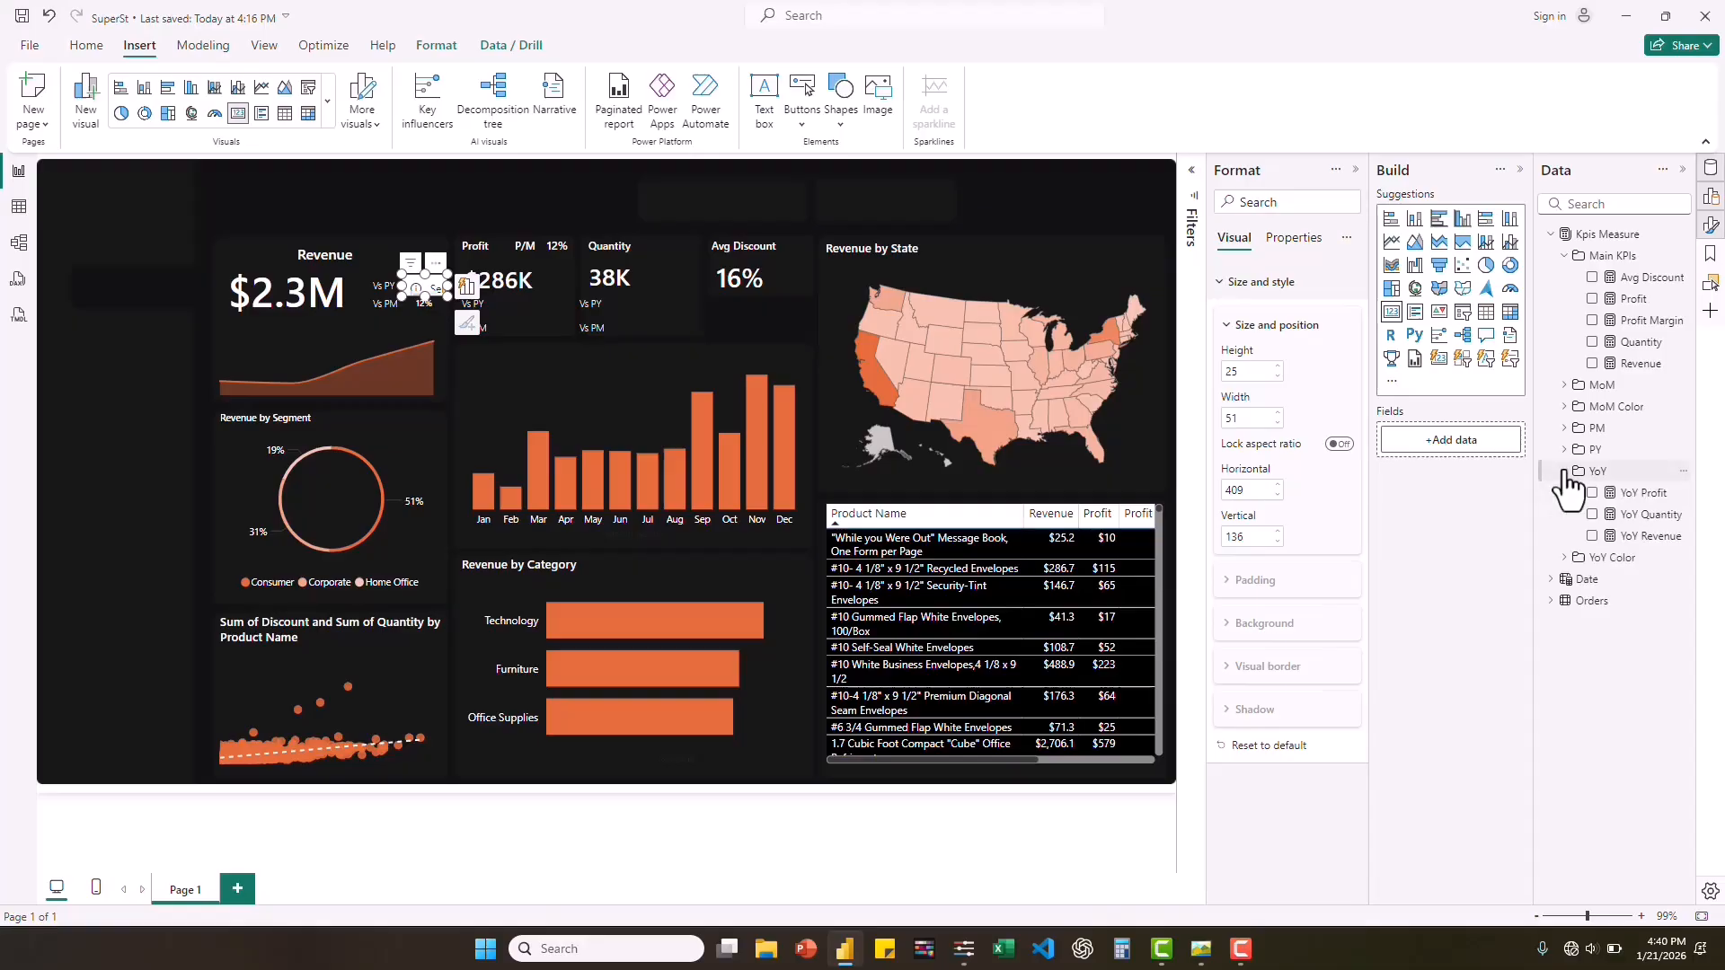
click(1591, 536)
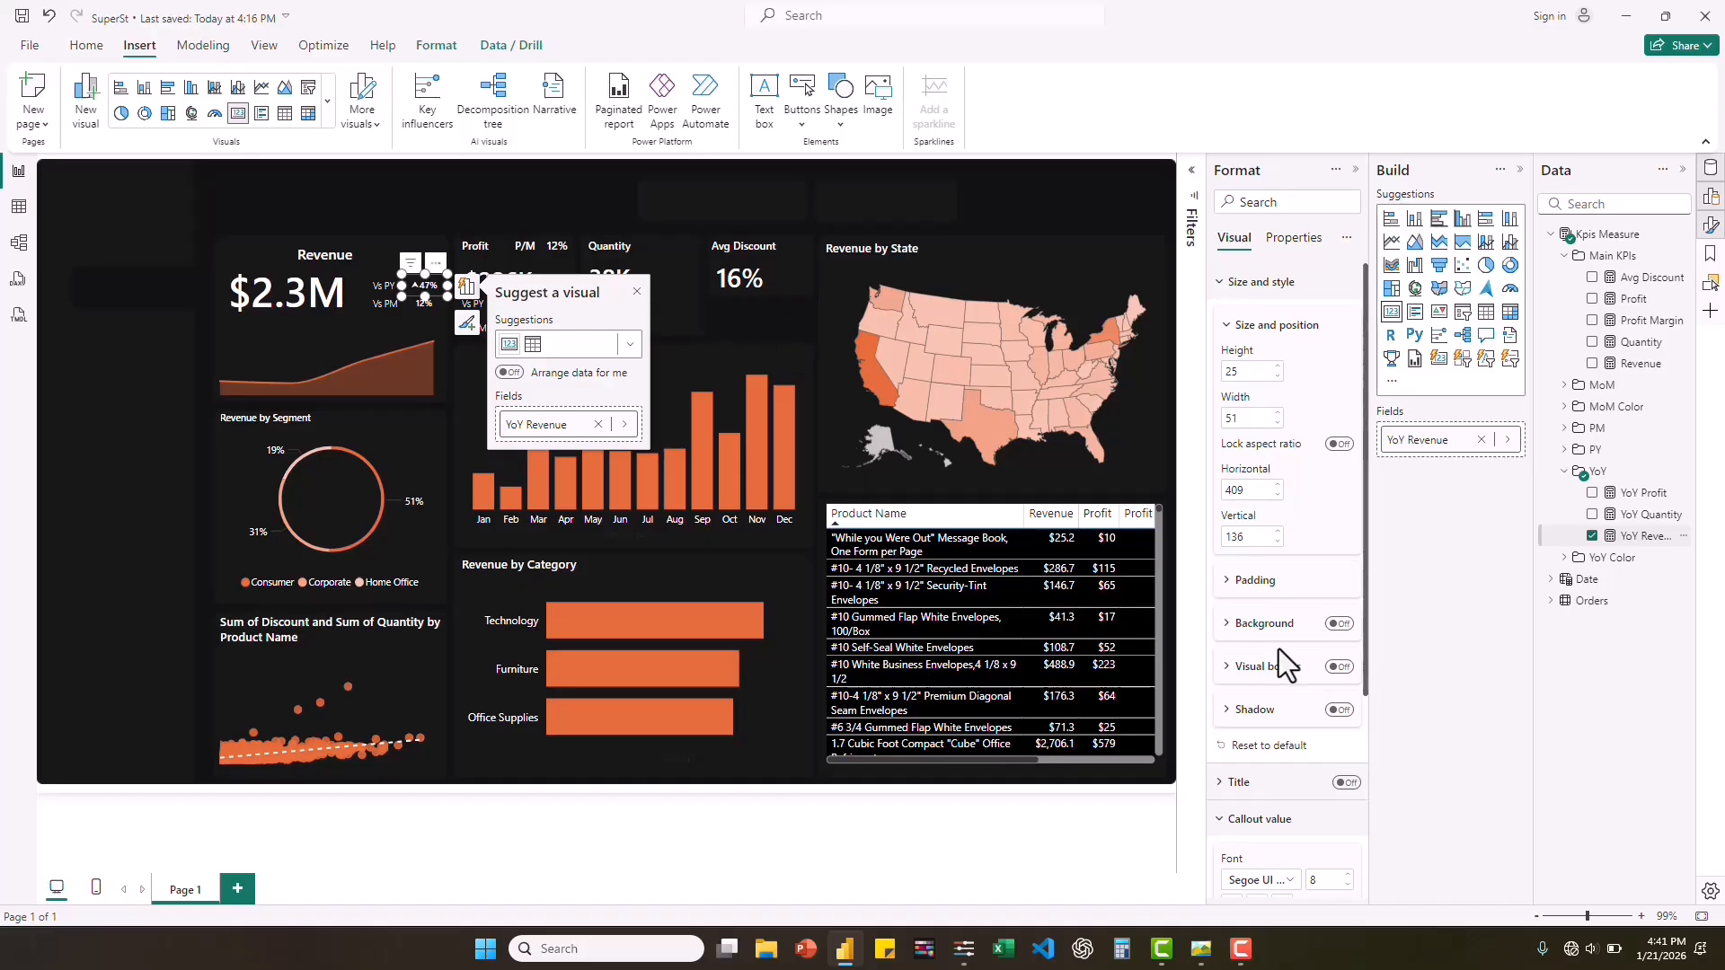
Color the YoY Revenue card's callout value conditionally by field value, based on the Color YoY Revenue measure.
scroll(1350, 546, down, 4)
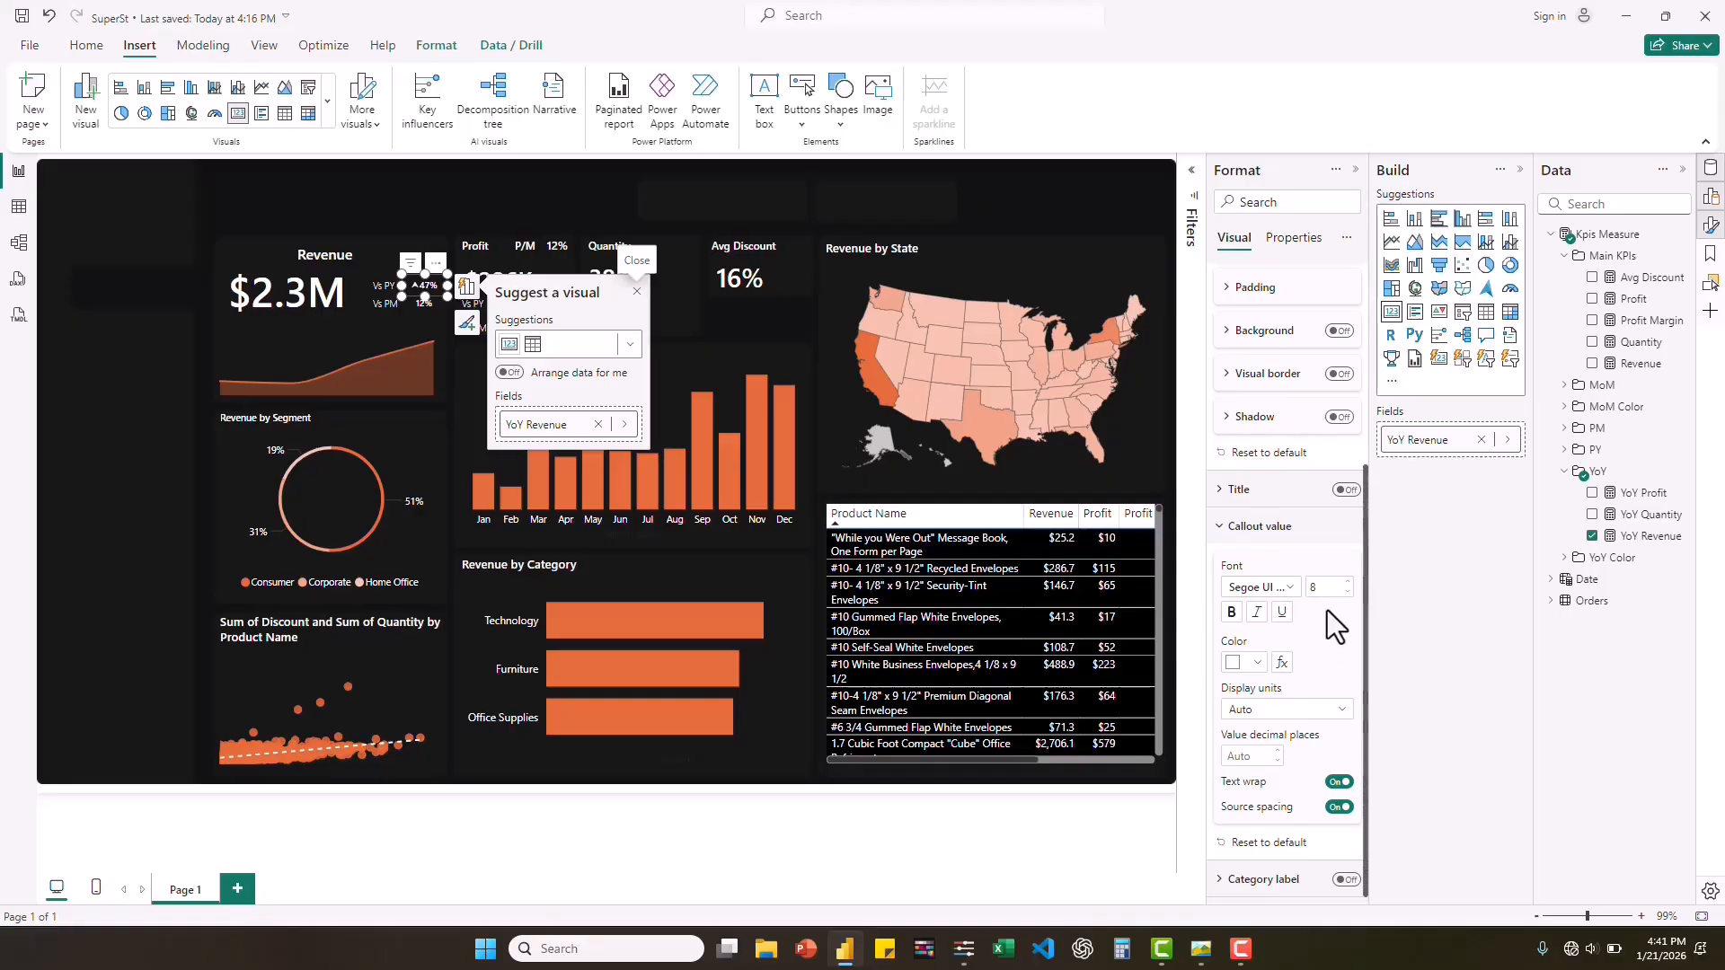
click(1282, 663)
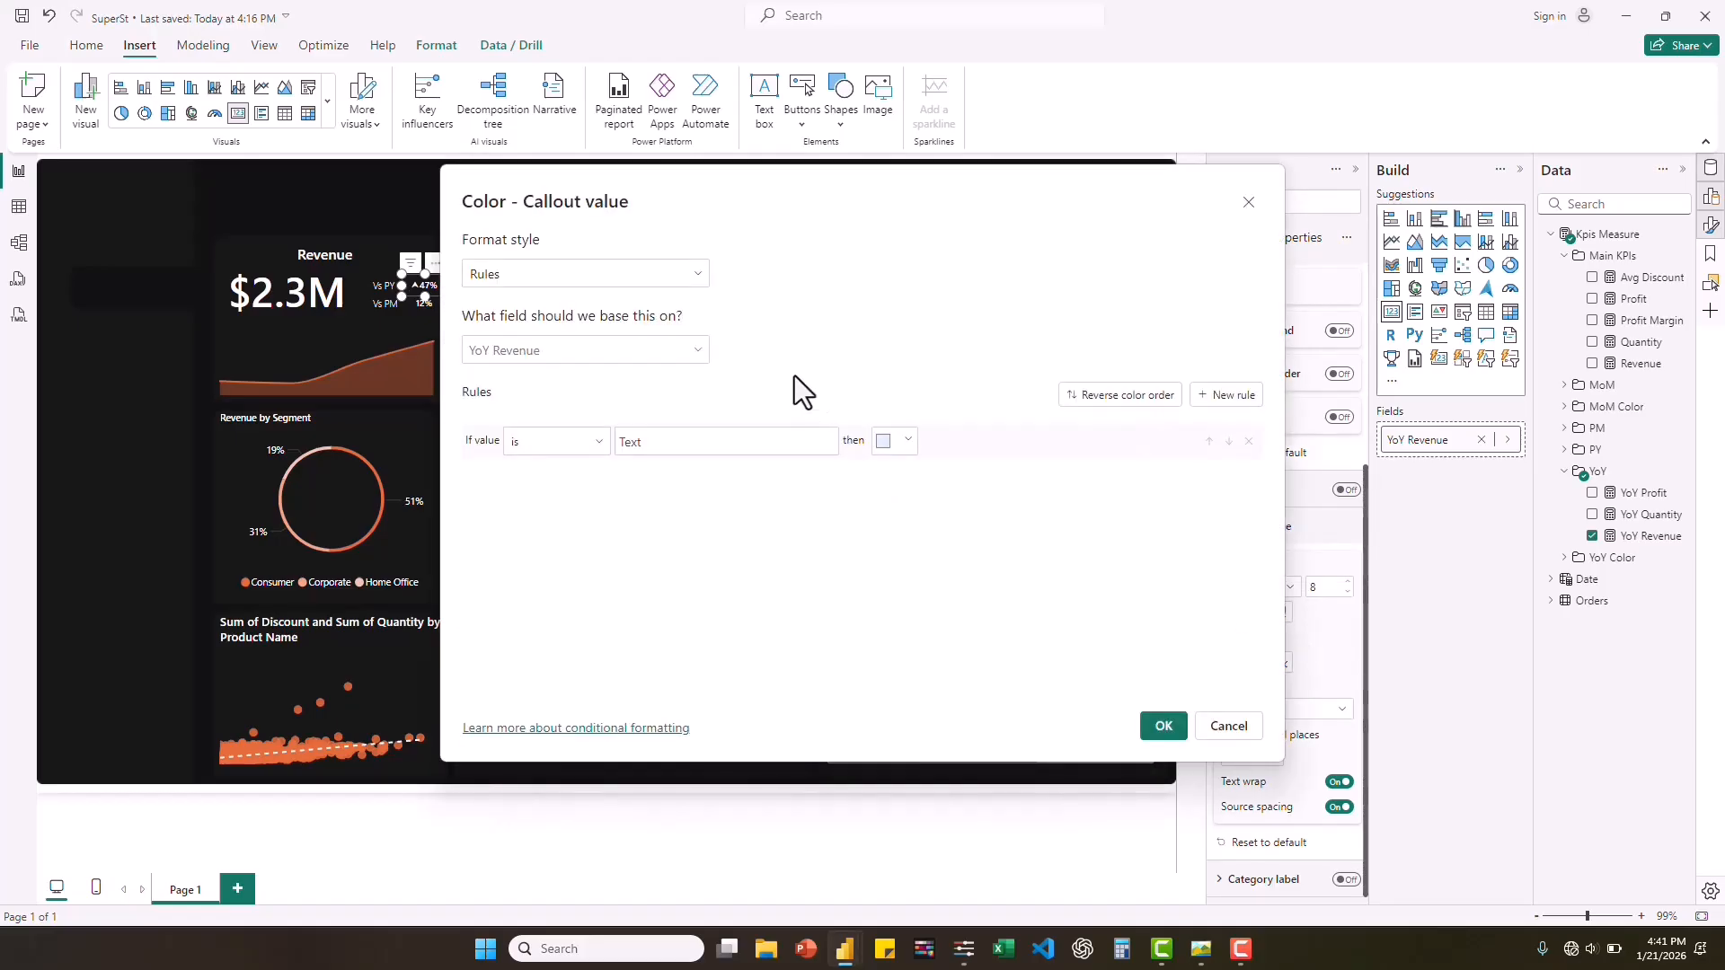
click(698, 280)
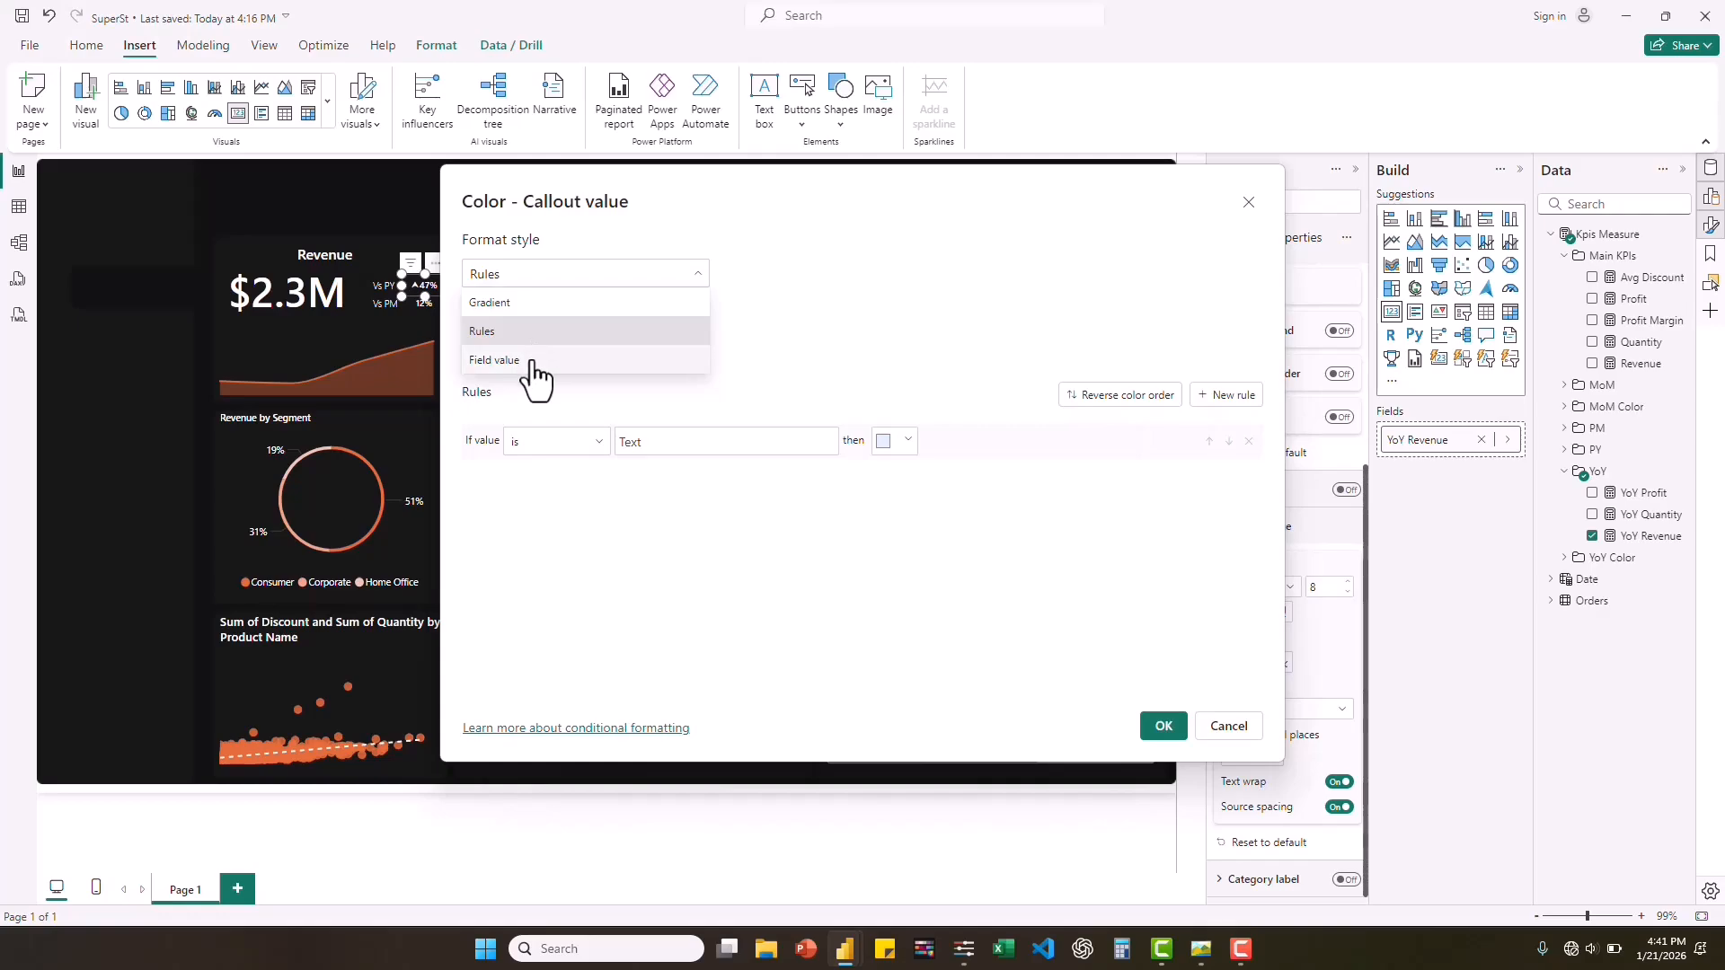
click(536, 360)
click(697, 351)
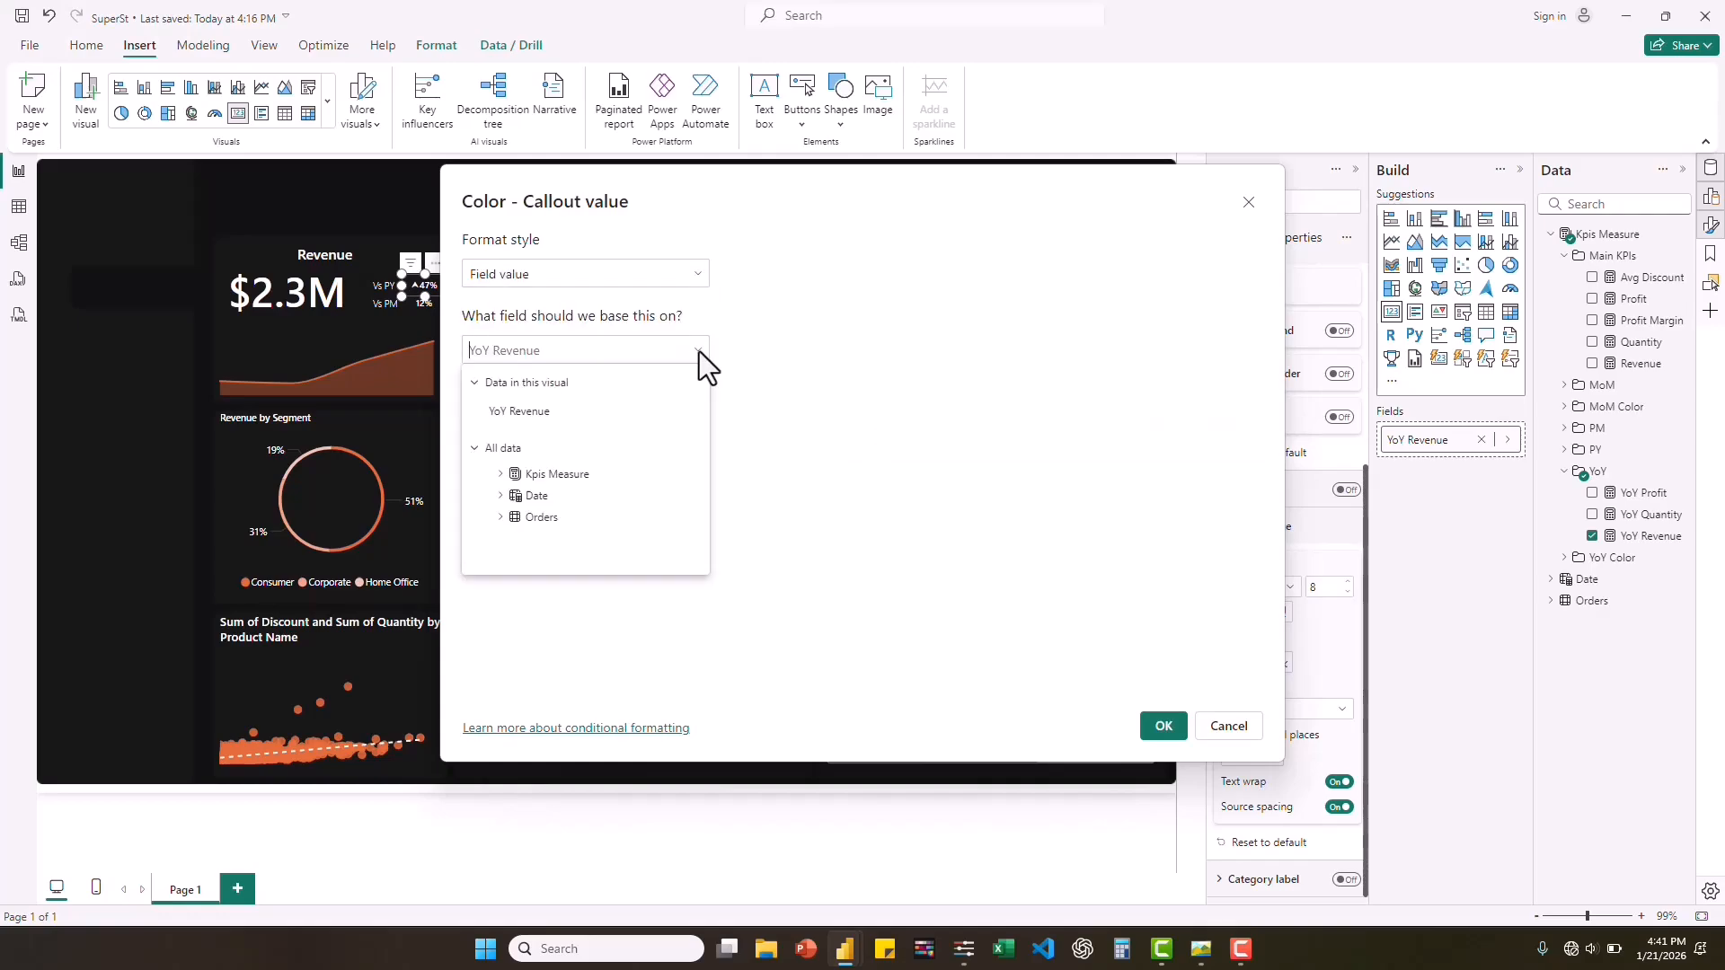
click(500, 475)
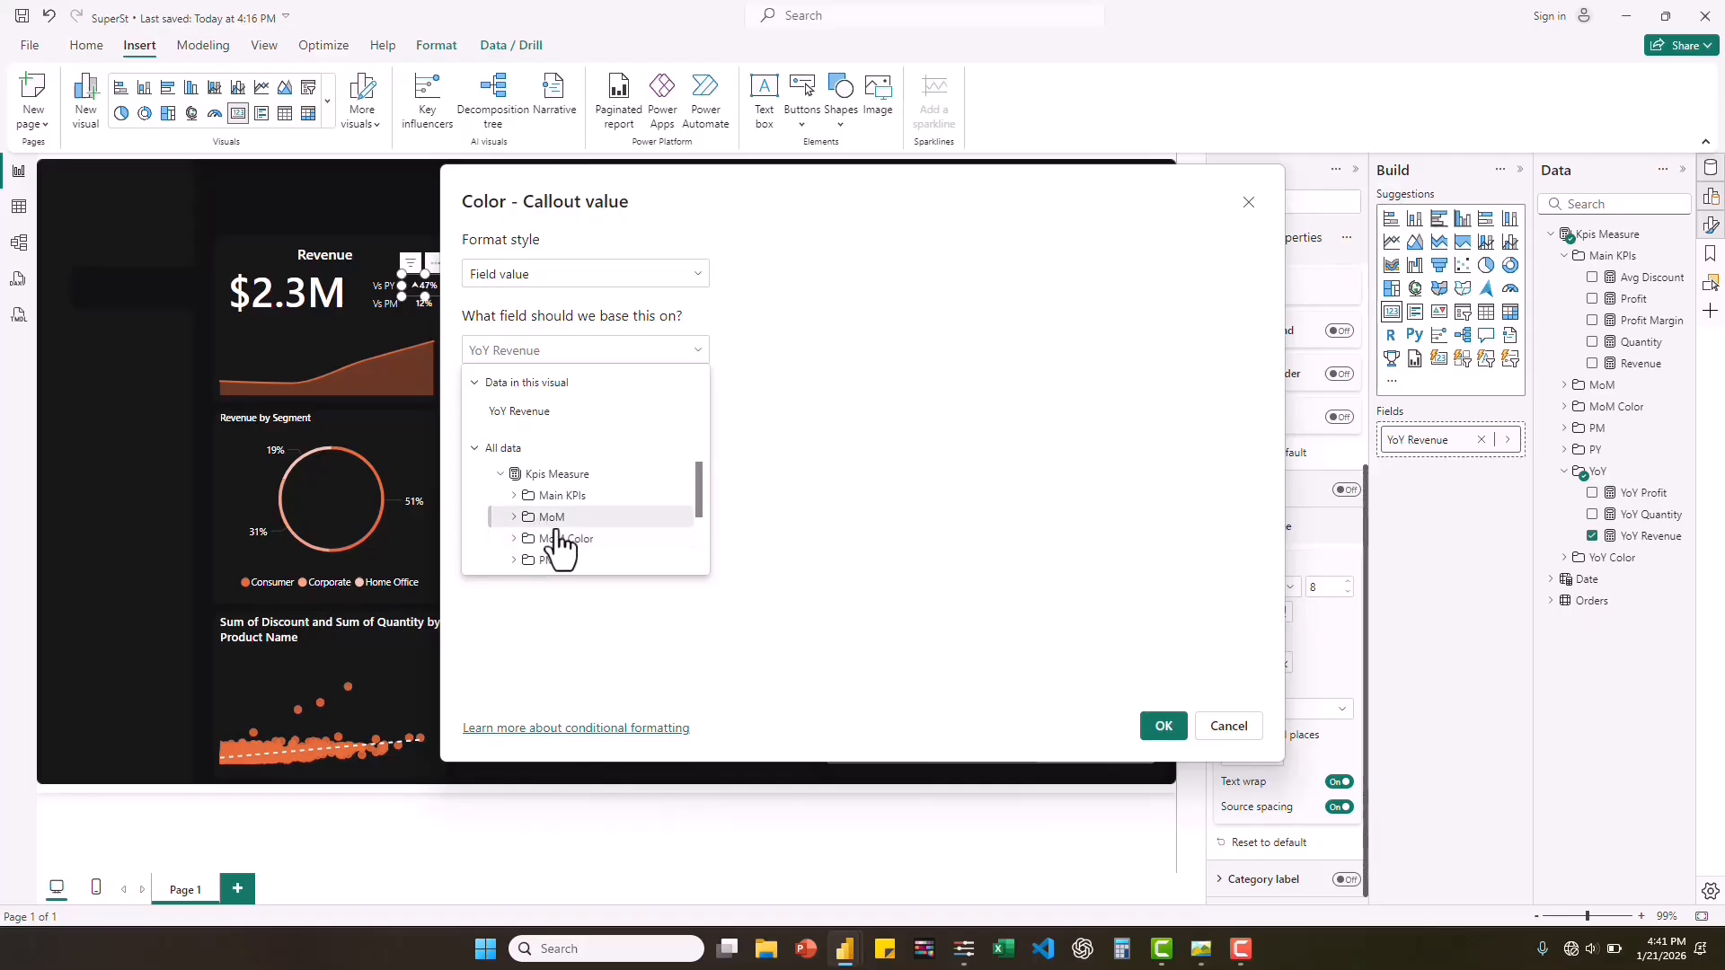
scroll(556, 524, down, 1)
scroll(559, 535, down, 2)
click(515, 524)
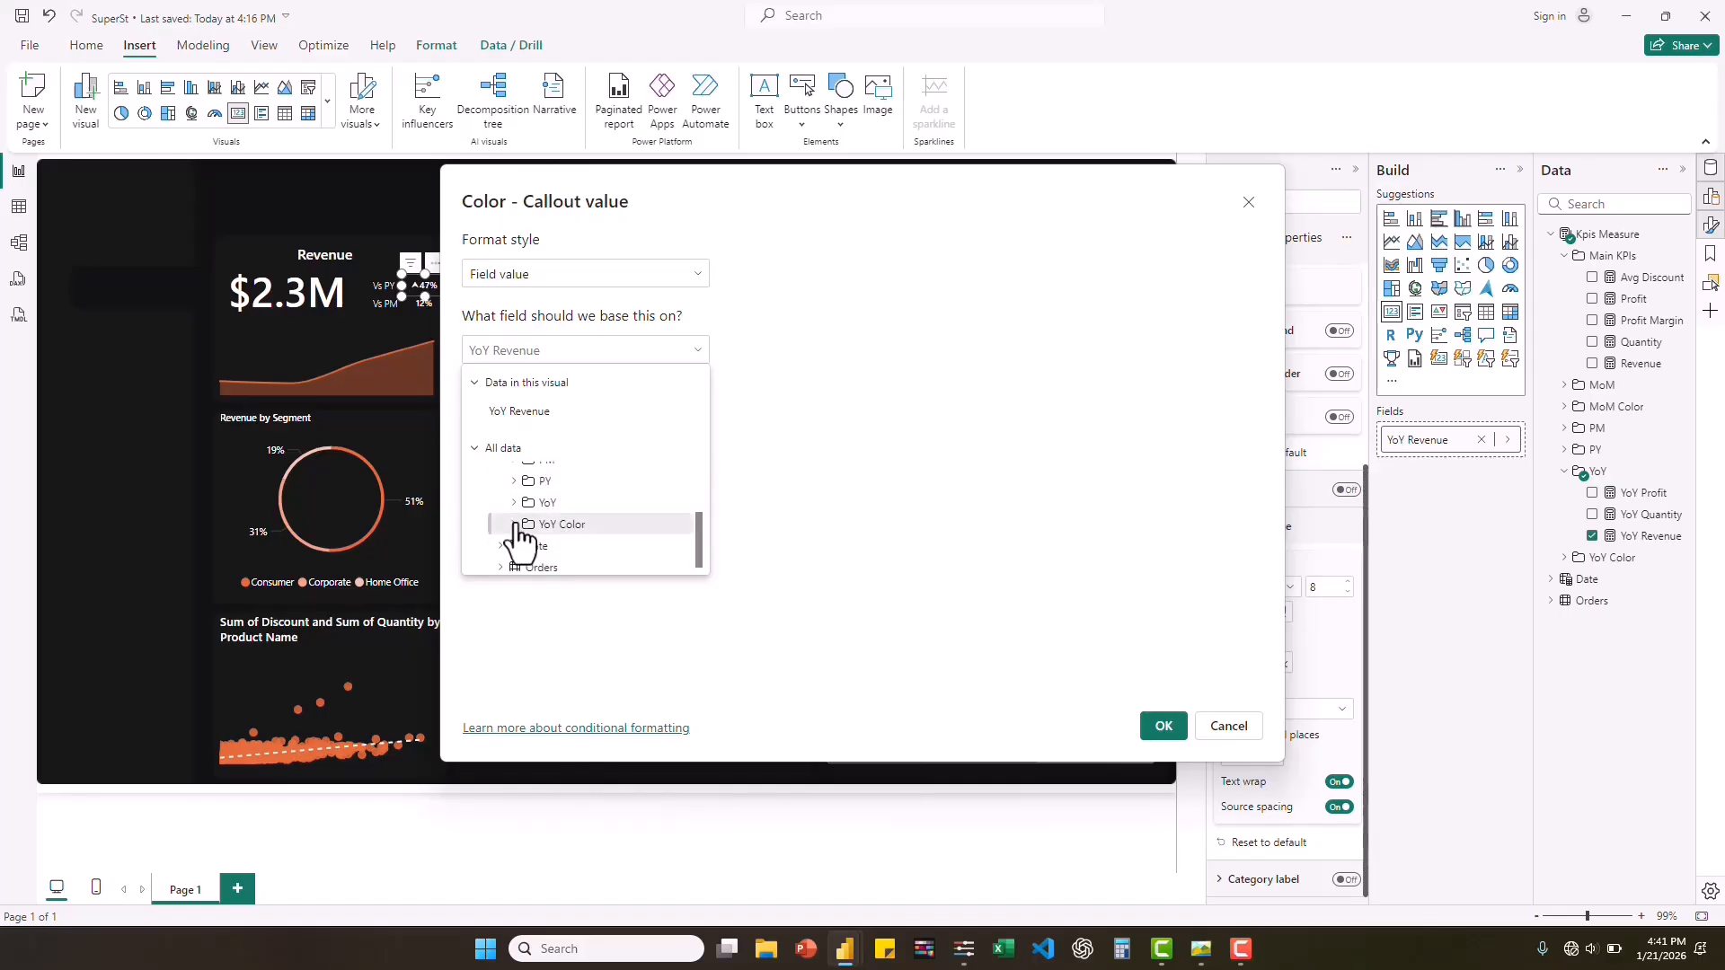
scroll(591, 562, down, 2)
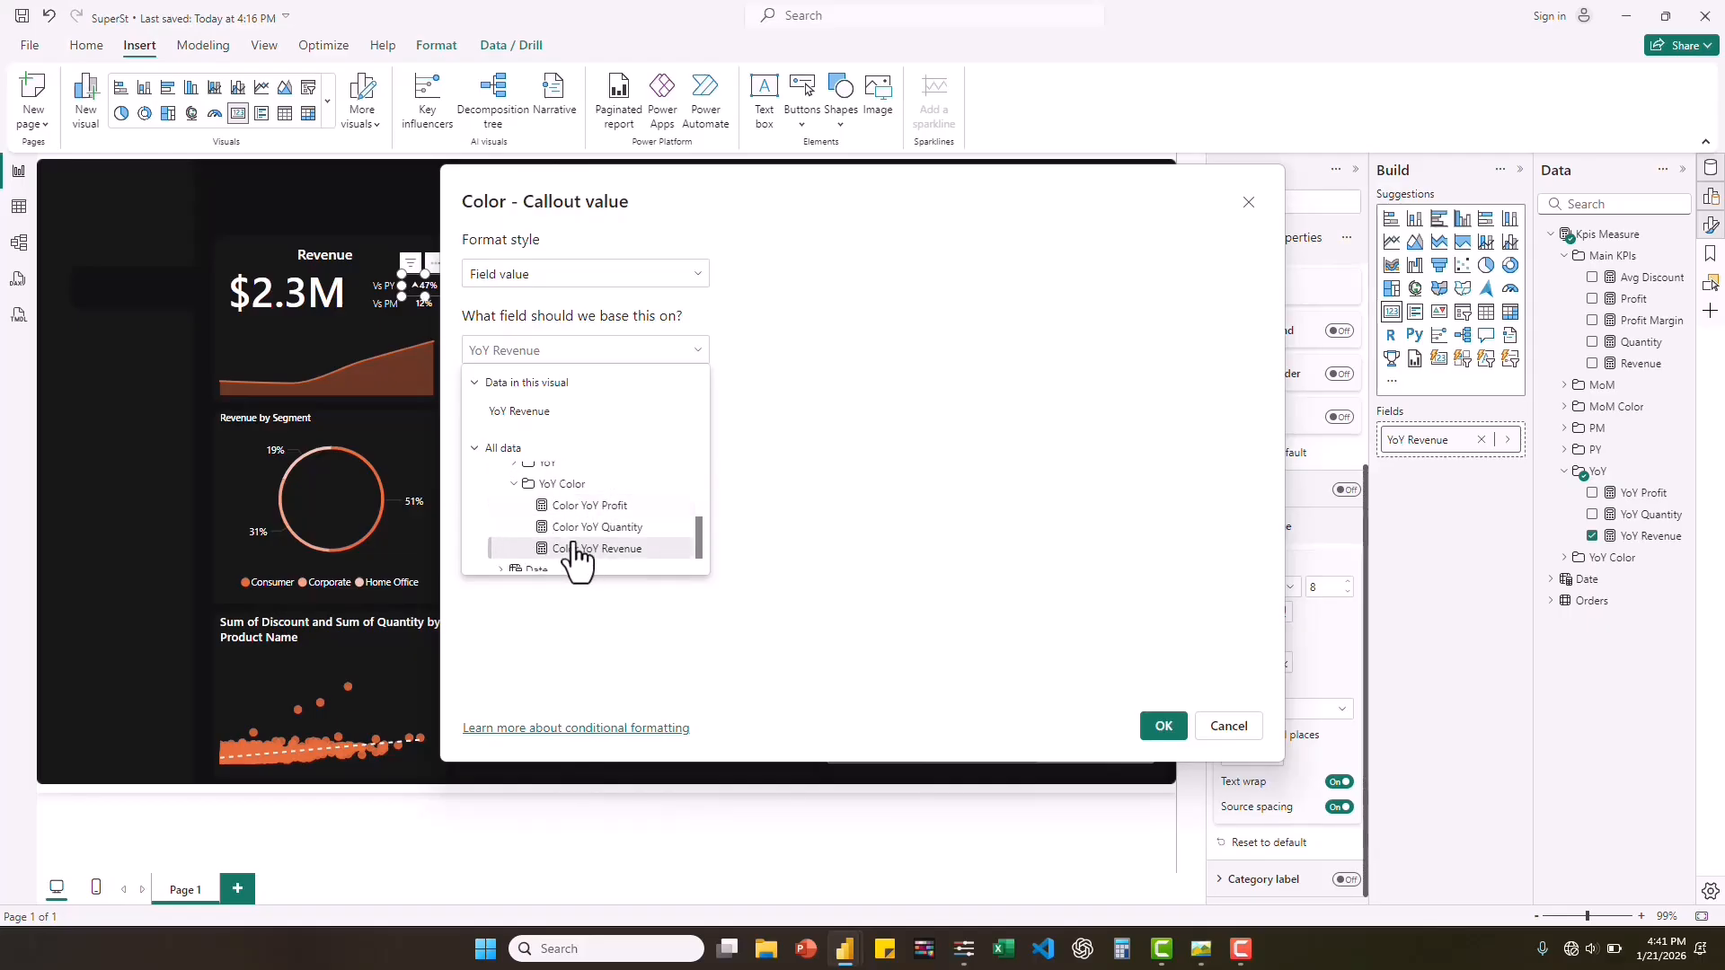
click(579, 550)
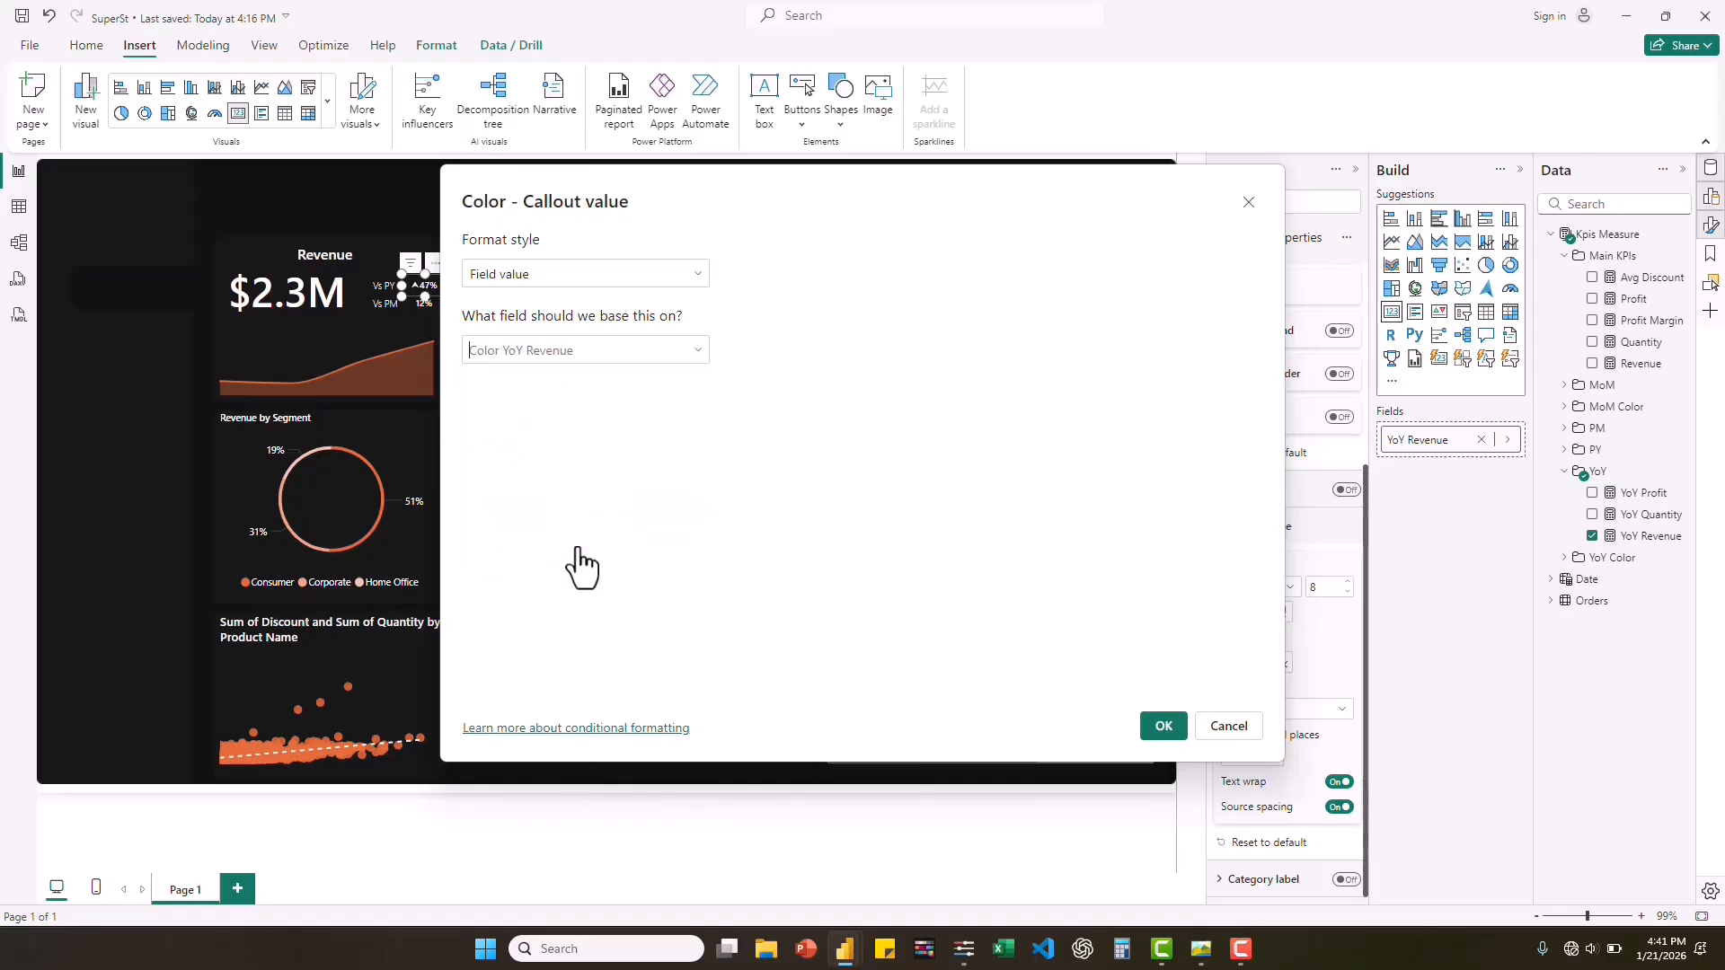
click(1166, 732)
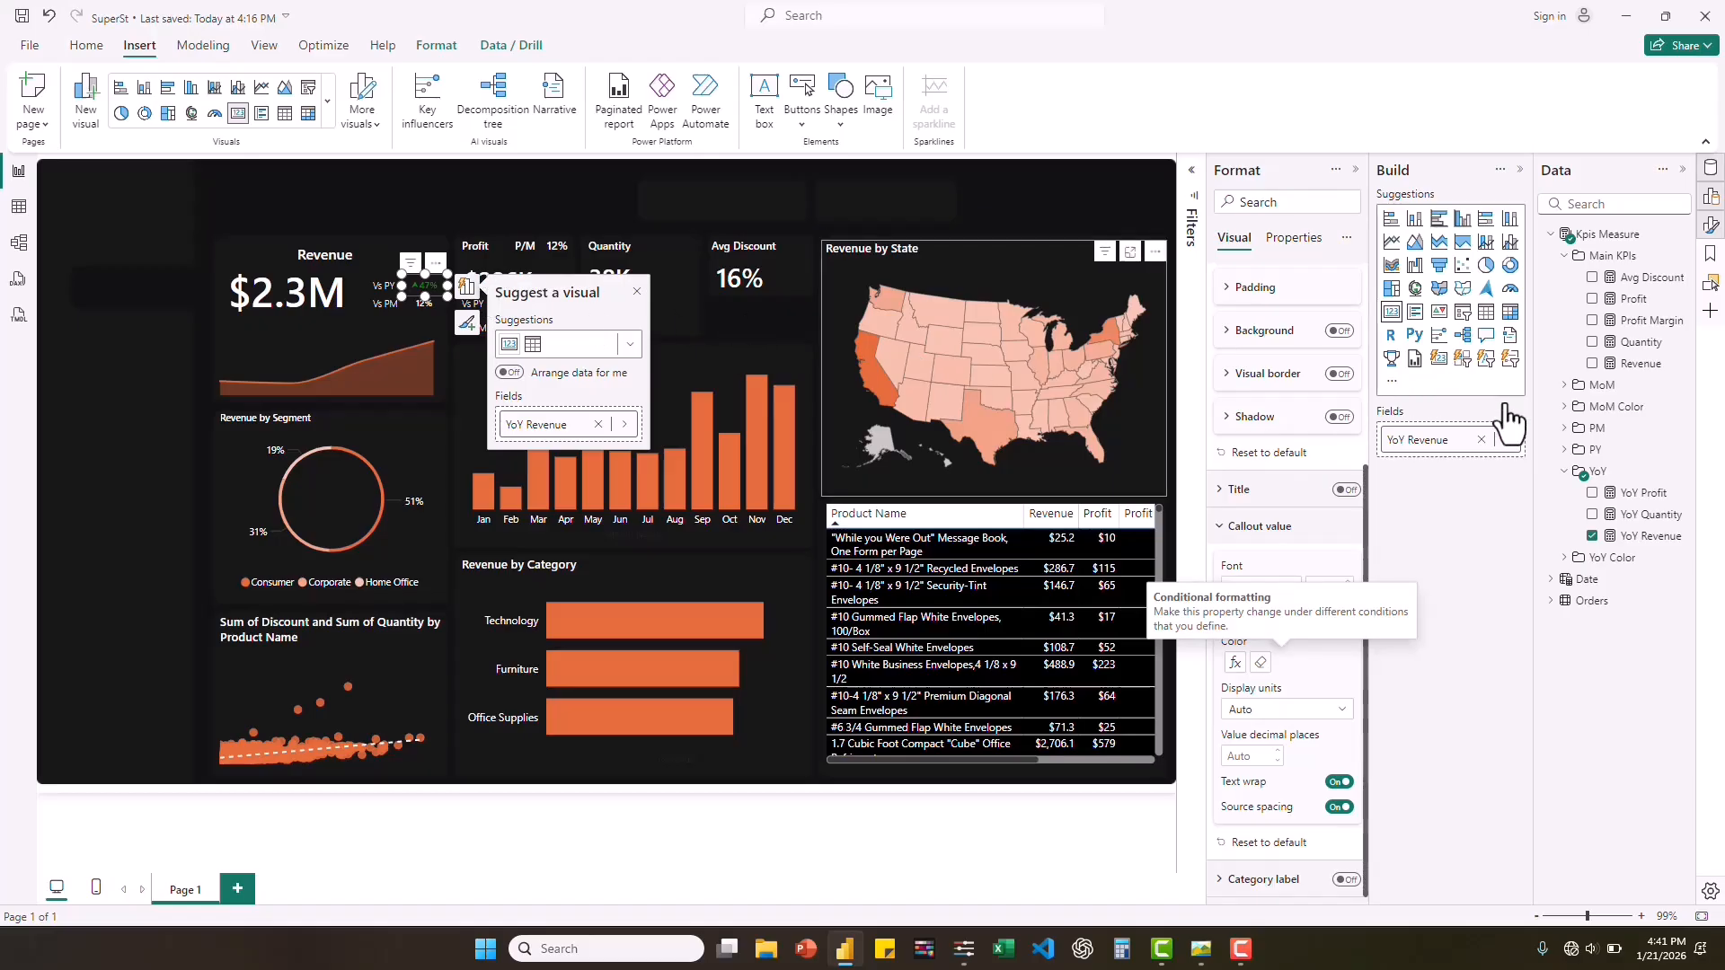
Replace Profit Margin with the MoM Revenue measure in the small card beside the Revenue "Vs PM" label.
click(429, 306)
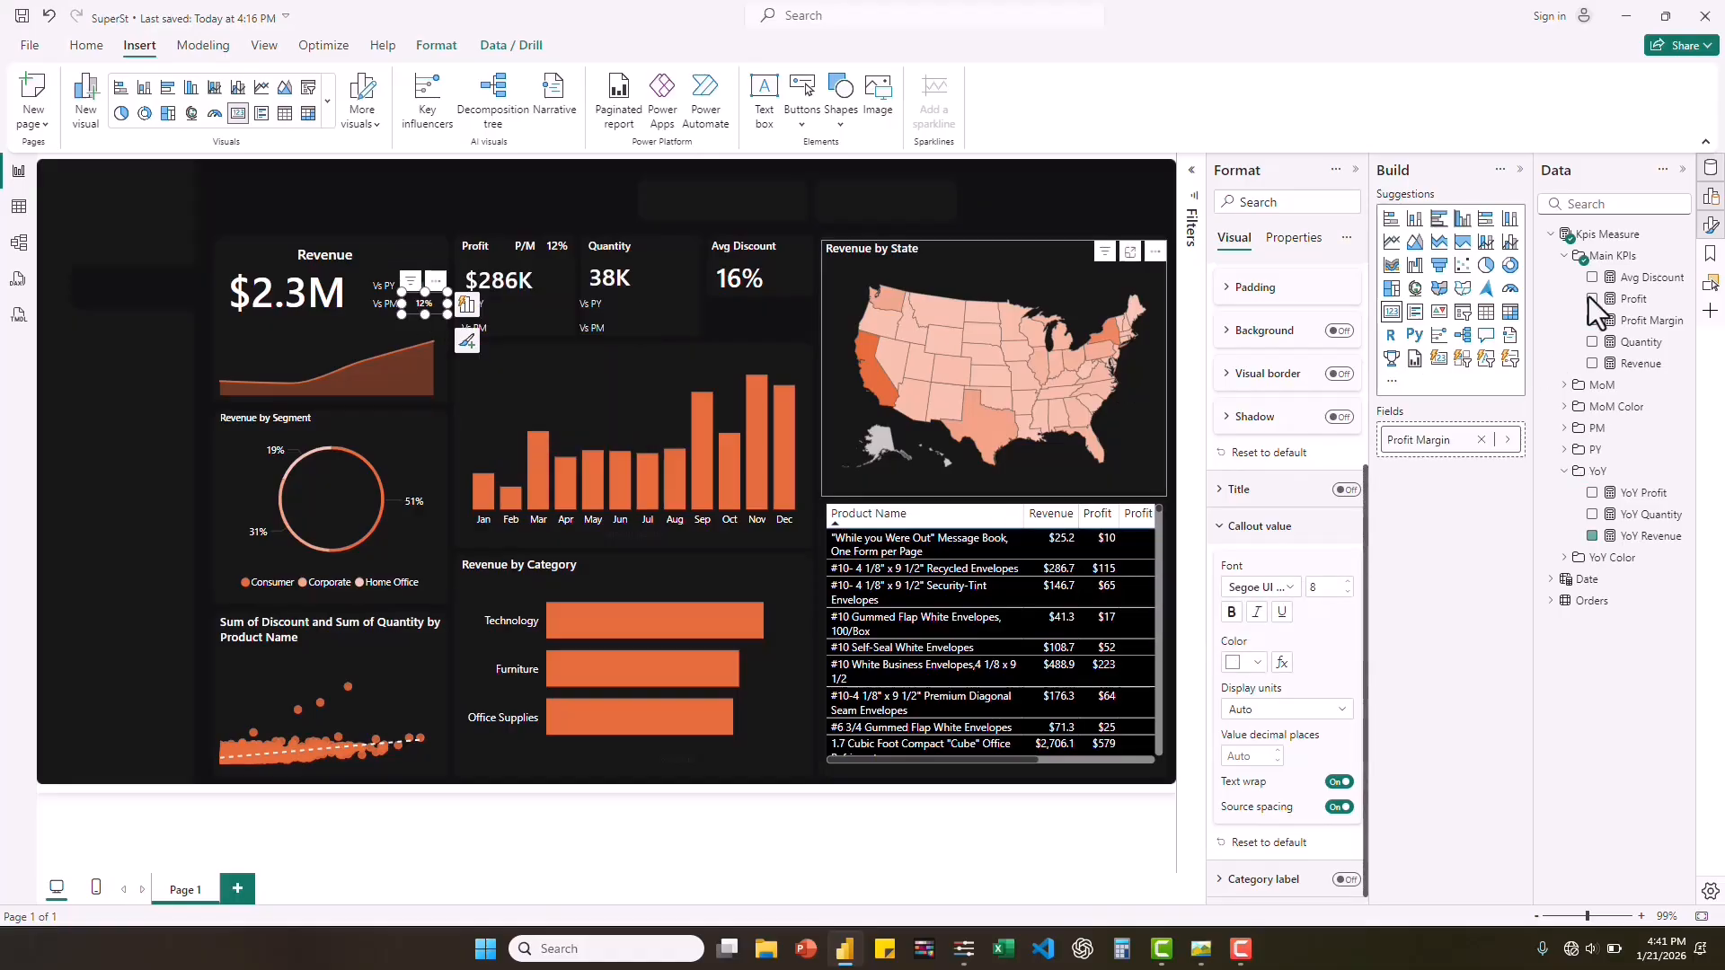
click(1593, 320)
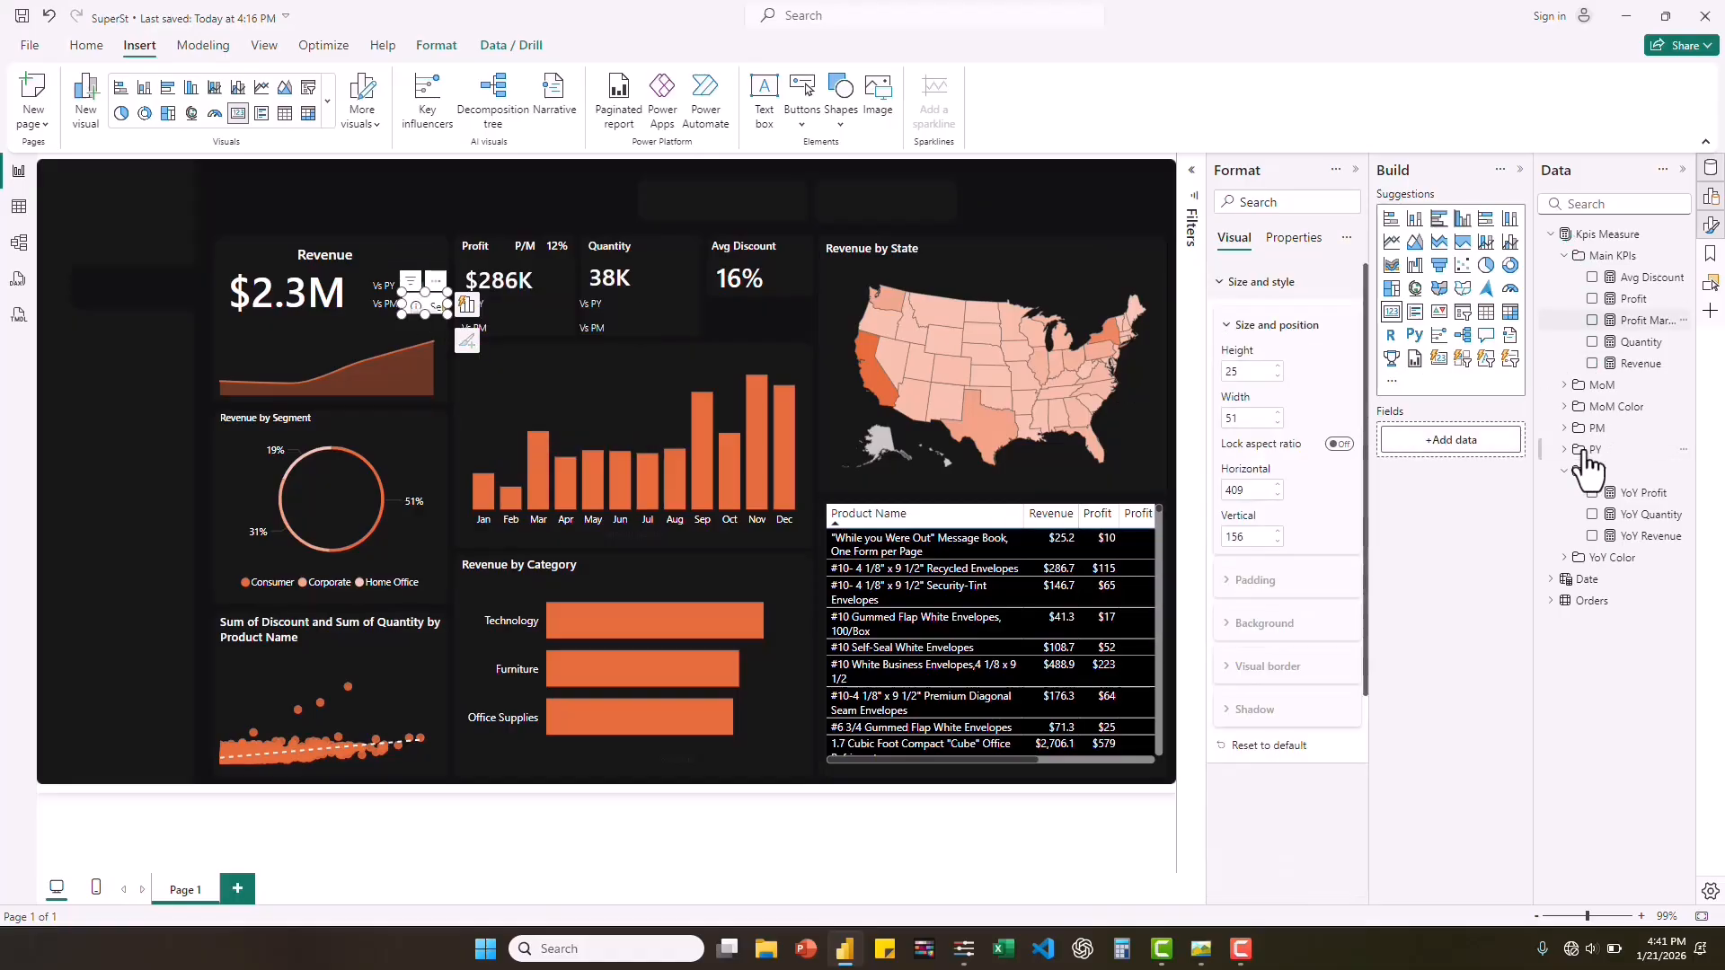
click(1564, 387)
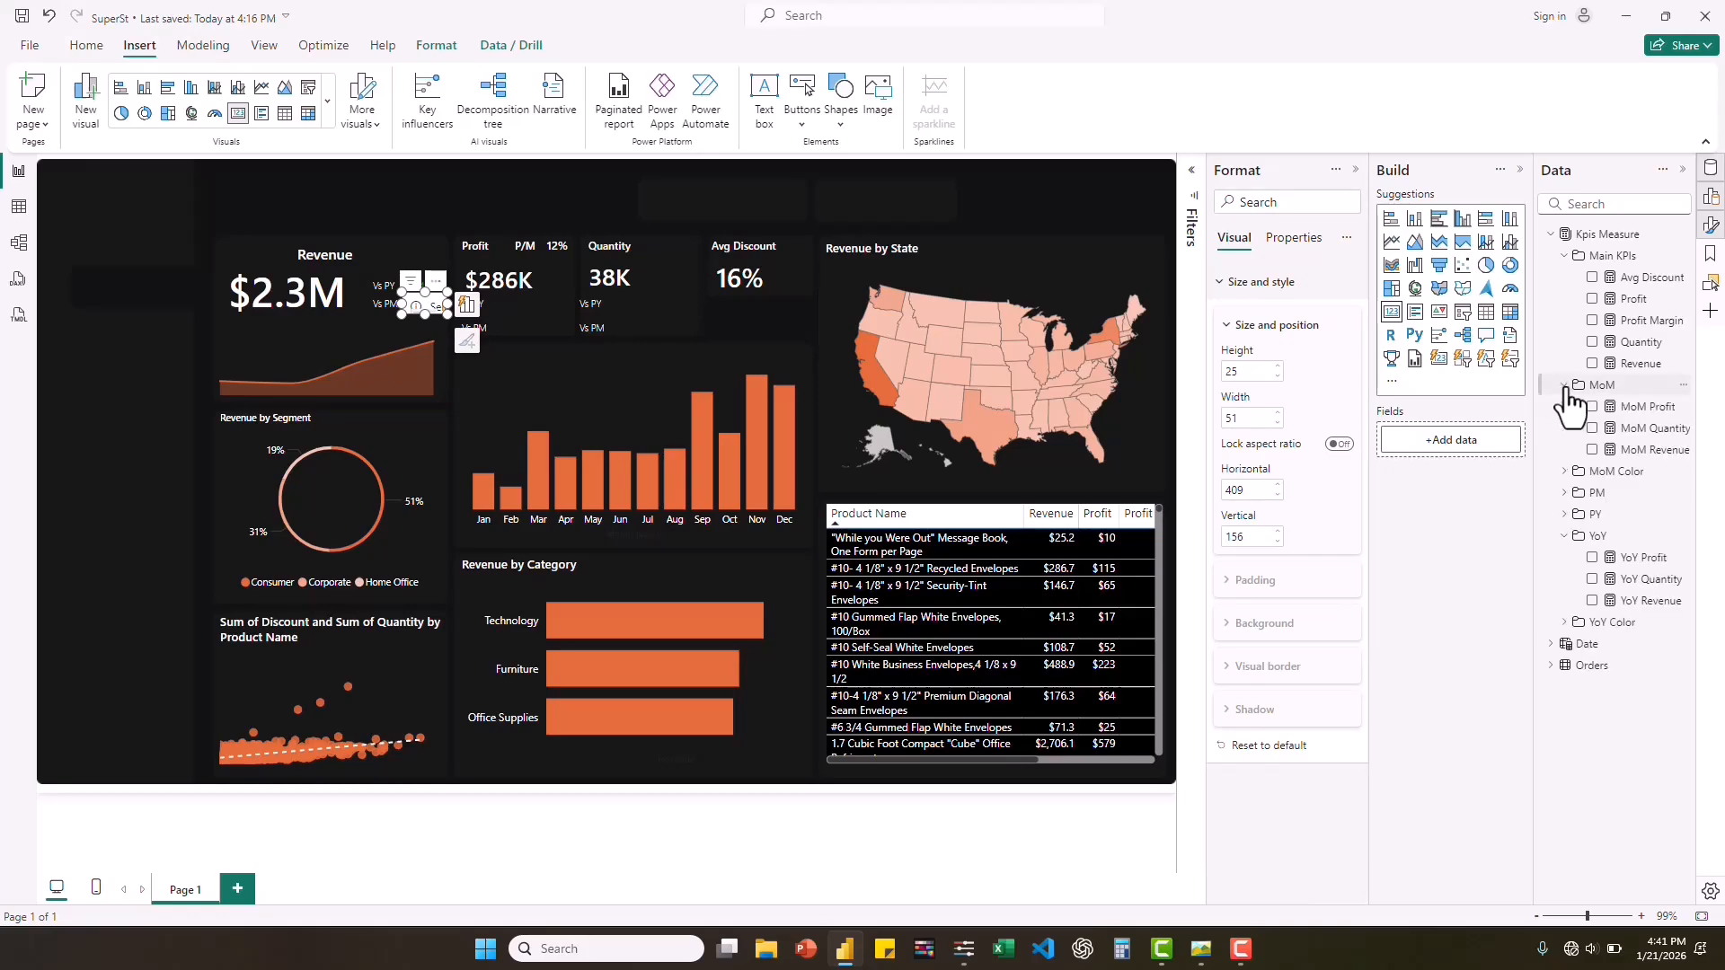
click(1592, 451)
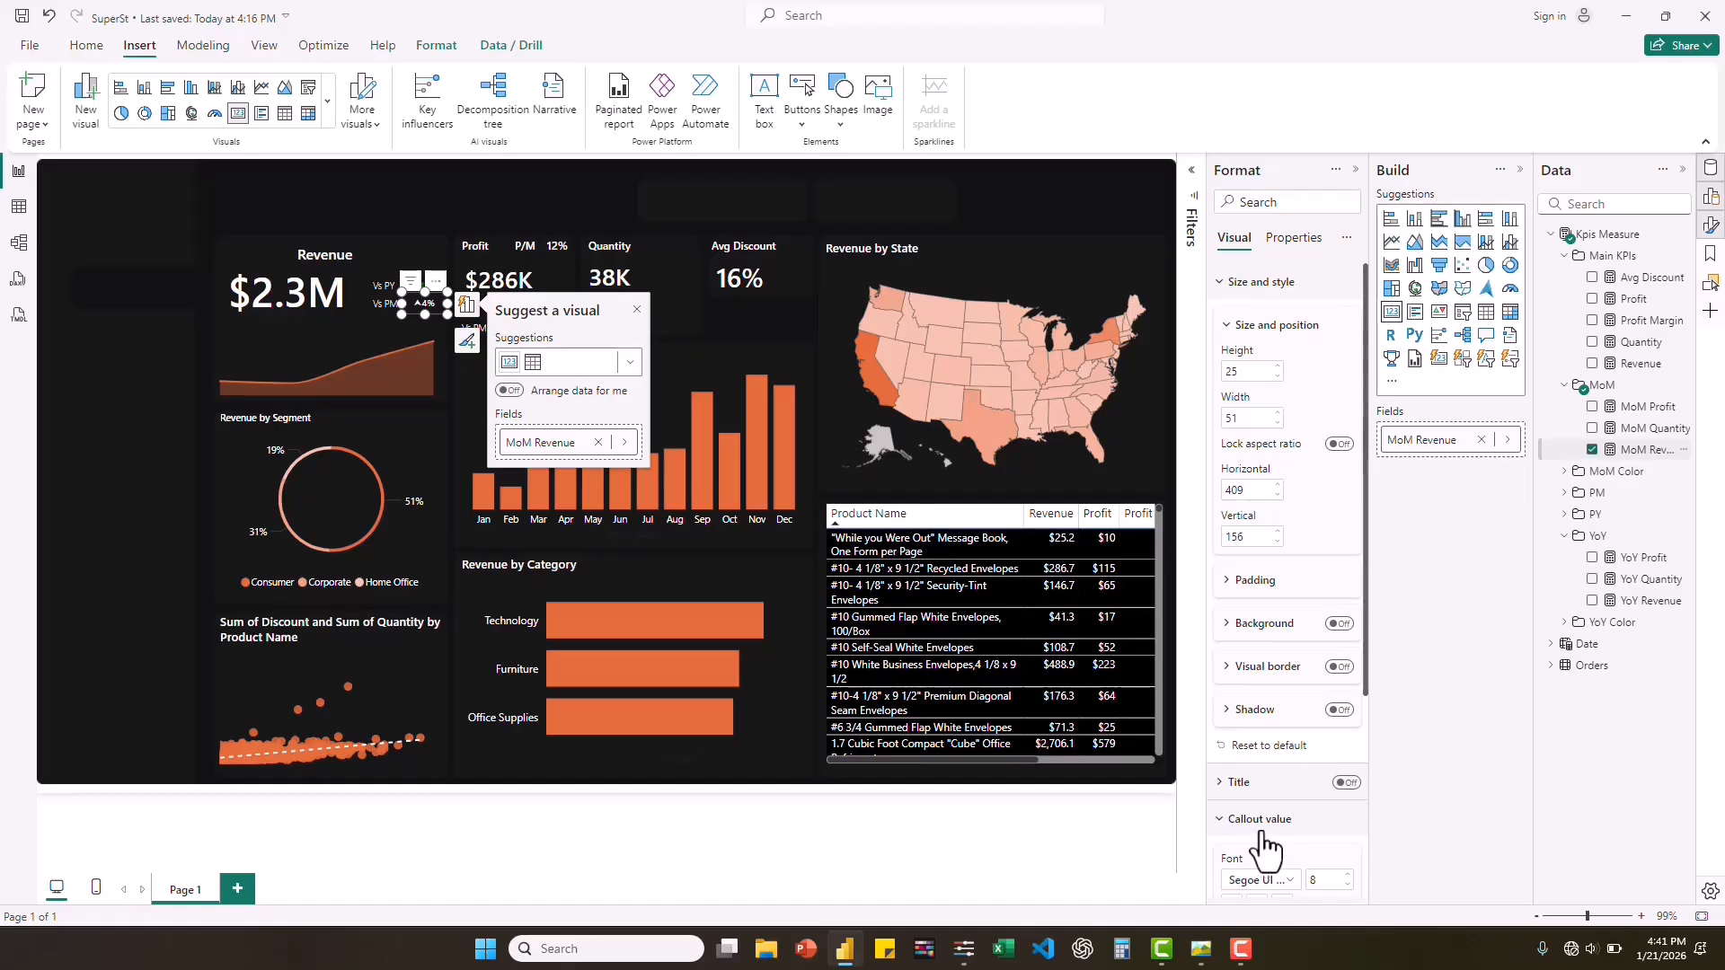
Color the MoM Revenue card's callout value conditionally by field value, based on the Color MoM Revenue measure.
scroll(1262, 840, down, 3)
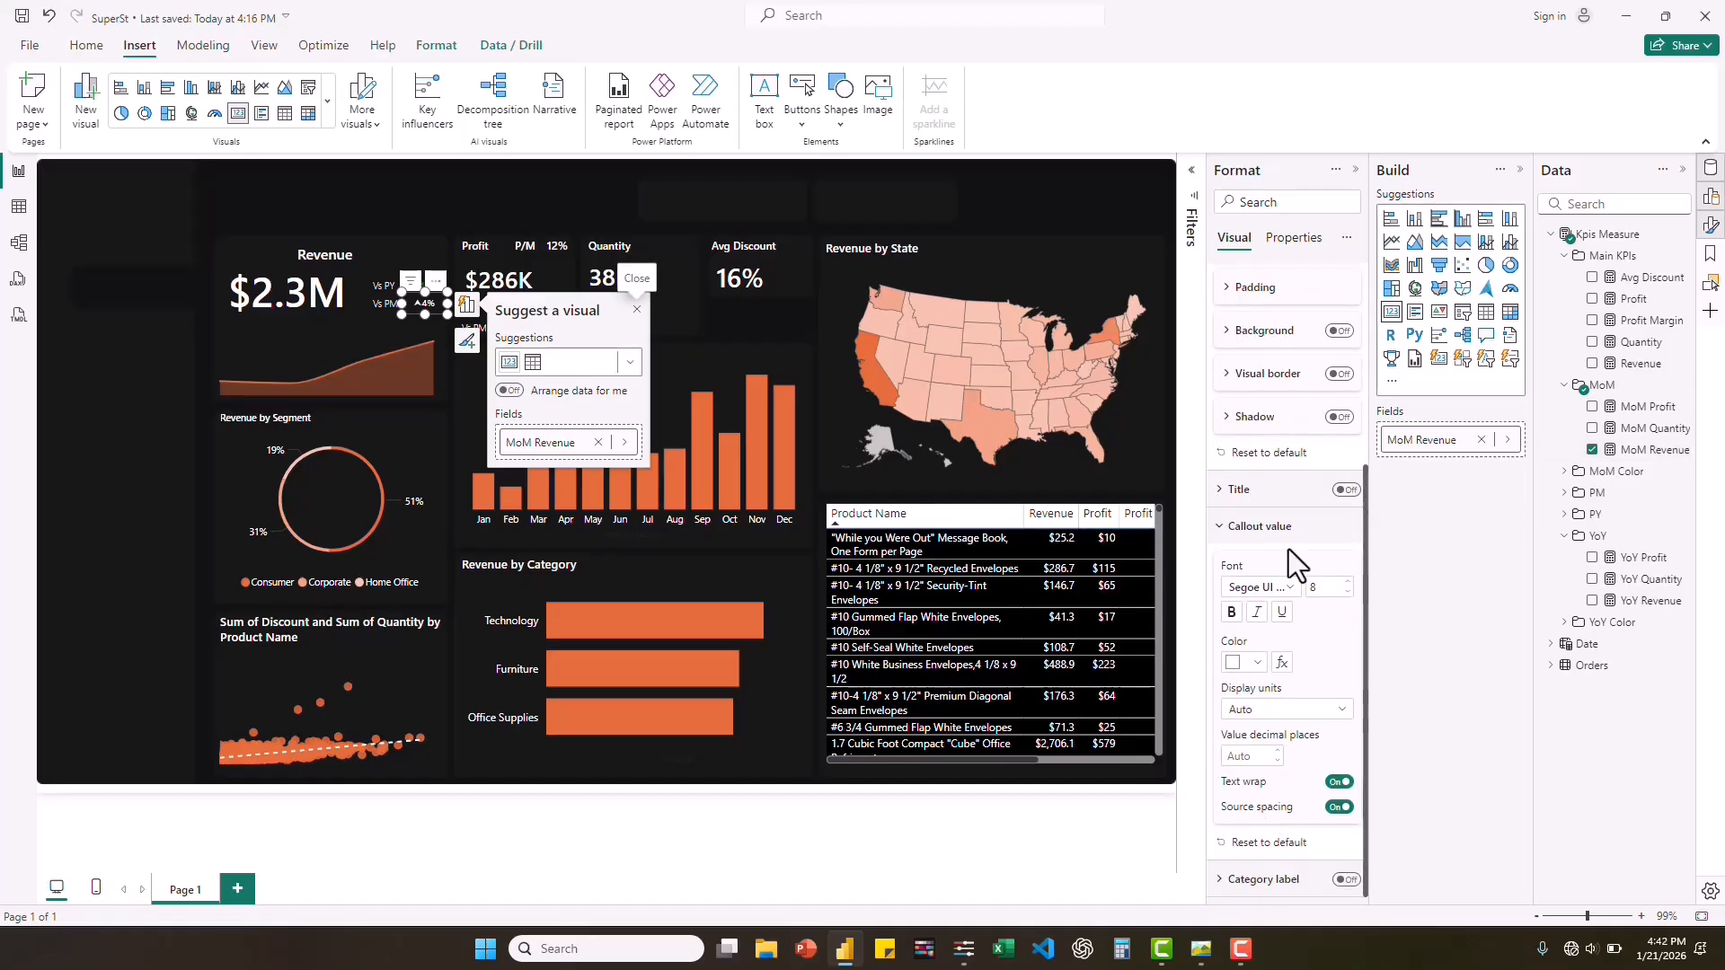
click(1281, 669)
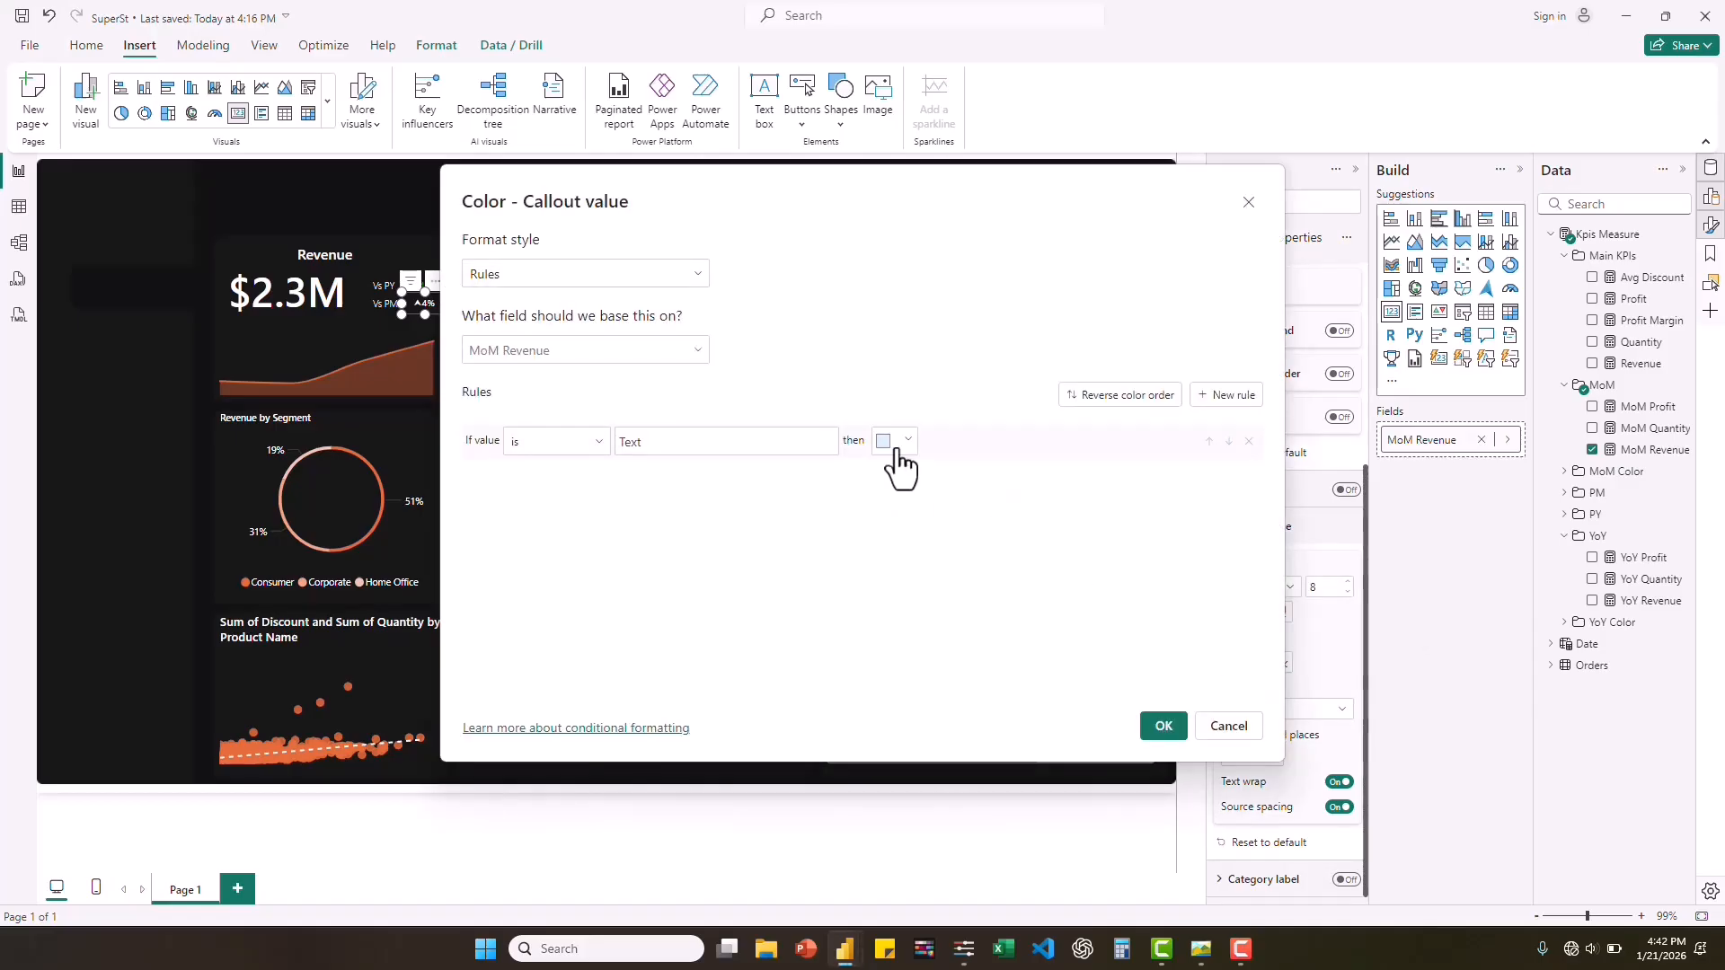
click(693, 275)
click(493, 360)
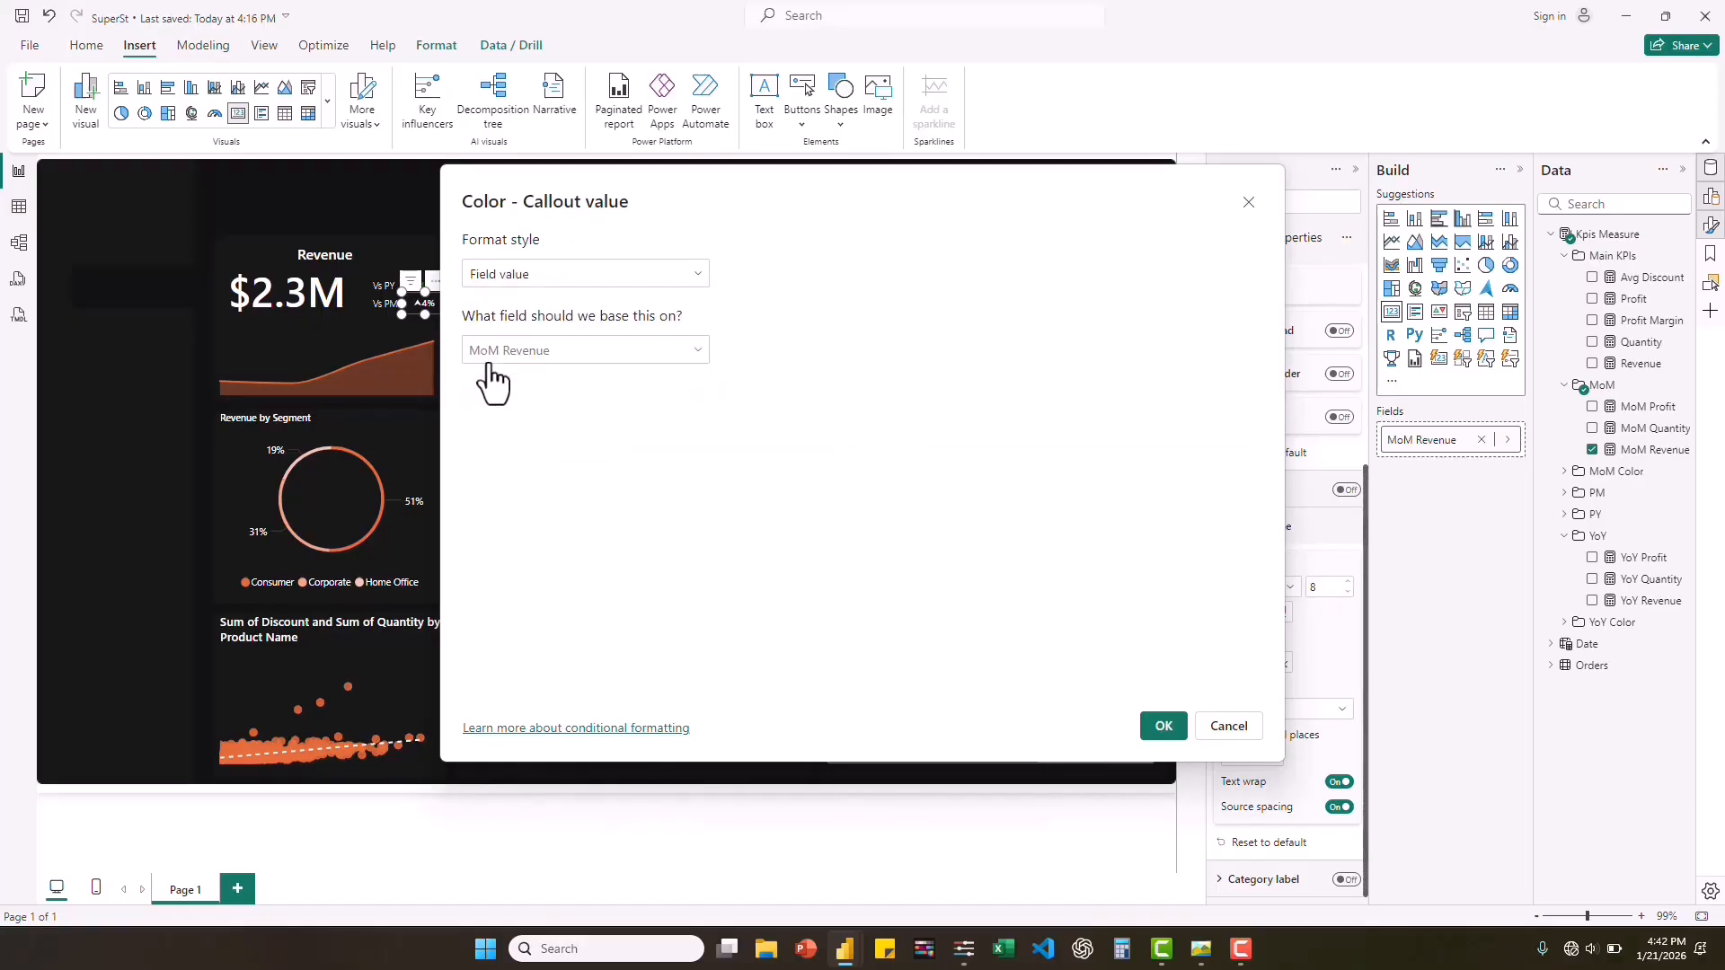
click(681, 350)
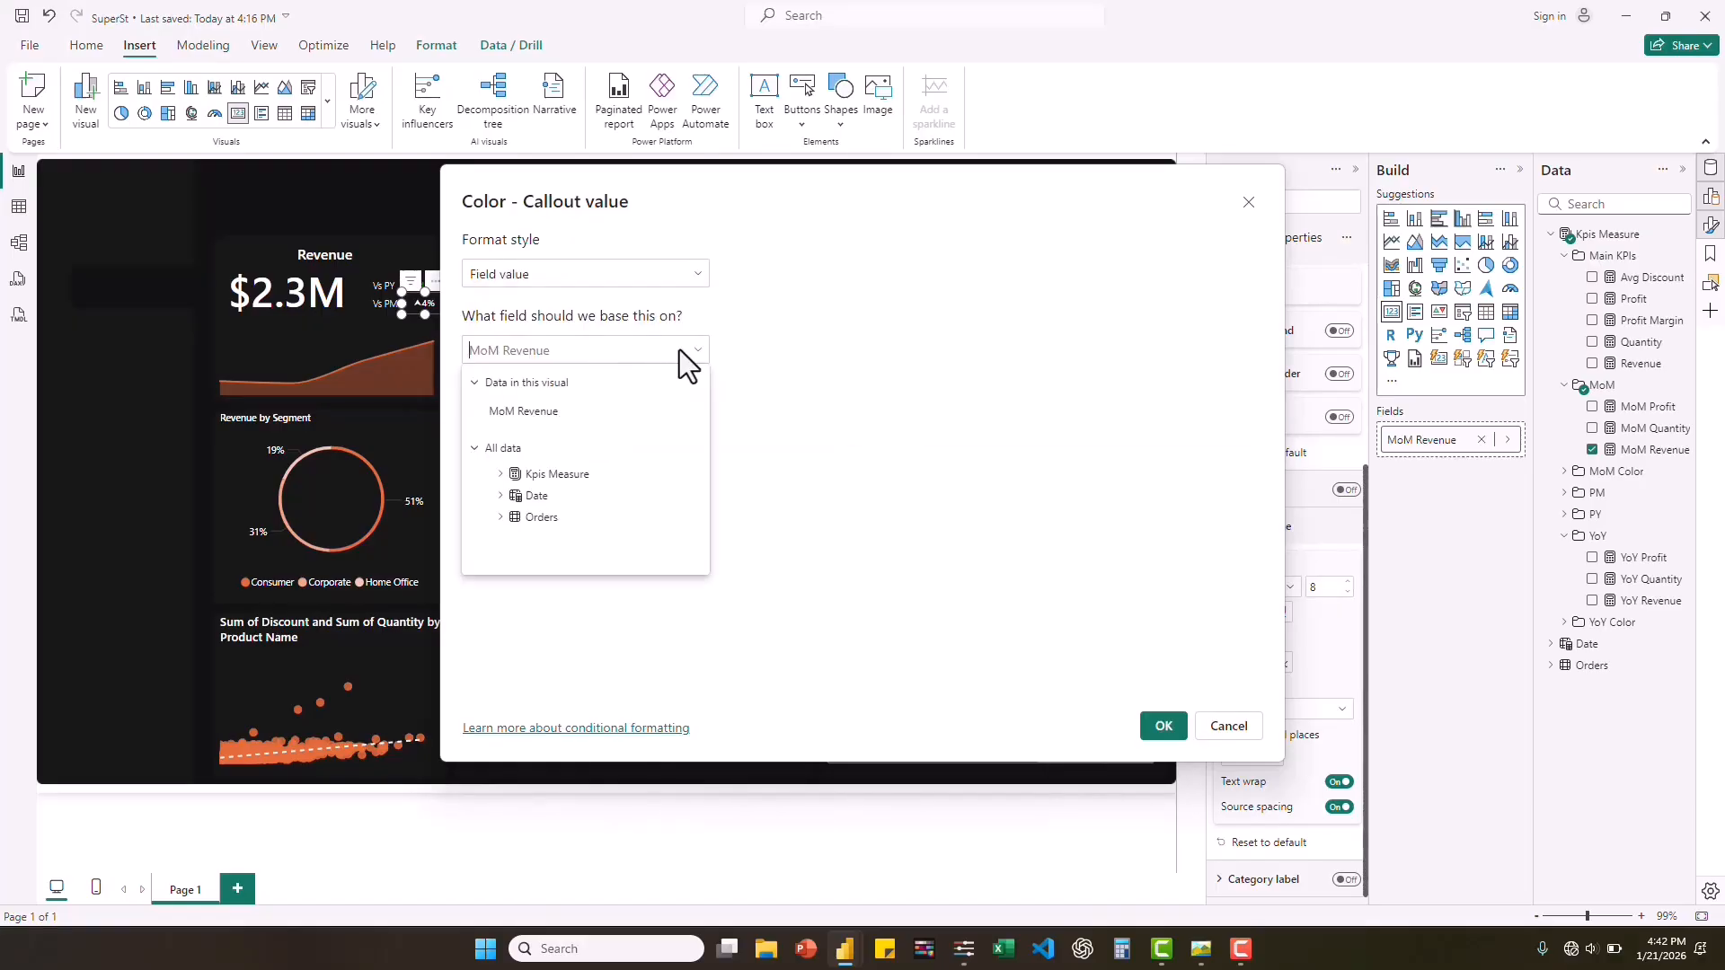
click(500, 475)
click(515, 539)
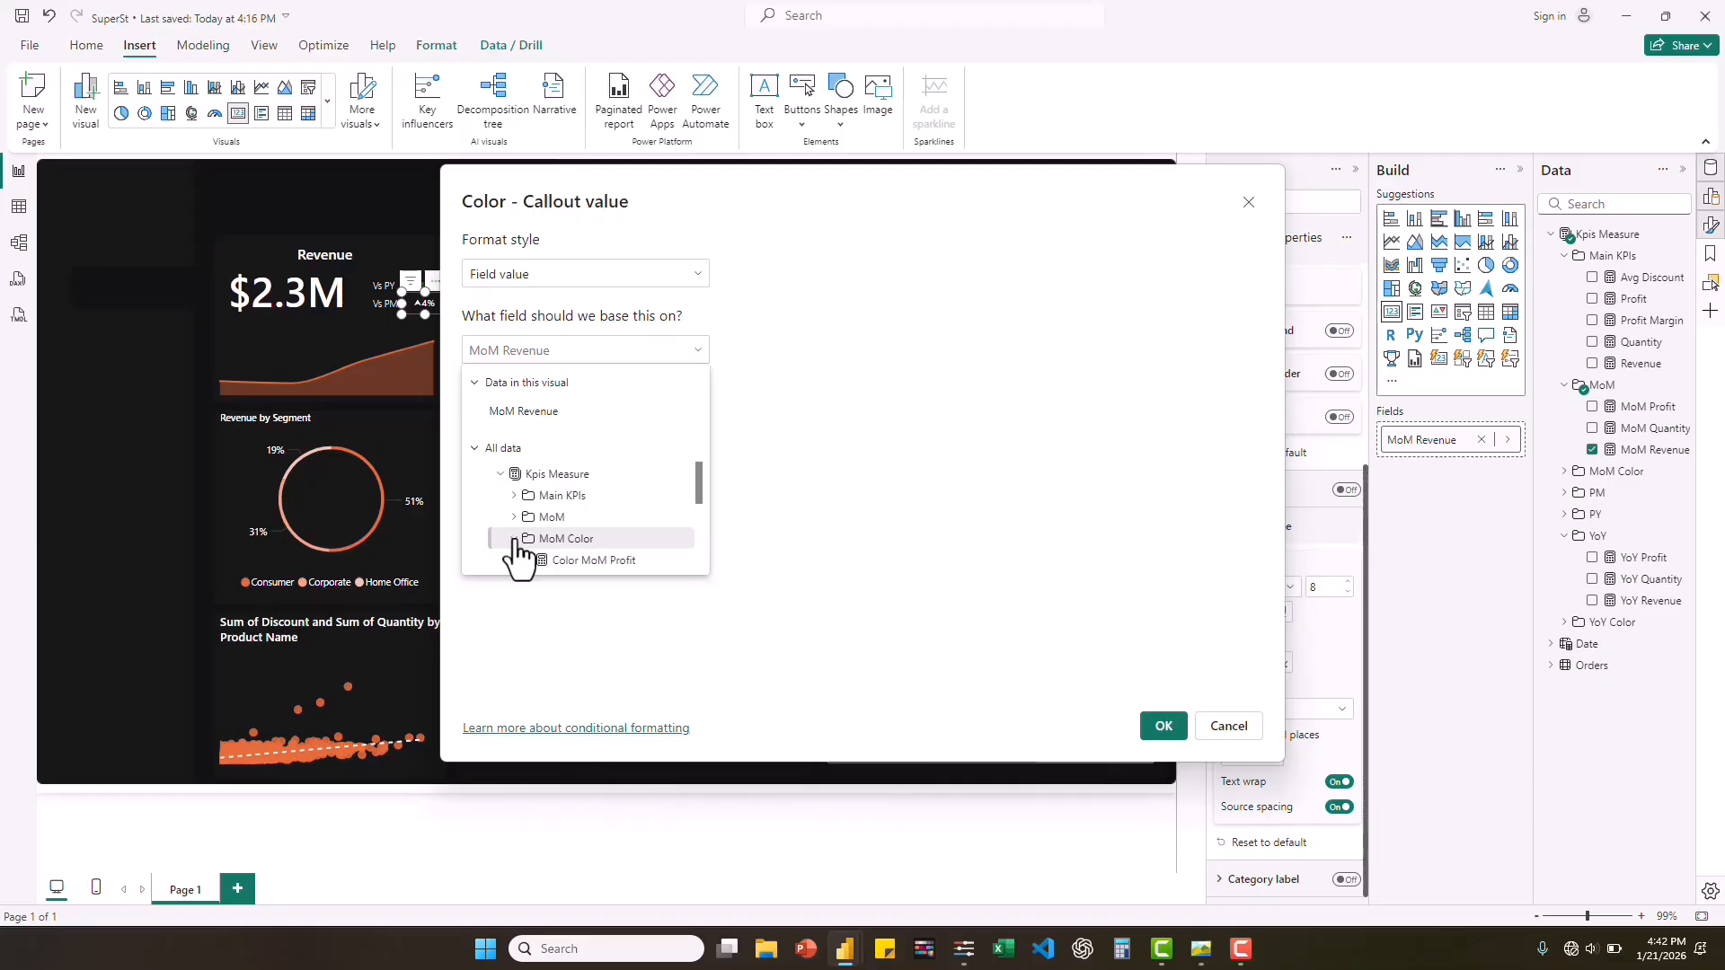
scroll(593, 575, down, 1)
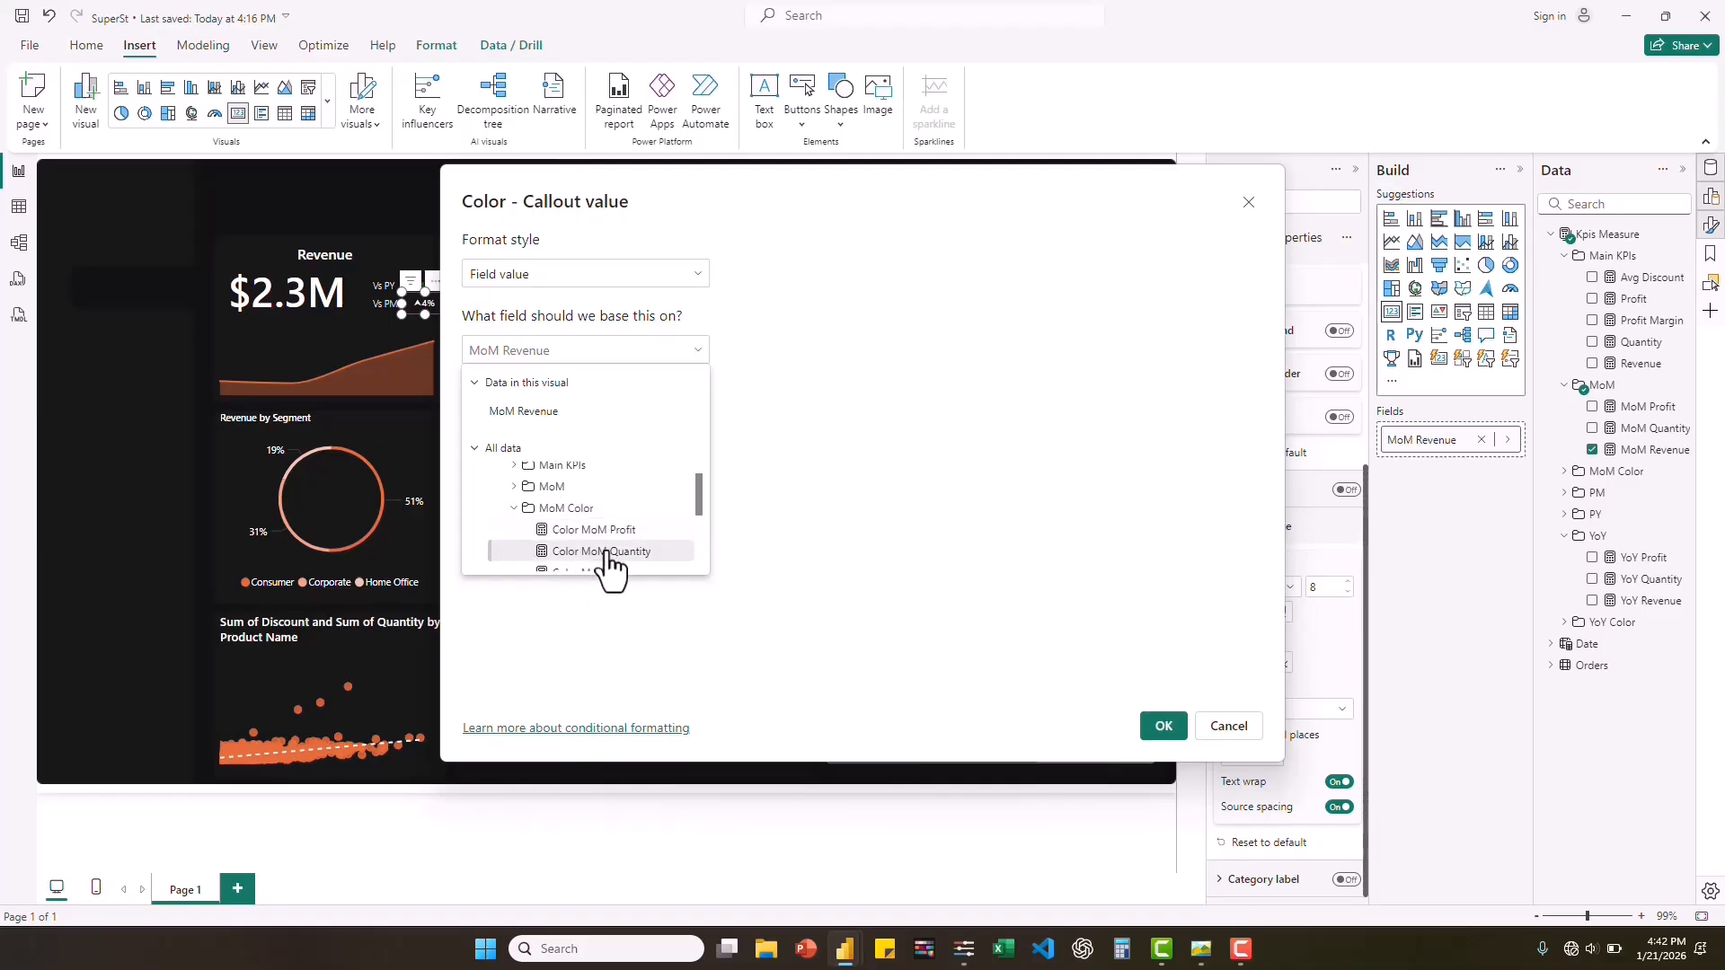
scroll(593, 575, down, 1)
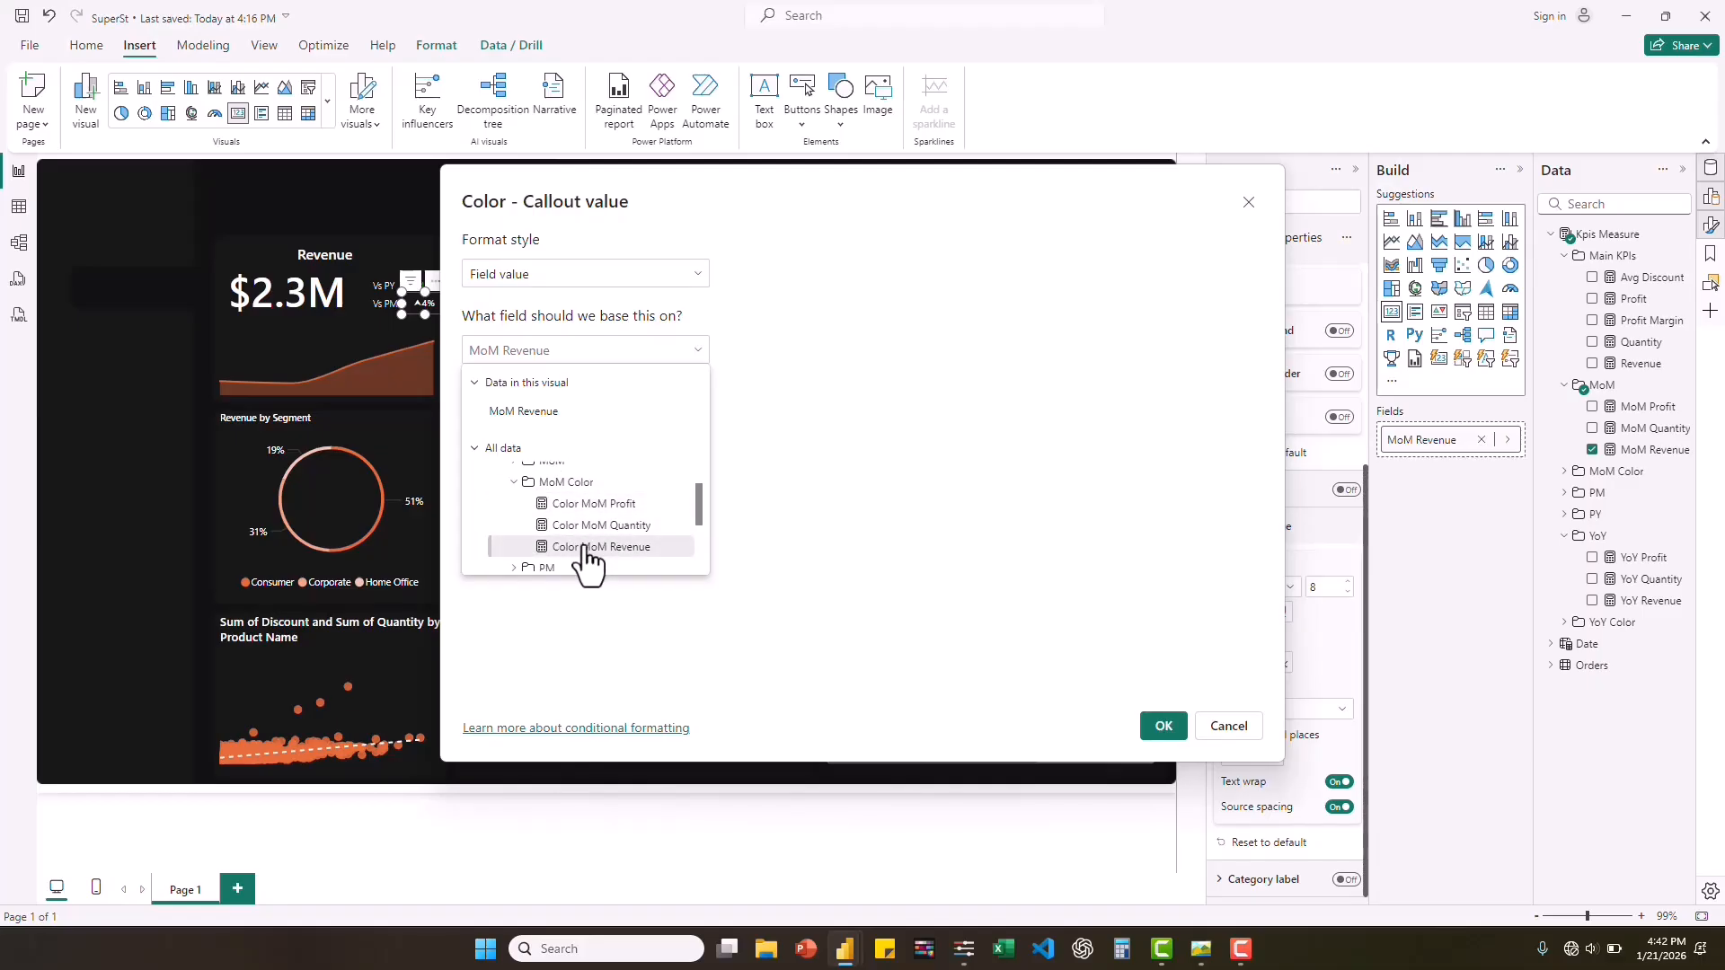
click(588, 547)
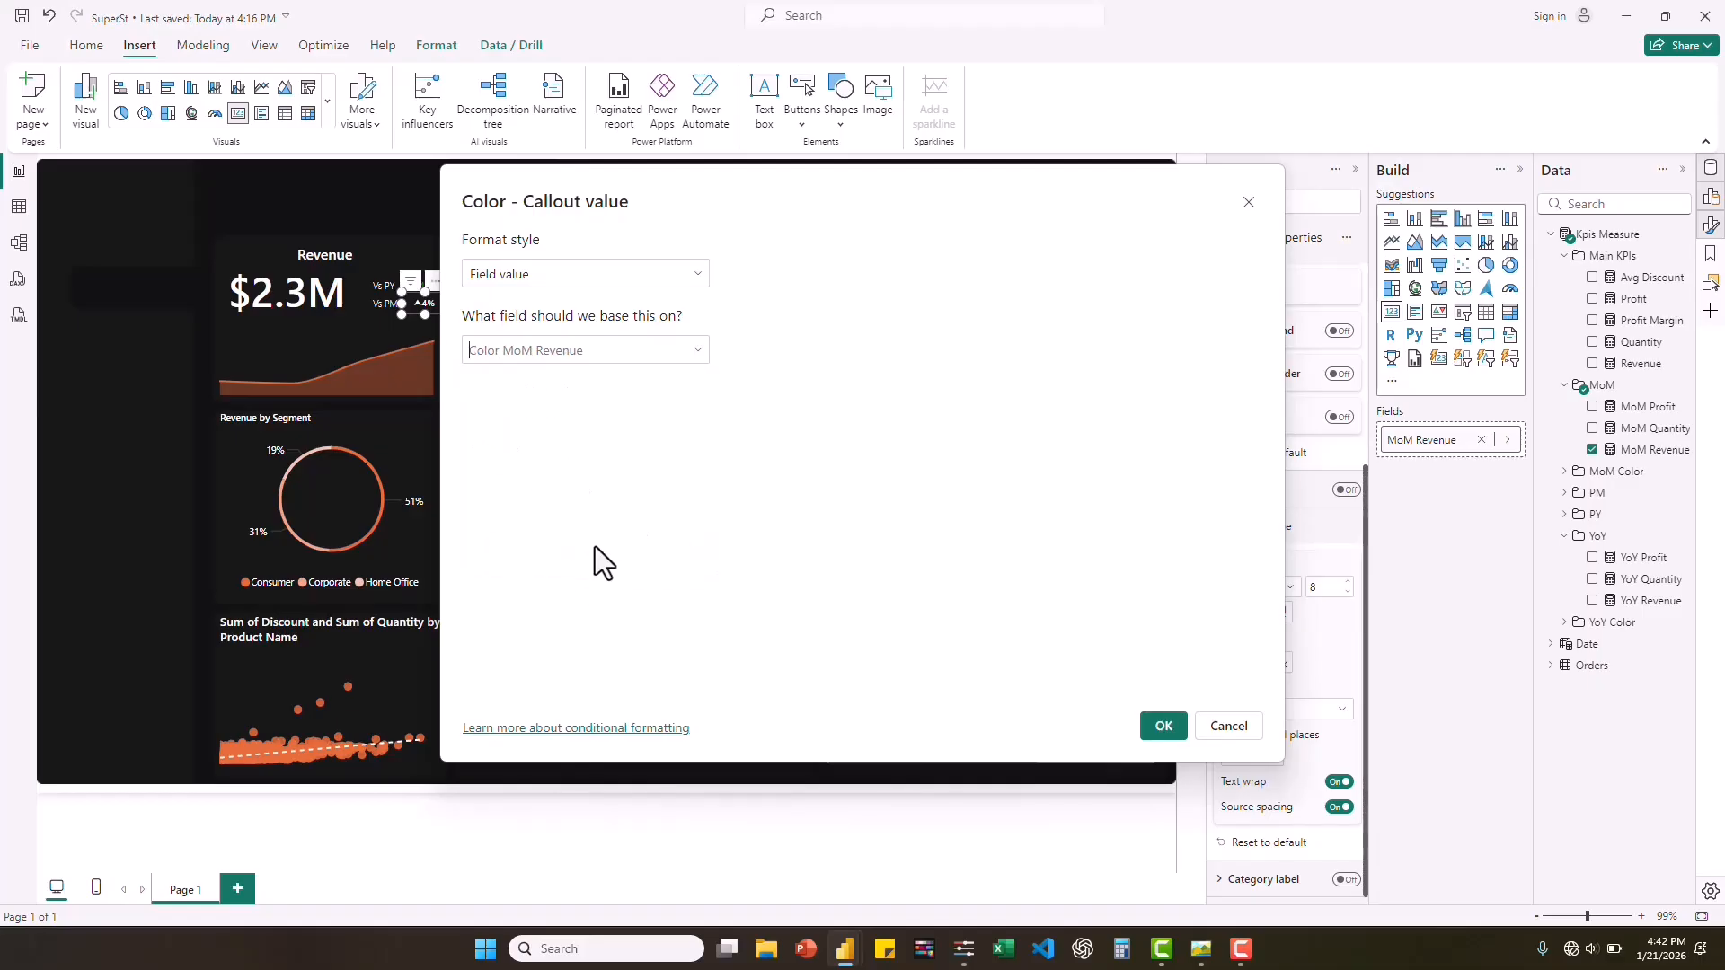
click(1161, 726)
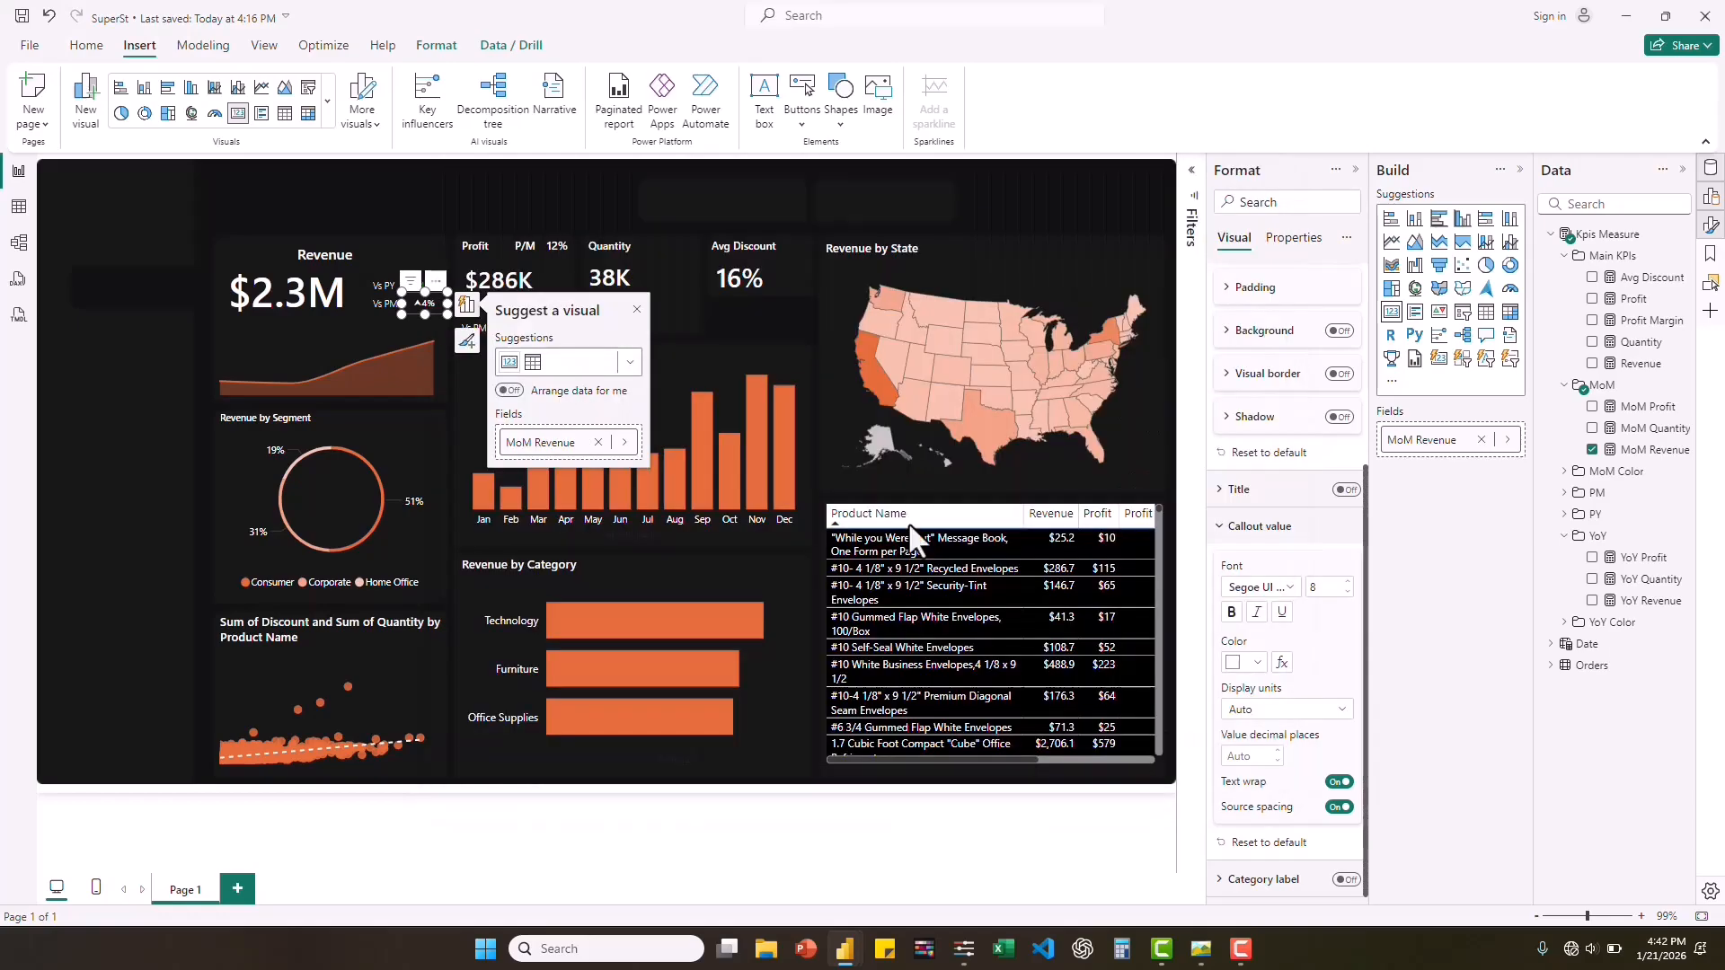
click(638, 309)
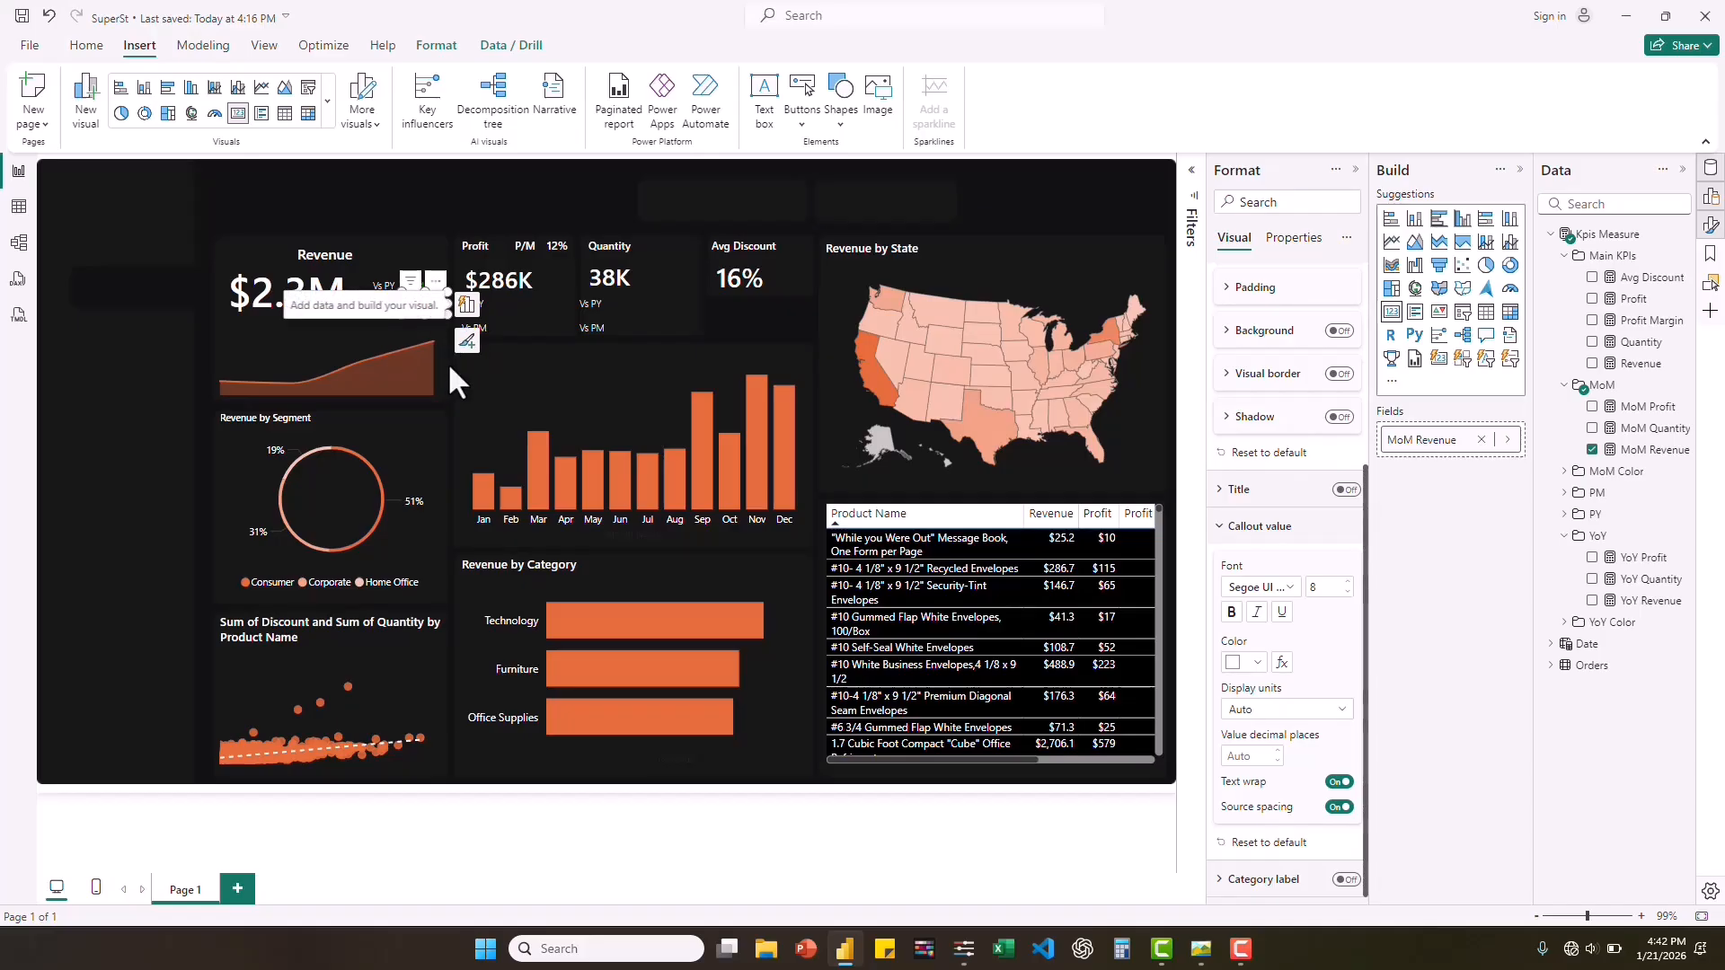
Switch to the sticky note and select the color code #7CFC00 in its Quantity Color formula.
key(Delete)
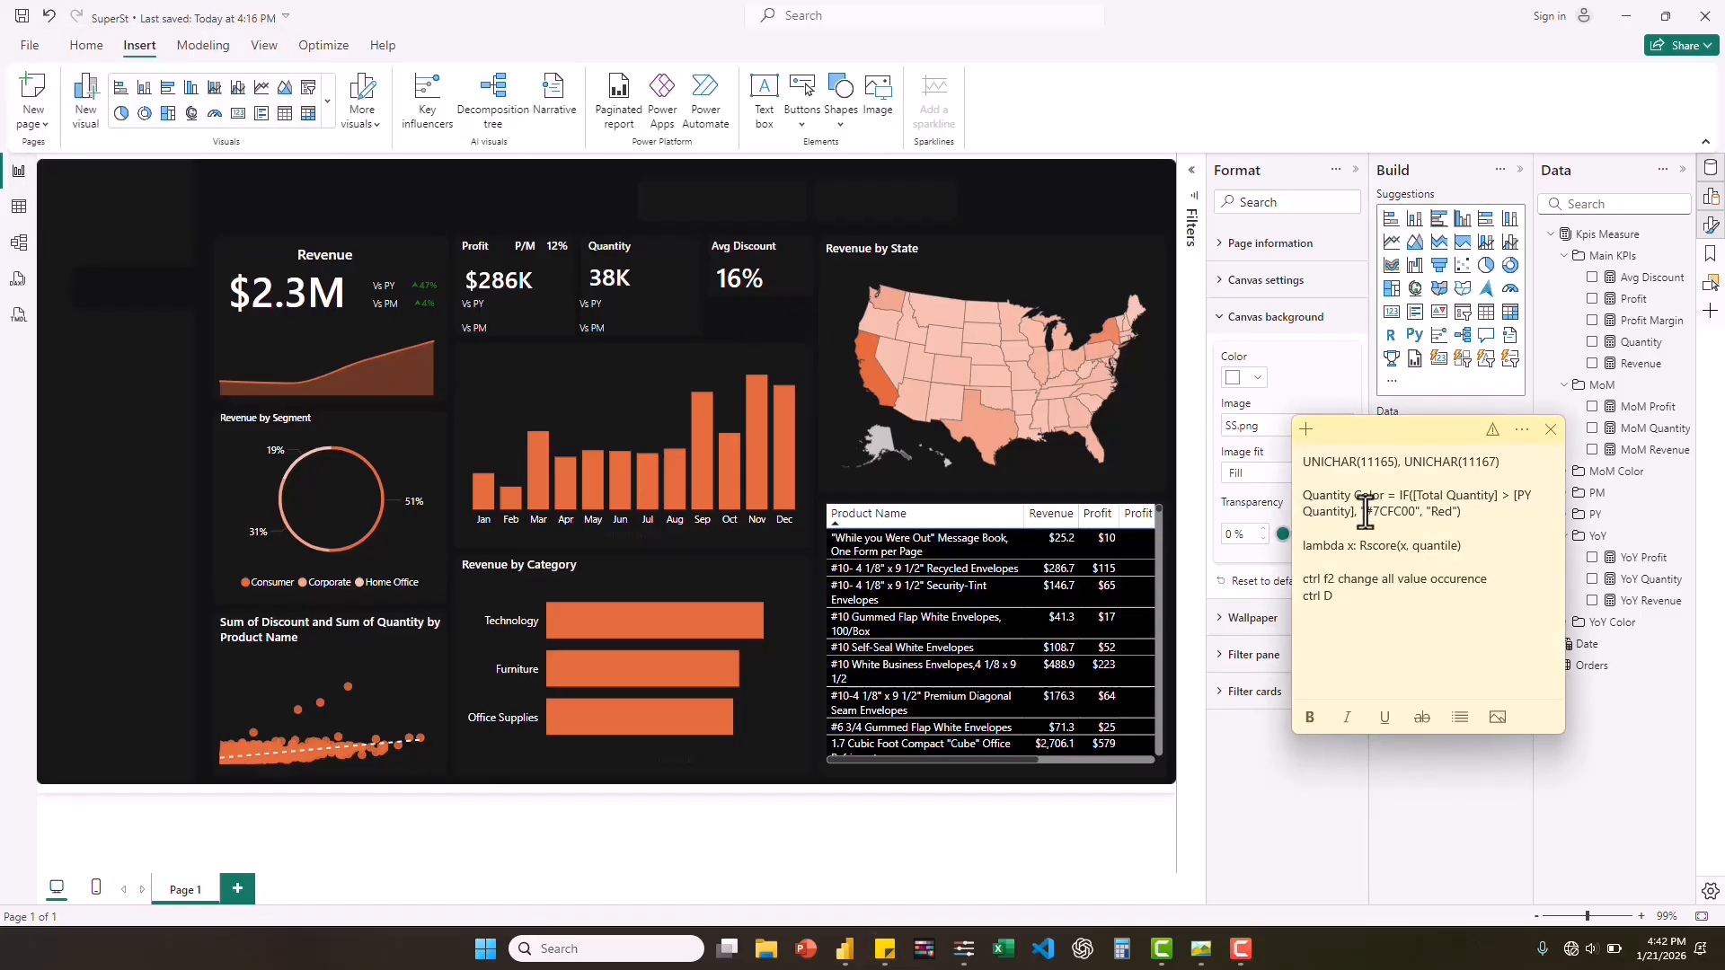
drag(1365, 514, 1415, 513)
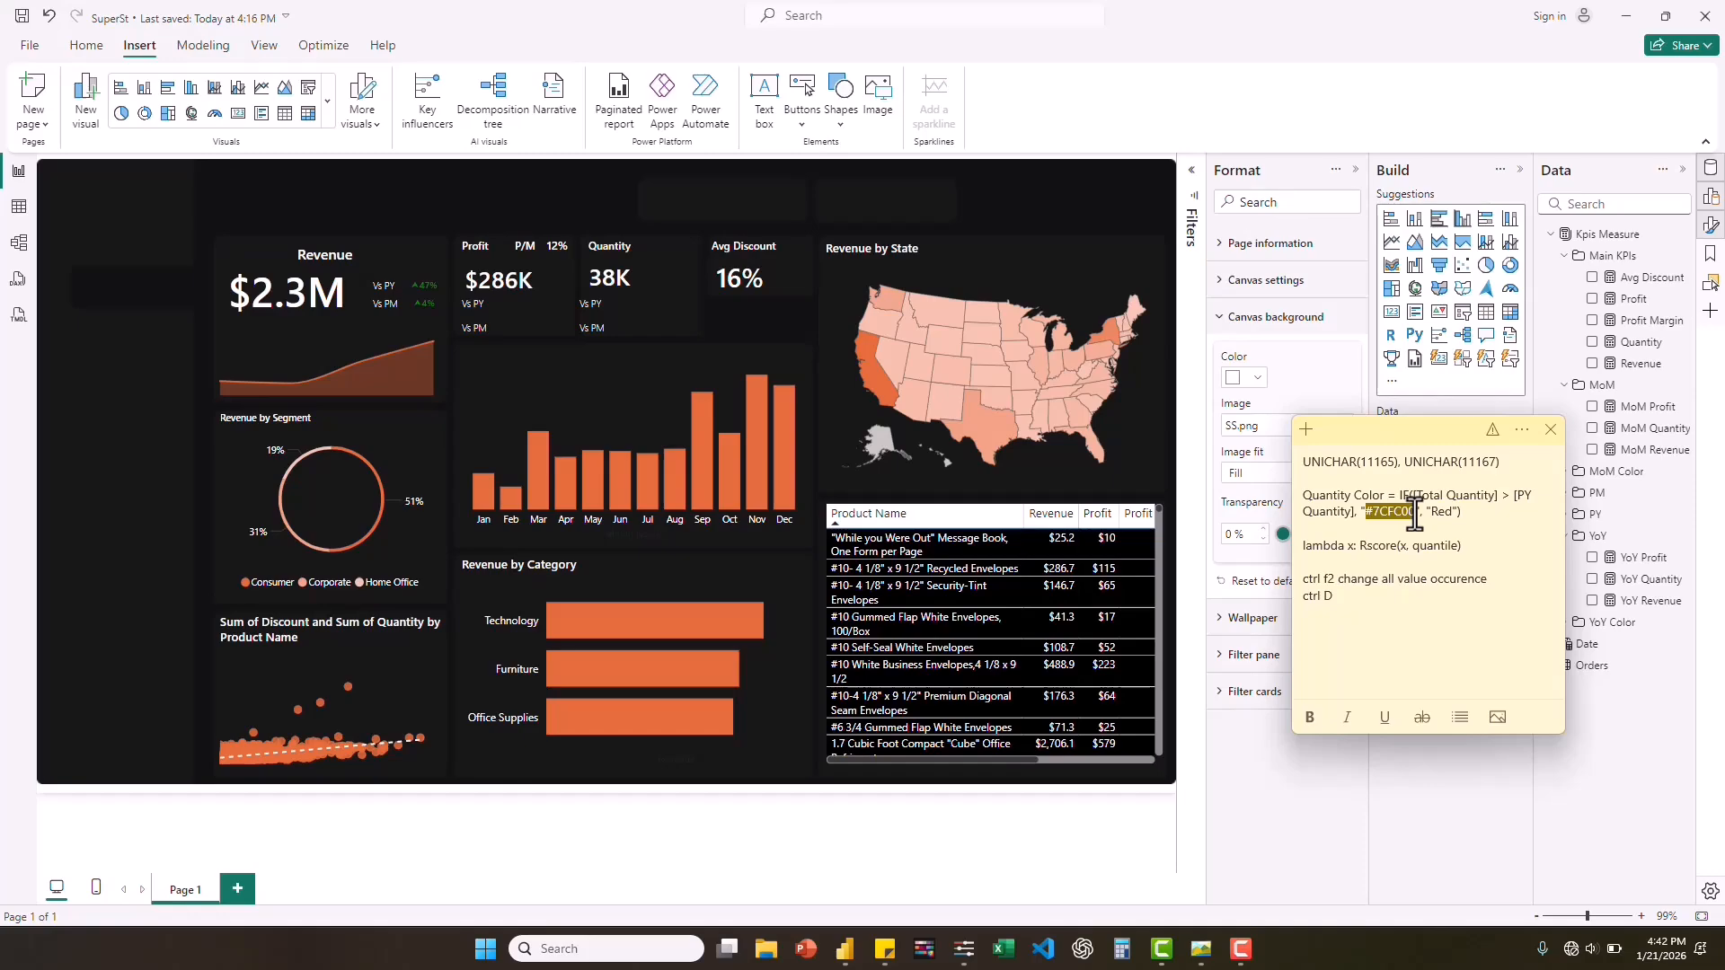
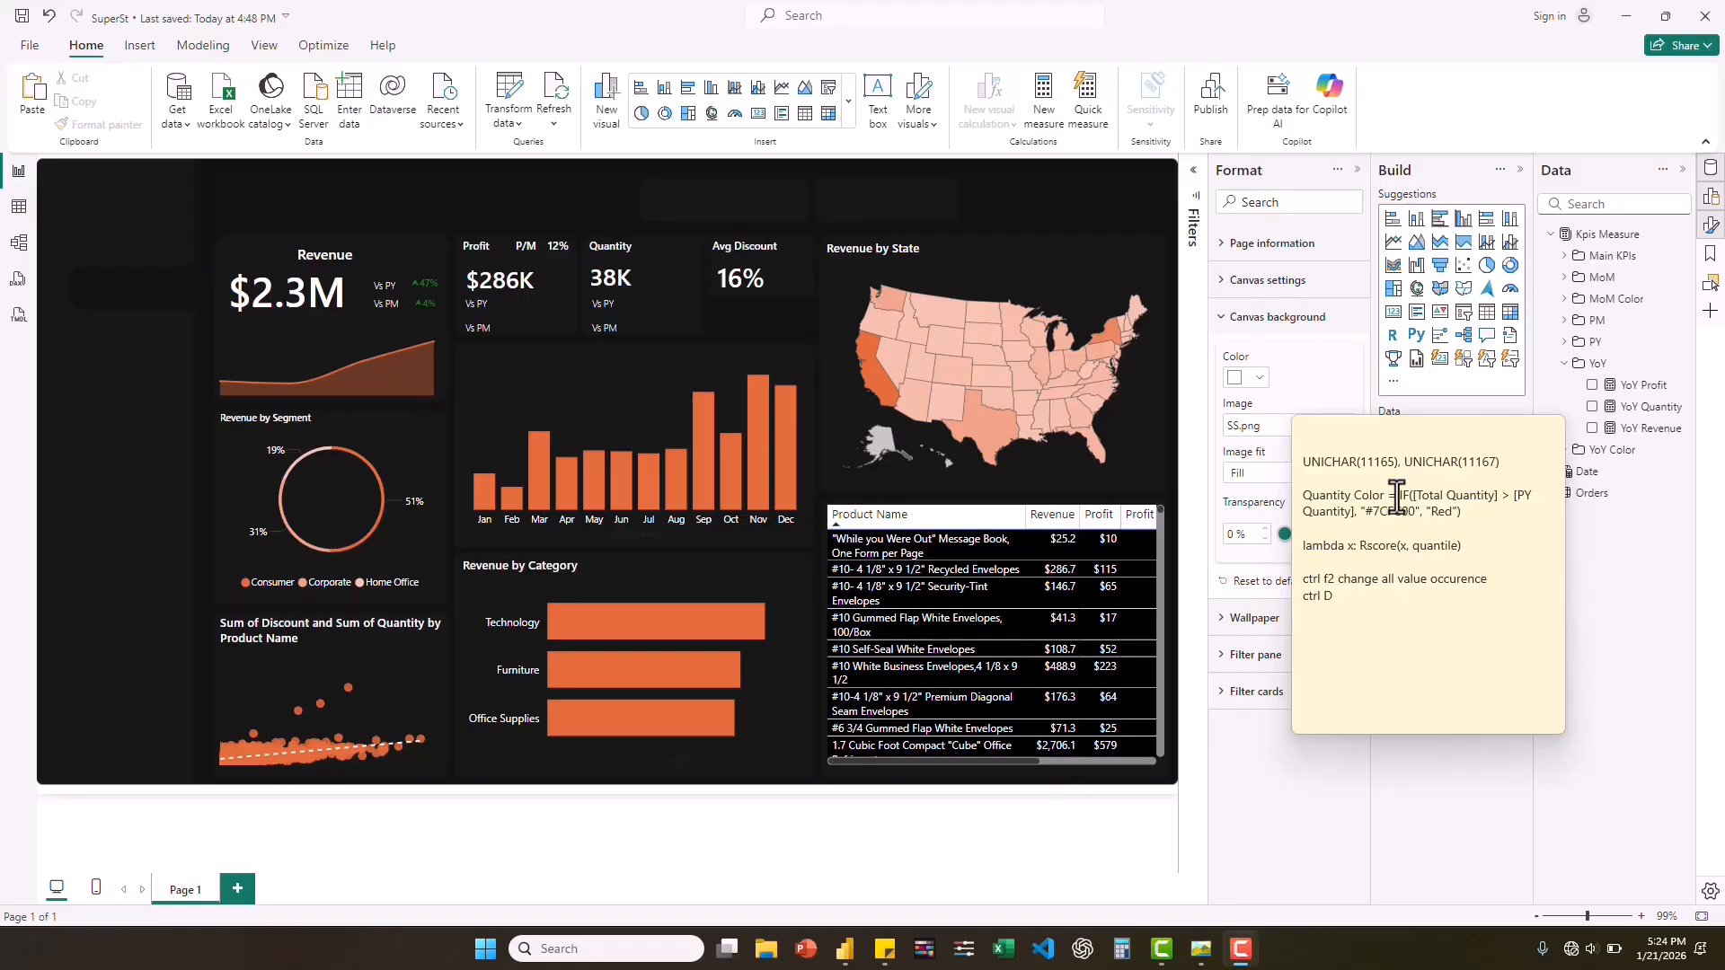
click(1399, 495)
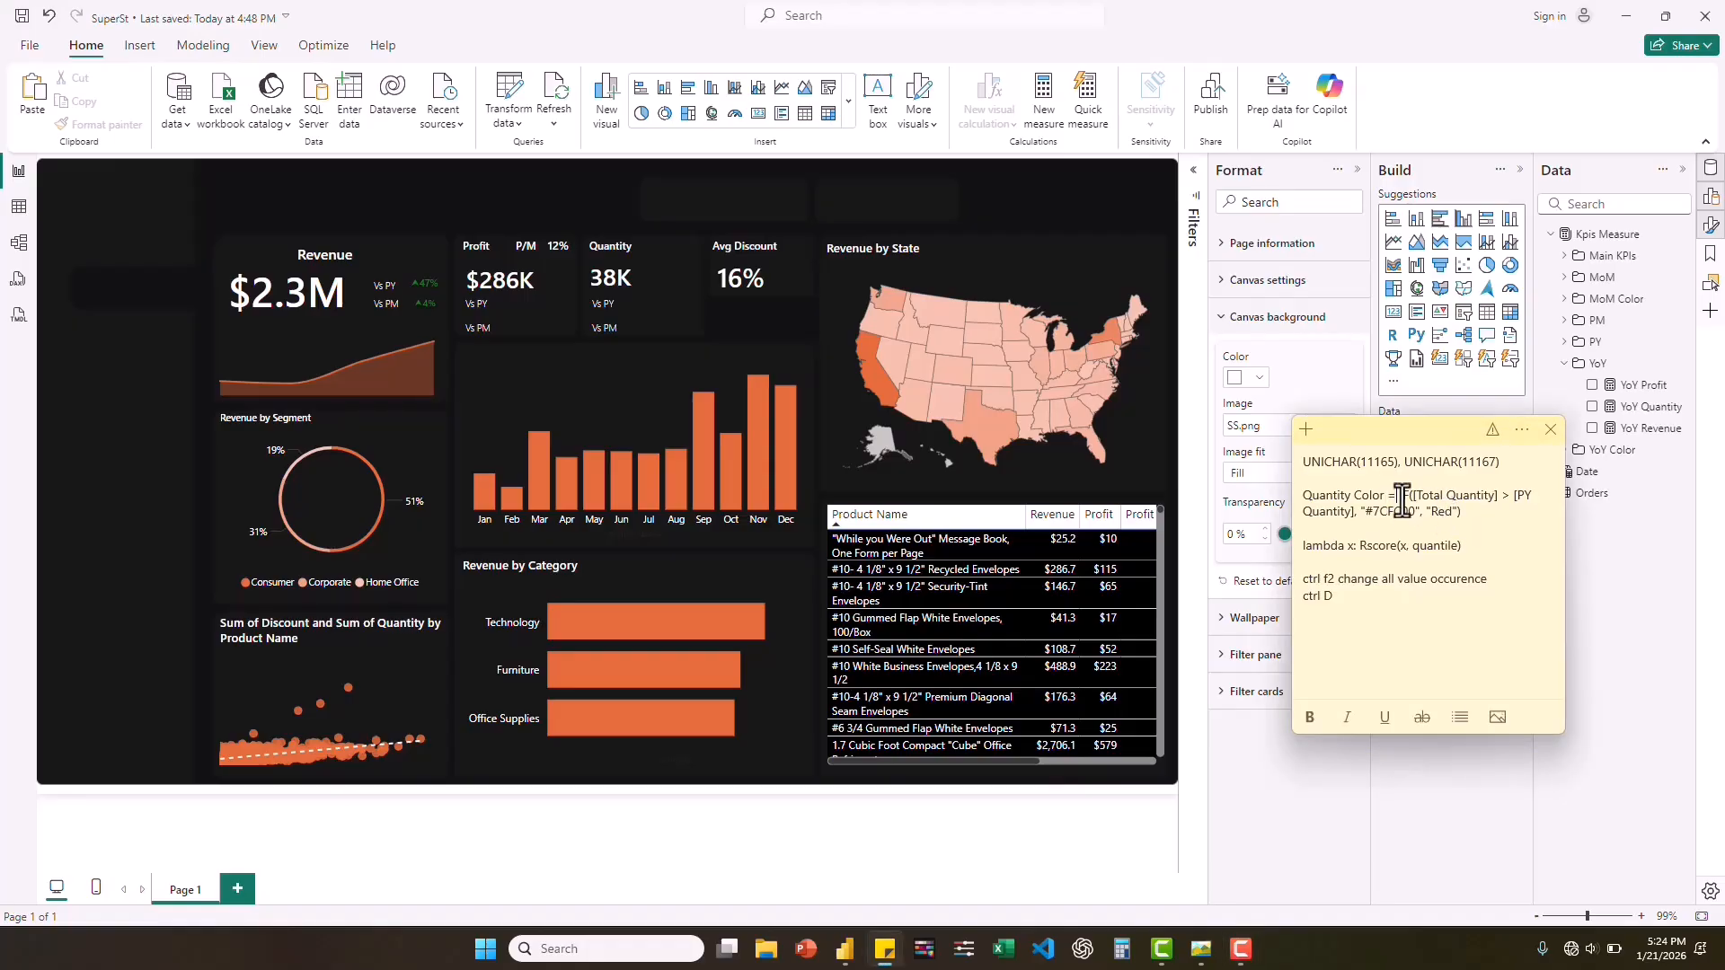
drag(1401, 495, 1466, 528)
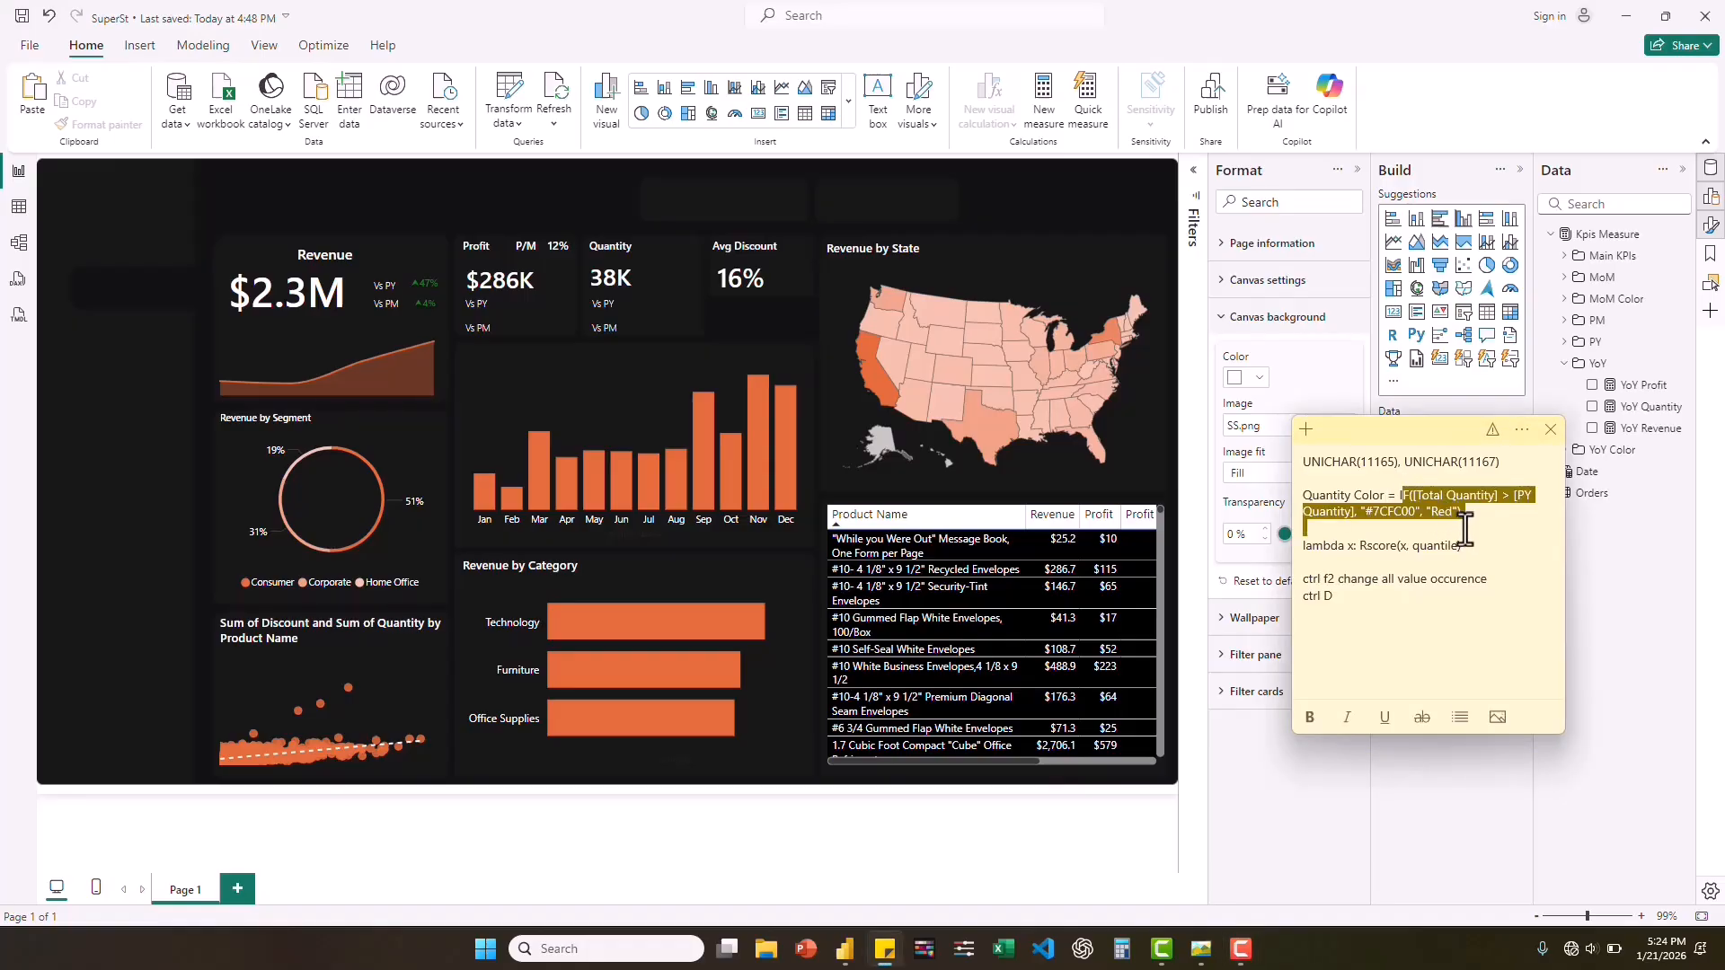
click(1394, 512)
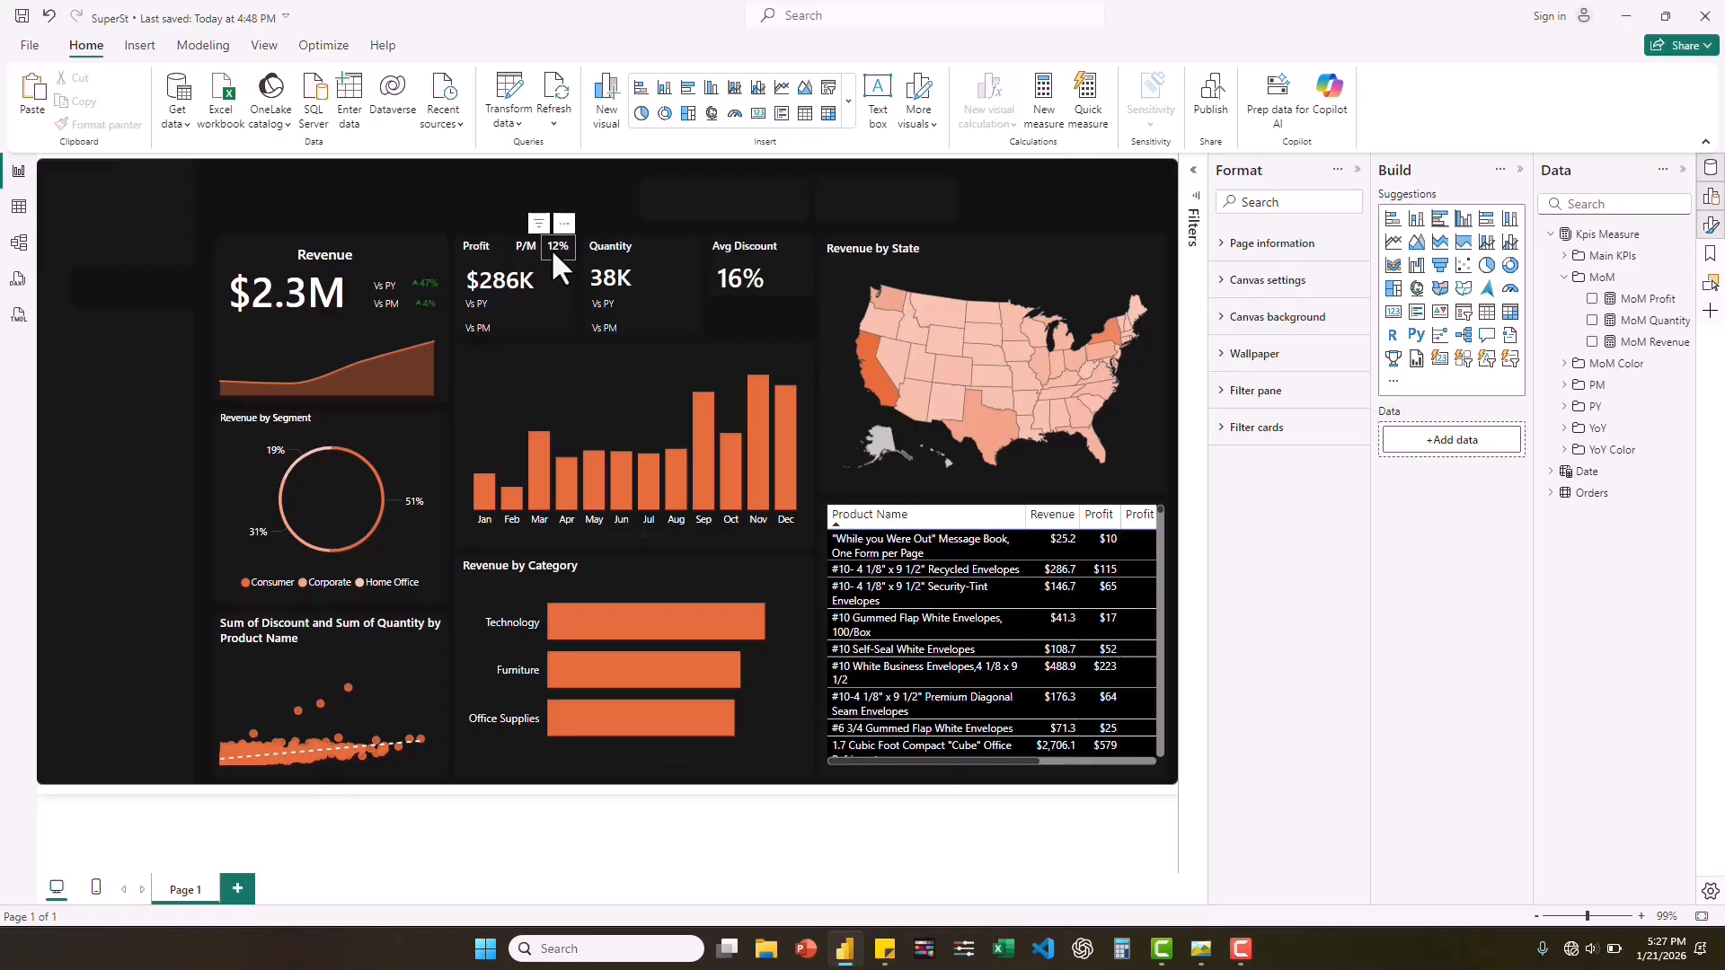
Place copies of the Profit Margin card beside the Vs PY and Vs PM labels under Profit and Quantity, with callout font size 8.
click(553, 253)
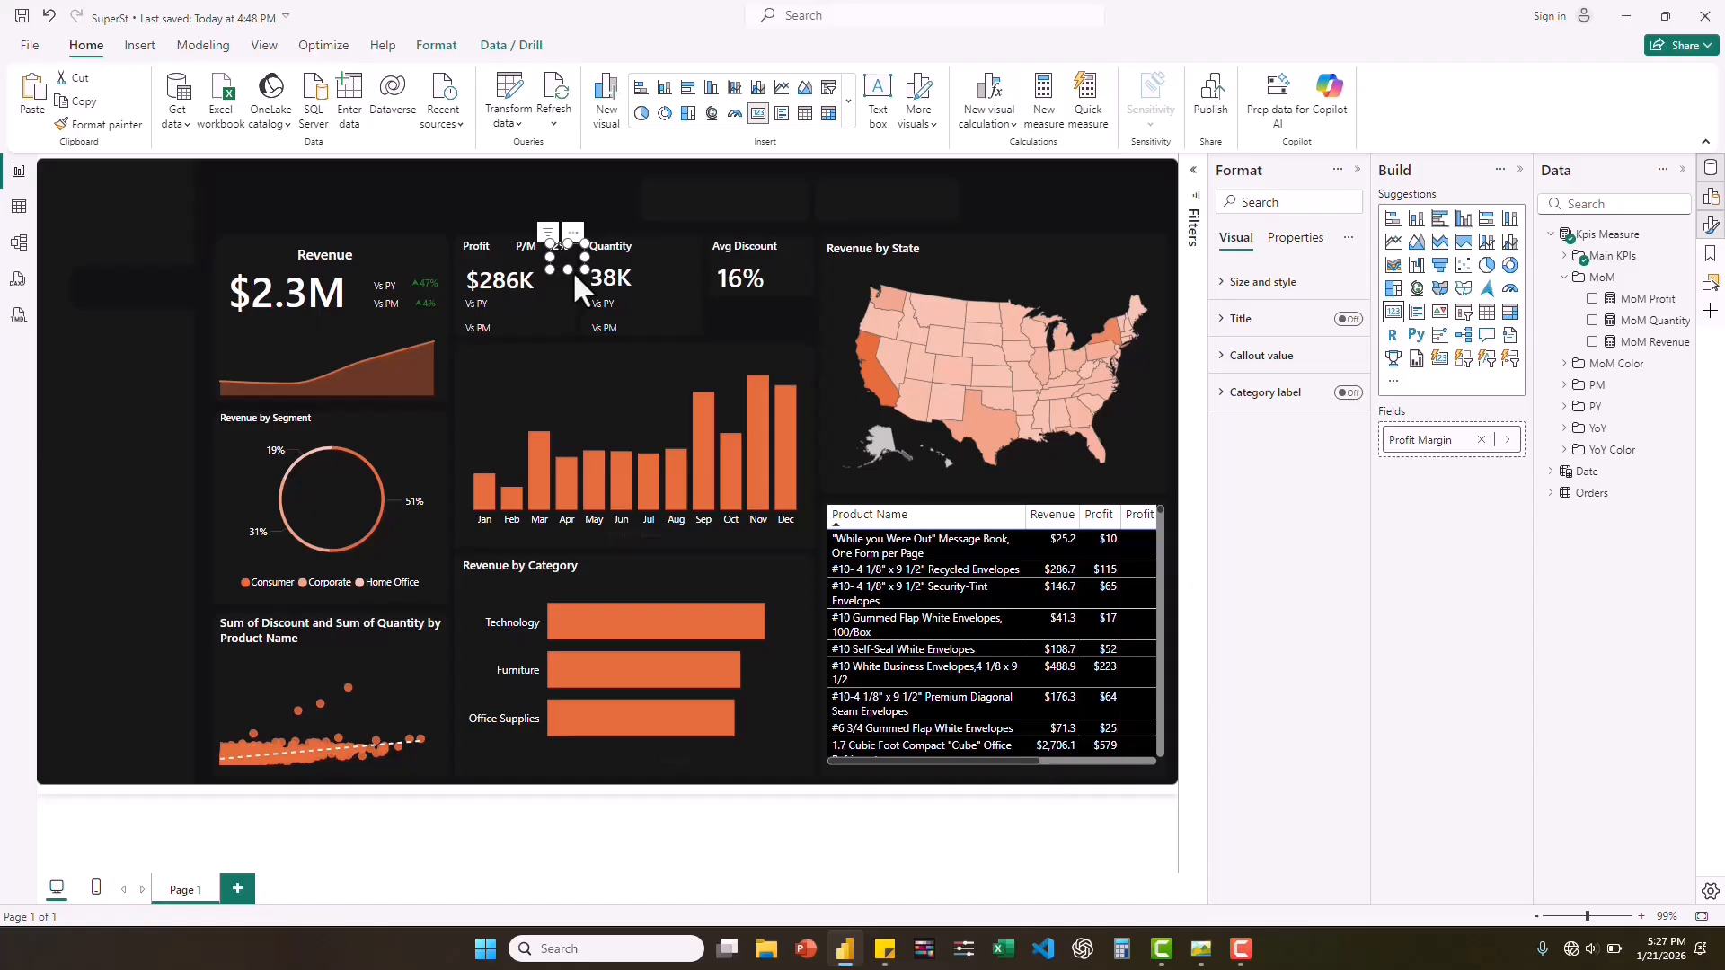
drag(574, 266, 640, 338)
click(1220, 358)
key(ctrl+c)
key(ctrl+v)
ctrl+click(508, 304)
key(ctrl+c)
key(ctrl+v)
drag(507, 325, 506, 318)
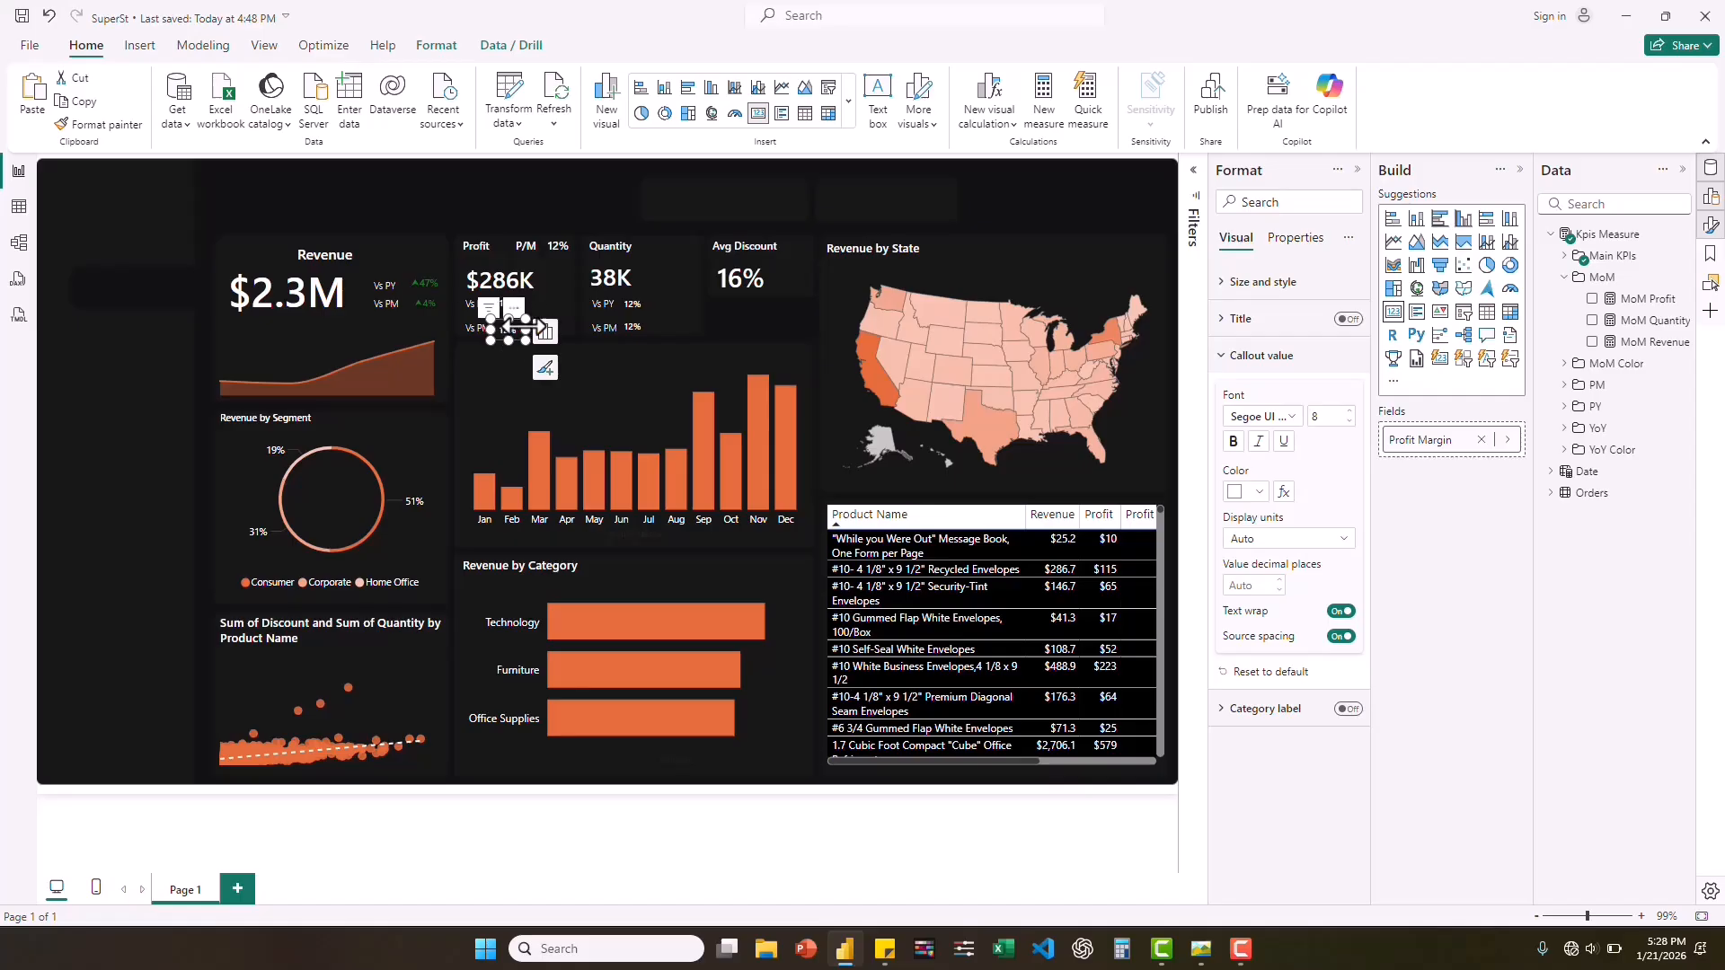
Replace Profit Margin with the YoY Profit measure in the card beside Profit's Vs PY label.
click(524, 304)
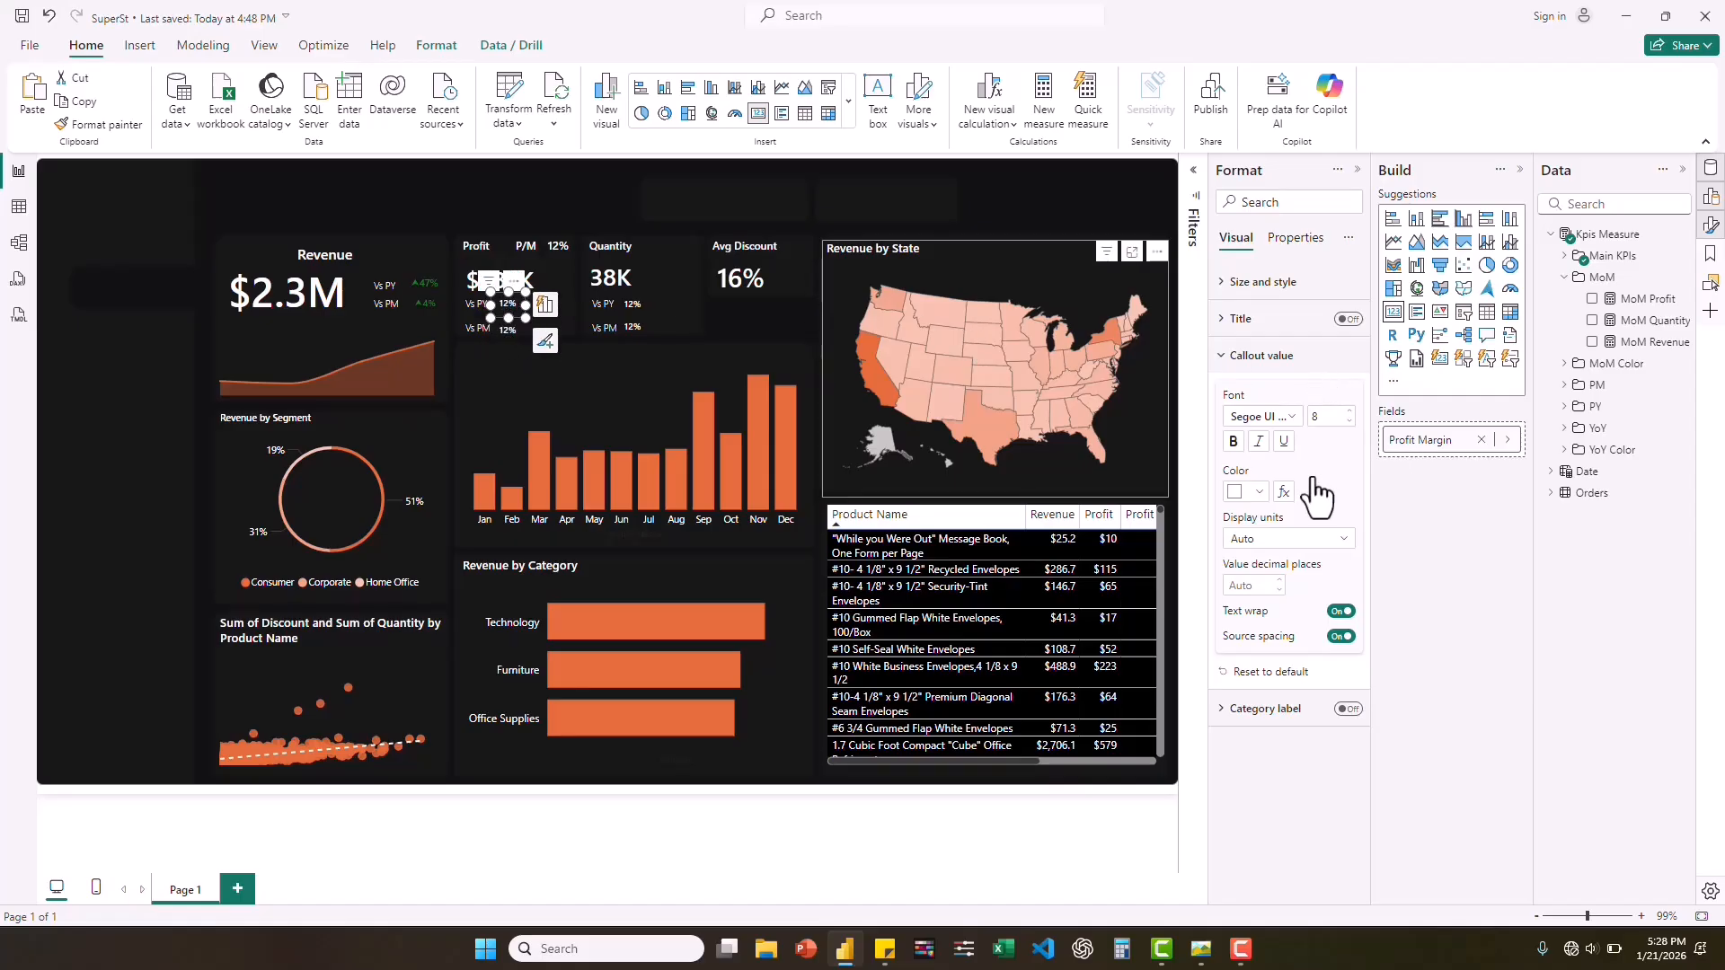
click(1485, 440)
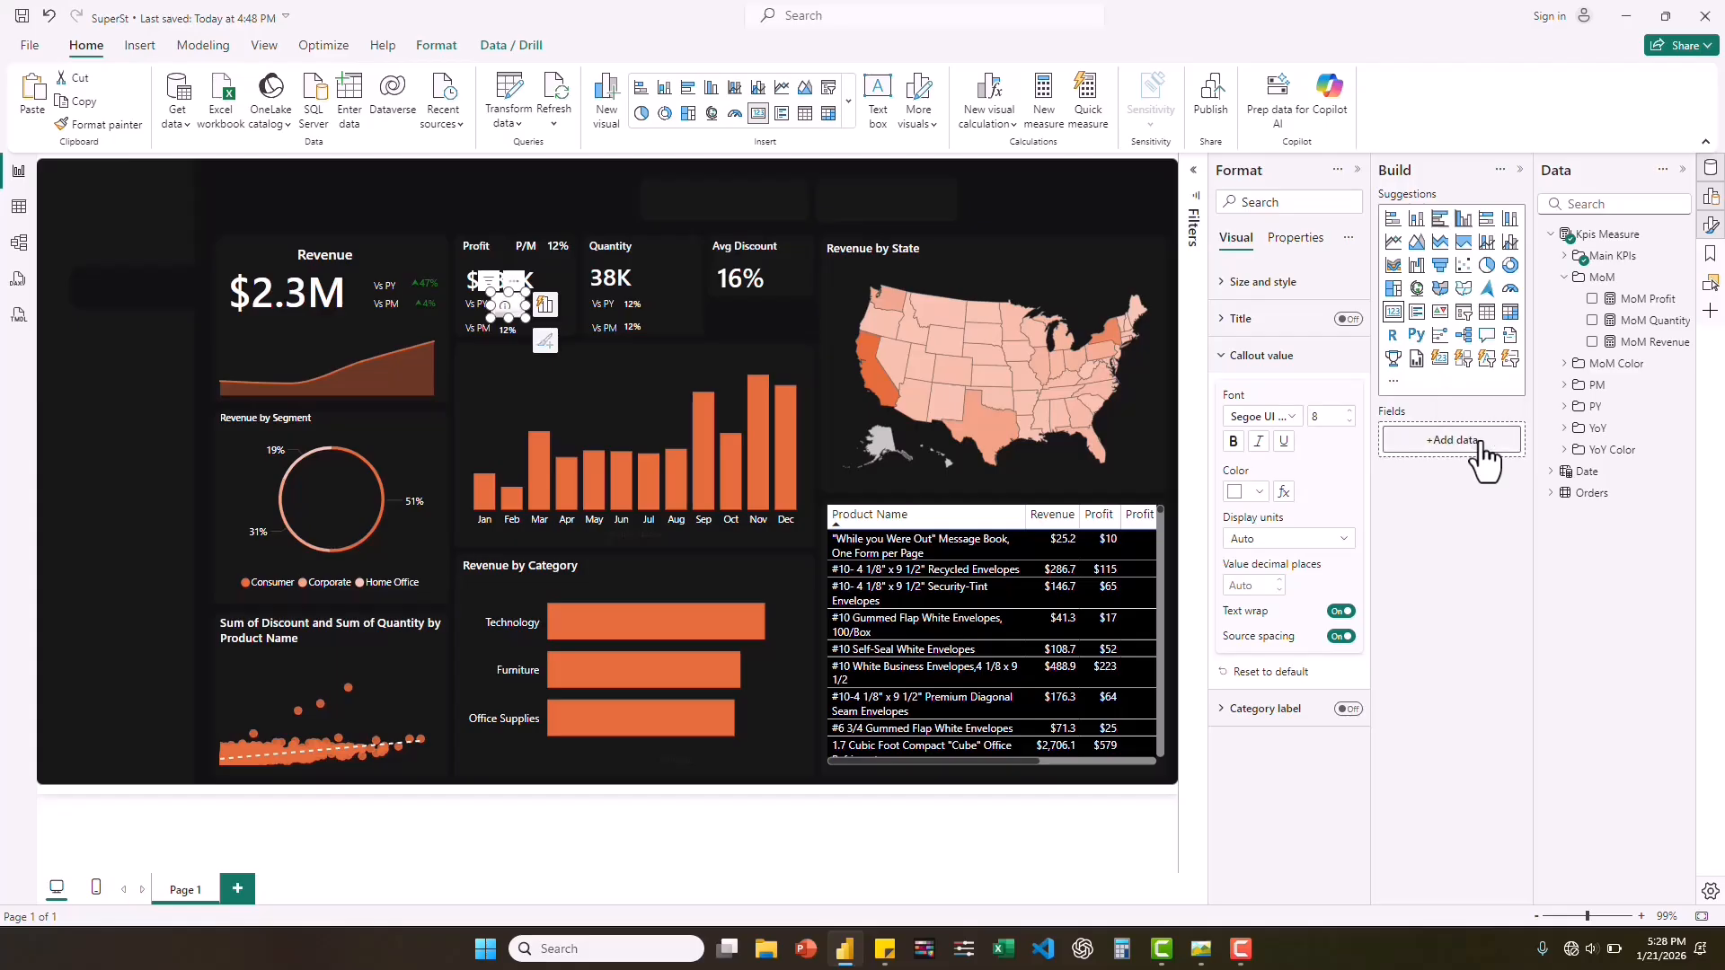
click(1572, 430)
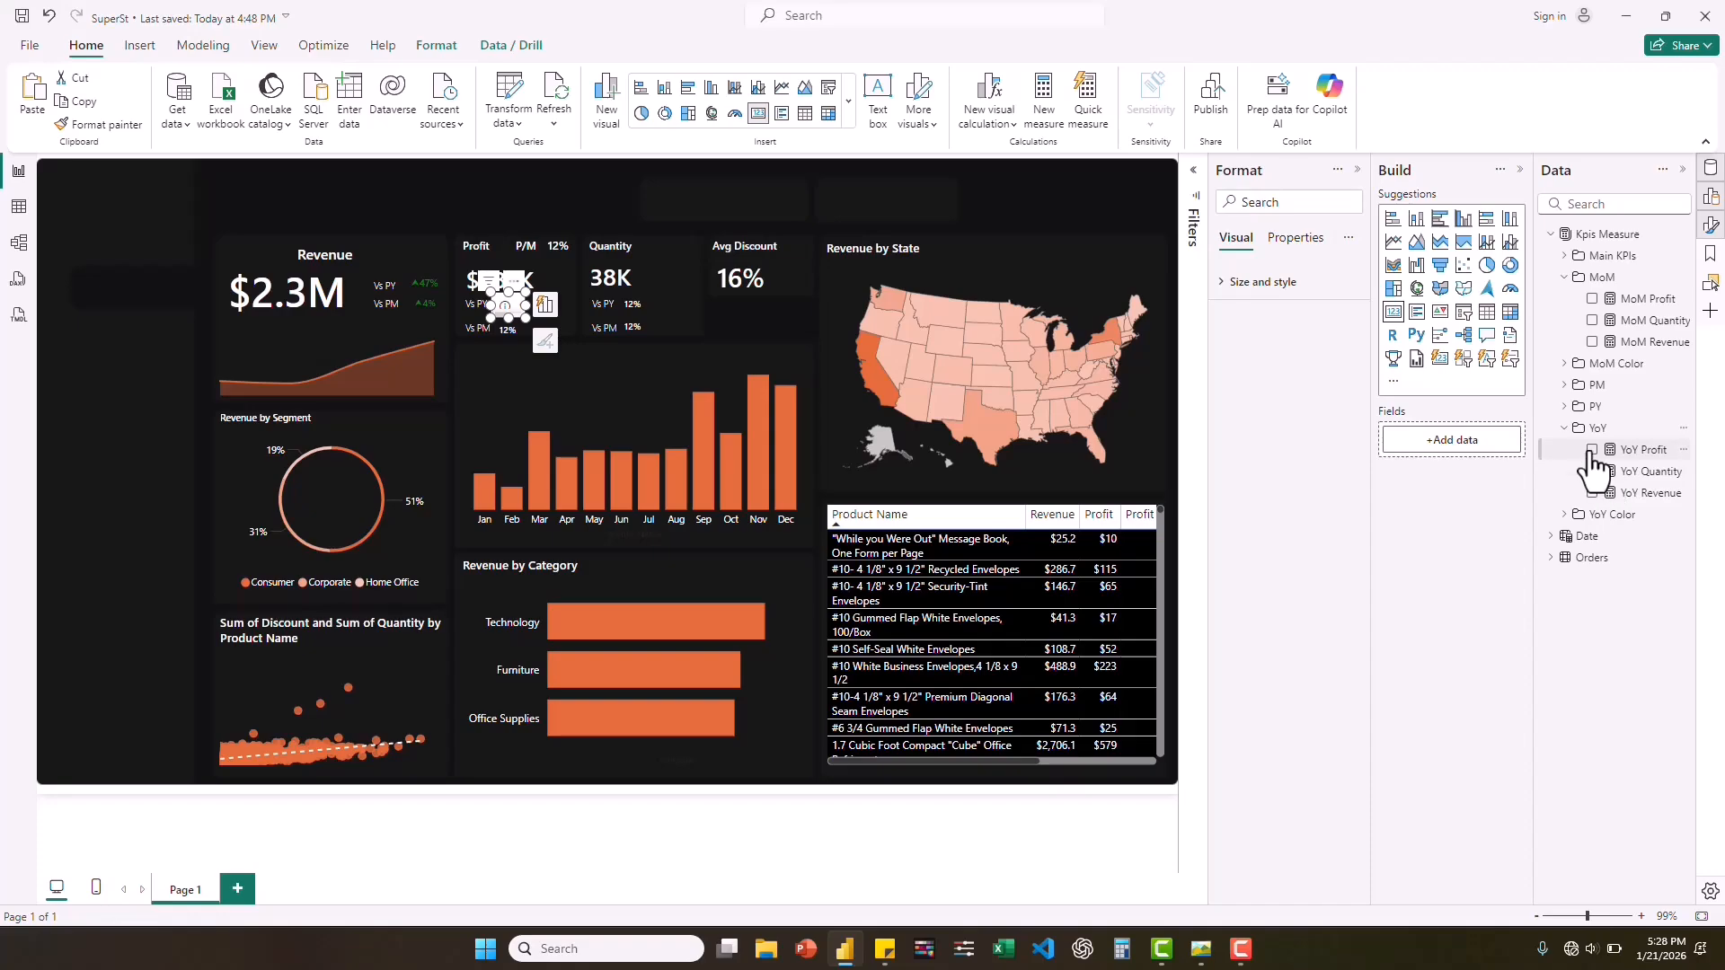
click(1591, 450)
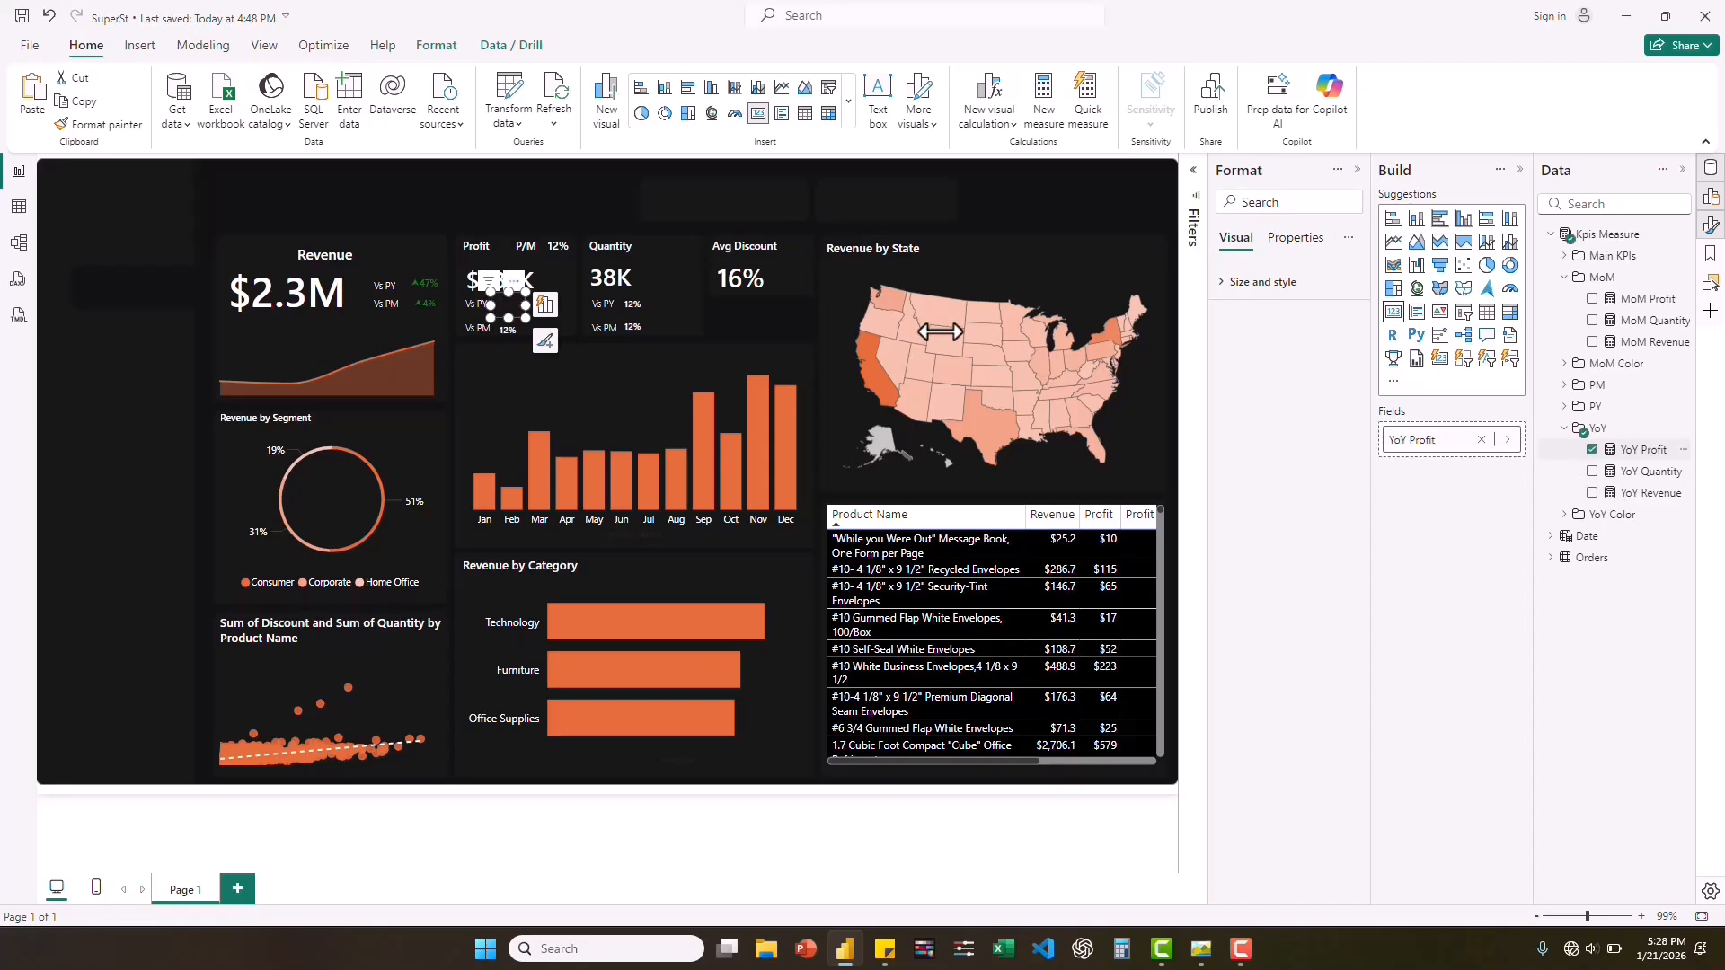
click(545, 305)
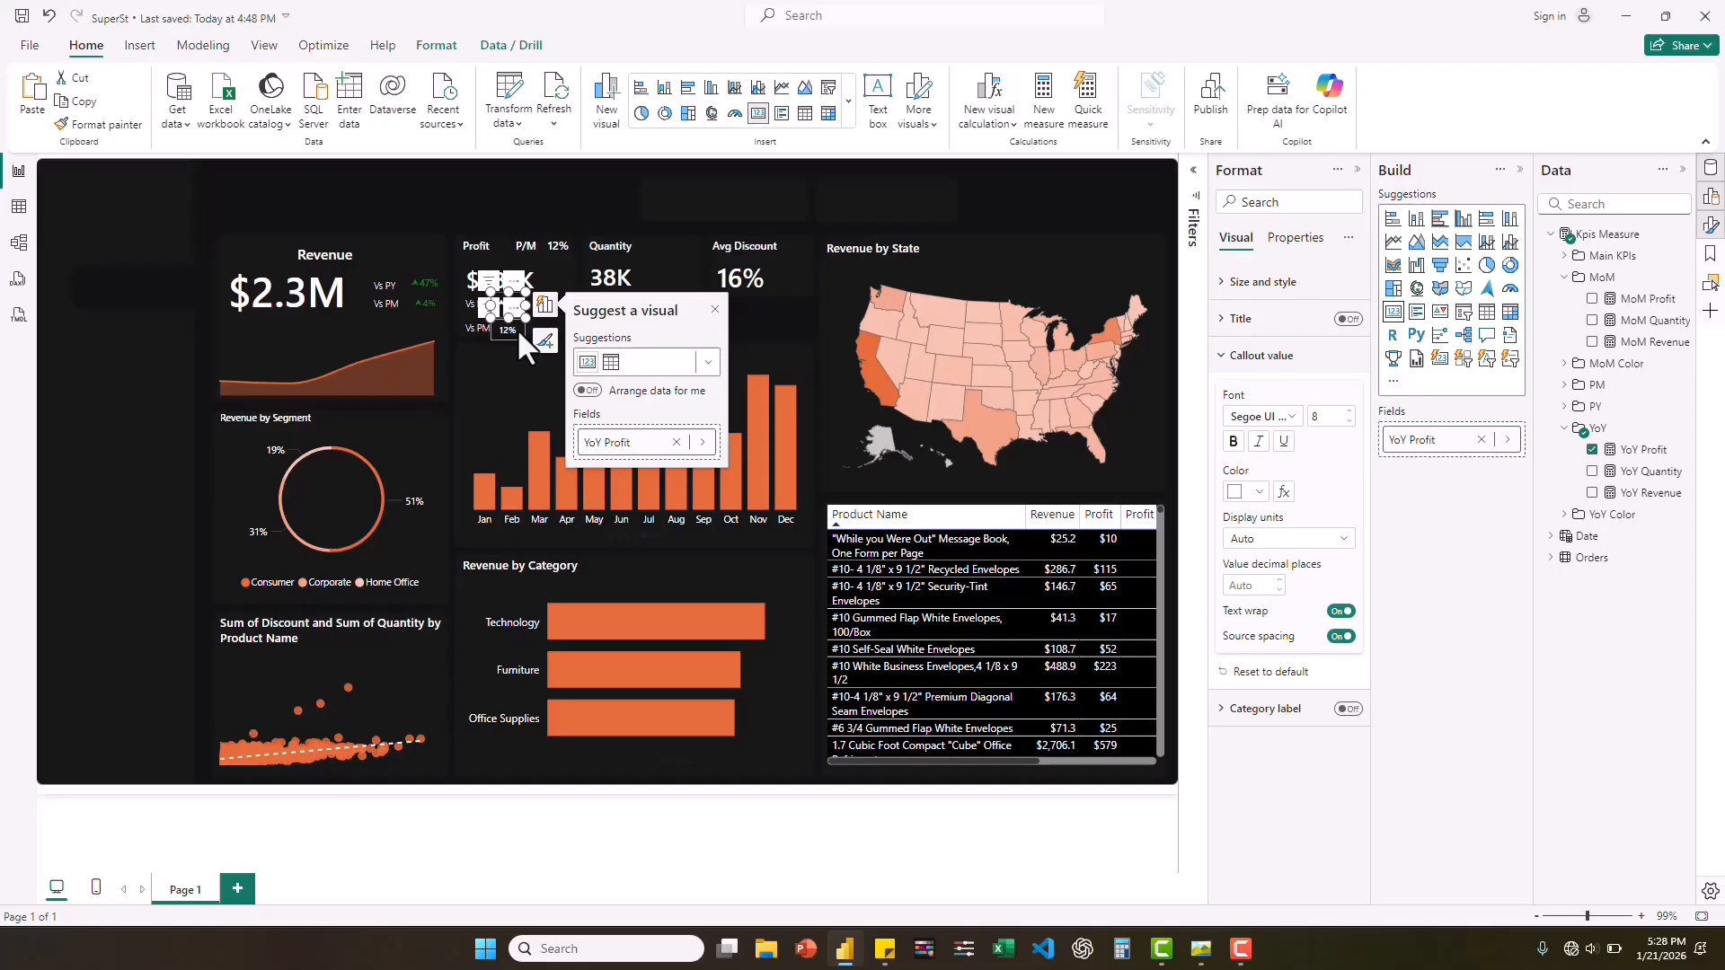
Replace Profit Margin with the MoM Profit measure in the card beside Profit's Vs PM label.
click(517, 328)
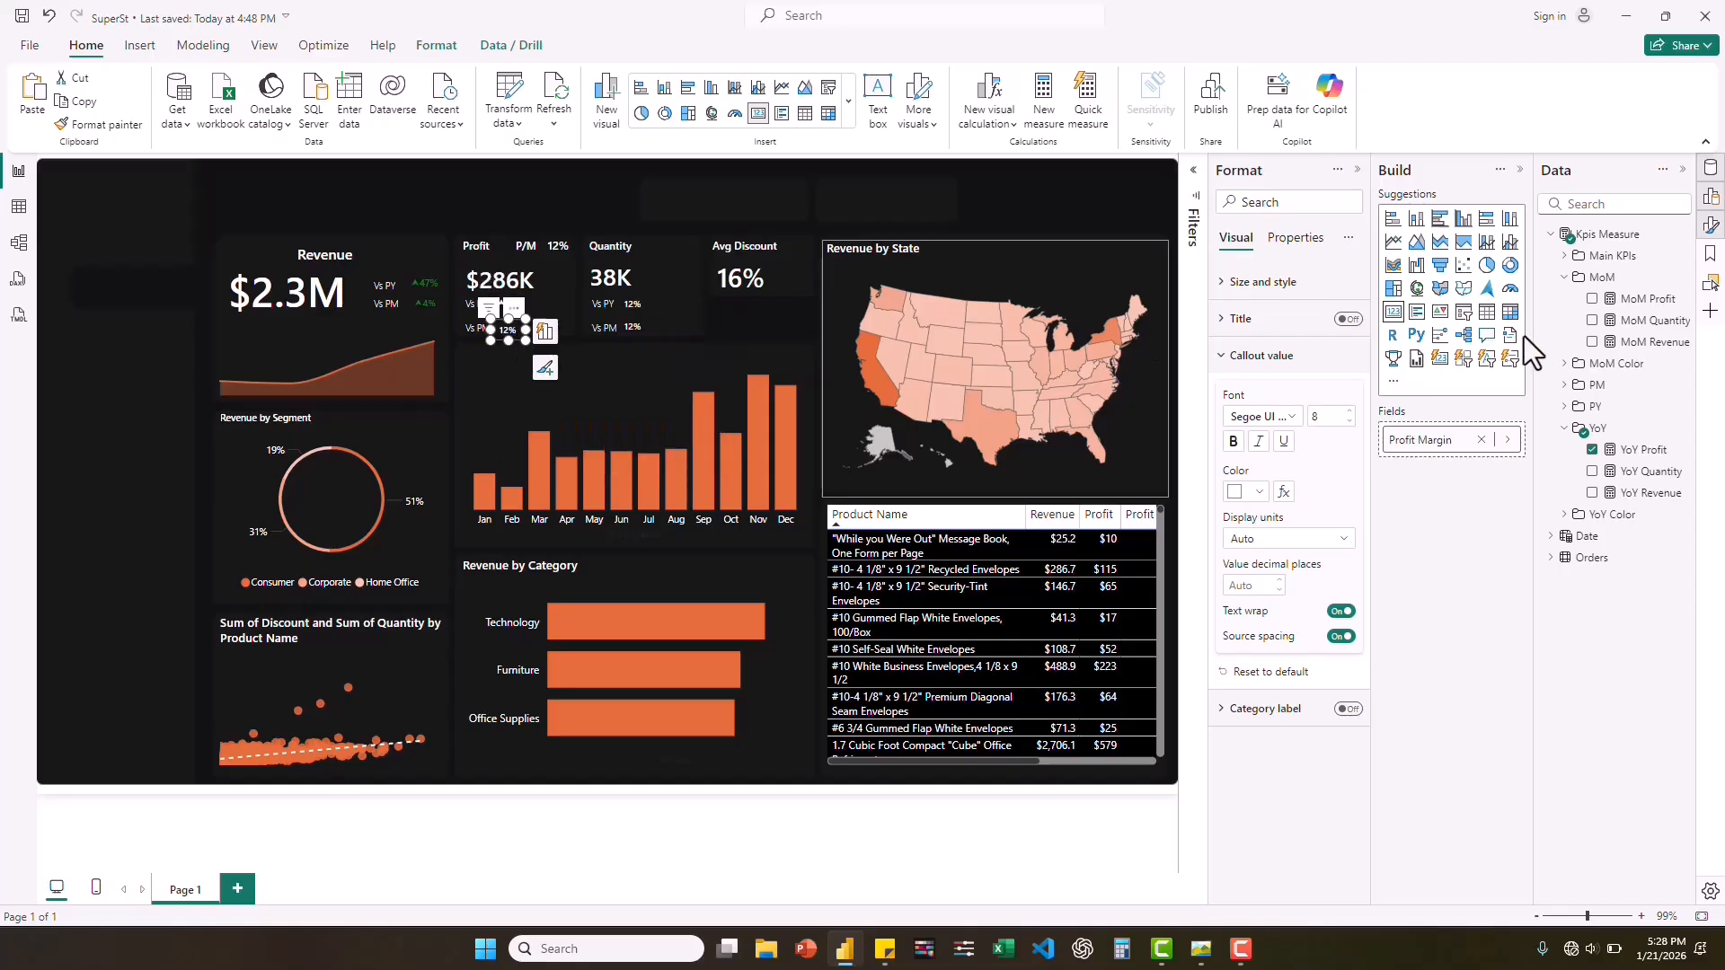
click(1482, 440)
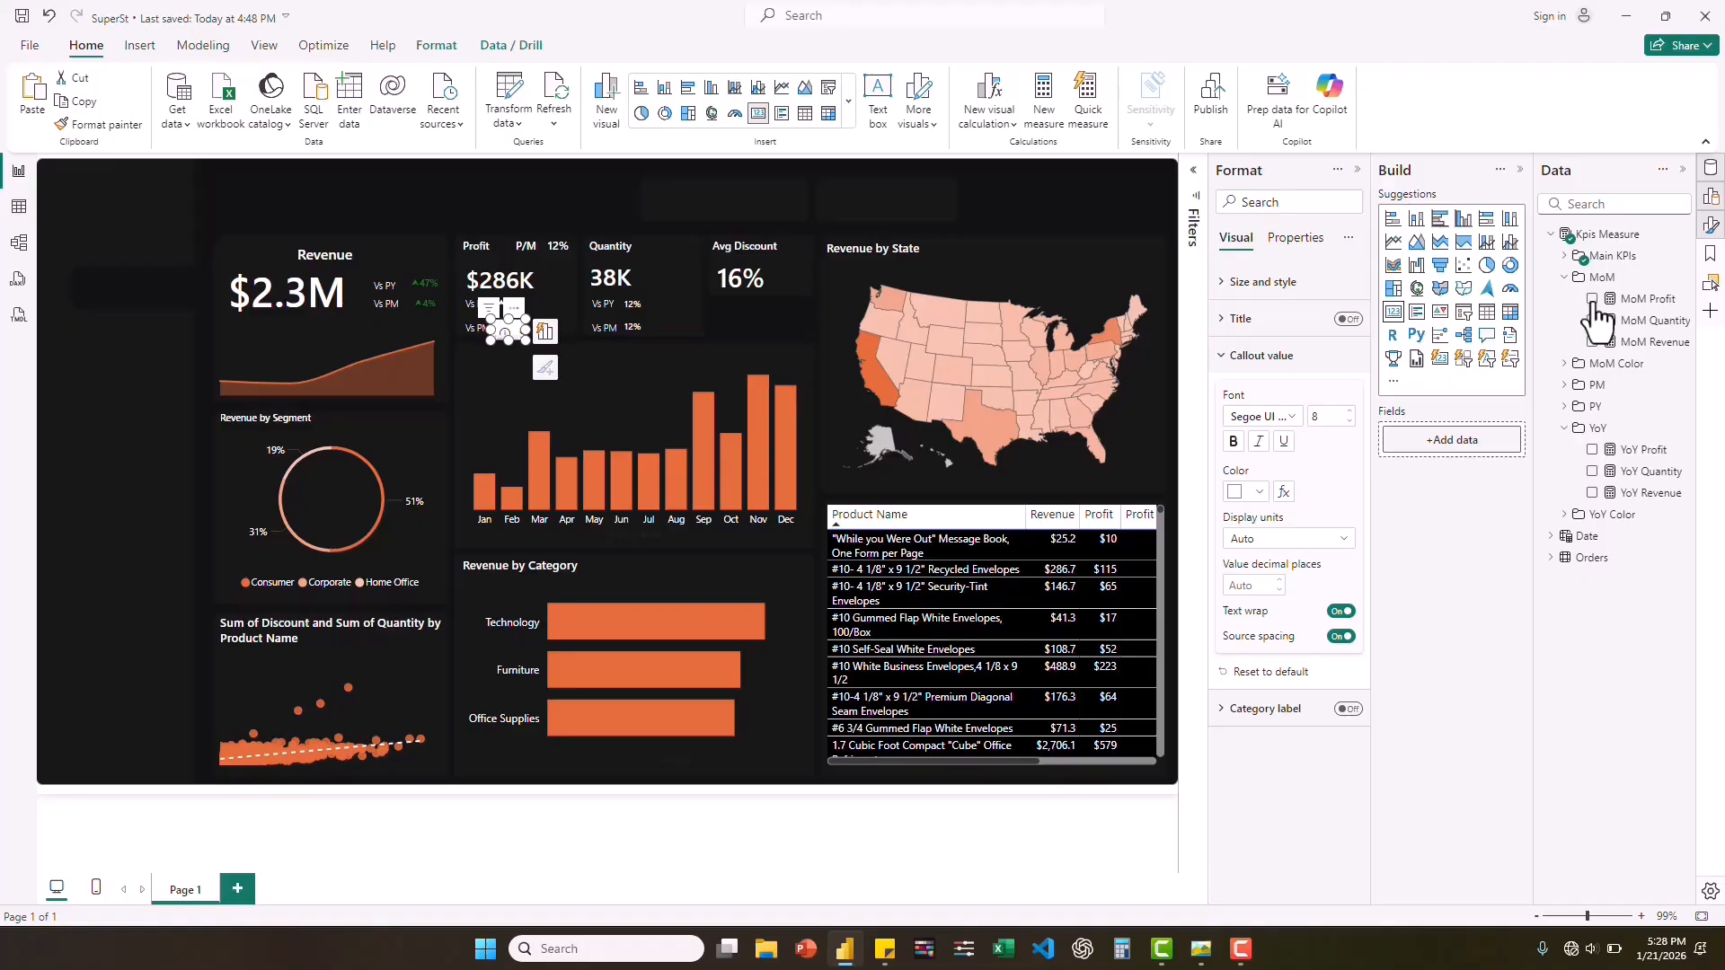
drag(1598, 299, 626, 304)
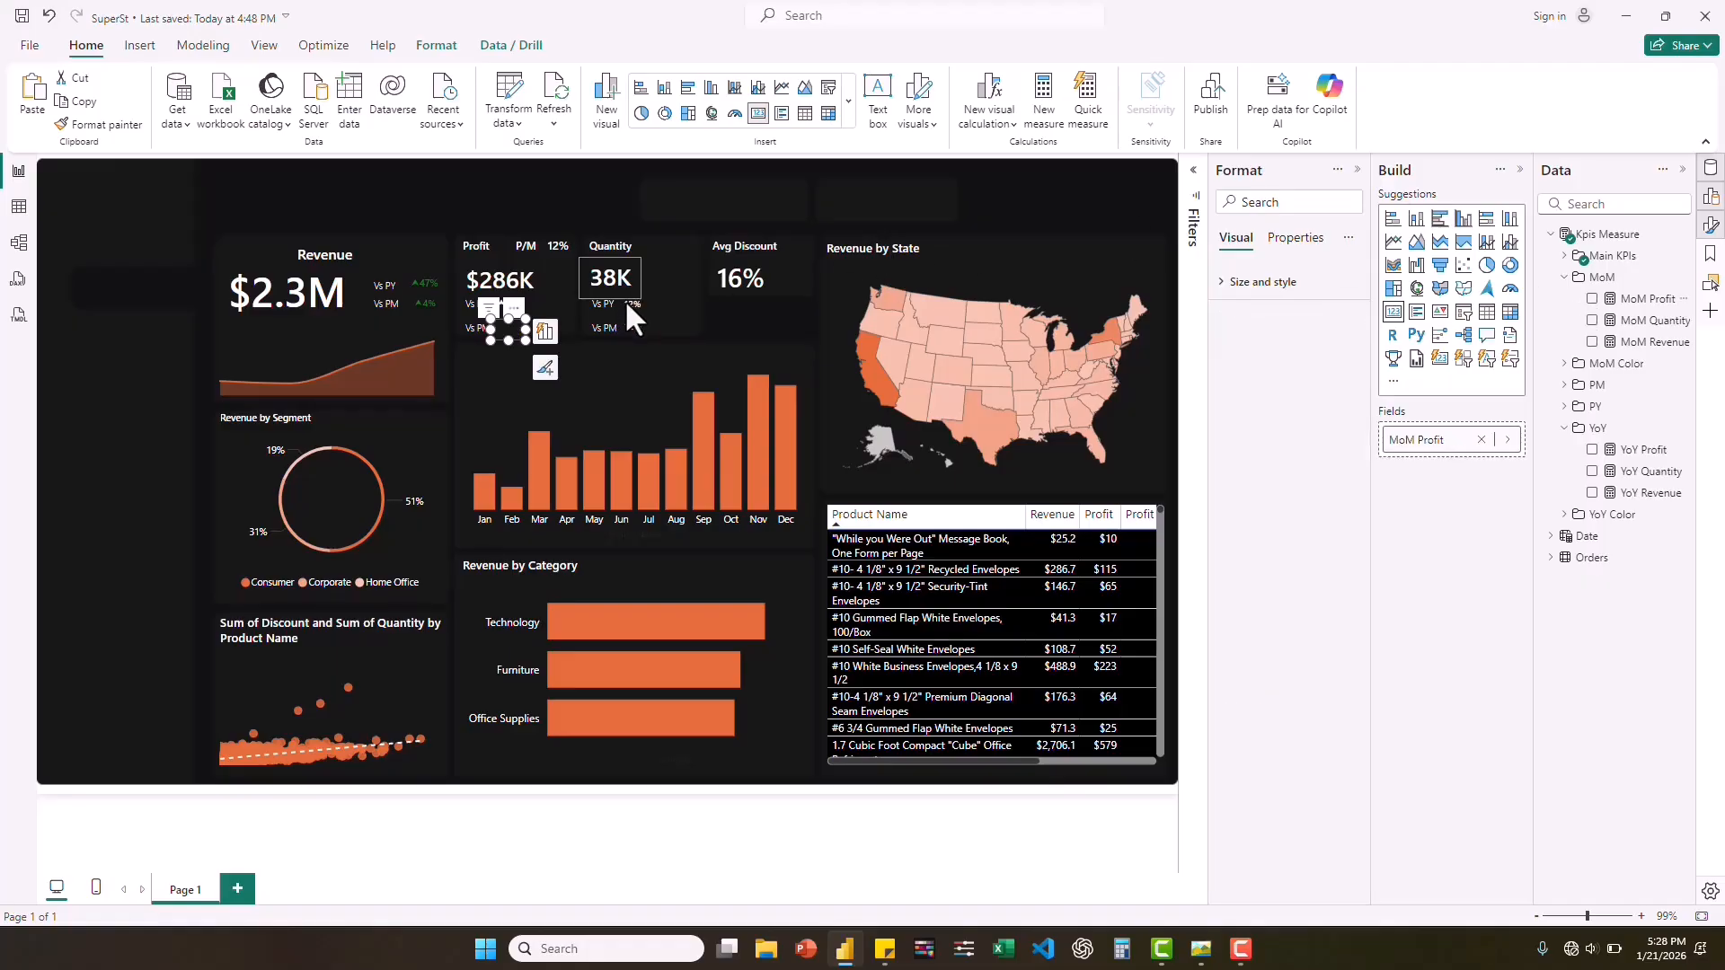
Replace Profit Margin in the Quantity comparison cards with YoY Quantity beside Vs PY and MoM Quantity beside Vs PM.
click(626, 303)
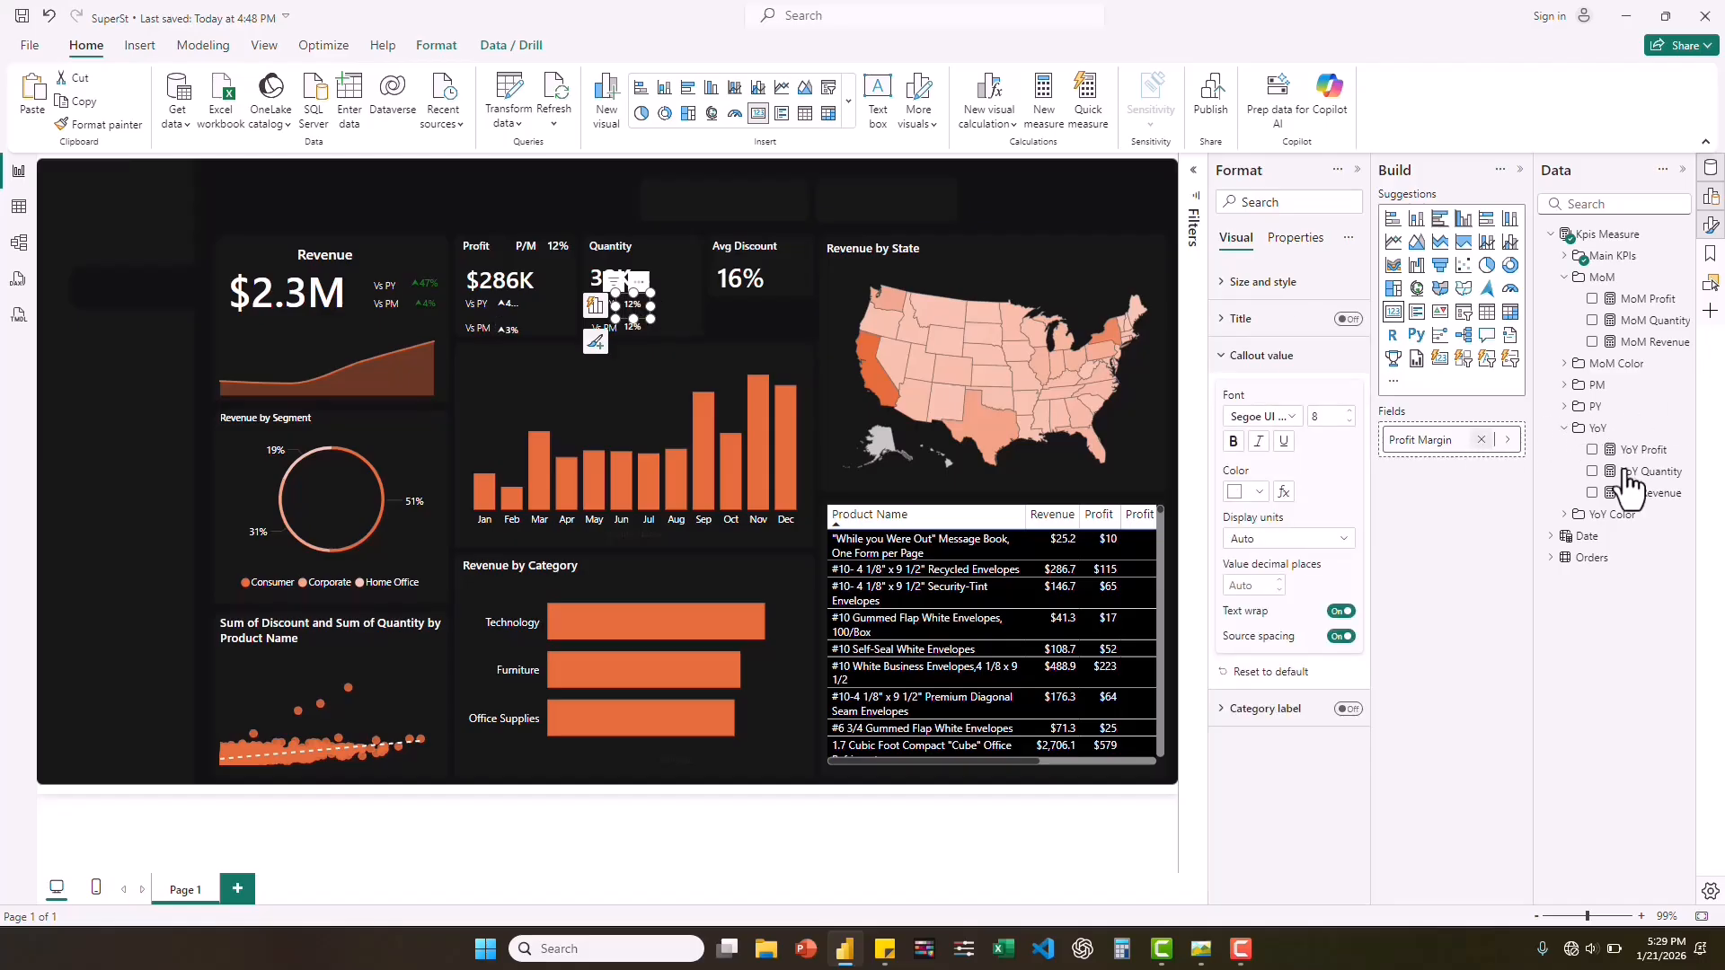
click(1592, 472)
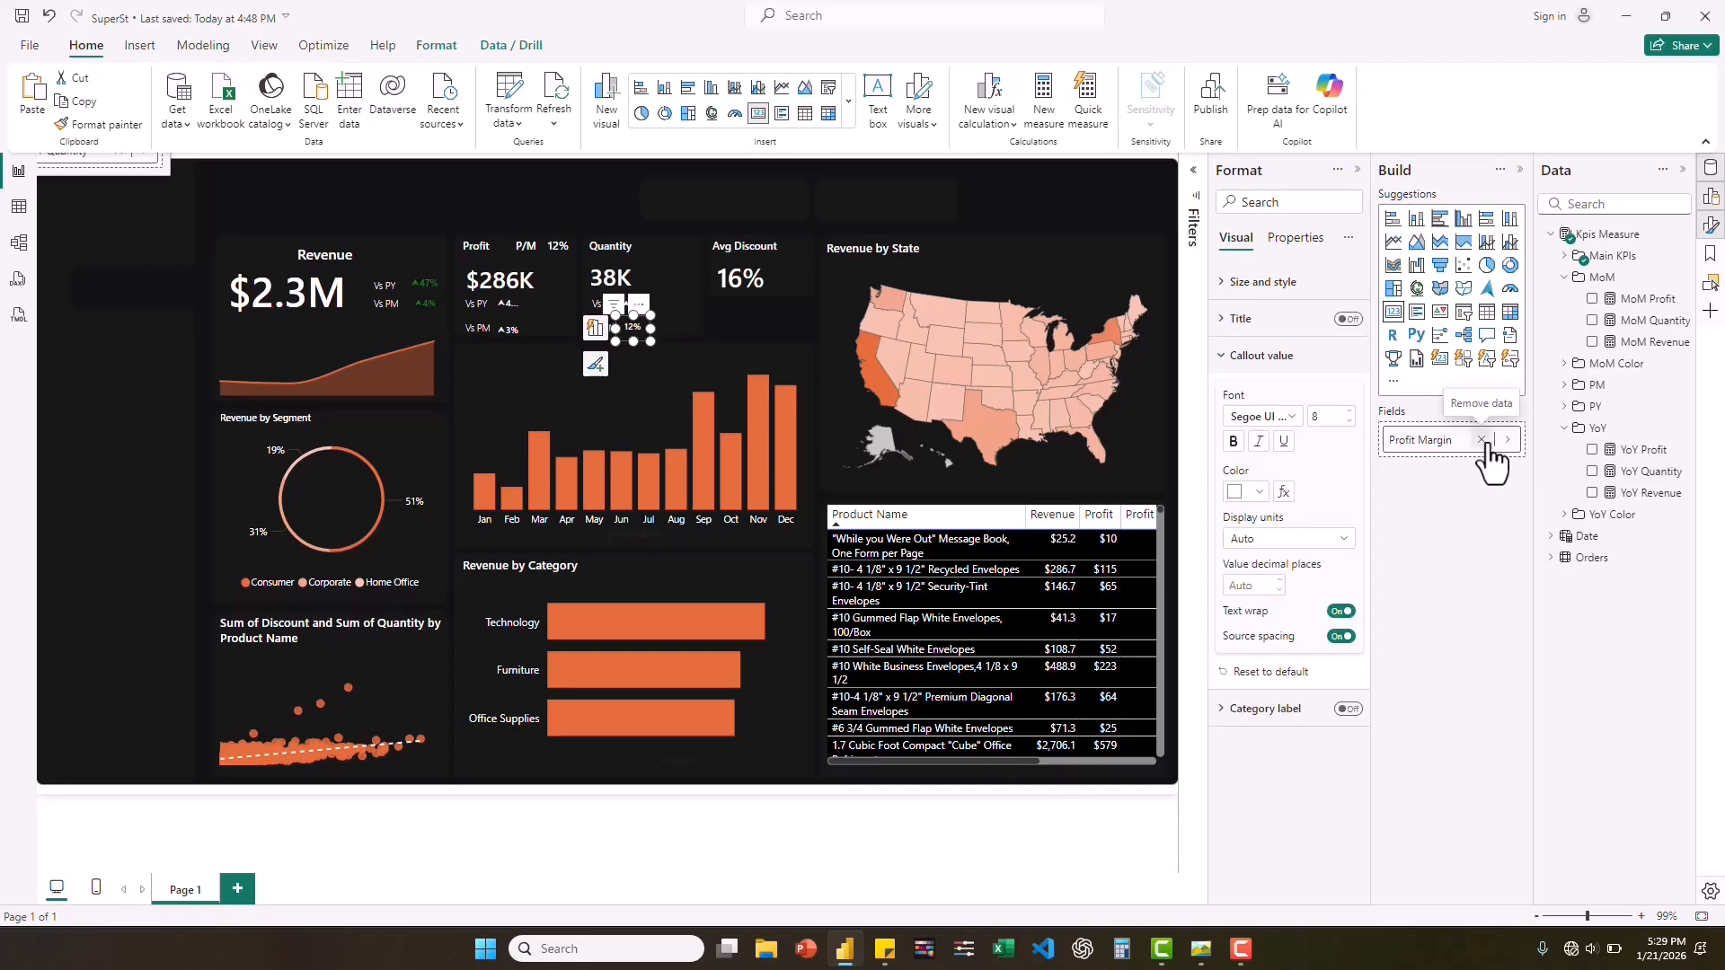
click(1481, 439)
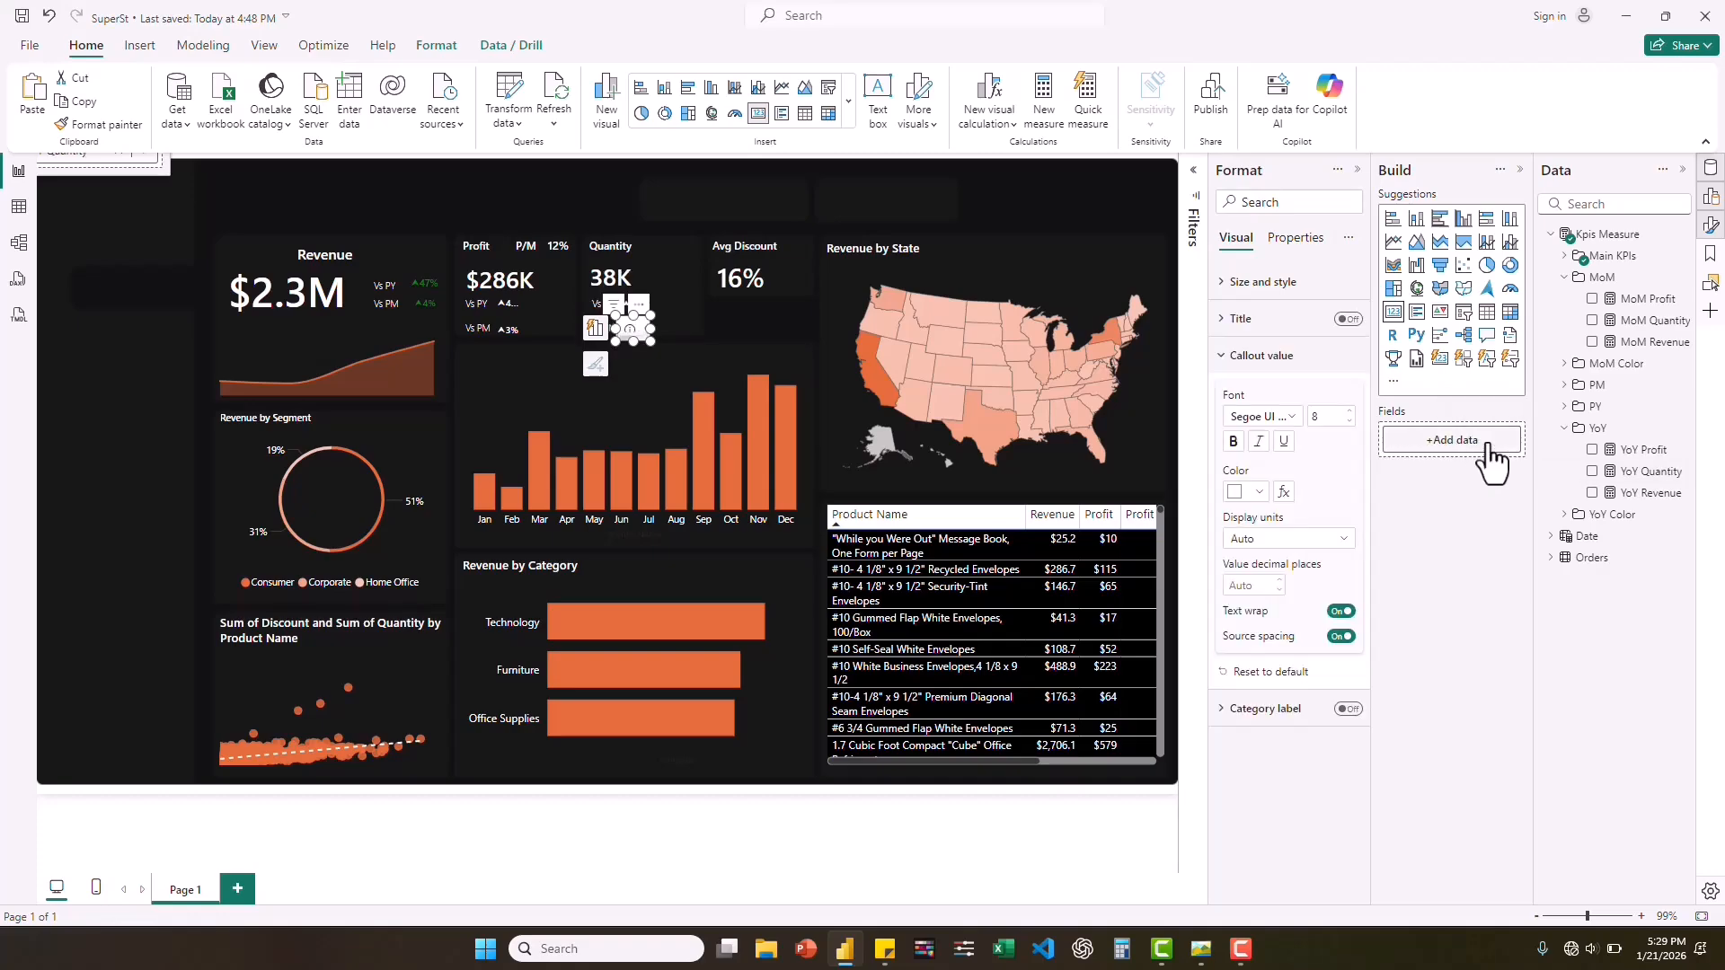
click(1593, 321)
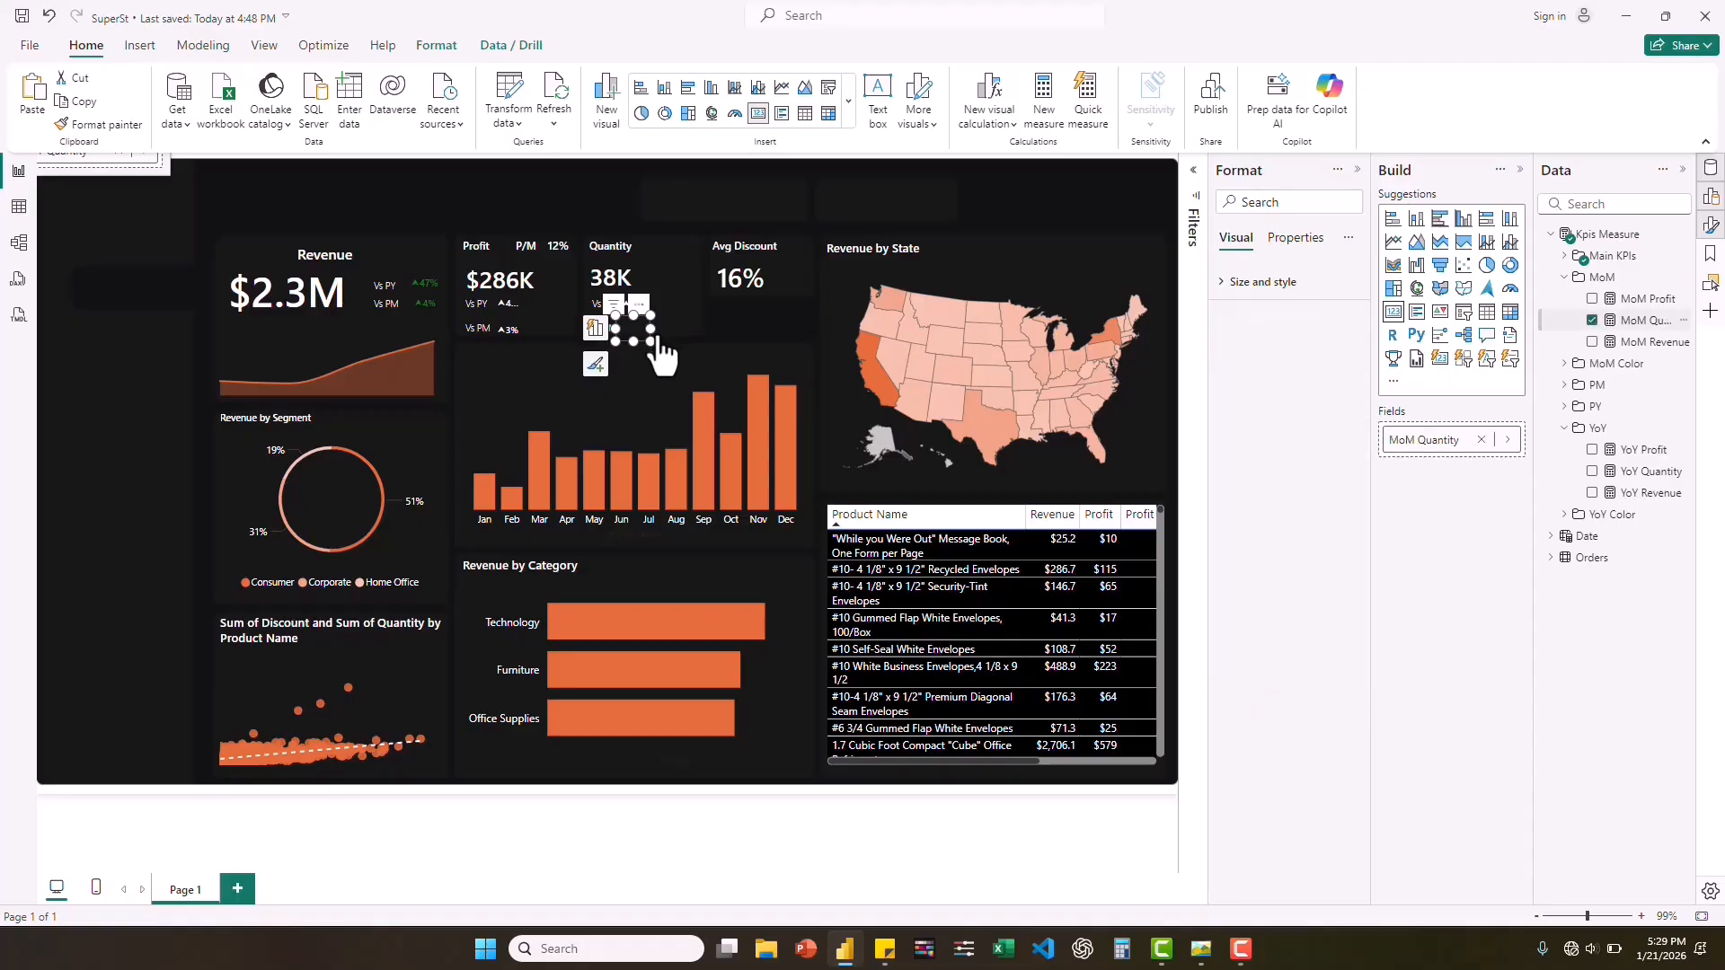
Widen the YoY and MoM comparison cards under Profit and Quantity so their percentages fit in full.
click(510, 305)
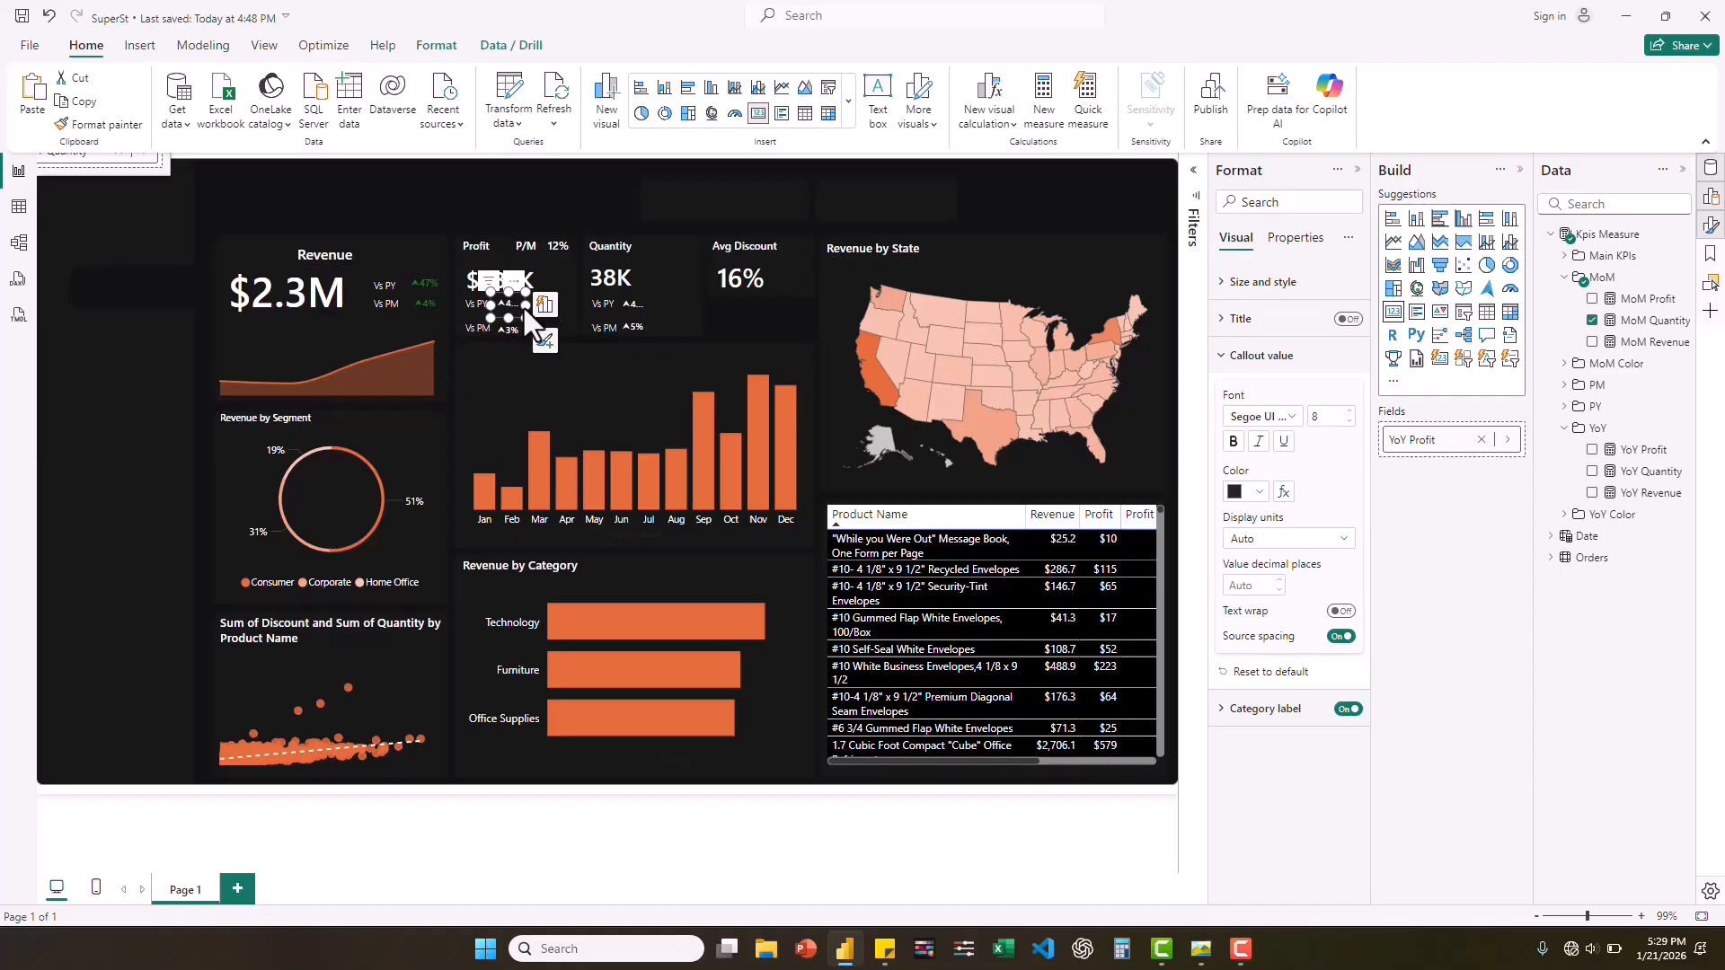
click(524, 329)
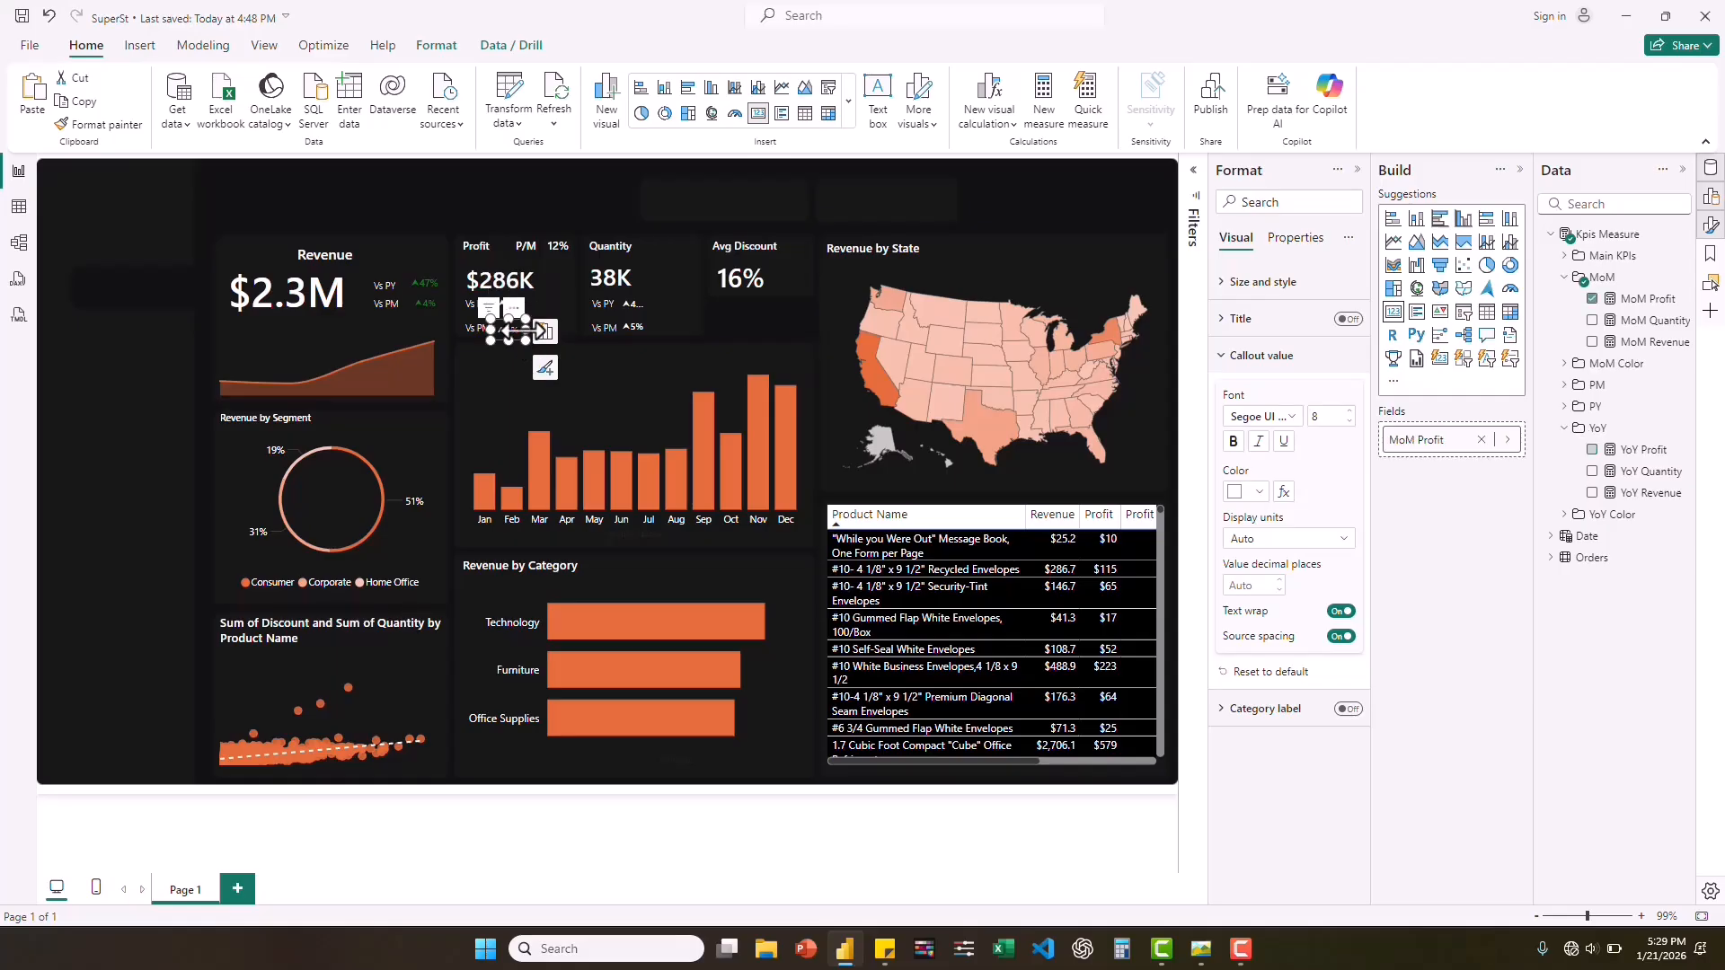
click(645, 325)
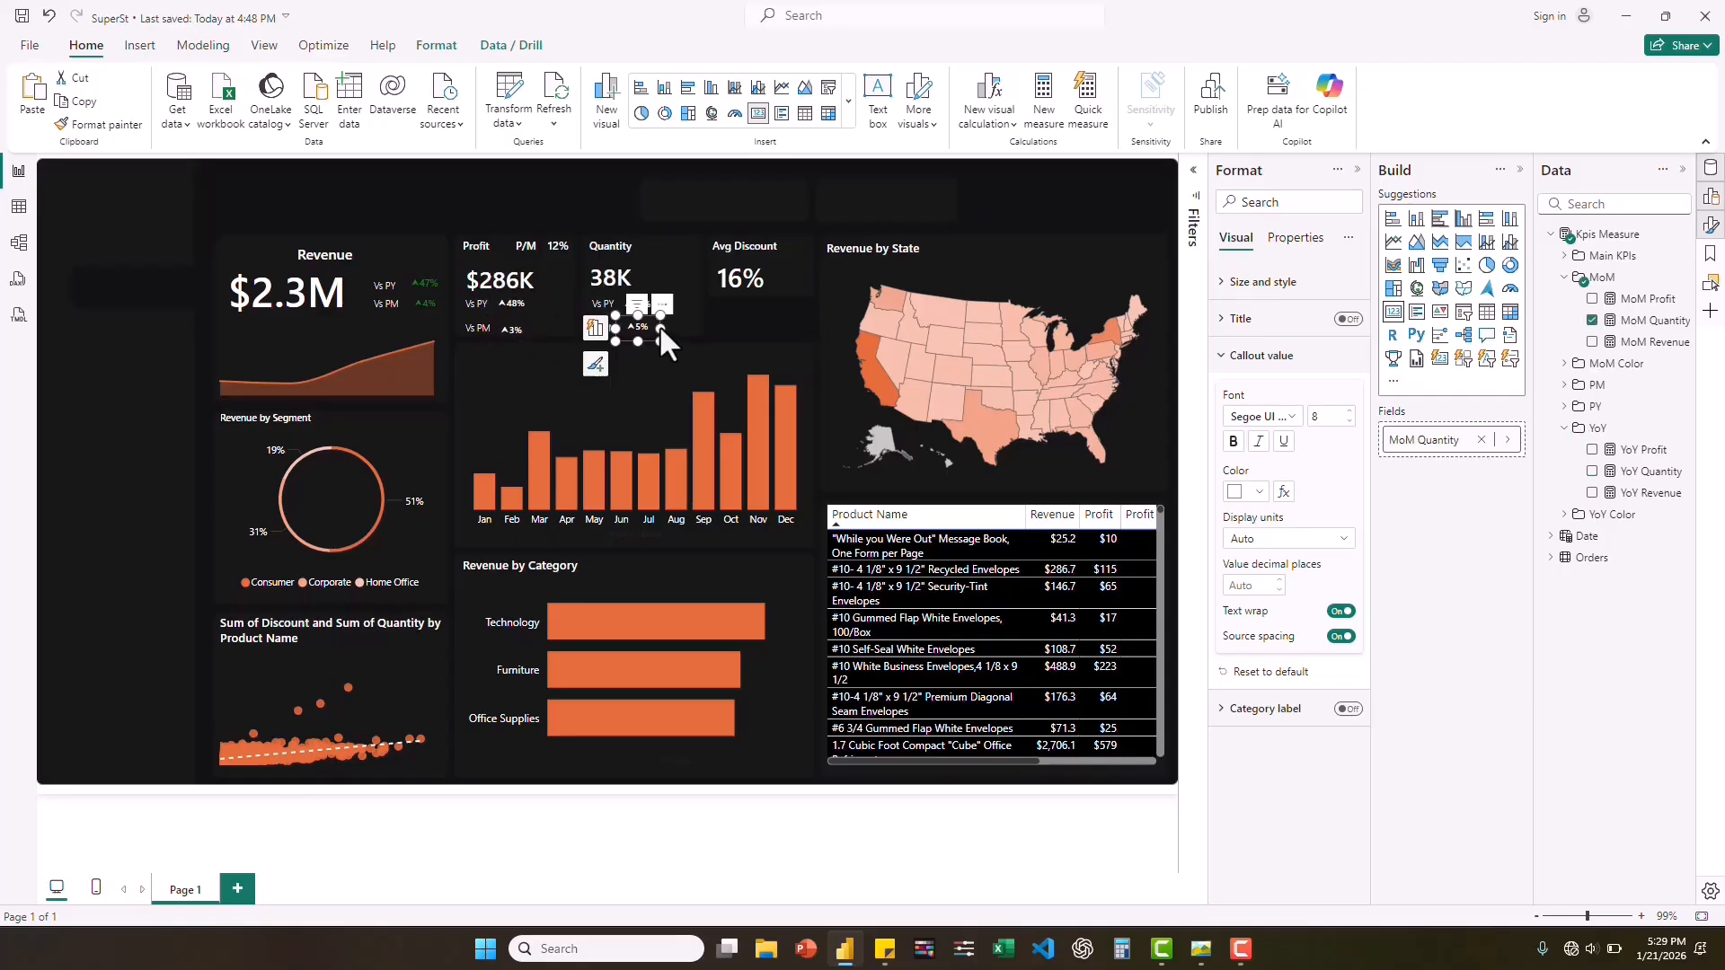
Conditionally format the YoY Profit card's callout color by field value, based on the Color YoY Profit measure.
click(498, 302)
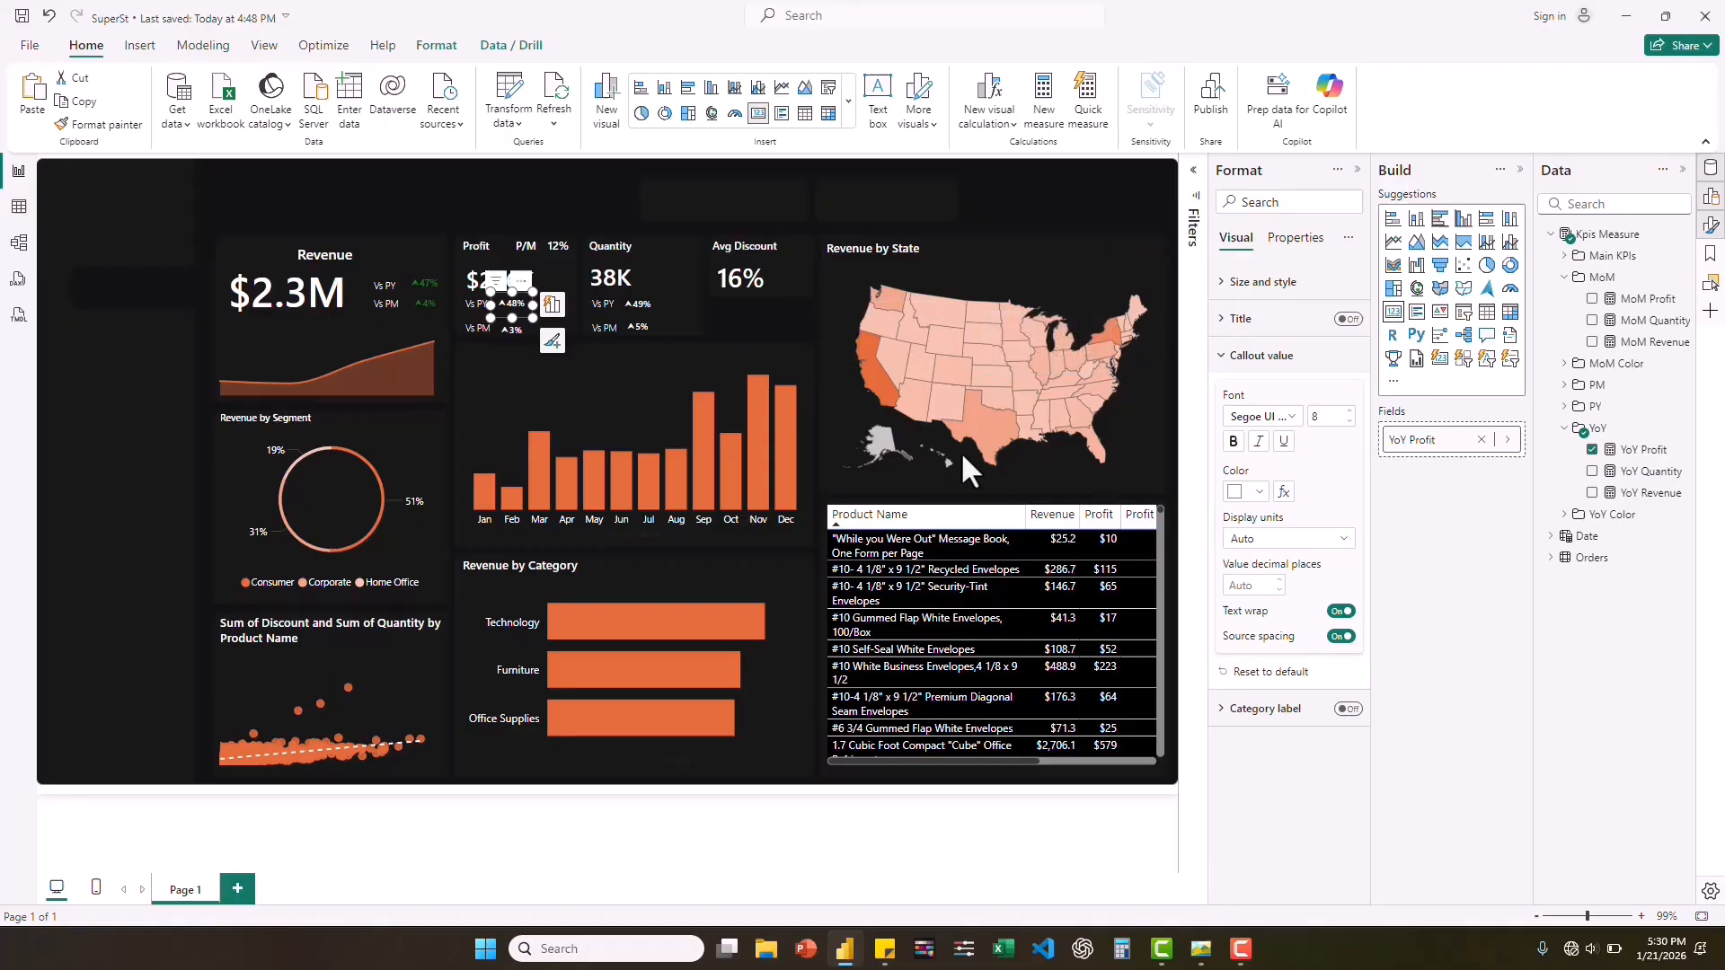
click(1284, 494)
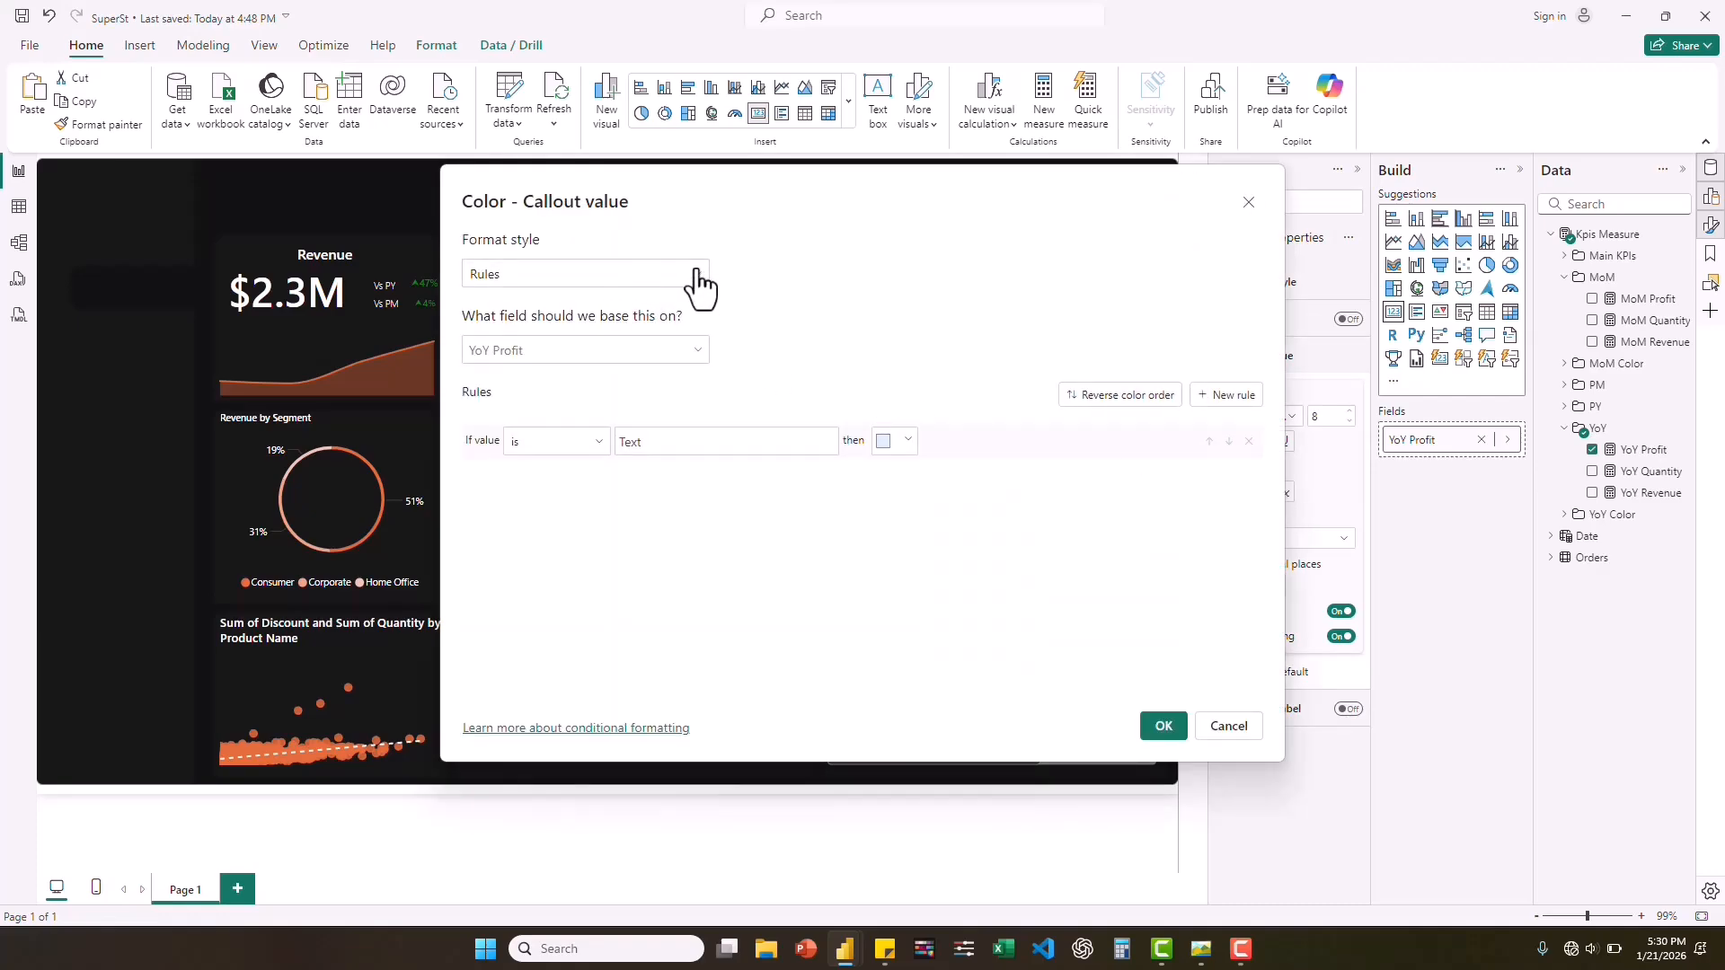
click(692, 280)
click(527, 369)
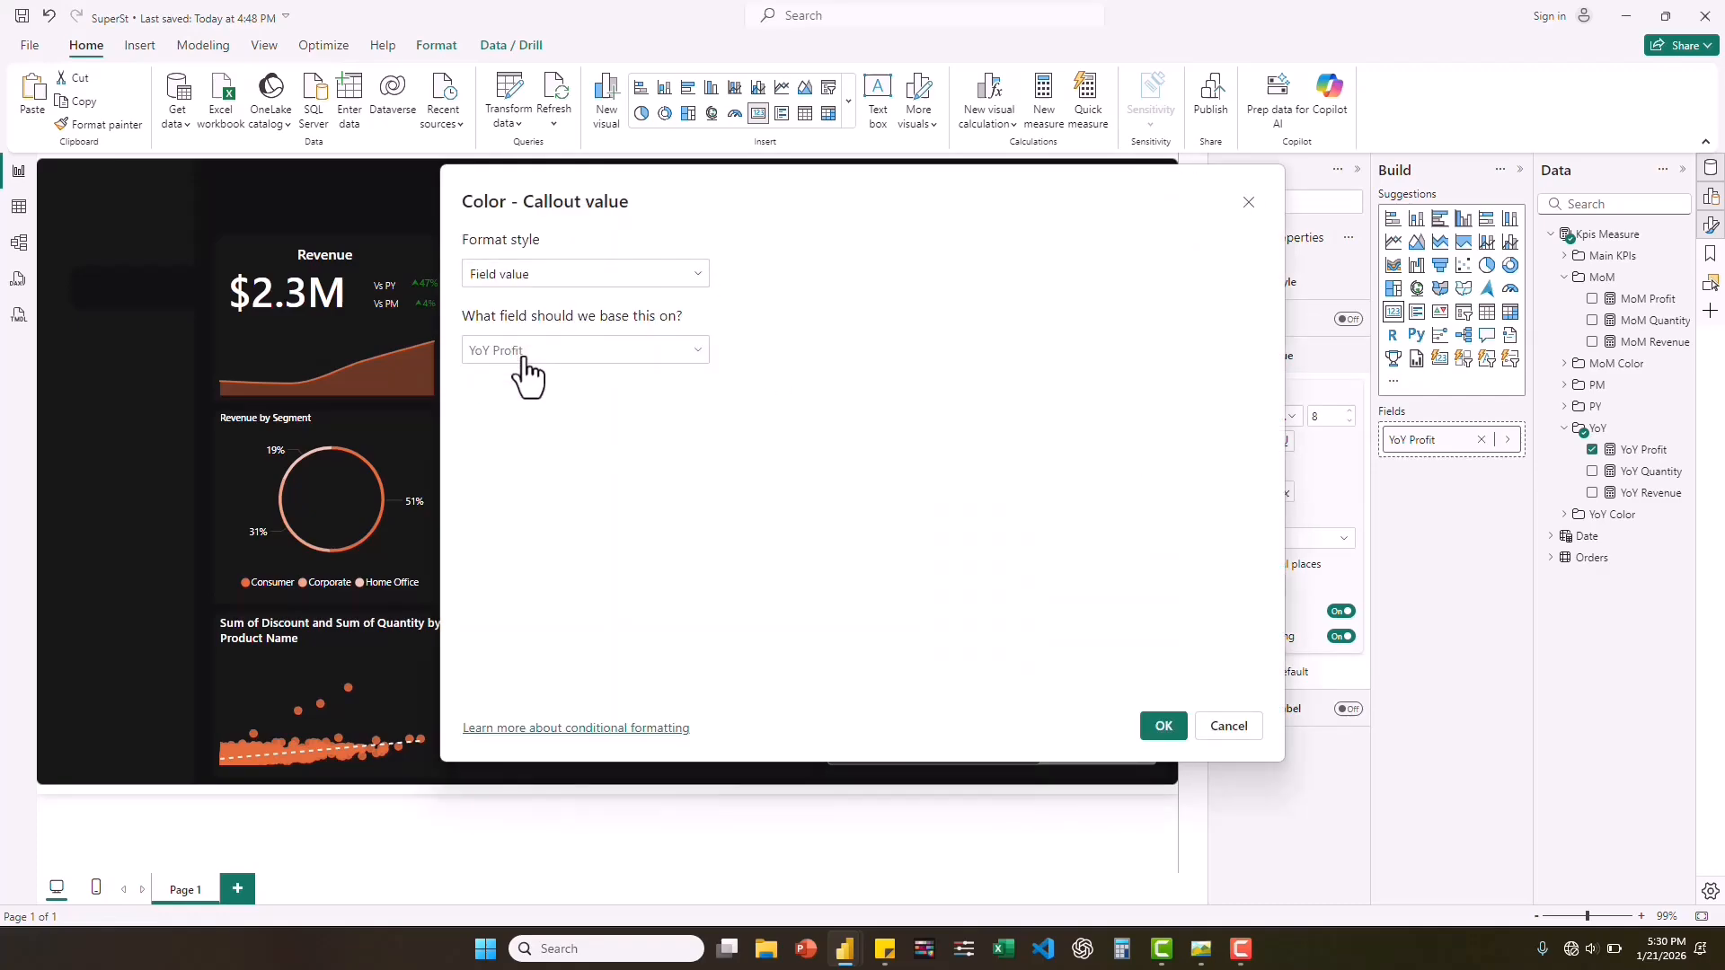
click(697, 352)
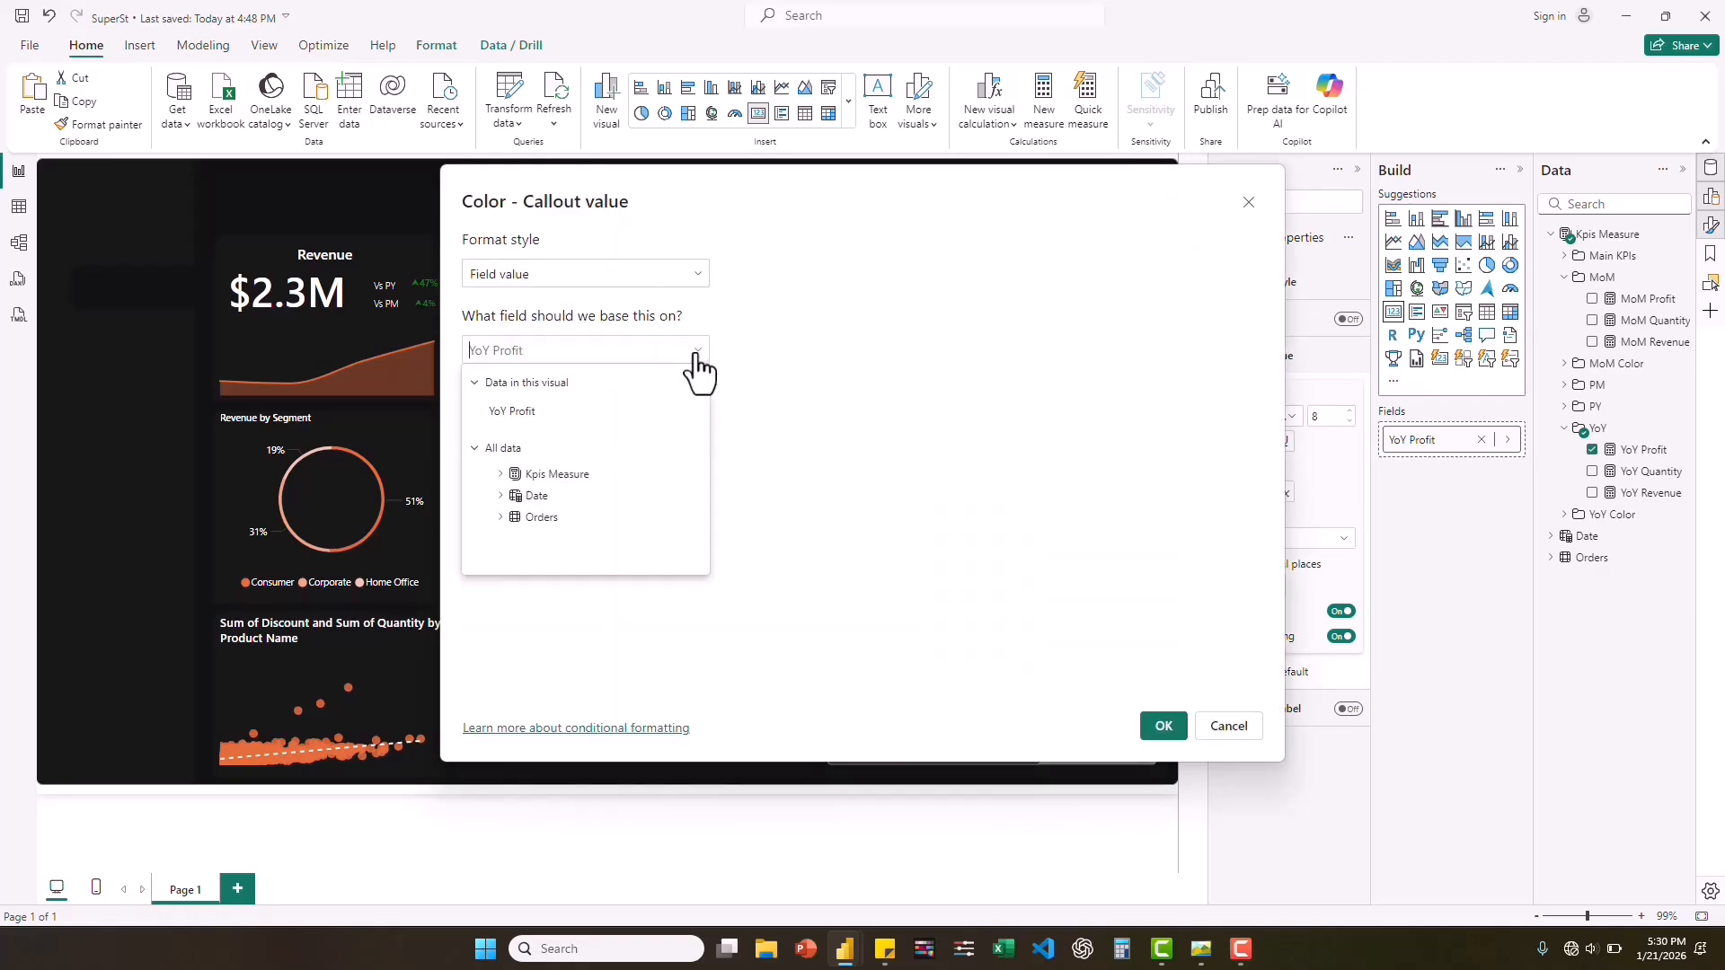
click(499, 476)
scroll(521, 564, down, 3)
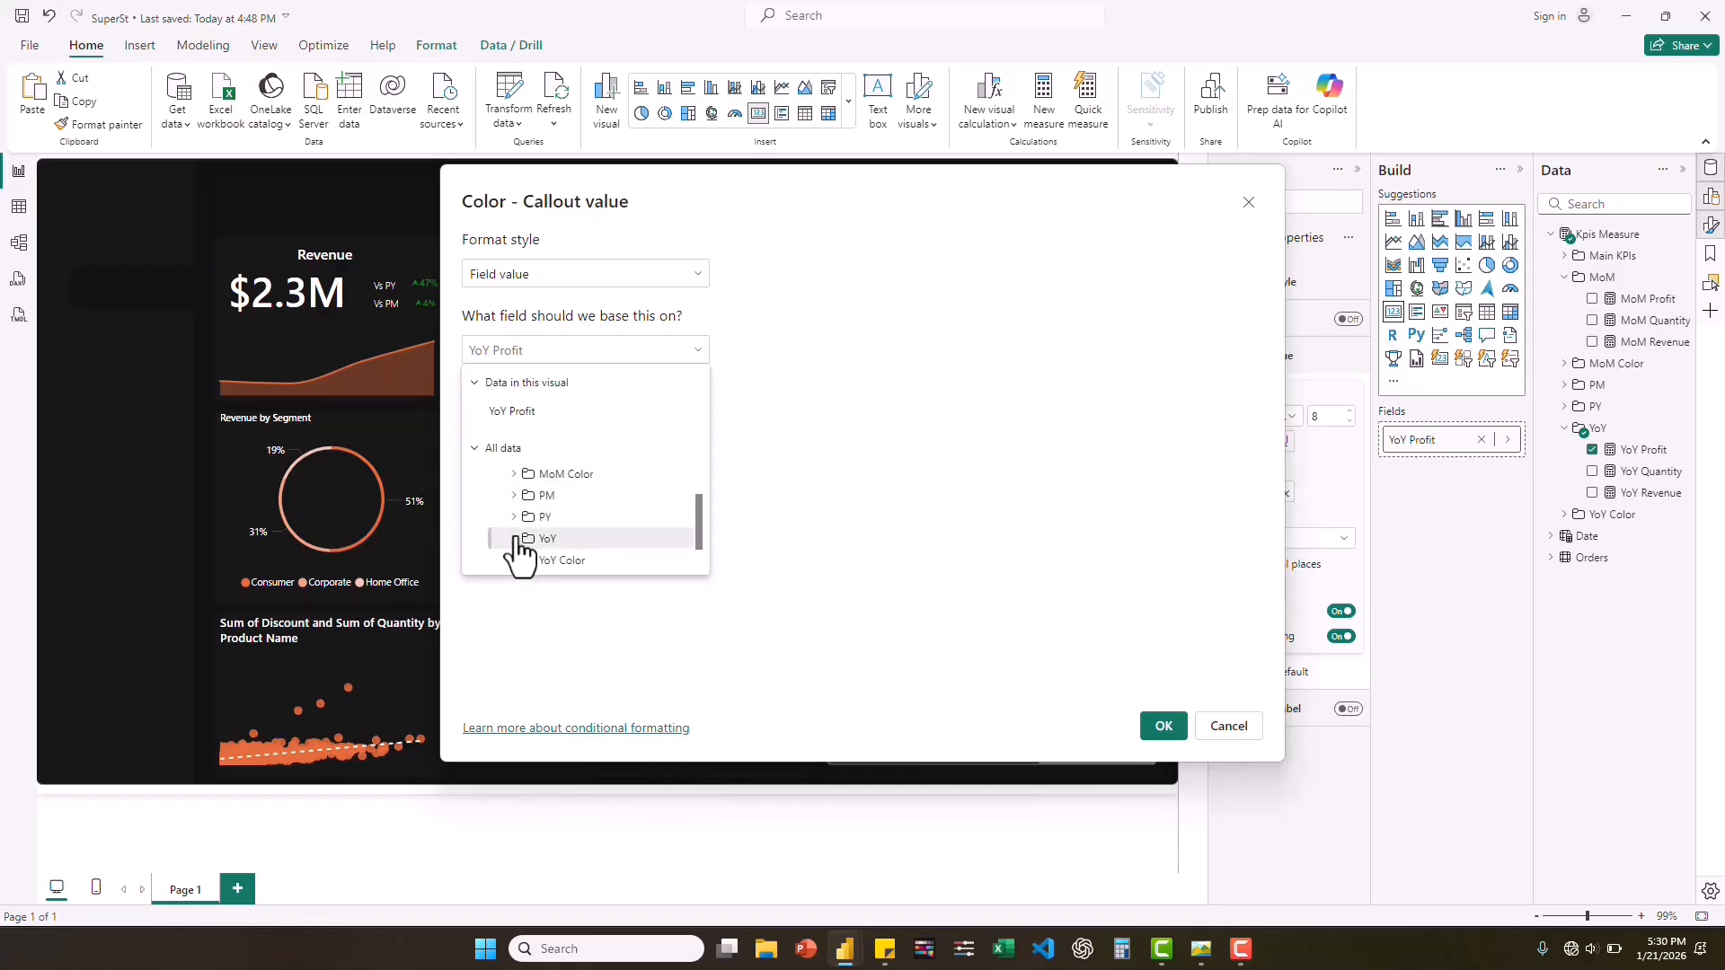
click(518, 561)
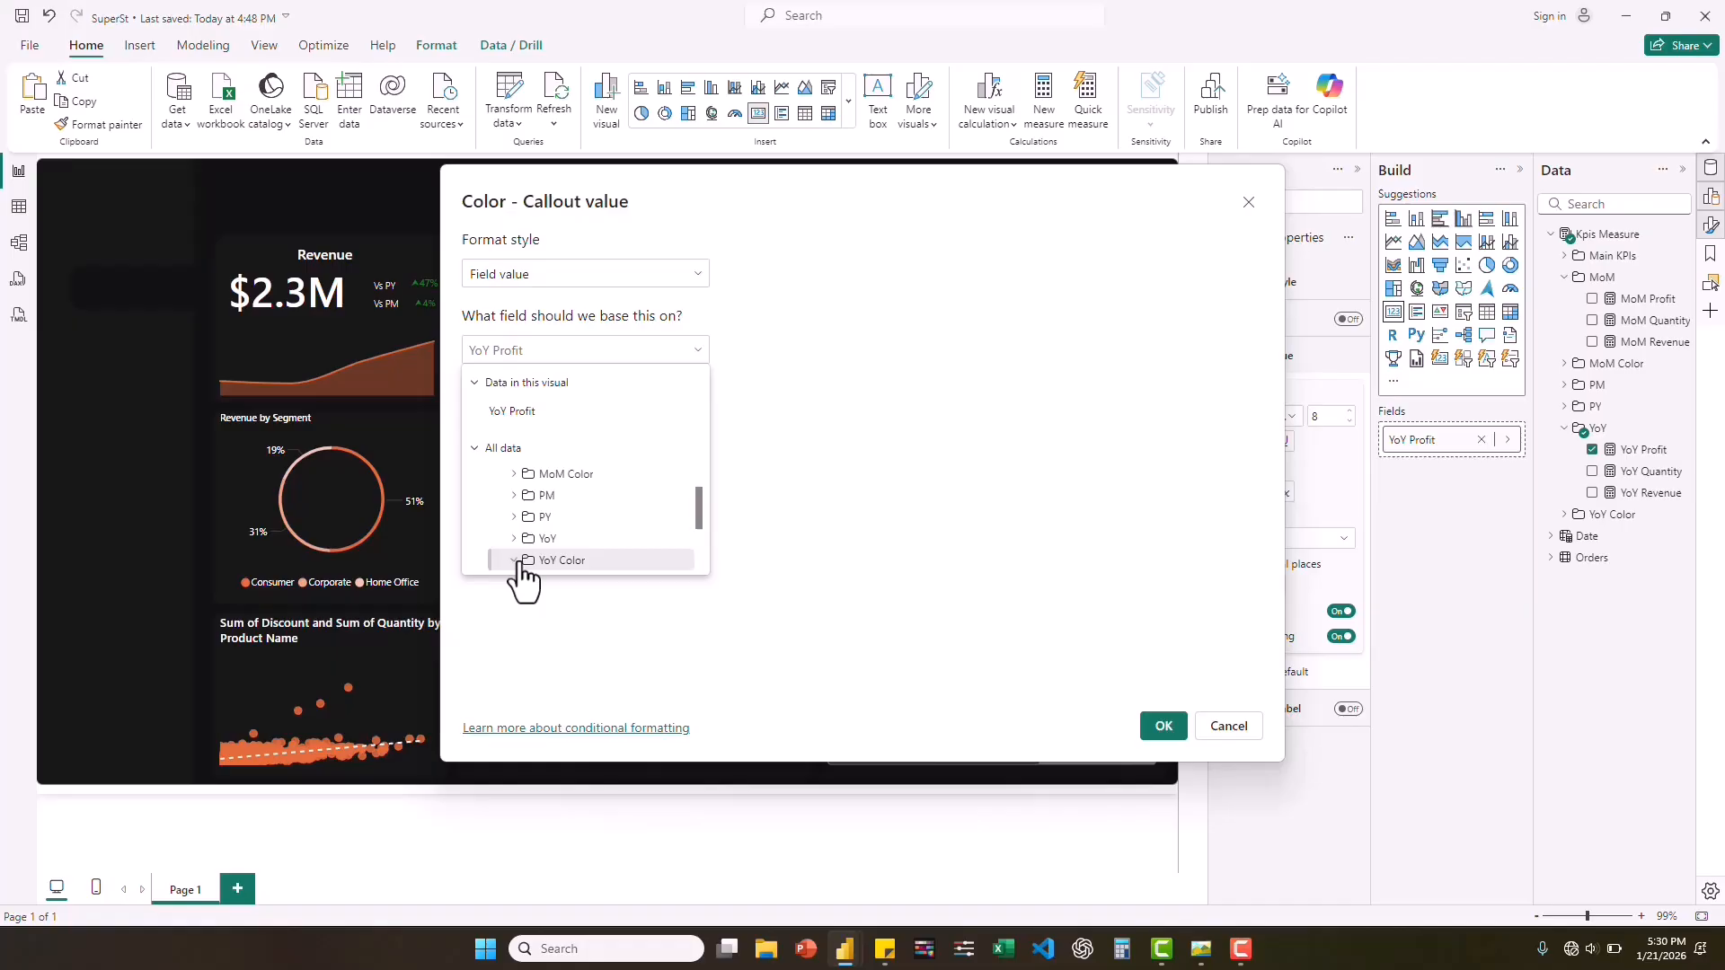
scroll(523, 579, down, 4)
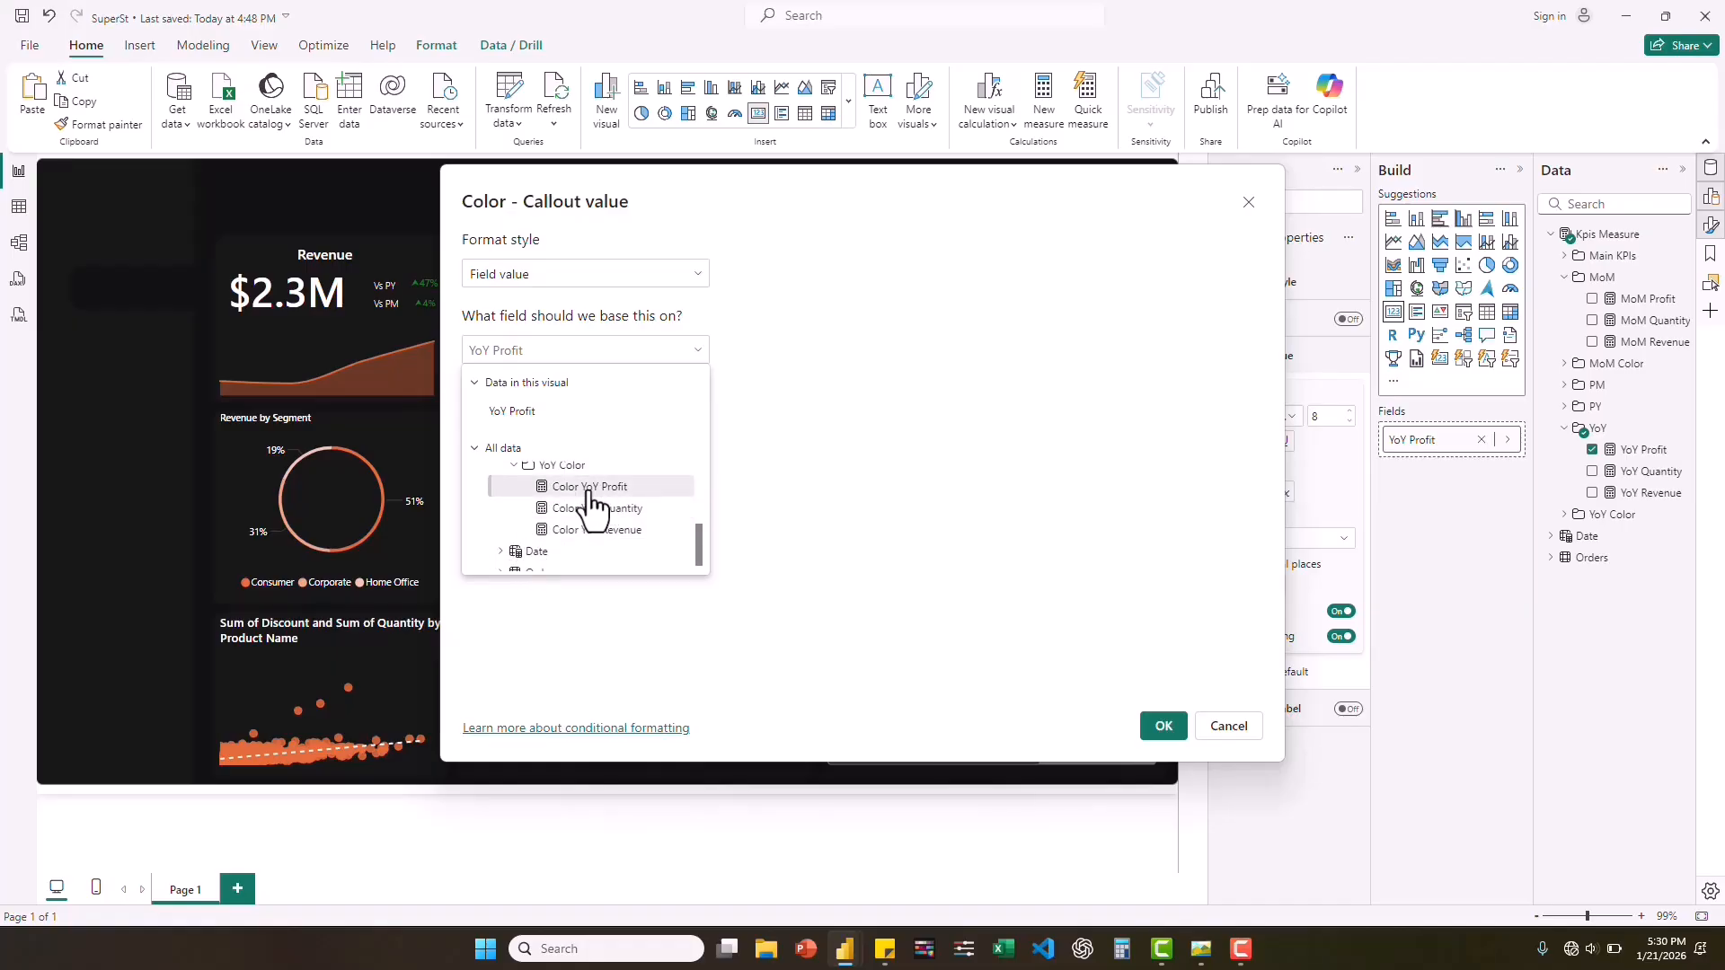
click(588, 488)
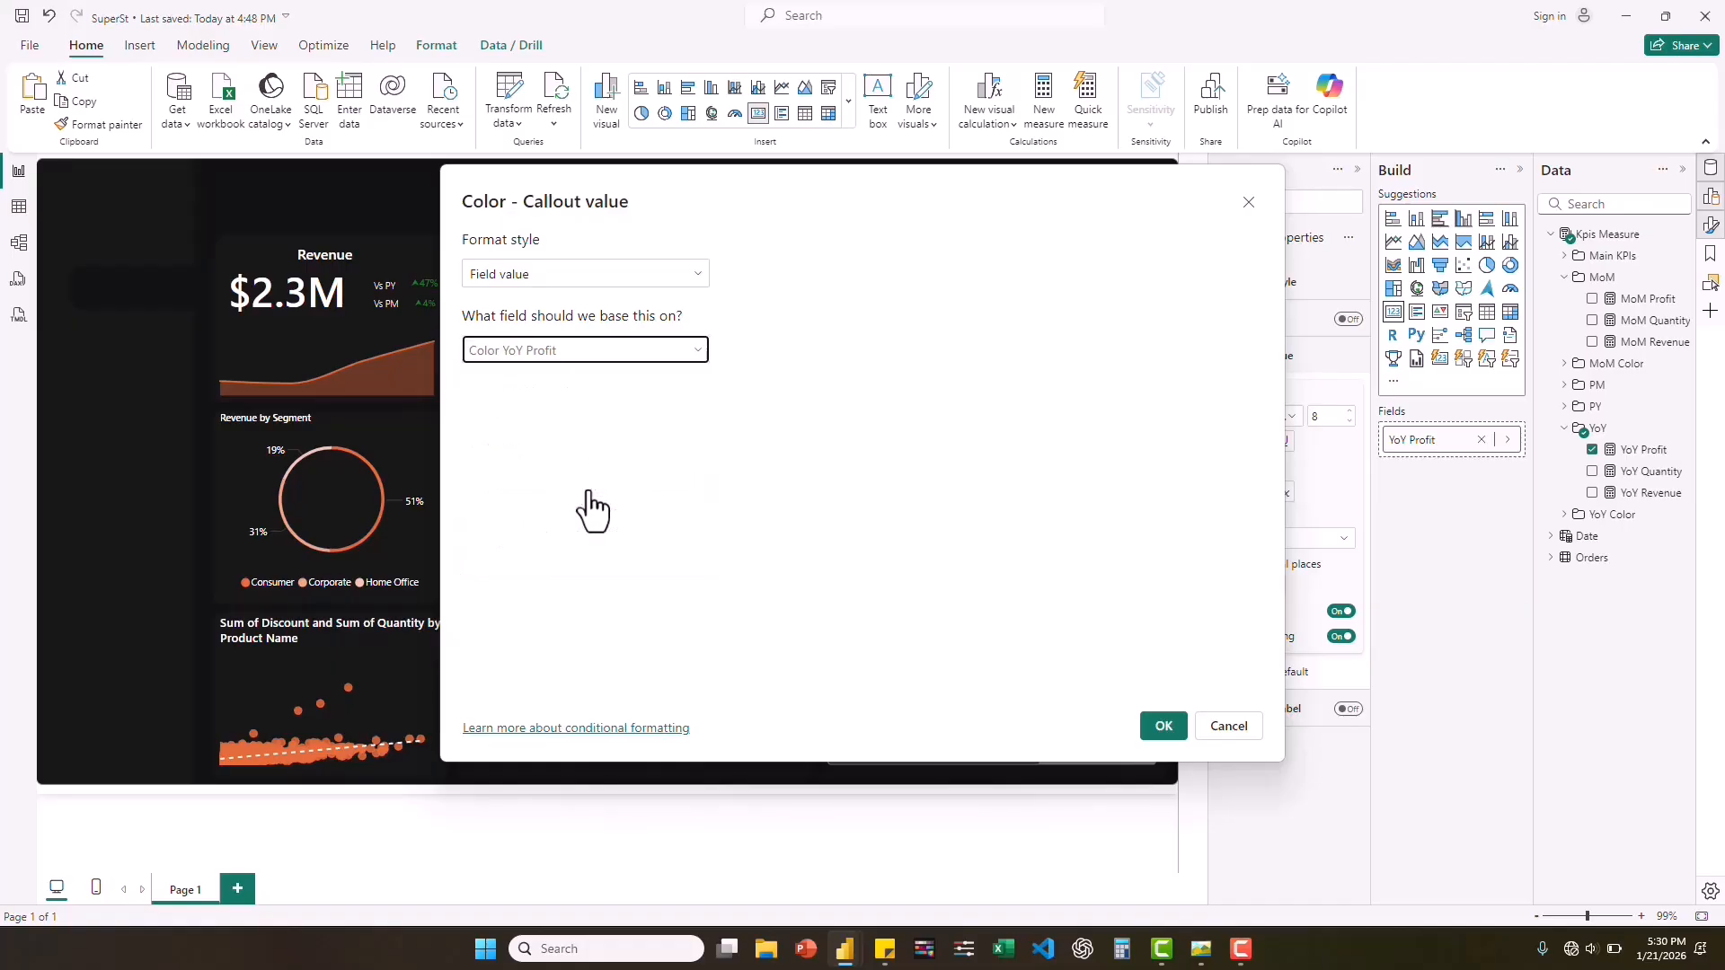
click(1163, 727)
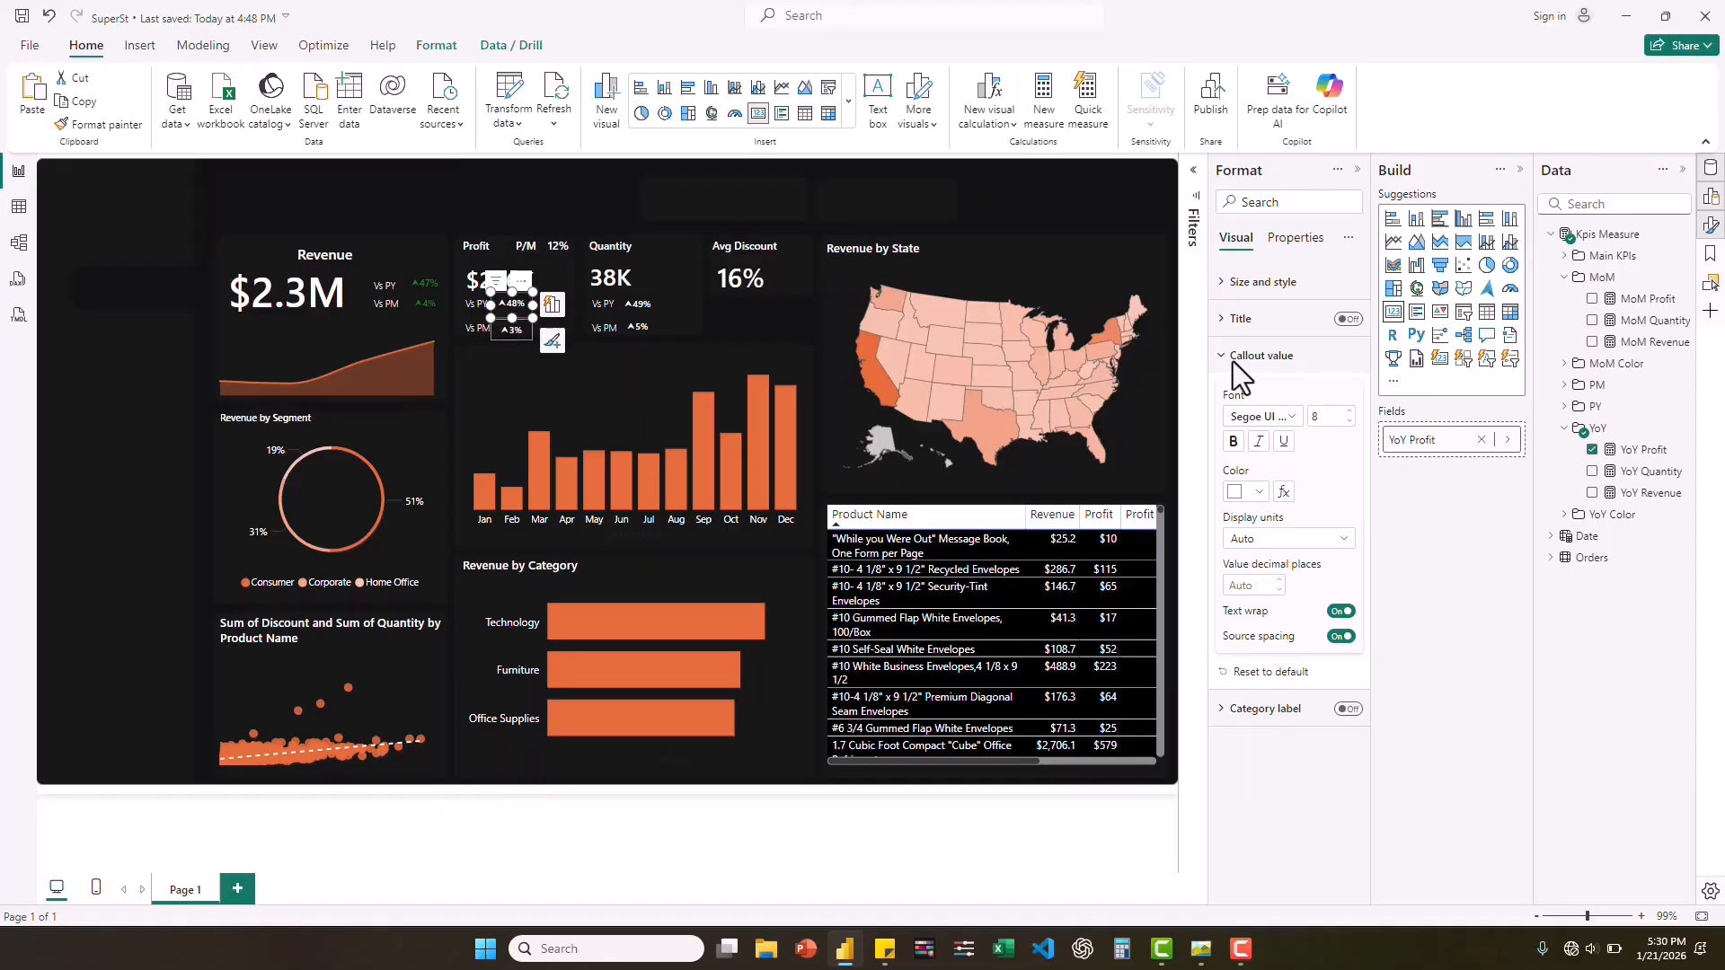
Conditionally format the MoM Profit card's callout color by field value, based on the Color MoM Profit measure.
click(1284, 493)
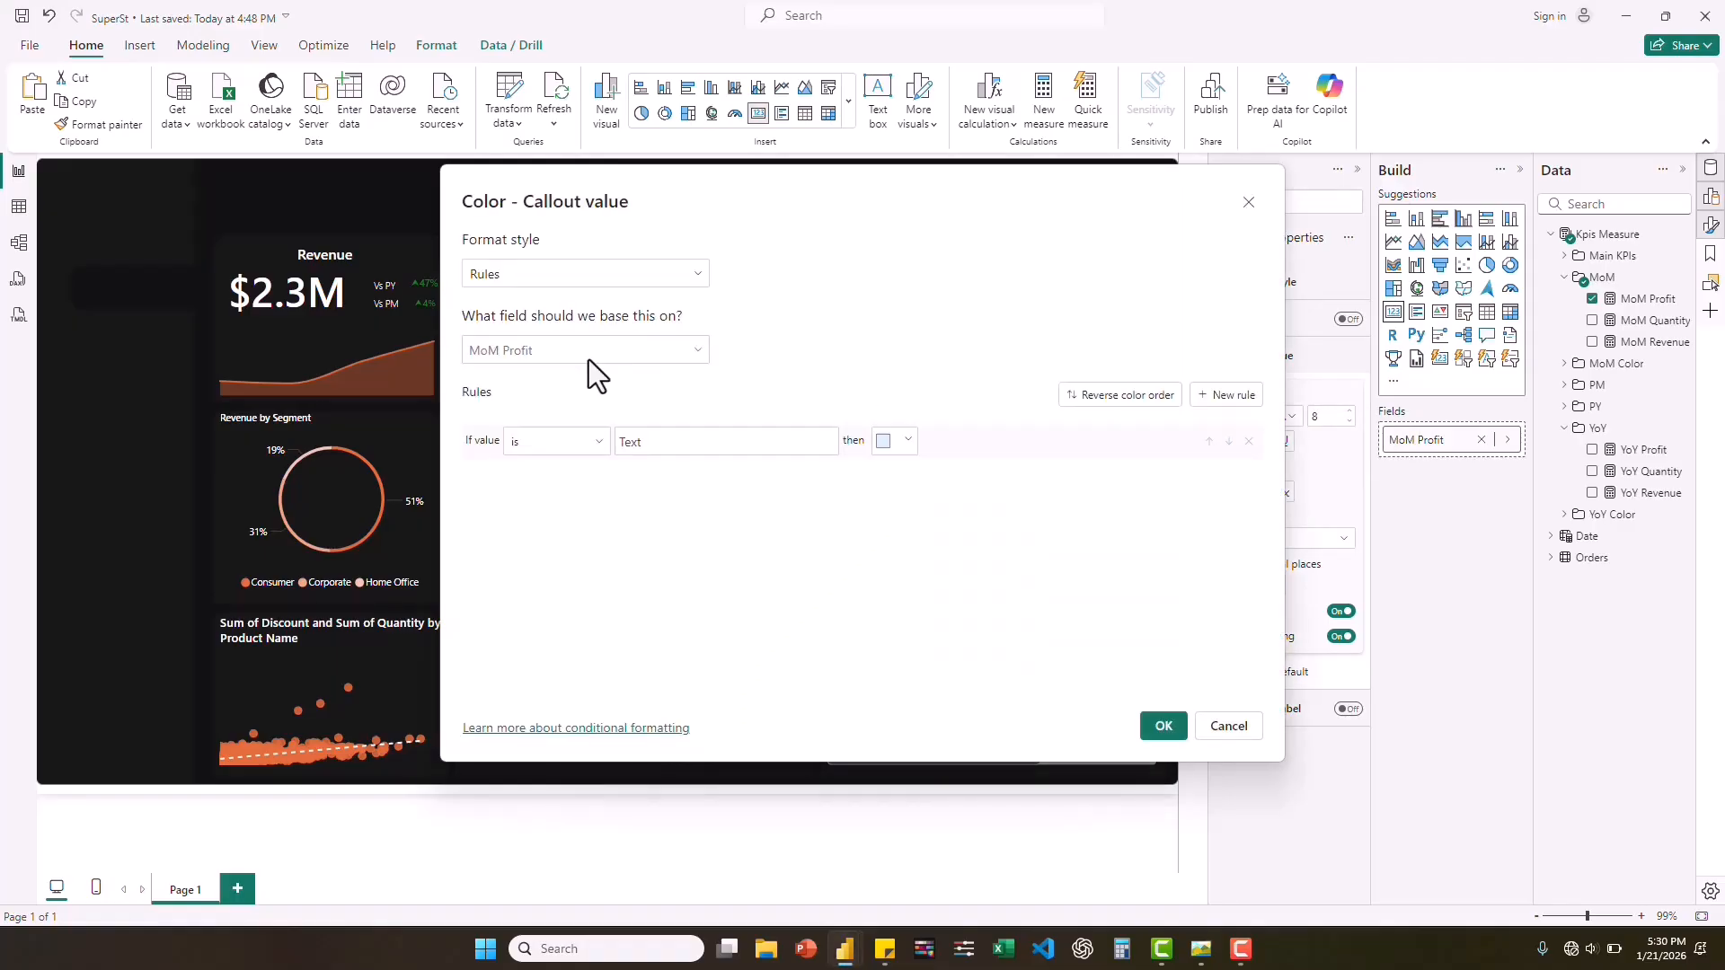
click(639, 275)
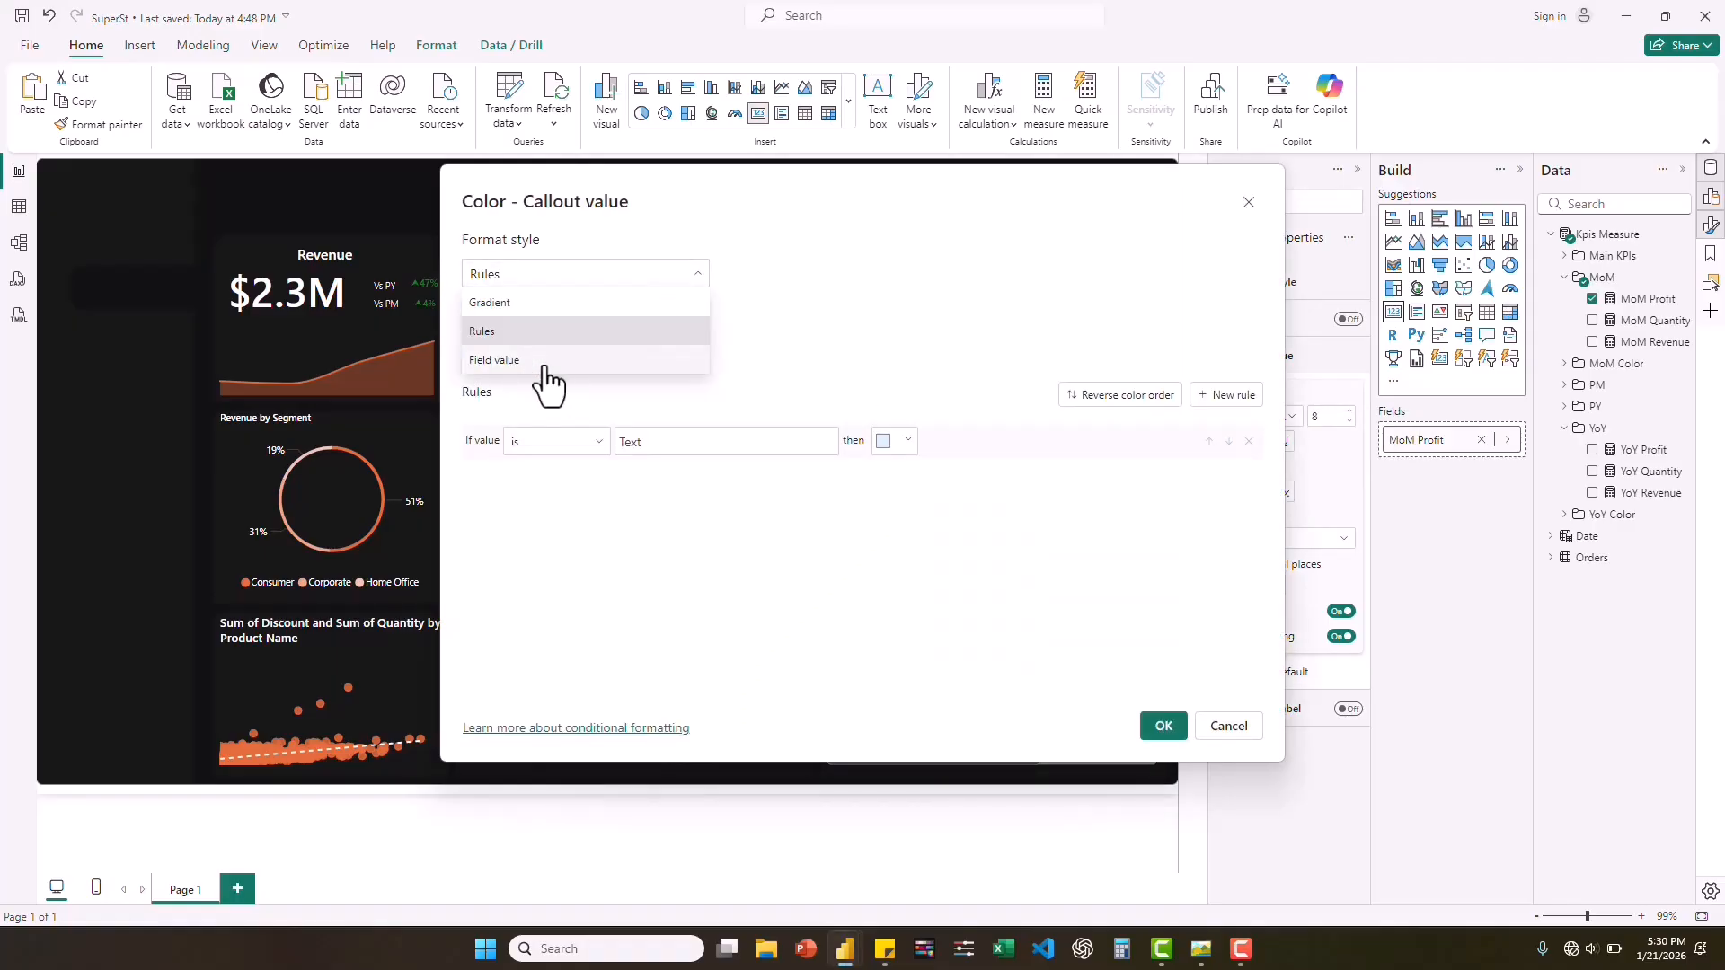
click(535, 362)
click(674, 353)
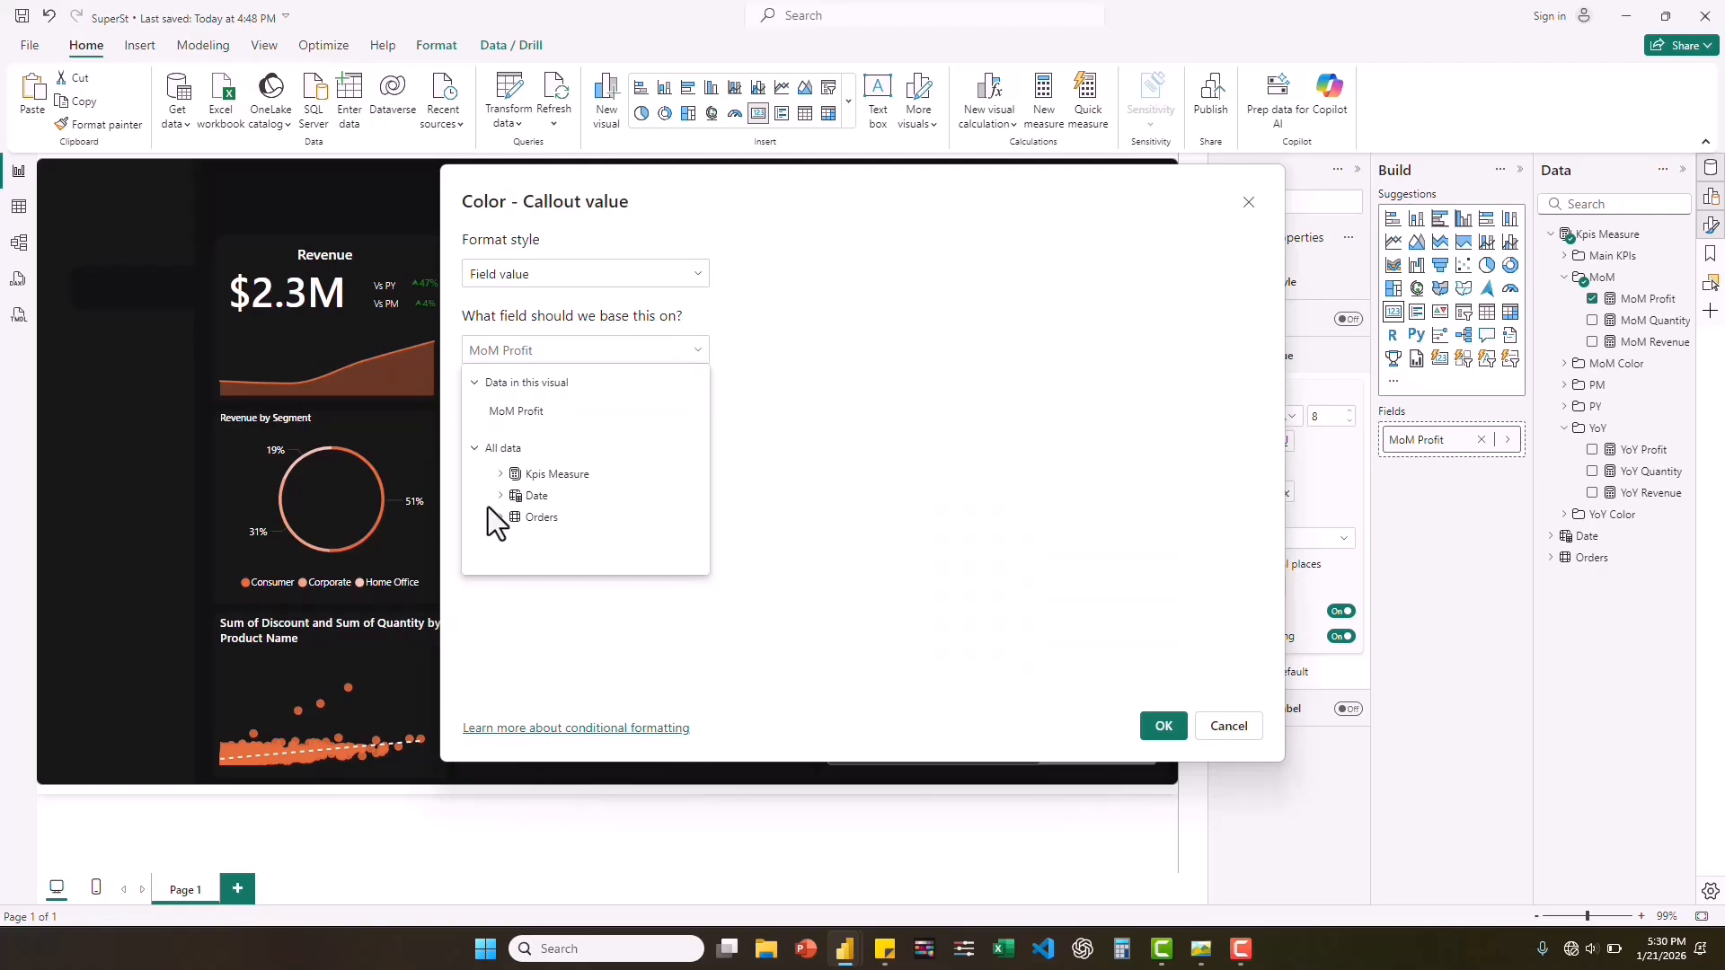
click(501, 474)
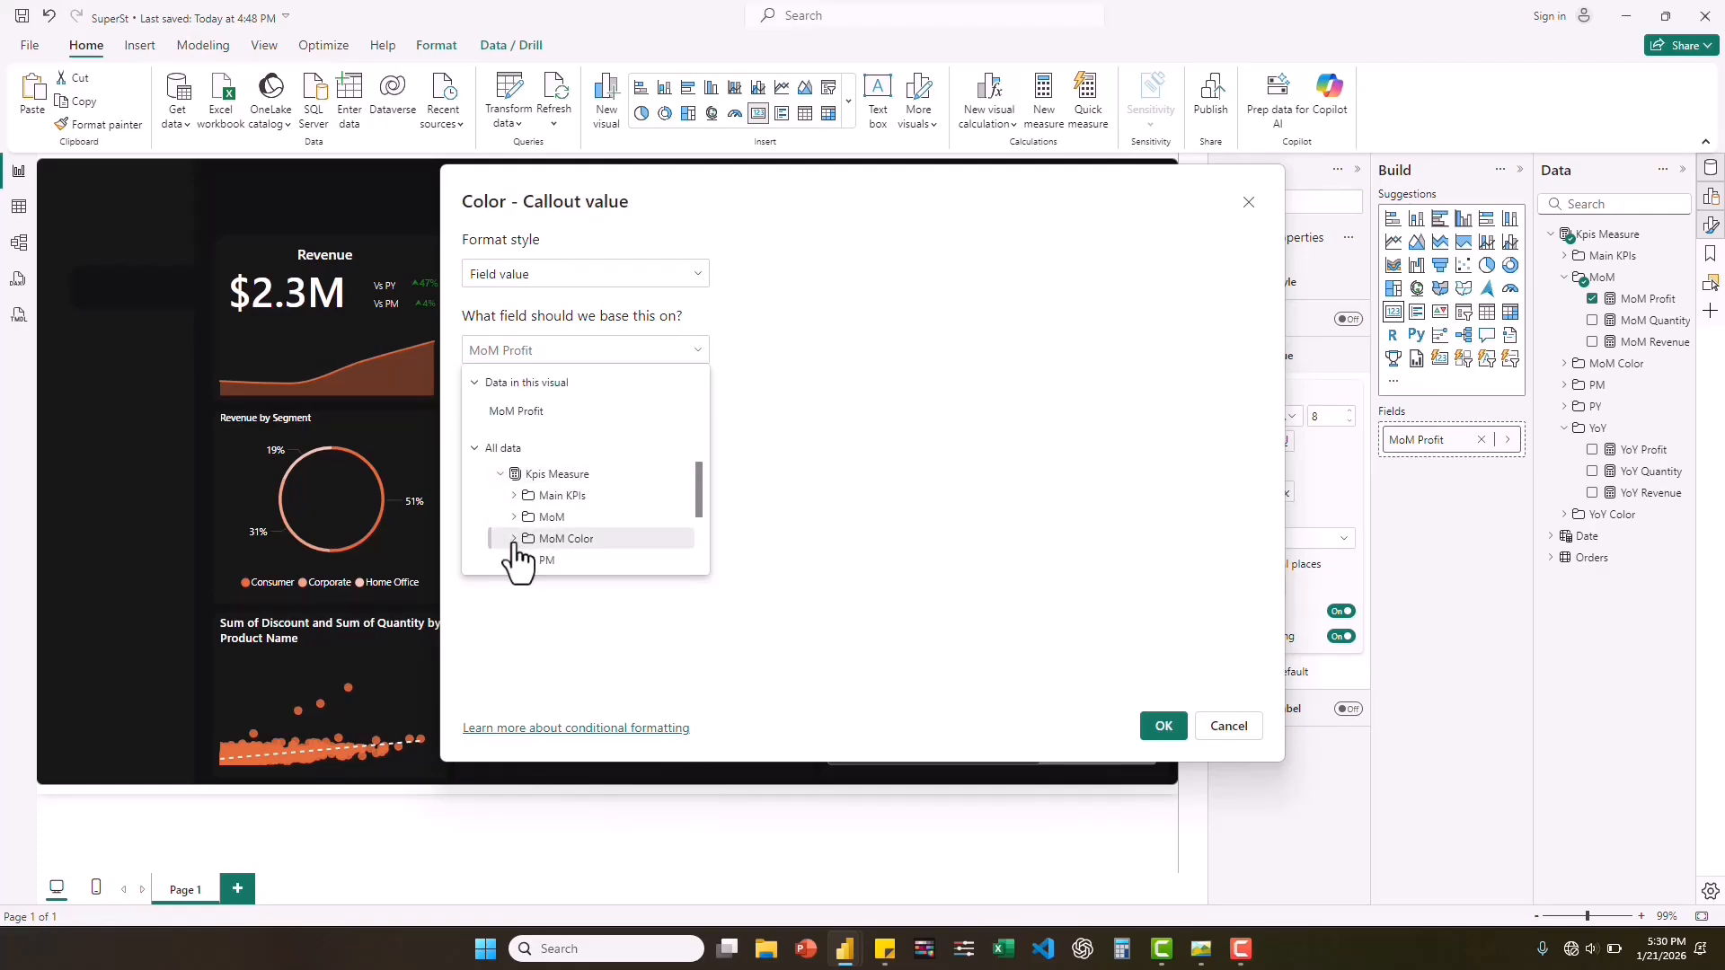
click(558, 538)
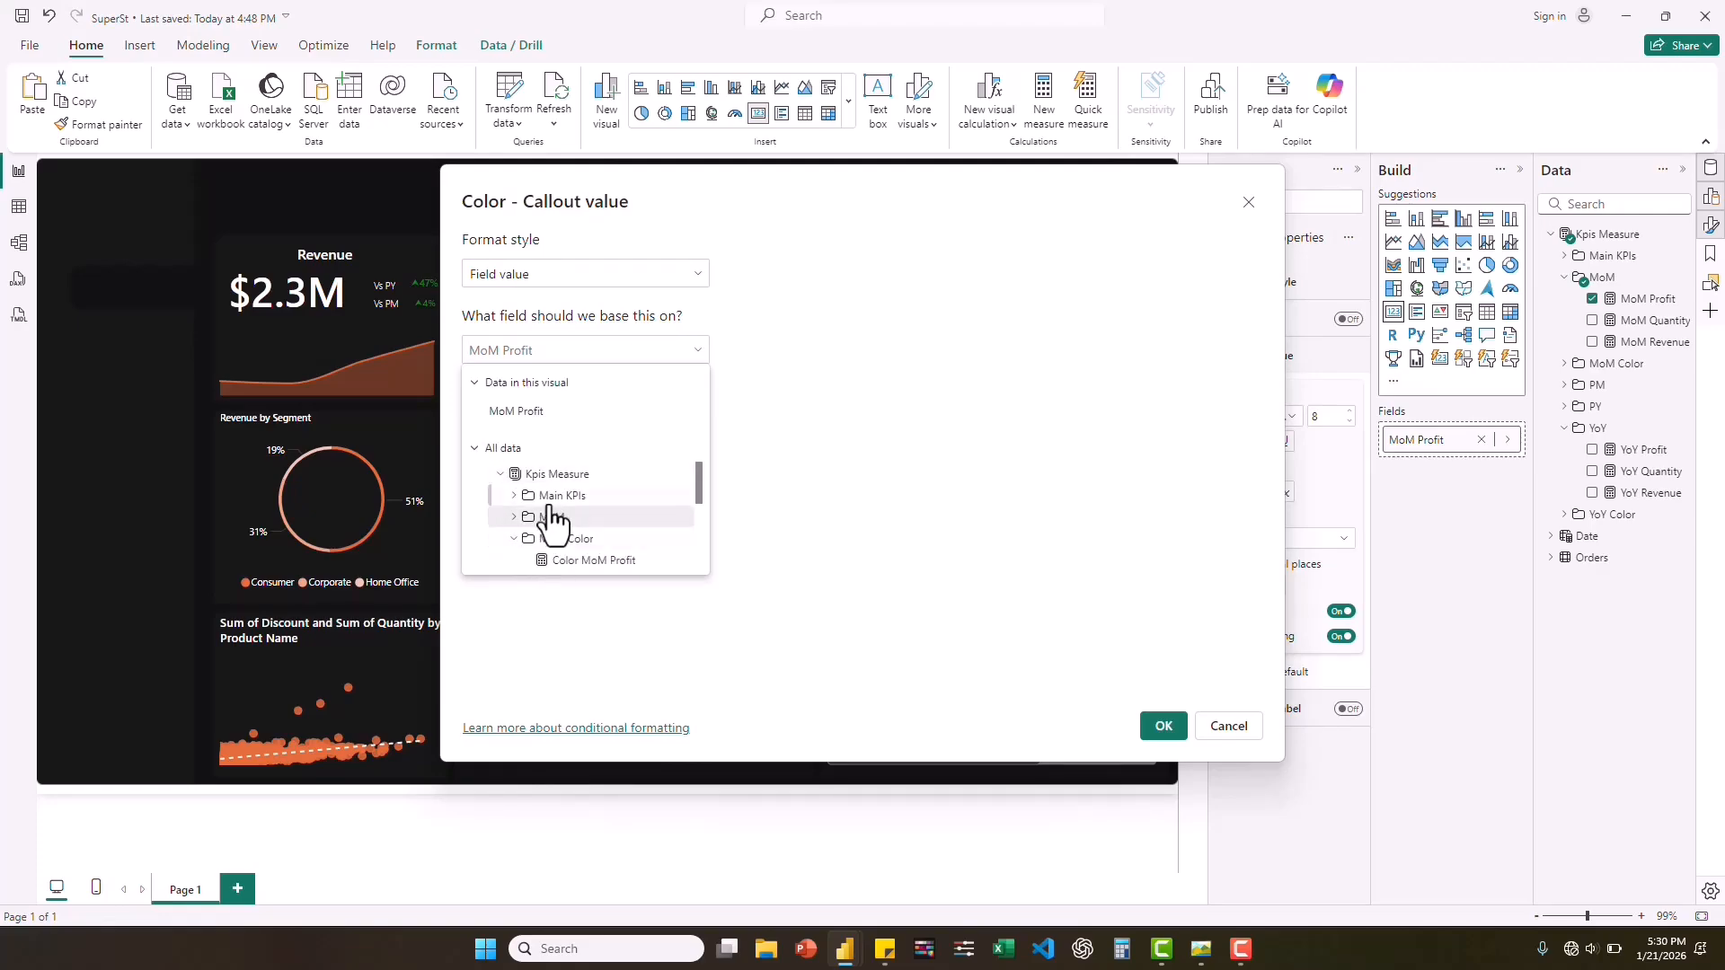
click(594, 560)
click(1163, 728)
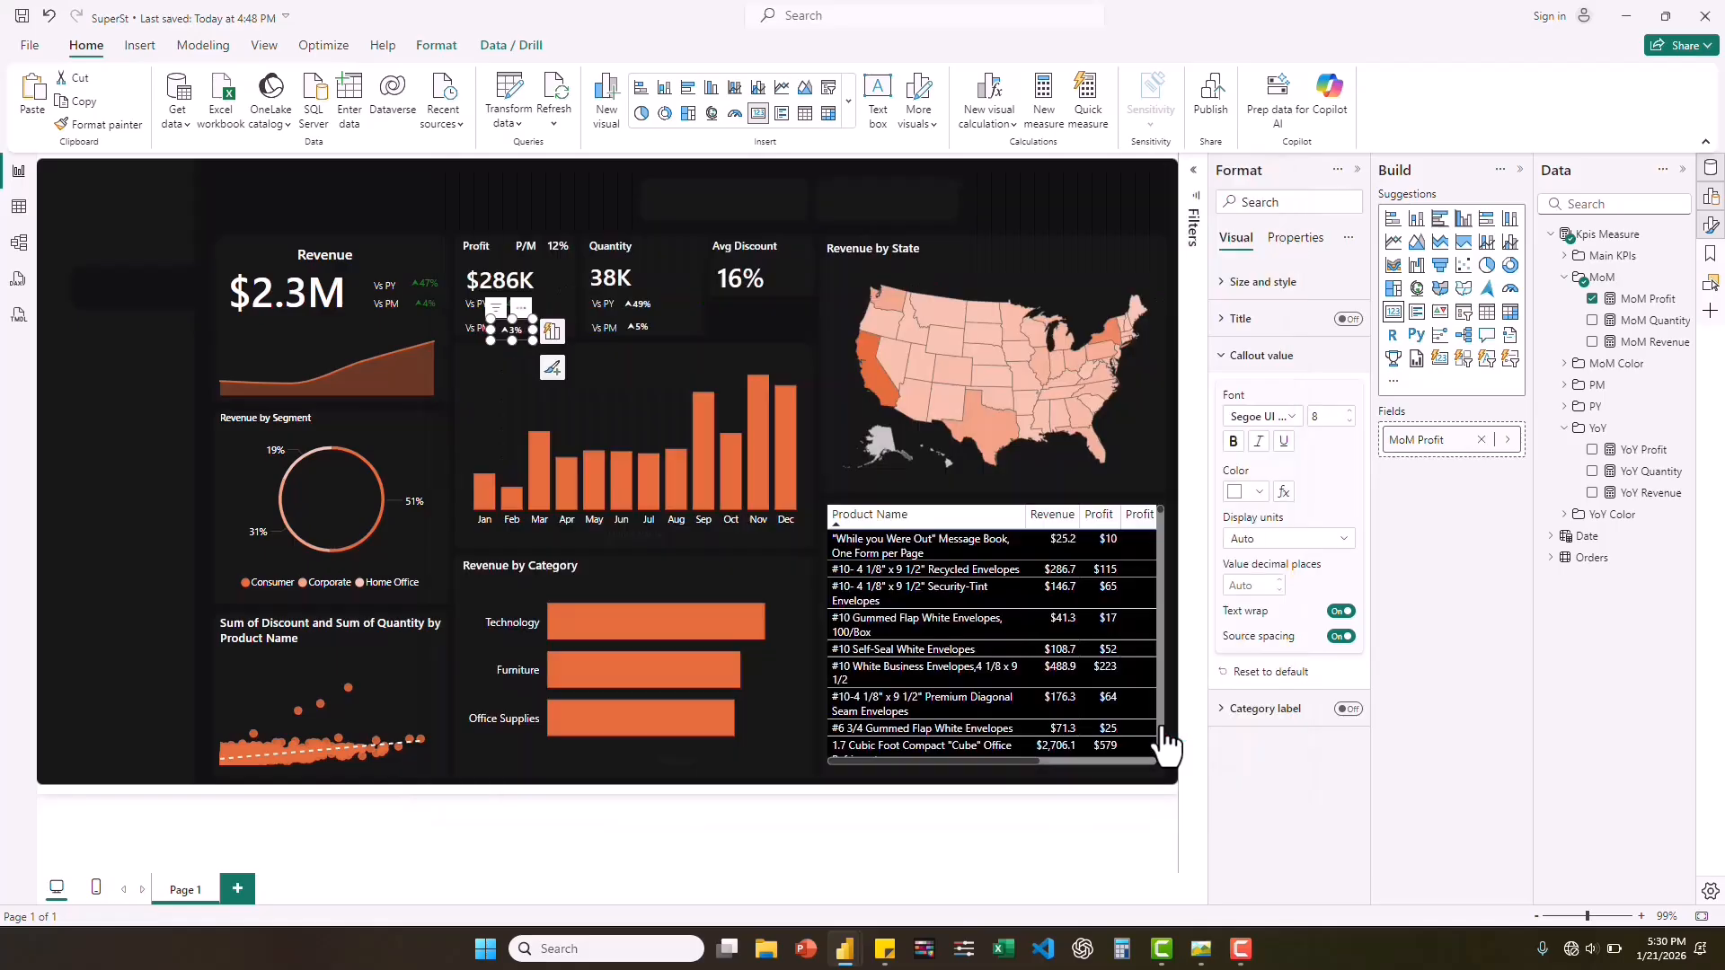
Conditionally format the YoY Quantity card's callout color by field value, based on the Color YoY Quantity measure.
click(634, 302)
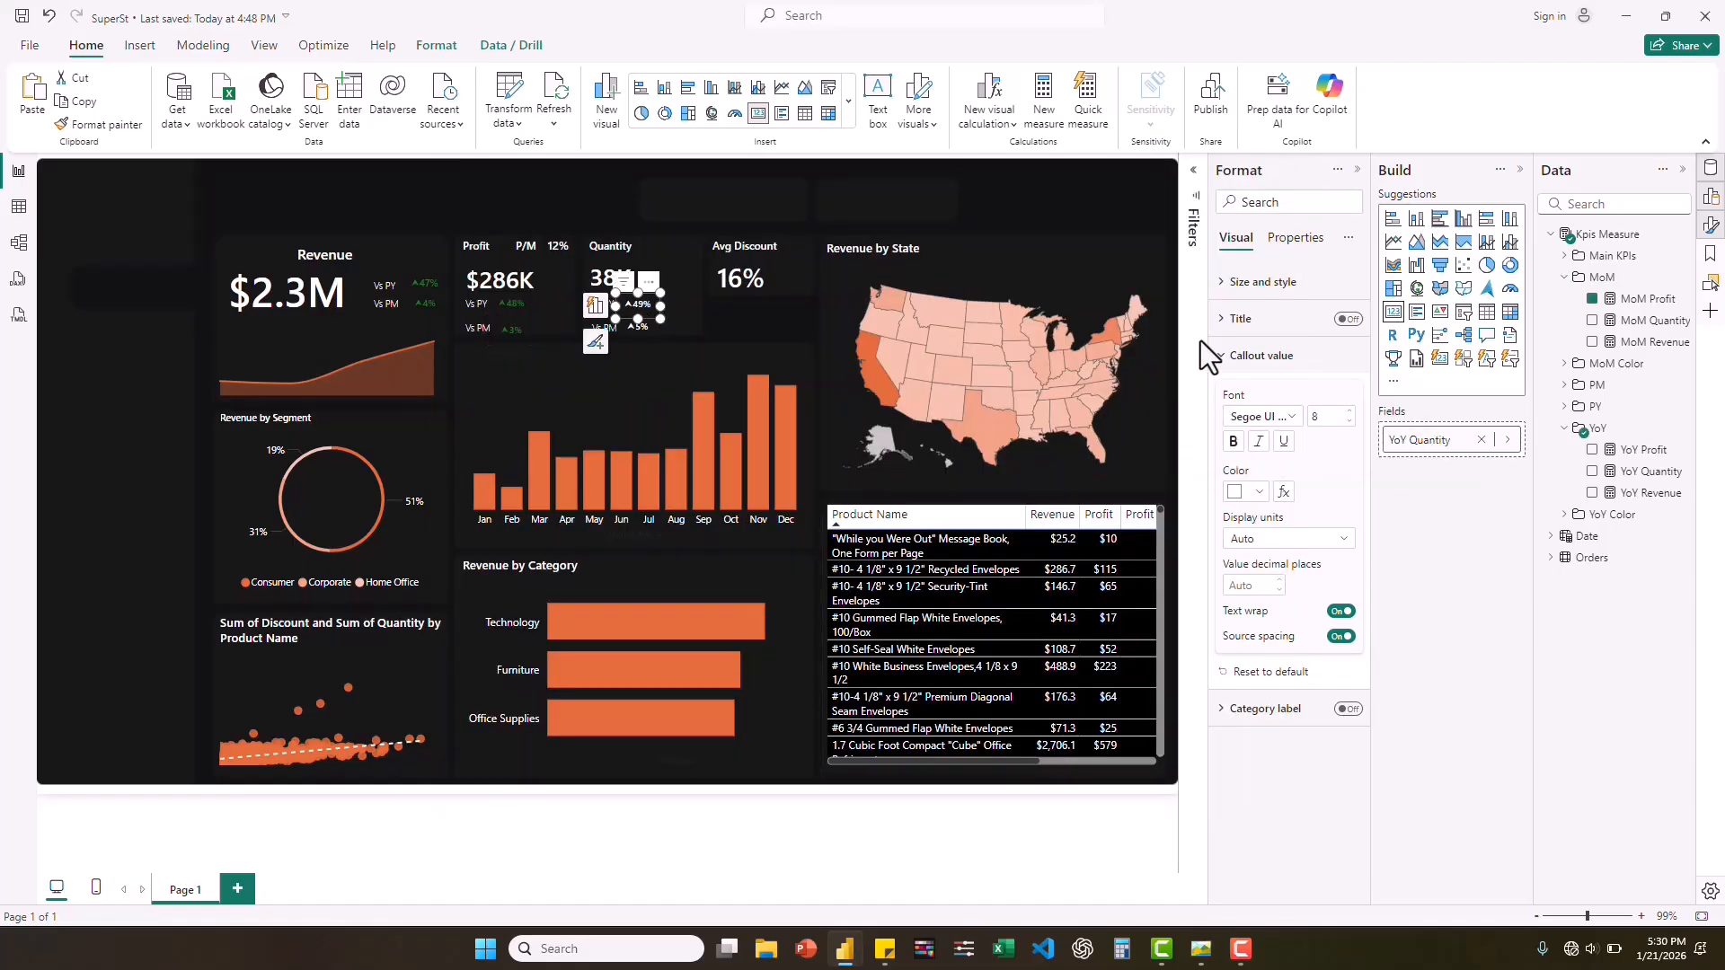
click(1283, 492)
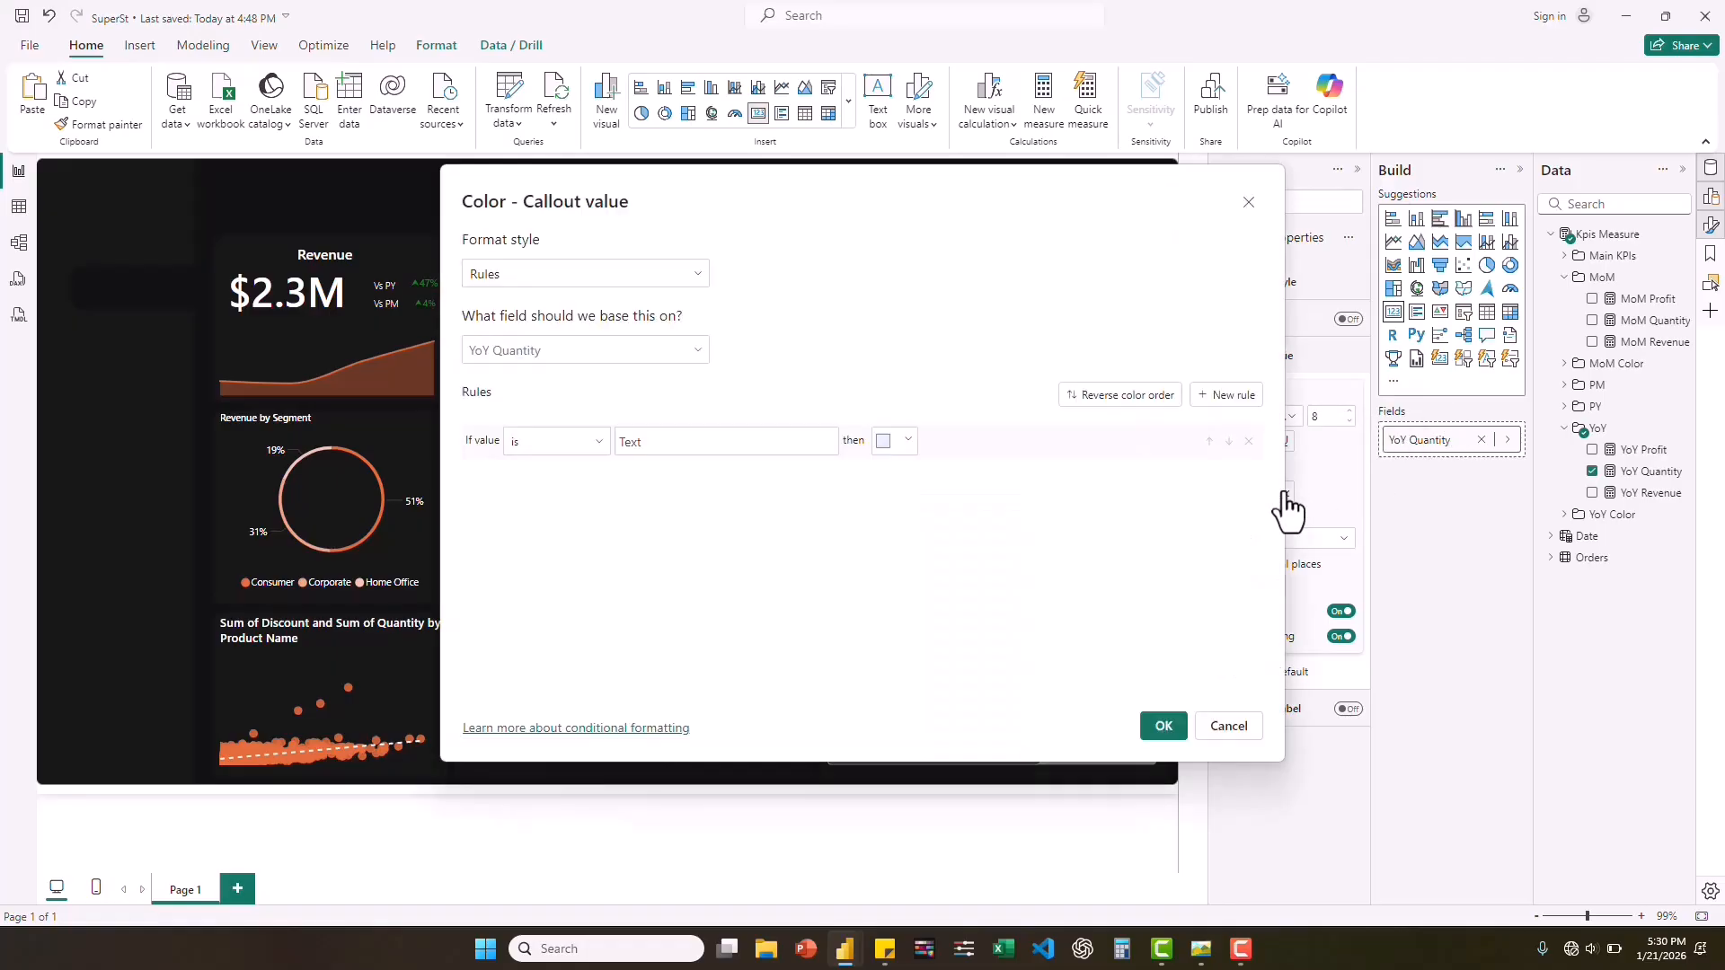
click(692, 276)
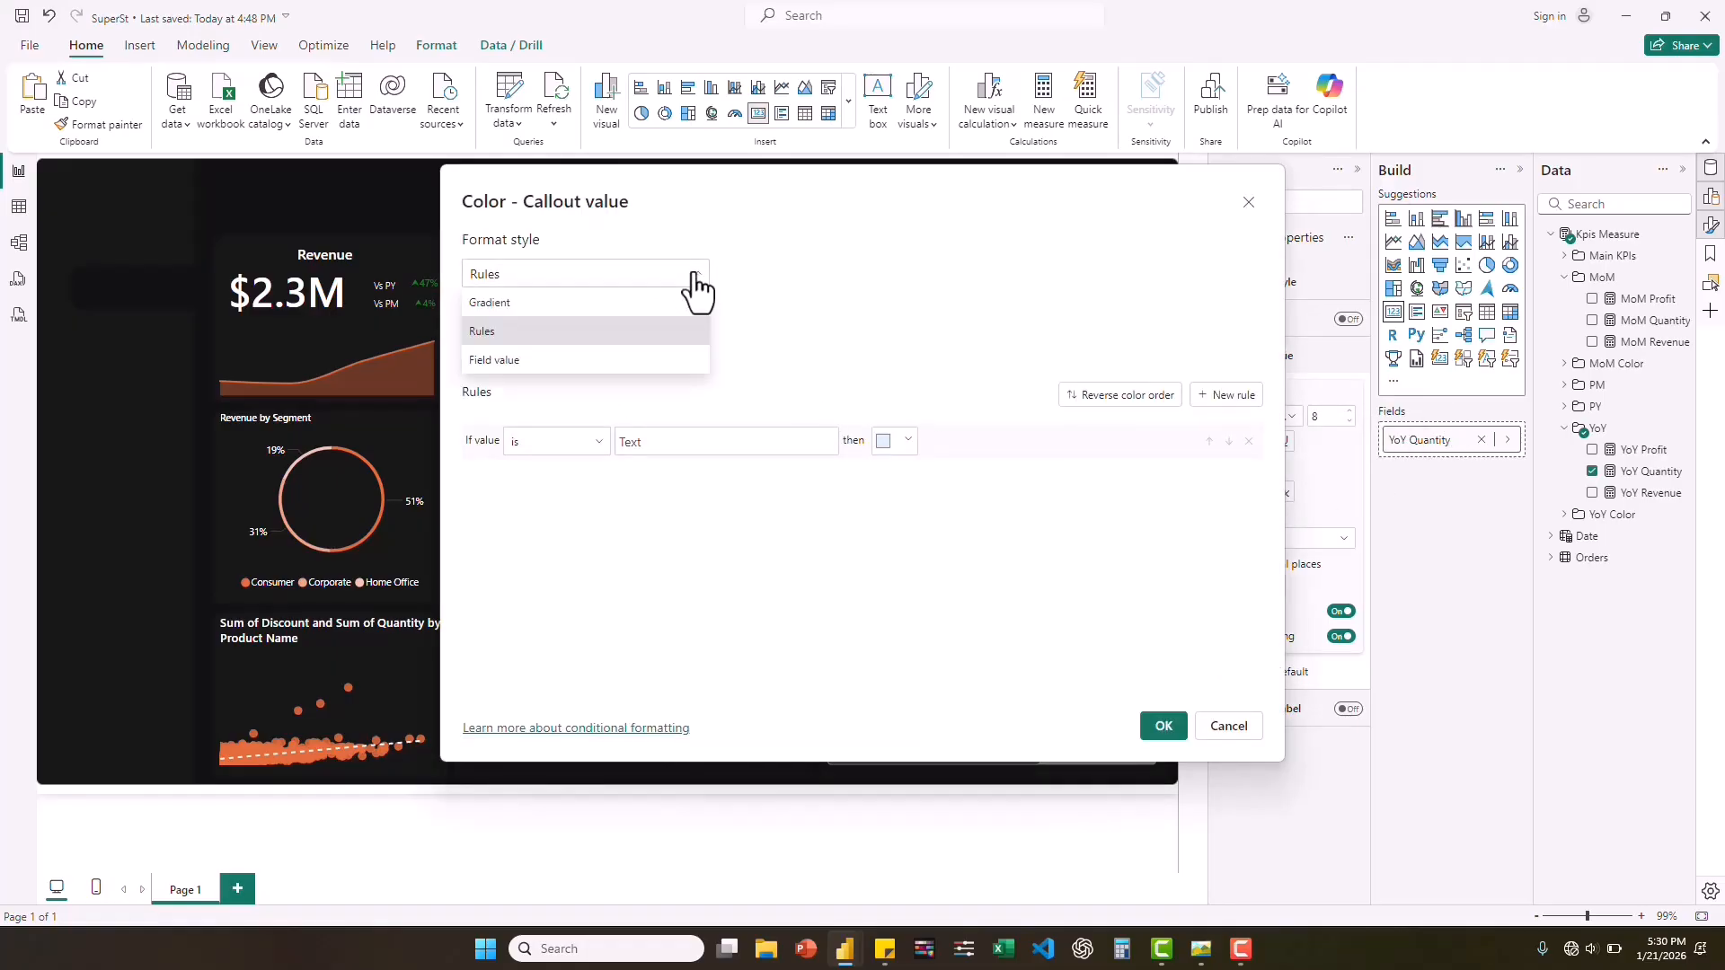
click(506, 361)
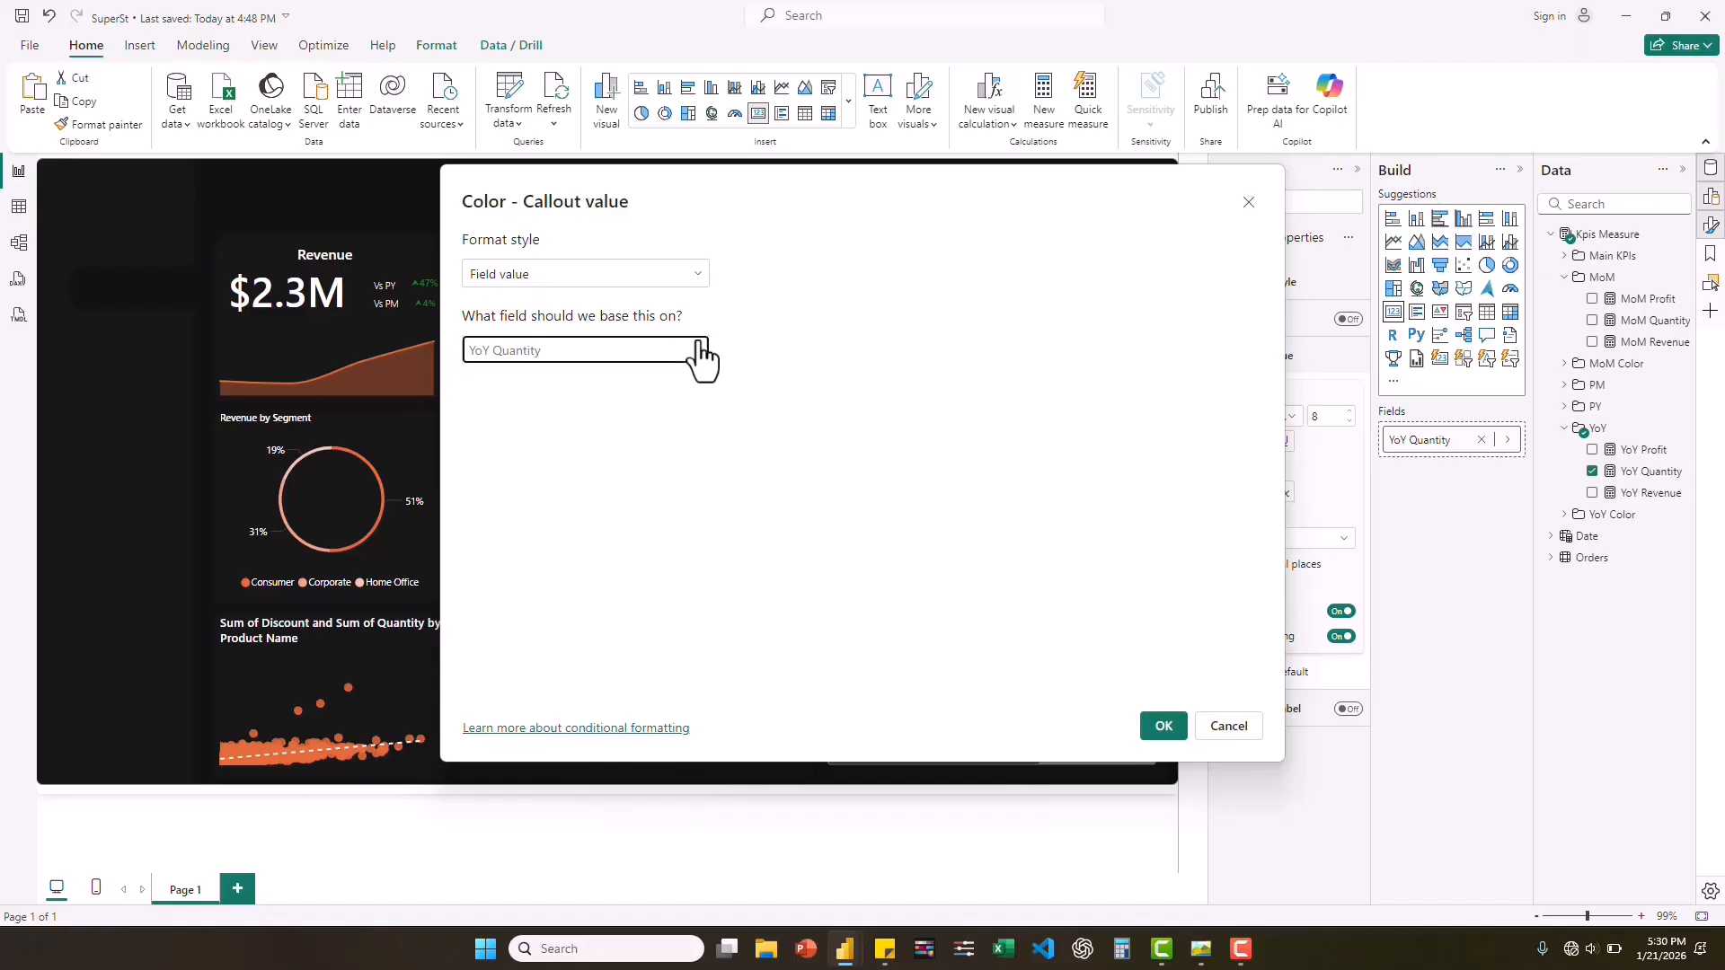
click(697, 350)
click(519, 476)
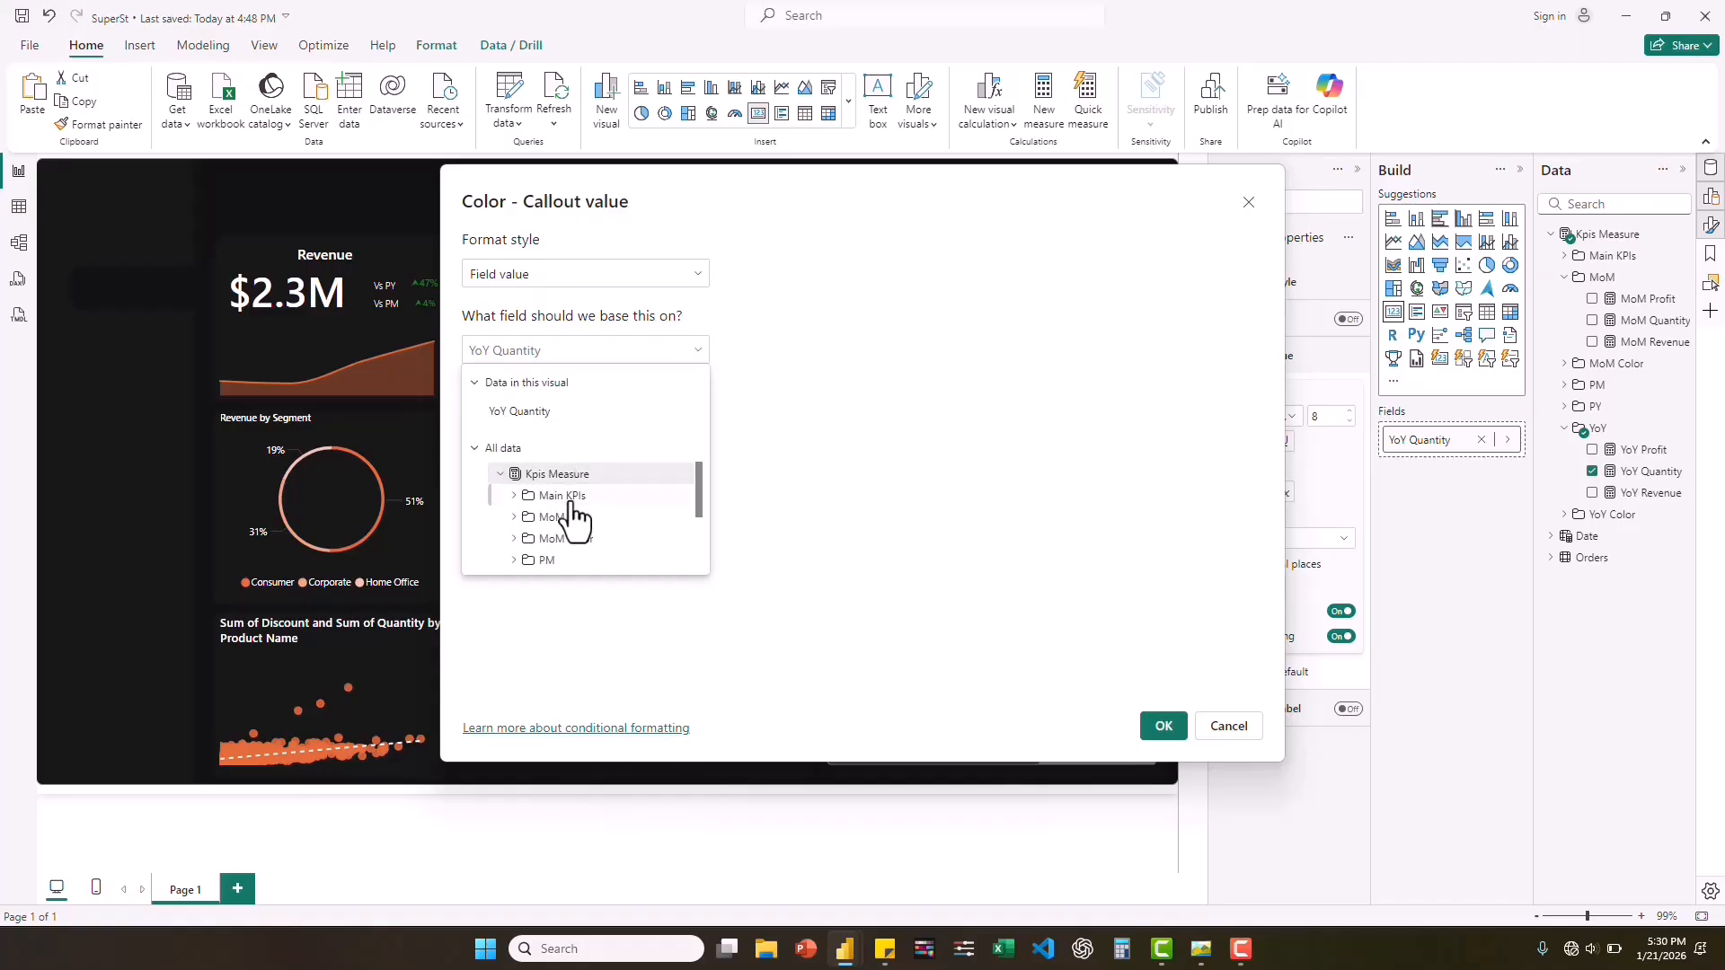
scroll(530, 508, down, 2)
click(531, 517)
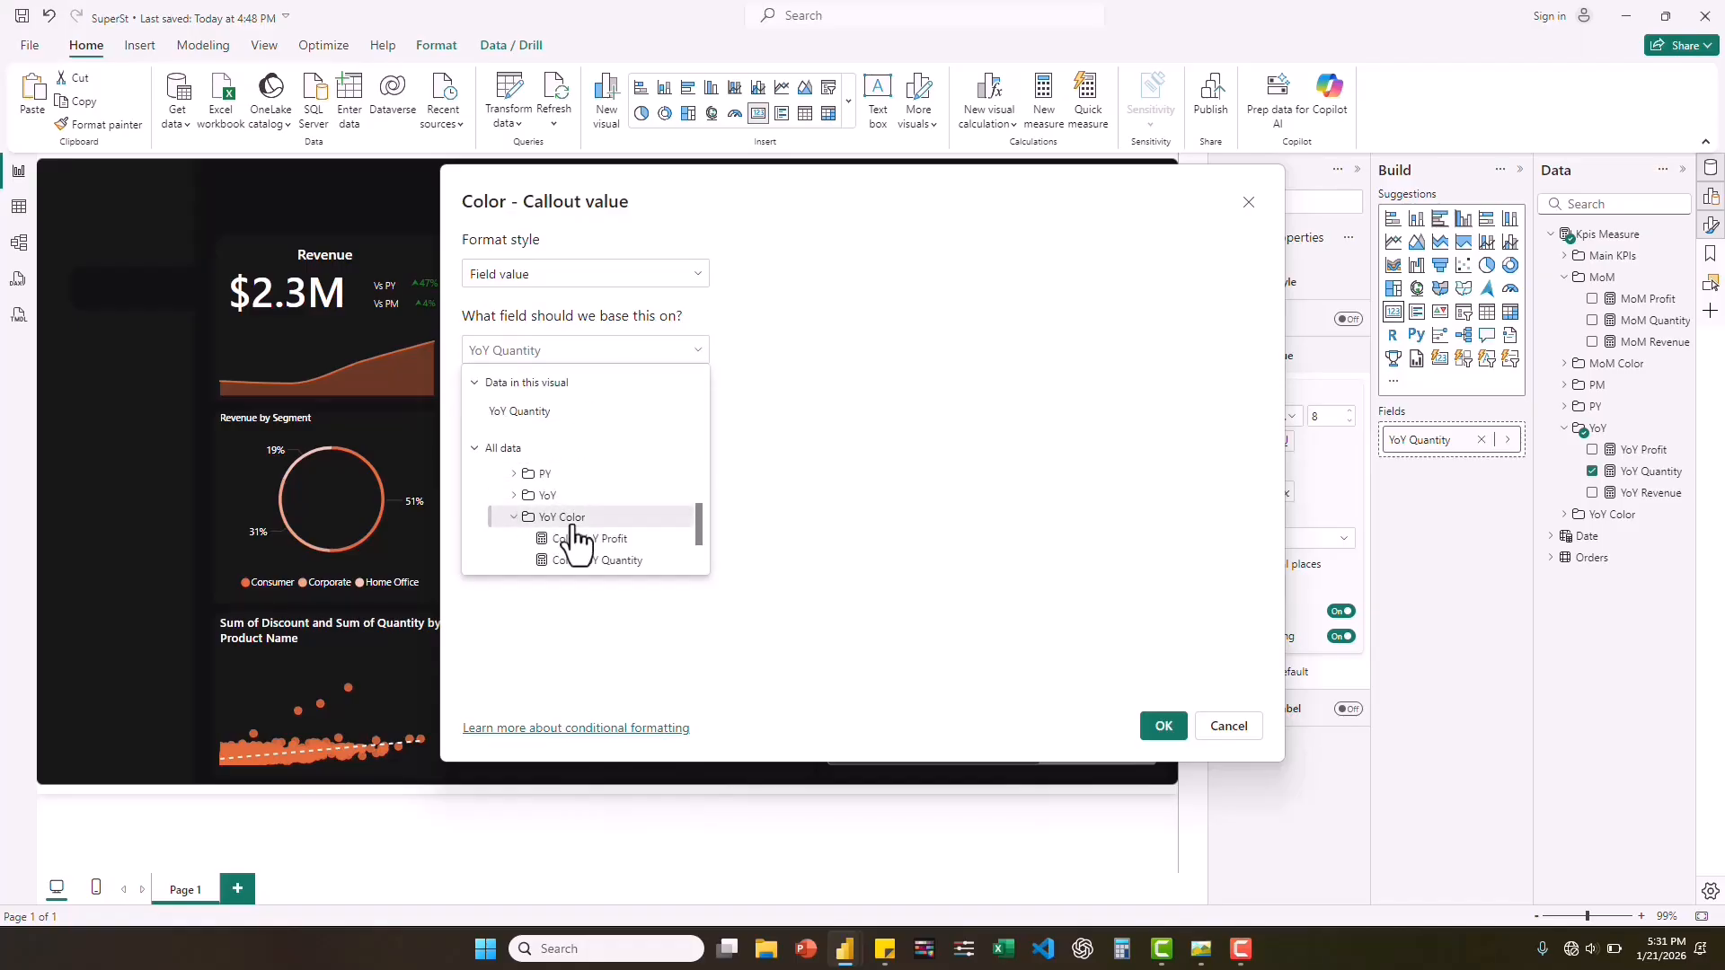
scroll(584, 539, down, 1)
click(607, 540)
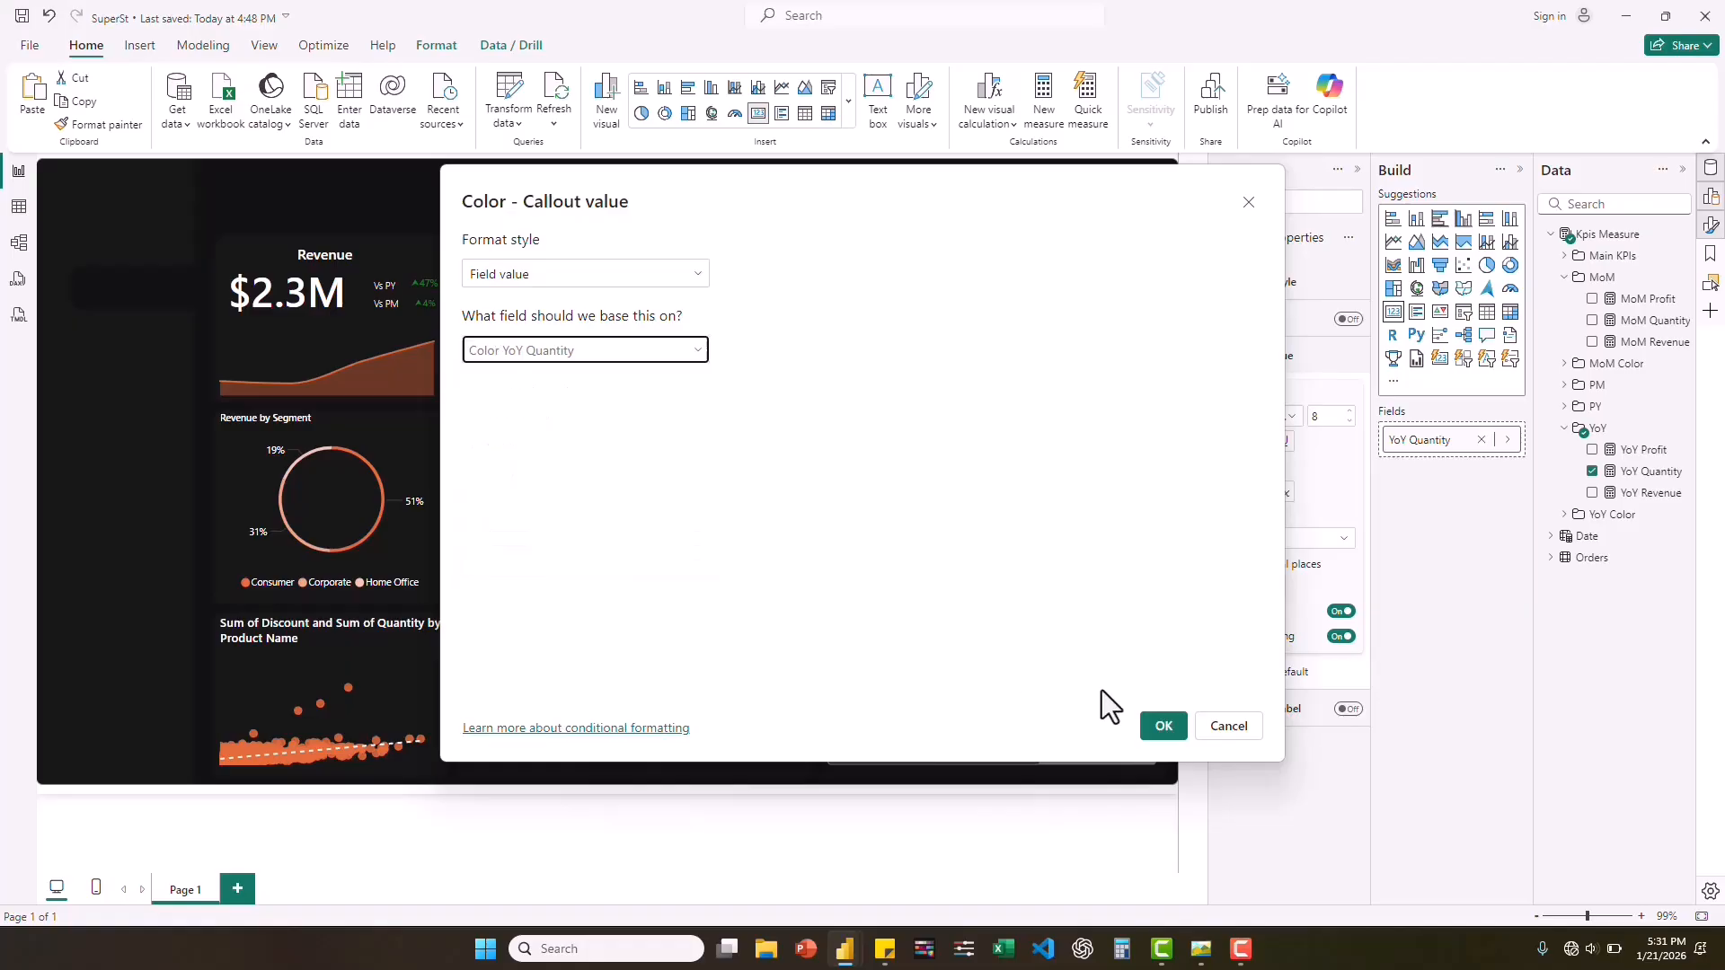
click(1168, 730)
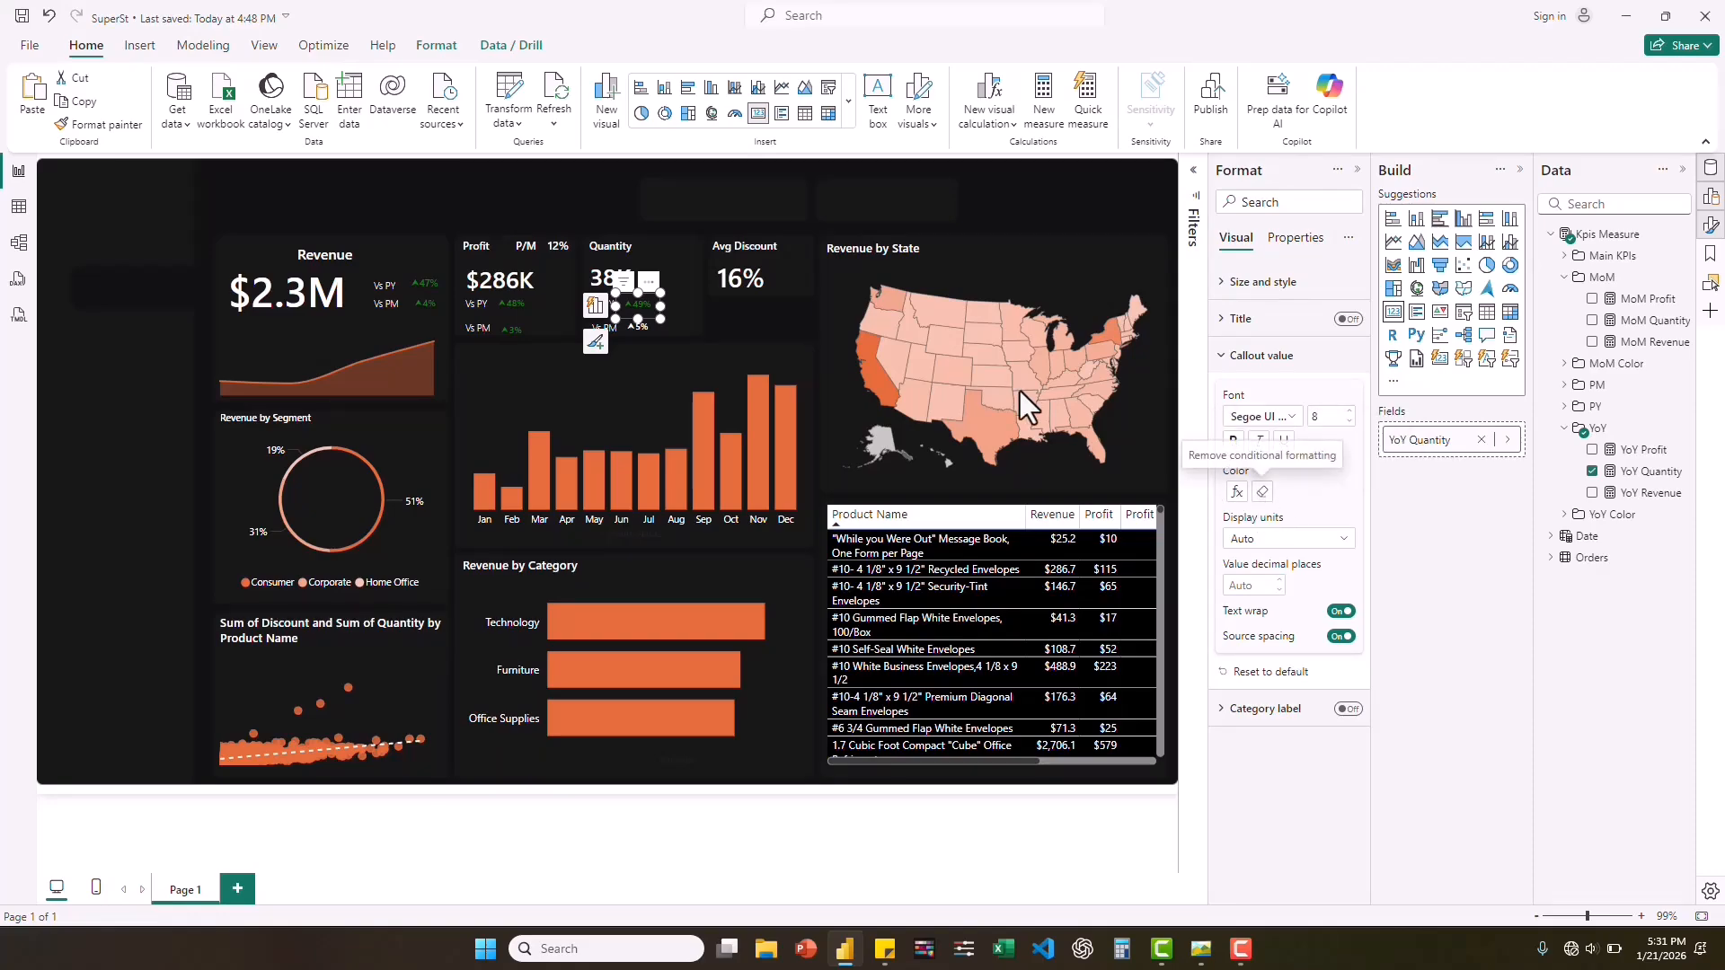
Conditionally format the MoM Quantity card's callout color by field value, based on the Color MoM Quantity measure.
click(1283, 497)
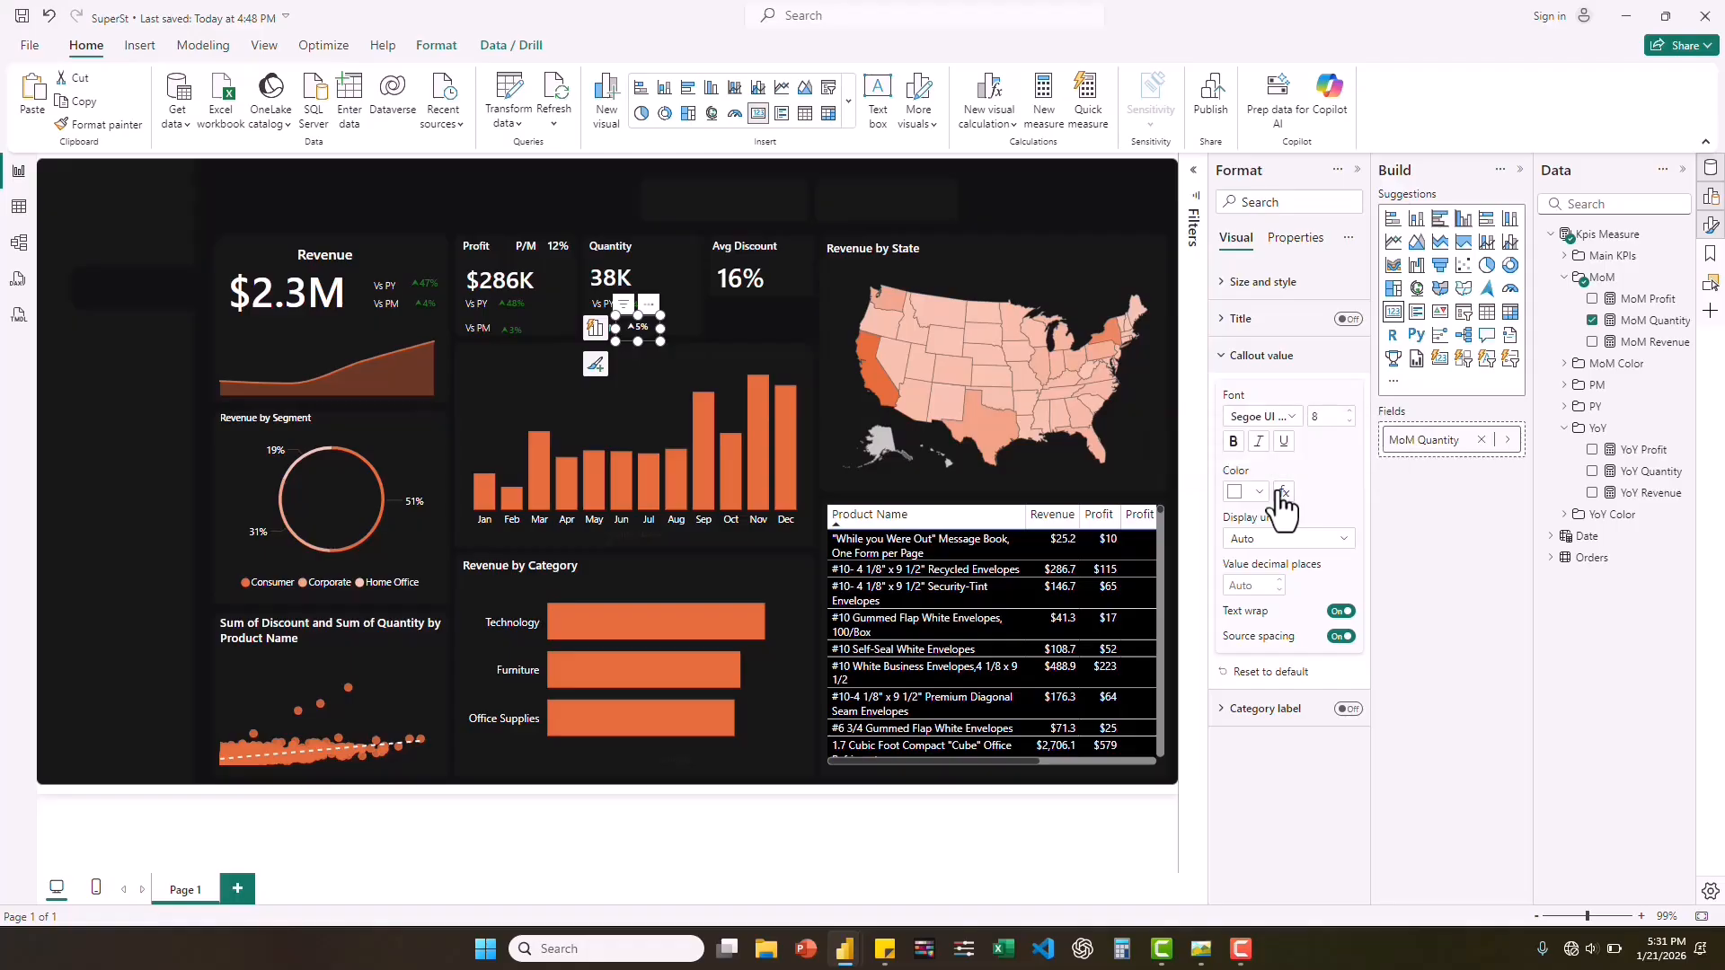
click(611, 277)
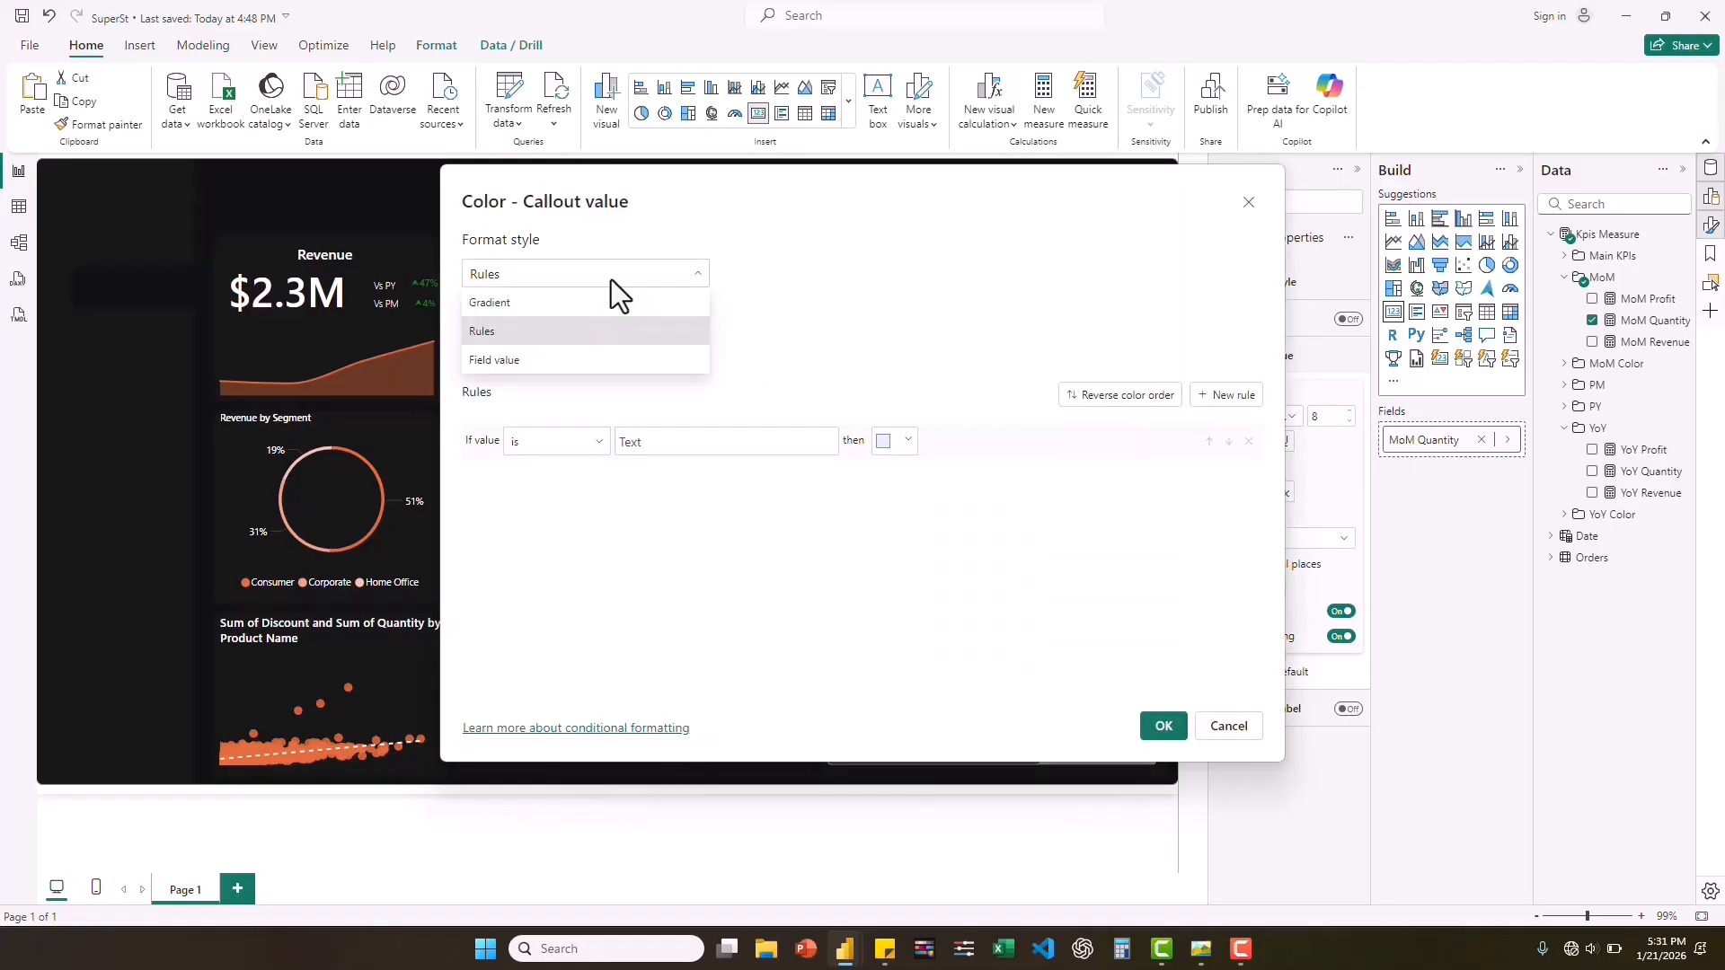
click(495, 360)
click(688, 351)
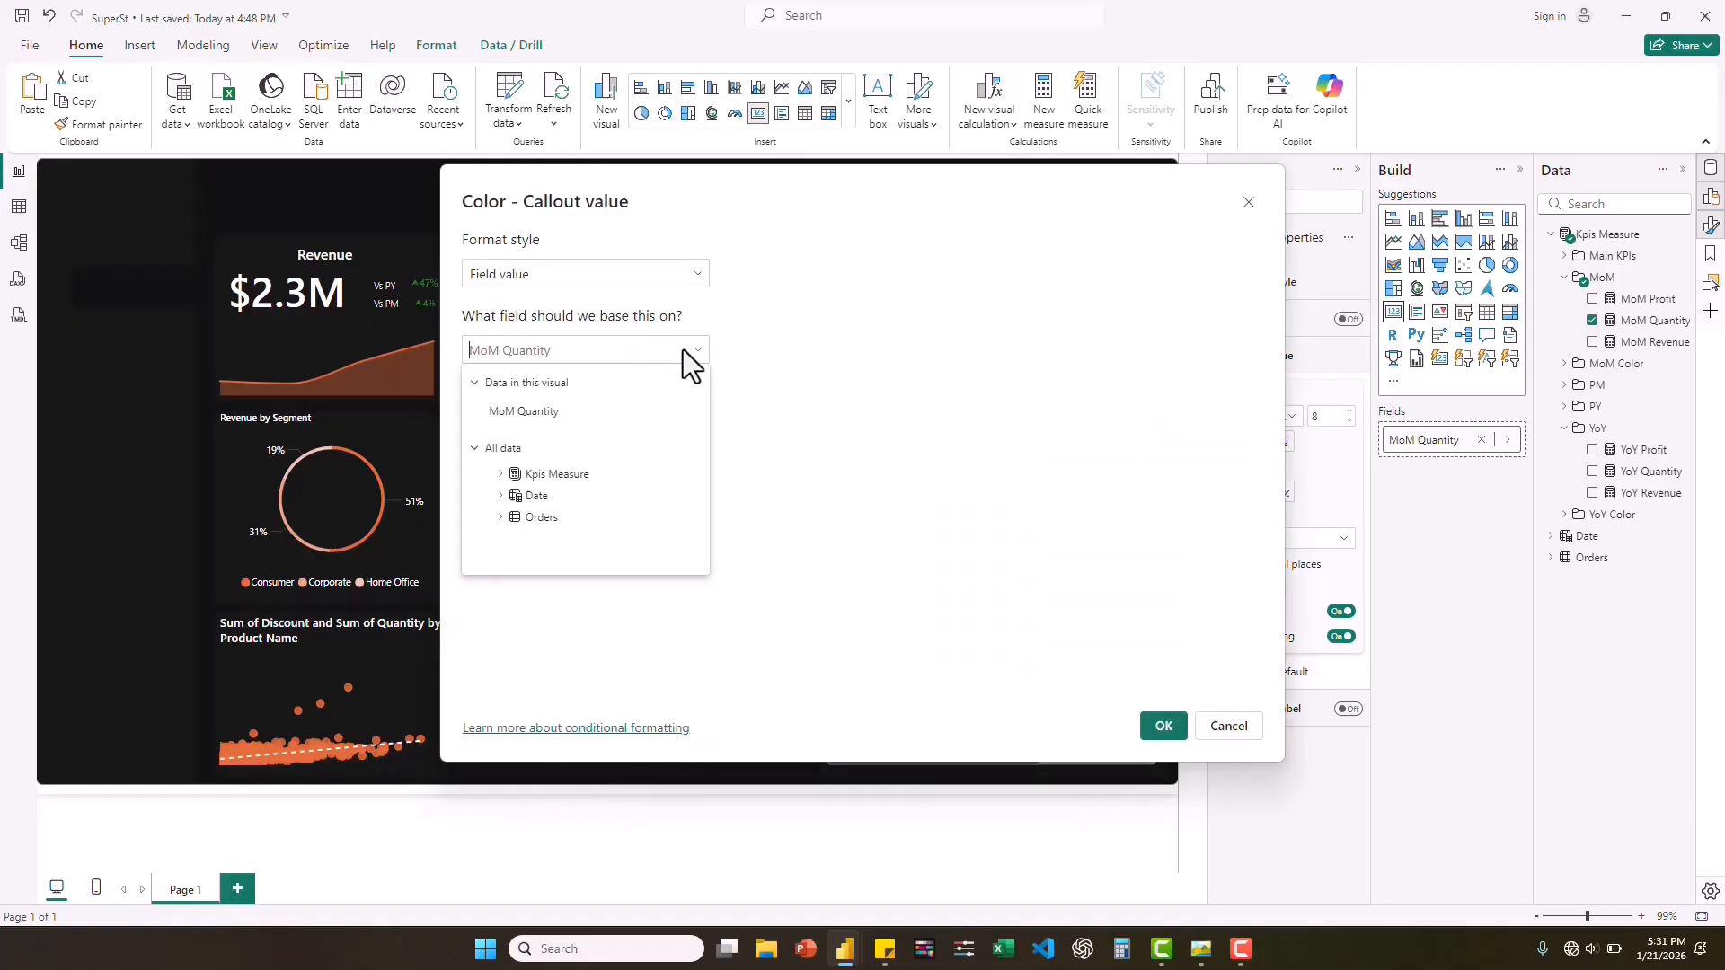
click(500, 473)
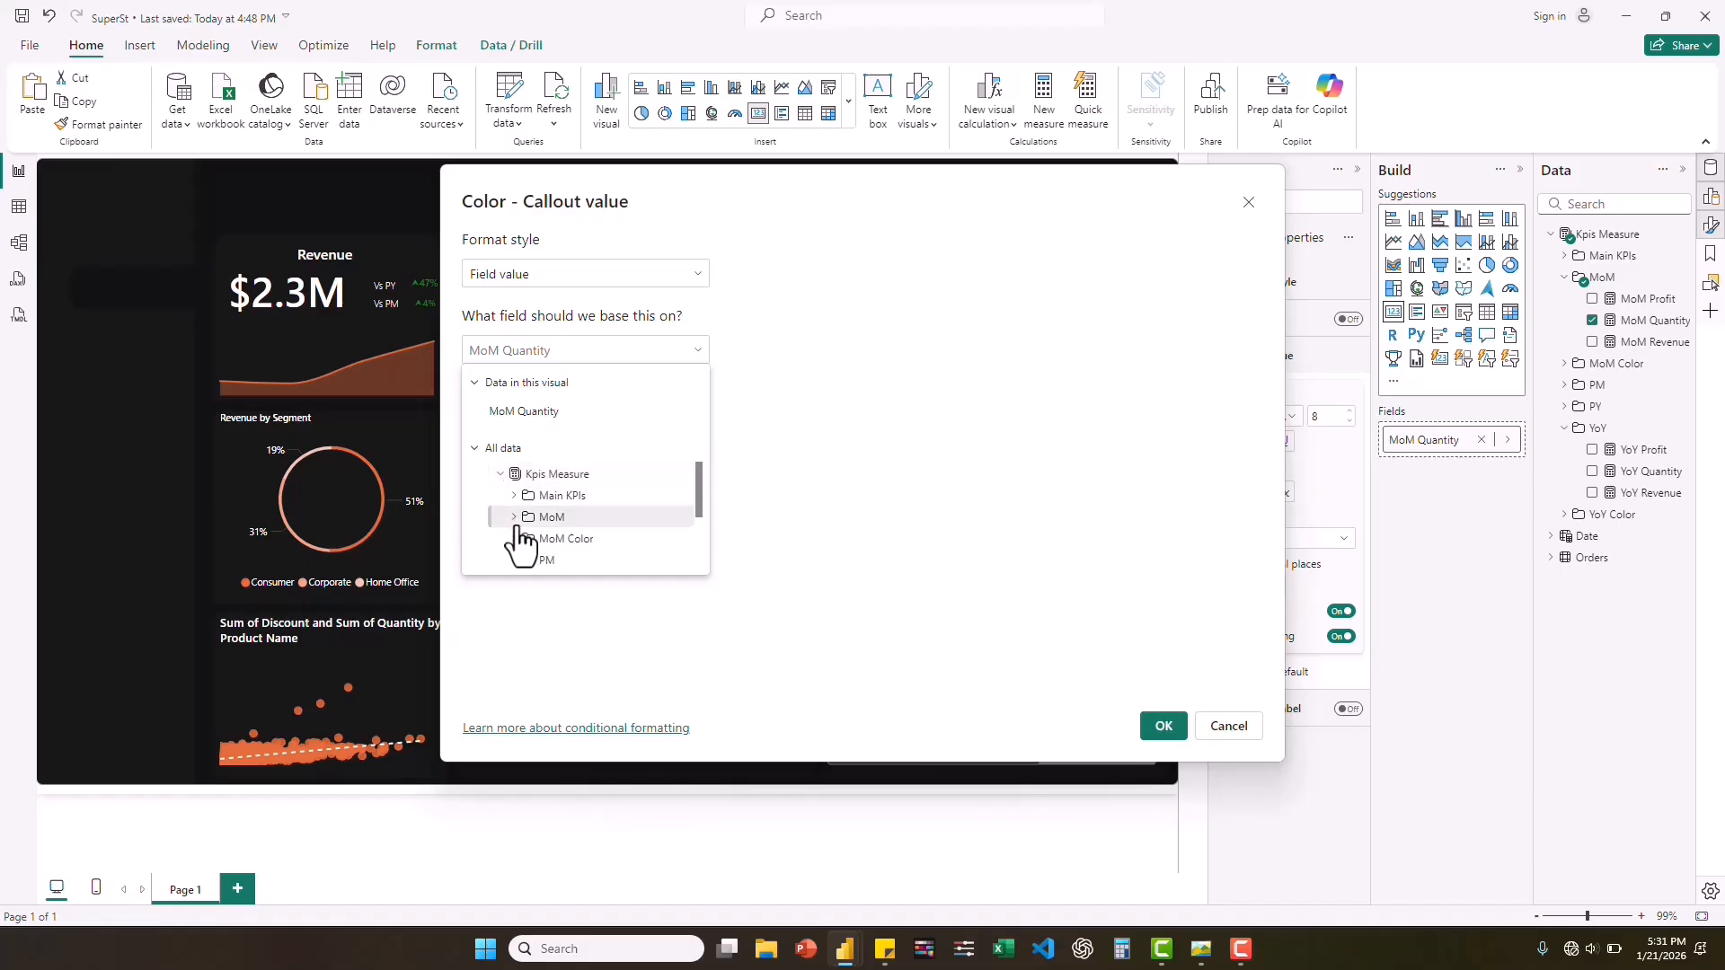
click(514, 518)
click(515, 520)
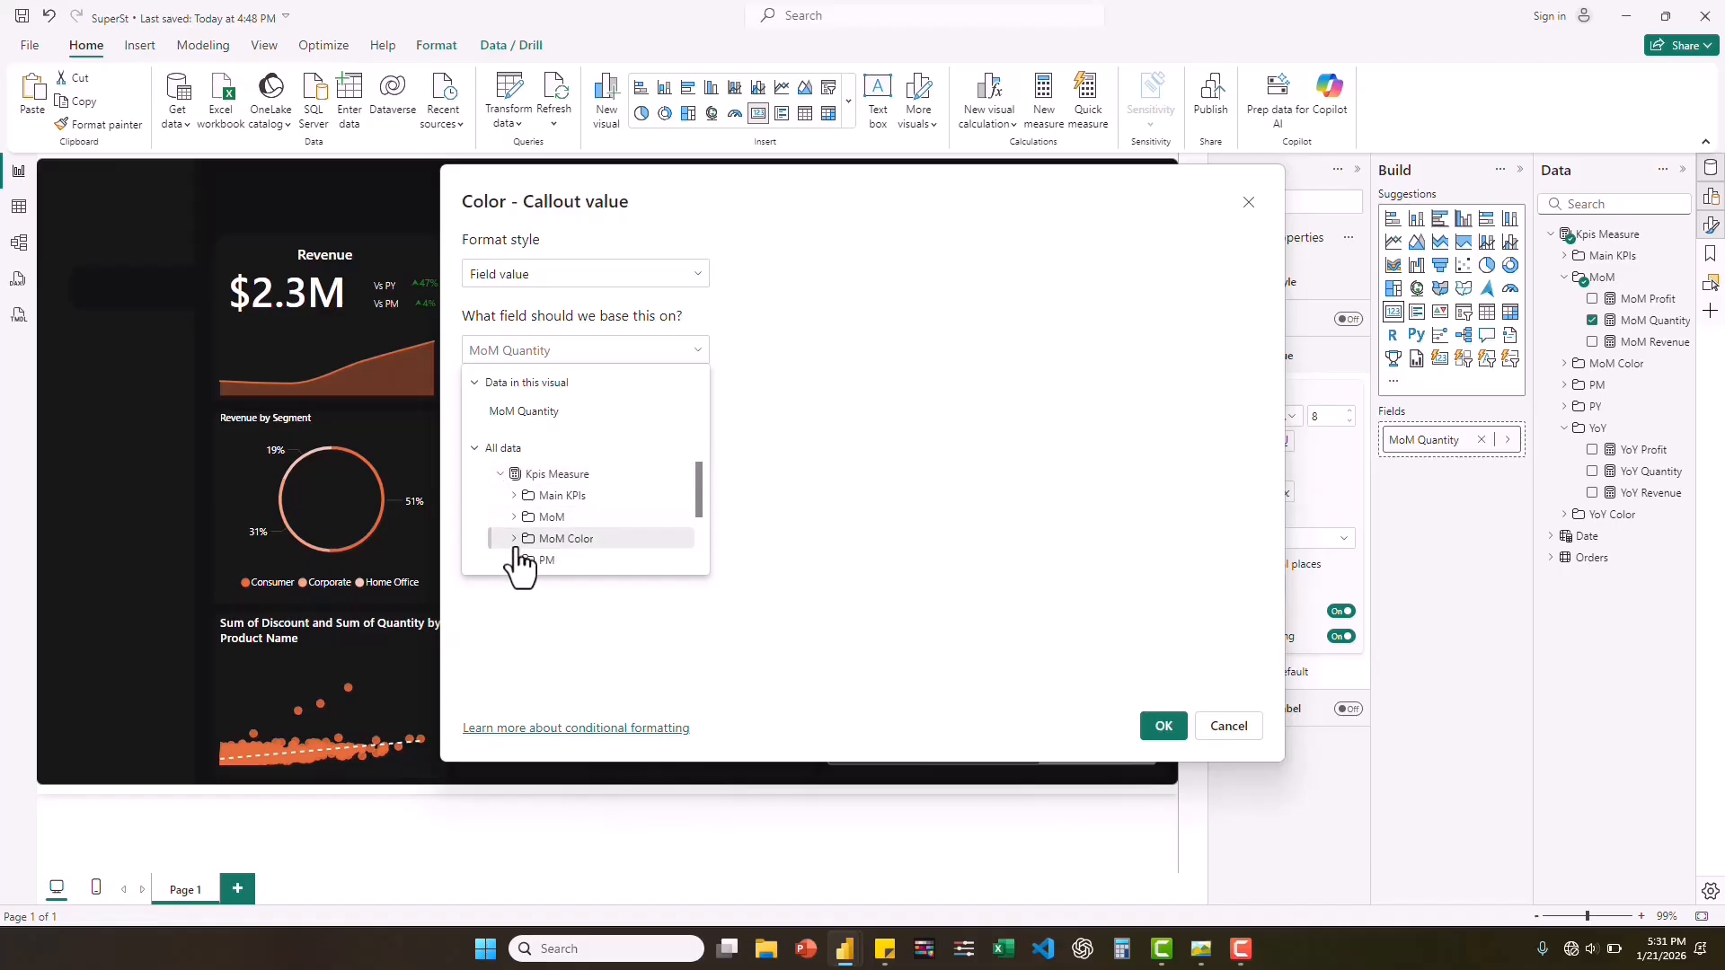
click(514, 539)
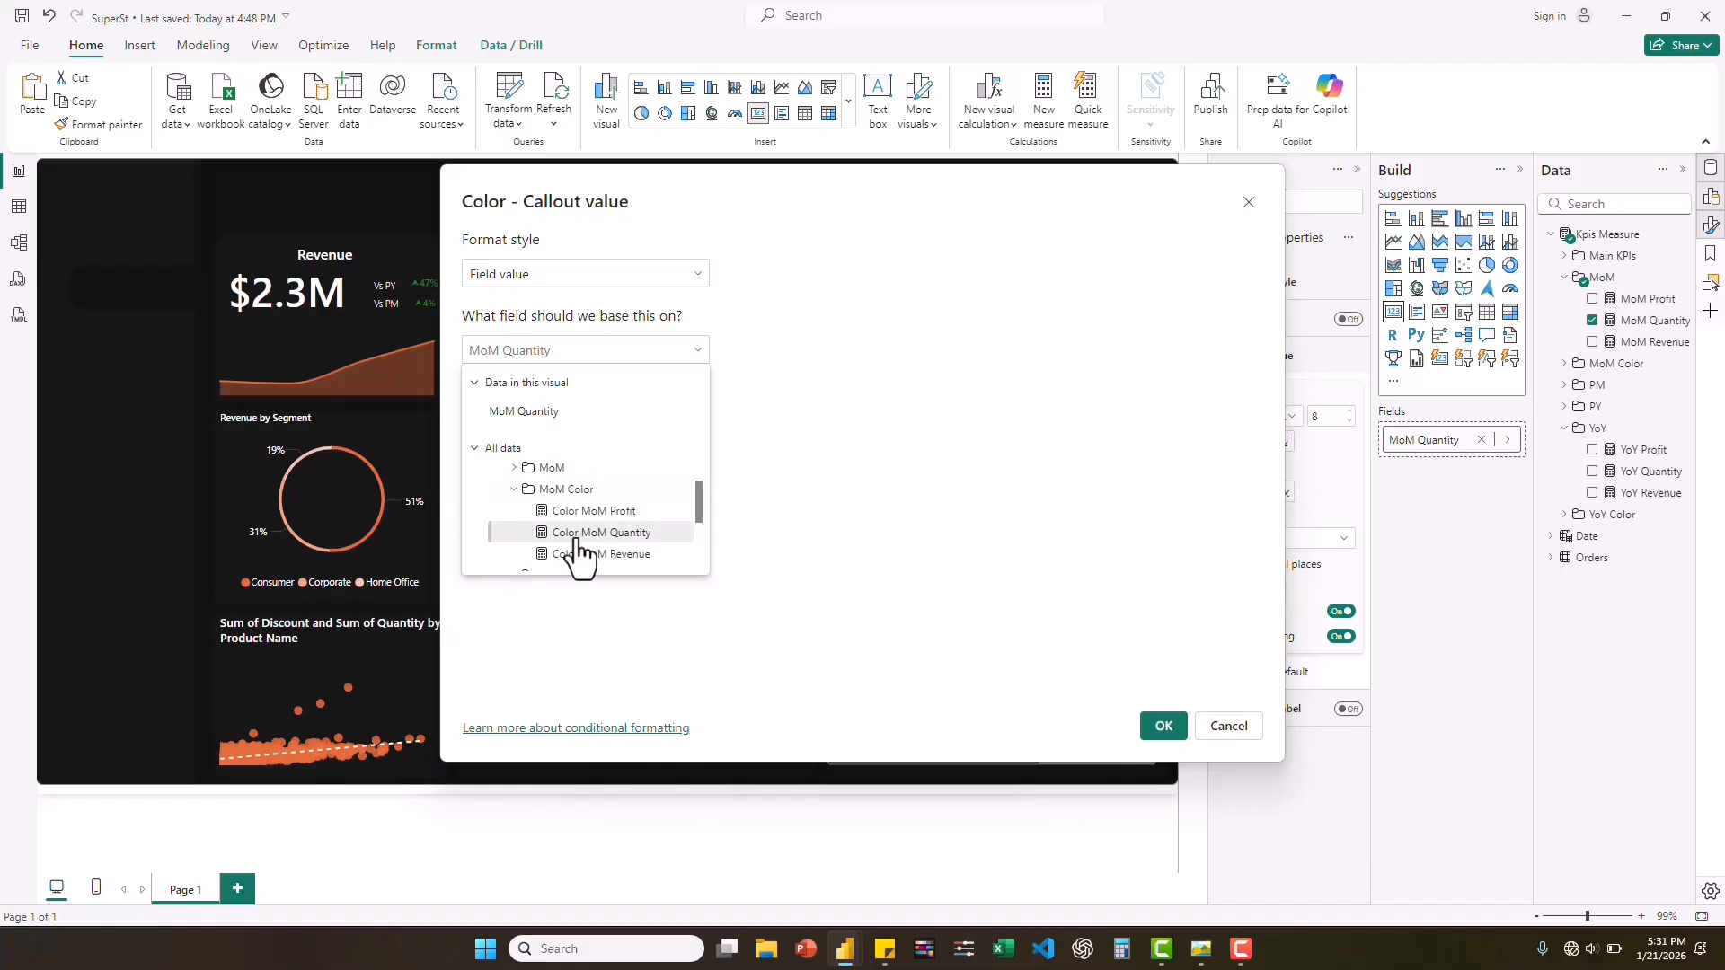
click(575, 537)
click(1160, 726)
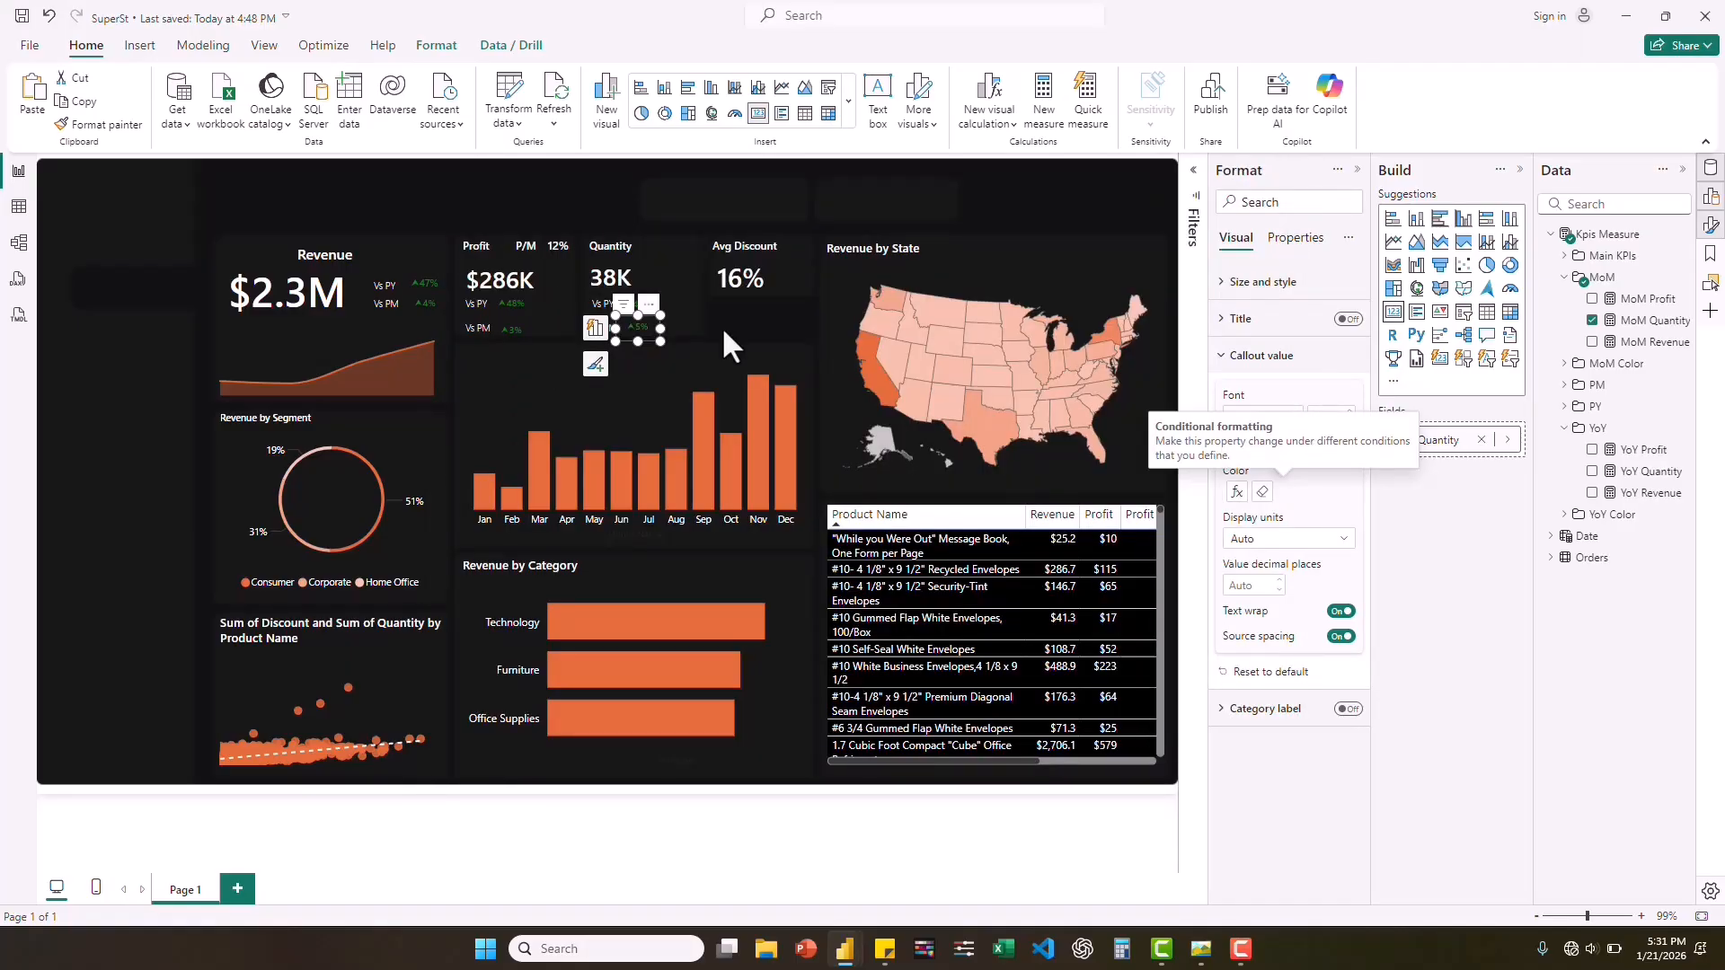
click(724, 330)
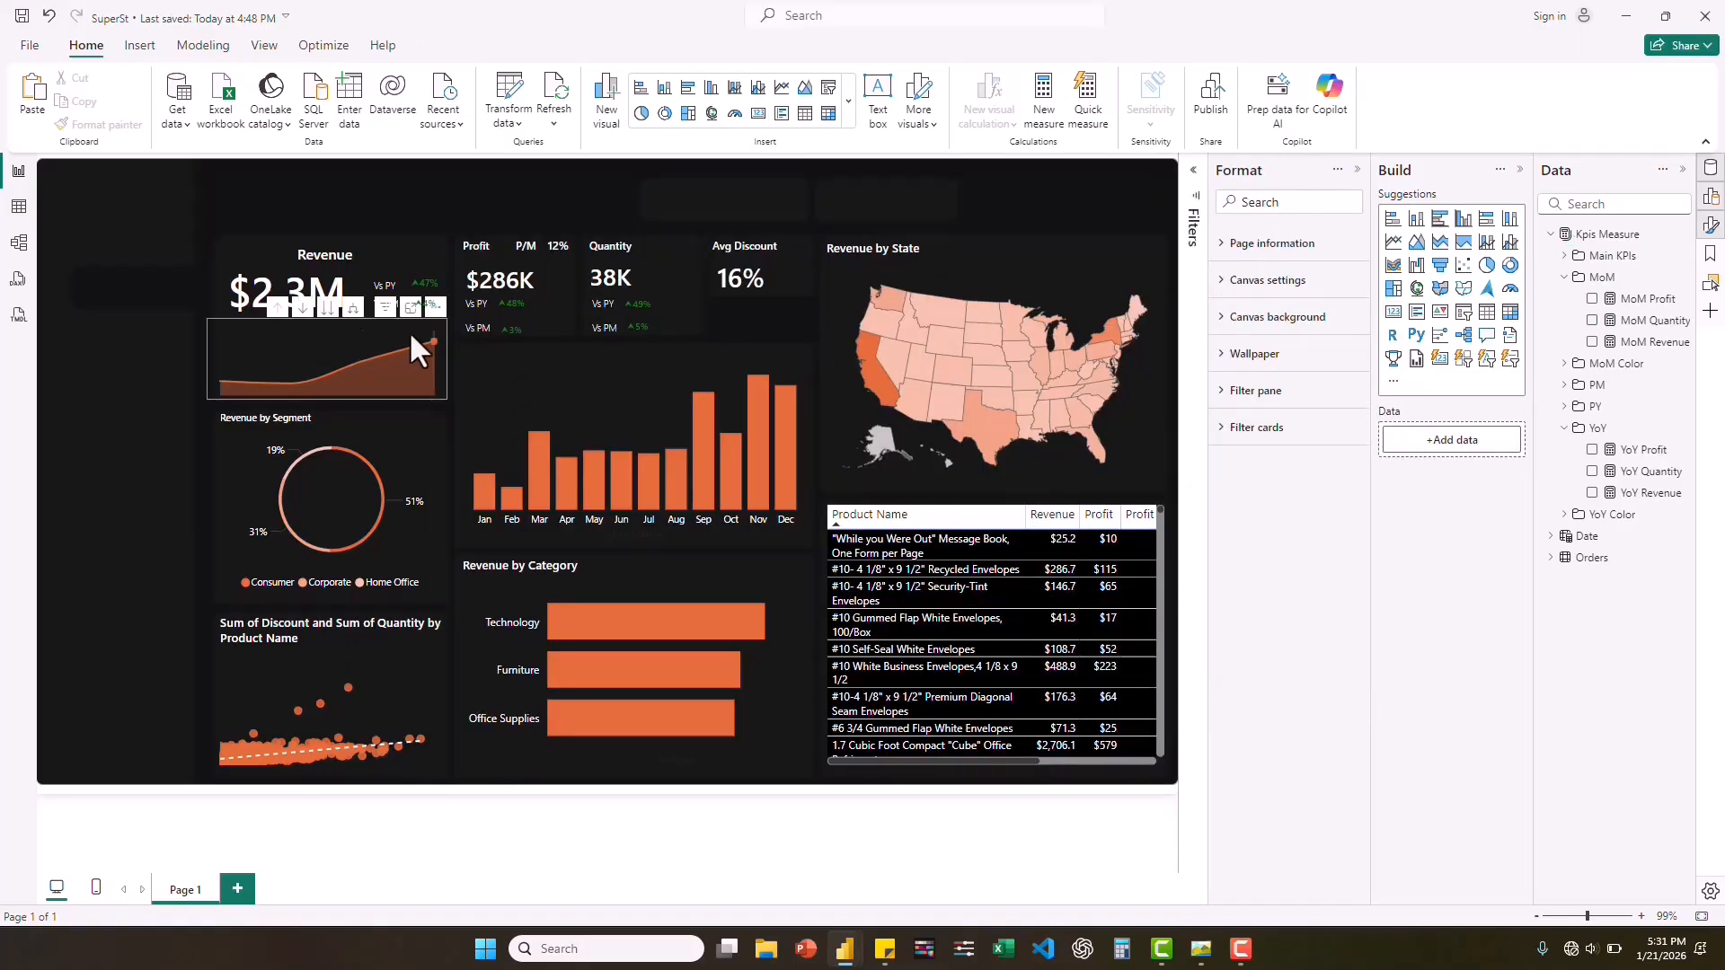
Consult the reference dashboard image and add a slightly shrunken slicer with the Region field from the Orders table.
mouse_move(411, 338)
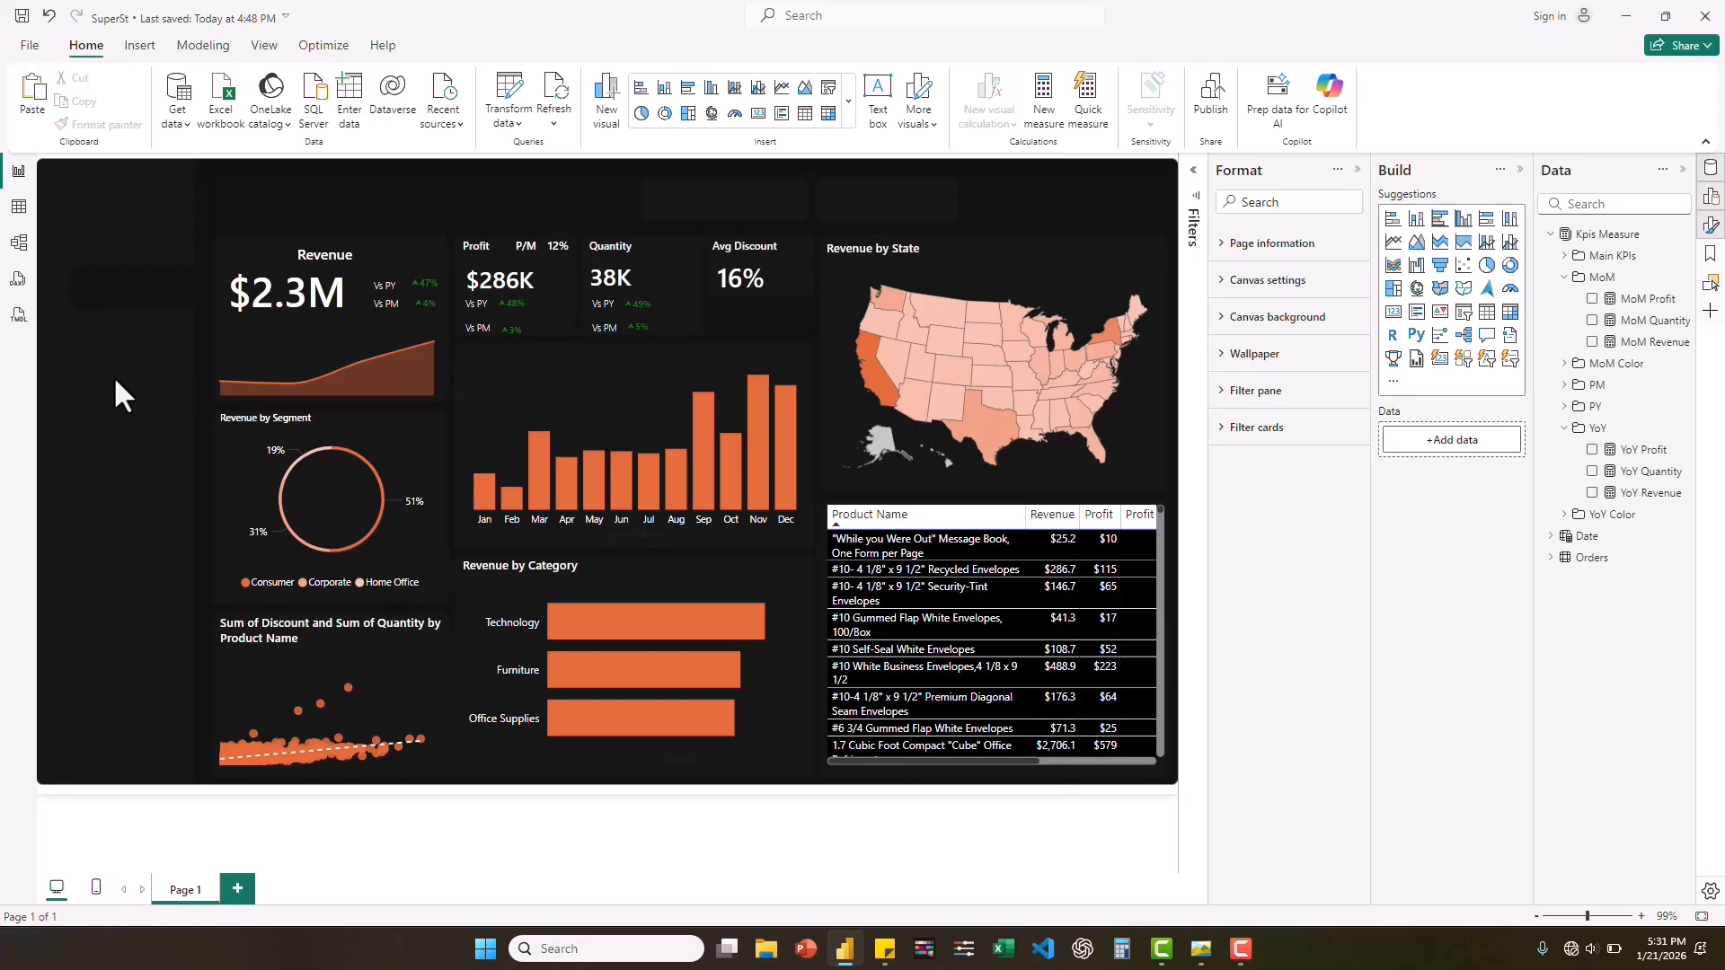
click(1201, 949)
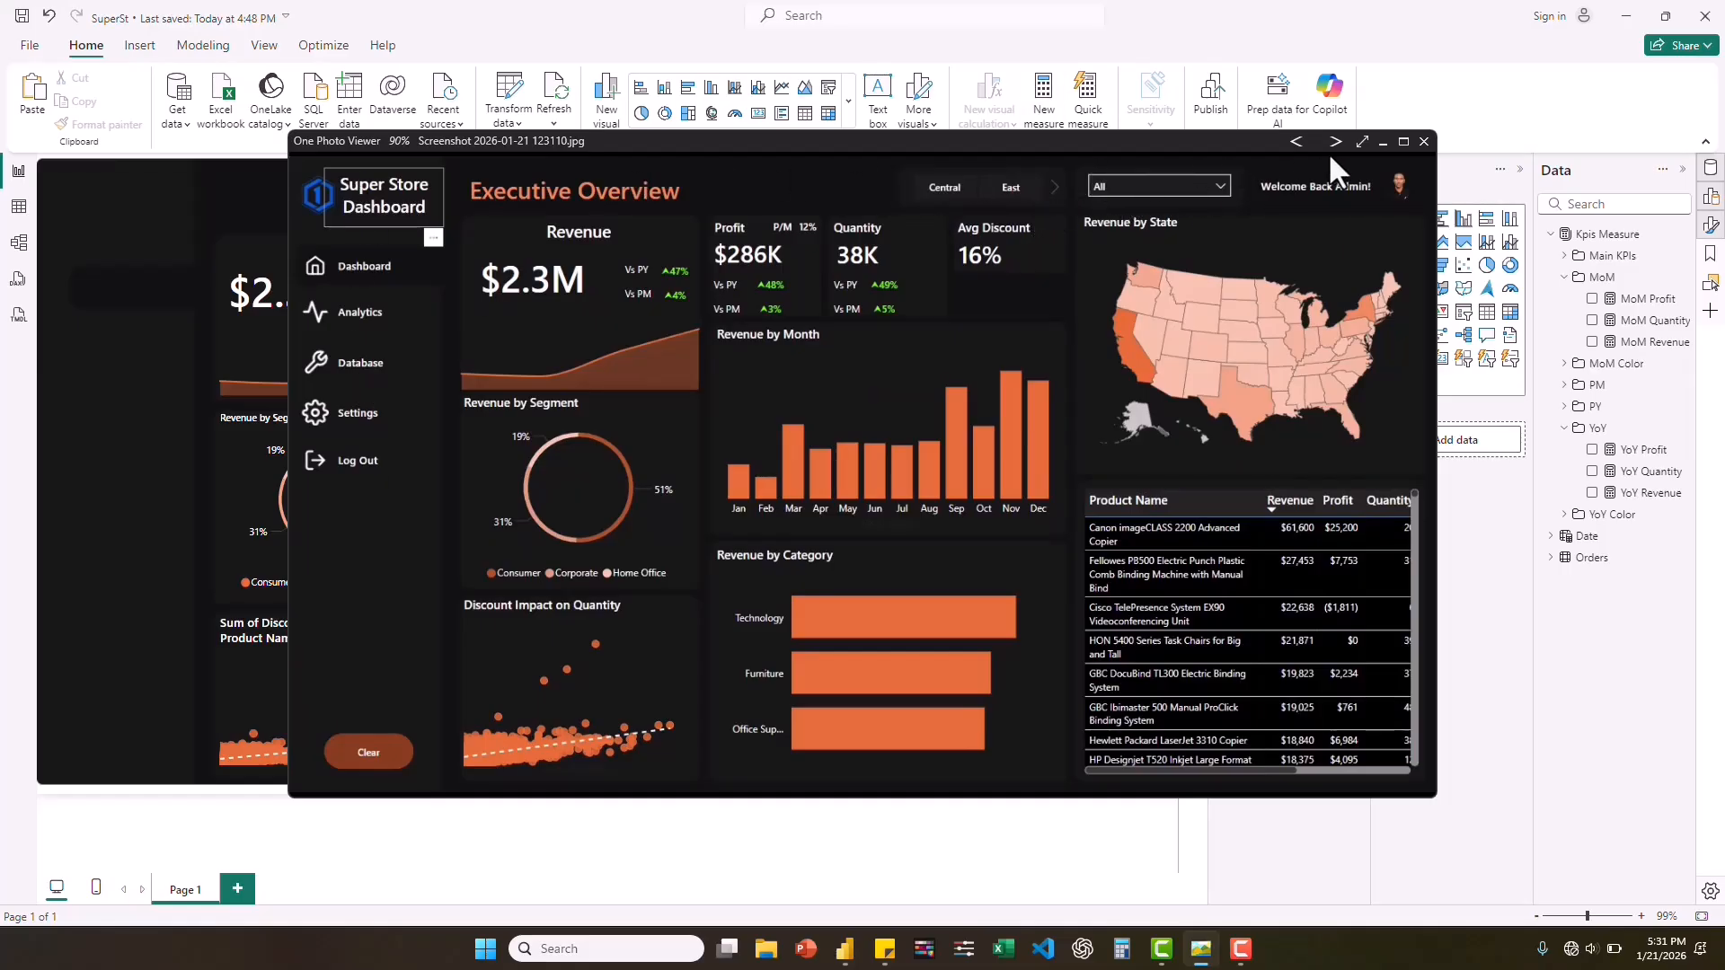
click(1380, 141)
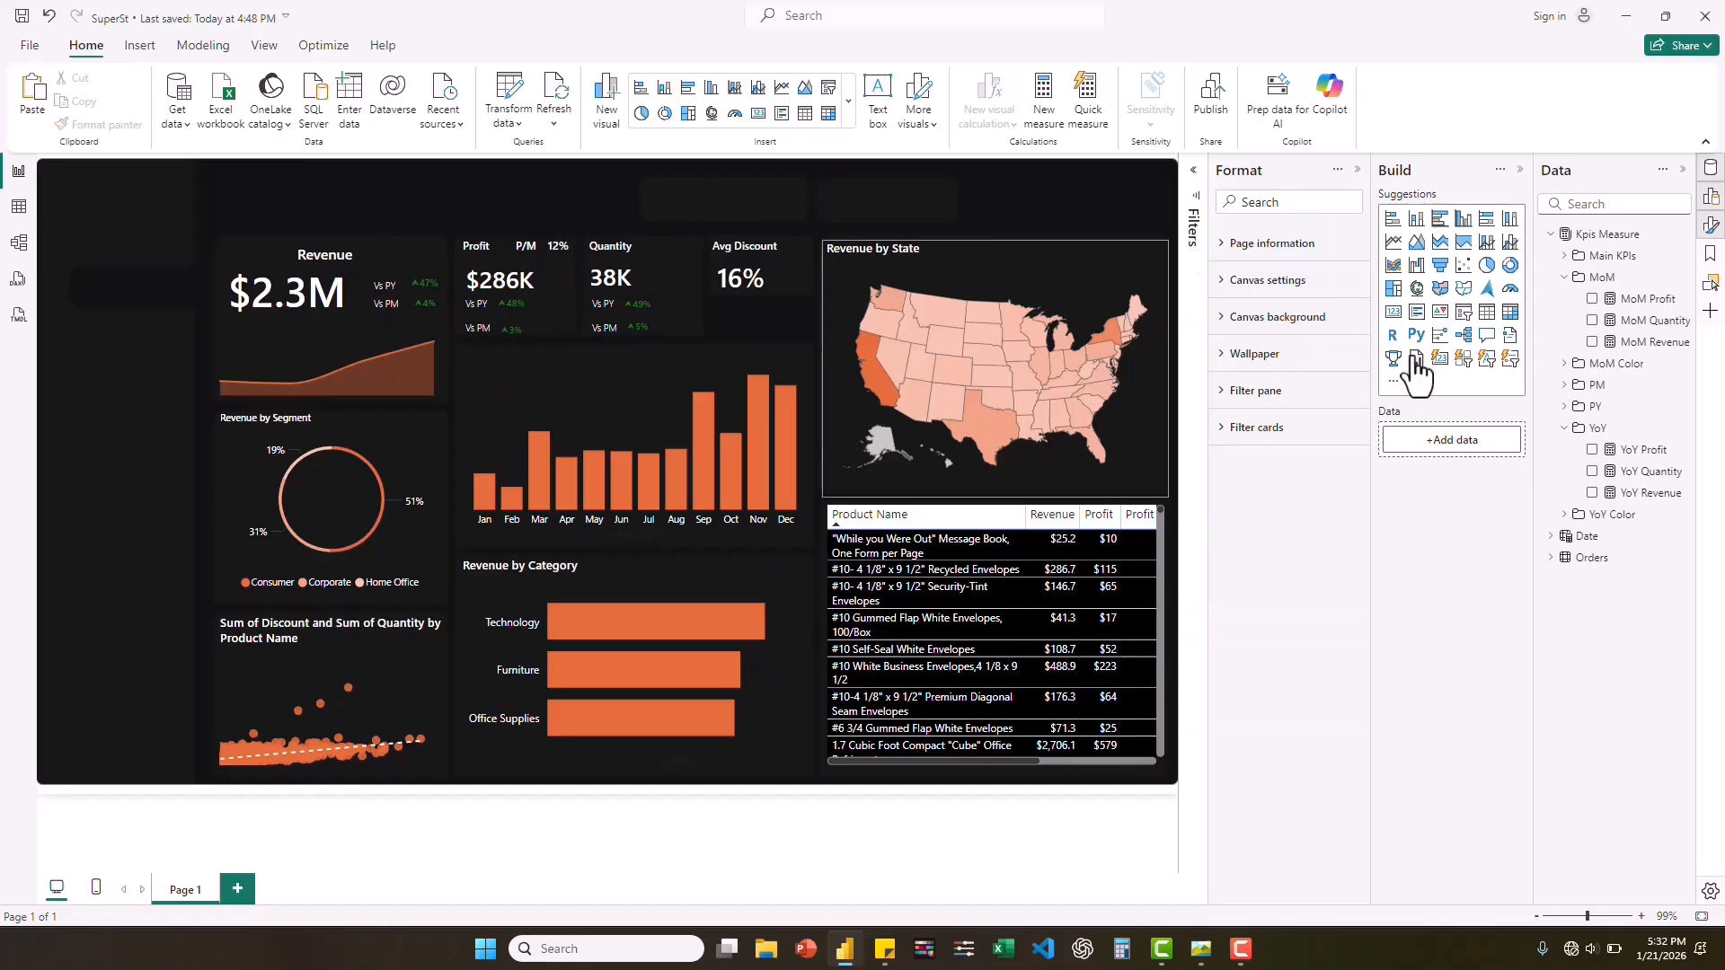
click(1466, 317)
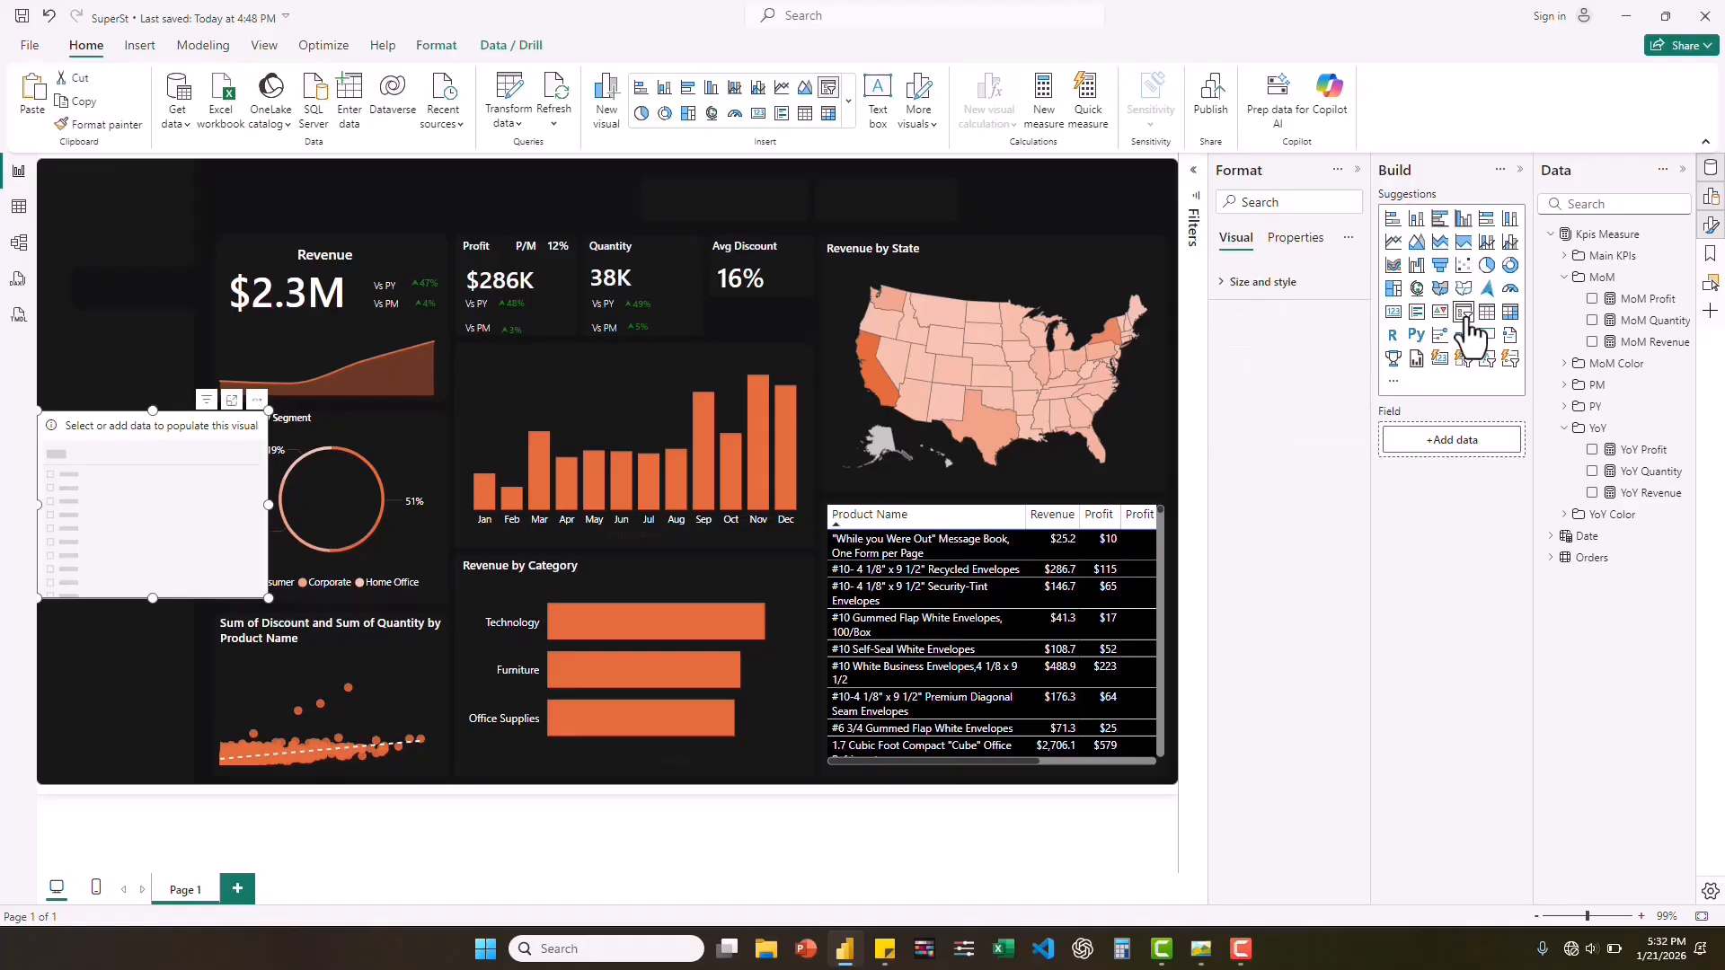
click(1551, 558)
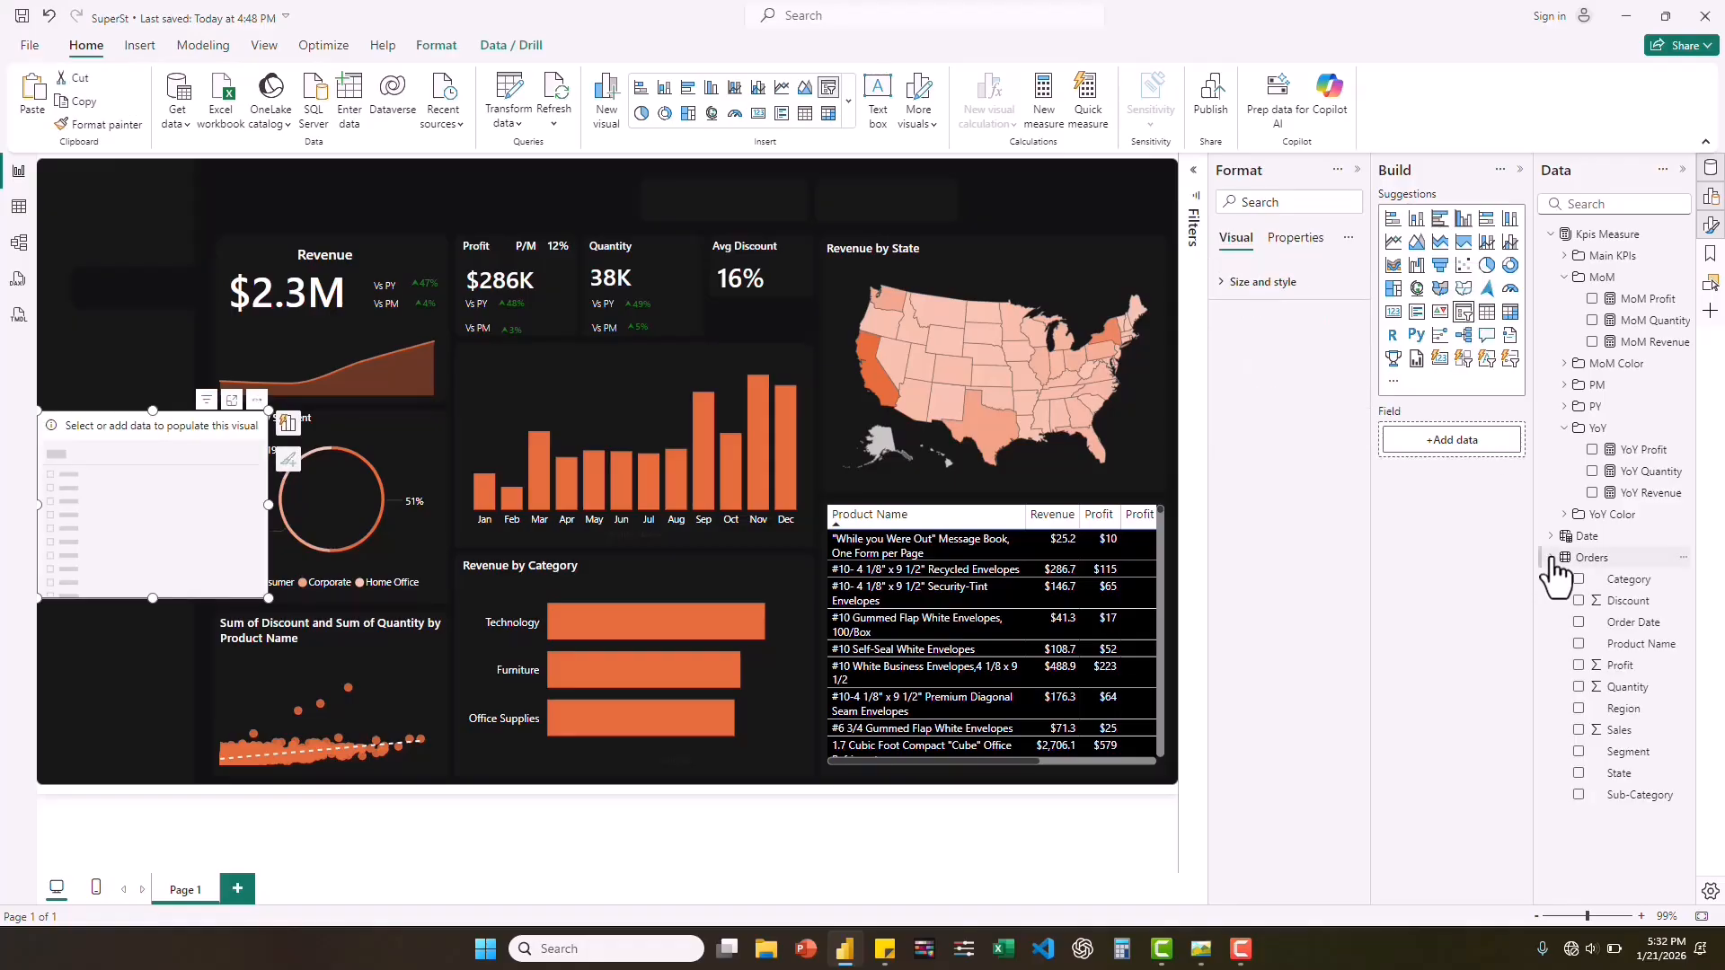
click(1579, 710)
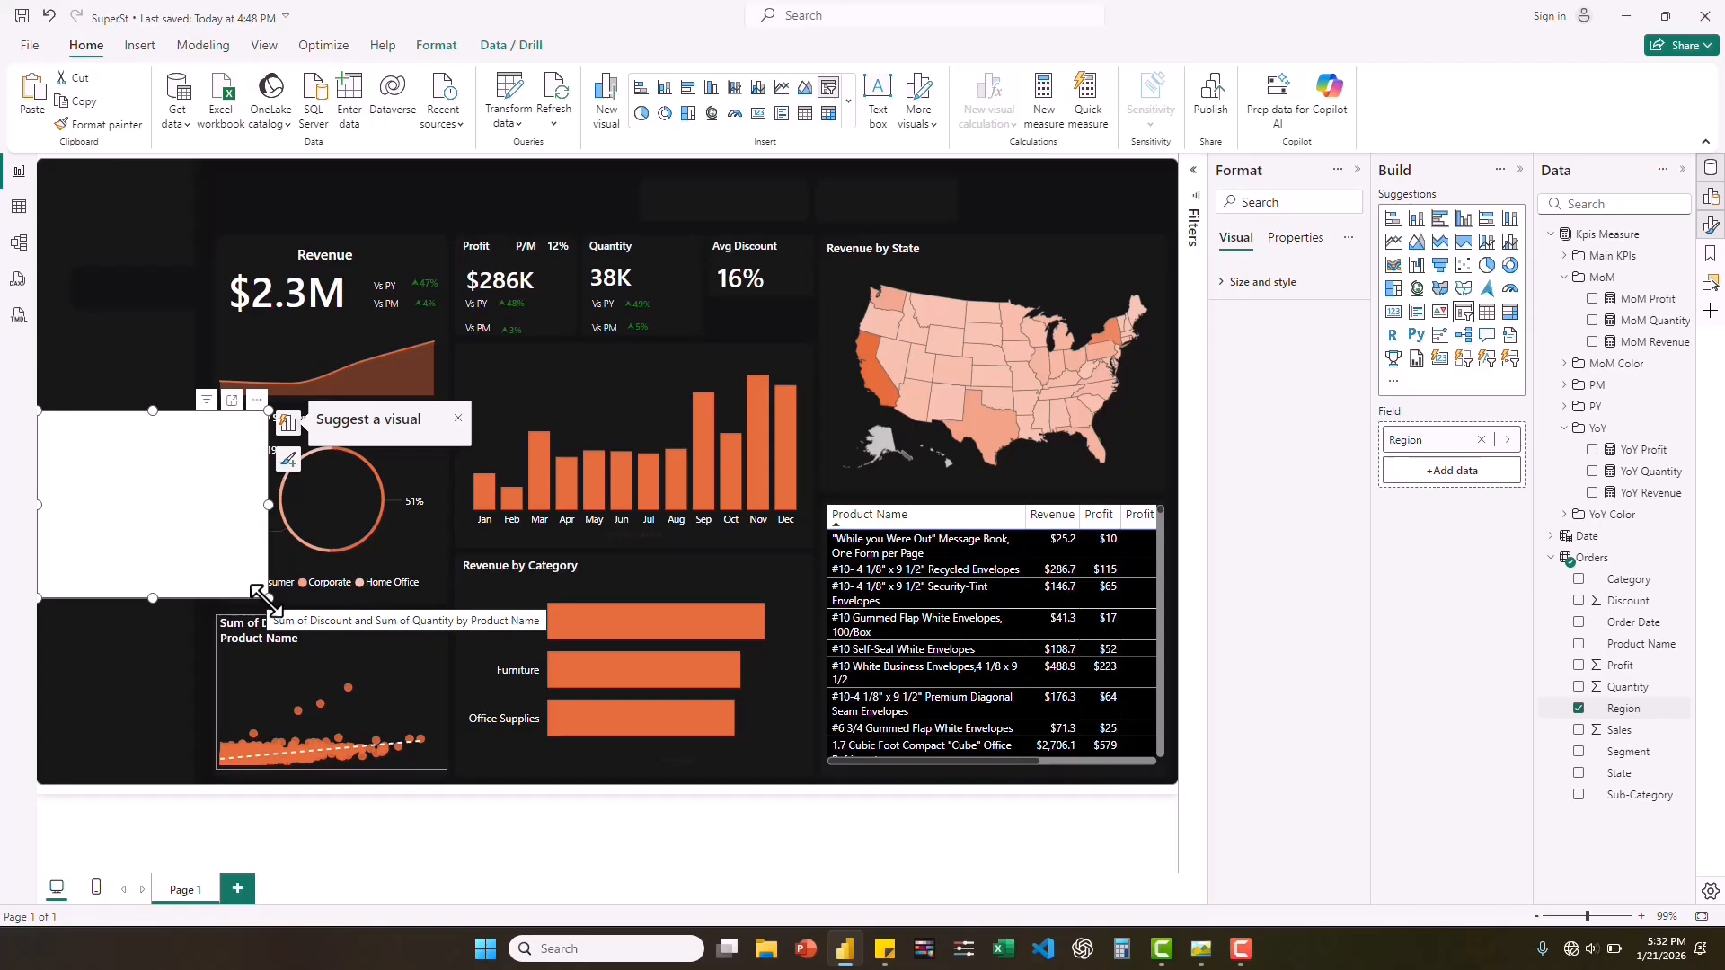
drag(260, 596, 235, 552)
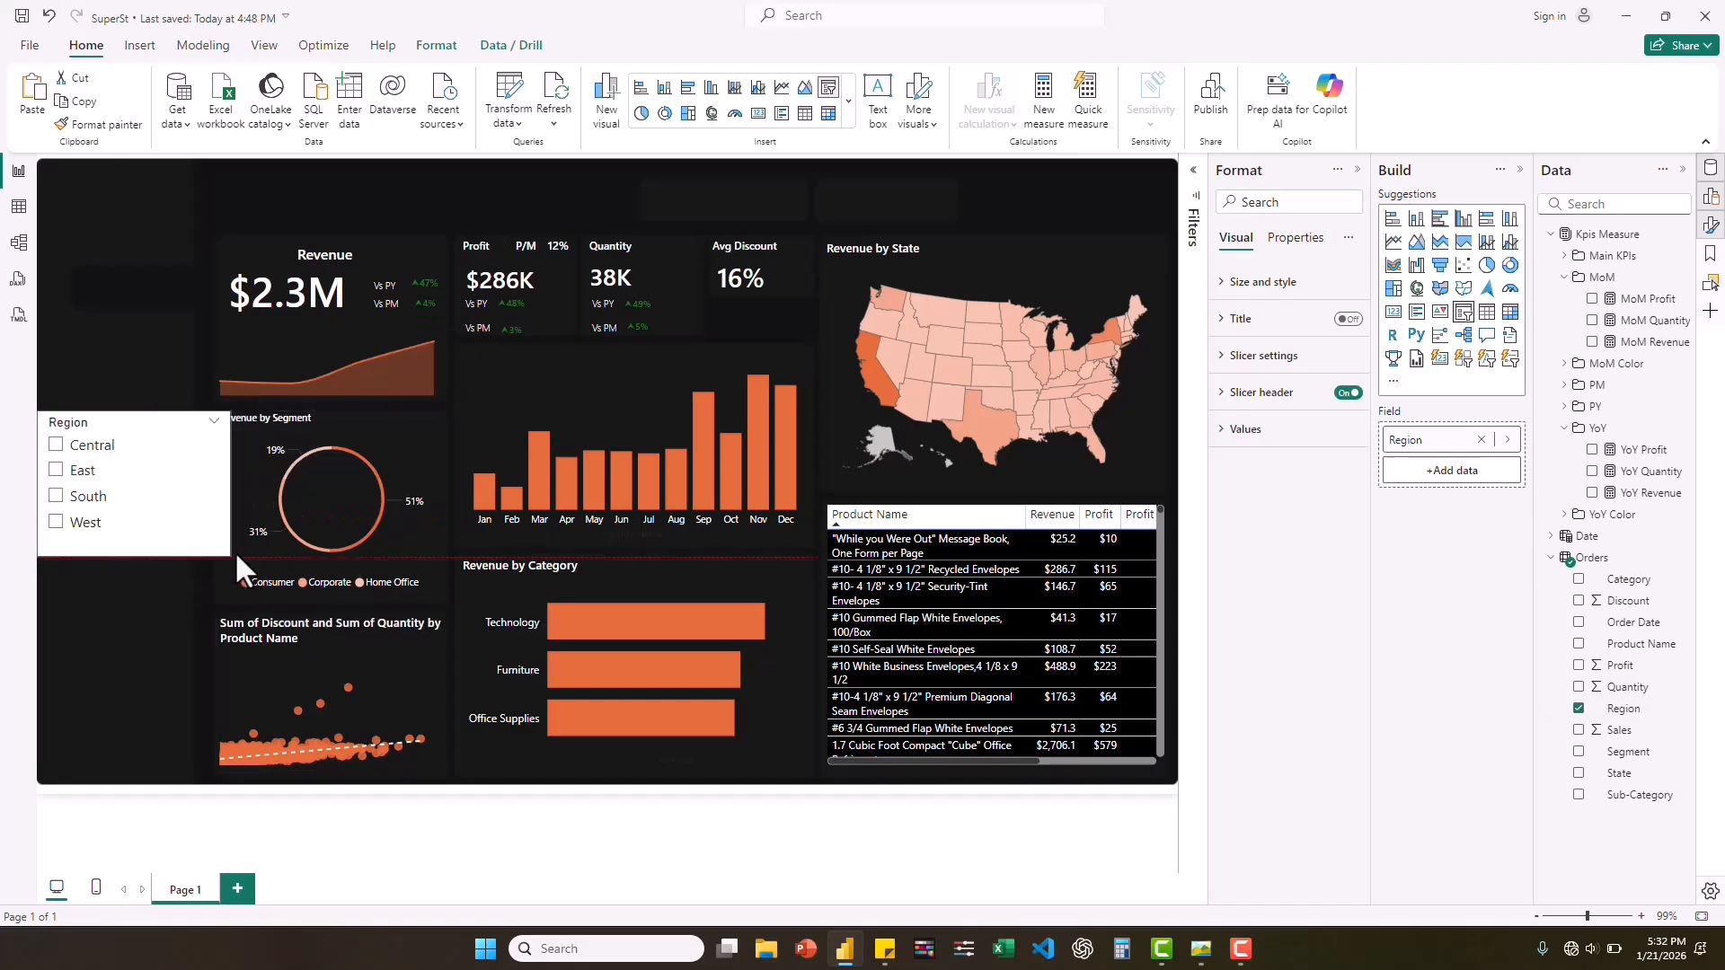
Turn off the Region slicer's header and set its style to Tile.
click(1347, 396)
click(1229, 356)
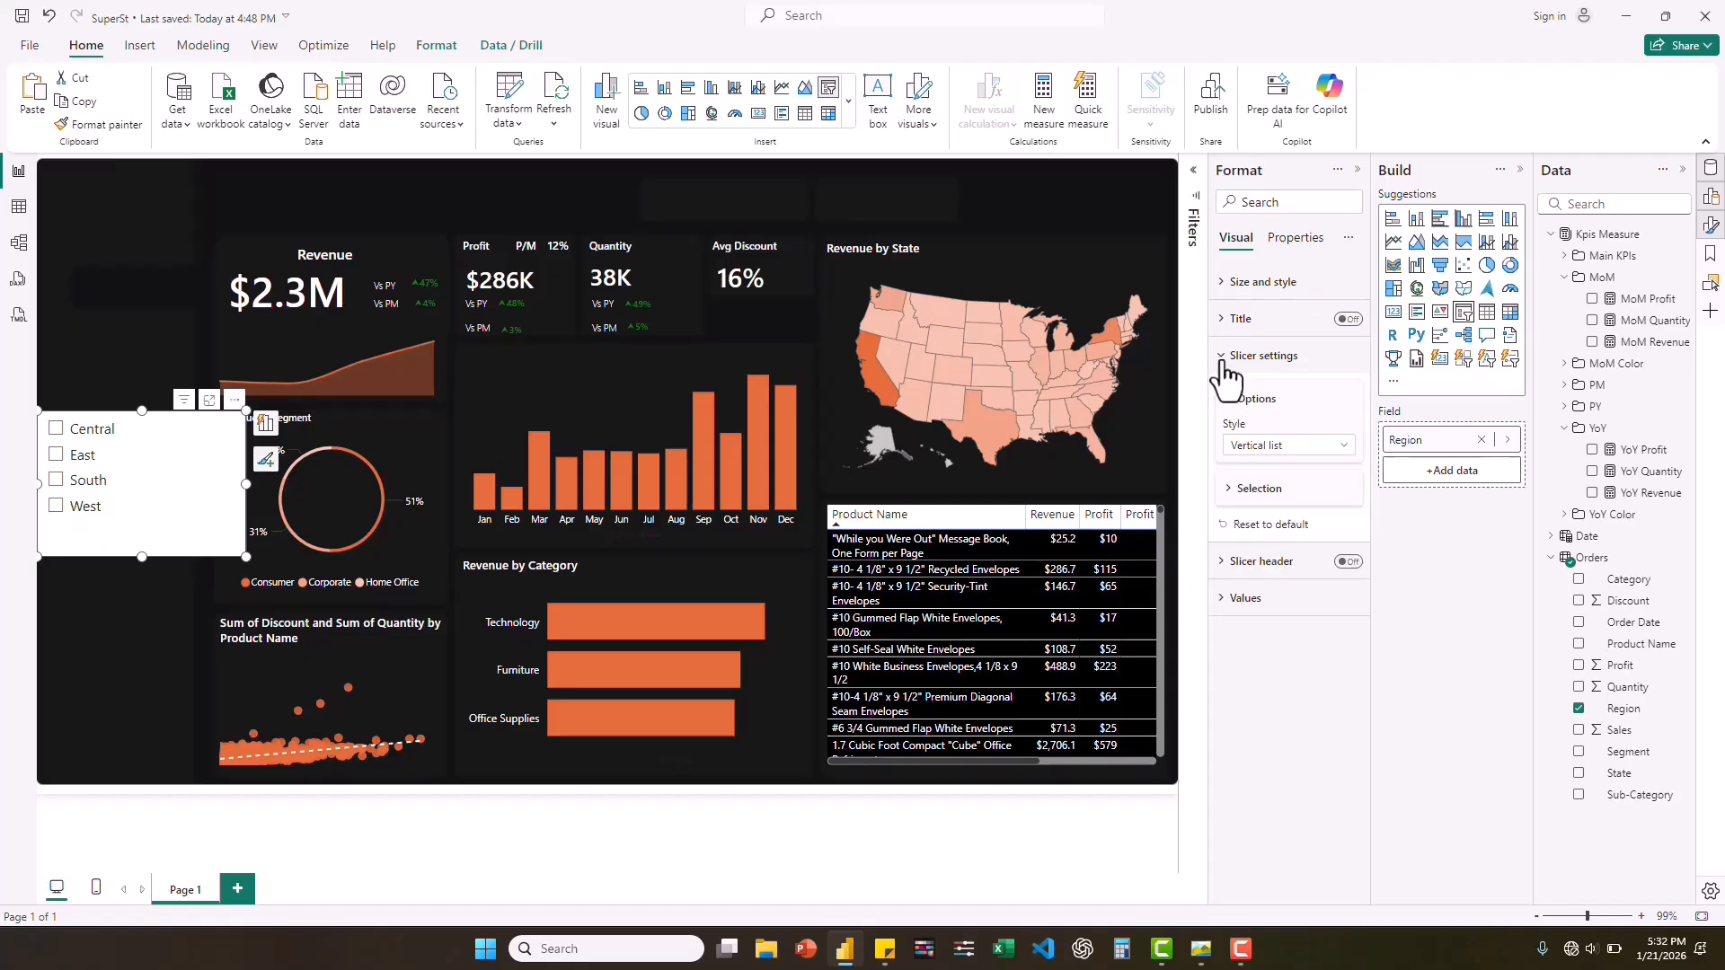
click(1319, 457)
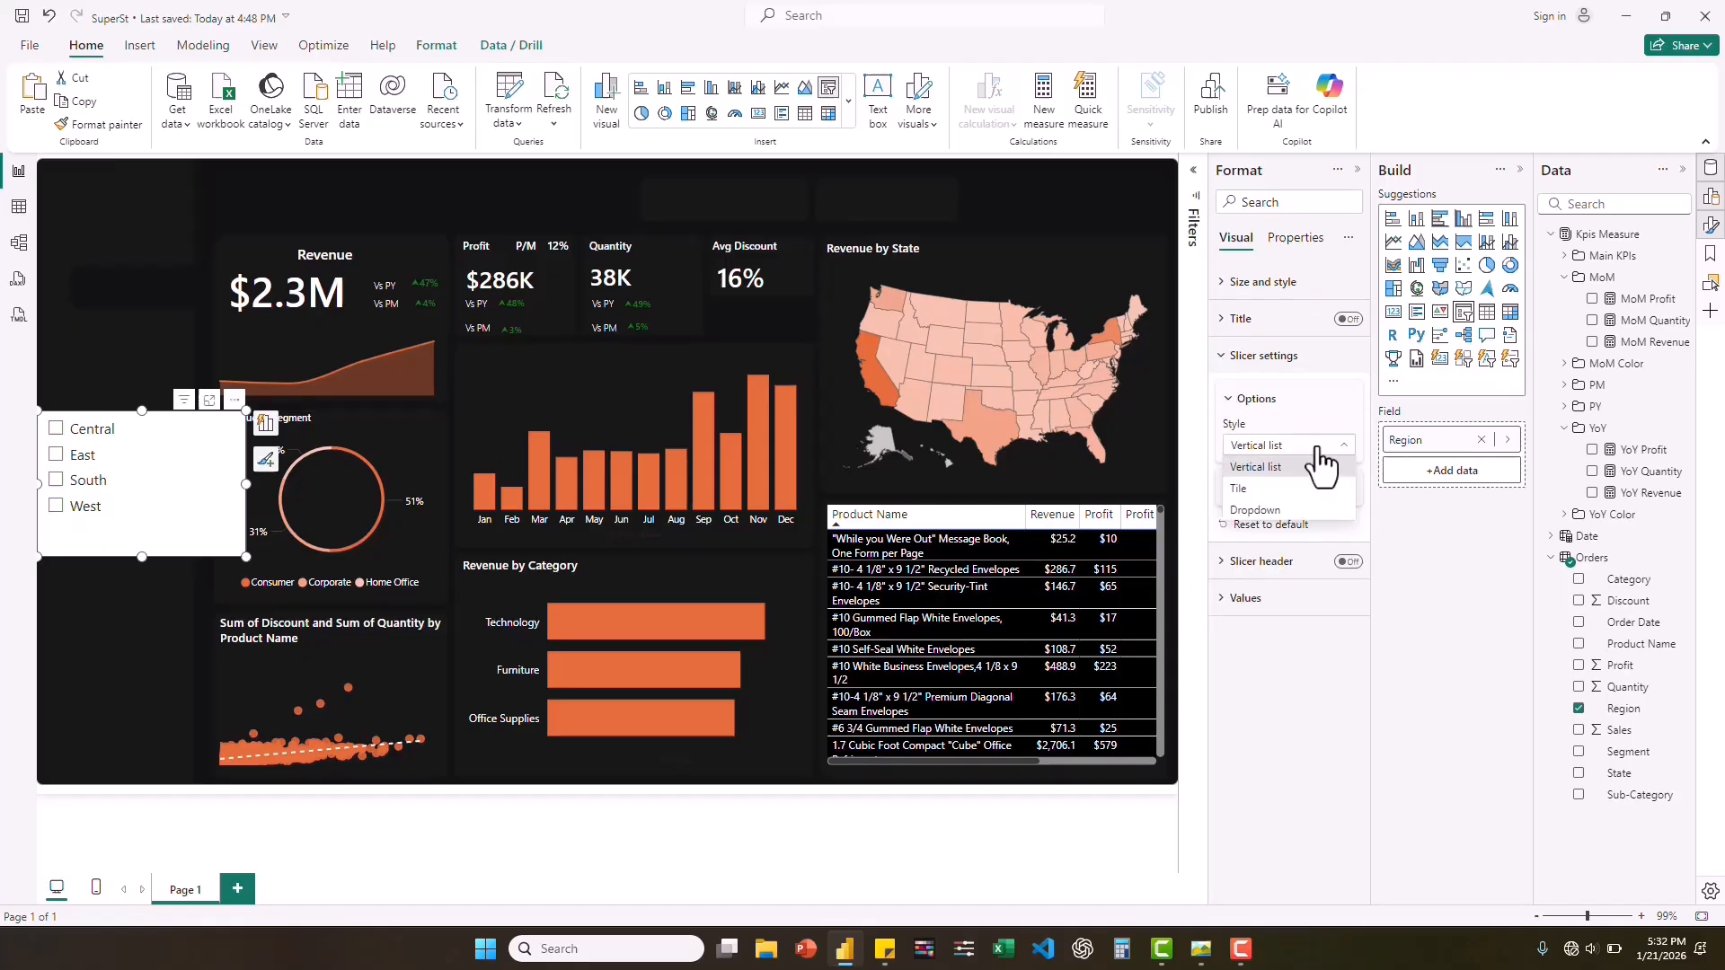
click(1238, 490)
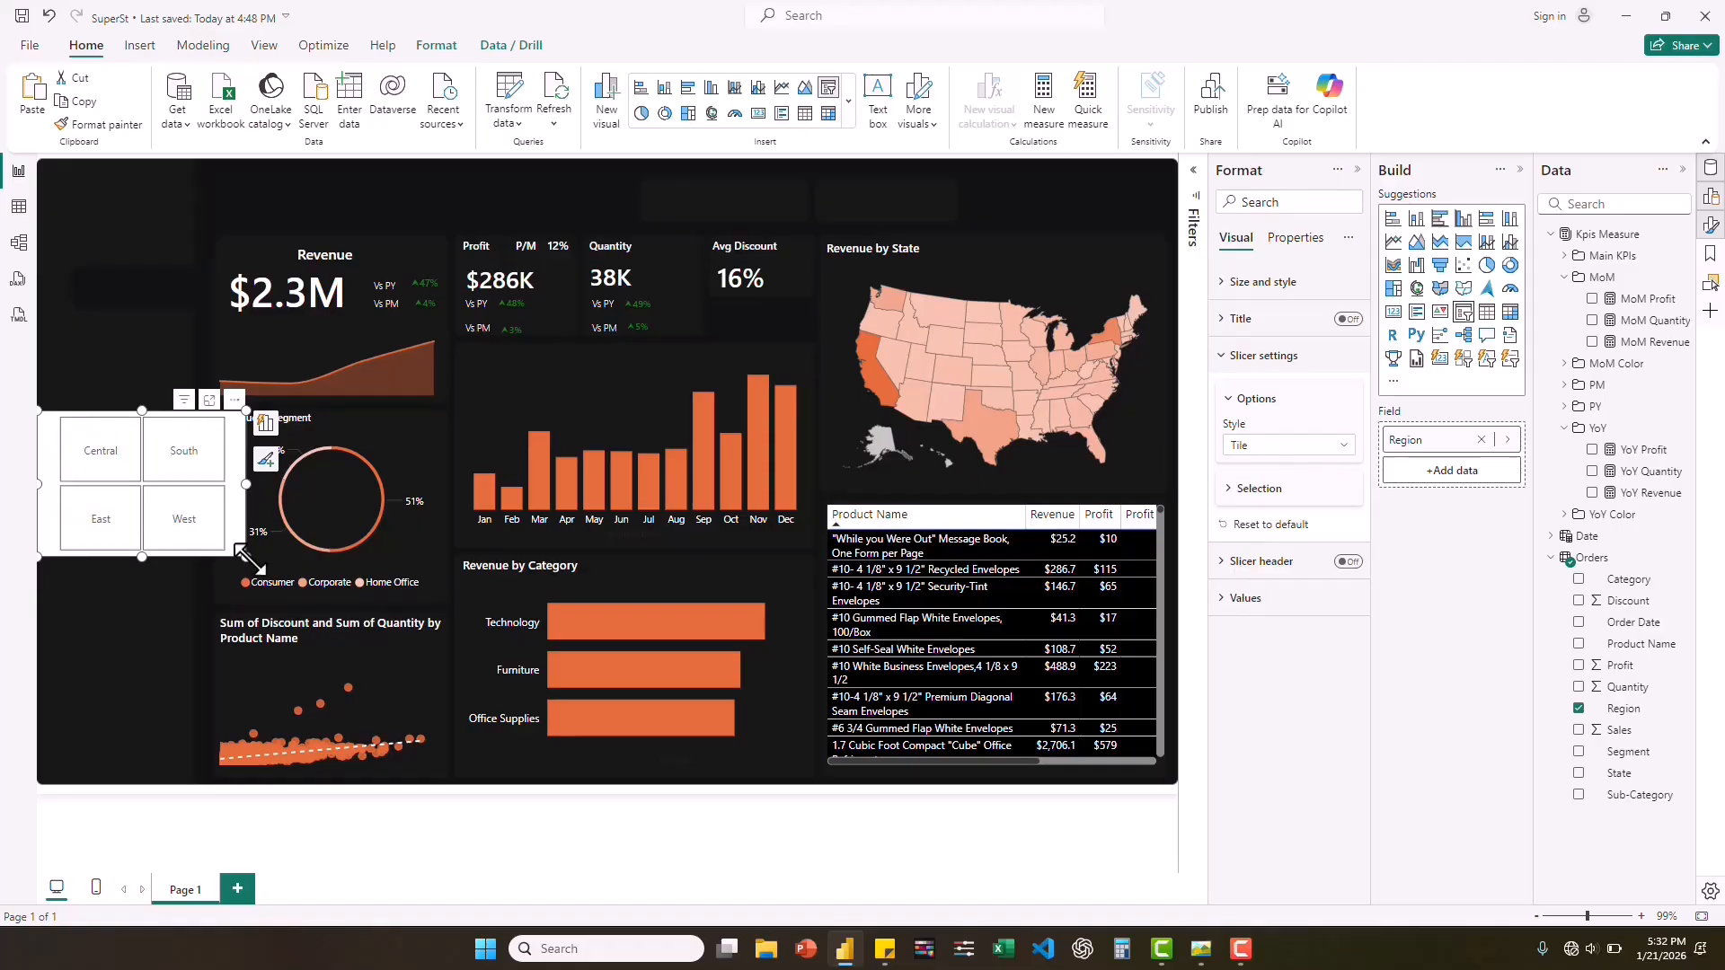
Shrink the Region slicer to a single low row of tiles and narrow it slightly from its outer side.
drag(246, 557, 241, 473)
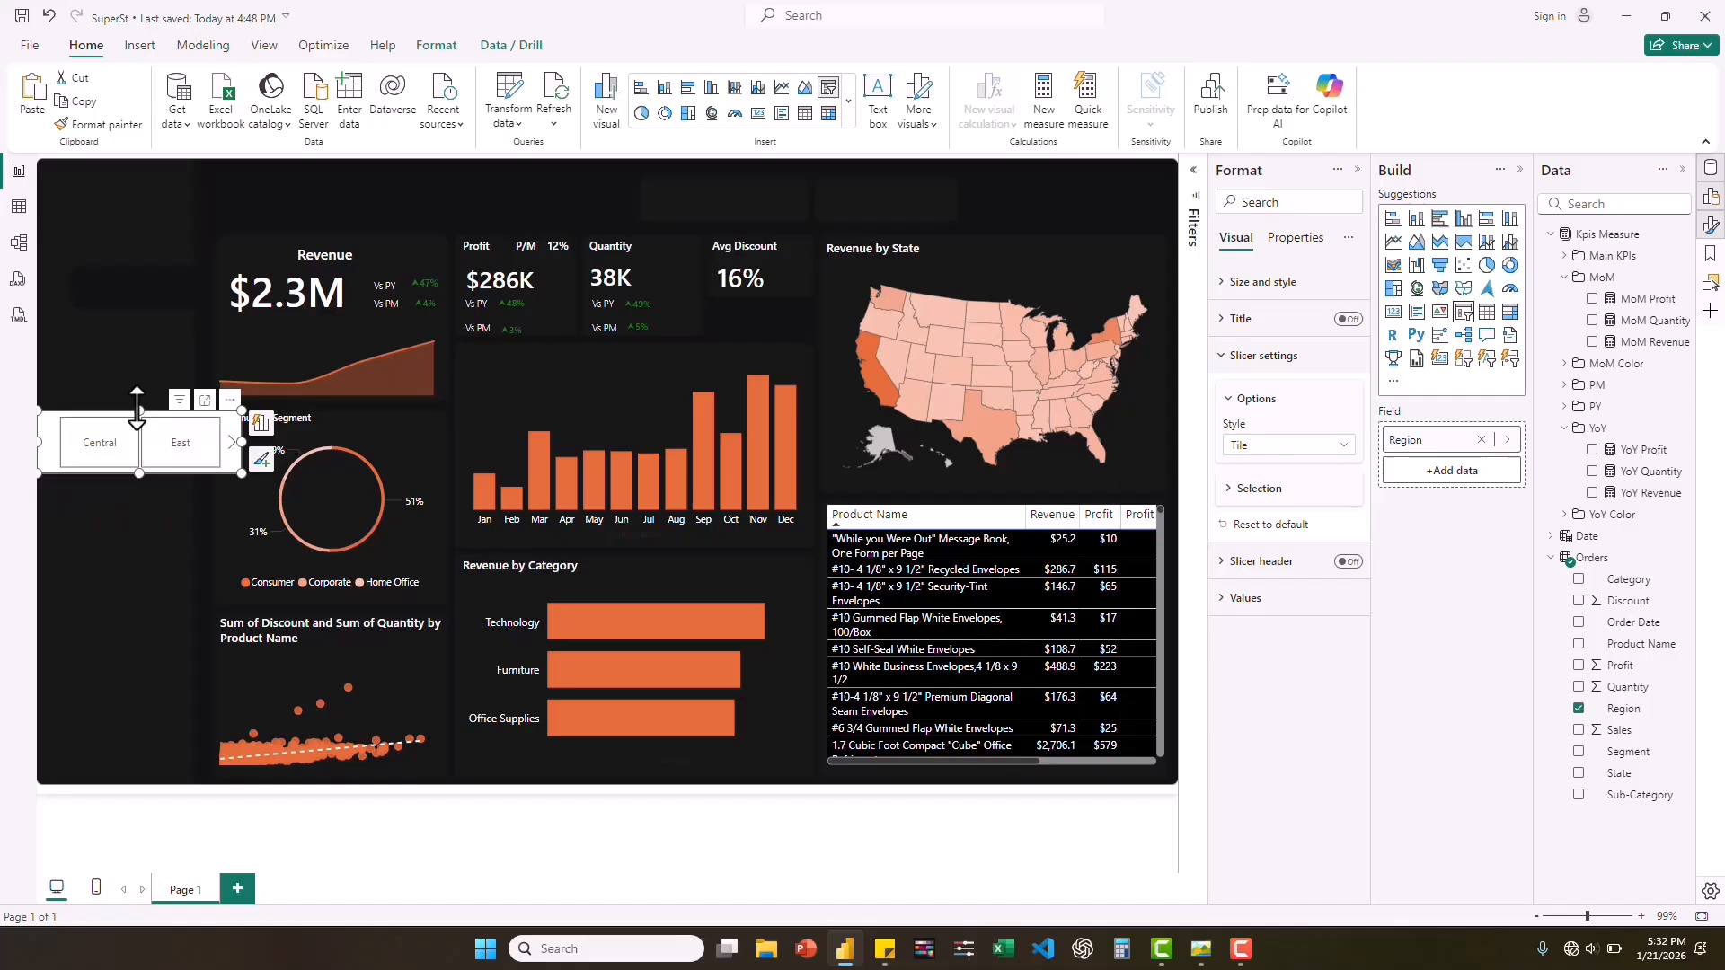
drag(139, 411, 137, 424)
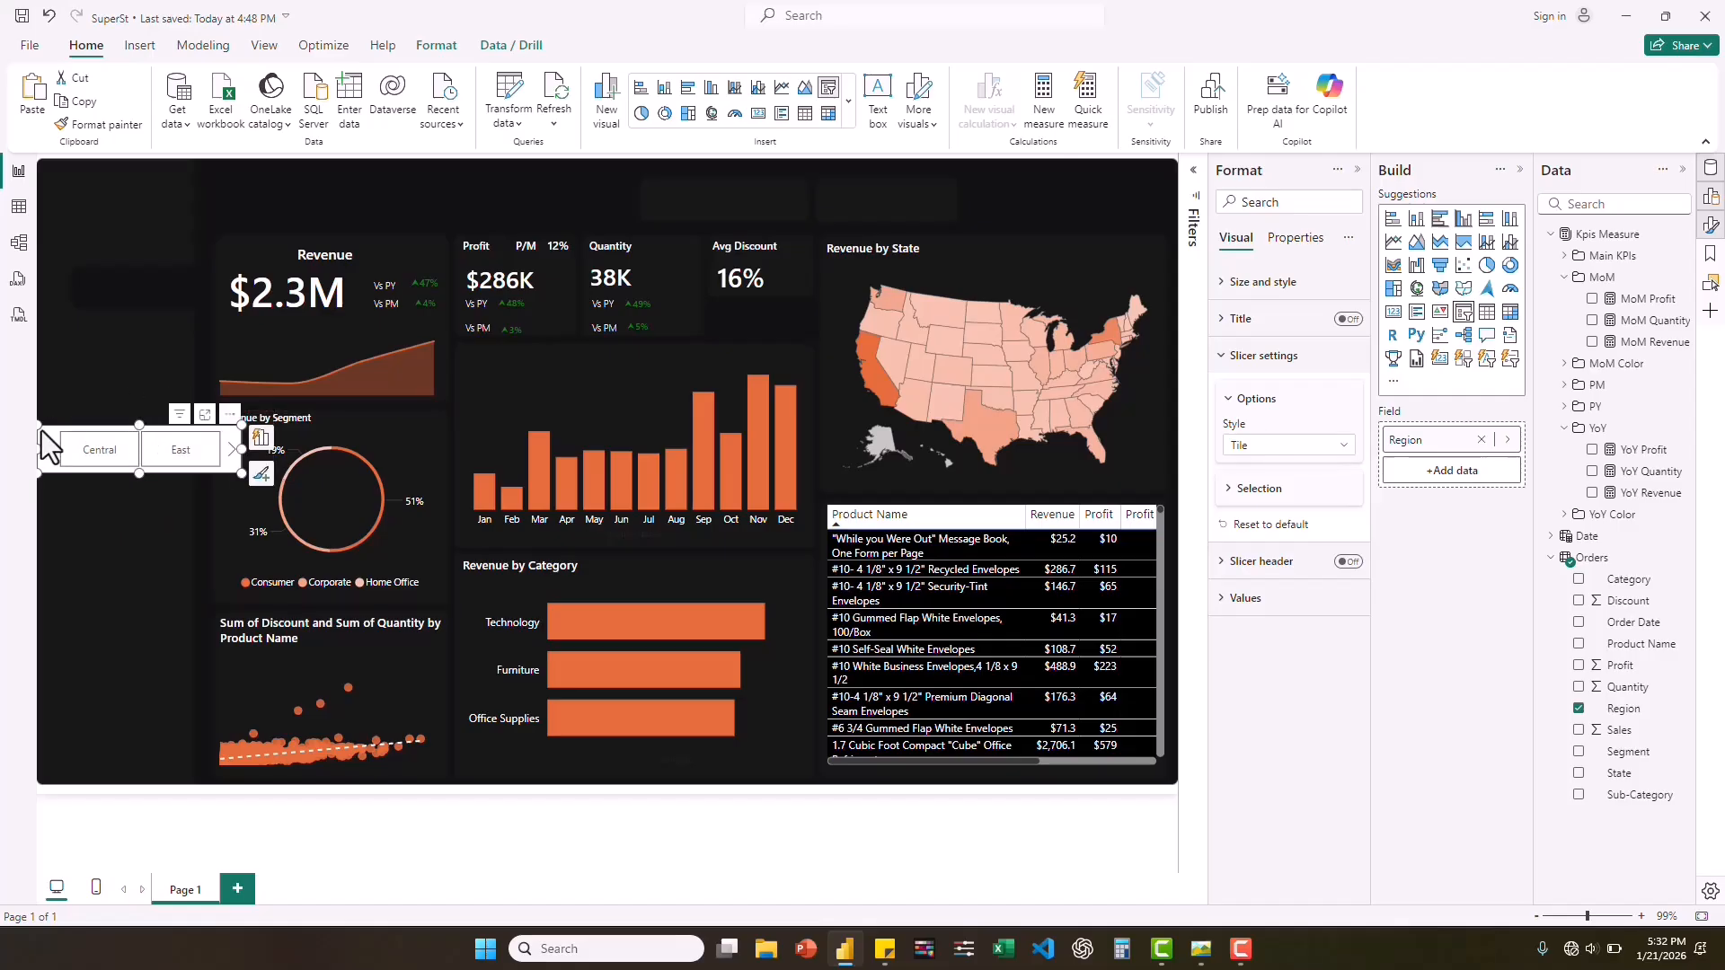
drag(36, 448, 60, 445)
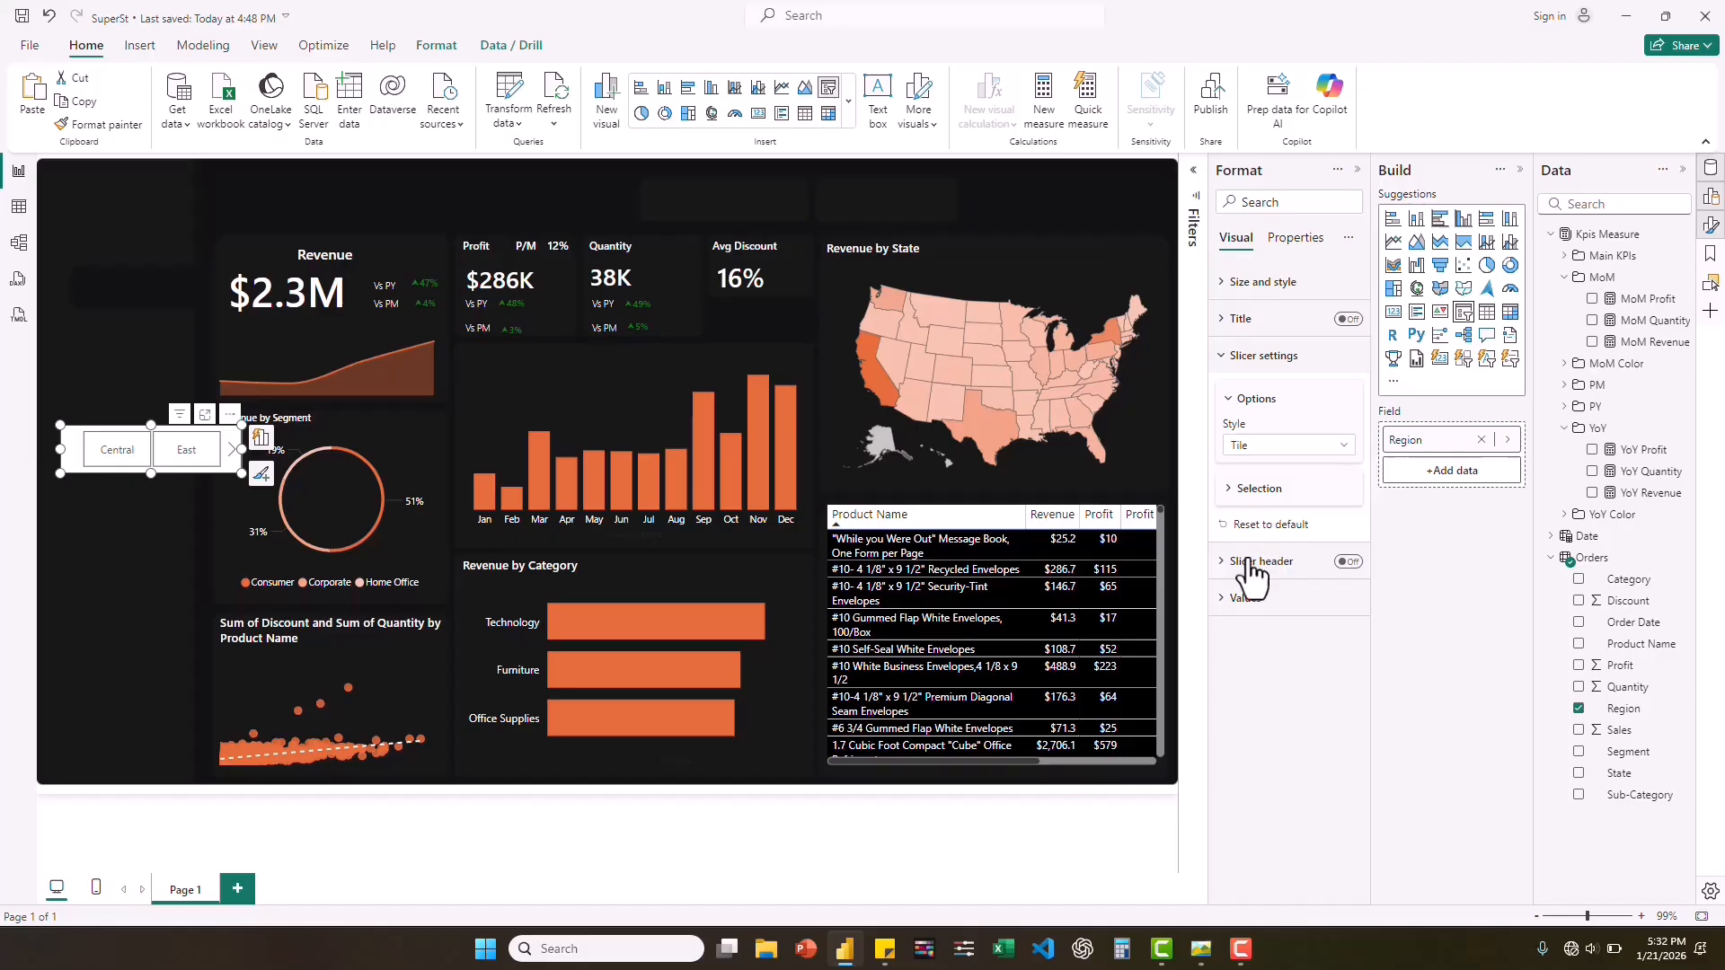
Set the Region slicer's value text to Segoe UI Semibold at size 8, checking against the reference dashboard image.
click(1228, 600)
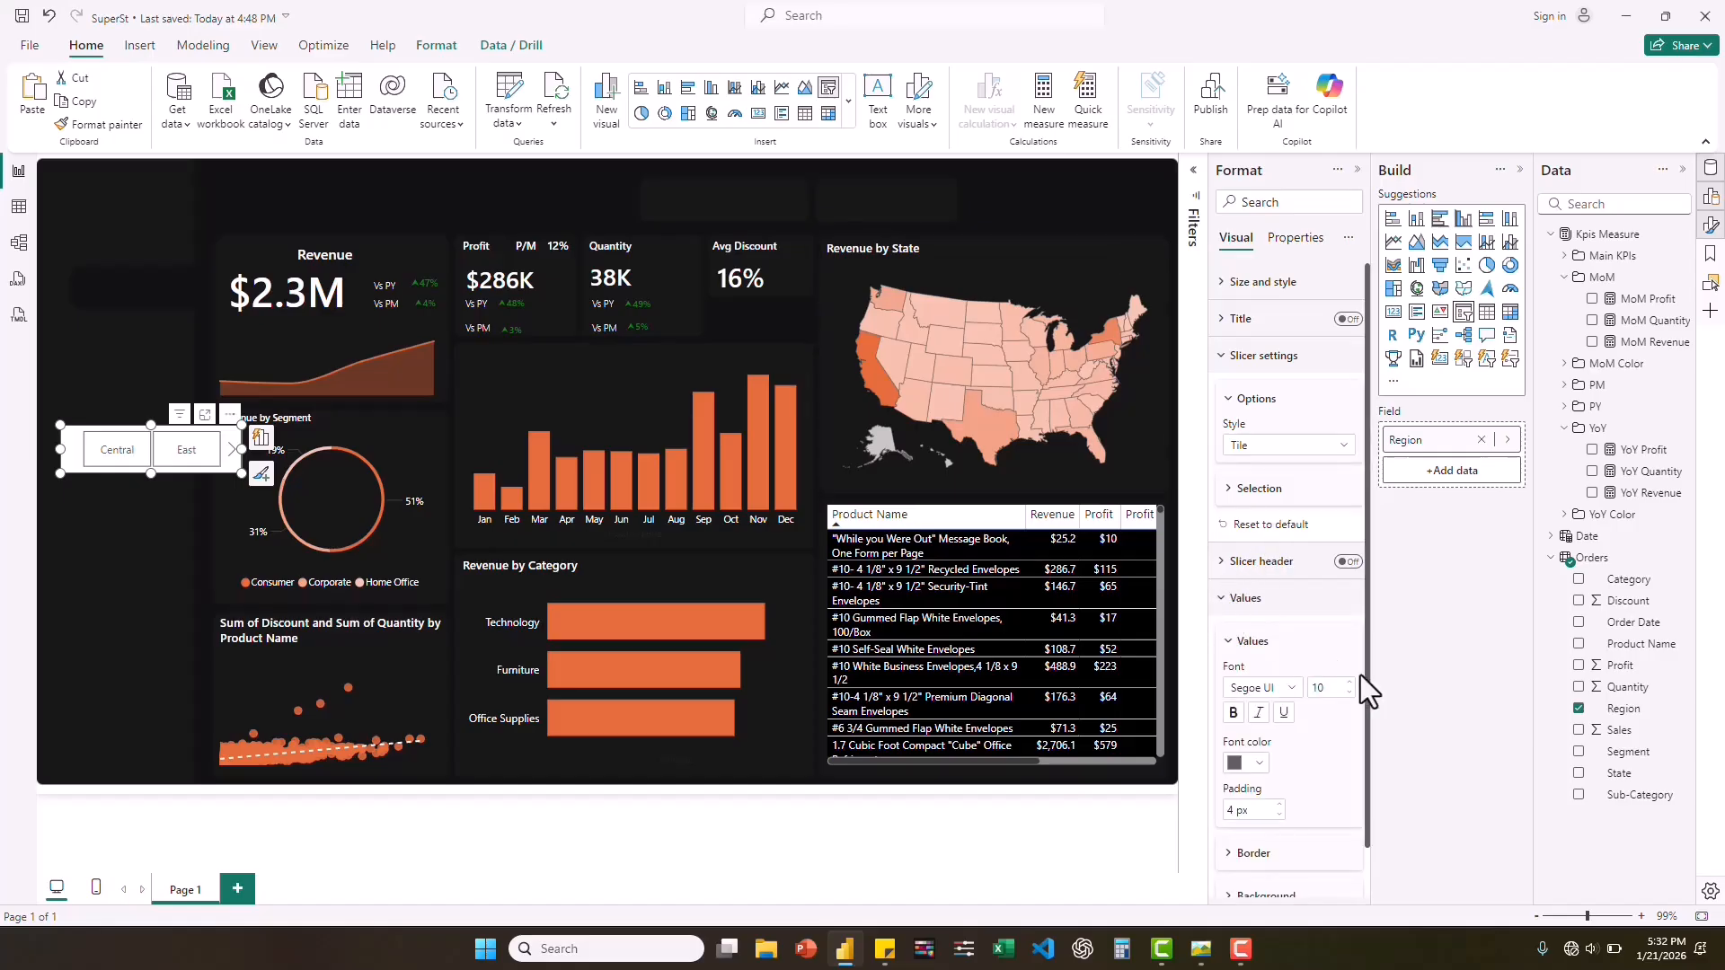
scroll(1360, 675, down, 1)
double_click(1349, 640)
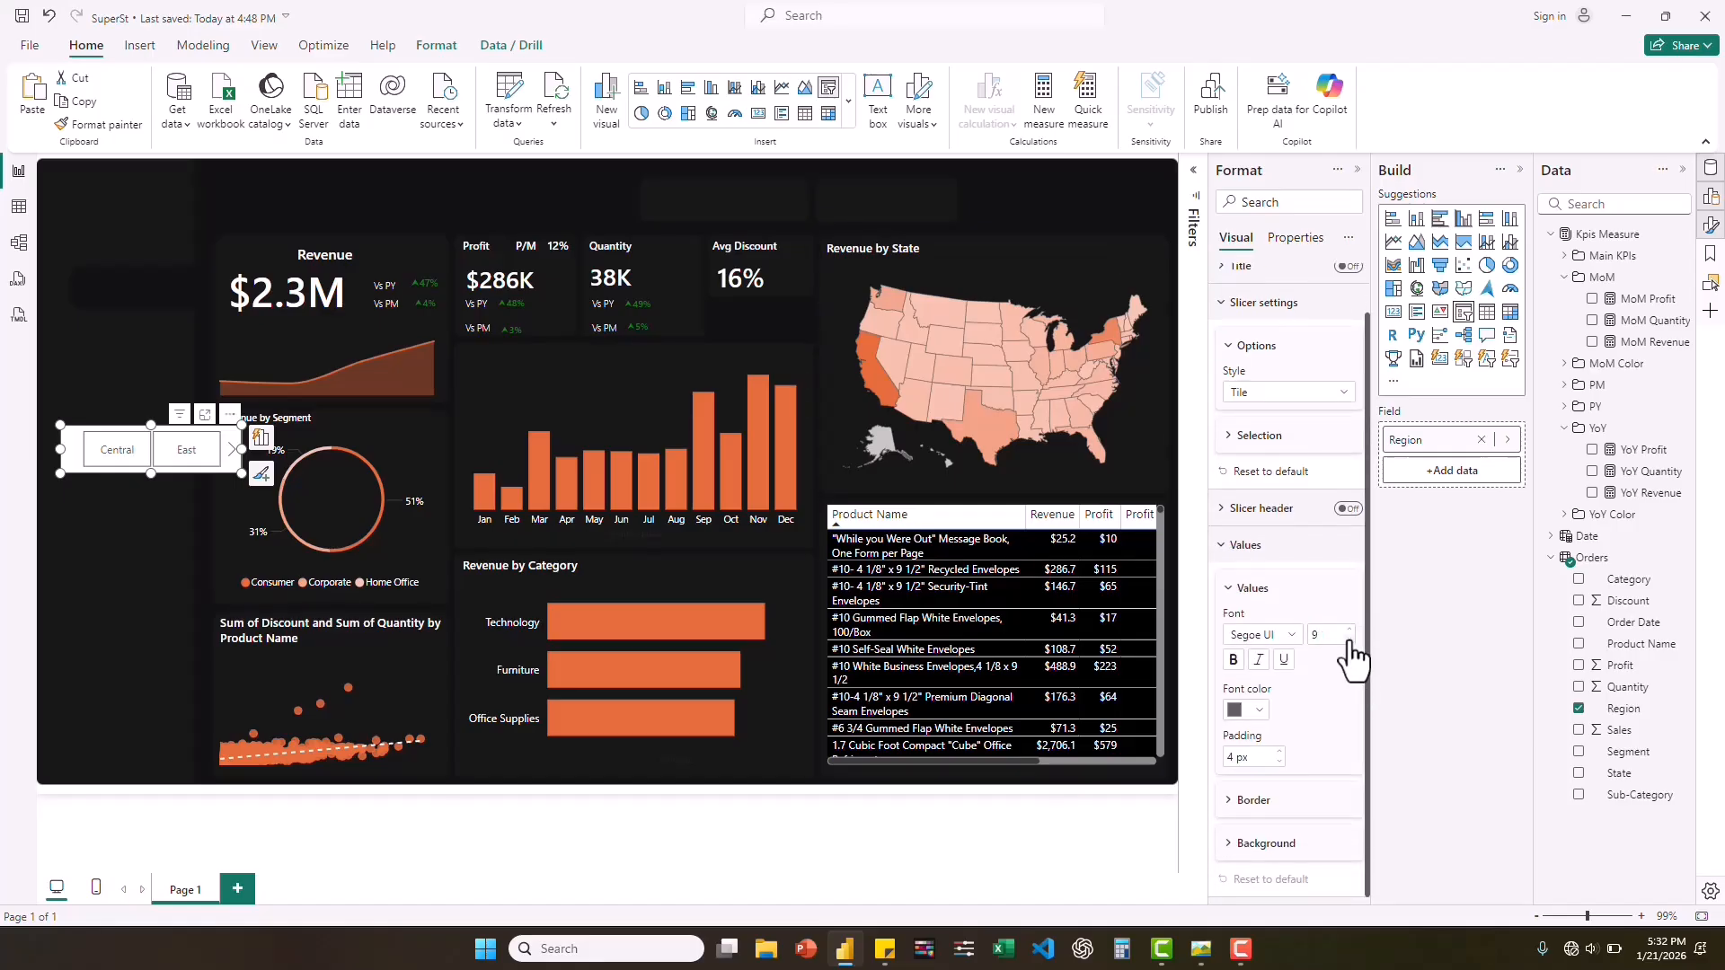
click(1202, 949)
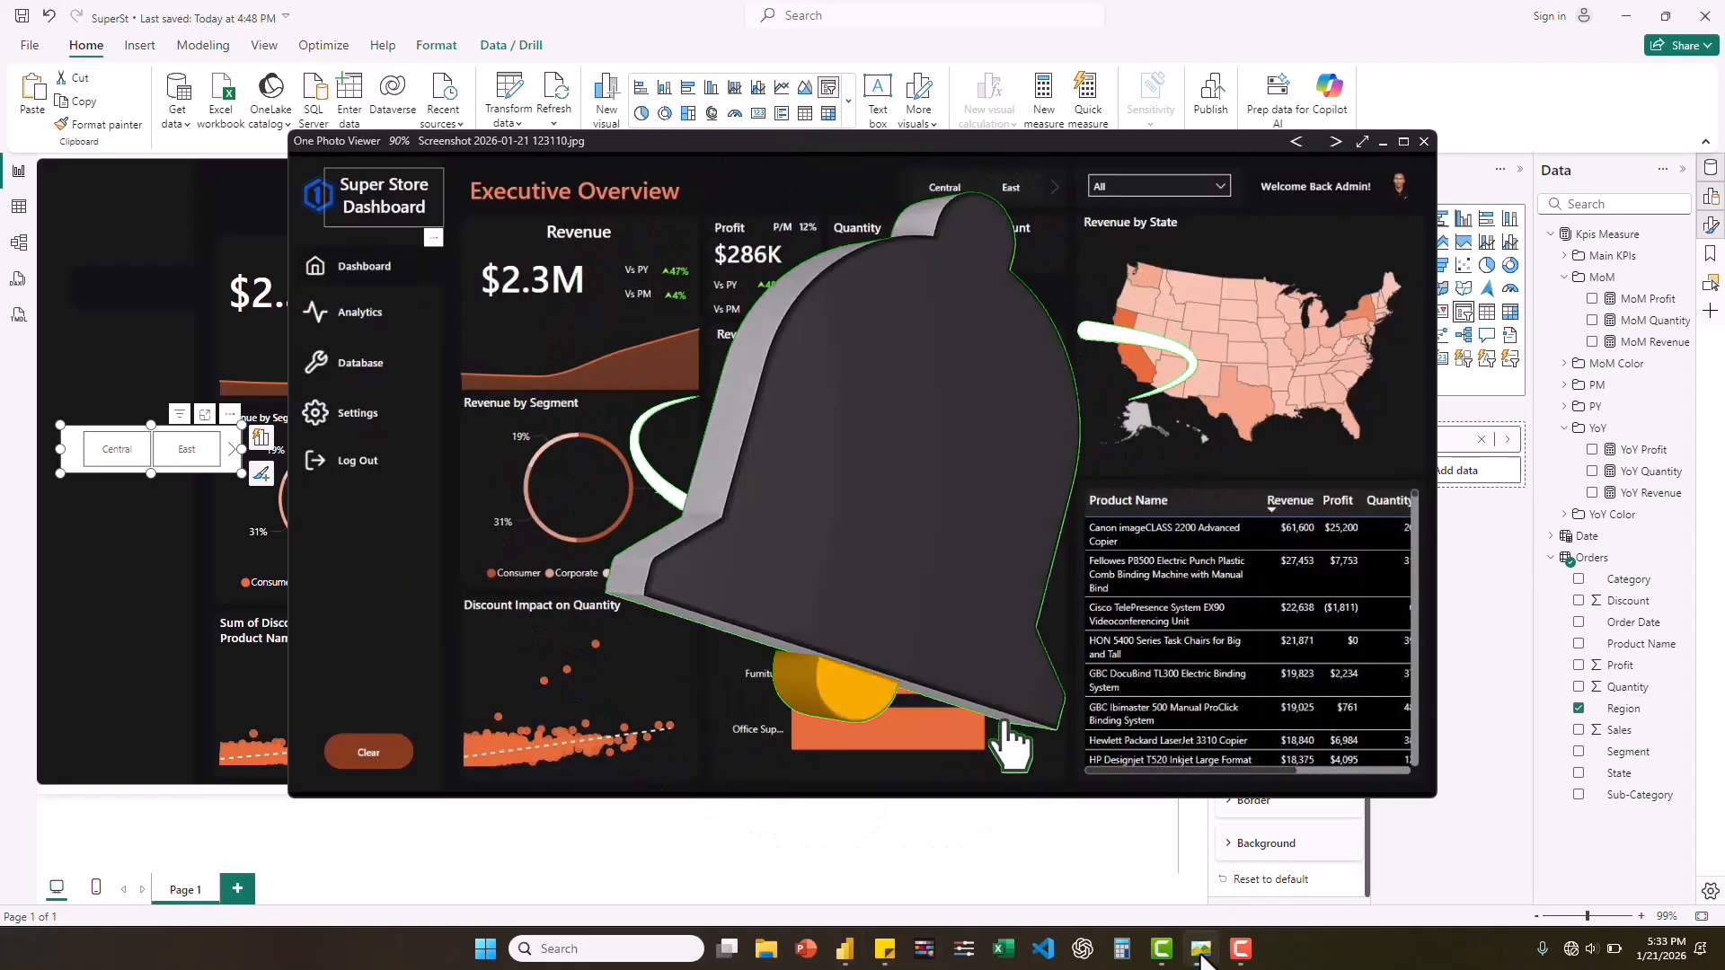
click(1202, 949)
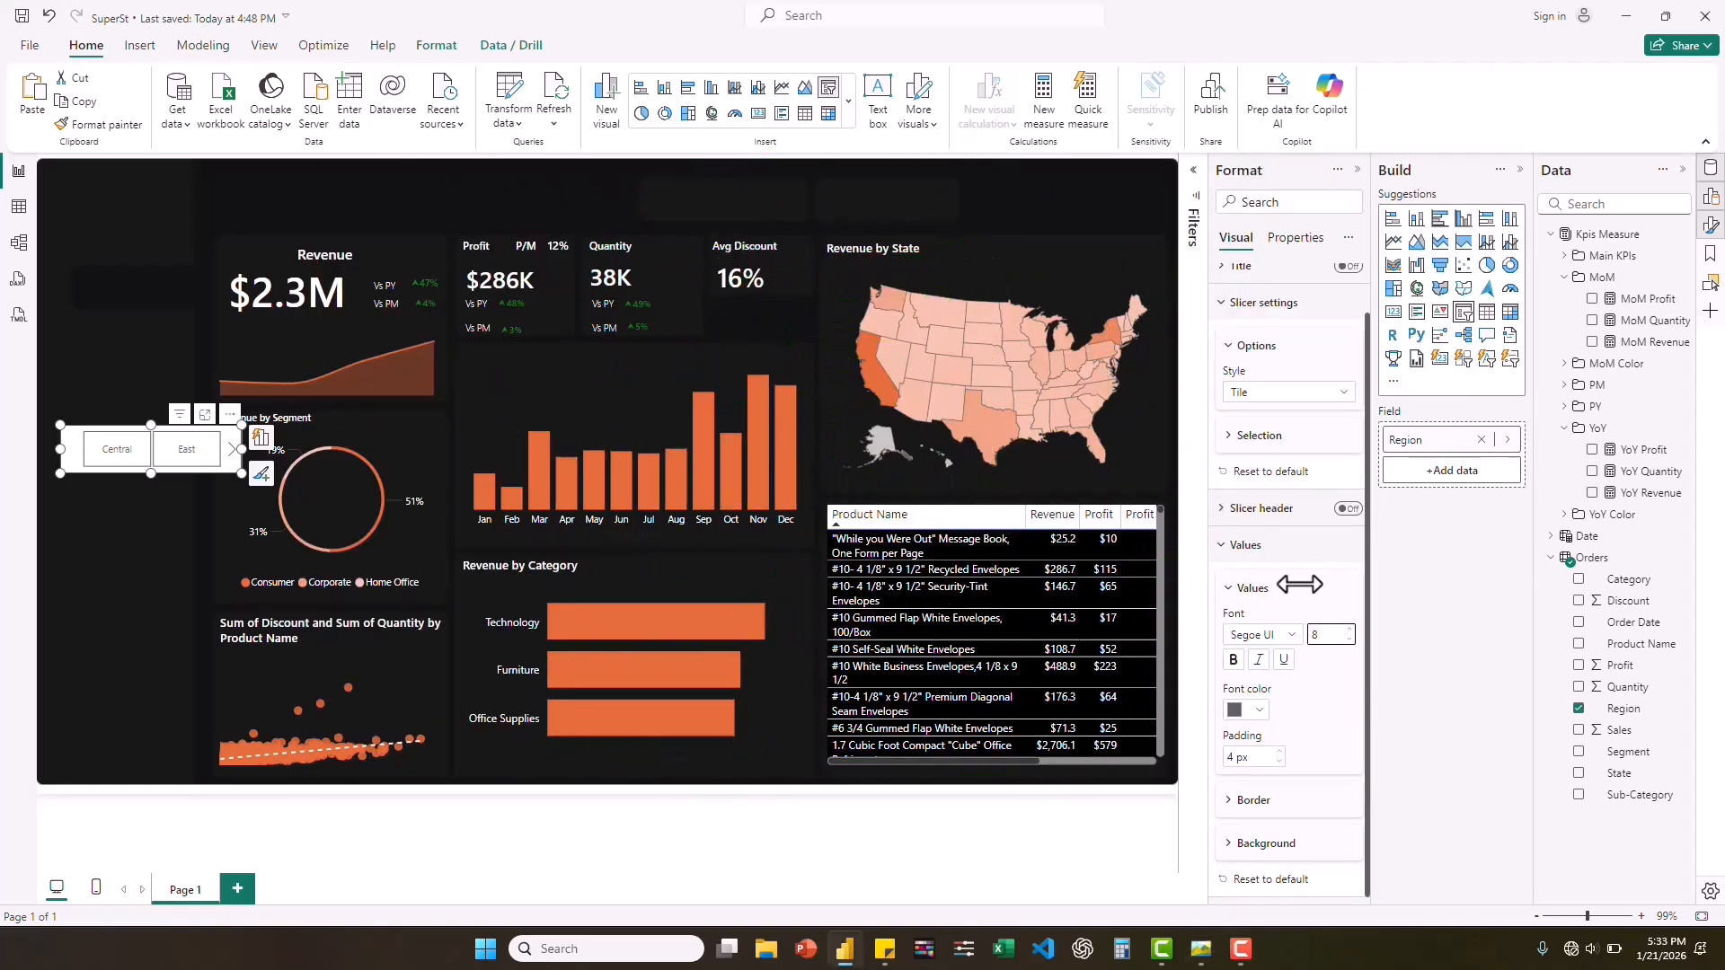
click(1292, 640)
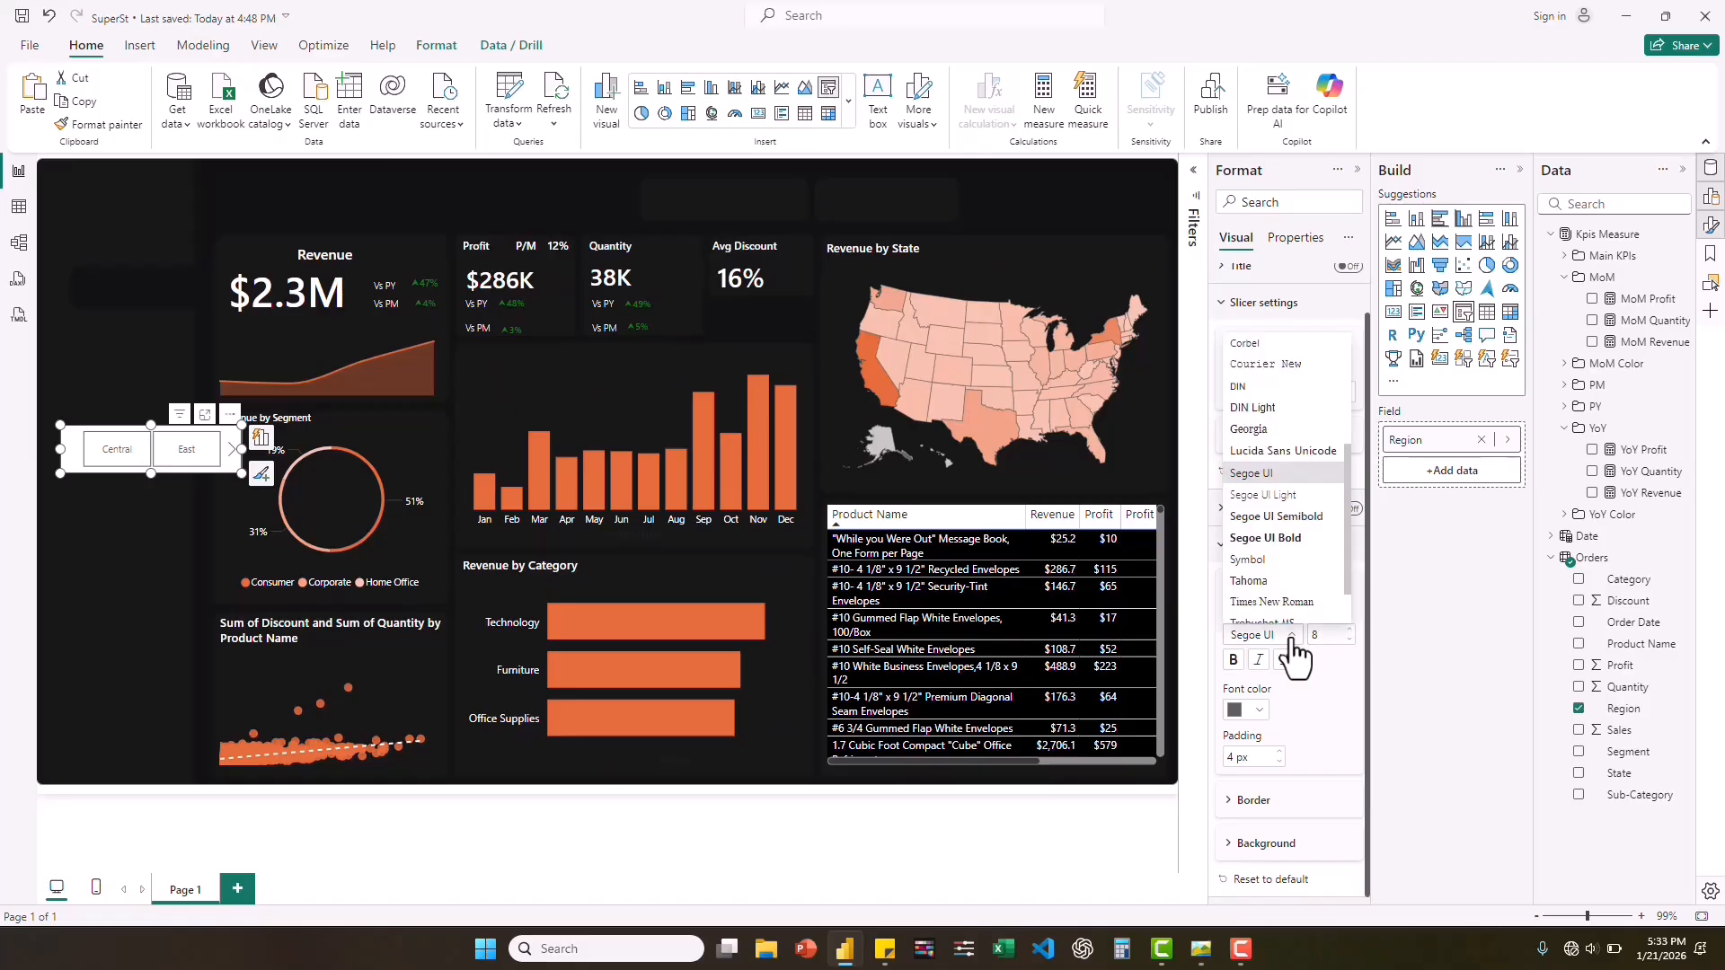
click(1261, 516)
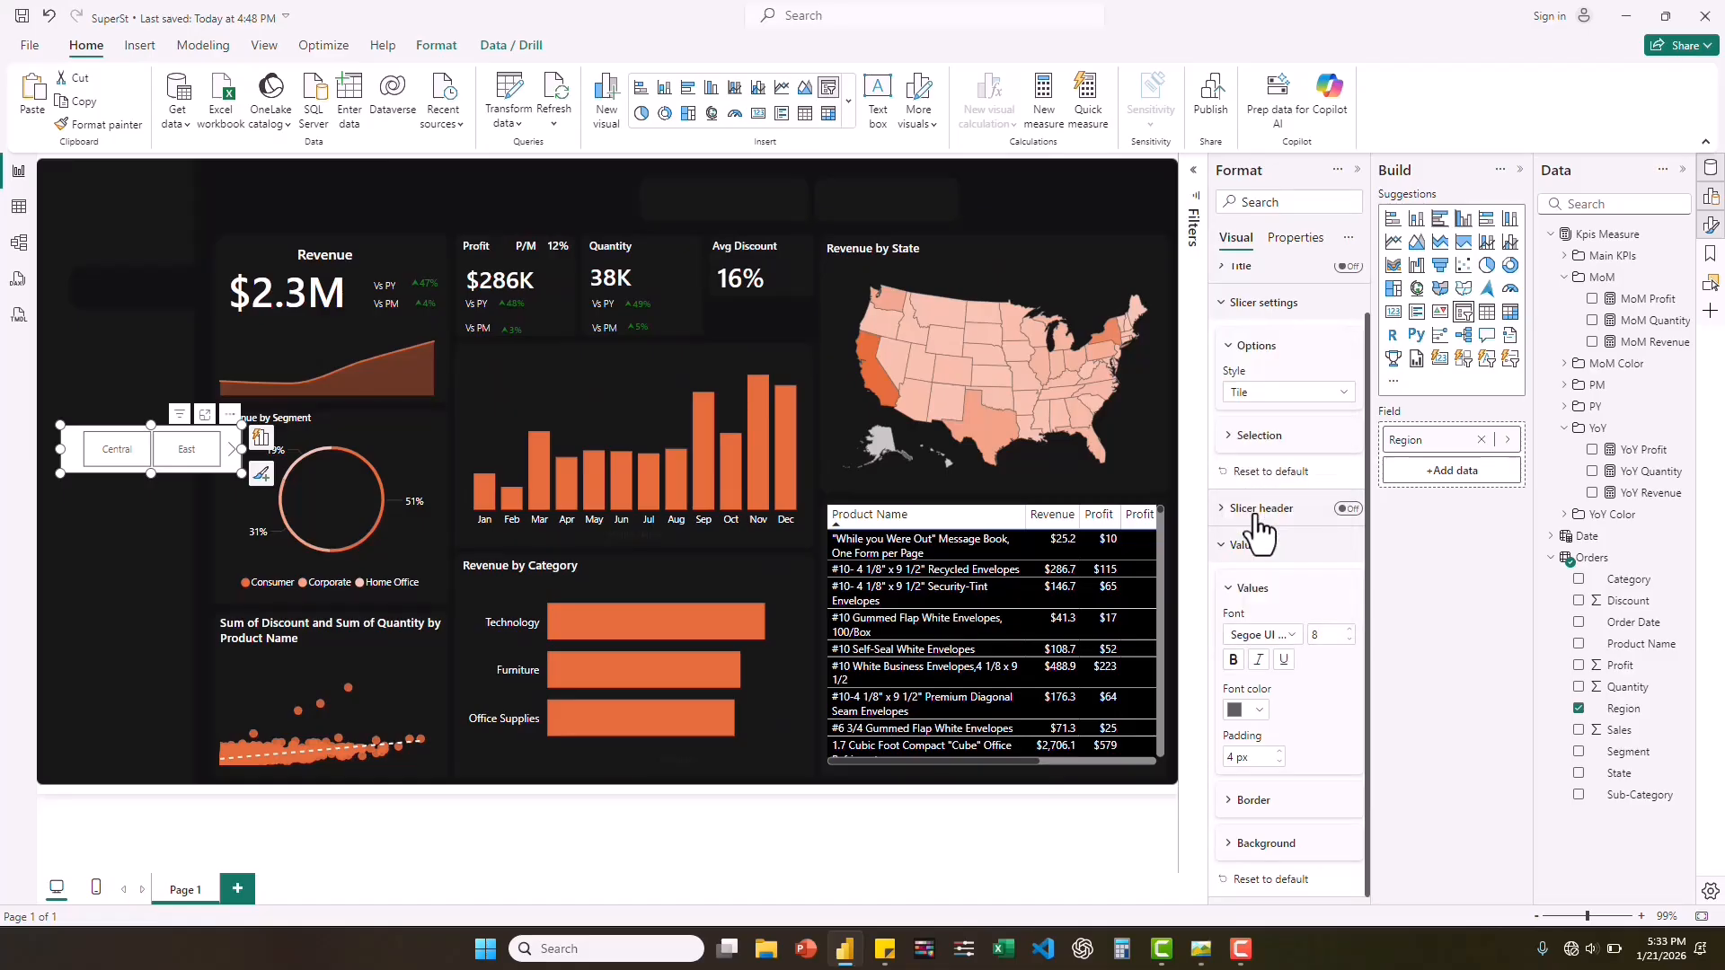
Set the Region slicer's value padding to 0 px and turn off its top, bottom, left and right value borders.
click(1280, 765)
click(1228, 802)
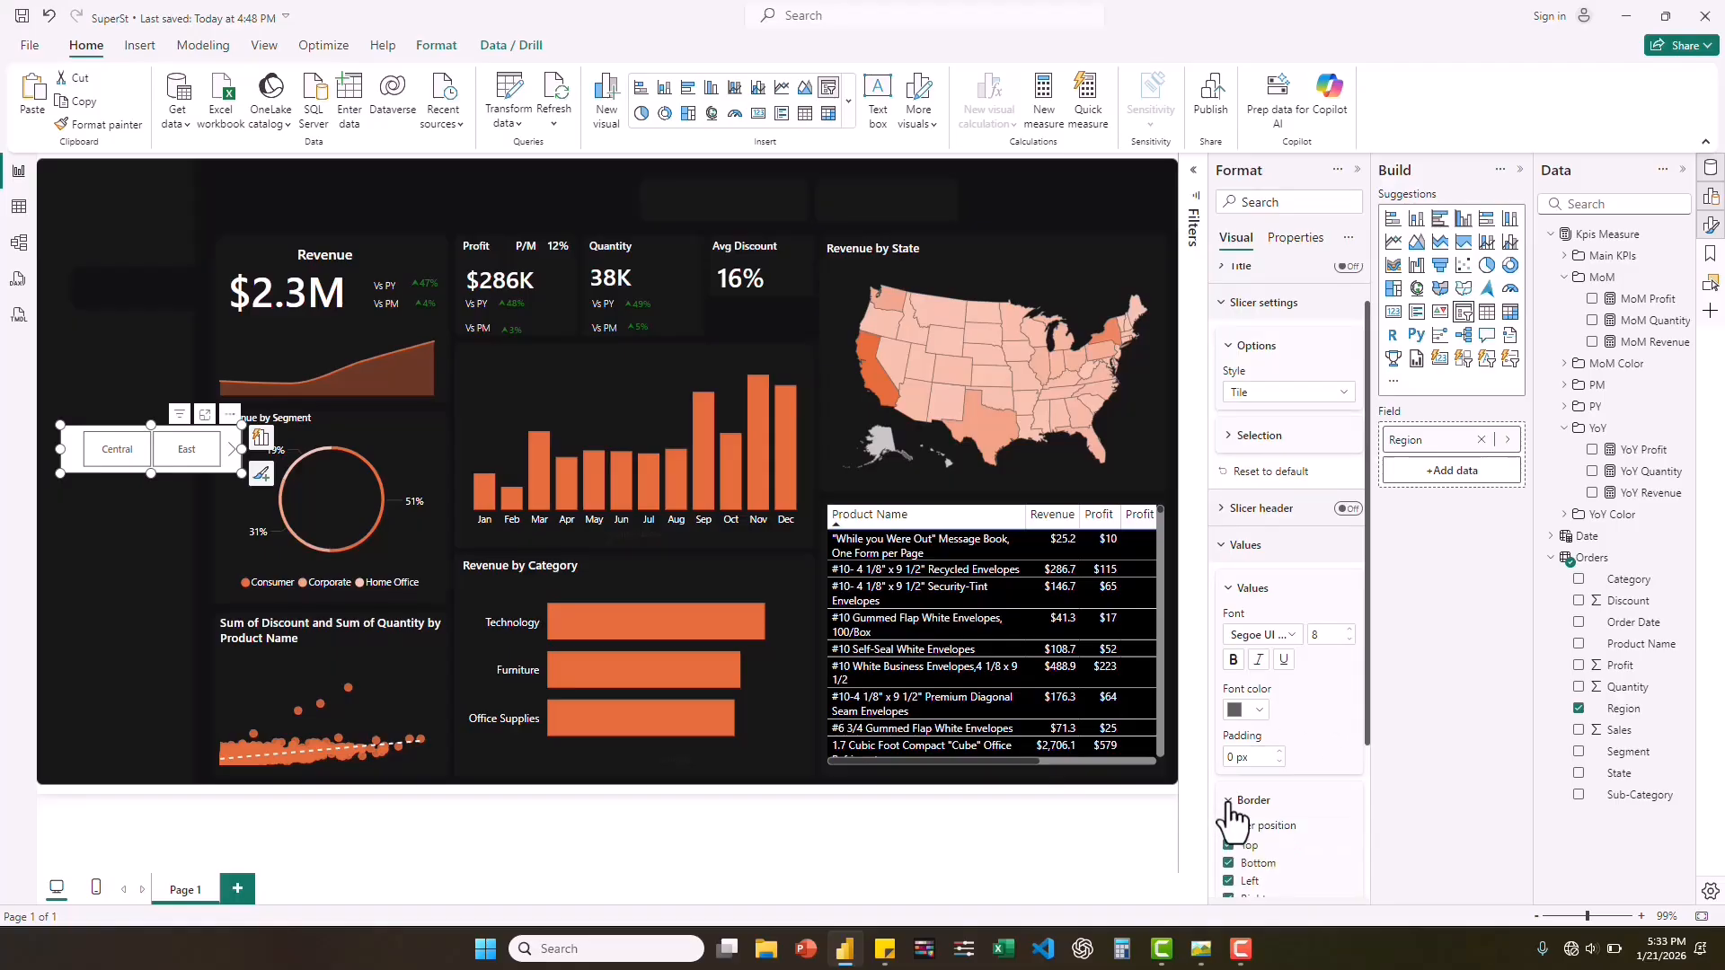
scroll(1297, 733, down, 3)
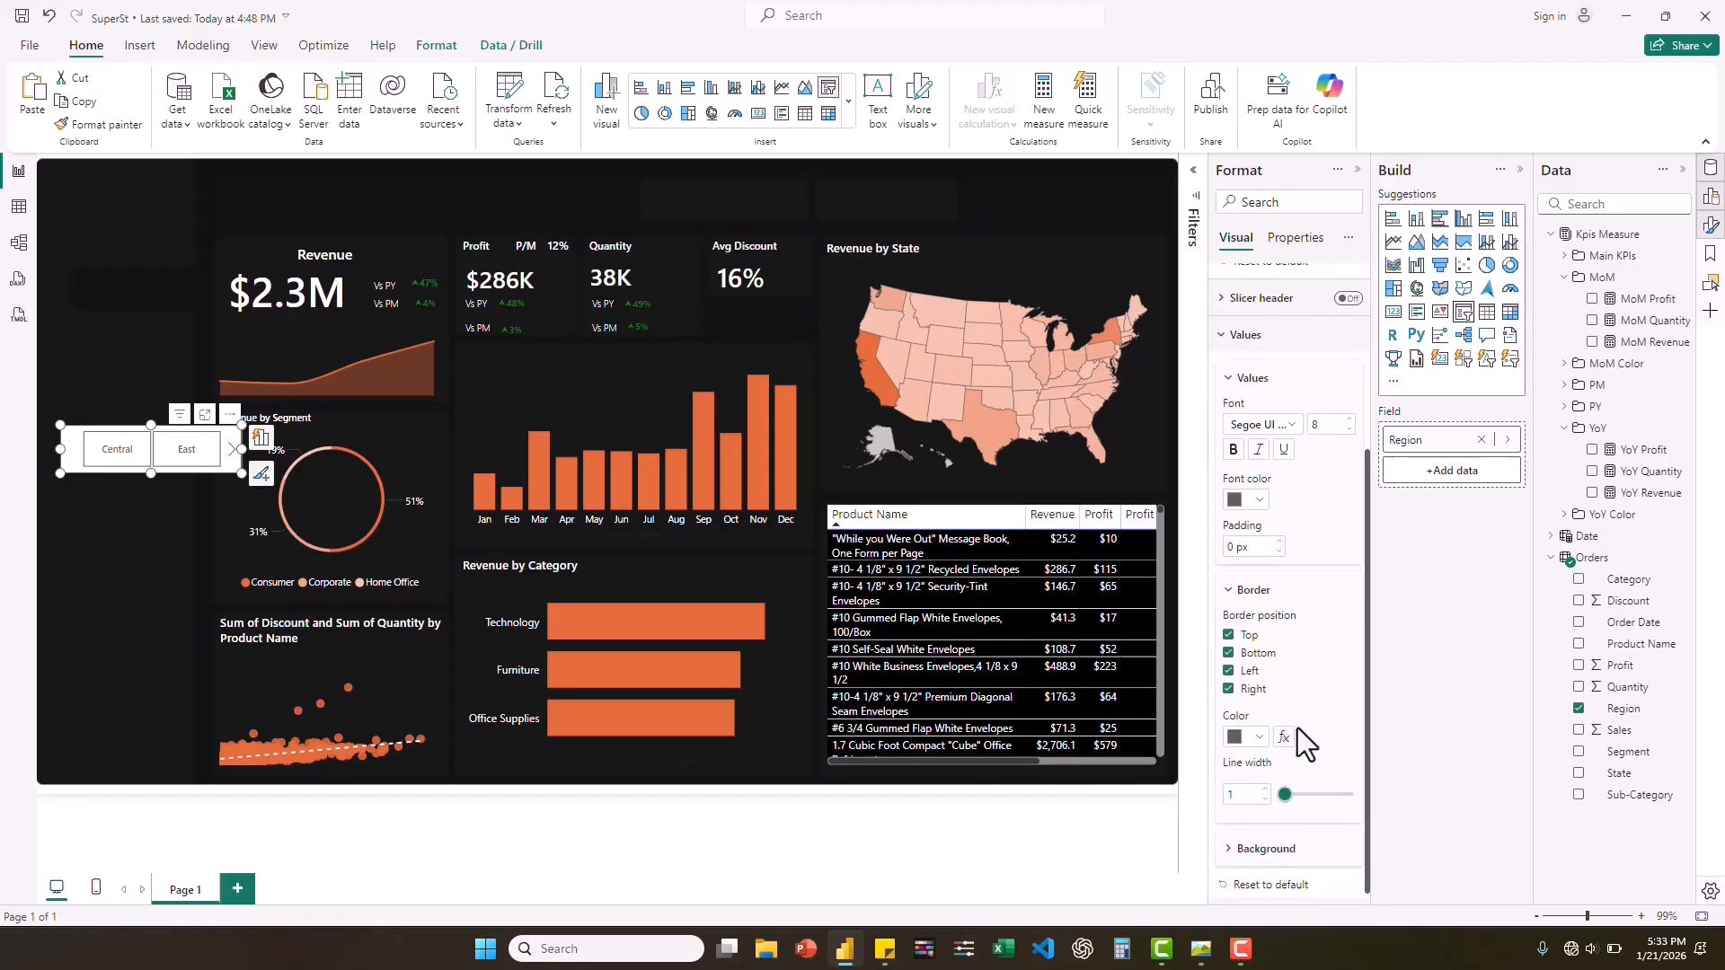
click(1228, 648)
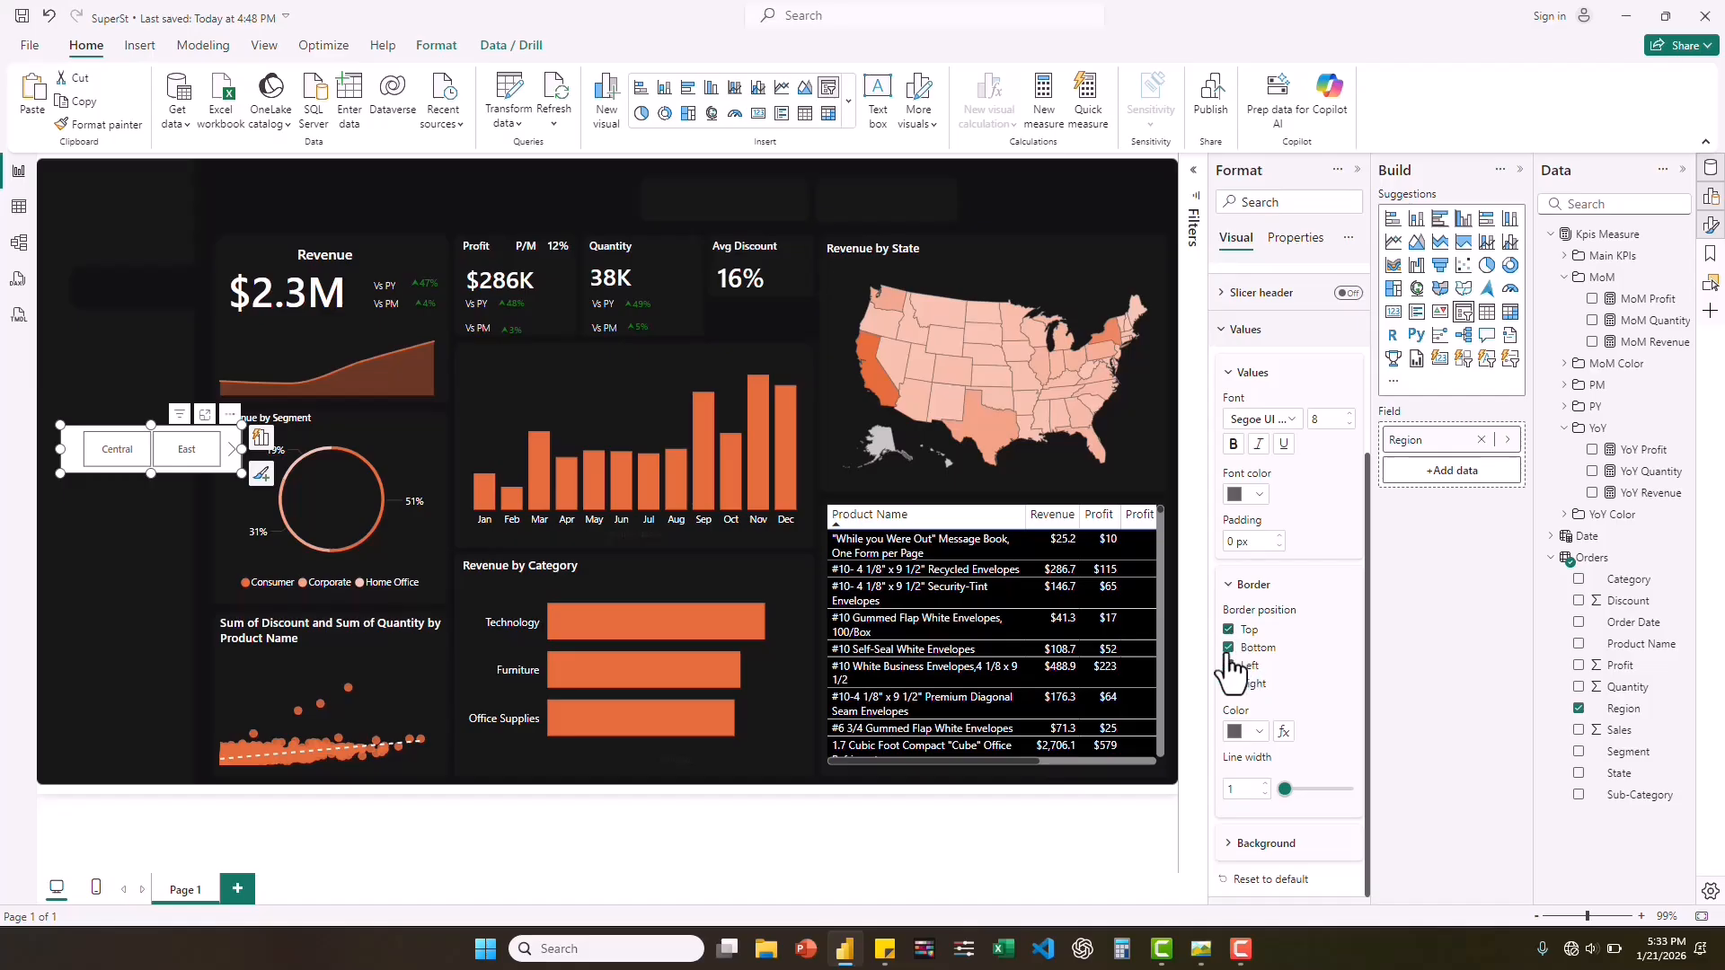
click(1228, 666)
click(1229, 684)
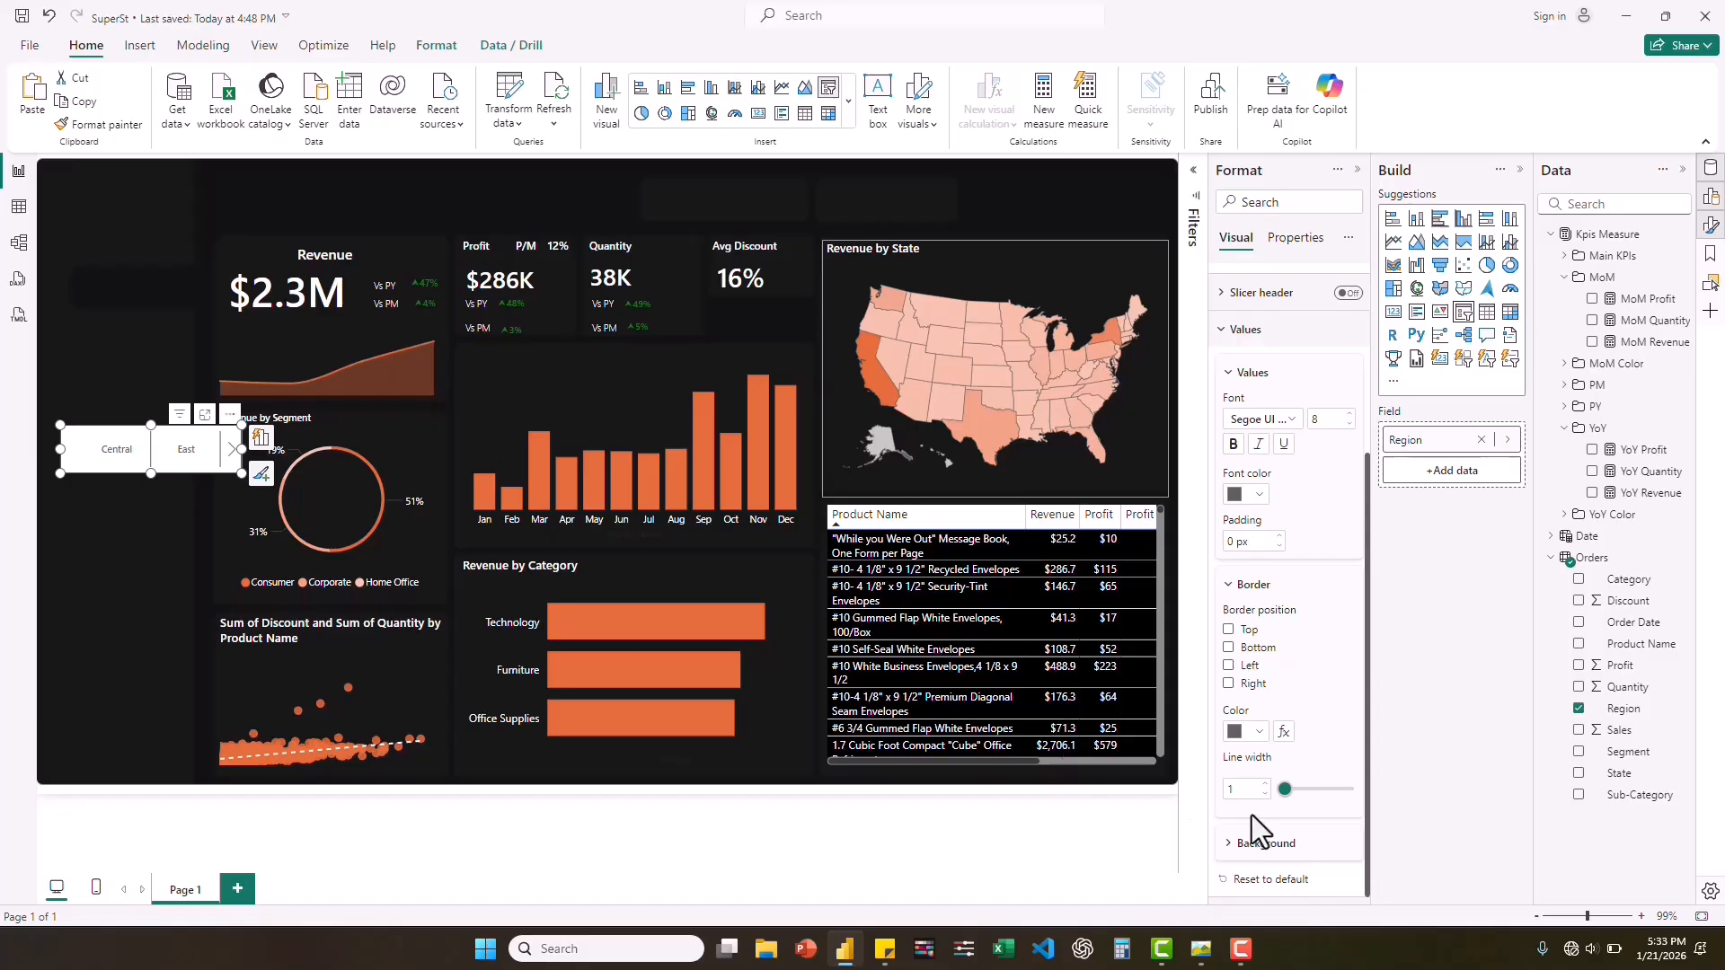
Switch to the desktop color picker and sample the dark empty panel above the Quantity and Avg Discount cards.
click(1231, 850)
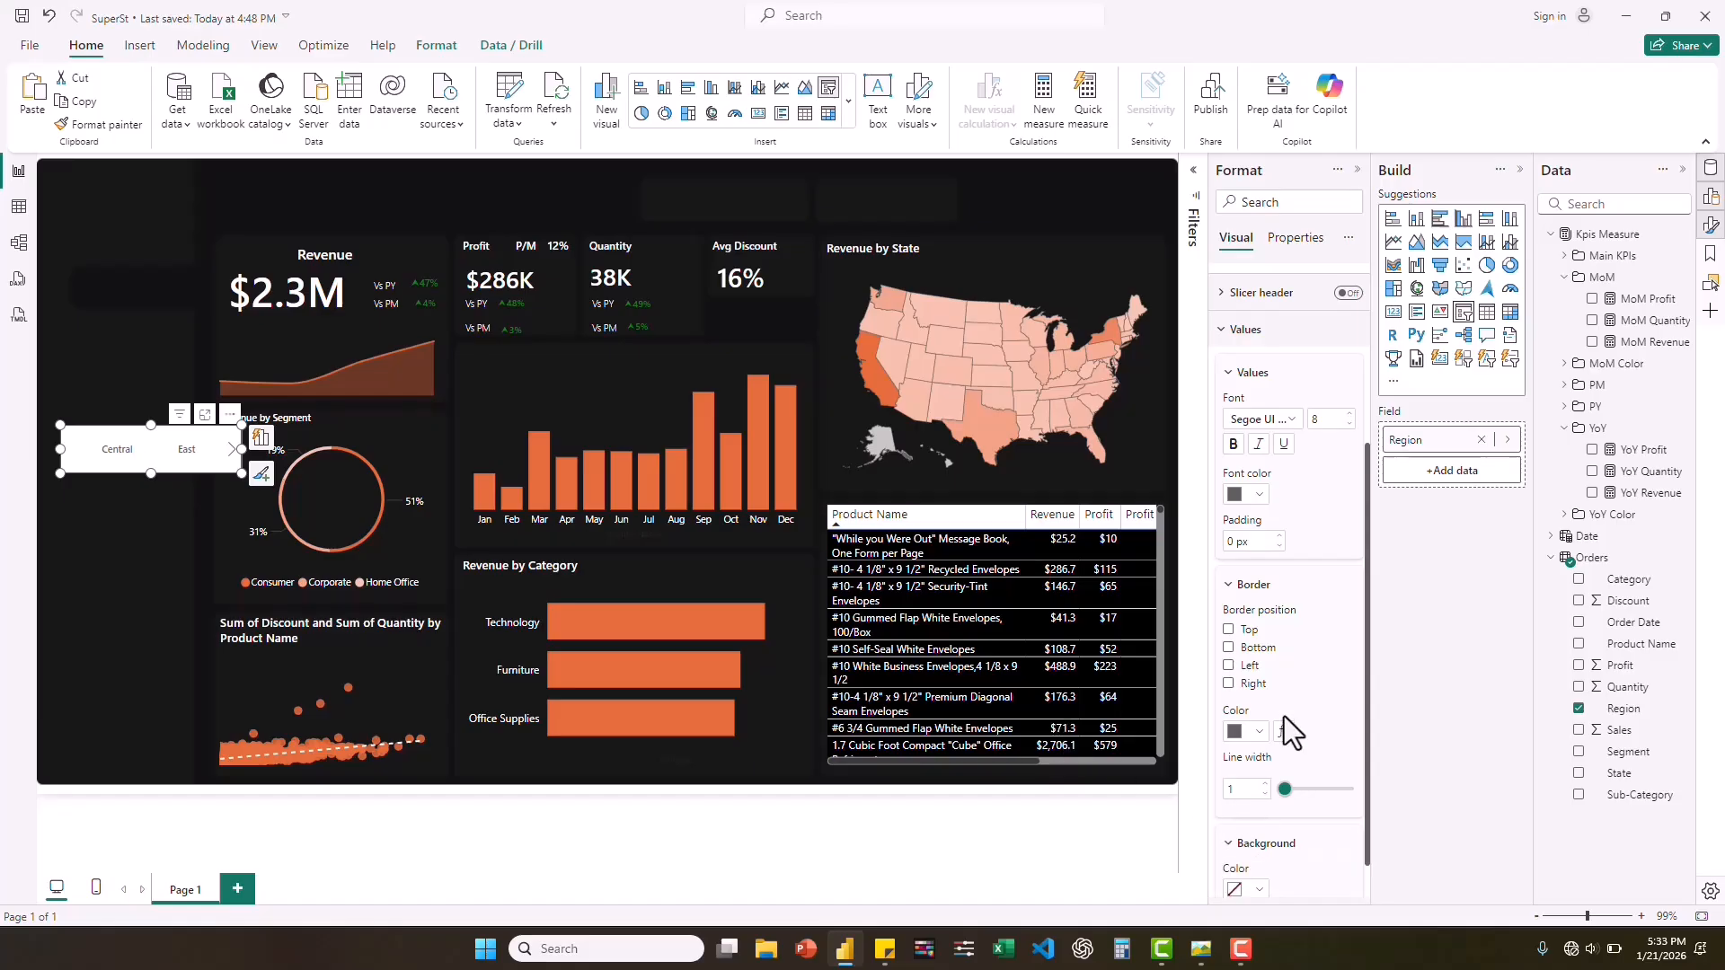
scroll(1284, 715, down, 1)
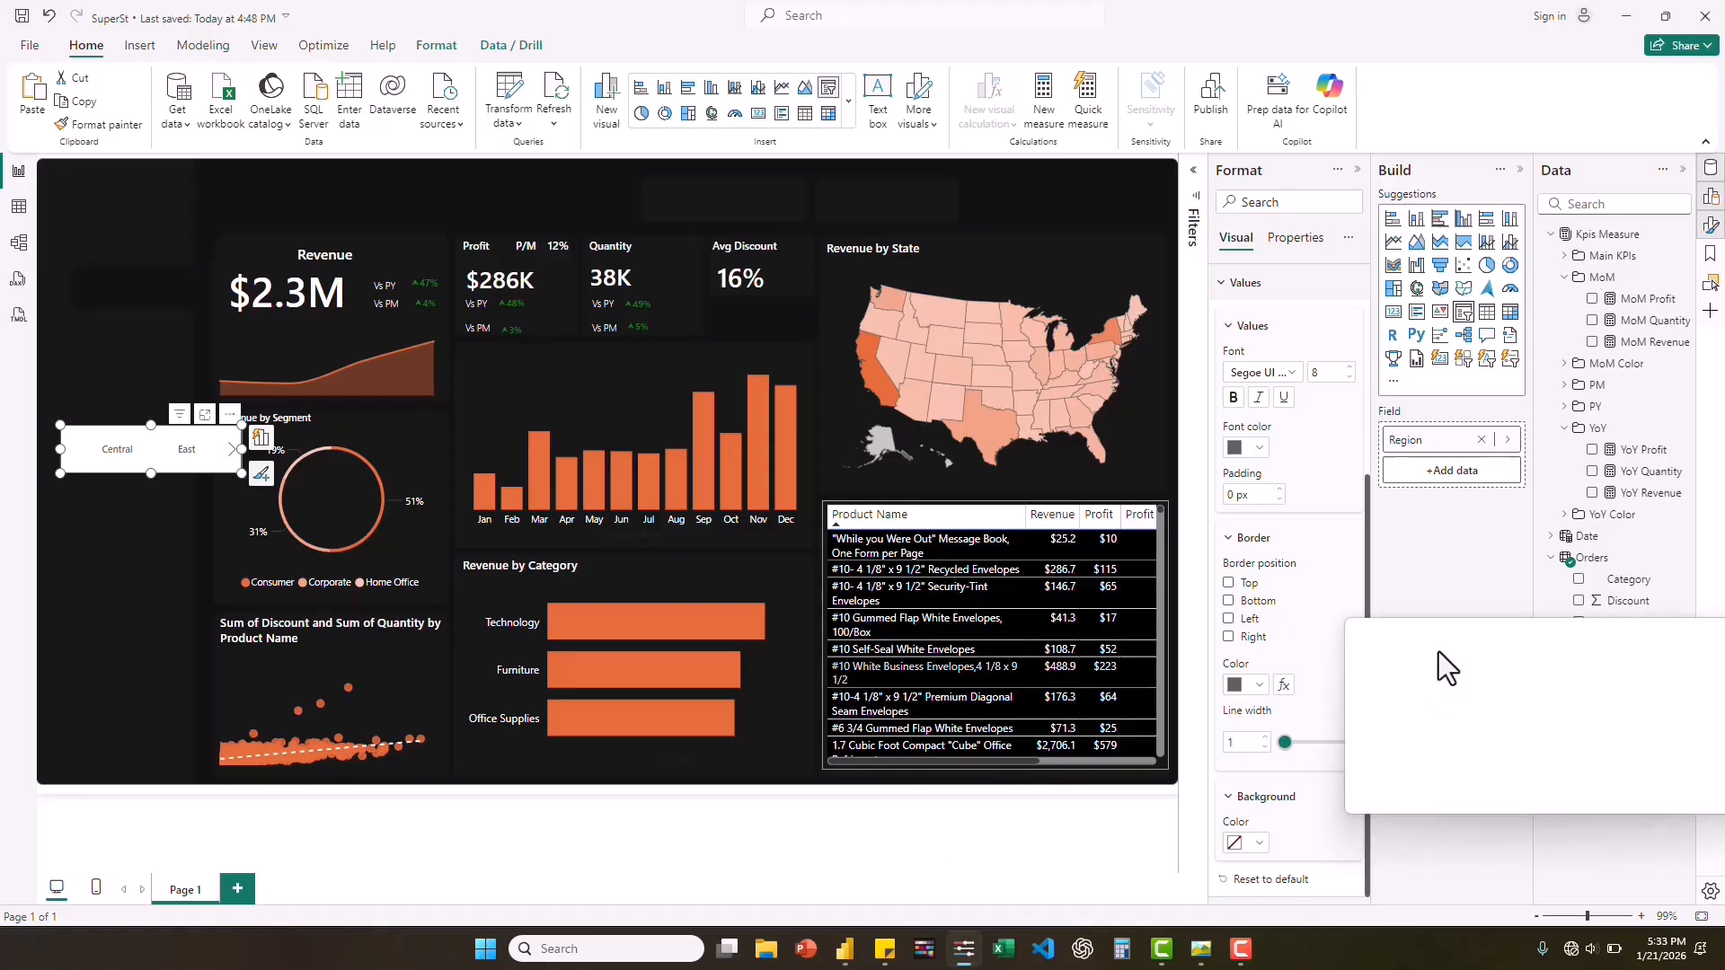
click(1389, 636)
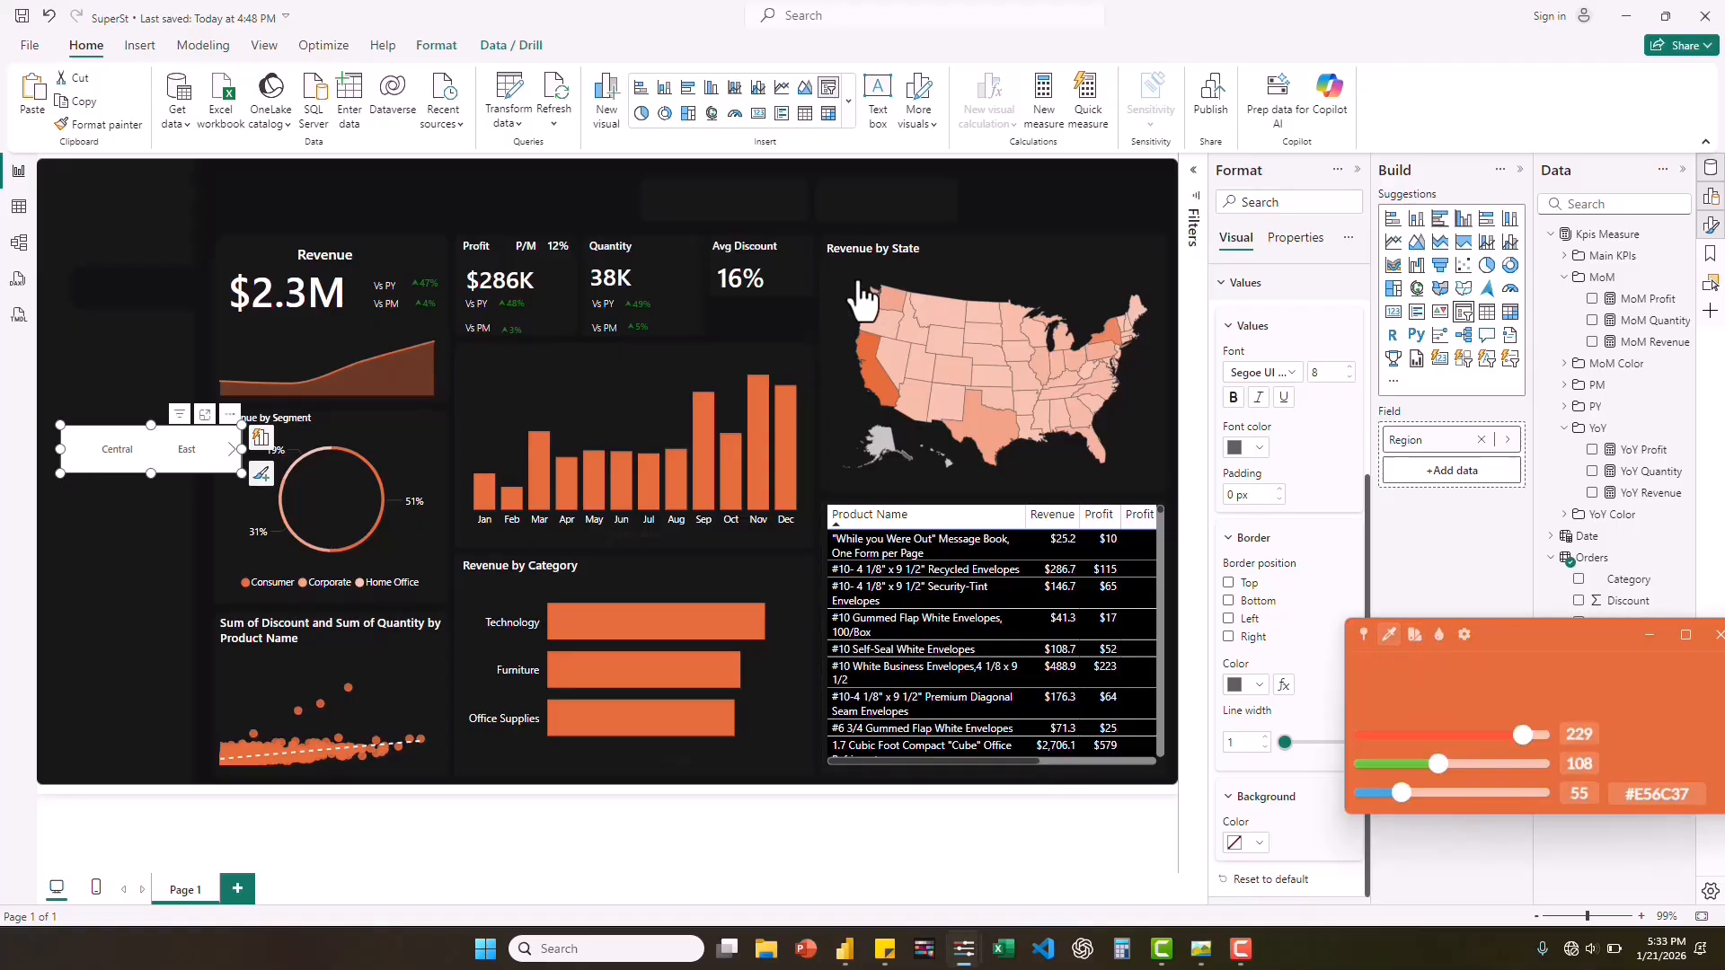
click(736, 199)
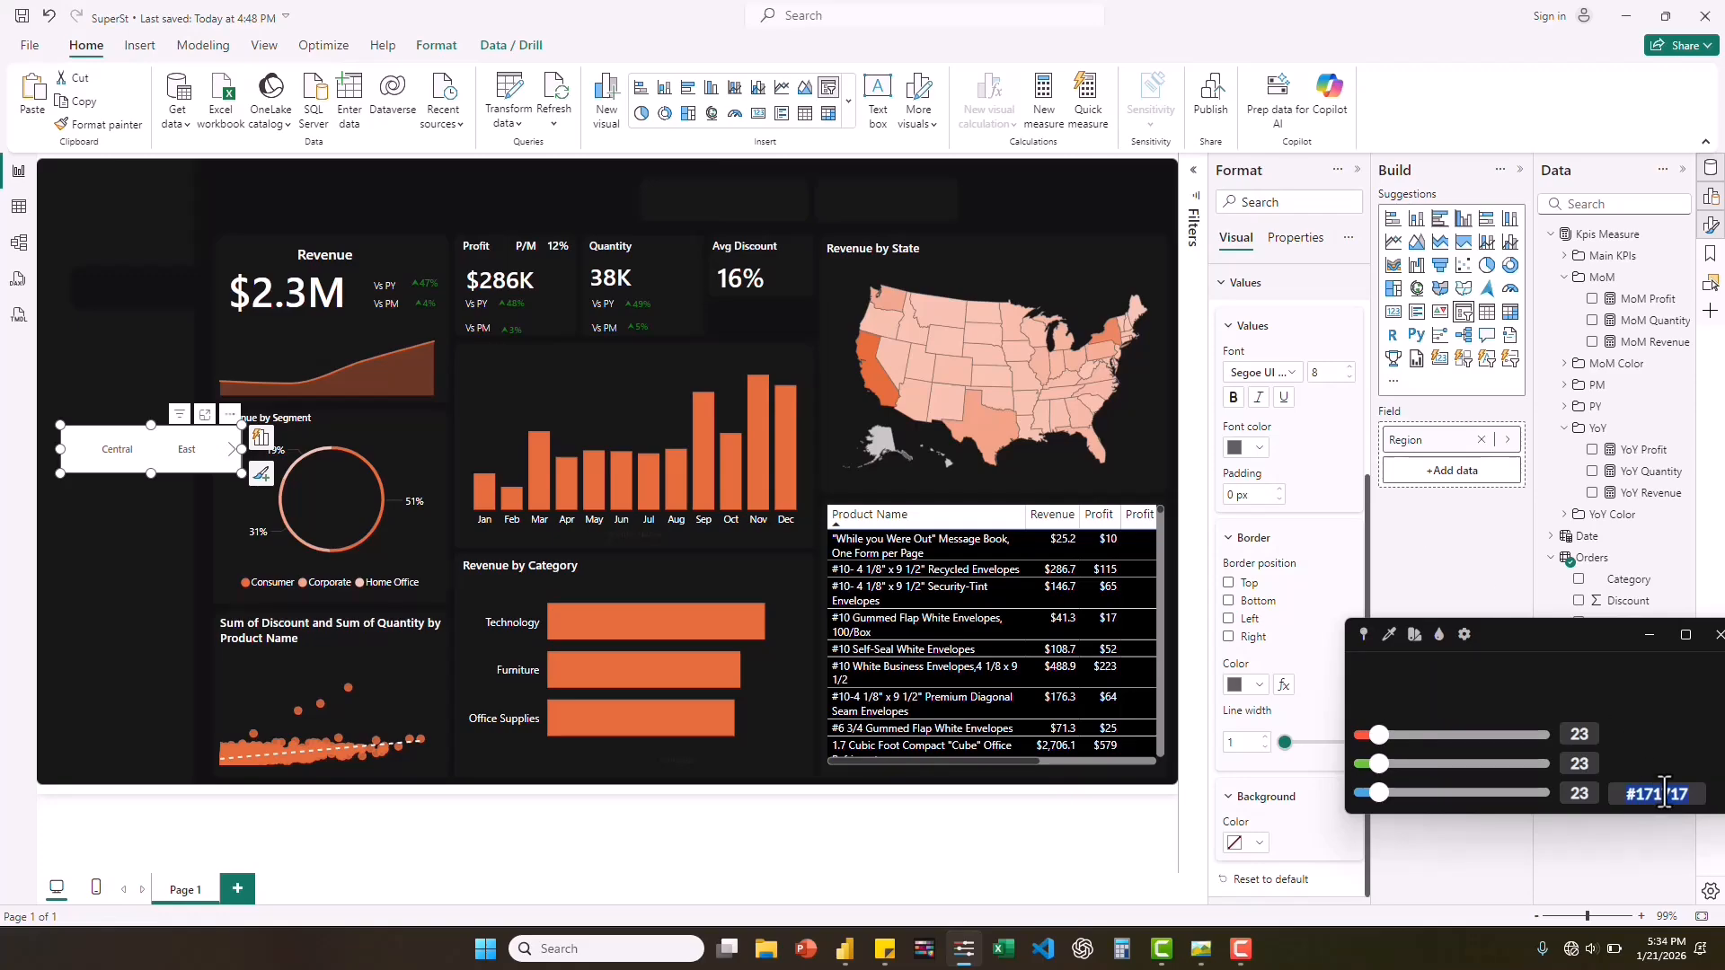
Set the background color of the Region slicer's values to #171717.
click(1264, 861)
click(1259, 848)
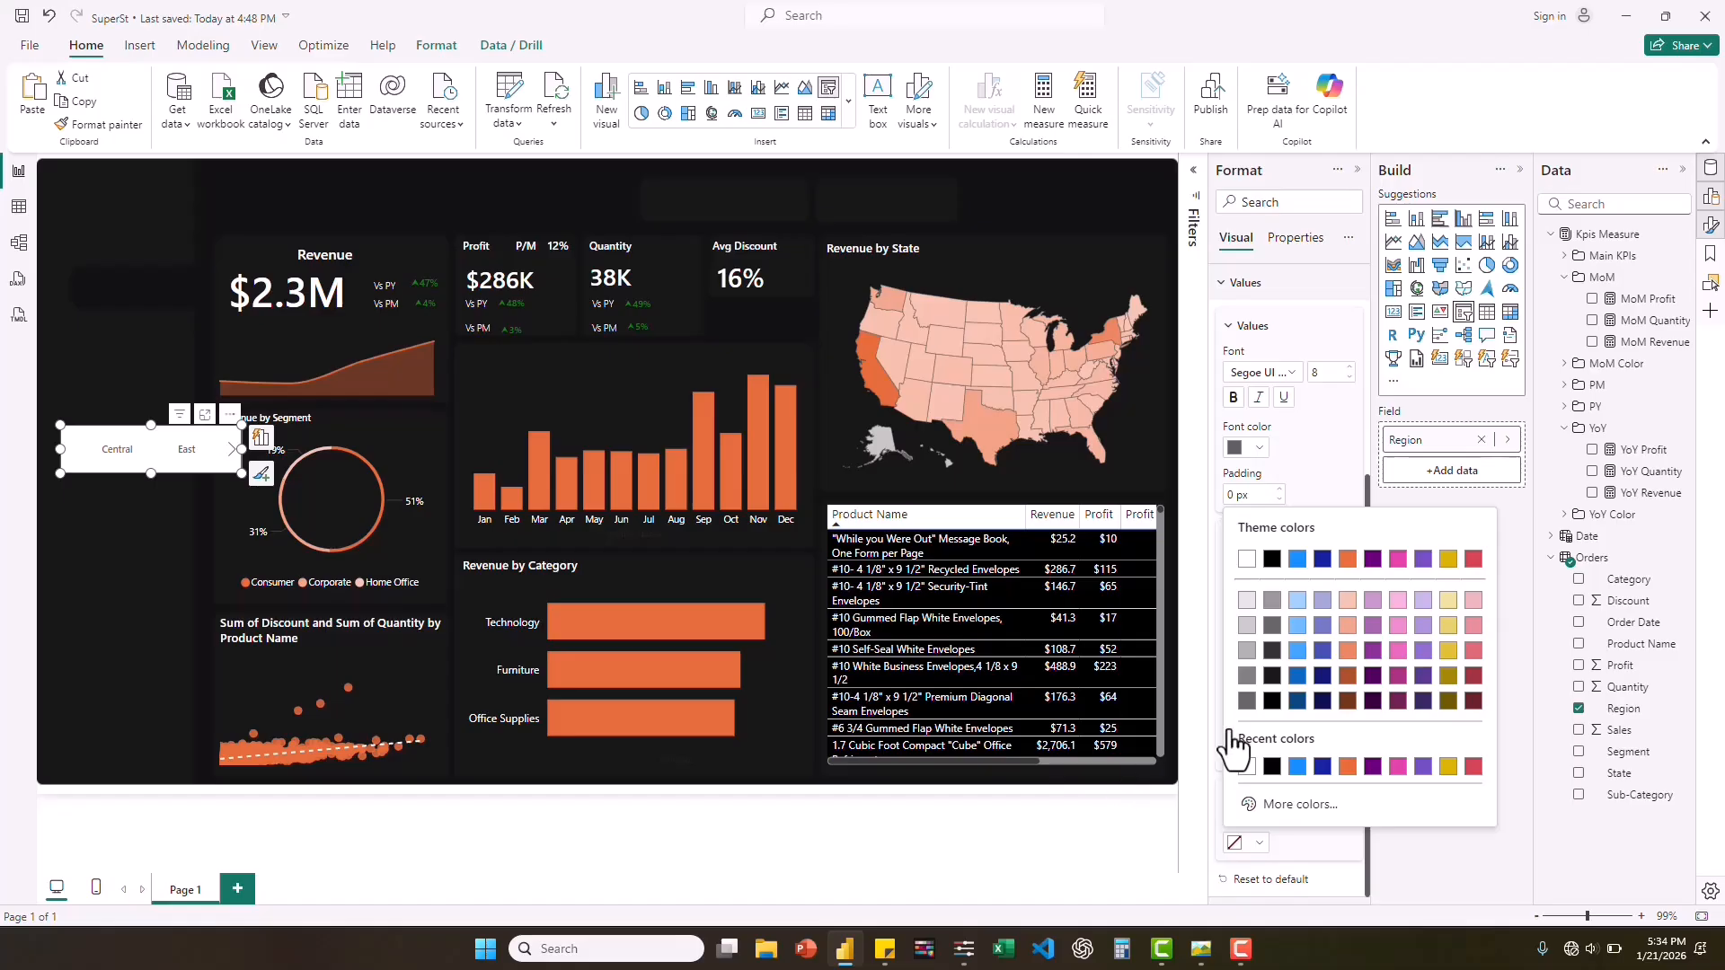
click(1294, 804)
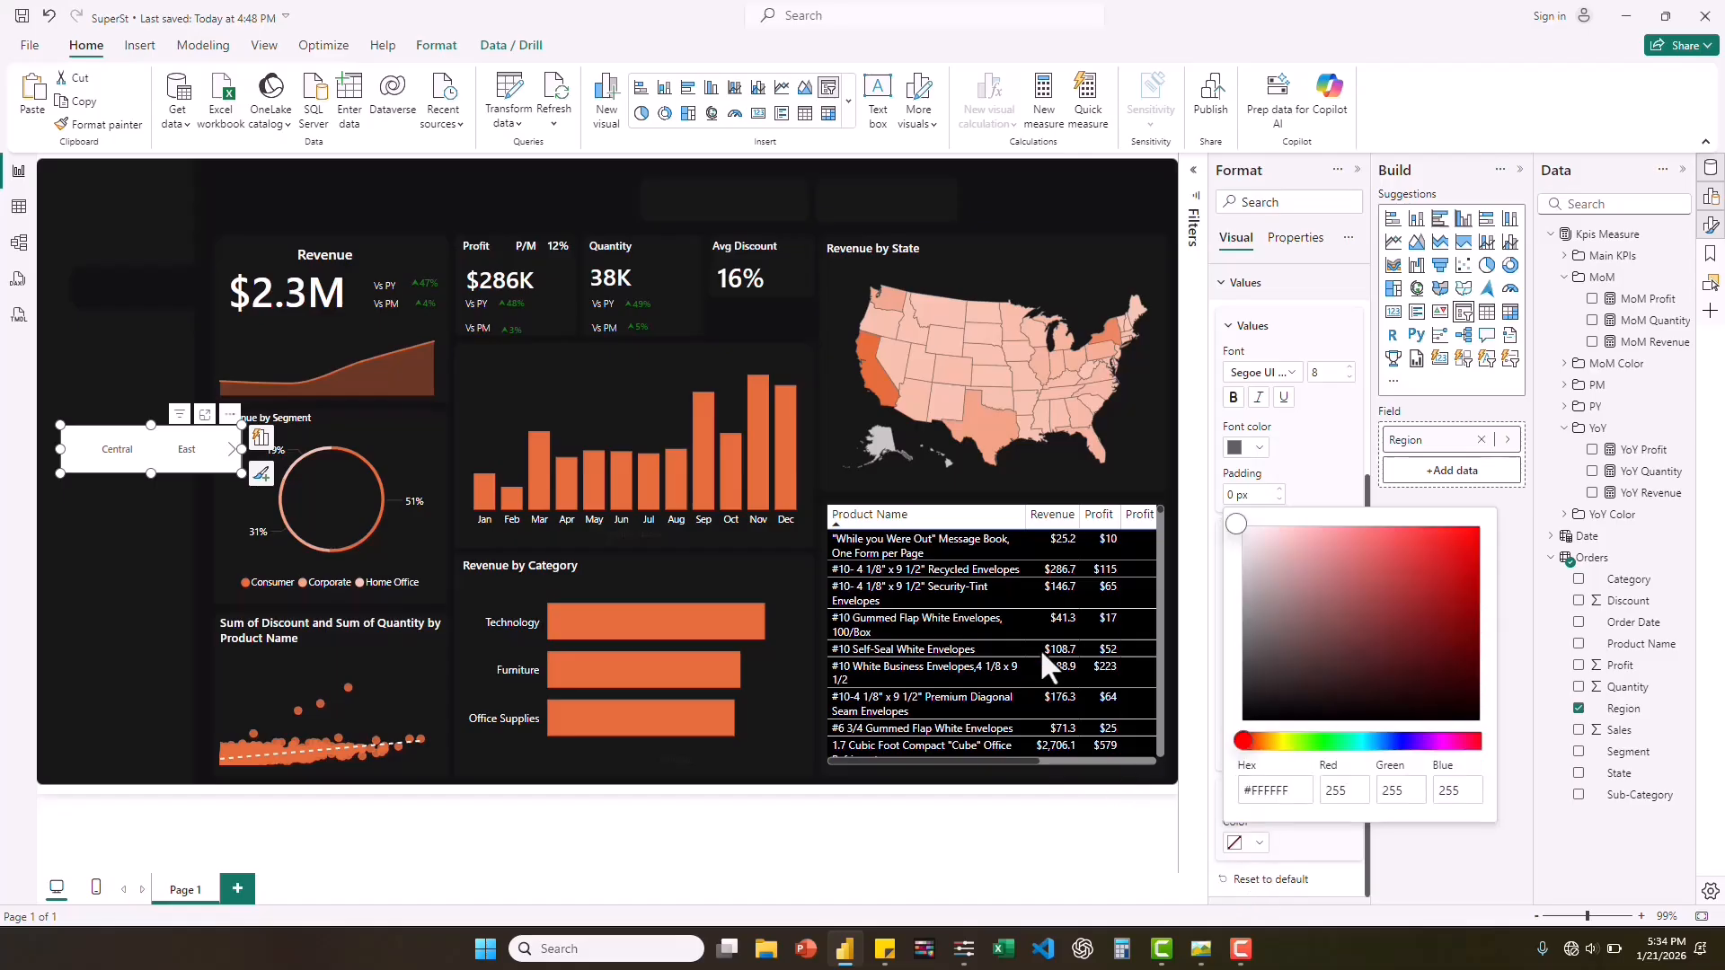
click(1286, 790)
key(ctrl+a)
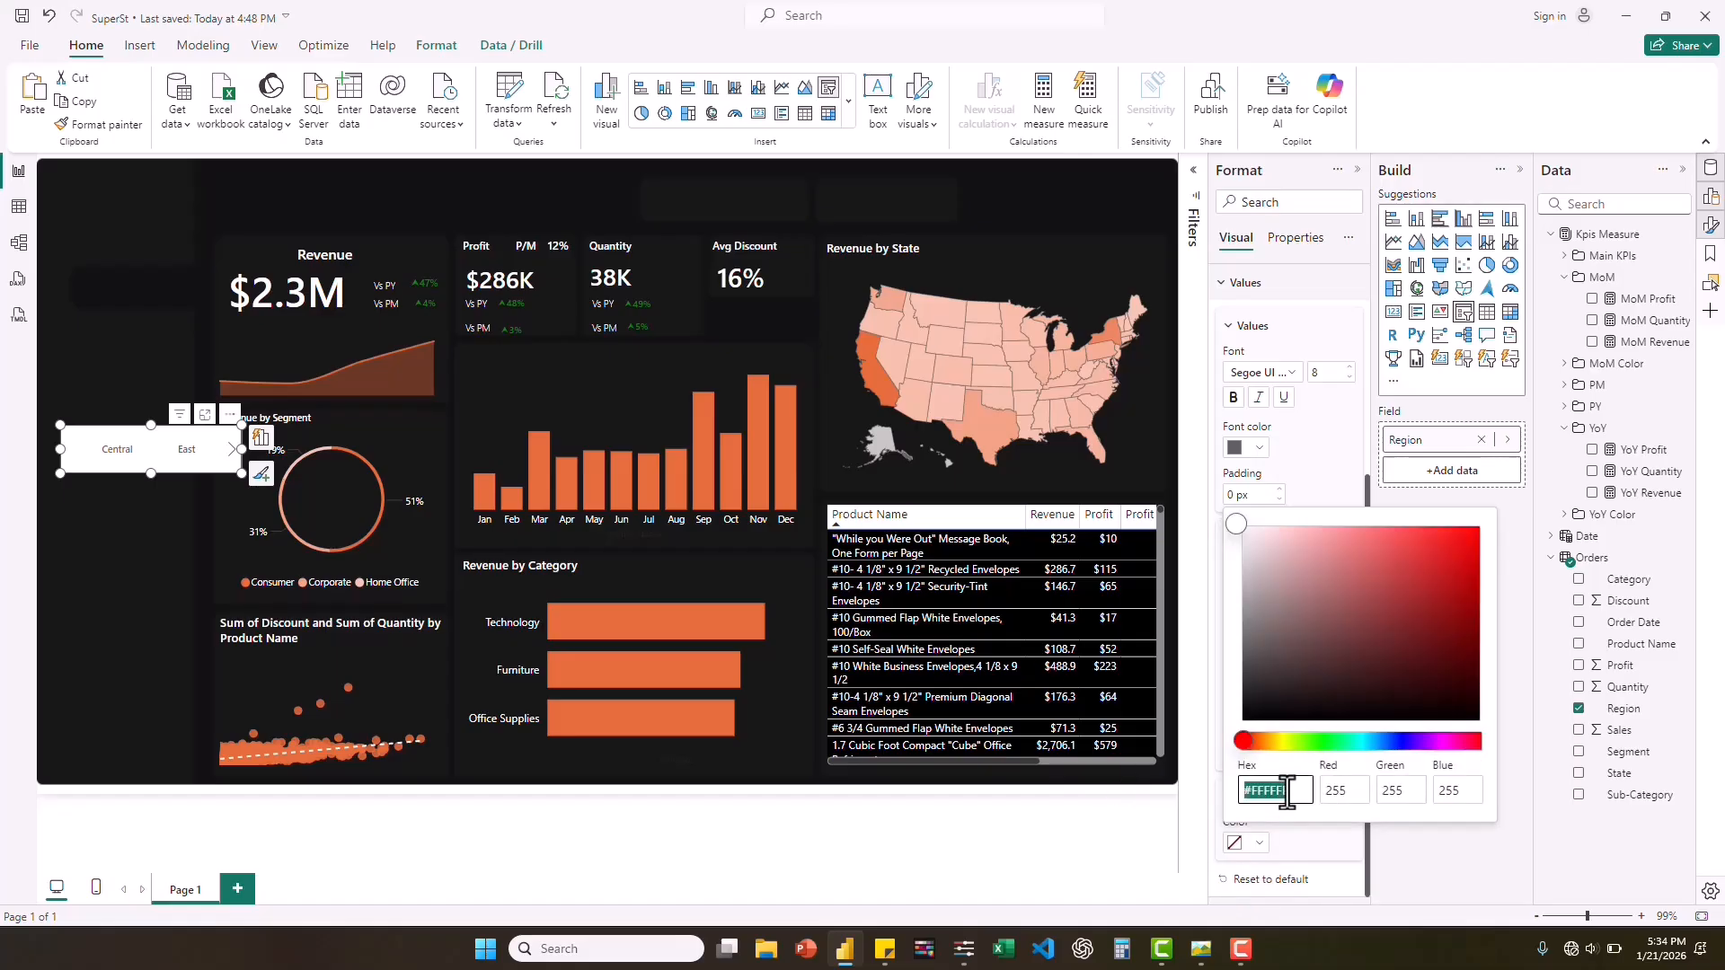
text(#171717)
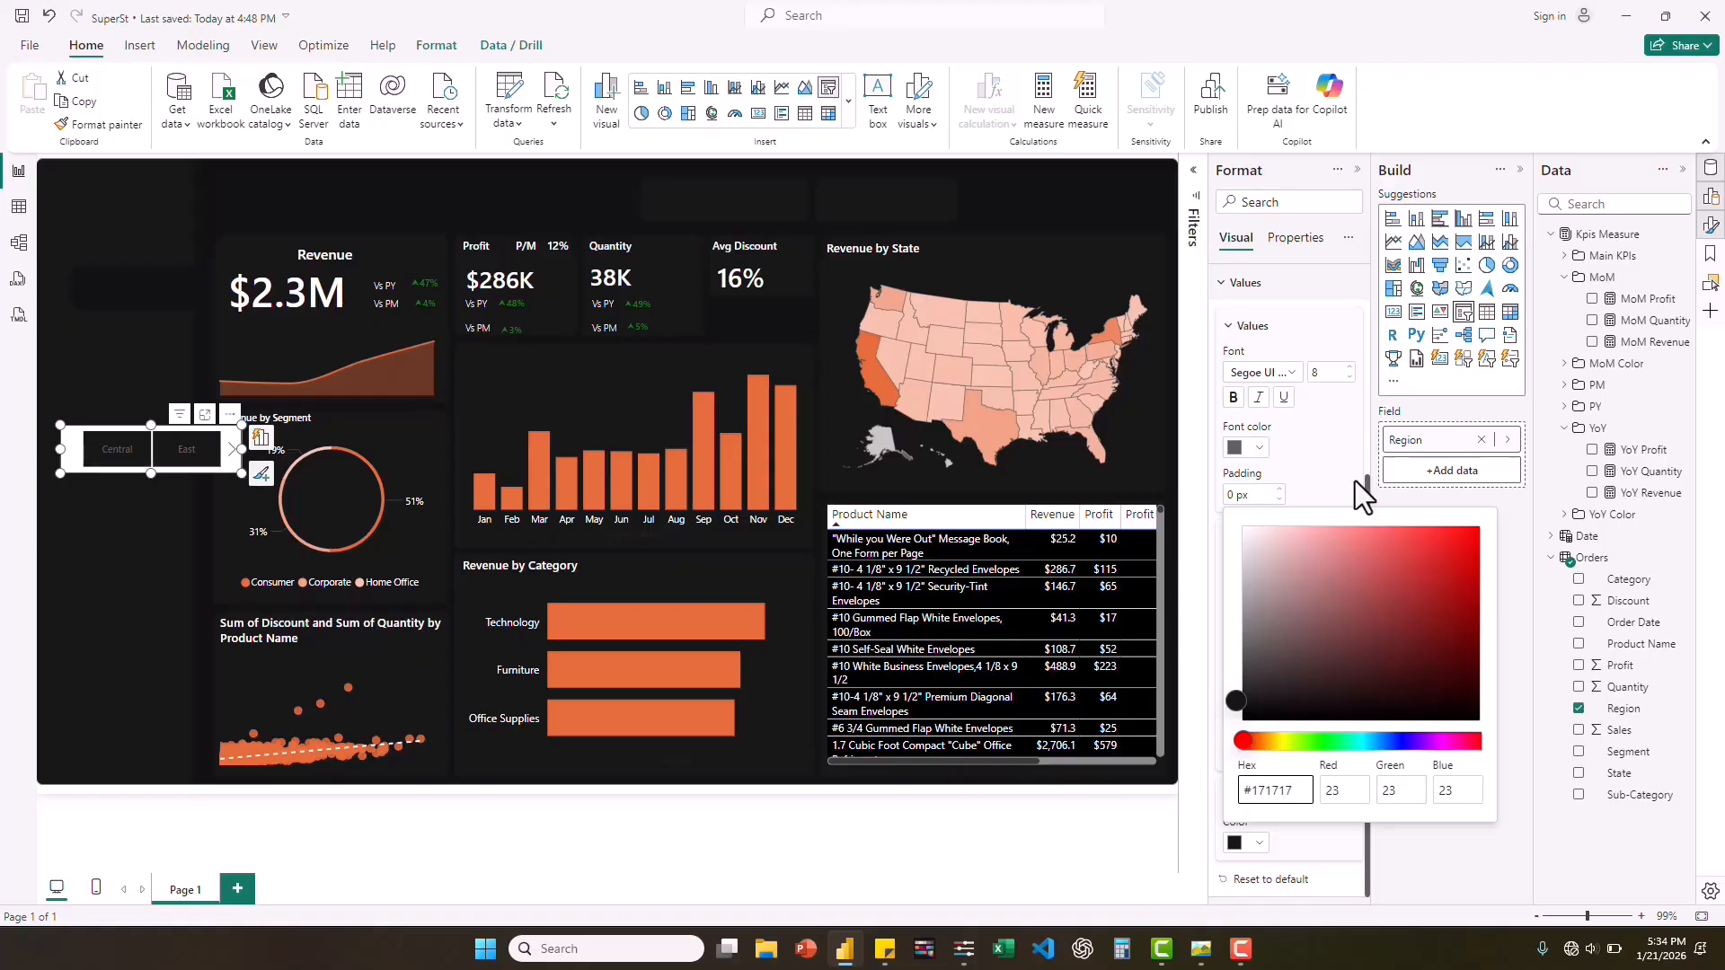
Set the Region slicer's value font color to white and turn off the visual's background.
click(1363, 353)
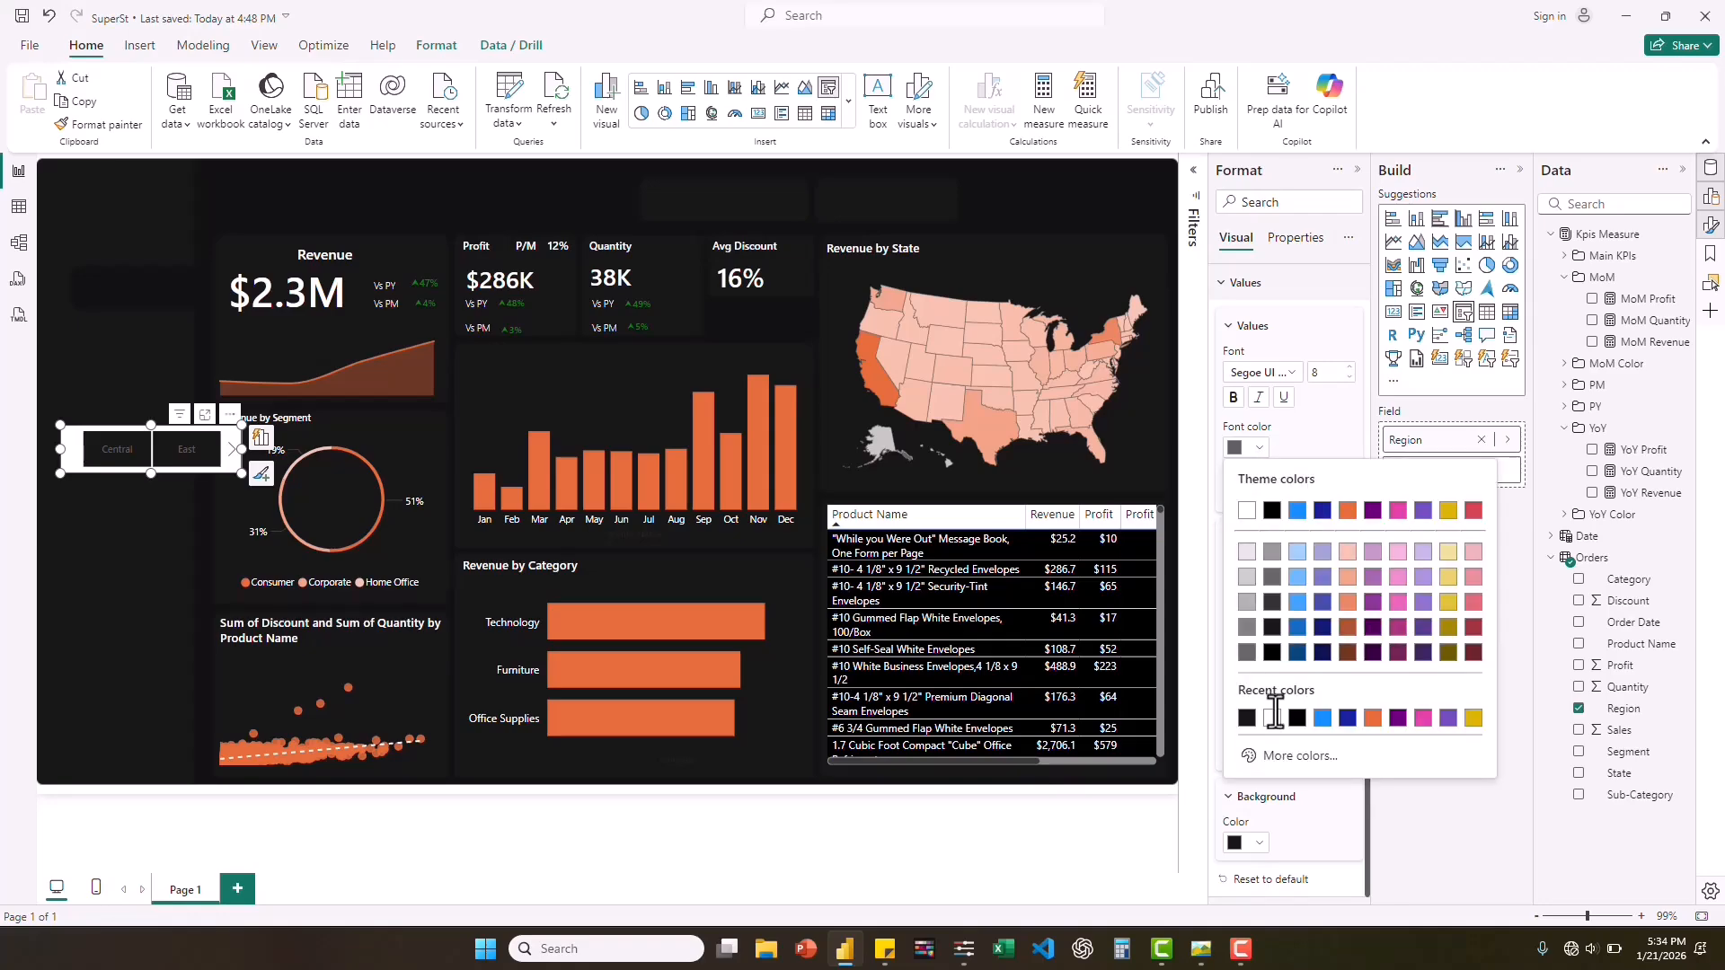
click(1274, 719)
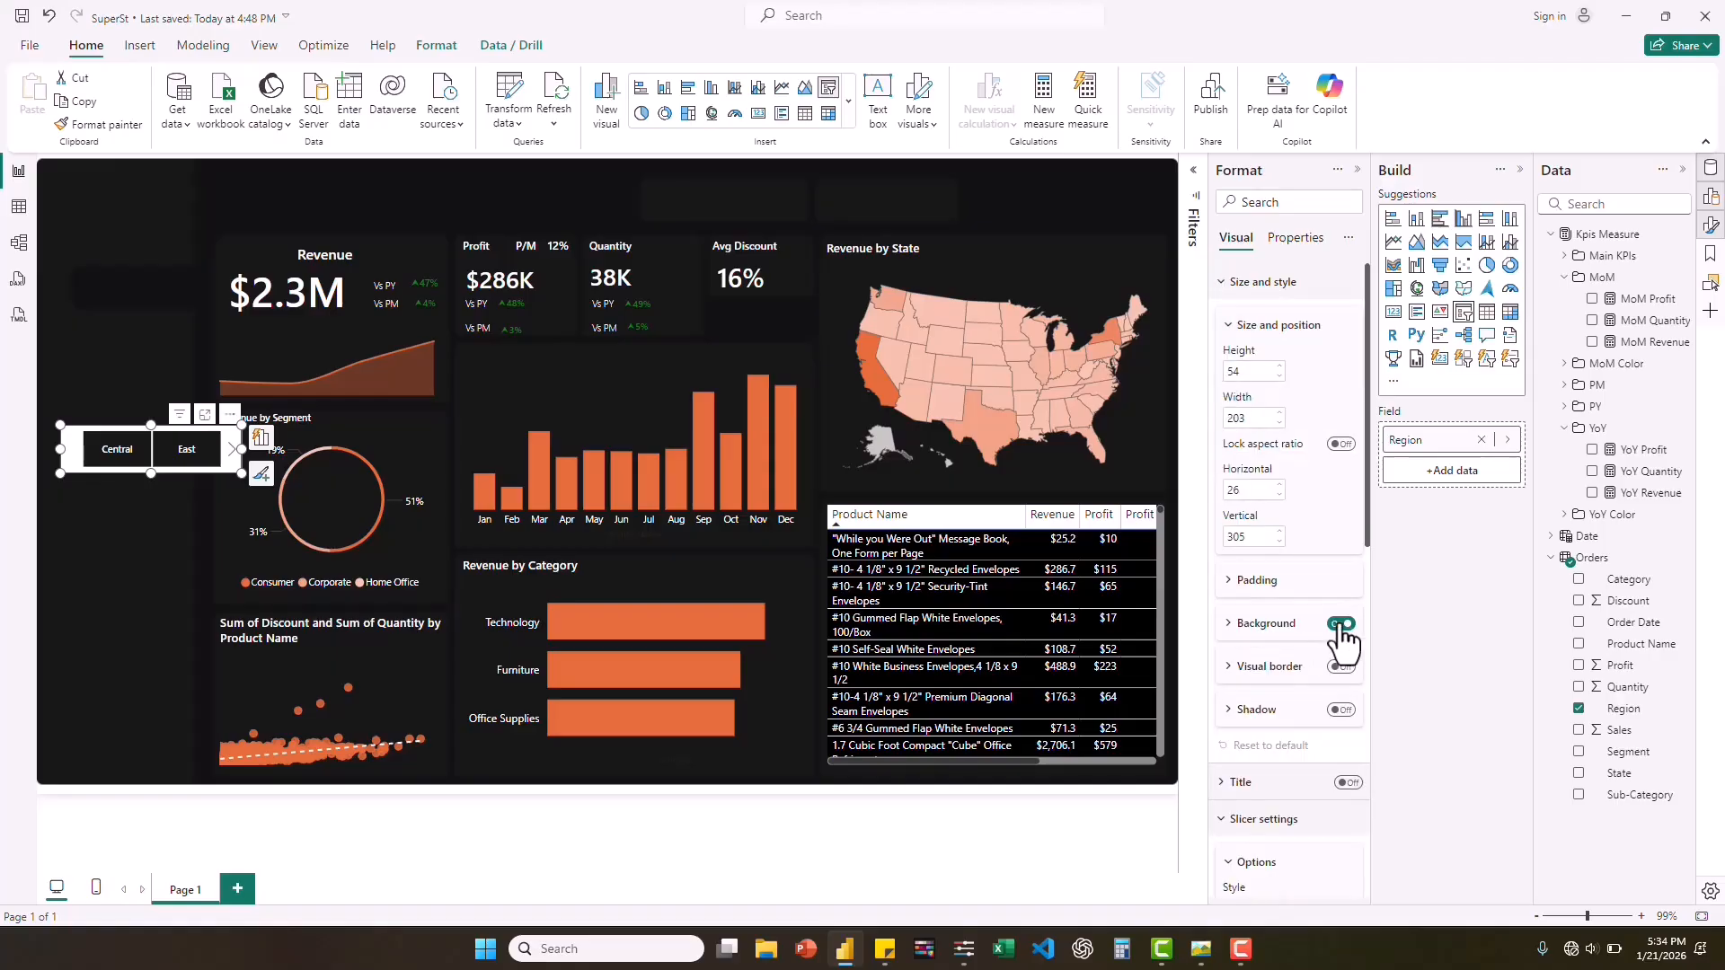
click(1342, 624)
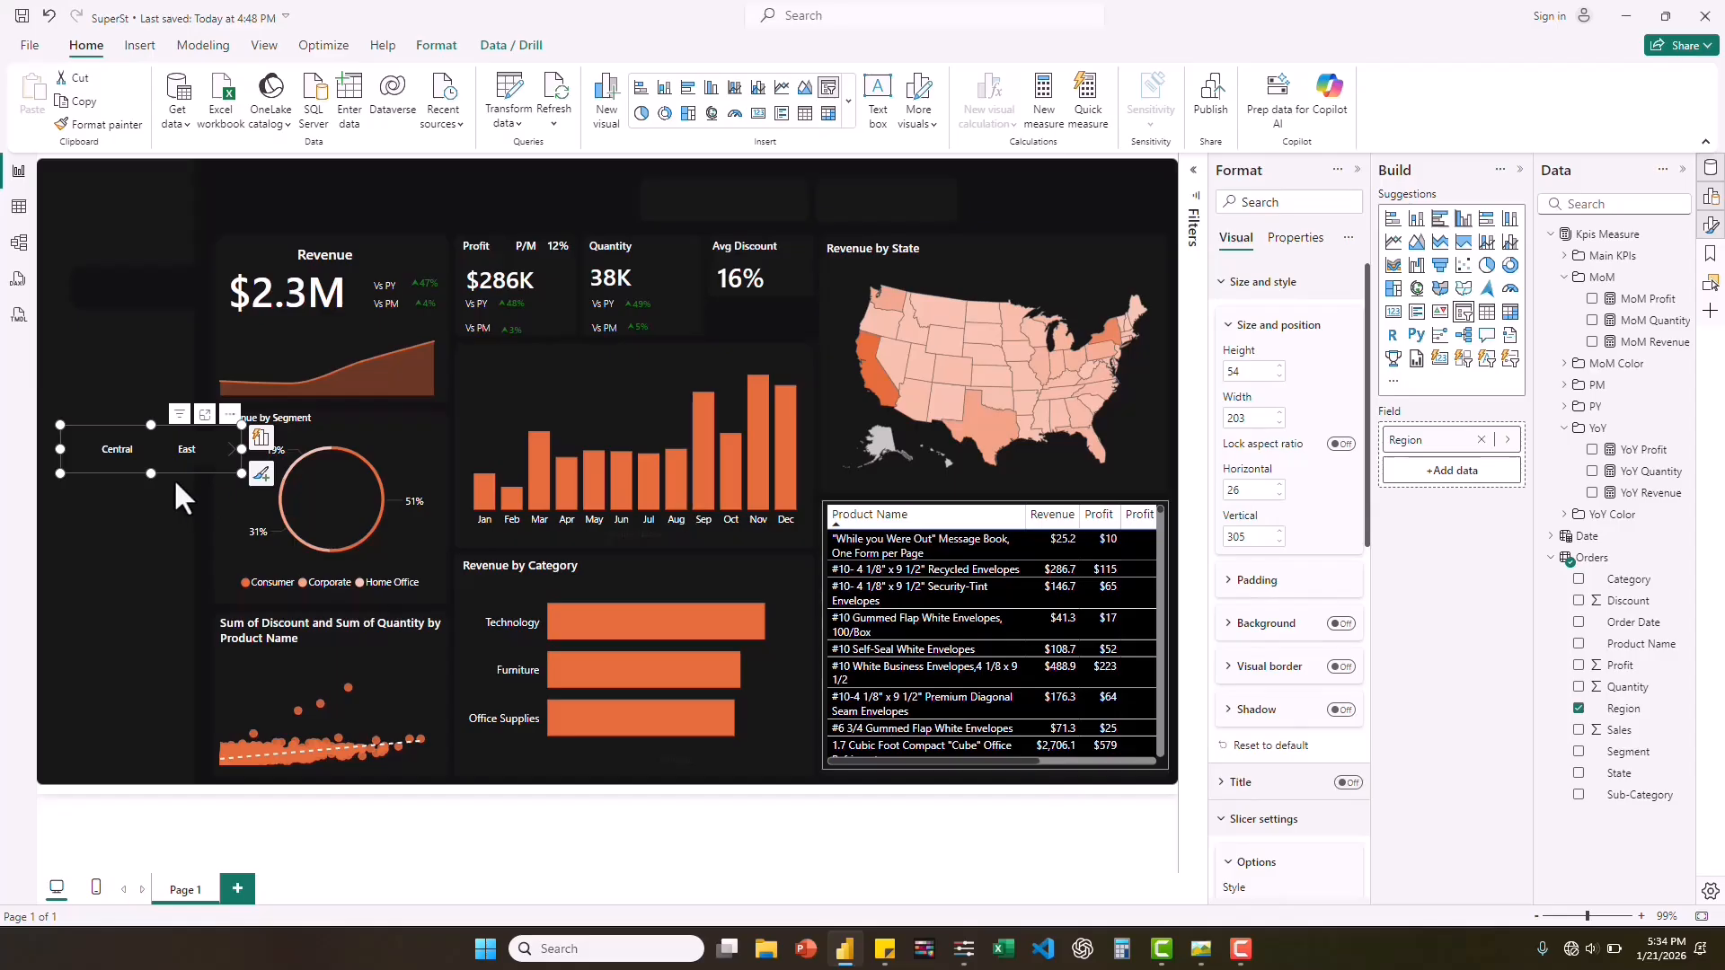
Move the Region slicer onto the empty panel above the Quantity and Avg Discount cards and shrink it to about 185 wide and 45 high.
drag(175, 474, 751, 225)
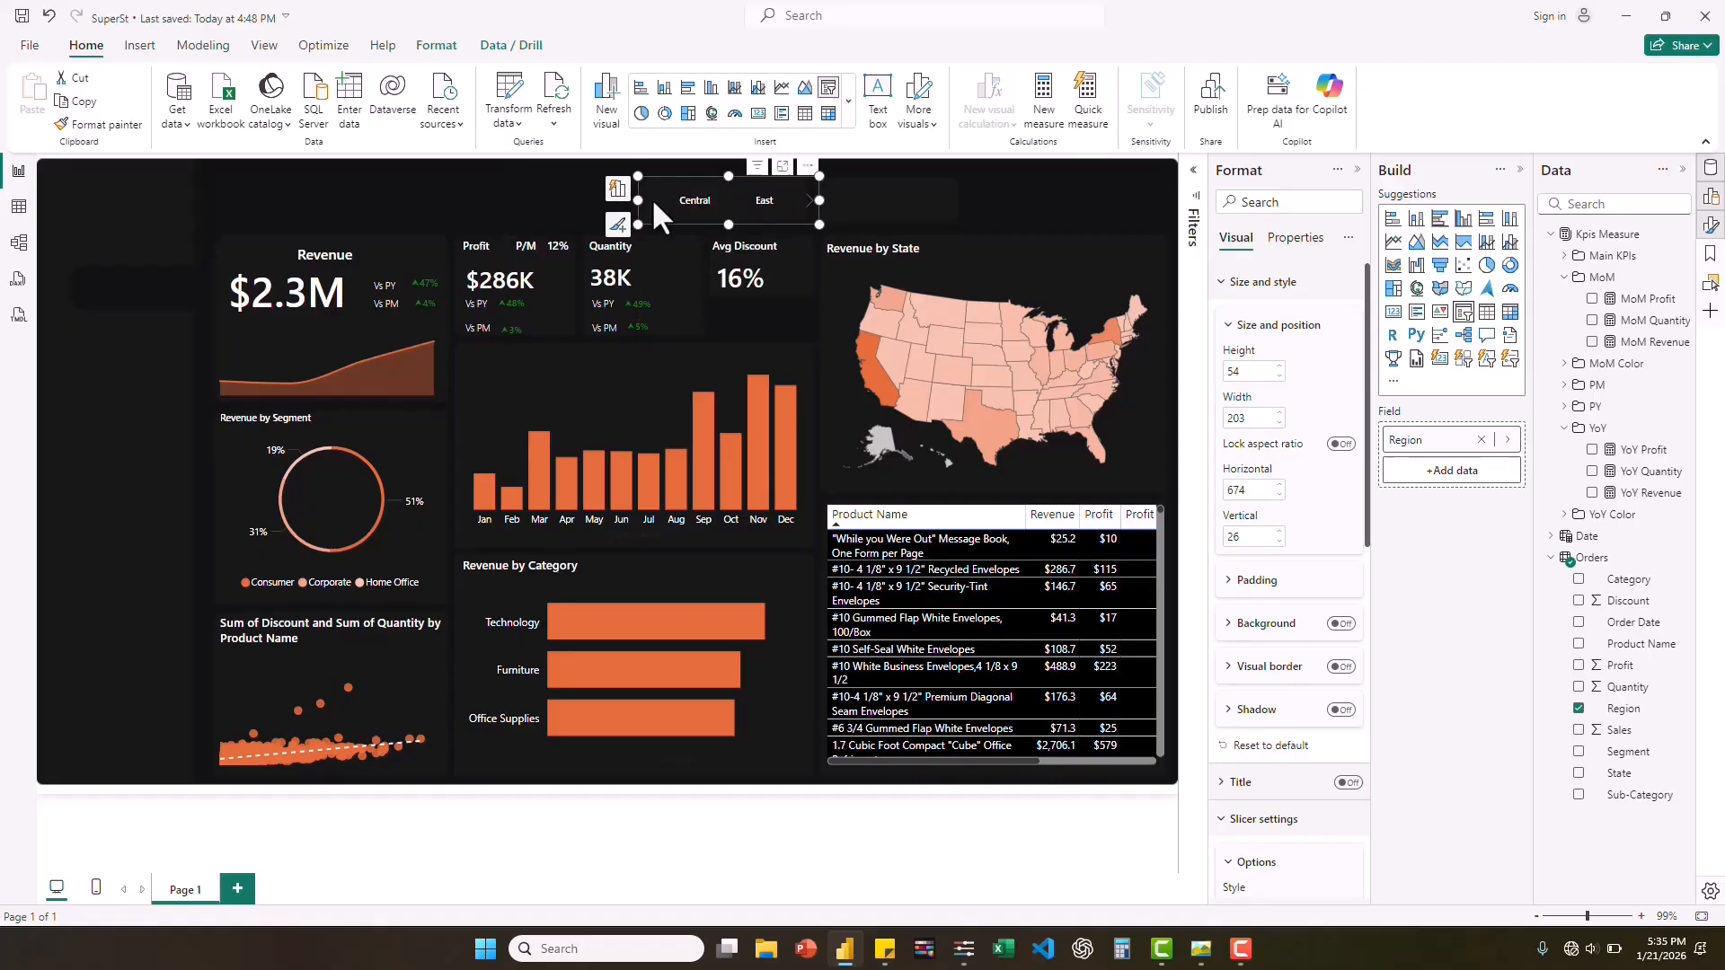
mouse_move(653, 204)
mouse_down()
mouse_move(690, 205)
mouse_move(639, 204)
mouse_up()
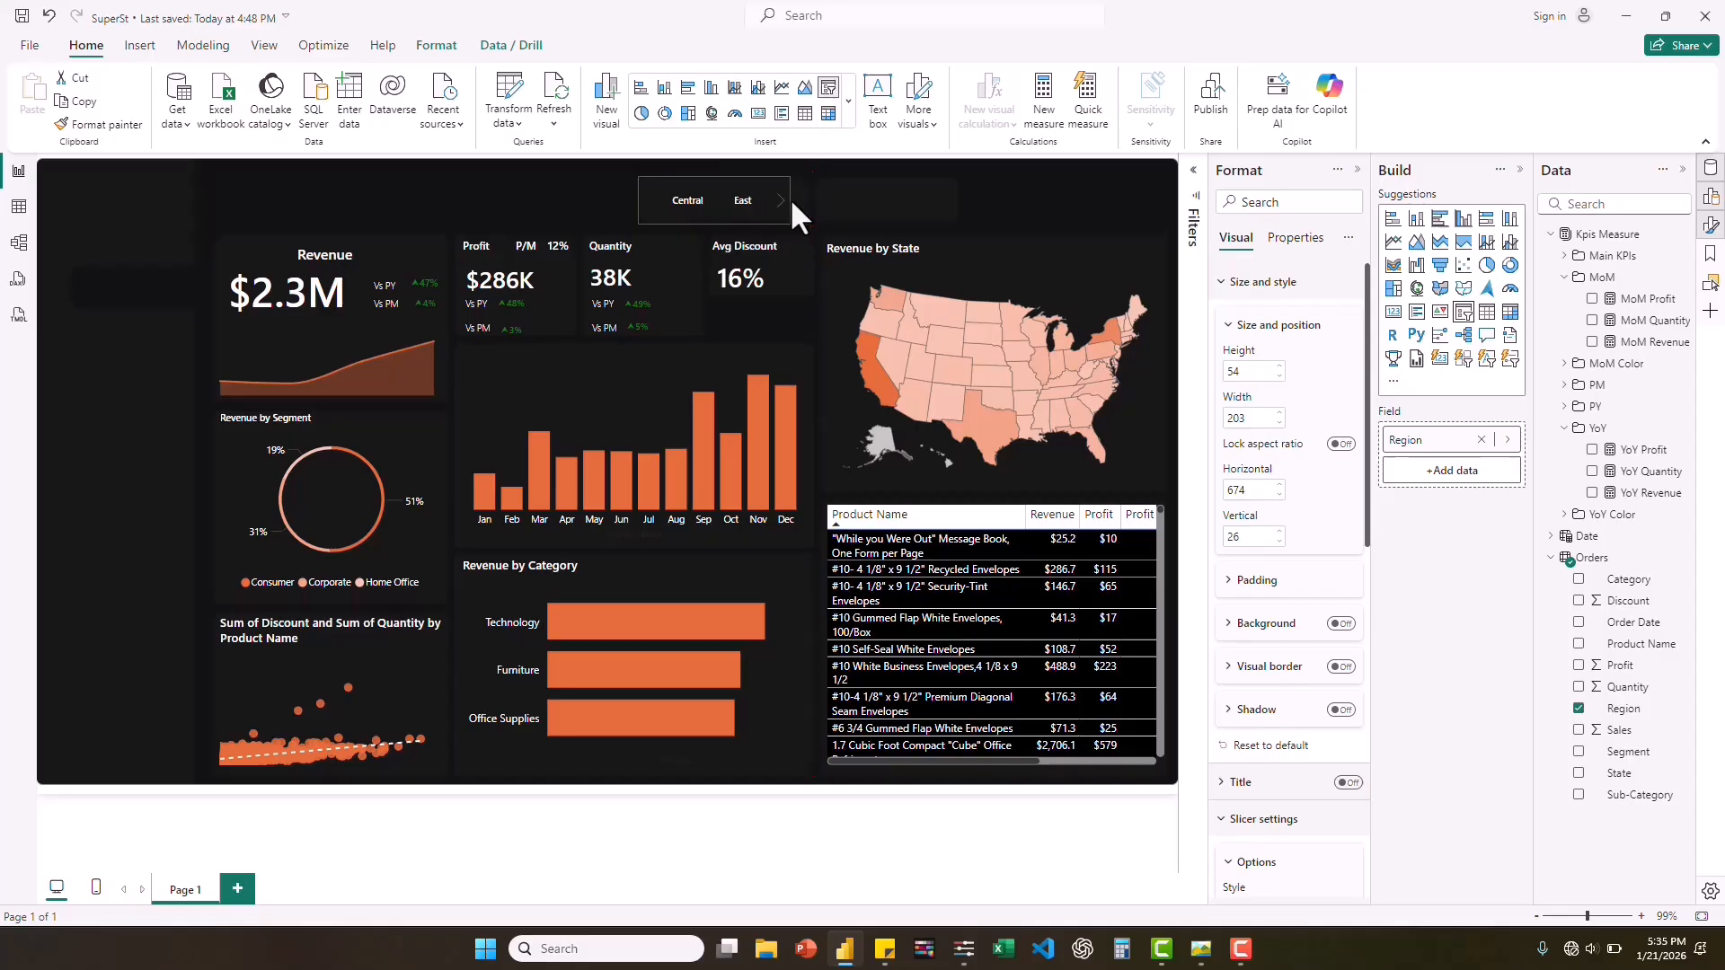
mouse_move(789, 198)
mouse_down()
mouse_move(737, 203)
mouse_move(804, 197)
mouse_up()
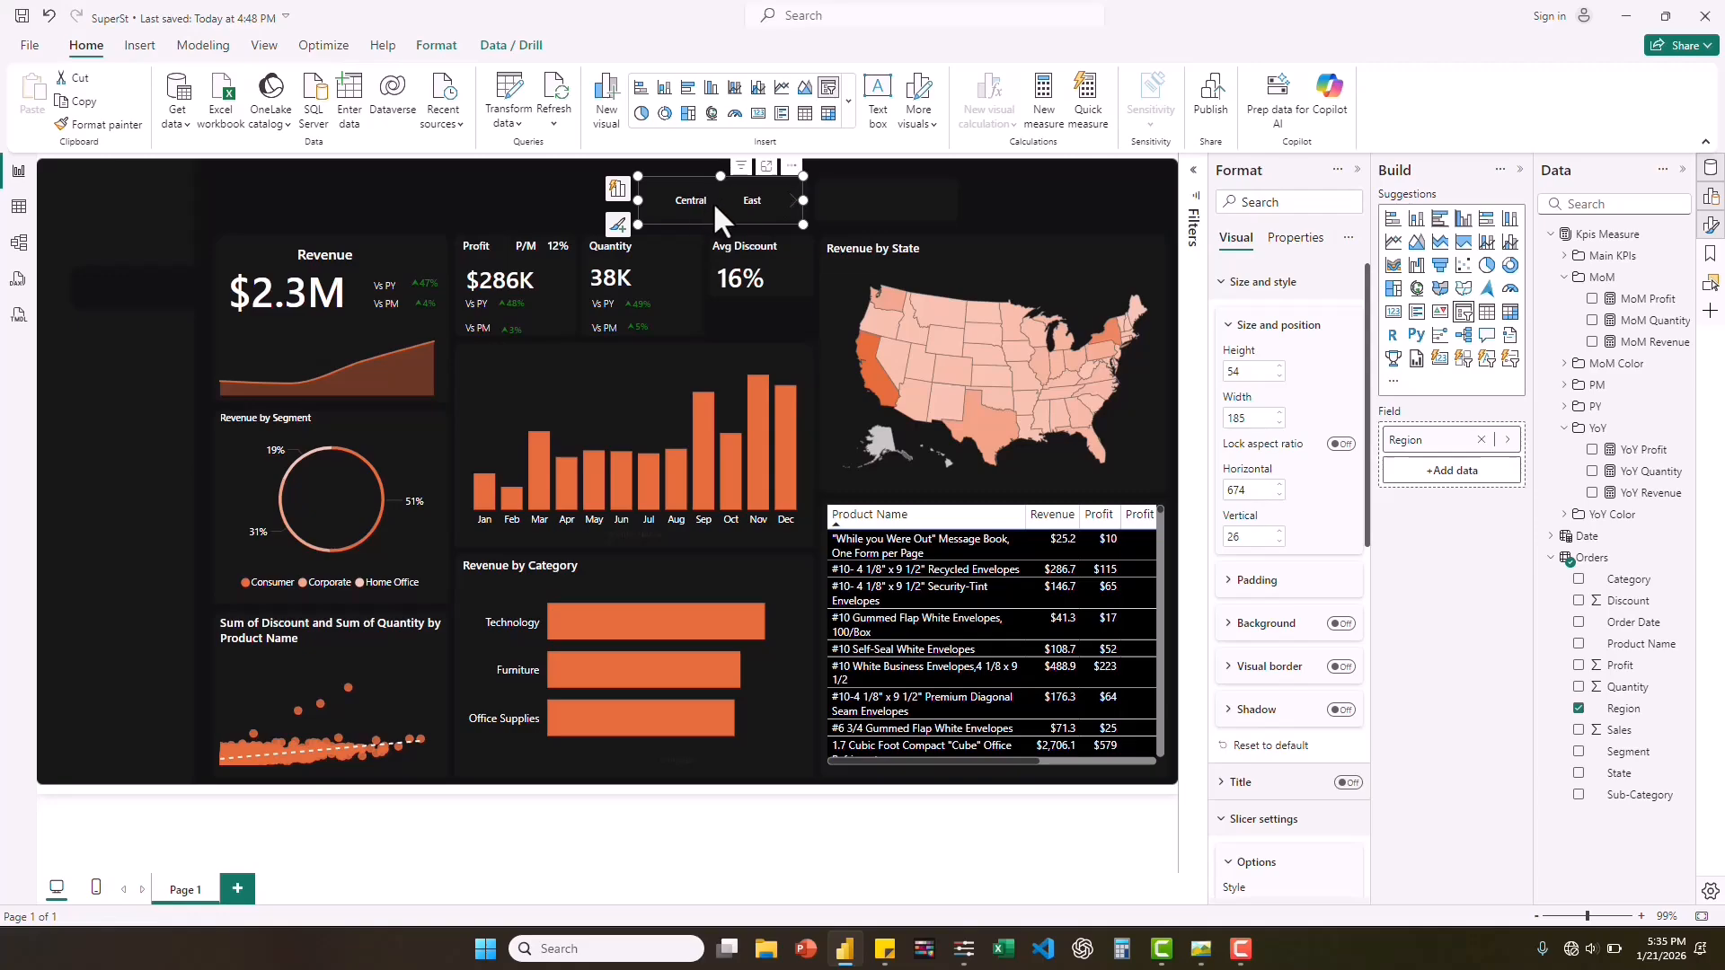
click(892, 197)
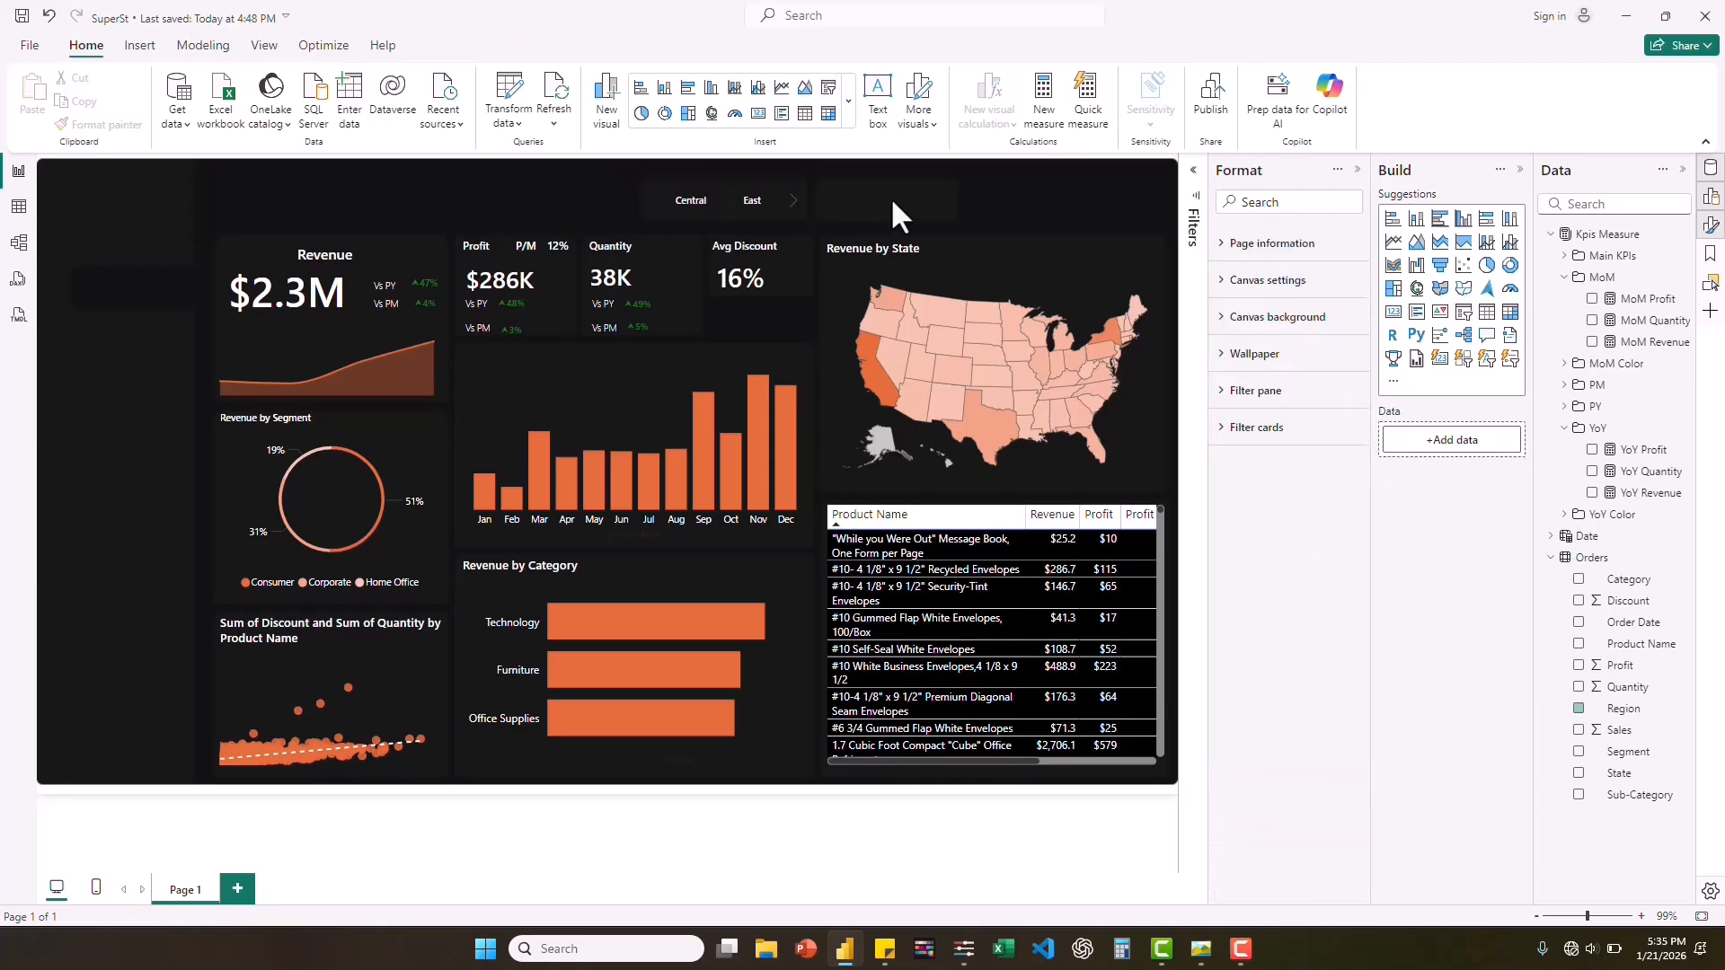
click(713, 175)
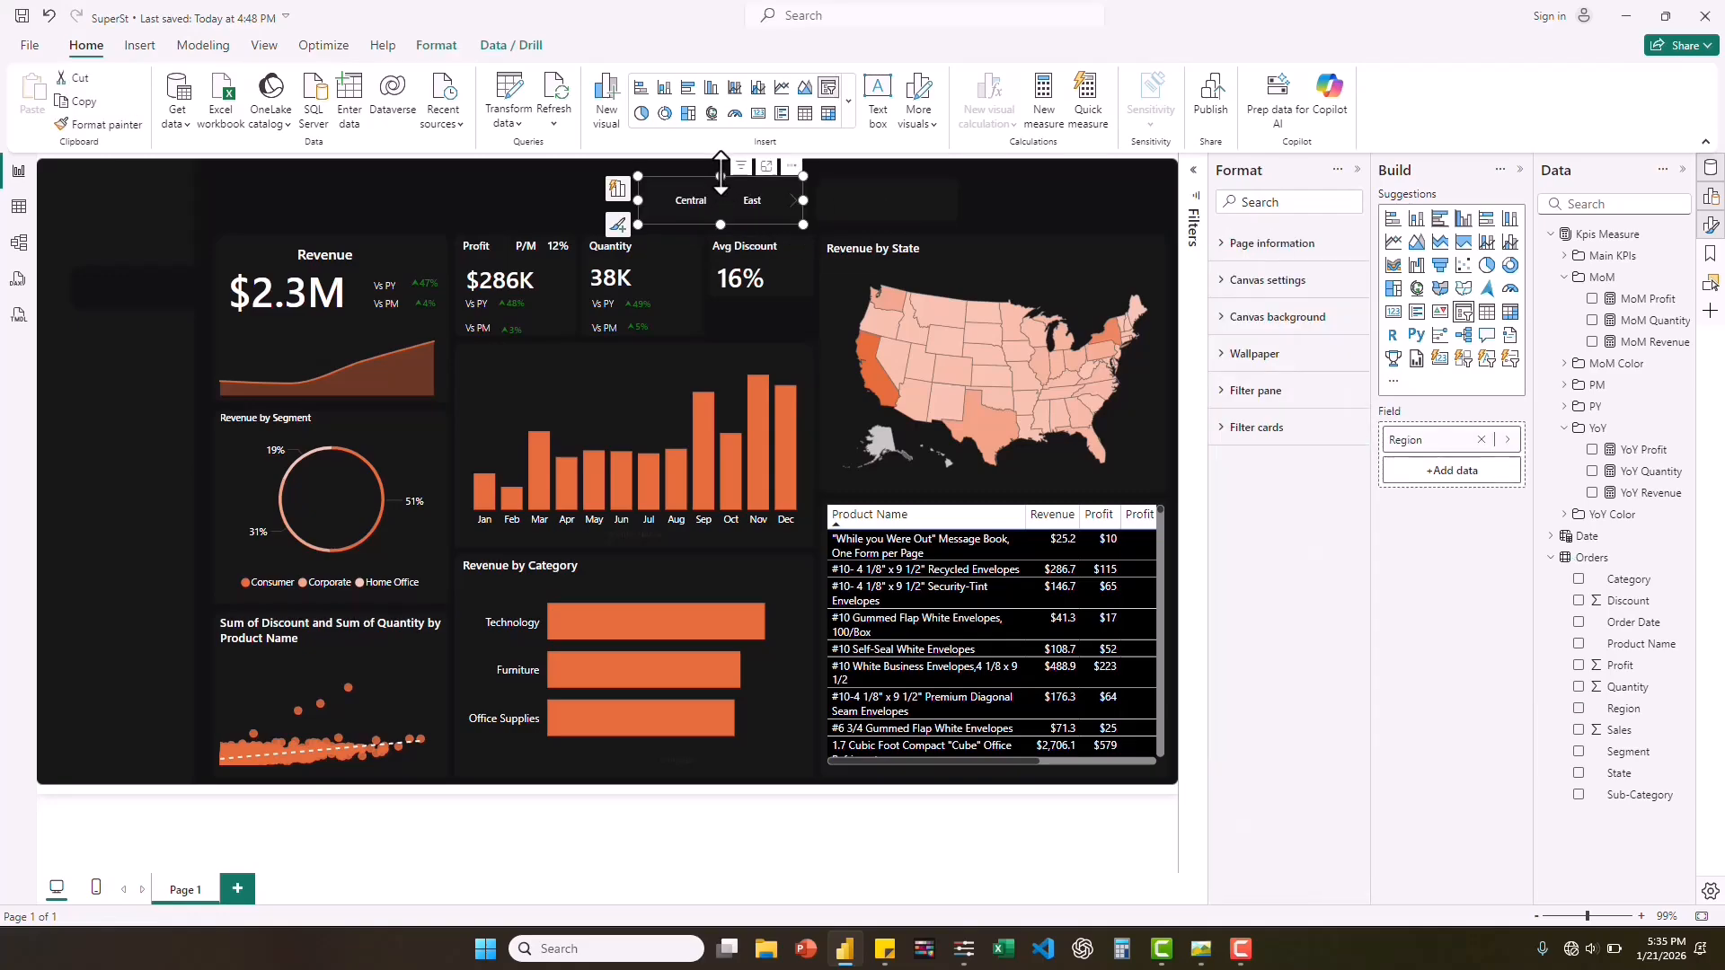
drag(719, 180, 730, 217)
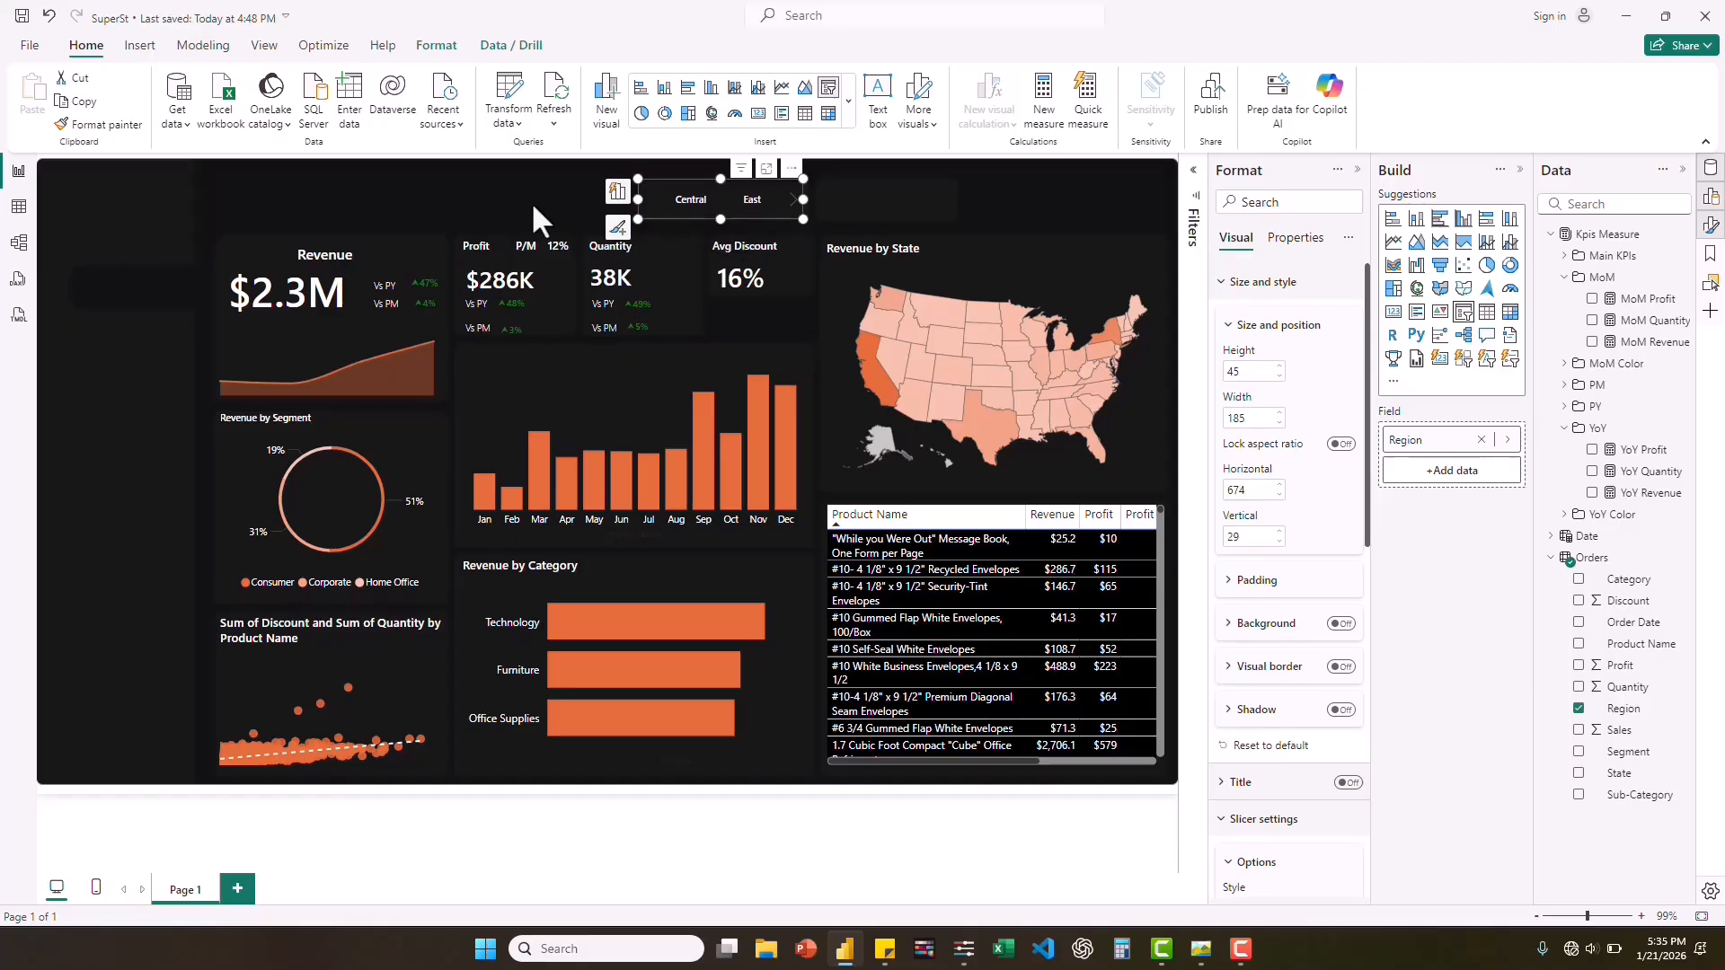
click(531, 201)
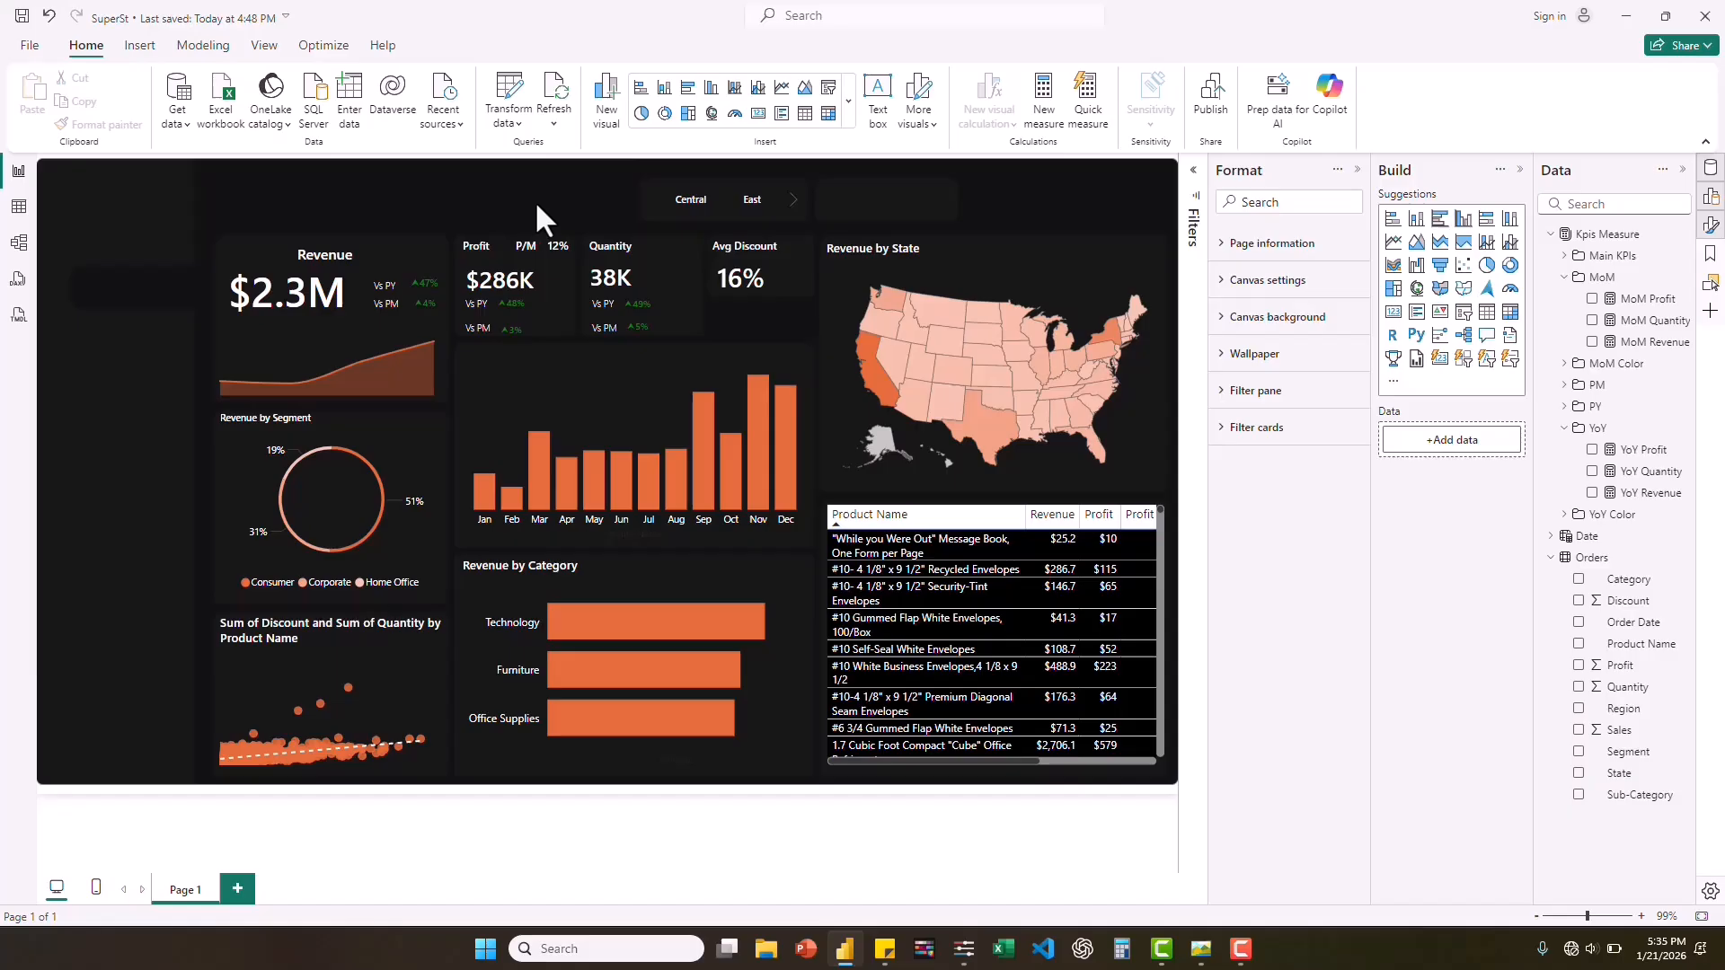
Page the Region slicer's tiles forward and back to check them, and deselect the slicer.
click(796, 205)
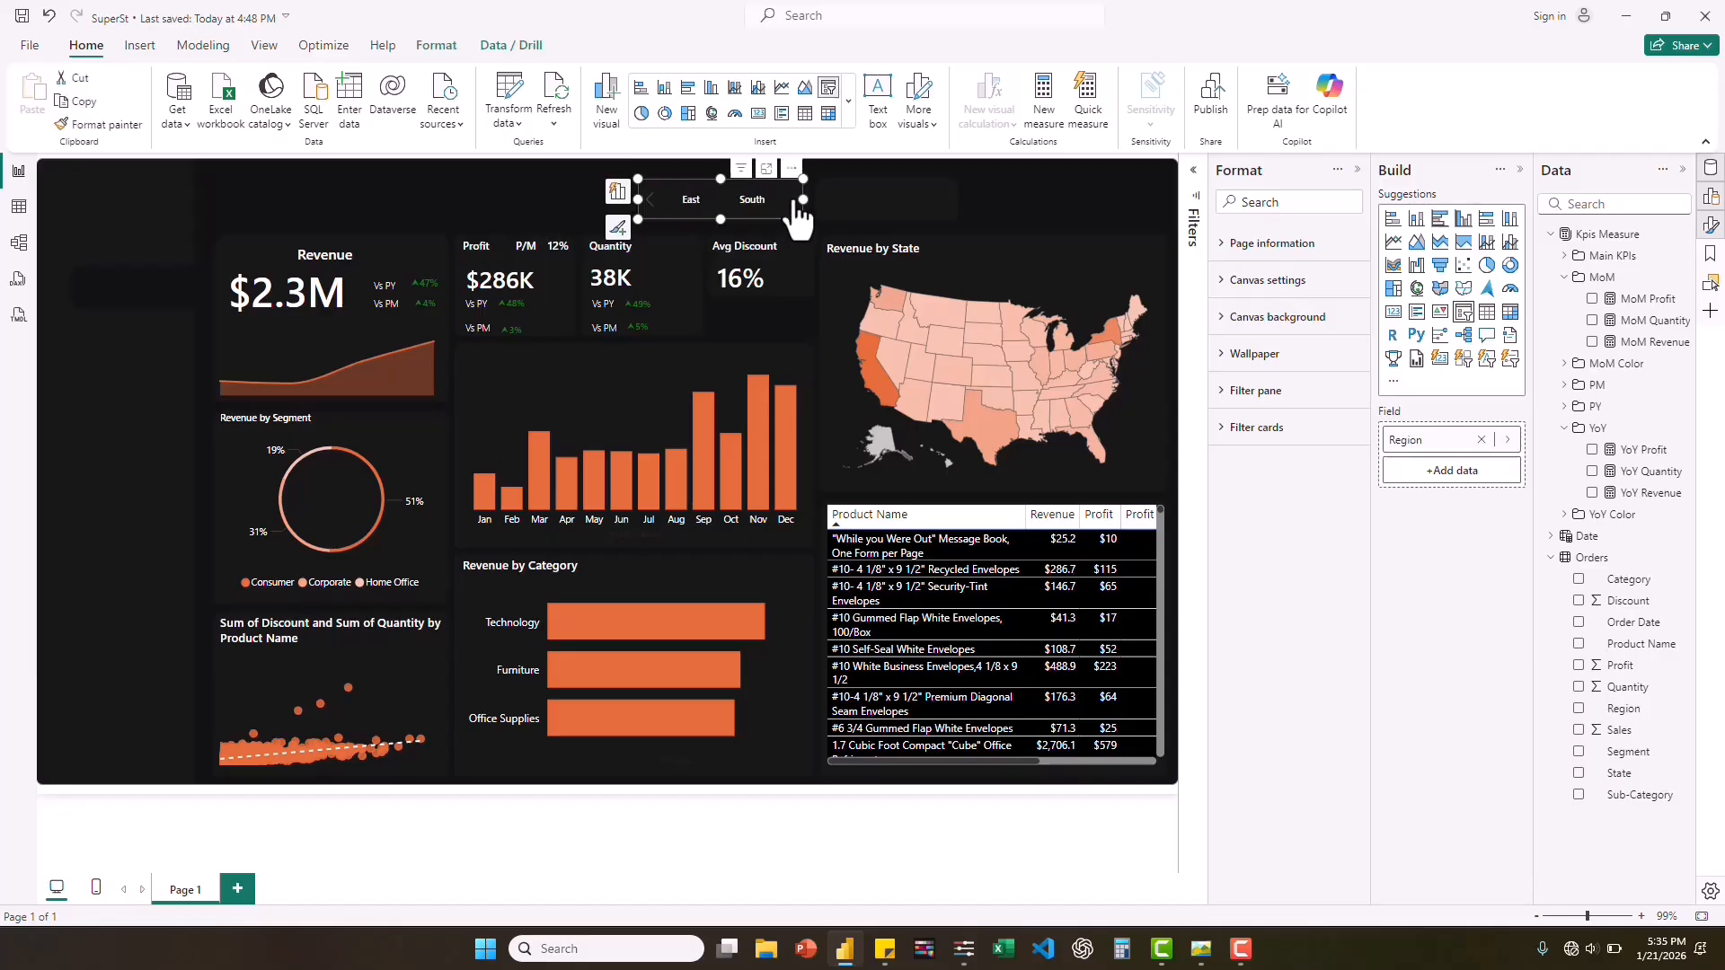
click(648, 203)
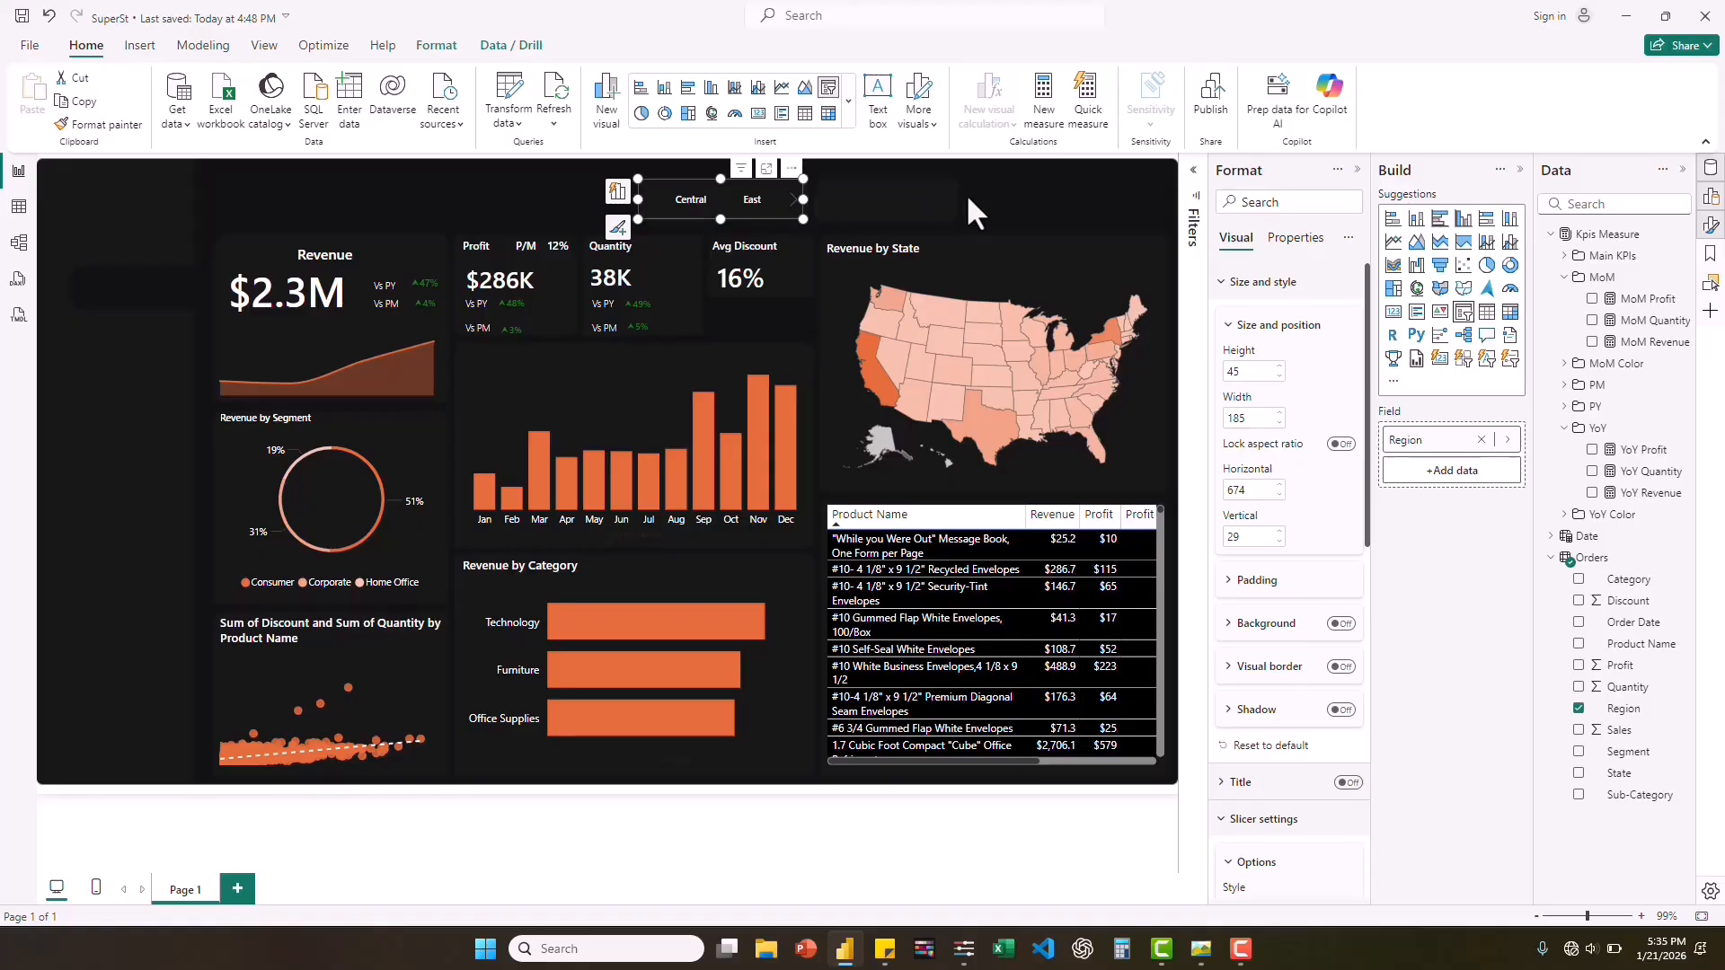
click(904, 191)
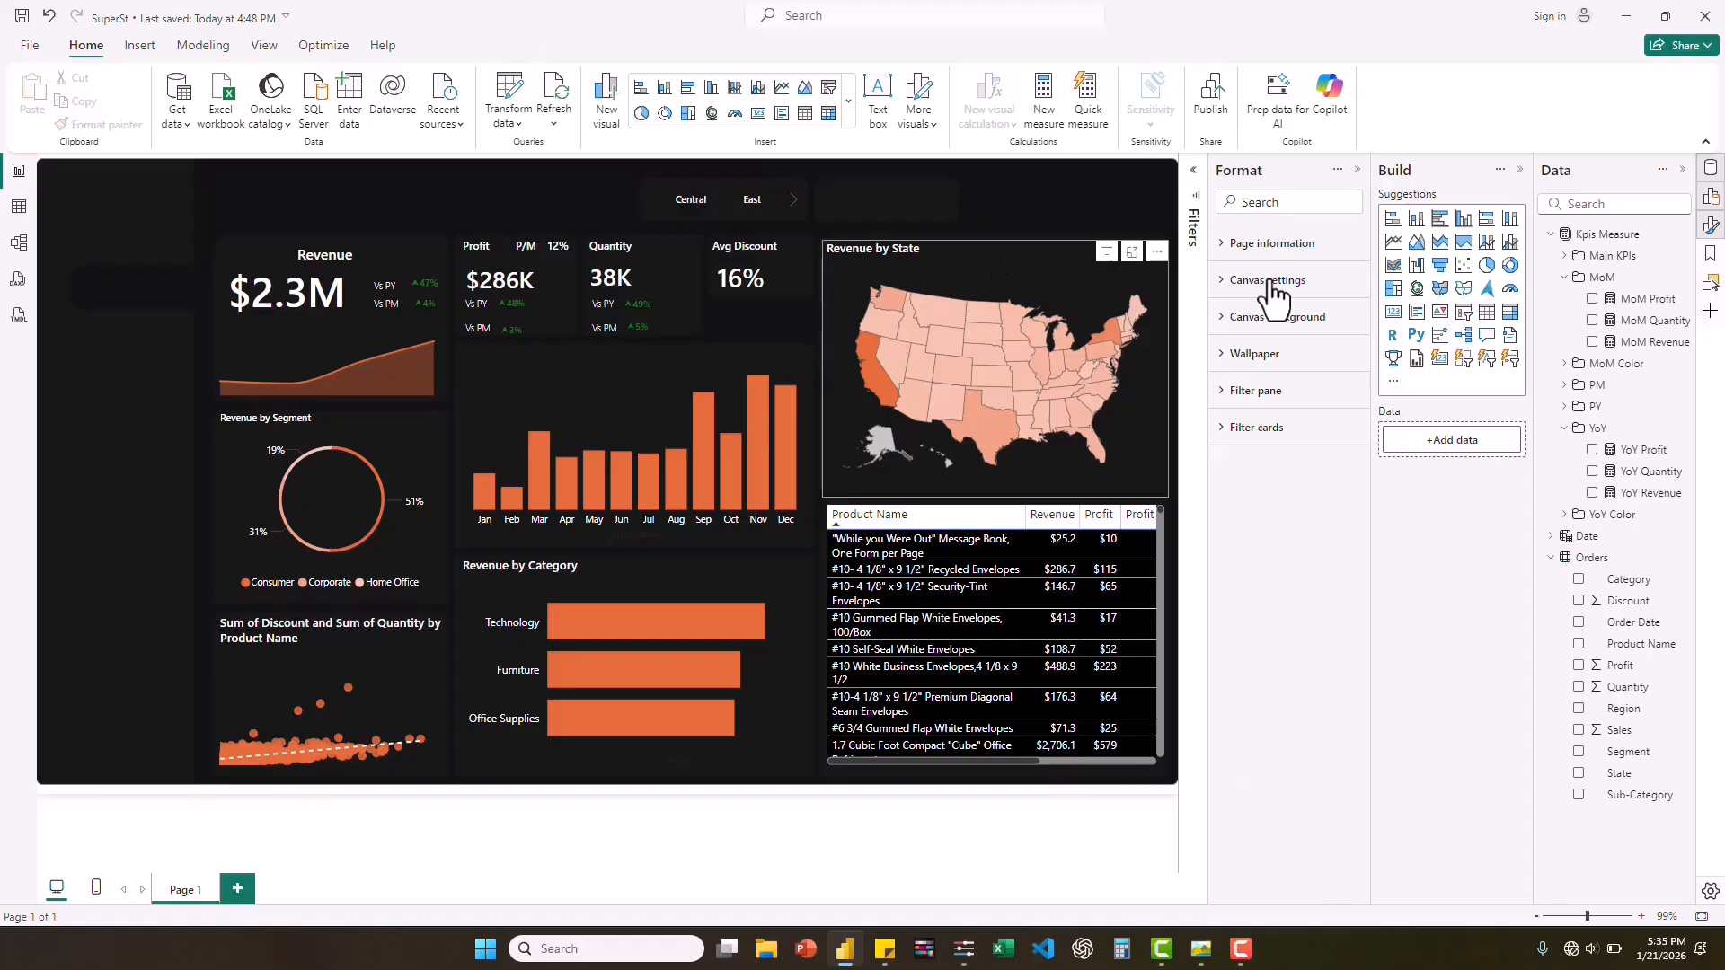
Add a second slicer with the Date Hierarchy field from the Date table.
click(1465, 313)
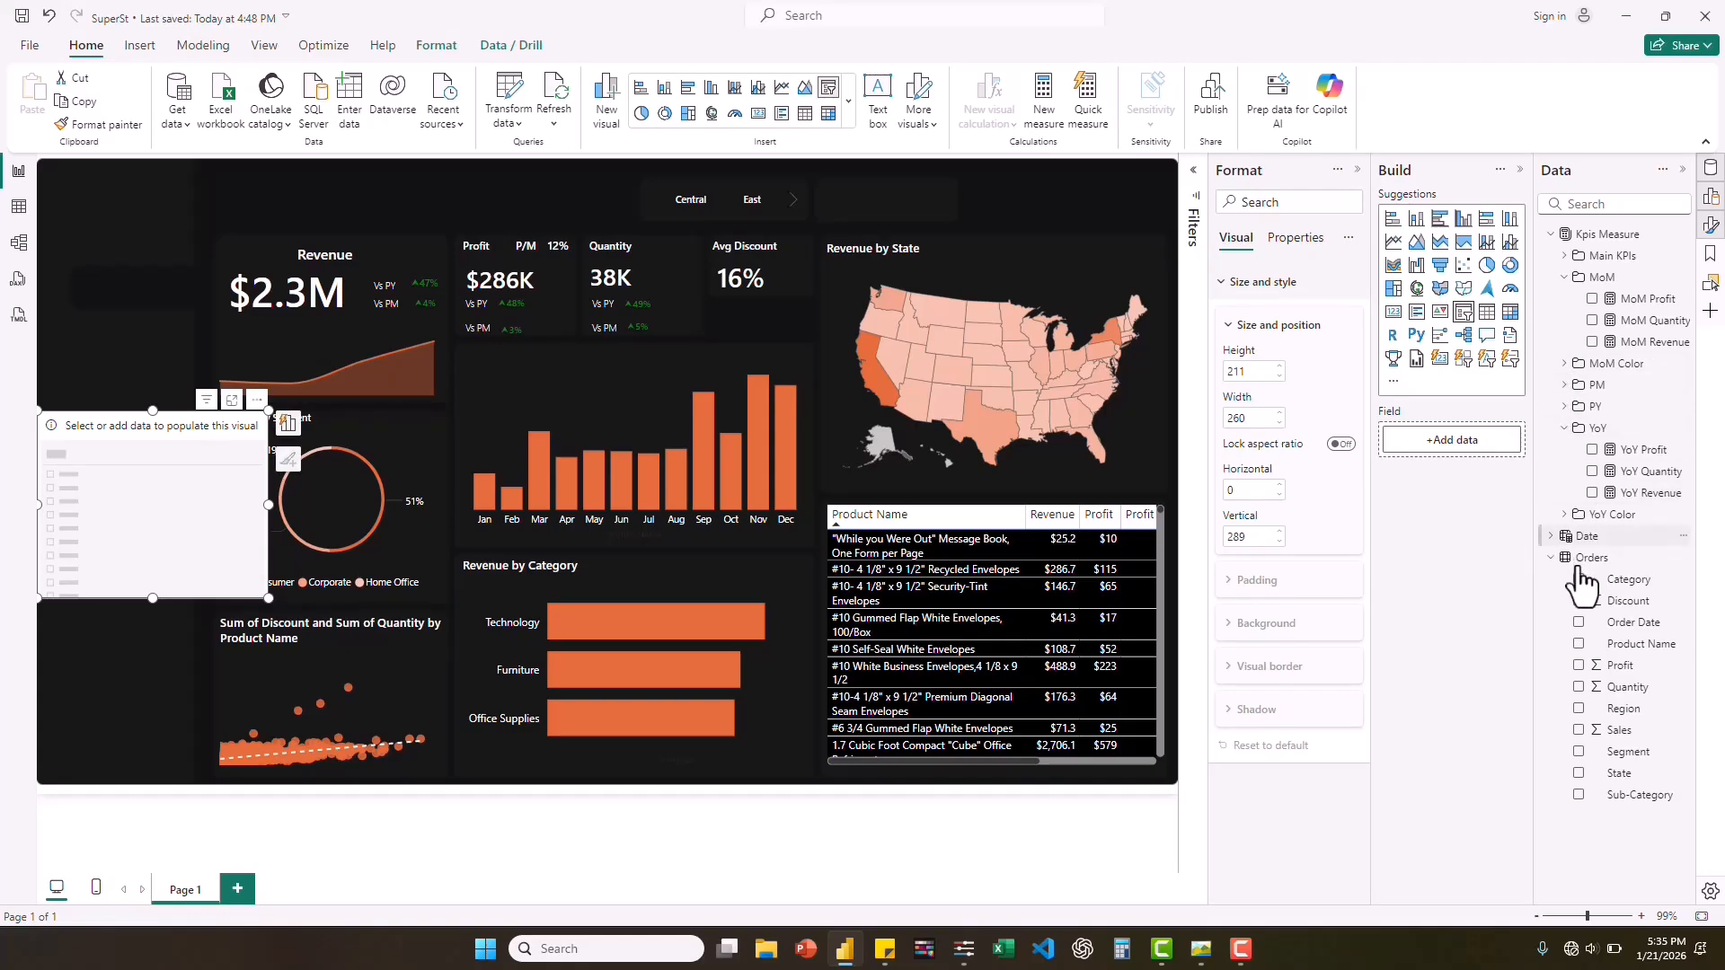
click(1551, 536)
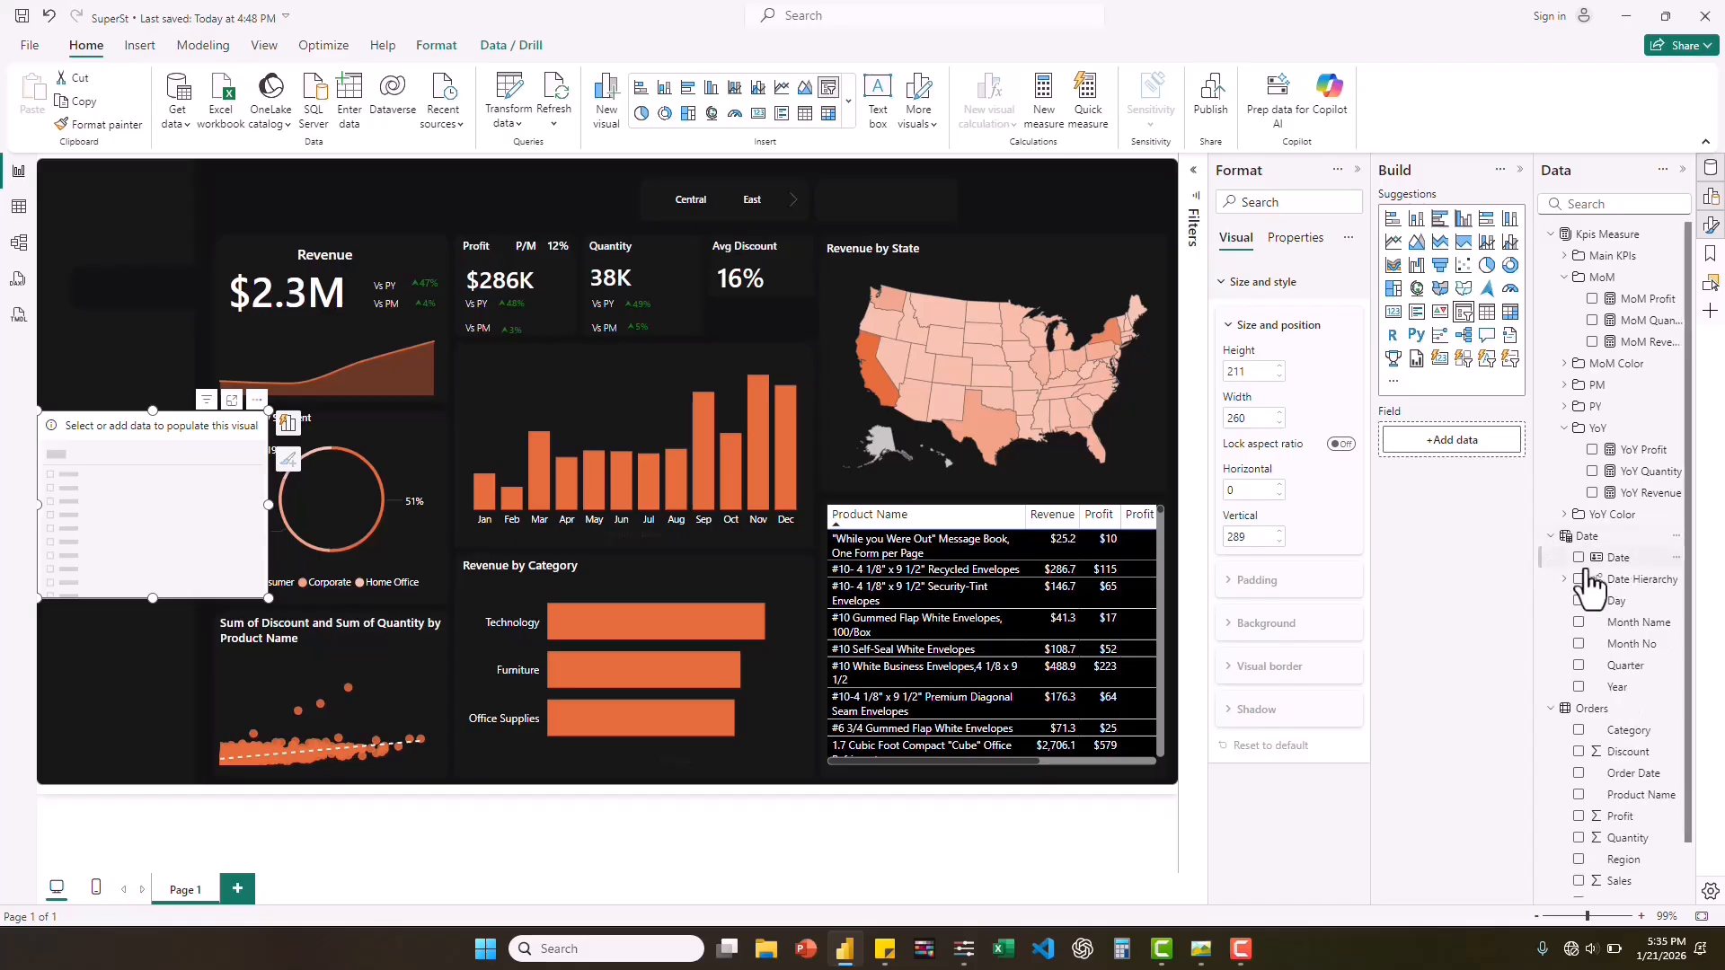
drag(1624, 593, 1470, 445)
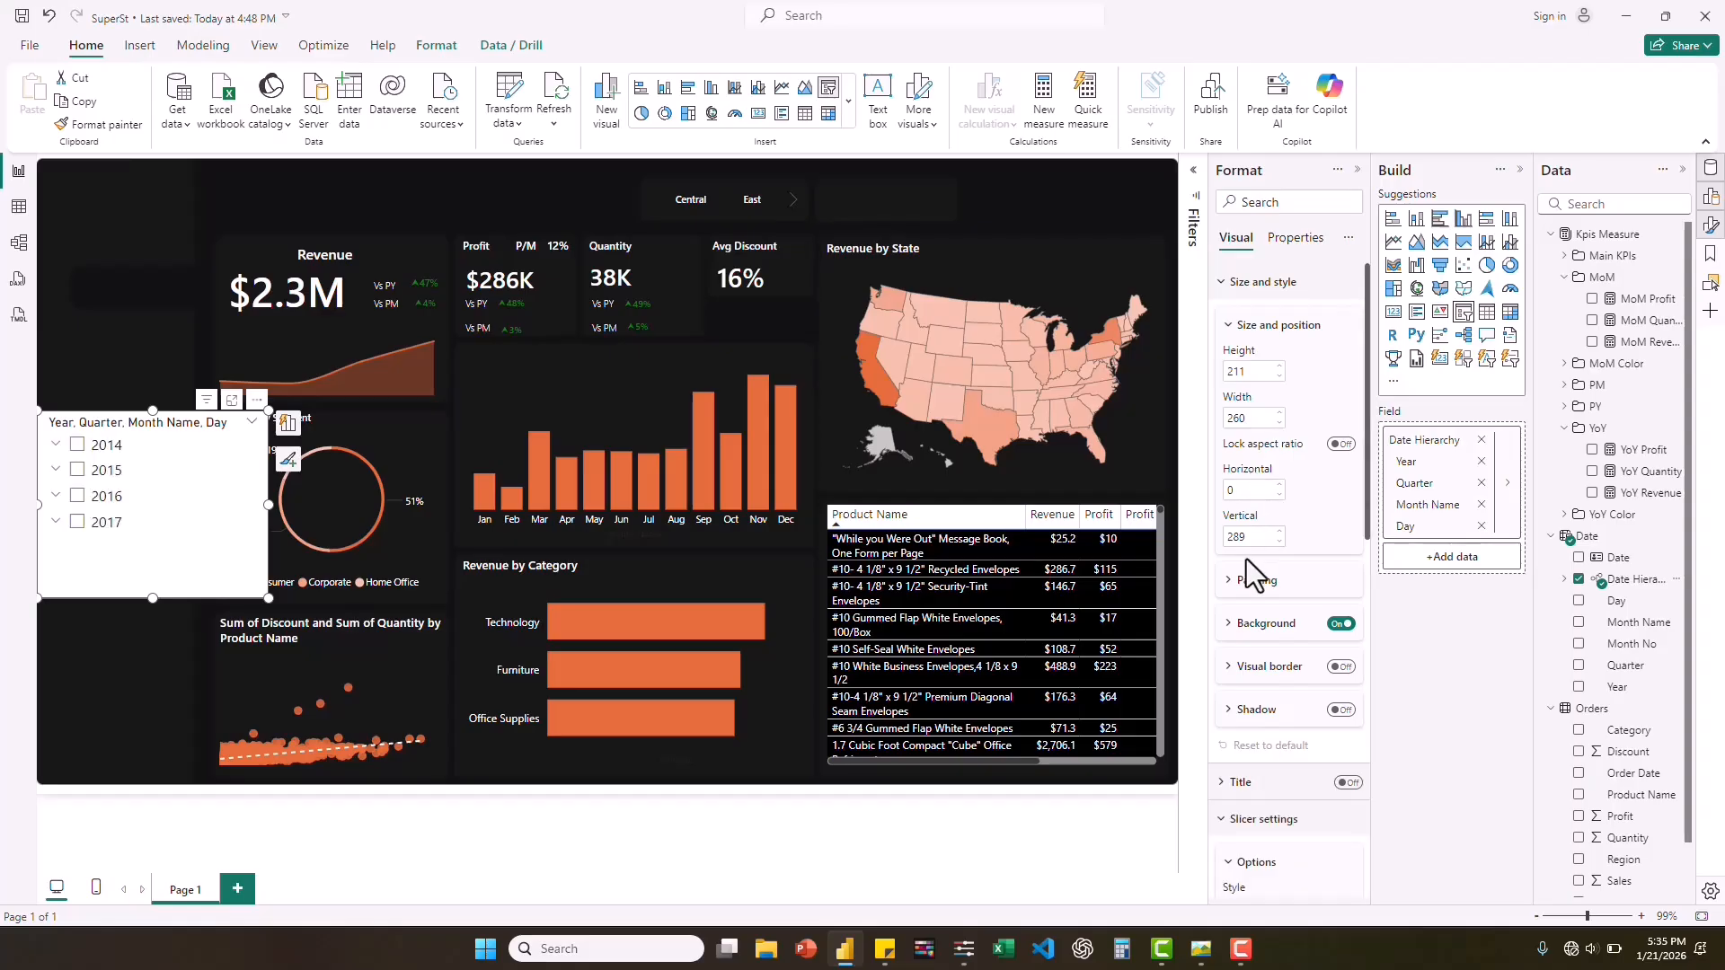
Set the date slicer's style to Dropdown and turn off its slicer header.
scroll(1249, 566, down, 1)
scroll(1253, 548, down, 5)
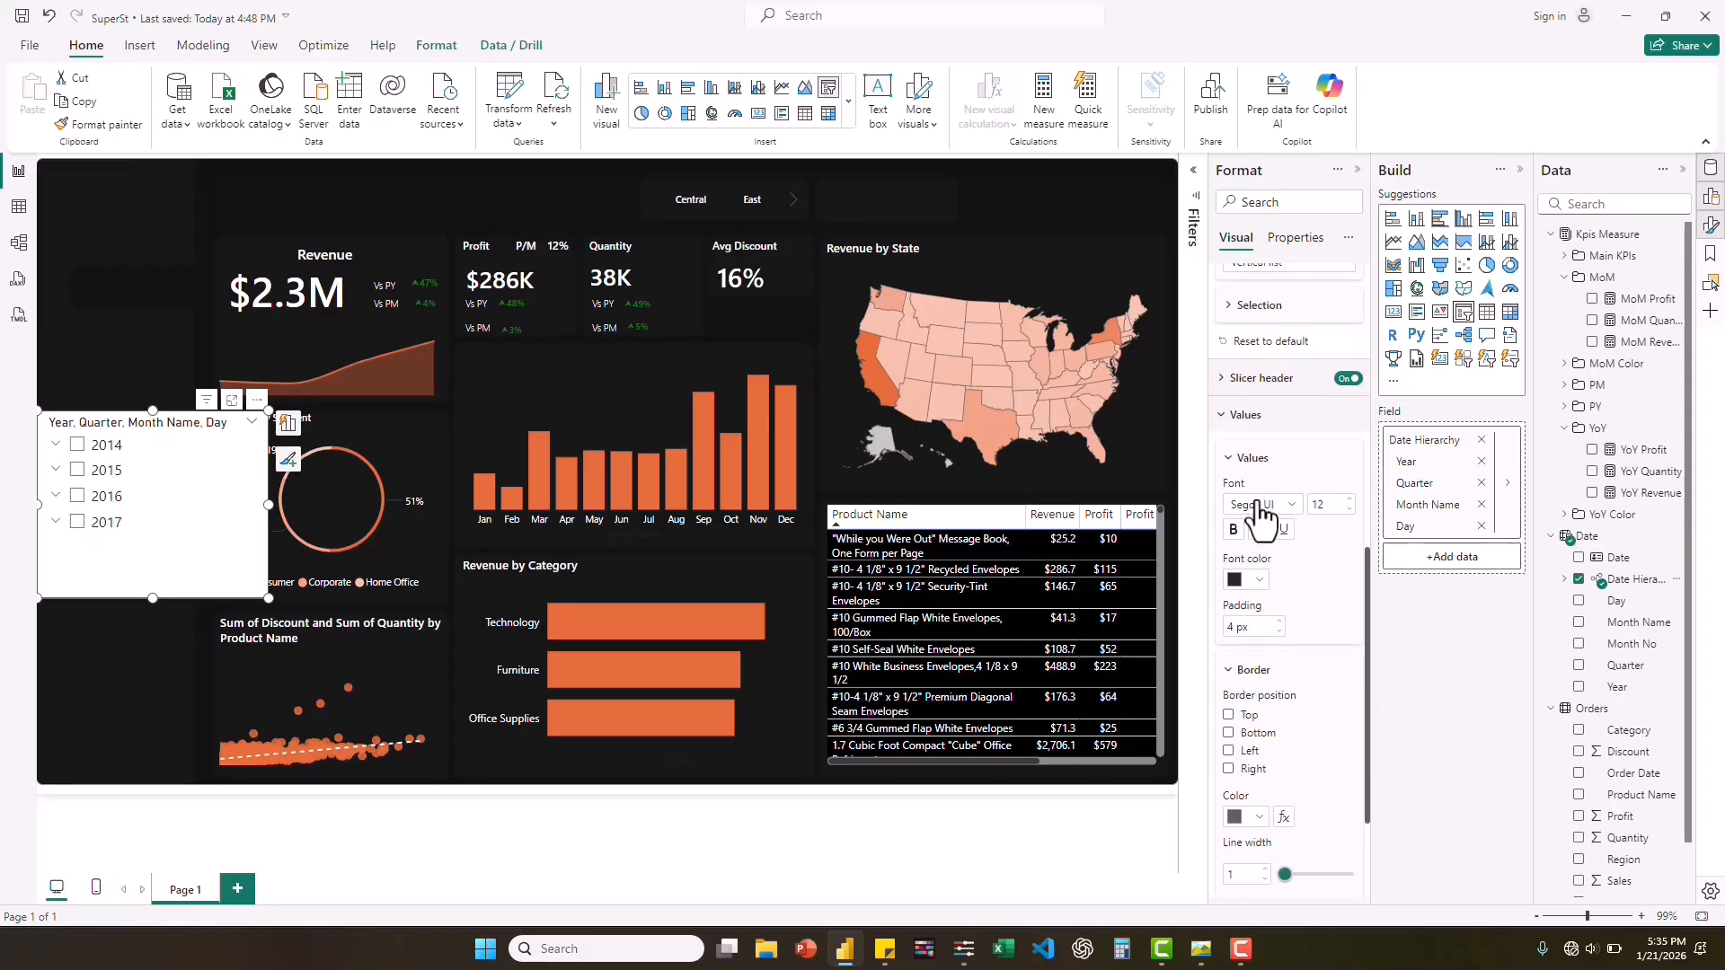
scroll(1258, 500, up, 2)
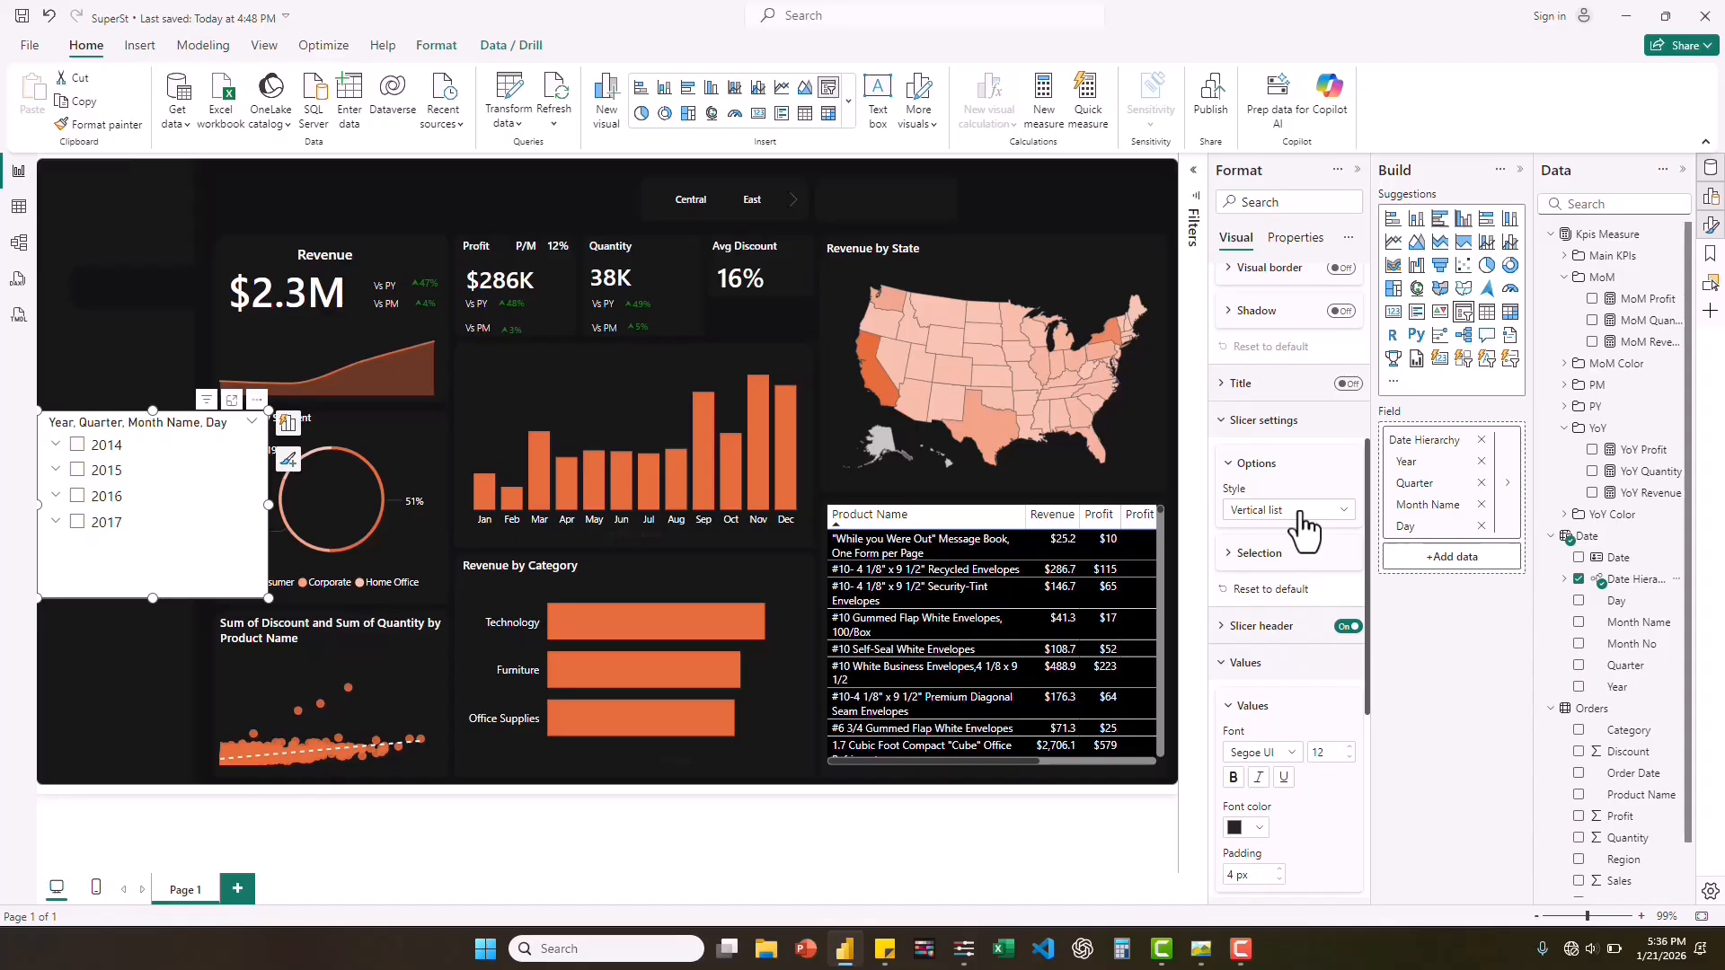
click(1300, 513)
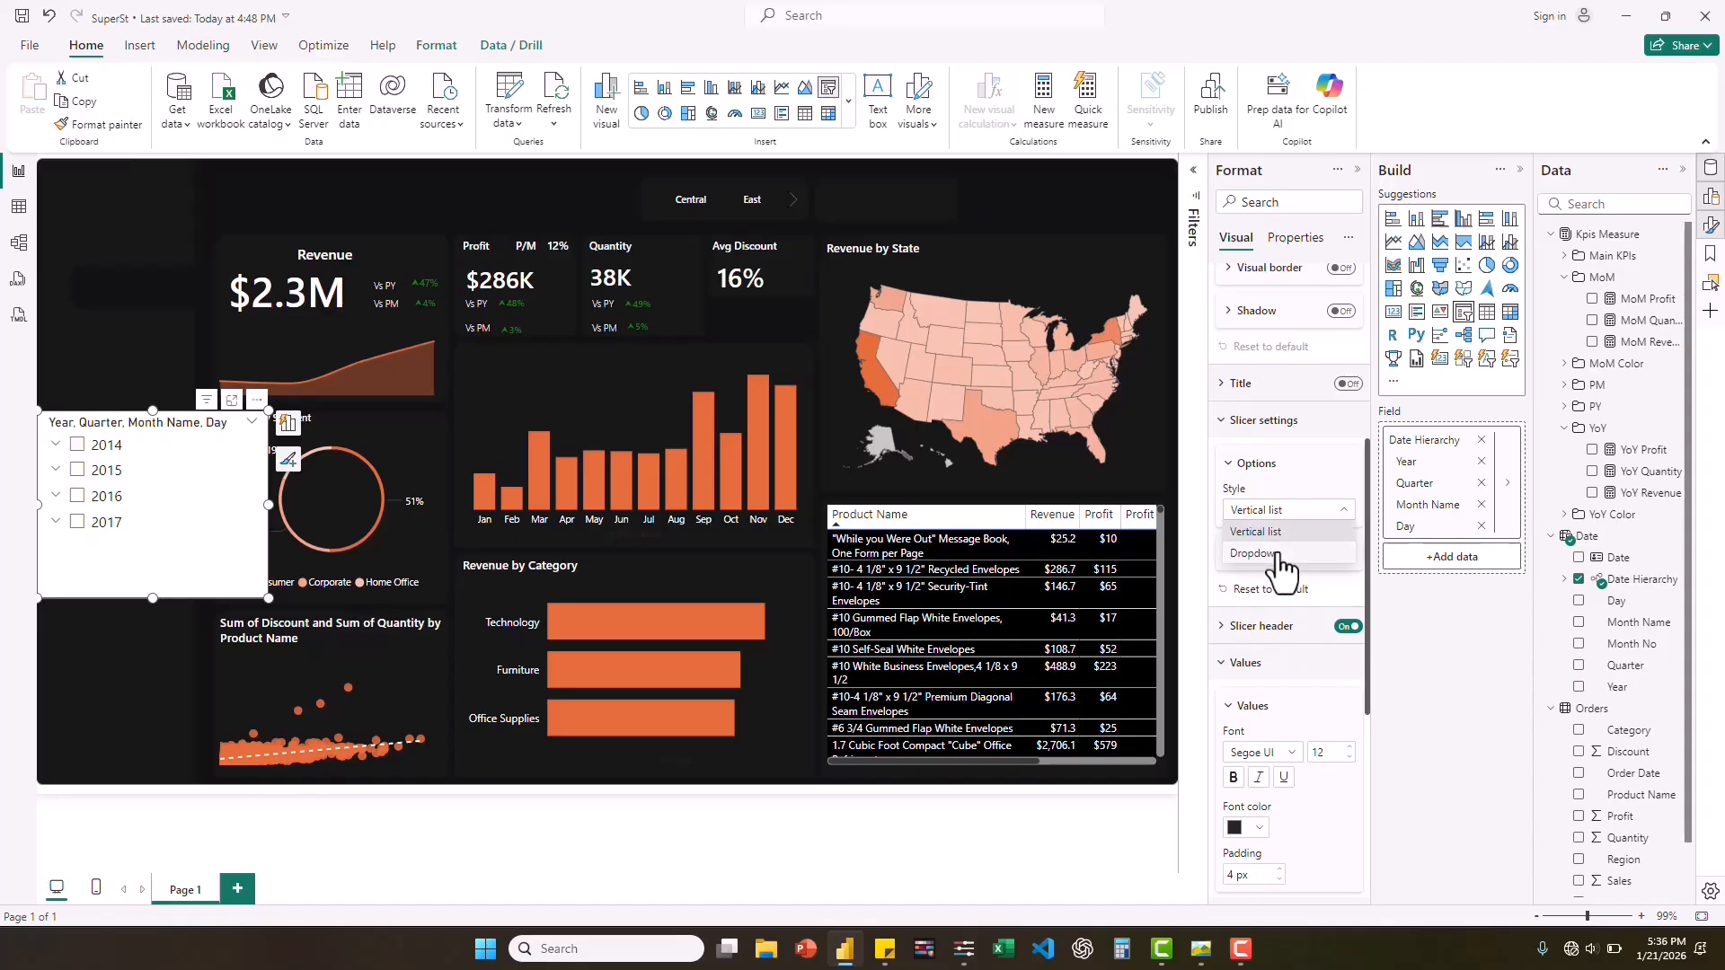
click(1278, 554)
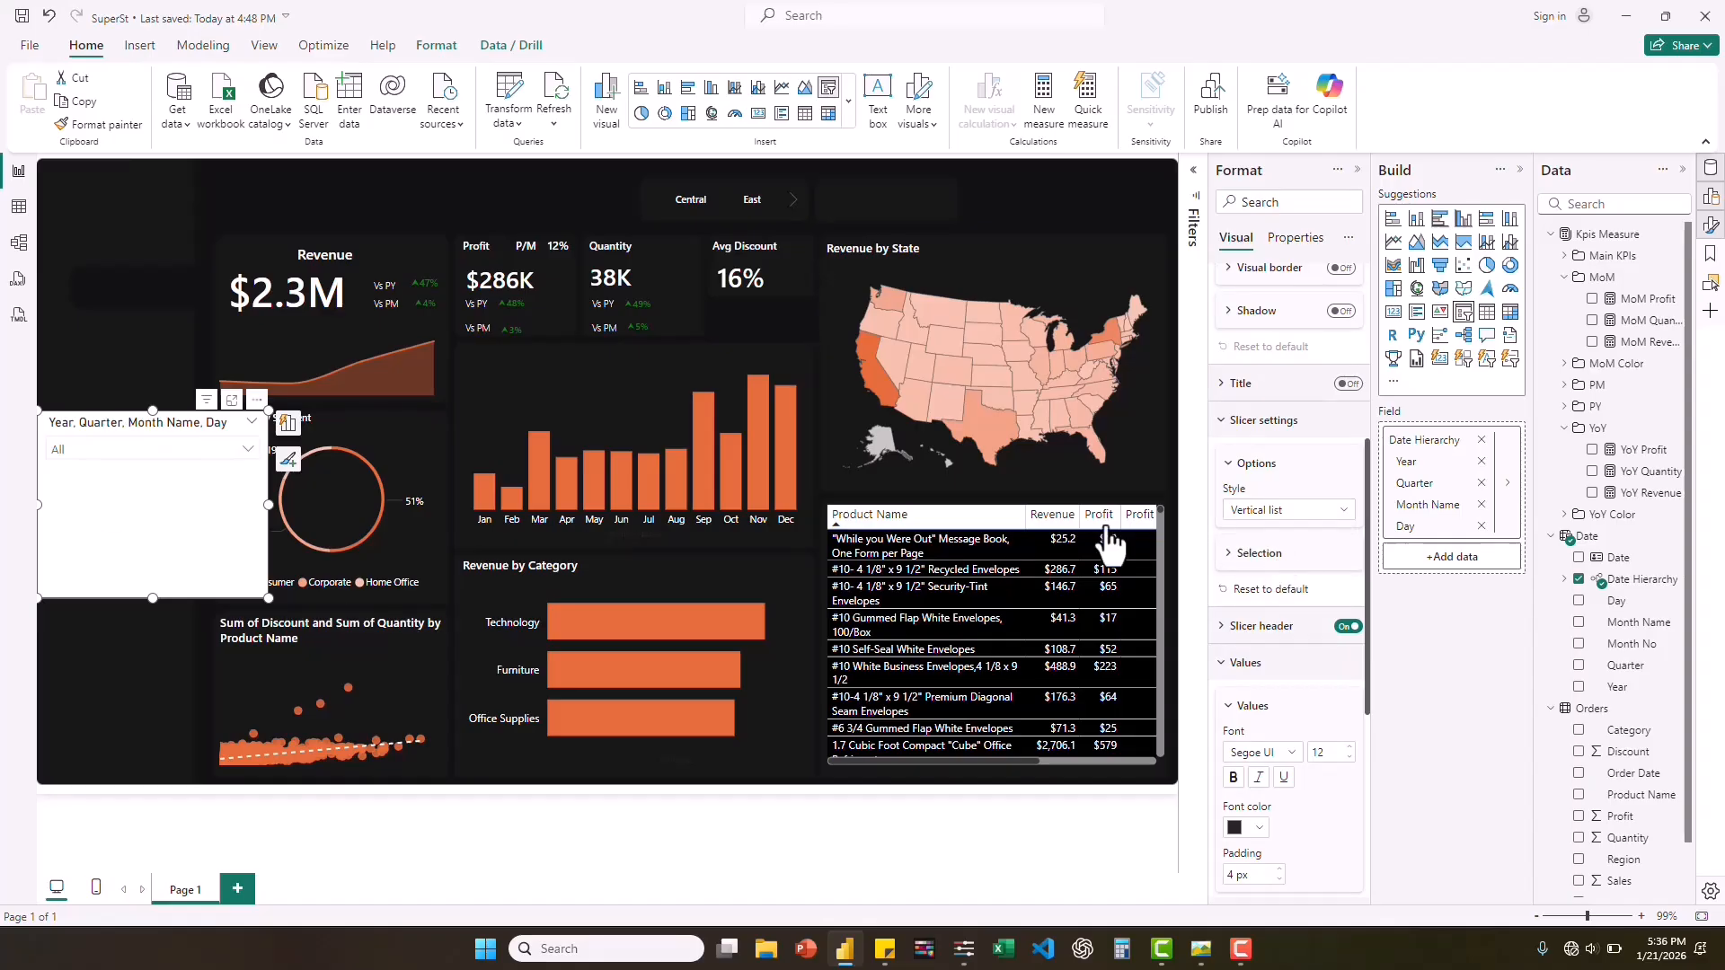
click(1347, 627)
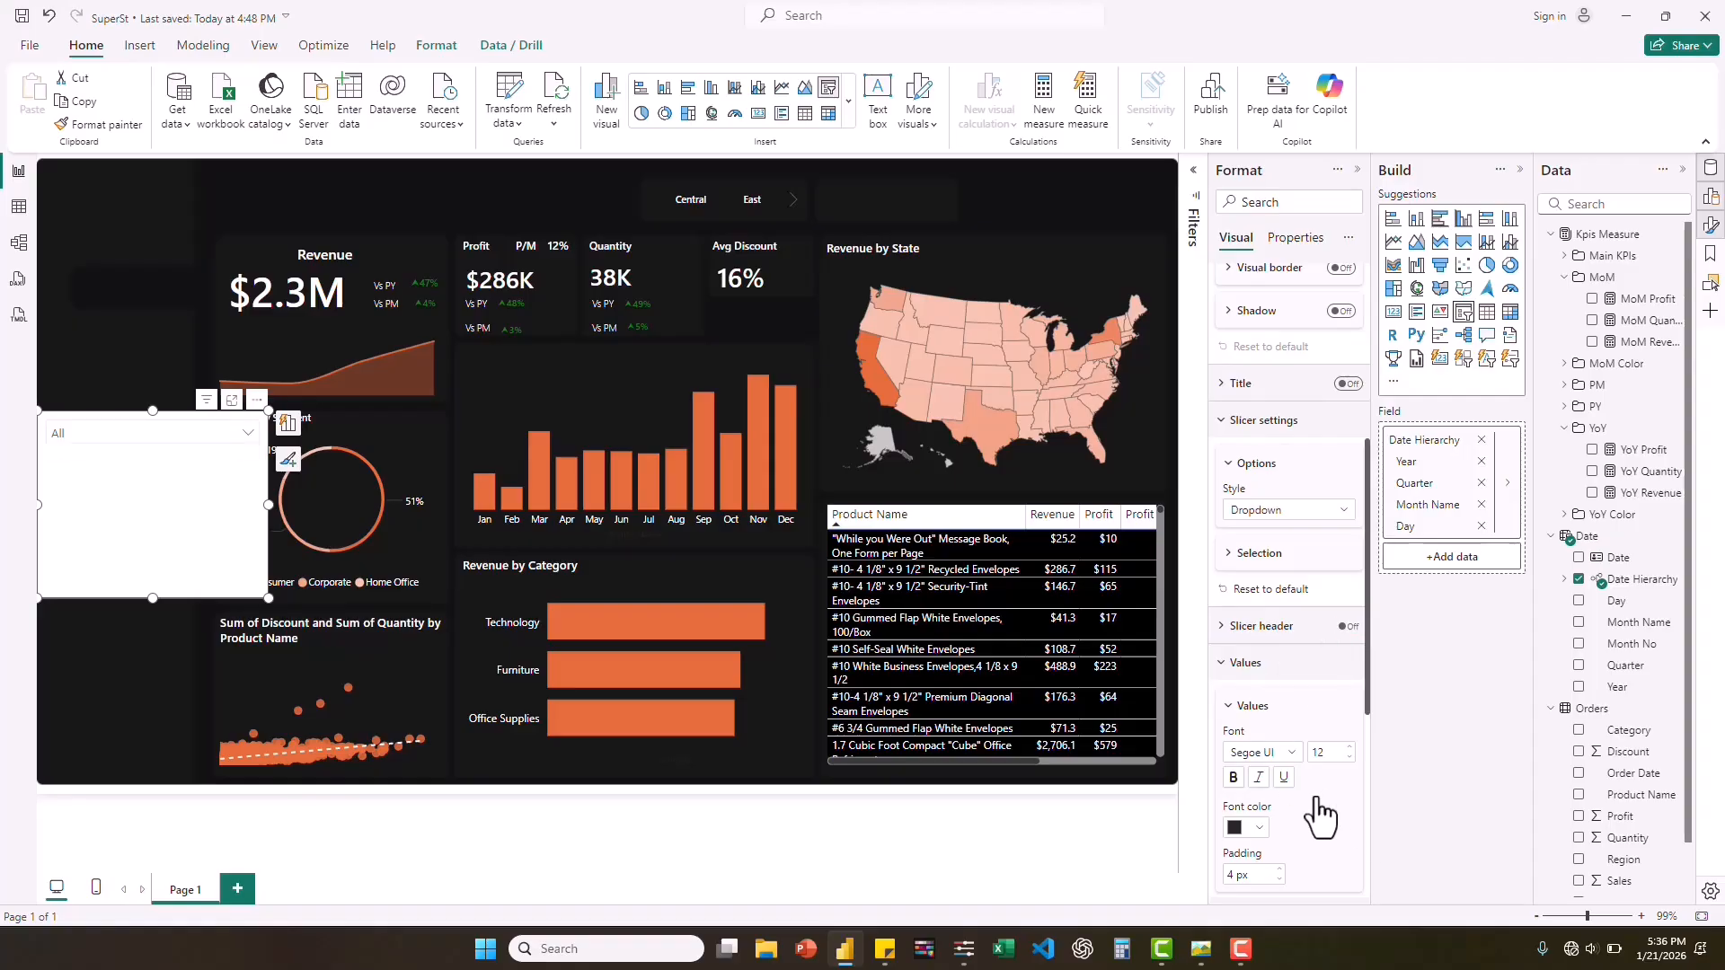
Set the date slicer's value text to Segoe UI Semibold at size 8.
scroll(1318, 805, down, 5)
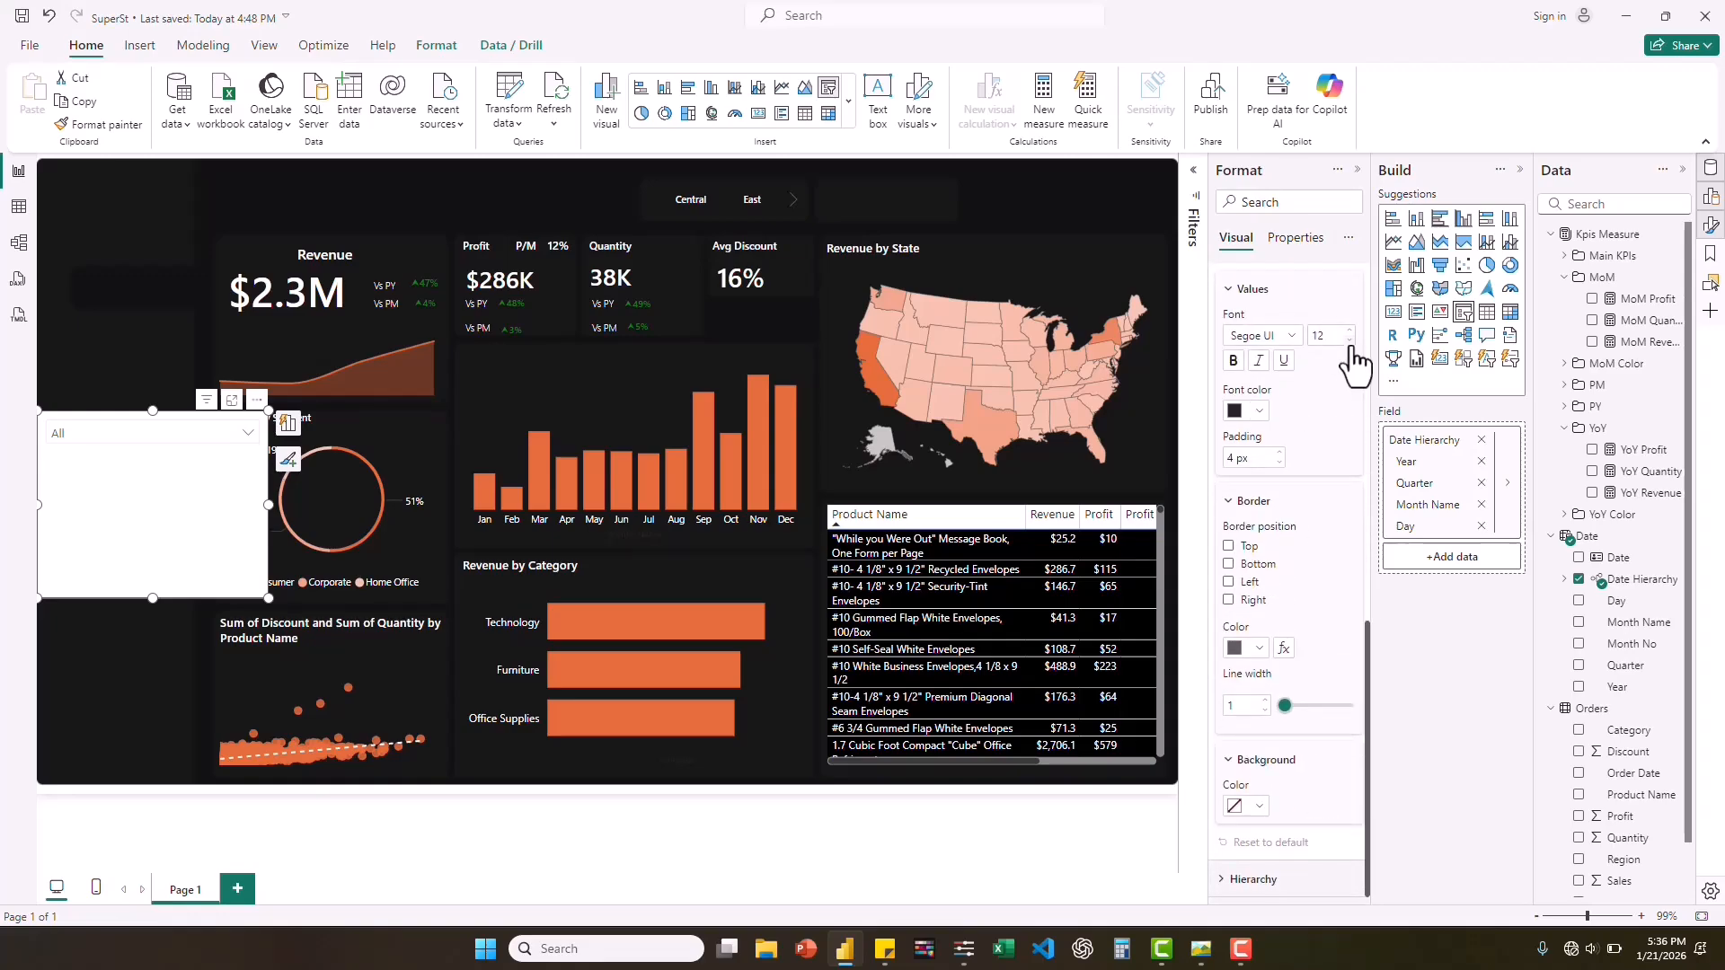
click(1350, 340)
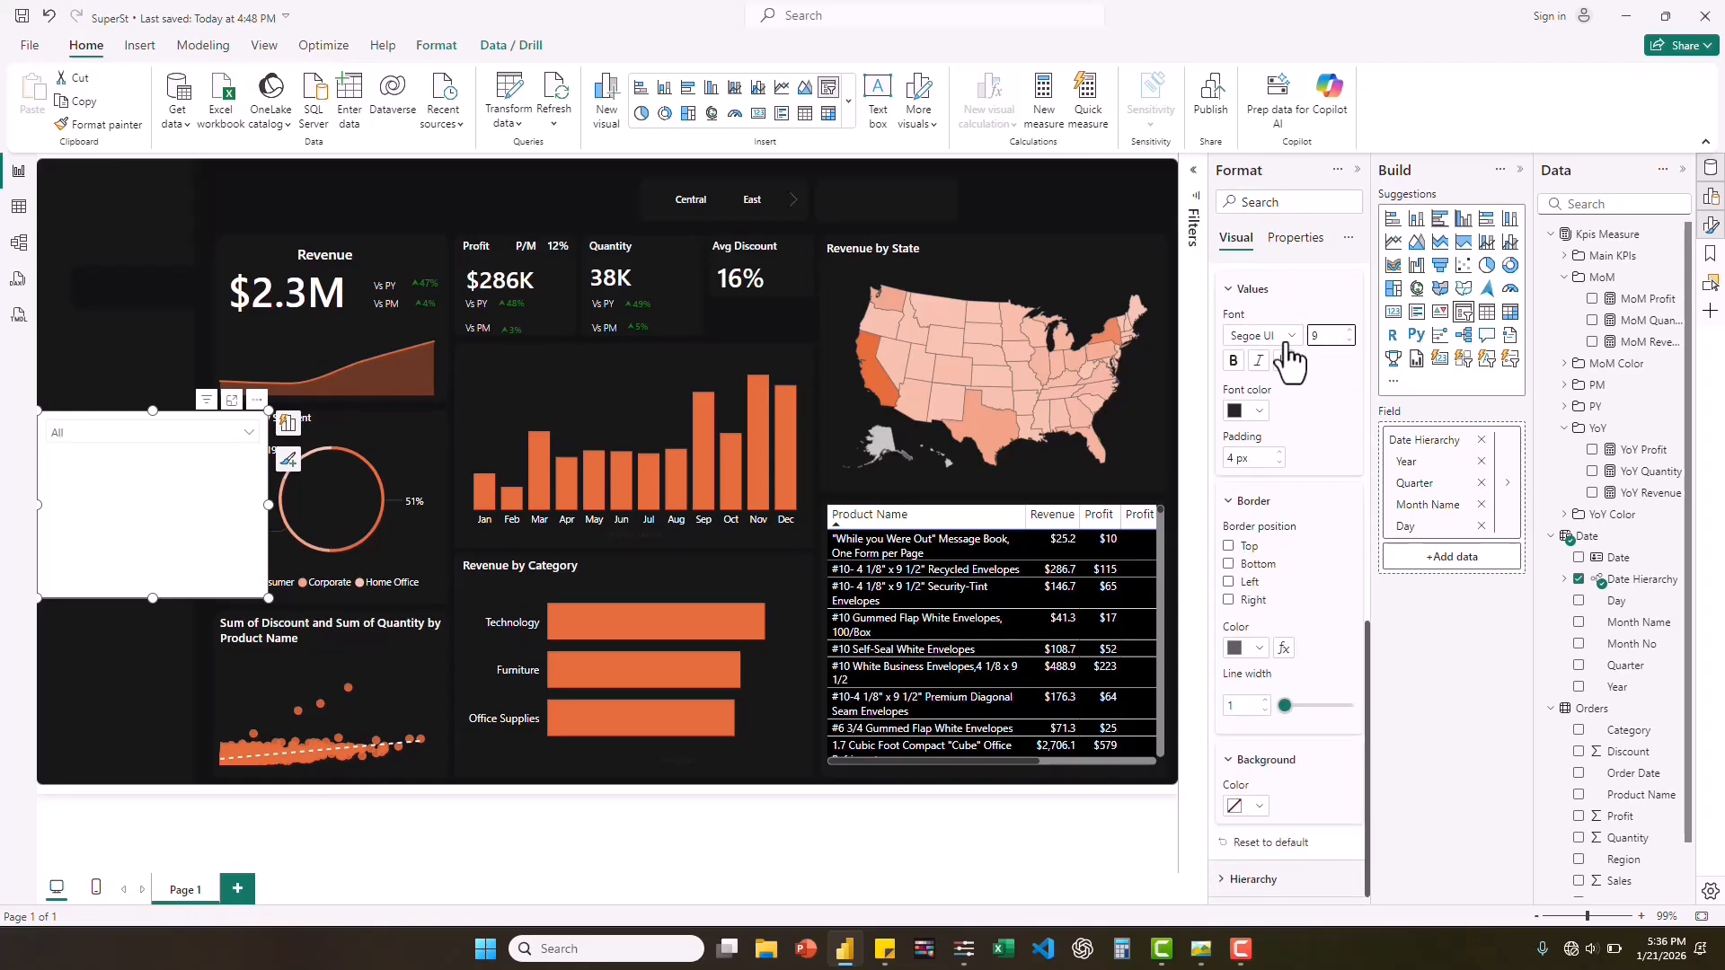
click(1349, 341)
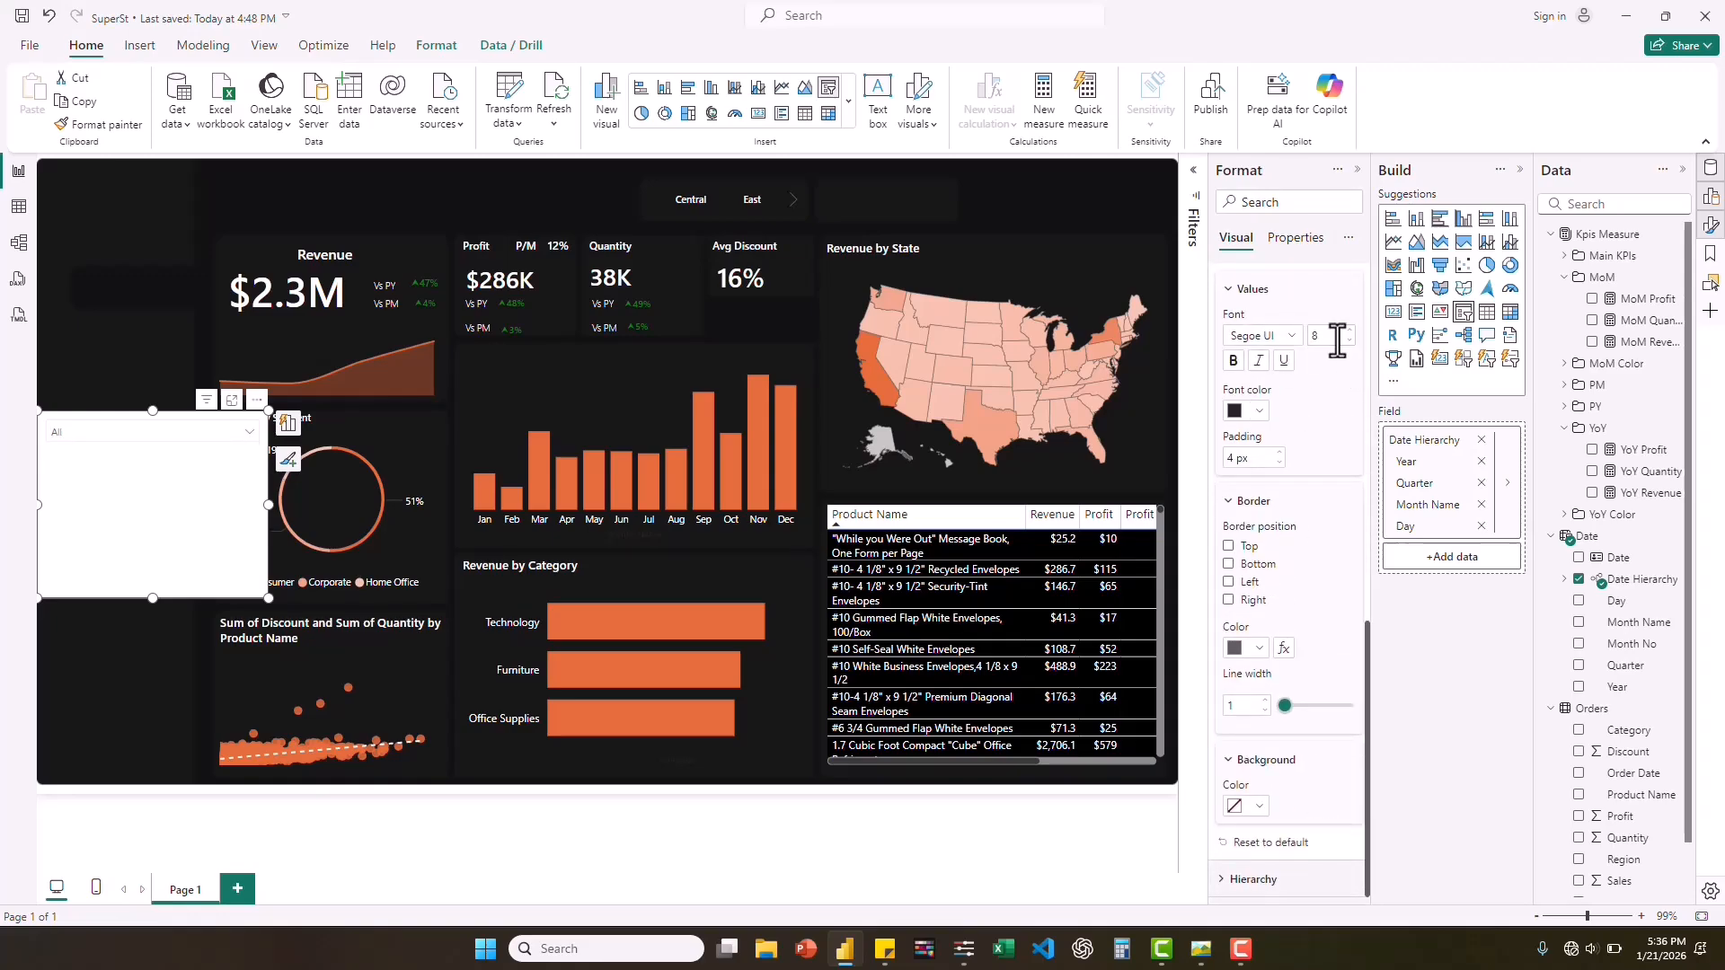
click(1291, 338)
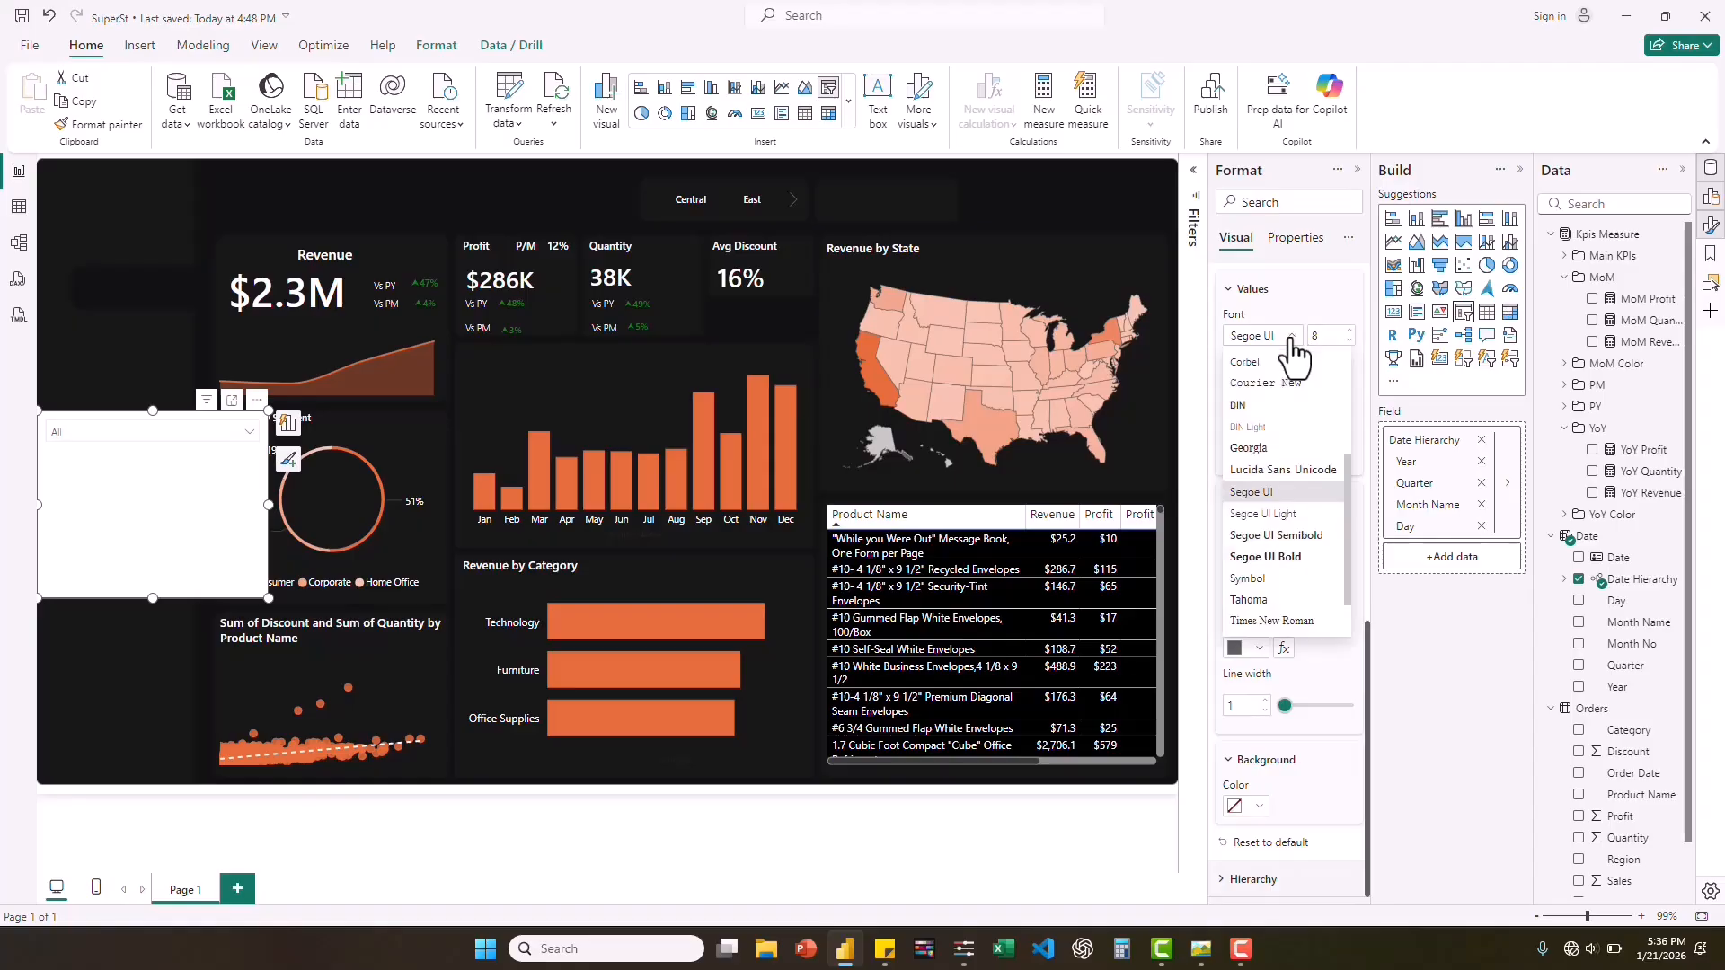
click(1288, 547)
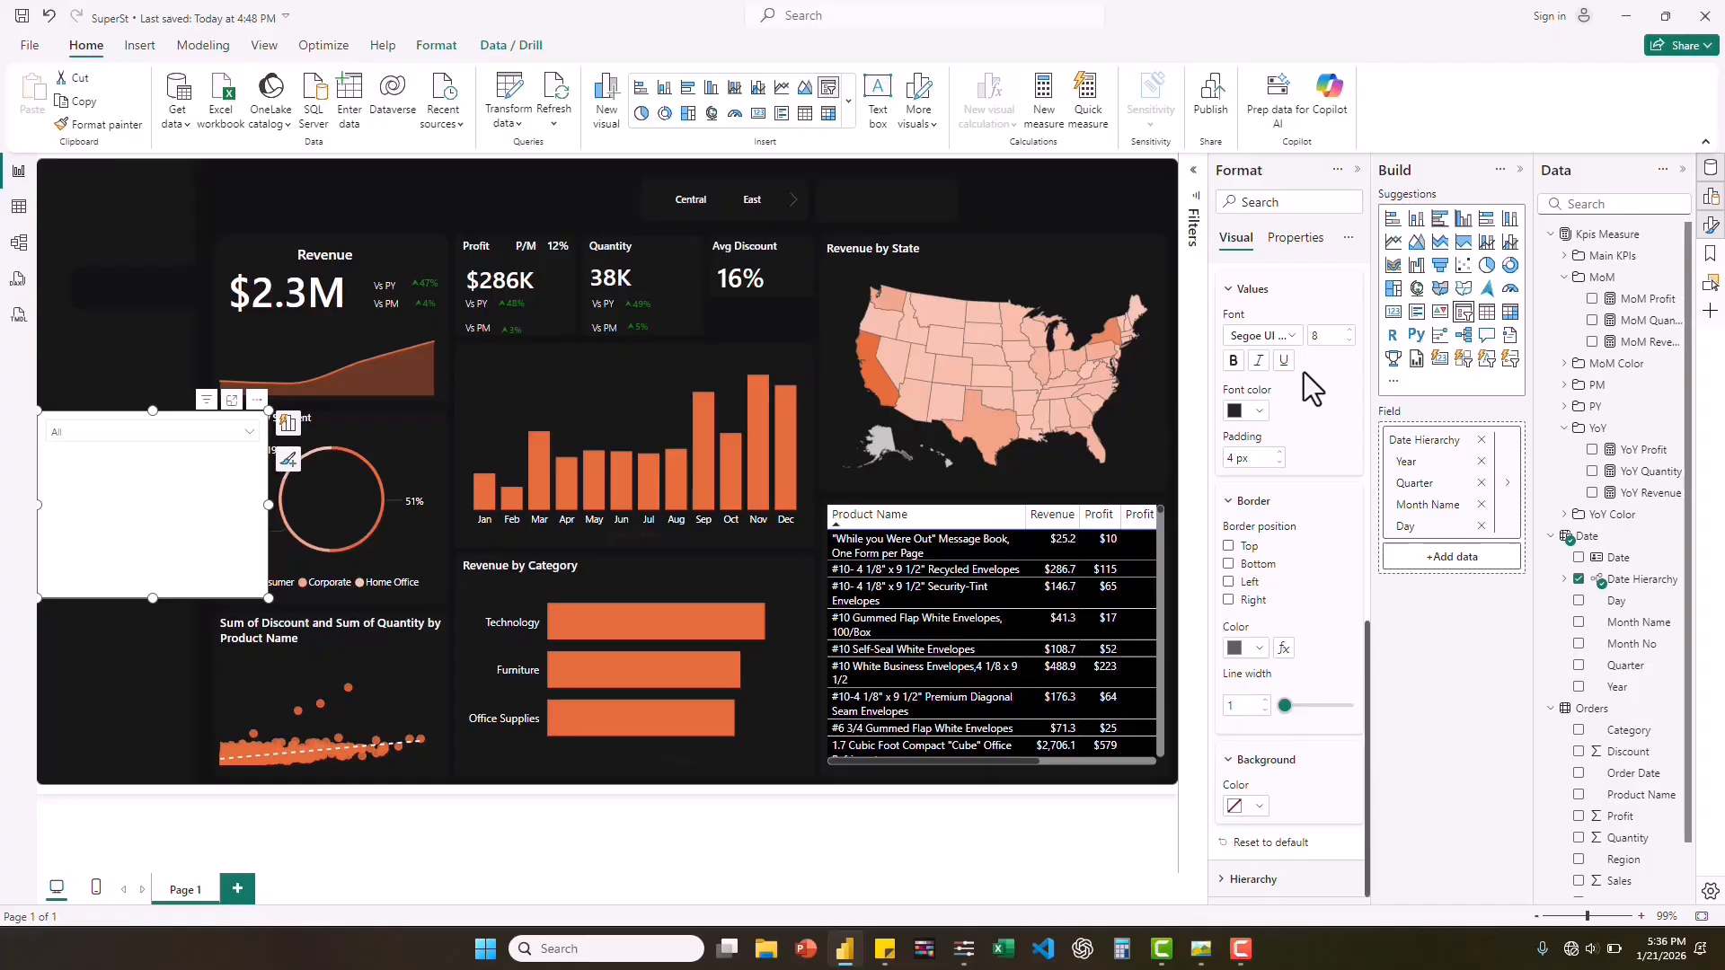
Set the date slicer's value font color to white and turn off the visual's background.
click(1261, 412)
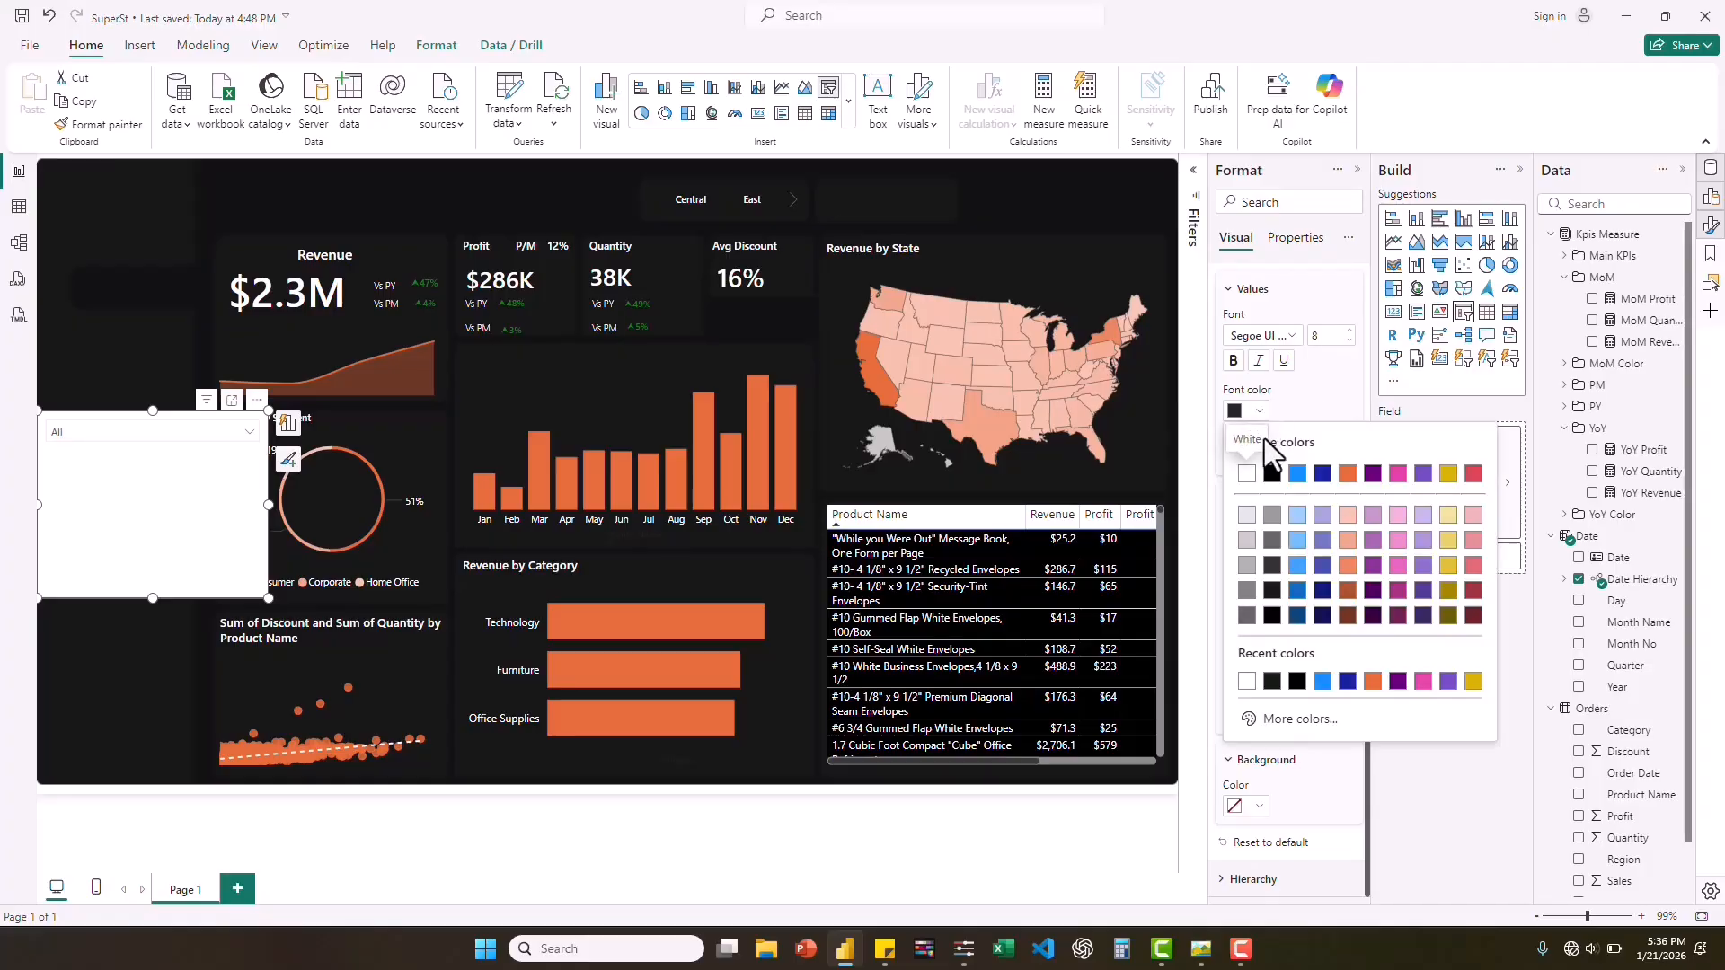
click(1247, 682)
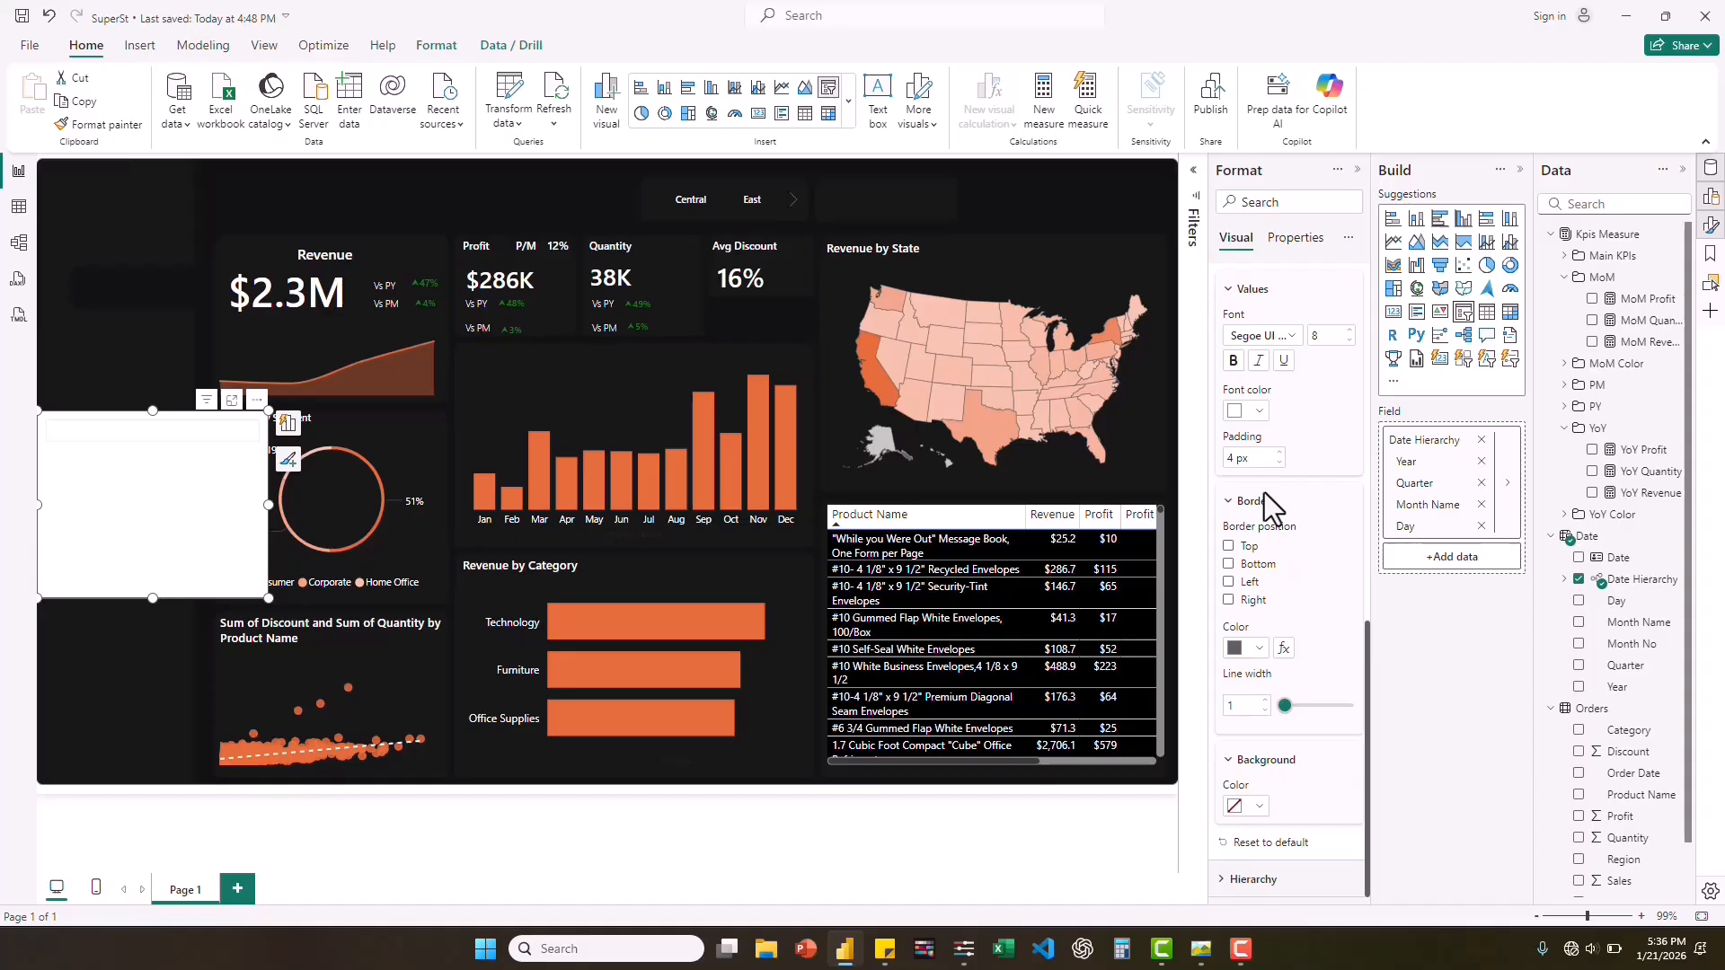
scroll(1267, 507, up, 5)
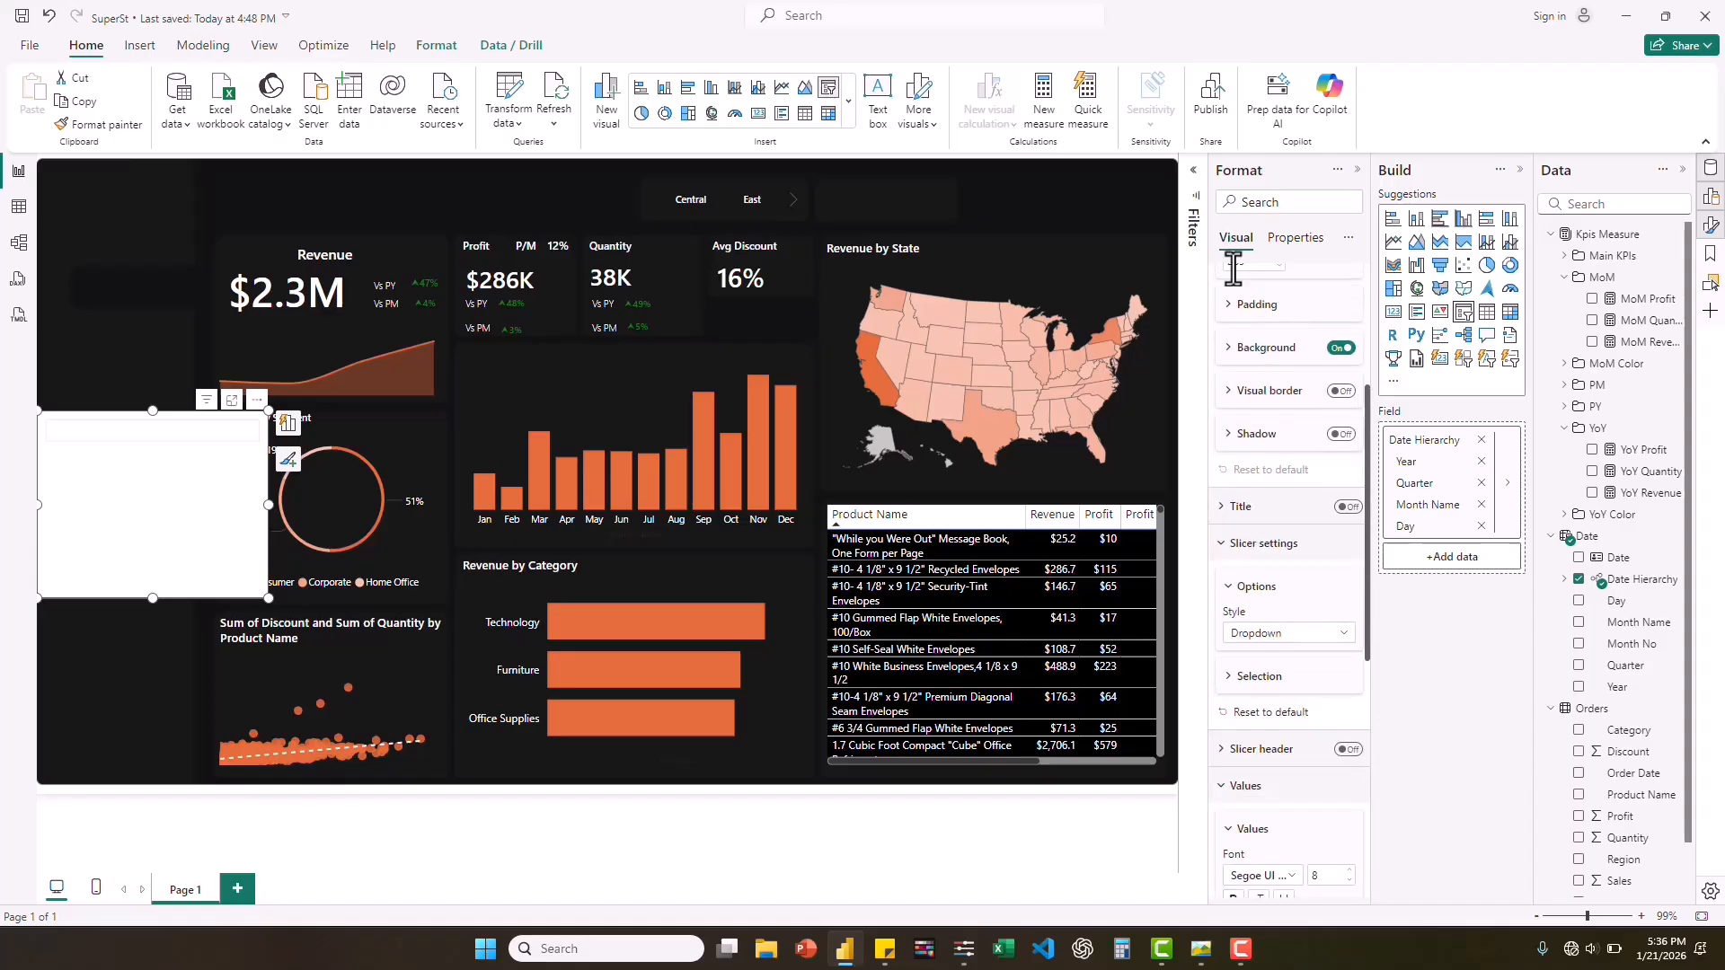
click(1339, 350)
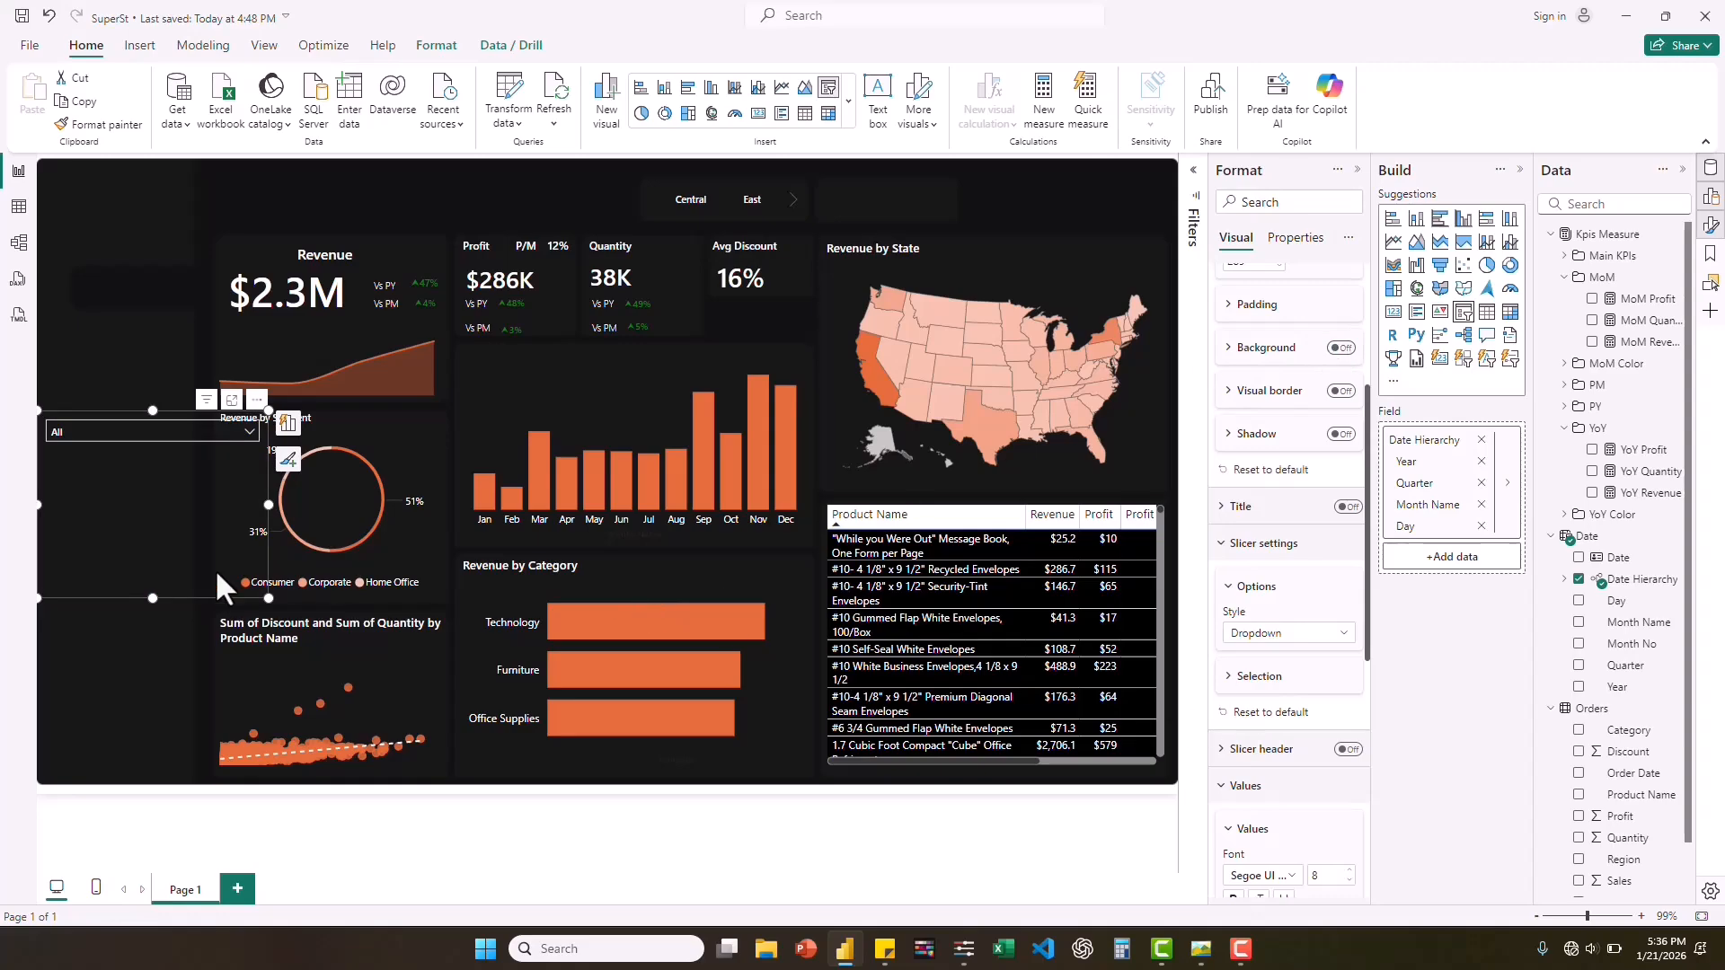
Shrink the date slicer to a compact single-row box and place it in the header bar, above the Revenue by State map.
drag(151, 597, 165, 456)
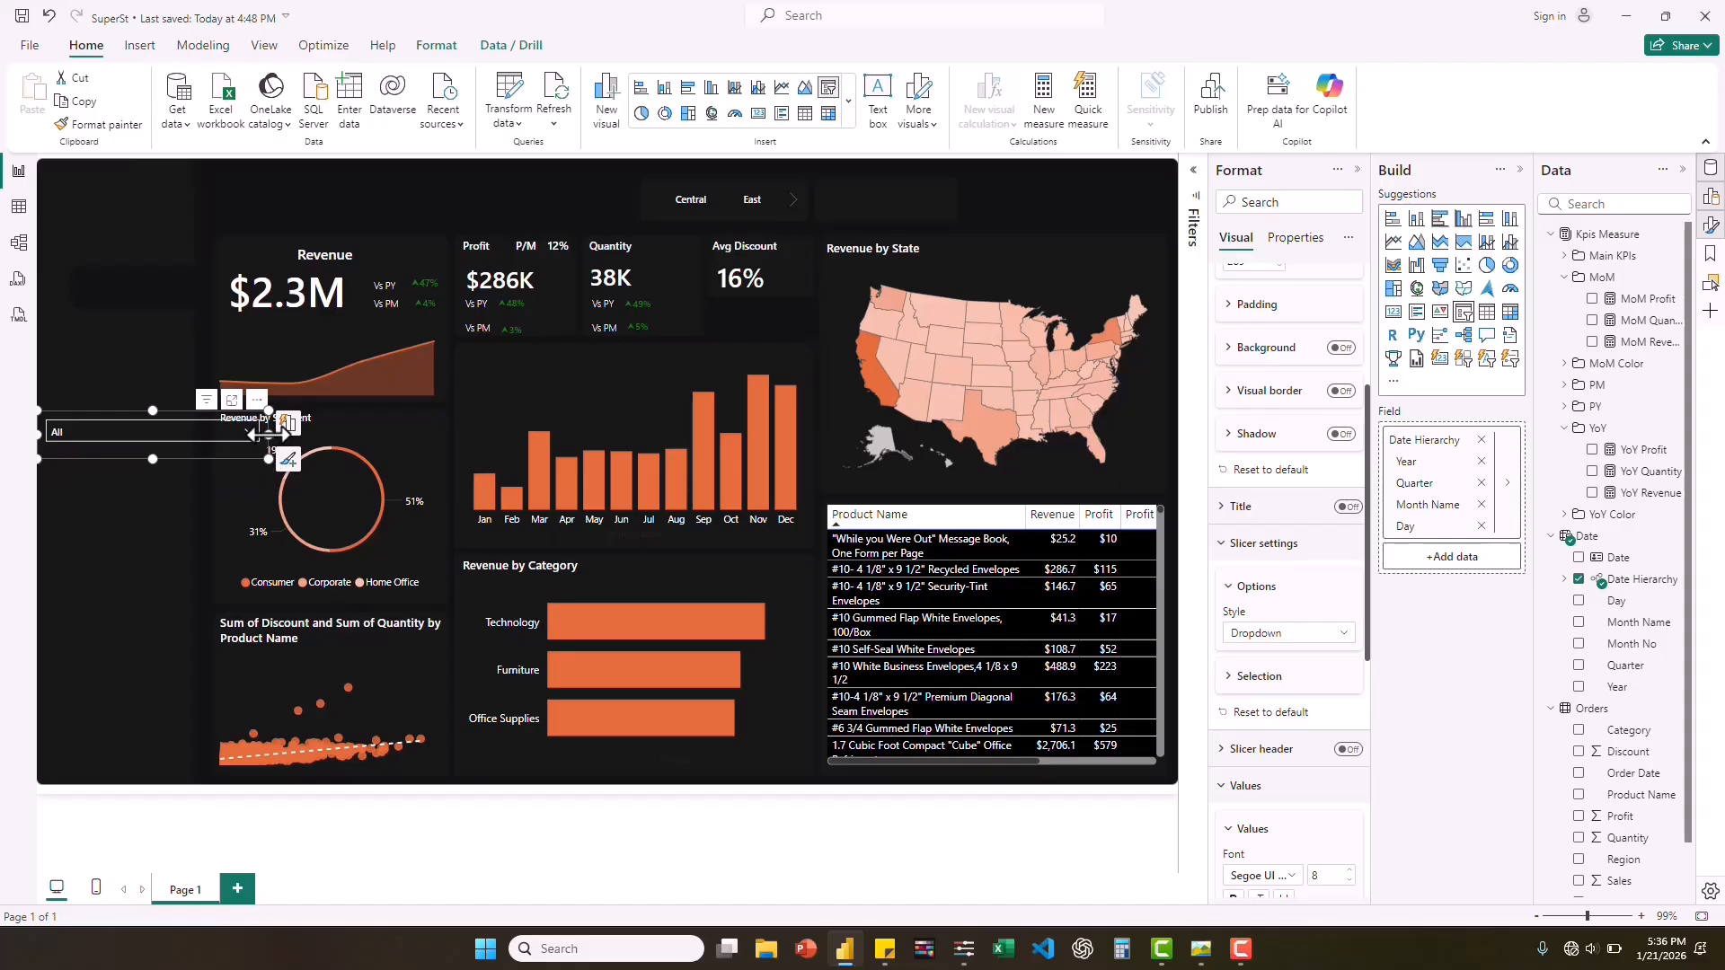
drag(262, 435, 955, 223)
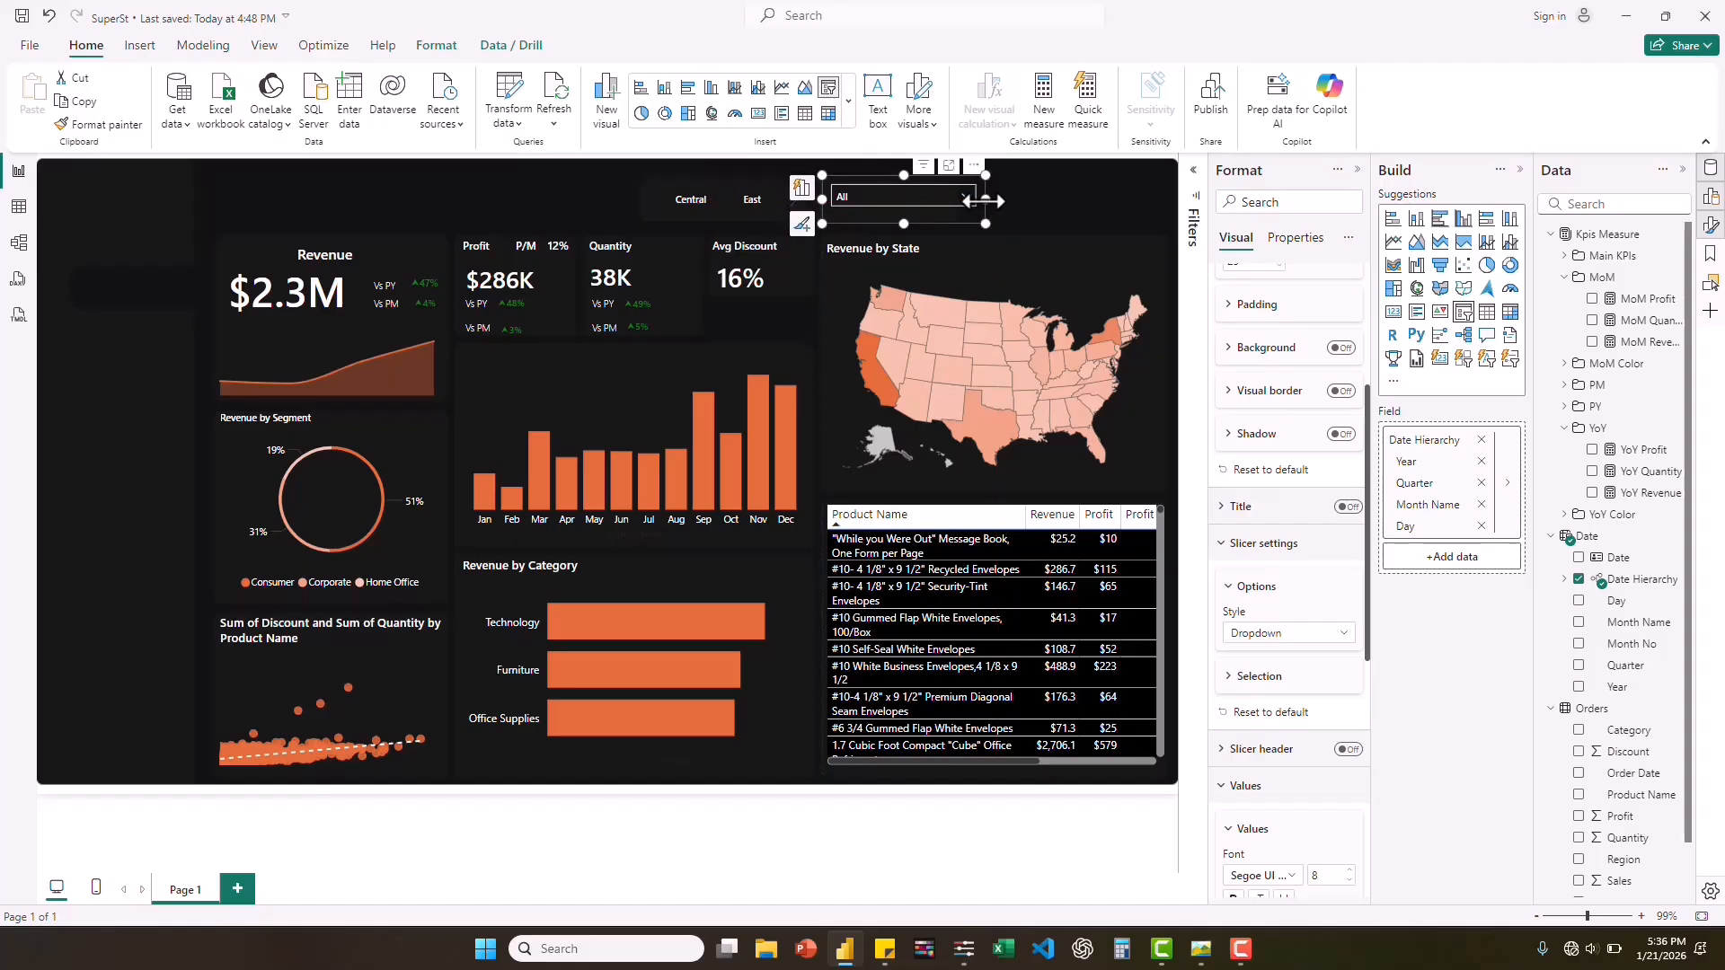
drag(985, 200, 958, 200)
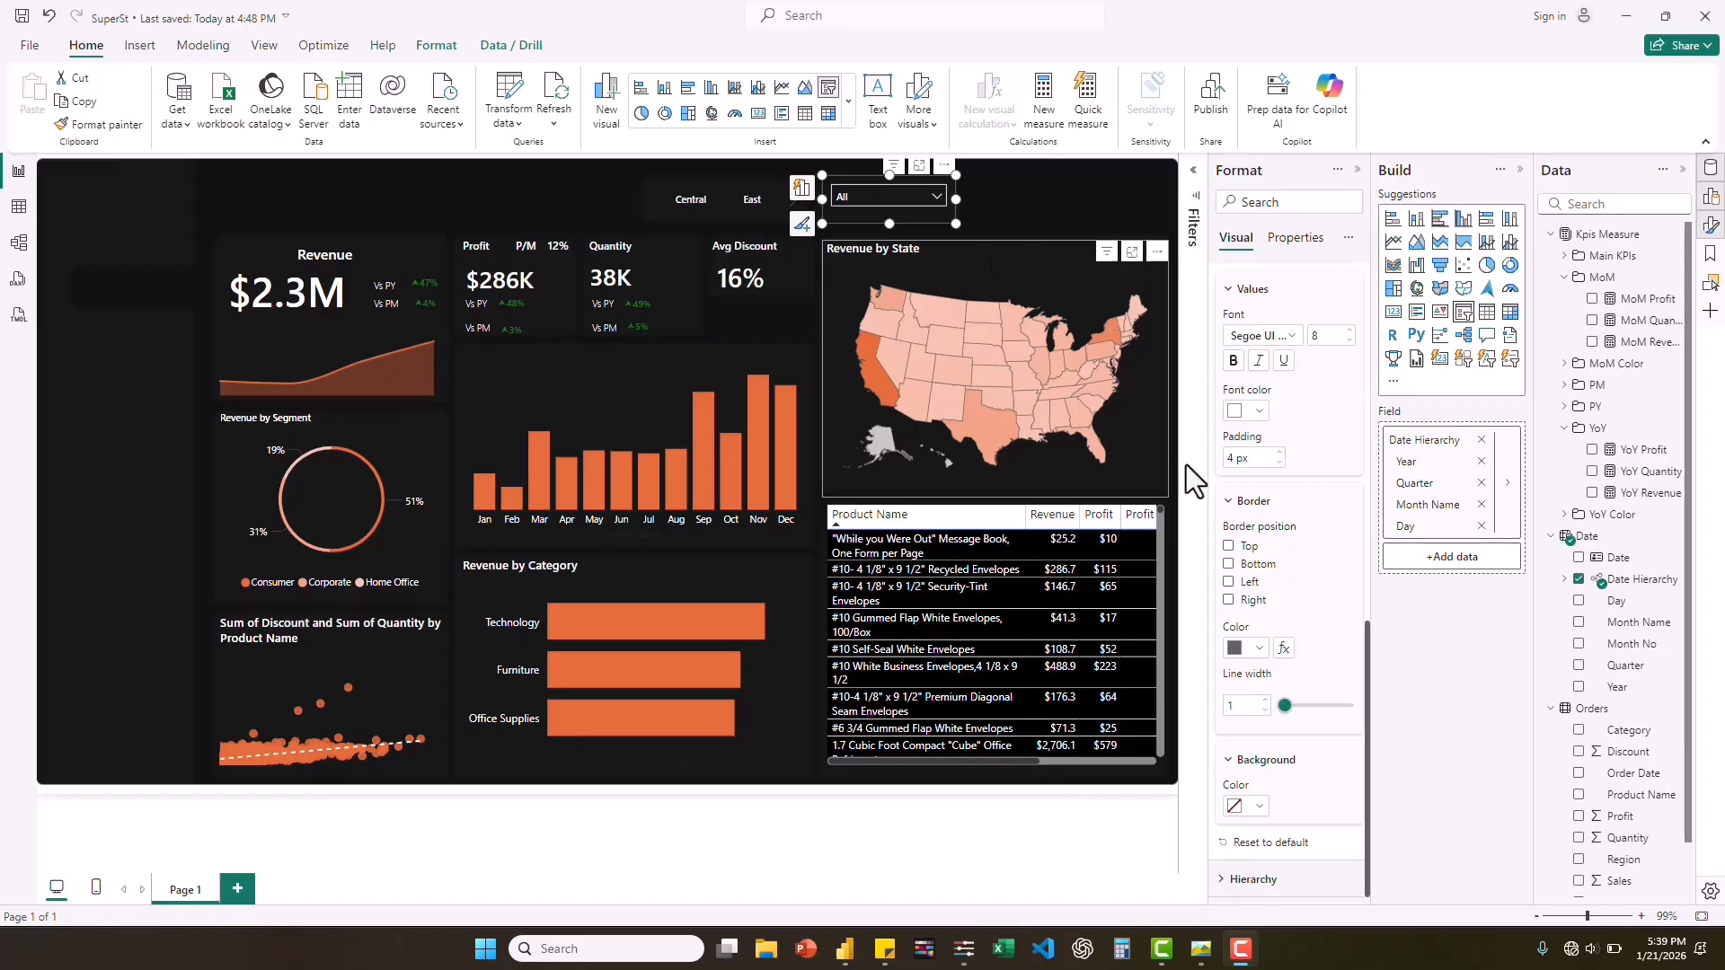
Set the background color of the date slicer's dropdown values to #171717.
click(936, 197)
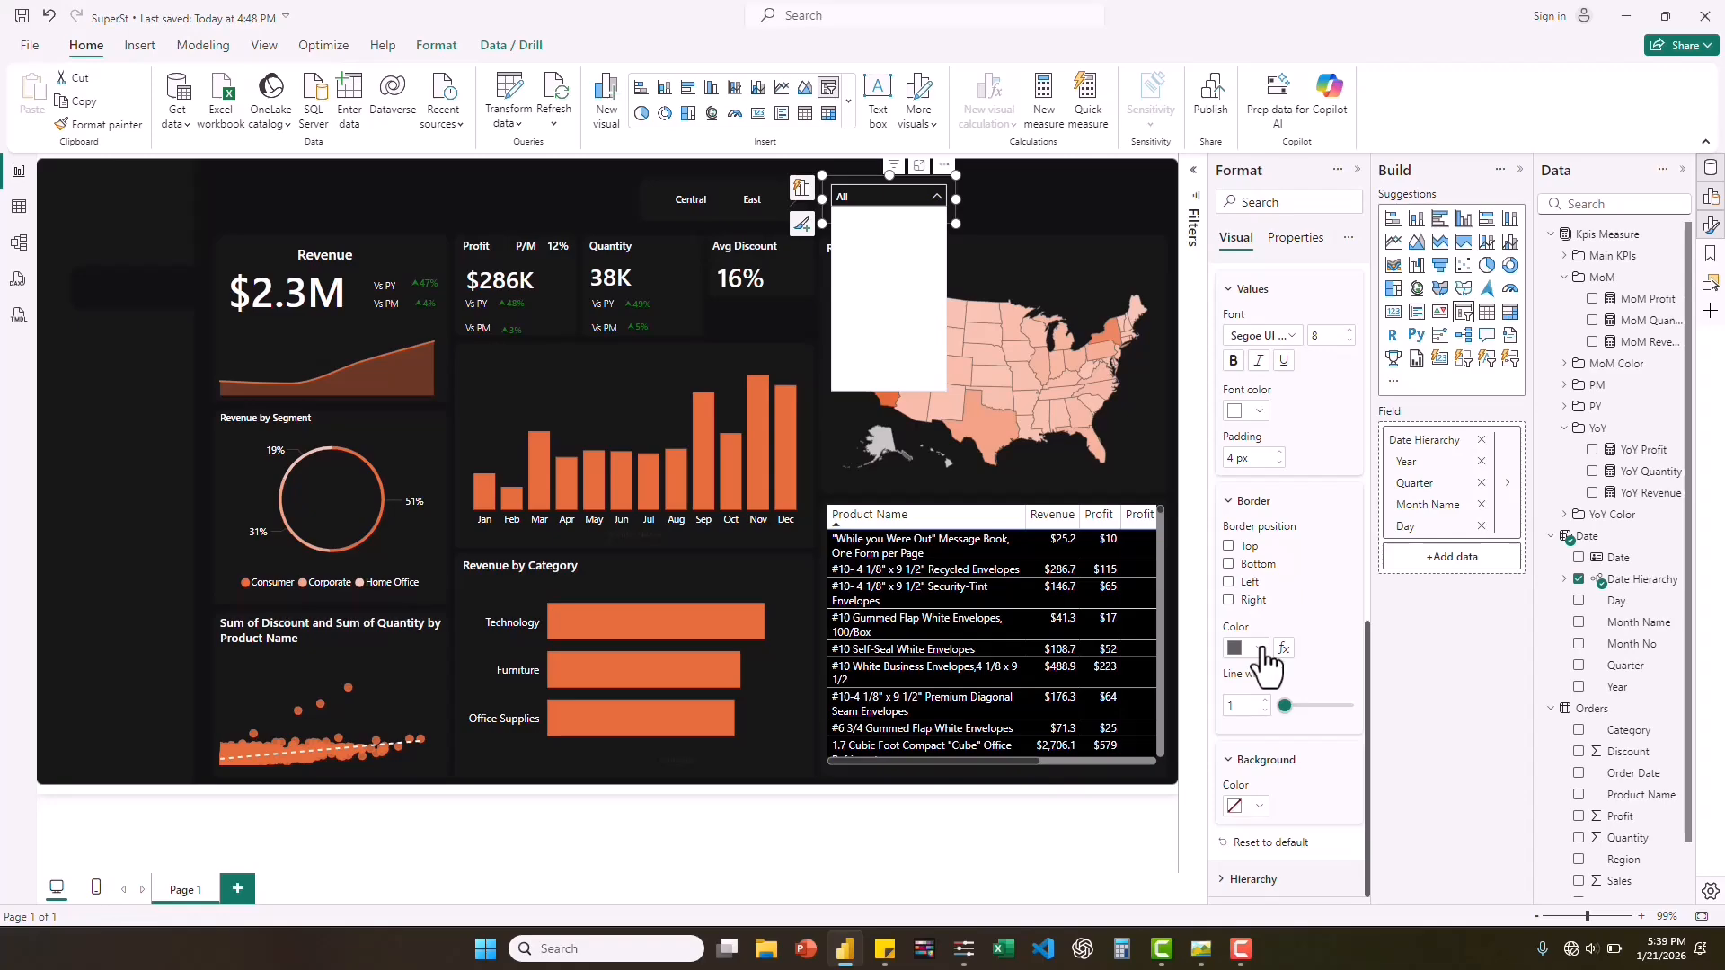
click(1263, 806)
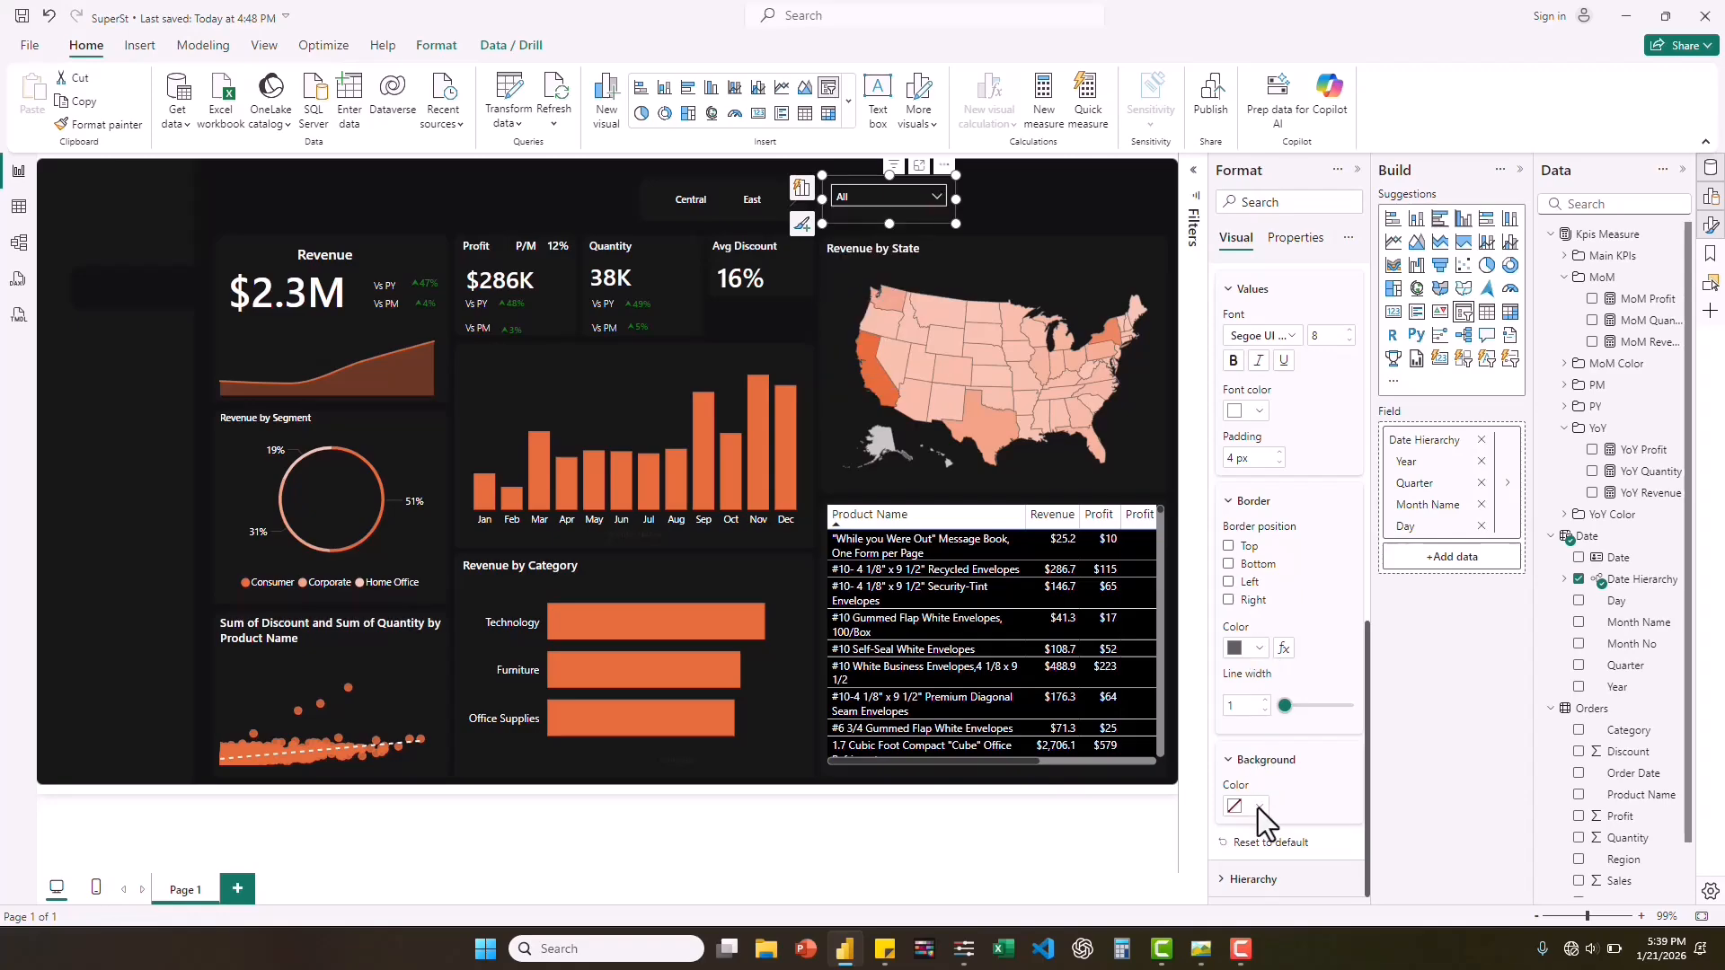
click(1259, 806)
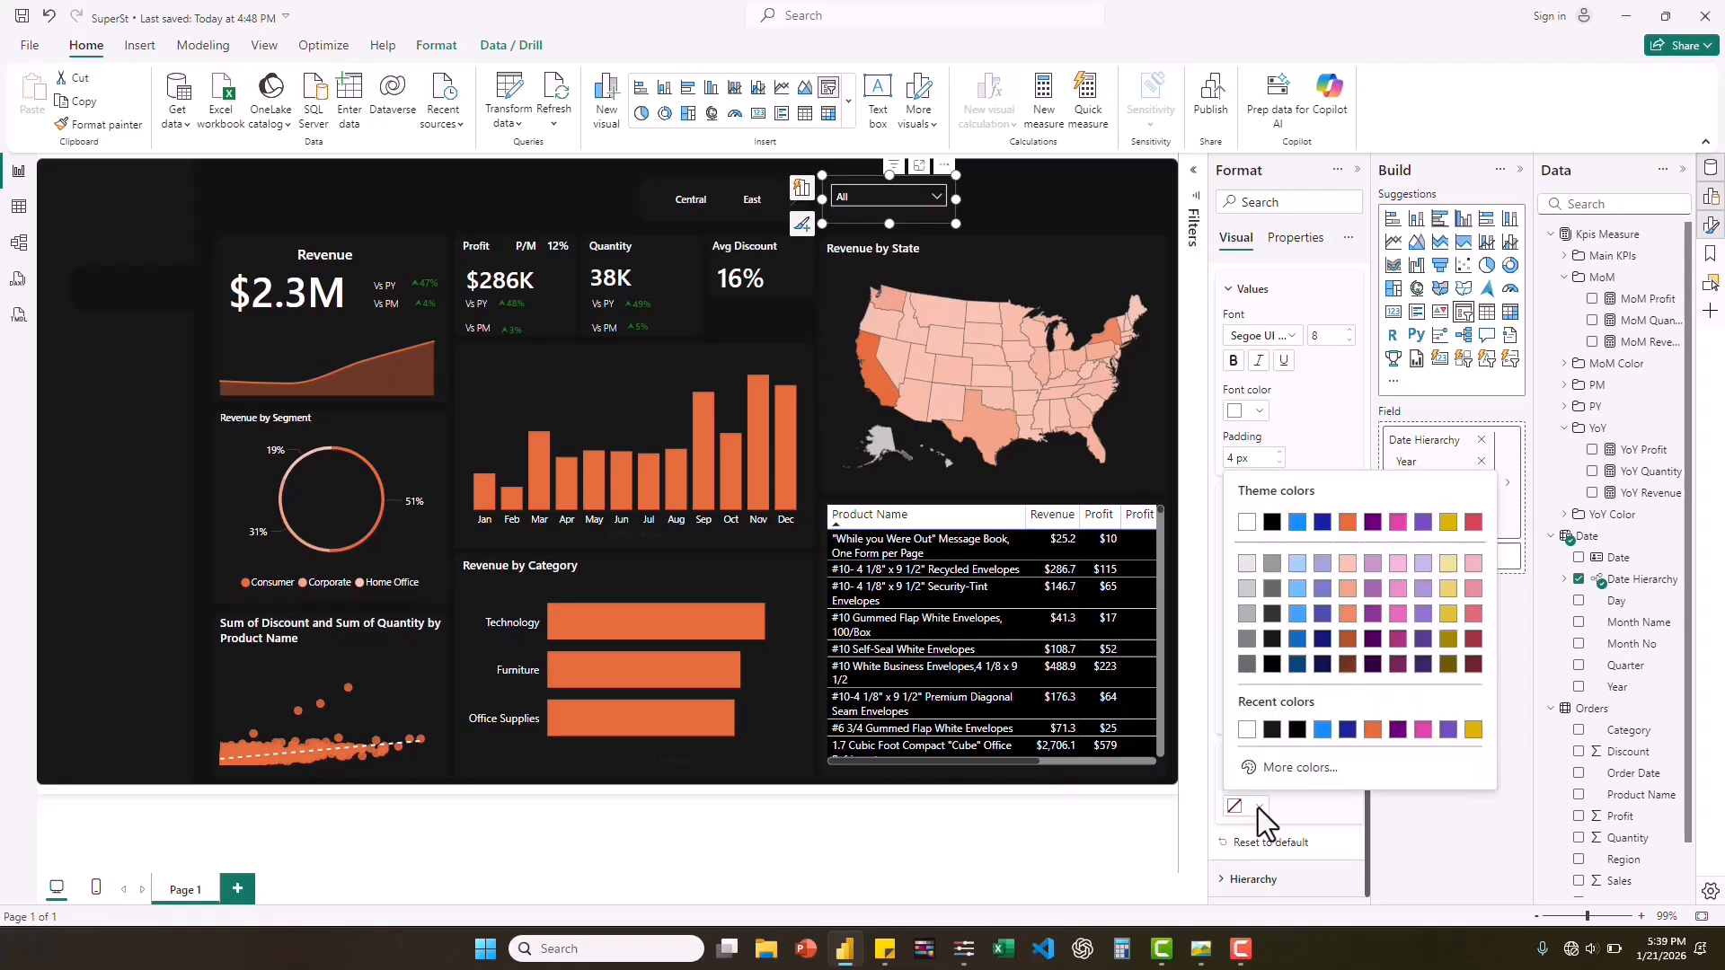
click(1274, 729)
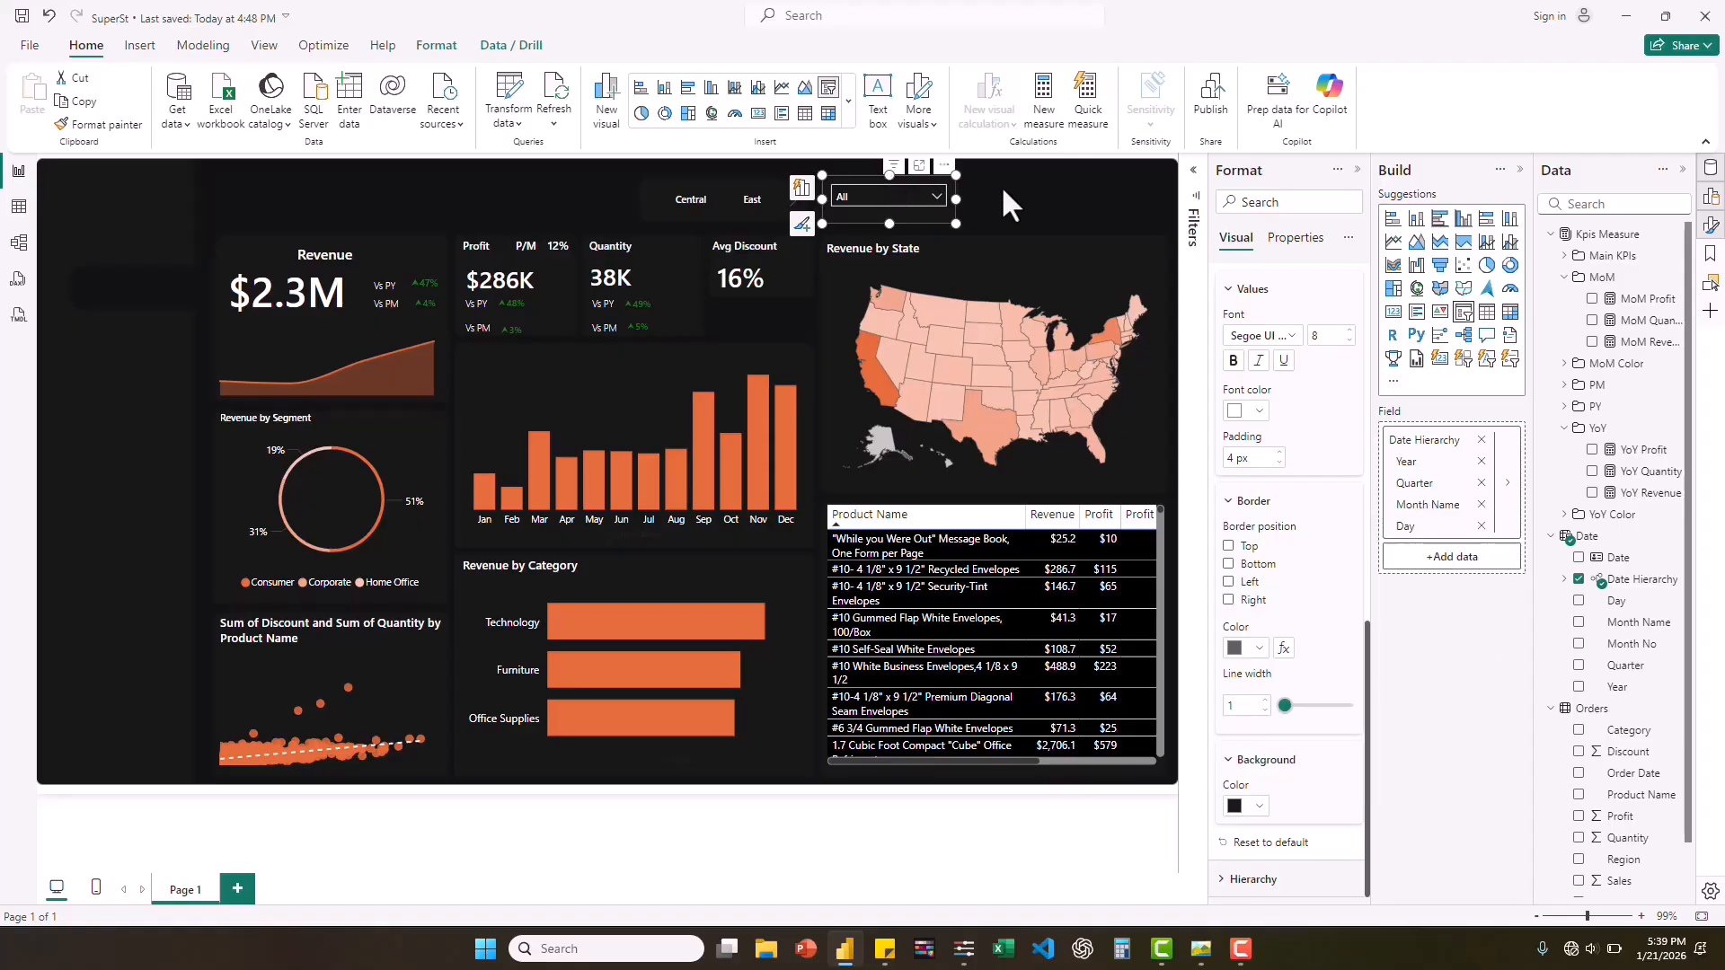
Check the date slicer's dropdown list by collapsing the 2014 year group, and deselect the slicer.
click(955, 194)
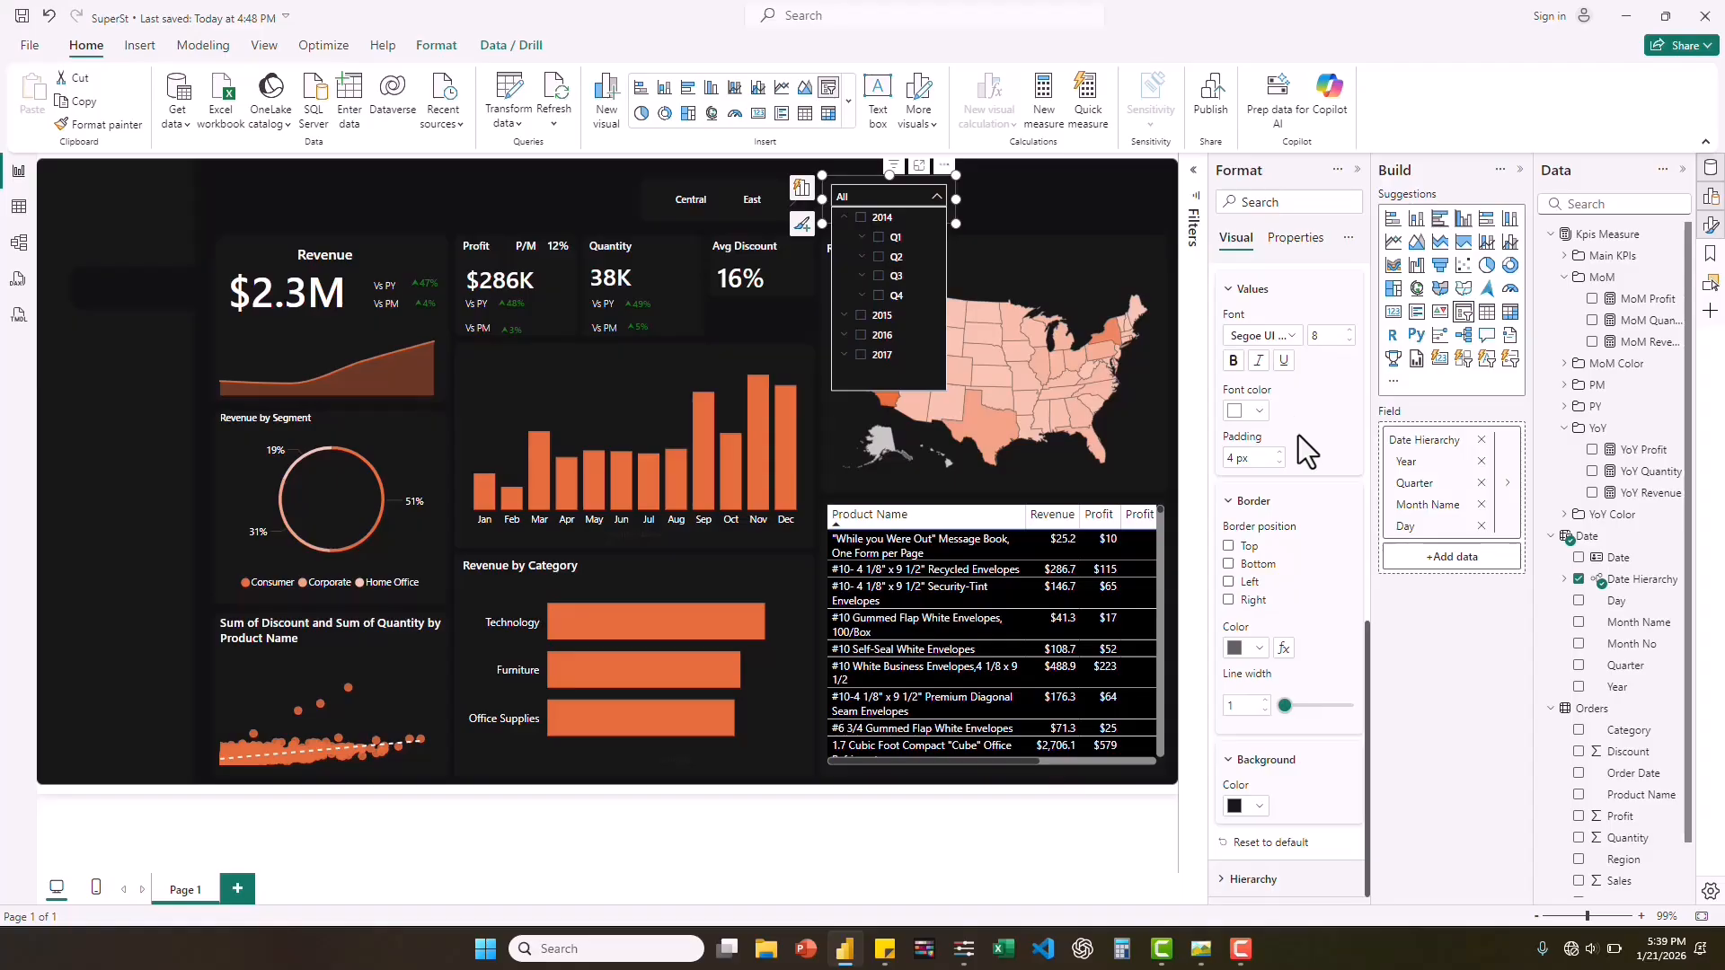
click(845, 220)
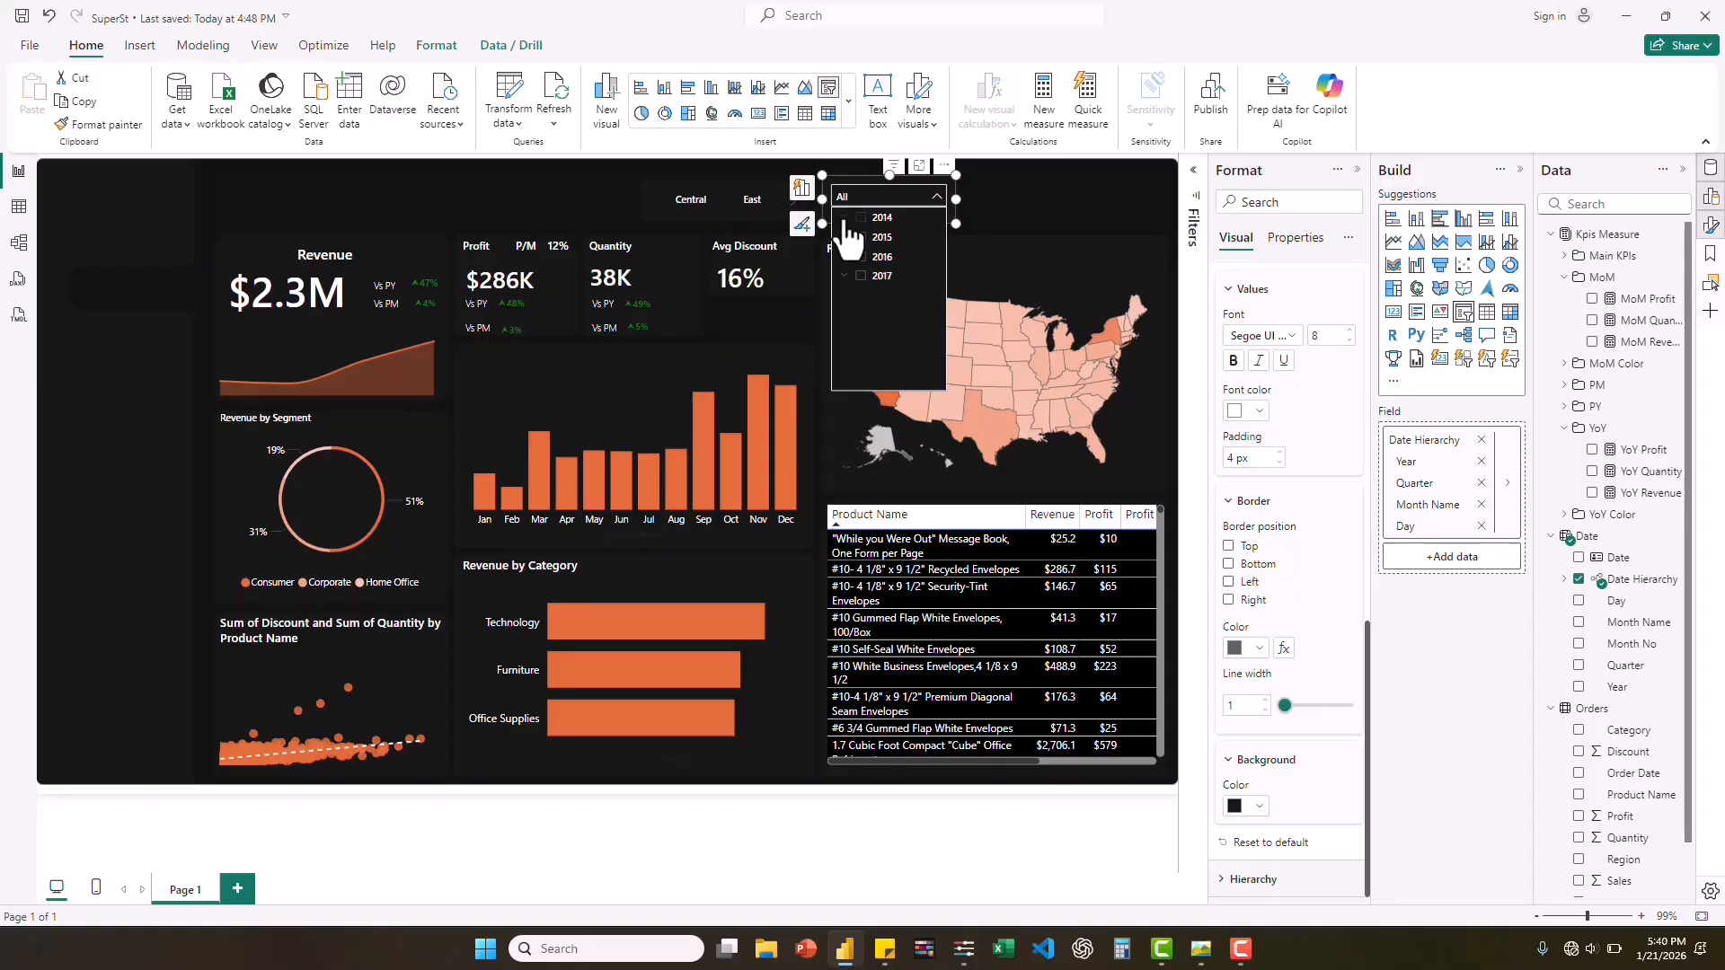
click(625, 196)
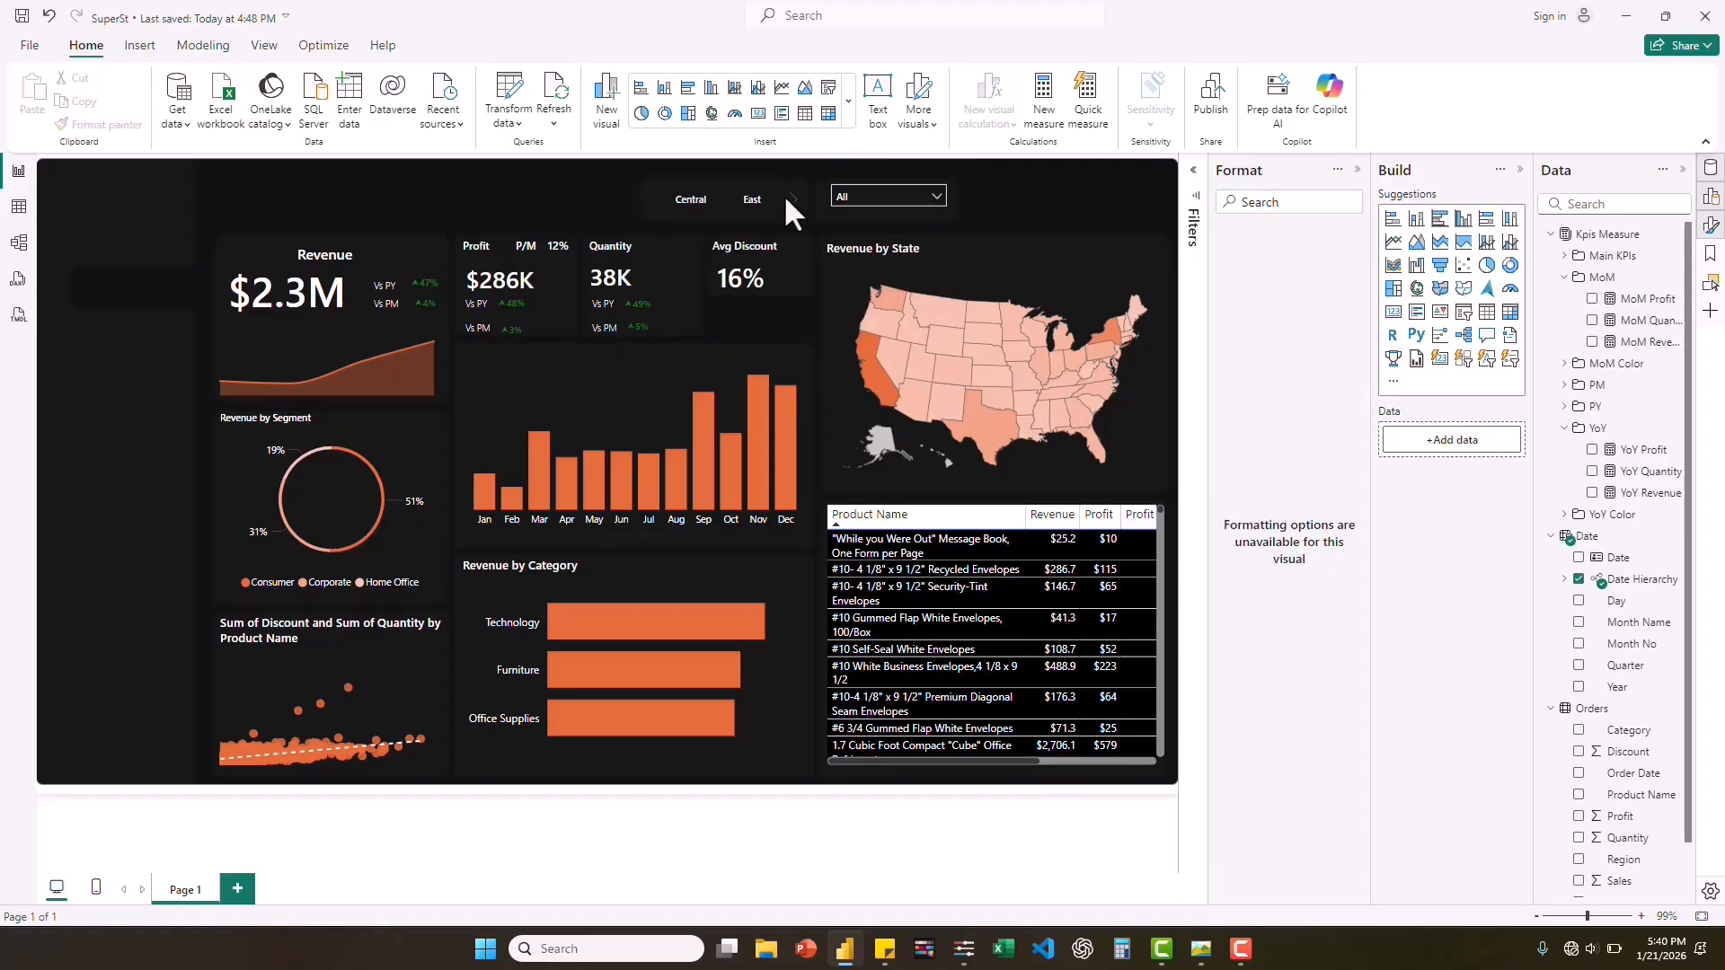
click(570, 219)
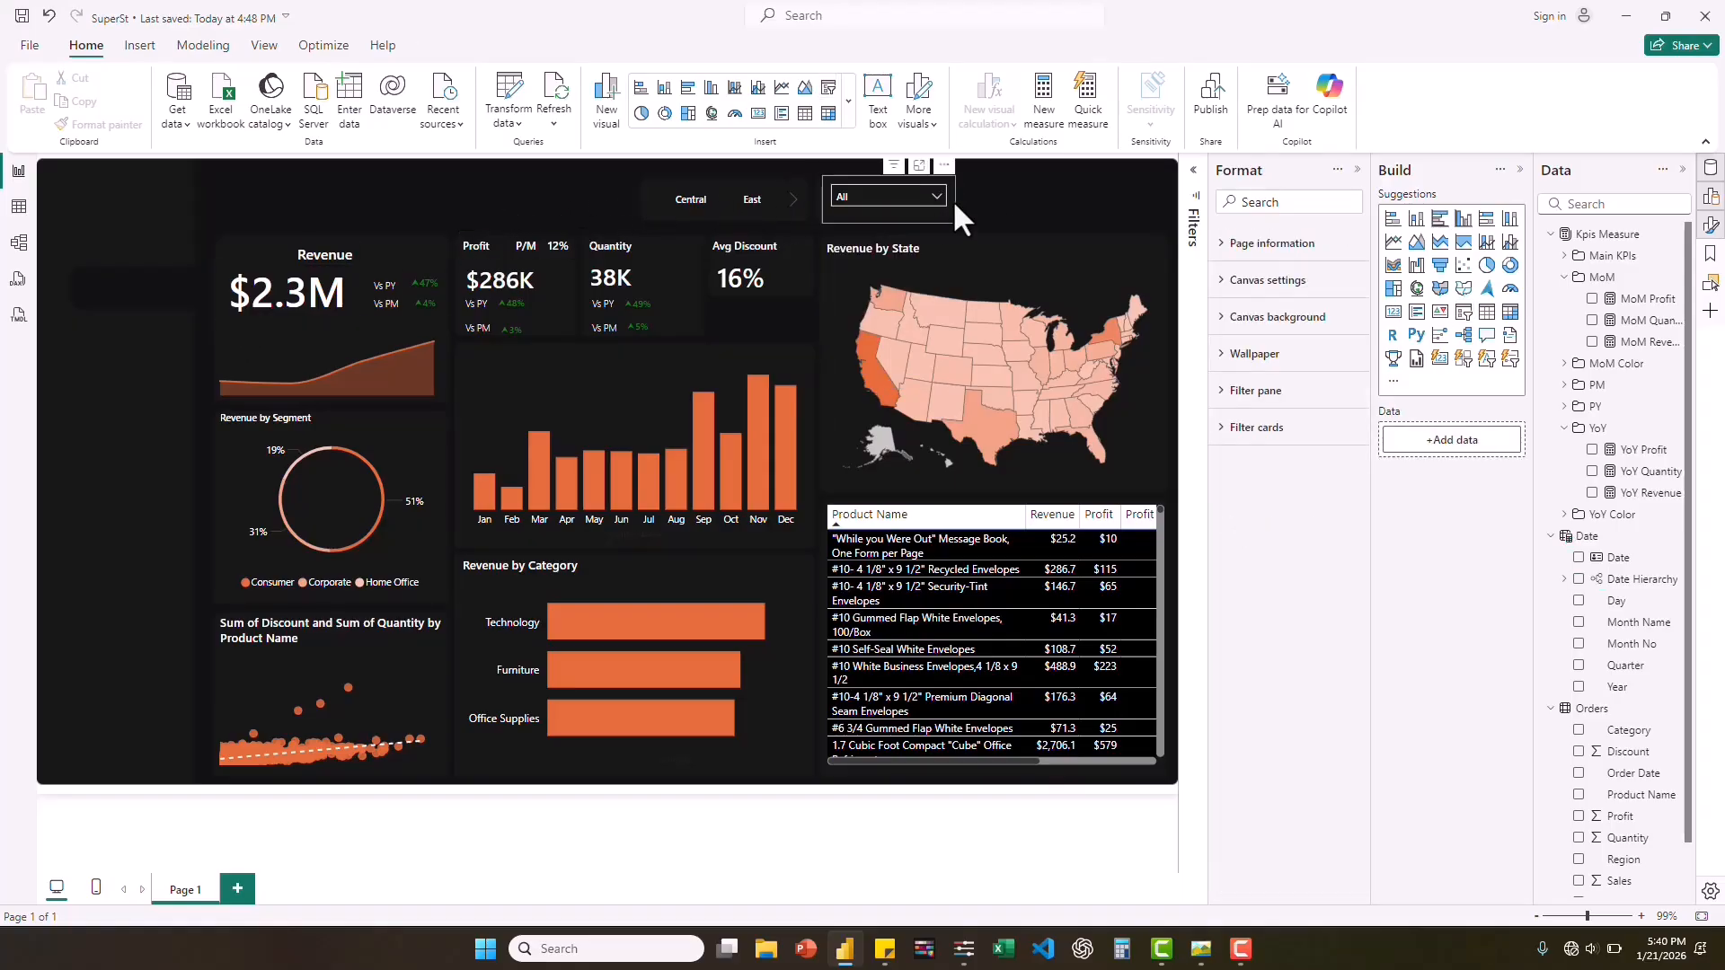
Consult the finished dashboard screenshot for reference and add a text box reading "Dashboard".
click(1201, 949)
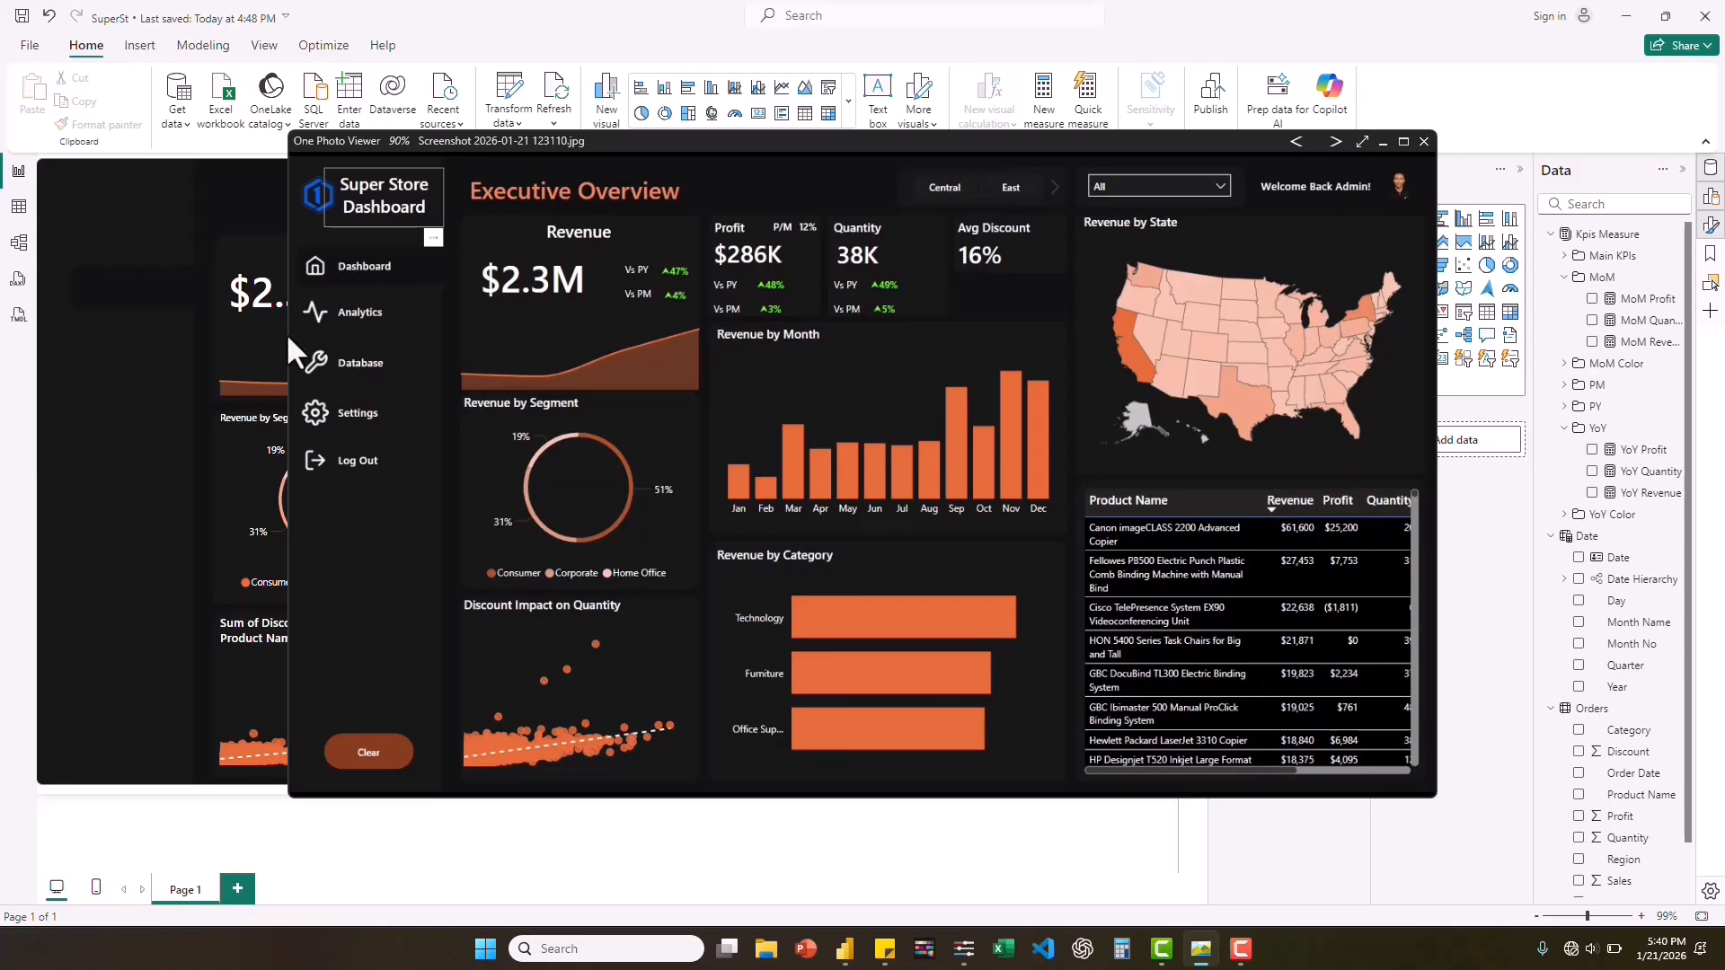
click(144, 476)
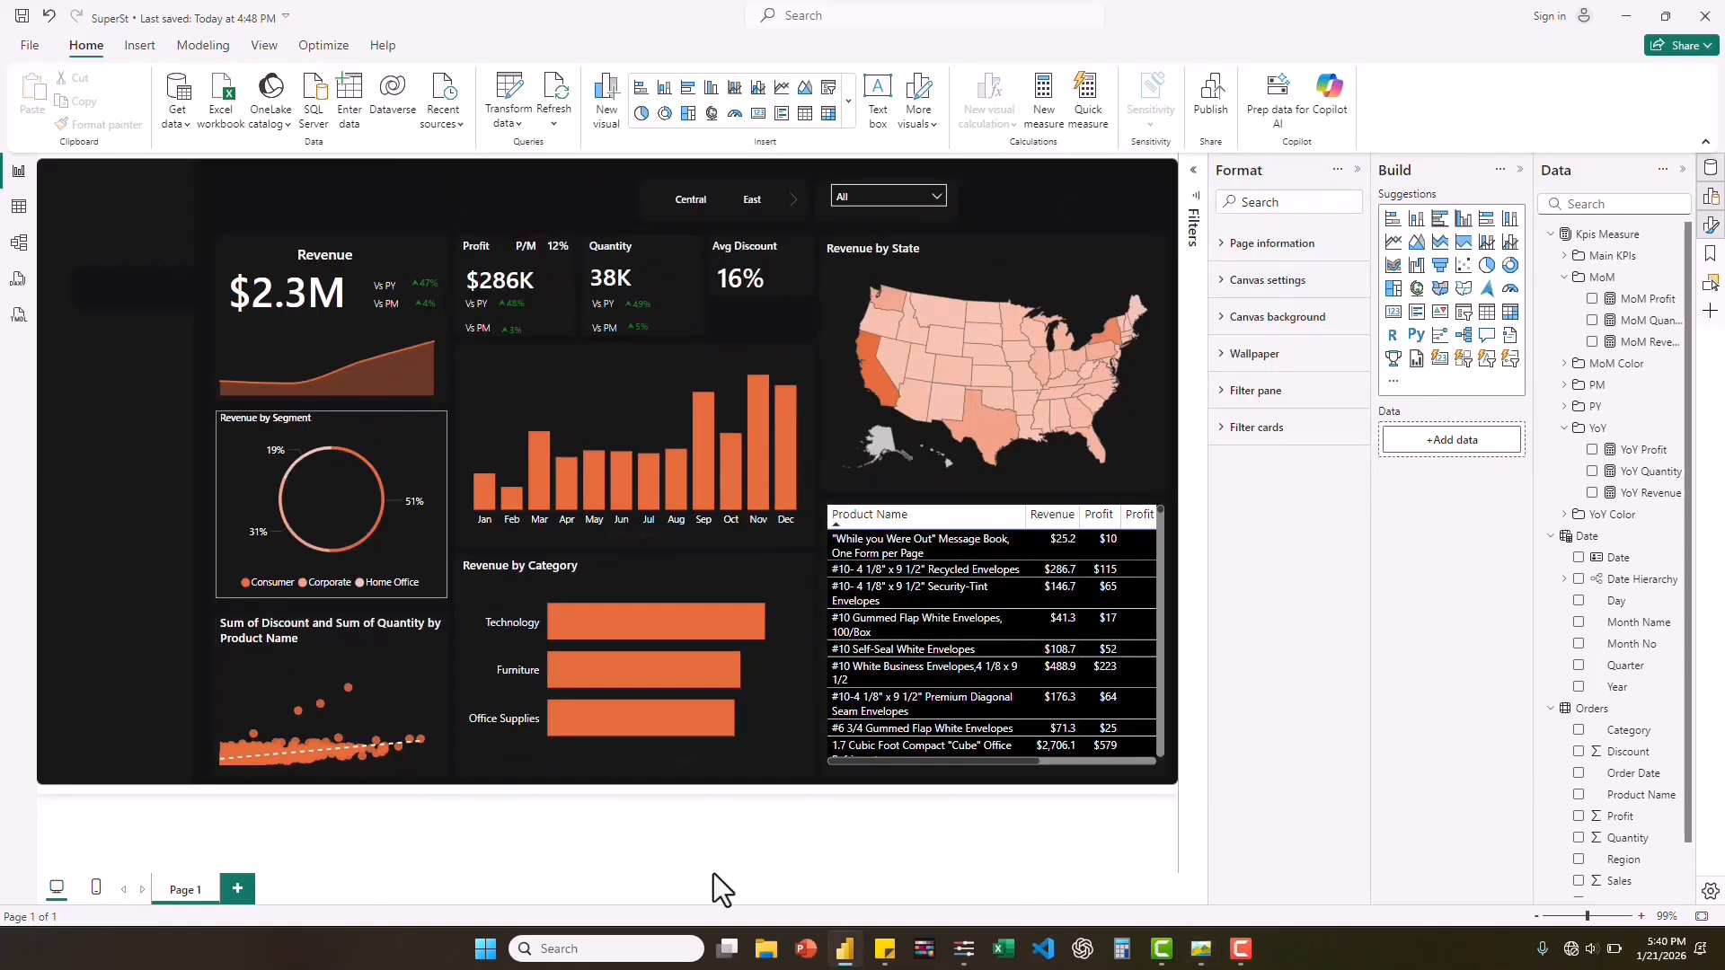
click(885, 106)
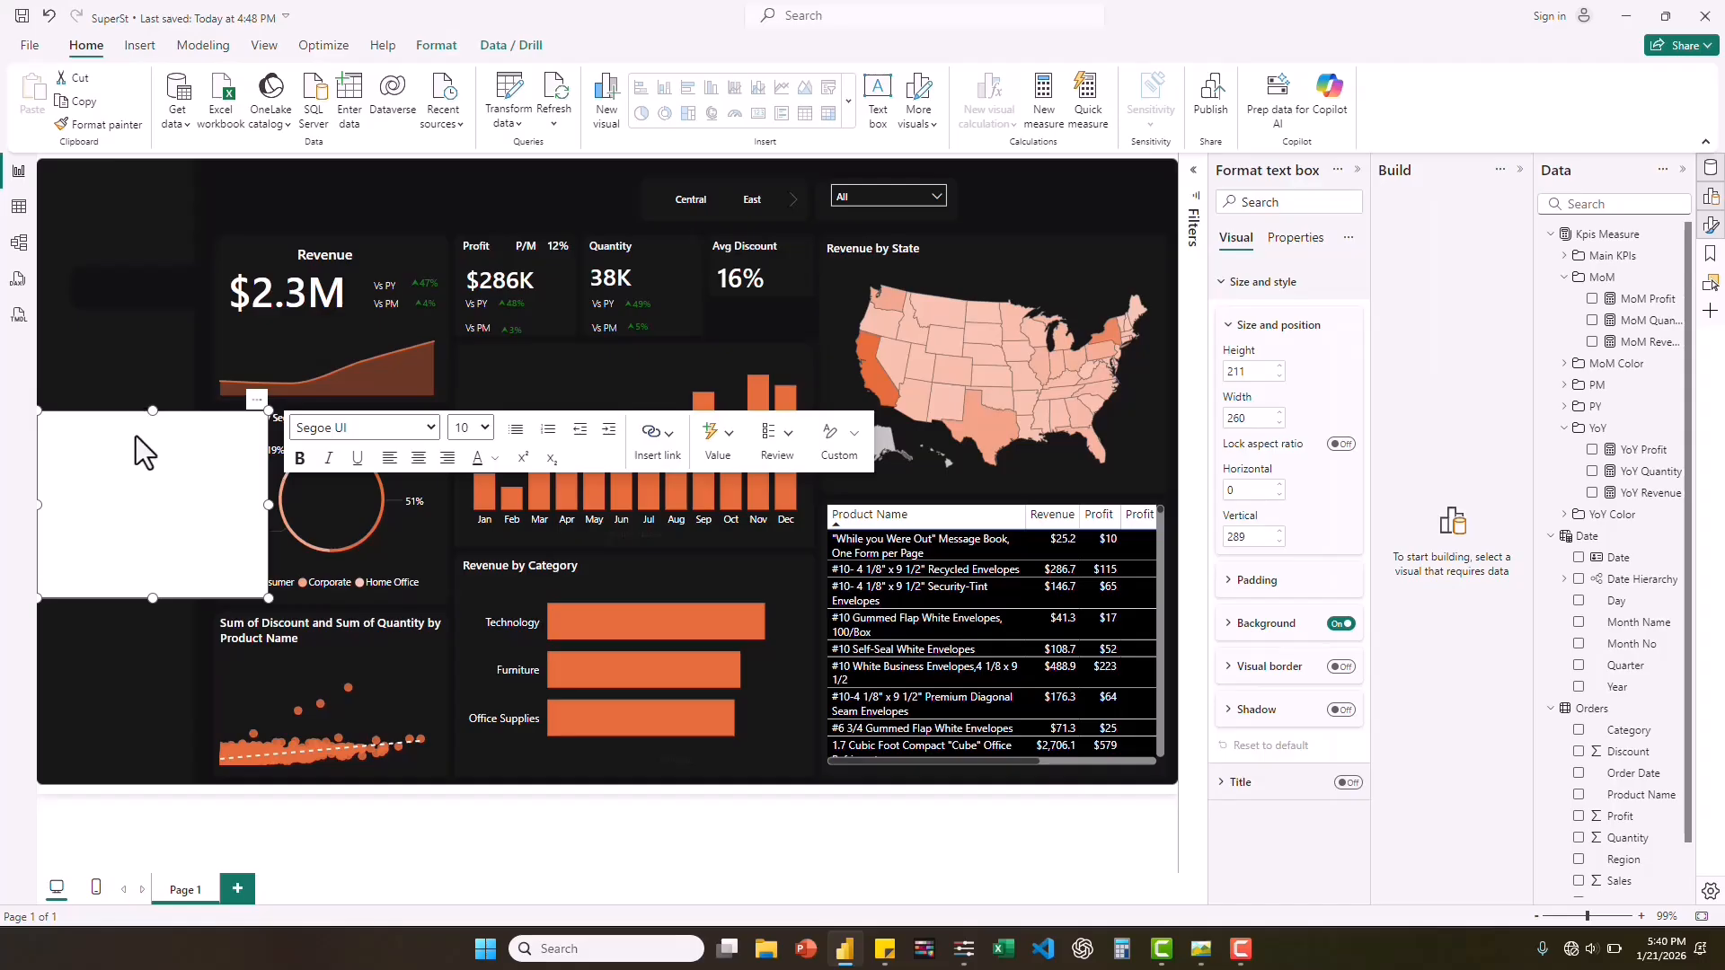
click(122, 429)
text(Dashboard)
key(ctrl+a)
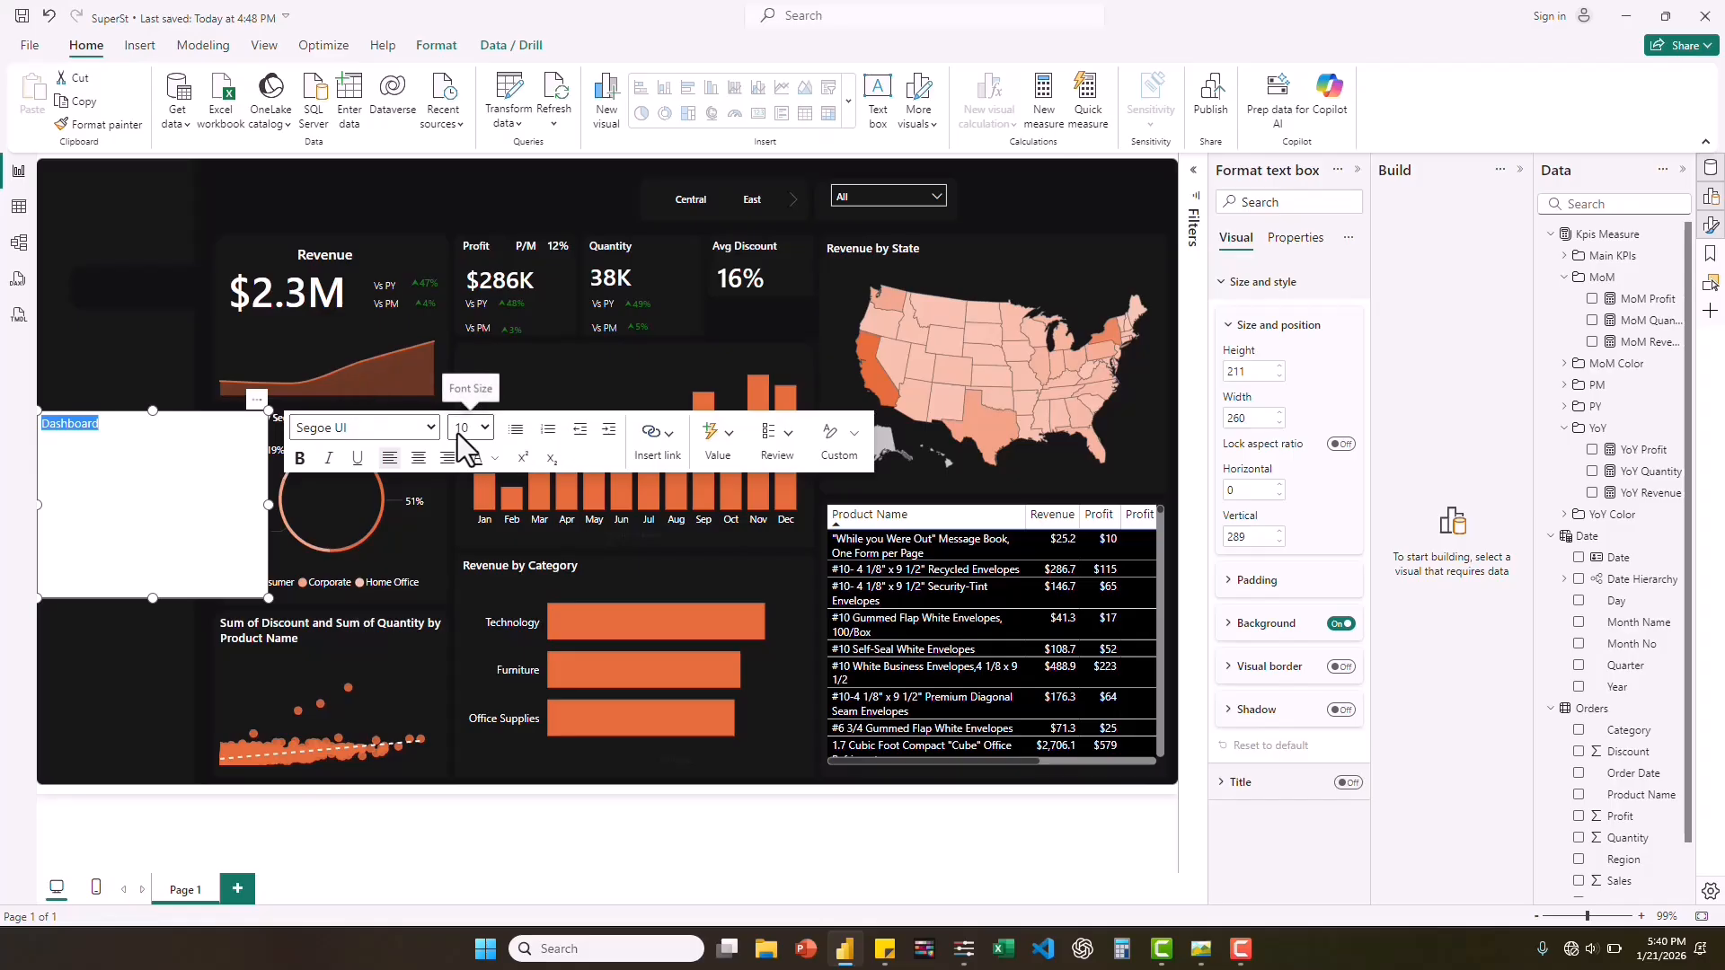
Format the "Dashboard" text as white Segoe UI Semibold and turn off the text box's background.
click(427, 429)
click(425, 427)
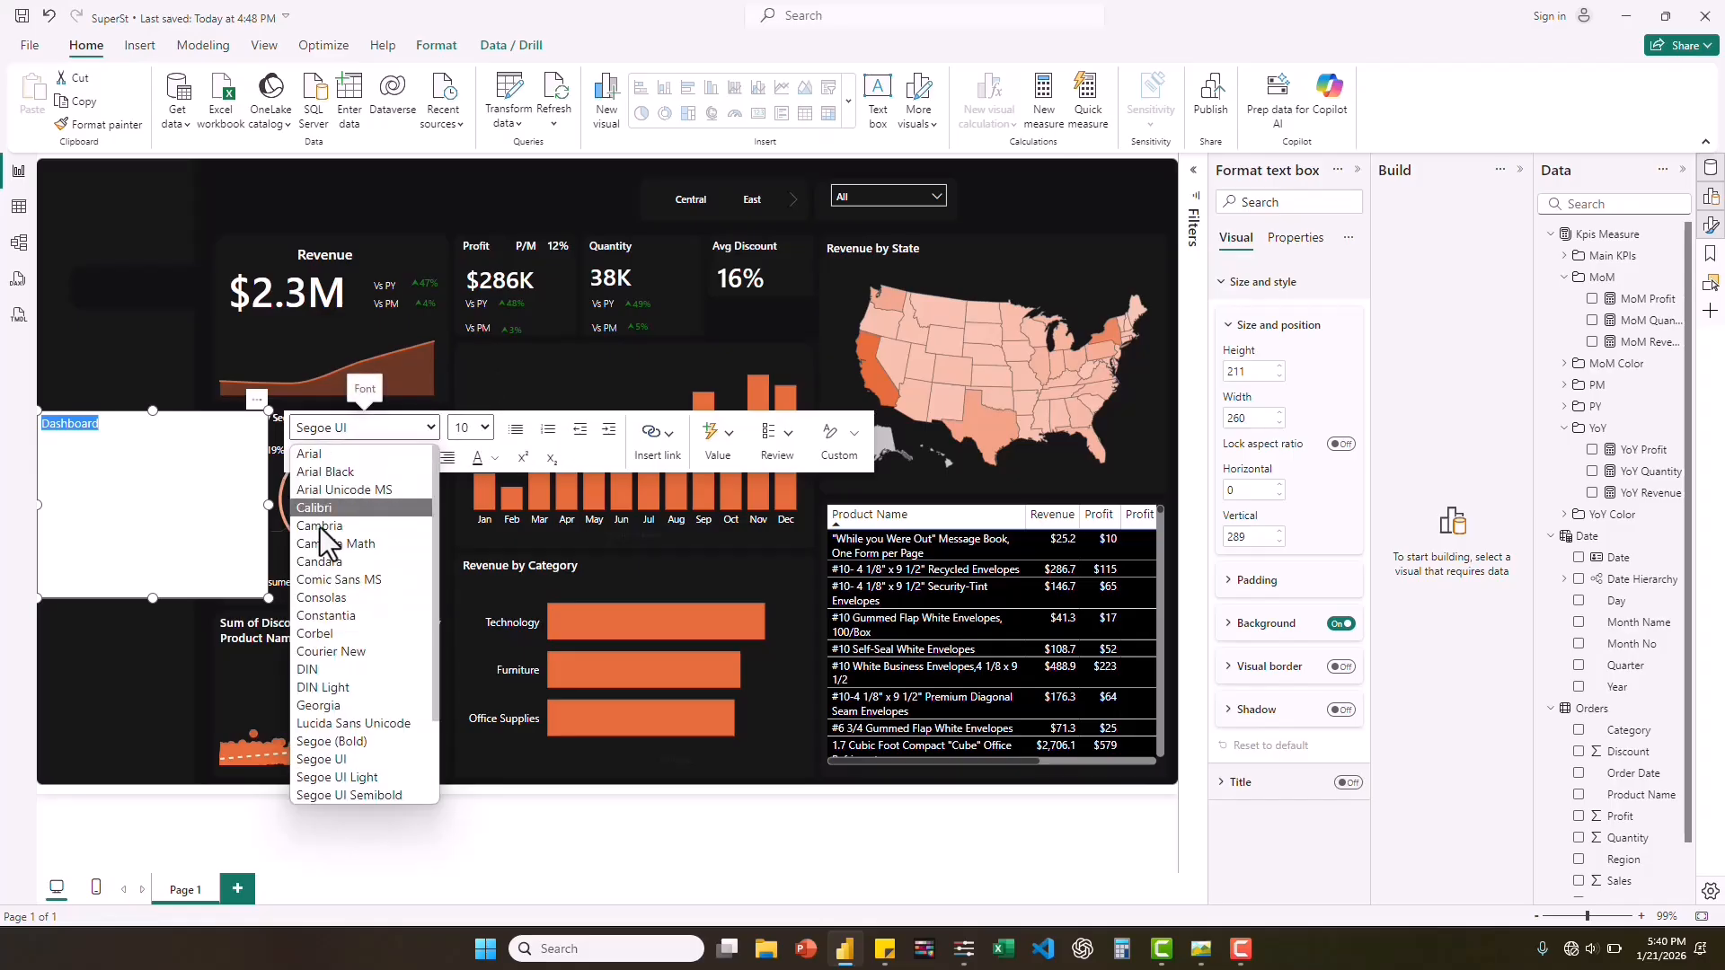
click(385, 795)
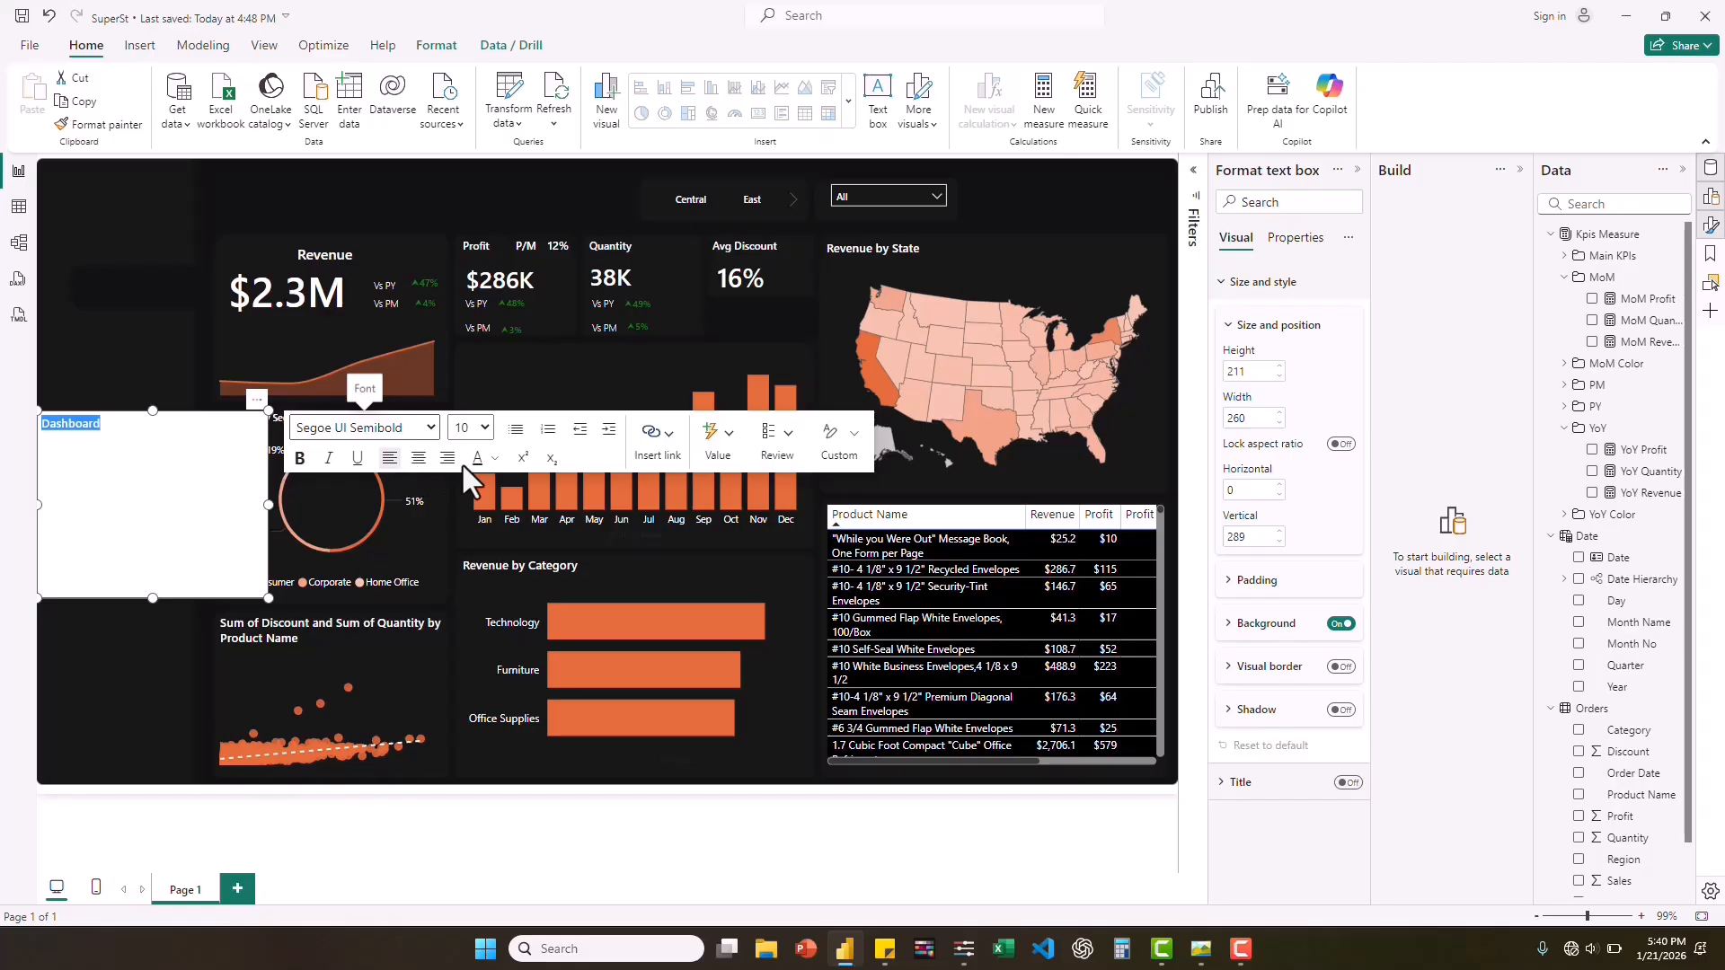
click(496, 458)
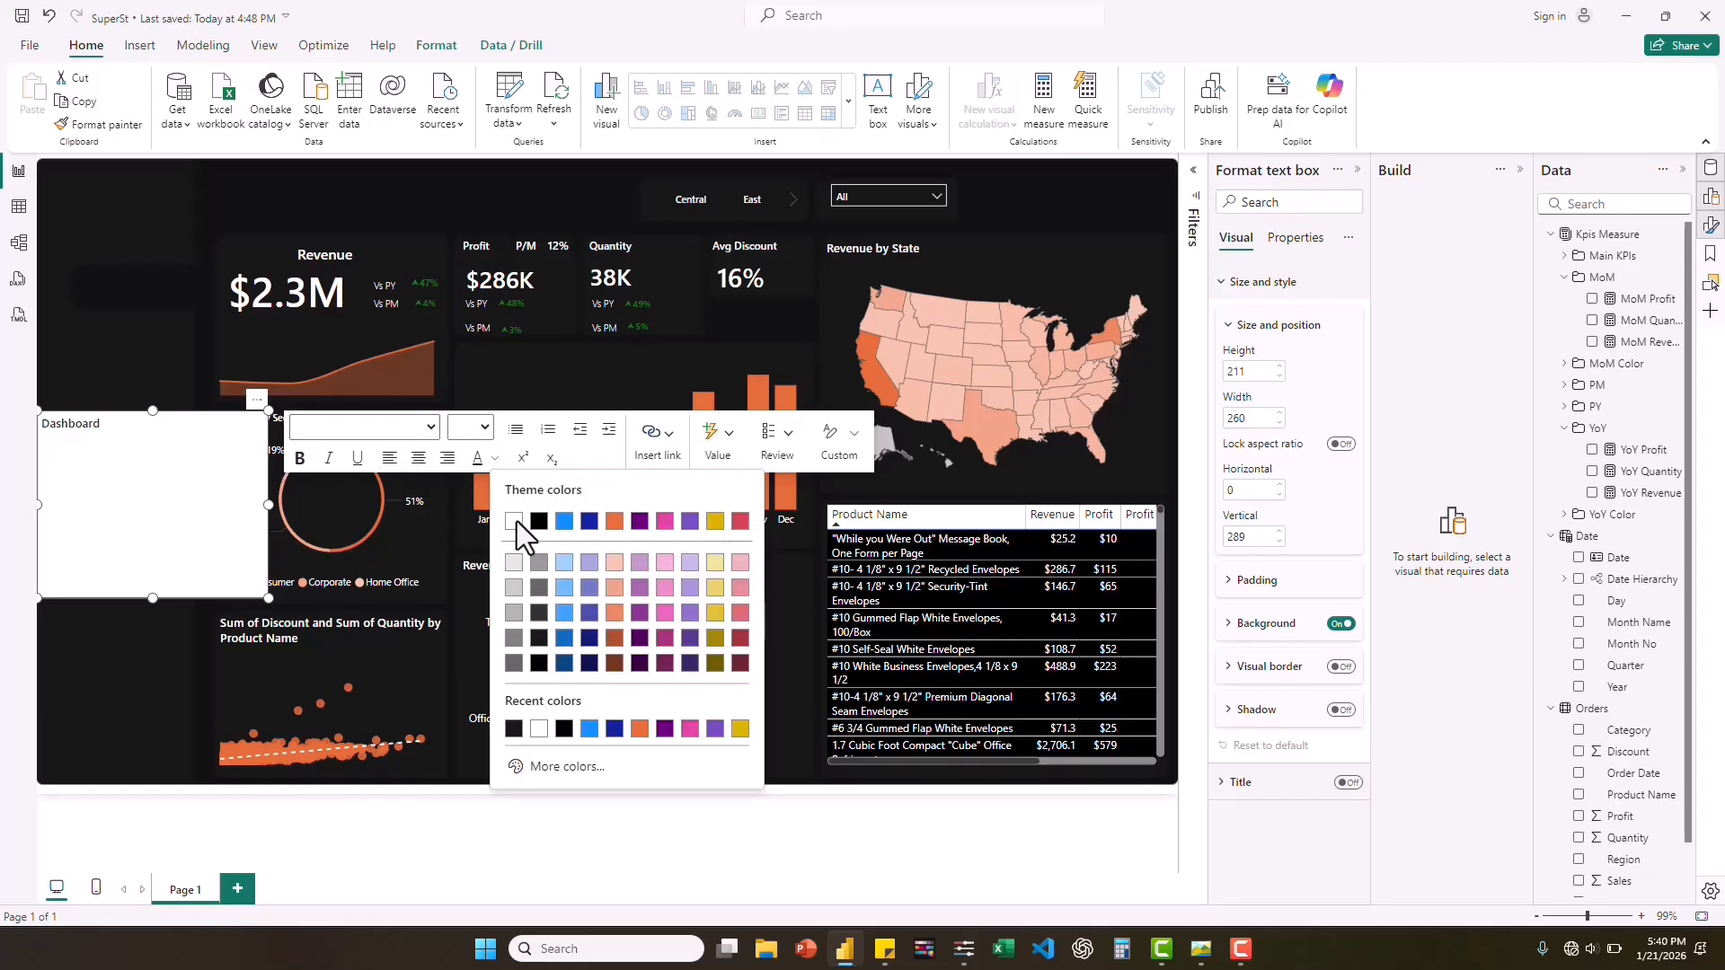
click(514, 521)
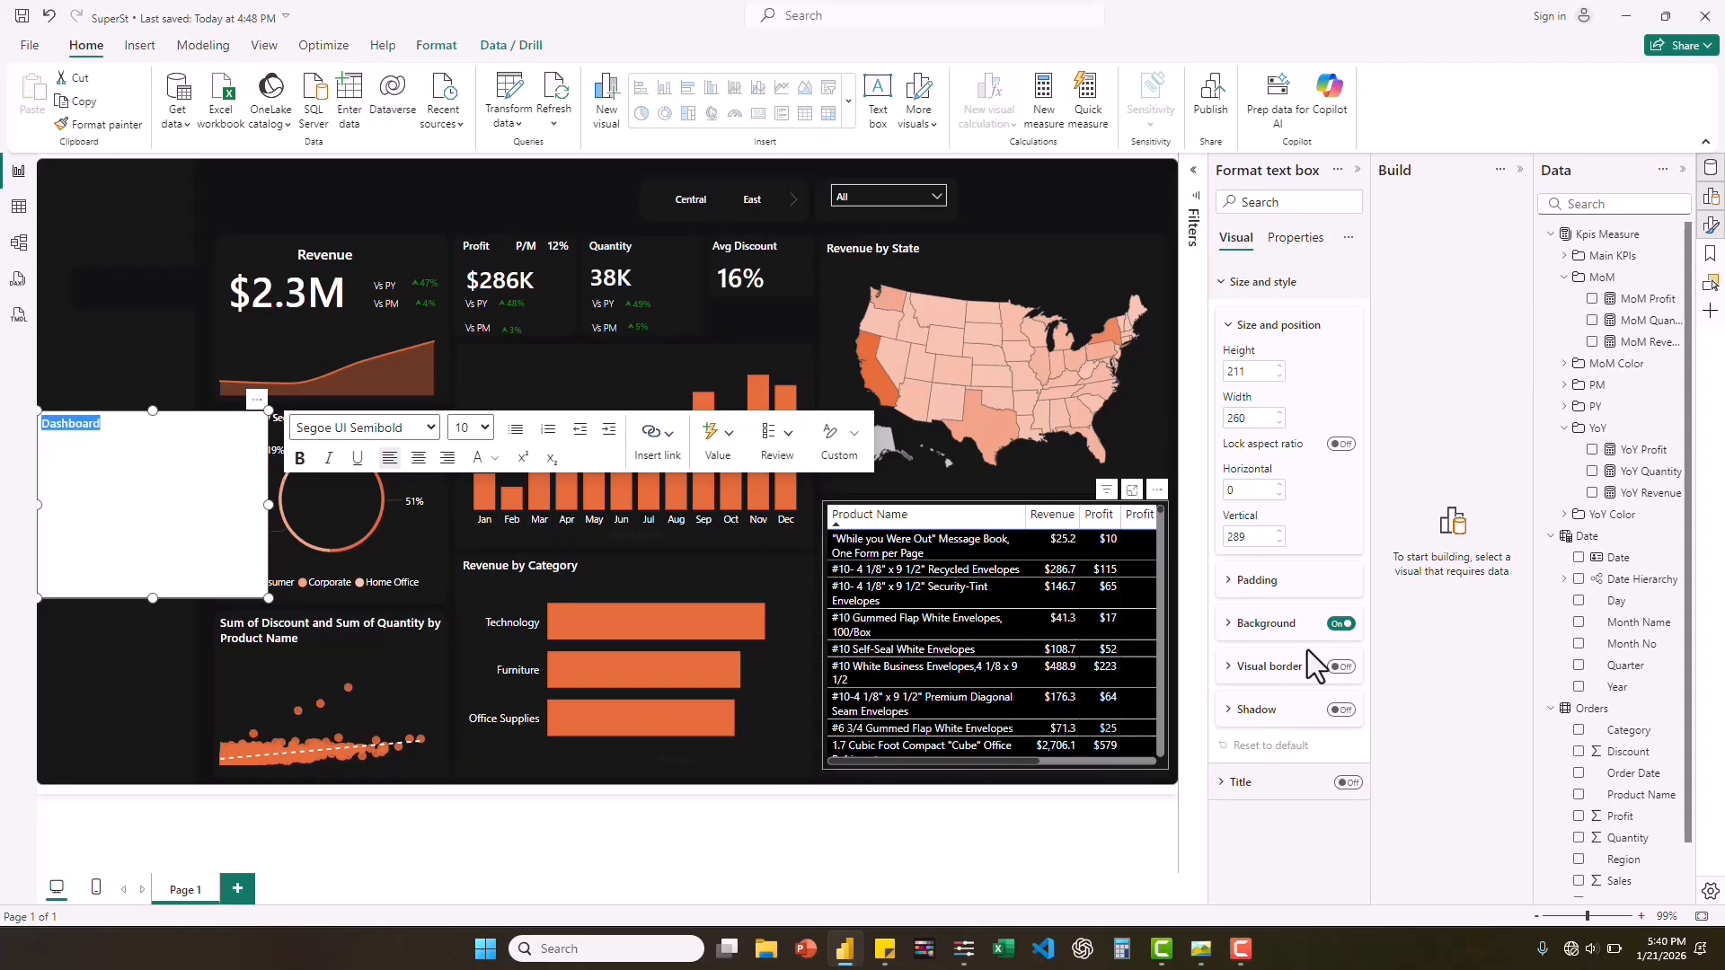
click(1340, 625)
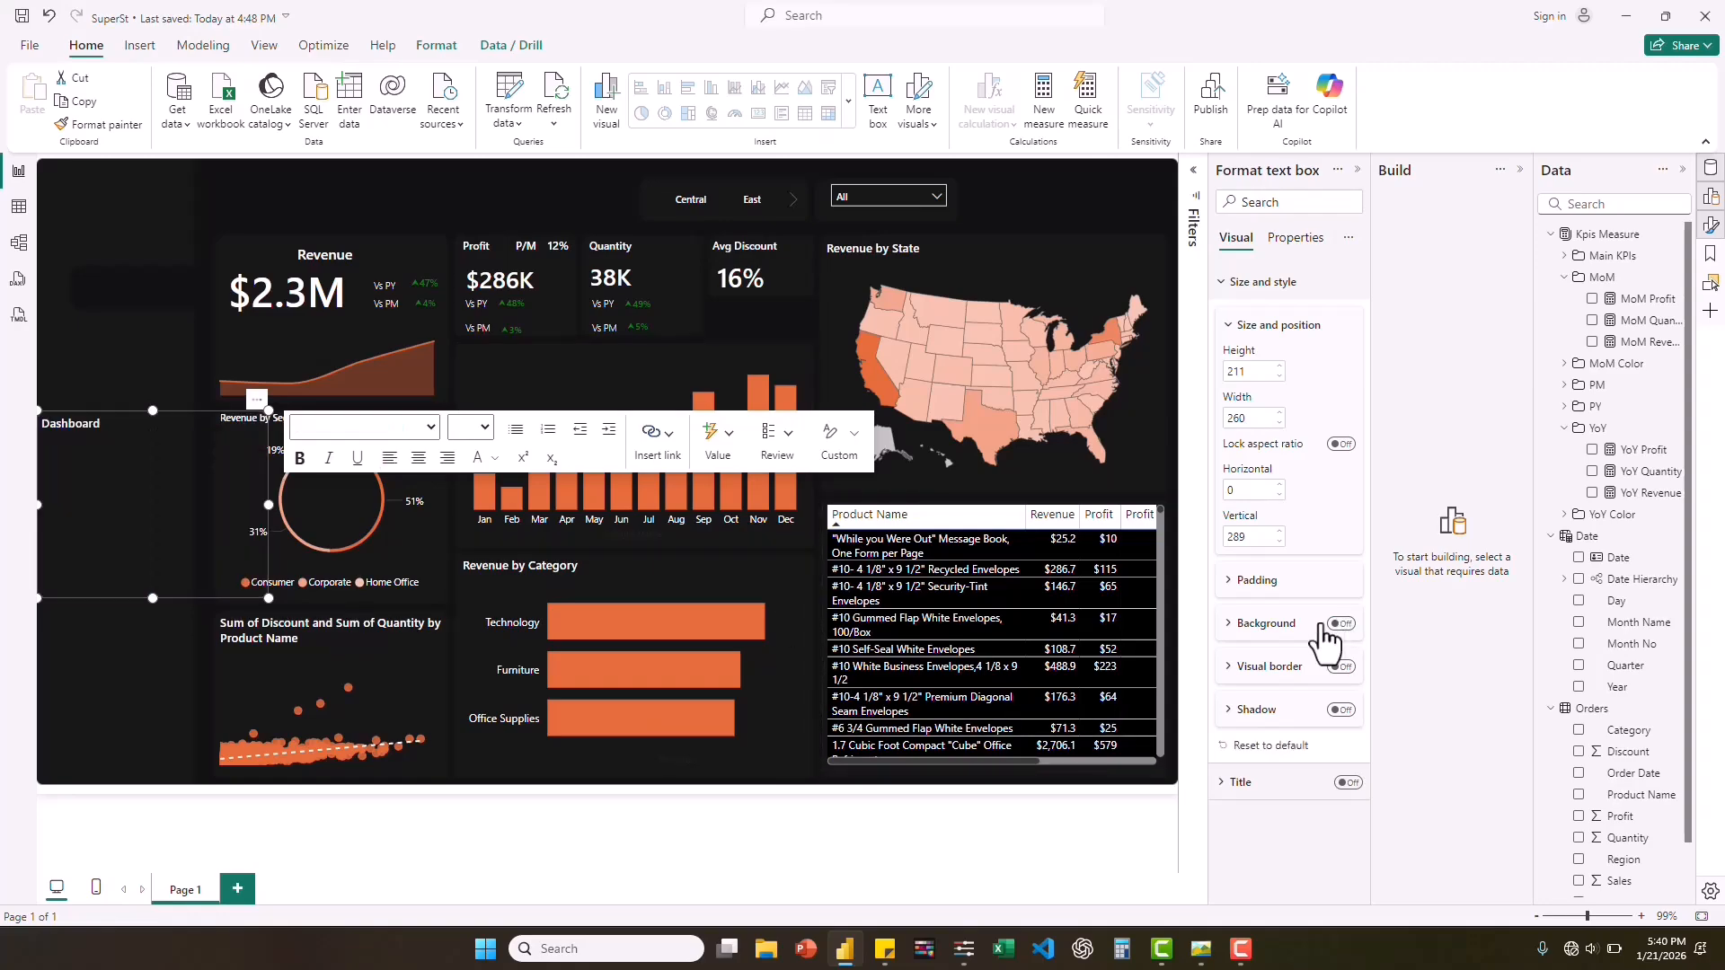
Shrink the "Dashboard" text box to about 76 by 30 and place it on the sidebar's navigation strip beside the Revenue card.
drag(267, 598, 155, 502)
drag(148, 422, 147, 307)
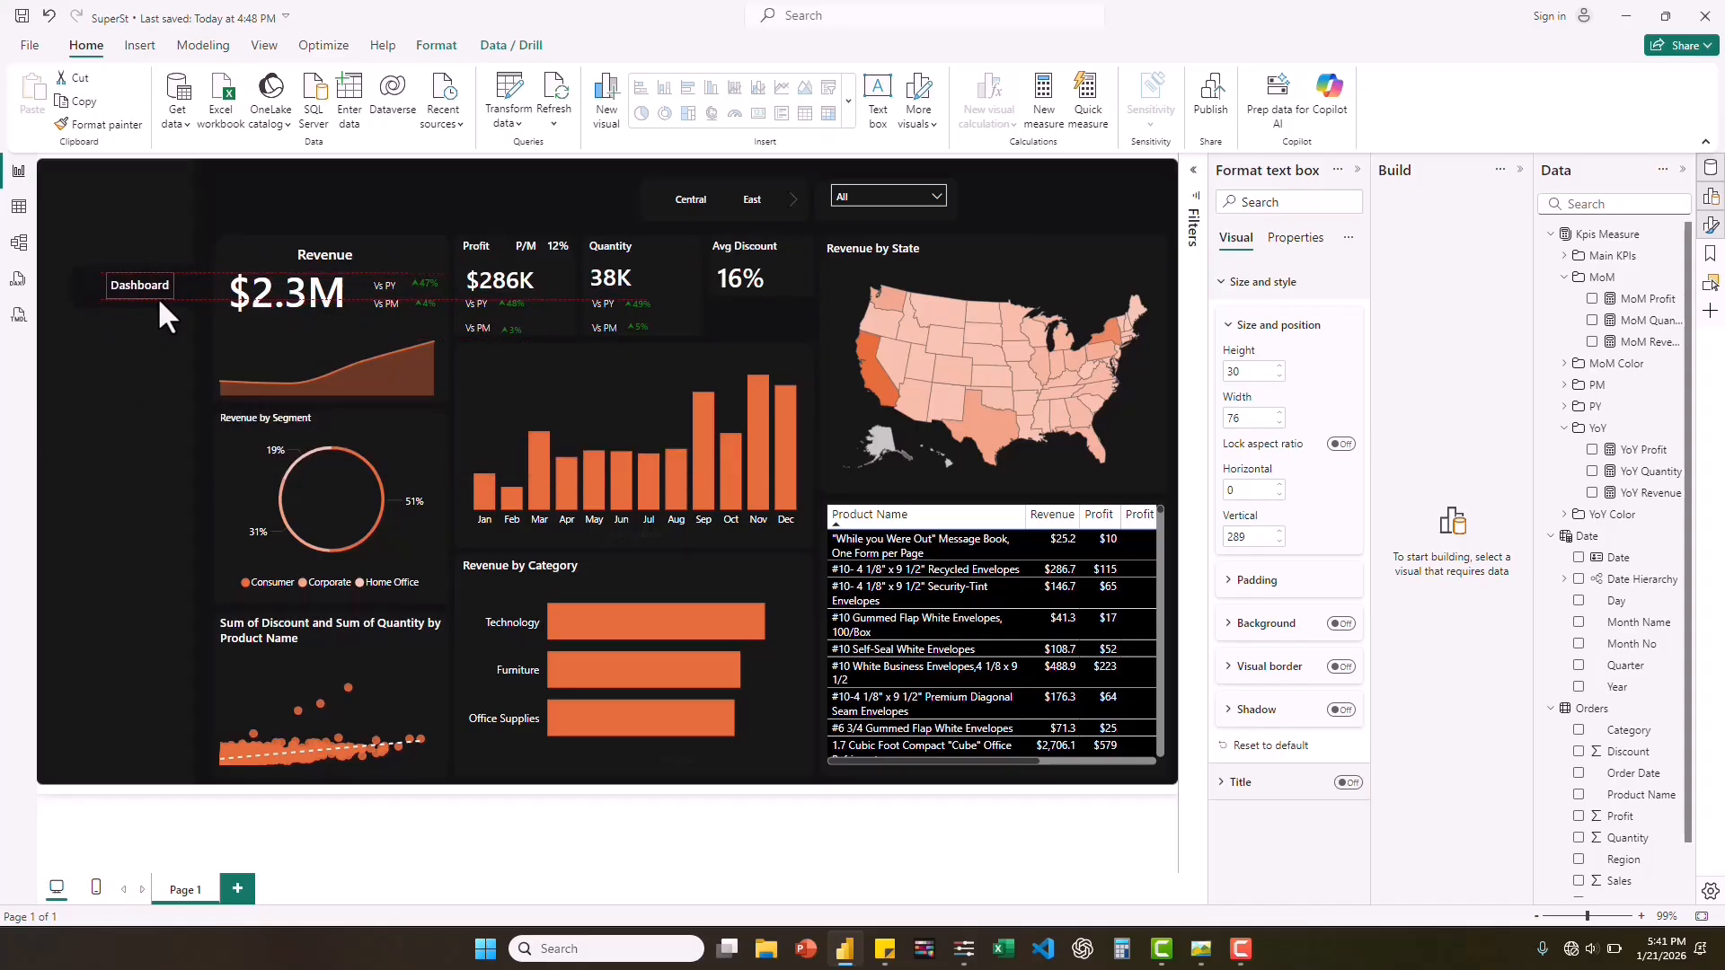
drag(160, 302, 158, 298)
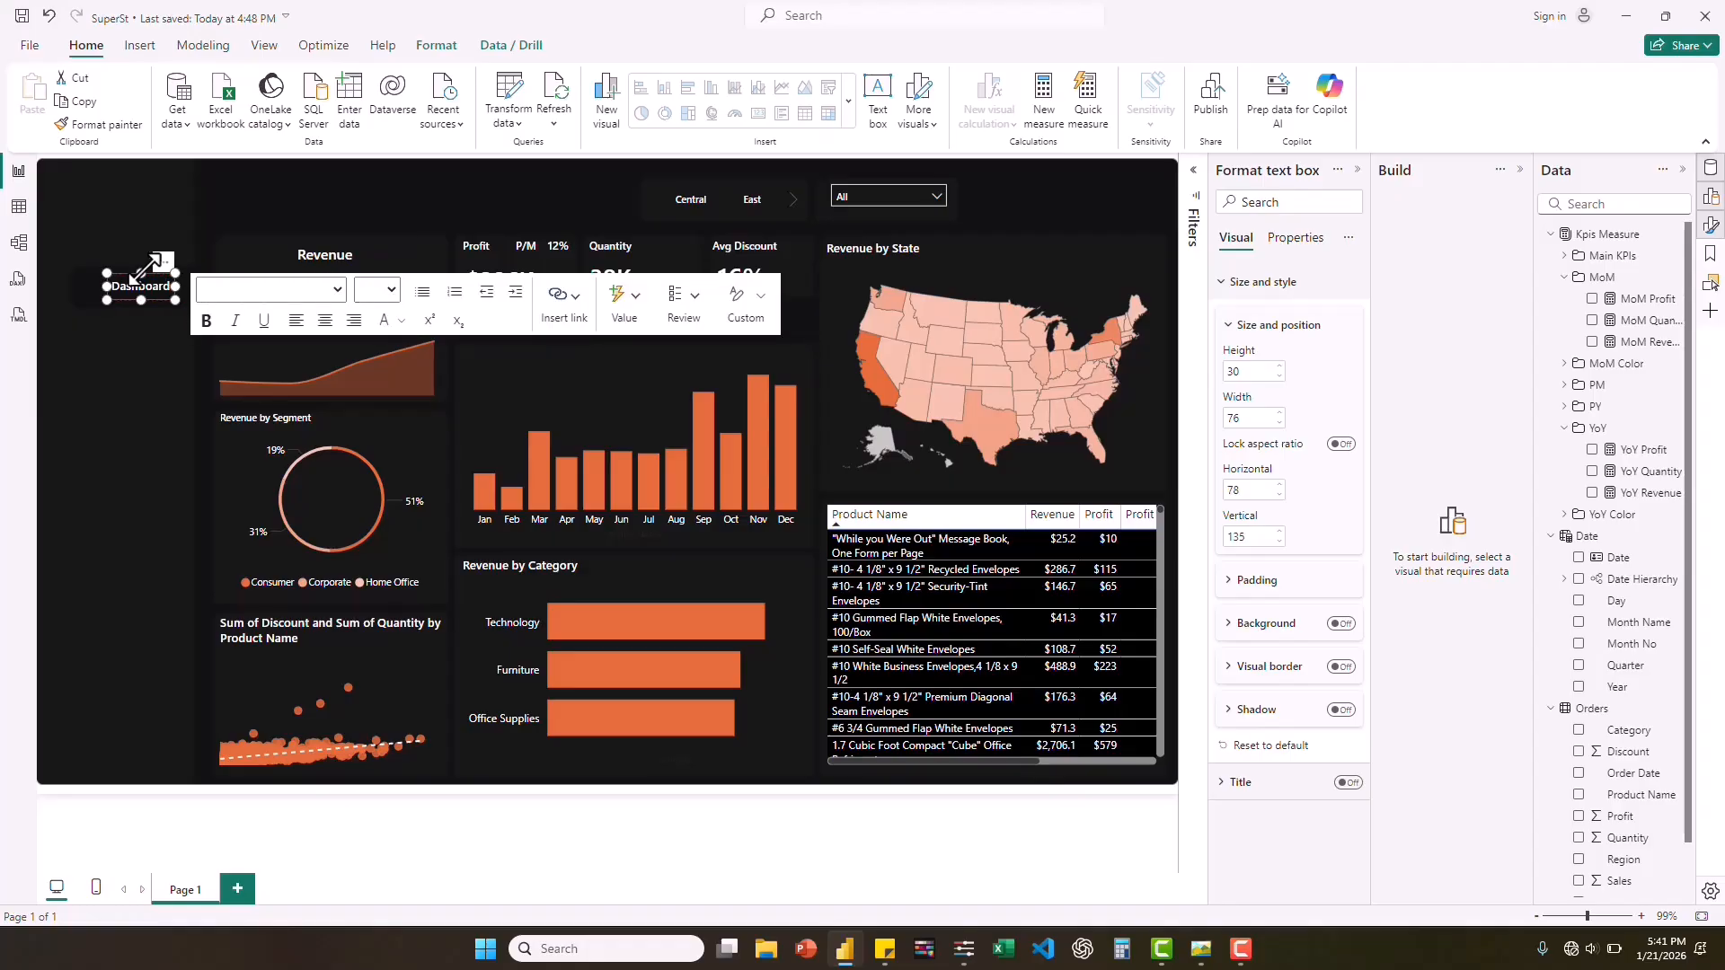
Set the "Dashboard" label's font size to 10.5 and widen its text box to about 82.
double_click(141, 286)
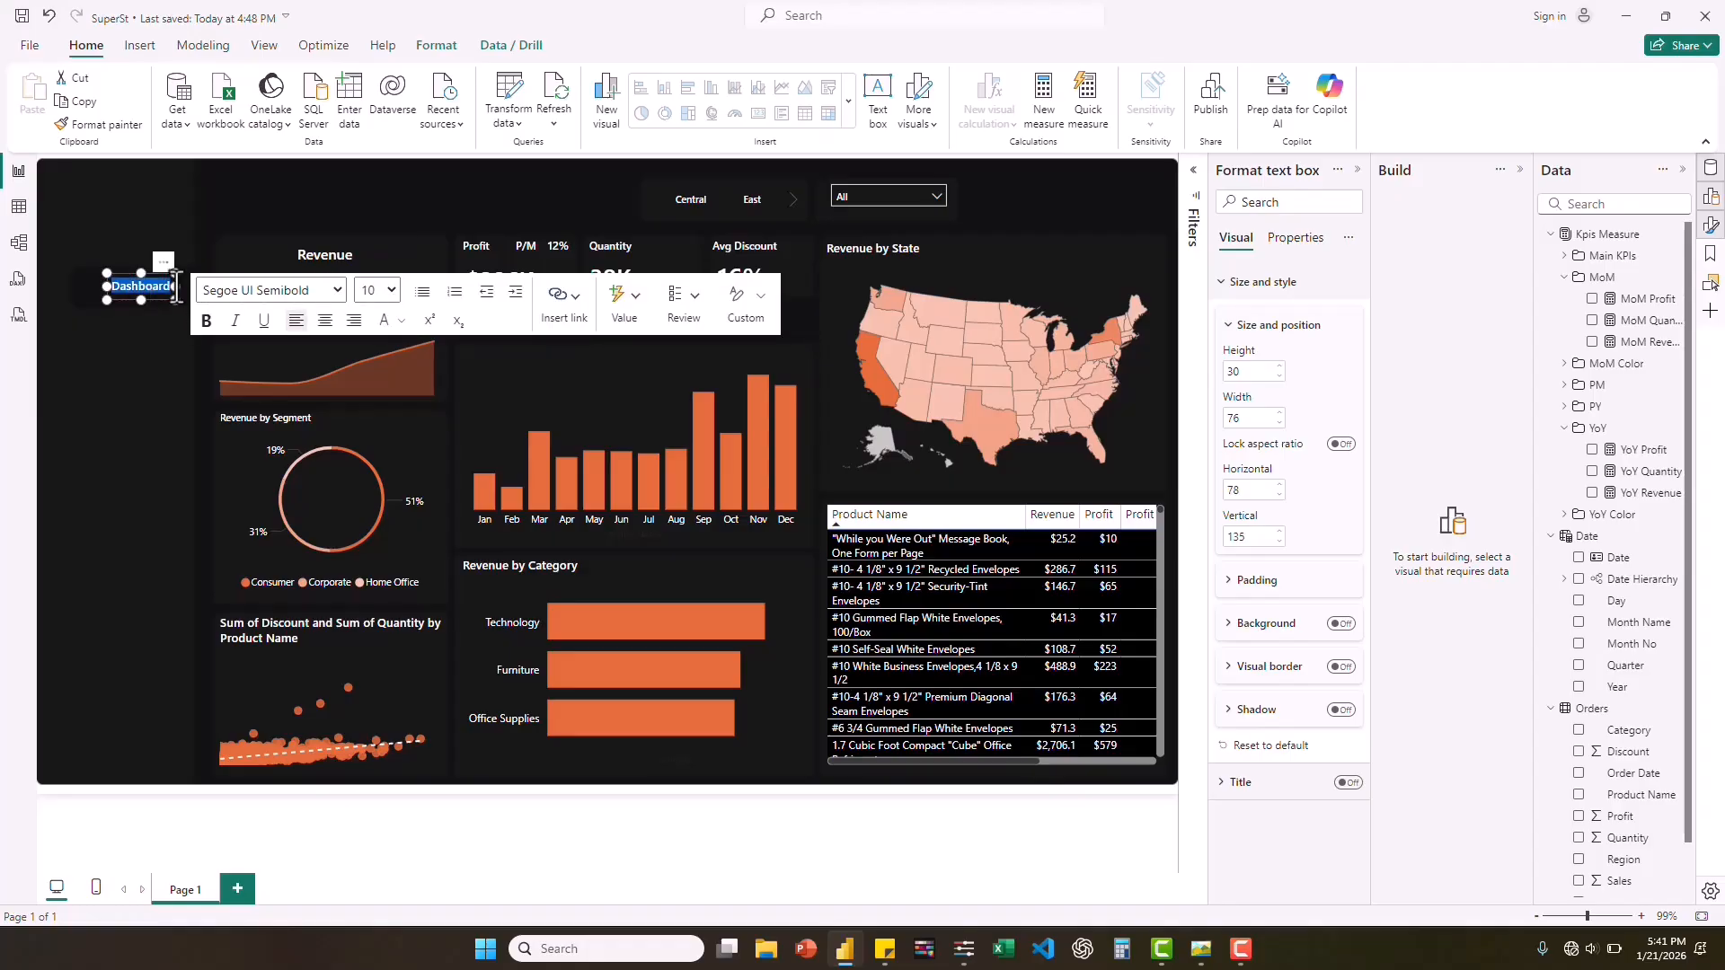
click(393, 289)
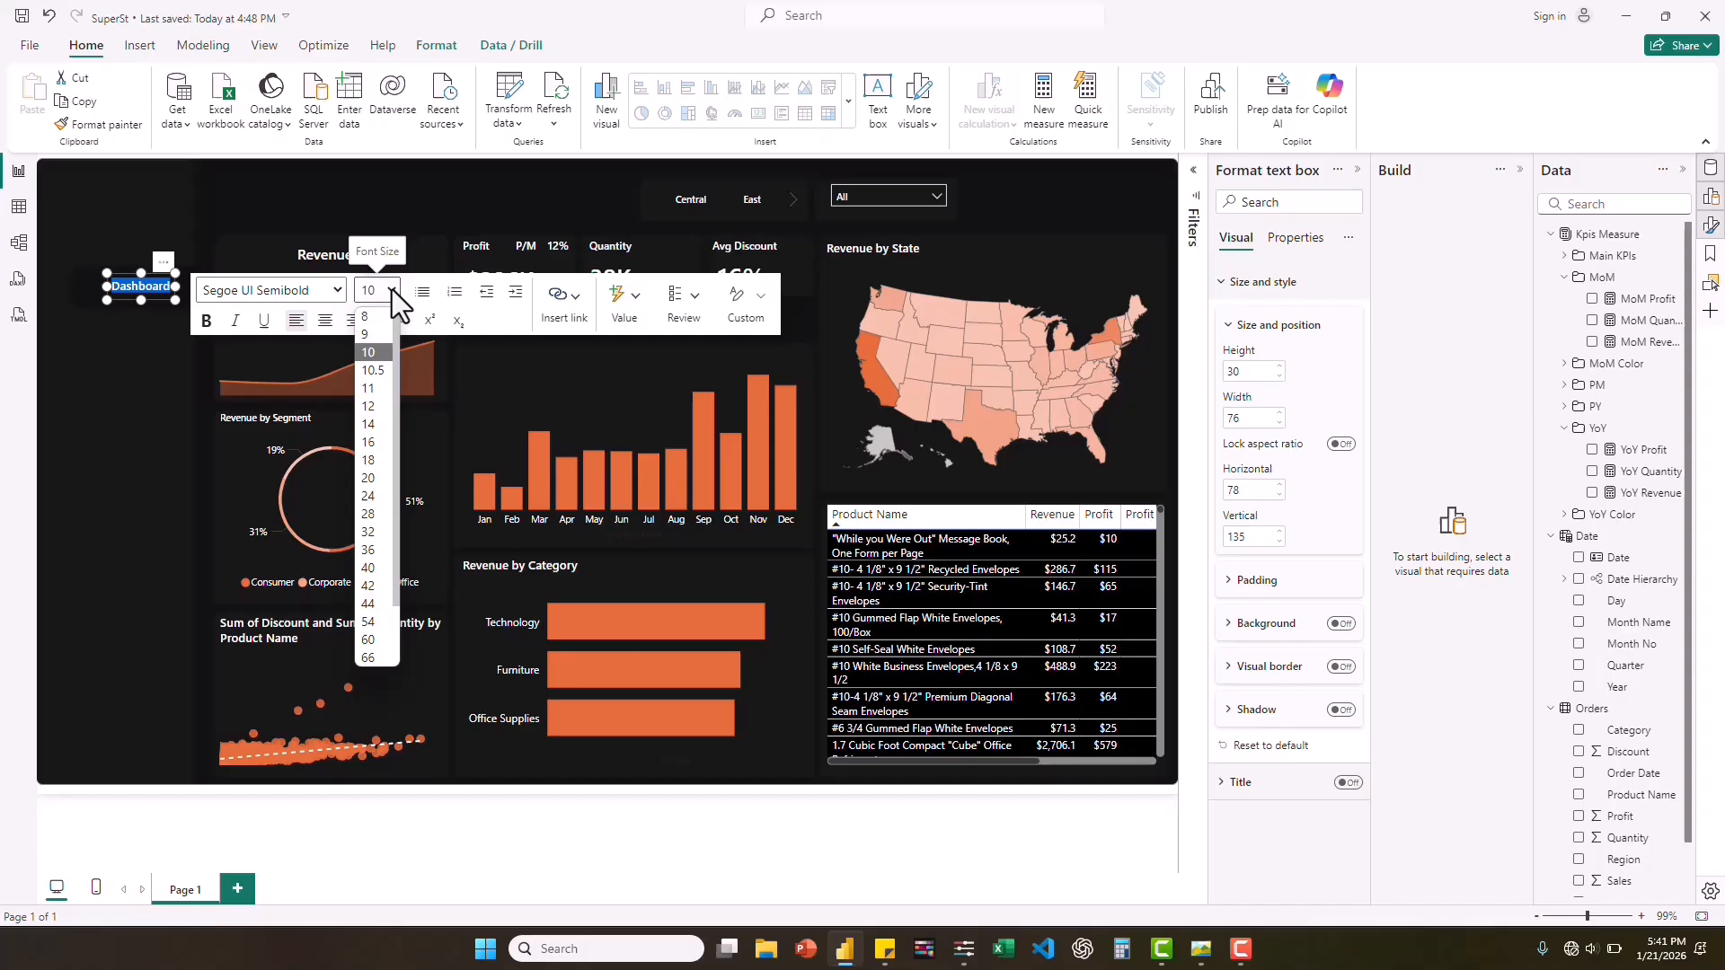
click(376, 369)
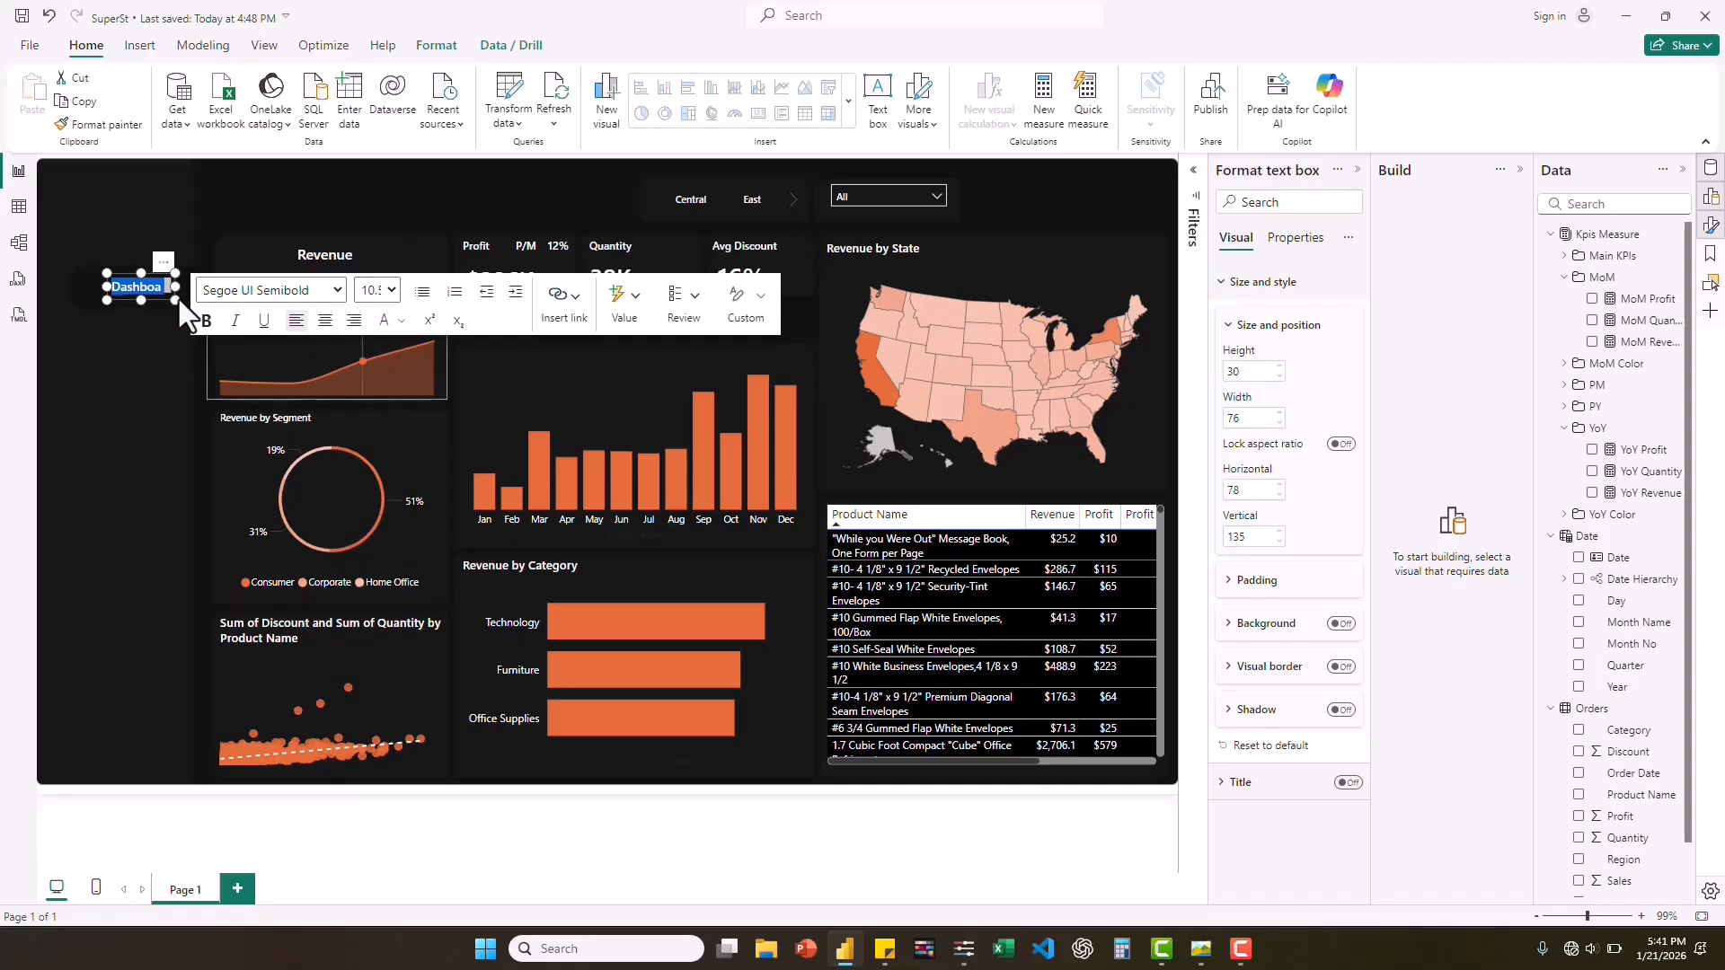
drag(176, 287, 182, 284)
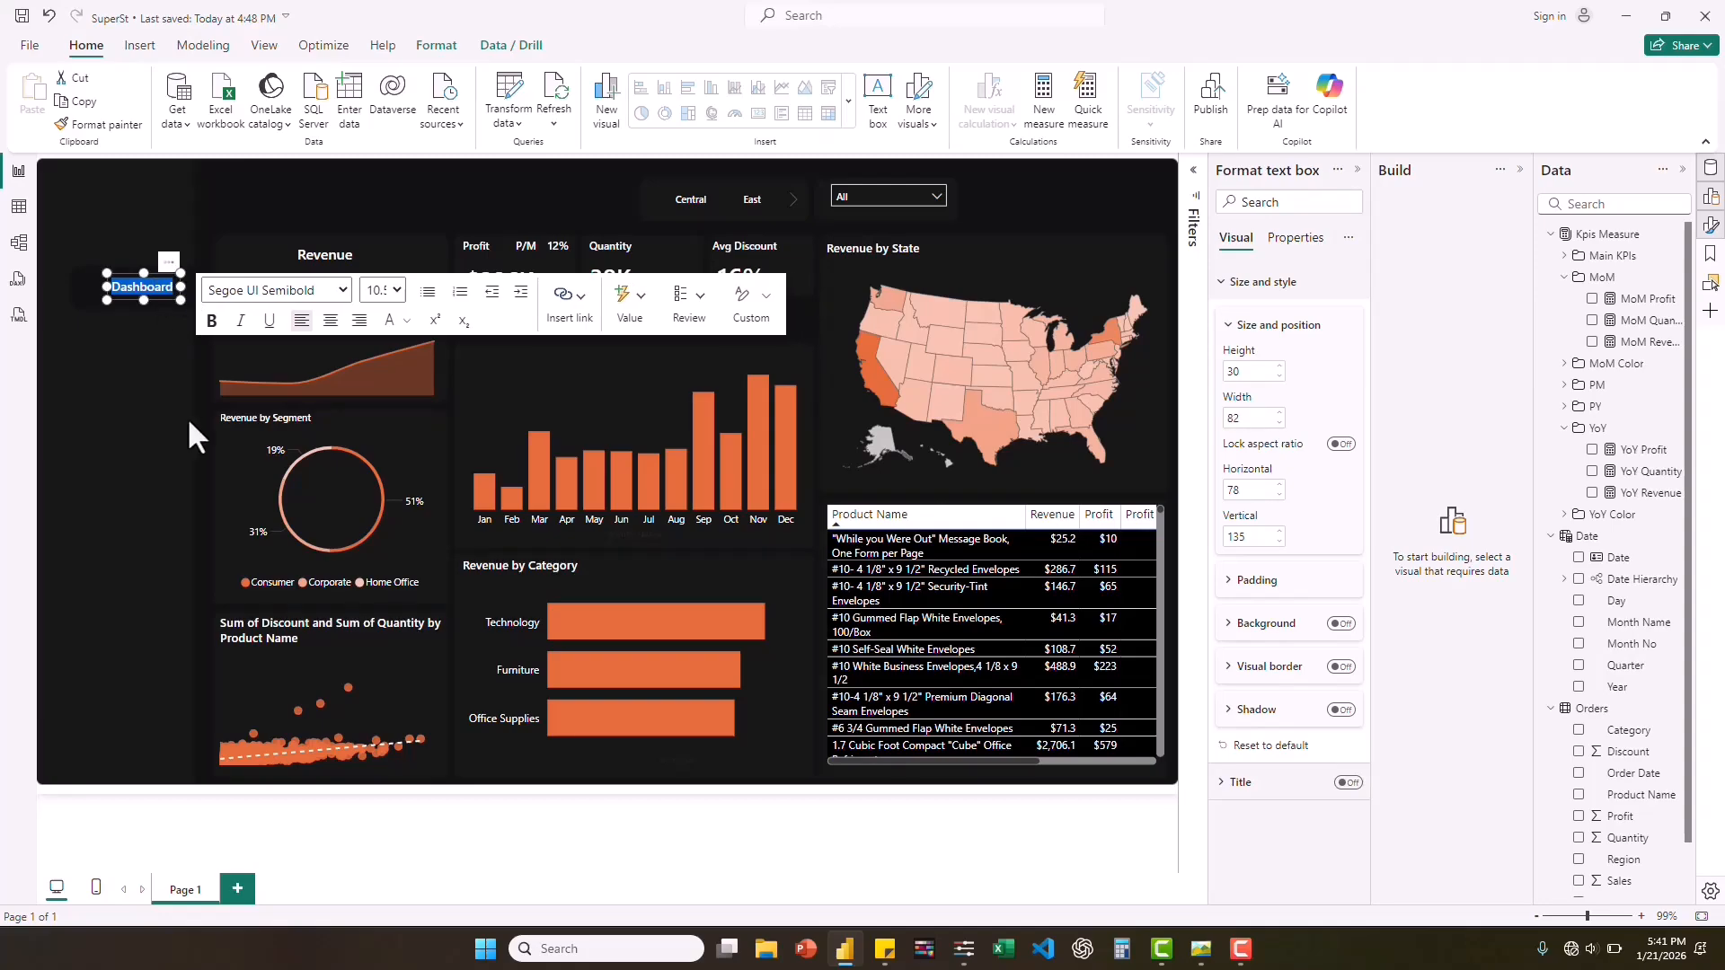
Compare the "Dashboard" label with the reference screenshot, then set its font size to 9 and narrow its text box to about 66.
click(1202, 951)
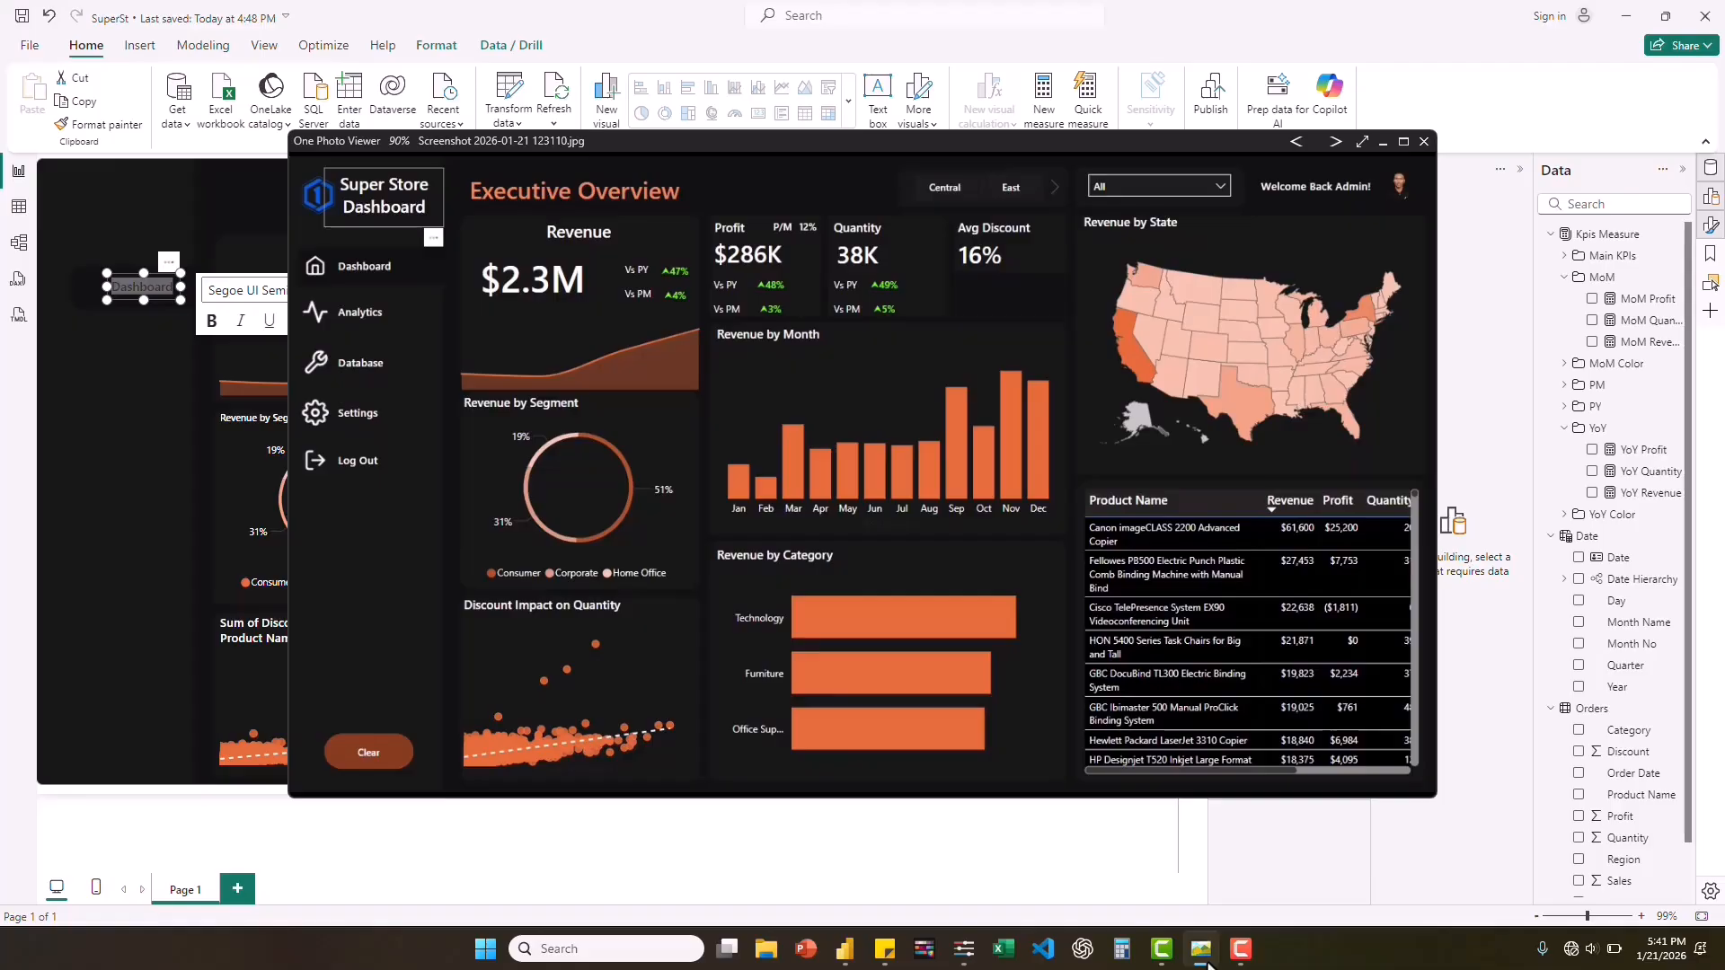
click(1204, 952)
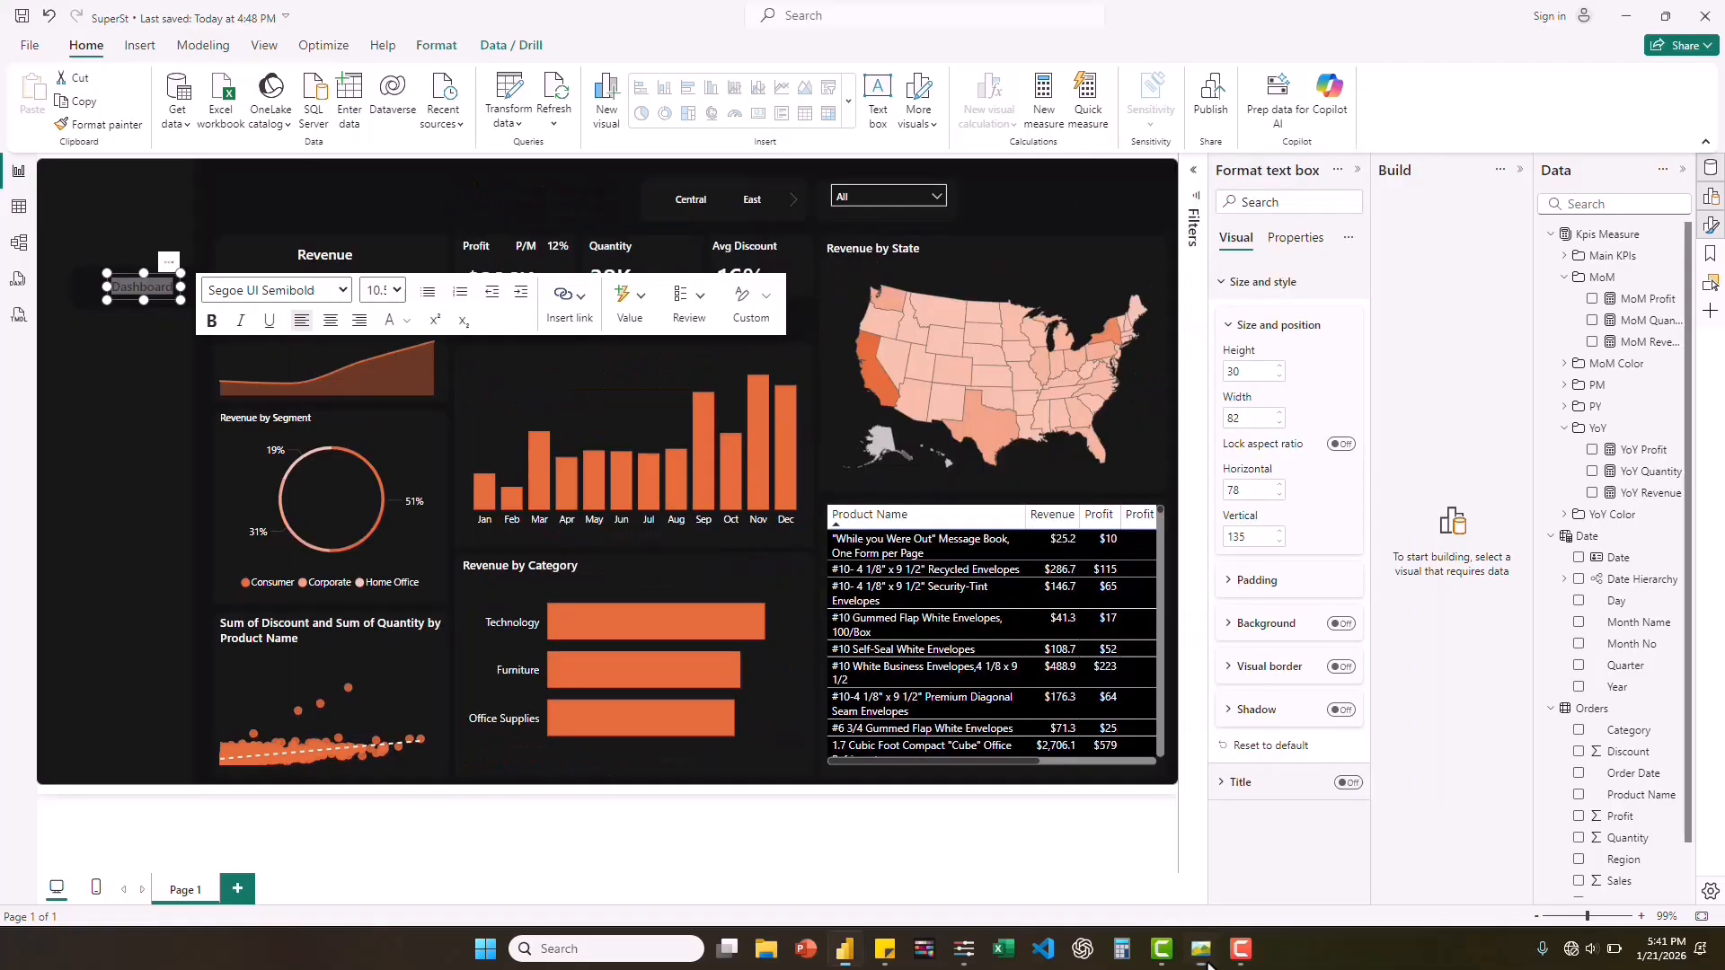
click(396, 291)
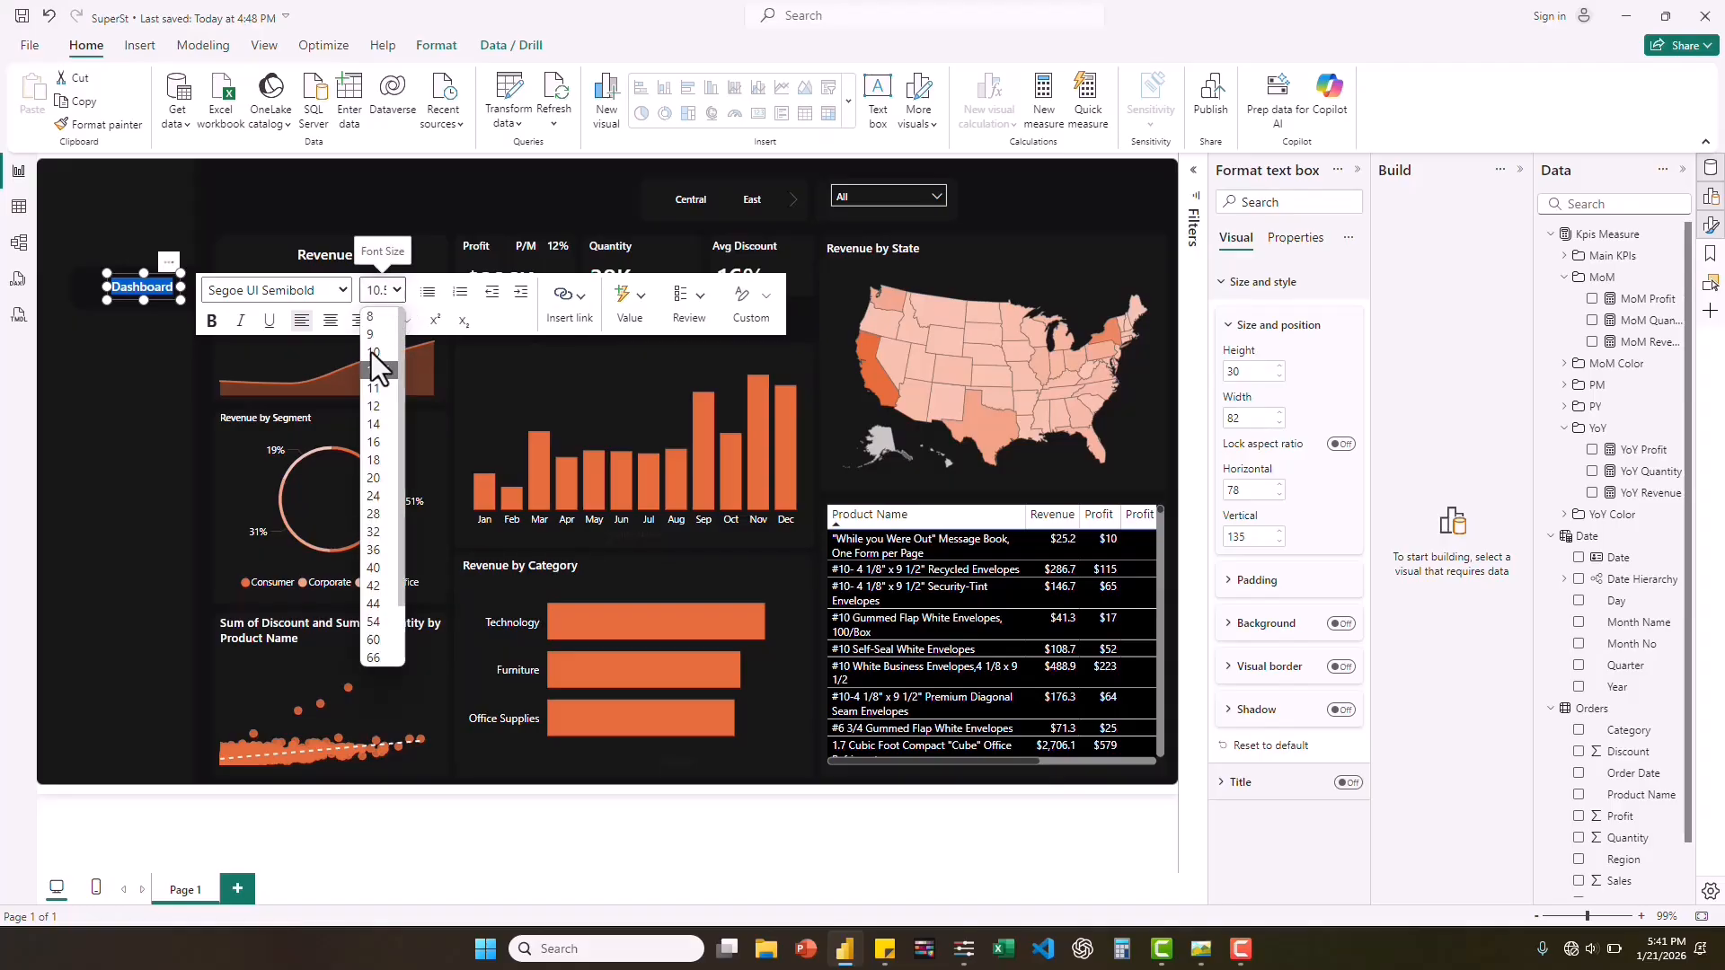
click(364, 337)
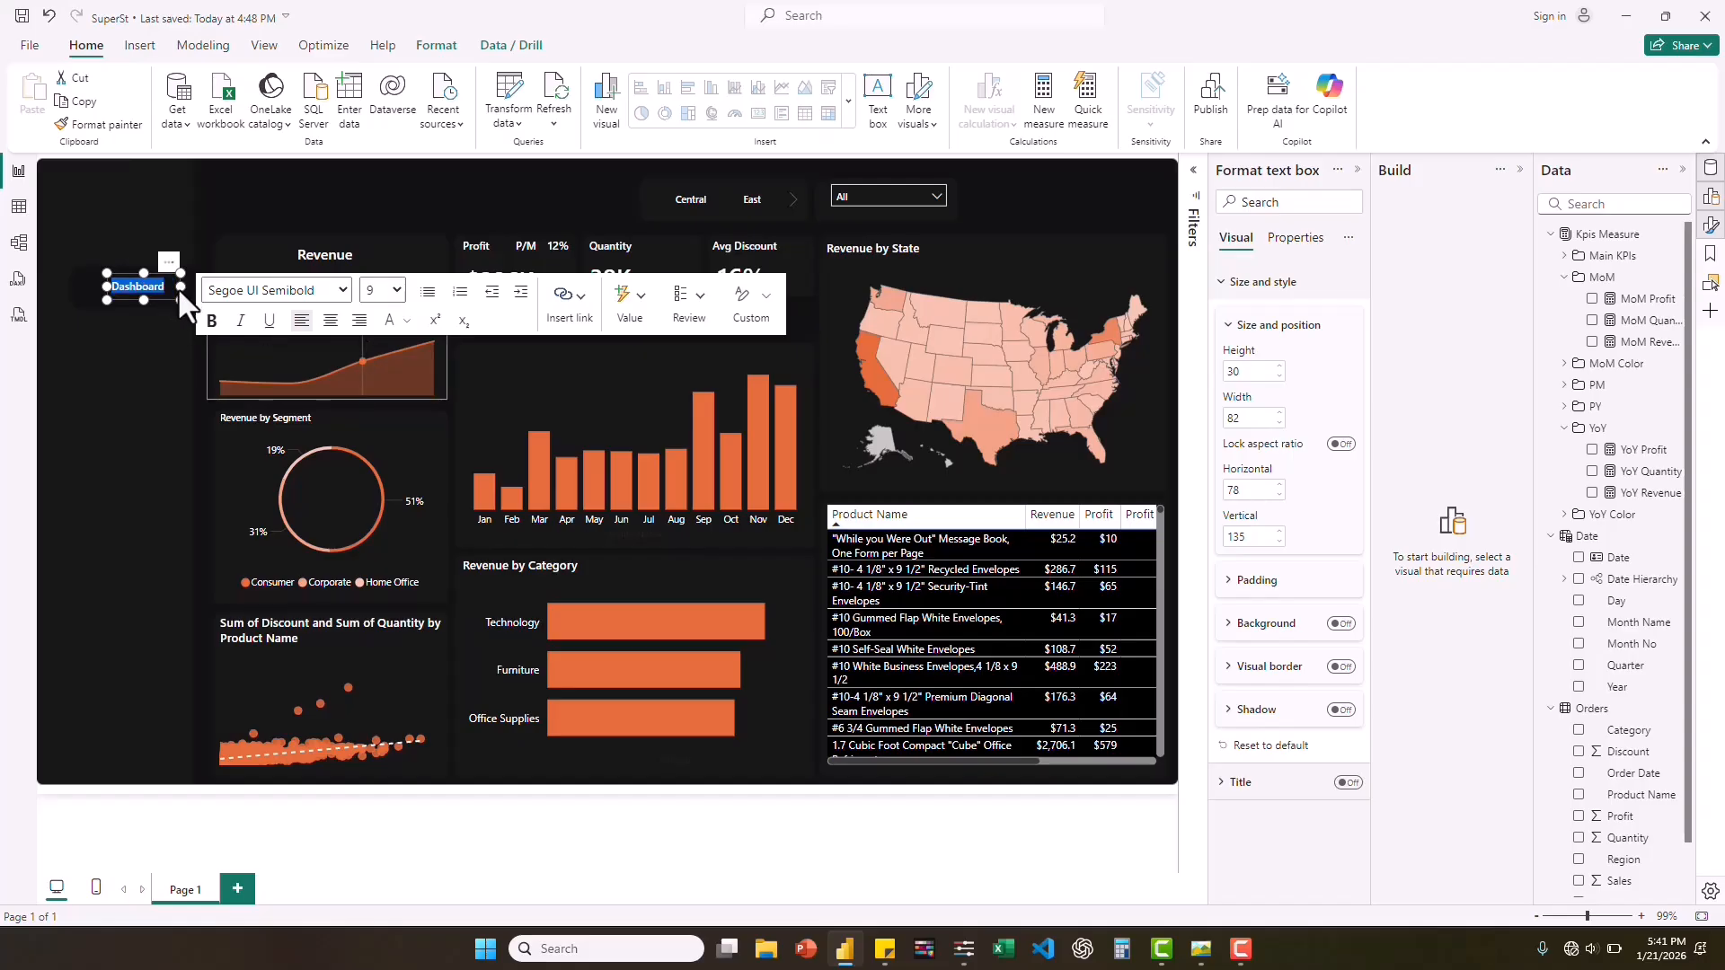
drag(181, 288, 165, 287)
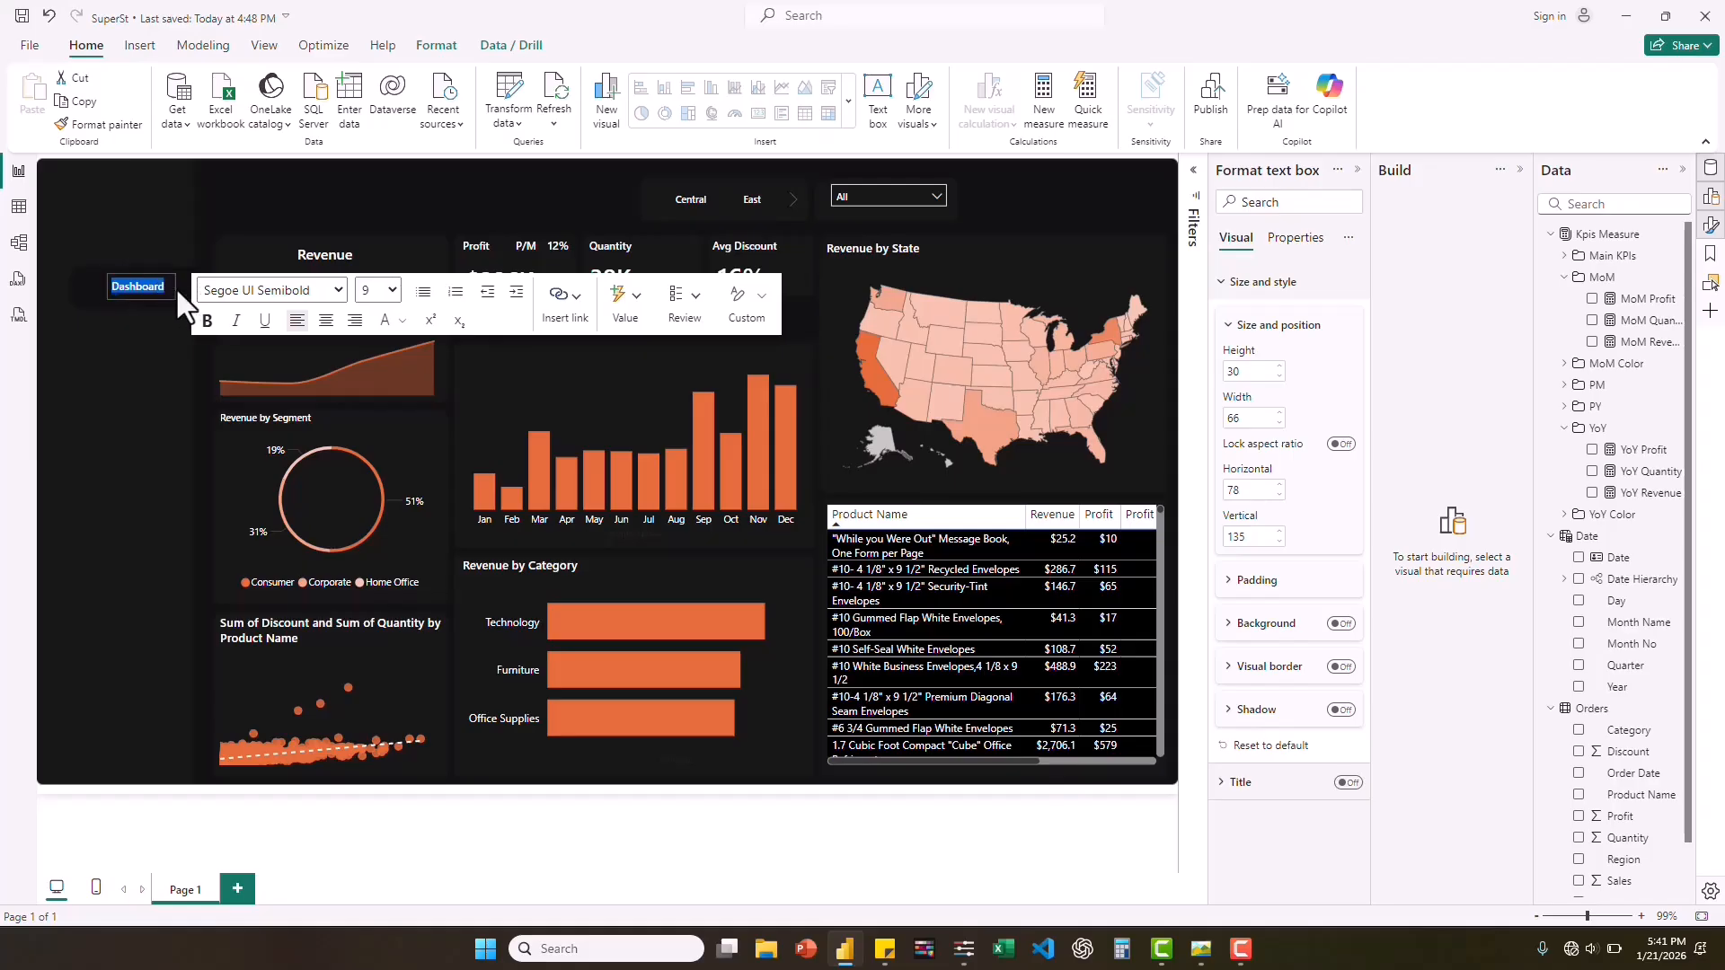
Widen the "Dashboard" label's text box to about 77 and nudge it to about horizontal 82, vertical 134 on the navigation strip.
click(157, 300)
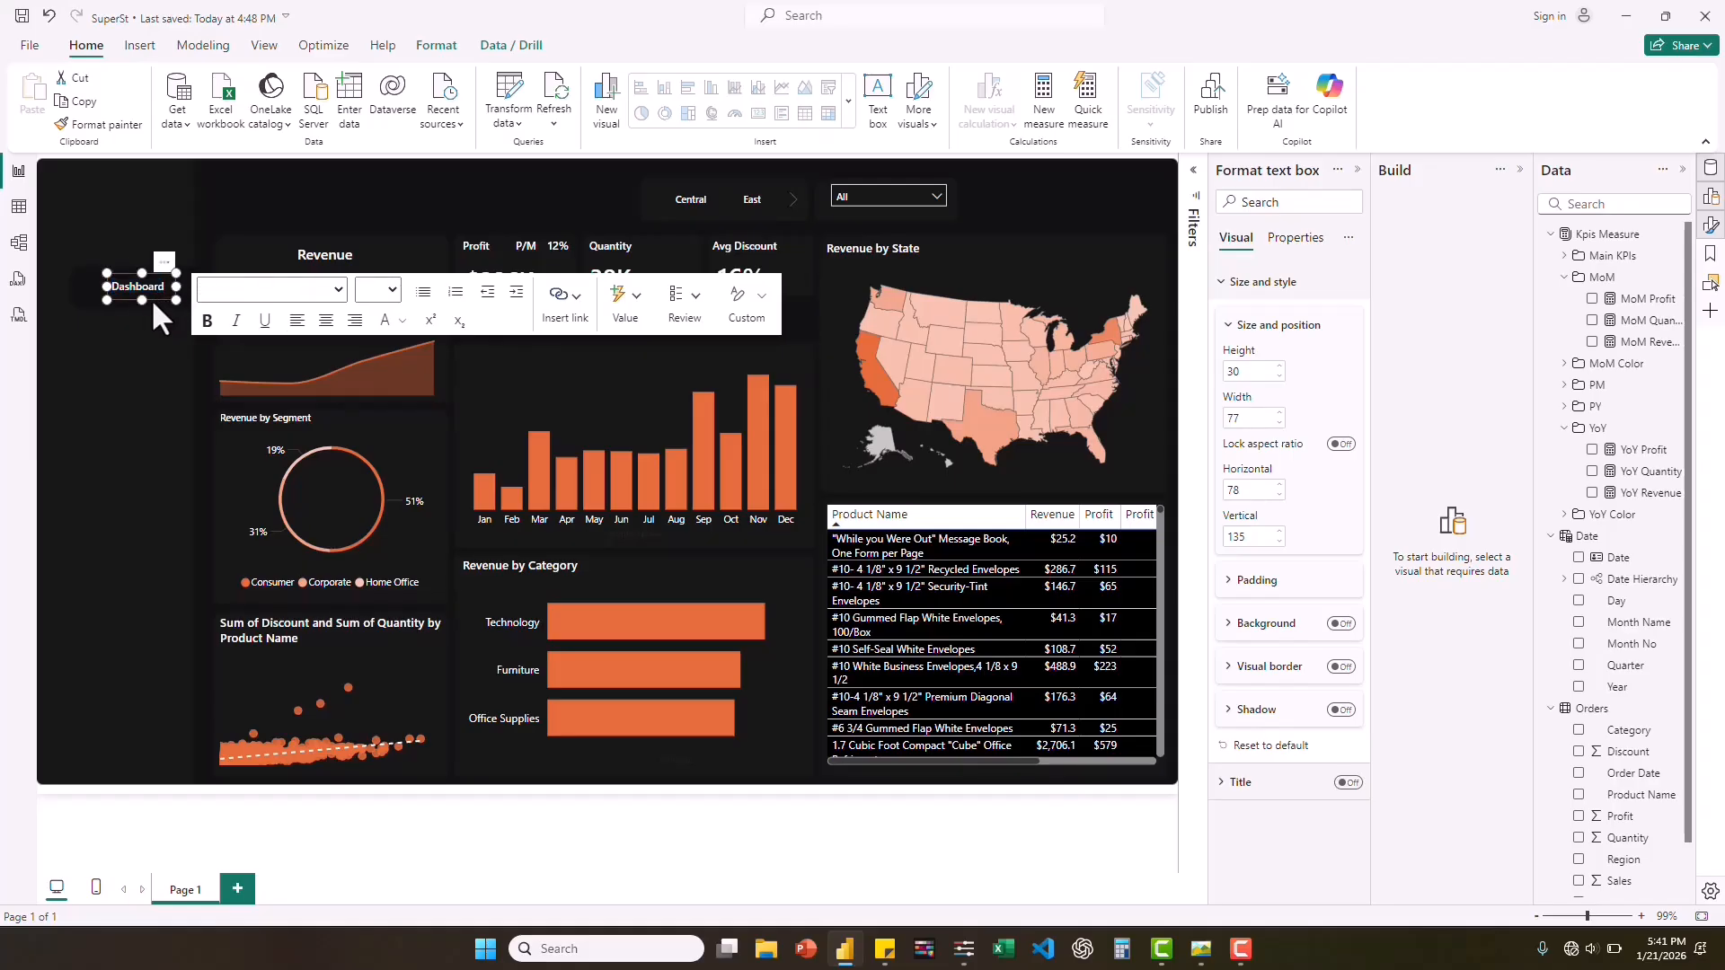
key(Escape)
drag(161, 301, 153, 295)
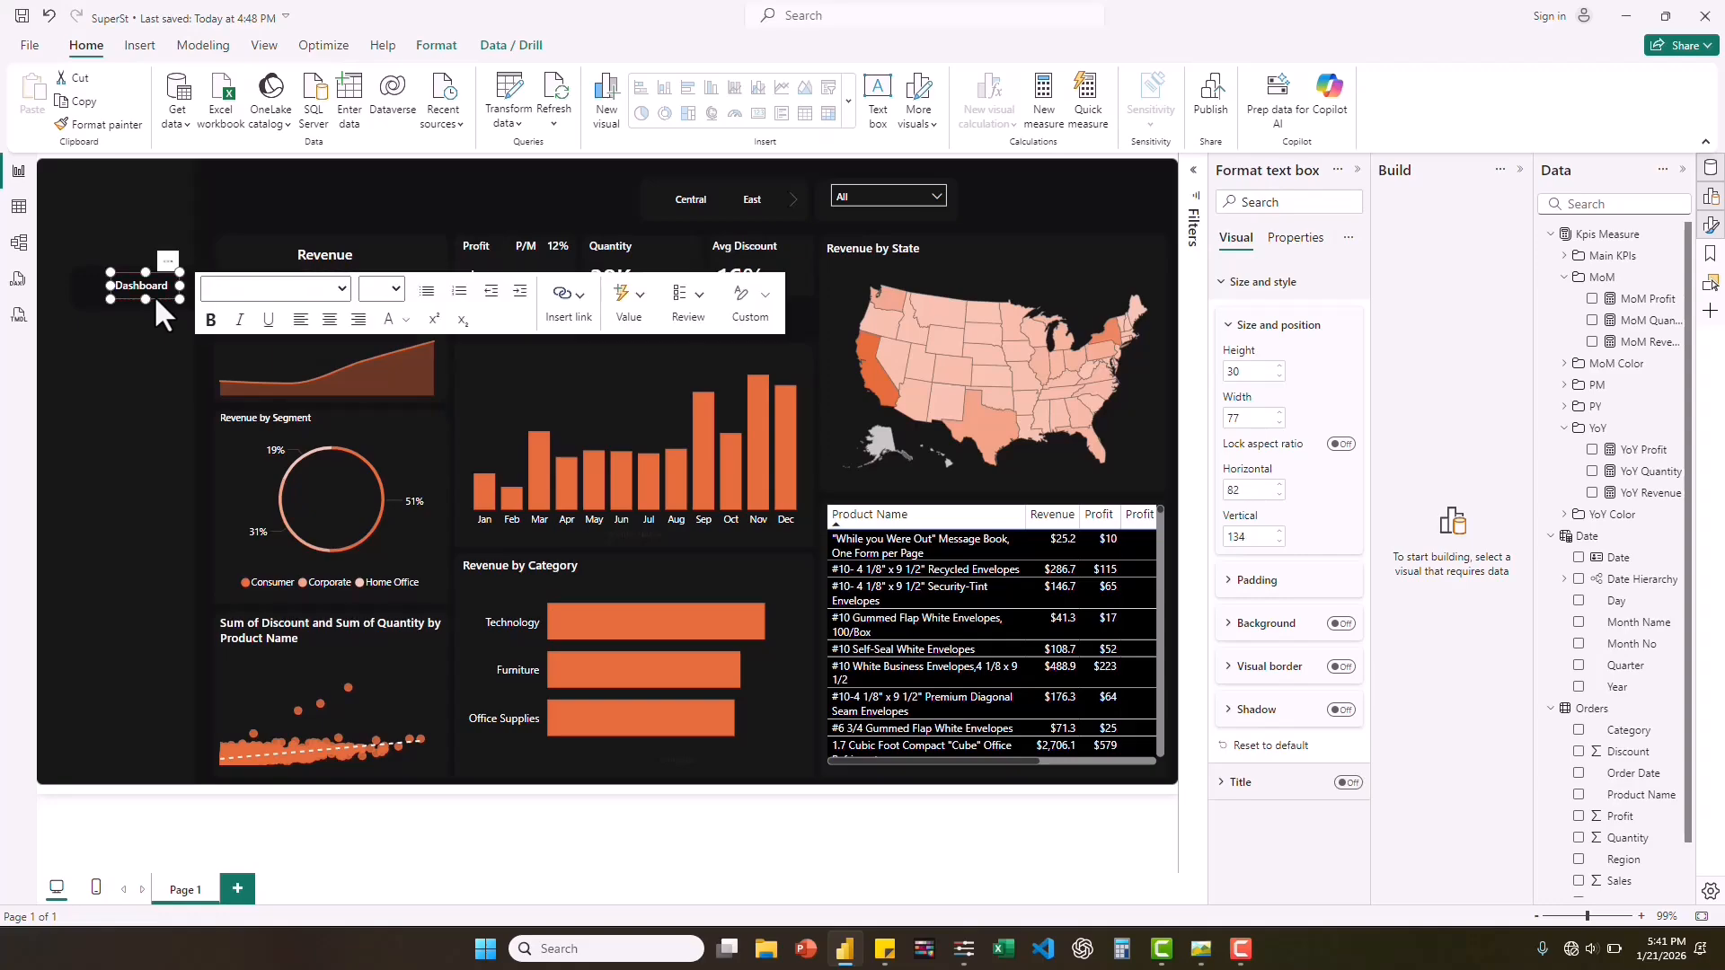
key(Escape)
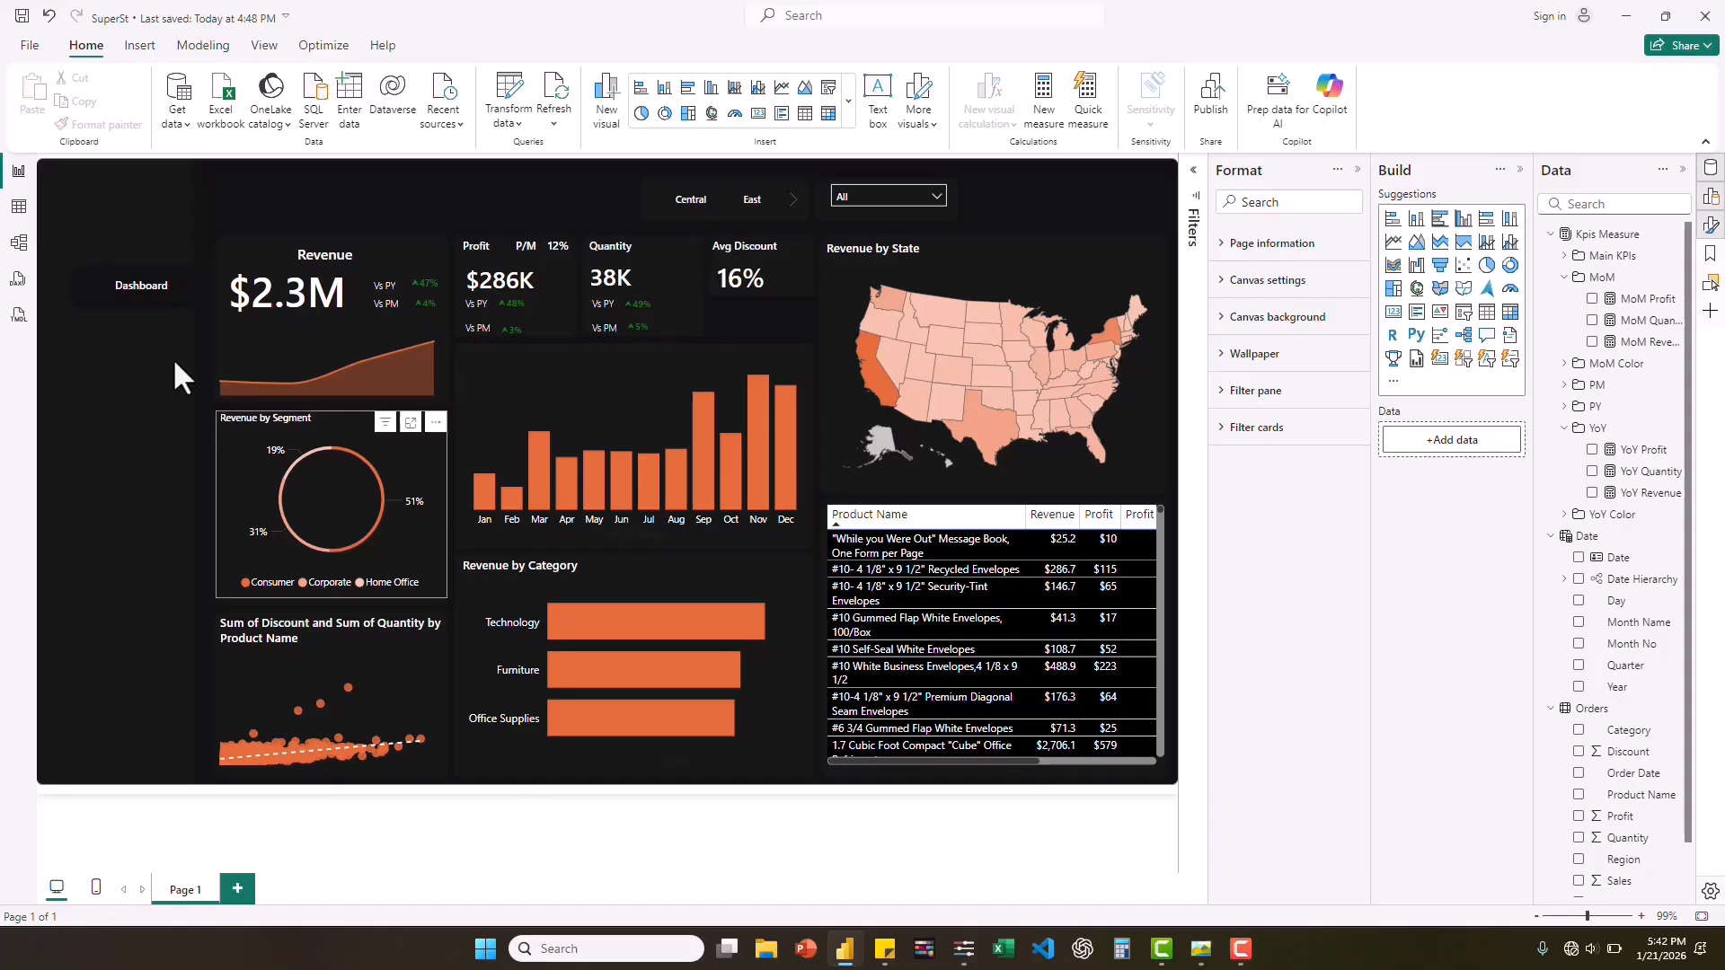
Duplicate the "Dashboard" label, place the copy directly below it in the sidebar, and change its text to "Analytics".
click(152, 301)
key(ctrl+v)
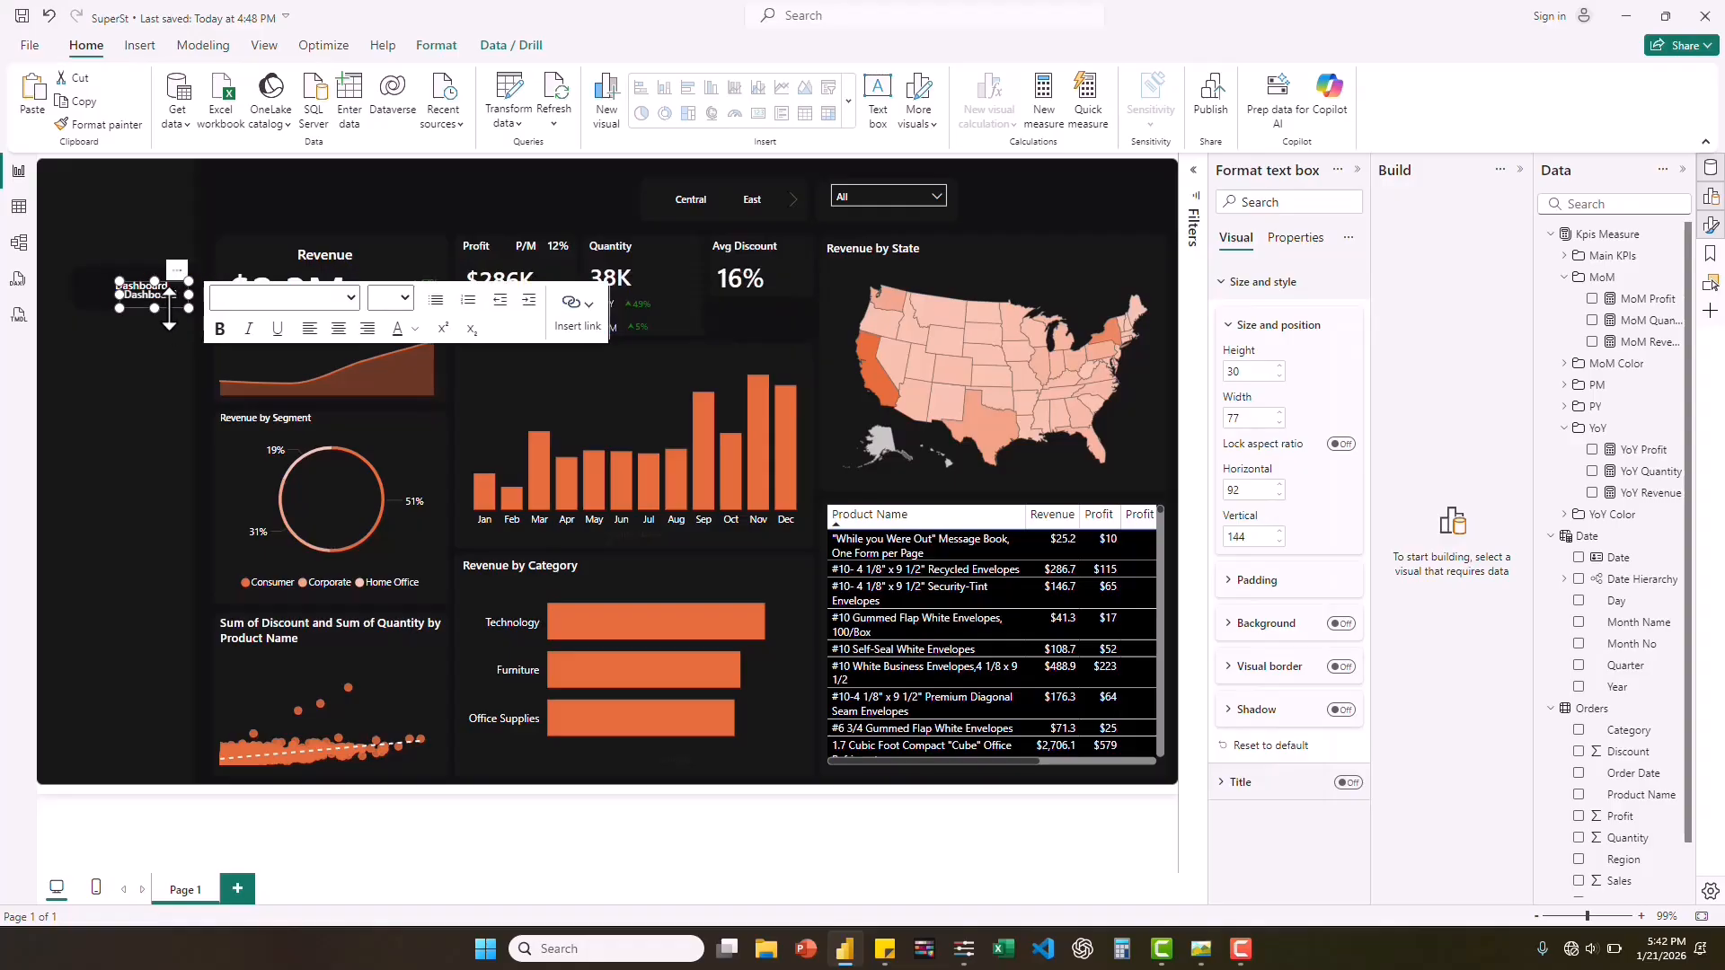
drag(164, 306, 155, 372)
double_click(158, 330)
text(Analytics)
Duplicate the "Analytics" label, place the copy below it at about vertical 227, and change its text to "Database".
click(160, 343)
key(ctrl+c)
key(ctrl+v)
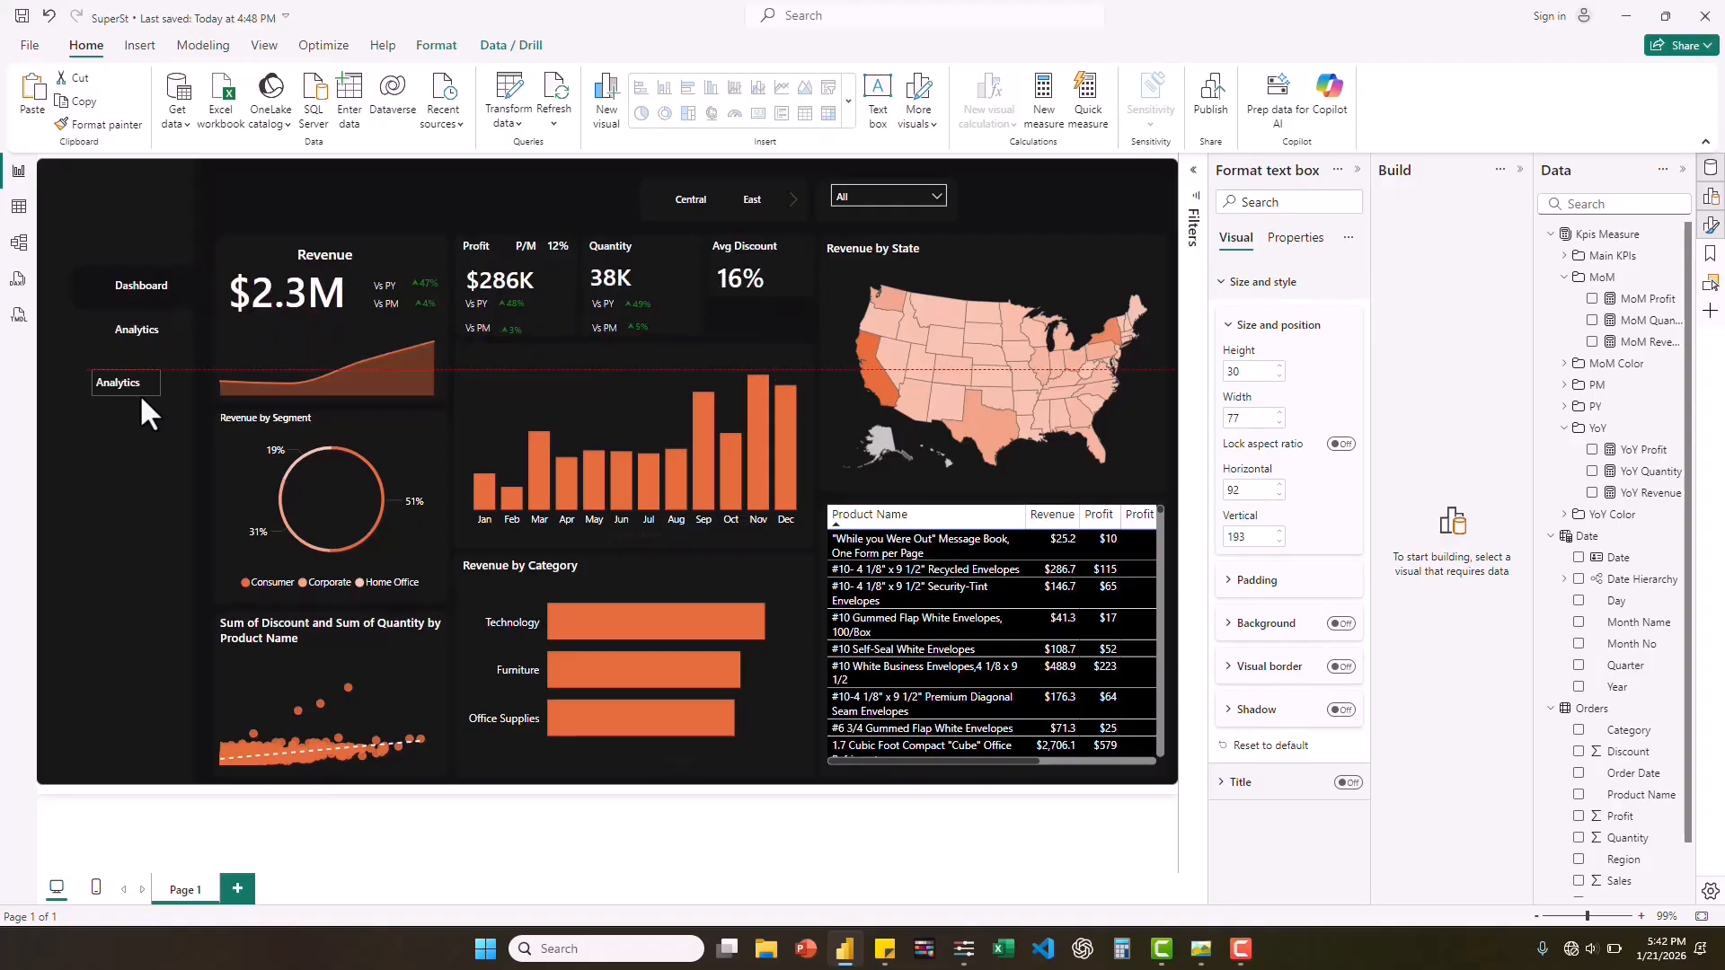
click(154, 374)
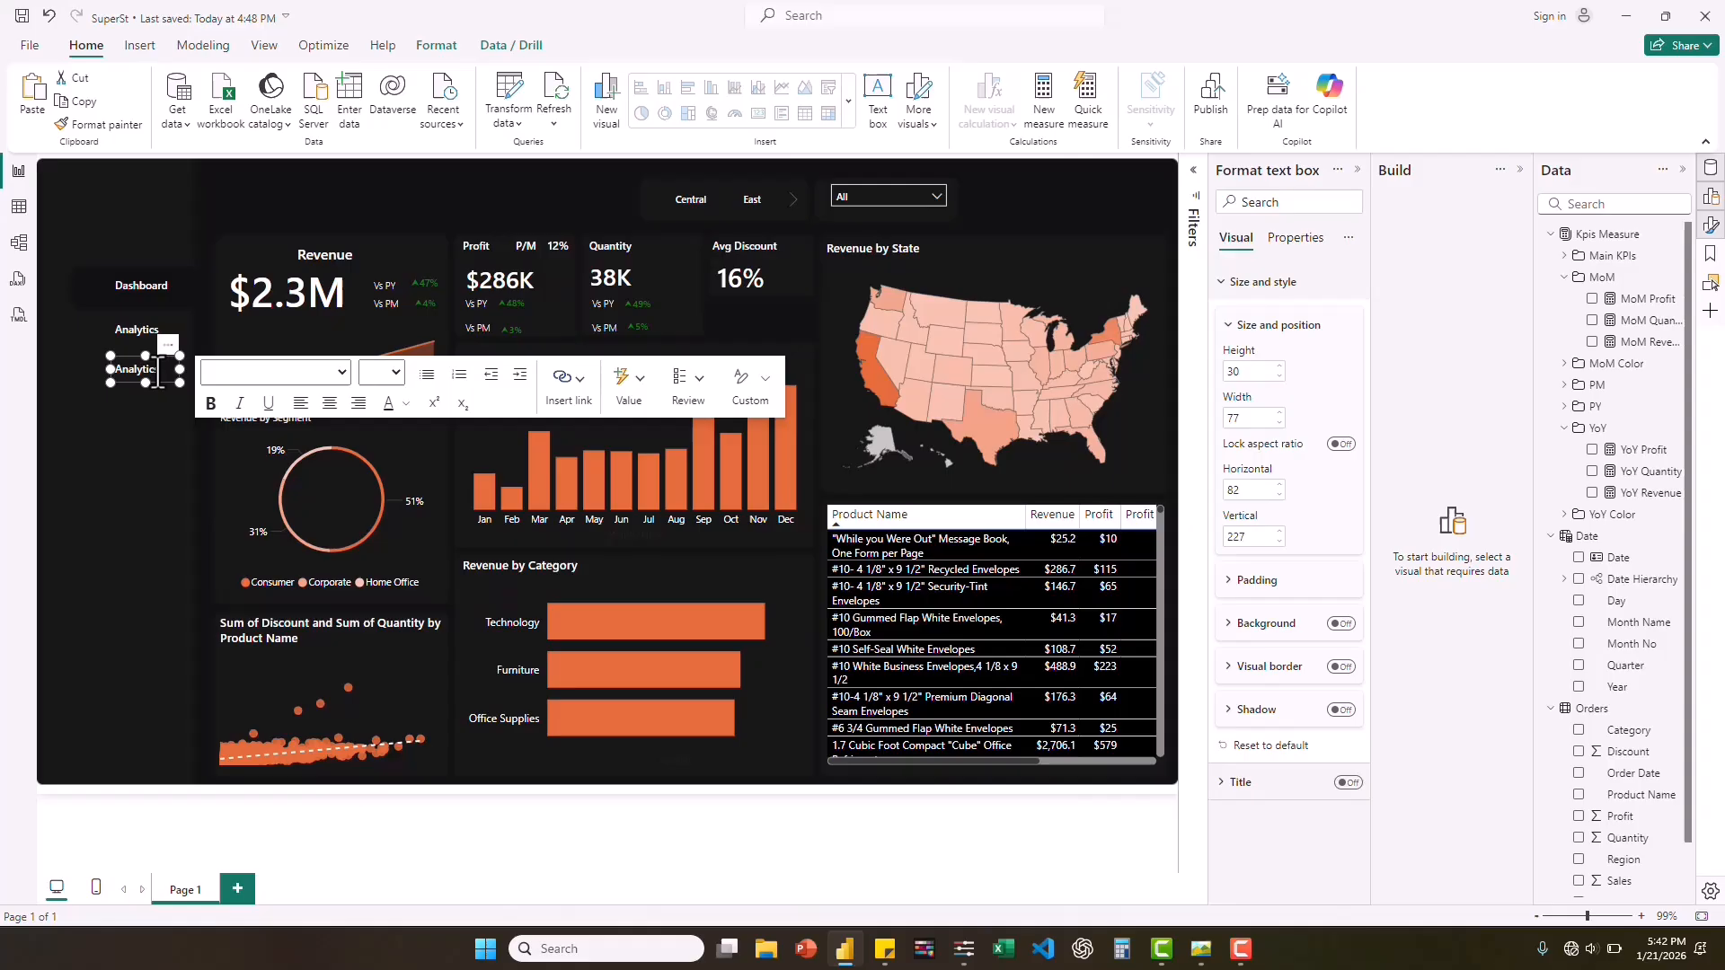
double_click(158, 371)
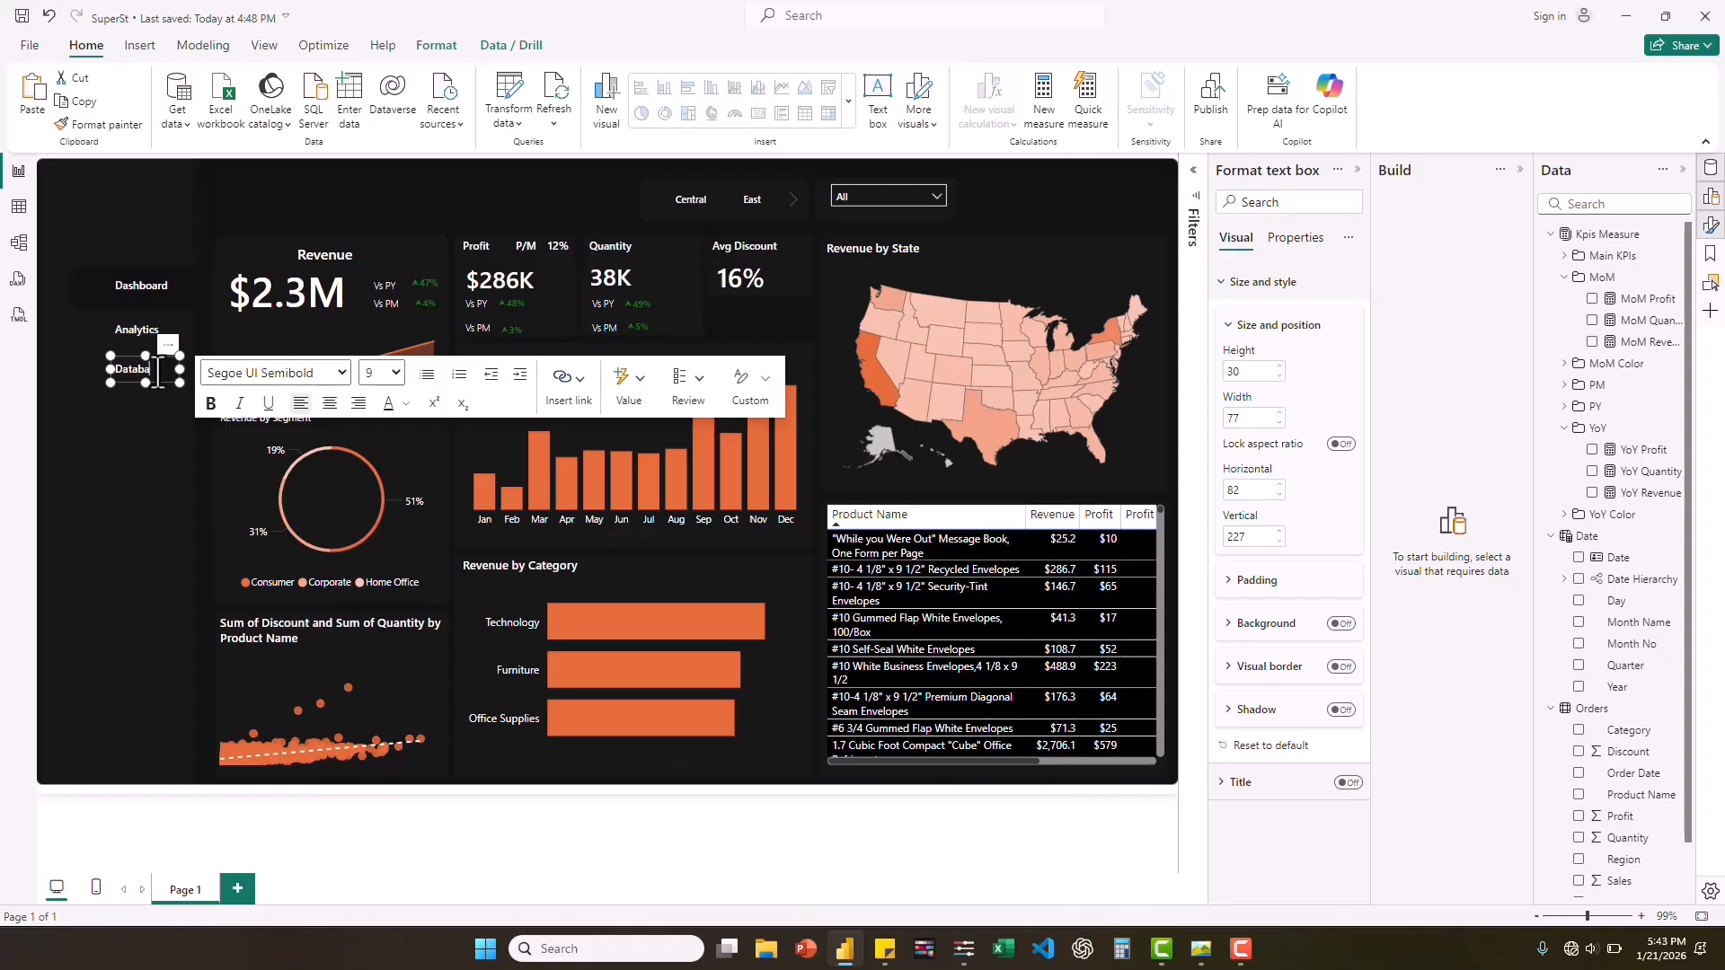
text(Database)
Add another copy of the sidebar label below "Database" and change its text to "Settings".
click(167, 381)
key(ctrl+v)
drag(162, 354, 156, 460)
click(156, 413)
double_click(153, 415)
text(Settings)
Duplicate the "Settings" label, place the copy below it at about vertical 311, and change its text to "Log Out".
click(152, 424)
key(ctrl+c)
key(ctrl+v)
double_click(158, 454)
text(Log Out)
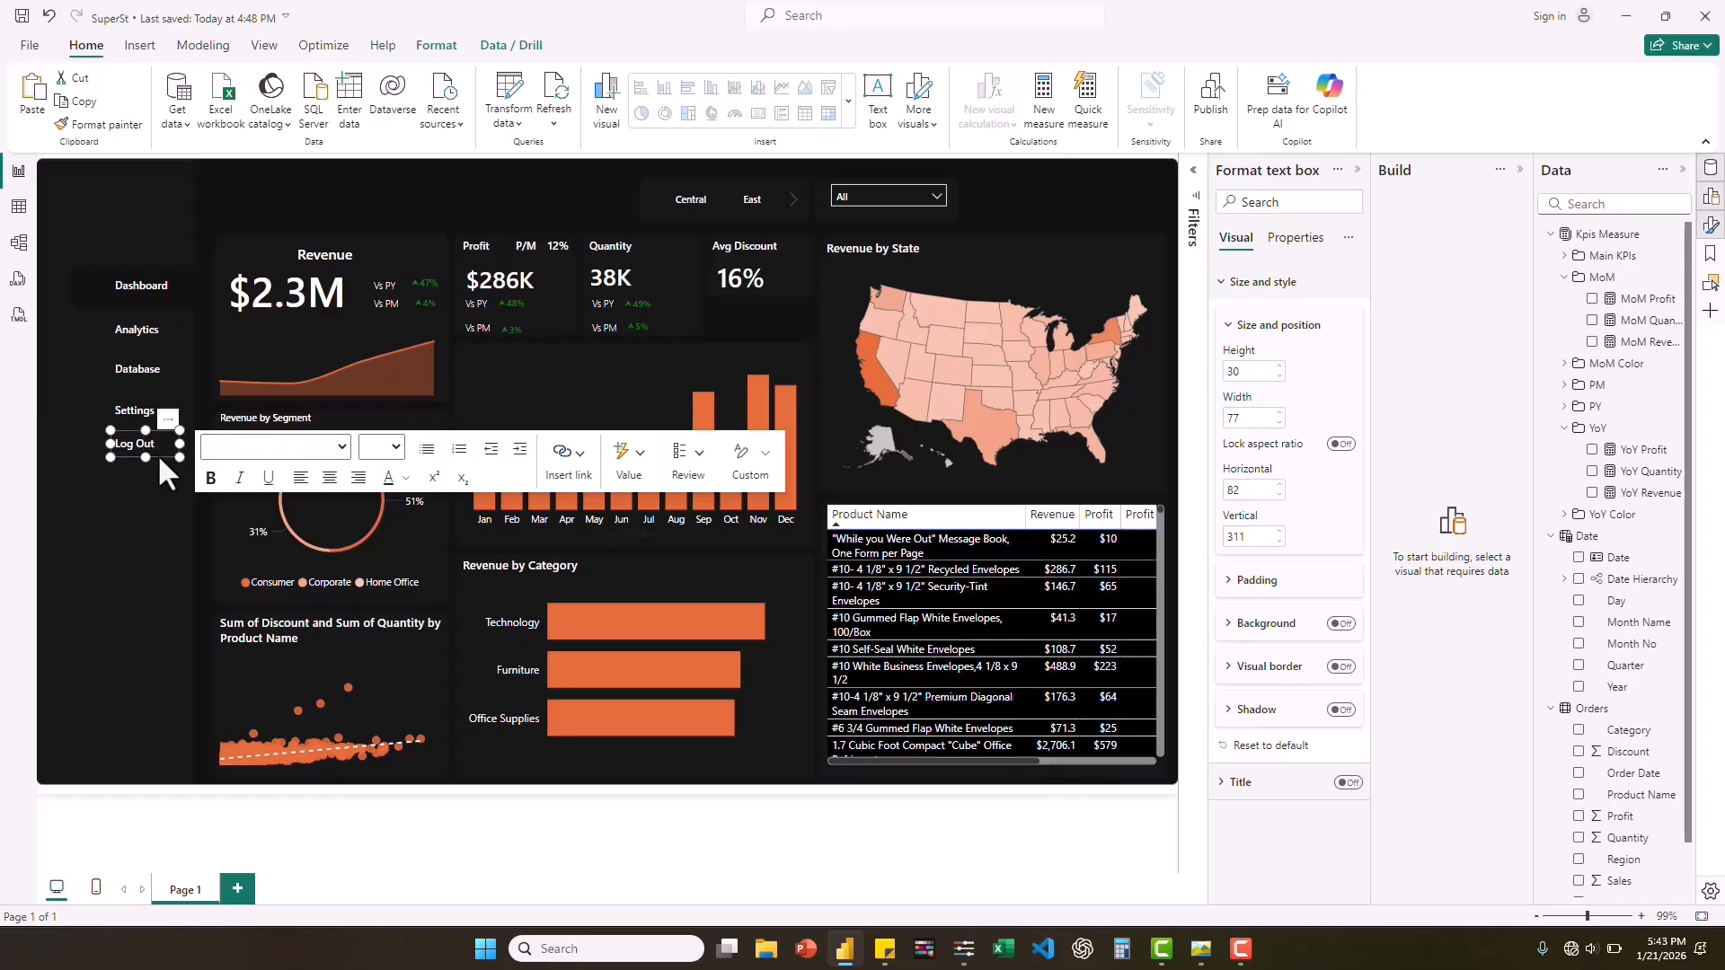
Duplicate the "Dashboard" label, move the copy to the head of the sidebar, and change its text to "Super Store".
click(150, 298)
key(ctrl+c)
key(ctrl+v)
drag(149, 298, 126, 203)
click(129, 198)
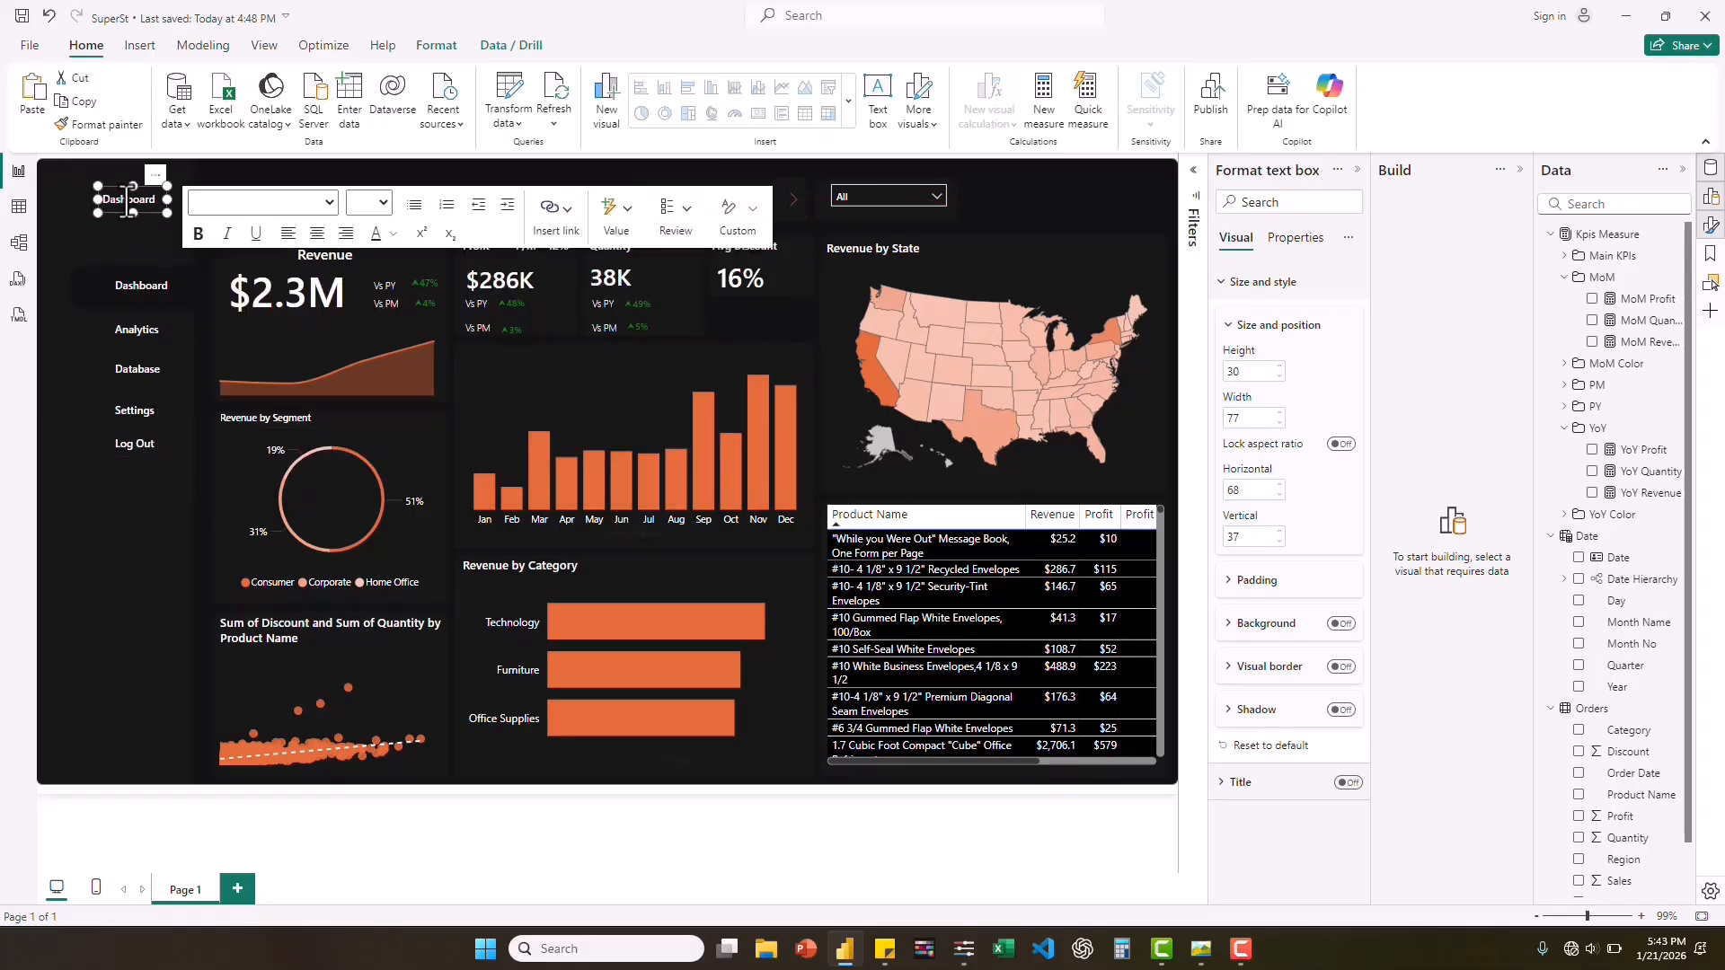
double_click(128, 198)
text(Super Store)
Check the sidebar title in the reference screenshot and add "Dashboard" as a second line under "Super Store", enlarging the box's height to about 66.
click(1204, 951)
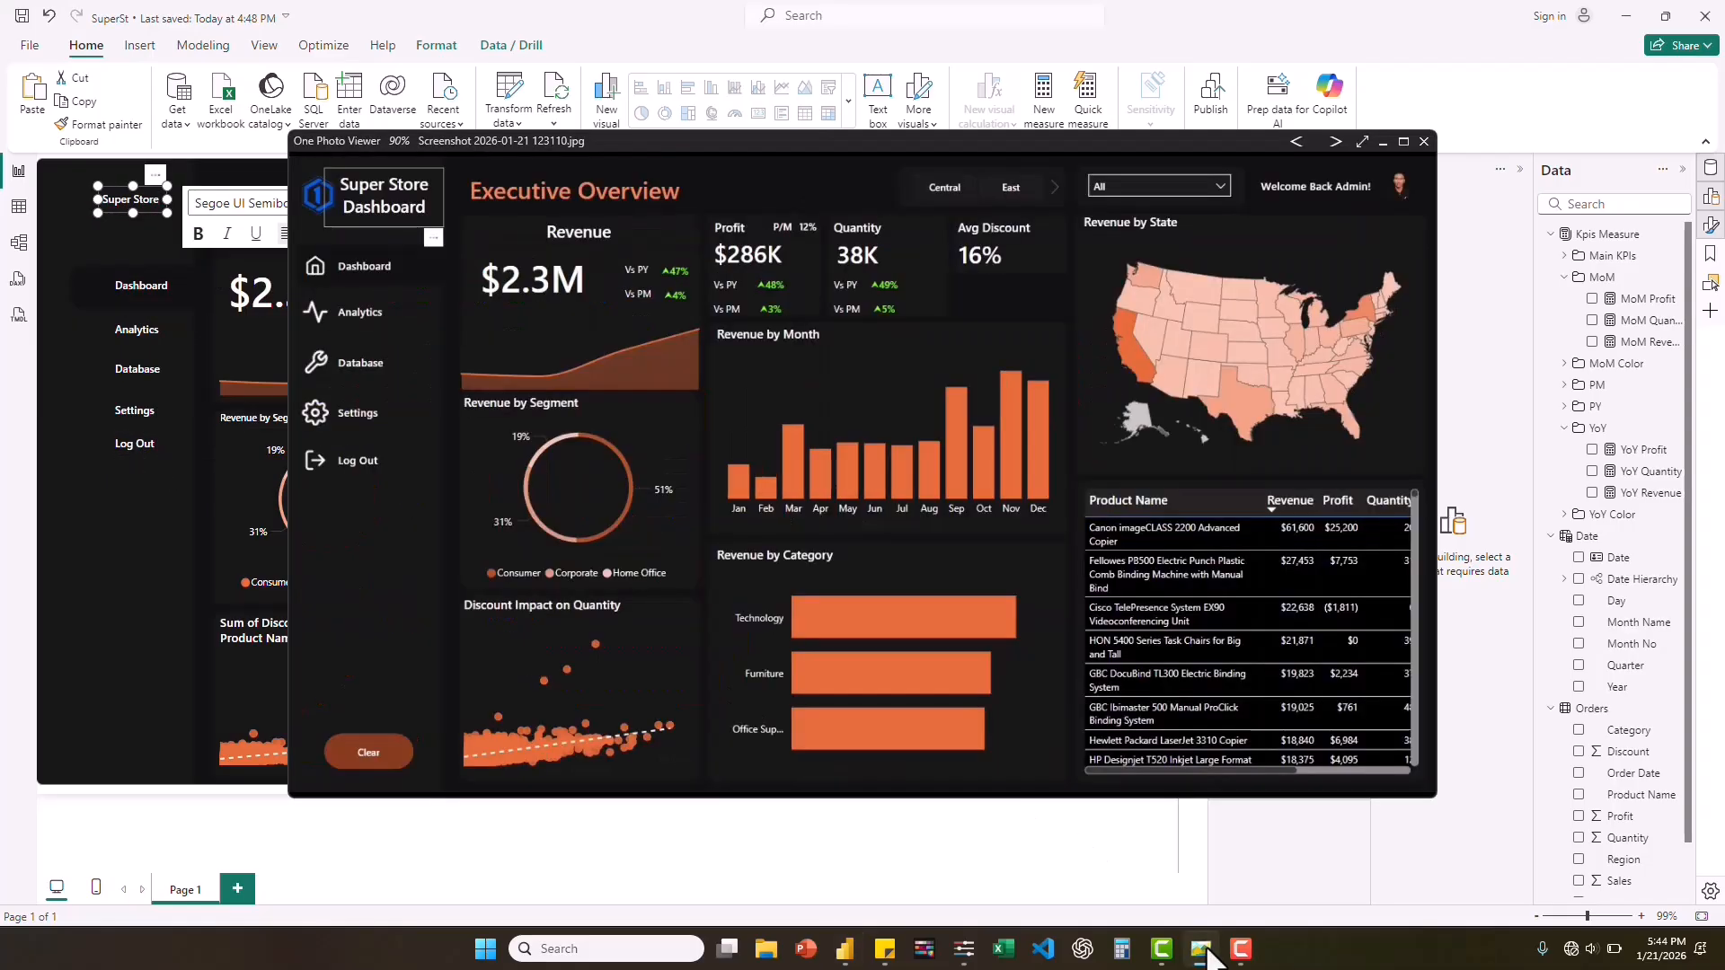
click(1204, 951)
key(Return)
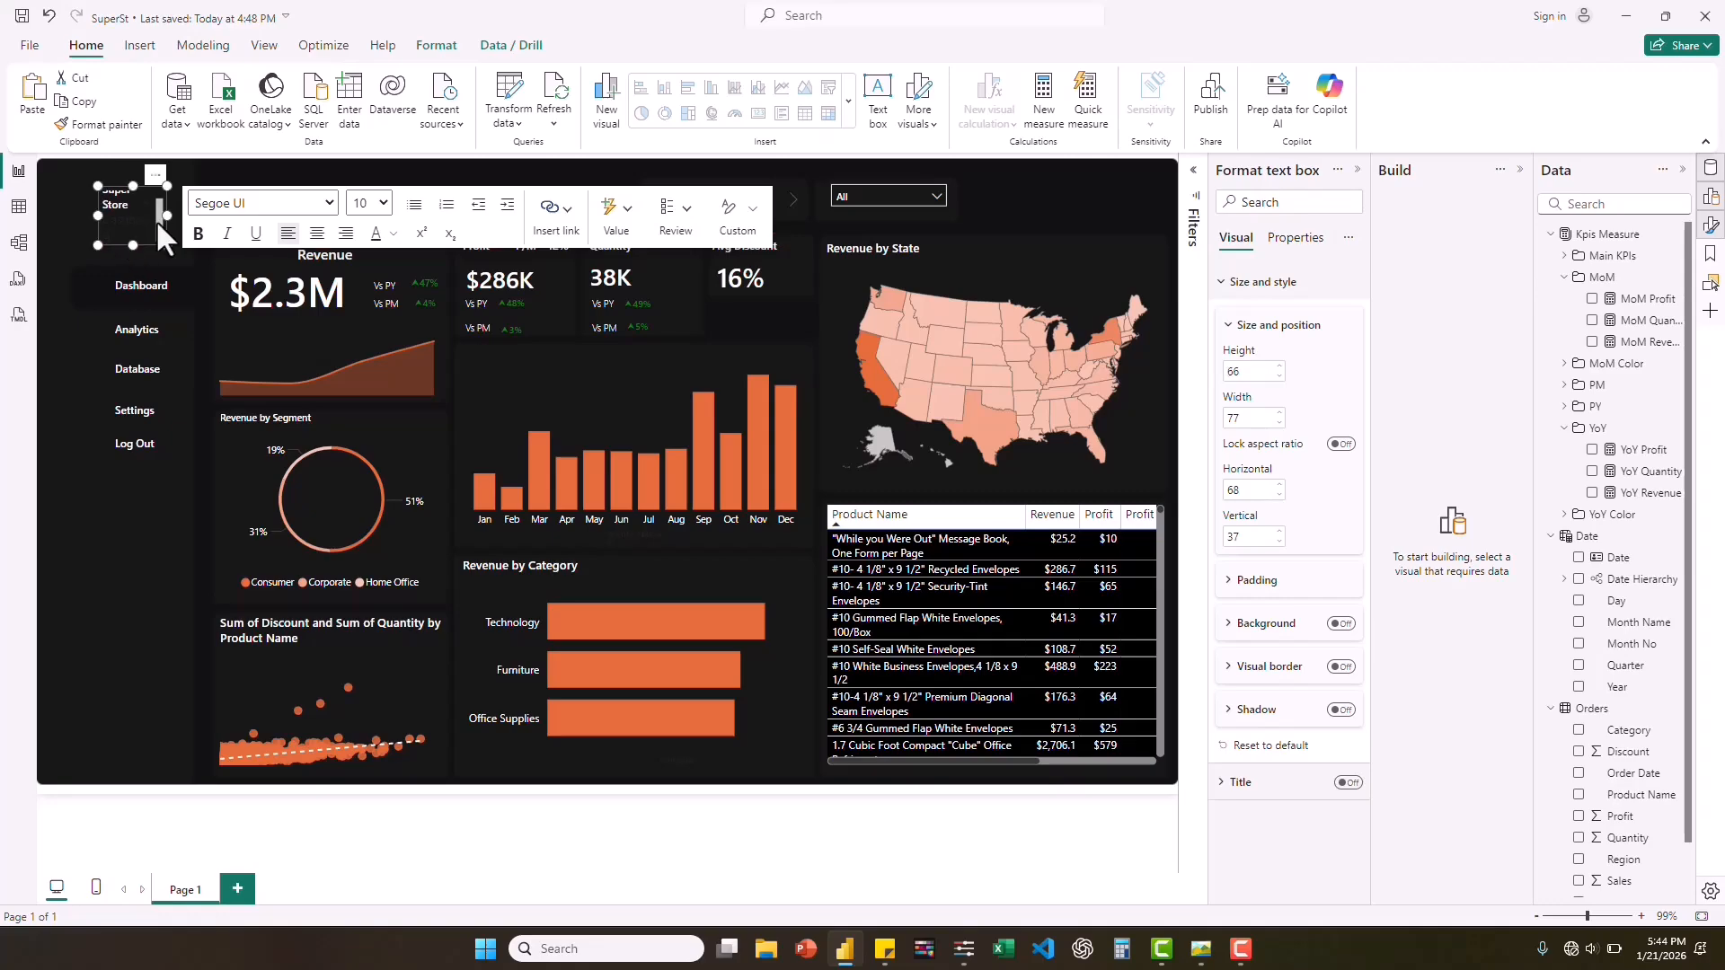
Format the sidebar title's "Dashboard" line as white, centred Segoe UI Semibold and widen the text box to about 105.
drag(148, 237, 93, 219)
click(394, 234)
click(415, 297)
click(274, 205)
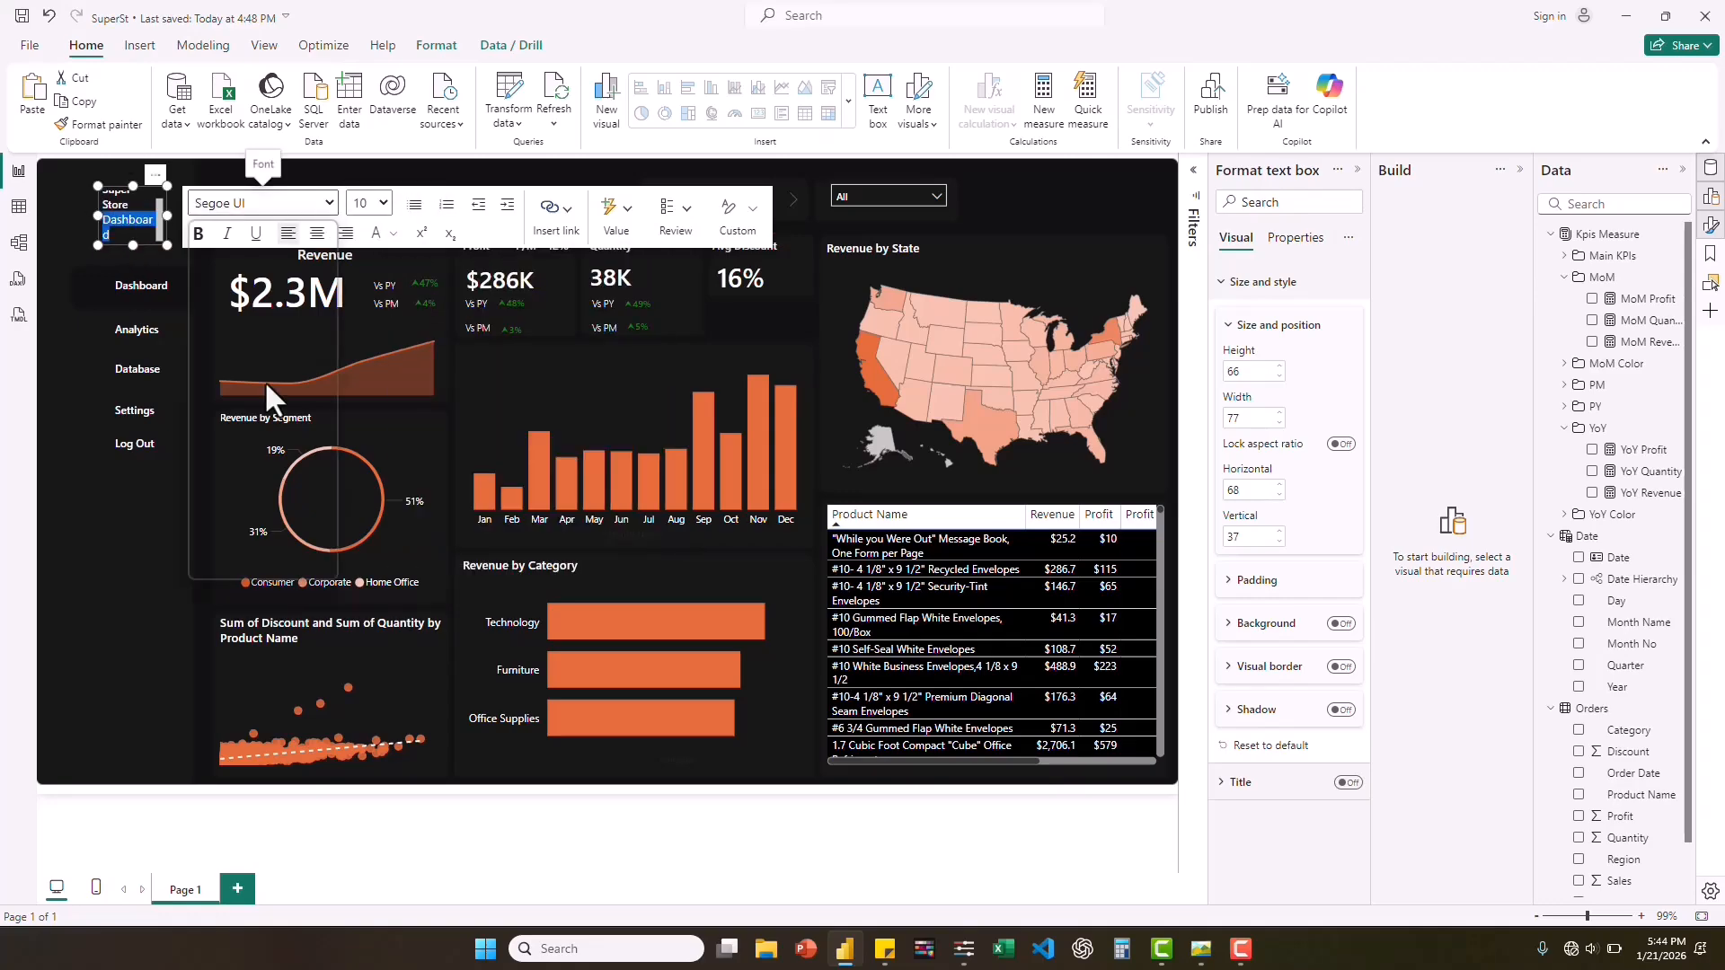
click(263, 562)
click(316, 233)
drag(167, 215, 195, 218)
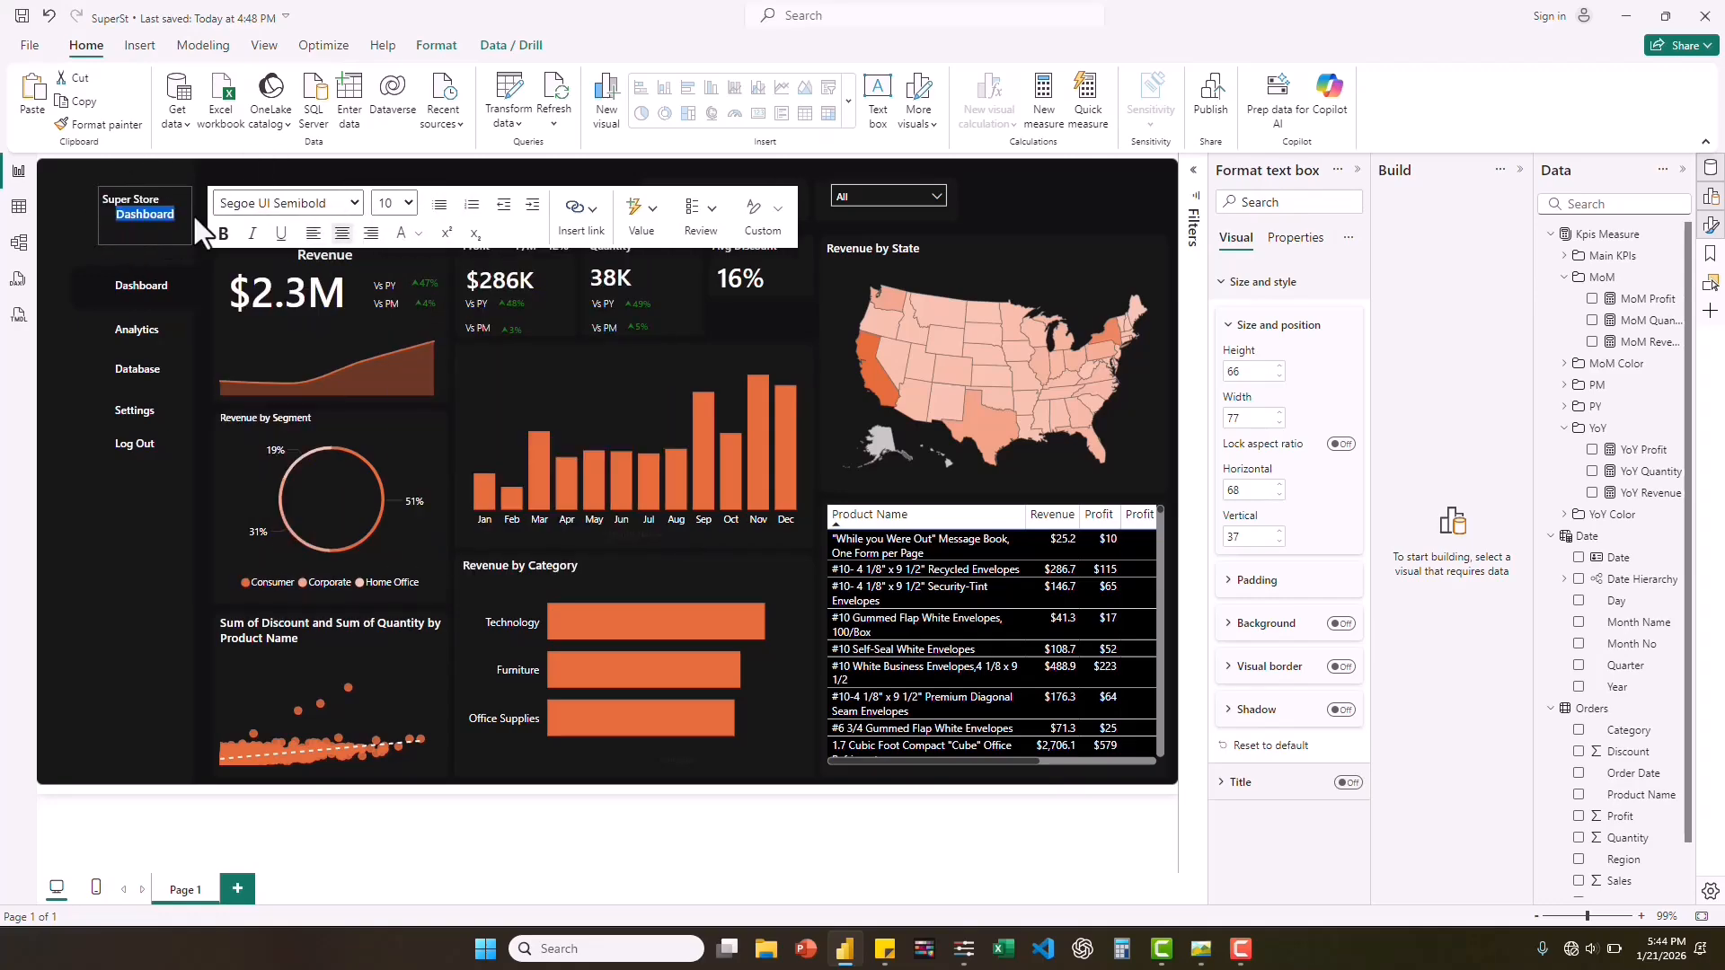
Centre both lines of the "Super Store Dashboard" title and set their font size to 14, trying 12 along the way.
key(ctrl+a)
click(396, 203)
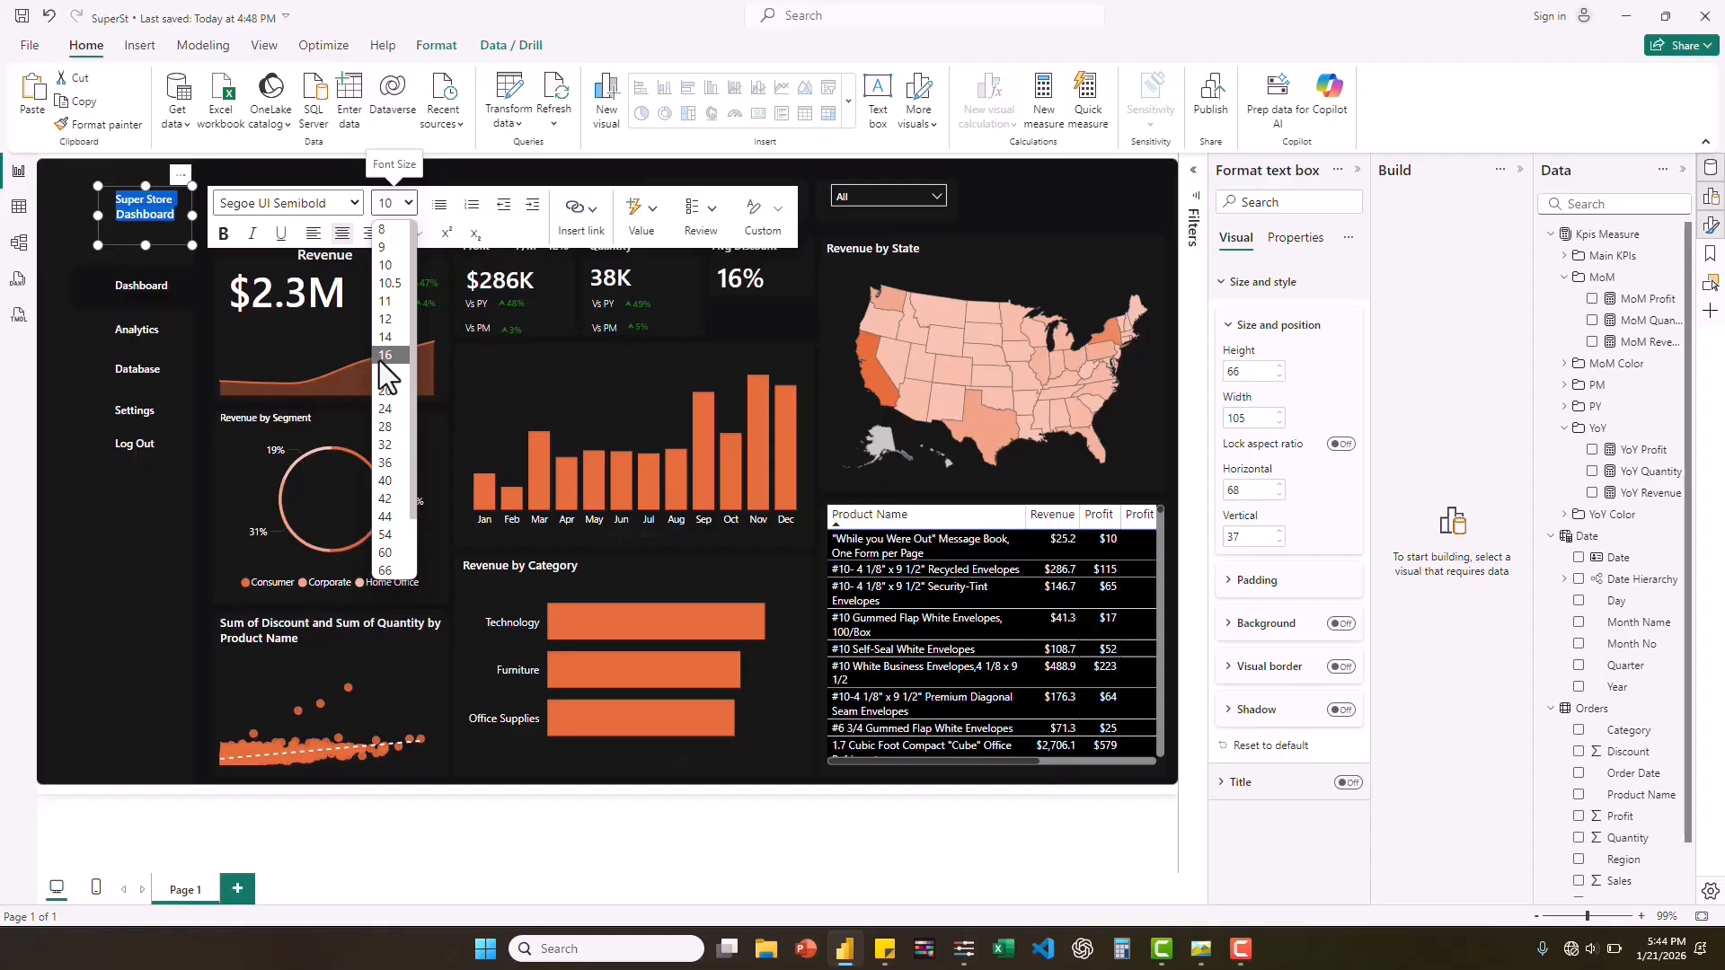
click(385, 337)
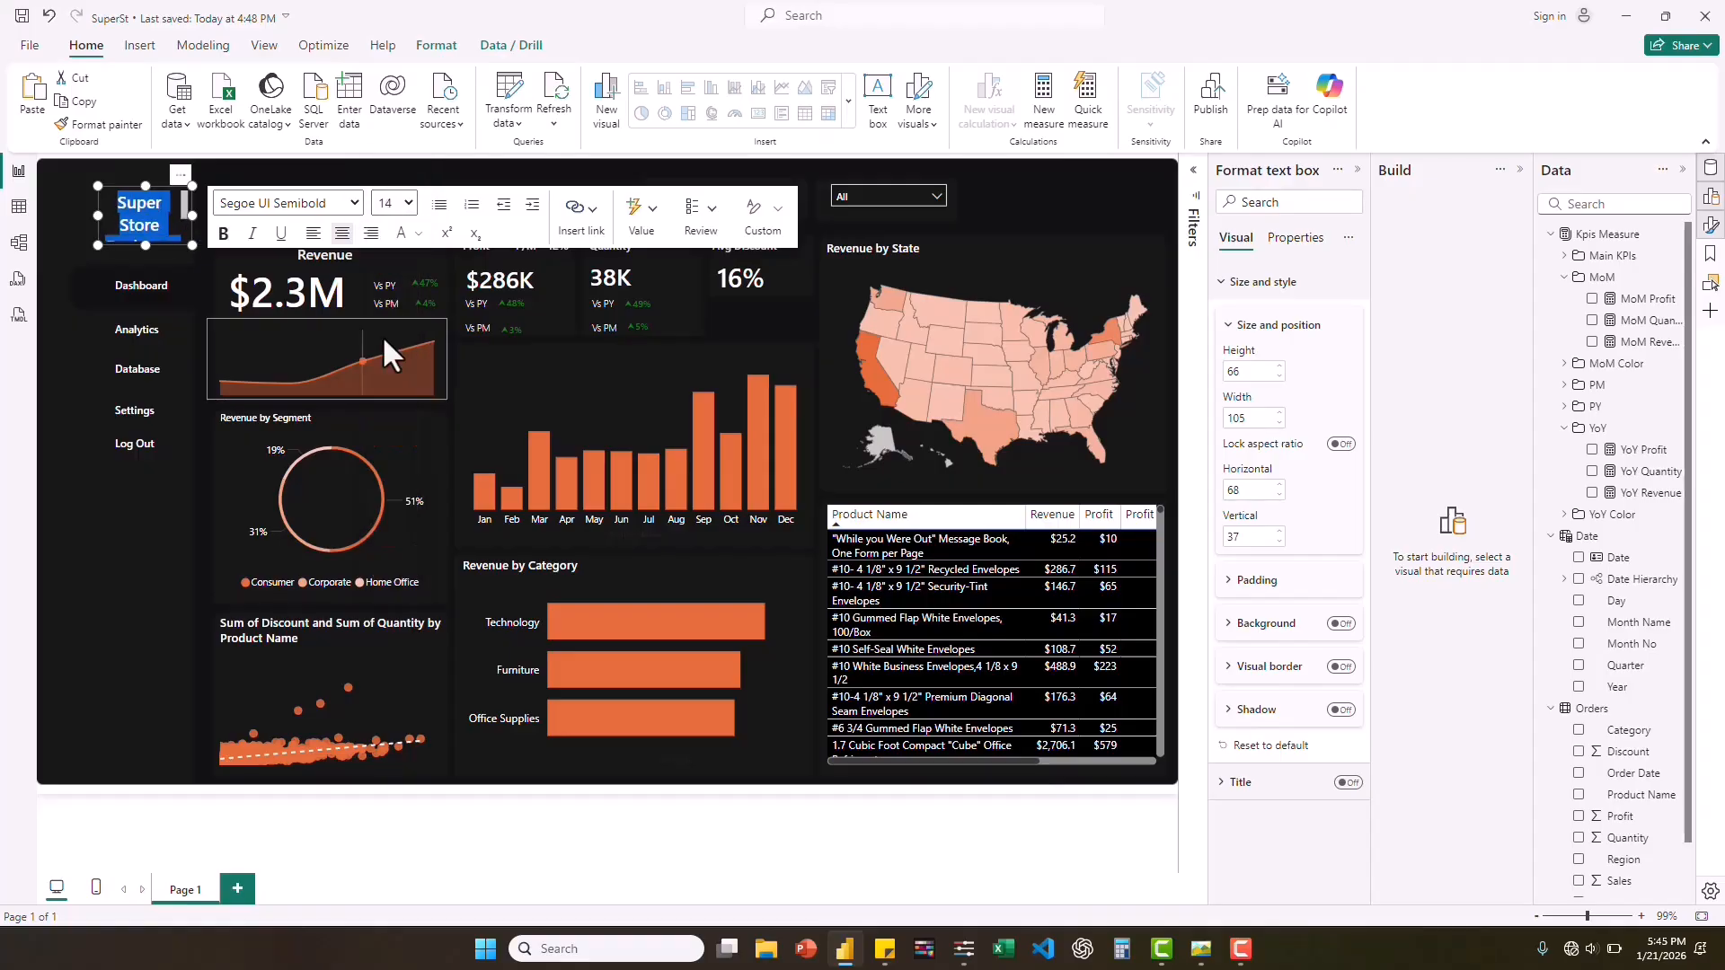
click(395, 203)
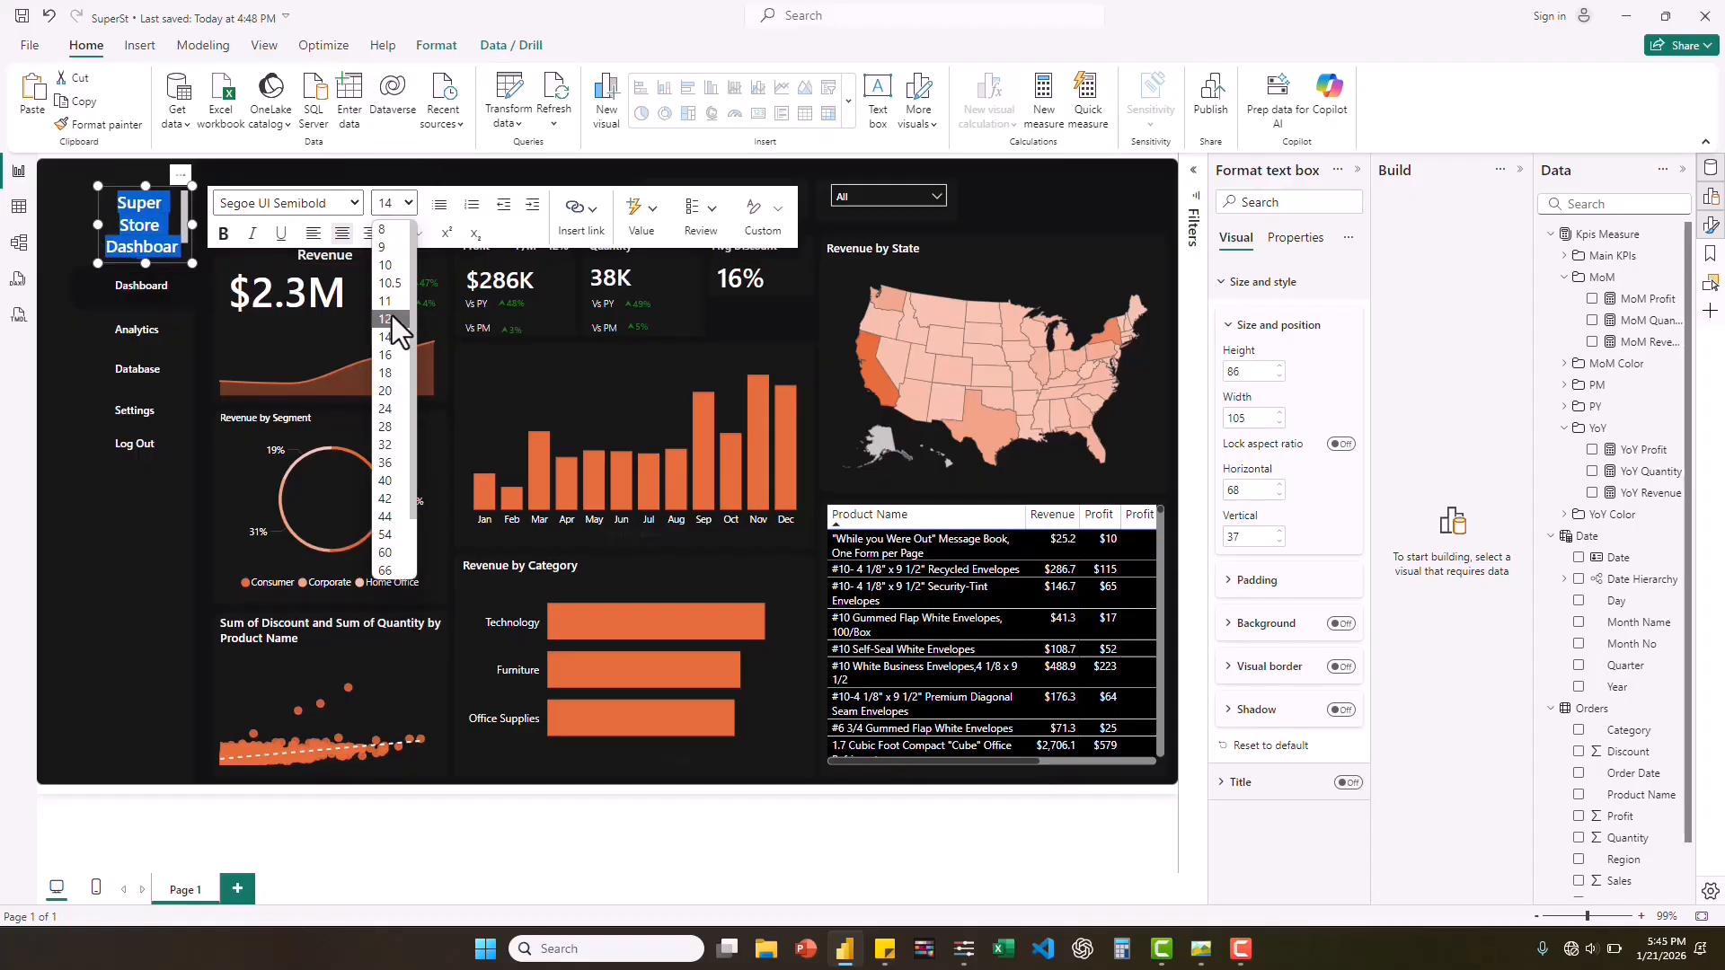
click(386, 319)
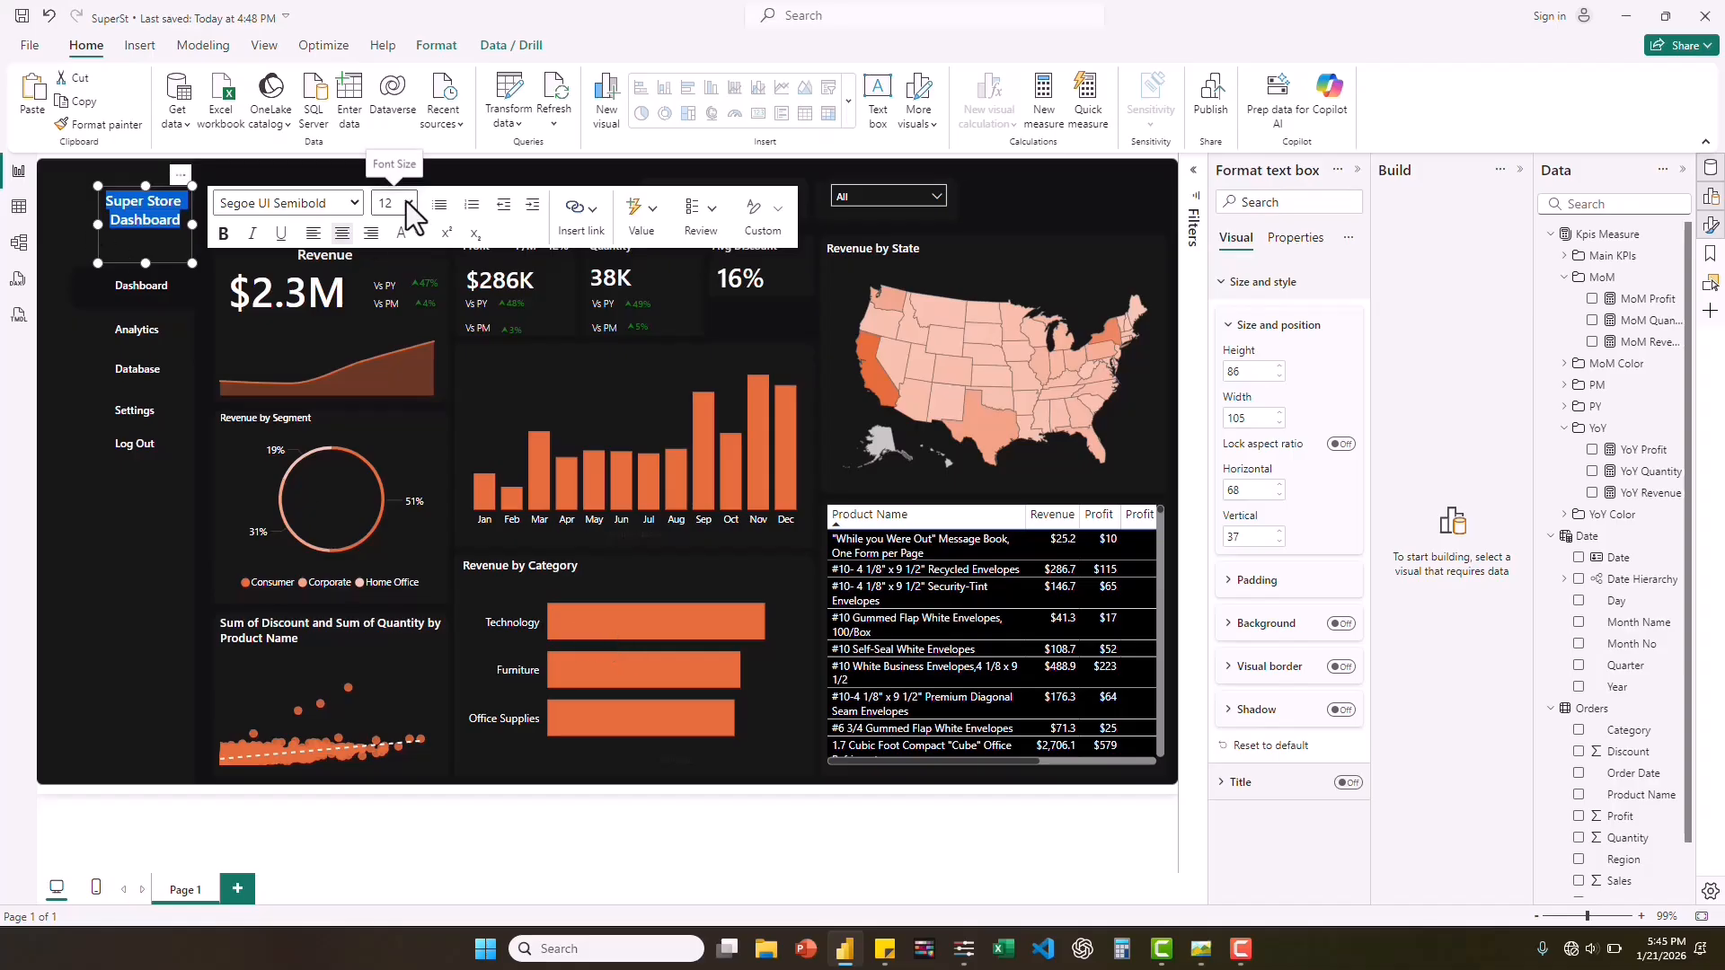
click(409, 205)
click(385, 337)
Resize the sidebar title's text box to about 110 by 60 so it fits two lines, and compare it with the reference screenshot.
click(167, 229)
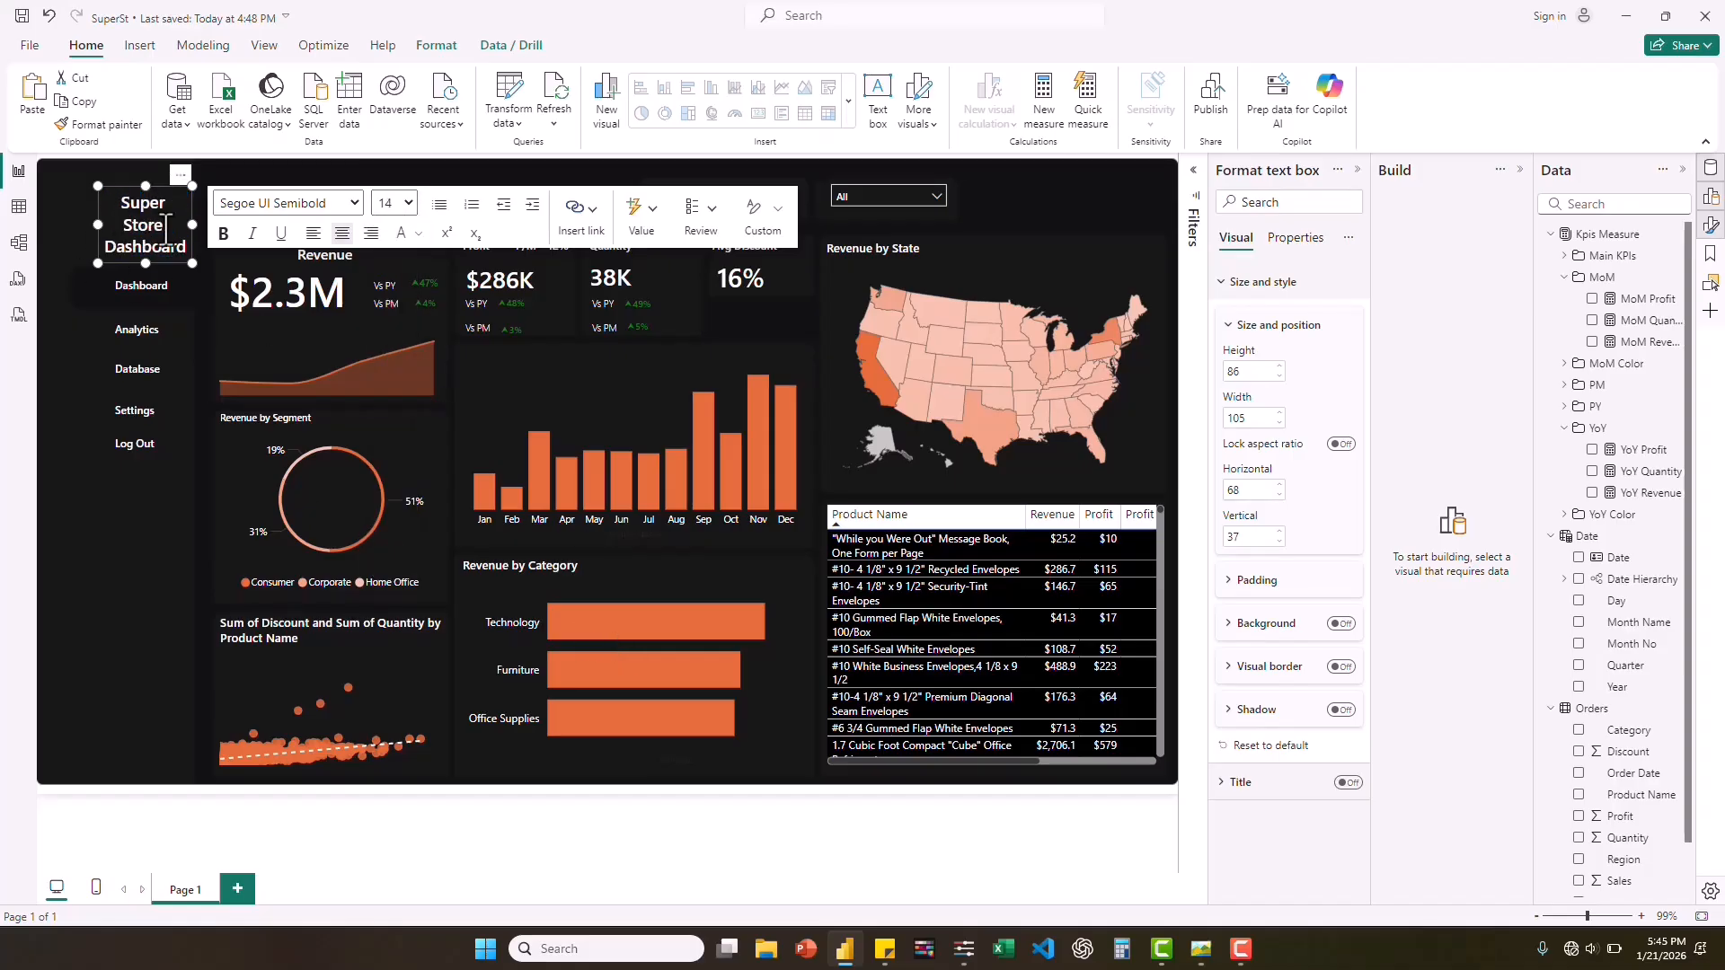
drag(193, 224, 148, 240)
click(1201, 949)
click(1201, 949)
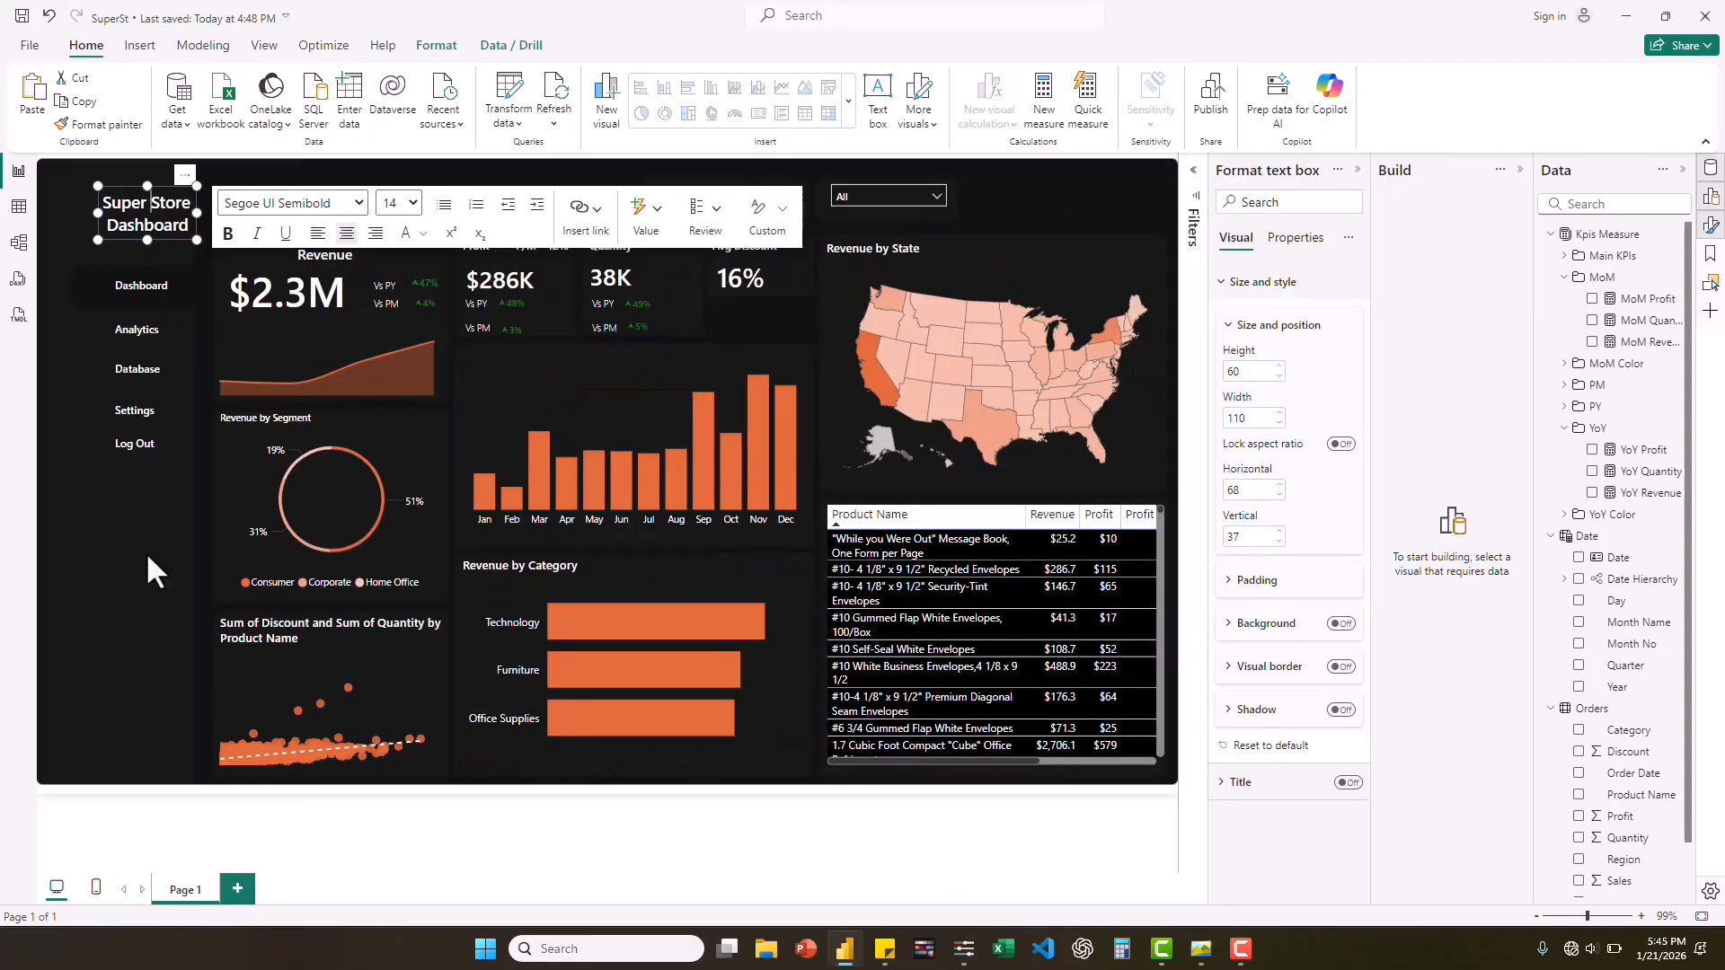
click(145, 551)
Duplicate the "Dashboard" navigation label, place the copy above the Revenue card, and change its text to "Executive Overview".
click(159, 299)
key(ctrl+c)
key(ctrl+v)
drag(160, 299, 261, 217)
double_click(259, 205)
text(Exe)
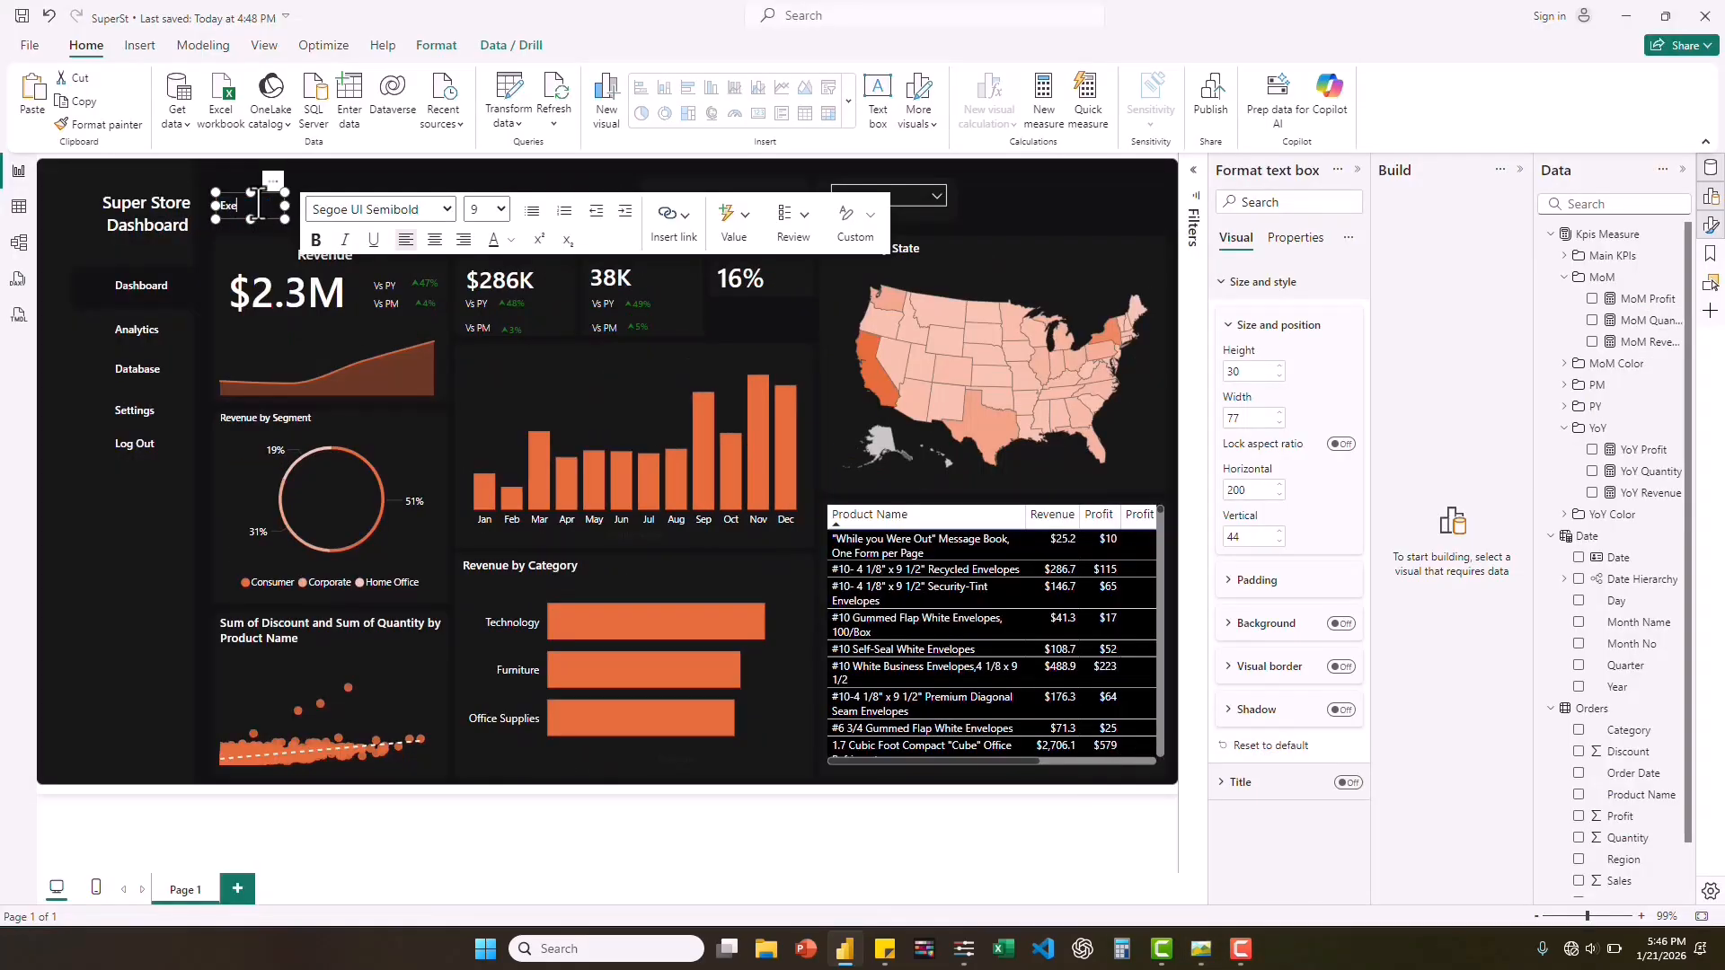
text(cutive)
Color the "Executive Overview" heading orange, set its font size to 12, and widen its text box to about 218.
double_click(258, 205)
click(512, 240)
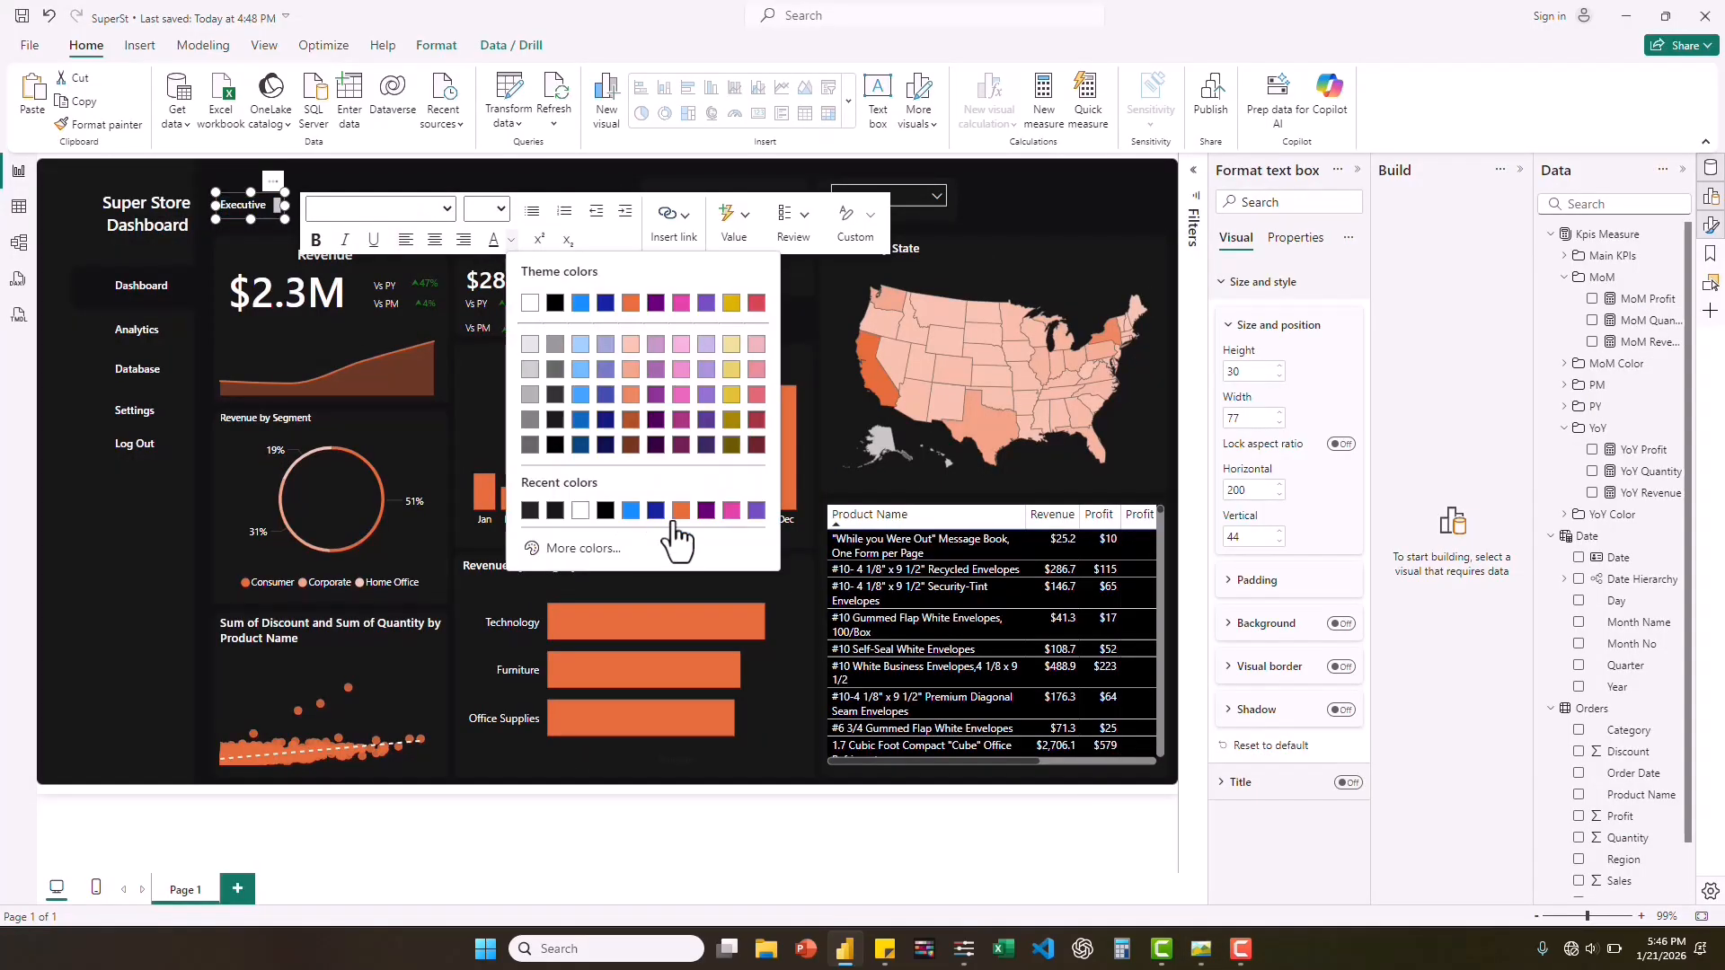
click(680, 513)
click(504, 209)
click(483, 326)
drag(285, 206, 410, 208)
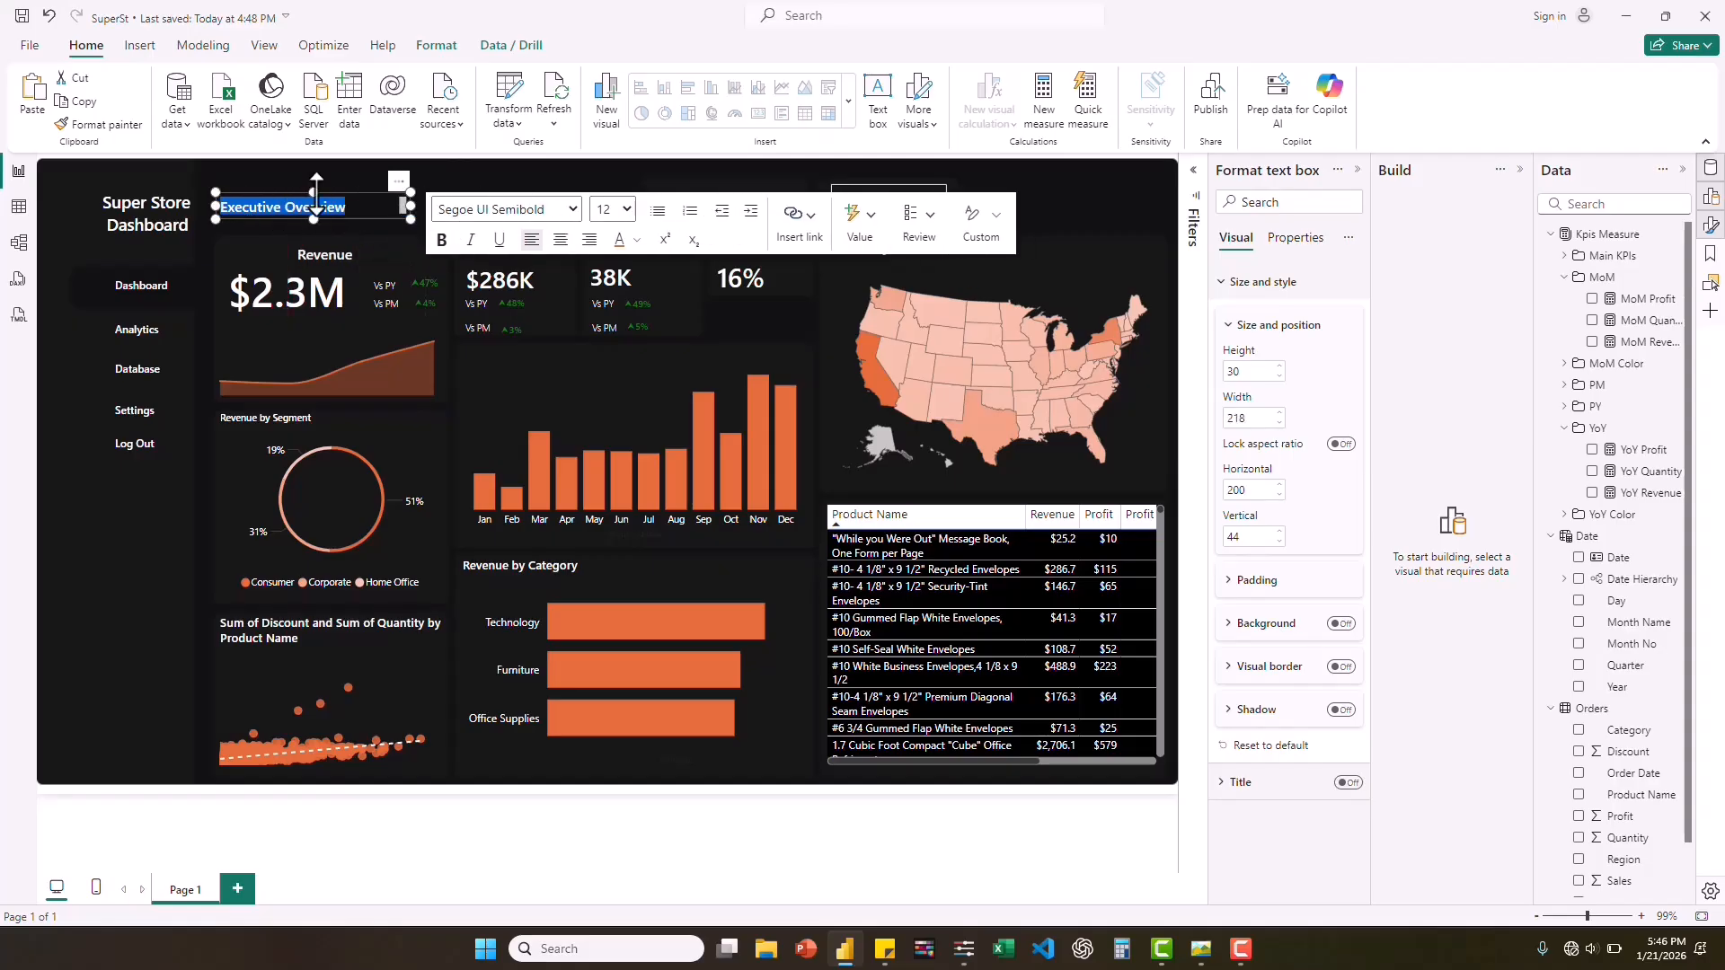
Set the "Executive Overview" heading's font size to 14, shift it slightly lower, and compare it with the reference screenshot.
click(628, 209)
click(611, 352)
drag(314, 192, 373, 224)
click(494, 179)
click(1199, 950)
click(1198, 950)
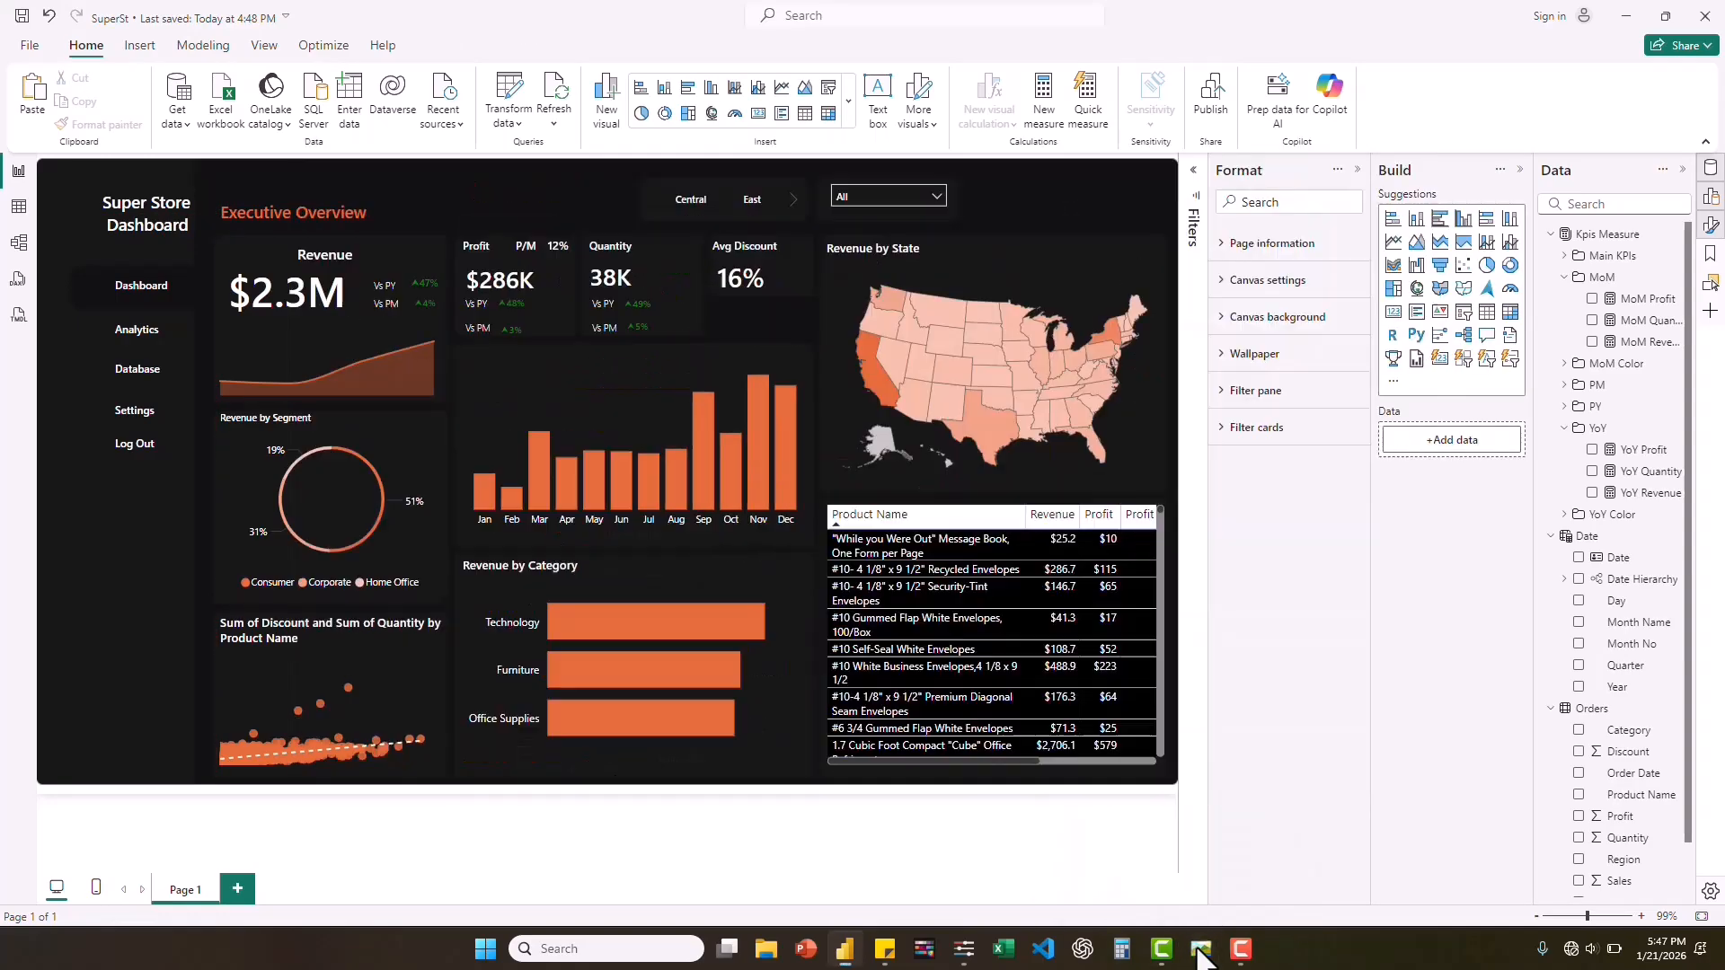
click(1200, 950)
click(1201, 951)
Set the "Executive Overview" heading's font size to 16 and resize its text box to about 209 by 43.
triple_click(289, 216)
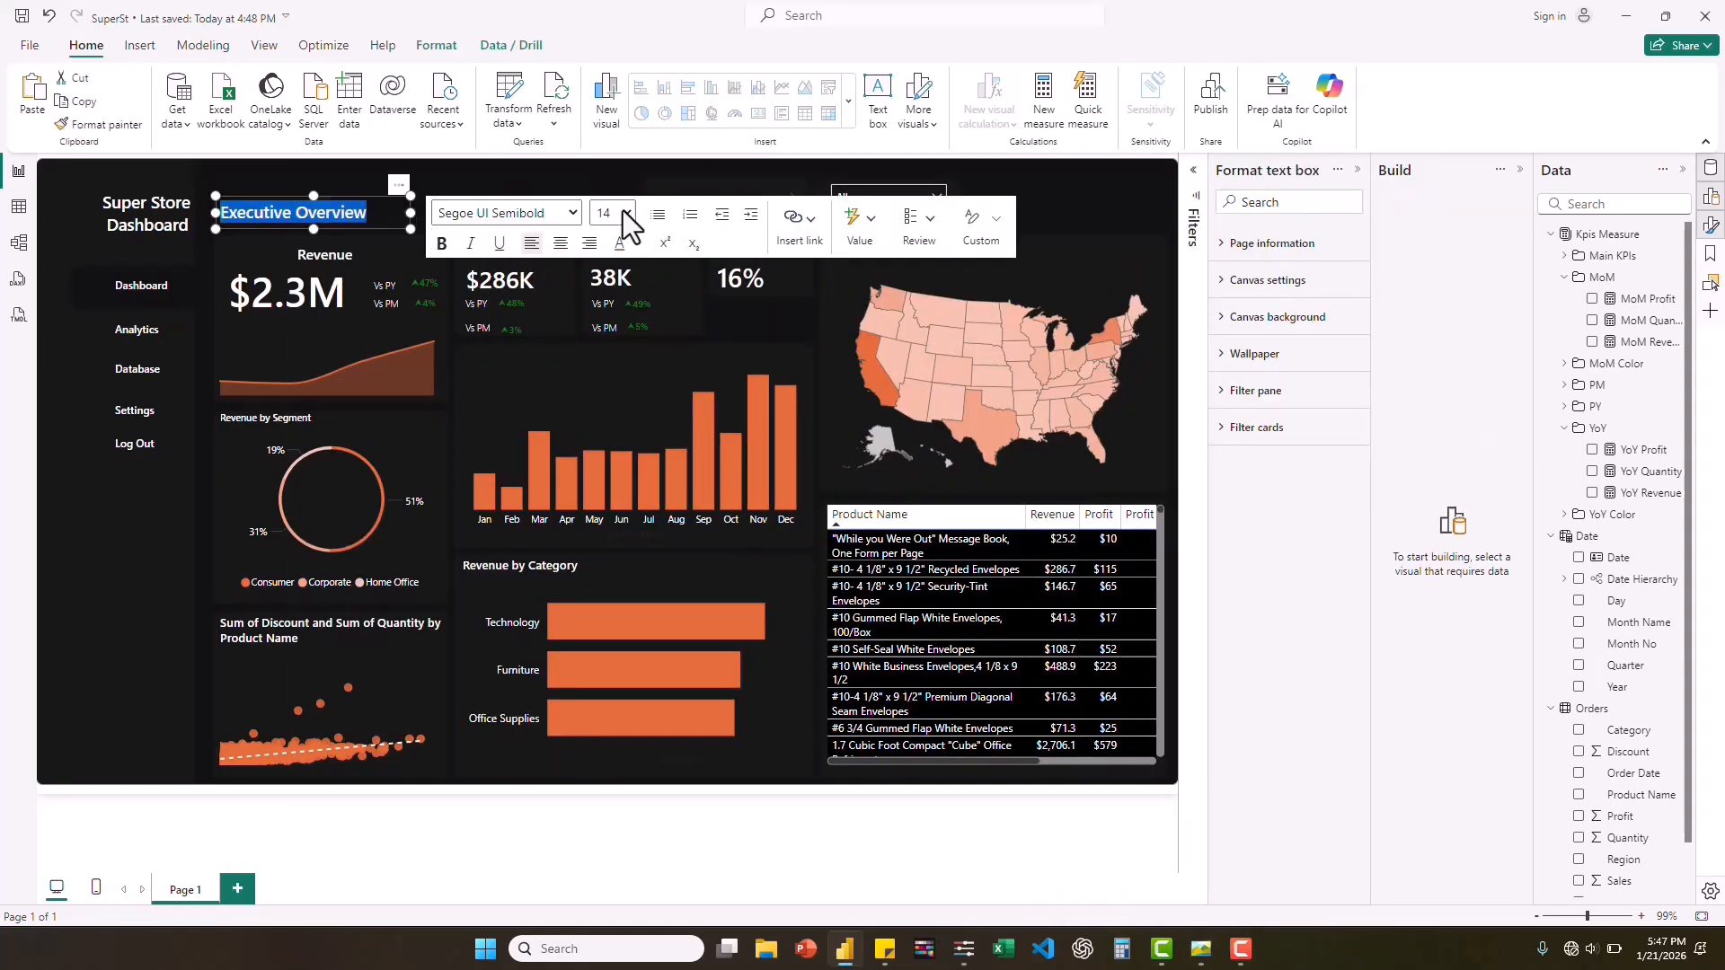
click(628, 213)
click(607, 359)
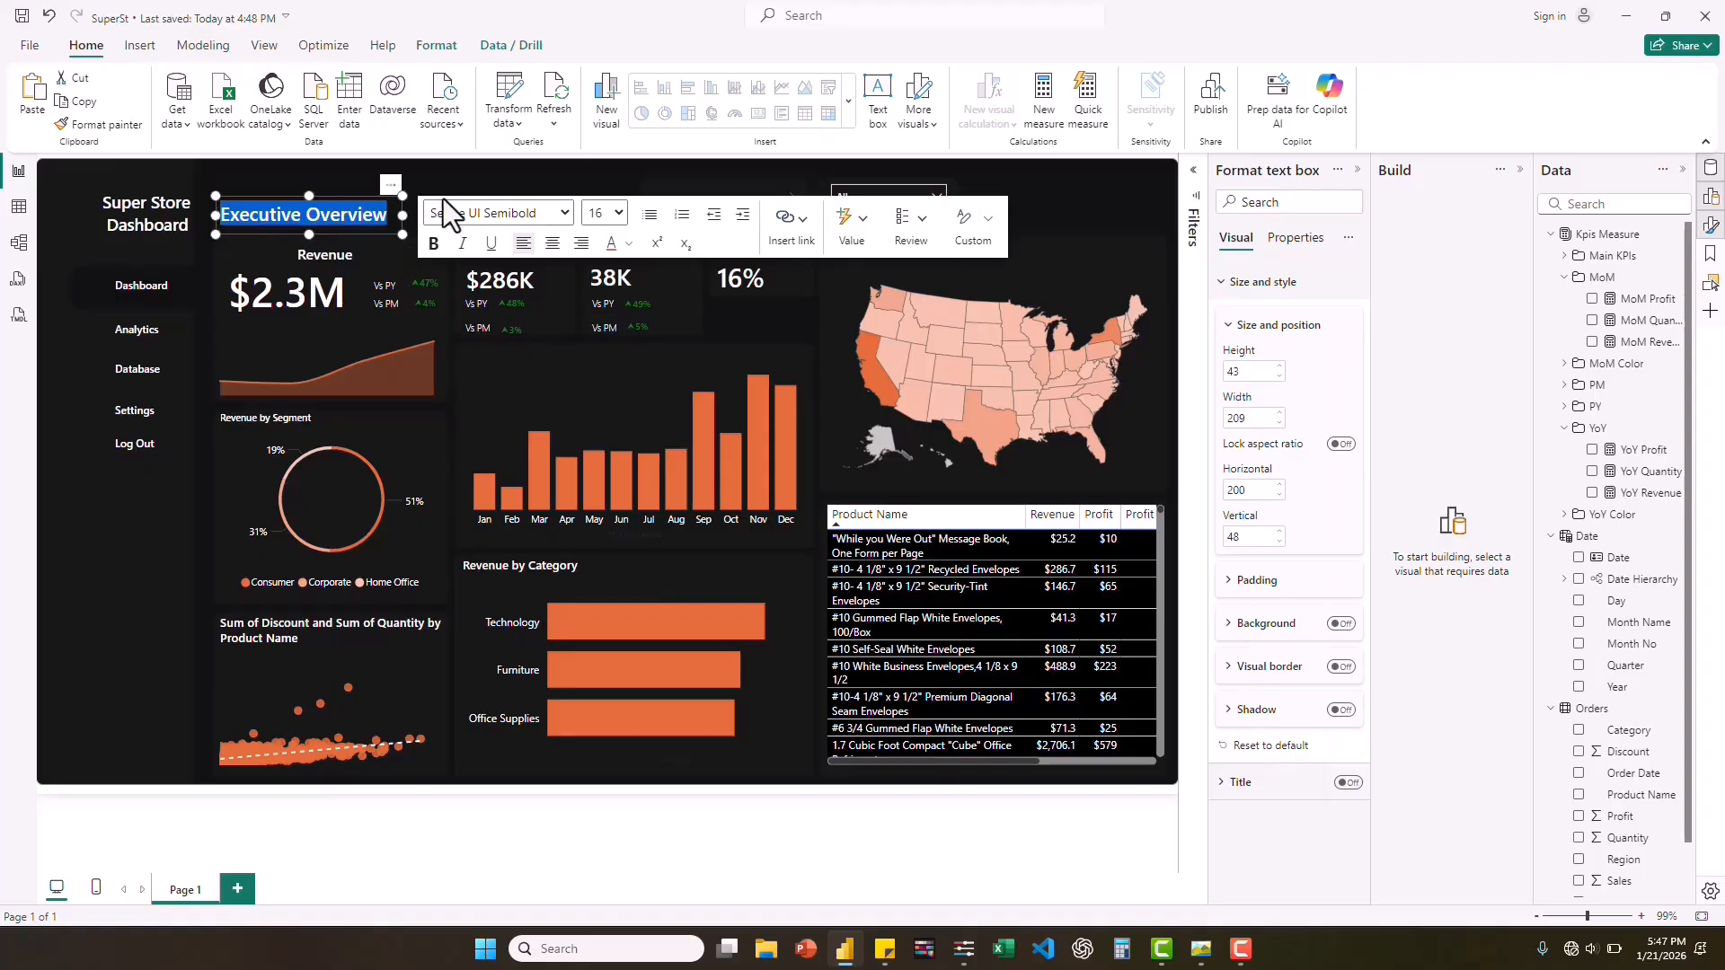
click(1115, 230)
Place a copy of the "Dashboard" label beside the date slicer, change its text to "Welcome Back Admin!" per the reference, and widen it to about 139.
click(180, 302)
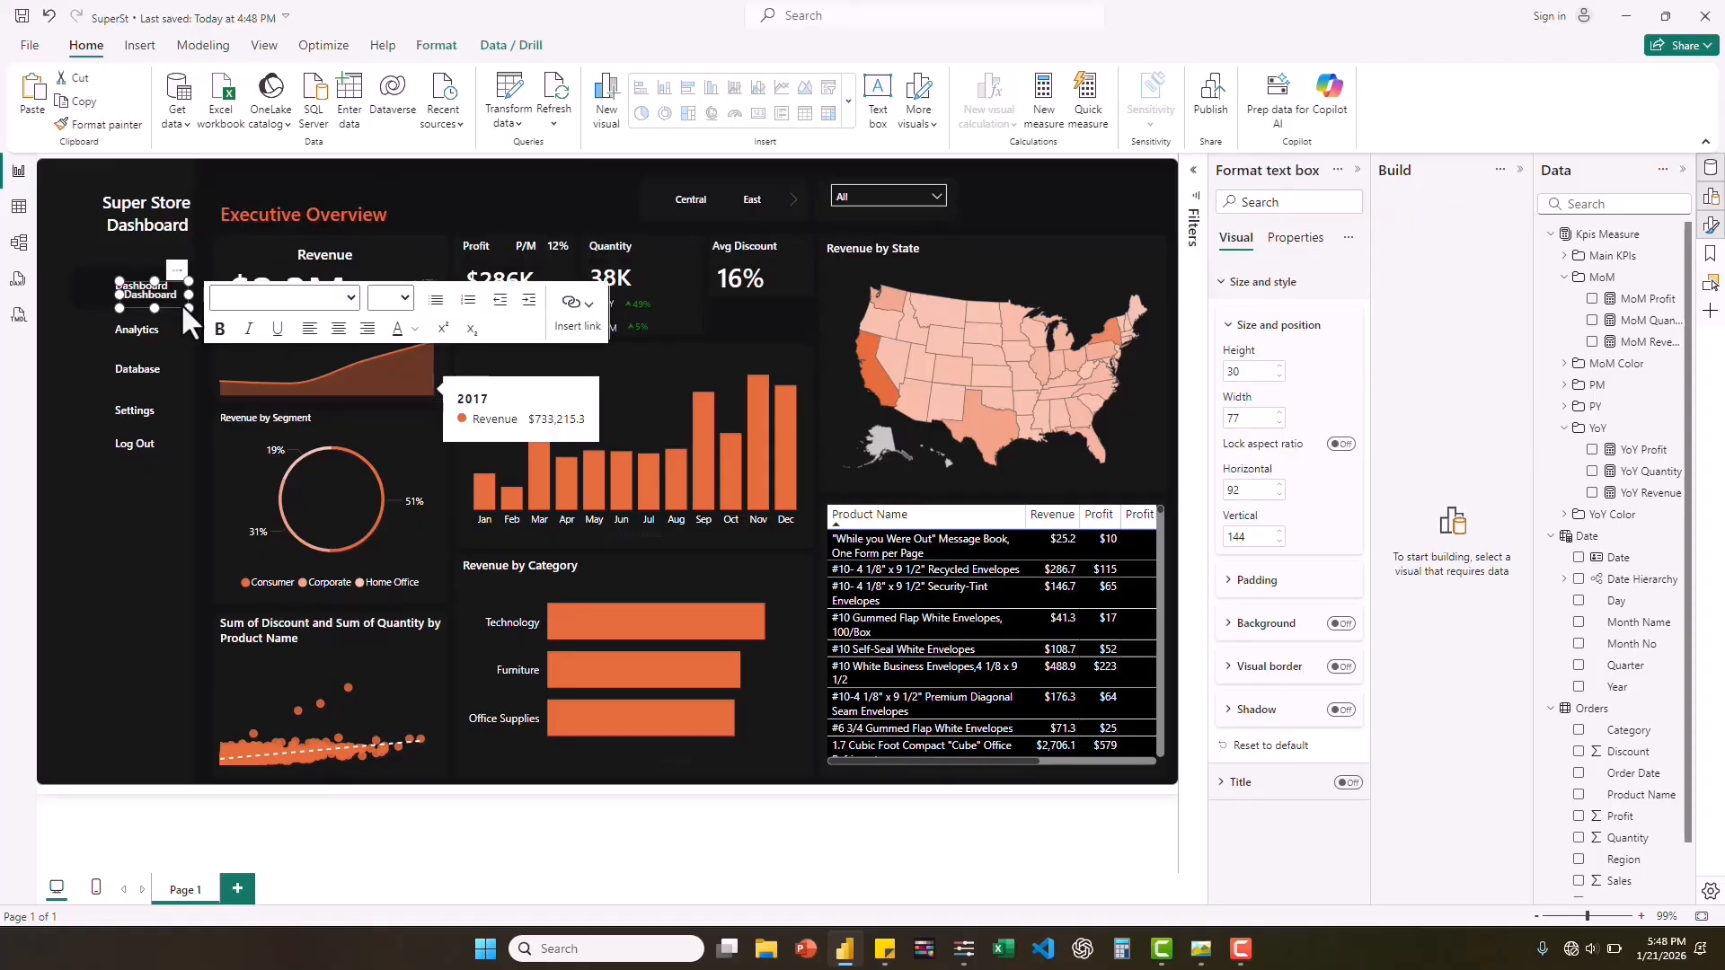
drag(180, 303, 1099, 197)
text(k Admin!)
click(1203, 948)
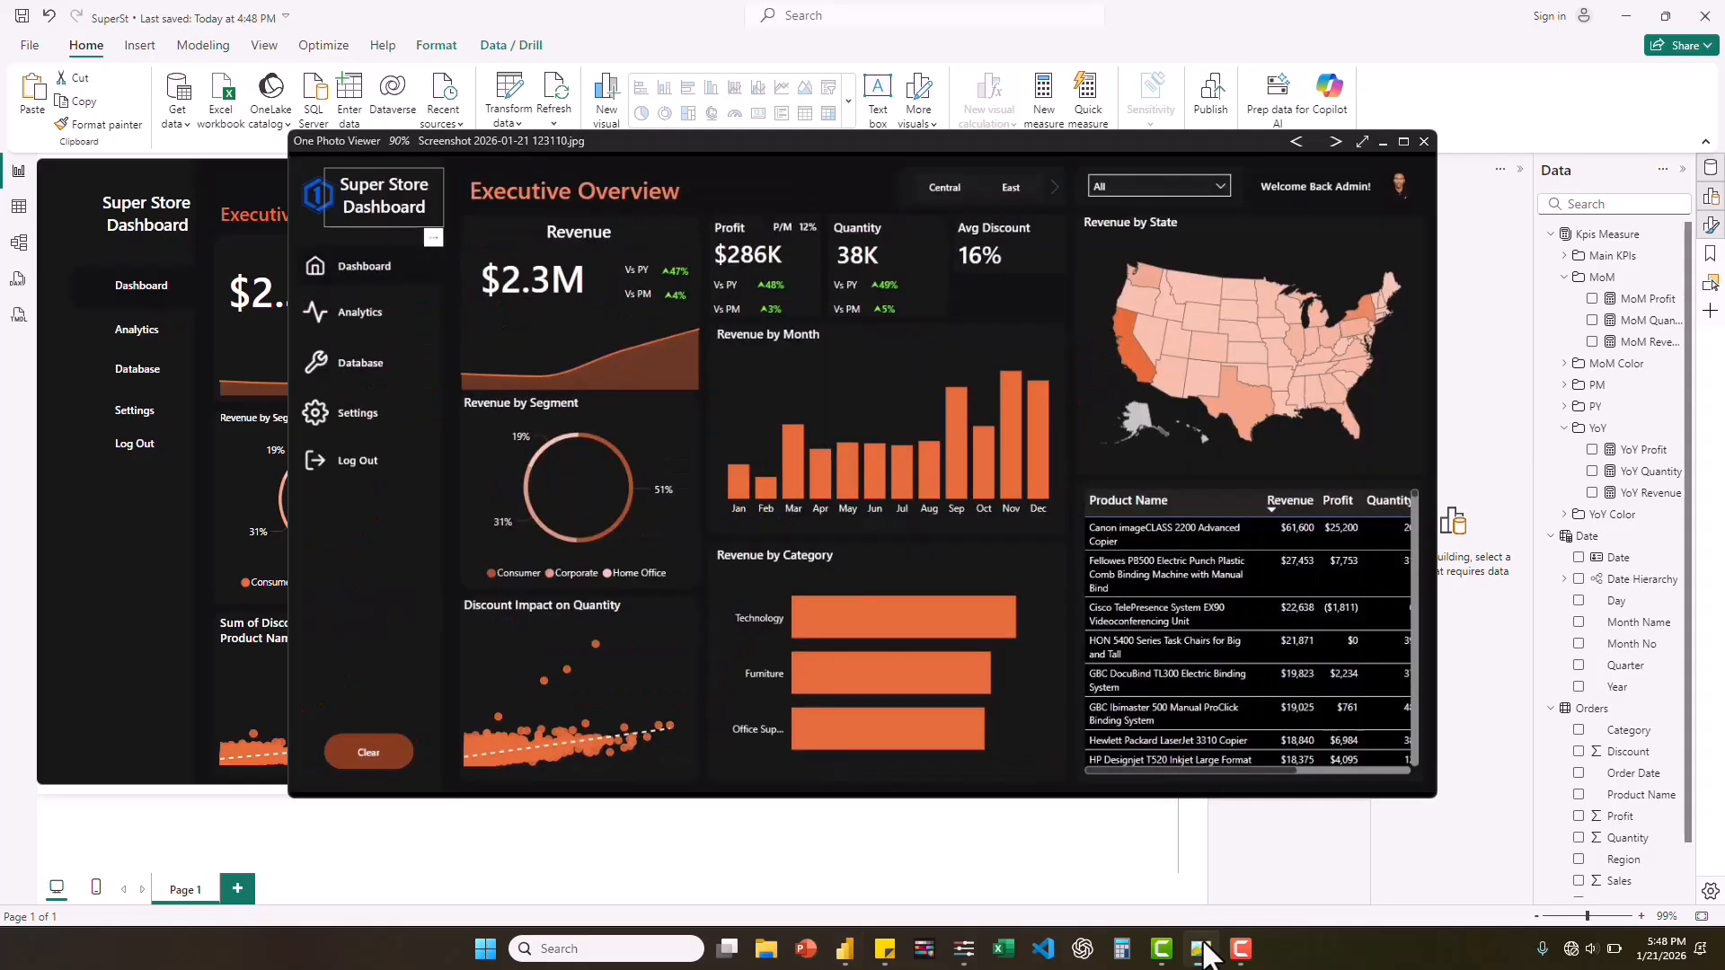
click(1203, 948)
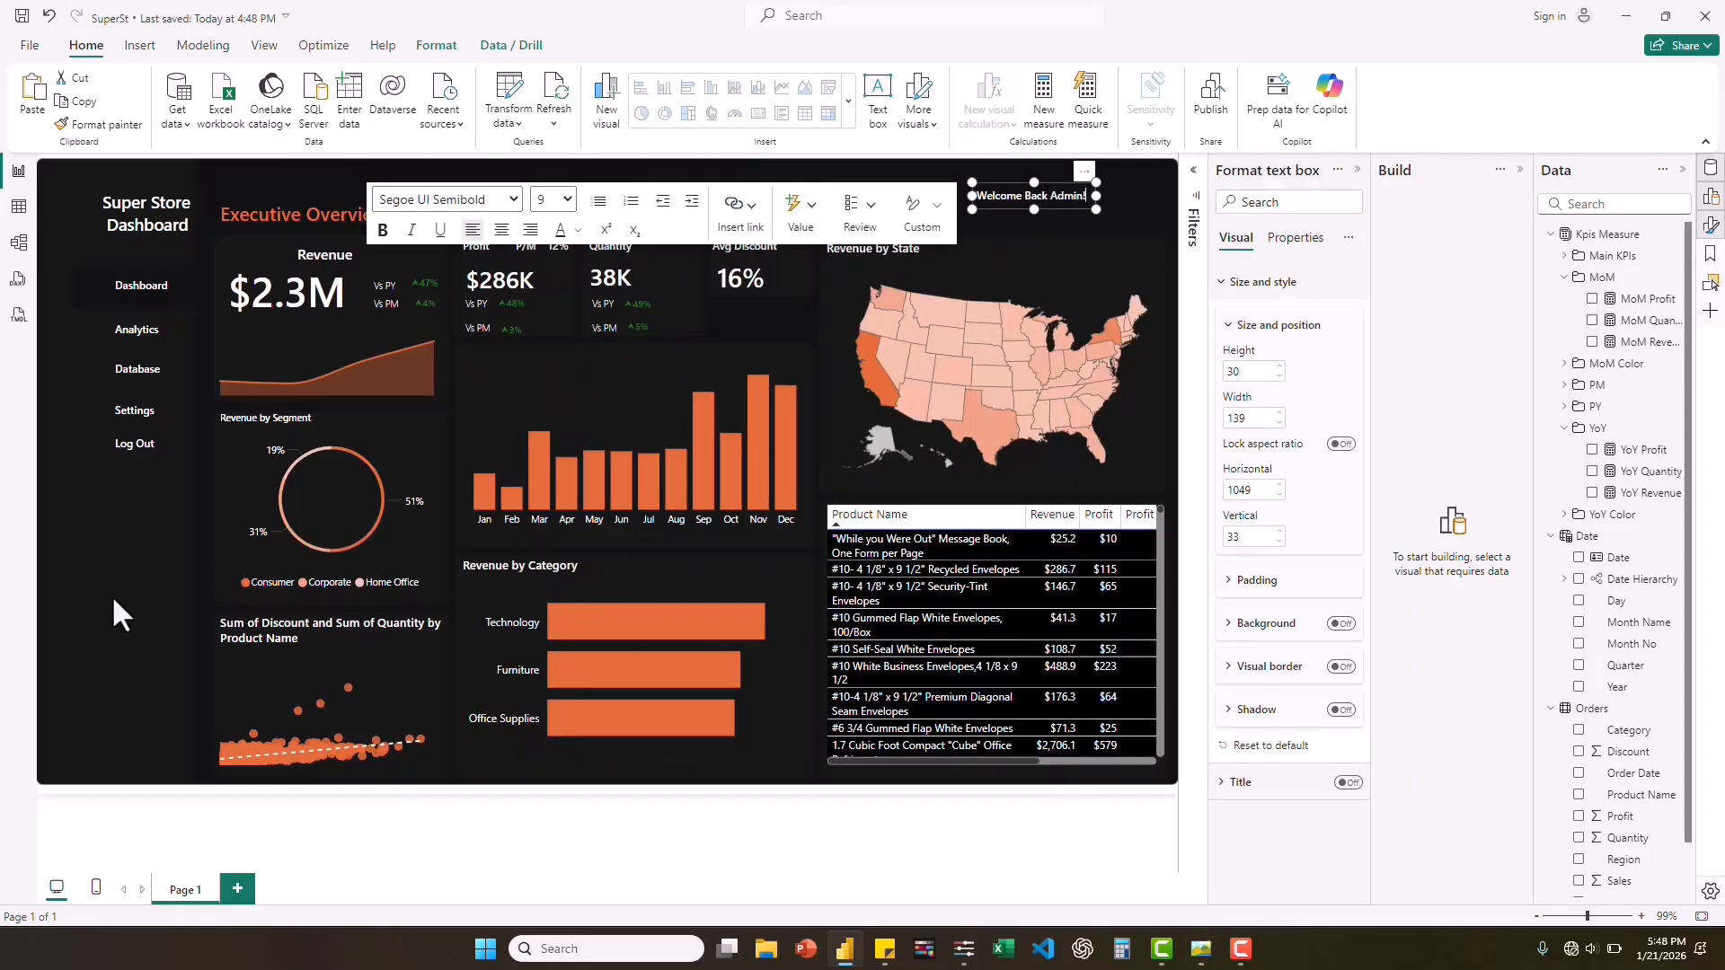
click(112, 594)
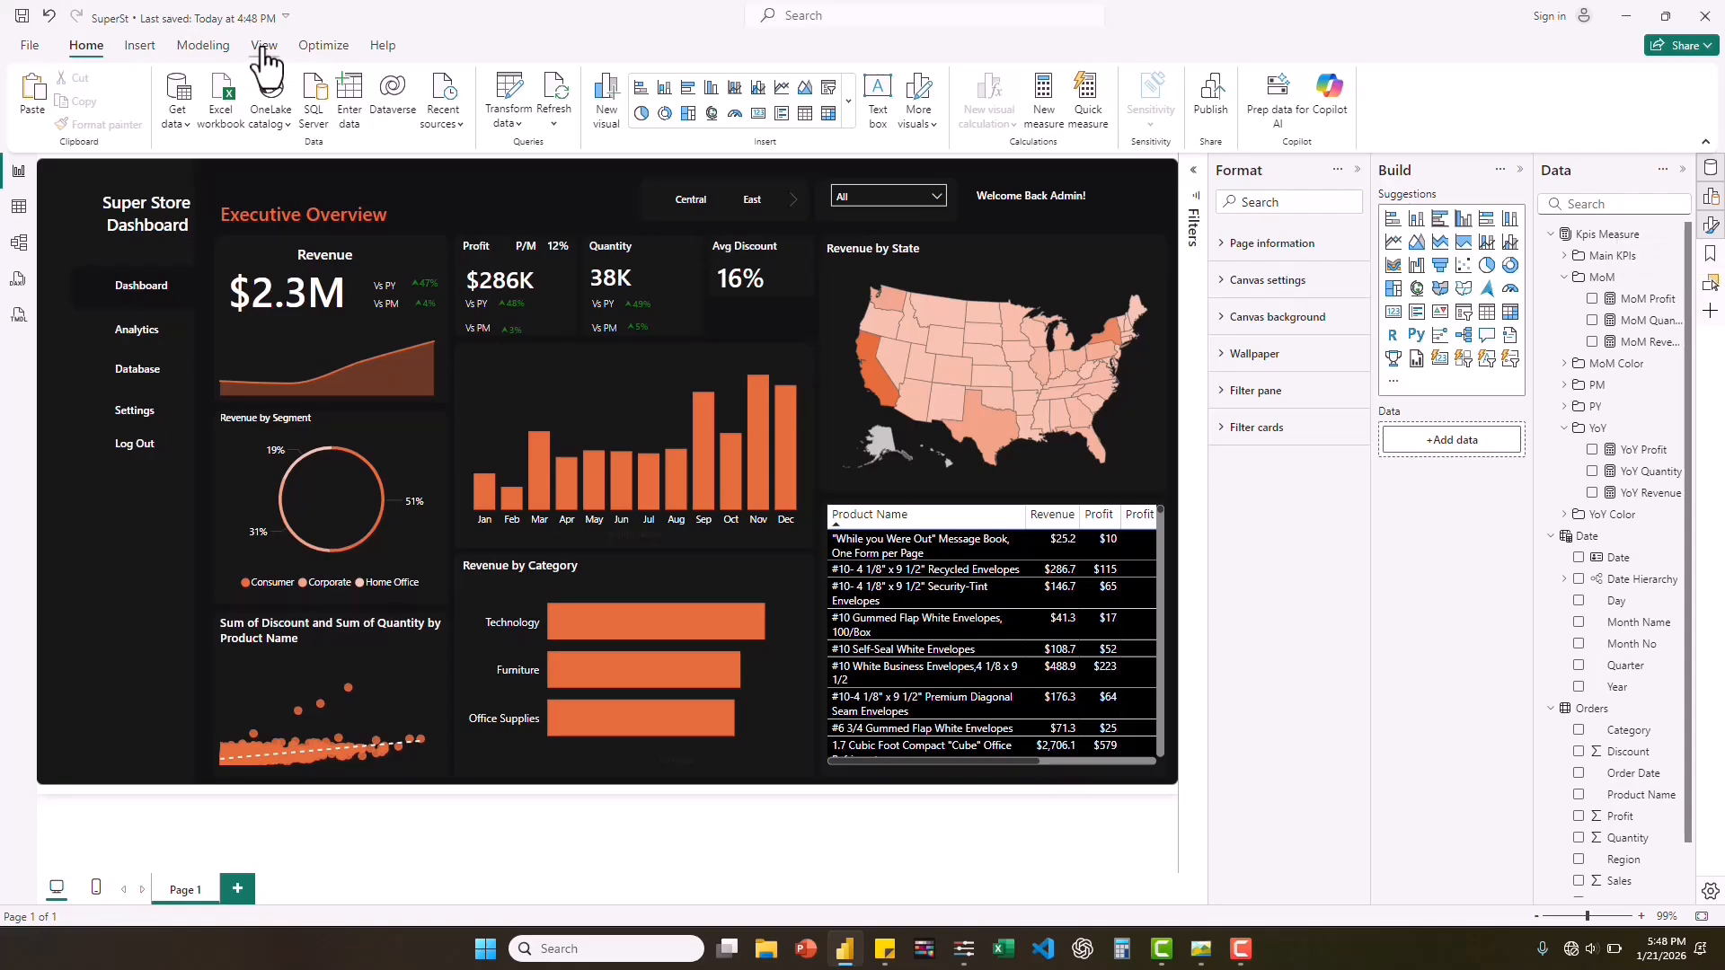
Add a bookmark of the page's current unfiltered state and rename it "Clear".
click(264, 47)
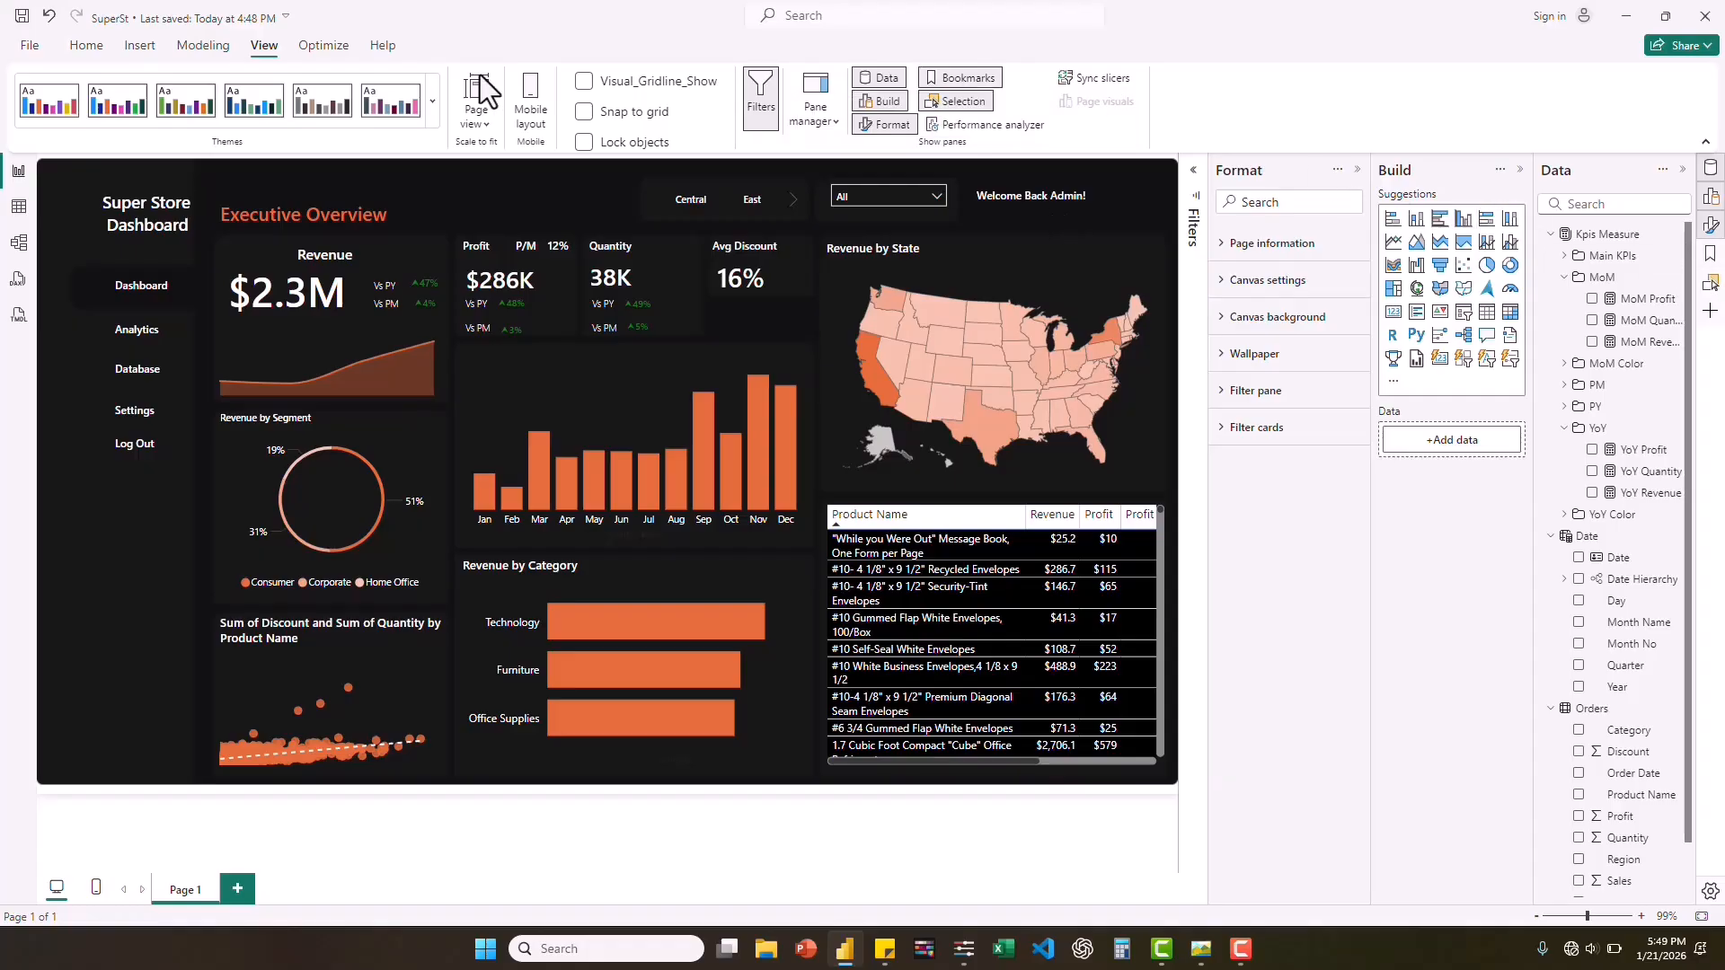
click(85, 46)
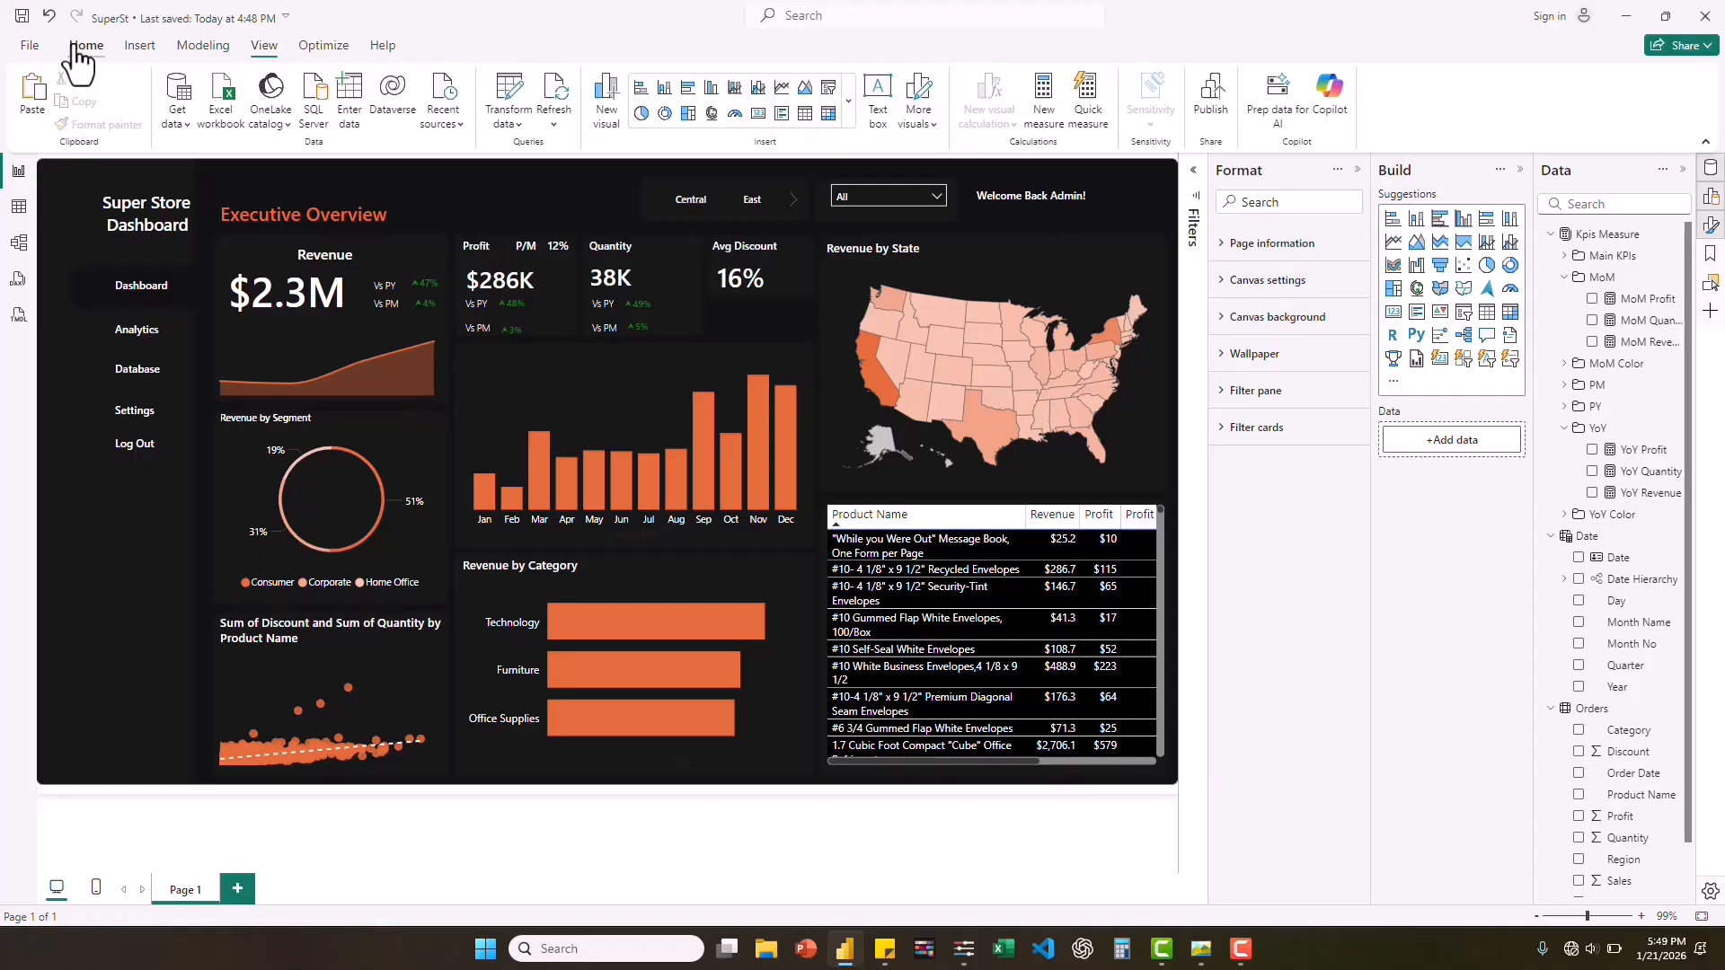
click(1708, 259)
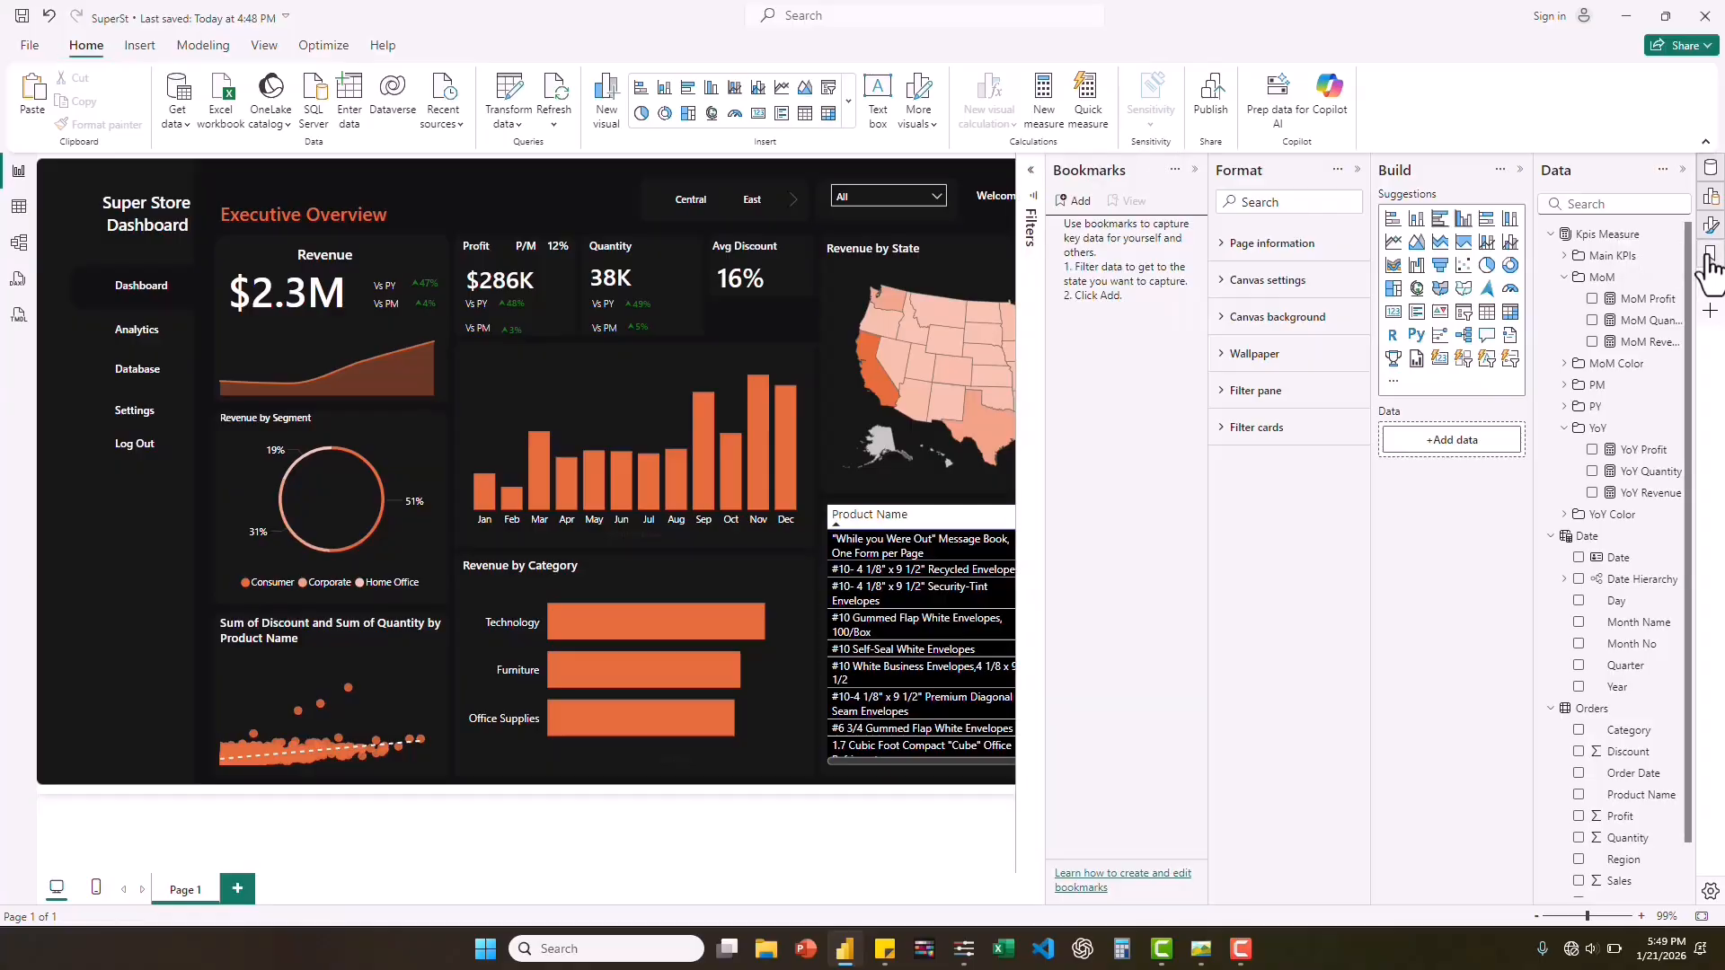
click(1076, 202)
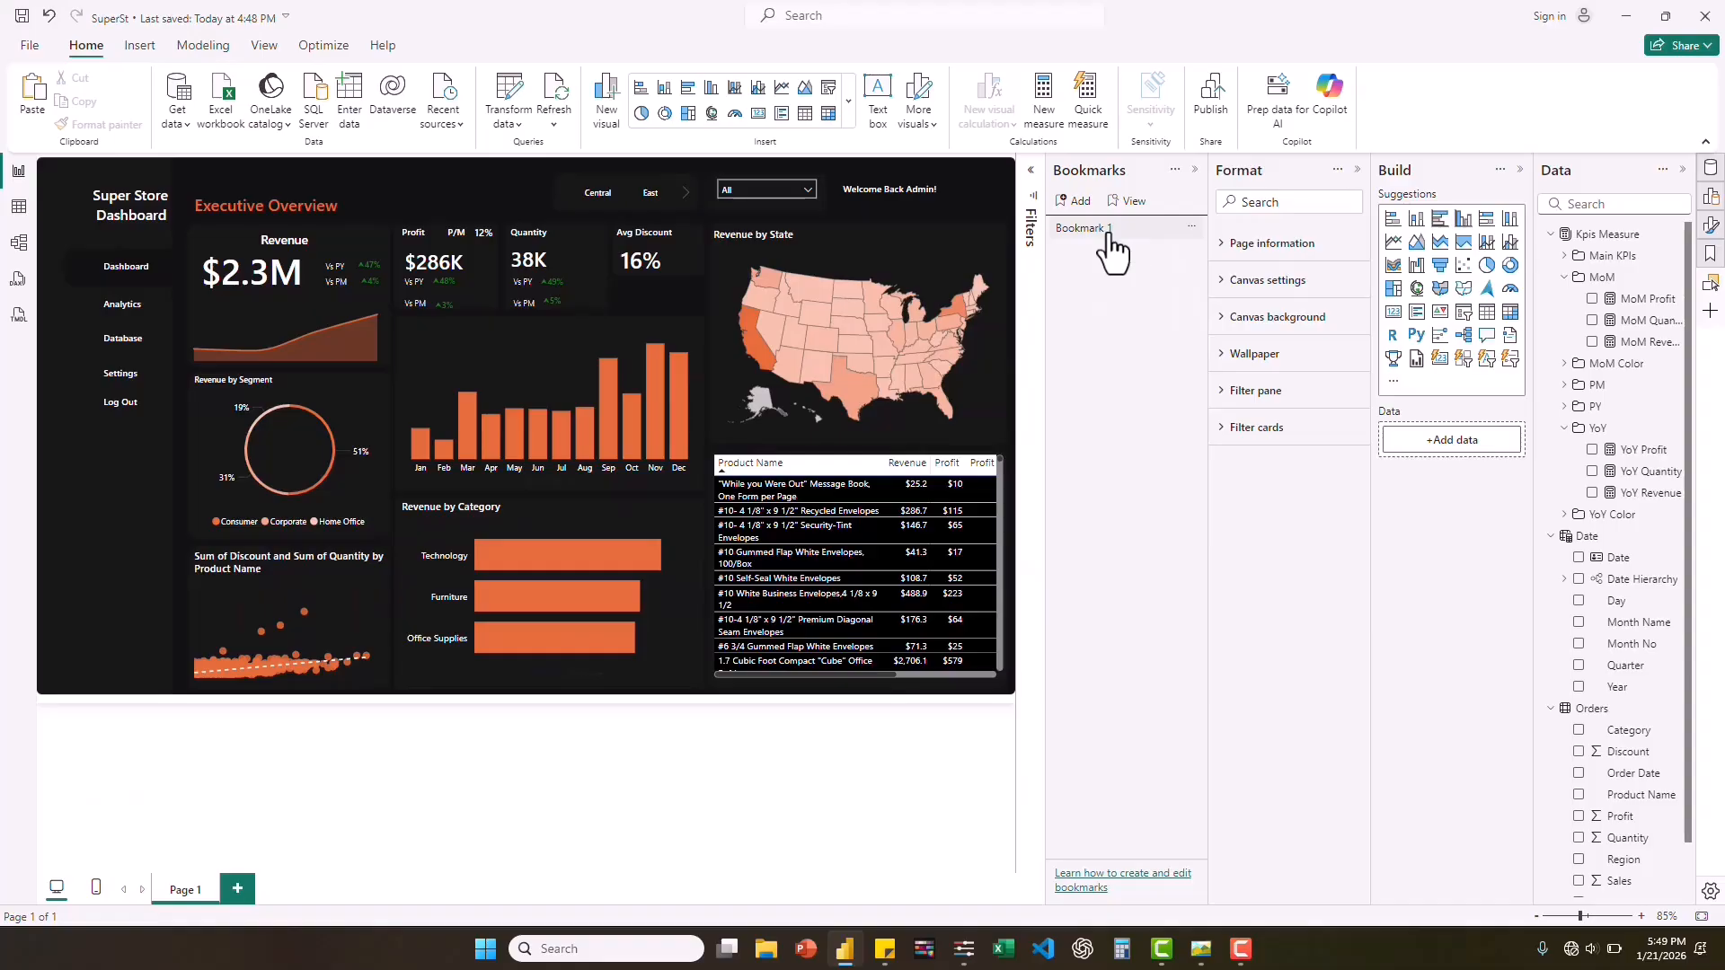
right_click(1110, 236)
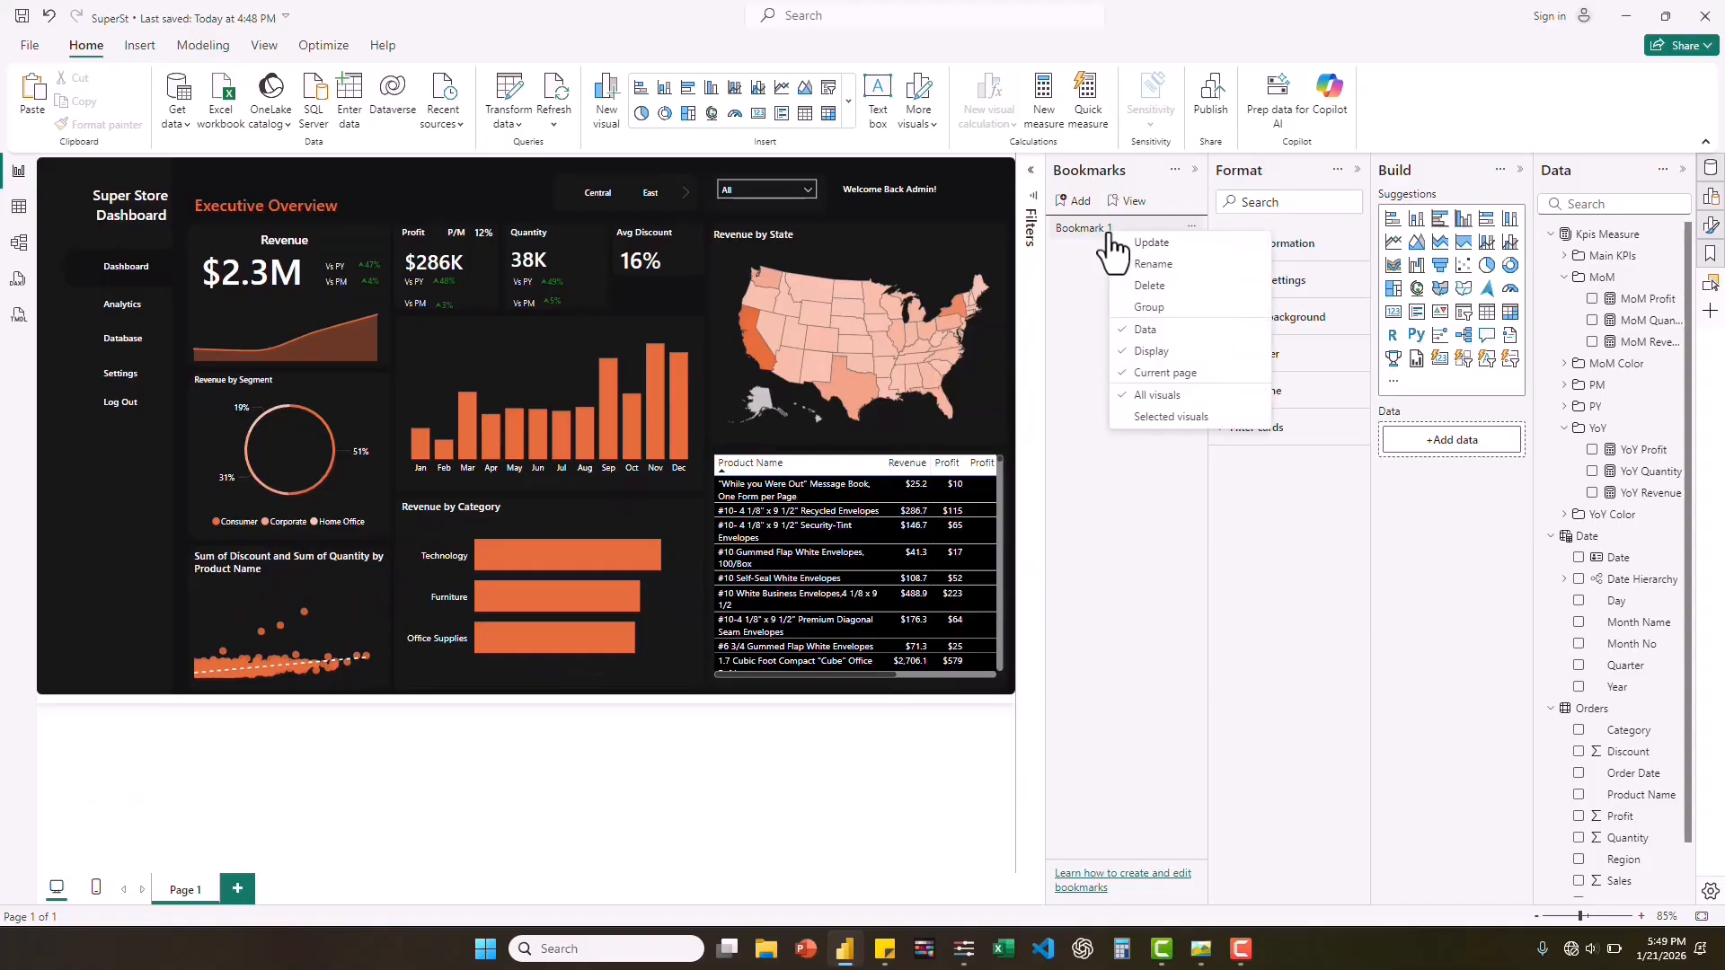
click(1141, 267)
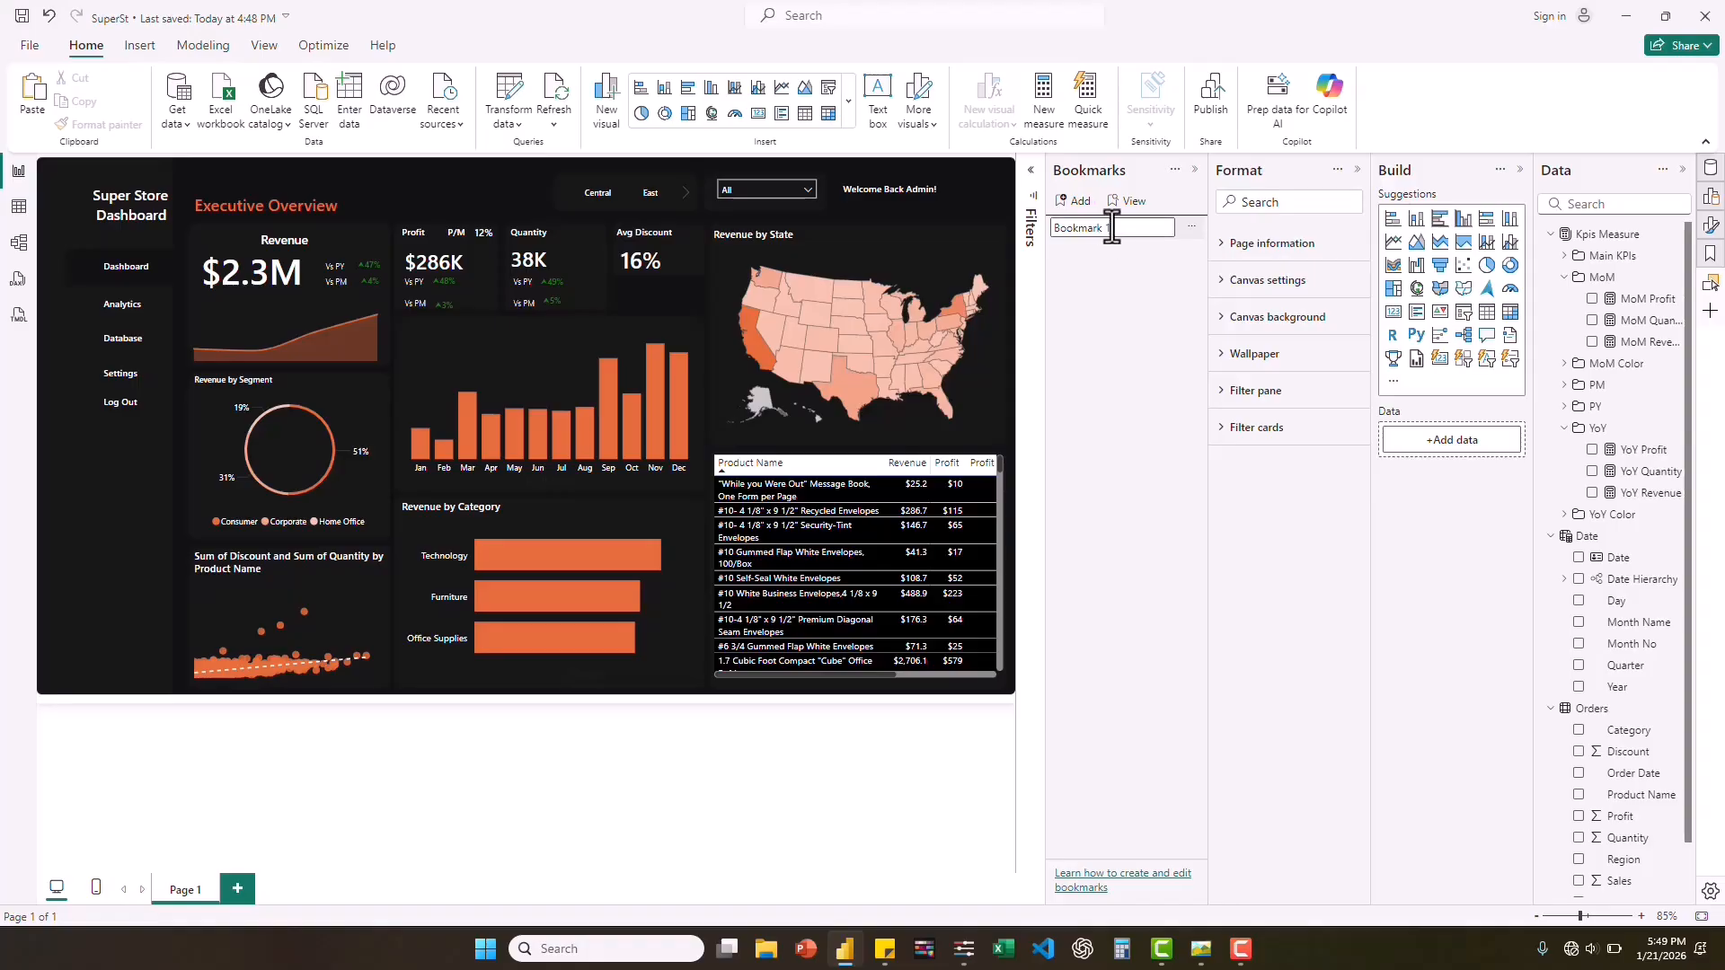
text(Clear)
key(Return)
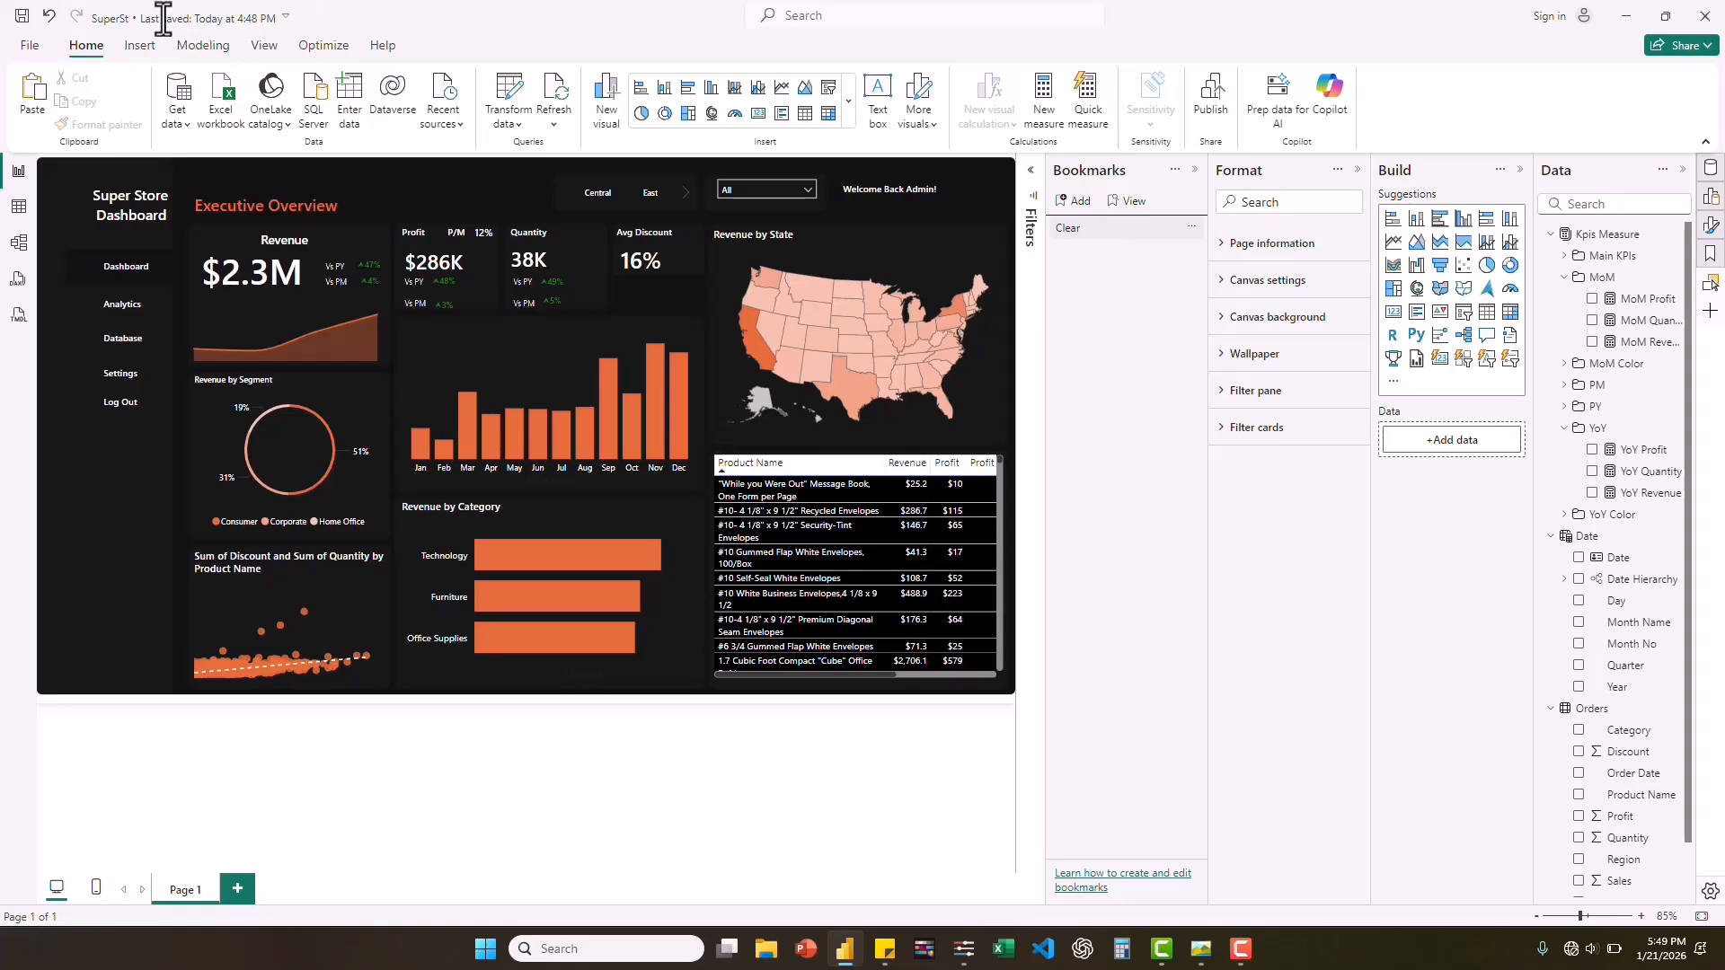
Insert a blank button and place it near the bottom of the dark sidebar, below the Log Out label.
click(138, 54)
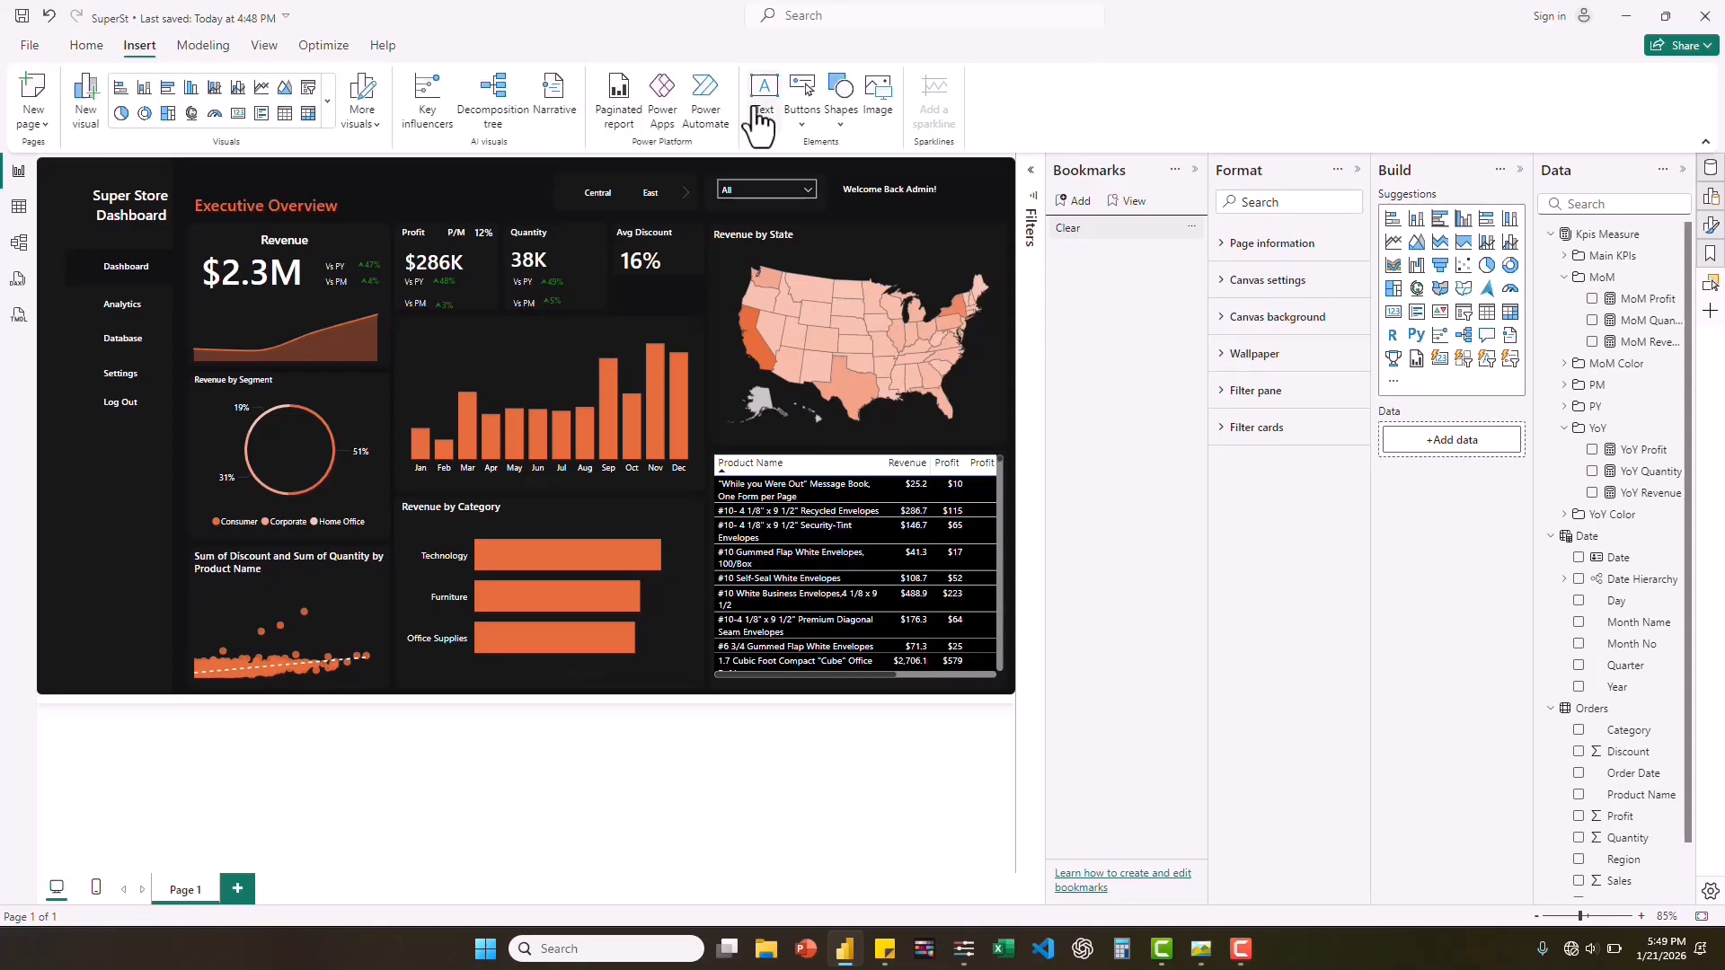
click(806, 129)
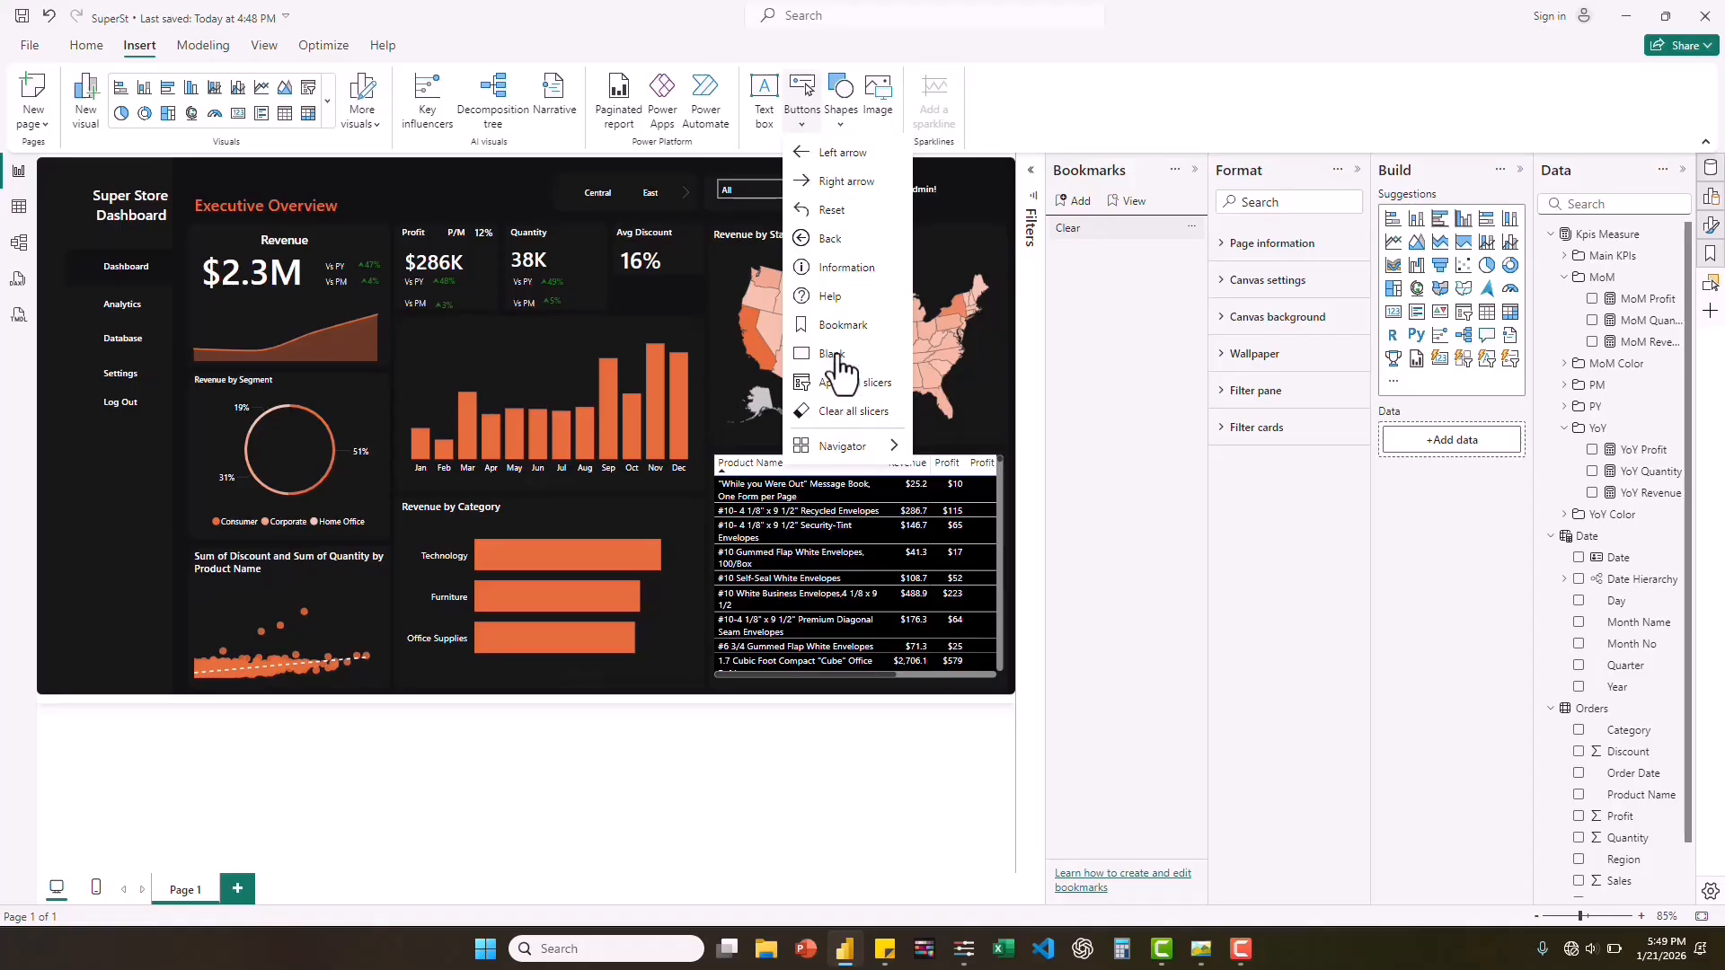
click(831, 354)
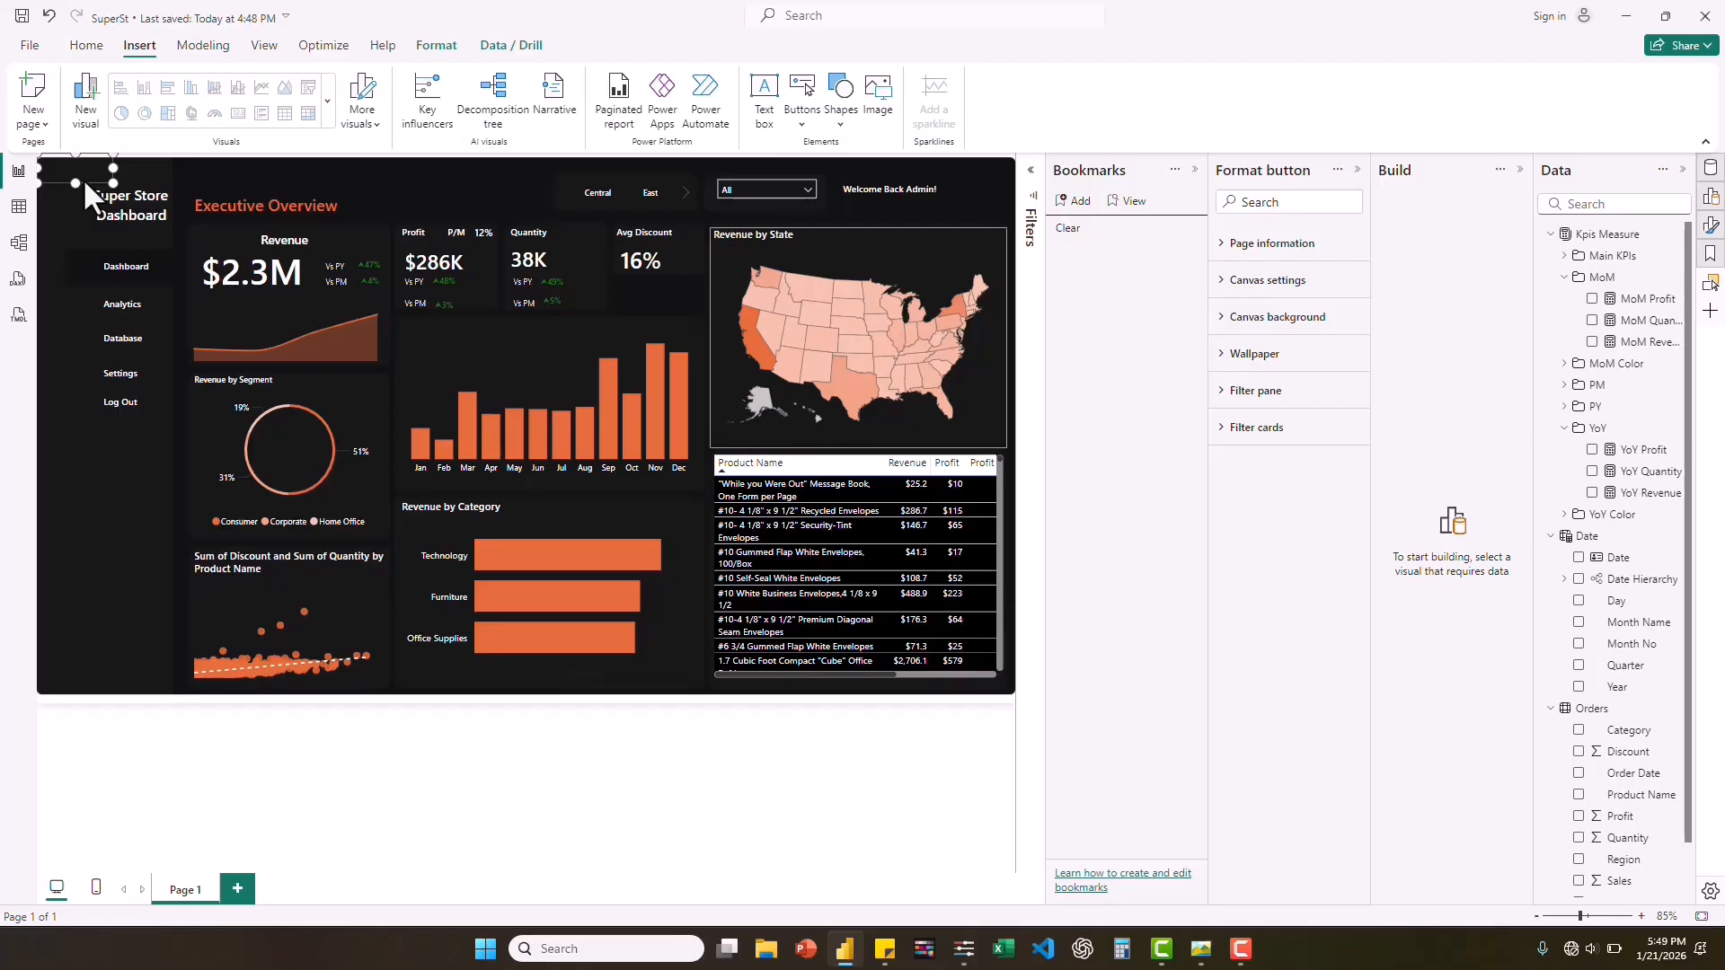
drag(84, 181, 127, 632)
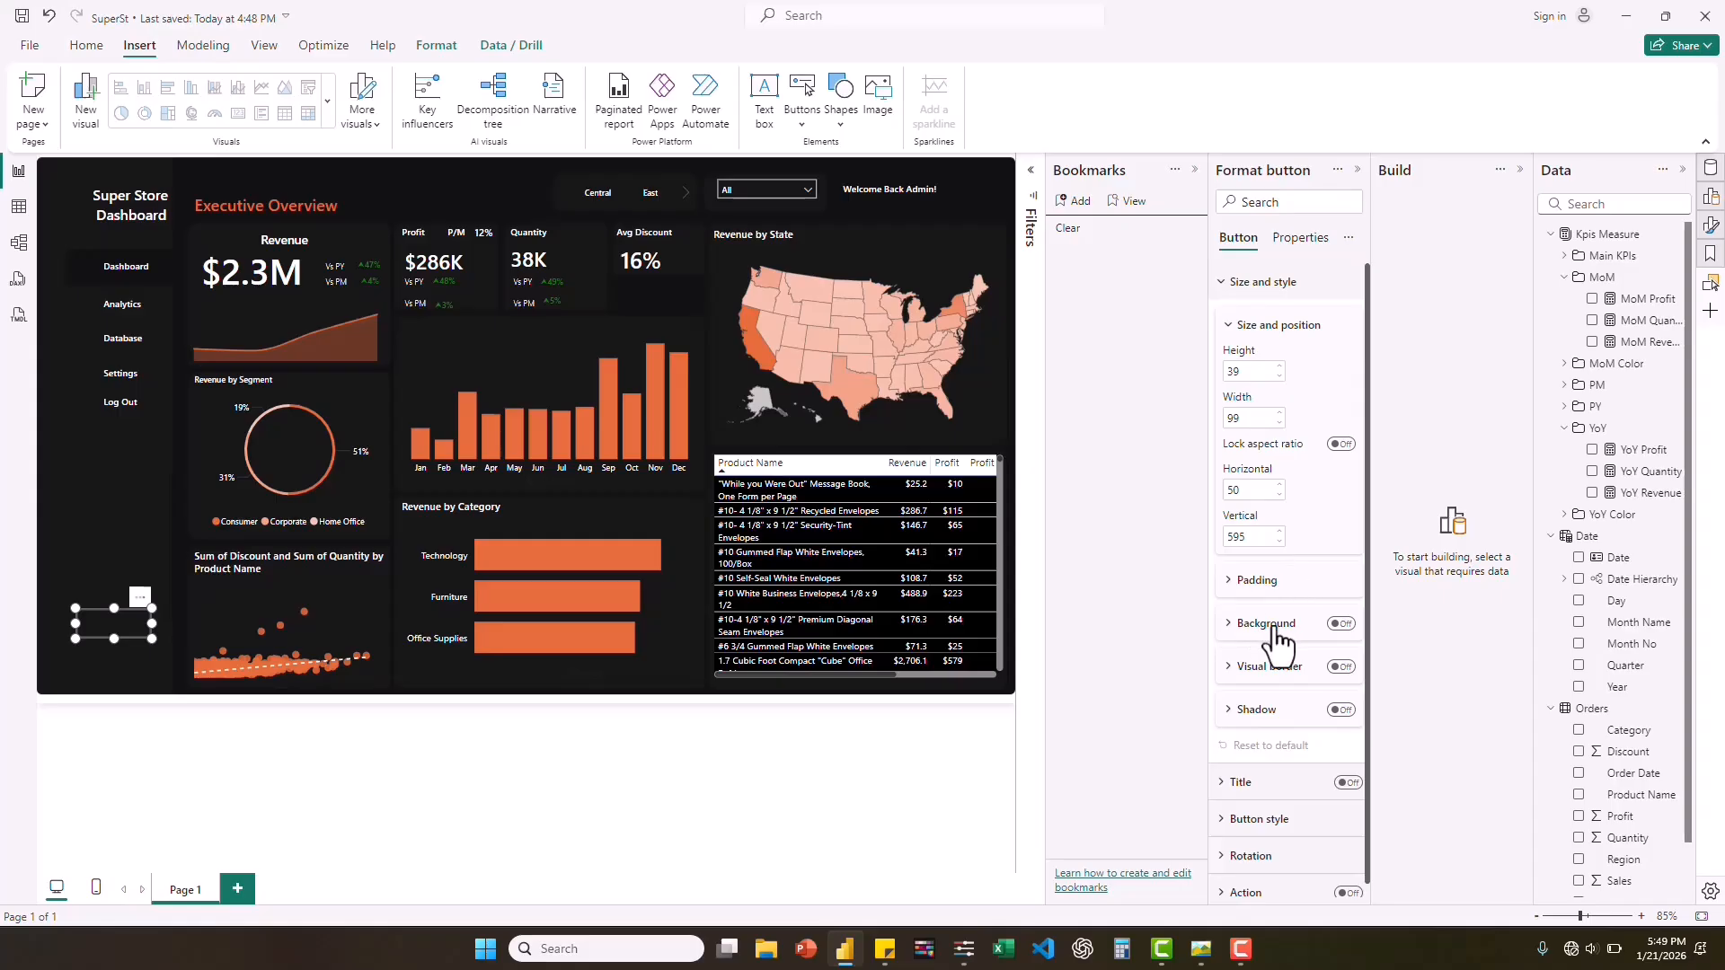
Set the blank button's rounded corners to 72 px and turn off its border.
scroll(1330, 459, down, 1)
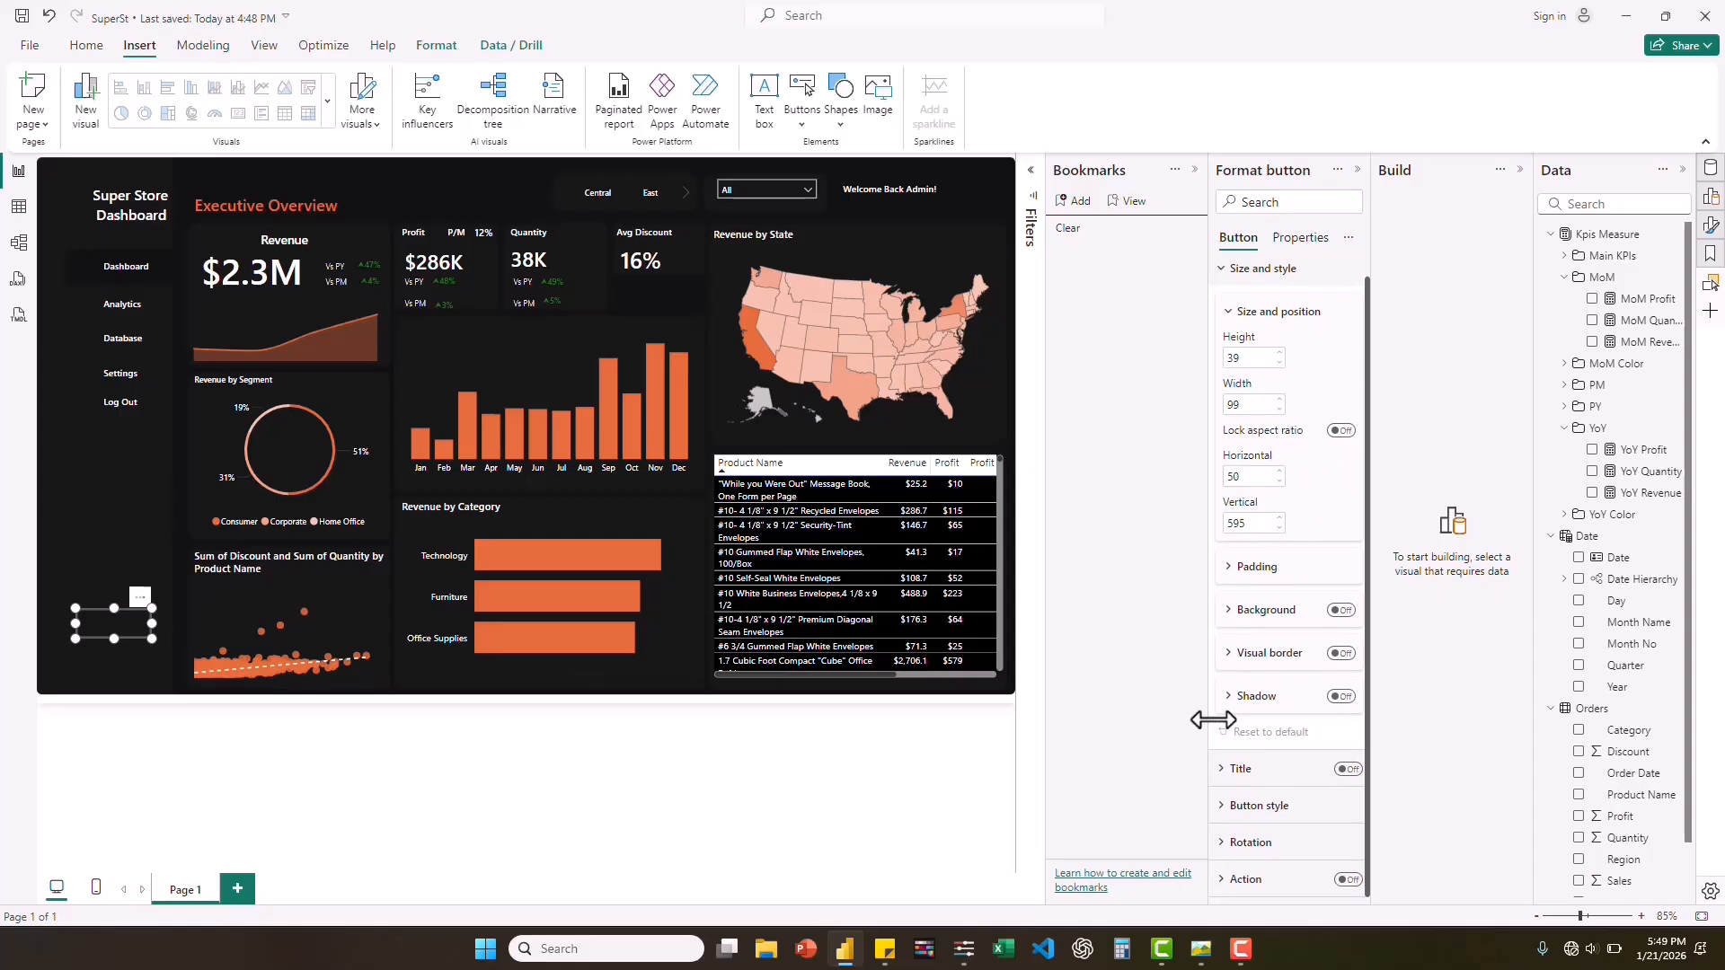
click(1227, 807)
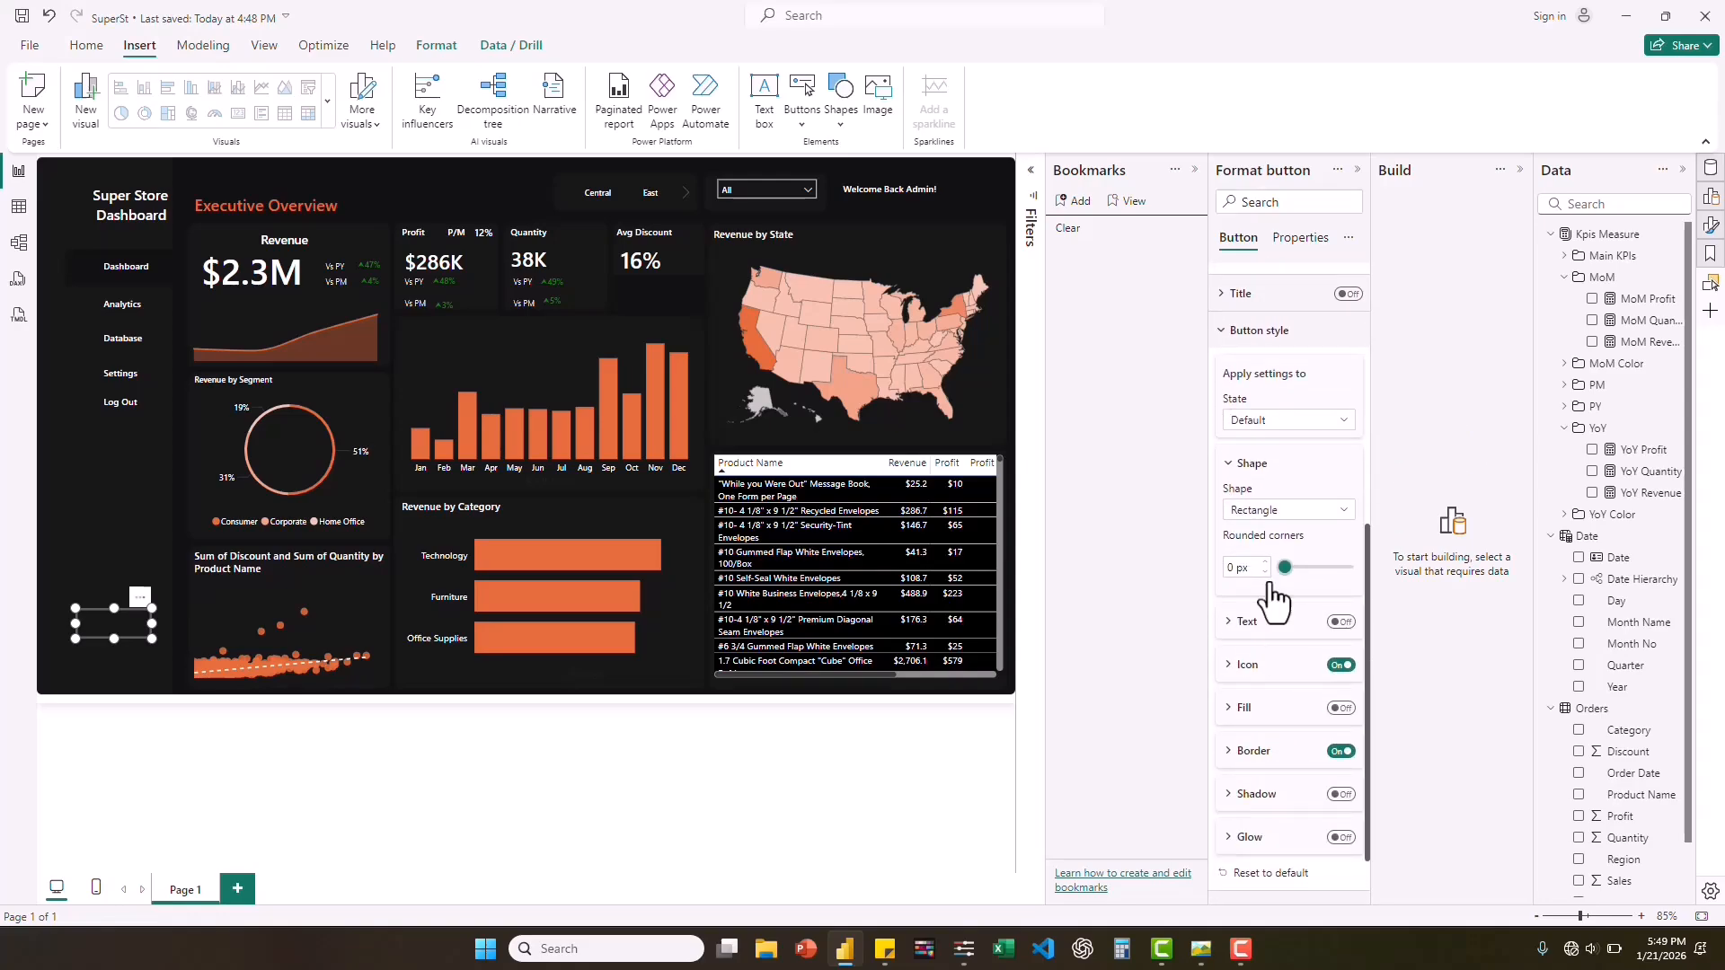
drag(1286, 568, 1337, 572)
click(1341, 752)
Turn on the button's fill, color it with the dashboard's orange, and compare it with the reference screenshot.
click(1341, 708)
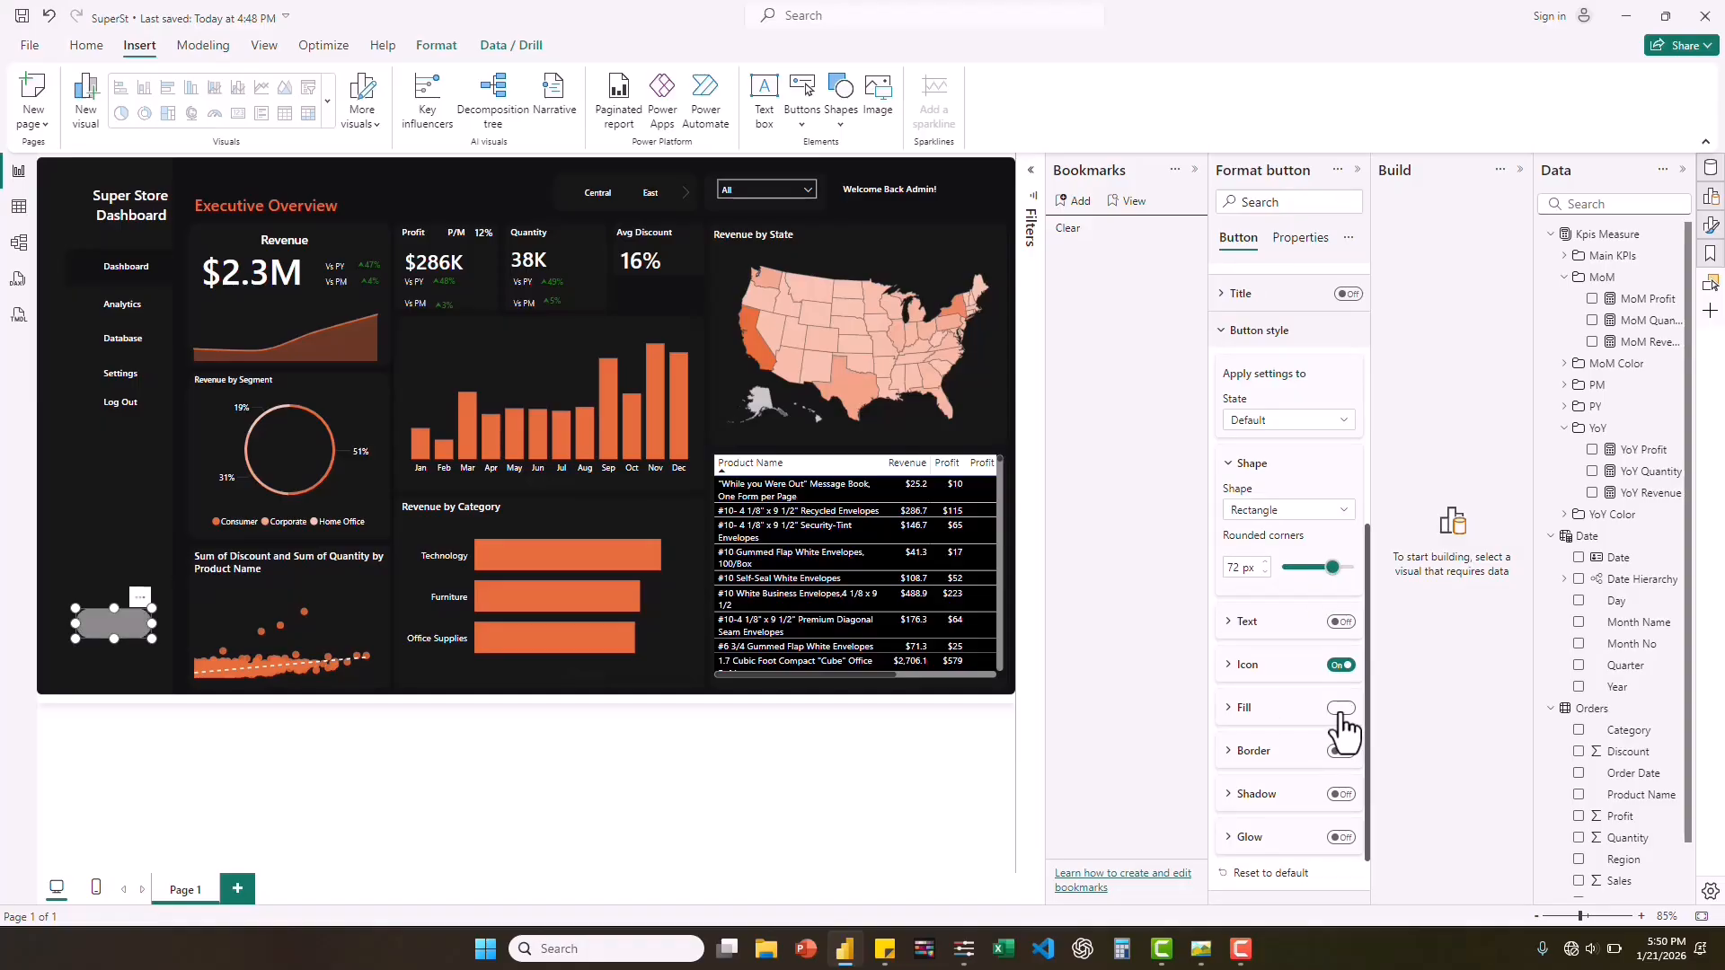
click(1228, 709)
click(1258, 754)
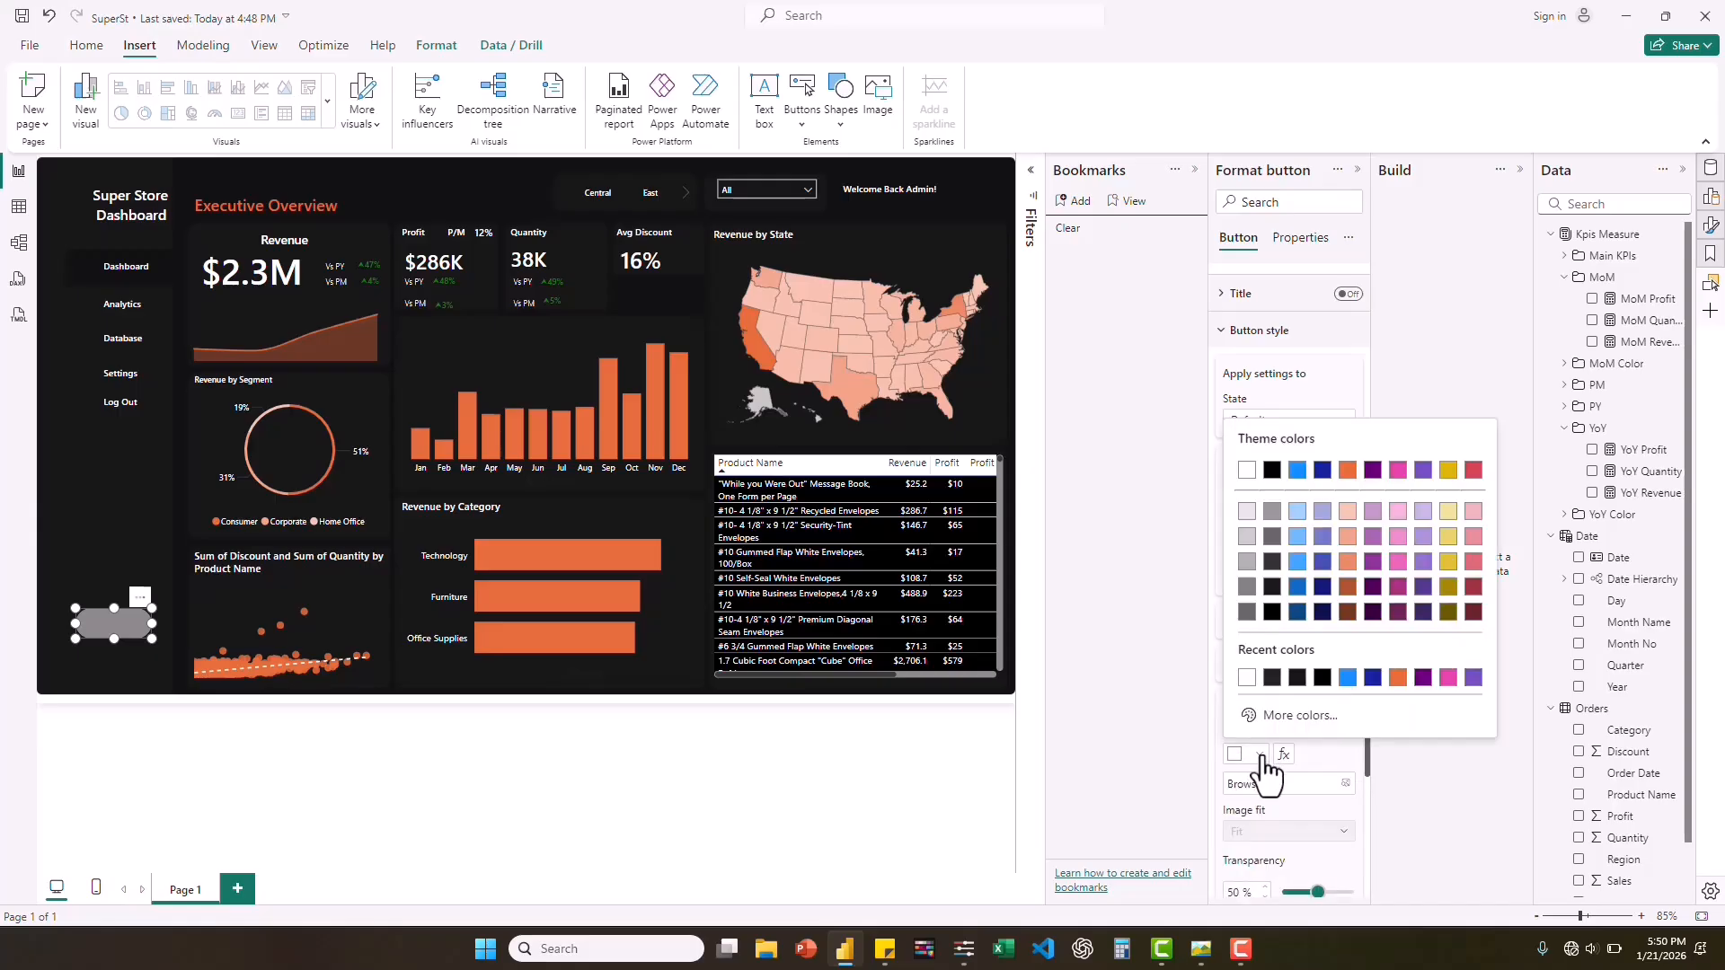
click(1397, 679)
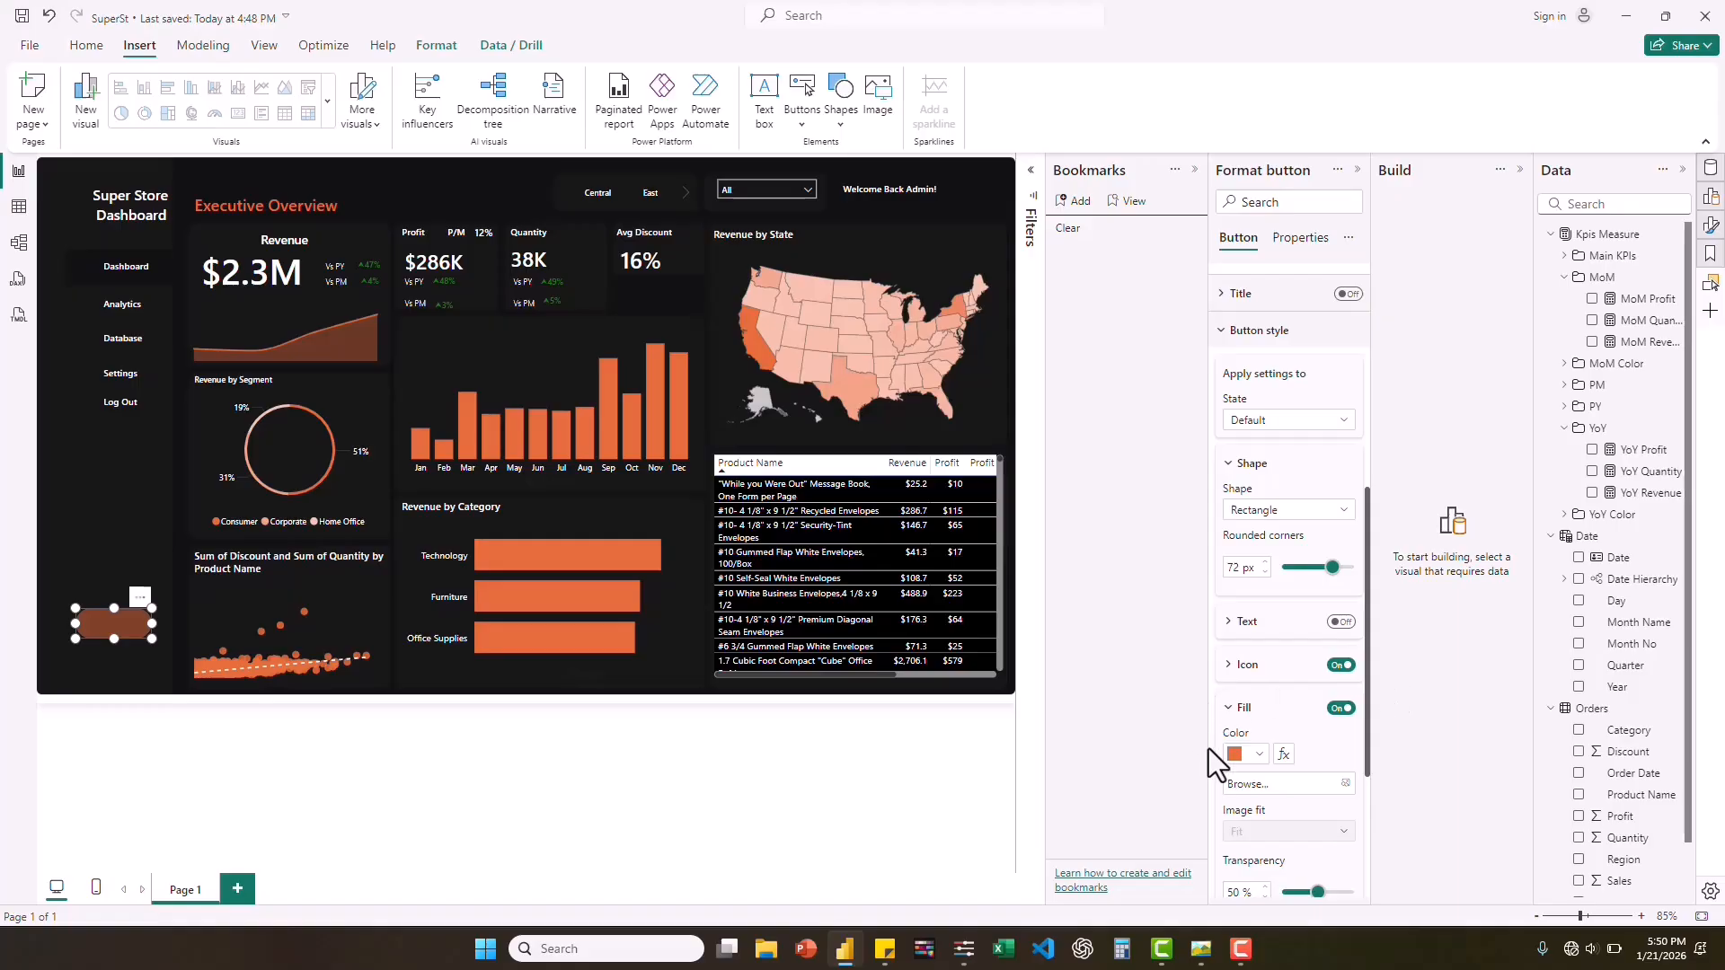
click(1201, 951)
click(1199, 951)
Turn off the button's icon and give the button the text "Clear".
click(1341, 665)
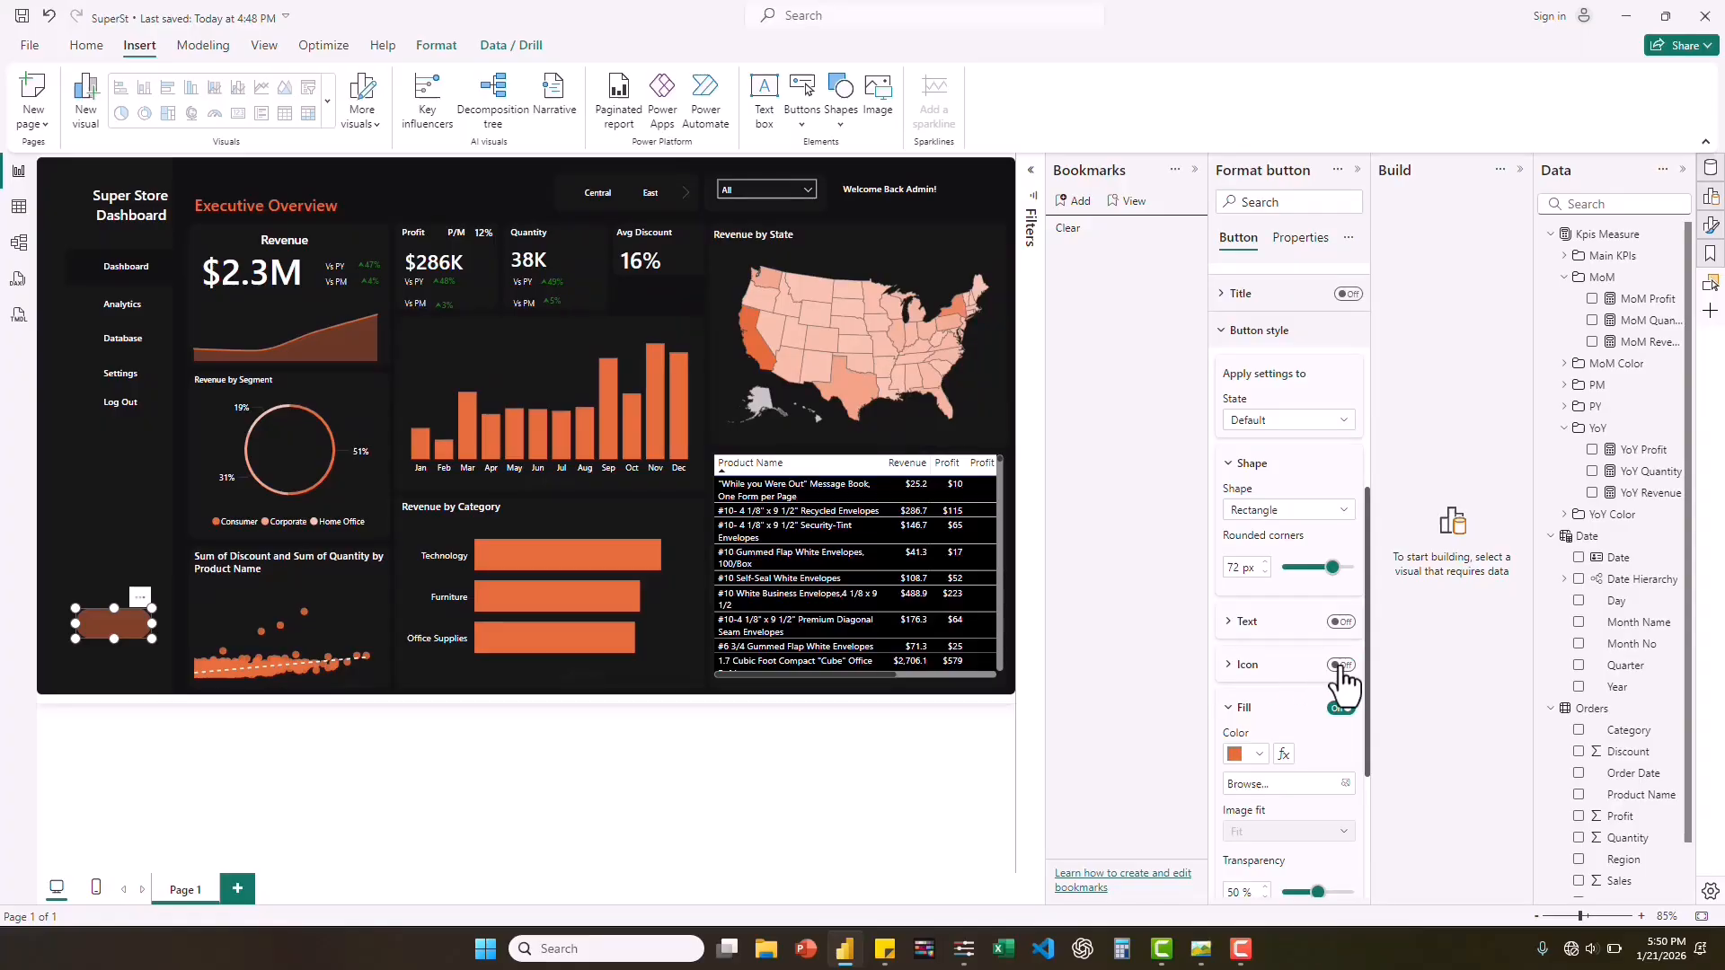
click(1228, 629)
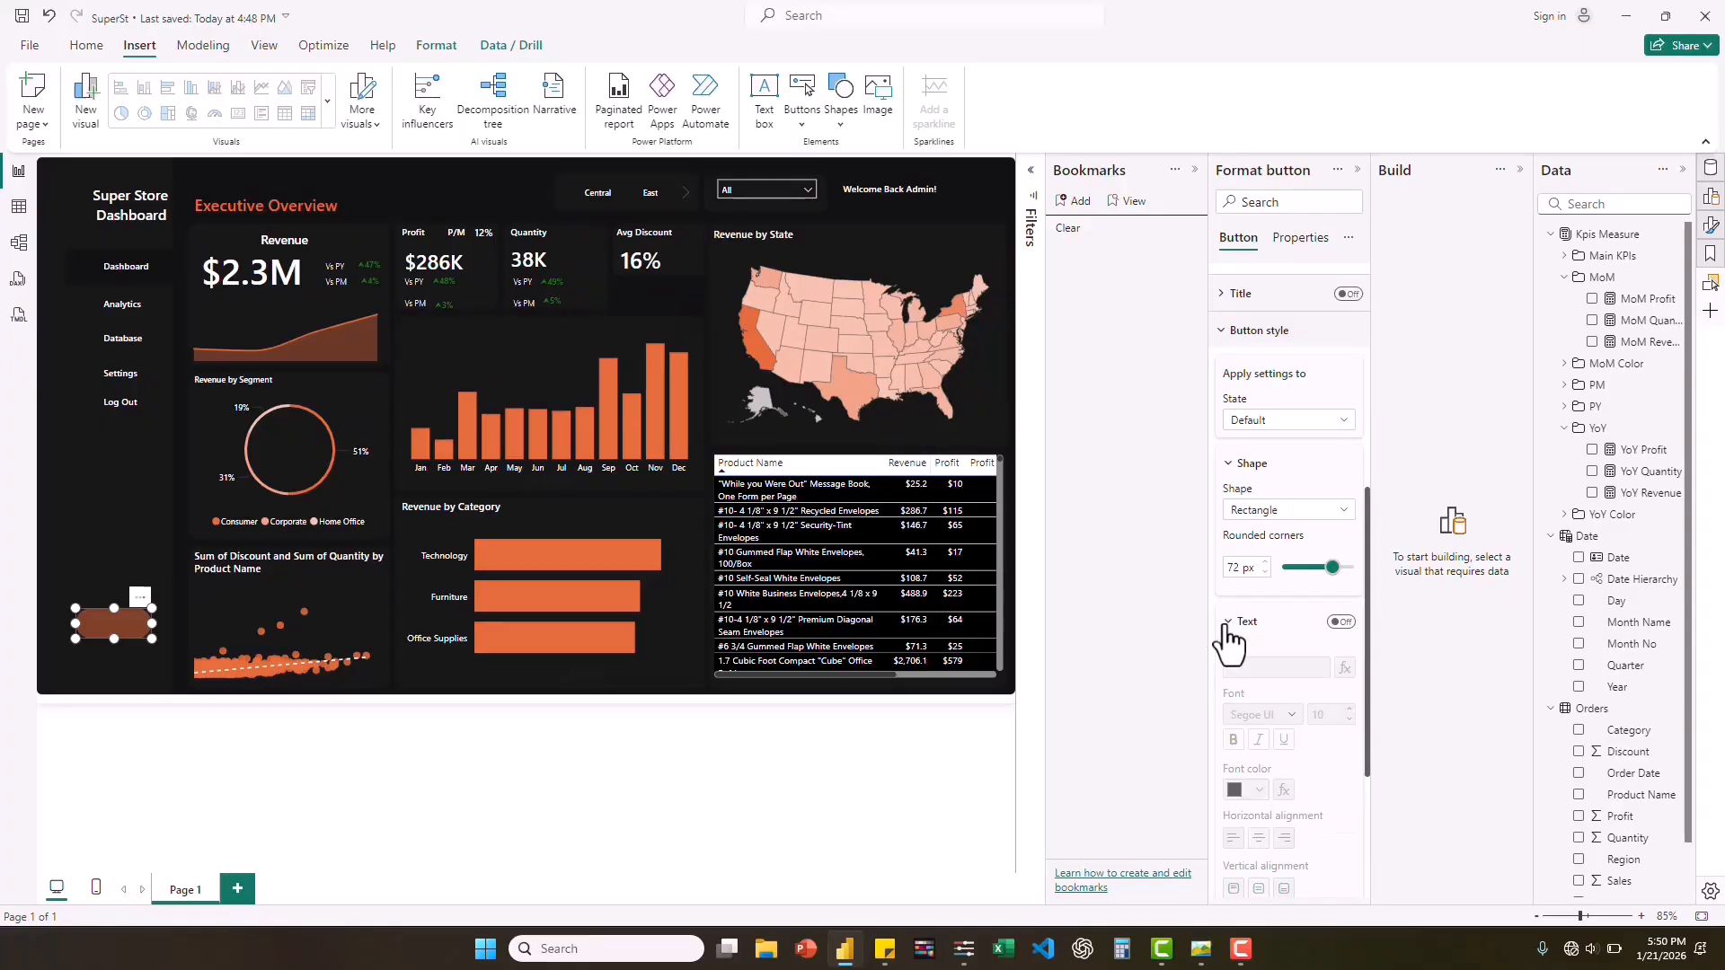
click(1342, 622)
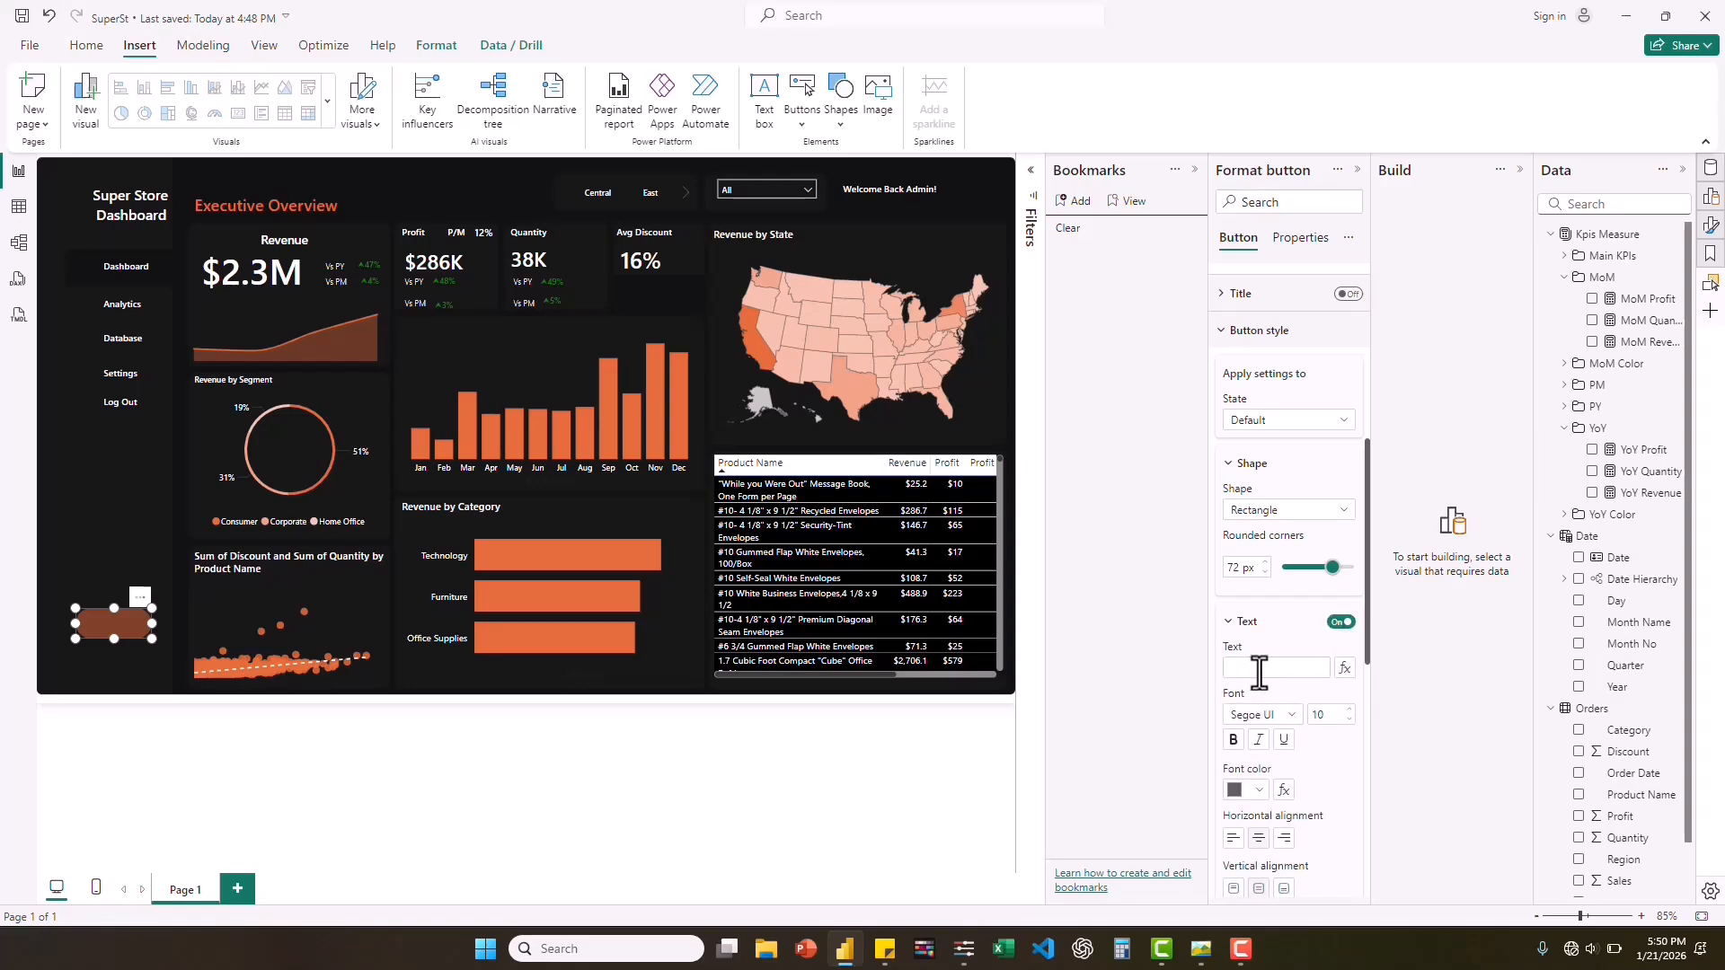
click(1260, 669)
text(Clear)
Format the "Clear" button text as white Segoe UI Semibold at size 10.
double_click(1349, 720)
double_click(1349, 710)
click(1295, 716)
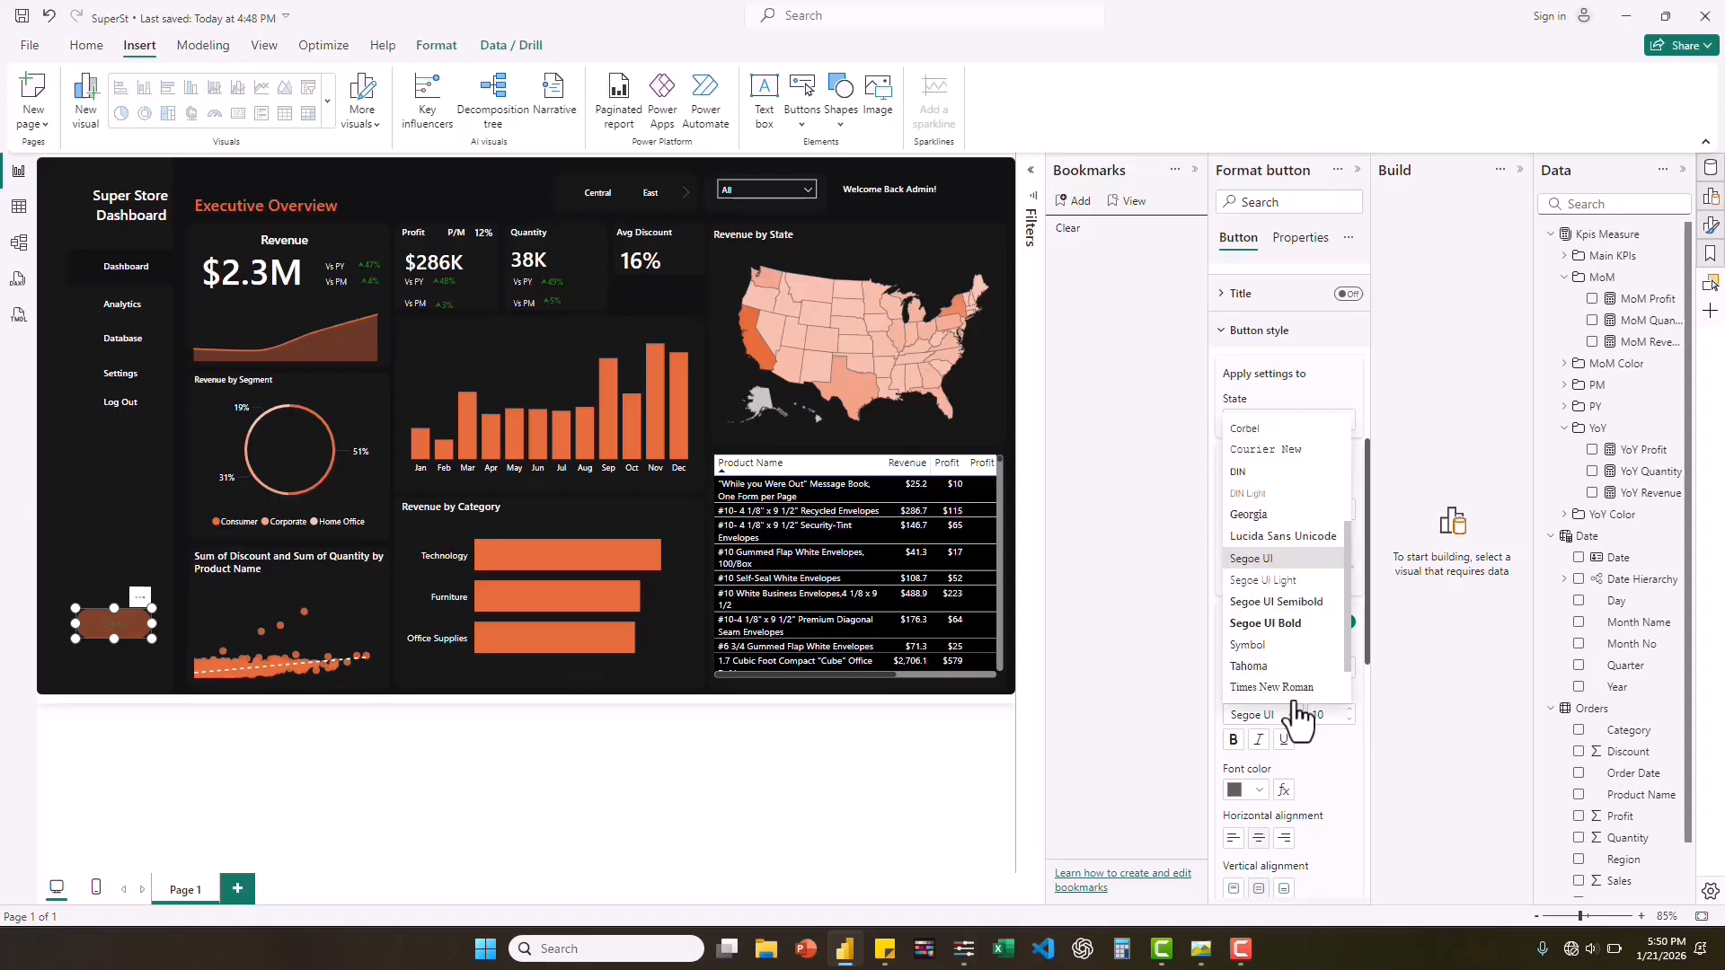
click(1282, 603)
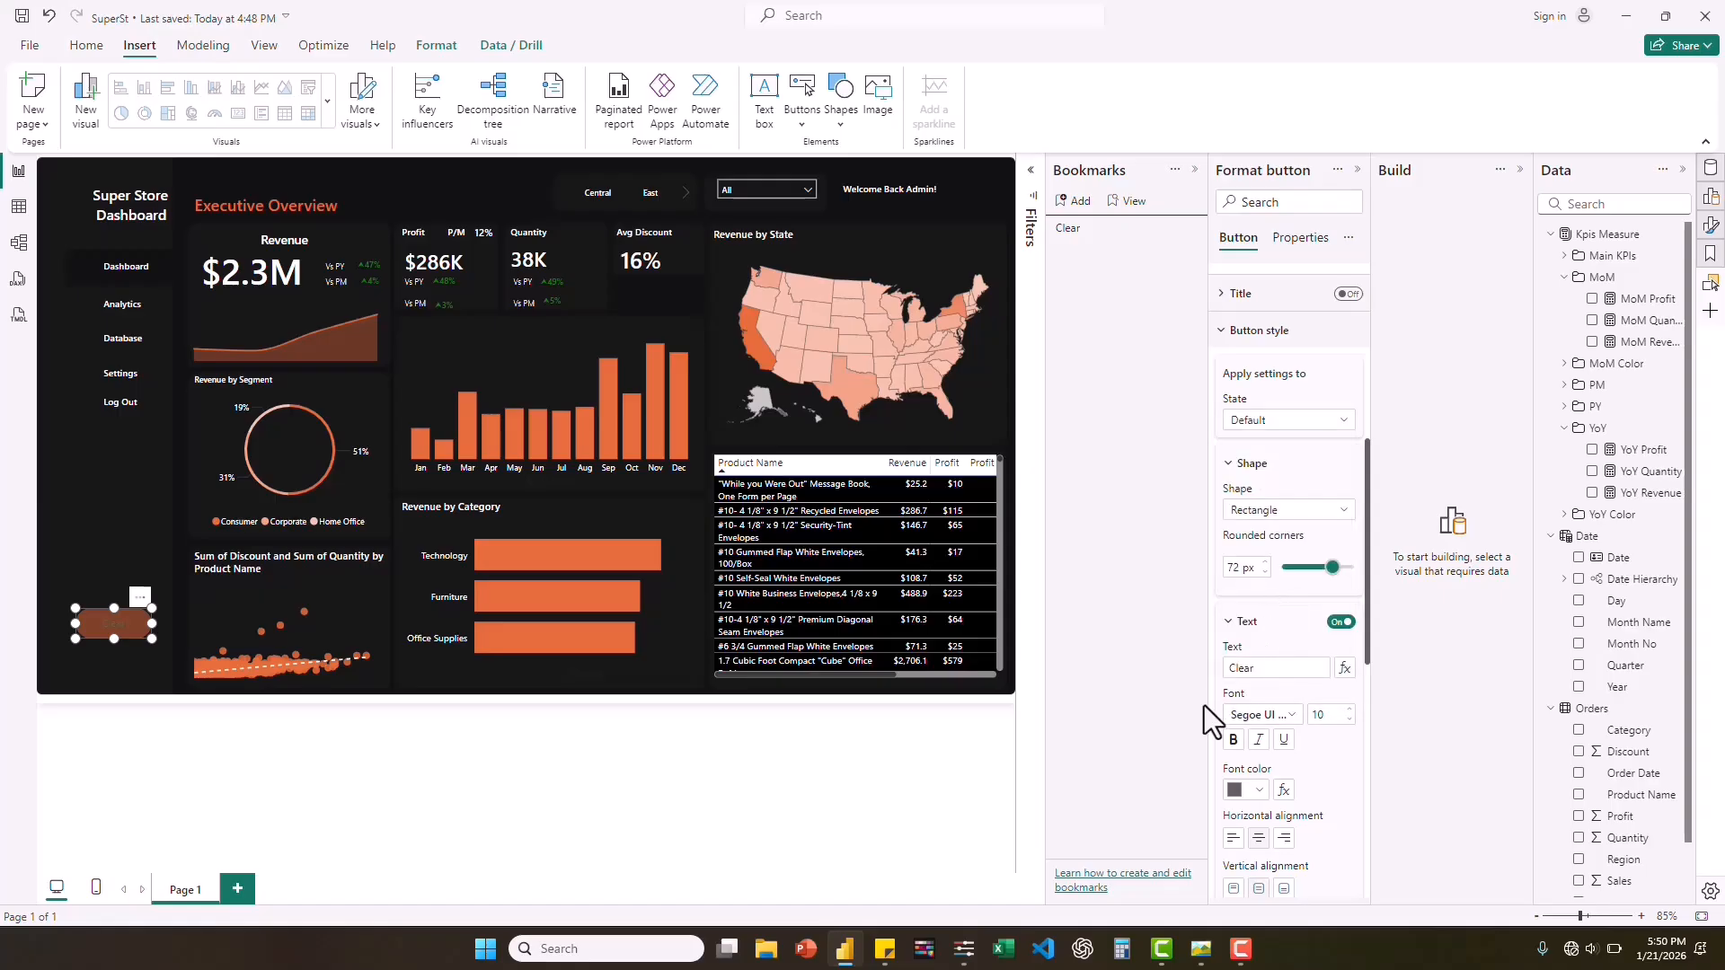
click(1259, 789)
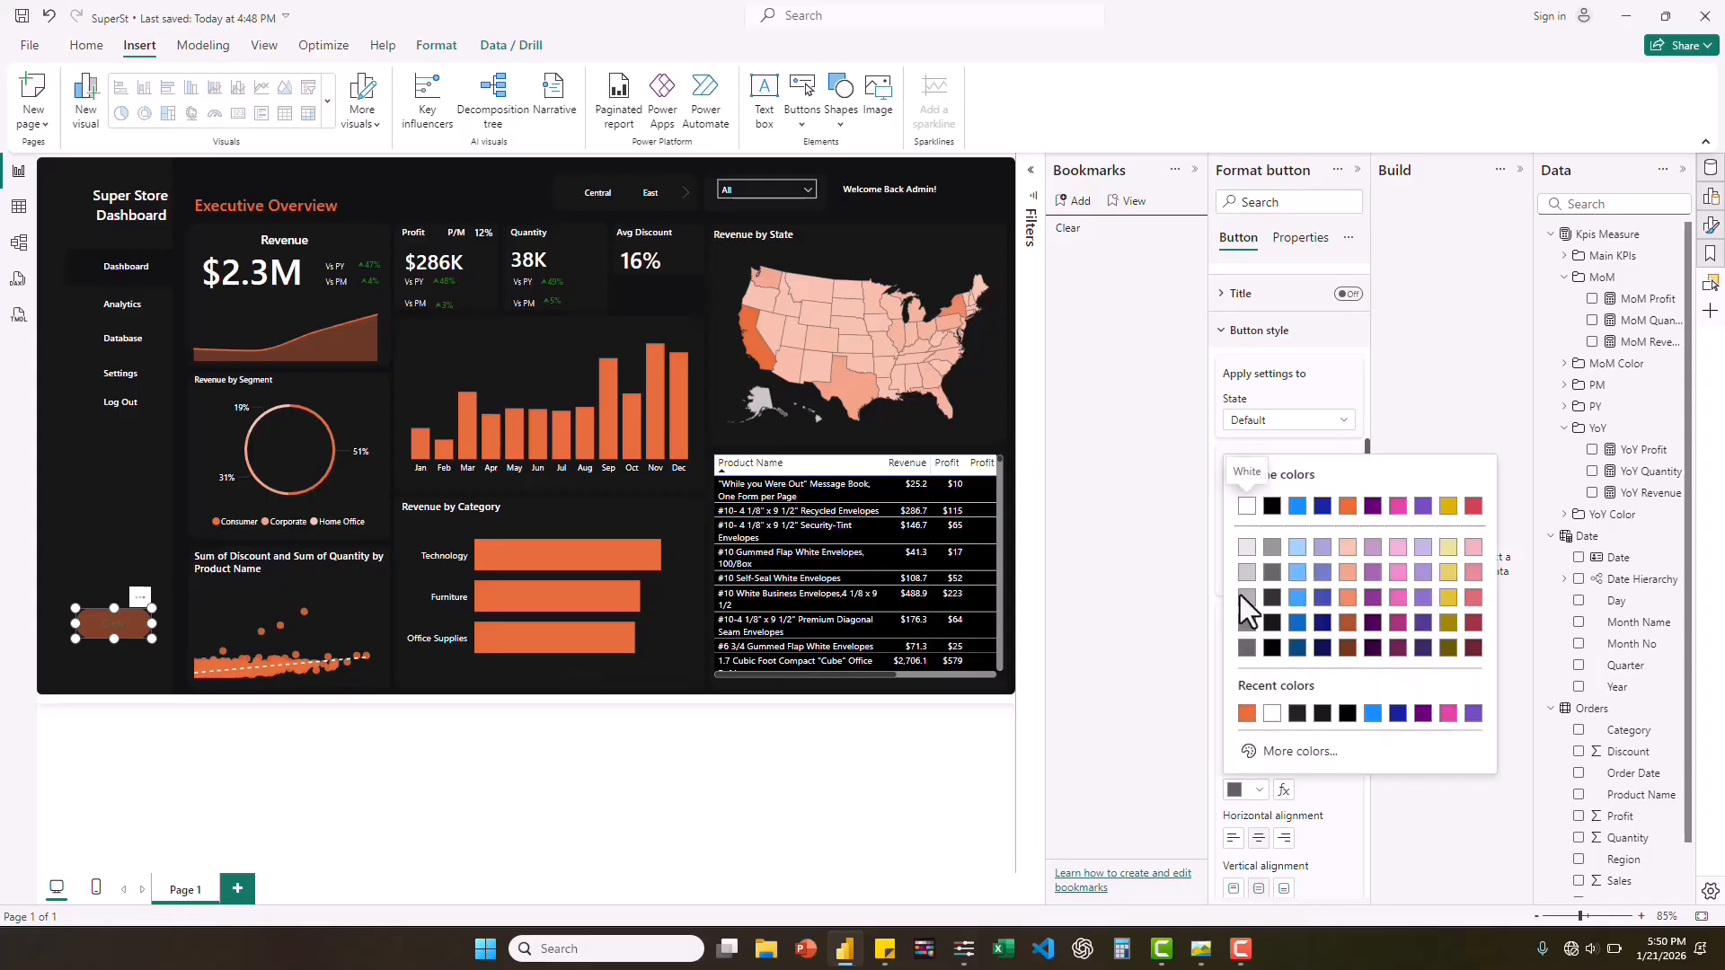
click(1246, 507)
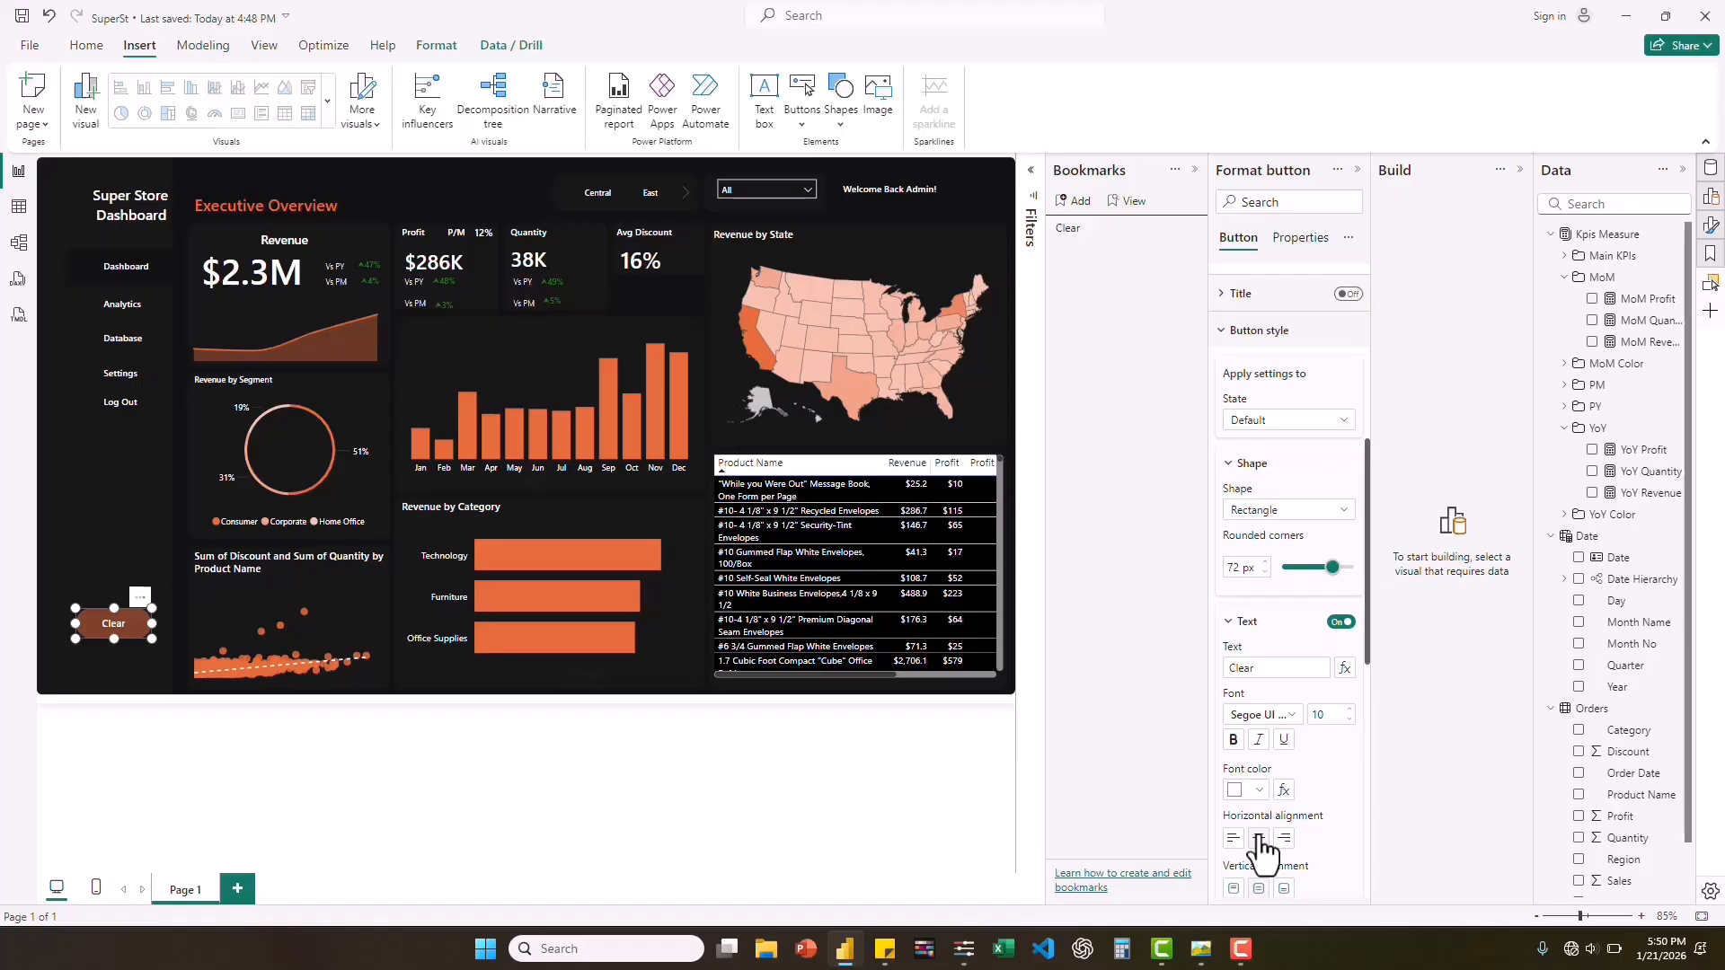
Set the Clear button's fill transparency to 0% and check the button against the reference screenshot.
scroll(1306, 816, down, 5)
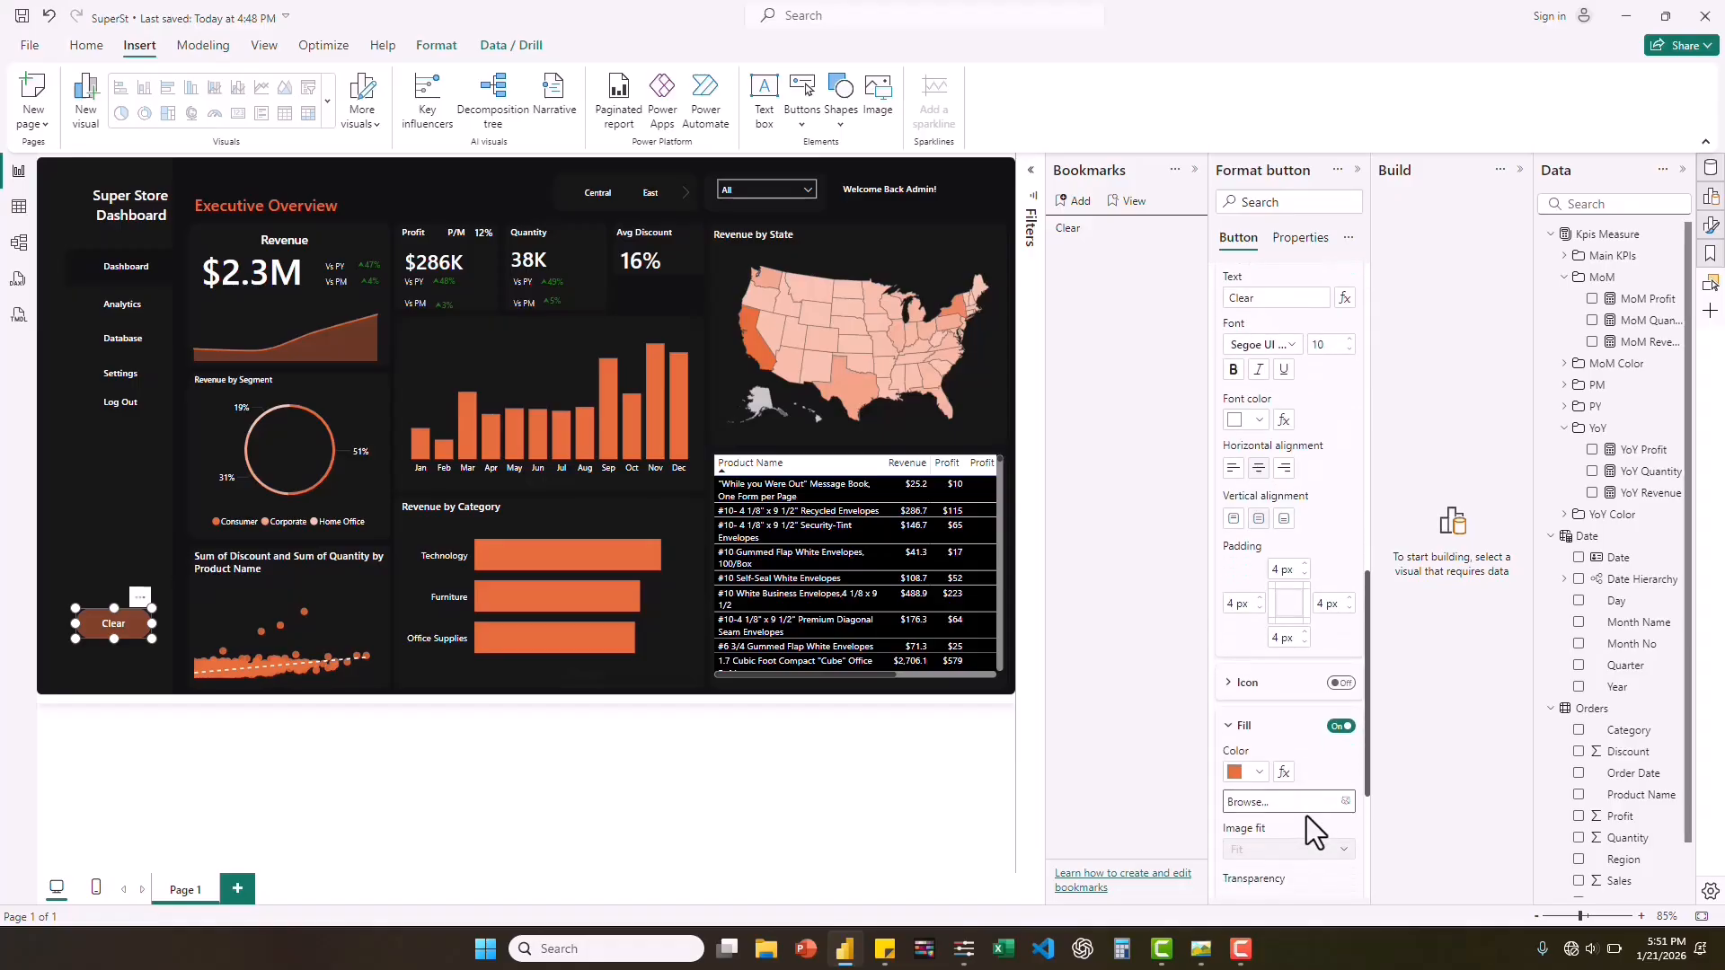
scroll(1307, 816, down, 4)
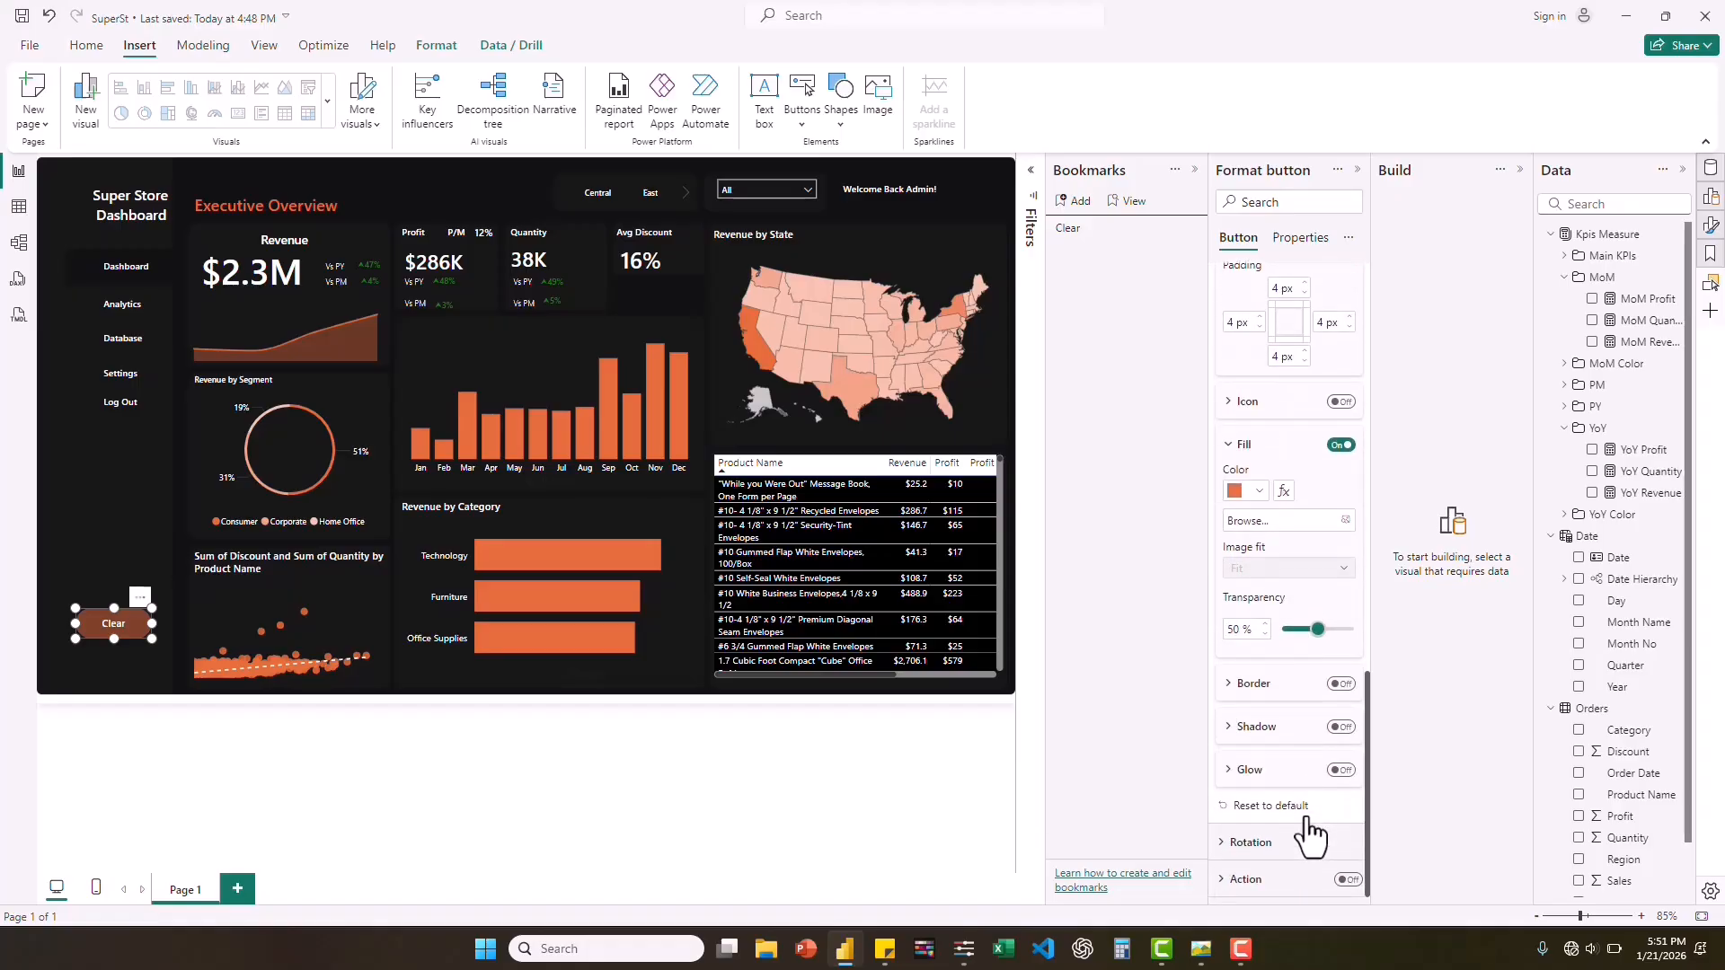
drag(1314, 631, 1286, 633)
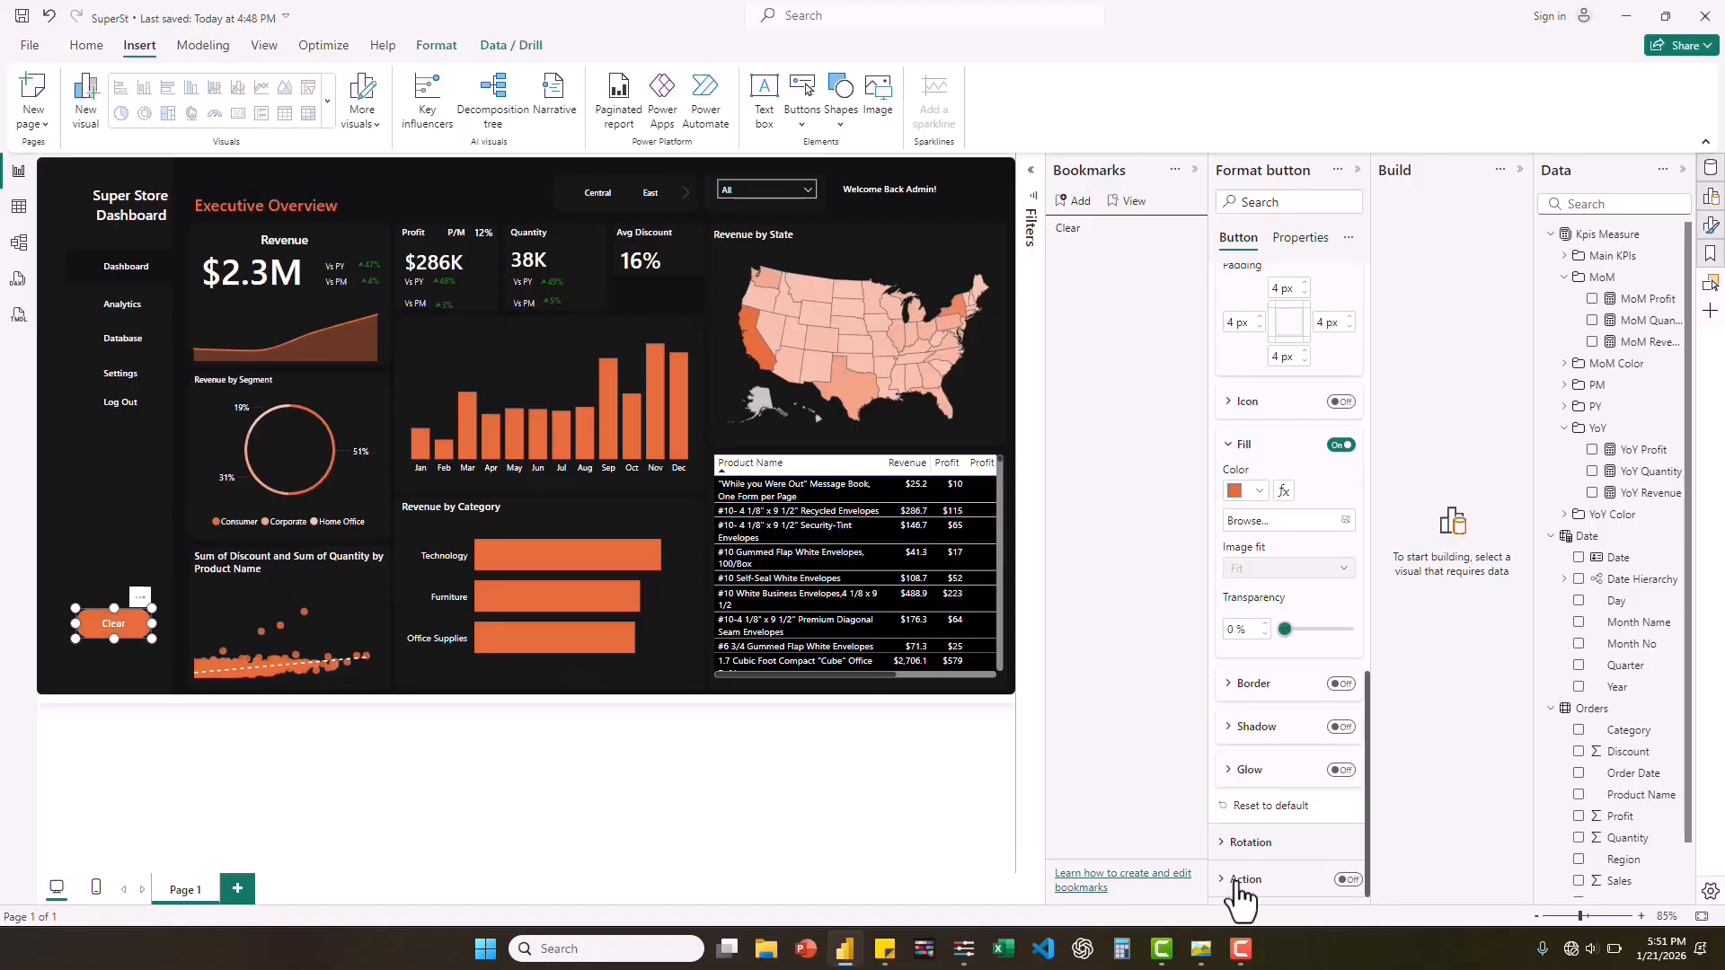
click(1202, 949)
click(127, 632)
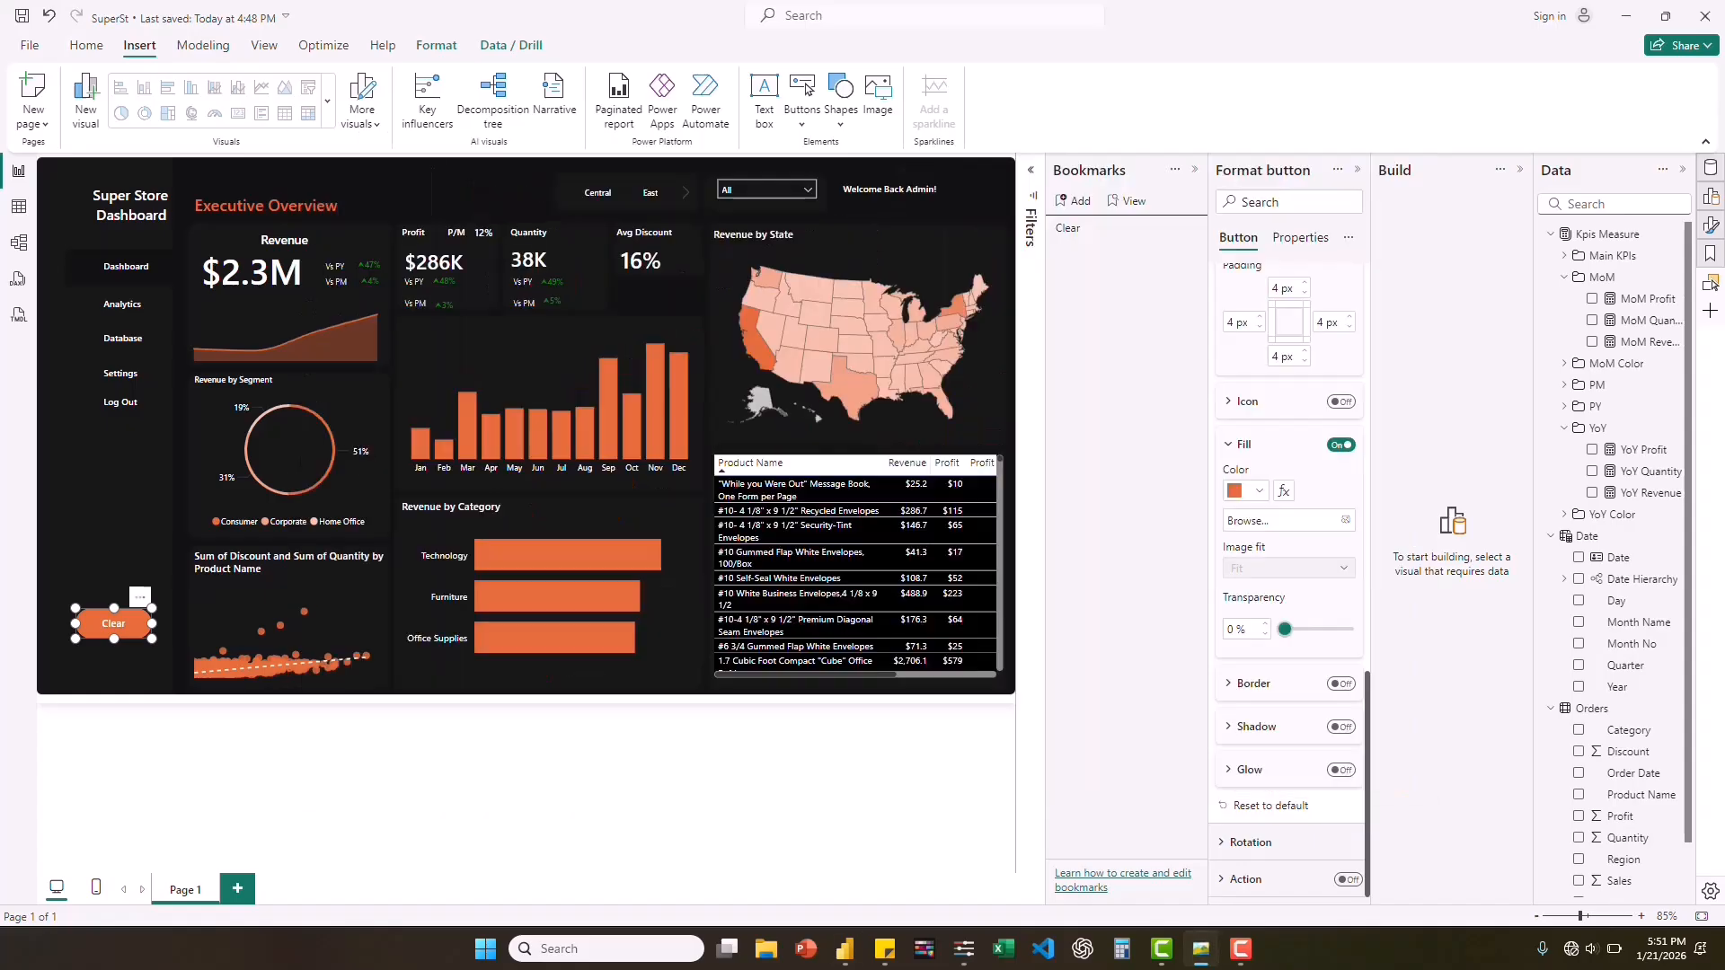
click(128, 650)
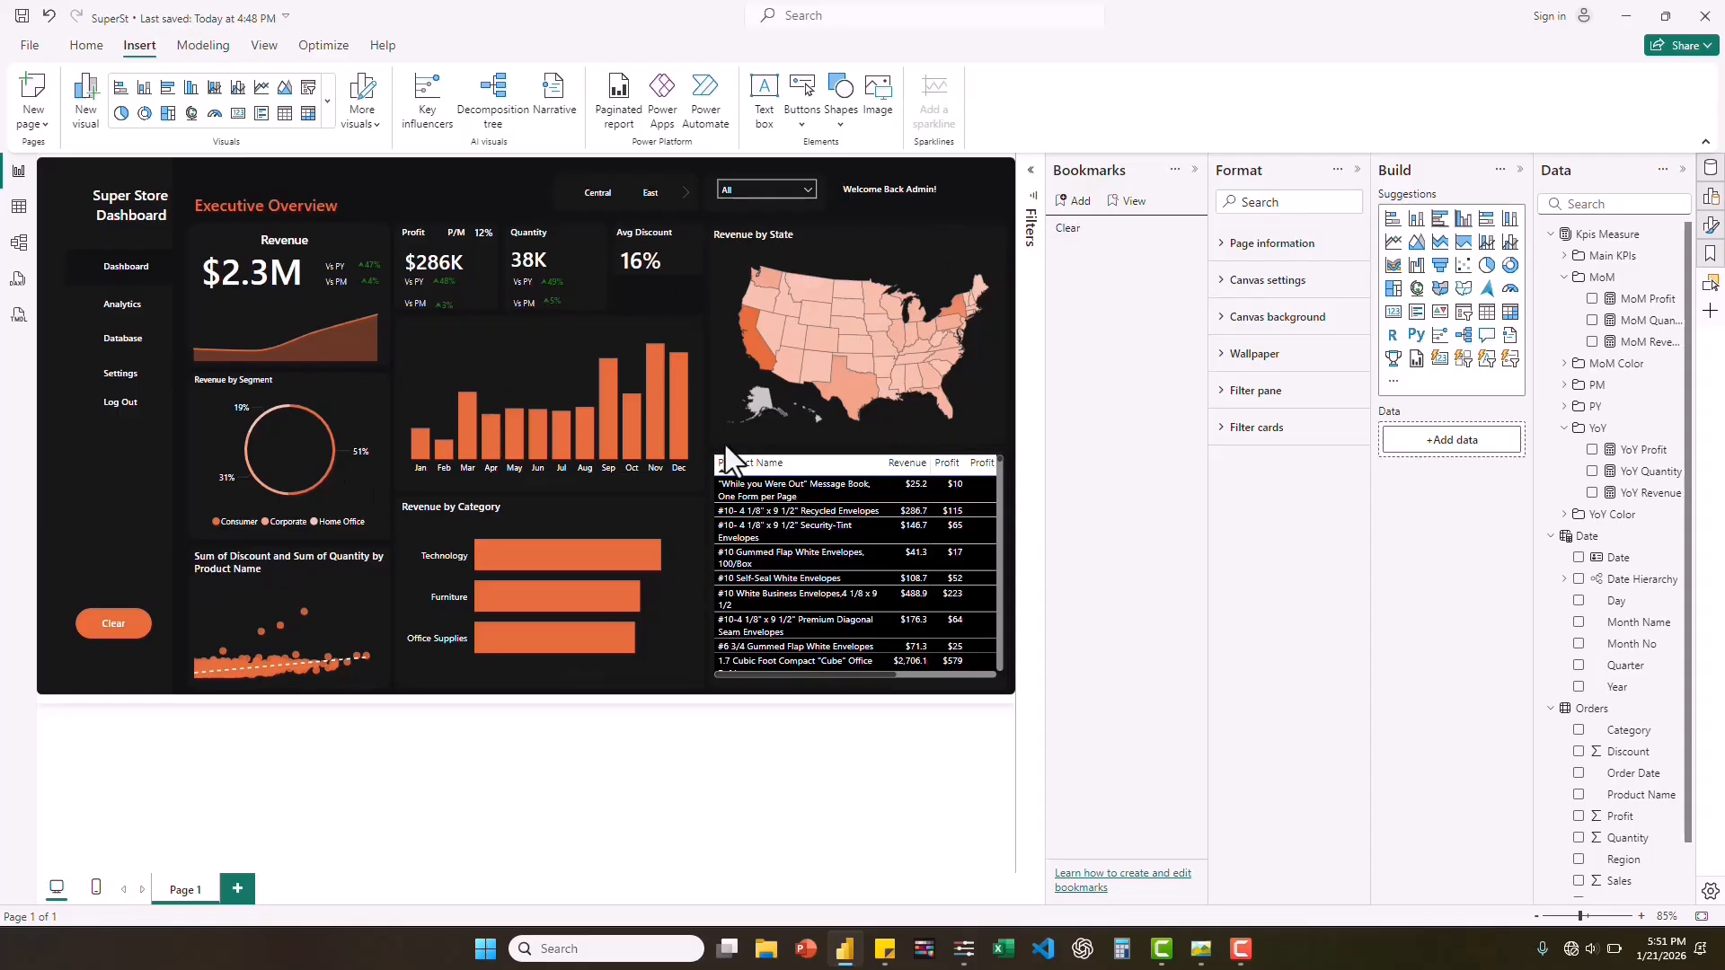
Filter the dashboard to the year 2017 with the date slicer.
mouse_move(635, 552)
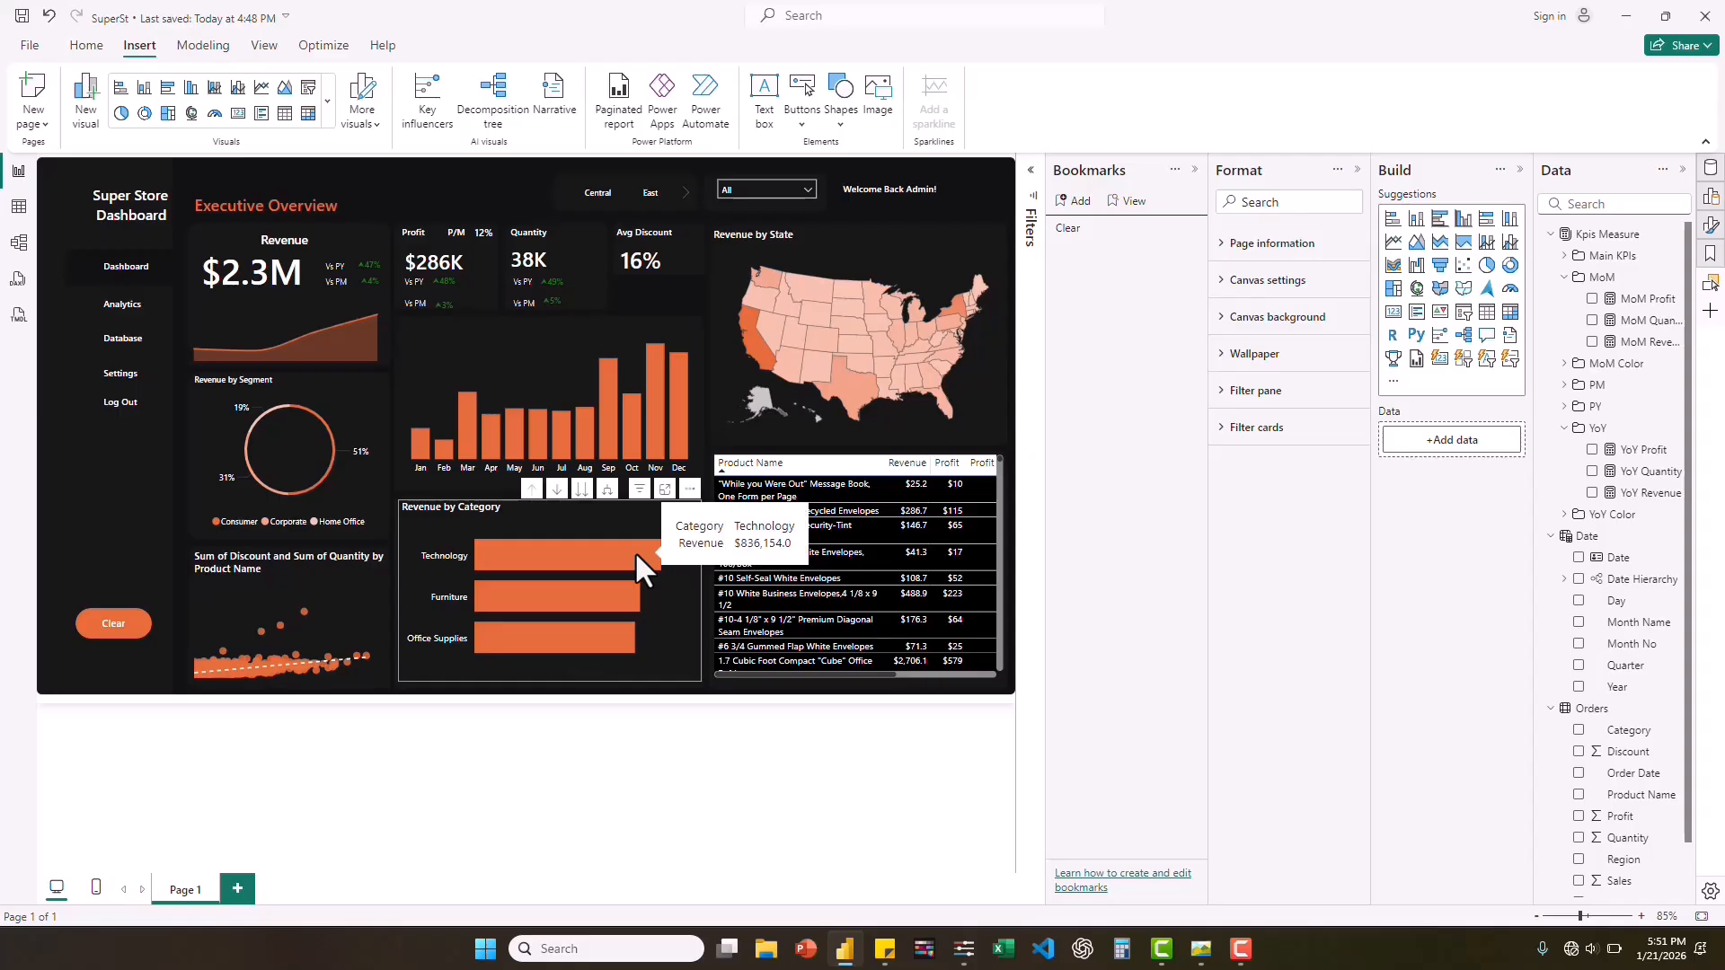
click(805, 186)
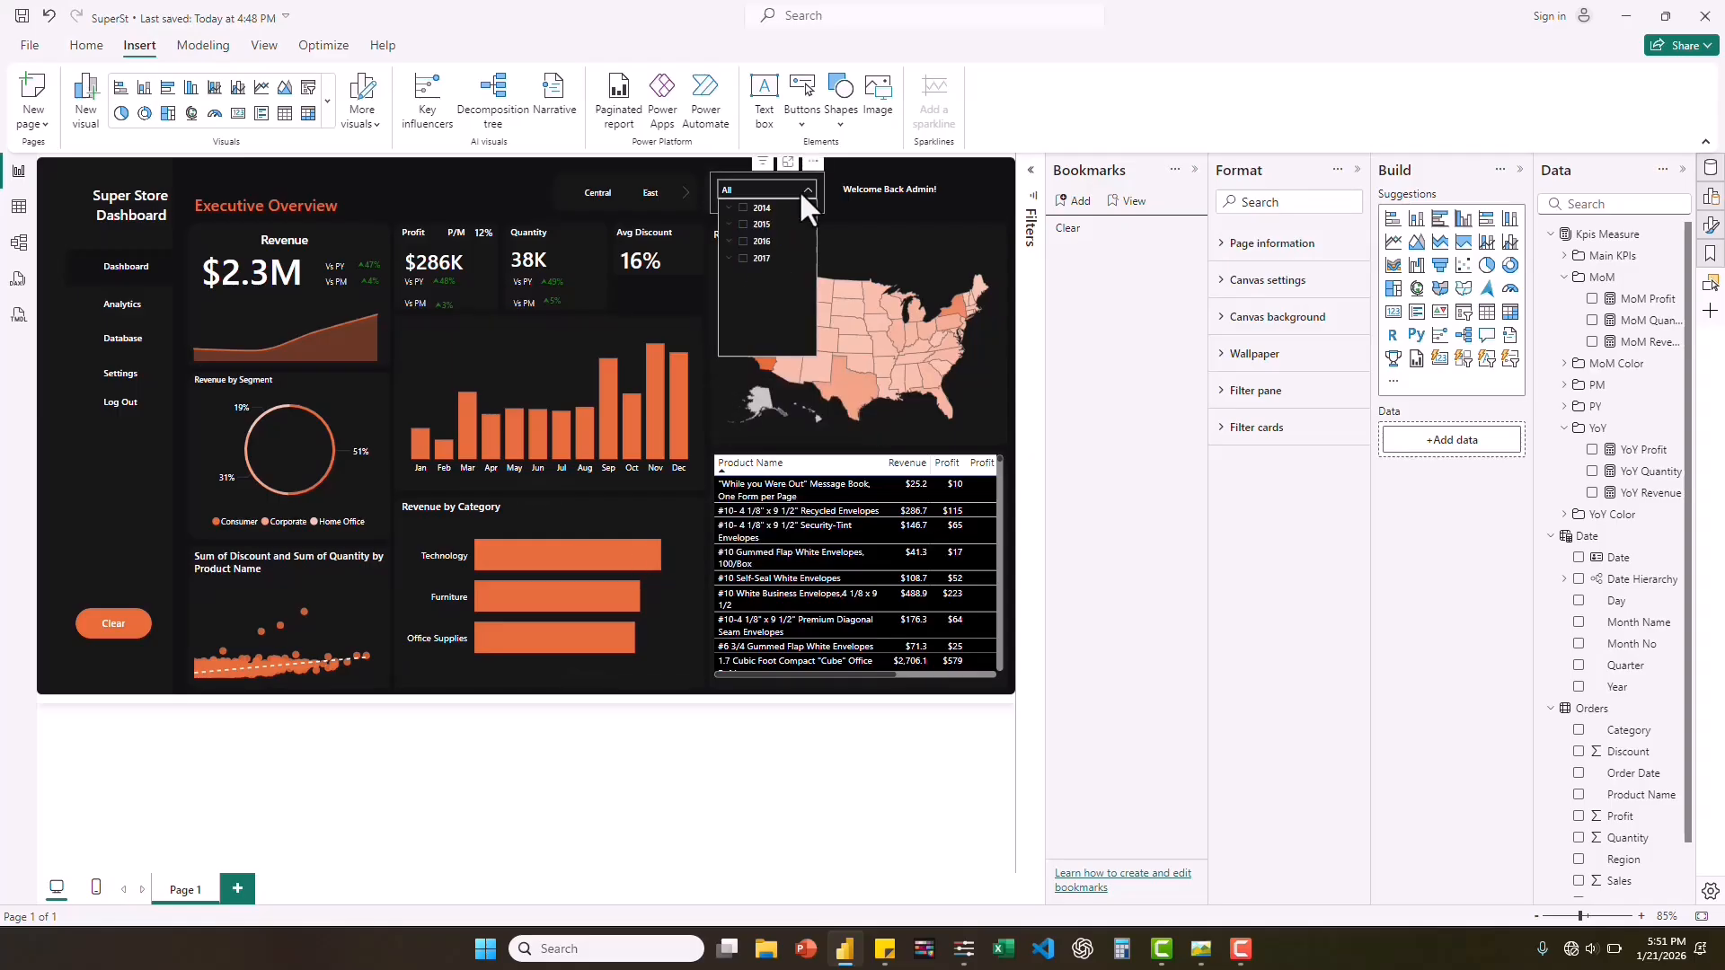
click(743, 259)
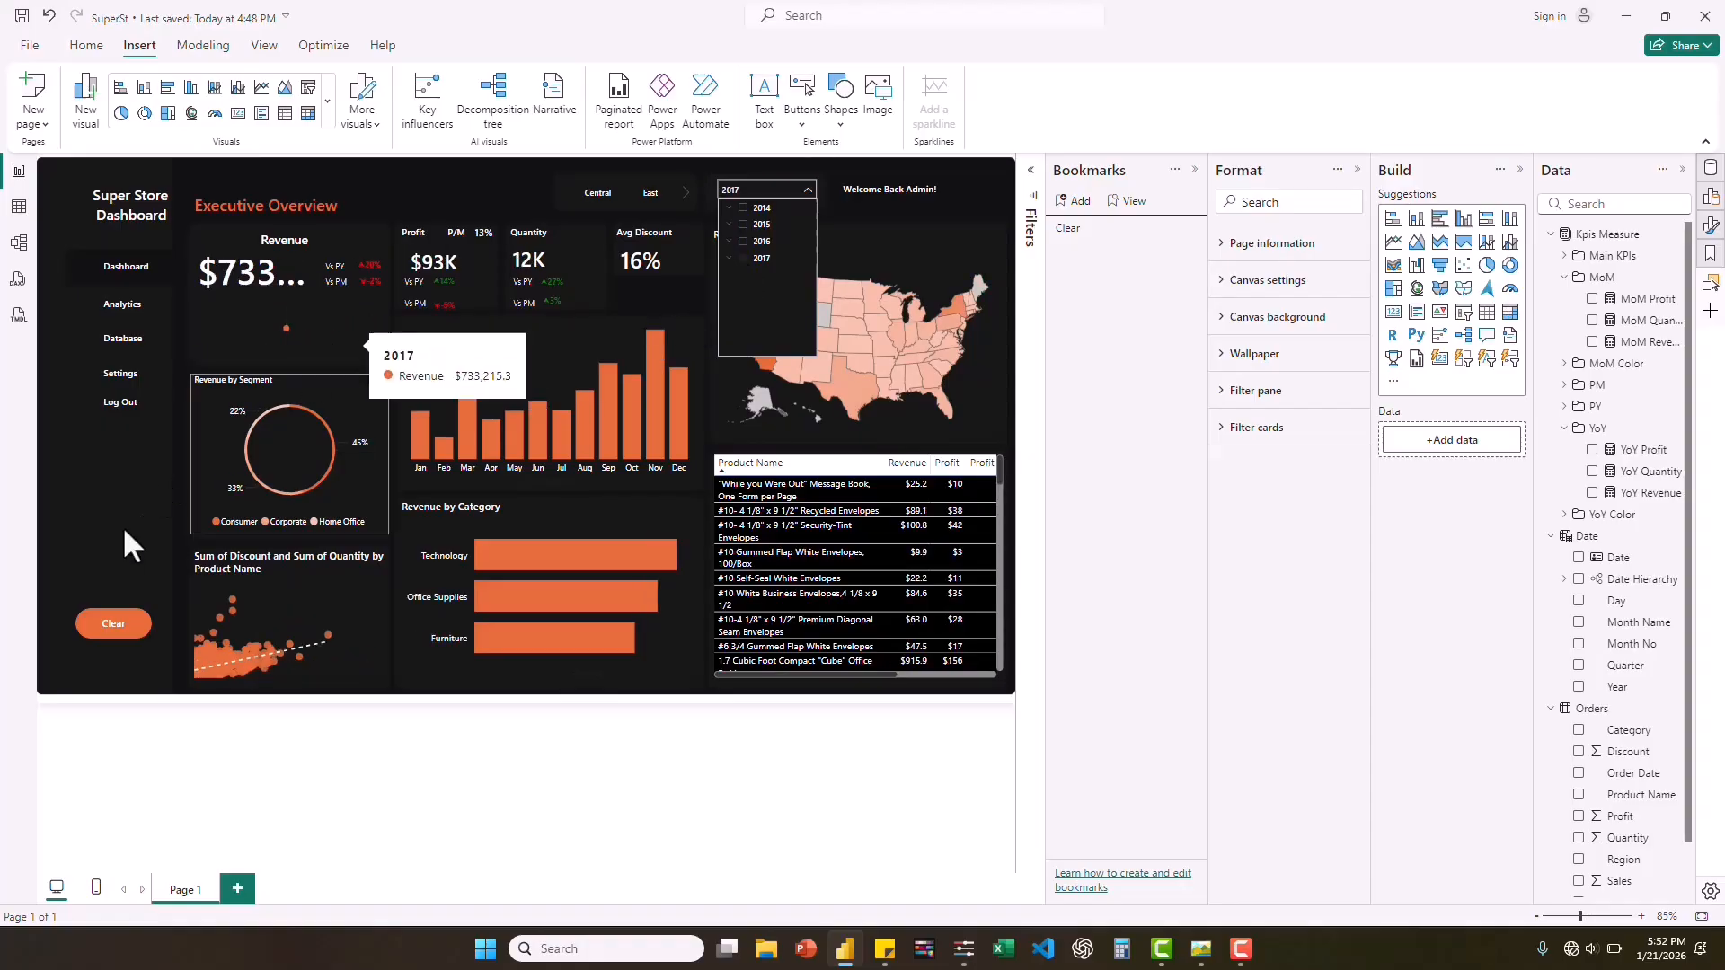
Select the Clear button on the sidebar and turn on its action.
click(115, 618)
click(115, 618)
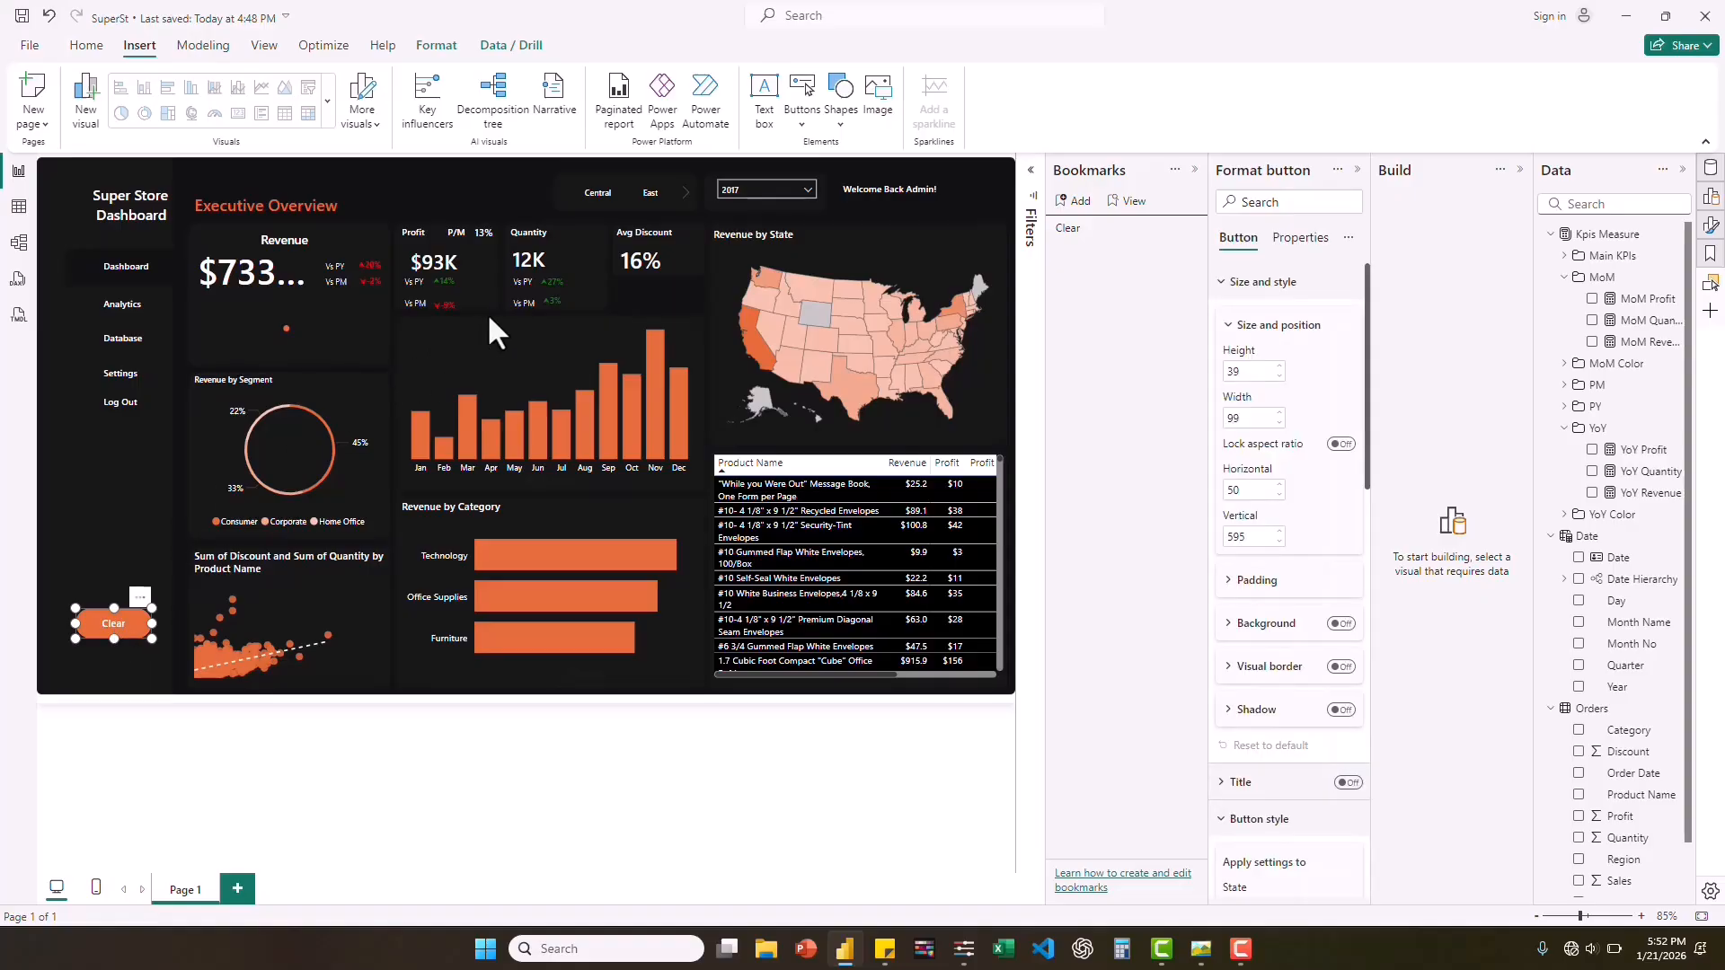
mouse_move(295, 433)
scroll(1272, 724, down, 10)
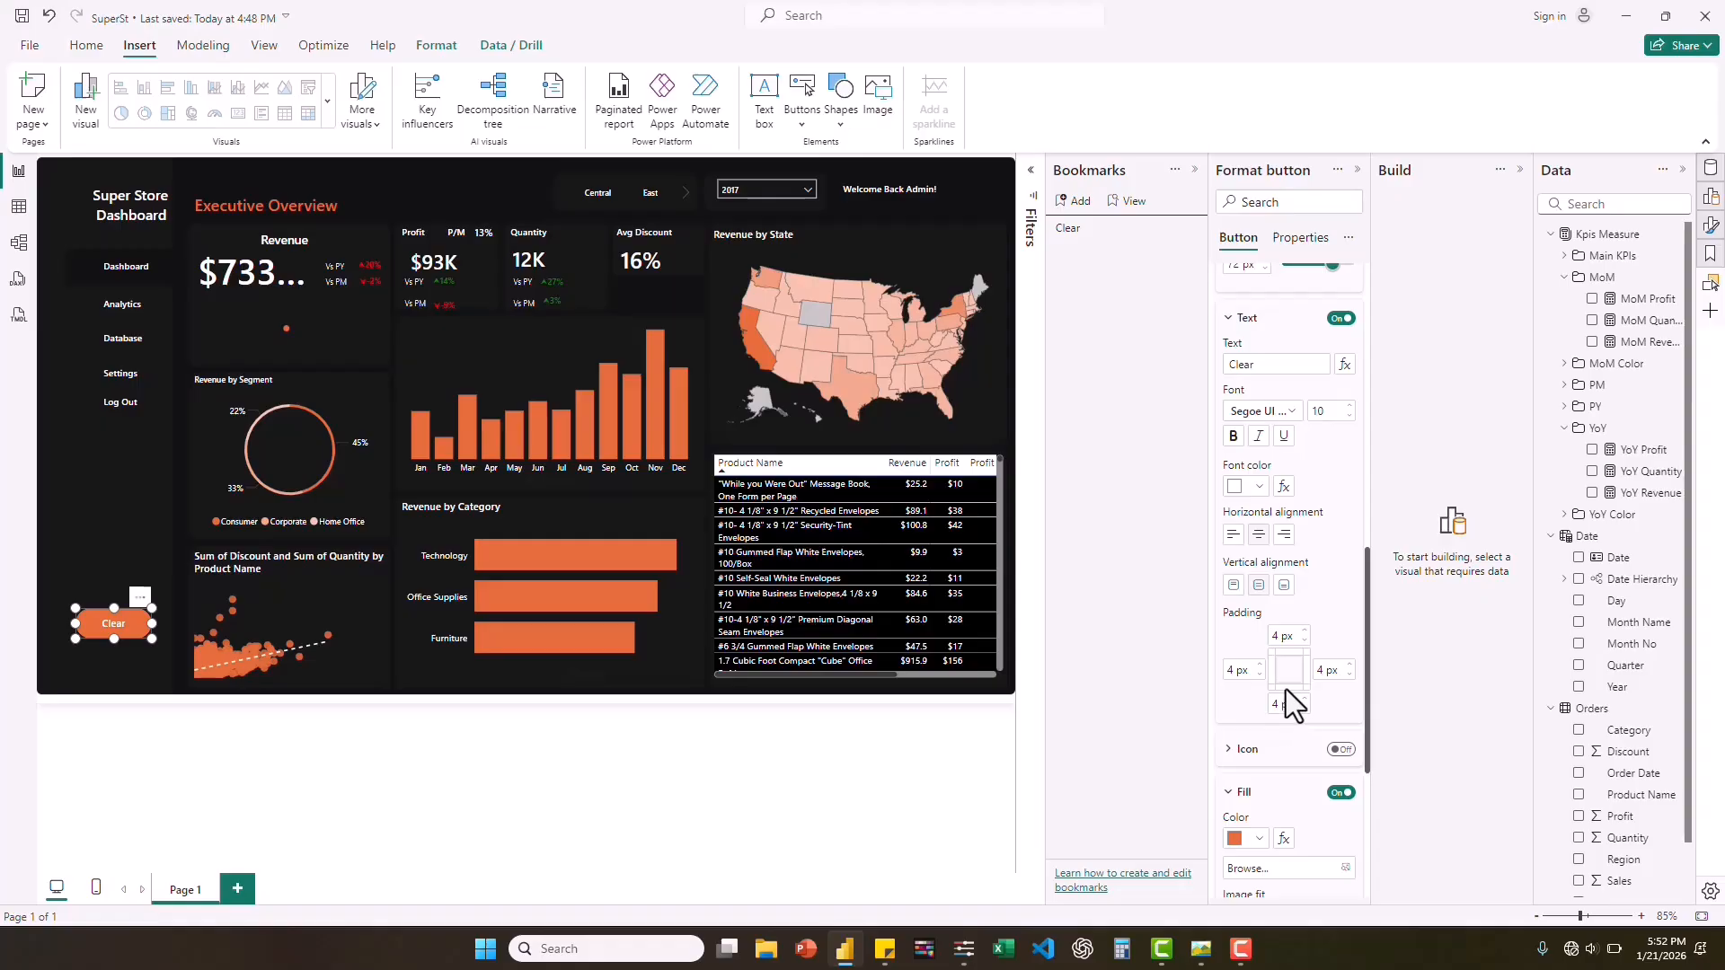
scroll(1286, 689, down, 5)
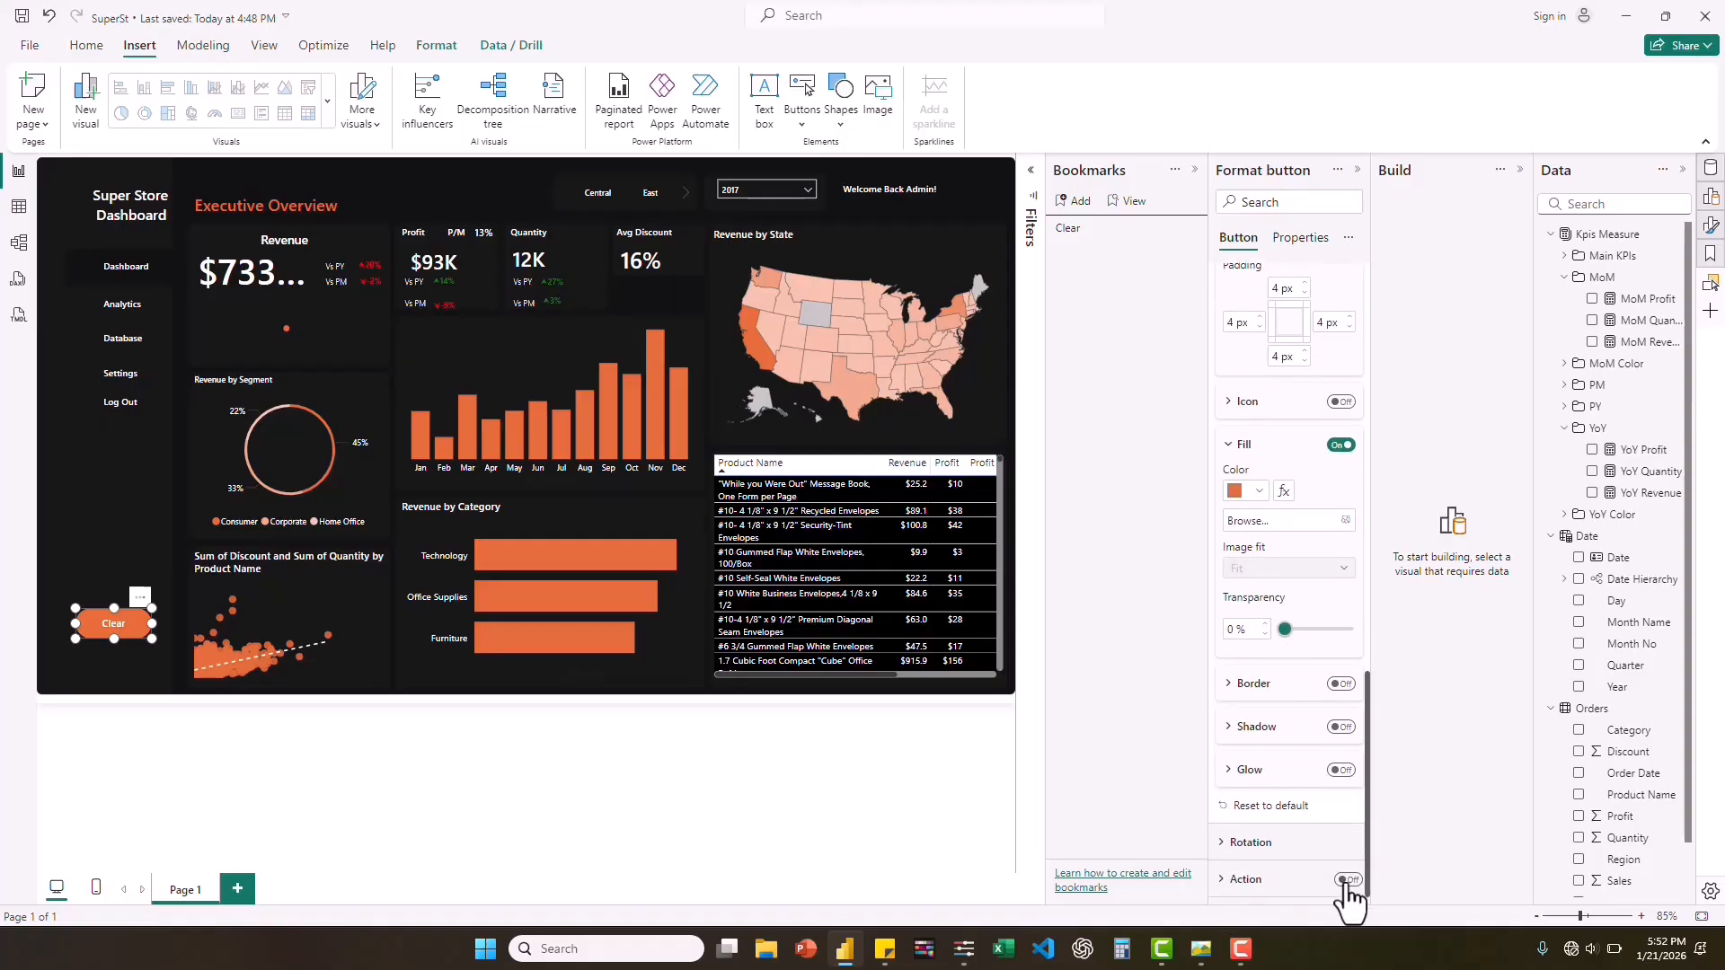
click(1347, 880)
scroll(1307, 809, down, 3)
scroll(1307, 799, down, 1)
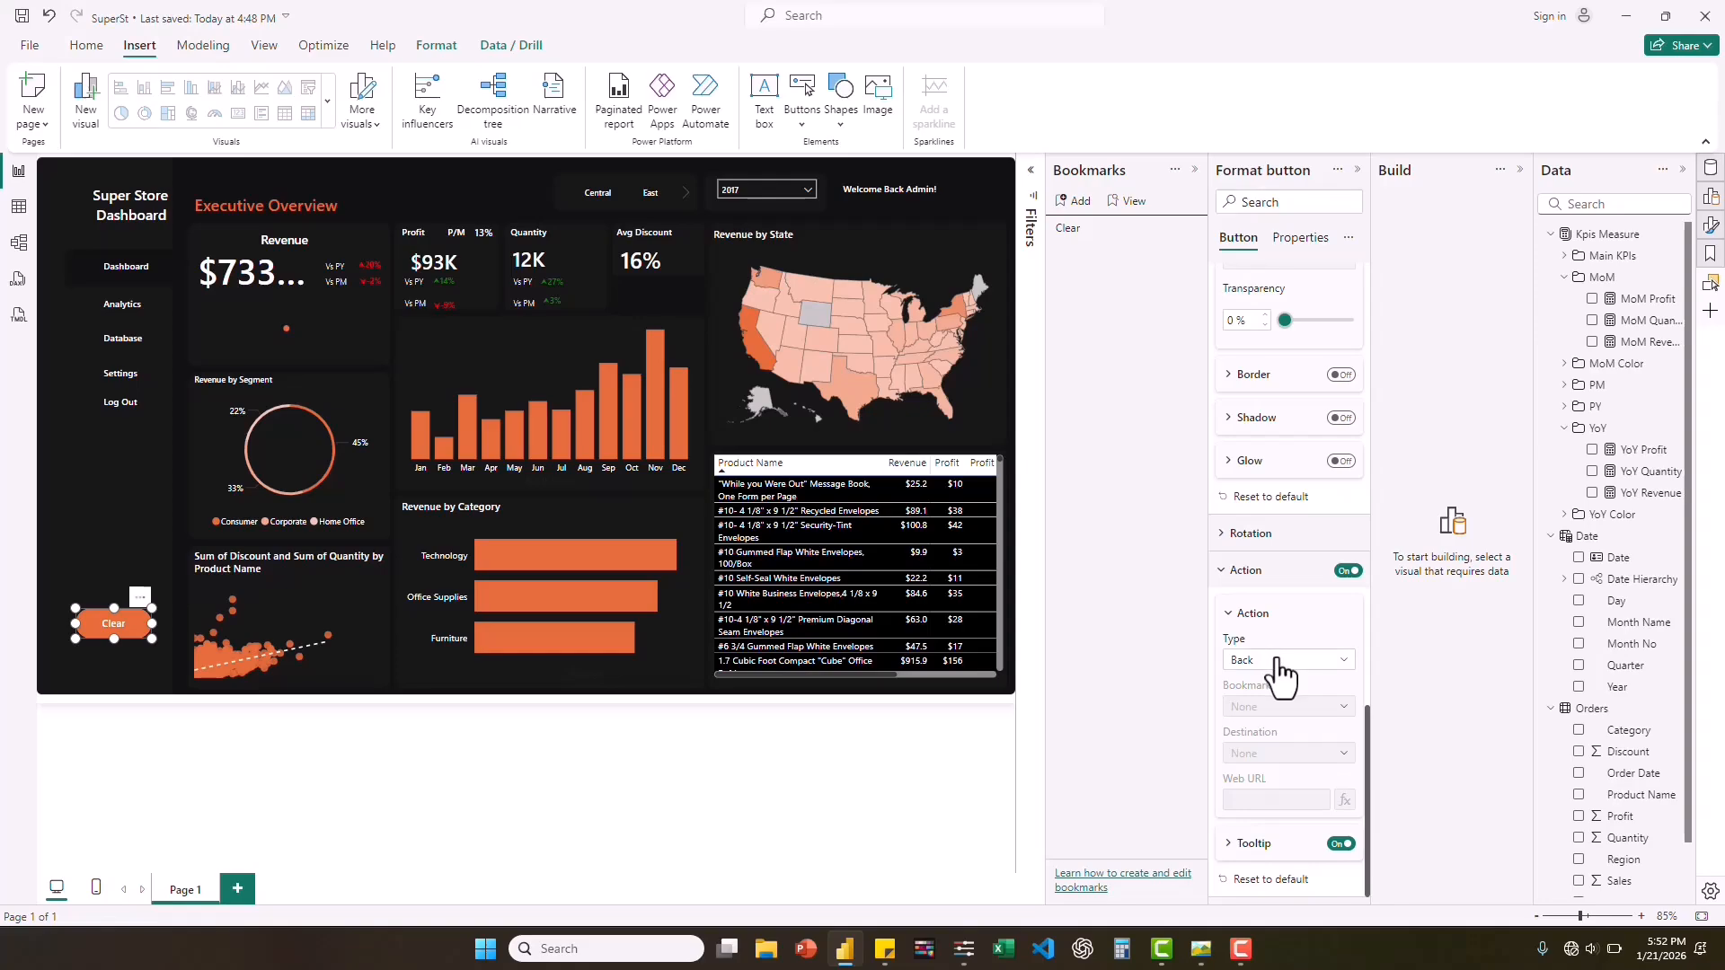
Set the Clear button's action type to Bookmark, link it to the Clear bookmark, and run it to reset the filters.
click(1279, 665)
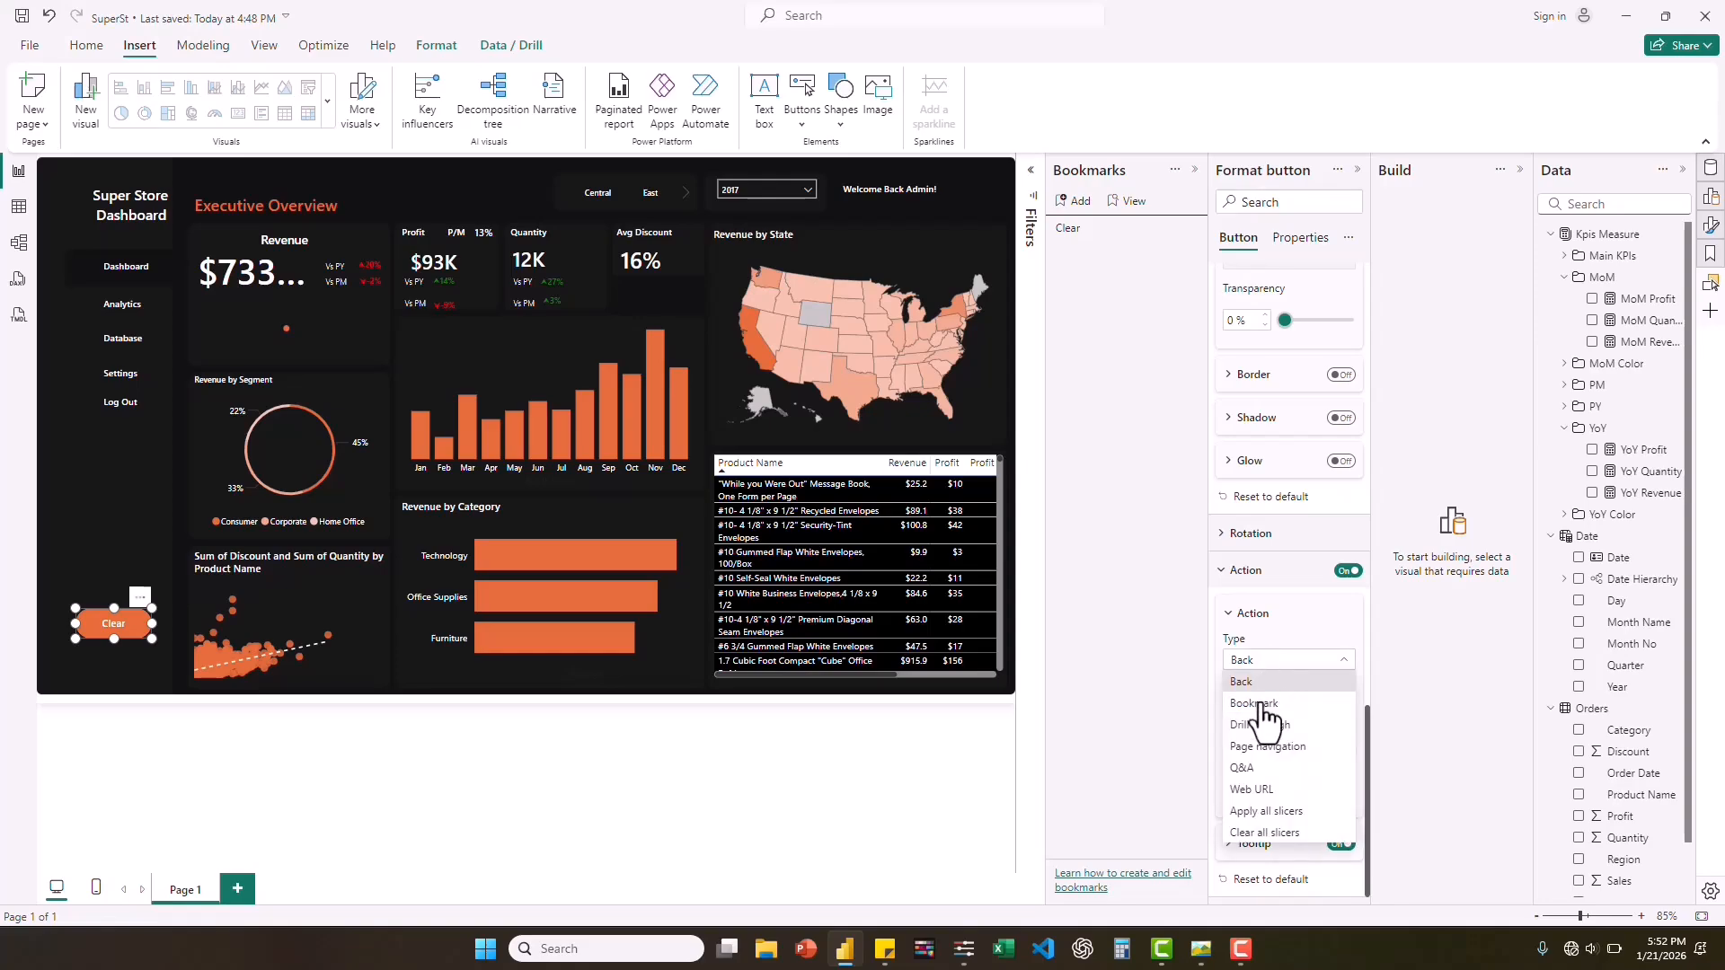
click(1261, 705)
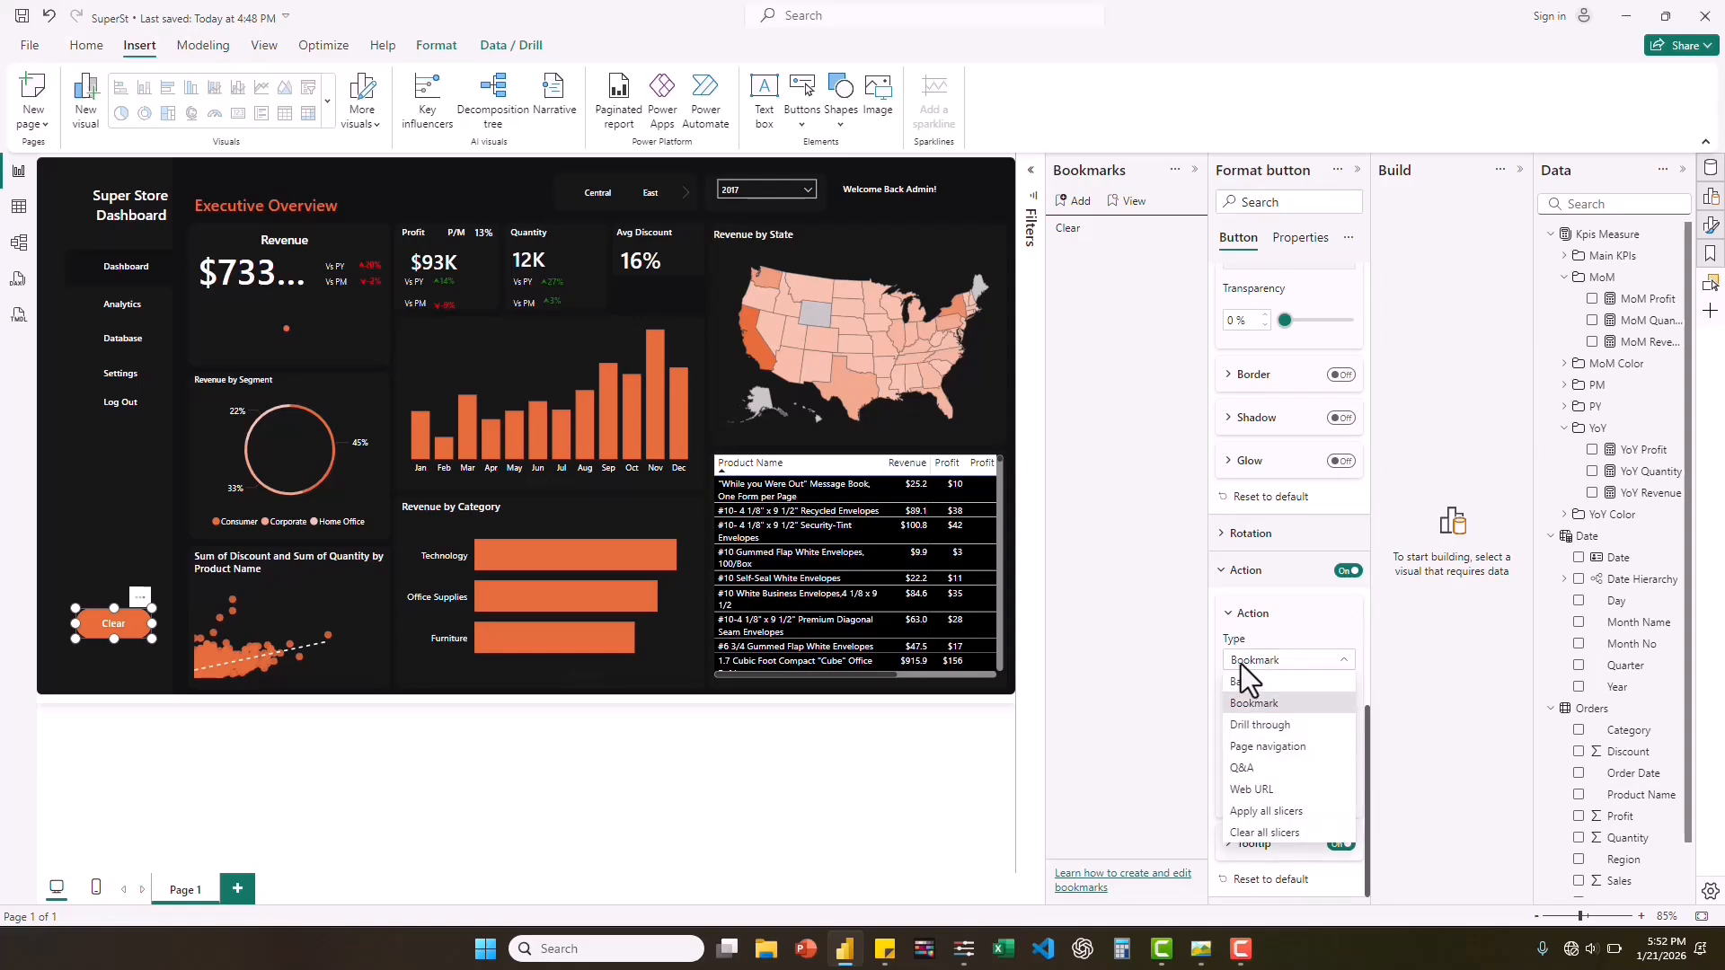
click(1344, 627)
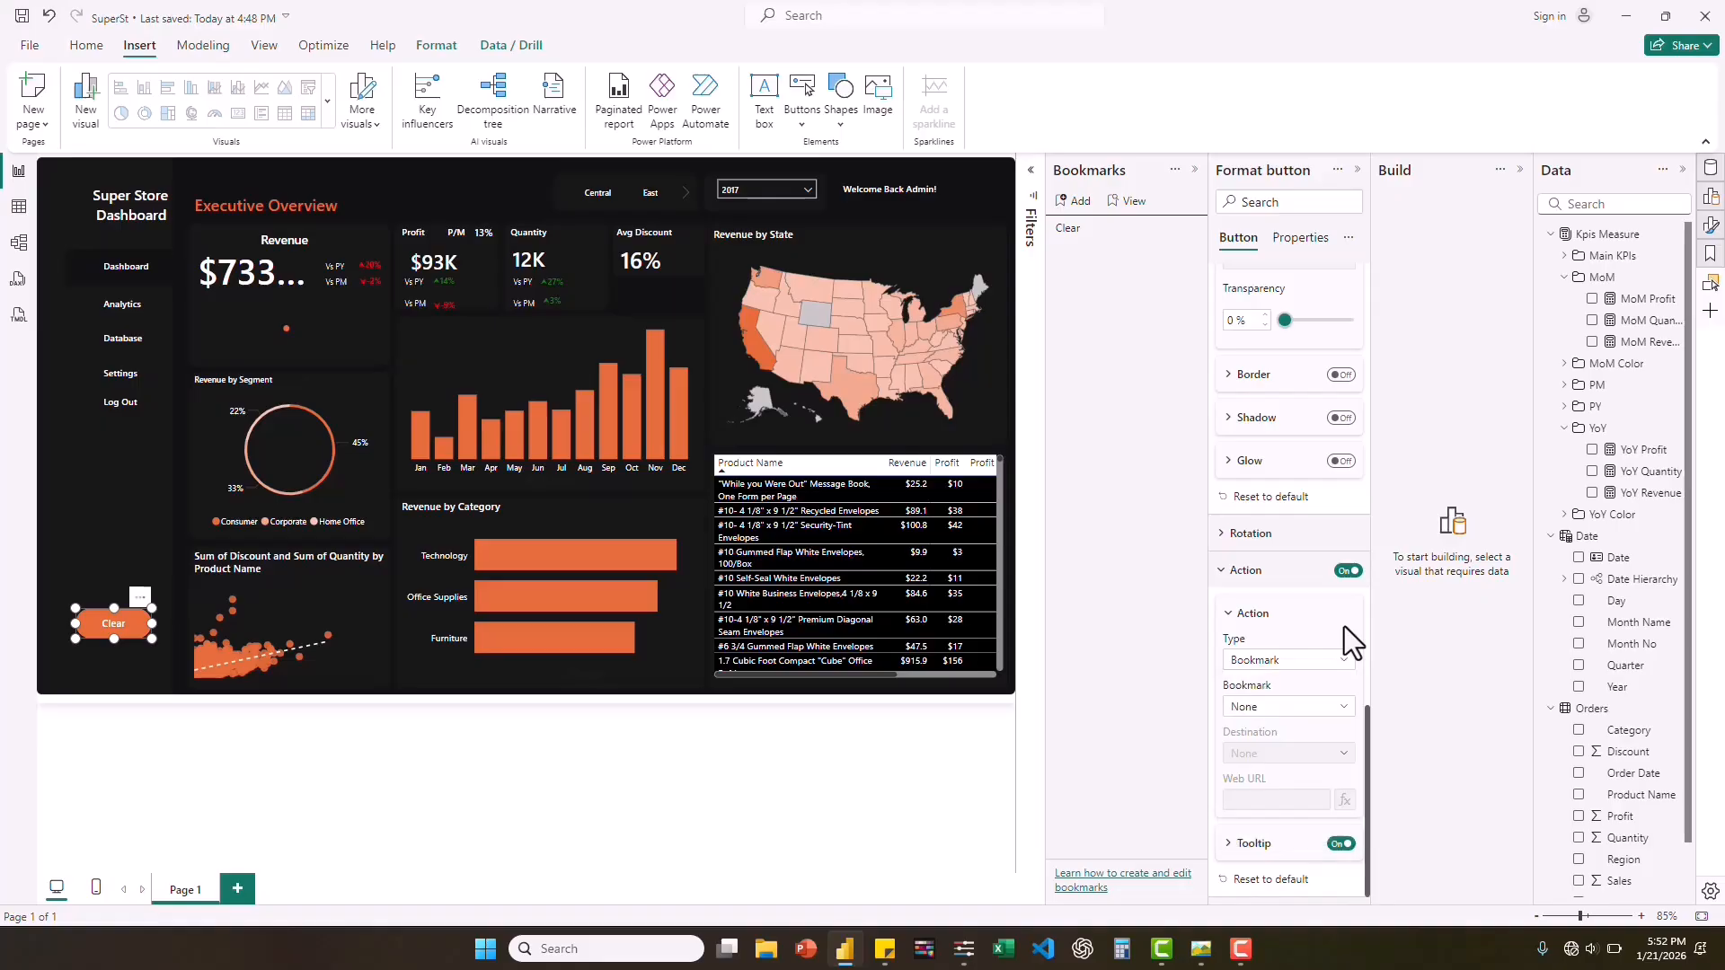
click(1290, 709)
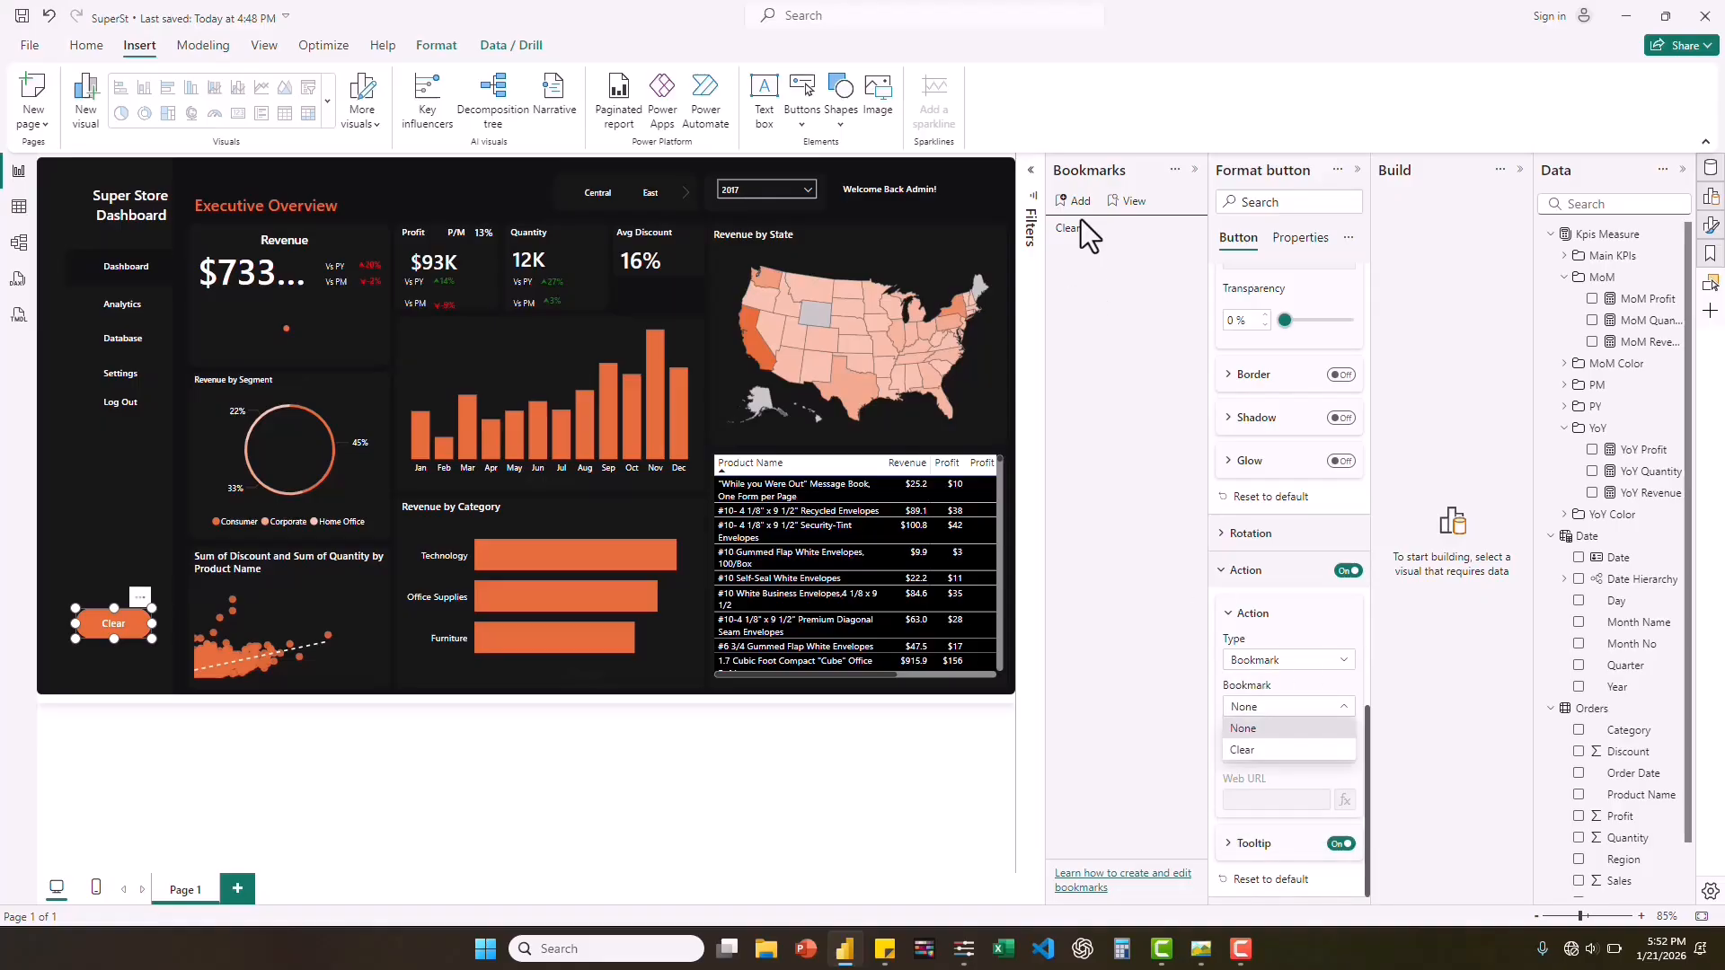
click(1253, 748)
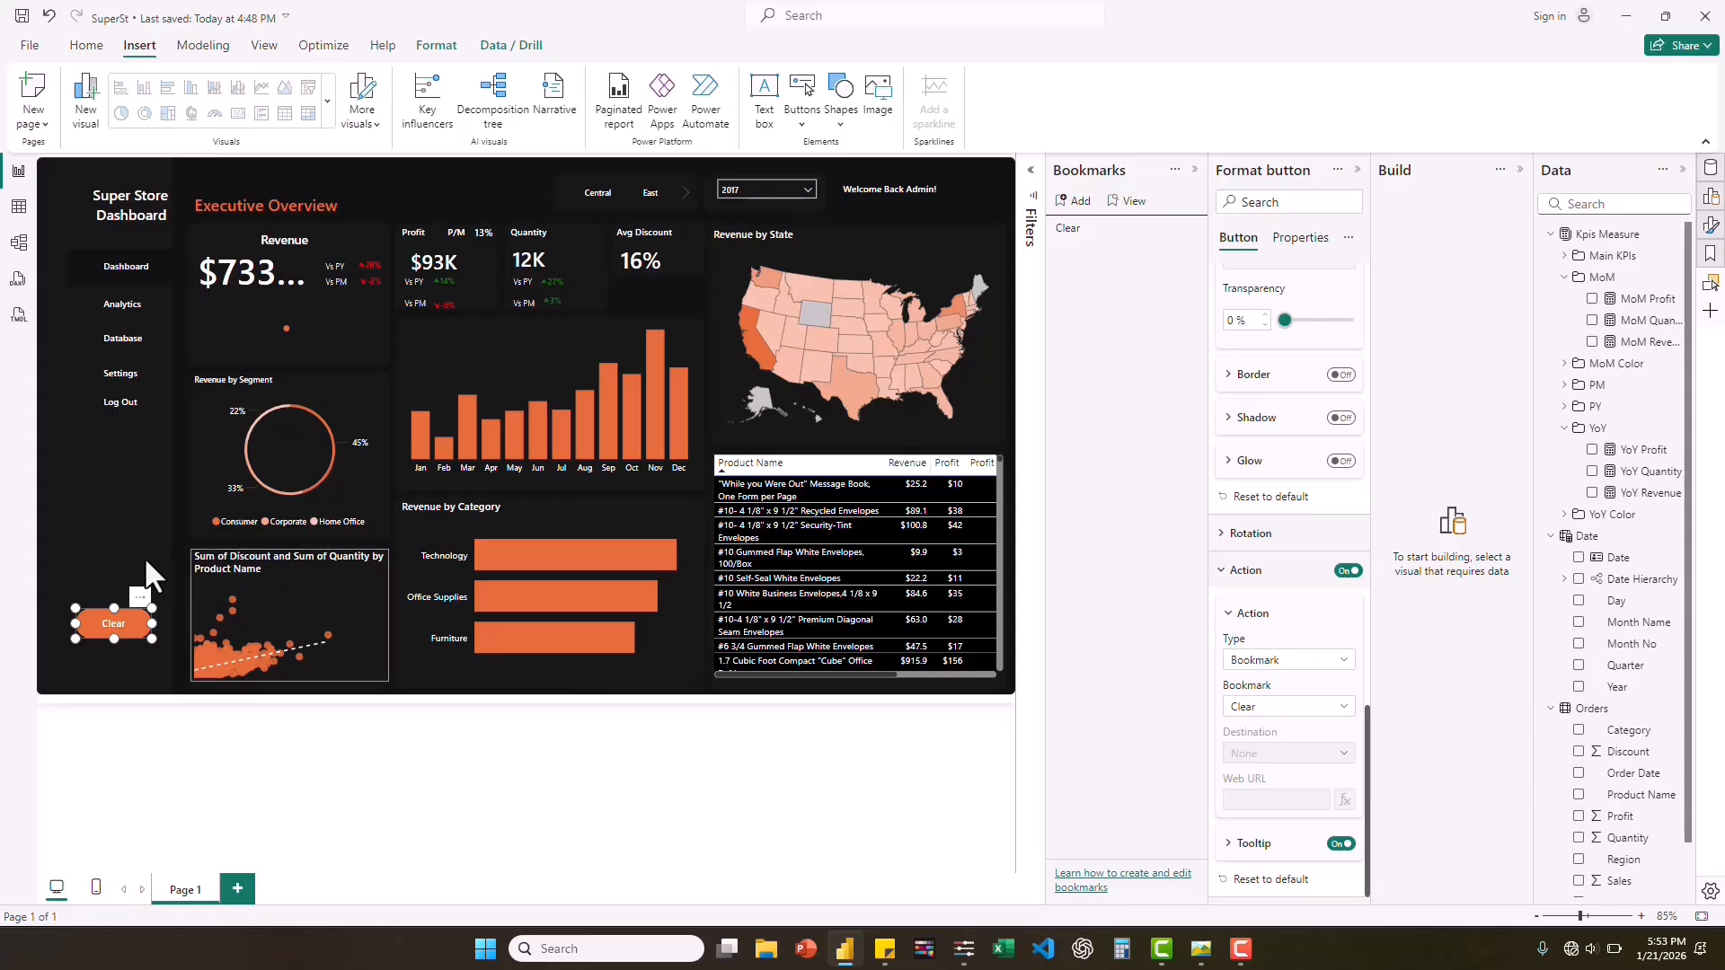
ctrl+click(117, 629)
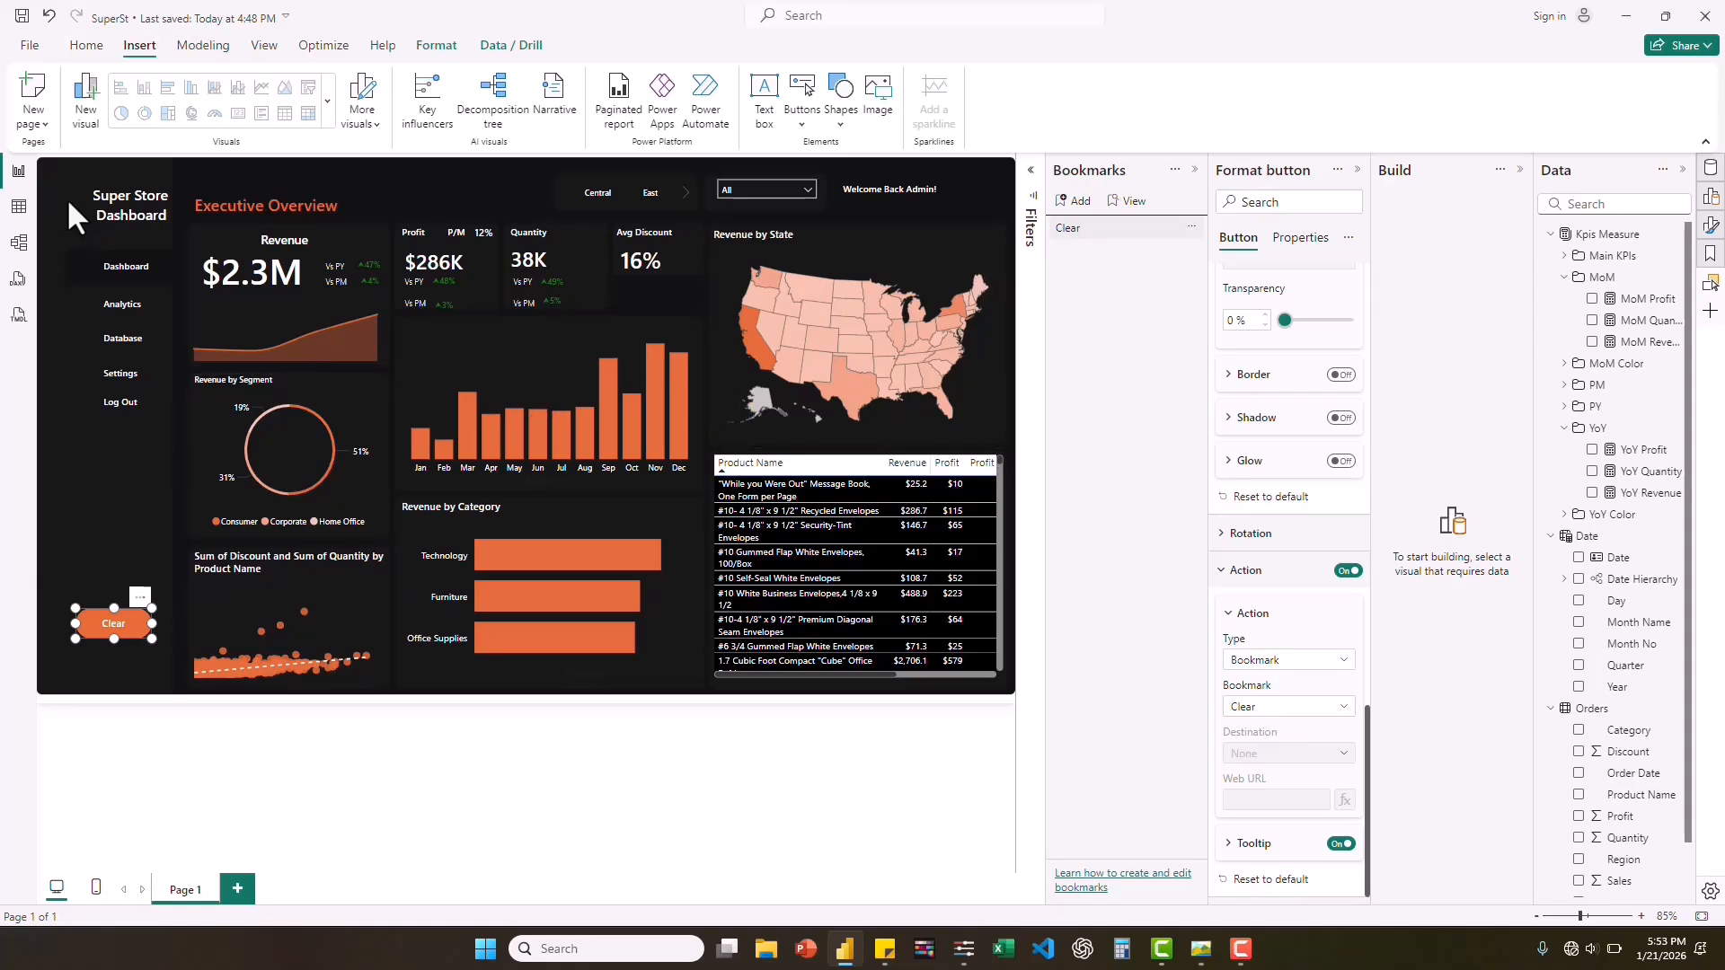
Insert the home image from the Desktop icon folder onto the report page.
click(715, 160)
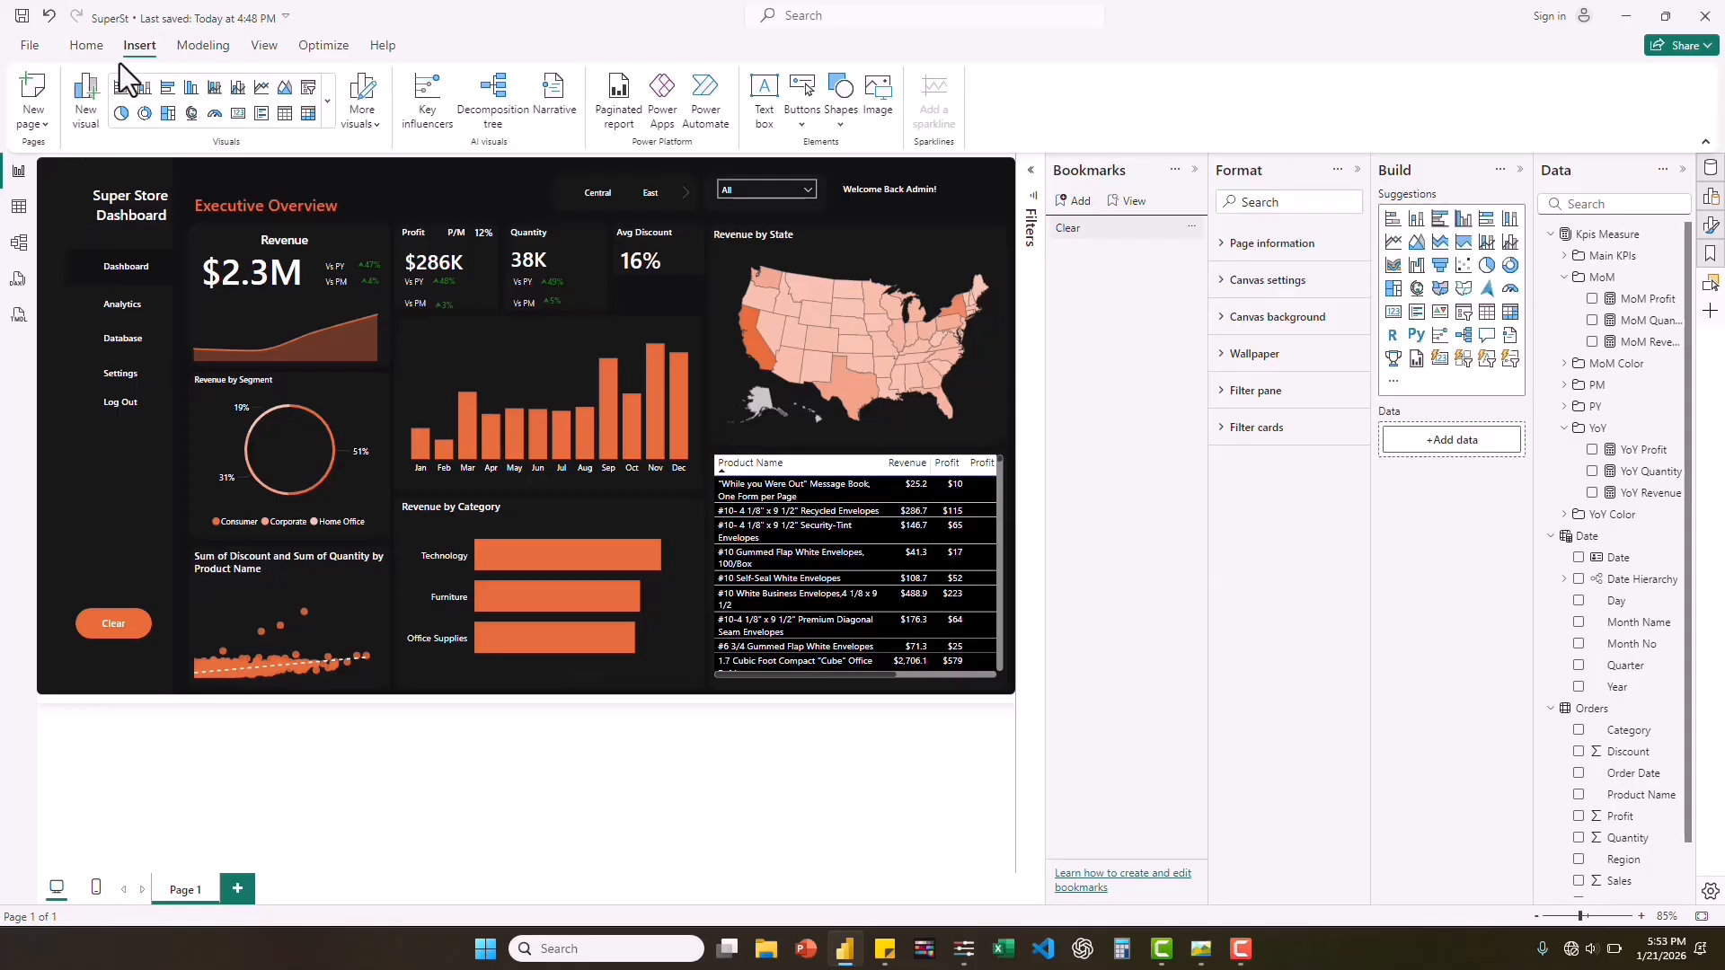
click(877, 98)
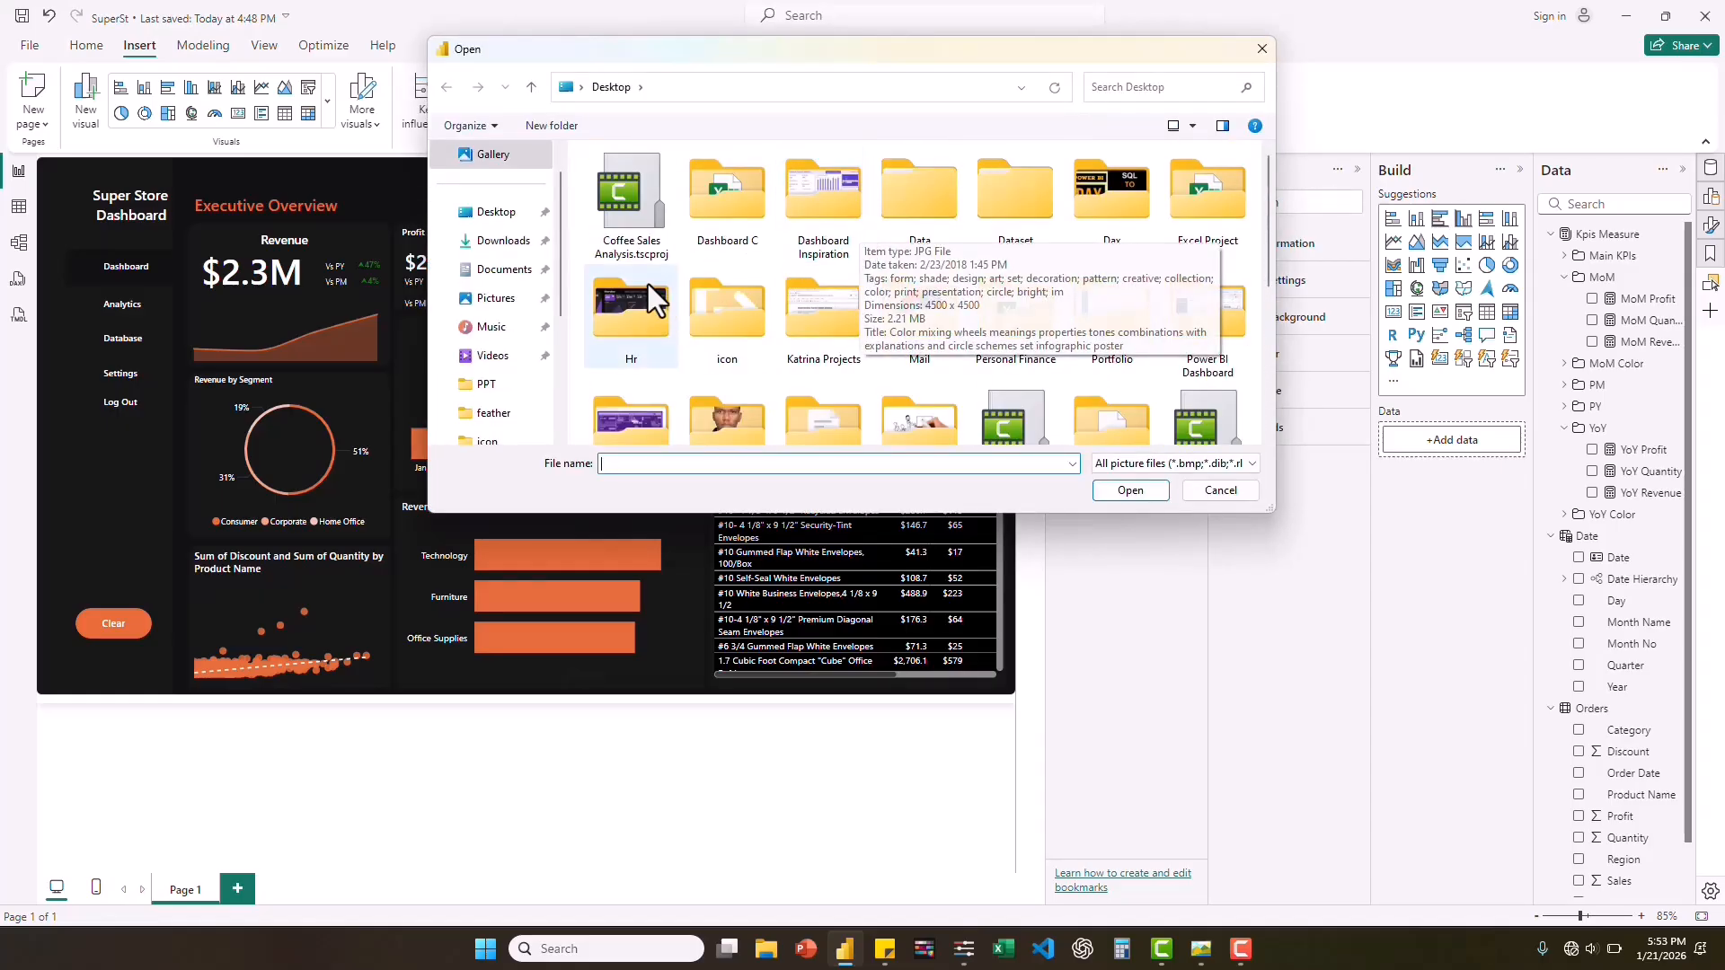
click(724, 323)
double_click(720, 311)
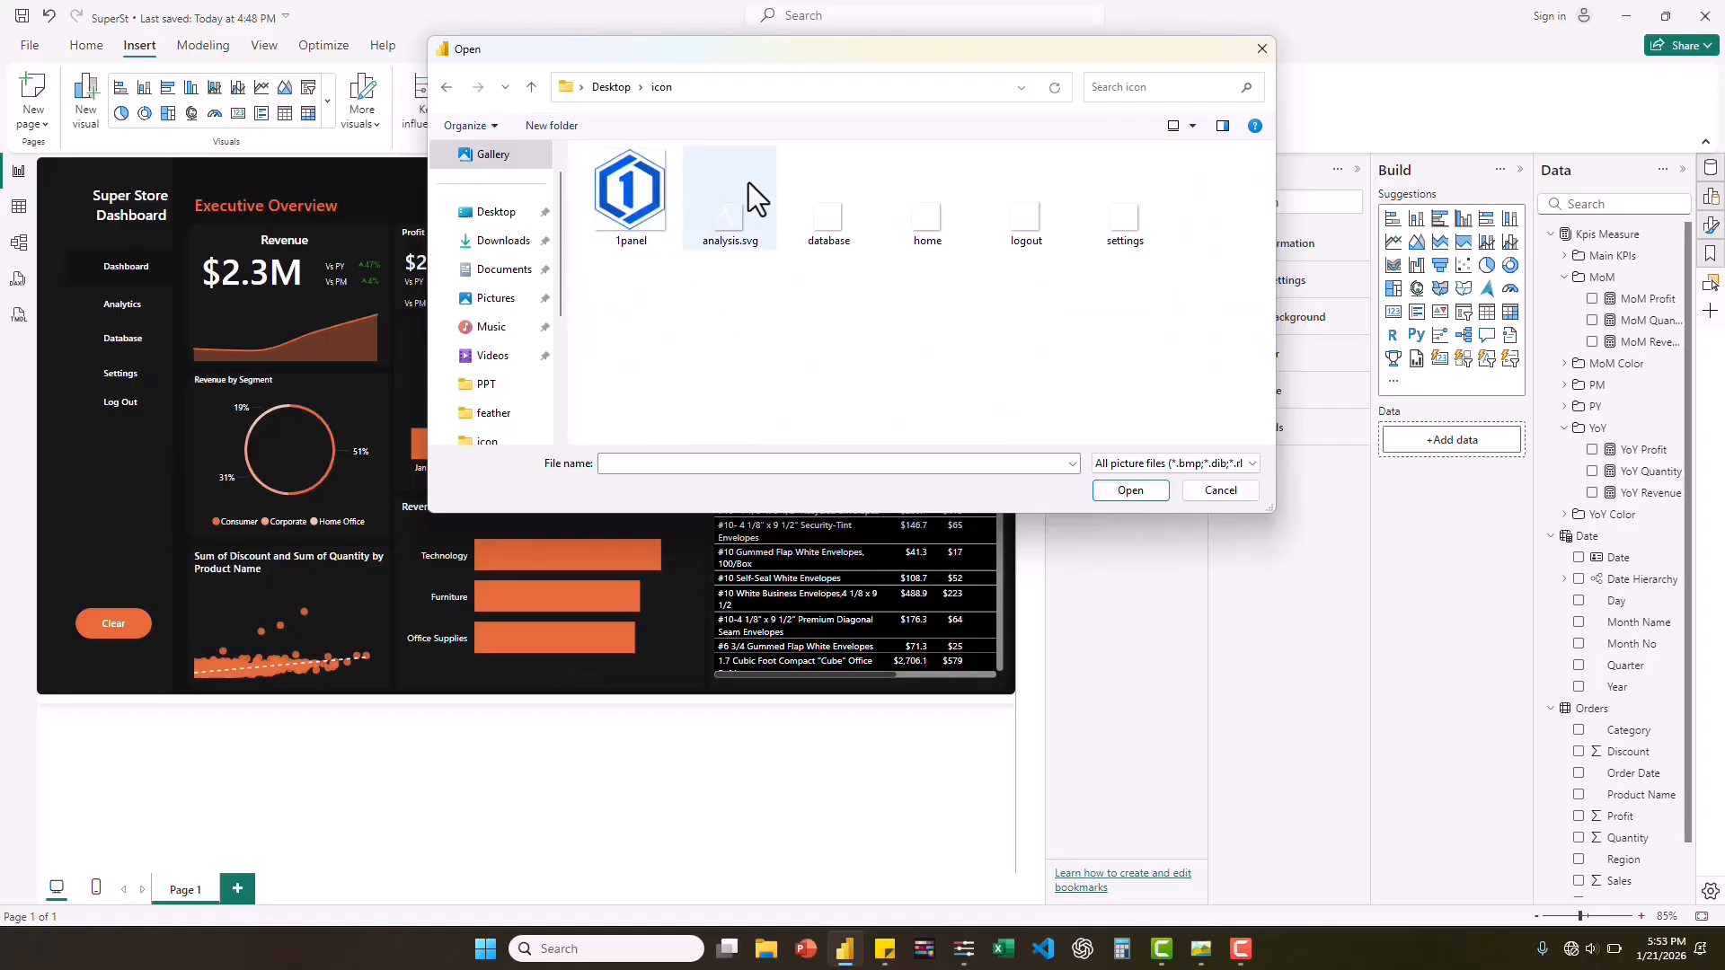
click(935, 229)
double_click(935, 226)
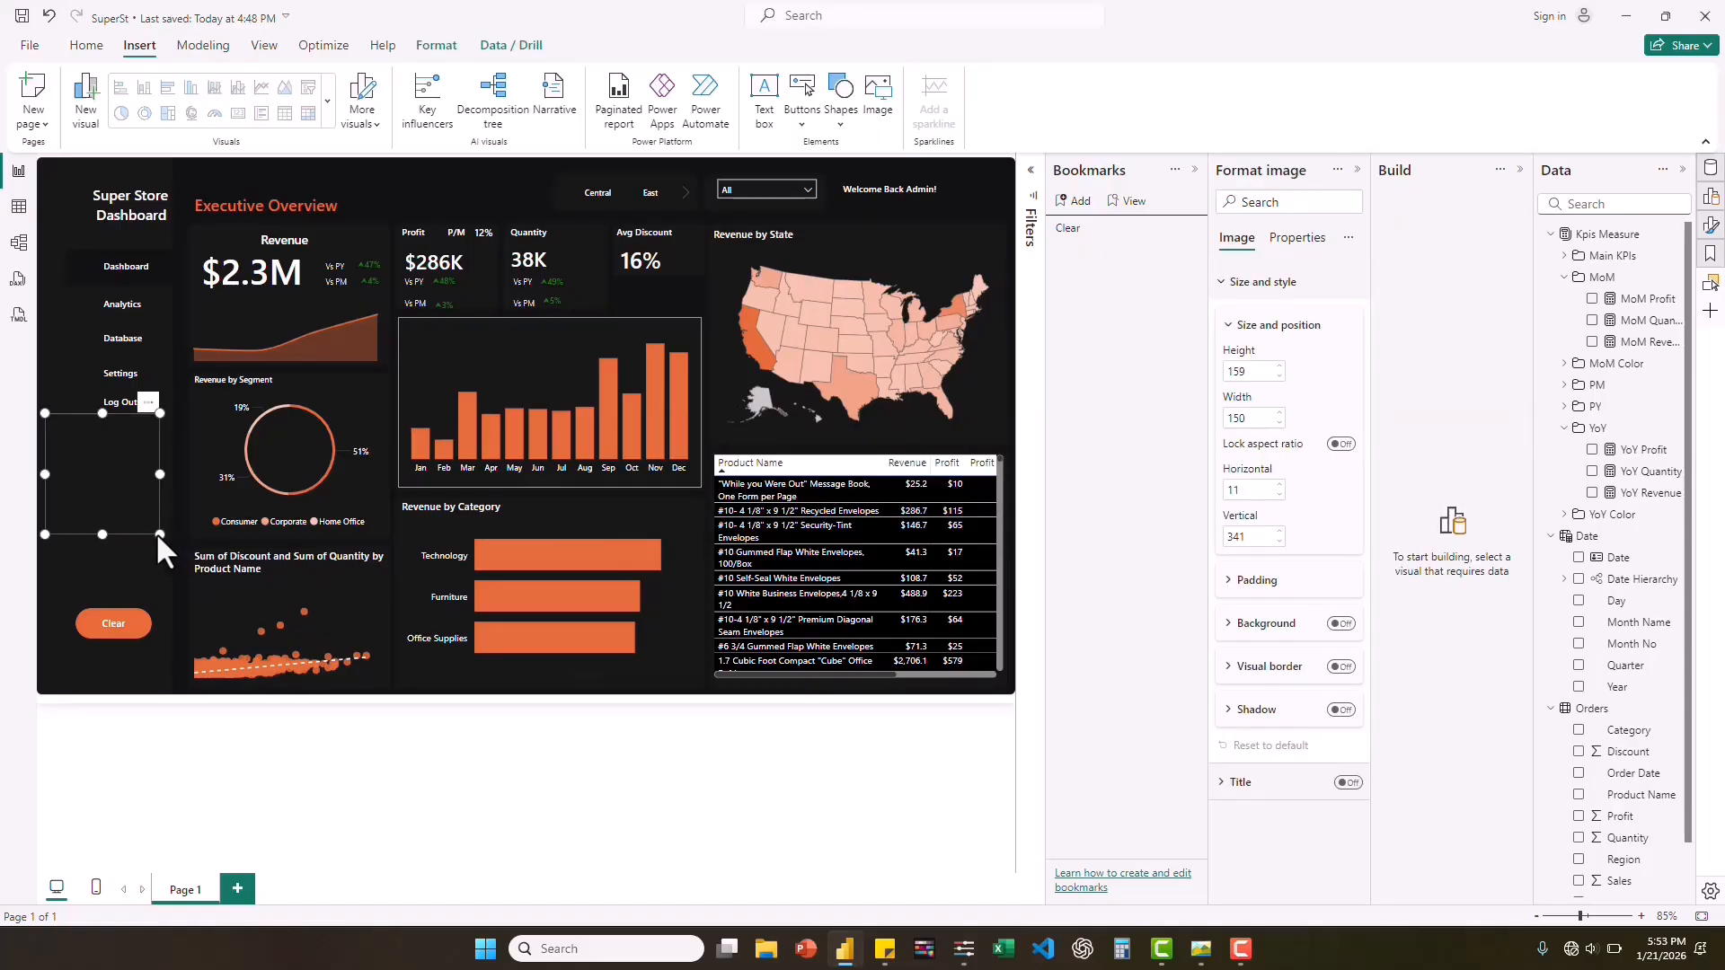
Shrink the home icon to about 39 by 37 and place it beside the sidebar's Dashboard label.
drag(159, 534, 75, 309)
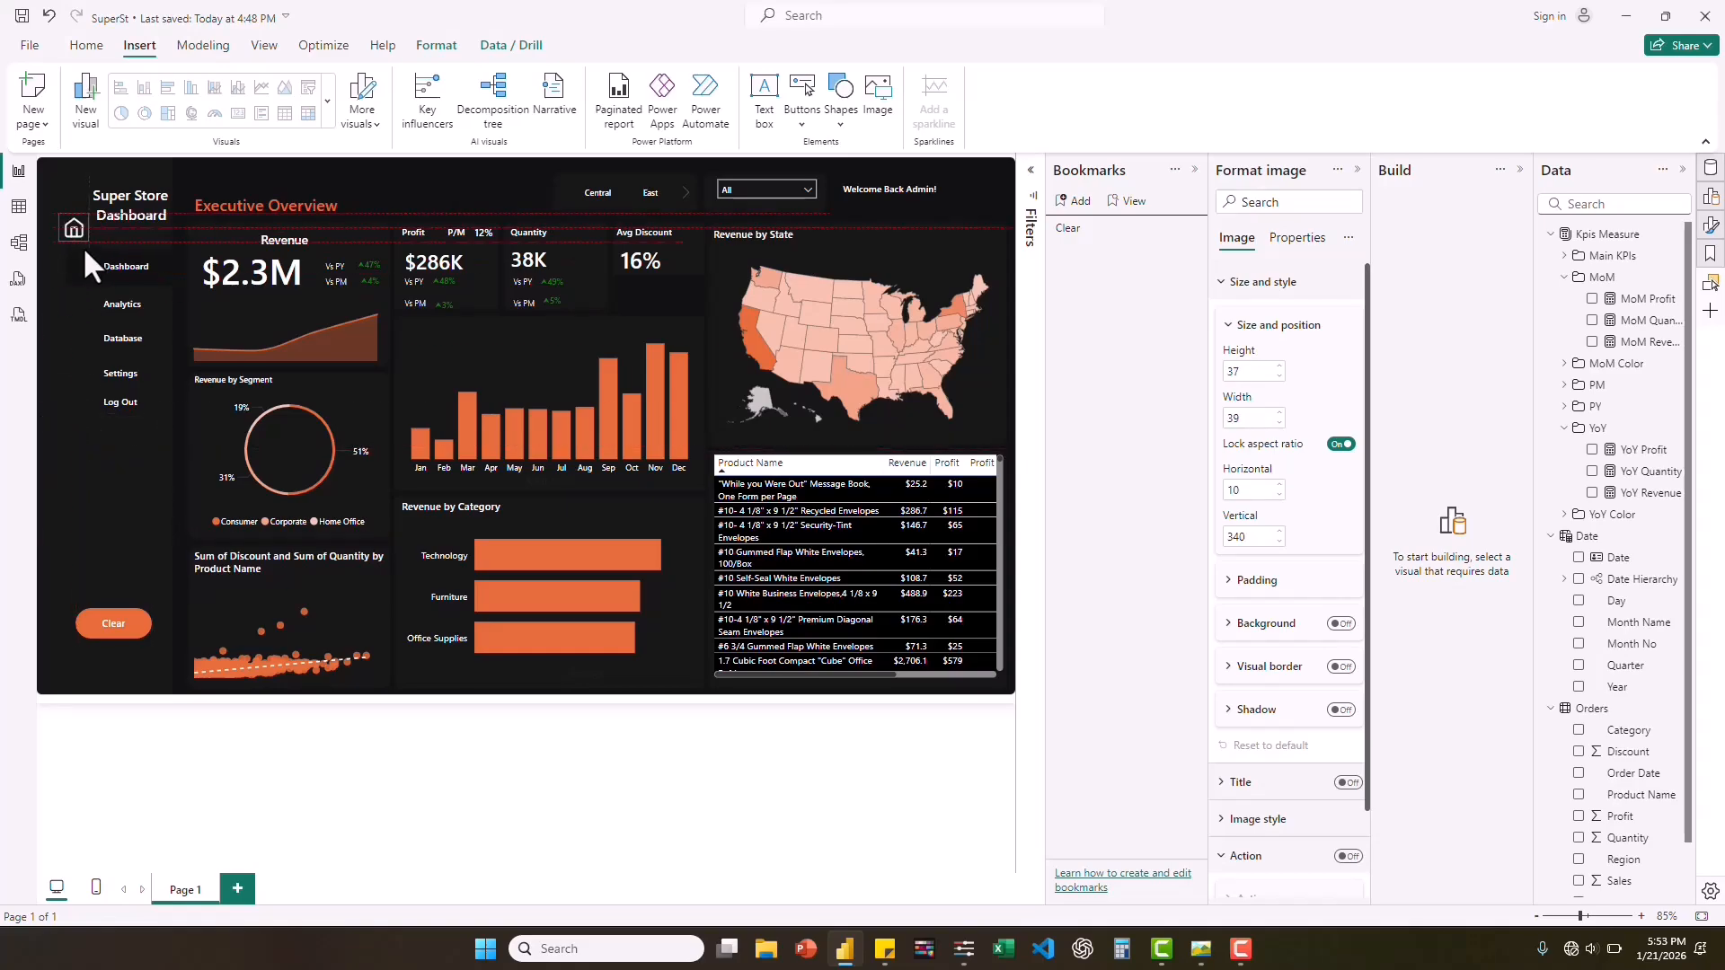
mouse_move(84, 248)
mouse_down()
mouse_move(79, 272)
mouse_move(124, 277)
mouse_move(89, 277)
mouse_up()
click(499, 173)
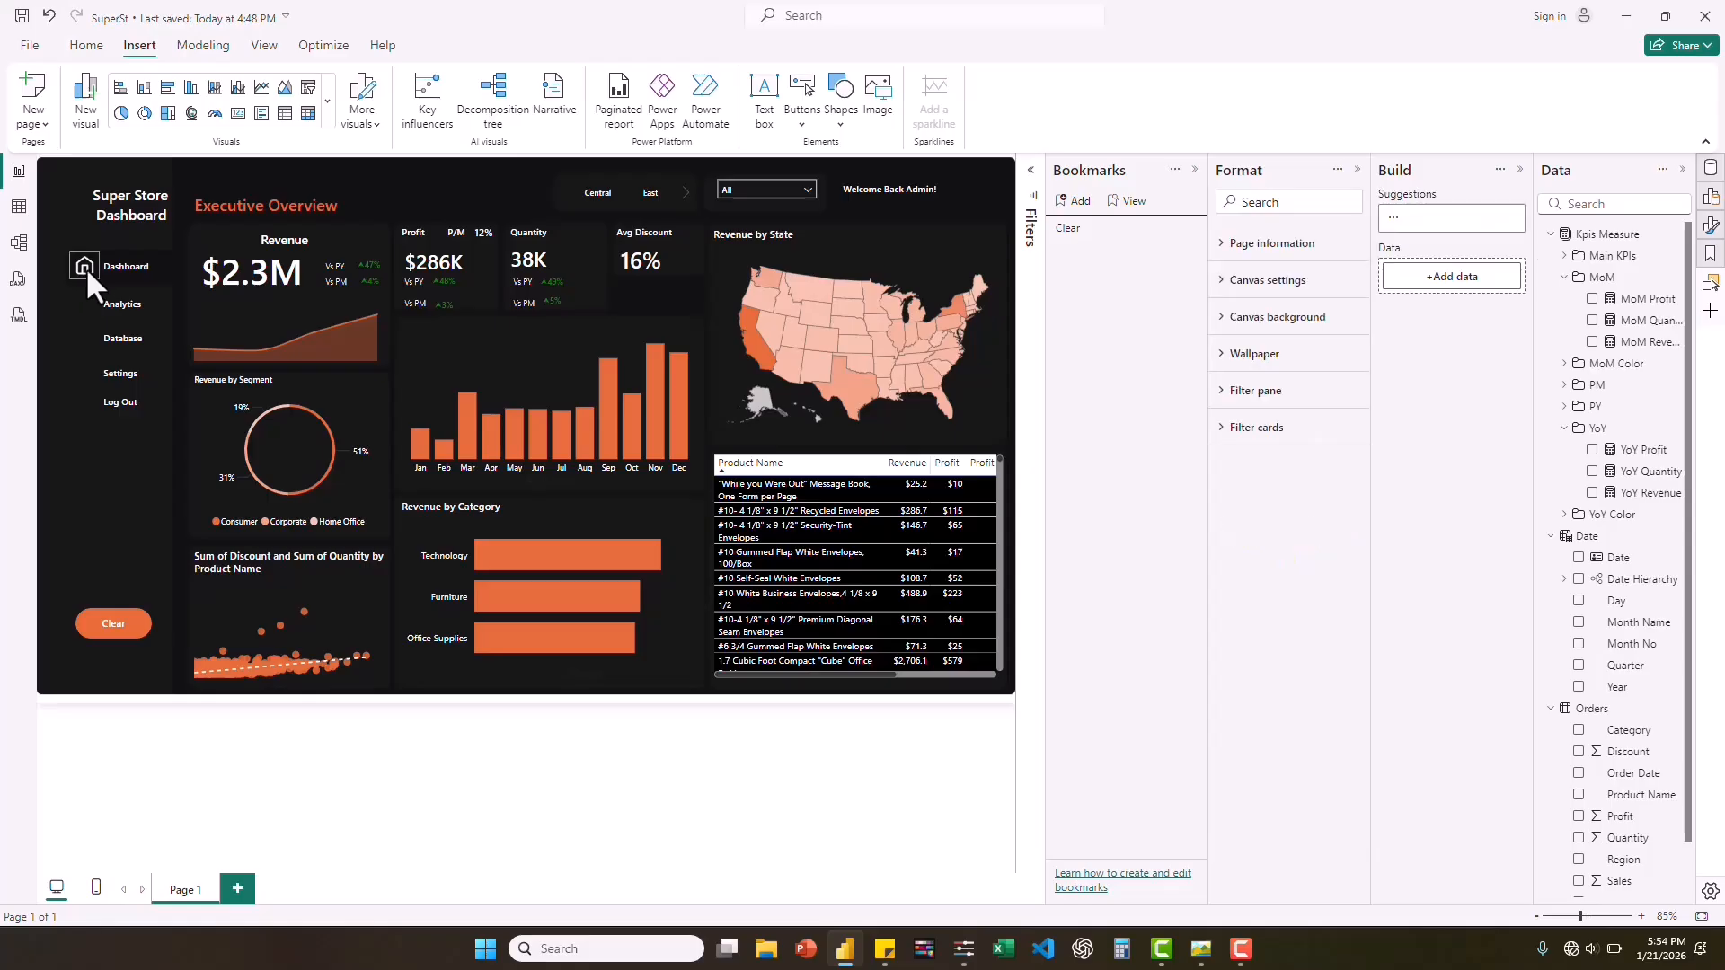
Insert the analysis.svg icon, shrink it, and place it beside the sidebar's Analytics label.
click(871, 101)
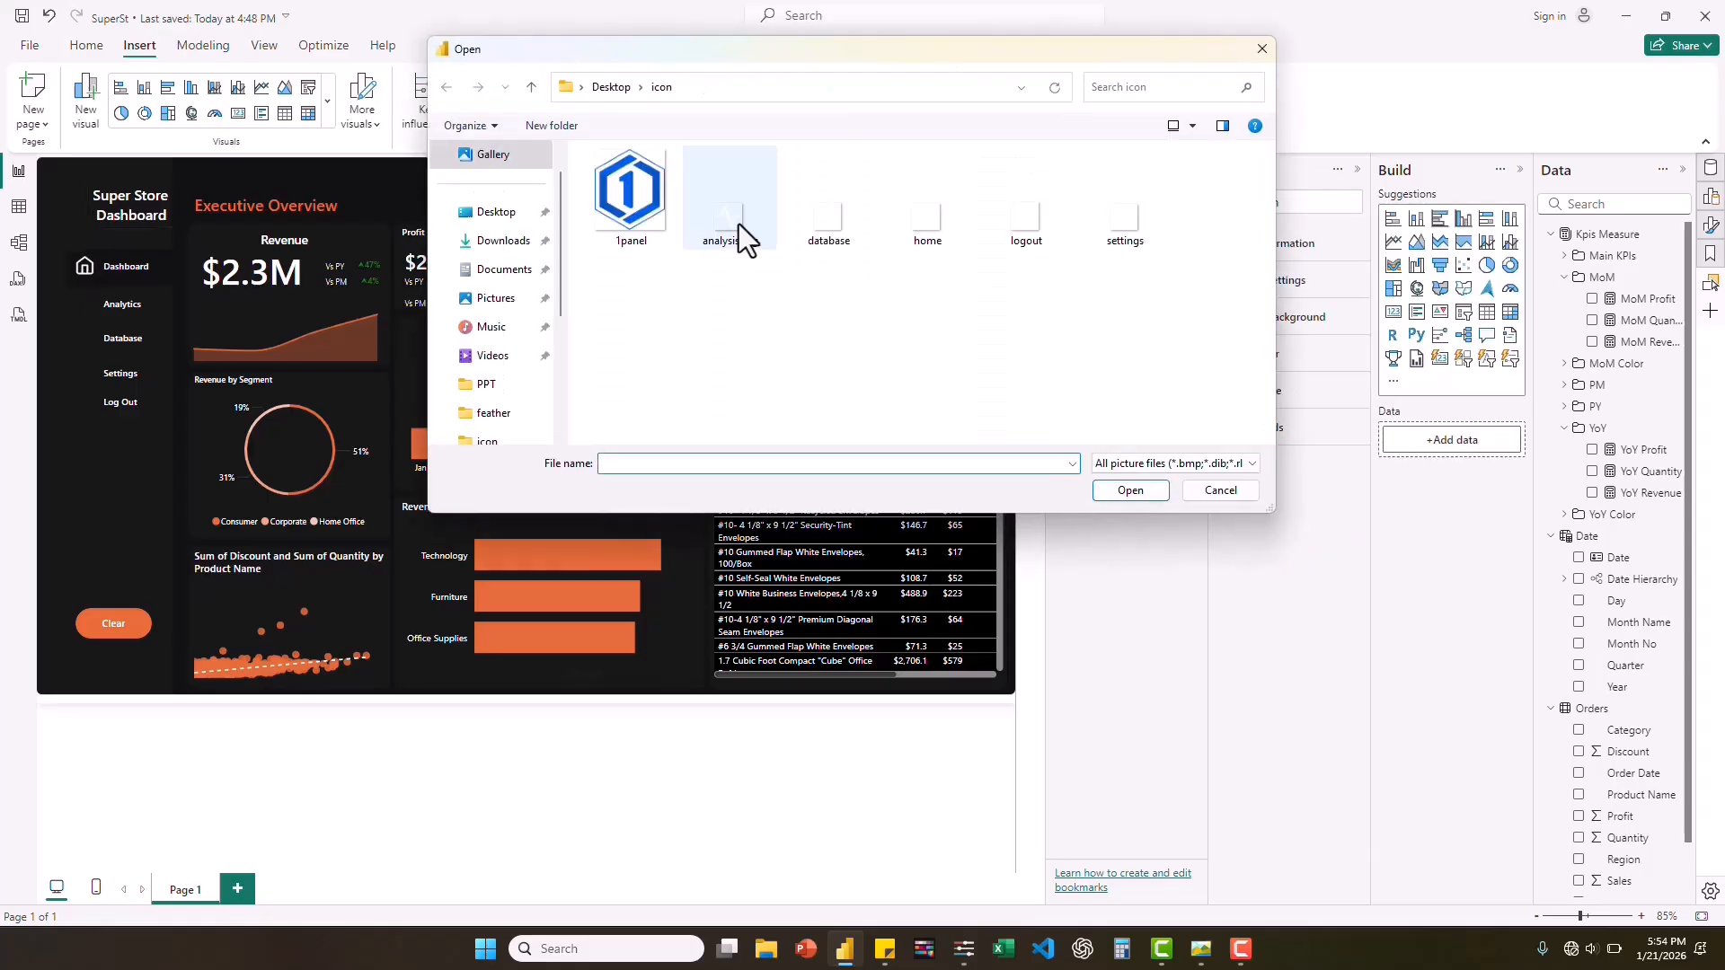
double_click(738, 224)
drag(121, 531, 91, 315)
click(500, 179)
Insert the database icon, shrink it to about 39 by 34, and place it beside the sidebar's Database label.
click(876, 94)
double_click(738, 224)
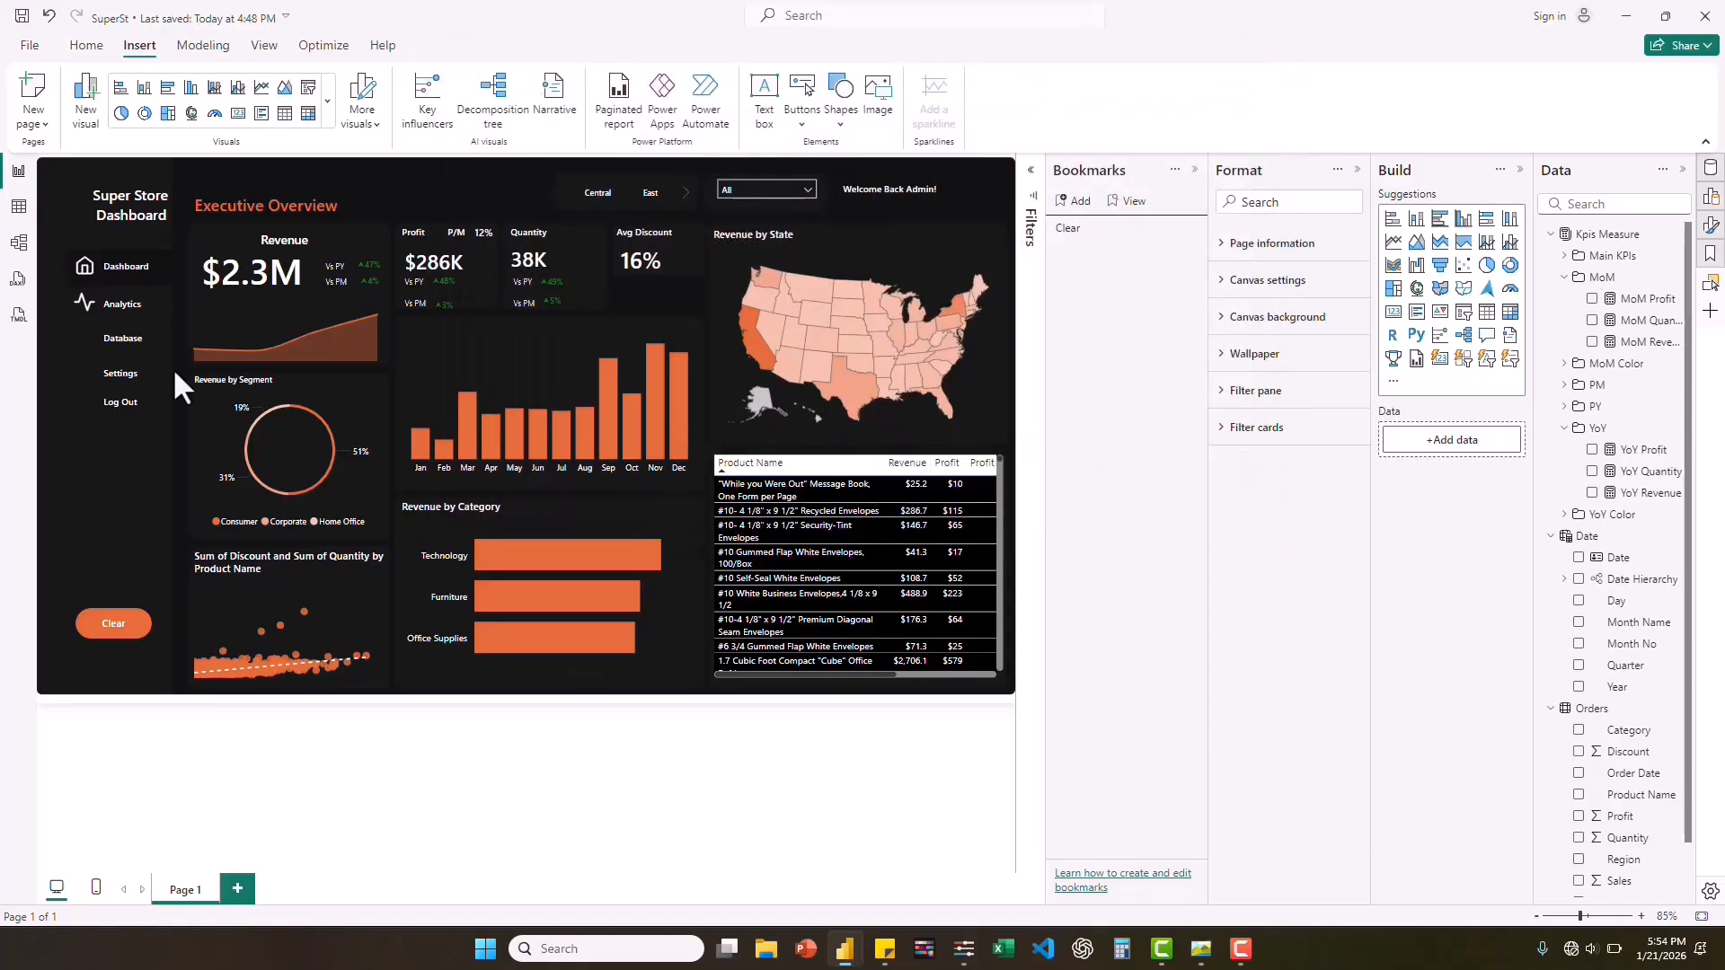
drag(117, 531, 79, 354)
Insert the settings icon, shrink it to match the other icons, and place it beside the sidebar's Settings label.
click(876, 93)
double_click(1123, 224)
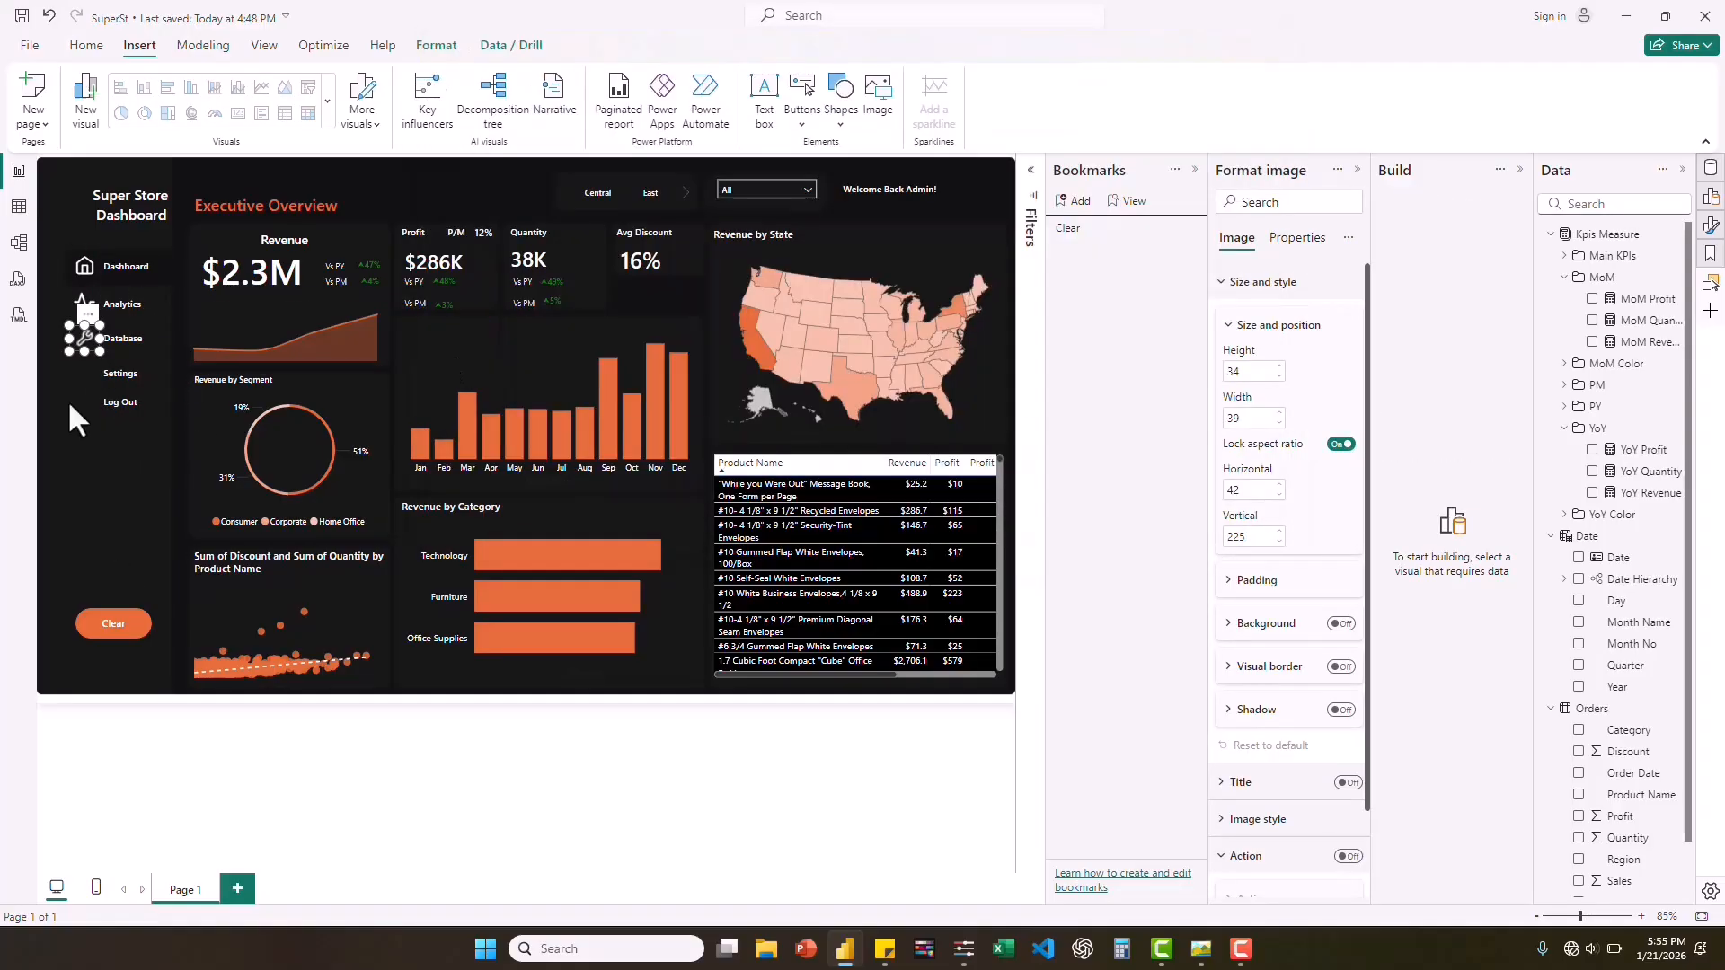
click(90, 350)
drag(117, 528, 140, 479)
drag(187, 478, 88, 386)
click(160, 515)
Insert the logout icon, shrink it, and place it beside the sidebar's Log Out label.
click(876, 94)
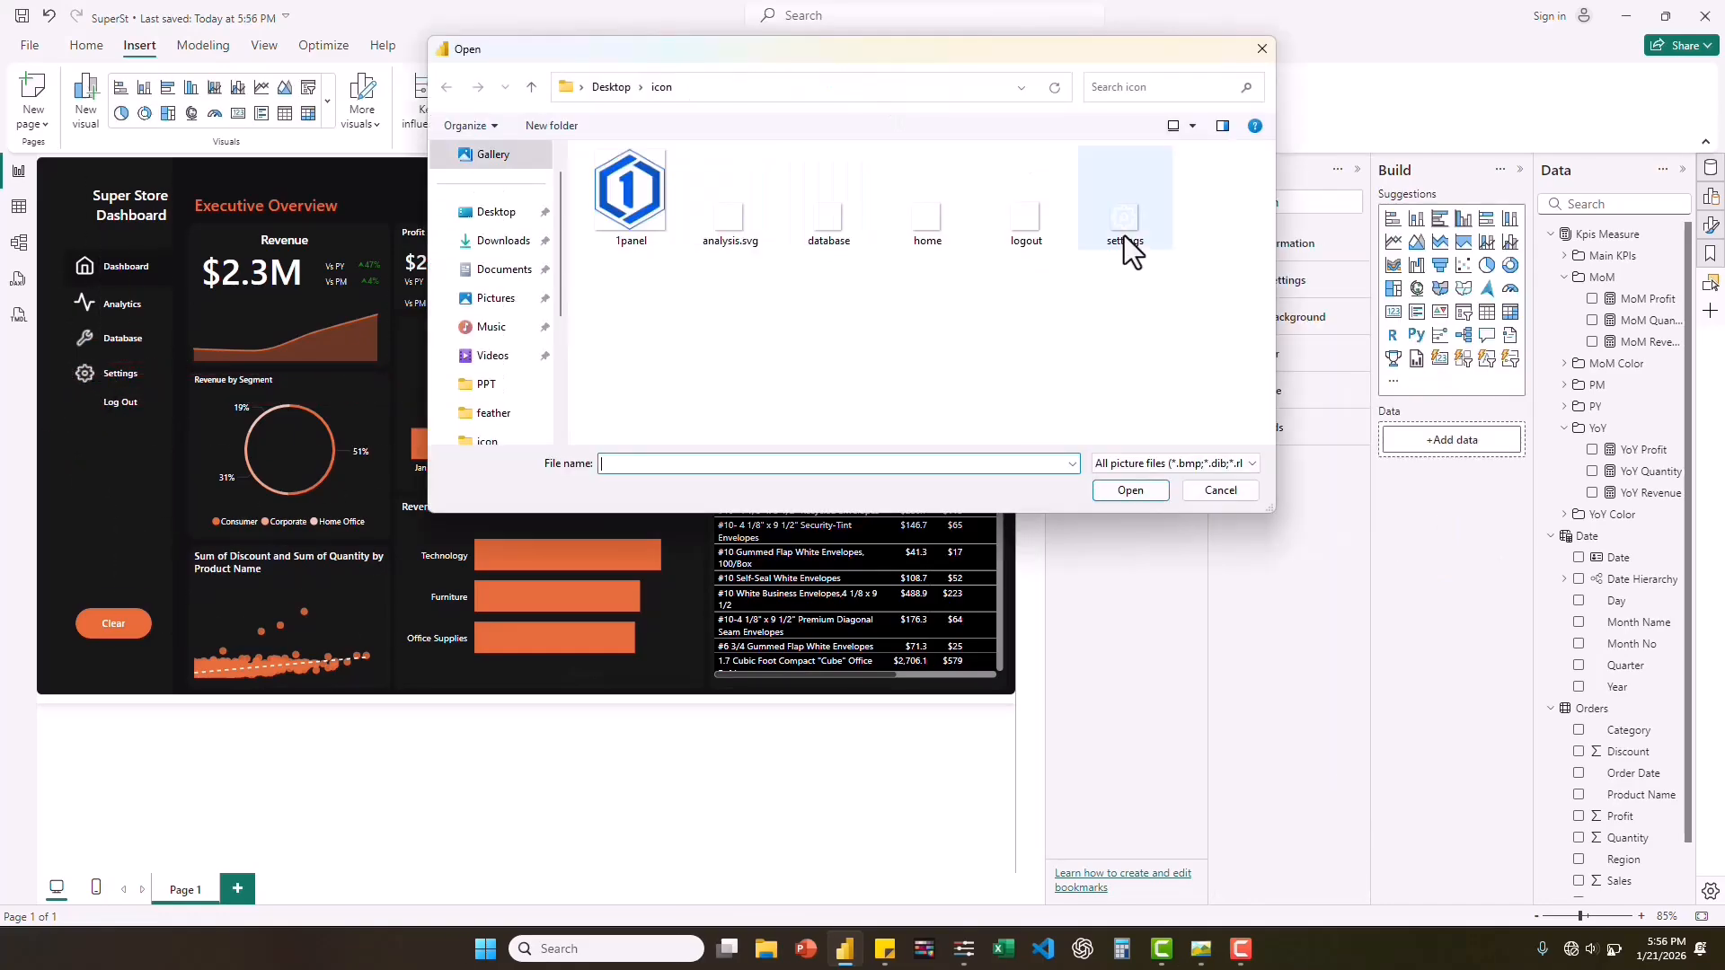
double_click(1127, 243)
drag(119, 532, 89, 420)
click(120, 514)
Insert the cropped_circle_imageN photo from the profile folder, shrink it, and arrange it just right of the "Welcome Back Admin!" text in the header.
click(876, 94)
double_click(866, 339)
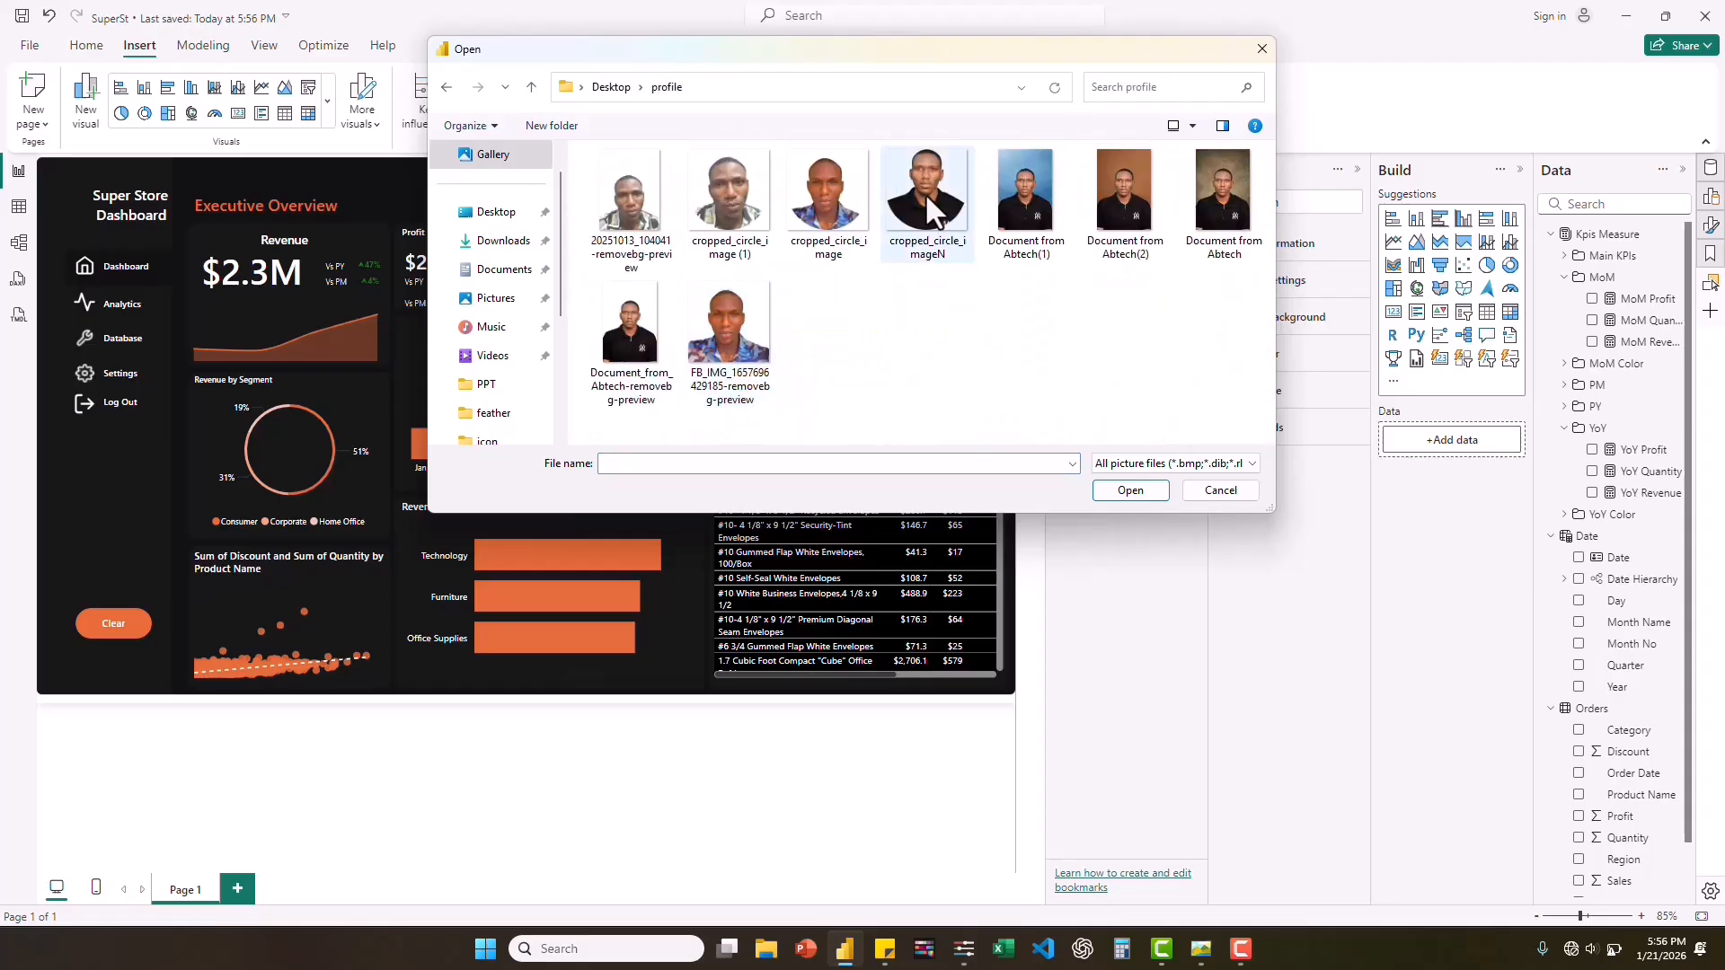
double_click(925, 192)
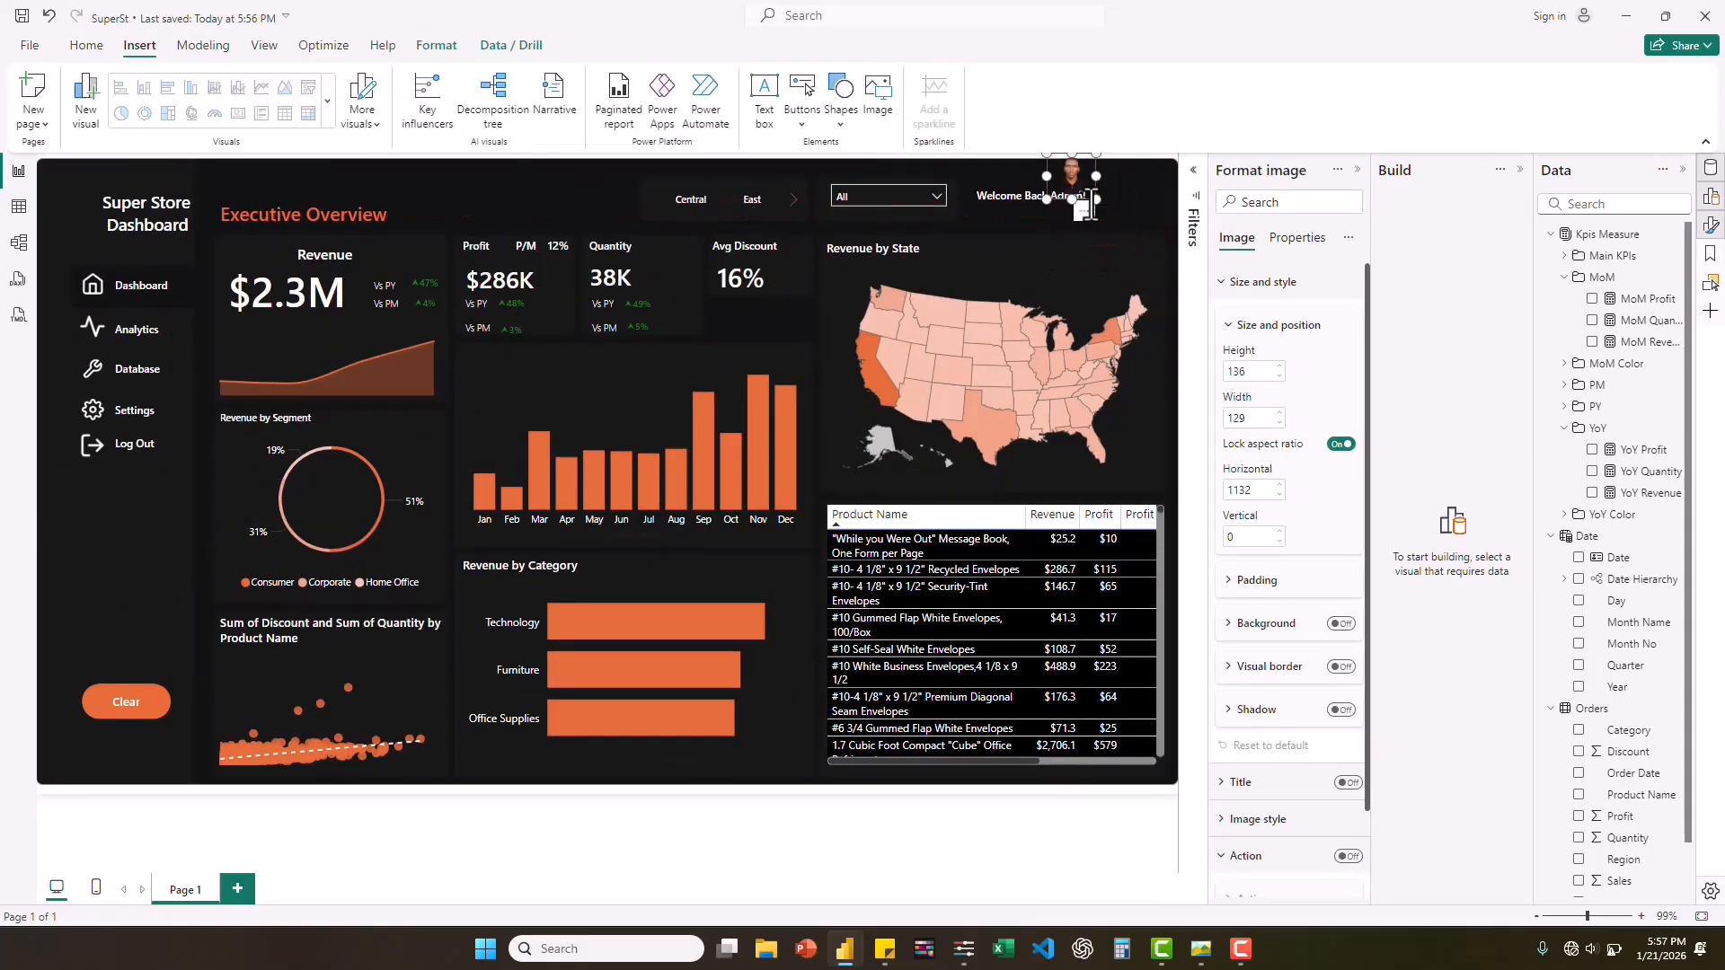
drag(1018, 207, 1051, 207)
click(899, 857)
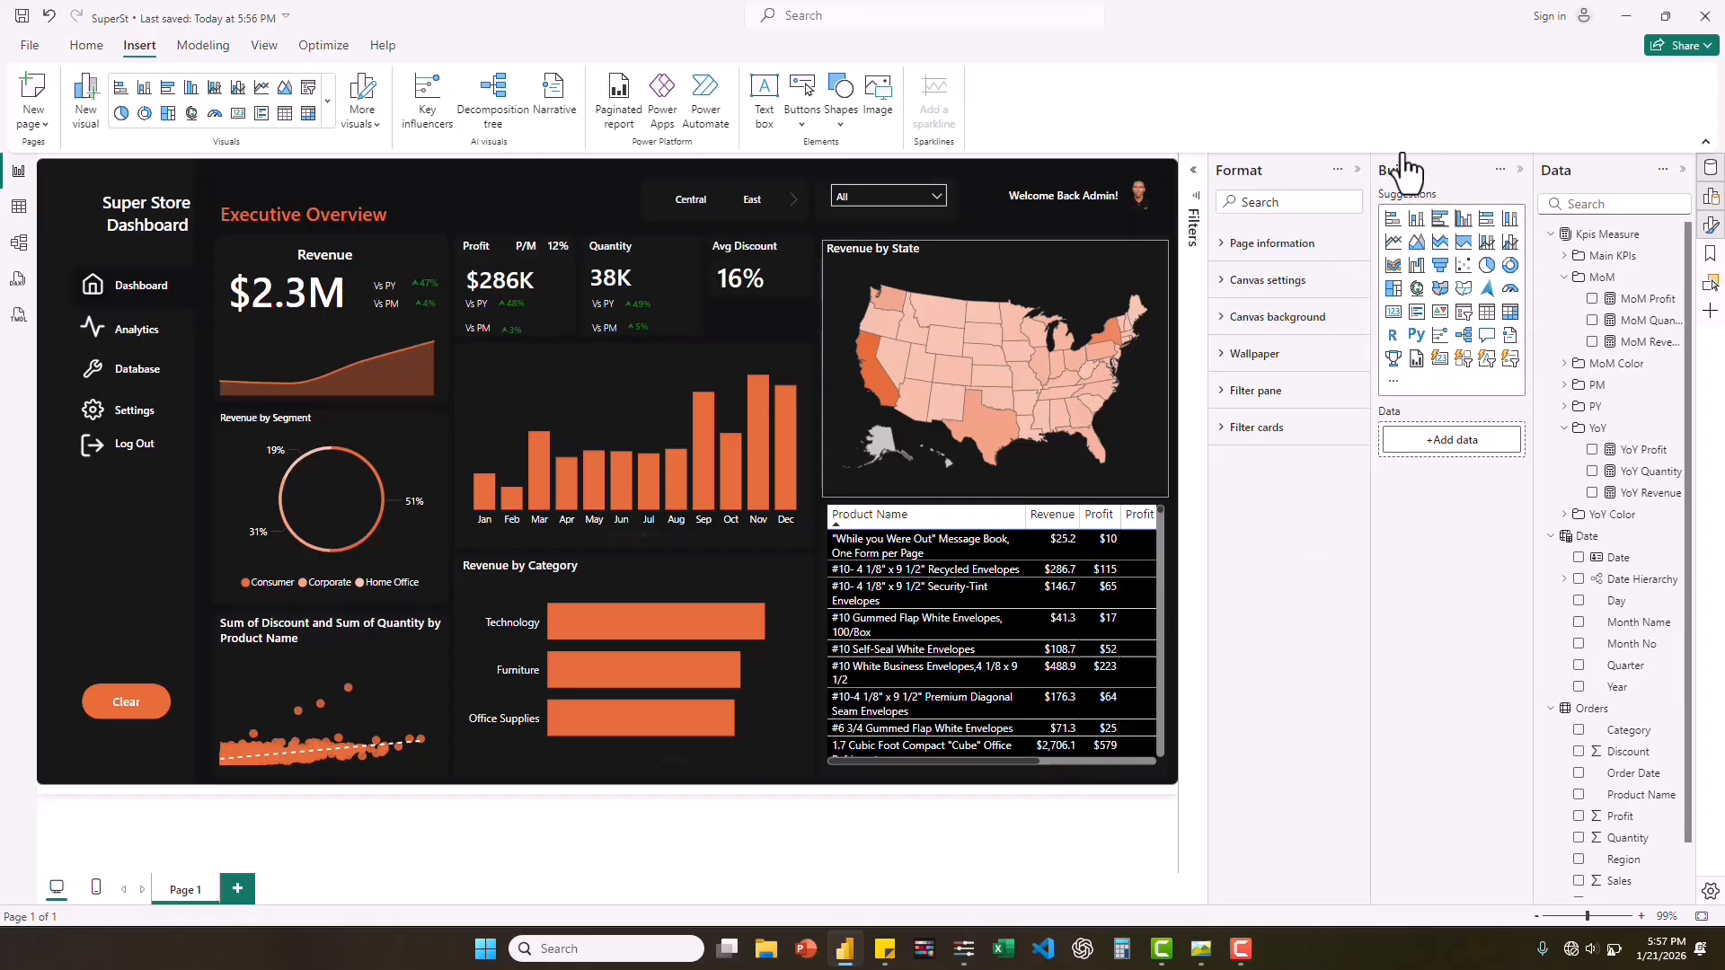
Hide the Format pane to enlarge the report and filter the dashboard to December in Q4 of 2016 with the date slicer.
click(1358, 169)
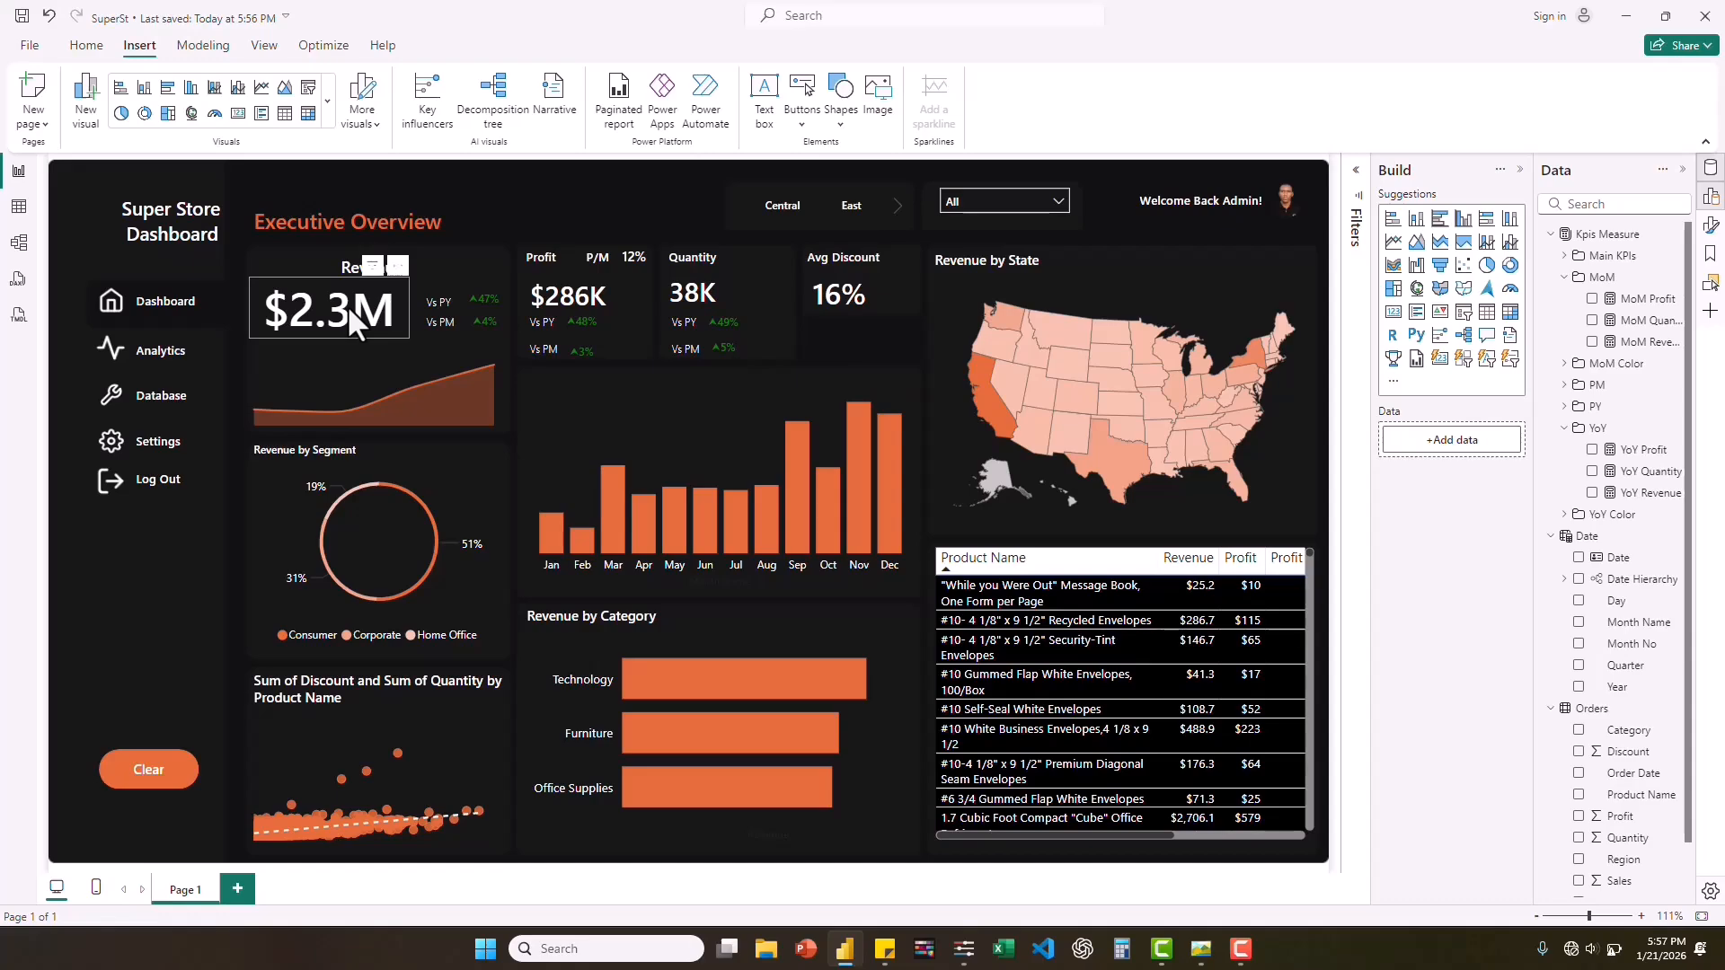
click(1055, 201)
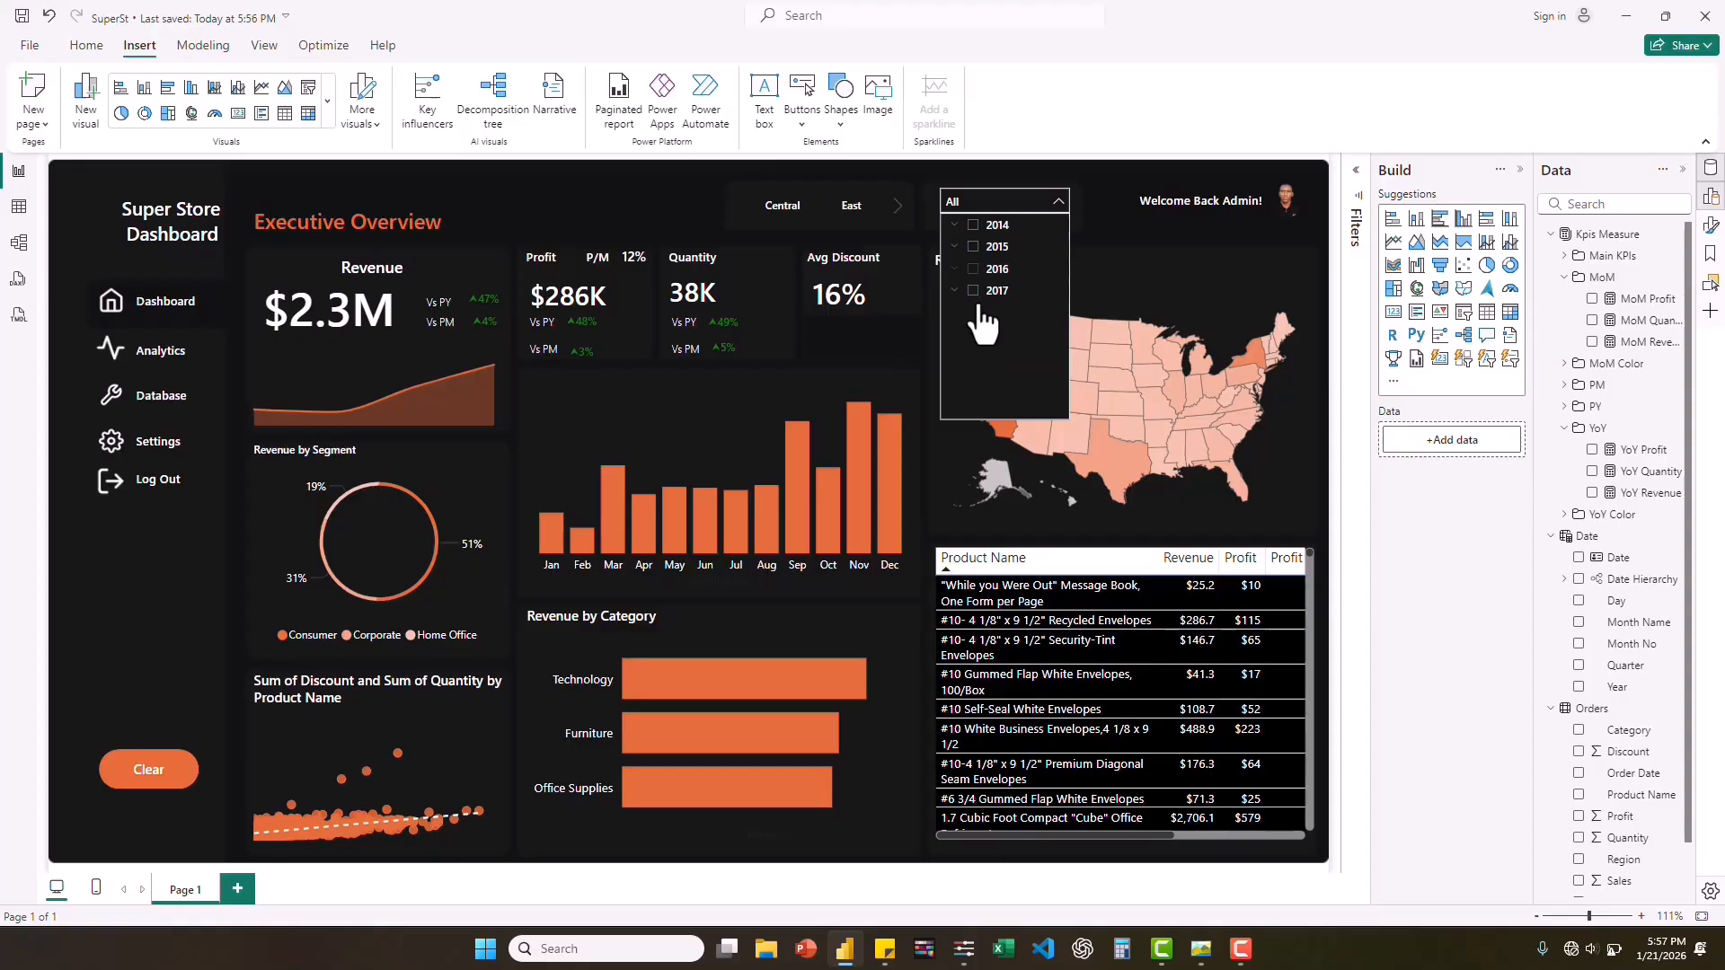
click(956, 269)
click(975, 357)
scroll(1017, 377, down, 2)
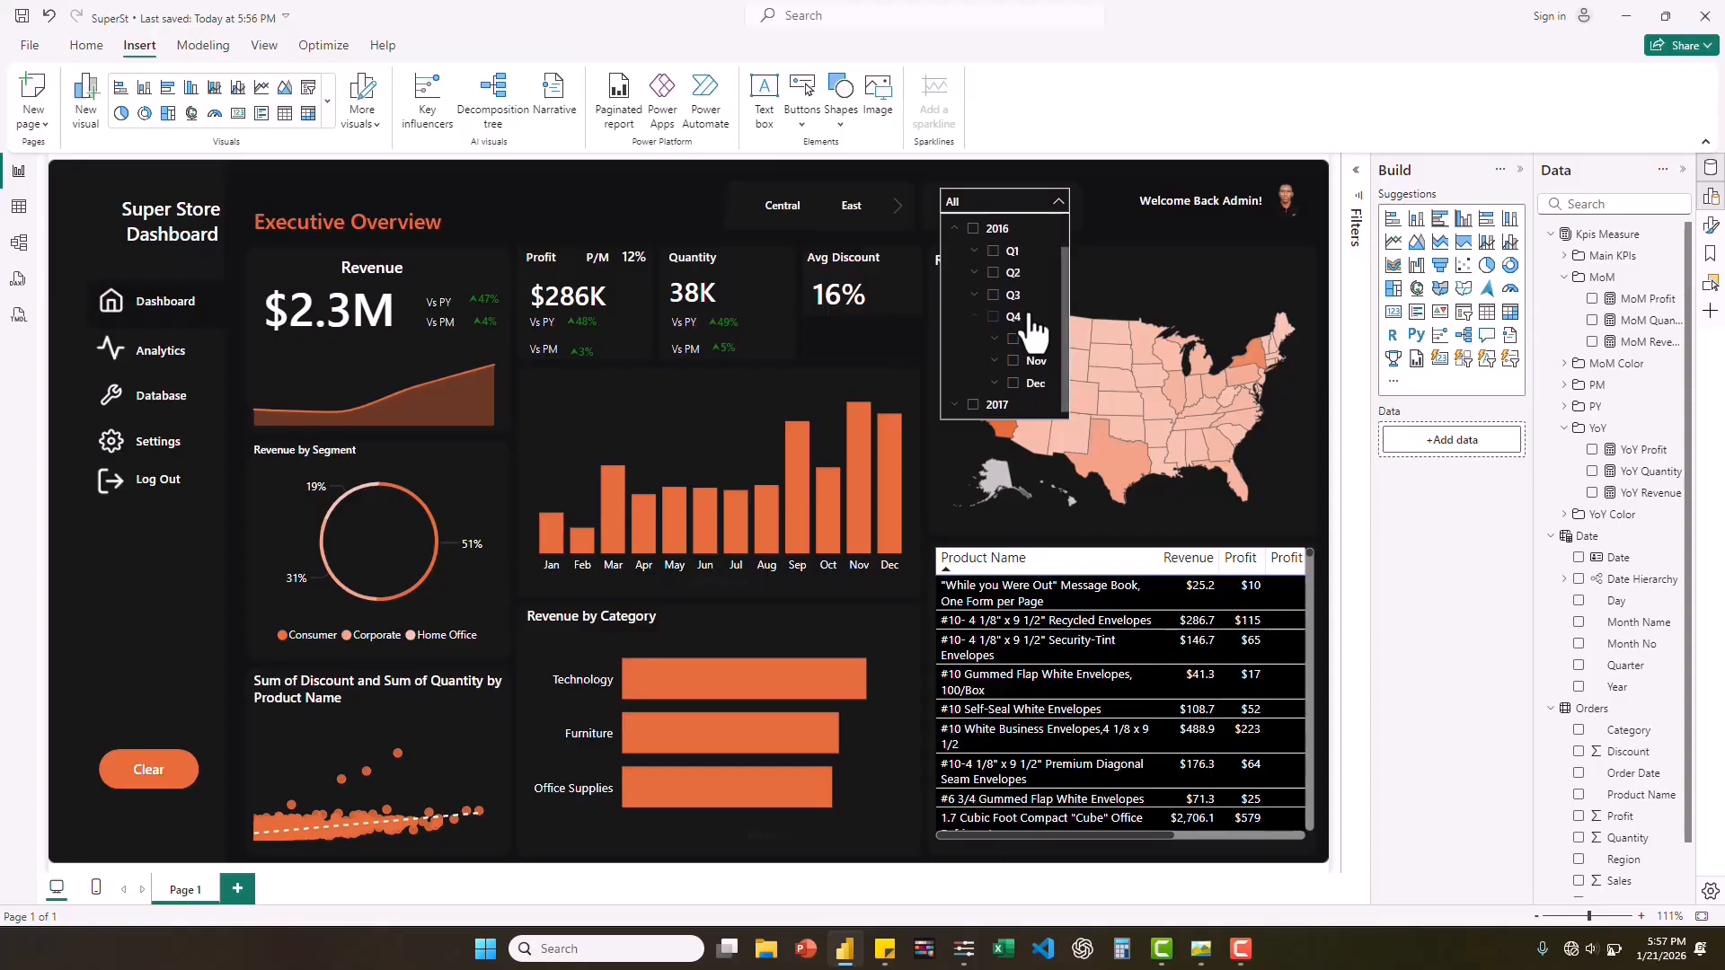
click(1014, 382)
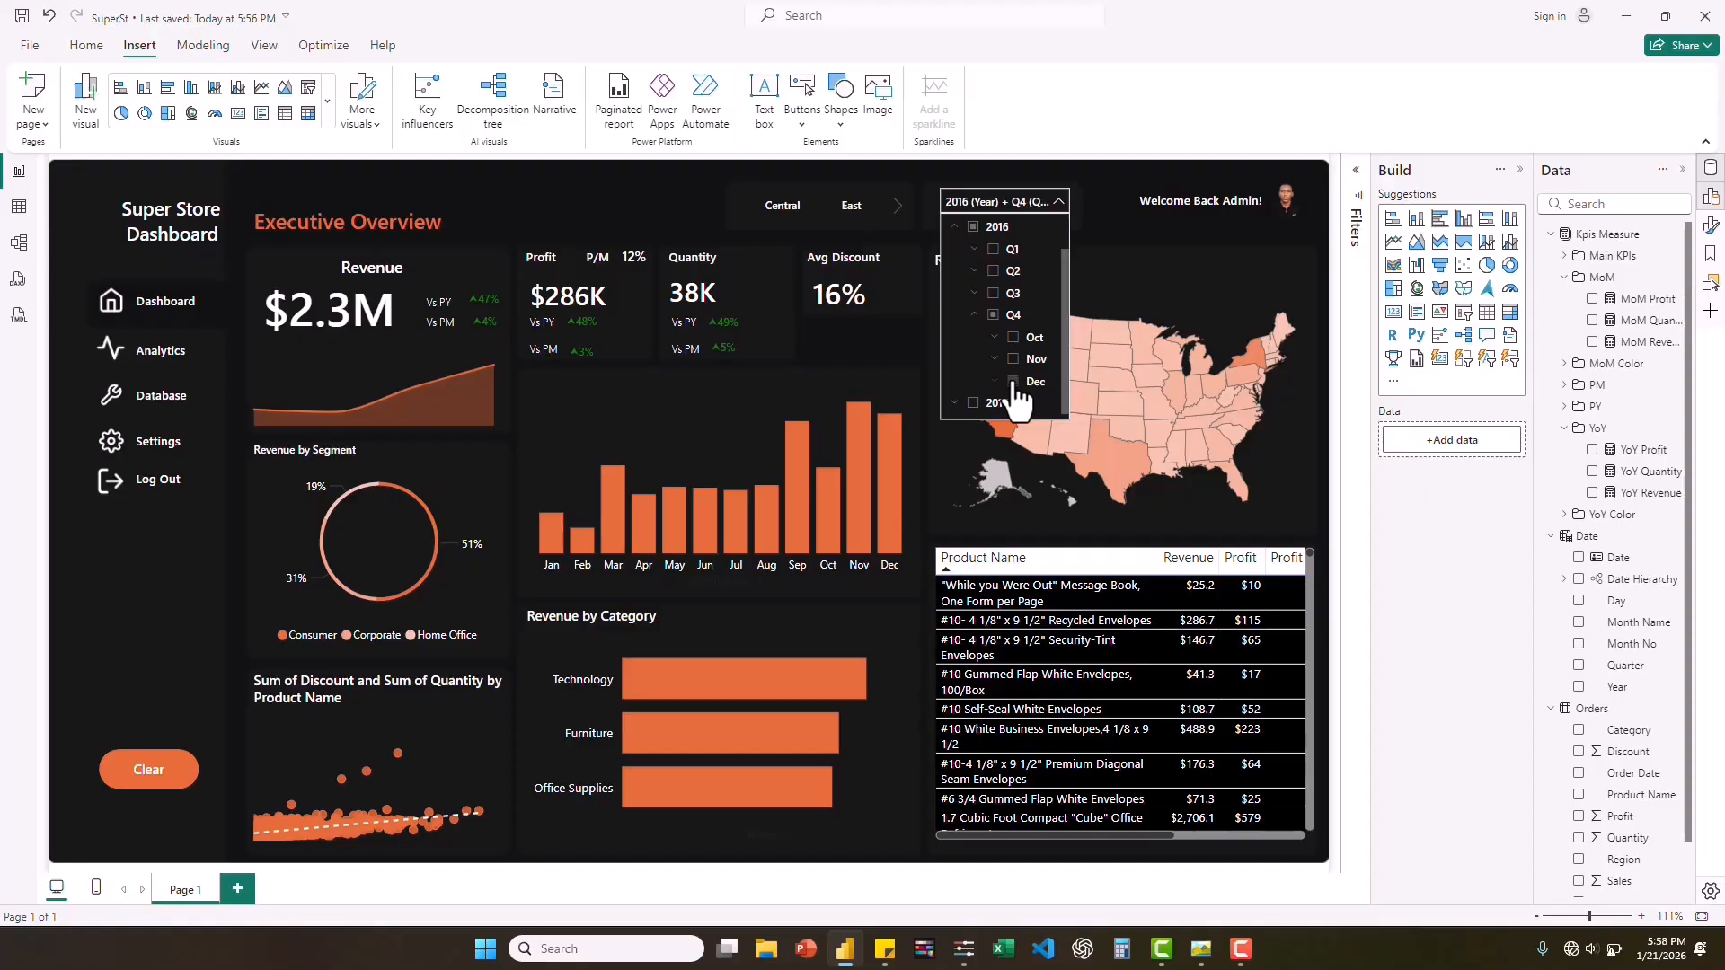
click(1058, 203)
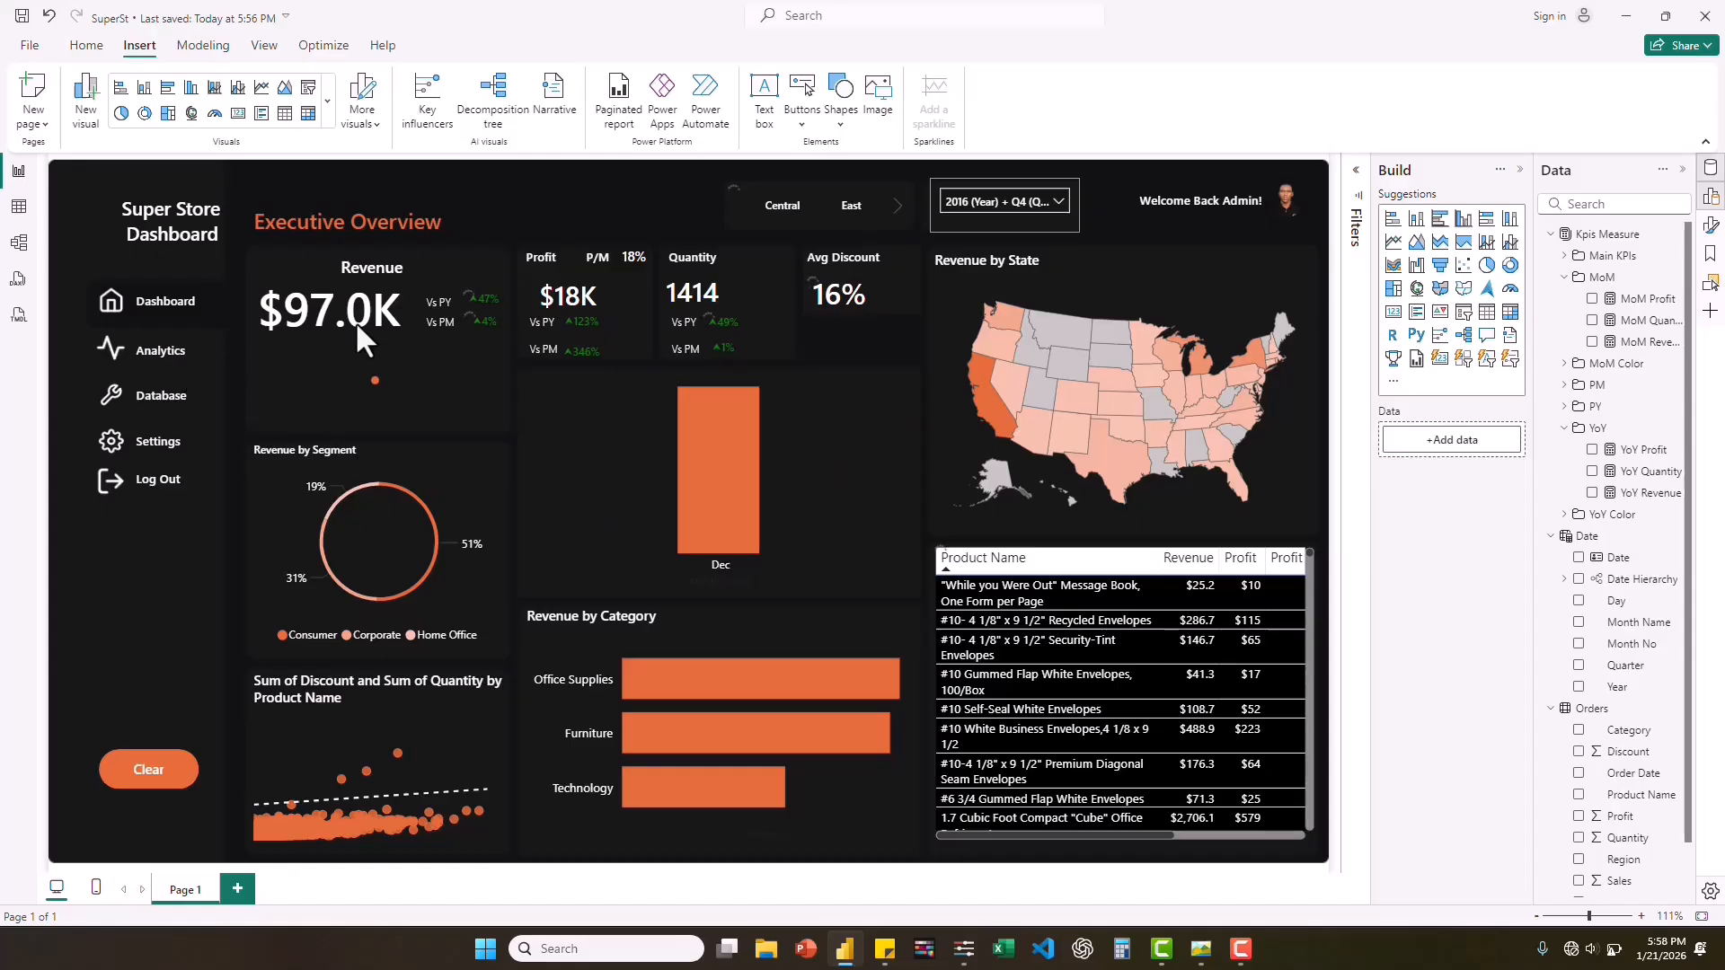
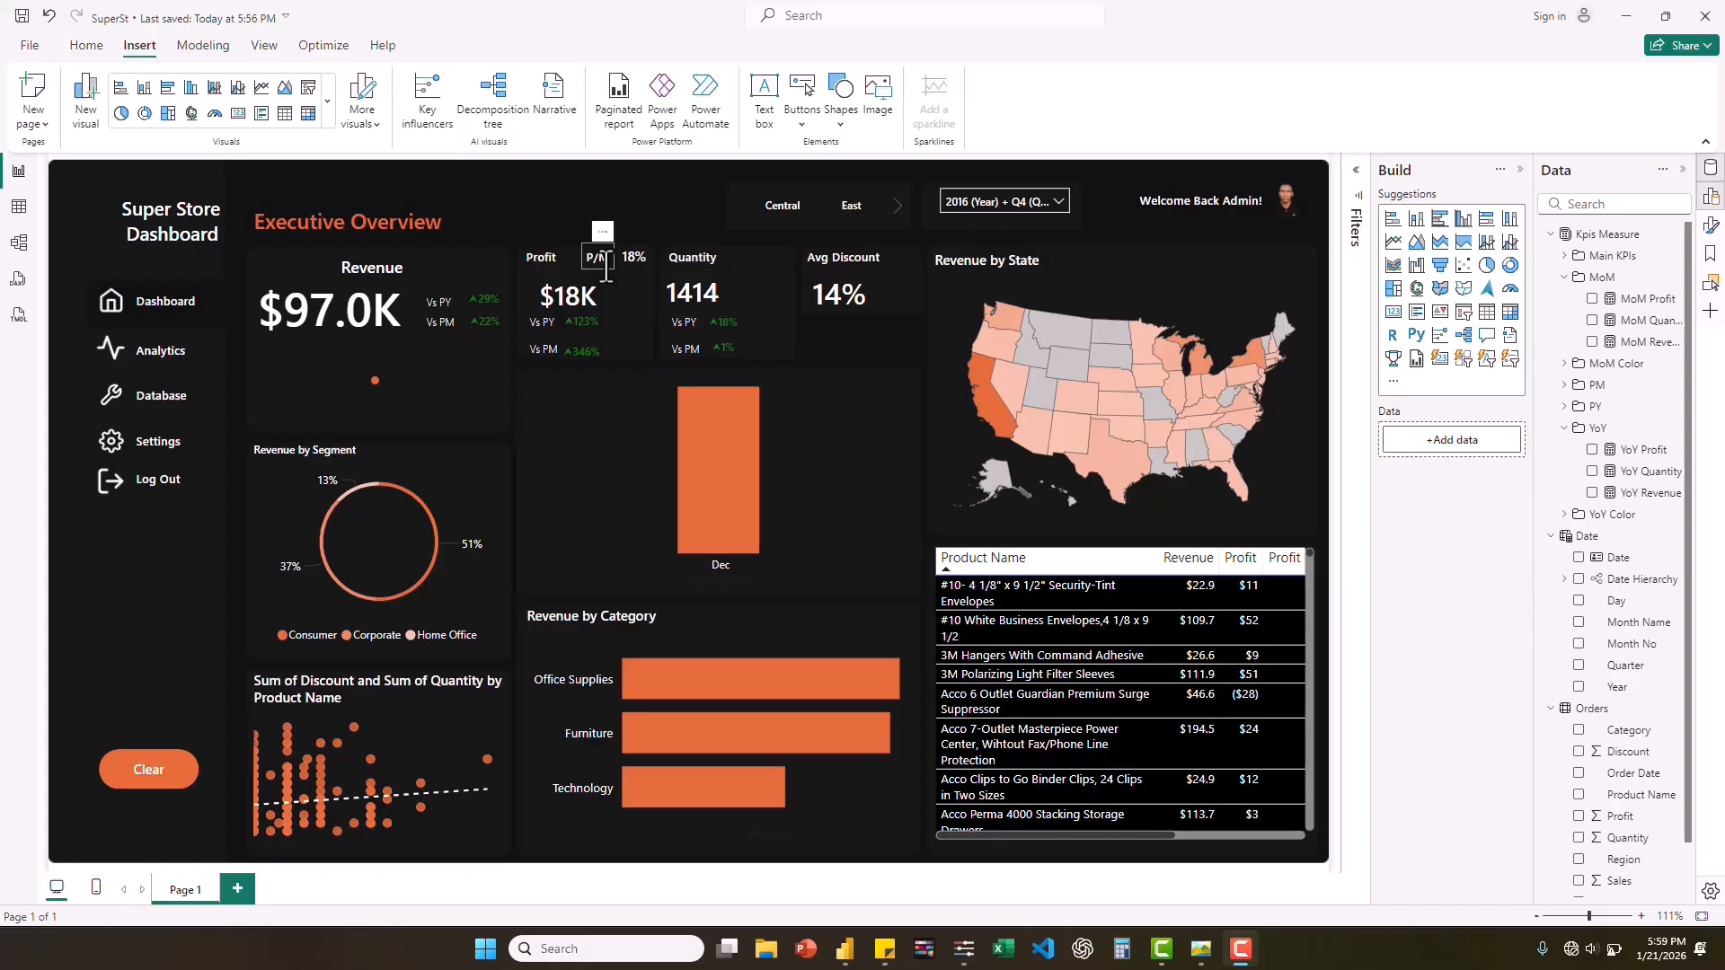
Change the title of the discount and quantity scatter chart to "Discount Impact on Quantity".
click(315, 683)
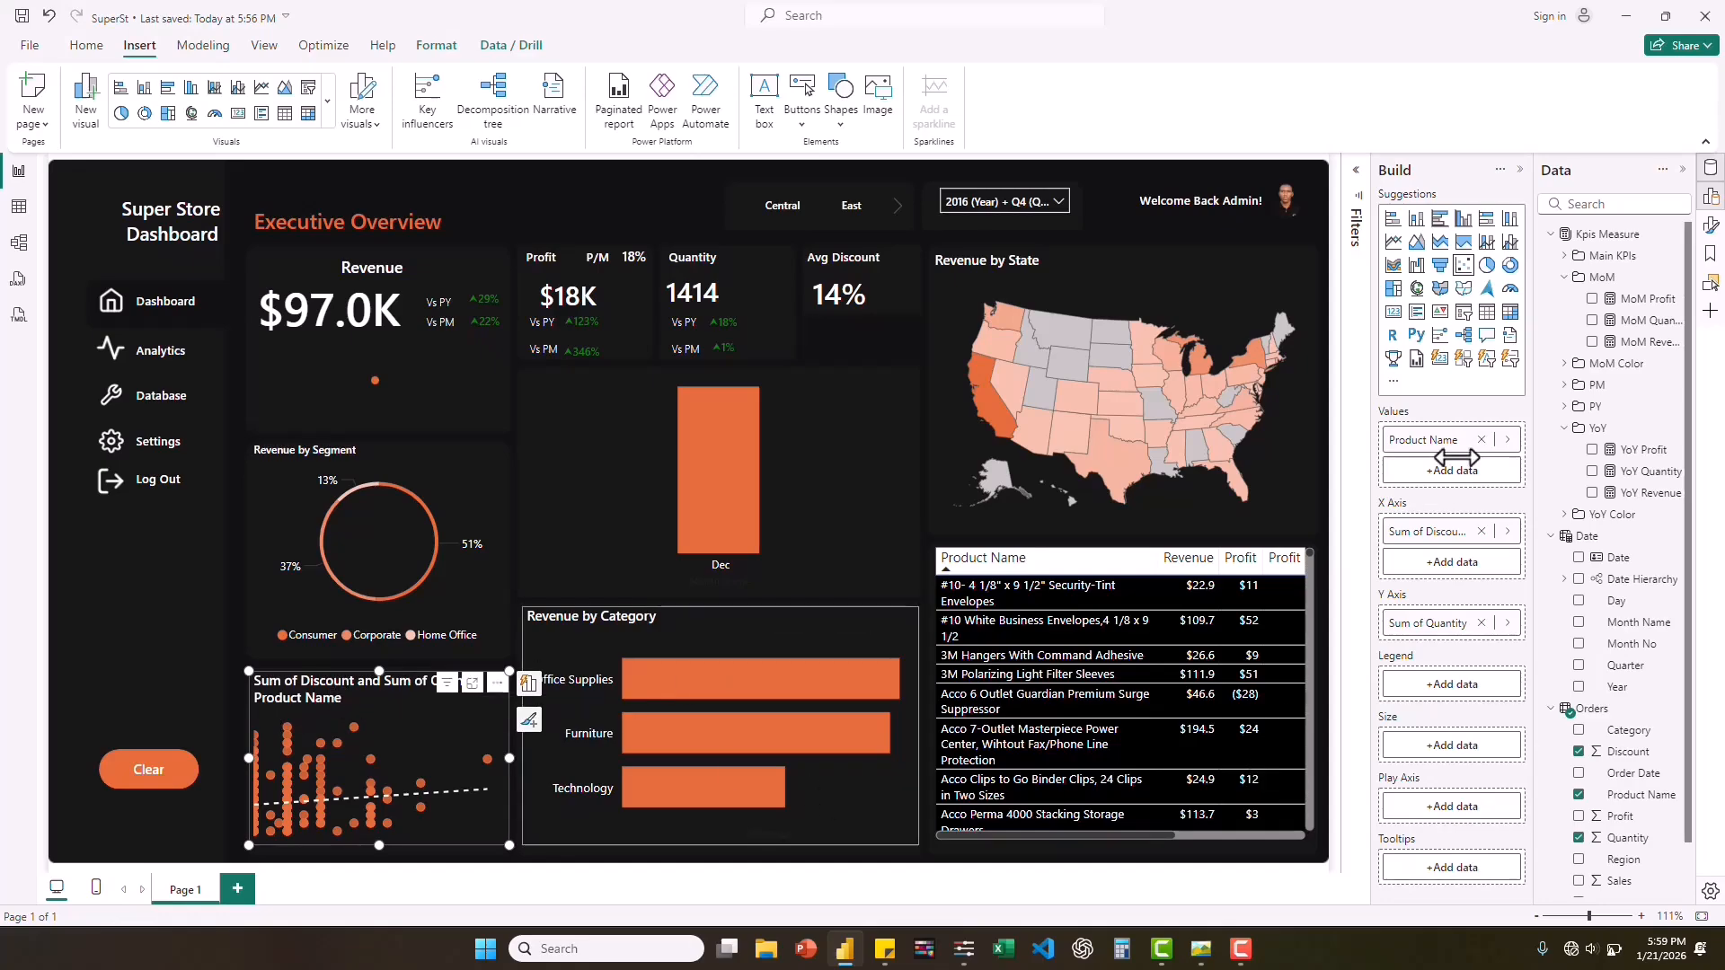
click(1711, 230)
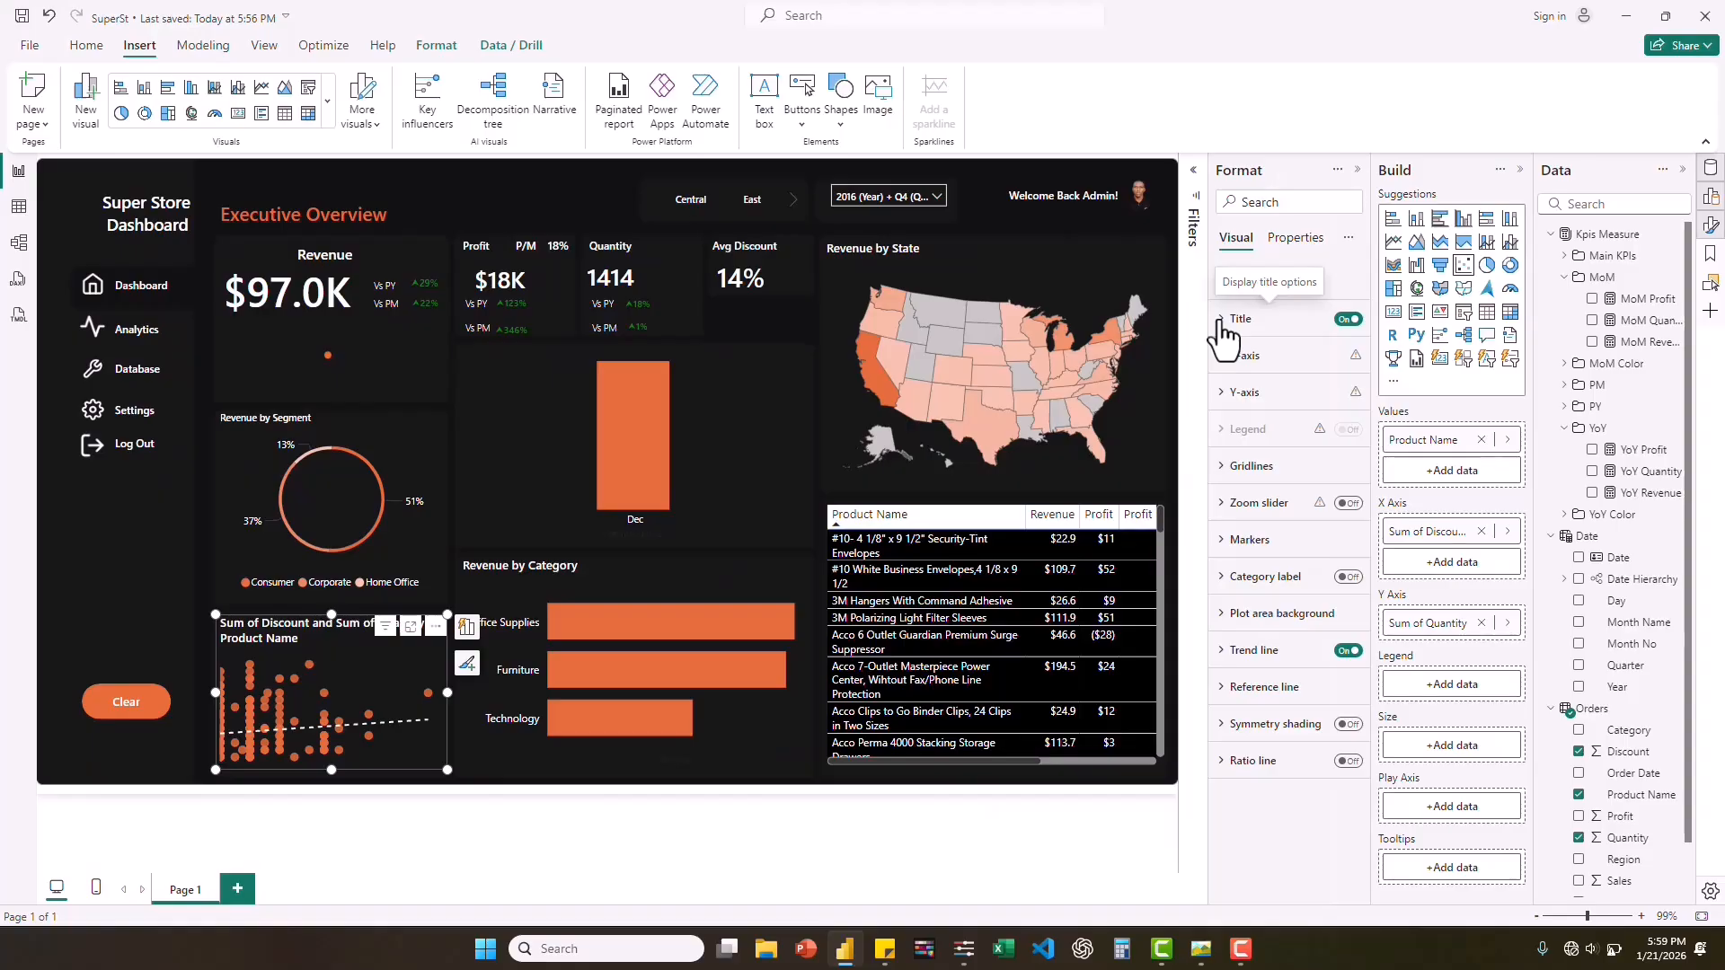
click(1222, 321)
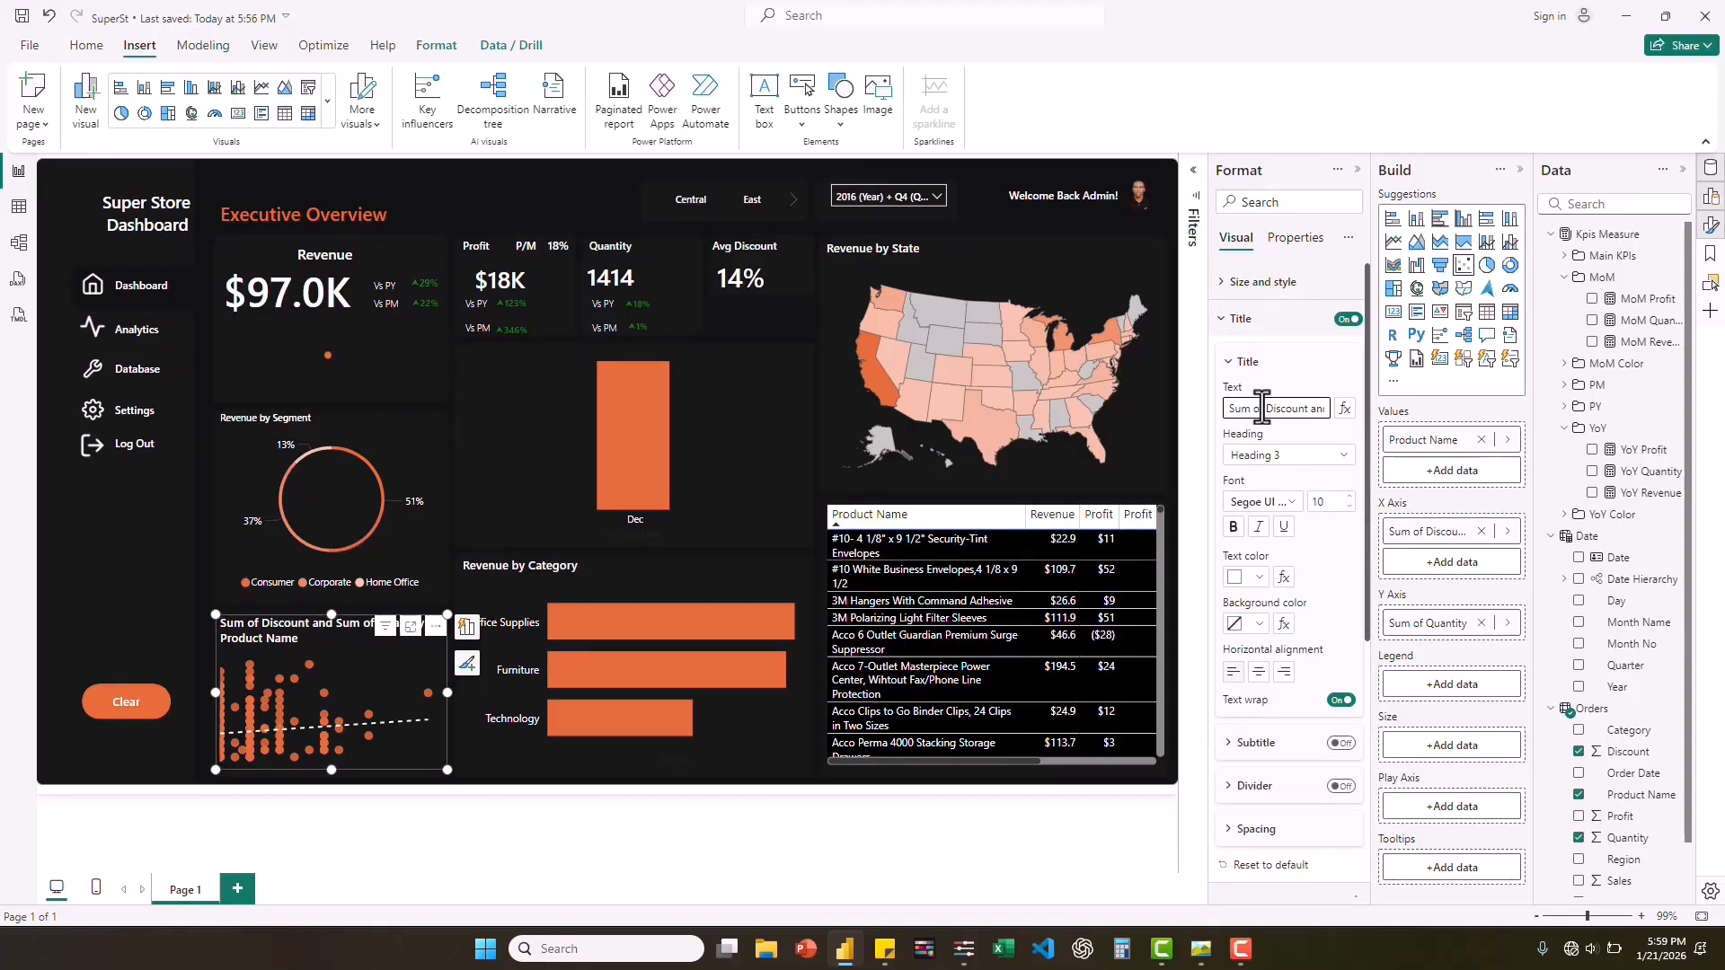
triple_click(1262, 407)
text(Discount)
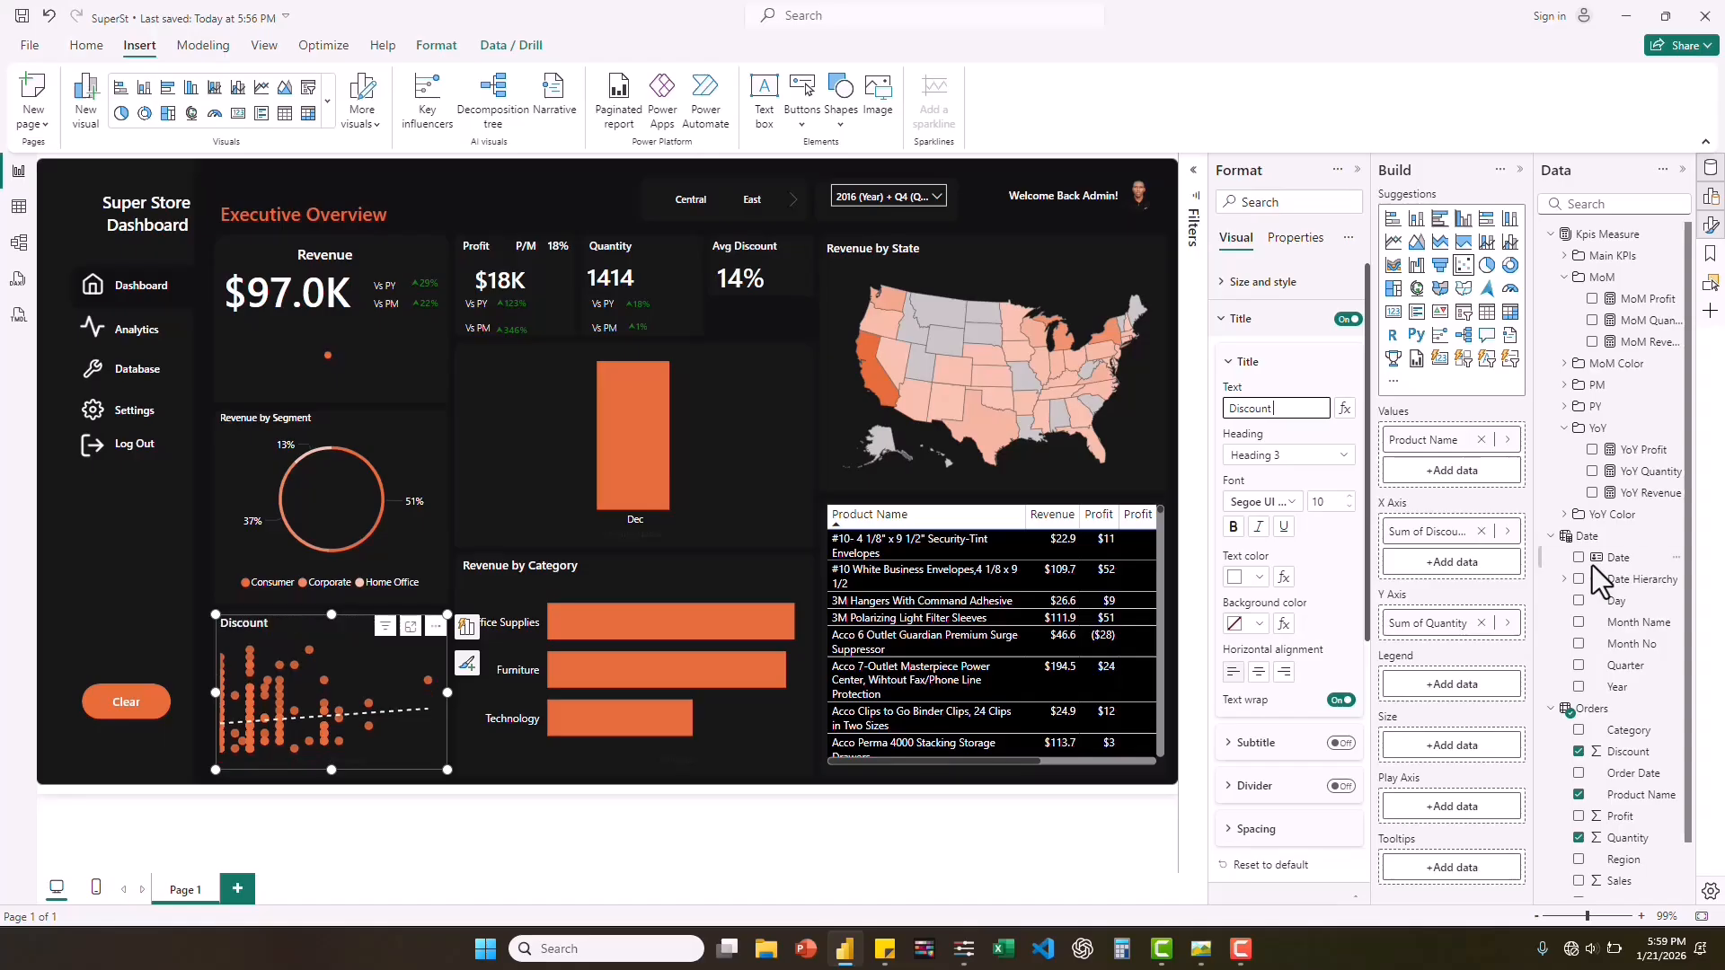
text( Impact On)
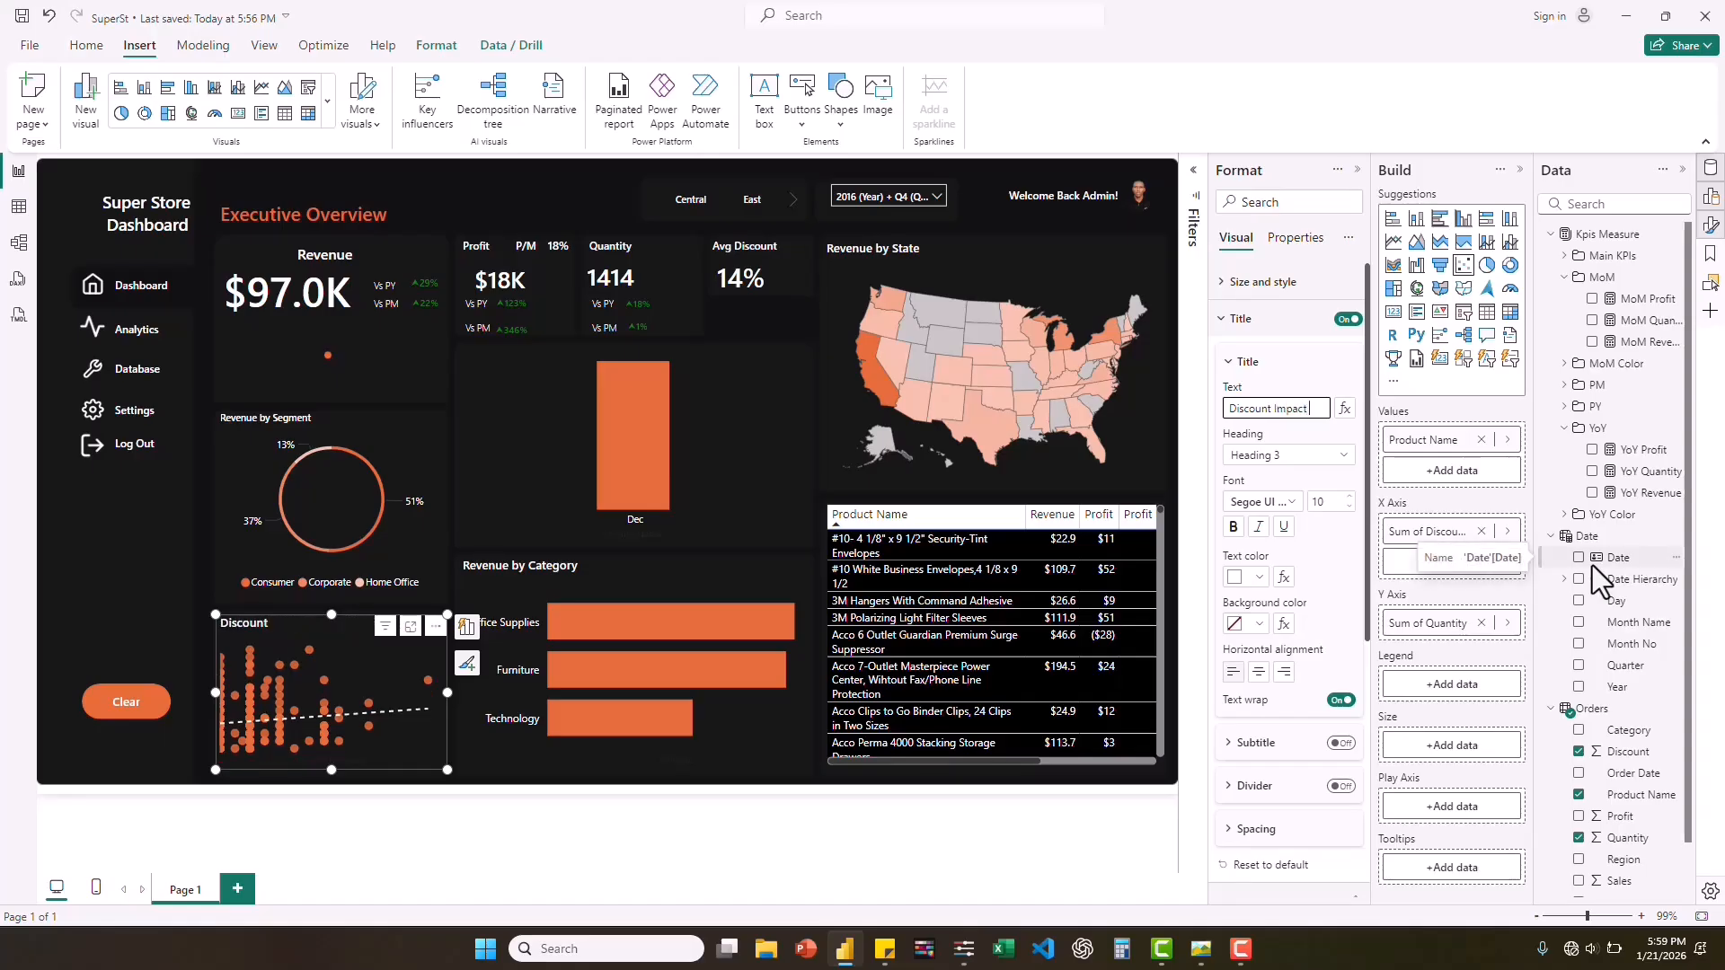
key(BackSpace)
key(BackSpace)
key(BackSpace)
text(on Quantity)
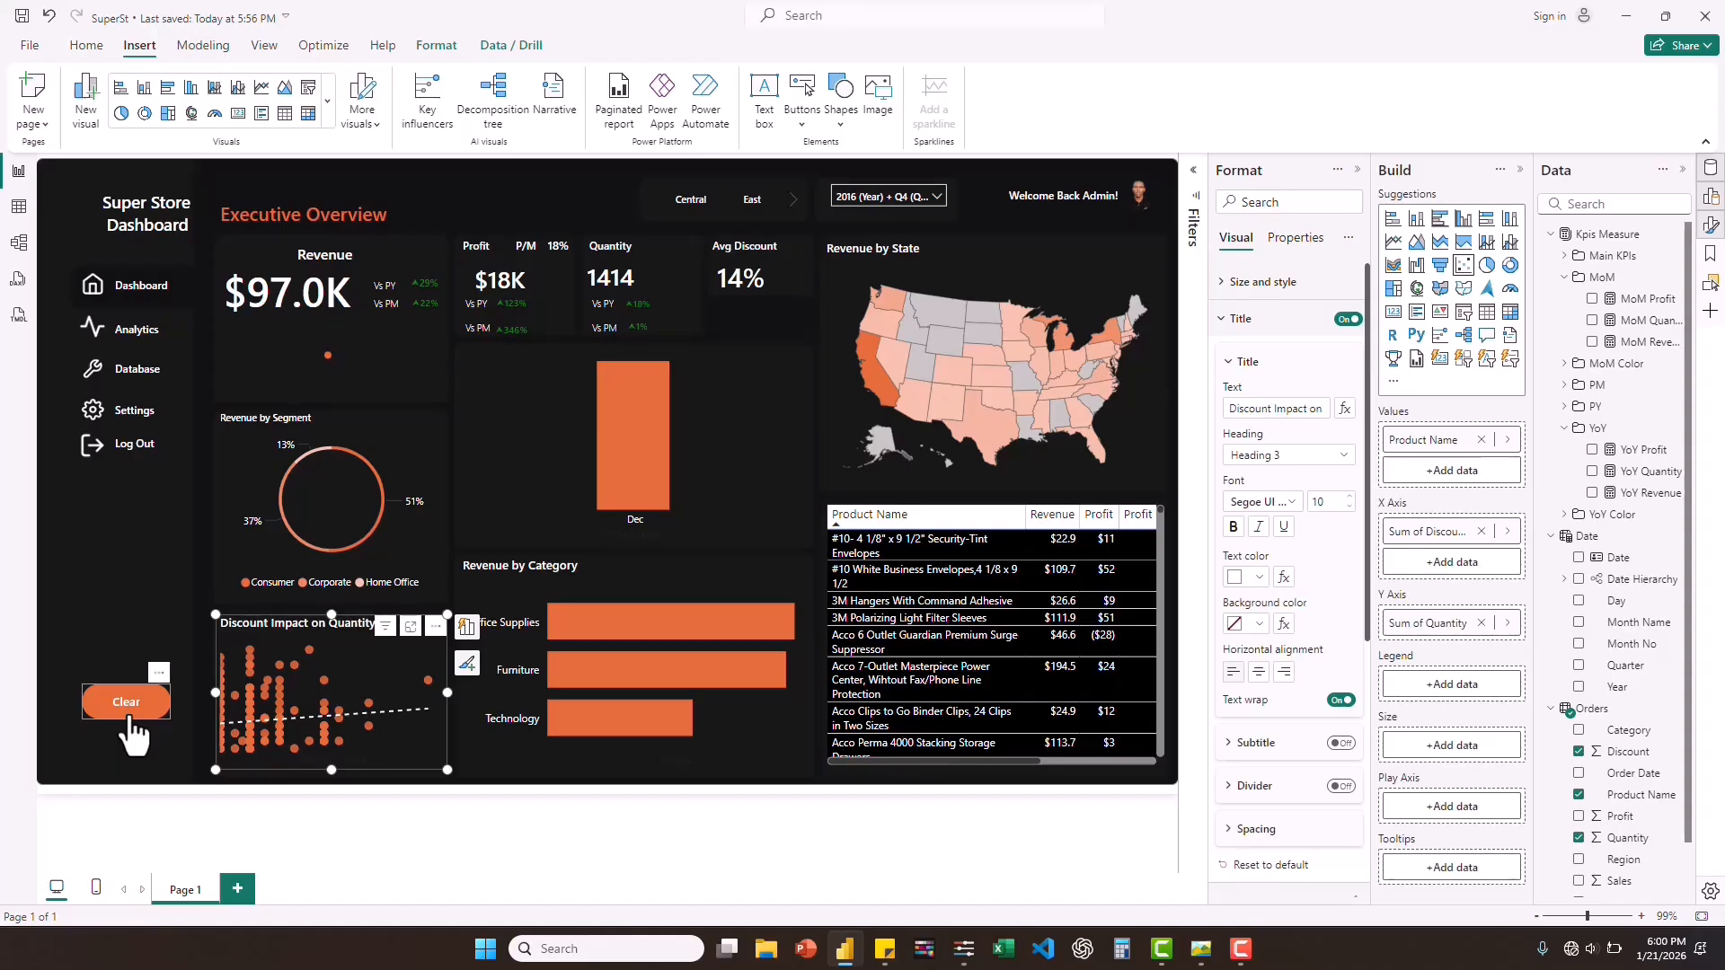
Clear the dashboard's date filter with its Clear button and give the monthly column chart the title "Revenue by Month".
ctrl+click(129, 720)
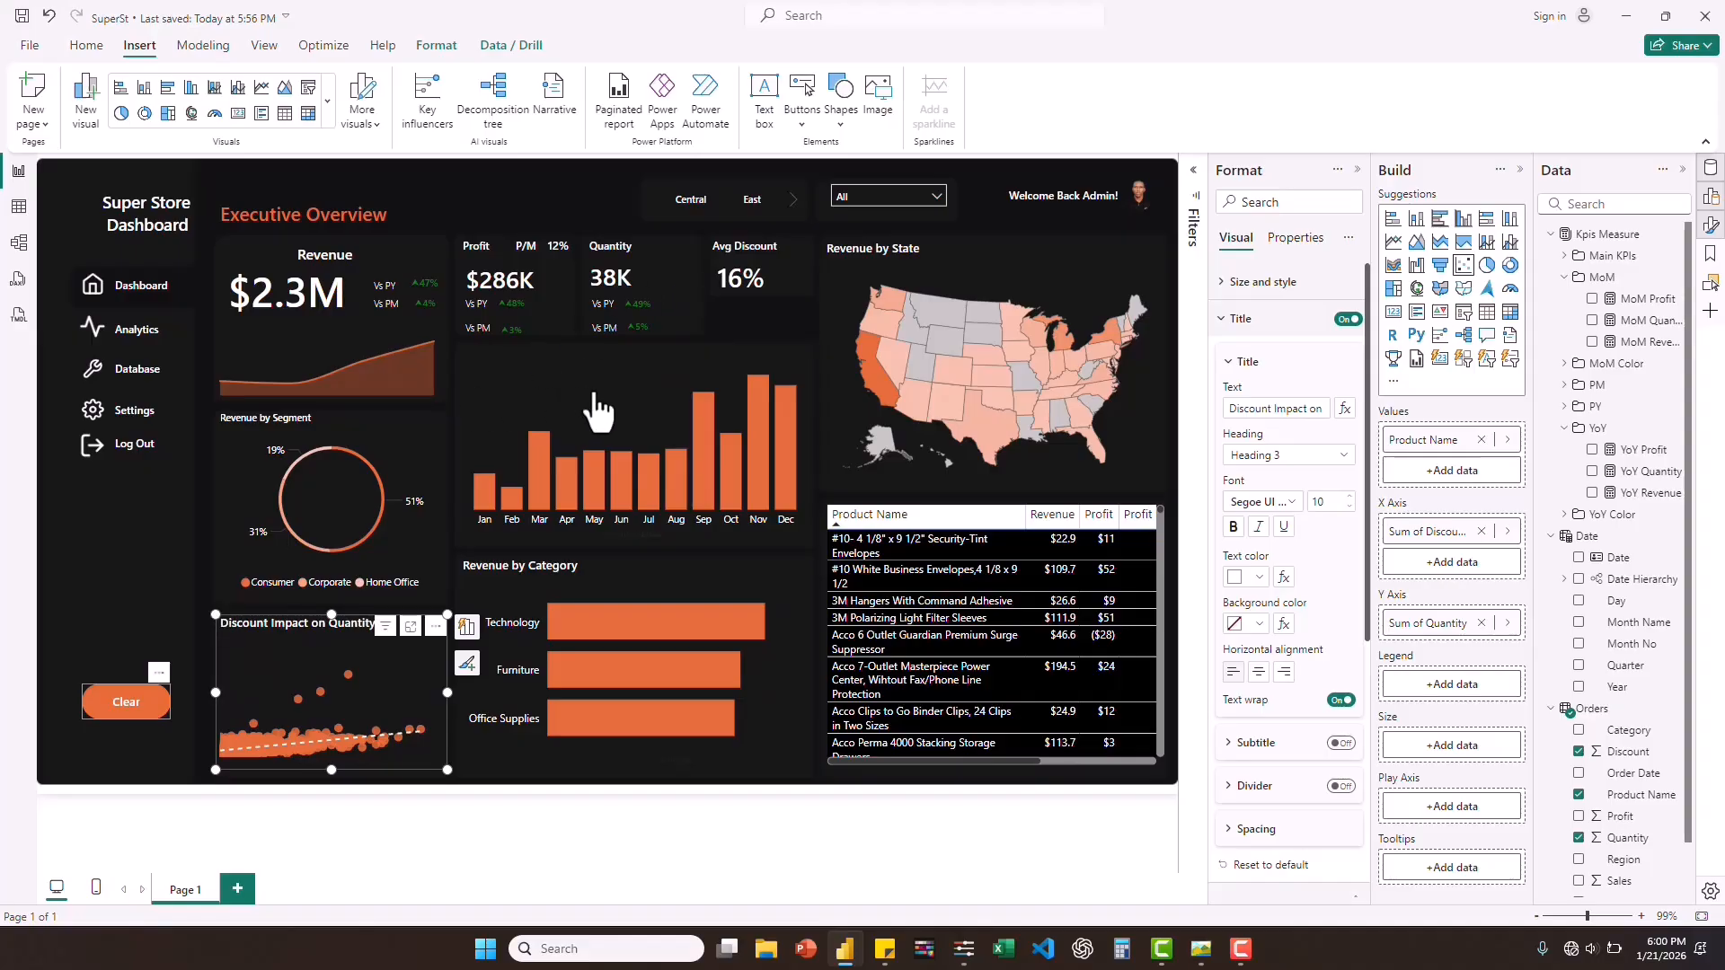
click(476, 352)
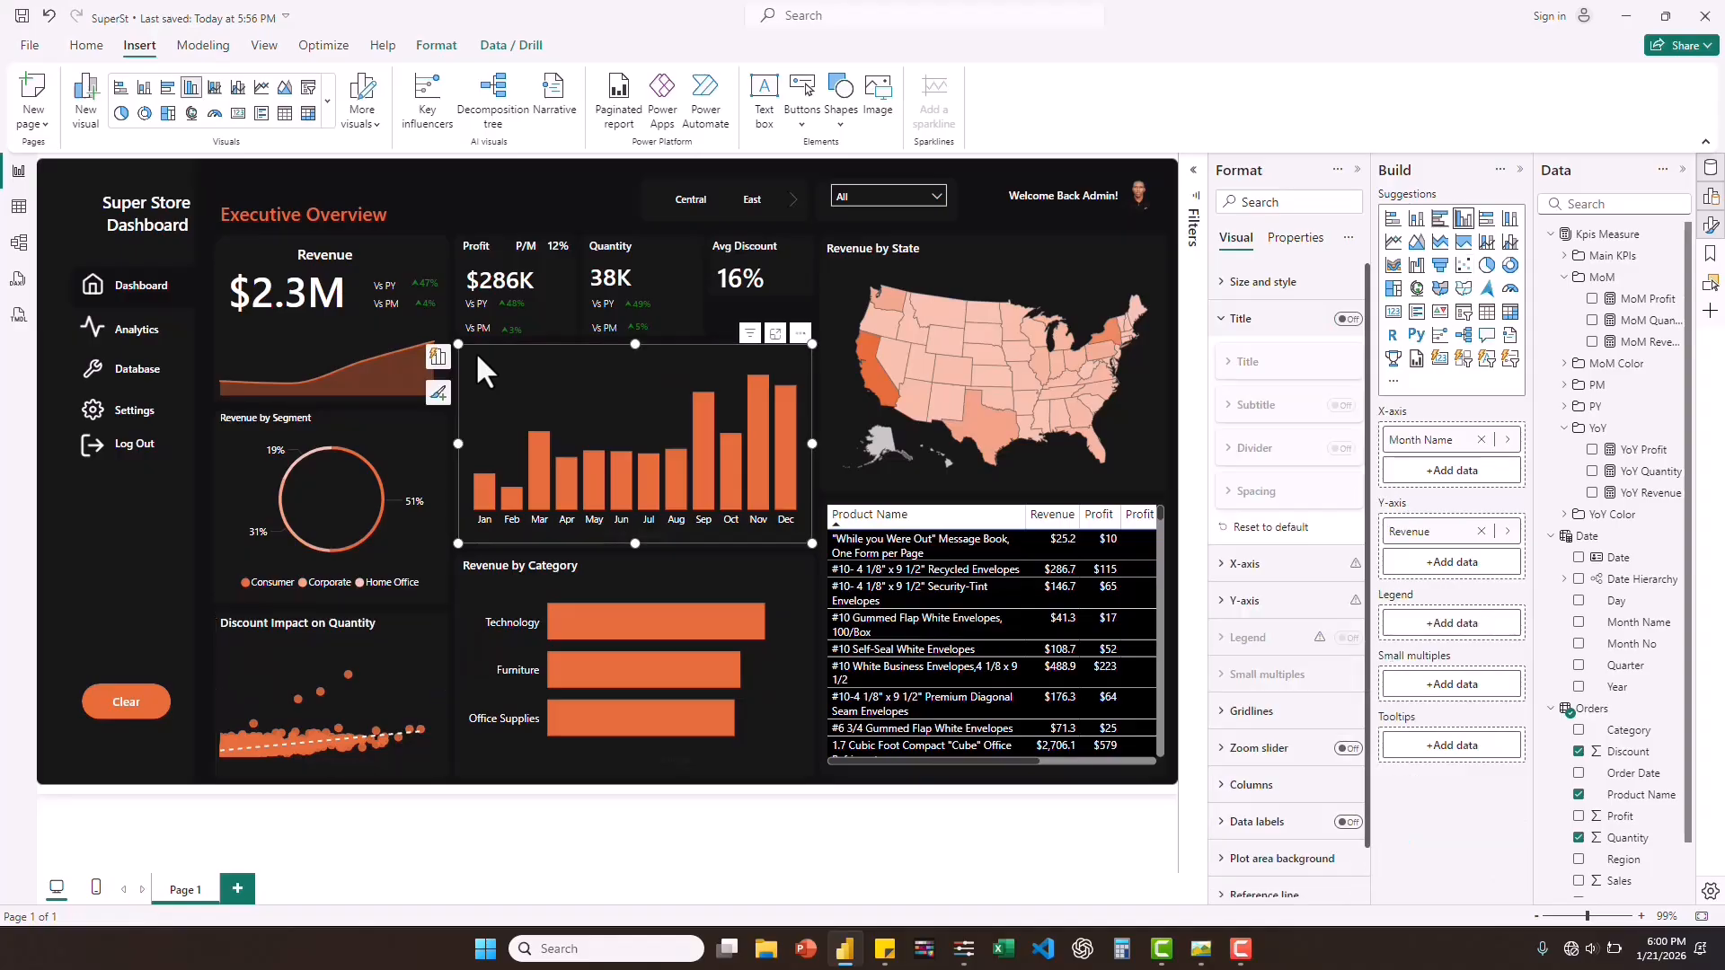
click(1348, 321)
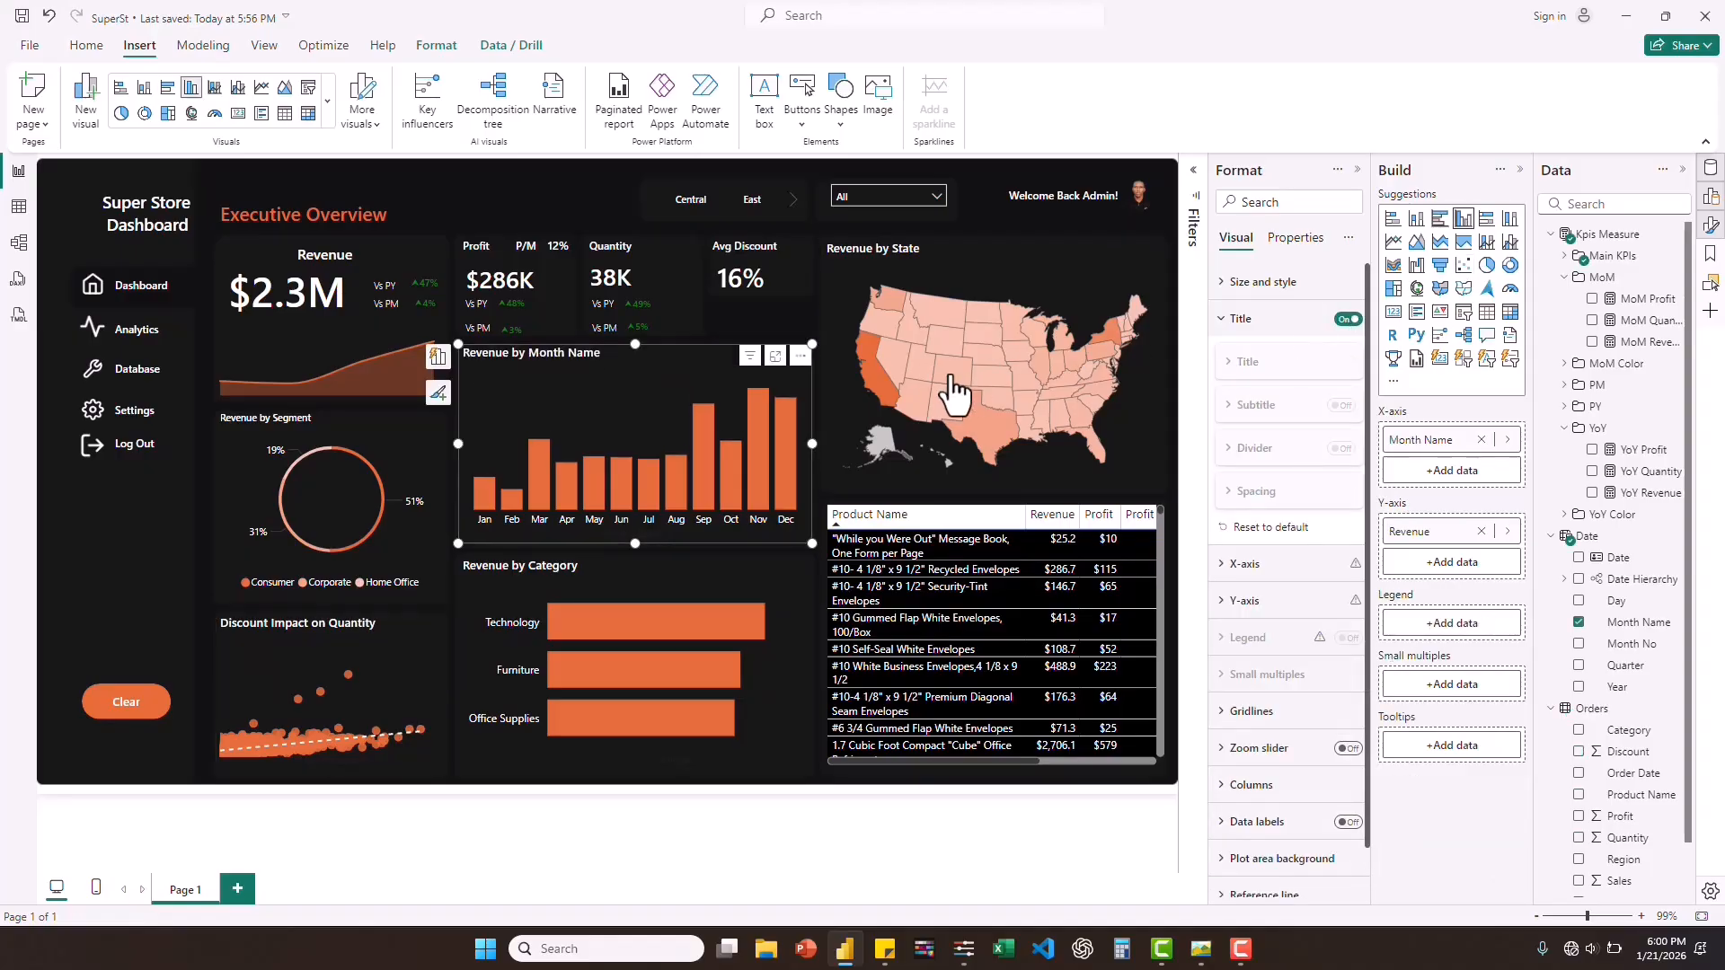
click(1246, 361)
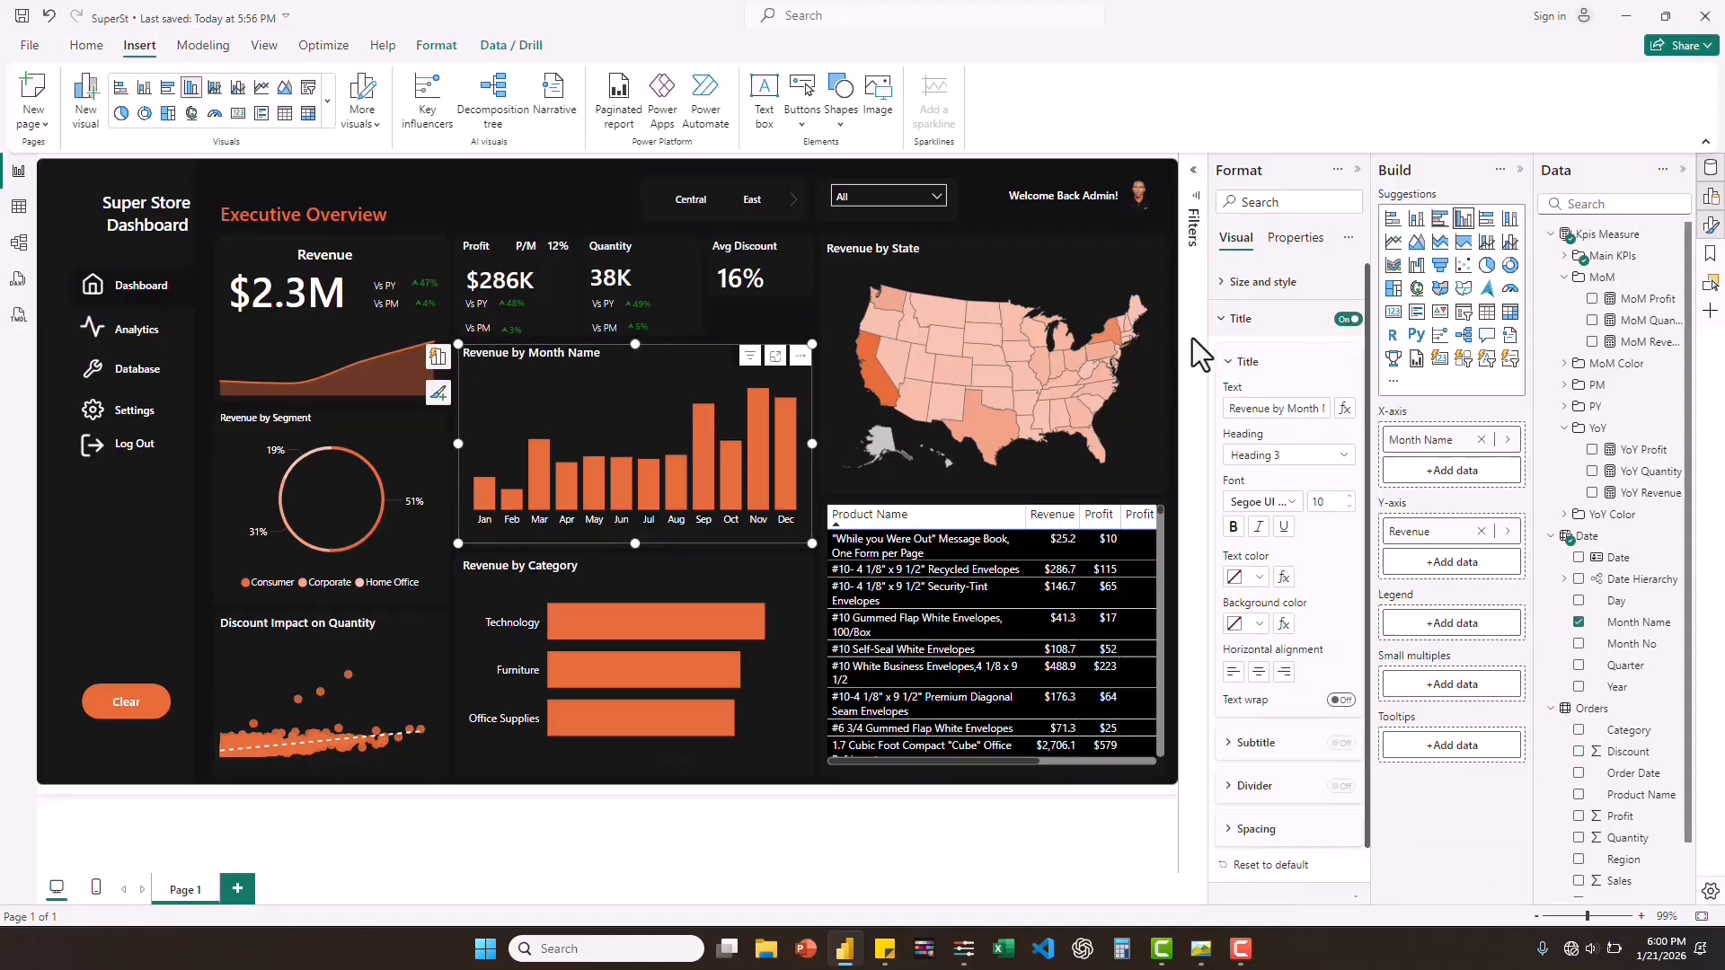
click(1308, 411)
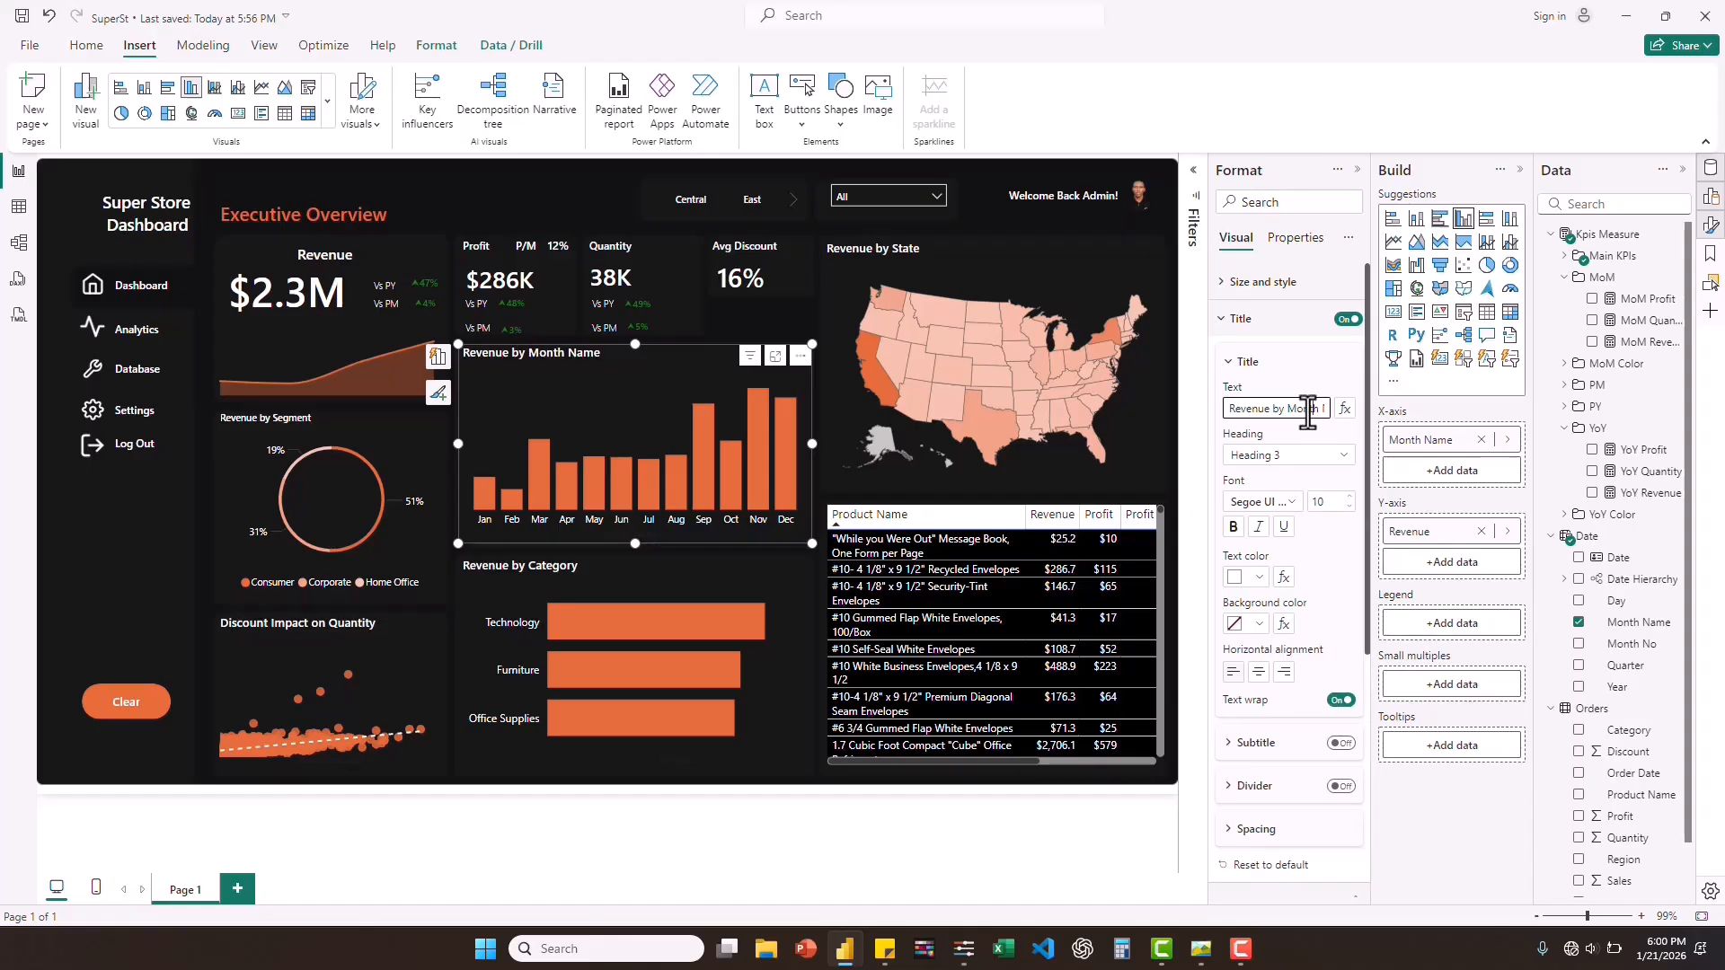
key(End)
key(BackSpace)
key(BackSpace)
key(BackSpace)
key(BackSpace)
key(BackSpace)
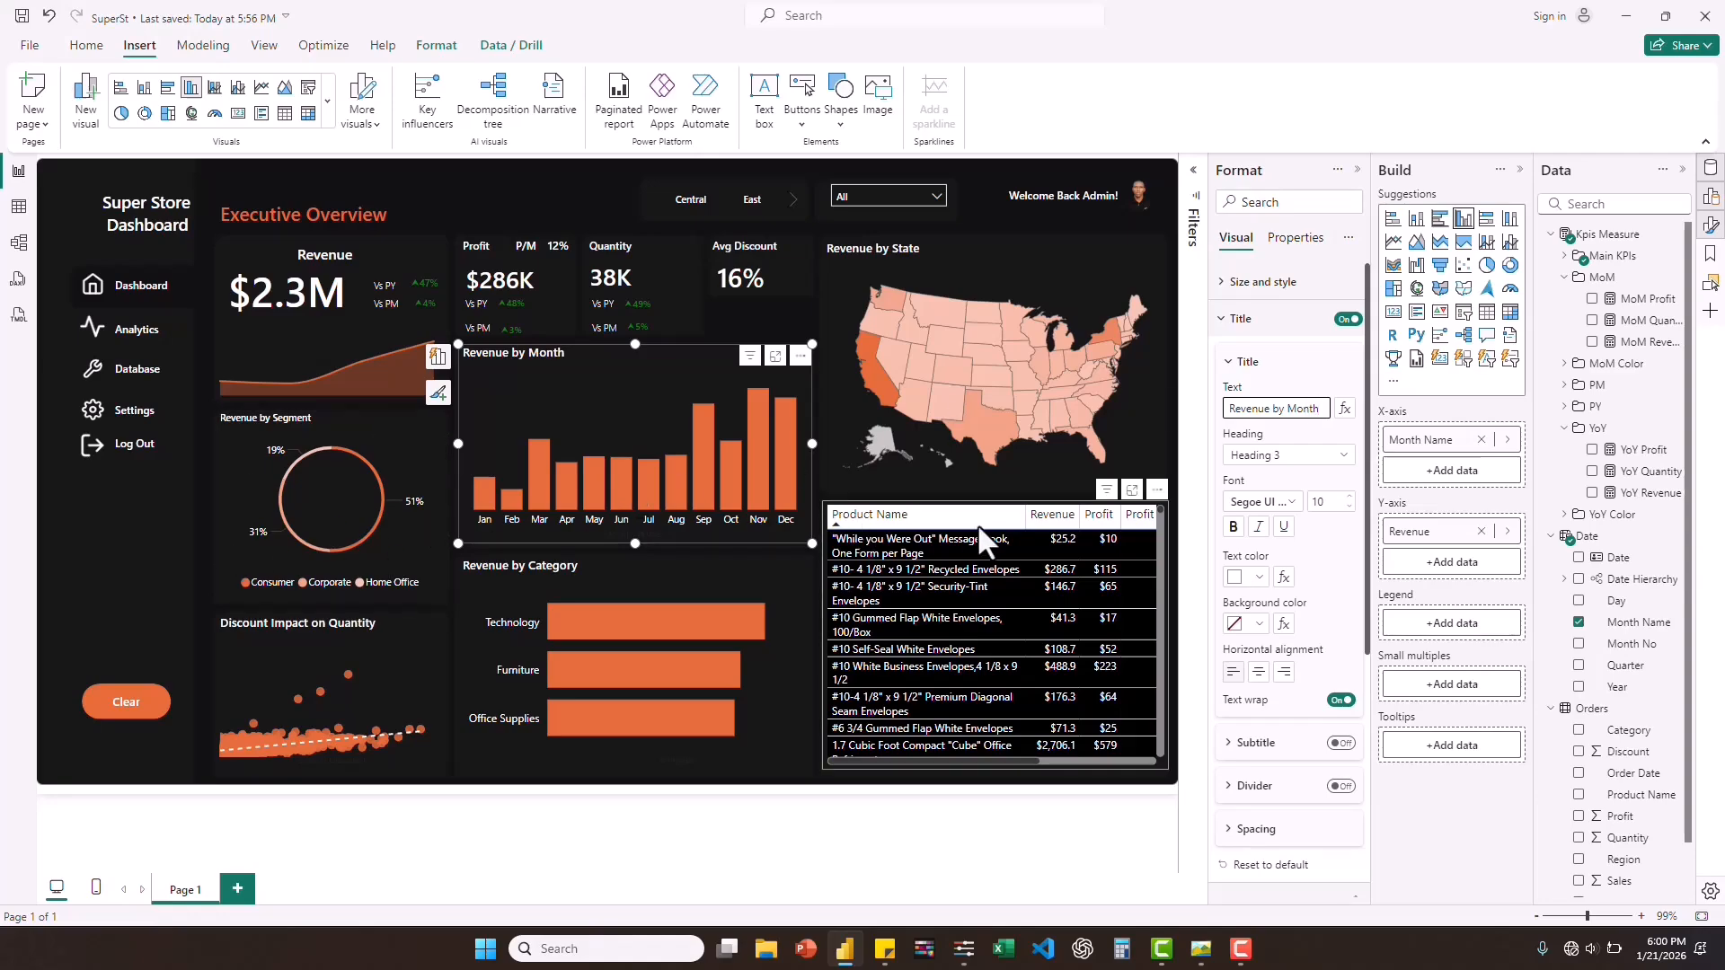
Sort the product table by Product Name in descending order and set its column header font to Segoe UI Semibold.
click(892, 519)
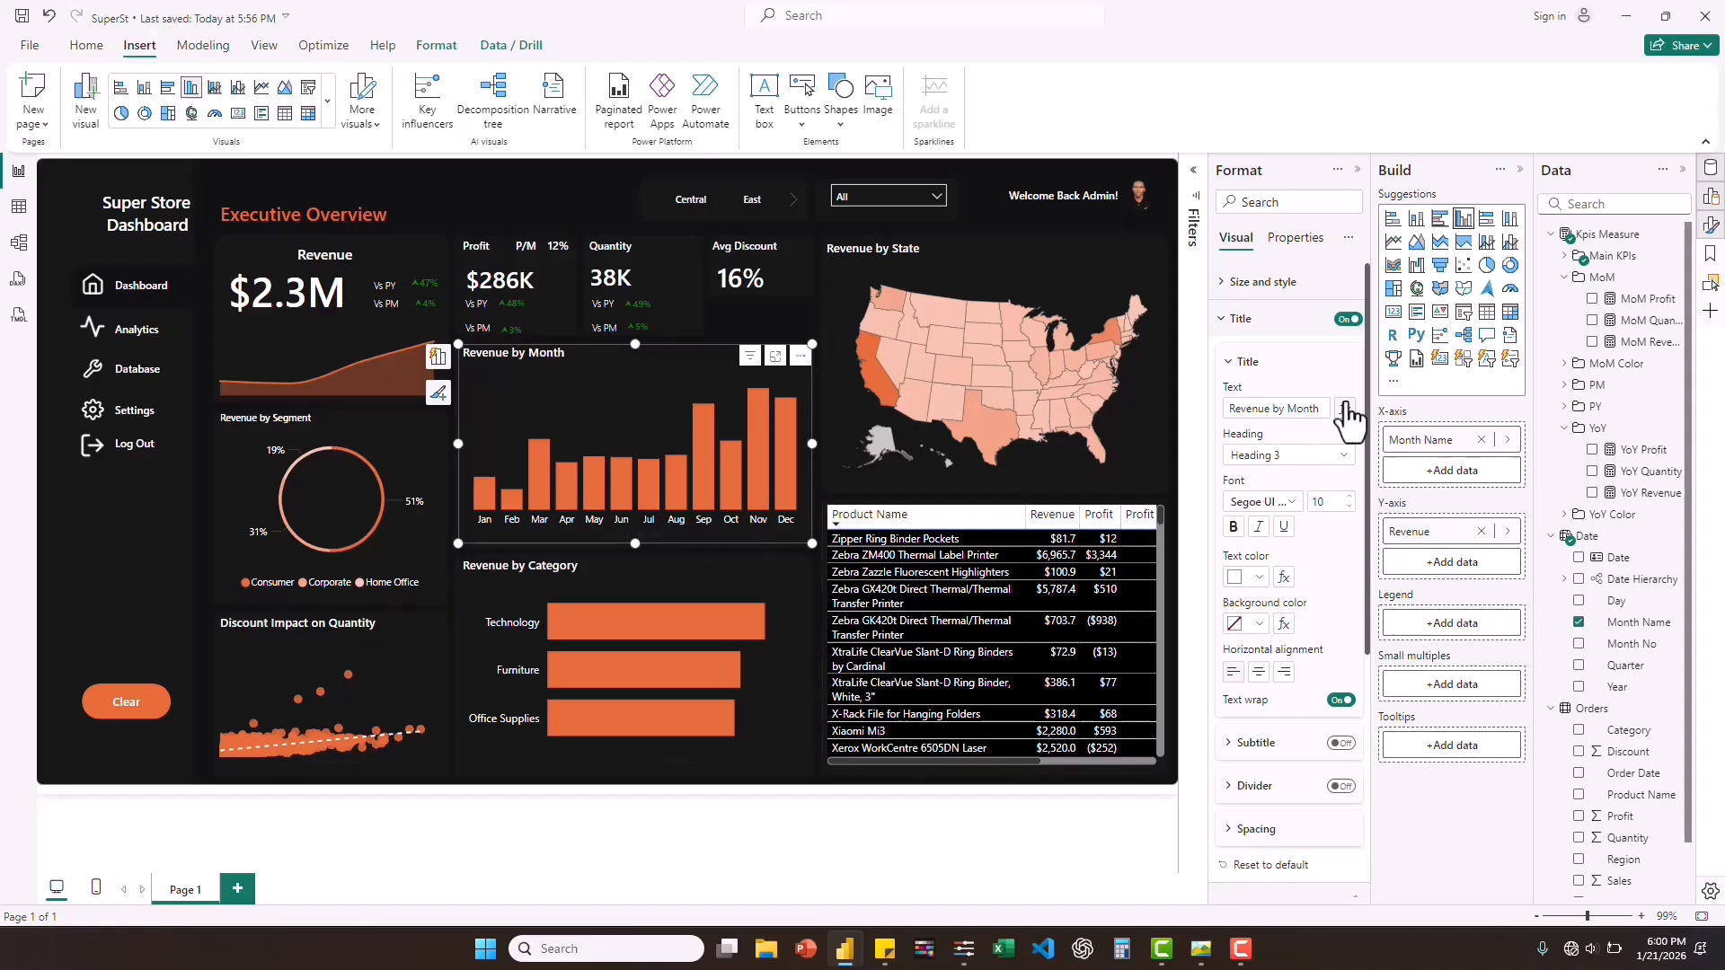
click(1226, 326)
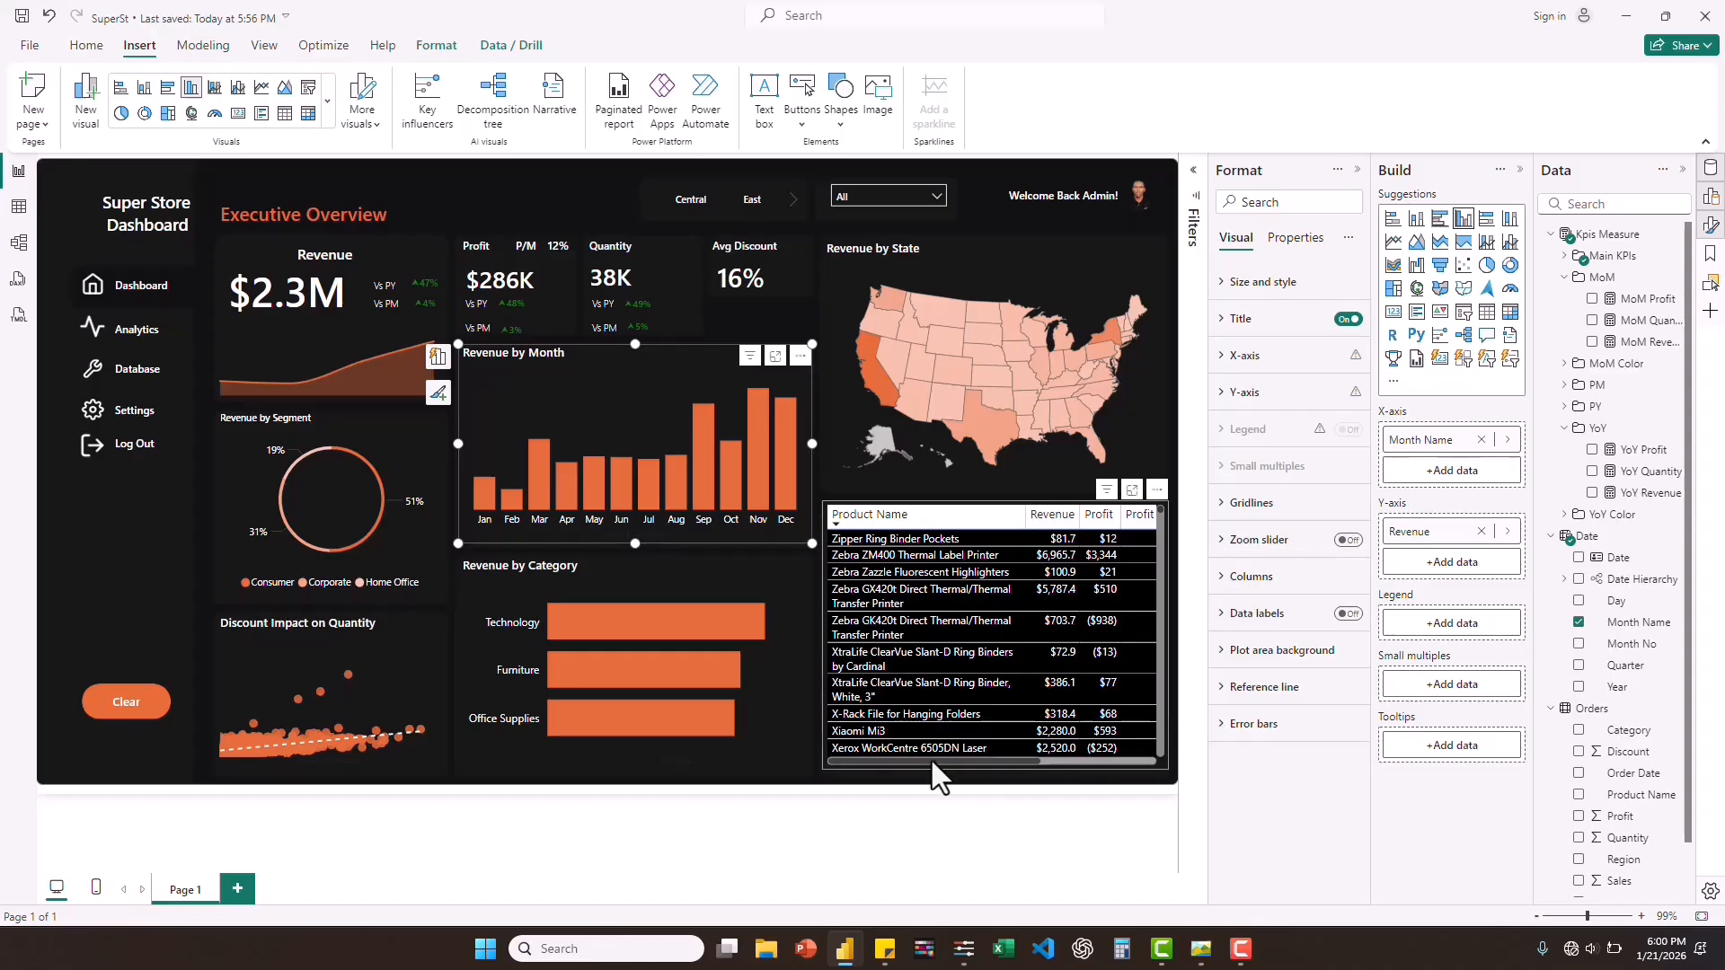
click(931, 758)
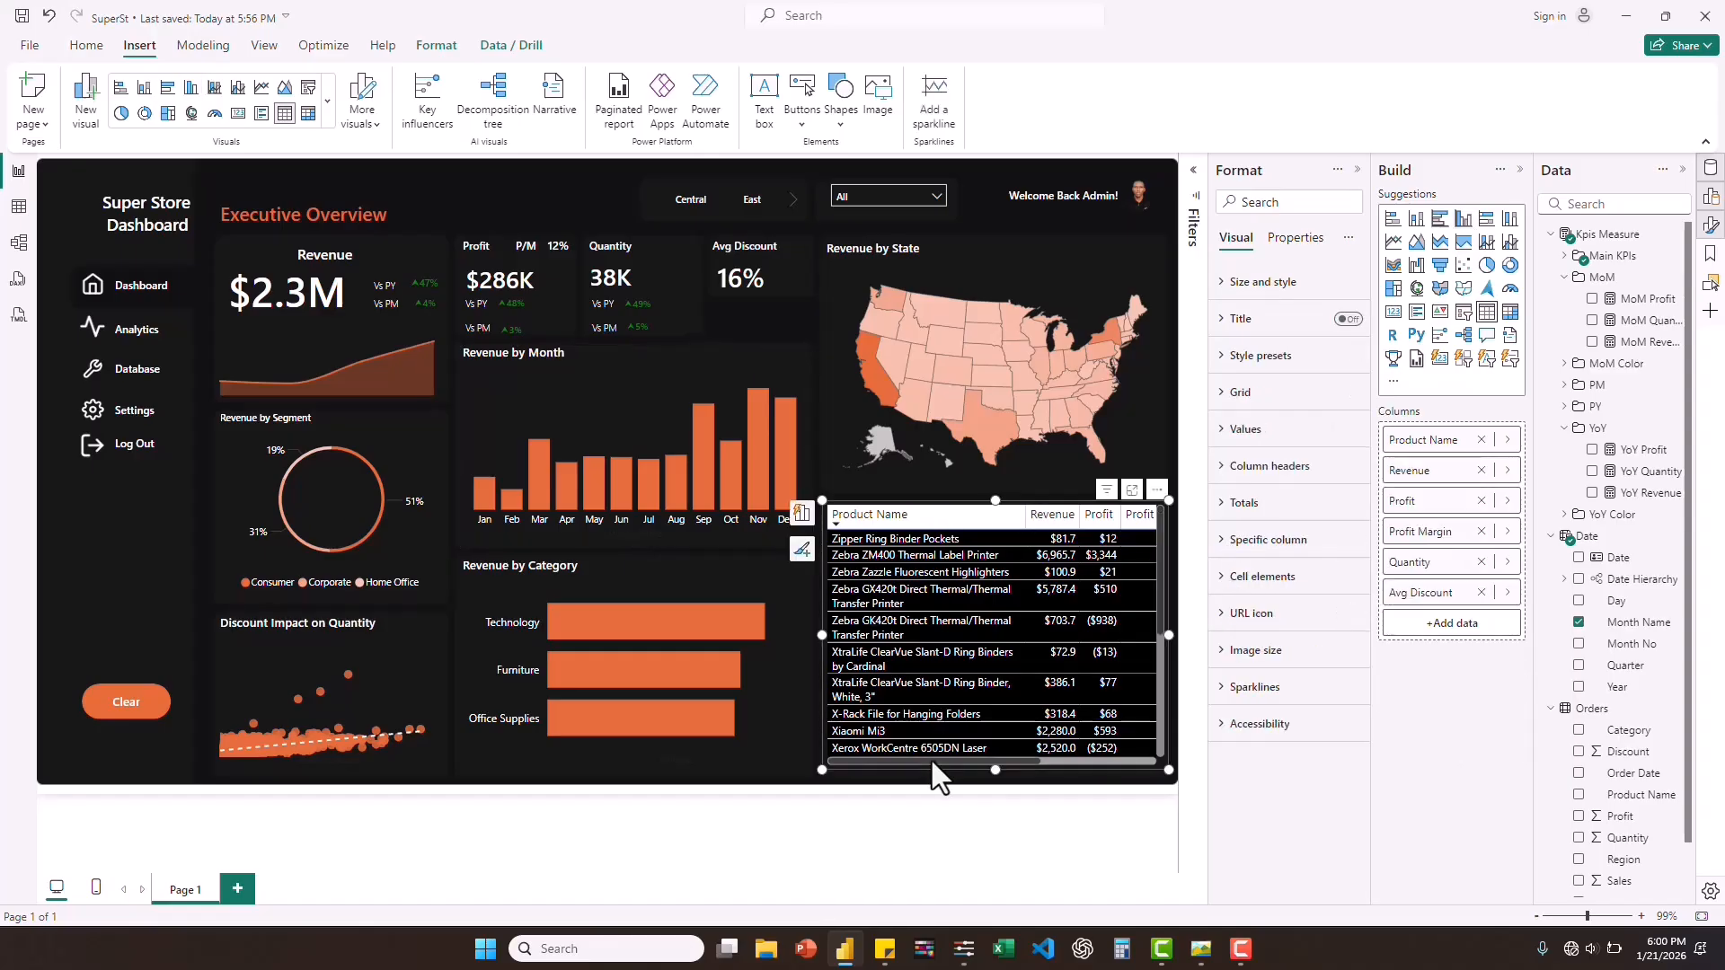
click(1224, 469)
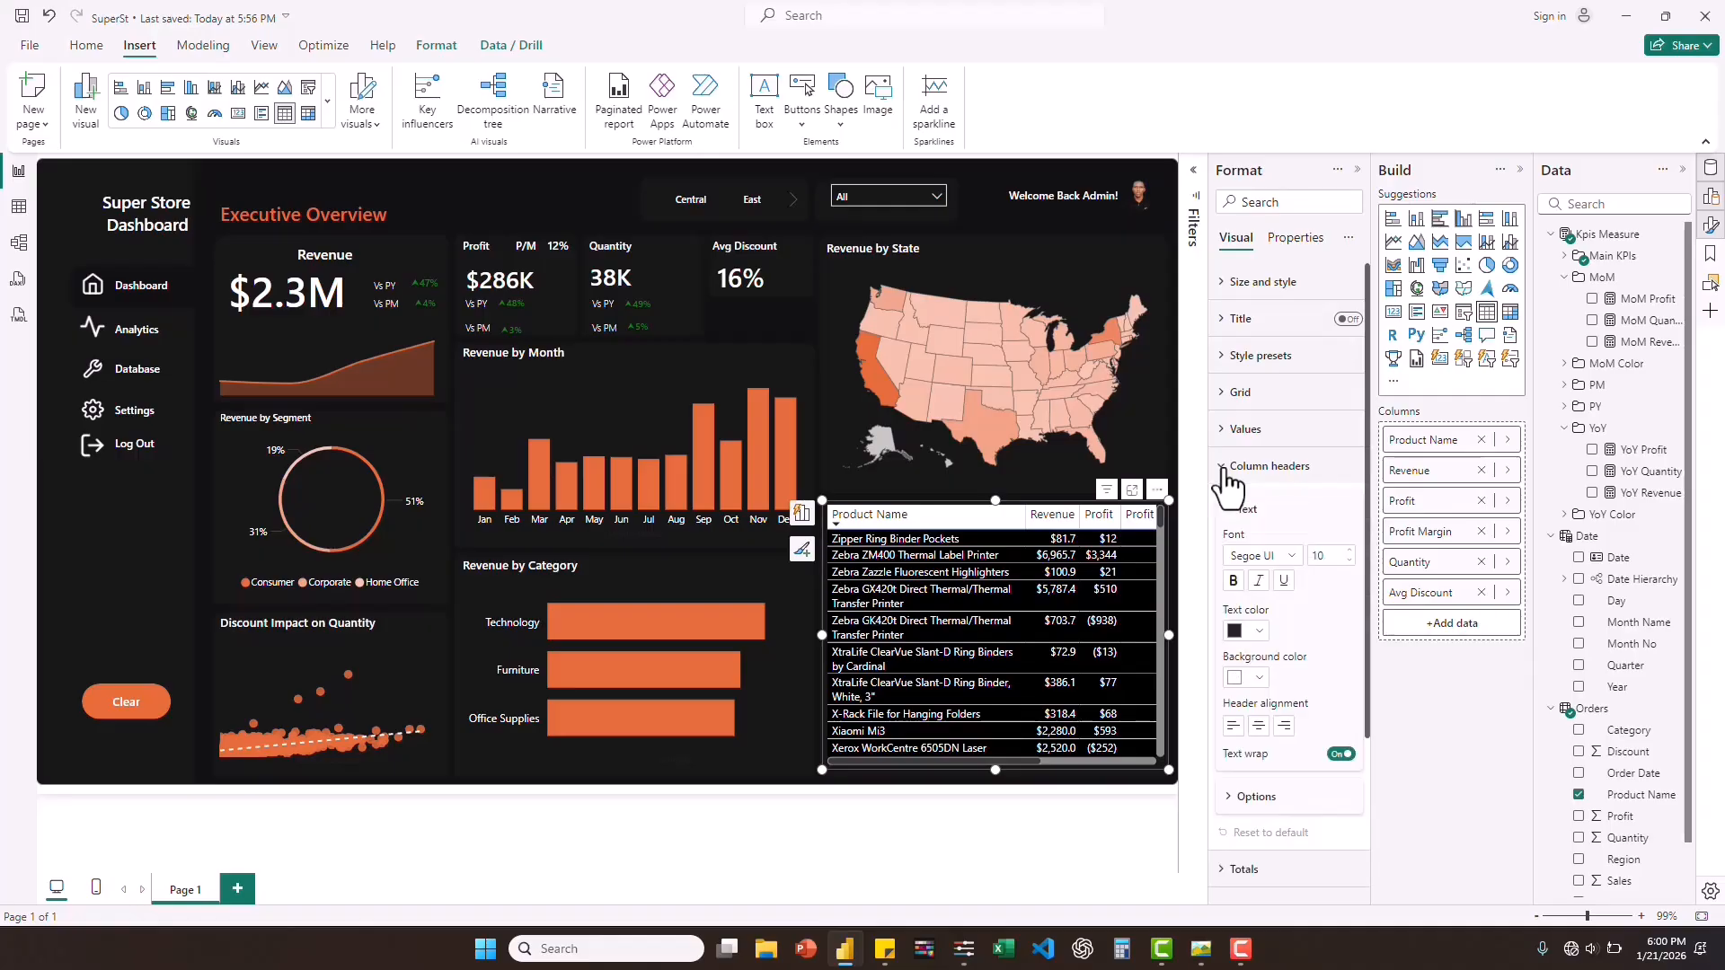
mouse_move(1202, 950)
click(1291, 557)
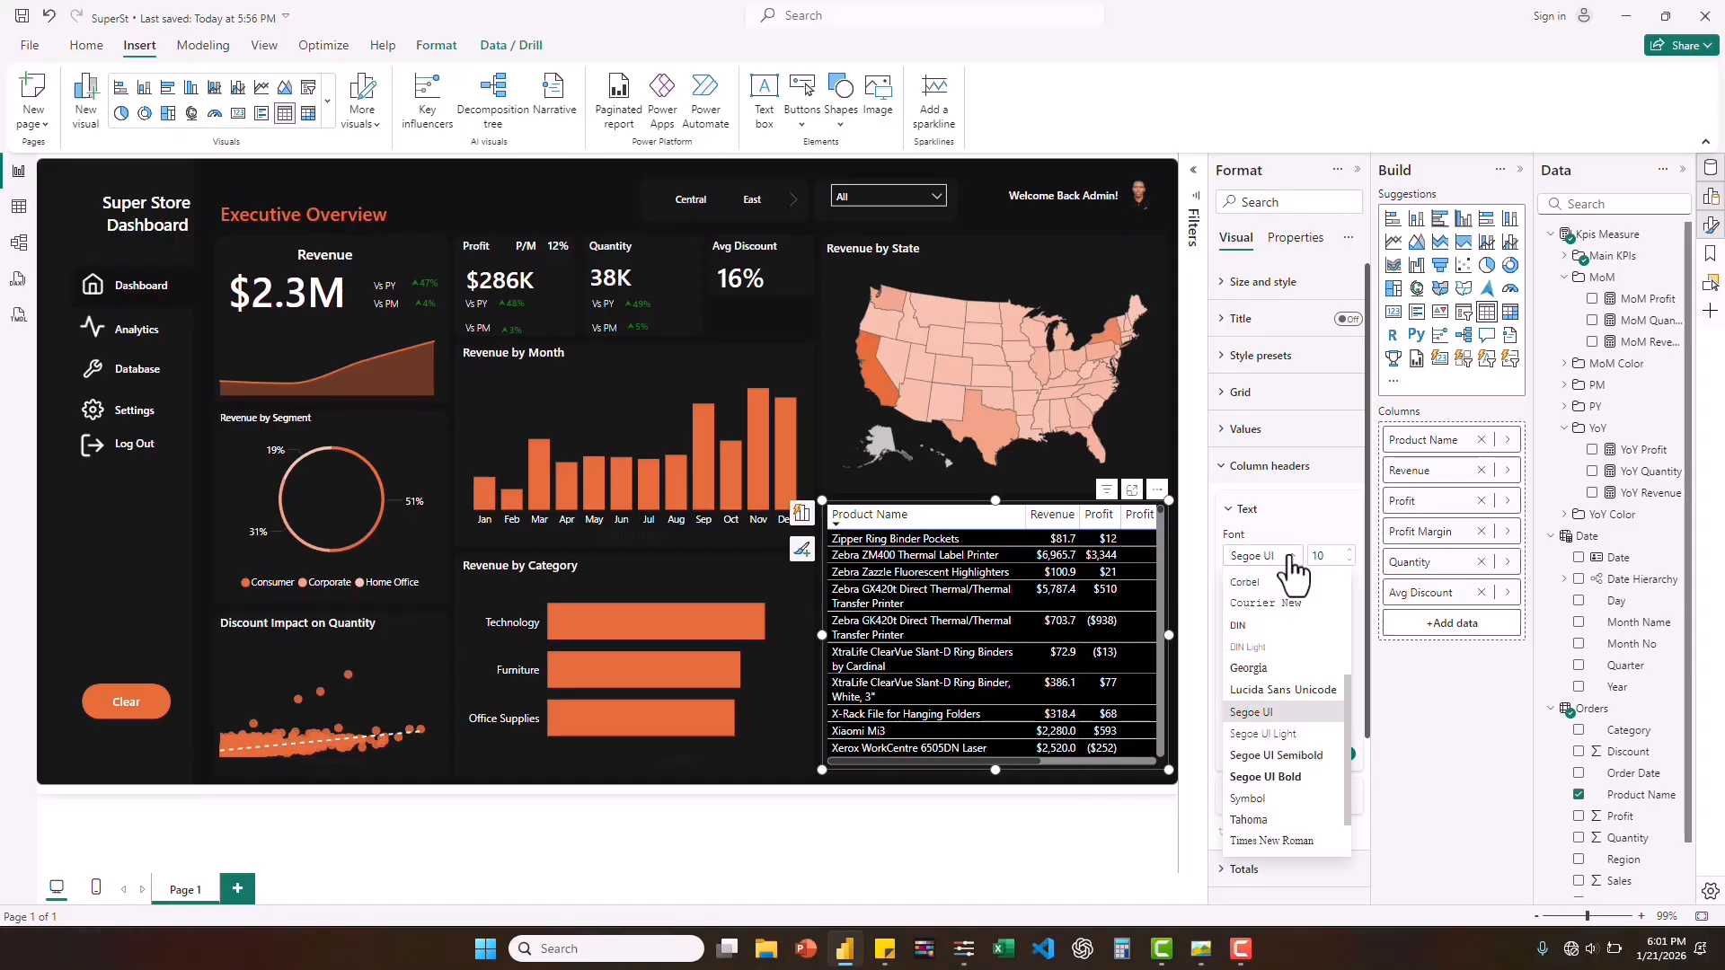
click(1287, 756)
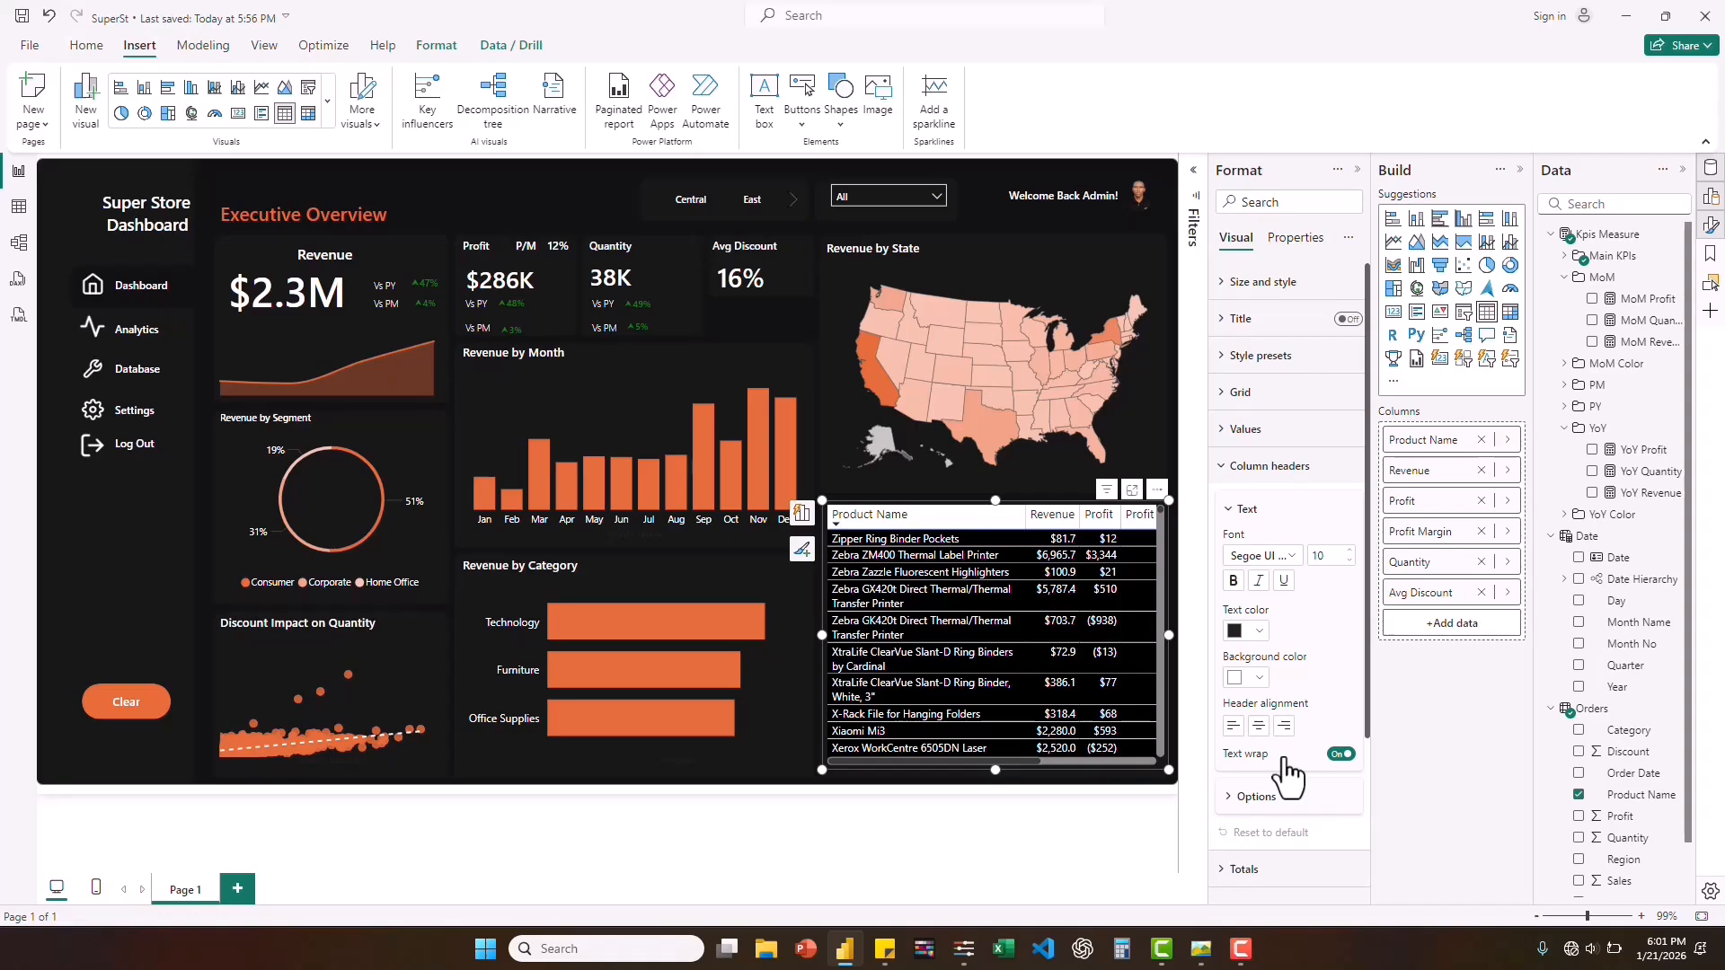
Set the product table's column header text to white and its background to #171717, and check against the reference dashboard screenshot.
click(1260, 634)
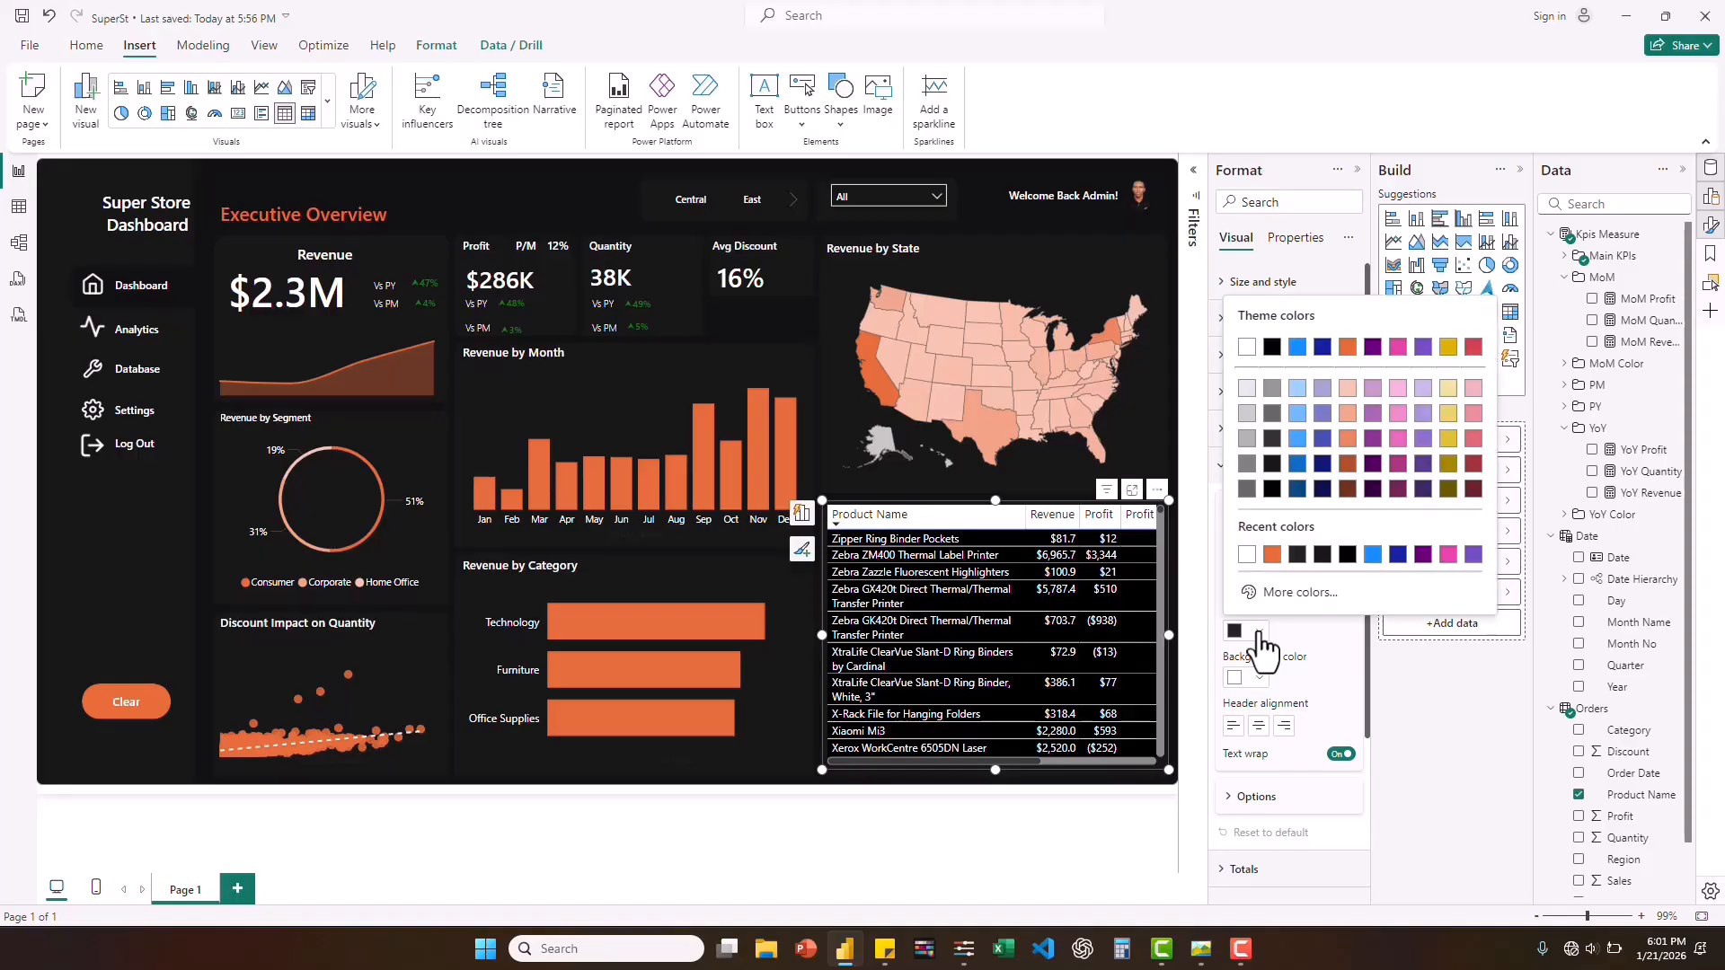
click(1323, 555)
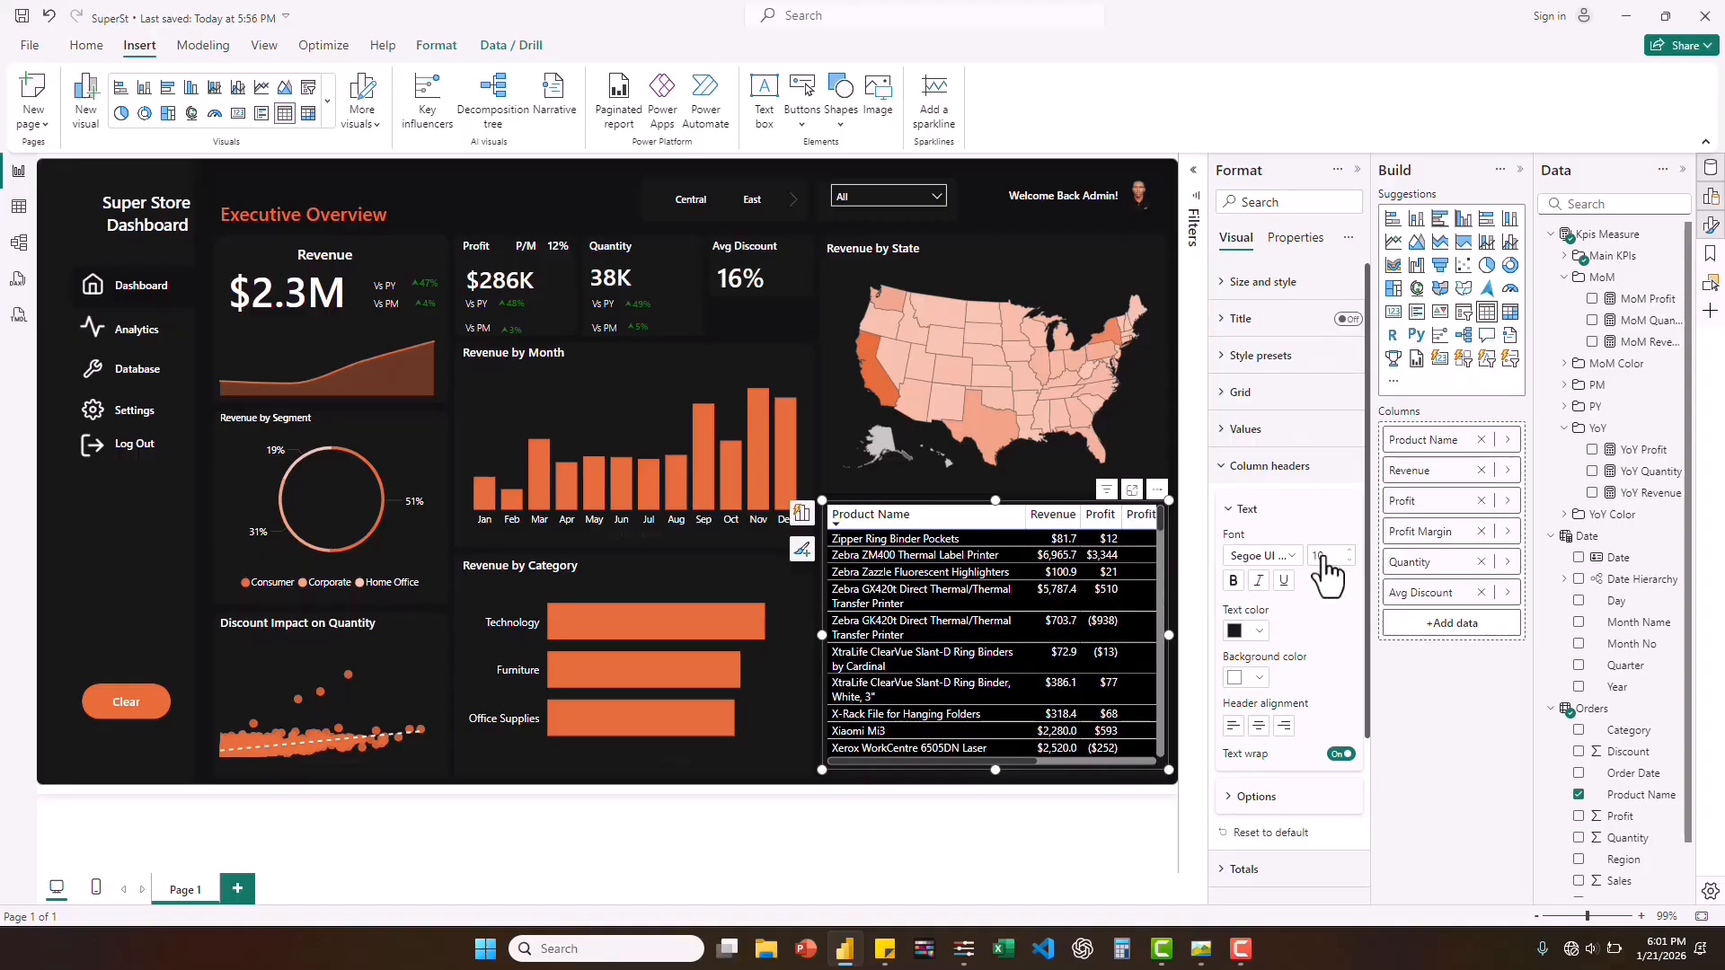
click(1260, 633)
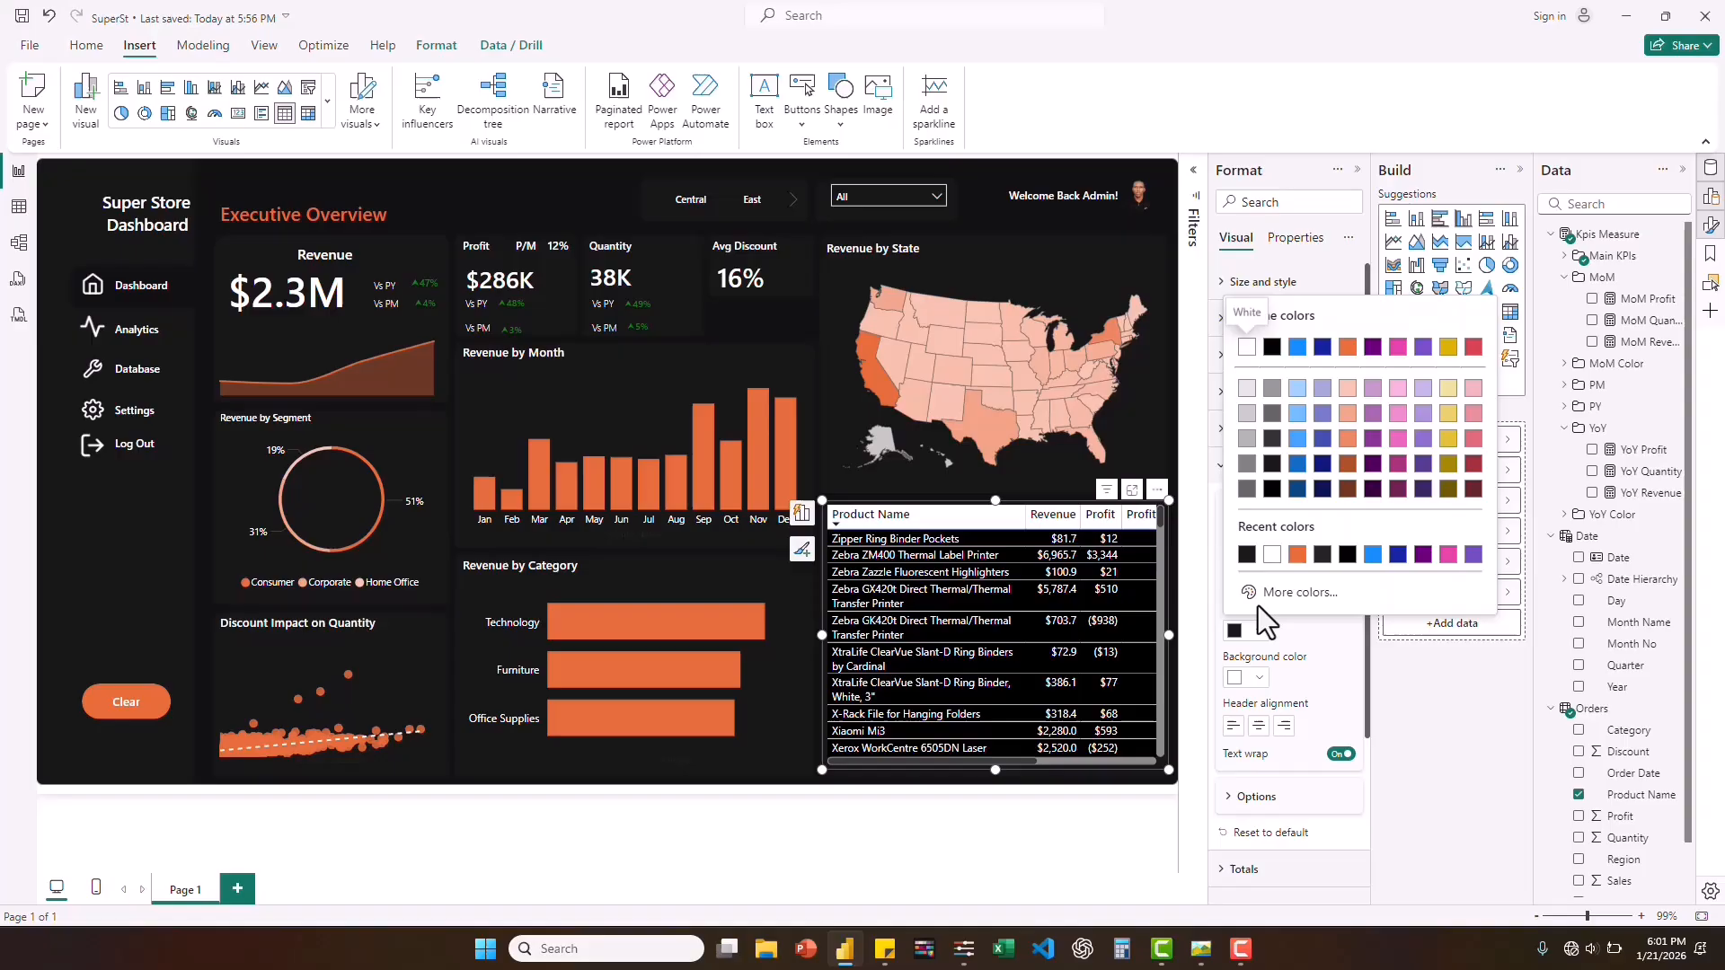
click(1272, 556)
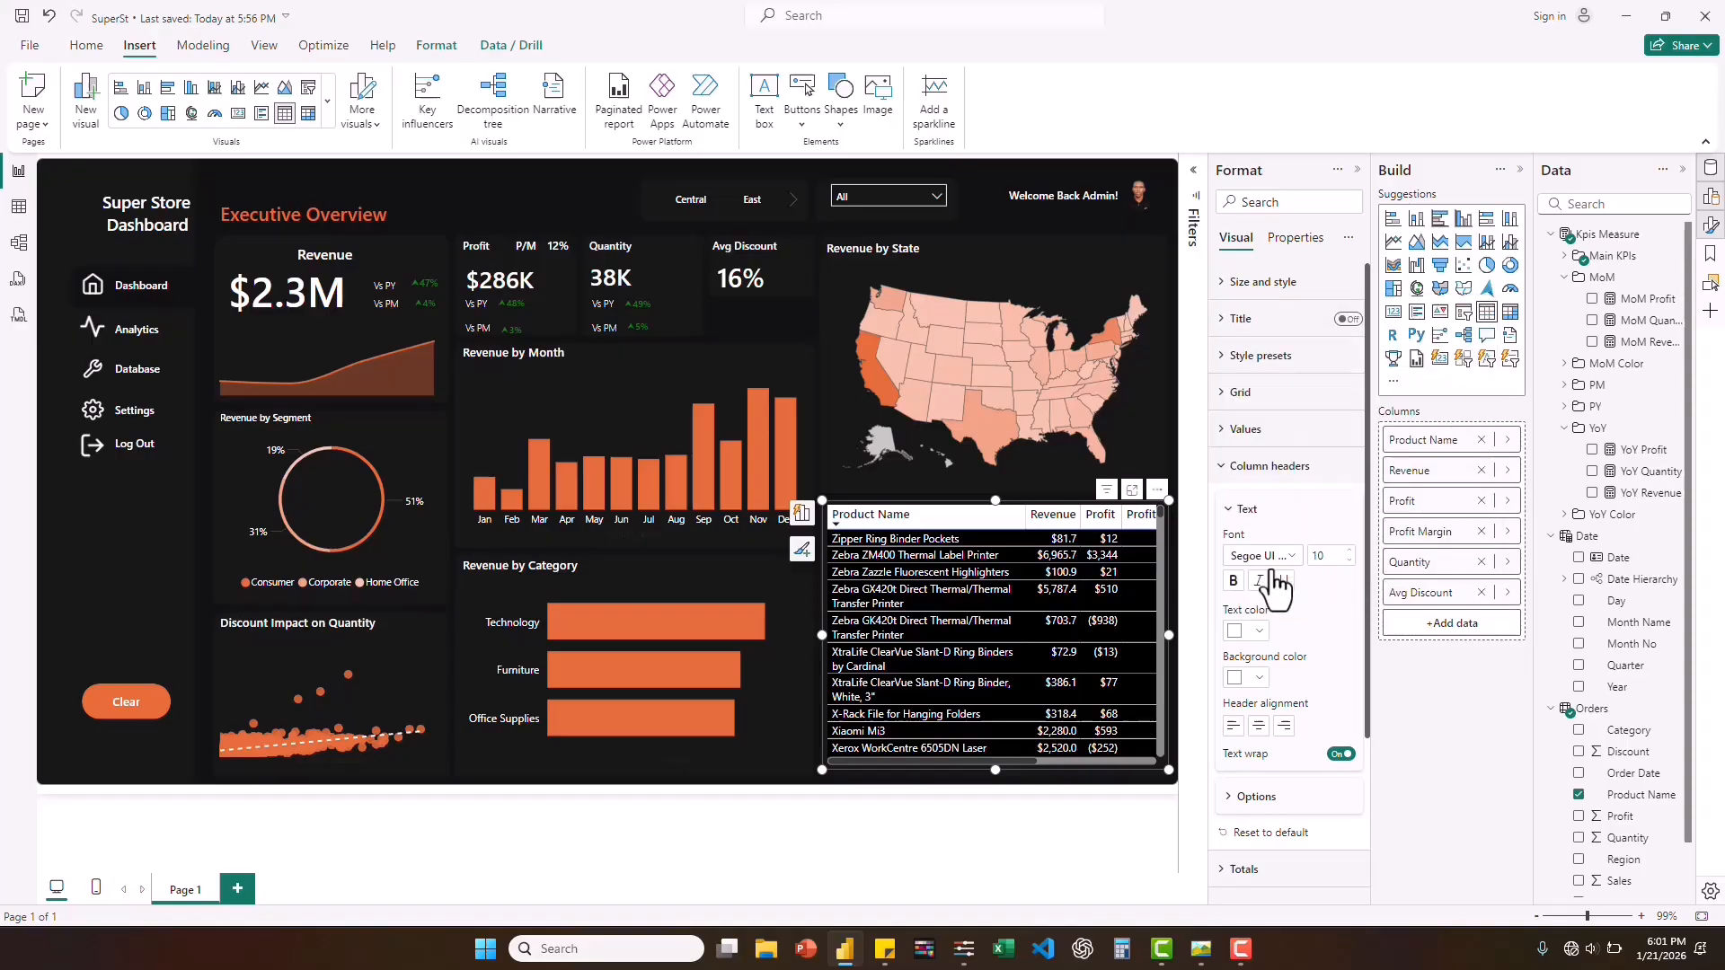
click(1260, 678)
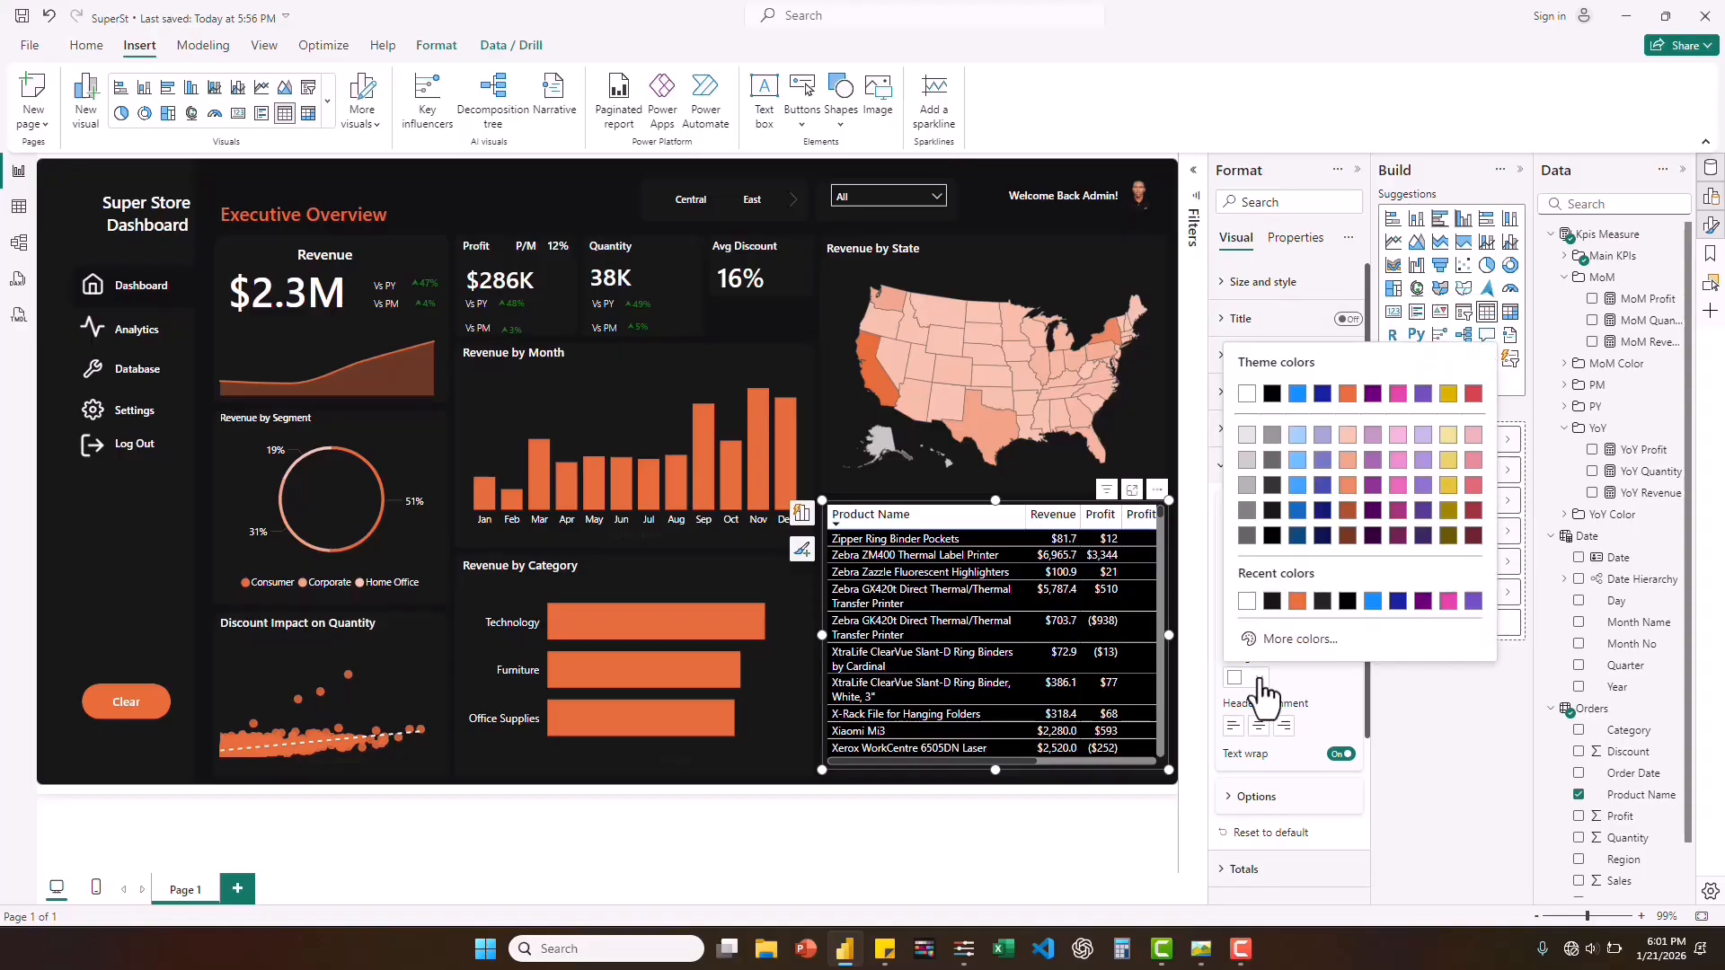
click(1270, 600)
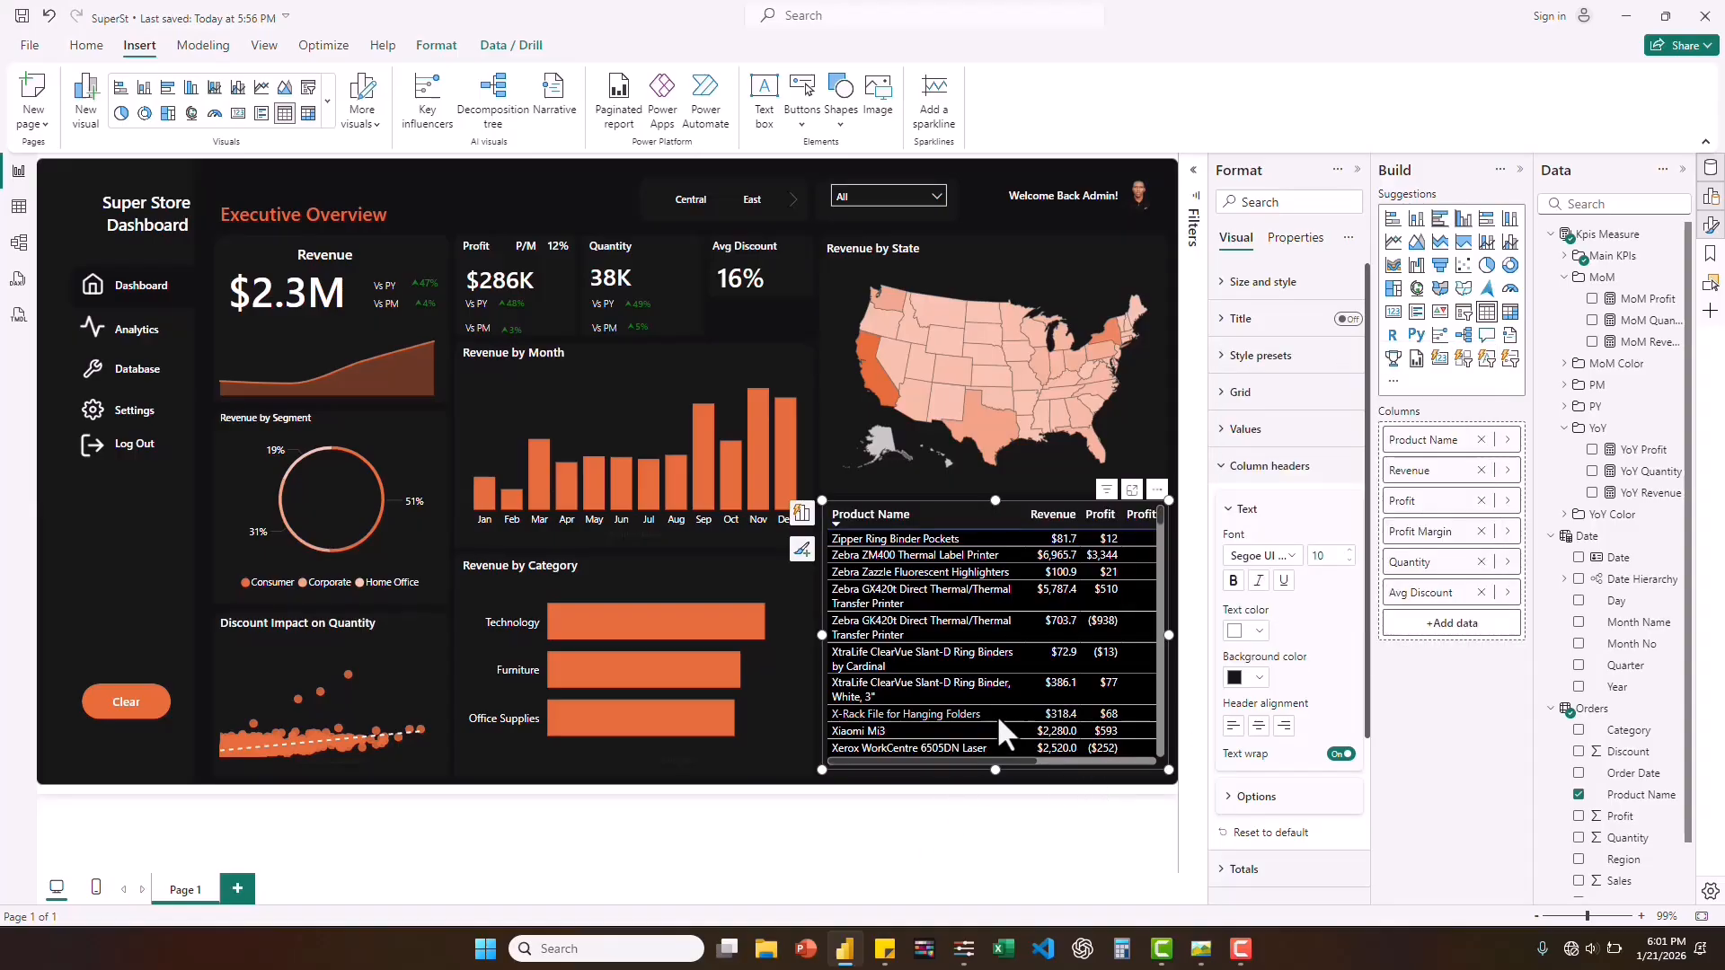
click(1202, 952)
click(1201, 952)
Turn on data labels for the Revenue by Month chart and colour their values white.
click(488, 403)
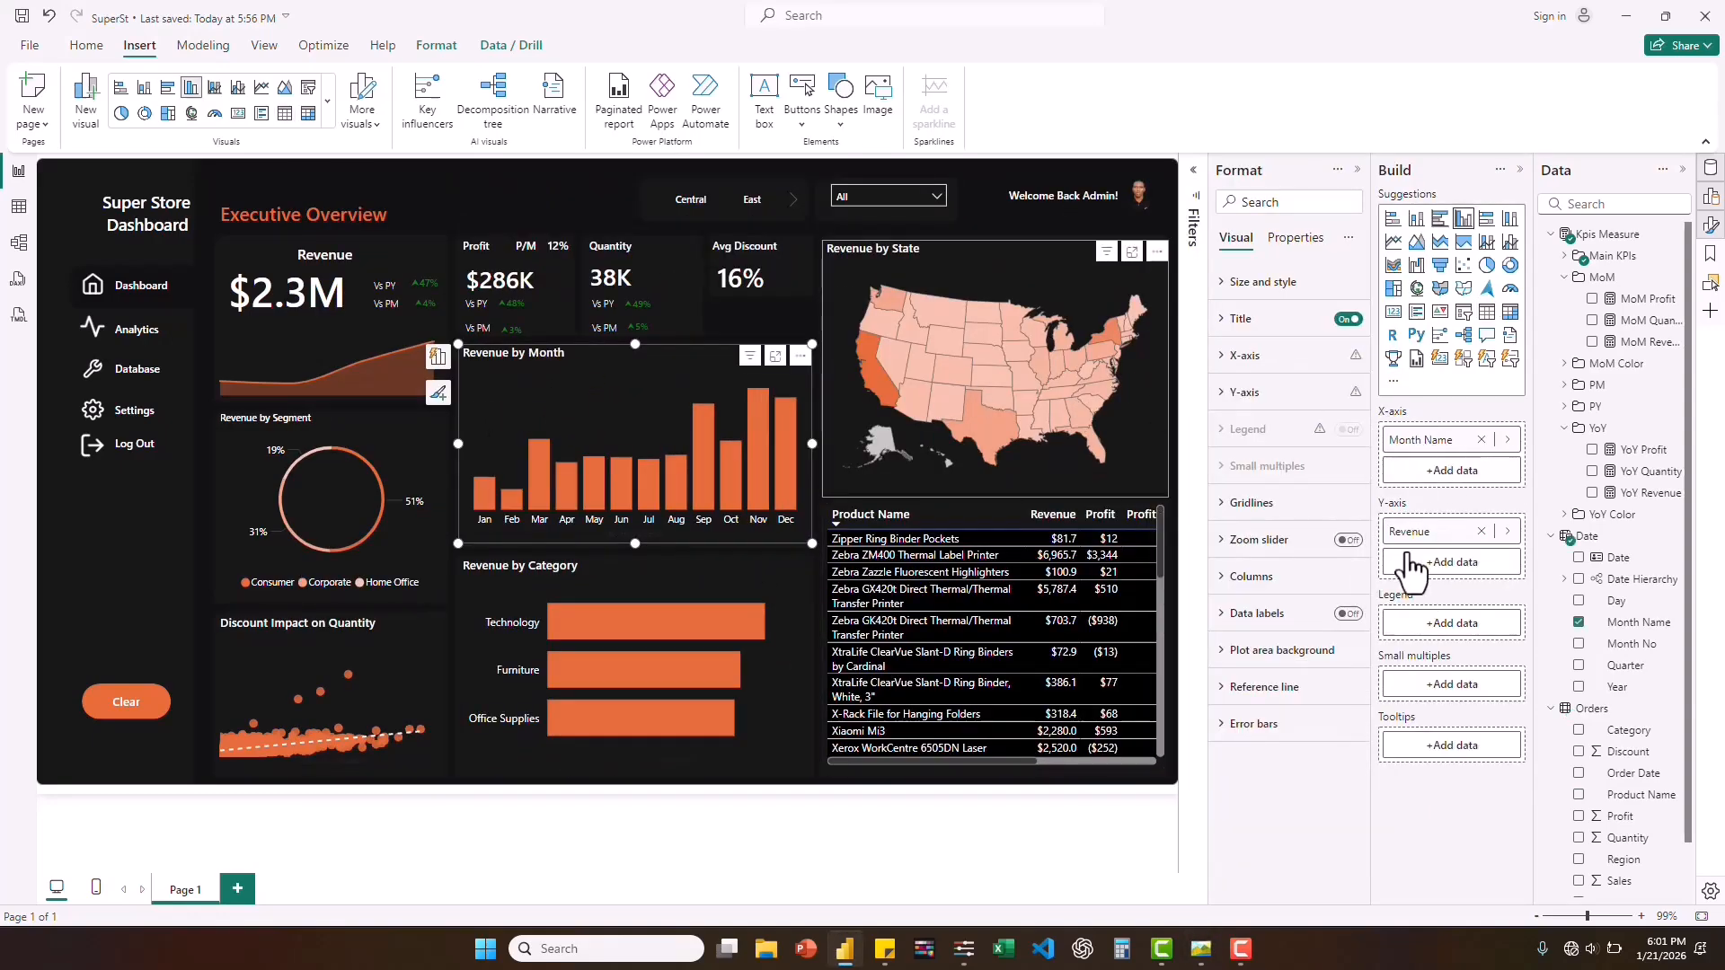
click(1347, 615)
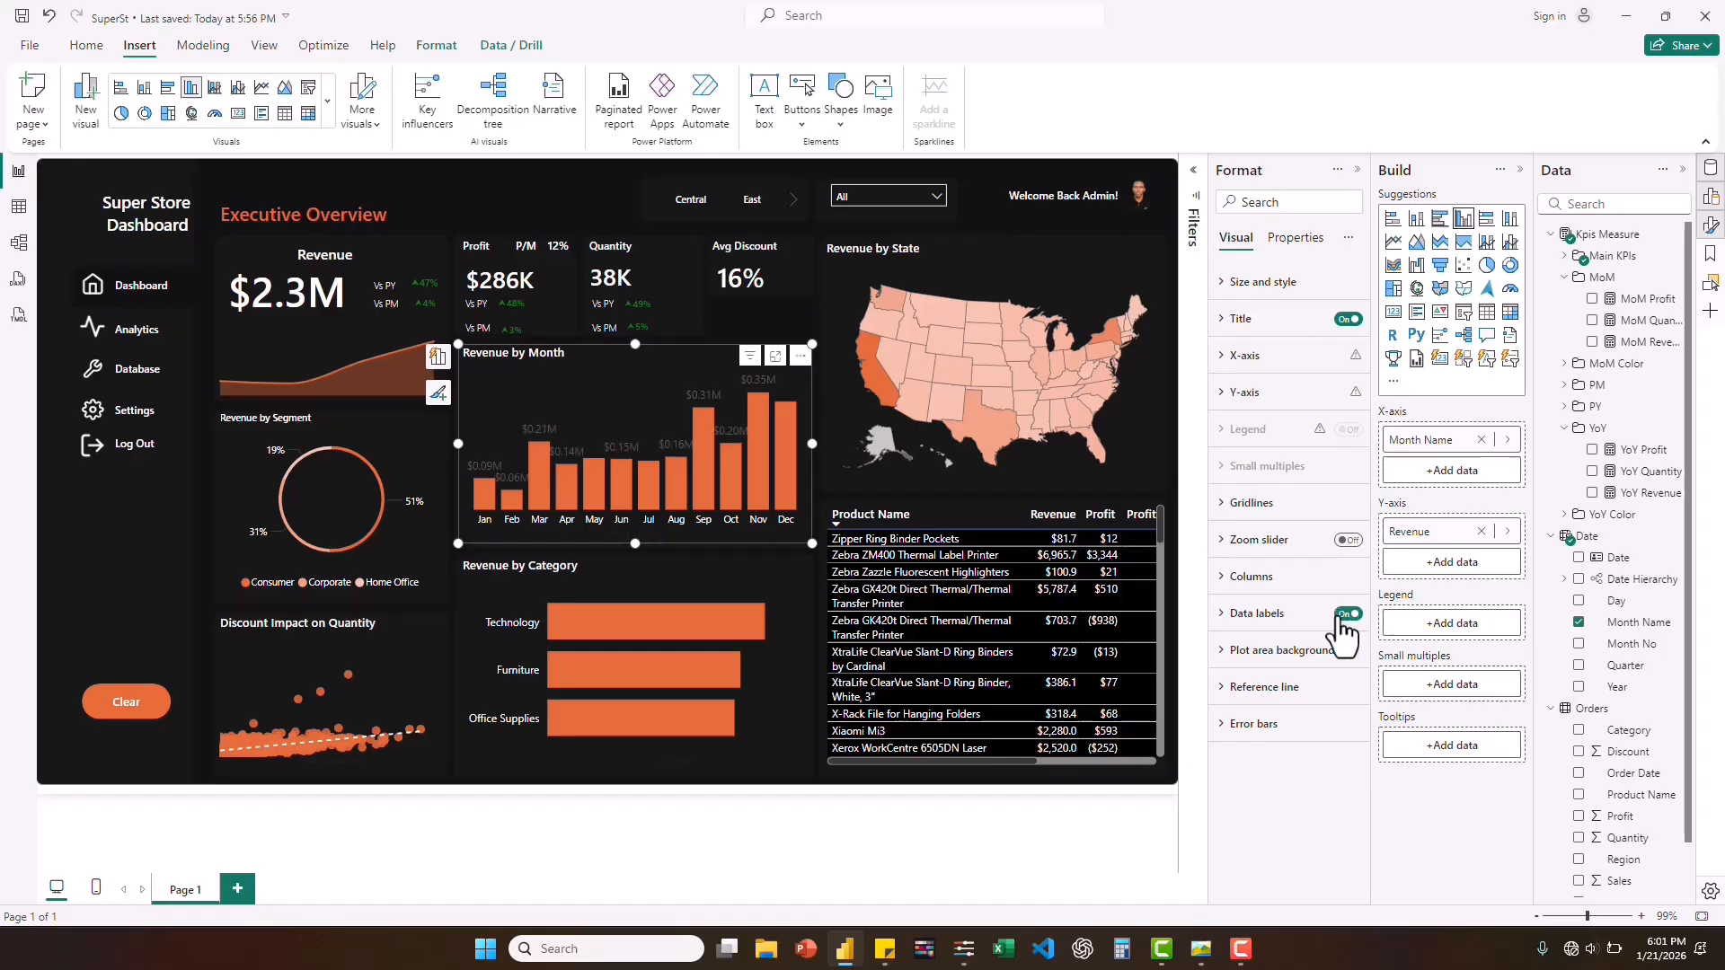
click(1225, 618)
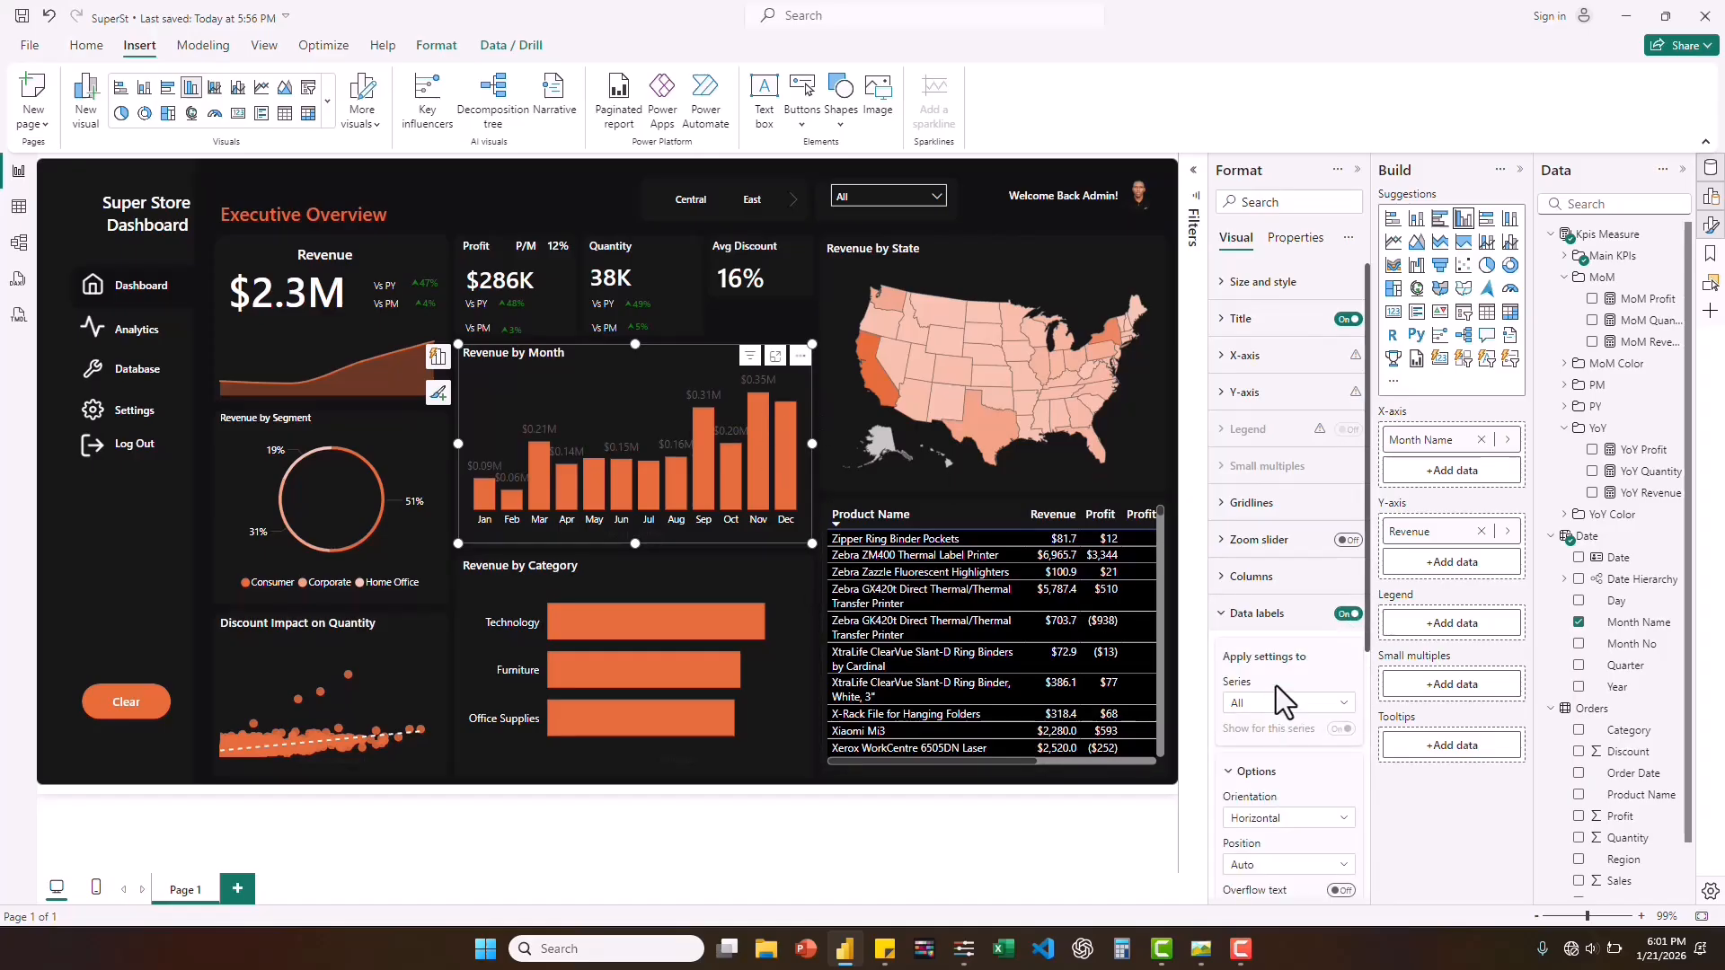
scroll(1275, 686, down, 5)
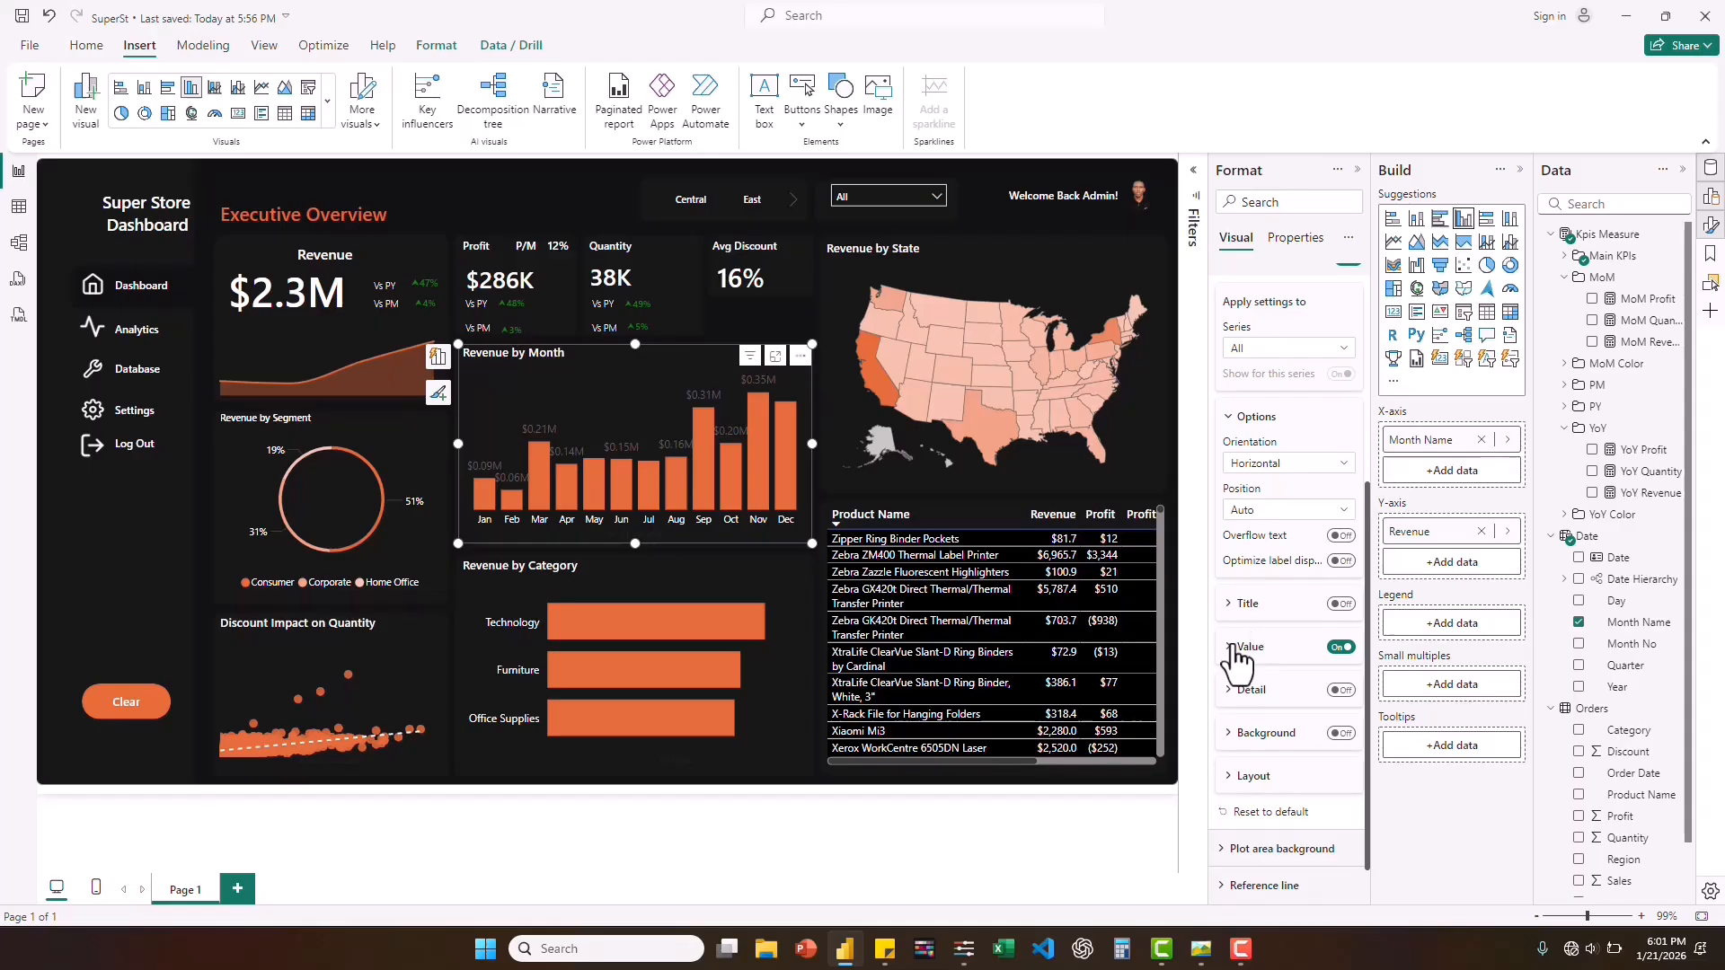
click(1233, 648)
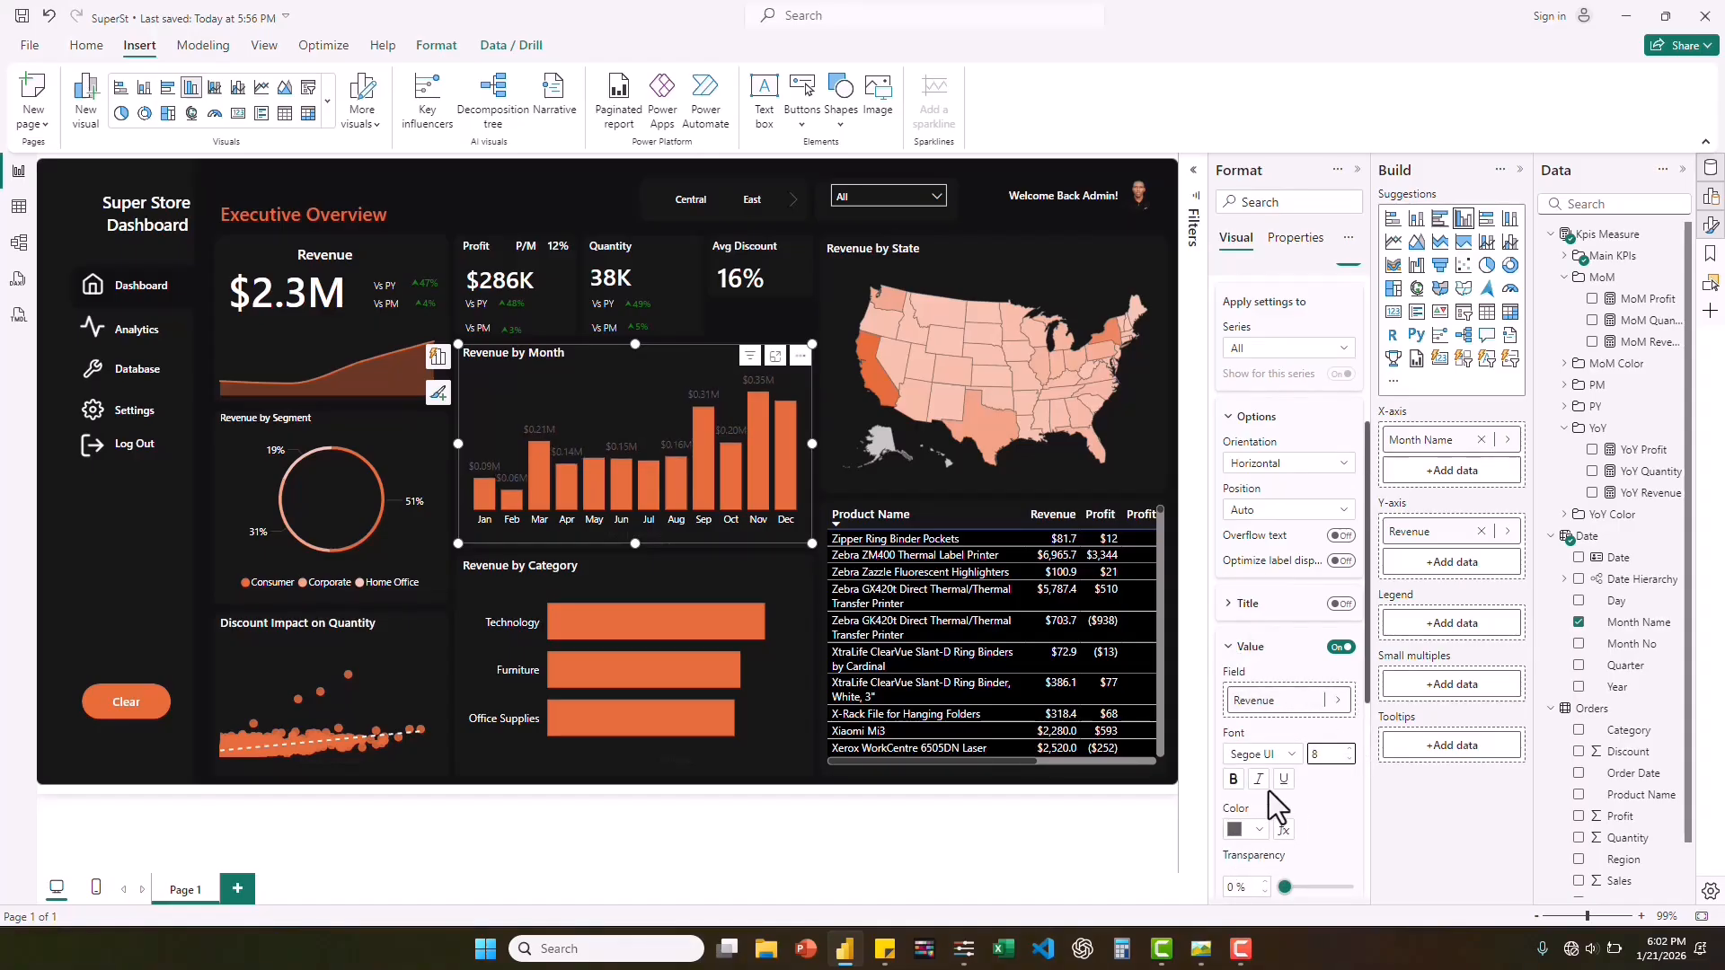
click(1259, 830)
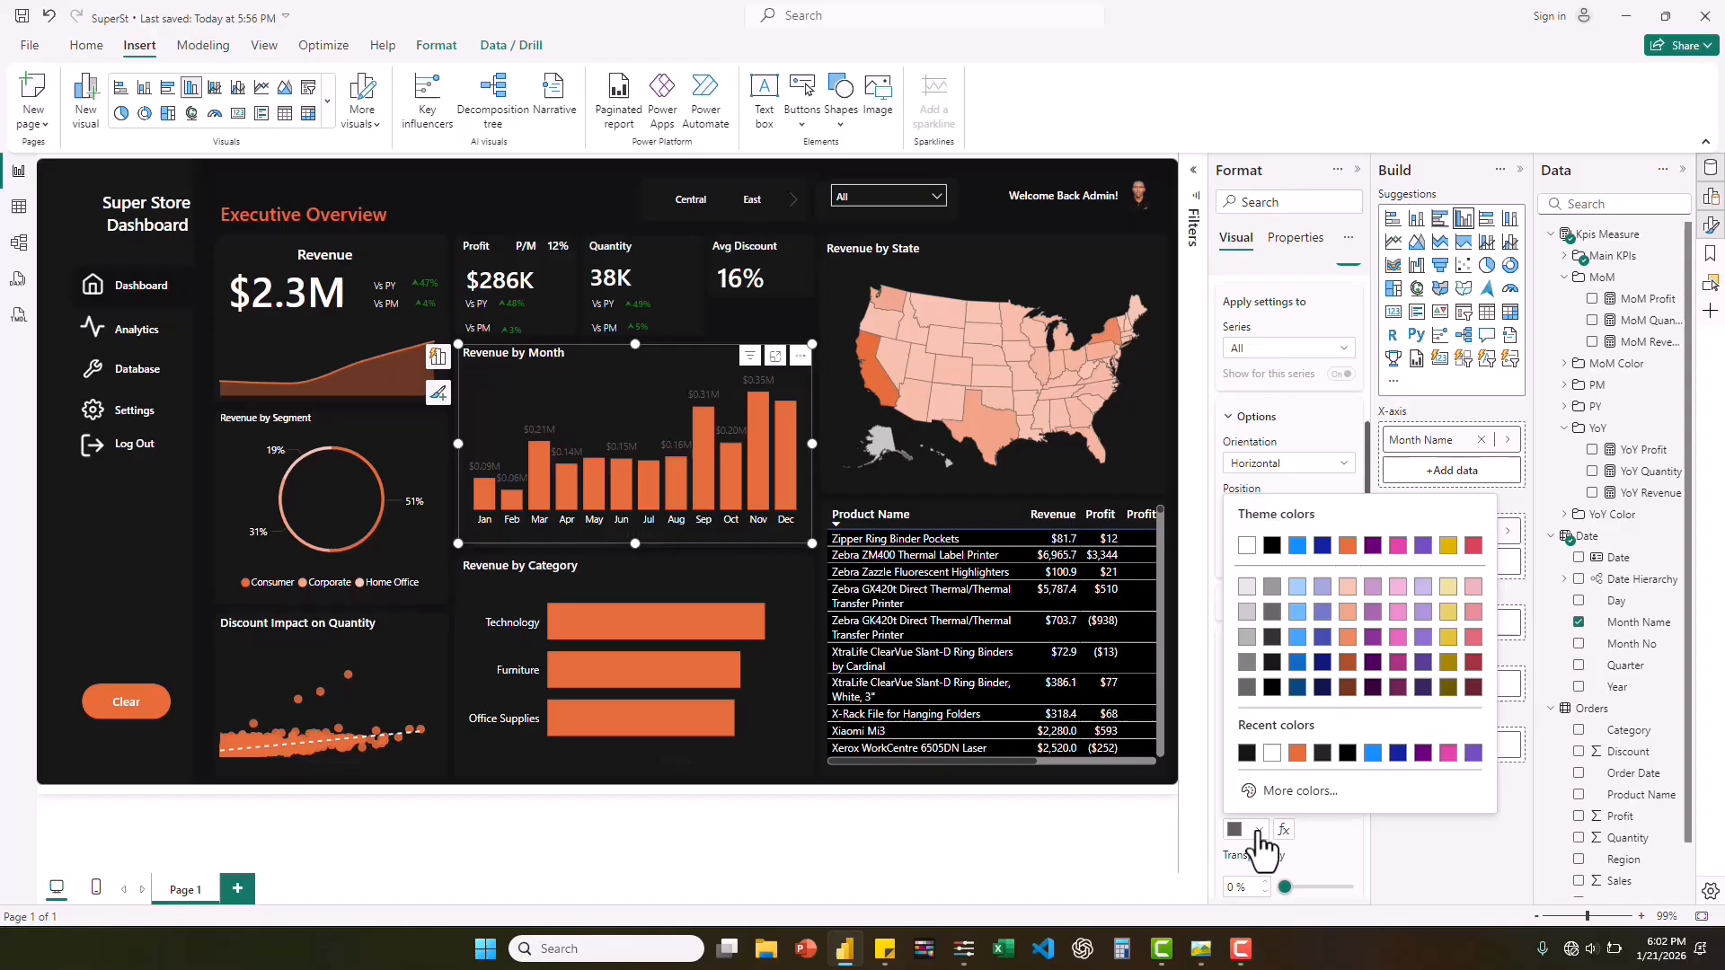
click(1278, 755)
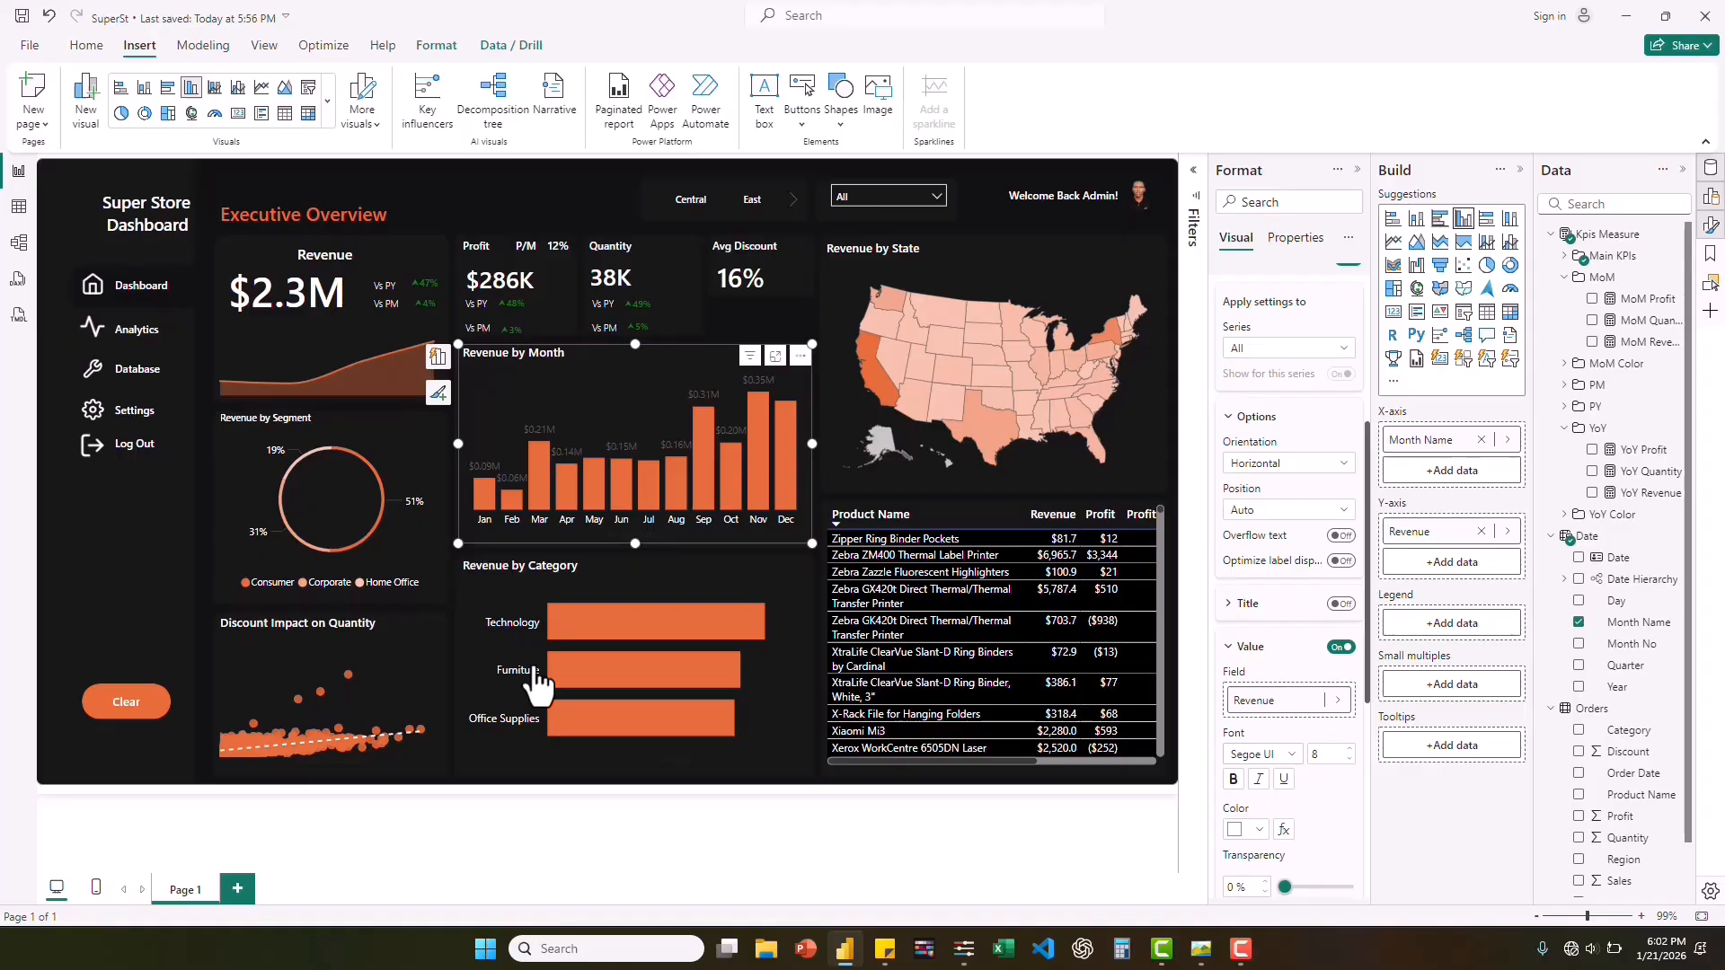
Turn on data labels for the Revenue by Category bar chart and colour their values white.
click(466, 620)
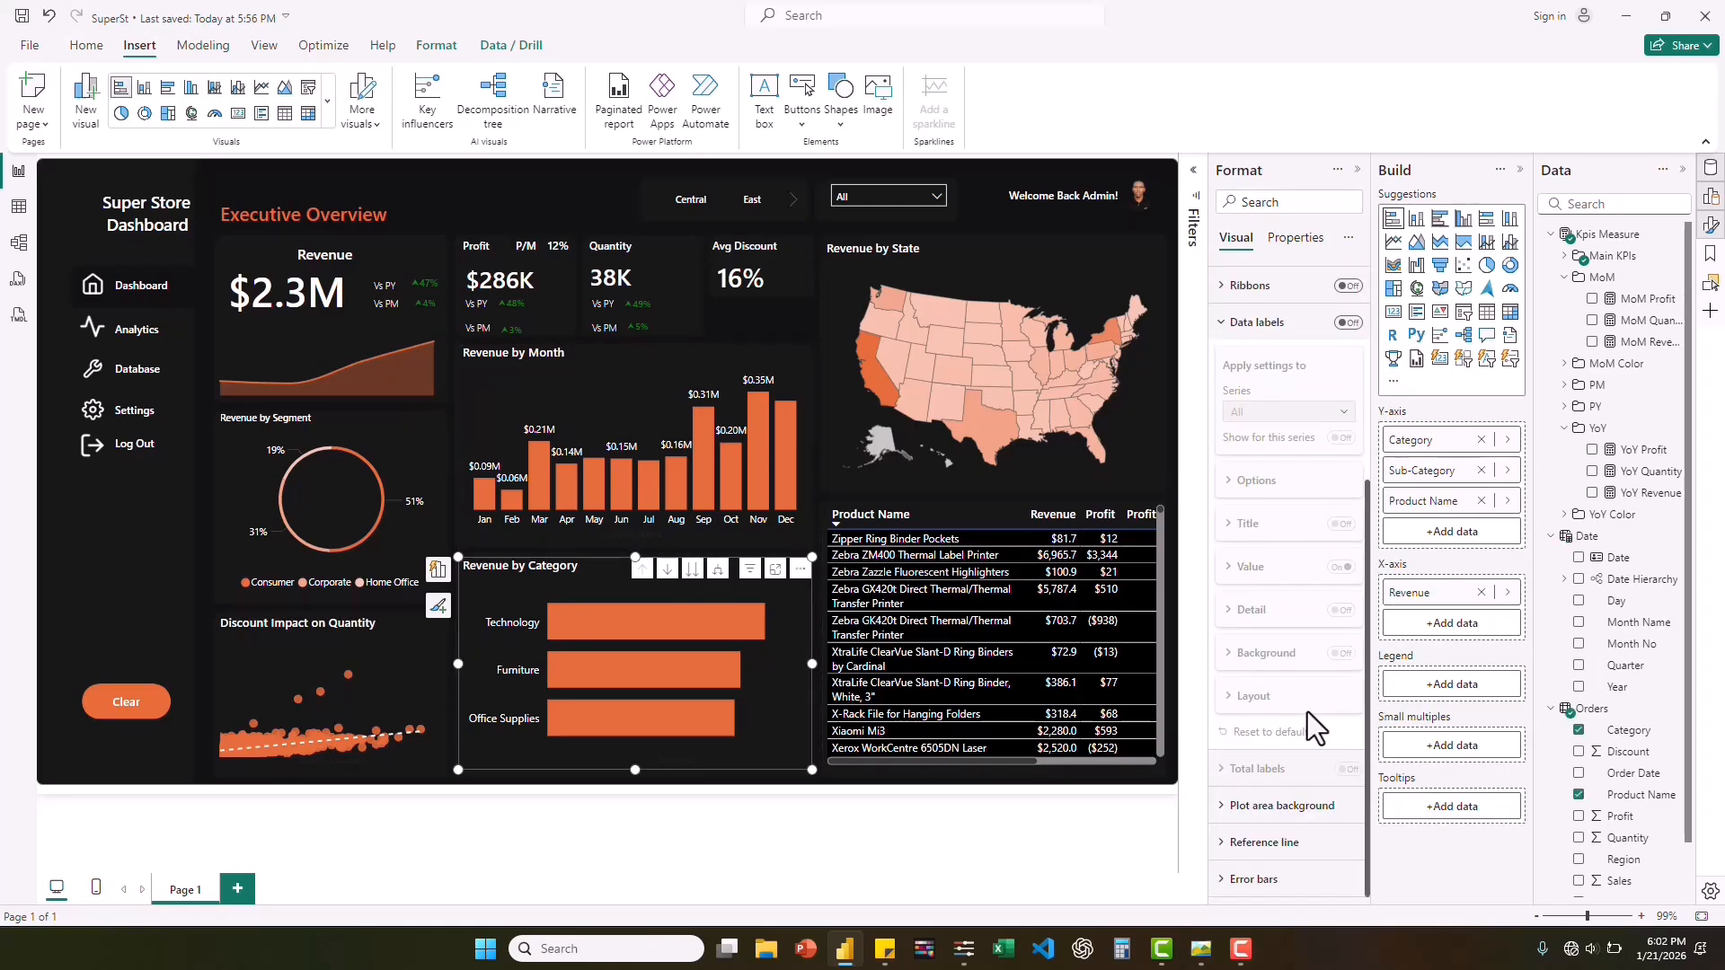
click(1348, 324)
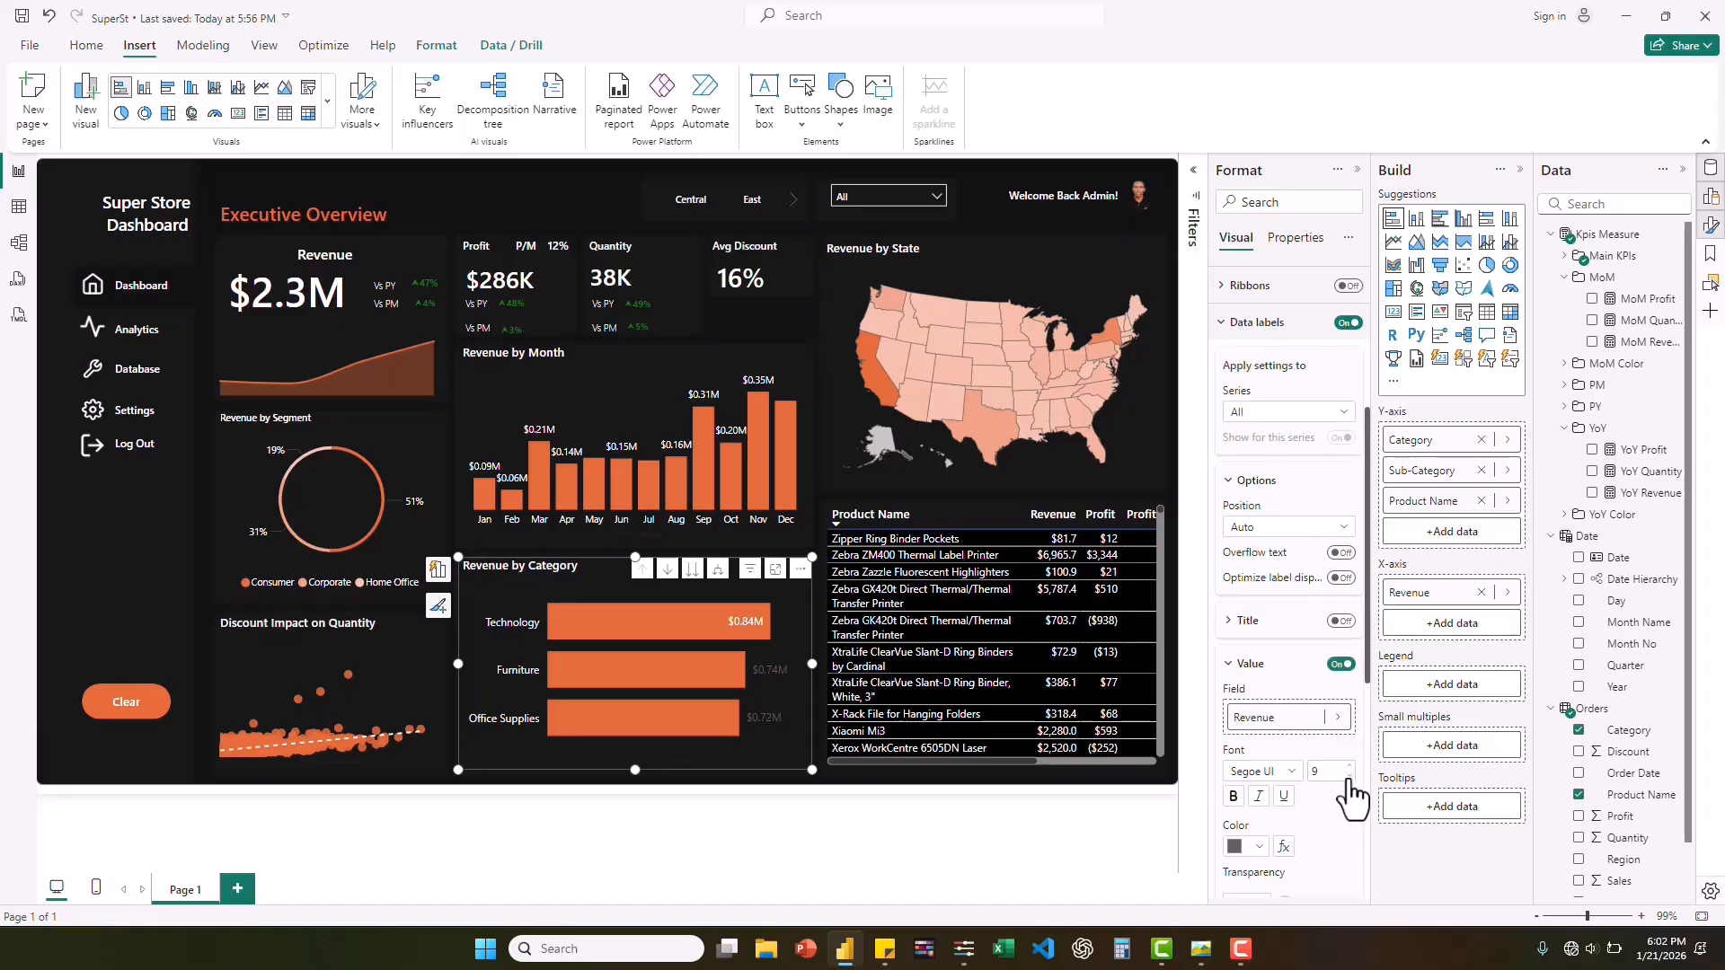
click(1292, 773)
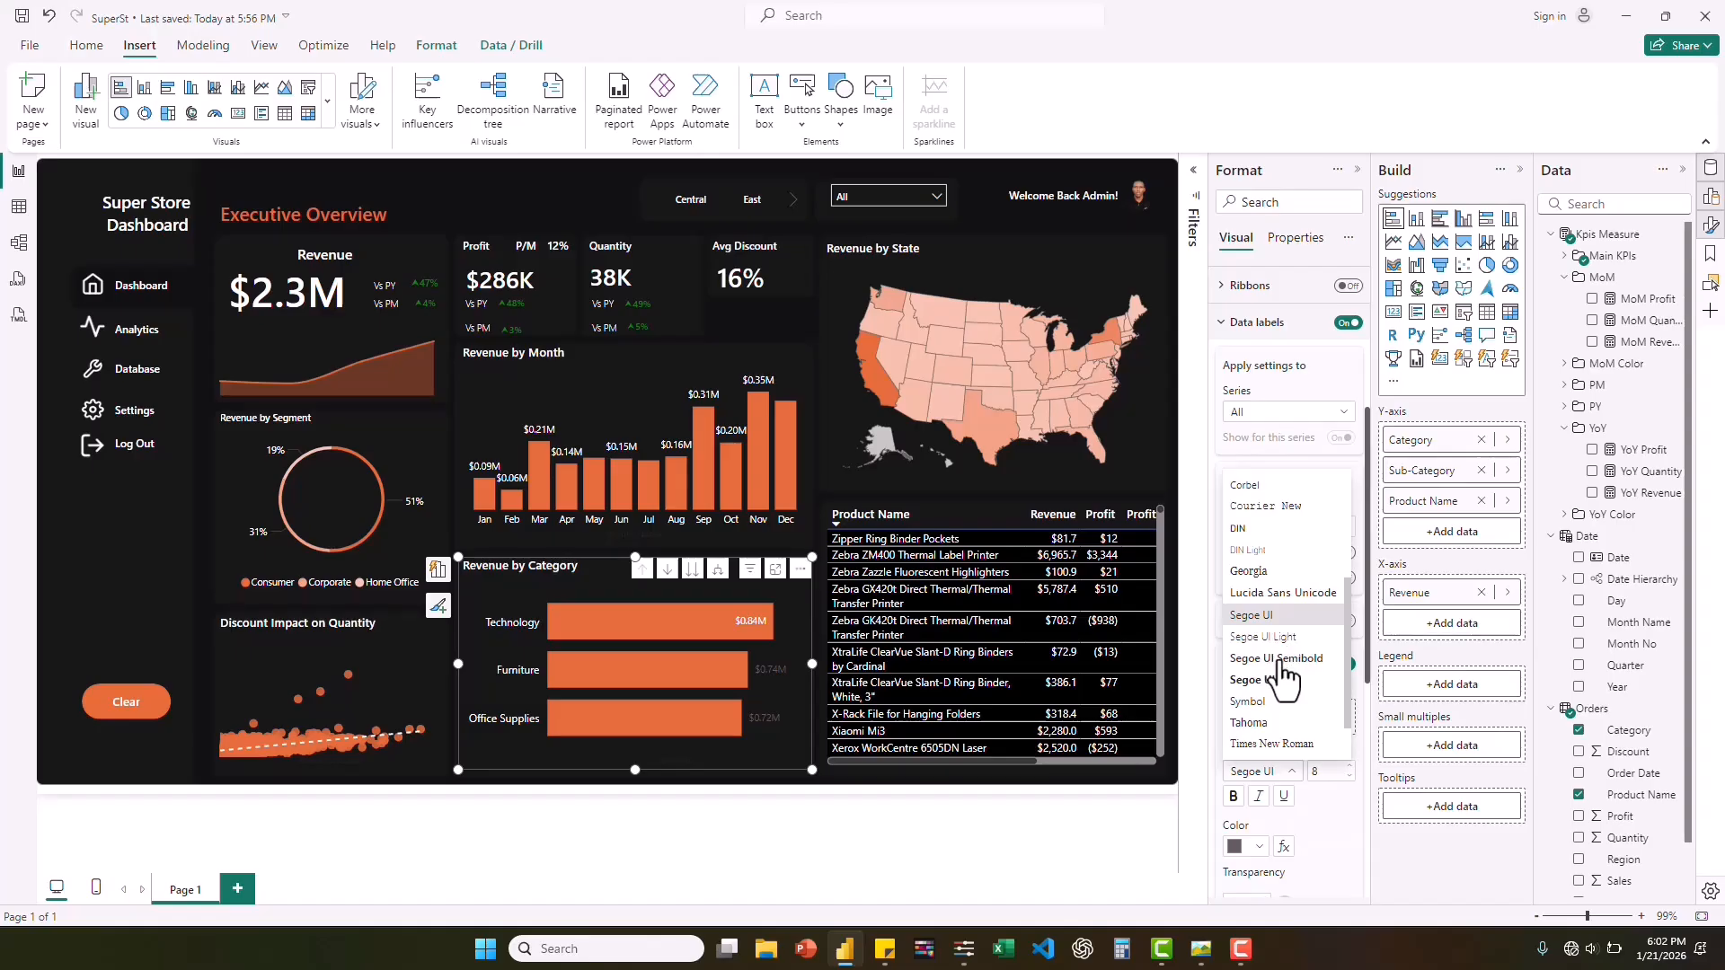
click(1324, 832)
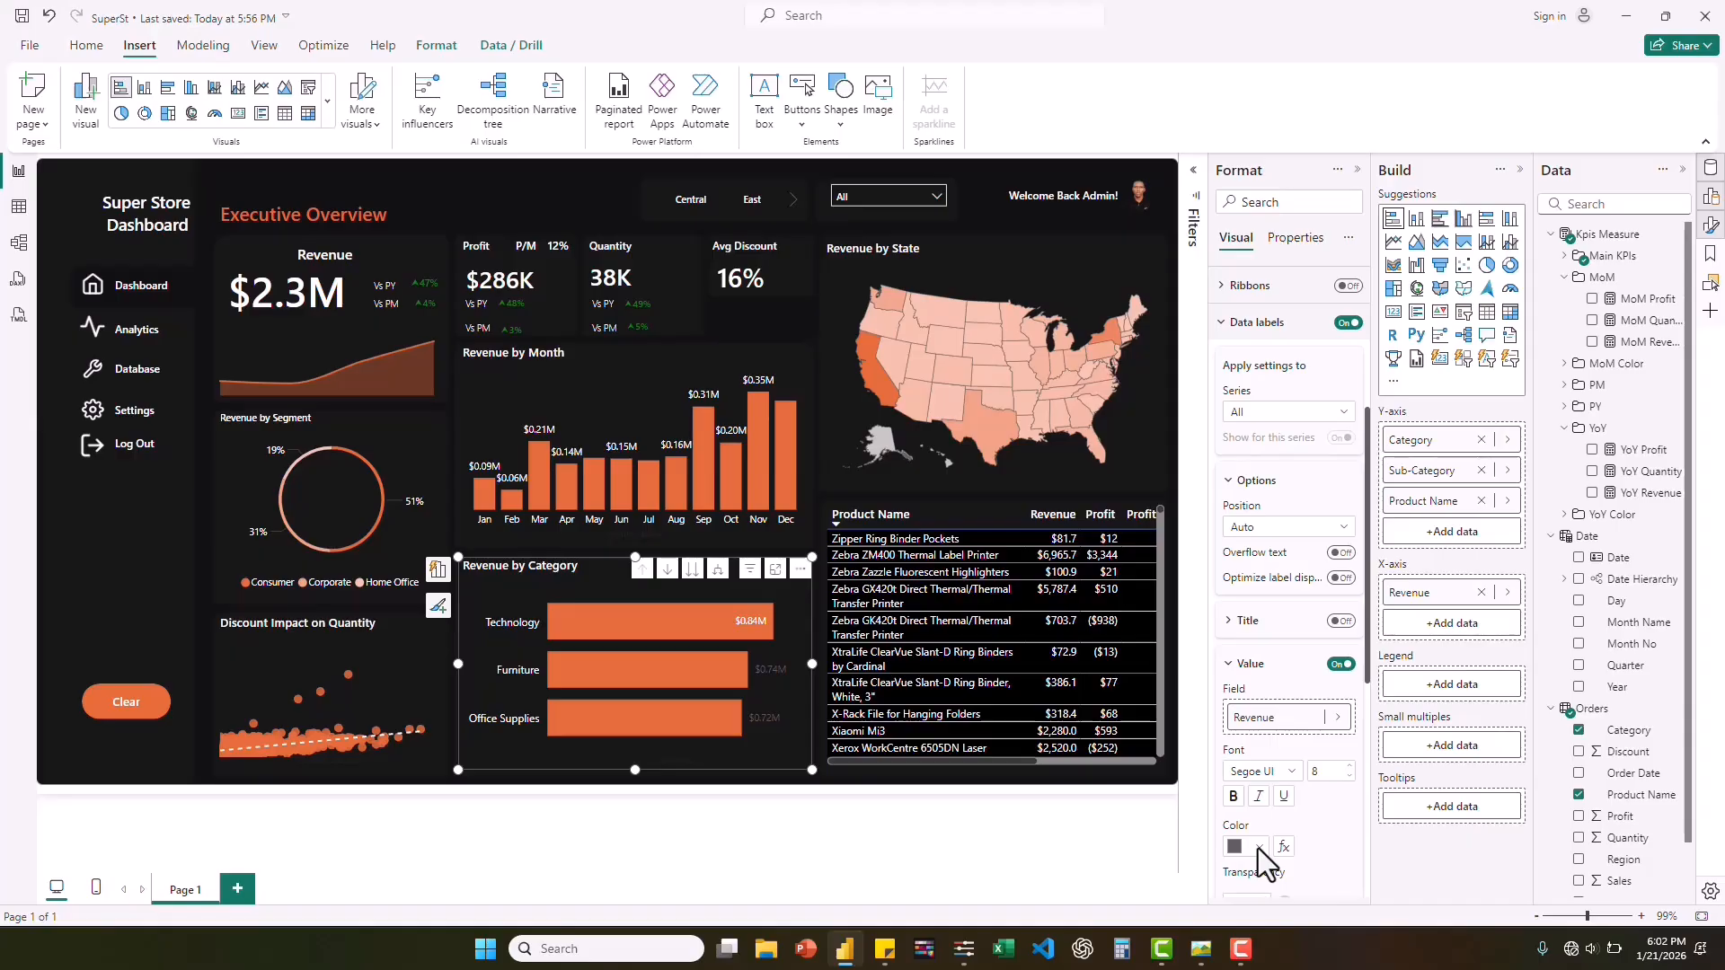
click(1258, 848)
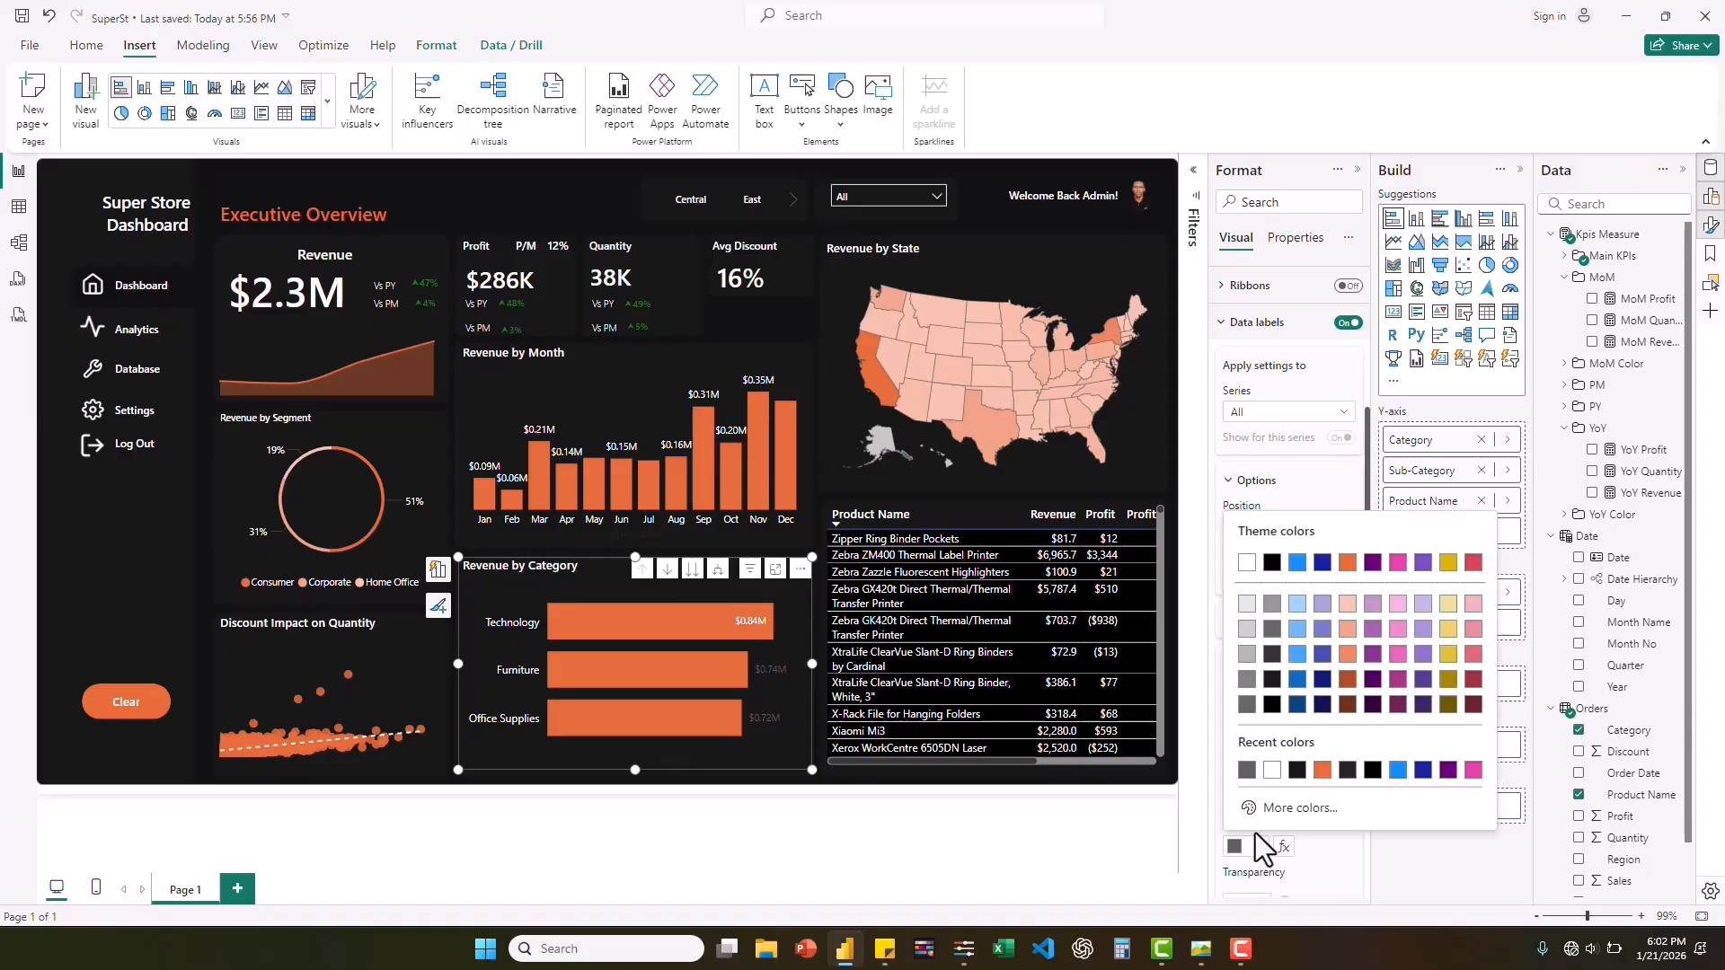
click(1269, 769)
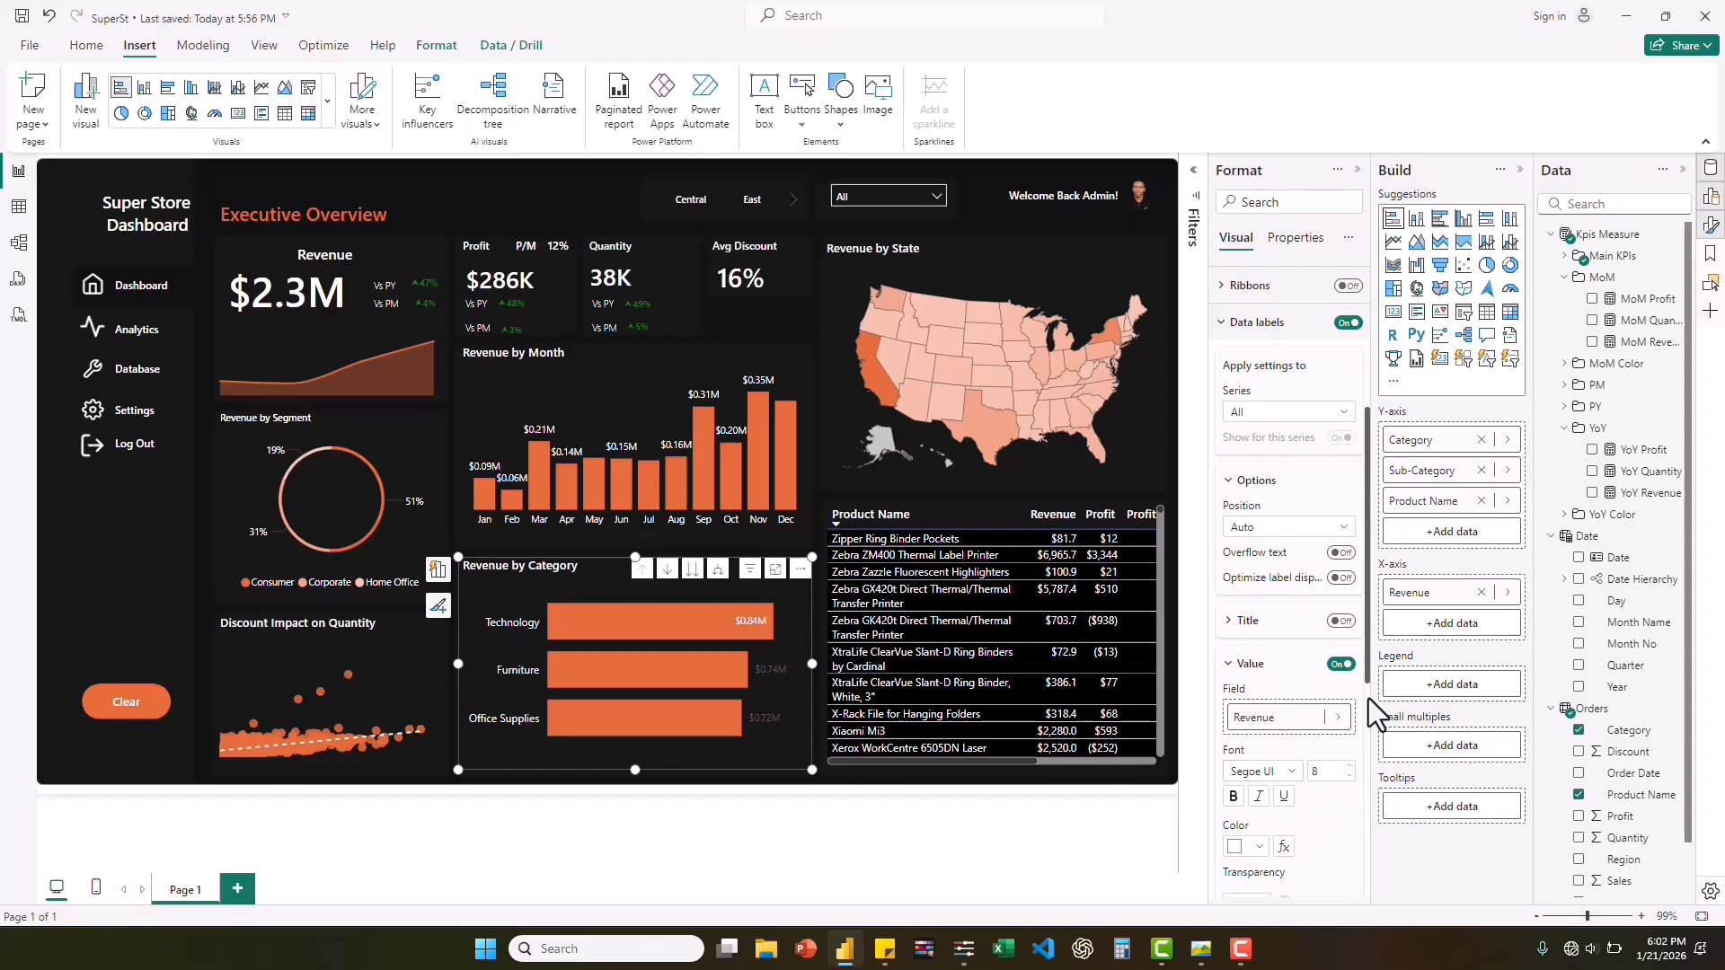
scroll(1369, 665, down, 3)
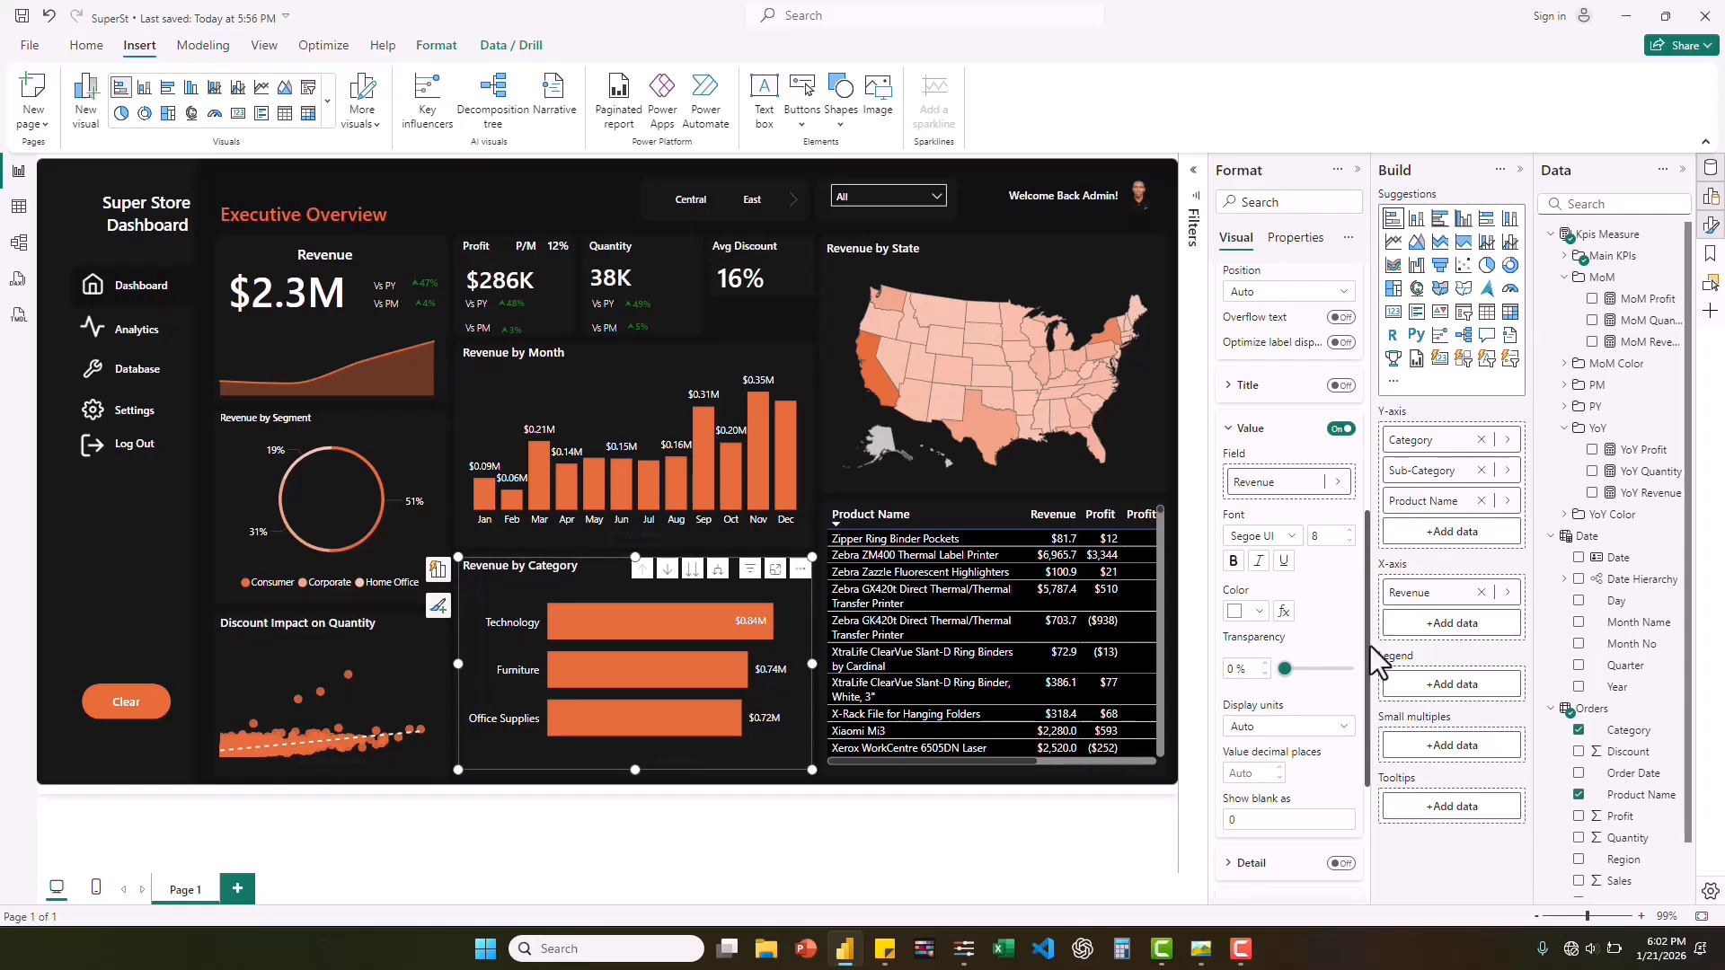
Collapse the Format, Build and Data panes and nudge the Profit card's Vs PM percentage into line with the Vs PY percentage.
click(1357, 170)
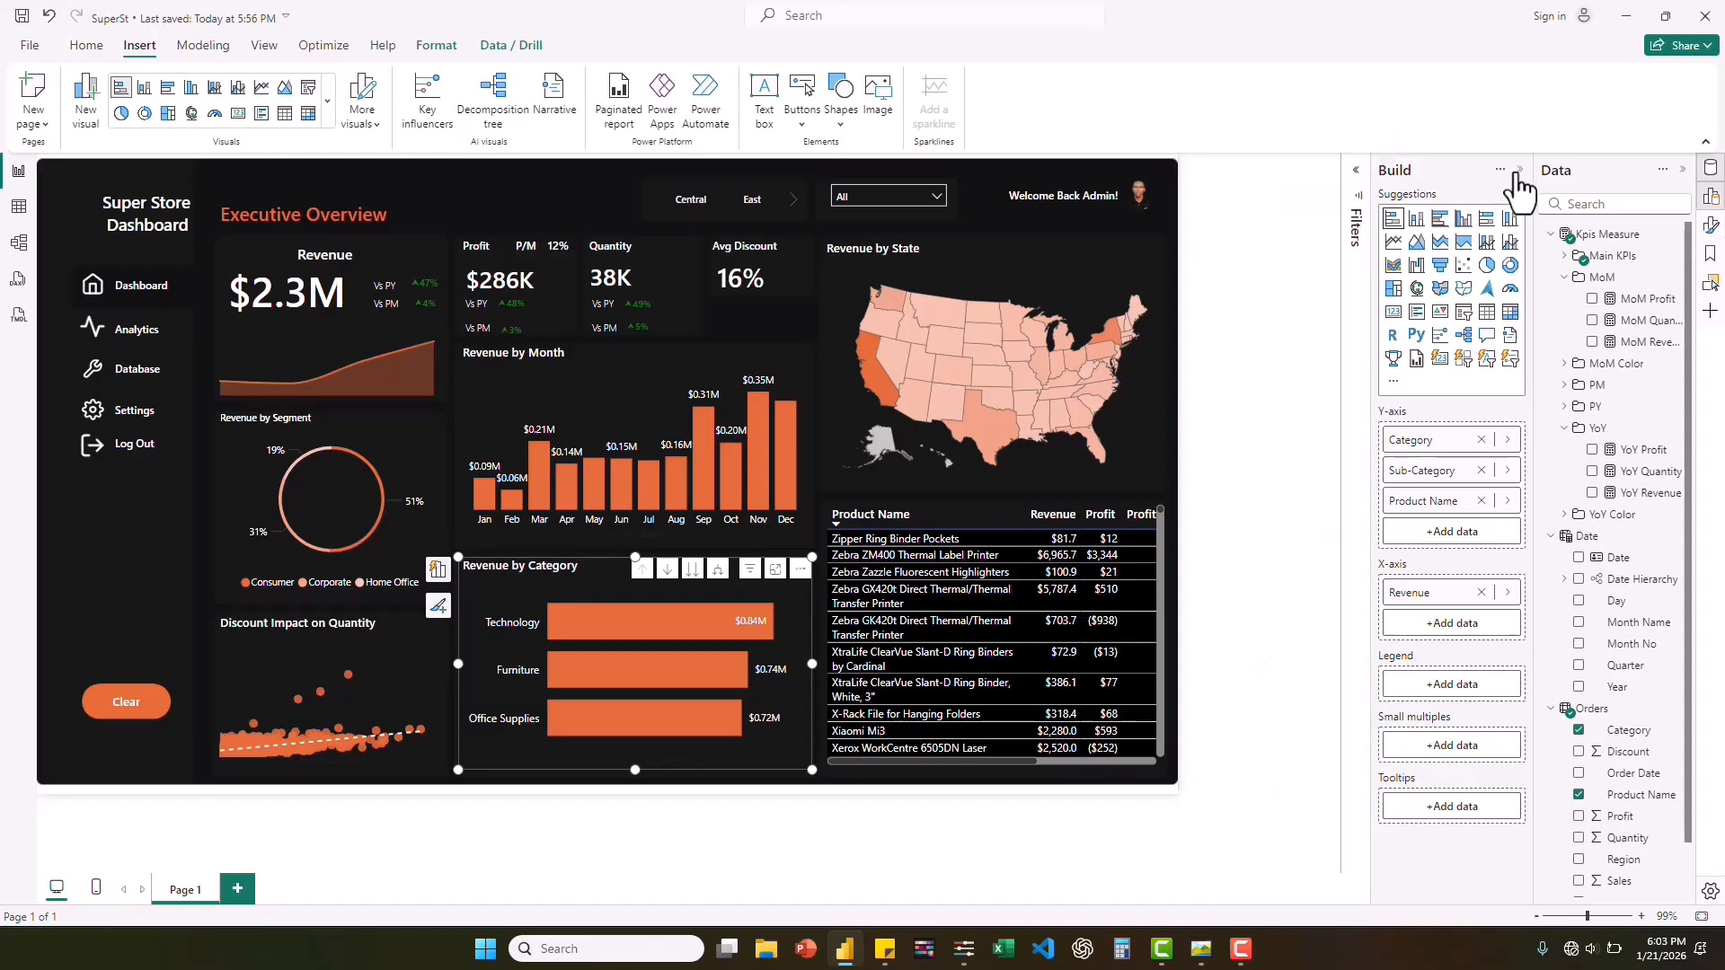
click(1684, 173)
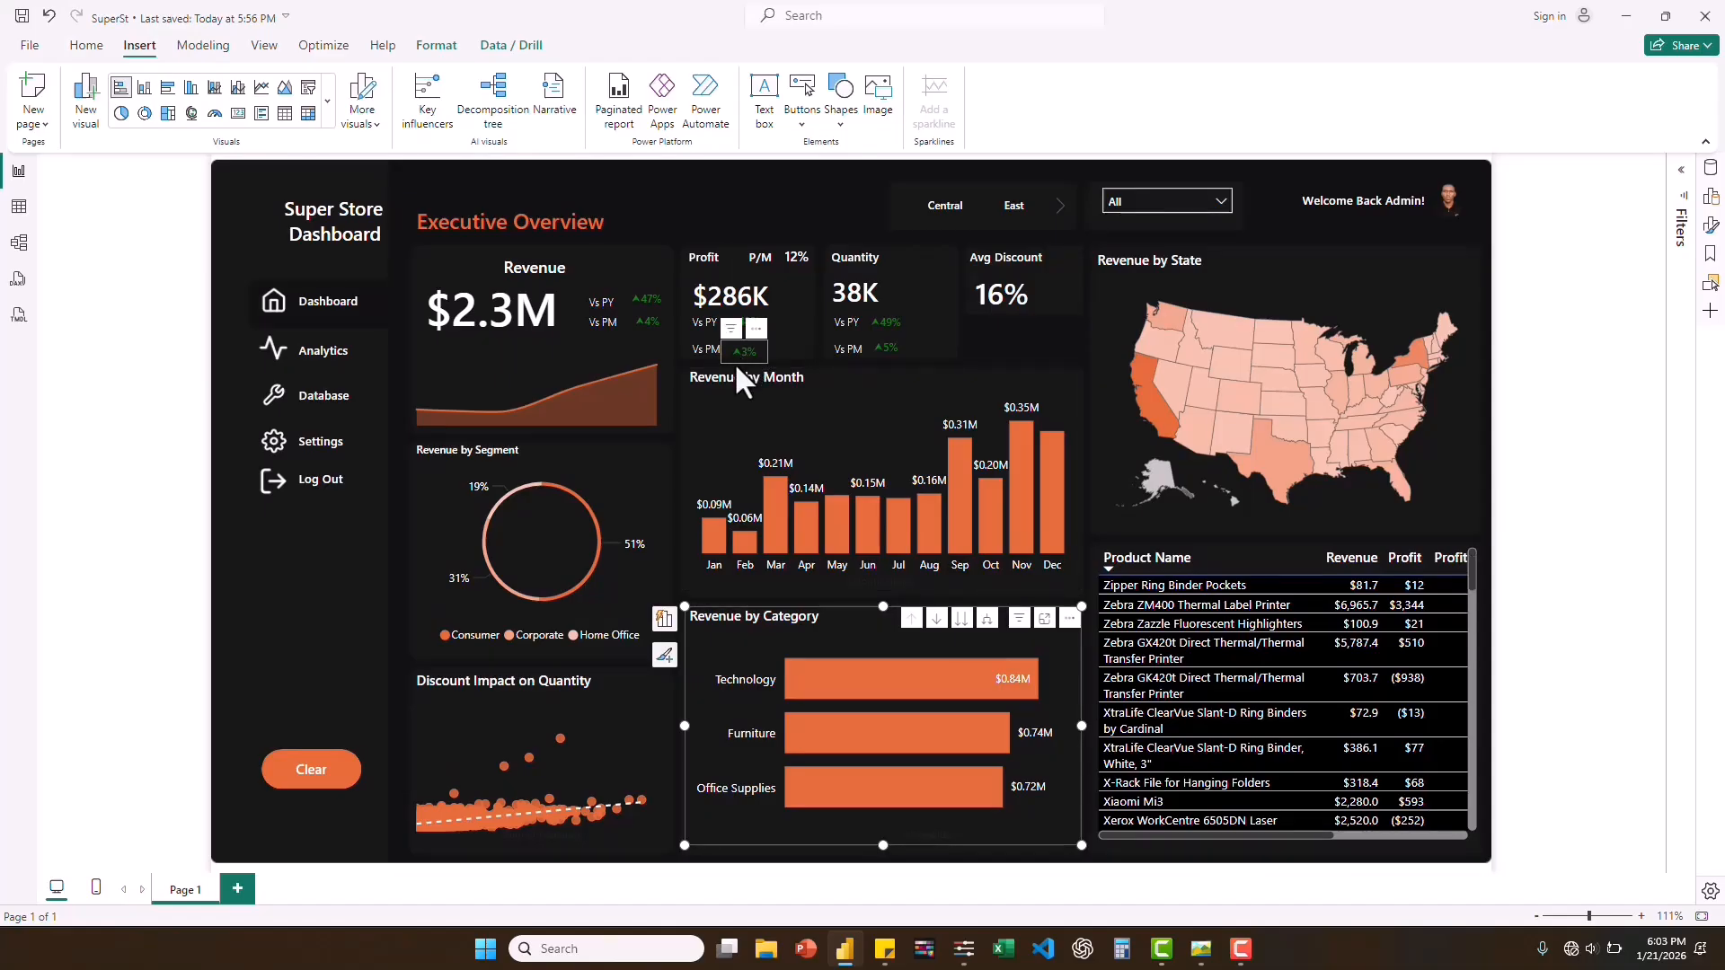
drag(737, 349, 740, 349)
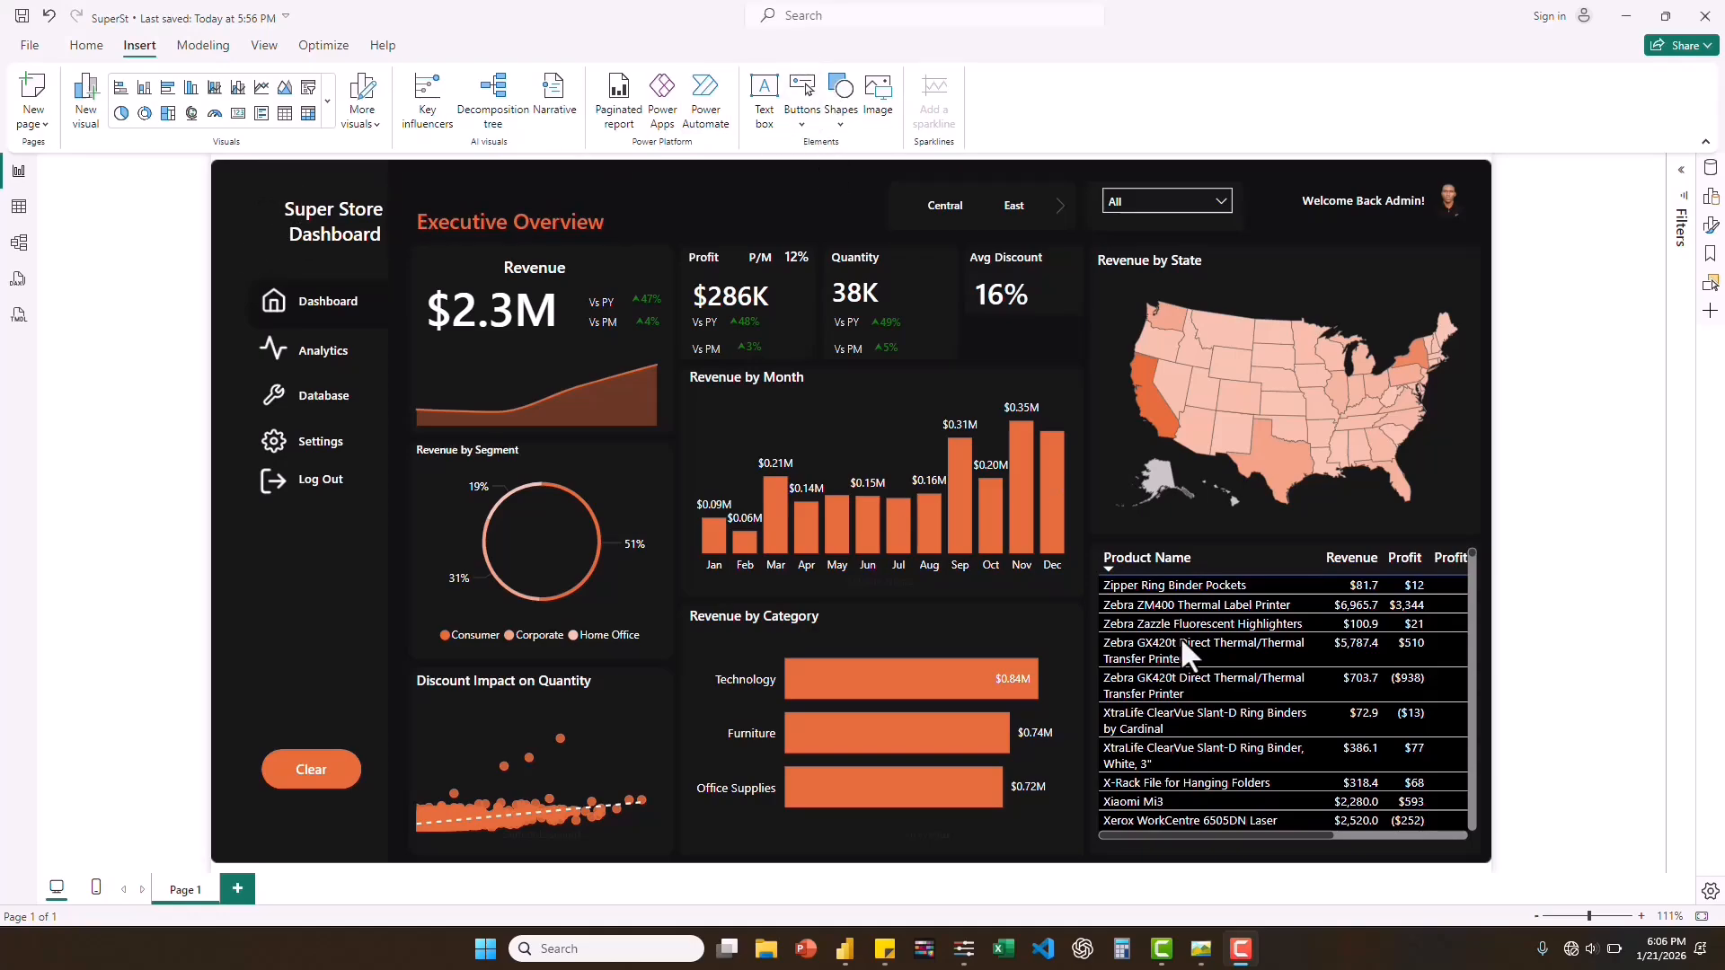
Check the reference dashboard screenshot and insert the blue hexagon logo image from the desktop's icon folder.
click(1203, 958)
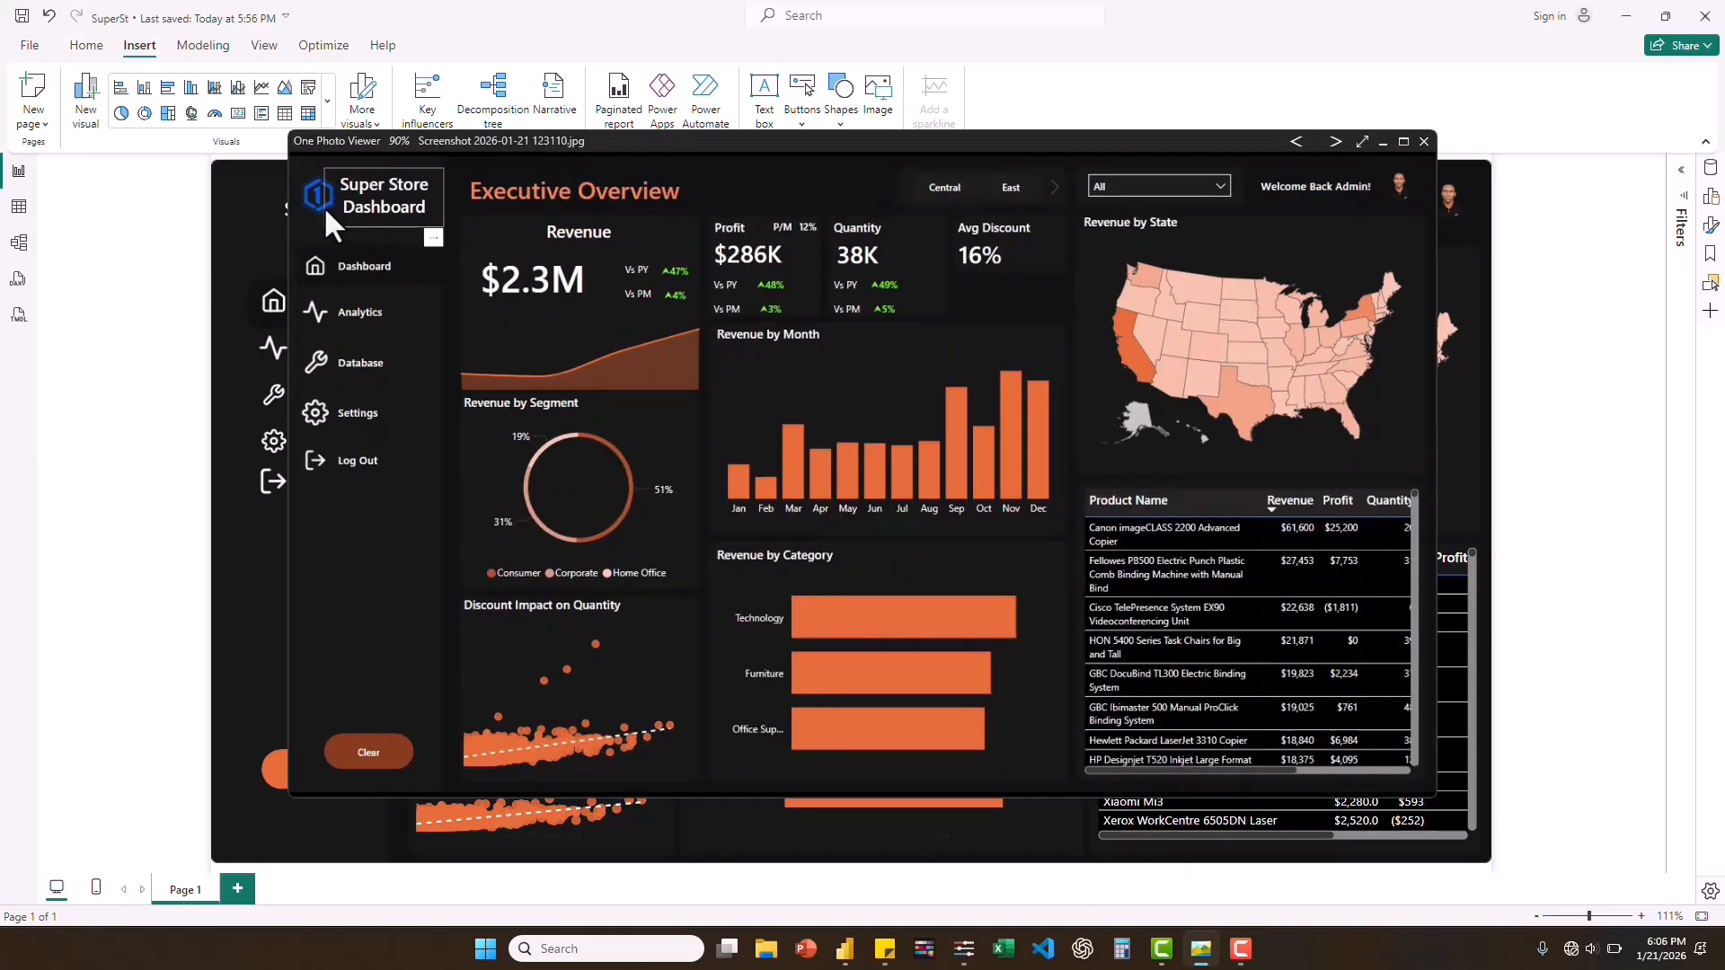
click(256, 549)
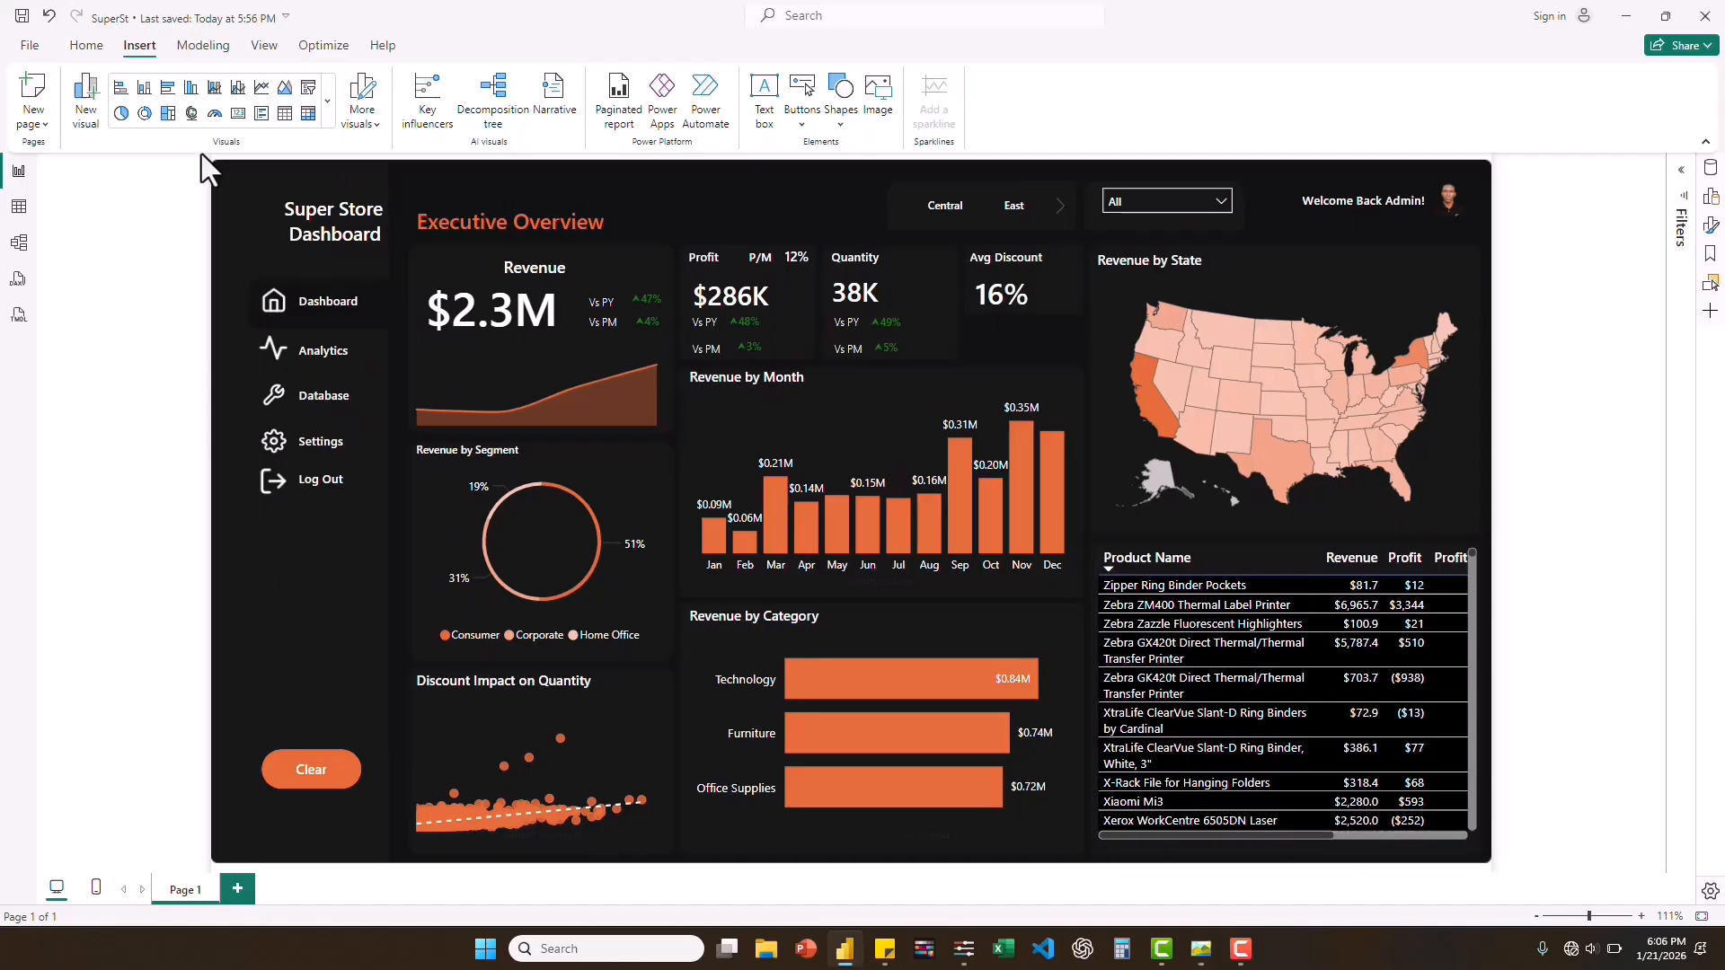
click(876, 101)
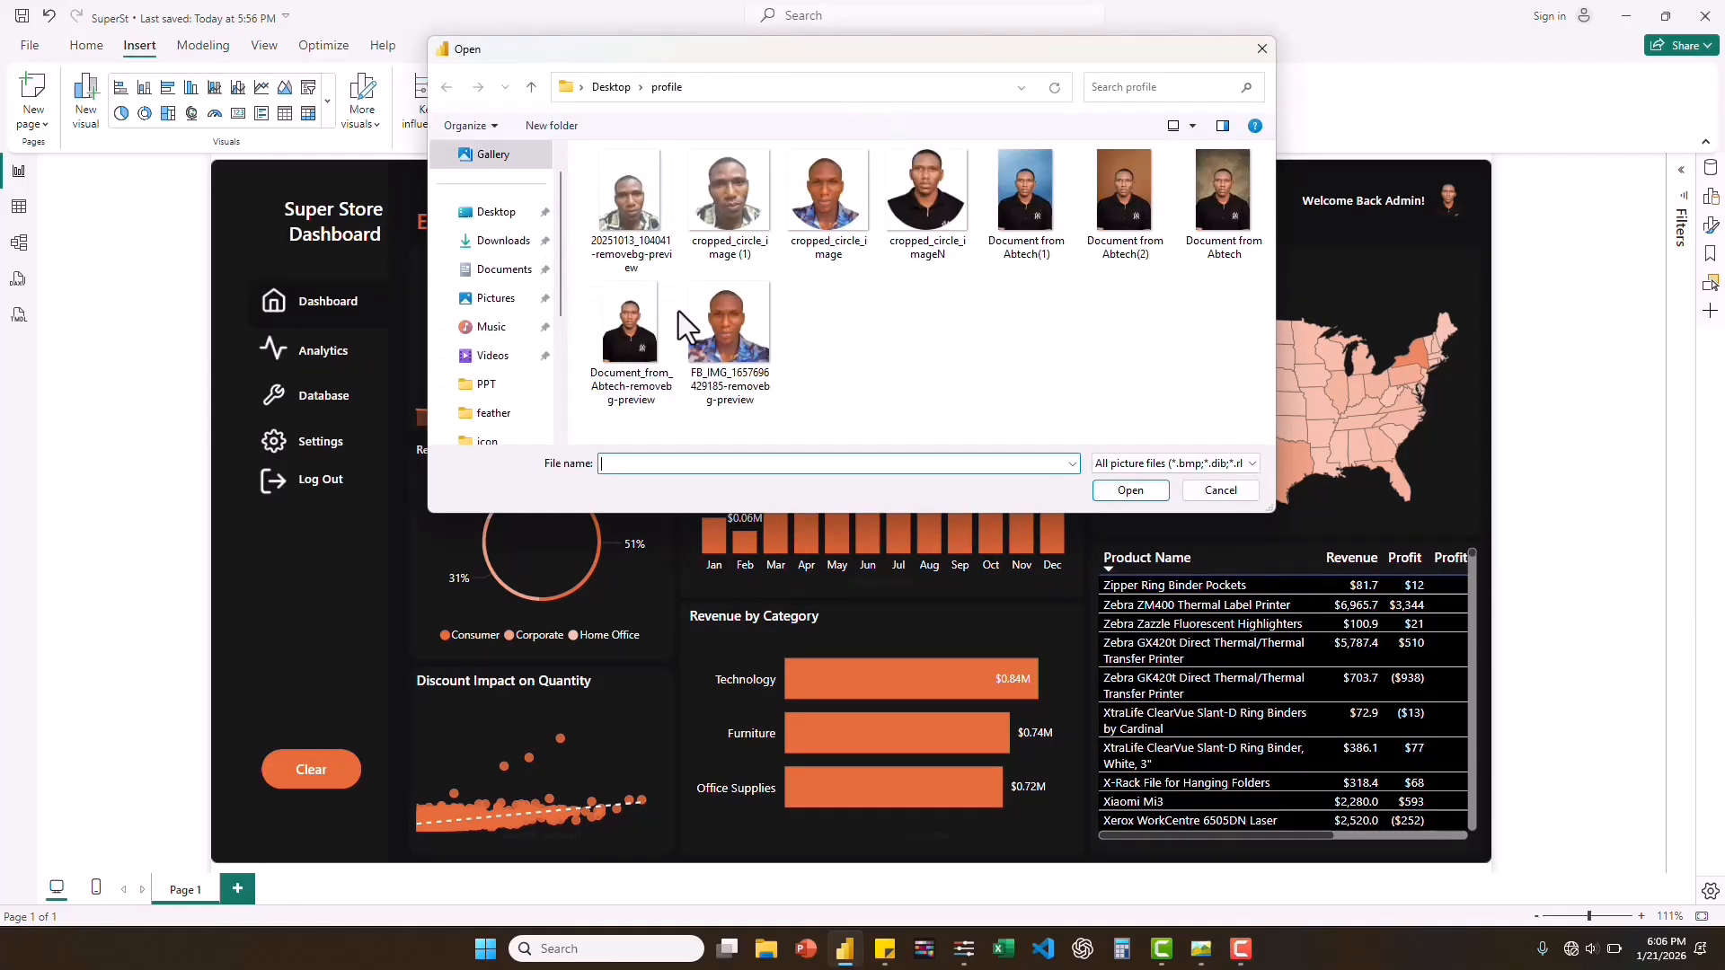
click(613, 94)
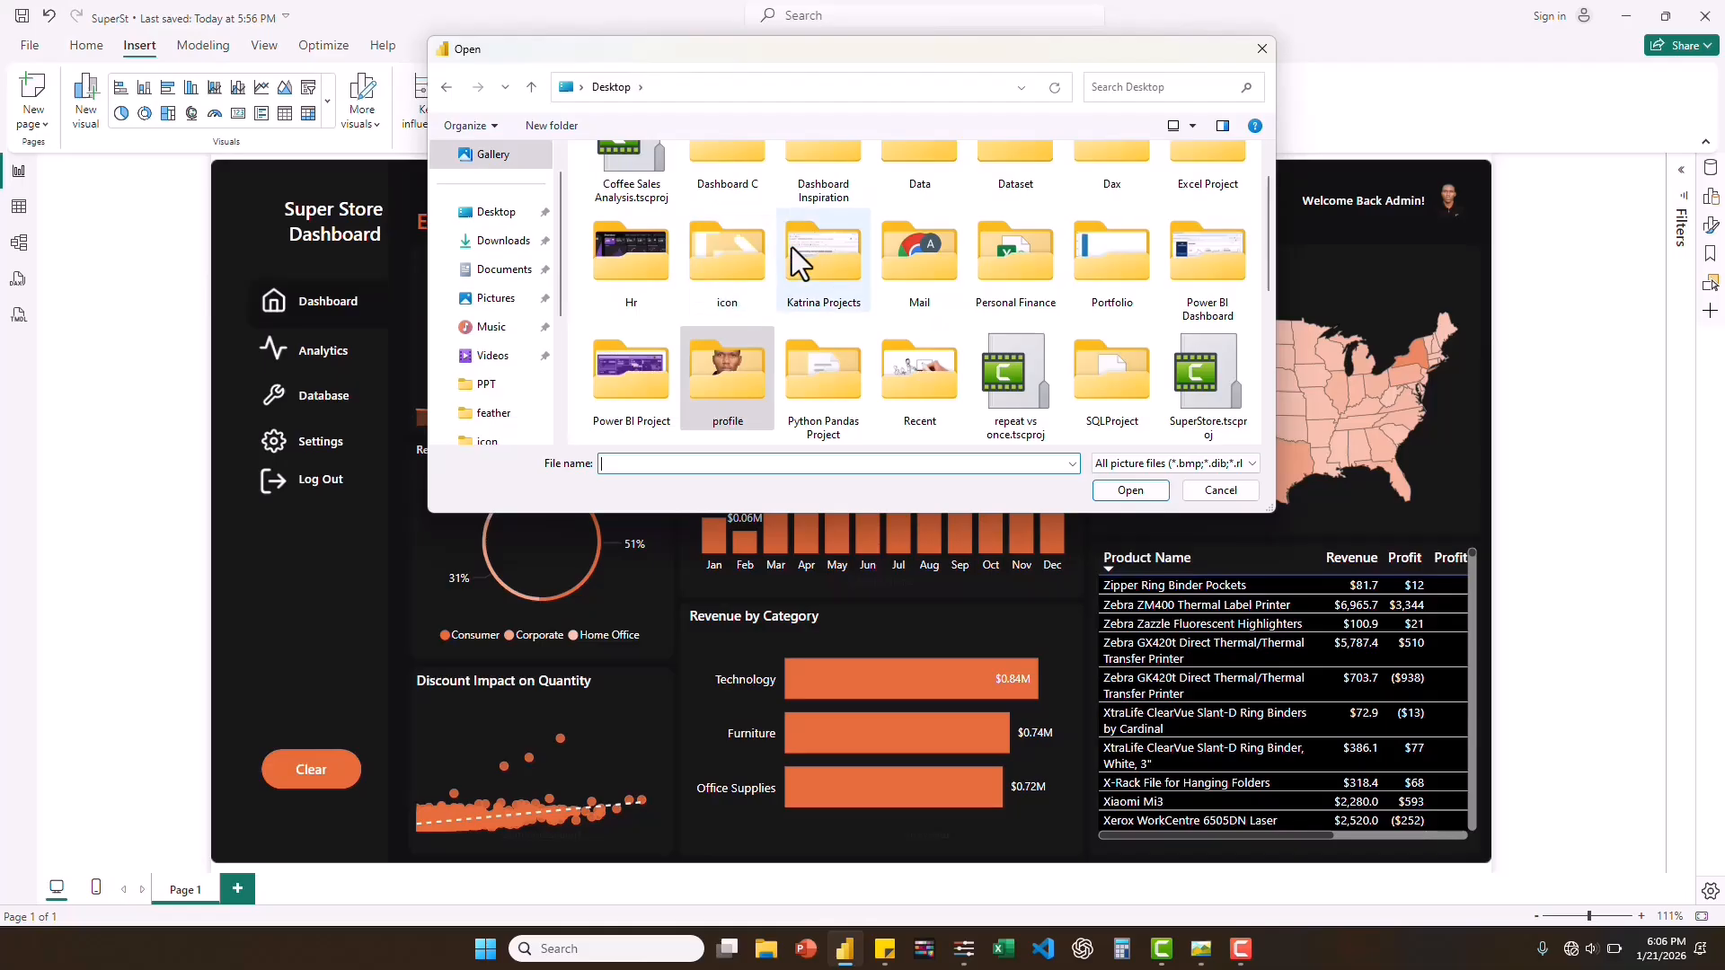
double_click(751, 256)
double_click(620, 231)
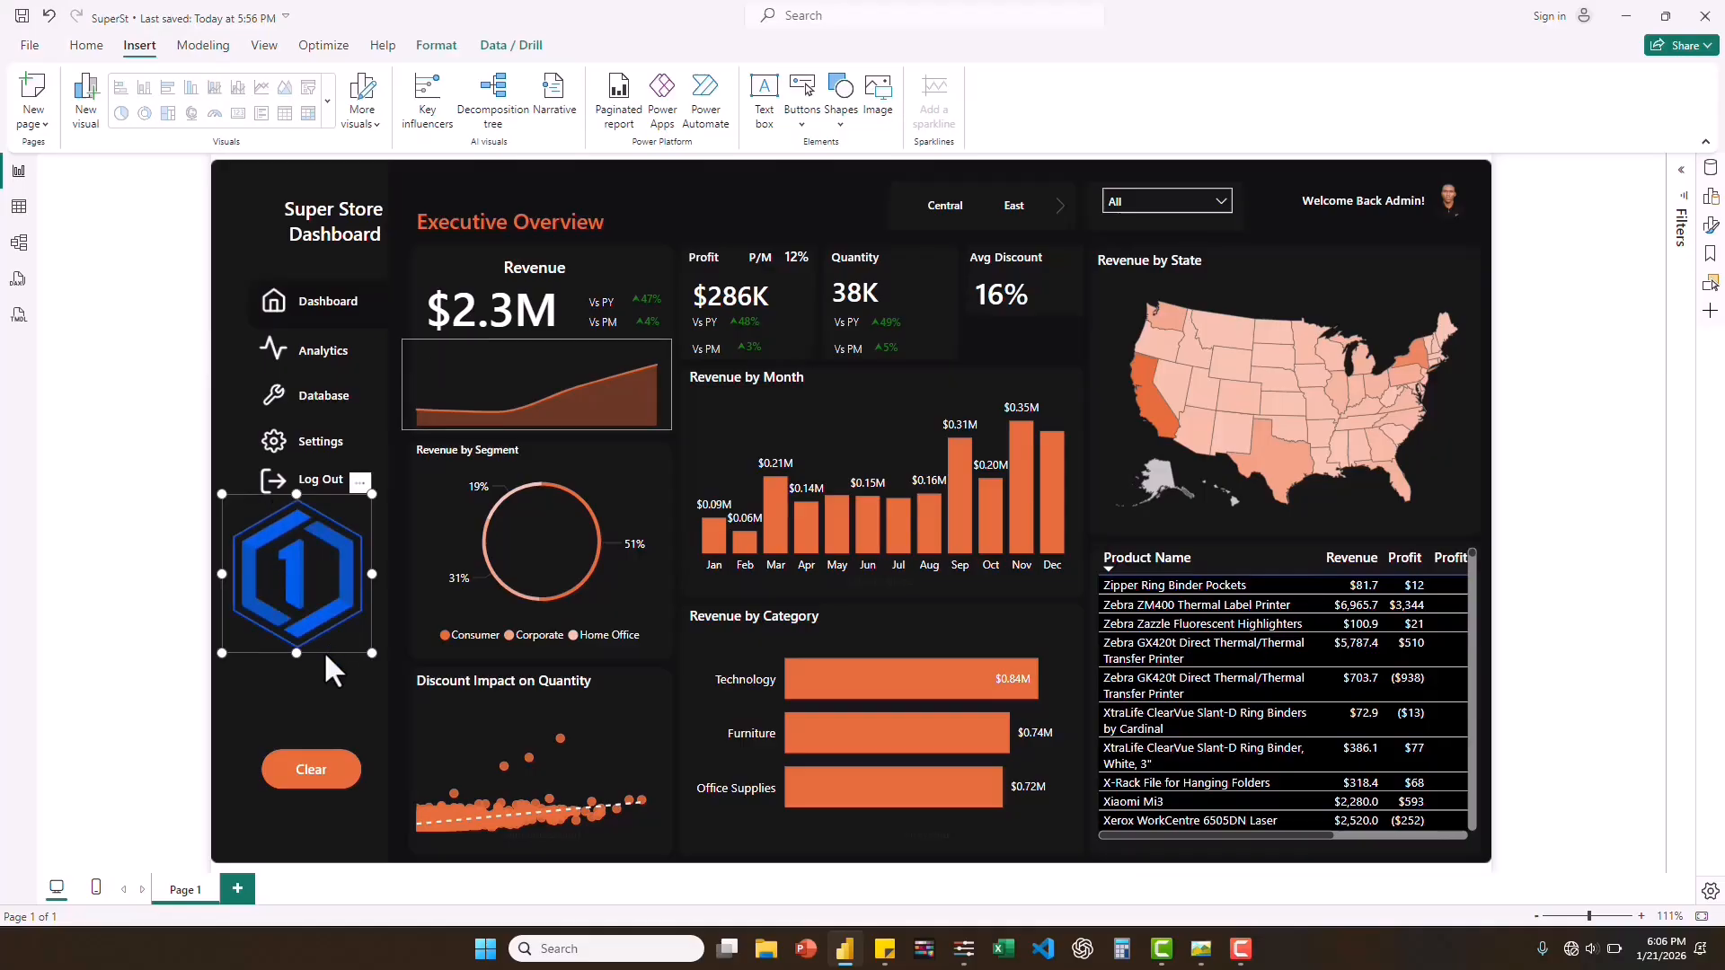
Shrink the blue logo to icon size, place it beside the "Super Store Dashboard" title and fine-tune its size.
drag(325, 655, 272, 252)
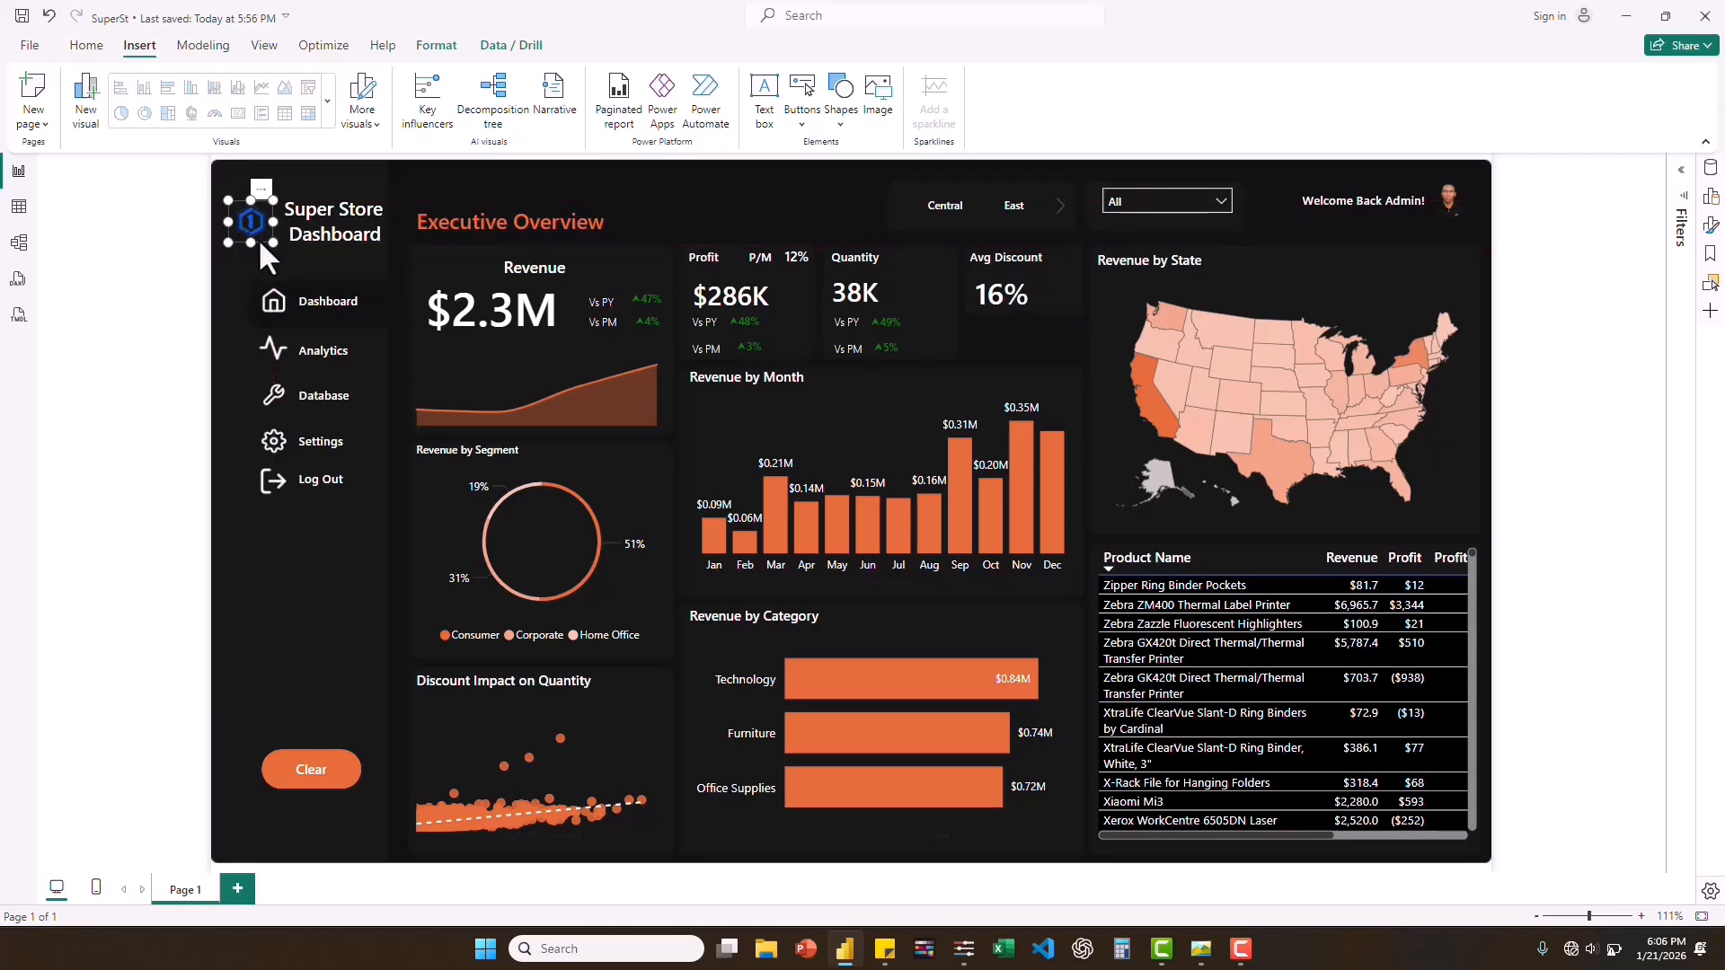
drag(260, 244, 268, 240)
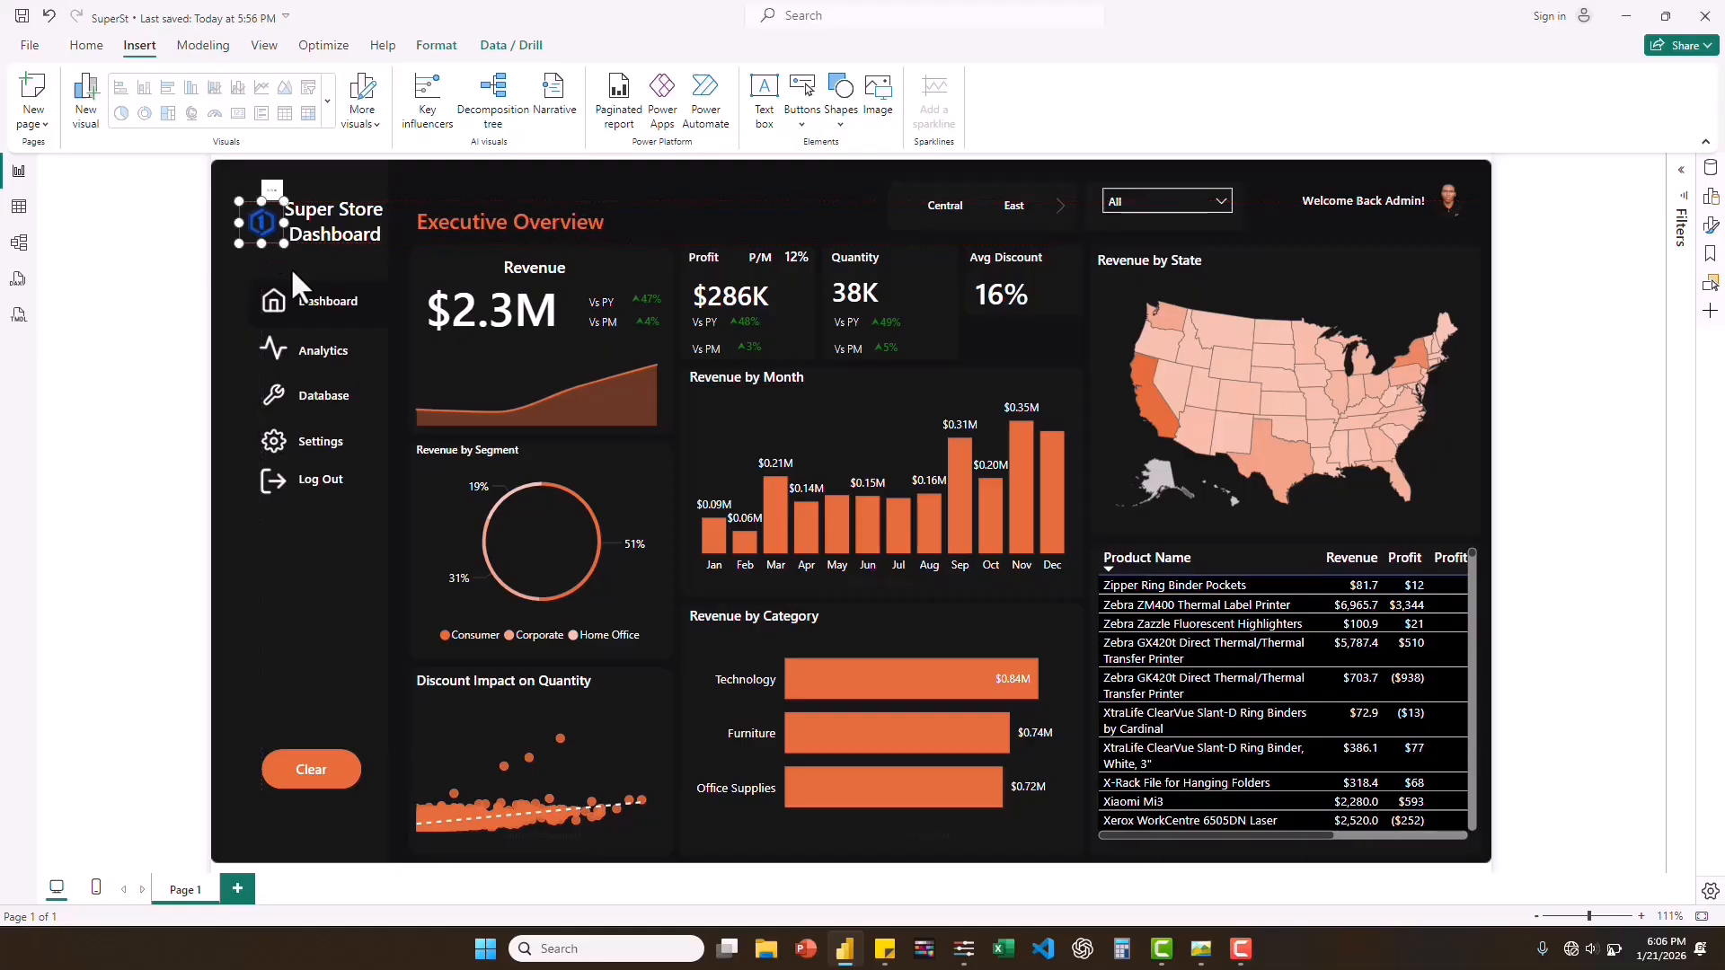
click(170, 329)
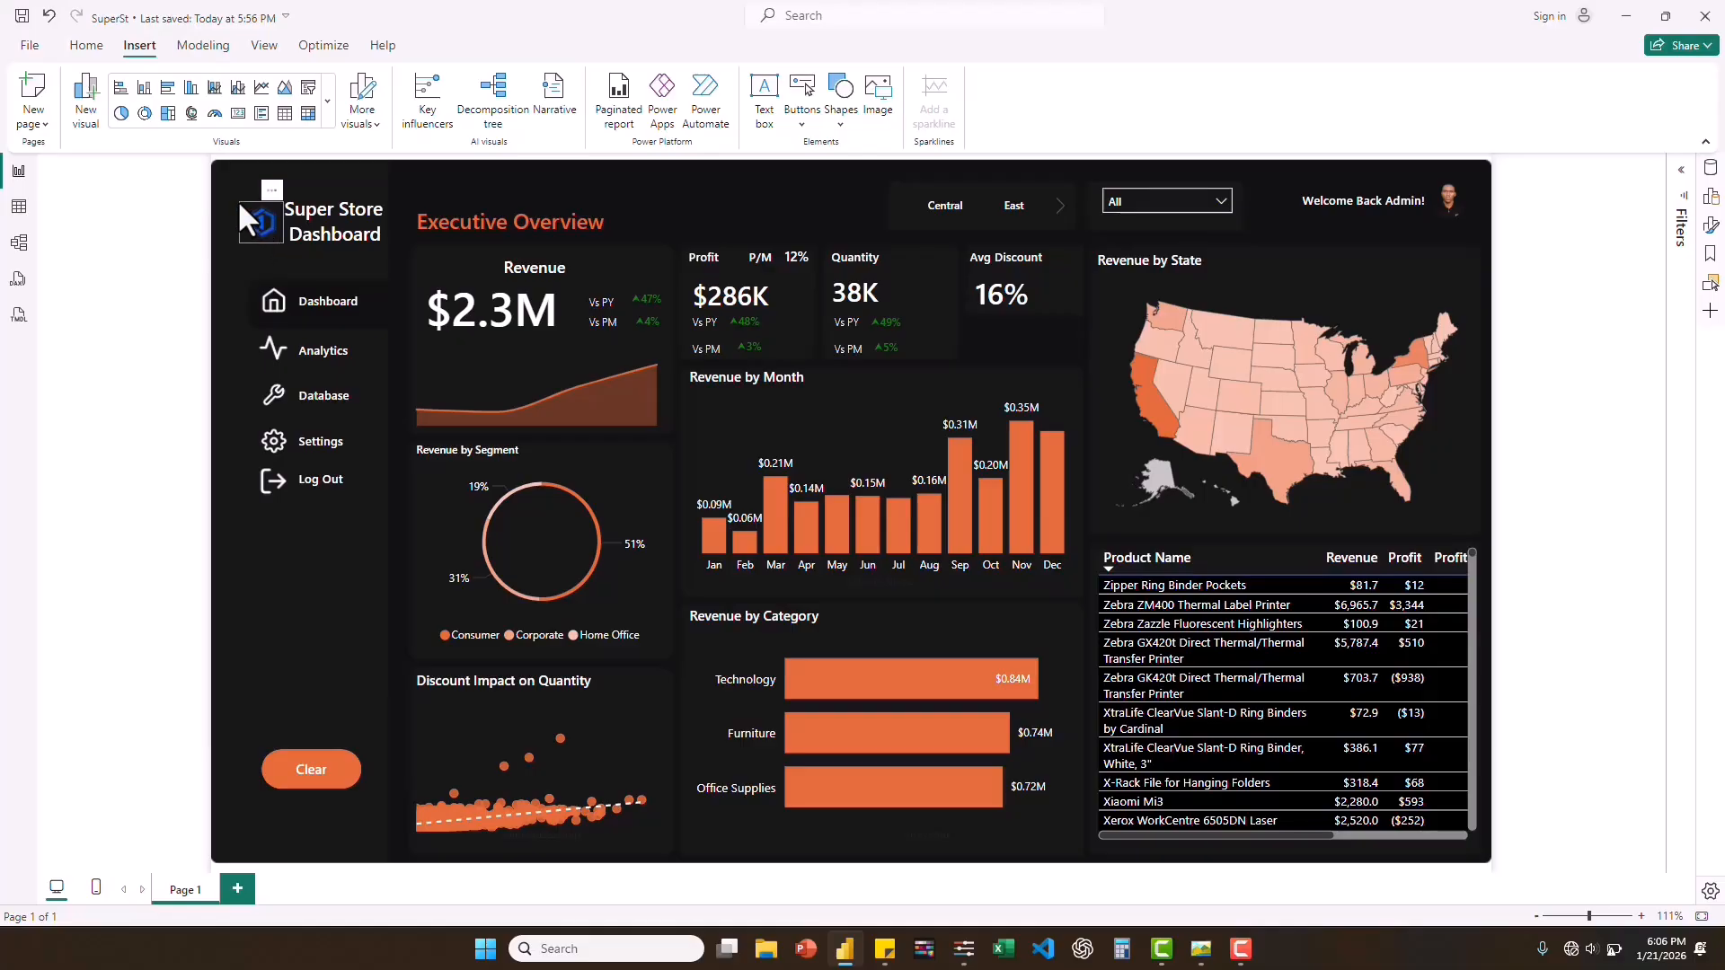
click(258, 217)
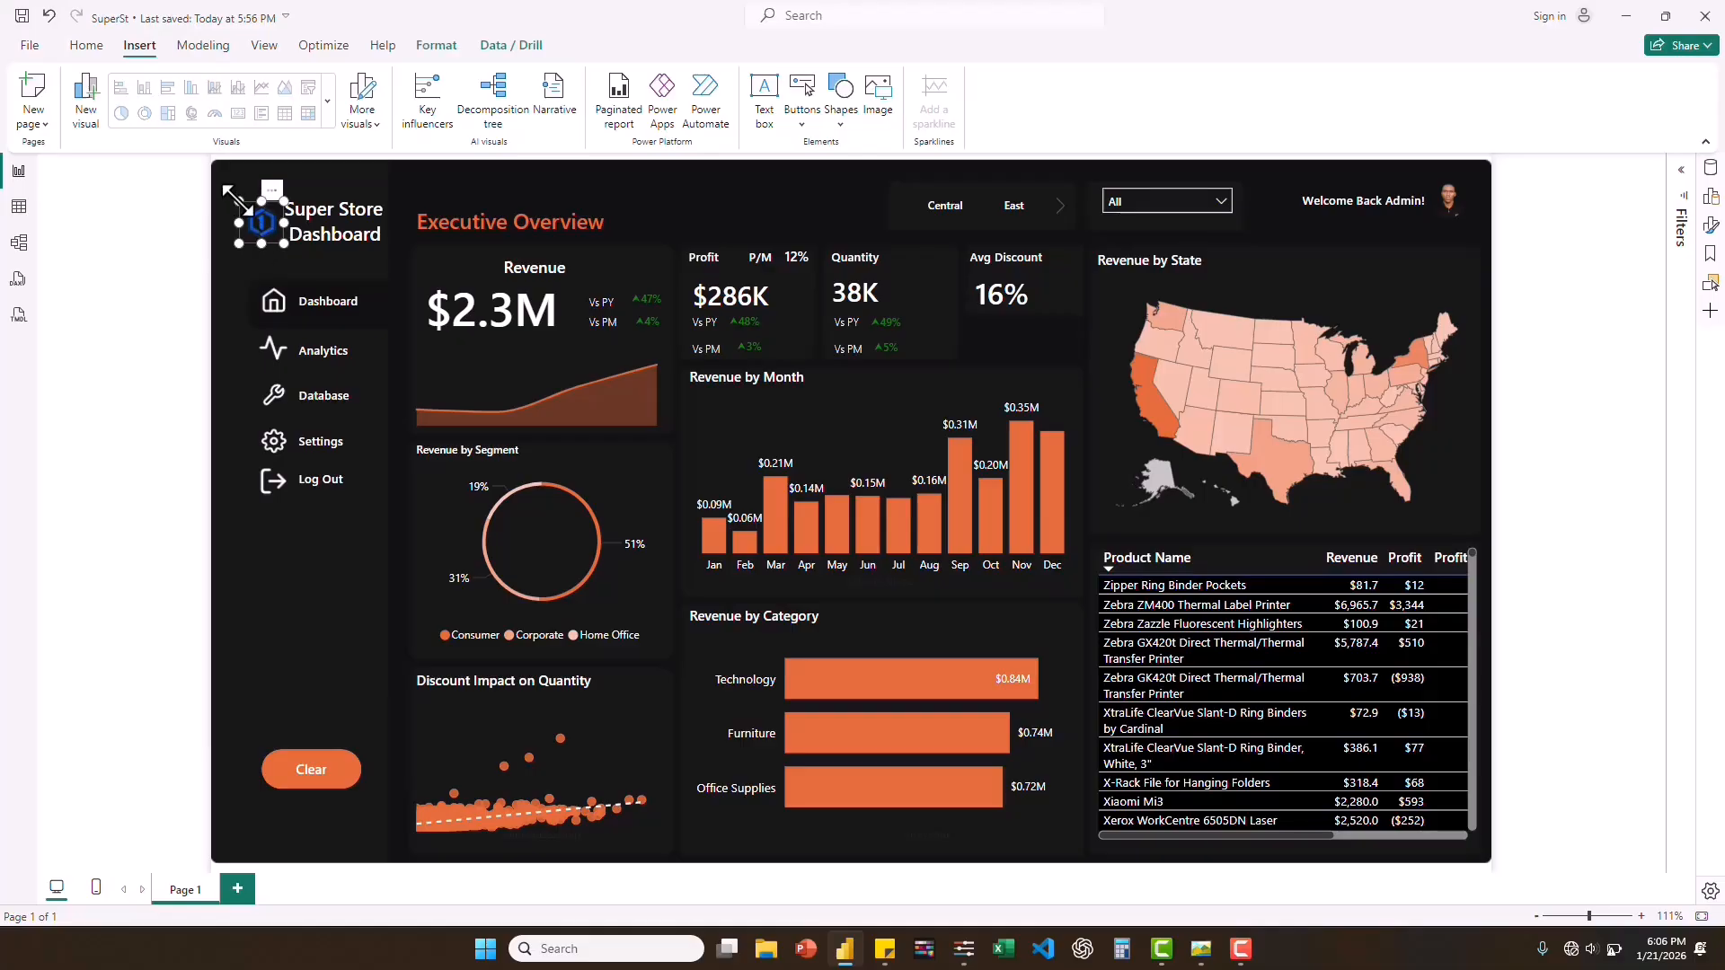
drag(228, 194, 229, 196)
drag(270, 249, 270, 250)
click(1001, 865)
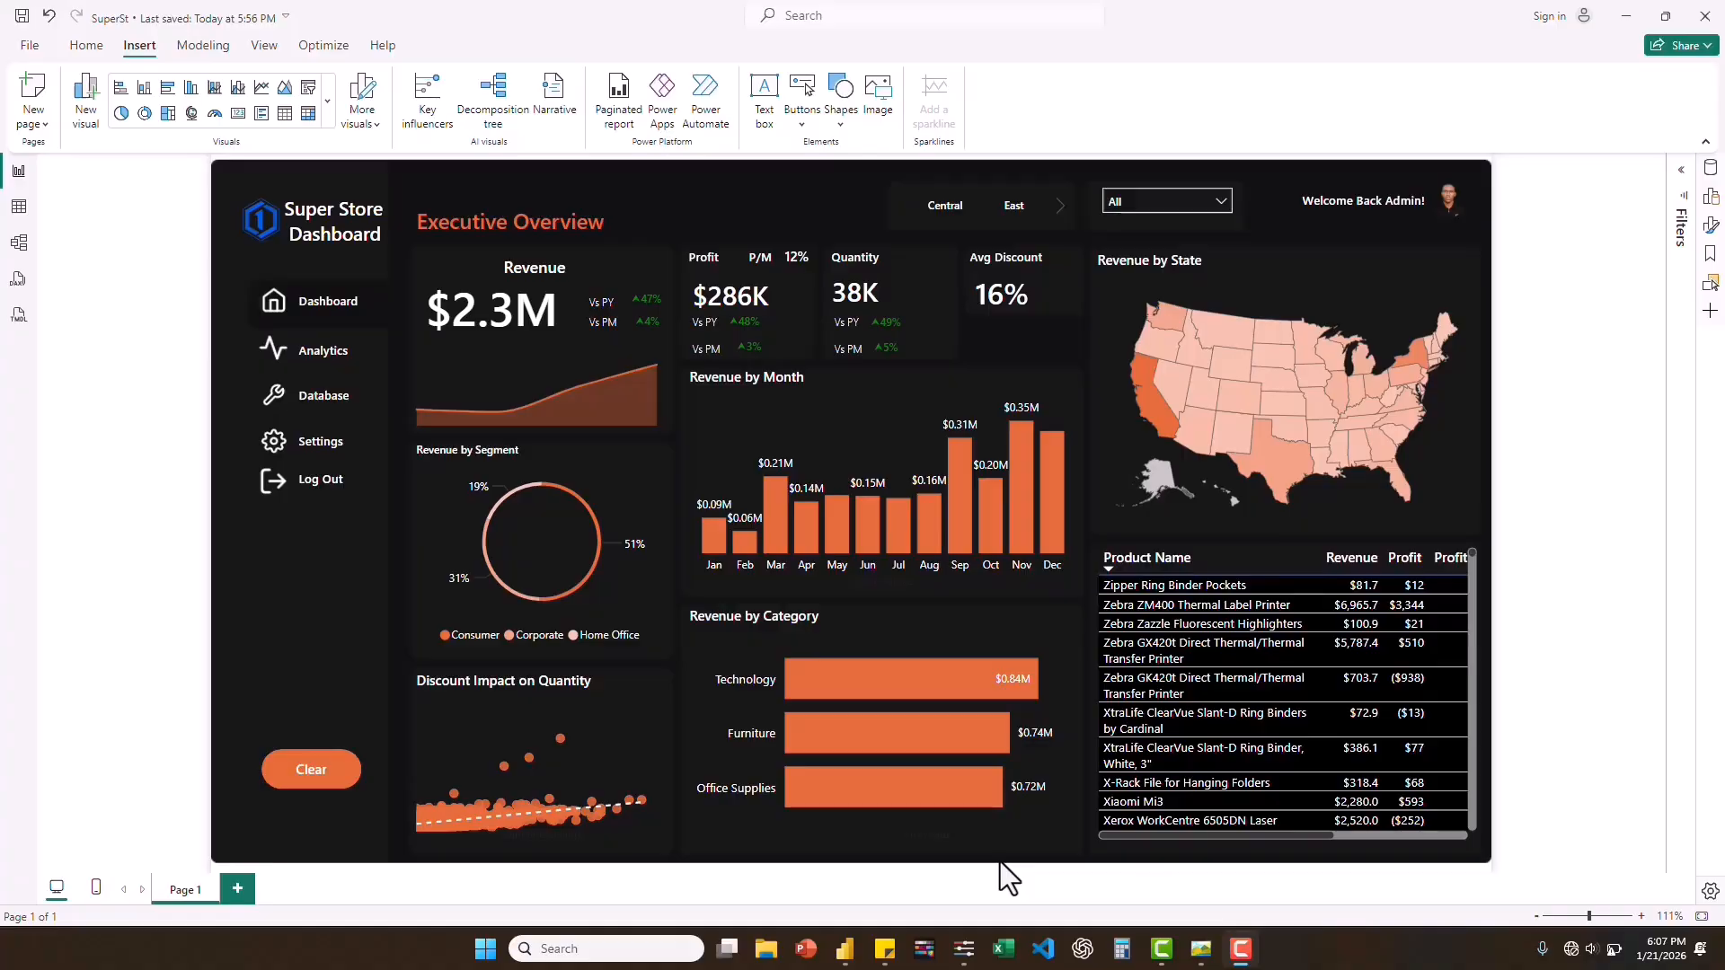